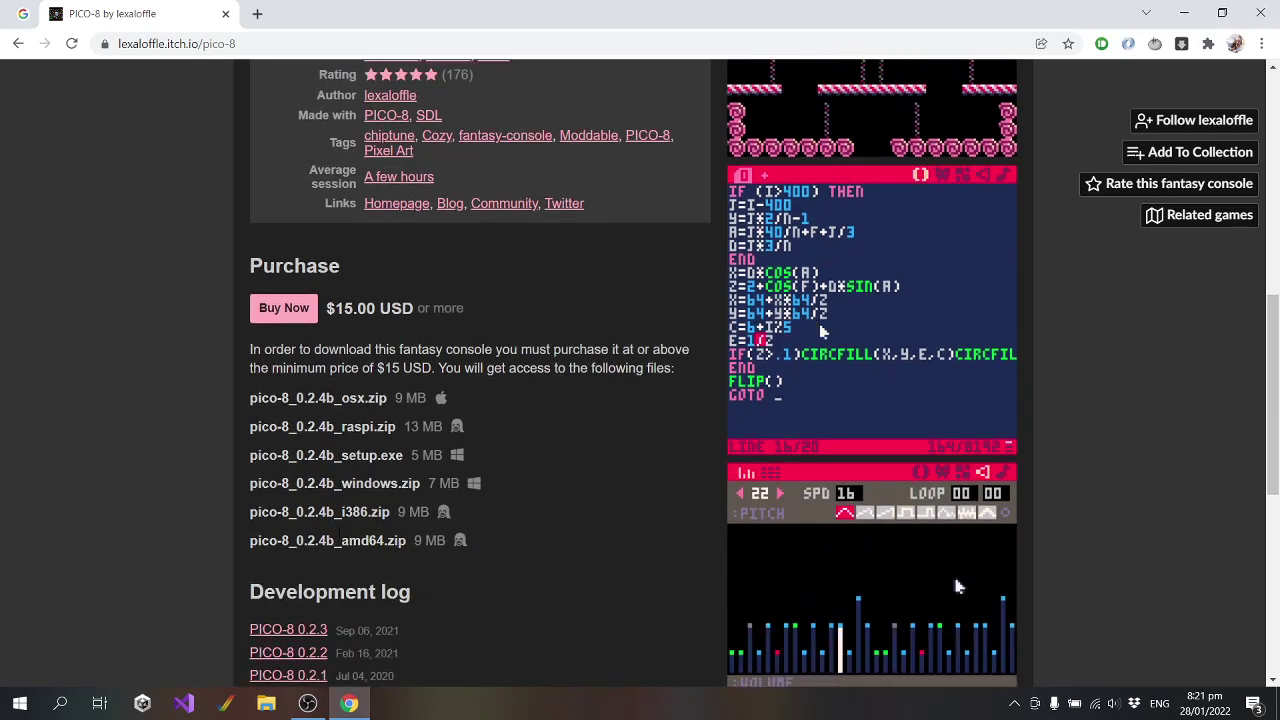
Look over the PICO-8 store page and open the download page for the owned fantasy console
scroll(503, 551, "down", 1)
scroll(502, 545, "down", 4)
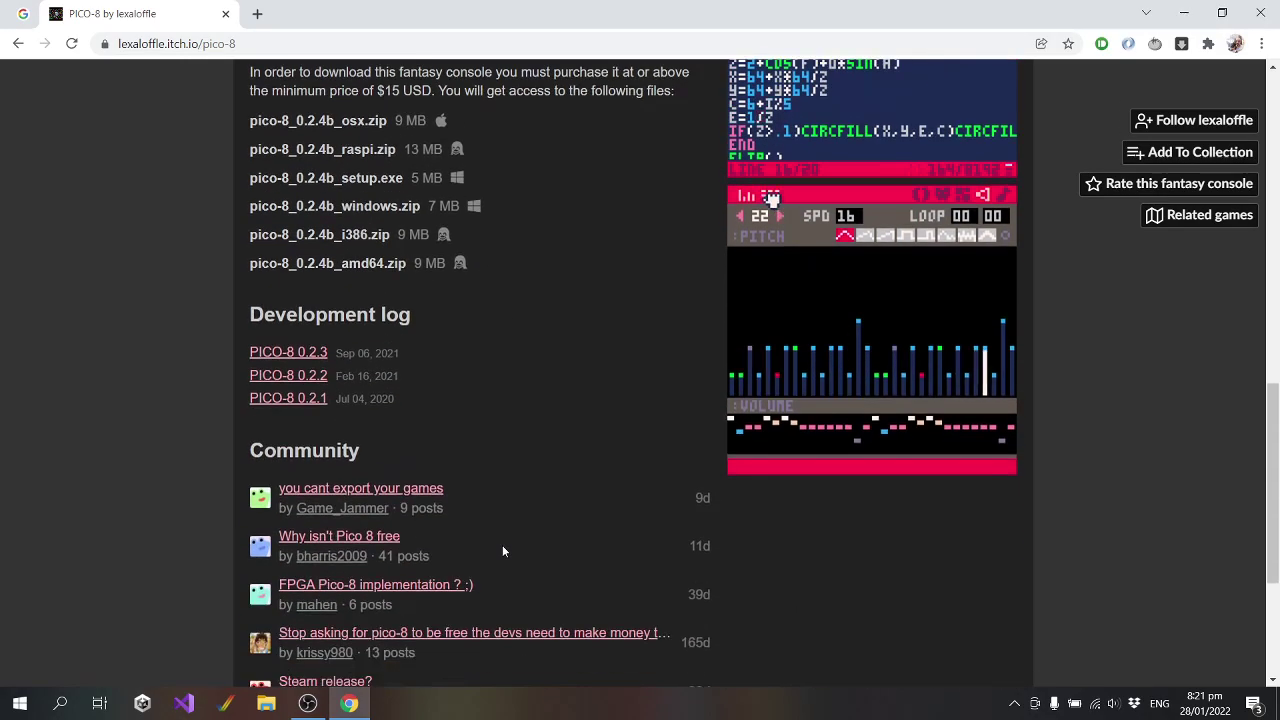
scroll(500, 548, "up", 3)
scroll(497, 548, "up", 8)
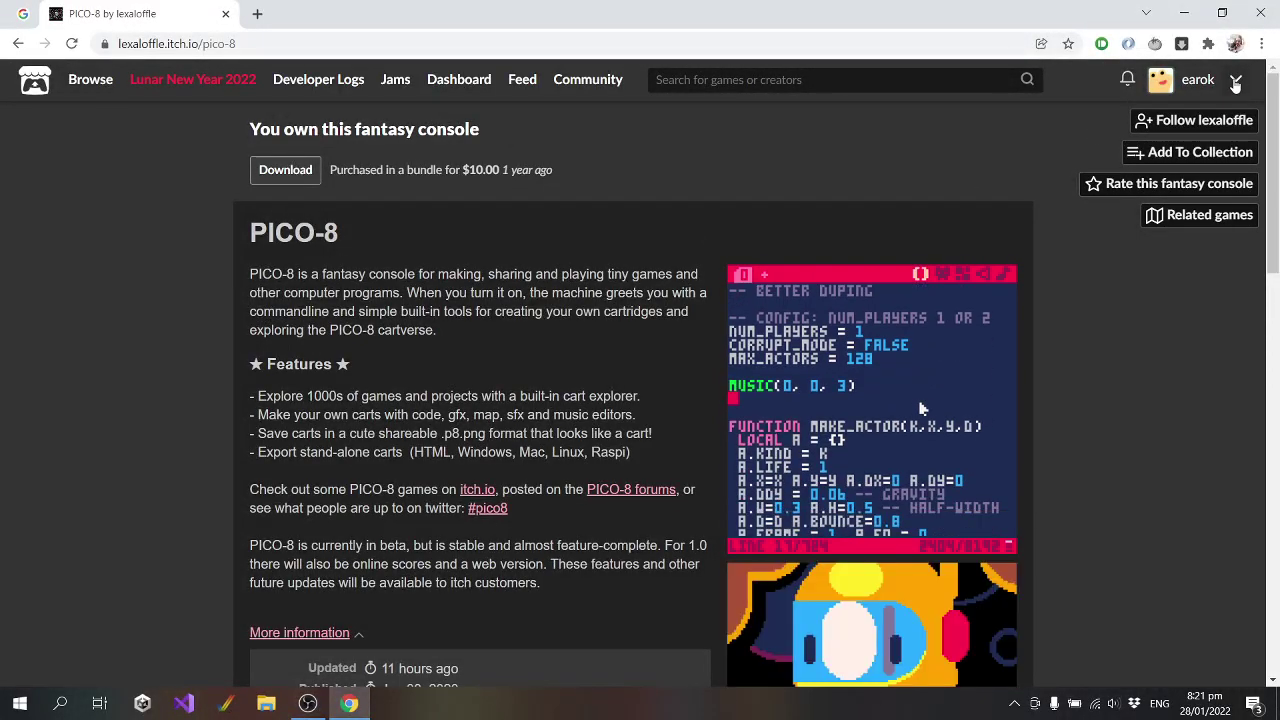
left_click(292, 172)
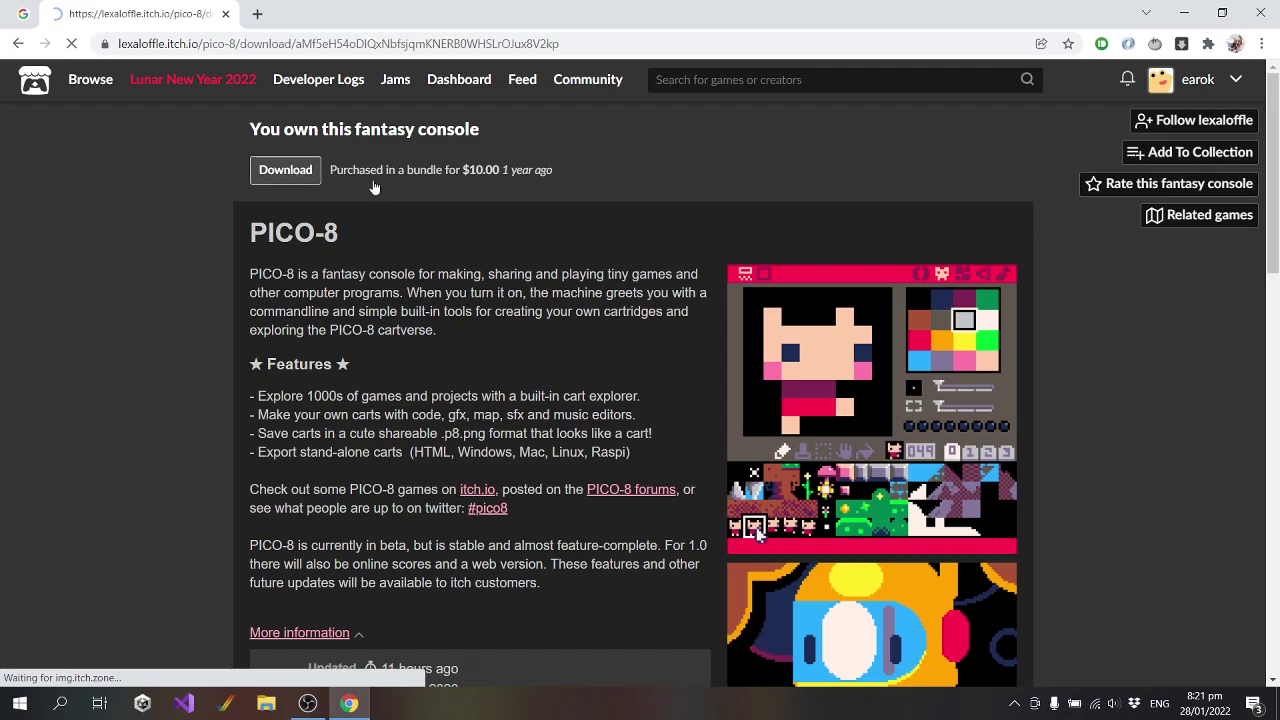
Download pico-8_0.2.4b_setup.exe to the Desktop folder and close the browser
scroll(619, 356, "down", 1)
scroll(619, 356, "down", 1)
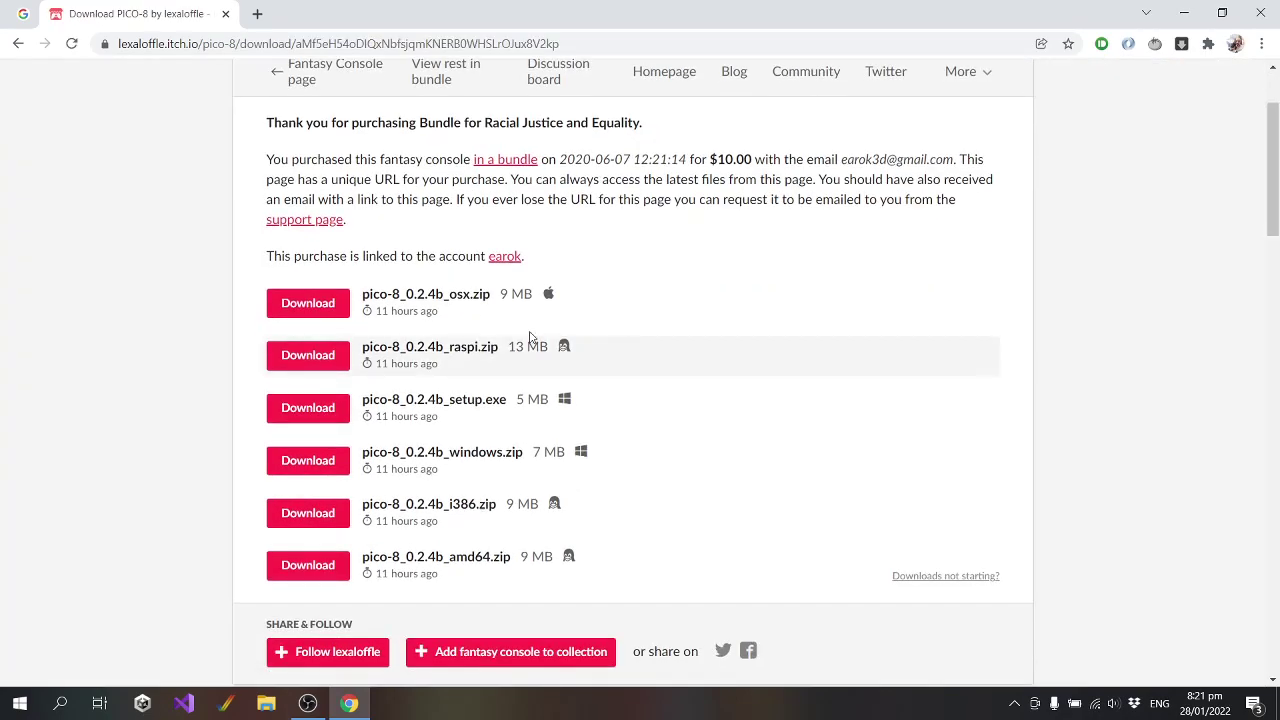
scroll(344, 393, "down", 1)
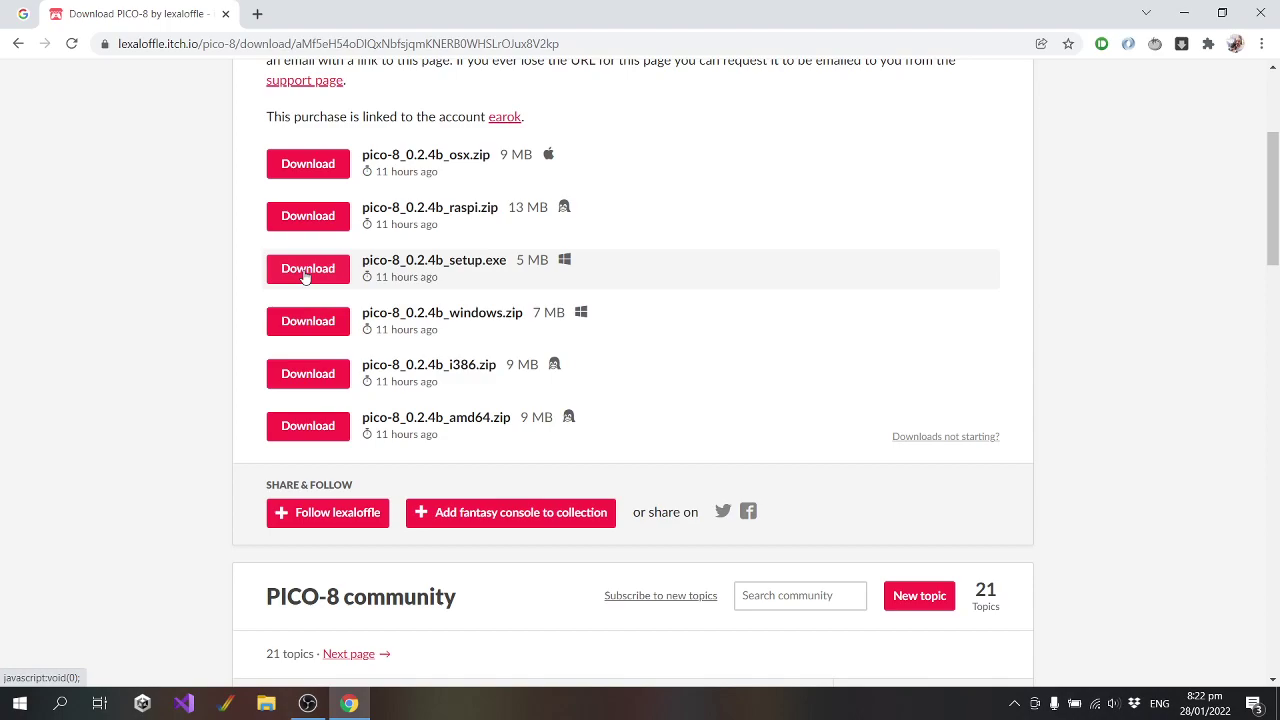
left_click(305, 274)
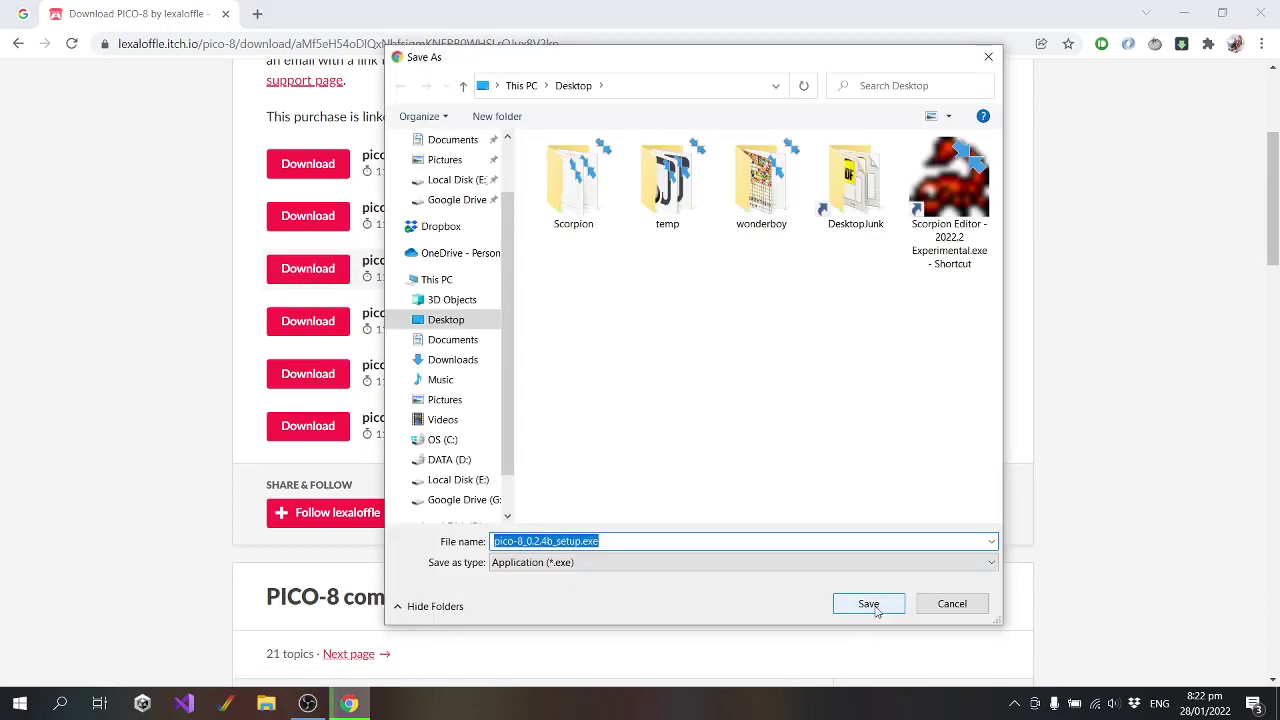
left_click(867, 612)
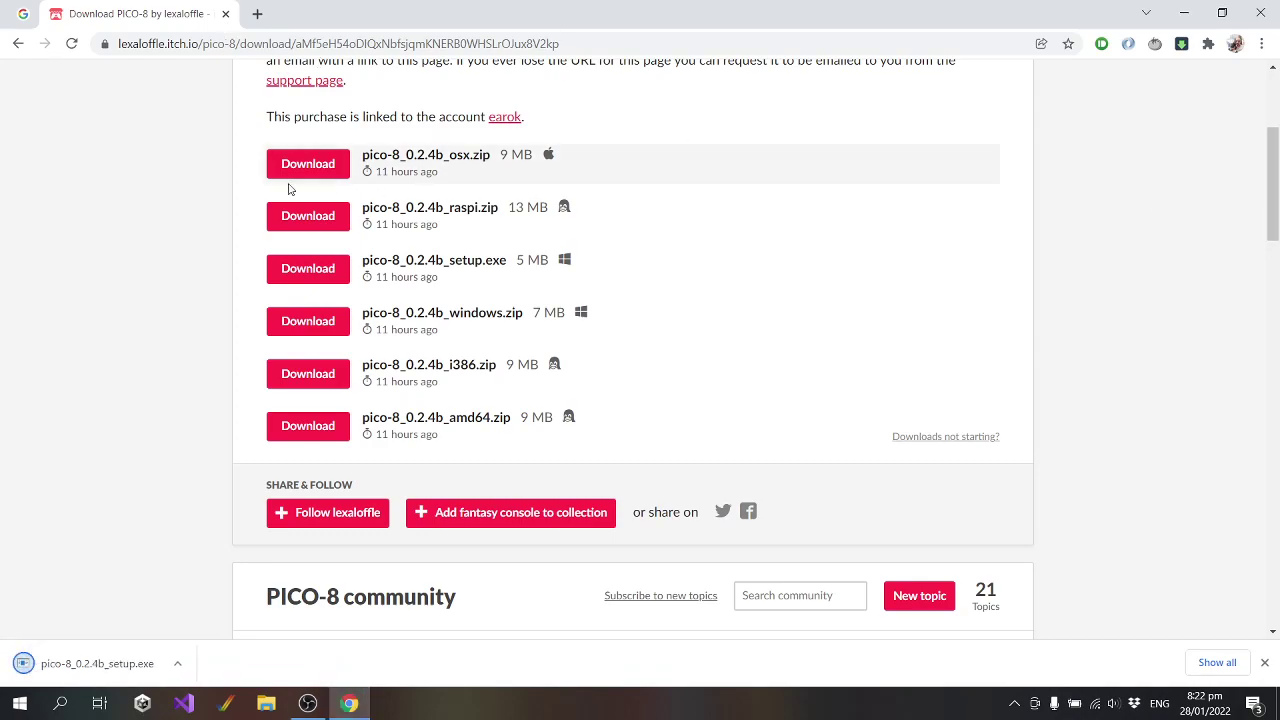
left_click(228, 14)
left_click(1261, 12)
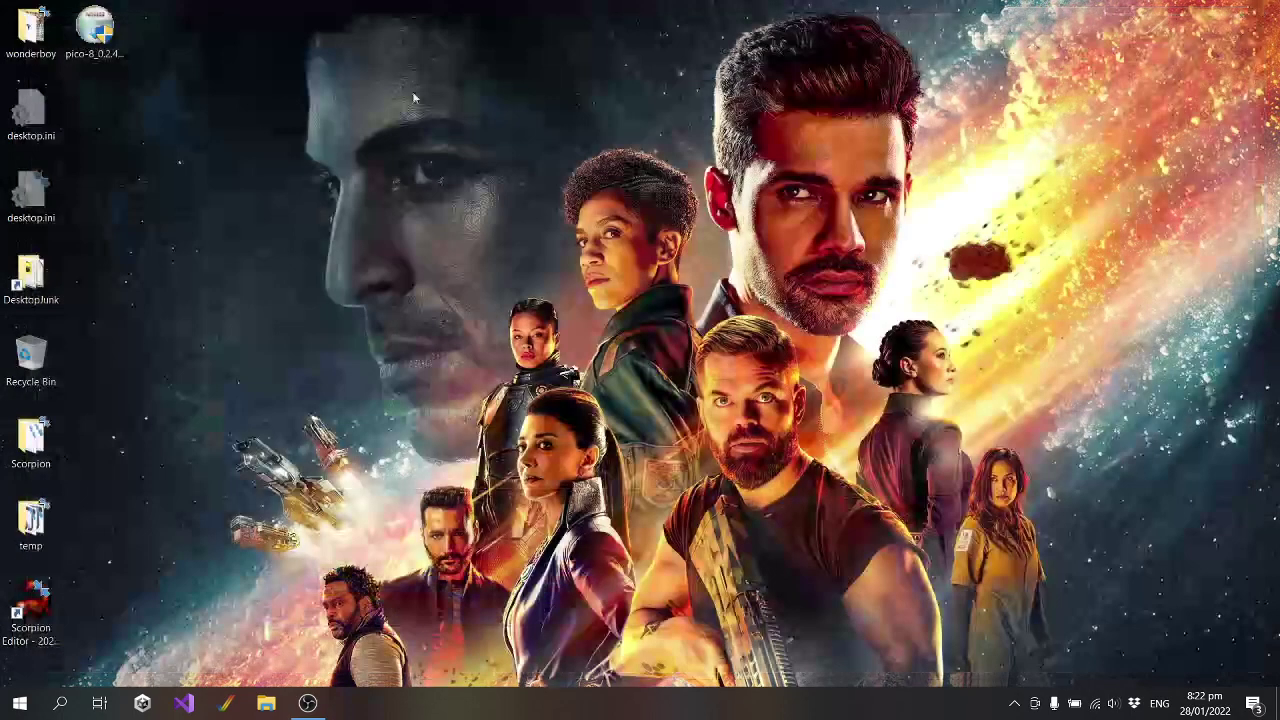
Try to run pico-8_0.2.4b_setup.exe from the desktop, both normally and as administrator
left_click(95, 28)
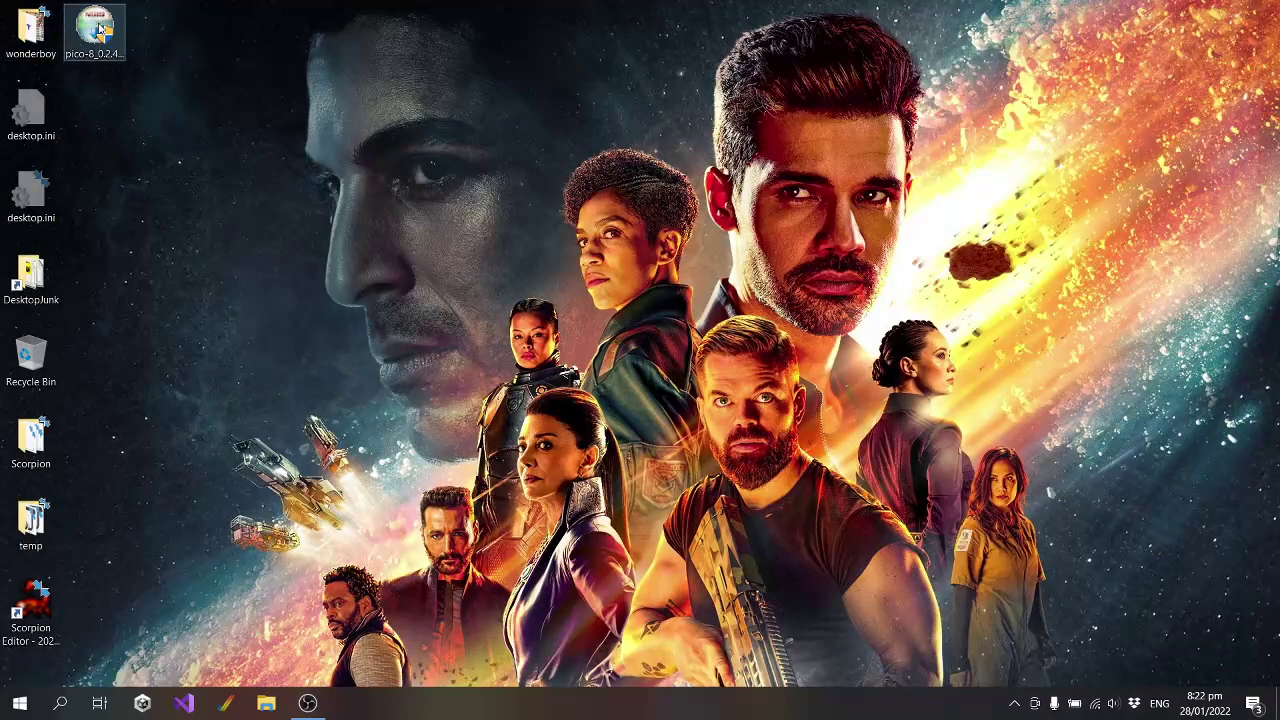
left_click(364, 234)
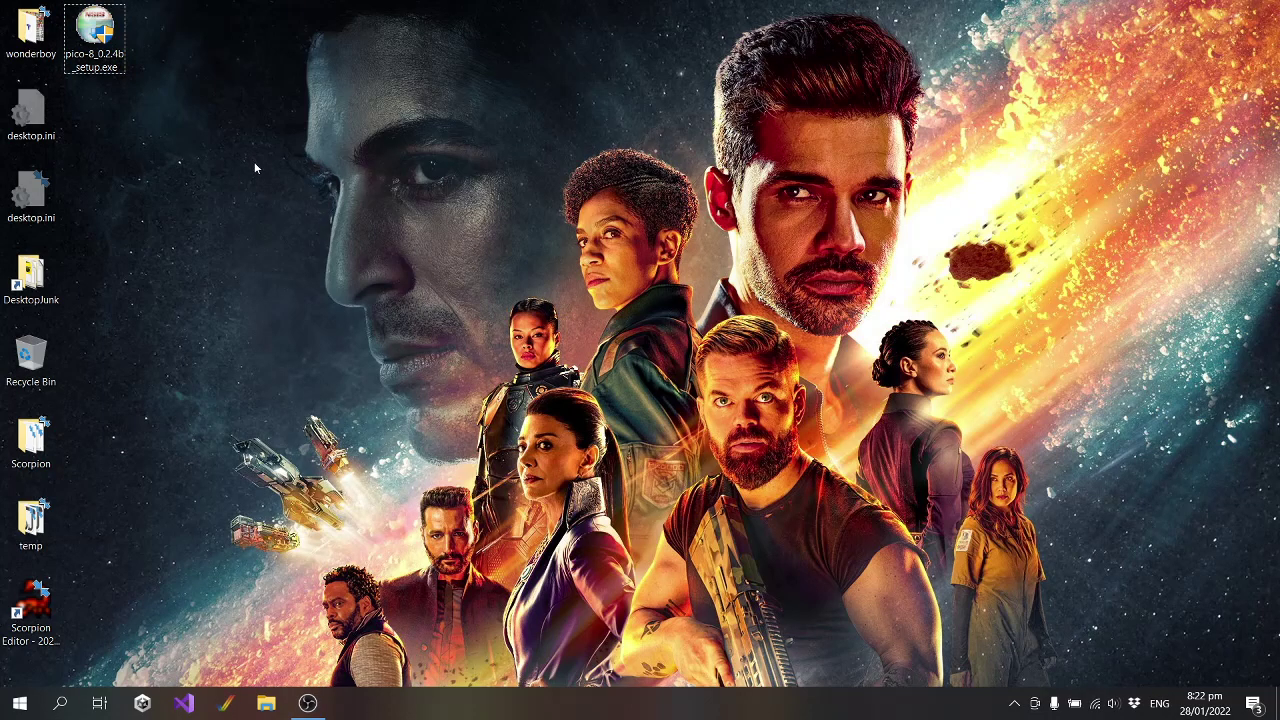
double_click(100, 53)
left_click(1015, 704)
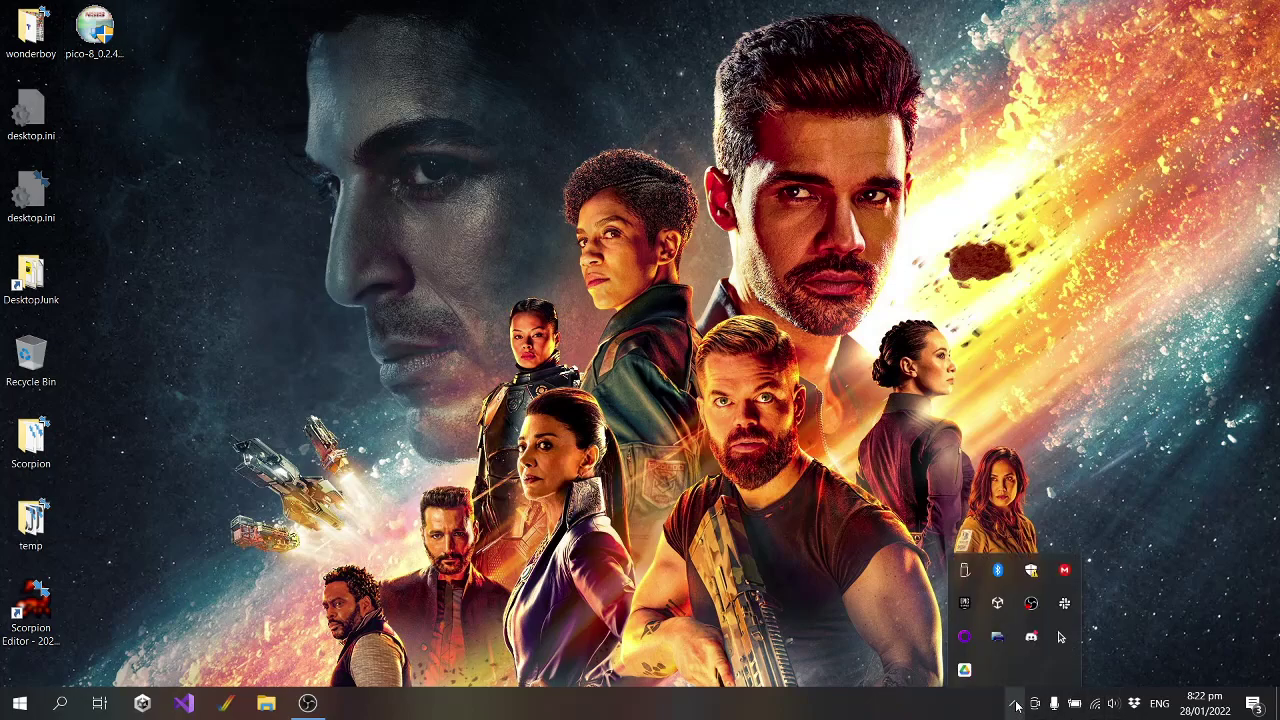
left_click(1016, 705)
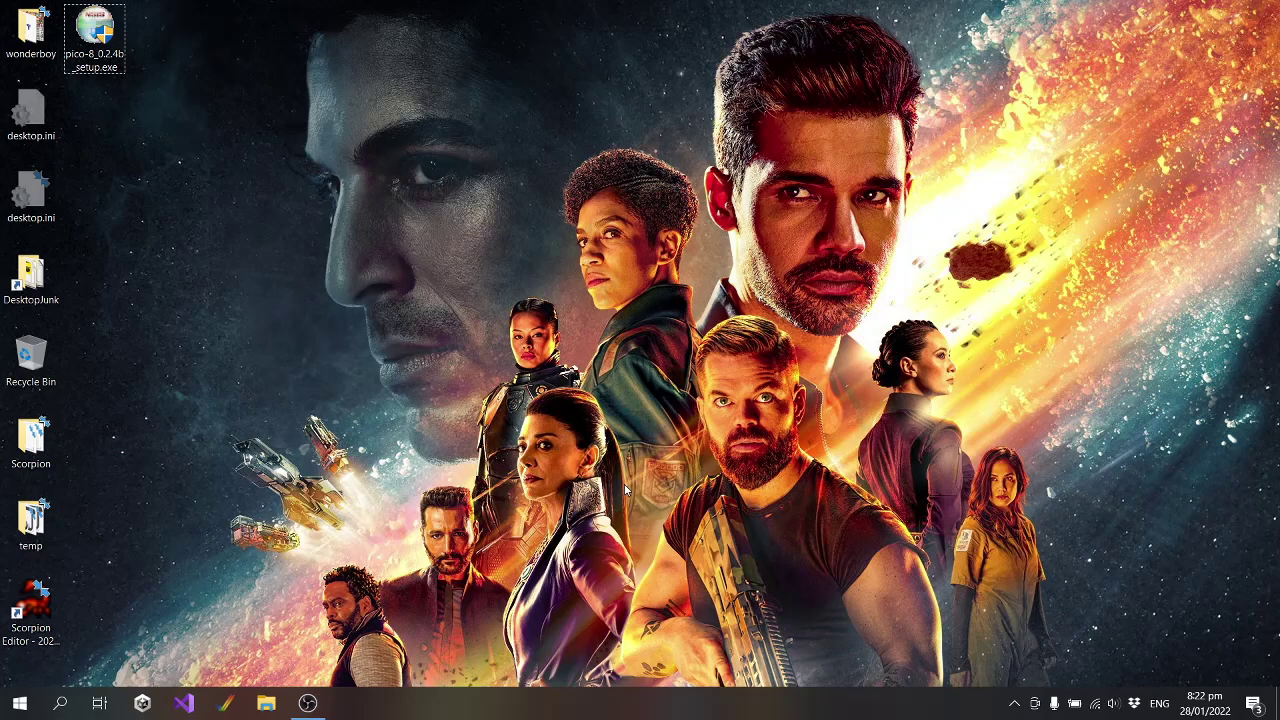
right_click(95, 23)
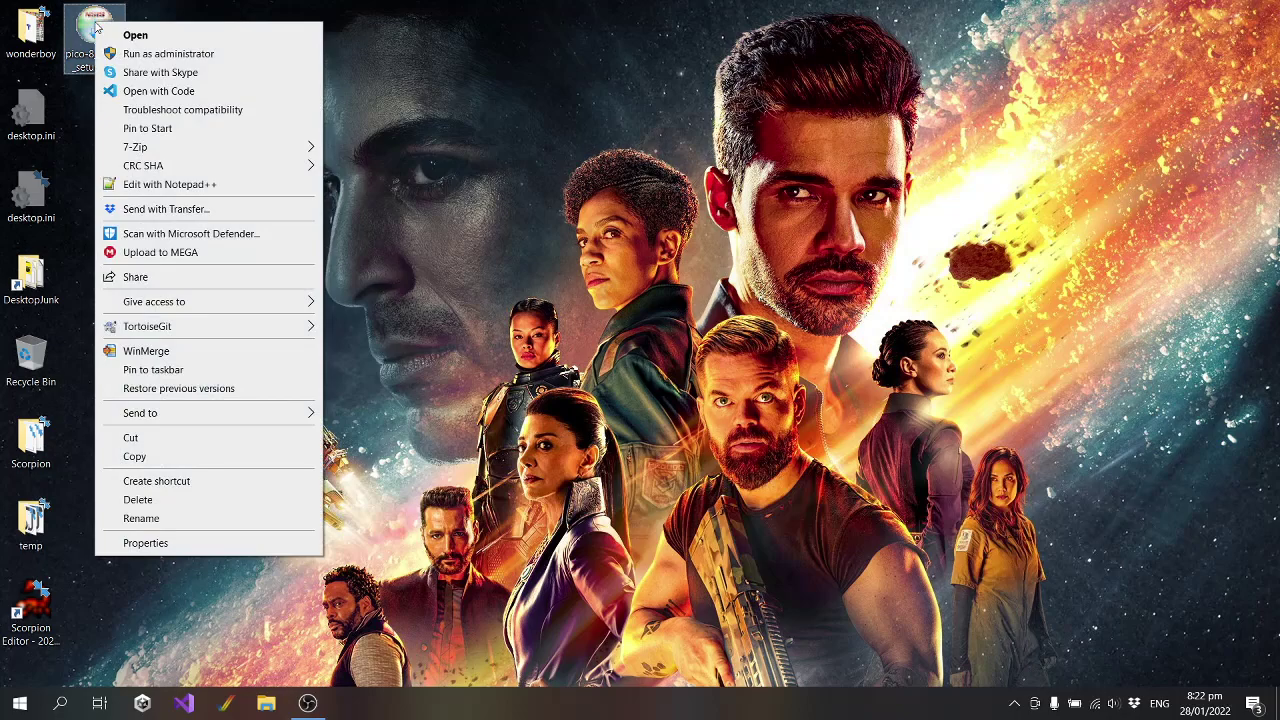
left_click(161, 56)
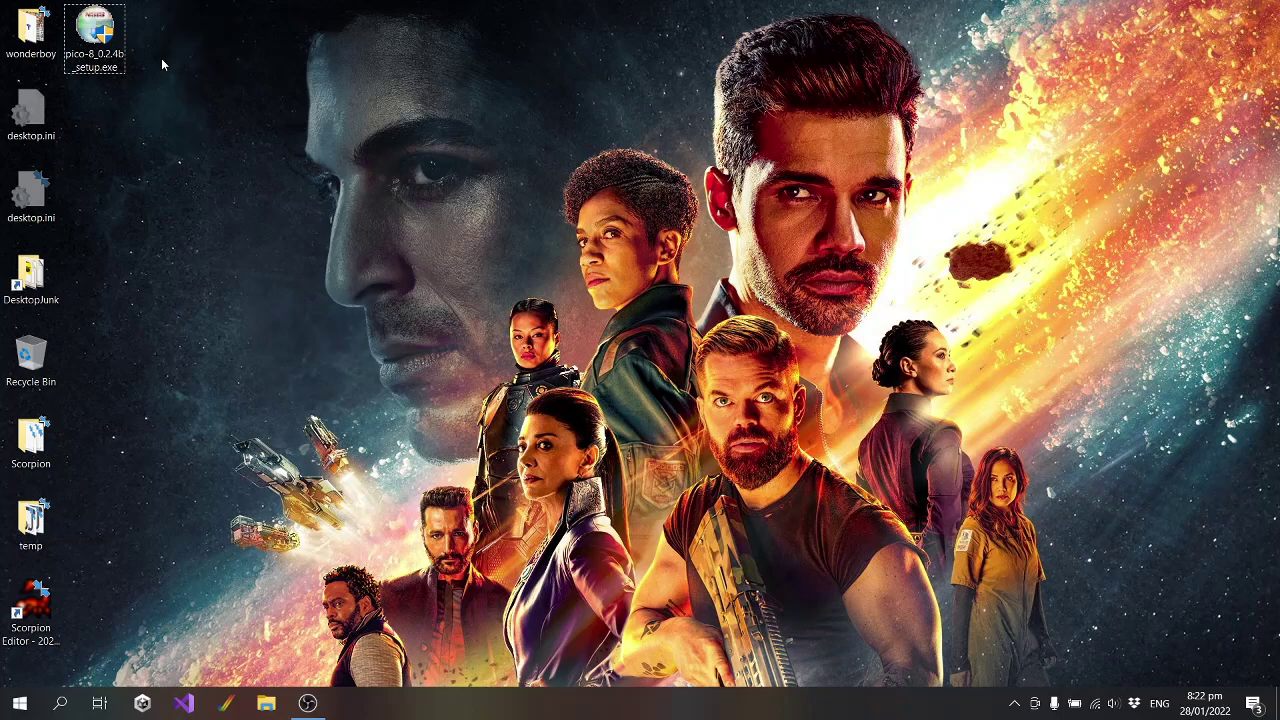
Launch Chrome and search the web for "itch pico-8"
left_click(20, 703)
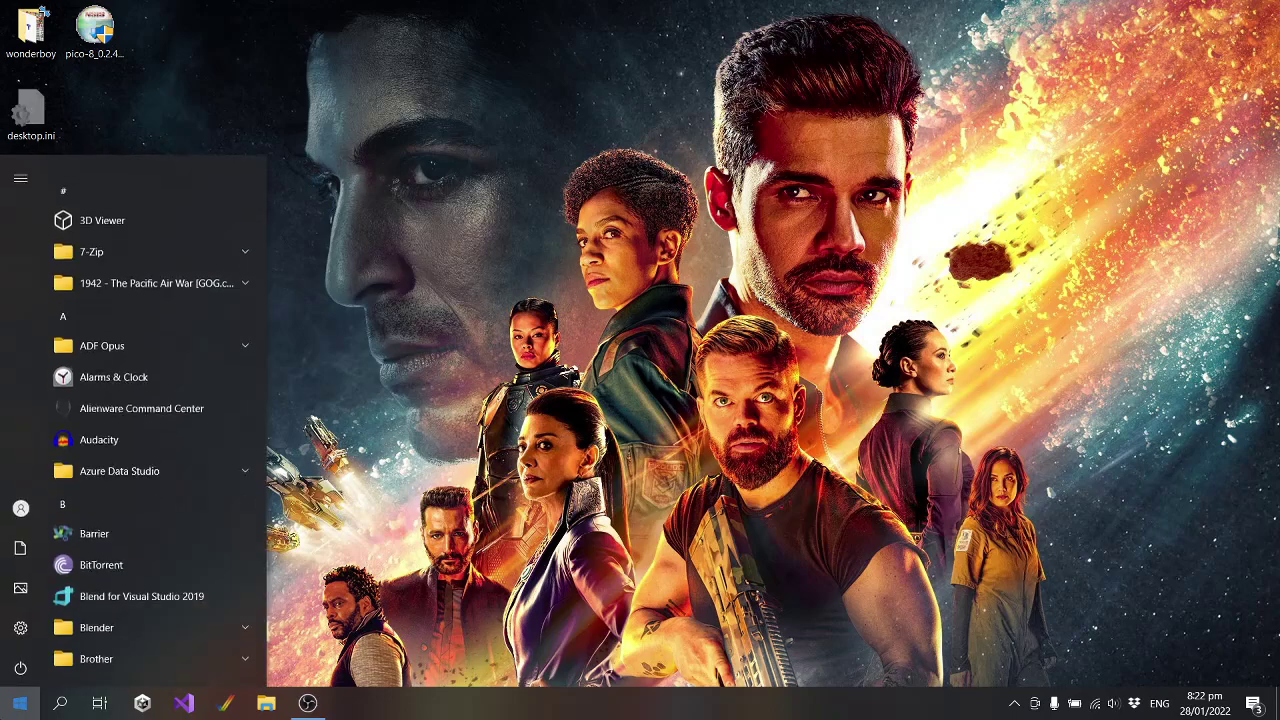
type("chrome")
key("Return")
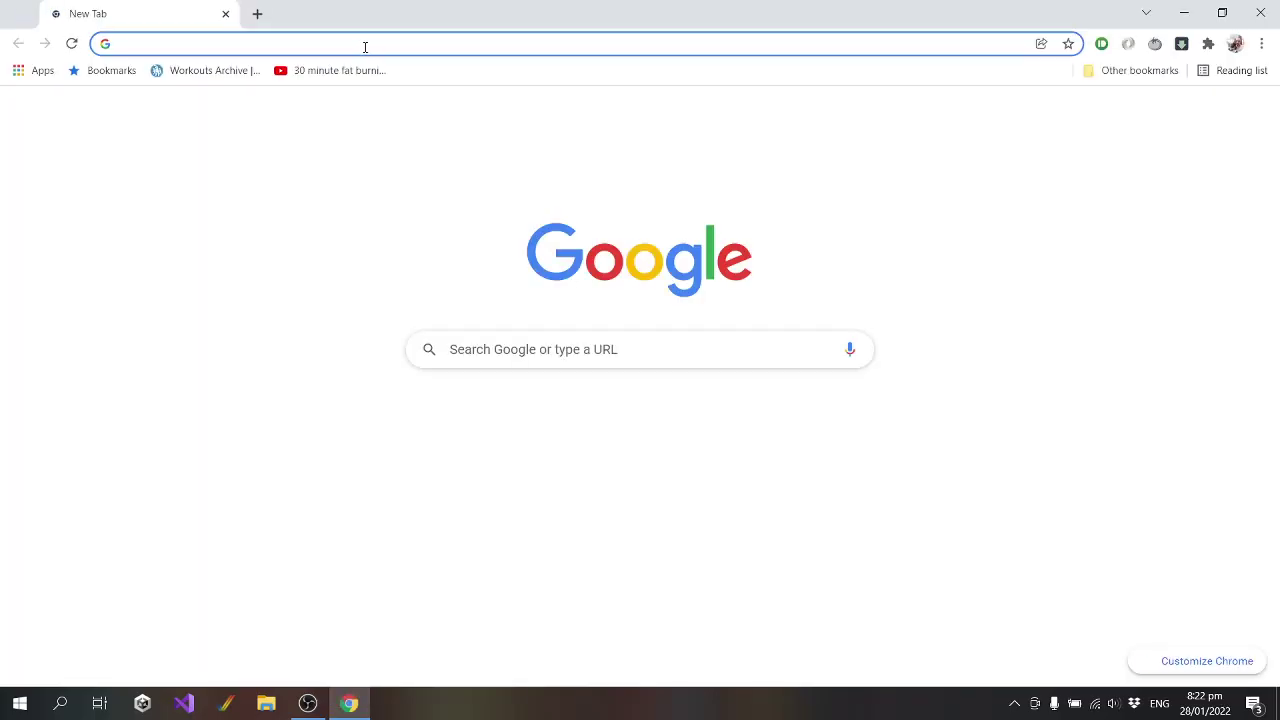
type("itch pi")
key("Return")
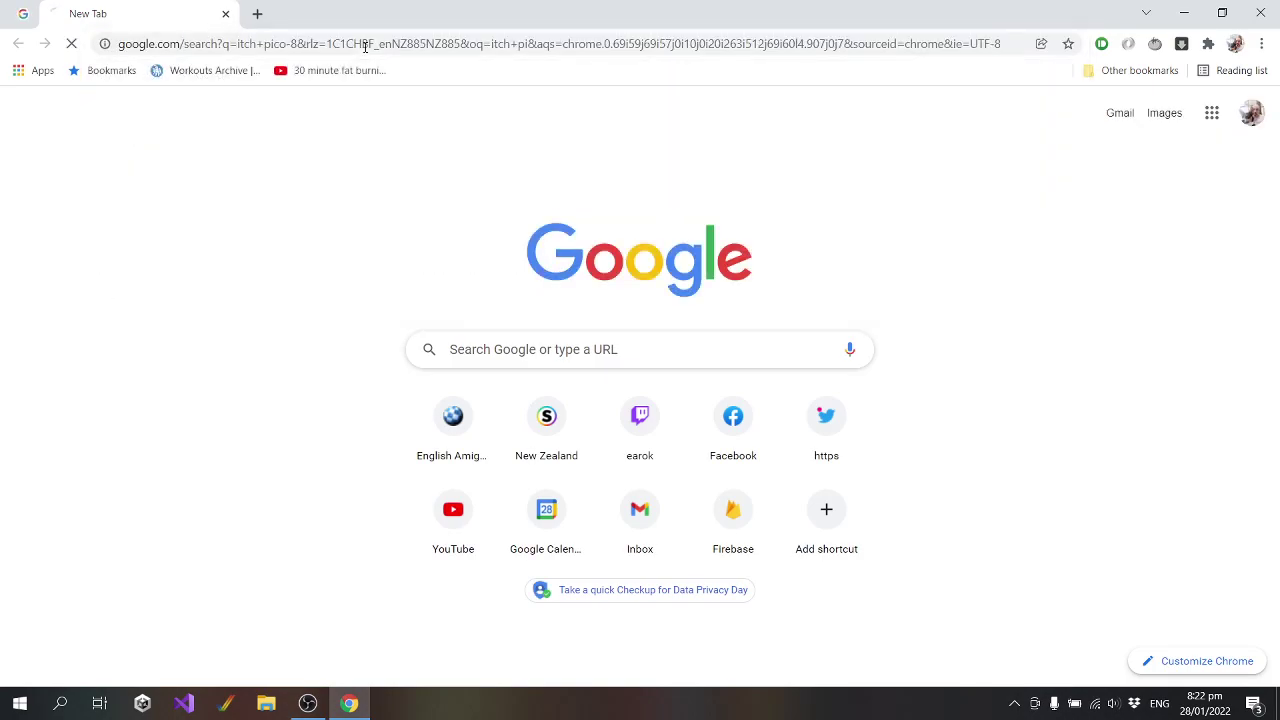
Open the "PICO-8 by lexaloffle" search result and go to its download page
scroll(536, 391, "down", 3)
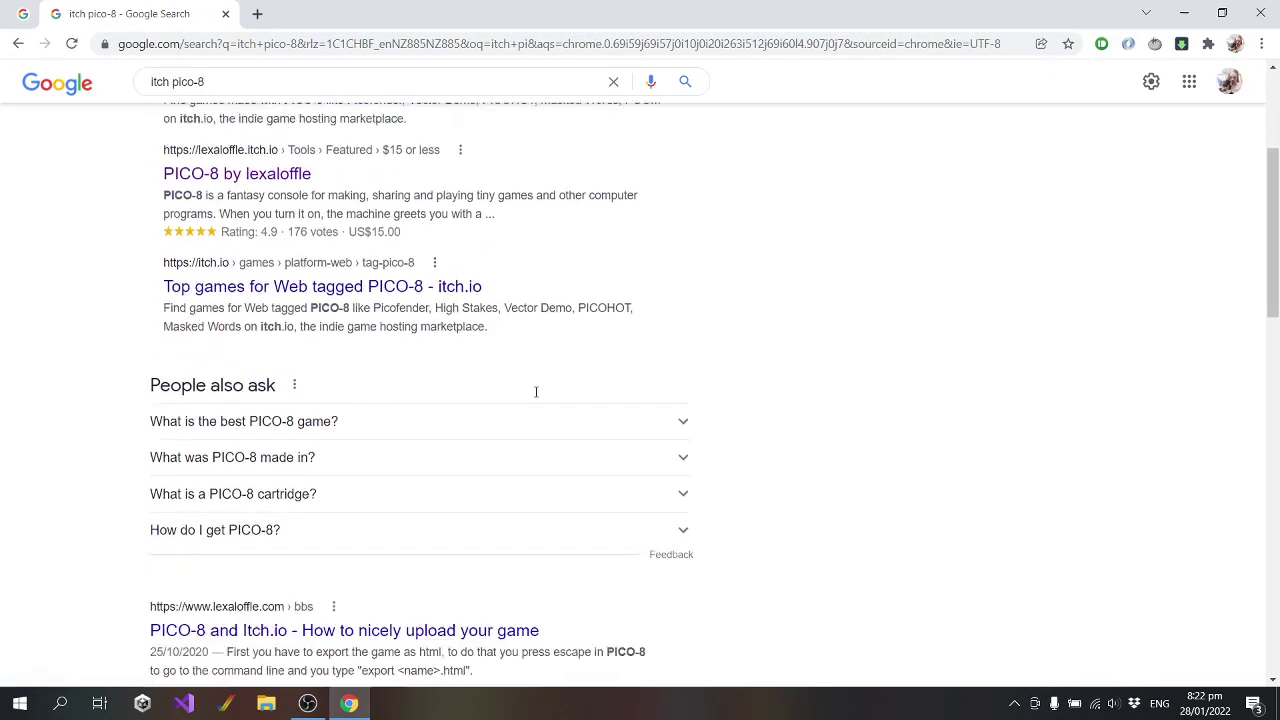
scroll(536, 391, "up", 2)
left_click(268, 318)
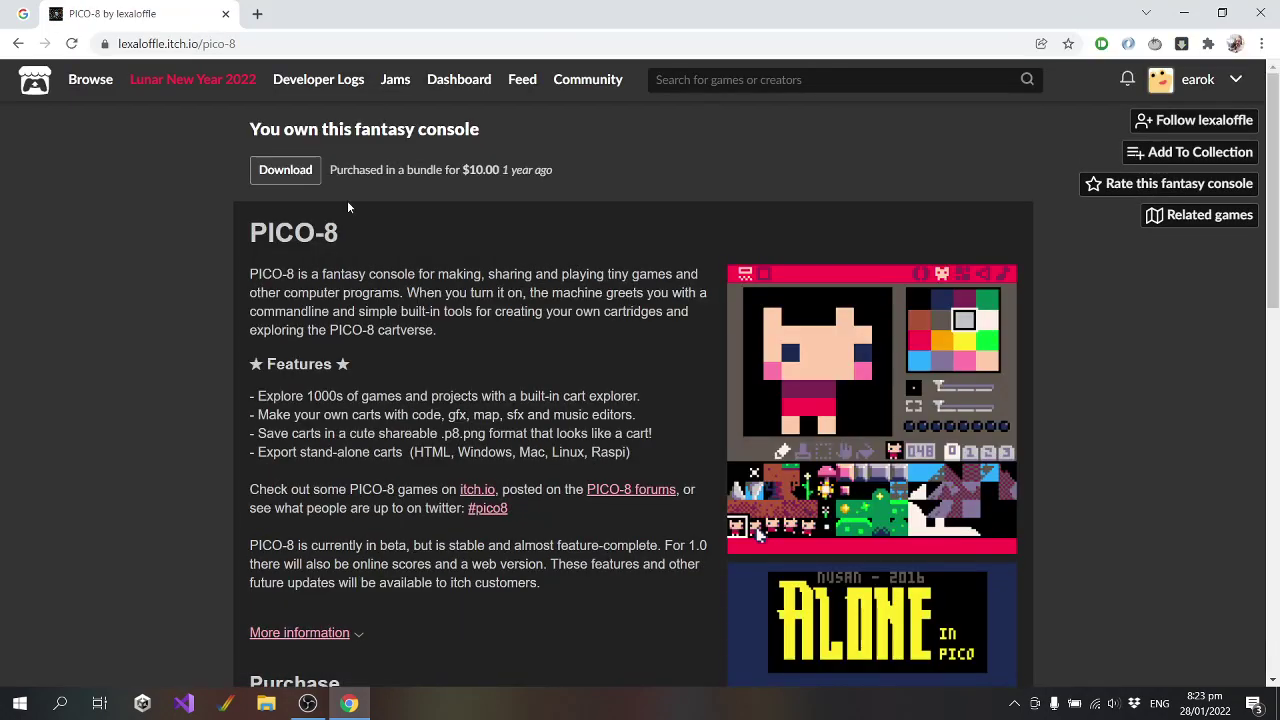
left_click(286, 170)
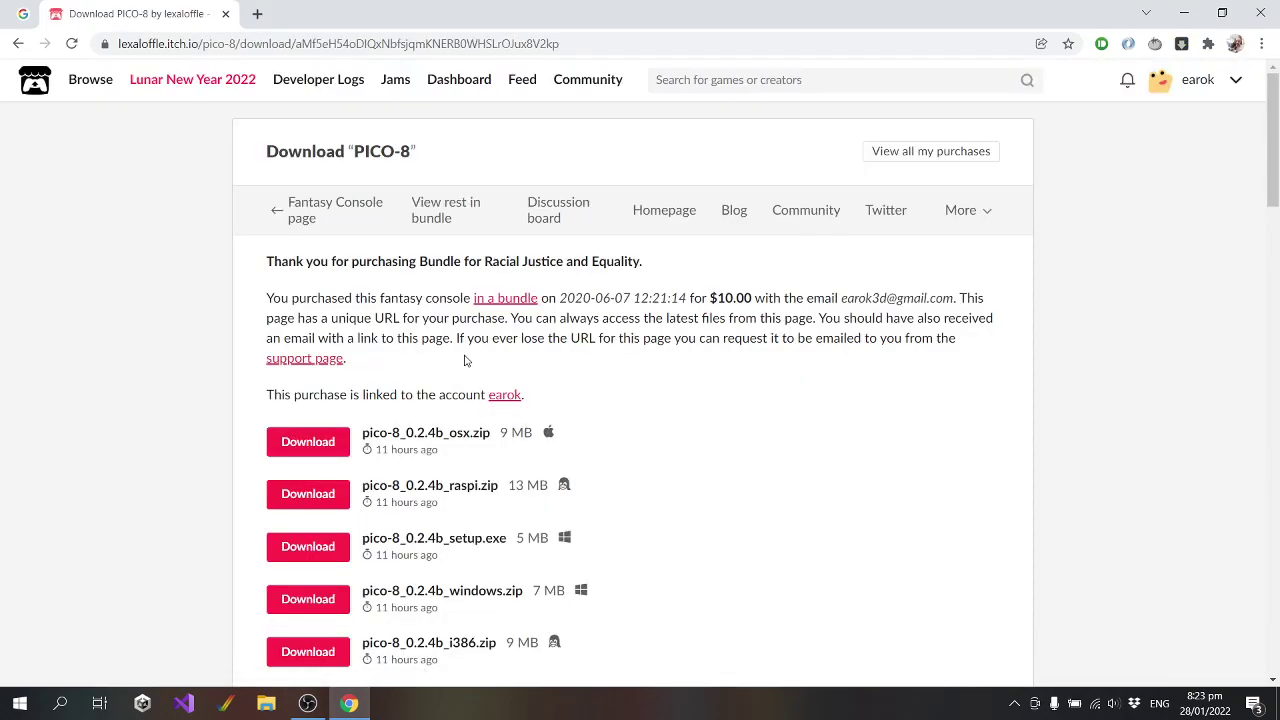
Download pico-8_0.2.4b_windows.zip to the Desktop folder and close the browser
scroll(465, 361, "down", 2)
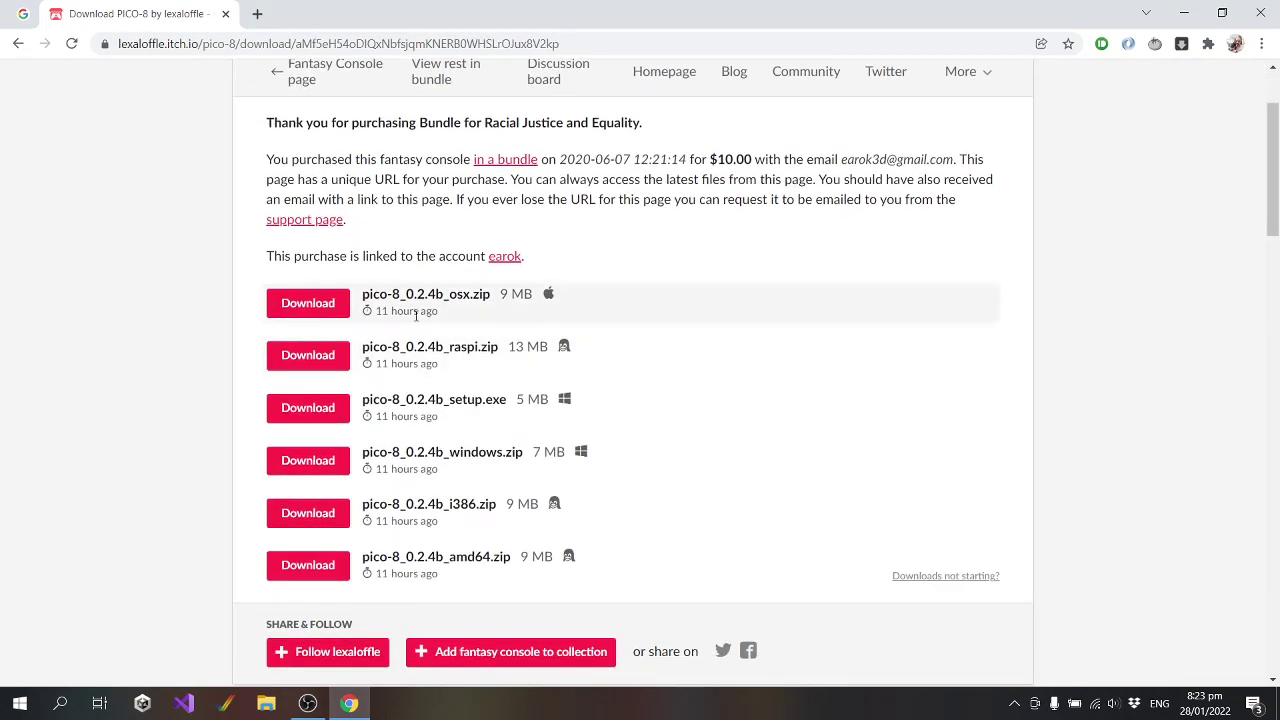
left_click(312, 461)
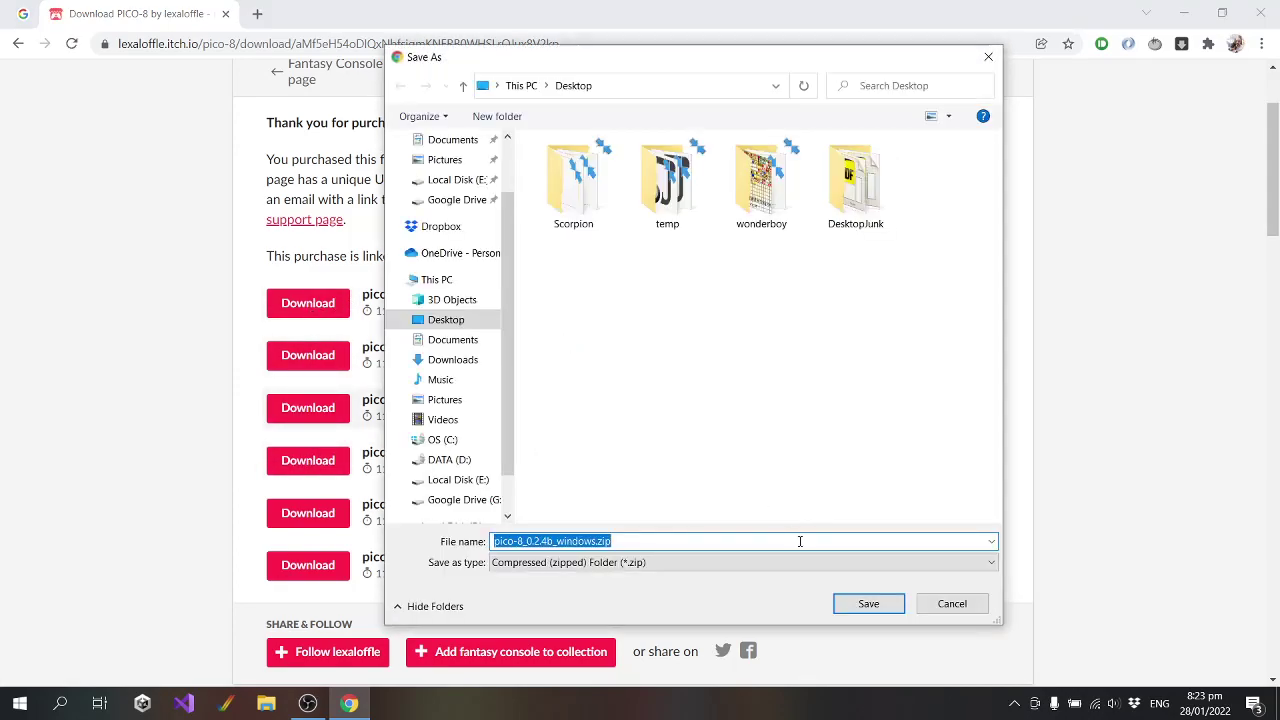
left_click(880, 604)
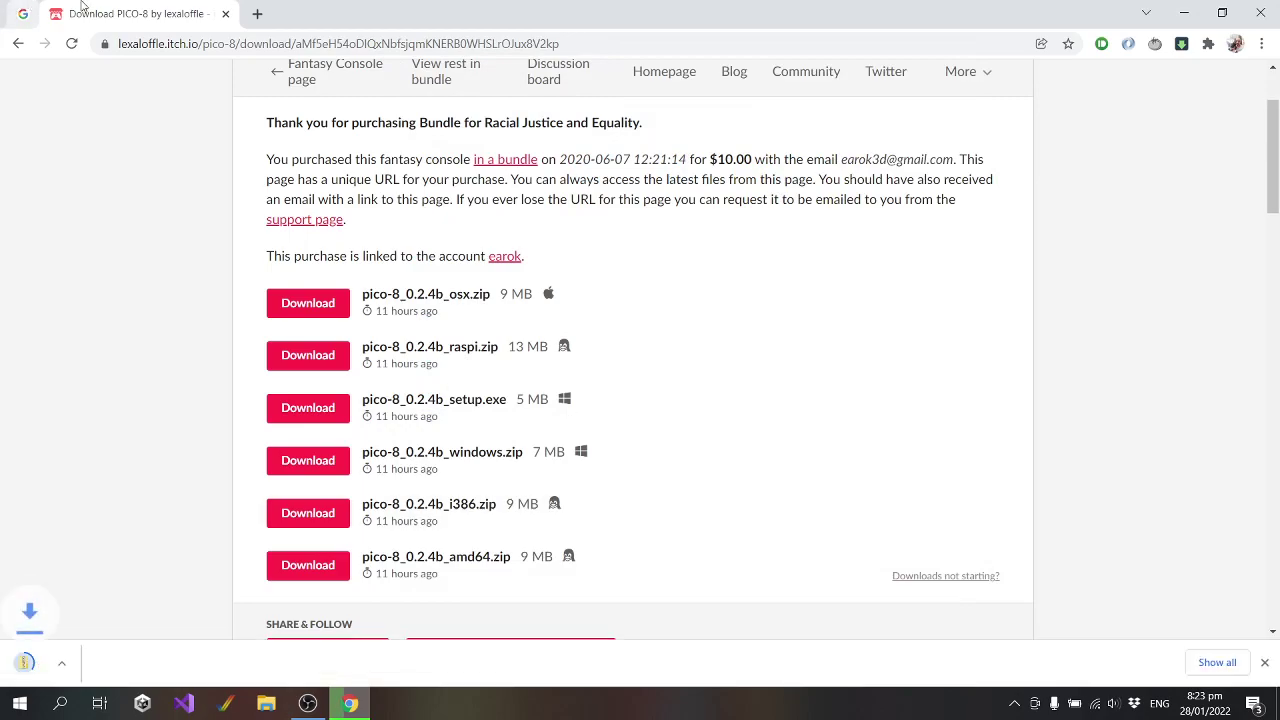
left_click(1260, 12)
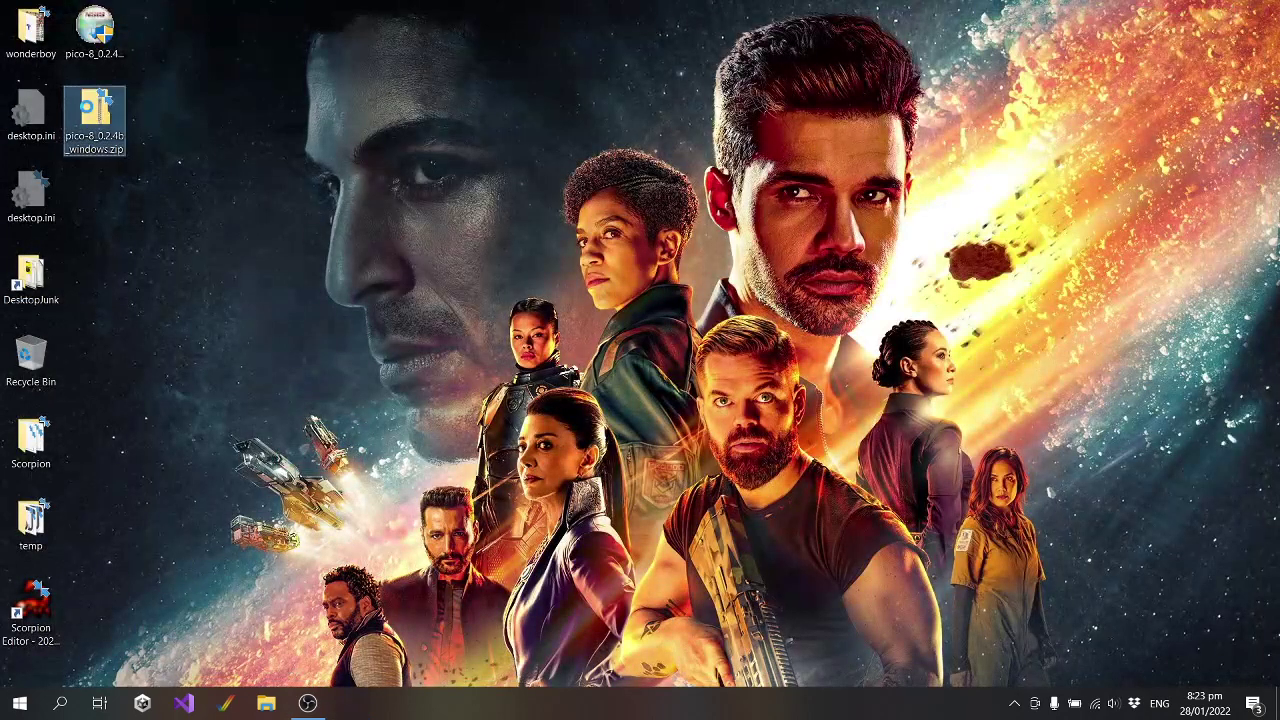
Extract pico-8_0.2.4b_windows.zip on the desktop with 7-Zip into its own pico-8_0.2.4b_windows folder
right_click(90, 106)
mouse_move(200, 203)
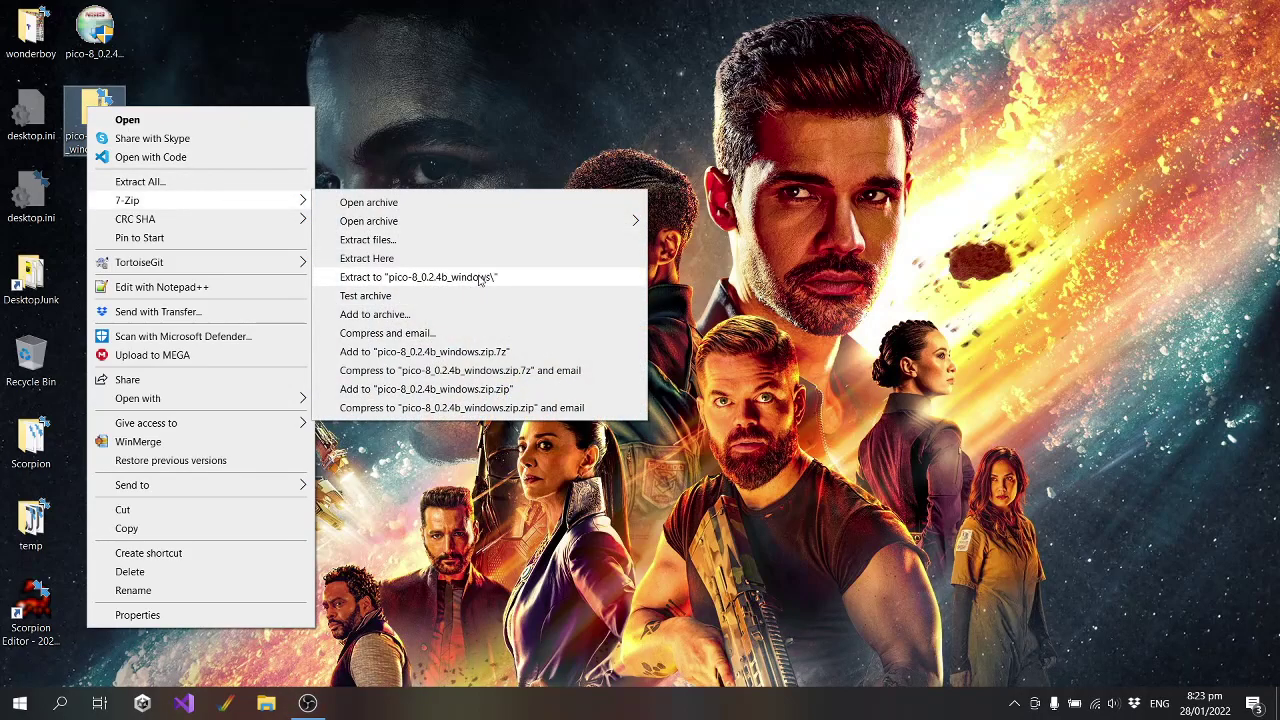
left_click(480, 278)
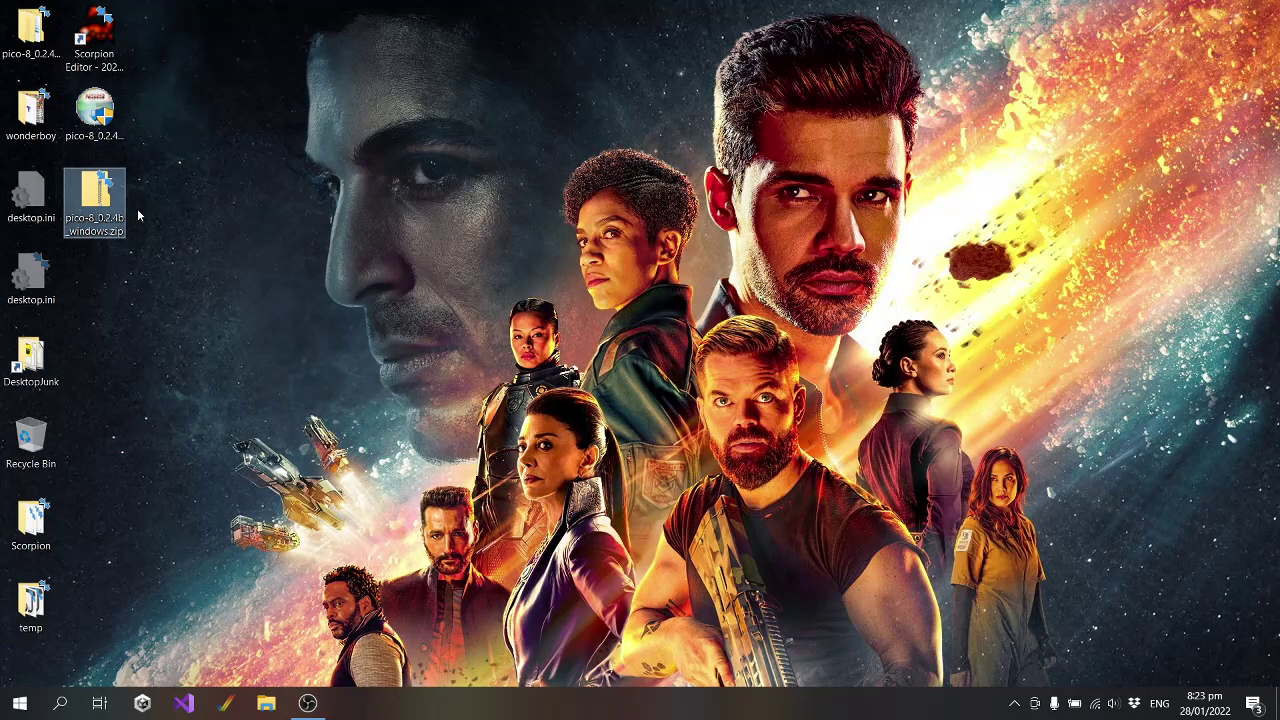
Move the pico-8 folder out of the extracted pico-8_0.2.4b_windows folder onto the desktop and delete the empty folder
double_click(30, 30)
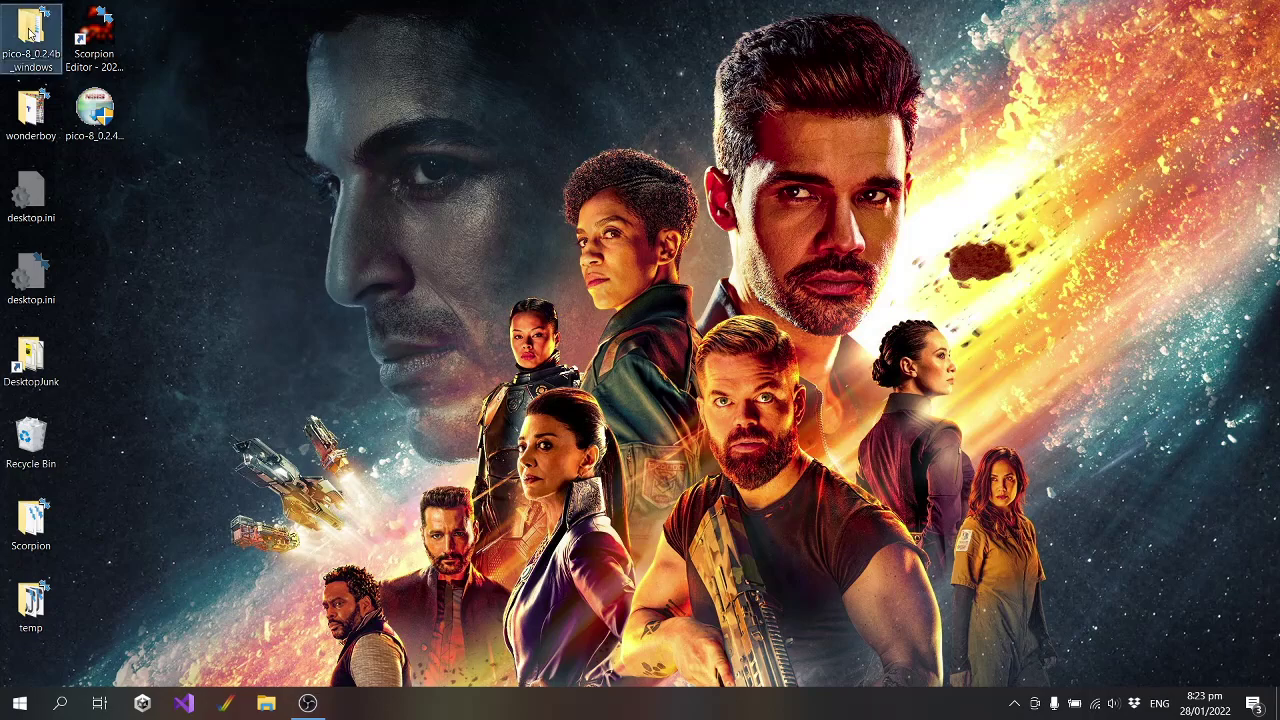
left_click_drag(1062, 246, 233, 250)
left_click(1130, 64)
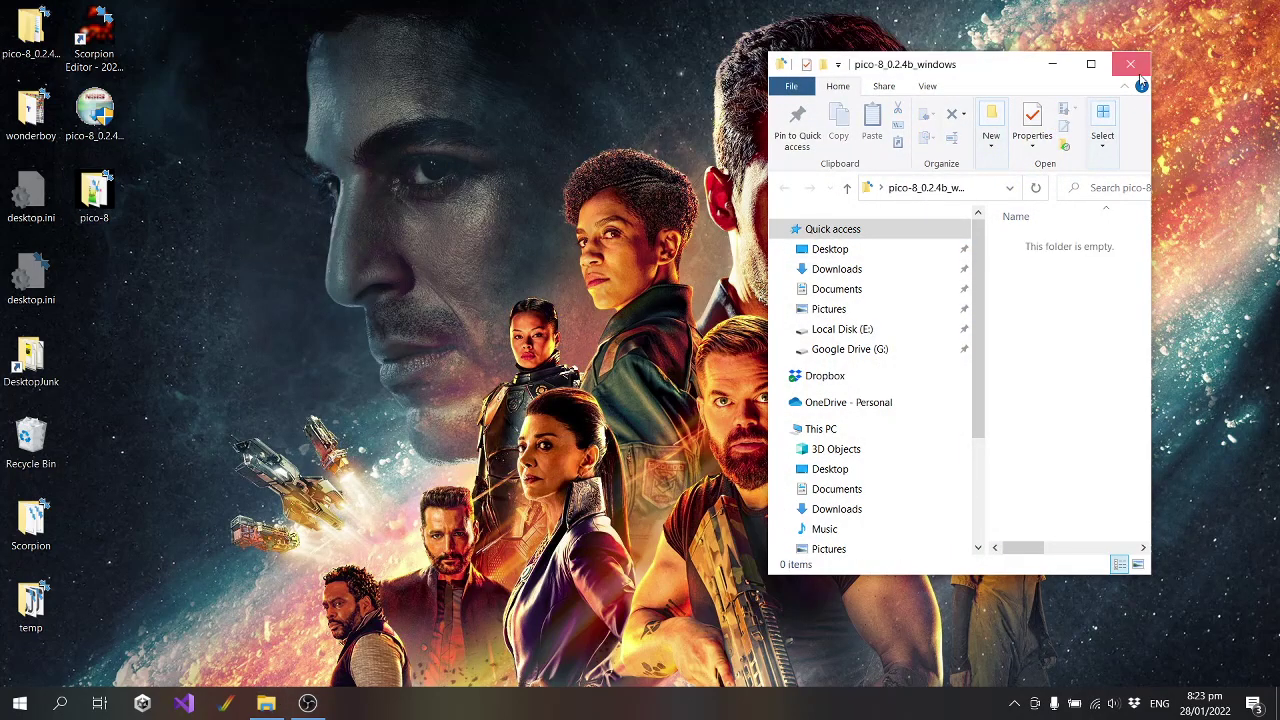
left_click(30, 30)
key("Delete")
Open the pico-8 folder on the desktop and launch pico8.exe
double_click(101, 138)
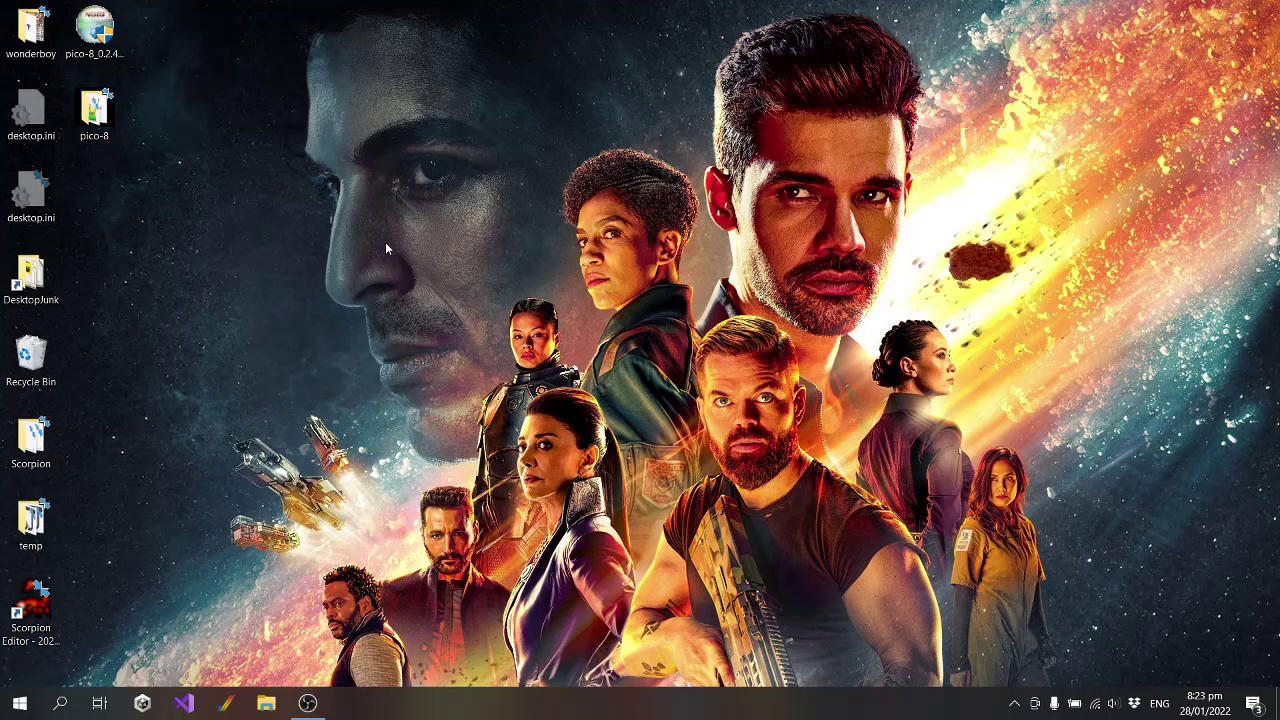
left_click(1048, 298)
double_click(1048, 297)
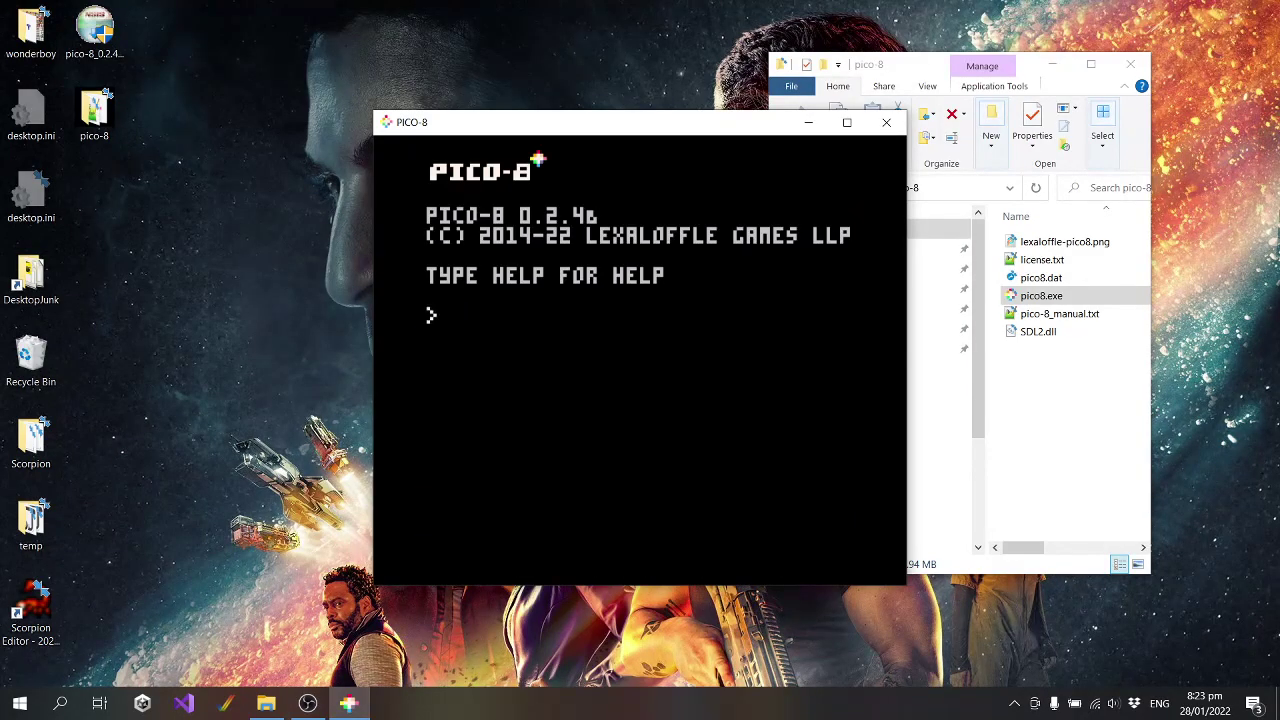
Run the folder command in PICO-8 to open the carts folder, and place the PICO-8 window beside it
type("folder")
key("Return")
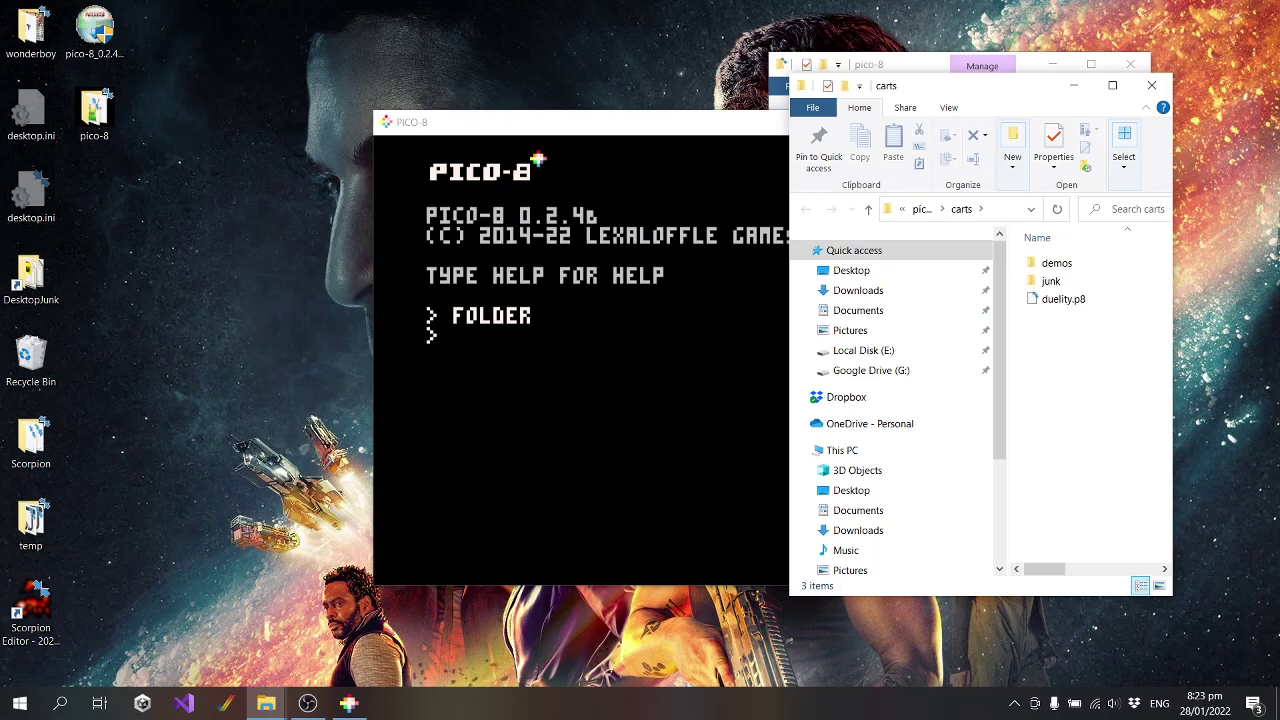
left_click(428, 124)
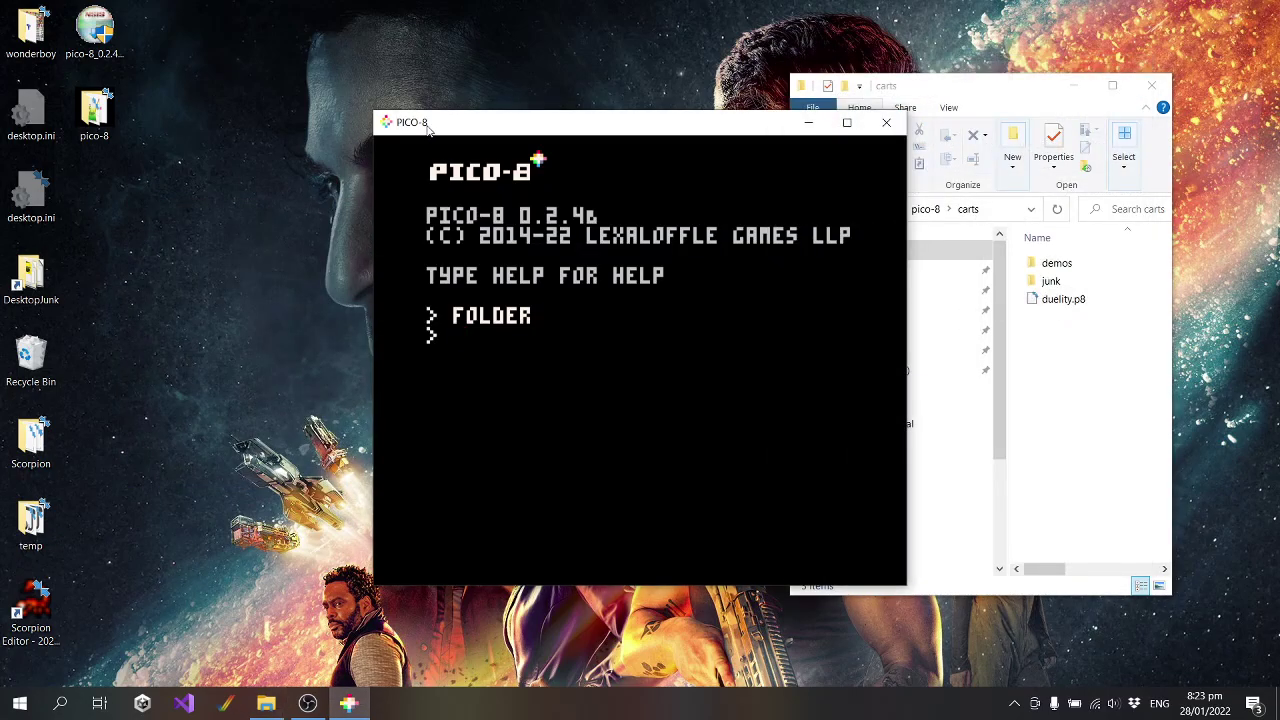
left_click_drag(612, 133, 435, 96)
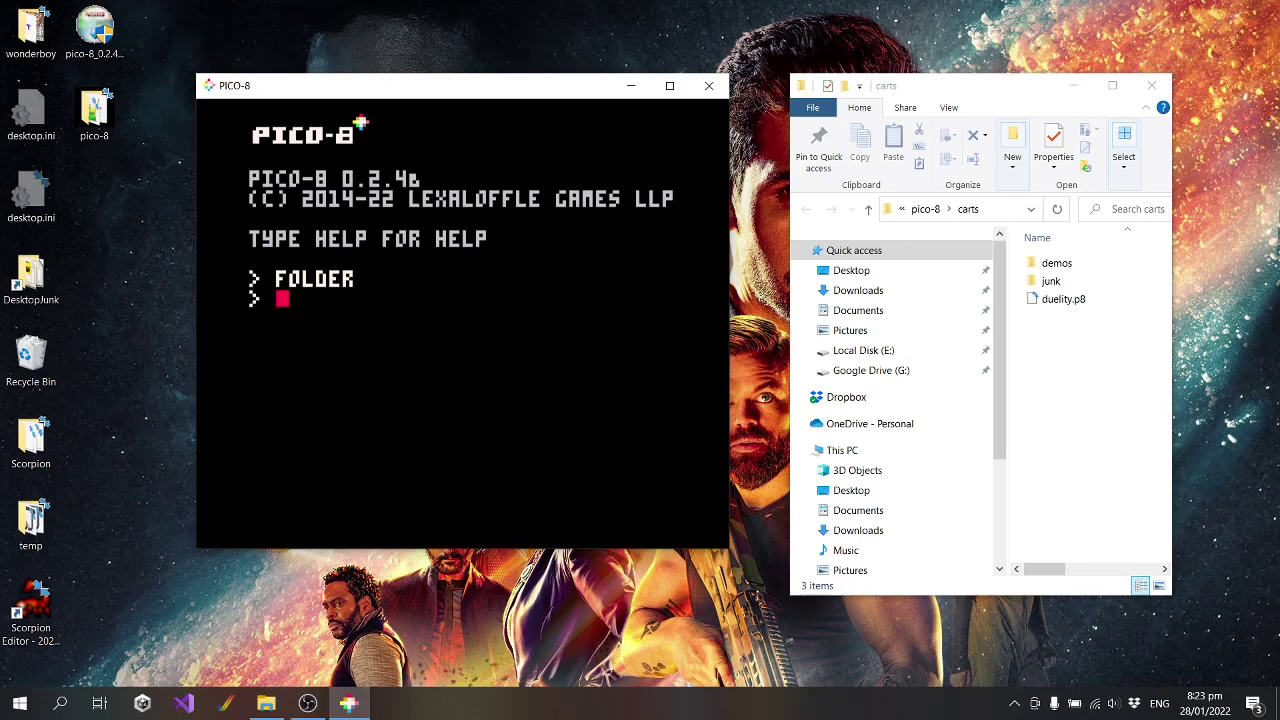
Load the duelity.p8 cartridge in PICO-8 with the load command and run it
type("load duelity")
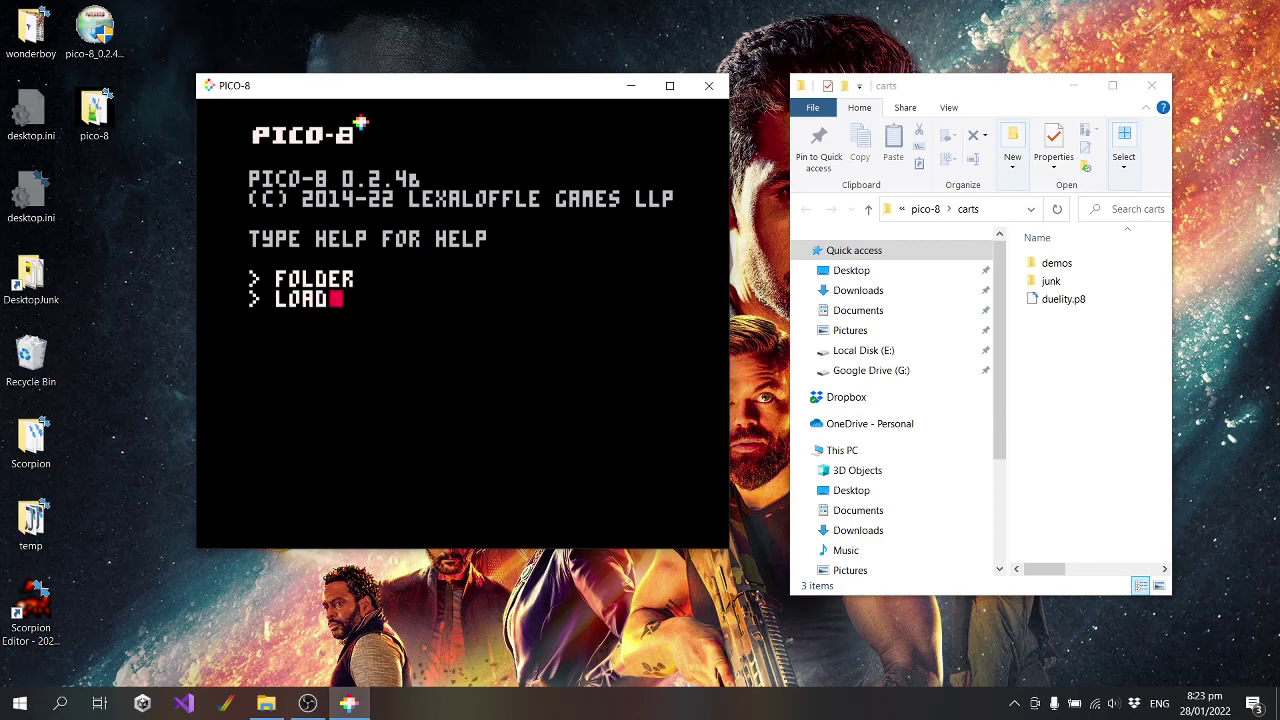
type(".p8")
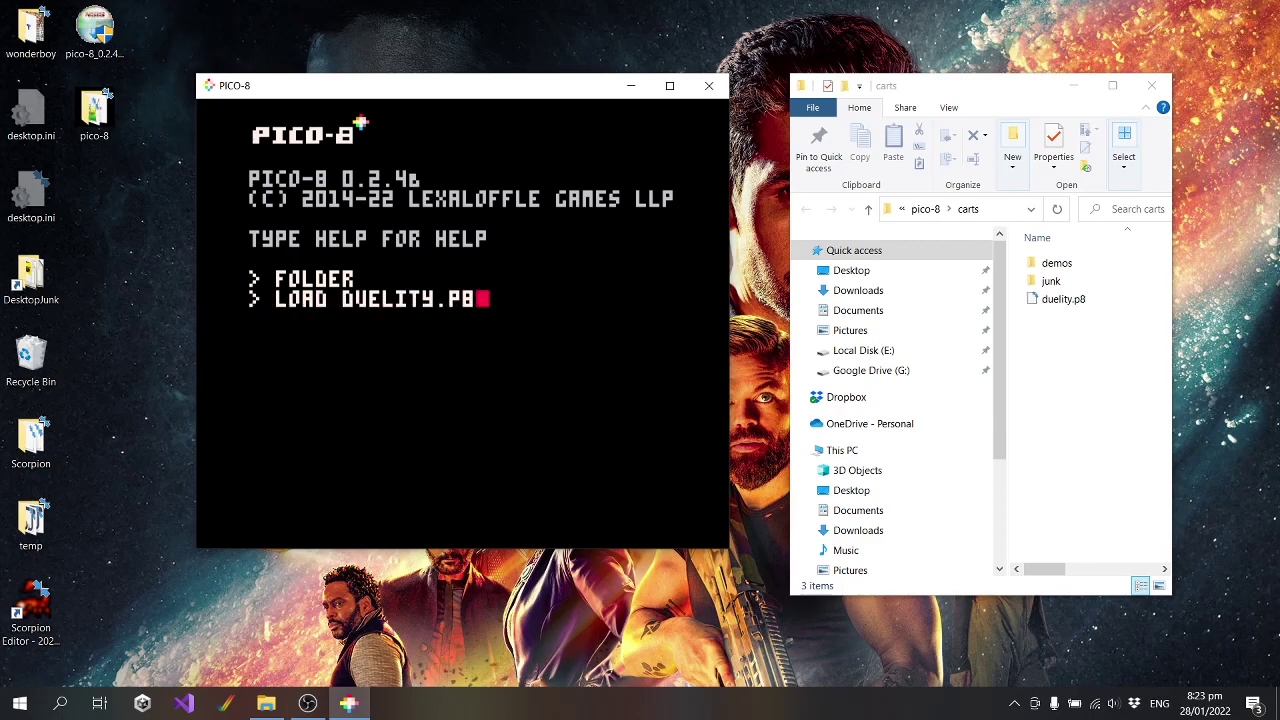
key("Return")
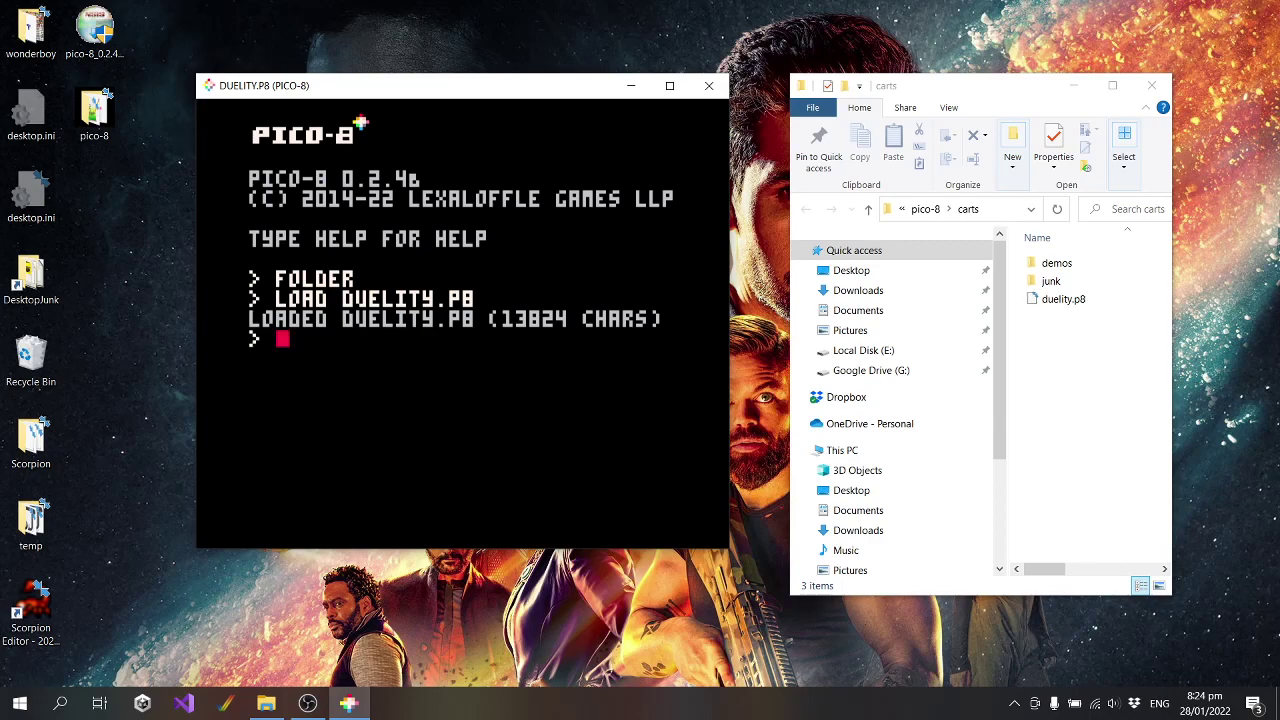
type("RUN")
key("Return")
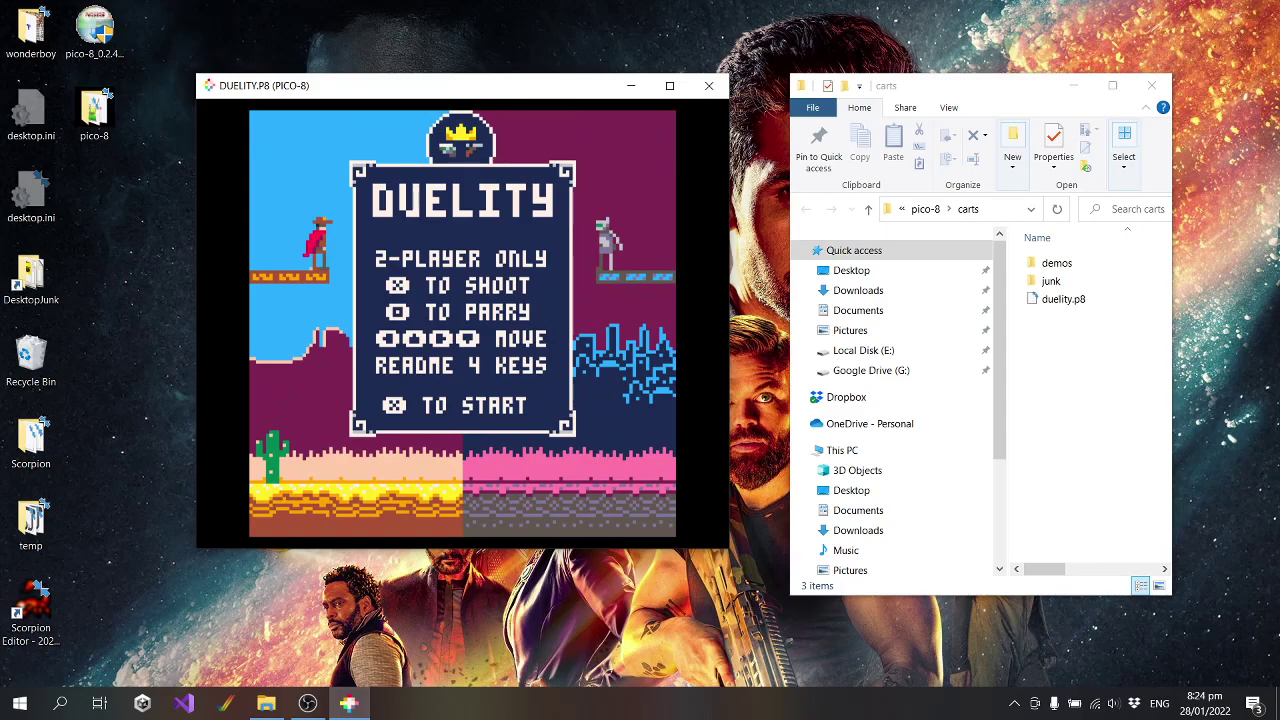
Lower the Windows speaker volume to 5 and return to the running game
key("alt+Tab")
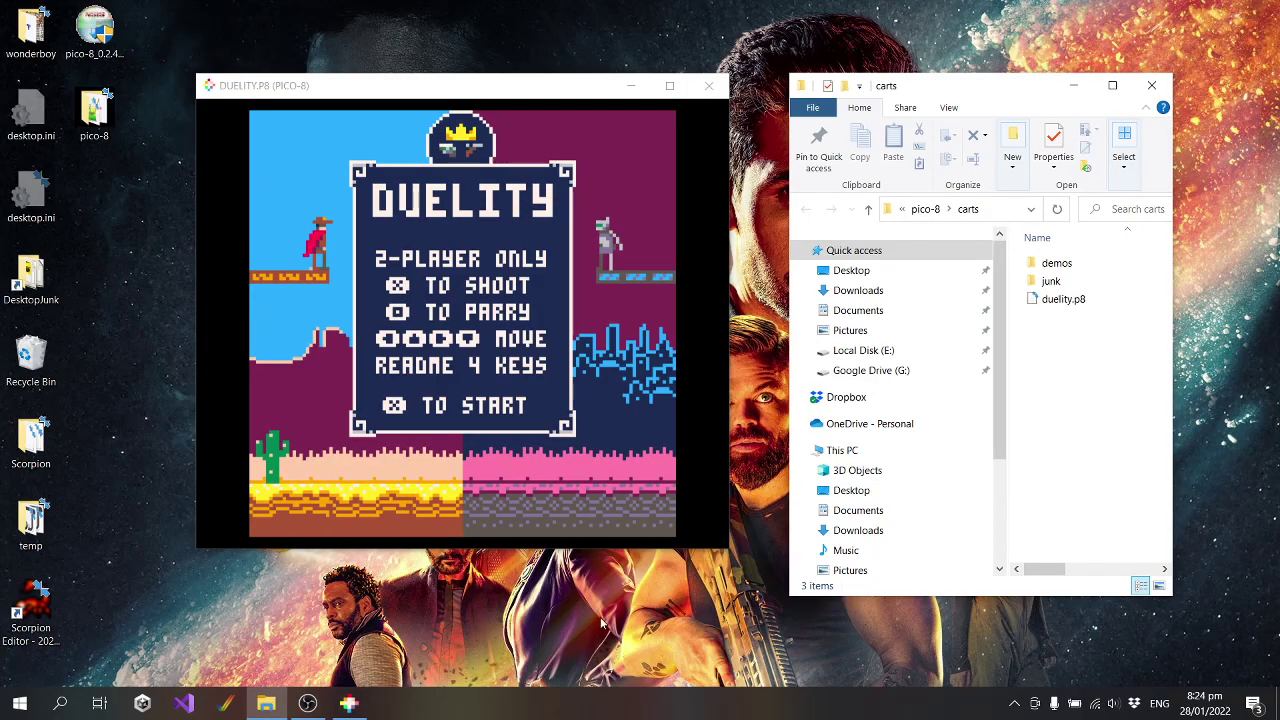
left_click(1118, 704)
left_click_drag(1094, 665, 1045, 668)
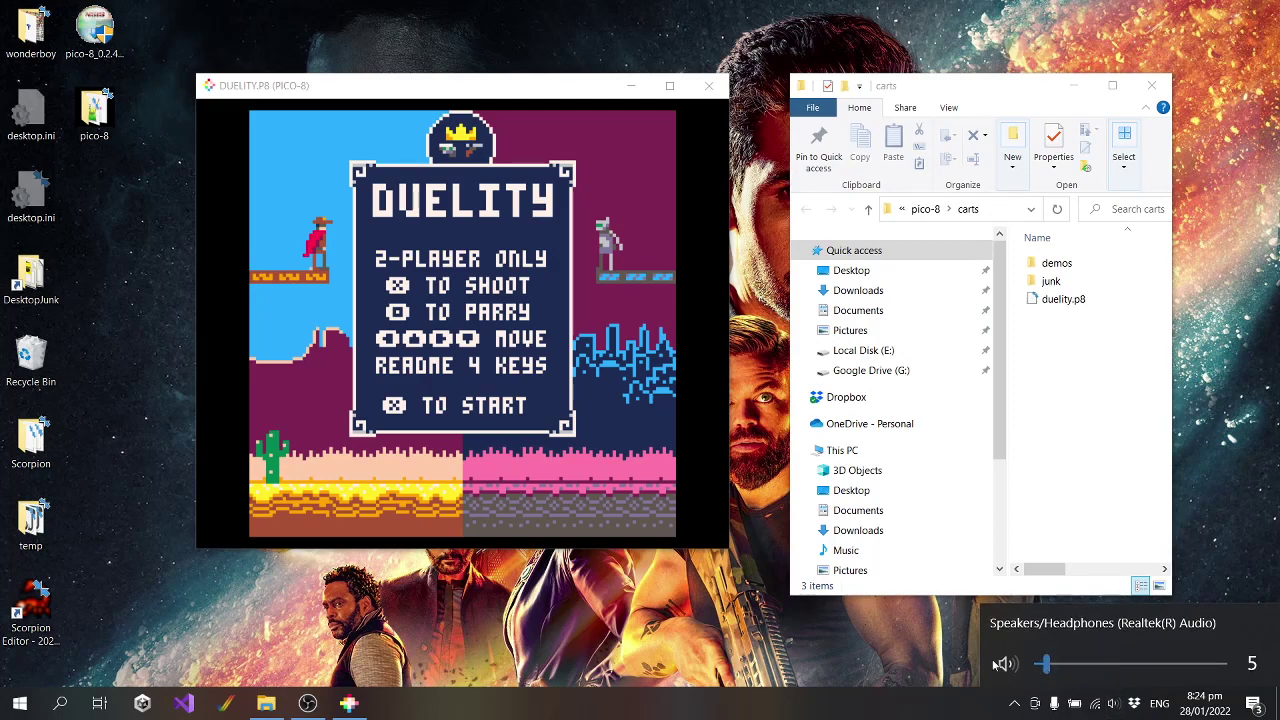
key("Escape")
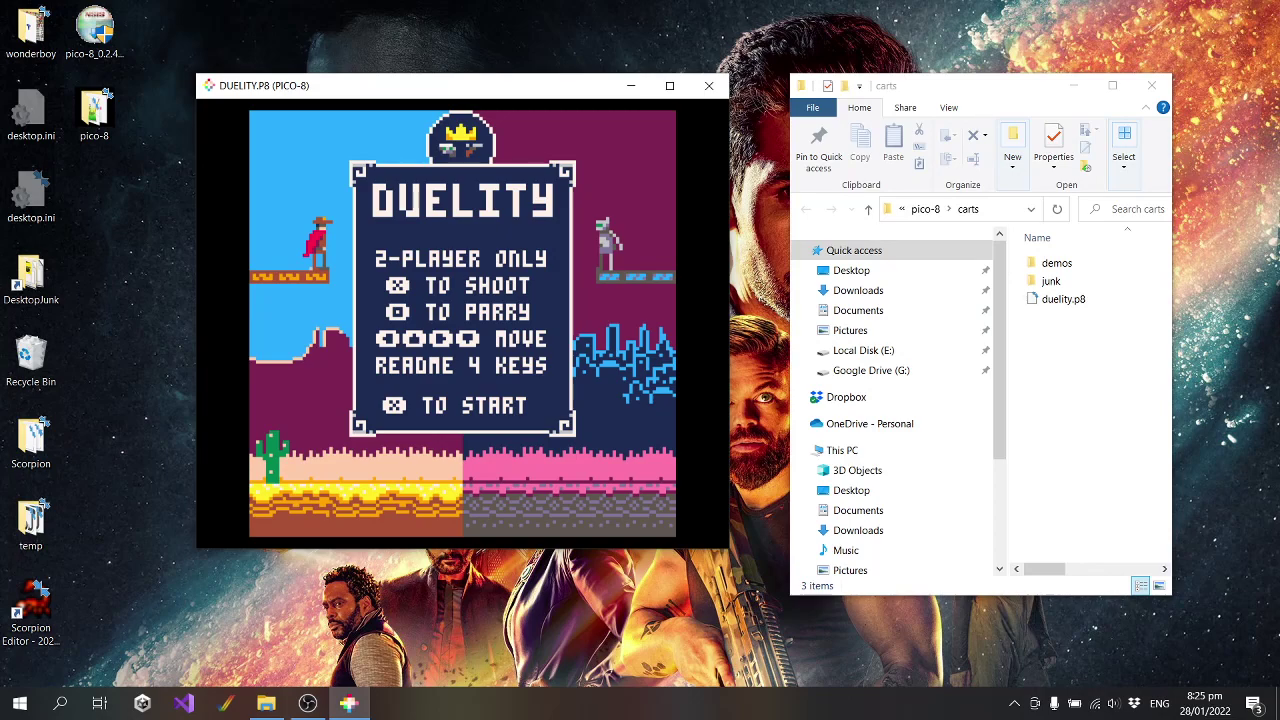
Start a Duelity match and test the cowboy's jumping and shooting between the upper and middle platforms
key("x")
key("Left")
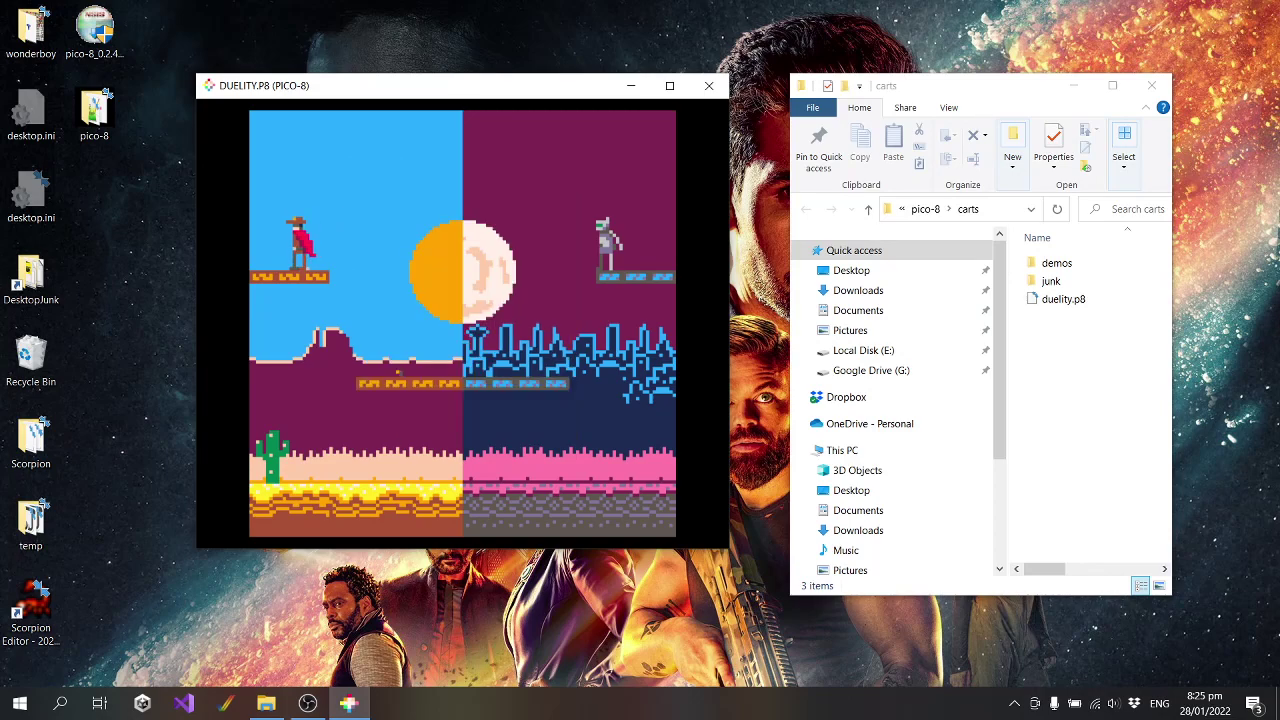
key("Up")
key("Right")
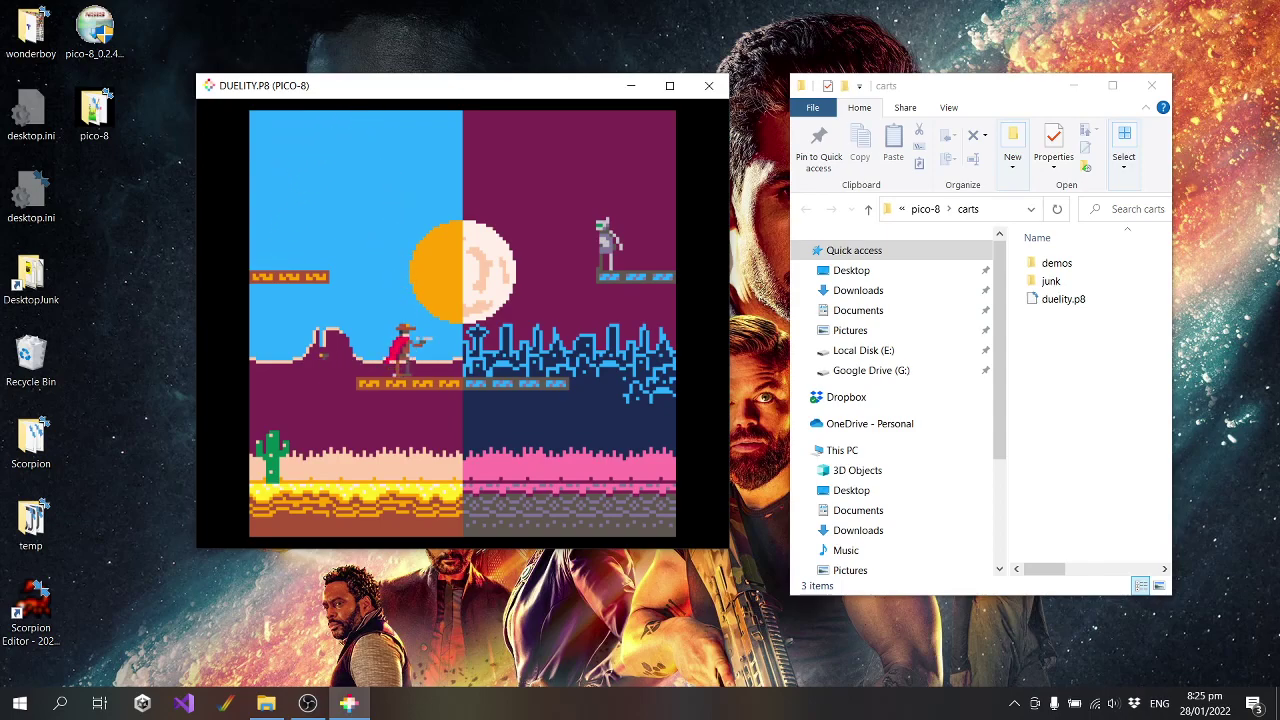
key("x")
key("Up")
key("Left")
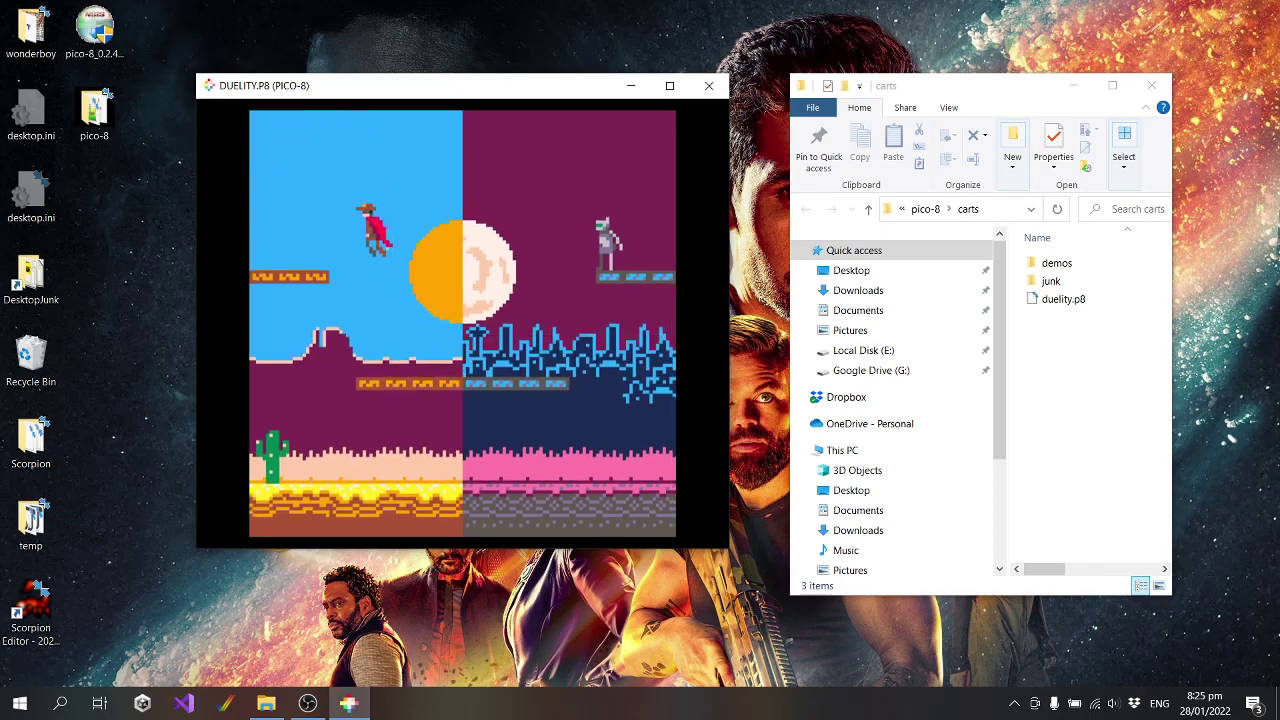
key("Right")
key("x")
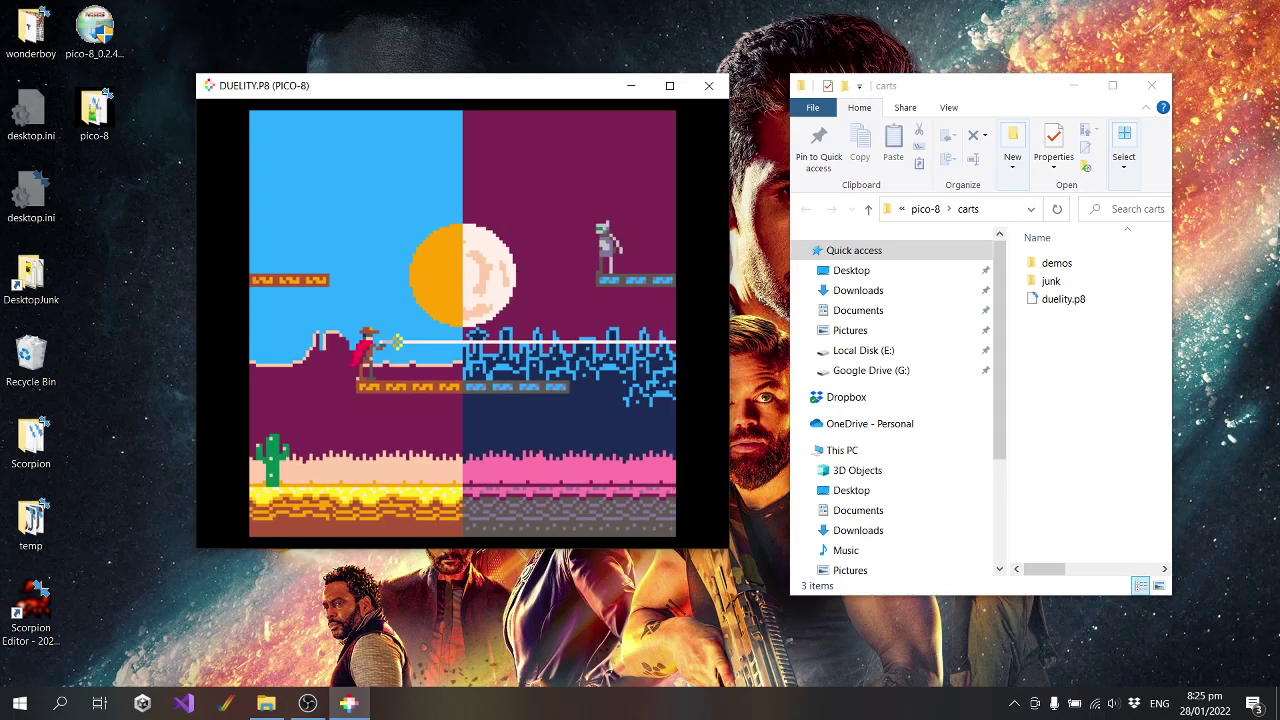
key("Right")
key("Up")
key("Left")
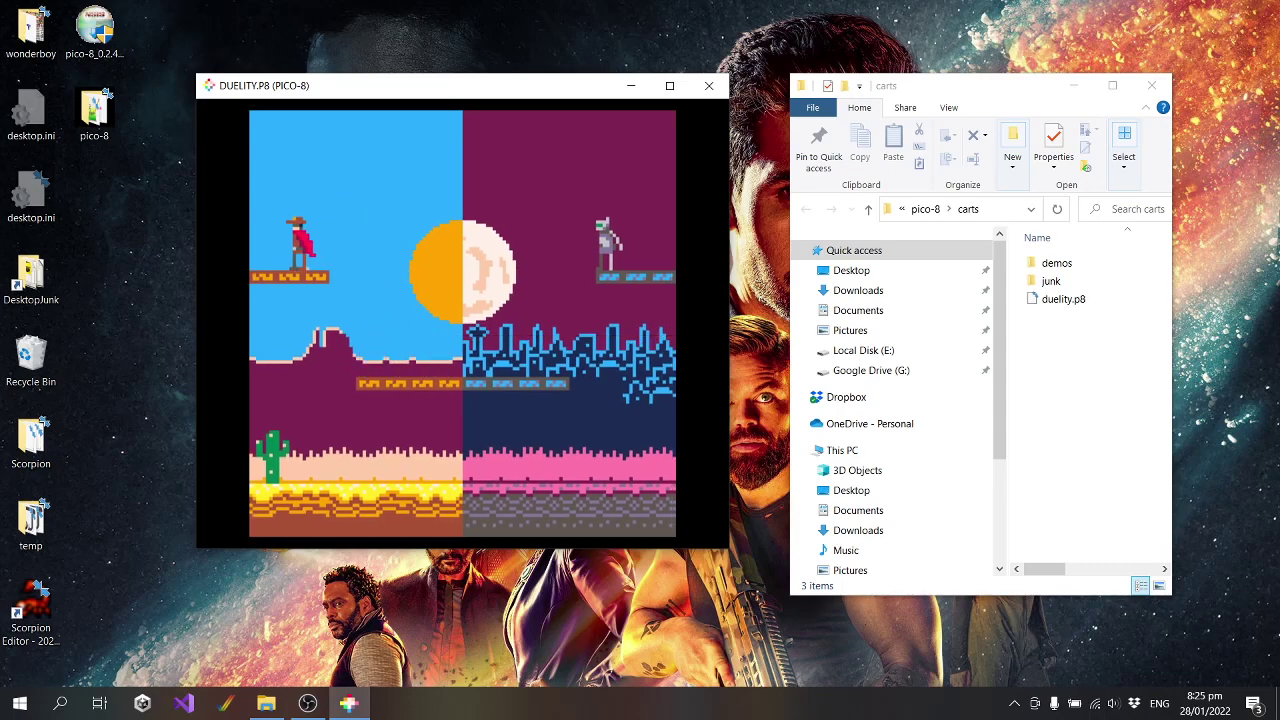
Move the cowboy from the upper platform to the middle one, jump back up and shoot the opponent
key("Left")
key("Right")
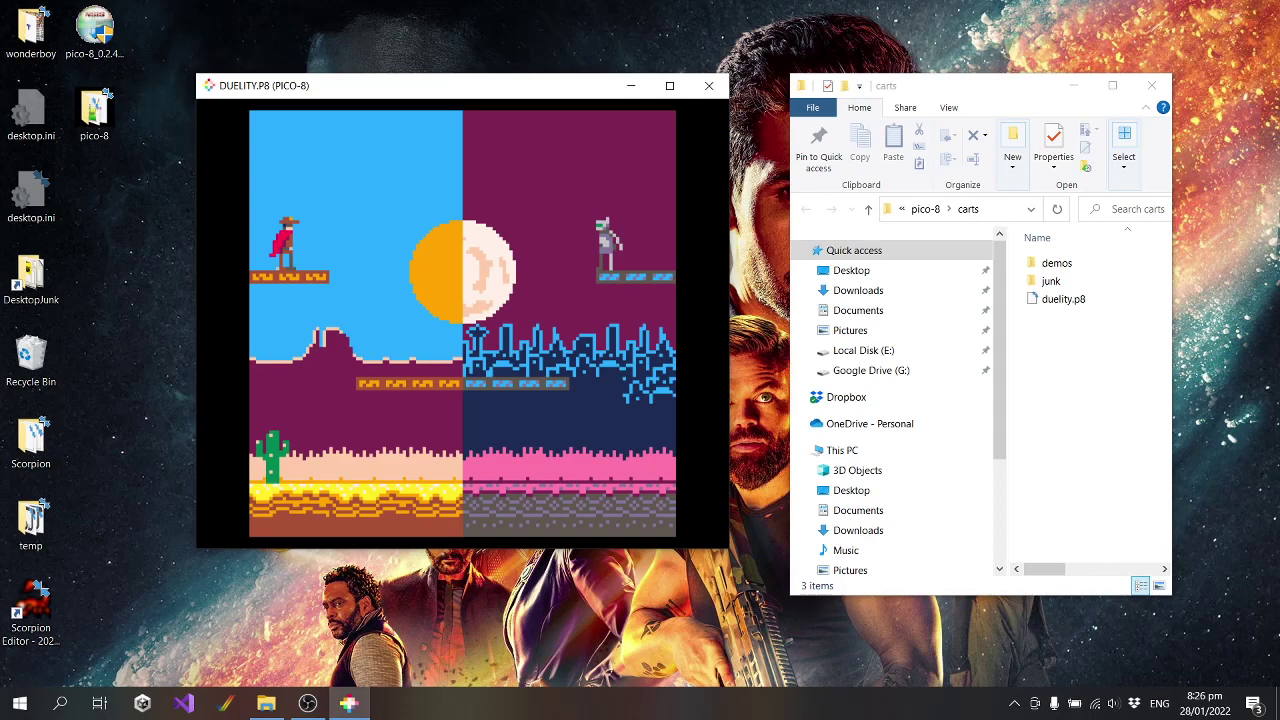
key("Right")
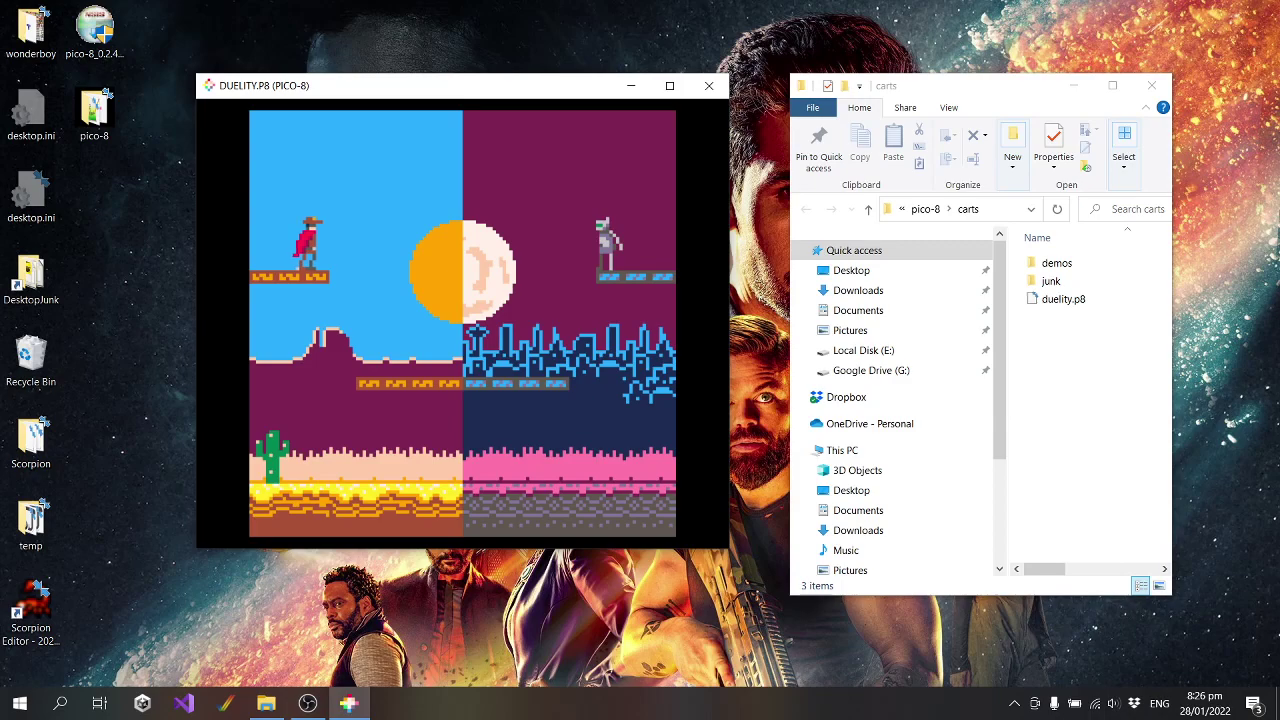
key("Left")
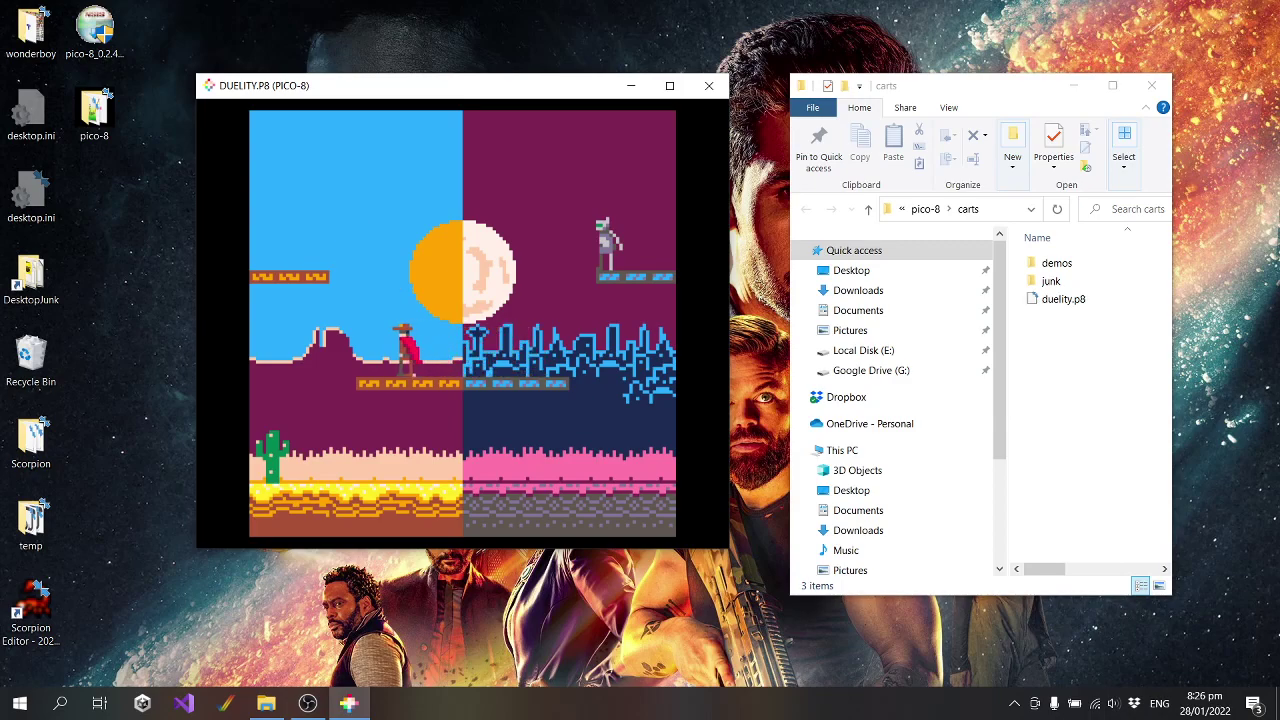
key("Up")
key("Left")
key("Up")
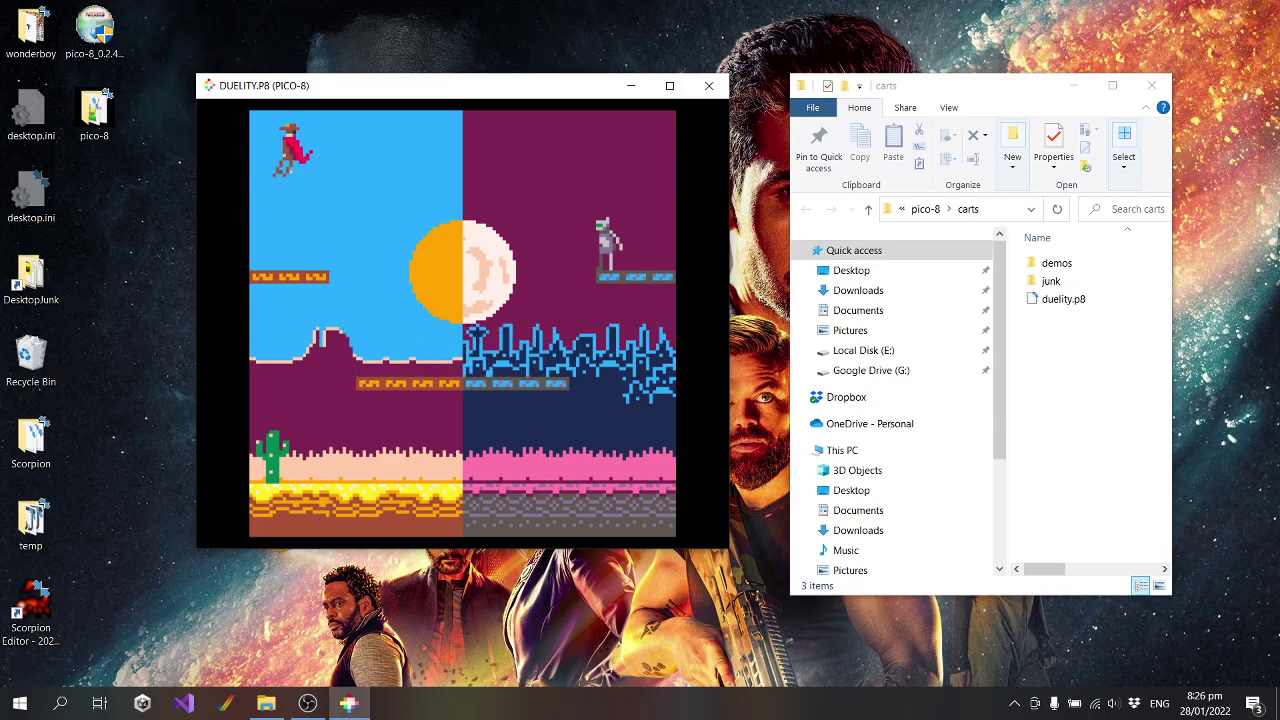
key("x")
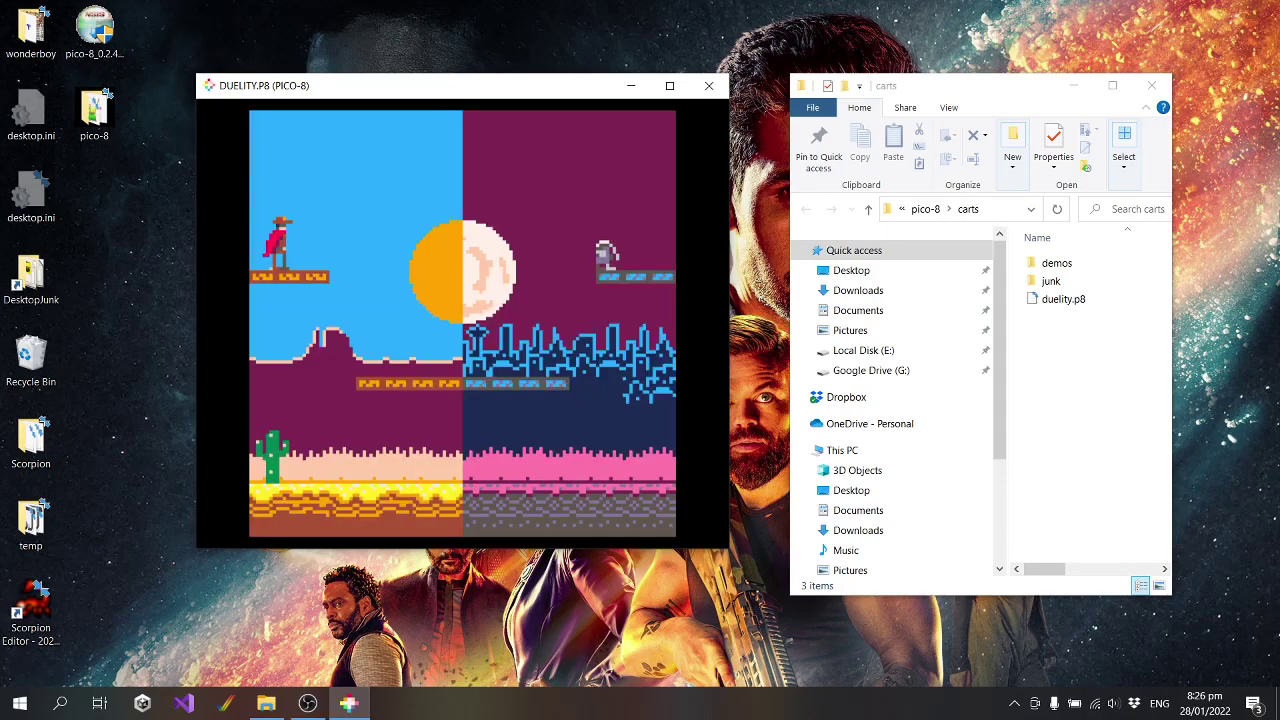
key("Right")
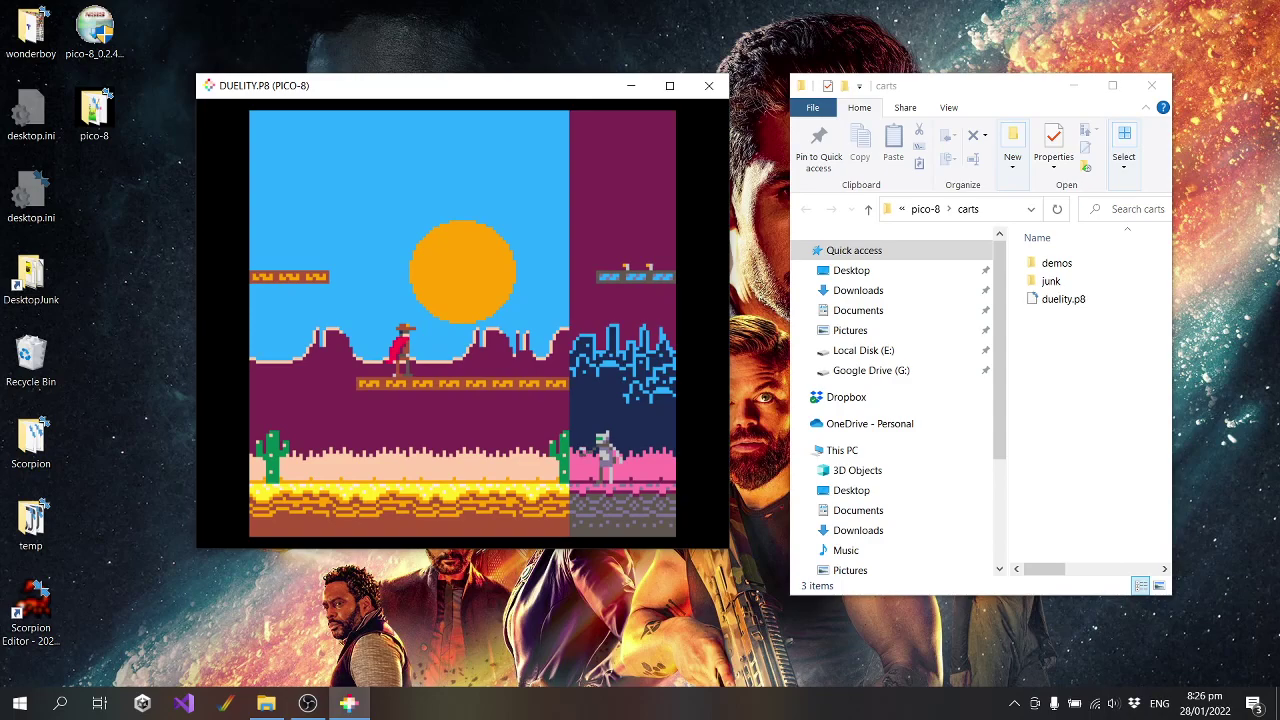
Pace the cowboy back and forth on the middle platform and try the parry move
key("Right")
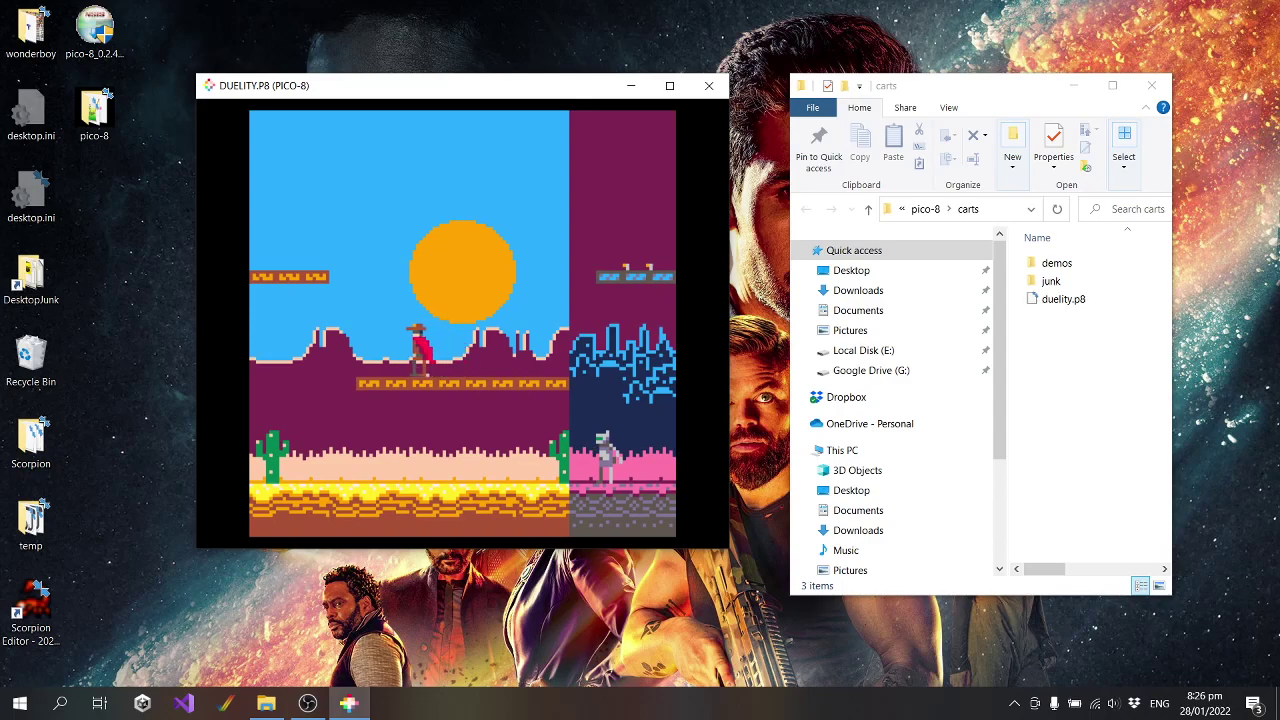
key("Left")
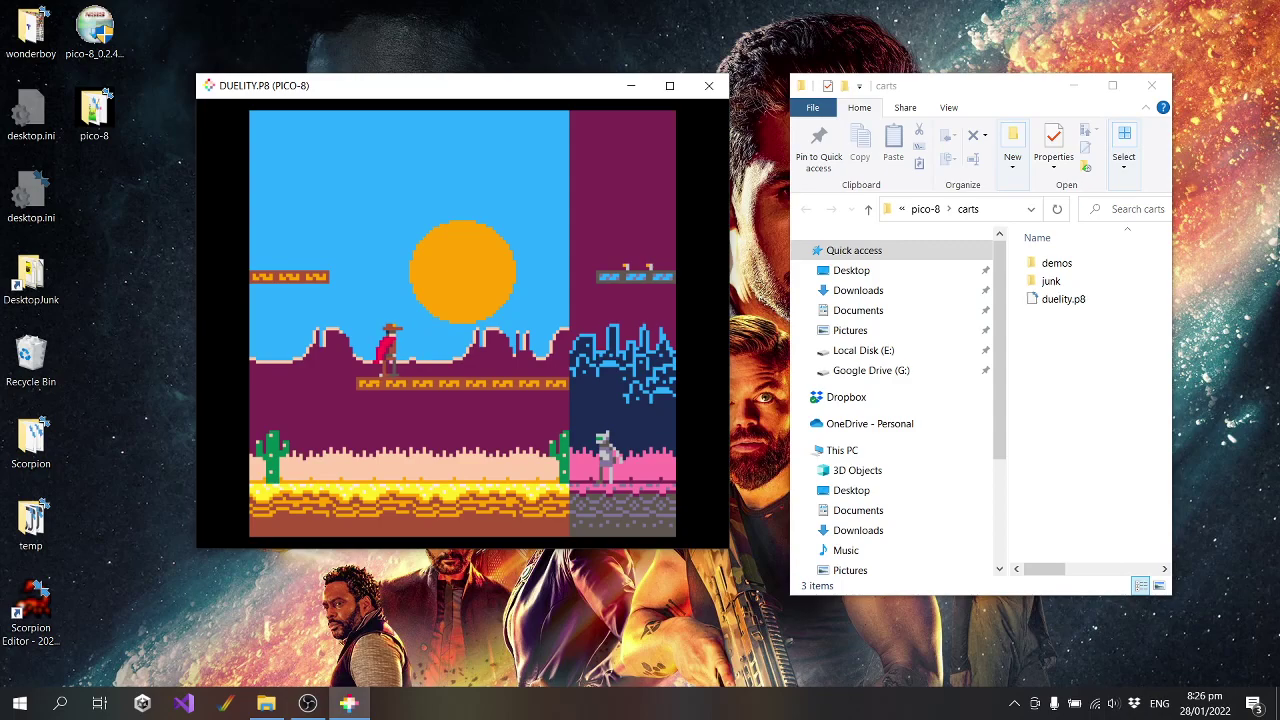
key("Right")
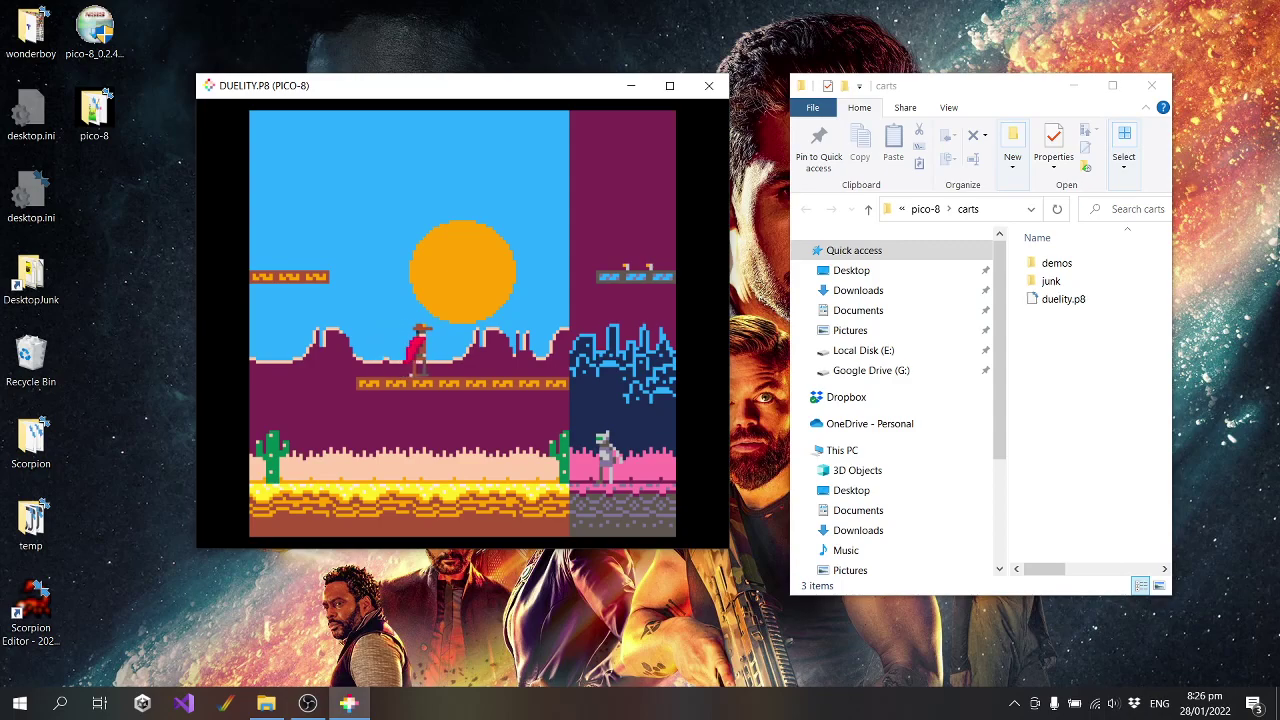
key("z")
key("Left")
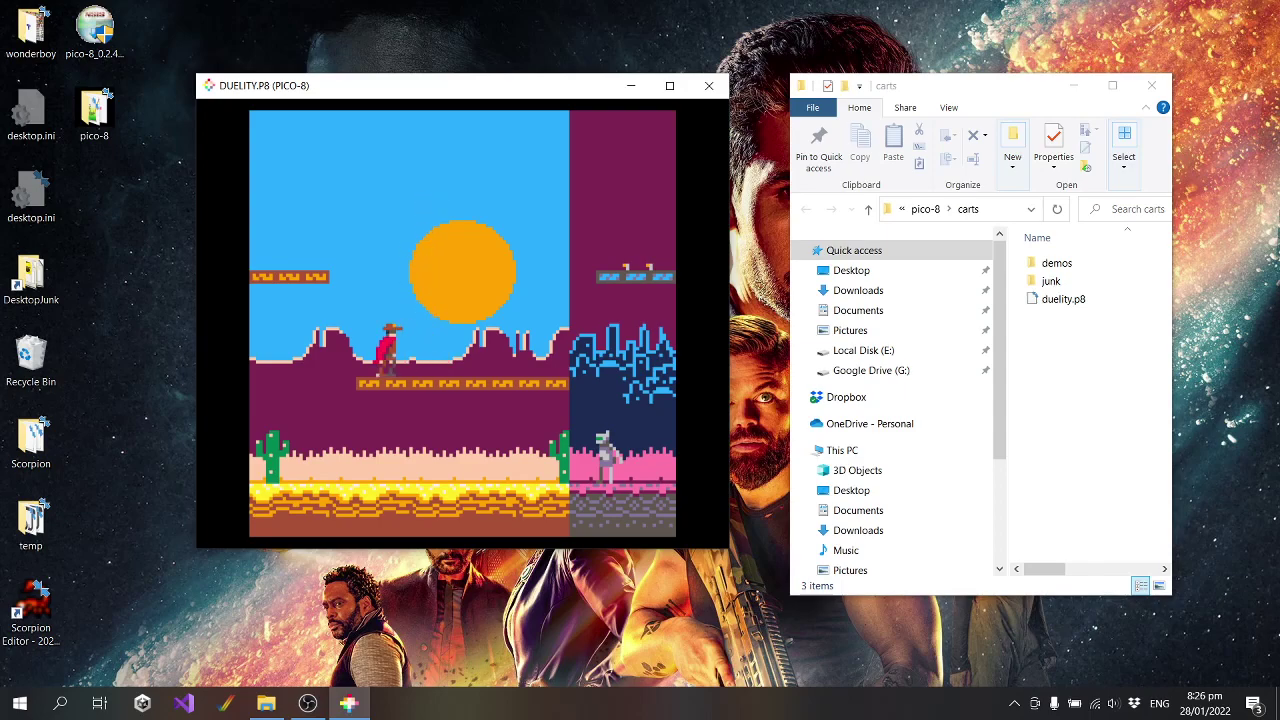
key("z")
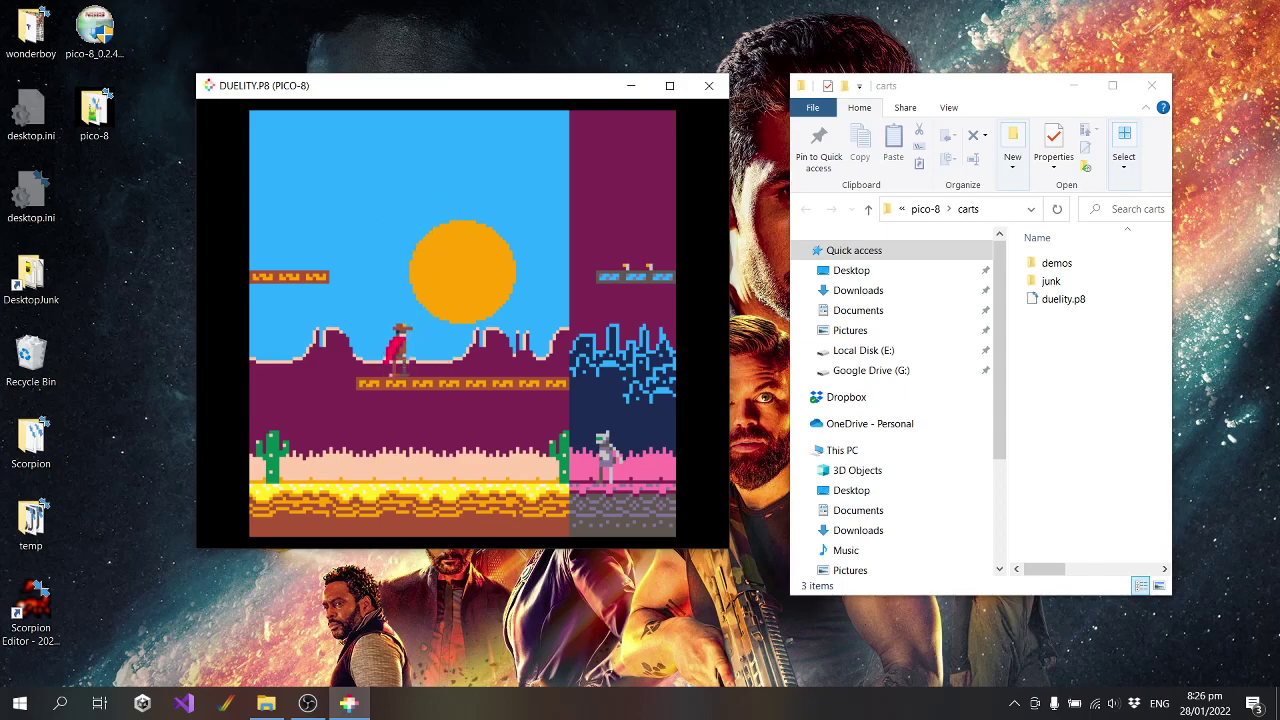
Drop the cowboy to the ground, jump back to the middle platform to shoot, and walk along the ground
key("Left")
key("Left")
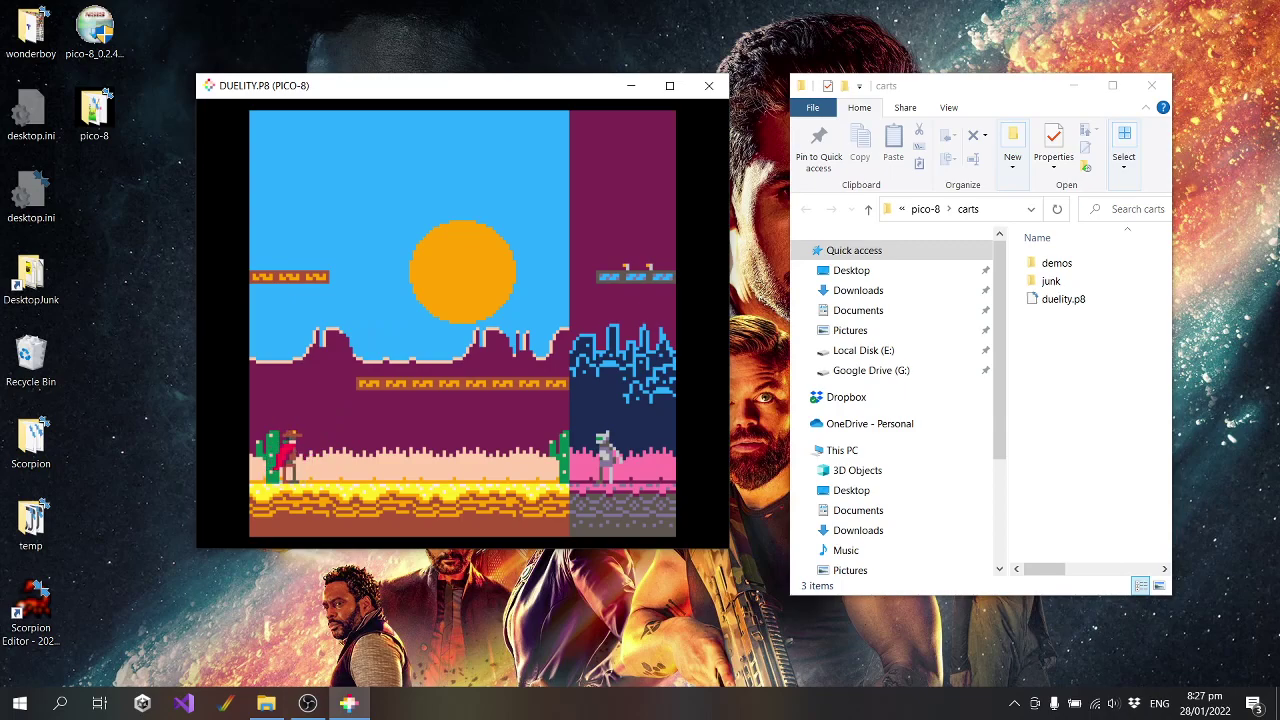
key("Right")
key("Up")
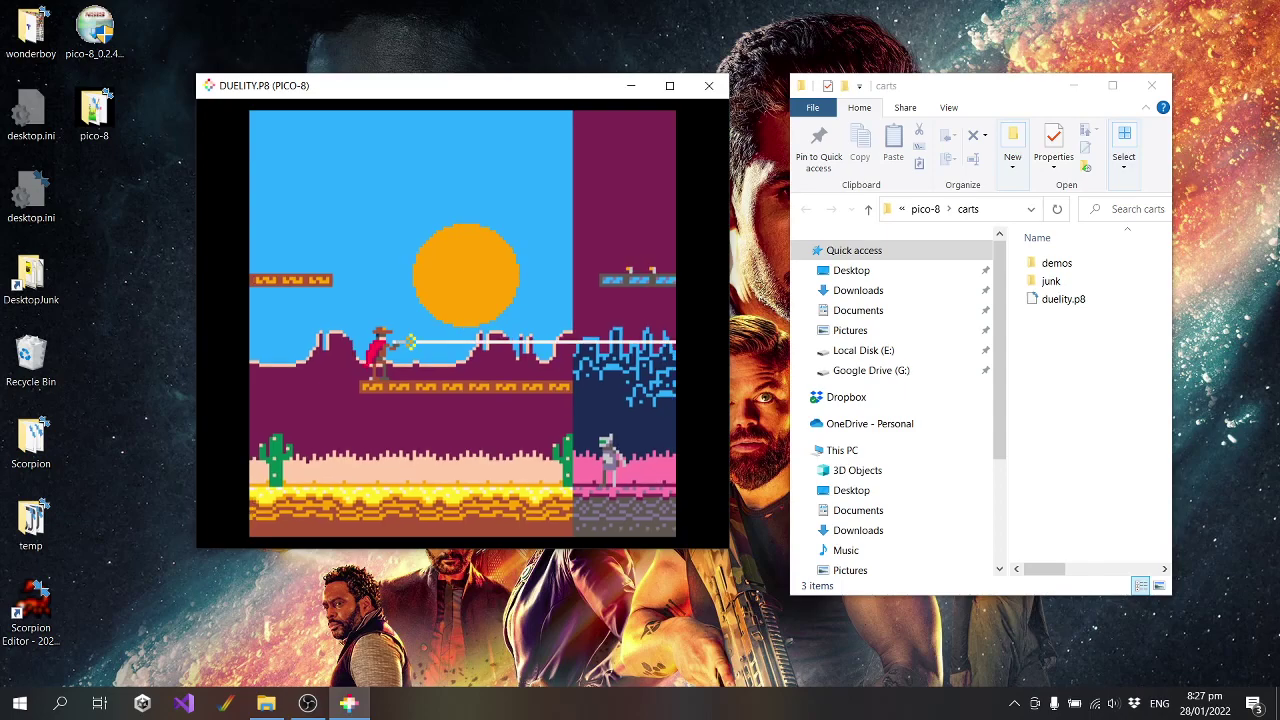
key("Left")
key("Right")
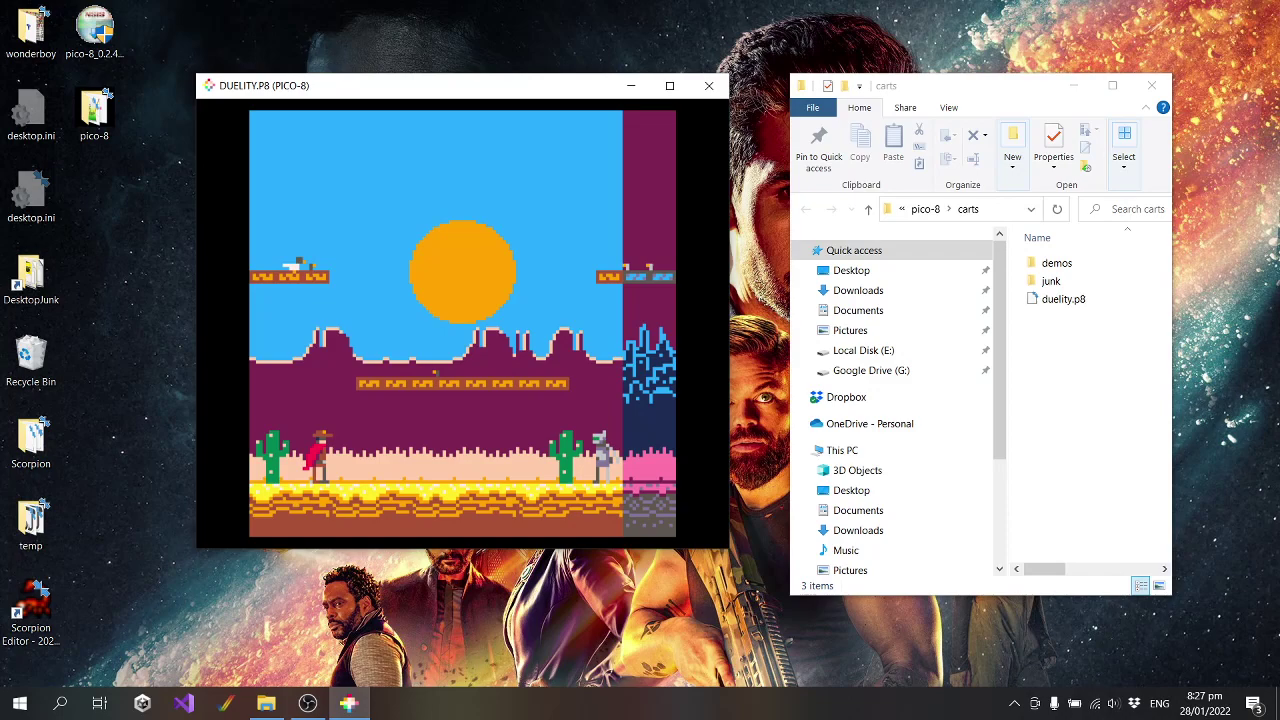
key("Right")
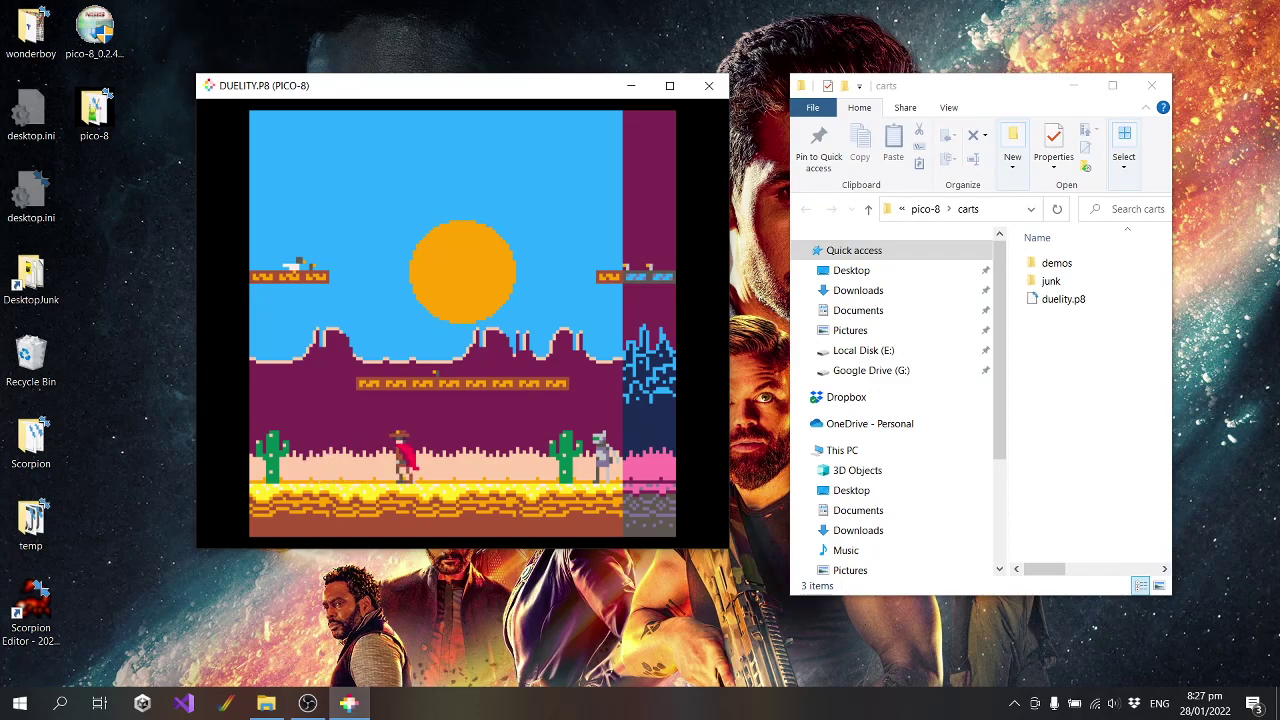
key("Left")
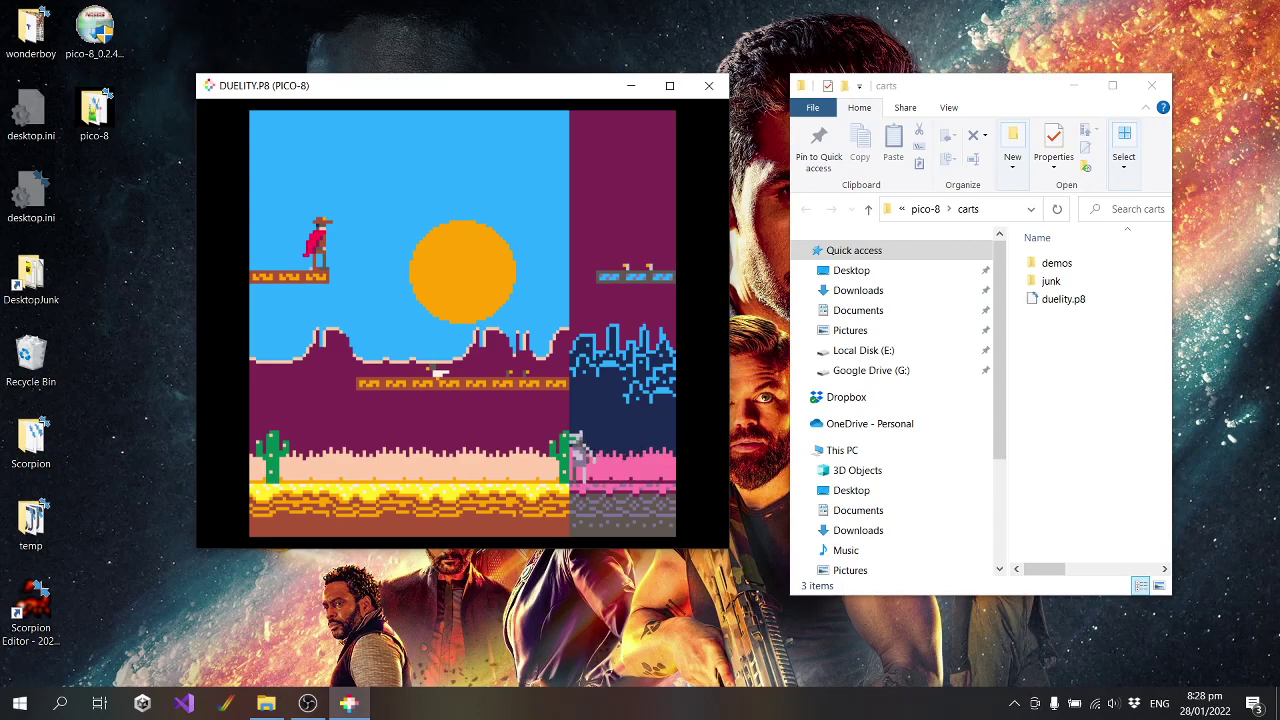
Take the cowboy from the upper platform to the middle one and walk him back and forth along it
key("Right")
key("x")
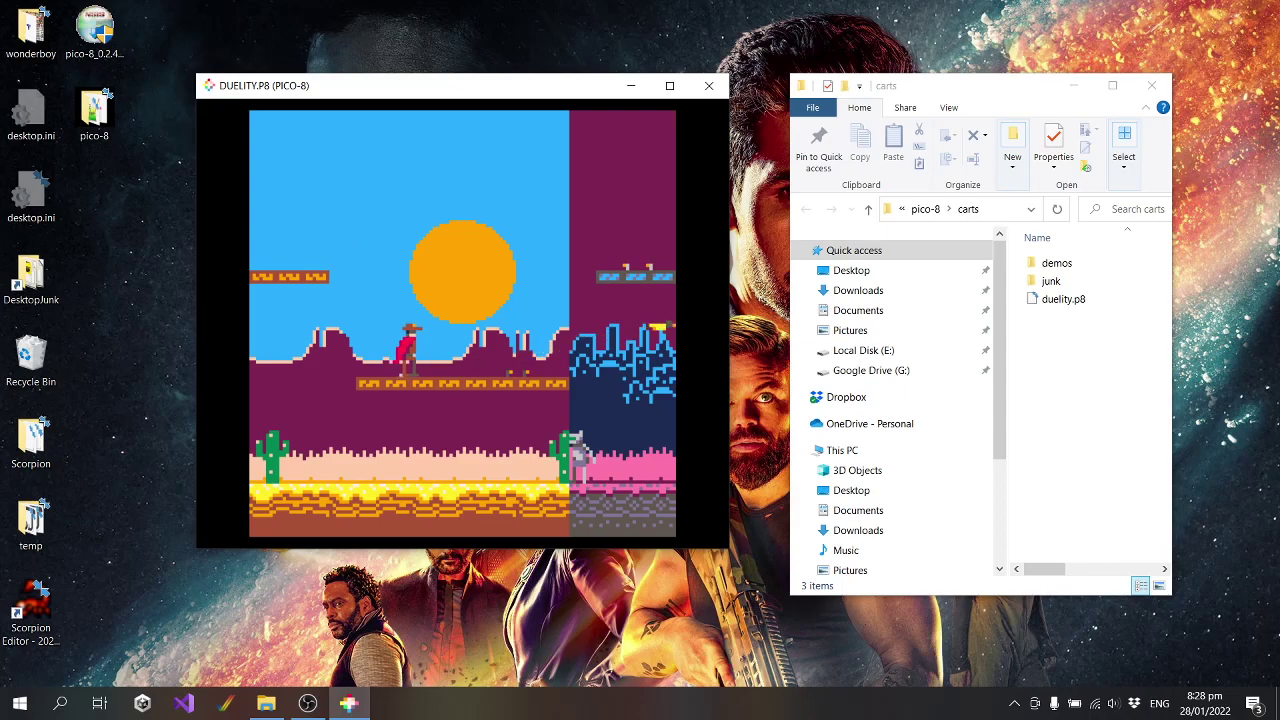
key("Right")
key("Left")
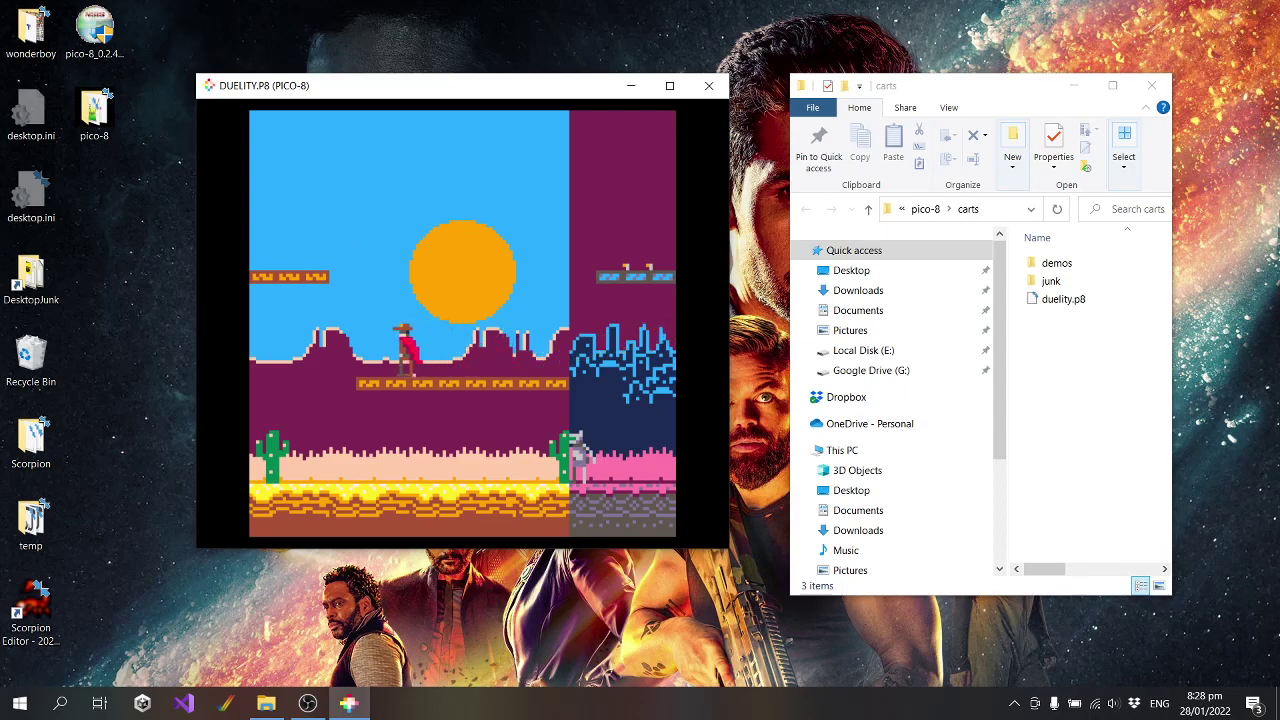
key("Right")
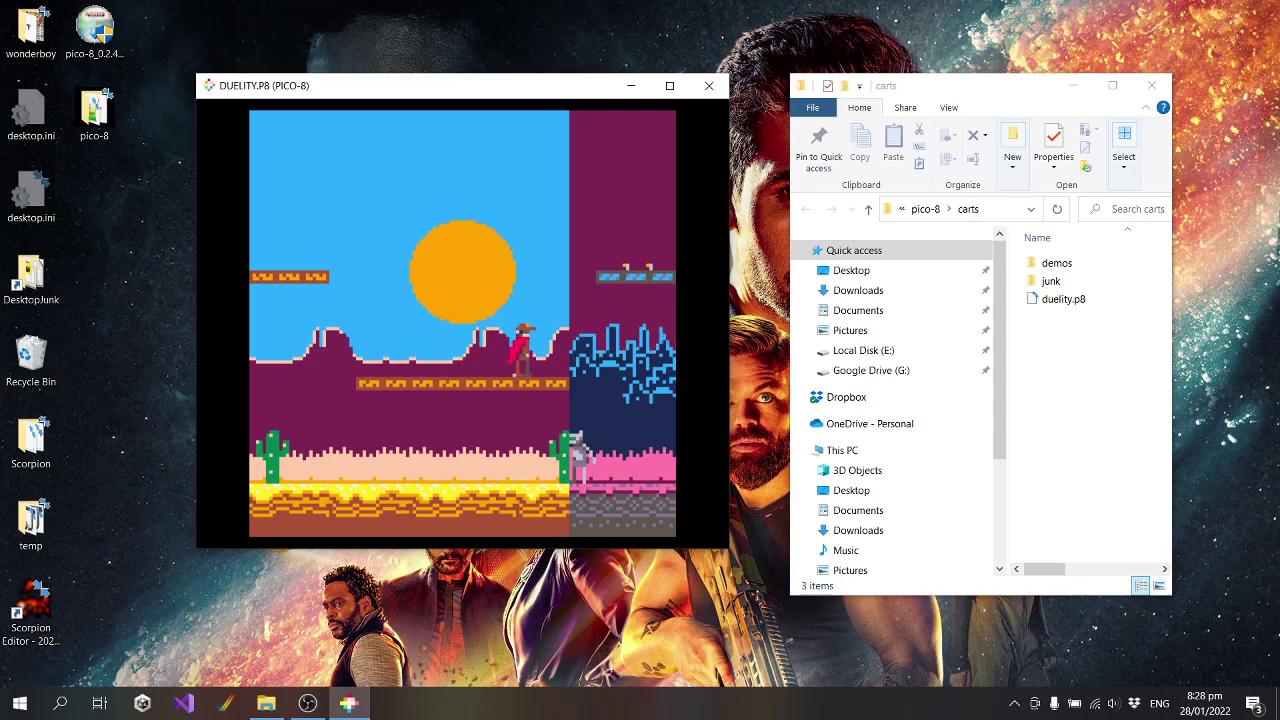
key("Left")
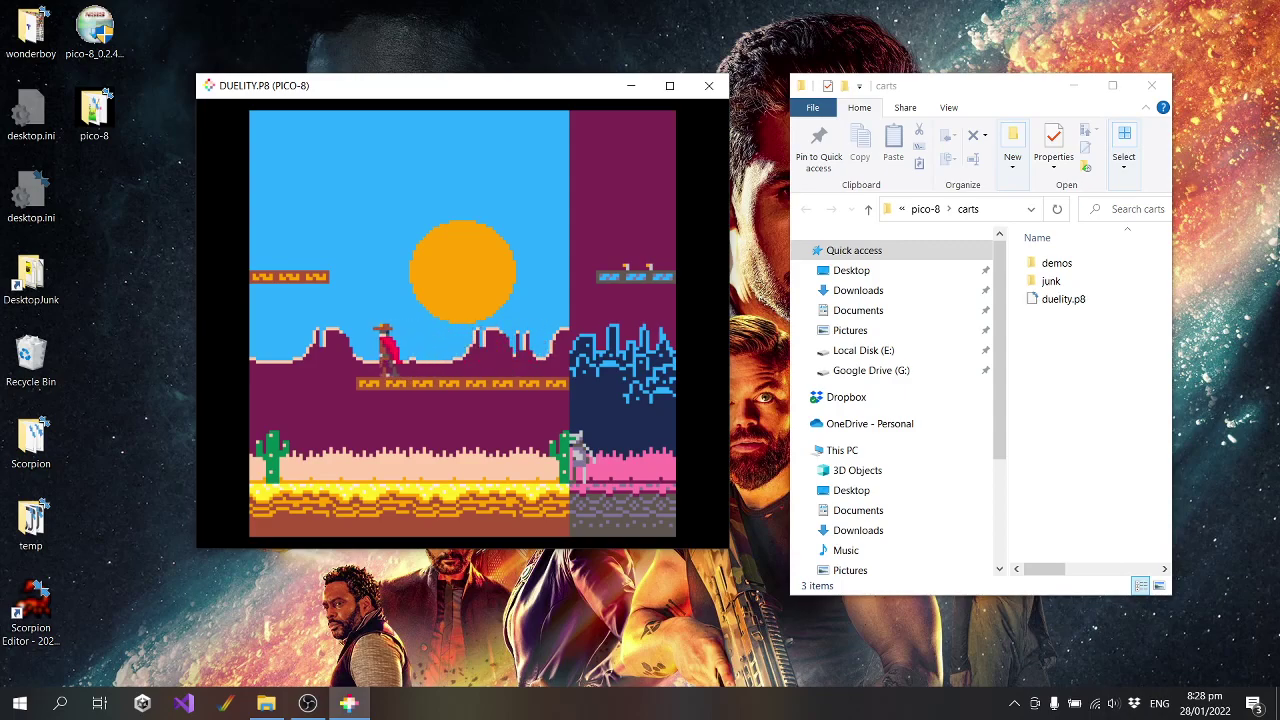
Drop the cowboy off the middle platform, crouch on the ground and continue into the next round
key("Left")
key("Right")
key("x")
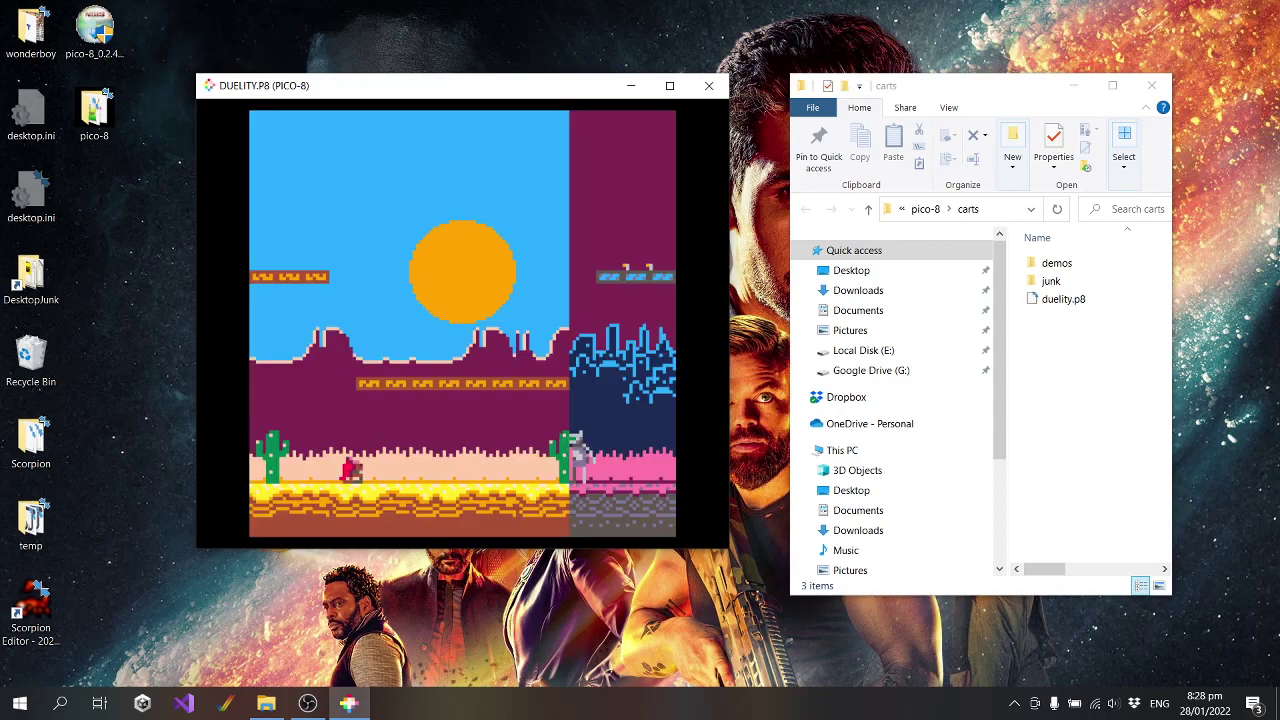
key("Down")
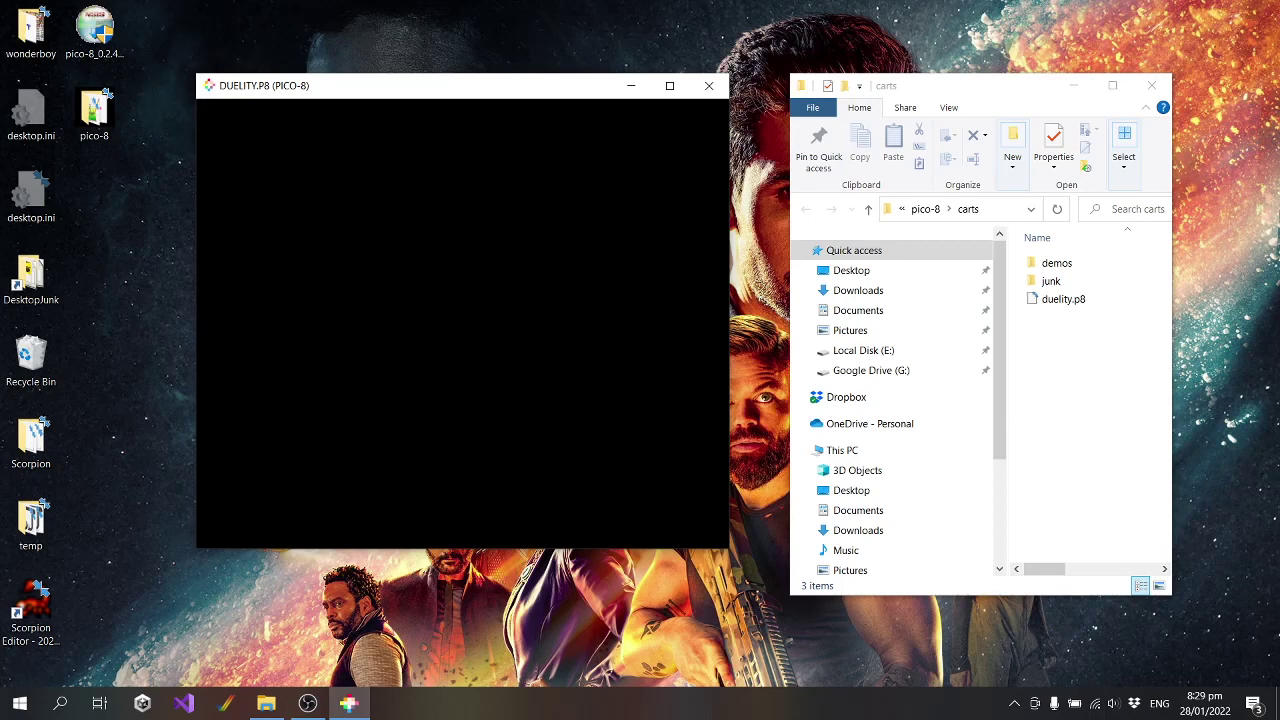
key("Right")
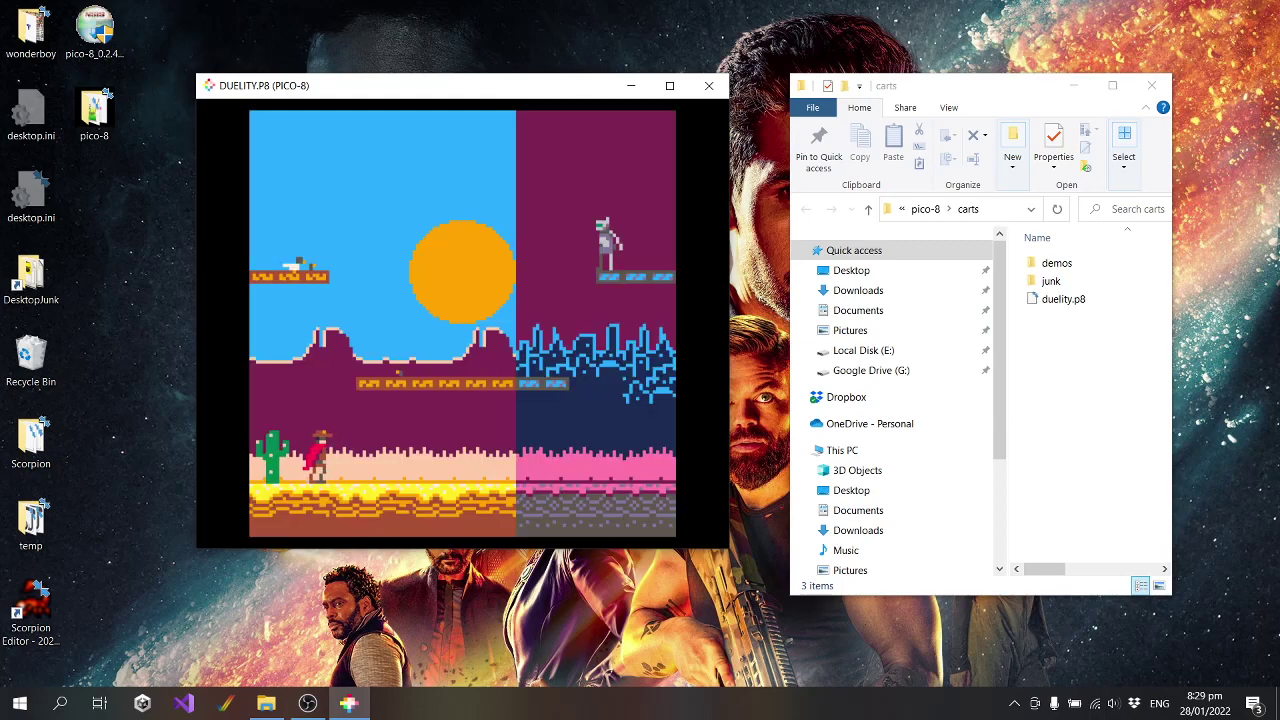
Walk the cowboy back and forth along the ground near the cactus, trying the shoot and parry moves
key("x")
key("Right")
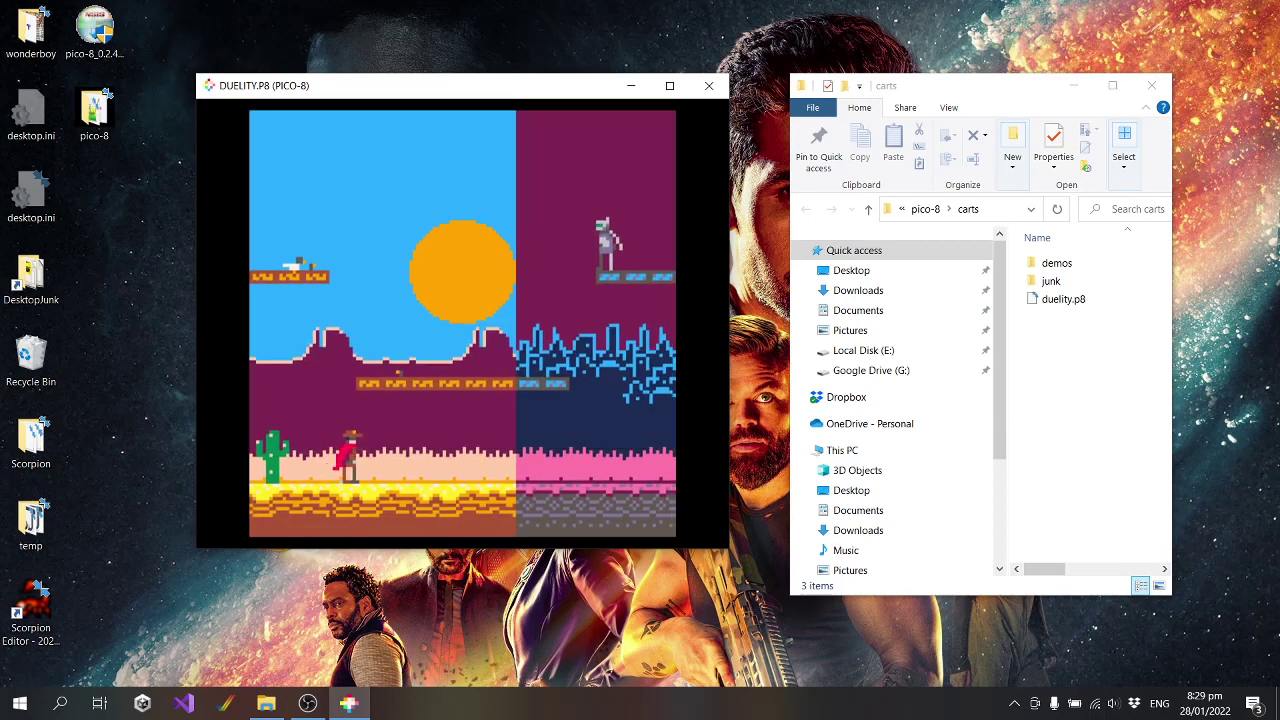
key("z")
key("Left")
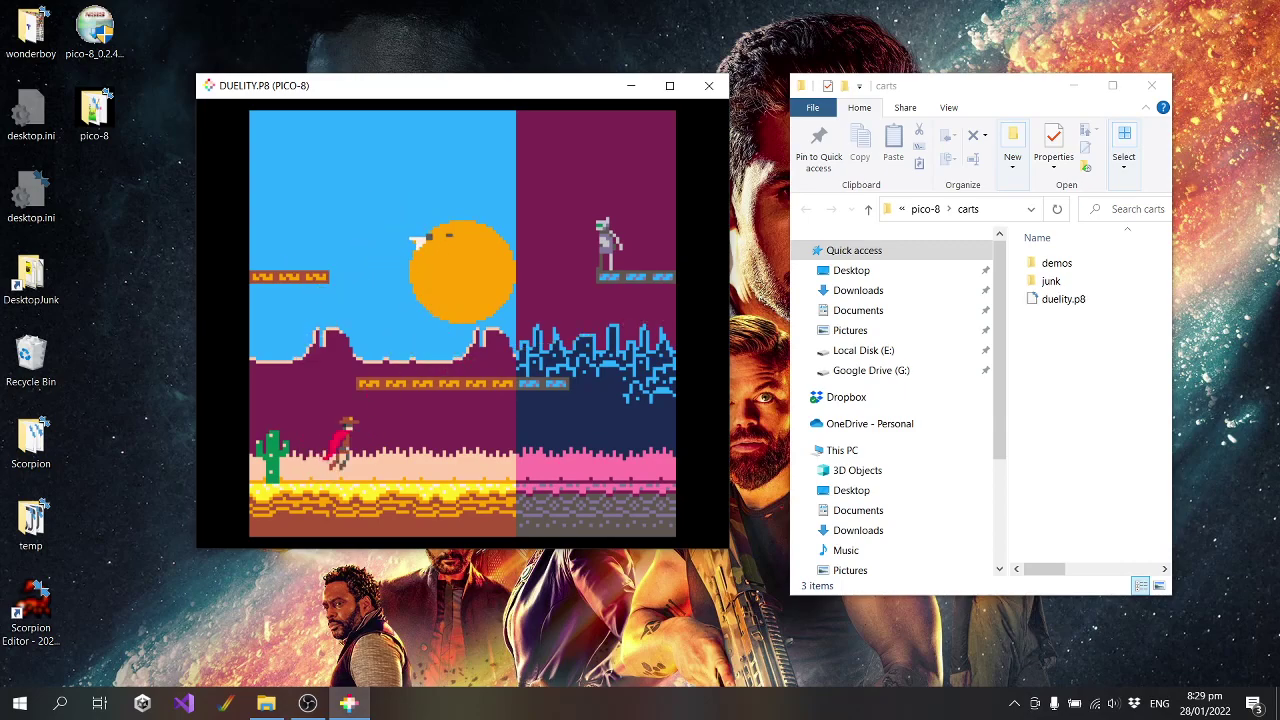
key("z")
key("Left")
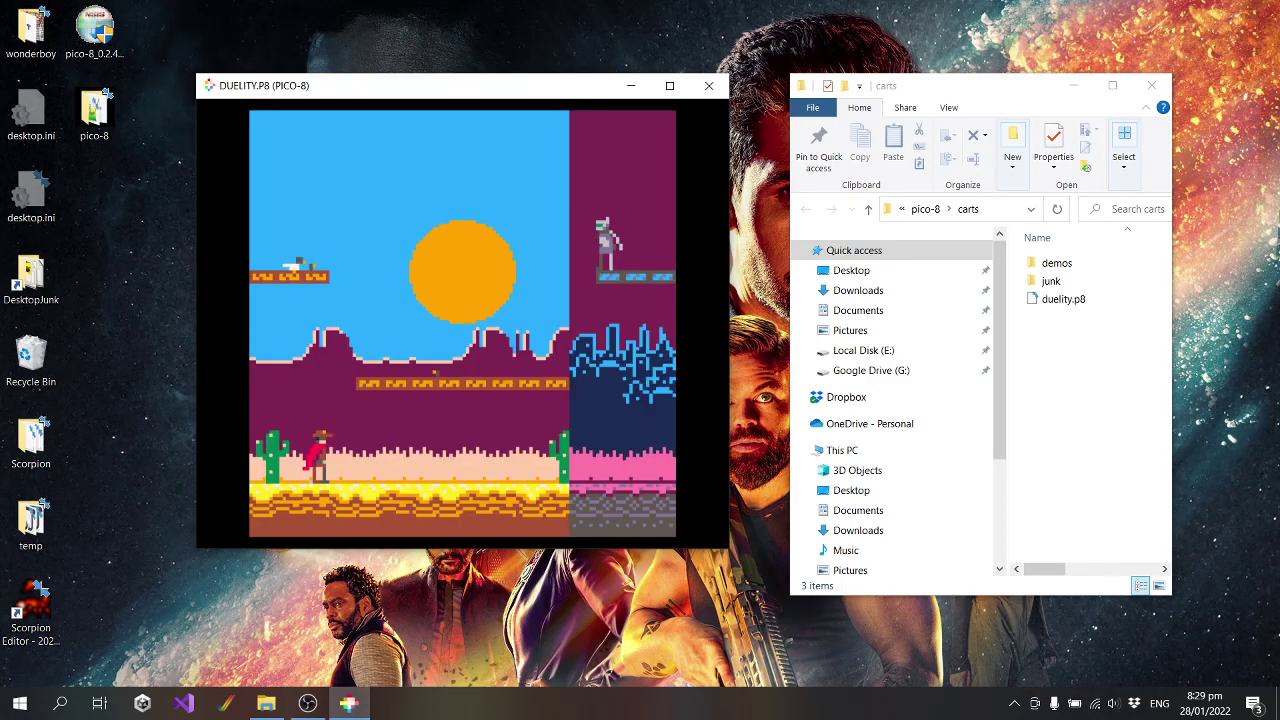
Jump the cowboy from the ground up to the middle platform level and continue into the next round
key("Right")
key("Up")
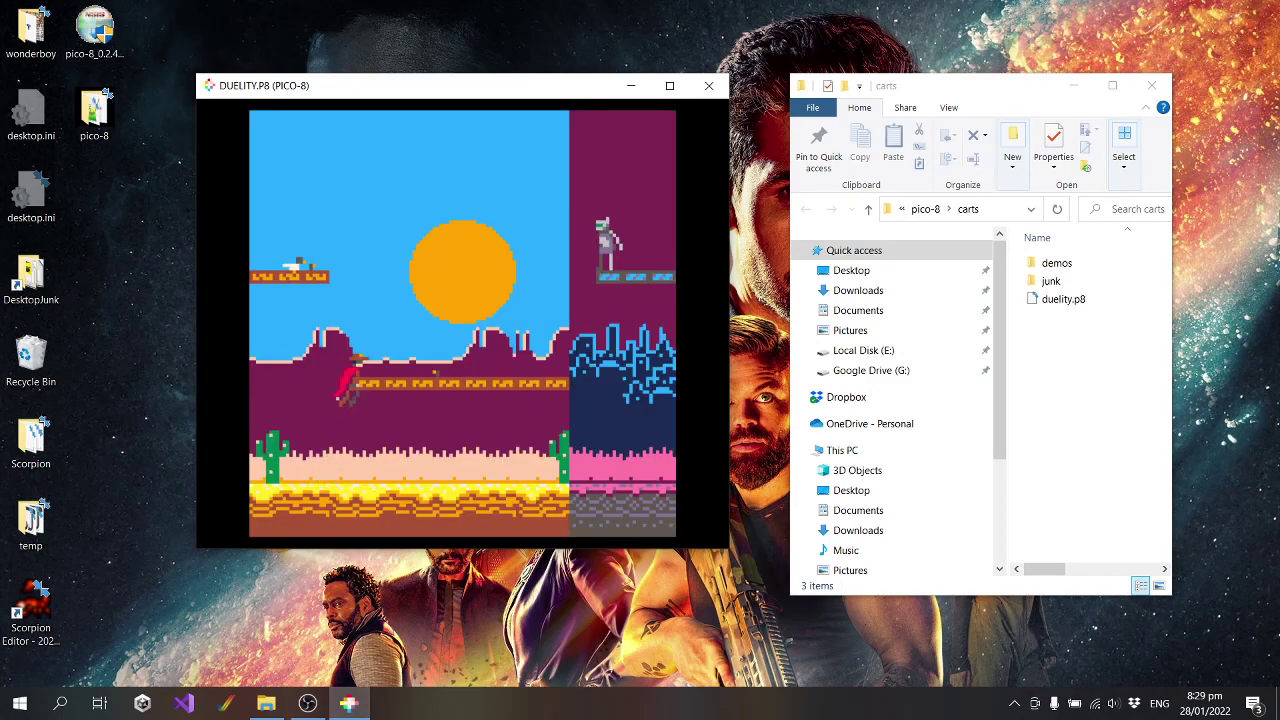
key("Left")
key("Up")
key("Left")
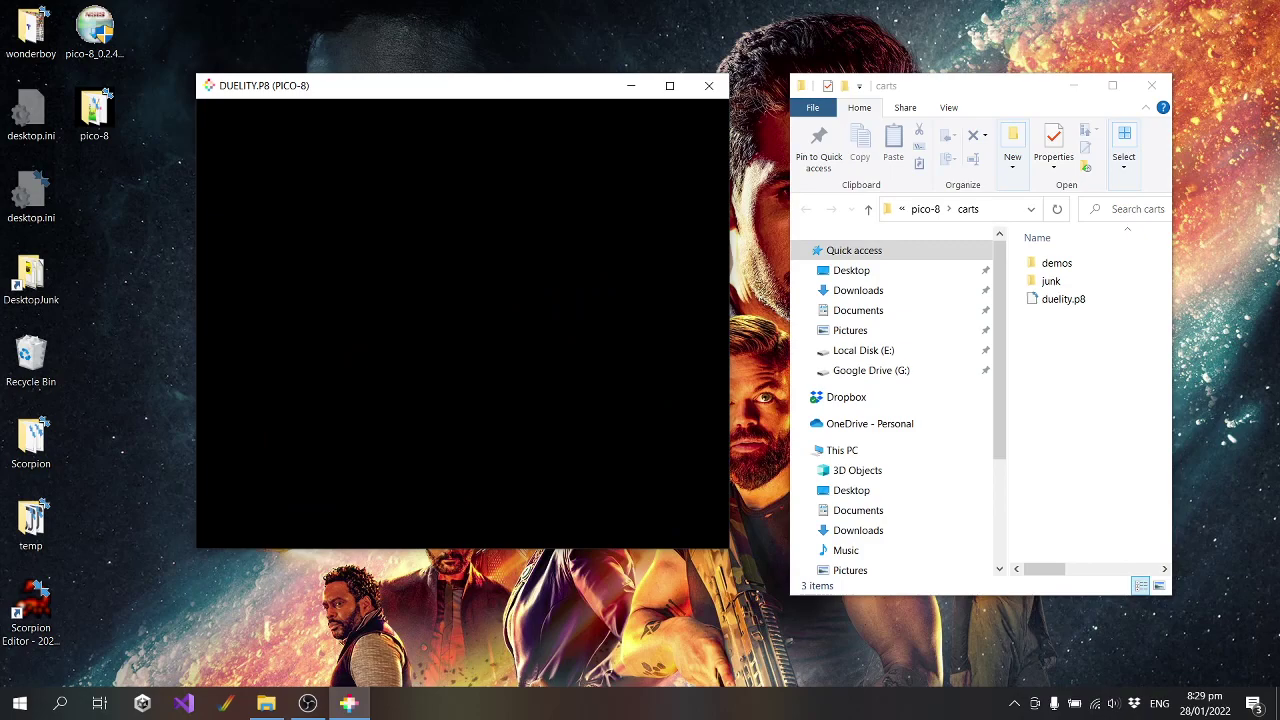
Take the cowboy up to the upper desert platform, shoot the opponent to win the duel, and return to the title screen
key("Up")
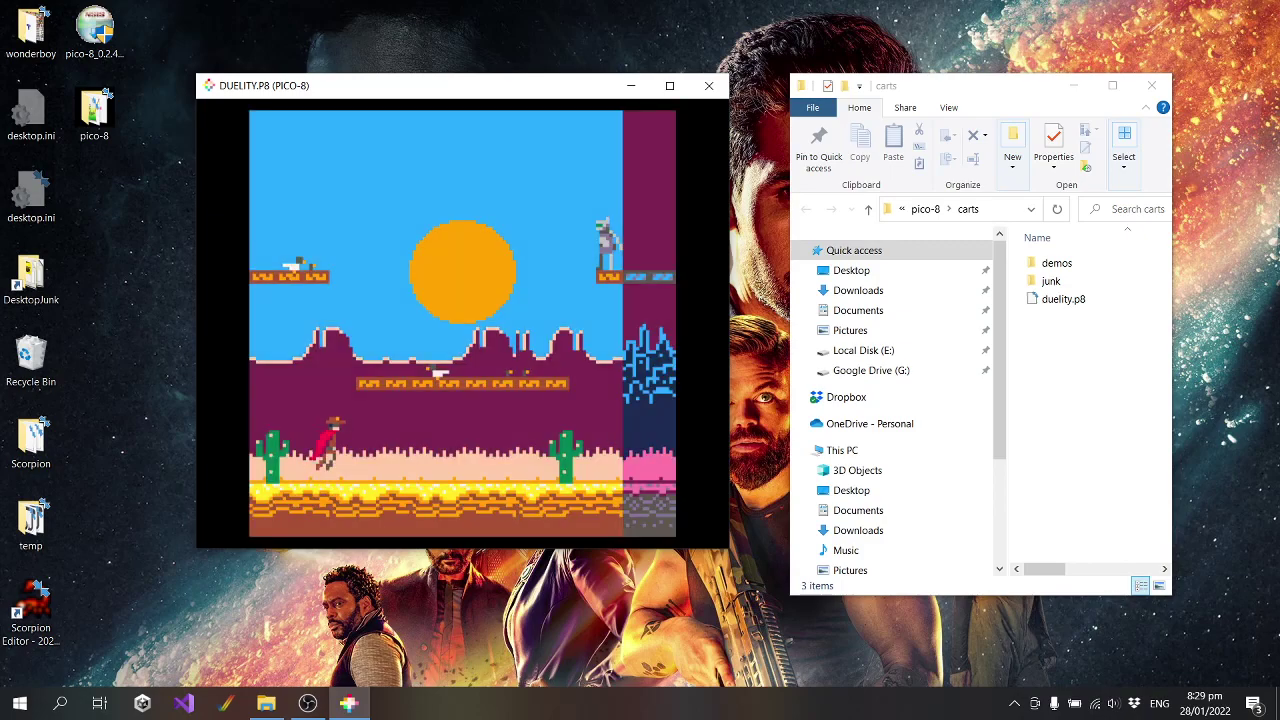
key("Up")
key("x")
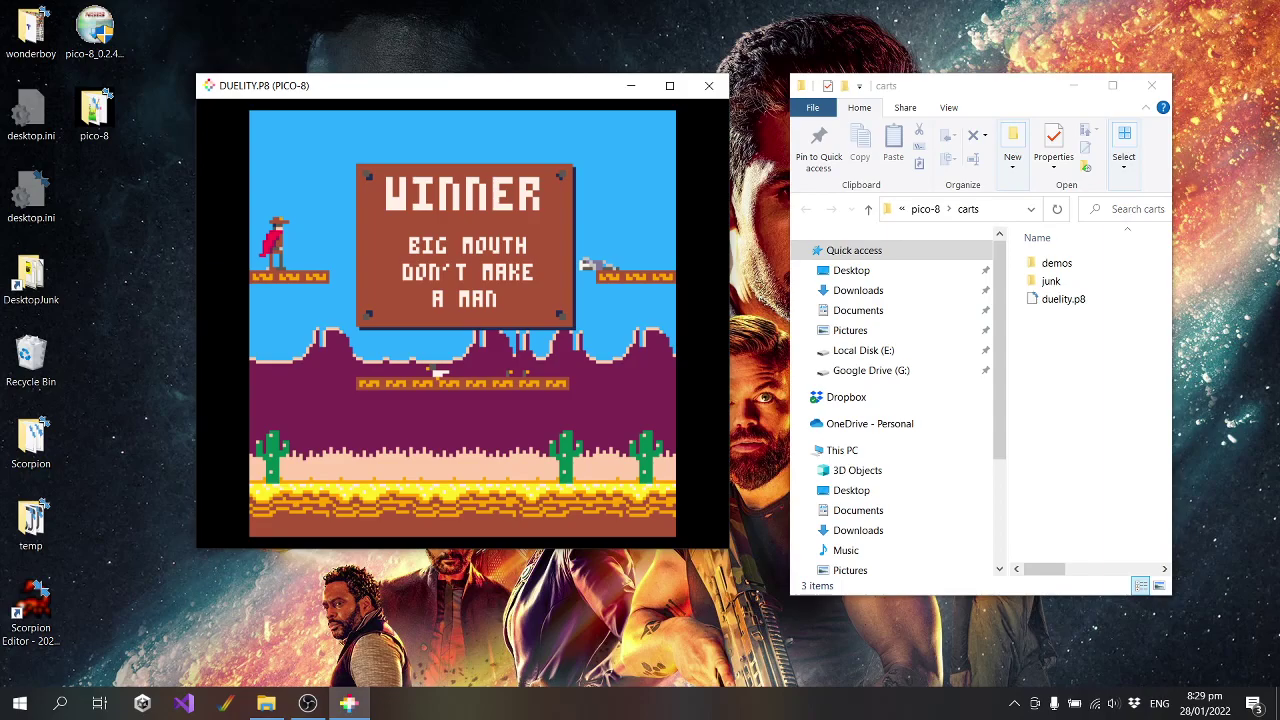
key("x")
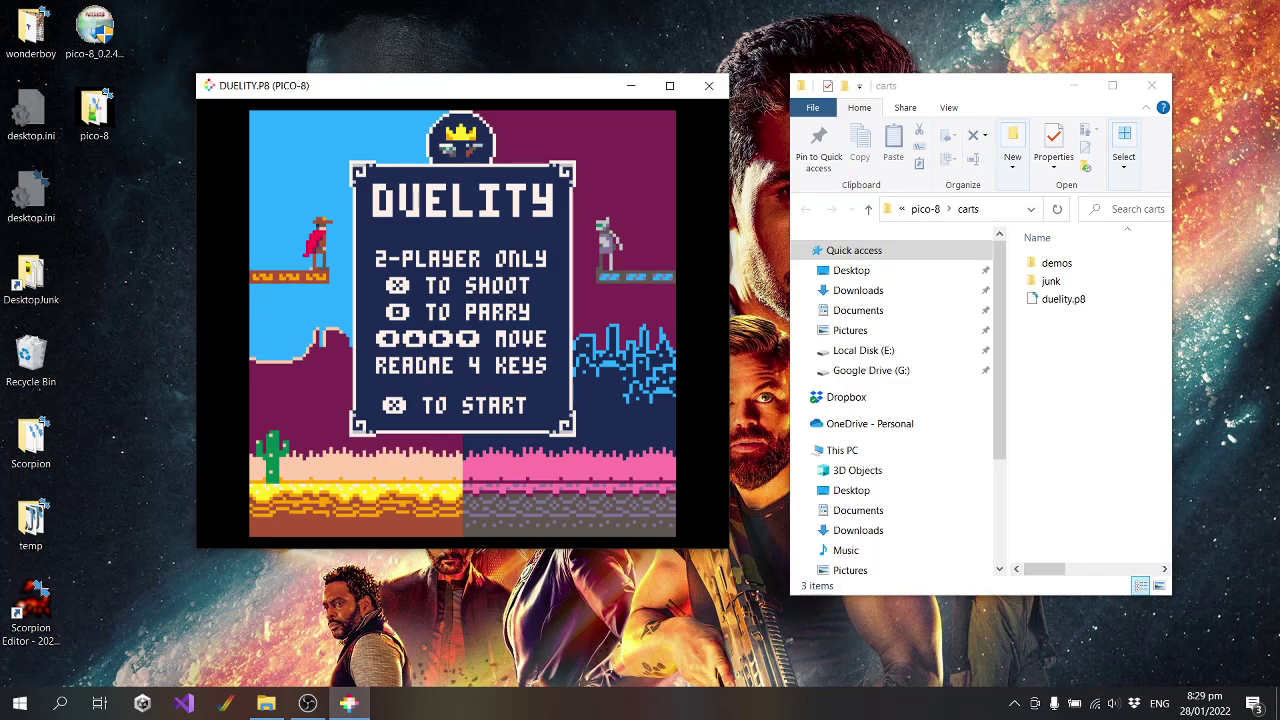
Start a new duel and jump the cowboy via the middle platform to the opponent's upper platform
key("x")
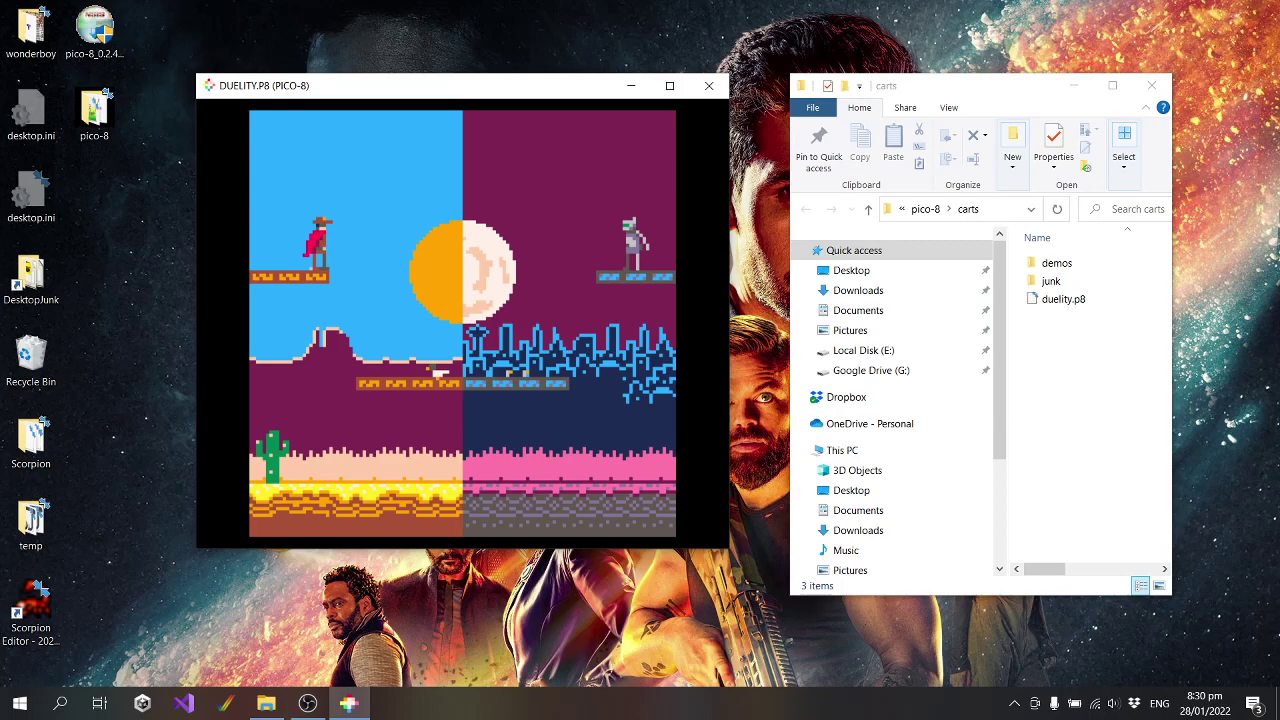
key("z")
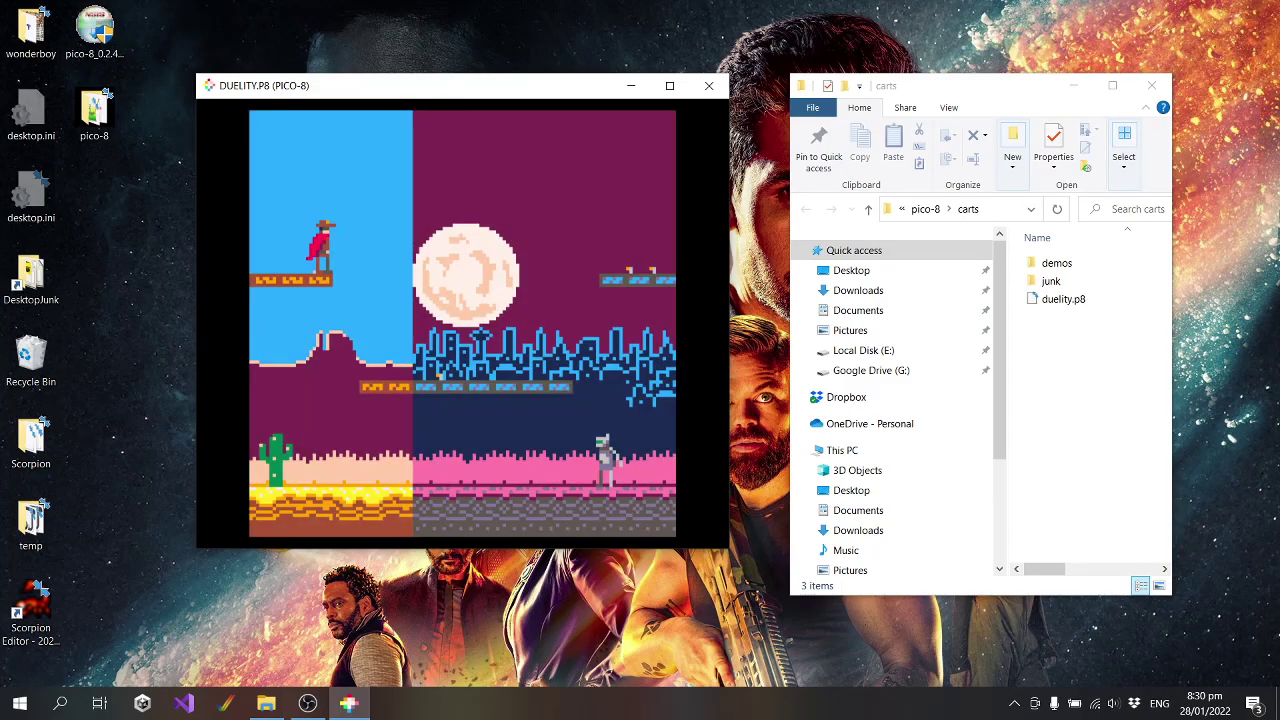
key("Up")
key("Right")
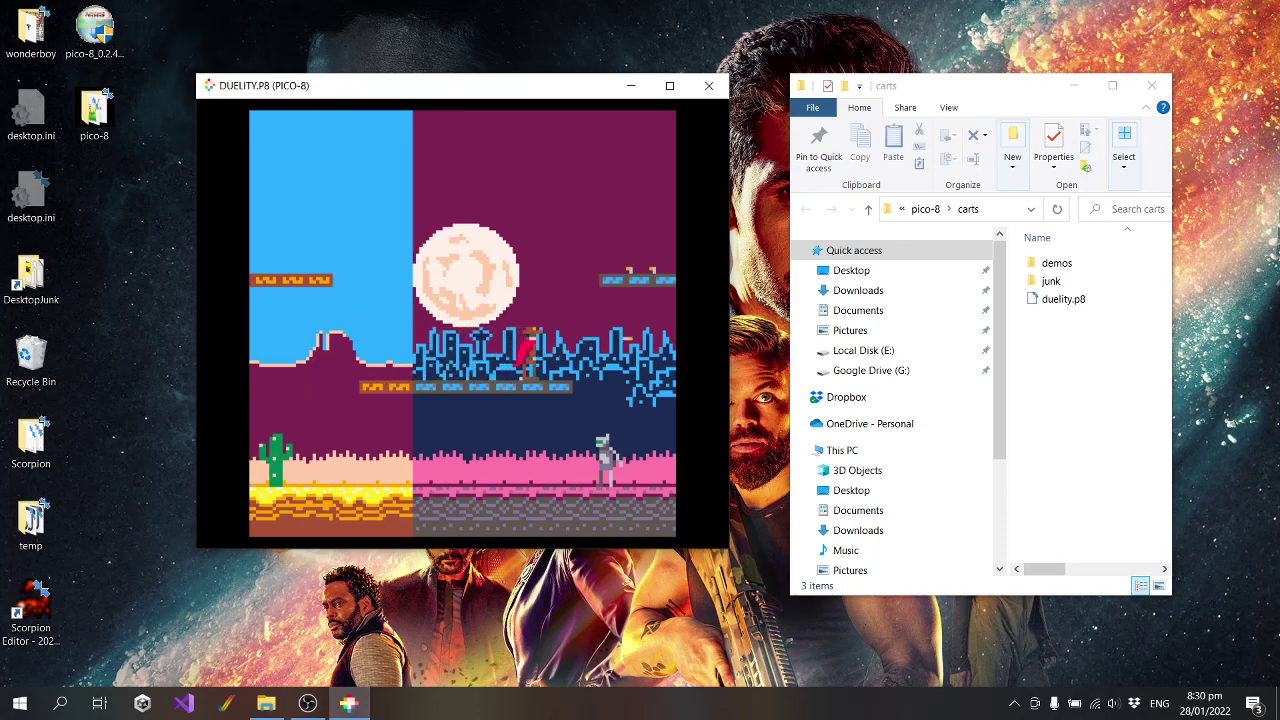
key("Left")
key("Up")
key("Right")
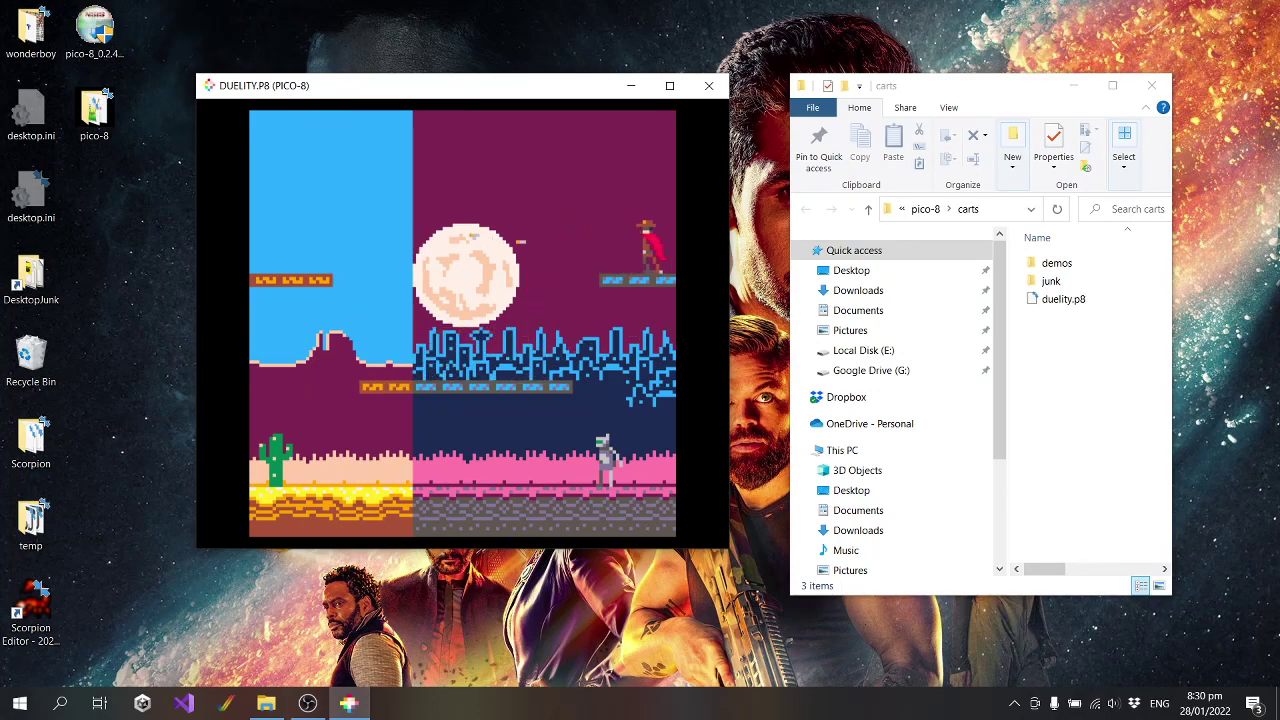
Jump the cowboy back and forth between the two upper platforms and land him on the middle one
key("Left")
key("Up")
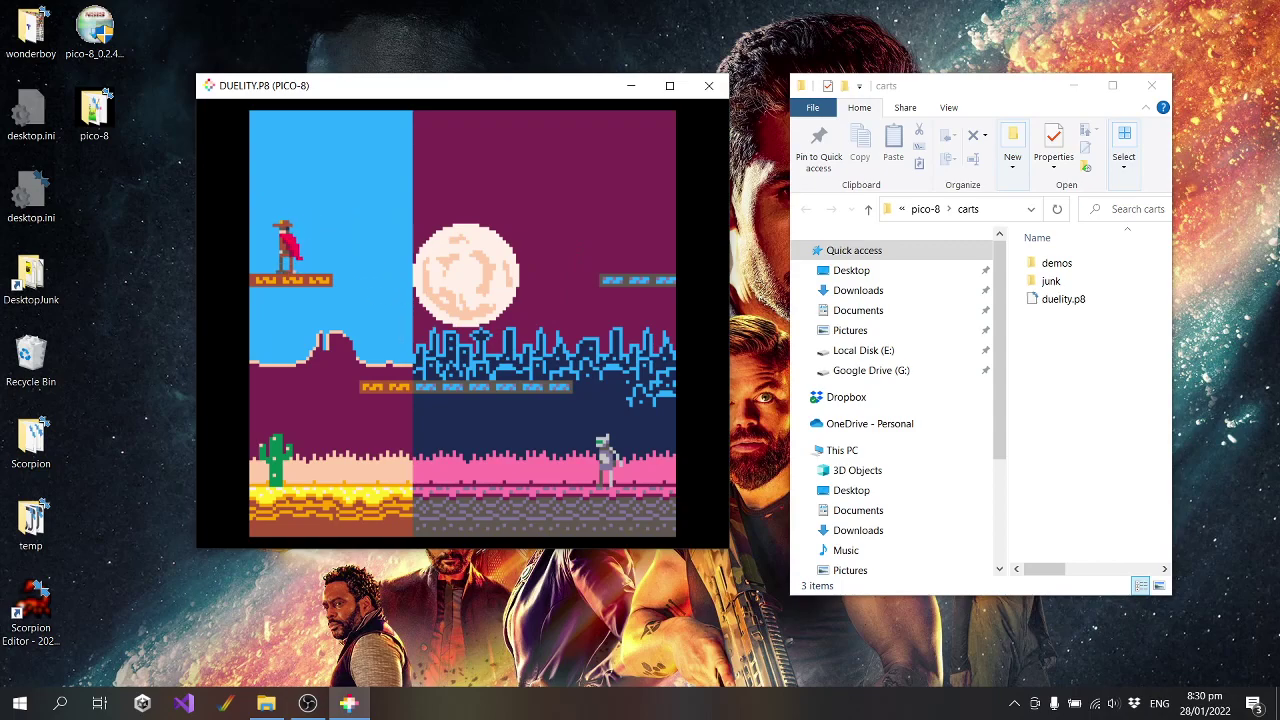
key("Left")
key("Right")
key("Up")
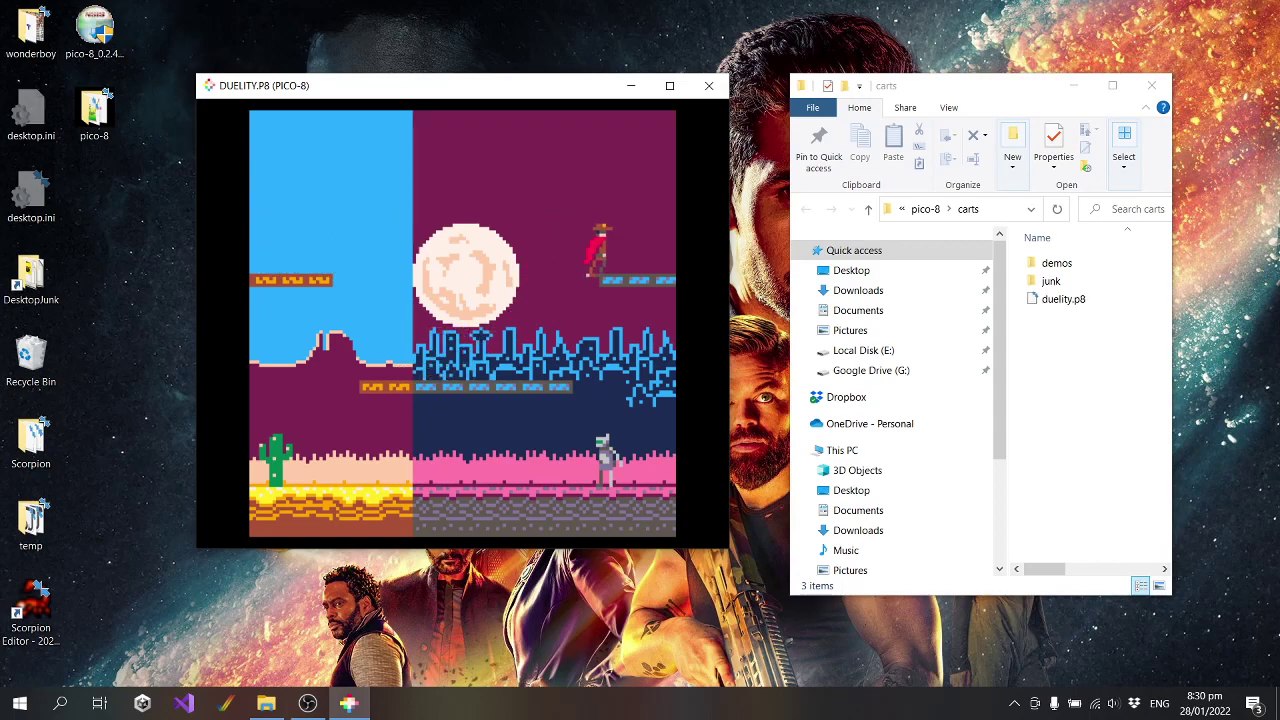
key("Right")
key("Left")
key("Up")
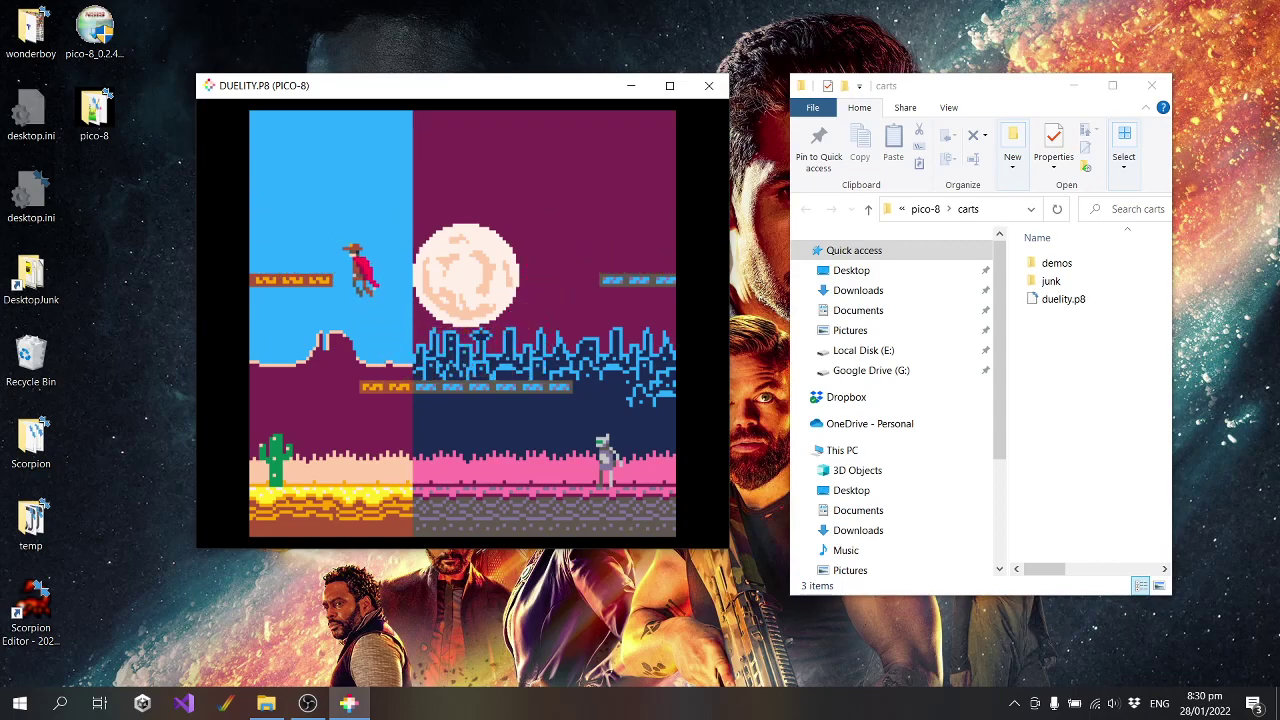
key("Right")
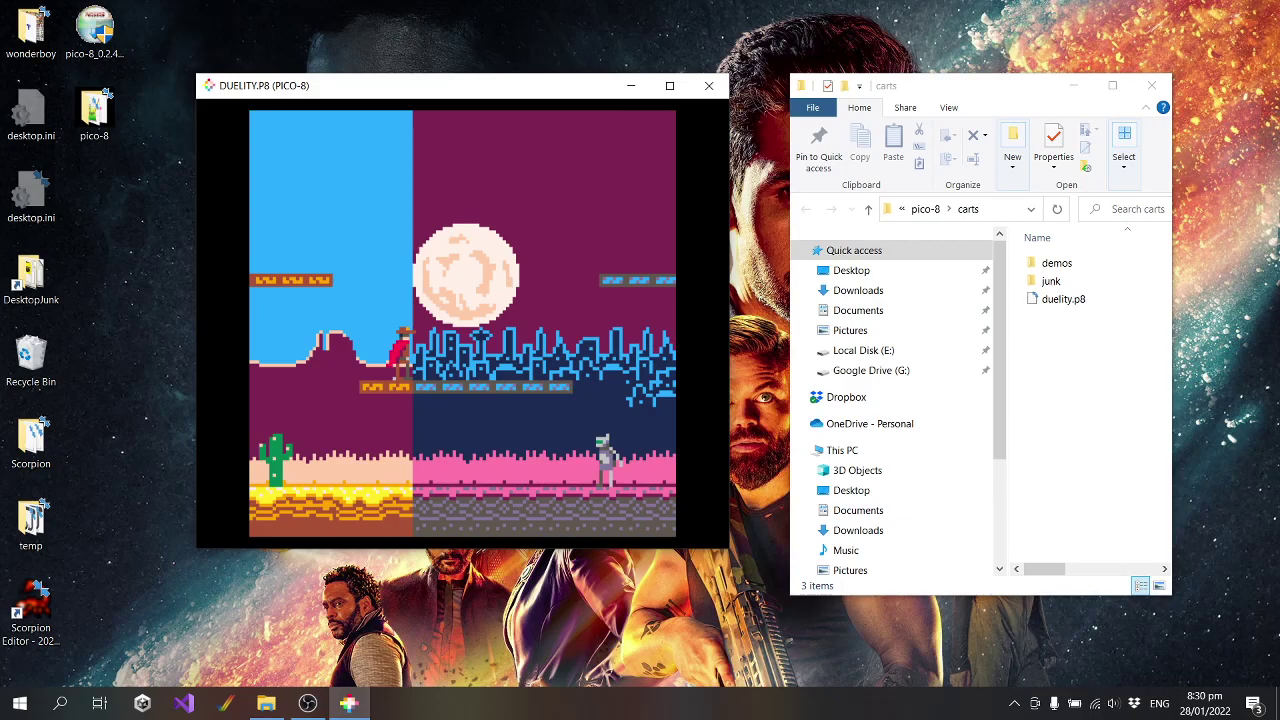
Quit PICO-8 and switch to Scorpion Editor, closing its open wonderboy project
key("ctrl+q")
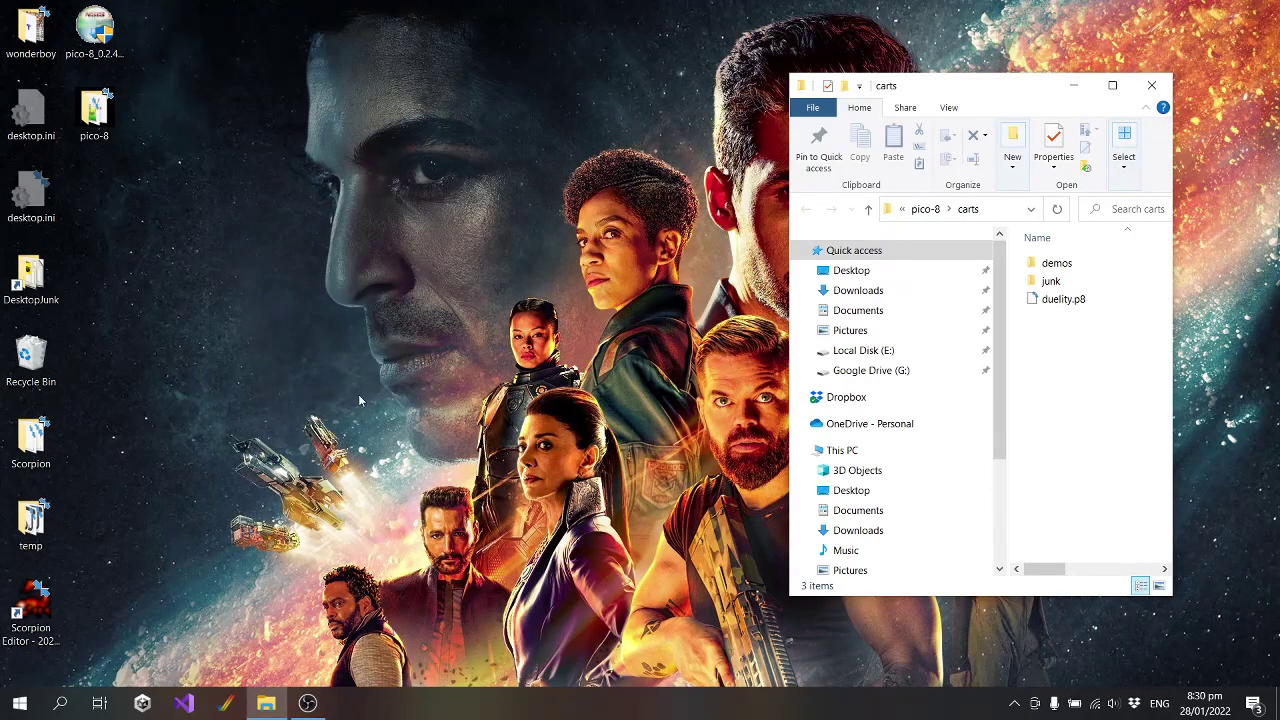
left_click(94, 112)
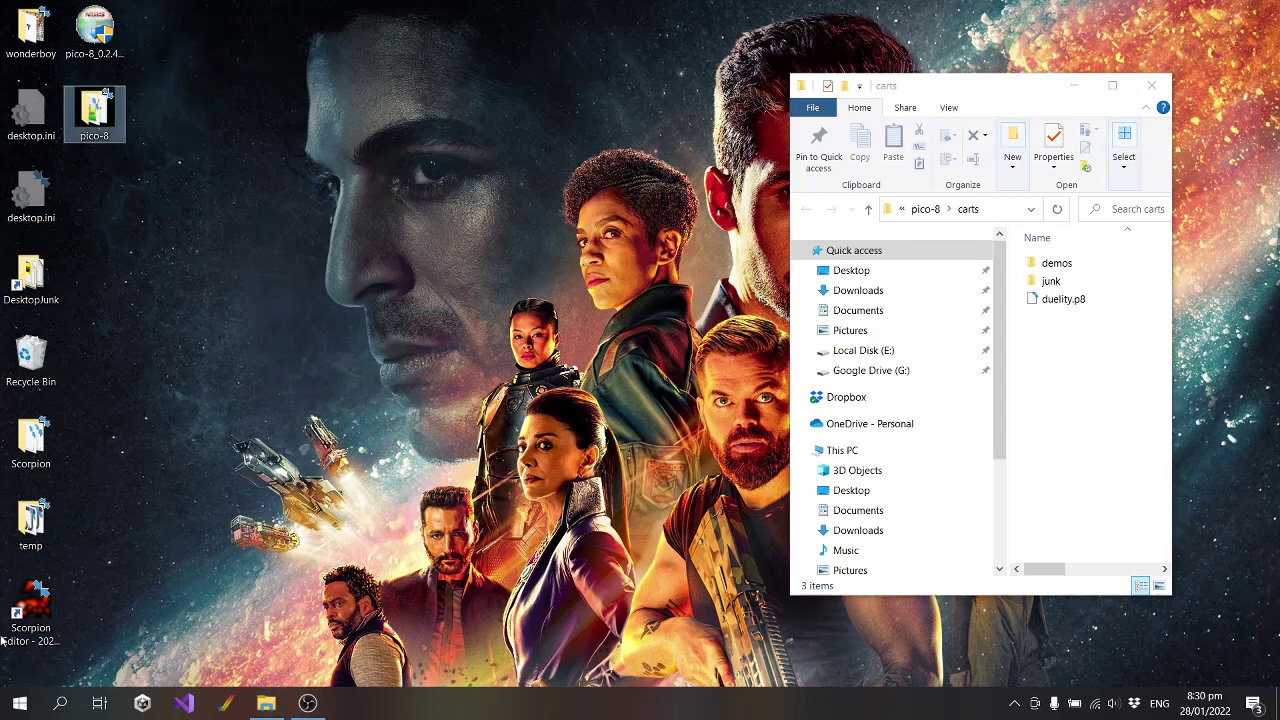
double_click(38, 621)
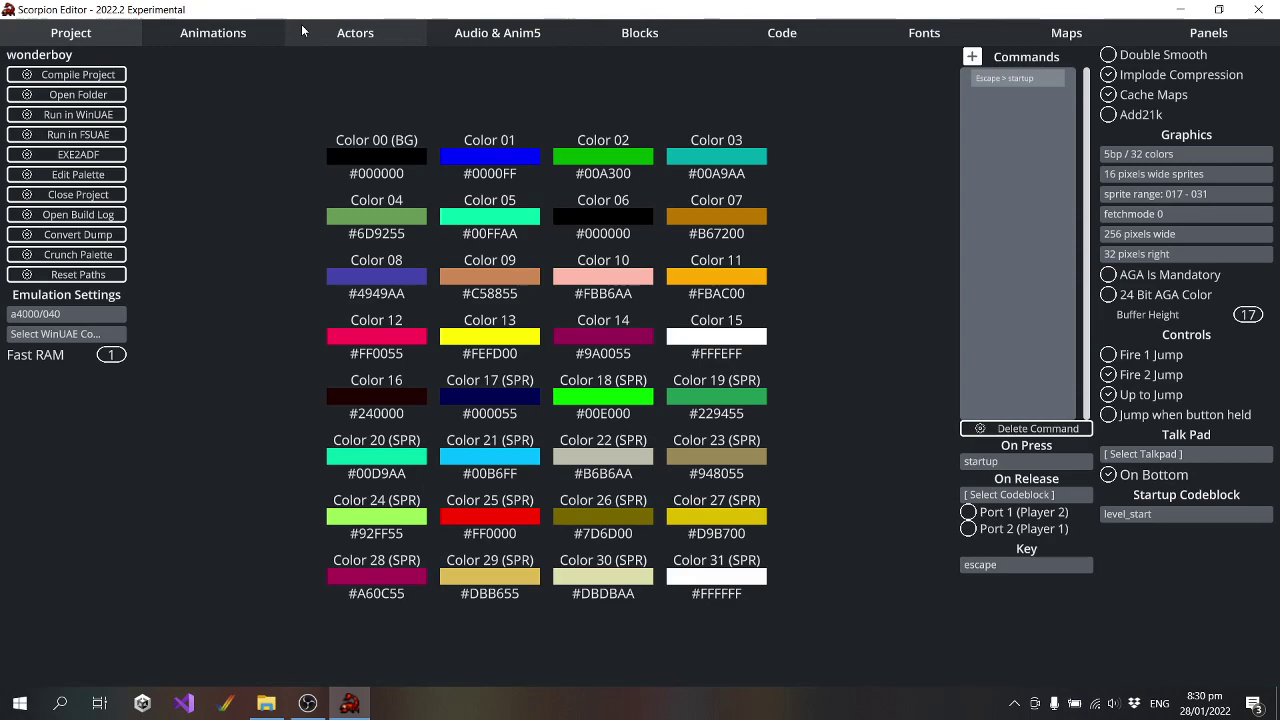
left_click(60, 198)
left_click(858, 402)
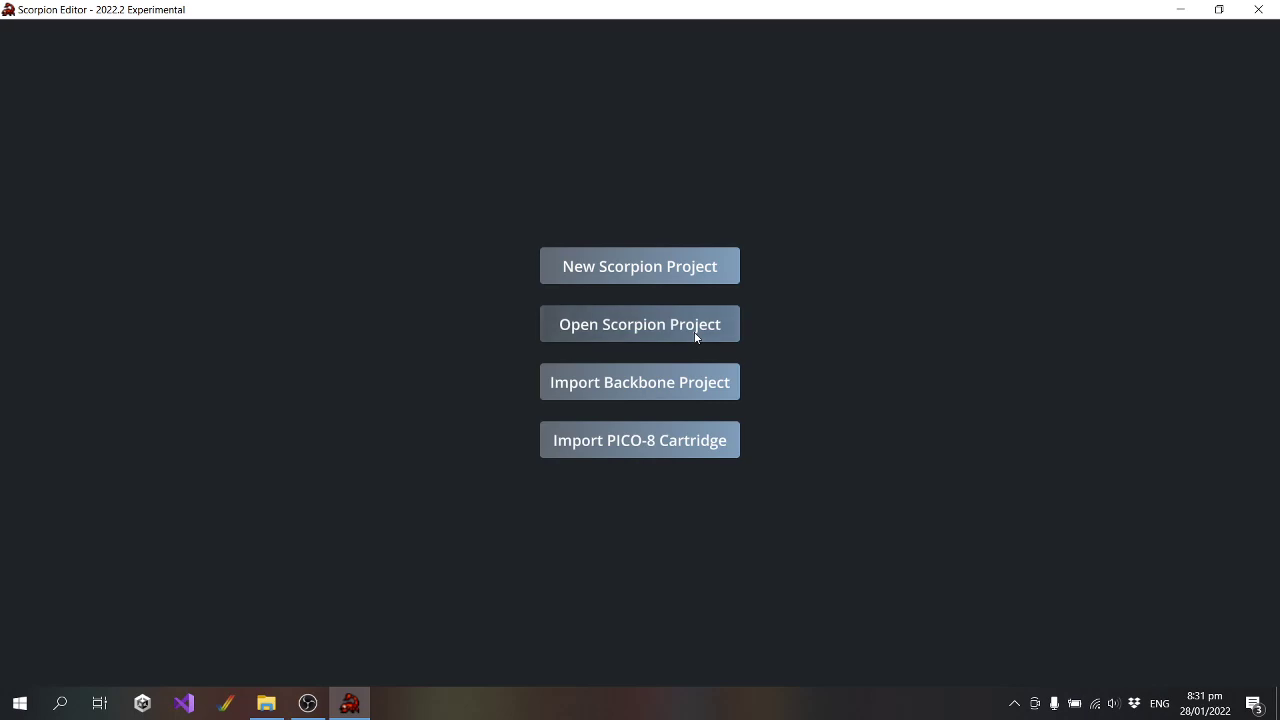
Browse to the Desktop for an existing Scorpion project and copy the pico-8\carts folder path from File Explorer
left_click(696, 336)
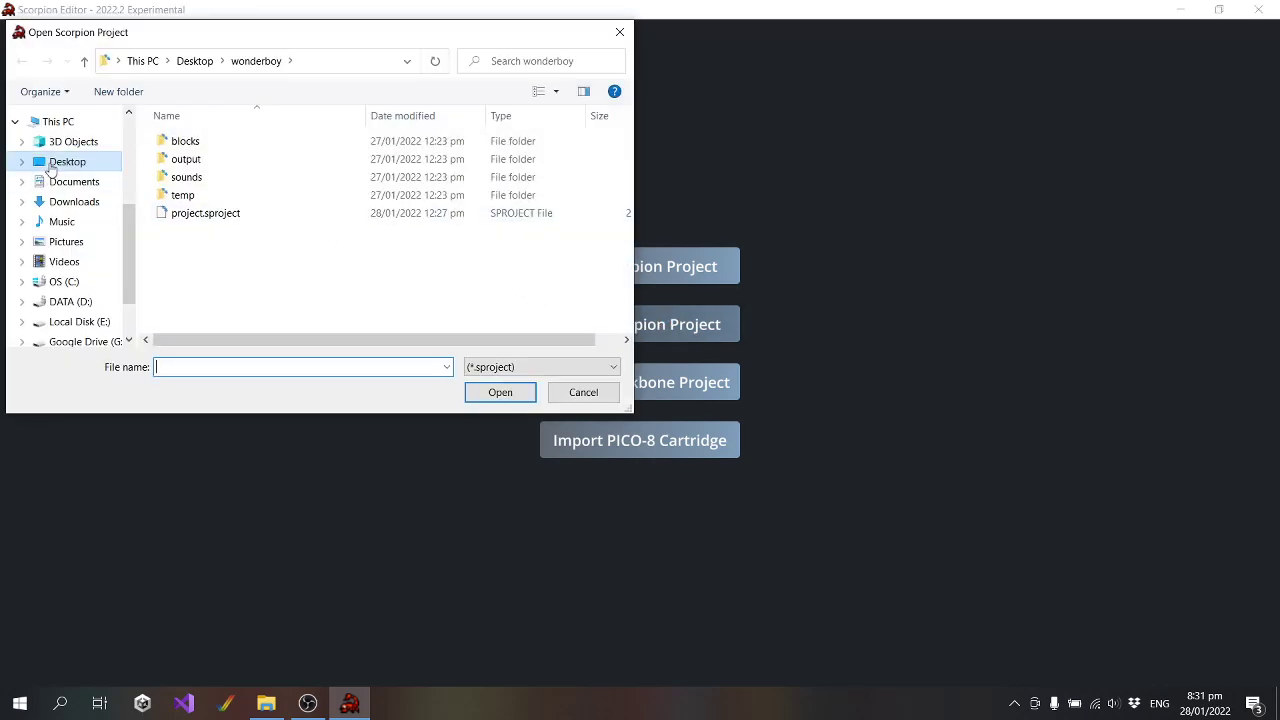
left_click(55, 163)
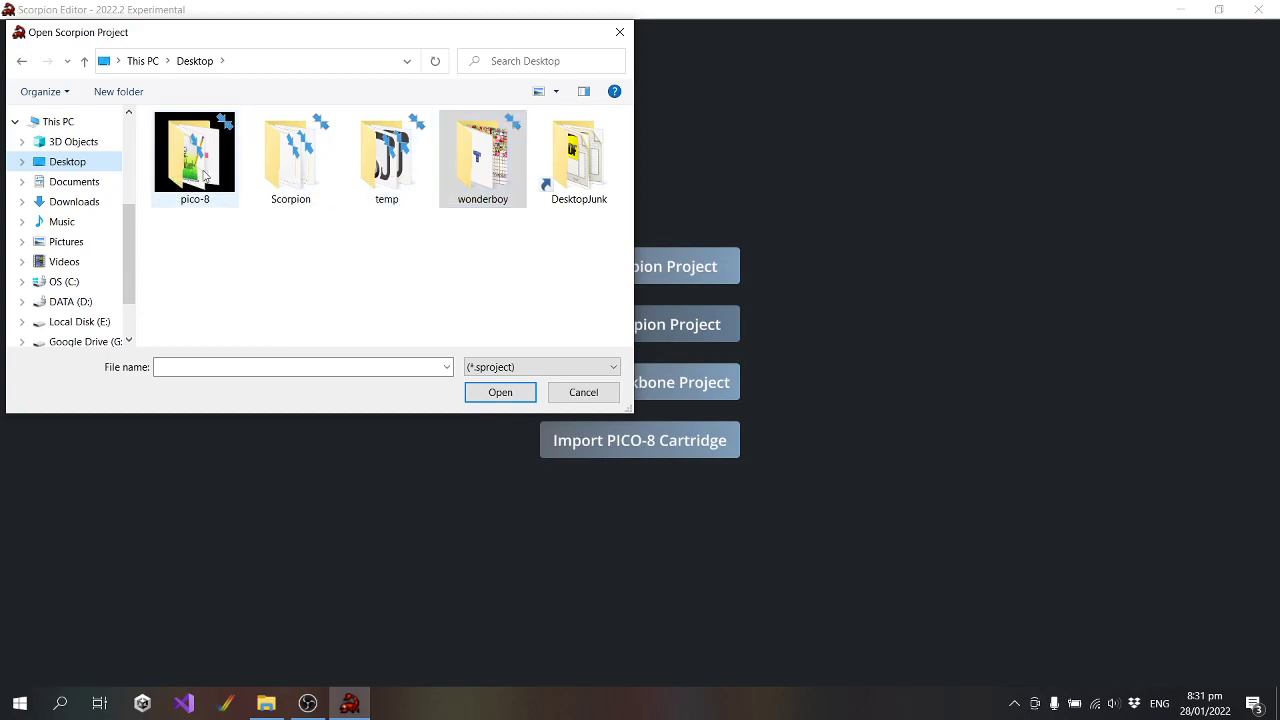
left_click(266, 705)
left_click(985, 209)
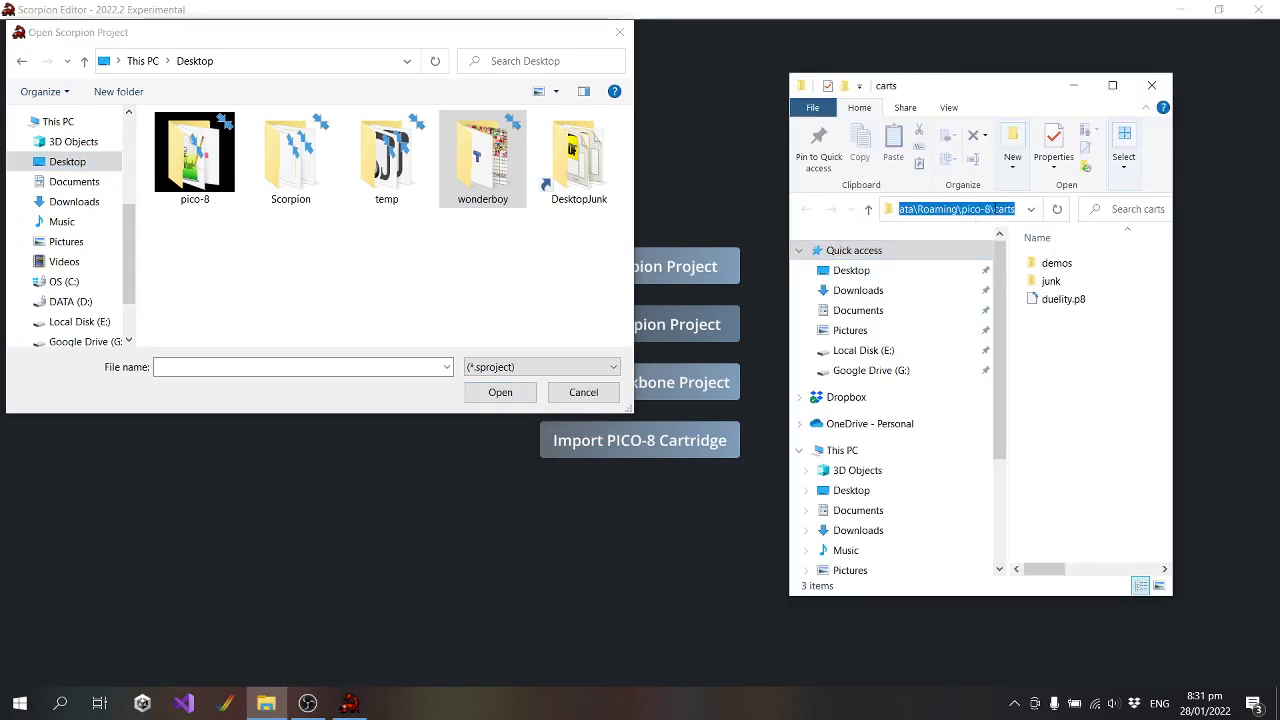
left_click(277, 372)
key("ctrl+v")
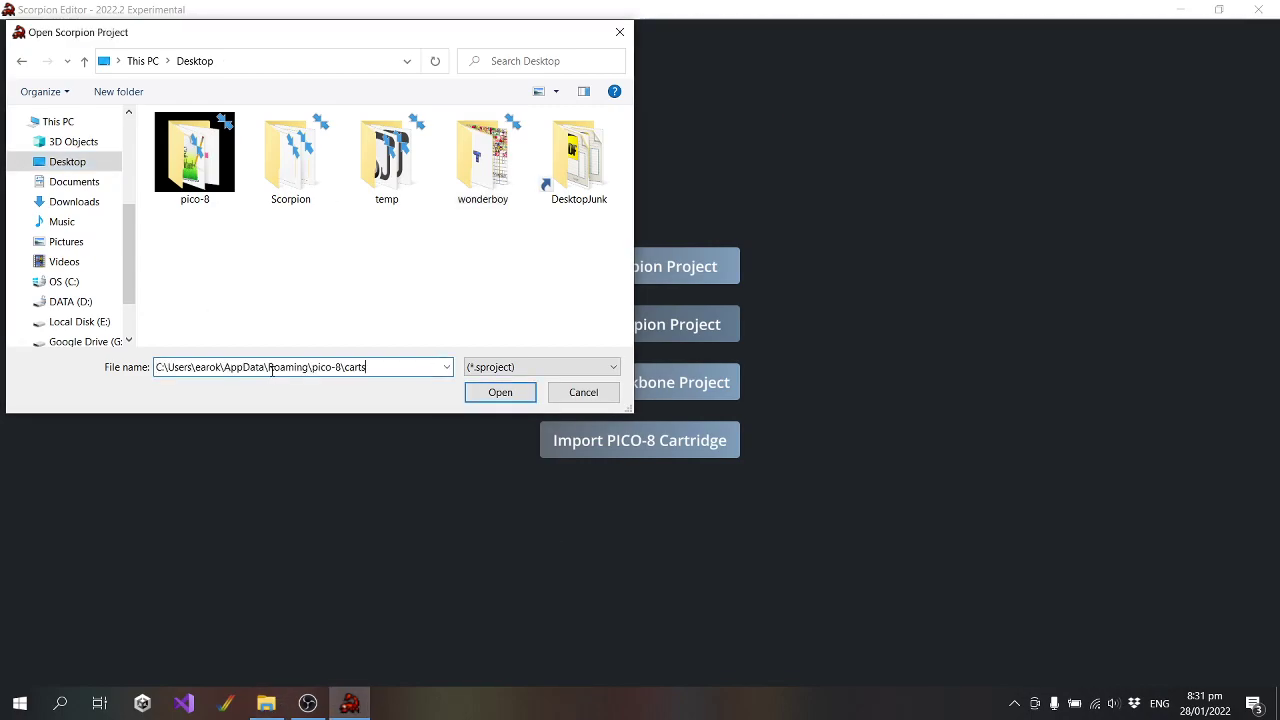
key("Return")
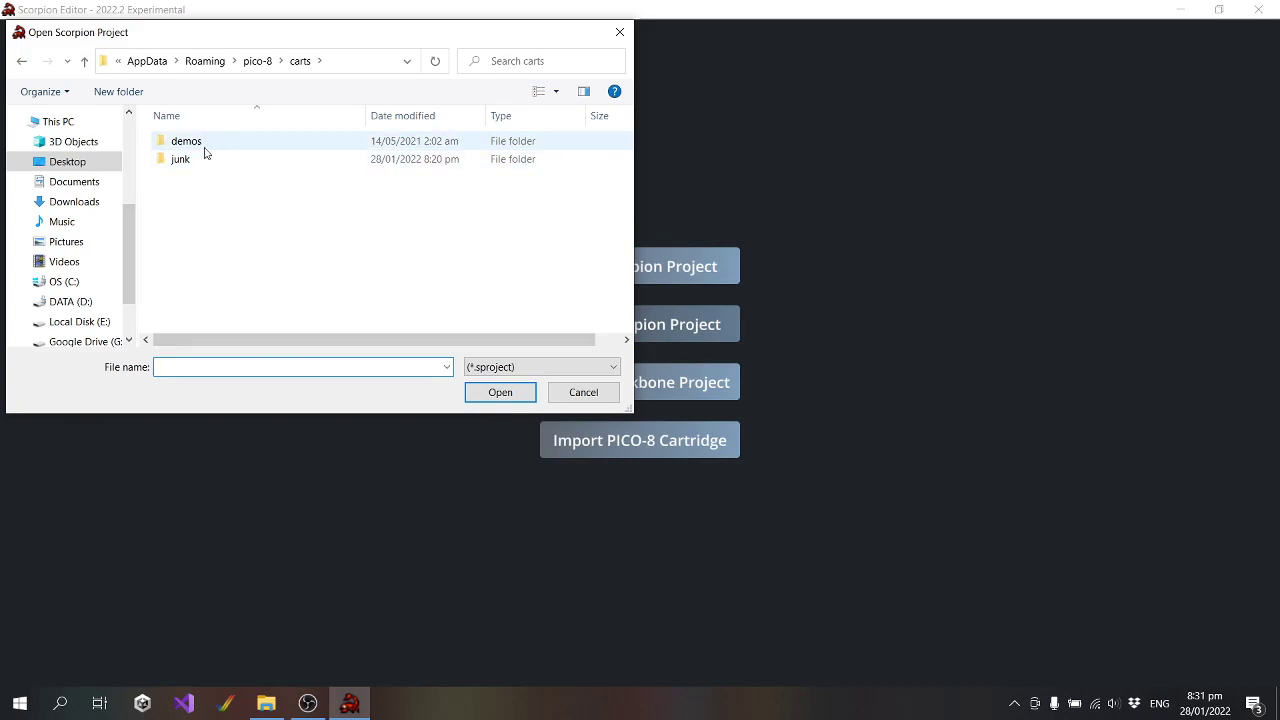
left_click(600, 395)
Import the PICO-8 cartridge duelity.p8 from the AppData\Roaming\pico-8\carts folder, accepting the importer warning
left_click(644, 439)
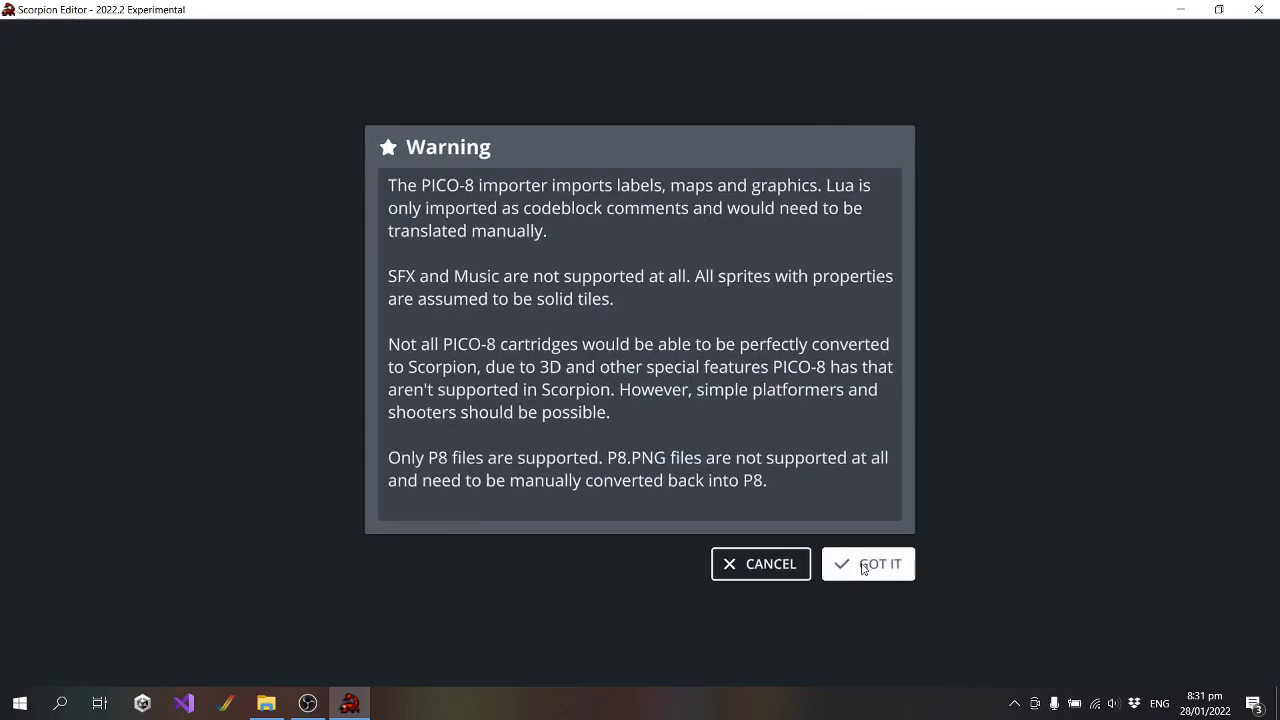
left_click(865, 566)
key("ctrl+v")
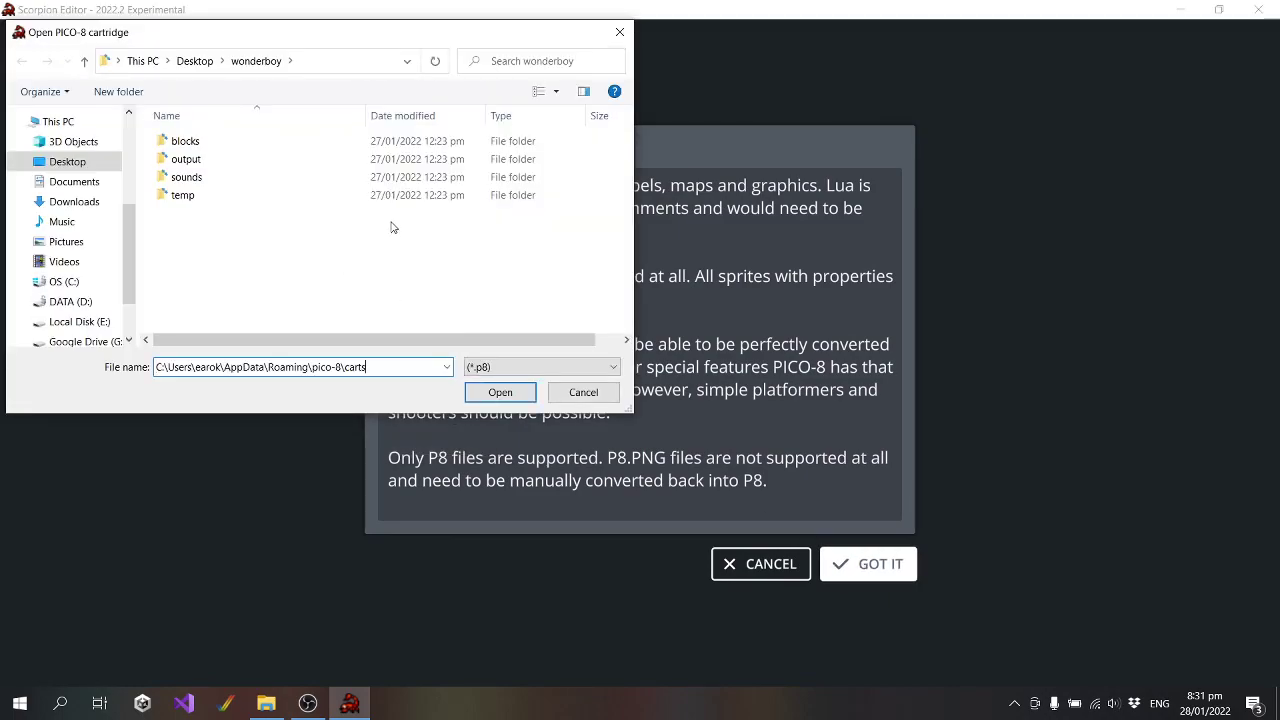
key("Return")
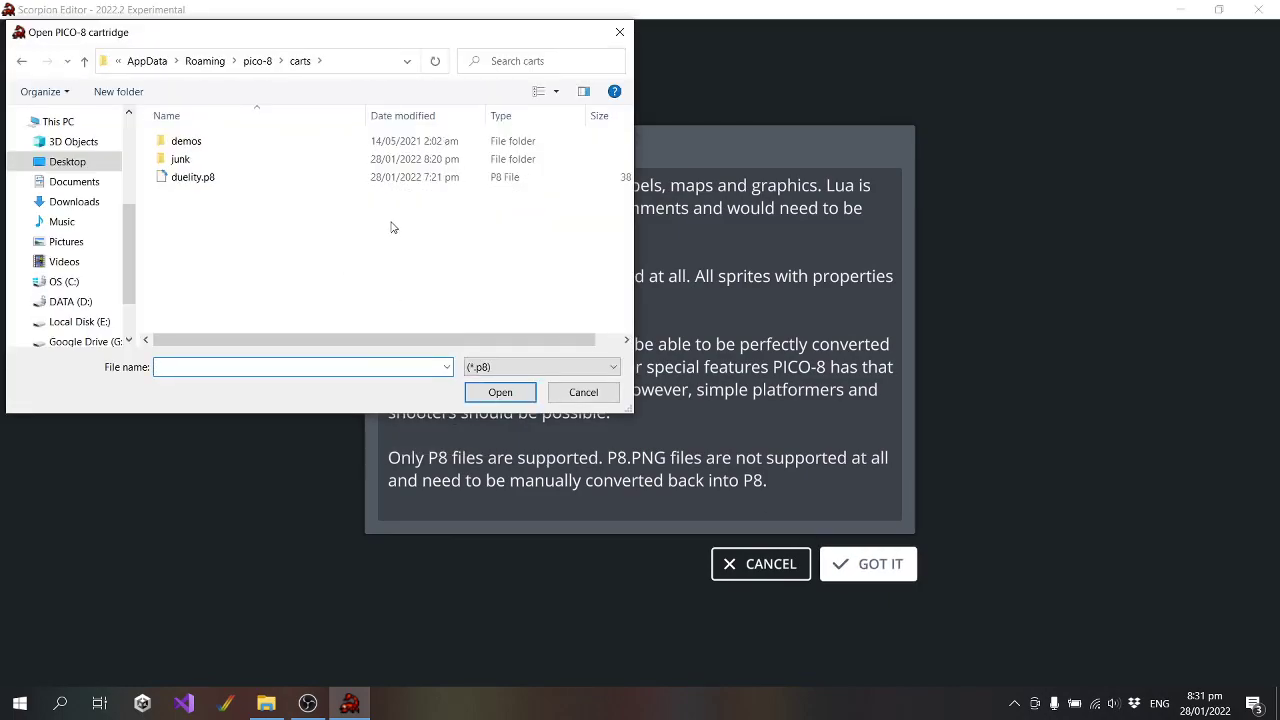
double_click(201, 177)
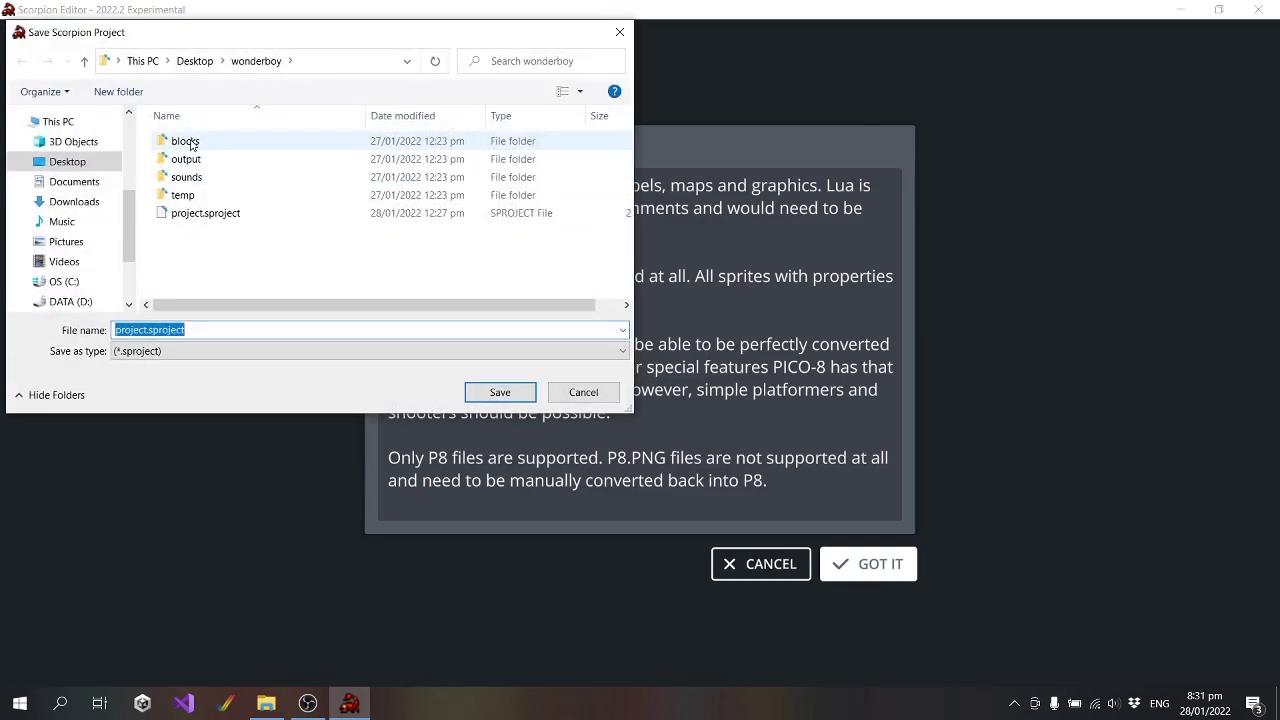
Create a folder named duelity on the Desktop and open it as the save location for the imported project
left_click(84, 168)
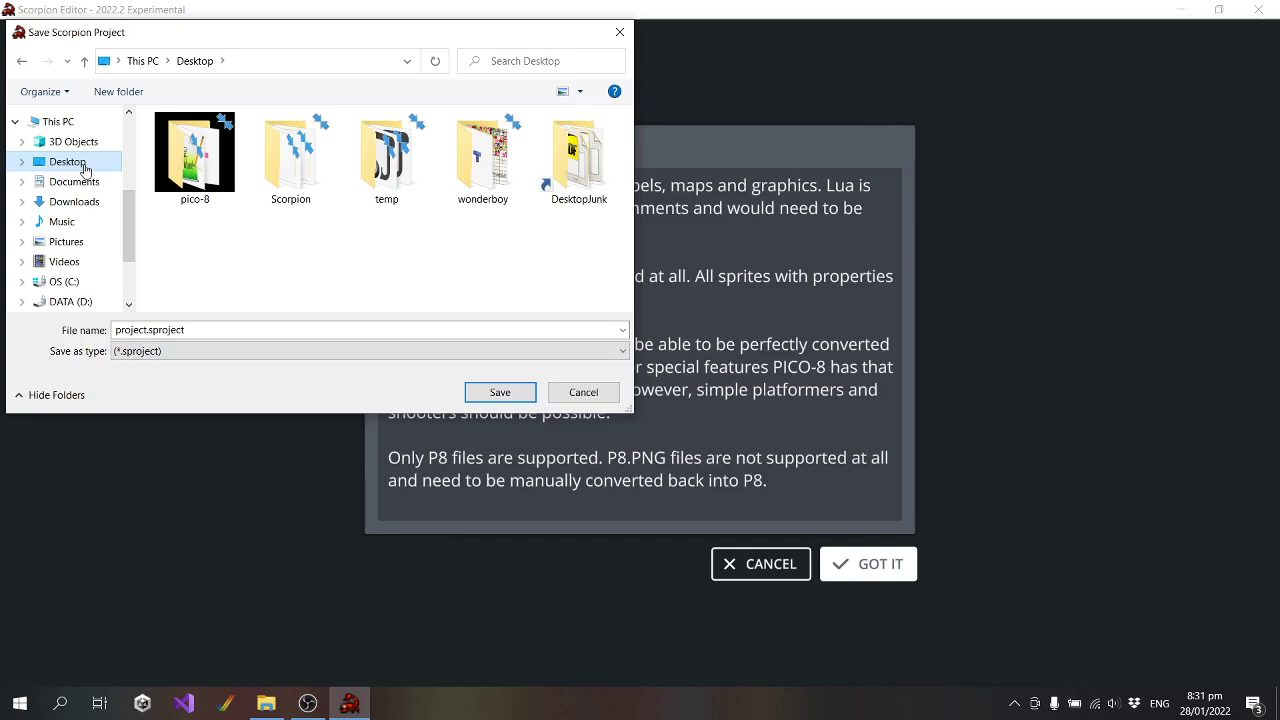
right_click(380, 311)
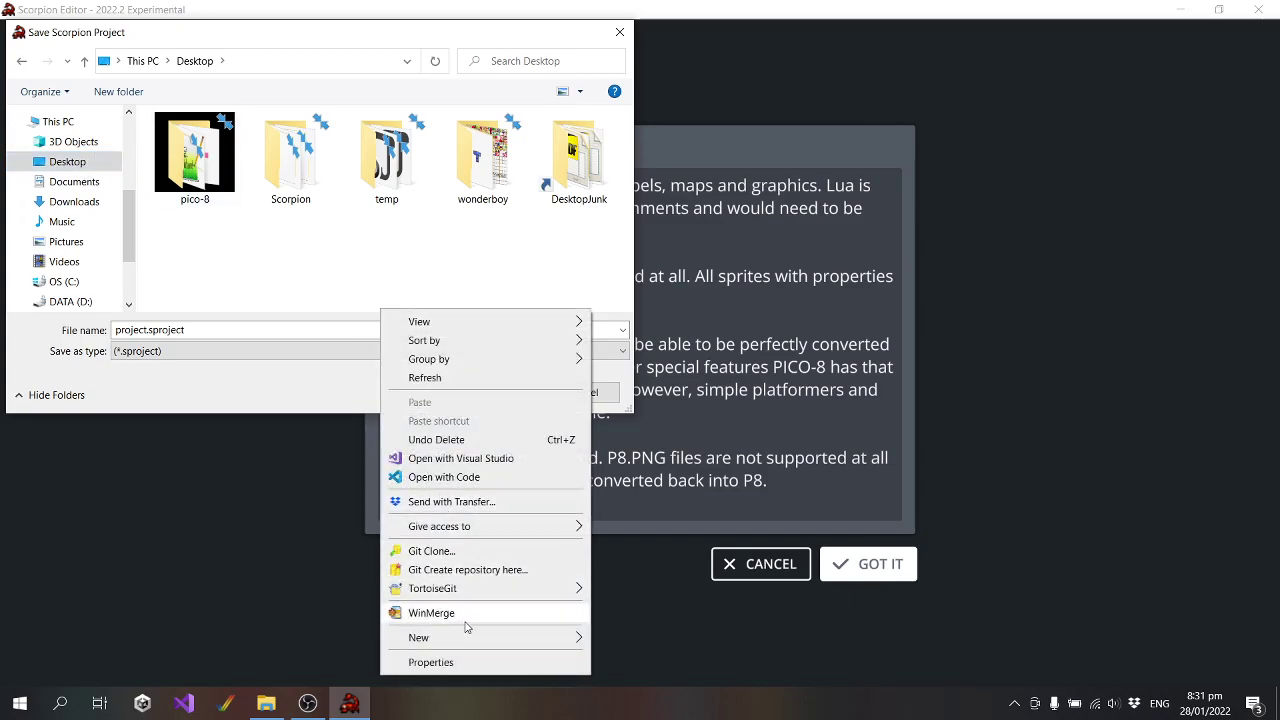
mouse_move(480, 638)
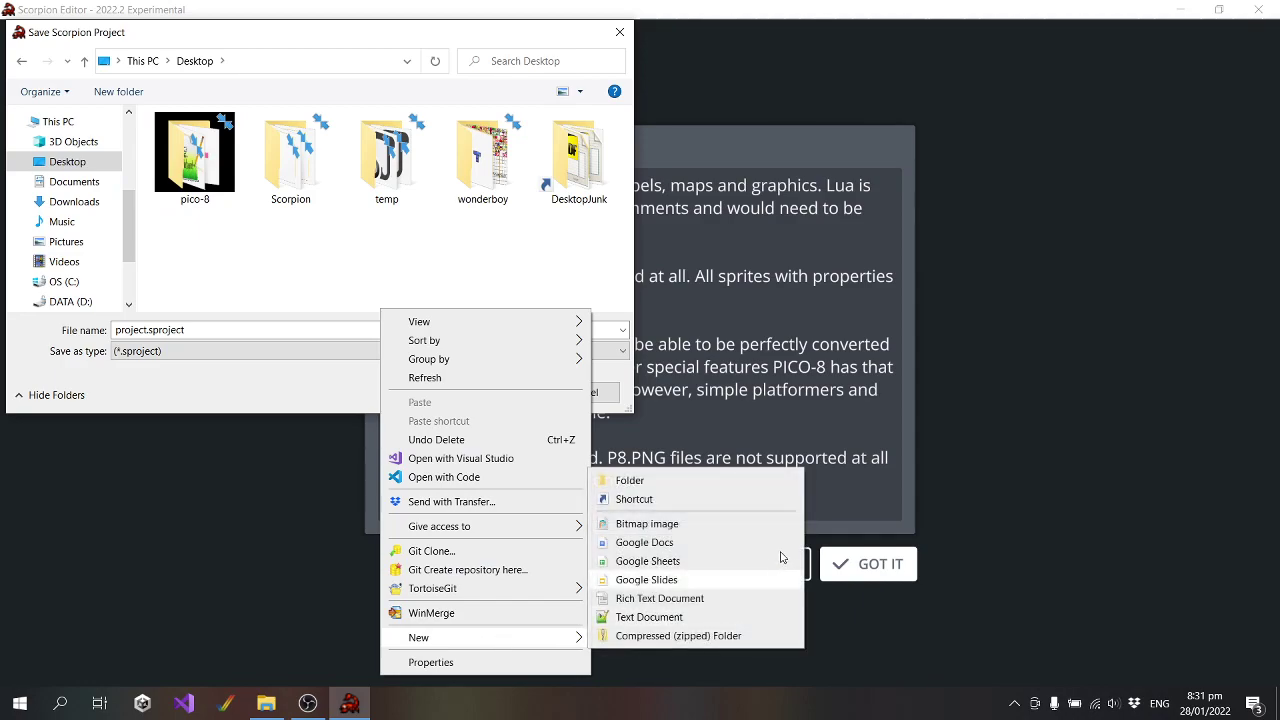
left_click(757, 486)
type("dueli")
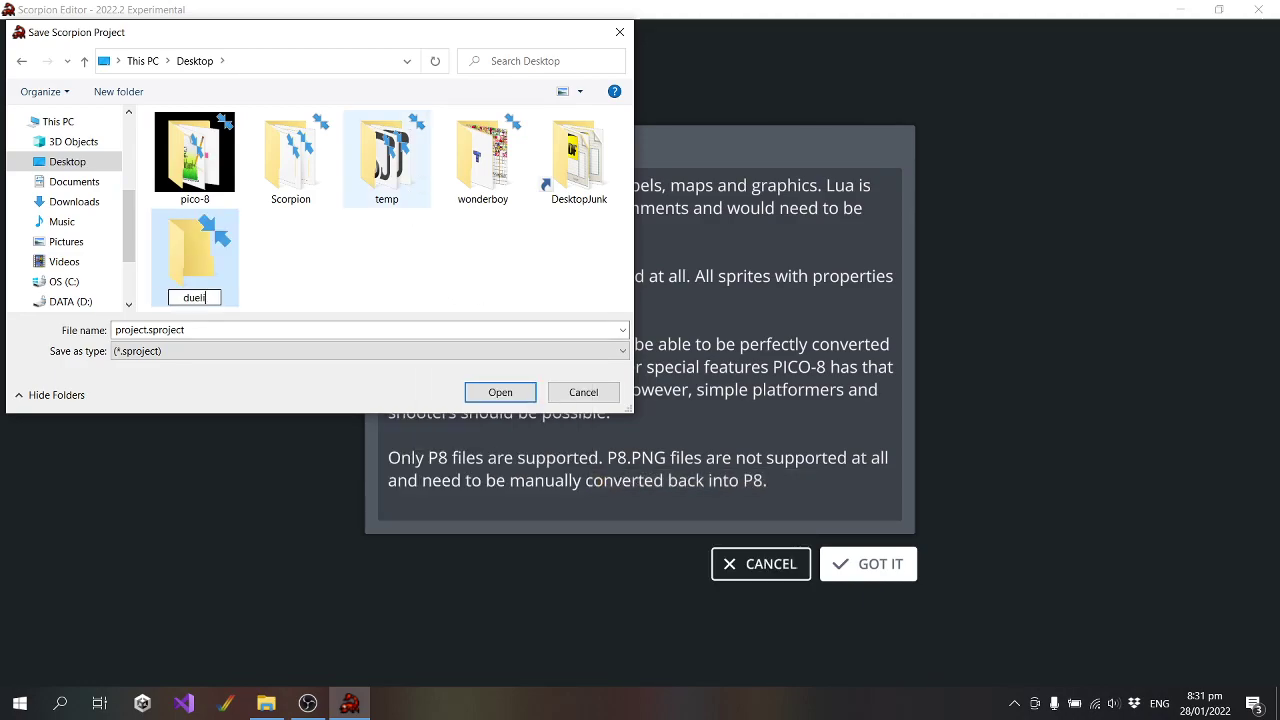
type("ty")
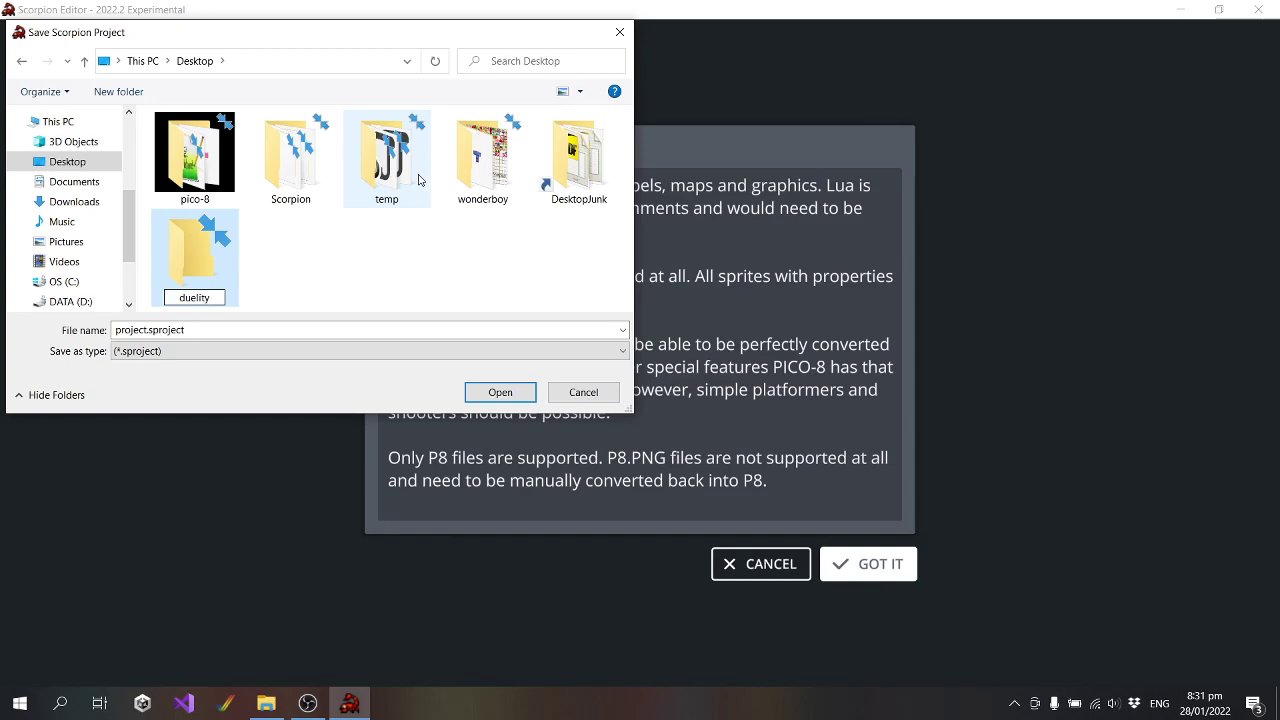
key("Return")
key("Return")
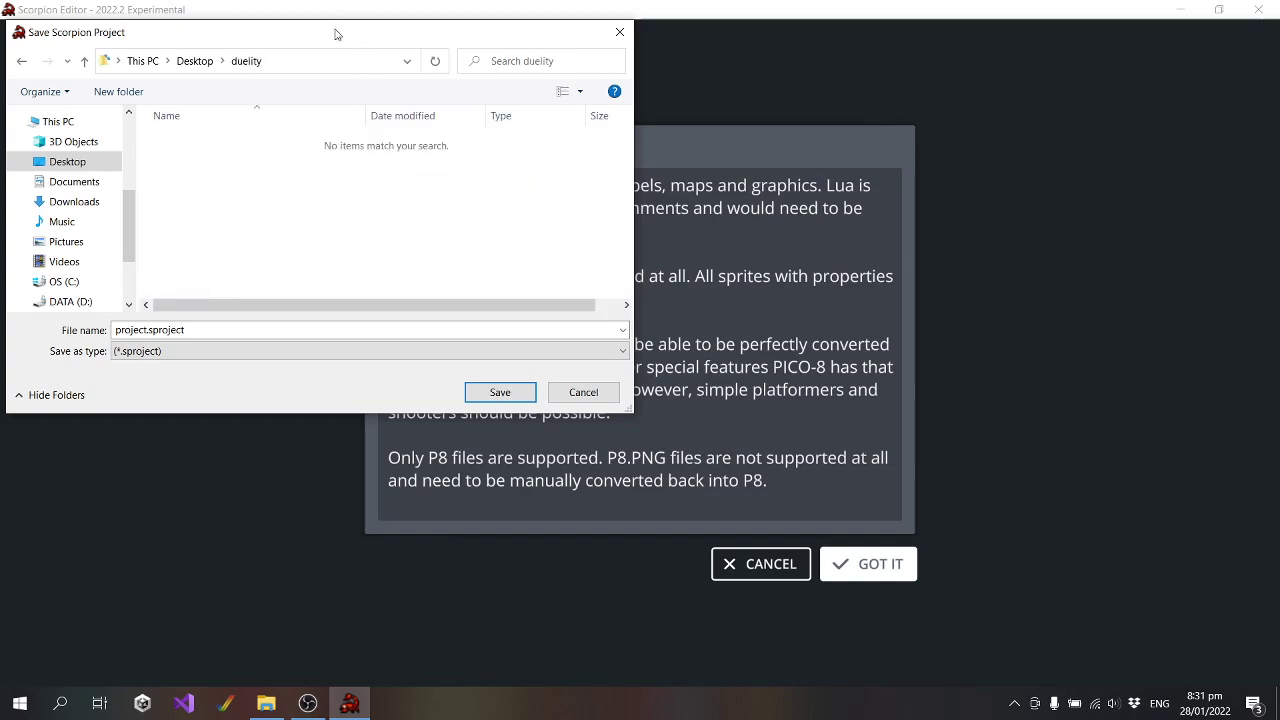
Save the imported cartridge as project.sproject in the duelity folder and acknowledge the import
left_click(500, 394)
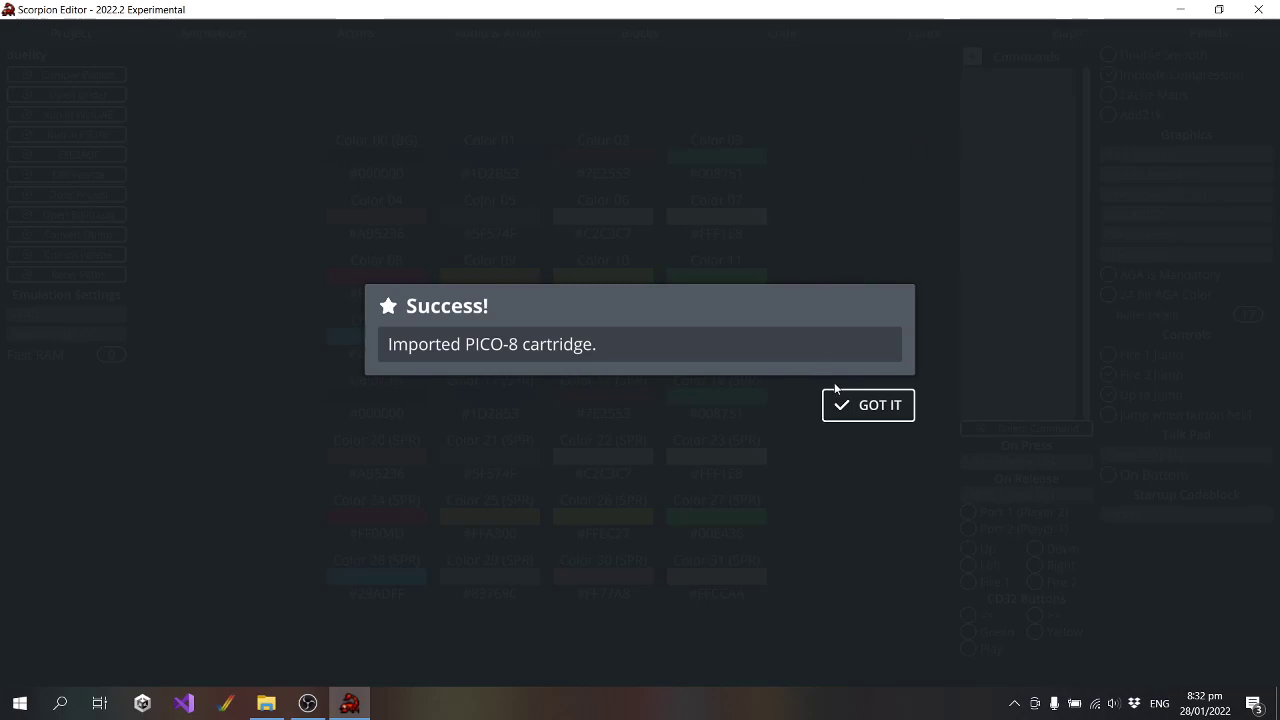
left_click(874, 405)
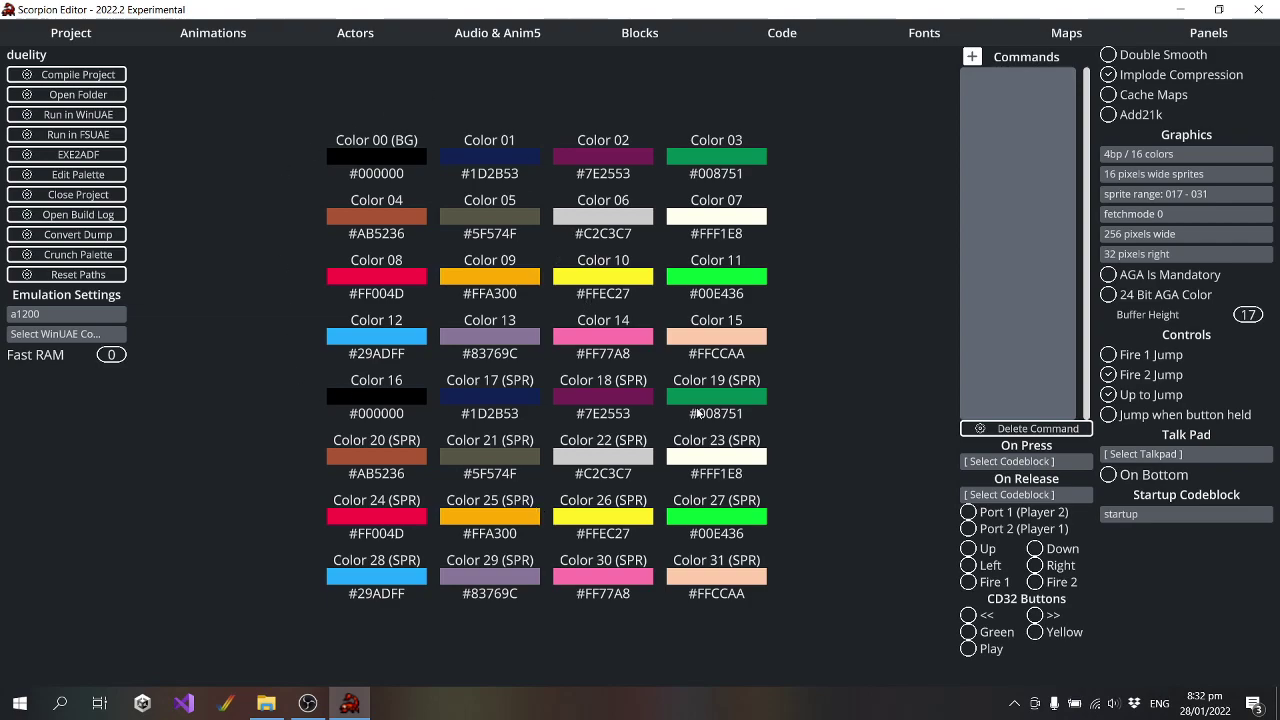
Open the imported map in the map editor and examine it from the upper scenery to its lower areas
left_click(1064, 38)
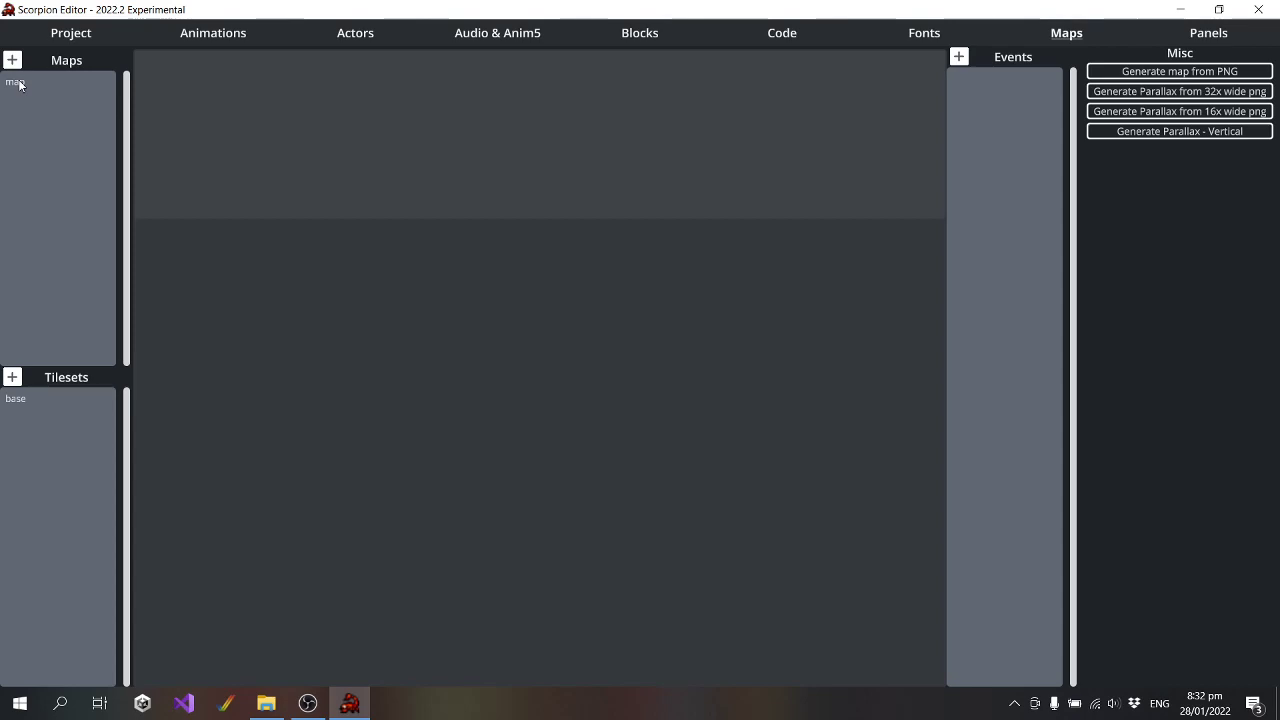
left_click(36, 85)
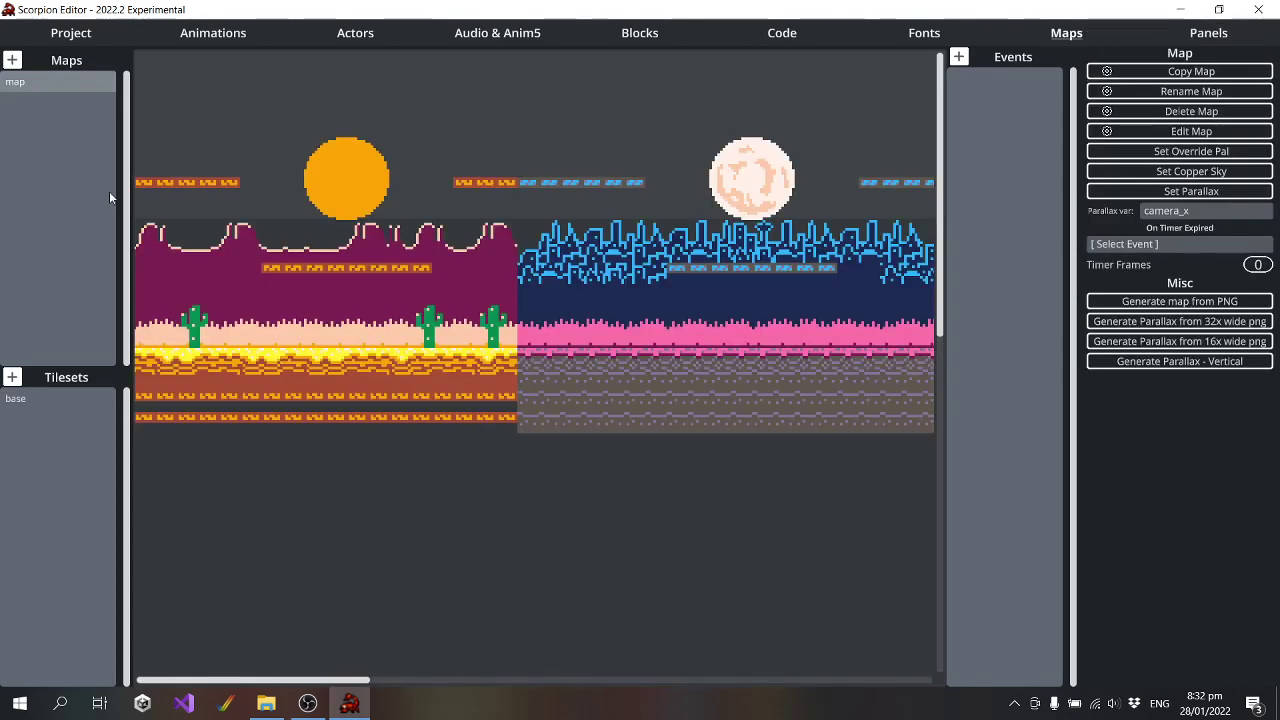
left_click_drag(329, 682, 280, 657)
left_click_drag(940, 262, 926, 598)
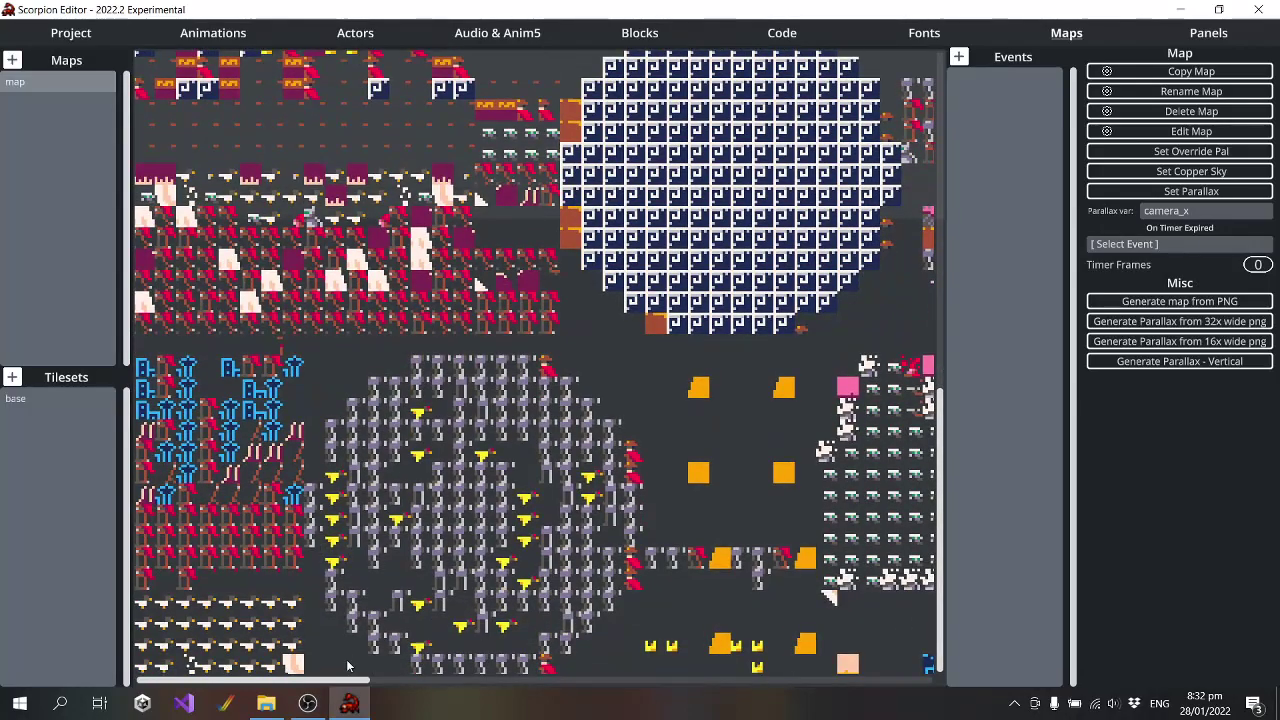
mouse_move(348, 681)
left_mouse_down()
mouse_move(930, 688)
mouse_move(370, 684)
left_mouse_up()
left_click_drag(945, 484, 933, 90)
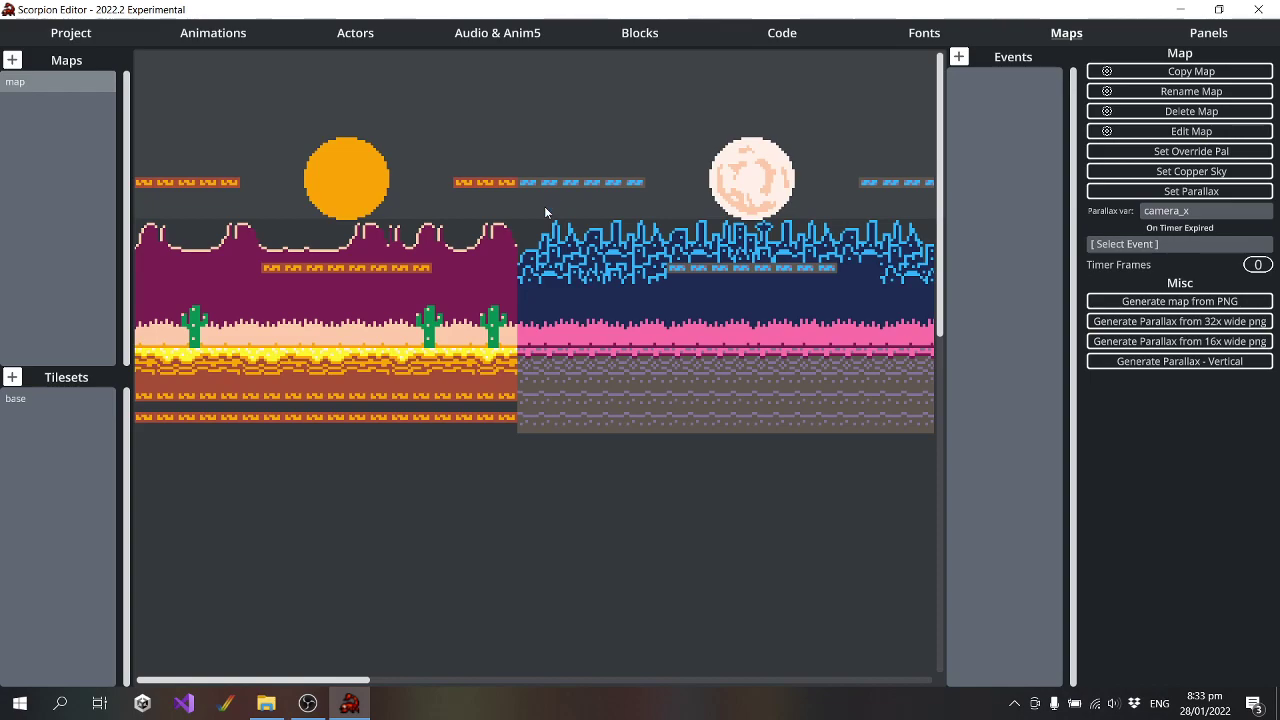
Open the map for editing in Tiled, examine the desert and city scenes and the tiles below them, and close Tiled
left_click(1120, 131)
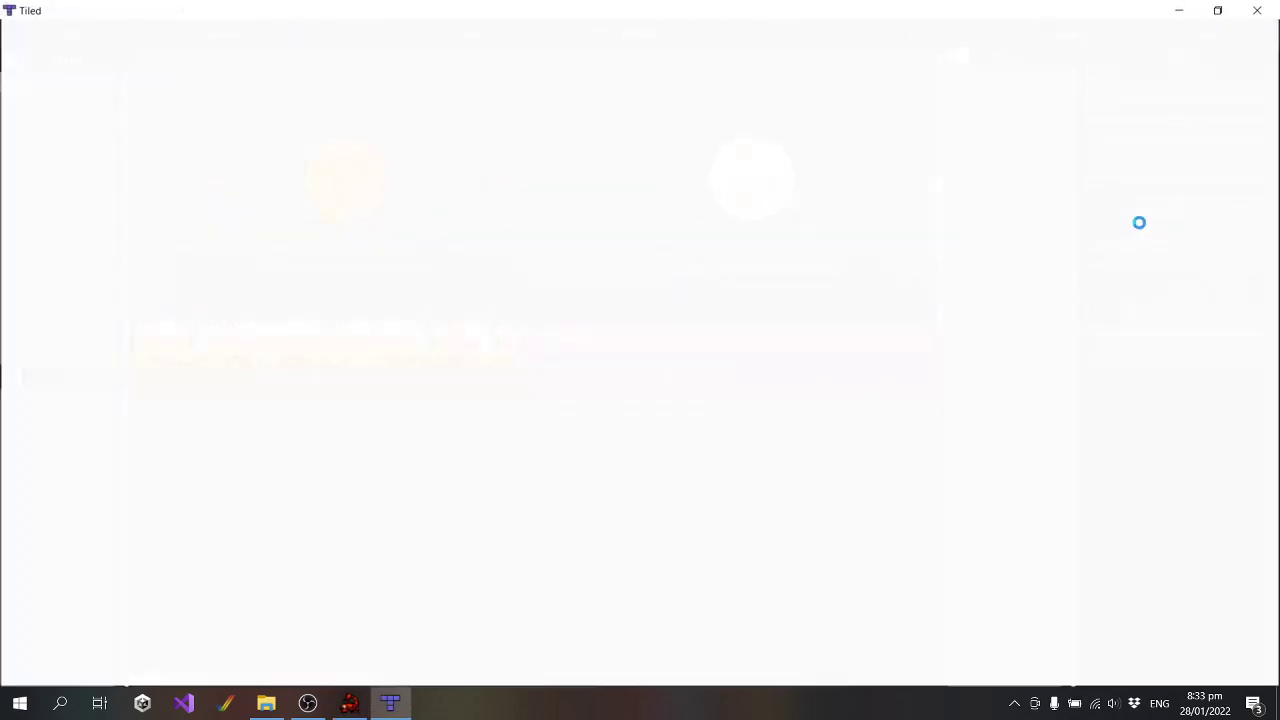
left_click_drag(737, 659, 513, 658)
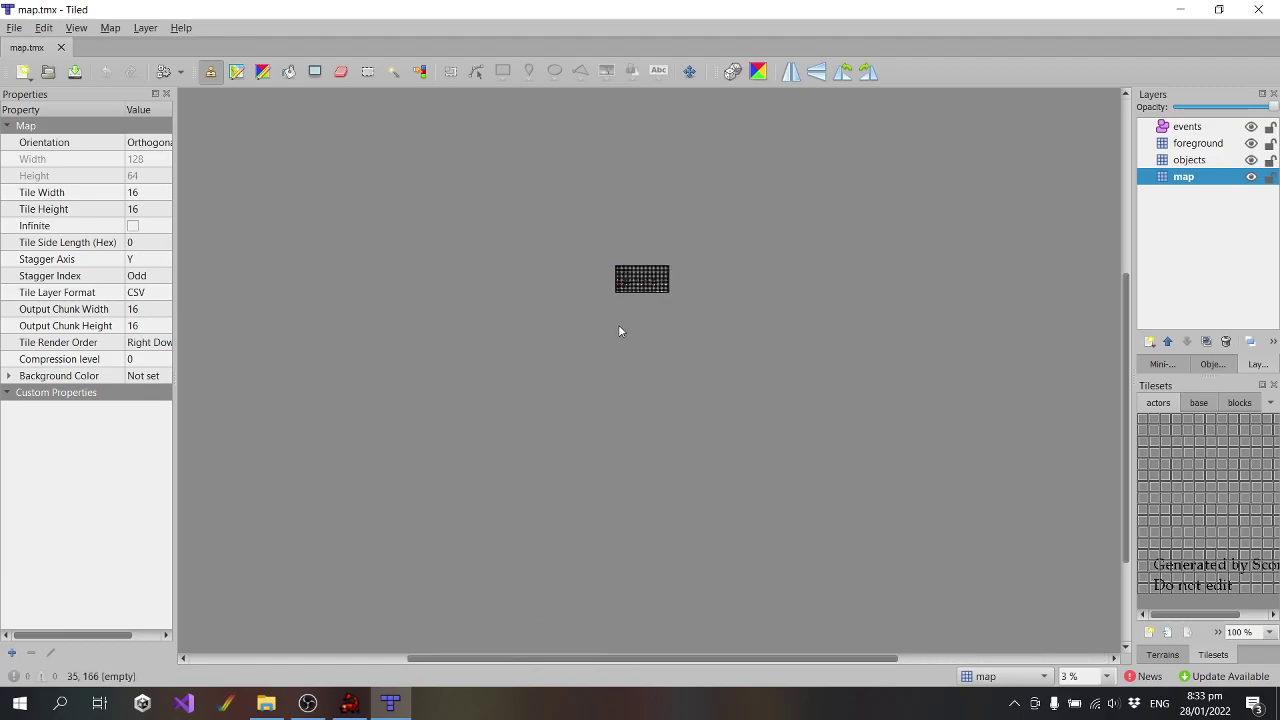
scroll(618, 331, "up", 8)
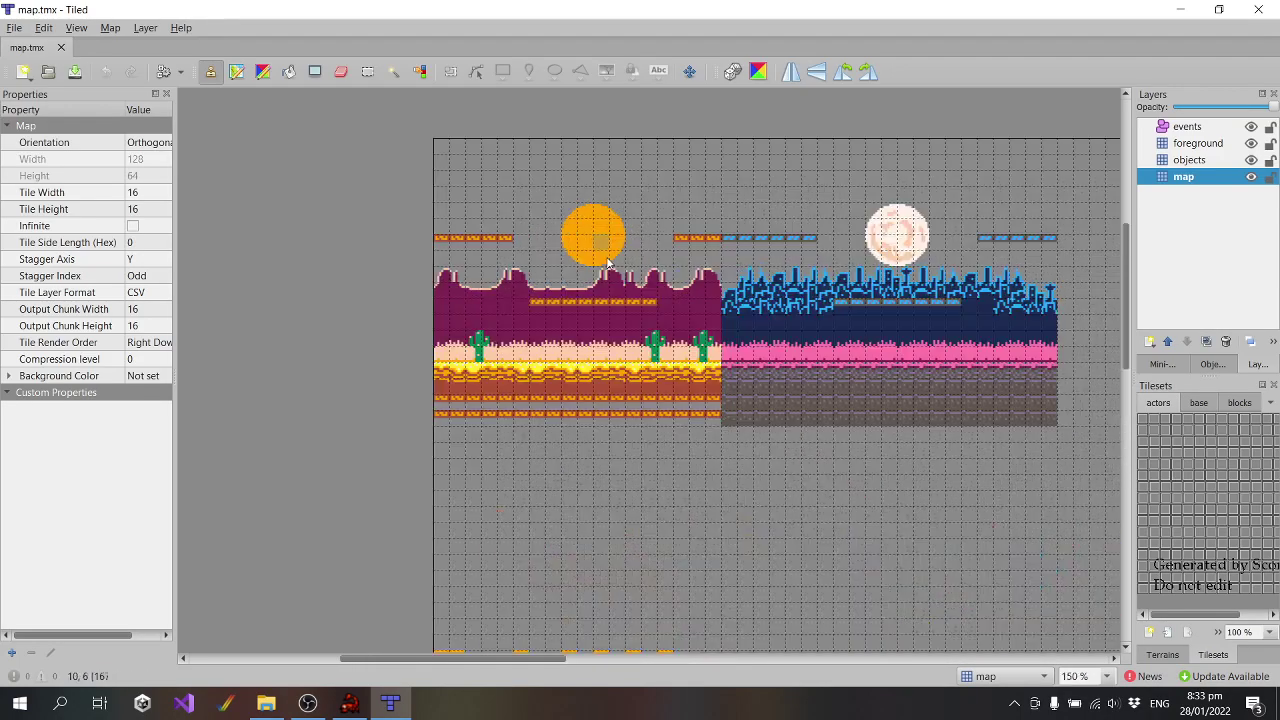
scroll(640, 263, "up", 2)
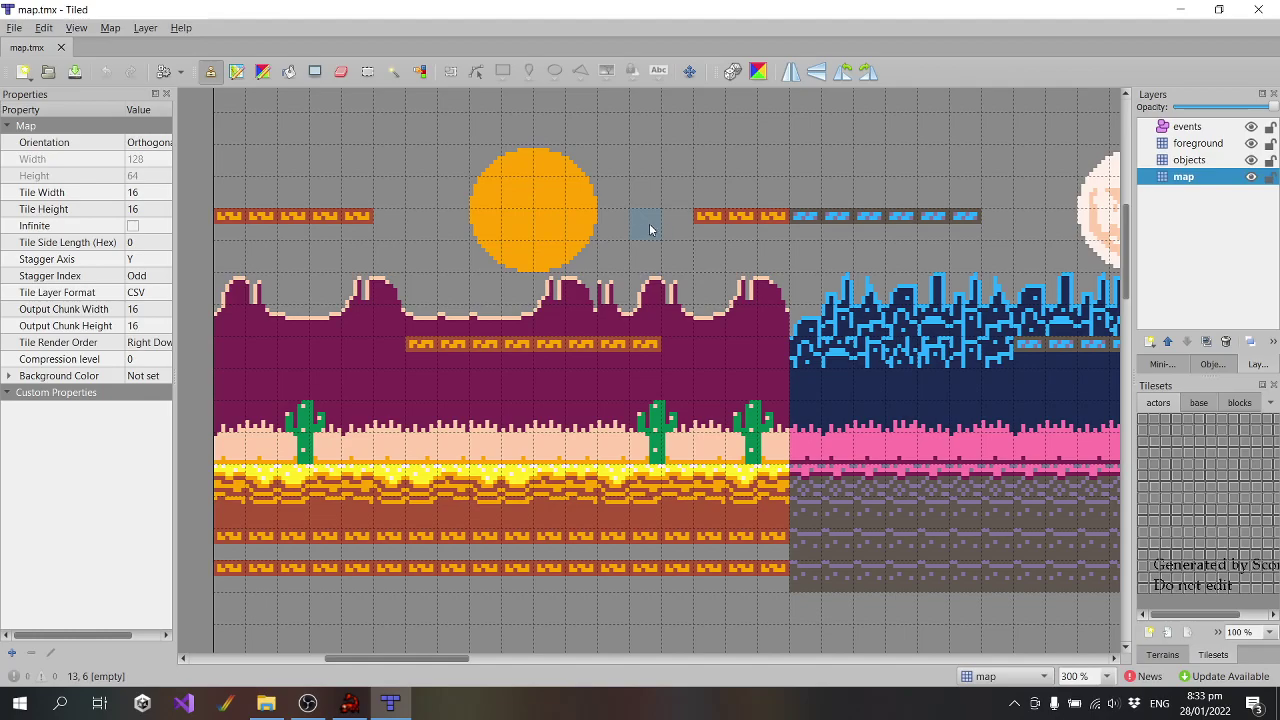
scroll(780, 236, "down", 3)
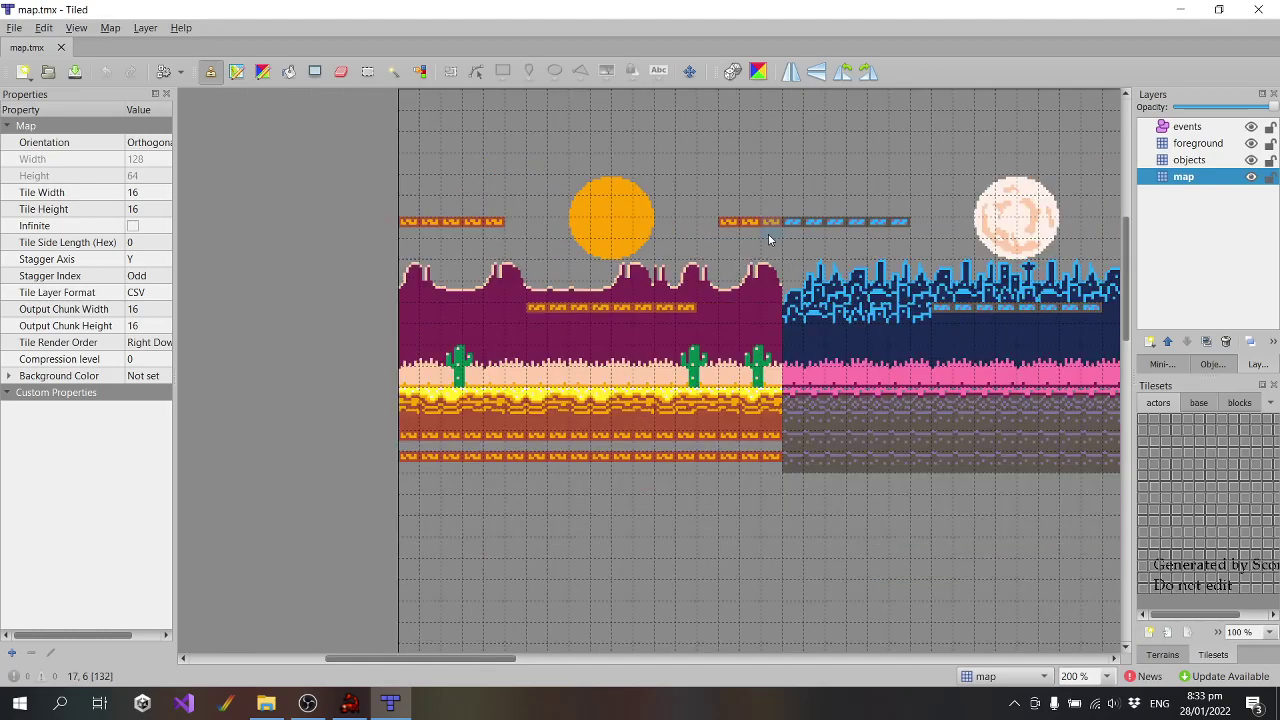
scroll(911, 331, "up", 4)
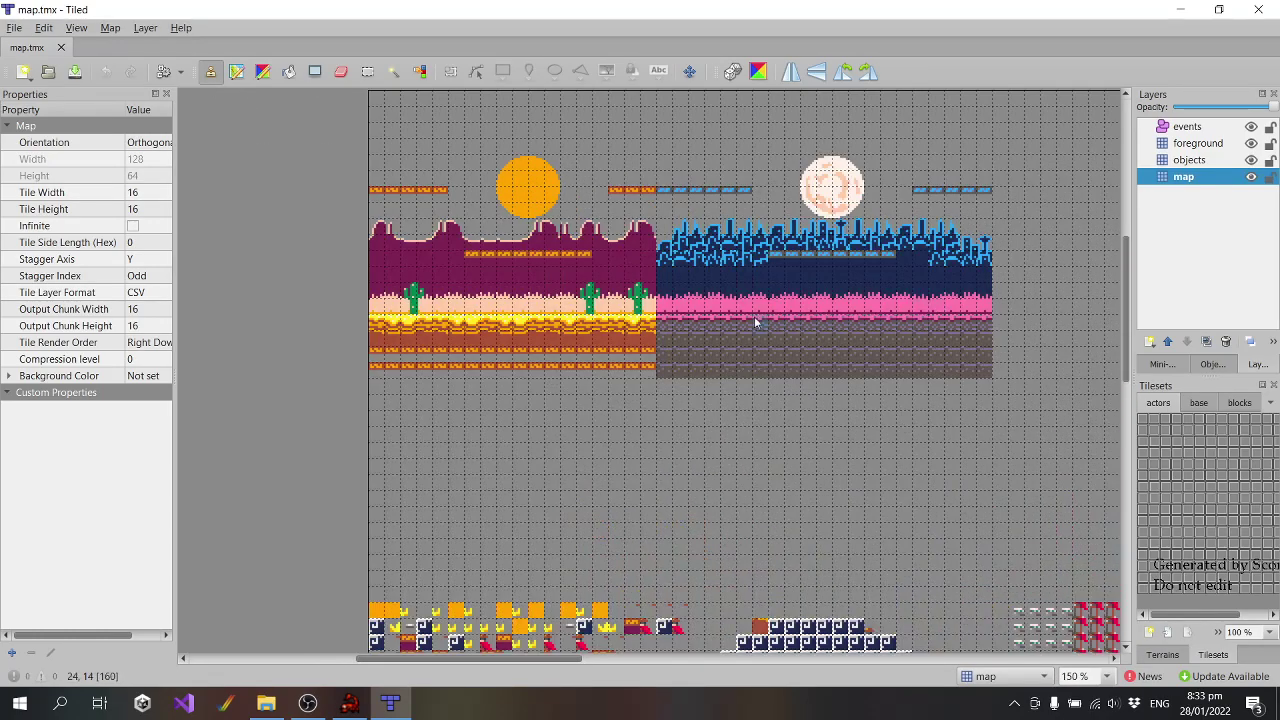
scroll(718, 318, "down", 5)
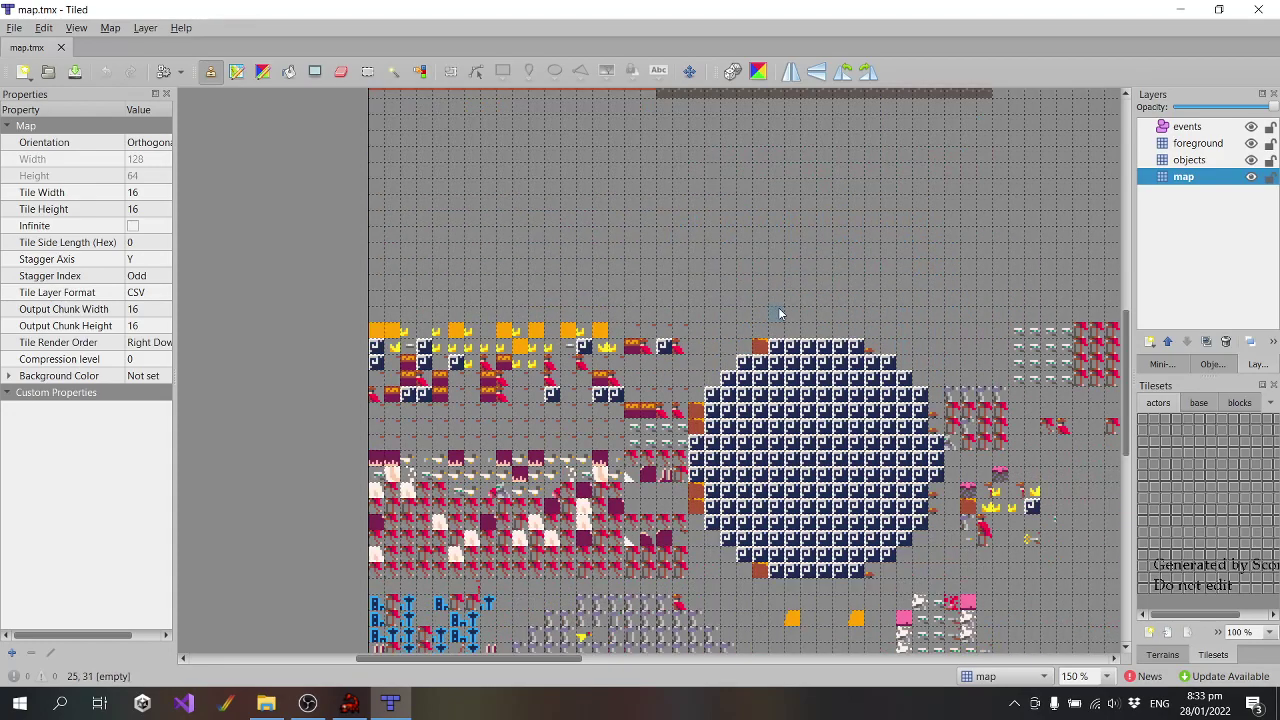
scroll(780, 313, "down", 2)
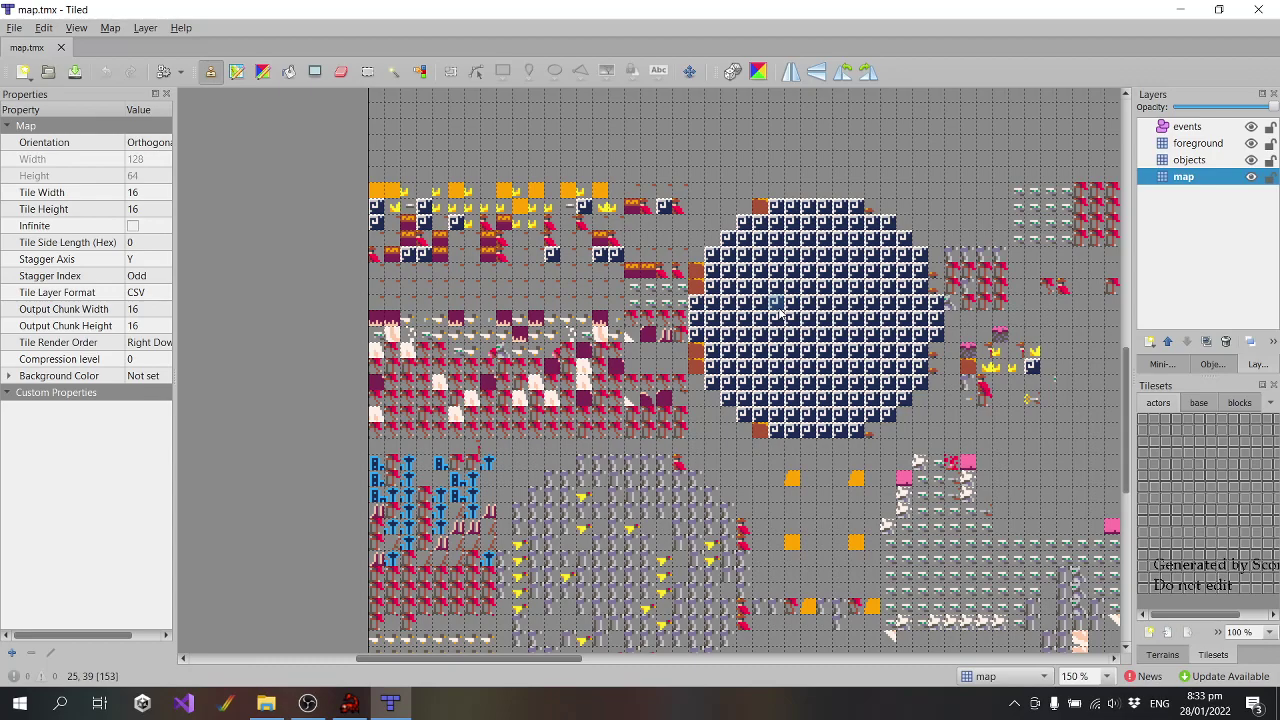
scroll(780, 313, "up", 8)
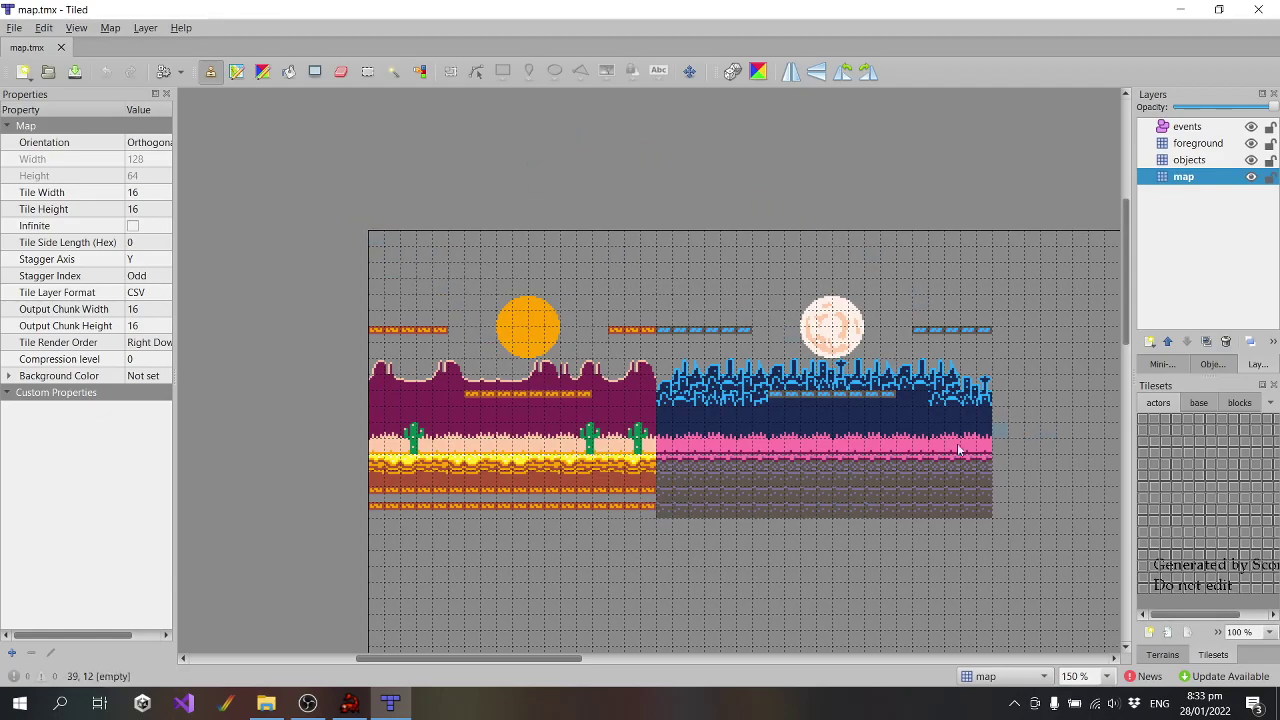
mouse_move(545, 660)
left_mouse_down()
mouse_move(971, 686)
mouse_move(537, 681)
left_mouse_up()
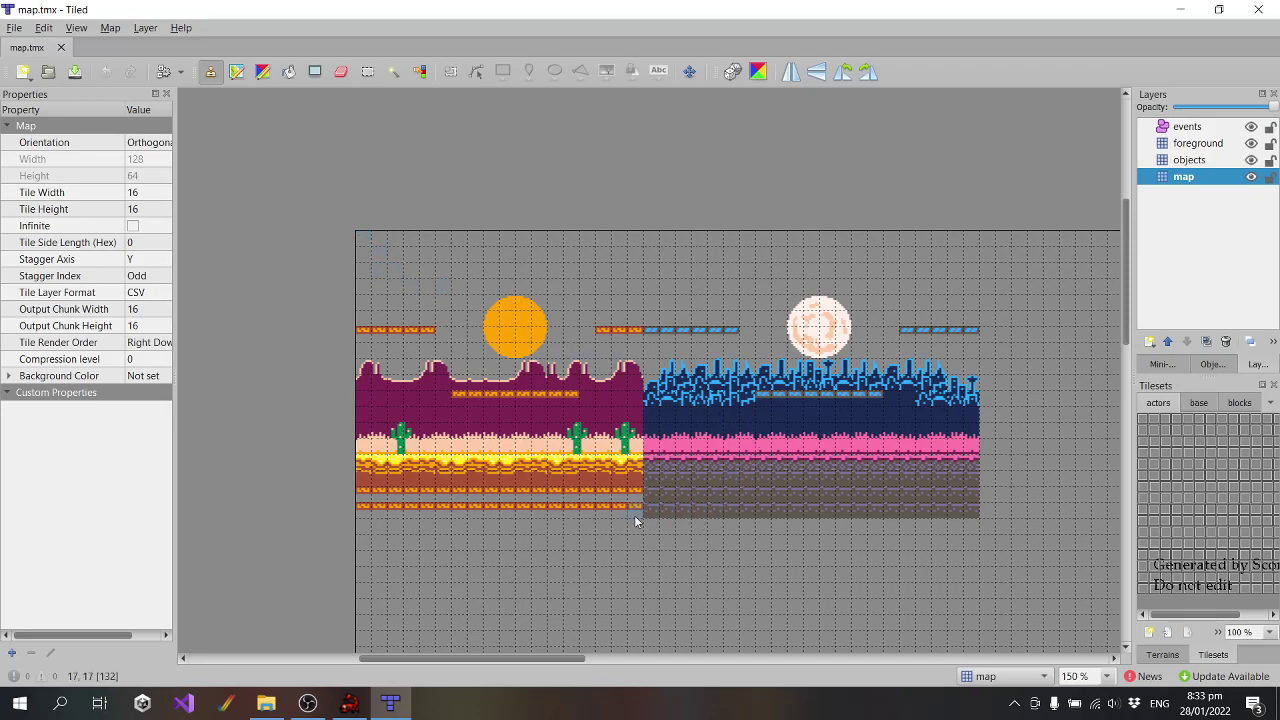
left_click(1258, 12)
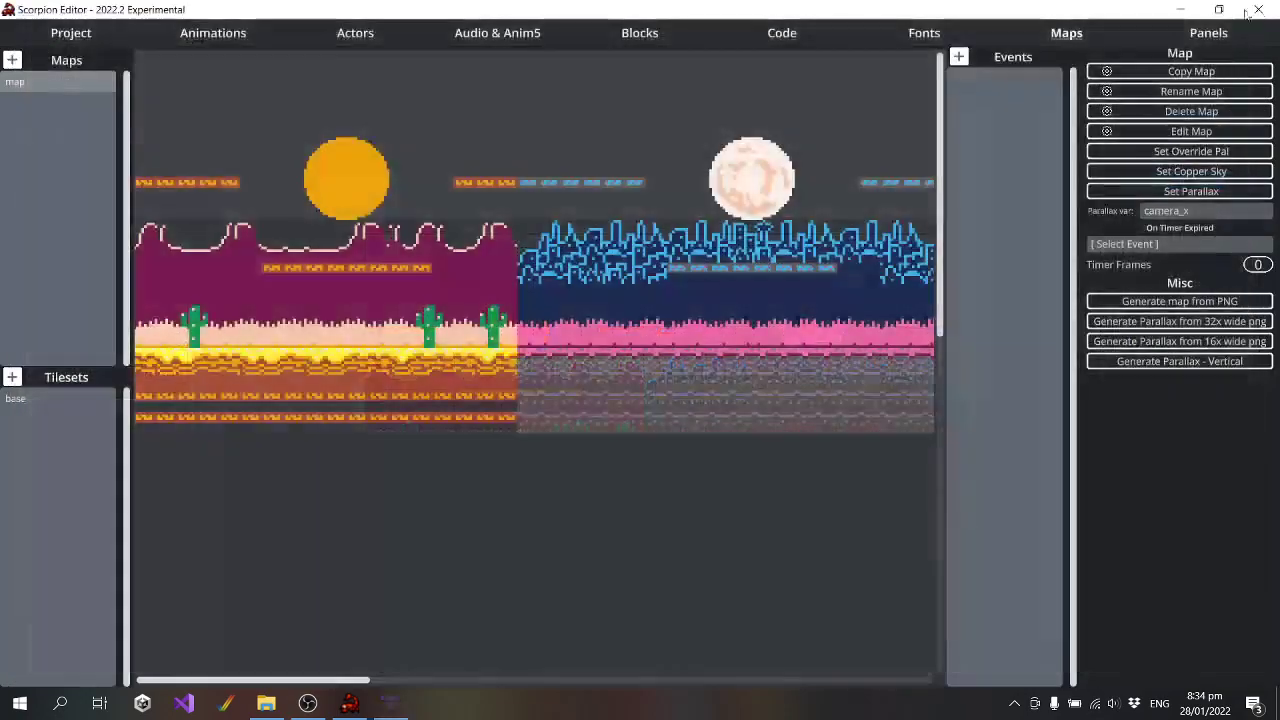
Examine the imported code blocks in turn from bullet_collide through the draw blocks and fade to get_i
left_click(783, 32)
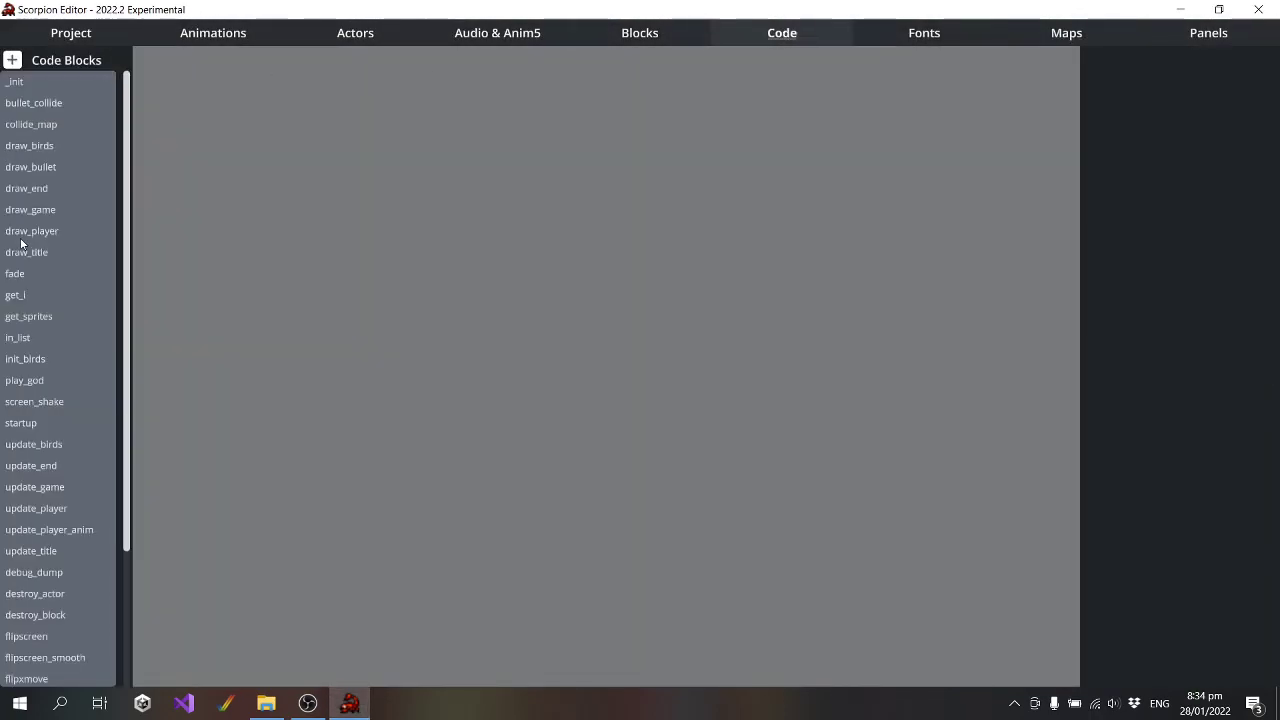
scroll(52, 272, "down", 5)
scroll(52, 272, "up", 5)
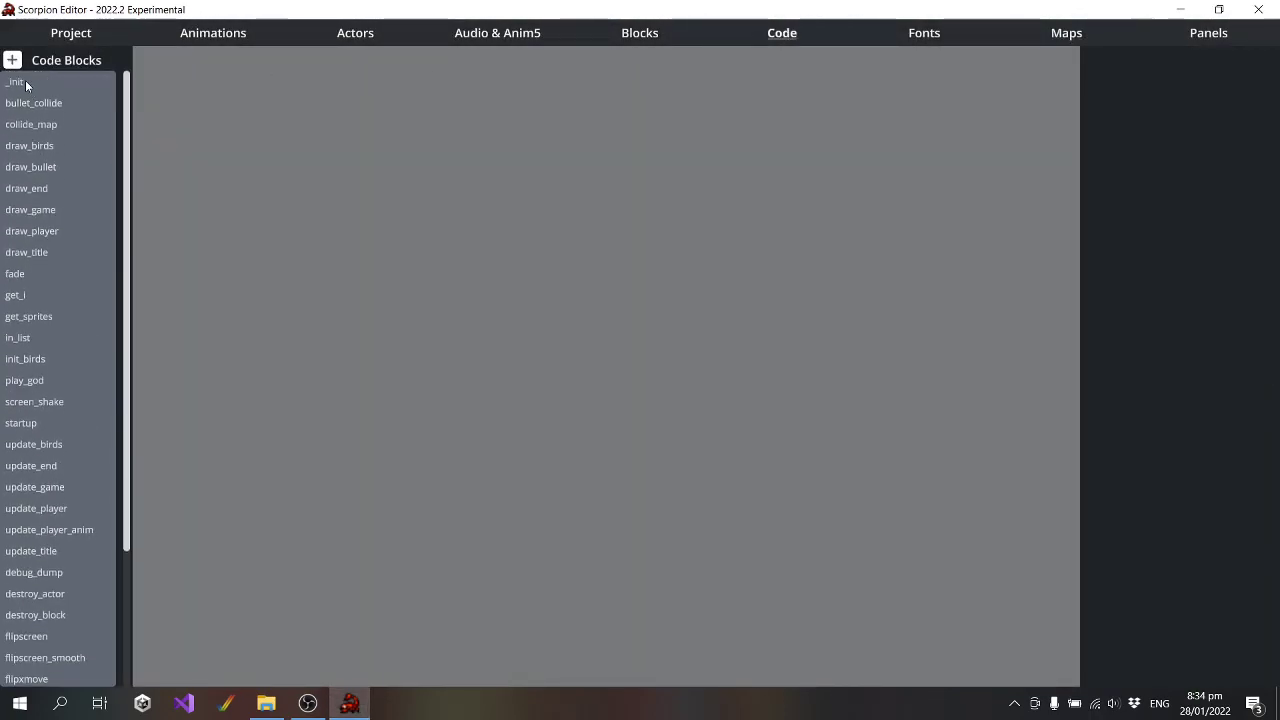
left_click(35, 100)
left_click(49, 124)
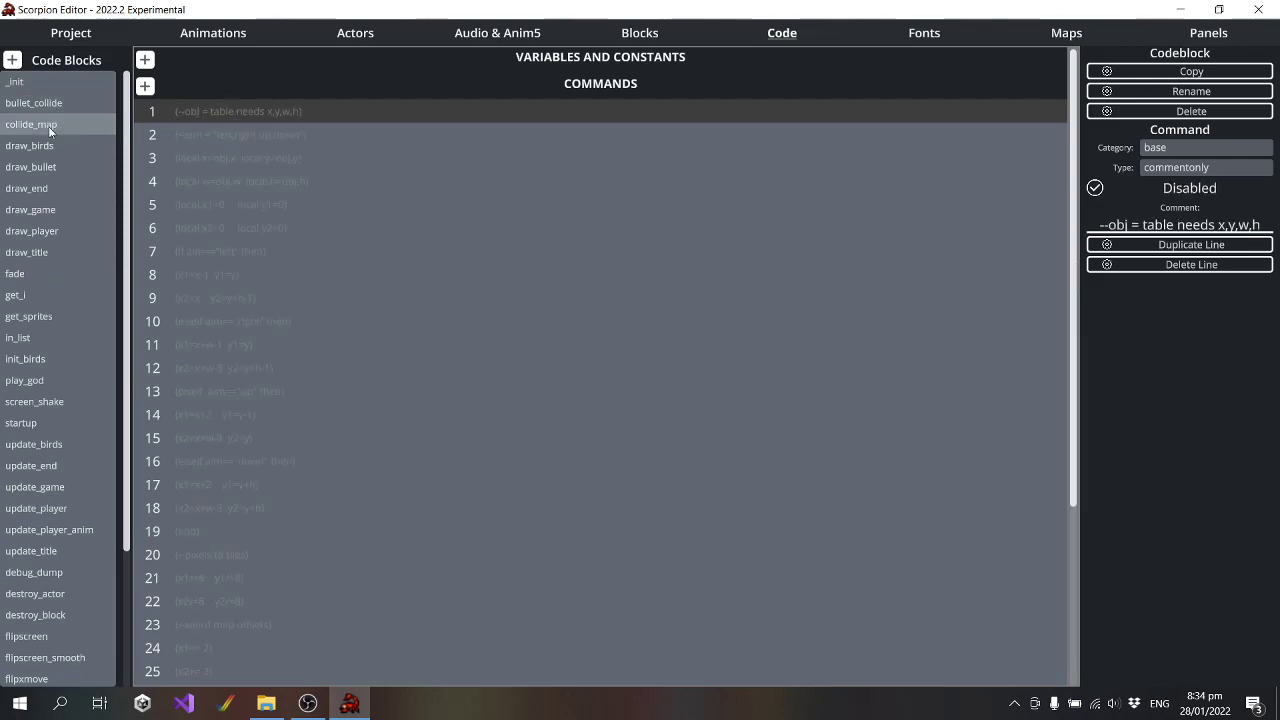
left_click(47, 147)
left_click(48, 167)
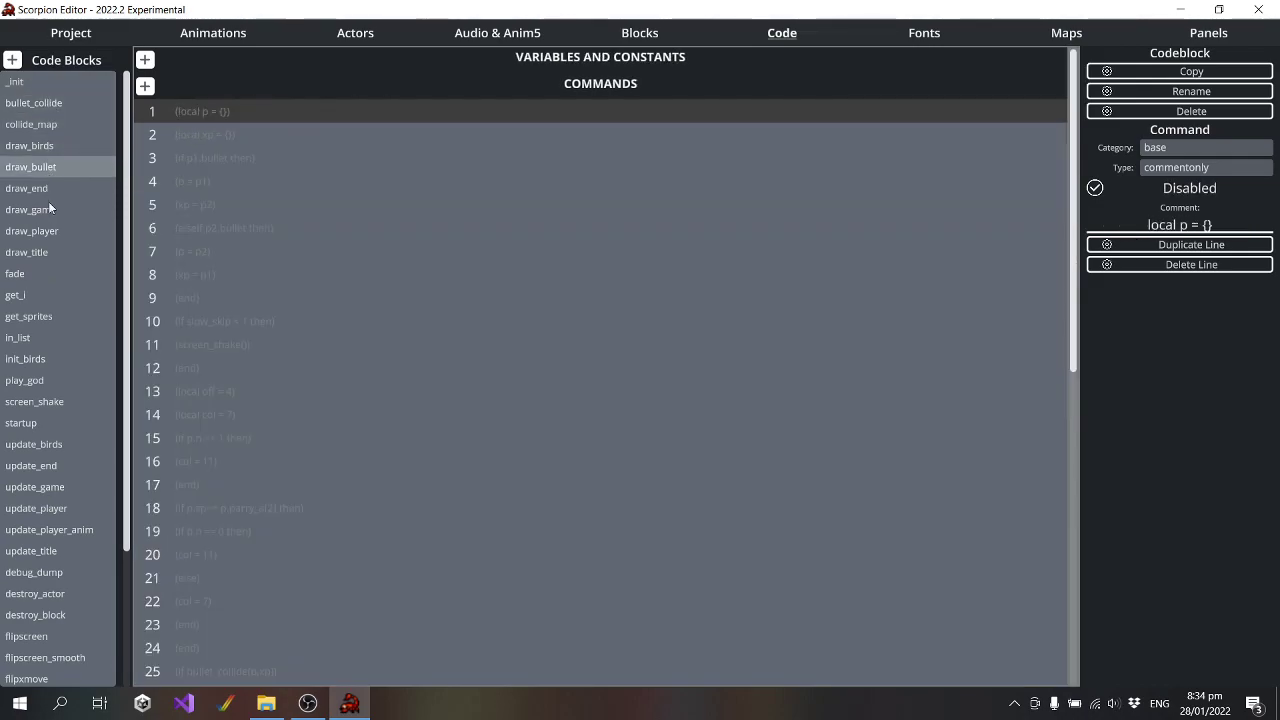
scroll(324, 311, "down", 6)
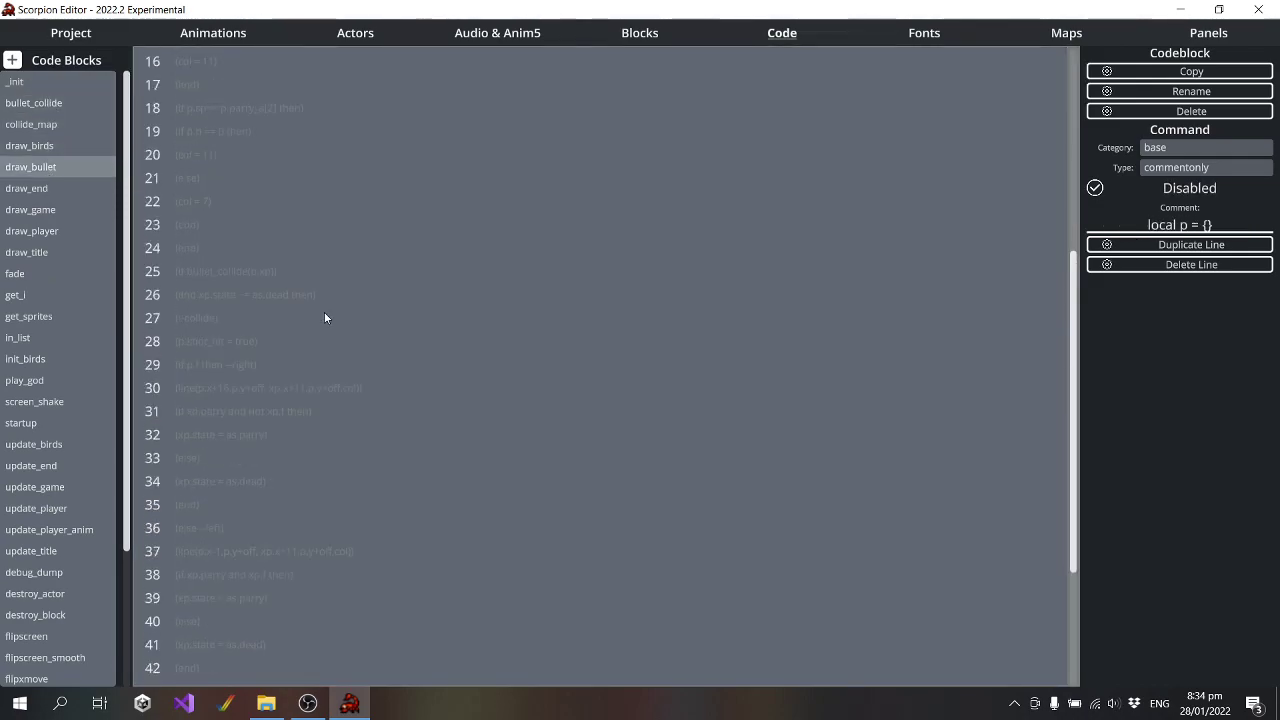
left_click(31, 189)
left_click(40, 209)
left_click(43, 230)
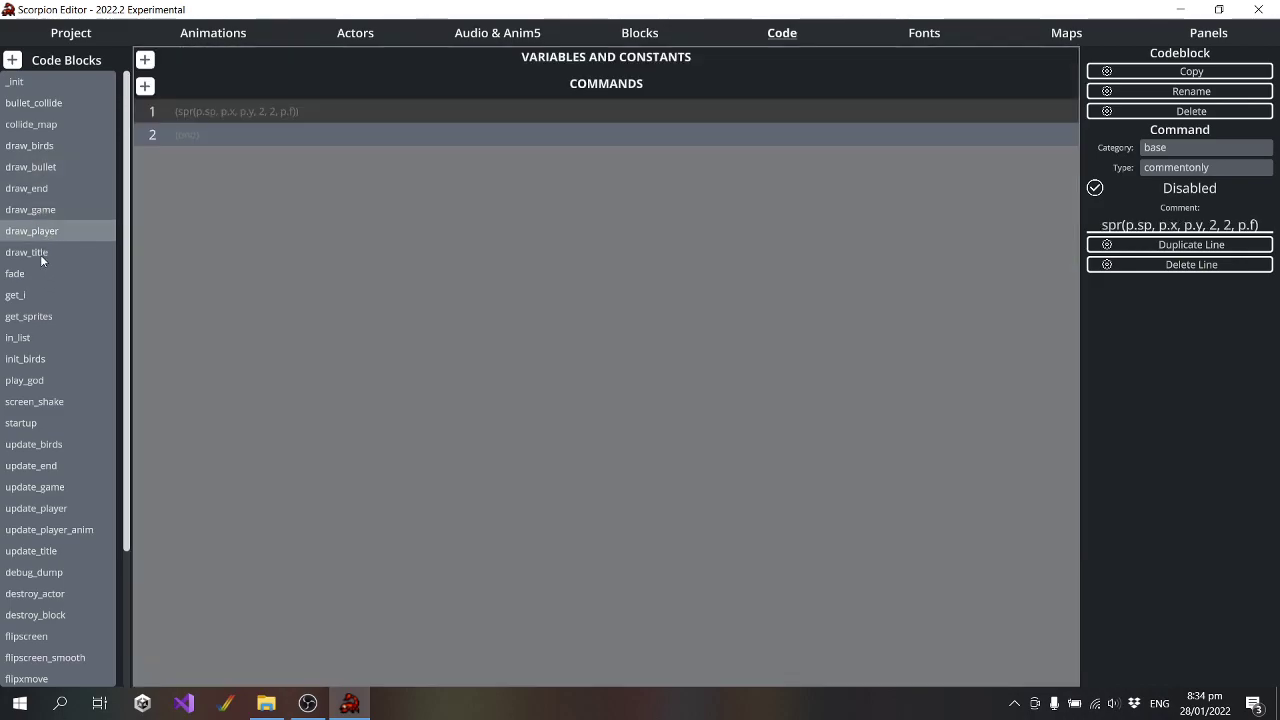
left_click(40, 254)
left_click(39, 276)
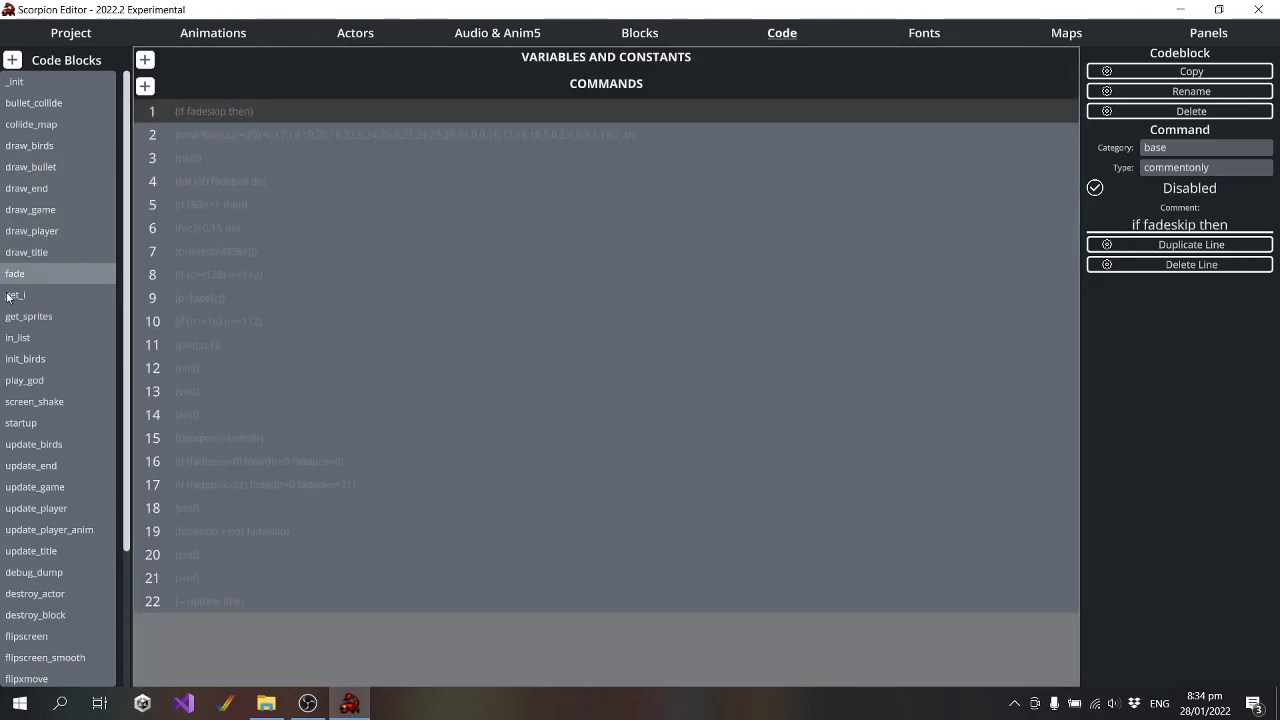
left_click(35, 296)
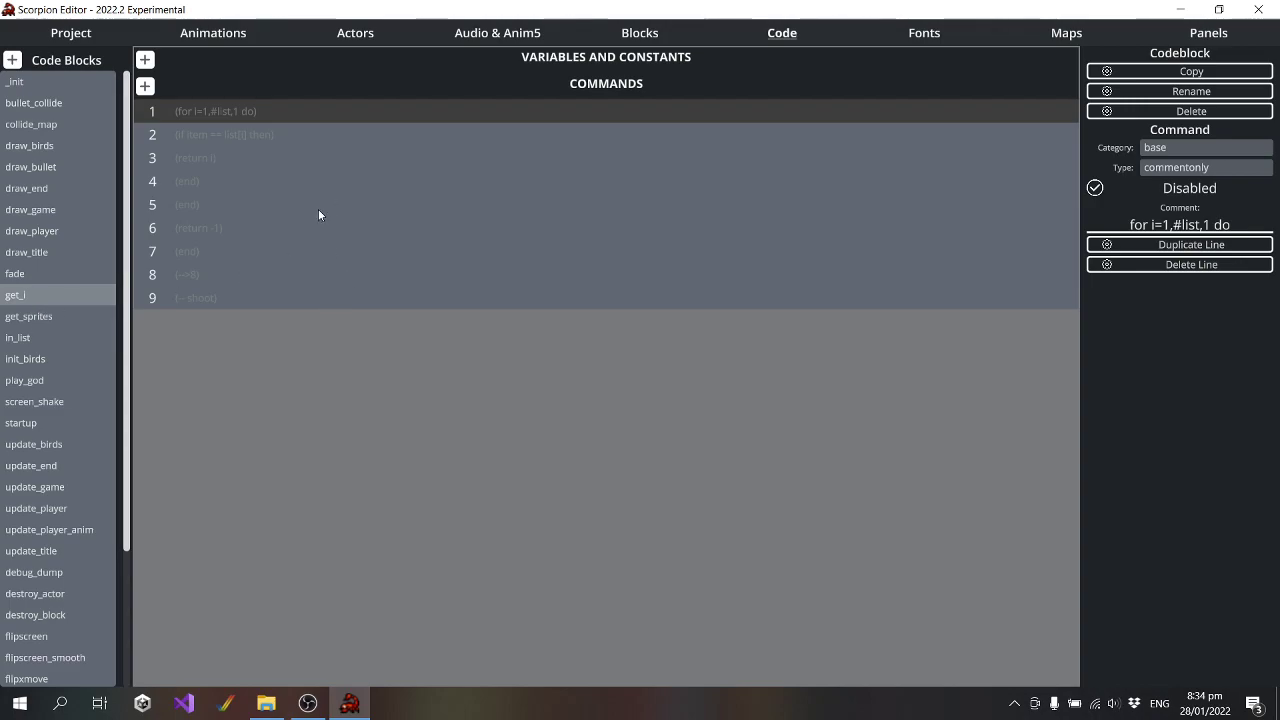
scroll(49, 306, "down", 3)
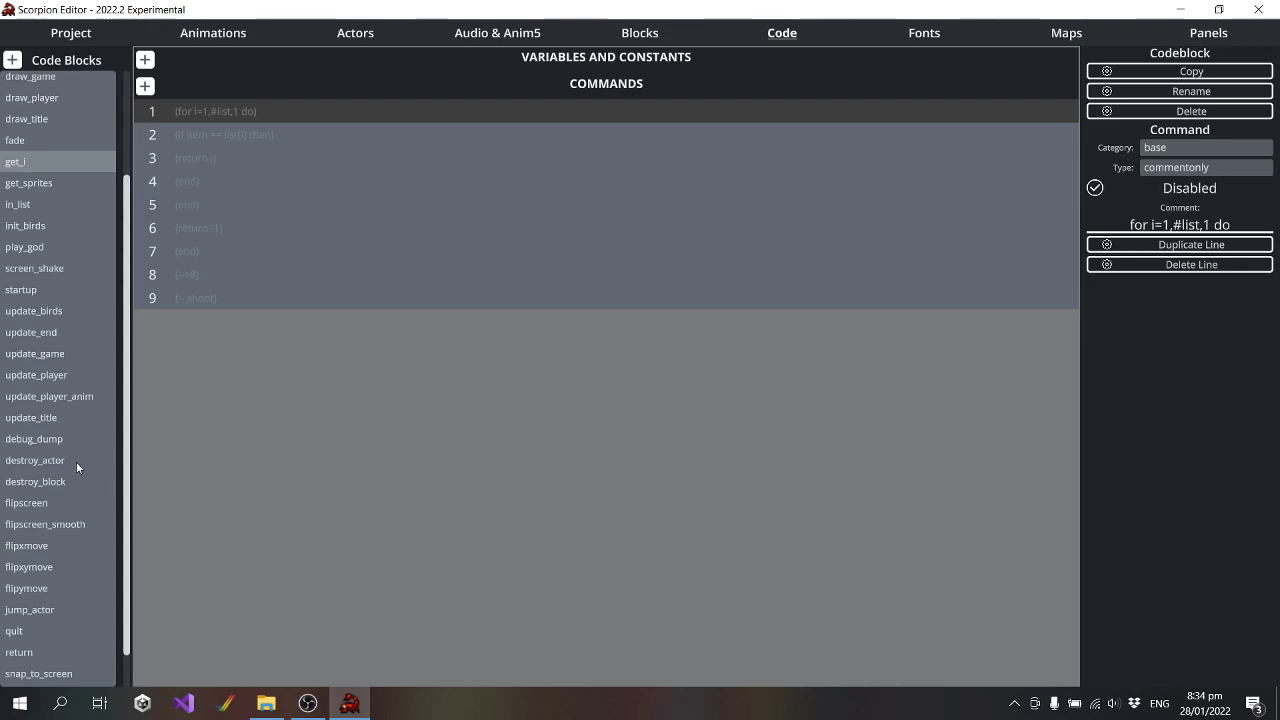
Examine the remaining imported code blocks from update_title back through update_player, update_game and update_birds to startup
left_click(44, 420)
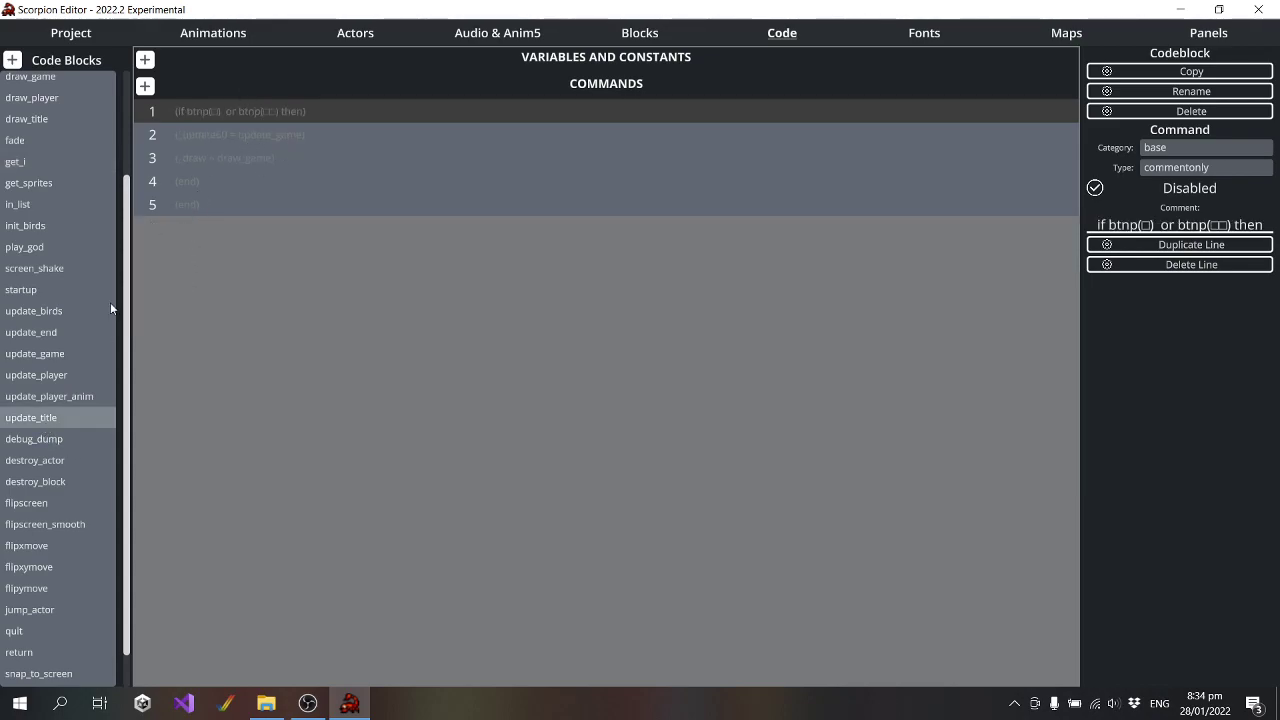
left_click(82, 396)
scroll(368, 420, "down", 5)
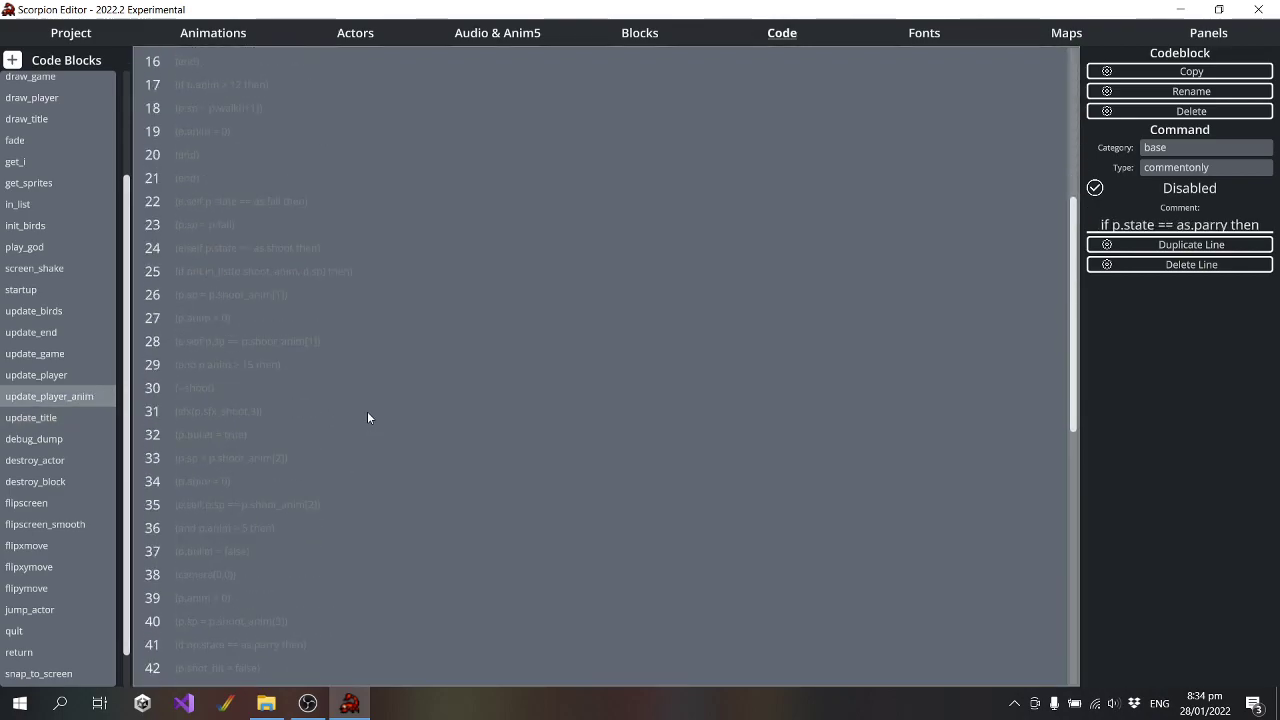
scroll(366, 417, "down", 6)
scroll(360, 395, "up", 11)
left_click(28, 376)
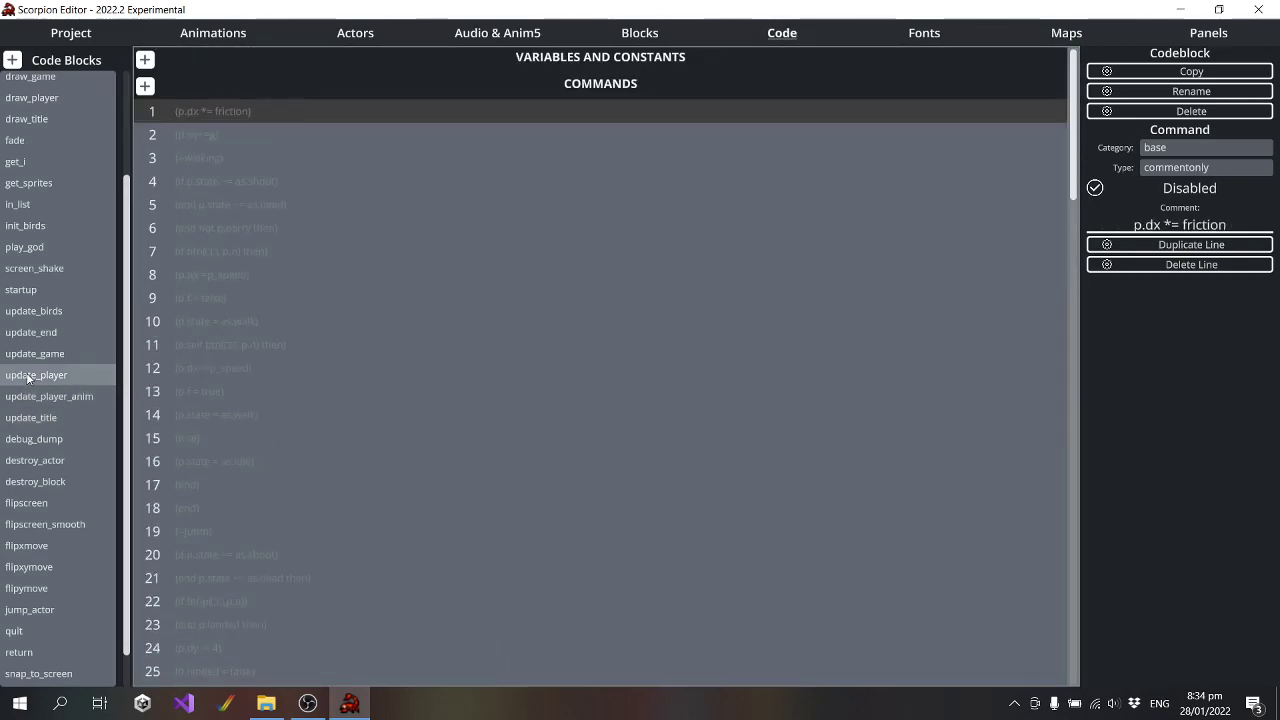
scroll(386, 391, "down", 20)
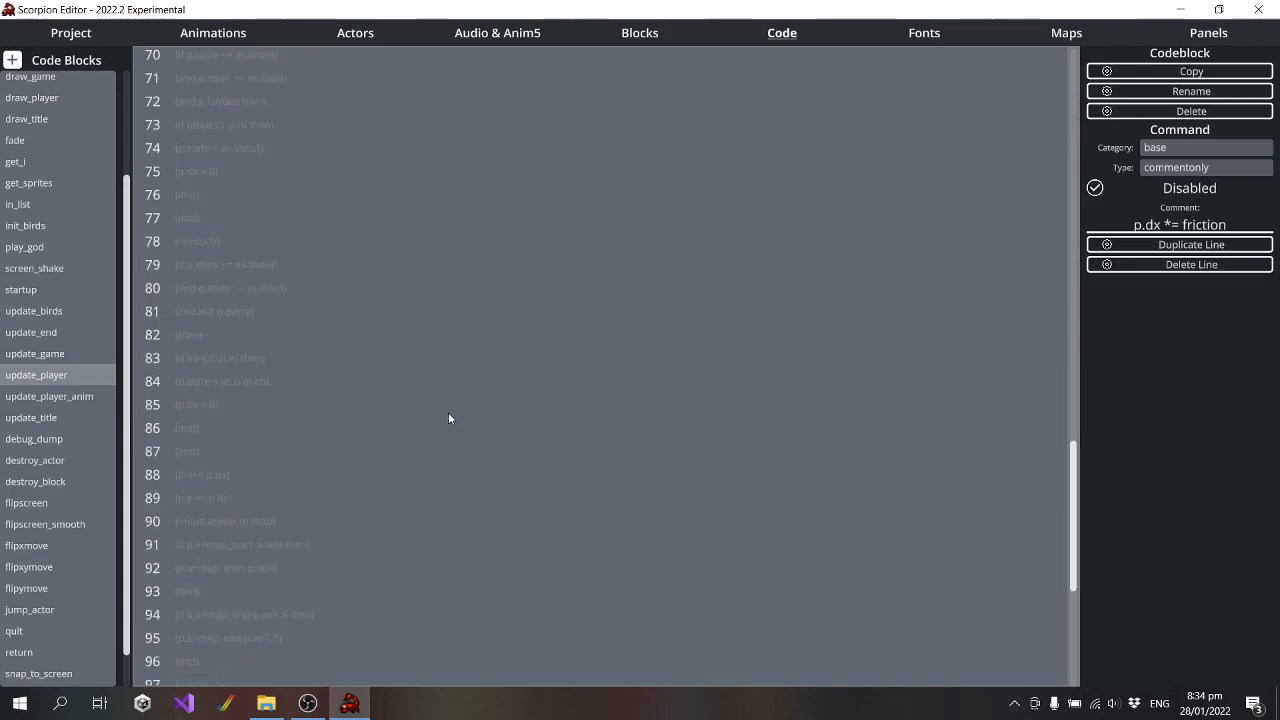
left_click(72, 354)
scroll(297, 257, "up", 15)
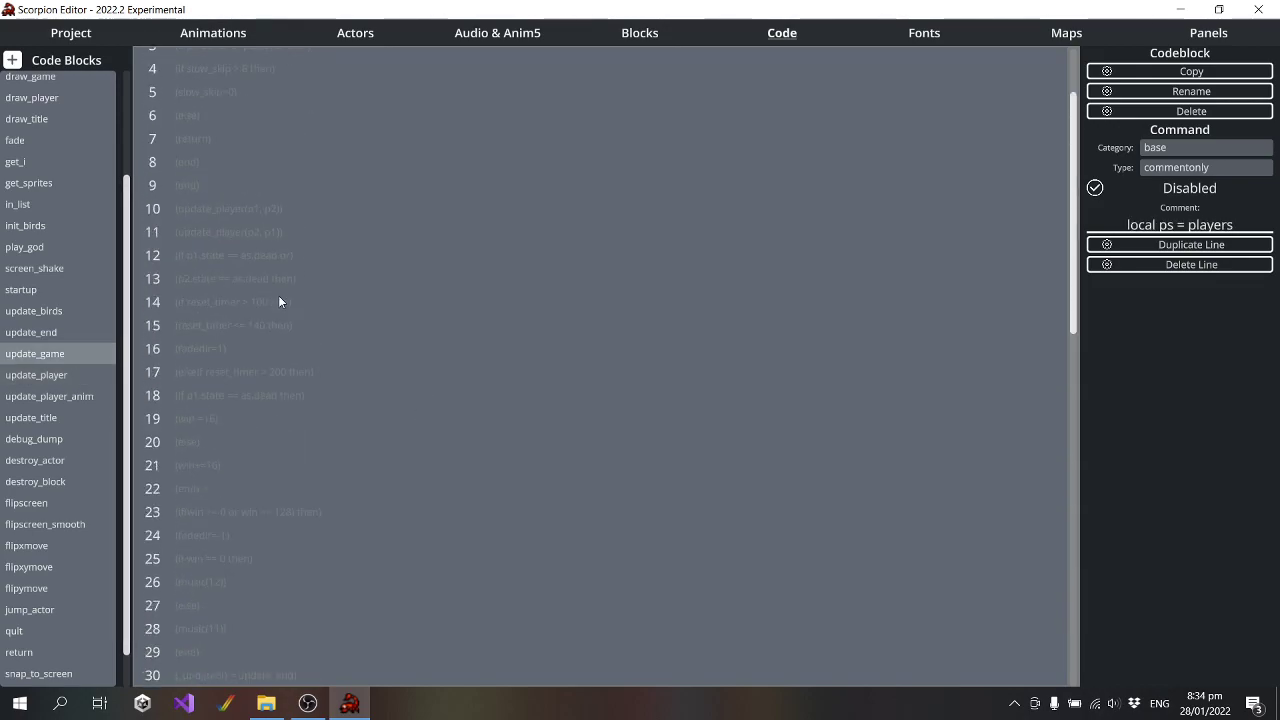
left_click(41, 336)
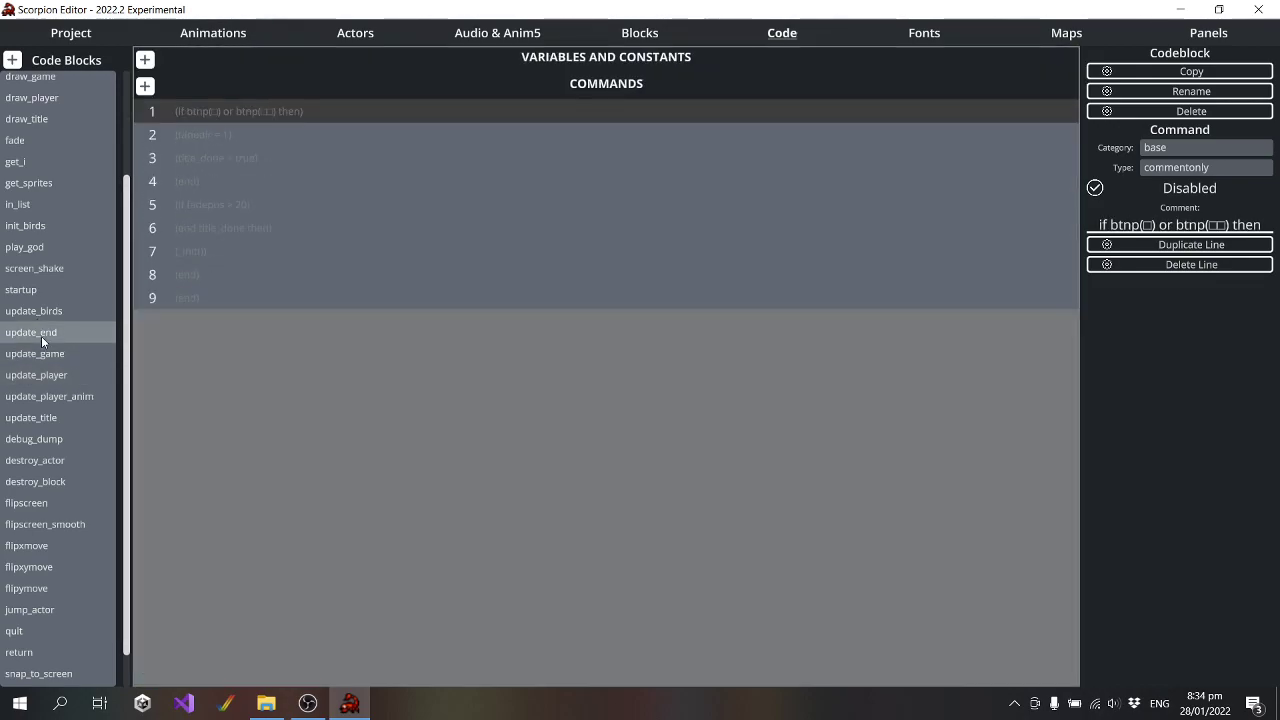
left_click(50, 314)
left_click(30, 290)
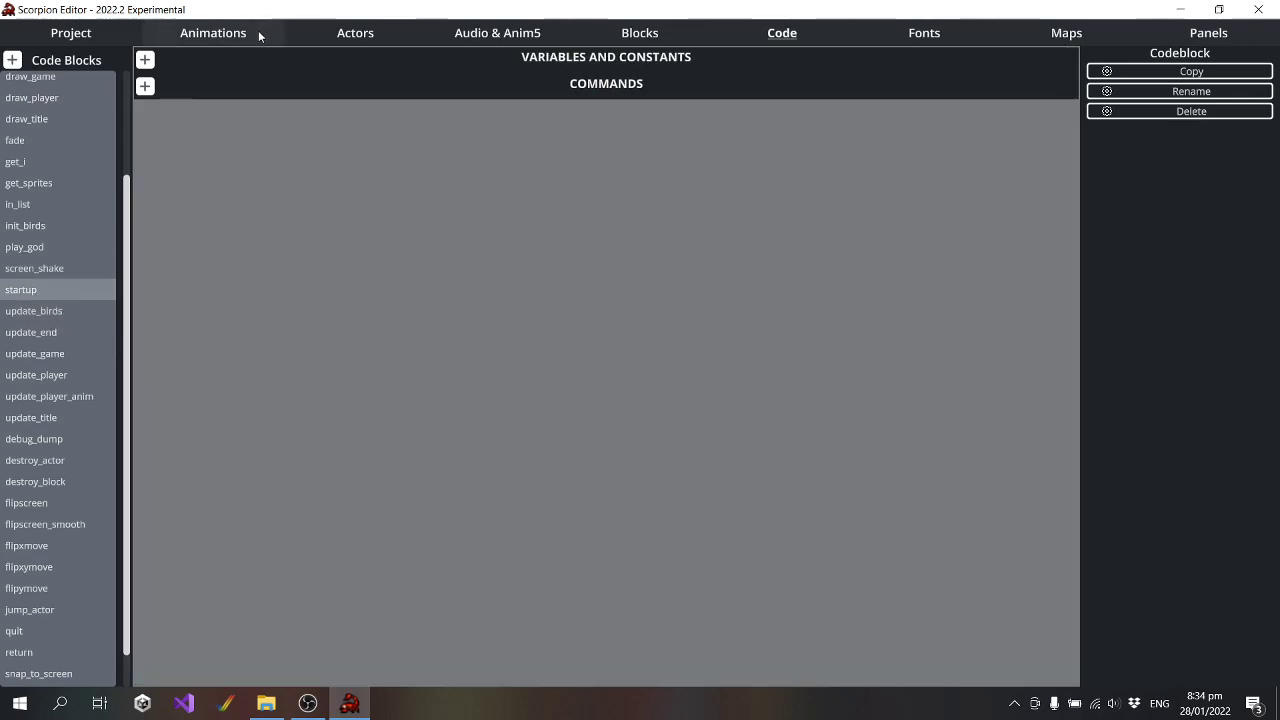
Check the project's animations and images, and open the duelity project folder in File Explorer
left_click(256, 34)
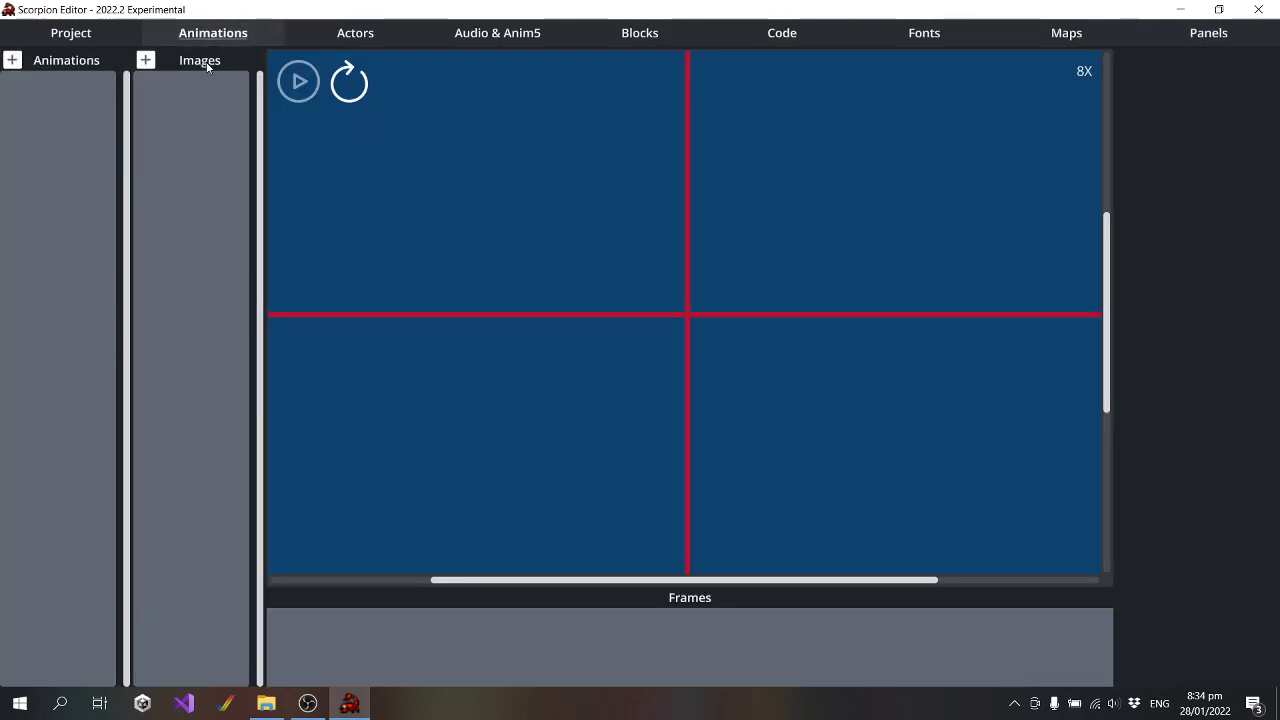
left_click(55, 33)
left_click(87, 100)
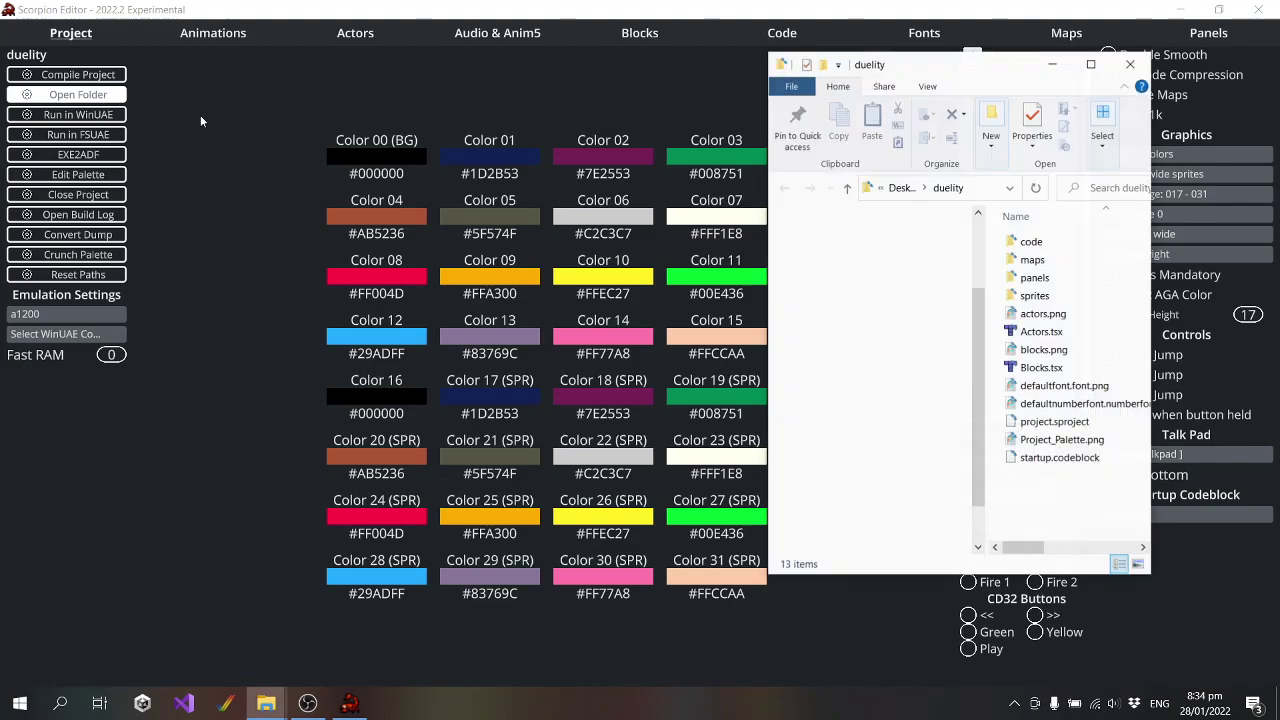
Maximize the duelity folder window, open its sprites folder and preview the character images from 000.png to 005.png
key("super+Up")
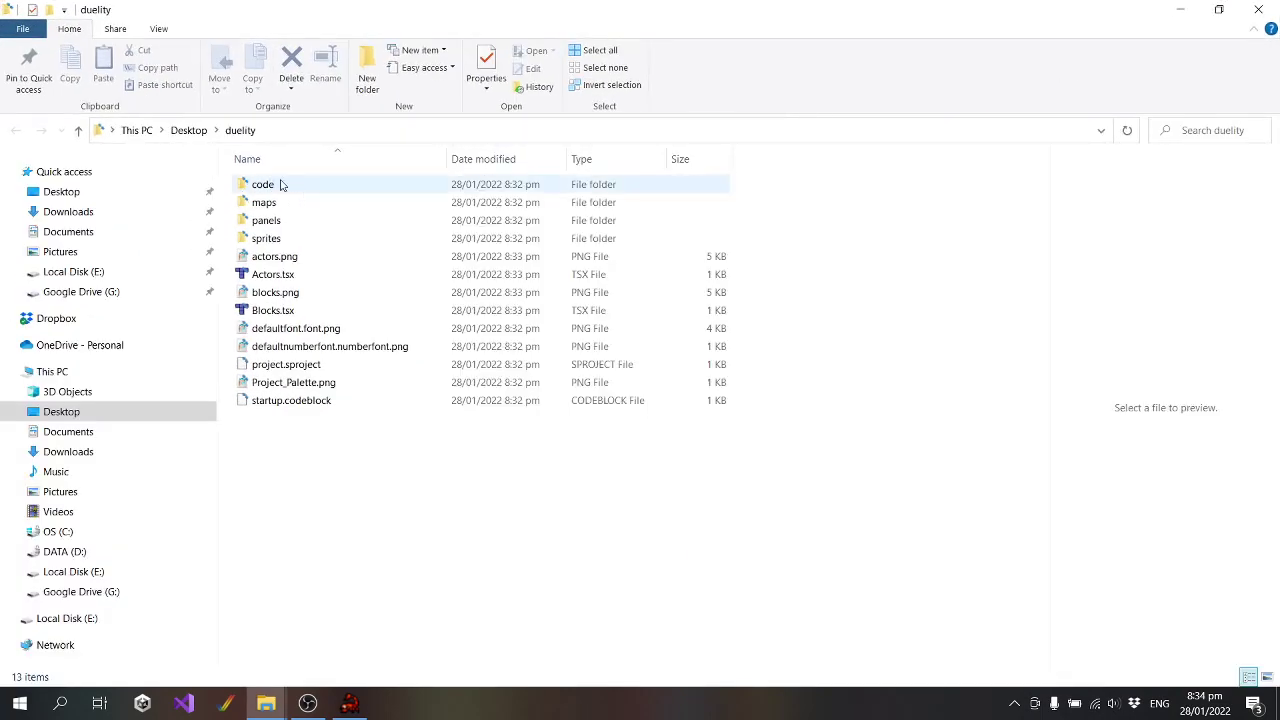
double_click(267, 238)
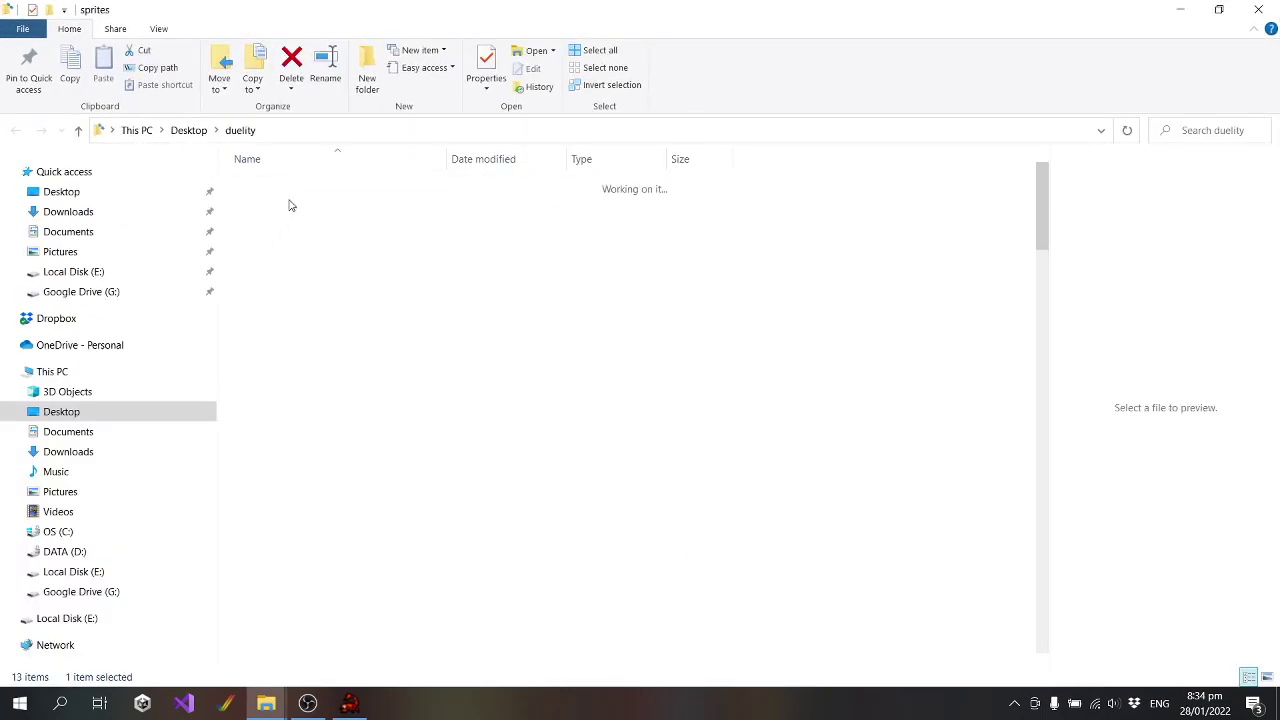
left_click(362, 172)
left_click(455, 170)
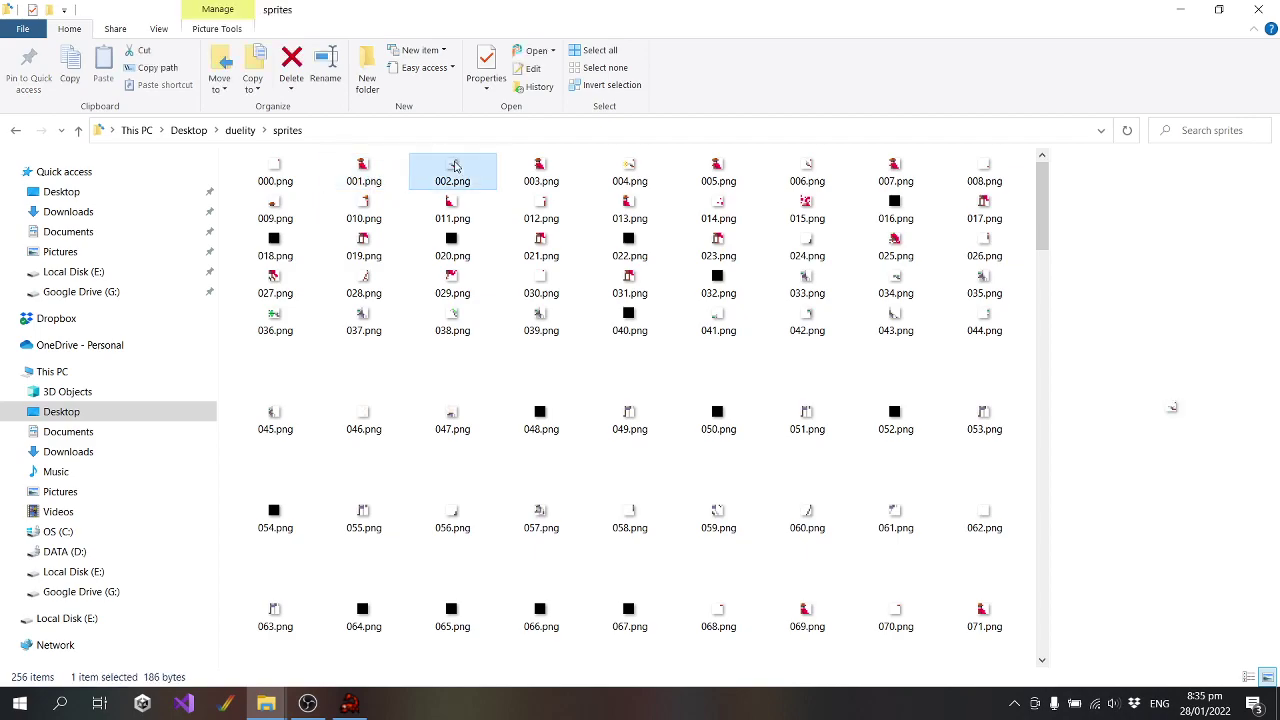
left_click(277, 176)
left_click(362, 176)
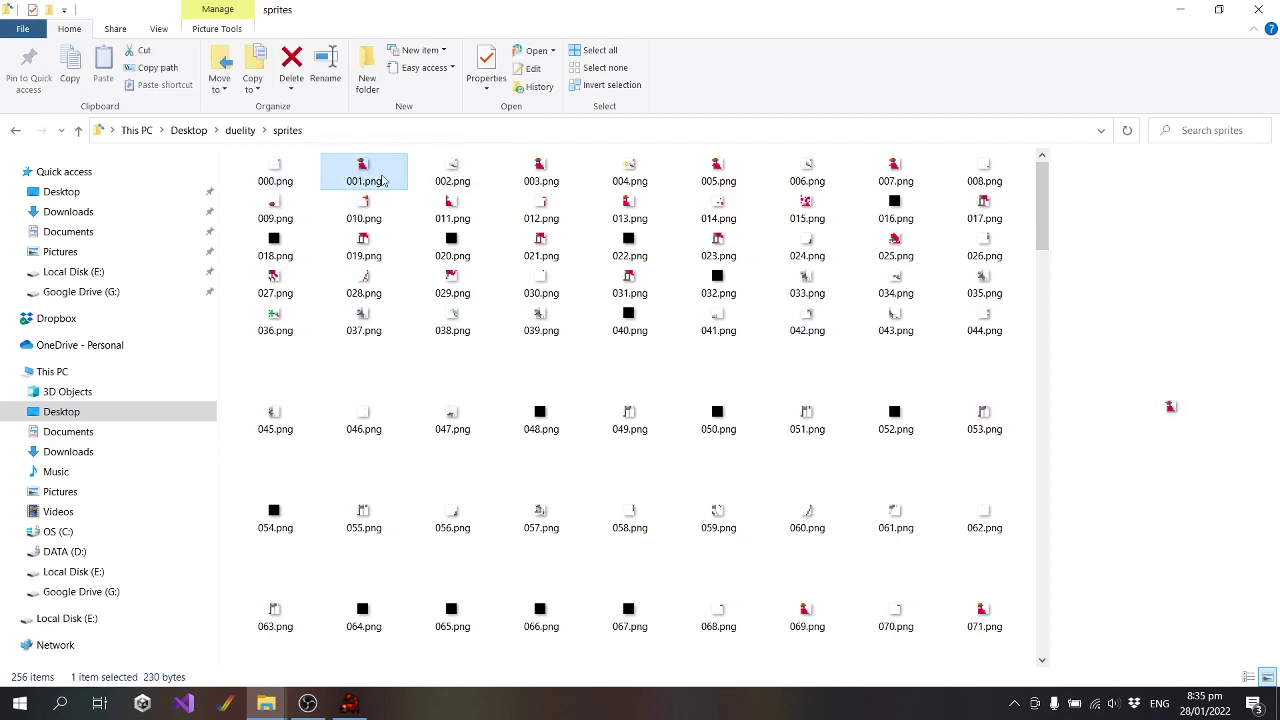
left_click(451, 174)
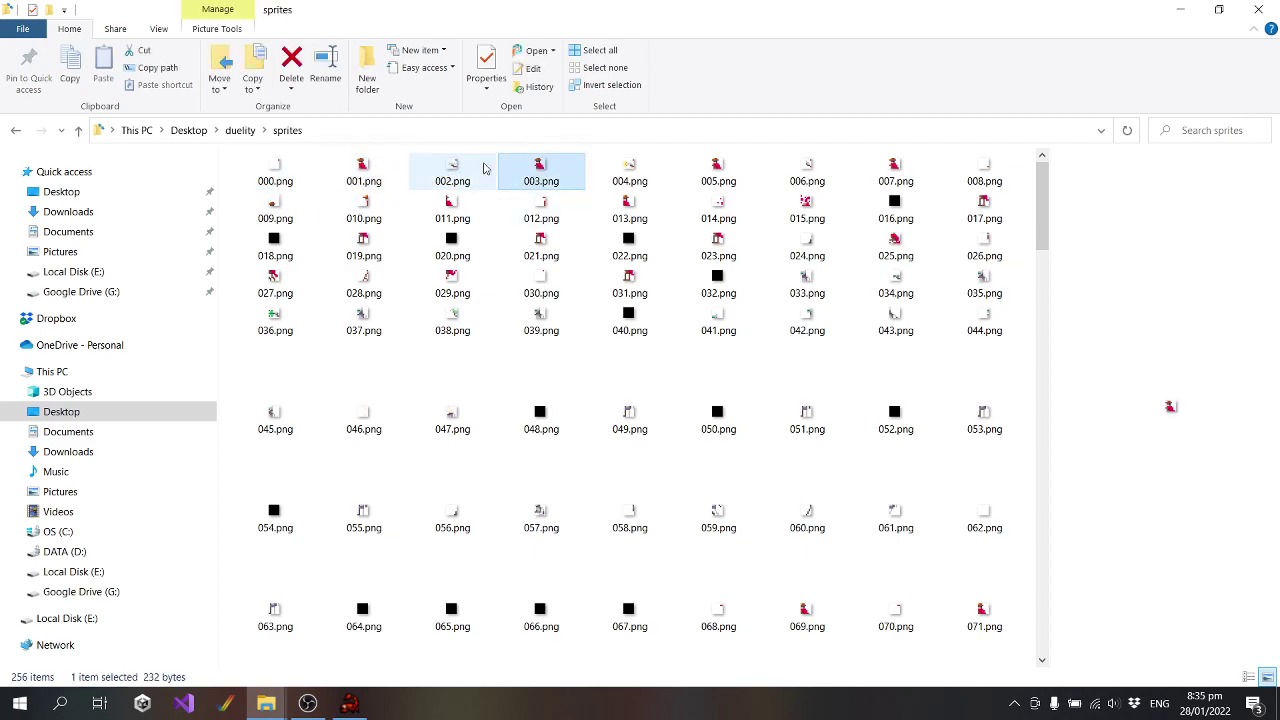
left_click(630, 172)
left_click(746, 171)
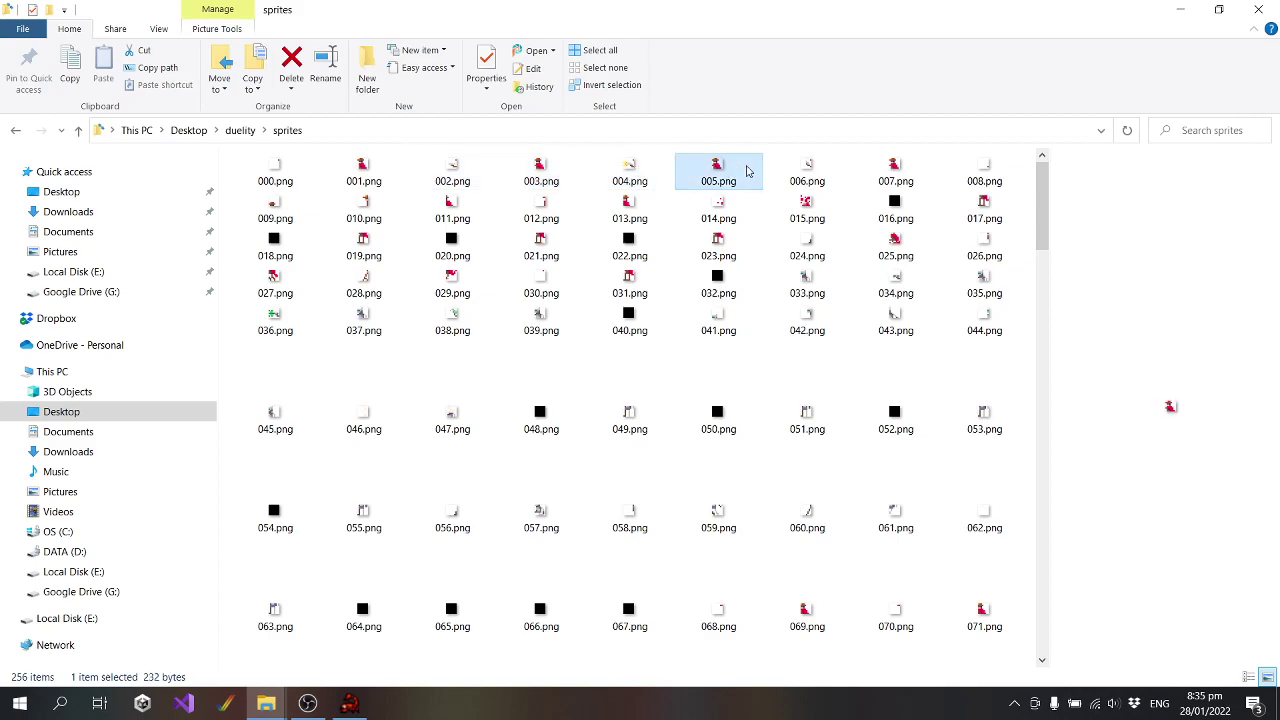
Preview sprites 027.png, 019.png and 021.png, and check the background tiles further down, including 148.png
left_click(272, 280)
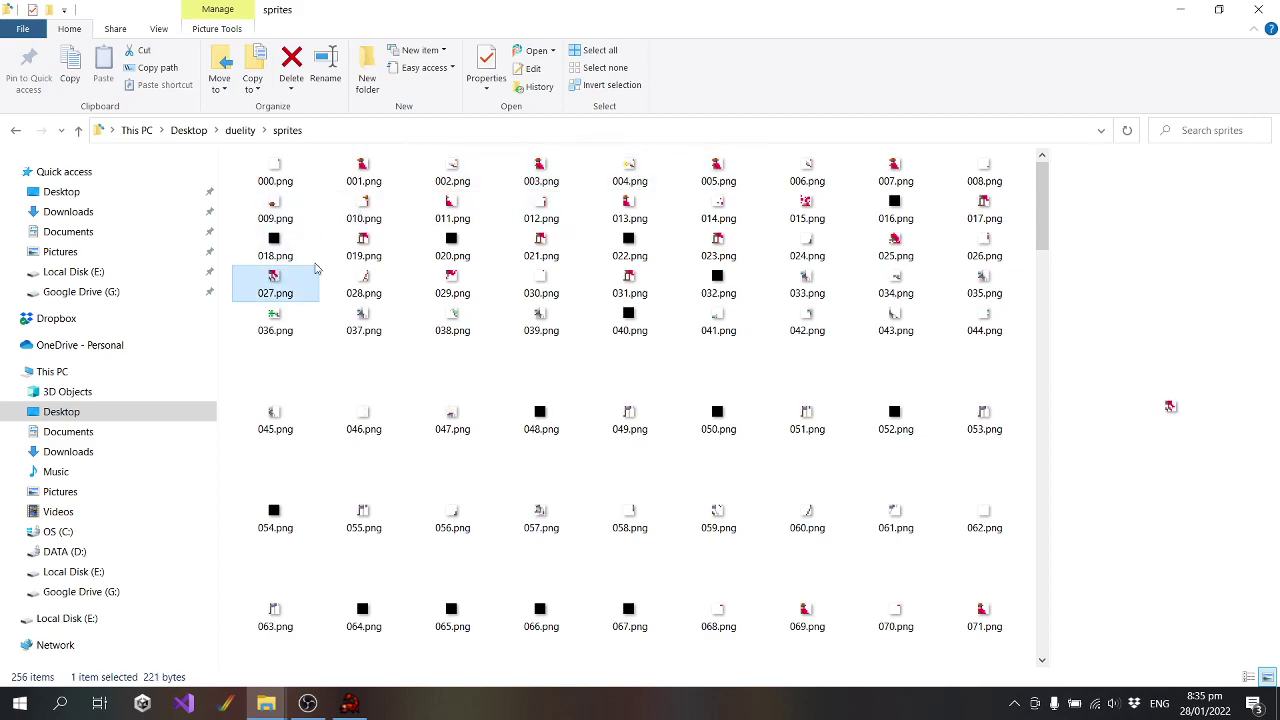
left_click(378, 247)
left_click(565, 252)
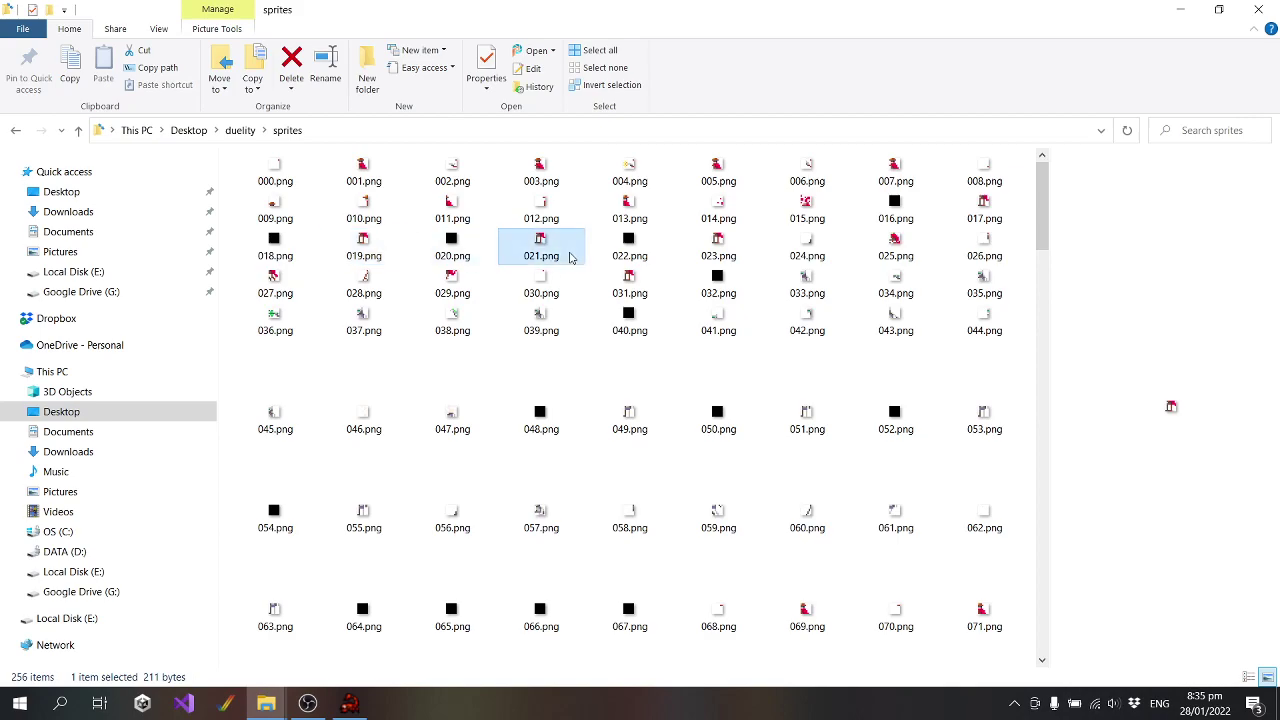
scroll(700, 430, "down", 3)
scroll(700, 430, "down", 6)
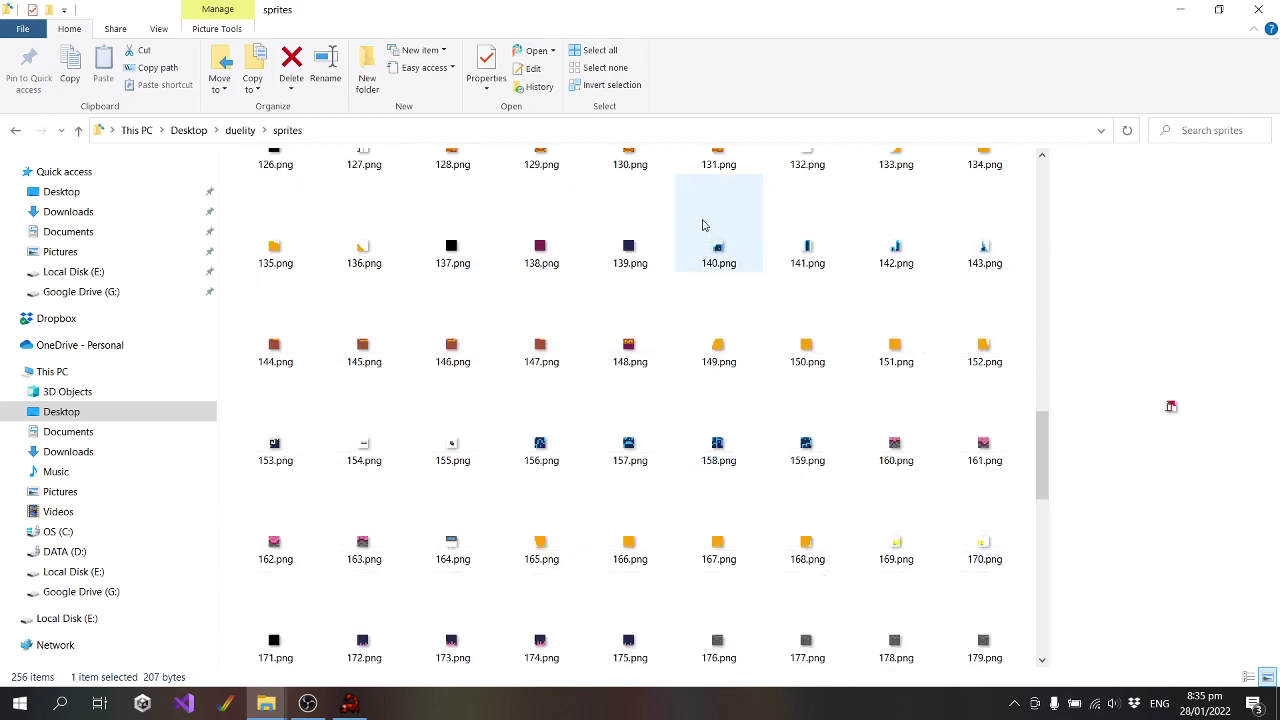
left_click(668, 340)
scroll(668, 340, "up", 10)
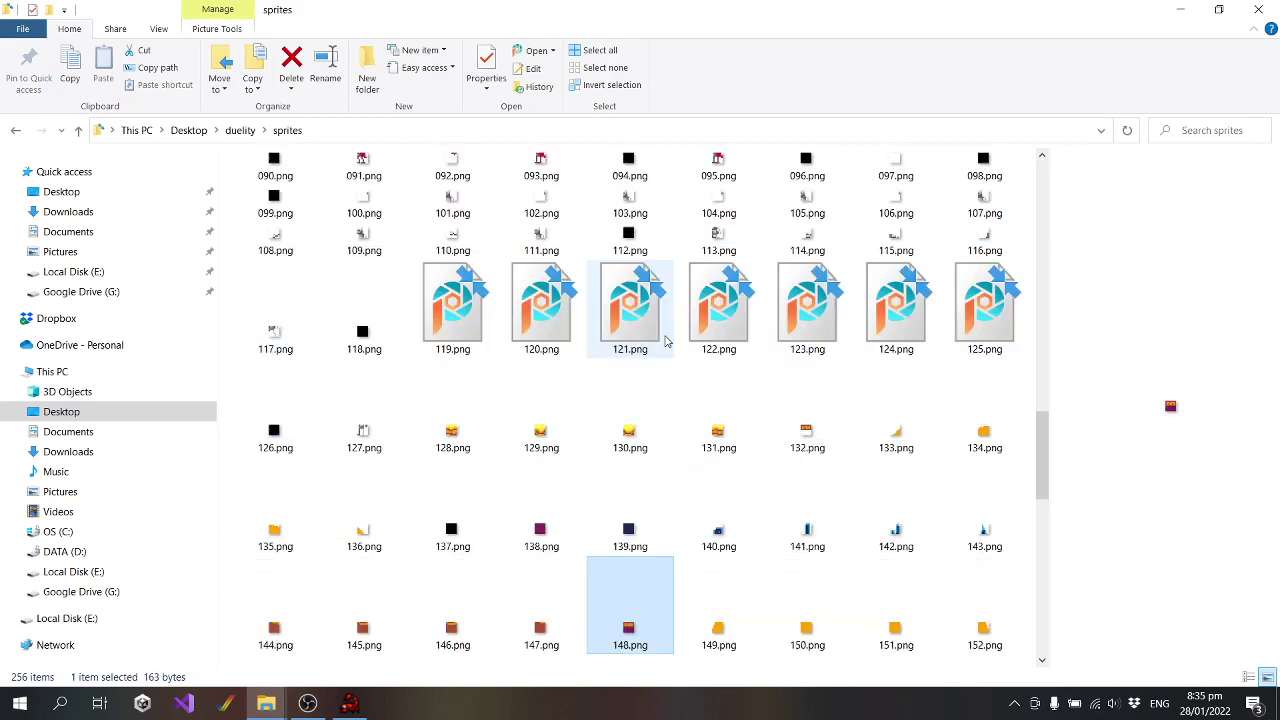
Compare the opening sprite images one by one from 000.png to 007.png, rechecking 000.png and 001.png
left_click(283, 172)
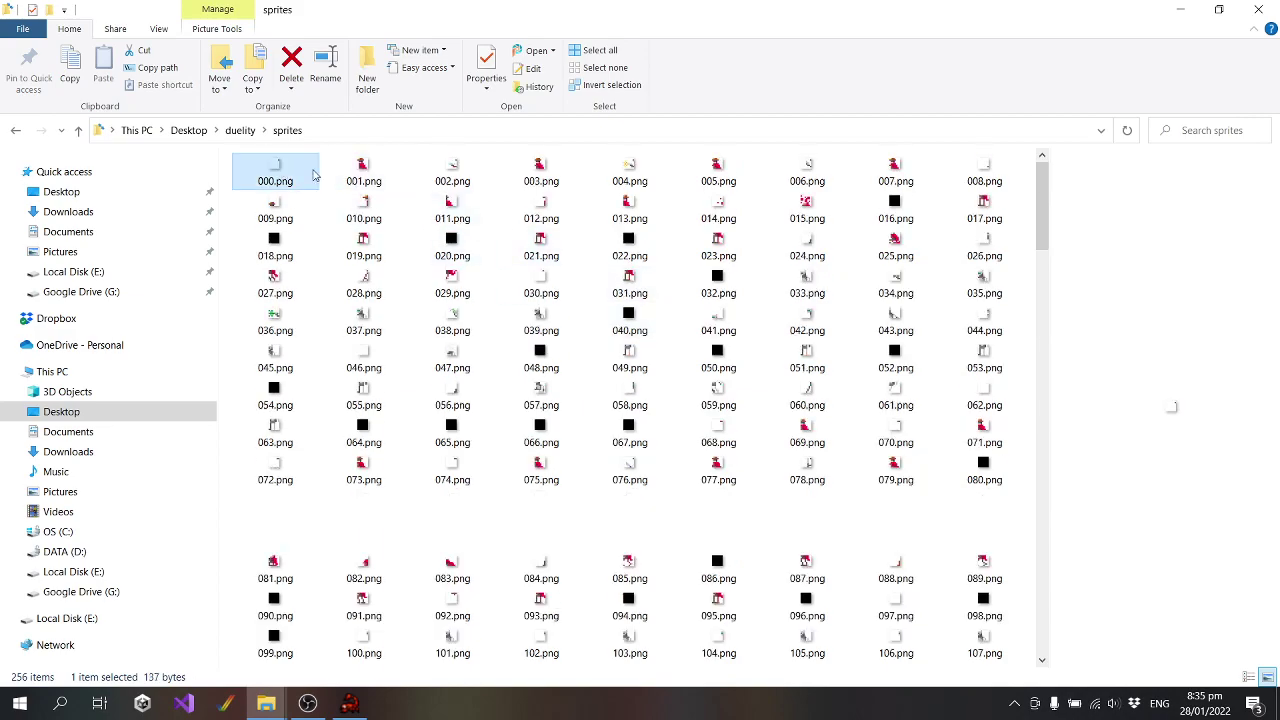
left_click(357, 172)
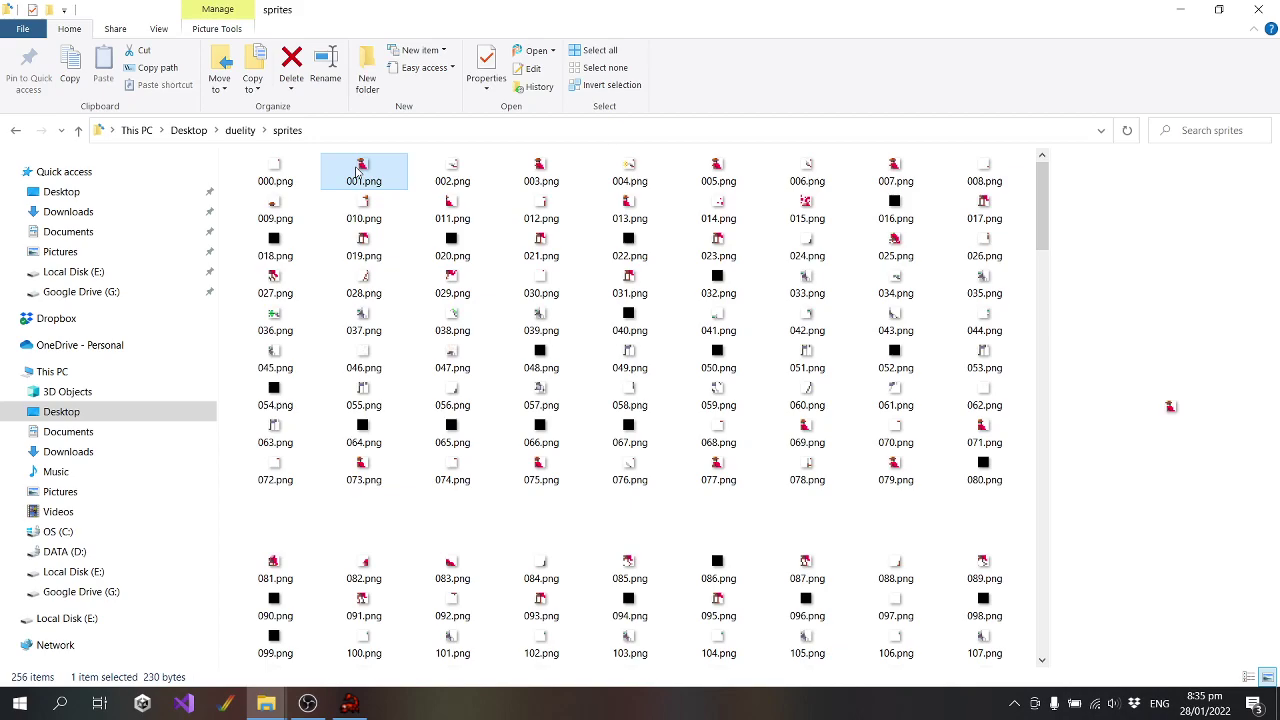
left_click(488, 176)
left_click(553, 172)
left_click(450, 176)
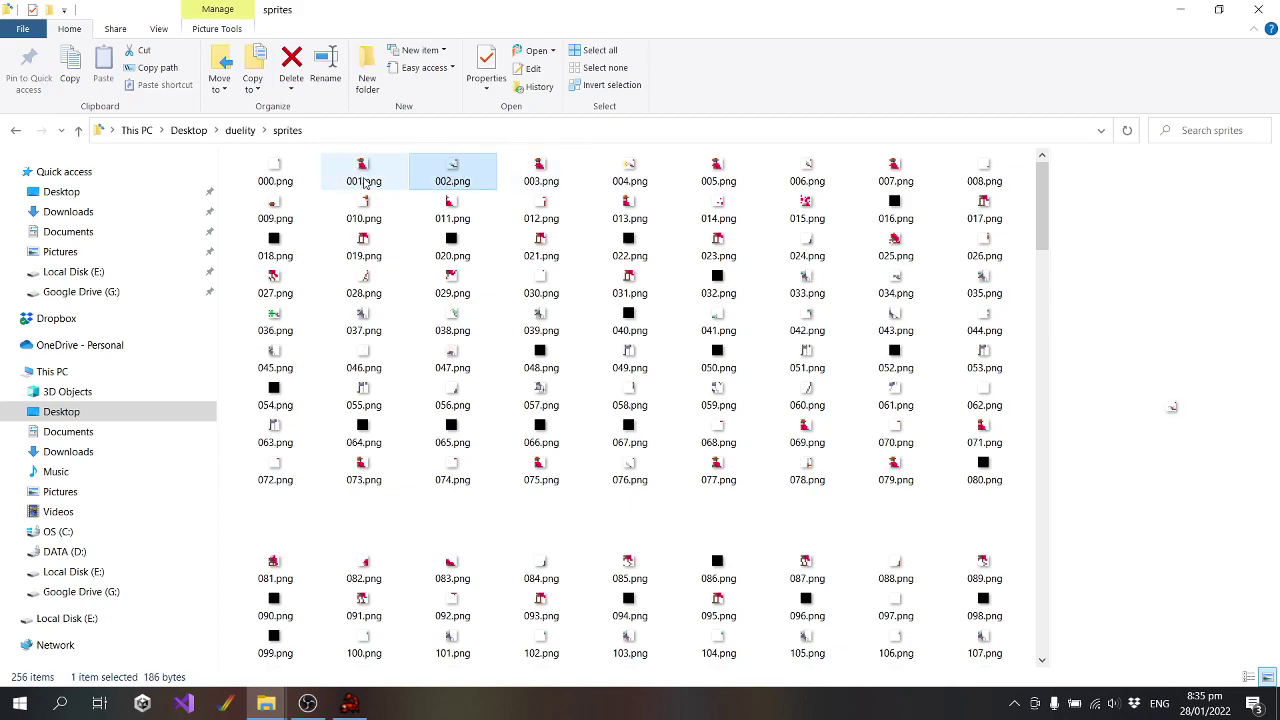
left_click(362, 175)
left_click(275, 175)
left_click(628, 175)
left_click(714, 178)
left_click(808, 176)
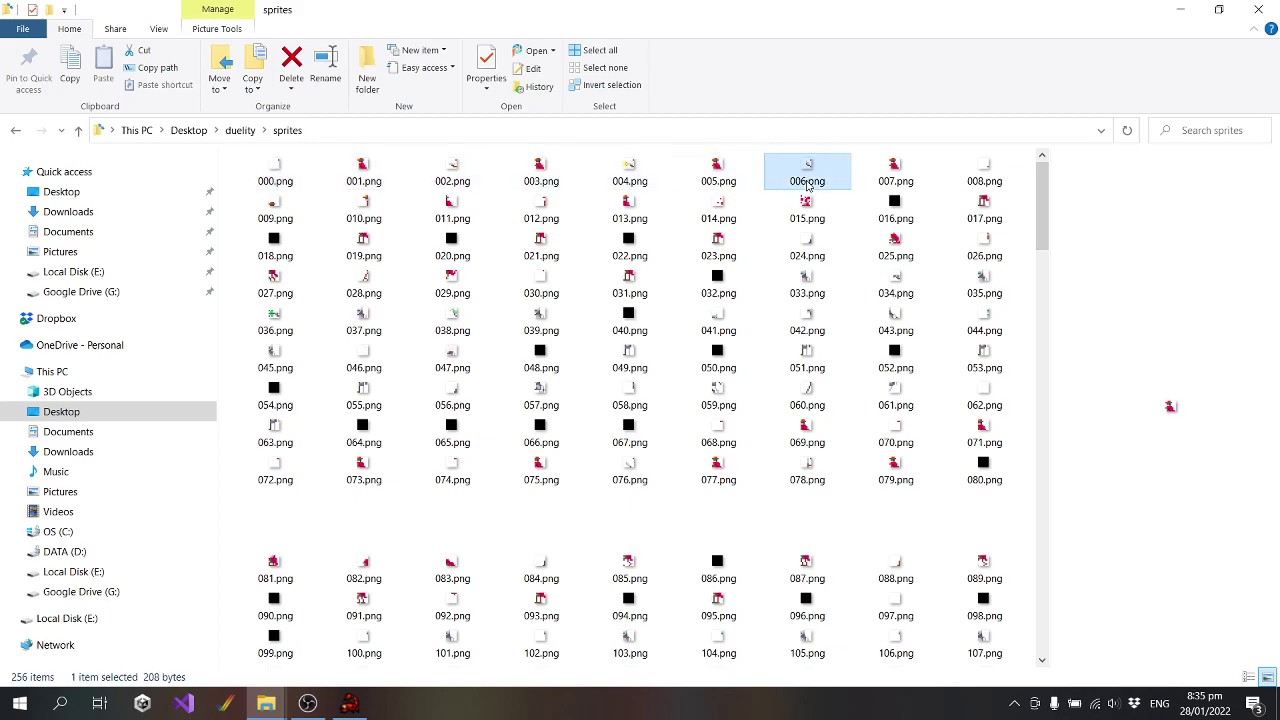
left_click(895, 176)
left_click(275, 175)
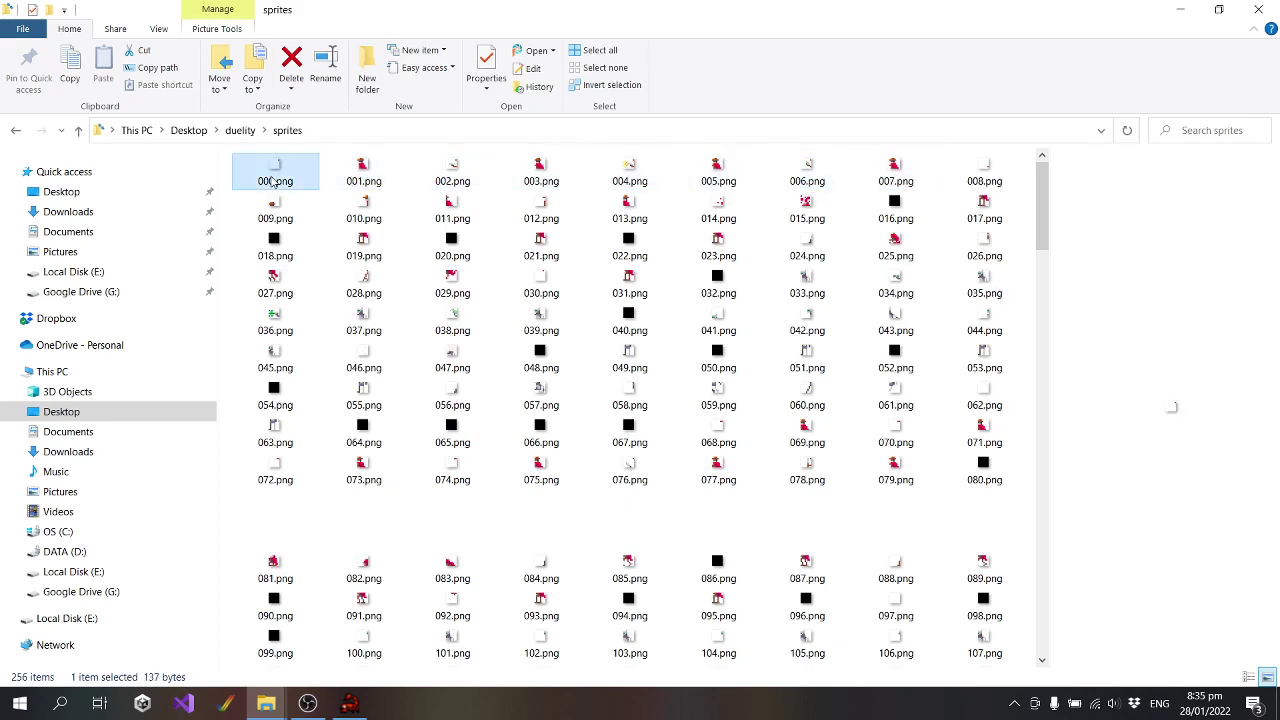
left_click(362, 175)
Look over the higher-numbered sprites, preview 182.png, and recheck the first images from 000.png to 003.png
scroll(518, 398, "down", 5)
scroll(518, 398, "down", 15)
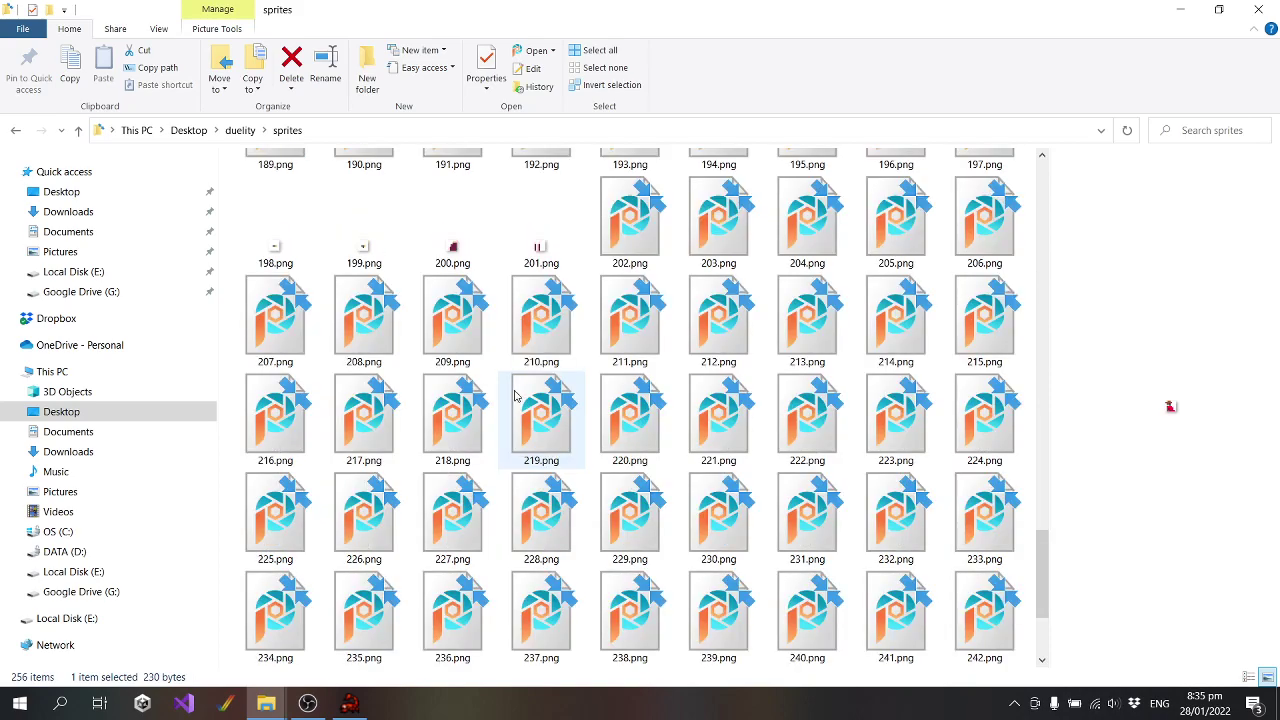
scroll(506, 380, "up", 7)
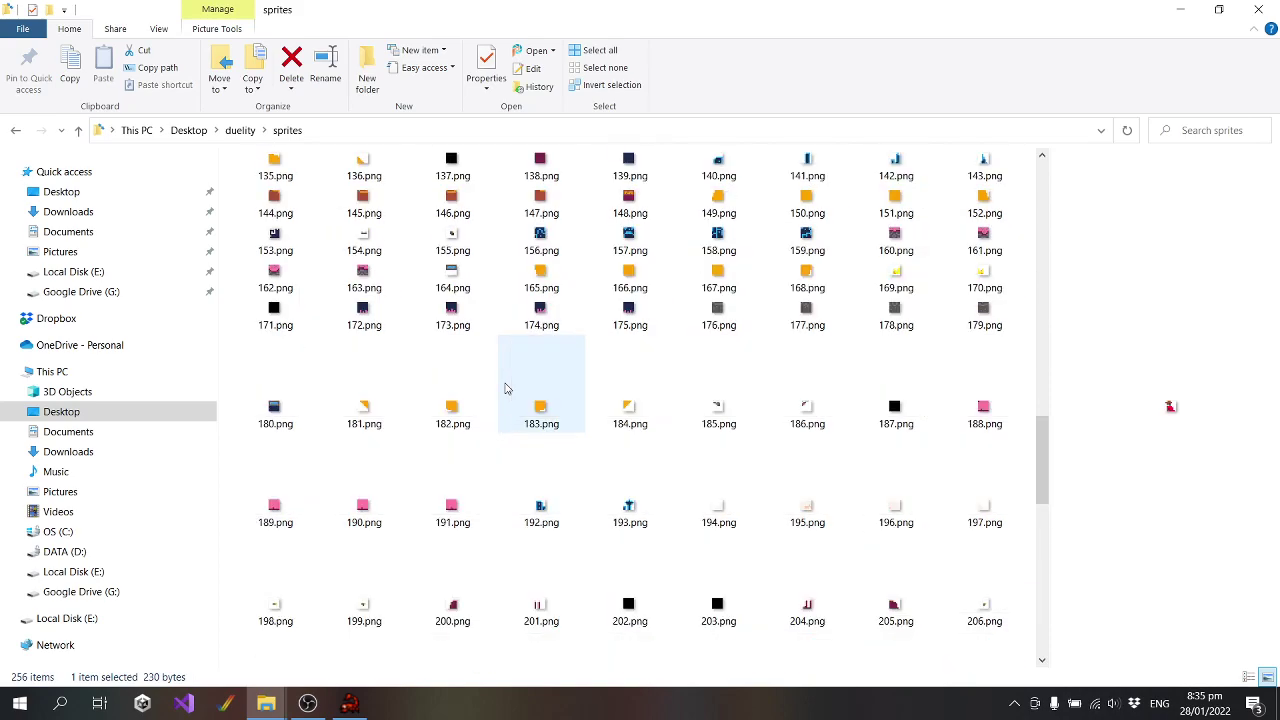
left_click(445, 400)
scroll(448, 400, "up", 5)
scroll(451, 403, "up", 3)
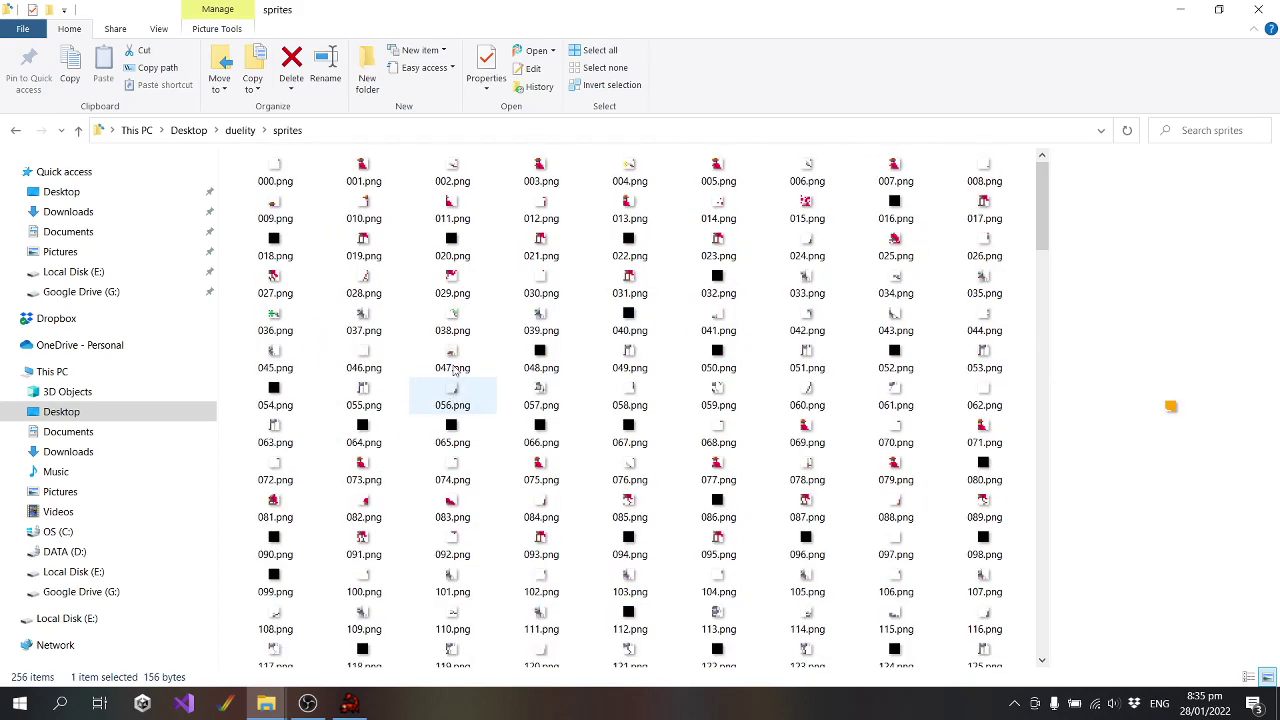
left_click(275, 172)
left_click(375, 172)
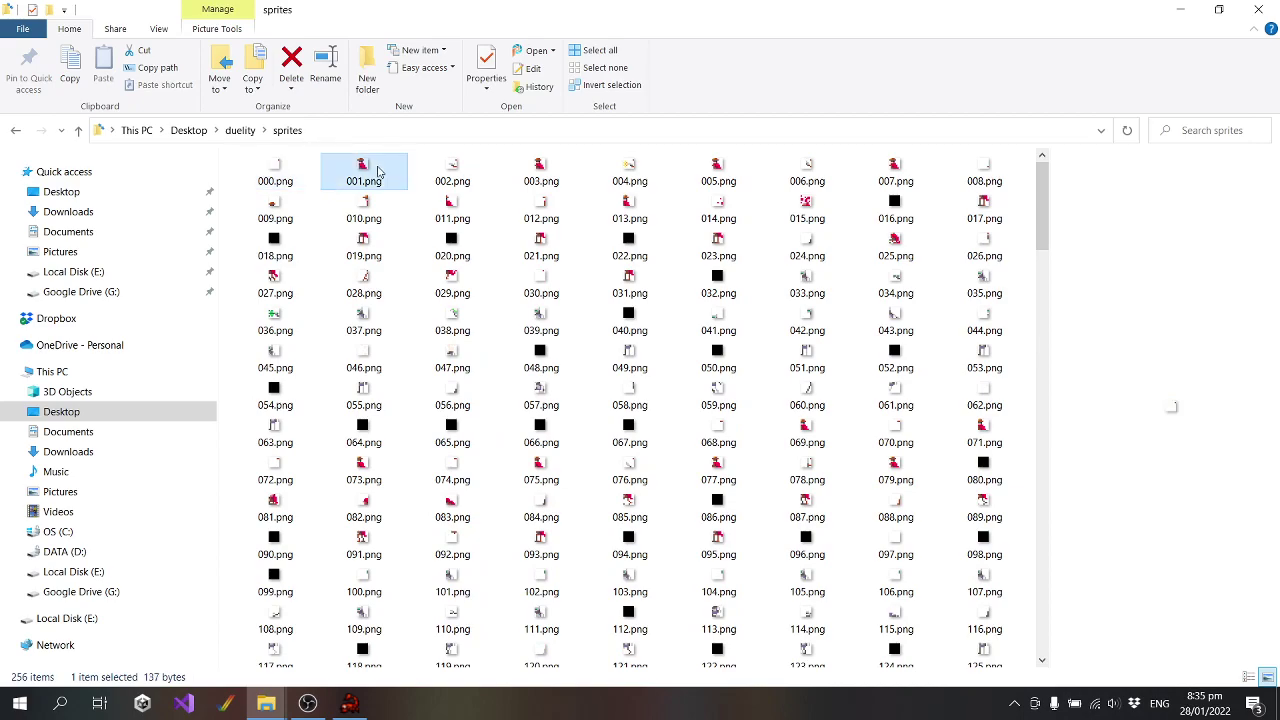
left_click(278, 176)
left_click(362, 178)
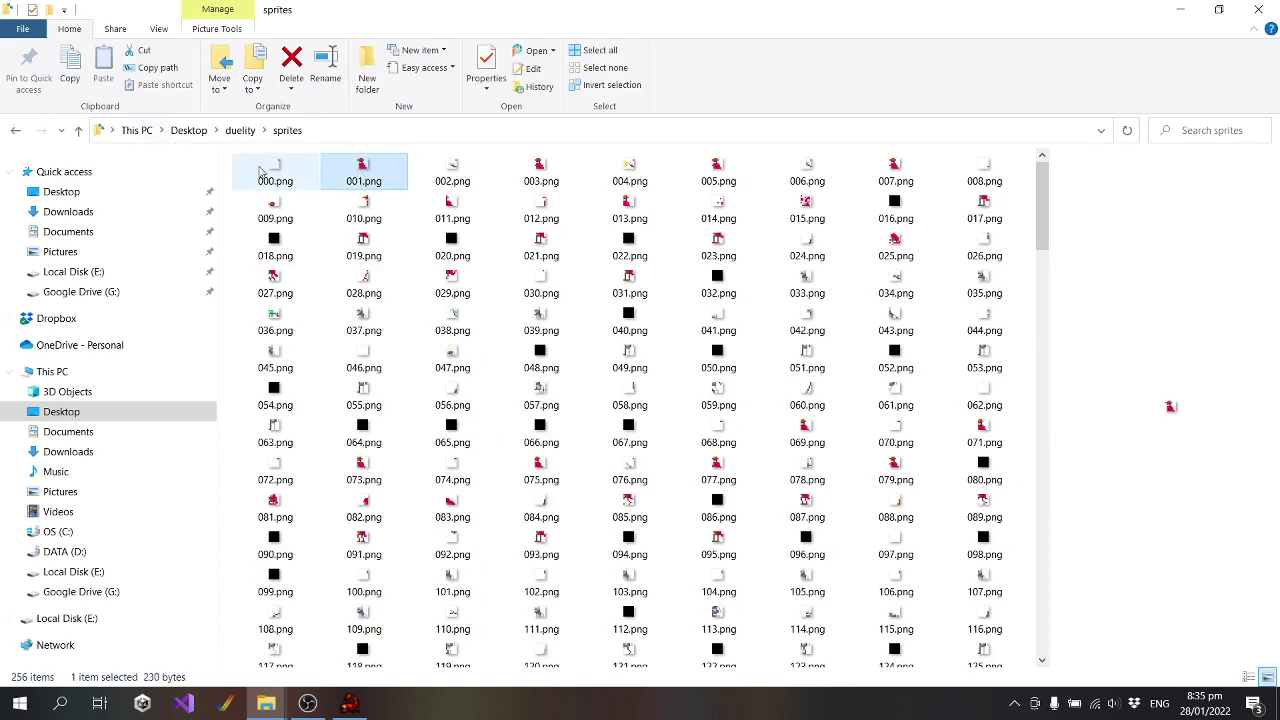
left_click(485, 178)
left_click(541, 177)
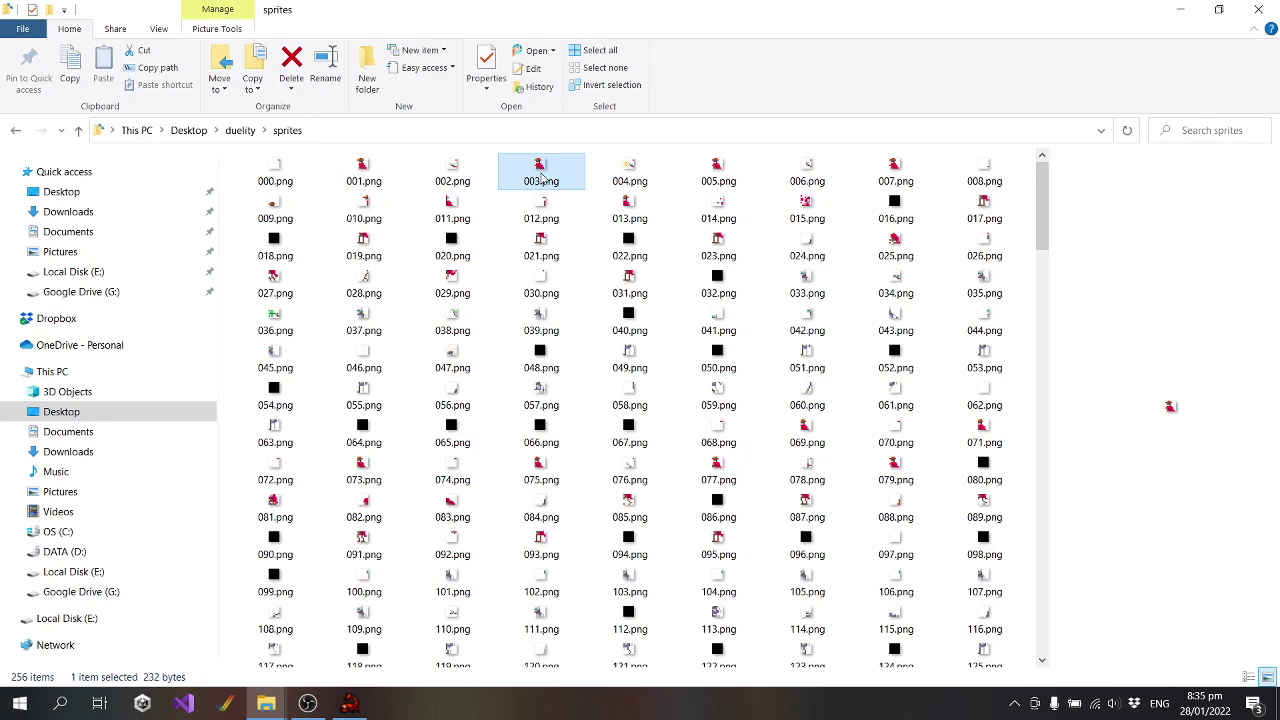
Preview 037.png and 185.png while looking through the sprite images down to the end of the folder
left_click(363, 315)
scroll(423, 312, "down", 2)
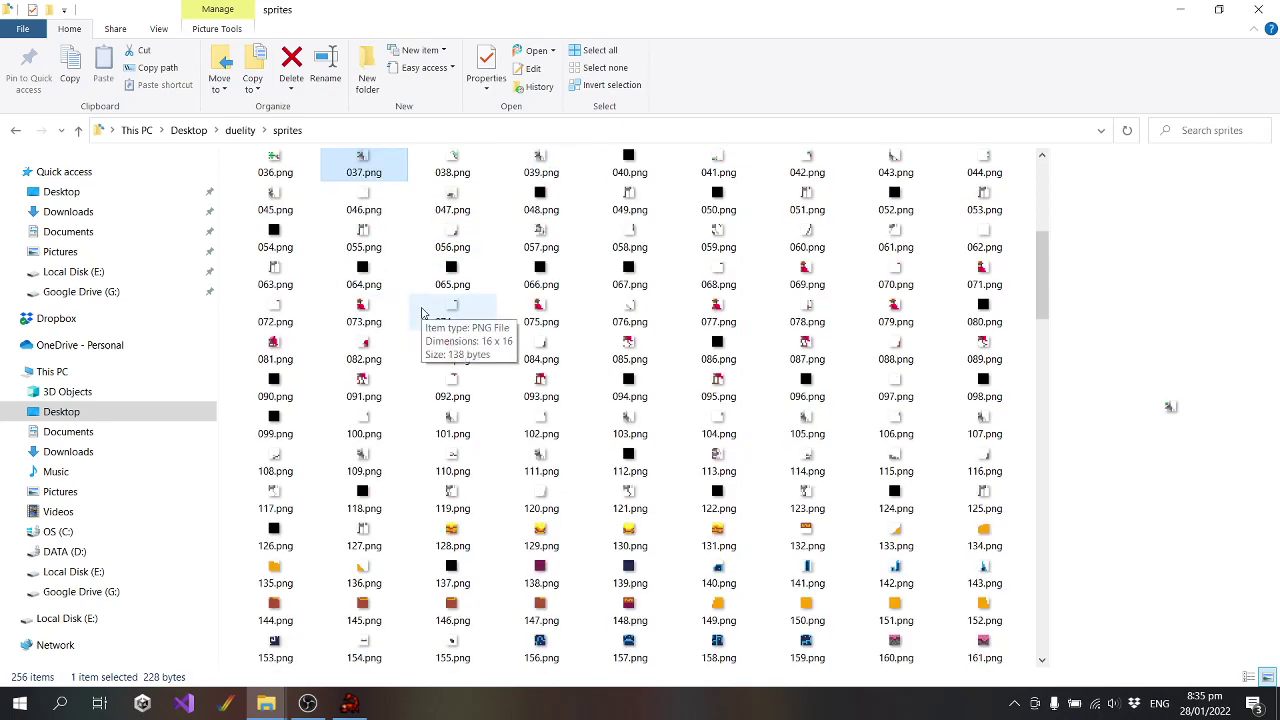
scroll(420, 315, "down", 3)
scroll(420, 315, "down", 4)
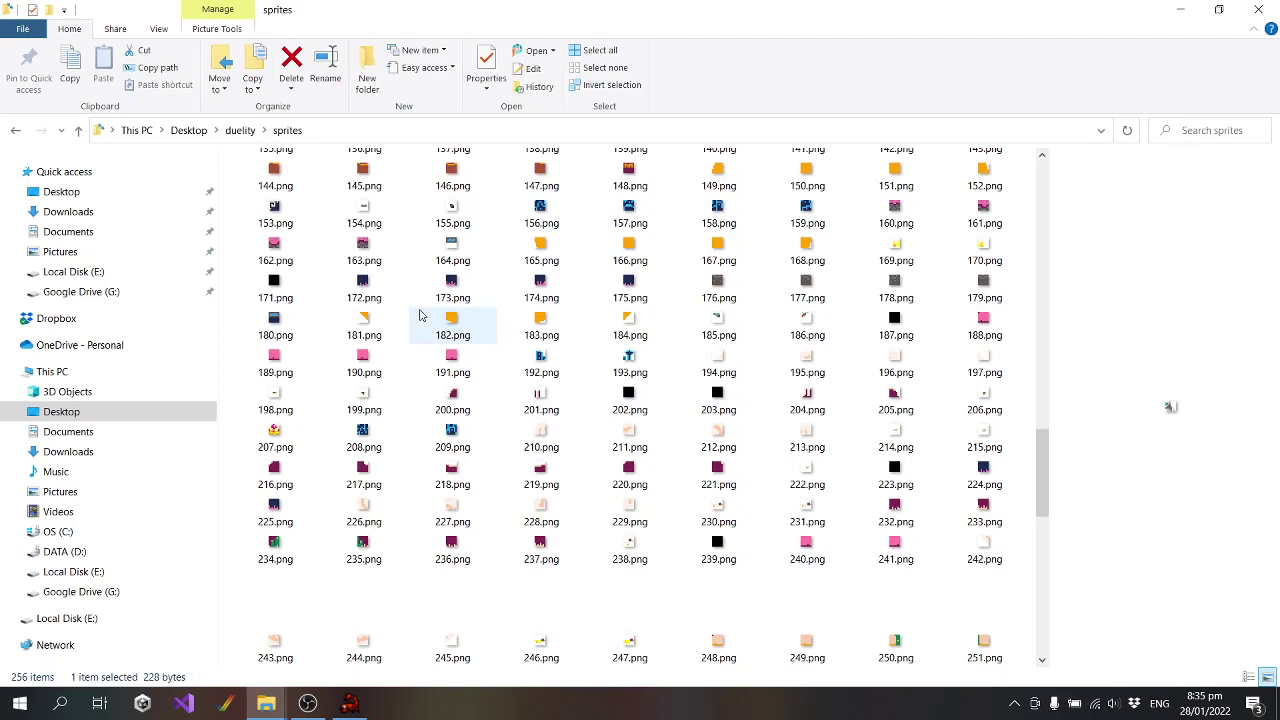
scroll(420, 315, "down", 2)
left_click(720, 218)
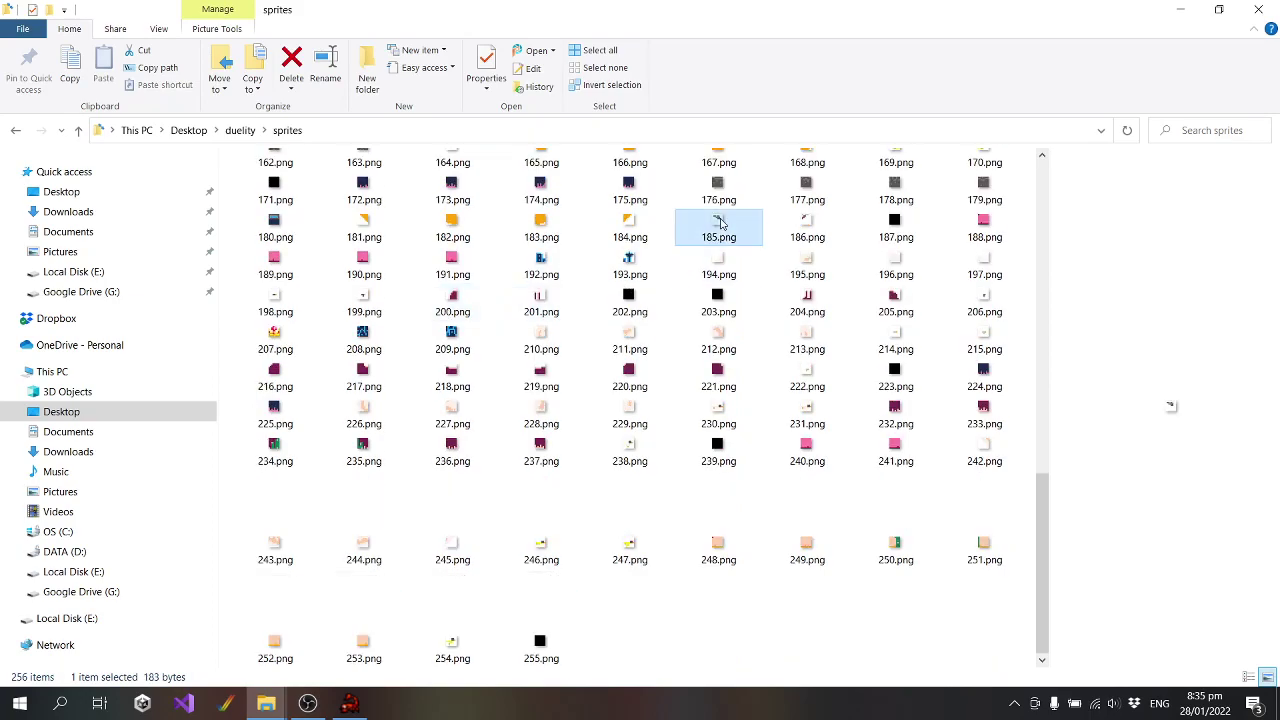
scroll(658, 254, "up", 3)
scroll(658, 254, "up", 8)
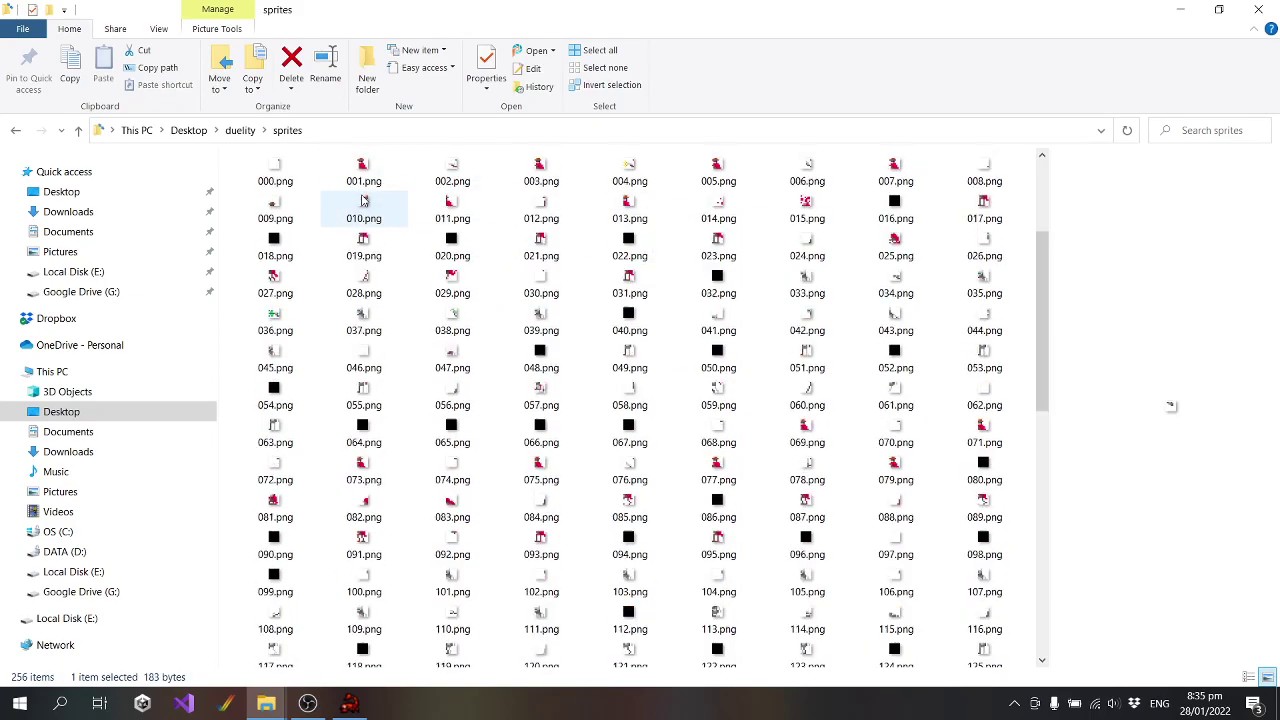
Preview the sprites in sequence from 000.png to 009.png, then skim the whole folder and reselect 000.png
left_click(275, 172)
left_click(393, 170)
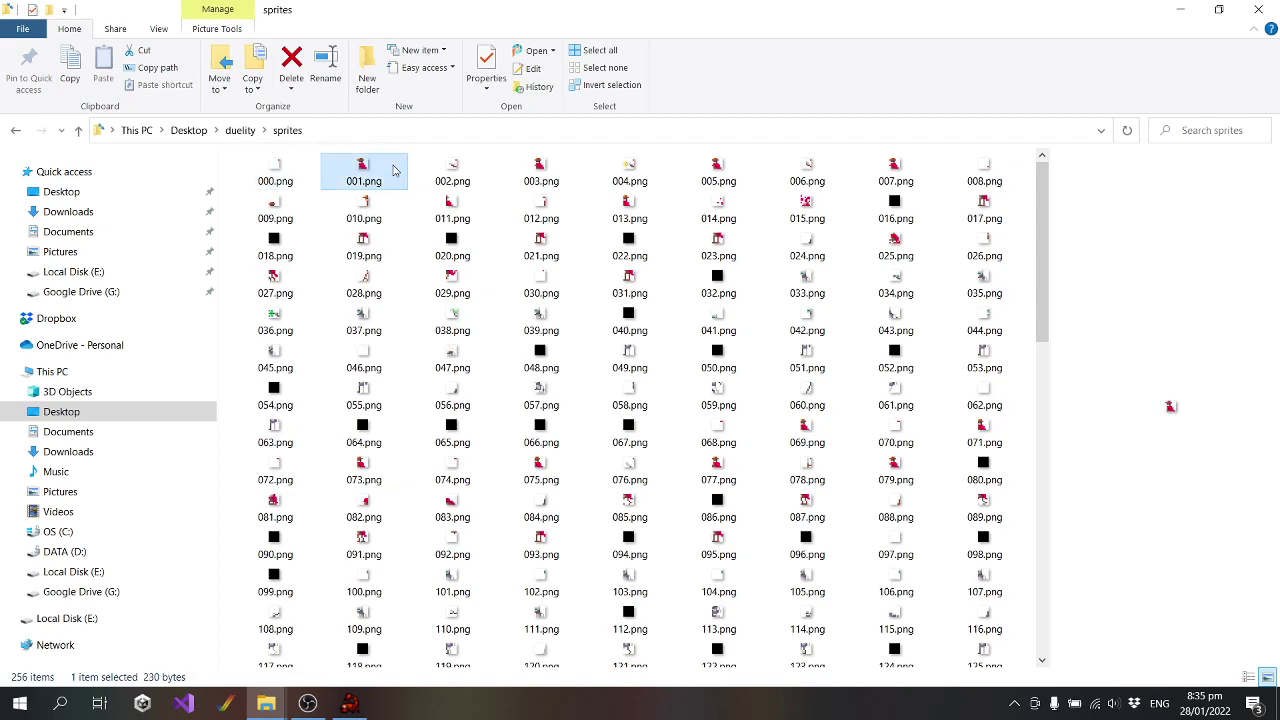
left_click(457, 165)
left_click(558, 181)
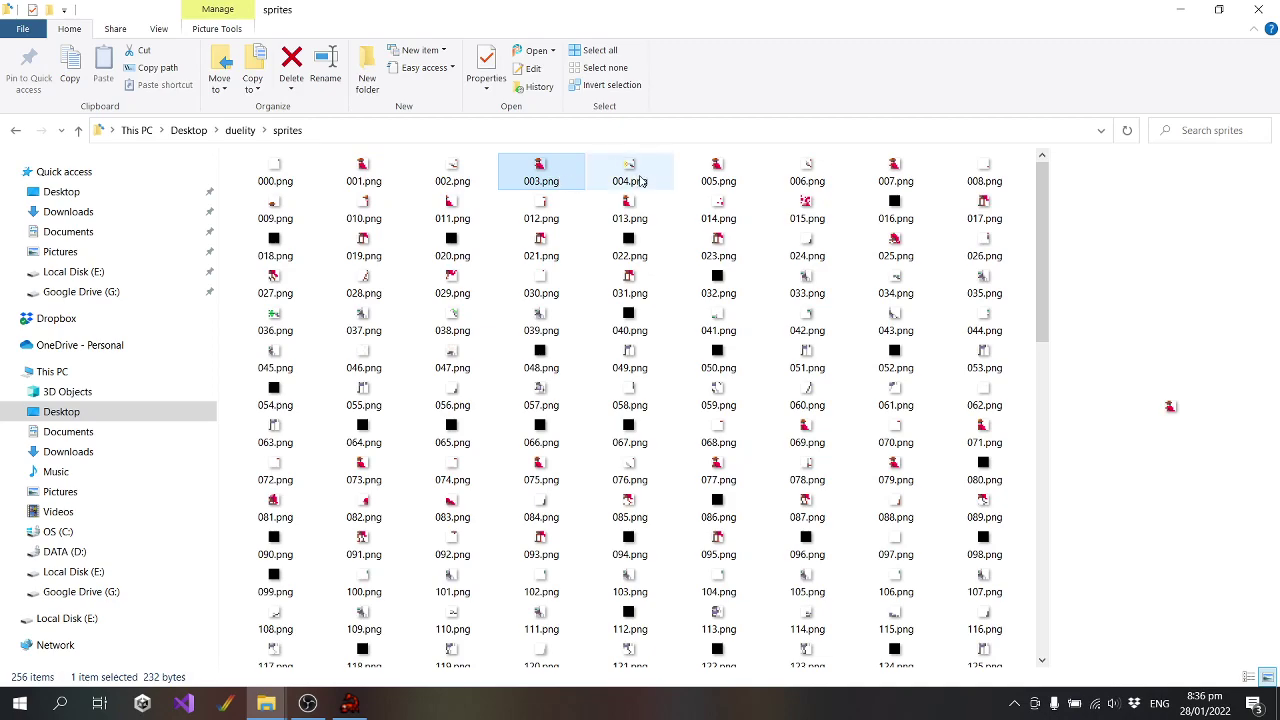
left_click(643, 181)
left_click(712, 172)
left_click(629, 172)
left_click(712, 172)
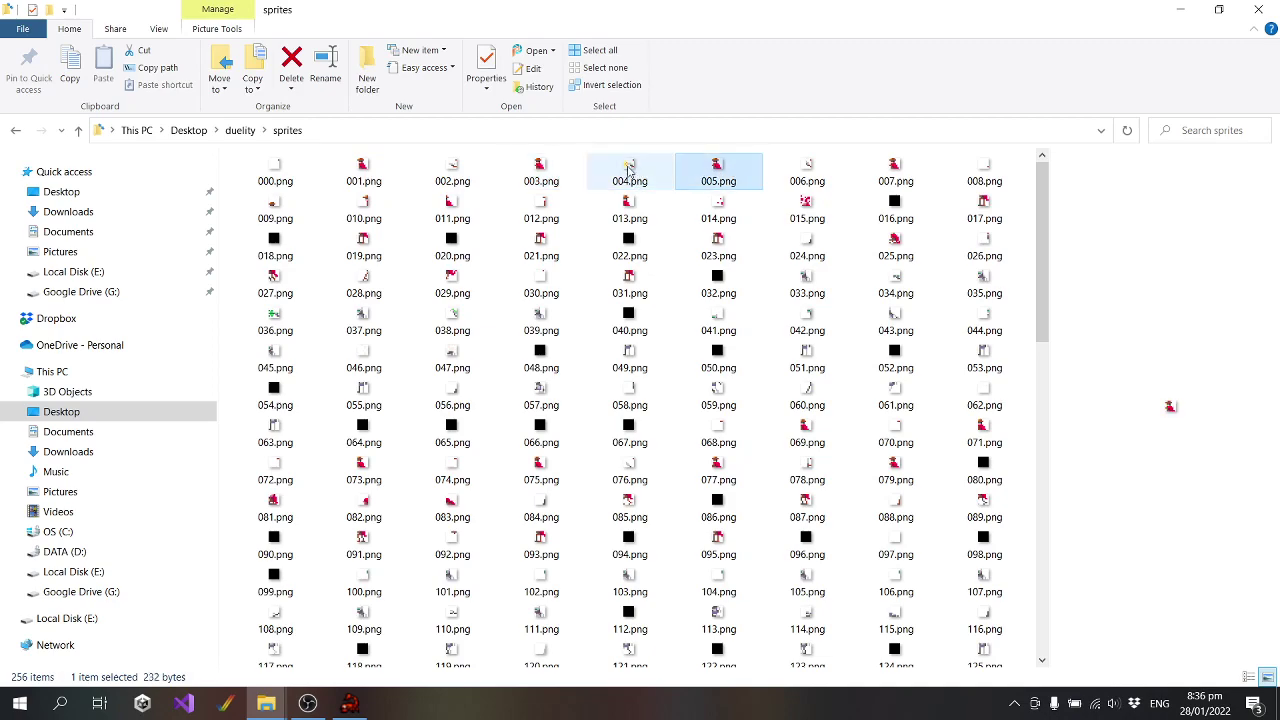
left_click(629, 172)
left_click(712, 172)
left_click(629, 172)
left_click(807, 172)
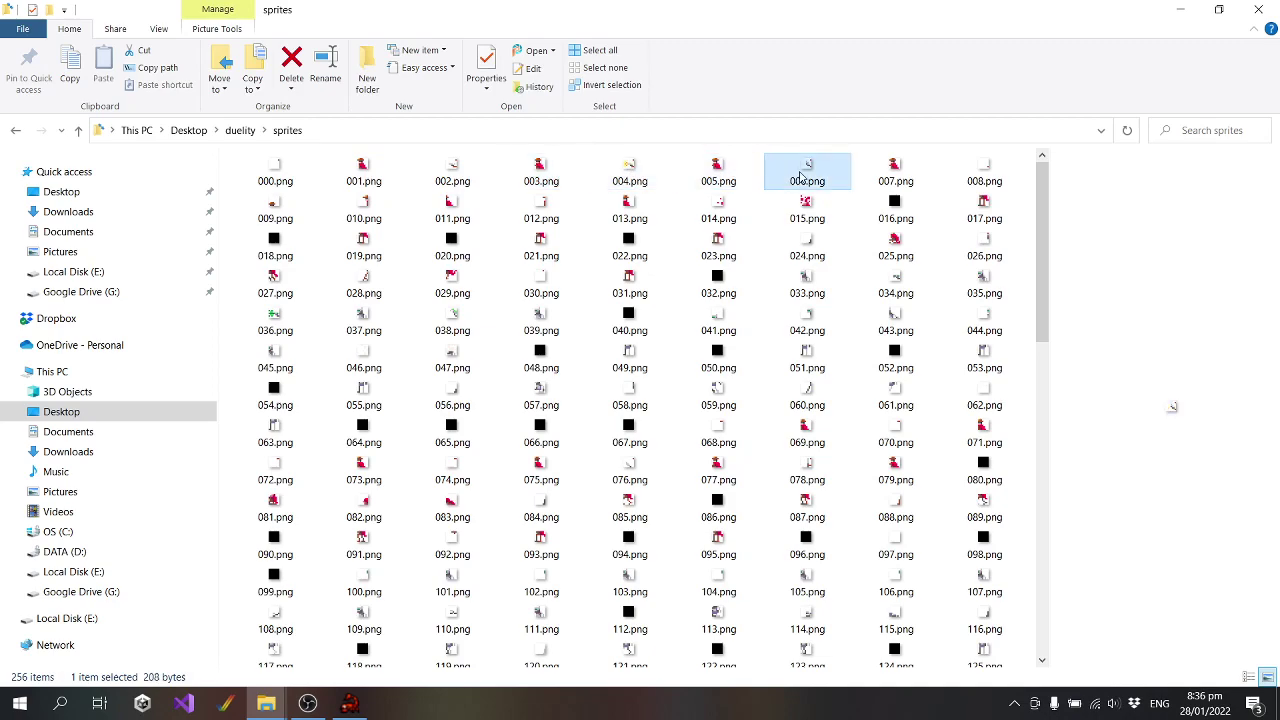
left_click(900, 172)
left_click(984, 172)
left_click(279, 210)
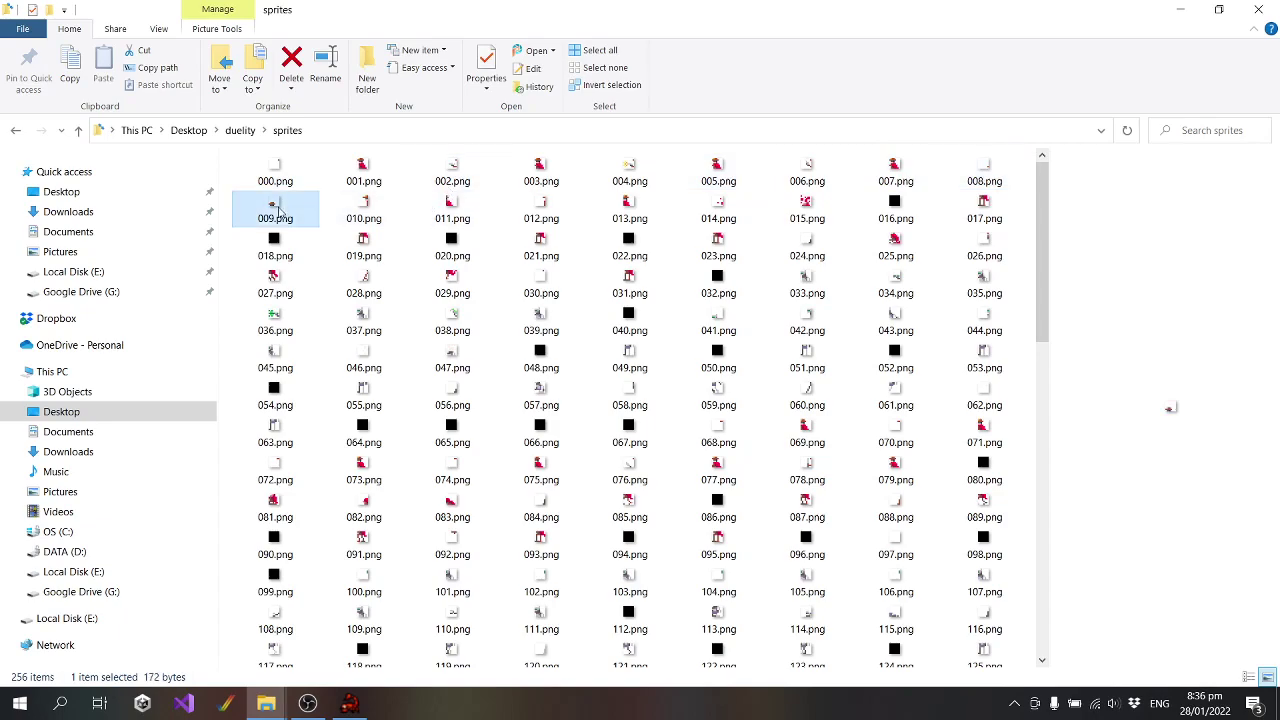
scroll(490, 380, "down", 5)
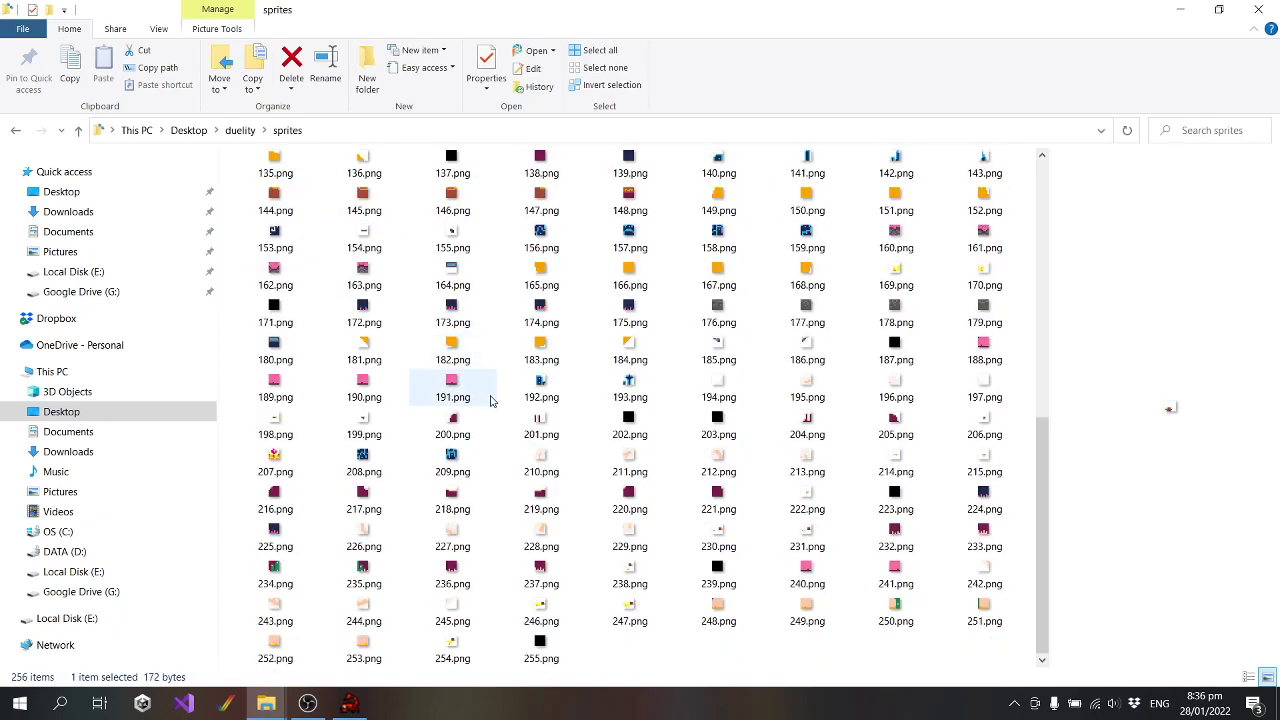
scroll(418, 313, "up", 5)
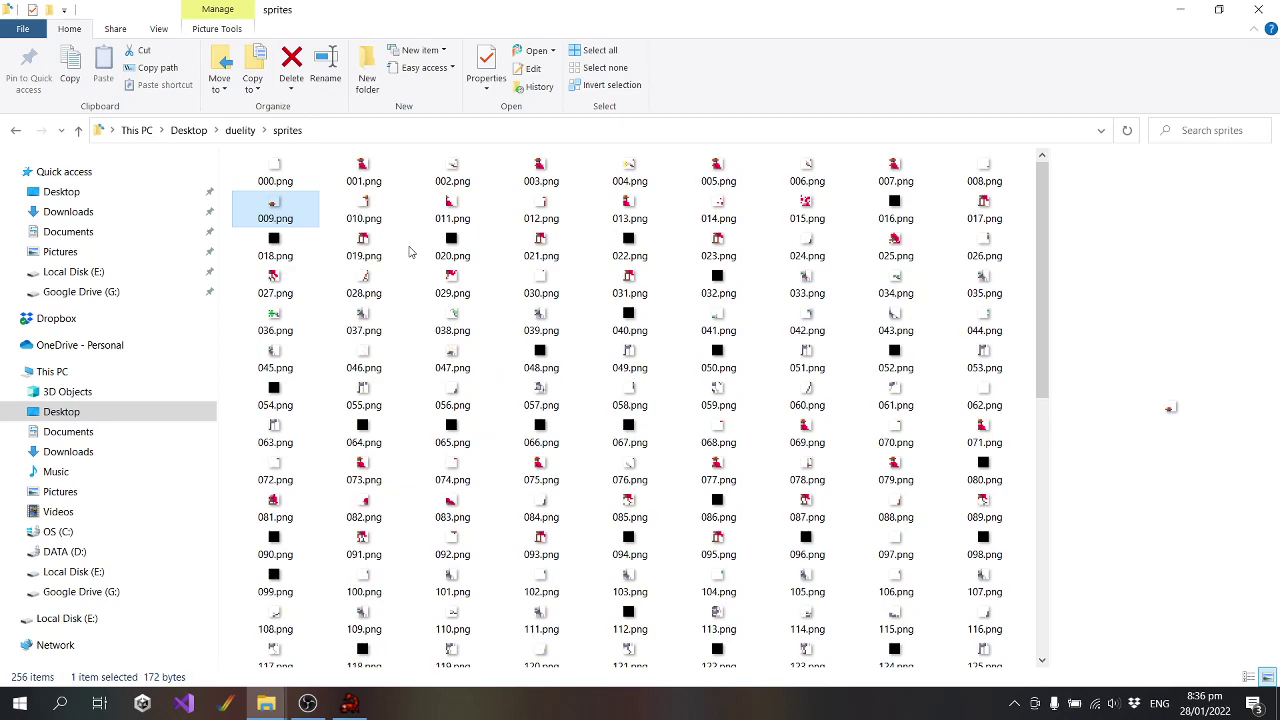
left_click(275, 172)
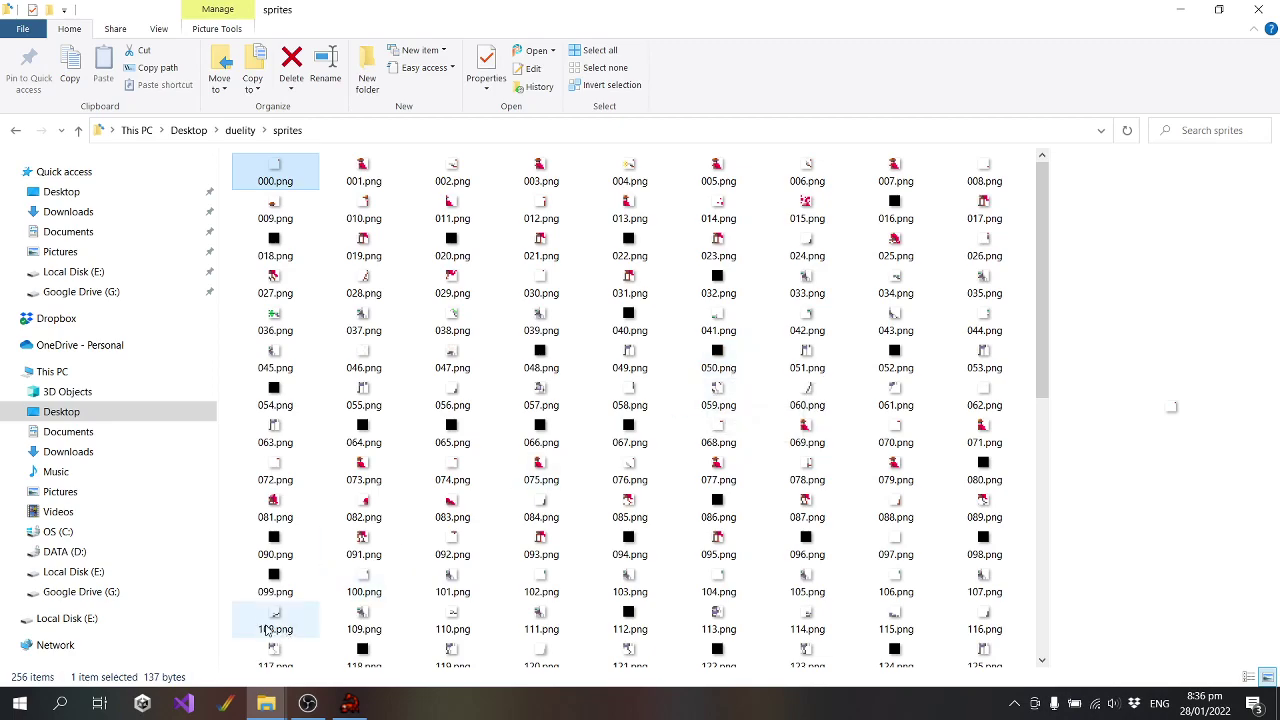
Switch back to Scorpion Editor and show the project's code blocks
left_click(349, 704)
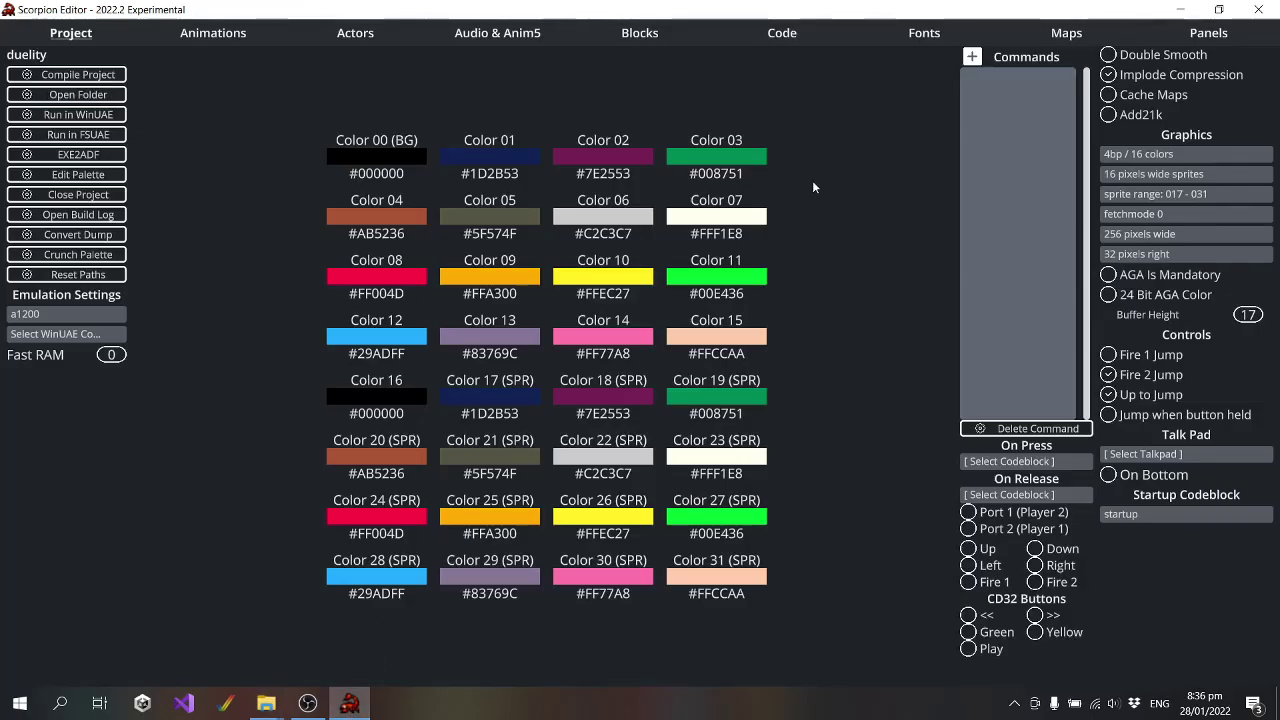
left_click(788, 38)
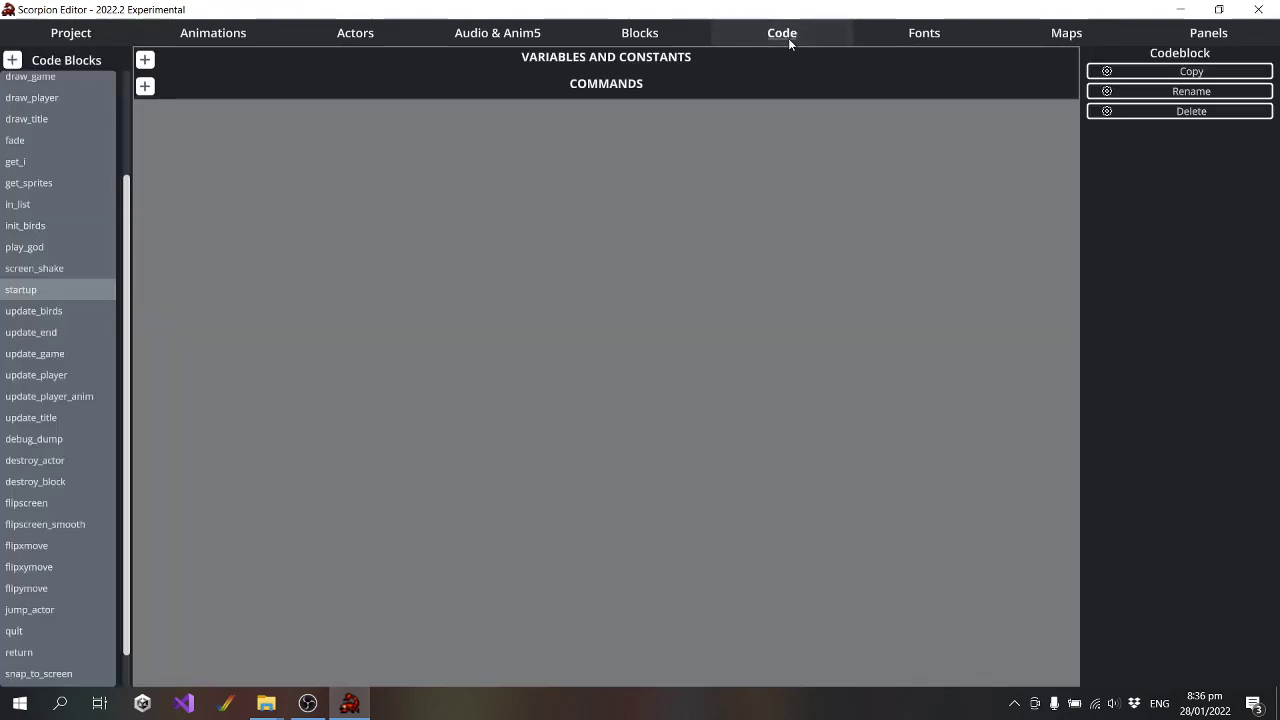
Add a loadlevel command from the level category to the startup code block, loading the level map
left_click(145, 86)
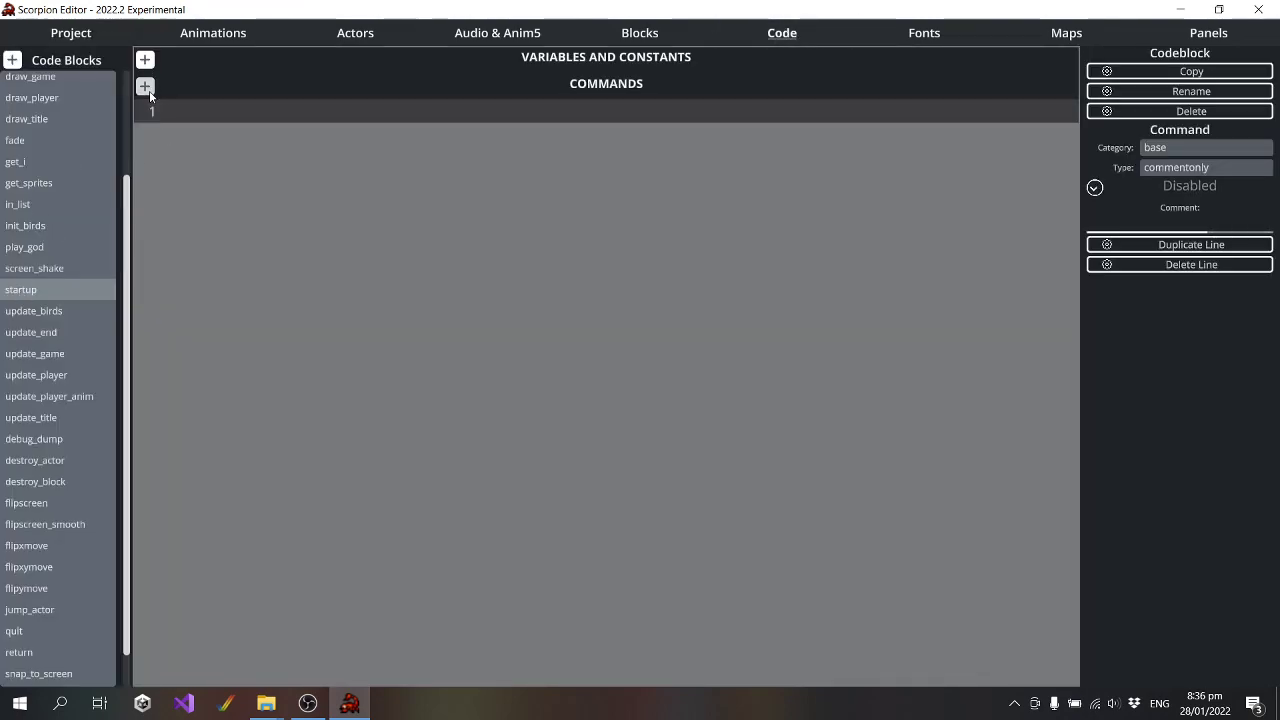
left_click(1185, 165)
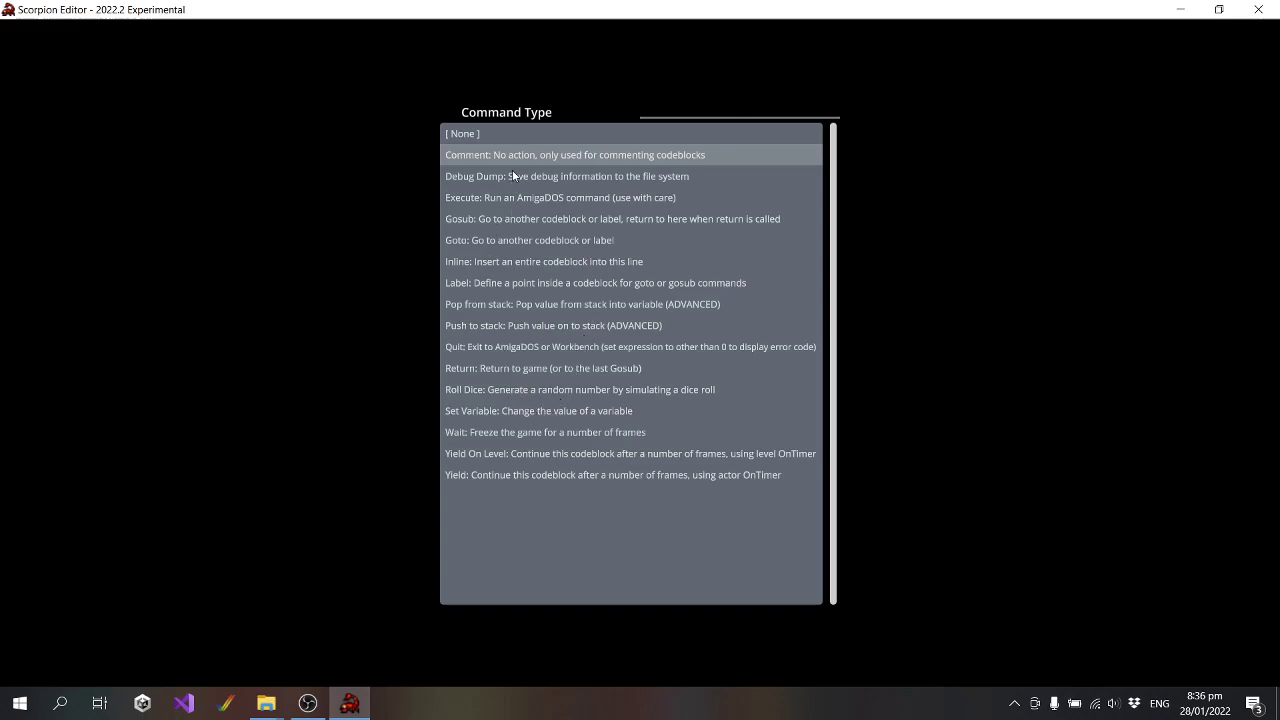
key("Return")
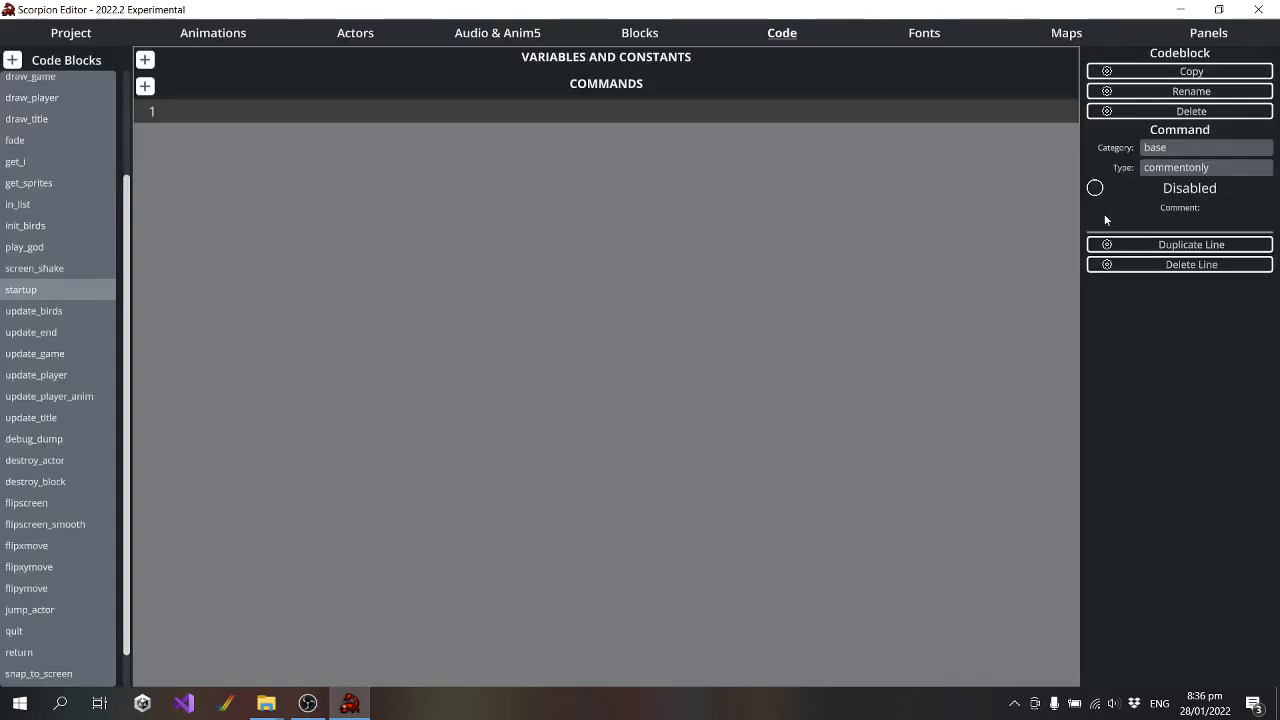
left_click(1189, 147)
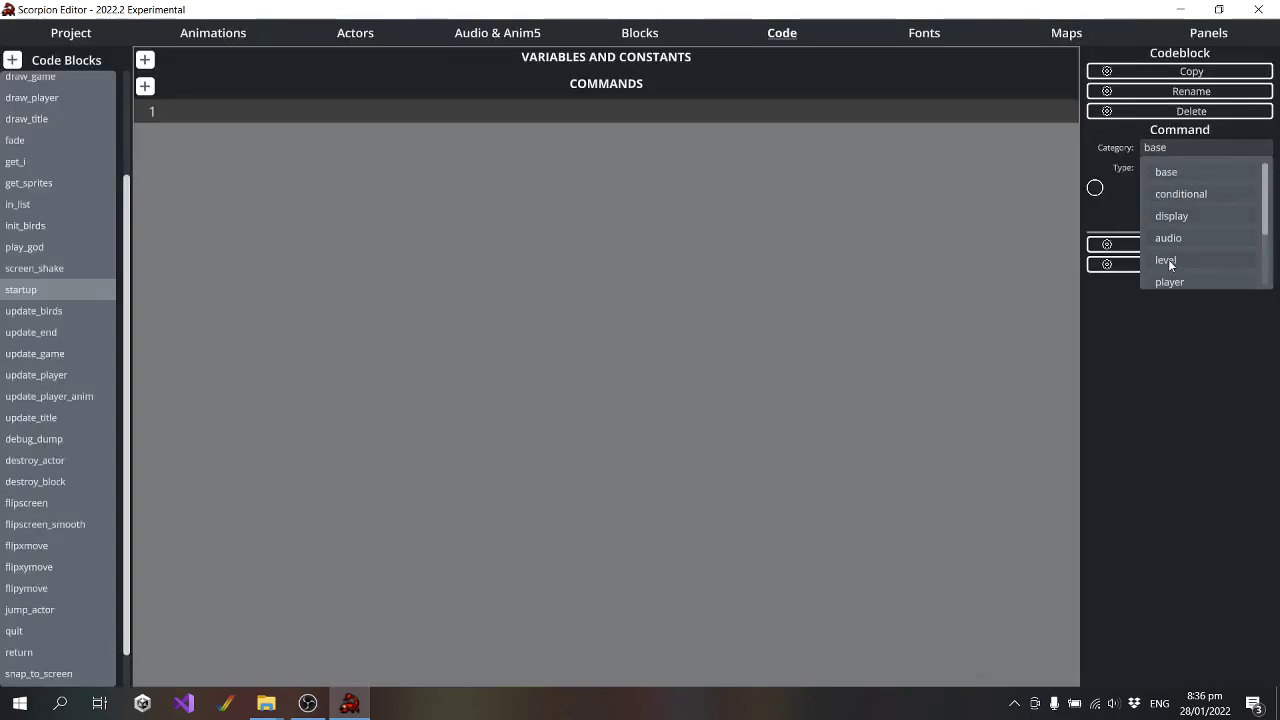
left_click(1168, 259)
left_click(1192, 166)
key("Return")
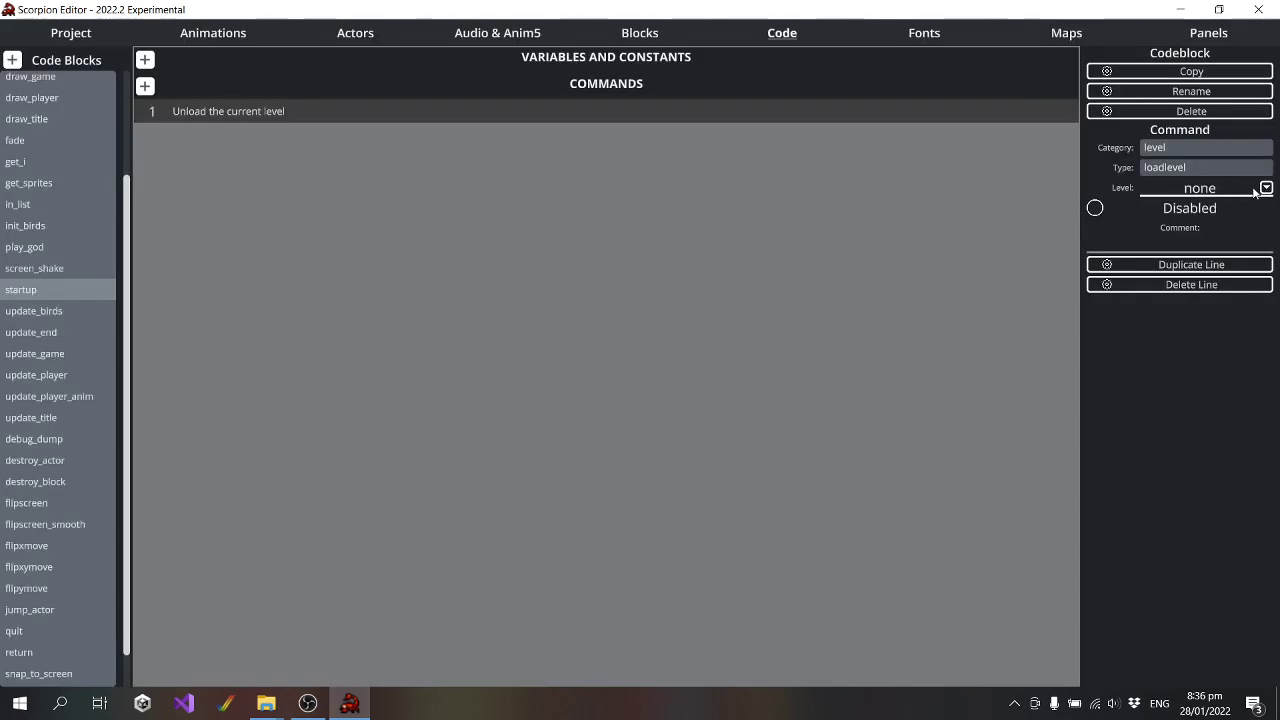
left_click(1266, 189)
left_click(456, 155)
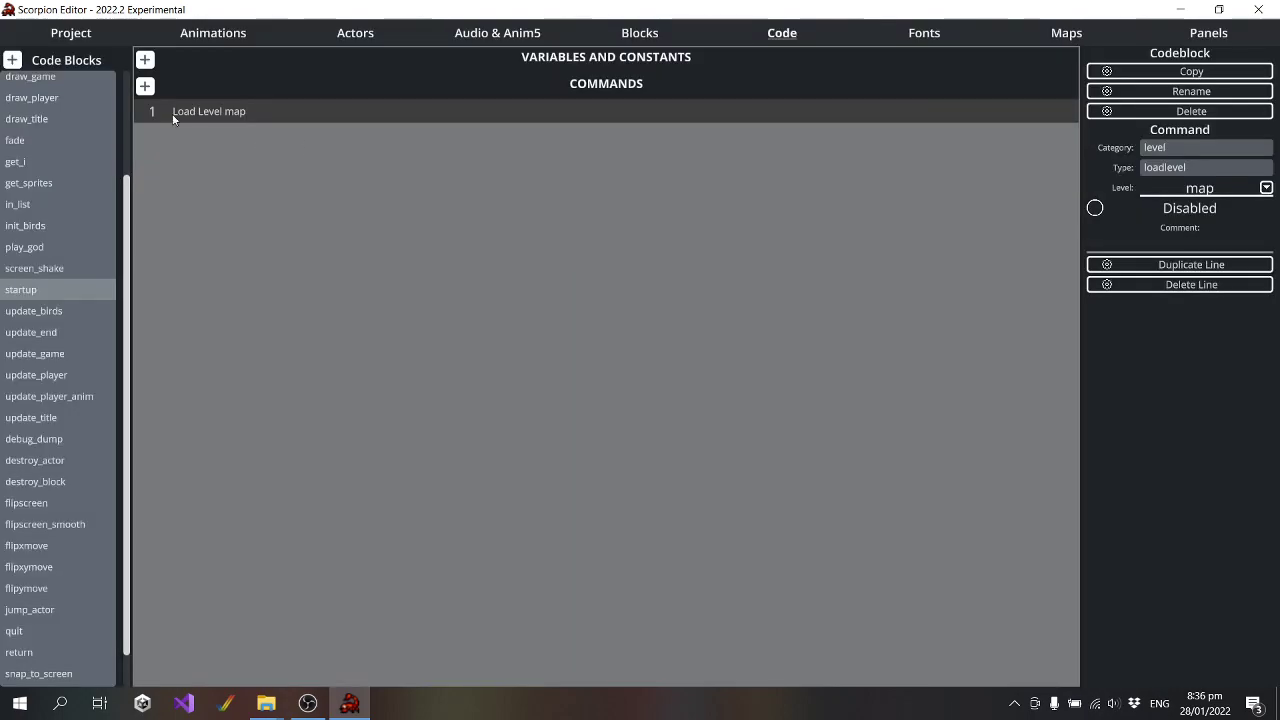
Compile the duelity project and test it in WinUAE, closing the emulator and dismissing the compile message when done
left_click(78, 35)
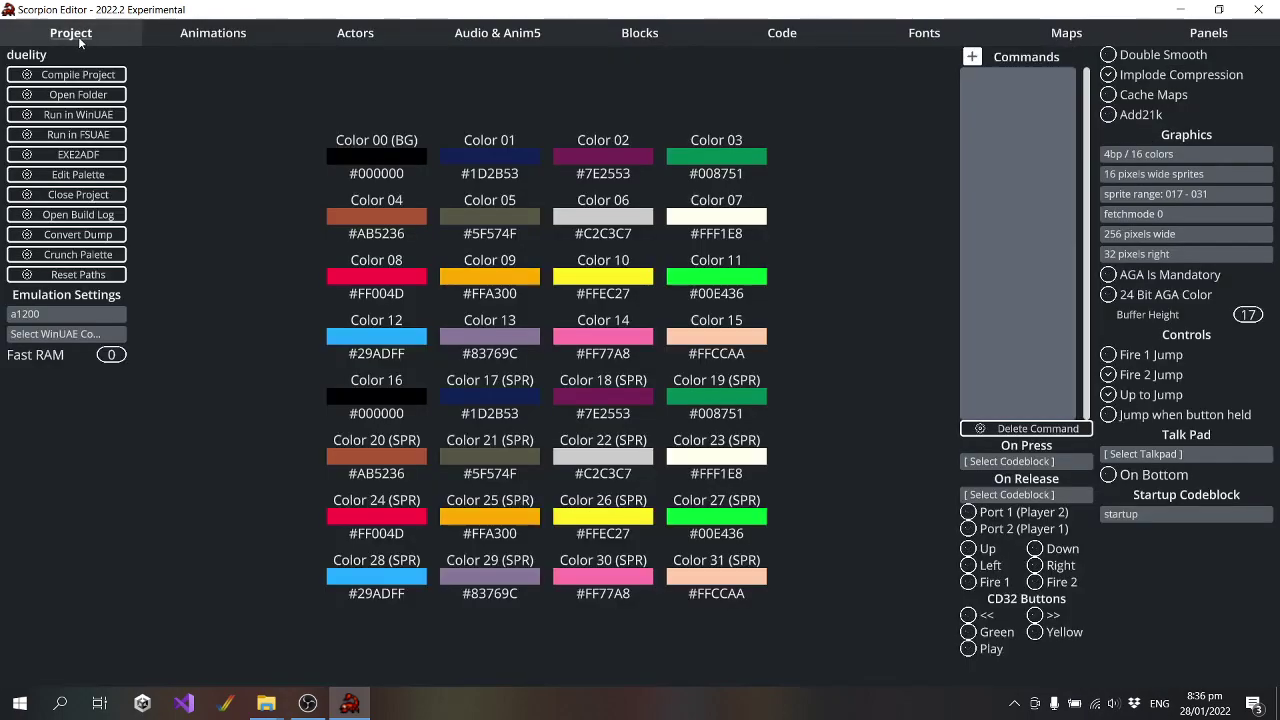
left_click(99, 118)
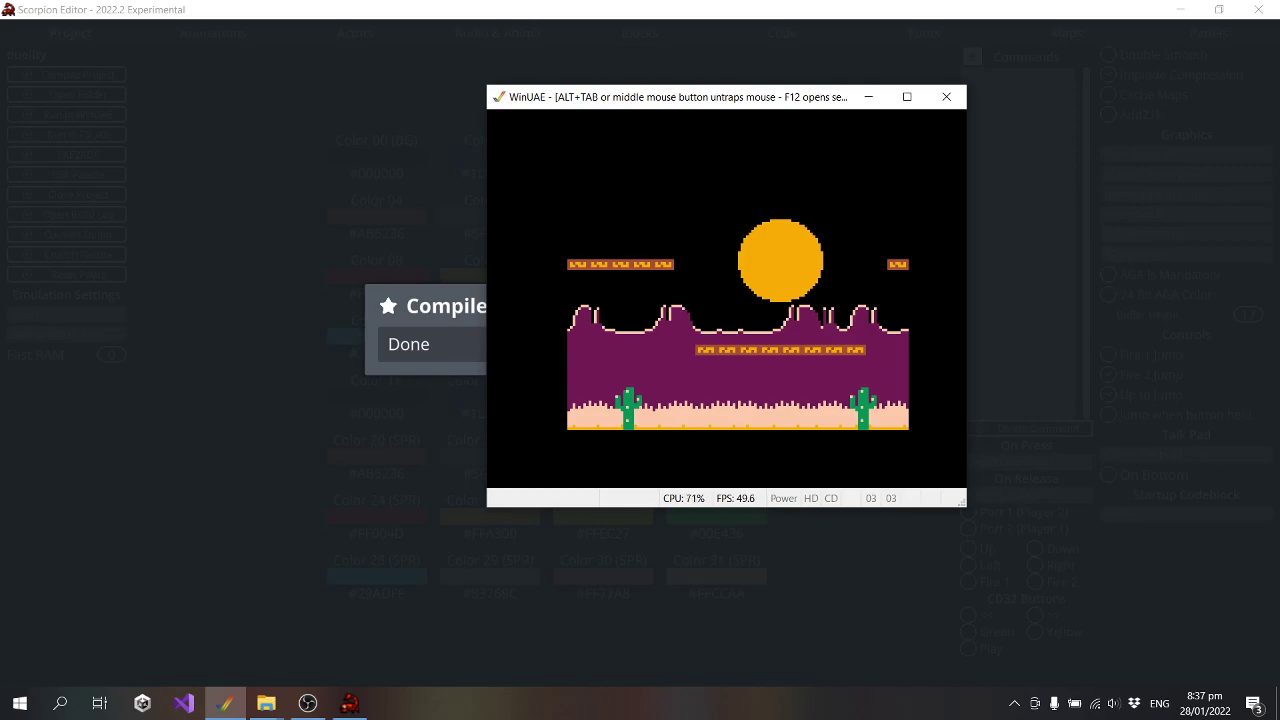
key("alt+F4")
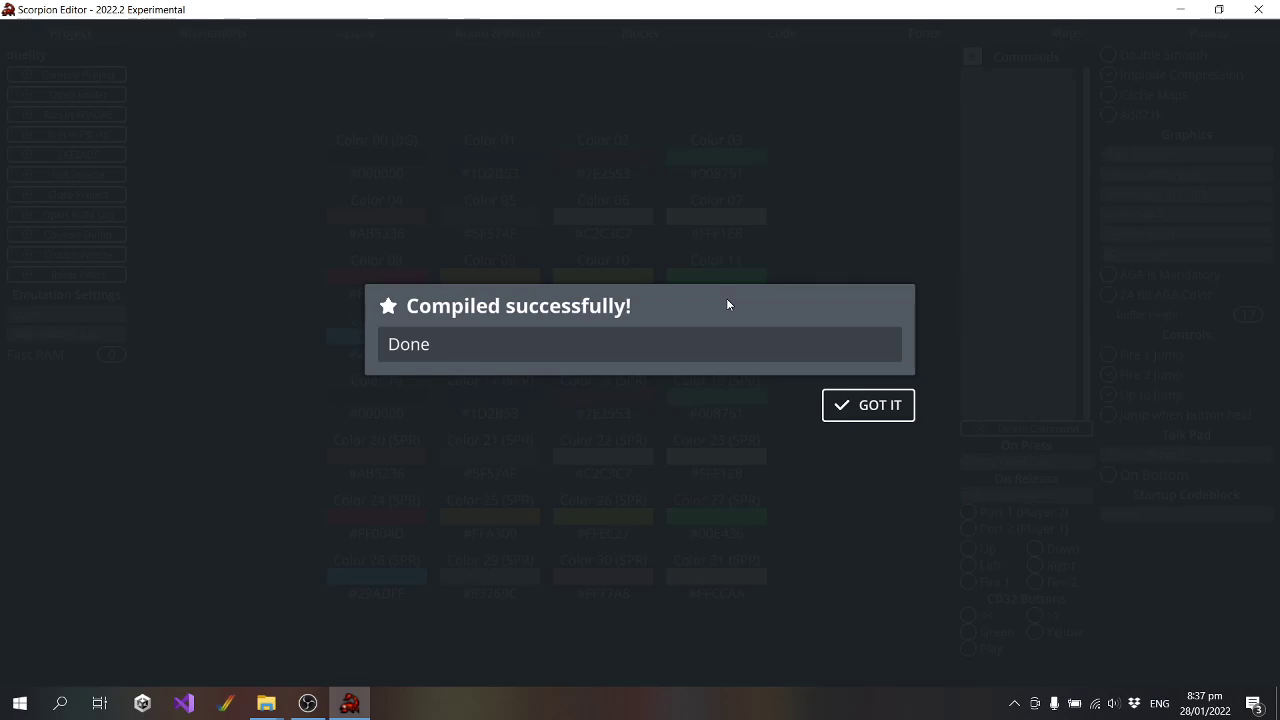
left_click(886, 402)
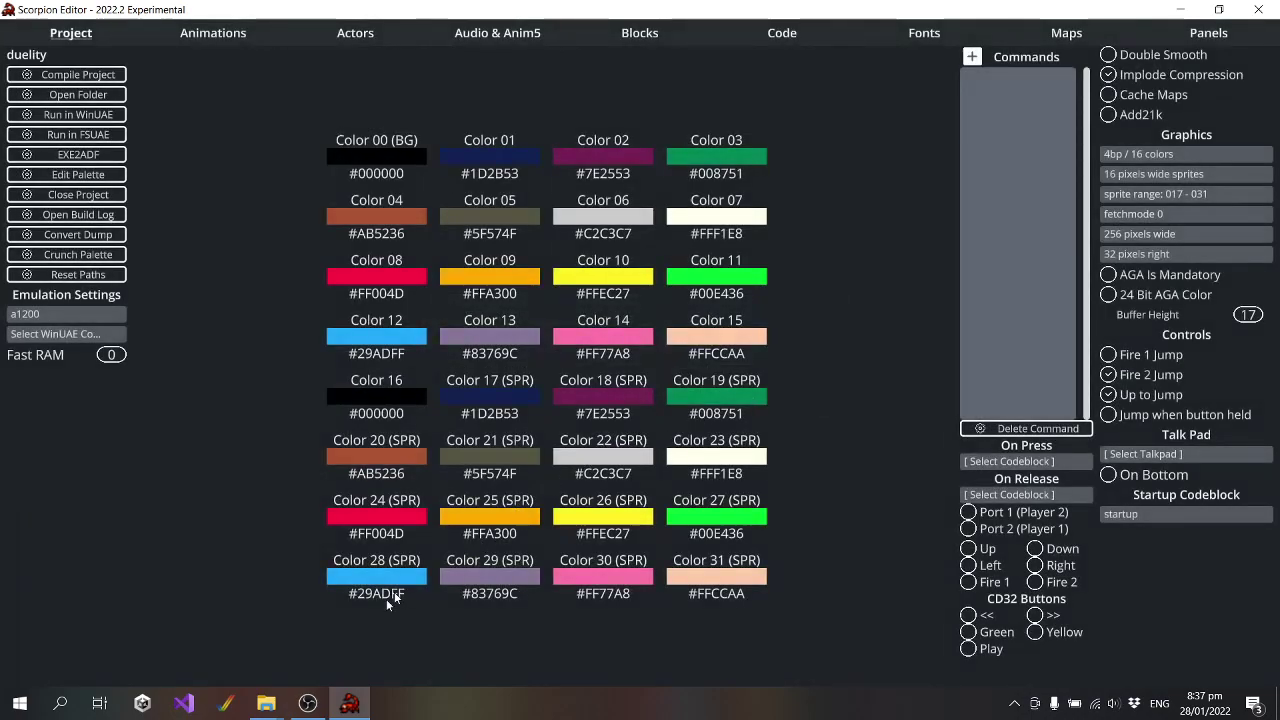
mouse_move(268, 712)
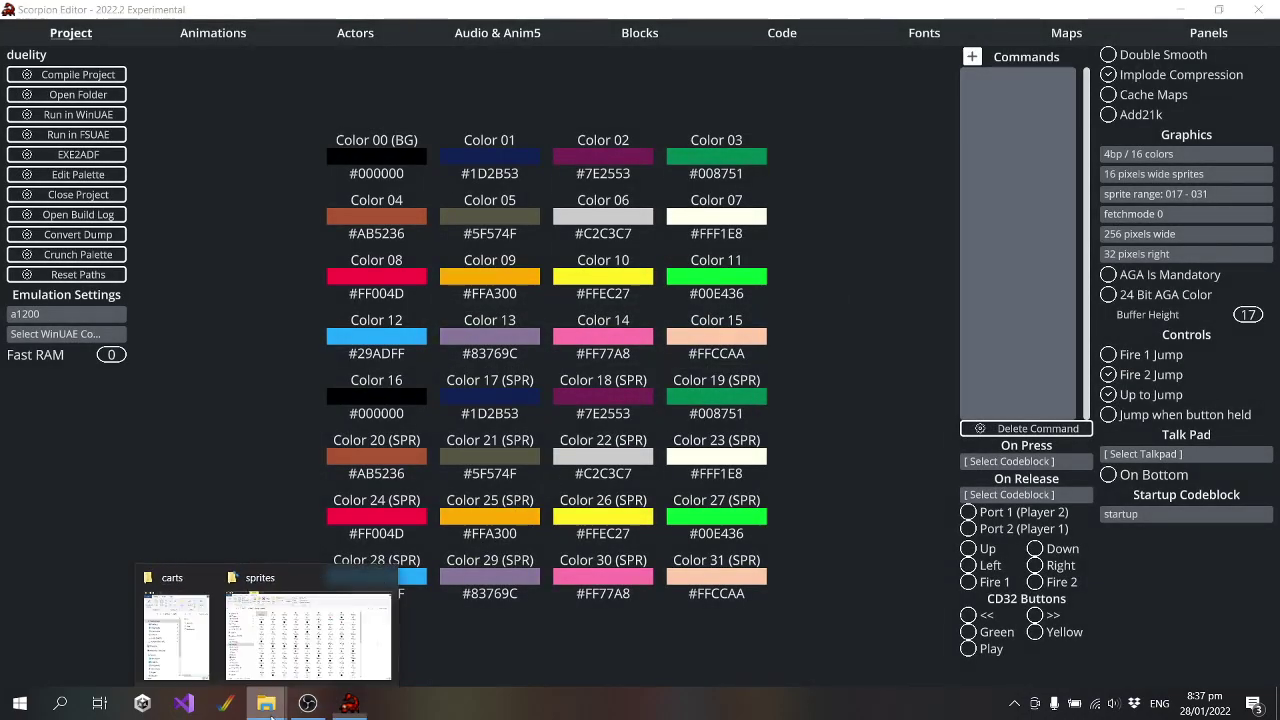
left_click(176, 625)
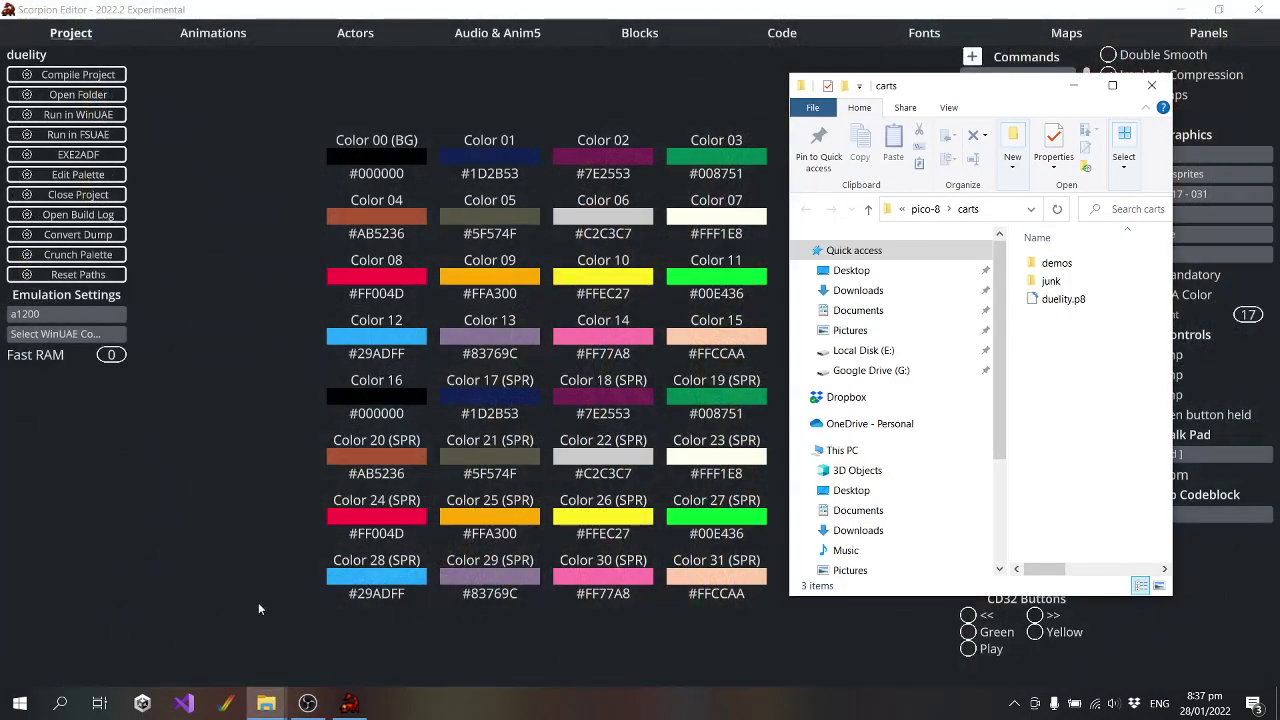
key("super")
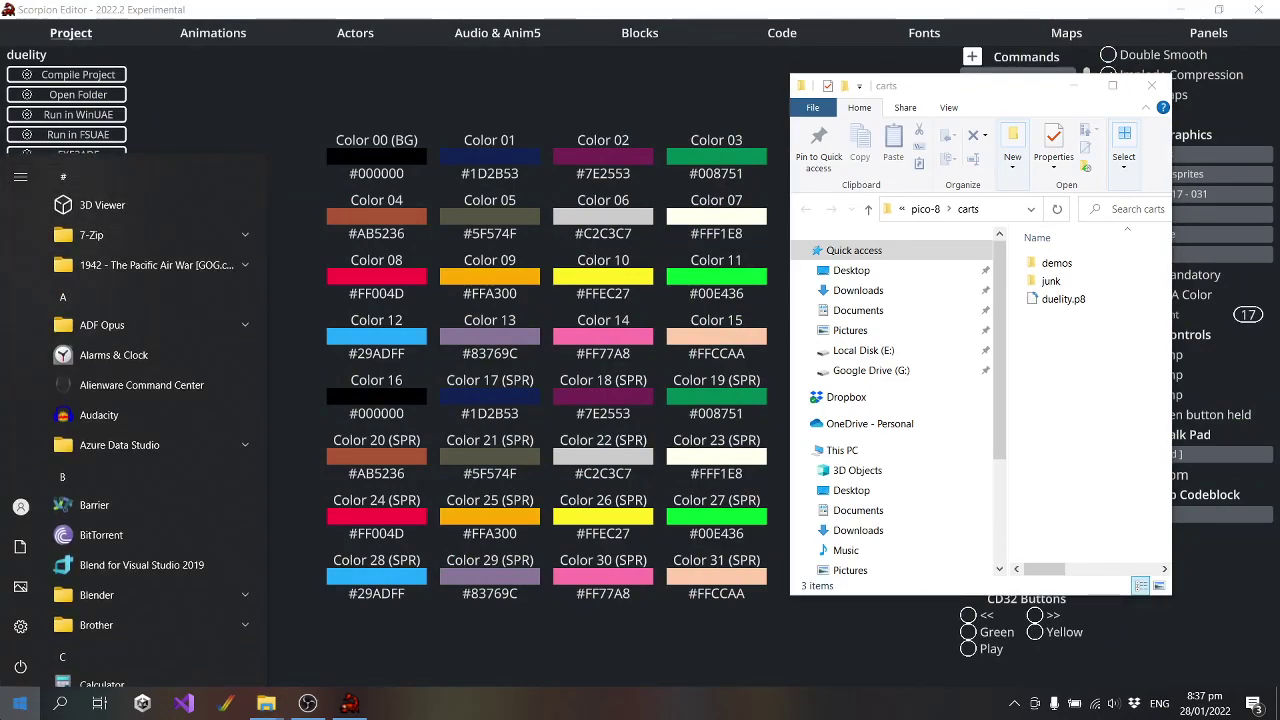
key("super")
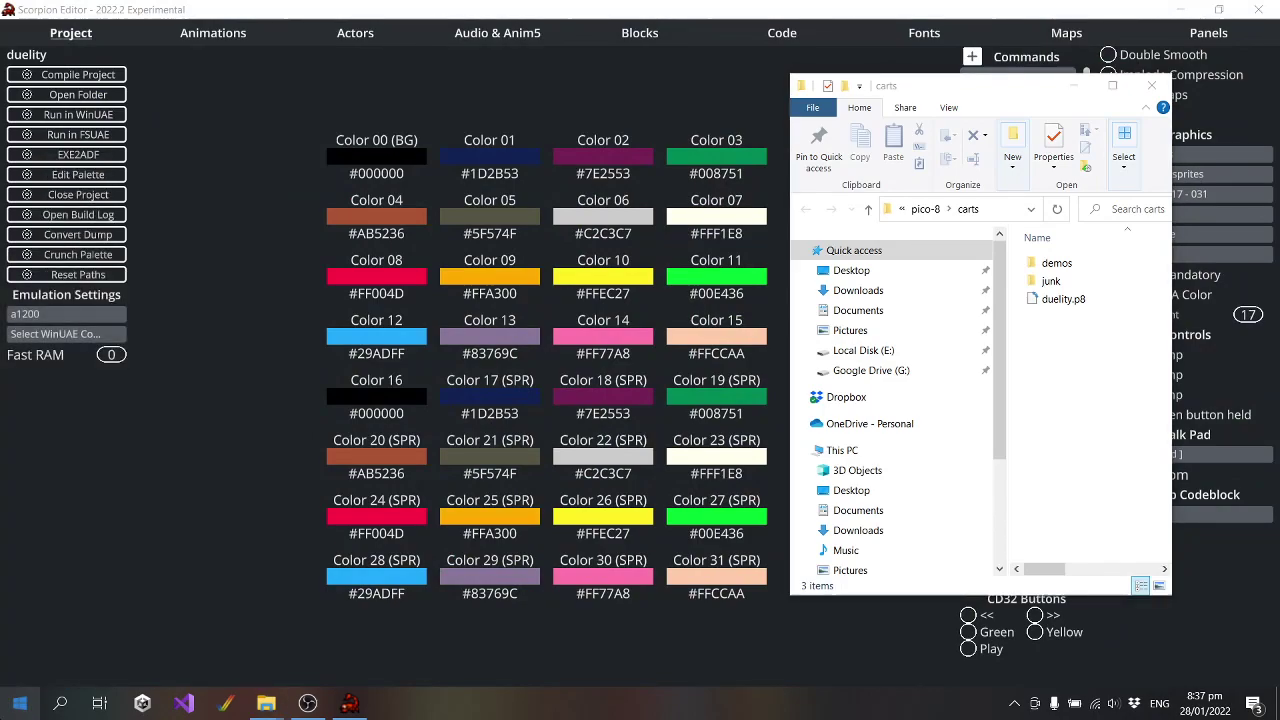
Check the startup code block and the imported label panel, and return to the code blocks
left_click(795, 36)
left_click(814, 35)
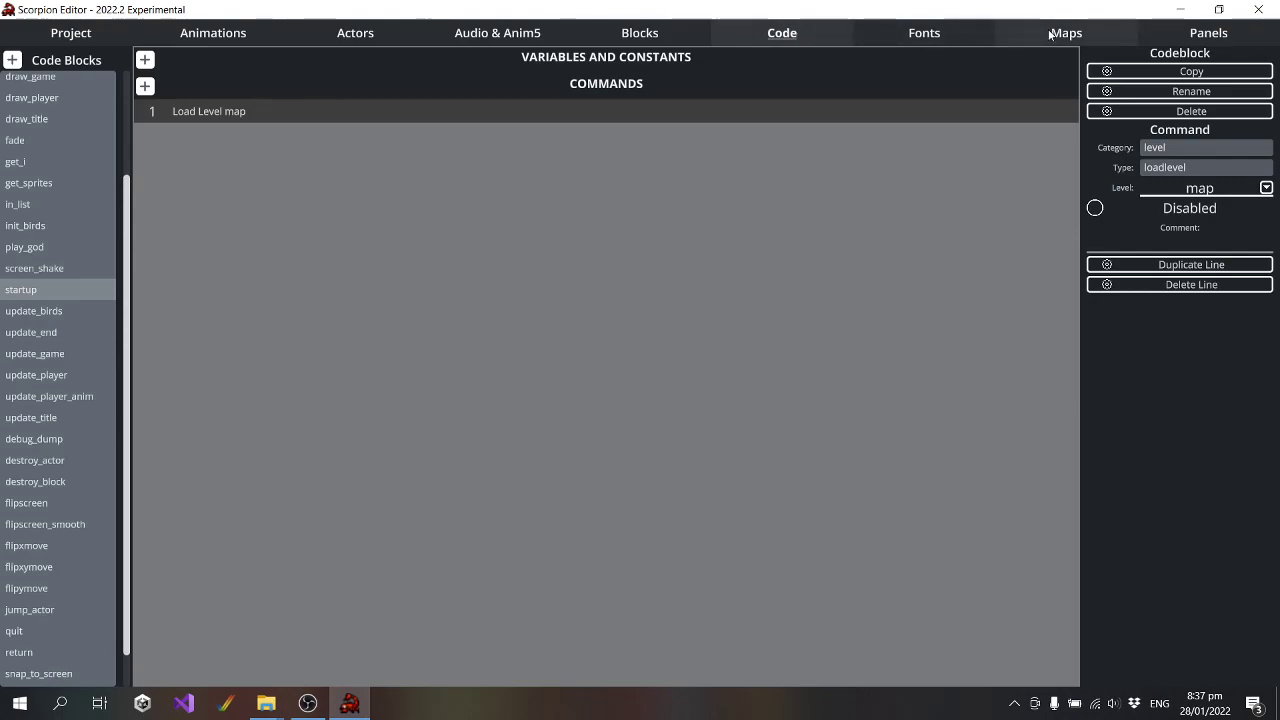
left_click(1203, 38)
left_click(15, 83)
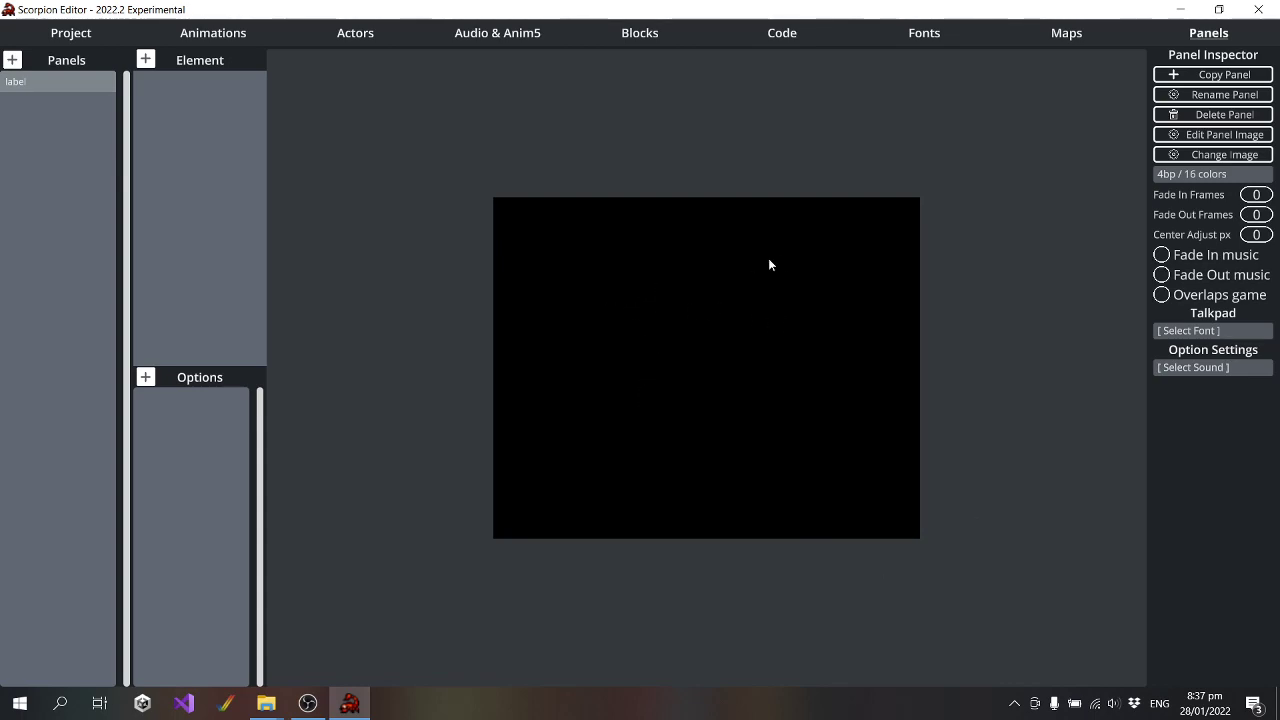
left_click(819, 35)
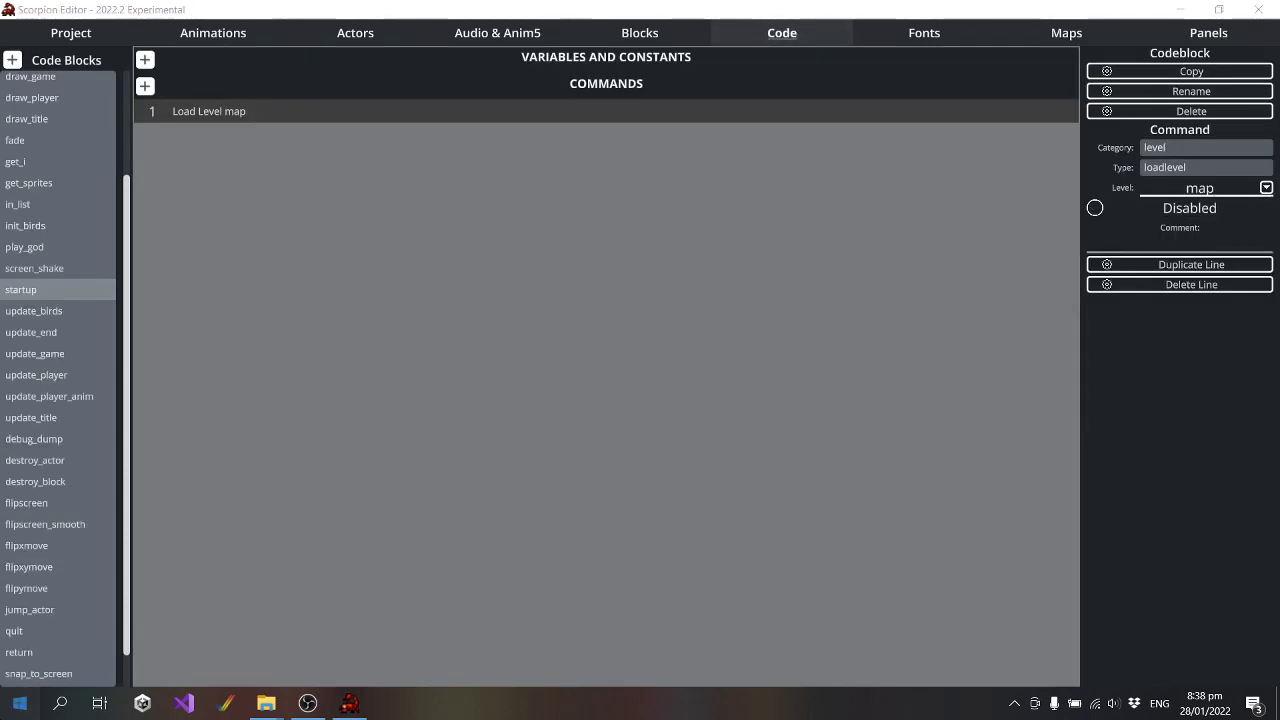
Launch Corel PaintShop Pro 2021 and switch to its Edit workspace
key("super")
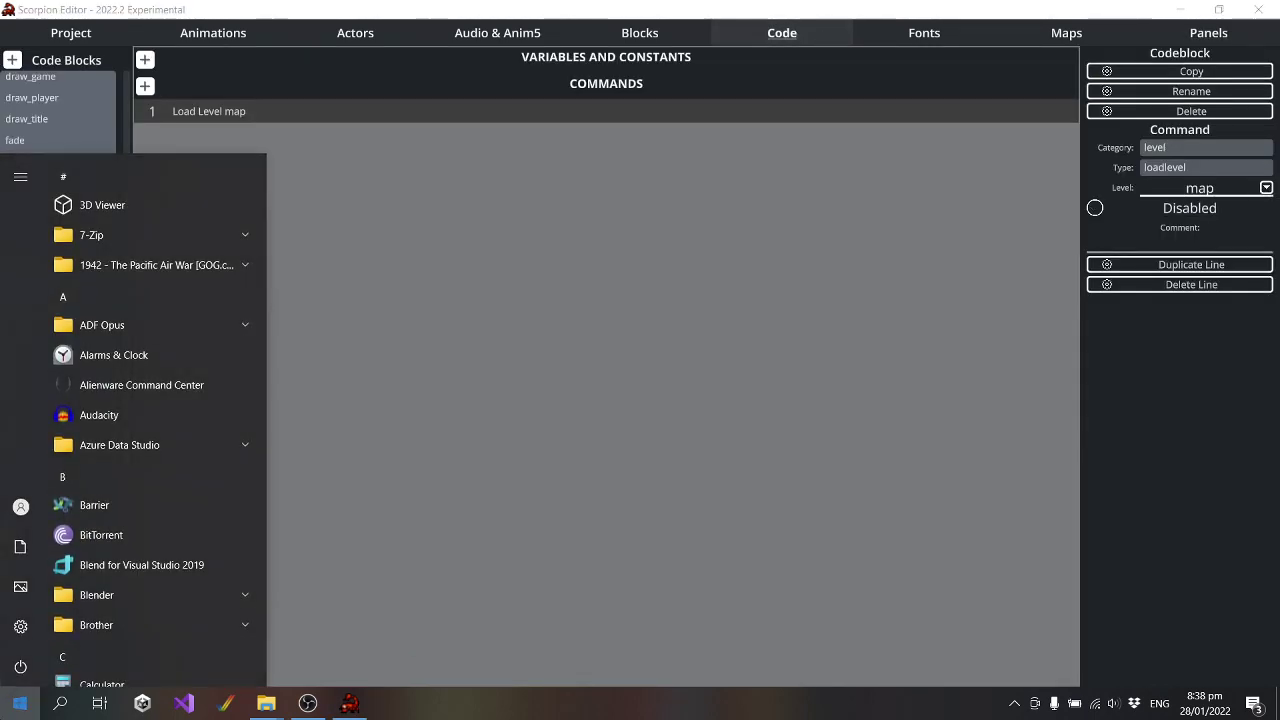
type("corel")
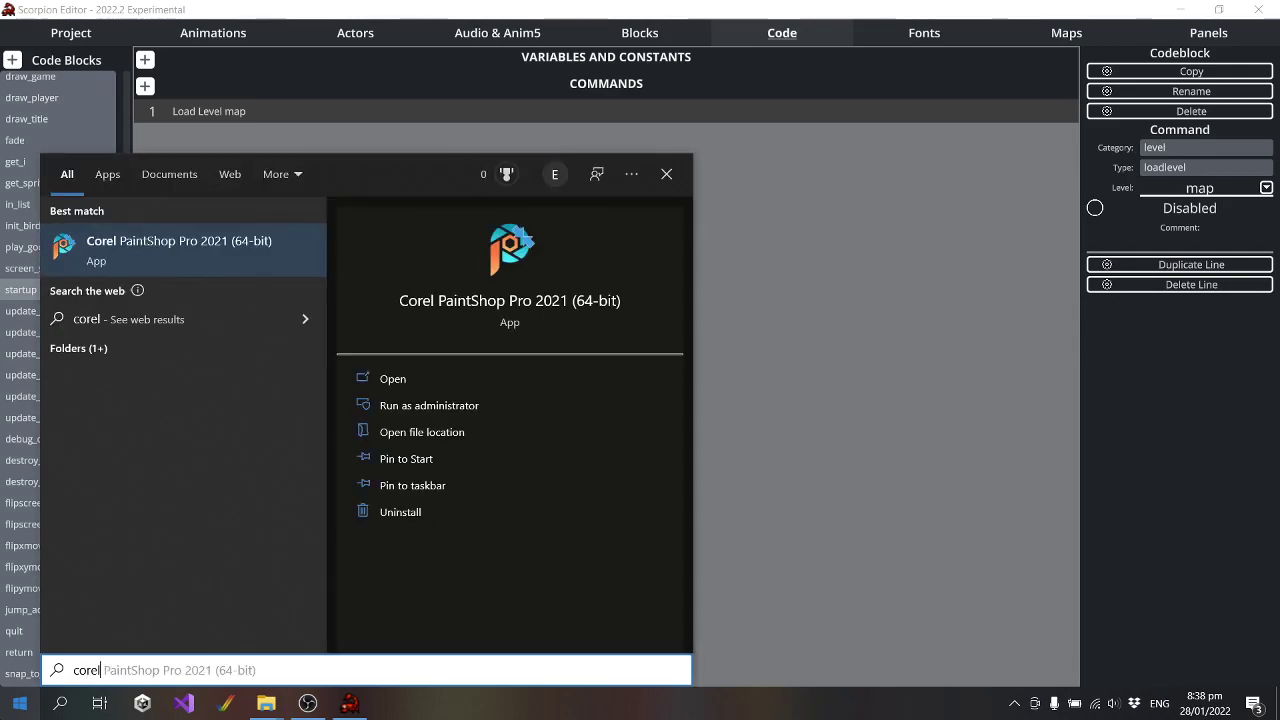
key("Return")
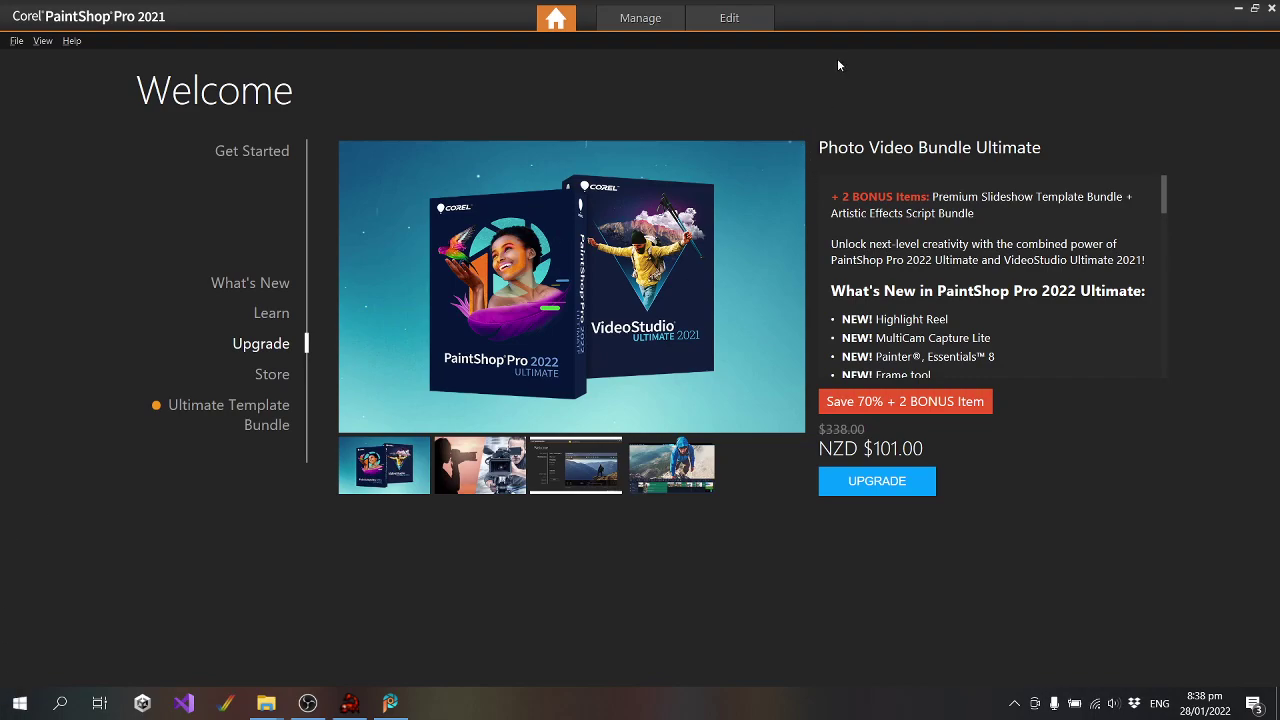
left_click(729, 18)
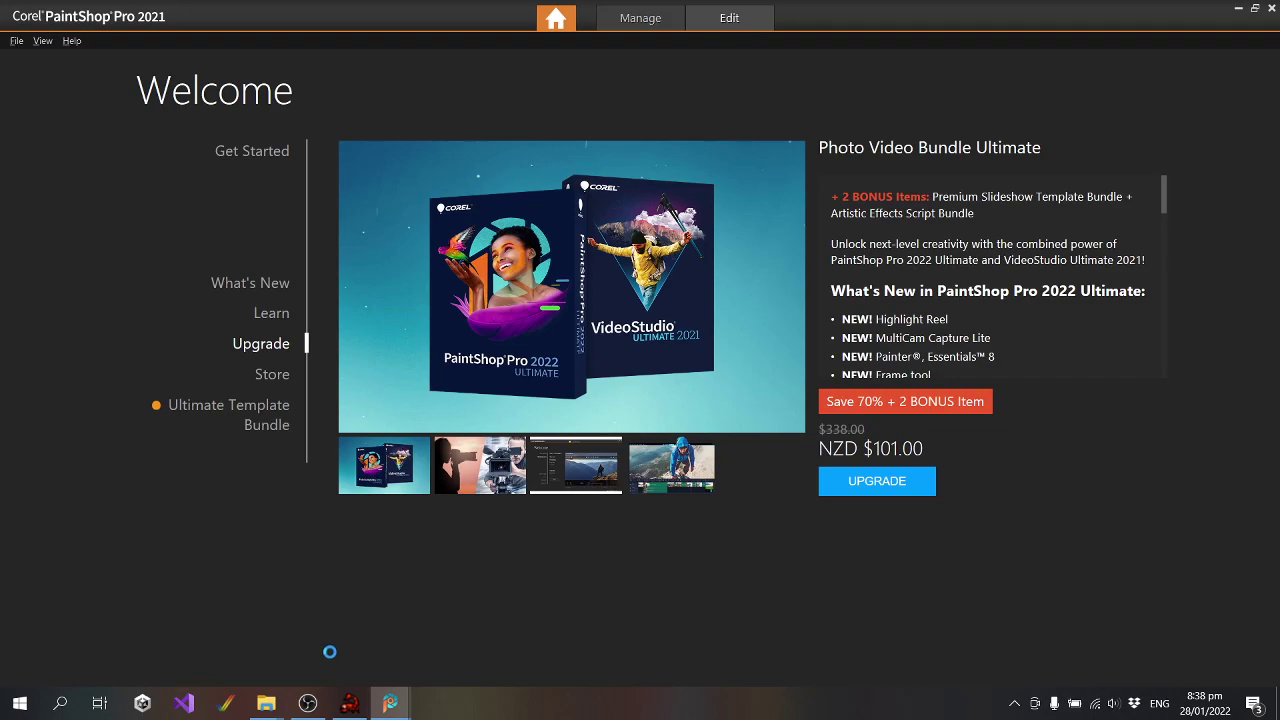
Switch to File Explorer, open the pico-8 folder on the Desktop and run pico8.exe
mouse_move(352, 713)
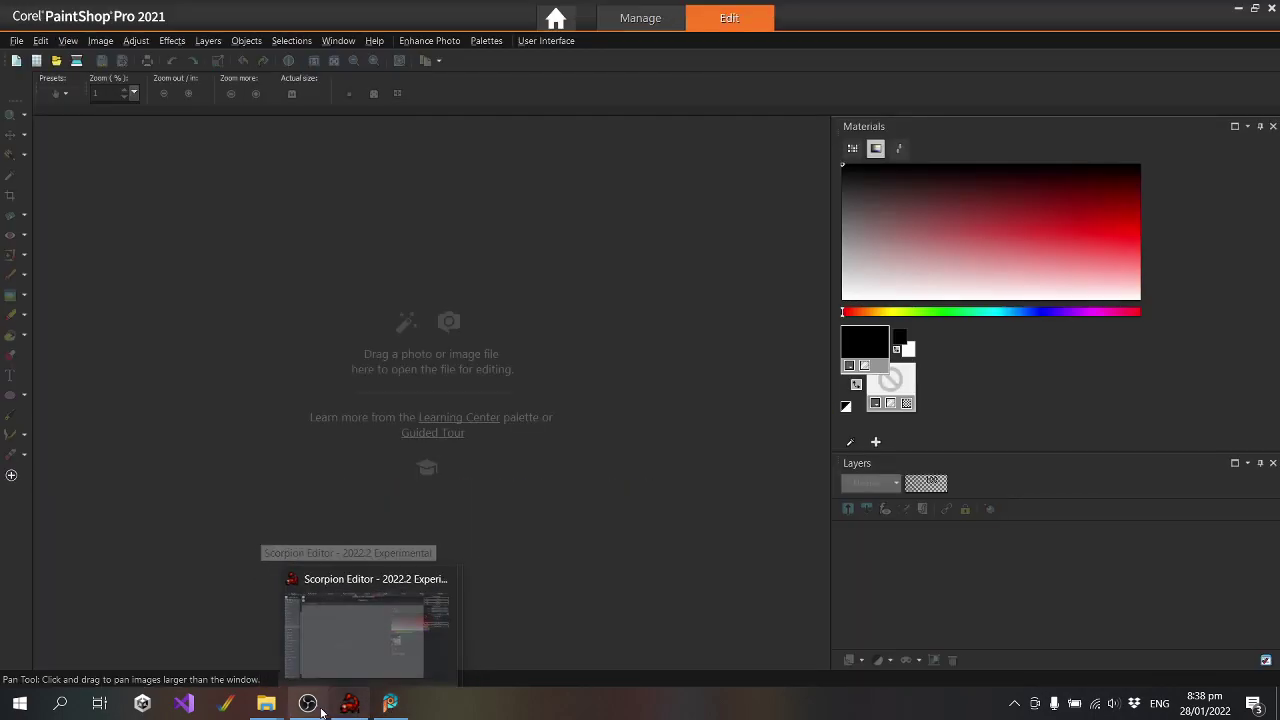
mouse_move(266, 704)
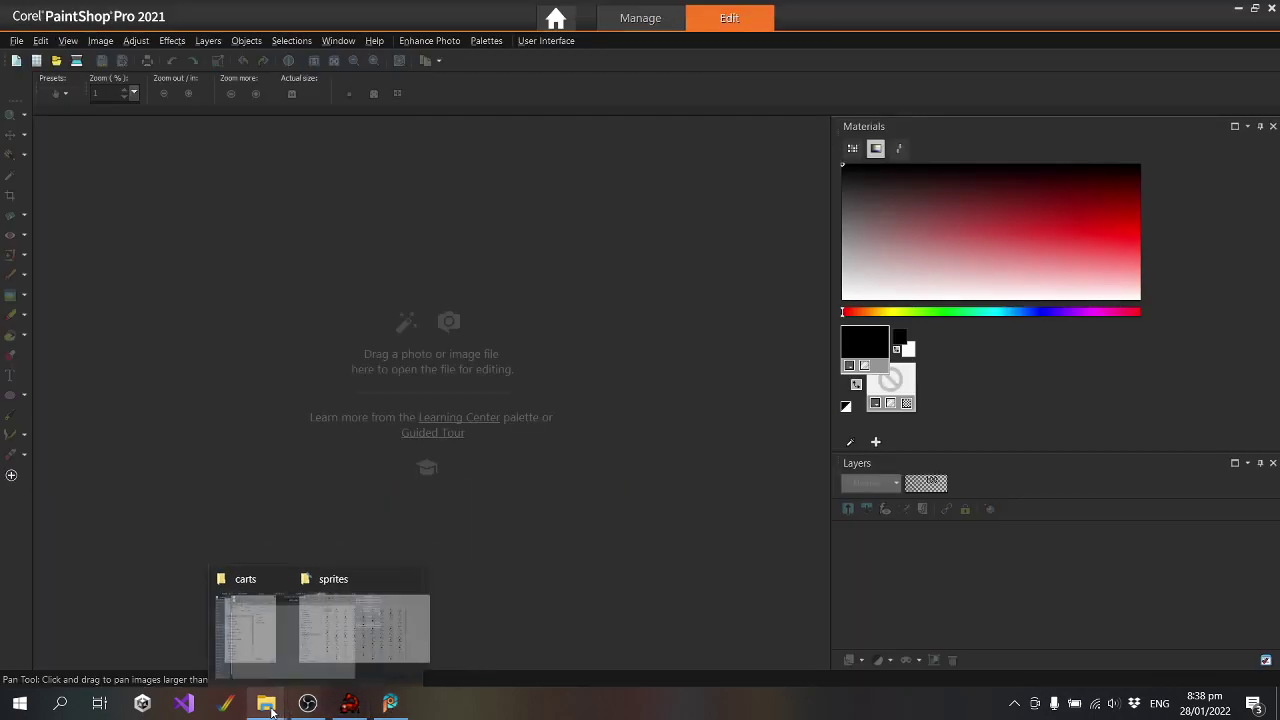
left_click(290, 638)
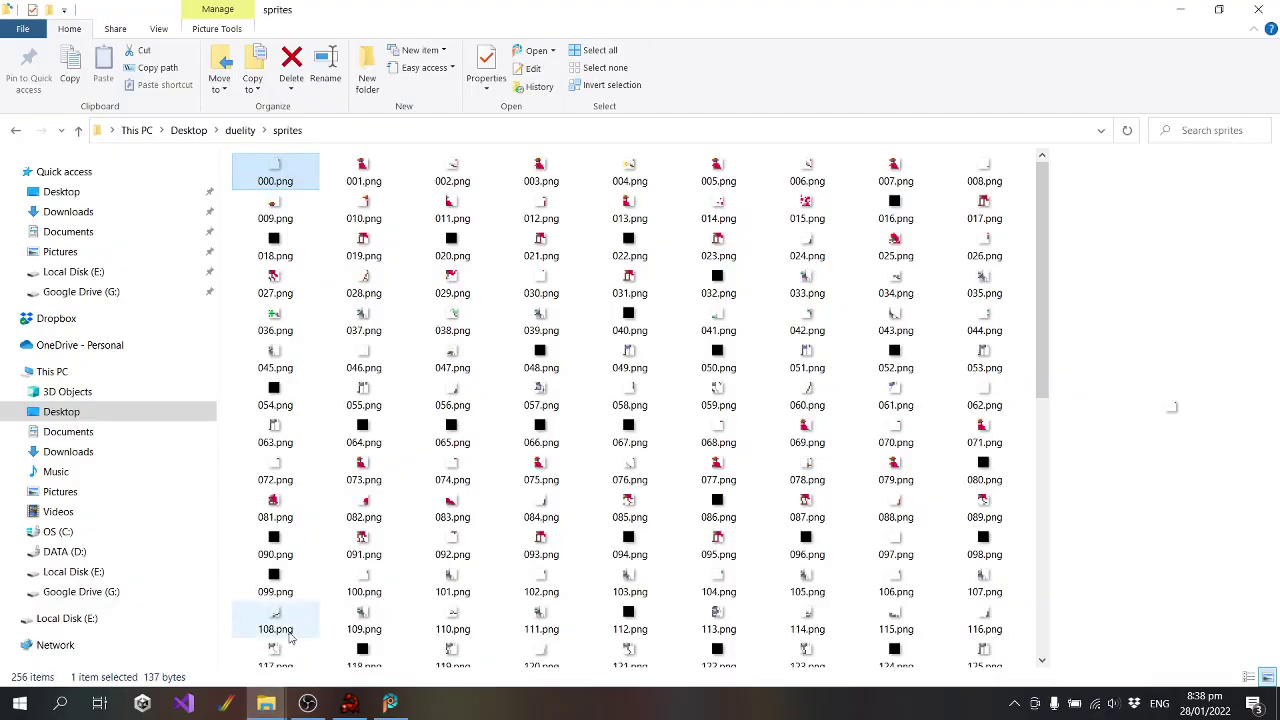
left_click(266, 704)
left_click(180, 630)
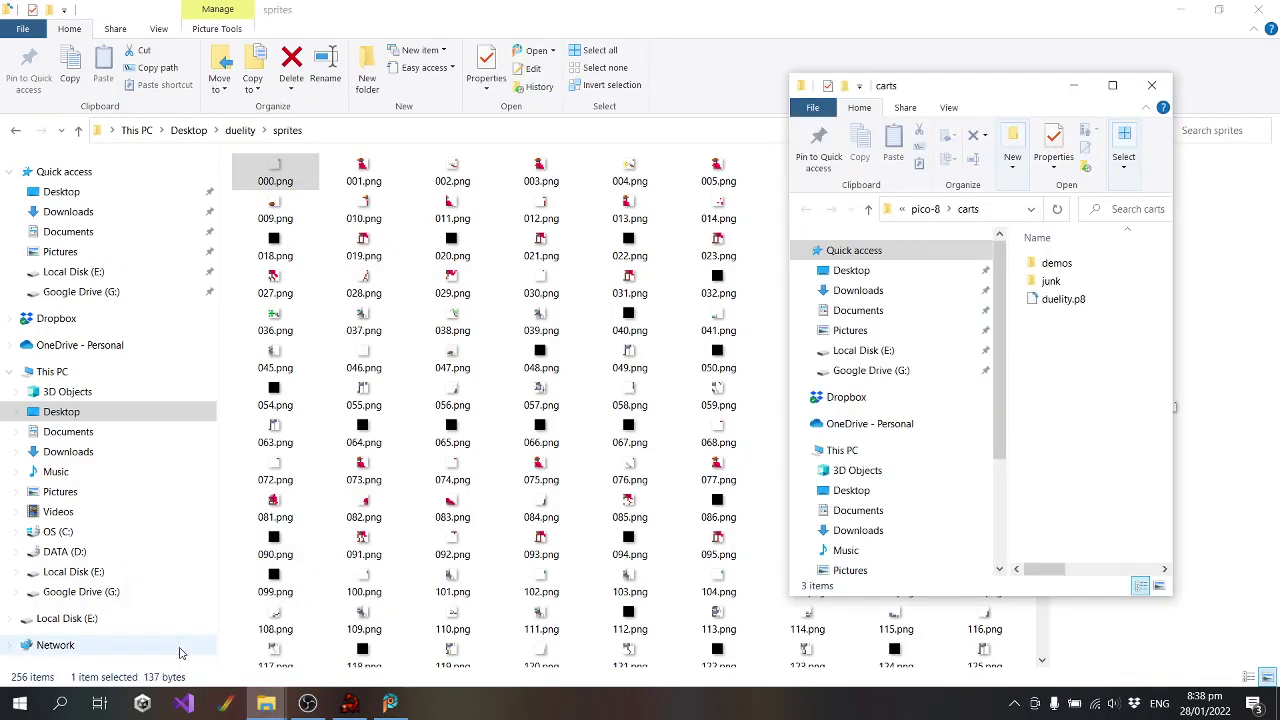
left_click(1063, 300)
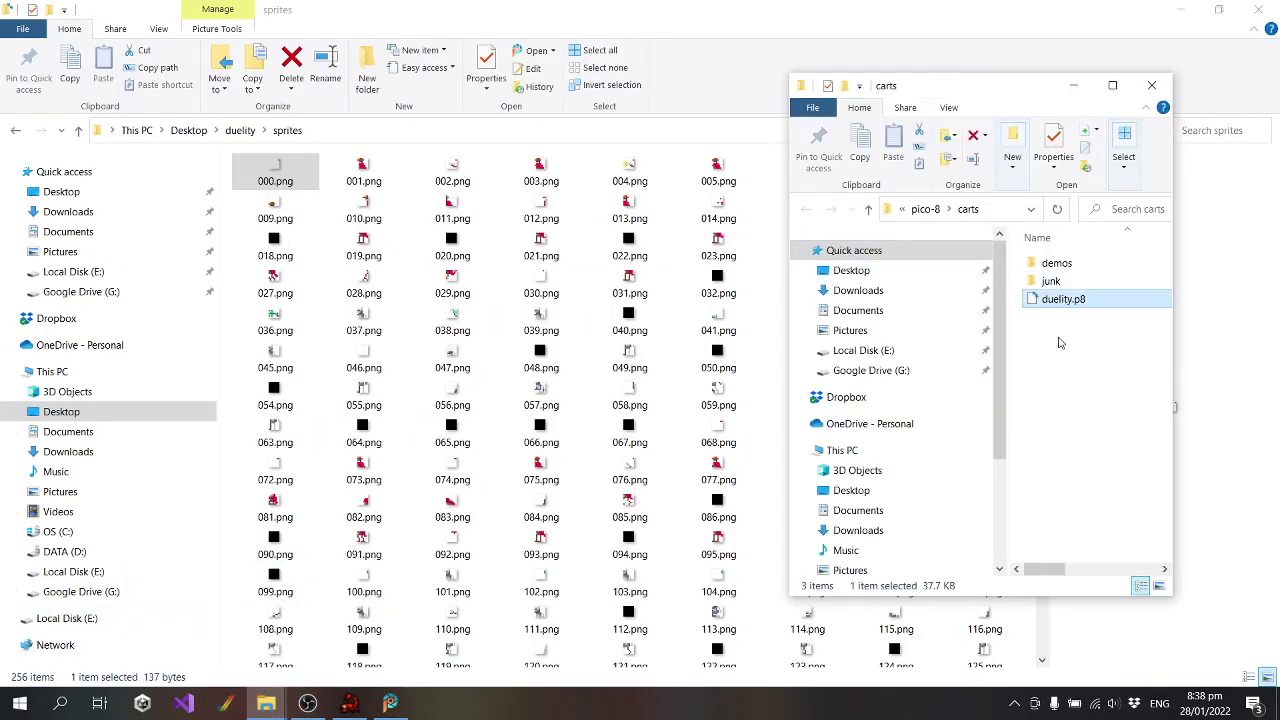
left_click(1062, 343)
left_click(80, 196)
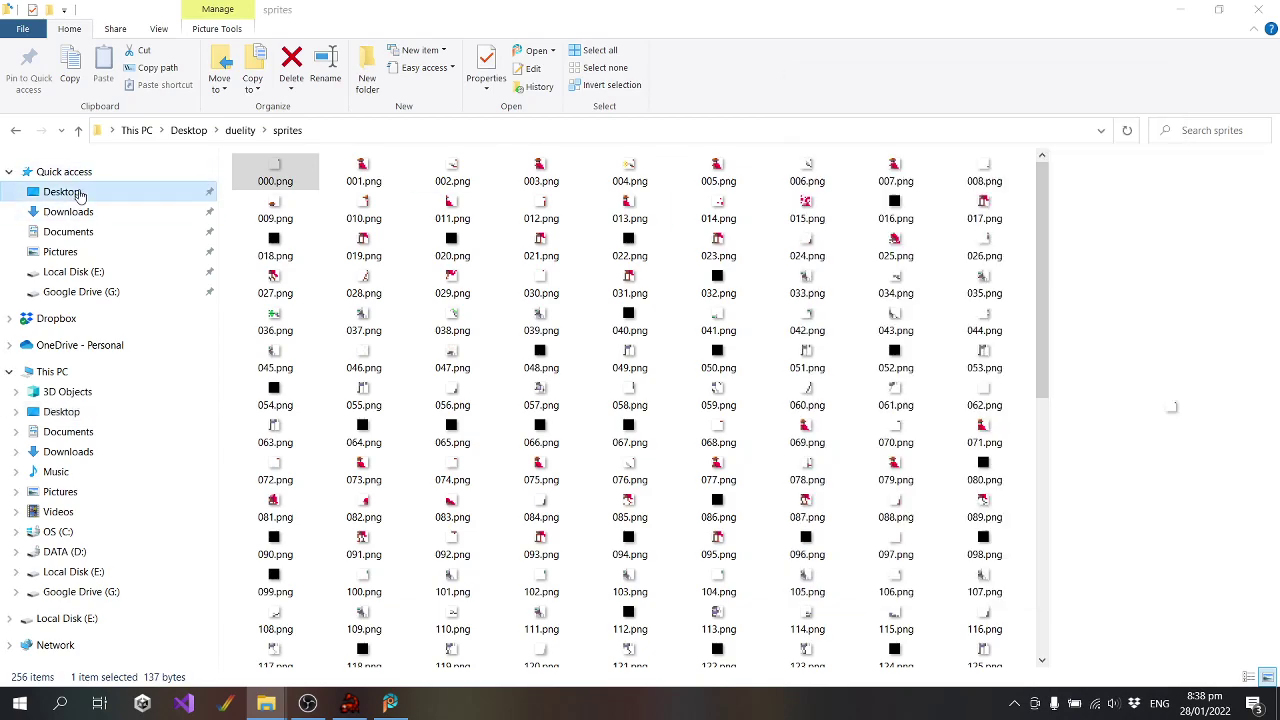
left_click(312, 202)
double_click(312, 202)
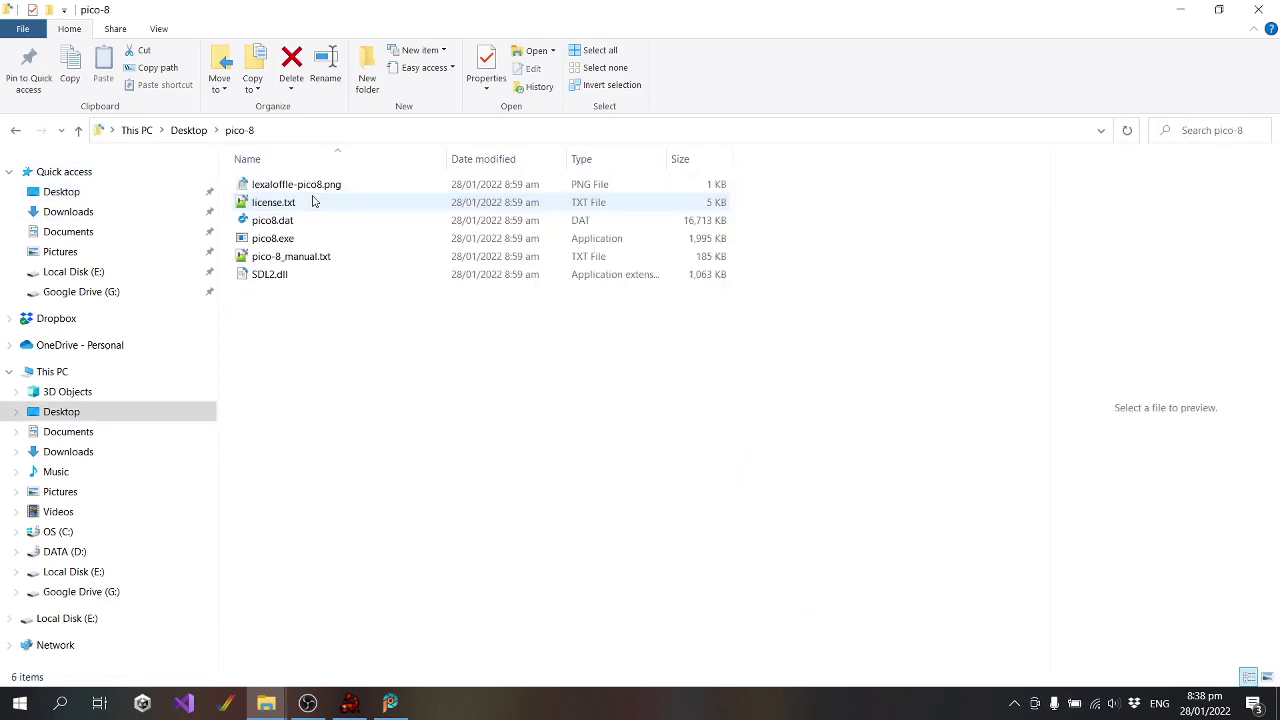
double_click(282, 238)
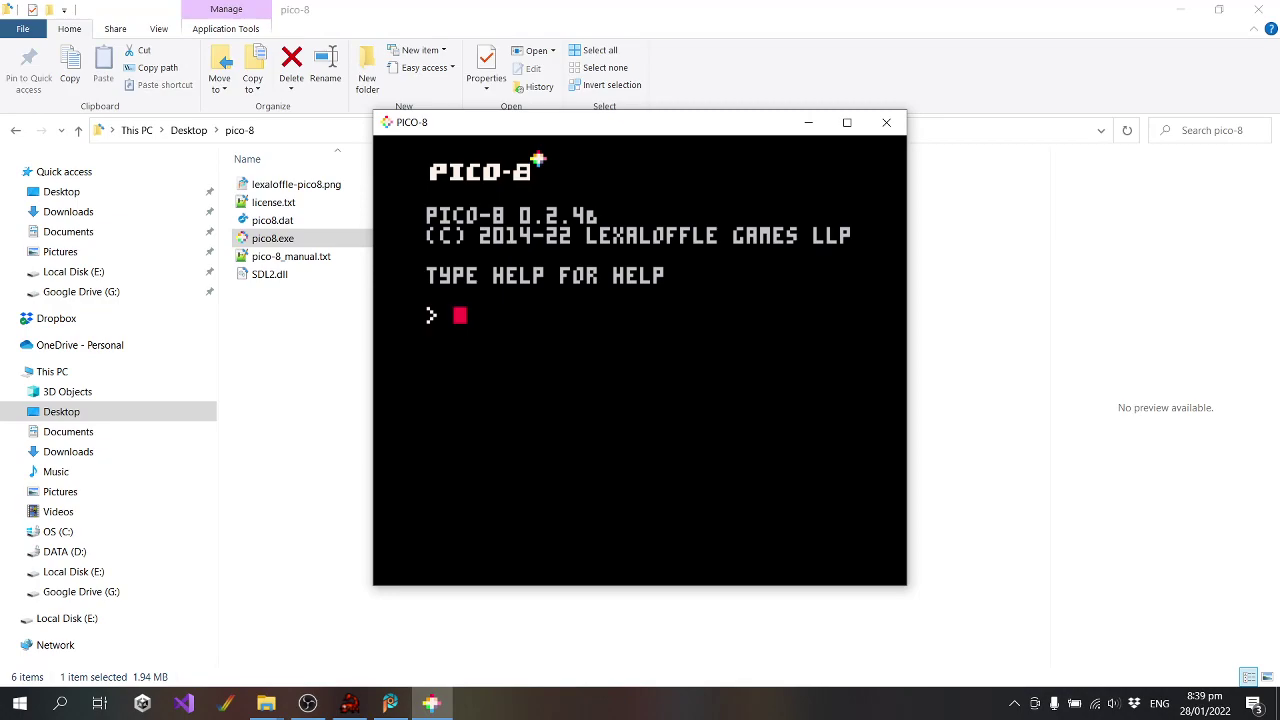
Load the cartridge duelity.p8 in PICO-8 and run it
type("load duelity.p8")
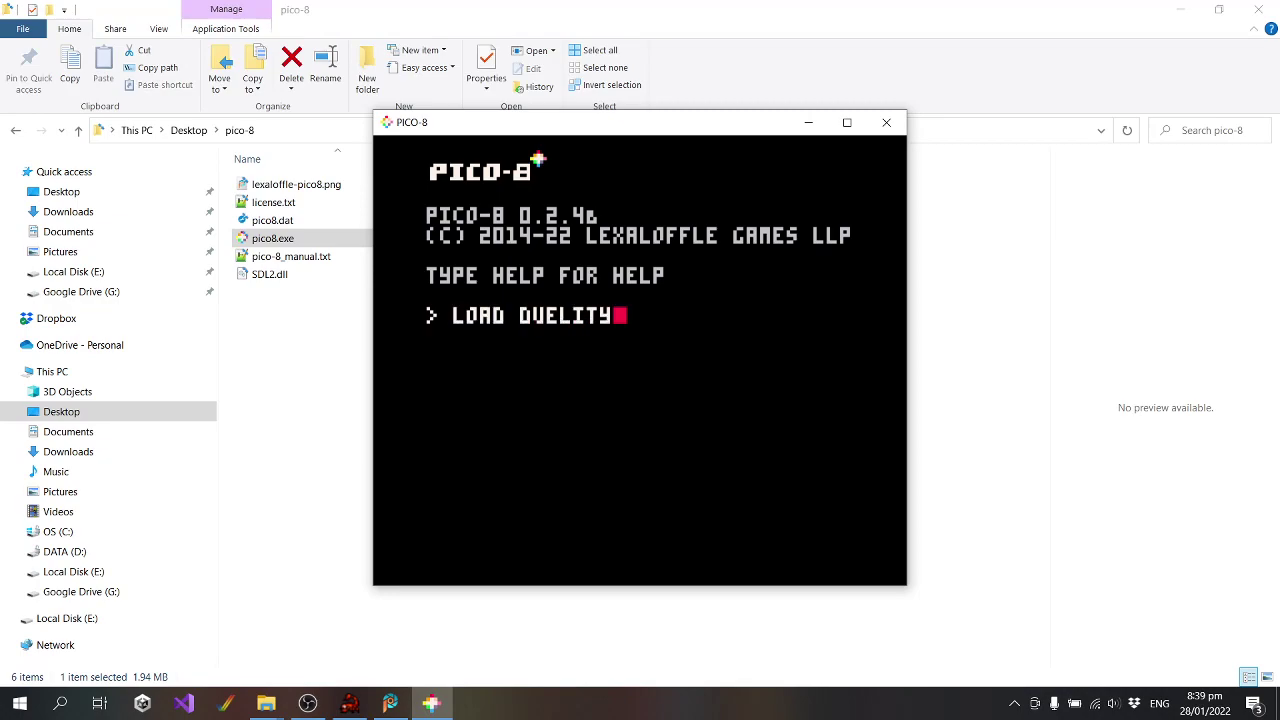
key("Return")
type("runl")
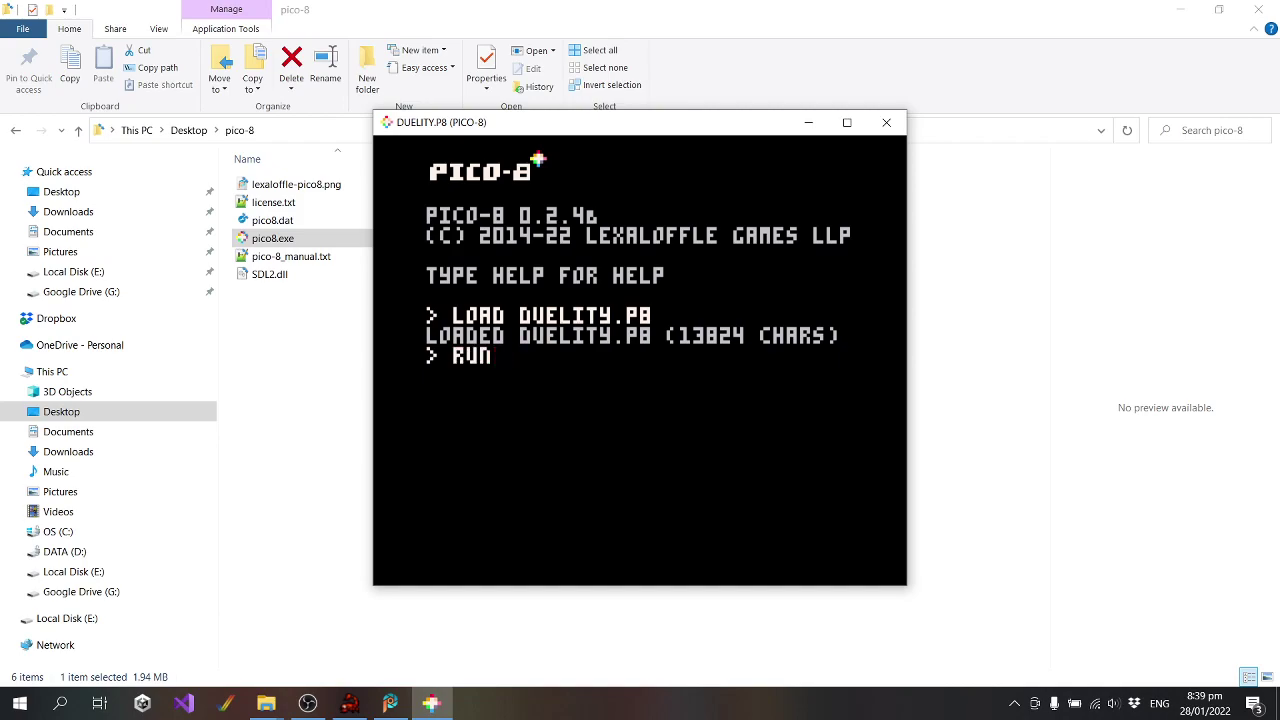
key("Return")
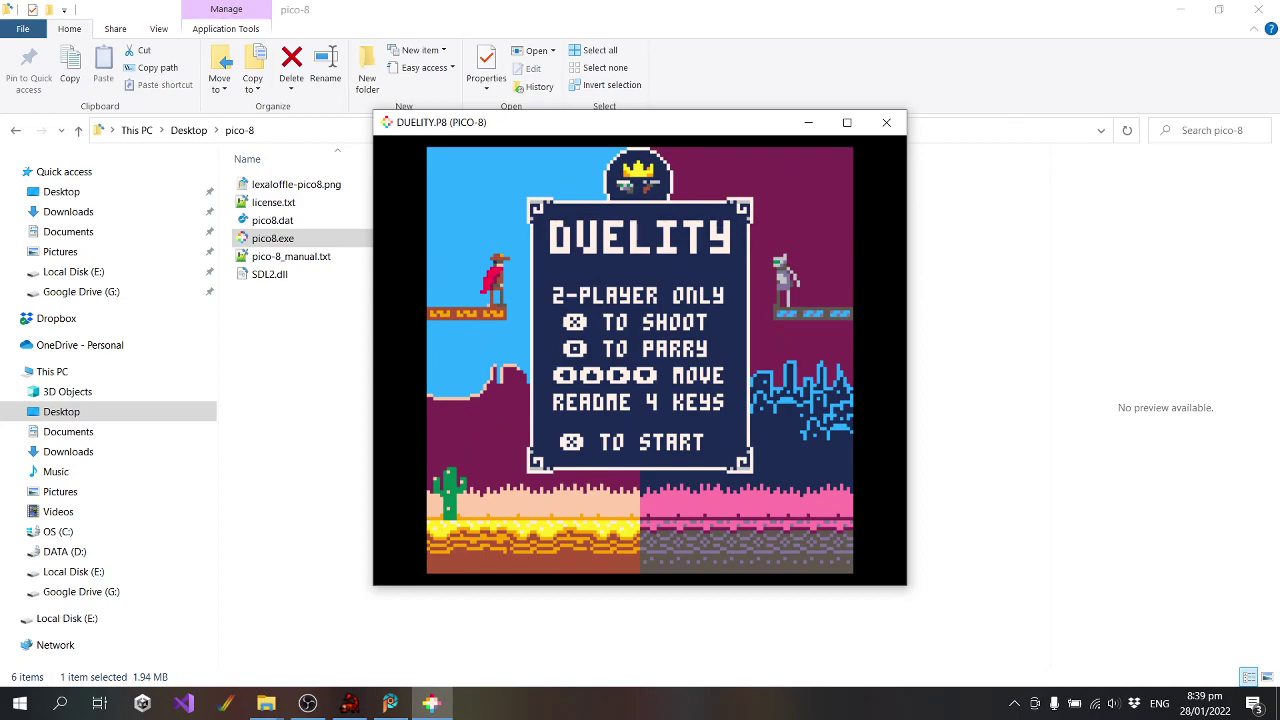
Paste the screen capture of the running Duelity title into PaintShop Pro as a new image, and try to close that image
left_click(431, 703)
left_click(390, 703)
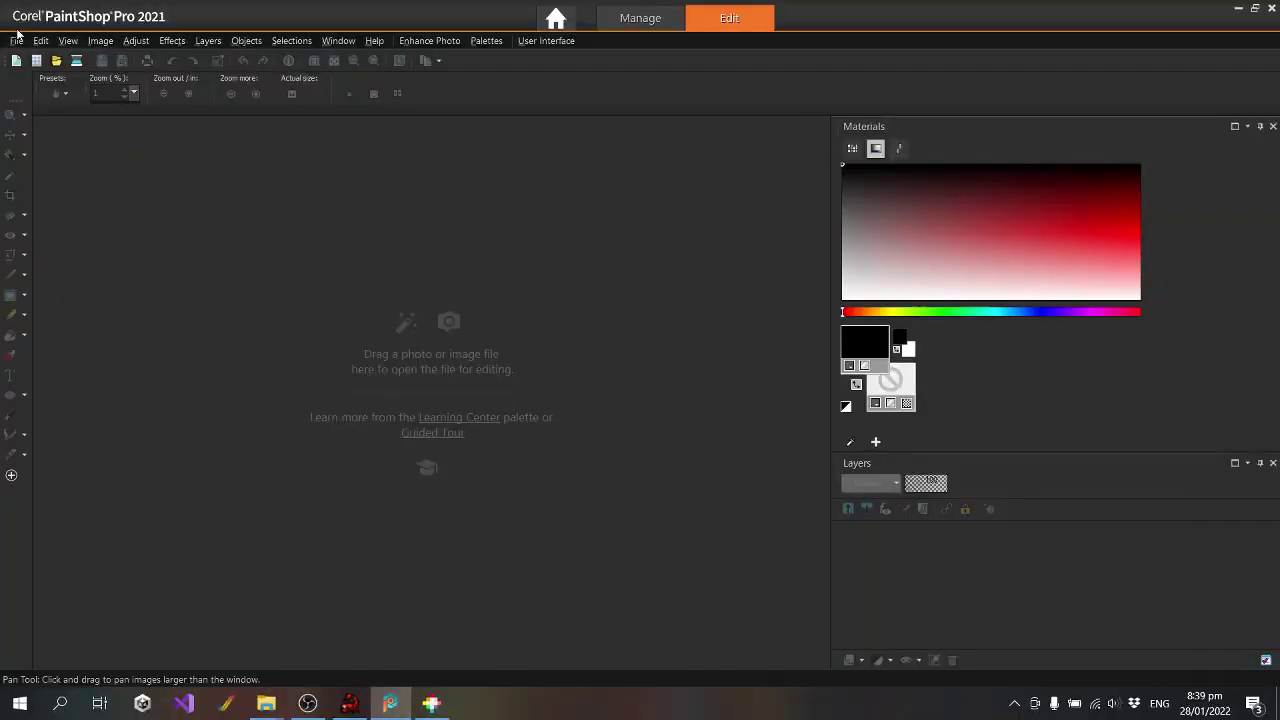
left_click(41, 40)
left_click(154, 210)
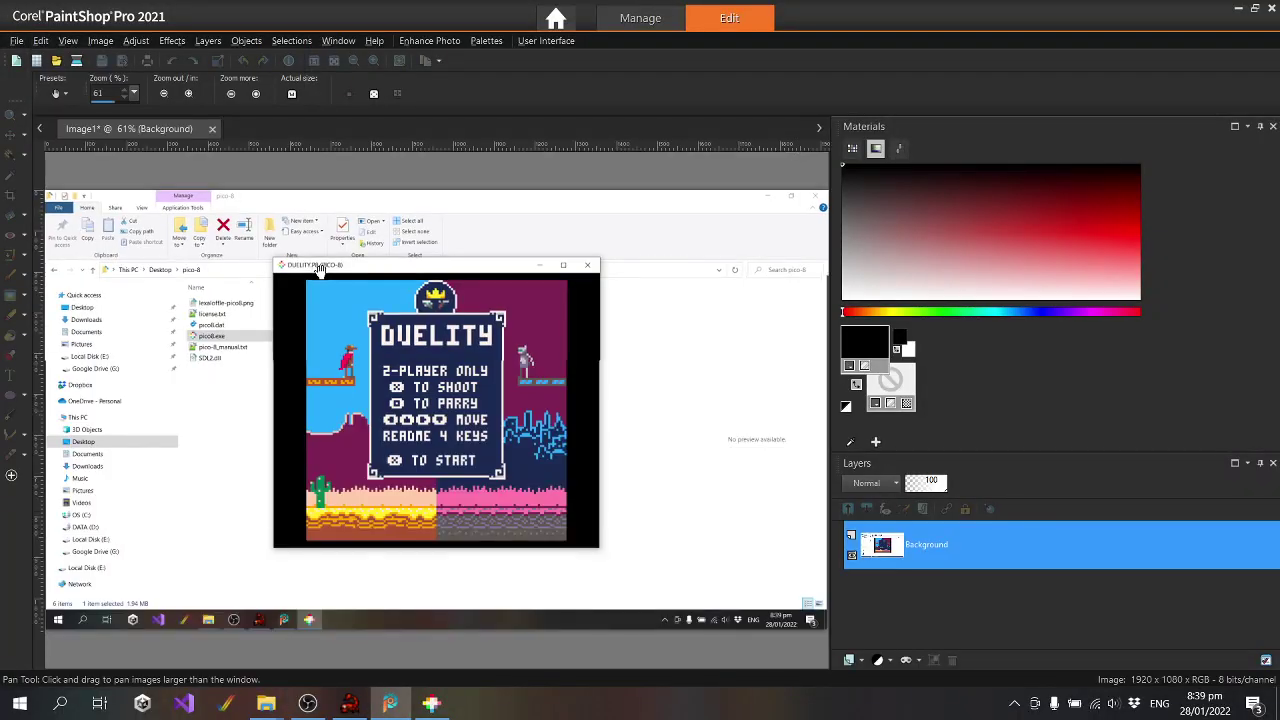
left_click(212, 128)
left_click(643, 386)
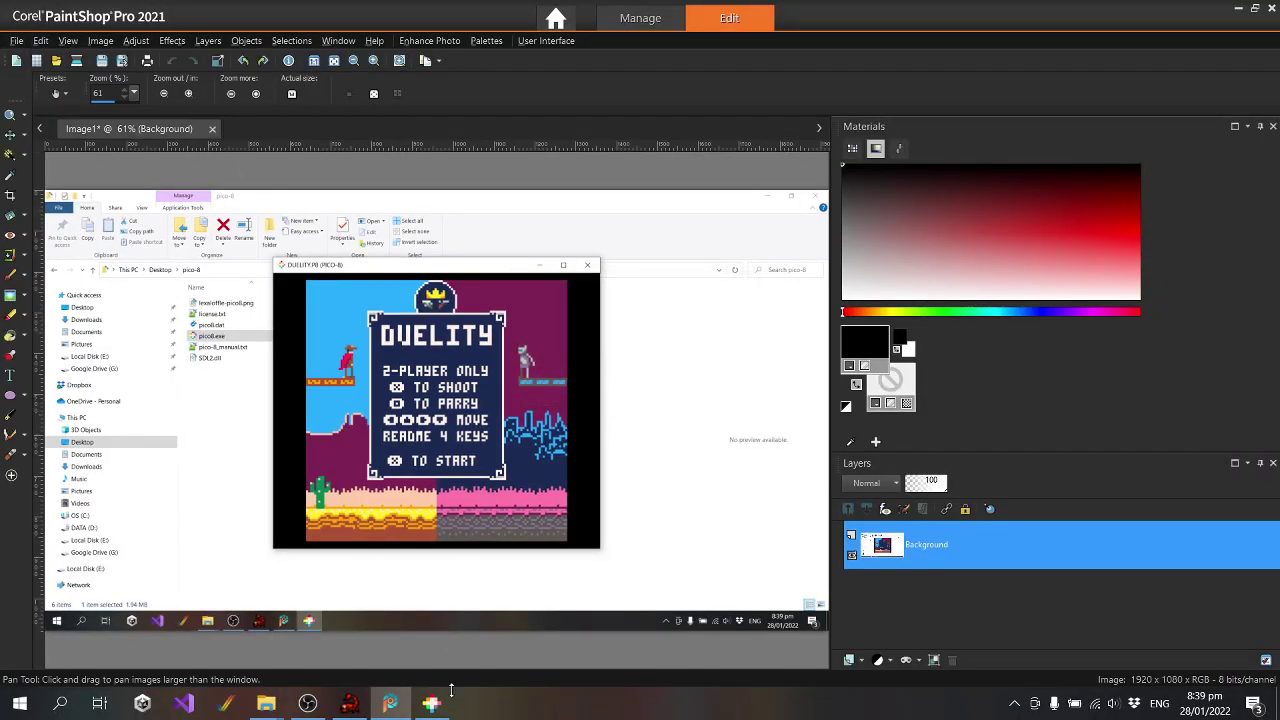
Capture the PICO-8 window showing the Duelity title and paste it into PaintShop Pro as a new image
left_click(431, 703)
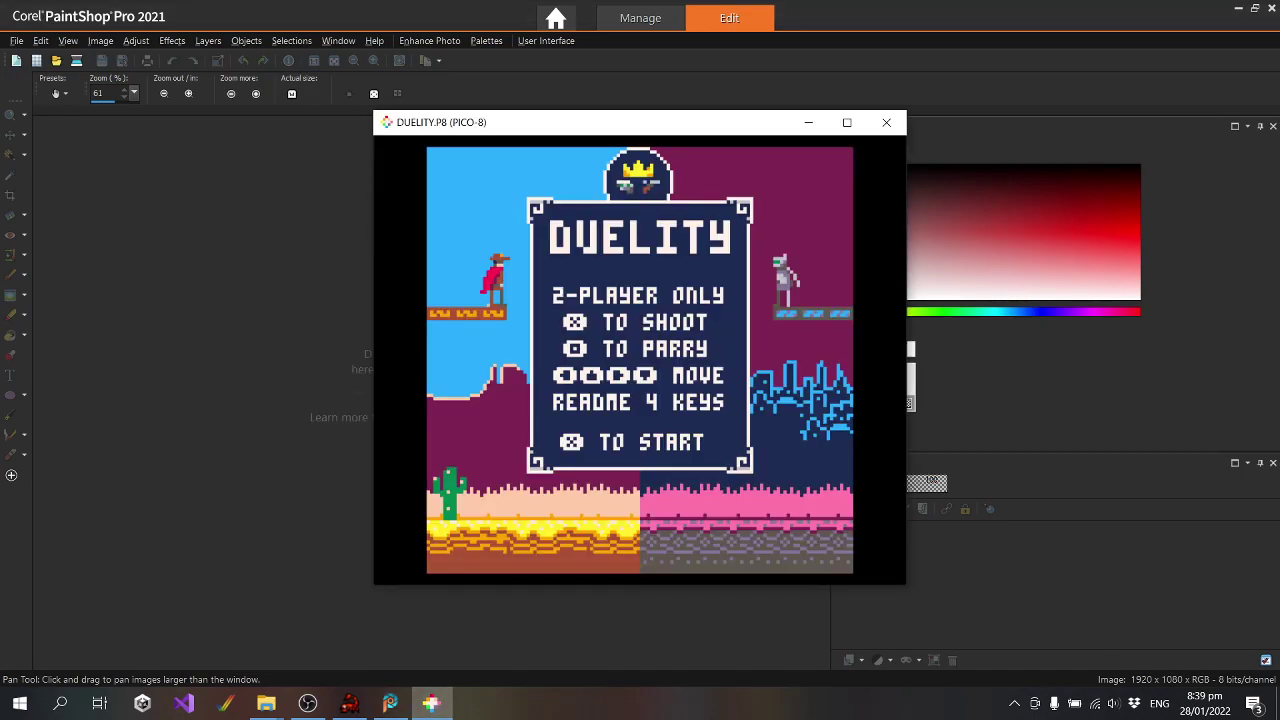
key("alt+Tab")
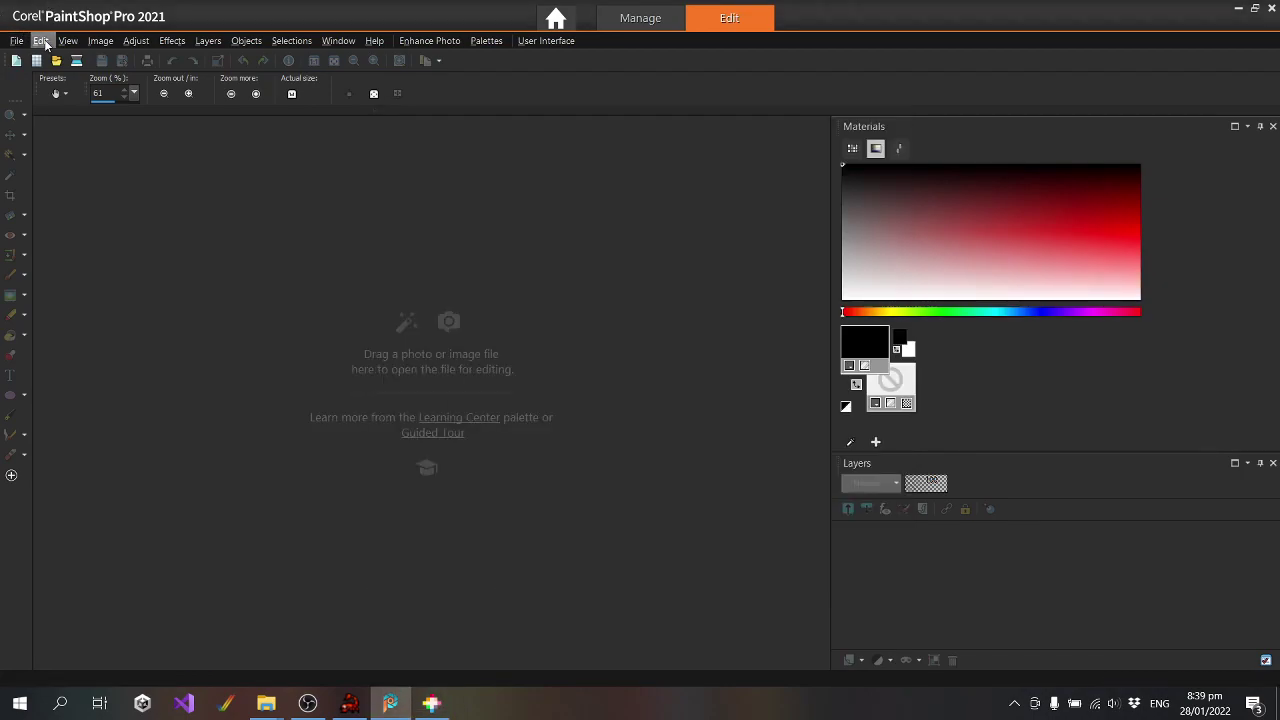
left_click(41, 40)
left_click(125, 210)
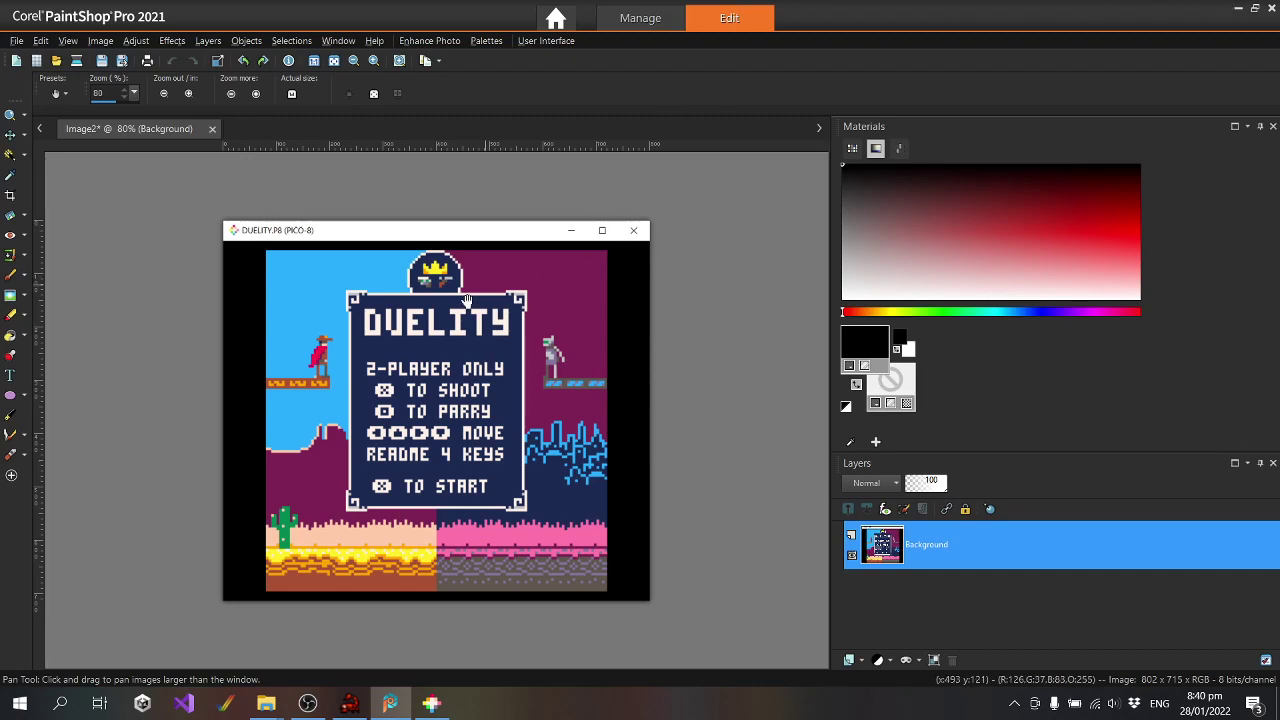
Take a screenshot of the Duelity title from within PICO-8 and open the saved duelity_0.png in PaintShop Pro
left_click(432, 708)
key("F7")
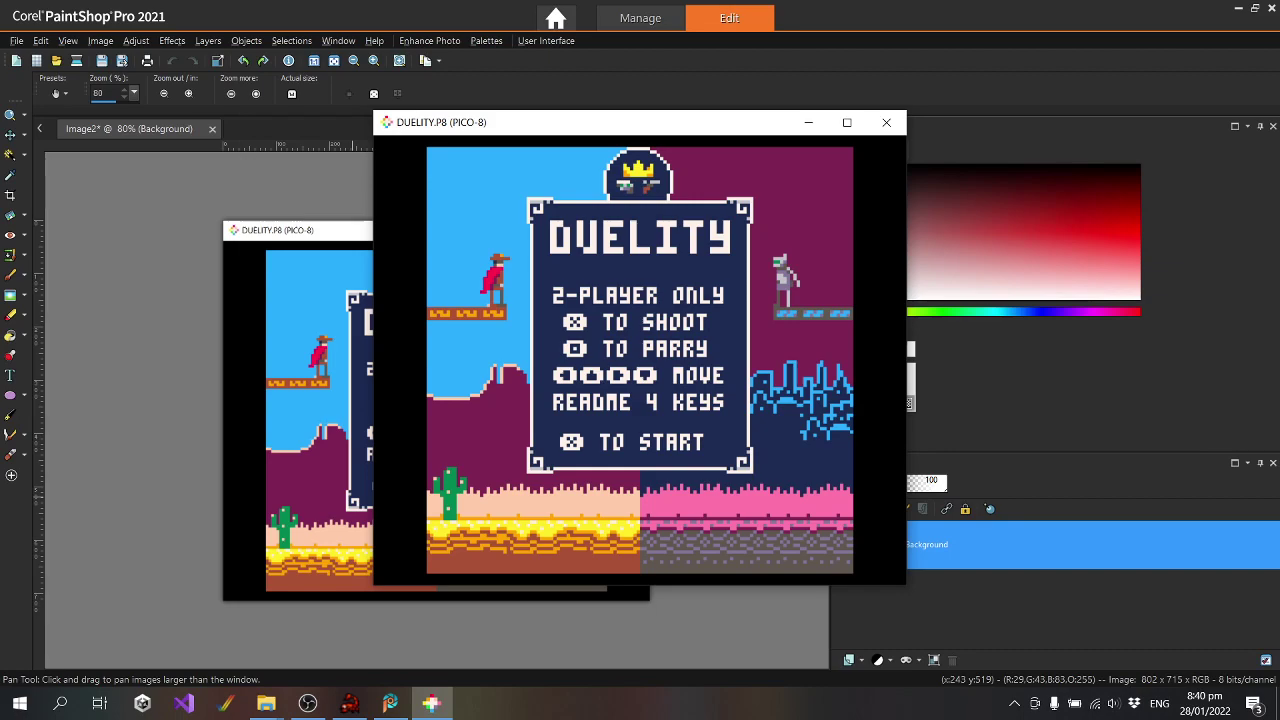
key("F6")
key("alt+Tab")
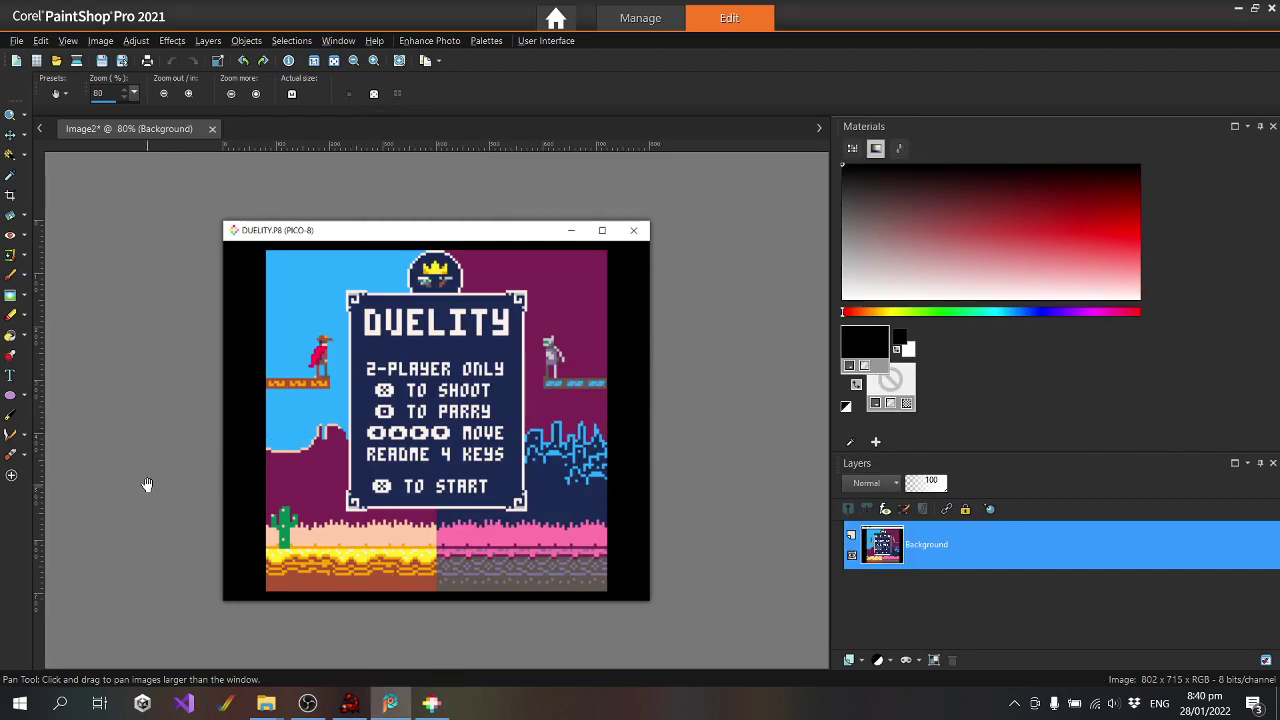
key("super+d")
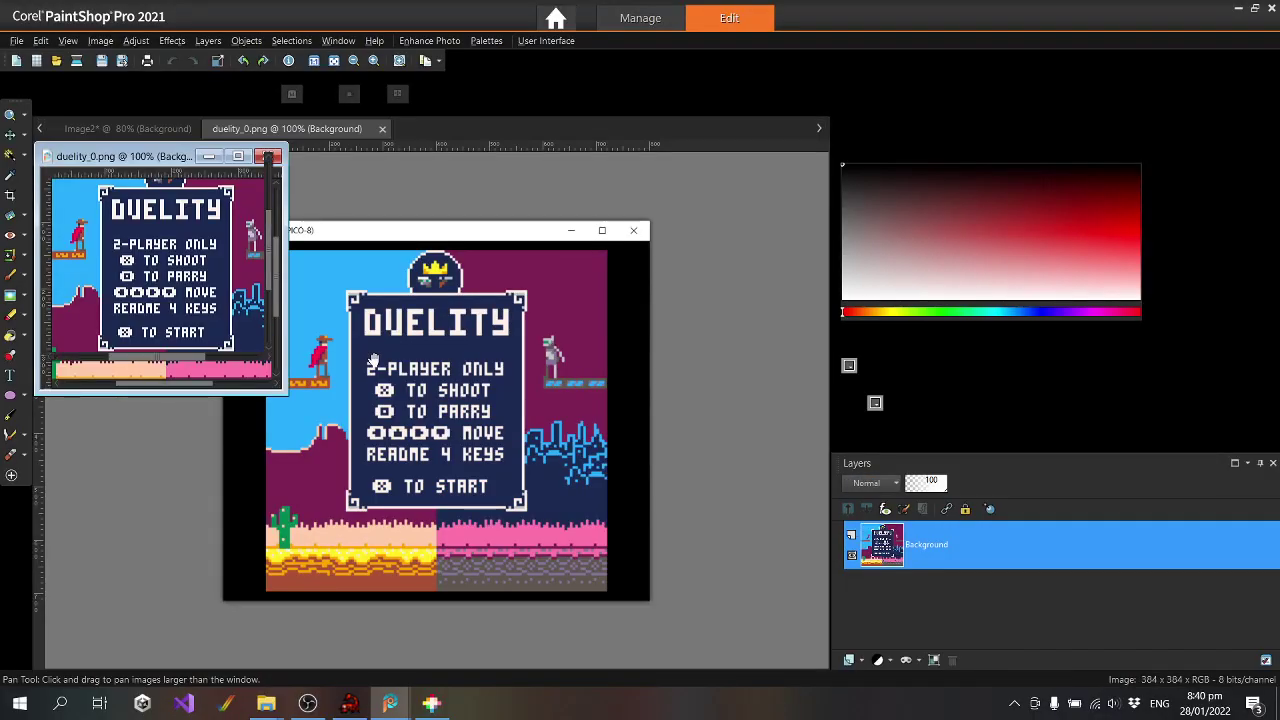
Resize duelity_0.png to 50 percent in width and height, using Pixel Resize resampling
scroll(466, 425, "up", 1)
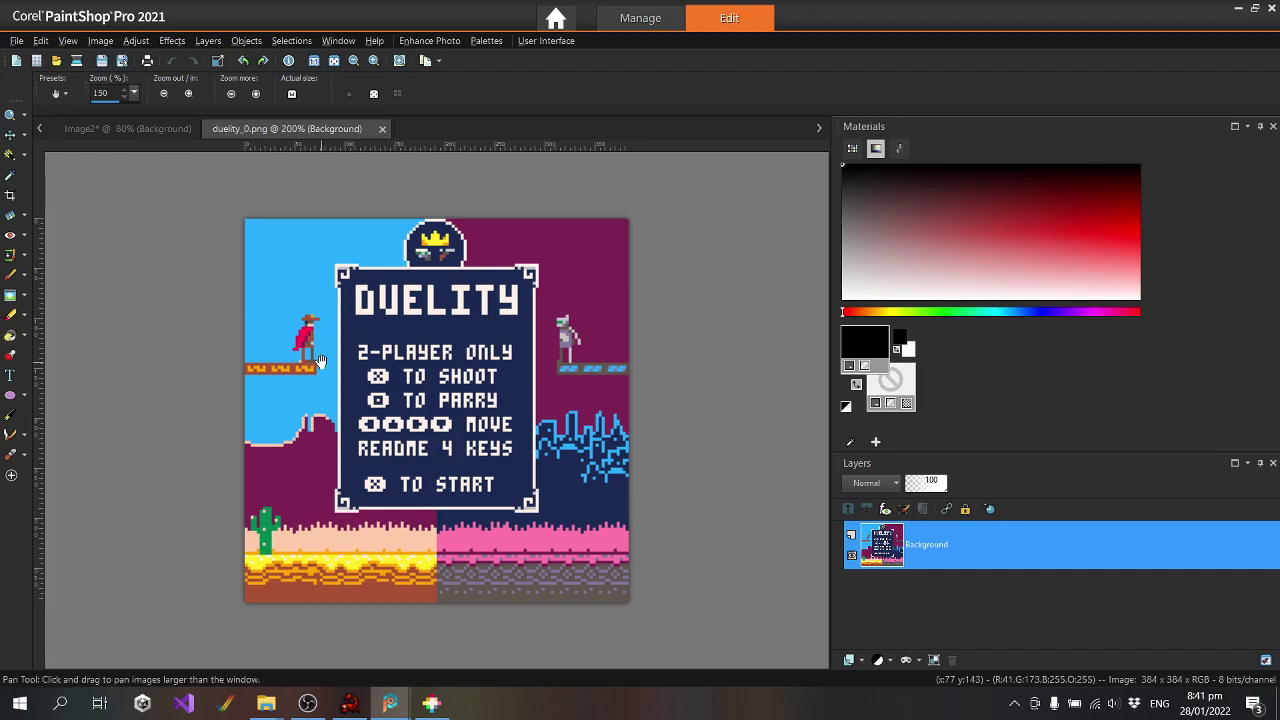
scroll(330, 325, "up", 2)
left_click(101, 41)
left_click(128, 97)
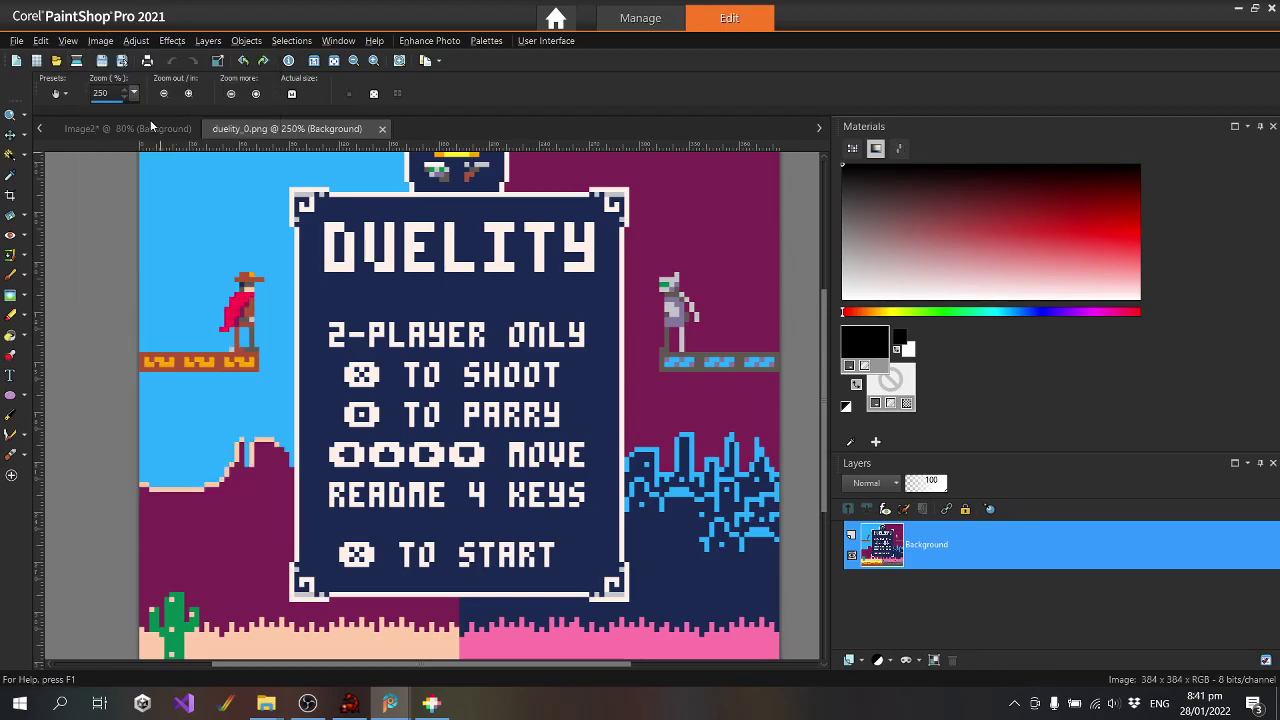
left_click(566, 142)
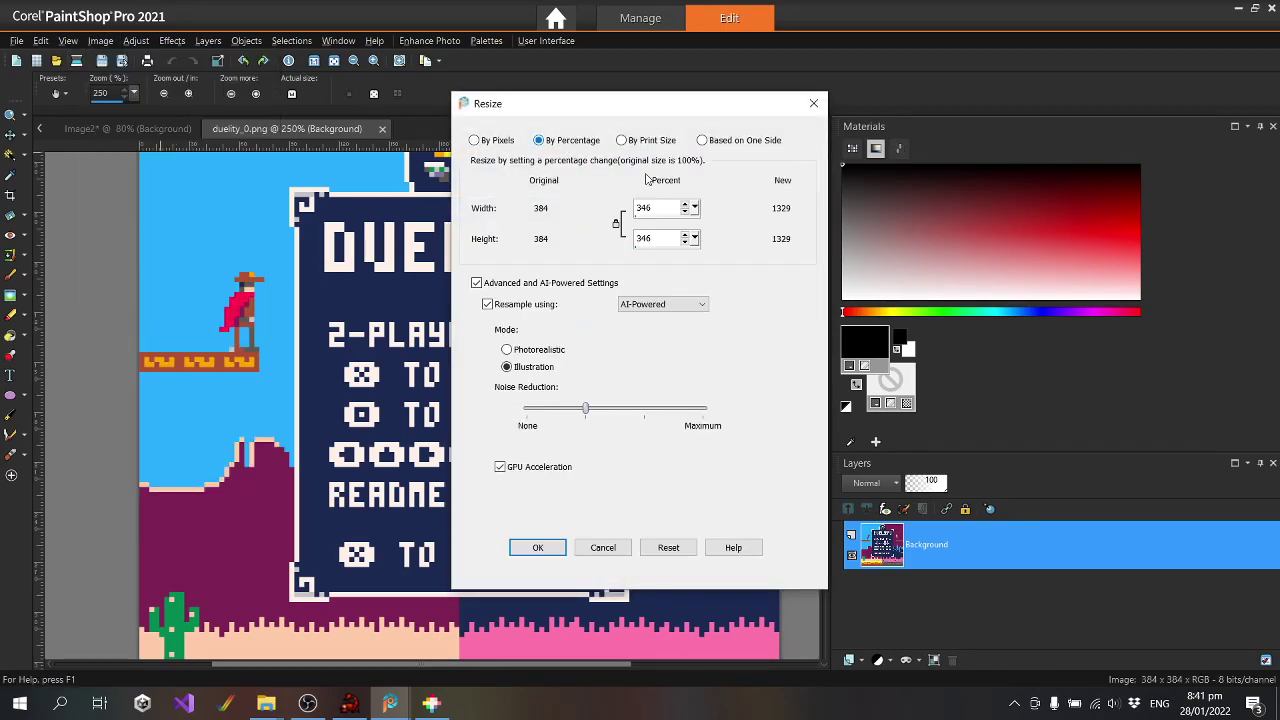
left_click(660, 304)
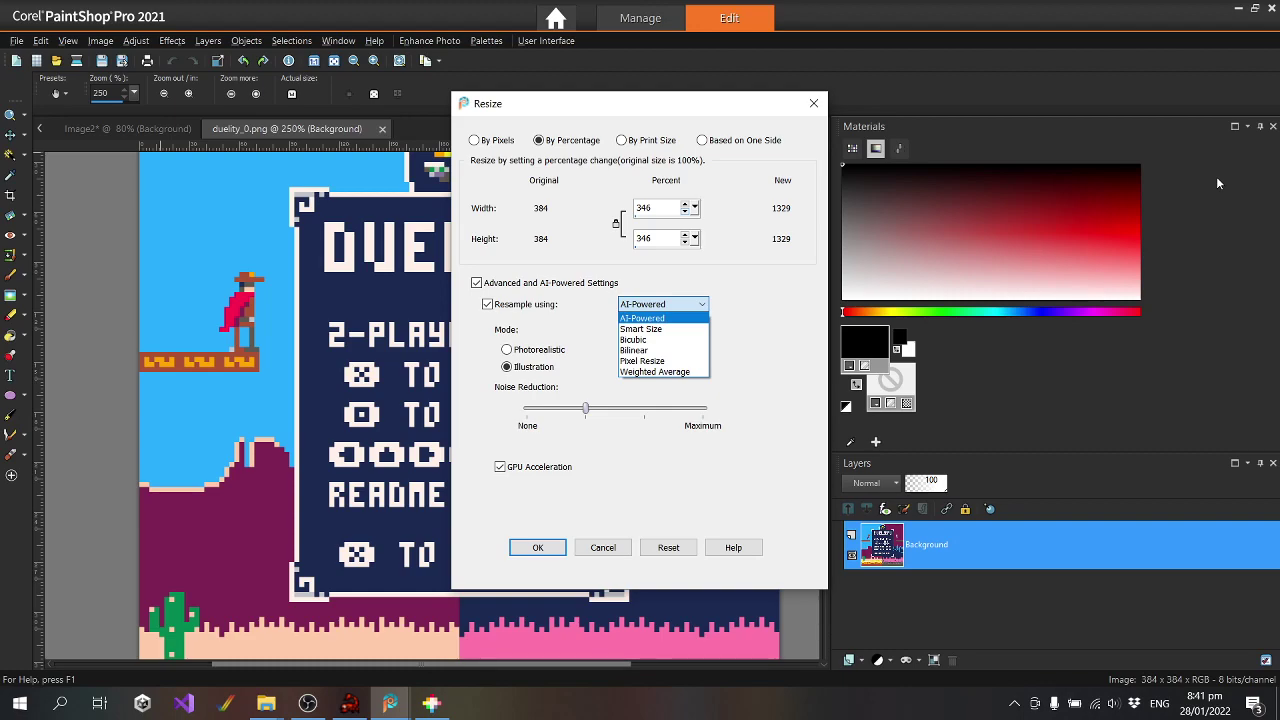
left_click(671, 366)
double_click(661, 208)
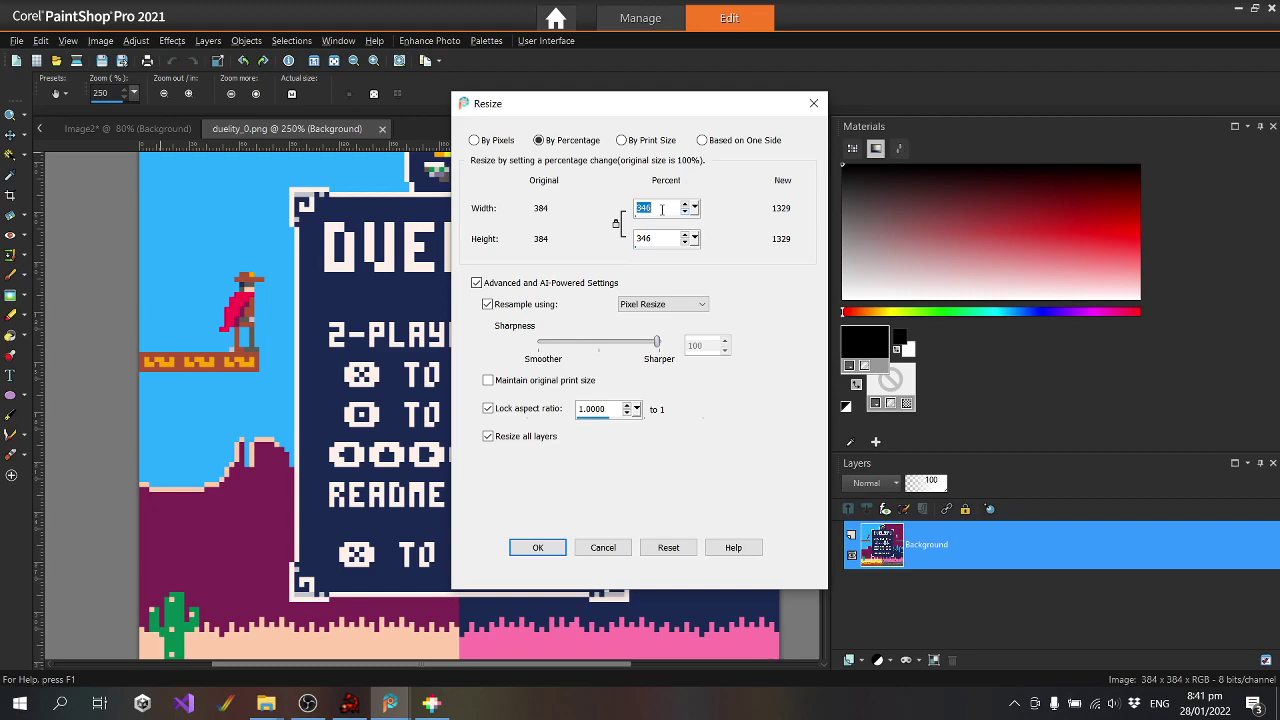
type("5050")
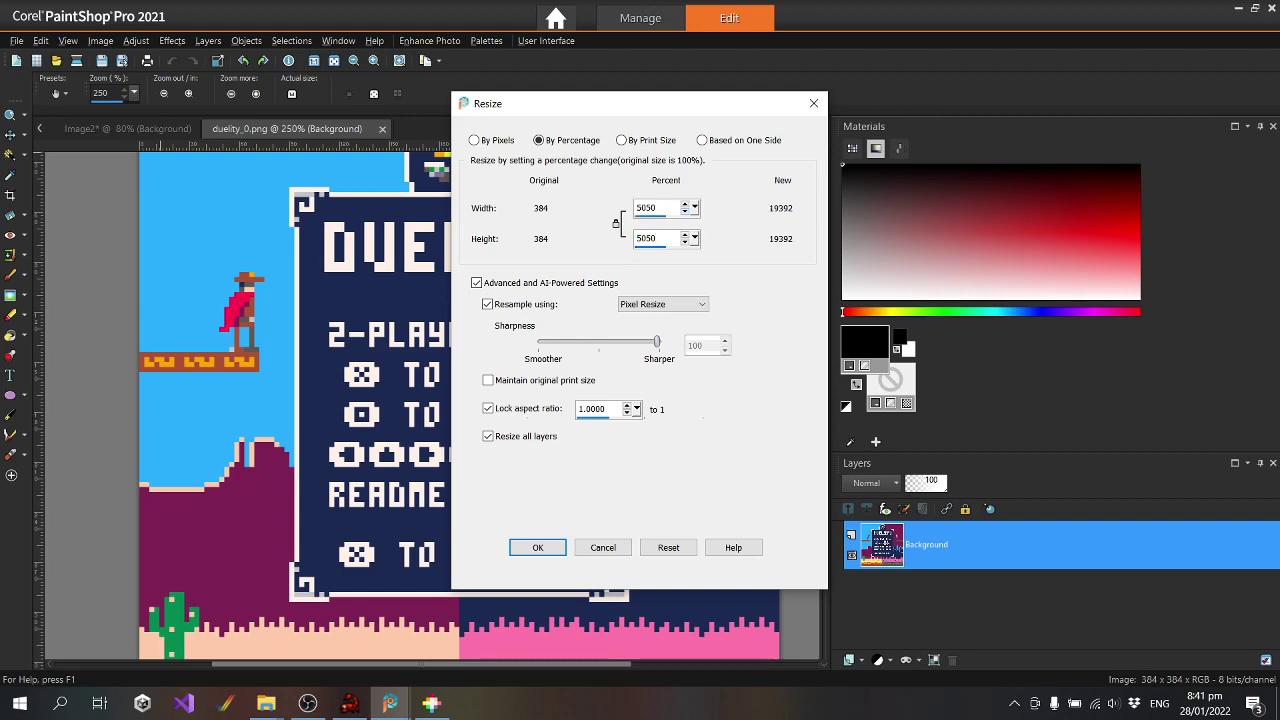
key("BackSpace")
key("BackSpace")
left_click(661, 306)
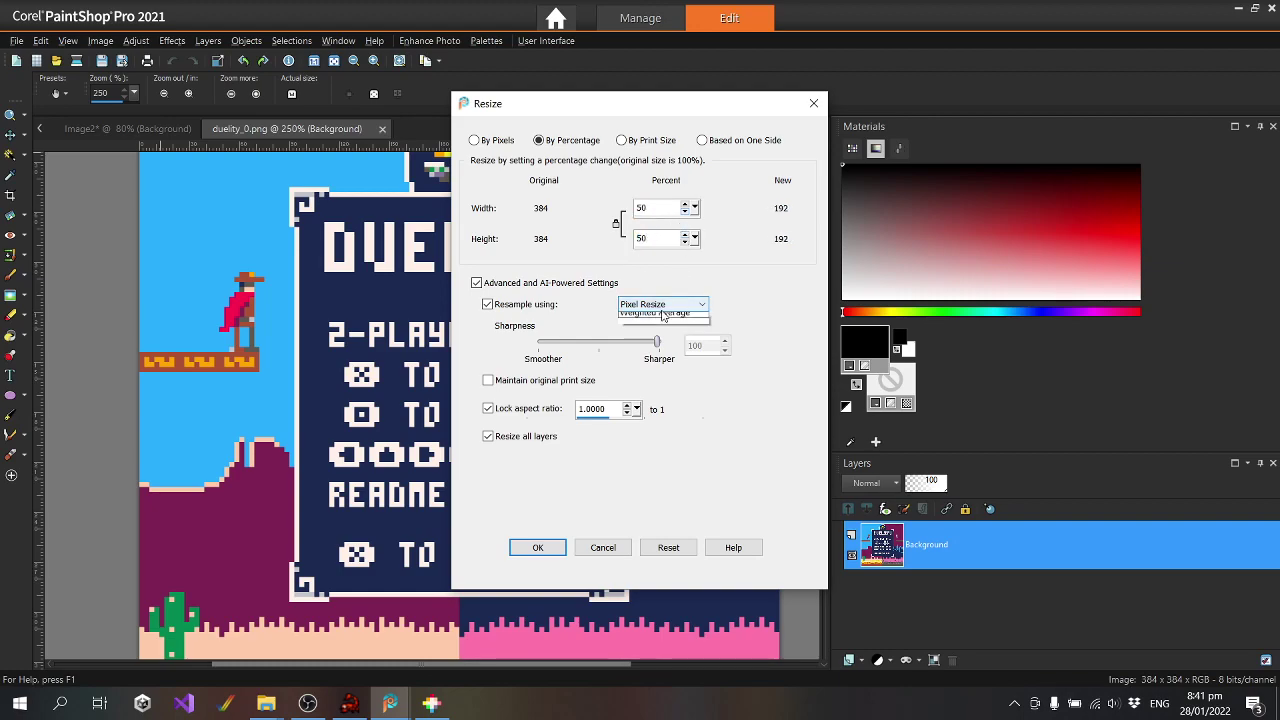
left_click(661, 318)
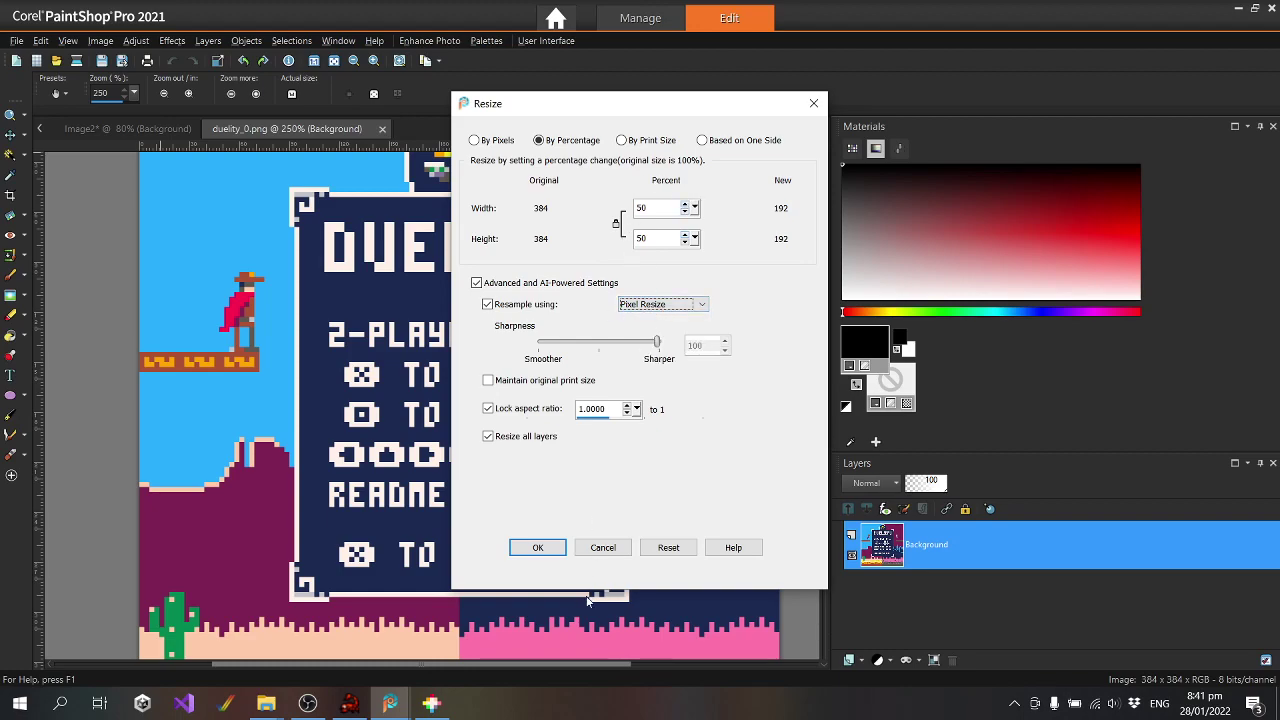
left_click(535, 552)
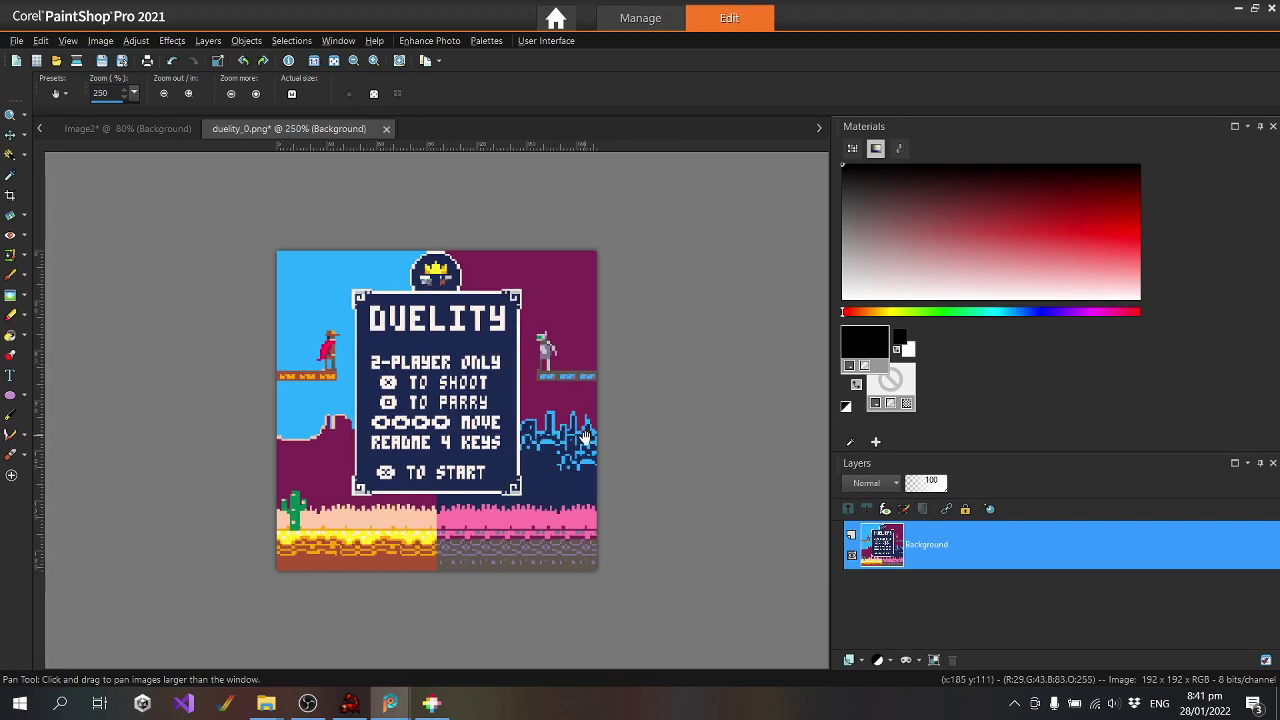
Check the reduced title image and undo the 50 percent resize
scroll(585, 437, "down", 4)
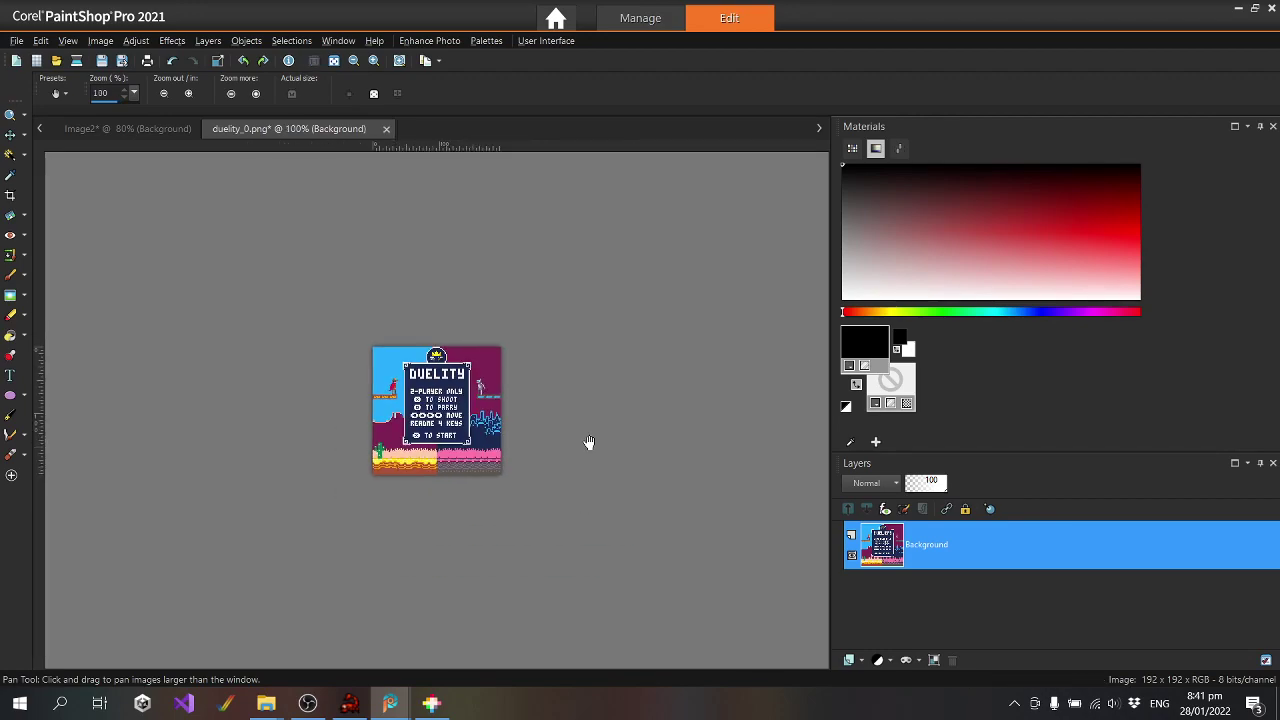
key("ctrl+z")
key("ctrl+z")
key("ctrl+z")
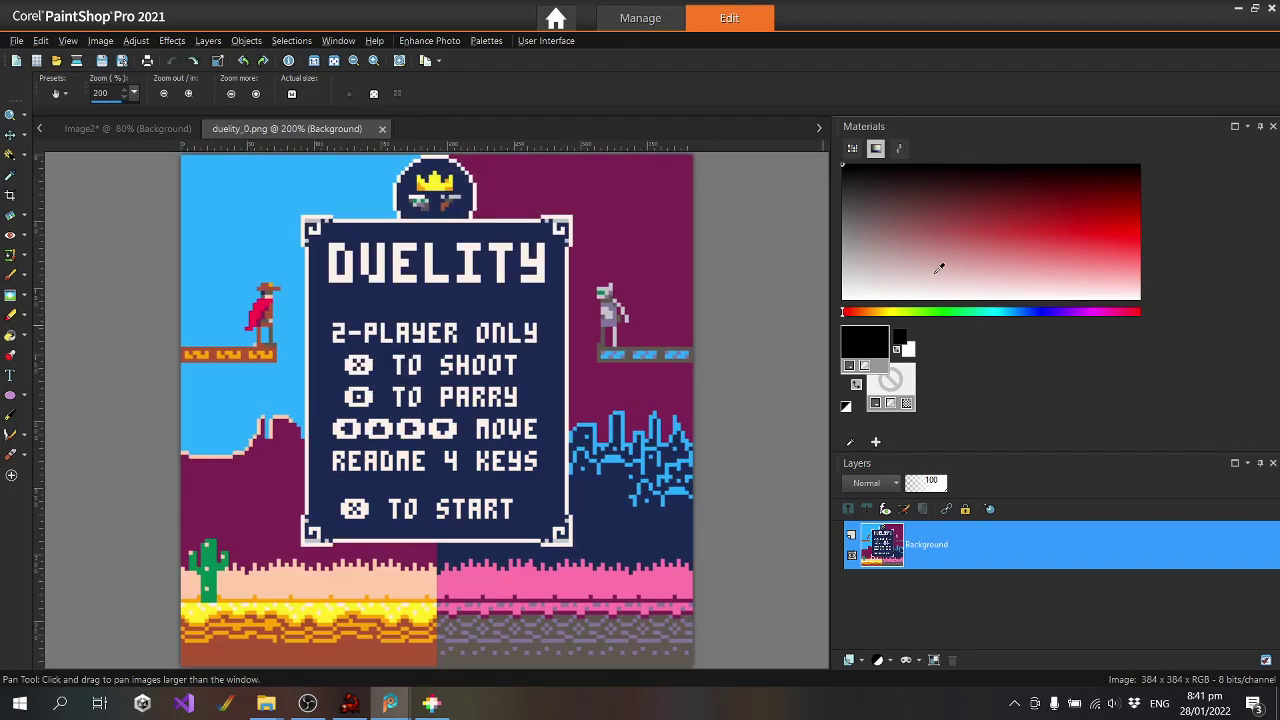
Examine the pixel size of the "2-PLAYER" lettering by marking parts of it with the rectangular Selection tool
left_click(100, 40)
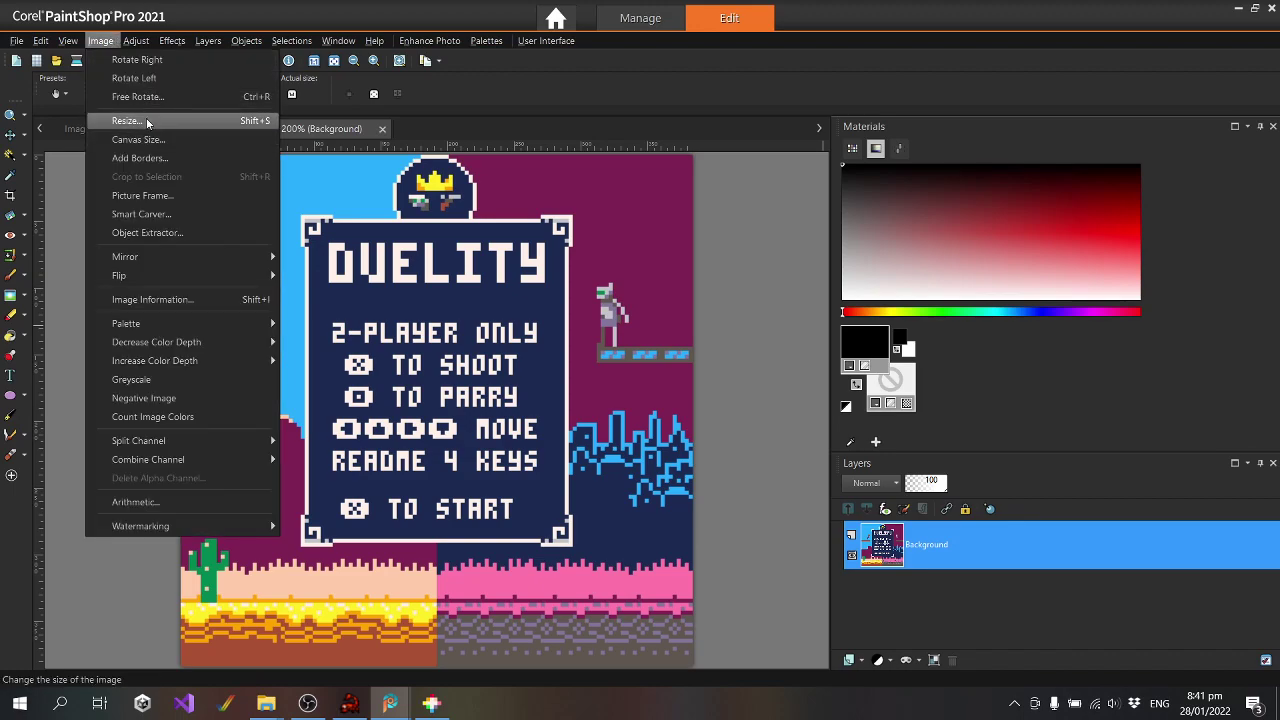
left_click(23, 155)
left_click(72, 156)
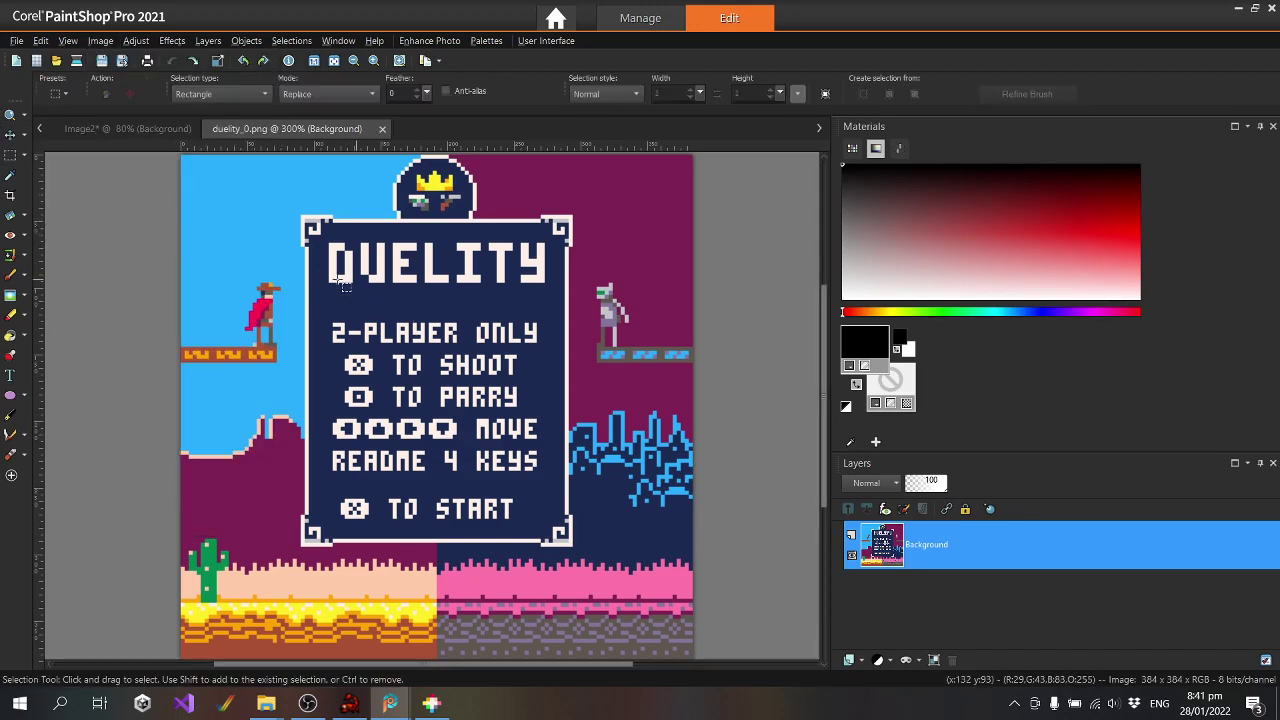
scroll(330, 413, "up", 4)
scroll(330, 413, "up", 2)
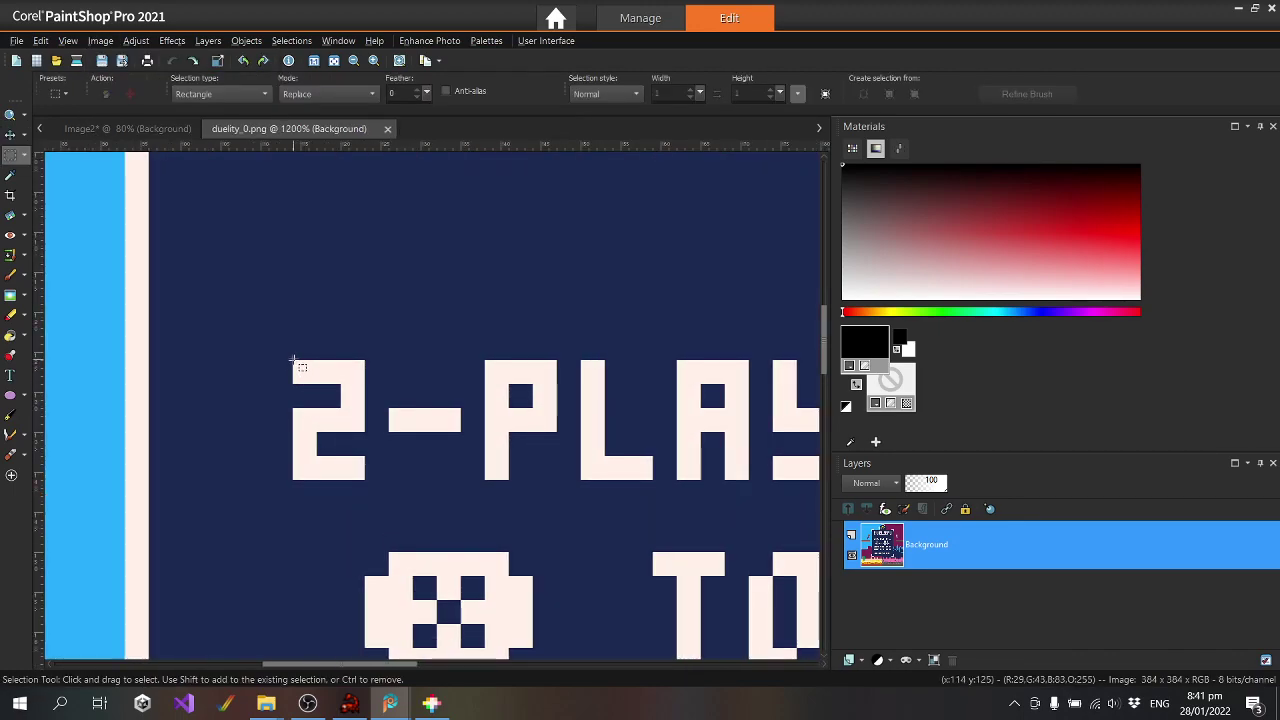
left_click_drag(300, 366, 353, 468)
scroll(406, 429, "up", 3)
scroll(402, 430, "up", 2)
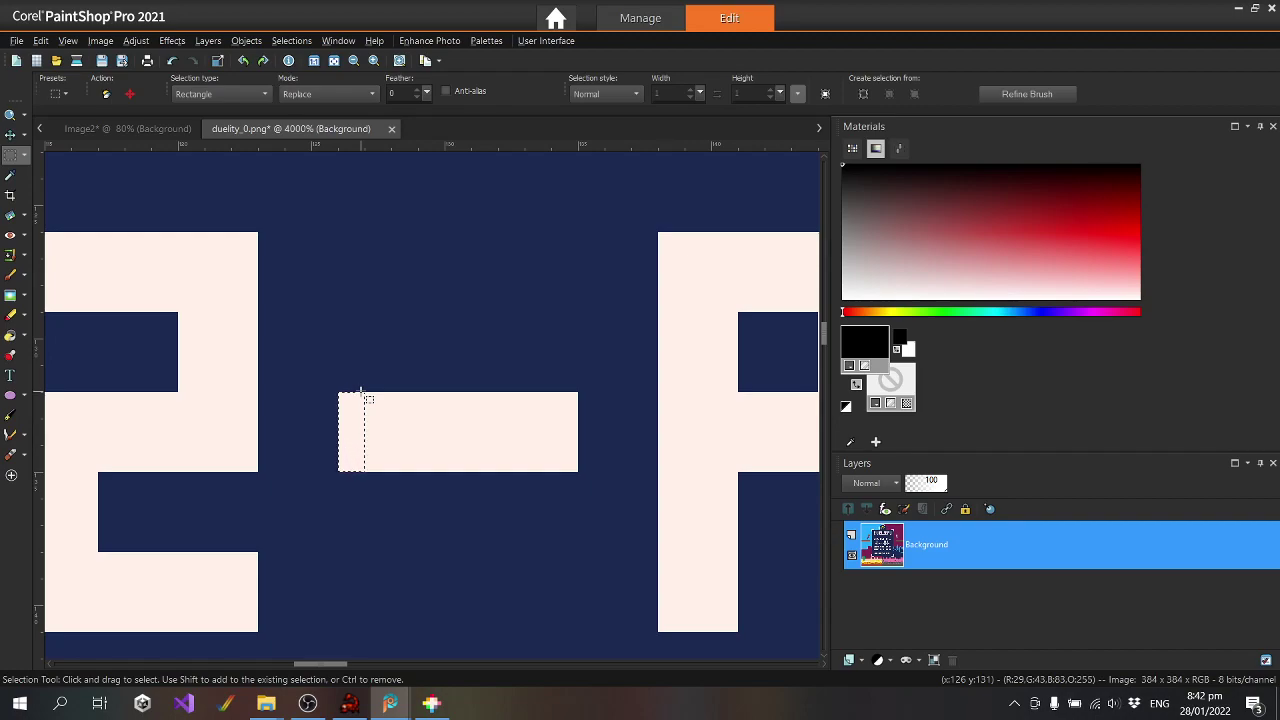
scroll(415, 386, "down", 8)
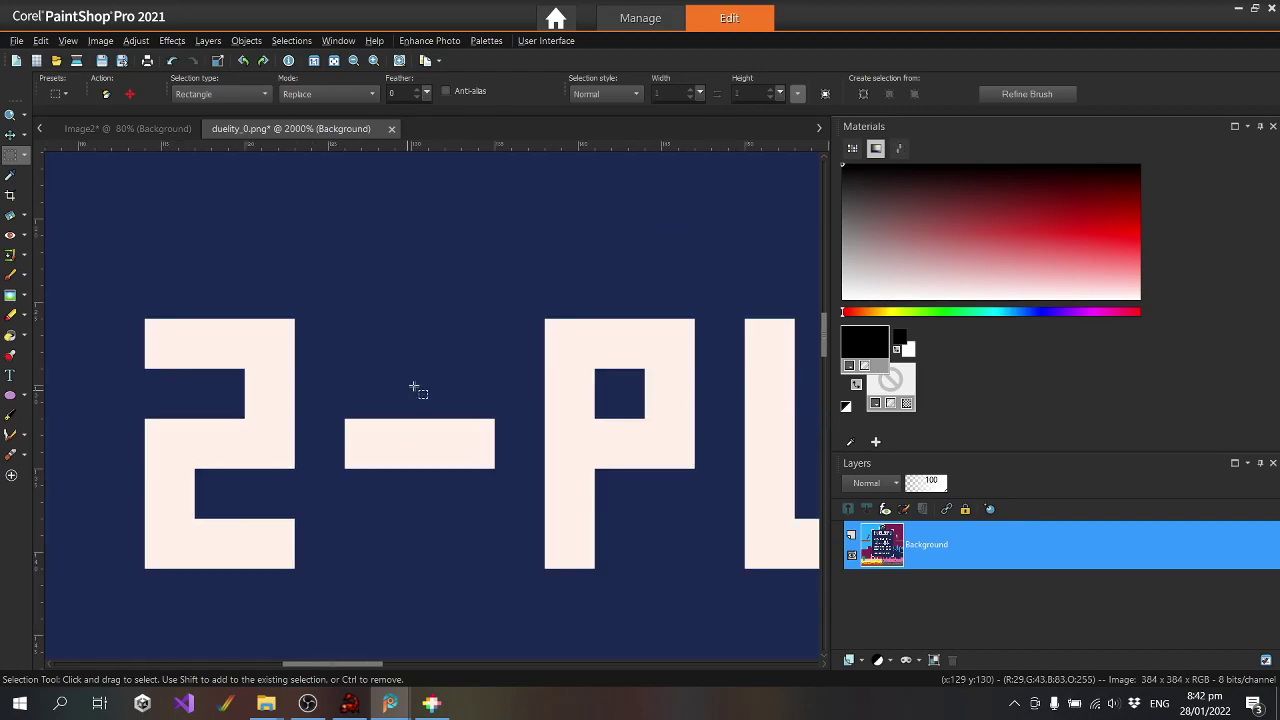
scroll(411, 385, "down", 4)
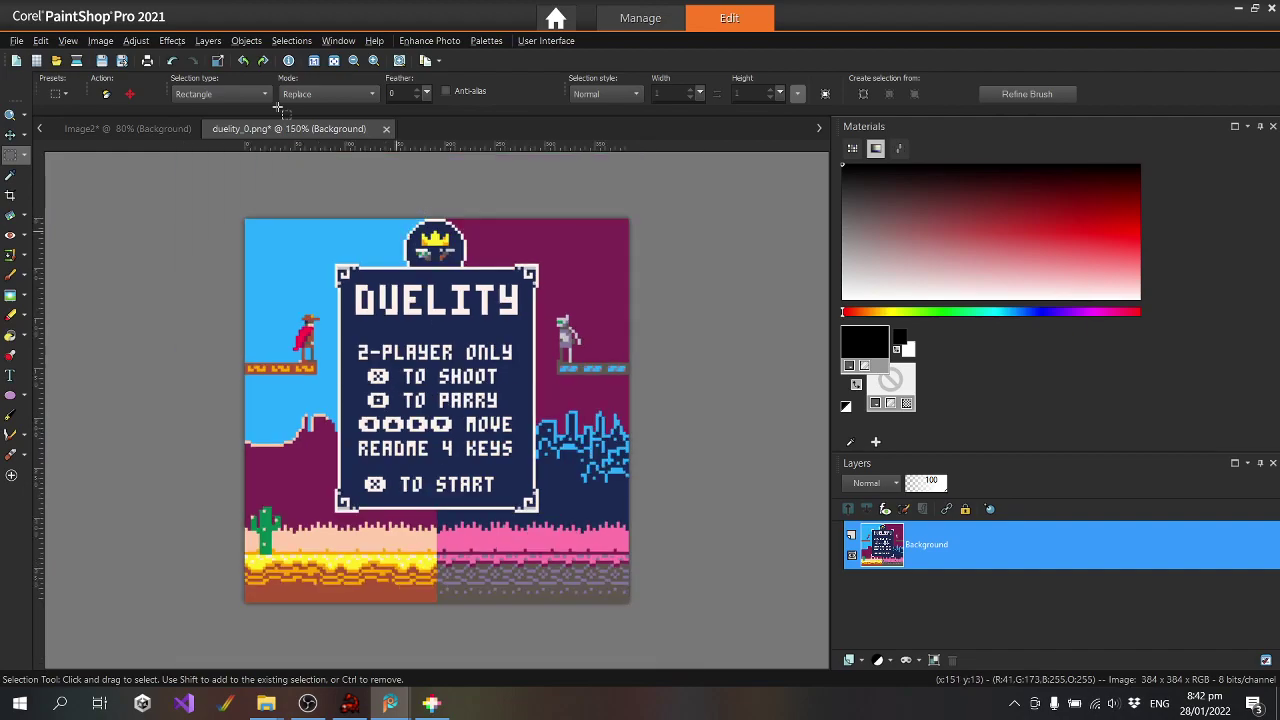
Resize the title image by pixels to 128 x 128 with Pixel Resize resampling
left_click(101, 41)
left_click(127, 120)
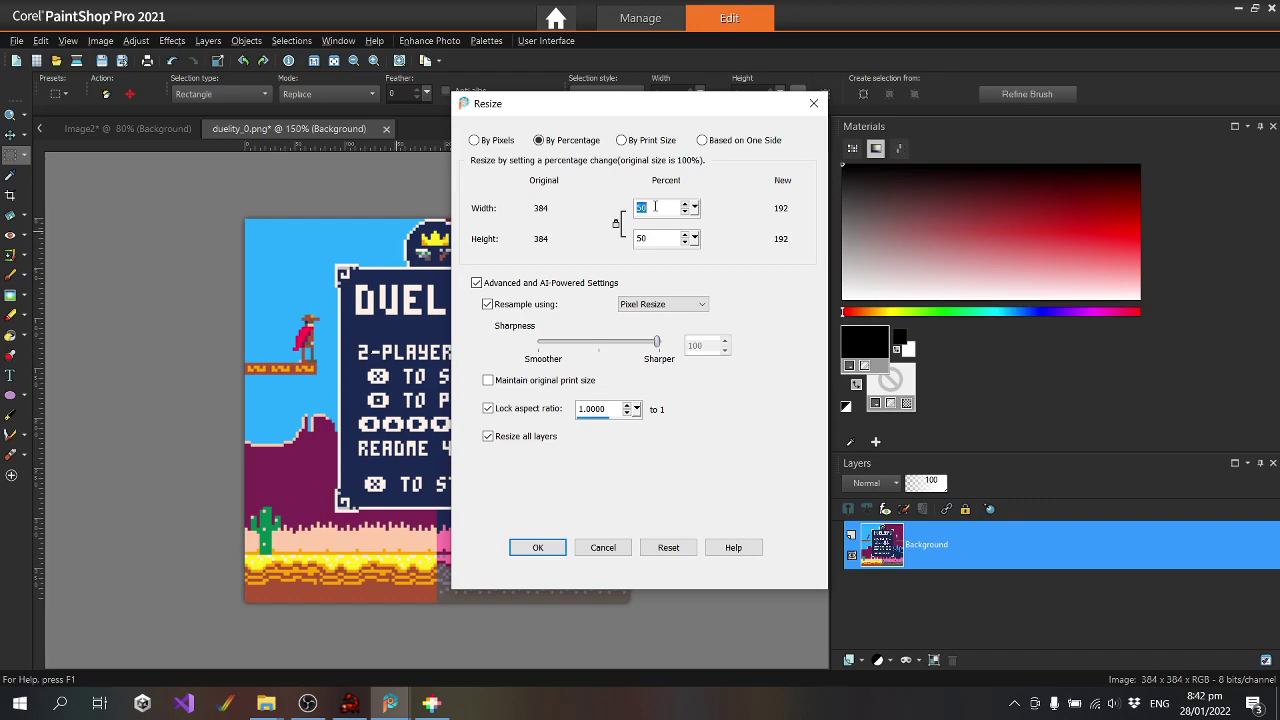
left_click(496, 141)
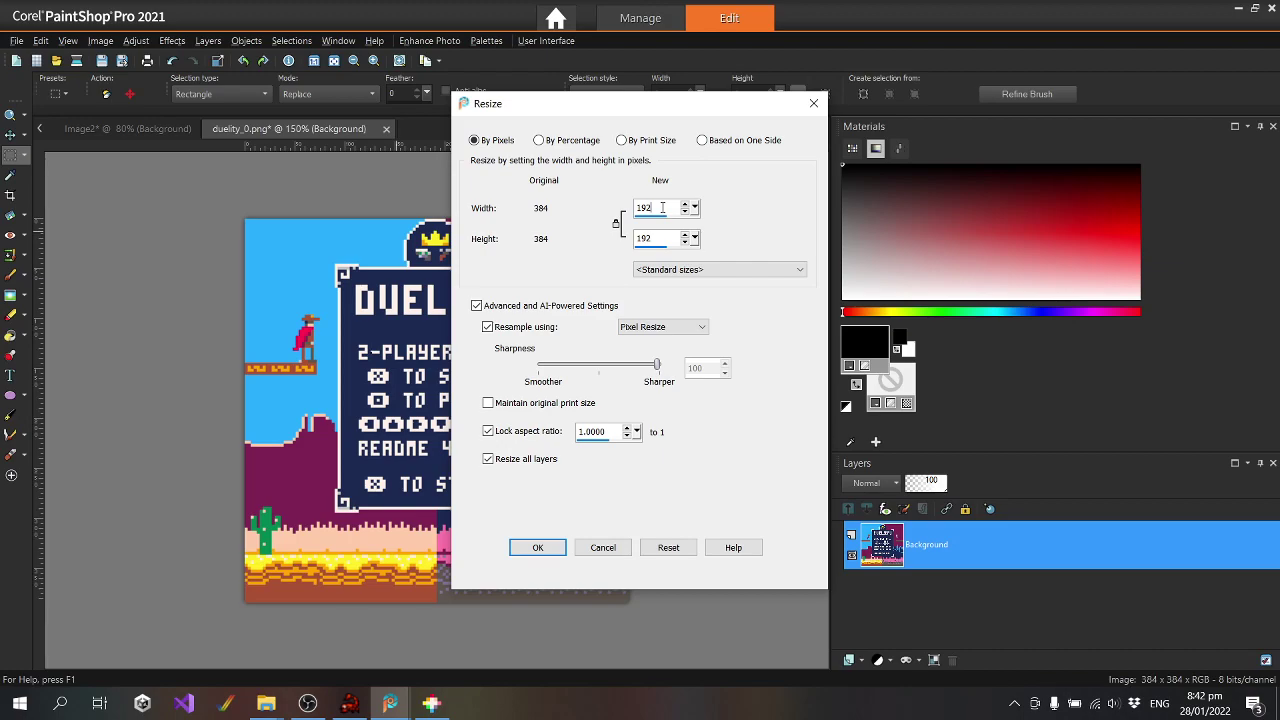
type("128")
left_click(540, 548)
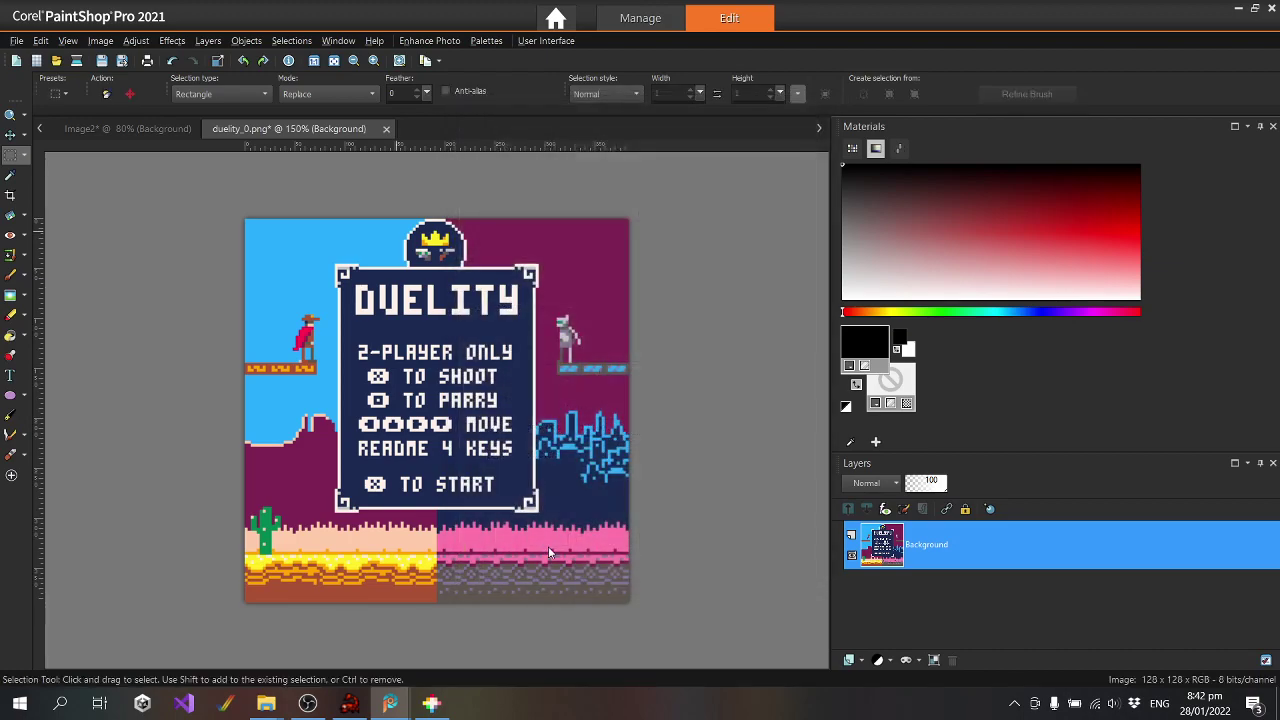
scroll(531, 502, "up", 3)
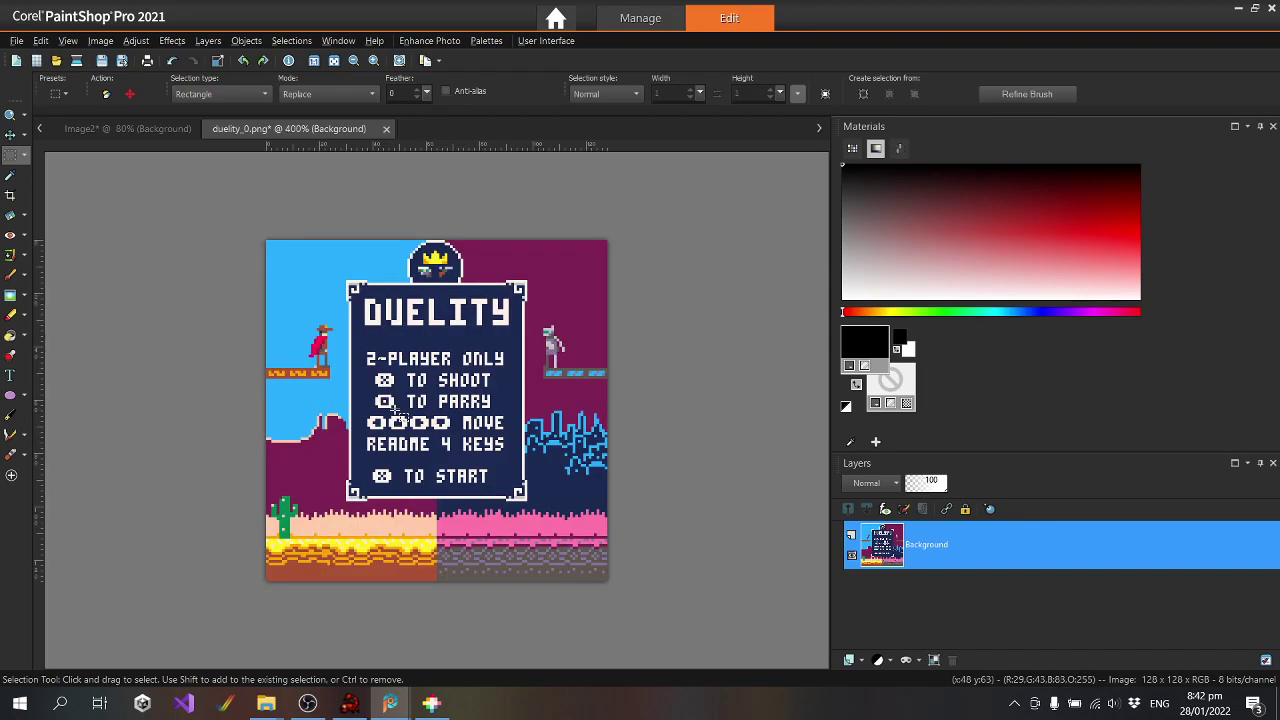
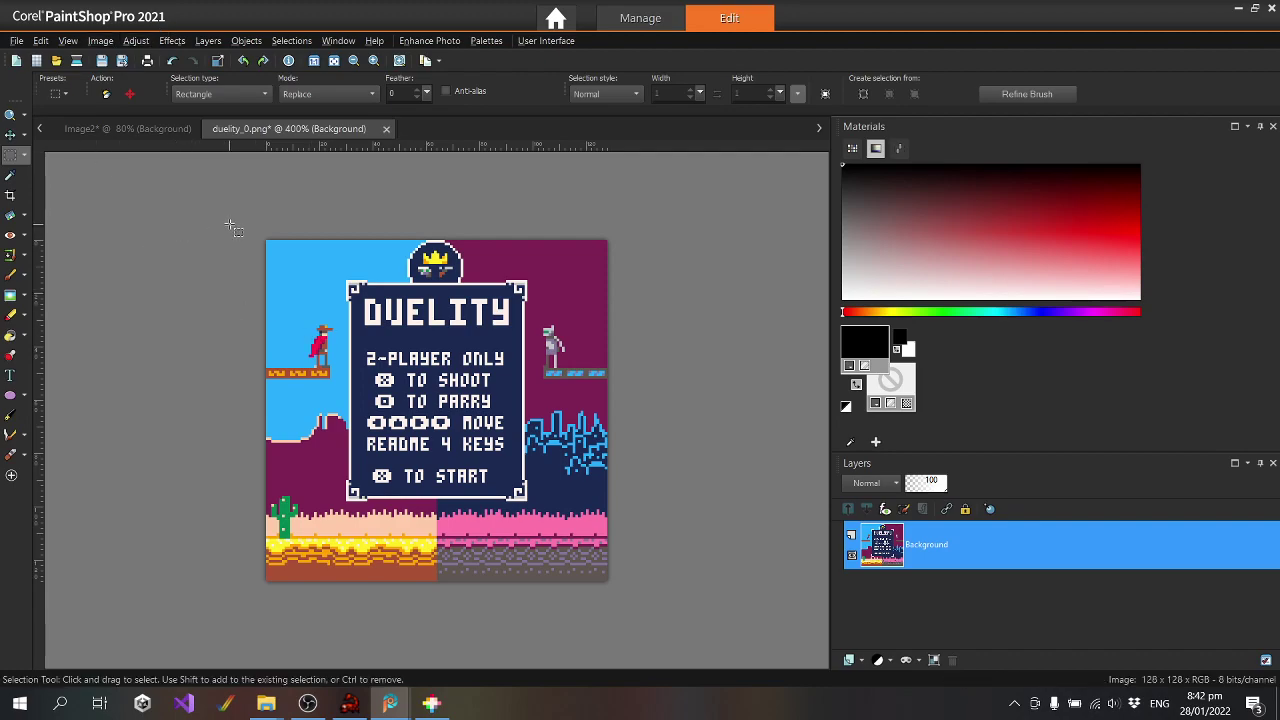
Enlarge the title image to 256 x 256 pixels with Pixel Resize resampling
left_click(100, 41)
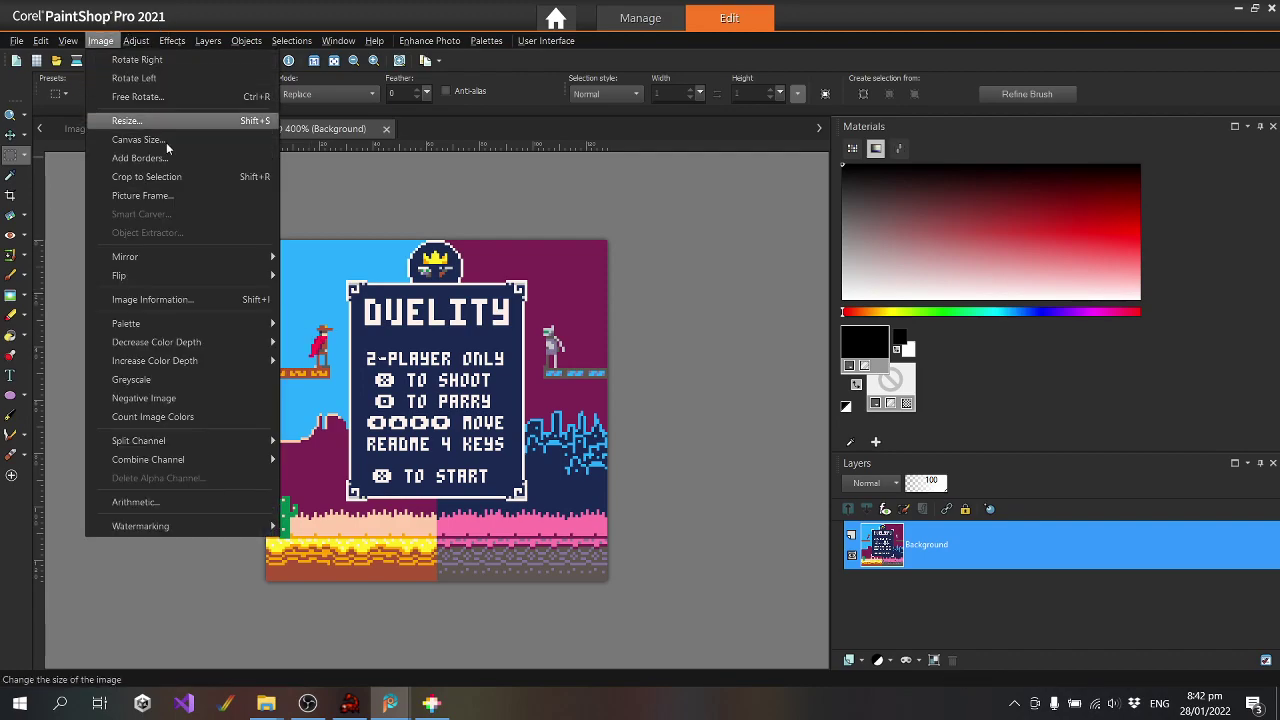
left_click(166, 121)
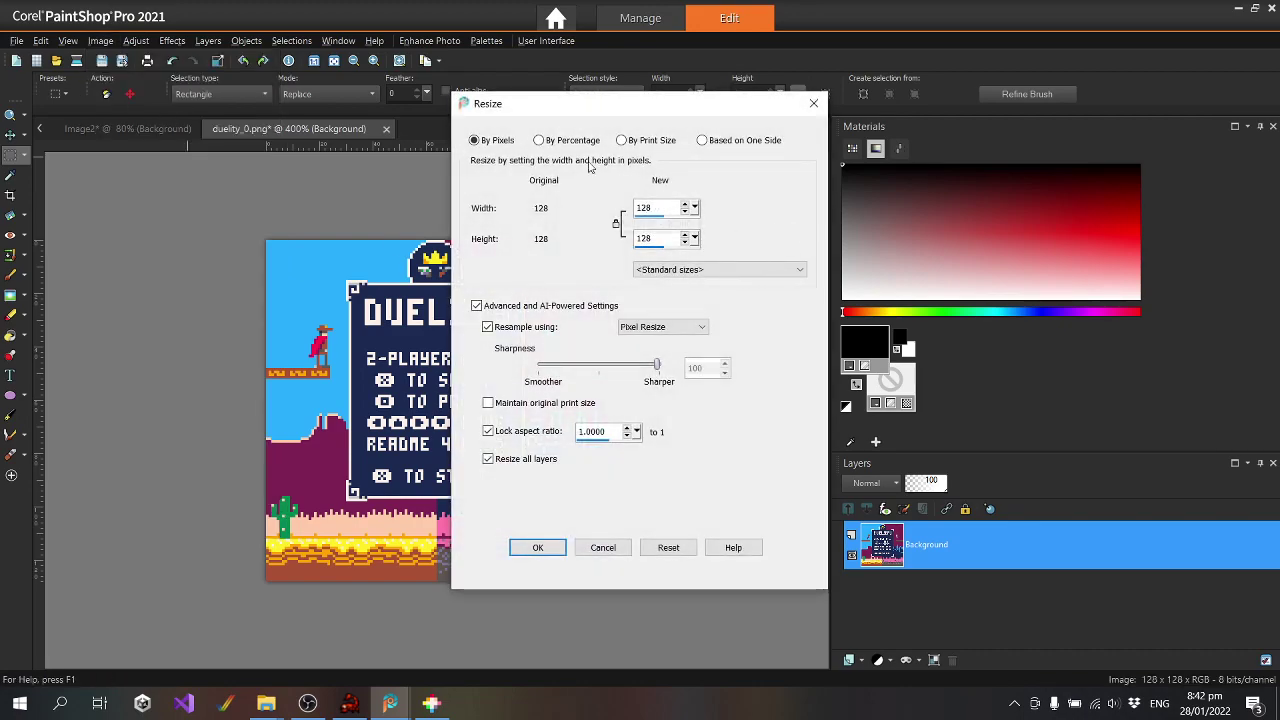
double_click(658, 207)
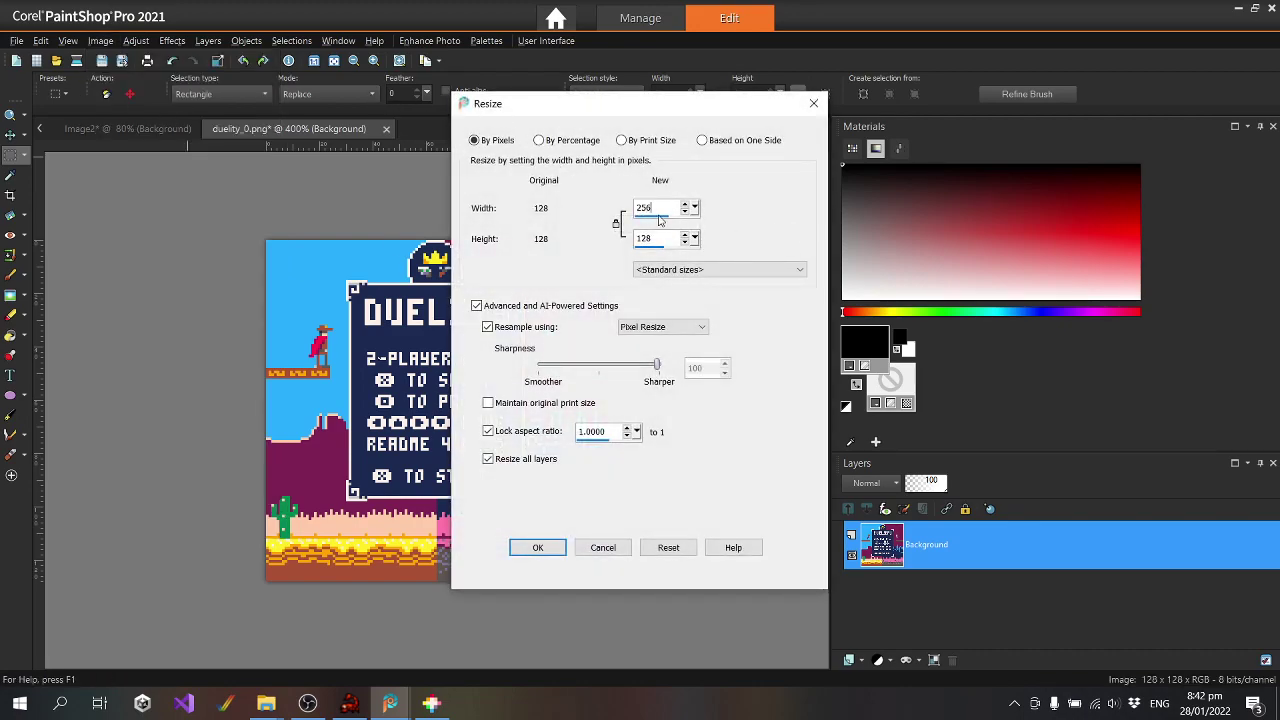
left_click(664, 238)
left_click(665, 327)
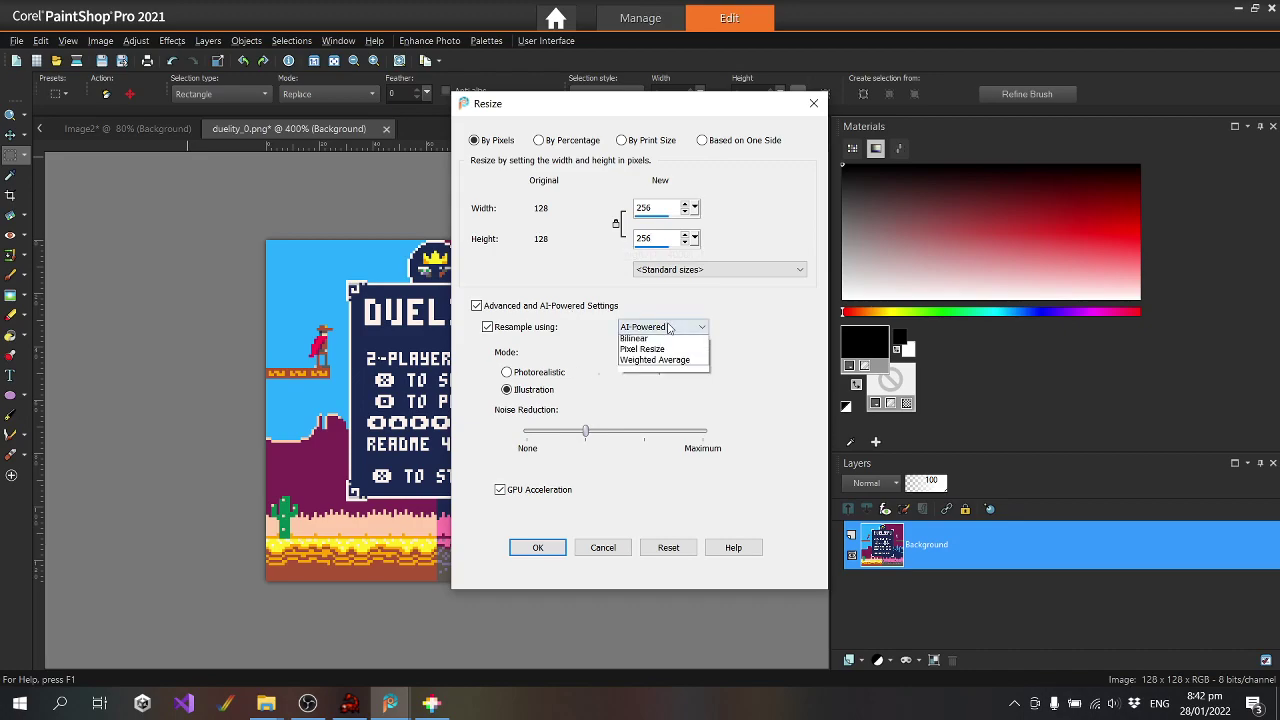
left_click(660, 384)
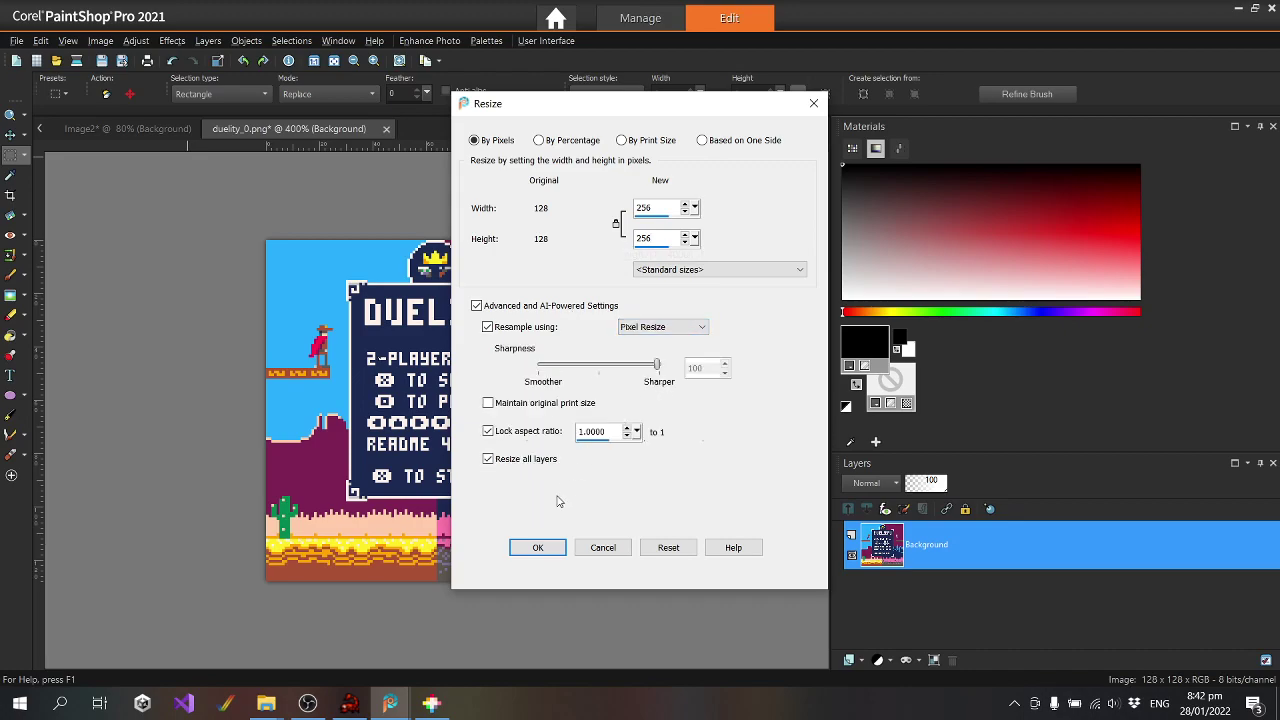
left_click(538, 548)
key("ctrl+w")
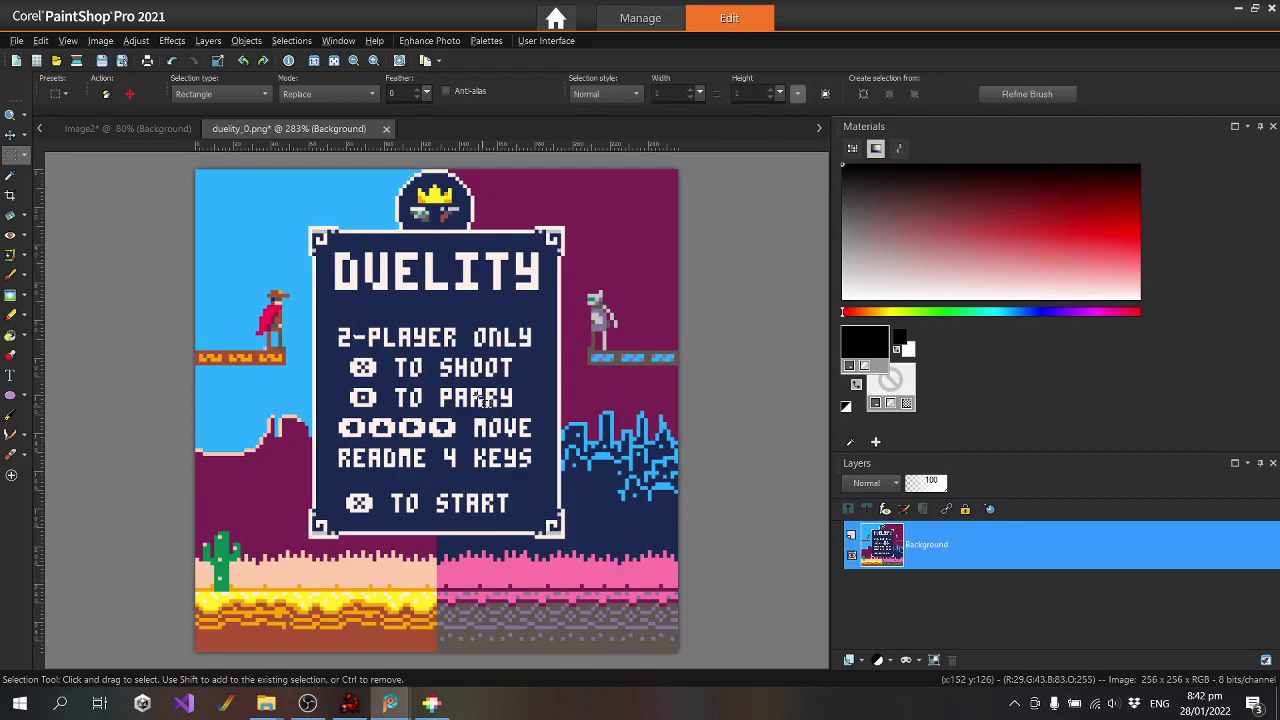
Decrease the title image's color depth to a 256-color palette using Optimized Median Cut and Nearest color
left_click(100, 40)
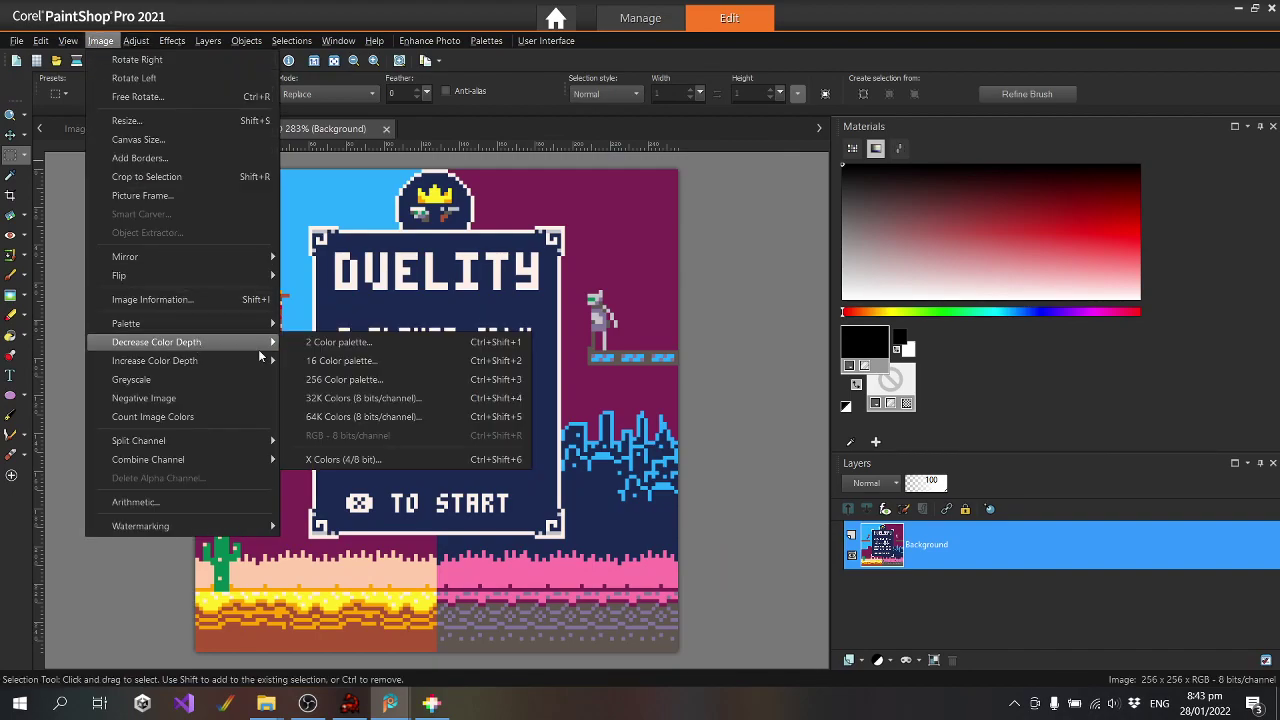
left_click(437, 383)
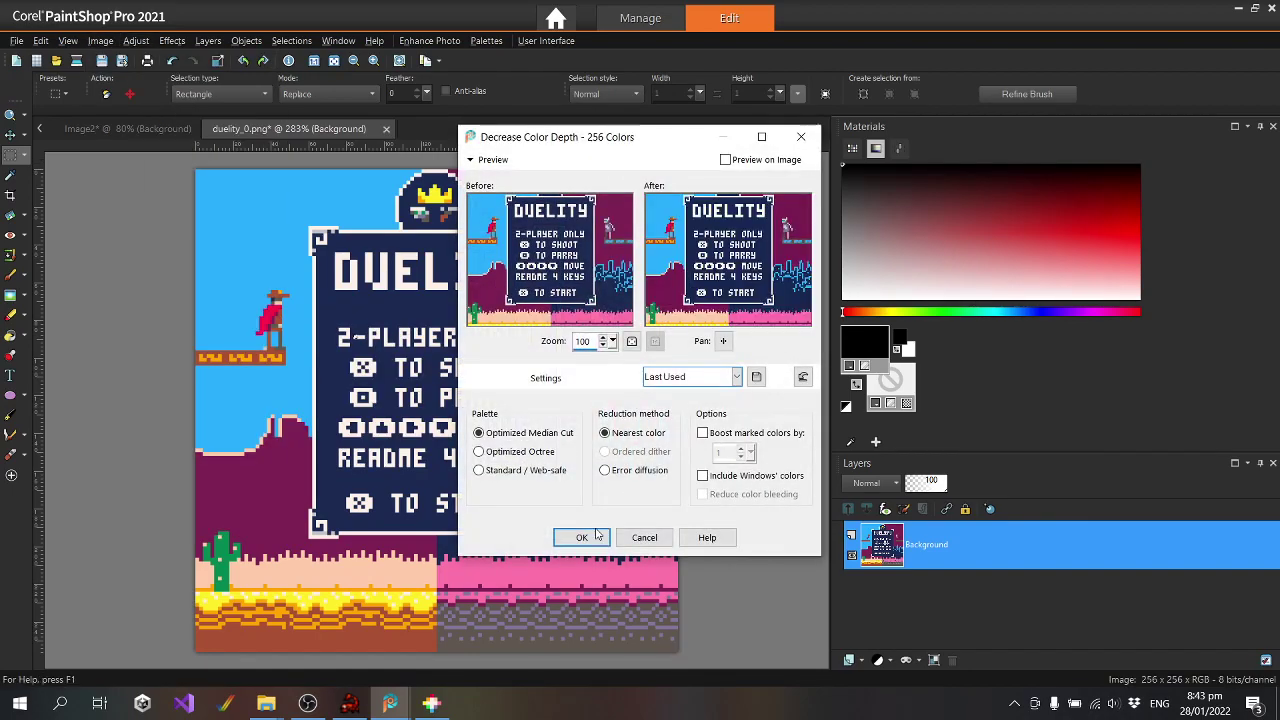
left_click(596, 531)
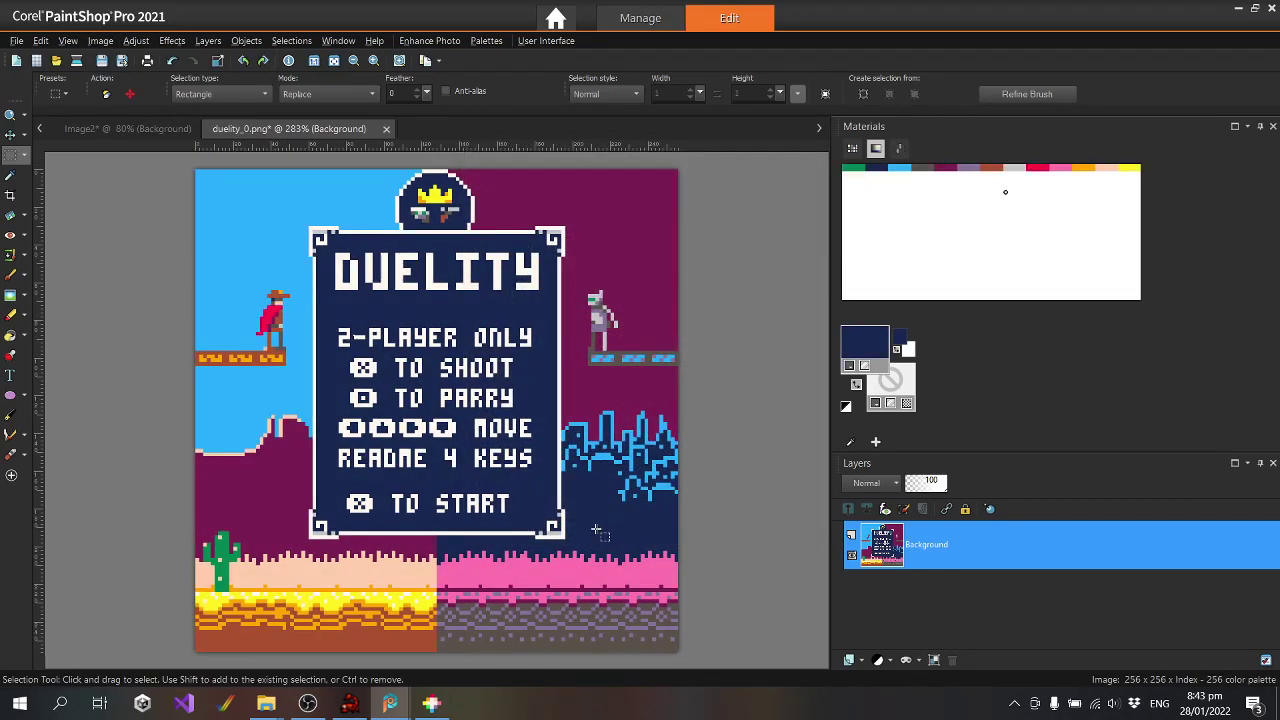
Count the unique colors used in the reduced title image
left_click(108, 42)
left_click(218, 418)
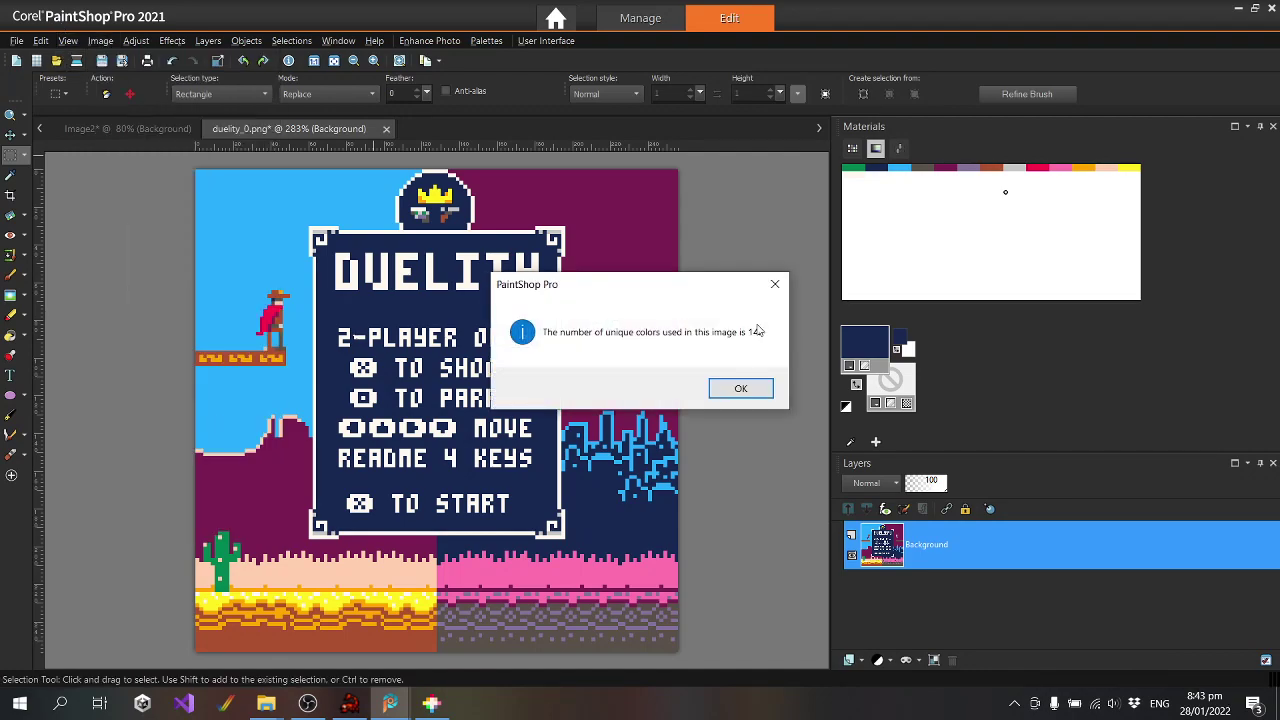
left_click(741, 390)
Inspect the green entry's RGB and HTML values in the image palette, leaving the palette unchanged
left_click(100, 41)
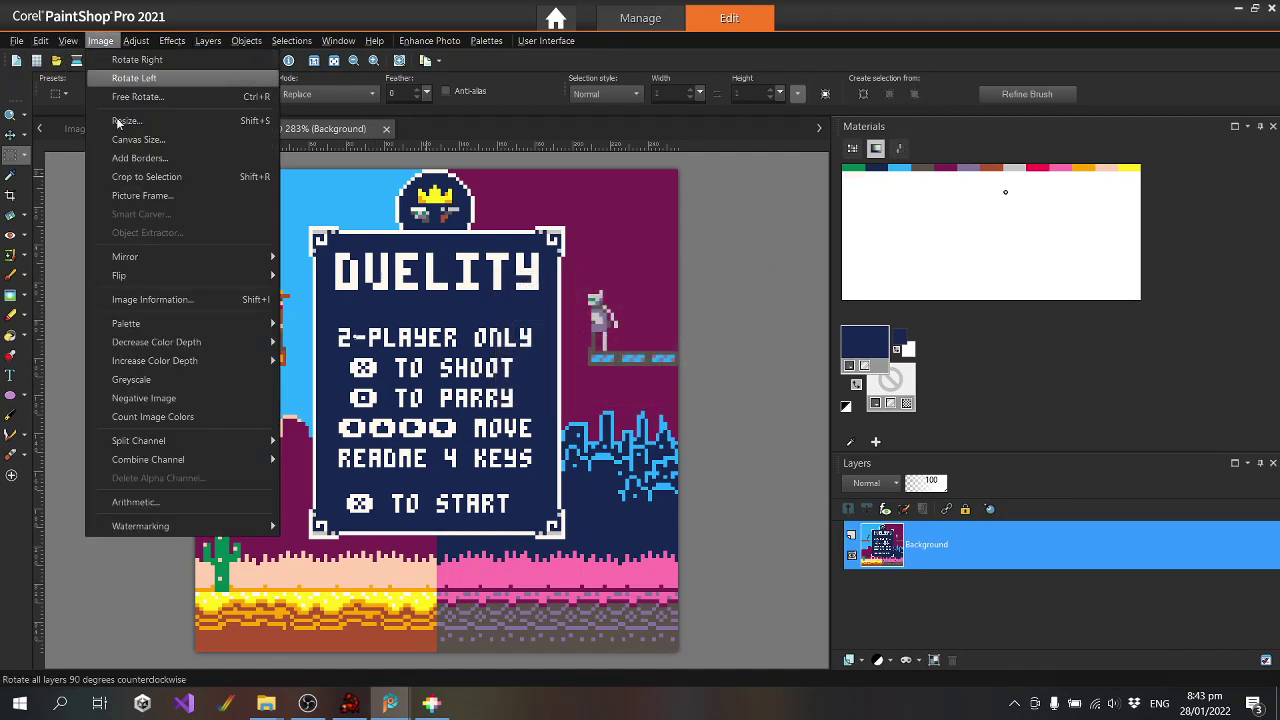
mouse_move(130, 323)
left_click(330, 326)
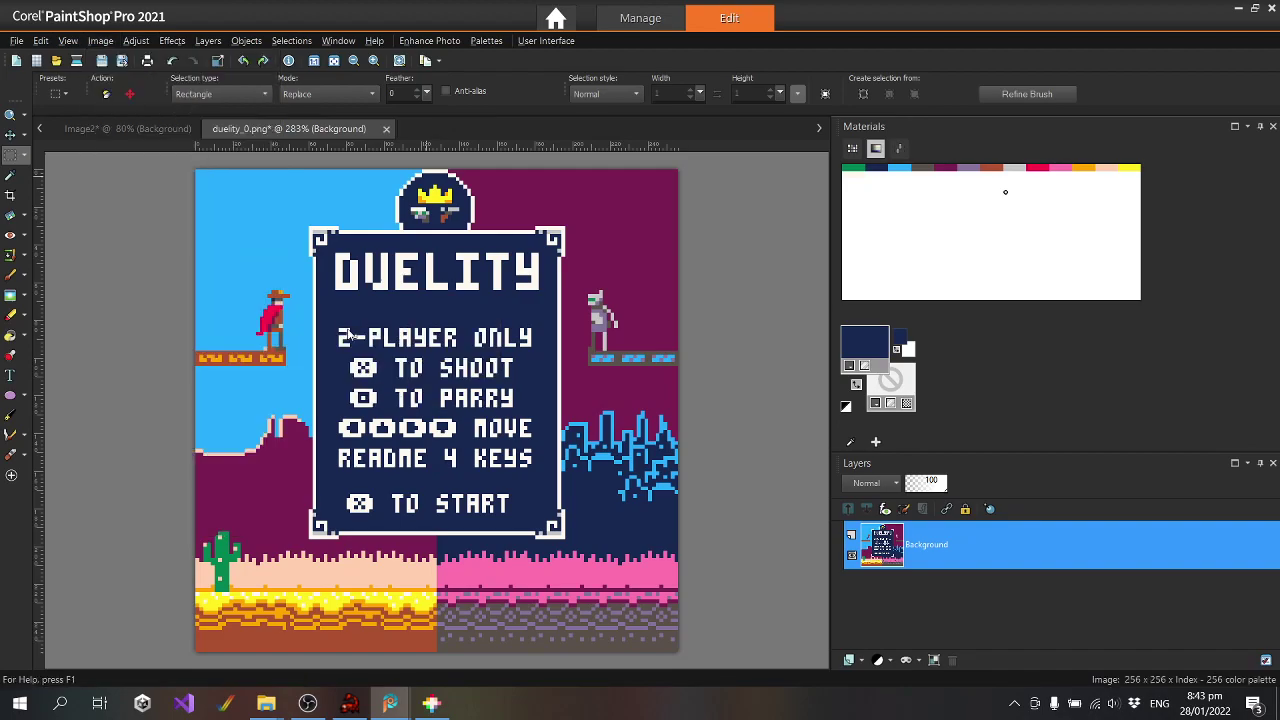
double_click(539, 261)
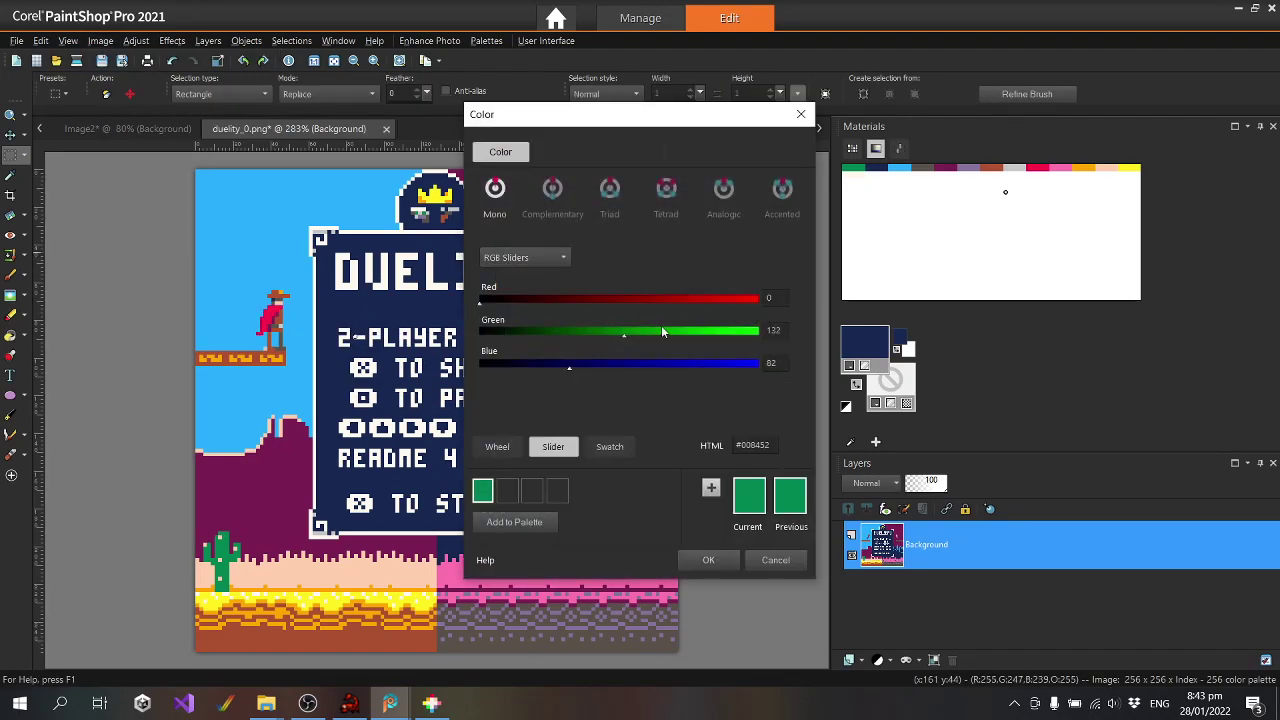
double_click(774, 446)
left_click(791, 566)
left_click(660, 474)
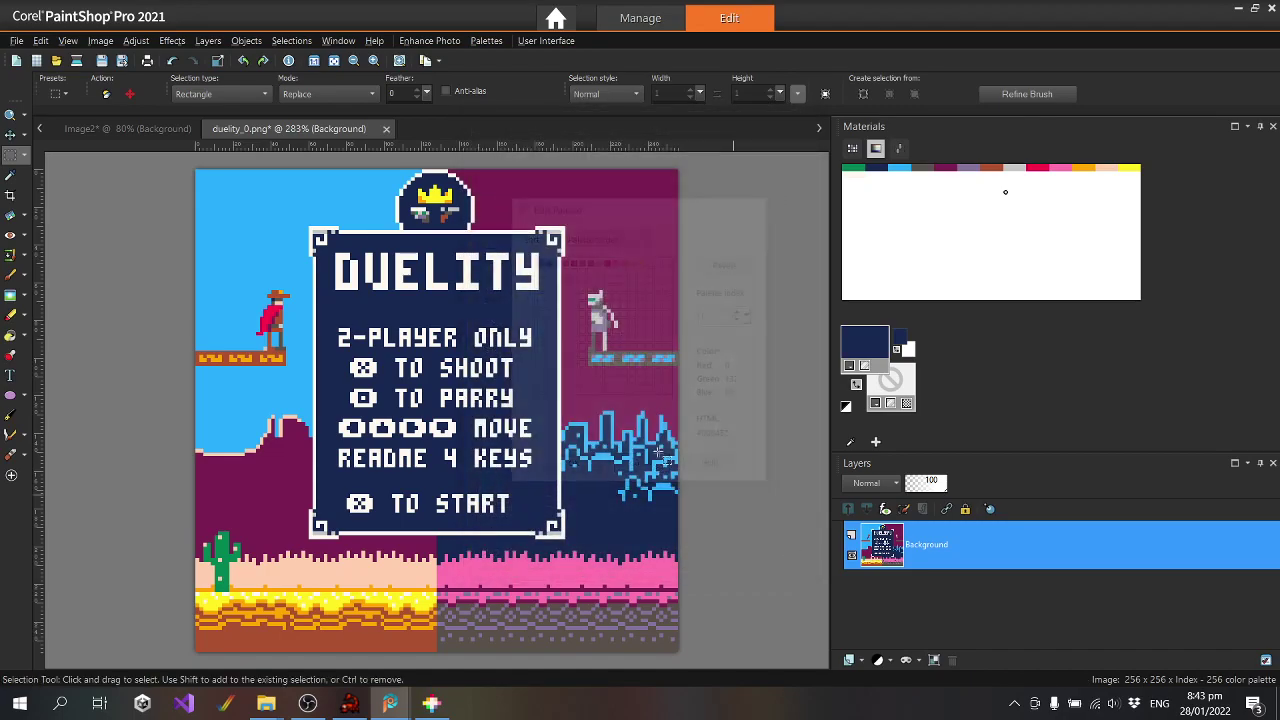
Save the title image as title.png in the panels folder of the duelity project
key("F12")
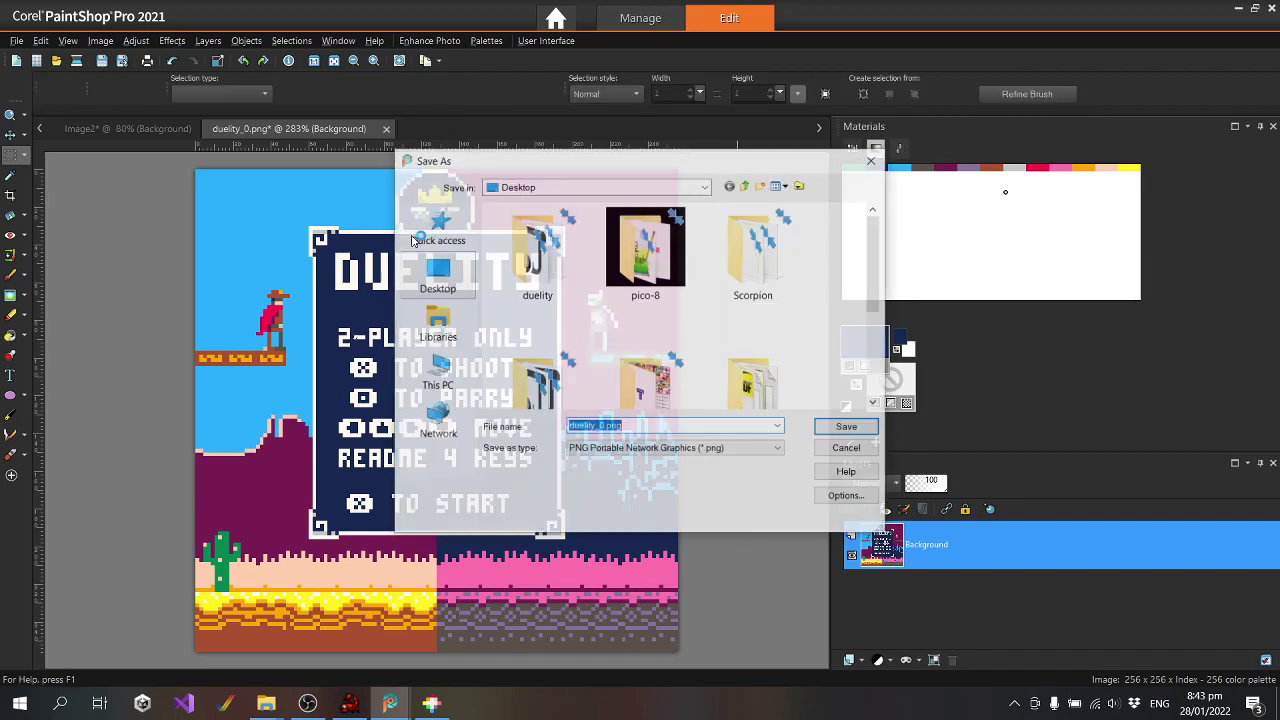
scroll(675, 315, "down", 3)
scroll(675, 315, "up", 3)
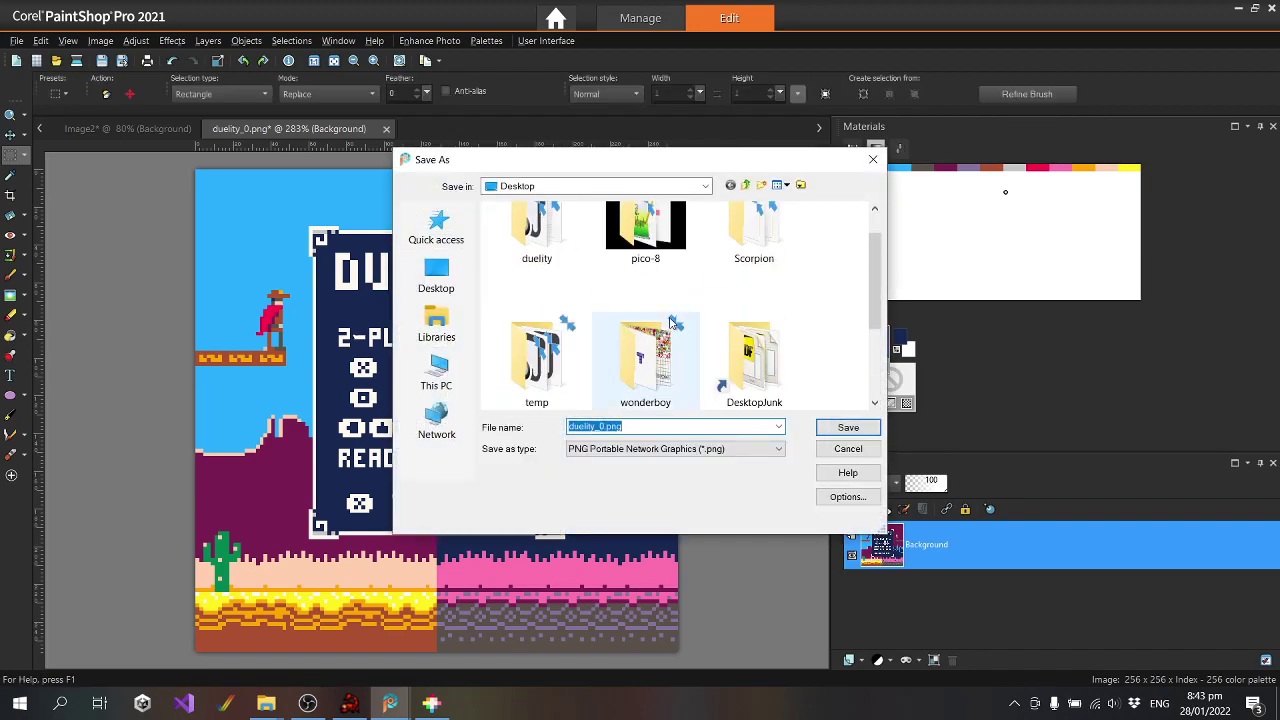
double_click(543, 268)
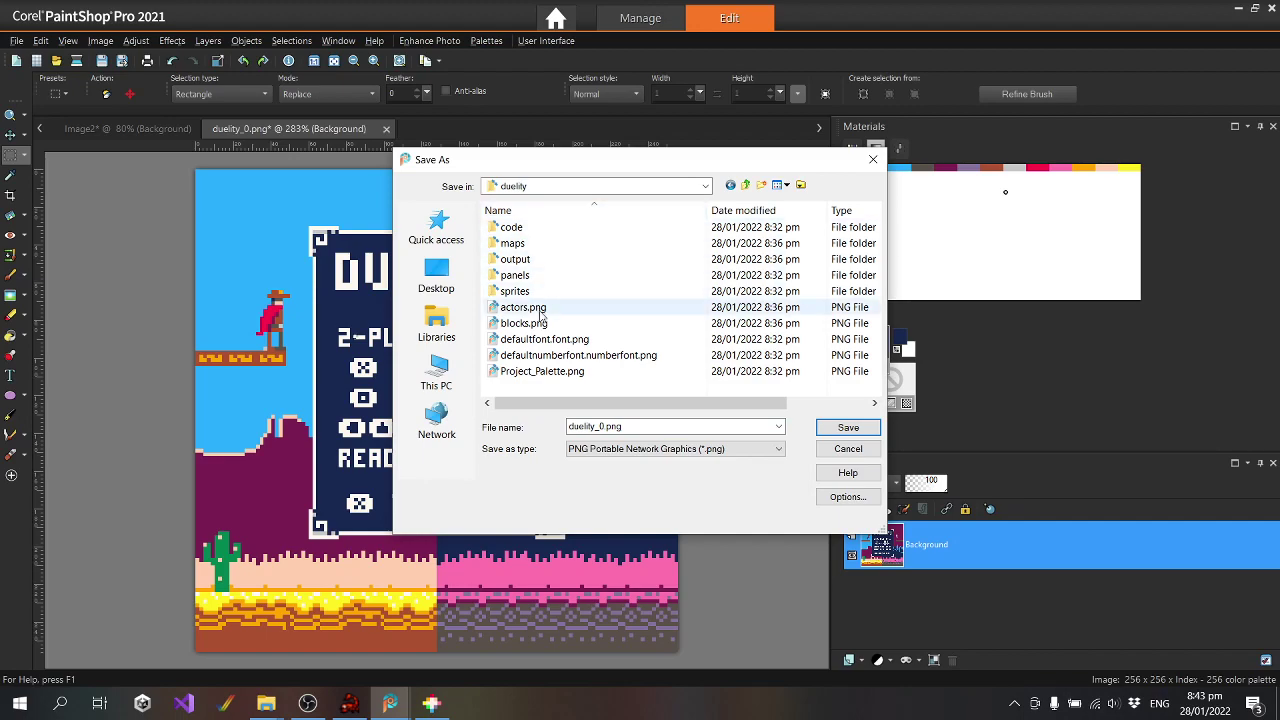
double_click(529, 279)
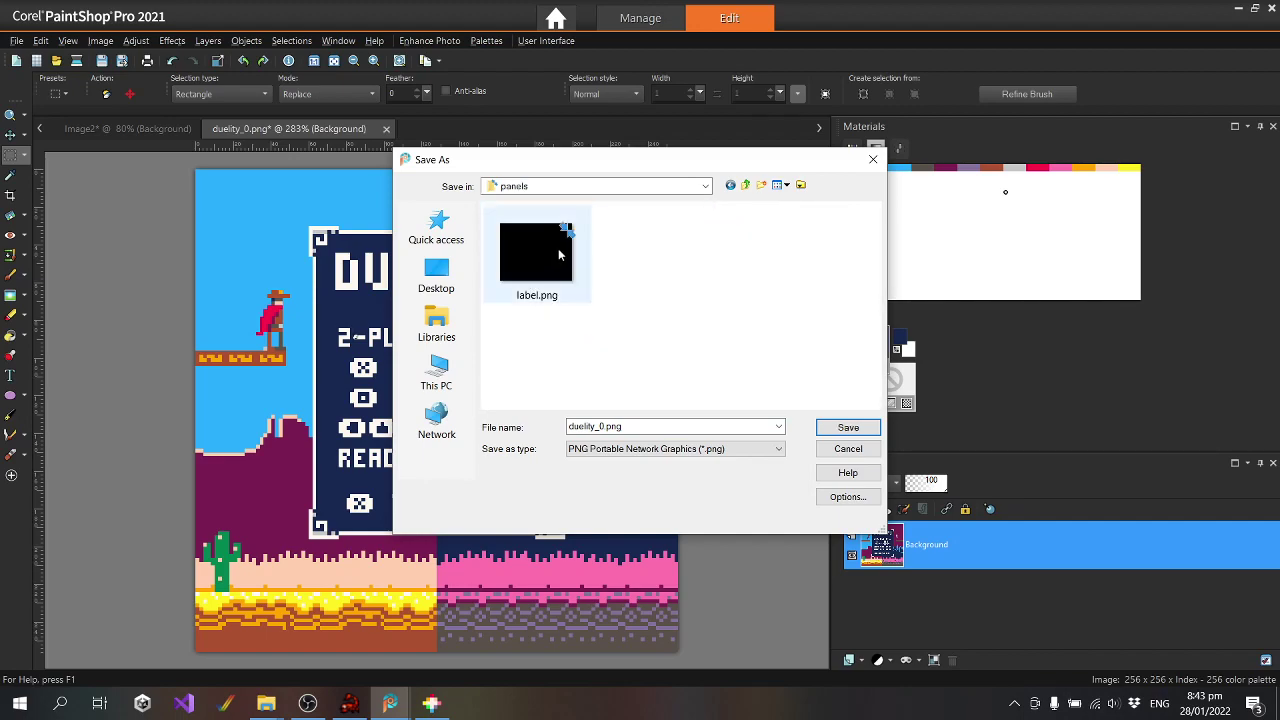
left_click(544, 254)
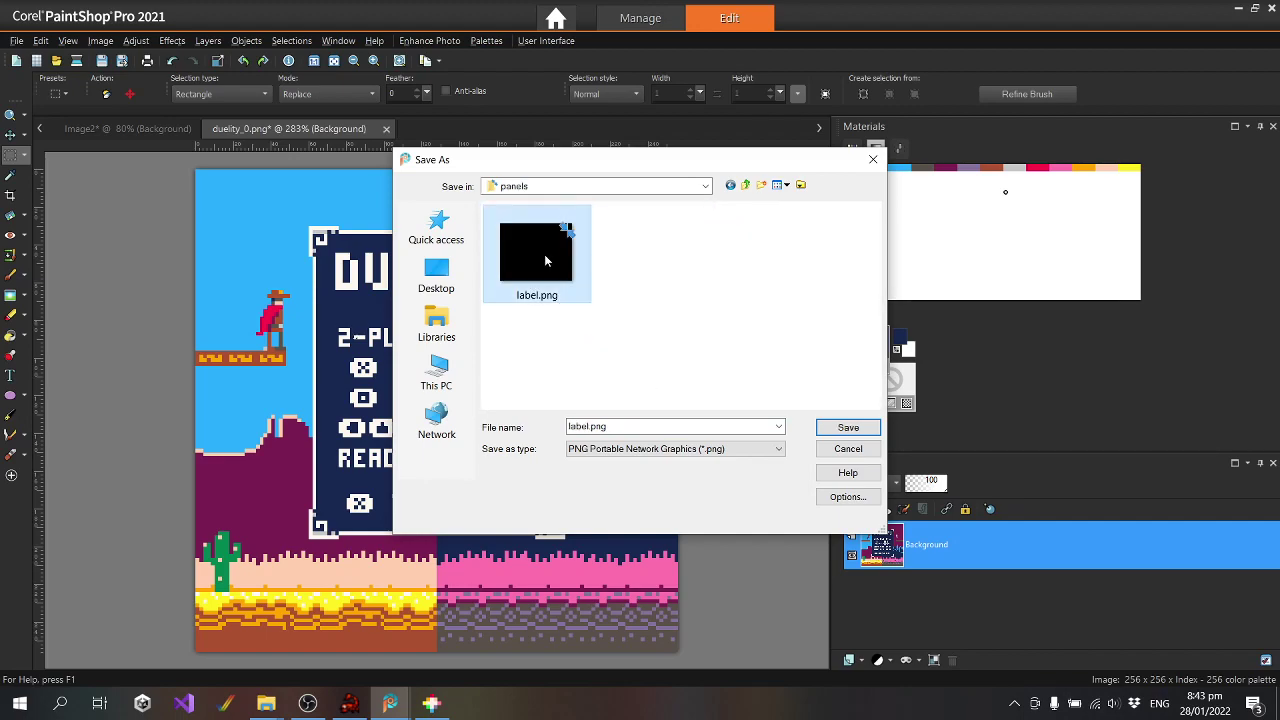
double_click(587, 427)
left_click(591, 427)
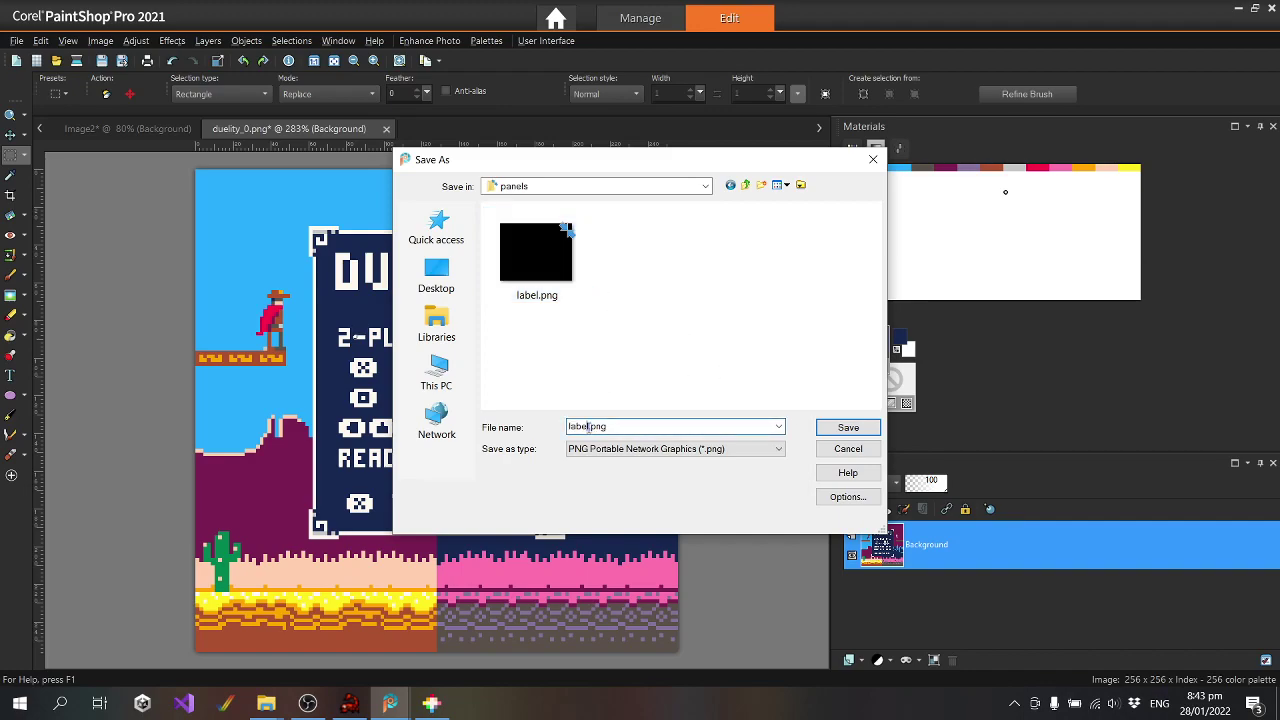
left_click_drag(587, 427, 540, 427)
type("tit")
key("Return")
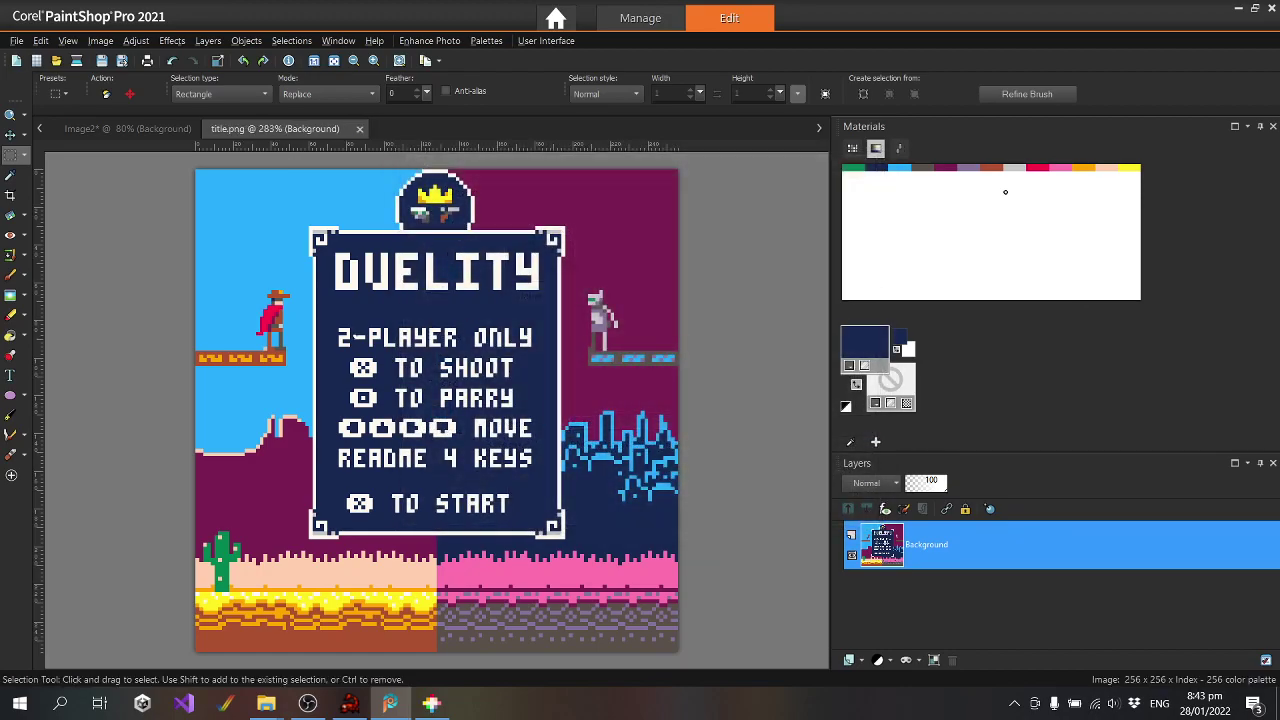
Stop the running Duelity game in PICO-8 and switch to Scorpion Editor
left_click(430, 704)
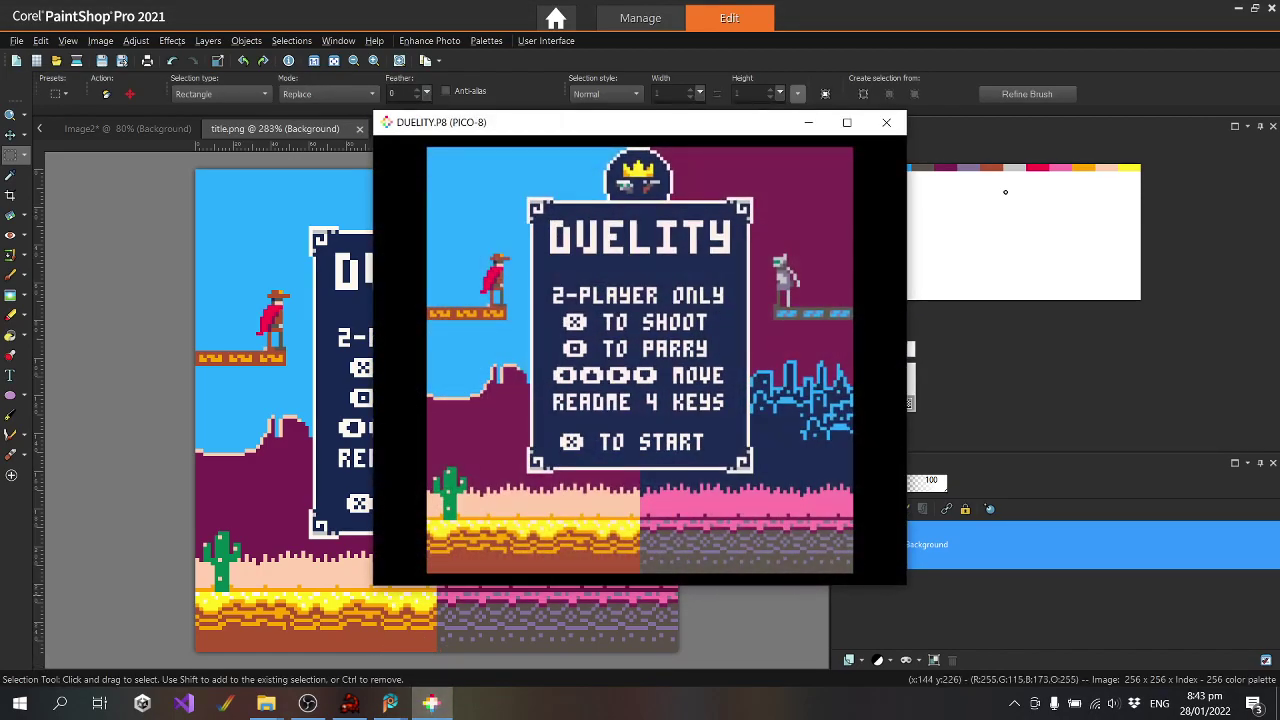
key("Escape")
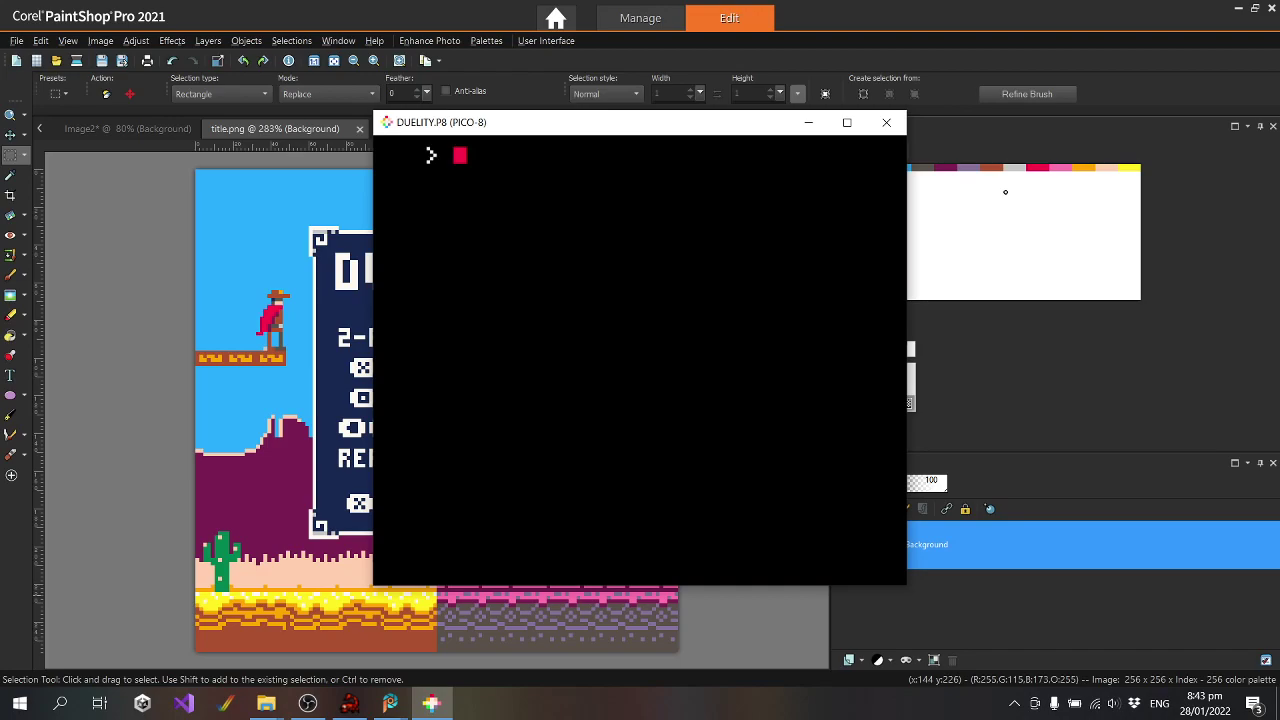
key("alt+Tab")
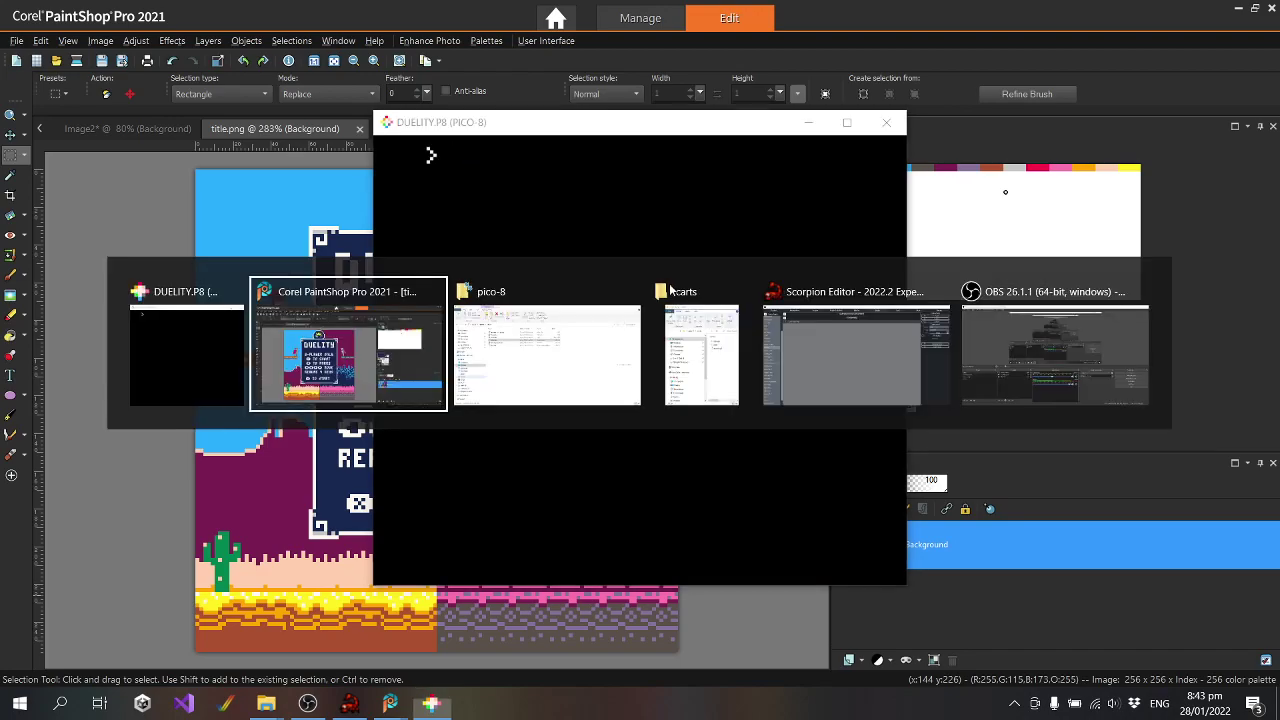
left_click(349, 703)
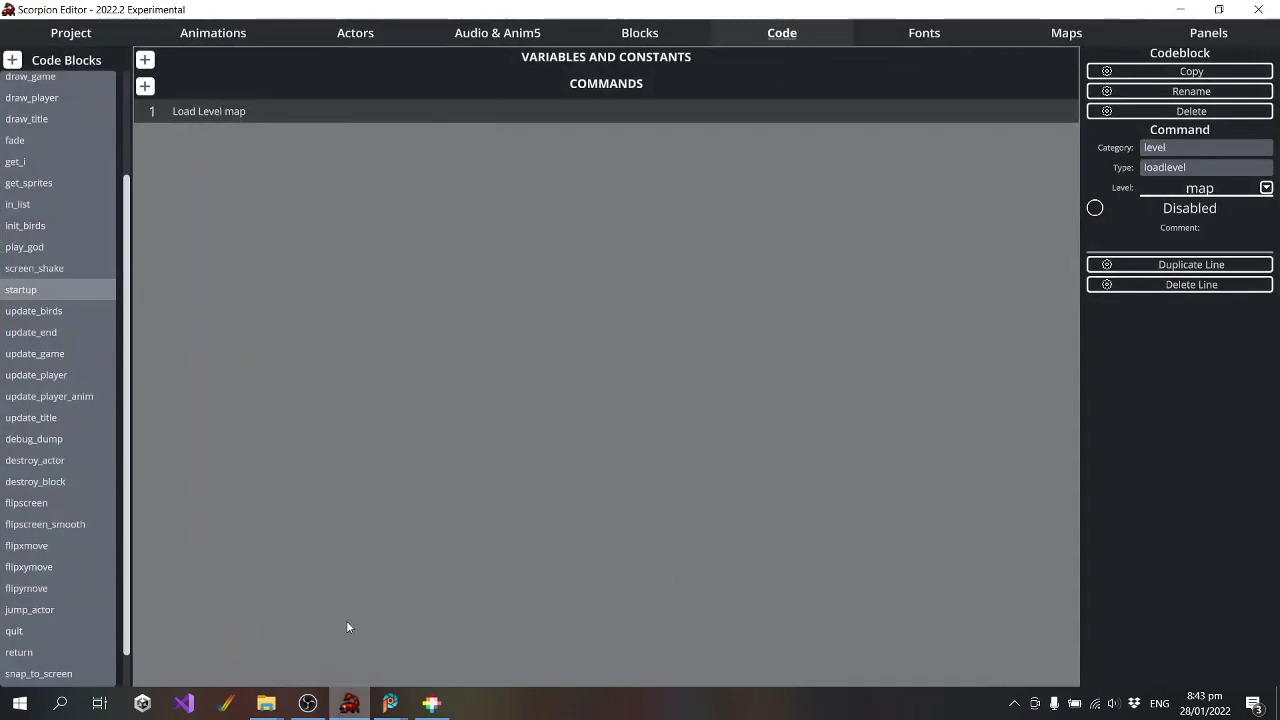
Insert a blank command line above Load Level map in the startup code block
left_click(145, 86)
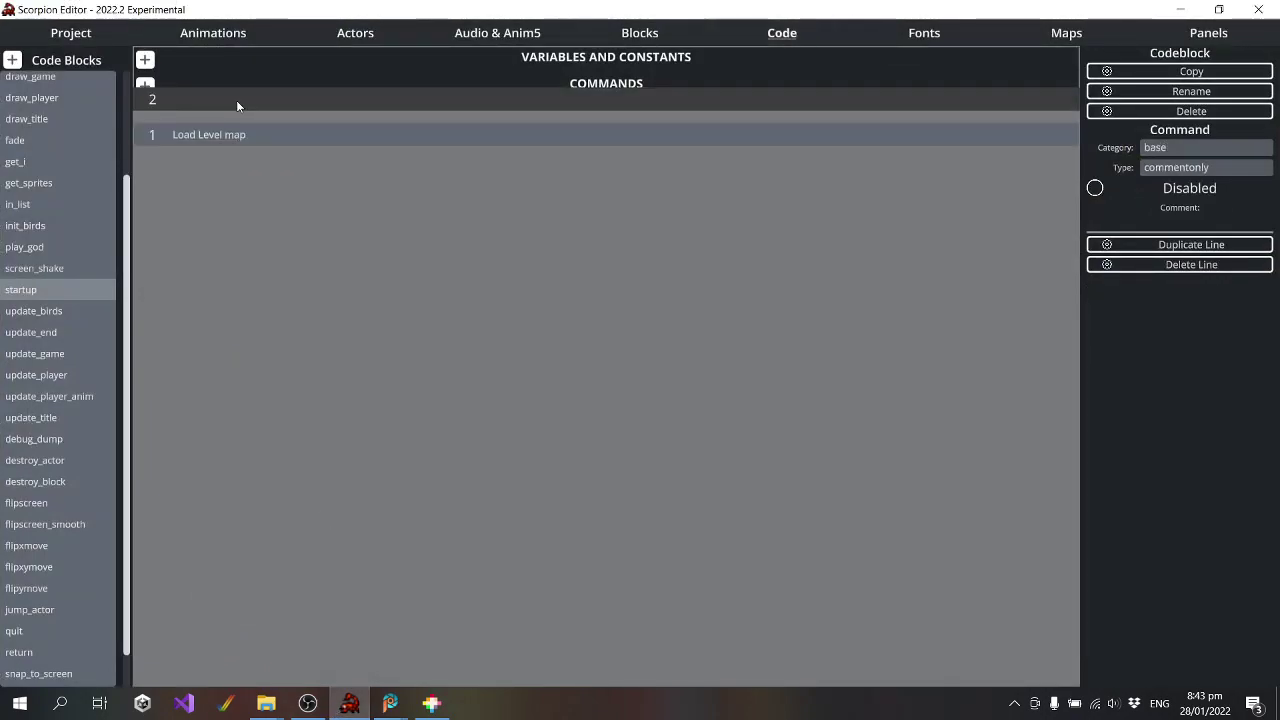
left_click(1200, 167)
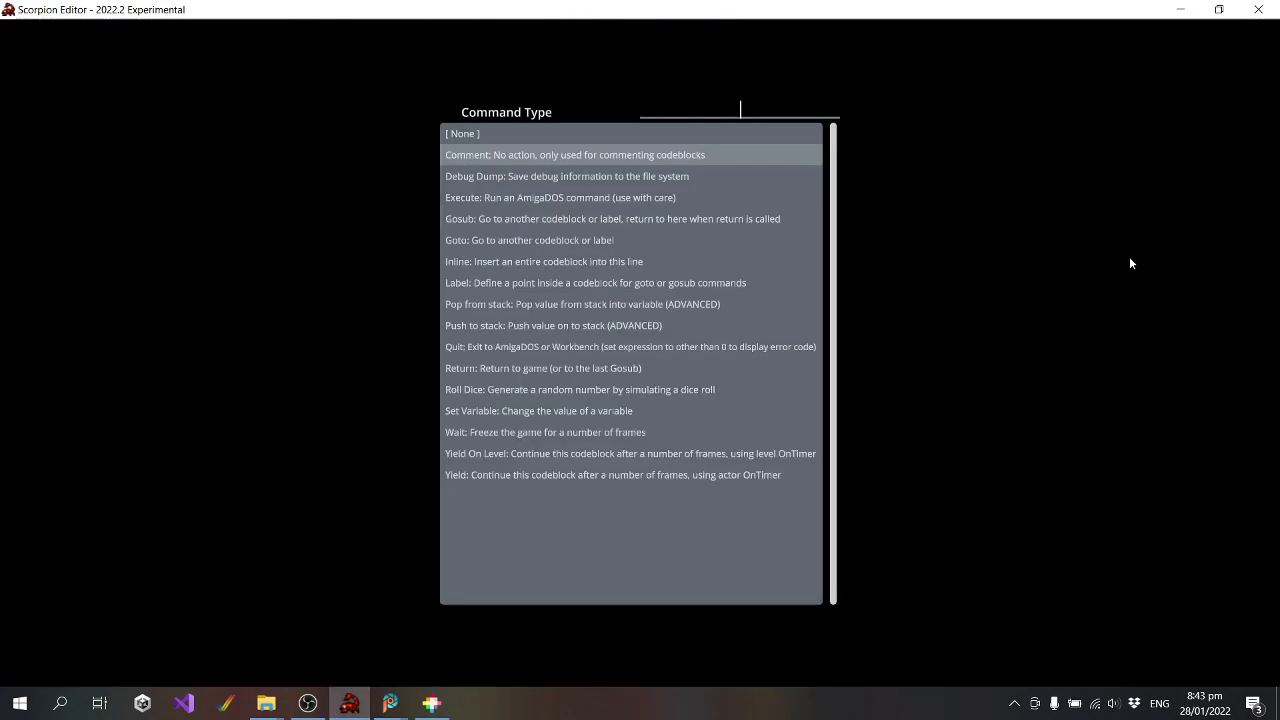
left_click(1129, 263)
Create a panel from title.png and save it as title in the project's panels folder
left_click(1208, 33)
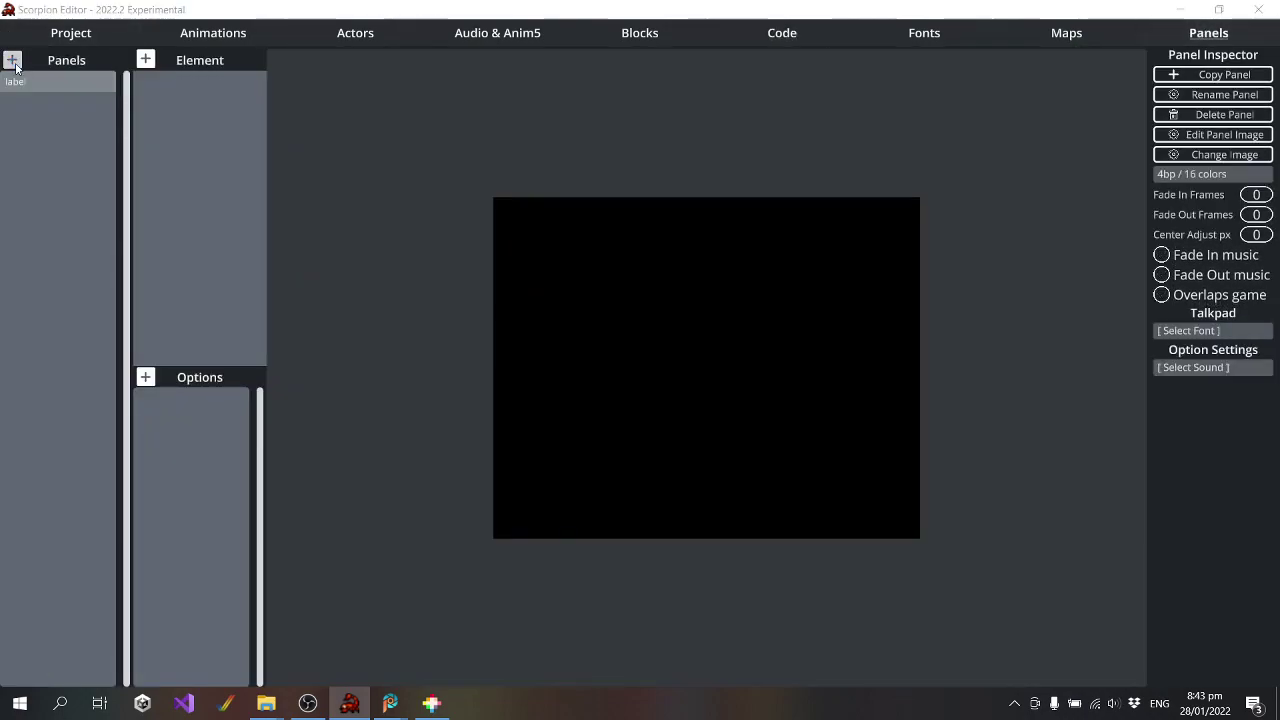
left_click(13, 61)
double_click(223, 195)
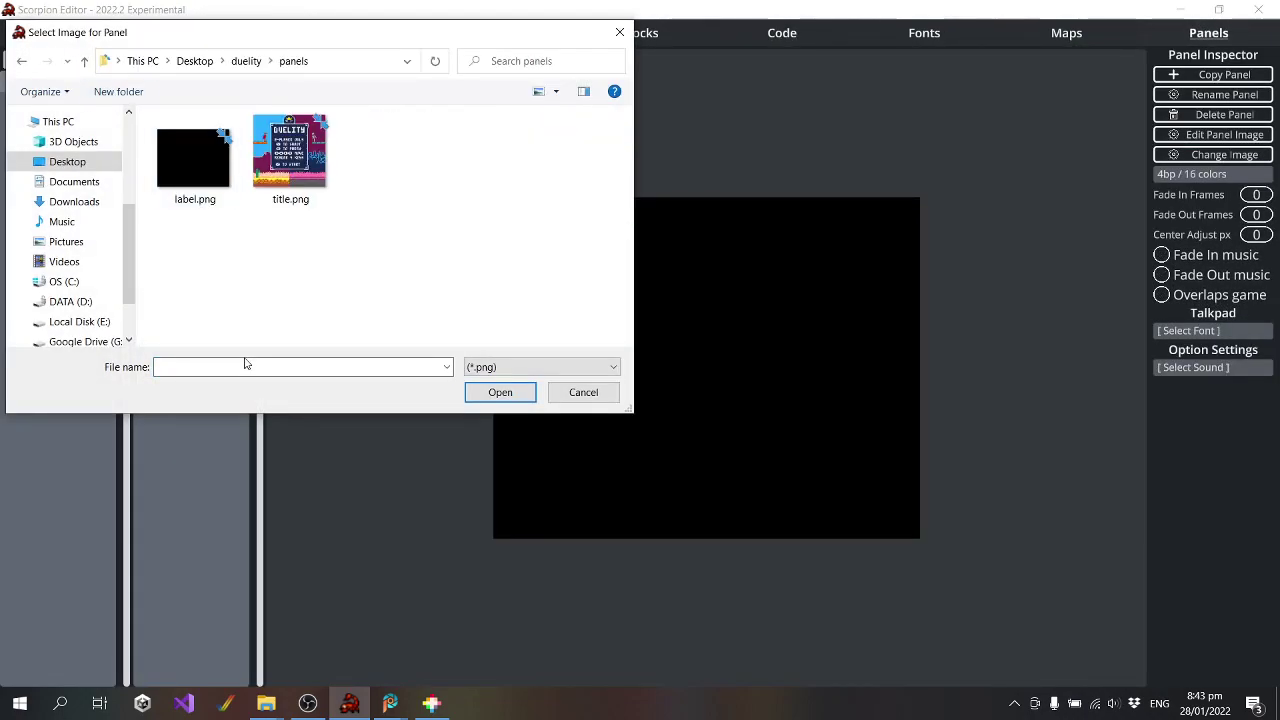
double_click(287, 178)
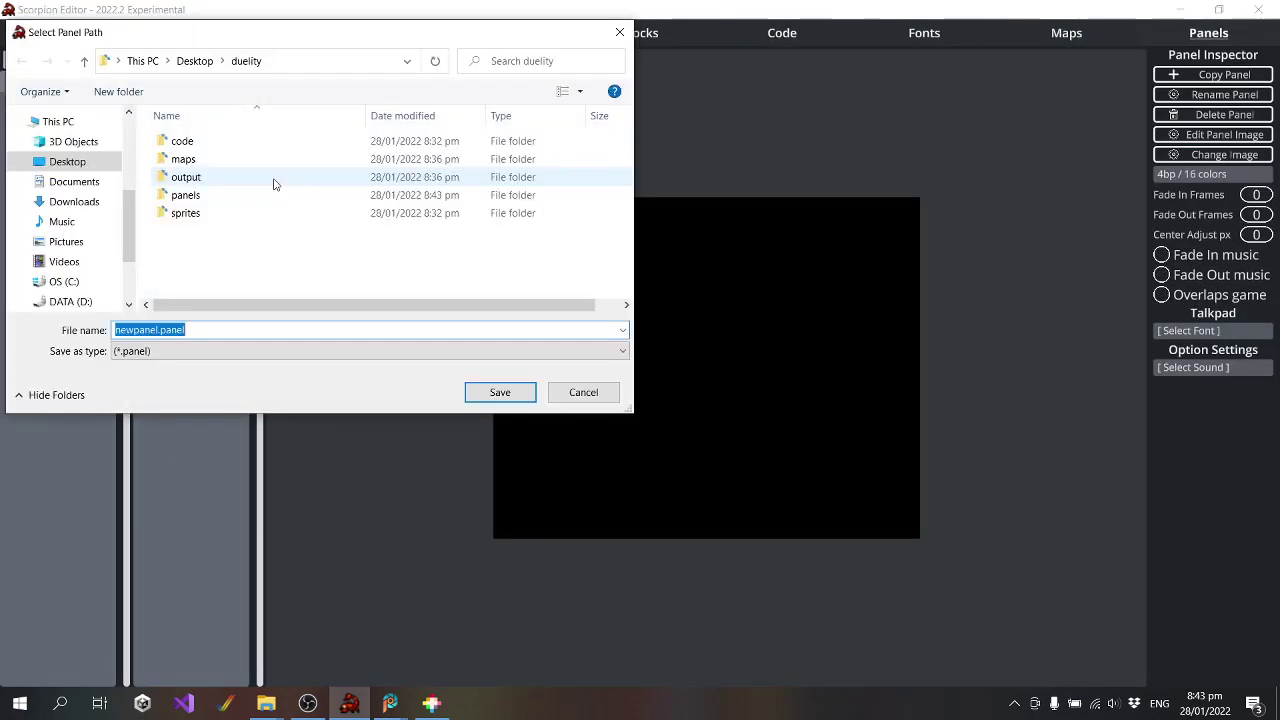
double_click(188, 196)
double_click(266, 331)
type("title")
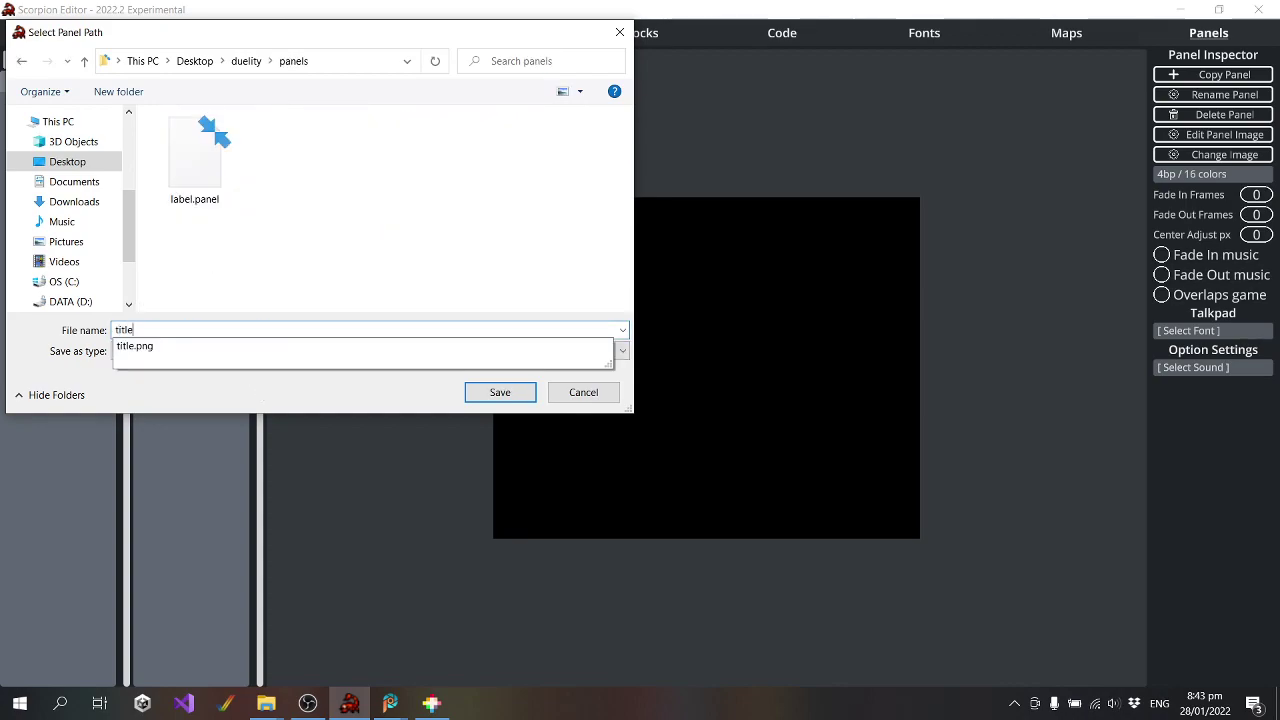
key("Return")
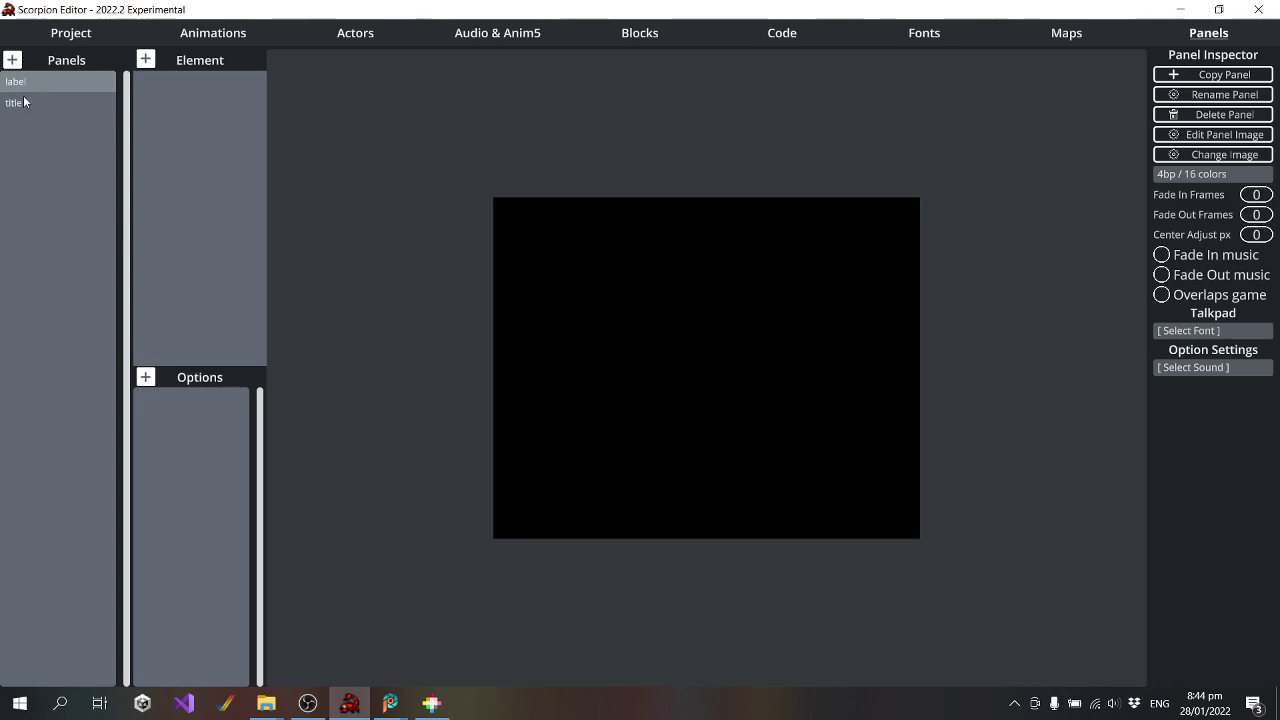
Set the title panel to 4bp / 16 colors with a Center Adjust of 32 px
left_click(12, 104)
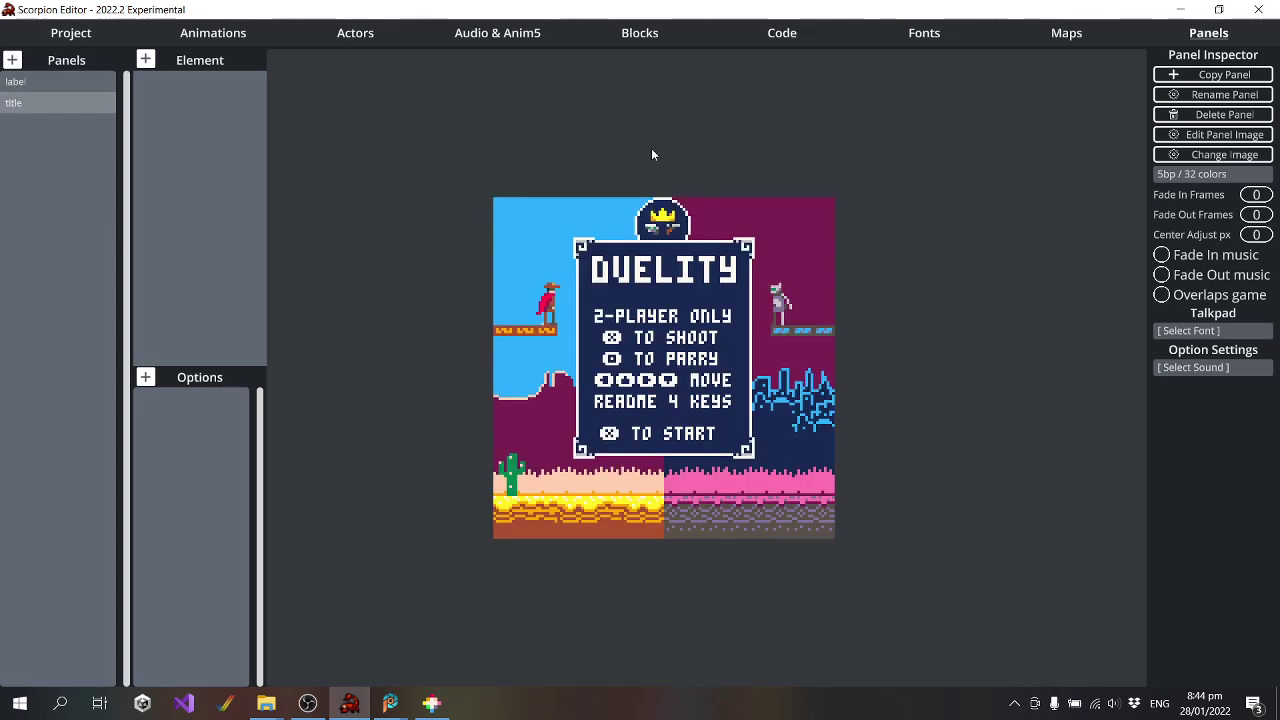
left_click(1225, 176)
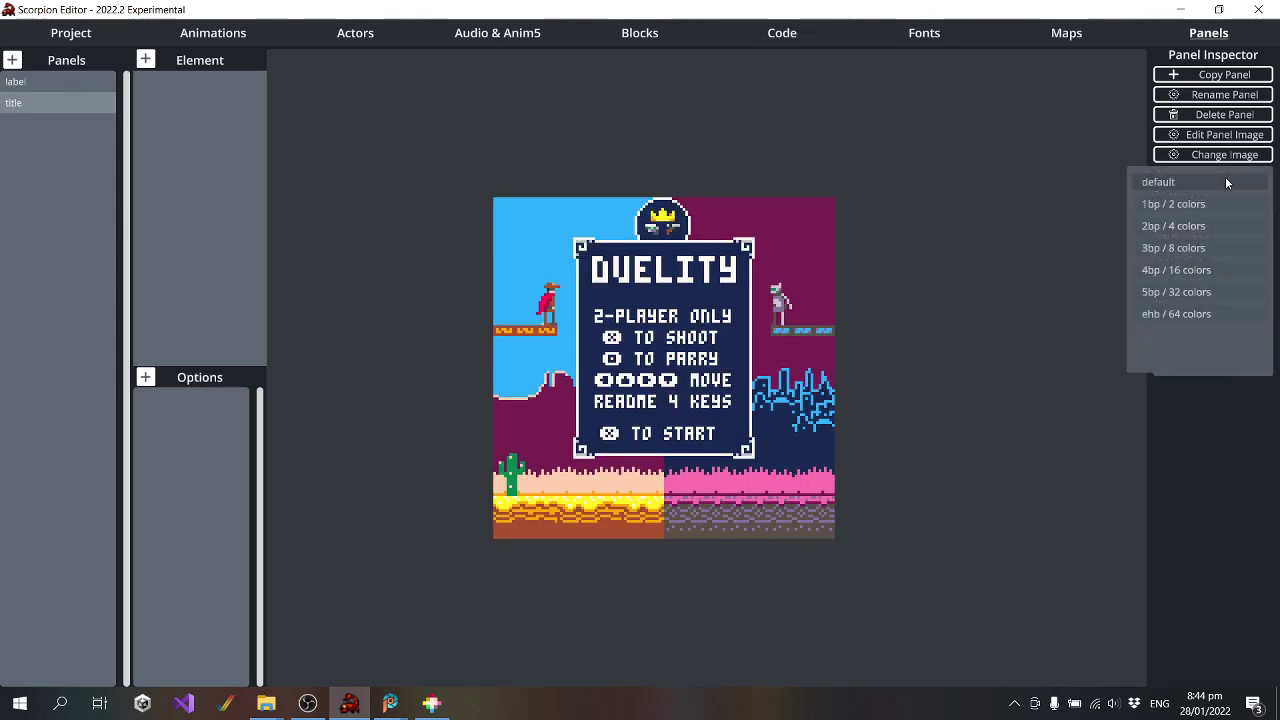
left_click(1189, 270)
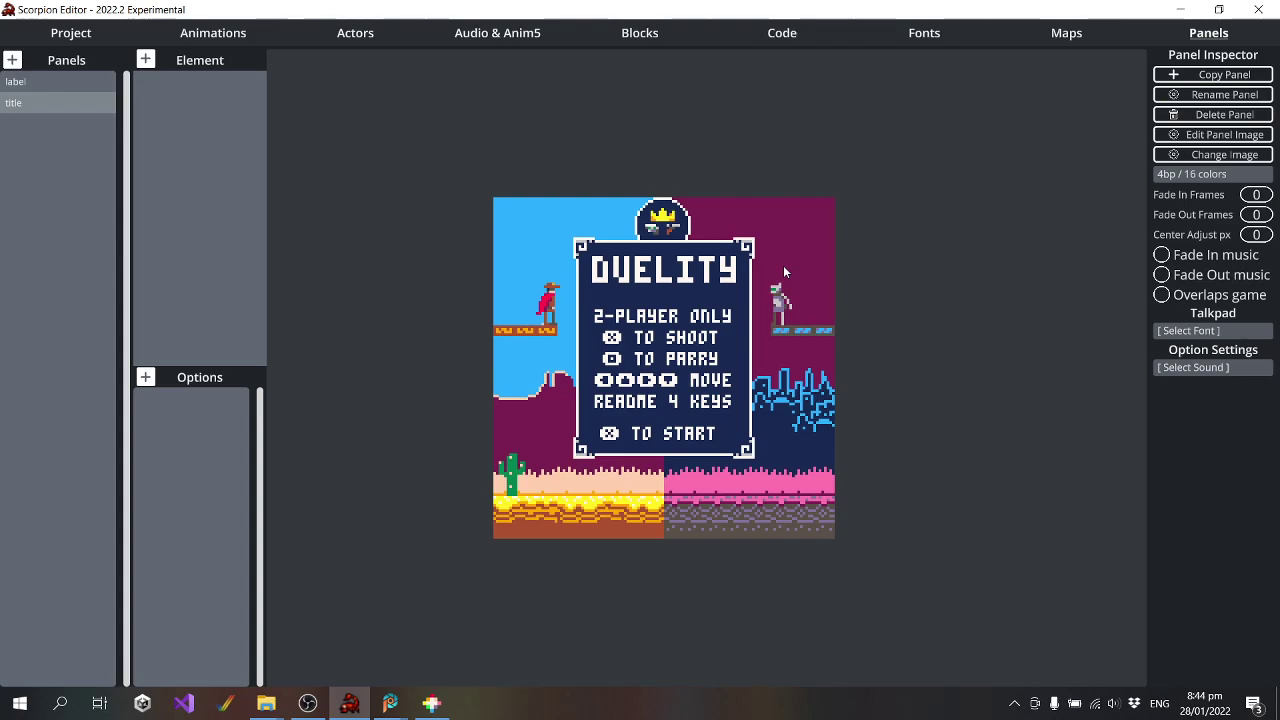
left_click(1246, 256)
left_click(1246, 256)
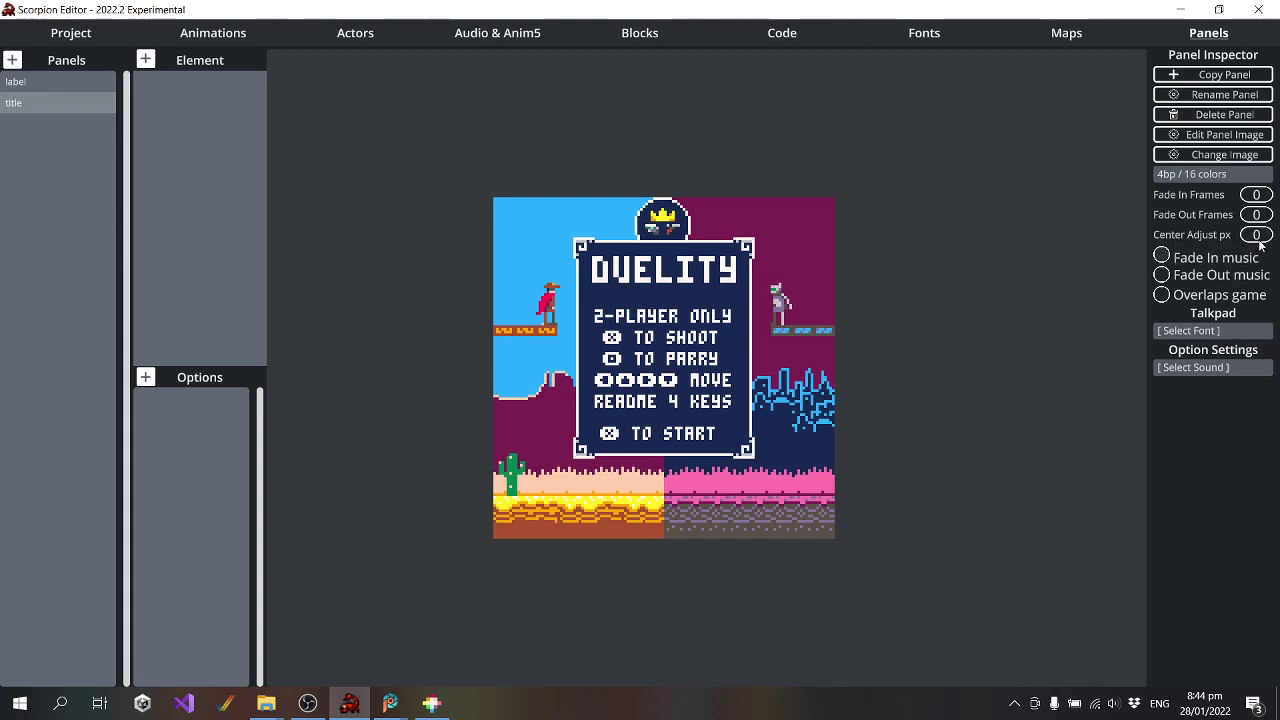
left_click(1256, 234)
type("32")
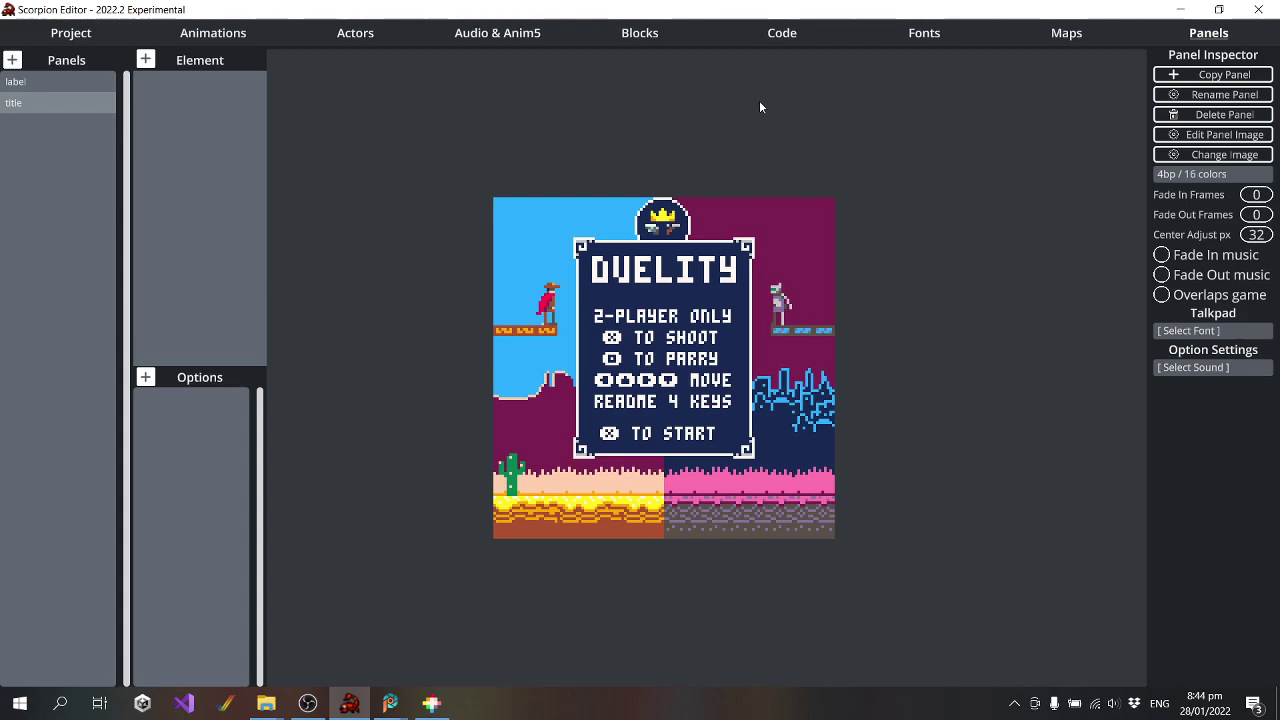
left_click(789, 36)
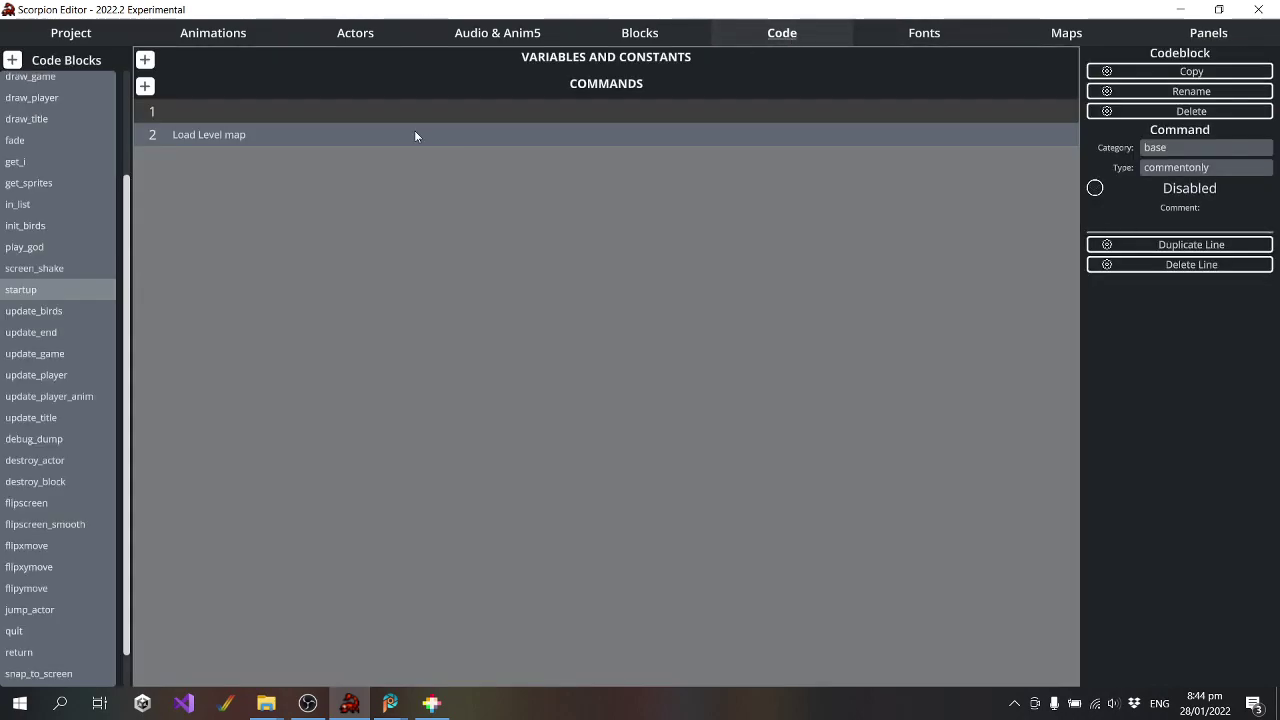
left_click(1198, 149)
scroll(1196, 214, "down", 1)
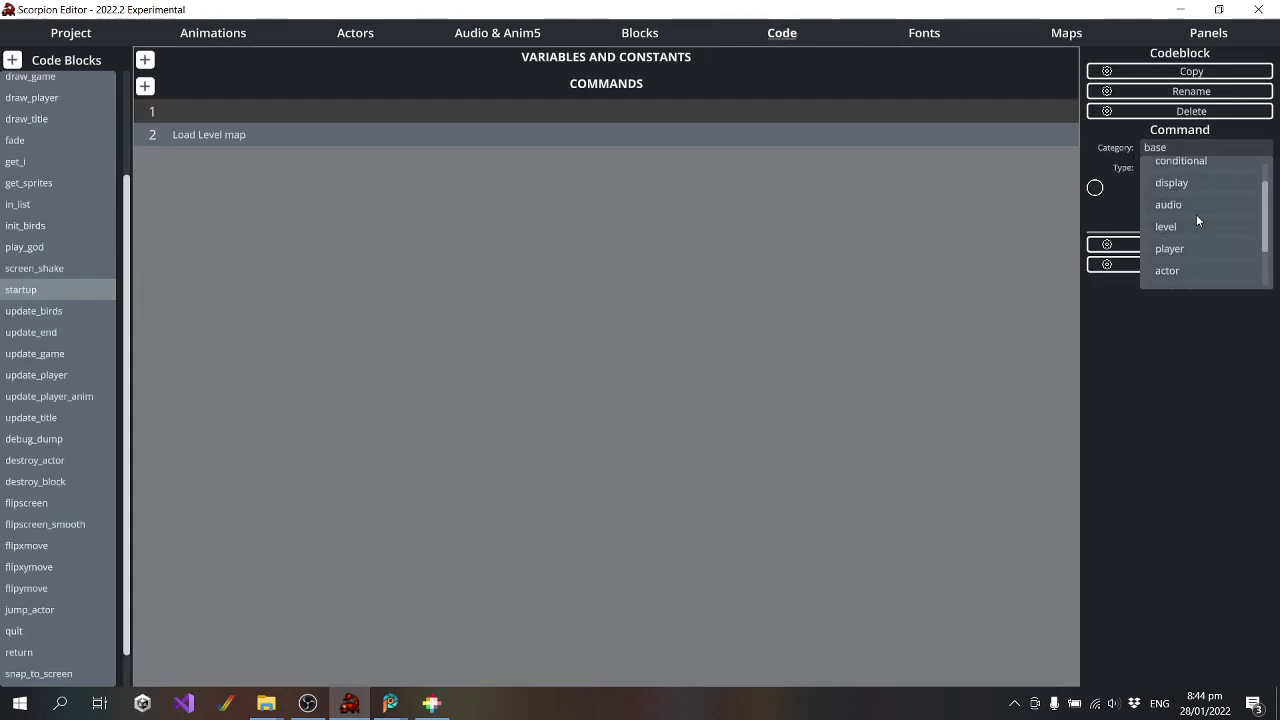
scroll(1196, 214, "up", 1)
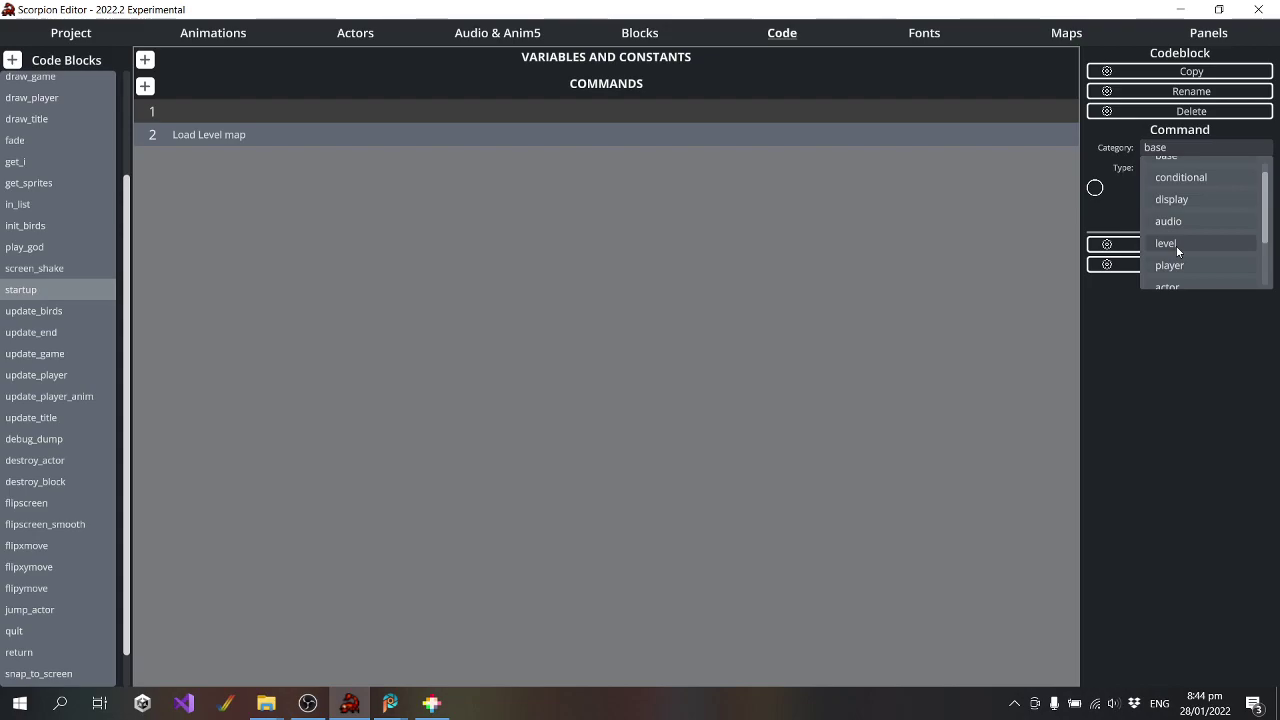
left_click(1176, 245)
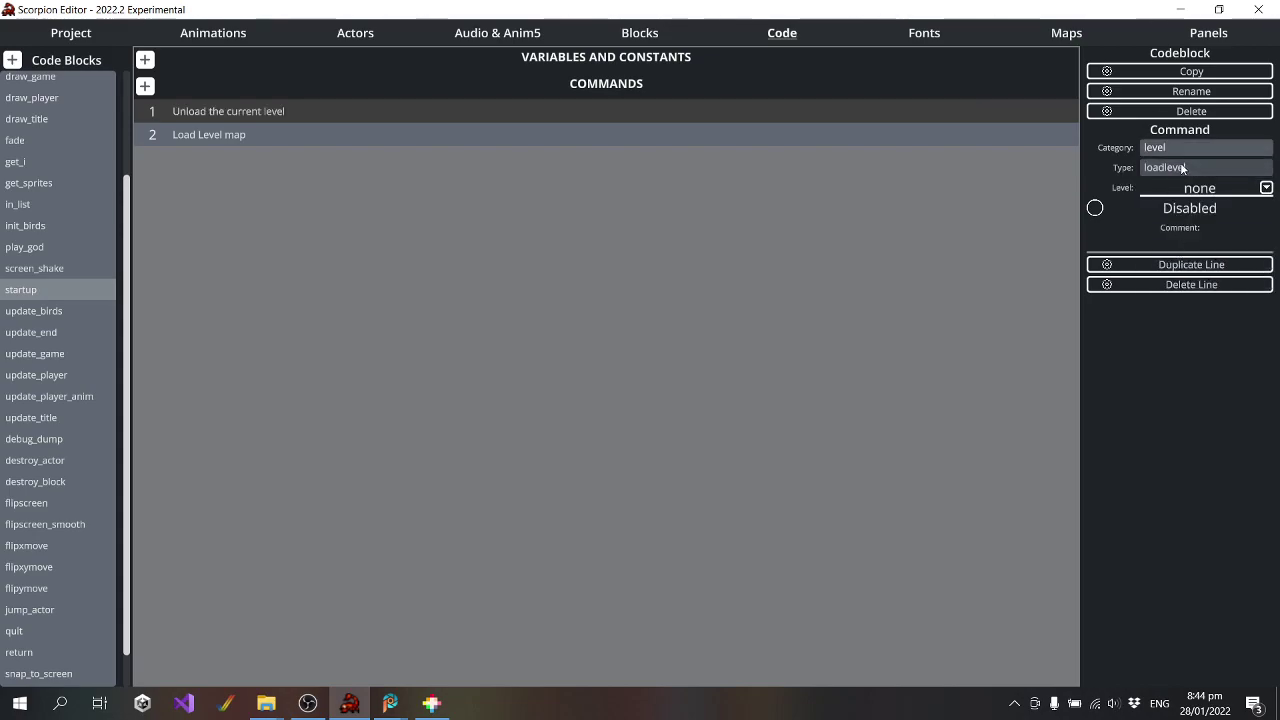
left_click(1267, 188)
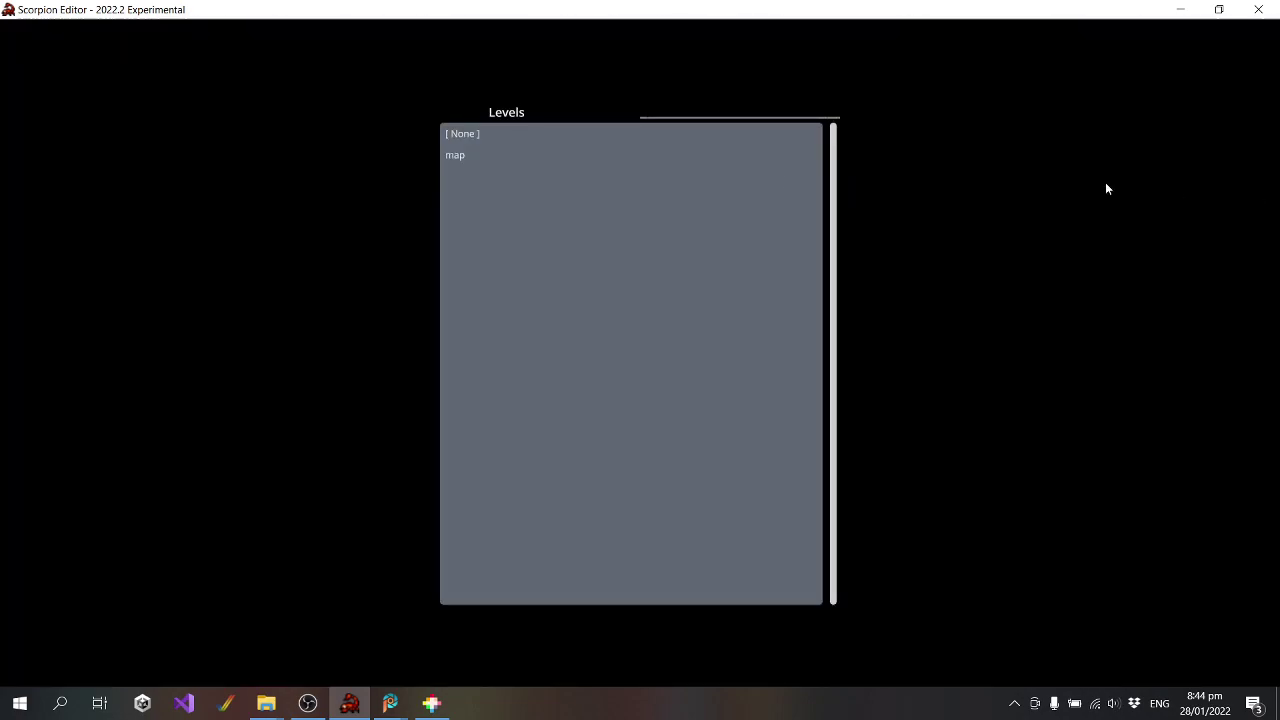
left_click(618, 155)
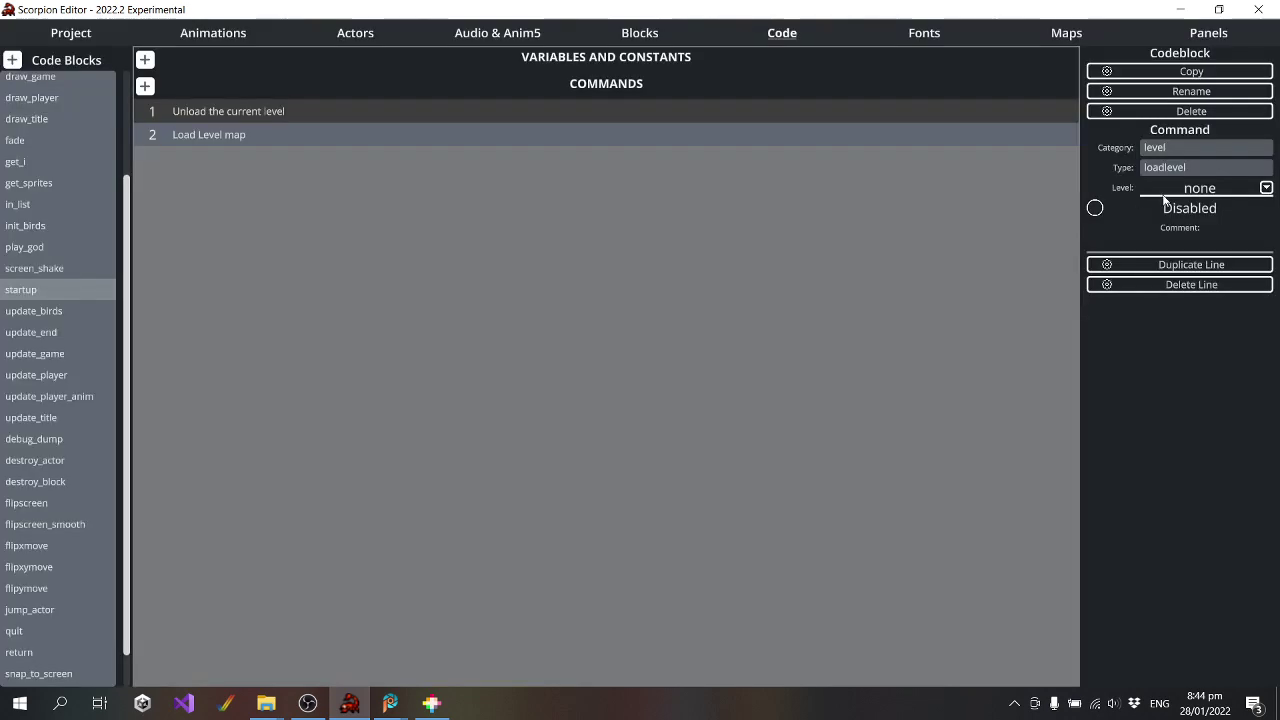
Make the first startup command a display setpanel command that shows the title panel, with Wait for Fire Button enabled
left_click(1184, 147)
left_click(1186, 199)
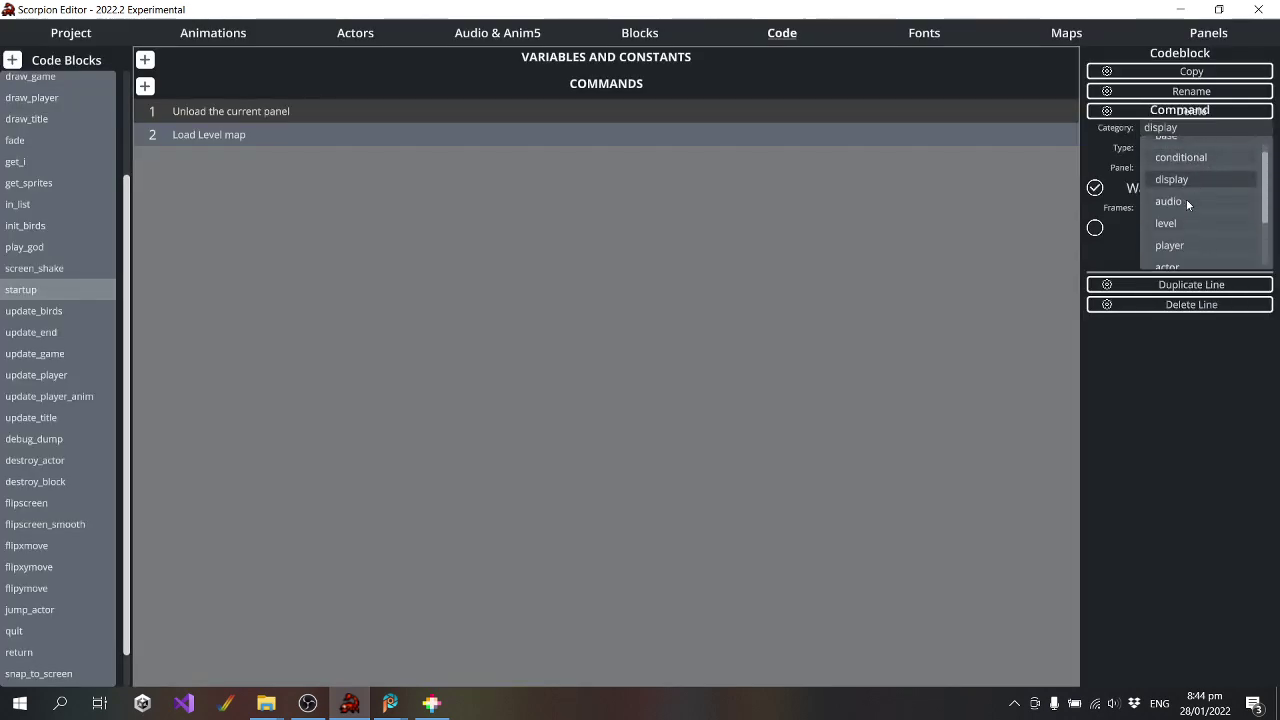
left_click(1266, 188)
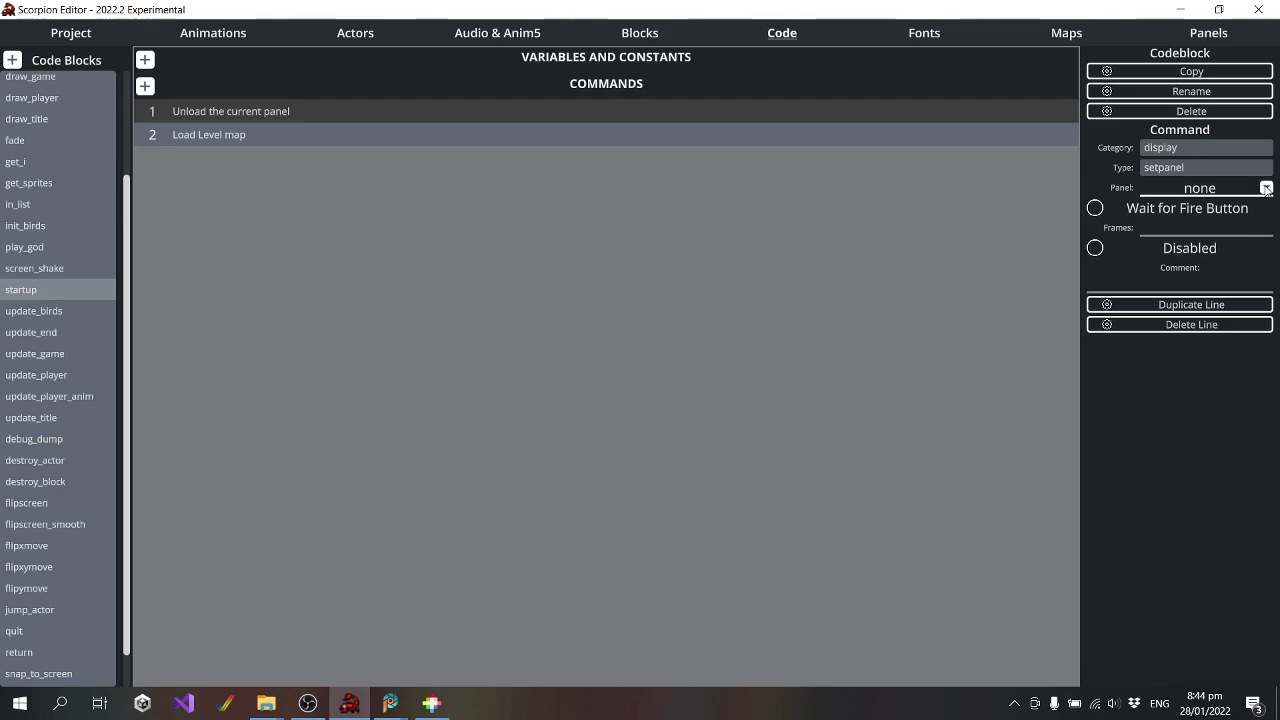
left_click(468, 175)
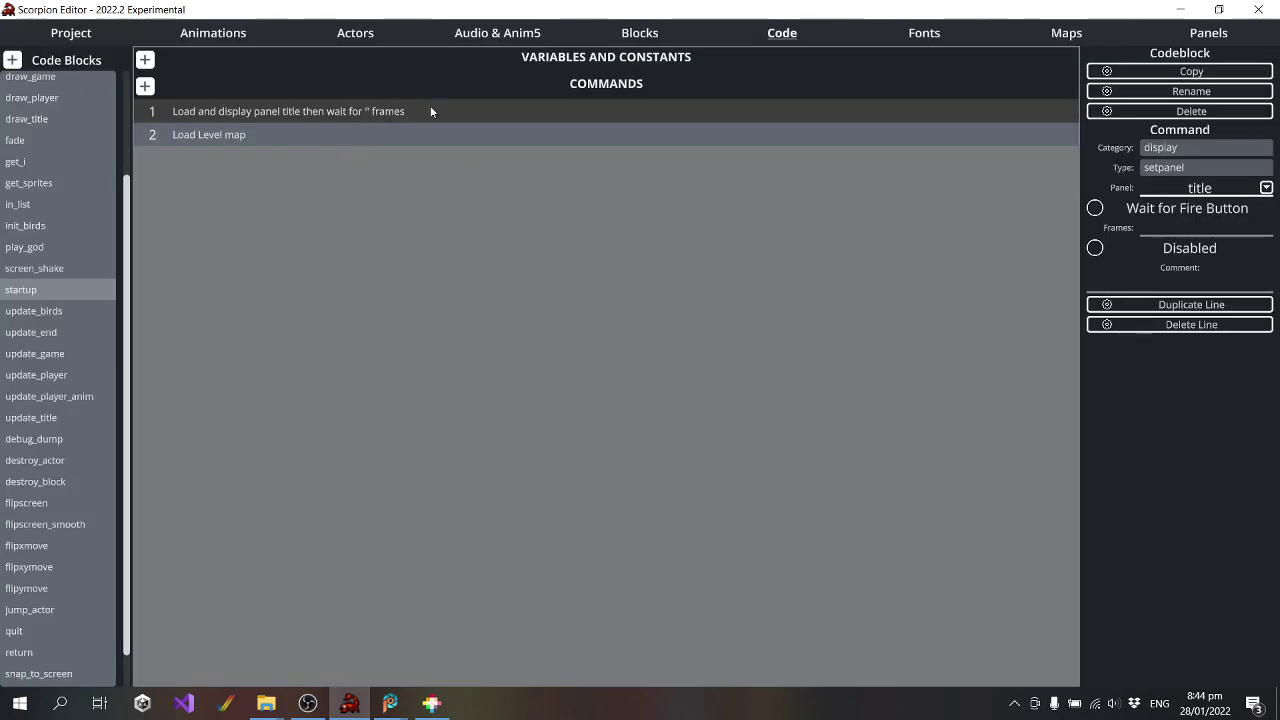
left_click(1094, 209)
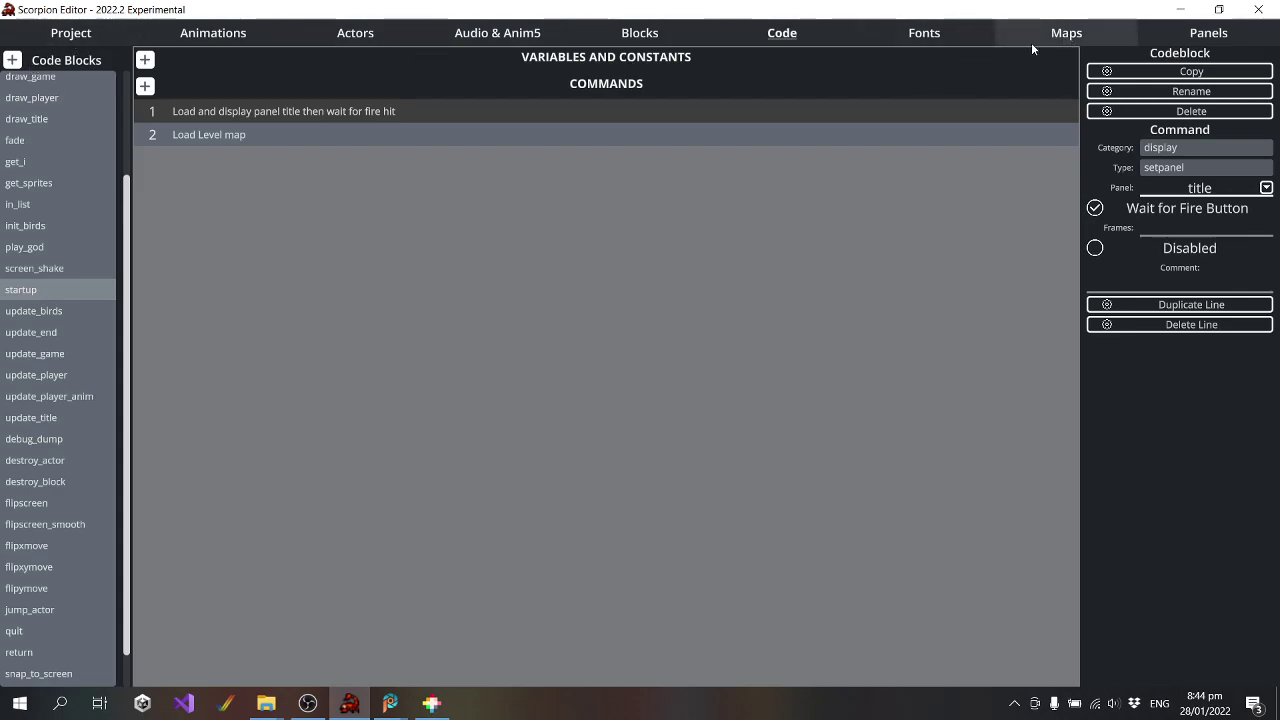
Set the title panel's Fade In Frames and Fade Out Frames to 50 each
left_click(1209, 33)
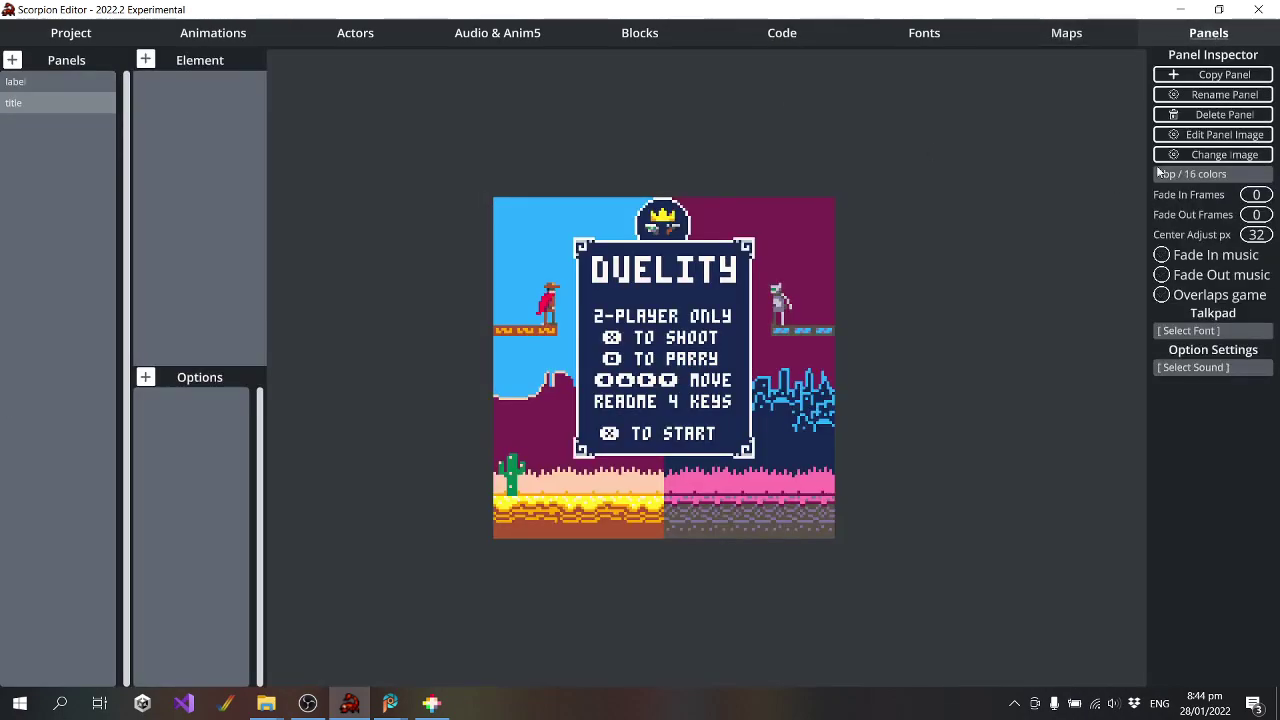
left_click(1258, 195)
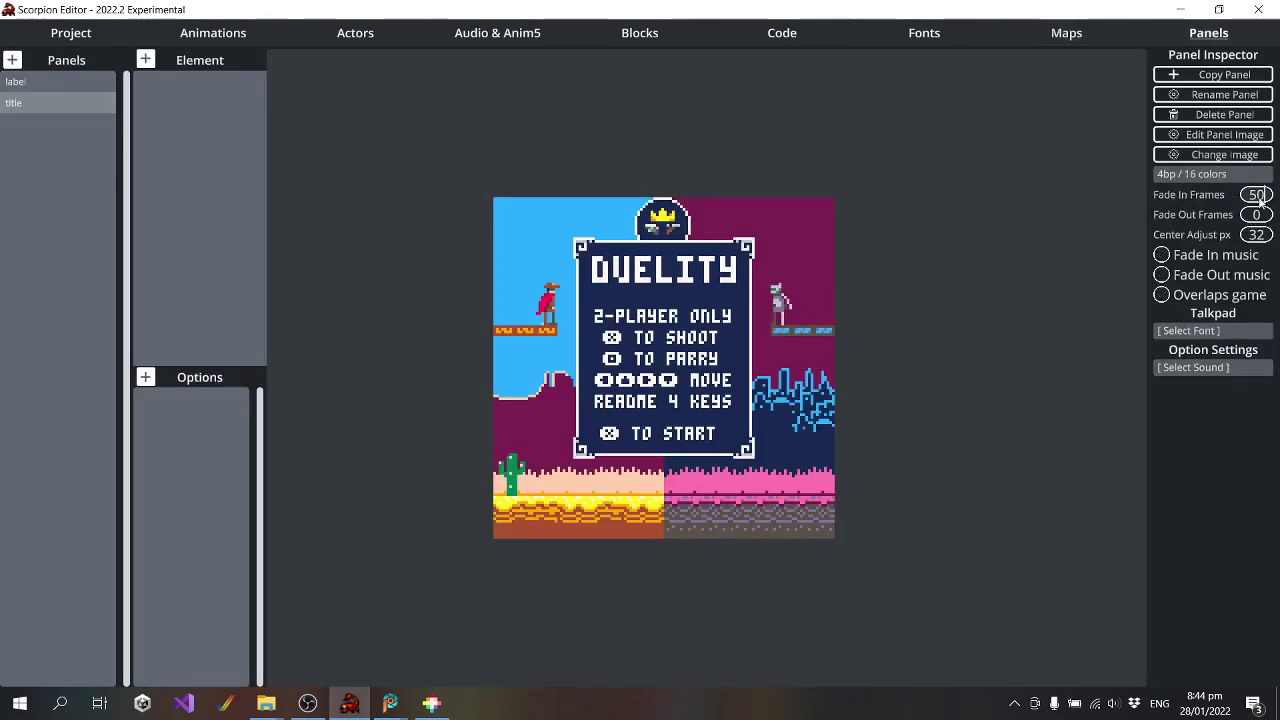
type("50")
left_click(1258, 215)
type("50")
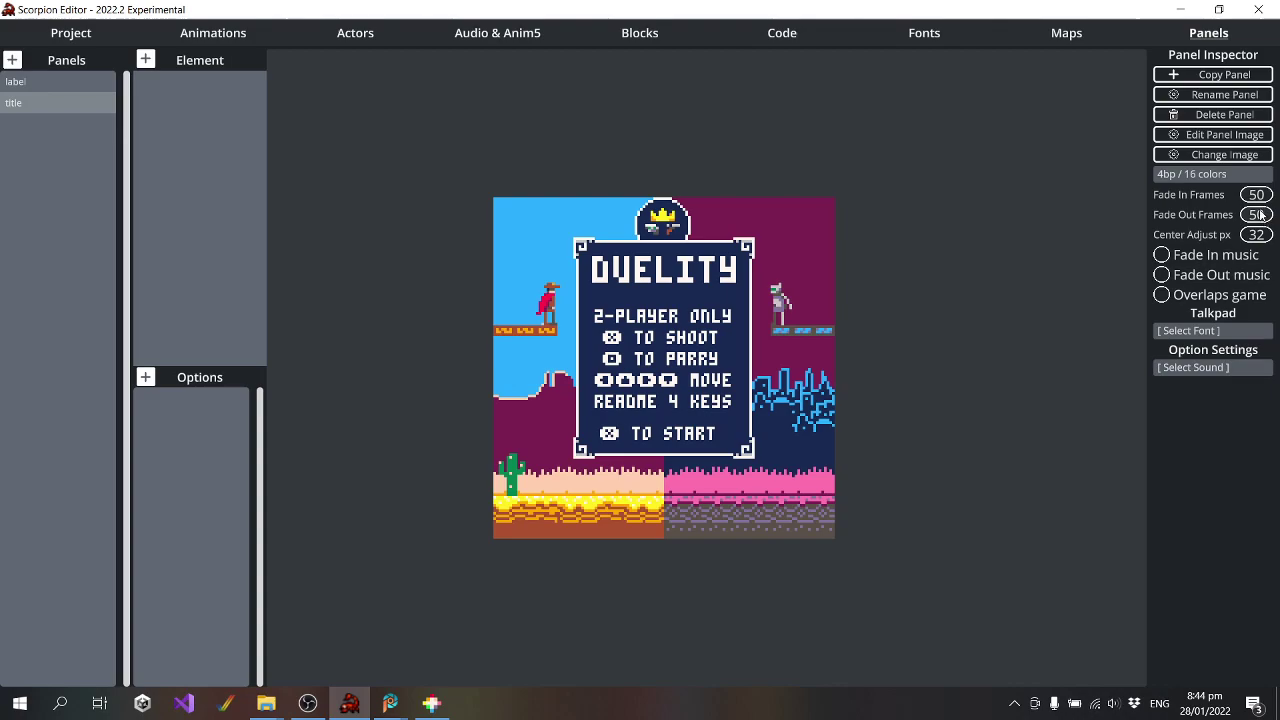
Test the project in WinUAE and switch to title.png in PaintShop Pro
left_click(71, 33)
left_click(90, 118)
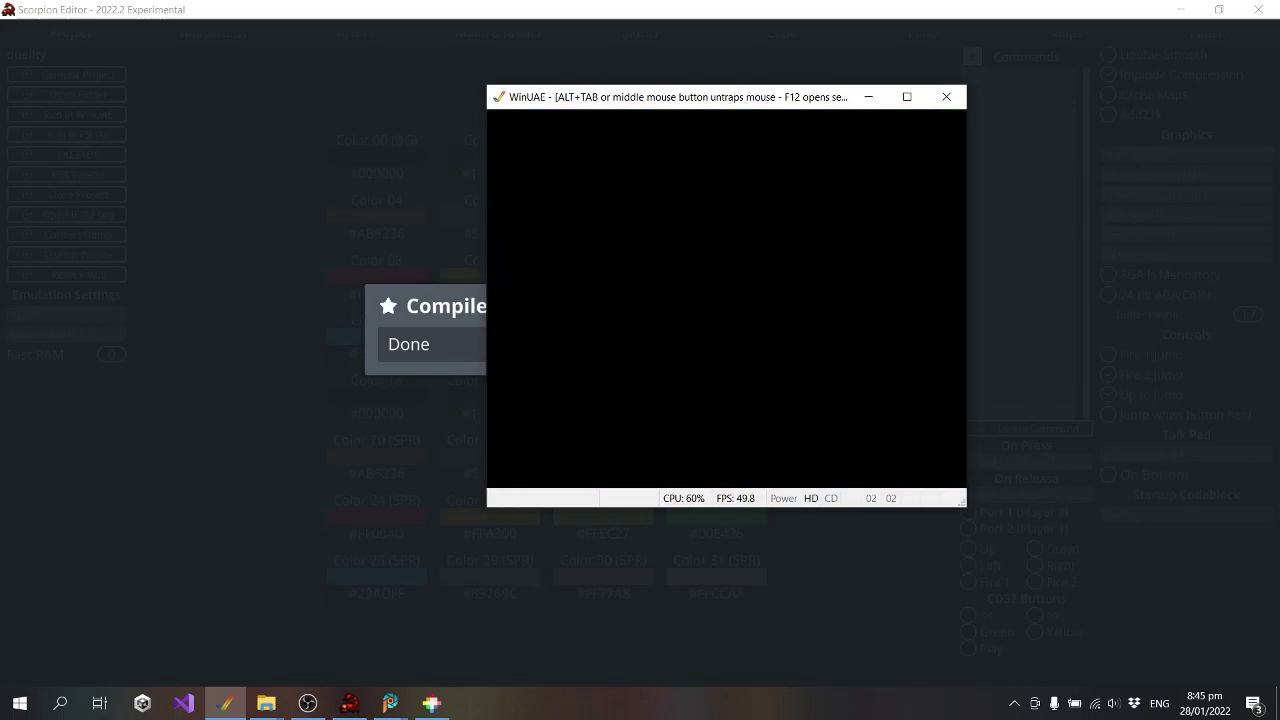
key("alt+Tab")
left_click(872, 403)
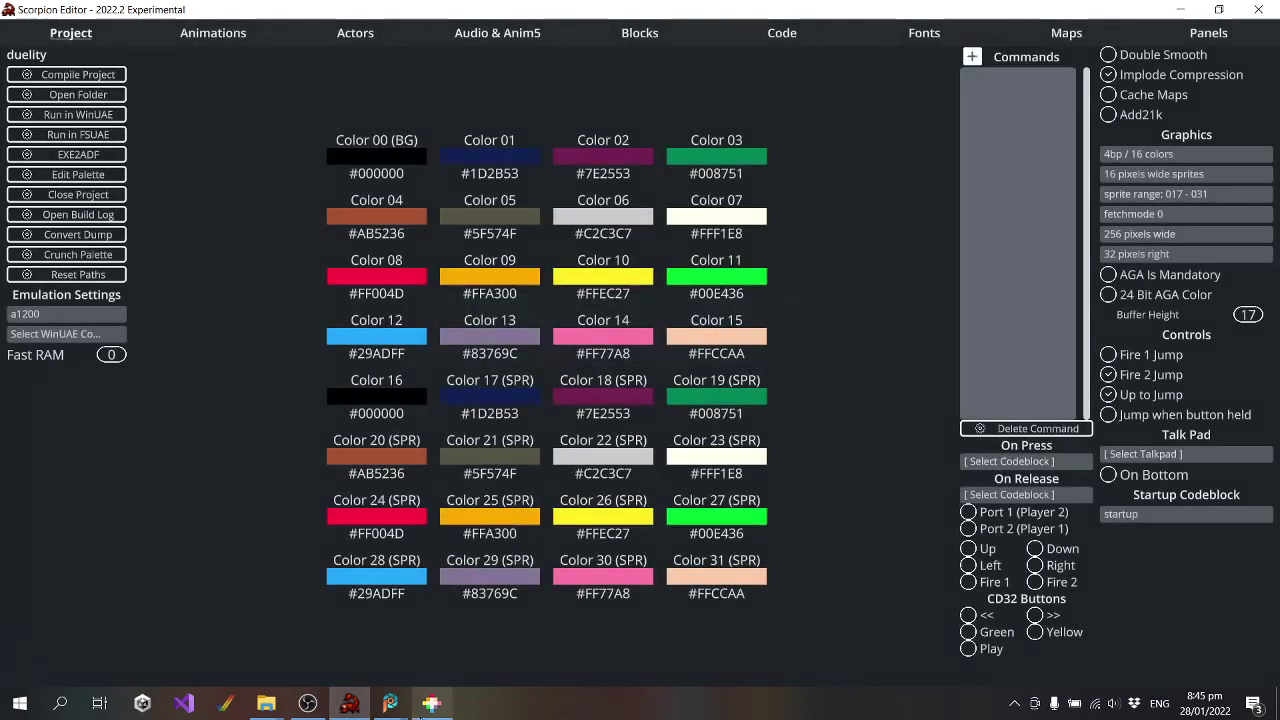
mouse_move(390, 703)
left_click(481, 625)
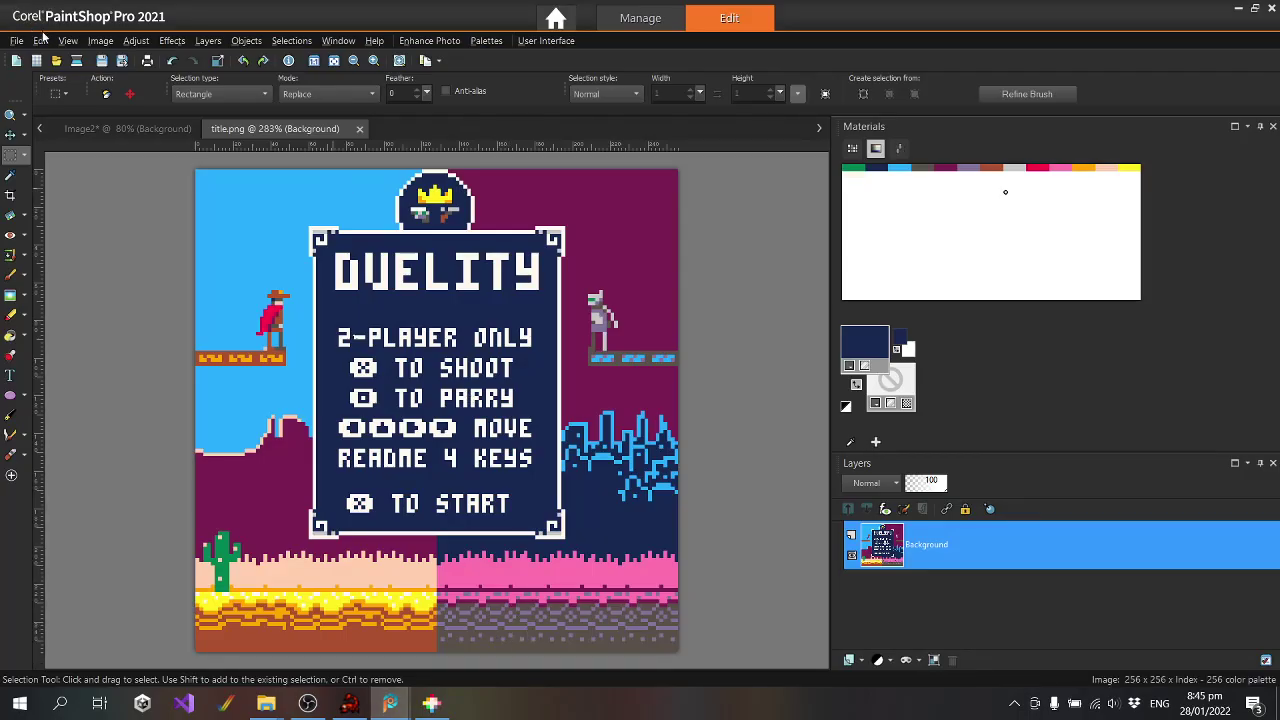
left_click(41, 40)
left_click(165, 228)
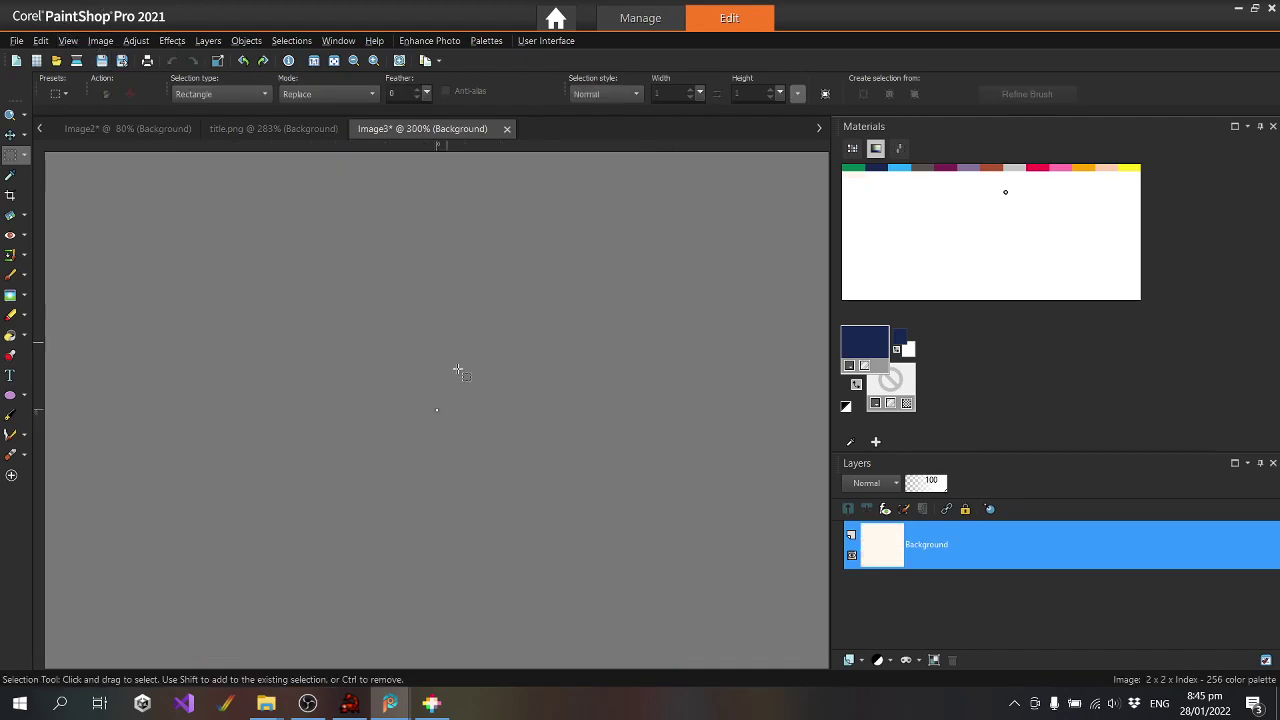
scroll(410, 428, "up", 2)
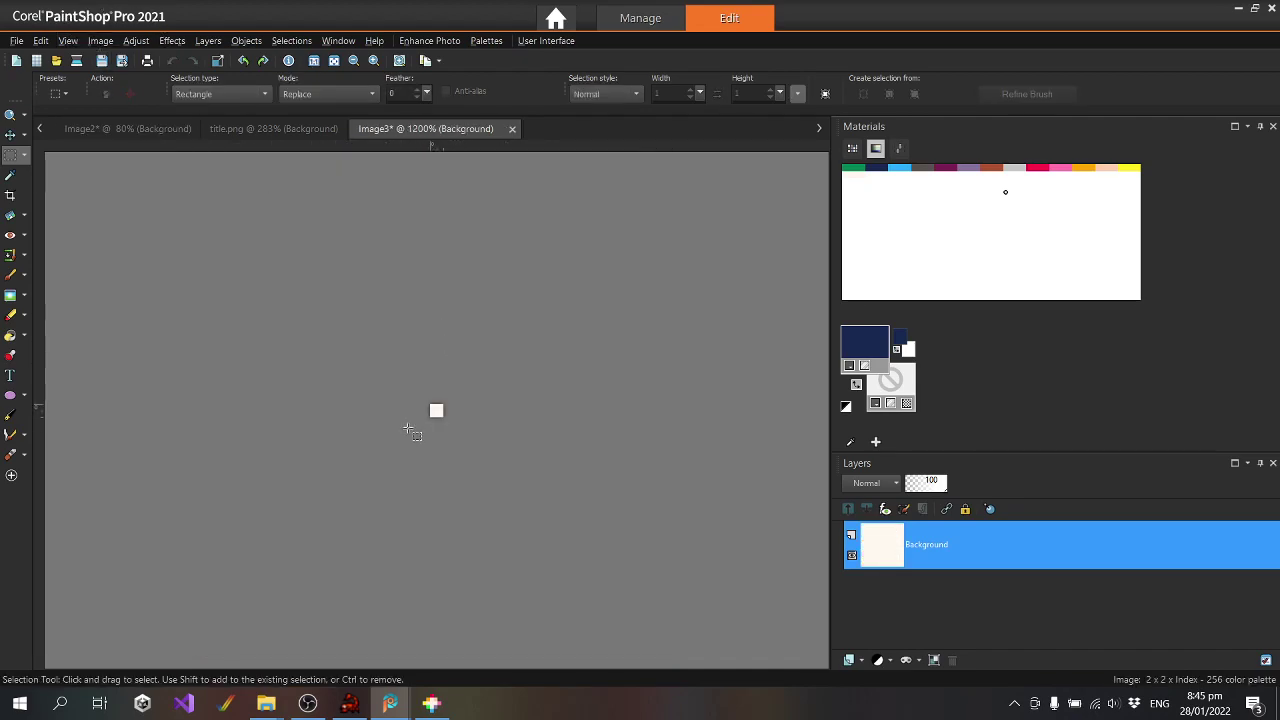
left_click(513, 130)
left_click(618, 388)
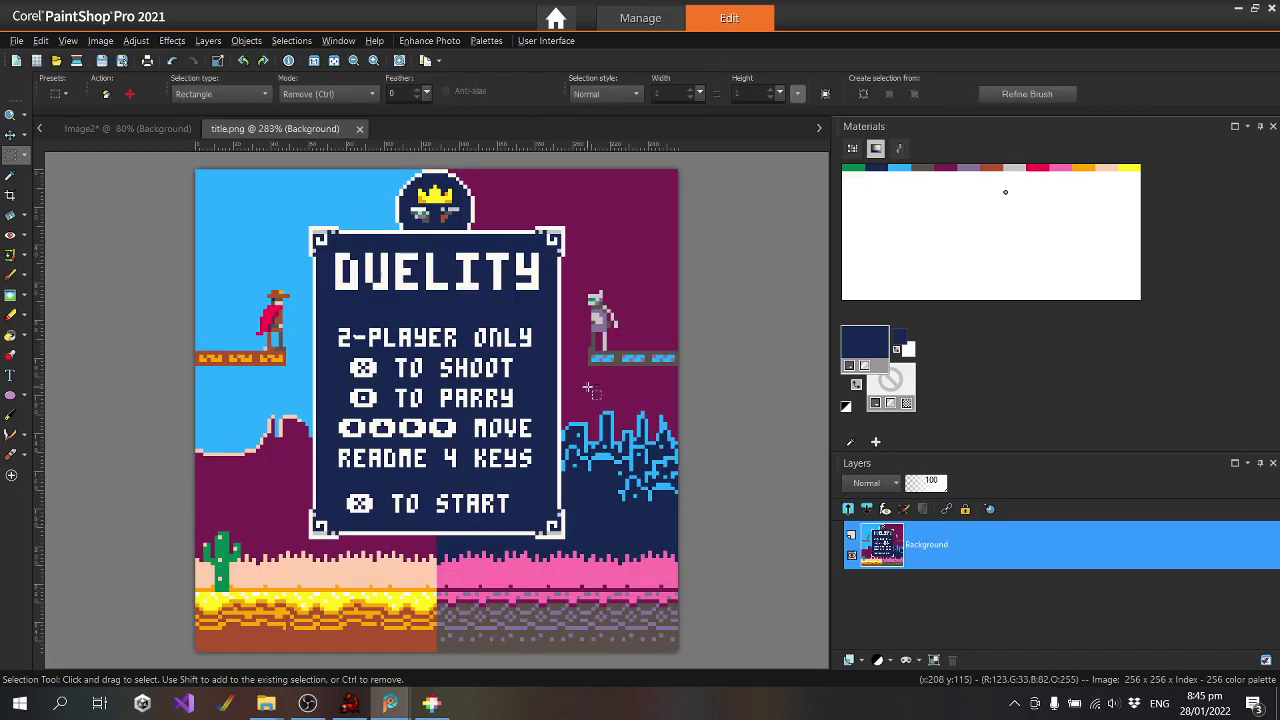
Duplicate the whole title.png picture into a new image and return to title.png
left_click(38, 41)
left_click(144, 213)
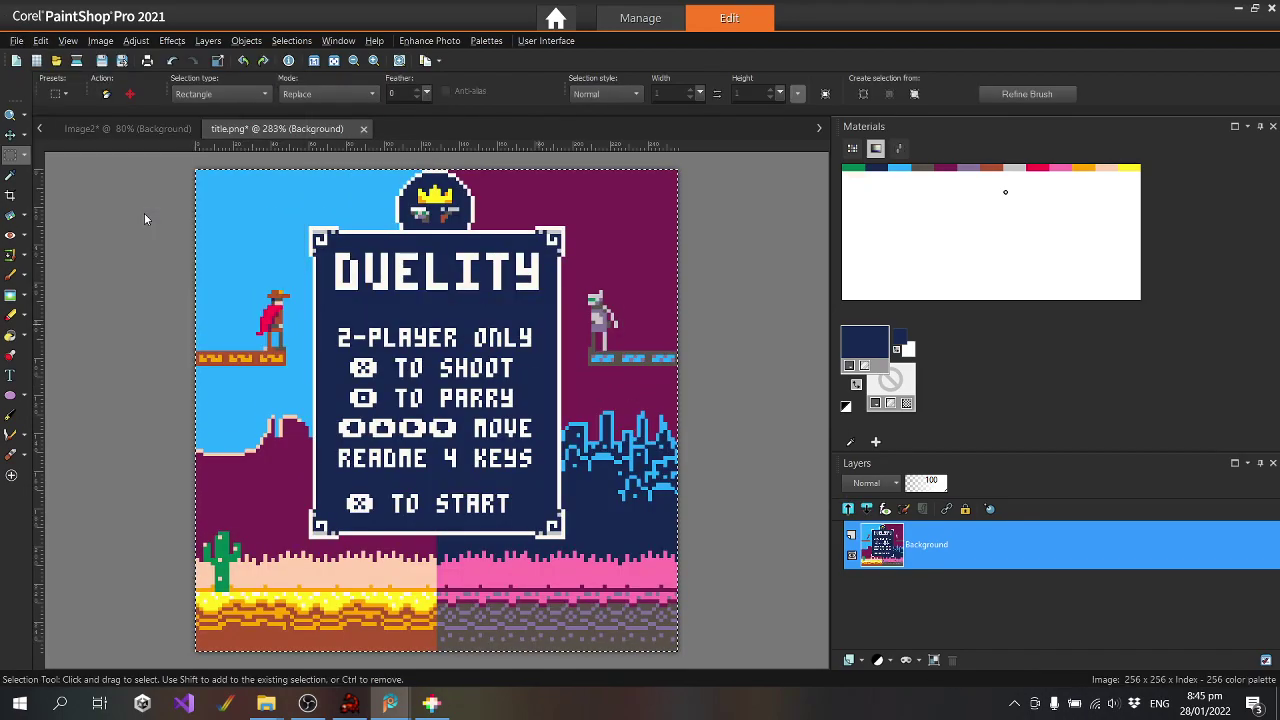
left_click(275, 128)
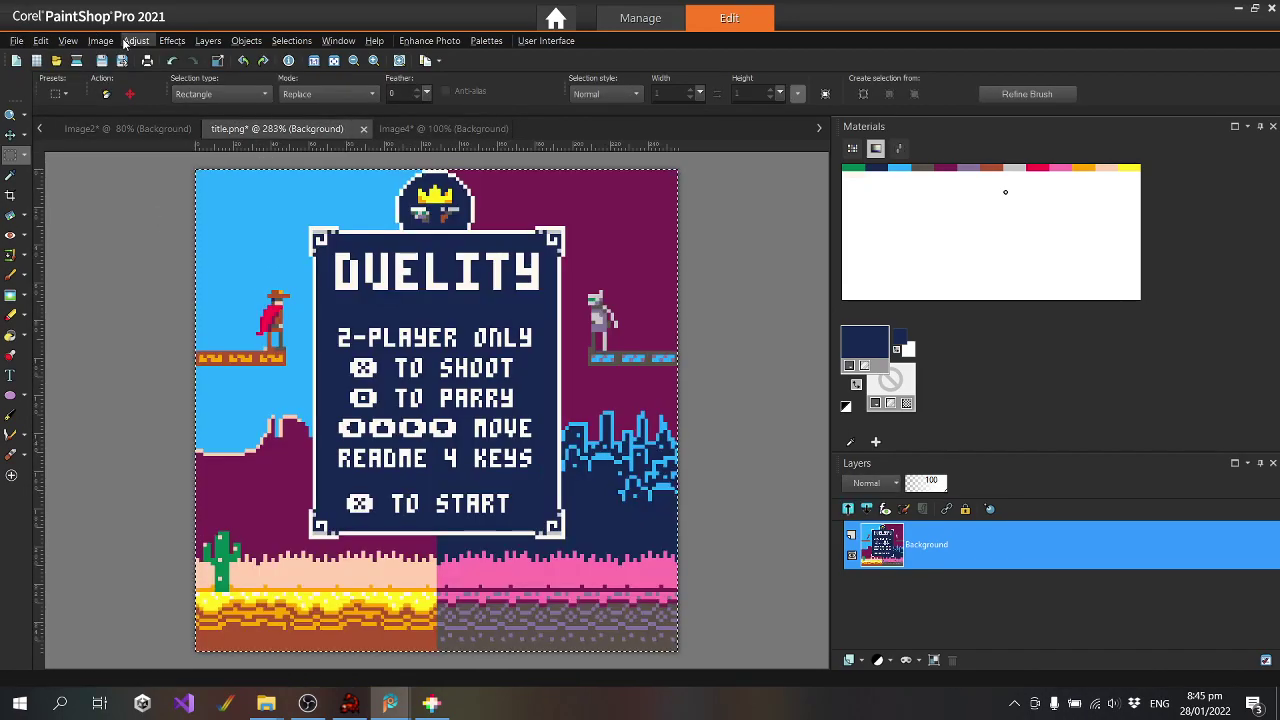
Edit title.png's palette, setting palette index 15 to the green #008452 used by index 0
left_click(100, 41)
mouse_move(190, 320)
left_click(330, 323)
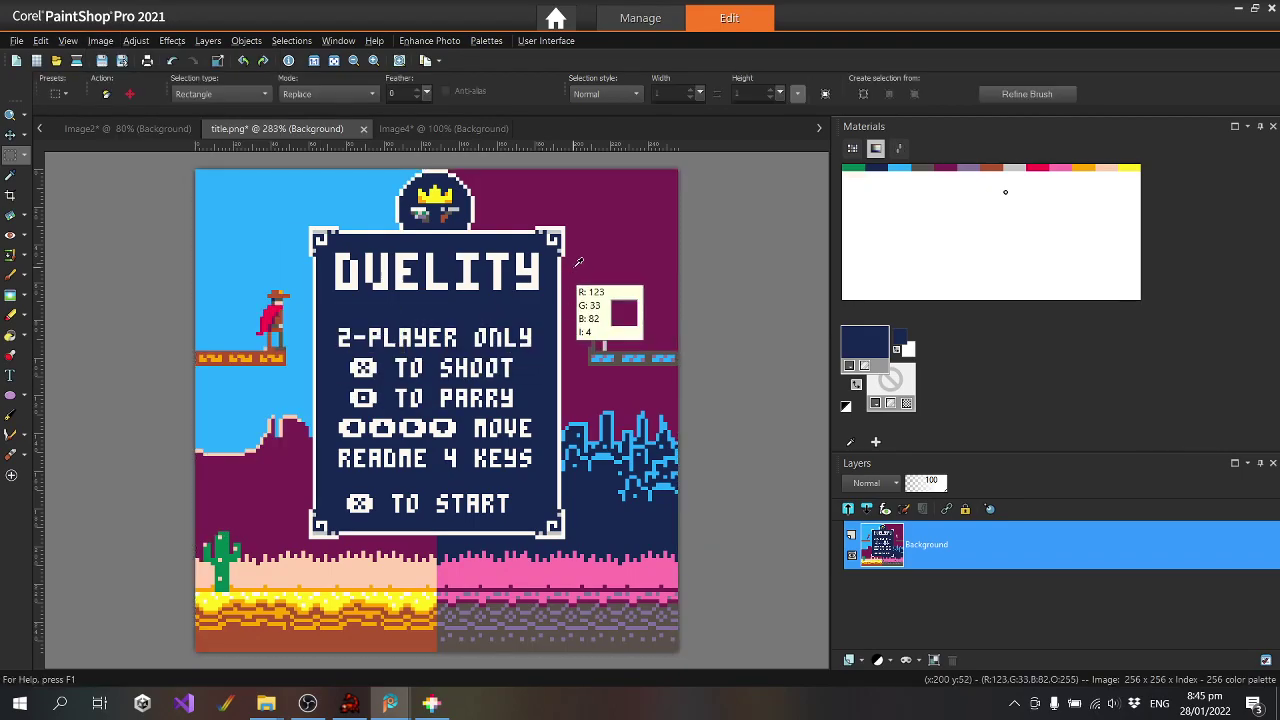
double_click(538, 261)
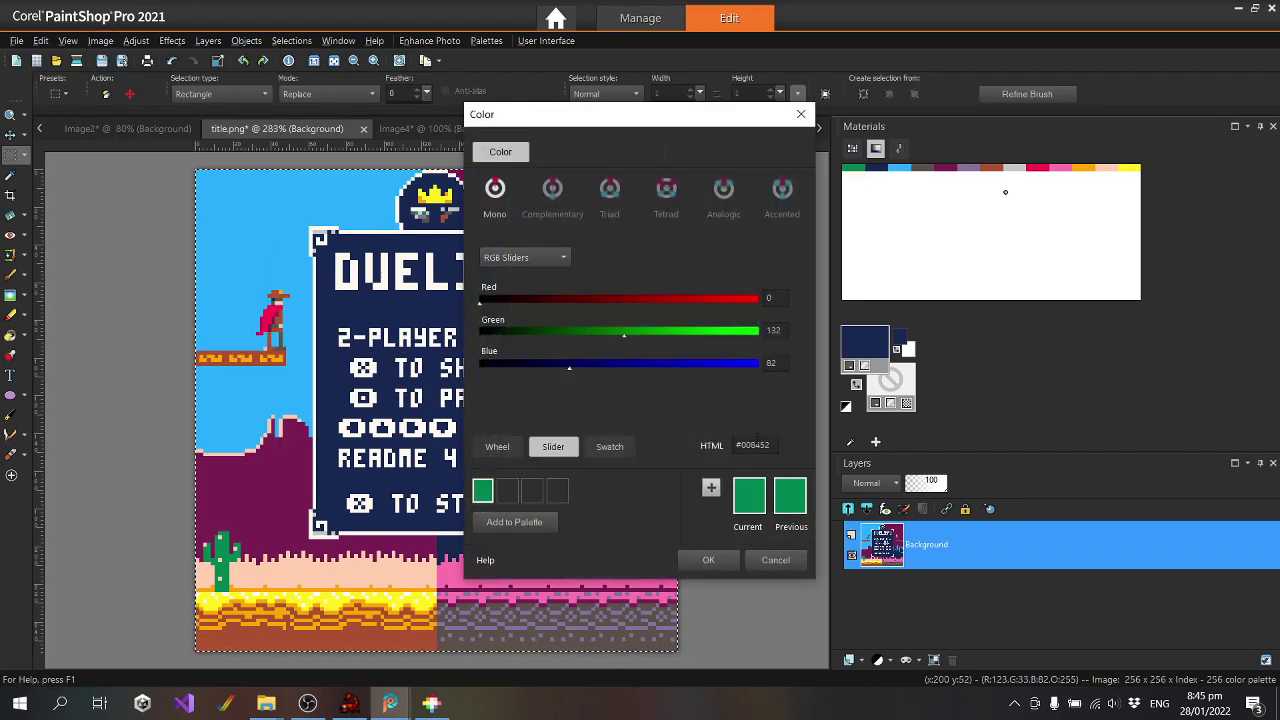
left_click(775, 560)
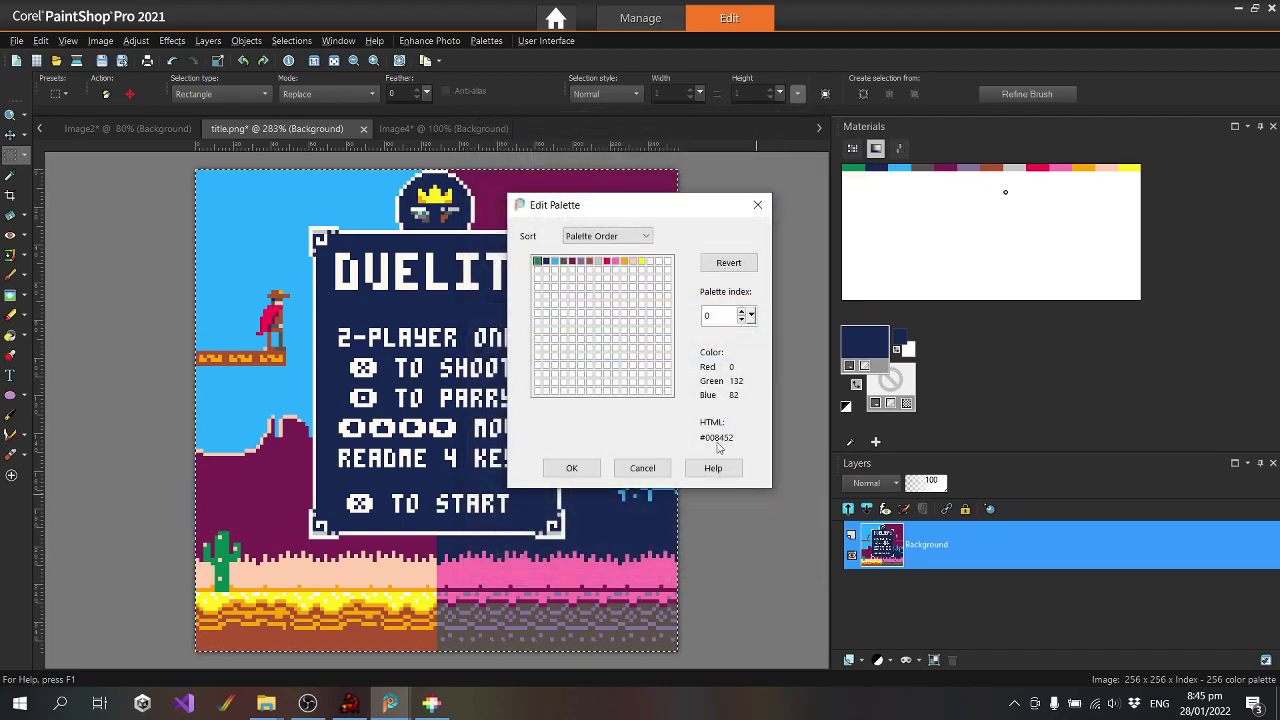
left_click(667, 262)
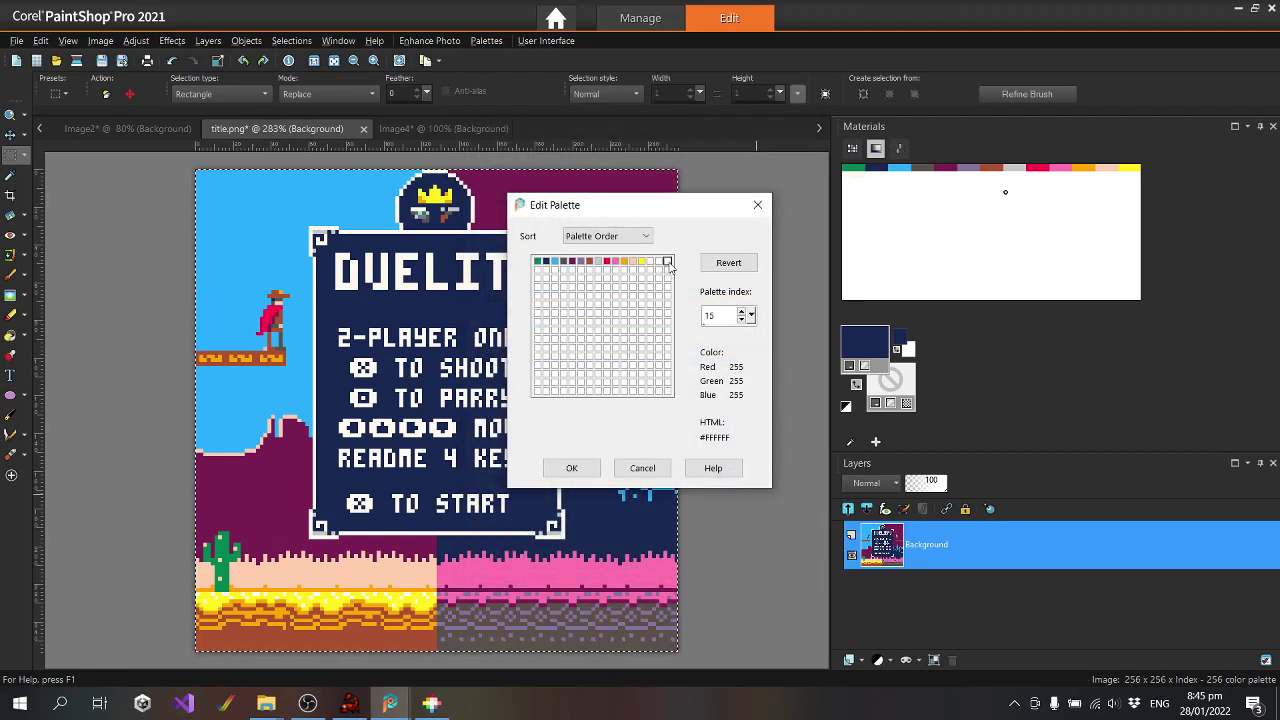
double_click(667, 262)
type("#008452")
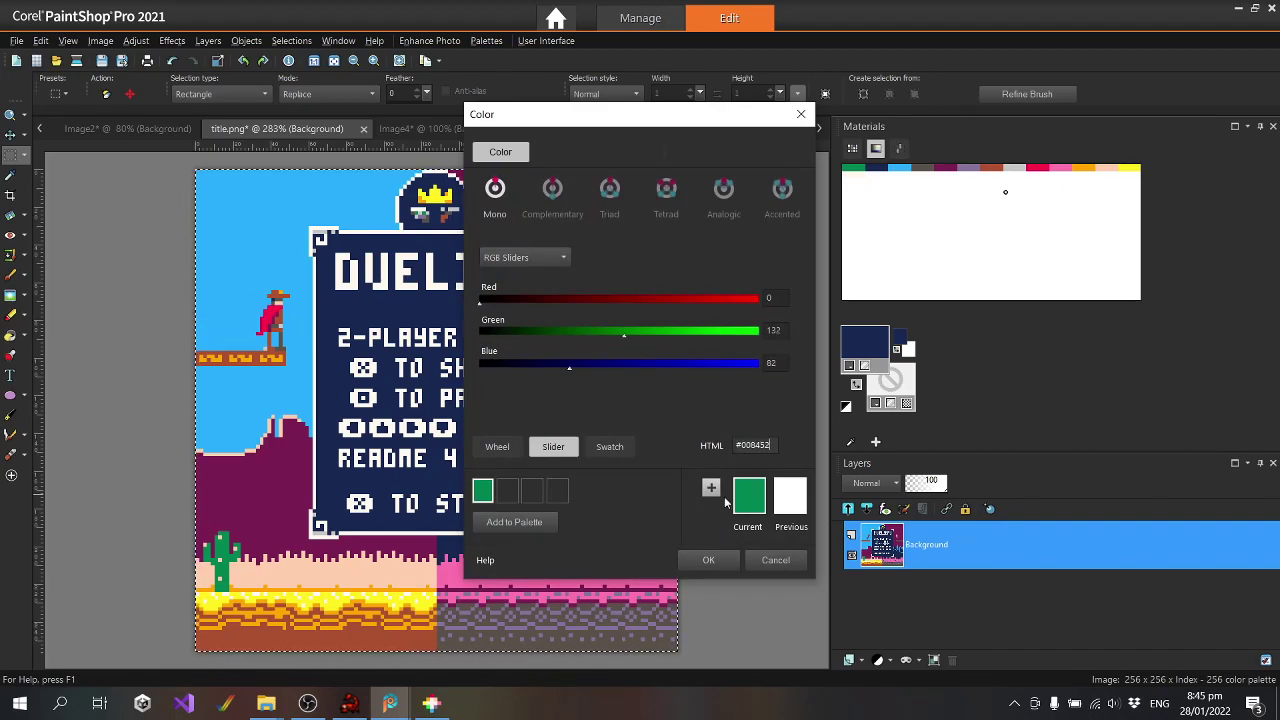
left_click(708, 560)
Set palette index 0 of title.png to black #000000 and apply the palette changes
double_click(540, 262)
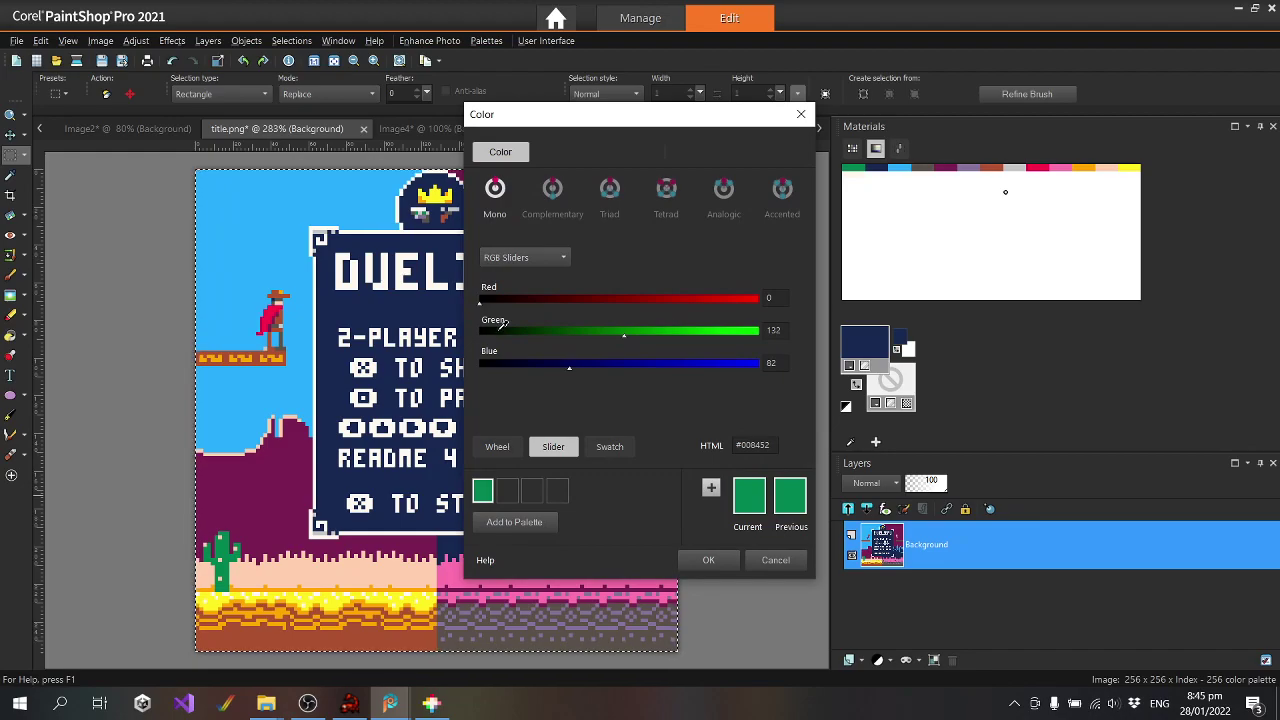
left_click_drag(624, 334, 481, 334)
left_click_drag(569, 367, 481, 364)
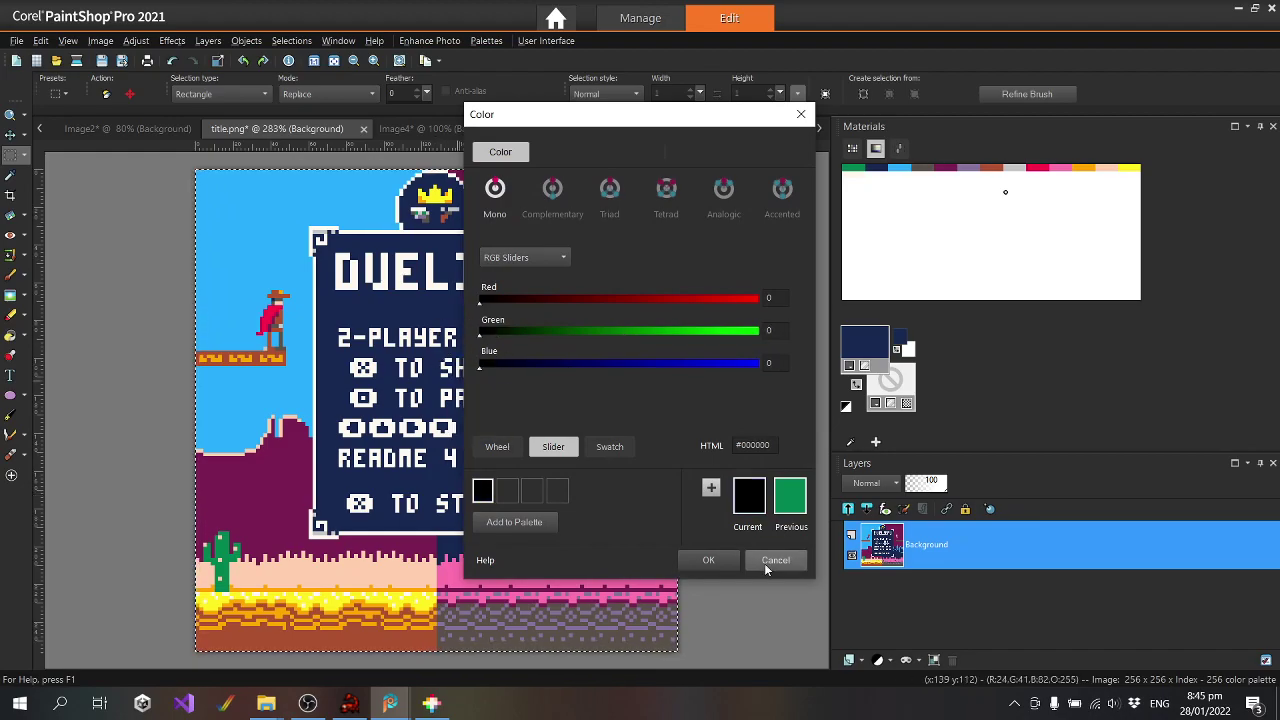
left_click(712, 562)
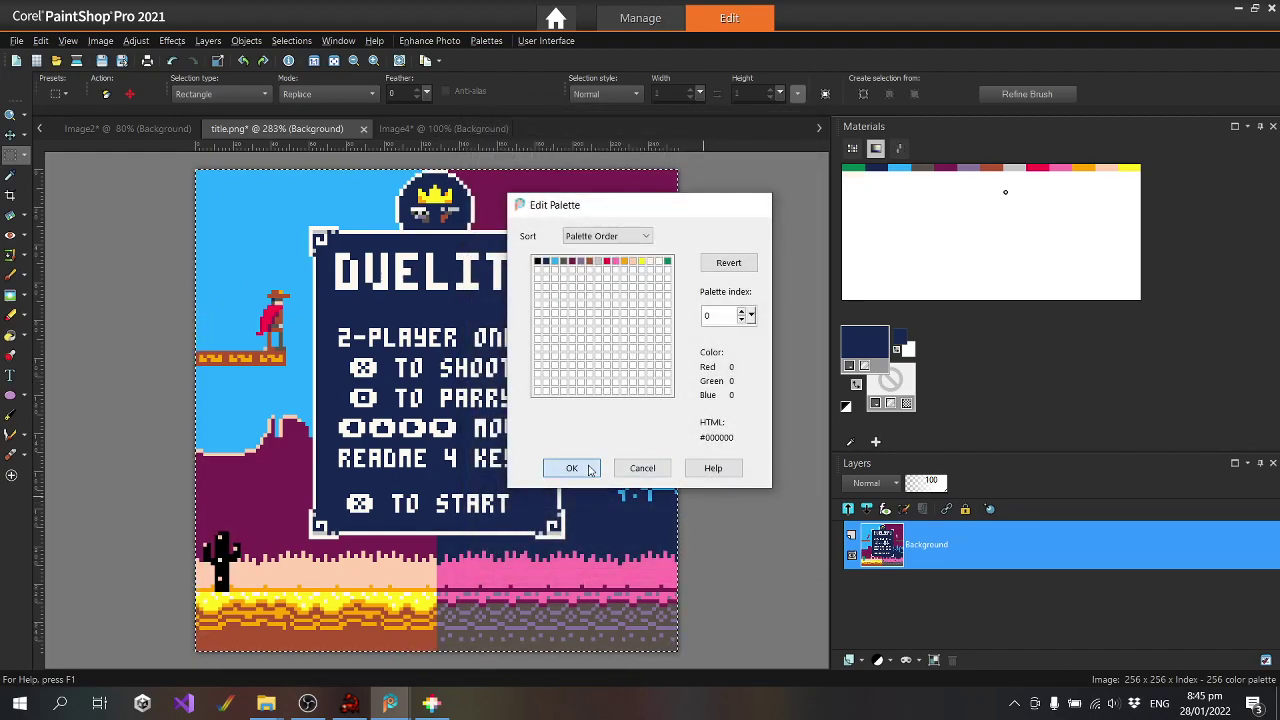
left_click(571, 468)
Copy the duplicate title image and paste it as a new layer over title.png
left_click(420, 128)
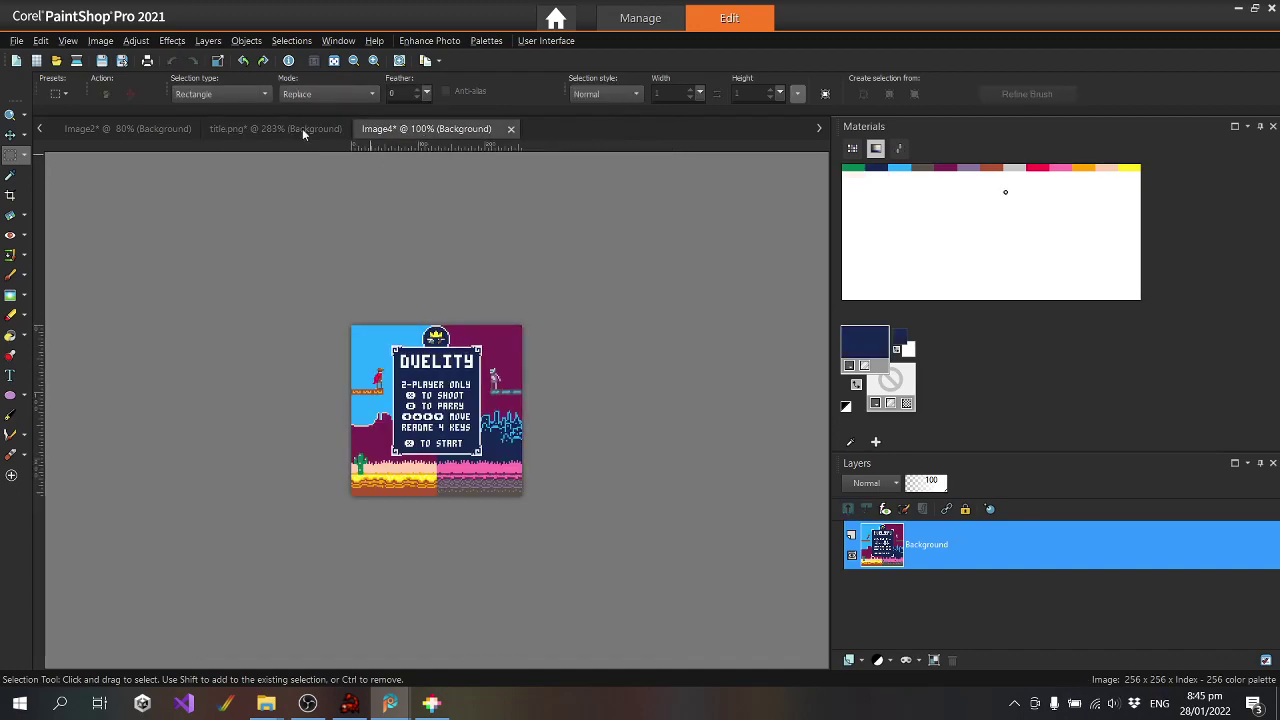
left_click(303, 133)
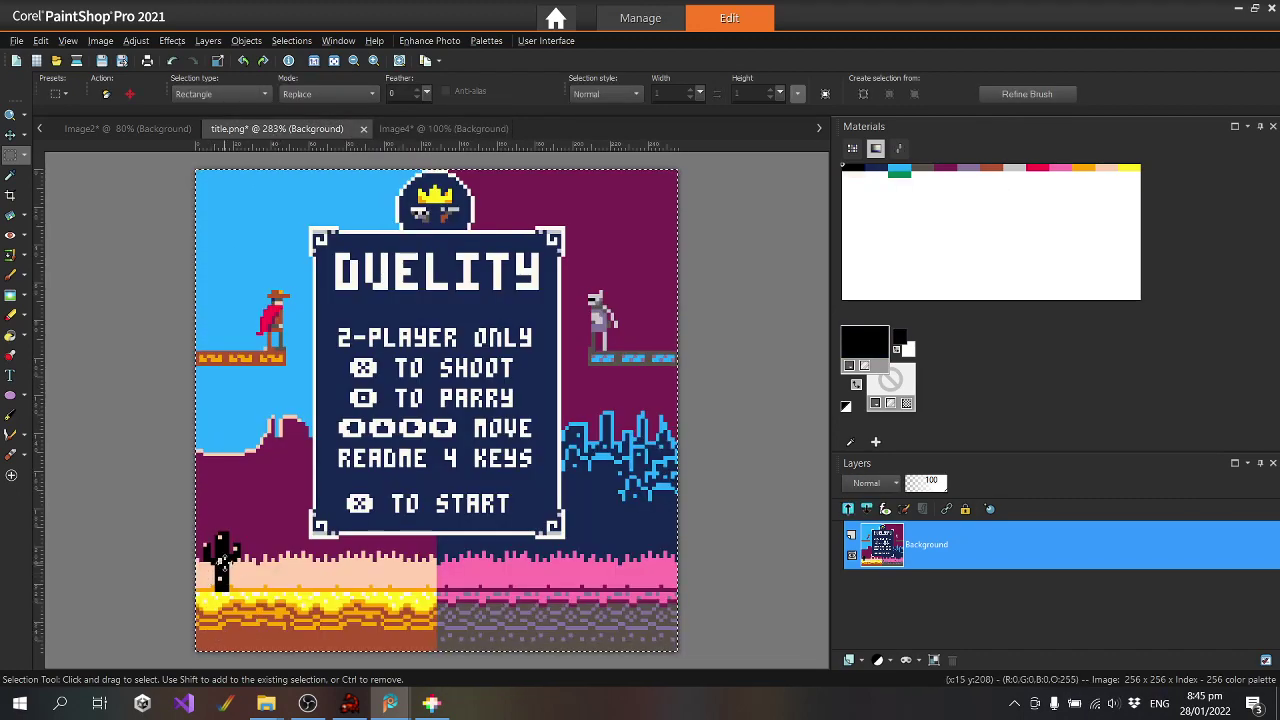
left_click(41, 40)
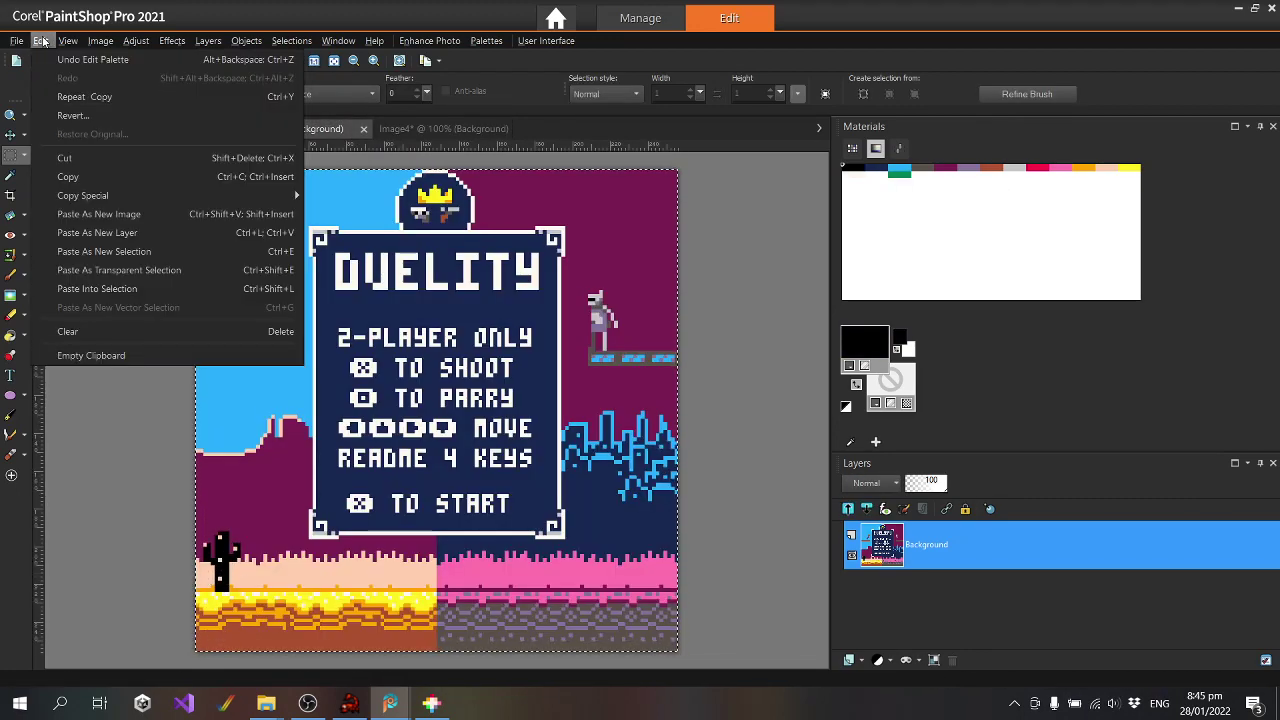
left_click(148, 233)
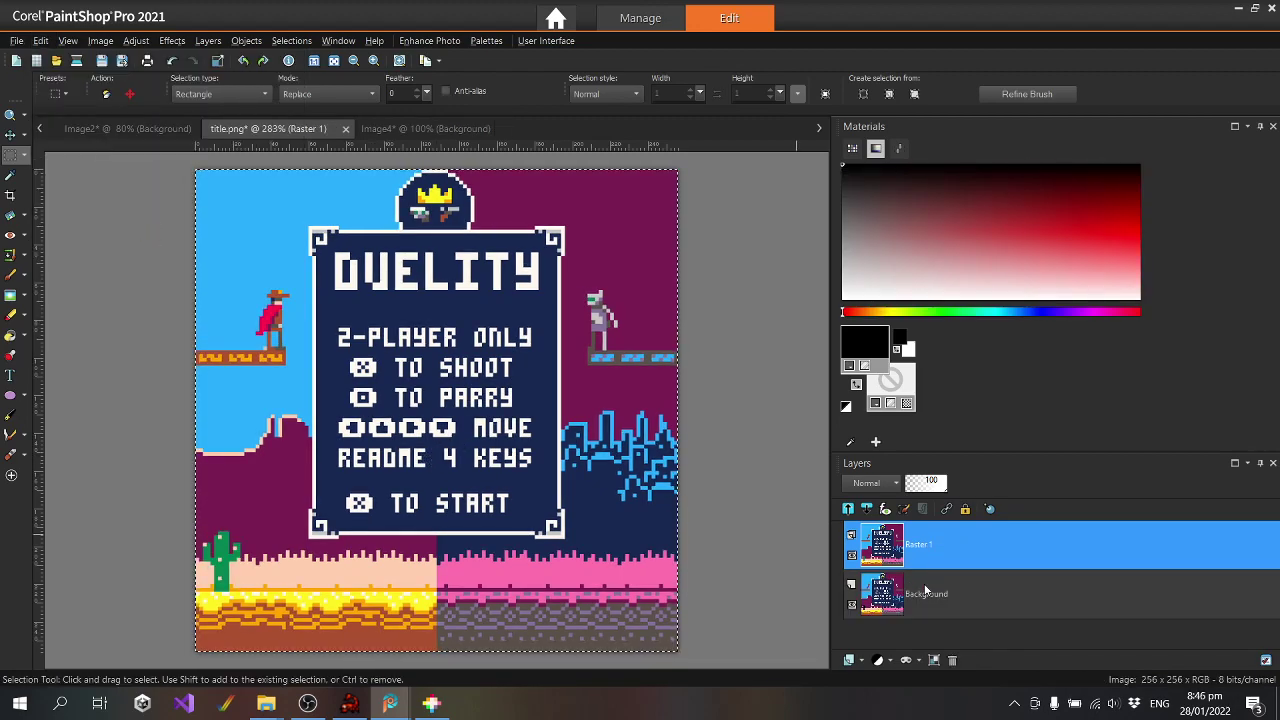
Merge the pasted layer and the background of title.png into a single background layer
right_click(900, 545)
mouse_move(1050, 523)
left_click(878, 528)
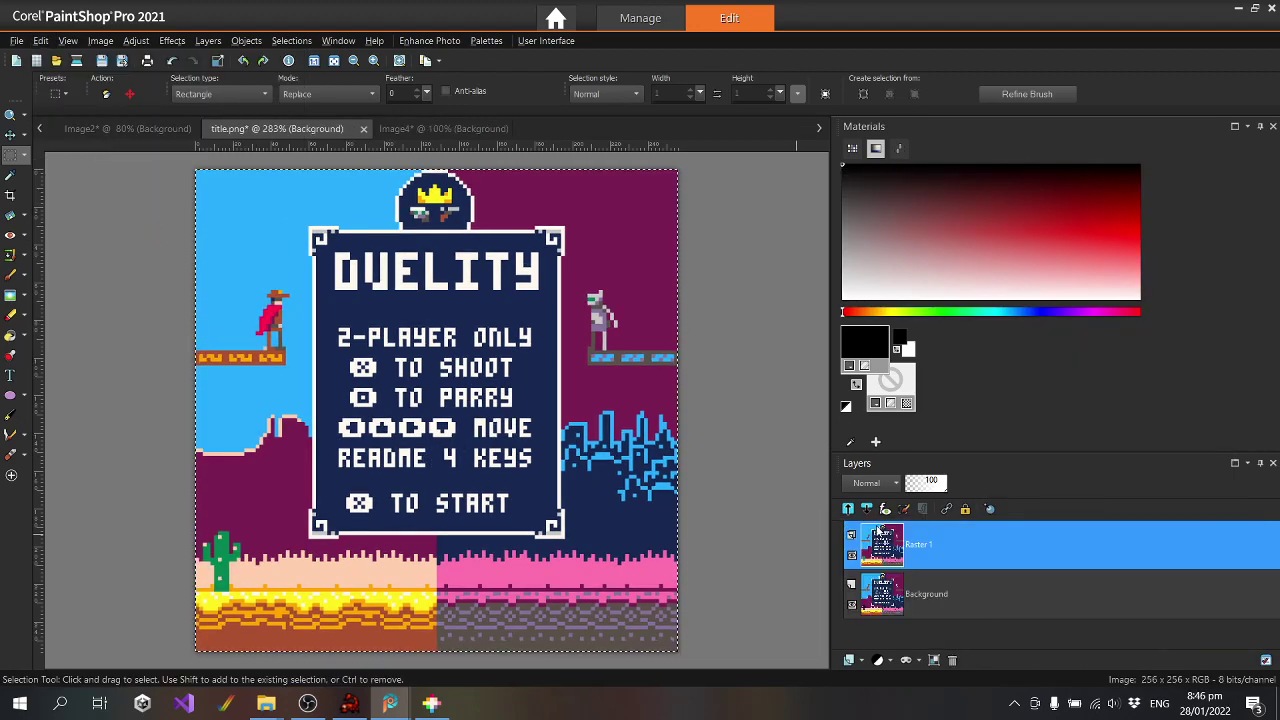
left_click(378, 135)
left_click(288, 136)
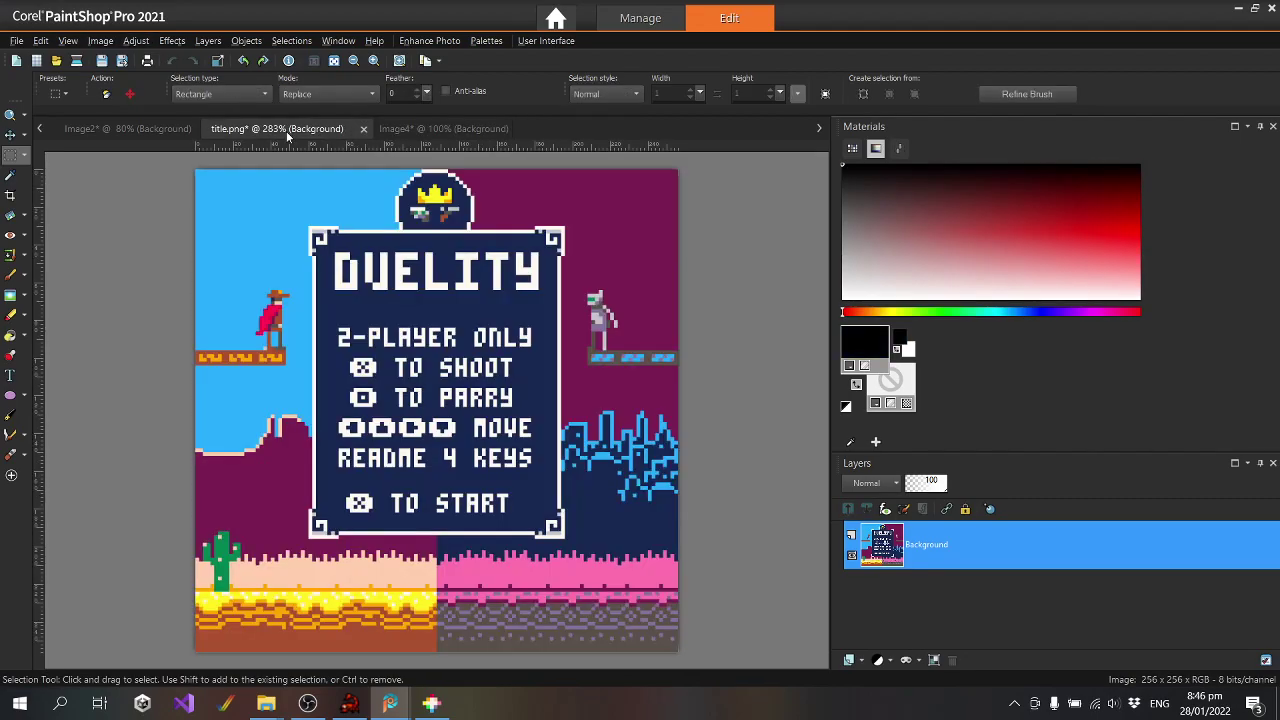
Undo the layer merge and the pasted layer in title.png
key("ctrl+z")
key("ctrl+z")
key("ctrl+z")
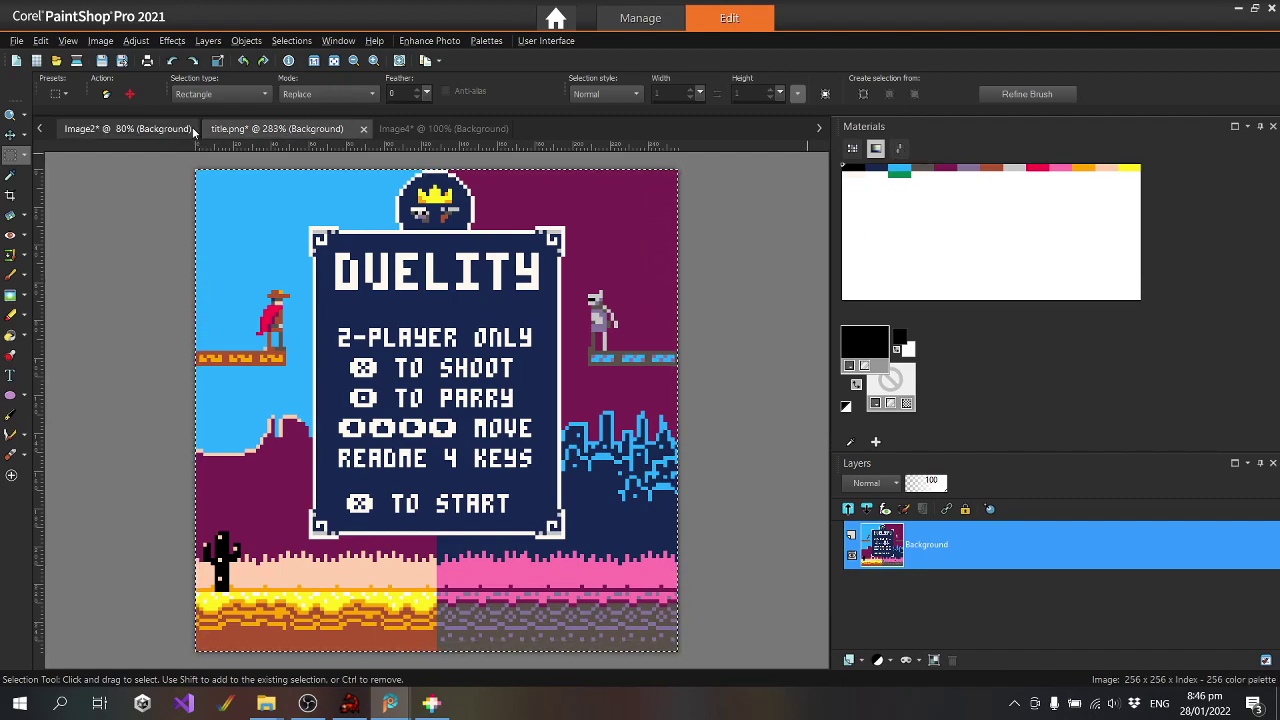
Paste the copied title image into the full-canvas selection of title.png and clear the selection
left_click(36, 42)
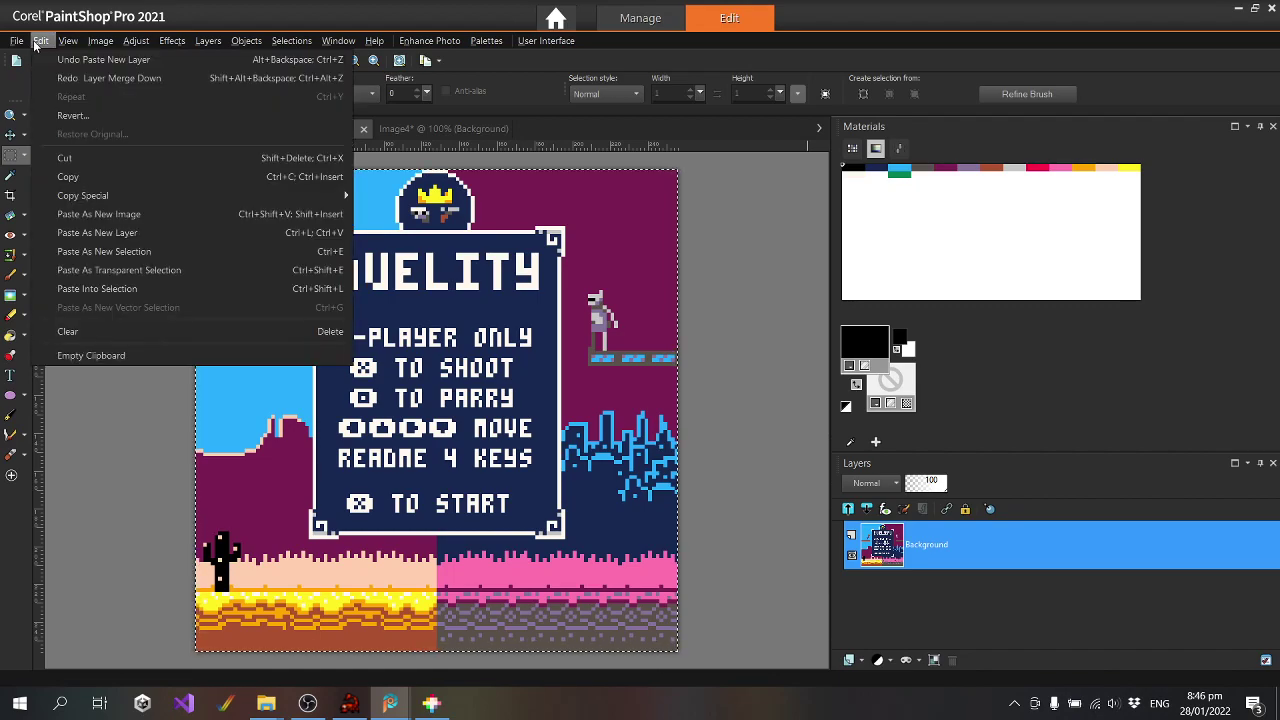
left_click(152, 288)
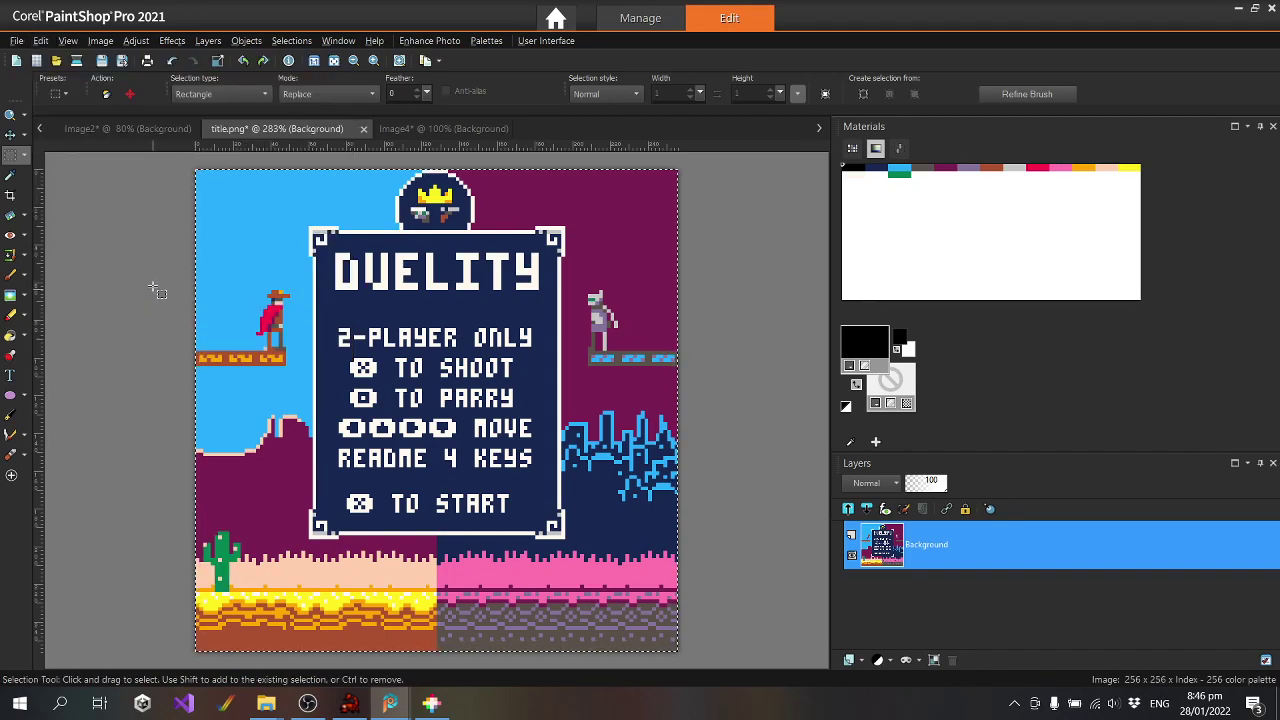
left_click(291, 40)
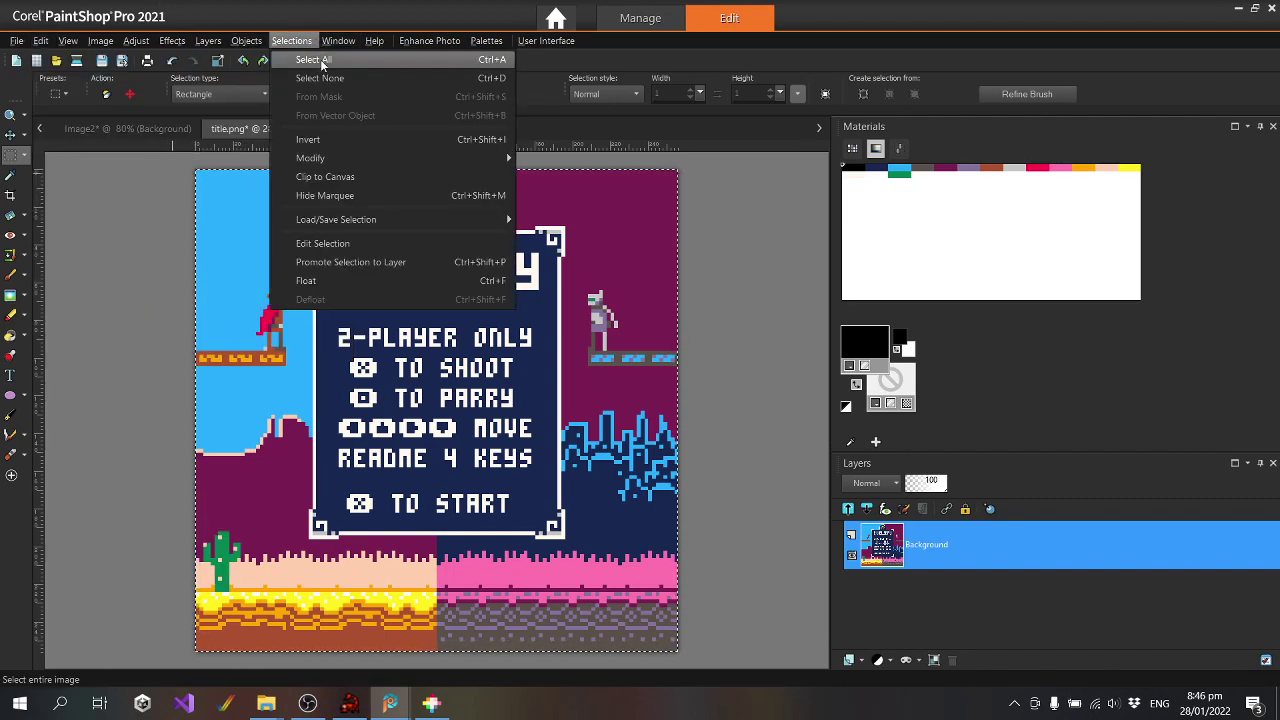
left_click(319, 78)
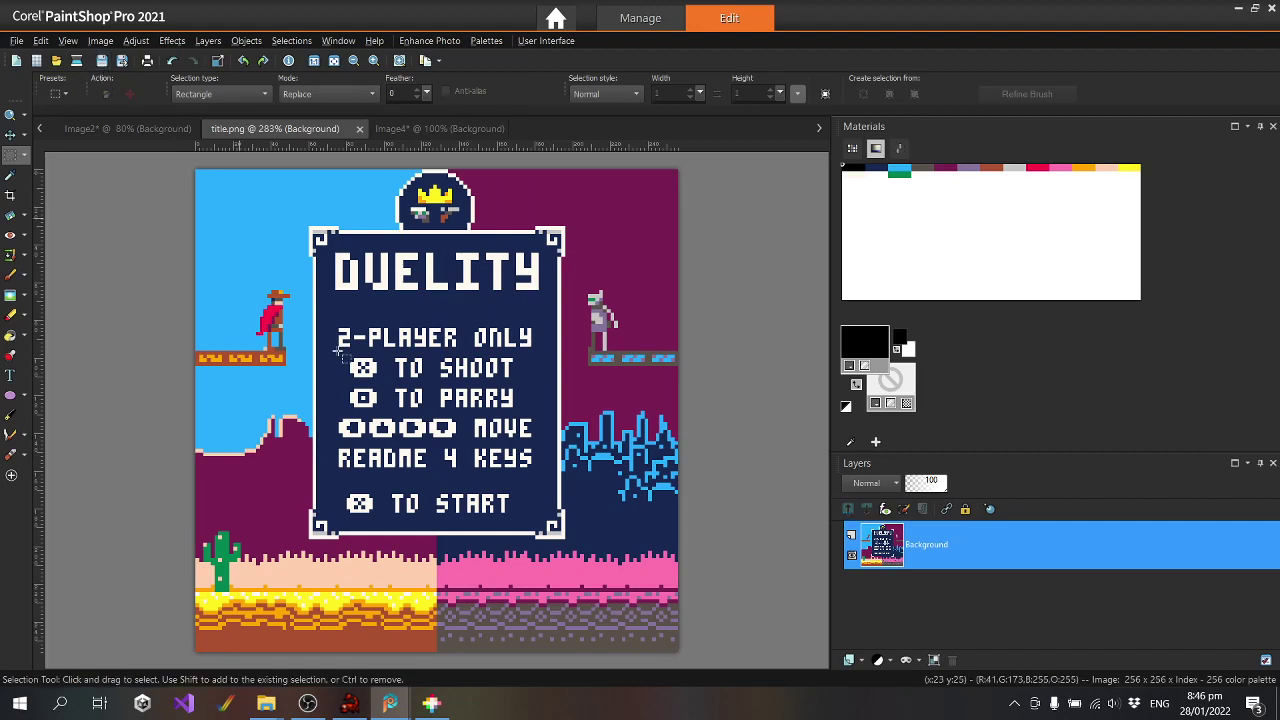
Switch to Scorpion Editor, run the duelity project in WinUAE, and close the emulator and the compile message
left_click(349, 703)
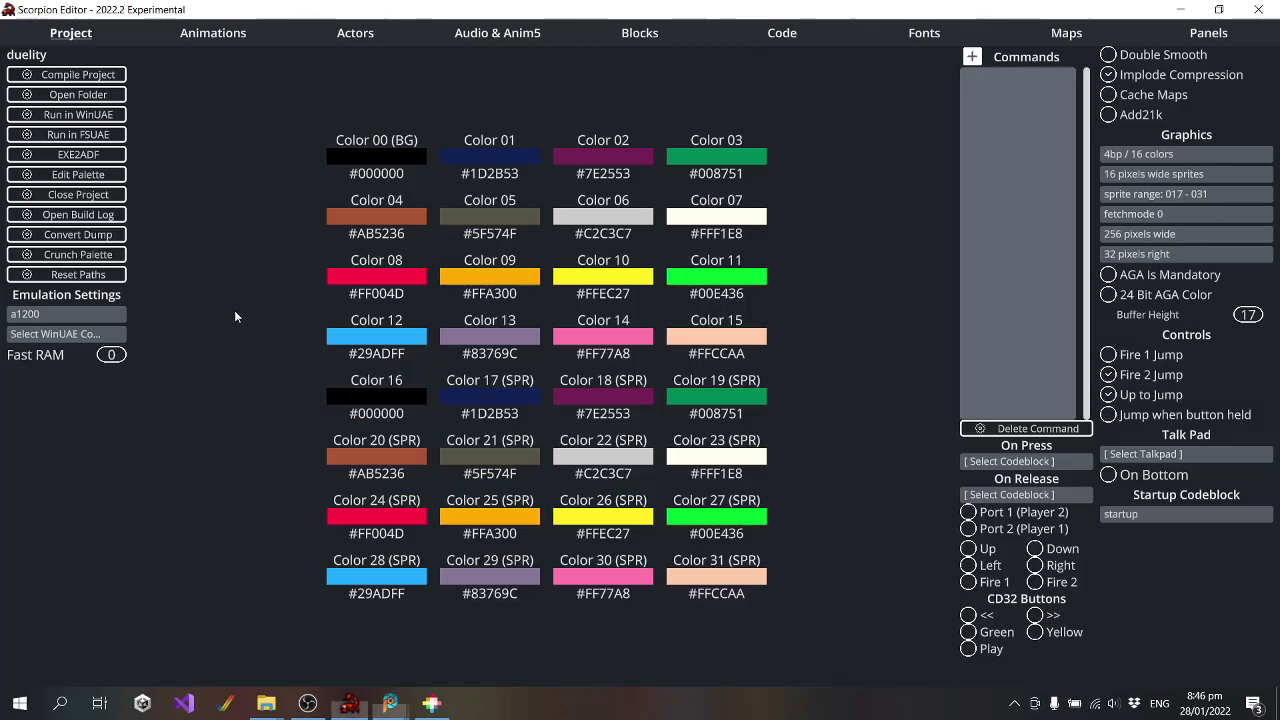
left_click(87, 118)
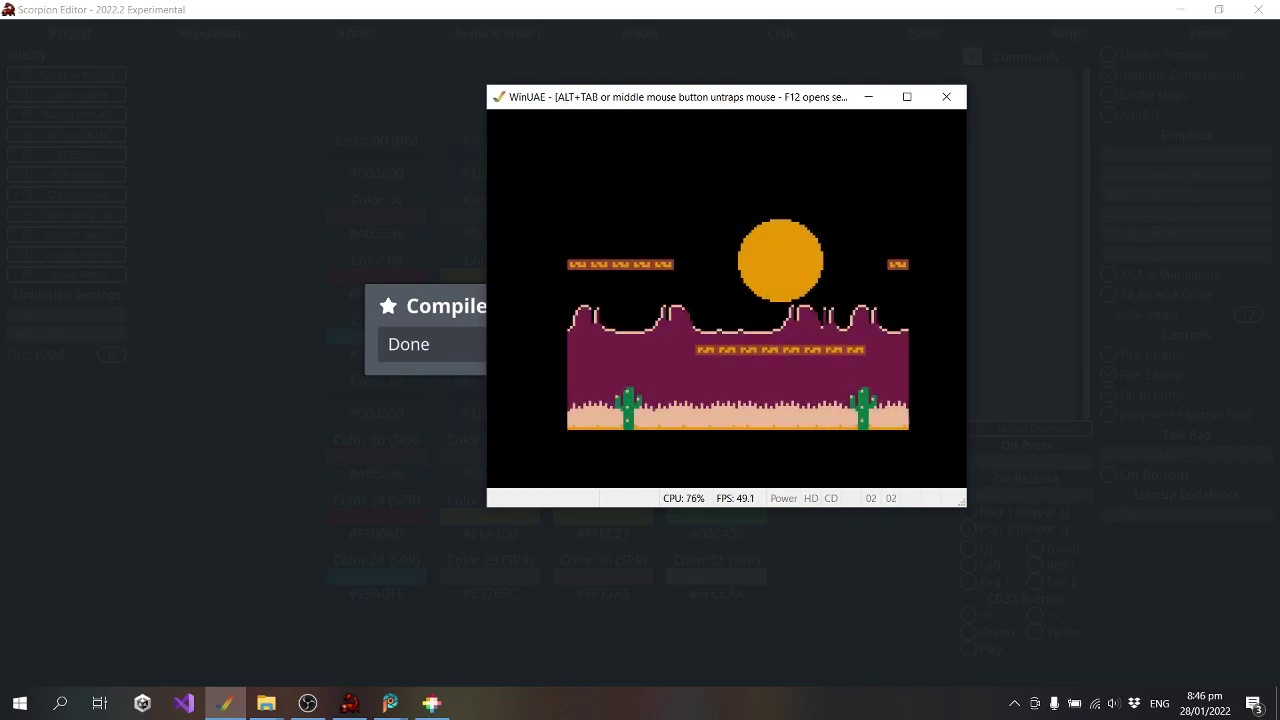
key("alt+F4")
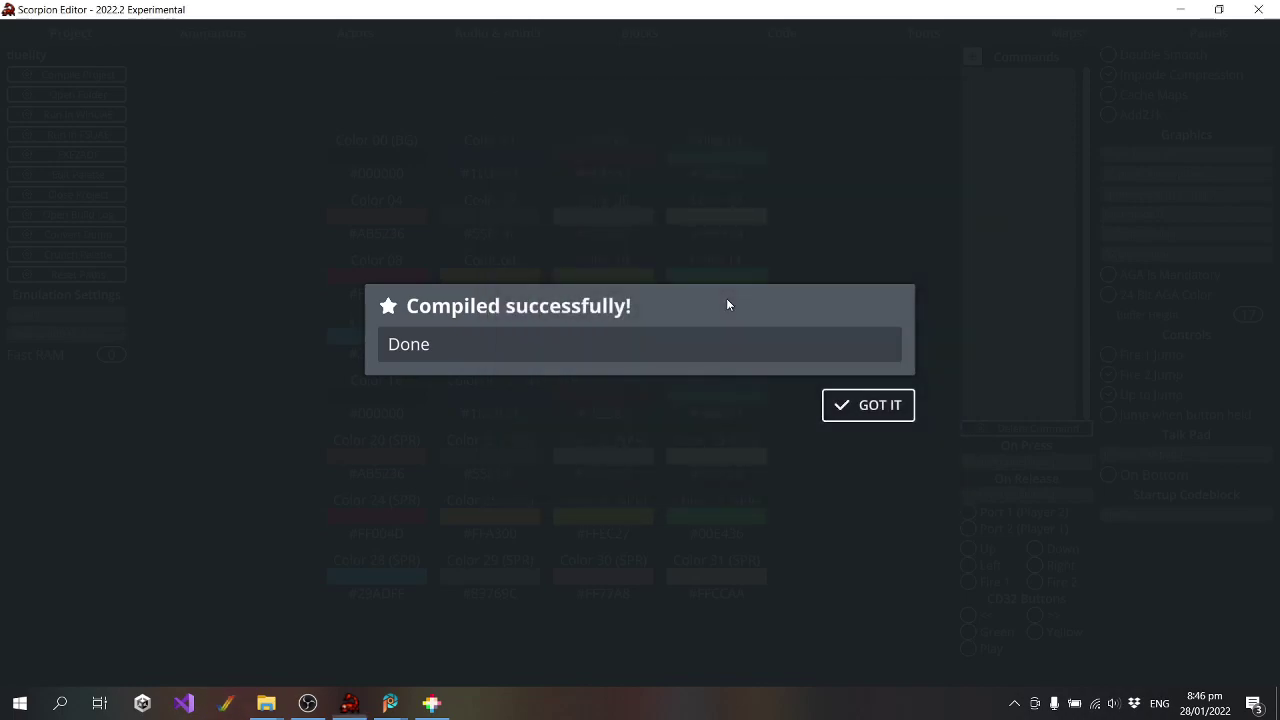
left_click(880, 411)
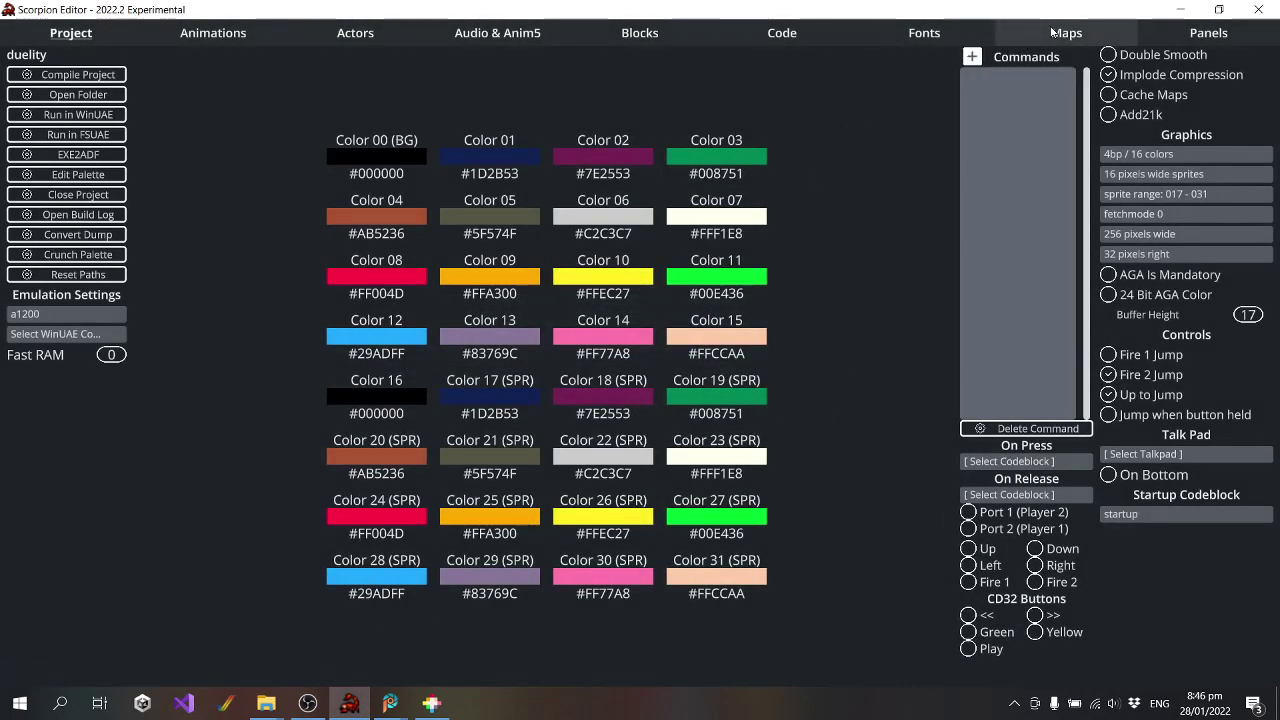
Switch to PICO-8 and export the Duelity sprite sheet as spritesheet.png
left_click(430, 705)
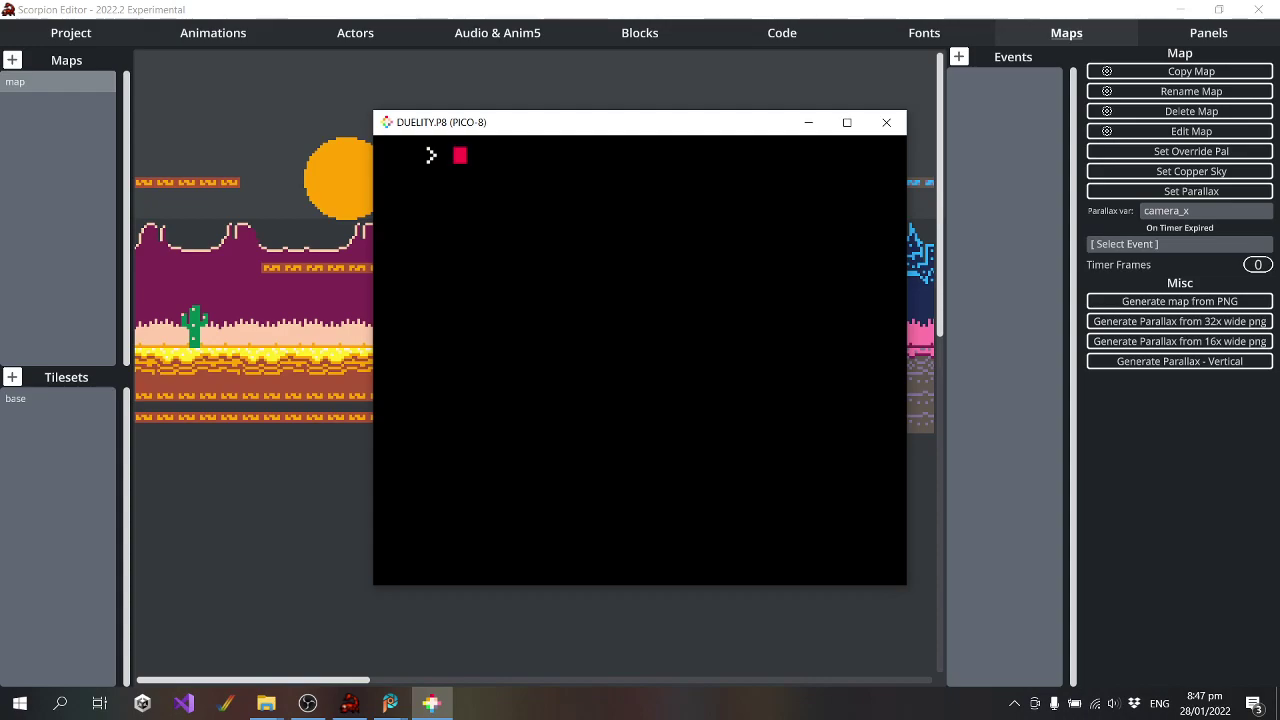
type("xpor")
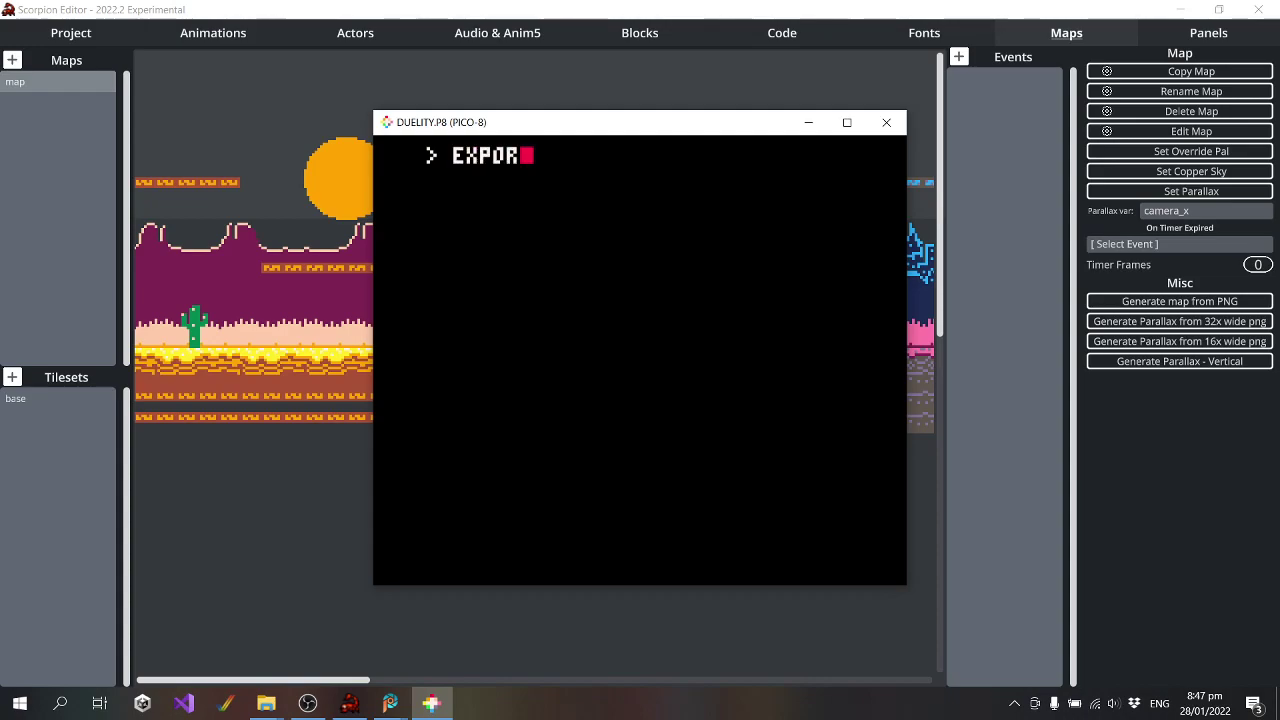
type("t spritesheet.pn")
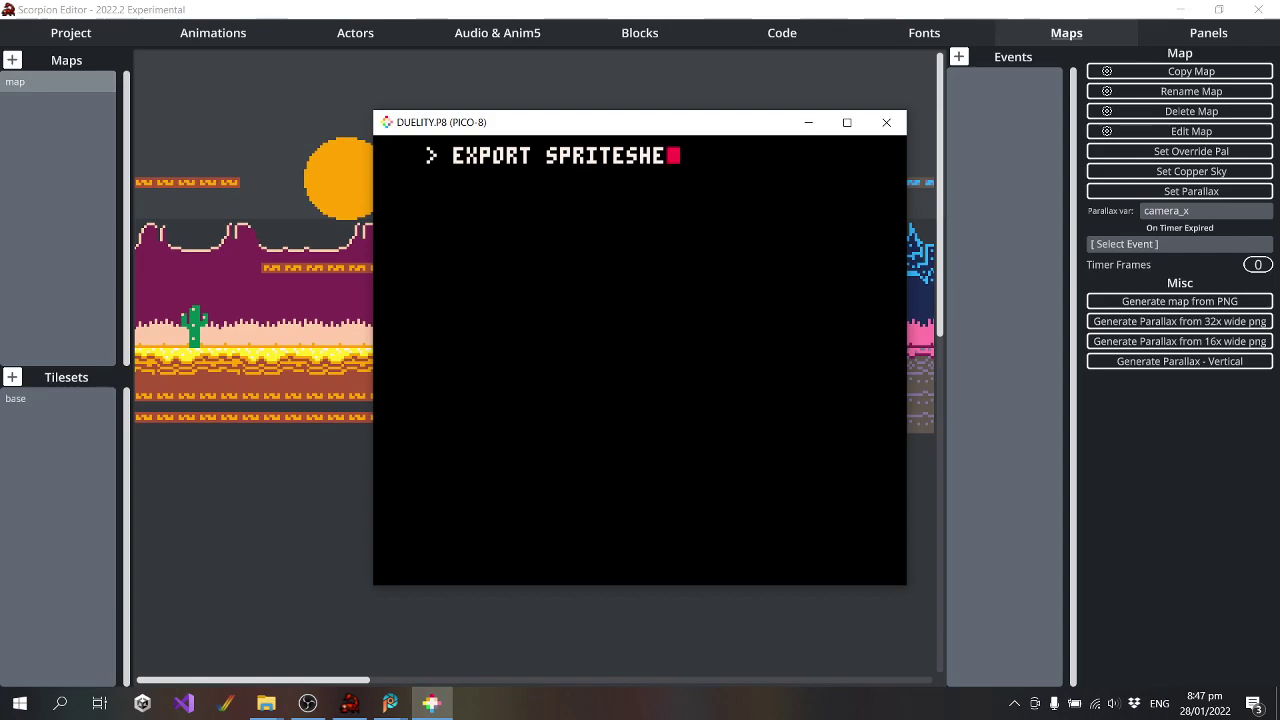
key("Return")
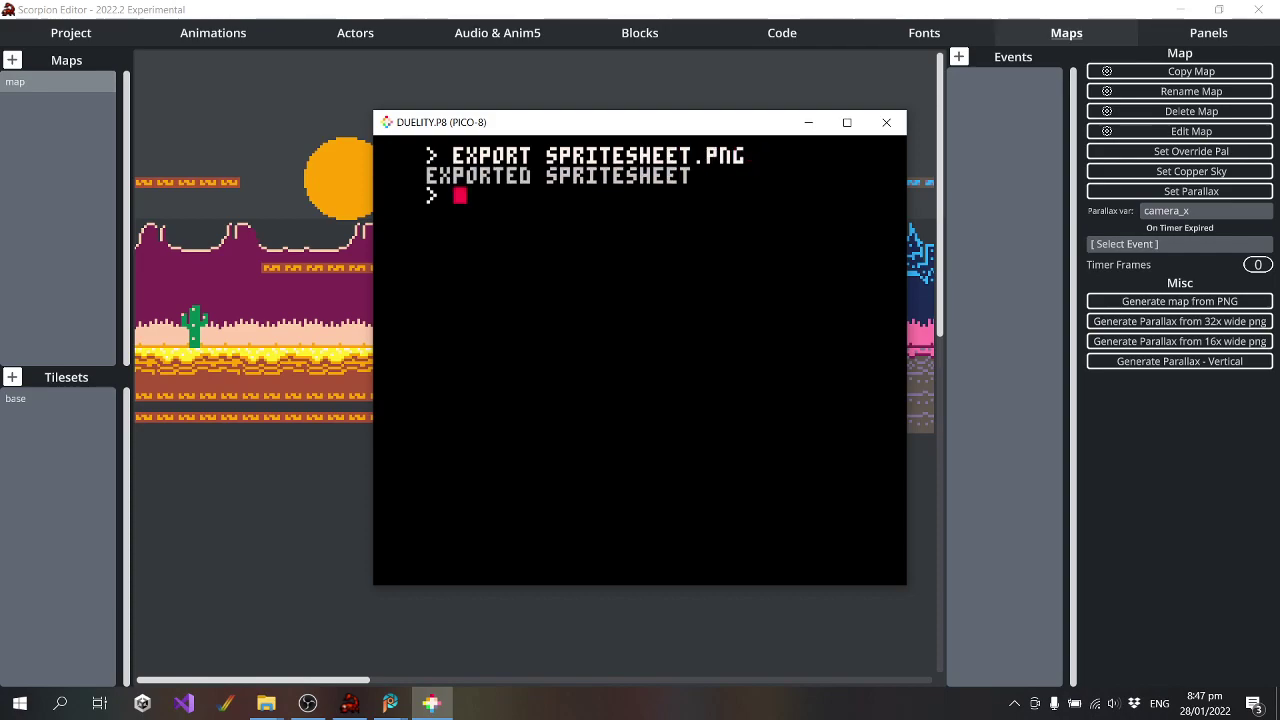
Switch to File Explorer and examine duelity_0.png in the Desktop folder
key("ctrl+q")
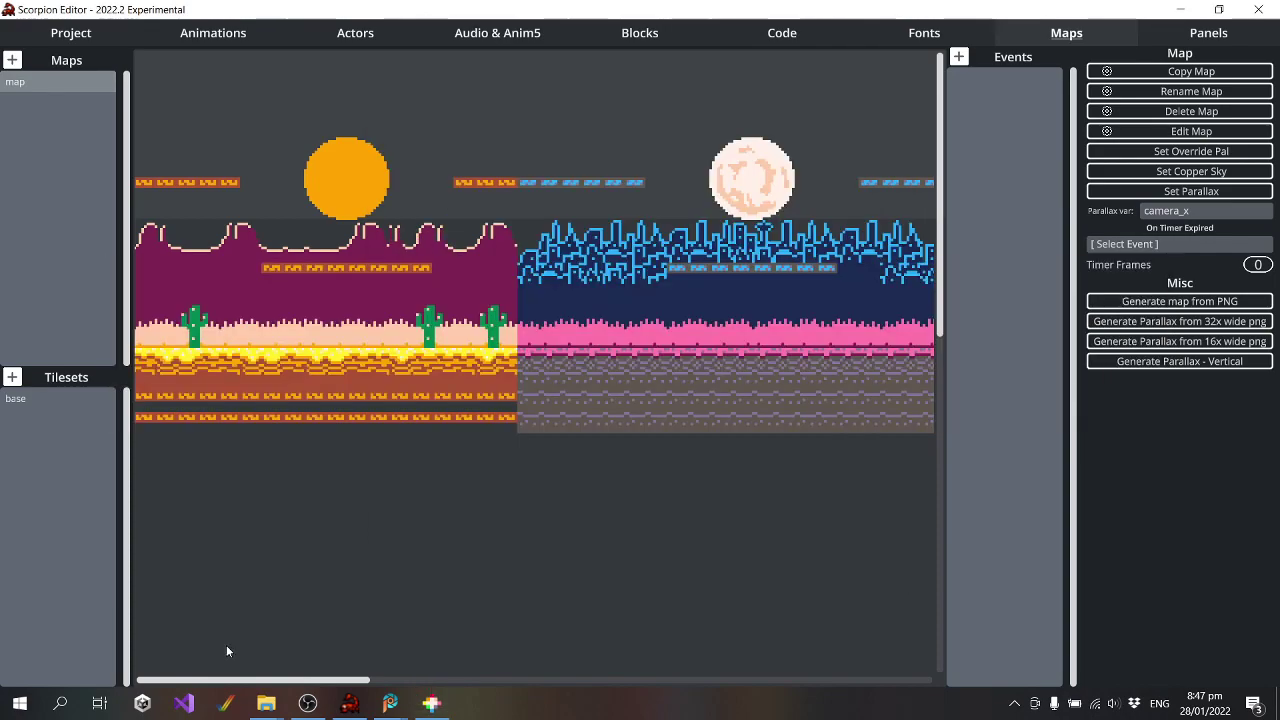
left_click(234, 575)
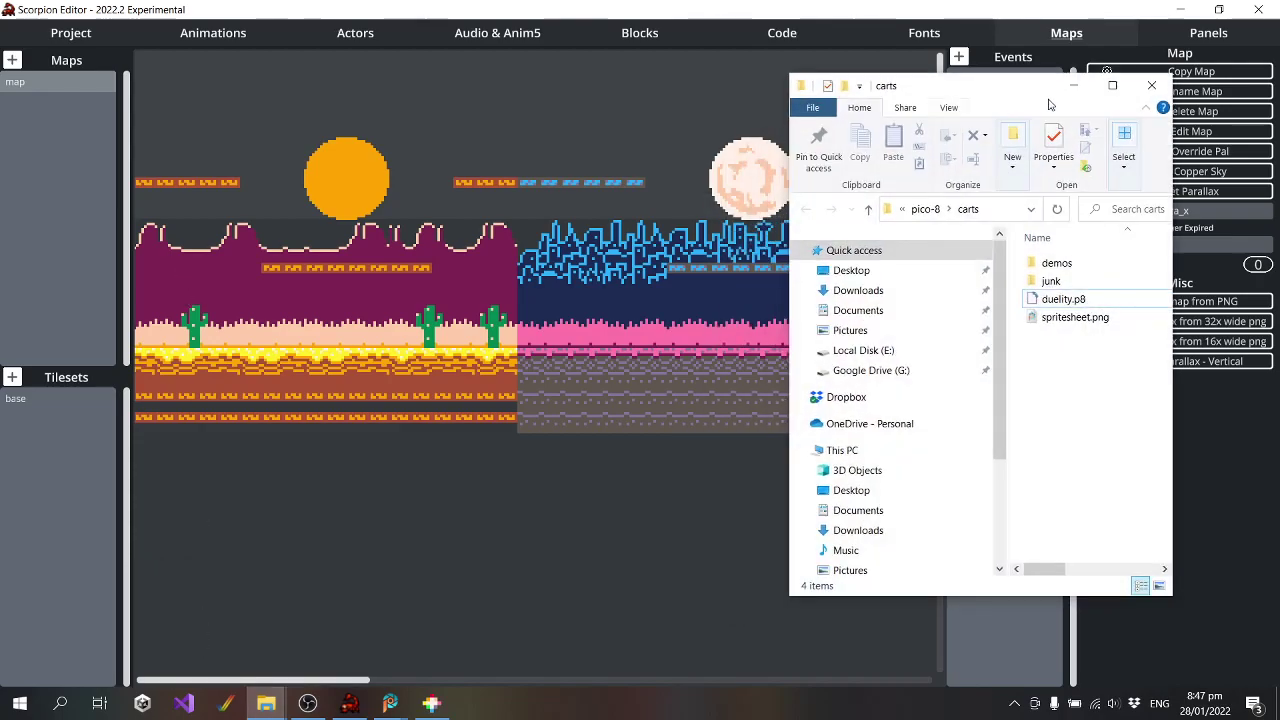
left_click(851, 270)
left_click(1112, 85)
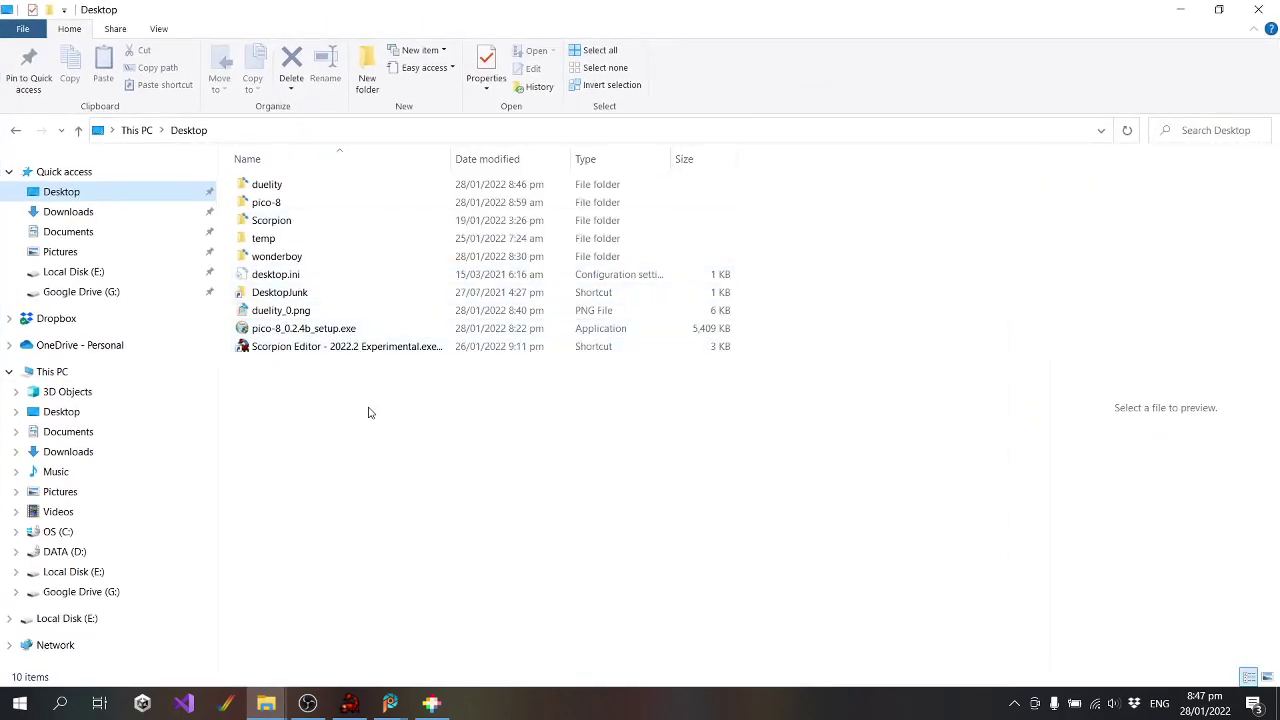
left_click(328, 311)
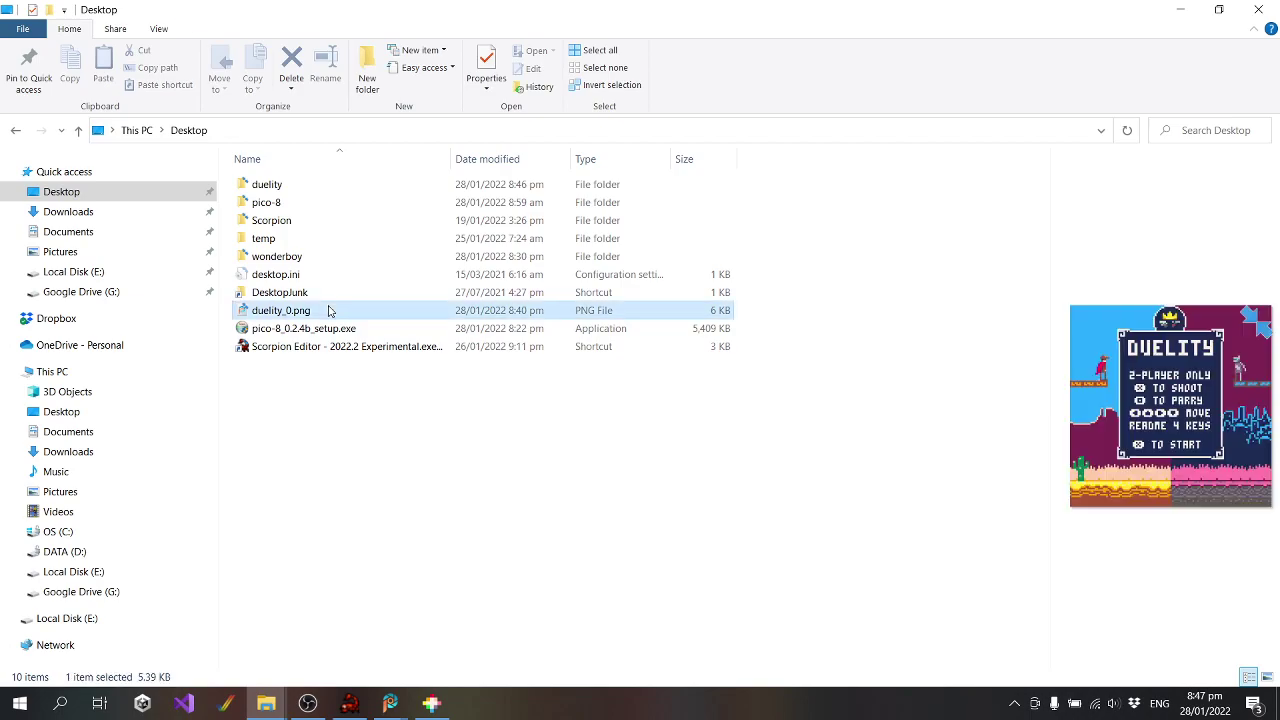
left_click(345, 418)
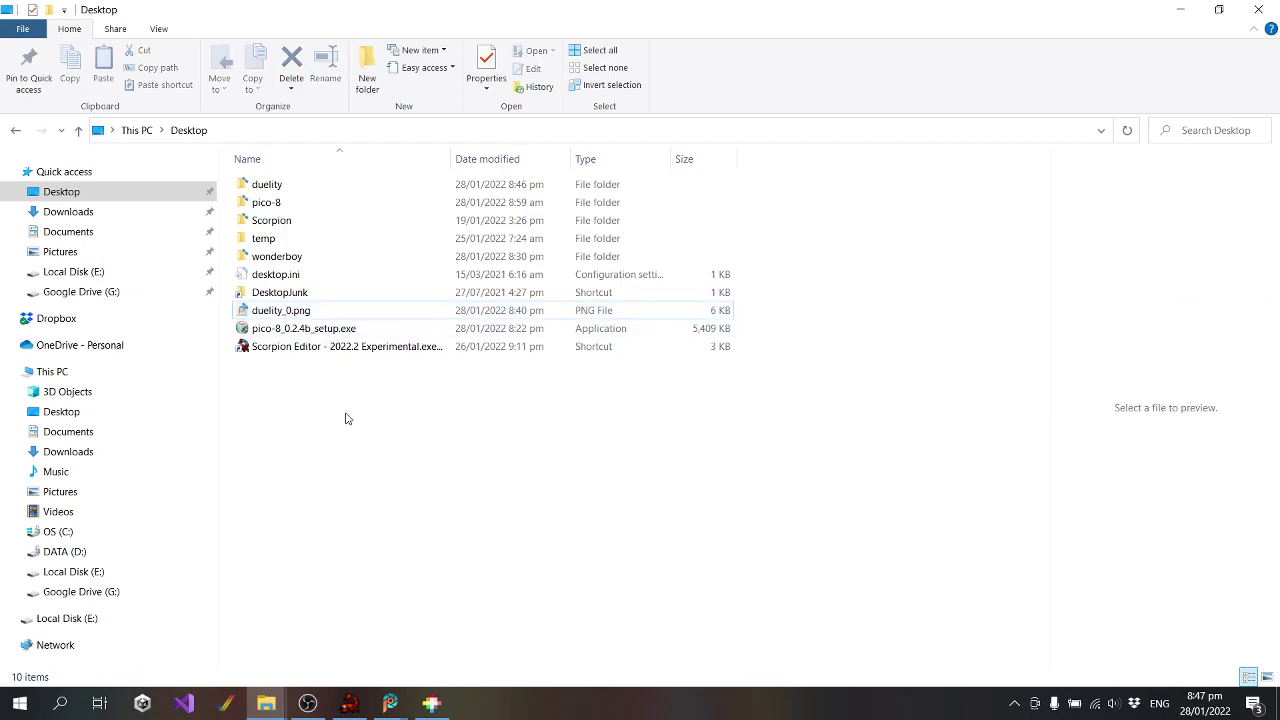
Run PICO-8's FOLDER command and open the exported spritesheet.png from the carts folder in PaintShop Pro
left_click(438, 706)
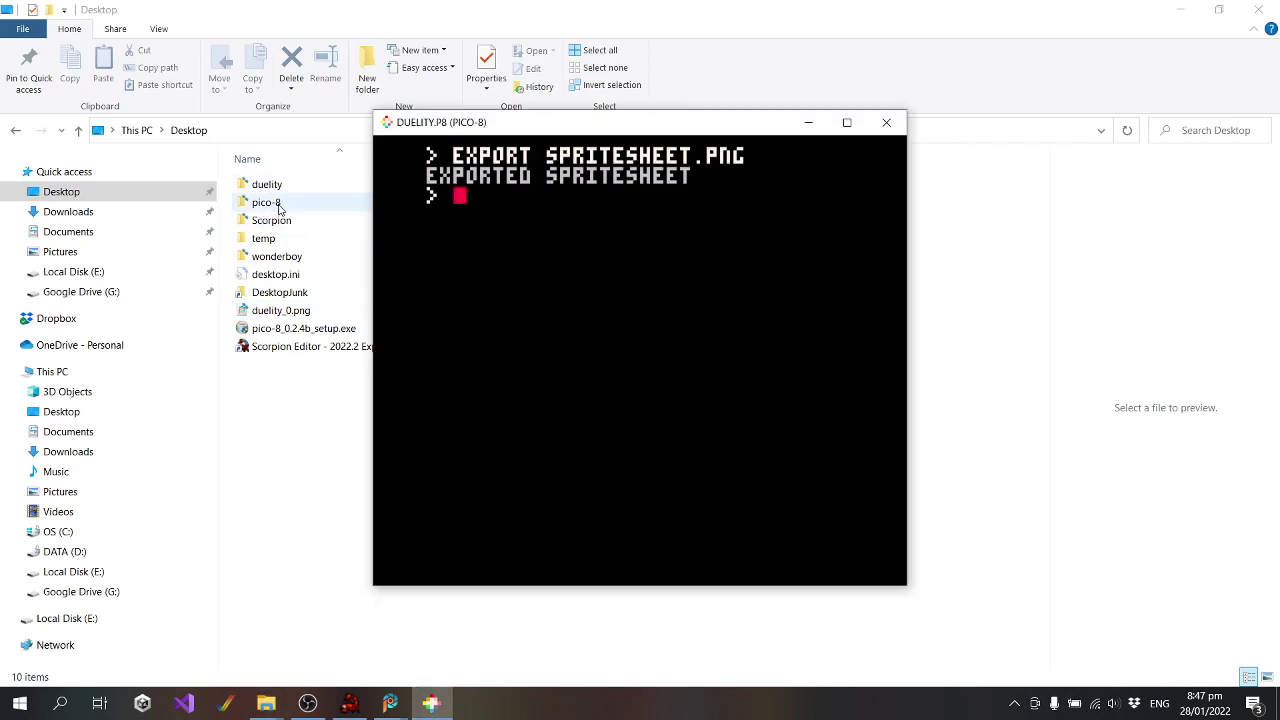
type("F")
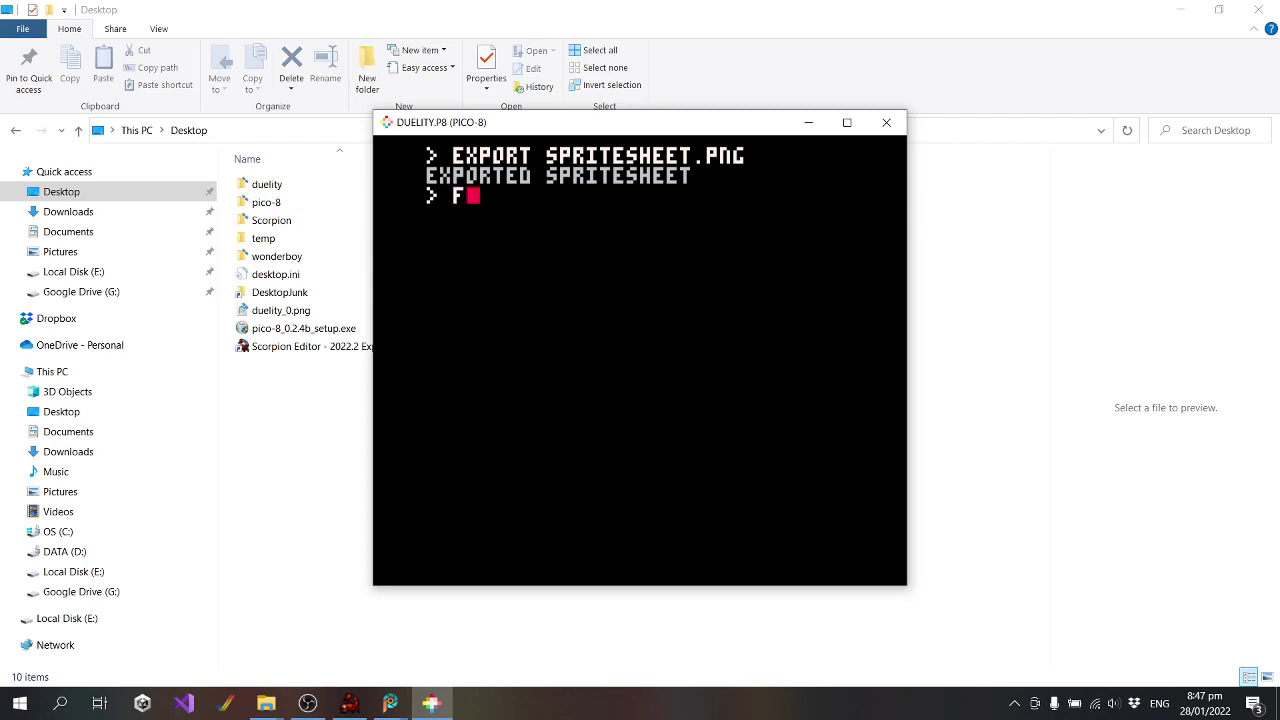
type("OLDER")
key("Return")
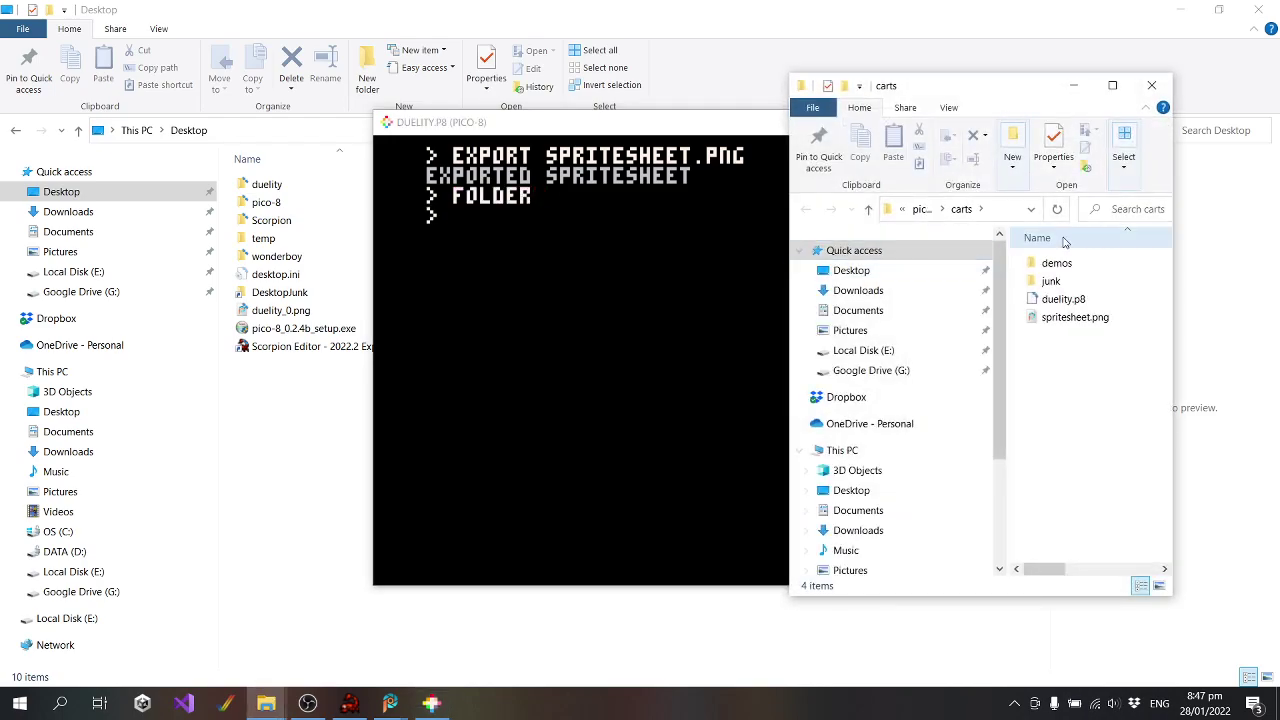
left_click(1079, 320)
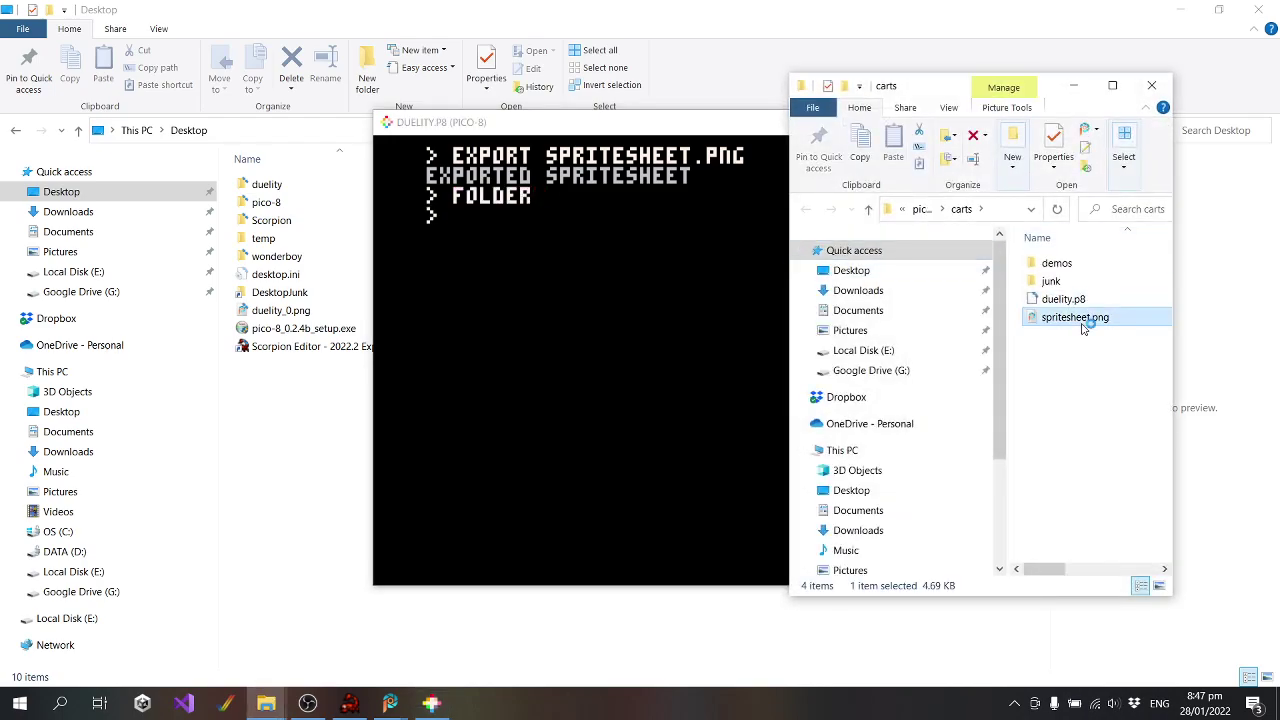
double_click(1082, 320)
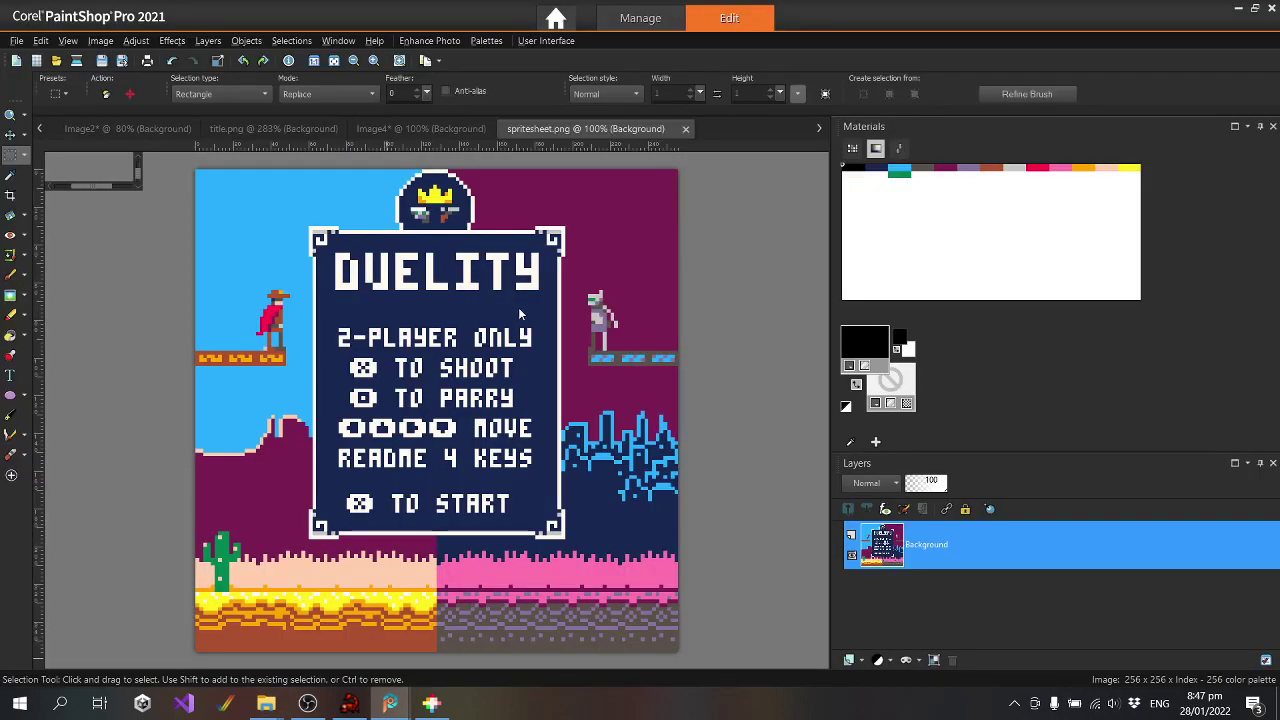
scroll(316, 320, "up", 4)
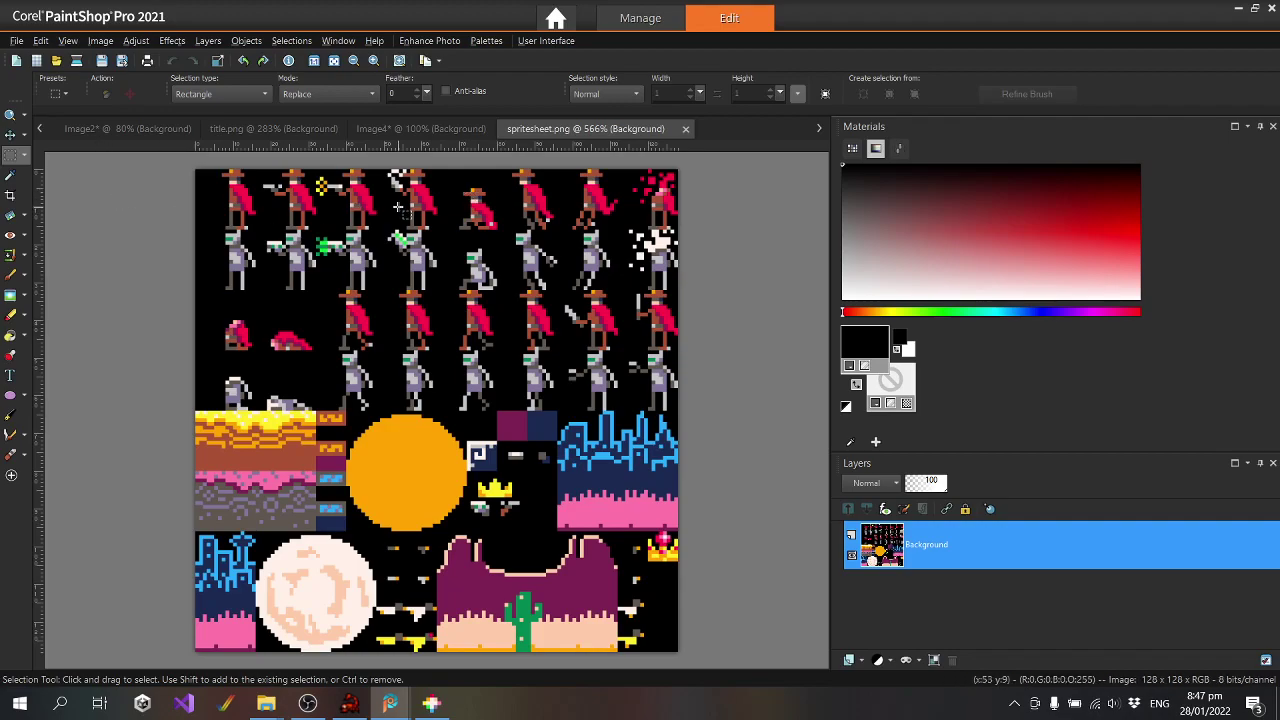
From Scorpion Editor's base tileset, open its image GFX.png in PaintShop Pro
left_click(349, 703)
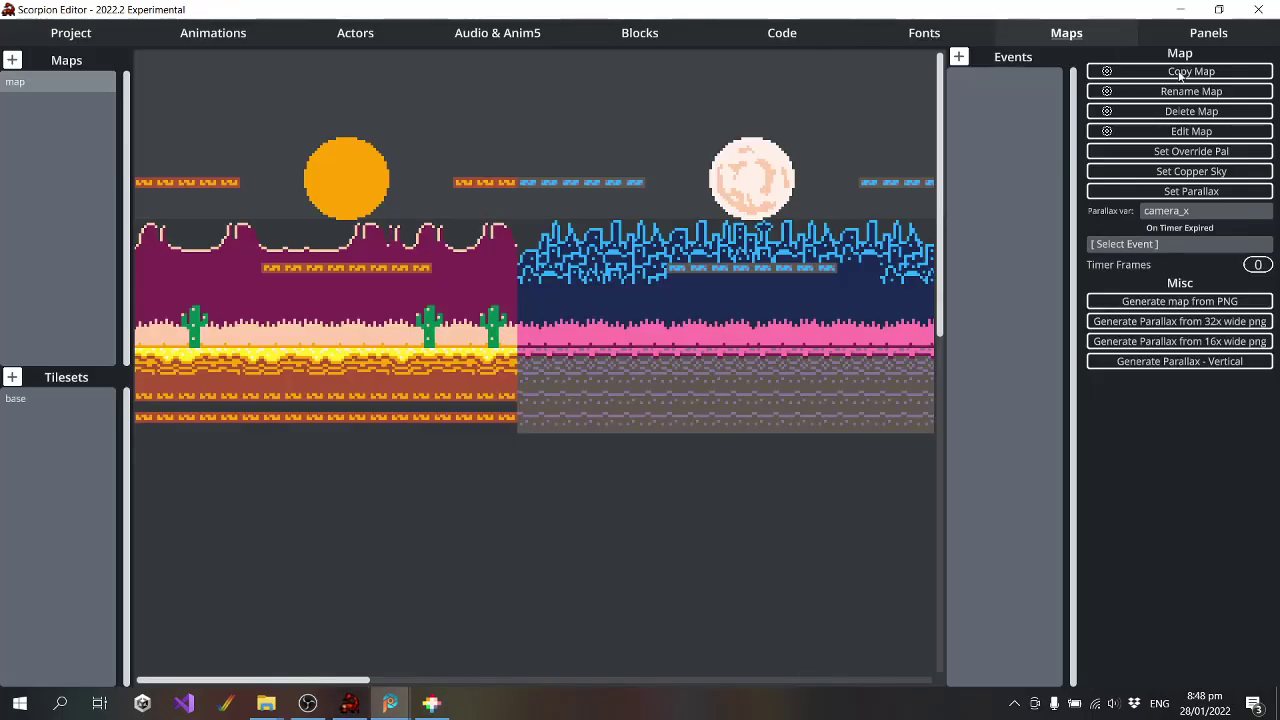
left_click(35, 401)
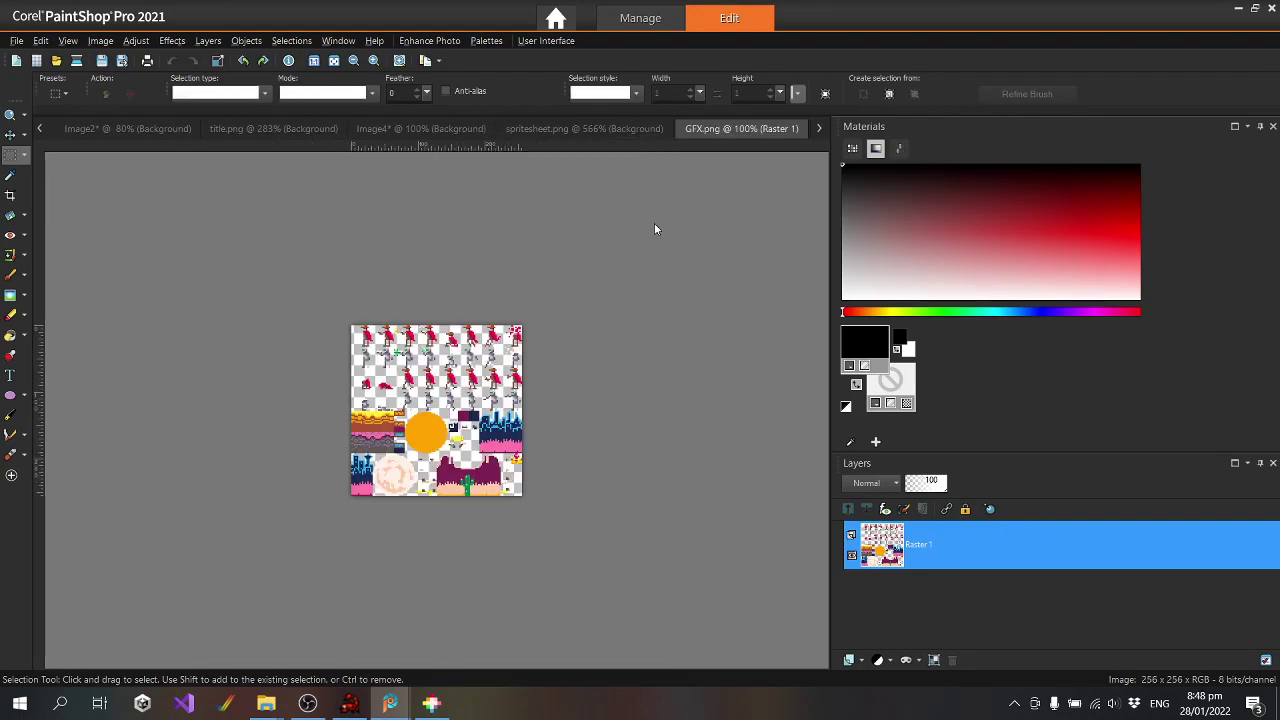
scroll(397, 387, "up", 2)
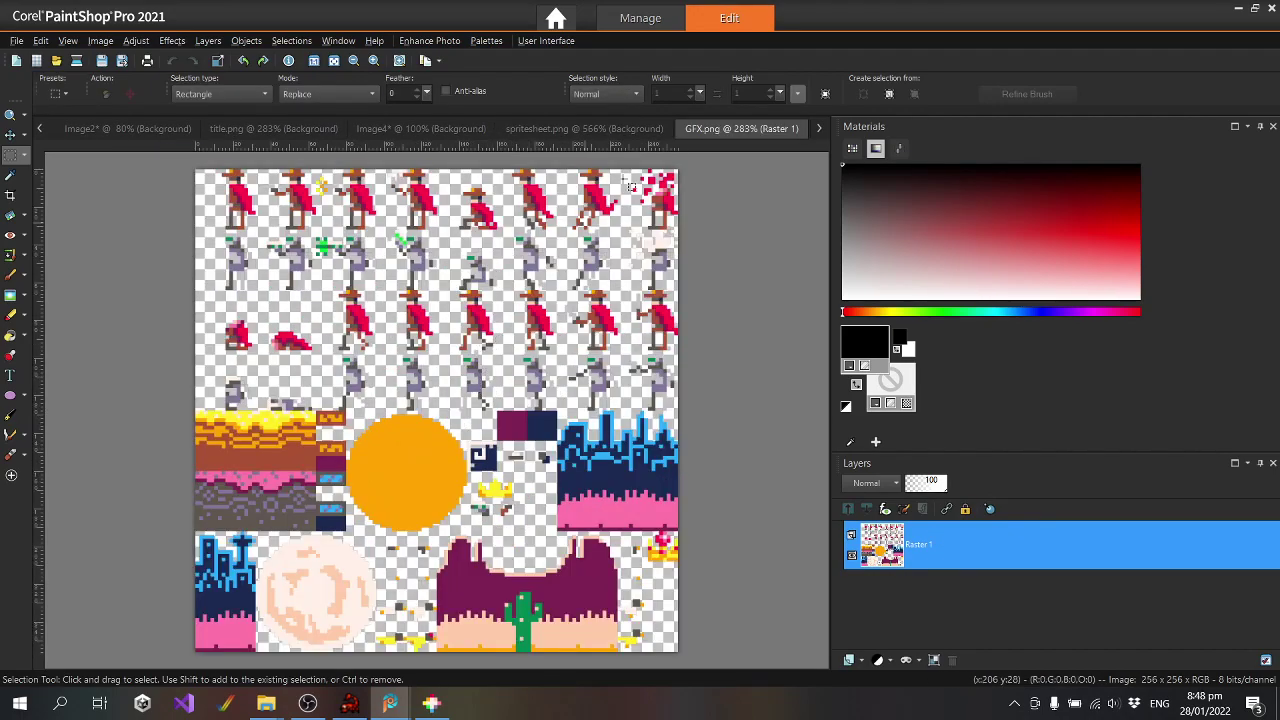
Compare the exported spritesheet.png with GFX.png by alternating between the two images
left_click(590, 130)
left_click(750, 130)
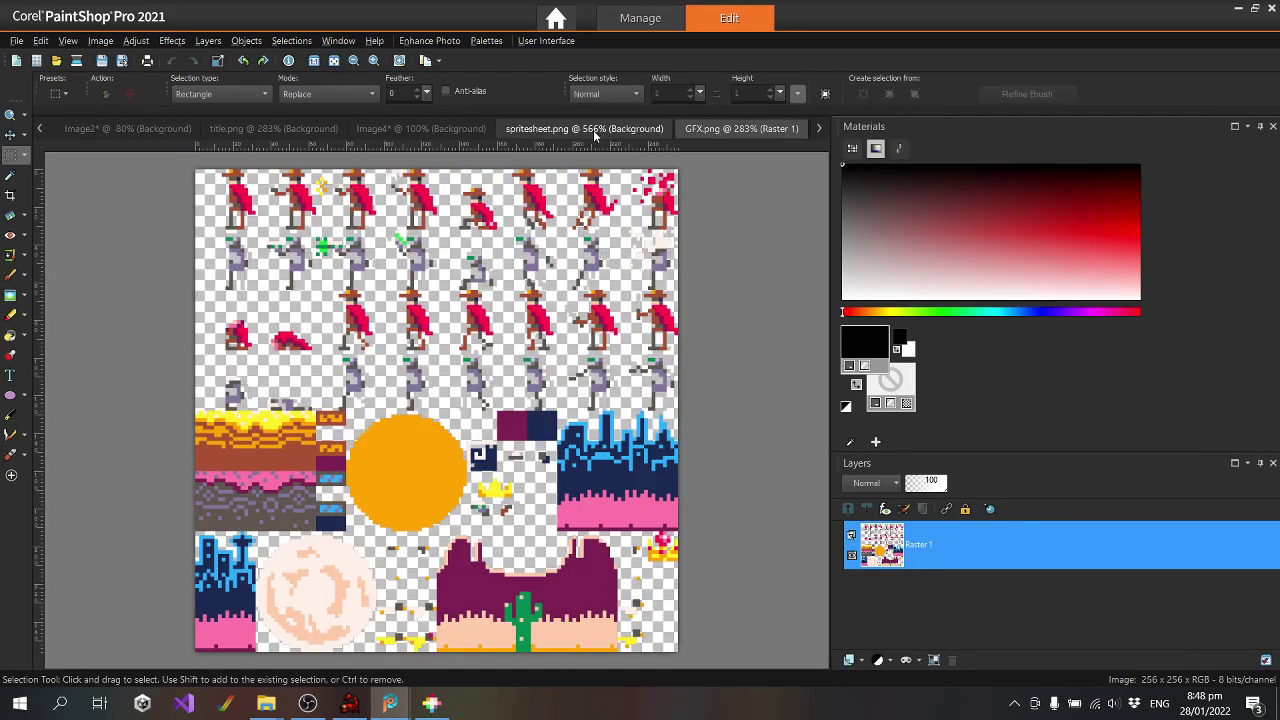
left_click(590, 130)
left_click(752, 133)
left_click(586, 130)
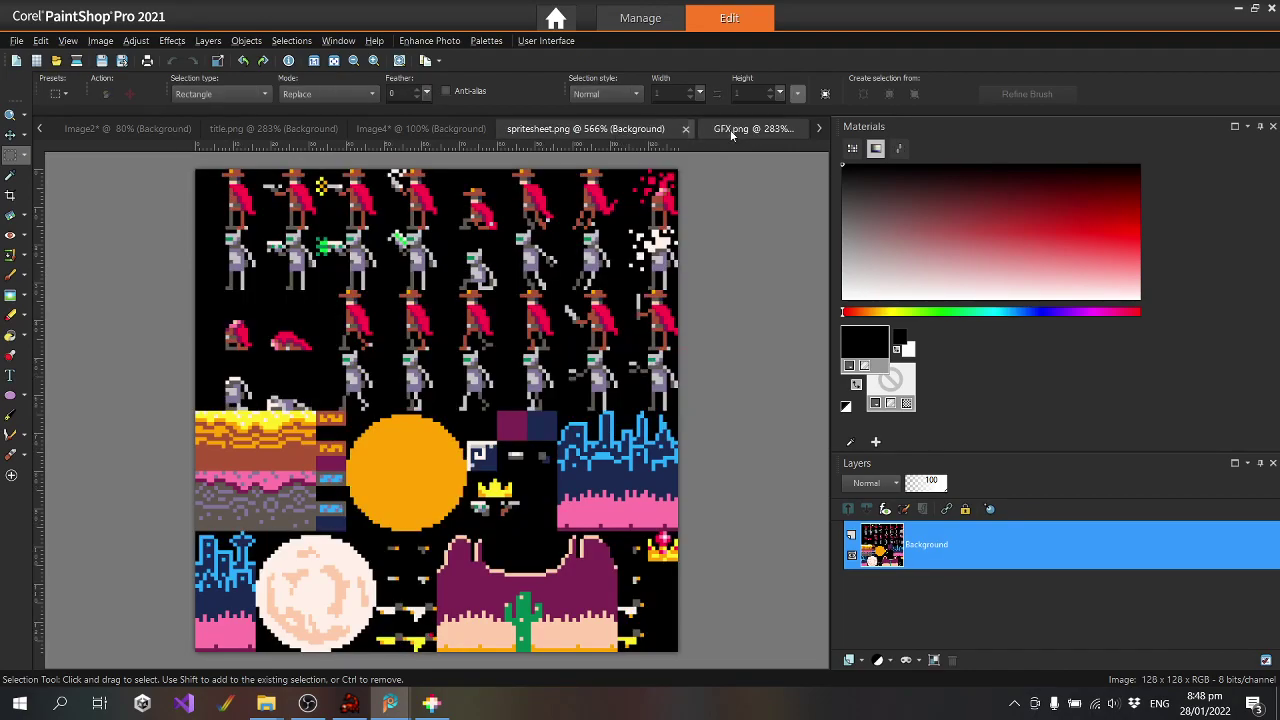
left_click(735, 132)
left_click(617, 134)
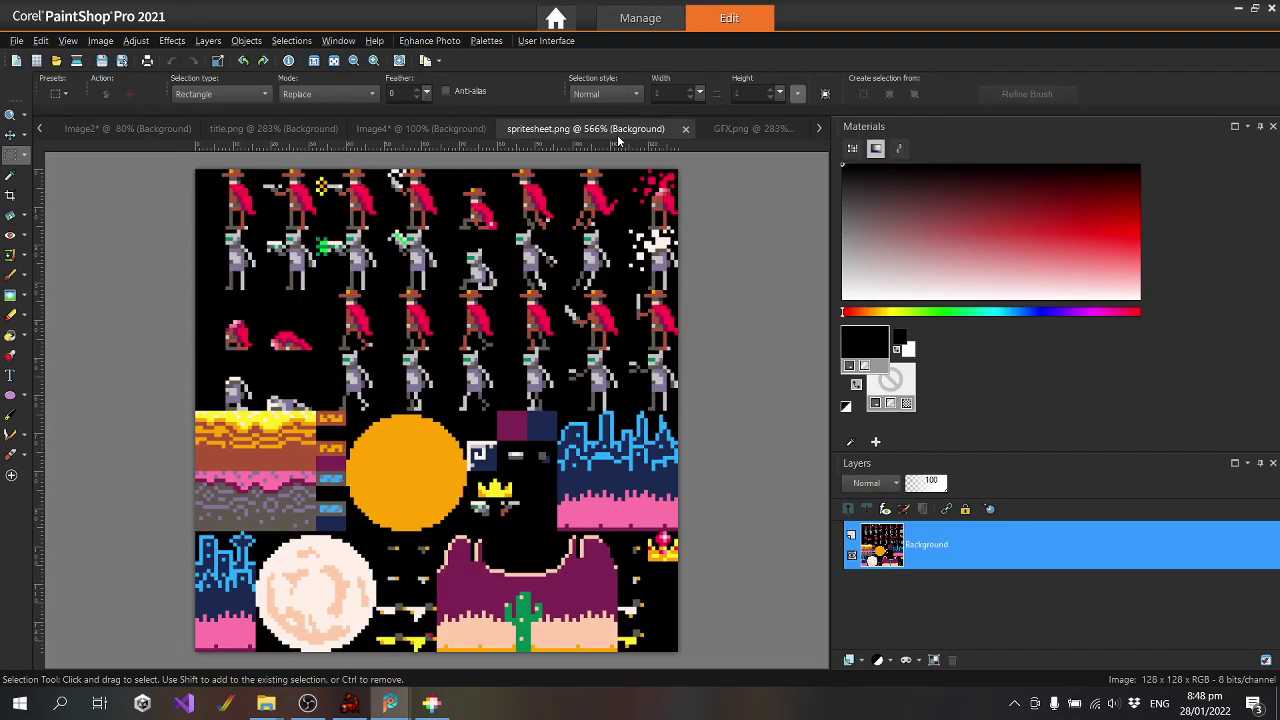
left_click(727, 127)
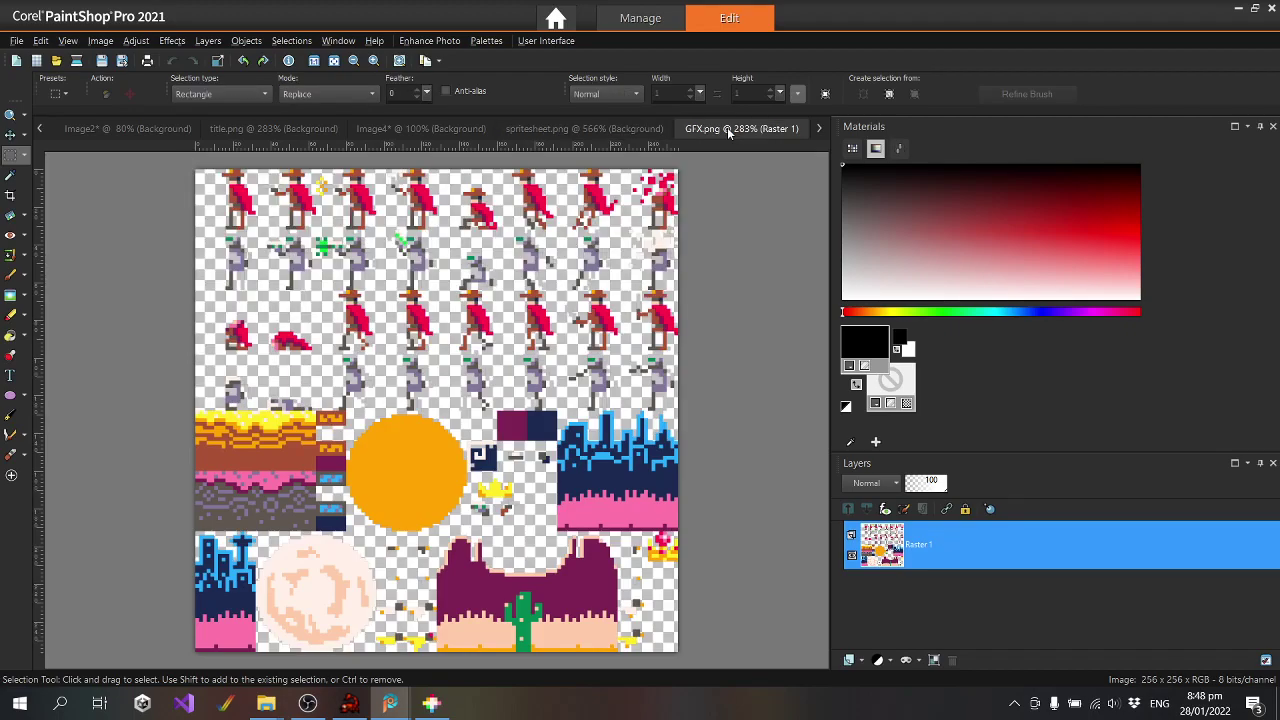
left_click(586, 130)
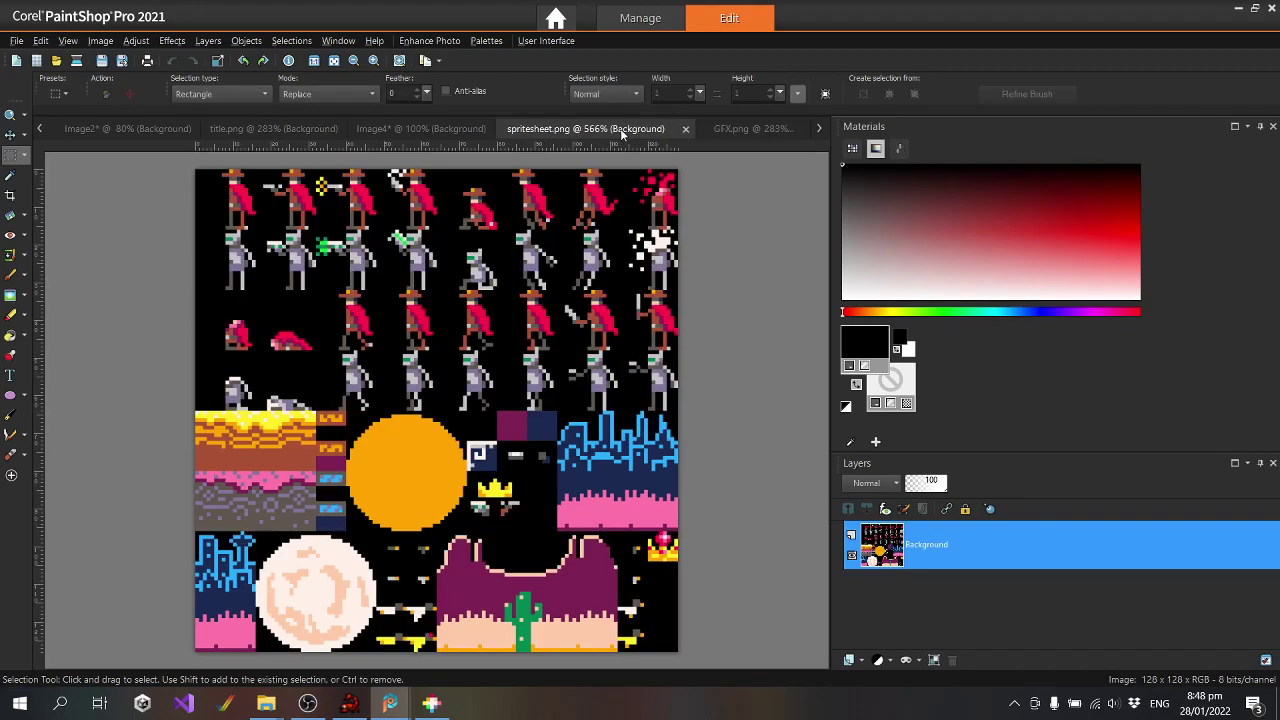
Close the Image4 document without saving its changes, and close the GFX.png image
right_click(622, 131)
left_click(456, 134)
left_click(505, 133)
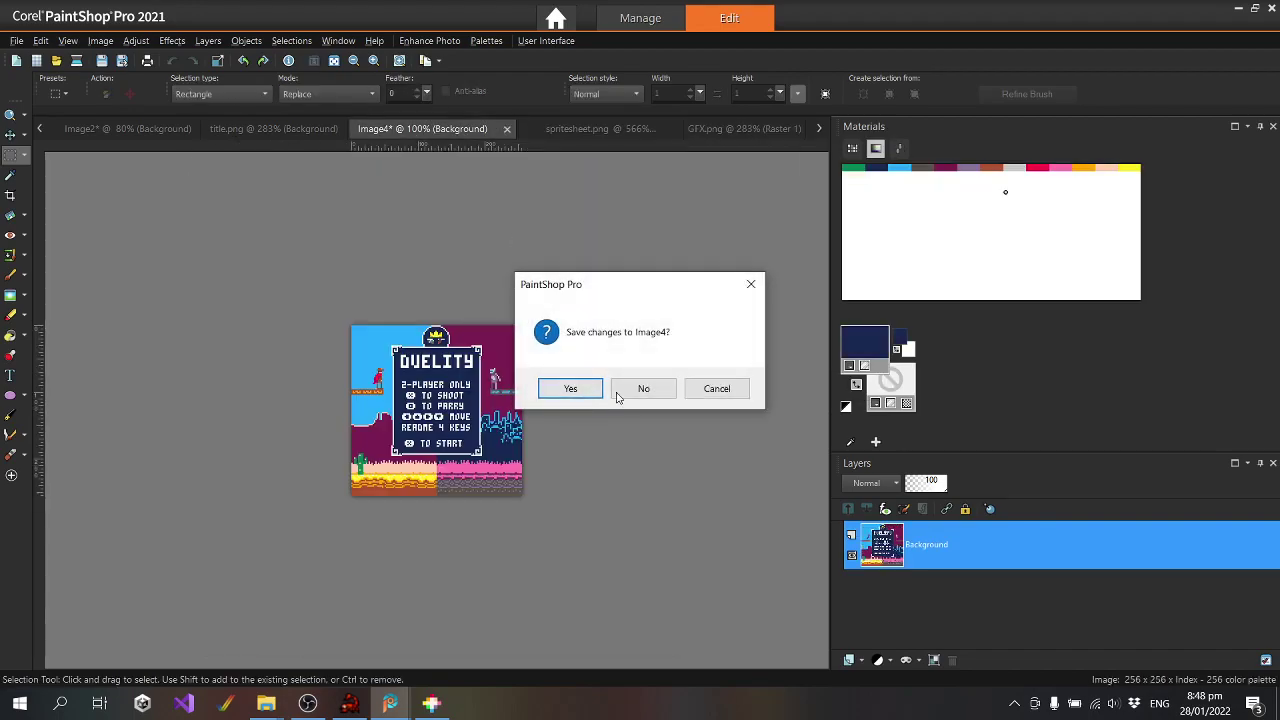
left_click(645, 388)
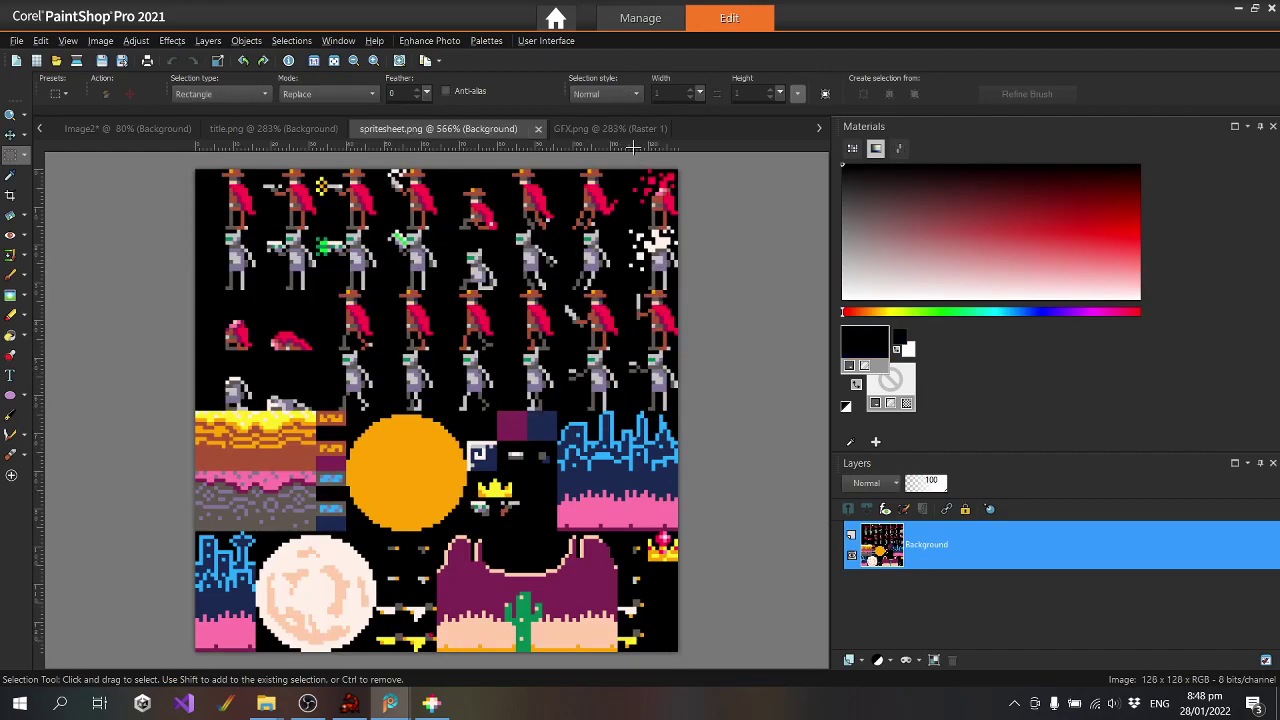
left_click(610, 129)
left_click(665, 129)
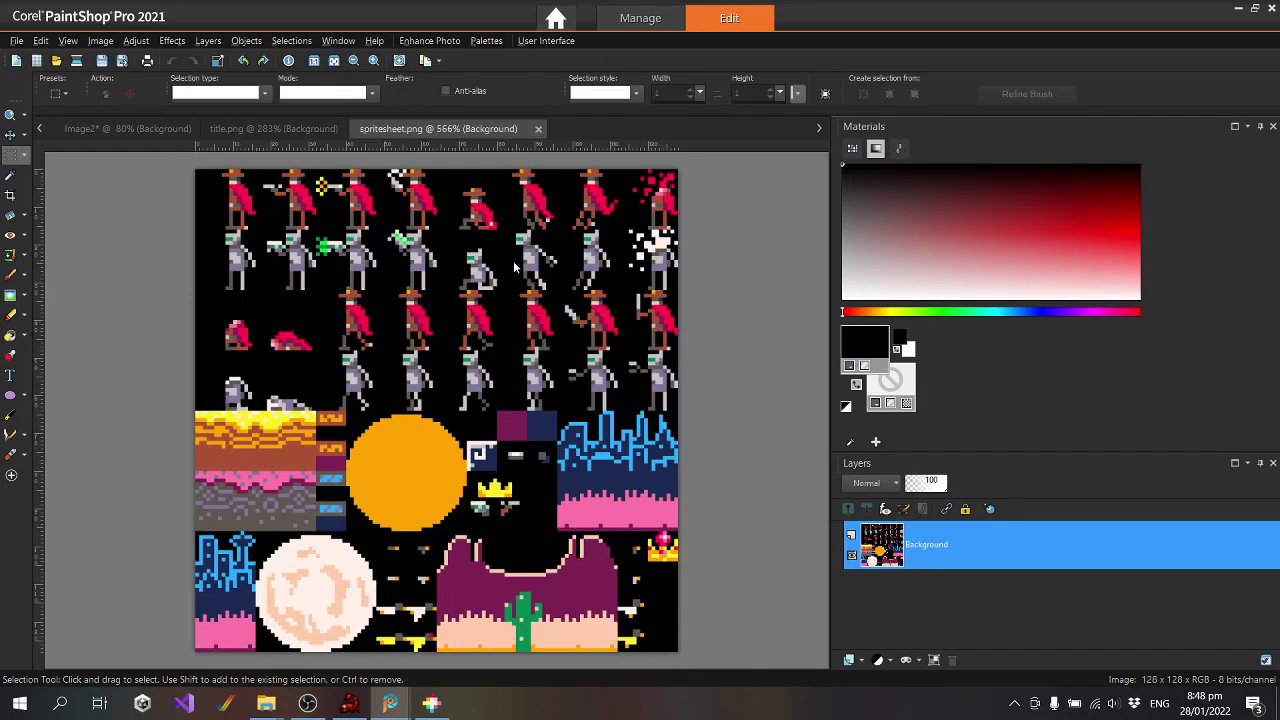
Close title.png, and close the Image2 document without saving its changes
left_click(333, 131)
left_click(361, 129)
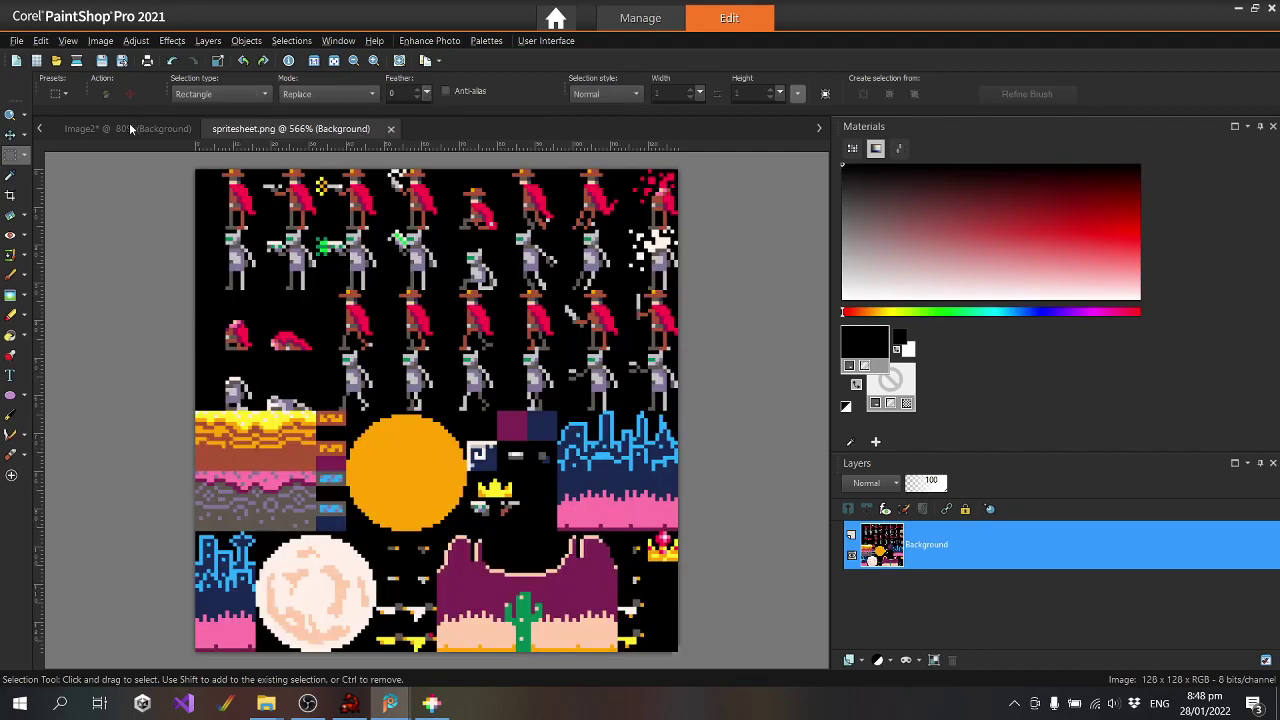
left_click(128, 129)
left_click(212, 129)
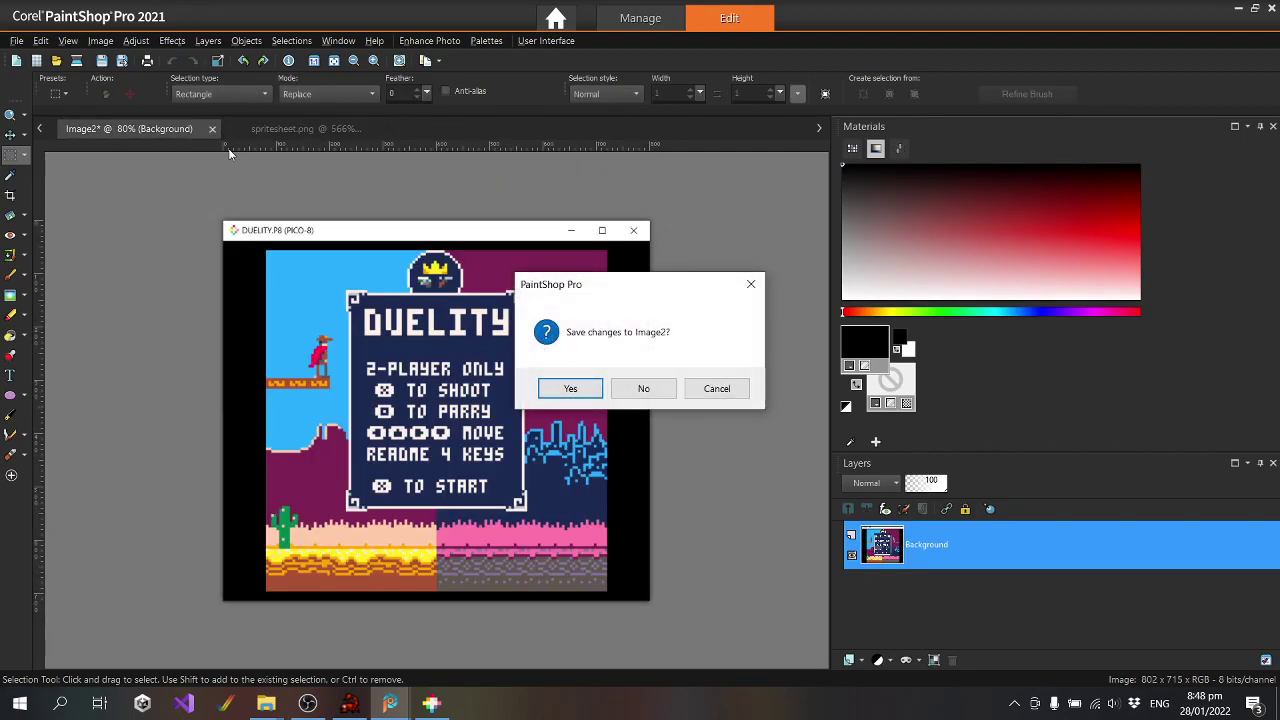
left_click(643, 388)
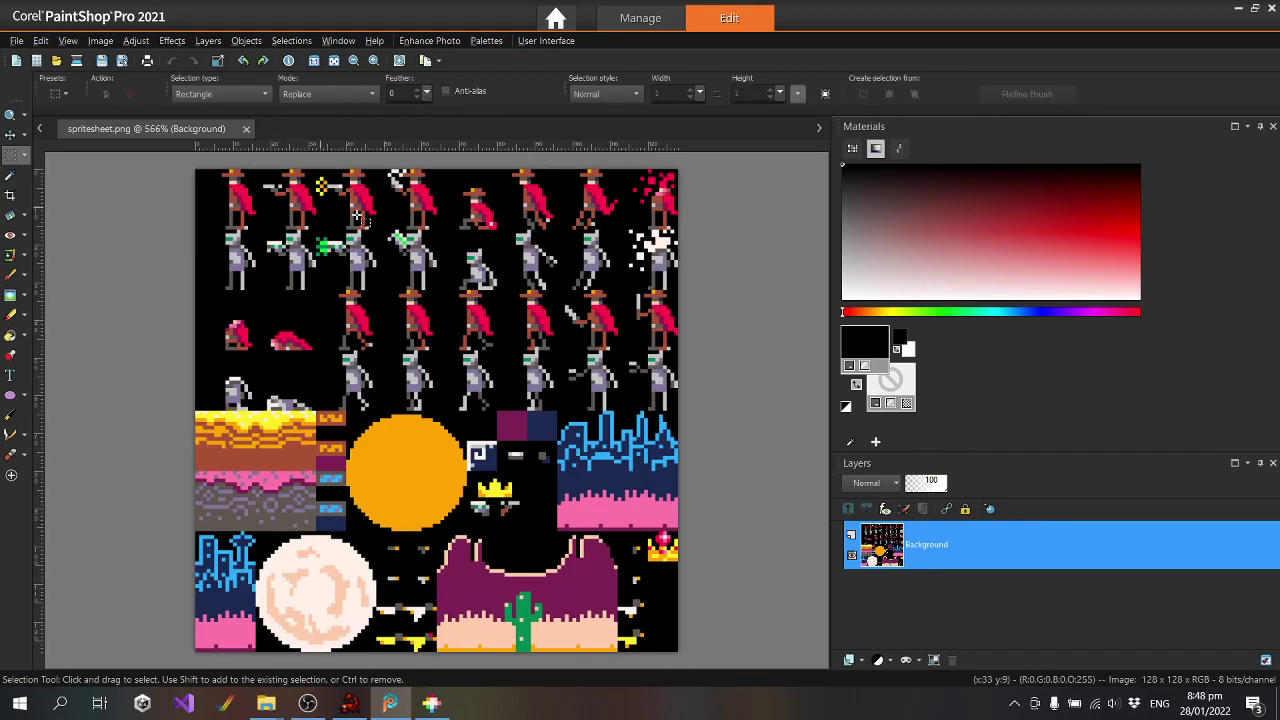
Set the current image's horizontal and vertical grids to 32 pixels and show the grid over spritesheet.png
left_click(68, 41)
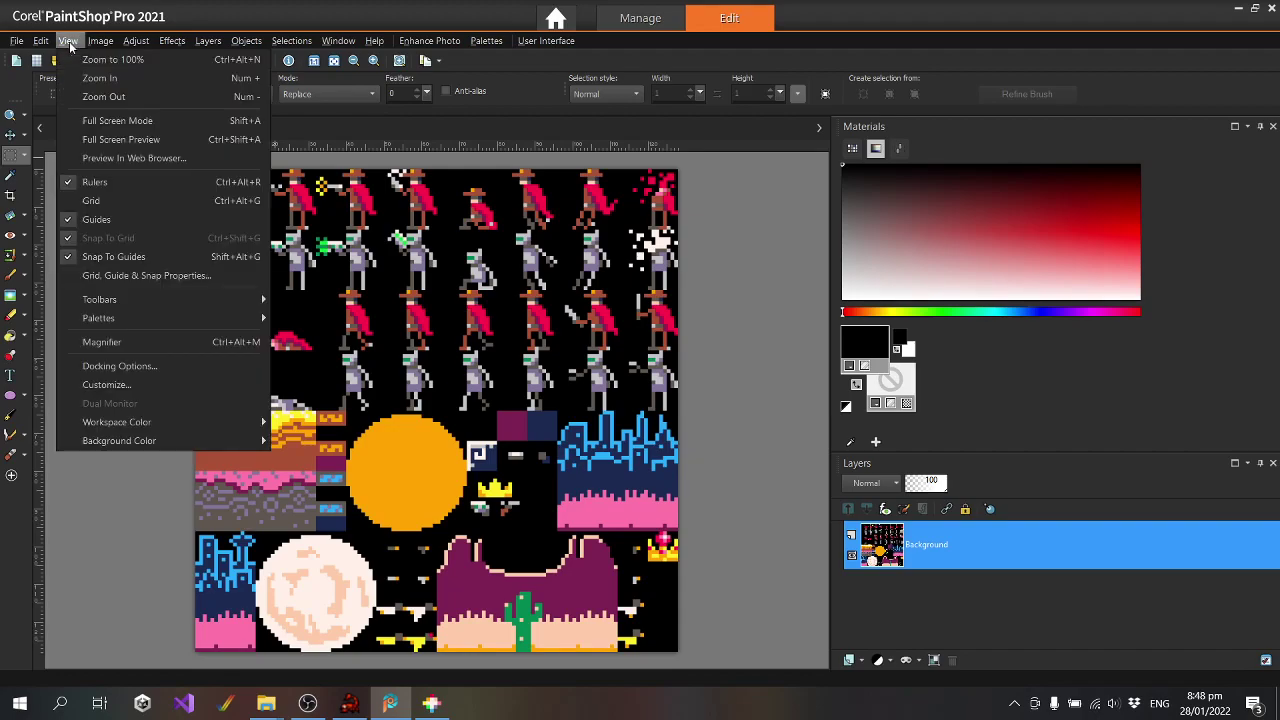
left_click(69, 44)
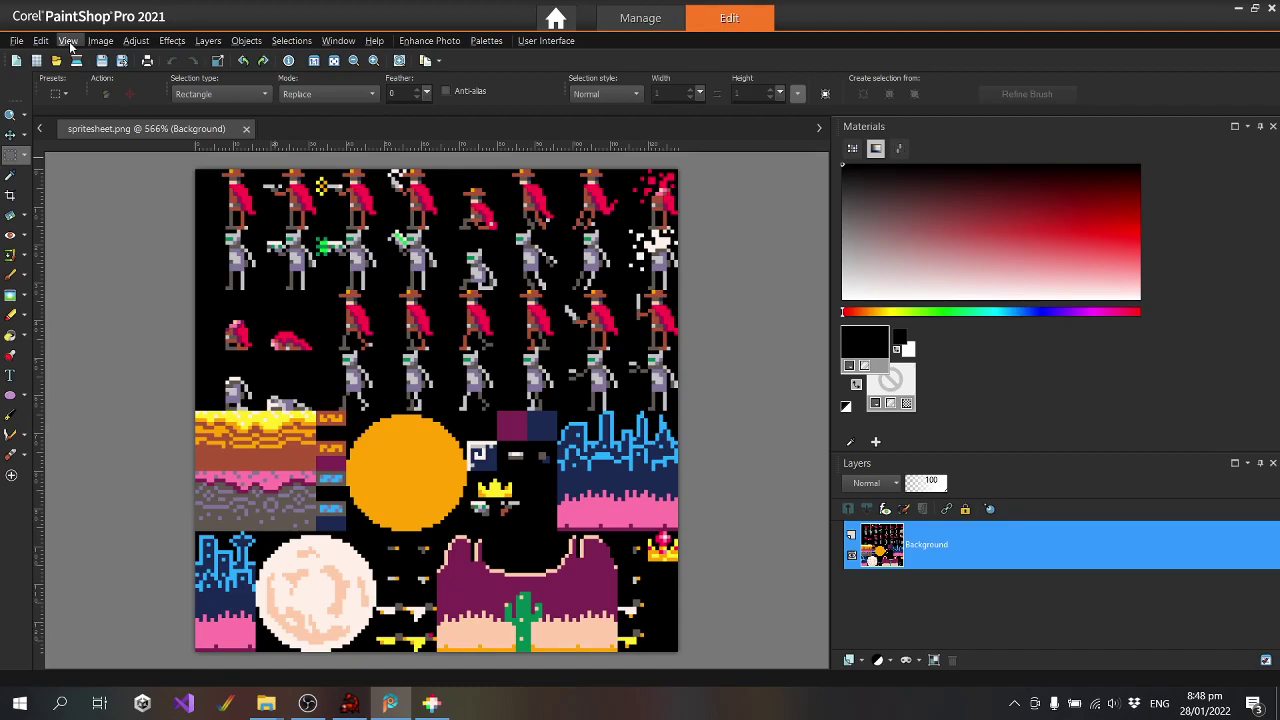
left_click(68, 41)
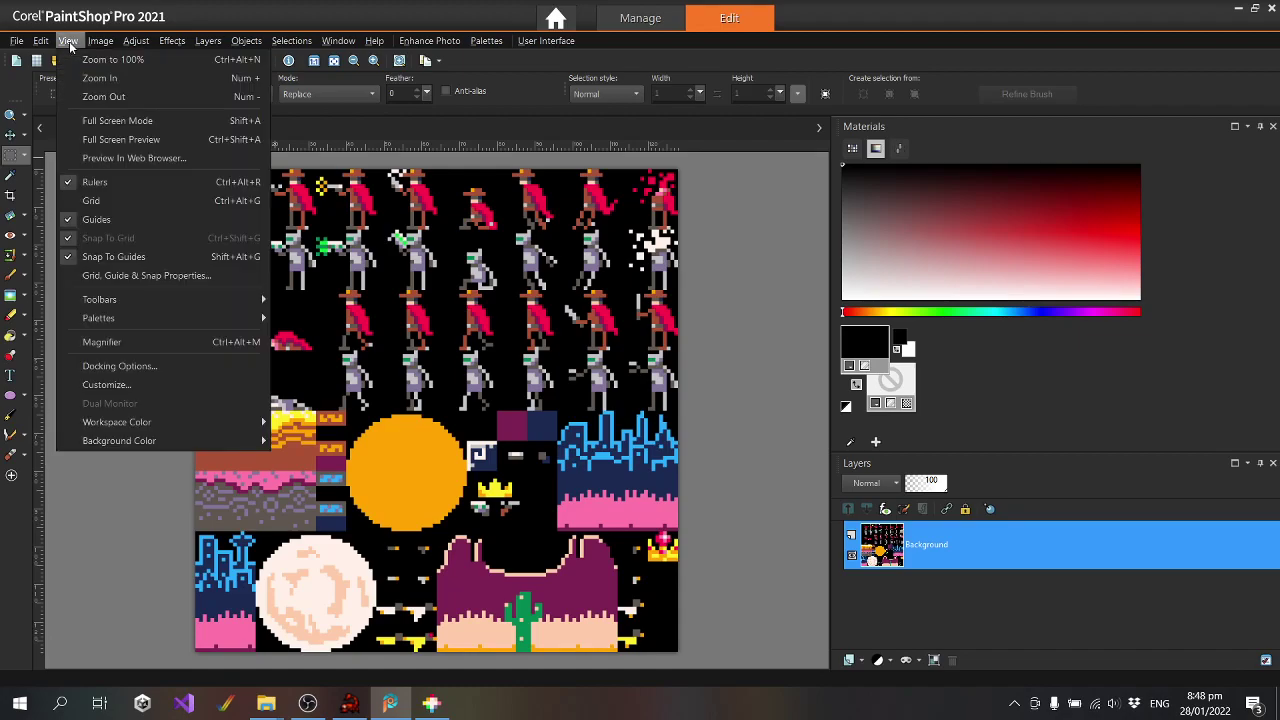
left_click(150, 277)
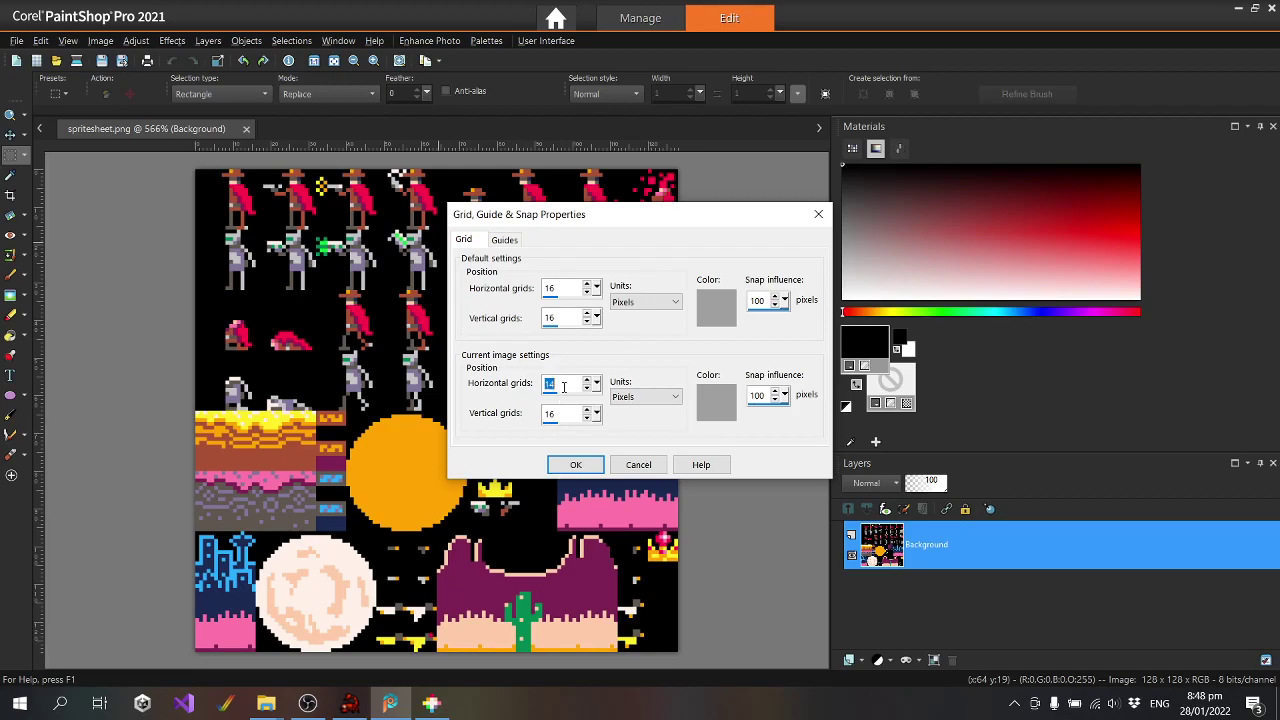
left_click(576, 464)
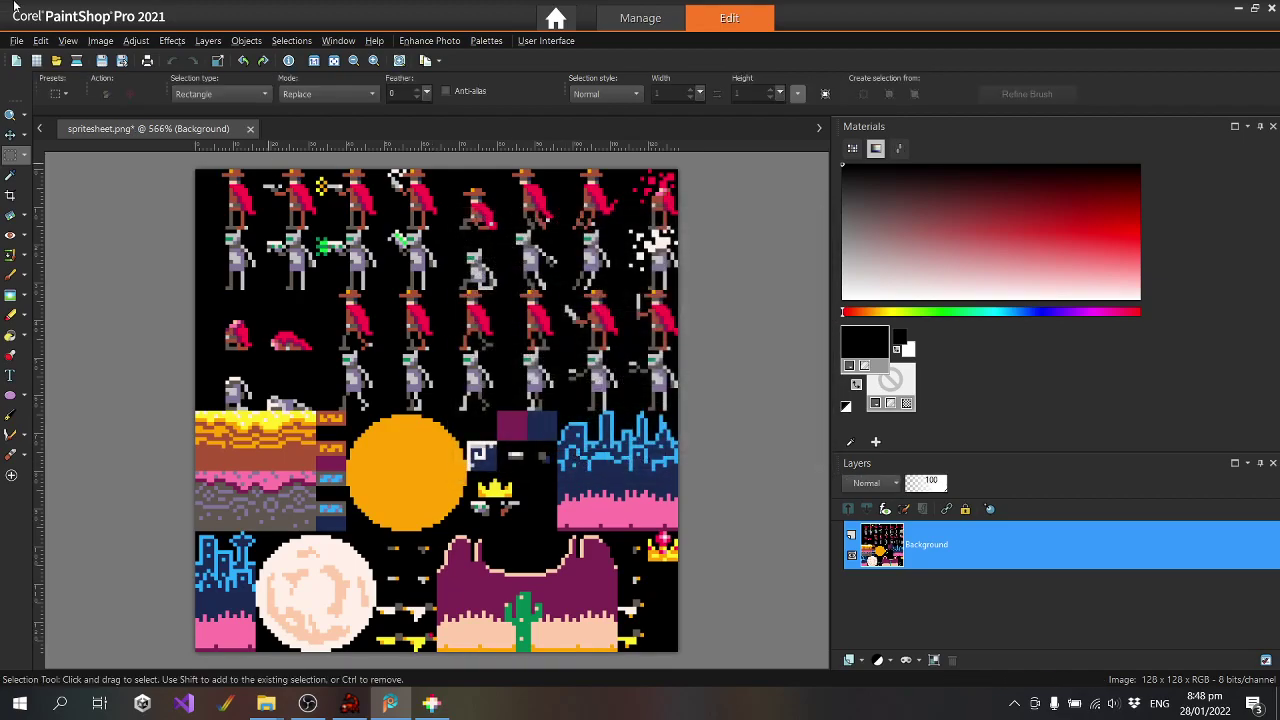
left_click(68, 41)
left_click(128, 201)
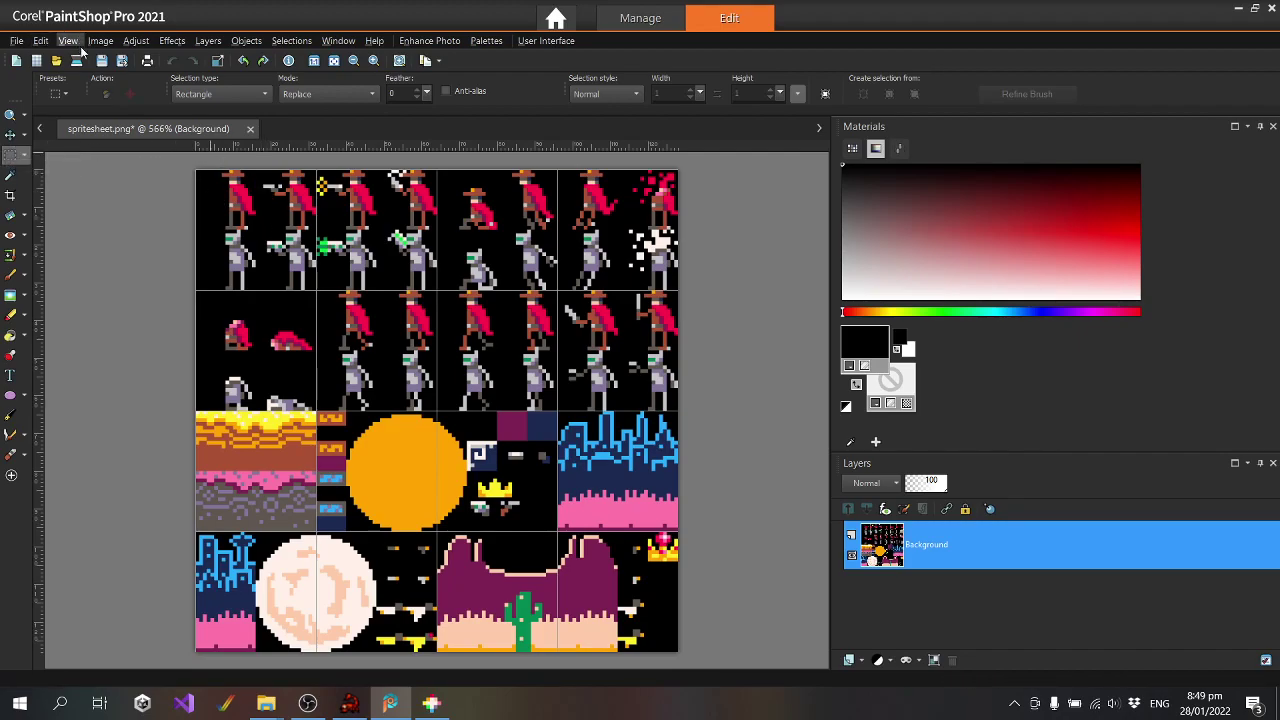
Set the current image's horizontal and vertical grids to 16 pixels
key("KP_Add")
key("KP_Subtract")
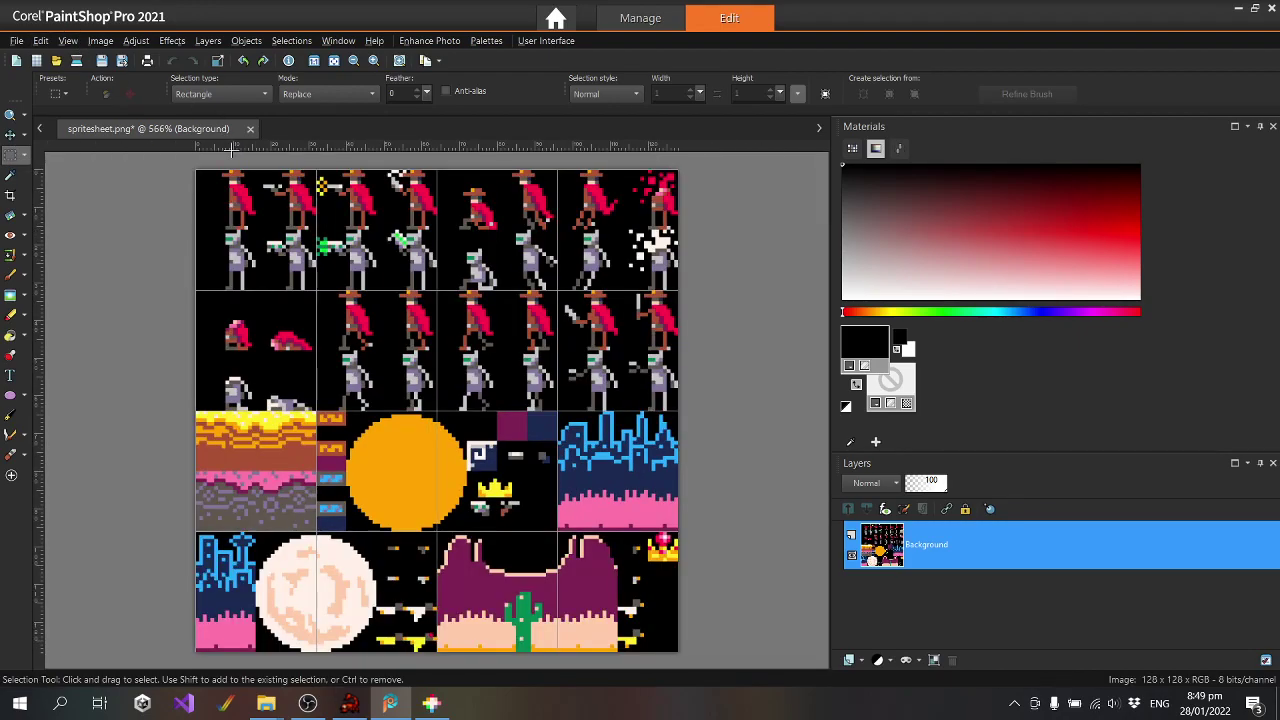
left_click(68, 40)
left_click(120, 277)
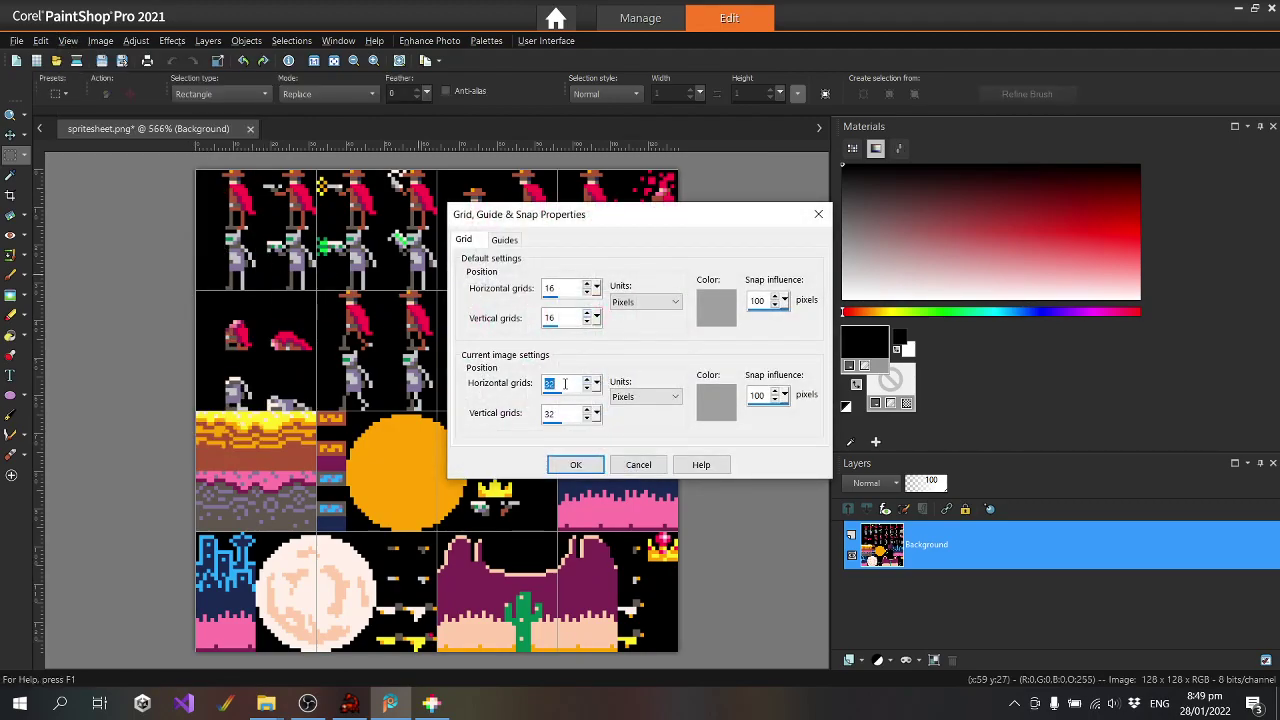
left_click(577, 462)
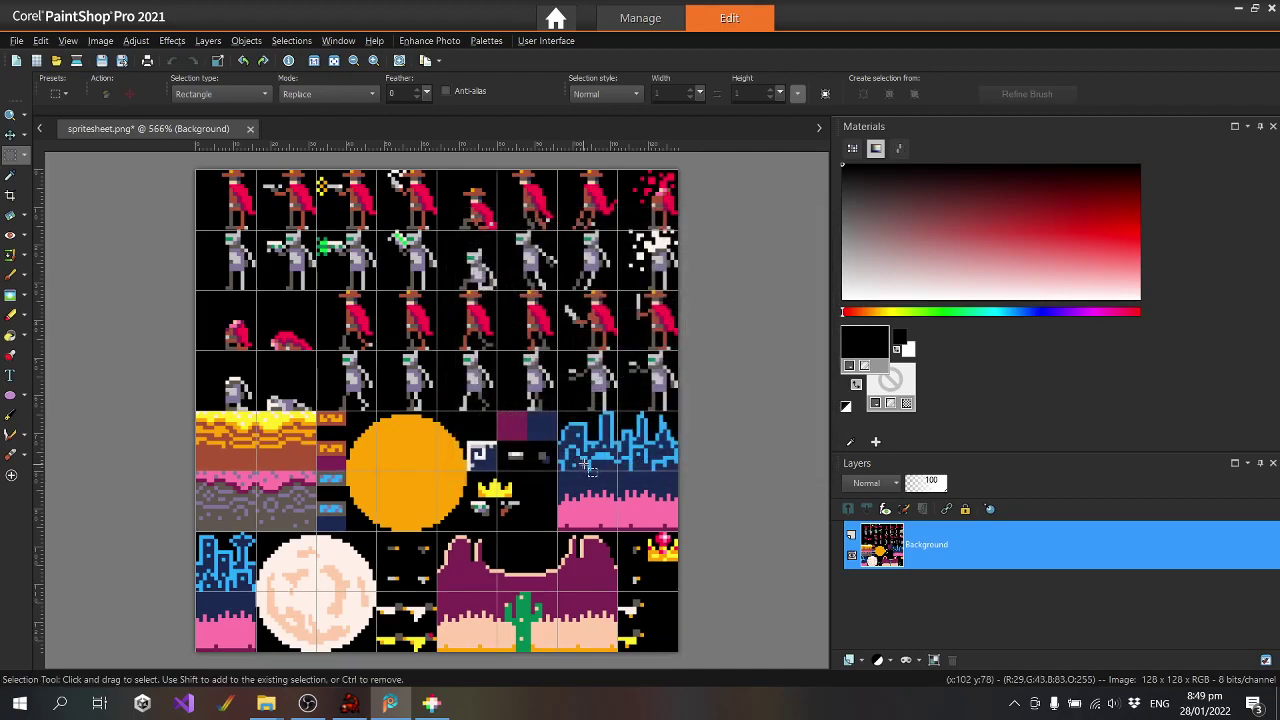
key("ctrl+w")
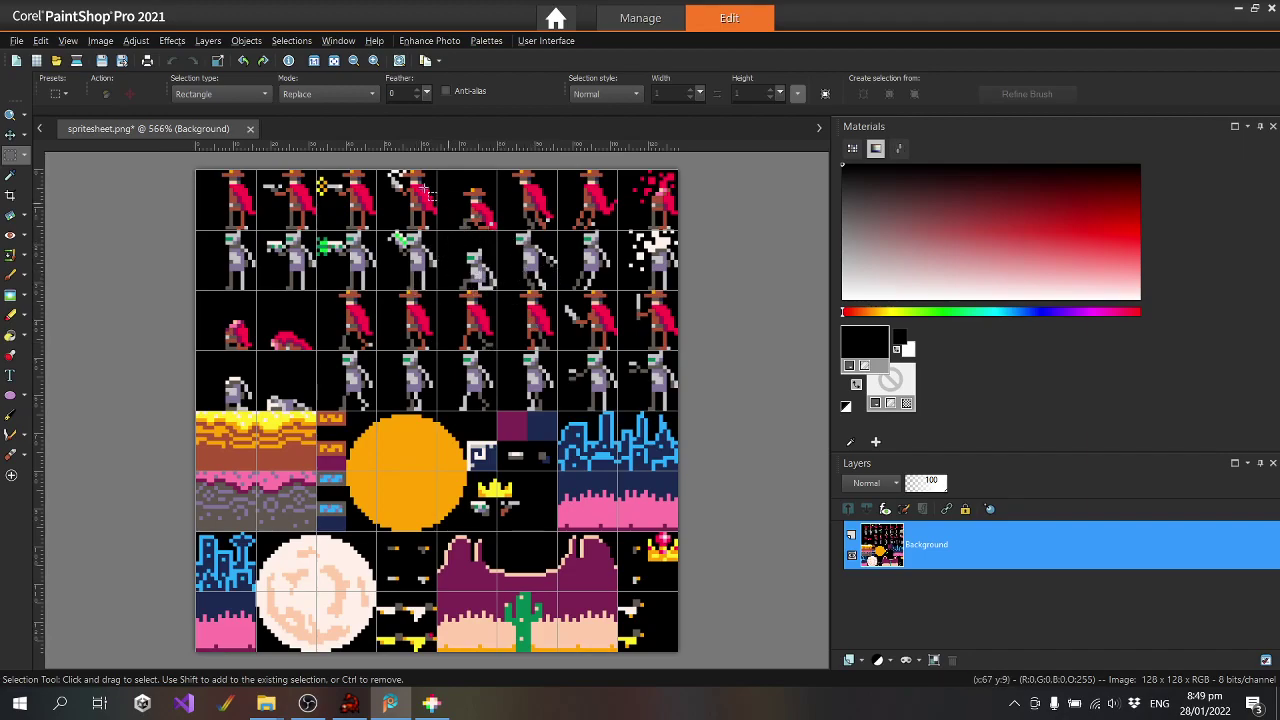
left_click_drag(206, 177, 284, 188)
left_click(285, 190)
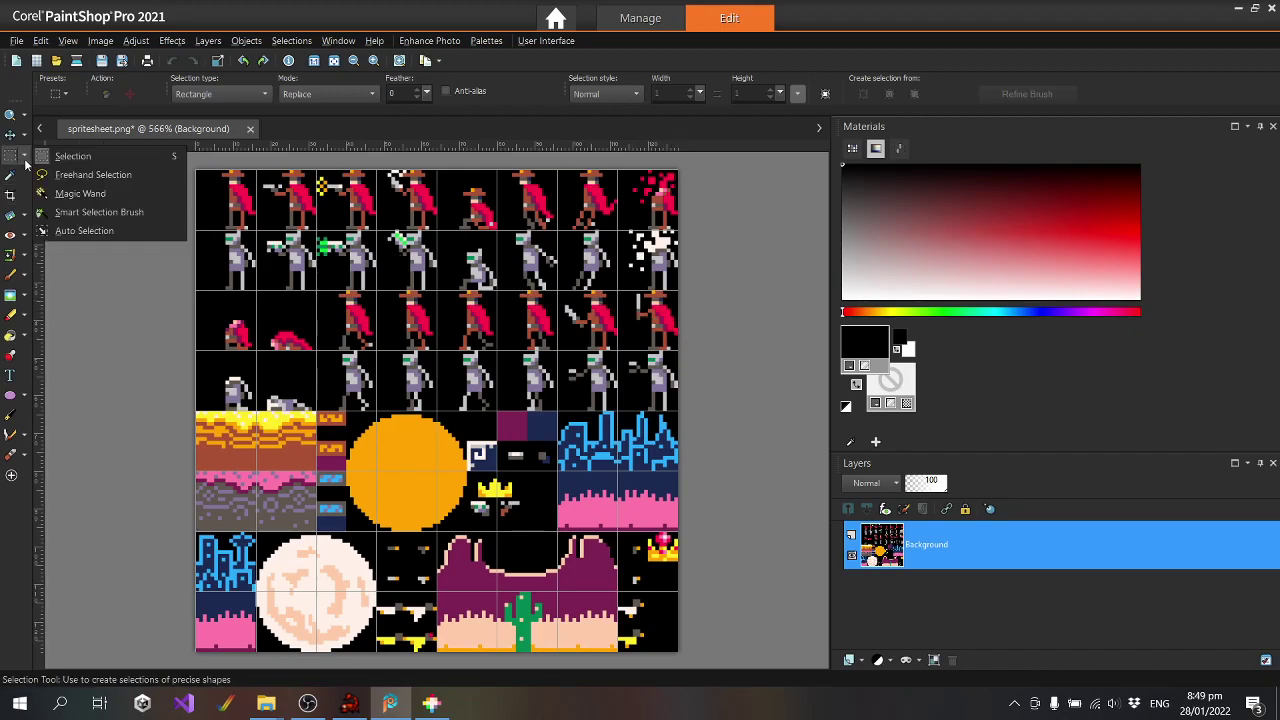
Activate the Magic Wand tool and convert the sprite sheet's Background layer into a raster layer, keeping the default properties
left_click(30, 159)
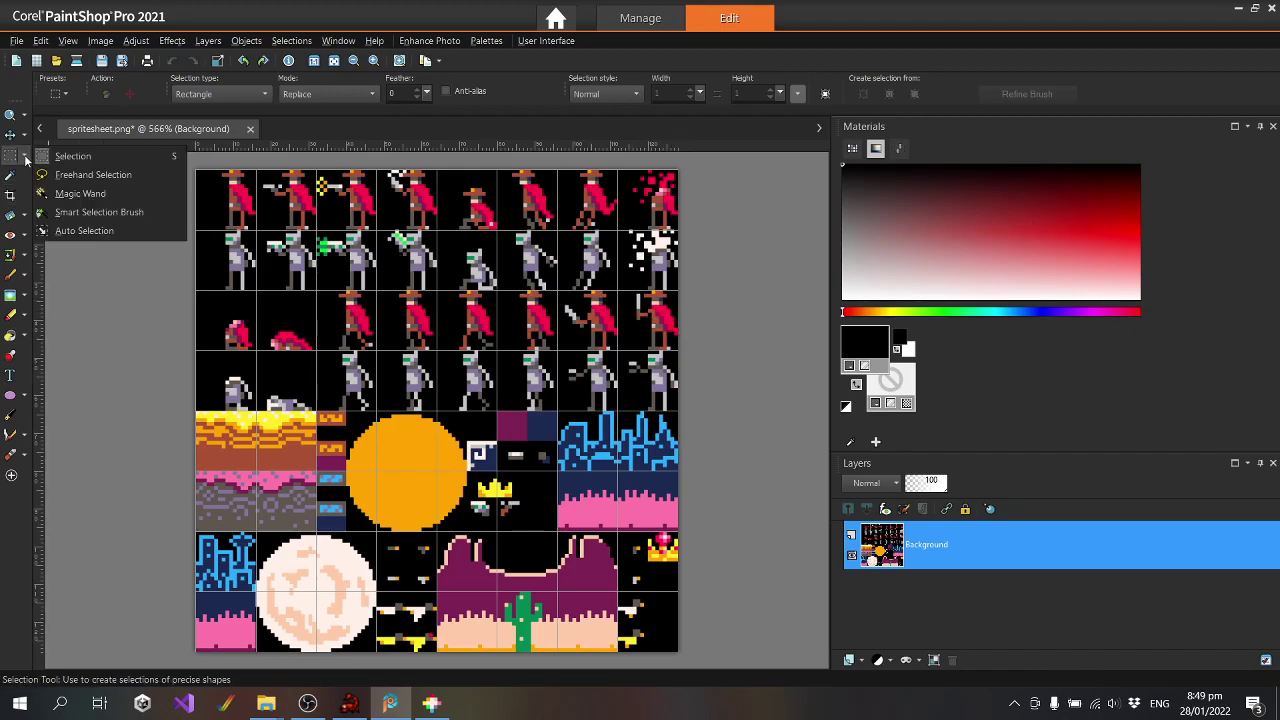
left_click(92, 190)
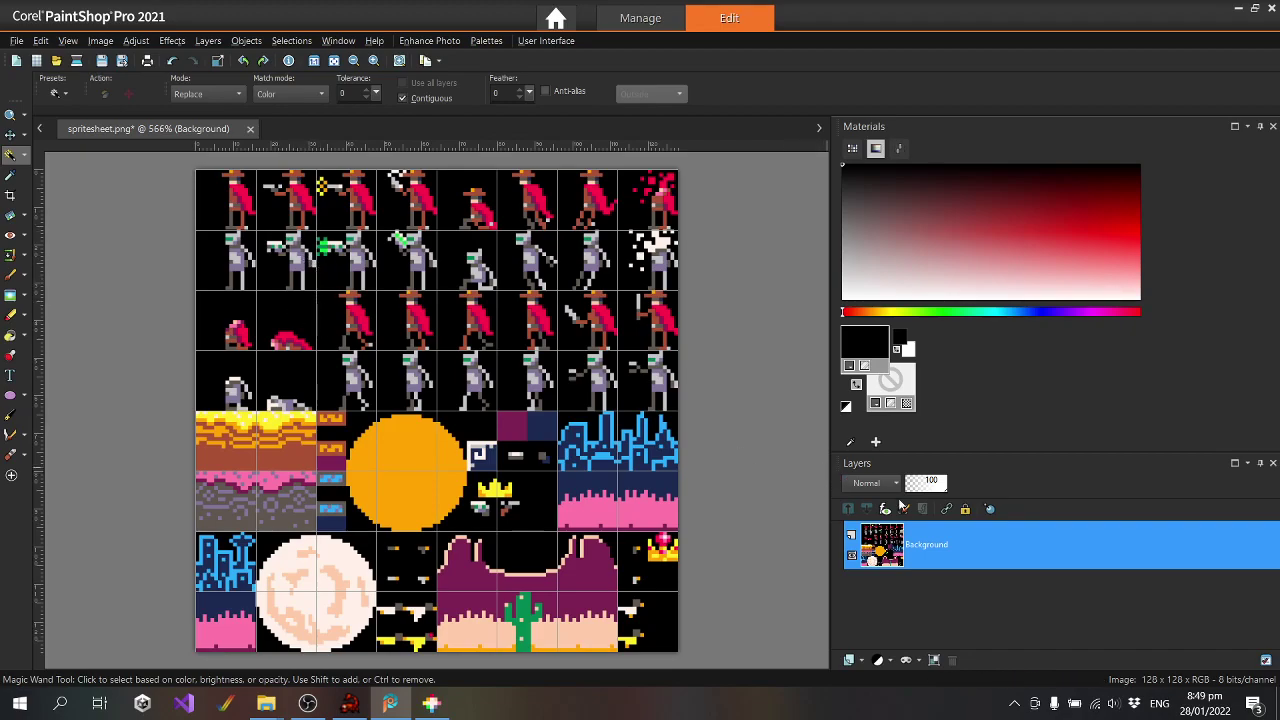
double_click(1034, 548)
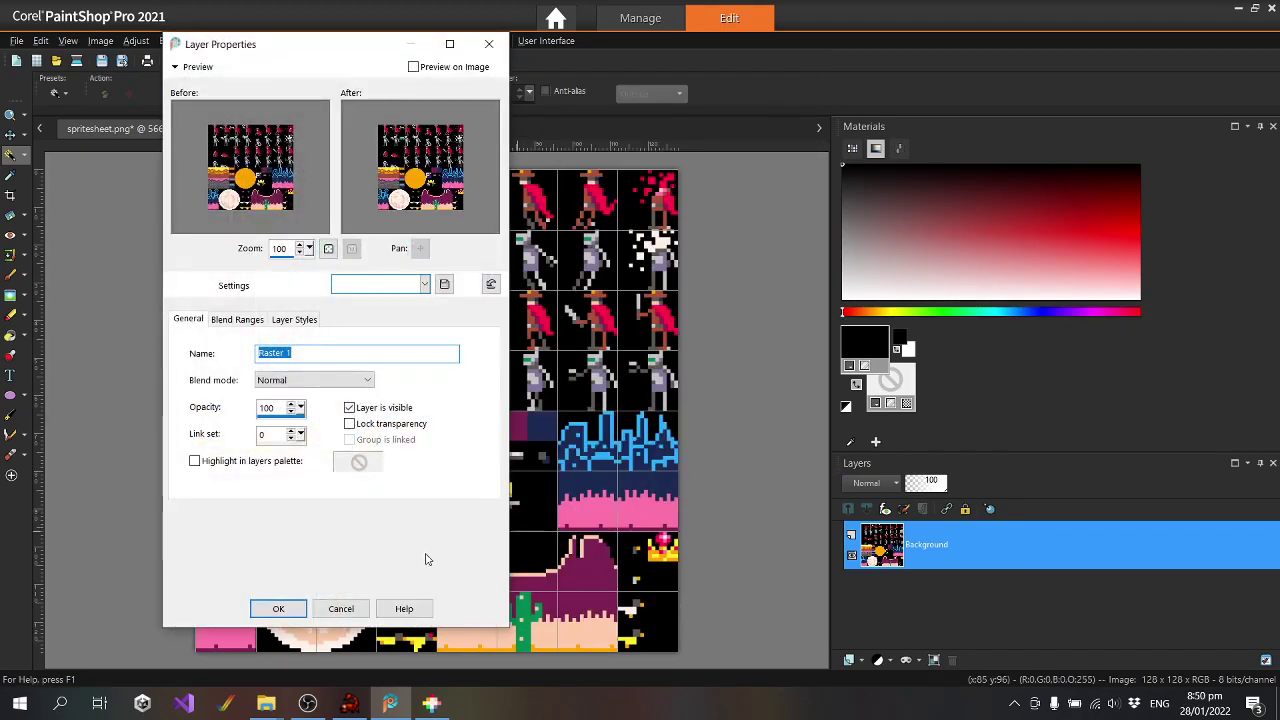
left_click(278, 609)
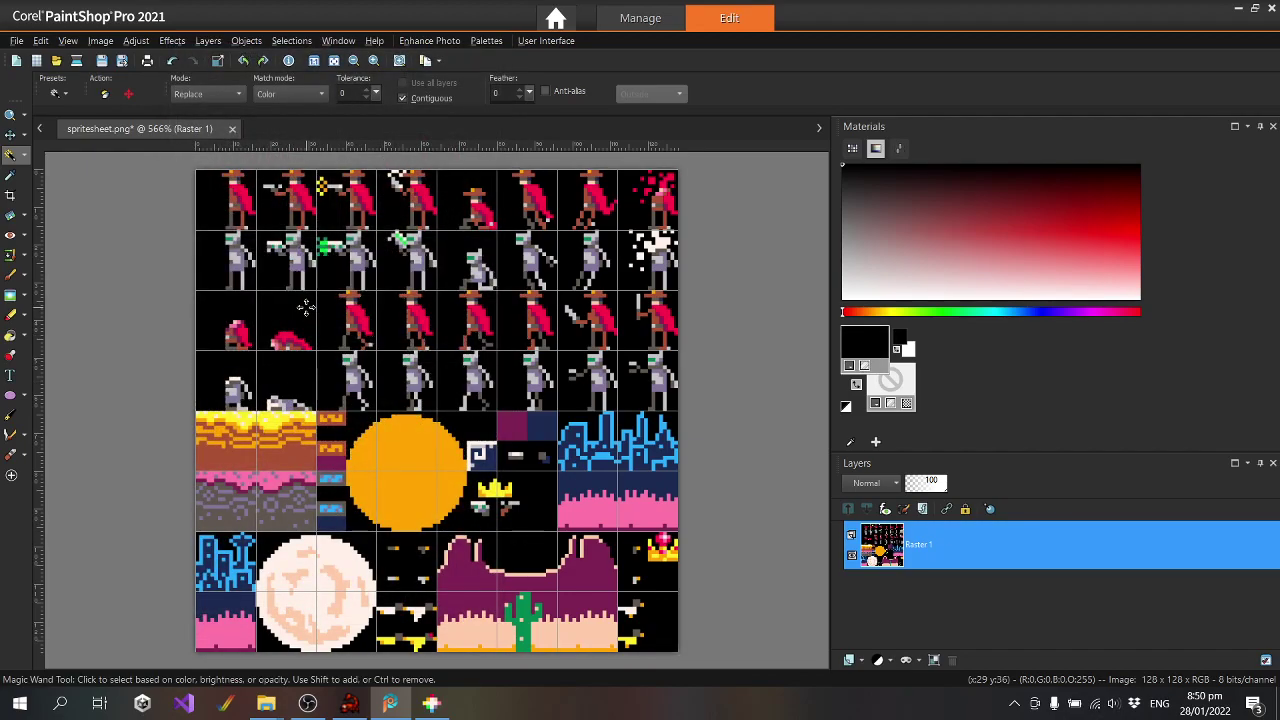
Select all black areas with the Magic Wand with Contiguous off, delete them to transparency, and clear the selection
left_click(425, 97)
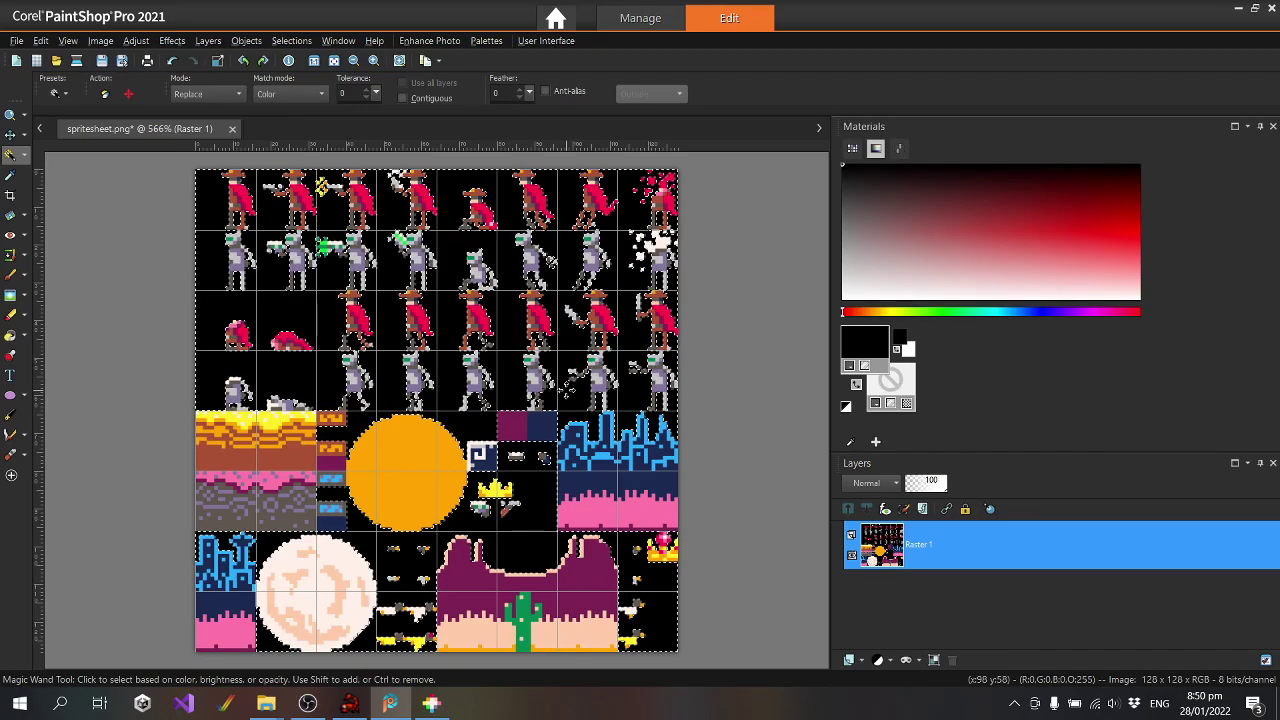
key("Delete")
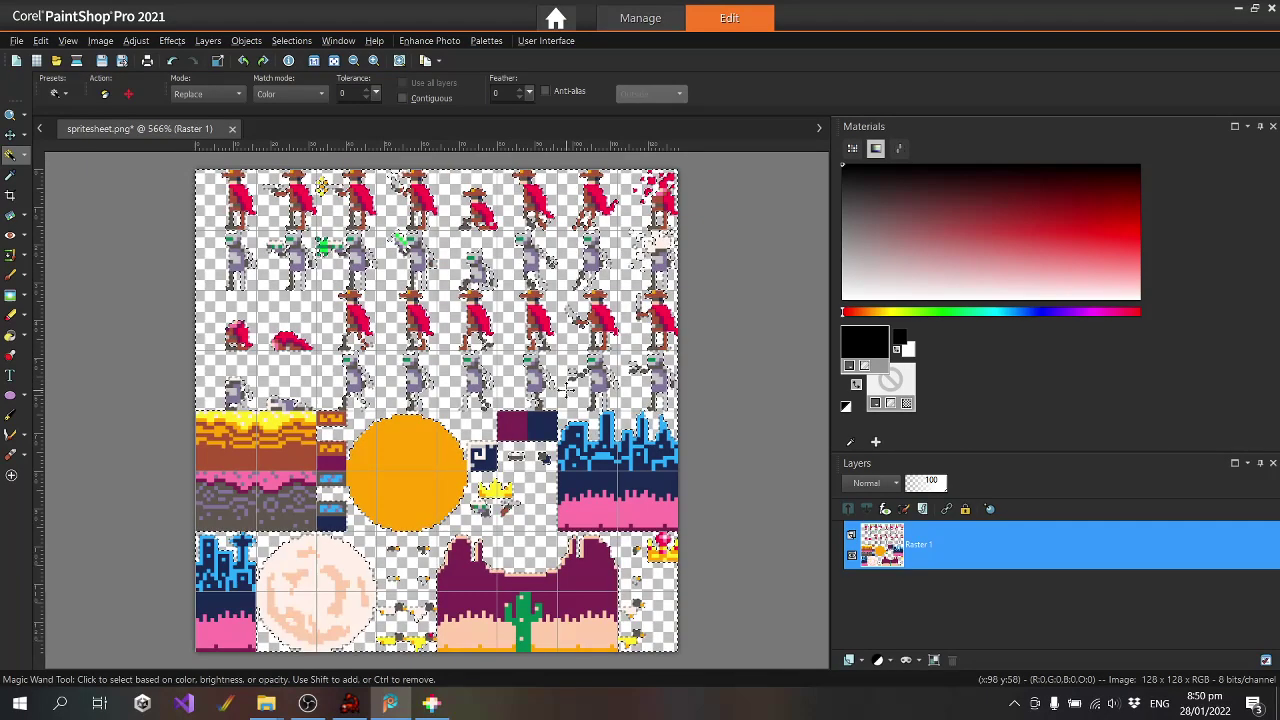
left_click(302, 42)
left_click(322, 78)
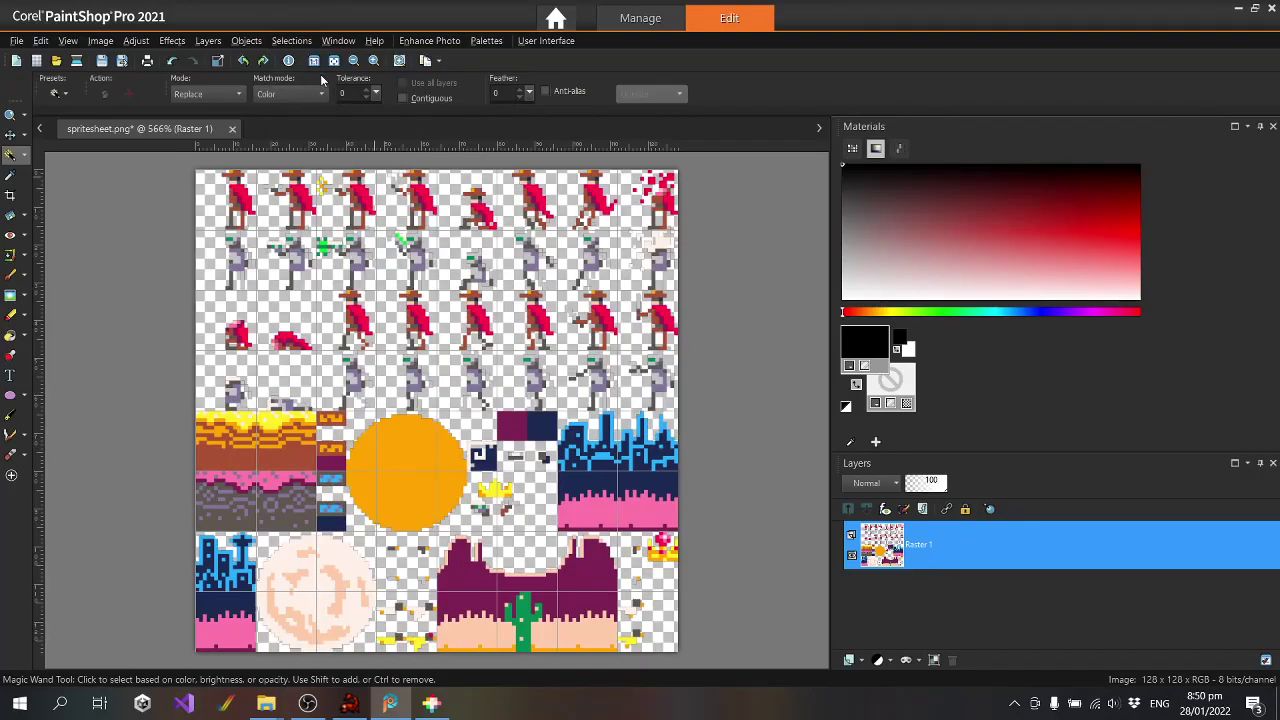
scroll(312, 232, "up", 1)
scroll(312, 232, "down", 1)
scroll(318, 238, "down", 1)
scroll(318, 238, "up", 1)
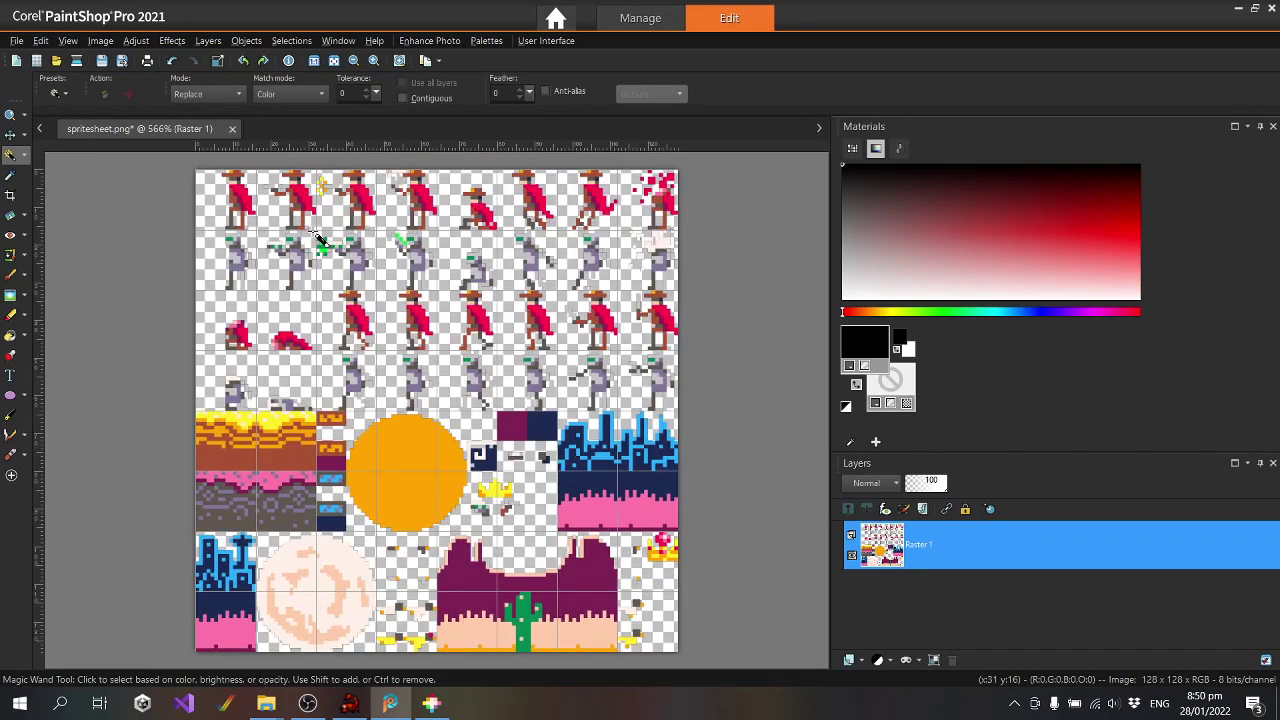
left_click(27, 157)
left_click(87, 199)
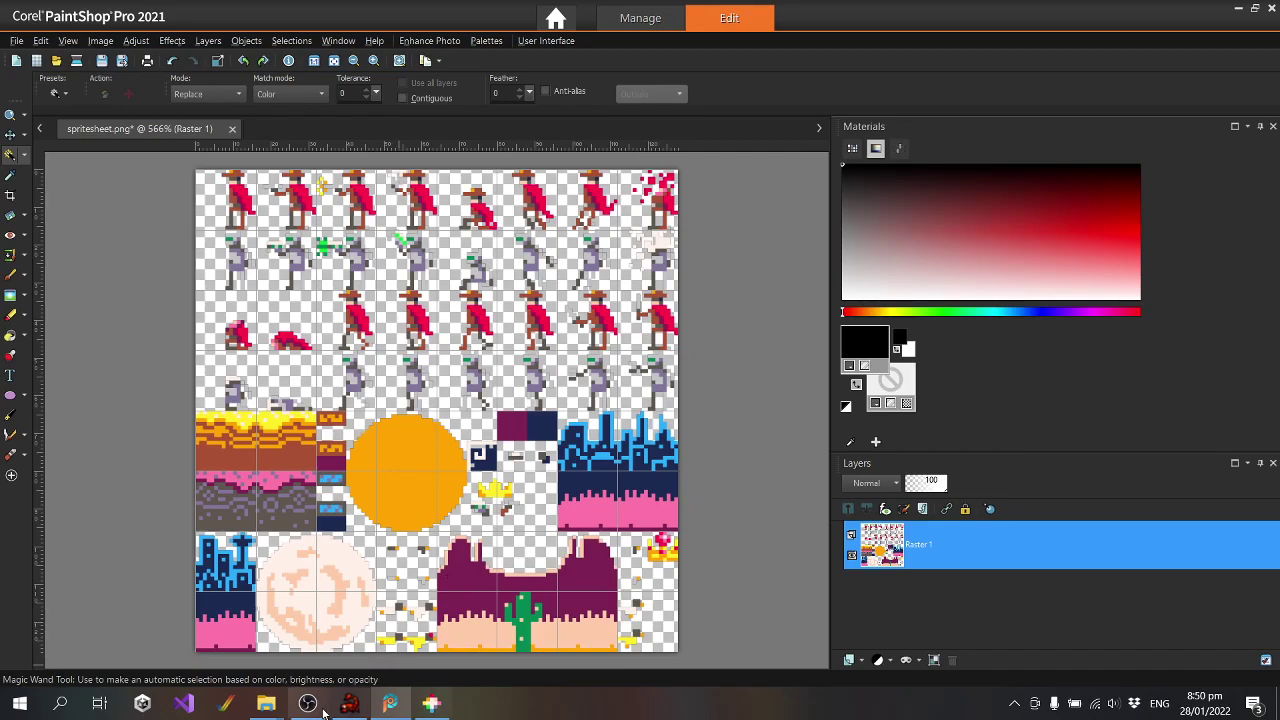
Switch to Scorpion Editor and open the duelity project's folder in File Explorer
left_click(354, 706)
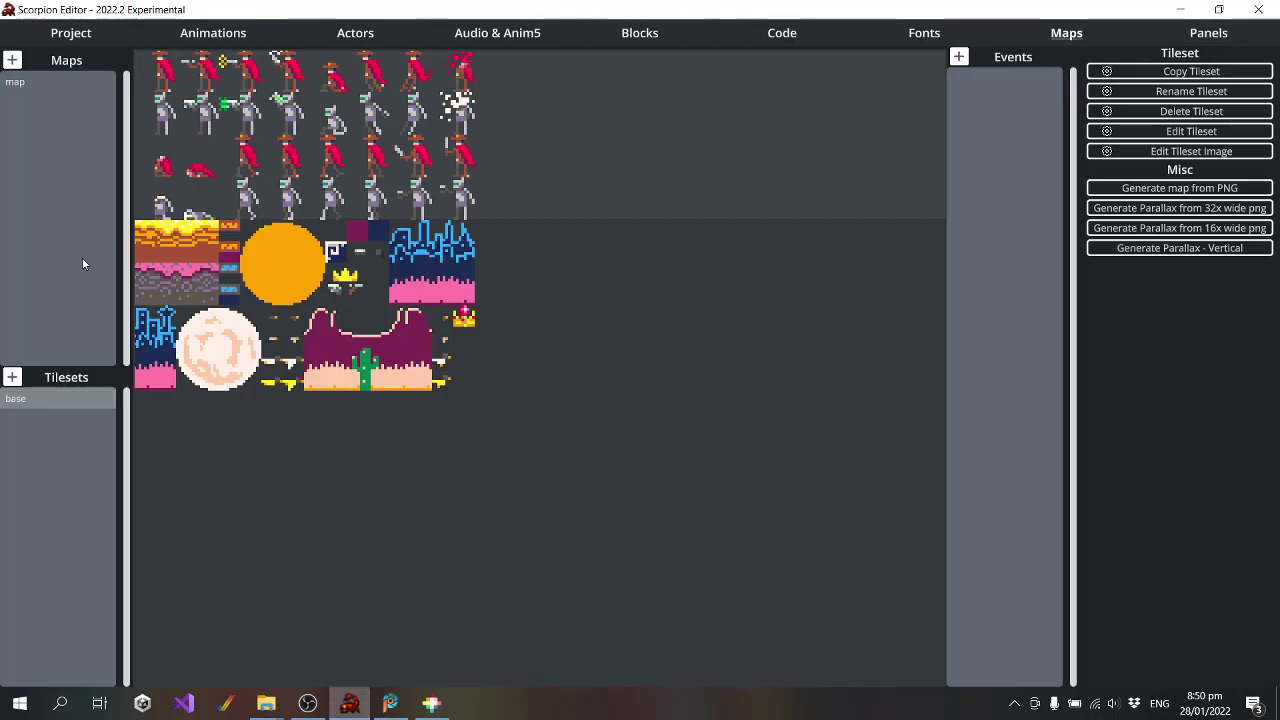
left_click(256, 34)
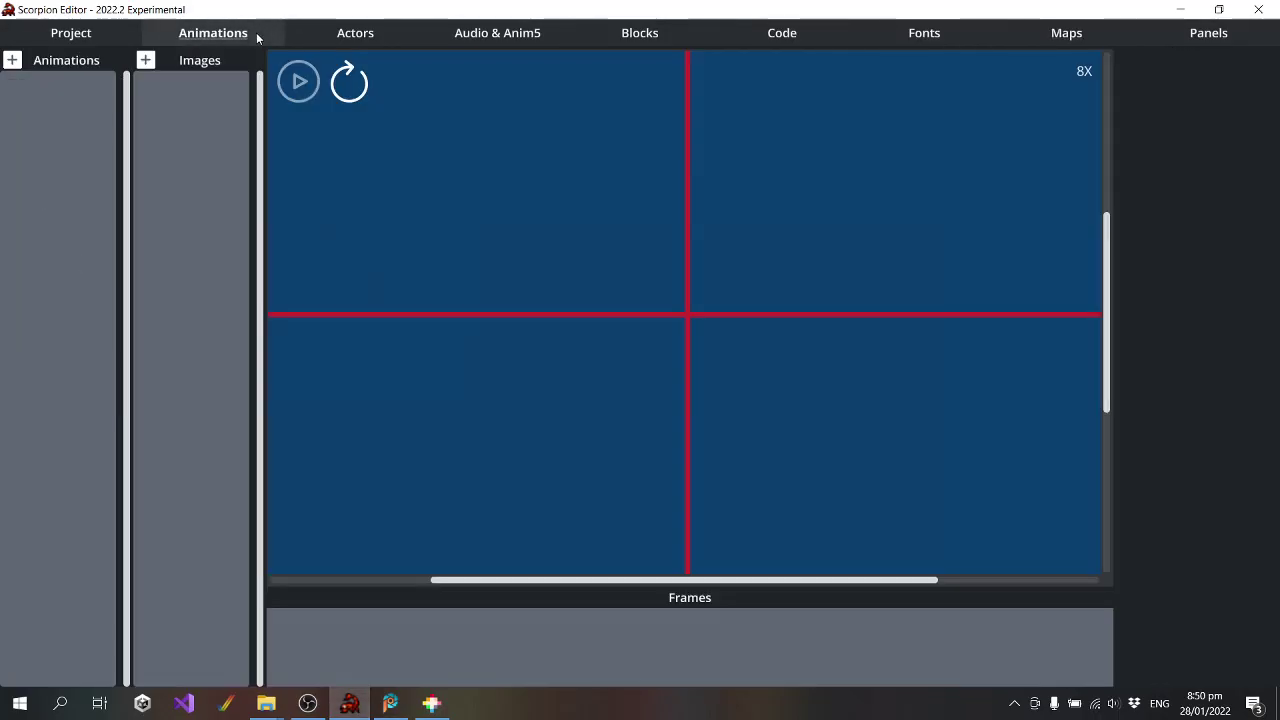
left_click(66, 34)
left_click(80, 95)
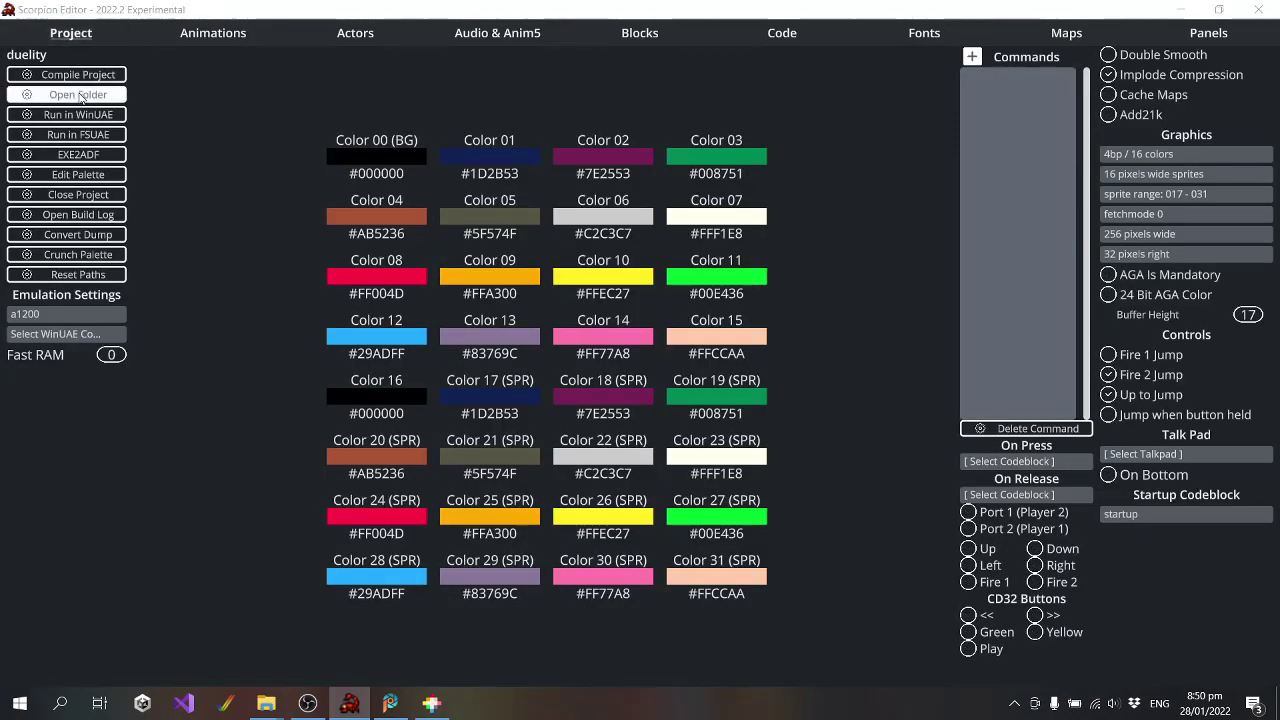
left_click(1134, 100)
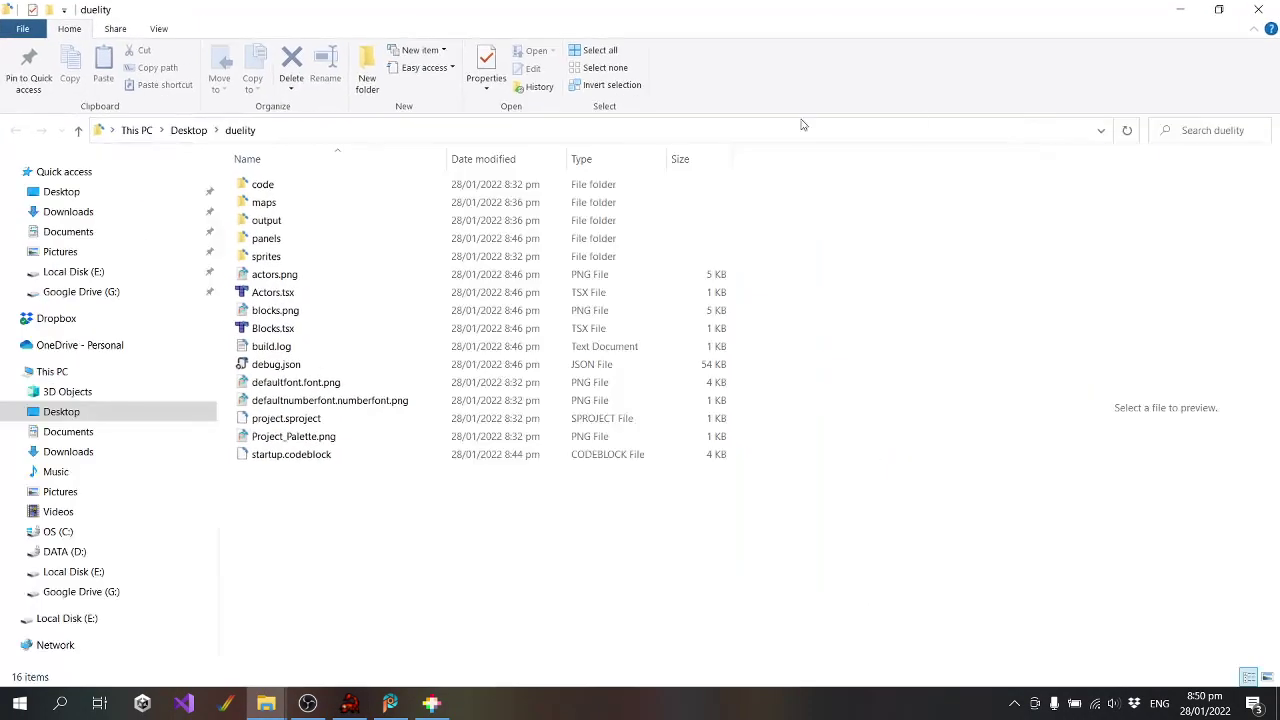
Open the project's sprites folder and look through its numbered PNG tiles to the end of the list
double_click(284, 256)
left_click(285, 212)
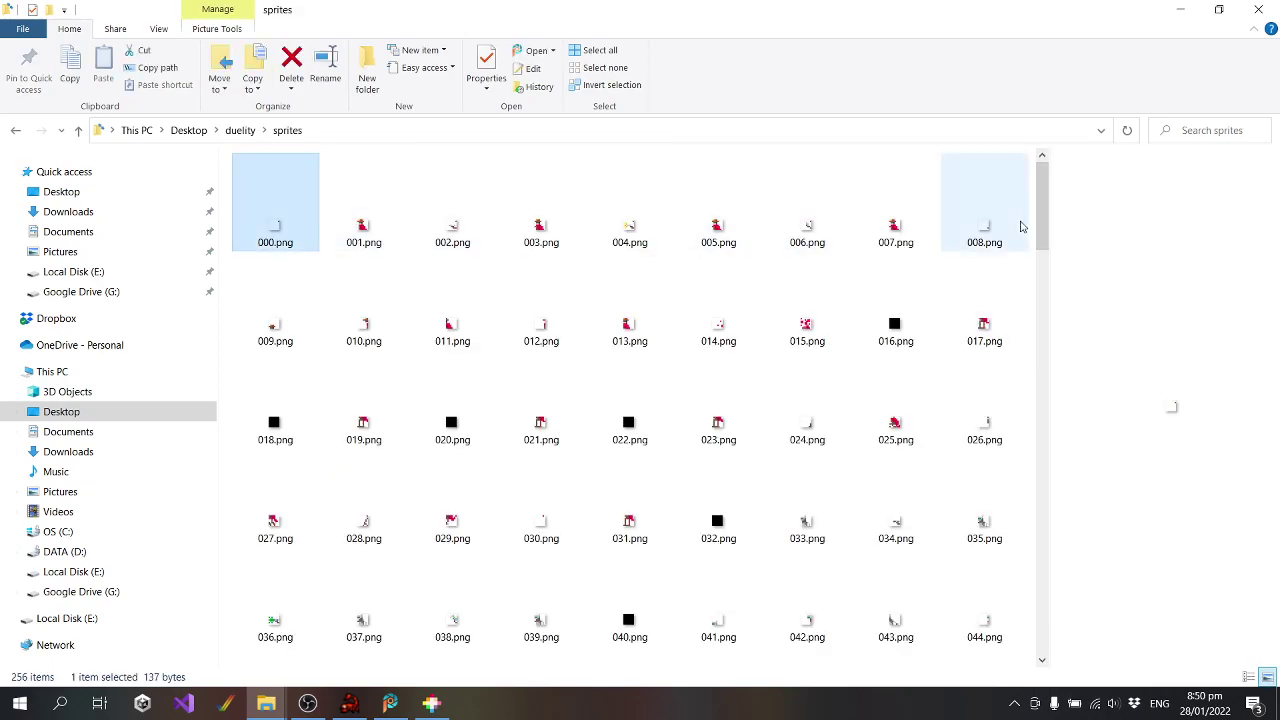
scroll(890, 292, "down", 3)
scroll(952, 332, "down", 3)
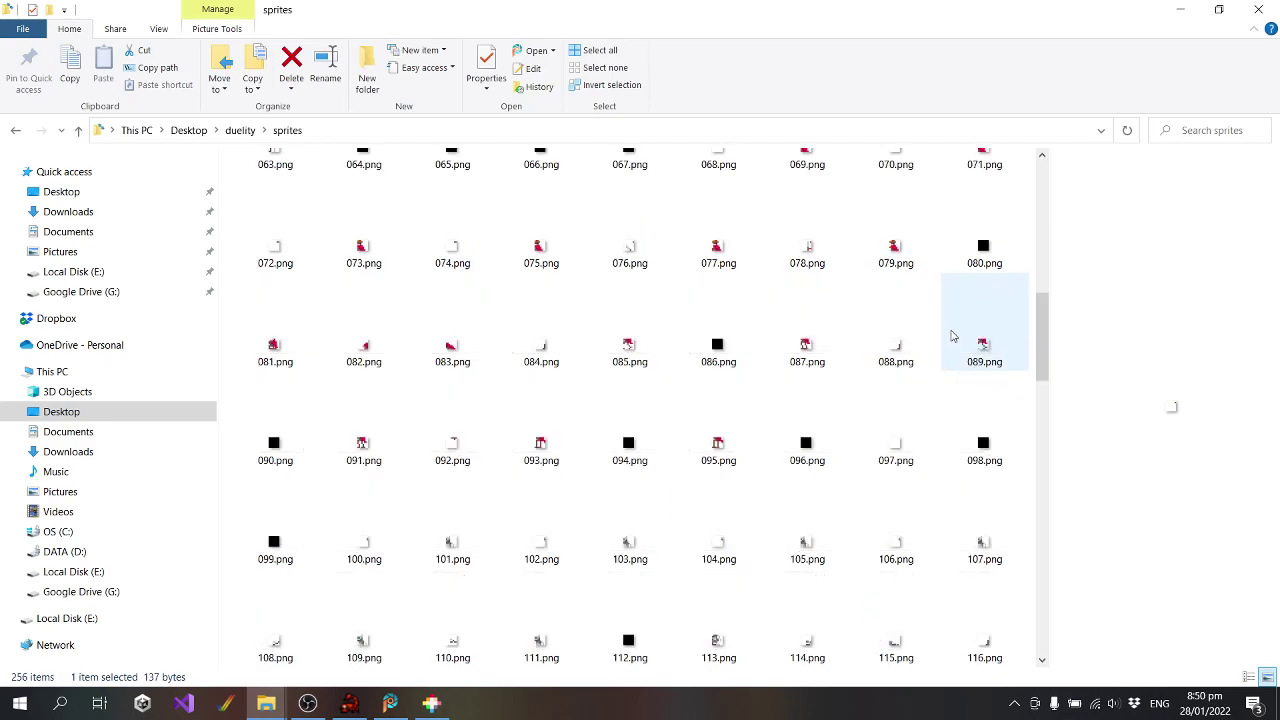
scroll(937, 430, "down", 3)
scroll(937, 430, "down", 6)
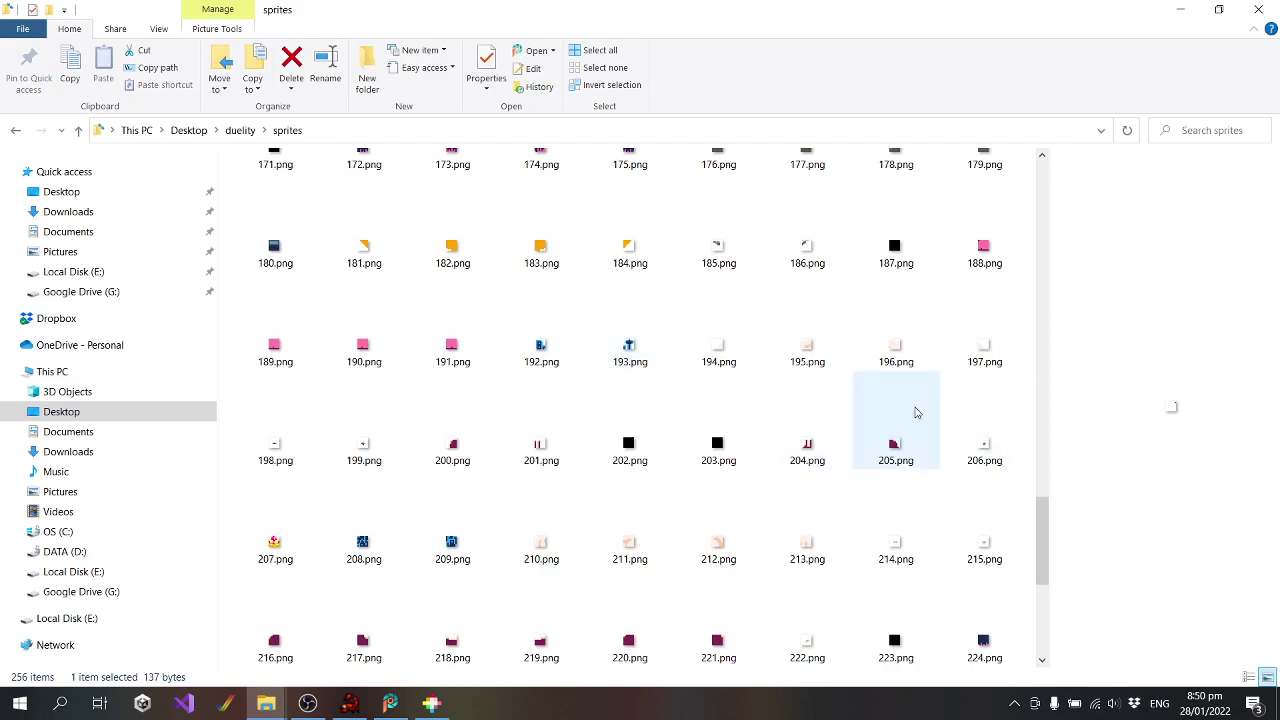
scroll(925, 432, "down", 3)
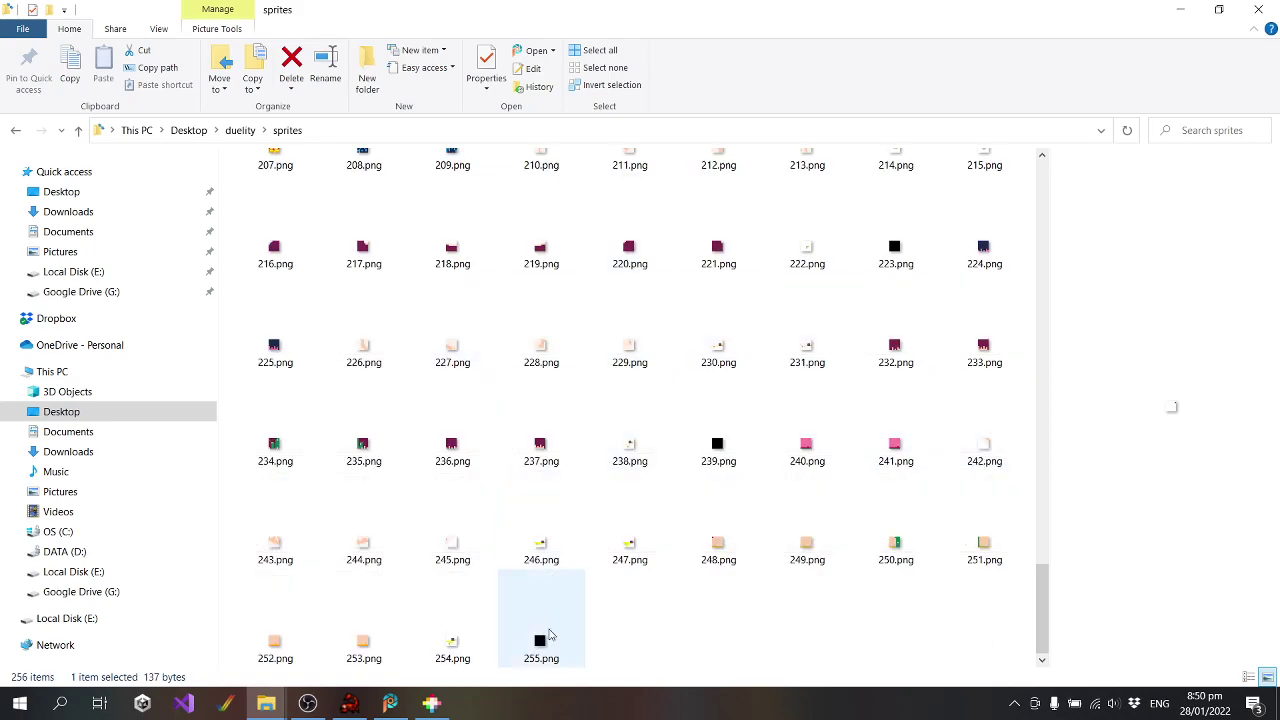
Delete all of the numbered PNG tiles from the duelity project's sprites folder
key("ctrl+a")
scroll(521, 315, "down", 1, "ctrl")
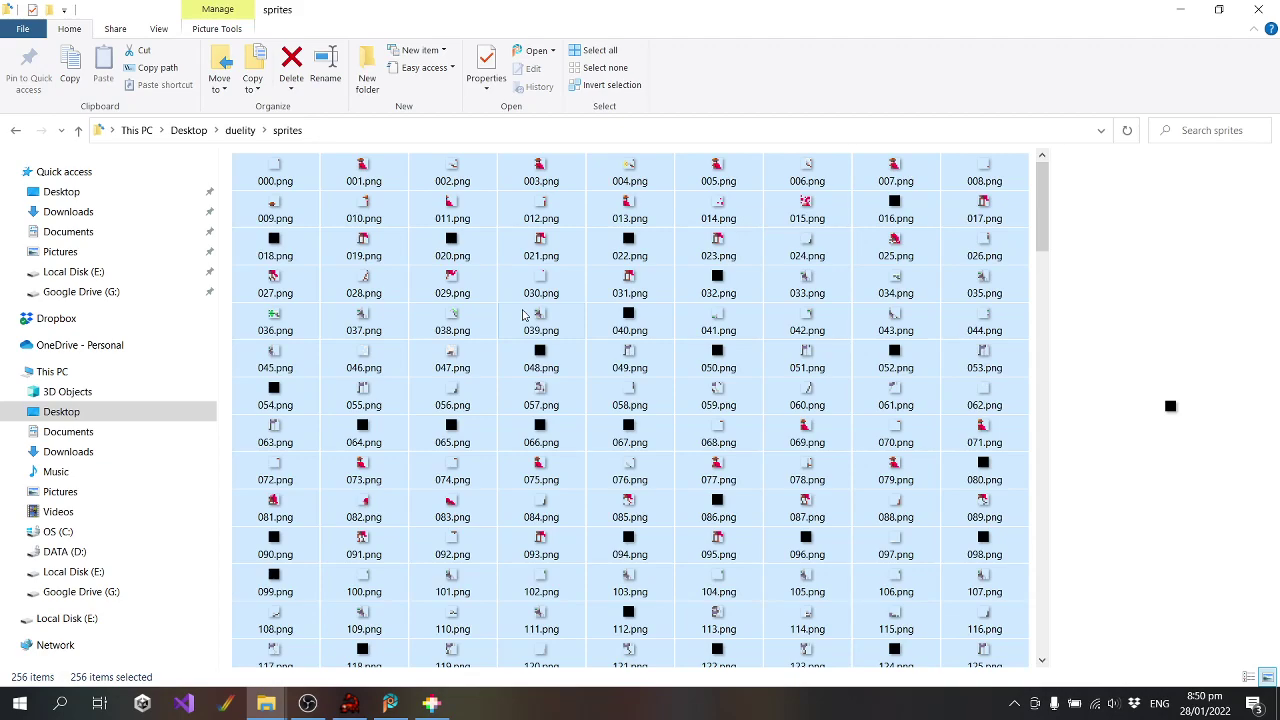
key("Delete")
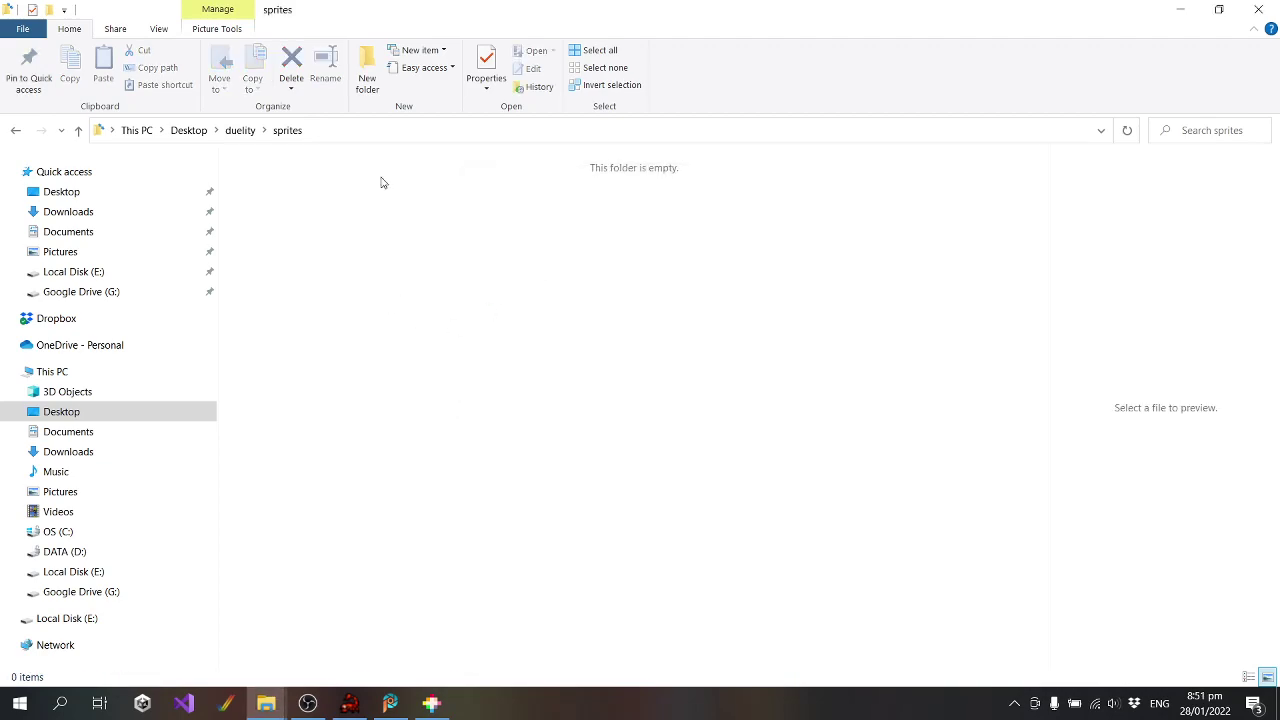
Copy the sprites folder's path, switch to Scorpion Editor's animations and begin adding sprite images with that path as the file name
left_click(368, 130)
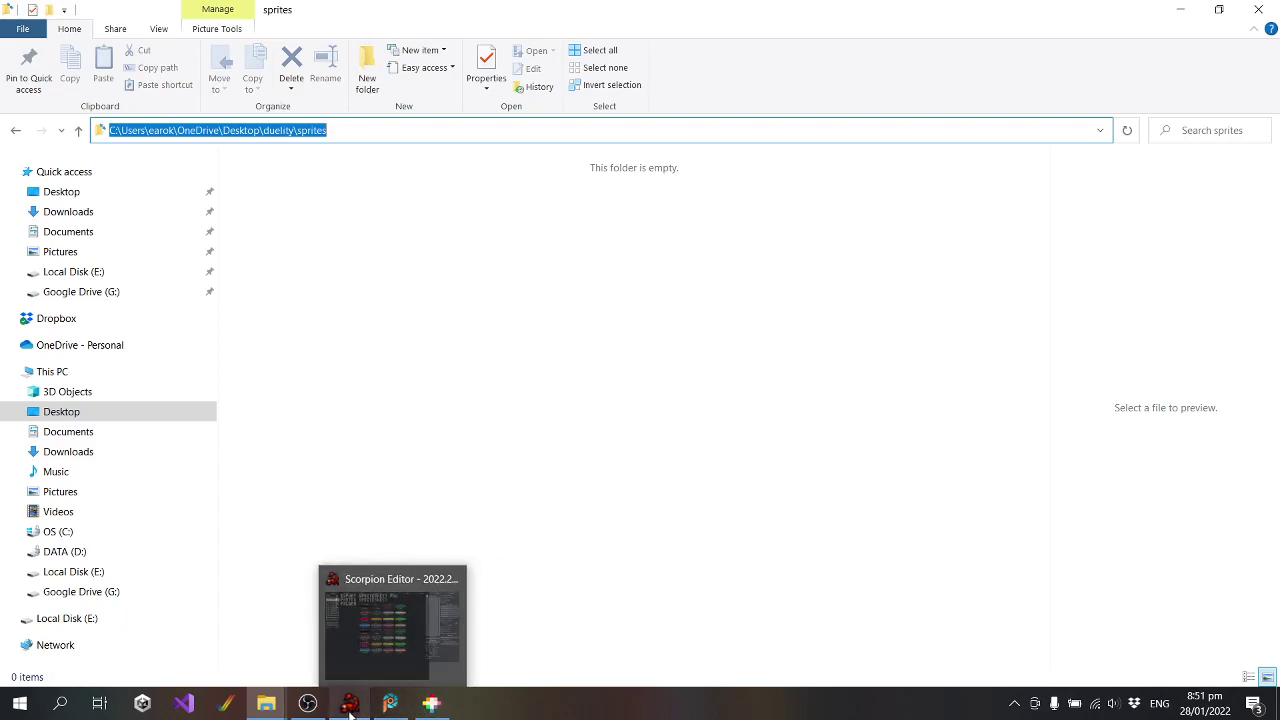
left_click(405, 682)
left_click(232, 37)
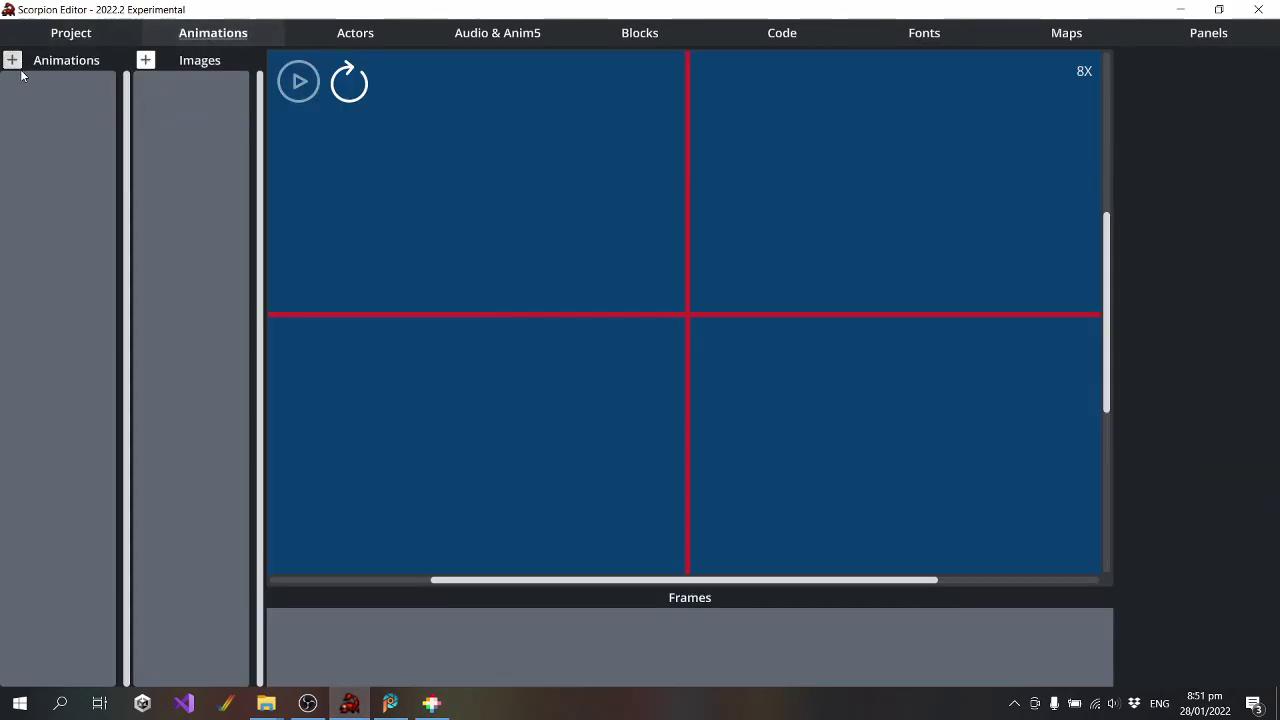
left_click(145, 61)
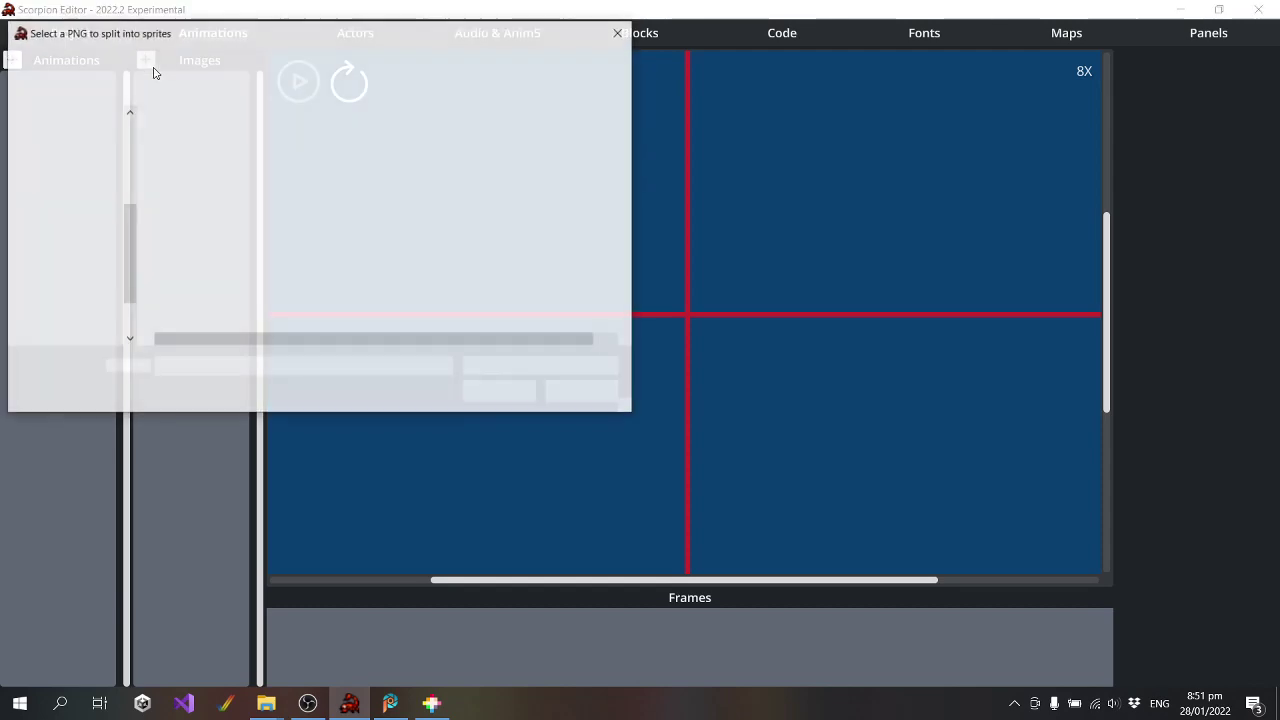
key("ctrl+v")
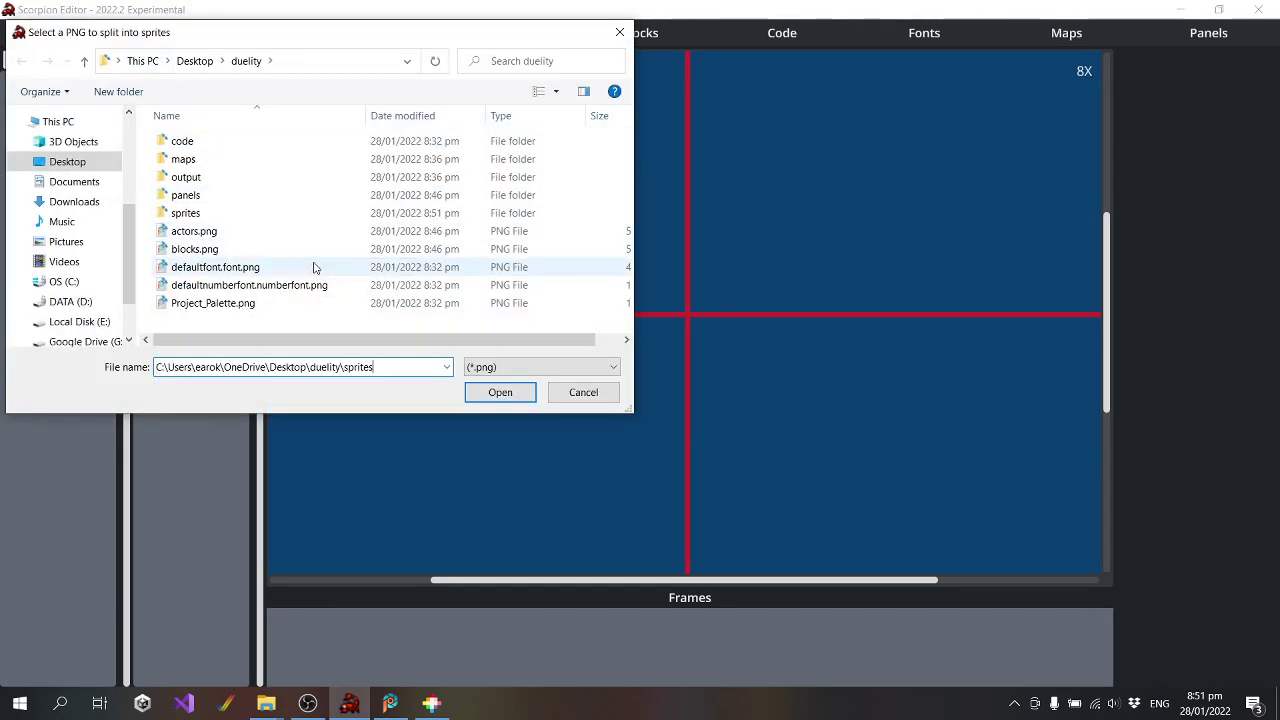
left_click(60, 161)
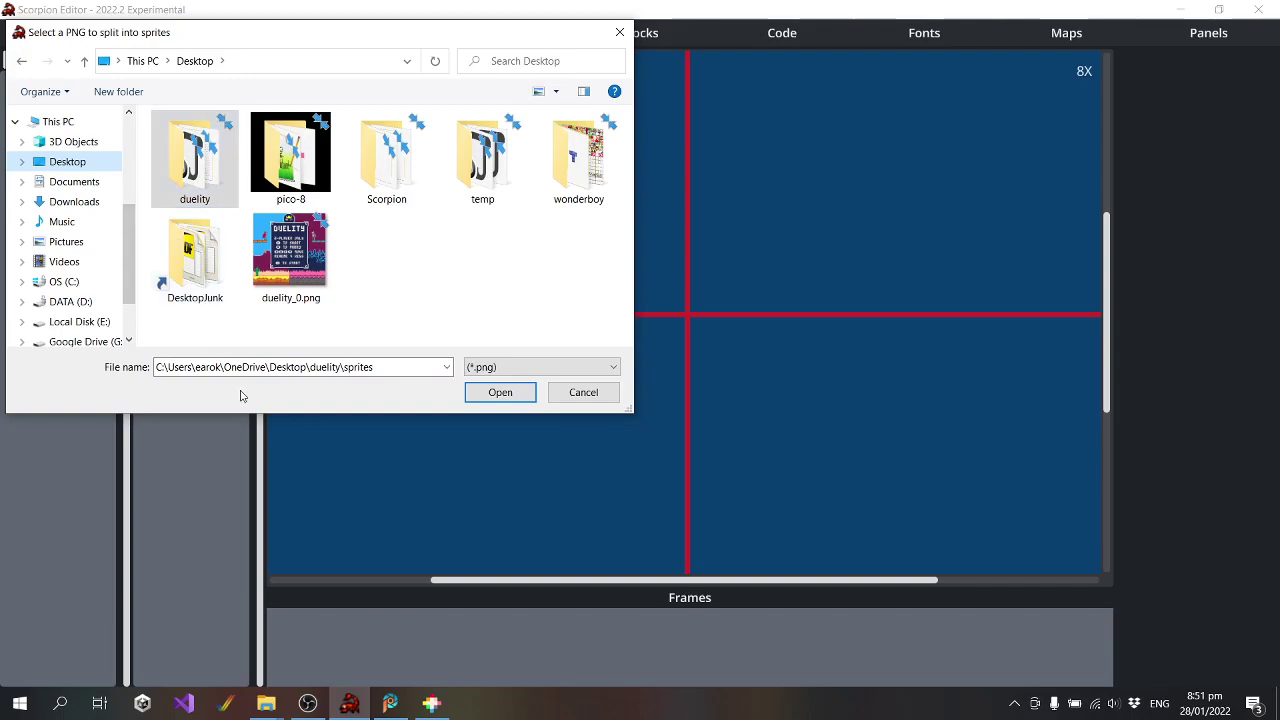
mouse_move(266, 703)
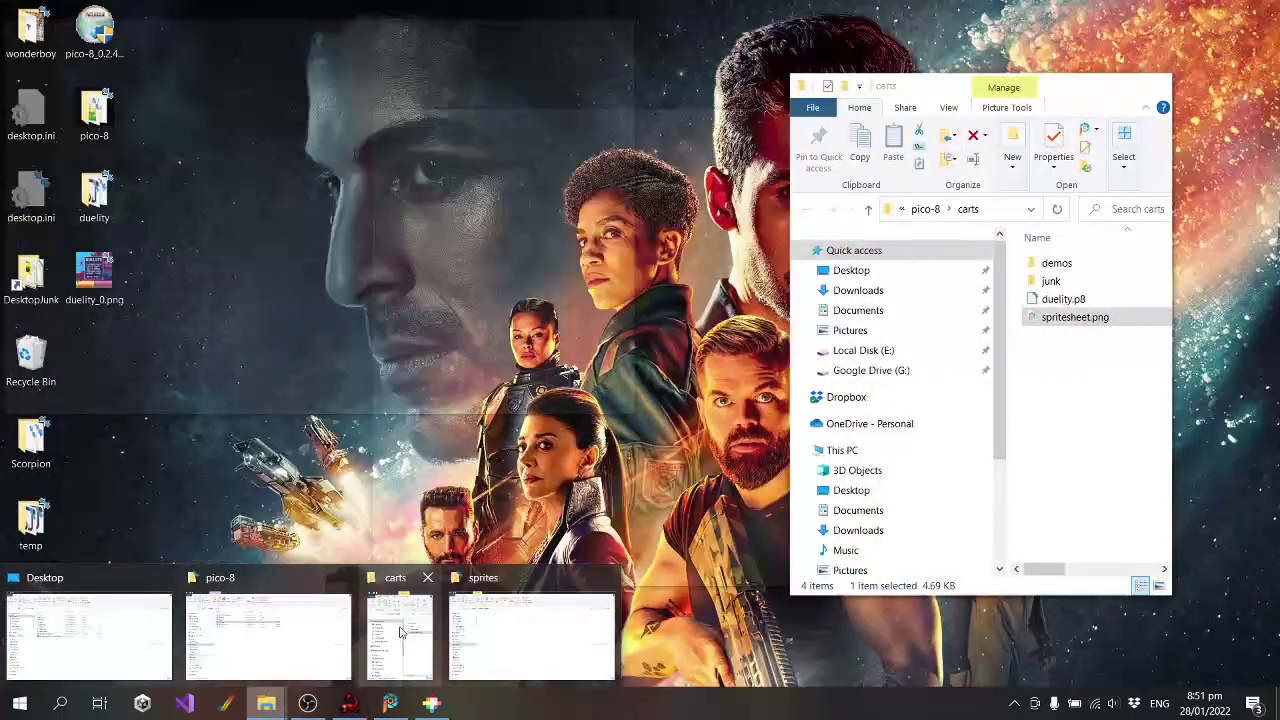
left_click(401, 631)
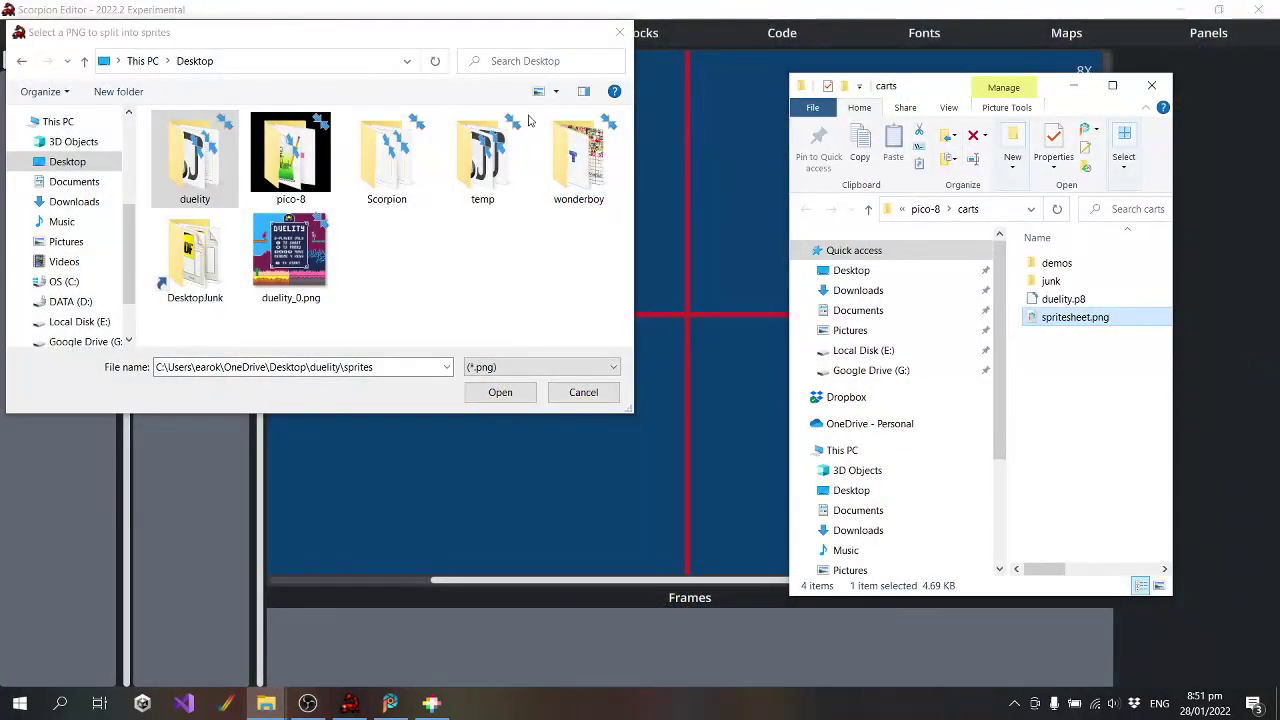
left_click(1000, 210)
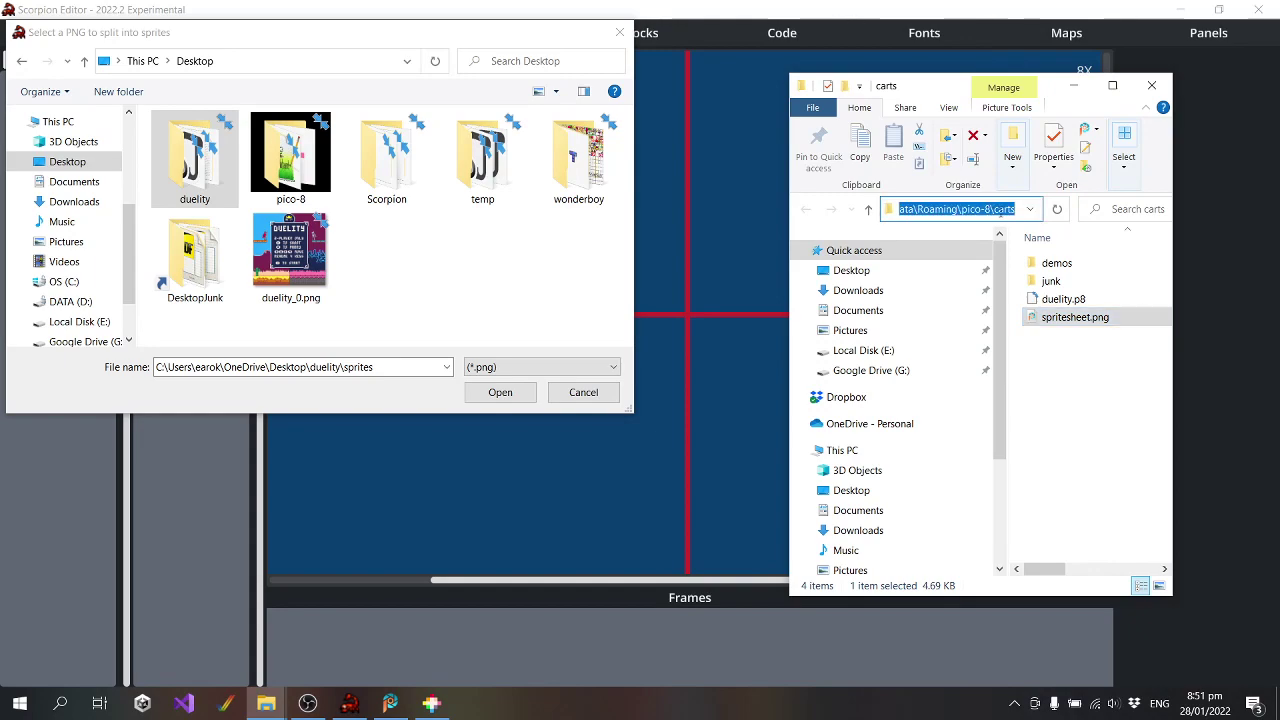
left_click(1077, 422)
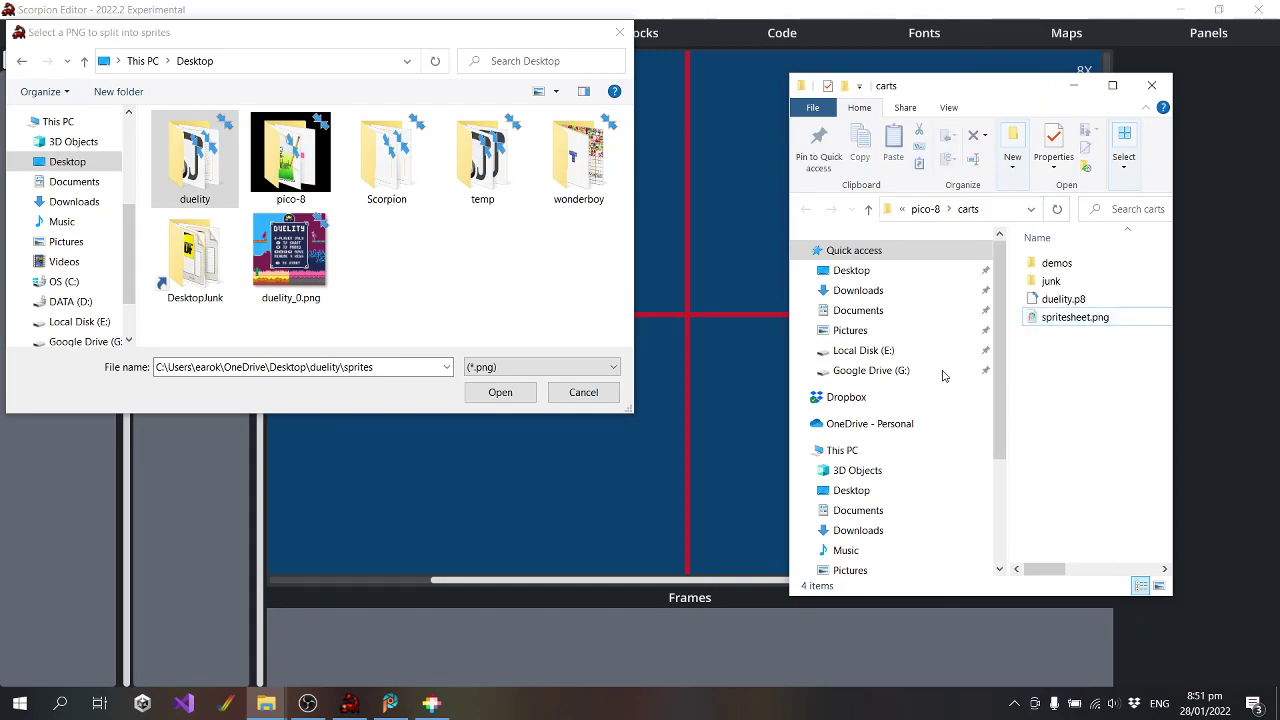
left_click(200, 160)
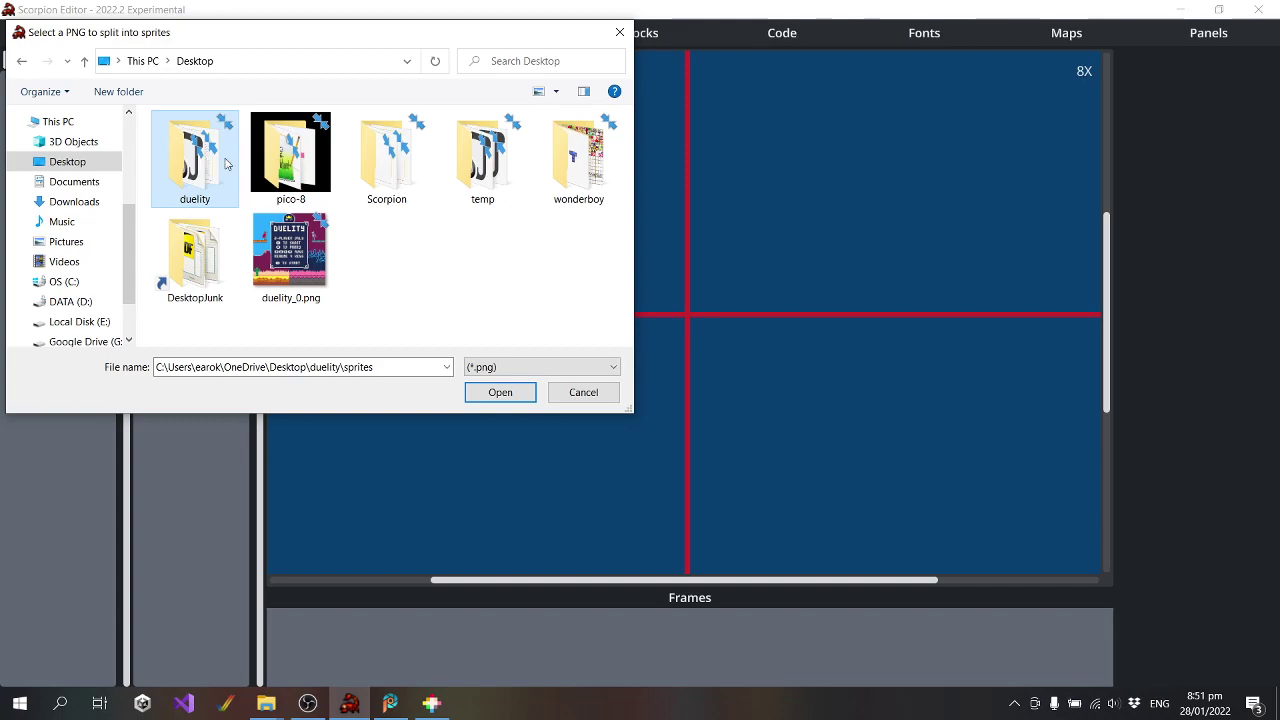
double_click(288, 160)
left_click(191, 62)
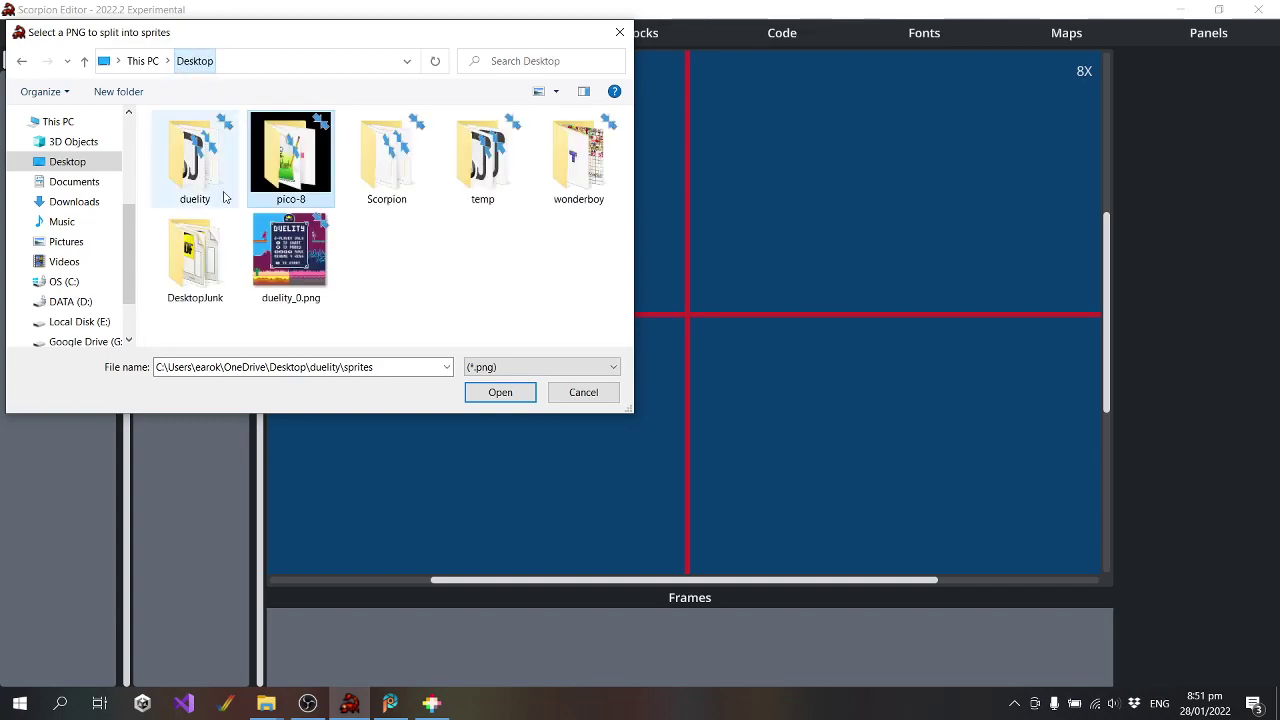
Choose GFX.png from the duelity project's maps folder as the sheet to split into sprites
double_click(198, 168)
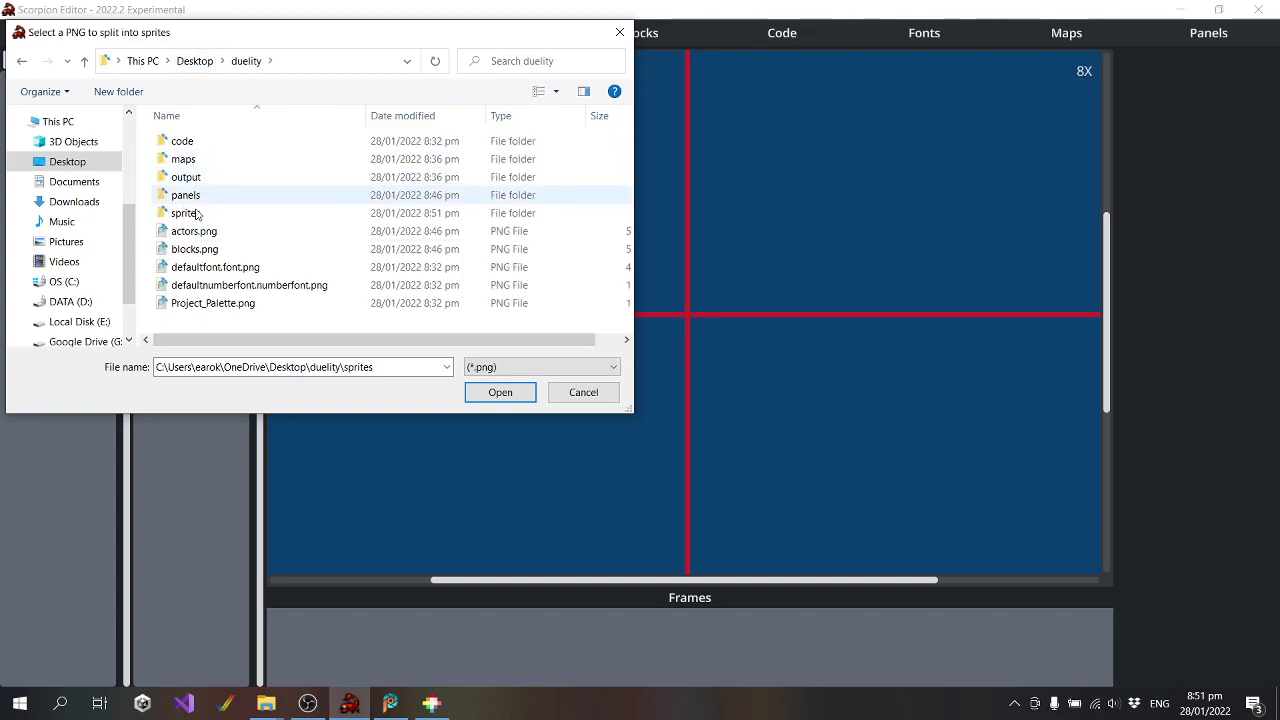
double_click(185, 160)
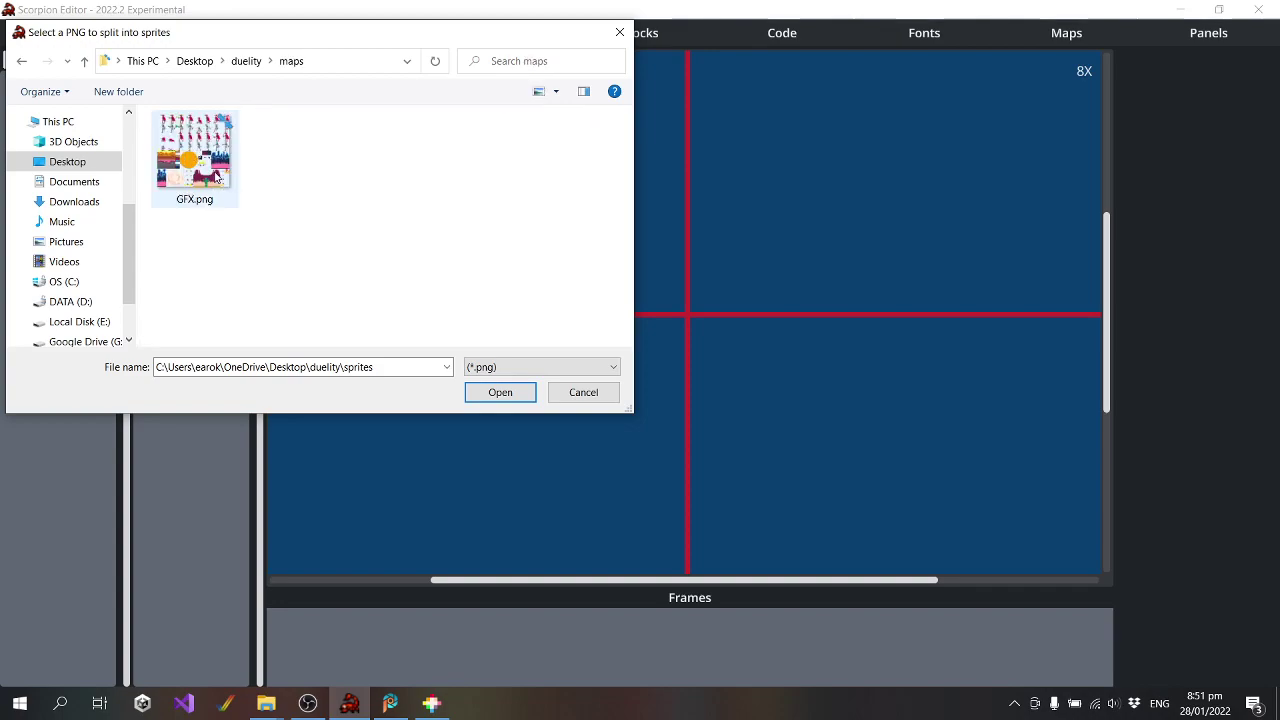
left_click(212, 174)
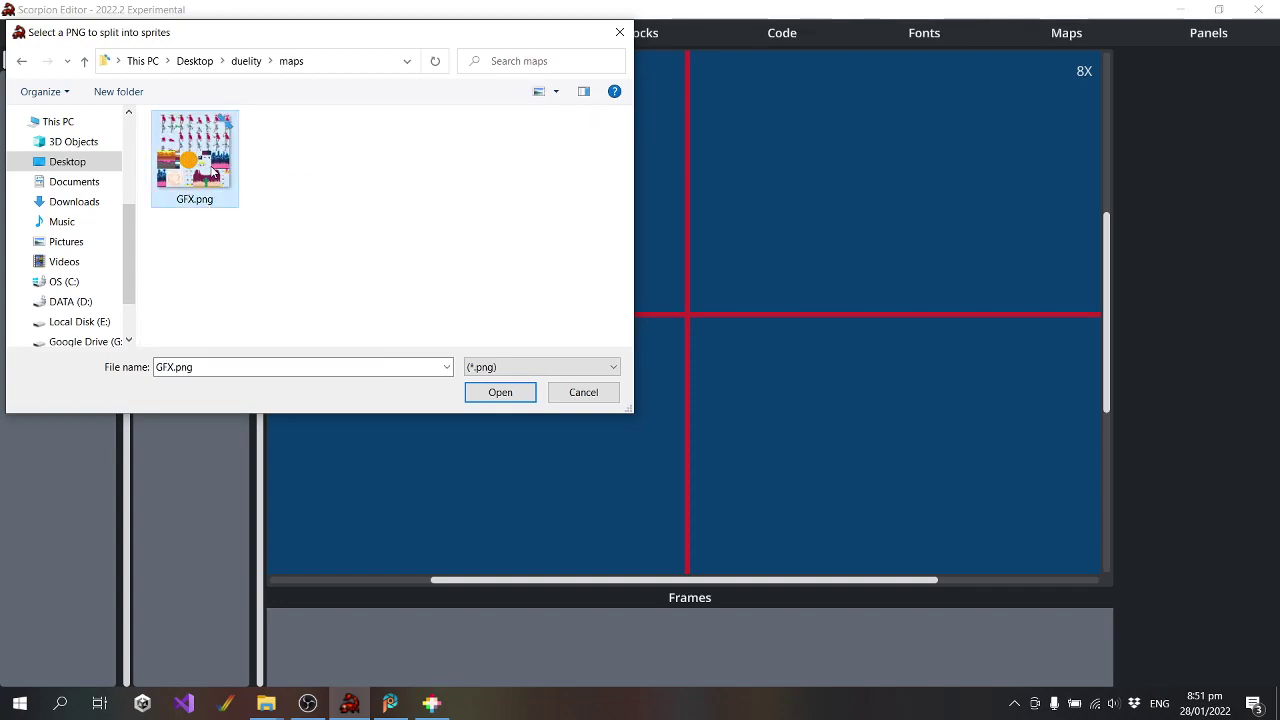
double_click(212, 174)
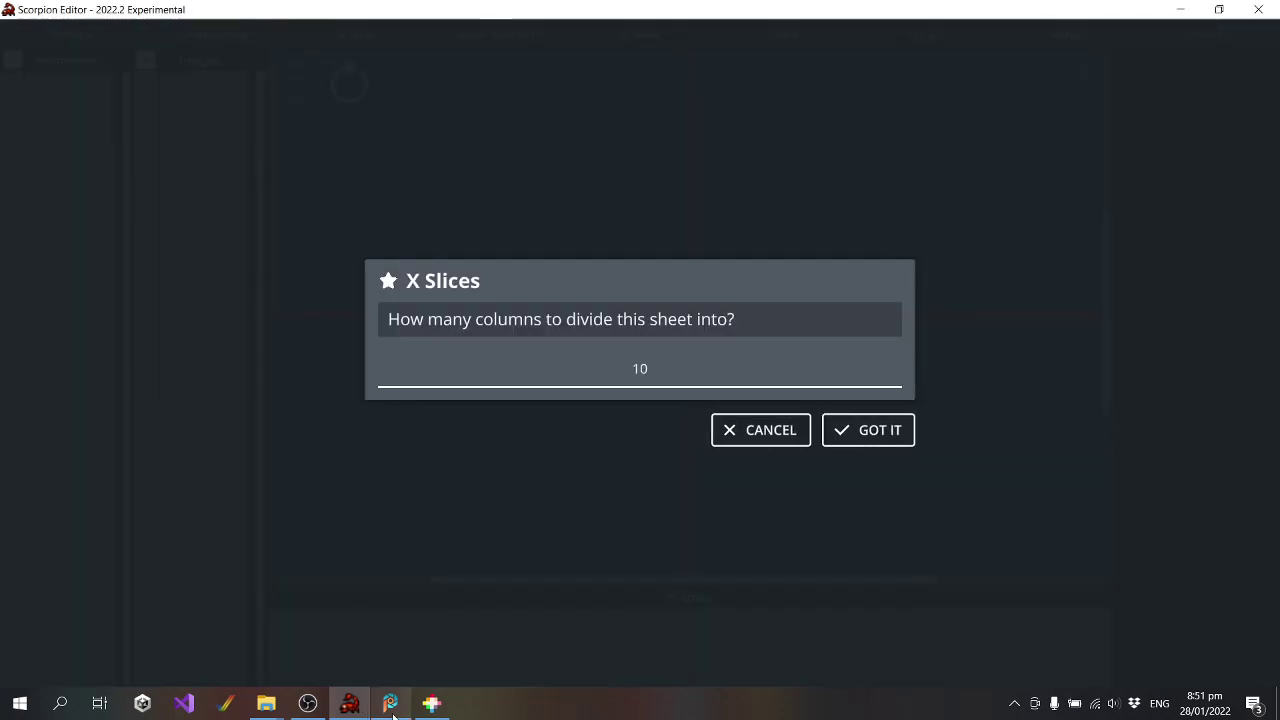
Check the sprite sheet's grid in PaintShop Pro and divide the sheet into 8 columns and 8 rows in Scorpion Editor
left_click(393, 716)
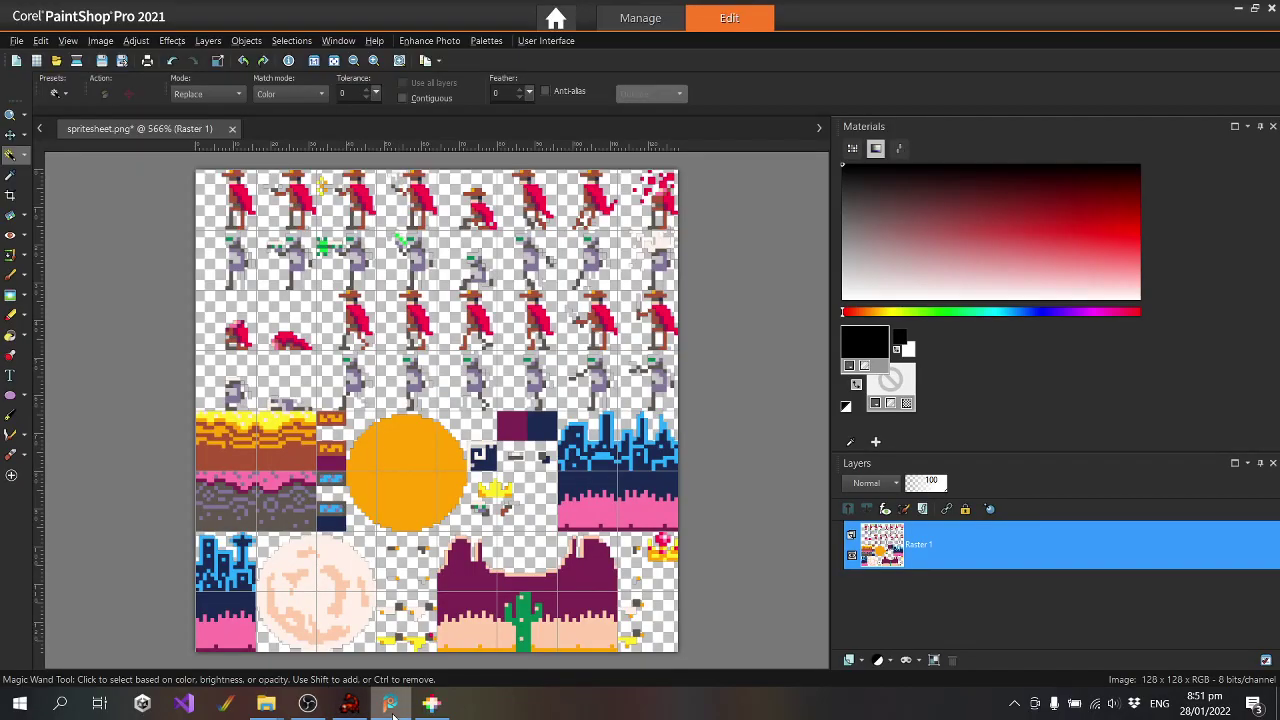
left_click(392, 714)
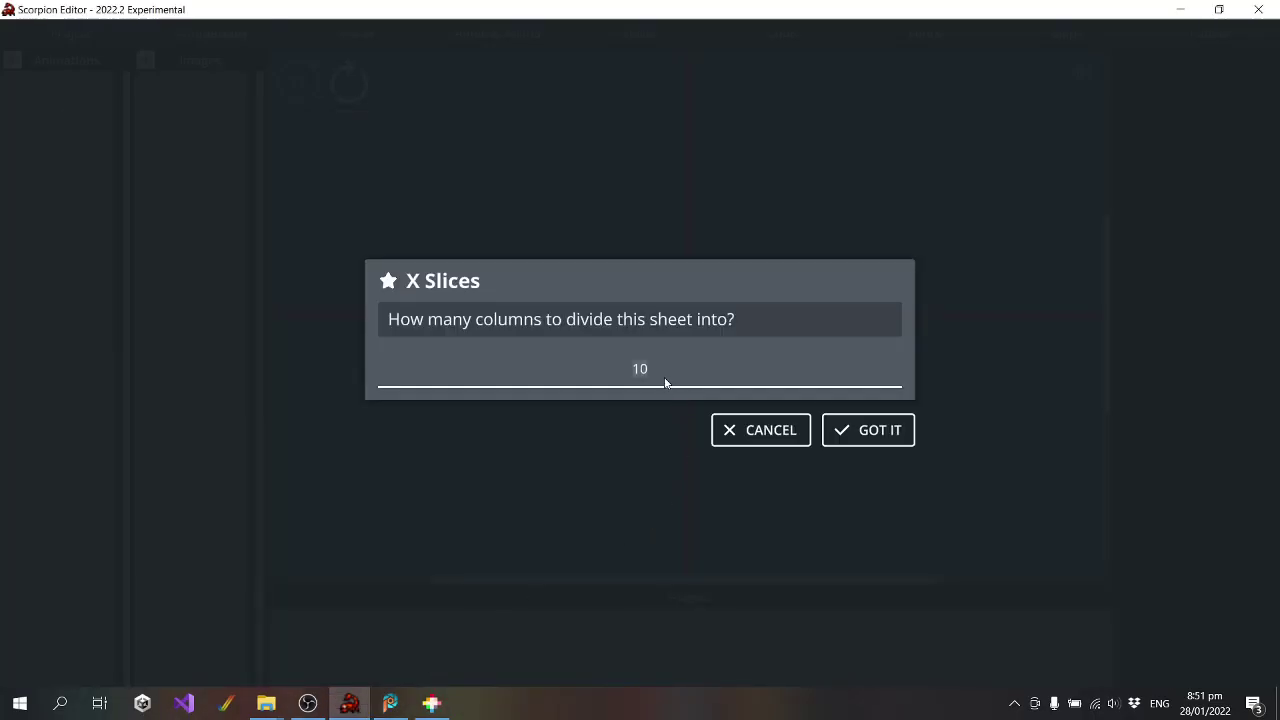
type("8")
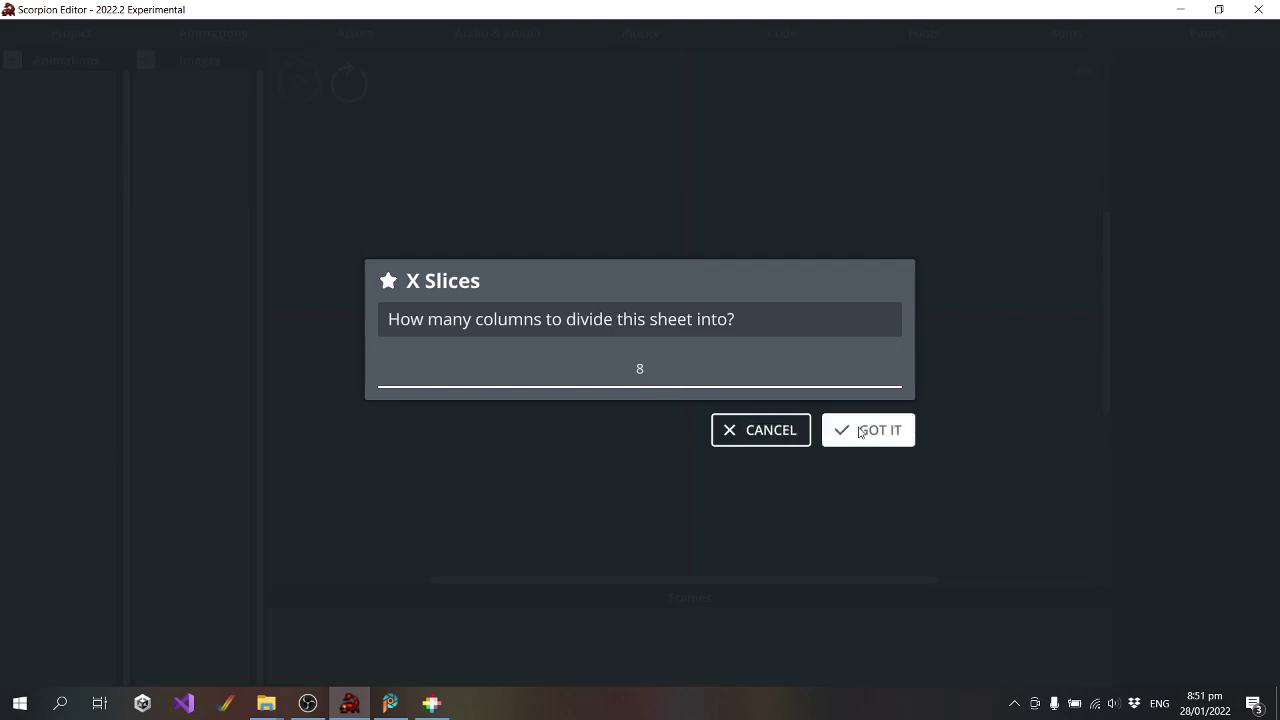
left_click(868, 435)
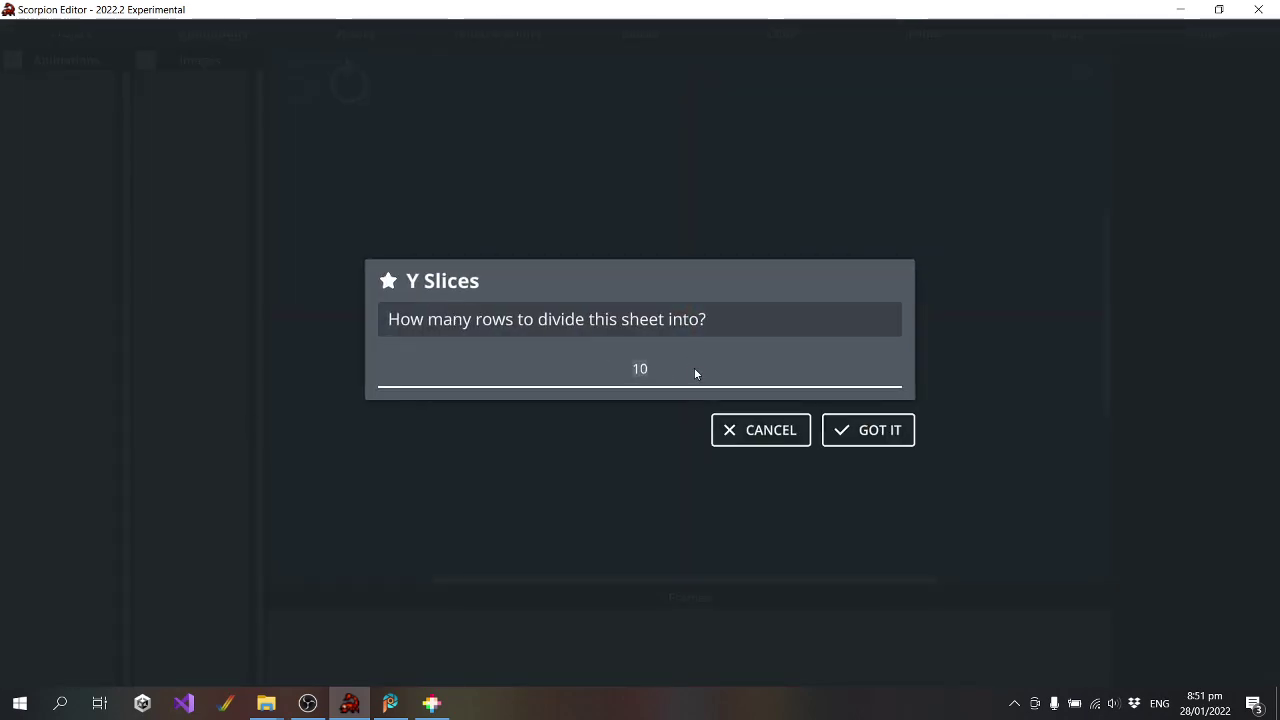
type("8")
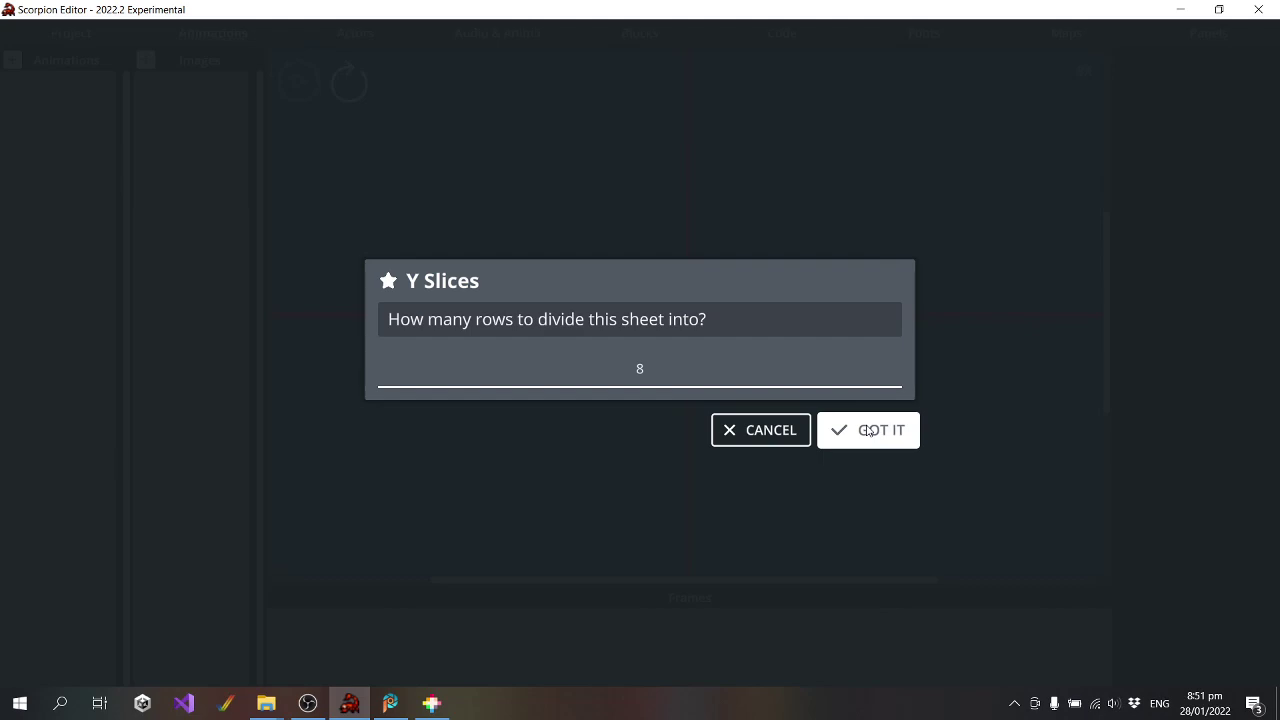
left_click(868, 430)
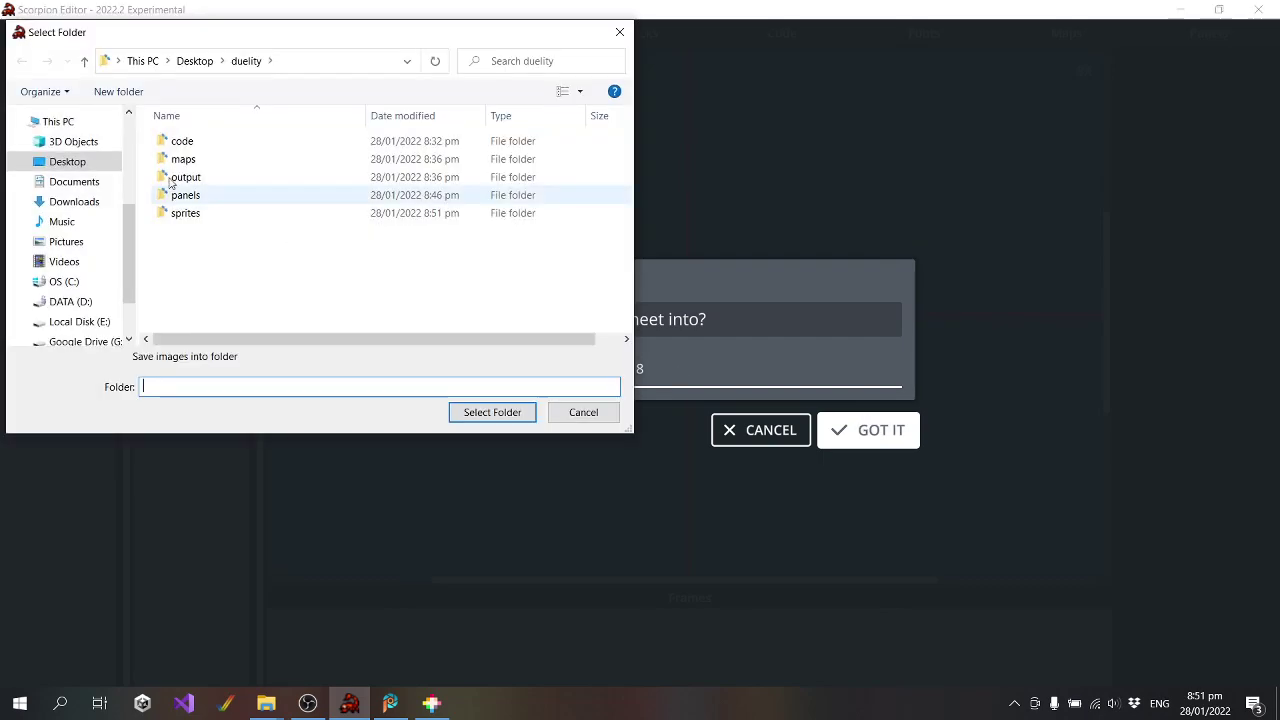
Save the split images into the duelity project's sprites folder
left_click(195, 215)
double_click(195, 215)
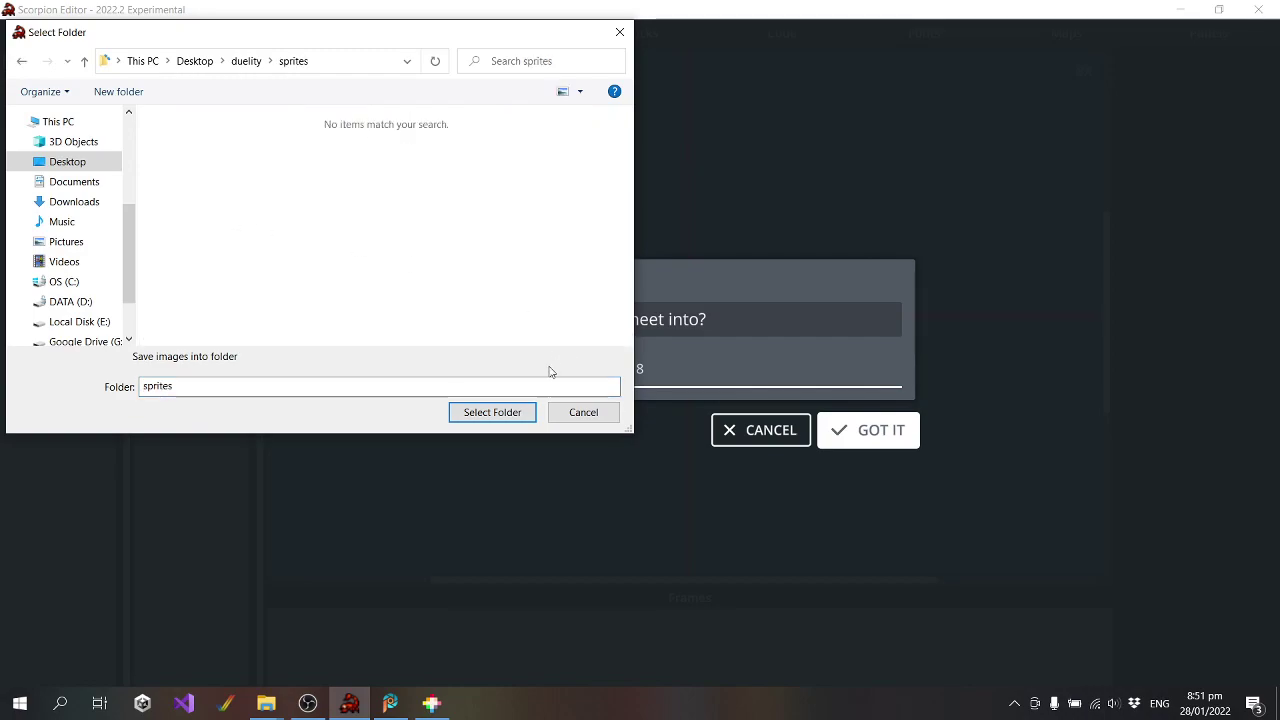
left_click(510, 412)
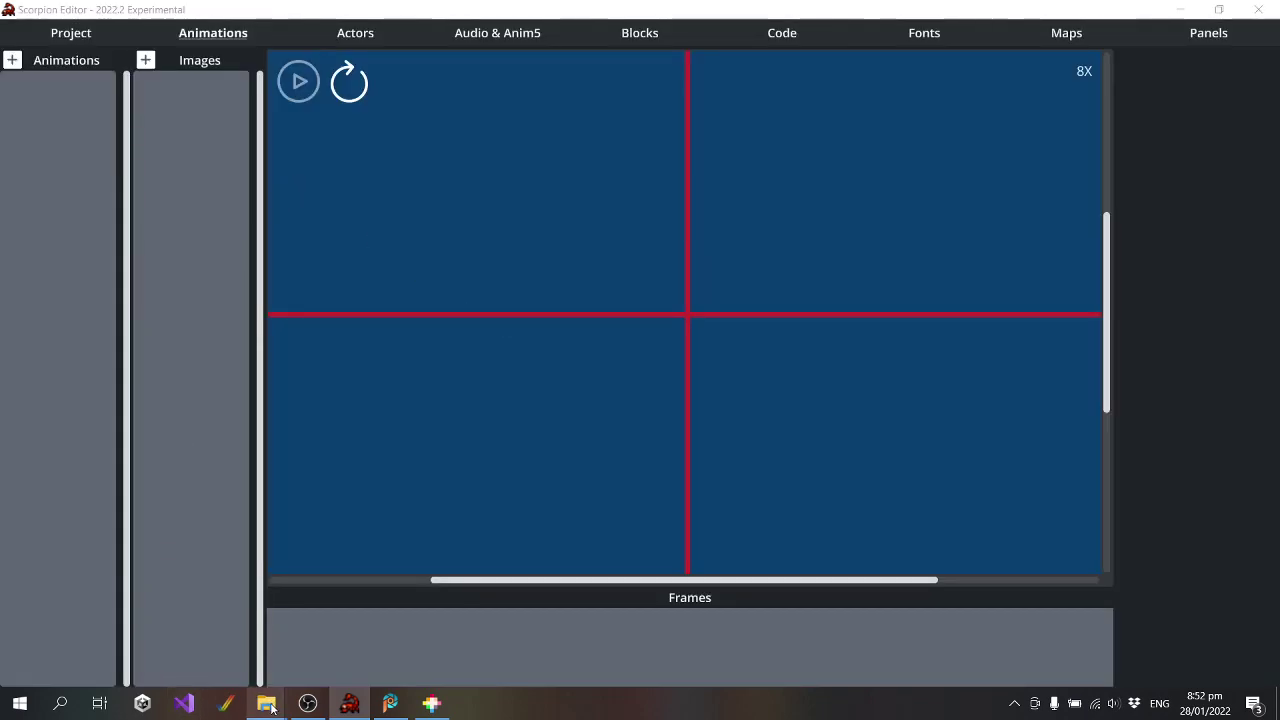
Switch to the sprites folder in File Explorer, preview several of the sliced GFX images, and return to Scorpion Editor
mouse_move(266, 703)
left_click(518, 637)
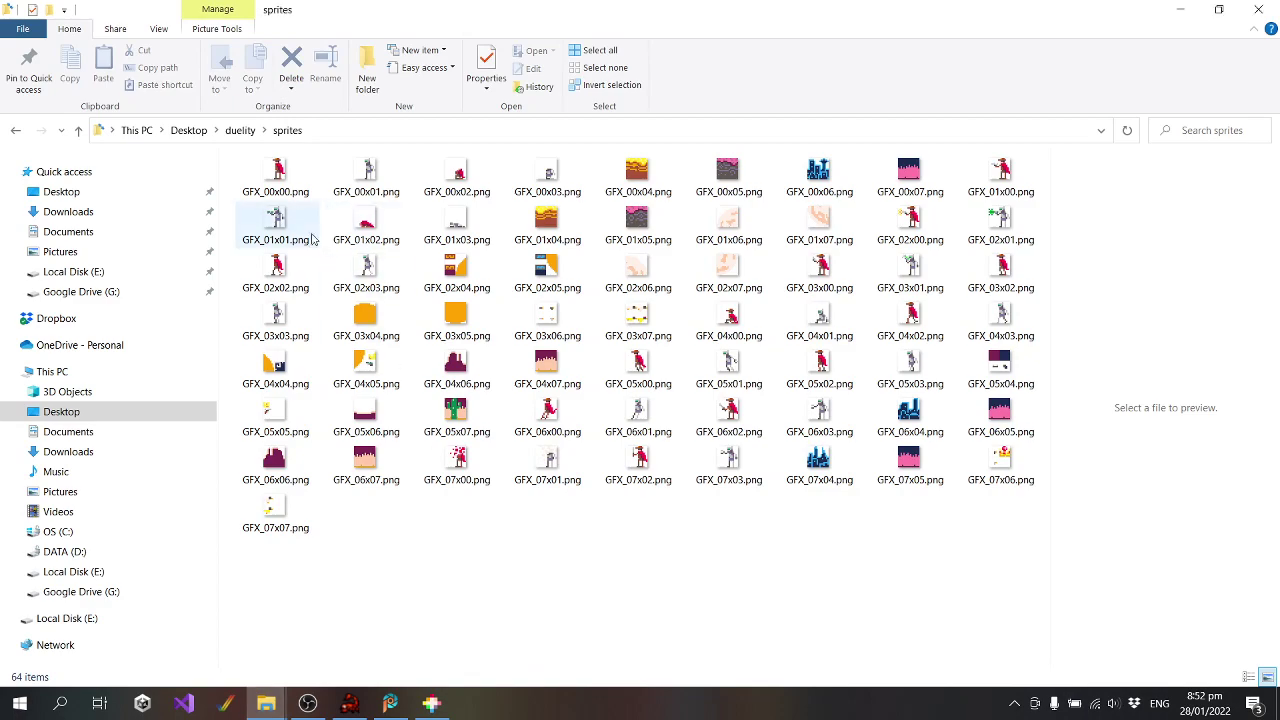
left_click(275, 172)
left_click(380, 168)
left_click(275, 172)
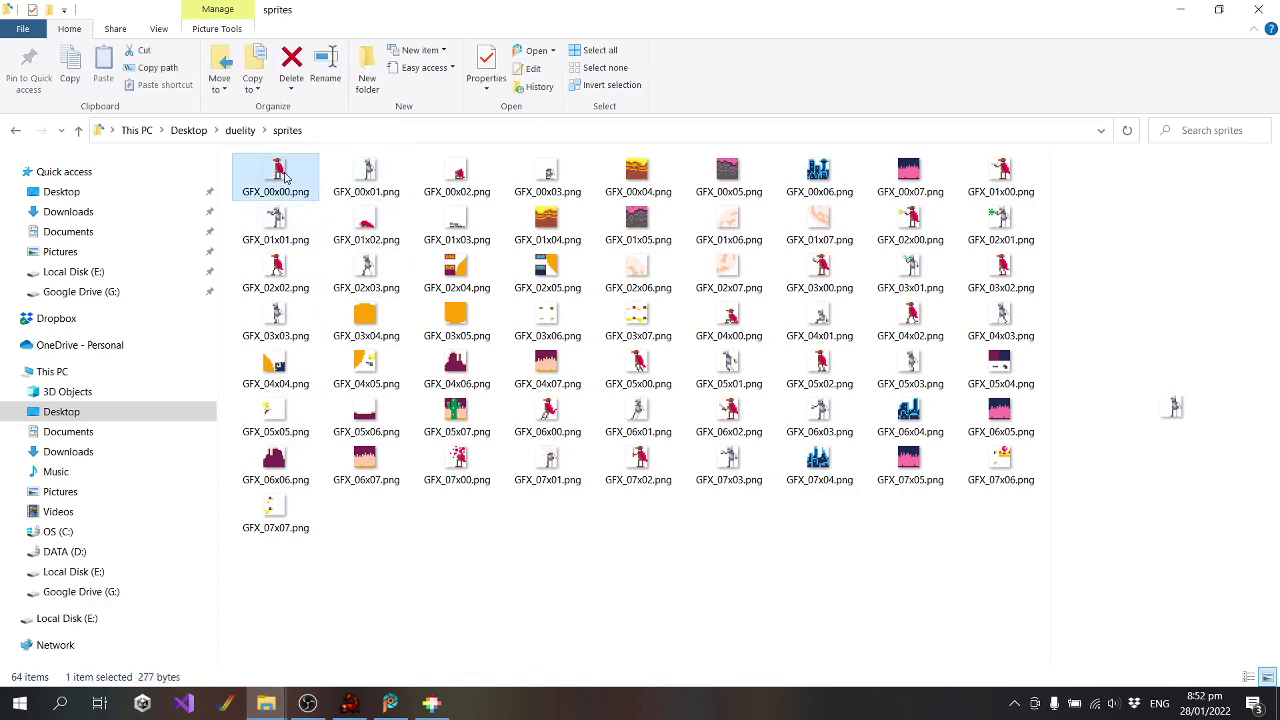
left_click(368, 174)
left_click(458, 176)
left_click(560, 182)
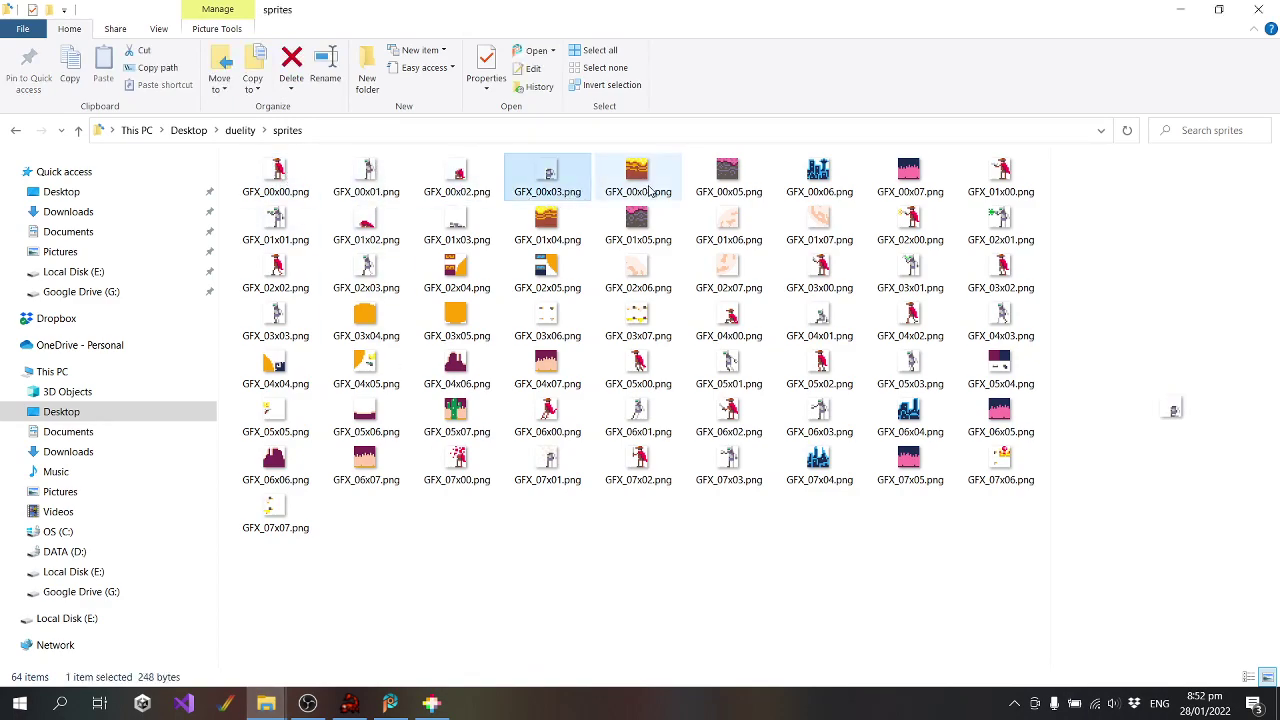
left_click(638, 178)
left_click(638, 226)
left_click(740, 318)
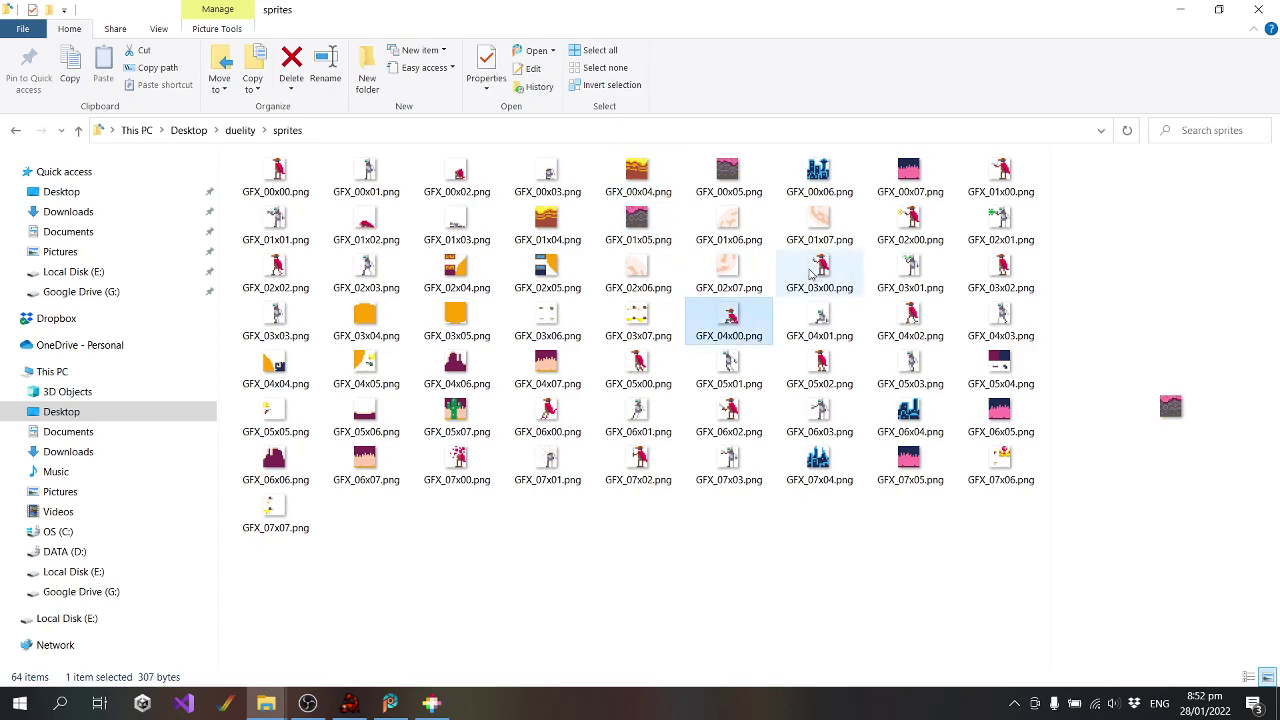
left_click(819, 268)
left_click(276, 174)
left_click(372, 220)
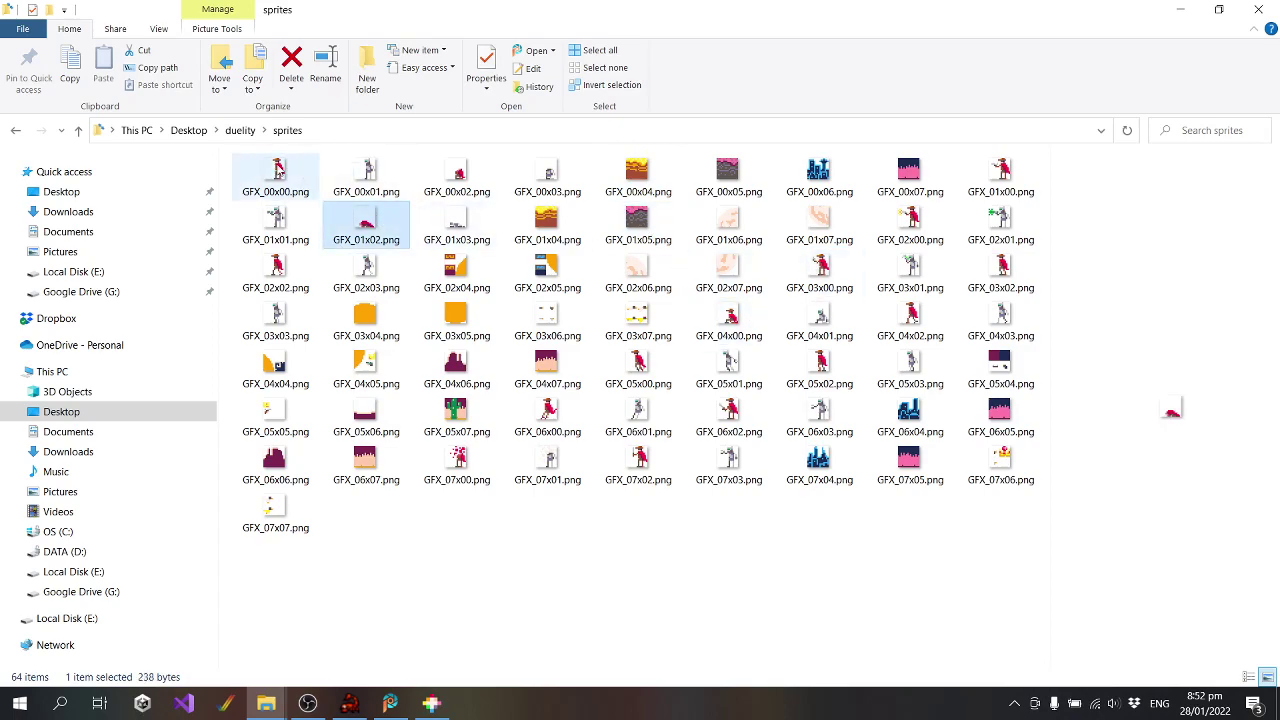
left_click(278, 170)
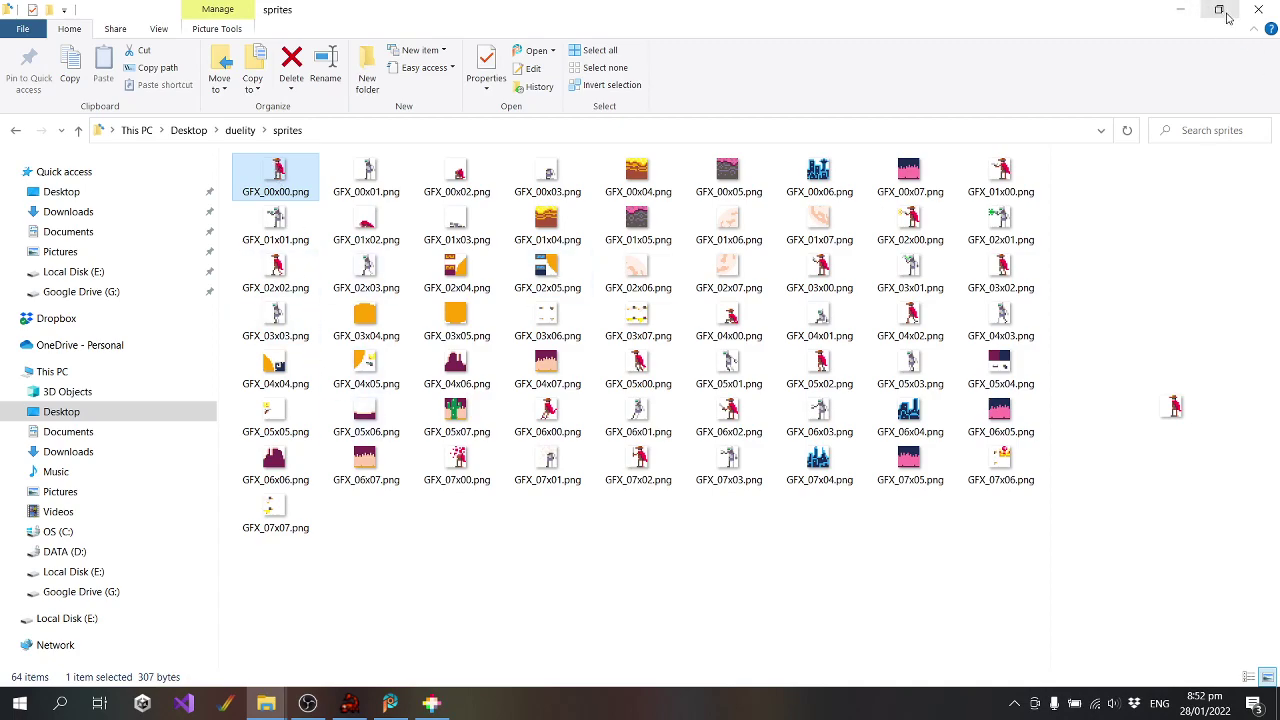
left_click(1187, 16)
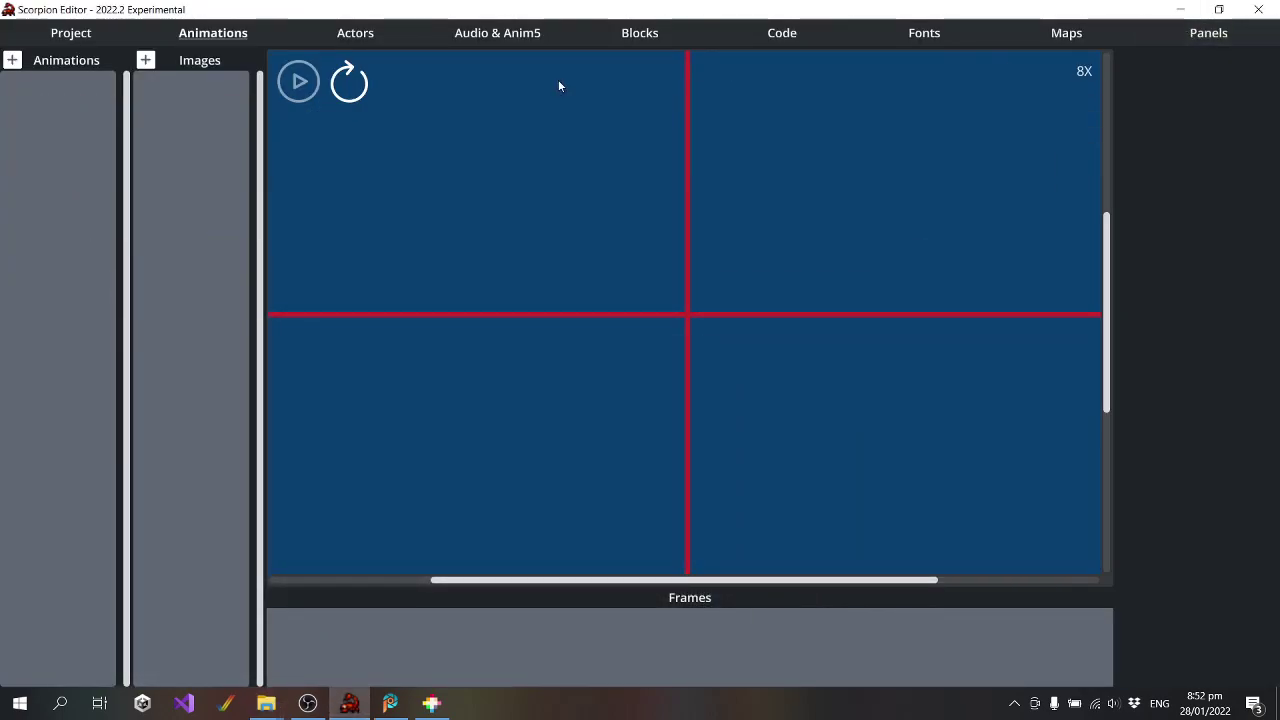
Start a new animation strip, preview GFX_01x03.png and GFX_07x01.png in File Explorer's sprites folder, and return to Scorpion Editor
left_click(12, 61)
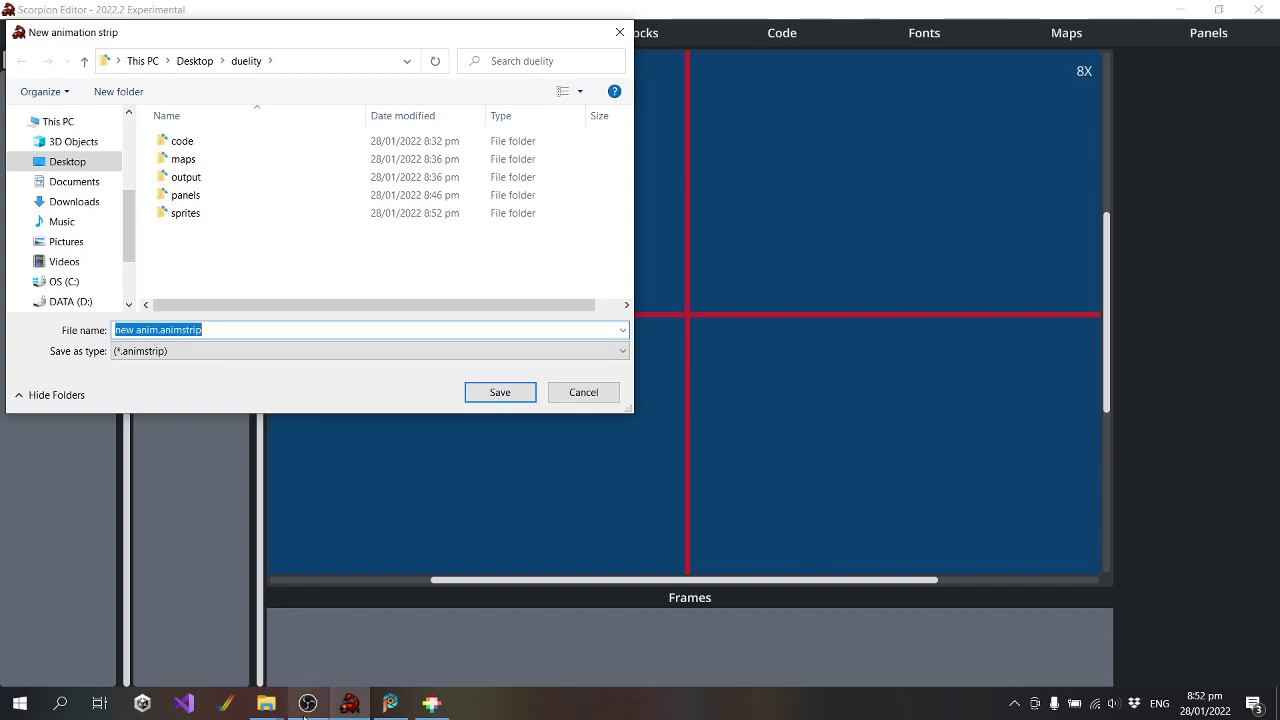
mouse_move(266, 703)
left_click(535, 635)
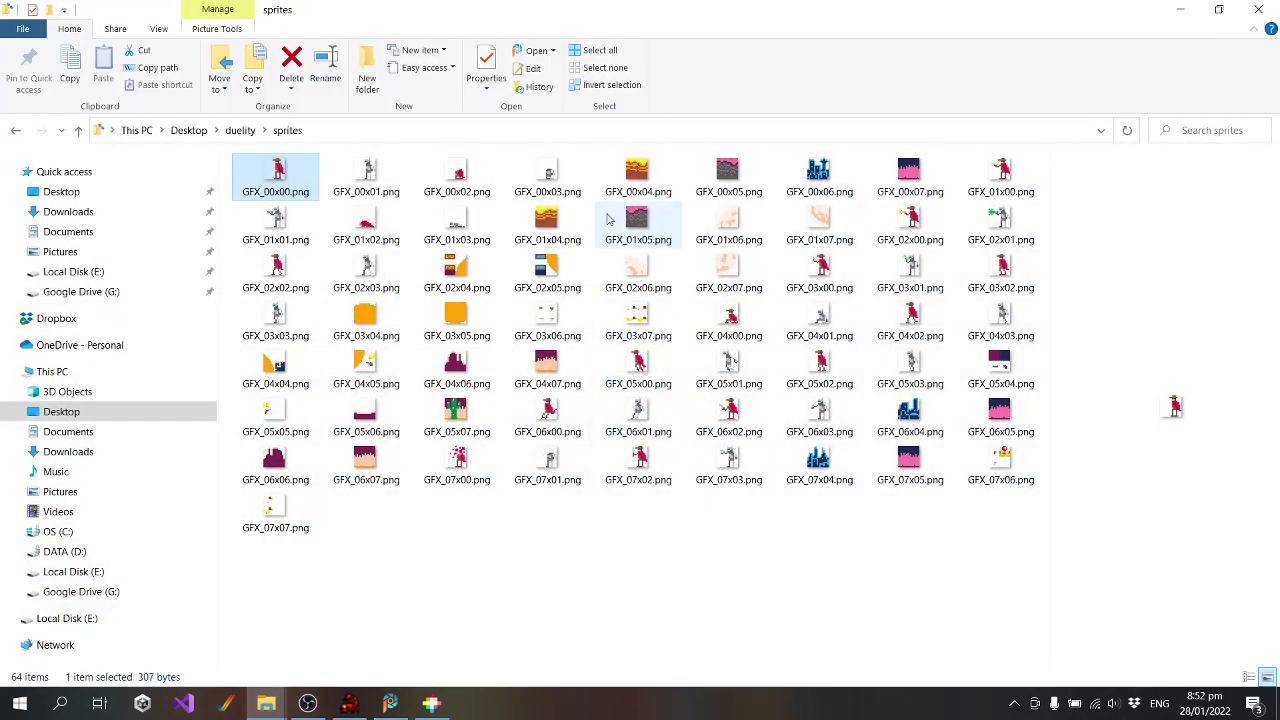
left_click(460, 220)
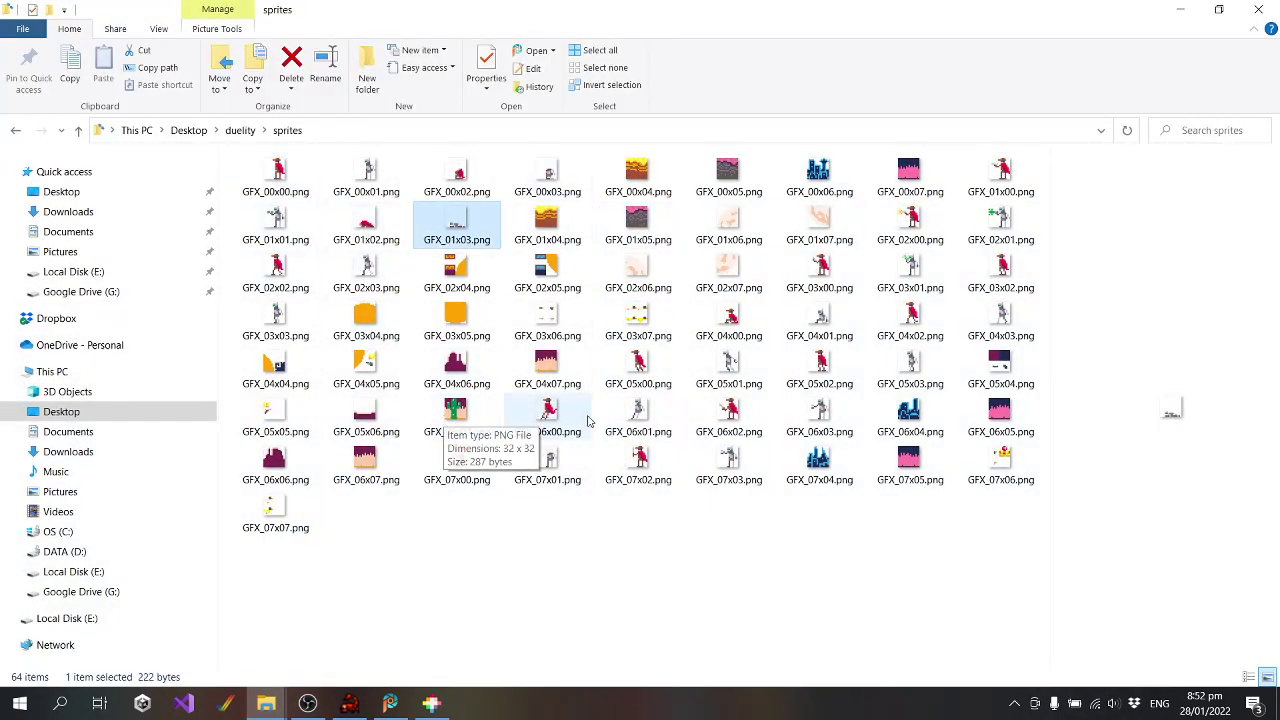
left_click(553, 475)
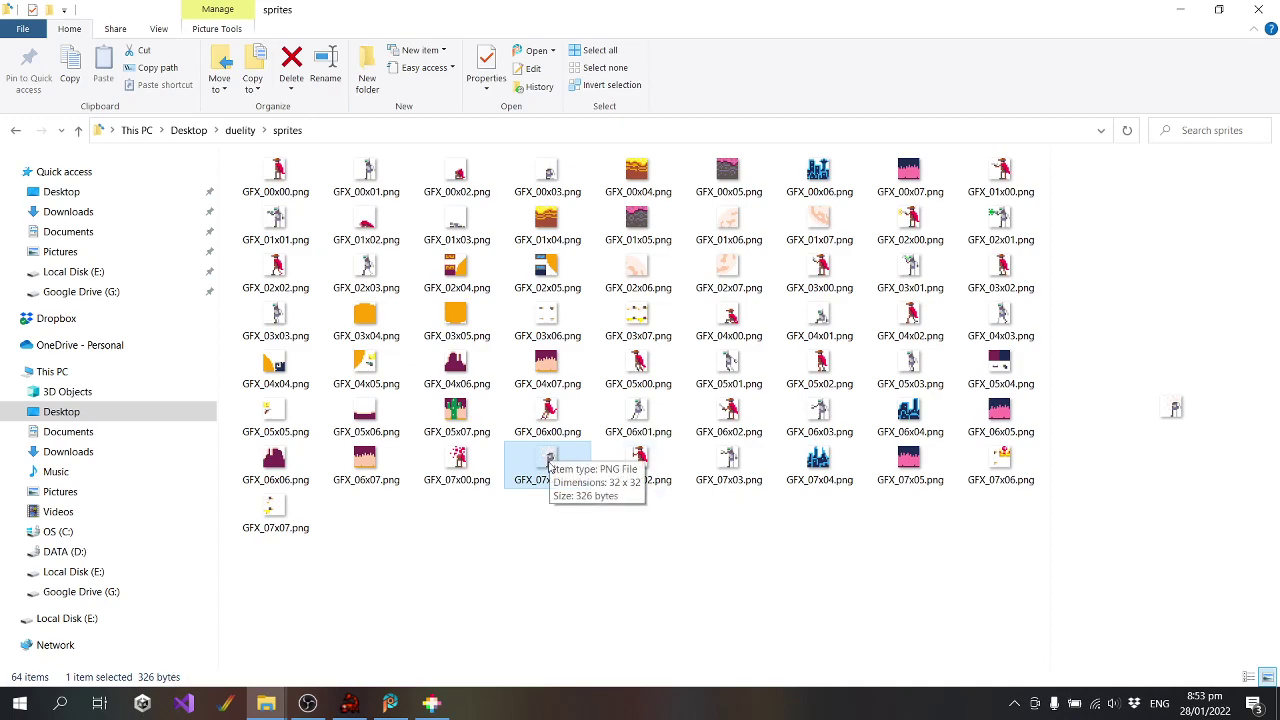
left_click(1180, 10)
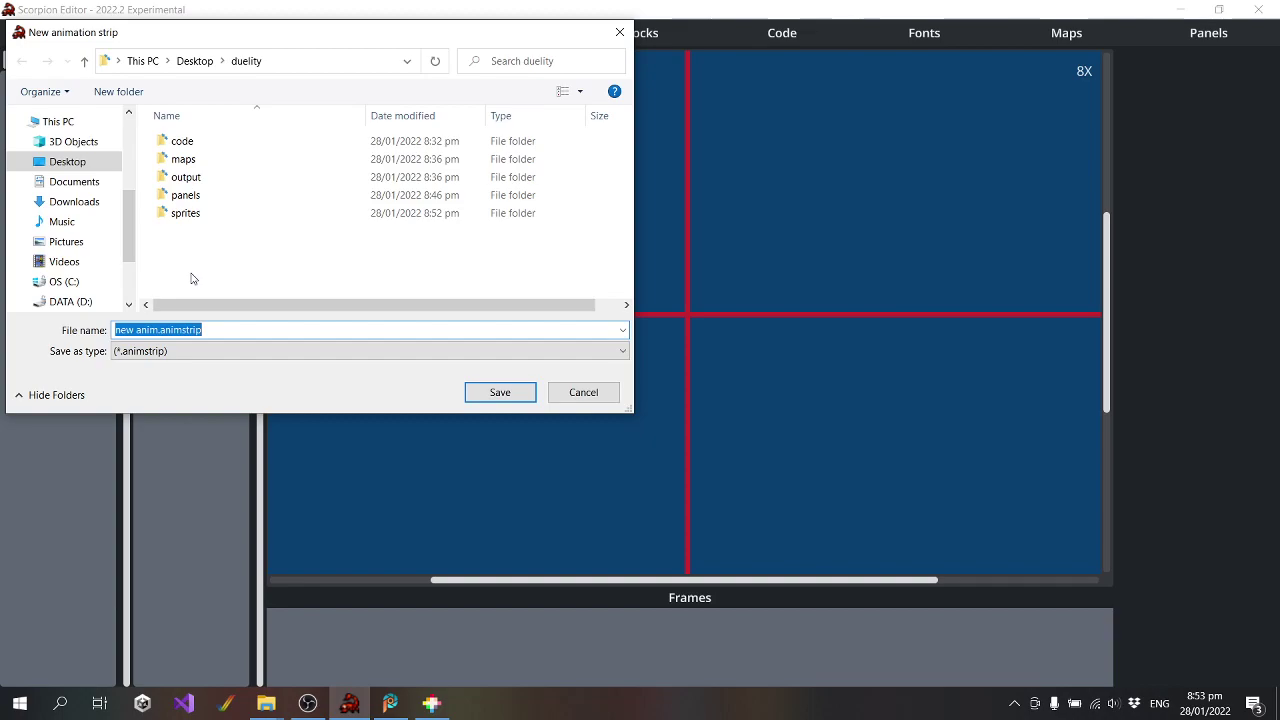
Save the new animation strip as cowboy_idle.animstrip in the duelity project's sprites folder
left_click_drag(272, 35, 573, 167)
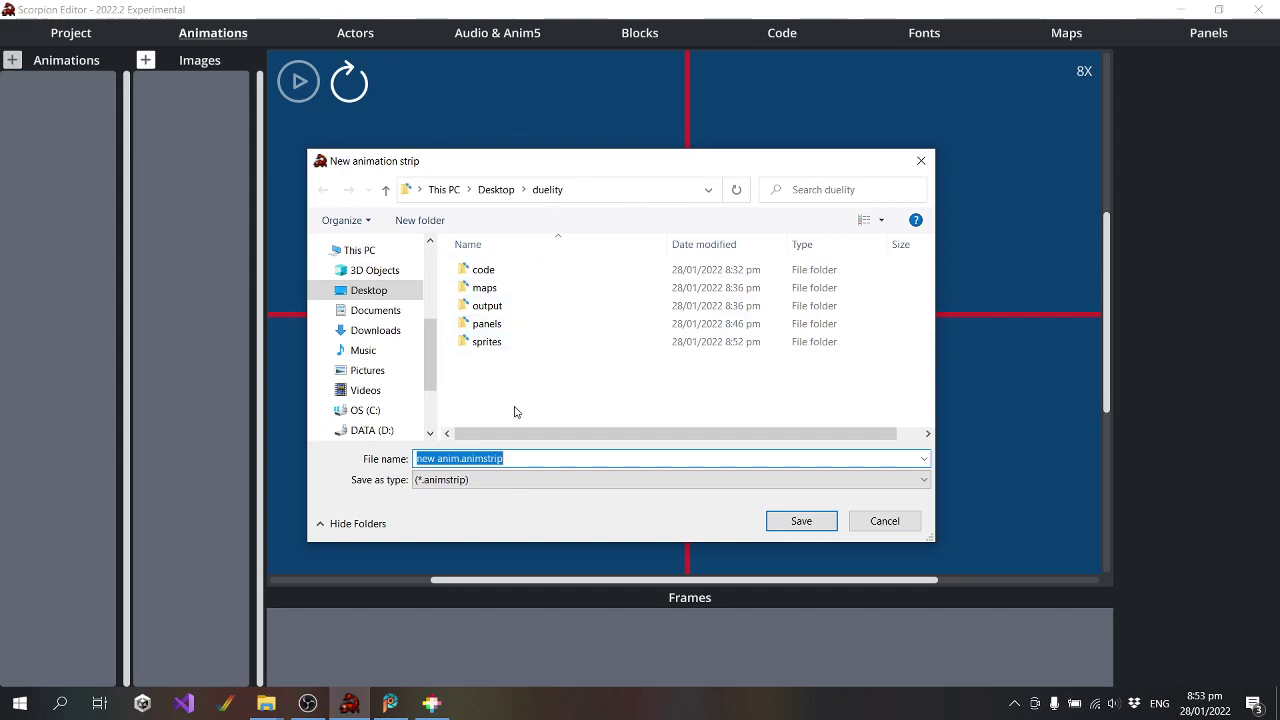
double_click(505, 343)
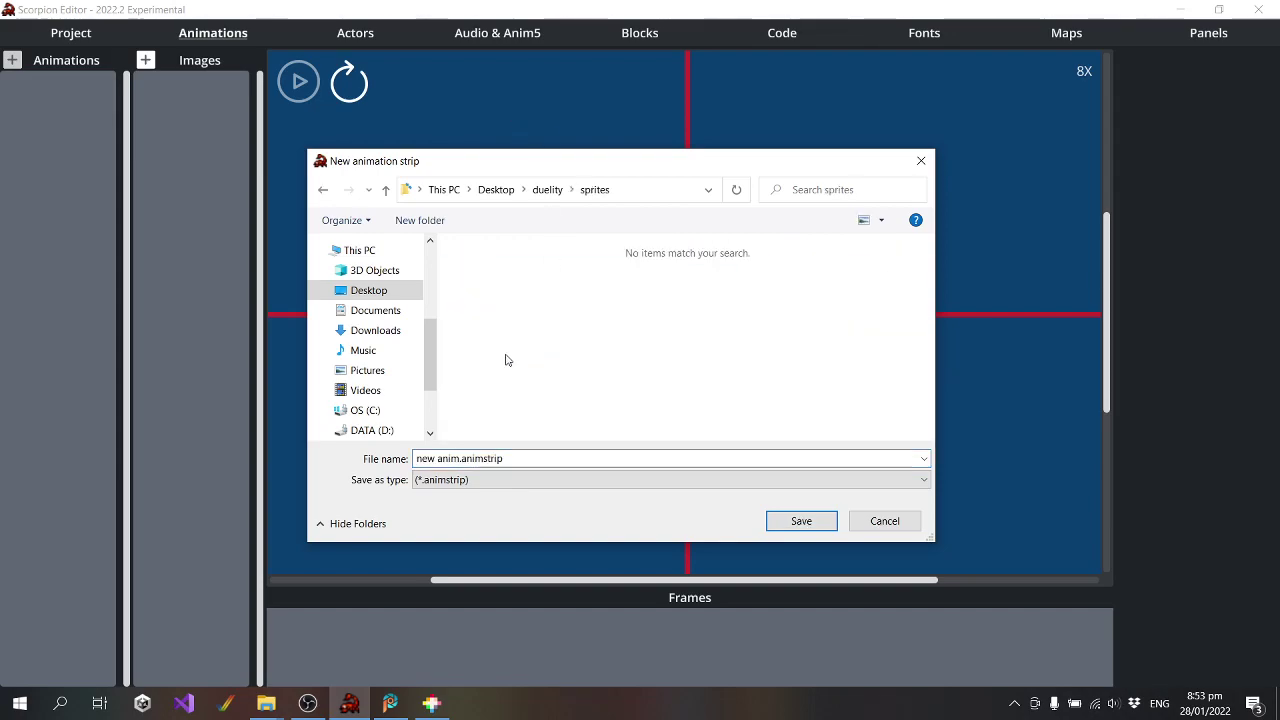
left_click(462, 458)
left_click_drag(462, 458, 262, 456)
key("BackSpace")
type("cowboy")
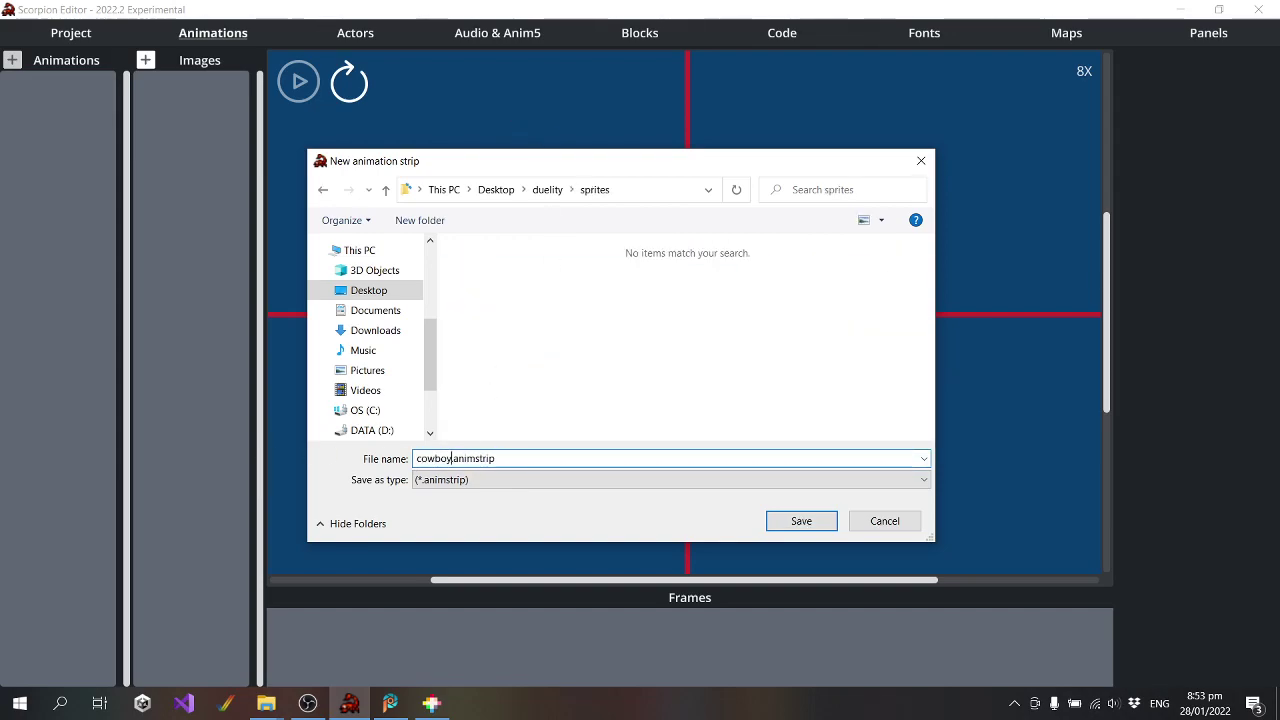
type("_idle")
key("Return")
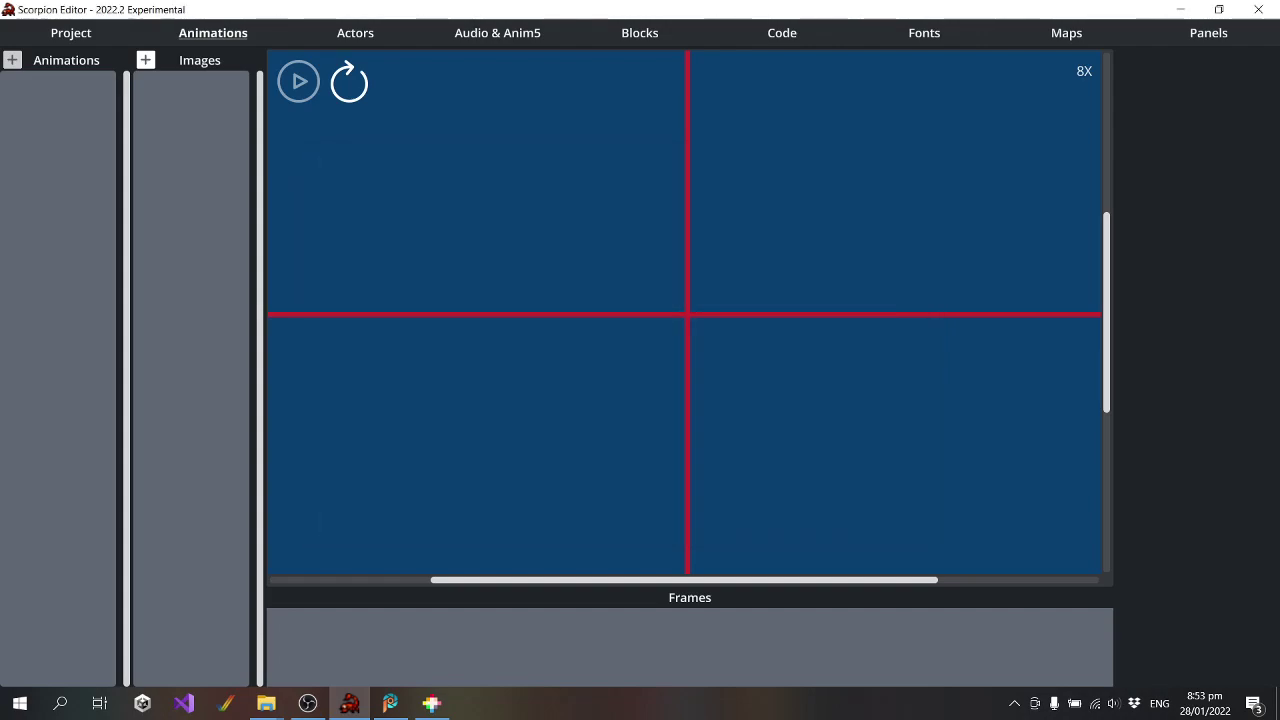
Flip the GFX_00x00 frame horizontally and position the cowboy standing on the origin cross at about X -10, Y -32
left_click(745, 338)
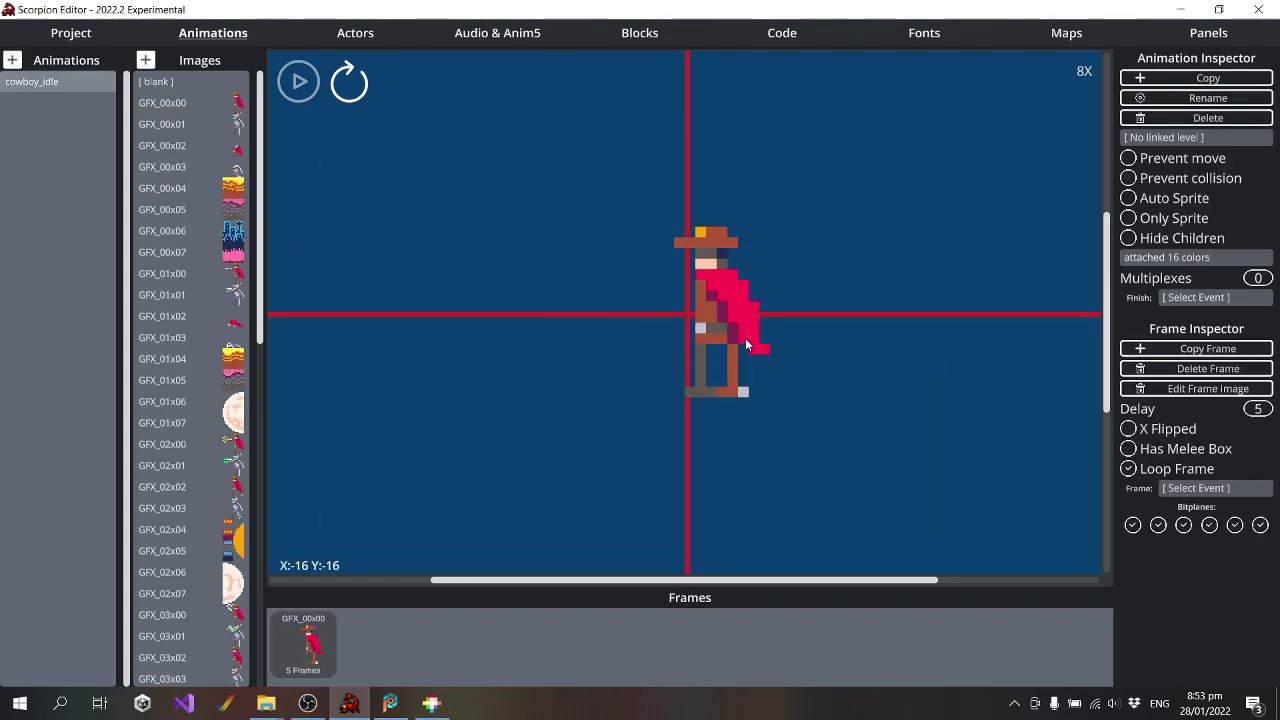
left_click_drag(745, 338, 712, 245)
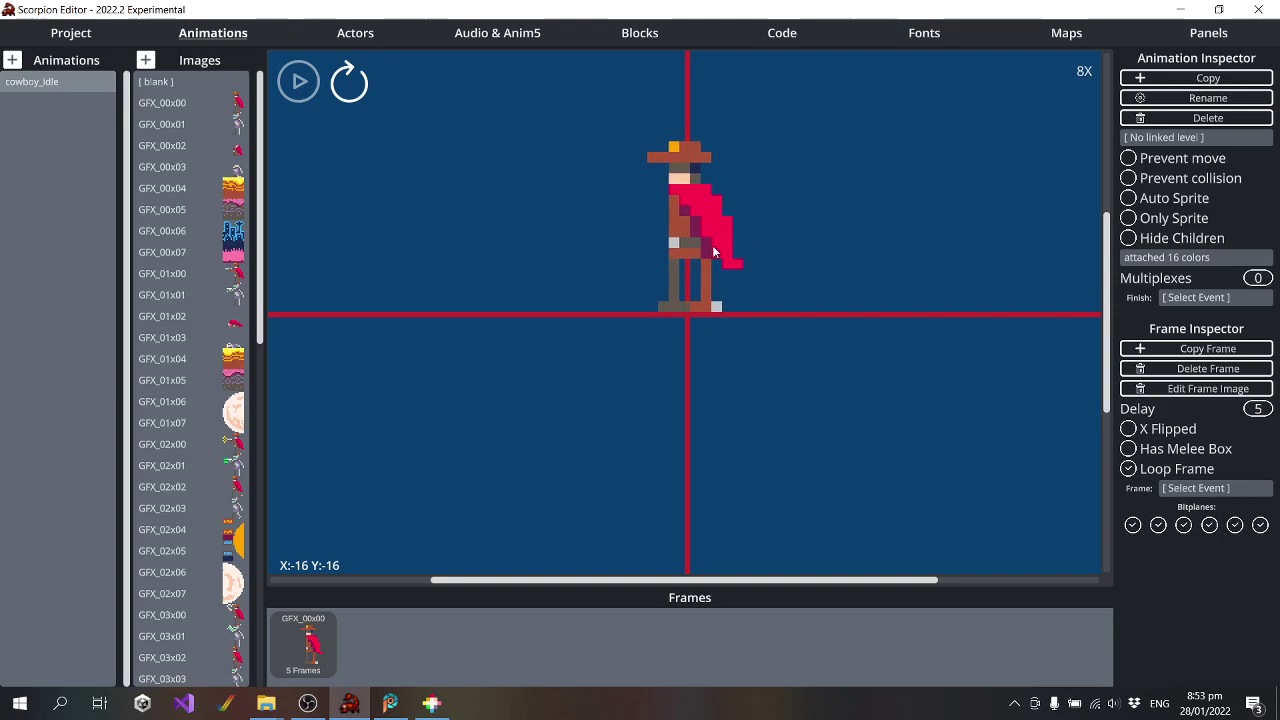
left_click(1129, 428)
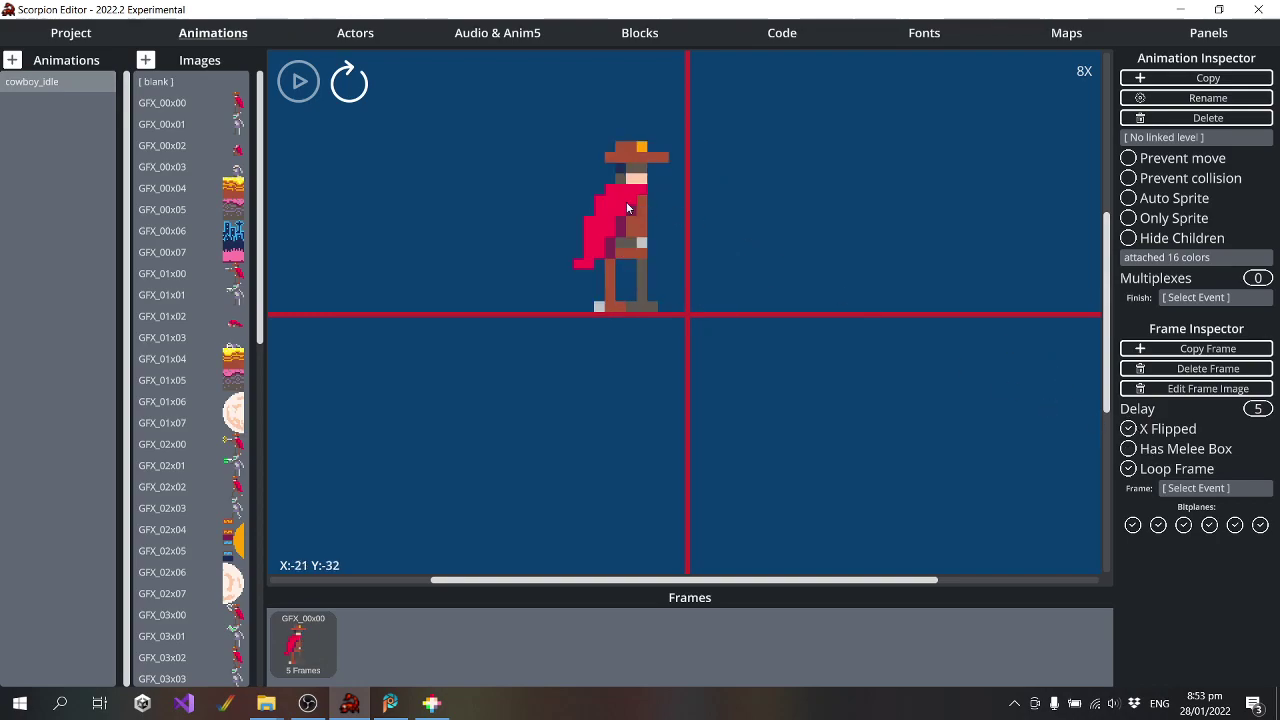
left_click_drag(627, 203, 682, 217)
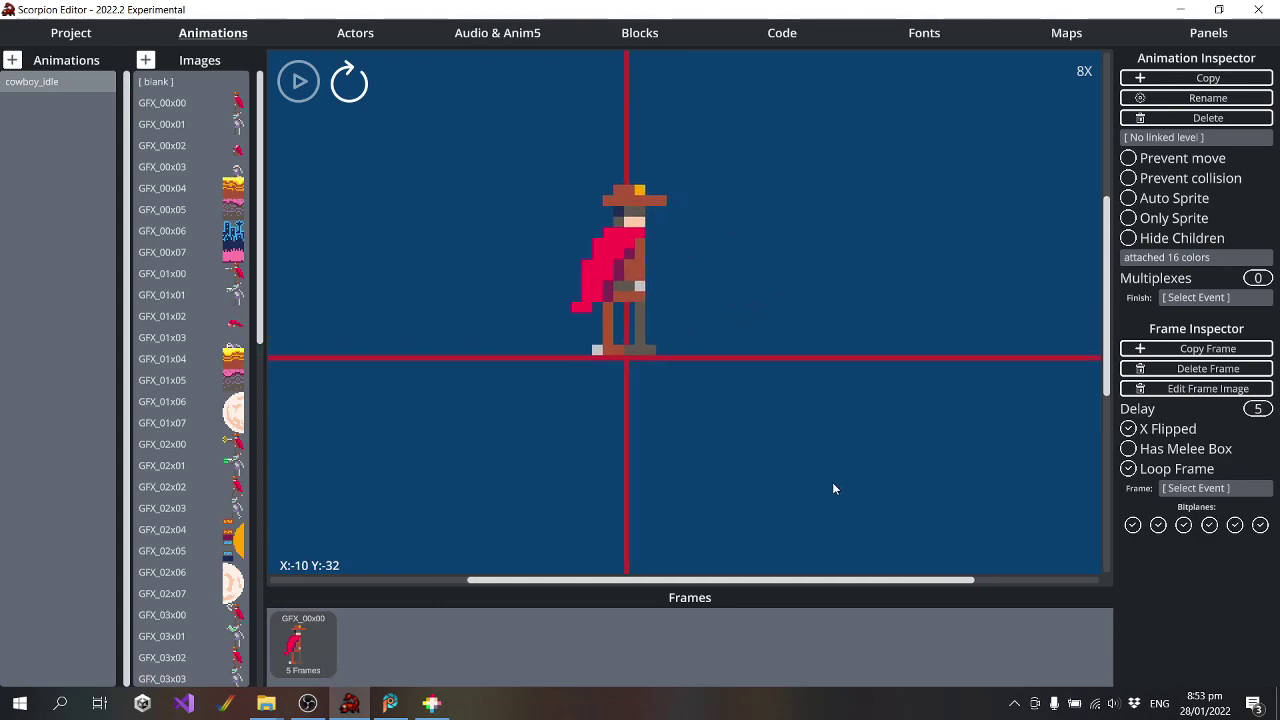
Start a new actor and create an actors folder in the duelity project to hold it
left_click(376, 37)
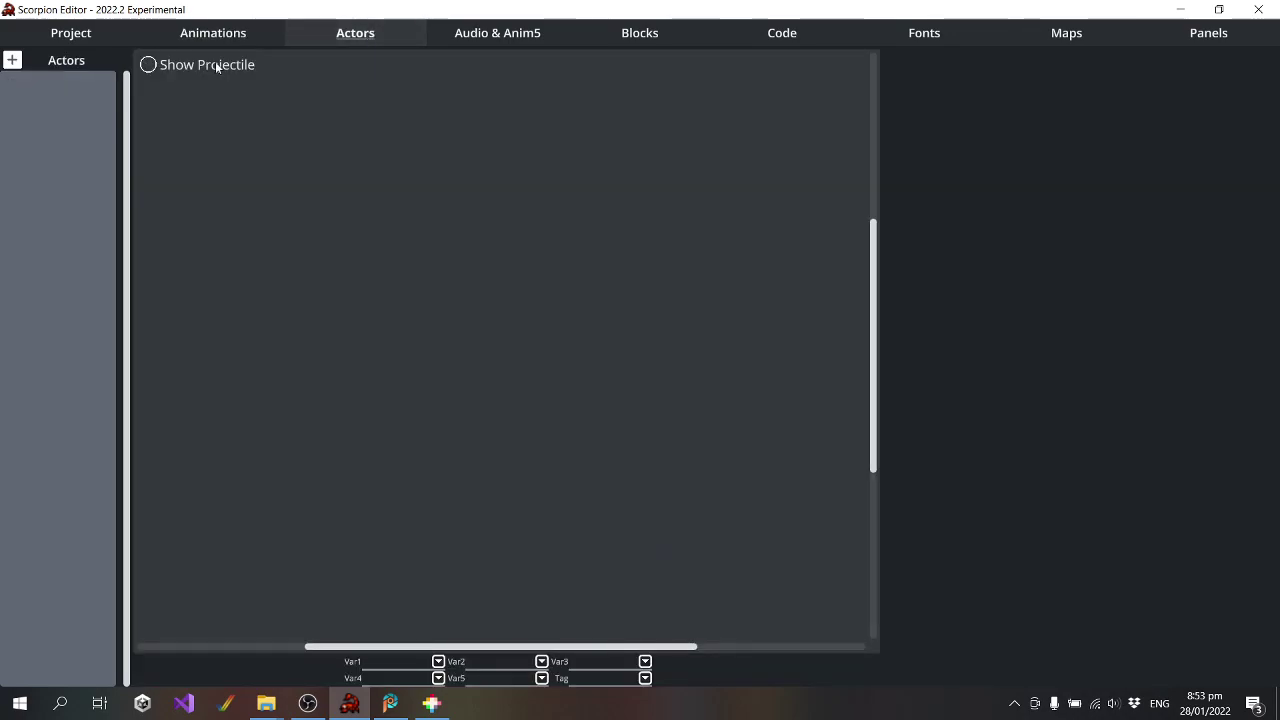
left_click(12, 60)
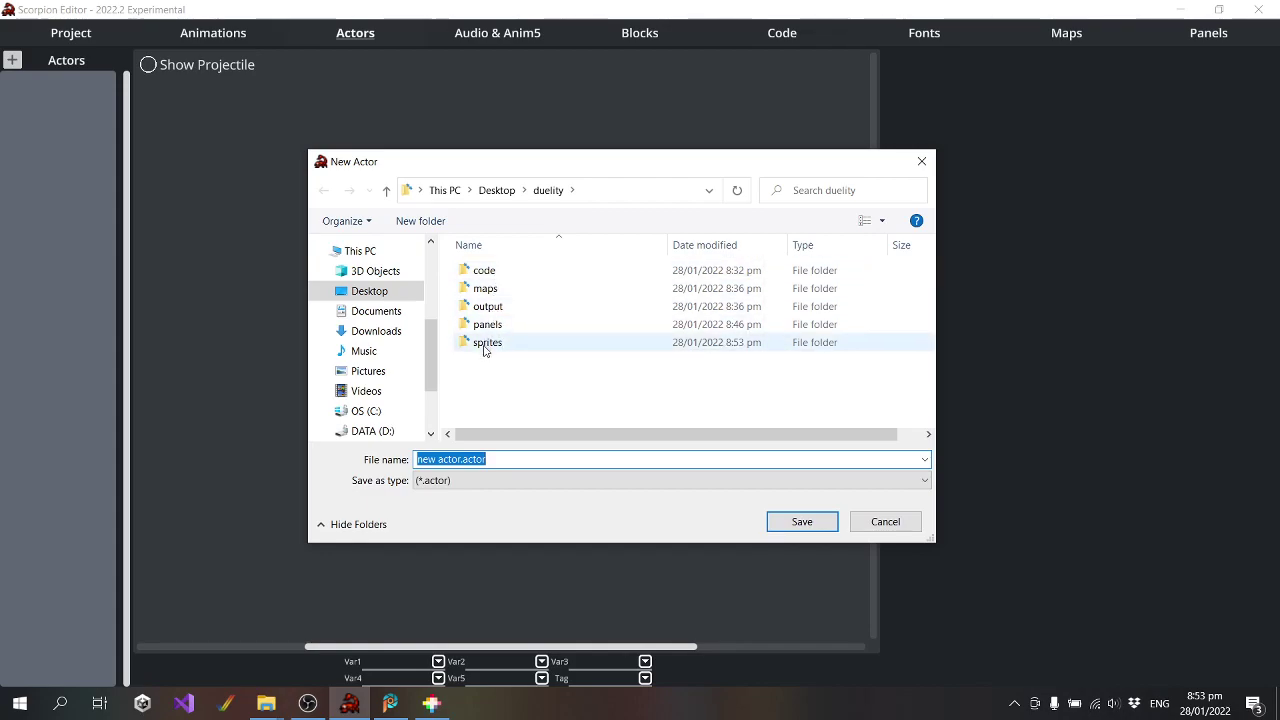
right_click(514, 399)
mouse_move(616, 358)
left_click(745, 357)
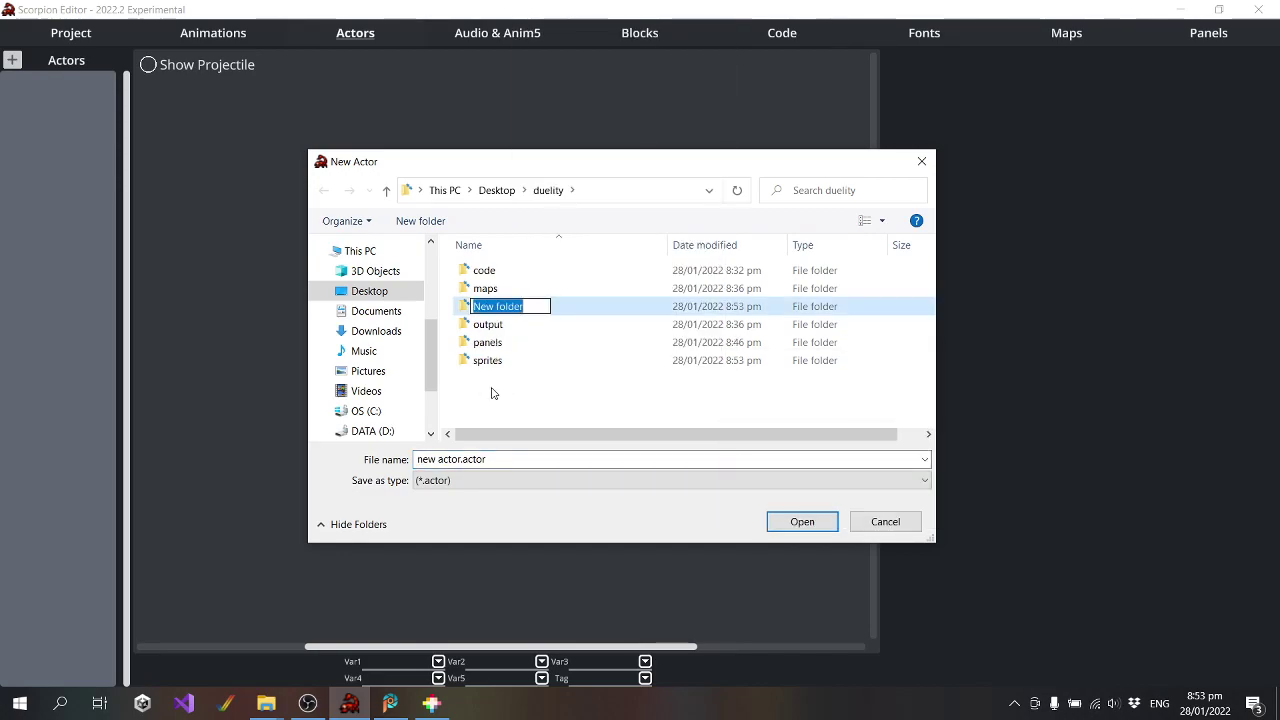
type("actors")
key("Return")
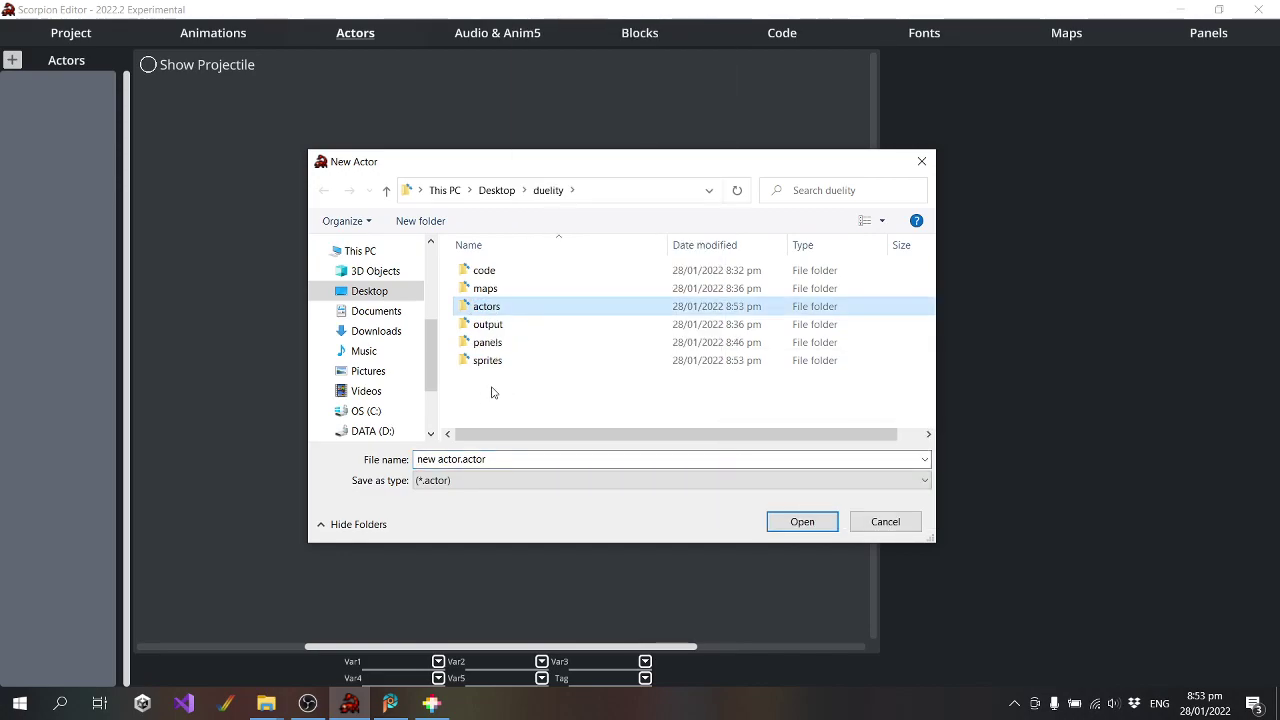
key("Return")
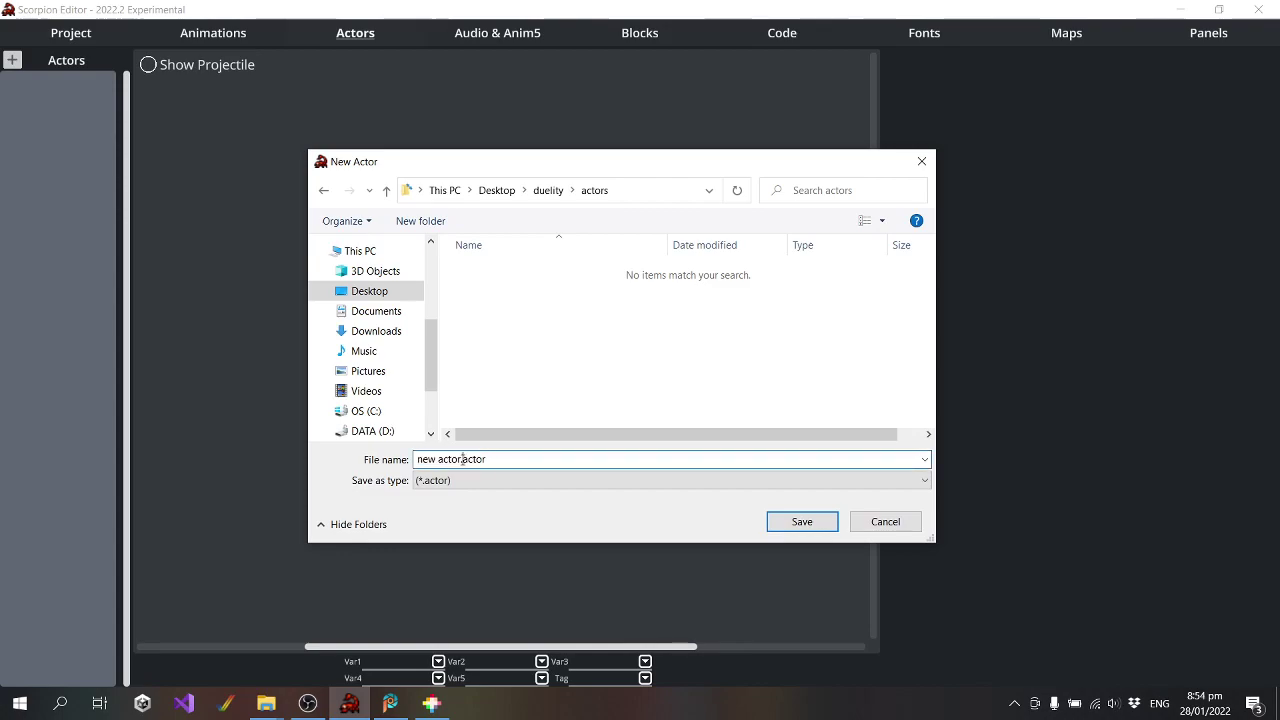
Save the new actor as p1_cowboy.actor in the actors folder
left_click_drag(462, 459, 318, 450)
type("p1_cowbo")
type("y")
key("Return")
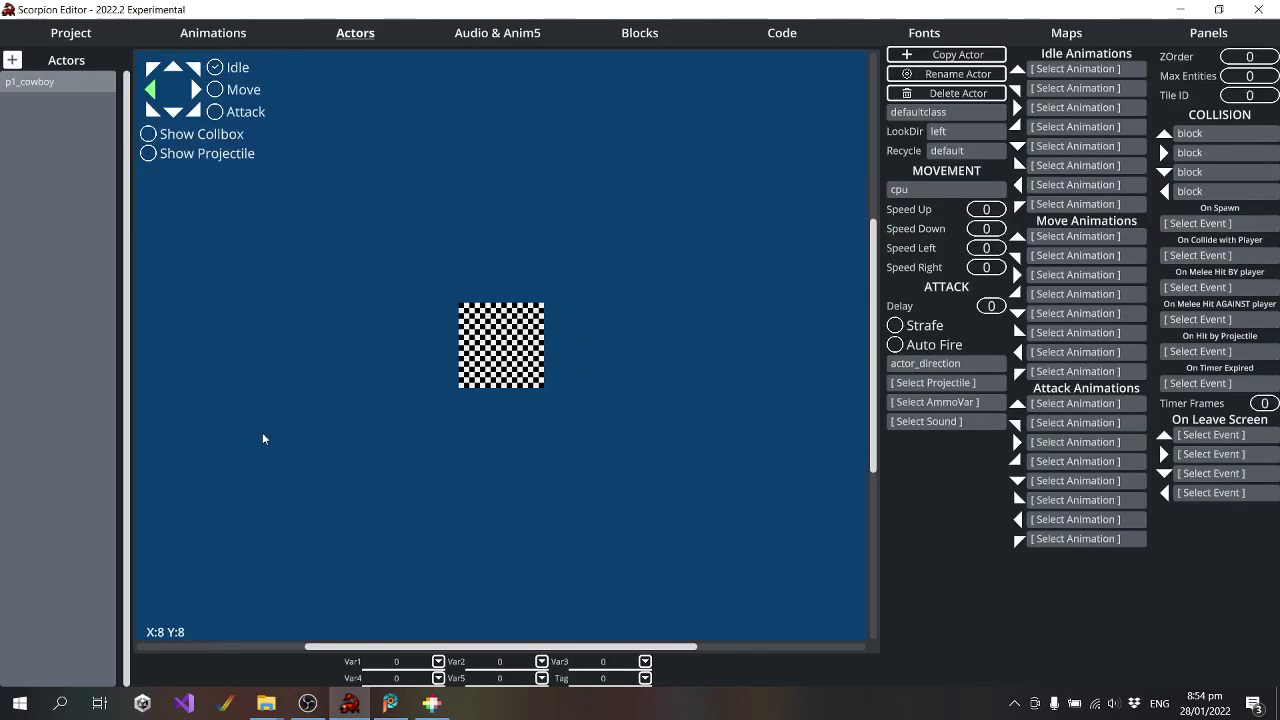
Set p1_cowboy's look direction to right and assign cowboy_idle as its right-facing idle animation
left_click(197, 89)
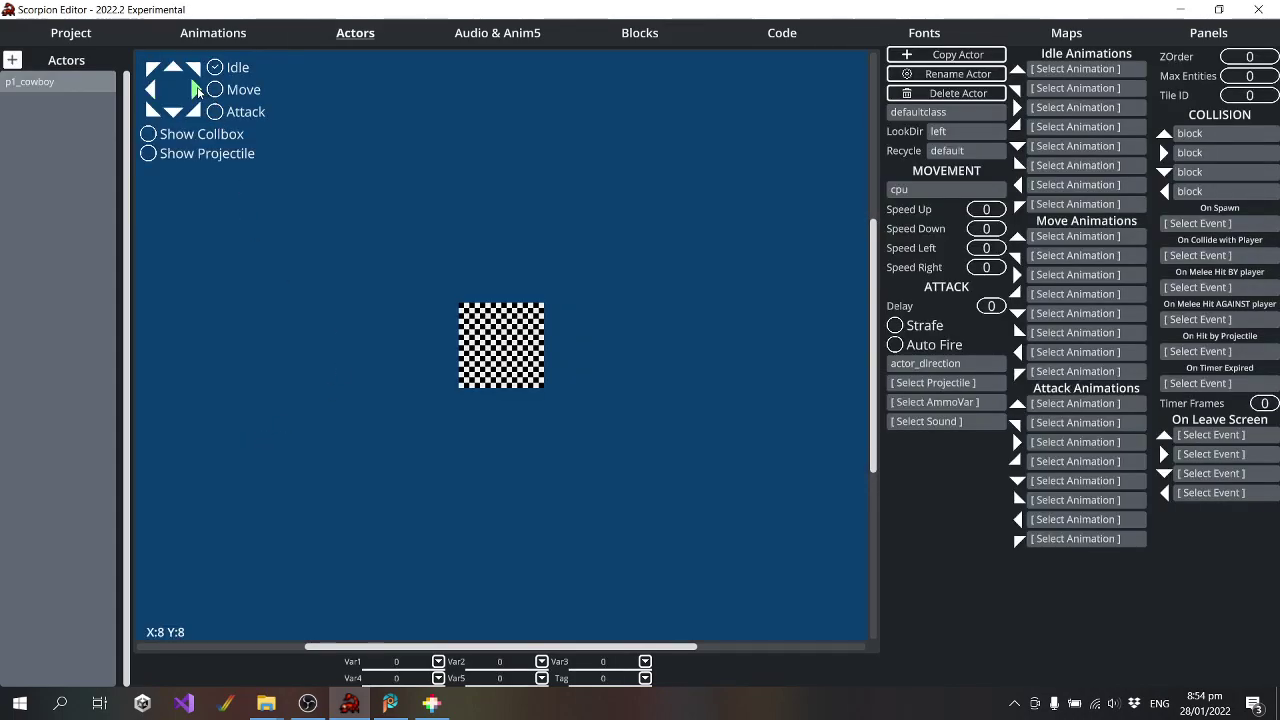
left_click(958, 131)
left_click(970, 266)
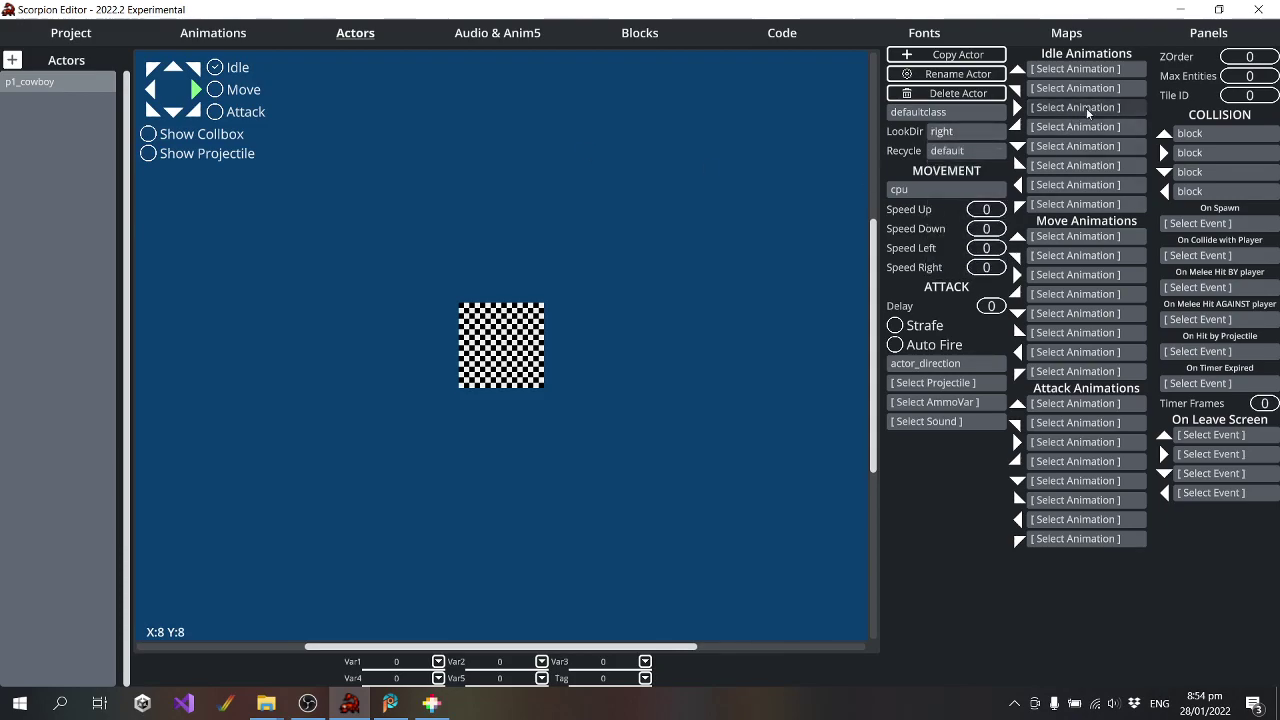
left_click(1076, 107)
left_click(466, 160)
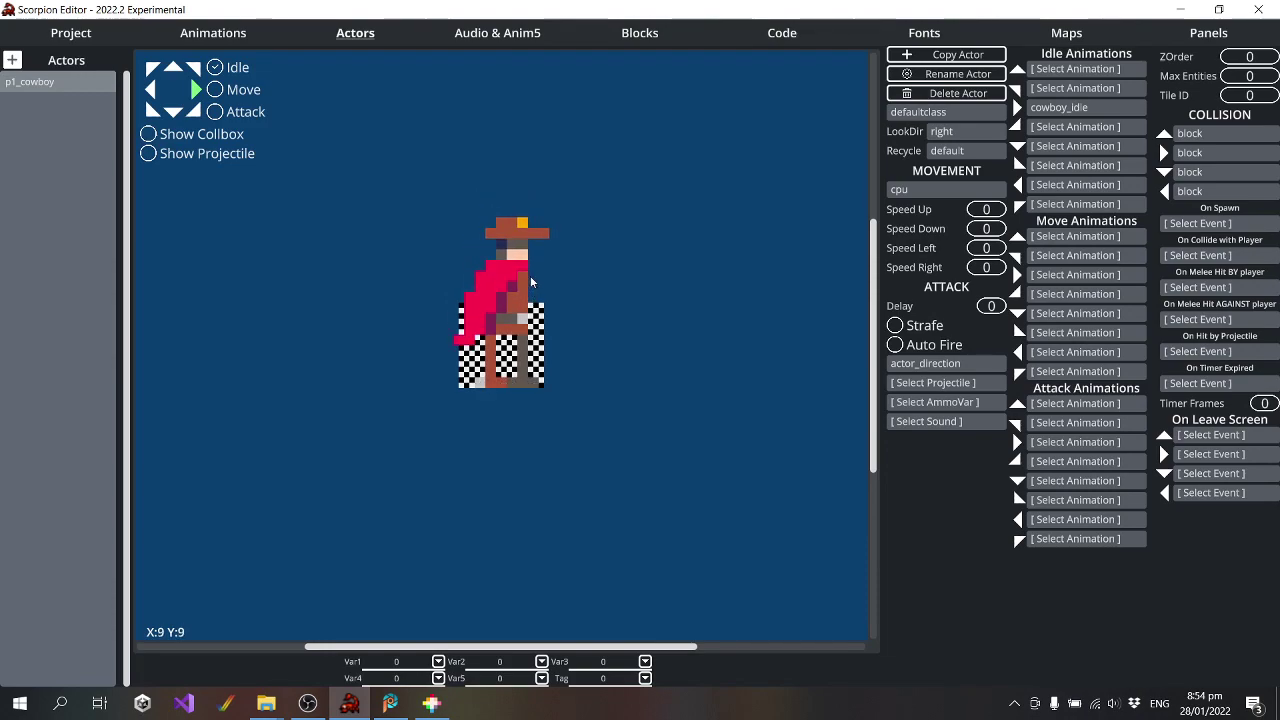
Give p1_cowboy Control Platform movement with jump, max fall, left and right speeds of 1 and gravity 0.1
left_click(911, 189)
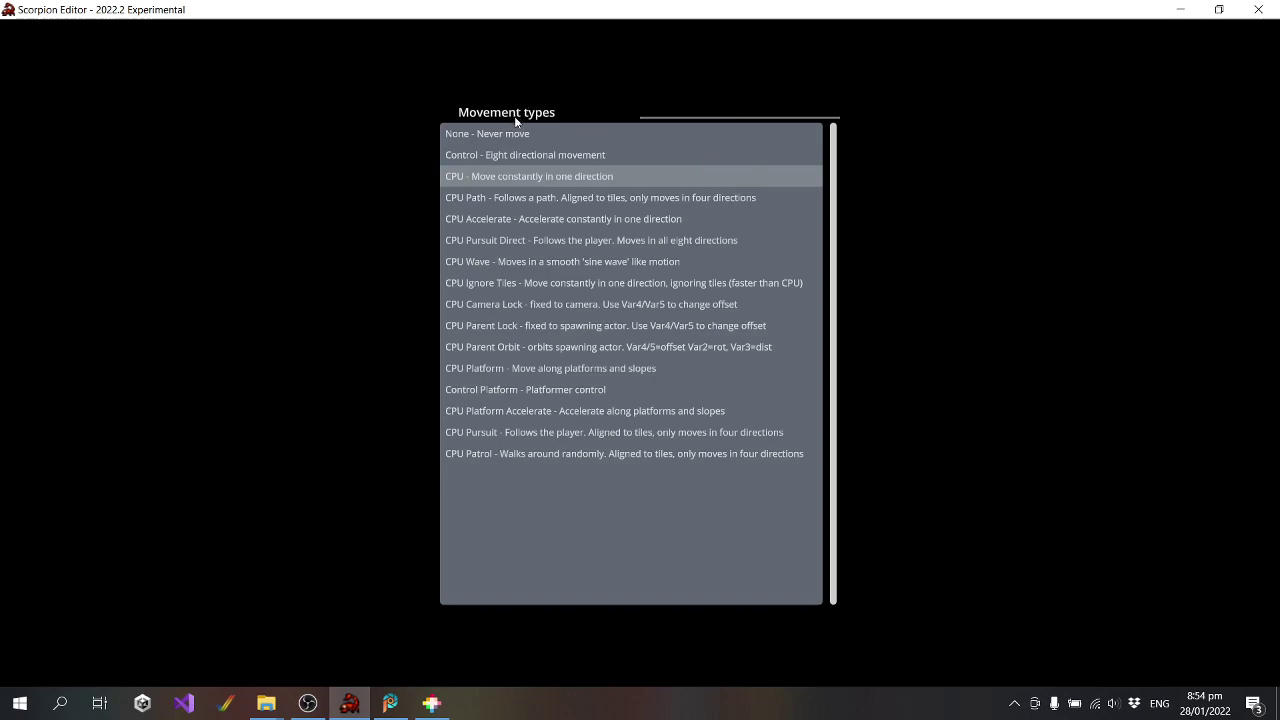
left_click(520, 390)
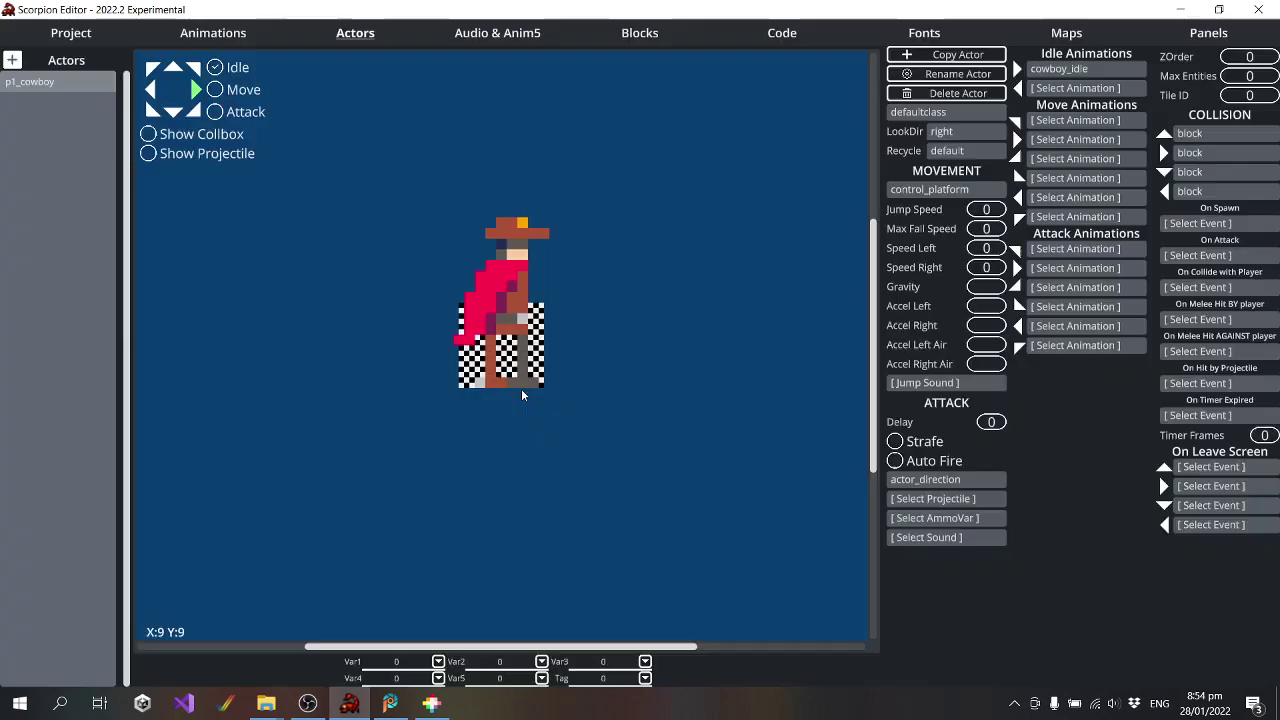
left_click(988, 209)
left_click(988, 229)
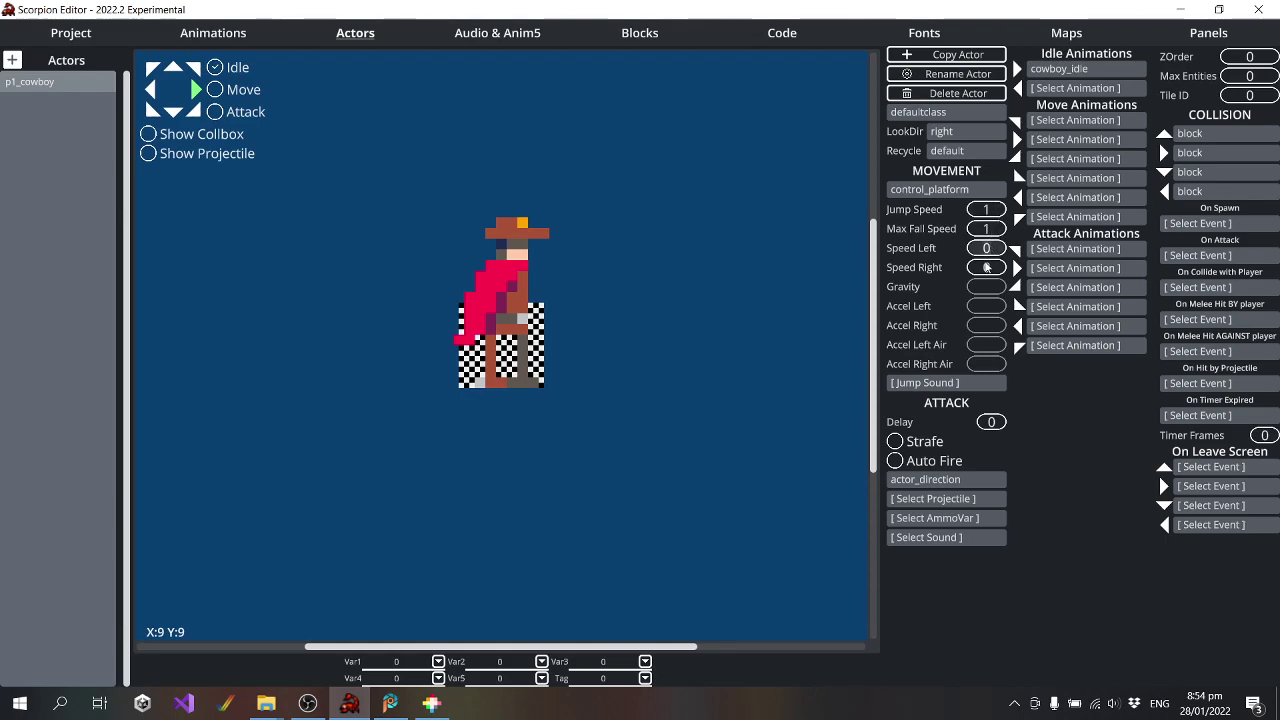
left_click(987, 248)
left_click(986, 267)
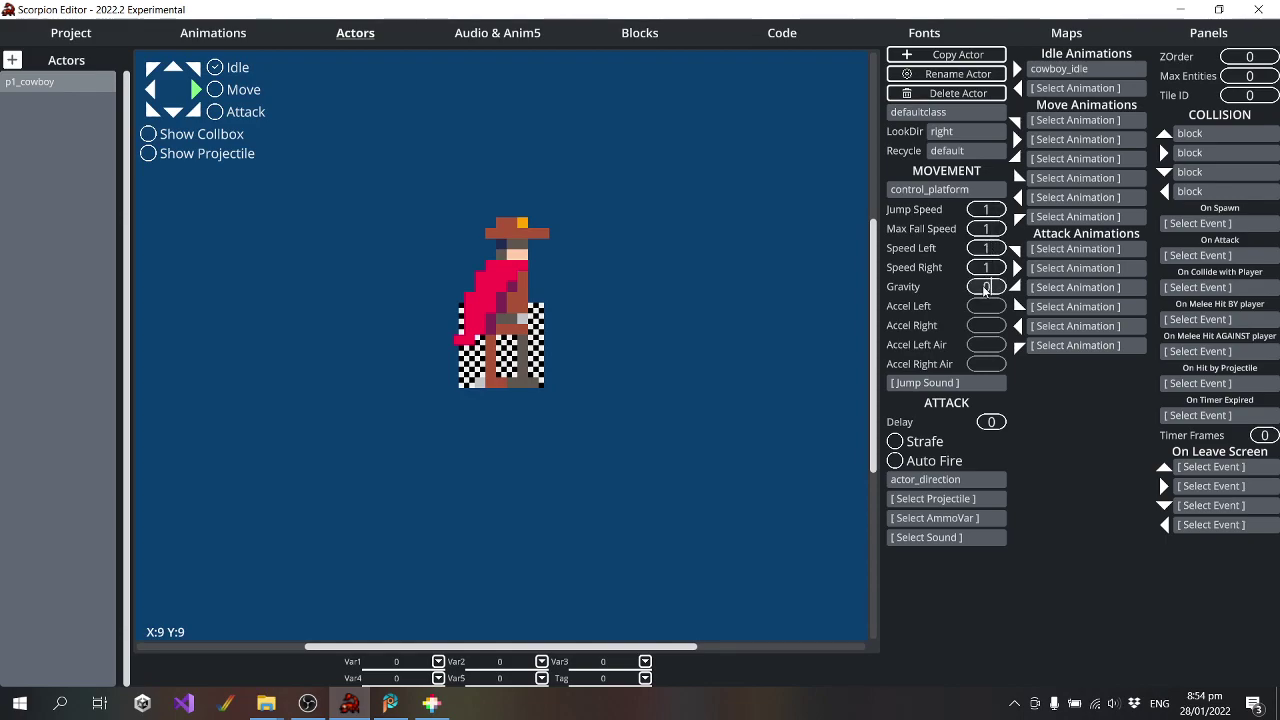
left_click(985, 287)
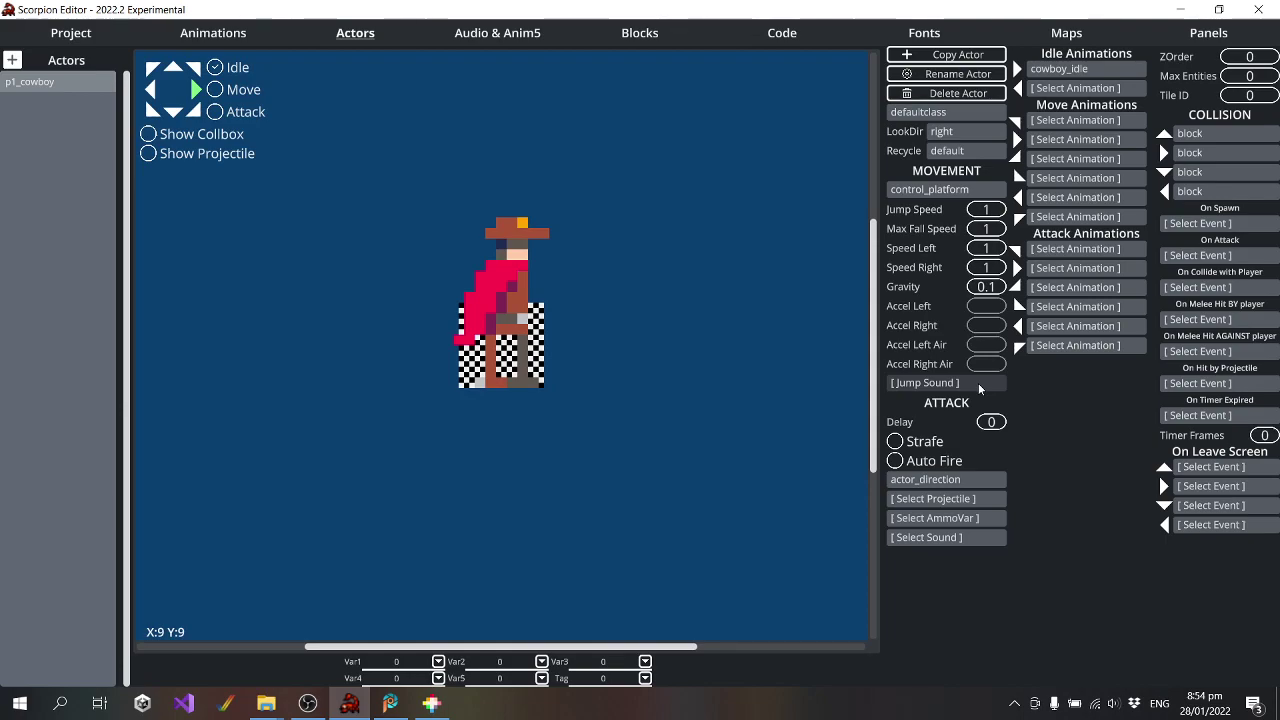
Open the project's base tileset for editing in Tiled
left_click(1065, 35)
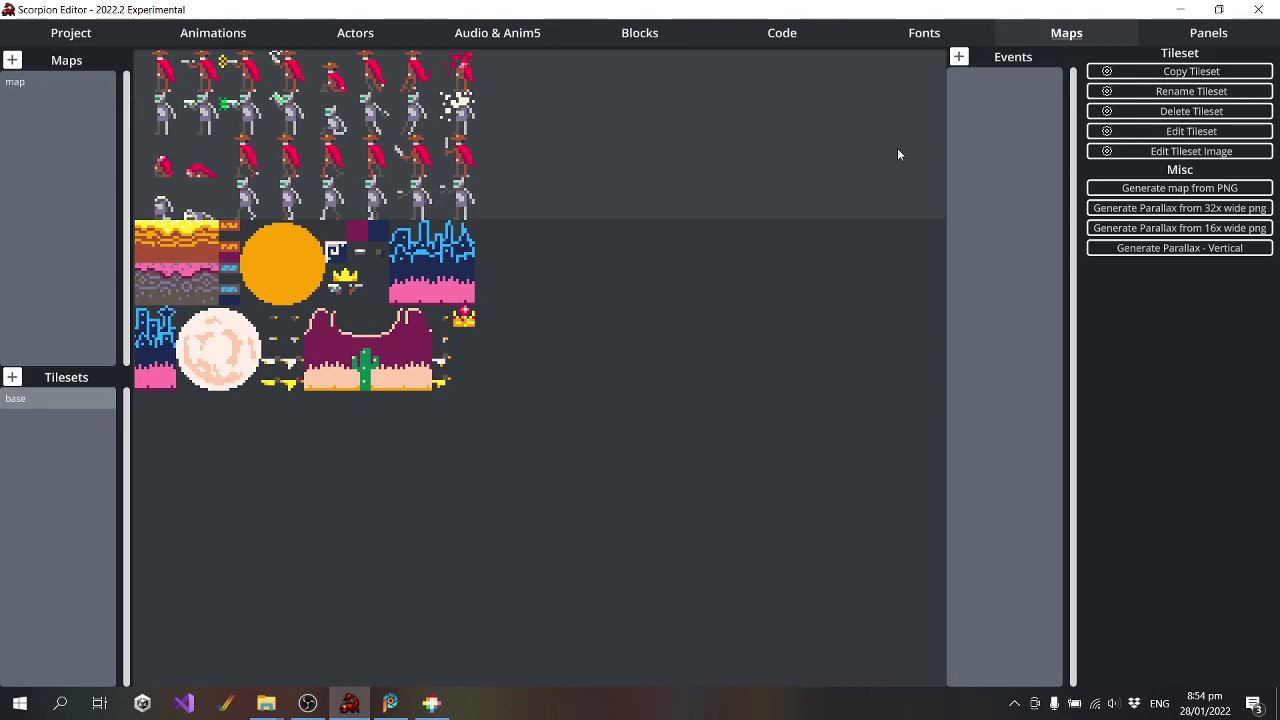
left_click(1205, 136)
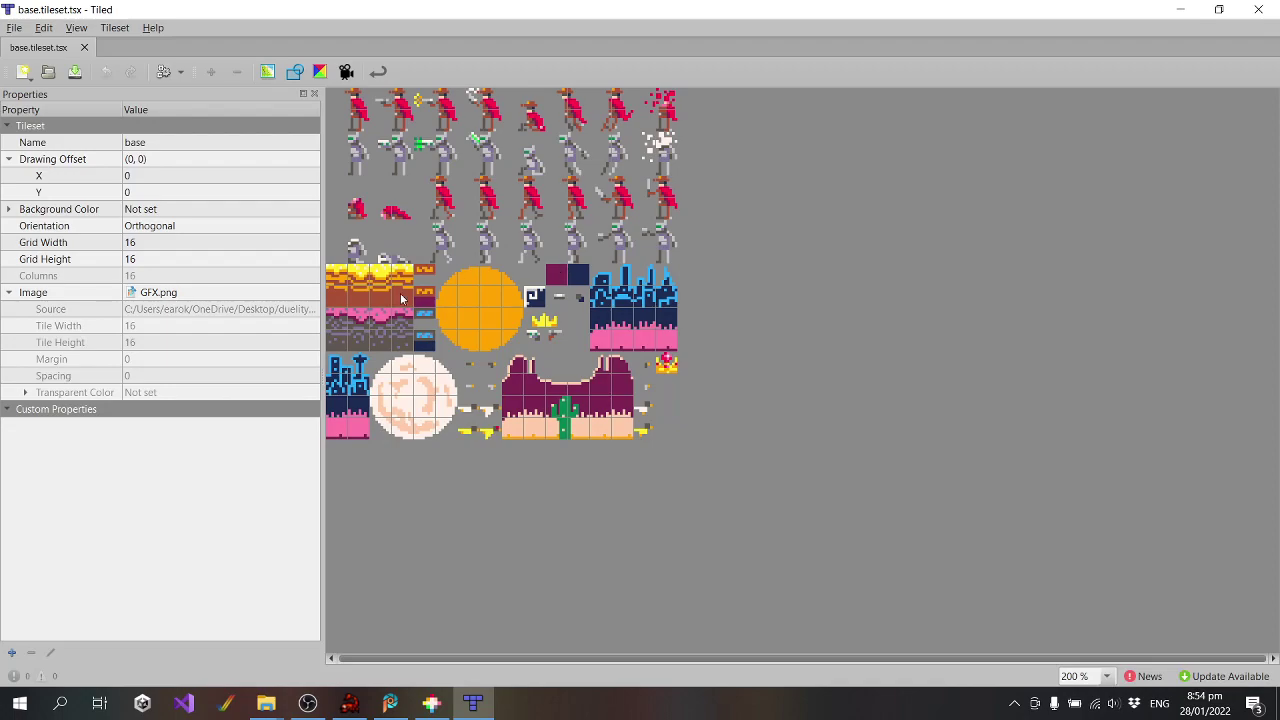
scroll(406, 291, "up", 2, "ctrl")
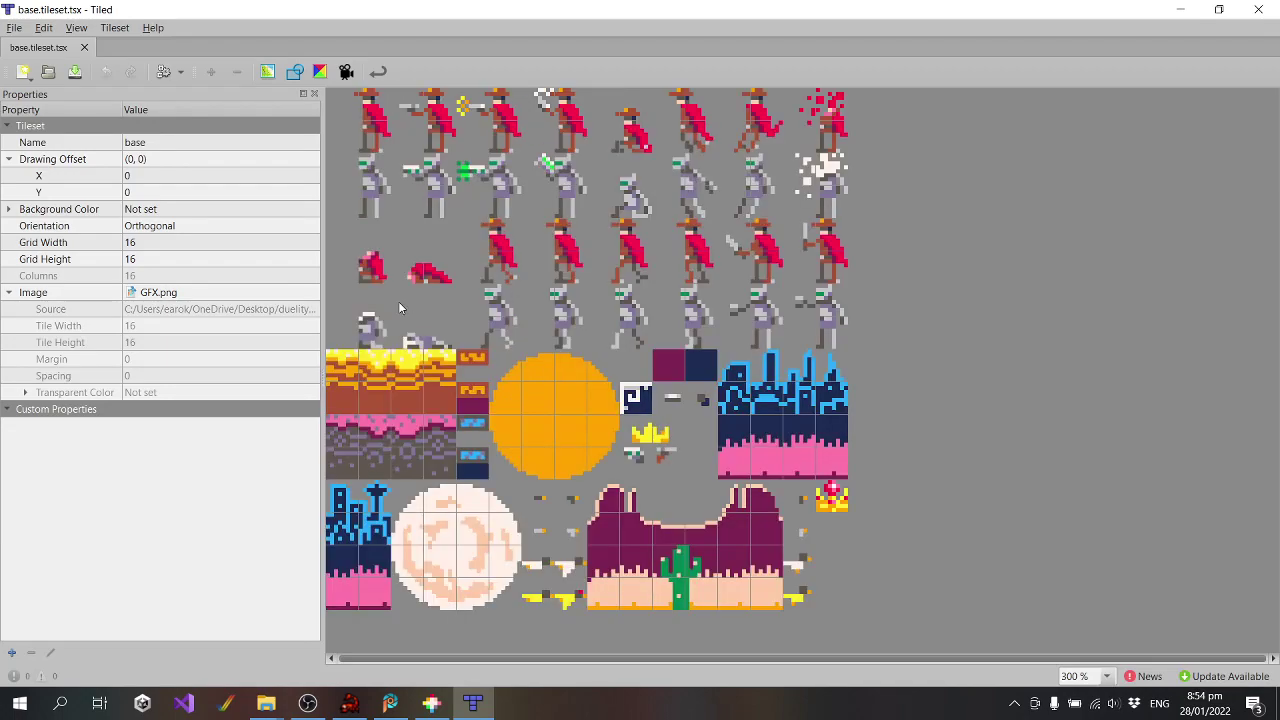
scroll(398, 306, "up", 1, "ctrl")
scroll(614, 370, "down", 2)
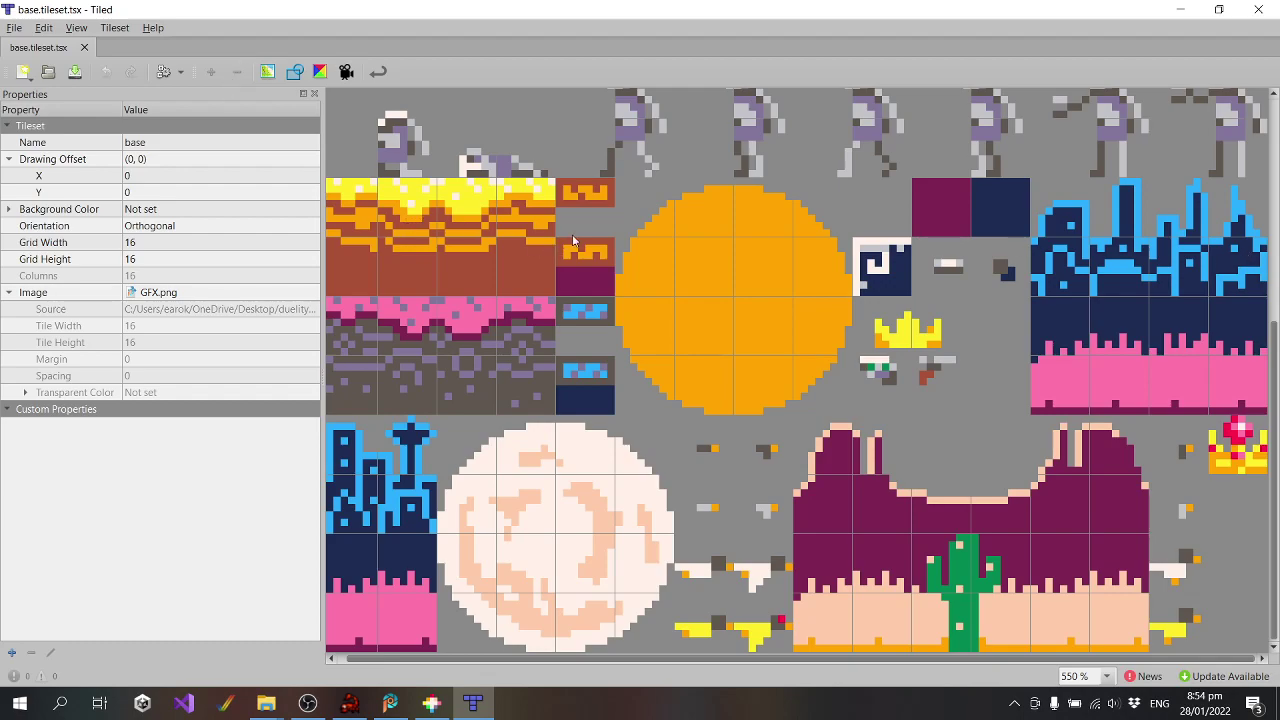
Mark the four stacked tiles between the ground tiles and the orange sun as IsSolid
left_click(590, 211)
left_click_drag(583, 202, 580, 400)
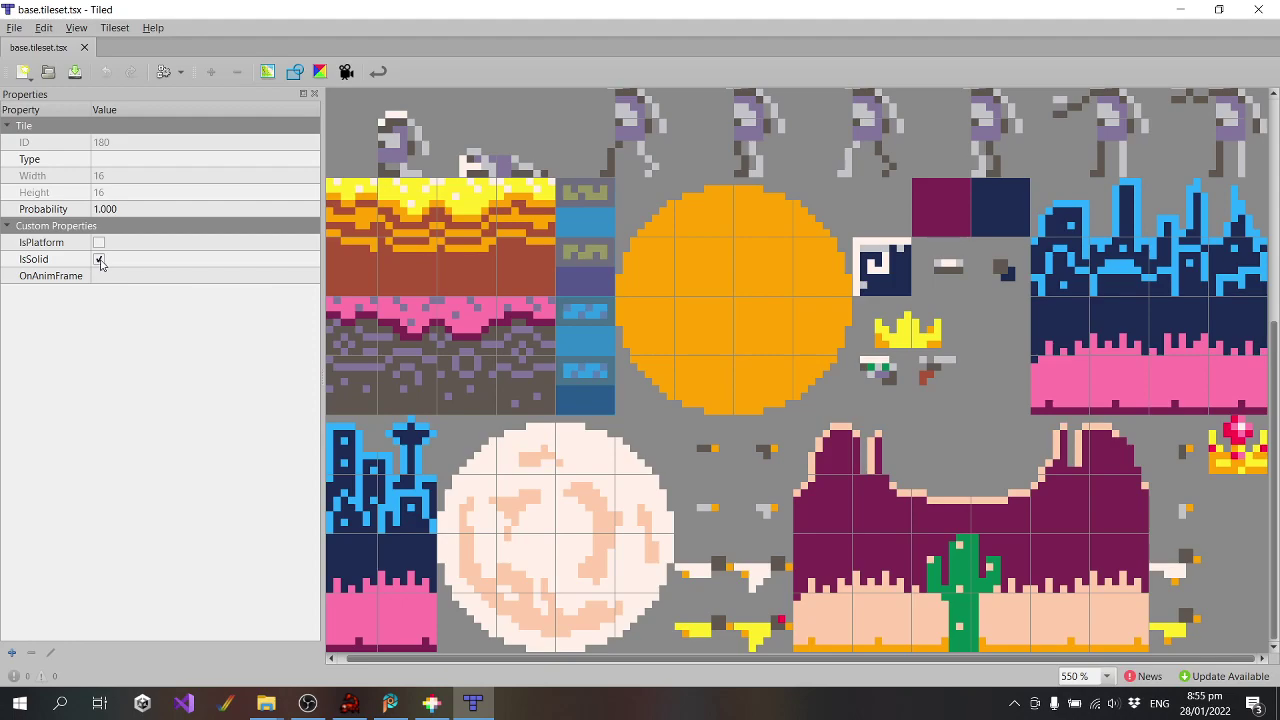
left_click(566, 206)
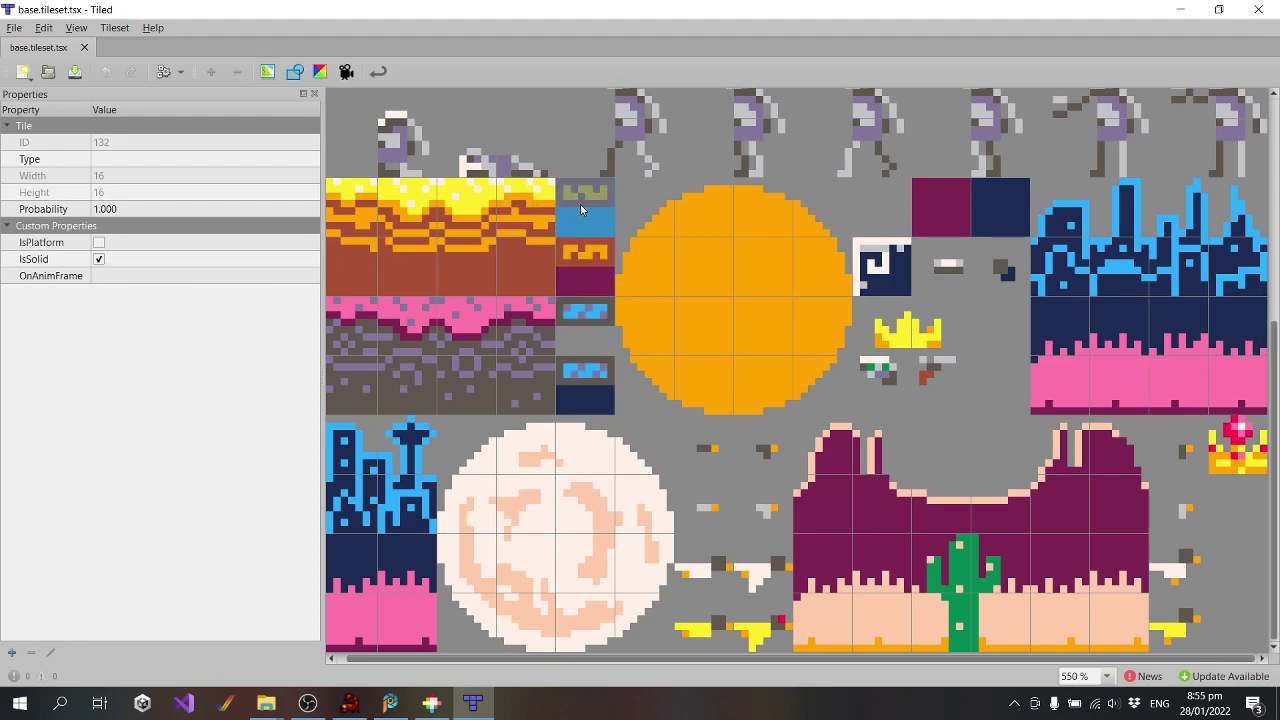
left_click_drag(484, 240, 585, 362)
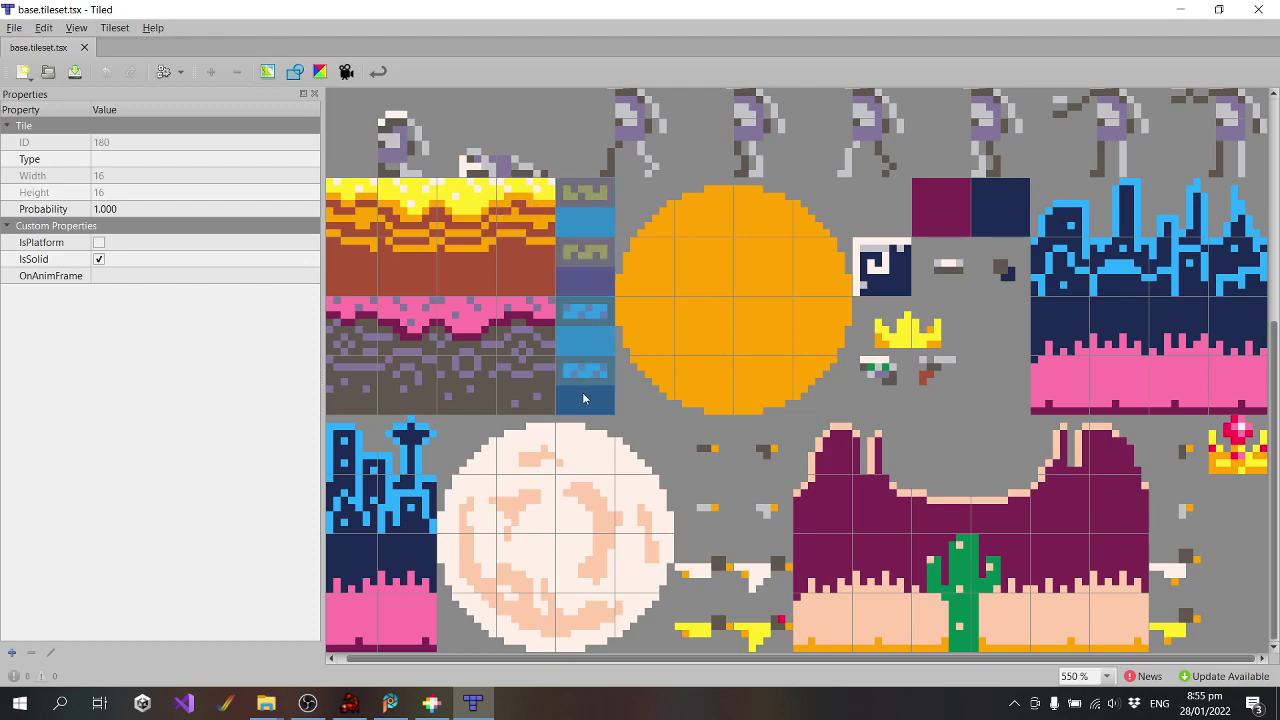
left_click(99, 259)
left_click(99, 259)
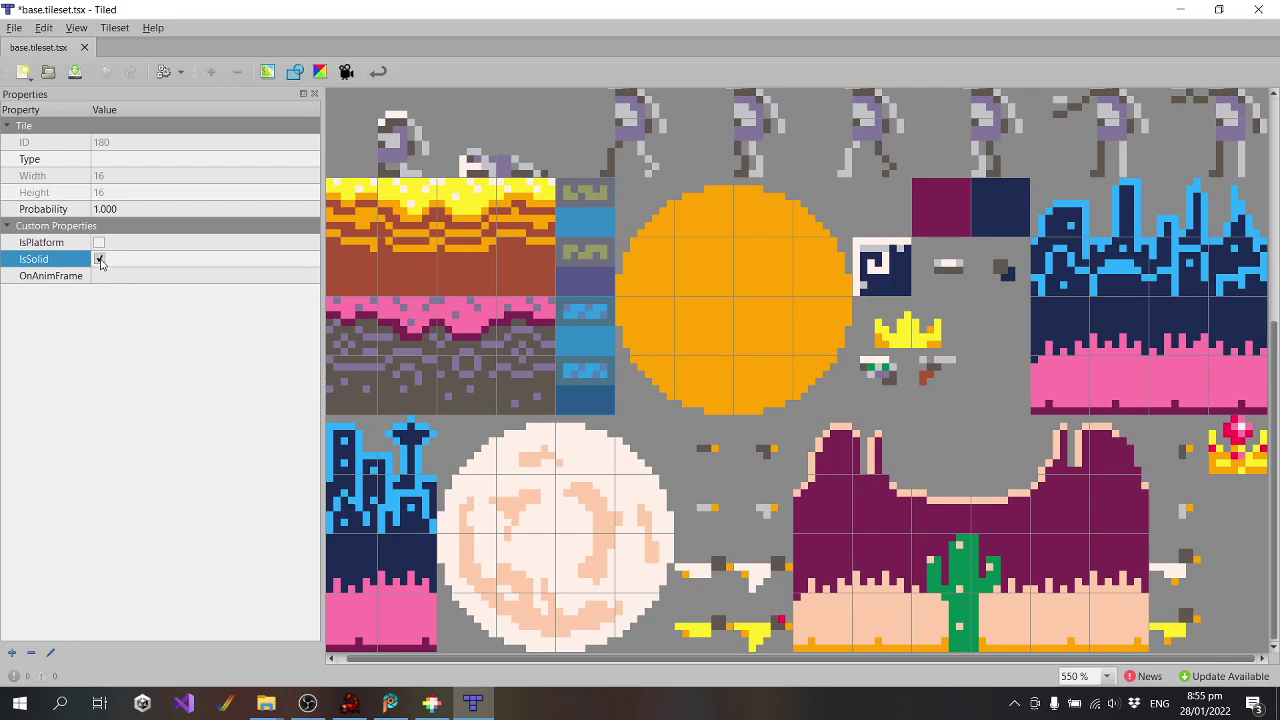
Mark the four stacked tiles beside the orange sun as IsPlatform instead of IsSolid and save the base tileset
left_click(99, 244)
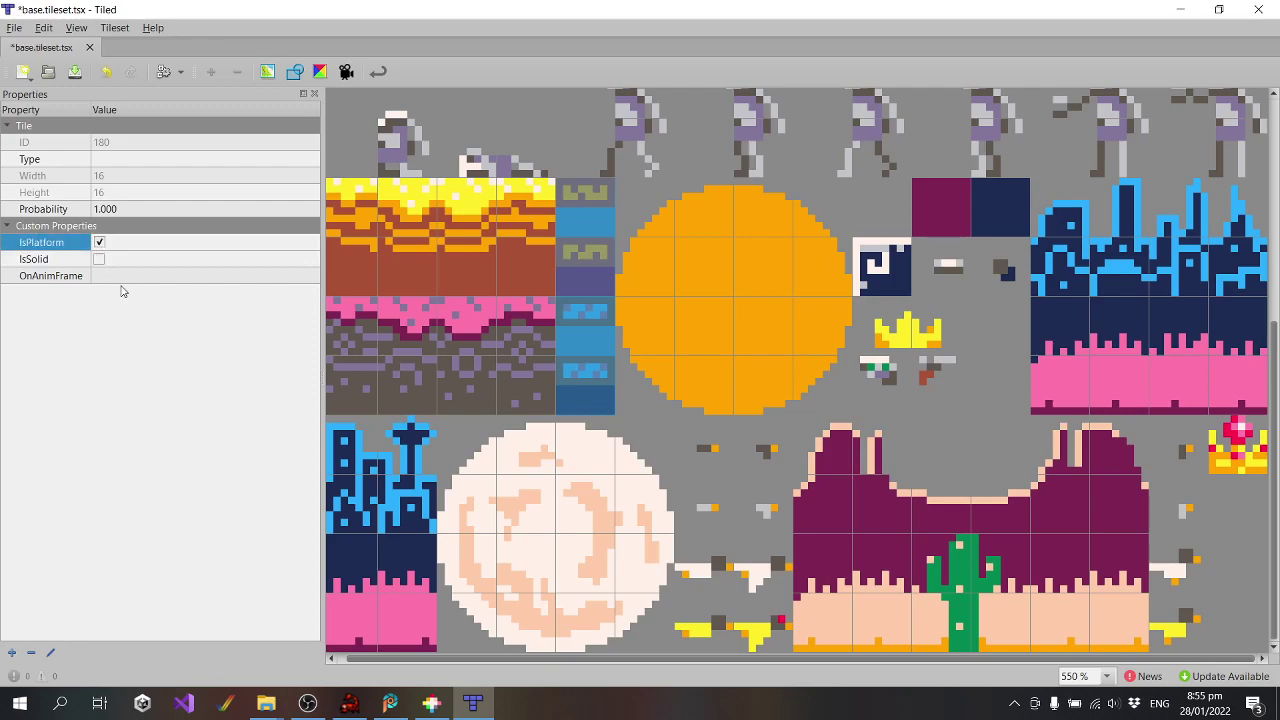
left_click_drag(579, 292, 581, 204)
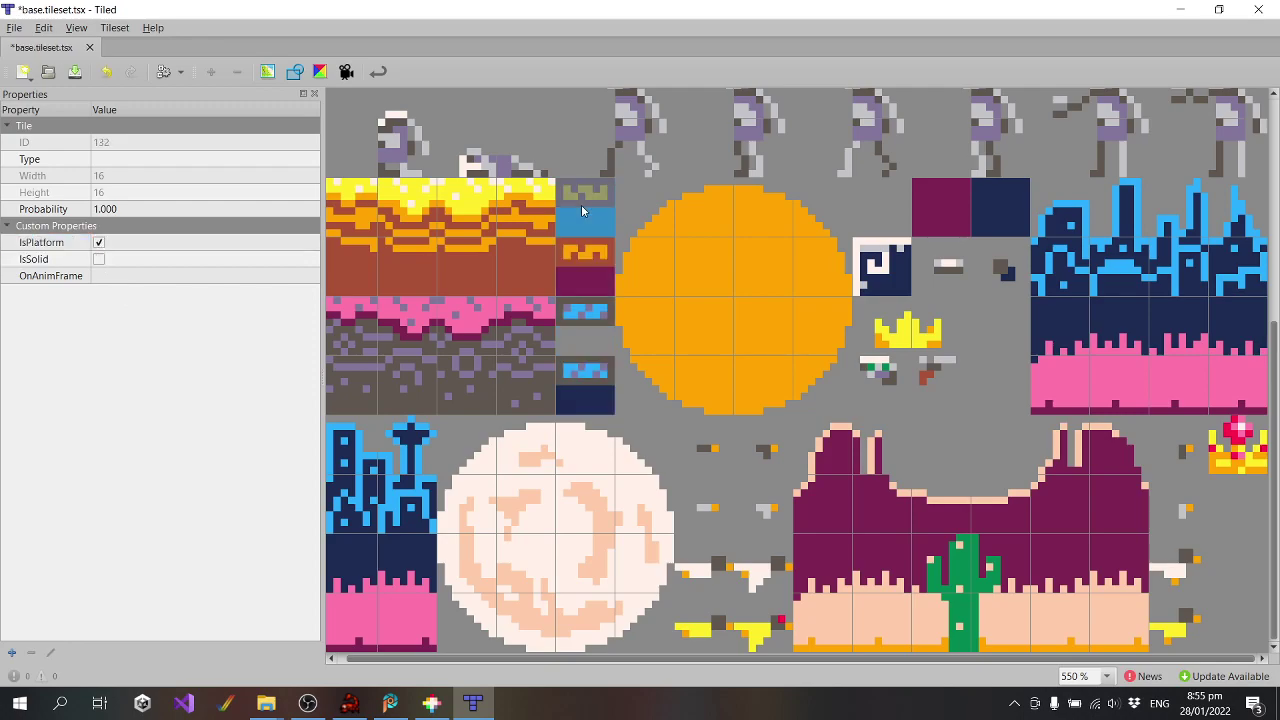
left_click(19, 31)
left_click(60, 106)
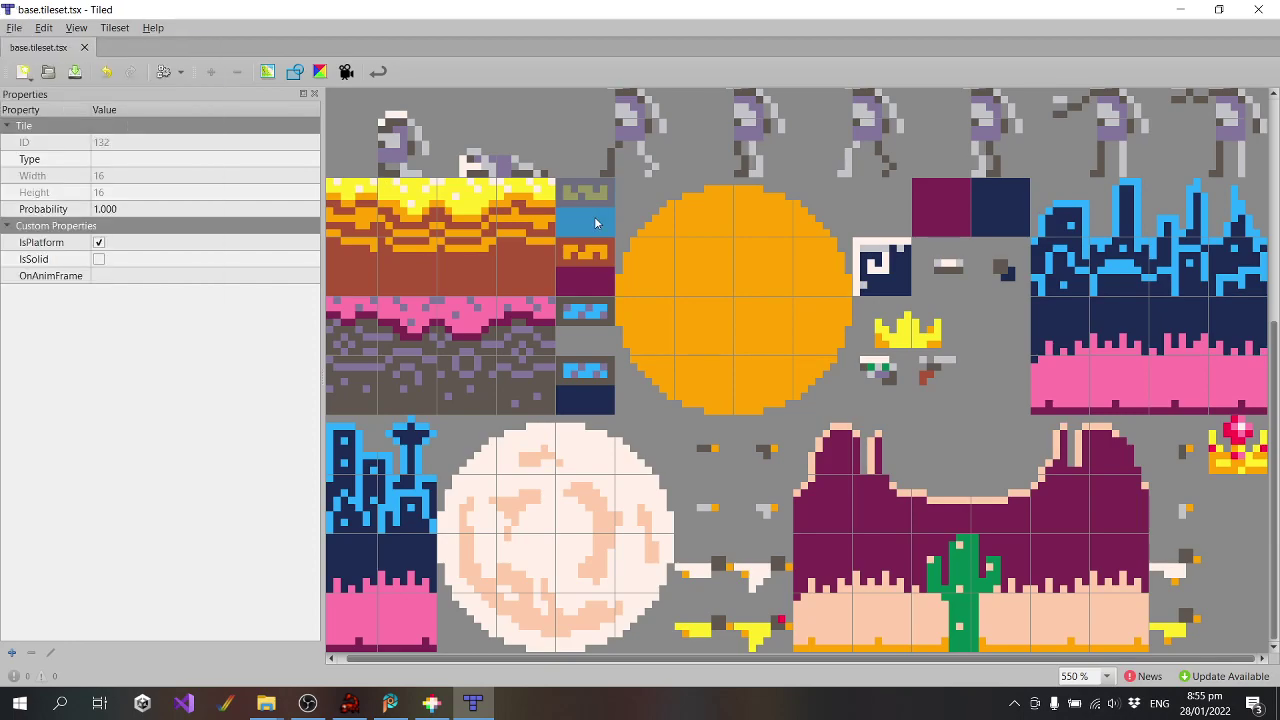
Check the IsPlatform and IsSolid properties of individual tiles across the base tileset, especially the yellow-topped and pink-topped ground tiles
left_click_drag(597, 267, 575, 207)
scroll(835, 262, "up", 4)
scroll(838, 260, "down", 4)
scroll(838, 262, "down", 1, "ctrl")
mouse_move(563, 328)
left_mouse_down()
mouse_move(608, 370)
mouse_move(608, 241)
mouse_move(608, 284)
mouse_move(520, 339)
mouse_move(478, 339)
mouse_move(910, 328)
mouse_move(954, 414)
mouse_move(954, 457)
left_mouse_up()
key("Down")
key("Down")
key("Down")
key("Down")
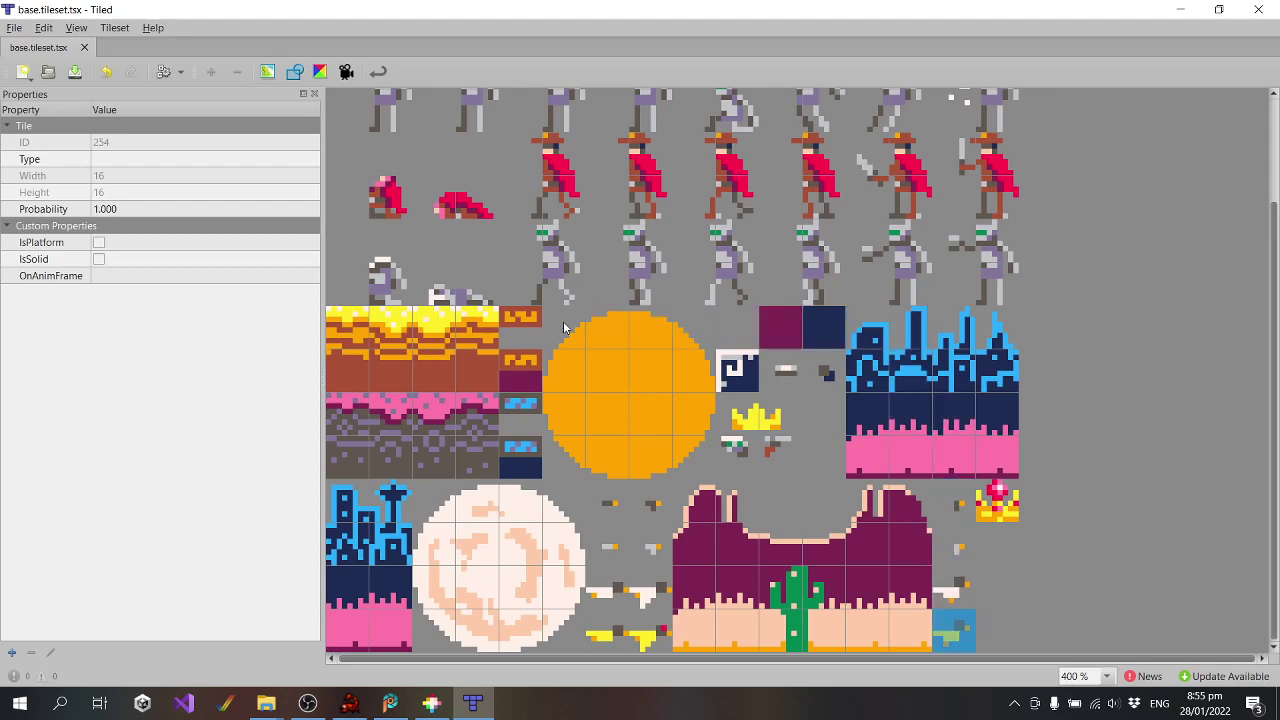
key("Left")
key("Left")
key("Left")
key("Left")
key("Left")
key("Left")
key("Left")
key("Left")
key("Left")
key("Left")
key("Left")
key("Left")
key("Left")
key("Left")
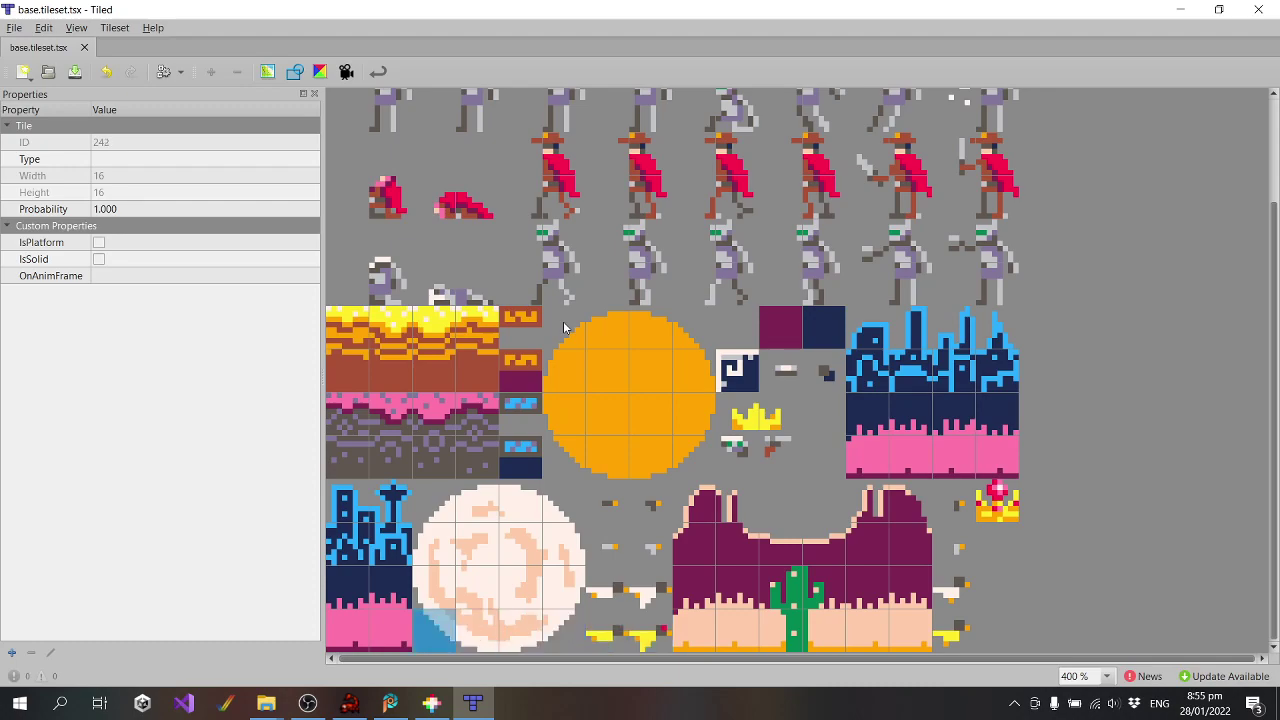
key("Up")
key("Right")
key("Up")
key("Left")
key("Up")
key("Right")
key("Right")
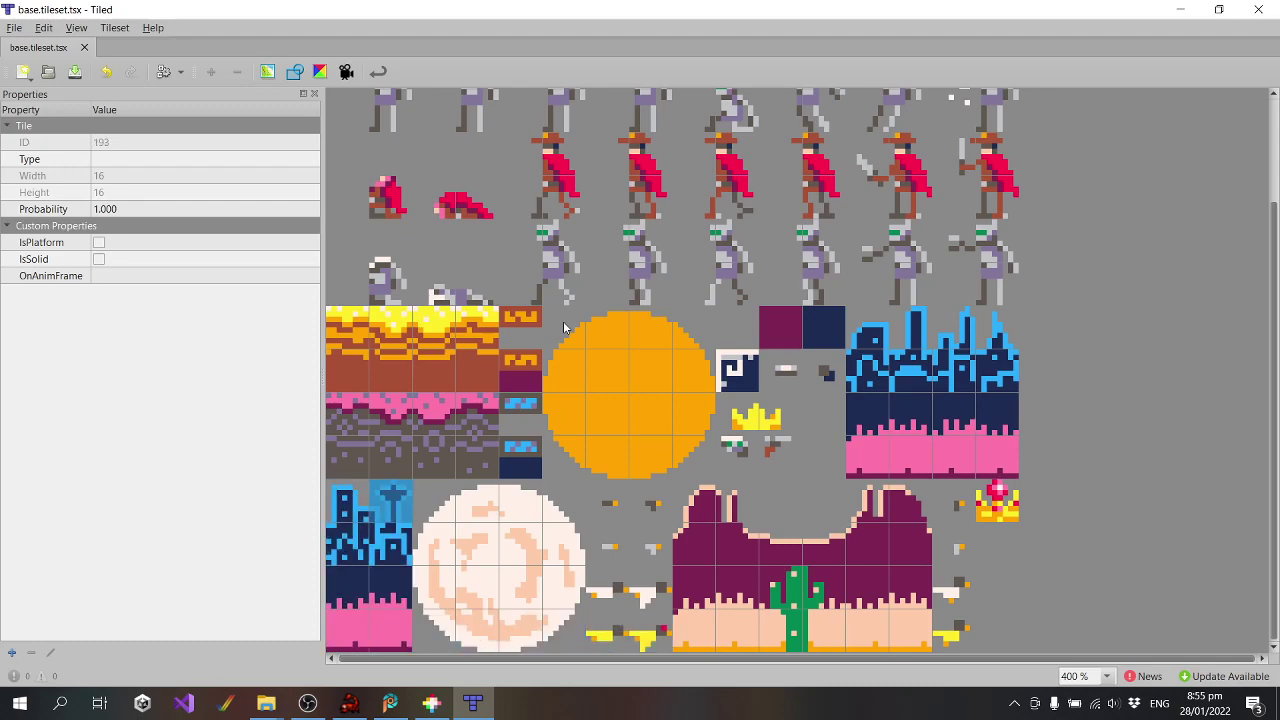
key("Up")
key("Up")
key("Up")
key("Right")
key("Up")
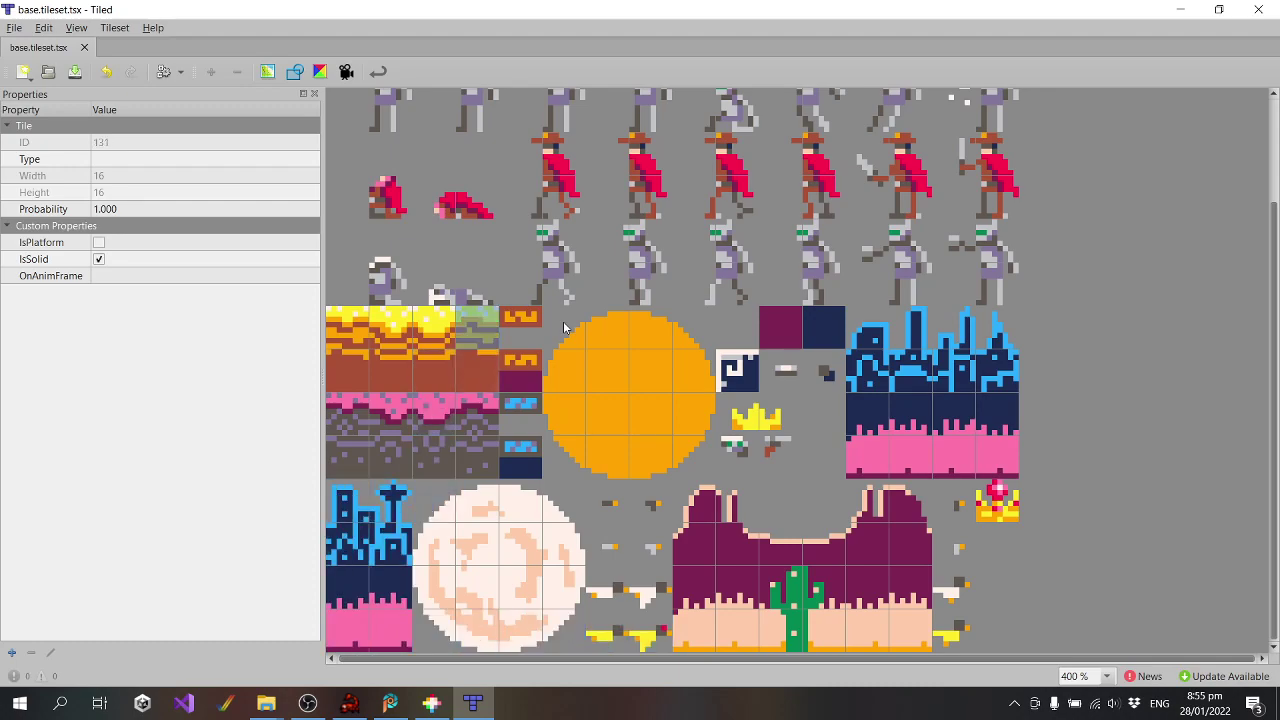
key("Down")
key("Down")
key("Left")
key("Left")
key("Left")
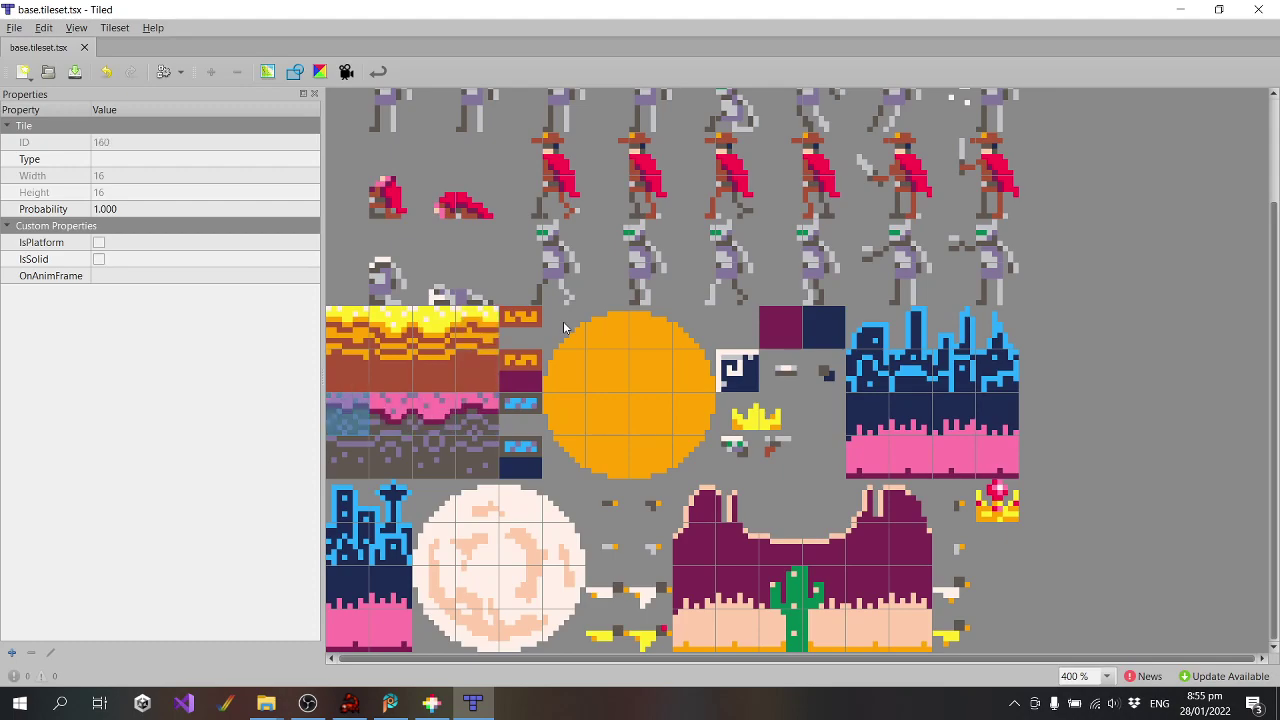
key("Up")
key("Up")
key("Up")
key("Down")
key("Right")
key("Right")
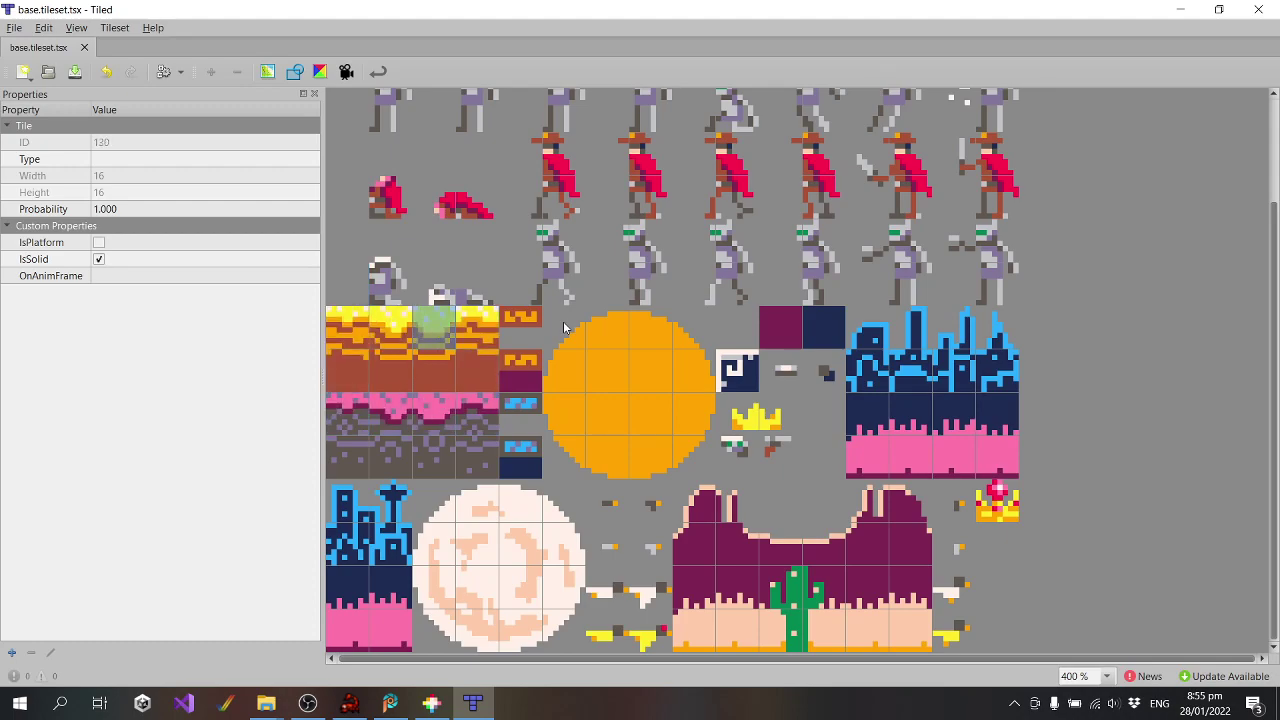
key("Right")
key("Down")
key("Down")
key("Left")
key("Left")
key("Left")
key("Right")
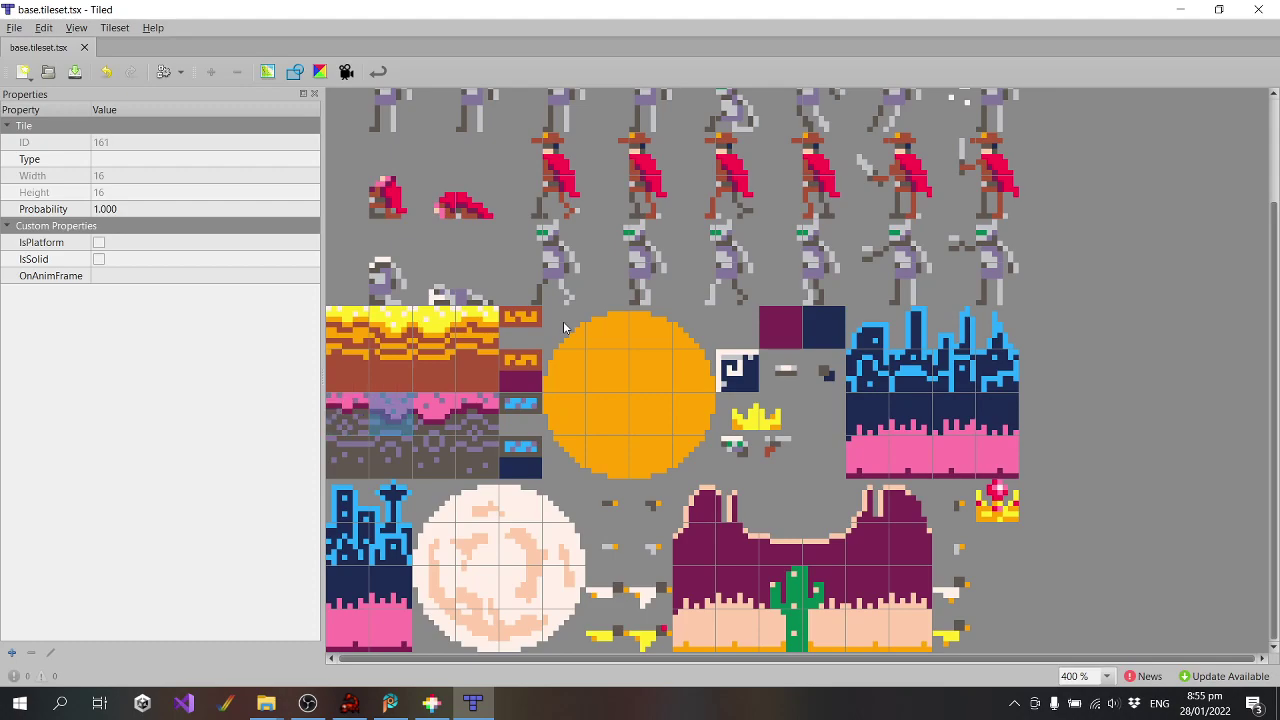
key("Right")
key("Right")
Mark the row of four pink-topped ground tiles as IsSolid and save the base tileset
scroll(700, 355, "up", 2)
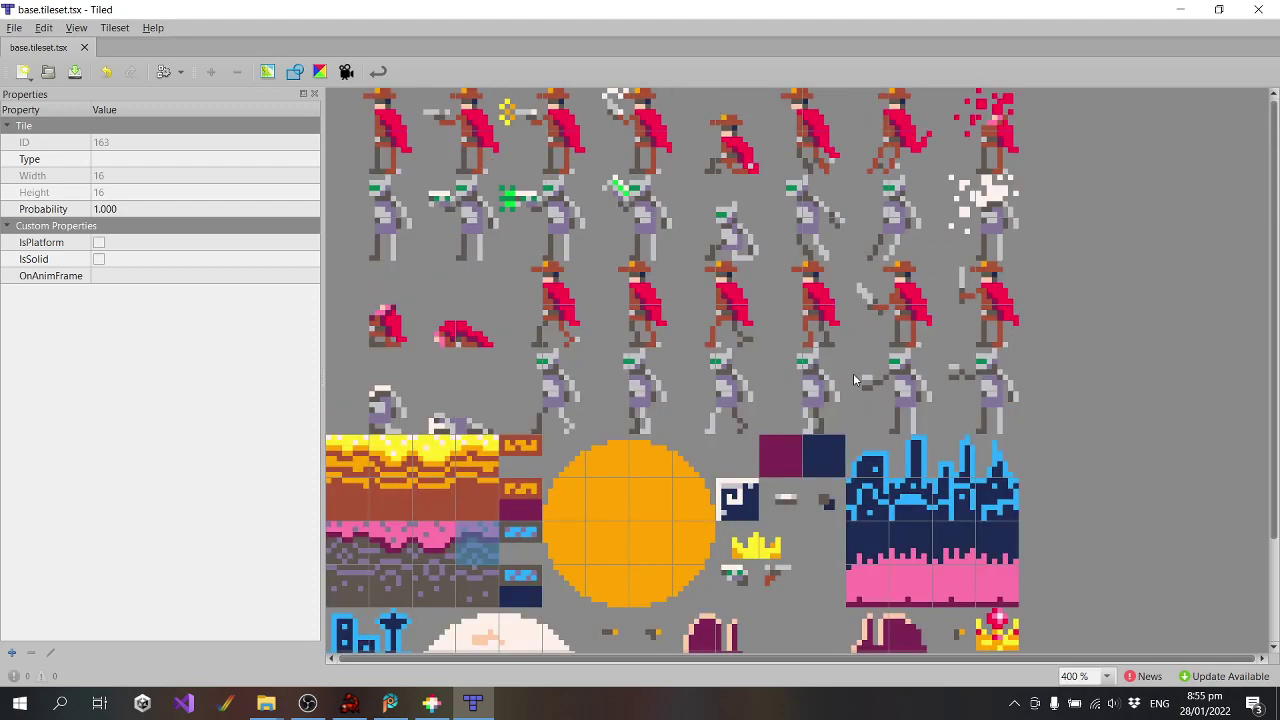
scroll(852, 385, "down", 2)
left_click_drag(349, 414, 459, 420)
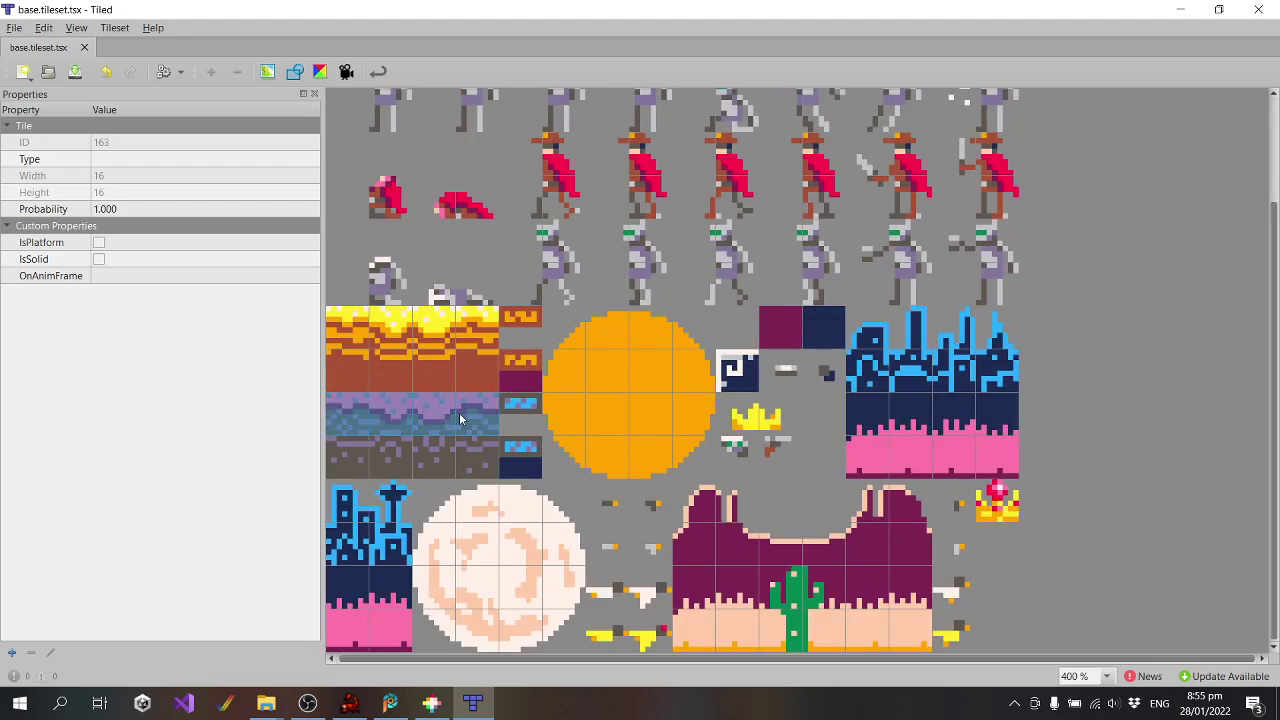
left_click(99, 260)
left_click(99, 260)
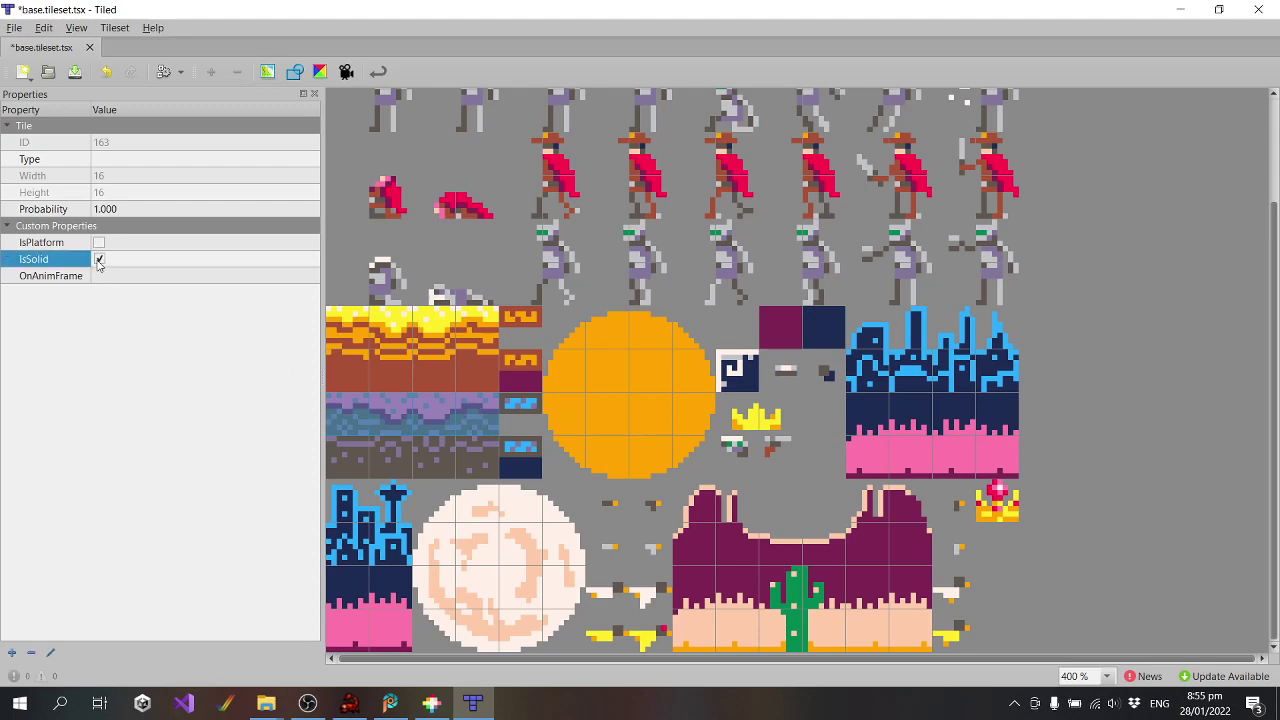
left_click(614, 421)
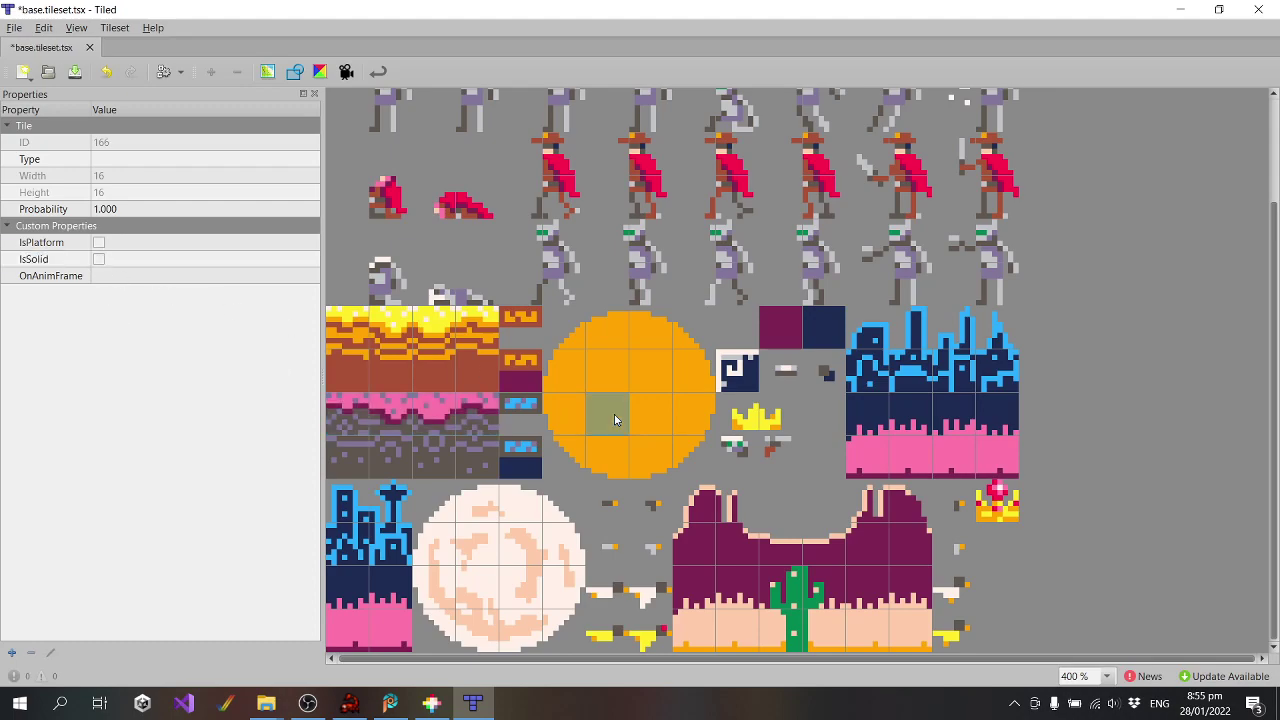
left_click(20, 30)
left_click(40, 103)
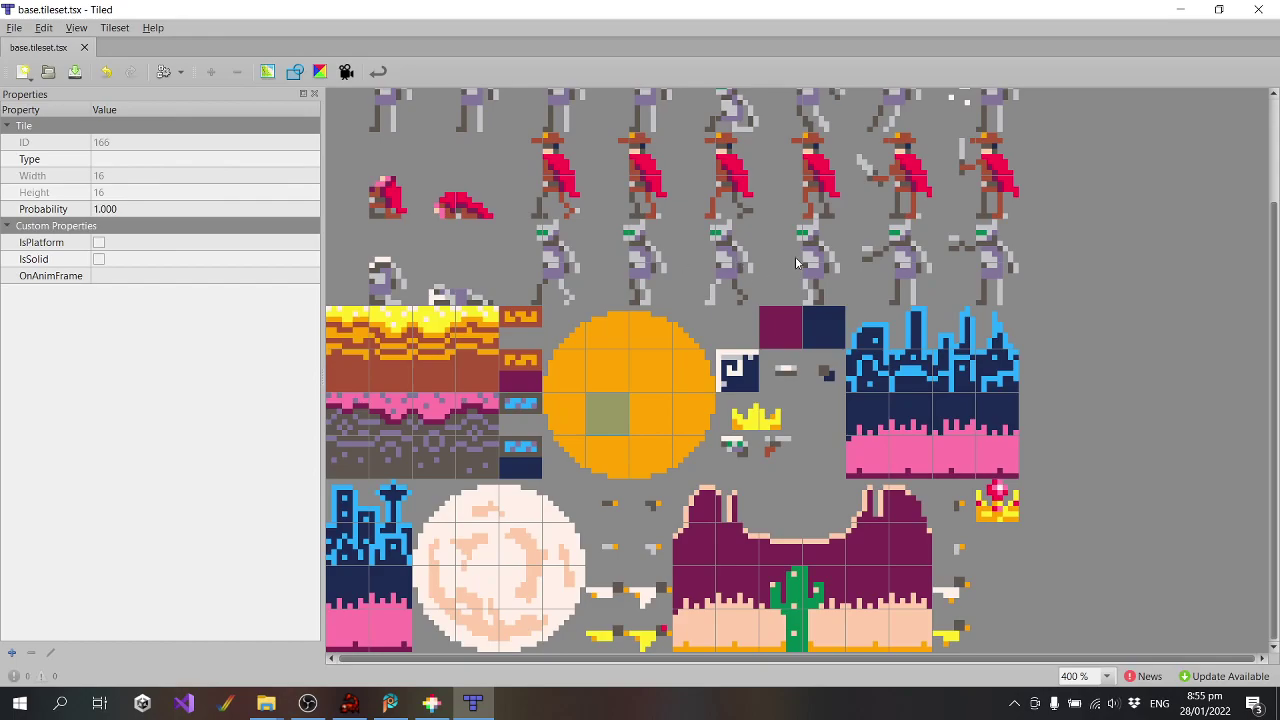
Close the tileset editor and open the project's map for editing in Tiled from Scorpion Editor
left_click(1258, 9)
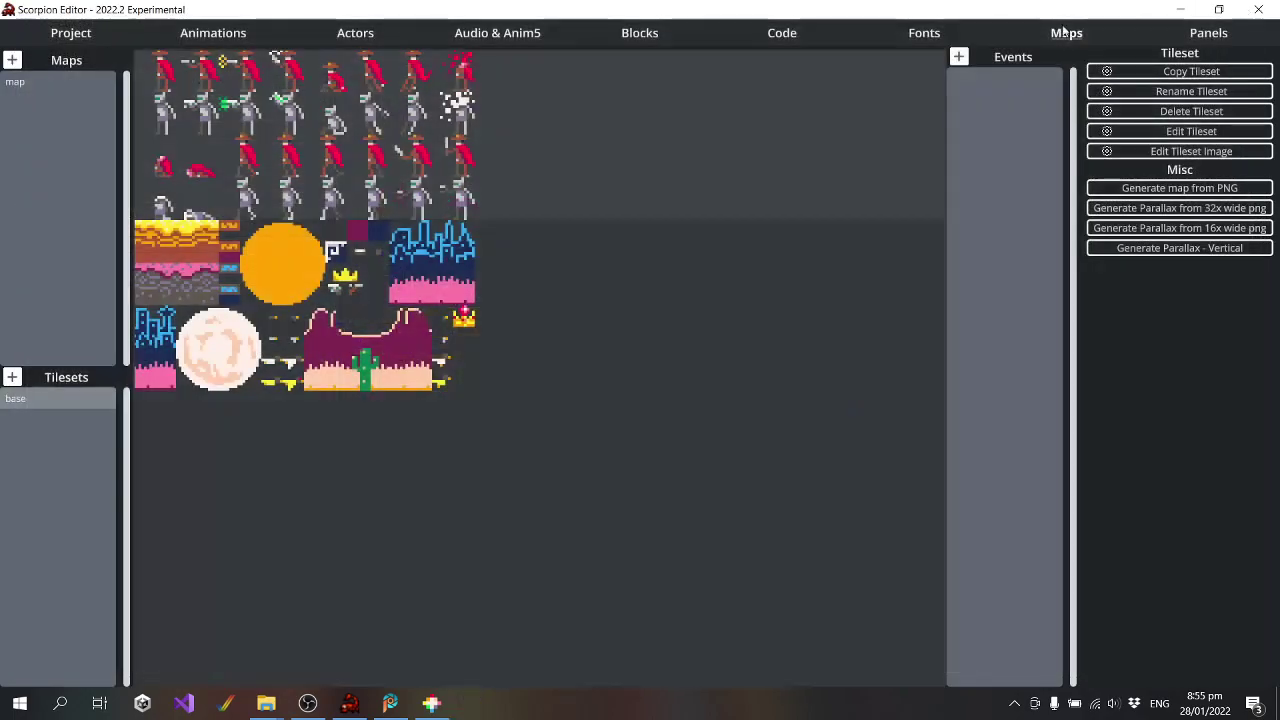
left_click(16, 83)
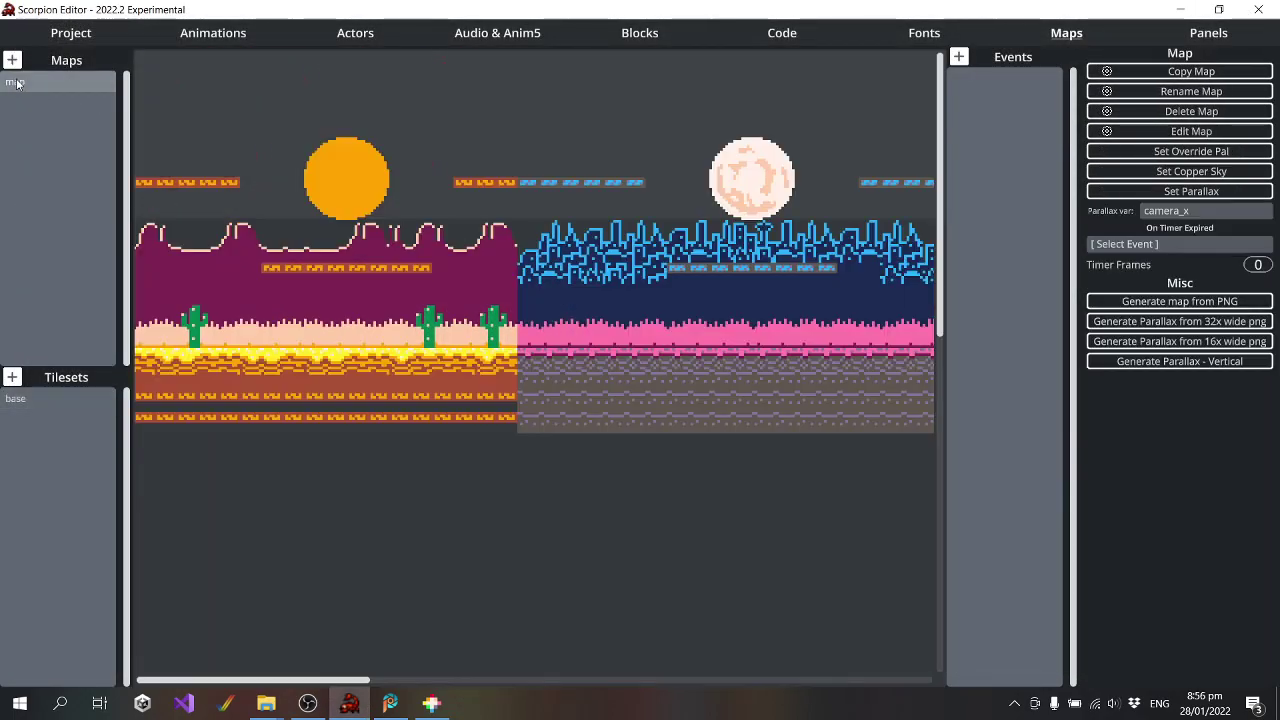
left_click(1191, 131)
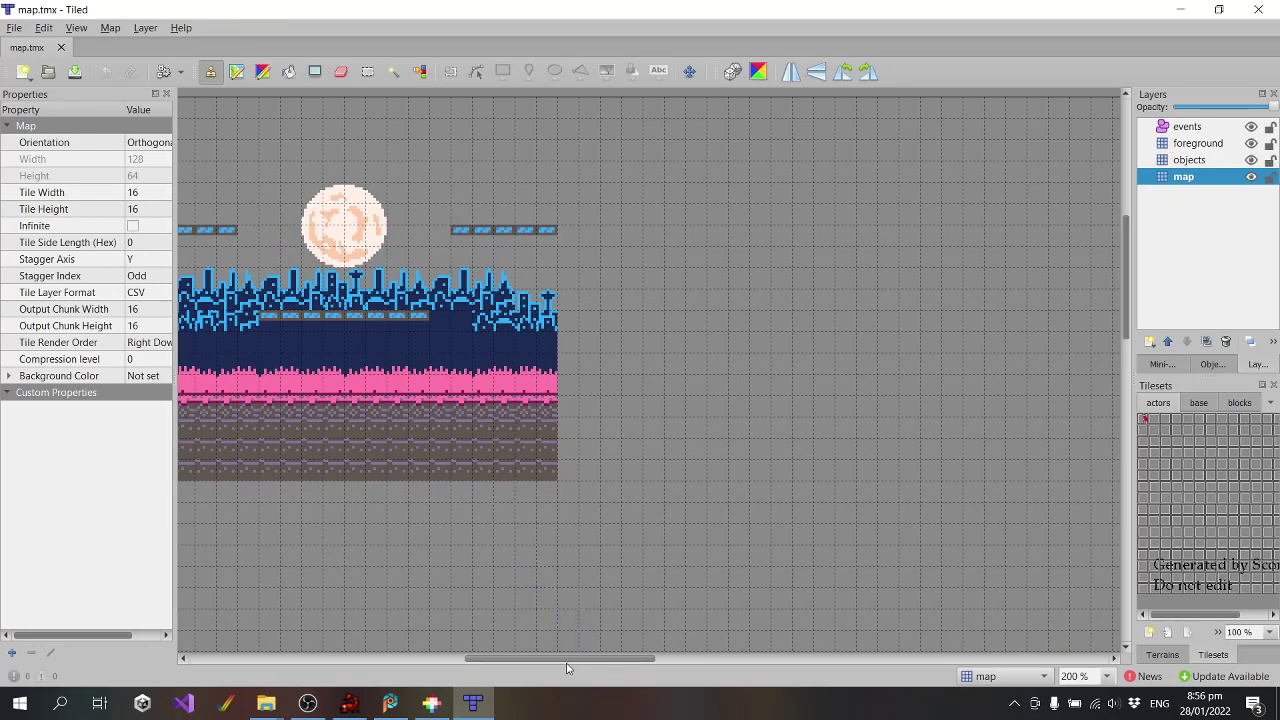
Examine the tile areas below the desert and city scenes across the full width of the map
scroll(554, 571, "down", 3, "ctrl")
scroll(663, 638, "down", 3)
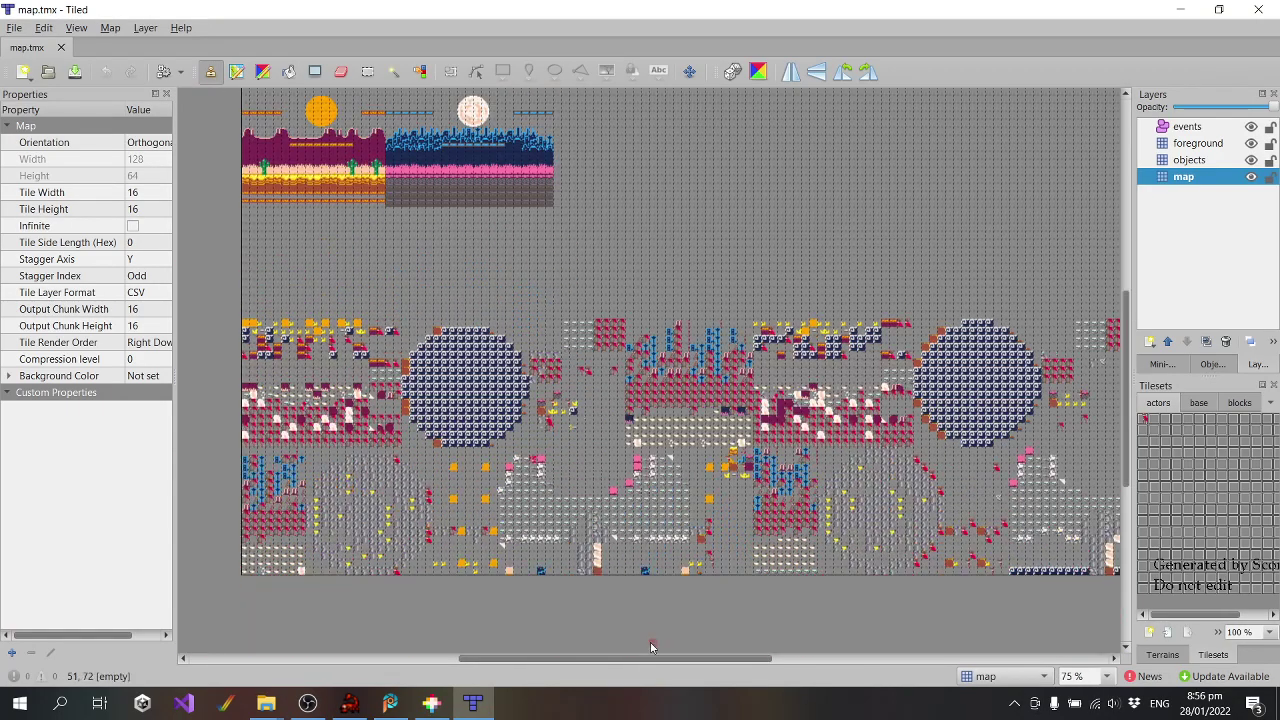
left_click_drag(660, 659, 755, 661)
scroll(753, 574, "up", 3, "ctrl")
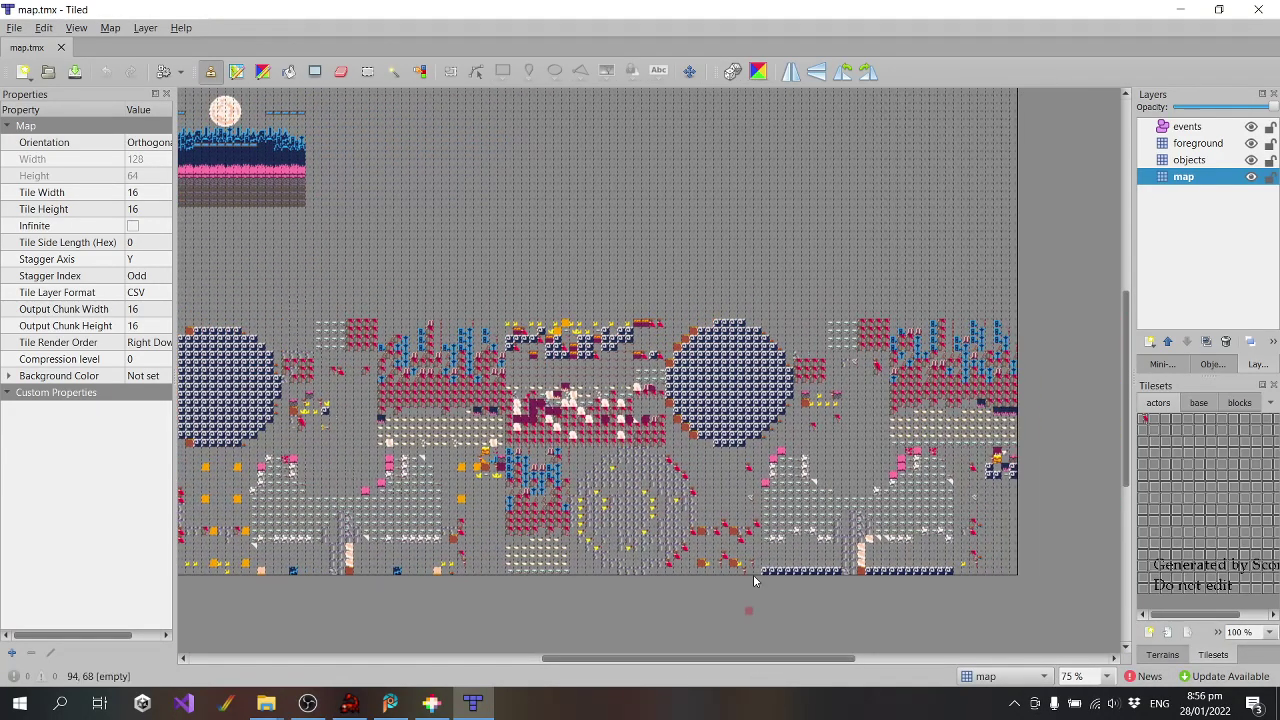
scroll(707, 630, "down", 3)
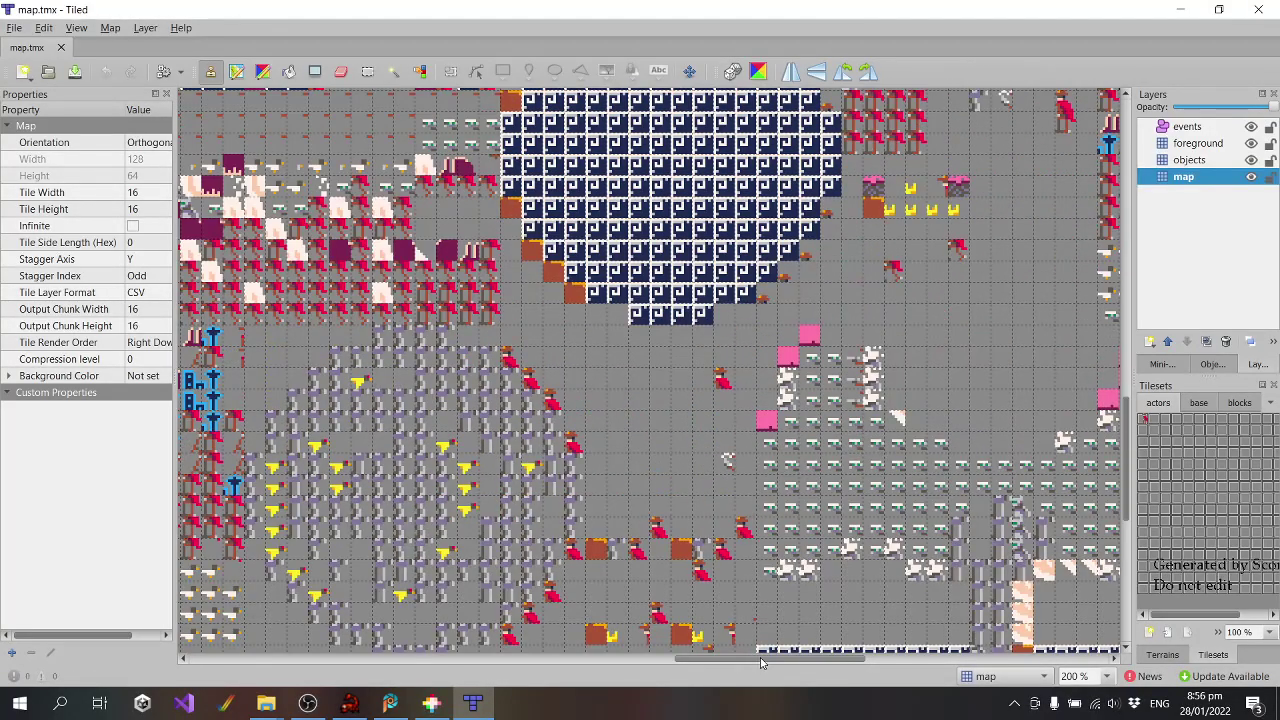
left_click_drag(760, 660, 432, 668)
scroll(877, 418, "up", 4)
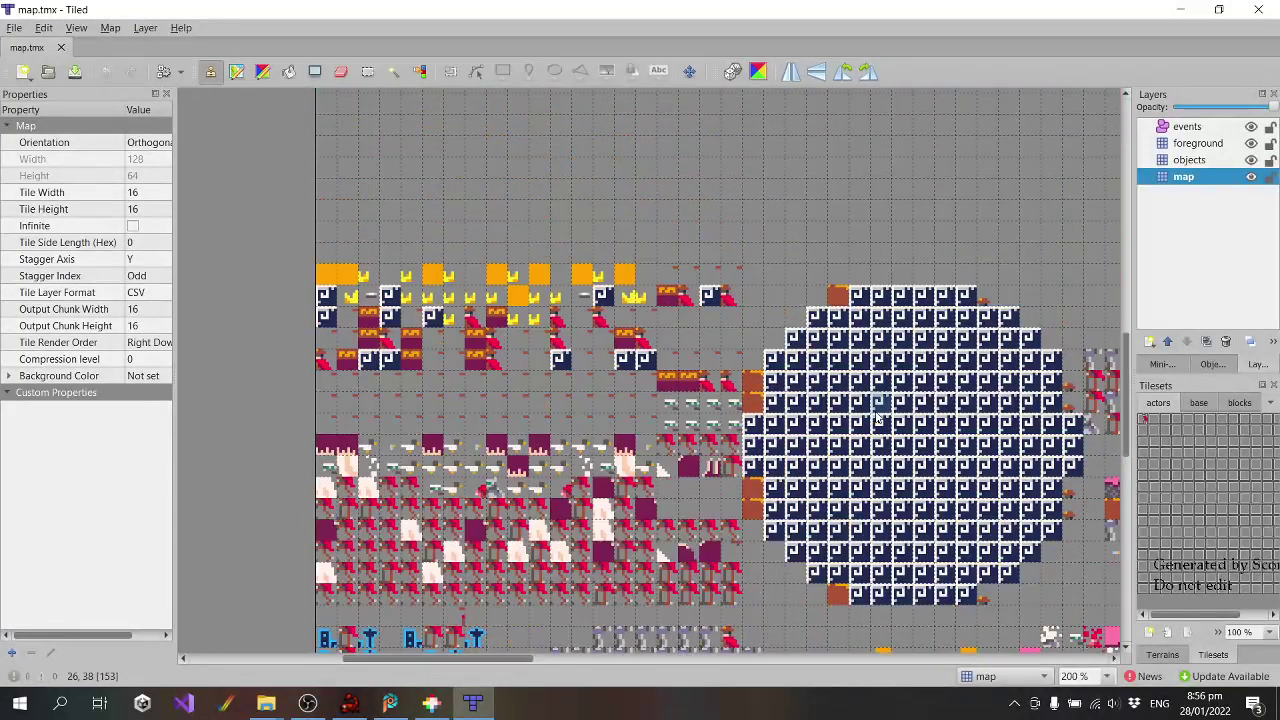
scroll(877, 418, "down", 3)
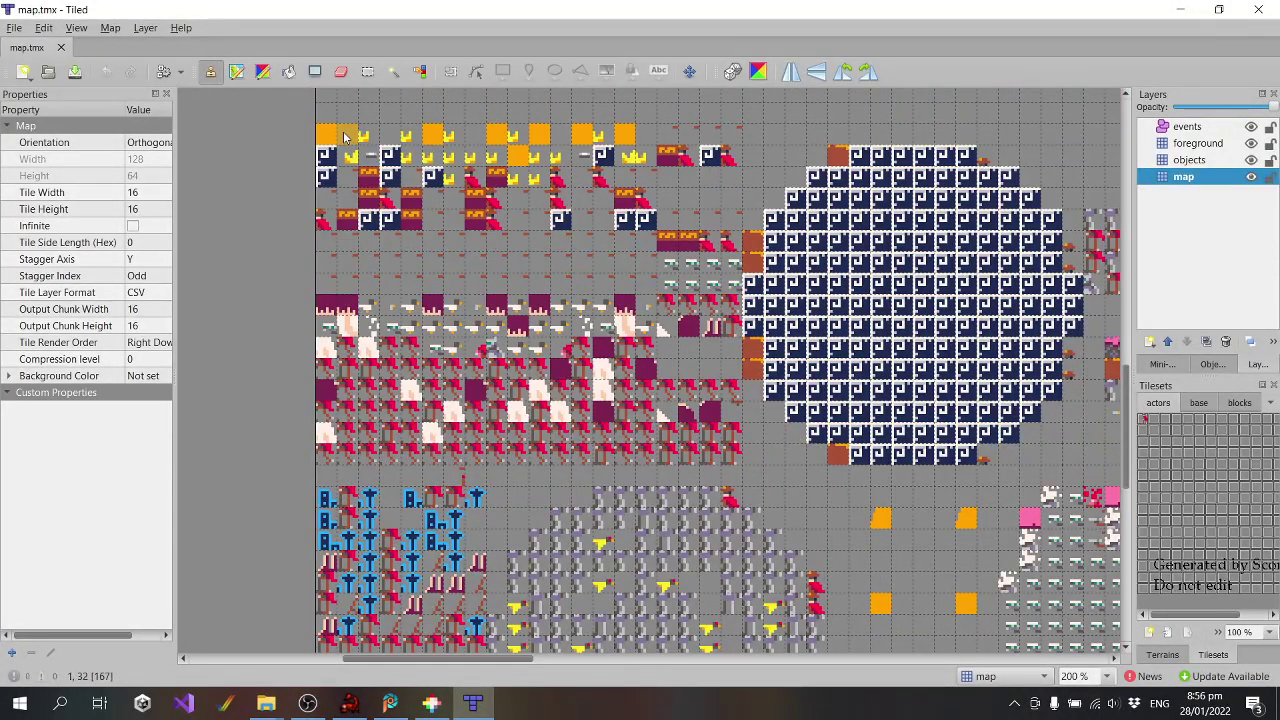
scroll(680, 275, "down", 6)
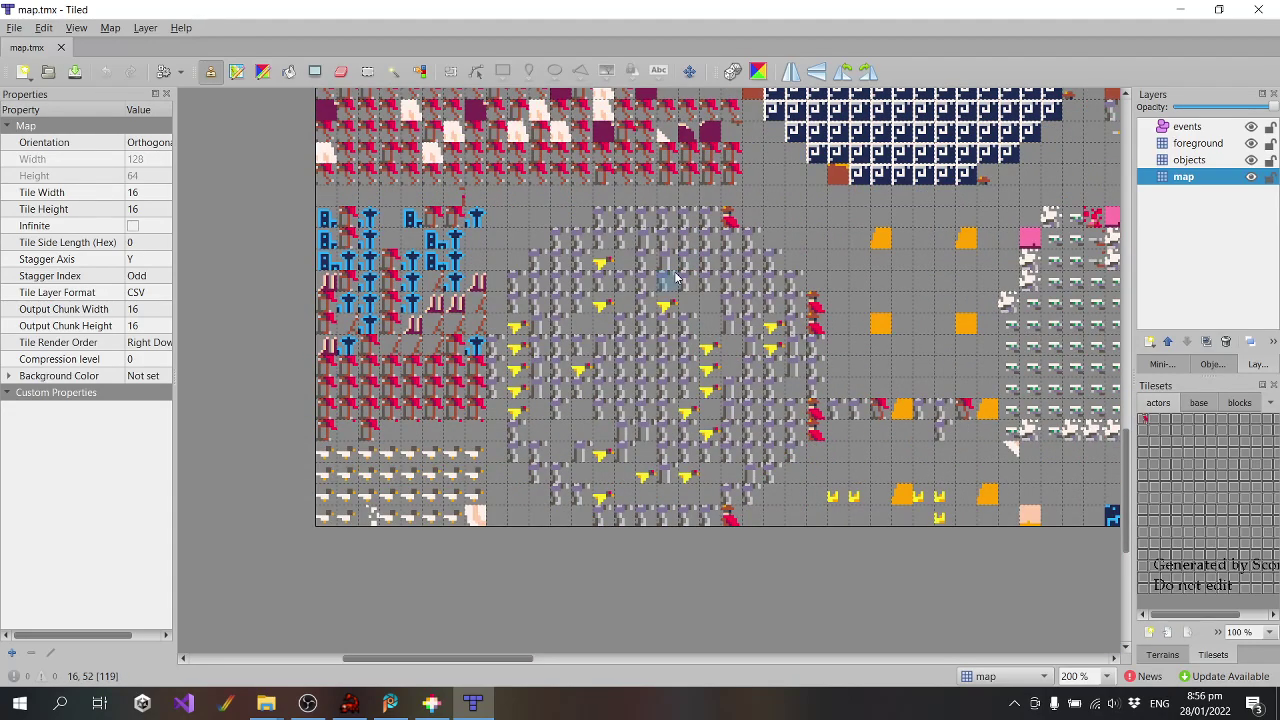
scroll(675, 278, "up", 12)
scroll(595, 250, "down", 6)
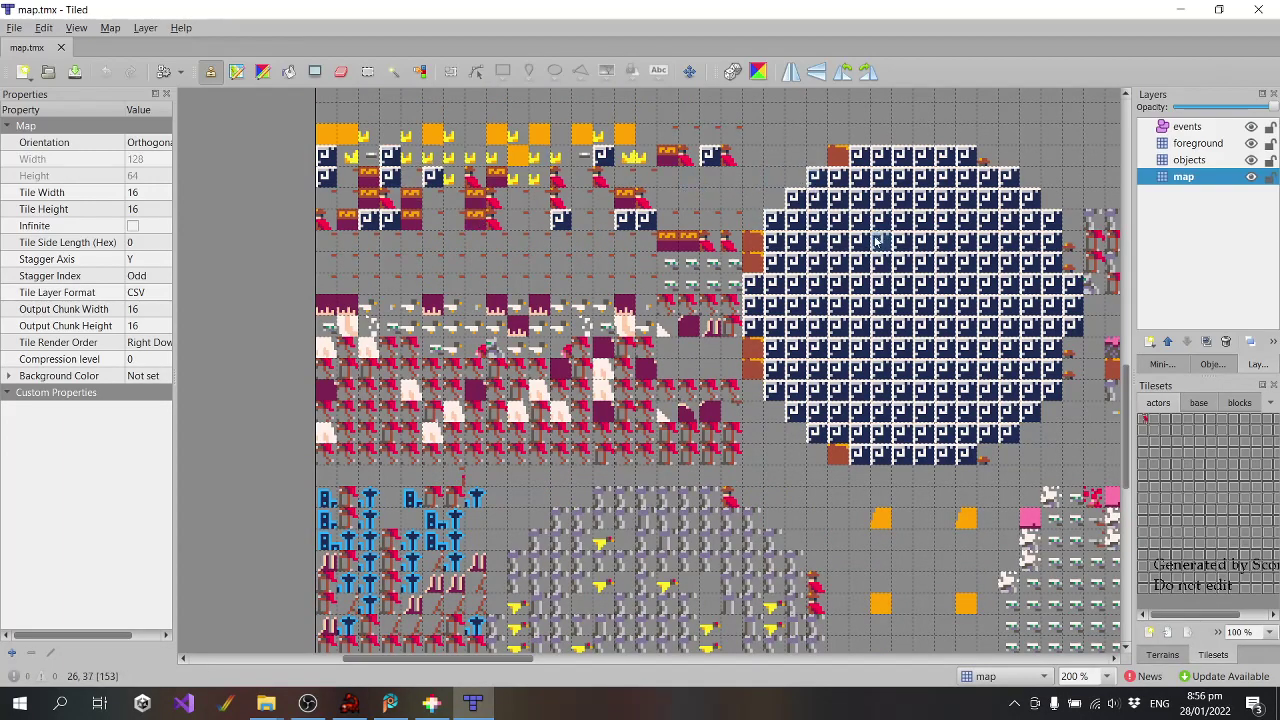
scroll(681, 382, "down", 6)
scroll(600, 500, "up", 3)
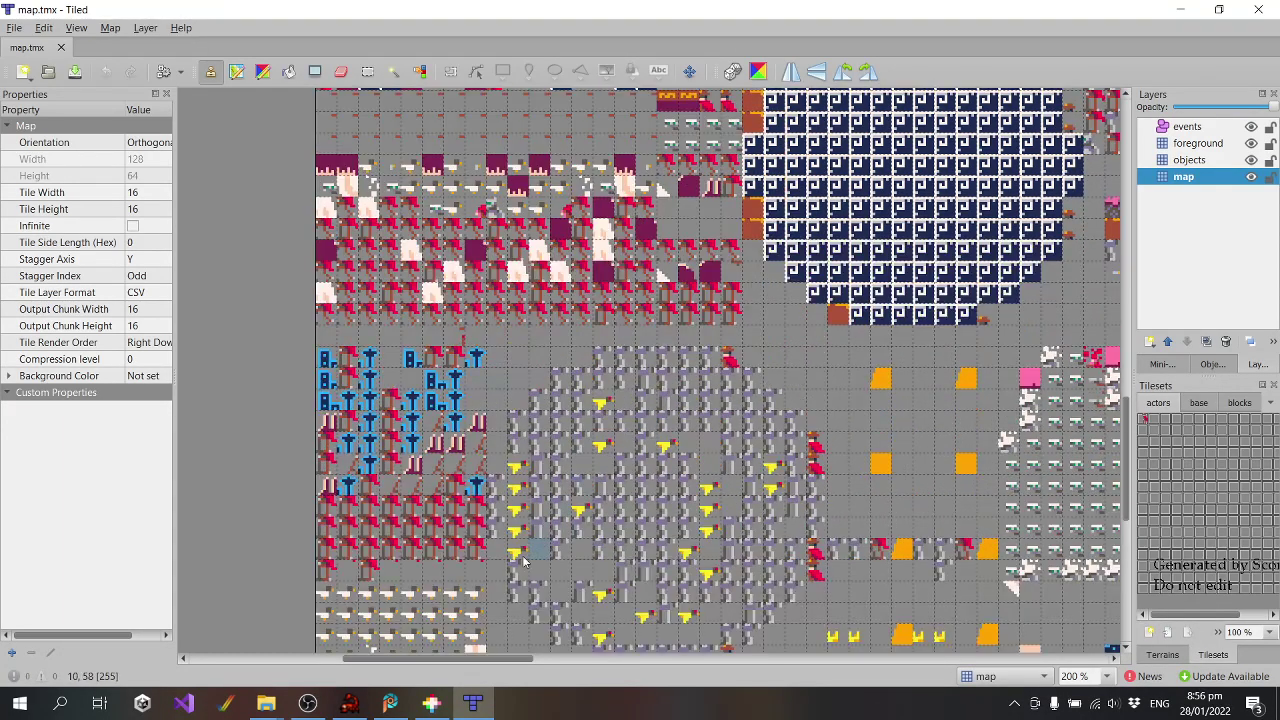
left_click_drag(466, 660, 883, 667)
scroll(930, 463, "down", 3)
scroll(930, 463, "up", 10)
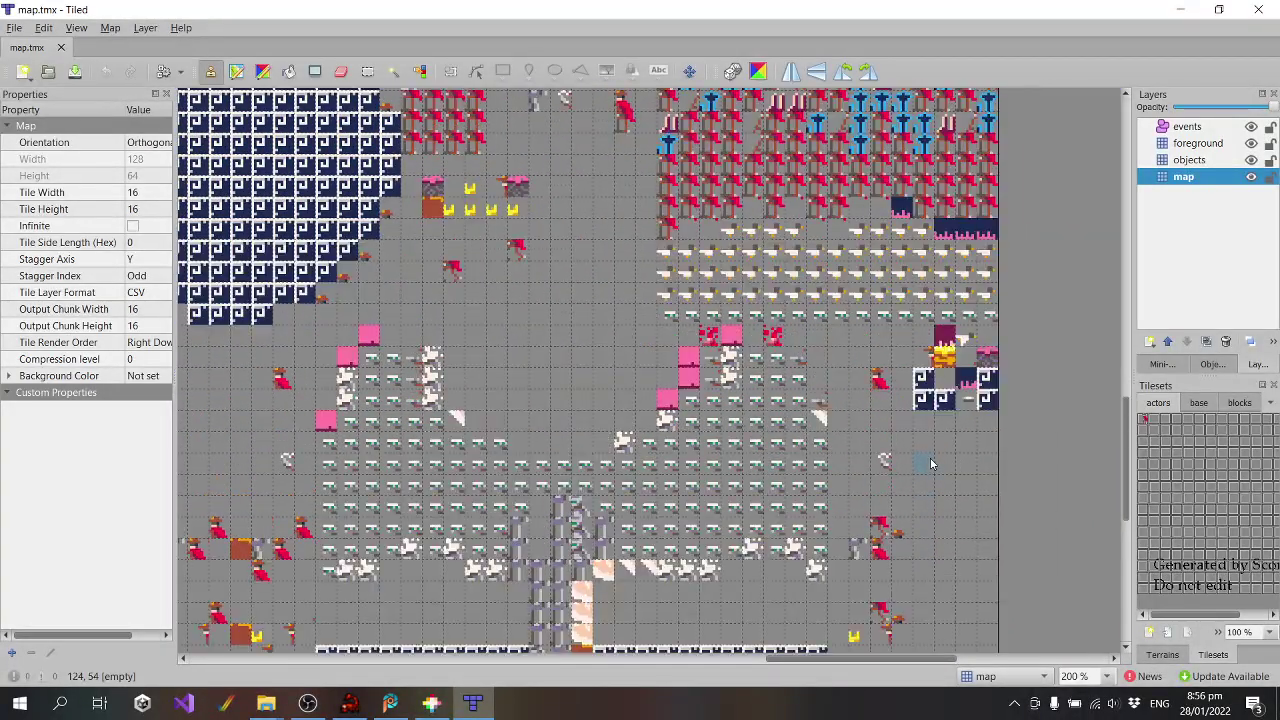
scroll(930, 463, "down", 4)
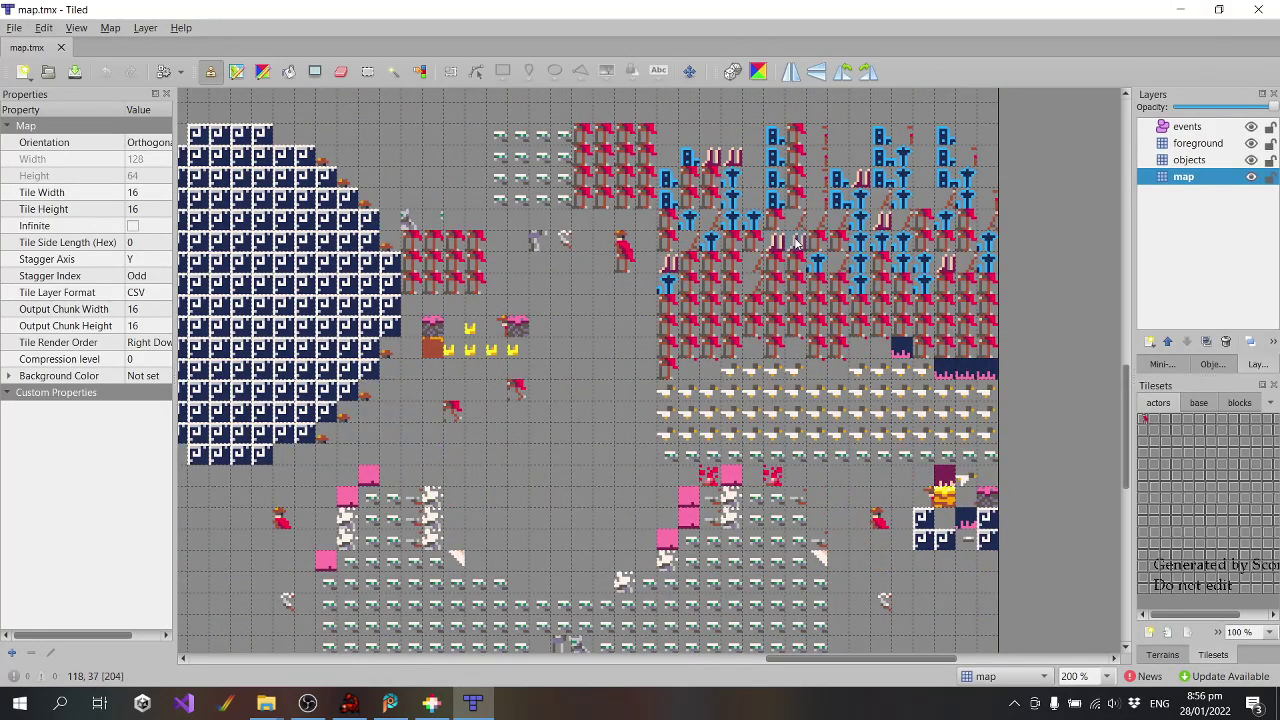
left_click_drag(886, 664, 425, 664)
scroll(743, 475, "up", 4)
scroll(743, 475, "up", 3)
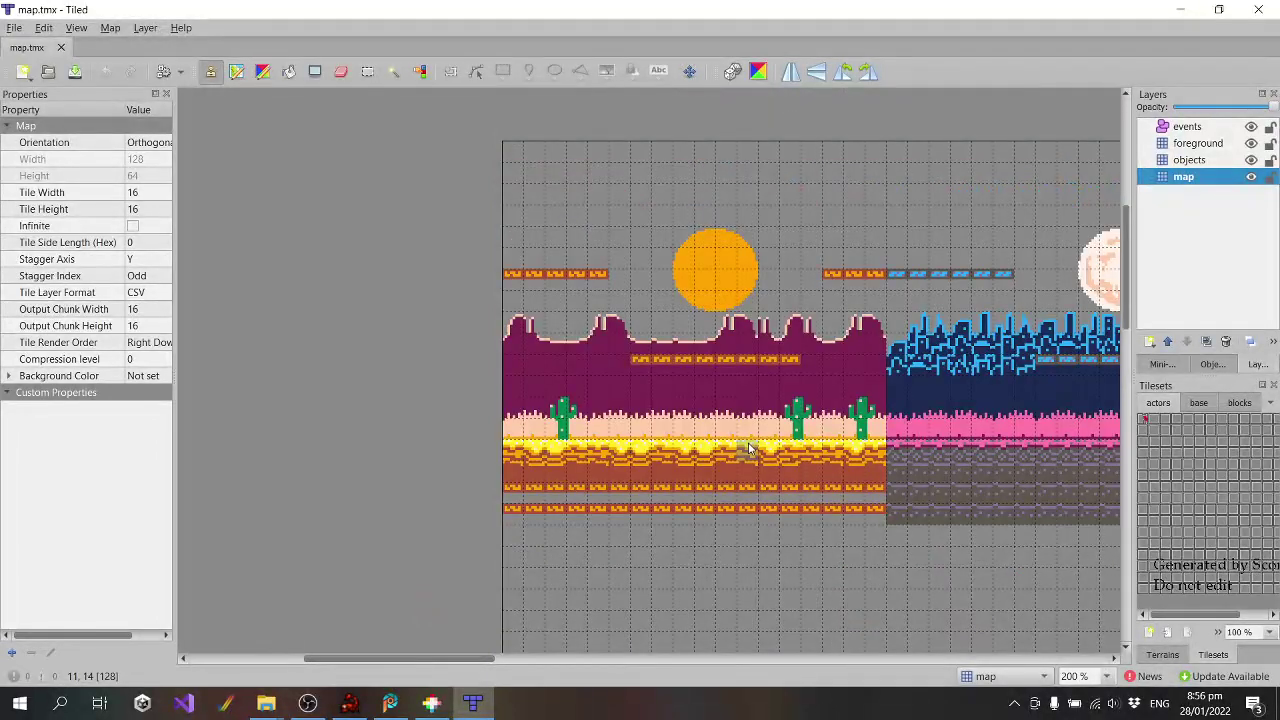
Place the p1_cowboy actor on the objects layer at tile 3, 5, above the desert scene's upper-left platform, and save the map
left_click(1146, 424)
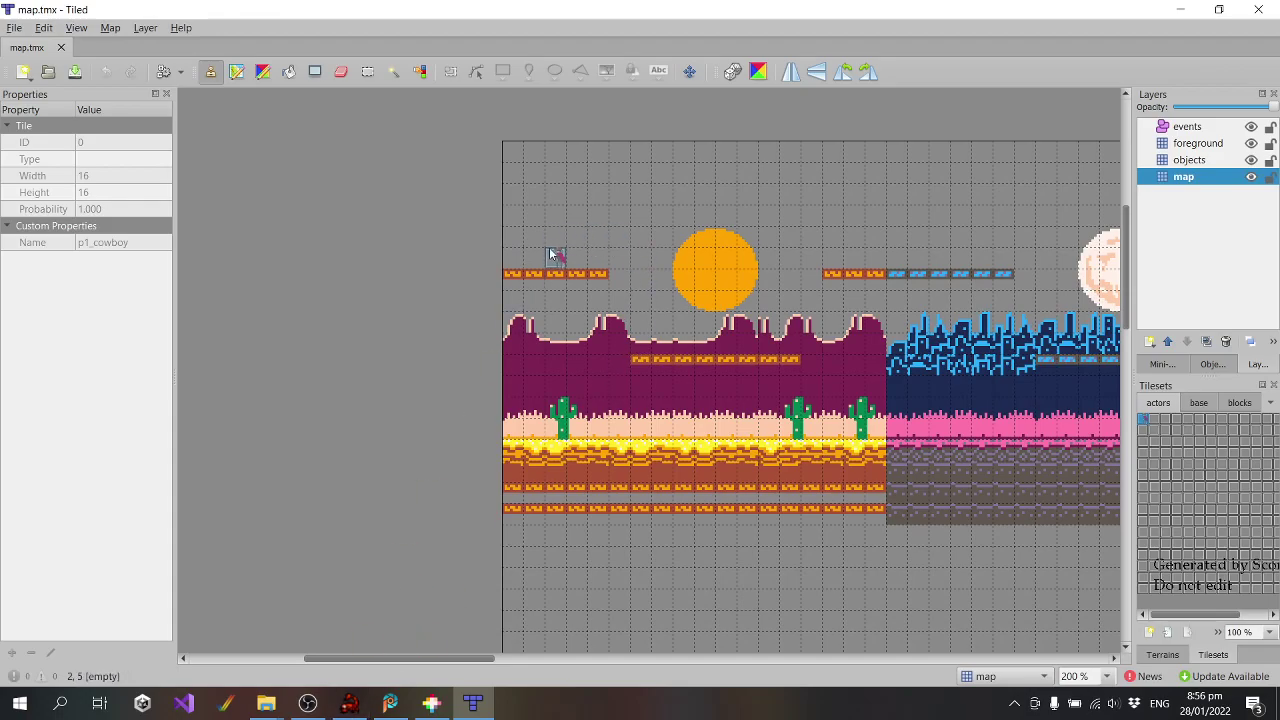
left_click(1195, 160)
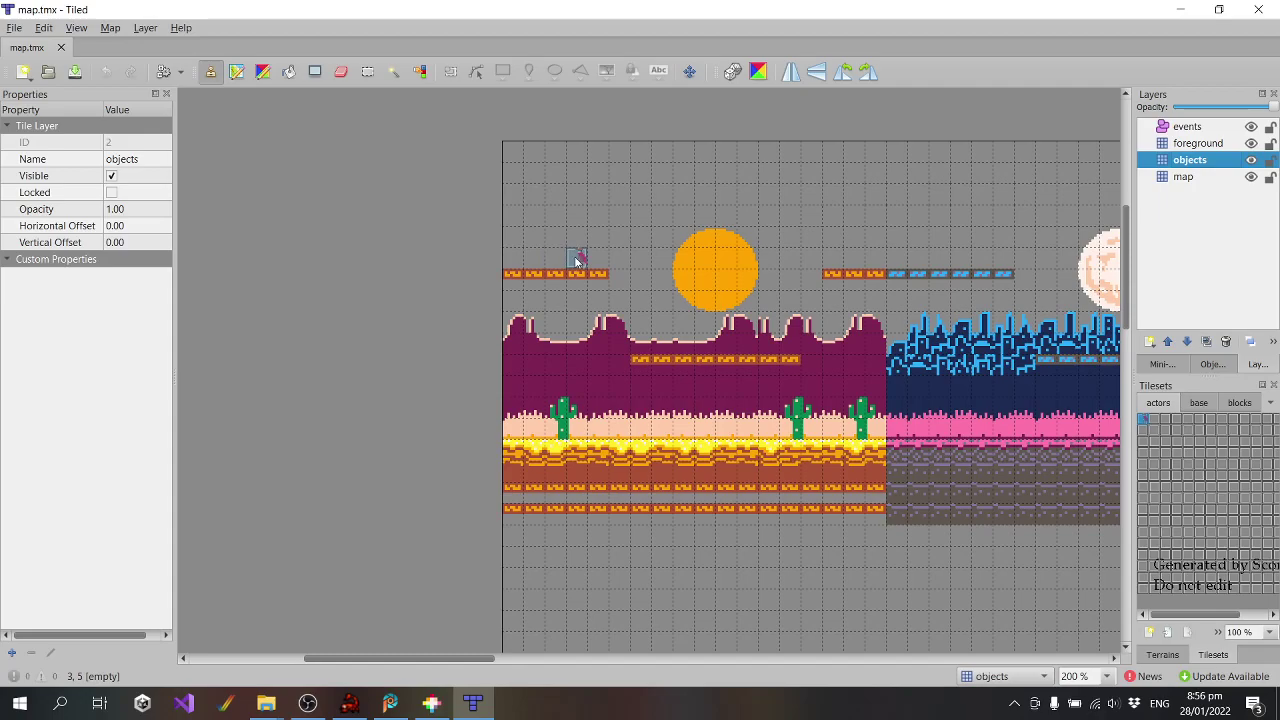
left_click(577, 260)
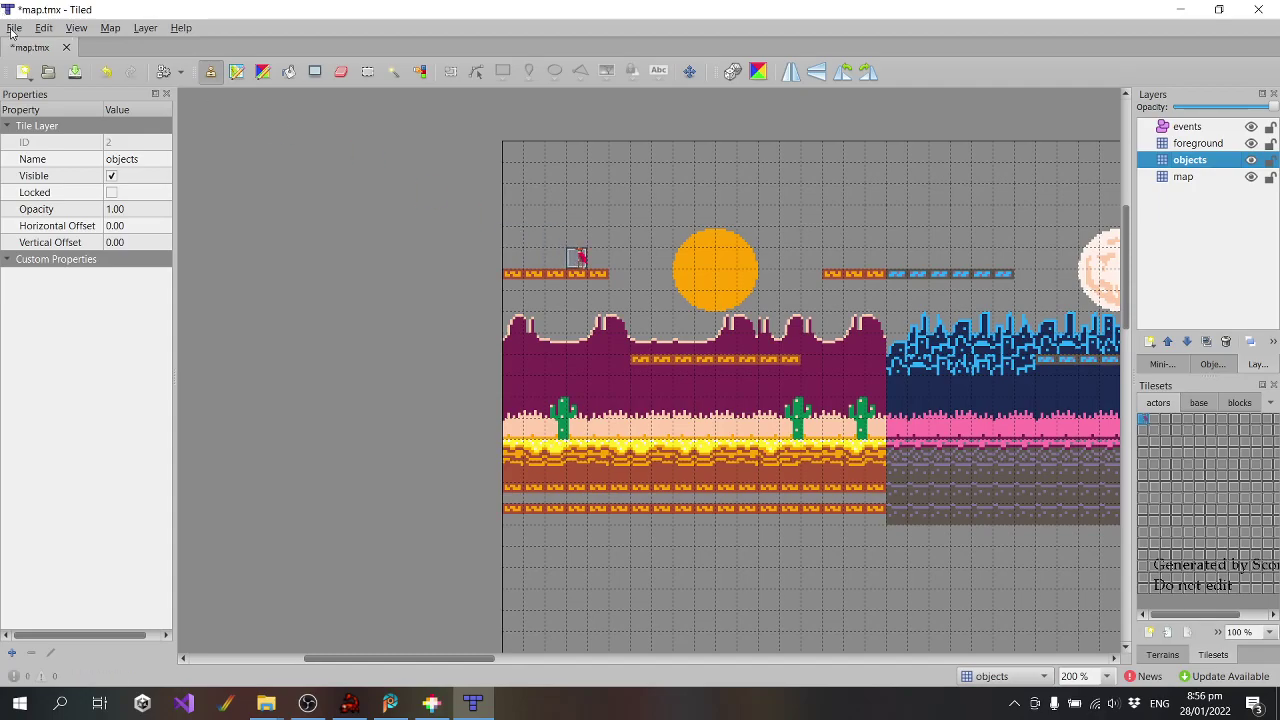
left_click(14, 27)
left_click(63, 107)
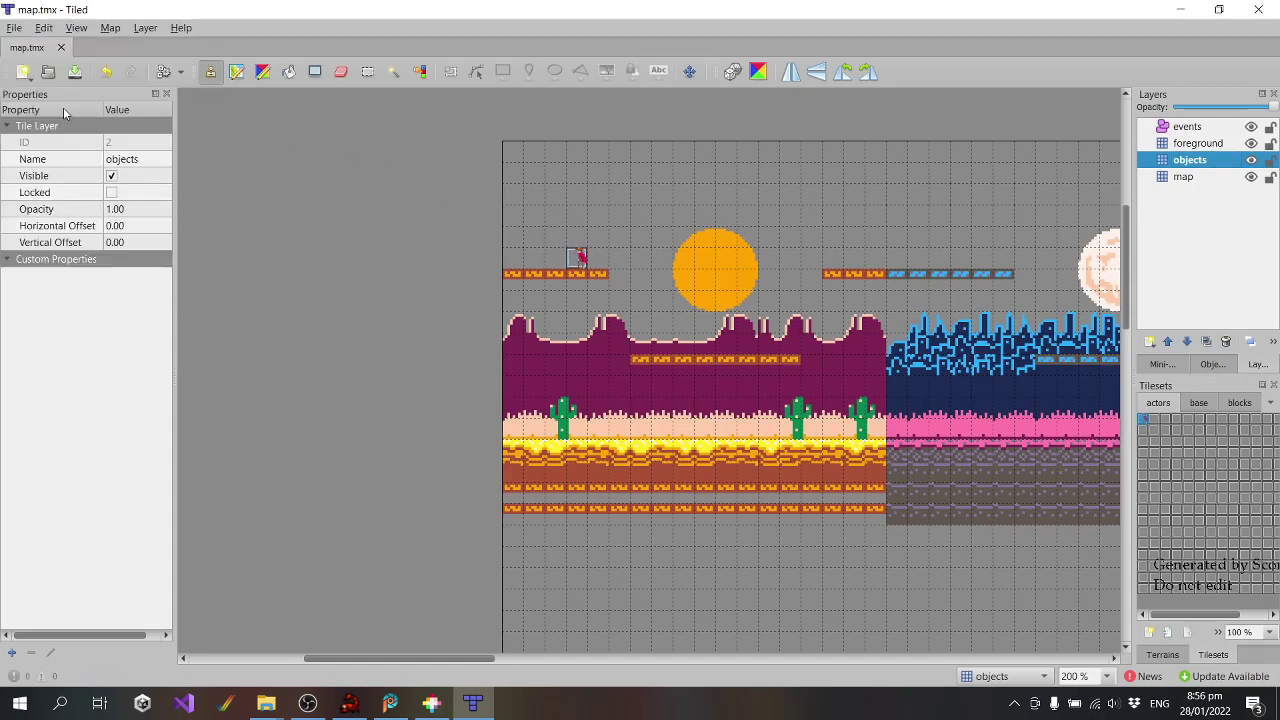
Switch back to Scorpion Editor and disable the title panel command in the startup codeblock
left_click(473, 704)
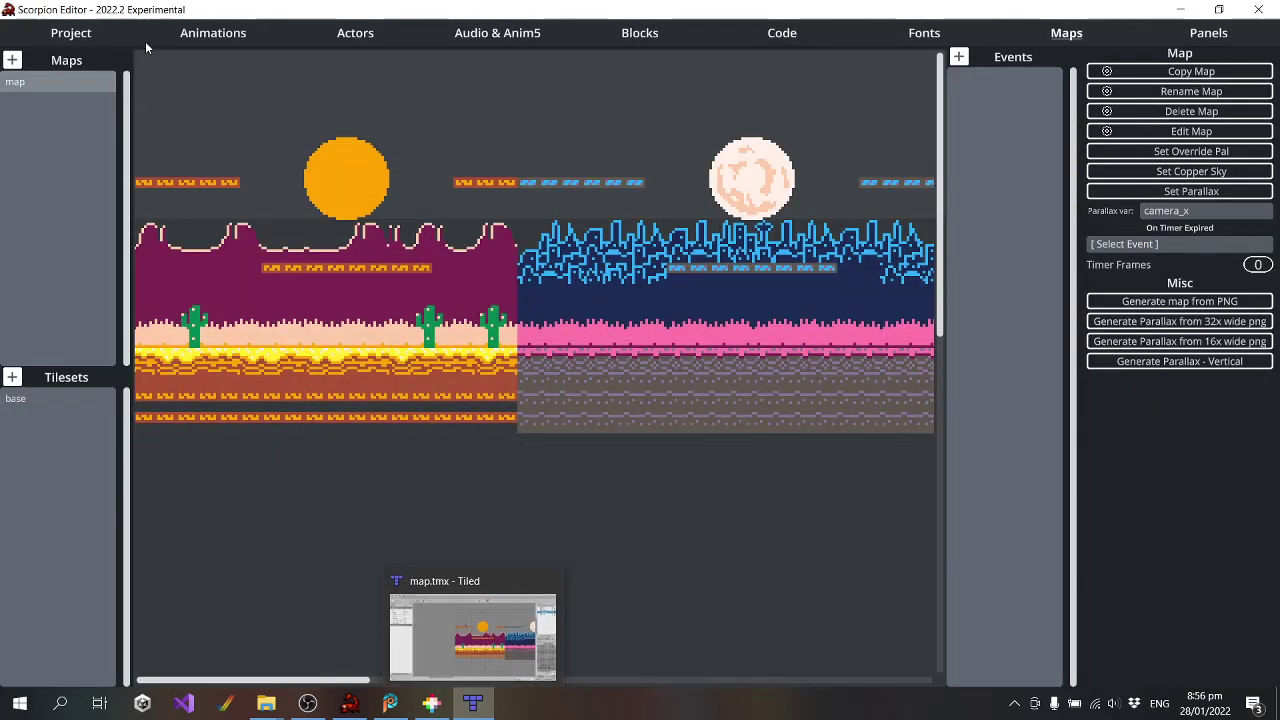
left_click(87, 34)
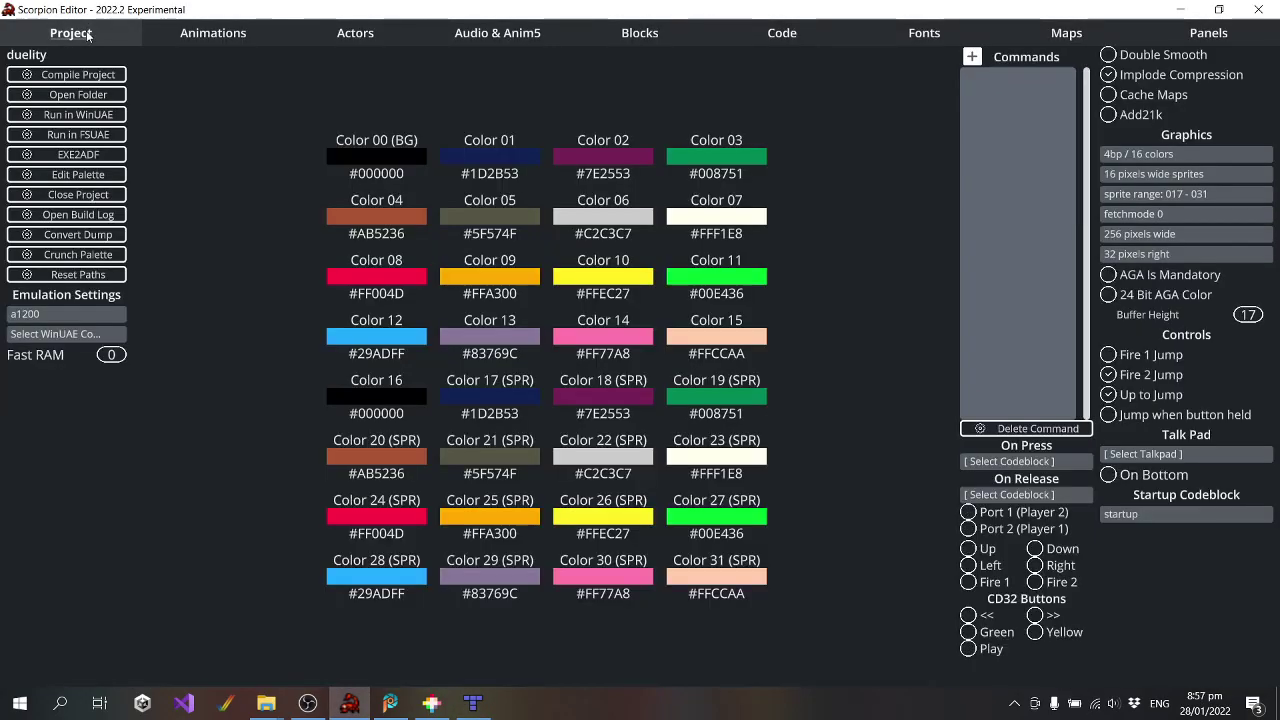
left_click(790, 33)
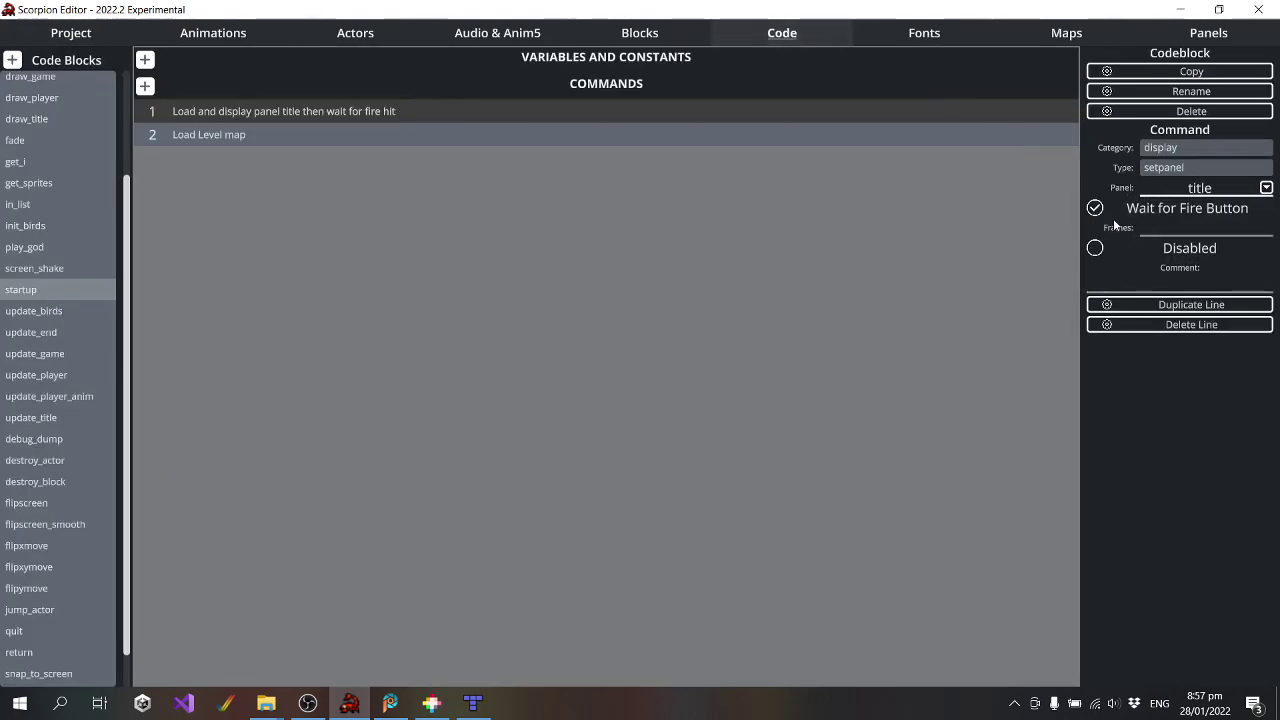
left_click(1095, 249)
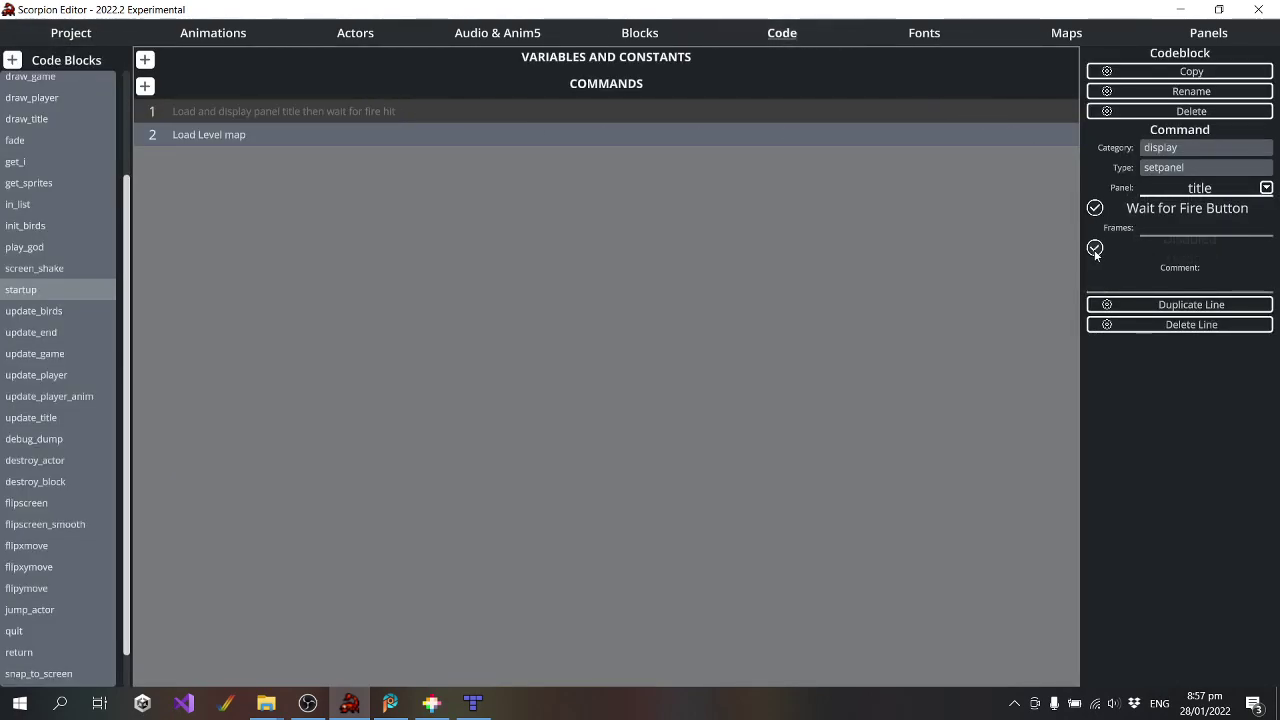
Duplicate the disabled title panel line, turning off Wait for Fire Button and enabling the copy
left_click(1110, 305)
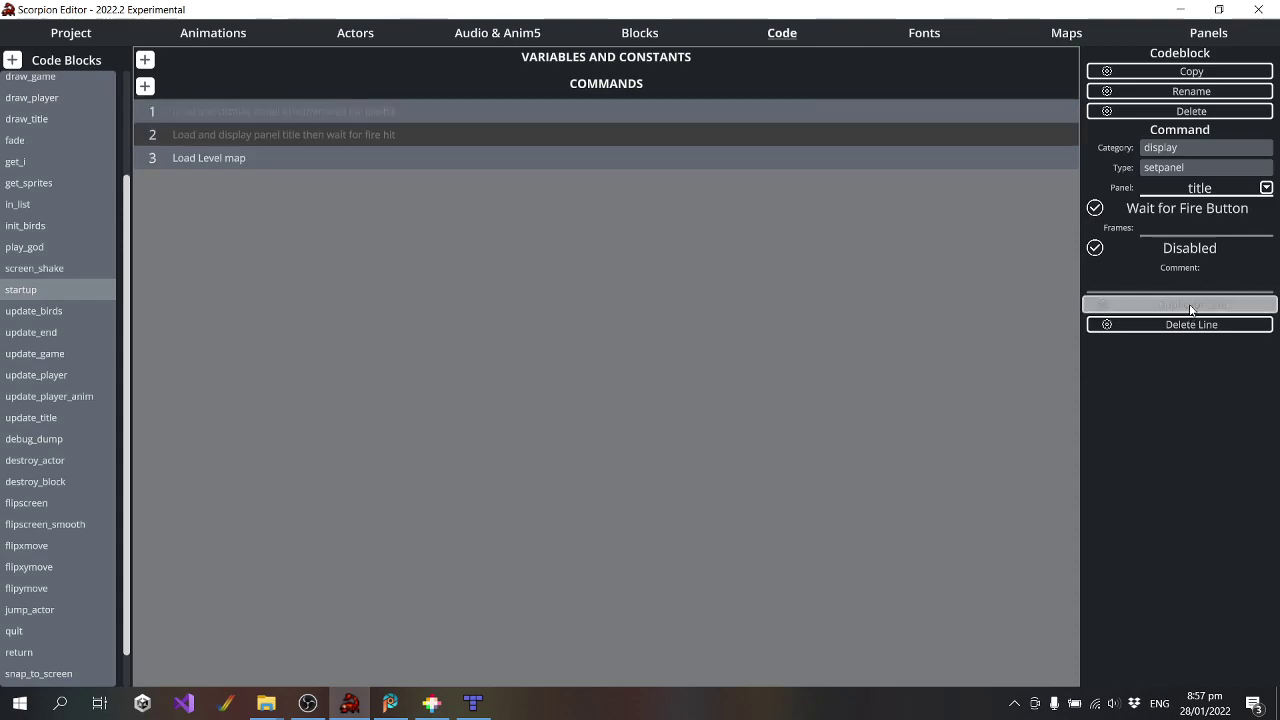
left_click(1095, 208)
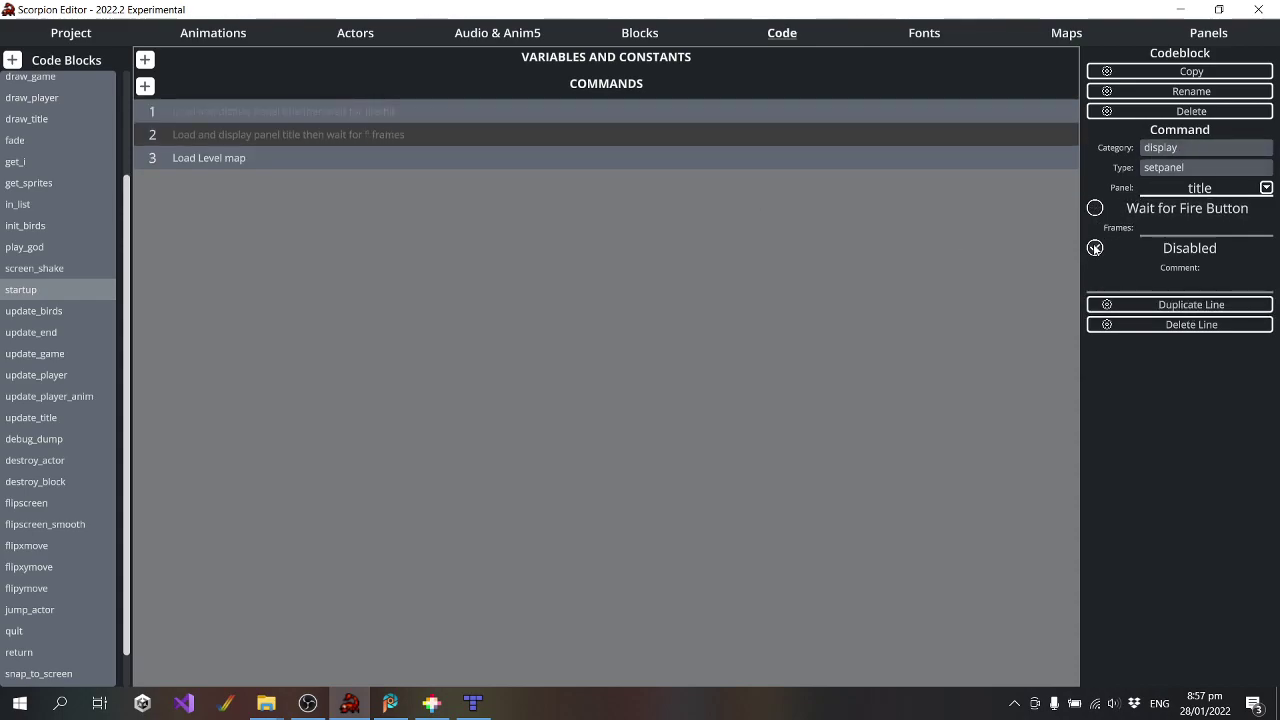
left_click(1095, 249)
left_click(1176, 147)
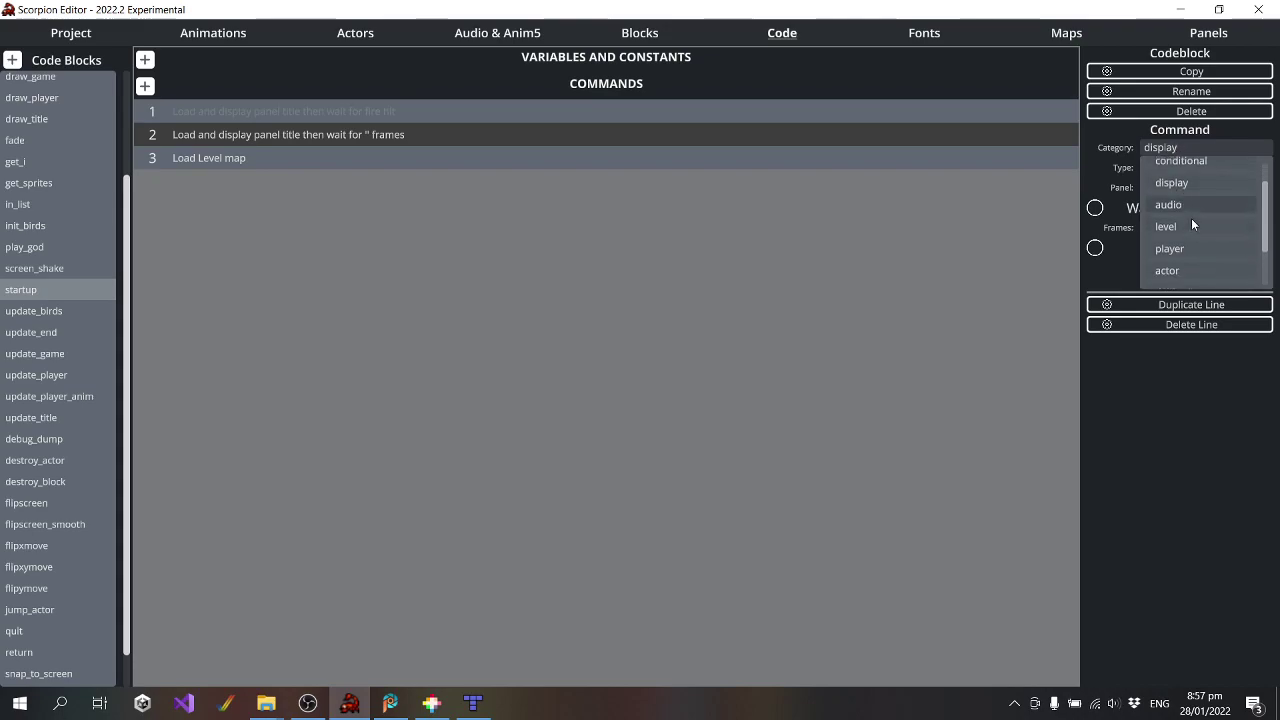
left_click(1188, 247)
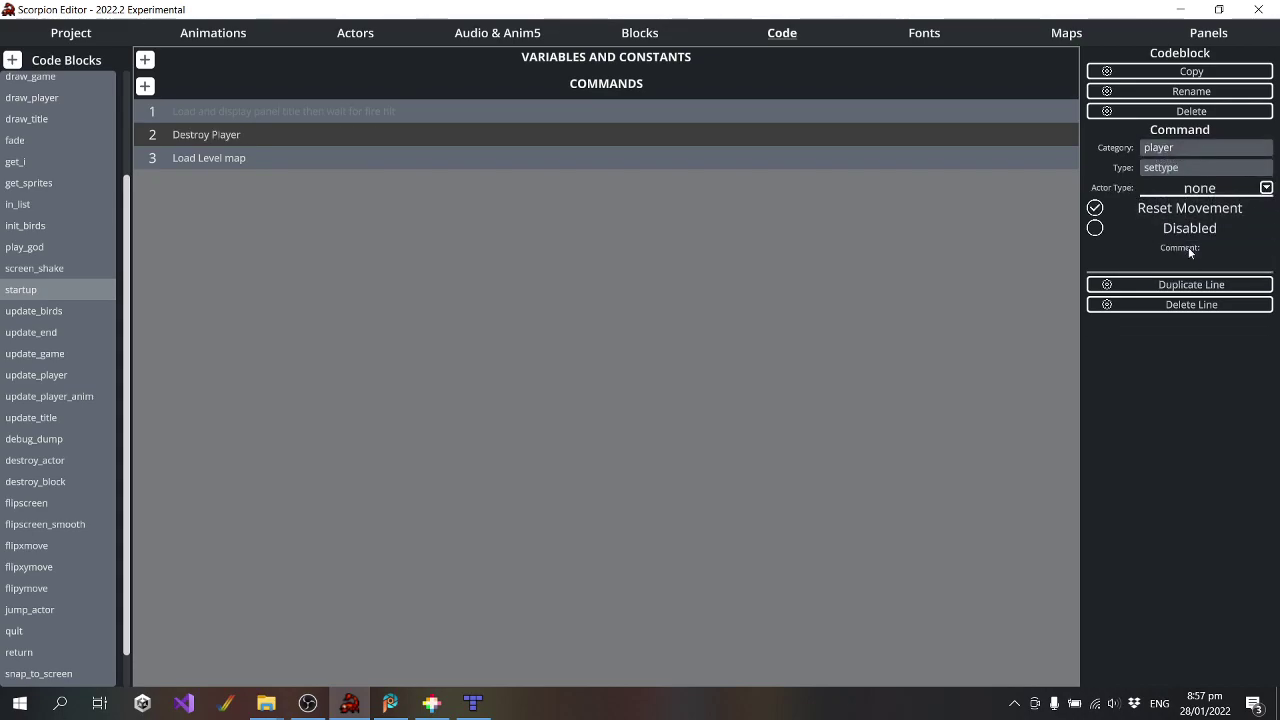
left_click(1188, 147)
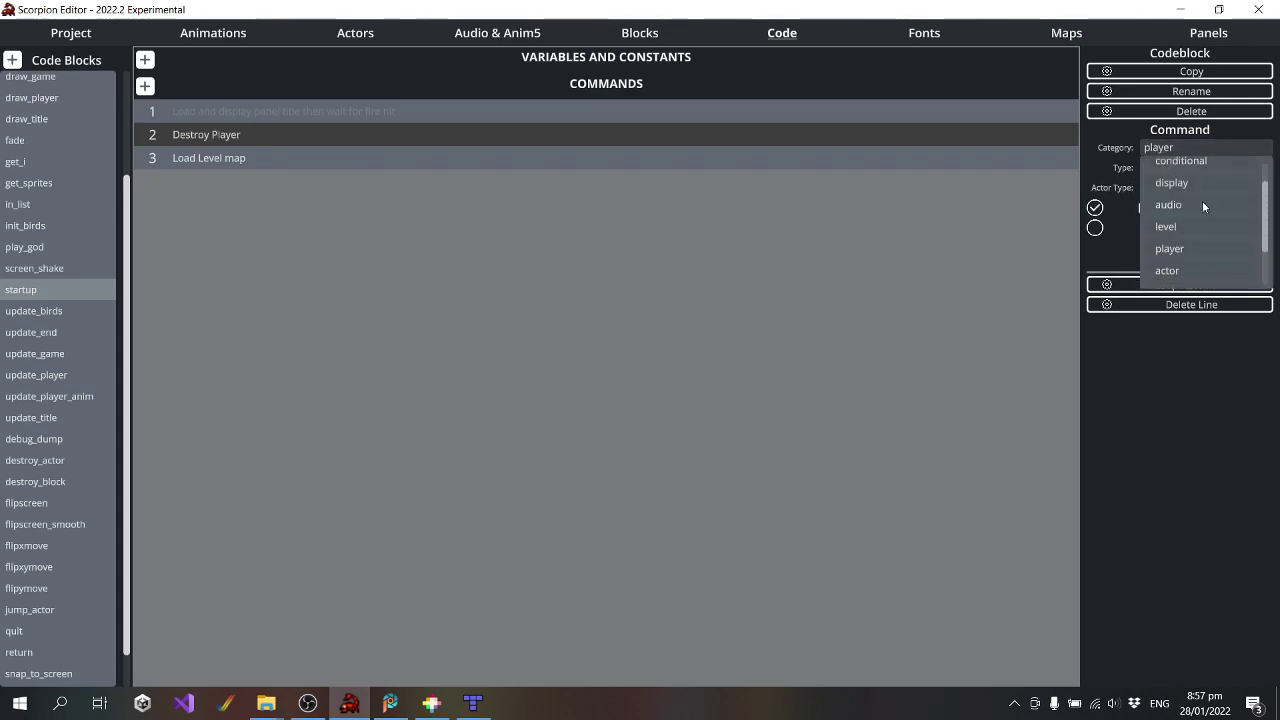
scroll(1202, 206, "up", 1)
left_click(1188, 216)
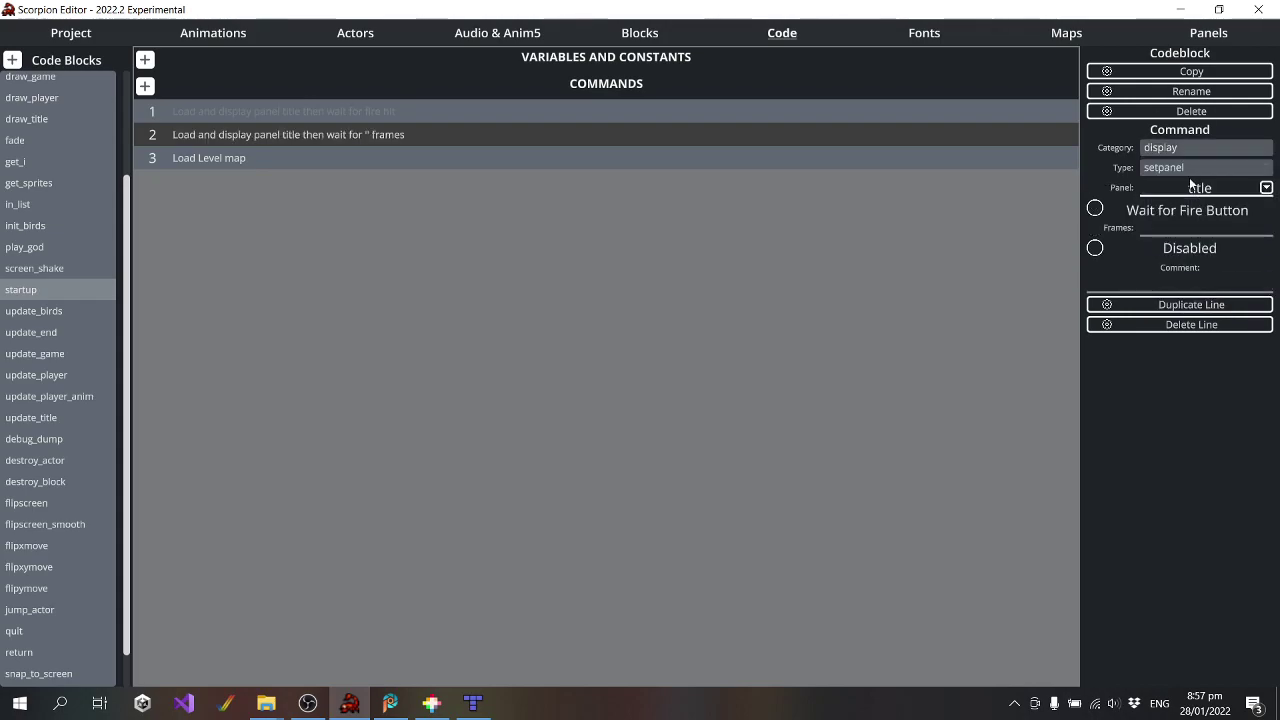
Change the duplicated line to a Camera Follow command with left, right and up following off and Camera Interpolate on
left_click(1193, 168)
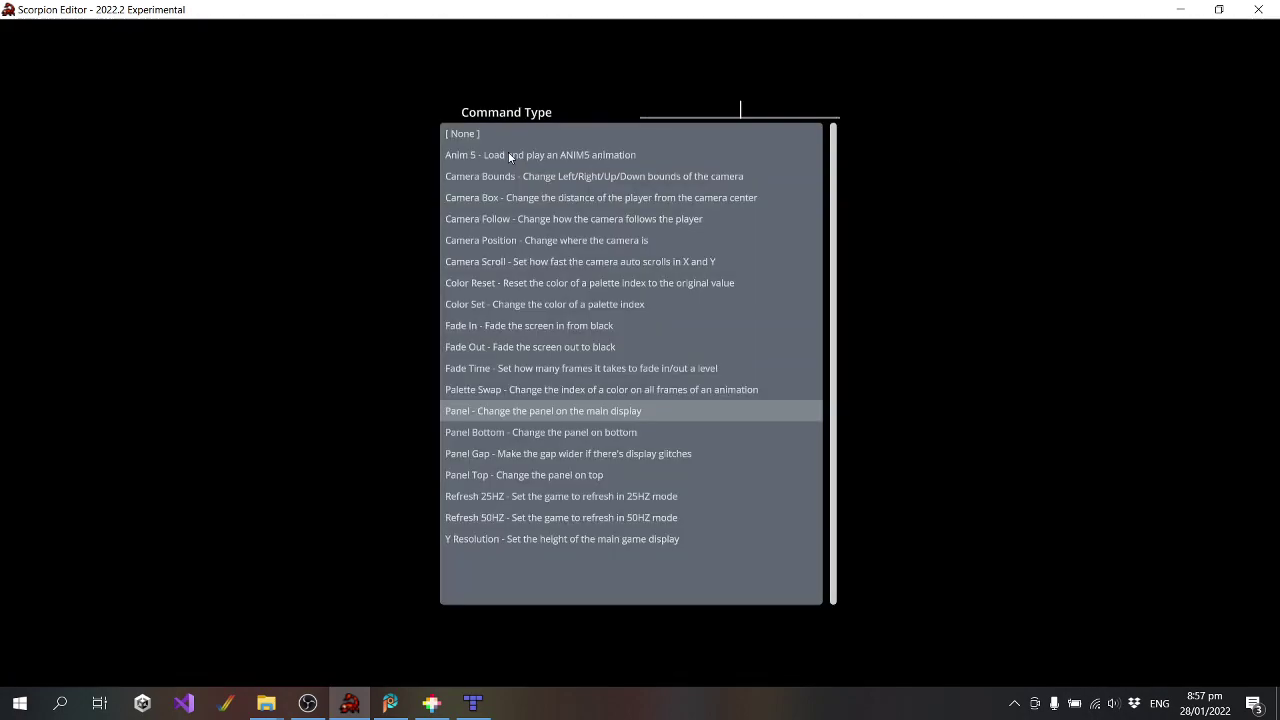
left_click(521, 259)
left_click(1198, 167)
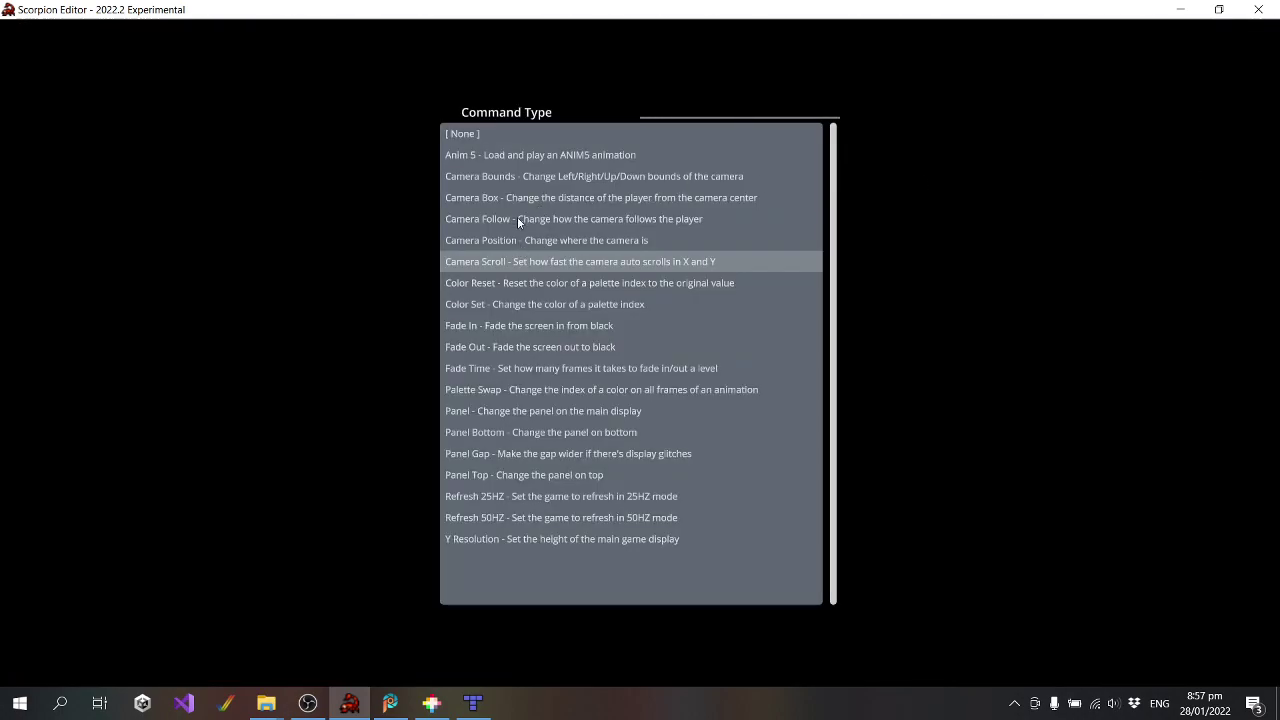
left_click(517, 219)
left_click(1193, 188)
left_click(1193, 208)
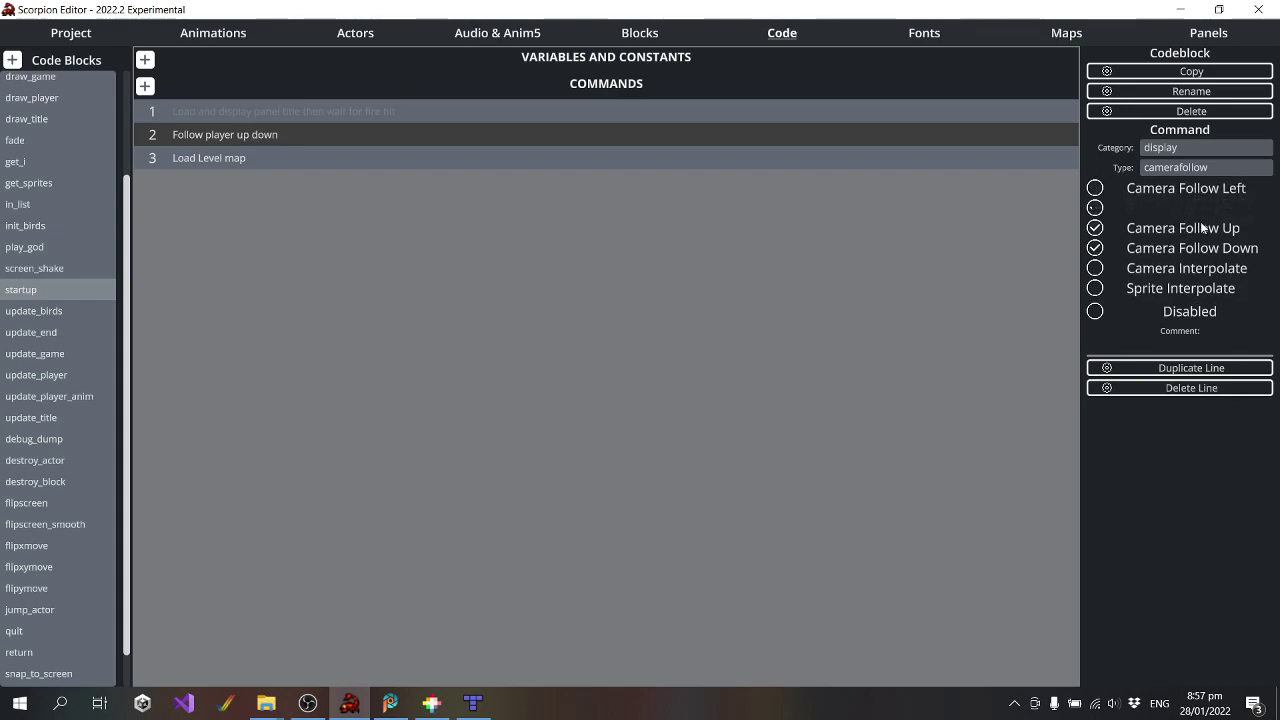
left_click(1202, 228)
left_click(1205, 262)
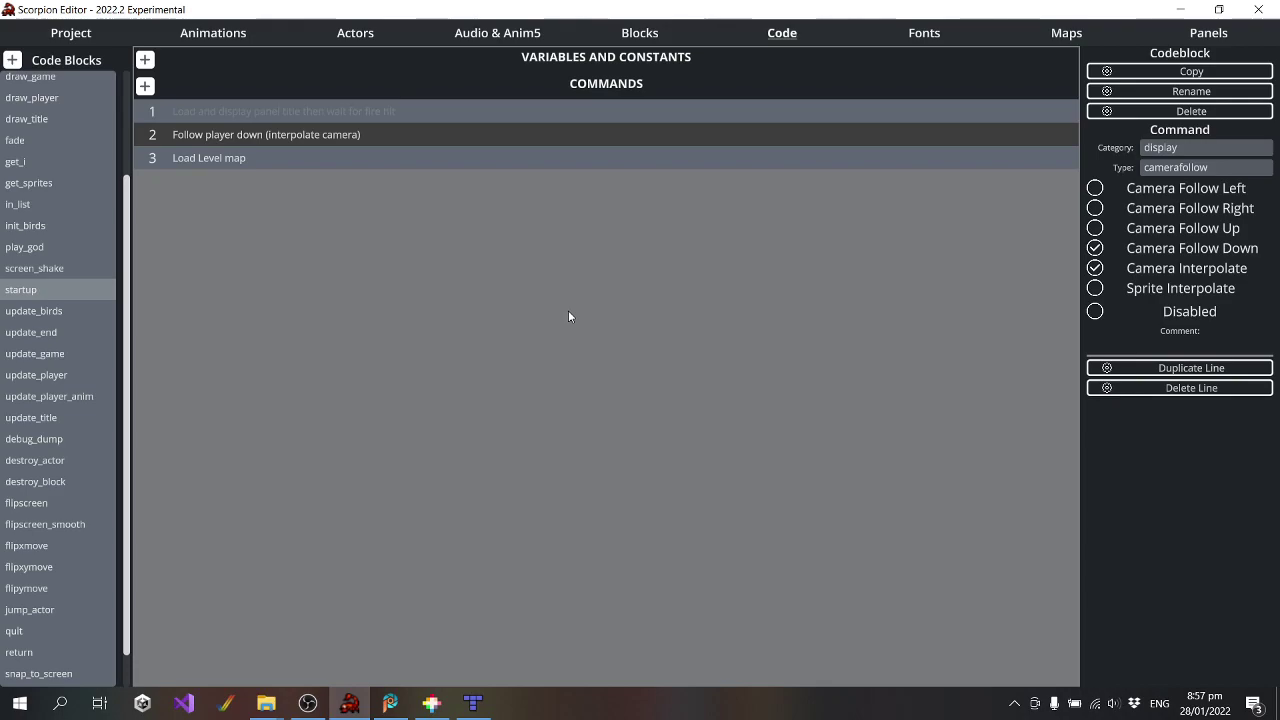
Set the project's emulated Amiga model to a4000/040 and Fast RAM to 8
left_click(66, 34)
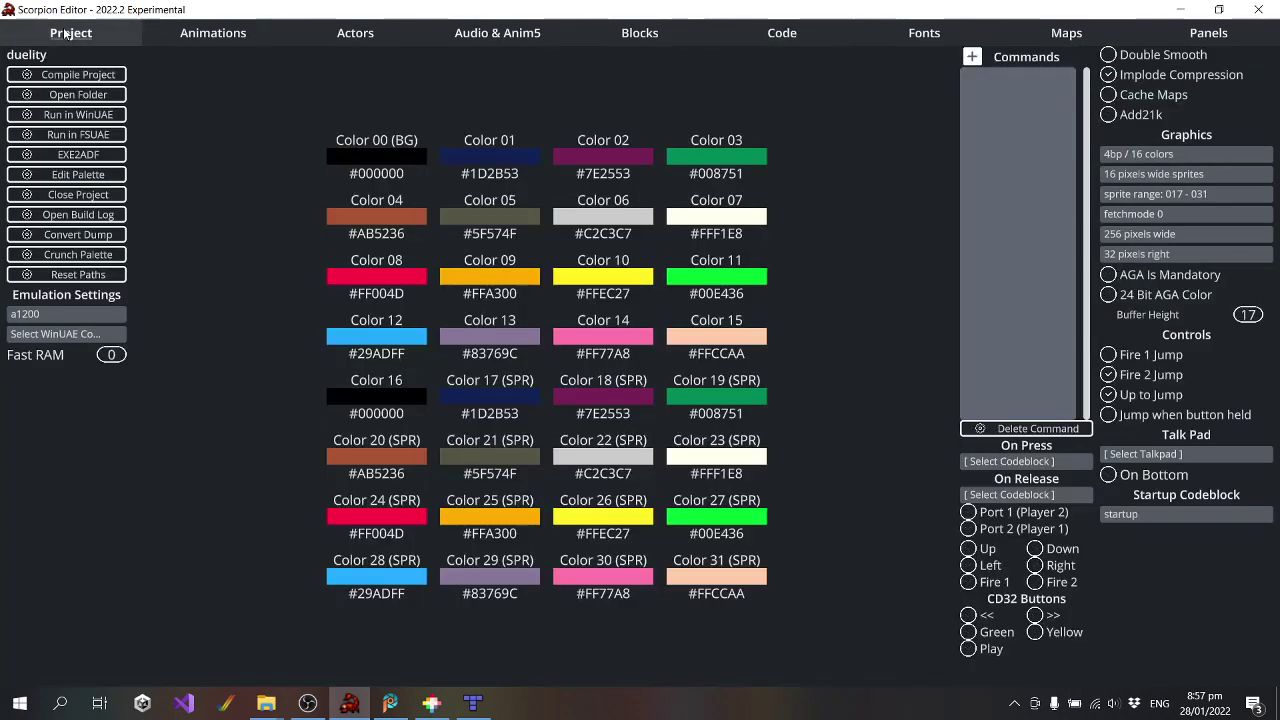
left_click(62, 313)
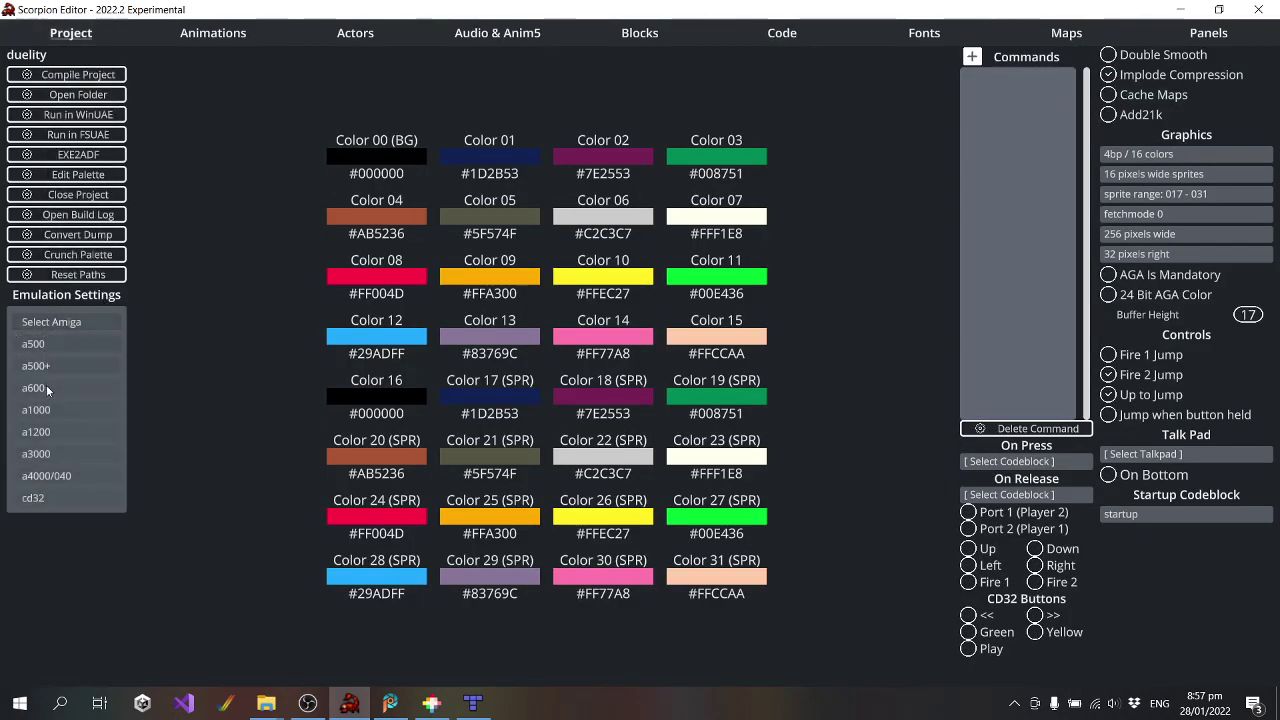
left_click(54, 476)
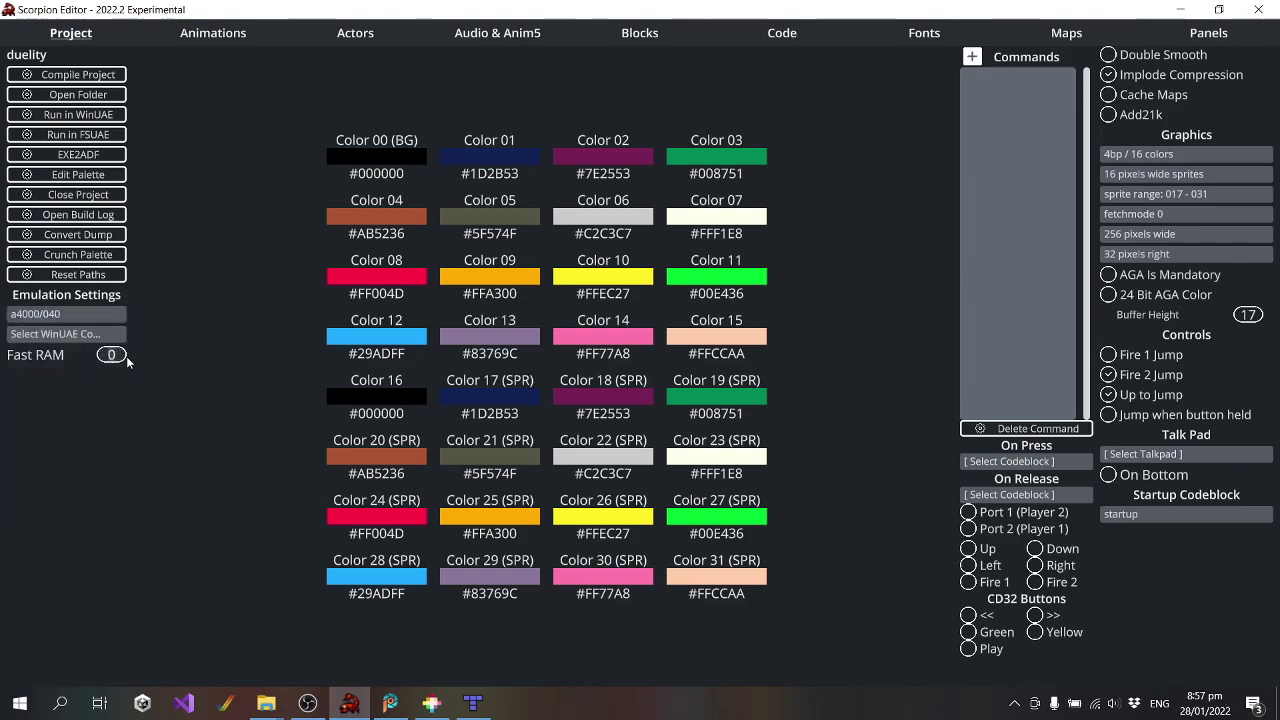
Compile and run the game in WinUAE, test walking the cowboy right, and close the emulator and the compile message
left_click(99, 117)
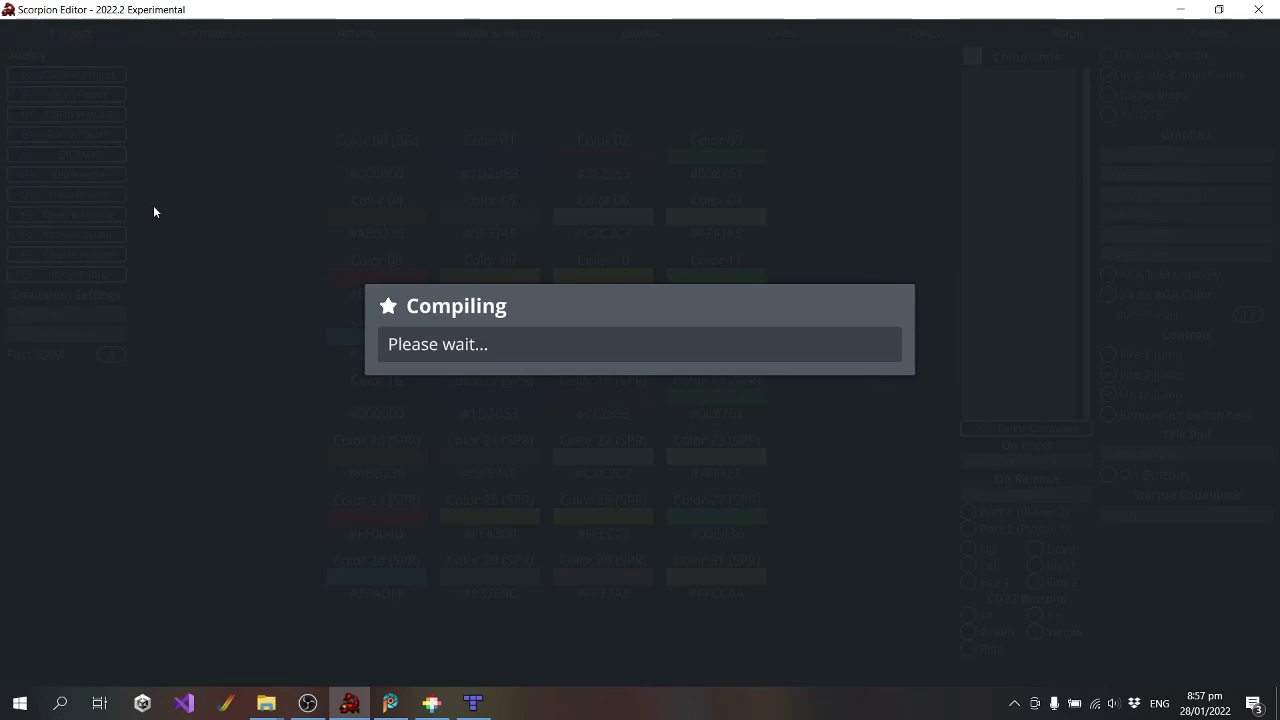
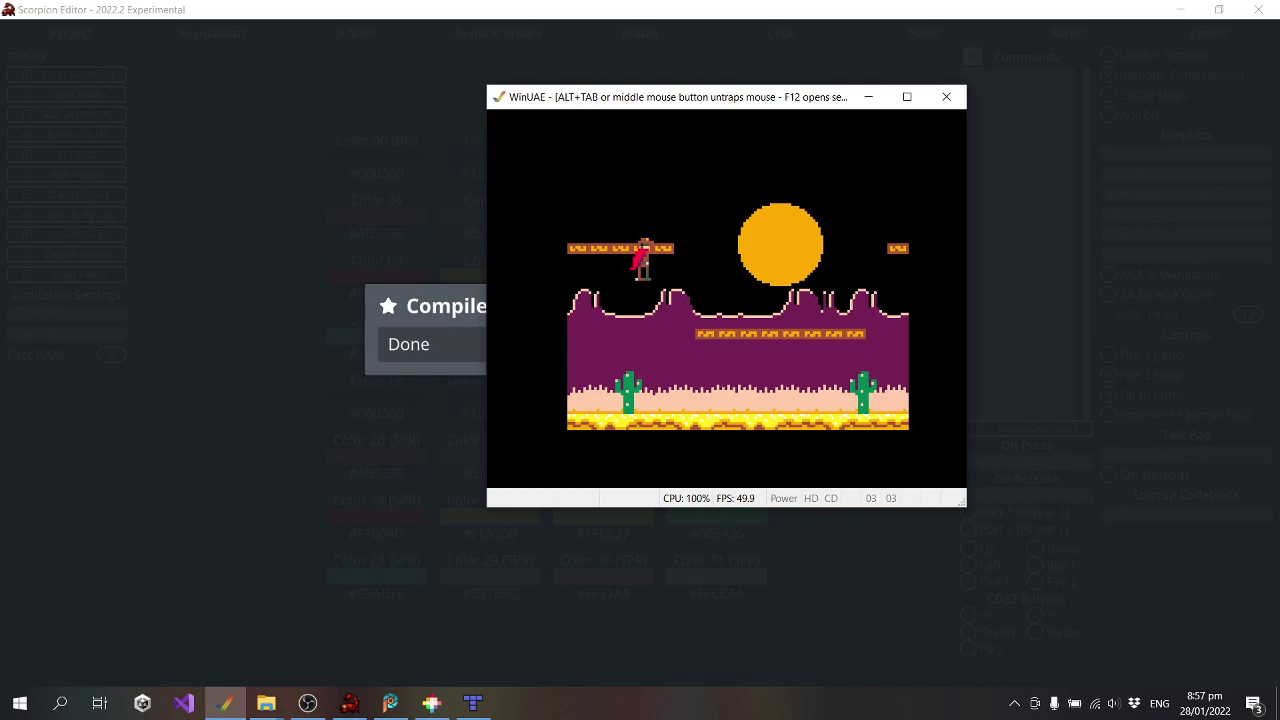
key("Right")
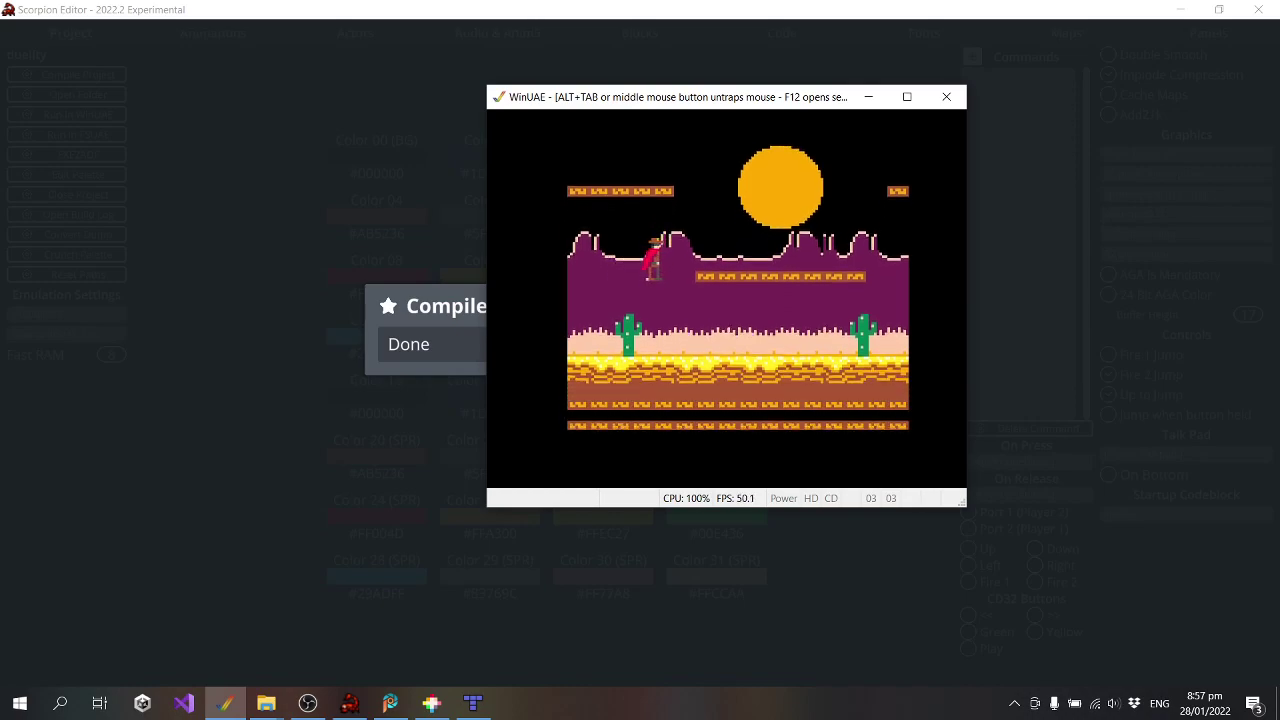
key("Right")
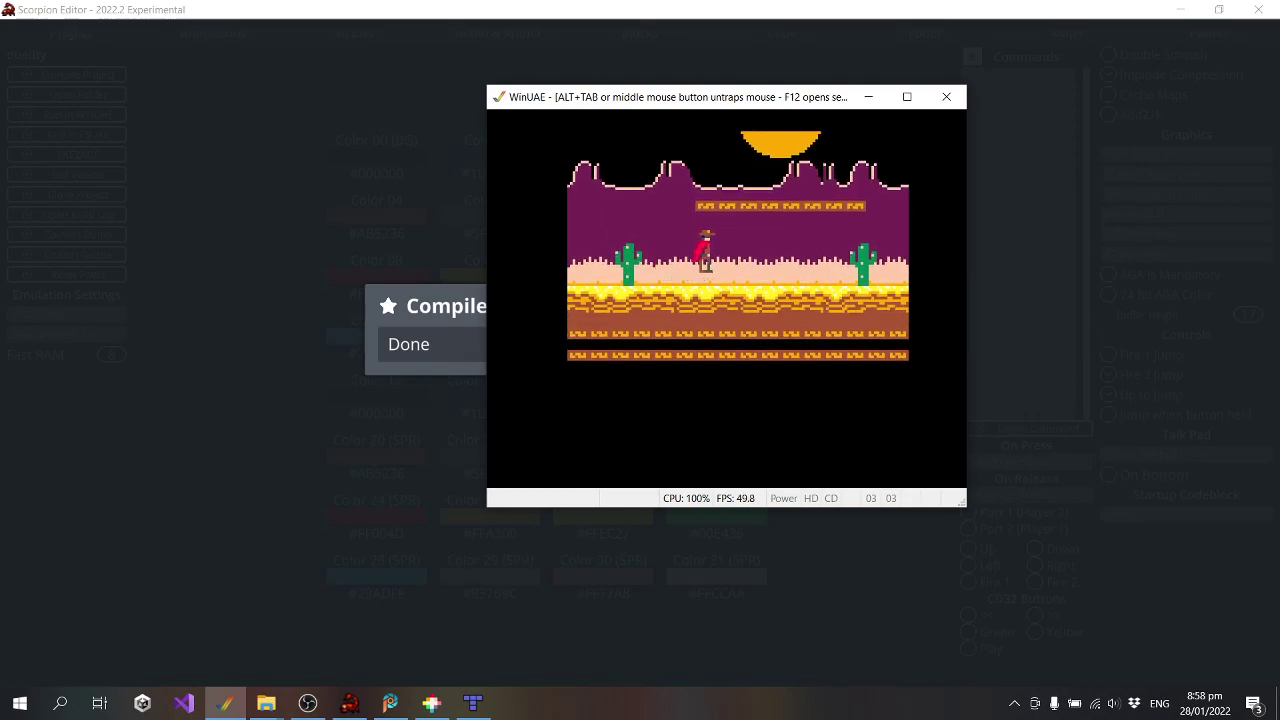
key("alt+F4")
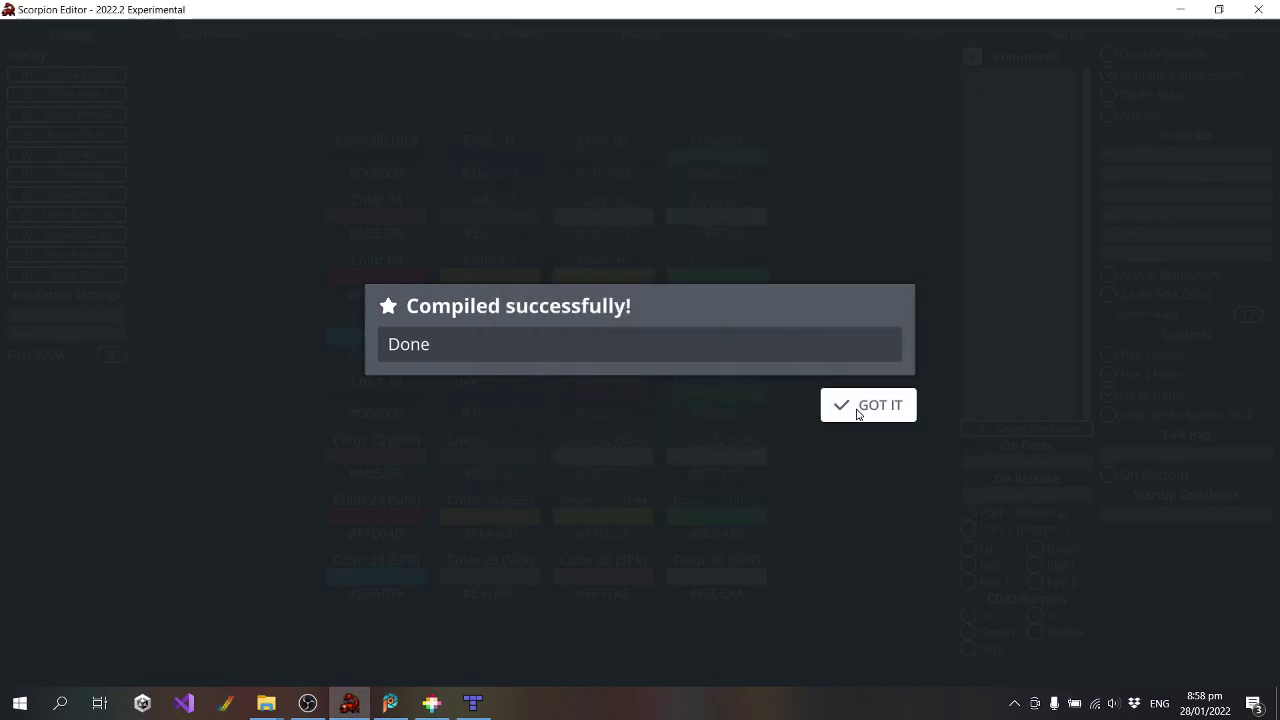
left_click(856, 408)
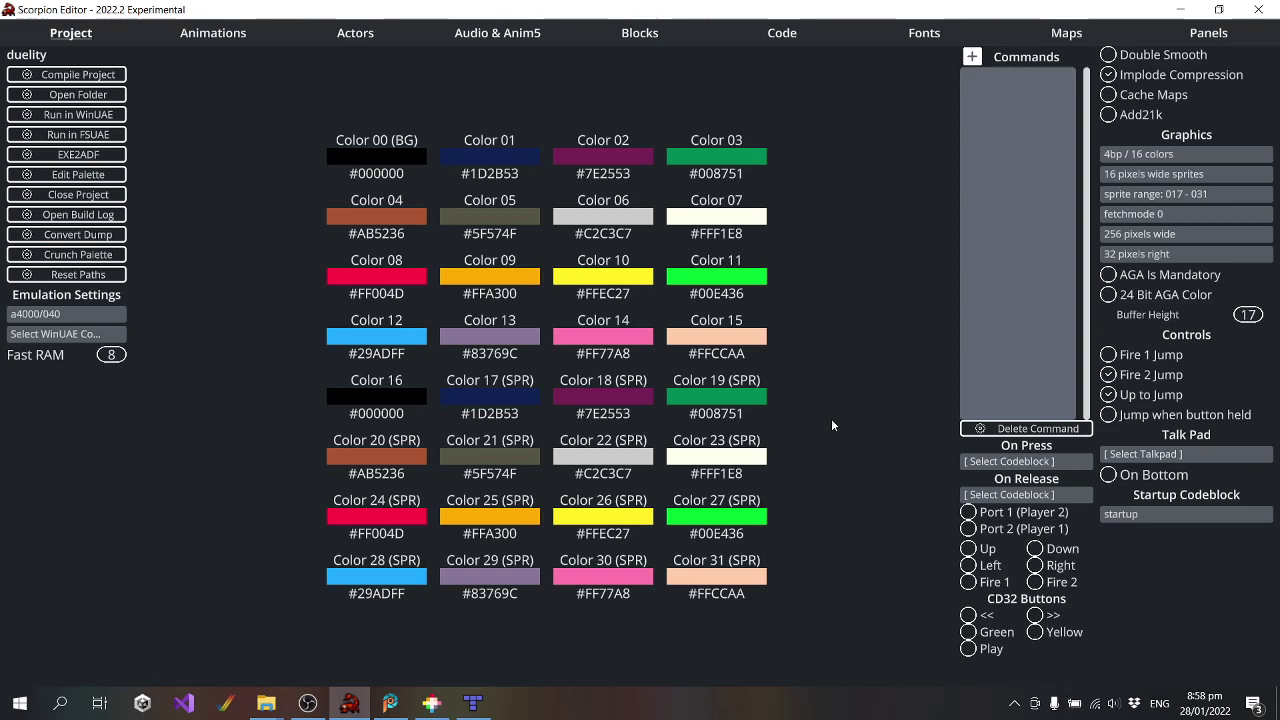
Turn off Camera Follow Down and Camera Interpolate in the startup codeblock's camera follow command
left_click(806, 35)
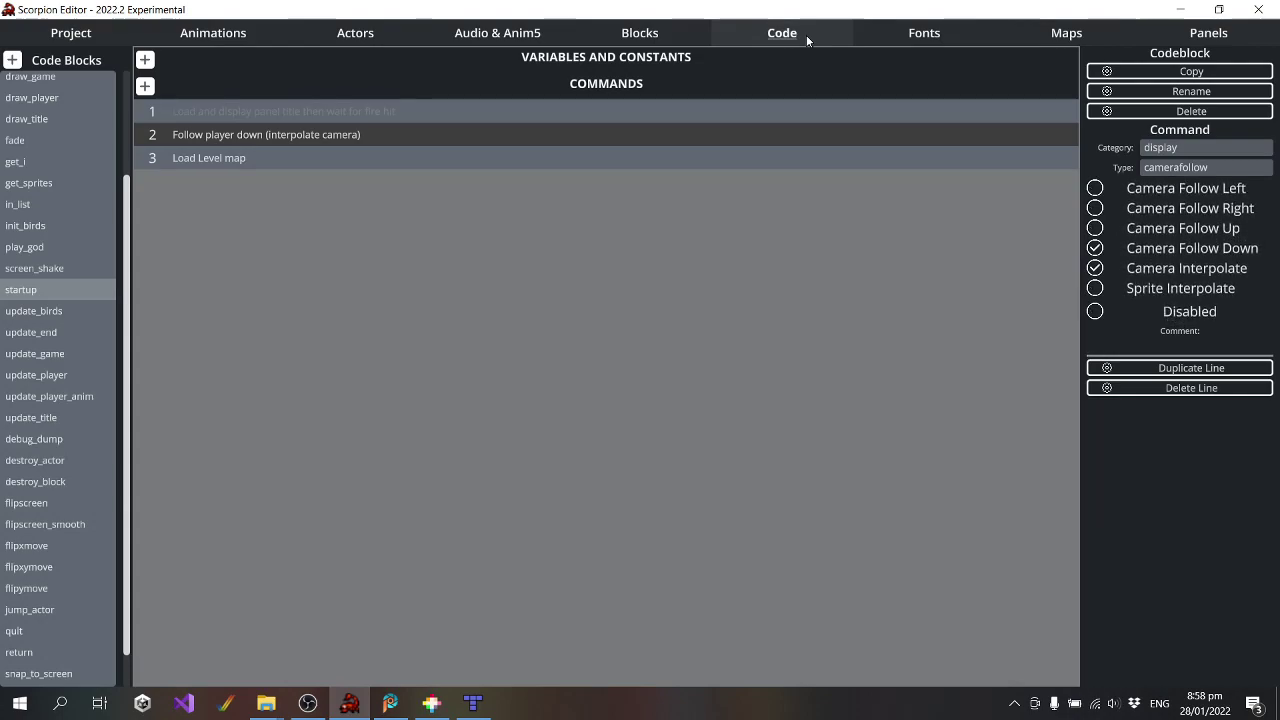
left_click(355, 159)
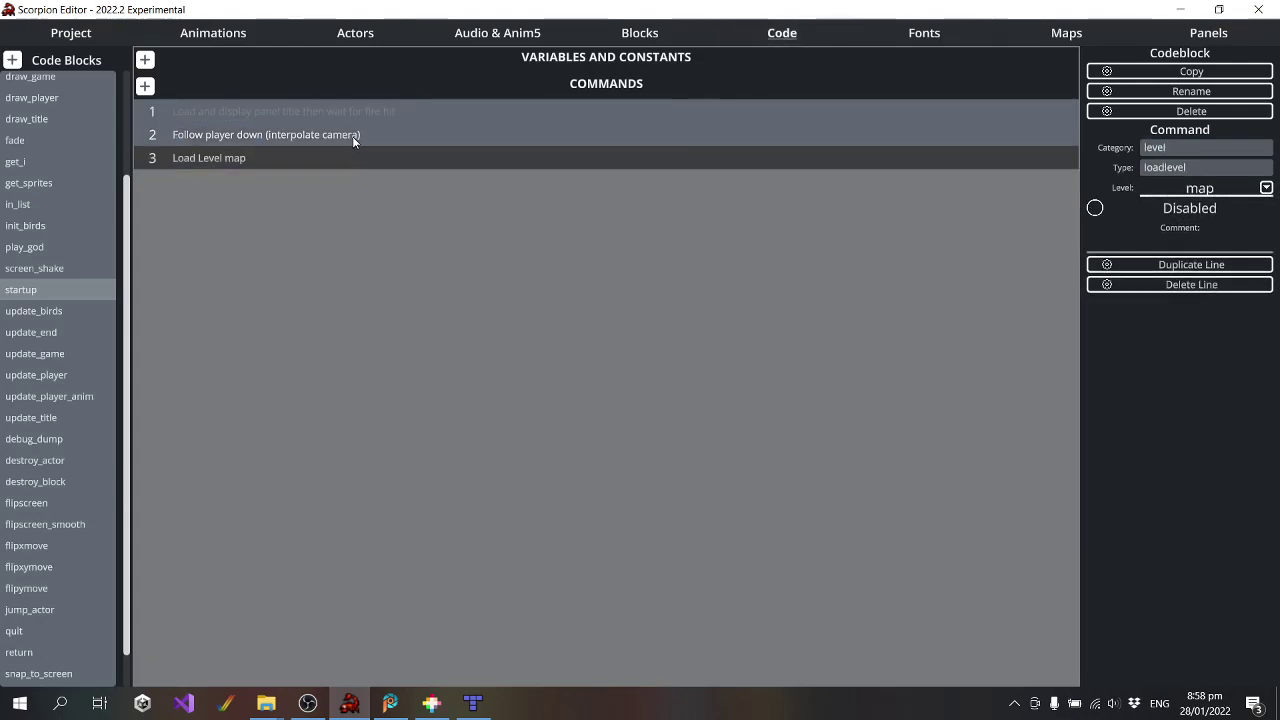
left_click(352, 134)
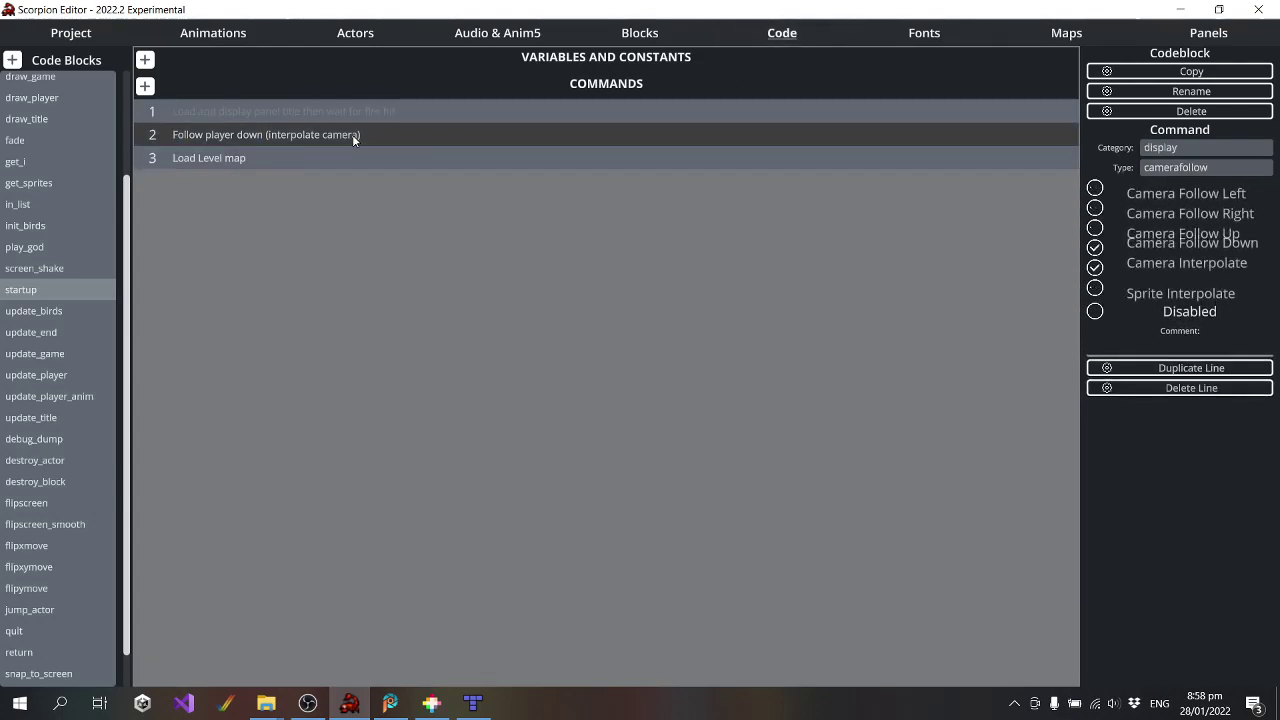
left_click(1096, 250)
left_click(290, 157)
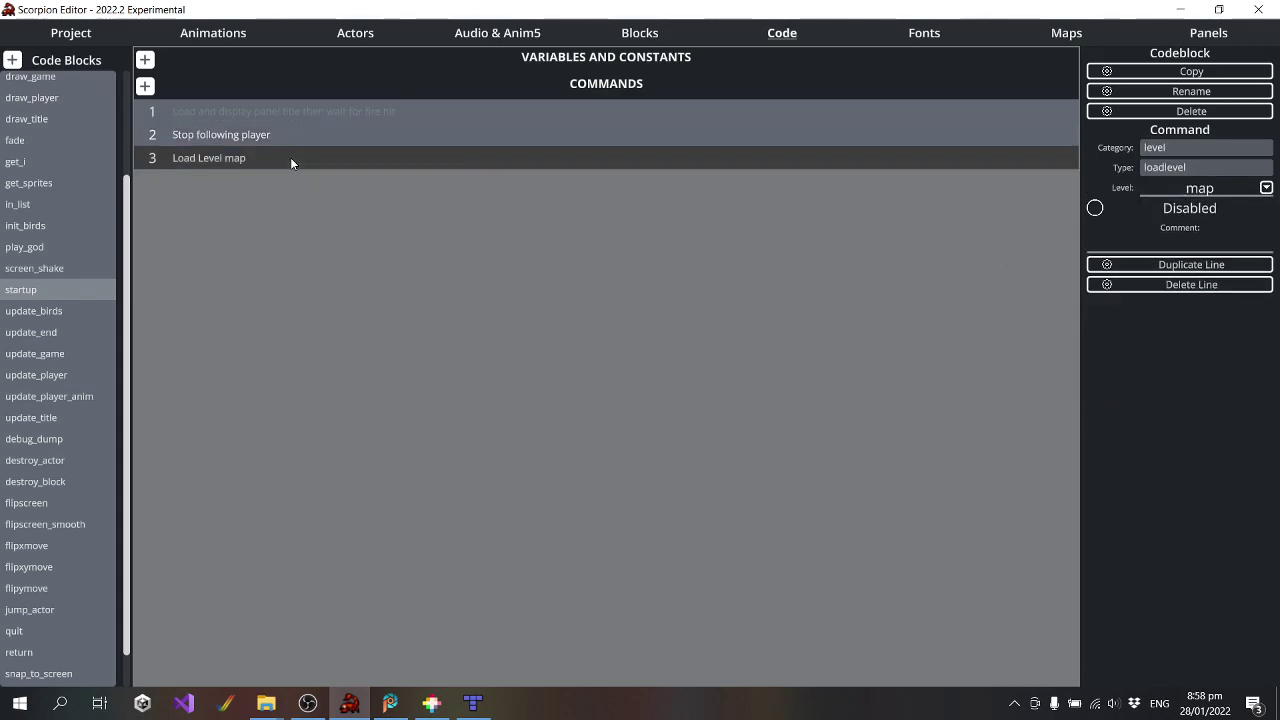
left_click(292, 134)
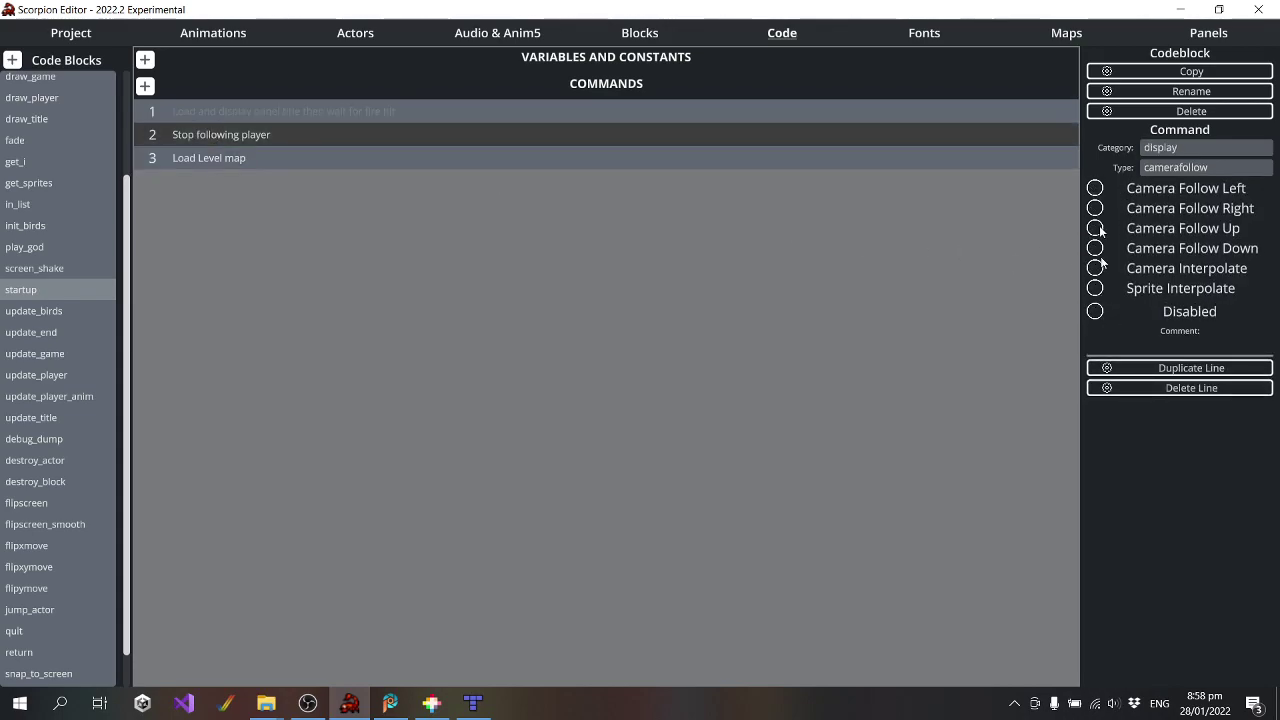
left_click(316, 157)
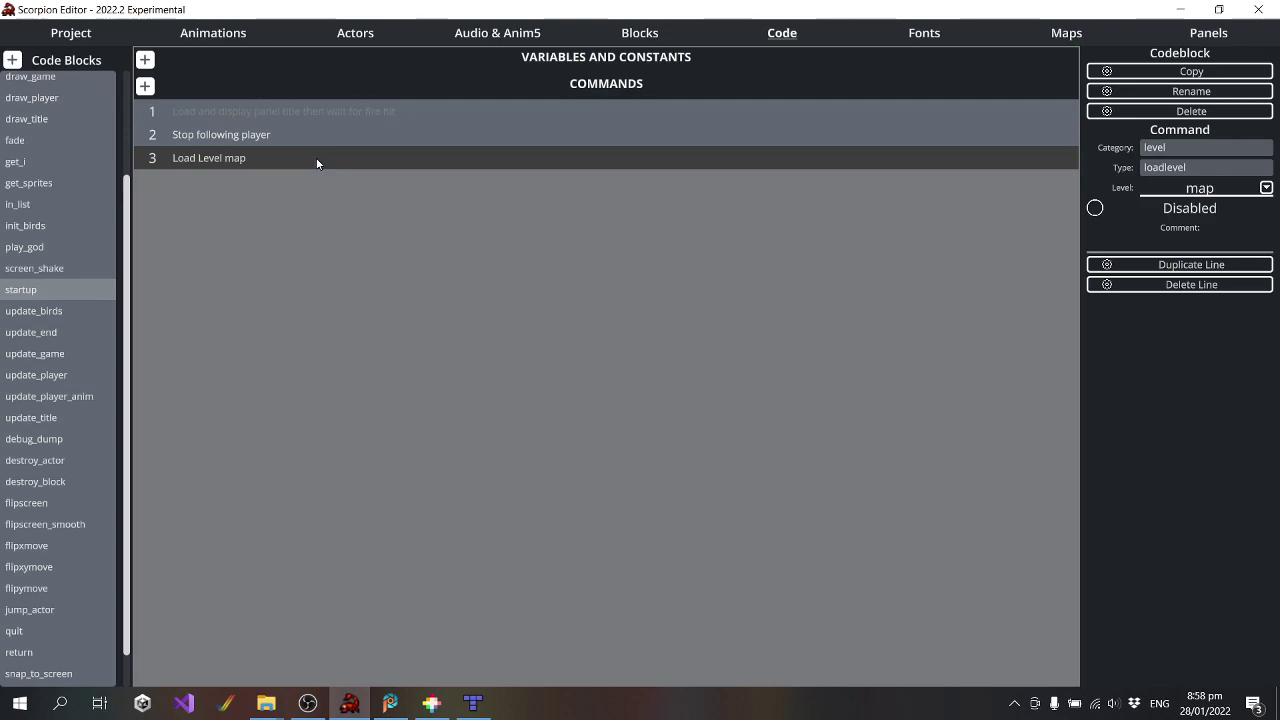
Show the p1_cowboy collision box and resize it over the whole sprite at X -10, Y -32, width 18, height 32
left_click(355, 32)
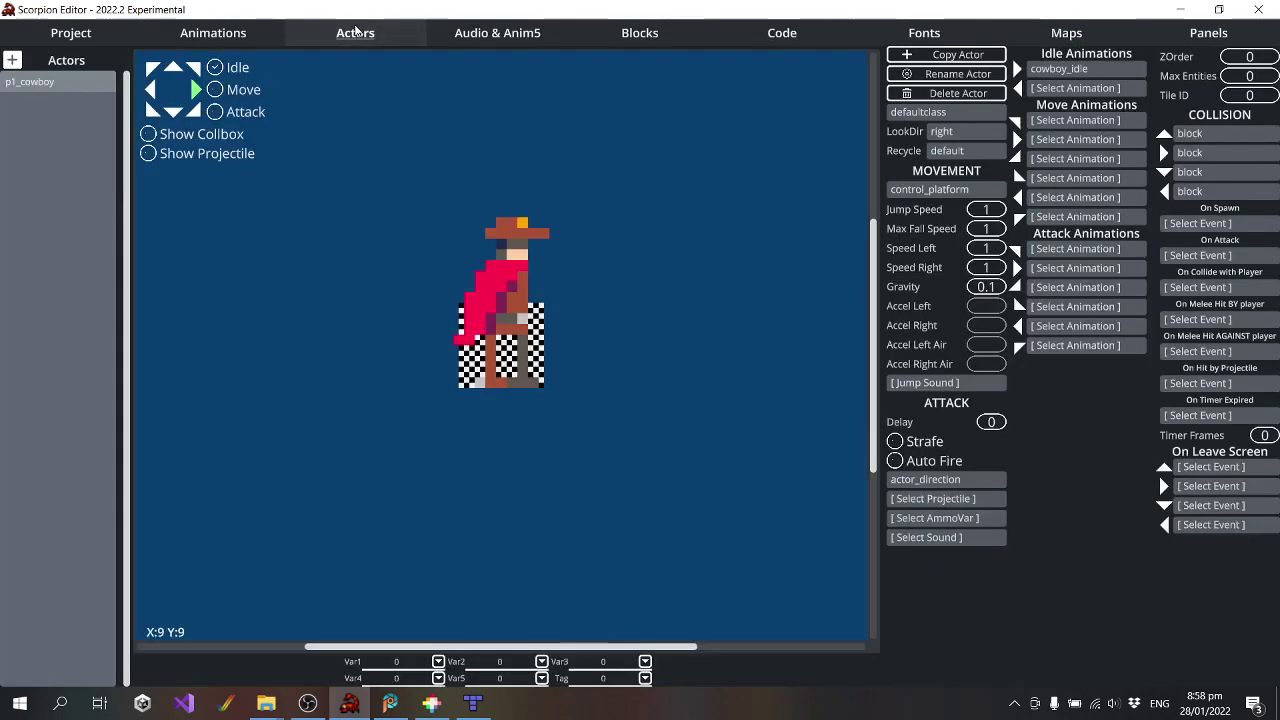
left_click(147, 134)
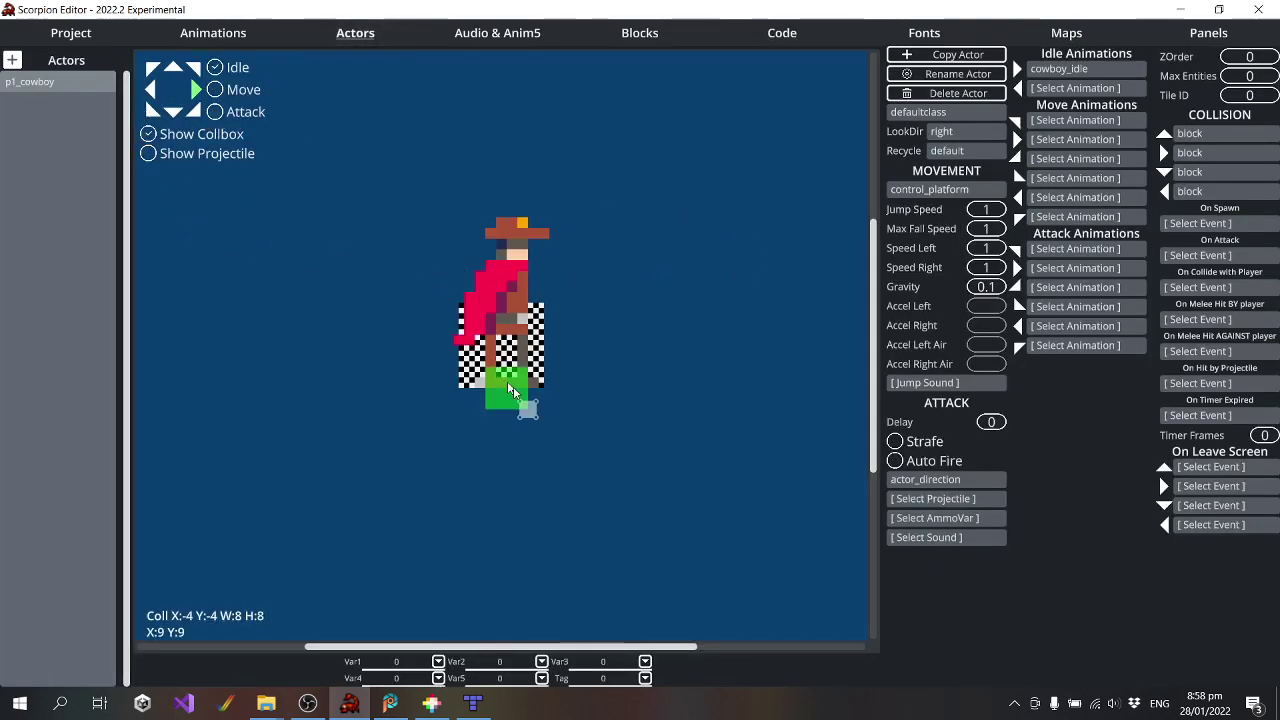
left_click_drag(512, 390, 553, 395)
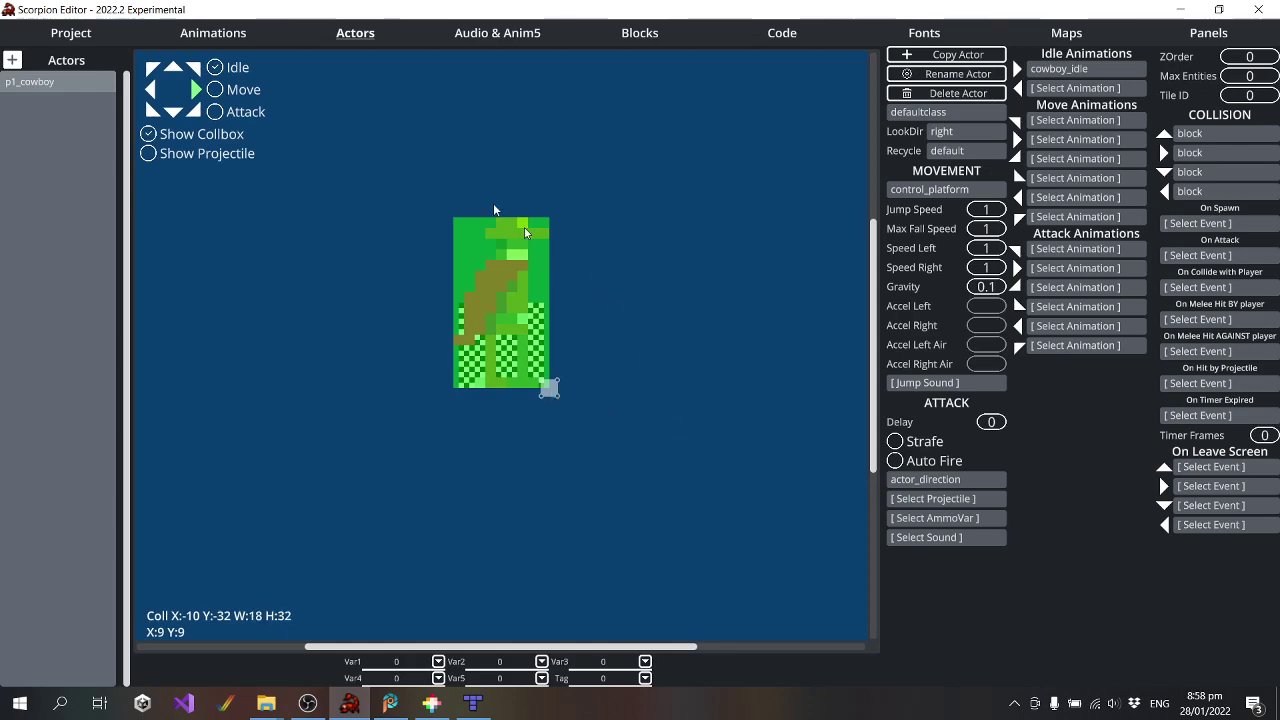
Compile and run the game in WinUAE and test walking the cowboy right and left on the starting platform
left_click(72, 42)
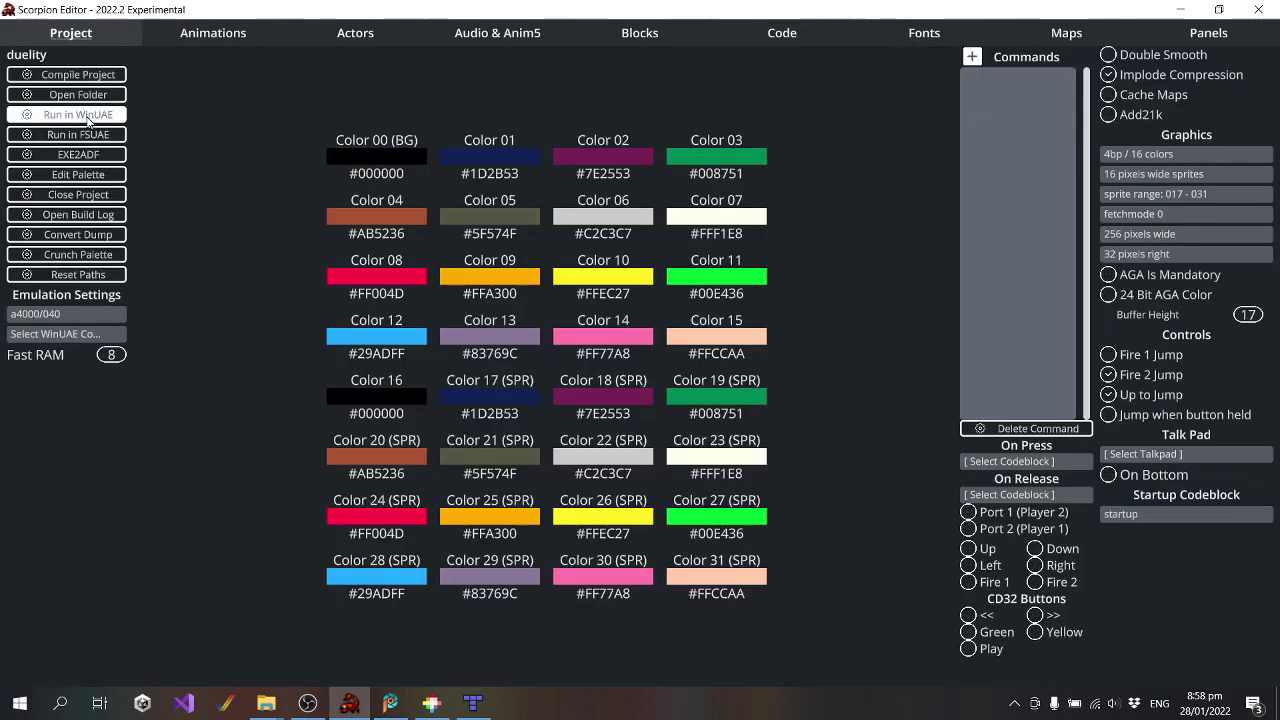
left_click(86, 116)
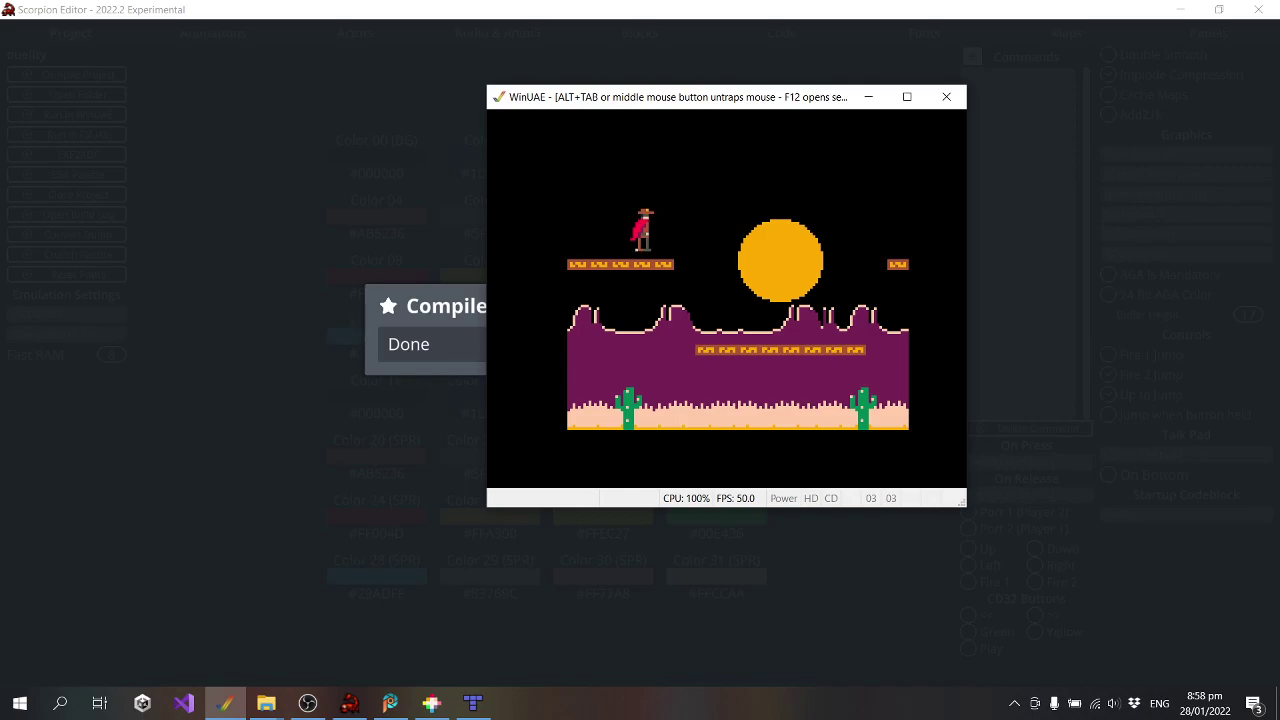
key("Right")
key("Left")
key("Right")
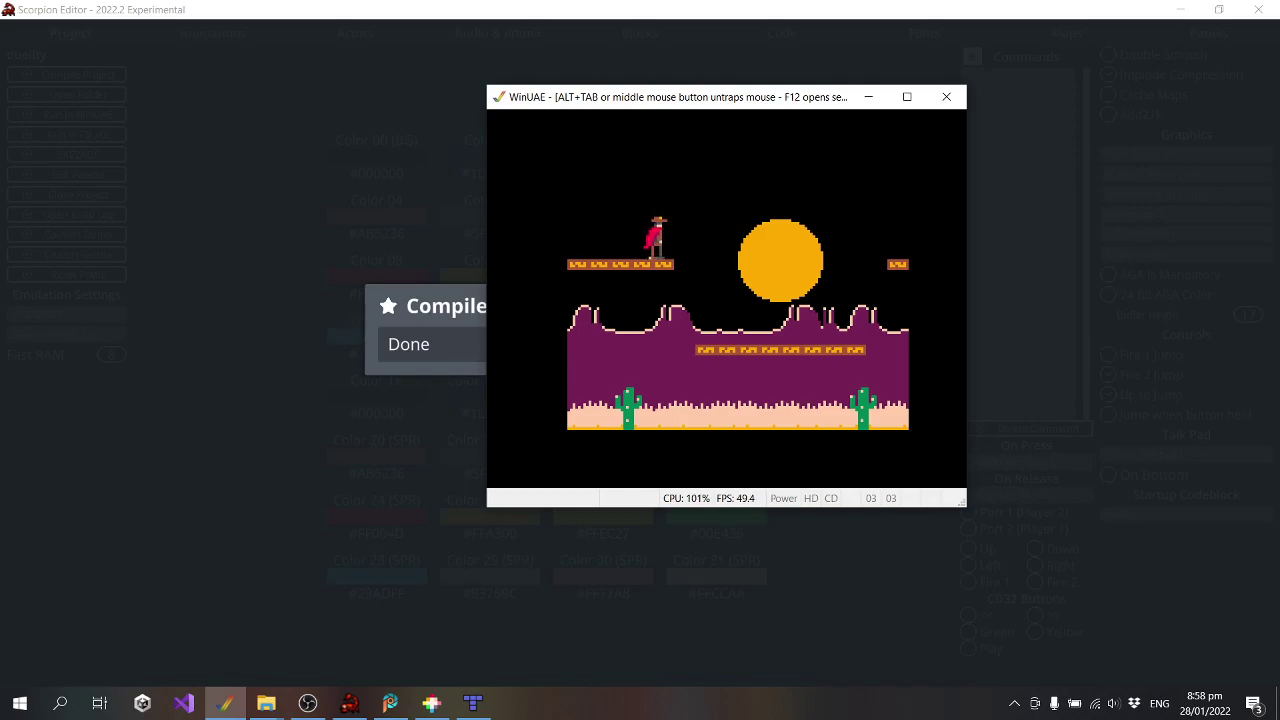
Test walking the cowboy off the starting platform and around the lower one, and close the emulator and the compile message
key("Right")
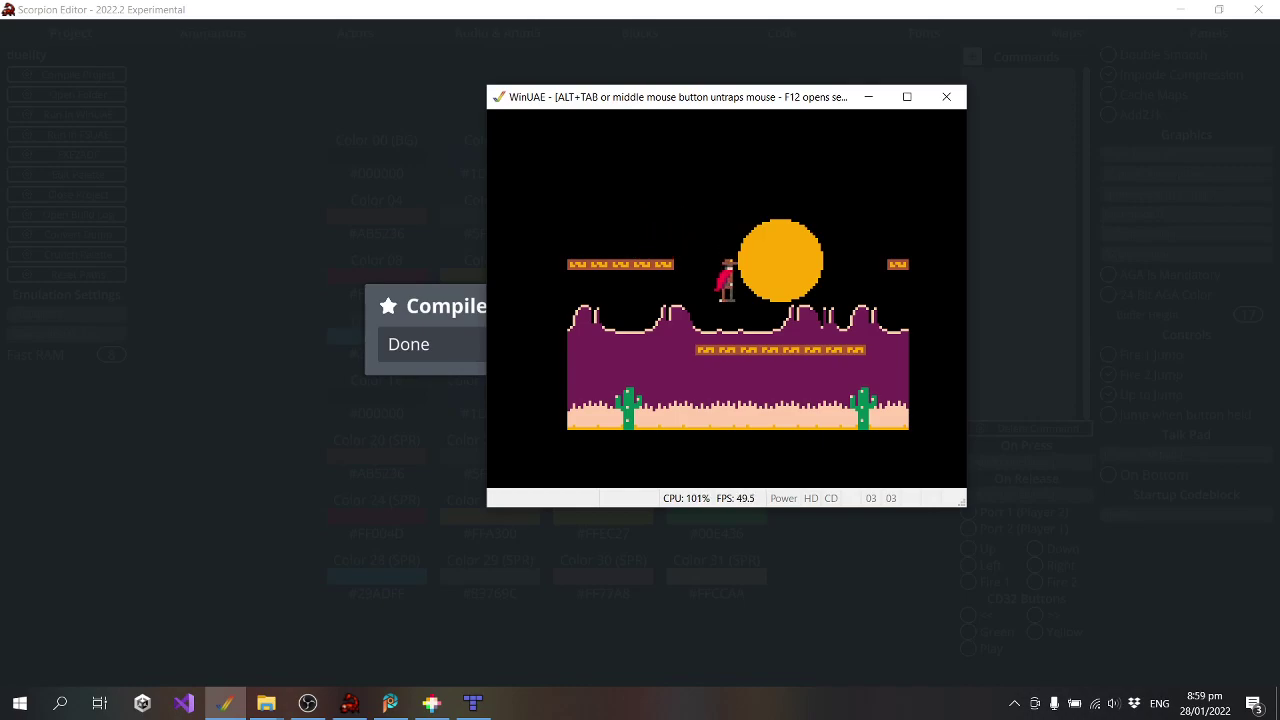
key("Right")
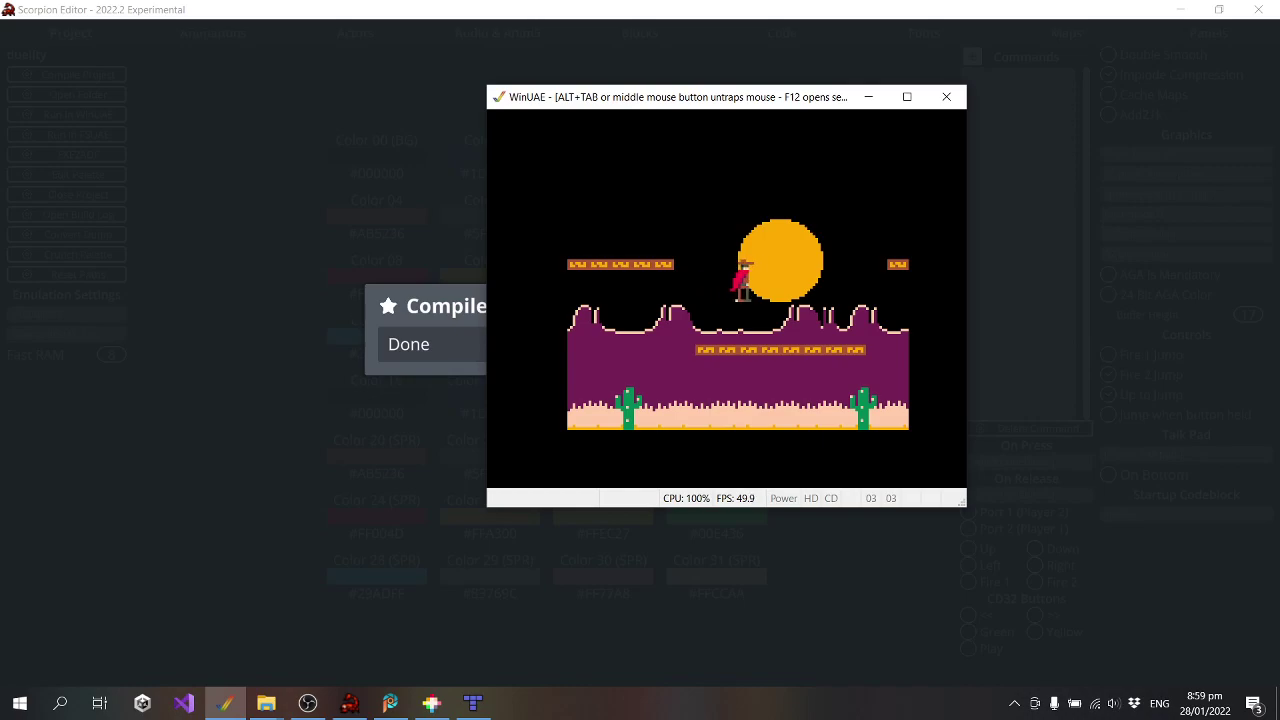
key("Left")
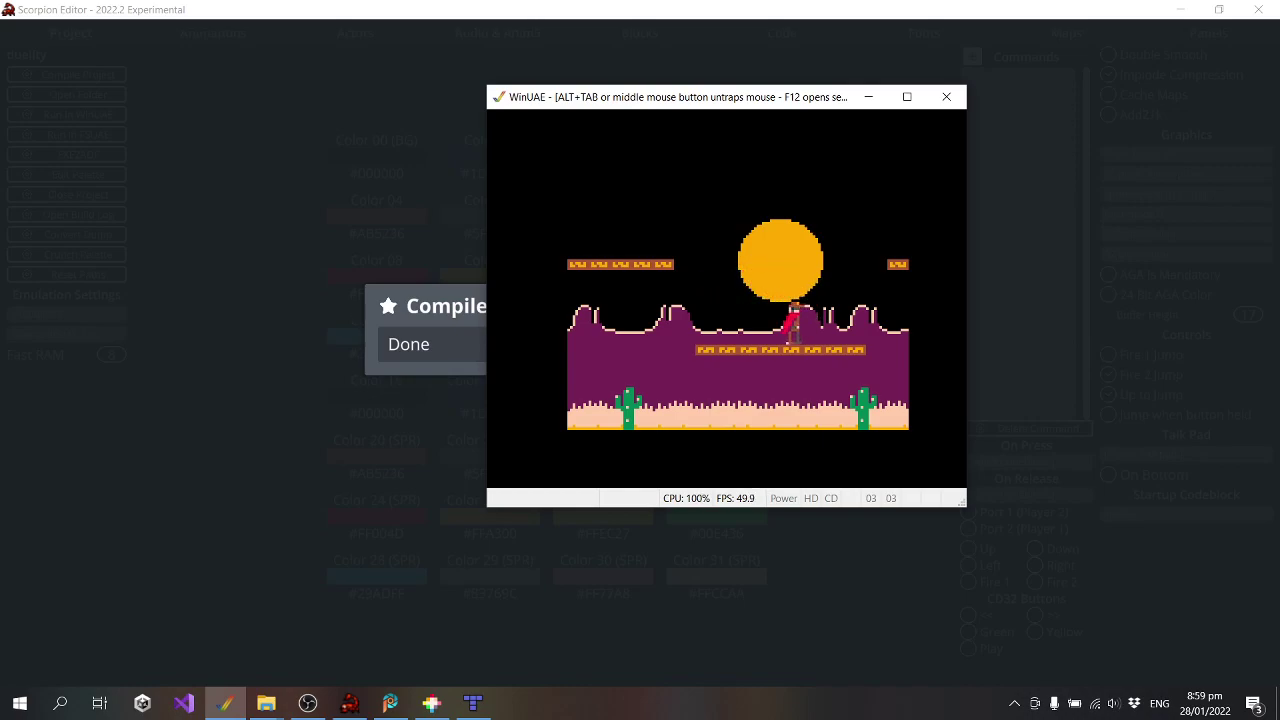
key("Right")
key("Left")
key("alt+F4")
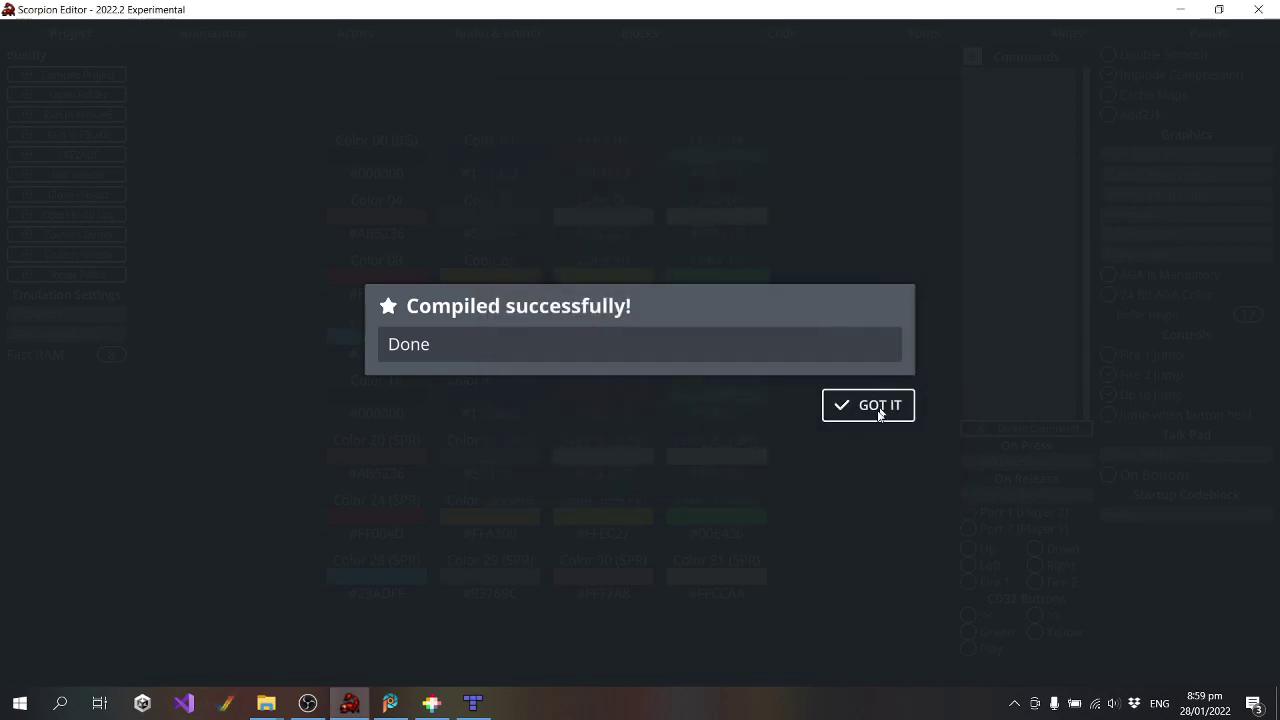
left_click(868, 404)
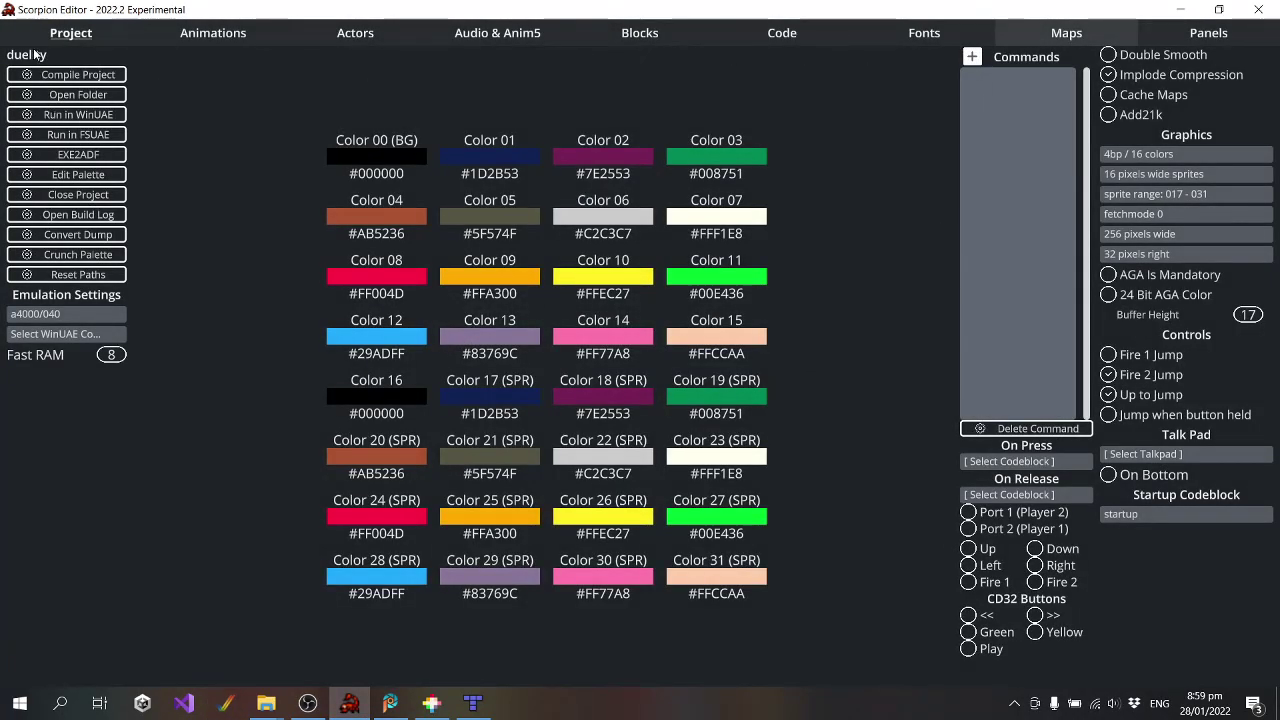
Open the base tileset for editing in Tiled and turn off IsSolid for the whole skyline, moon and desert tile block along its lower edge
left_click(1066, 33)
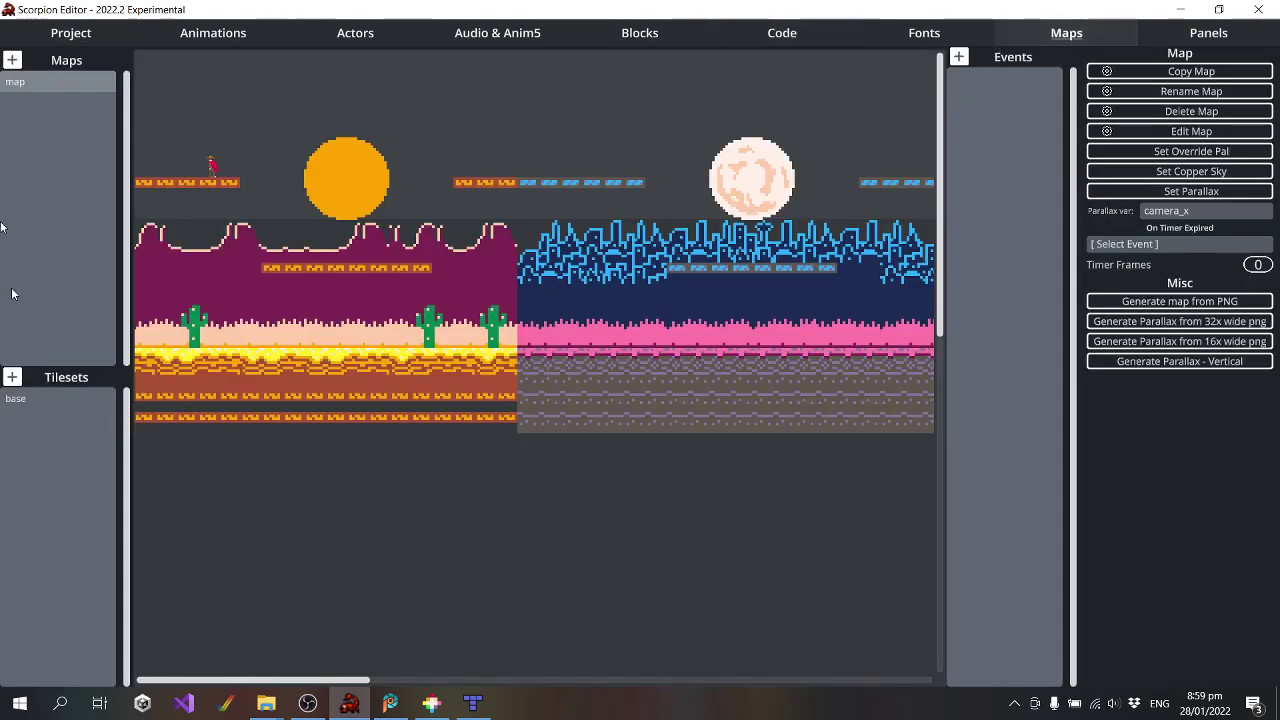
left_click(29, 398)
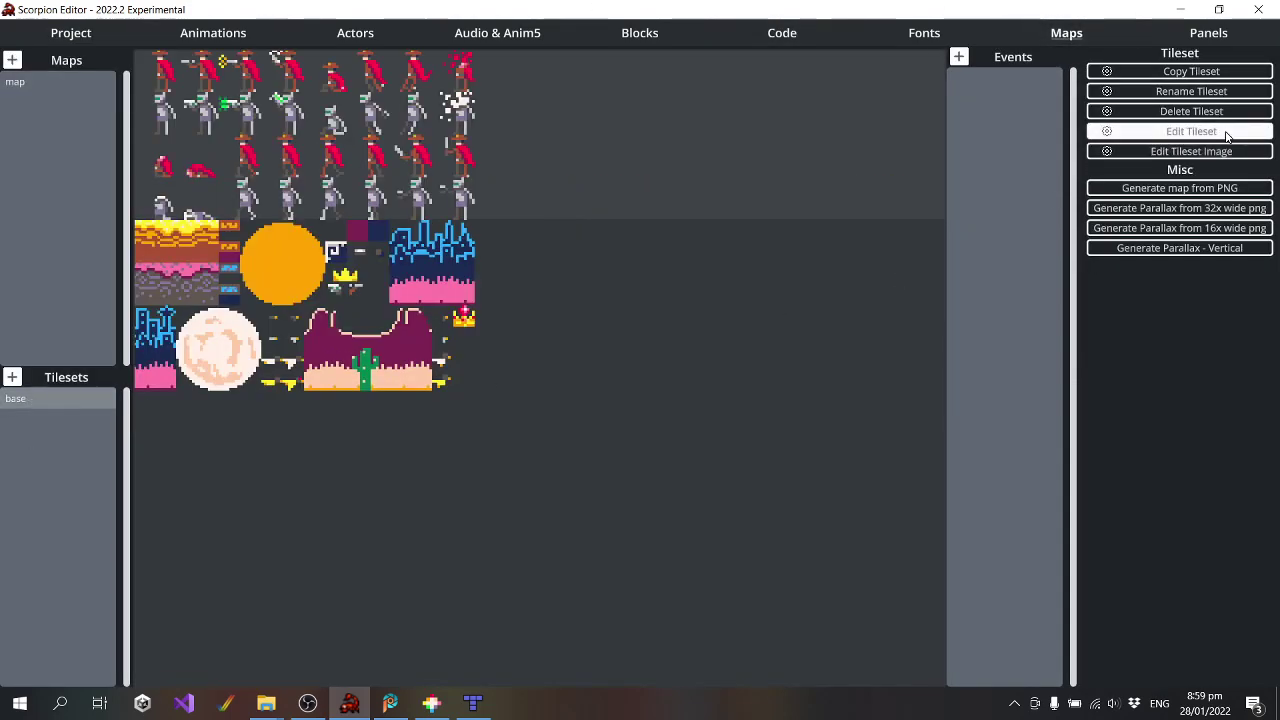
left_click(1098, 131)
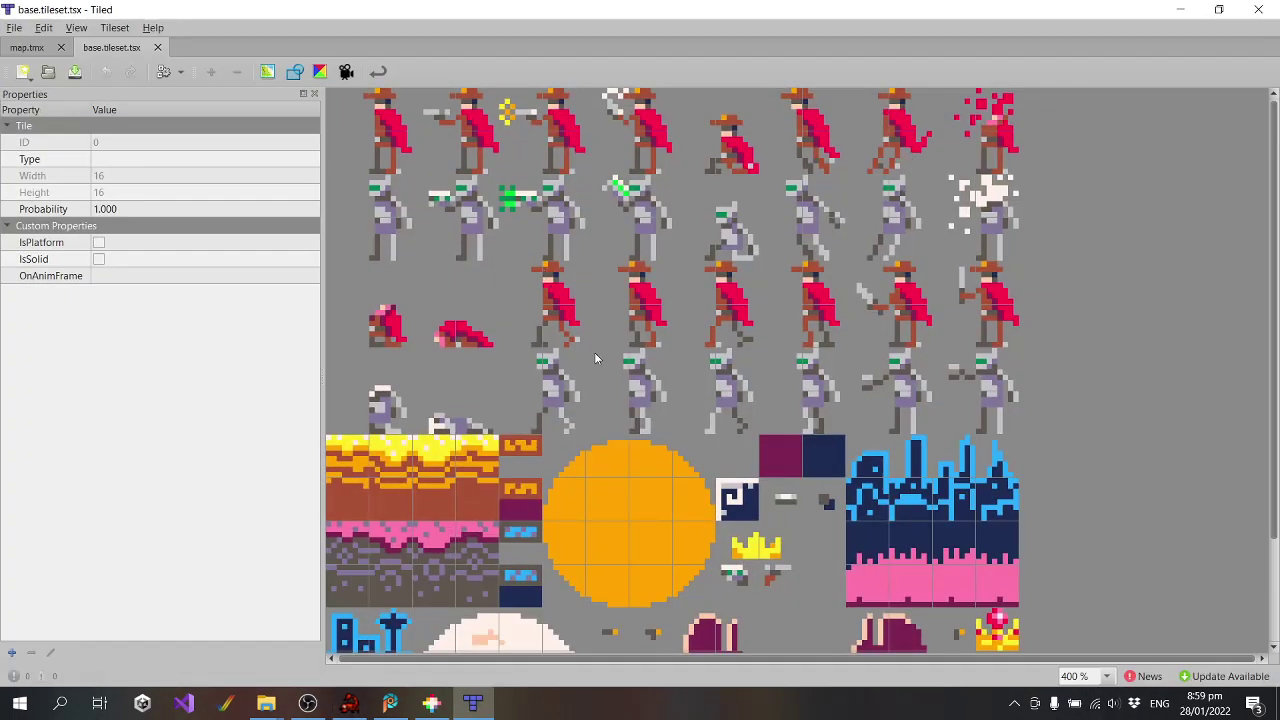
scroll(595, 355, "down", 1, "ctrl")
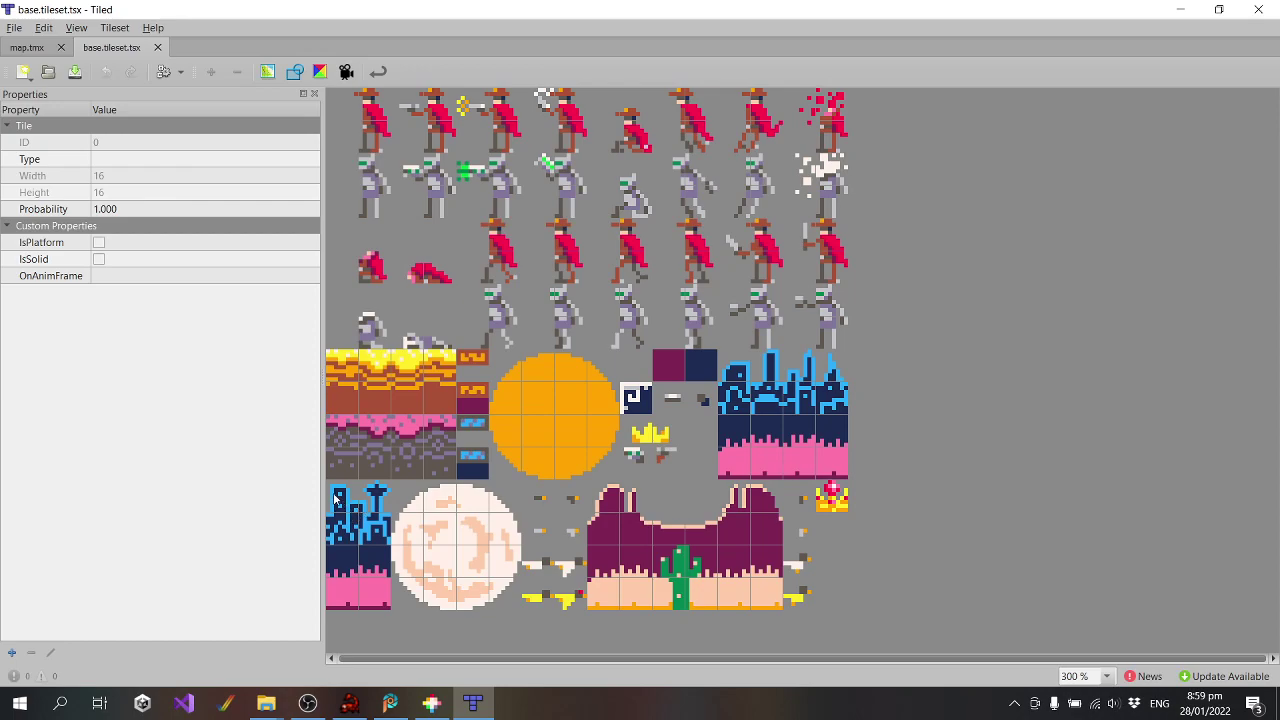
left_click_drag(335, 498, 829, 603)
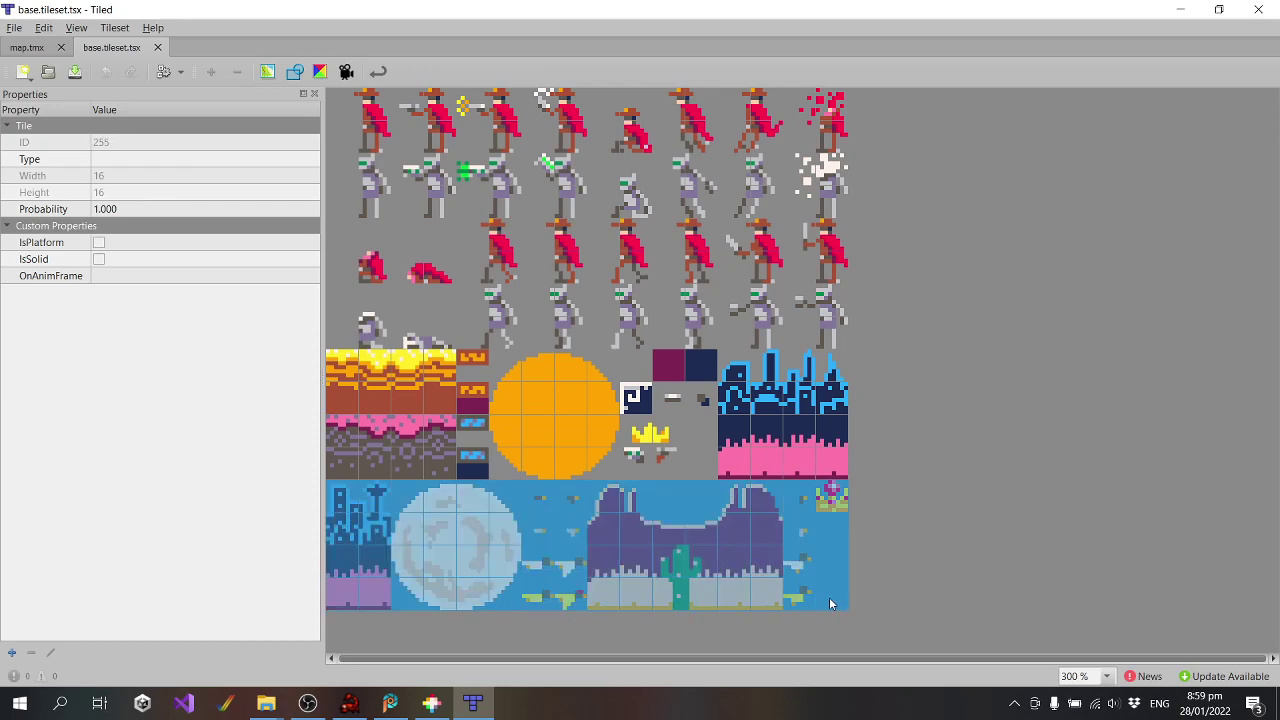
left_click(698, 525)
left_click_drag(340, 498, 851, 604)
left_click(100, 261)
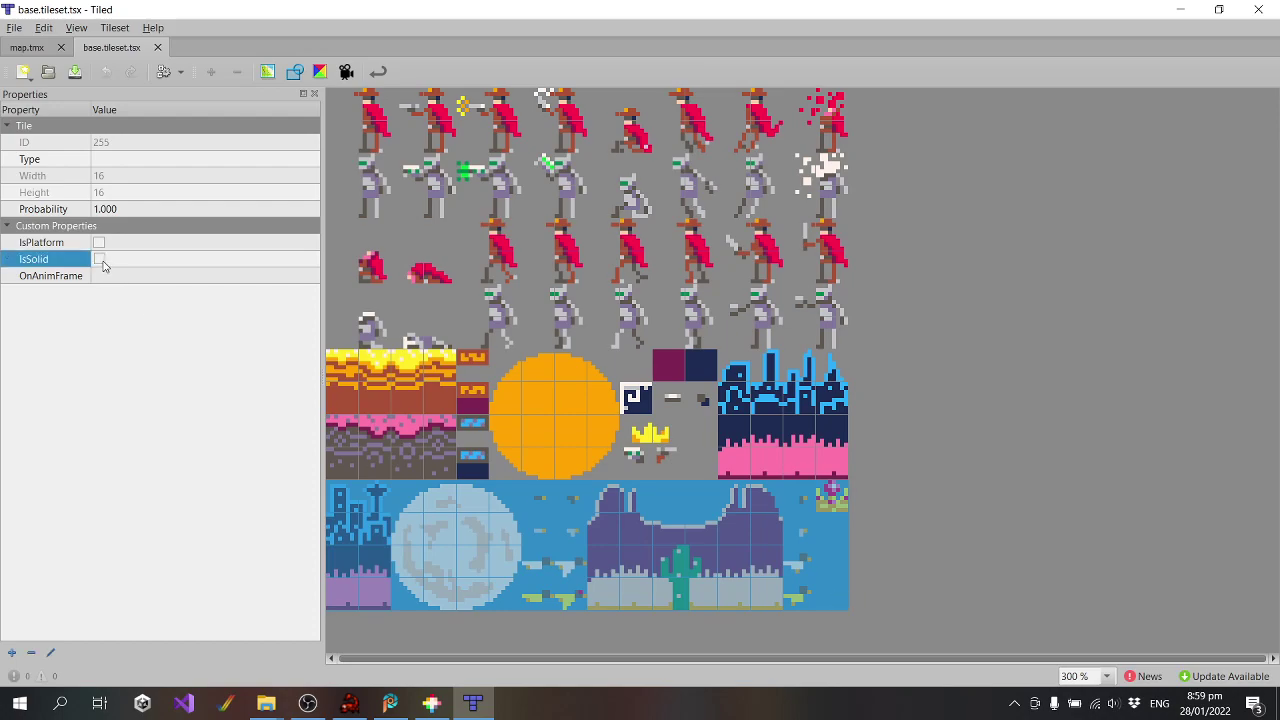
Turn off IsSolid for the tile block running from the orange sun to the blue city skyline
left_click(503, 405)
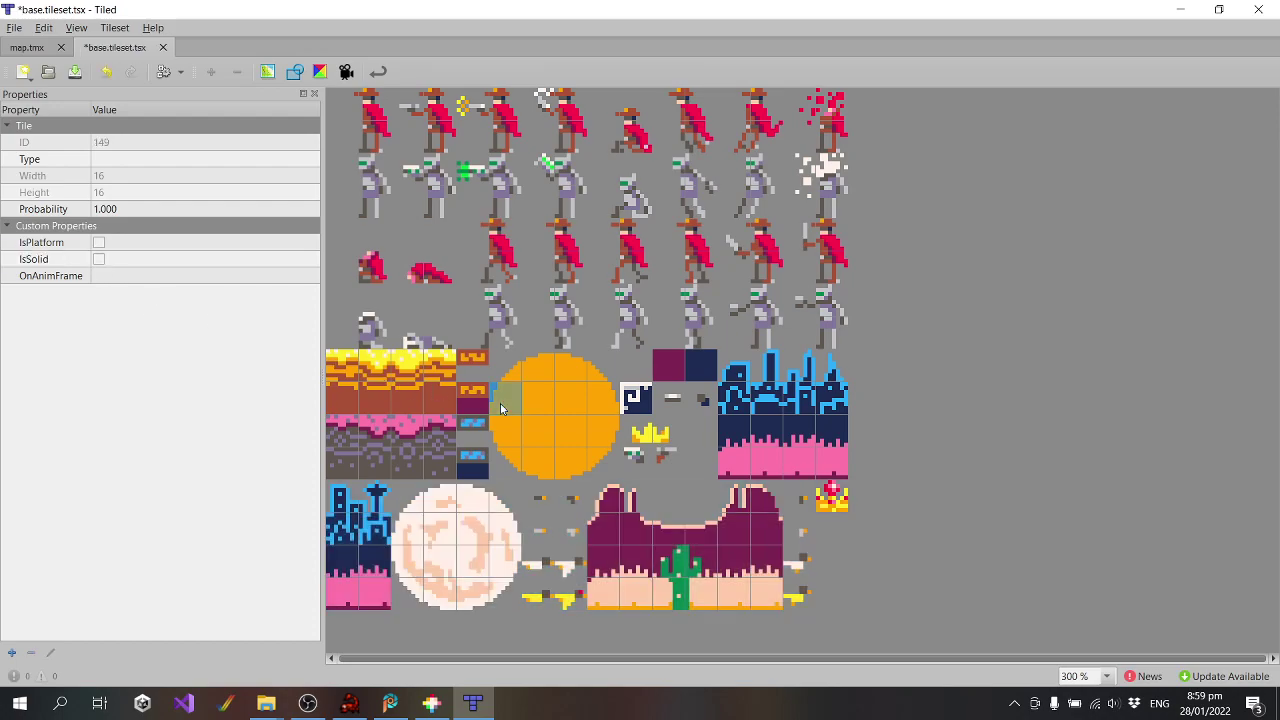
left_click_drag(503, 367, 855, 464)
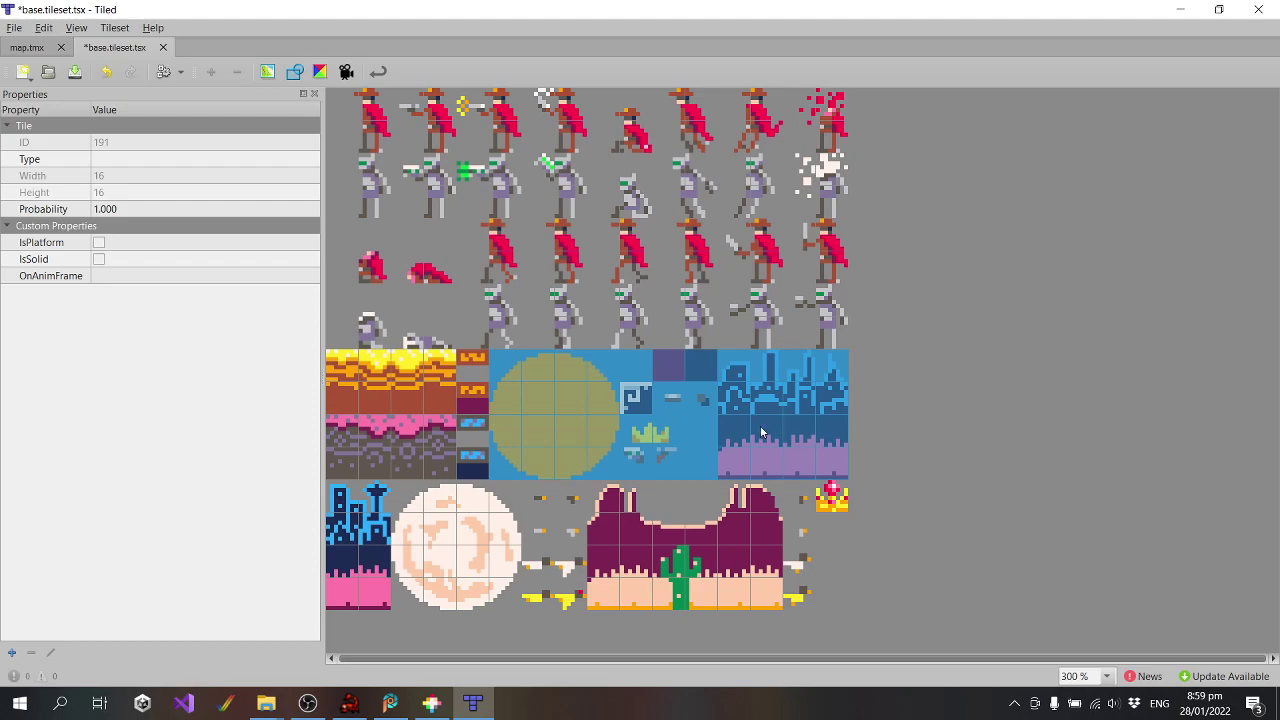
left_click(99, 261)
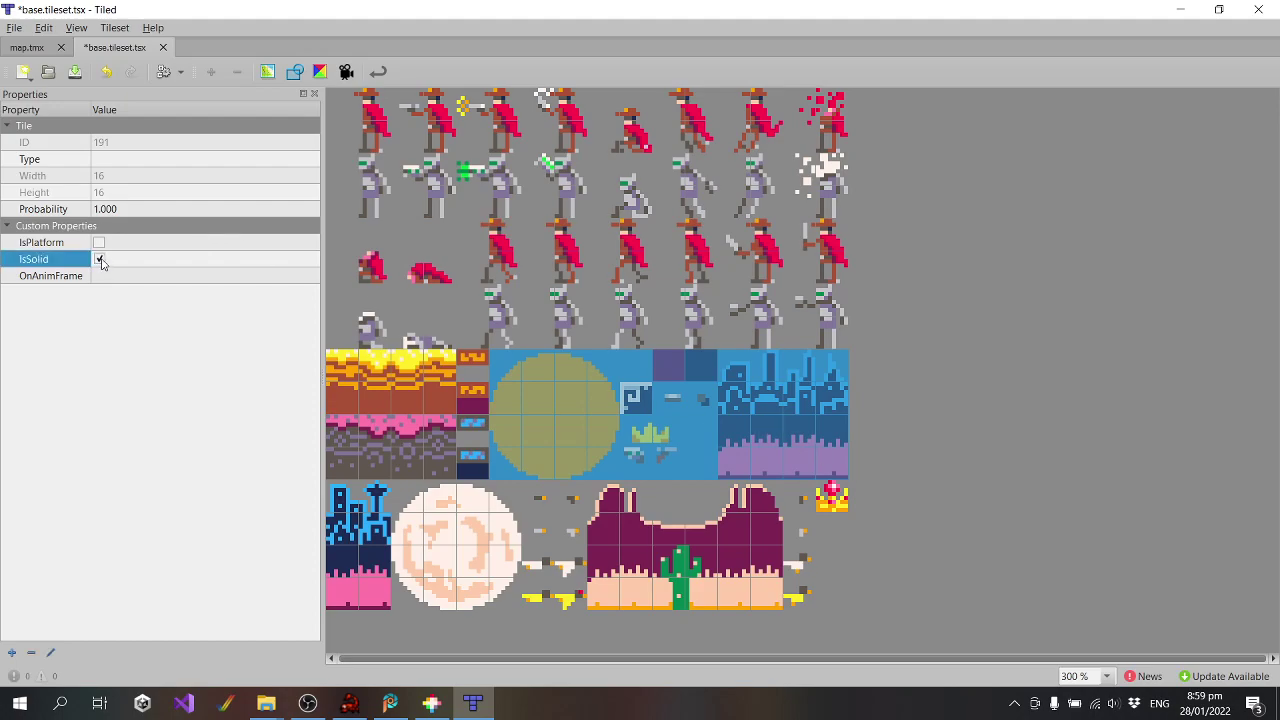
Check the IsSolid and IsPlatform properties of the ground and platform tiles beside the sun
left_click(445, 375)
key("Down")
key("Down")
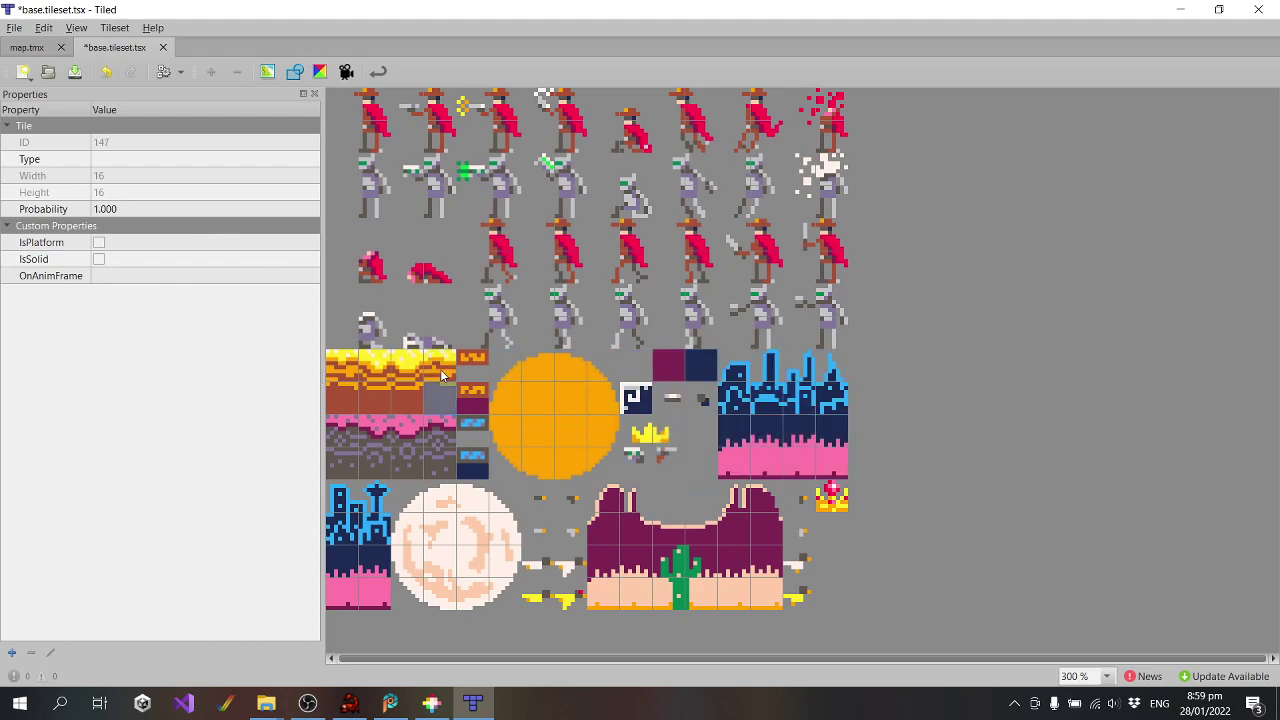
key("Left")
key("Left")
key("Left")
key("Right")
key("Right")
key("Right")
key("Right")
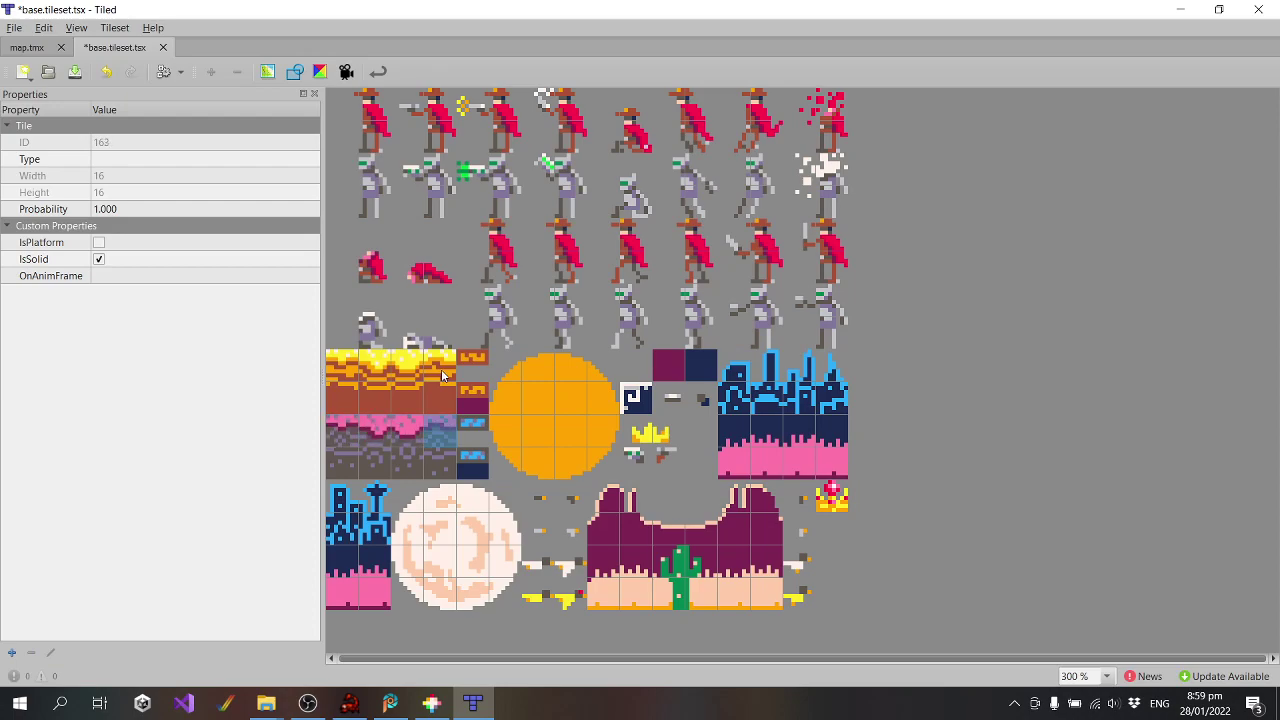
key("Up")
key("Up")
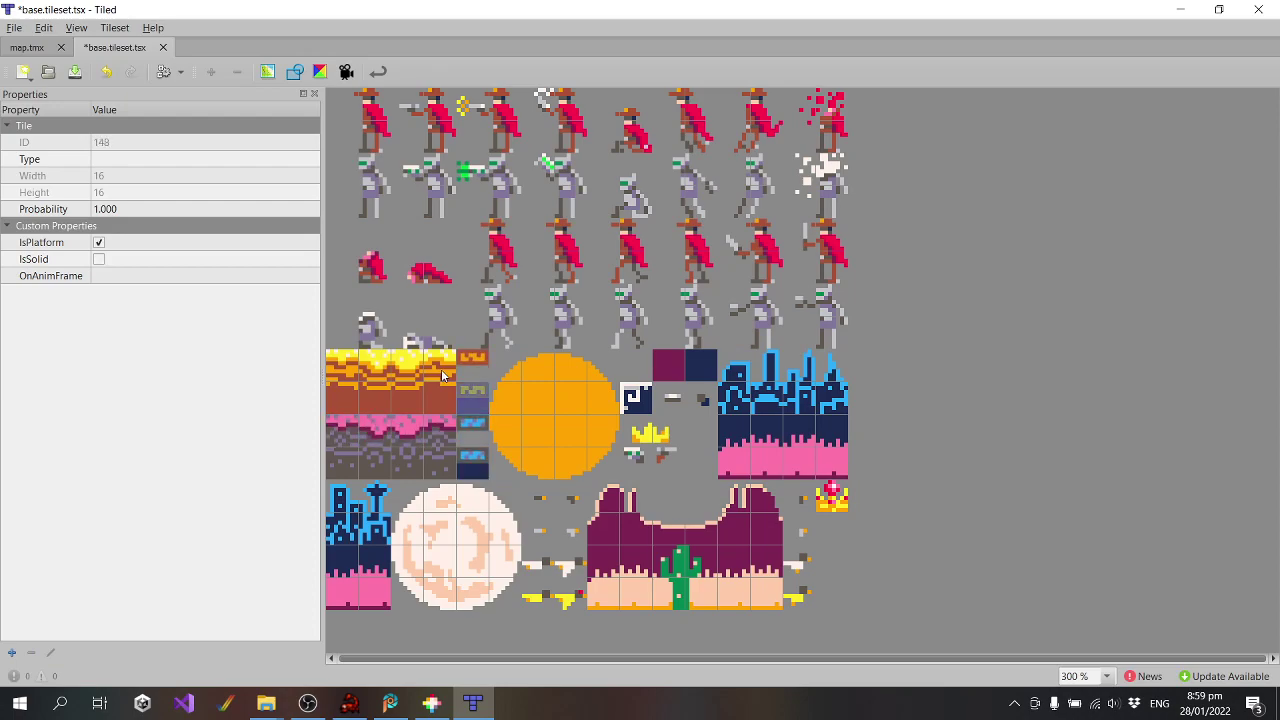
Save the base tileset and close Tiled
left_click(14, 27)
left_click(52, 105)
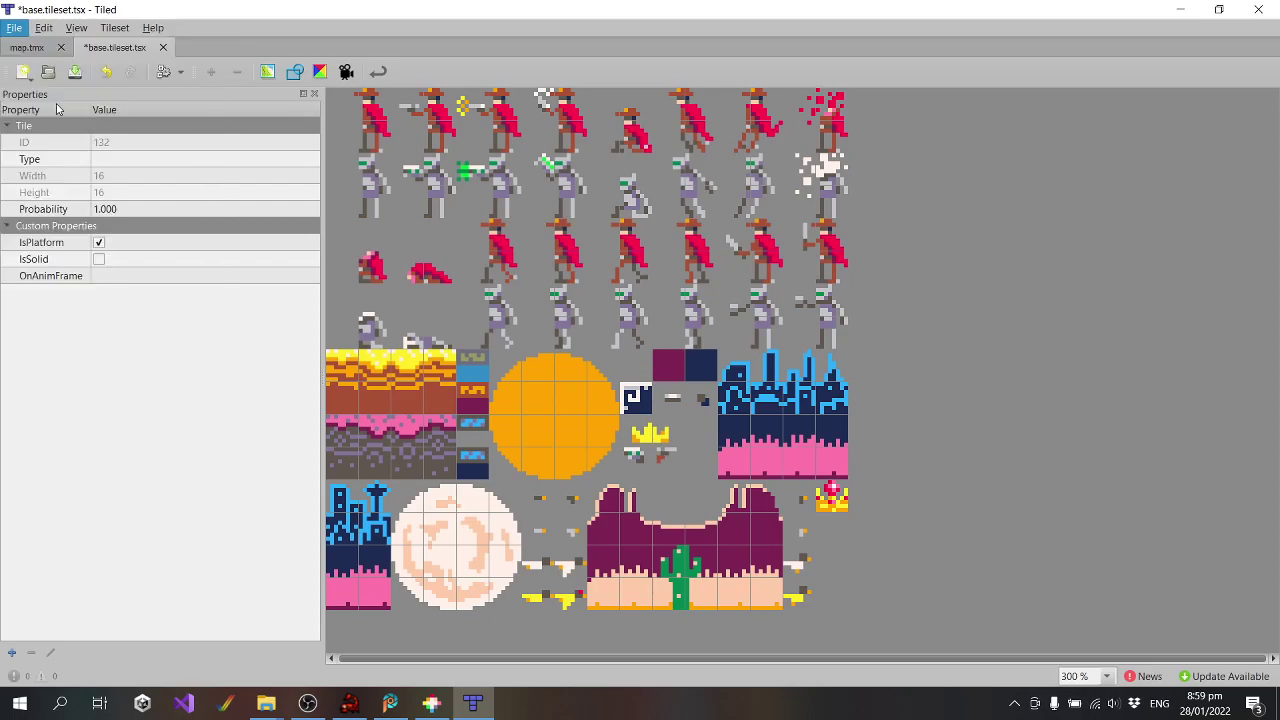
left_click(1258, 12)
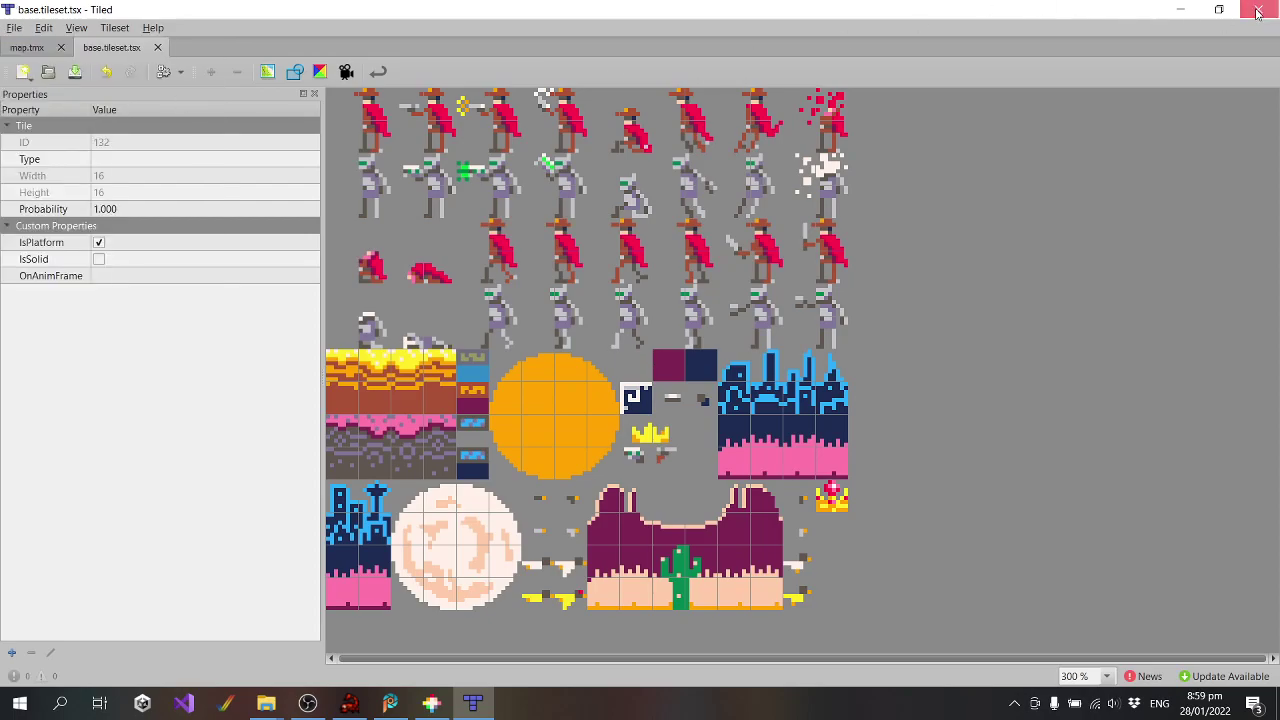
Compile and run the game in WinUAE, test the cowboy dropping to the lower platform and walking both ways, and close the emulator
left_click(94, 36)
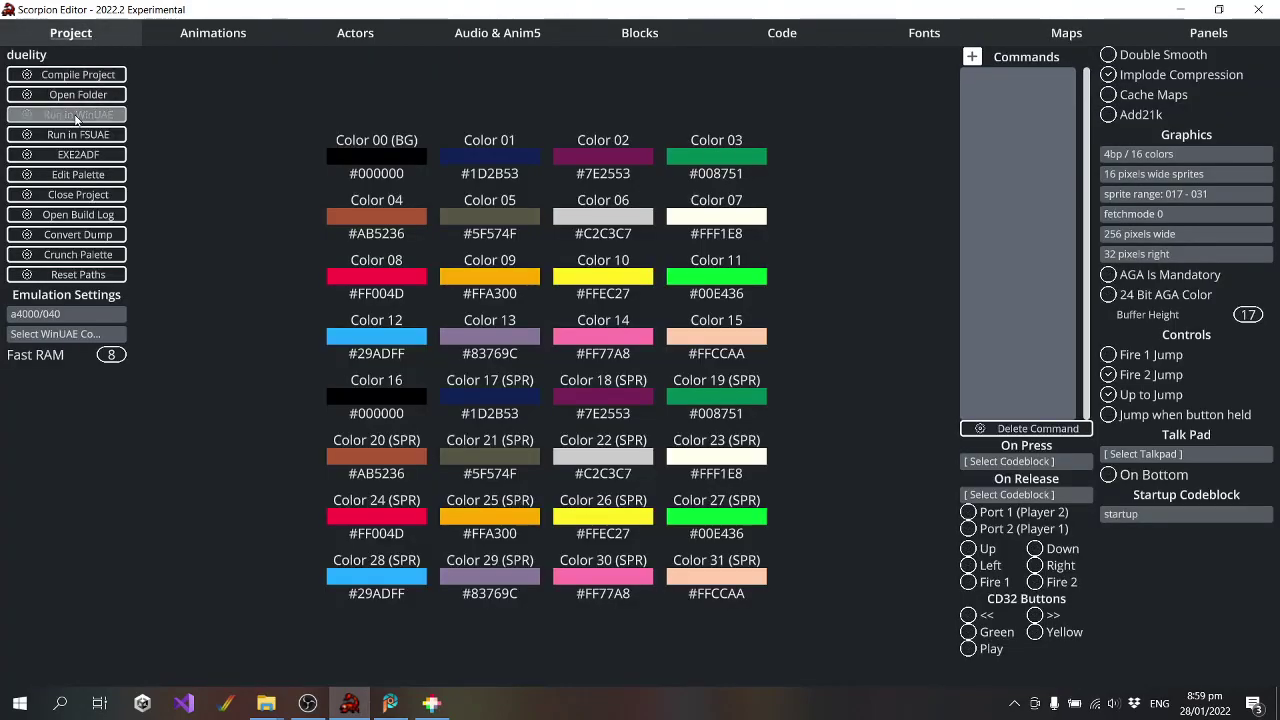
left_click(70, 75)
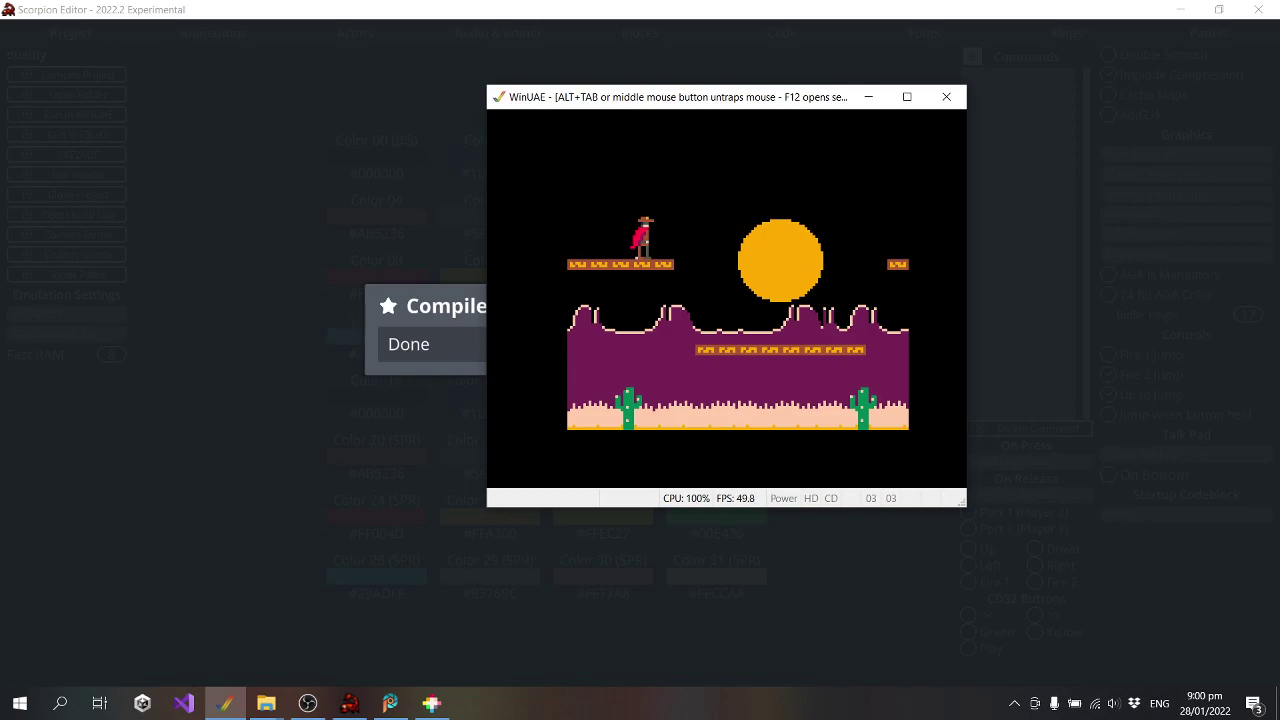
key("Right")
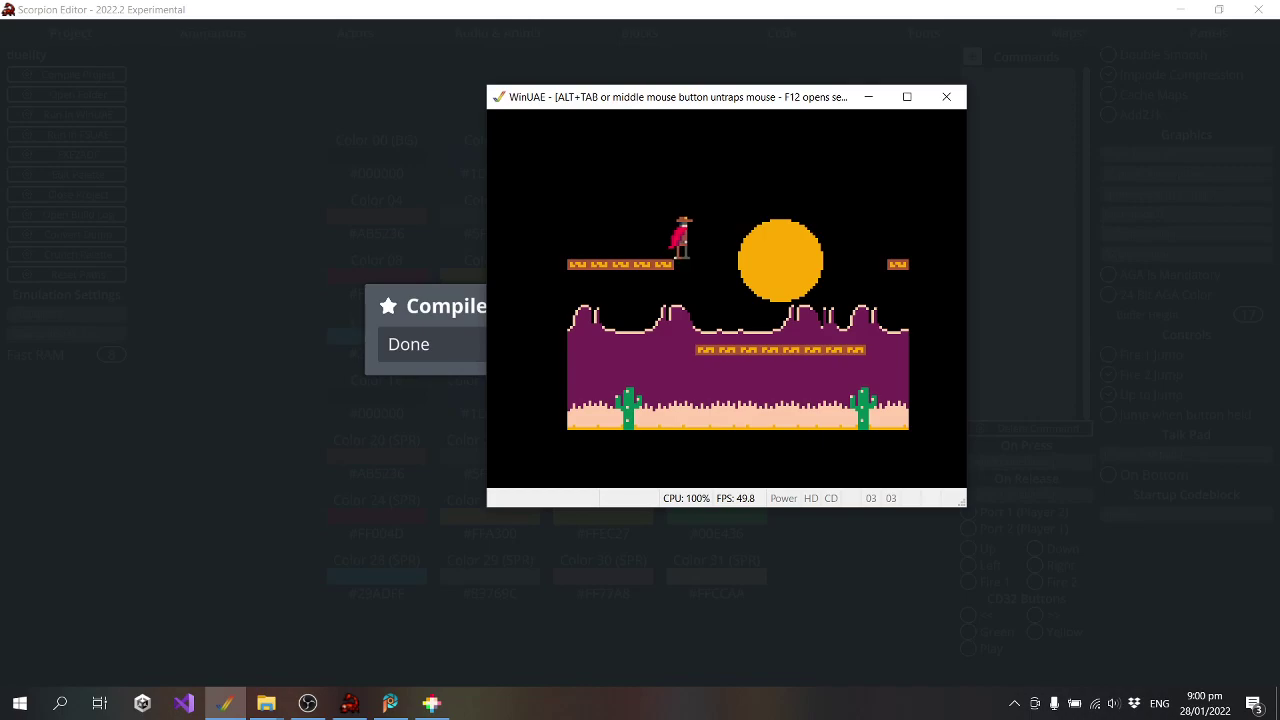
key("Left")
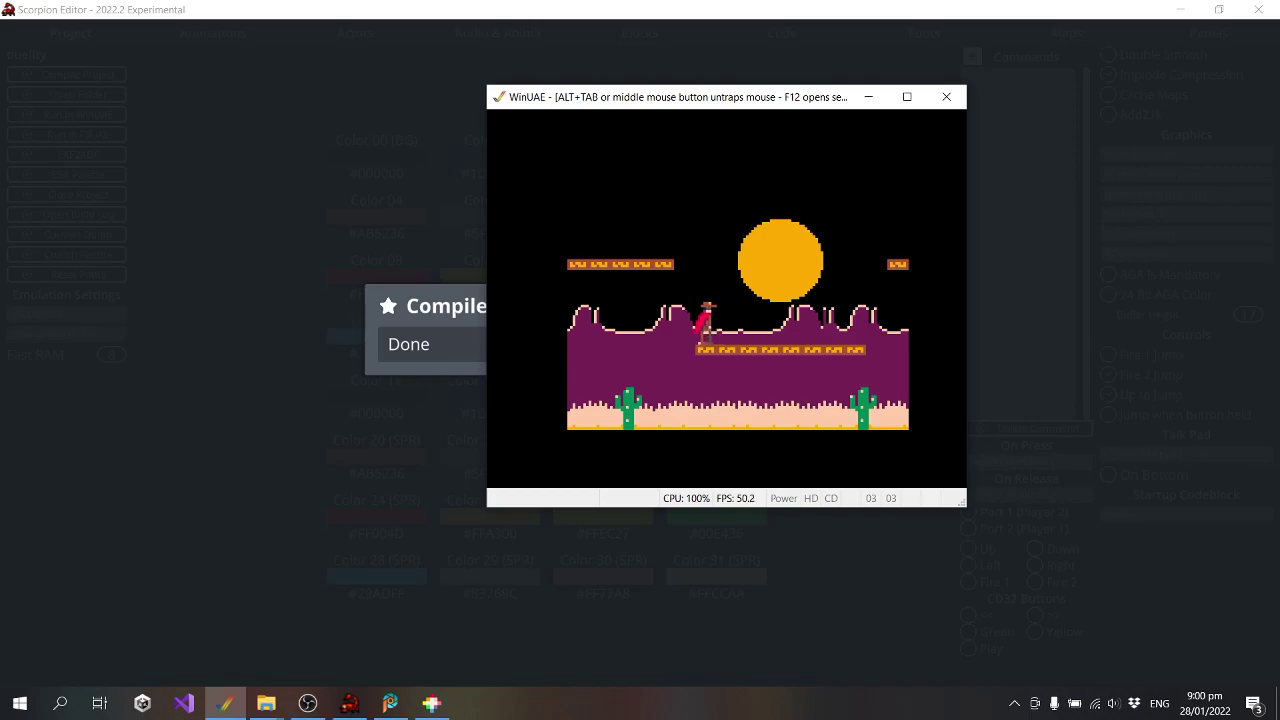
key("Right")
key("Right")
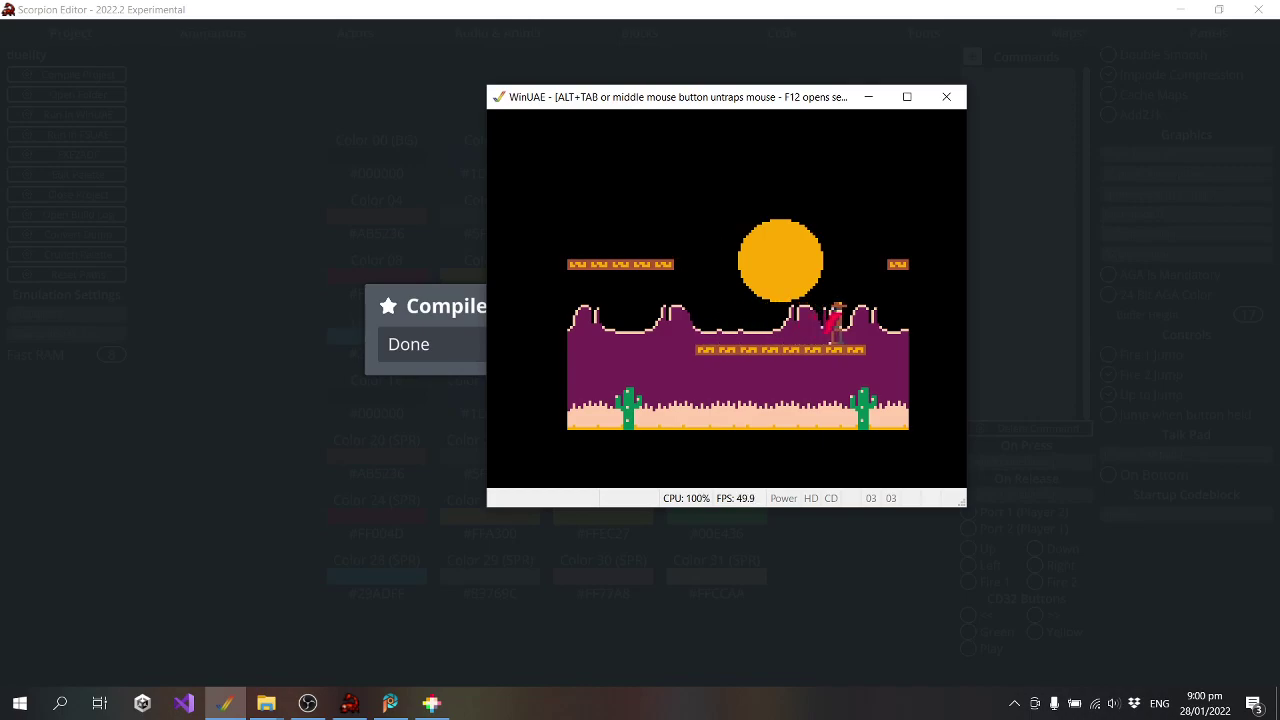
key("Left")
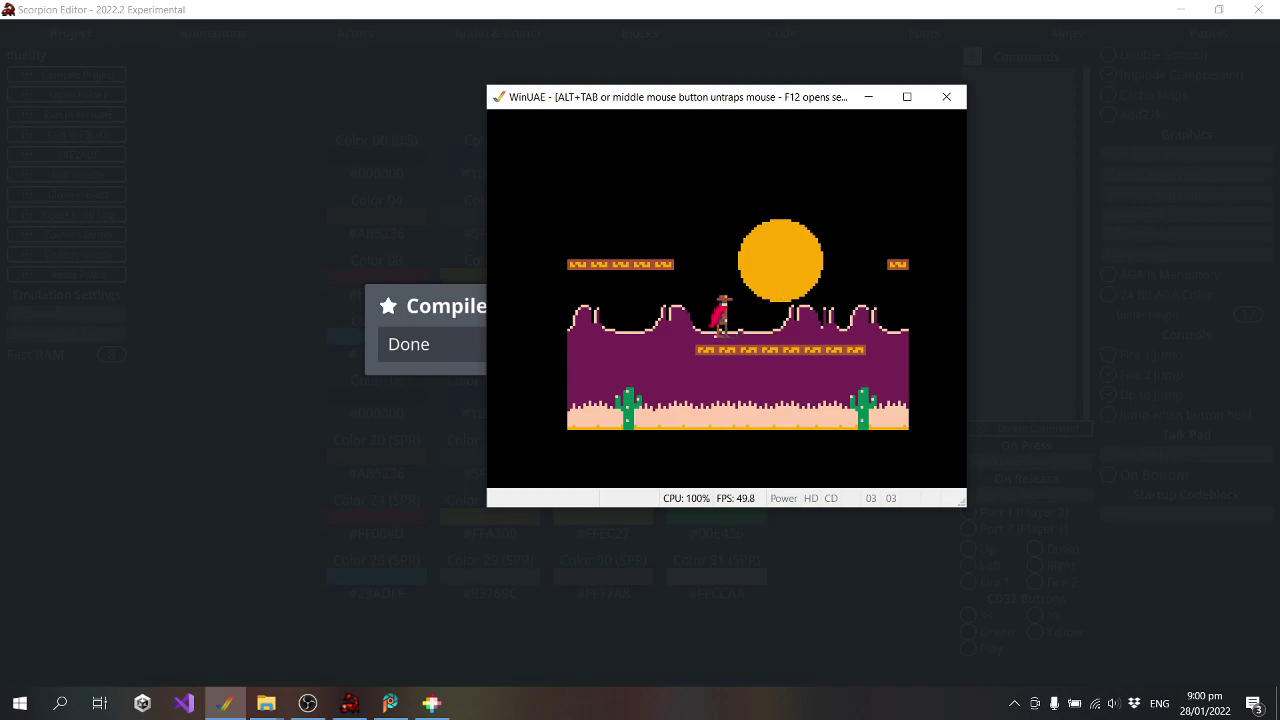
key("Right")
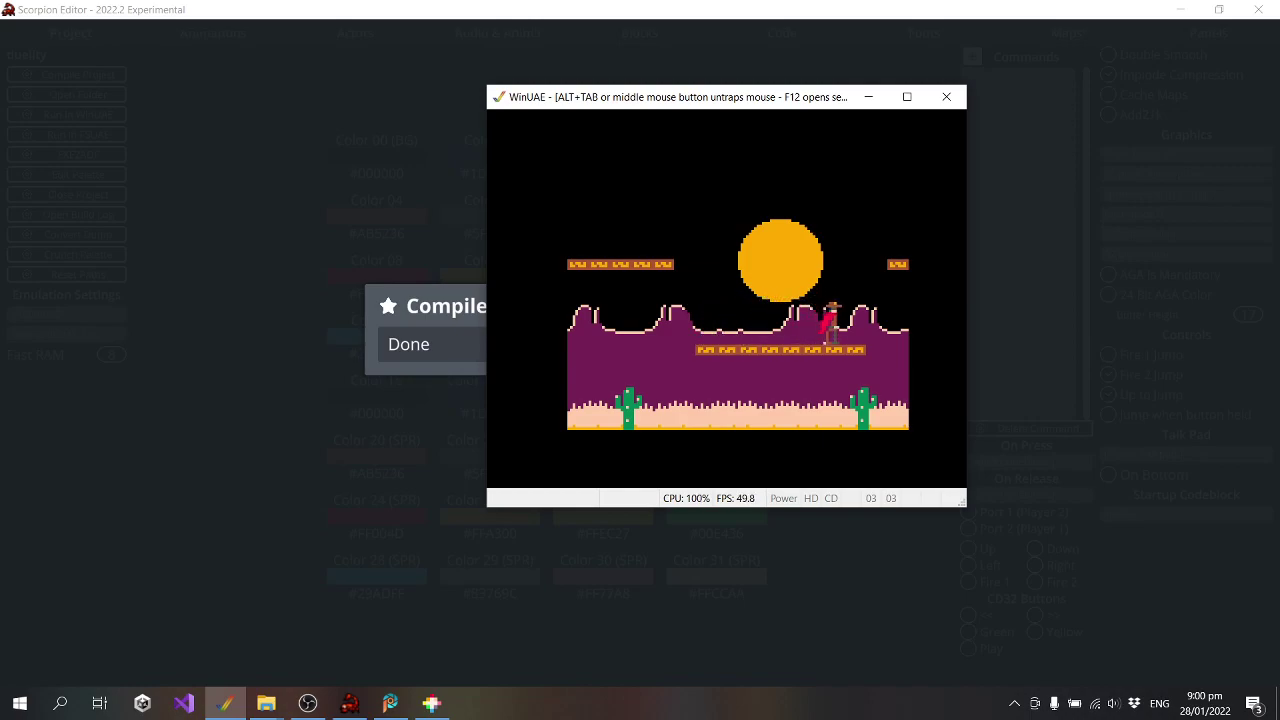
key("alt+F4")
left_click(878, 406)
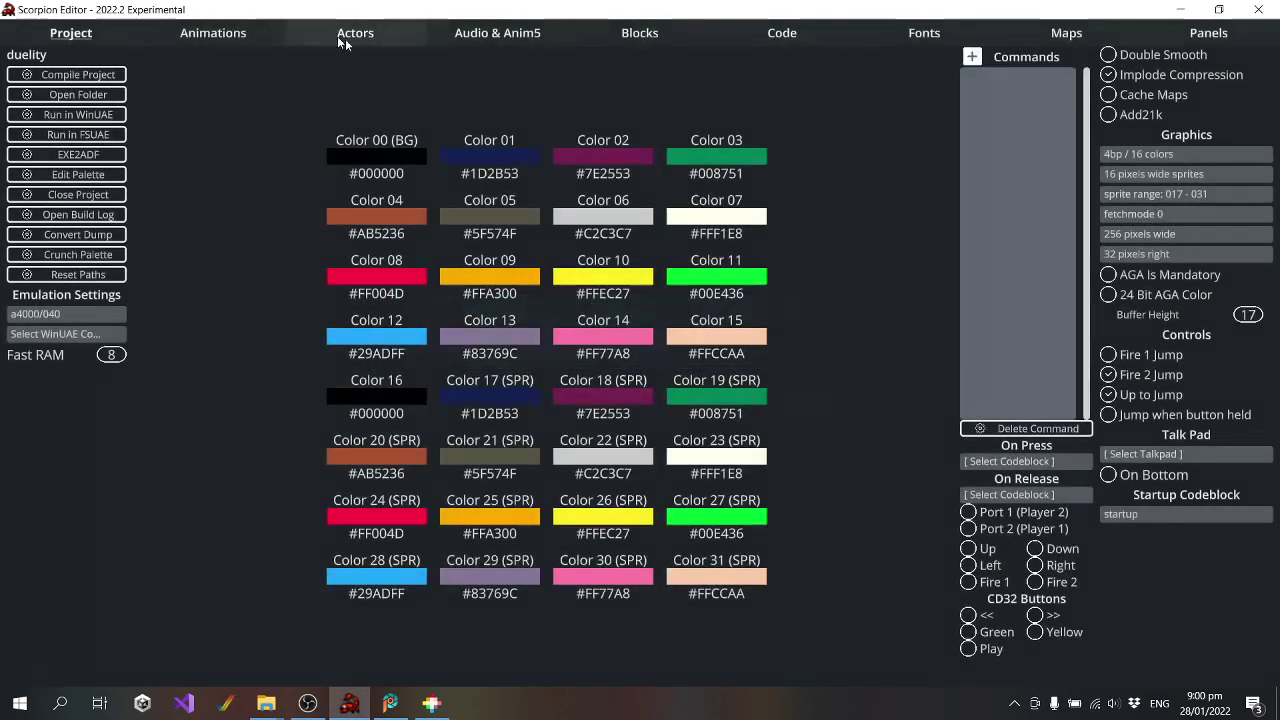
Set the p1_cowboy actor's gravity to 0.5 and its jump speed to 5
left_click(345, 36)
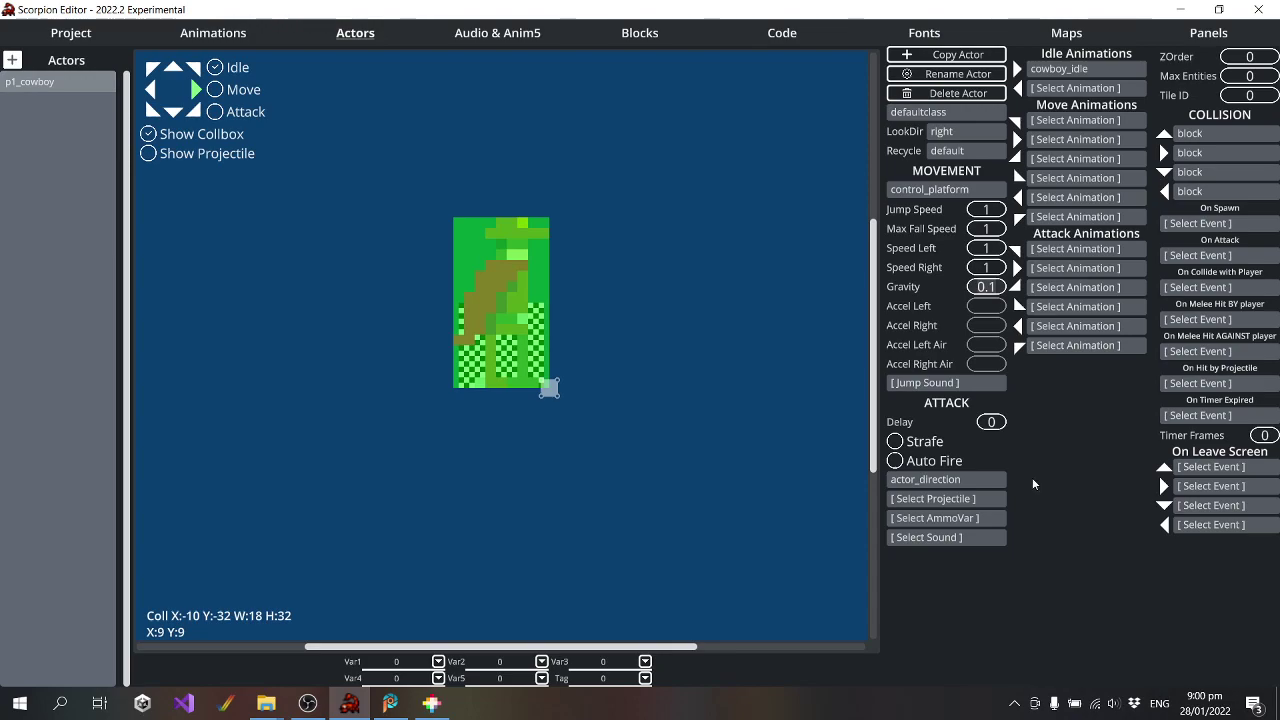
key("BackSpace")
type("5")
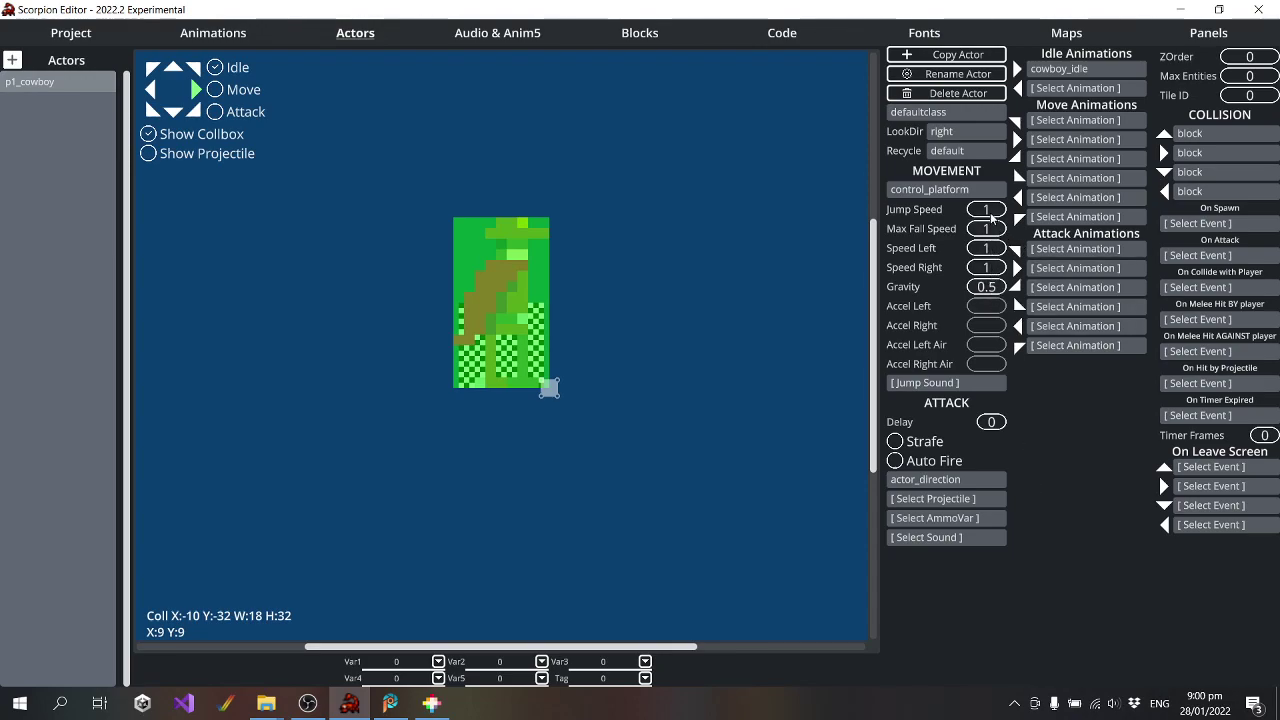
key("BackSpace")
type("5")
Compile and run the game in WinUAE, test the cowboy's falling, walking and jumping, and close the emulator and the compile message
left_click(70, 35)
left_click(67, 116)
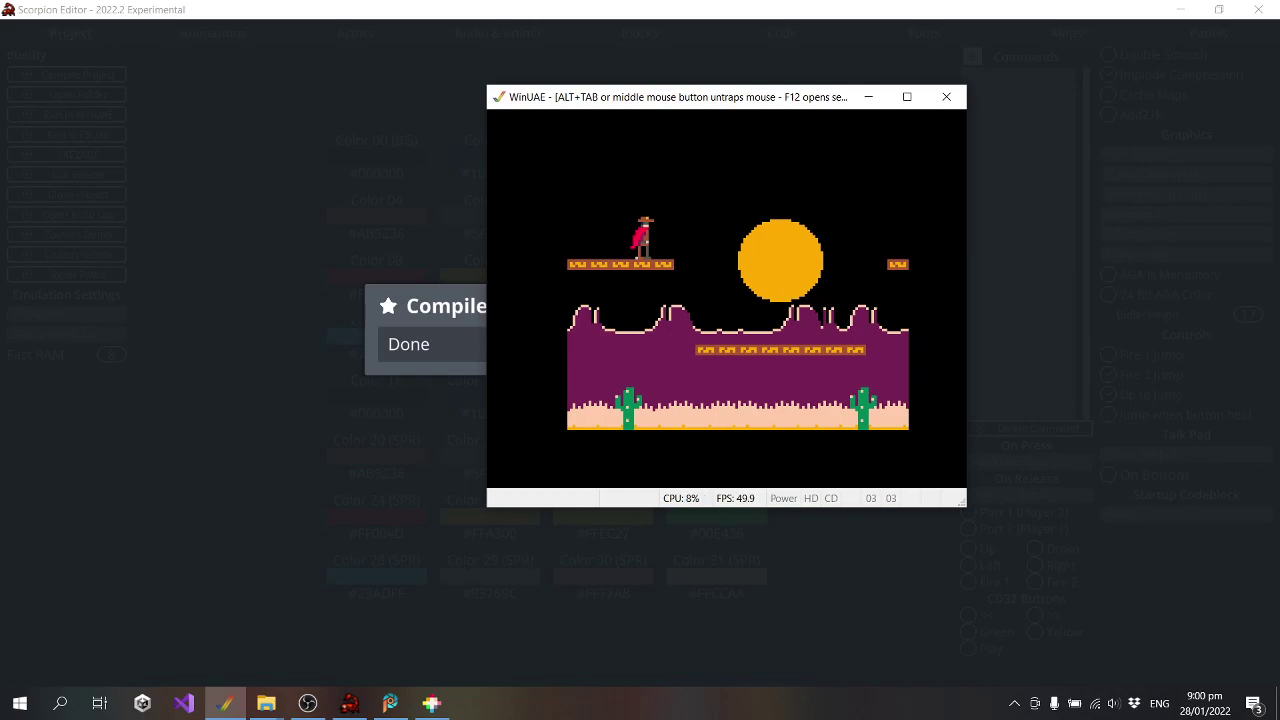
key("Right")
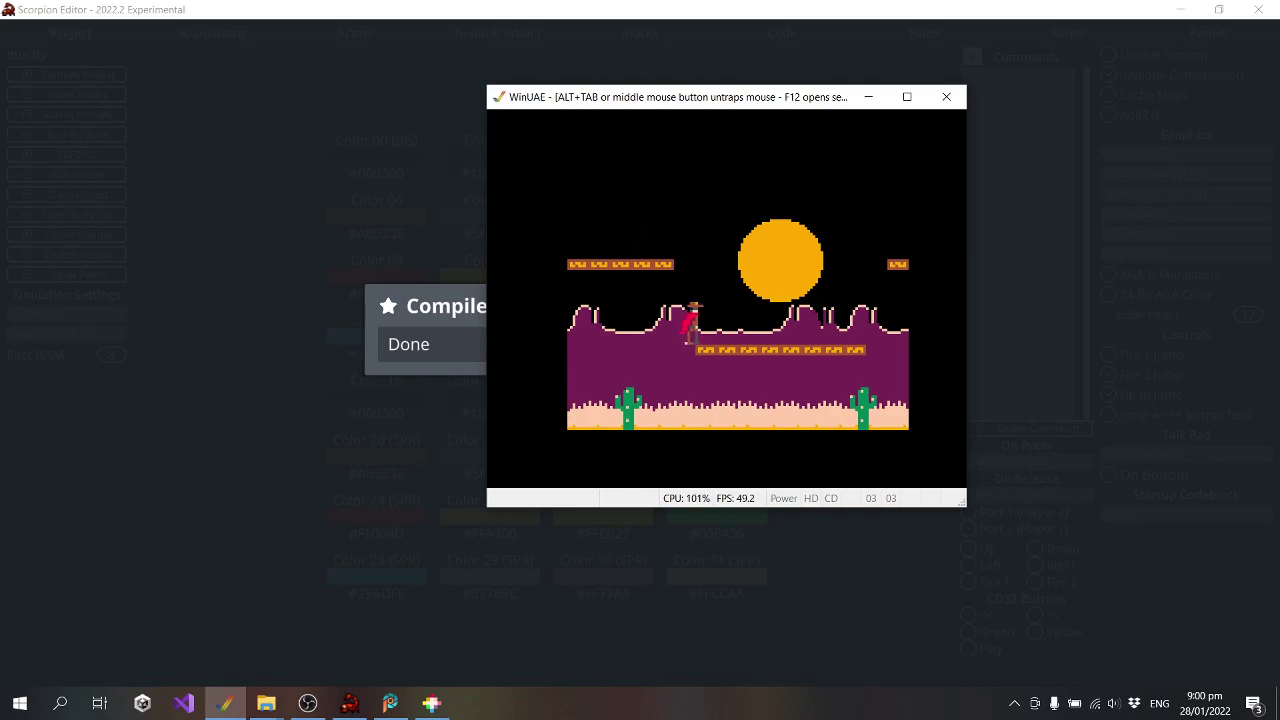
key("Right")
key("Up")
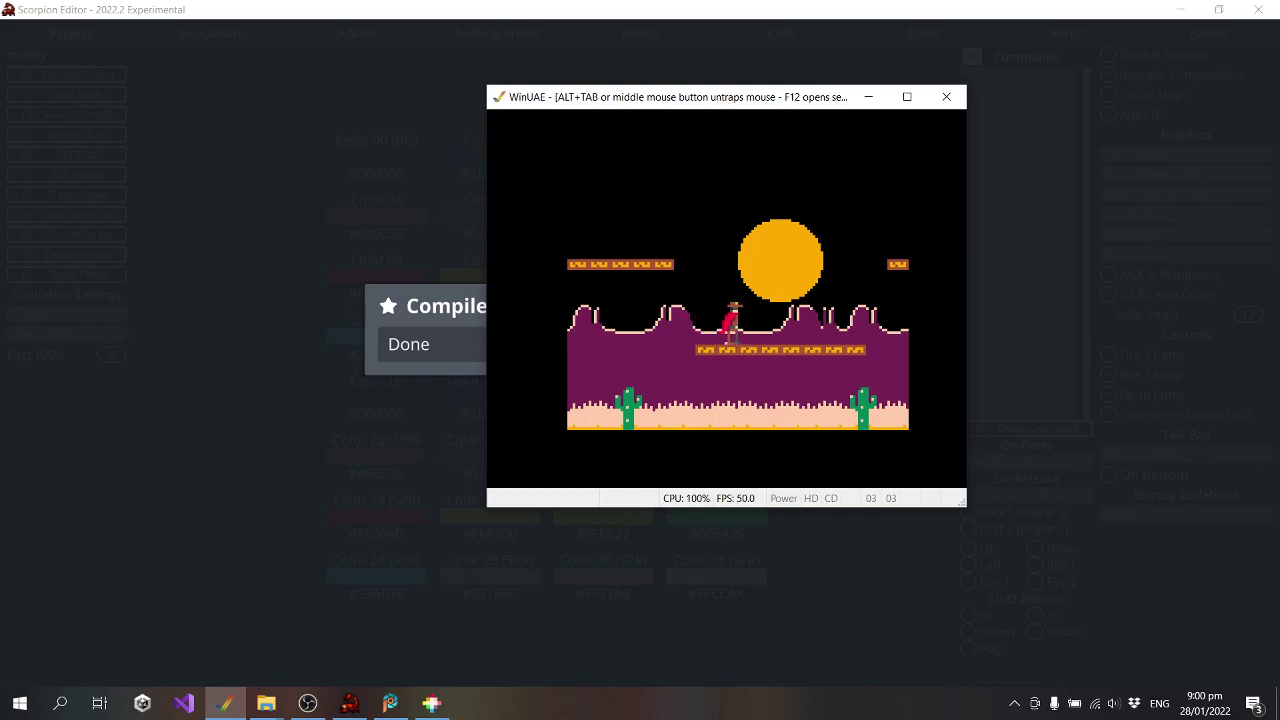
key("Up")
key("Right")
key("Up")
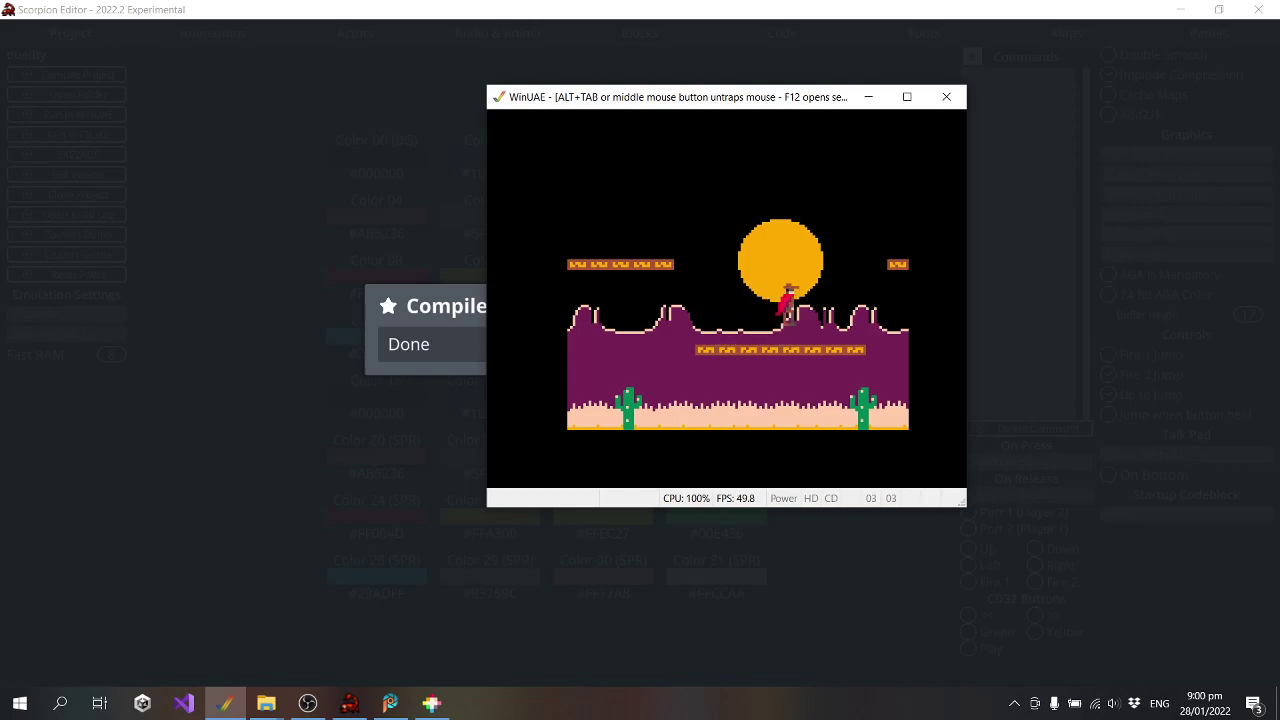
key("Right")
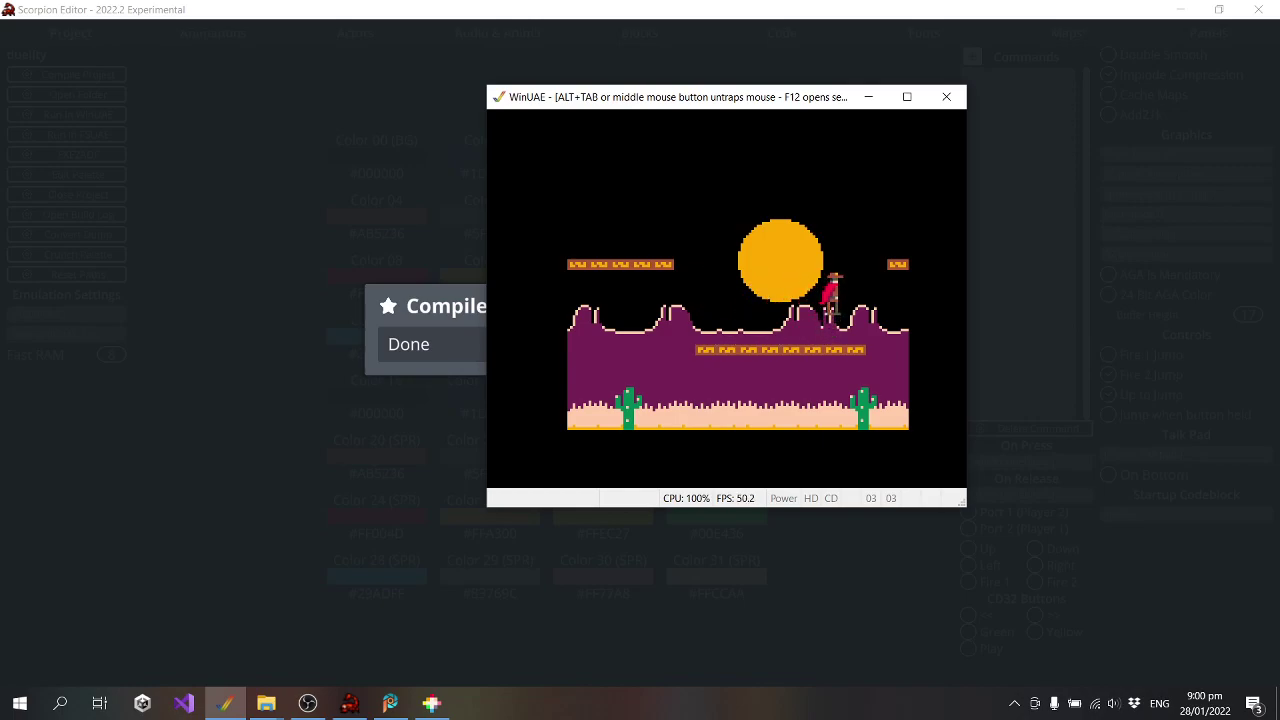
key("alt+F4")
left_click(858, 405)
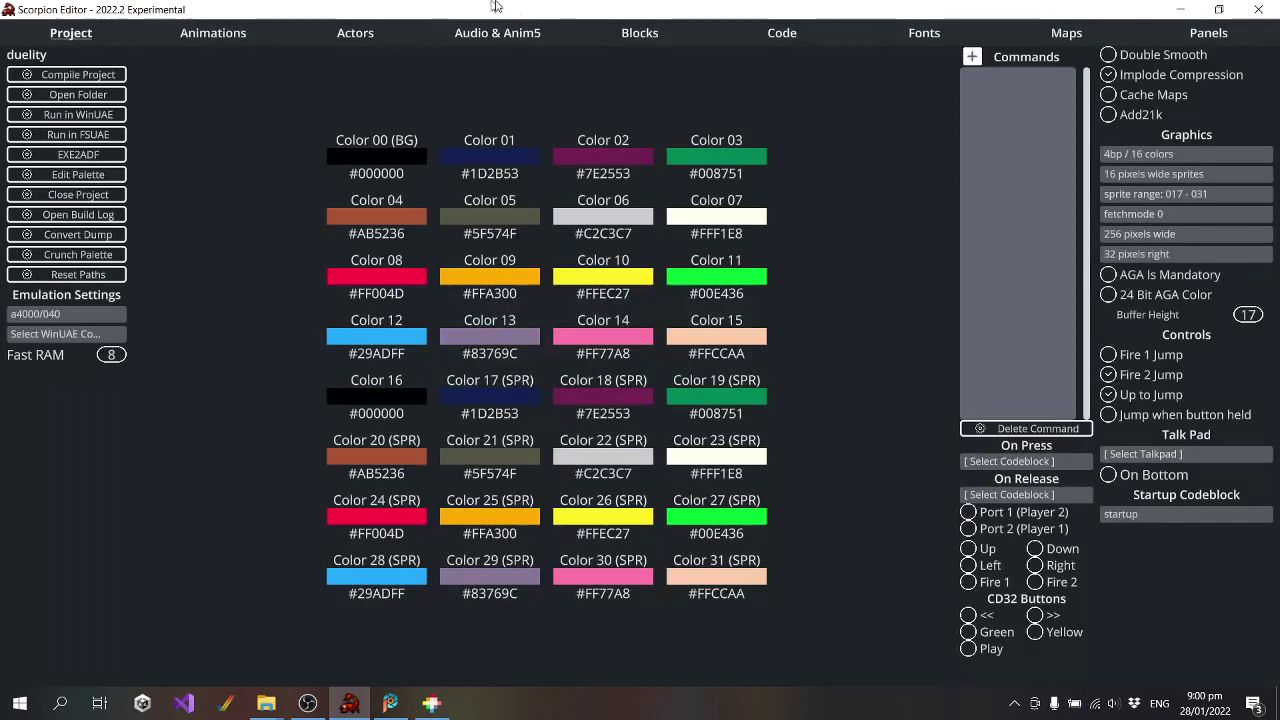
Set the p1_cowboy actor's left and right speeds to 3 and its gravity to 0.25
left_click(343, 33)
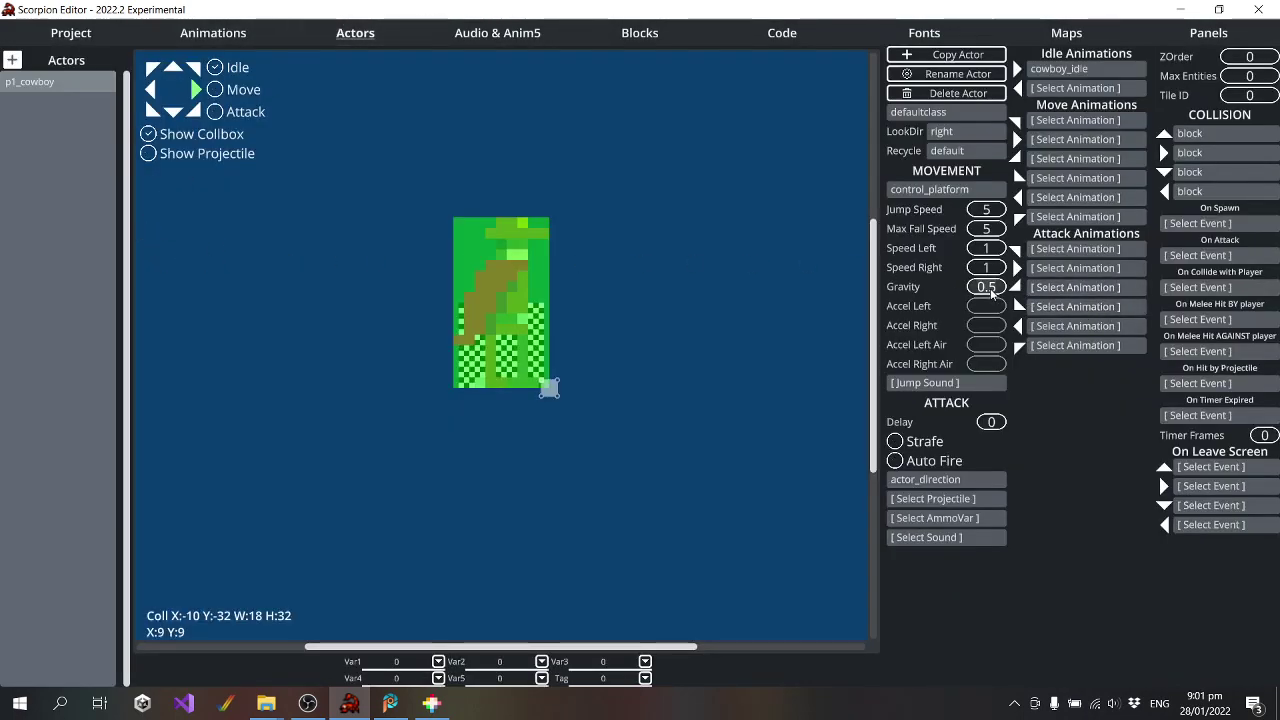
left_click(986, 248)
type("3")
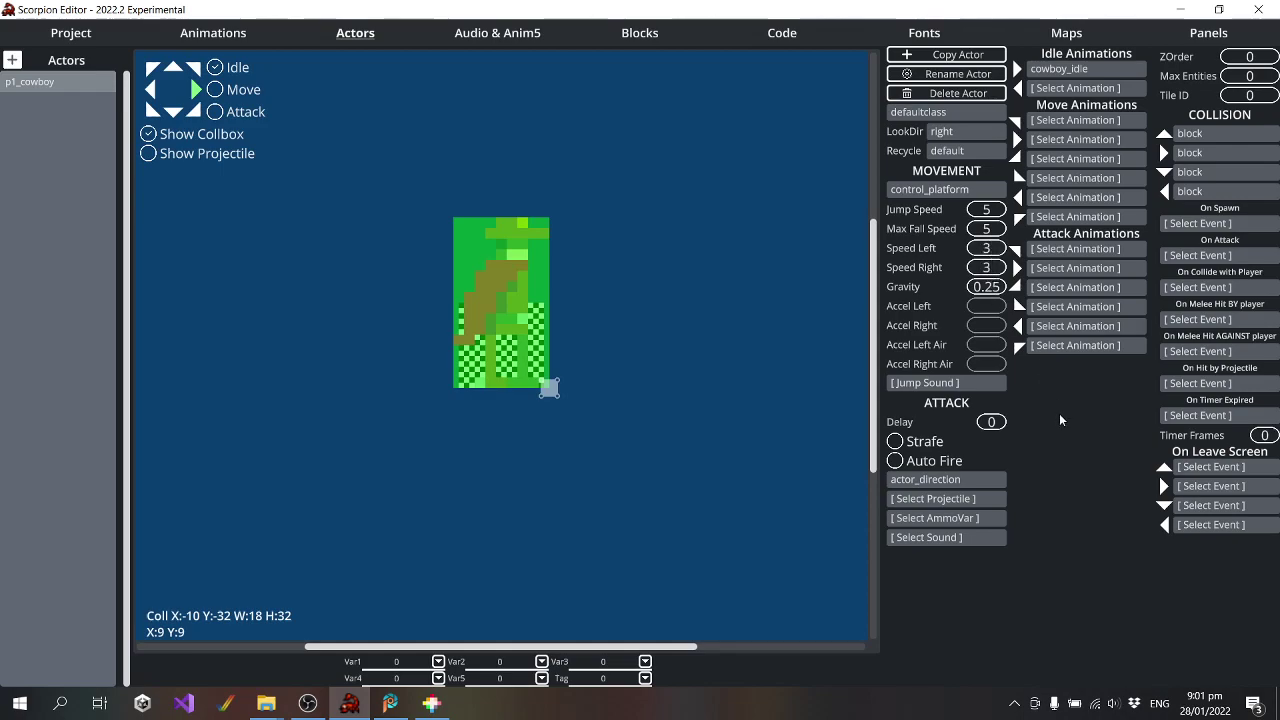
Open the project's map in Tiled and bring the whole desert and city scene into view
left_click(1066, 34)
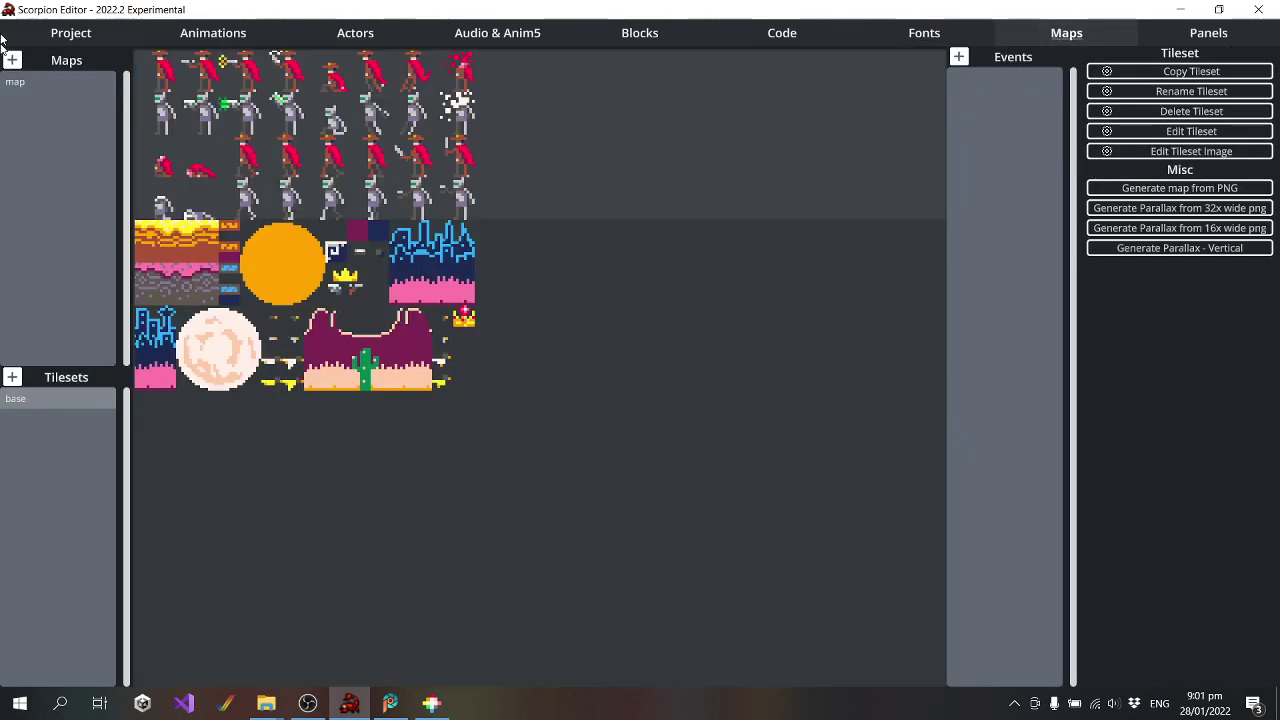
left_click(27, 84)
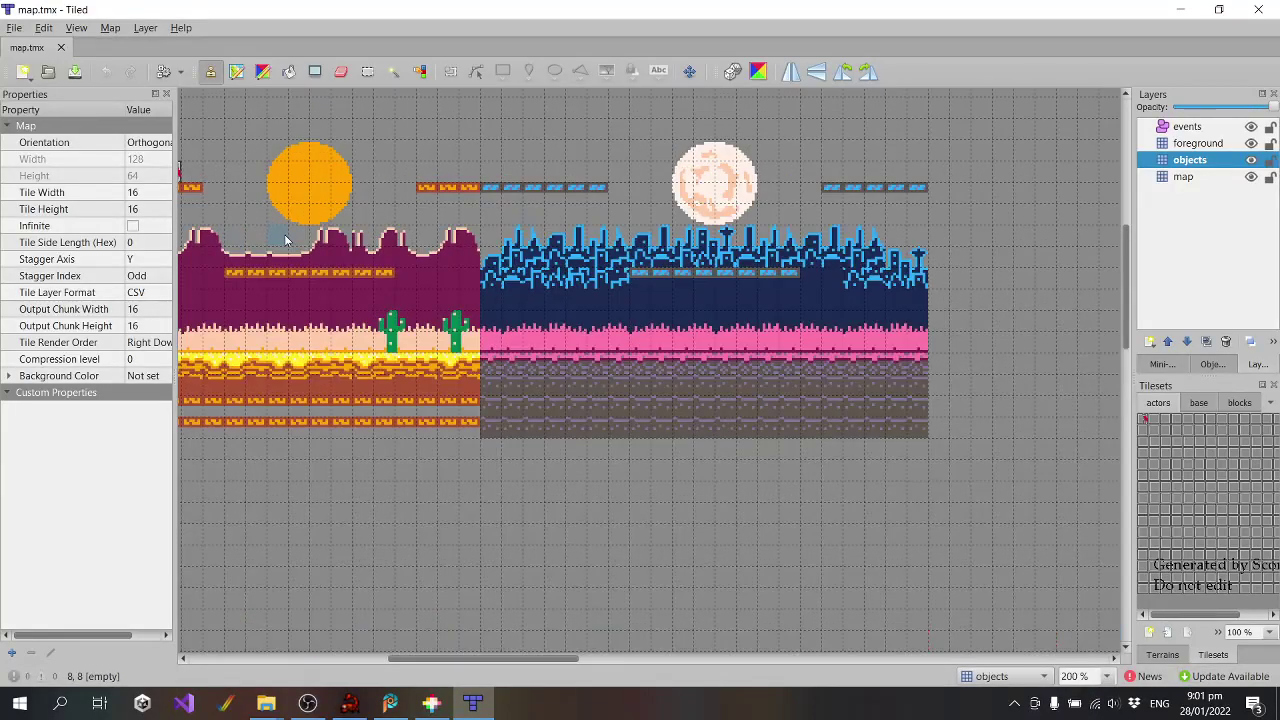
scroll(575, 278, "up", 3)
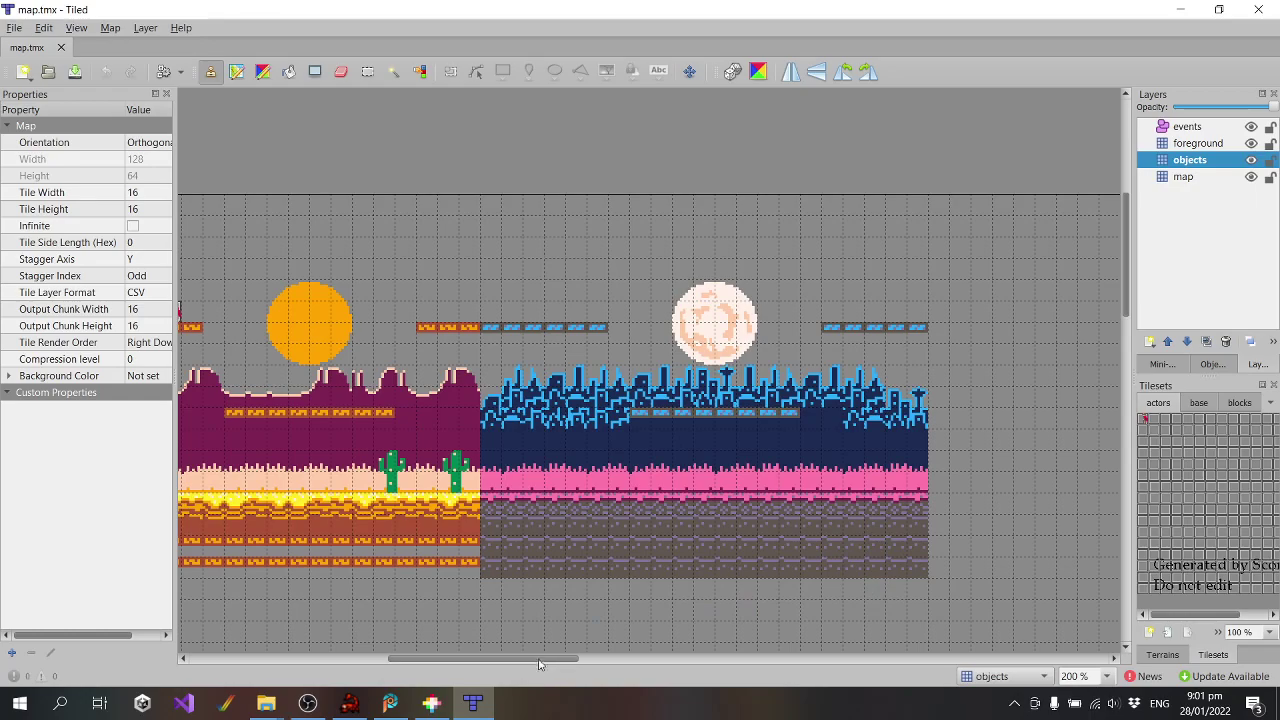
mouse_move(538, 658)
left_mouse_down()
mouse_move(441, 658)
mouse_move(518, 658)
left_mouse_up()
scroll(523, 610, "down", 2, "ctrl")
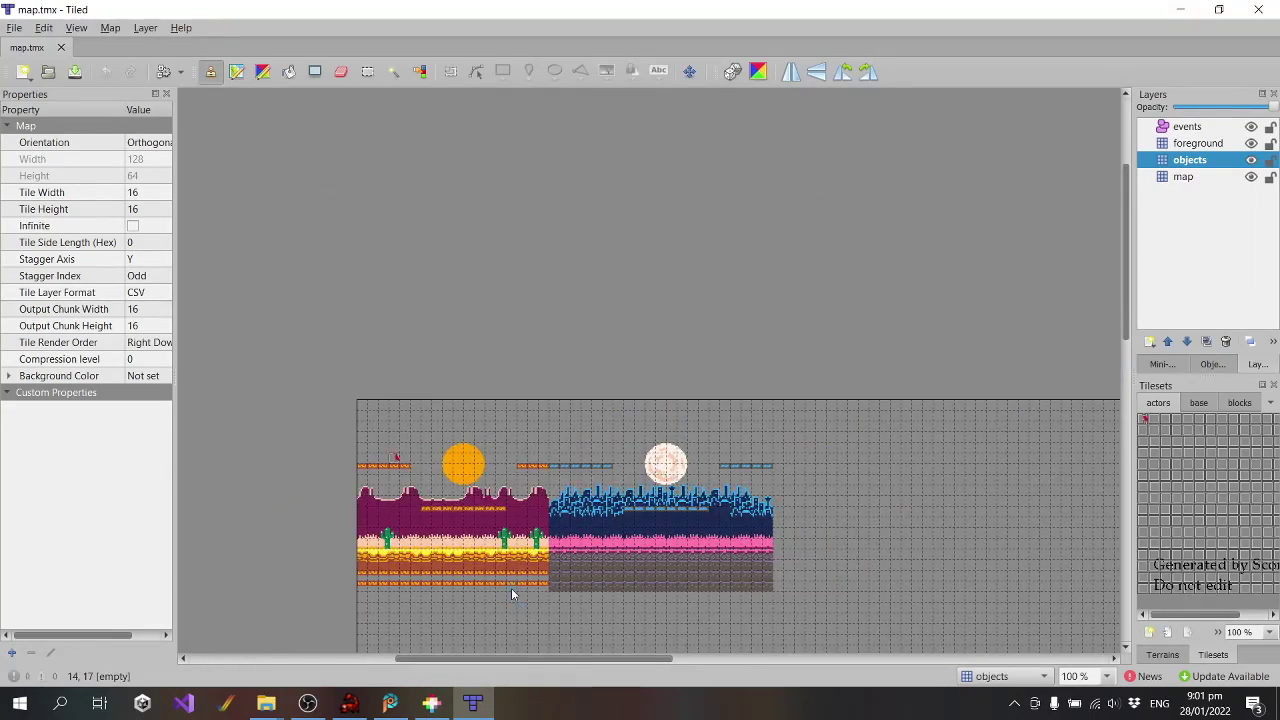
scroll(512, 594, "down", 3)
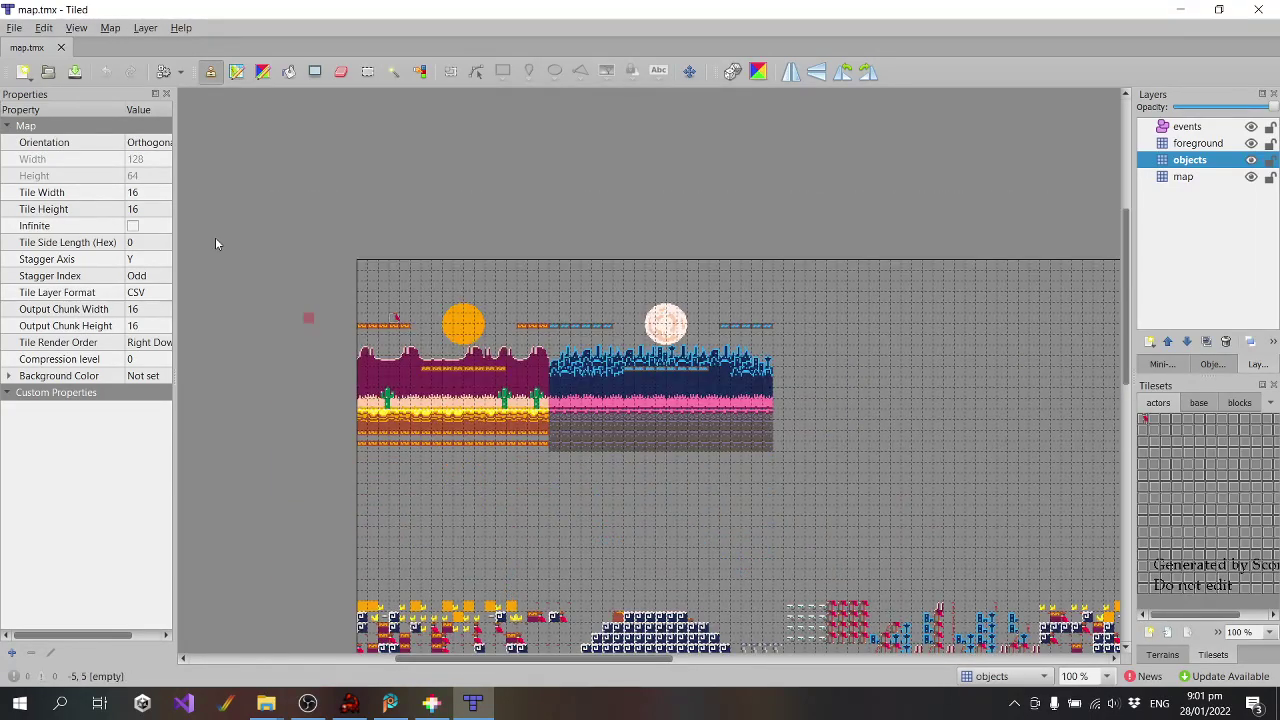
Copy the full desert and city scene and stamp a duplicate on the map layer just below the original
left_click(364, 75)
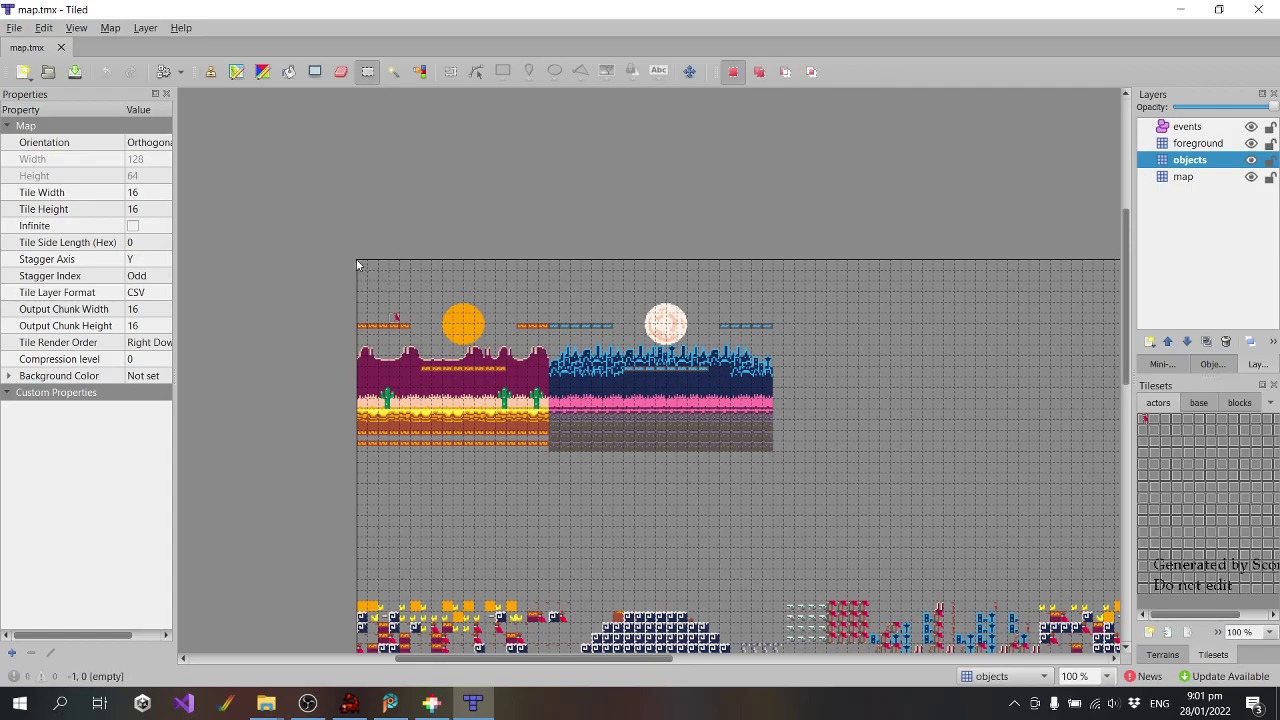
left_click_drag(357, 264, 772, 468)
key("ctrl+x")
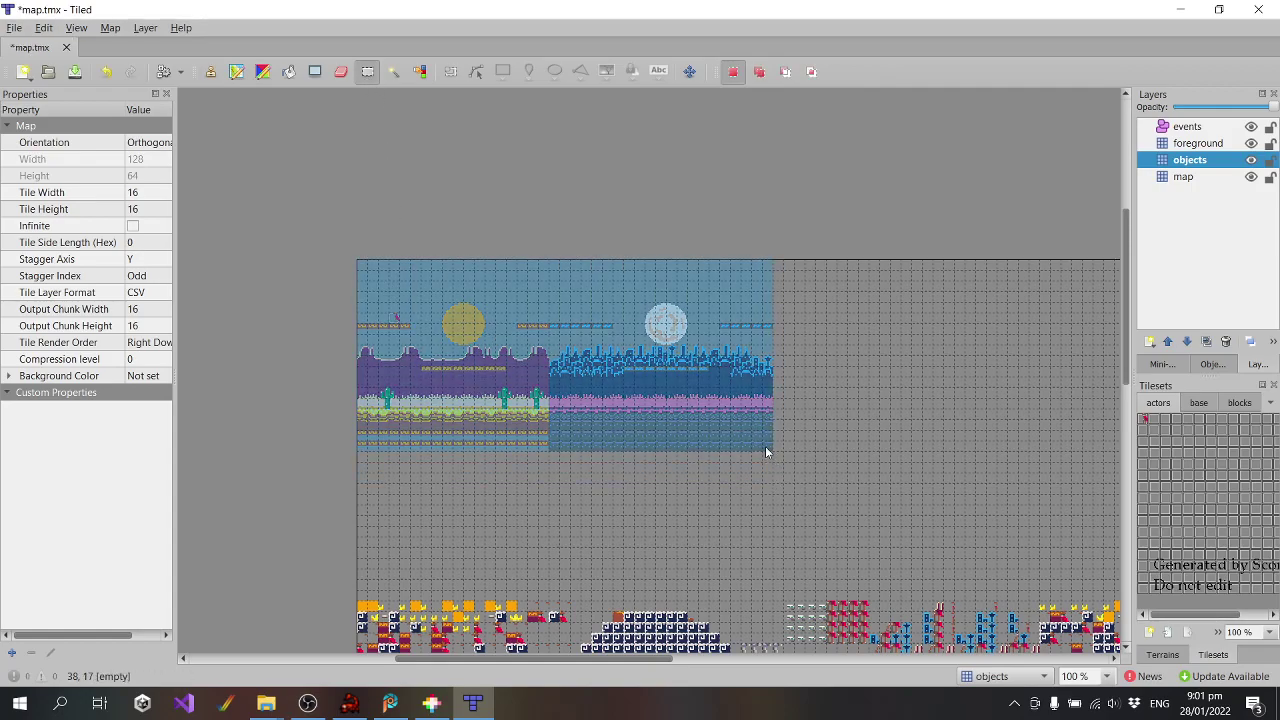
scroll(768, 456, "down", 6)
scroll(724, 272, "up", 3)
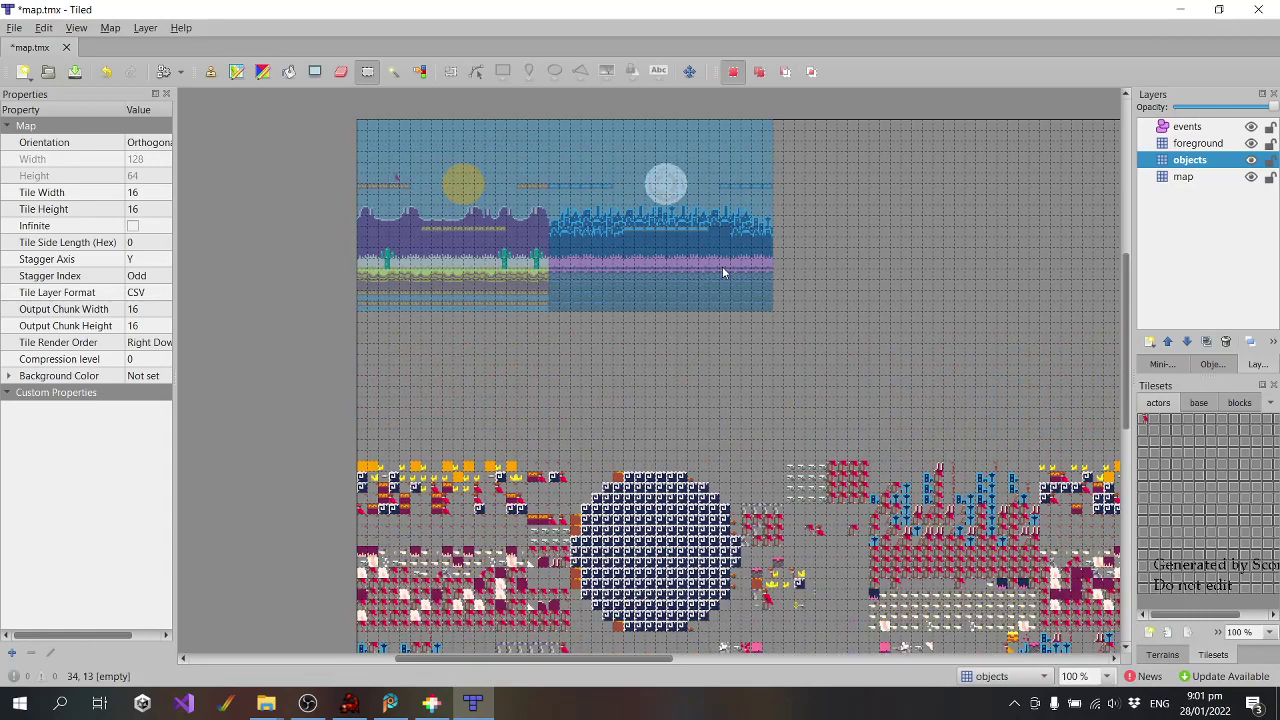
left_click(1183, 176)
key("ctrl+v")
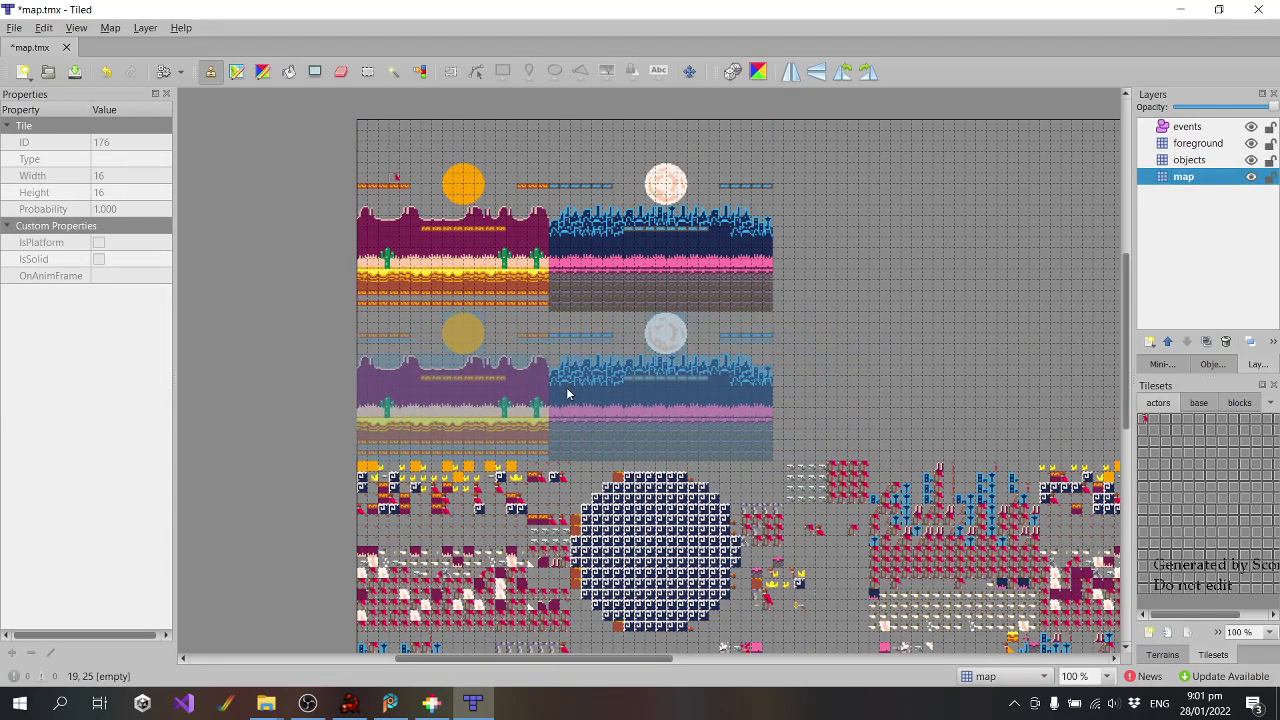
left_click(565, 400)
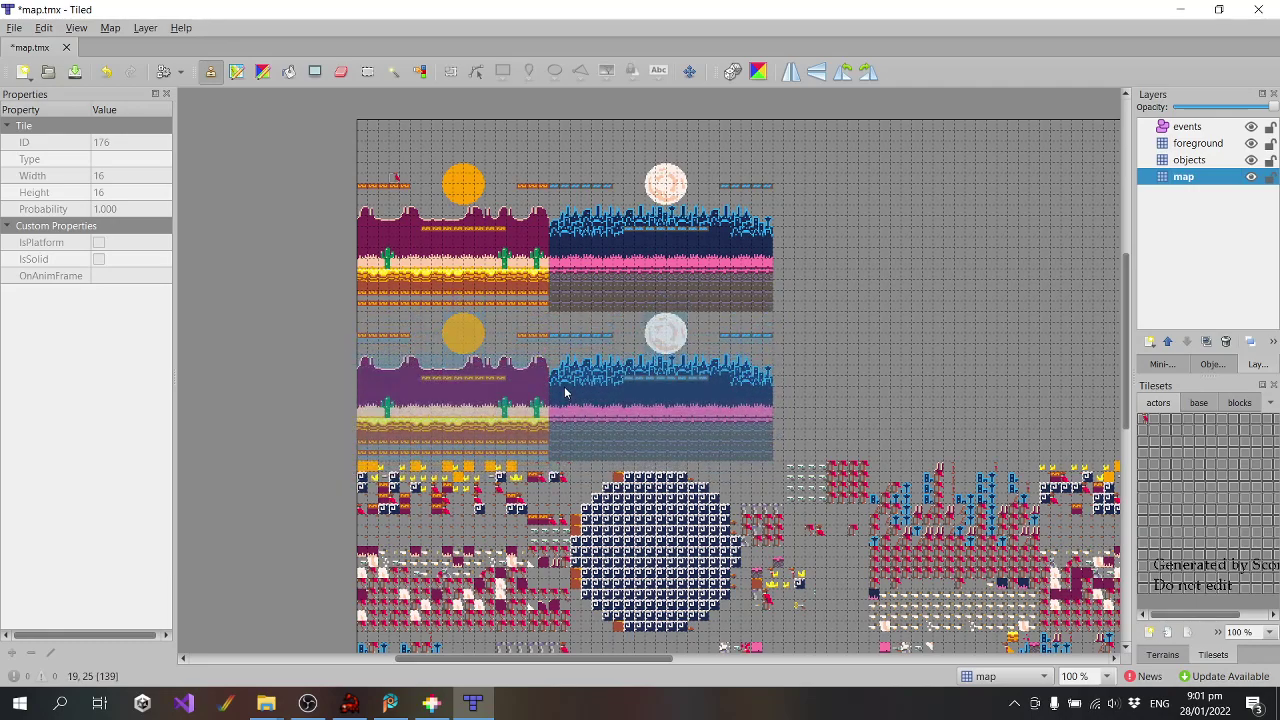
Delete the original desert and city scene along the map's upper edge from the map layer
left_click(367, 71)
scroll(419, 158, "up", 2)
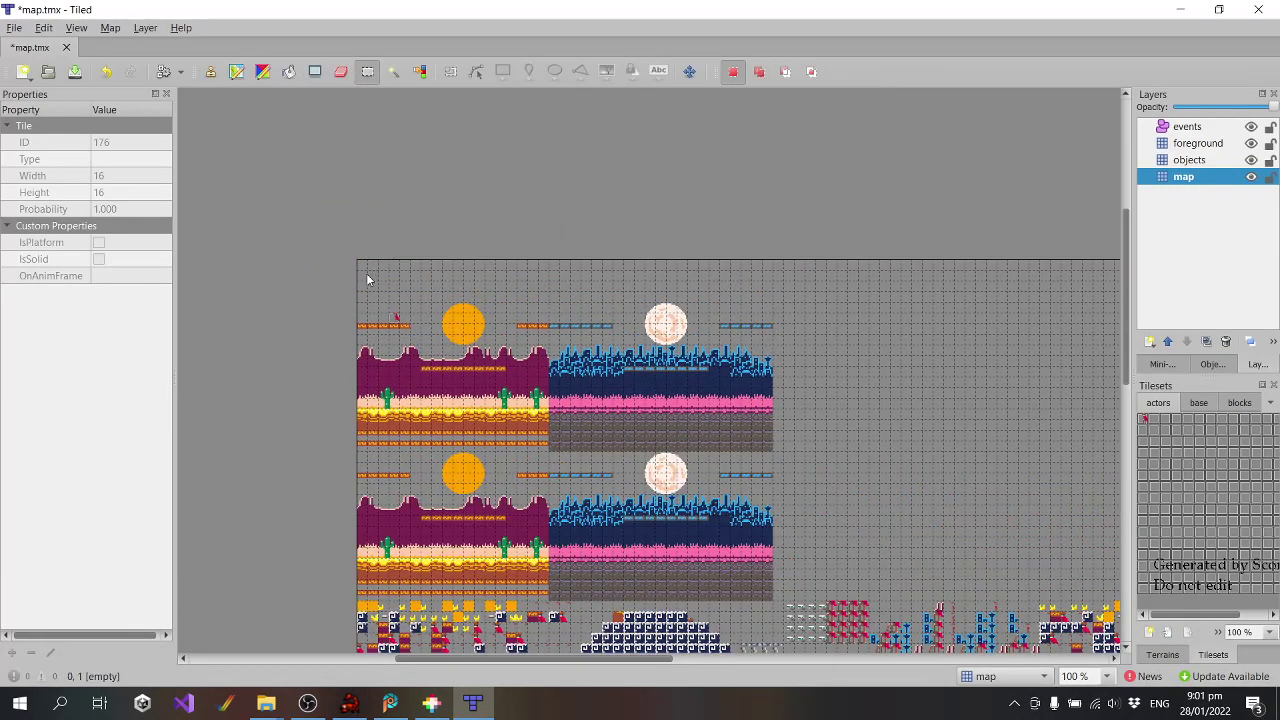
mouse_move(362, 270)
left_mouse_down()
mouse_move(588, 338)
mouse_move(590, 380)
mouse_move(751, 434)
mouse_move(778, 455)
mouse_move(766, 454)
left_mouse_up()
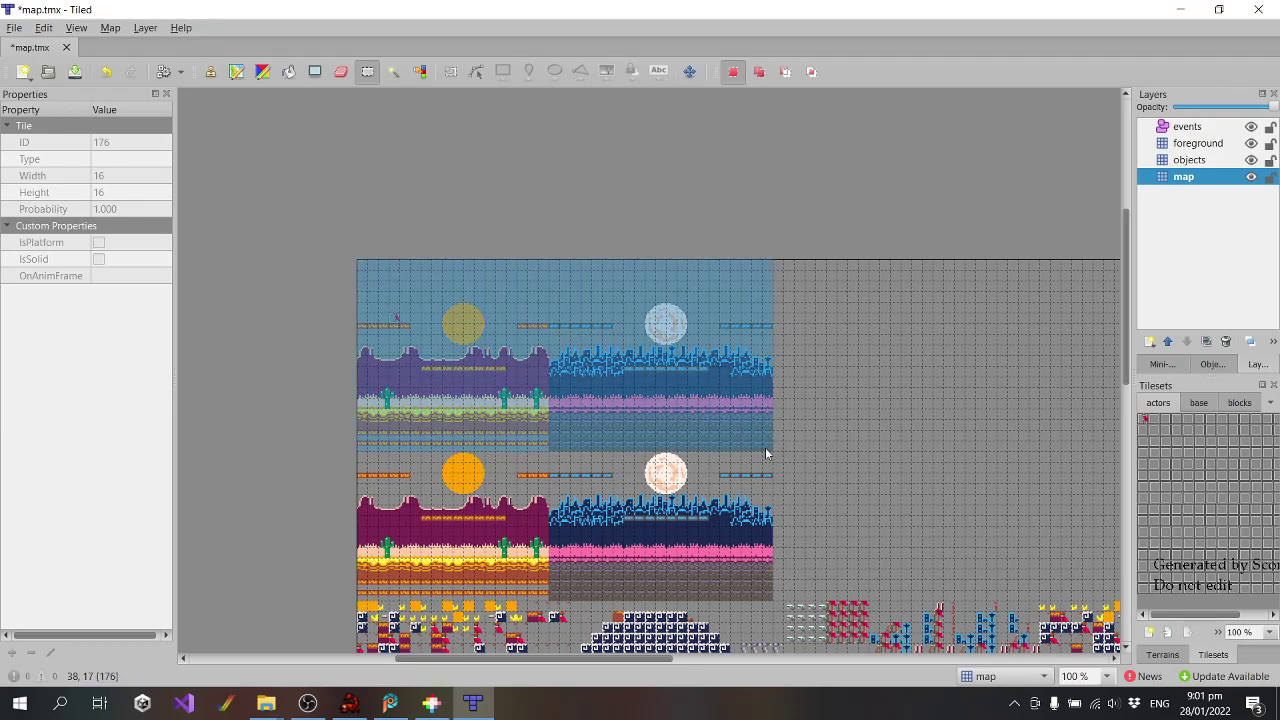
key("Delete")
scroll(468, 370, "down", 3)
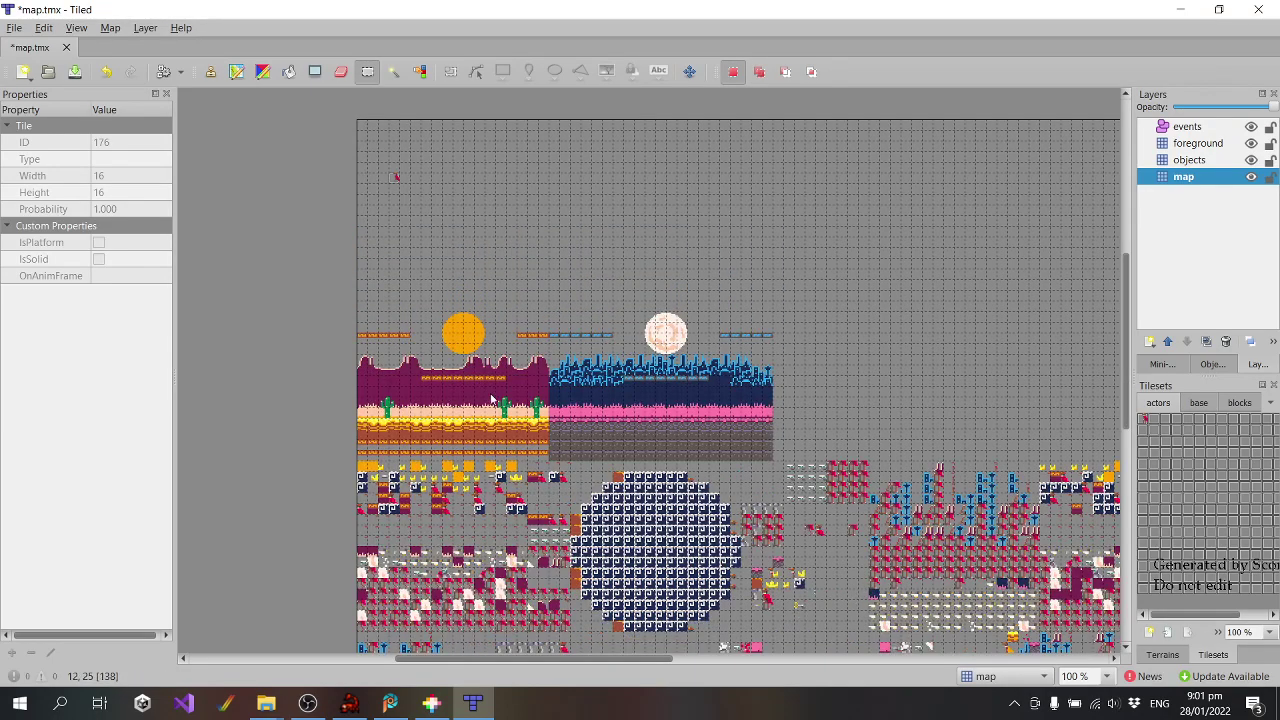
scroll(512, 426, "up", 1, "ctrl")
scroll(540, 412, "up", 3)
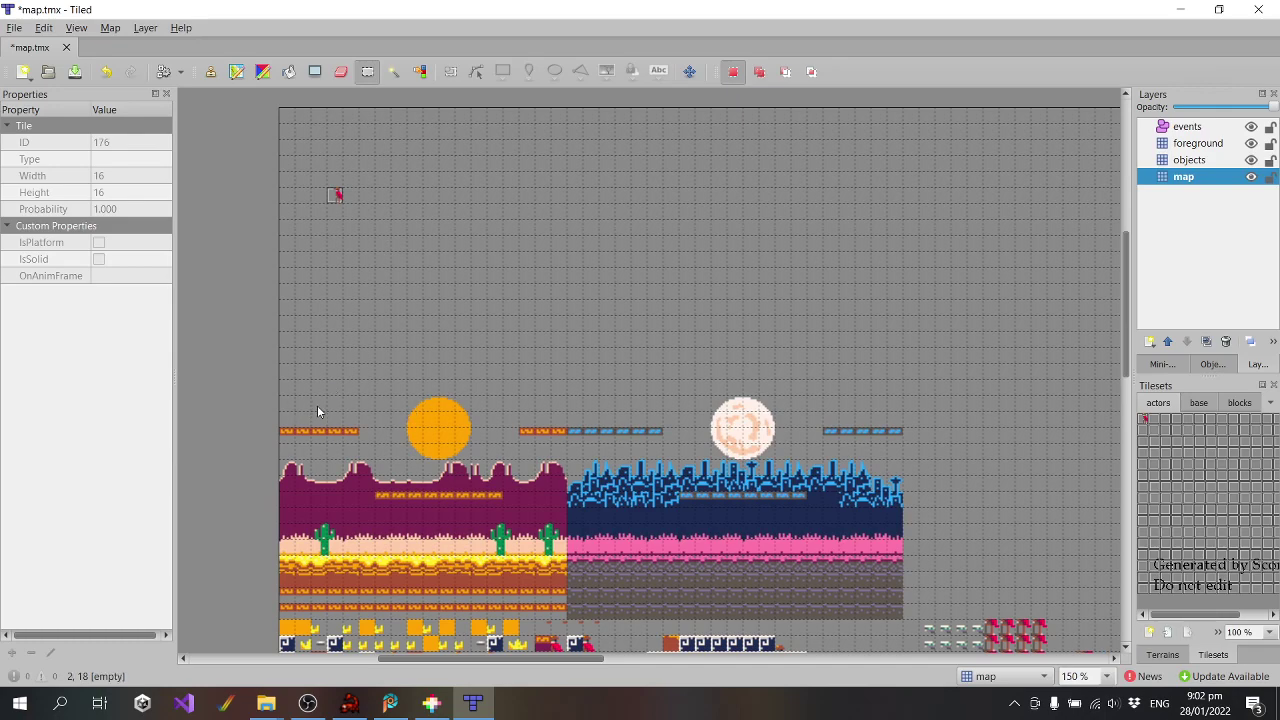
Copy a 16 x 14 tile area of the desert scene and stamp it into the upper-left corner of the map layer
left_click_drag(317, 411, 502, 500)
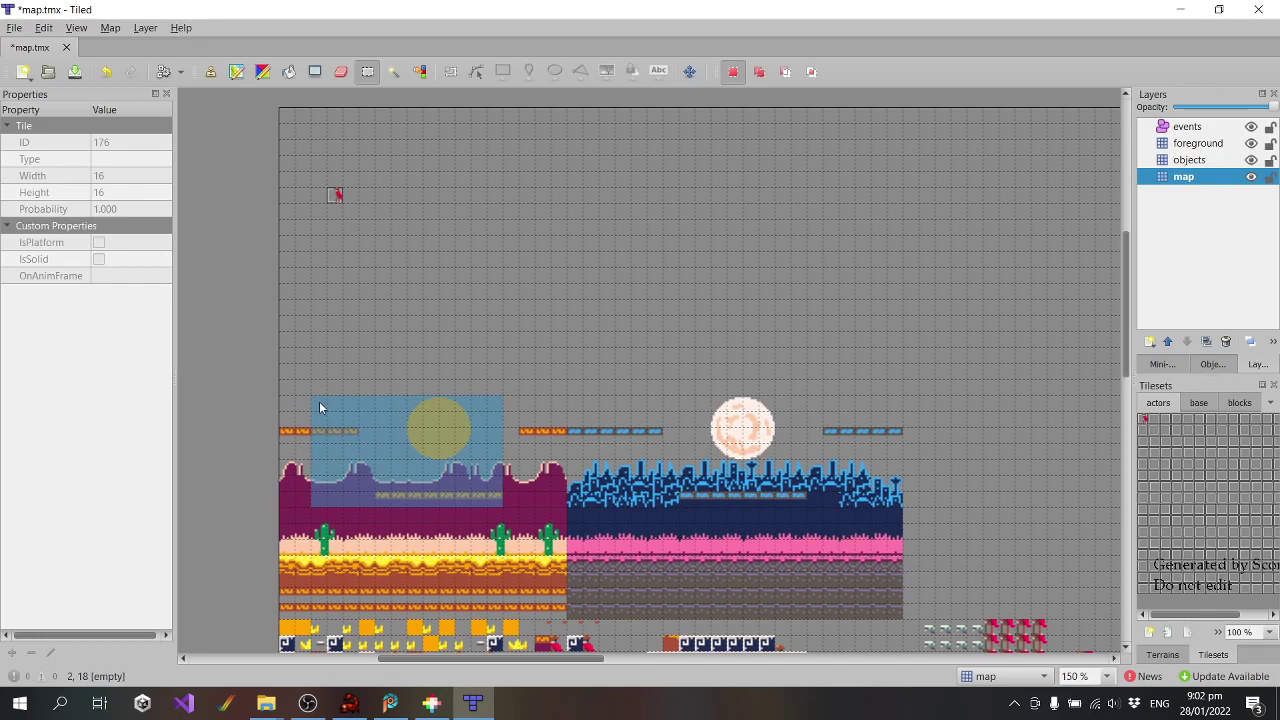
left_click_drag(320, 408, 562, 591)
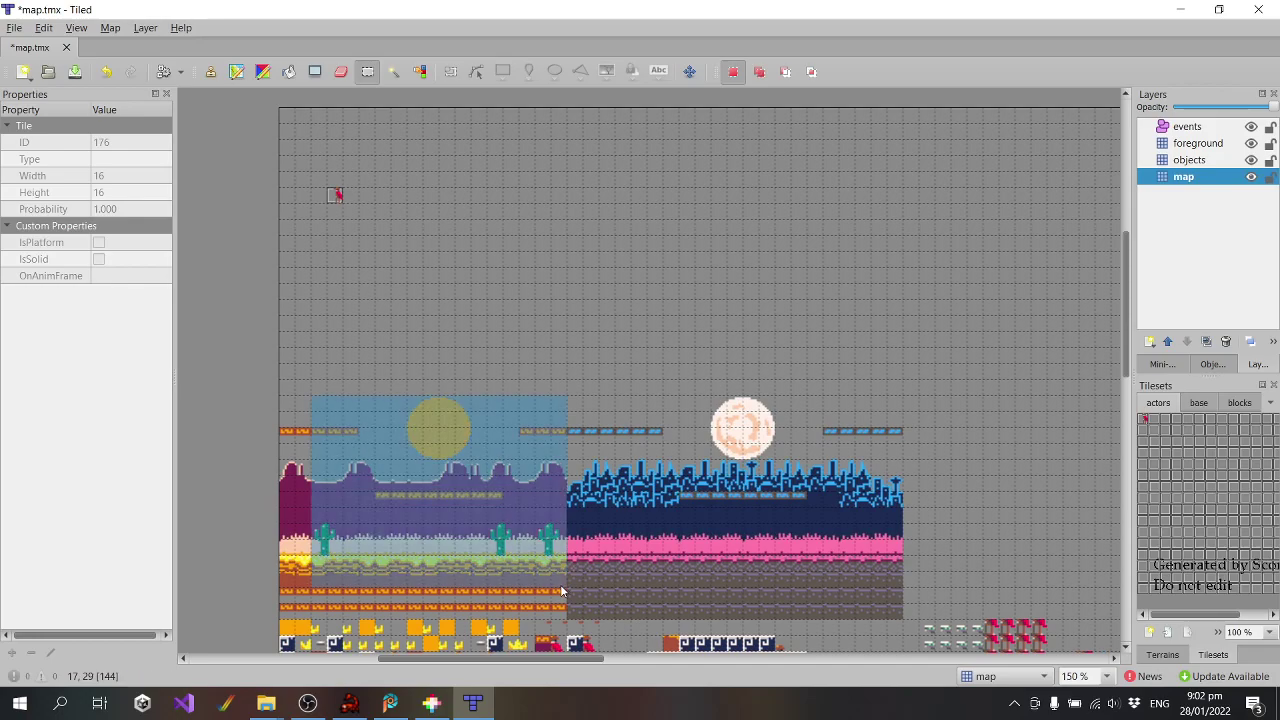
left_click_drag(562, 591, 325, 381)
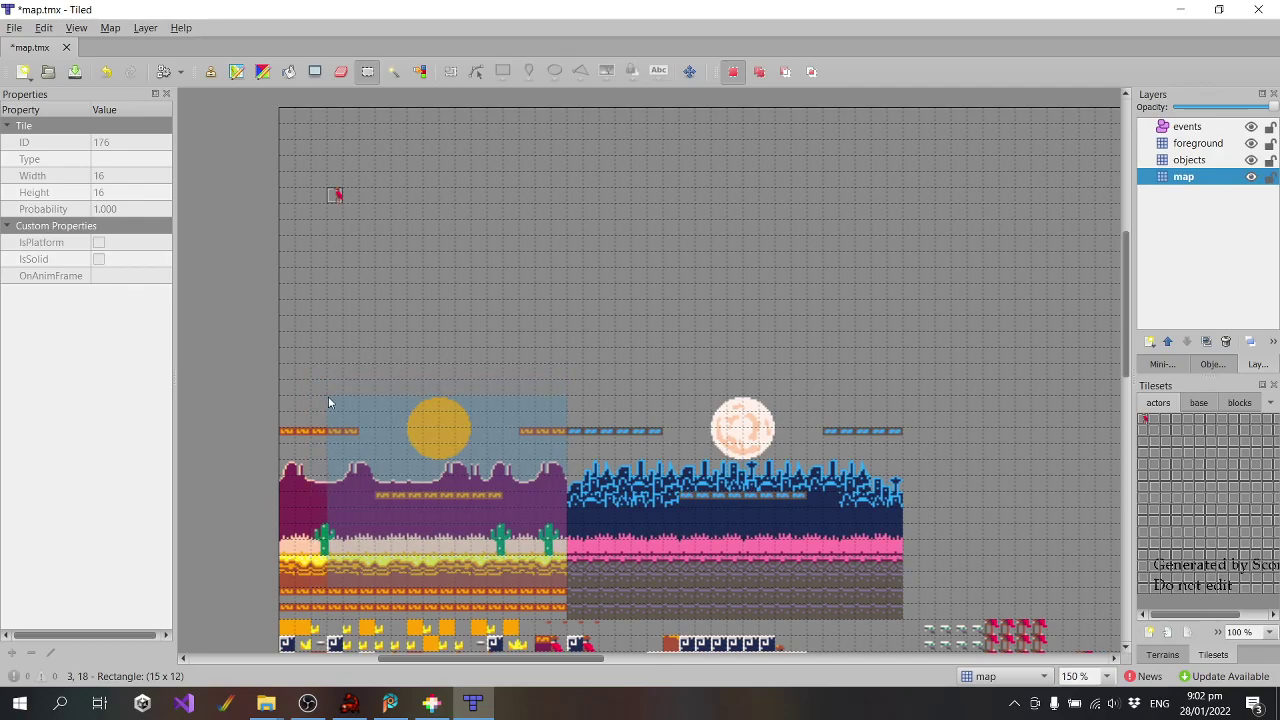
left_click_drag(325, 380, 320, 383)
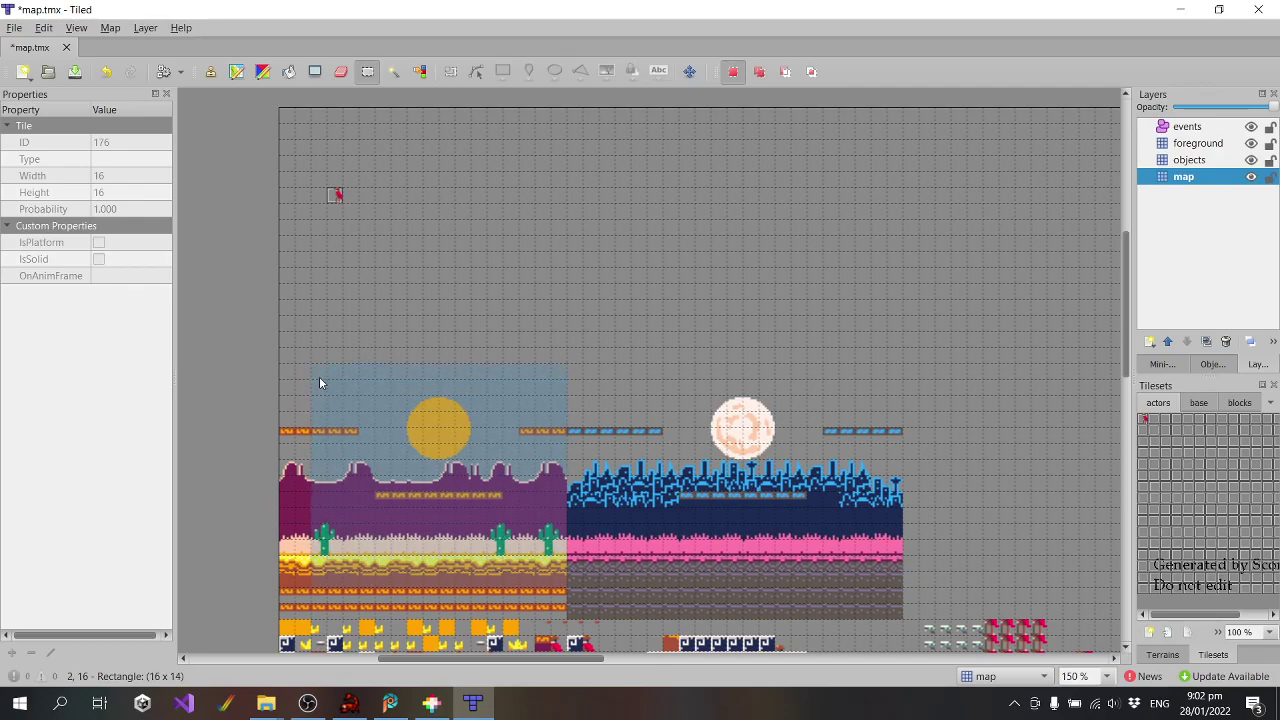
left_click_drag(320, 383, 560, 592)
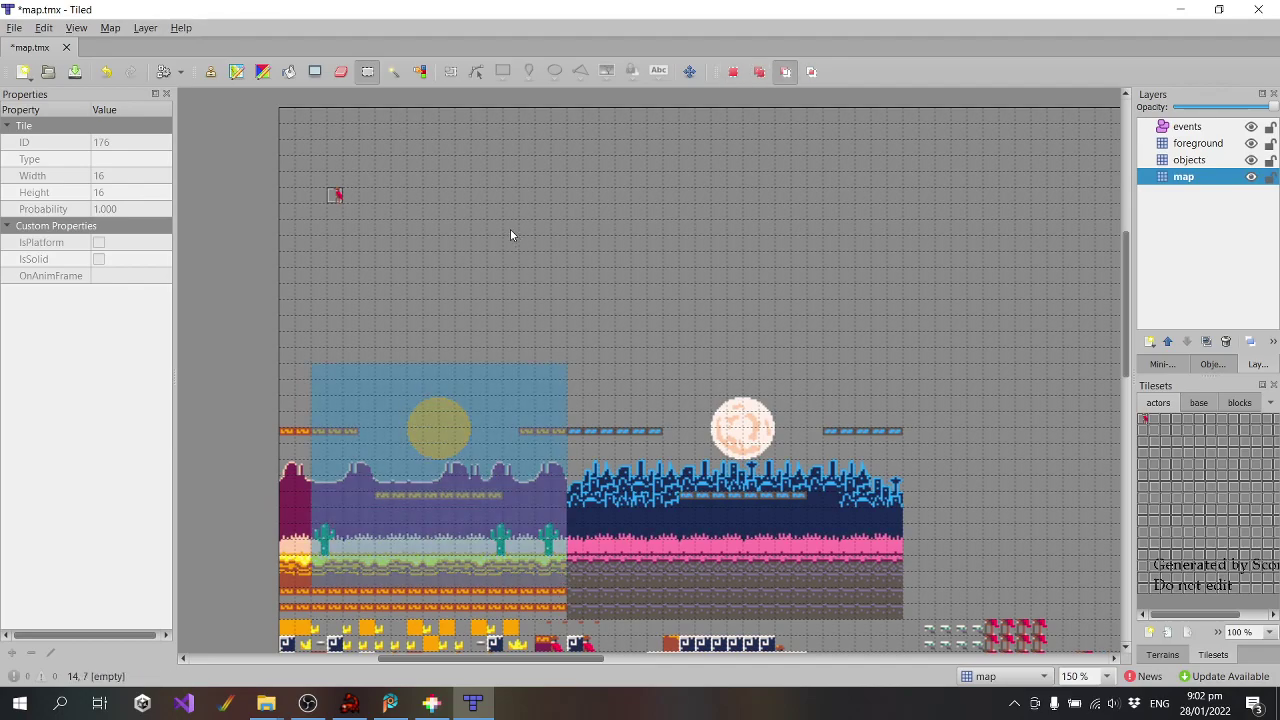
key("ctrl+c")
key("ctrl+v")
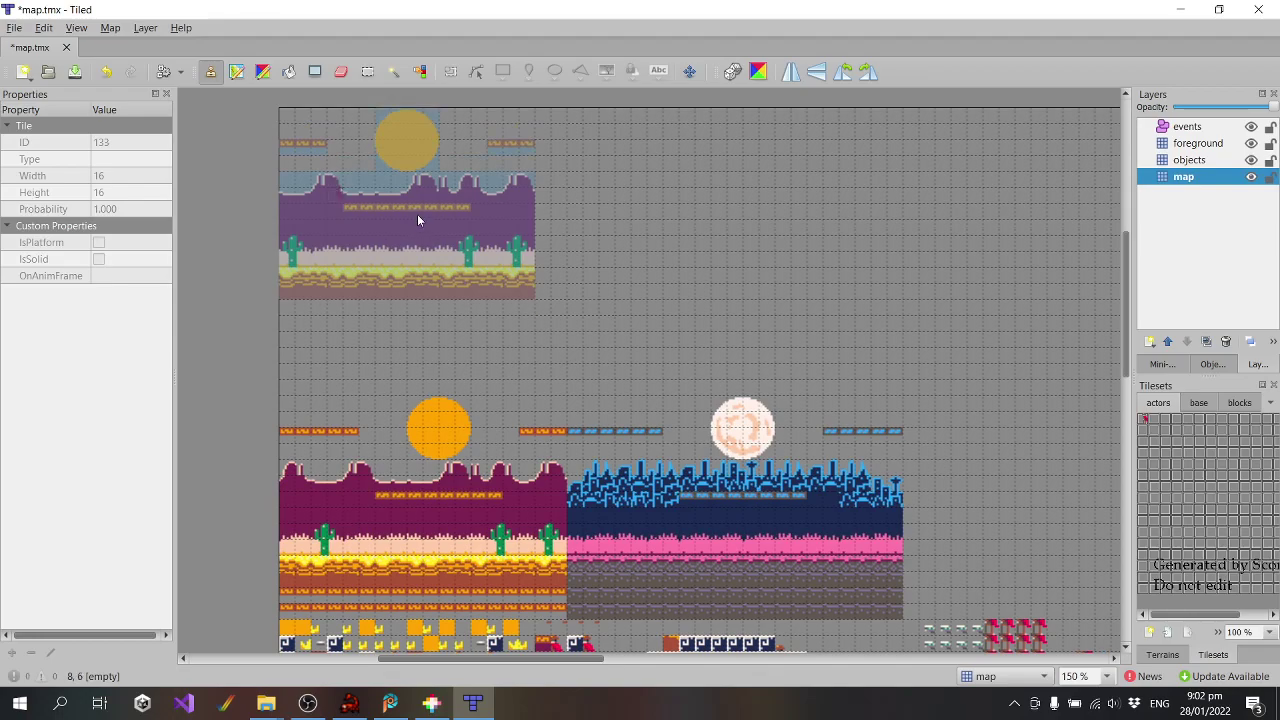
left_click(418, 220)
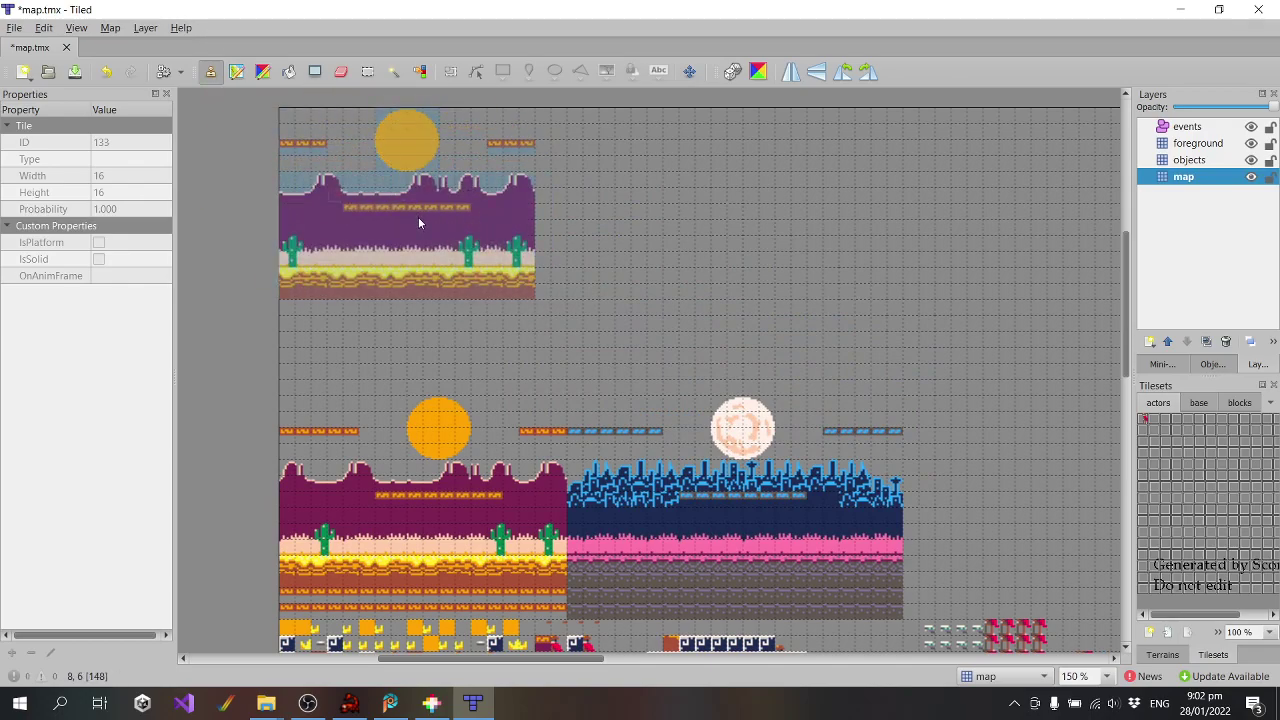
Copy a 10 x 14 tile area from the right end of the city scene and stamp it over the new desert scene's right half
left_click(367, 71)
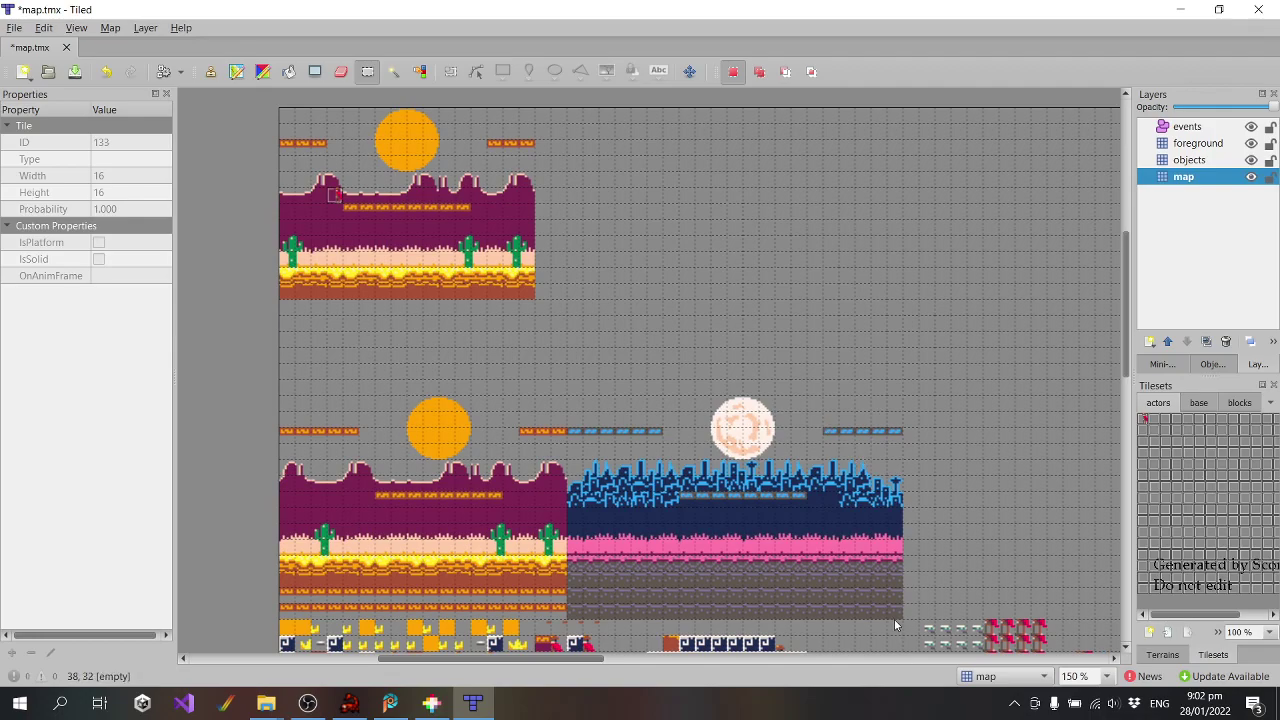
left_click_drag(895, 625, 751, 410)
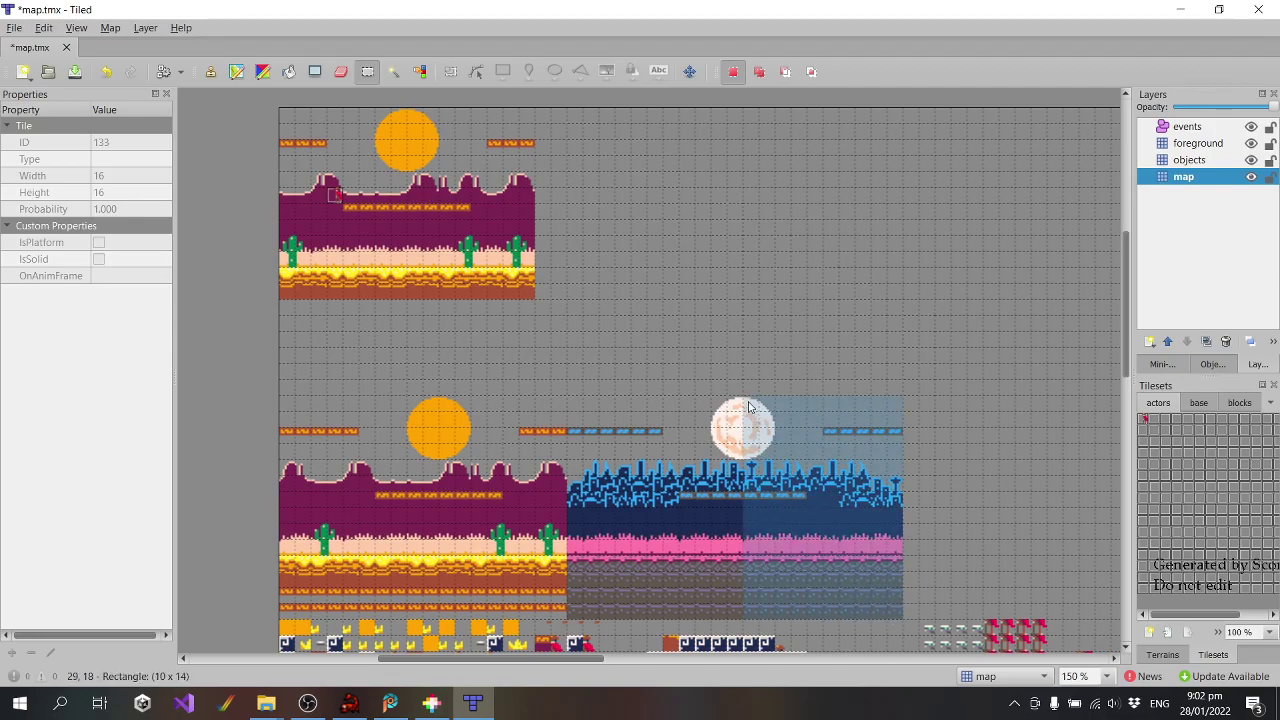
key("ctrl+c")
key("ctrl+v")
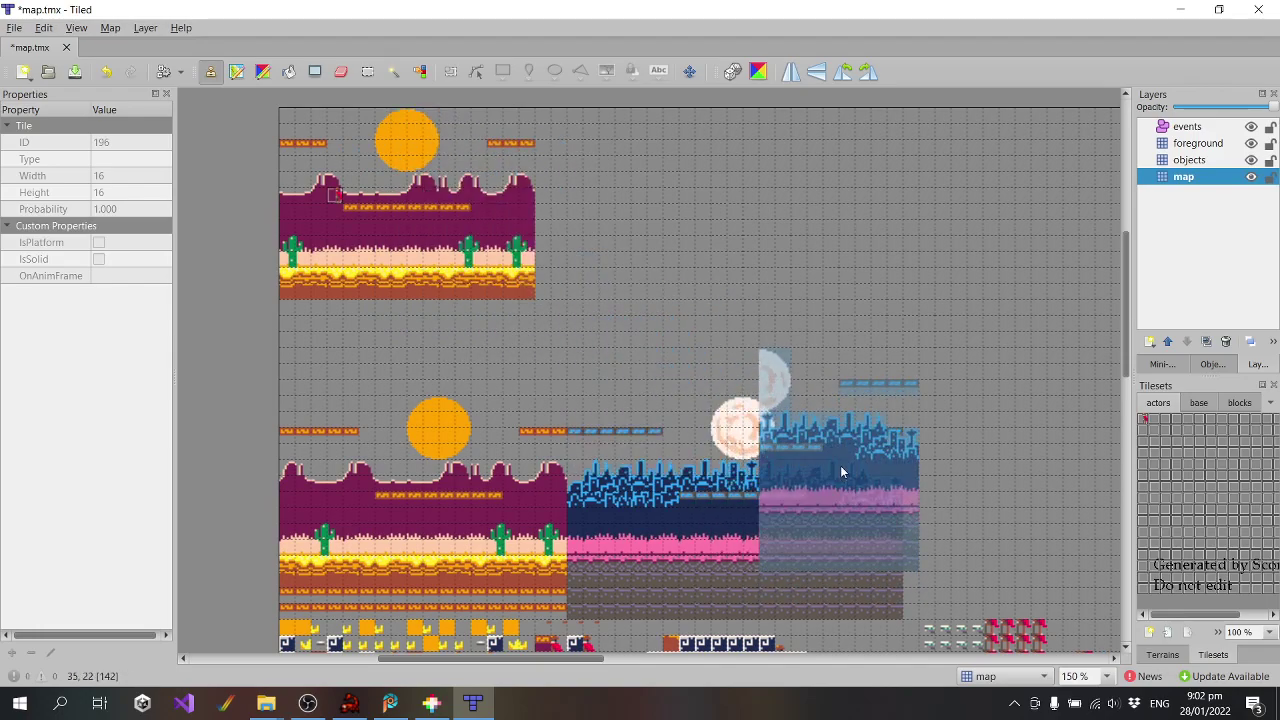
left_click(492, 220)
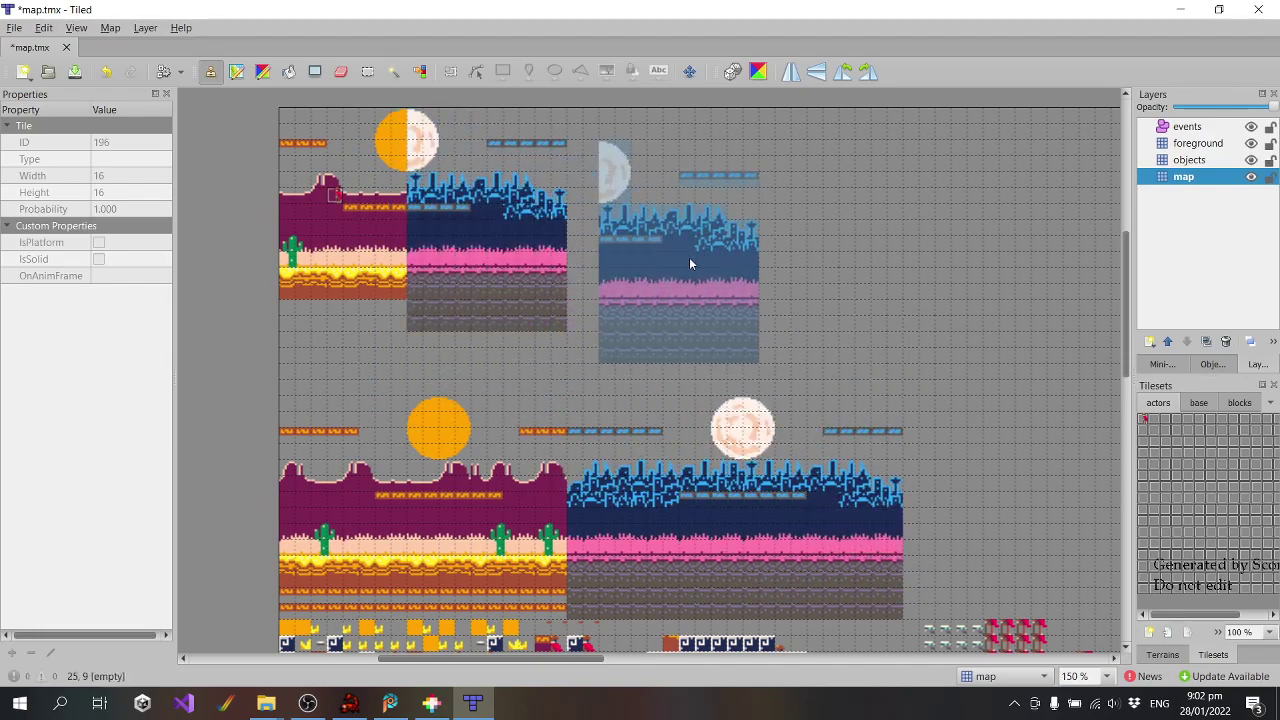
Erase the city tiles that overhang the new scene, two rows below it and two columns beyond its right edge
left_click(341, 71)
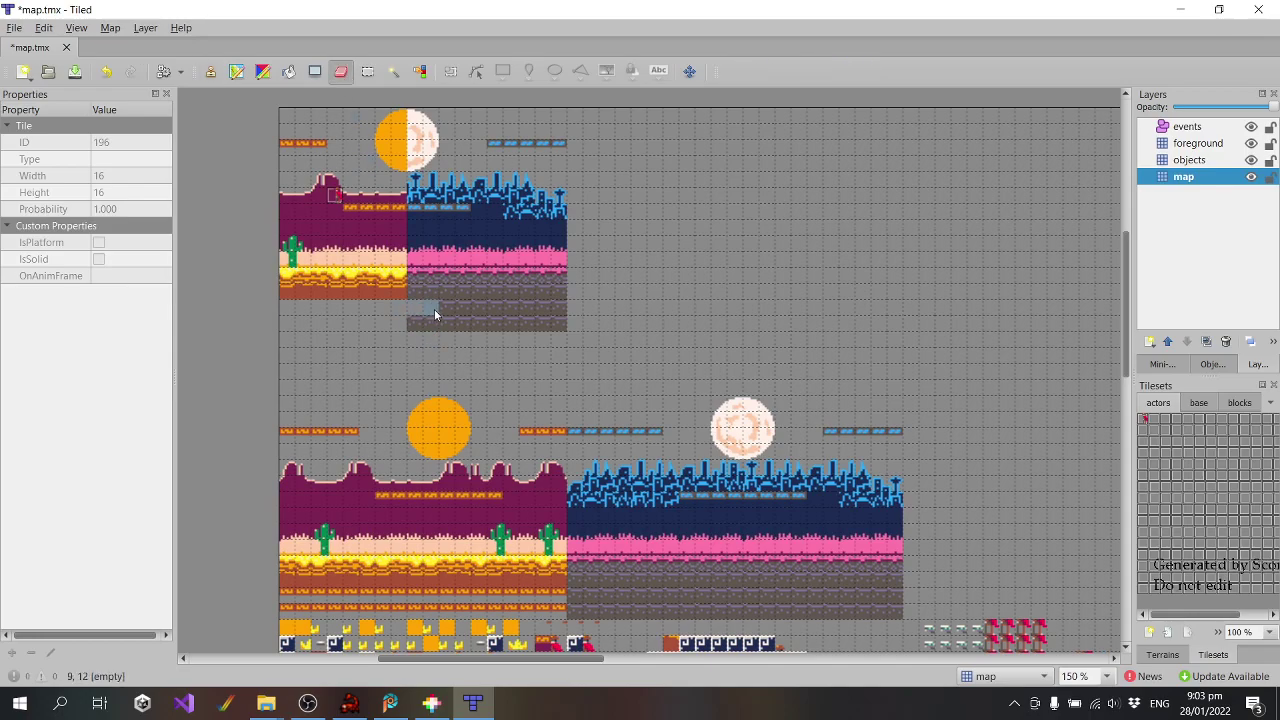
mouse_move(435, 314)
left_mouse_down()
mouse_move(589, 320)
mouse_move(409, 320)
mouse_move(517, 331)
mouse_move(535, 318)
left_mouse_up()
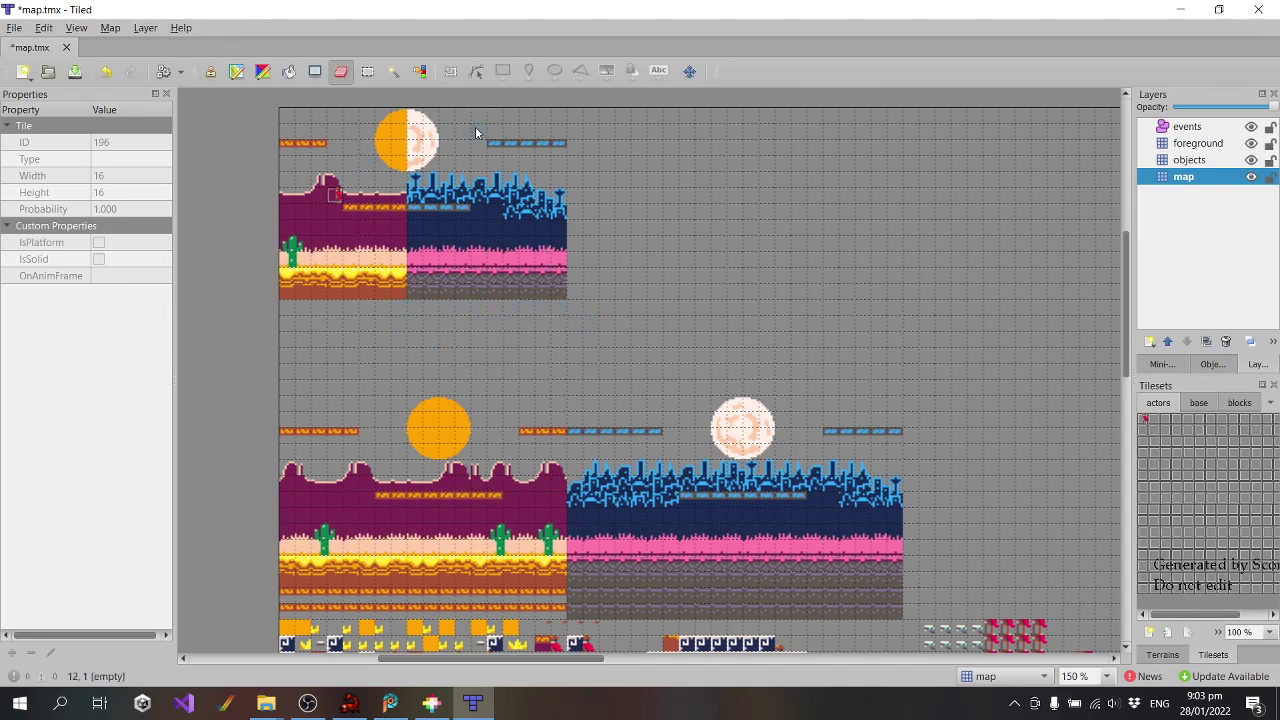
mouse_move(566, 140)
left_mouse_down()
mouse_move(562, 302)
mouse_move(541, 133)
mouse_move(549, 200)
left_mouse_up()
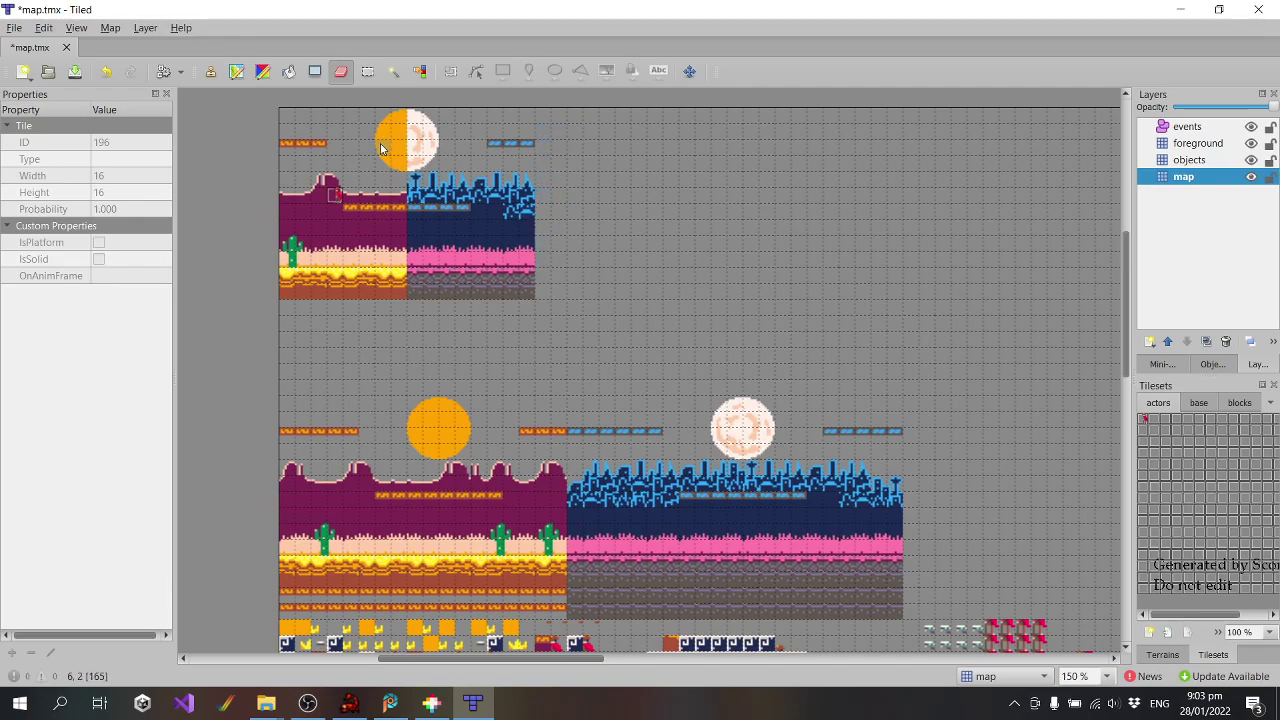
Try erasing the cowboy tile on the foreground layer, and remove it from the objects layer
scroll(380, 148, "up", 1, "ctrl")
left_click(1200, 146)
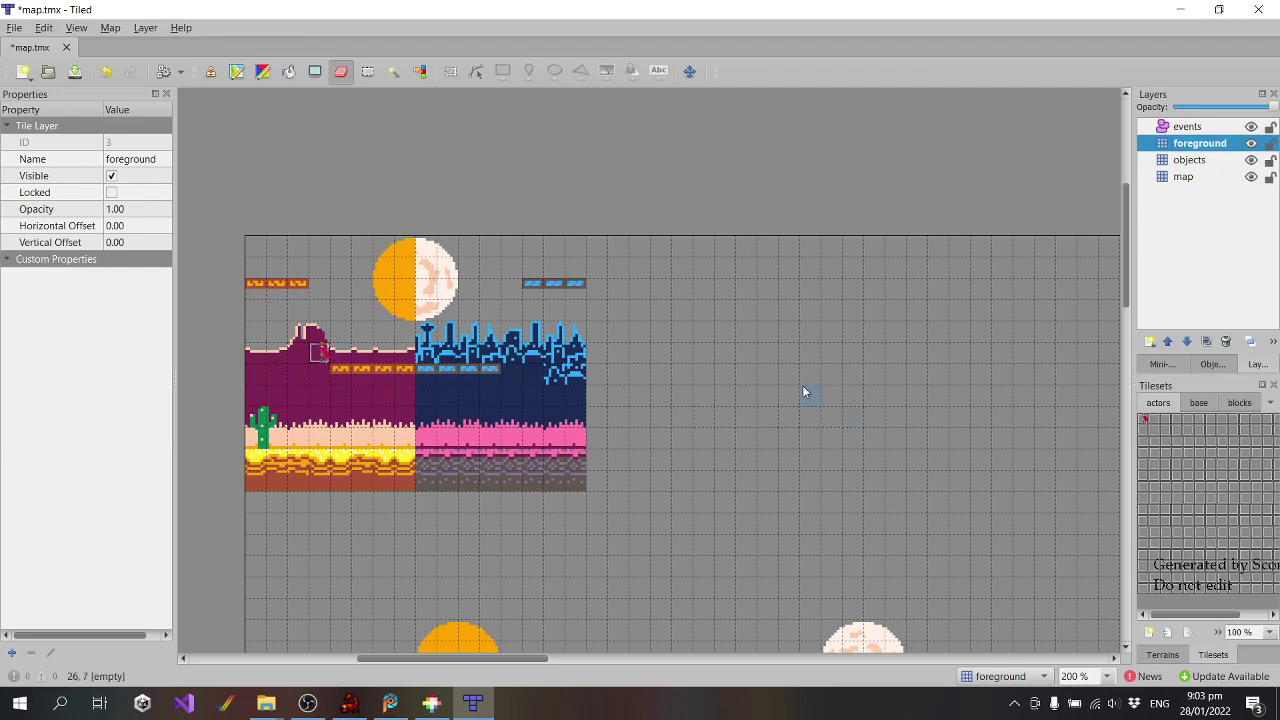
left_click(1197, 404)
left_click(1167, 405)
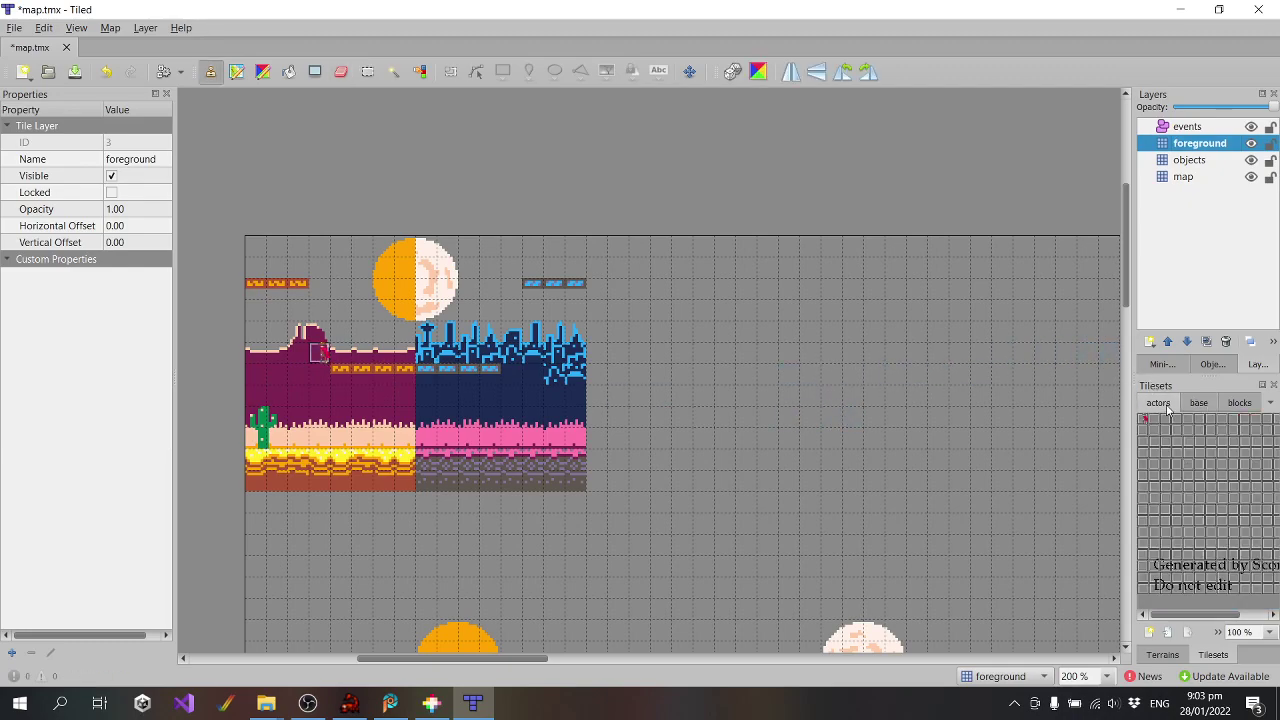
left_click(340, 71)
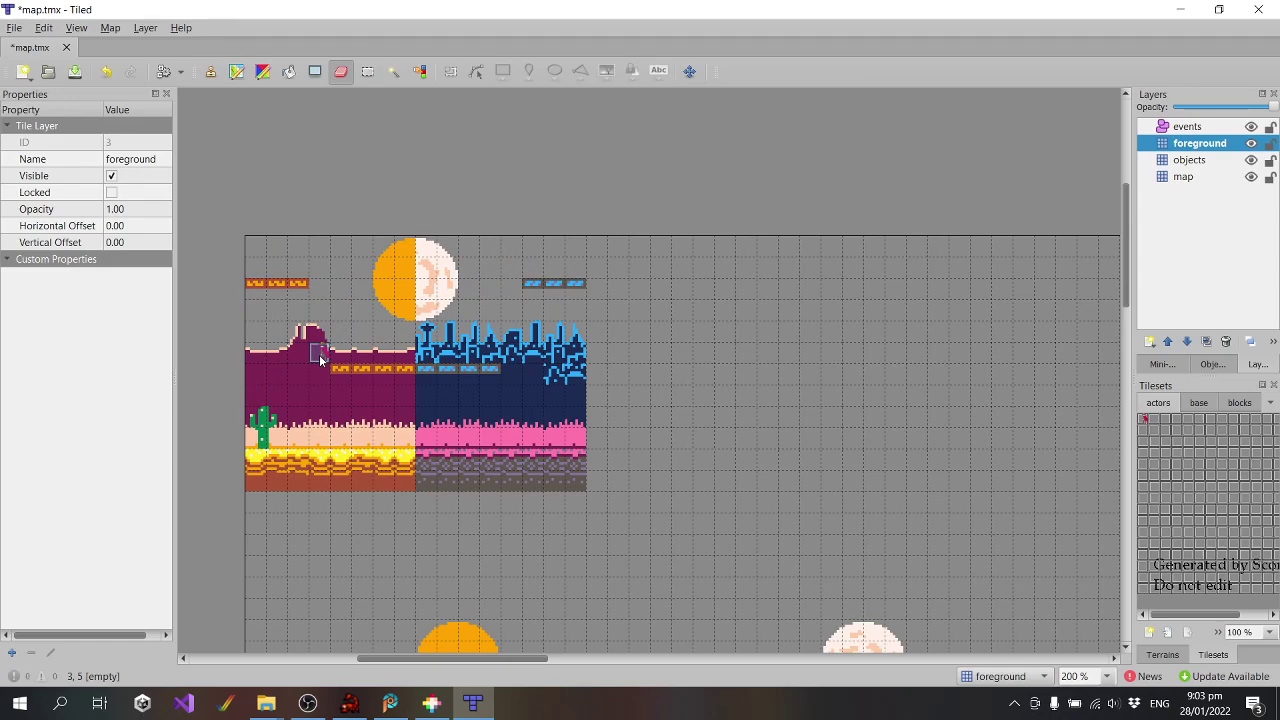
left_click(1198, 403)
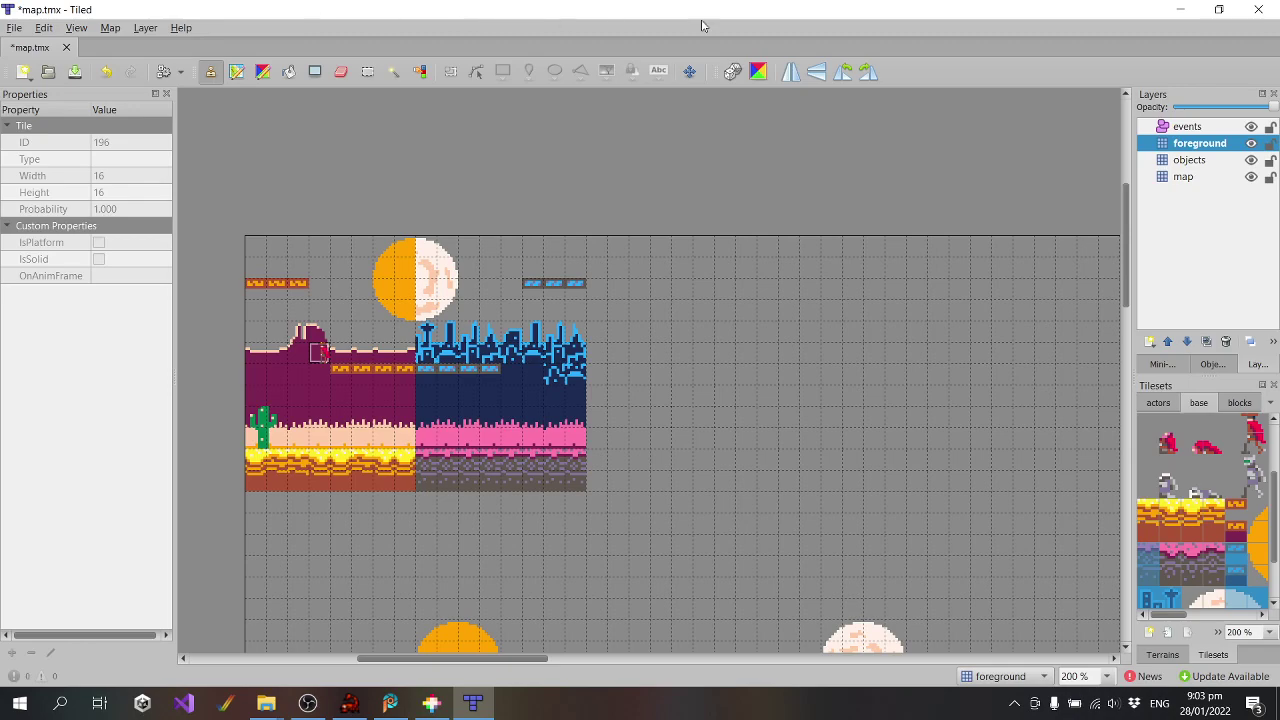
left_click(1178, 160)
left_click(333, 75)
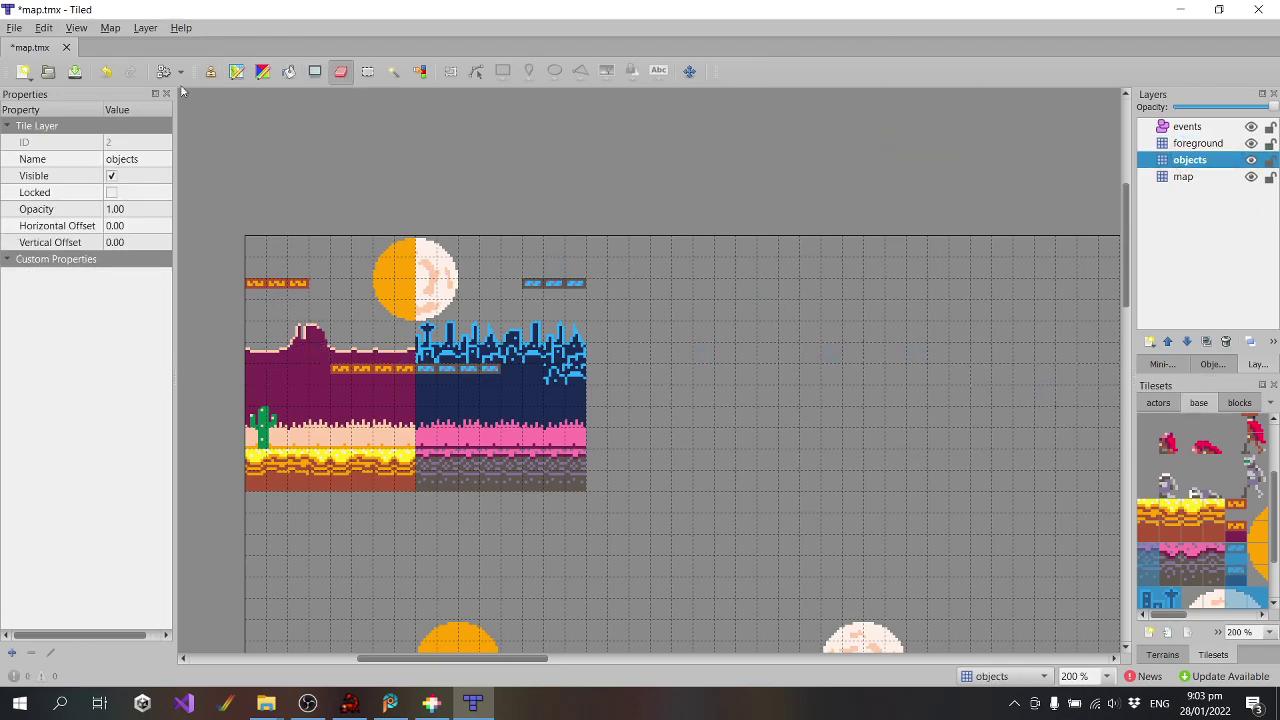
Switch to PICO-8 and run the original duelity cart for reference
left_click(368, 71)
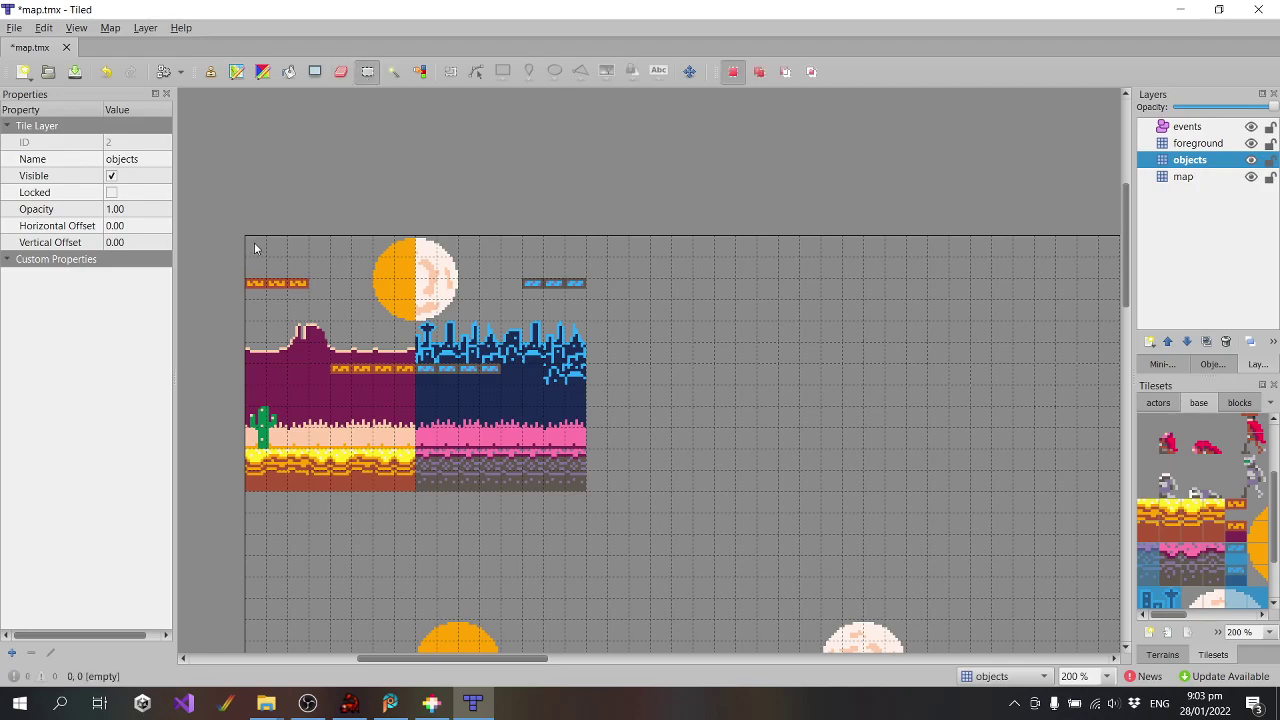
left_click(431, 703)
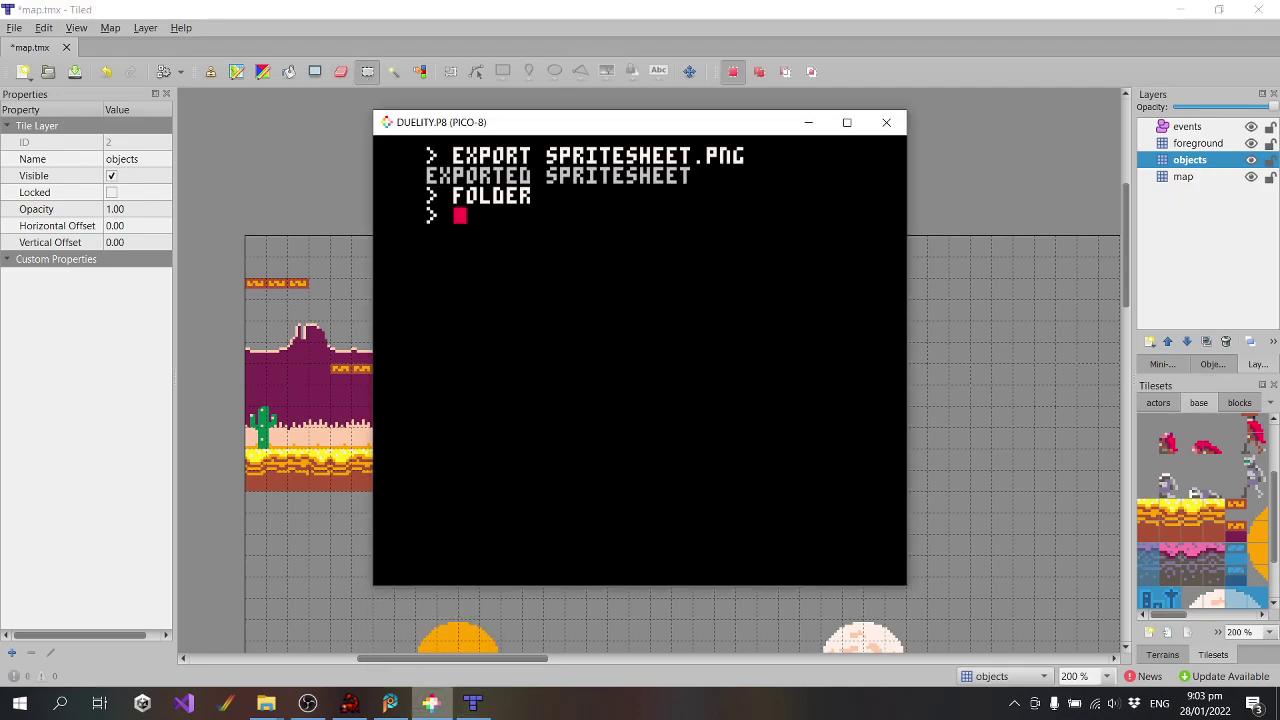
type("l")
key("alt+Tab")
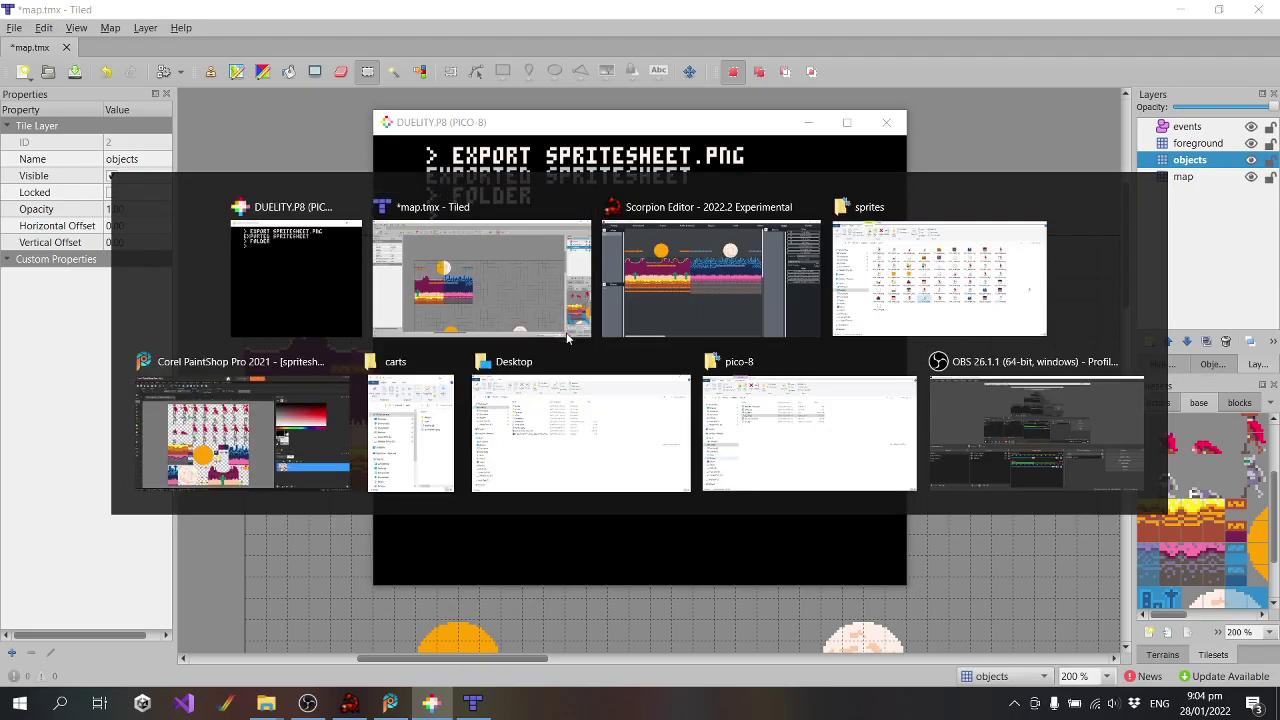
left_click(390, 703)
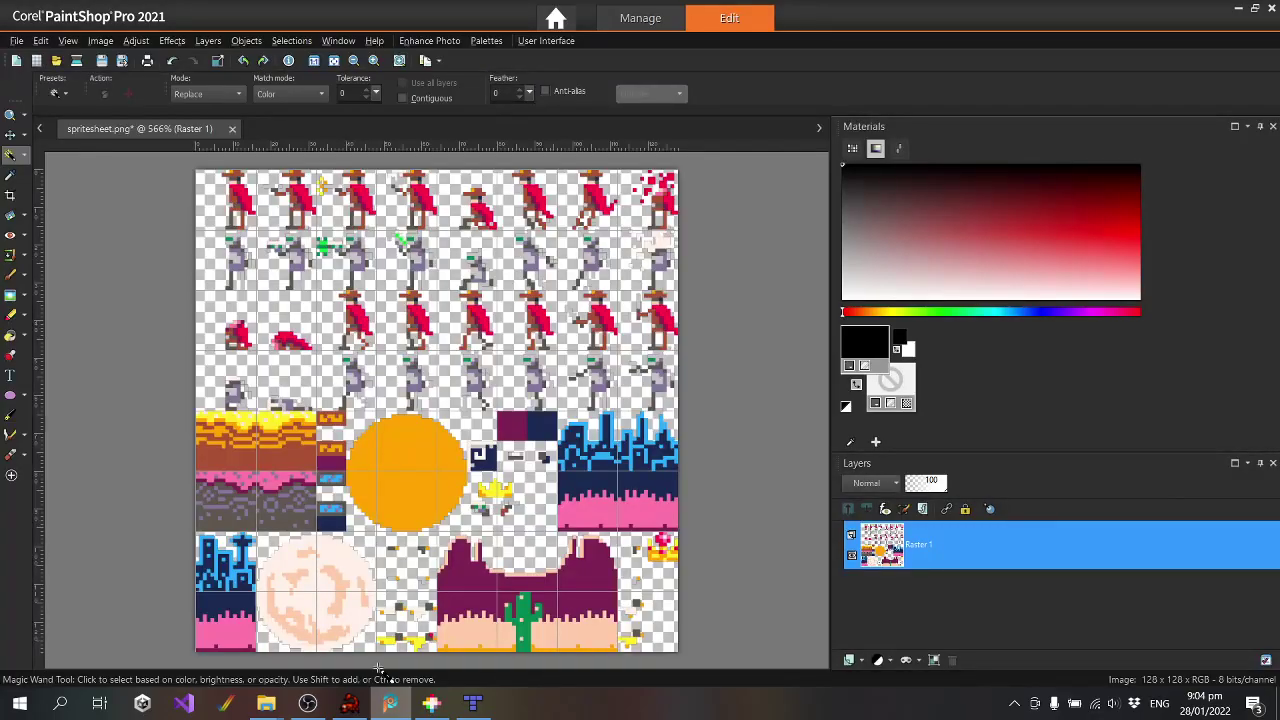
left_click(390, 703)
left_click(431, 703)
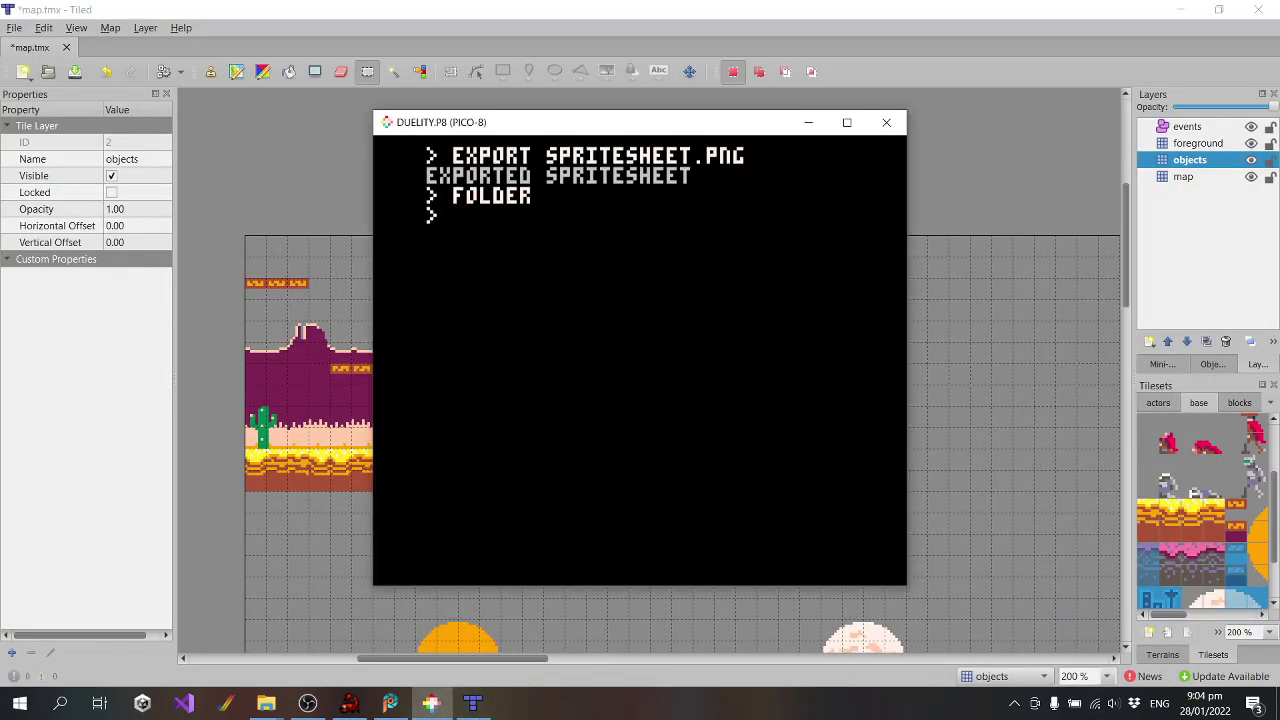
type("load")
key("Return")
type("run")
key("Return")
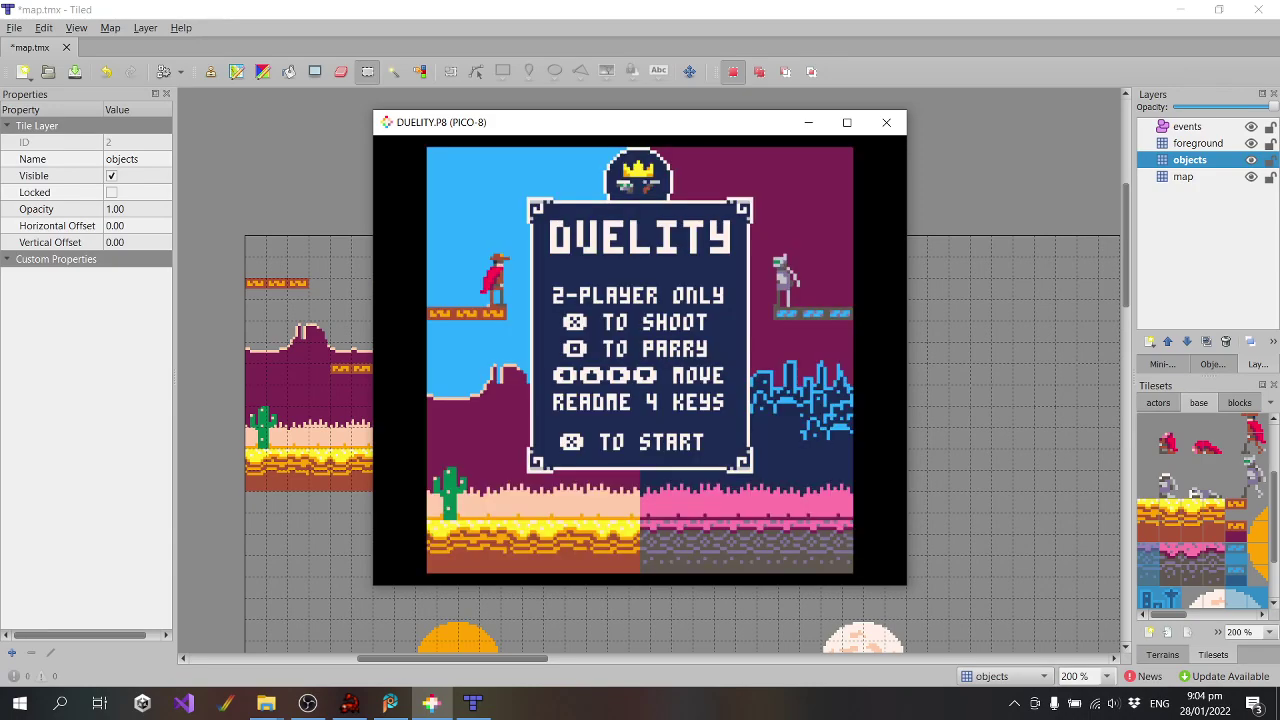
Start a match to examine the original arena's layout, and close PICO-8
key("x")
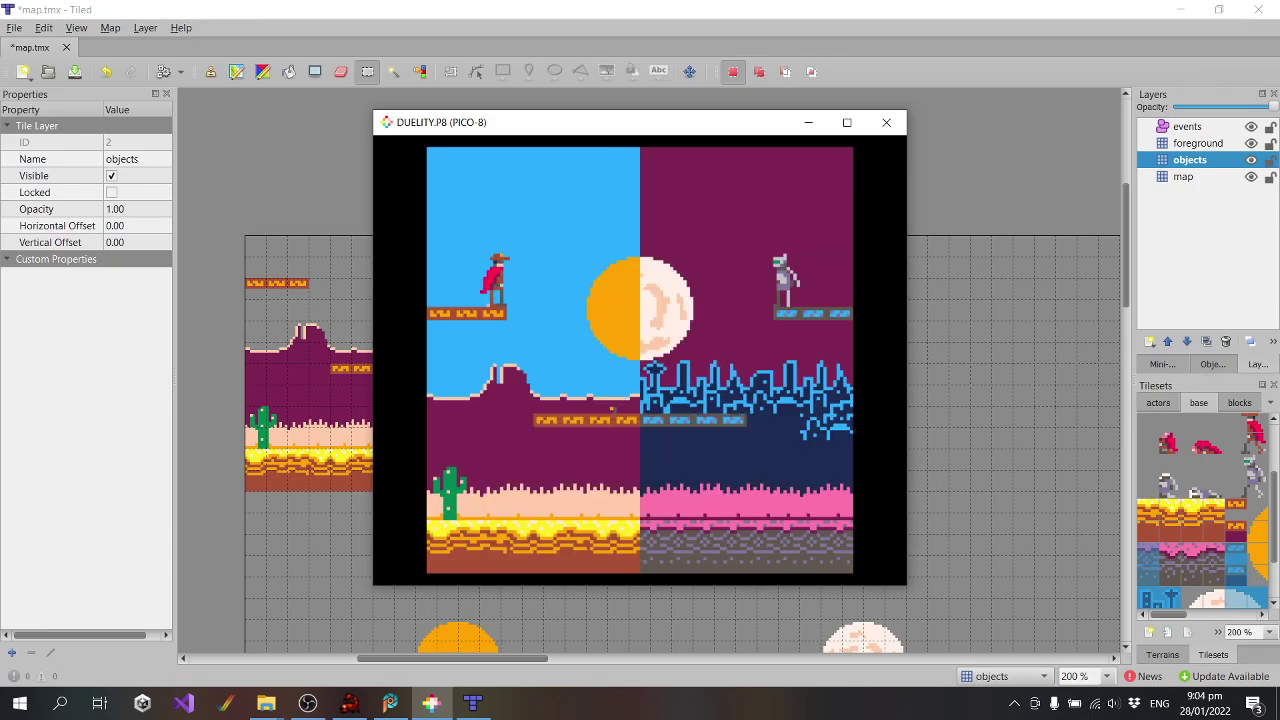
key("z")
key("alt+F4")
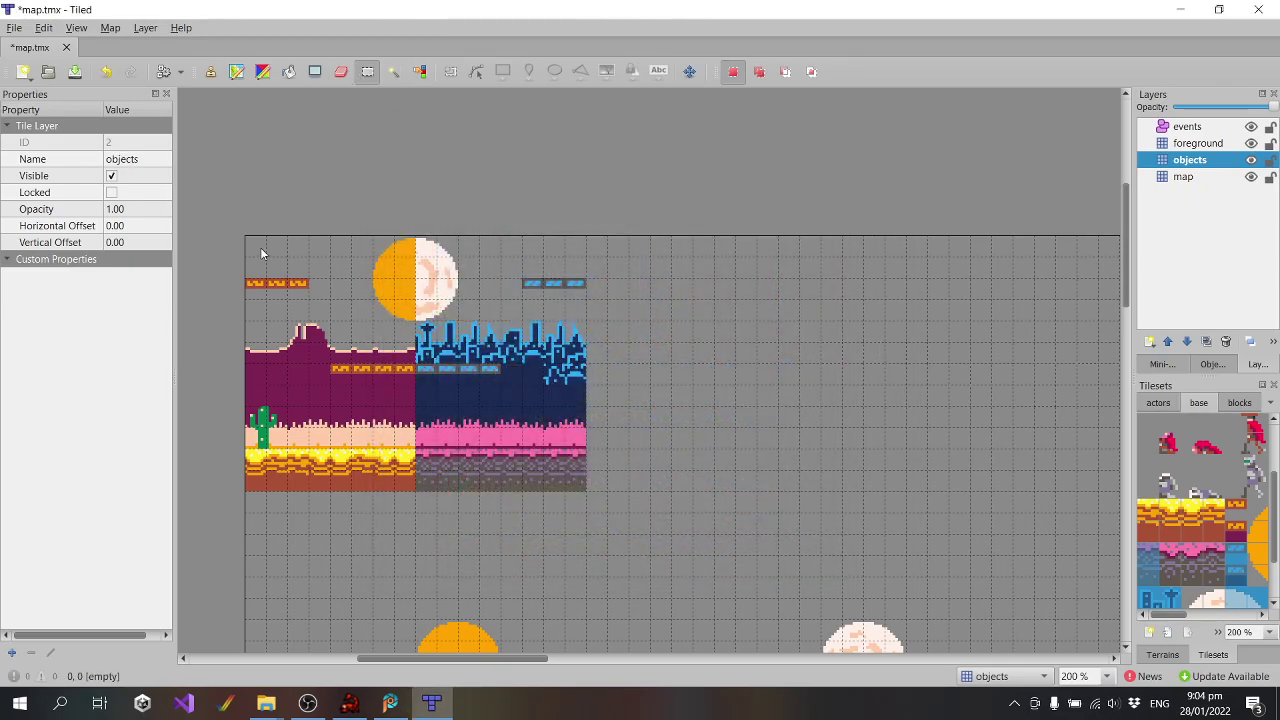
Copy the whole 16 x 12 tile combined scene on the map layer and stamp it two rows lower
left_click_drag(260, 247, 574, 484)
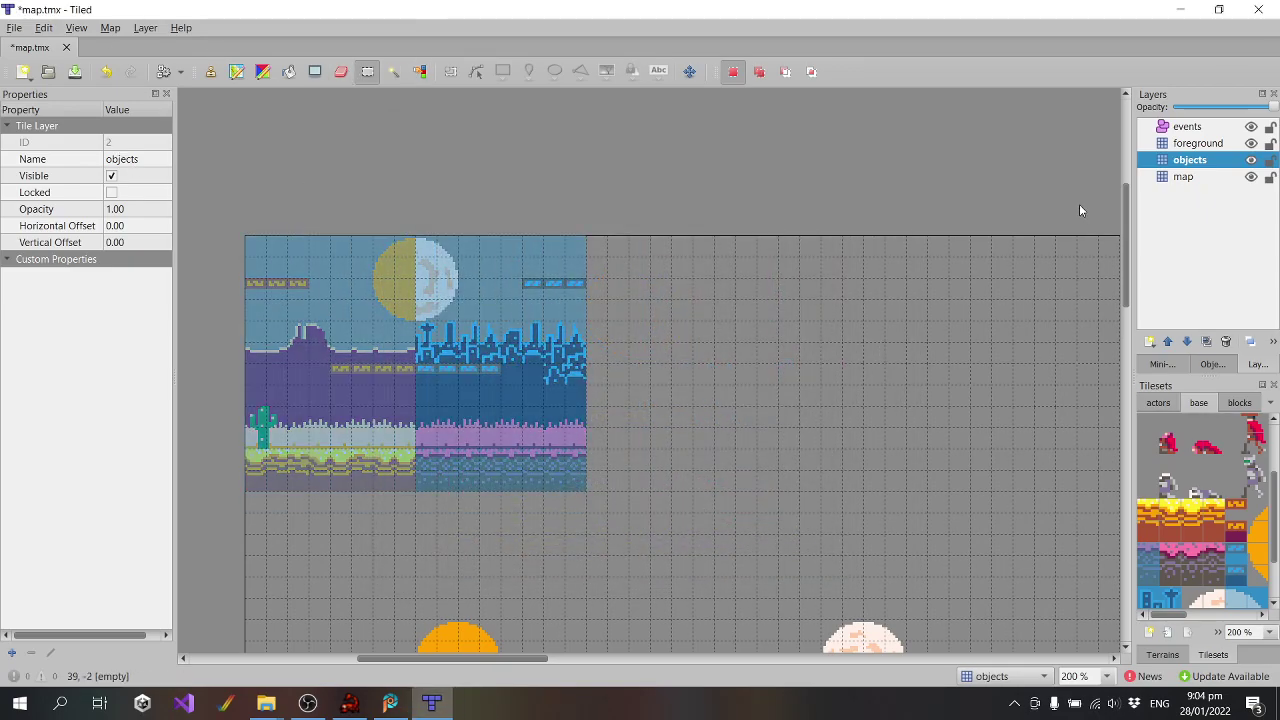
left_click(1183, 176)
key("ctrl+c")
key("ctrl+v")
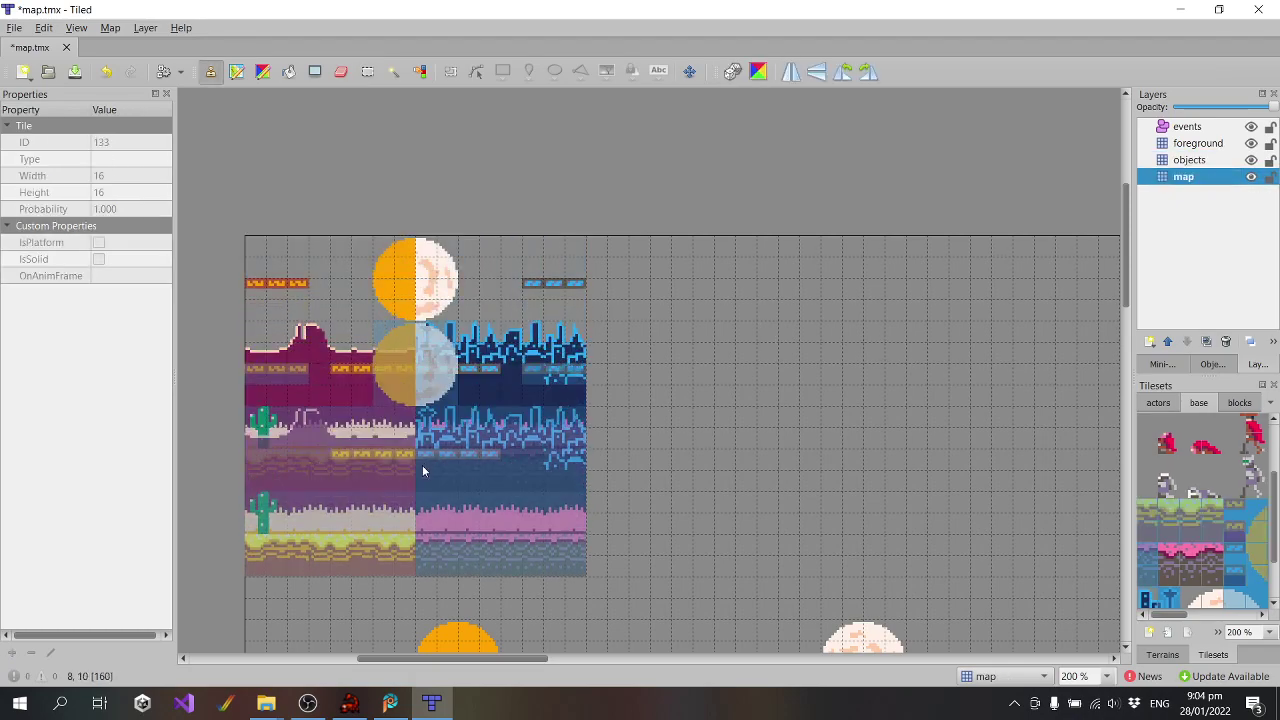
left_click(431, 421)
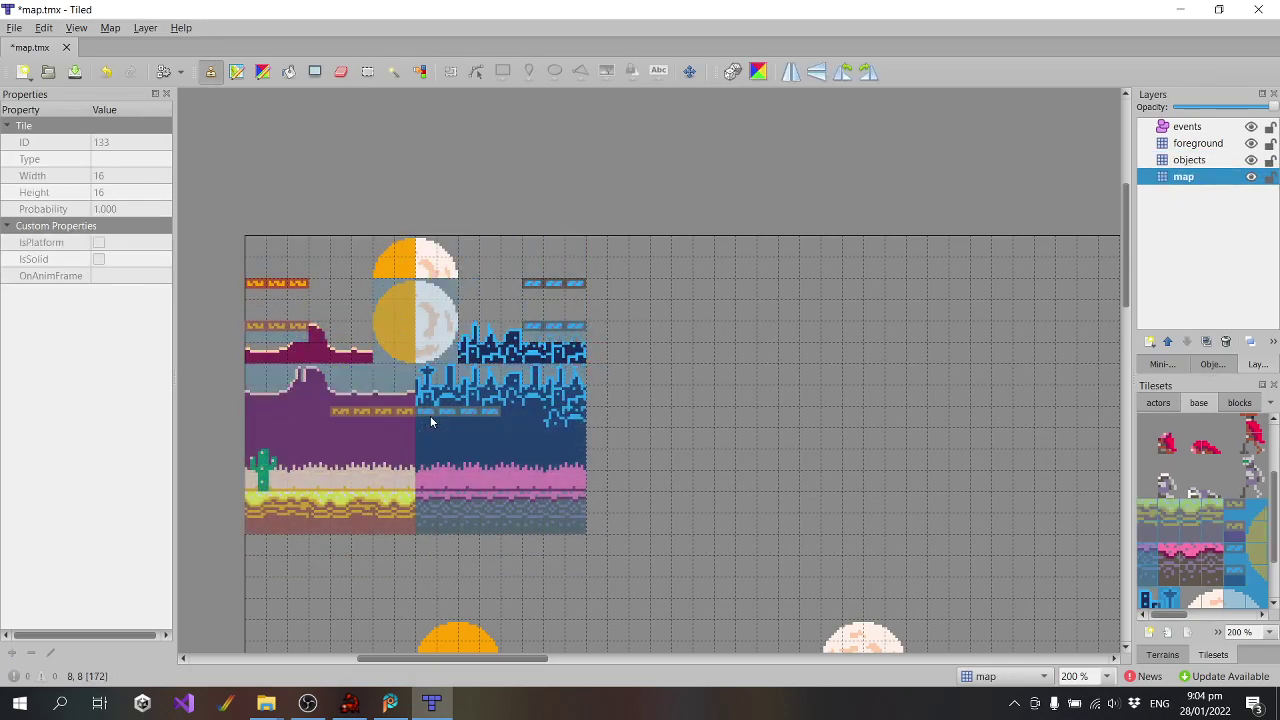
Erase the leftover sun, moon, platform, mountain and skyline tiles of the original scene around the lowered copy
left_click(340, 71)
mouse_move(400, 300)
left_mouse_down()
mouse_move(433, 270)
mouse_move(324, 270)
mouse_move(274, 285)
mouse_move(309, 292)
mouse_move(253, 289)
mouse_move(289, 264)
mouse_move(437, 240)
mouse_move(413, 261)
mouse_move(568, 297)
mouse_move(615, 289)
left_mouse_up()
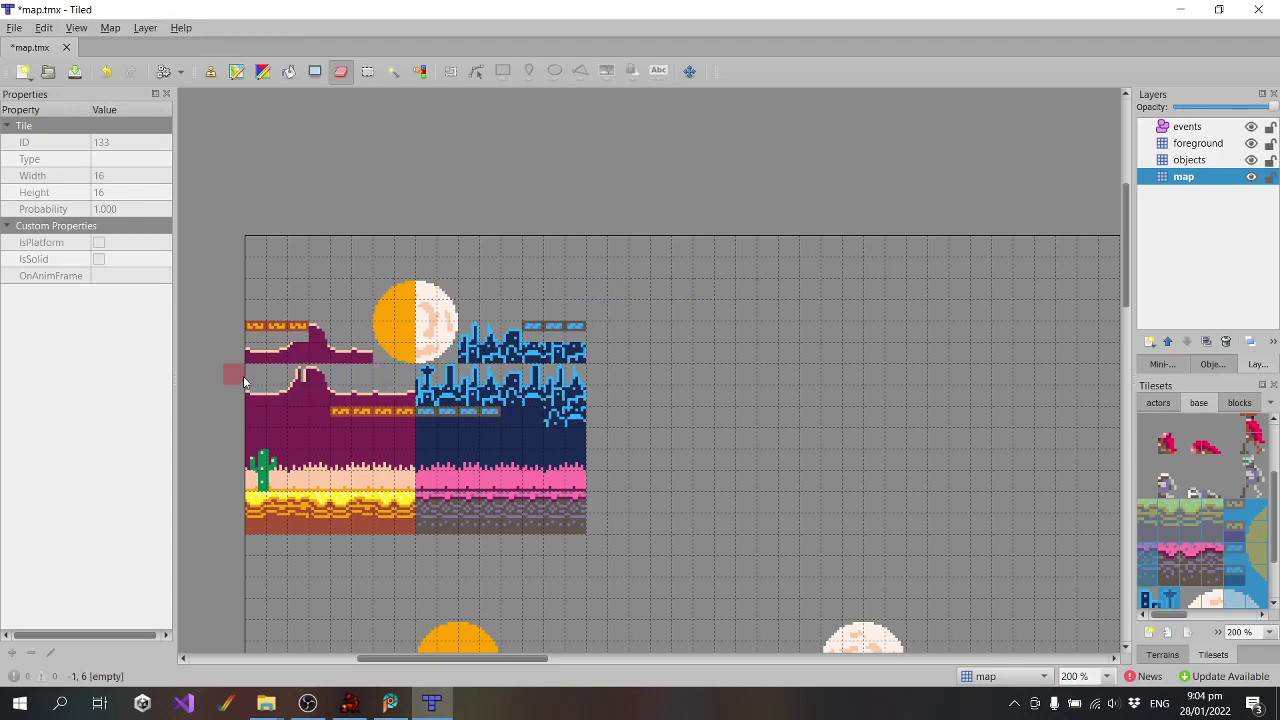
key("ctrl+z")
key("ctrl+z")
mouse_move(368, 356)
left_mouse_down()
mouse_move(249, 354)
mouse_move(320, 323)
left_mouse_up()
mouse_move(470, 334)
left_mouse_down()
mouse_move(500, 354)
mouse_move(508, 338)
mouse_move(497, 346)
mouse_move(524, 356)
mouse_move(586, 352)
left_mouse_up()
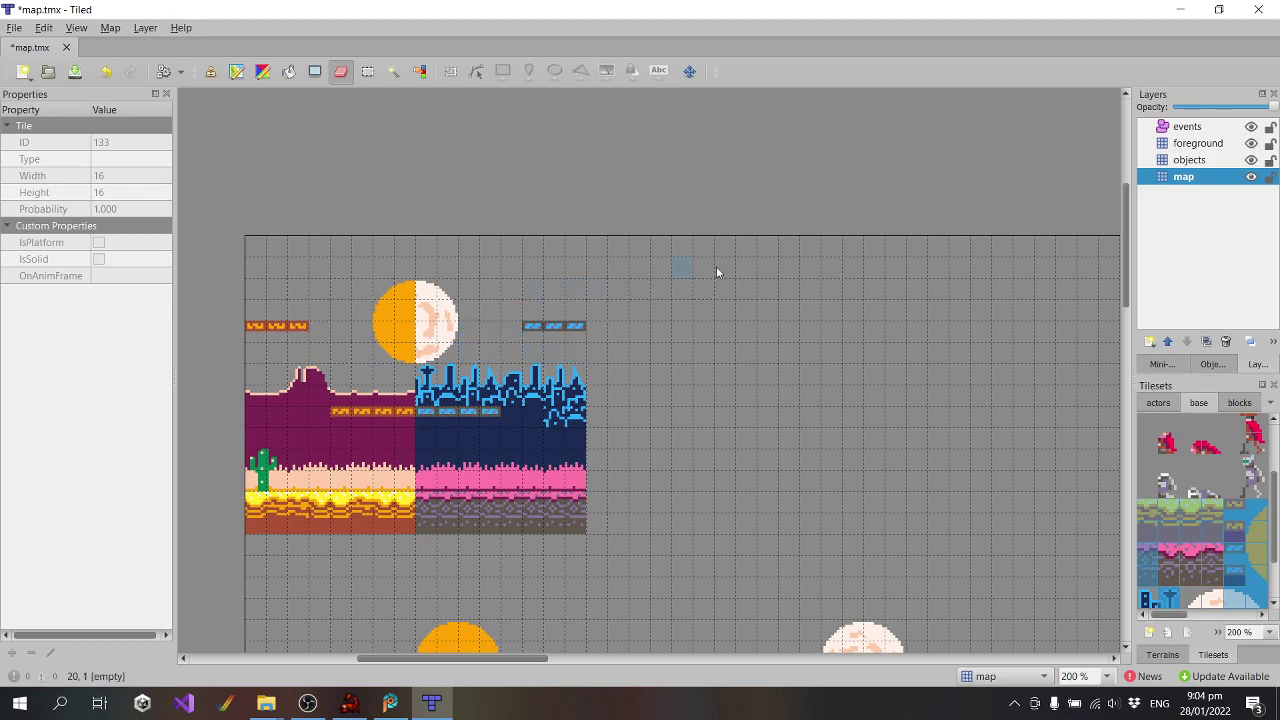
Place the p1_cowboy actor on the objects layer above the upper orange platform at tile 2, 3, and save the map
left_click(1190, 163)
left_click(1158, 402)
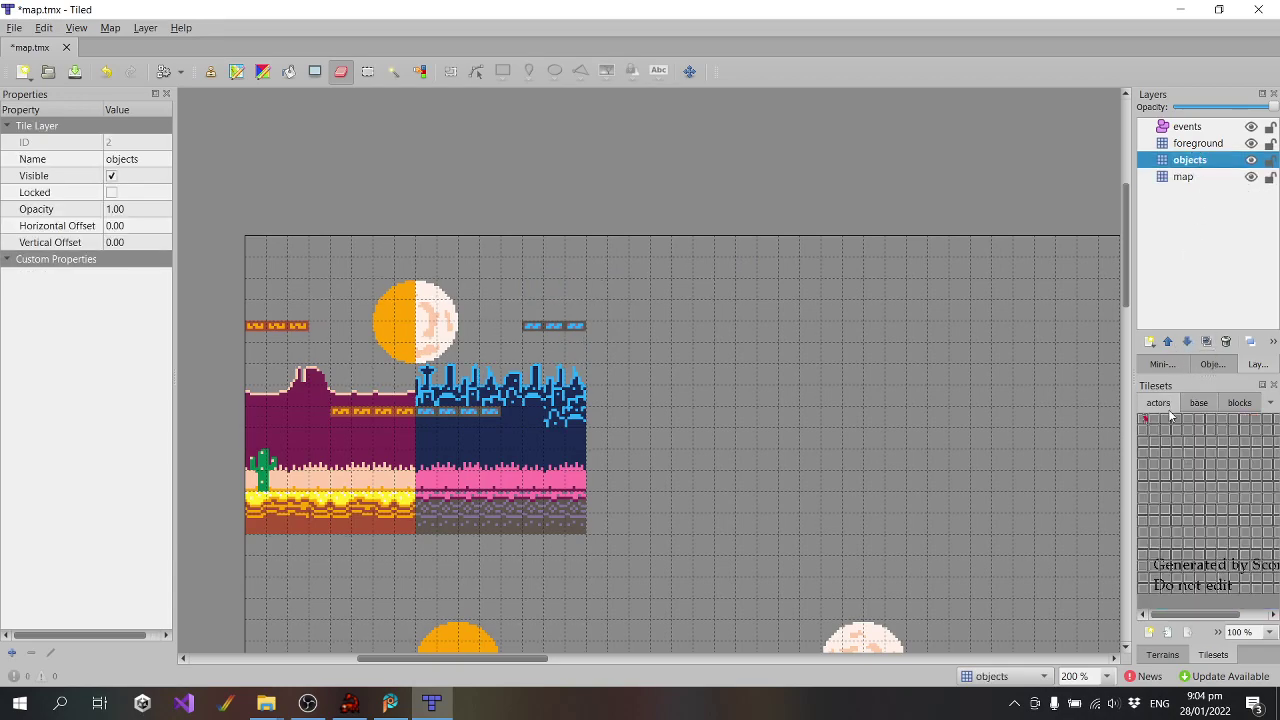
left_click(1144, 420)
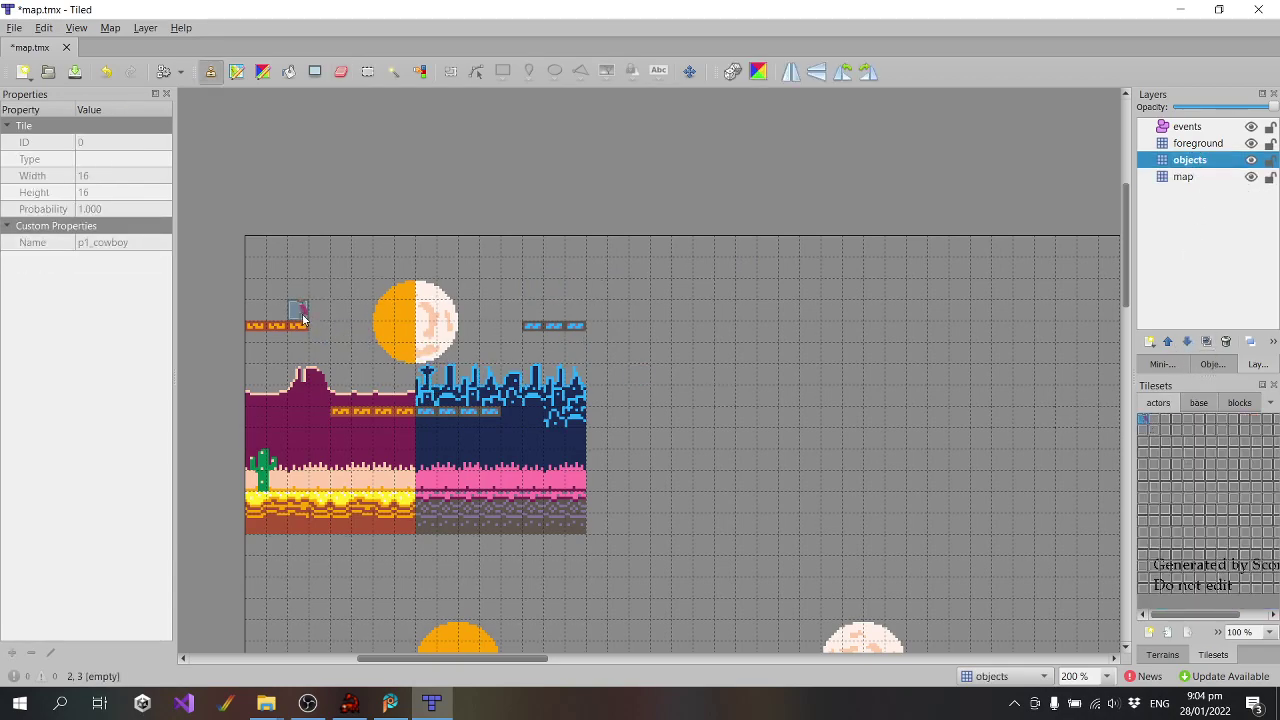
left_click(14, 27)
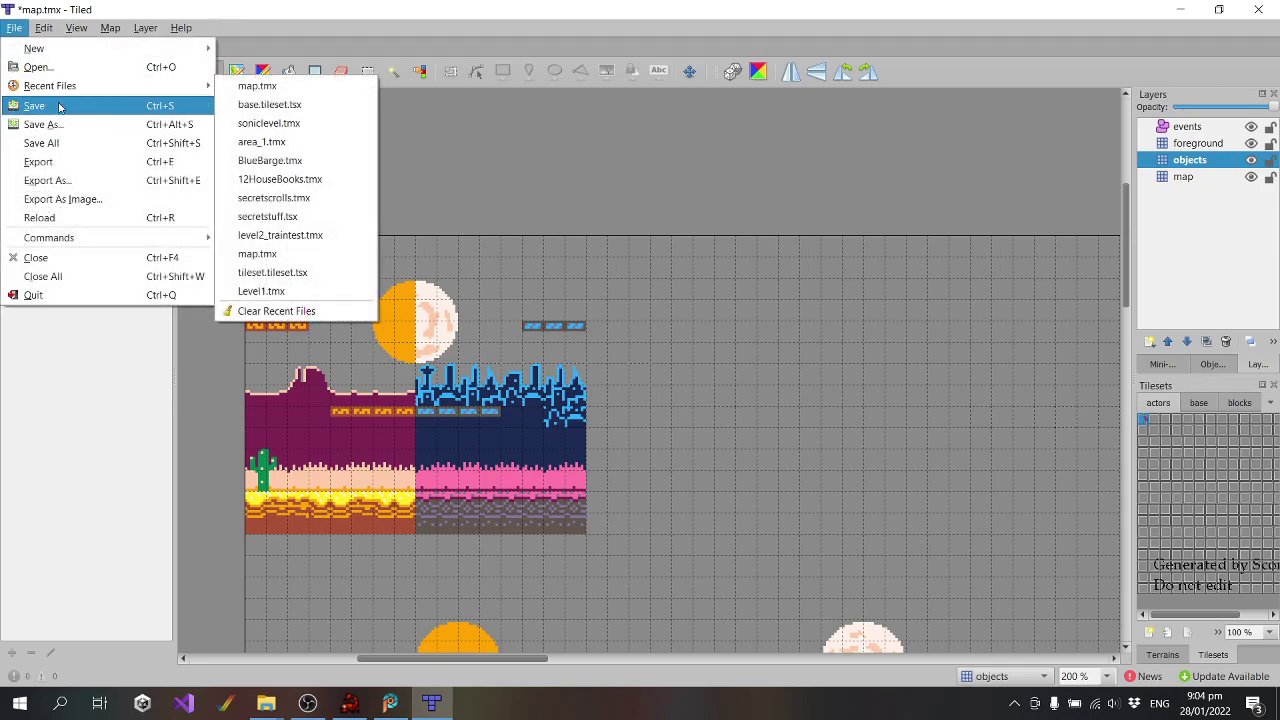
left_click(59, 105)
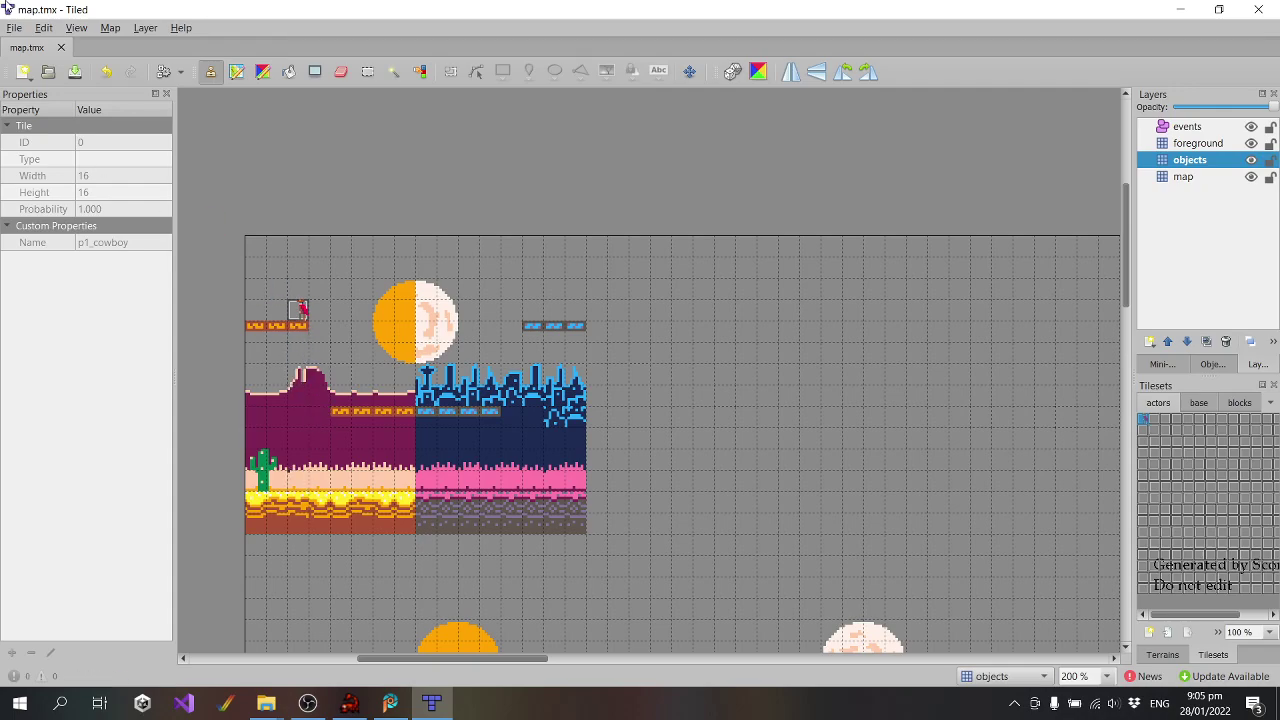
Close Tiled, return to Scorpion Editor, and compile and run the project in WinUAE
left_click(1259, 10)
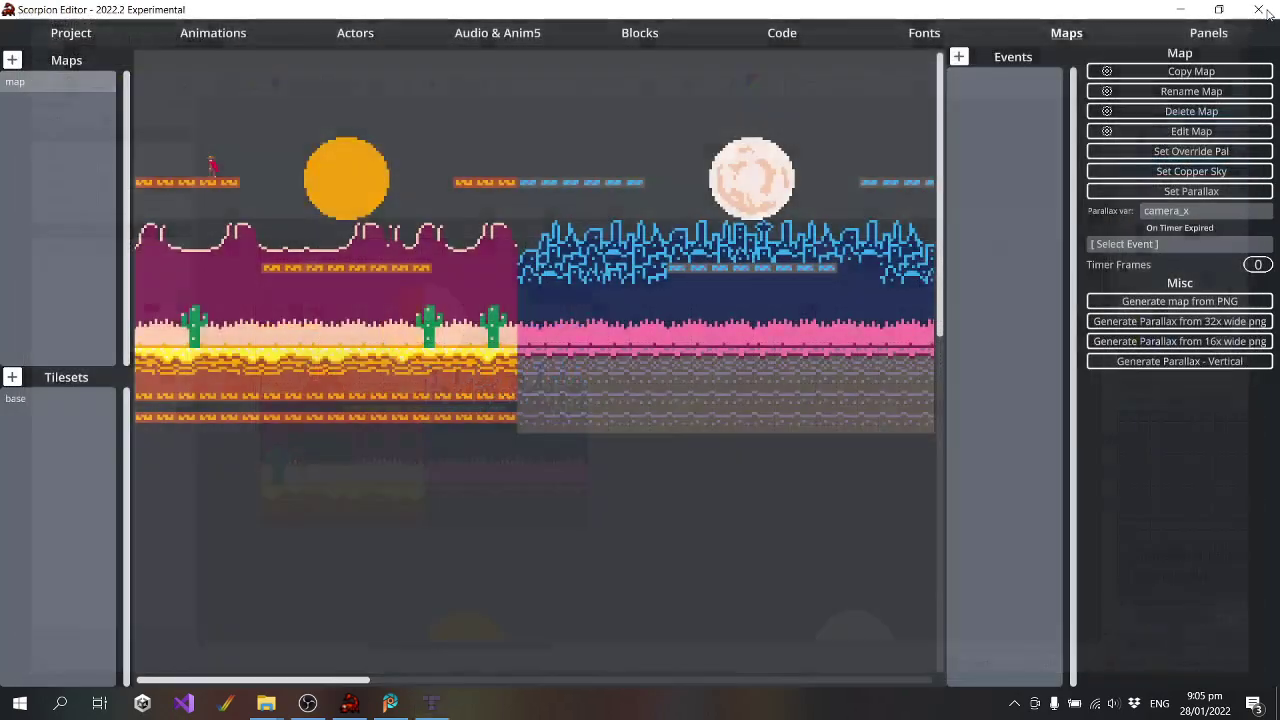
left_click(86, 40)
left_click(80, 114)
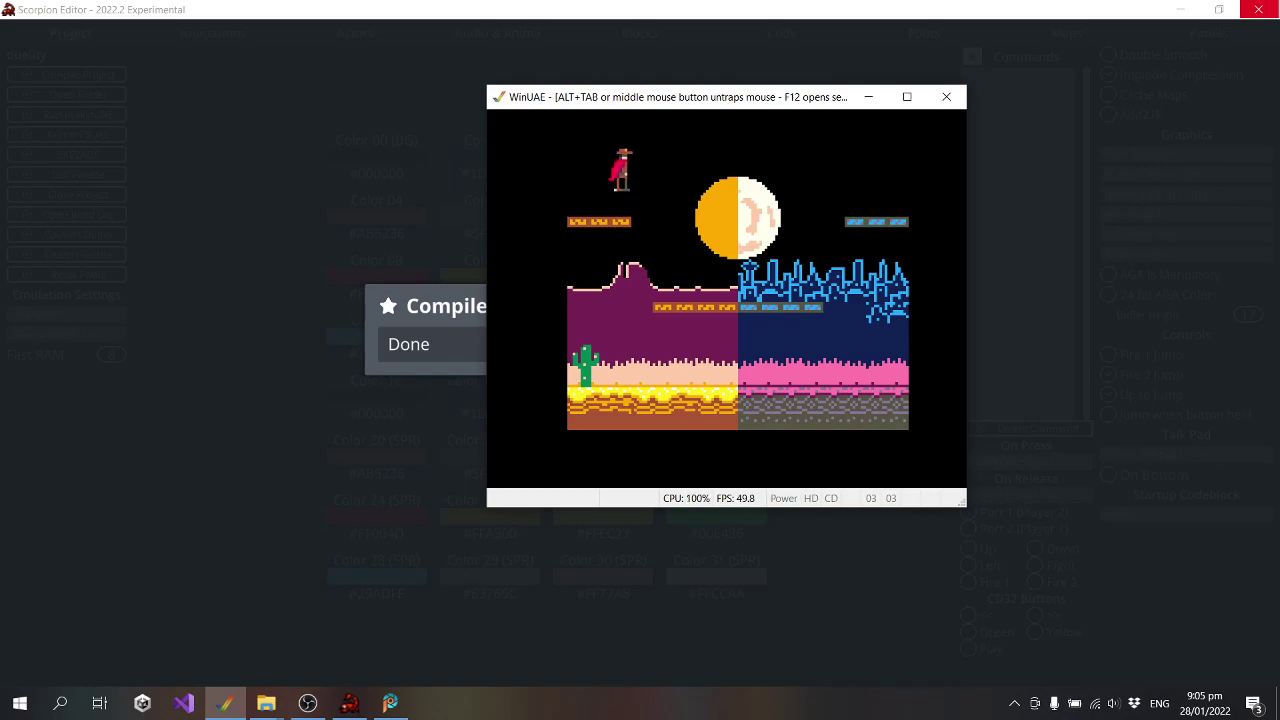
Playtest the cowboy's running and jumping across the new single-screen map in both directions, and close WinUAE
key("Right")
key("Right")
key("Up")
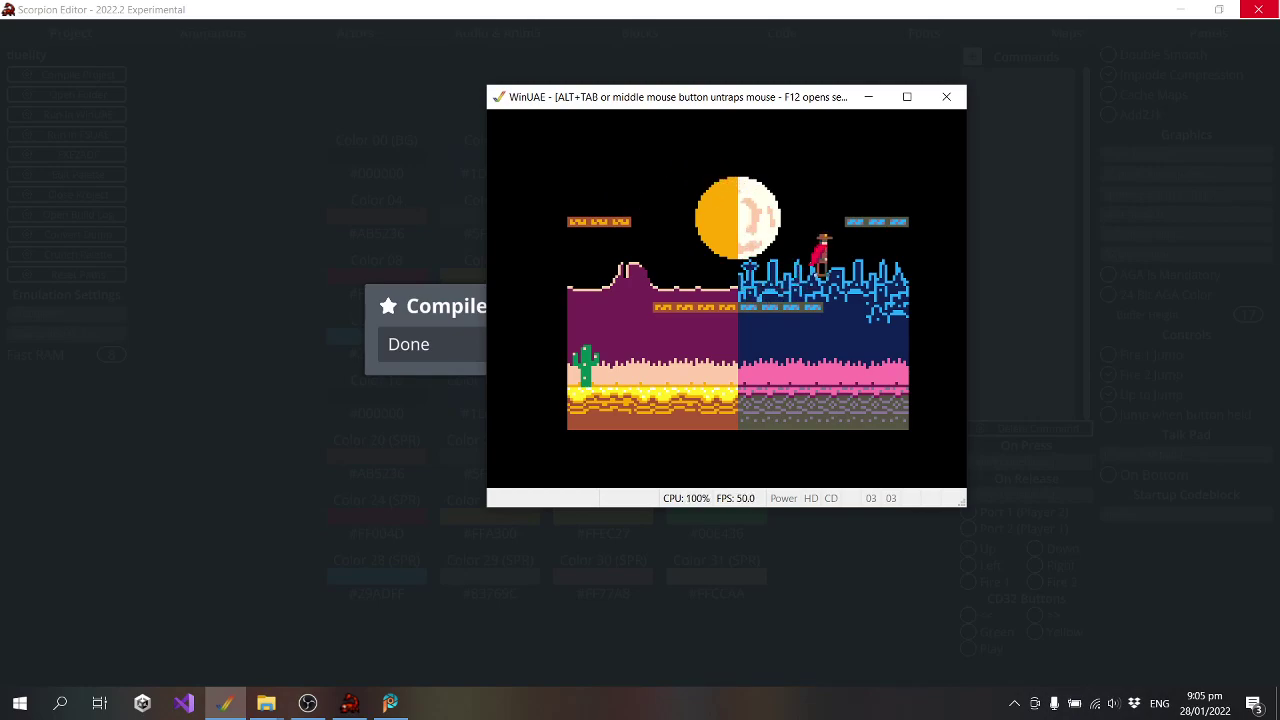
key("Left")
key("Up")
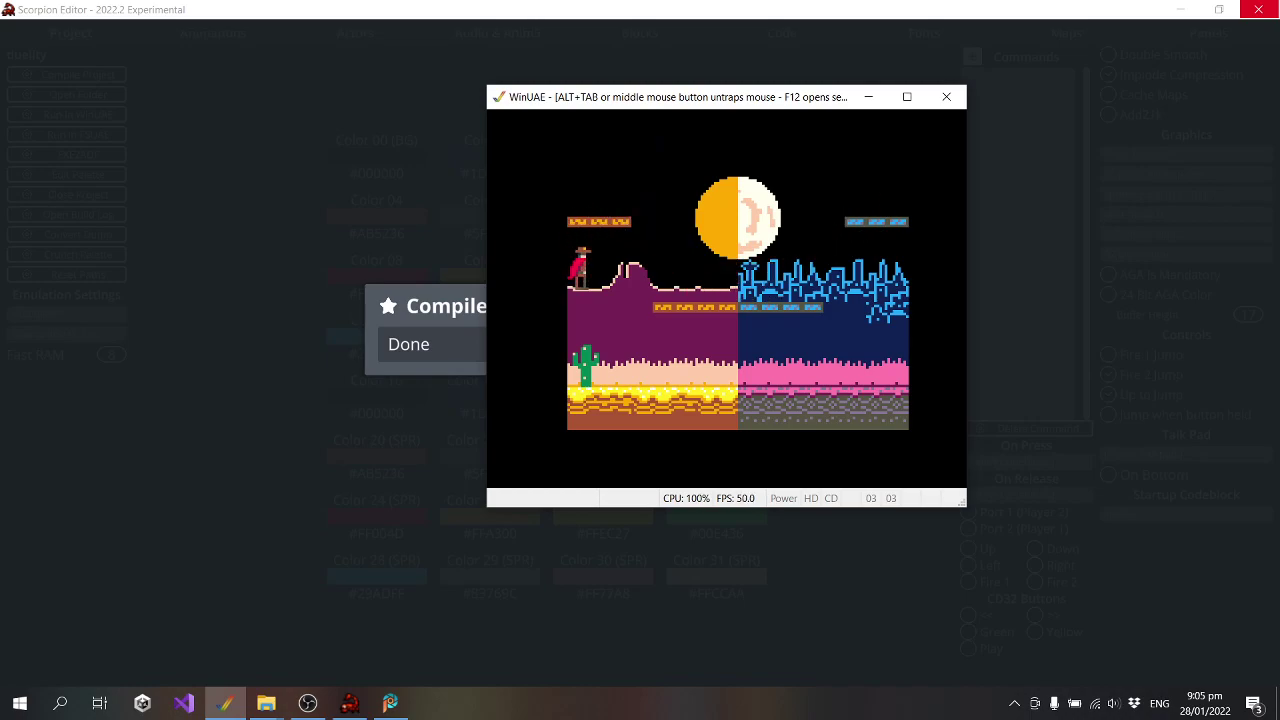
key("Right")
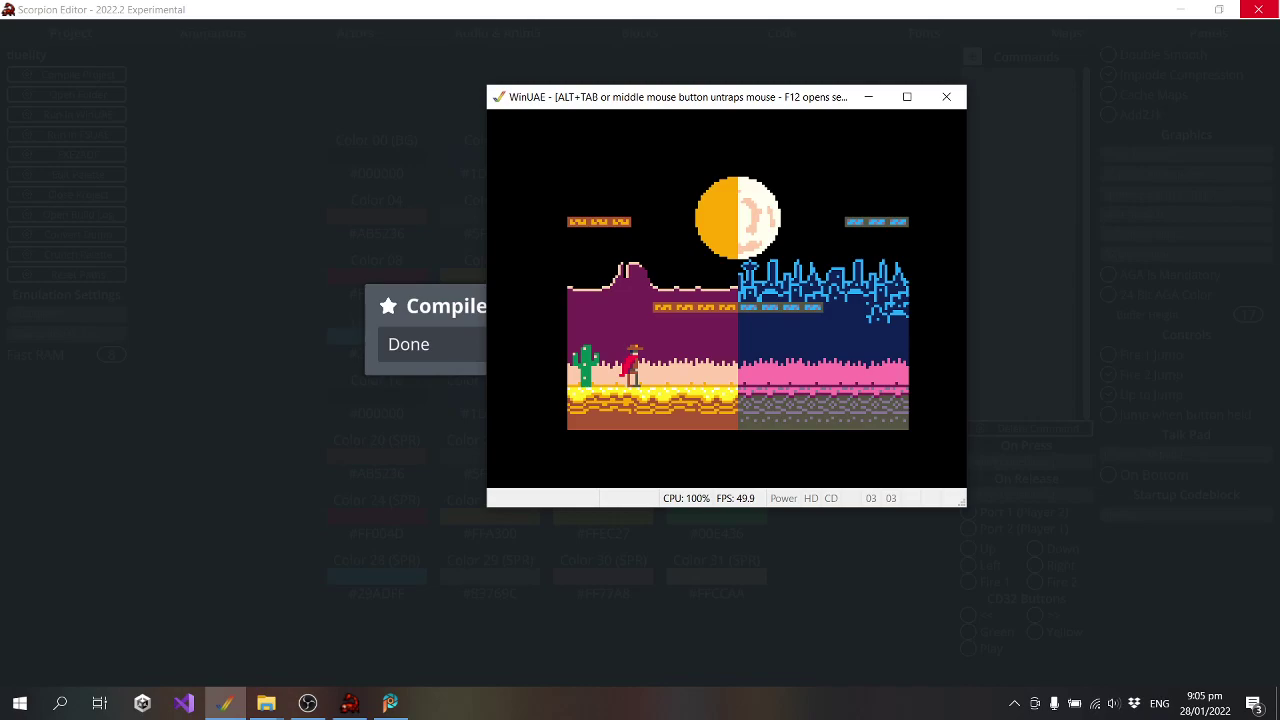
key("alt+F4")
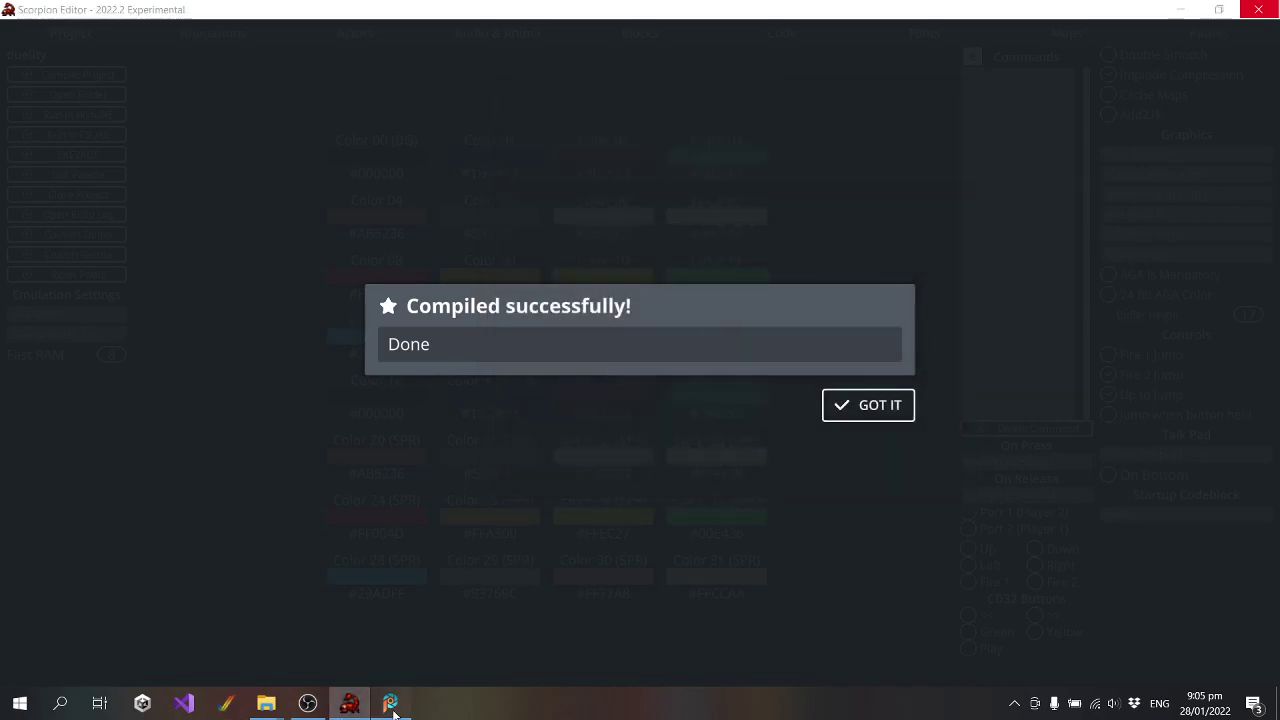
Start PICO-8 again by running pico8.exe from the pico-8 folder on the Desktop, and minimise the folder window
left_click(390, 703)
left_click(391, 705)
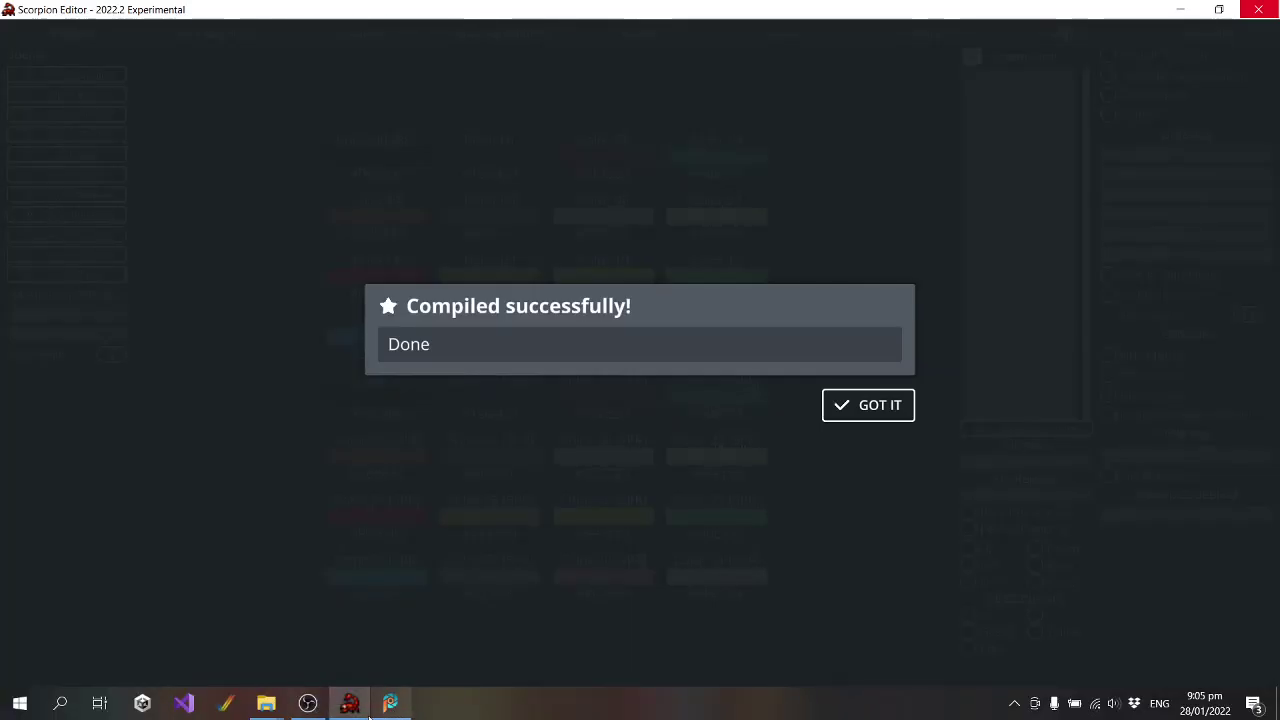
mouse_move(264, 701)
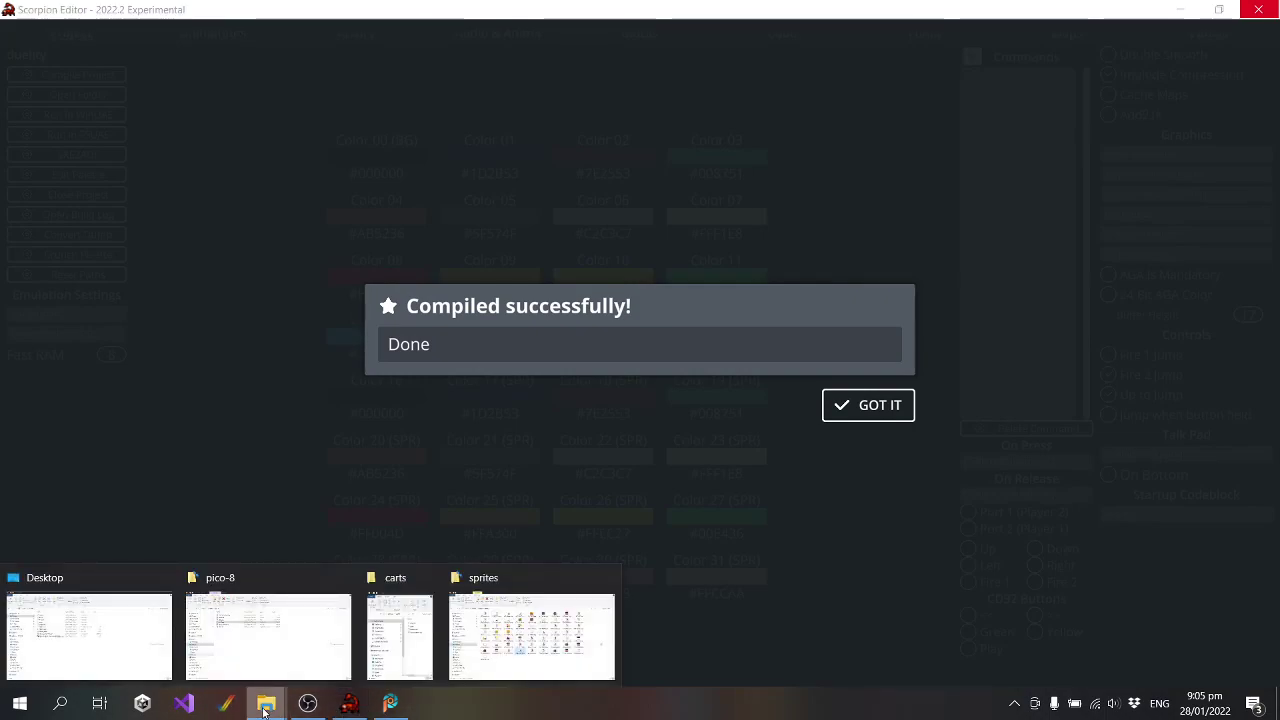
left_click(255, 642)
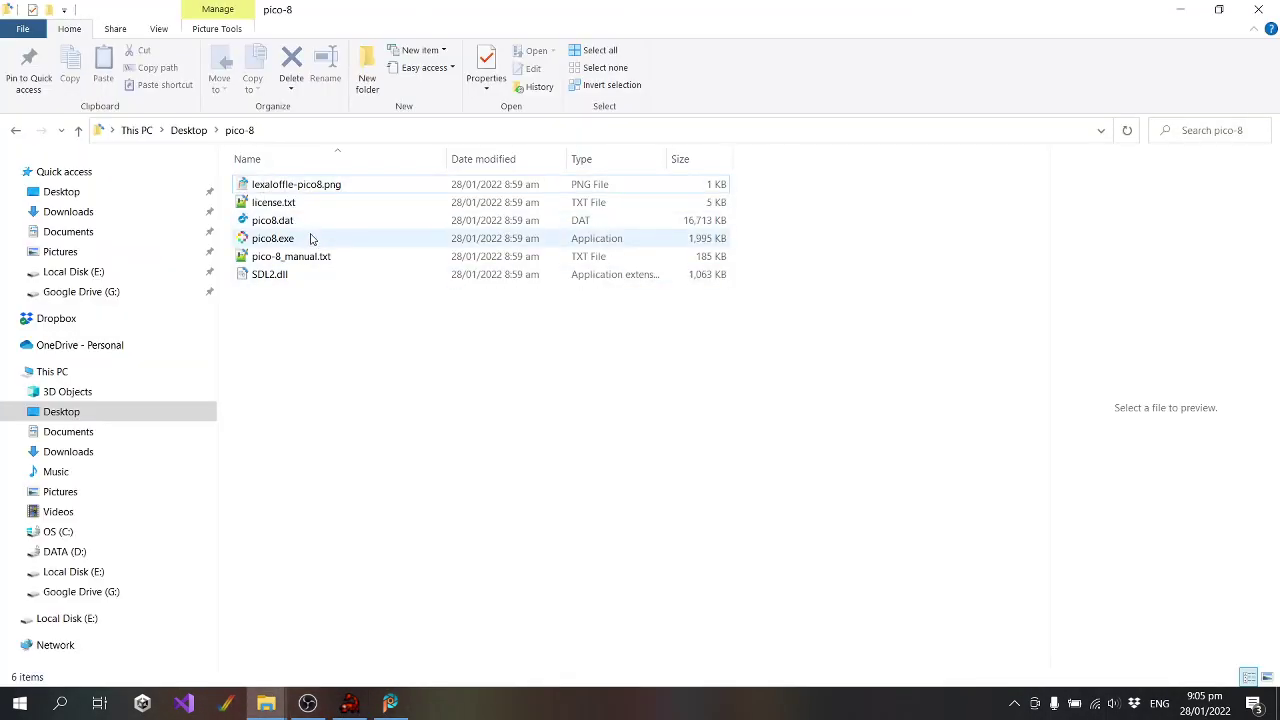
left_click(308, 240)
double_click(308, 240)
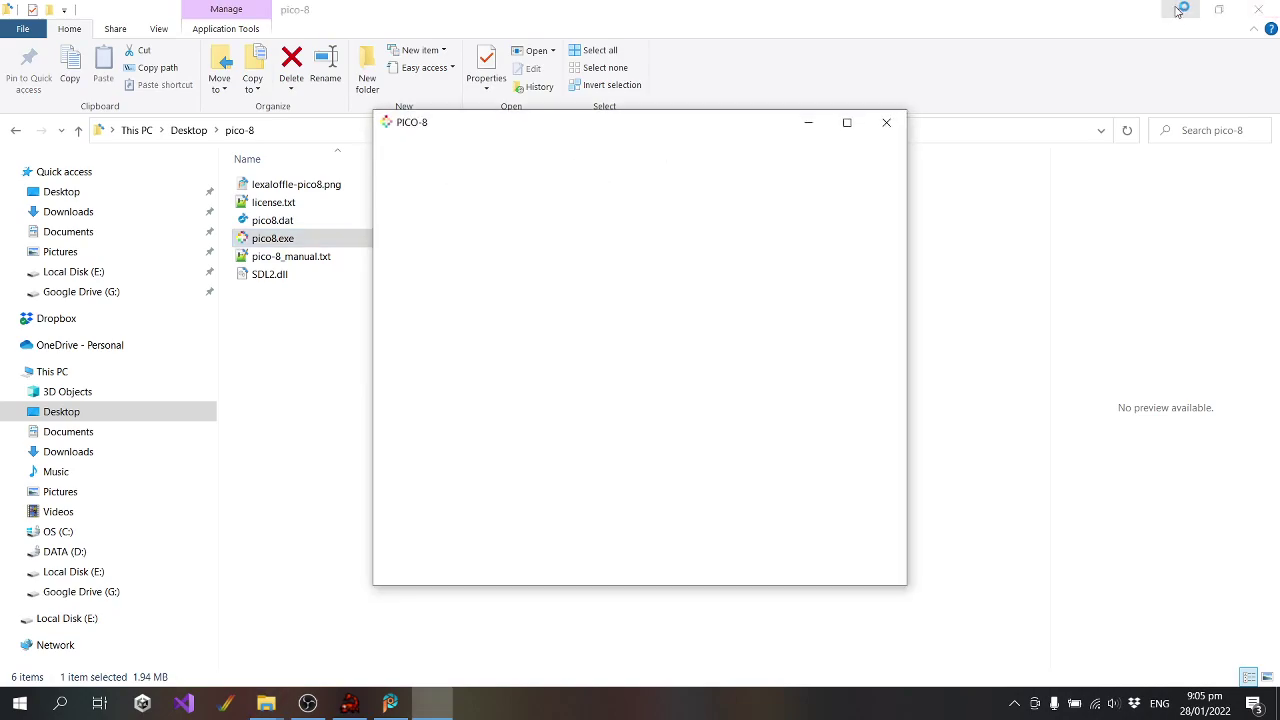
left_click(1180, 10)
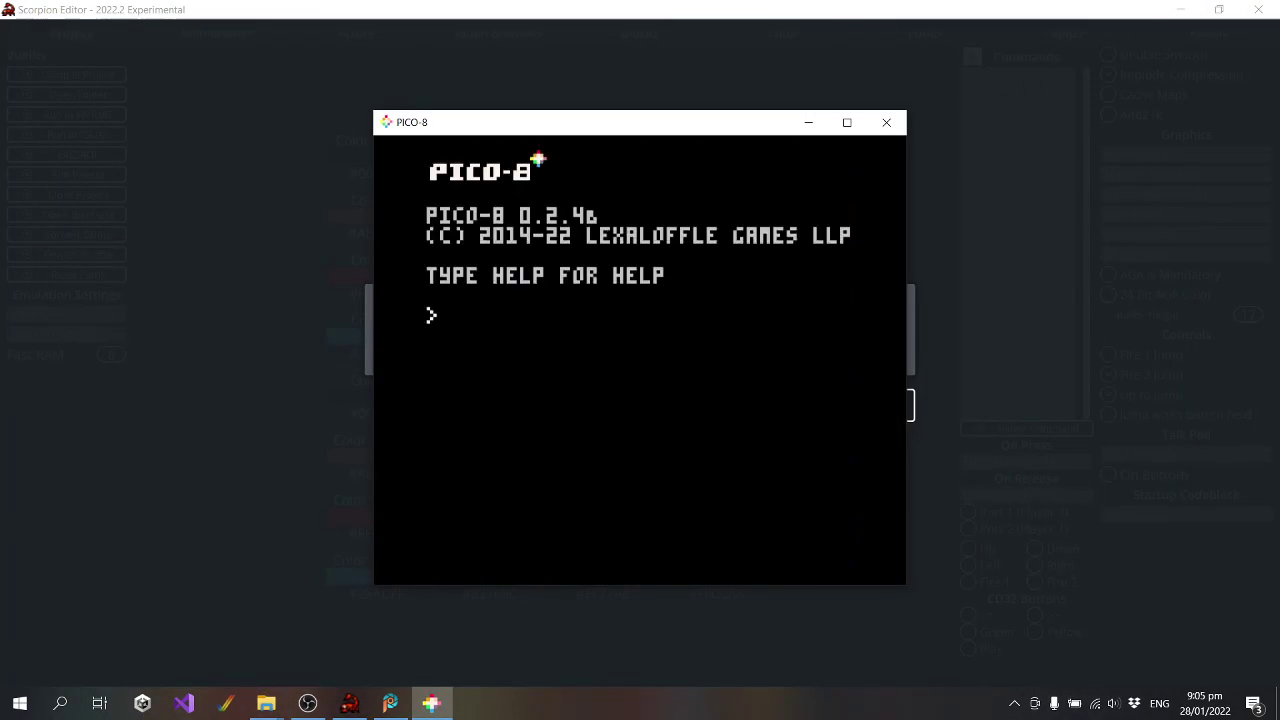
Load the cart duelity.p8 in PICO-8 and run it
type("load ")
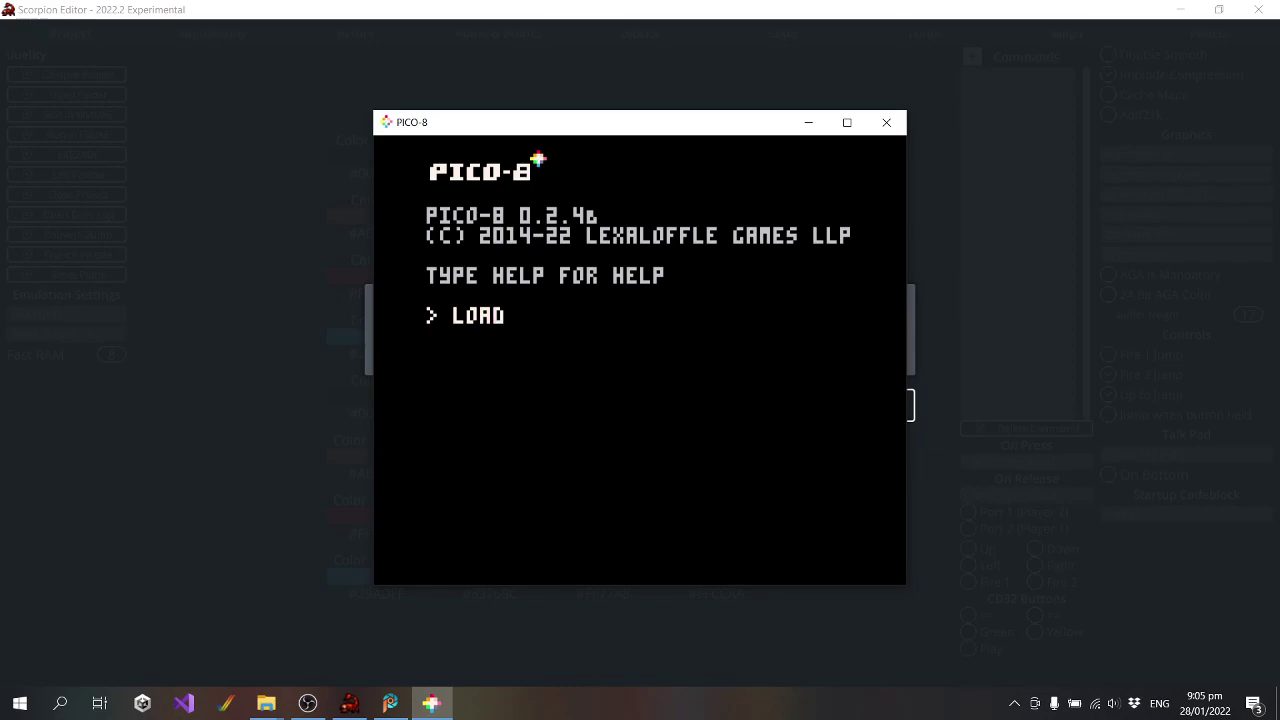
type("duelity")
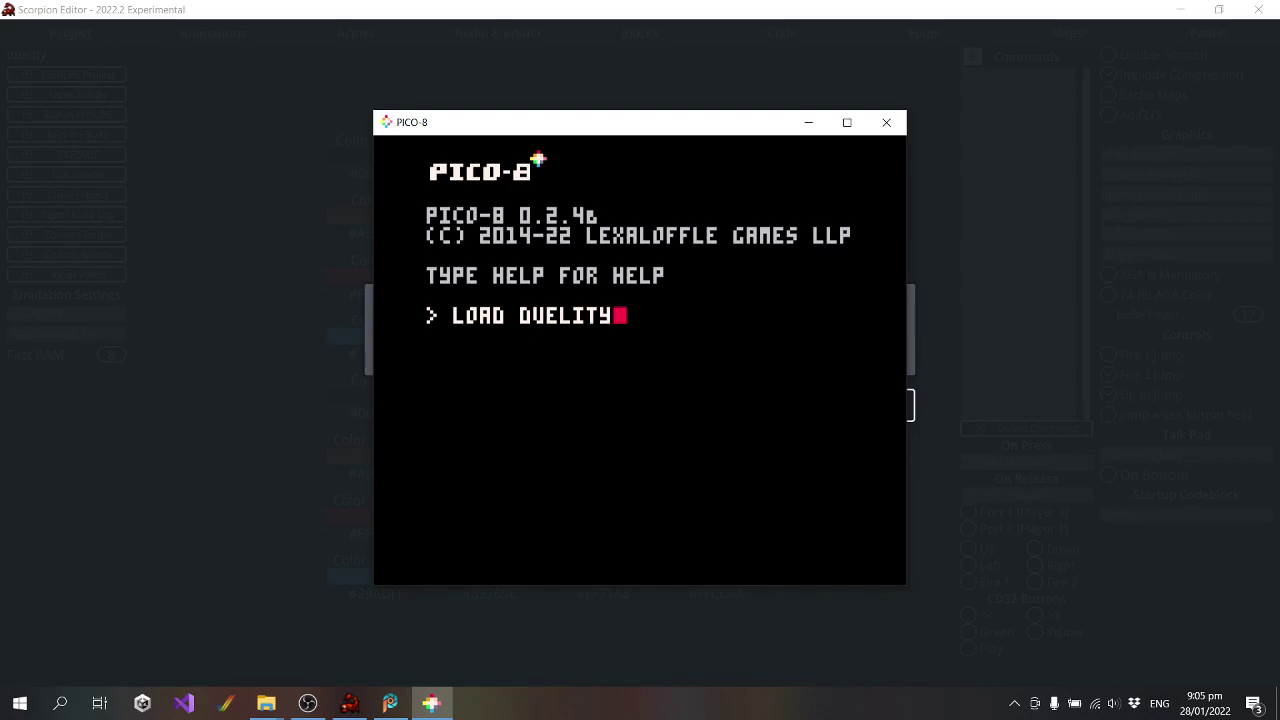
type(".p8")
key("Return")
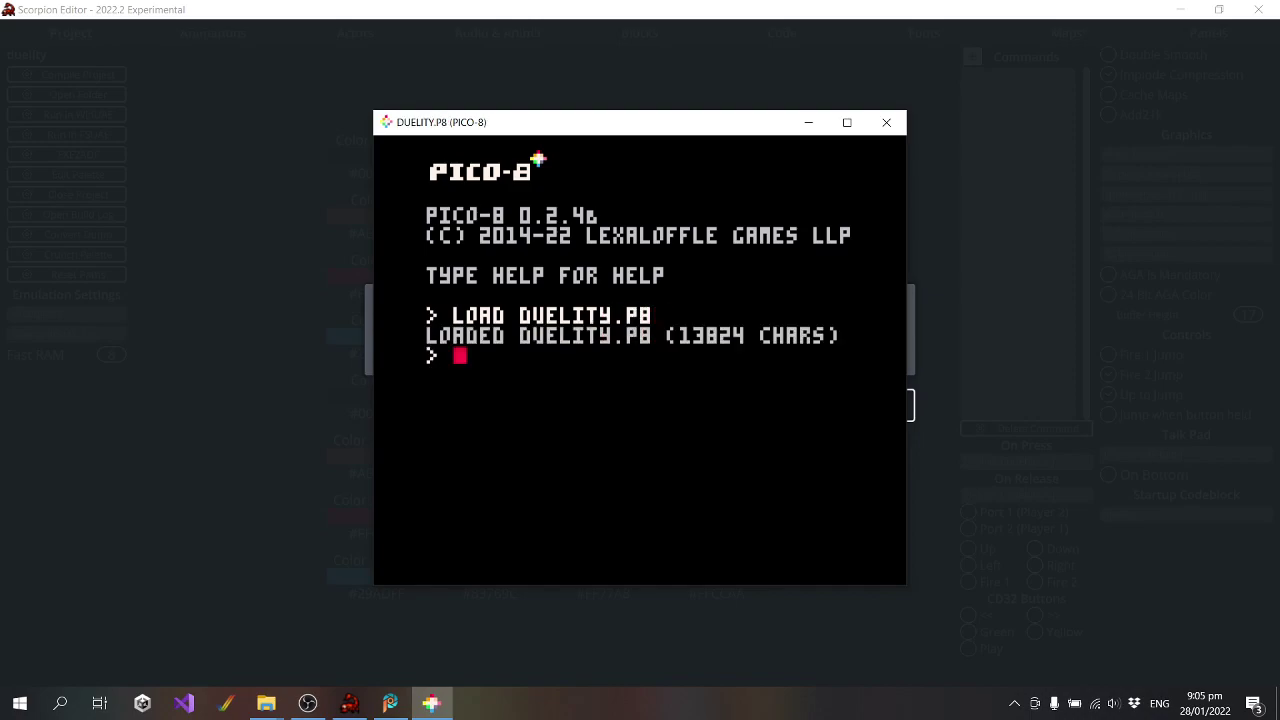
type("run")
key("Return")
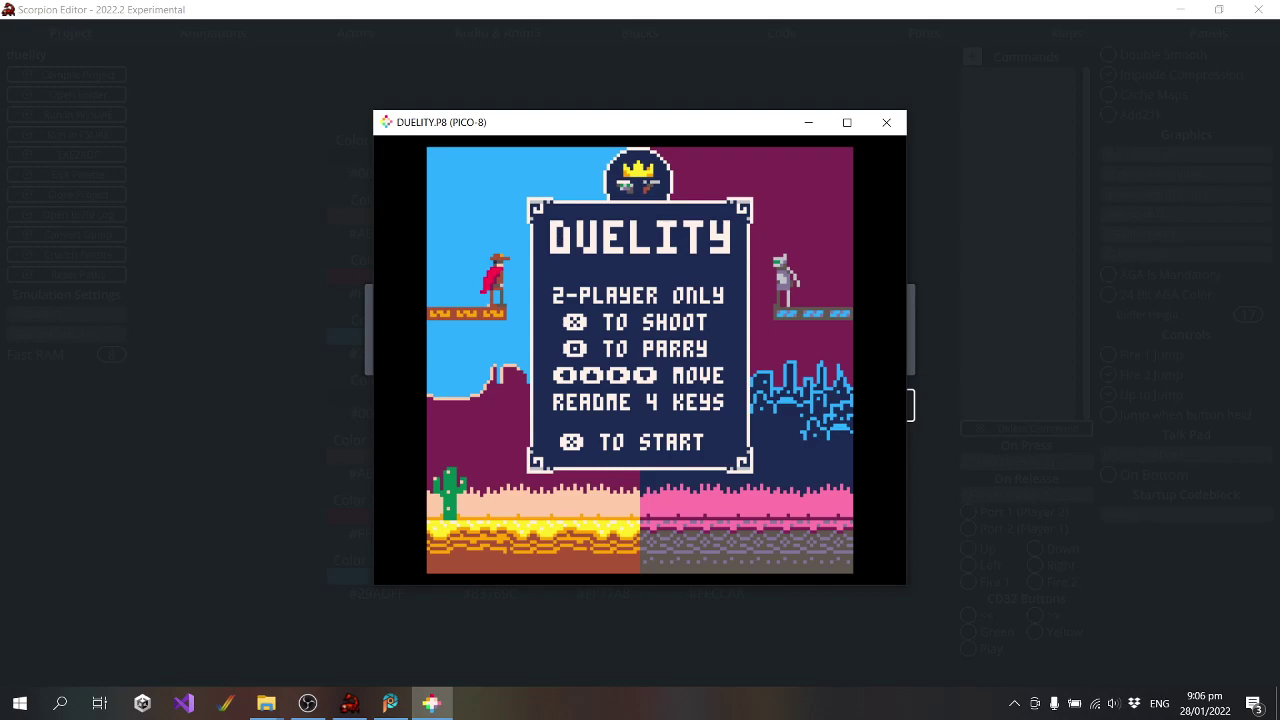
Start a duelity match and try the parry and jump controls to compare the original with the new version
key("x")
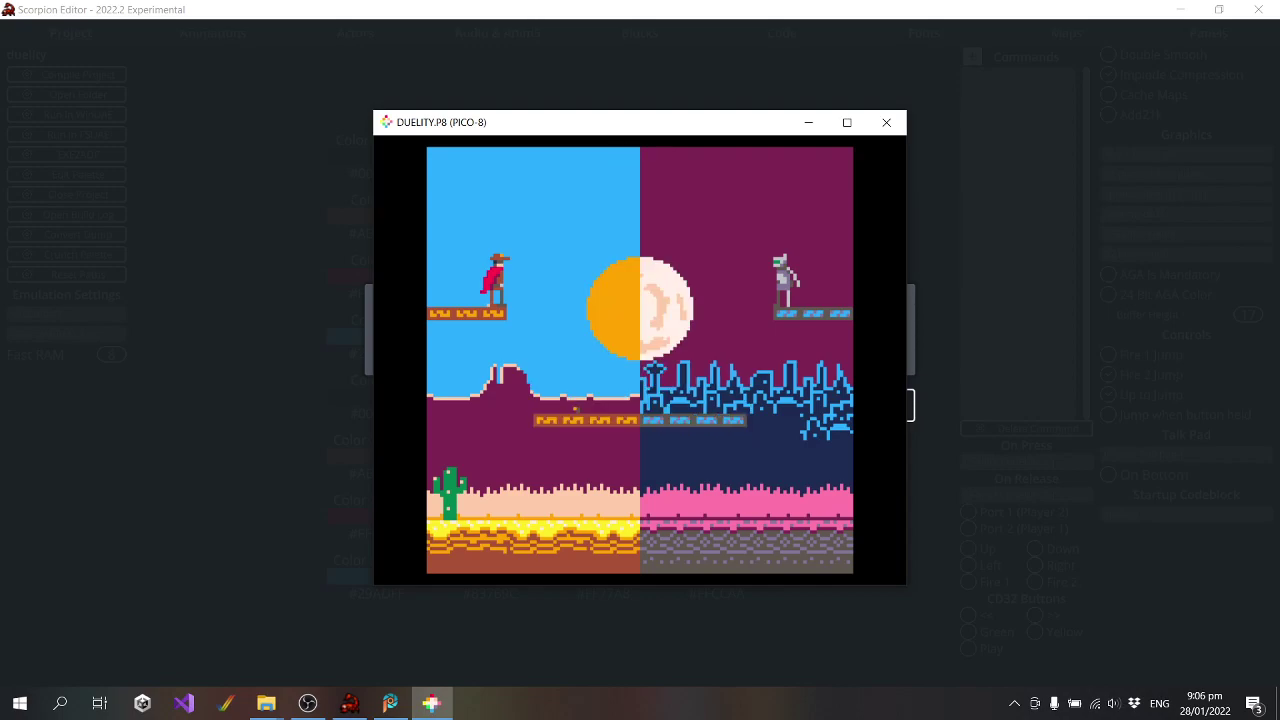
key("z")
key("z")
key("Up")
key("Up")
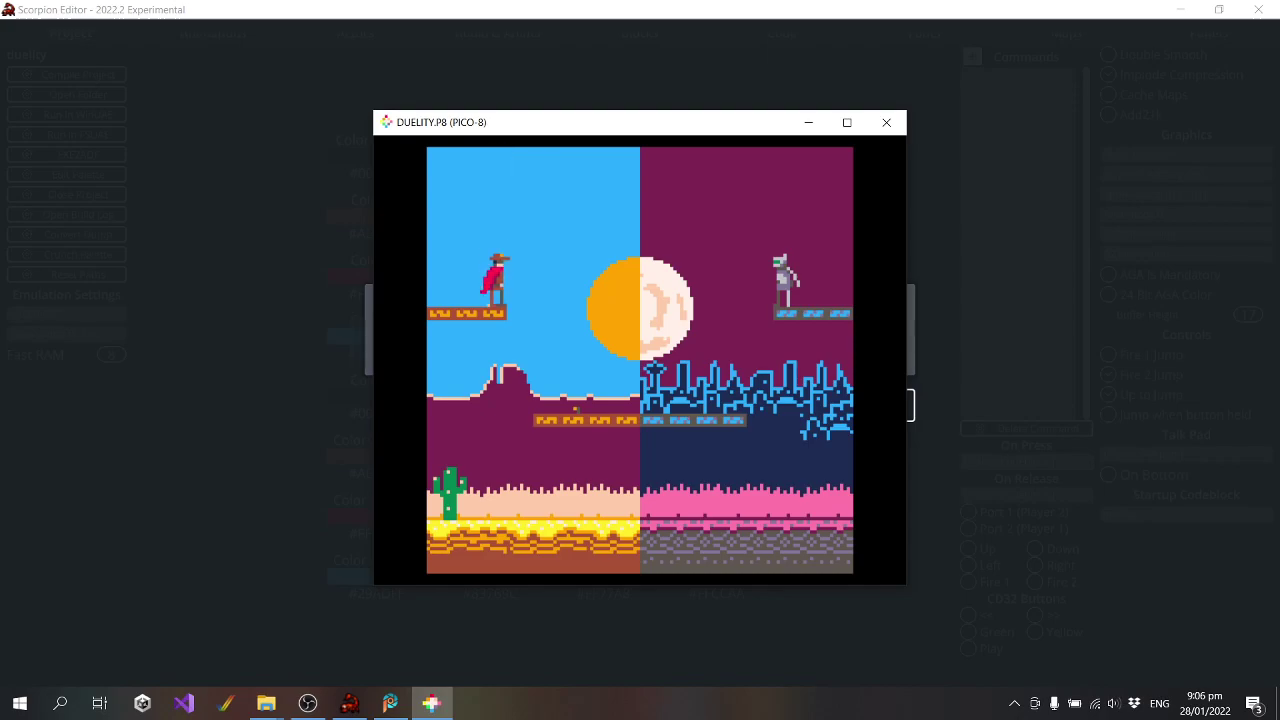
key("Up")
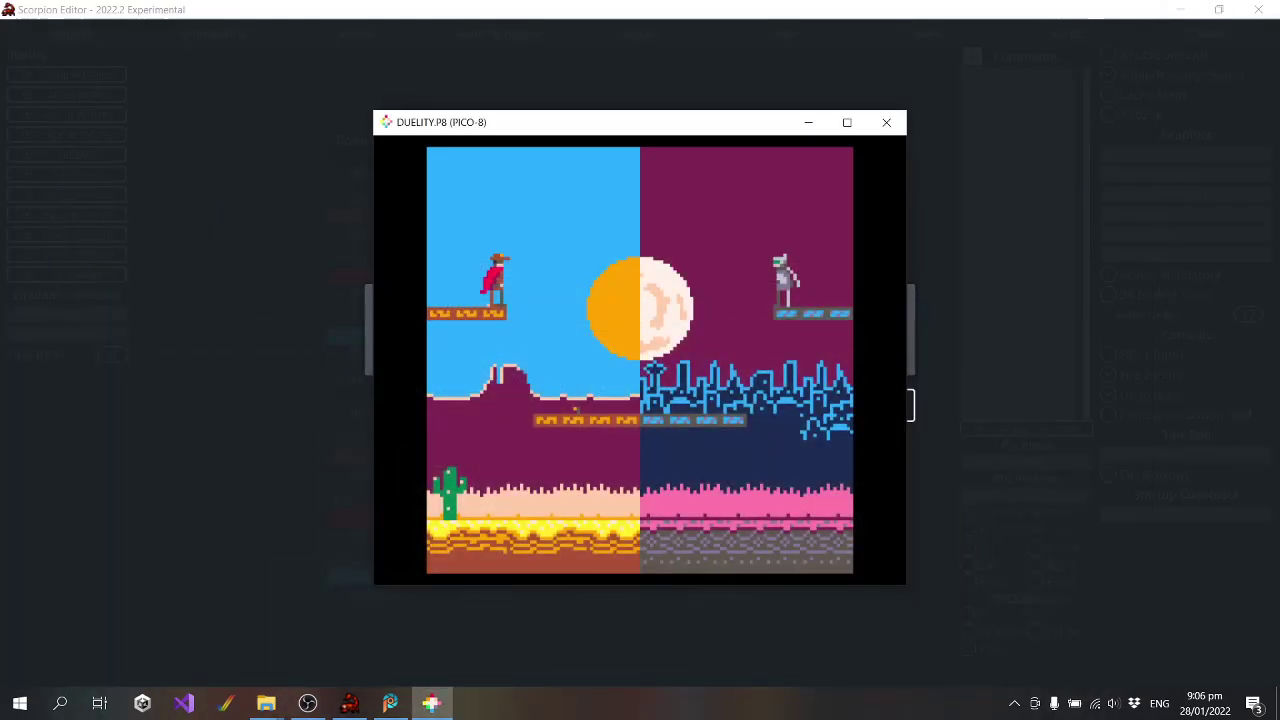
Make the cowboy jump repeatedly from the desert platform in the PICO-8 original to examine the height and feel of the jump
key("Up")
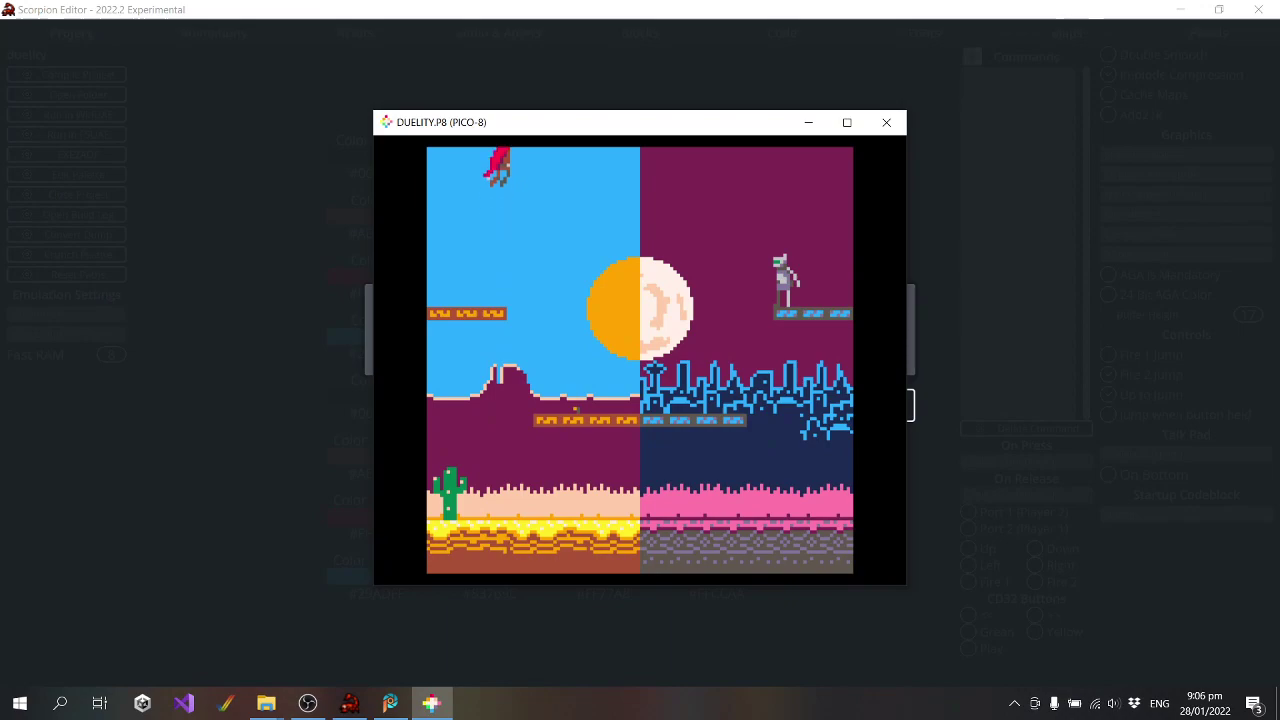
key("Up")
key("Up")
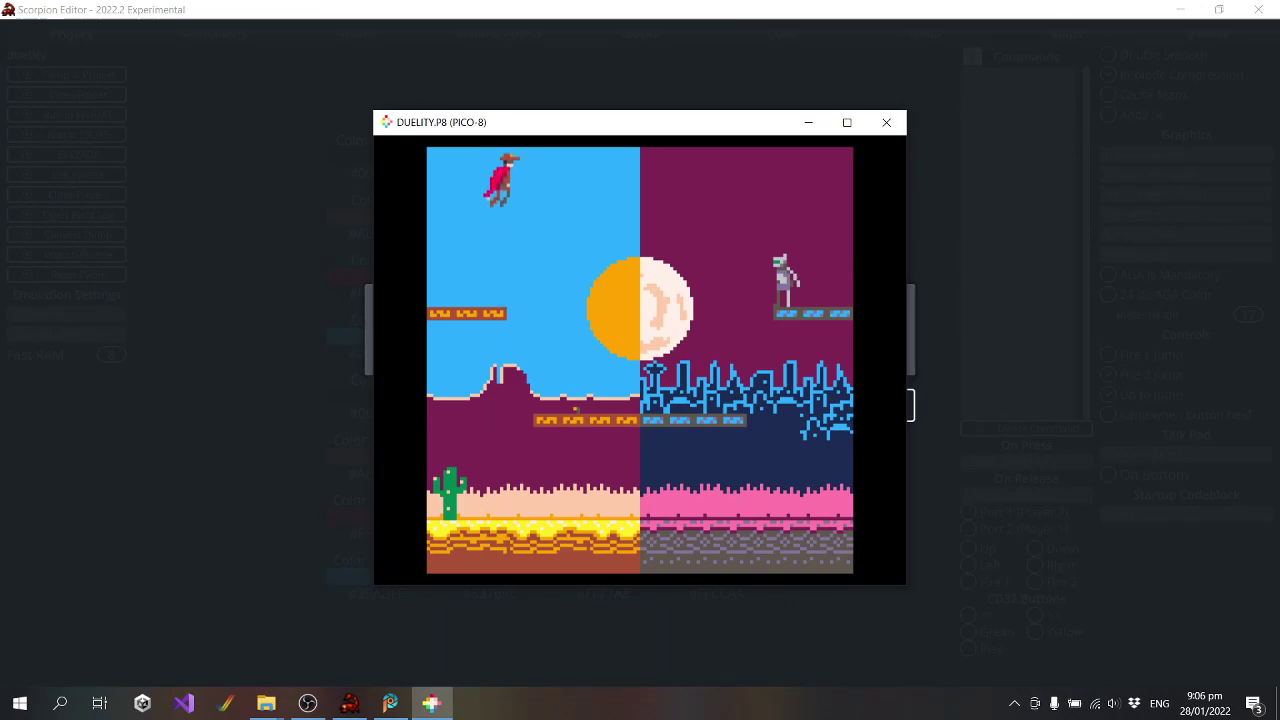
key("Up")
key("Up")
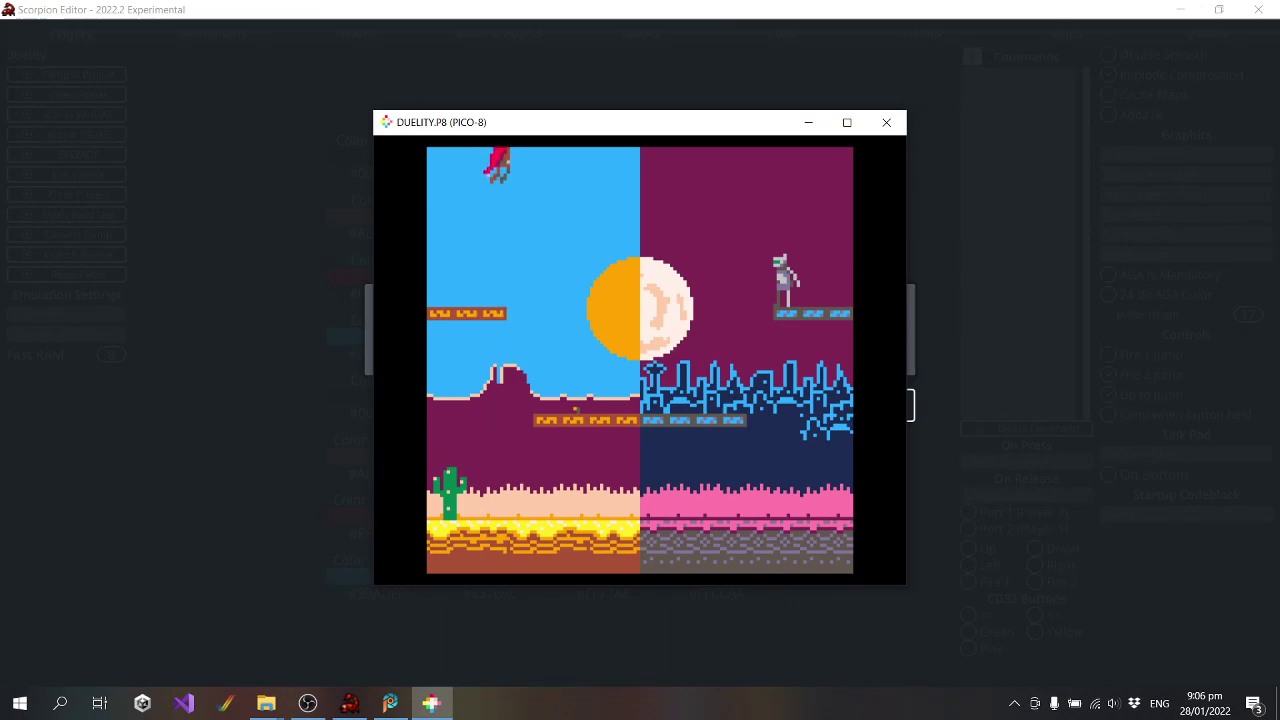
key("Up")
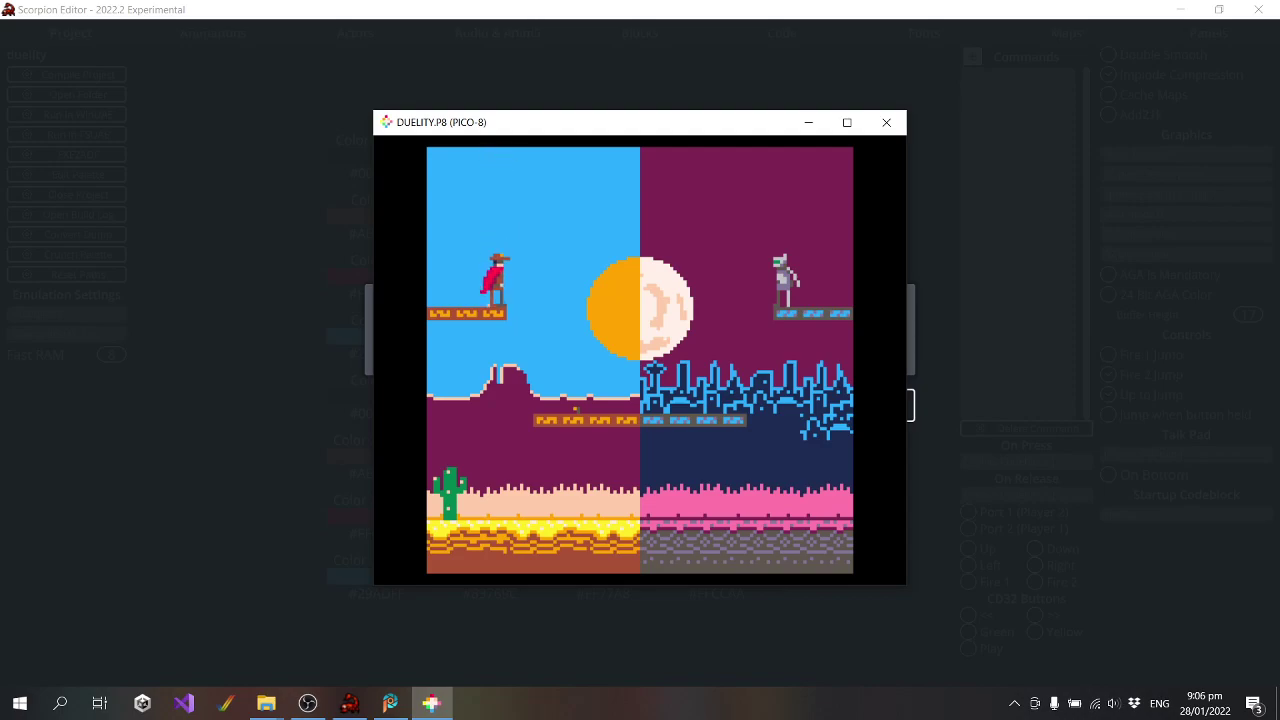
Walk the cowboy back and forth along the desert platform to examine the original's movement and turning, and close PICO-8
key("Left")
key("Right")
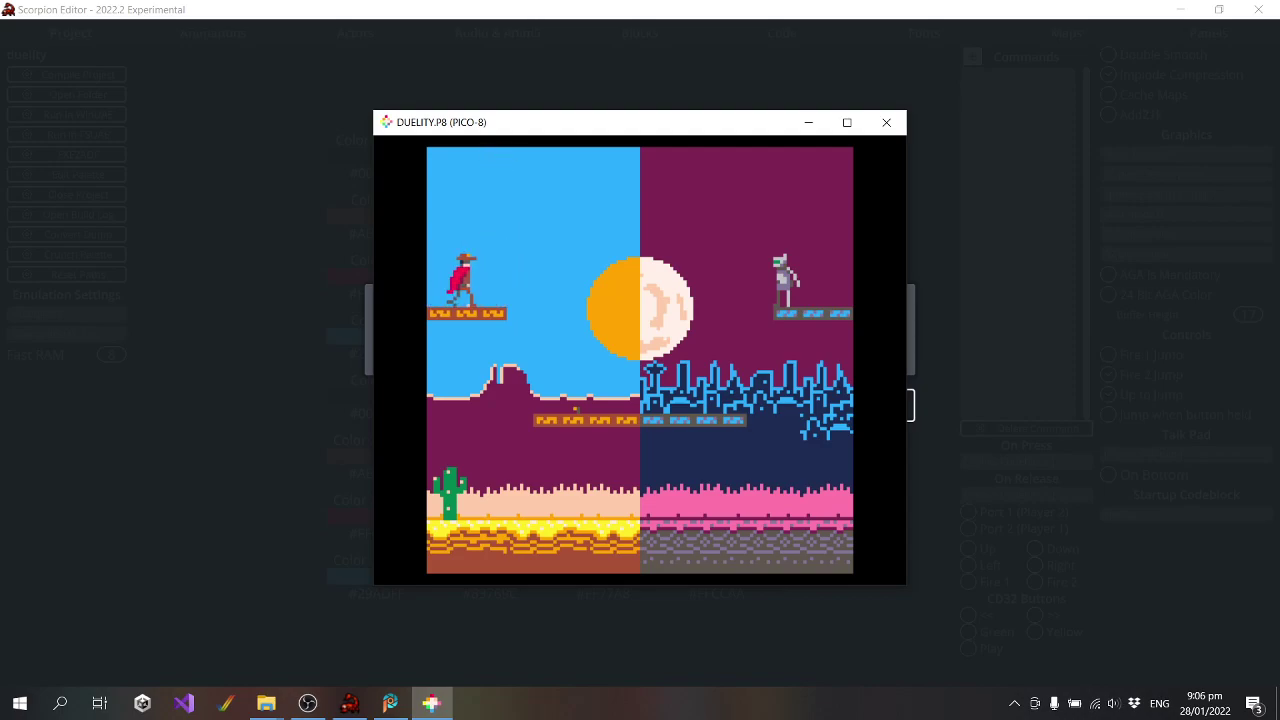
key("Up")
key("Left")
key("Right")
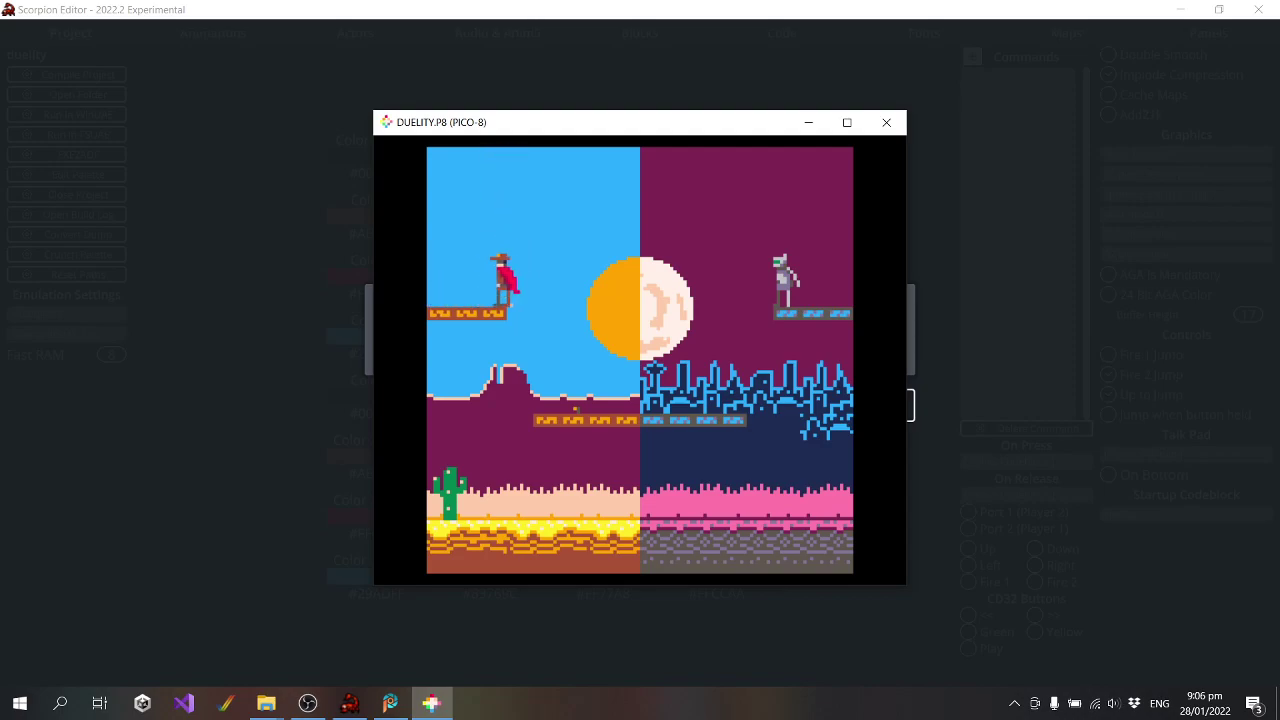
key("Left")
key("Left")
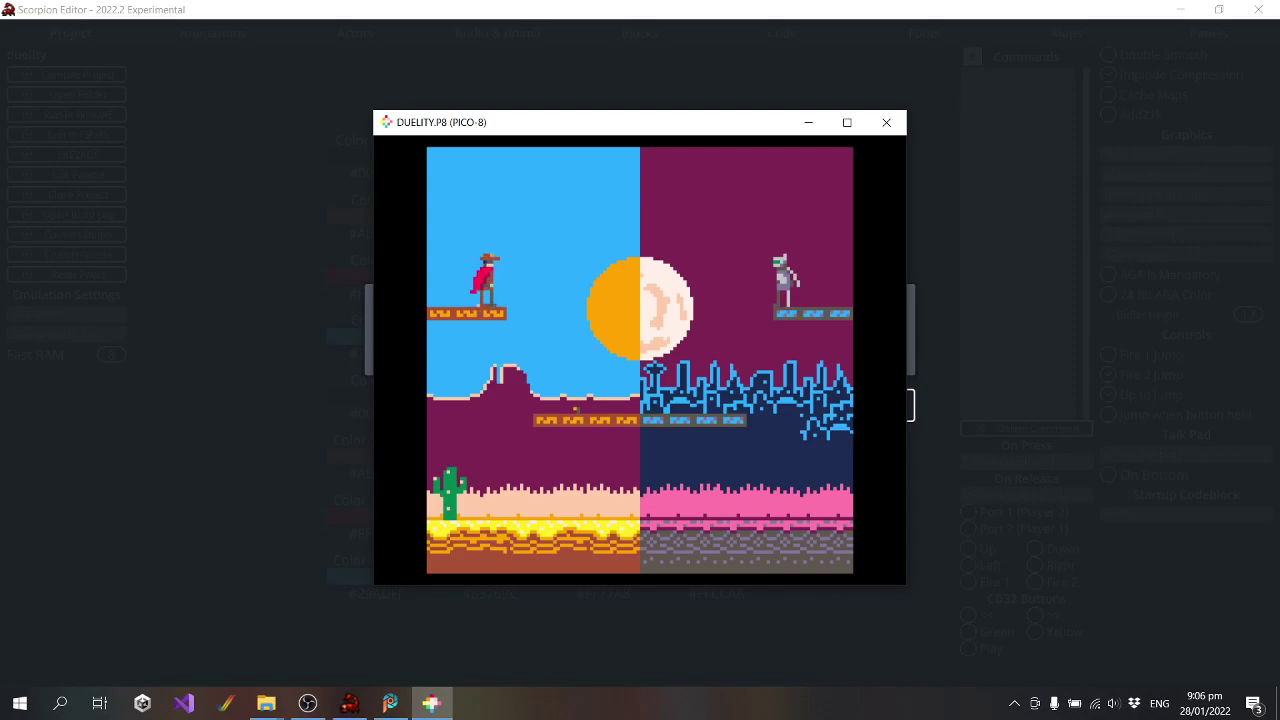
key("Right")
key("Left")
key("Right")
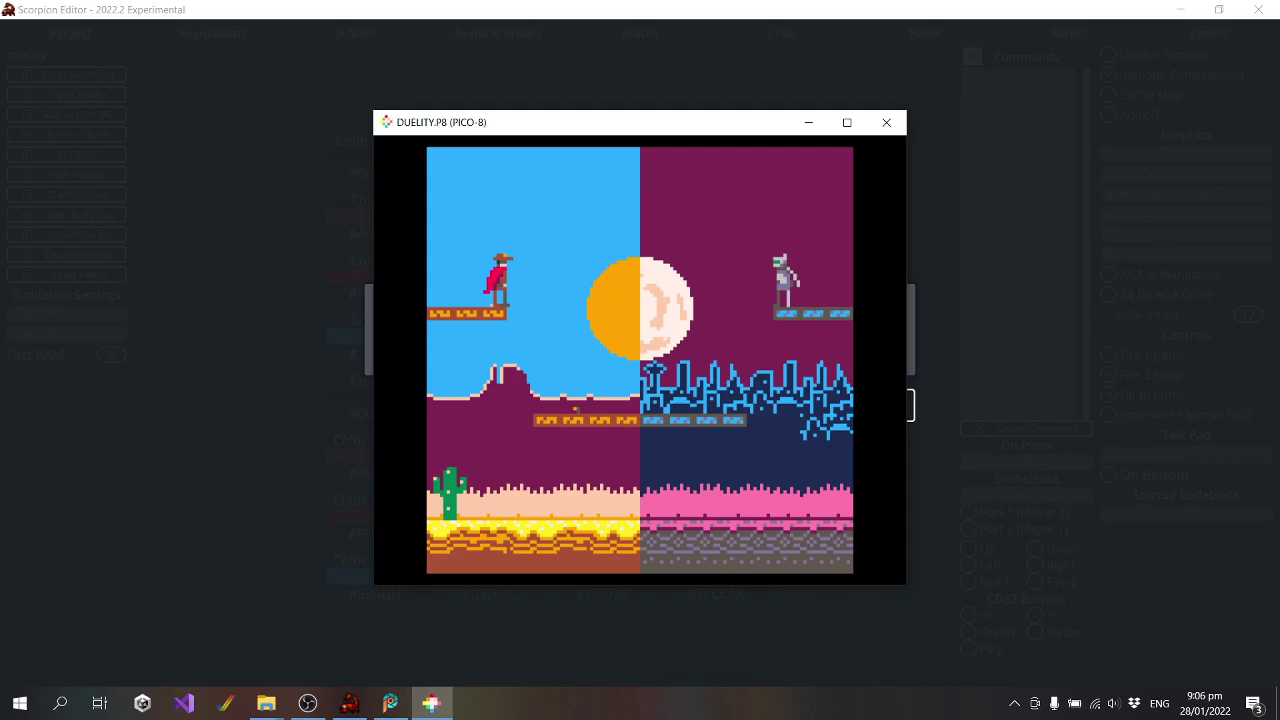
key("Up")
key("alt+F4")
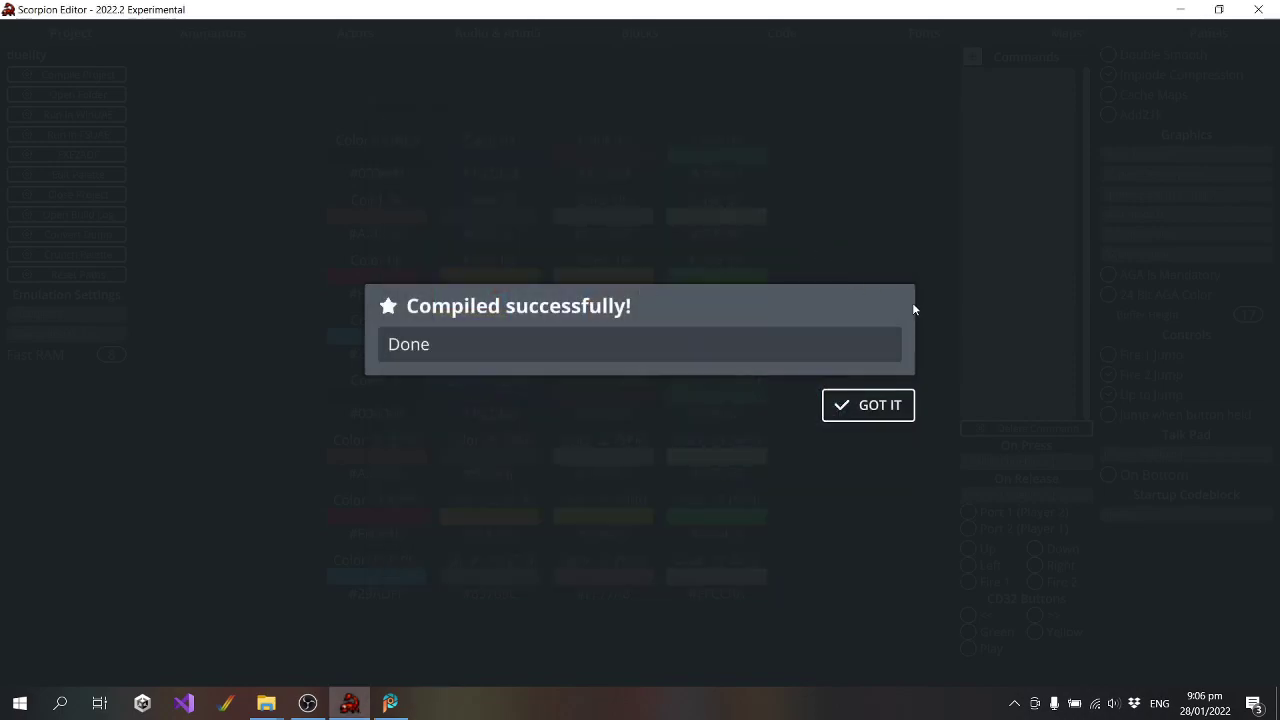
Dismiss the compile message and open the map in Tiled, showing the half-desert, half-city screen
left_click(892, 403)
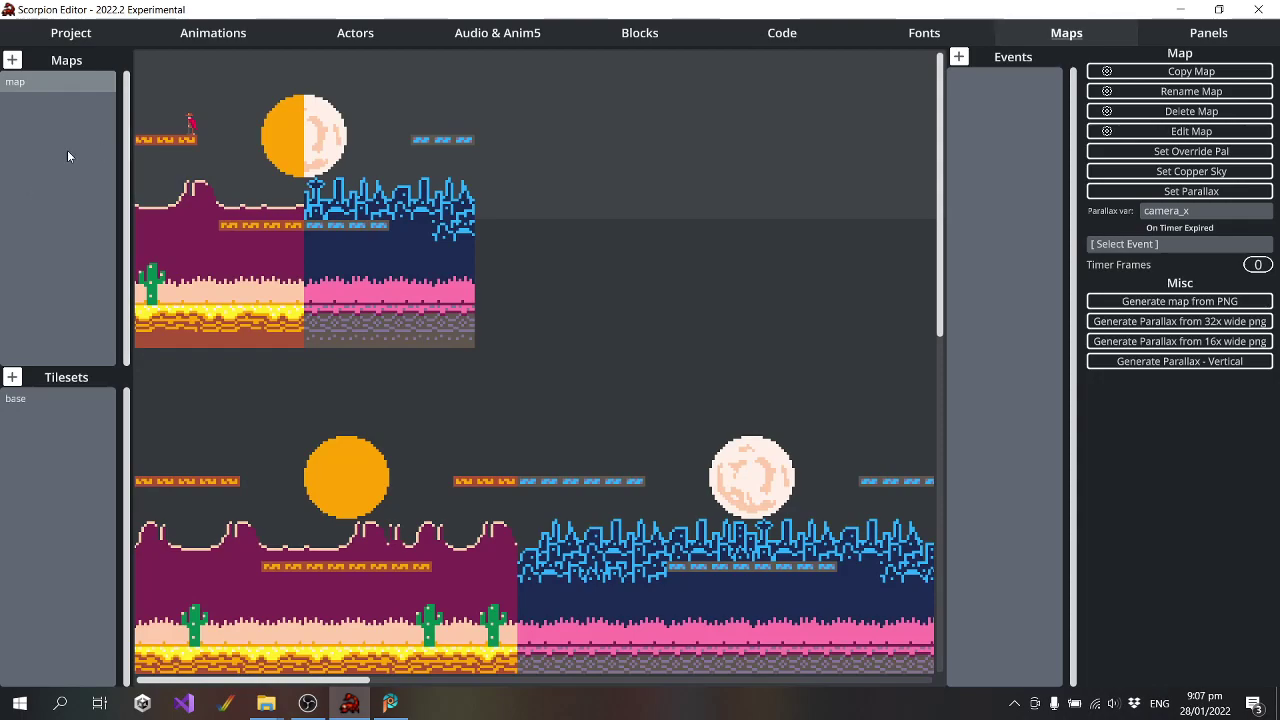
left_click(1180, 132)
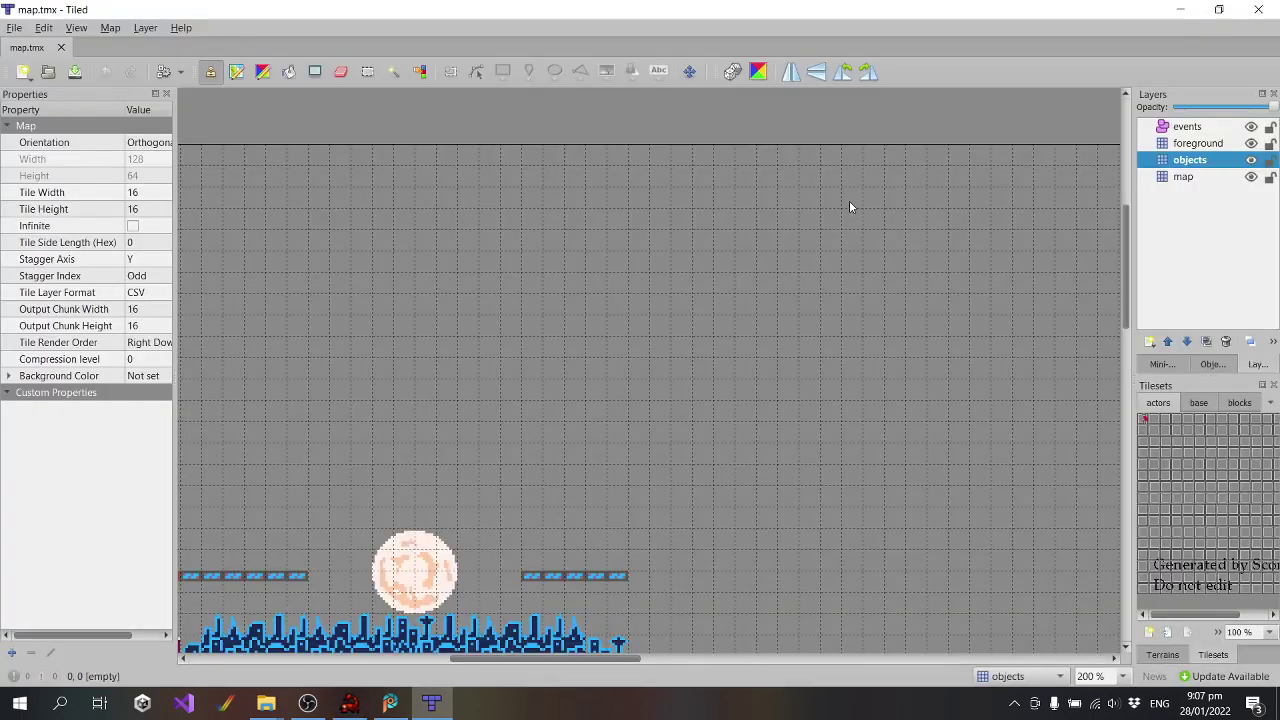
scroll(861, 265, "down", 5)
left_click_drag(594, 660, 472, 660)
scroll(803, 369, "up", 3)
scroll(803, 369, "up", 5)
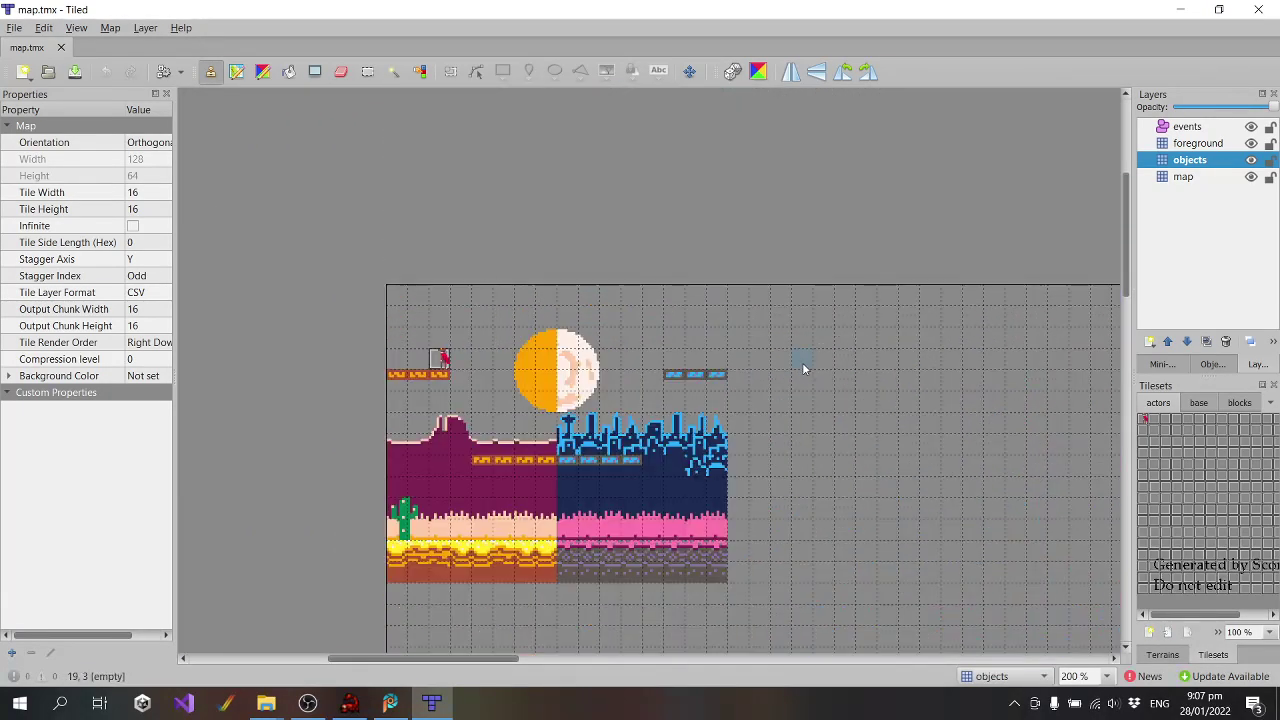
Widen the layers and tilesets area in Tiled and display the base tileset at 200 % zoom
left_click(1243, 402)
scroll(1221, 468, "down", 3)
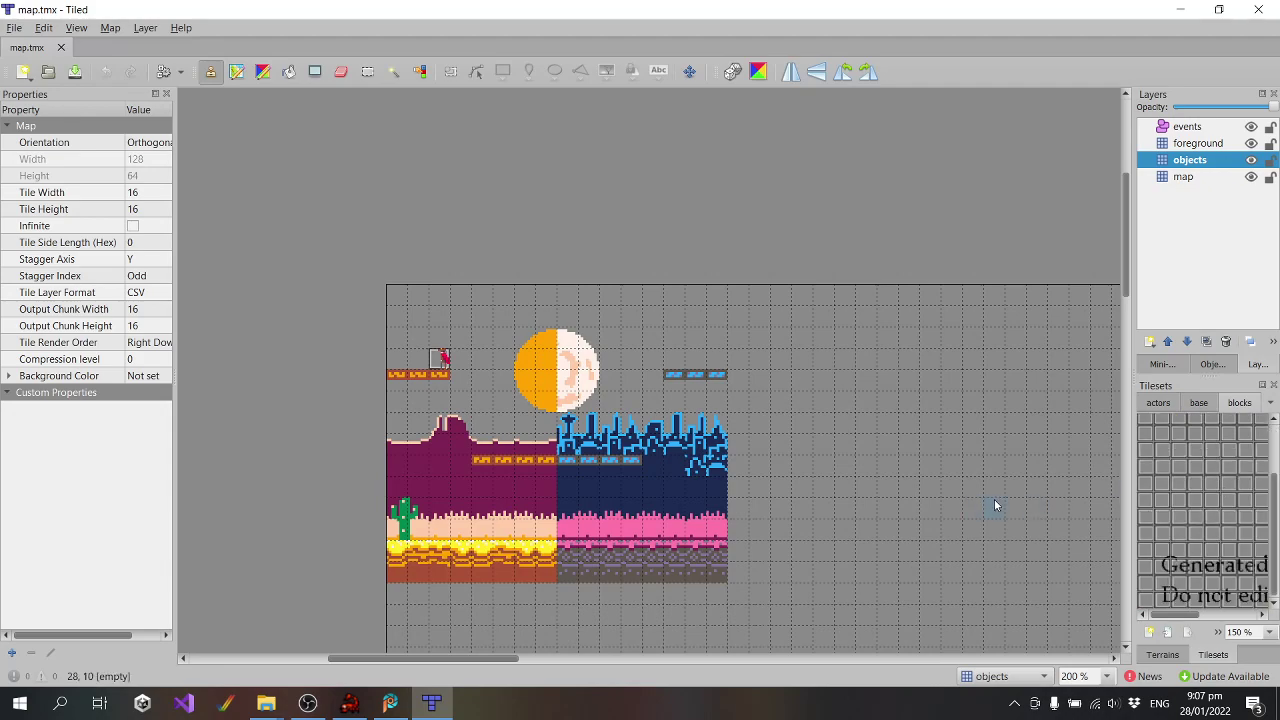
left_click_drag(1132, 480, 893, 480)
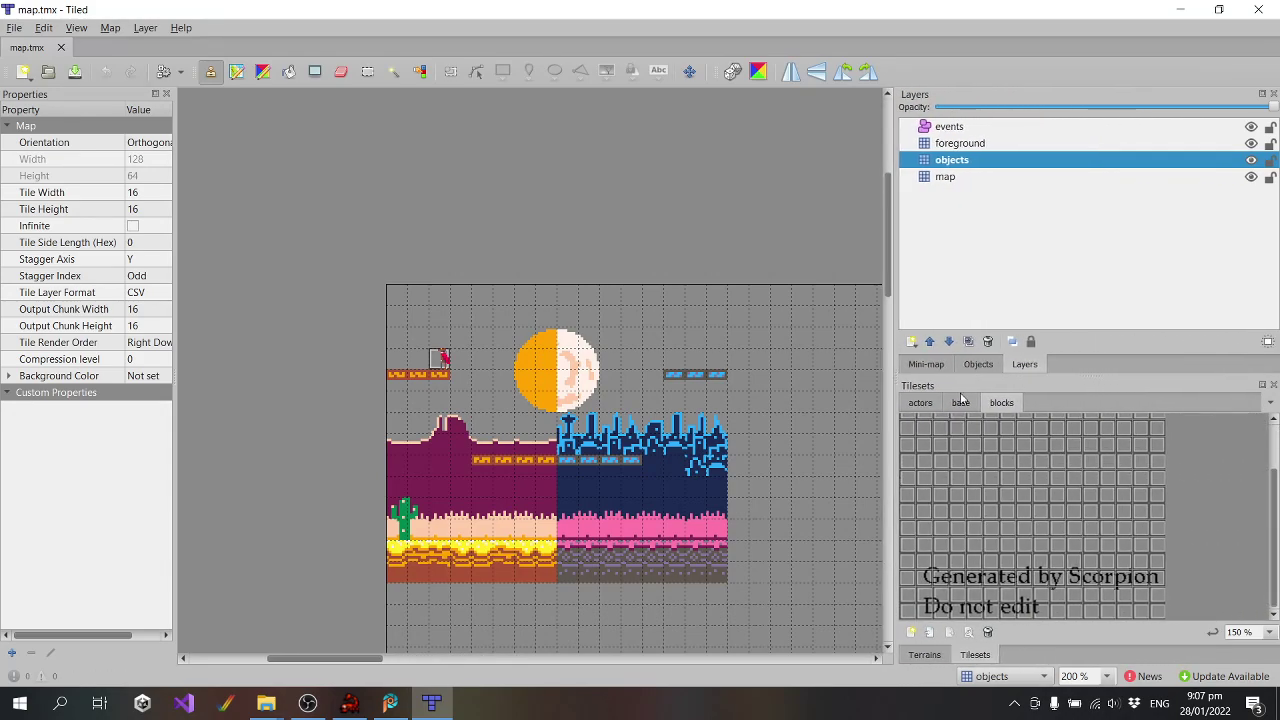
left_click(962, 400)
scroll(1148, 512, "up", 2, "ctrl")
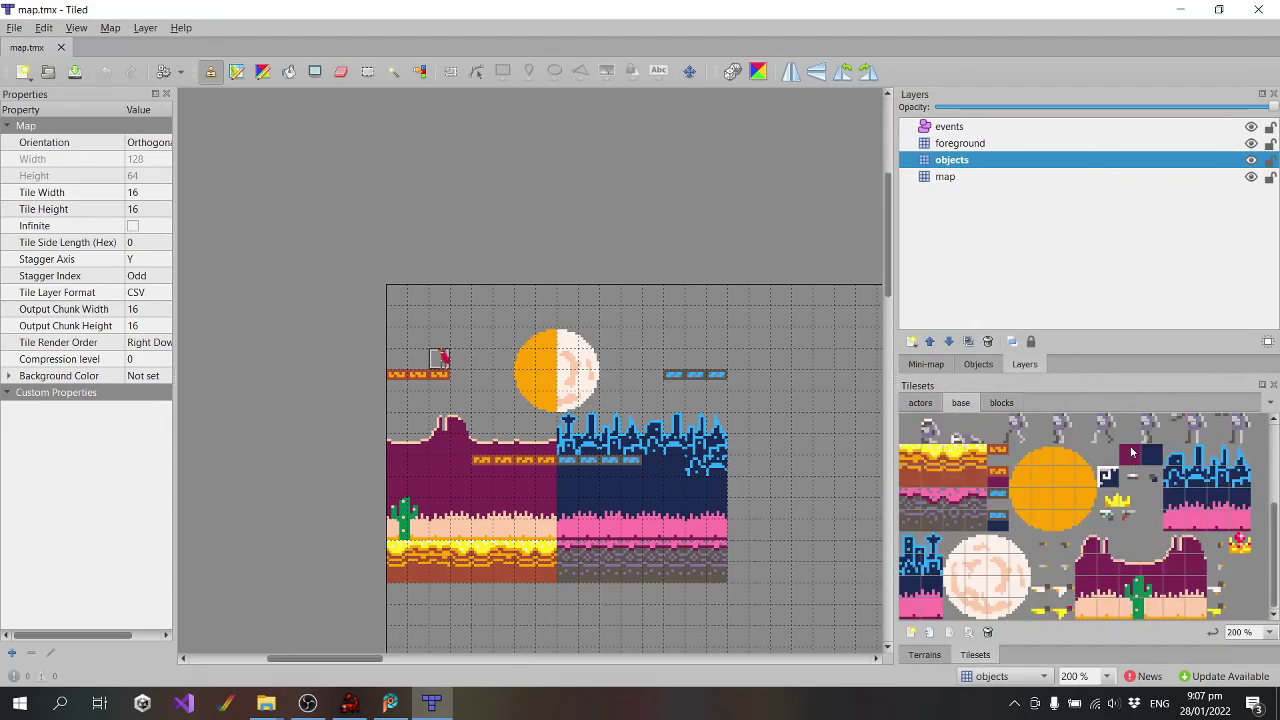
Add a tile layer named background and place it beneath the map layer
left_click(960, 192)
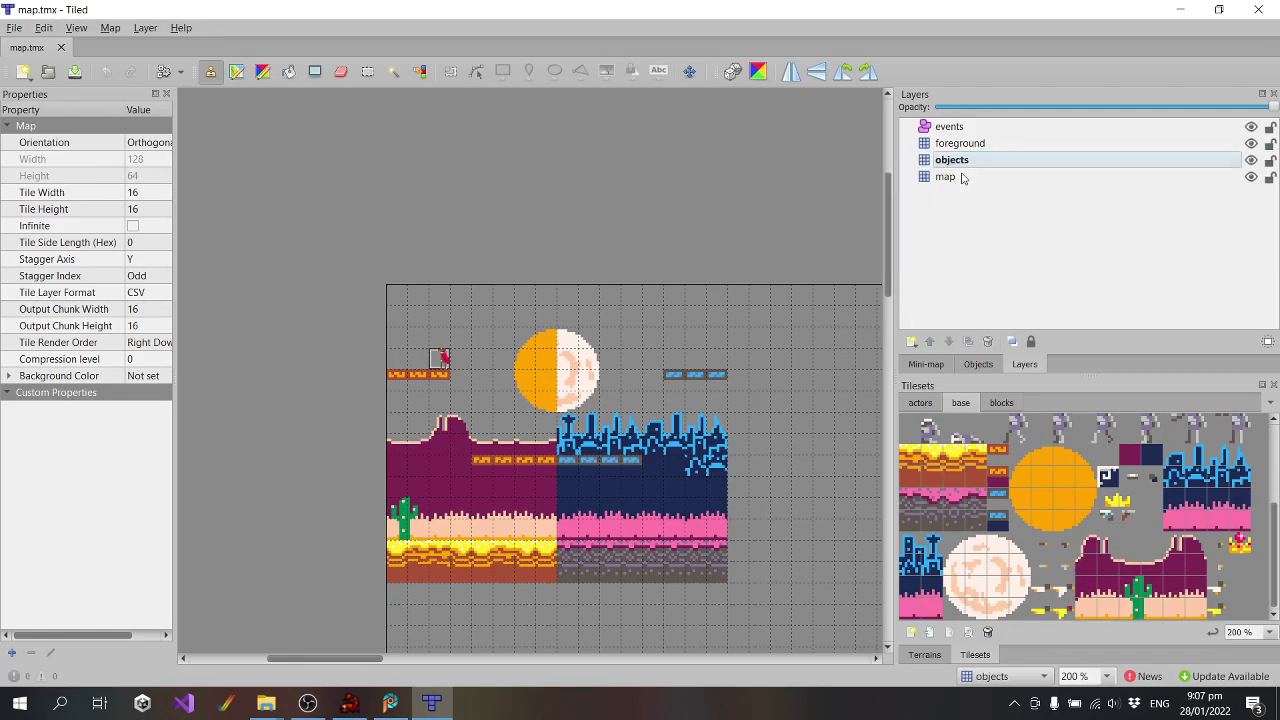
left_click(955, 177)
left_click(911, 341)
left_click(960, 360)
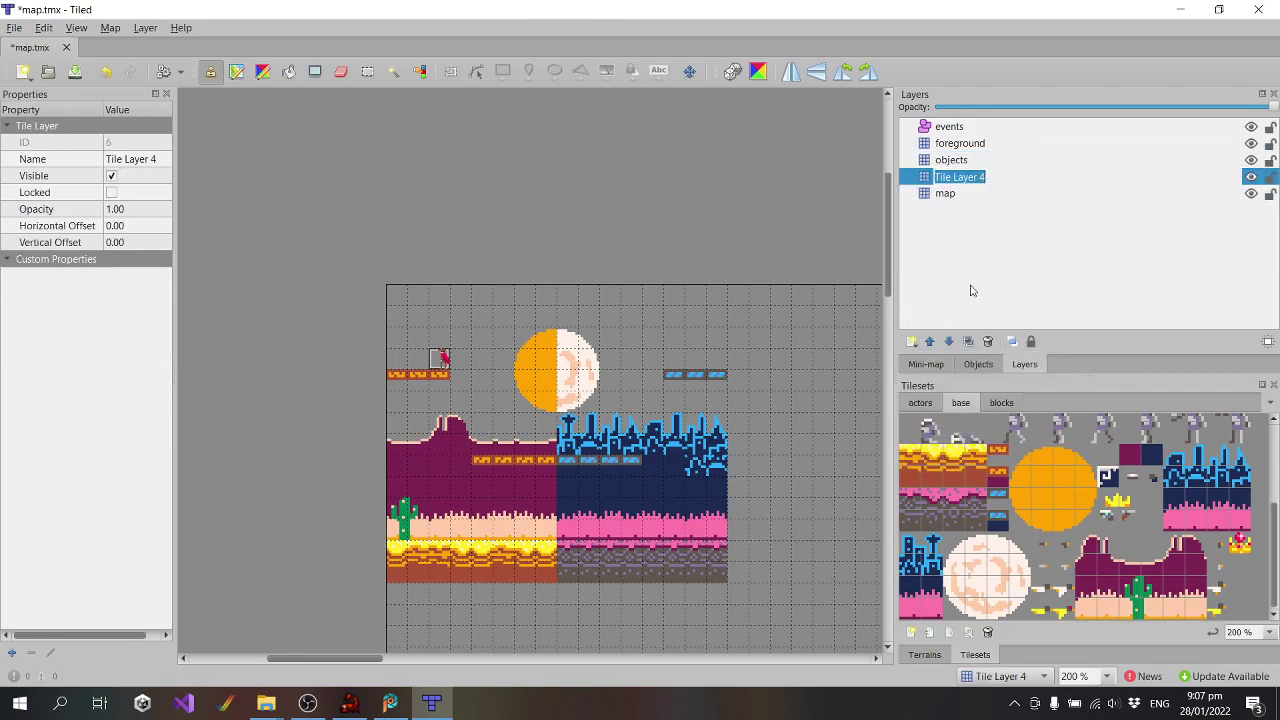
type("background")
key("Return")
left_click_drag(975, 177, 979, 209)
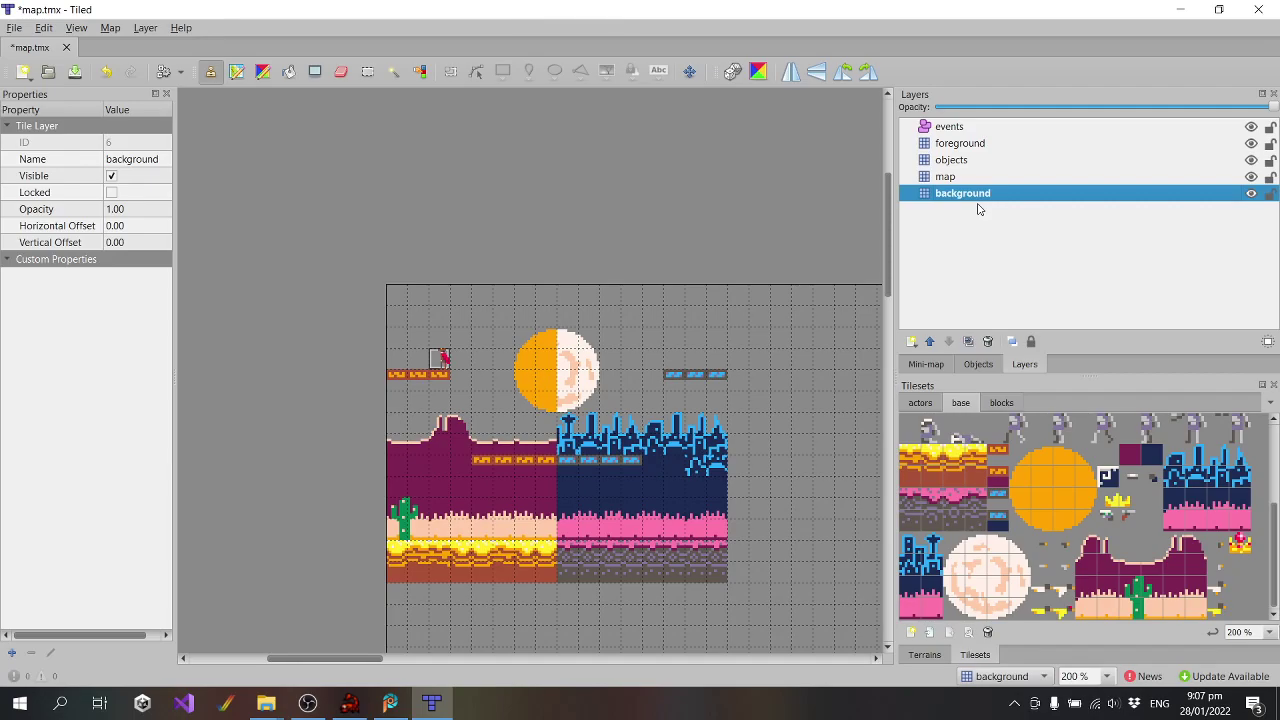
Pick the solid maroon tile and select a 16 by 16 tile area over the desert scene below the new screen
left_click(1133, 460)
scroll(648, 377, "down", 3)
scroll(648, 377, "down", 2)
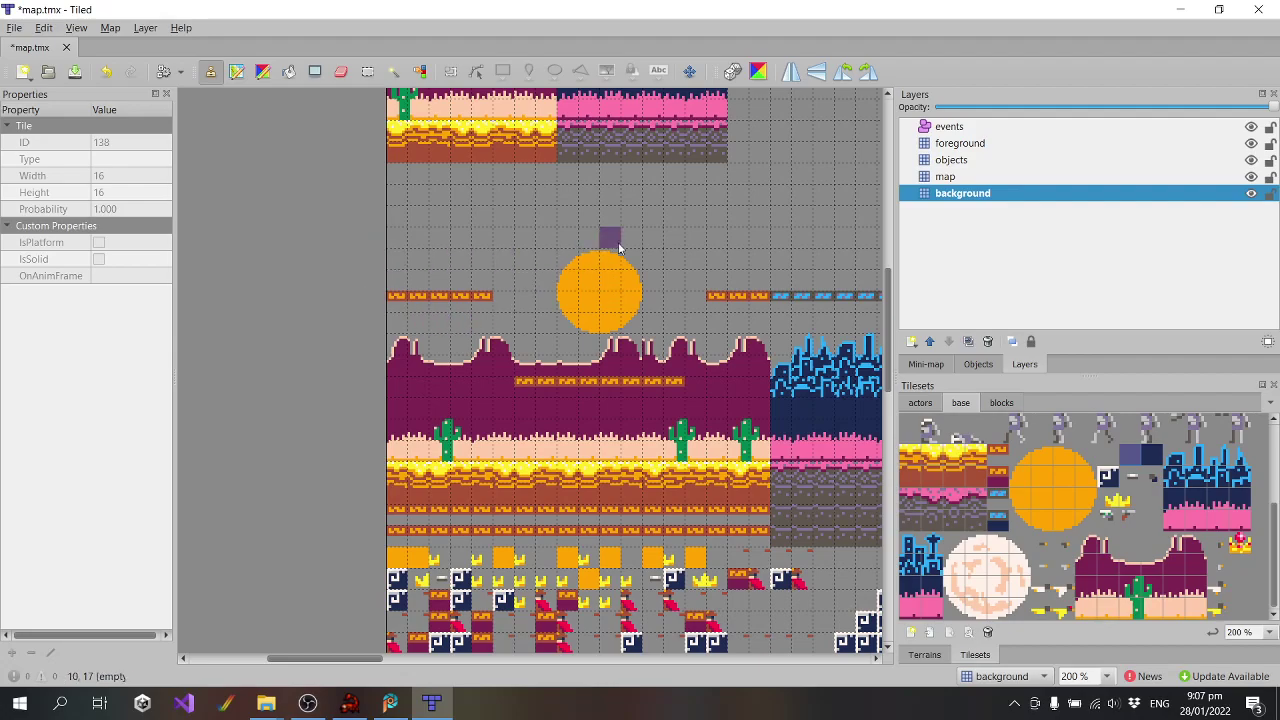
left_click(367, 71)
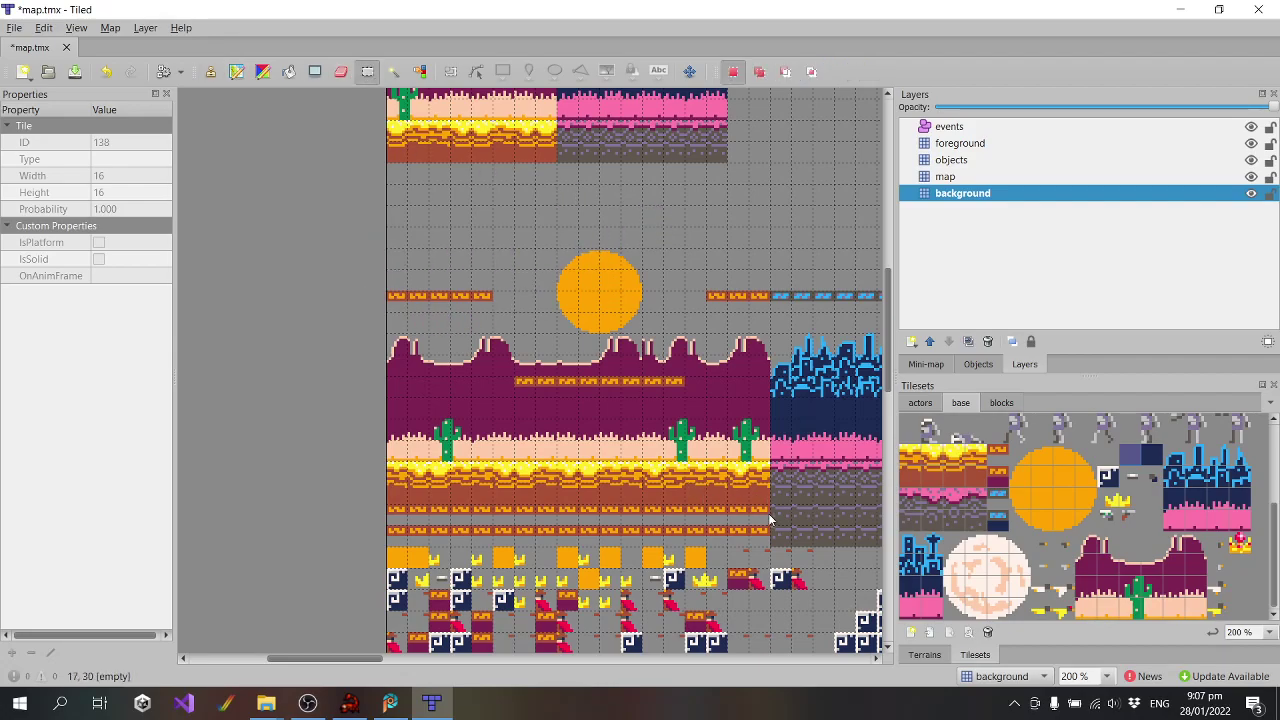
left_click_drag(753, 485, 434, 195)
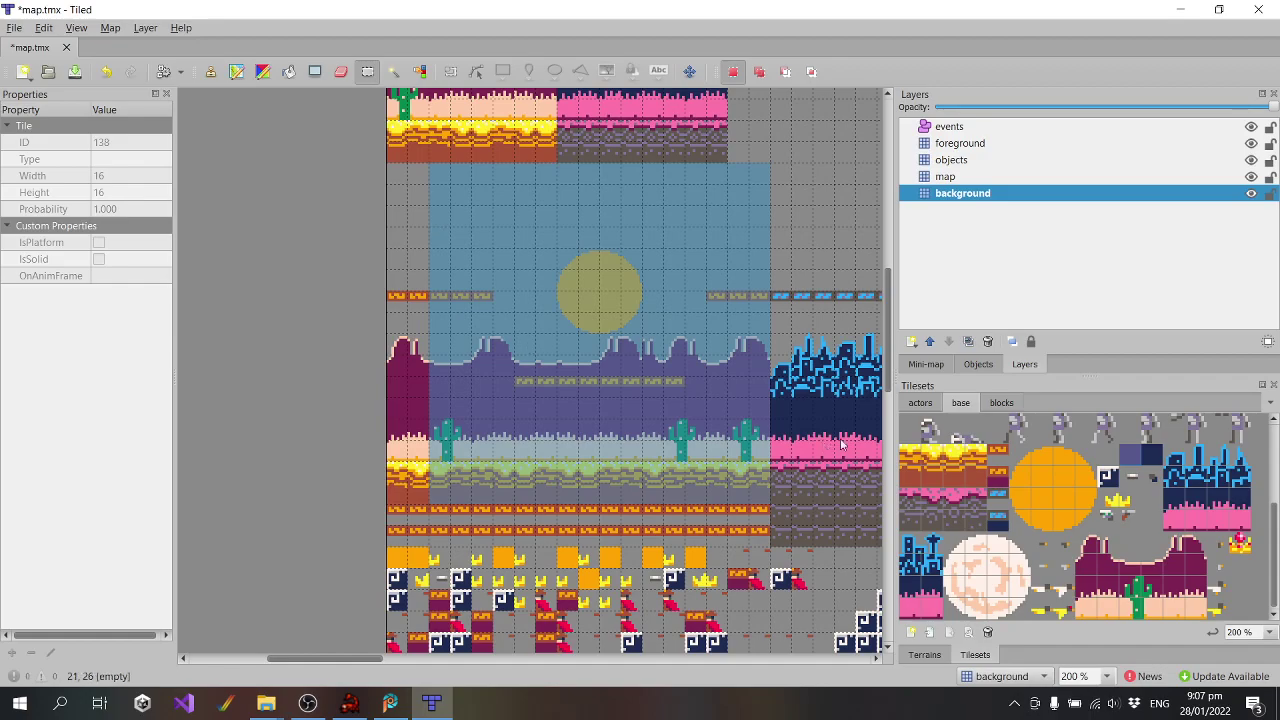
Look through the base tileset for solid-colour tiles suitable for filling the background
left_click(1140, 460)
scroll(1145, 462, "up", 1)
scroll(1145, 462, "up", 2)
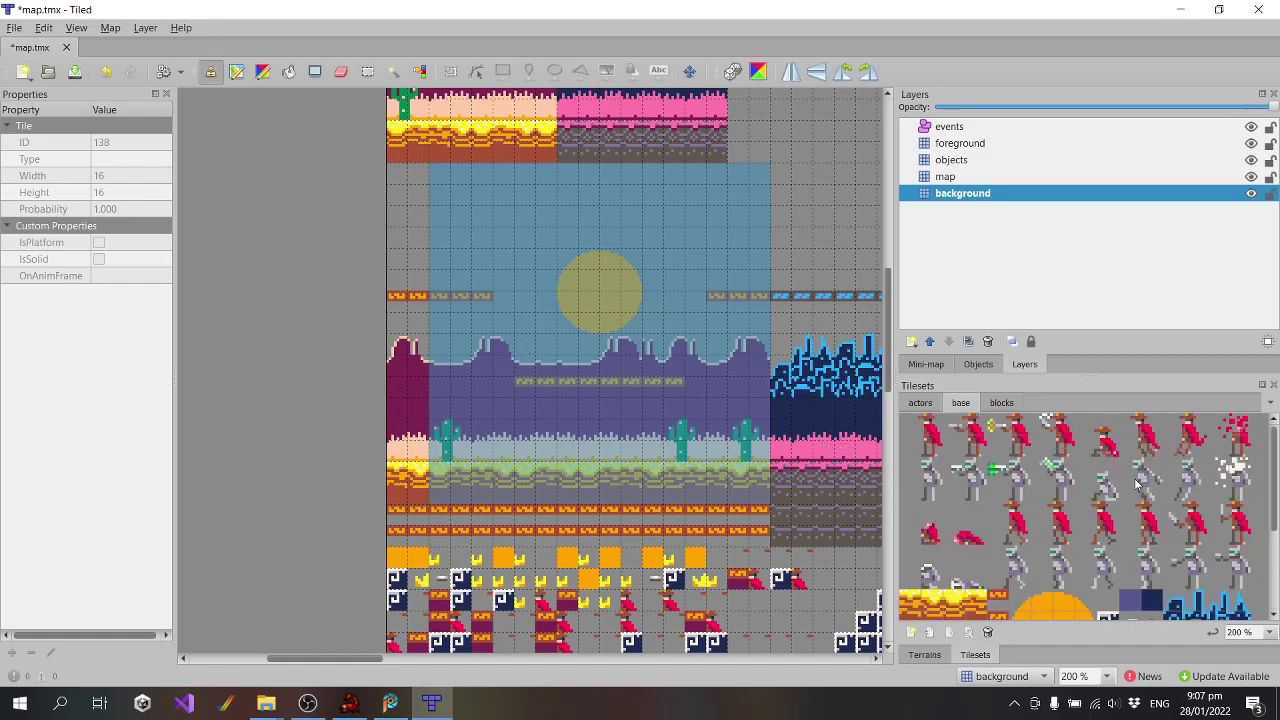
scroll(1140, 485, "down", 3)
scroll(1160, 560, "up", 3)
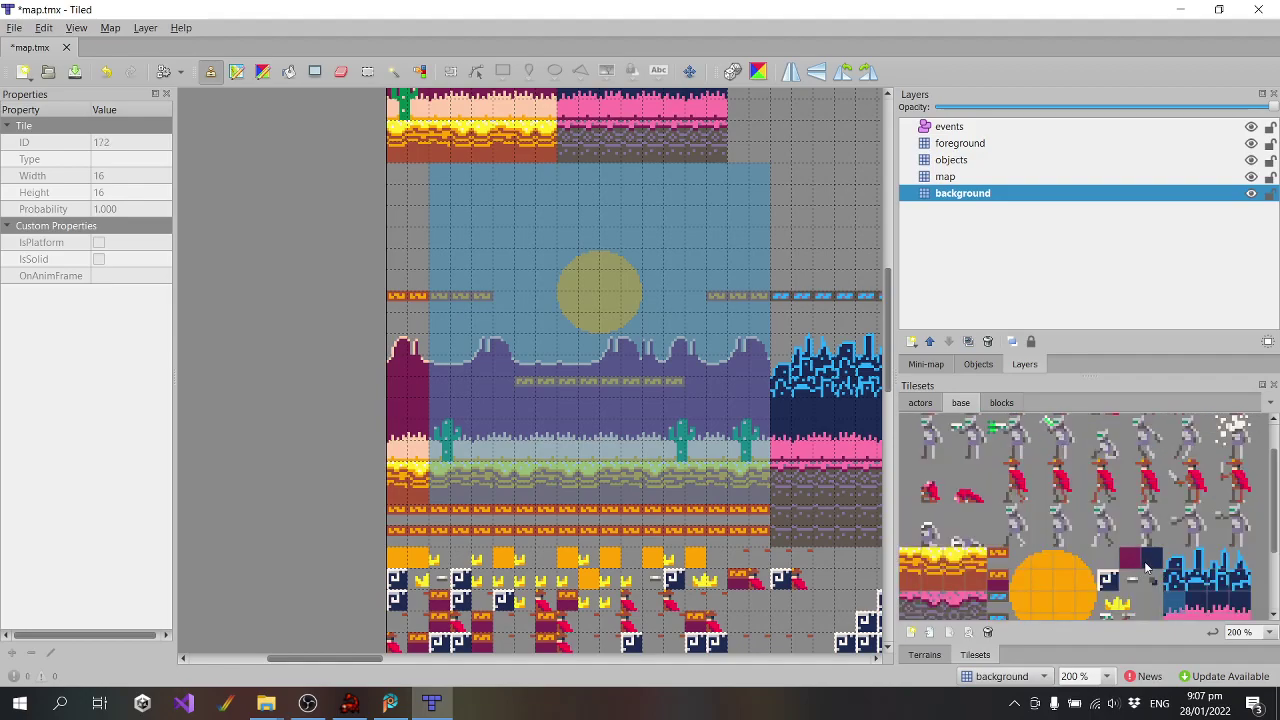
scroll(1150, 568, "down", 3)
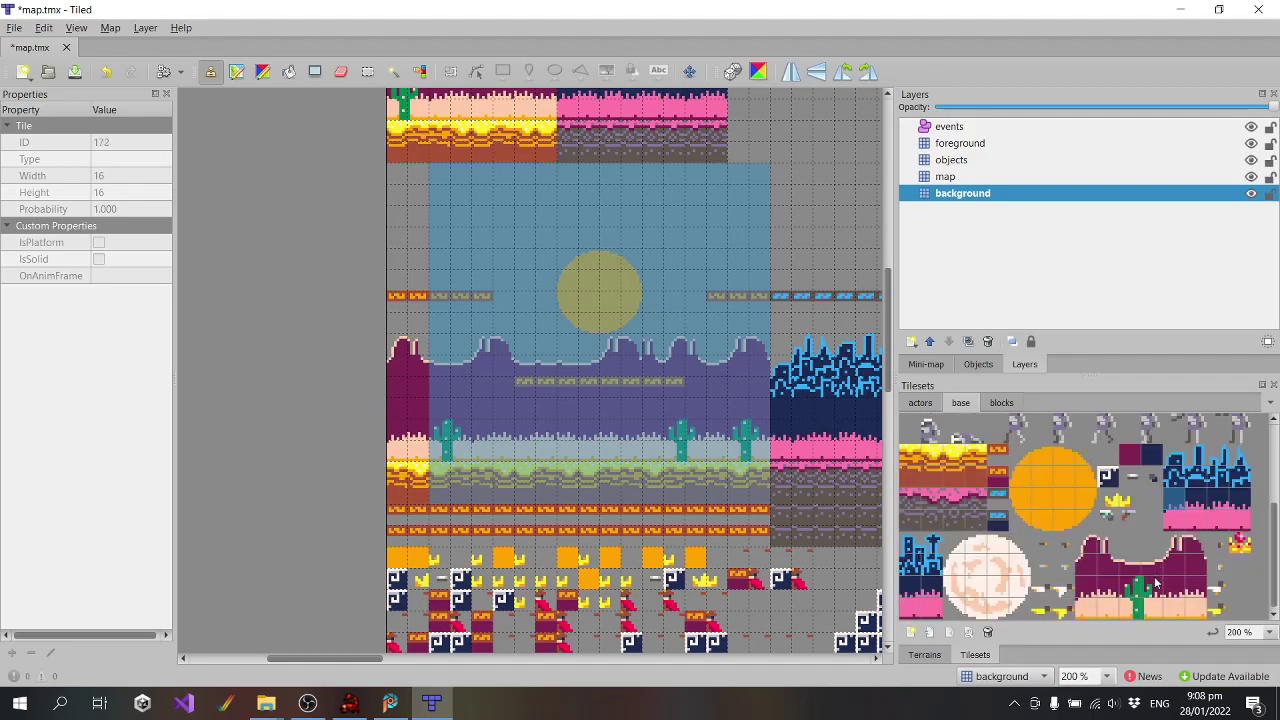
scroll(1158, 575, "up", 3)
scroll(1158, 578, "down", 3)
scroll(1156, 580, "up", 3)
scroll(1155, 582, "down", 3)
scroll(1155, 580, "up", 3)
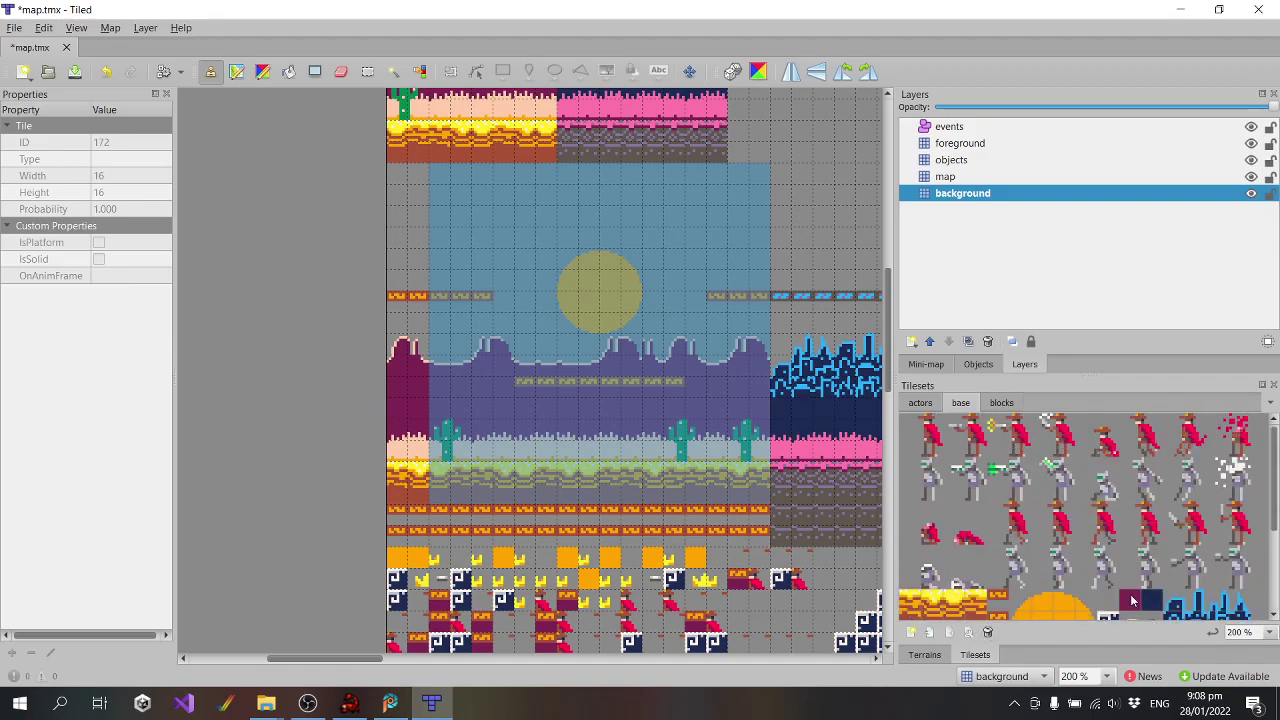
scroll(1133, 600, "down", 3)
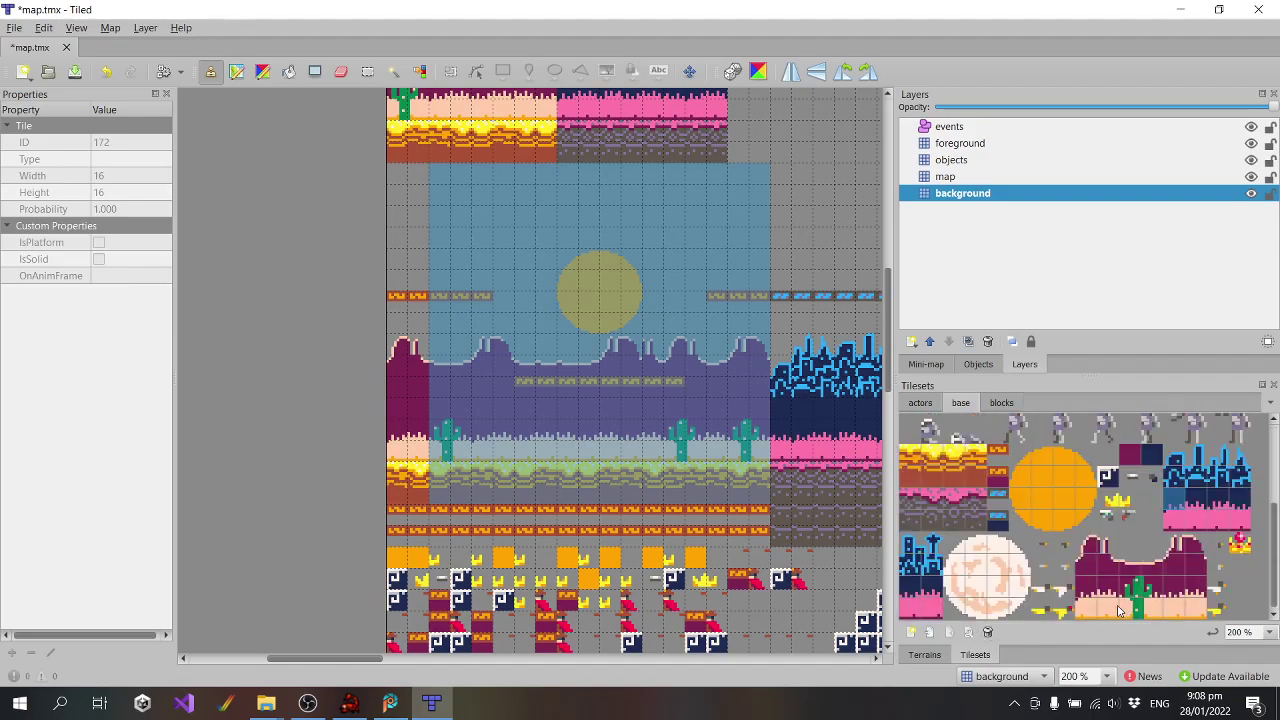
Switch to Scorpion Editor and select the base tileset
left_click(345, 705)
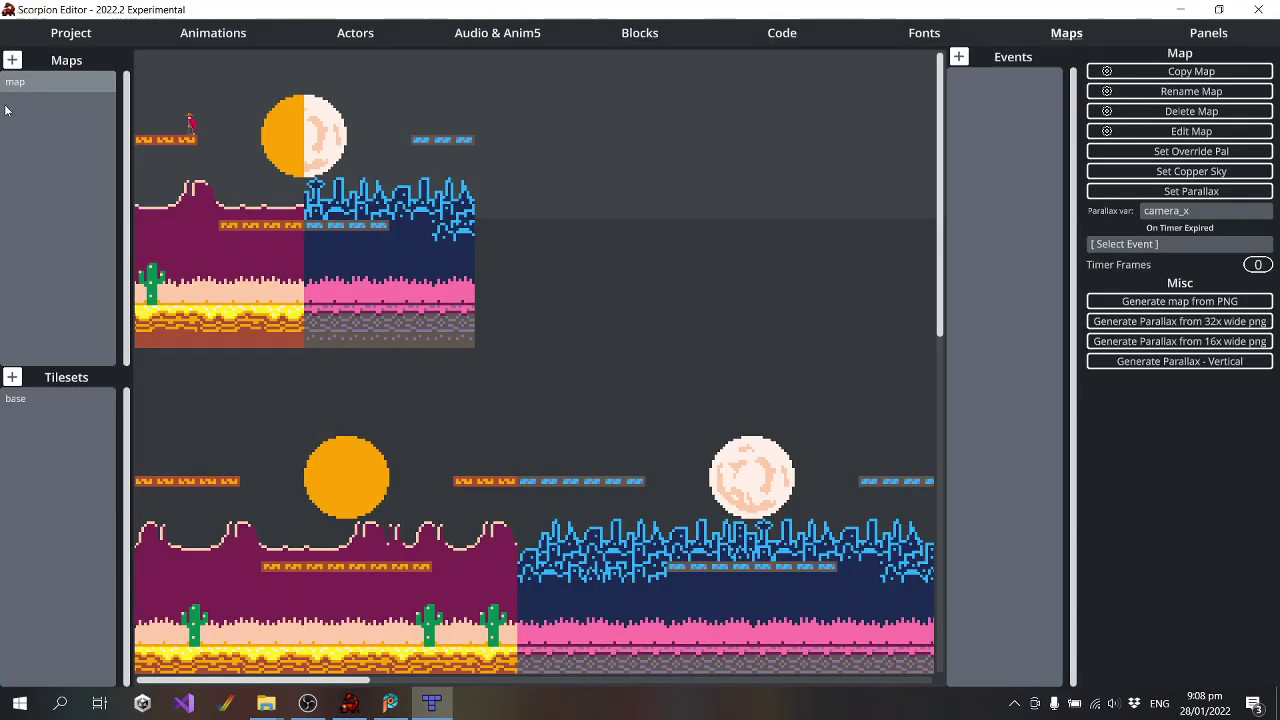
left_click(21, 400)
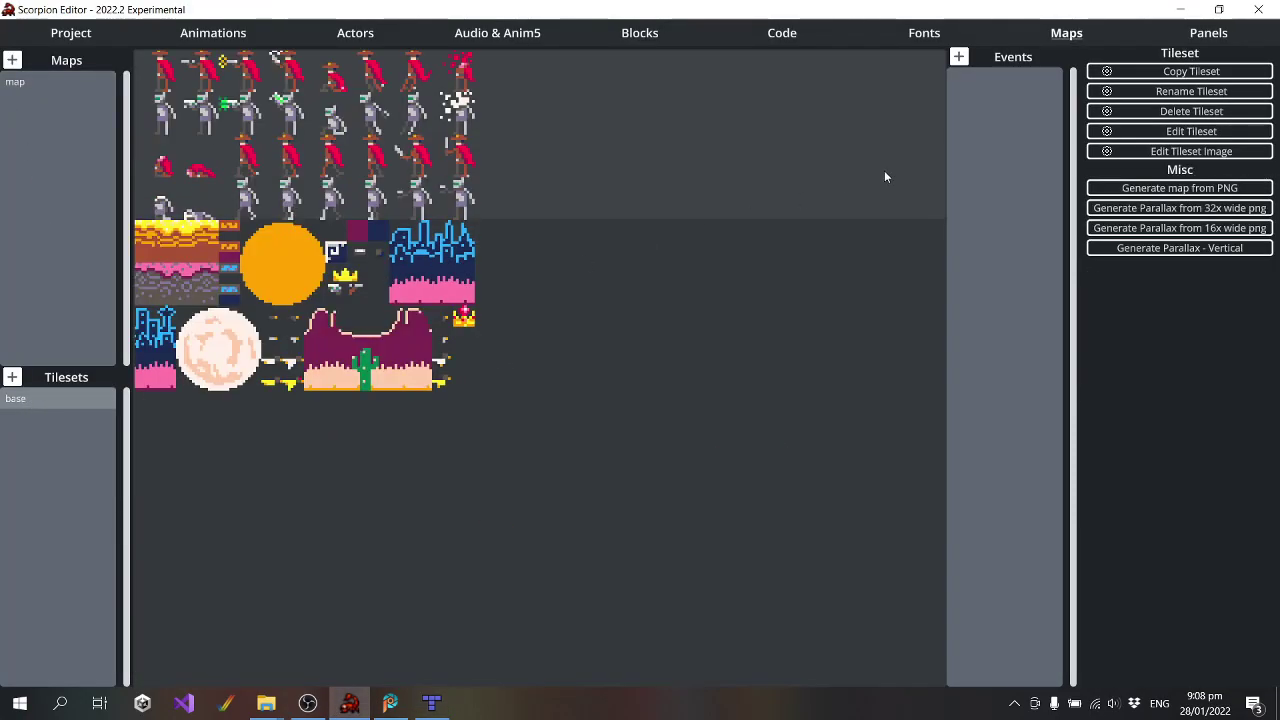
left_click(1188, 132)
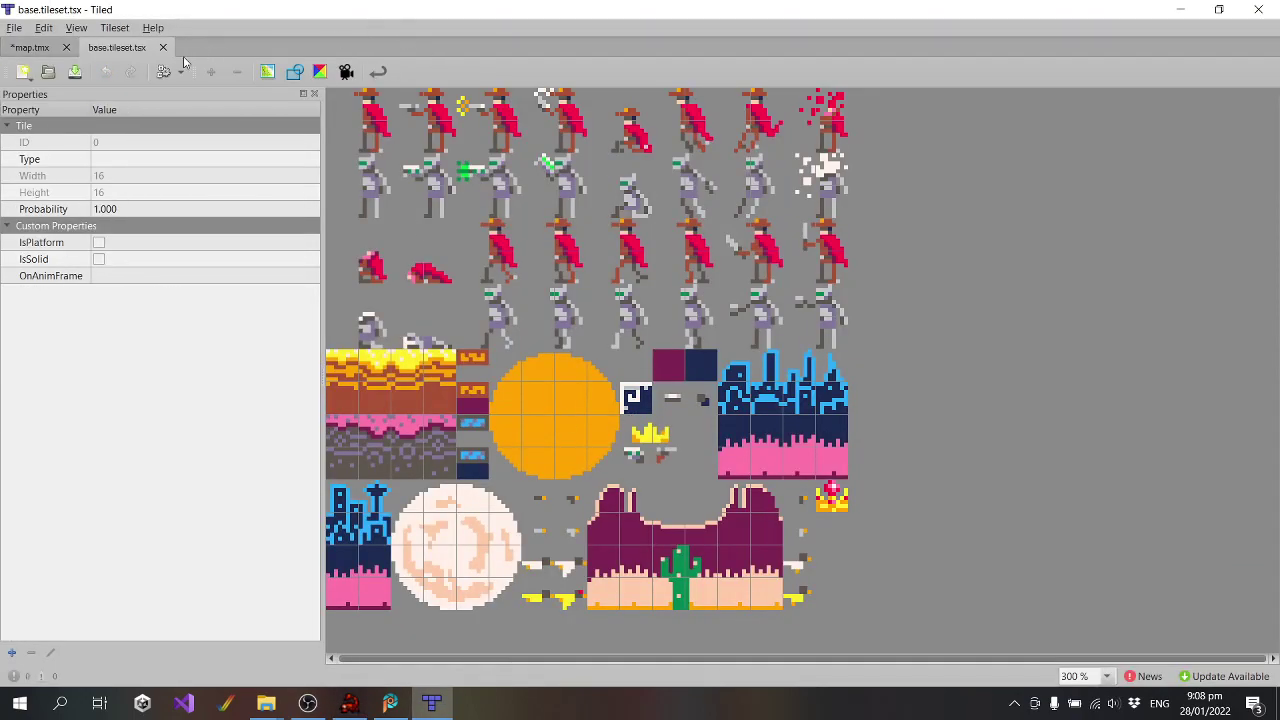
left_click(164, 48)
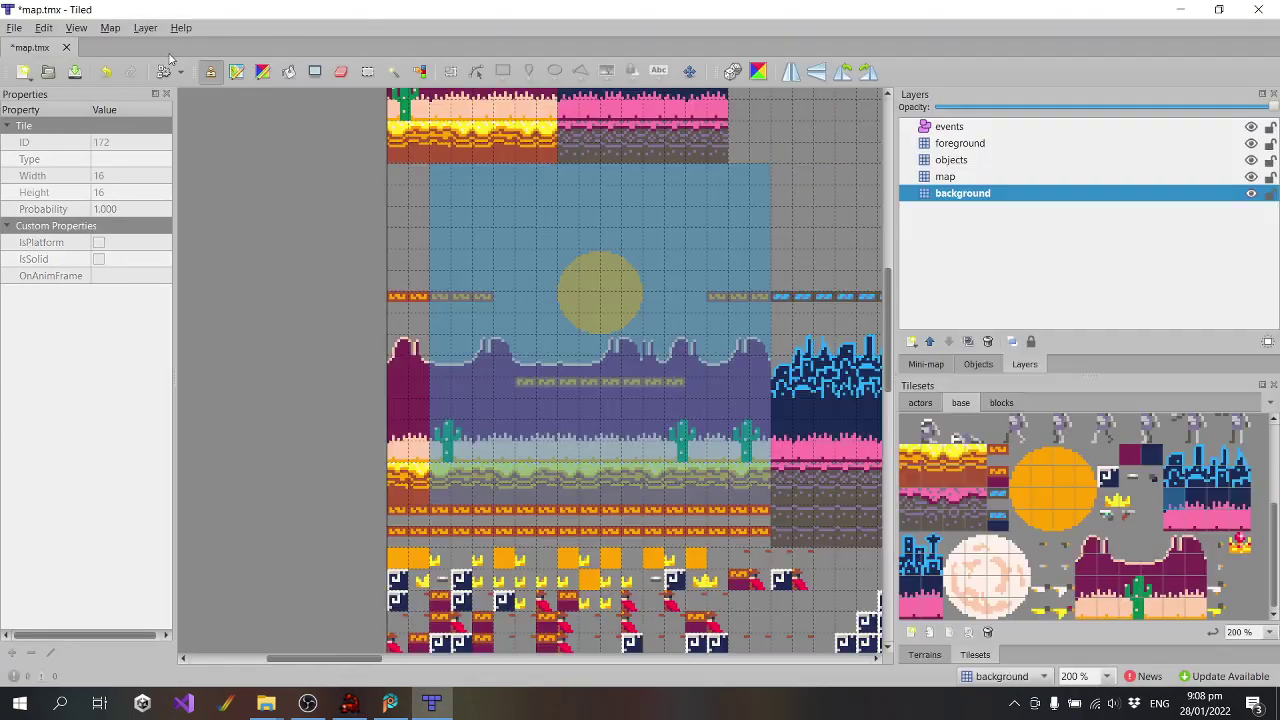
left_click(1180, 10)
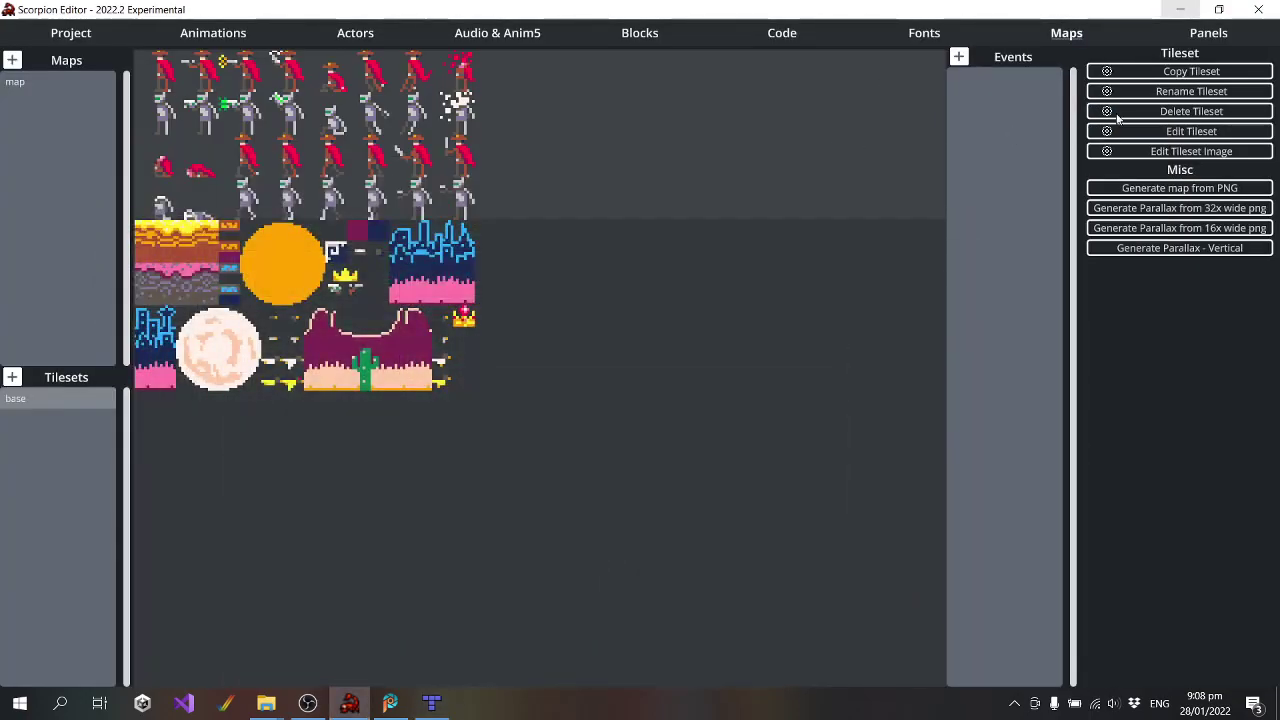
Open the base tileset's image GFX.png in PaintShop Pro and enlarge its view to the background and solid-colour tiles
left_click(1196, 151)
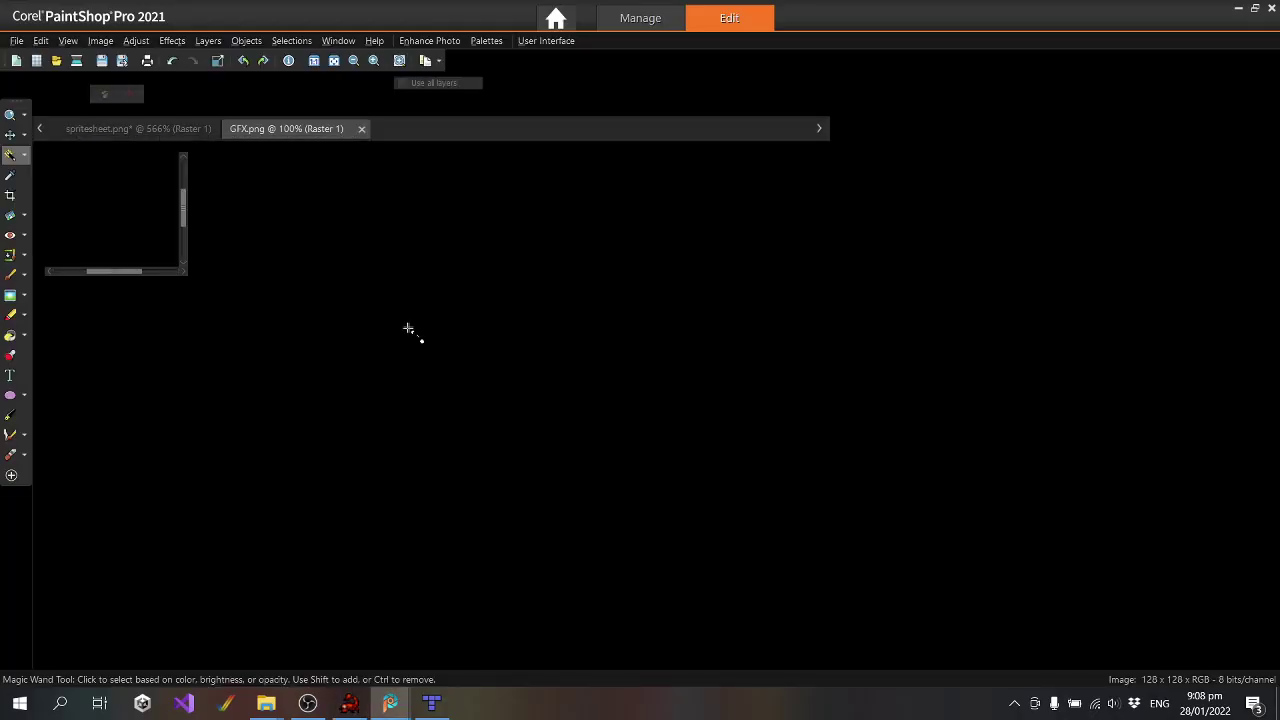
scroll(540, 540, "up", 3)
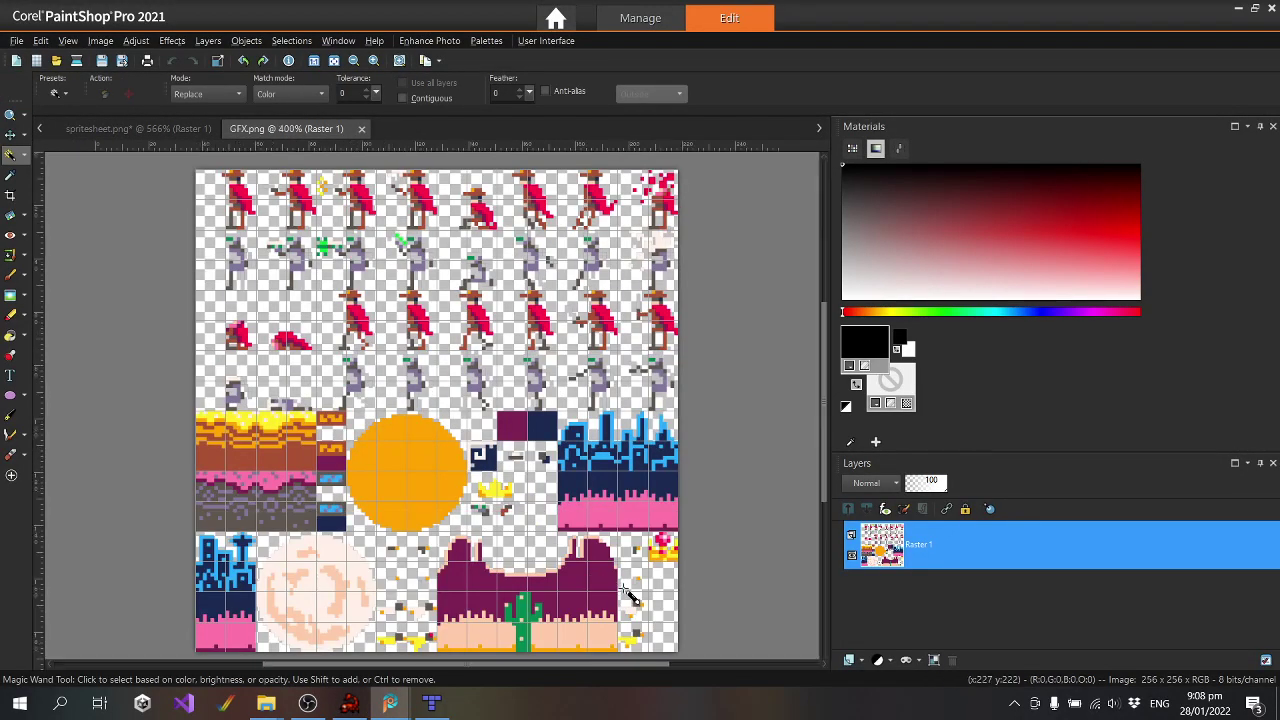
left_click_drag(824, 525, 823, 581)
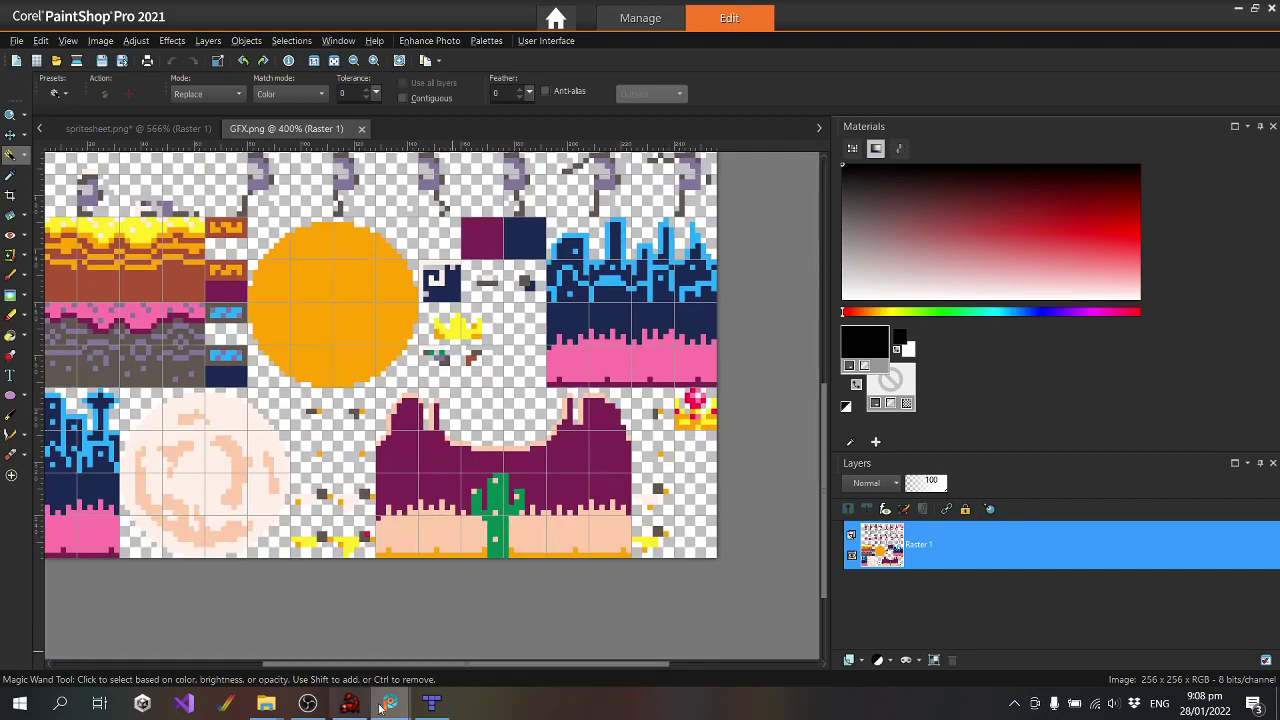
mouse_move(352, 706)
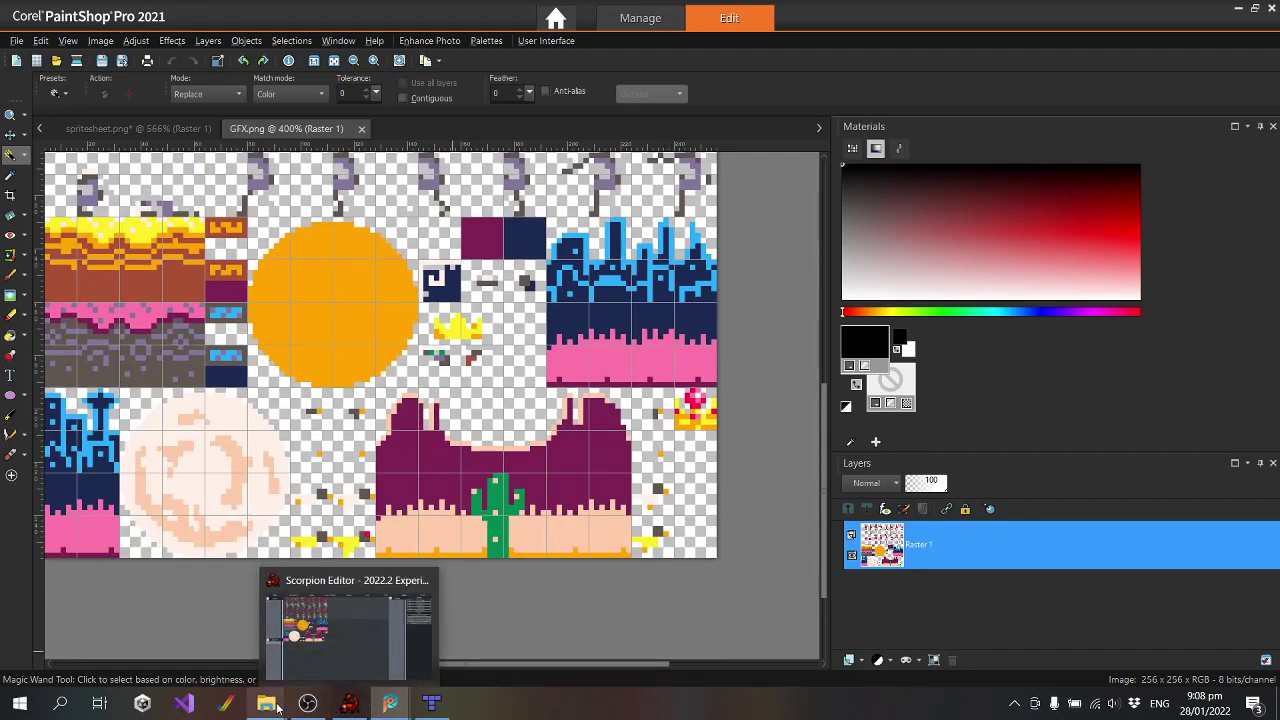
Launch pico8.exe from the pico-8 folder and minimise the folder window
mouse_move(266, 704)
left_click(266, 643)
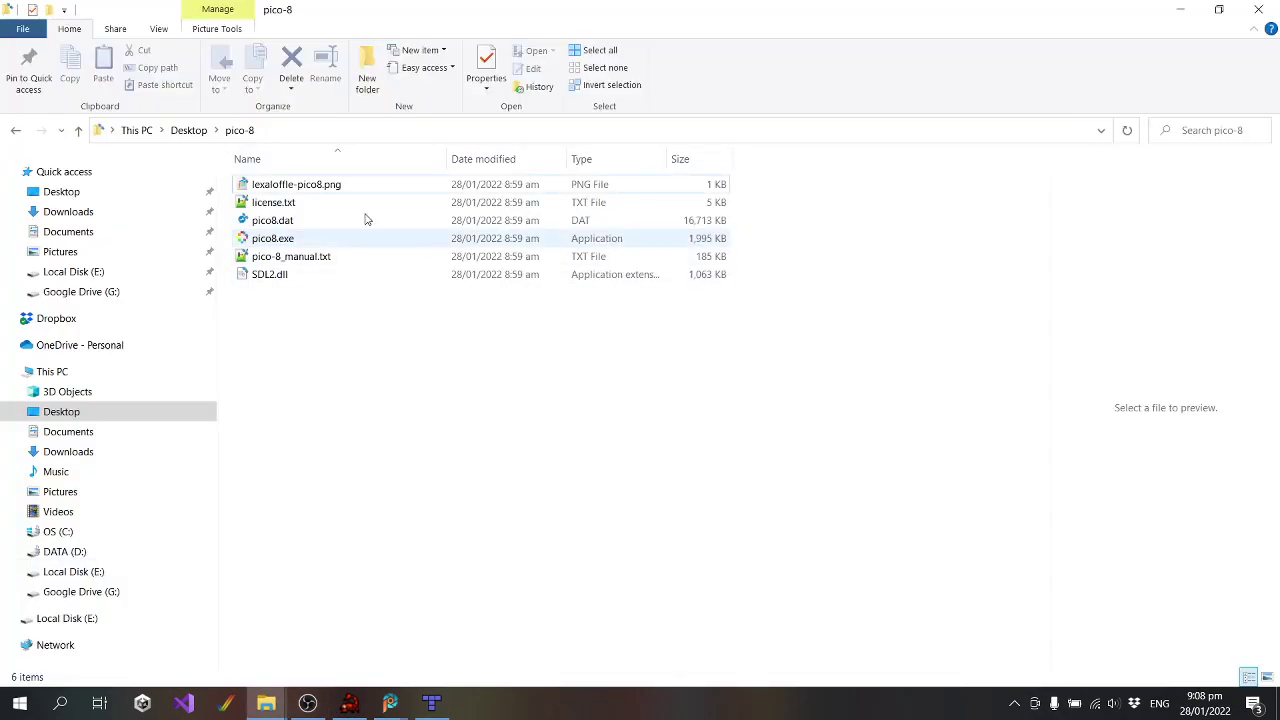
double_click(290, 238)
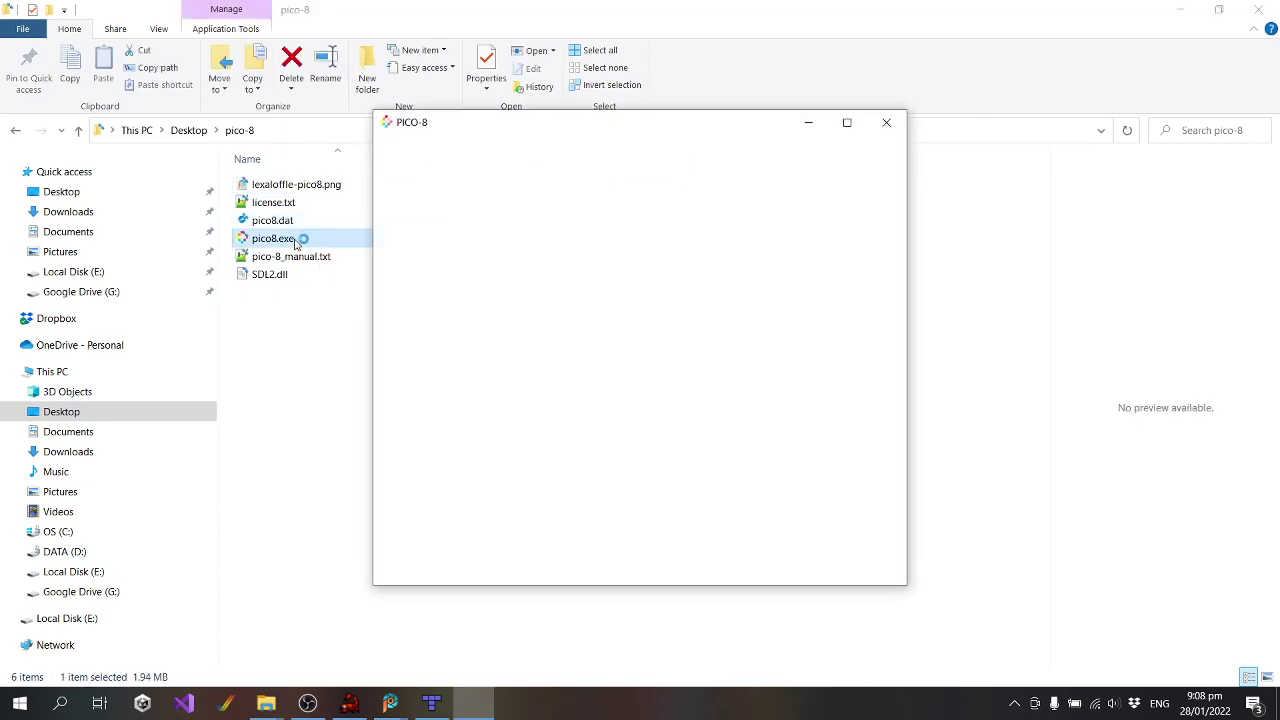
left_click(1180, 9)
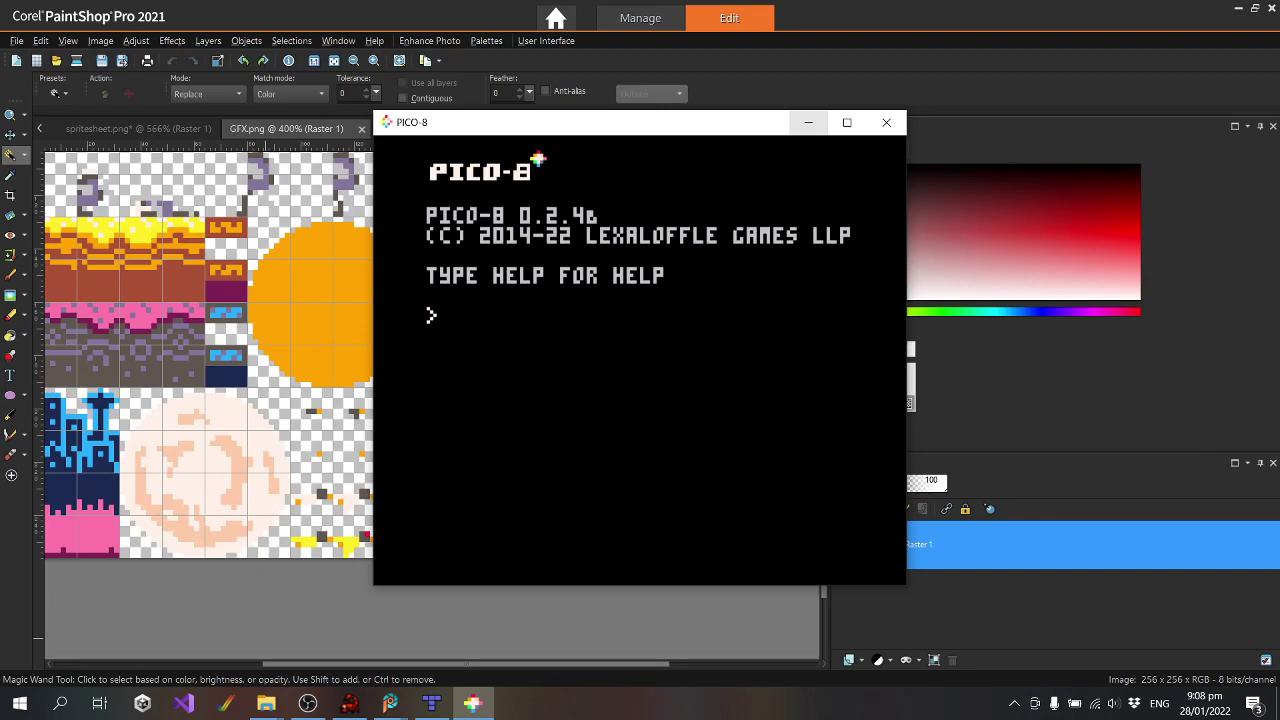
Try to load the cart duelity.d8 at the PICO-8 prompt
type("PICO")
key("BackSpace")
key("BackSpace")
key("BackSpace")
key("BackSpace")
type("load duelity.d8")
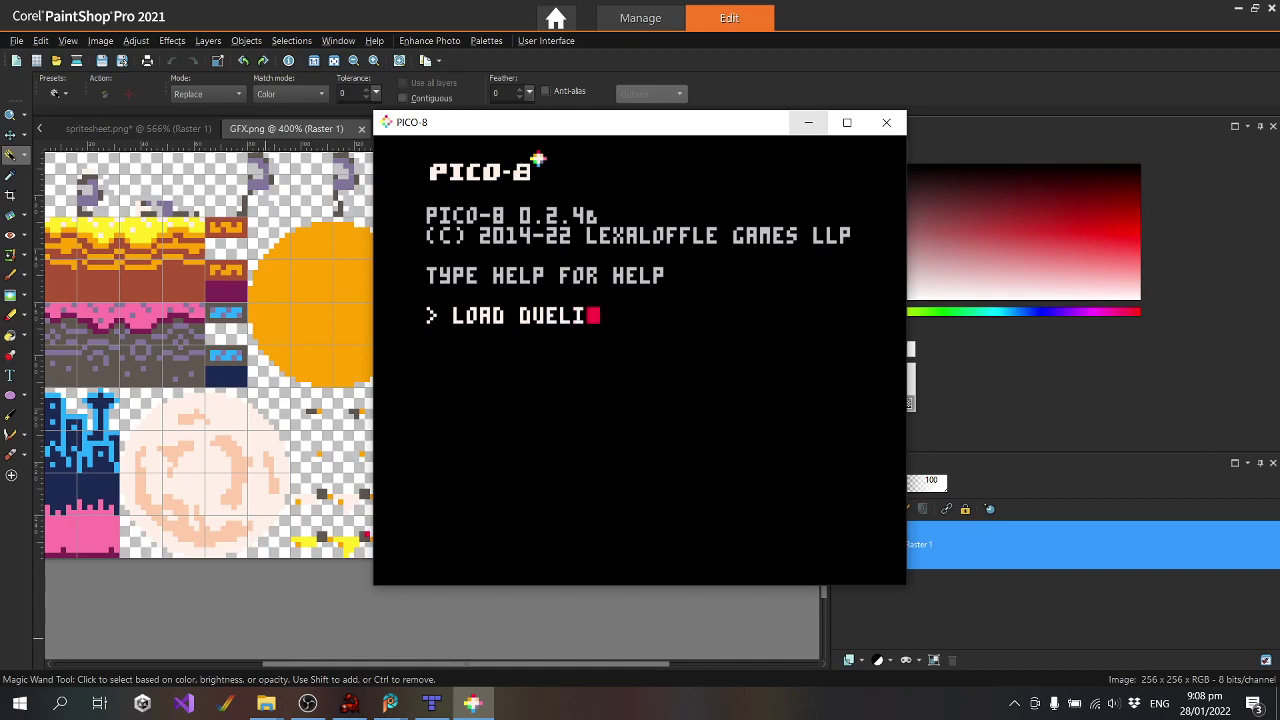
key("Return")
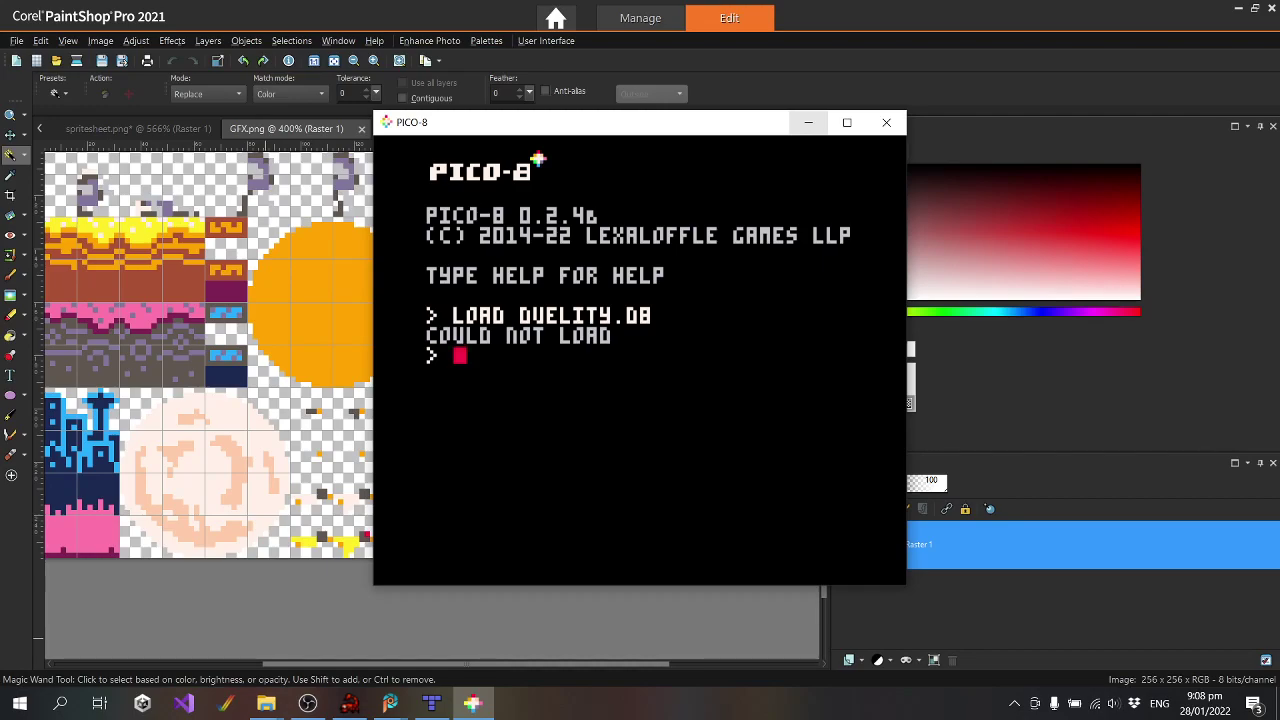
Look up the cart's exact file name in the PICO-8 carts folder
key("Up")
key("alt+Tab")
key("alt+Tab")
key("alt+Tab")
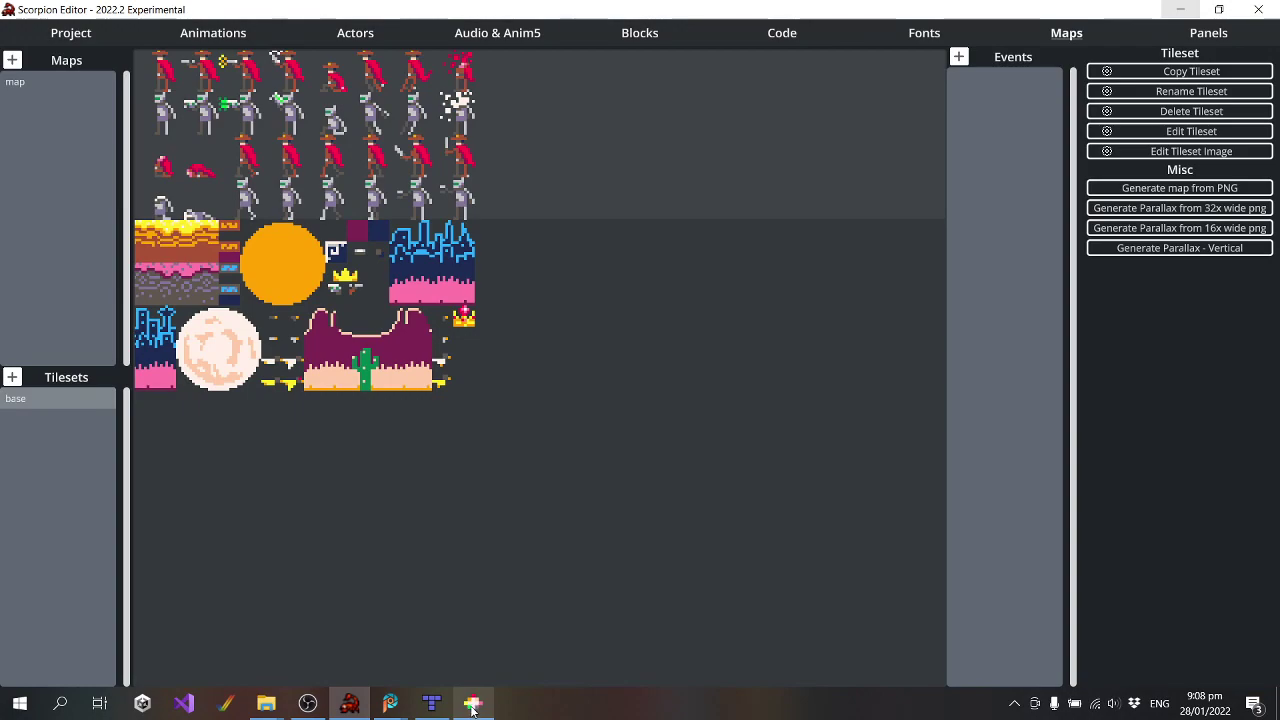
left_click(95, 33)
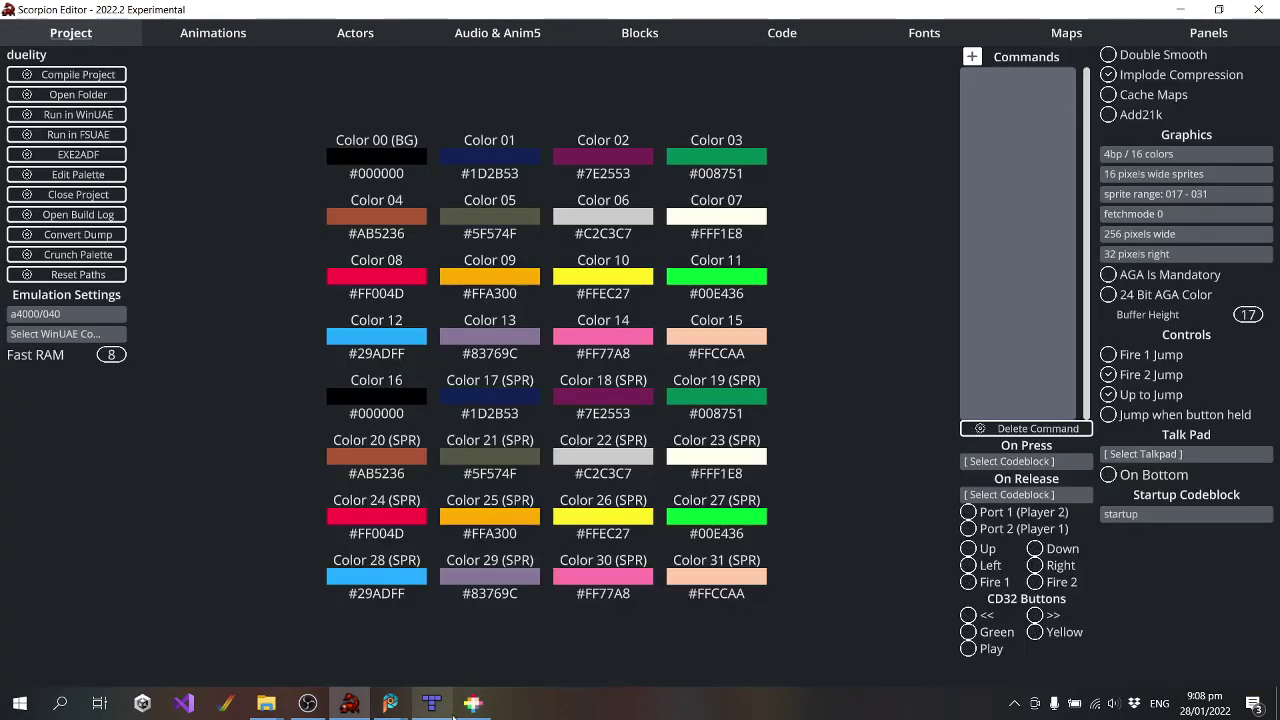
key("alt+Tab")
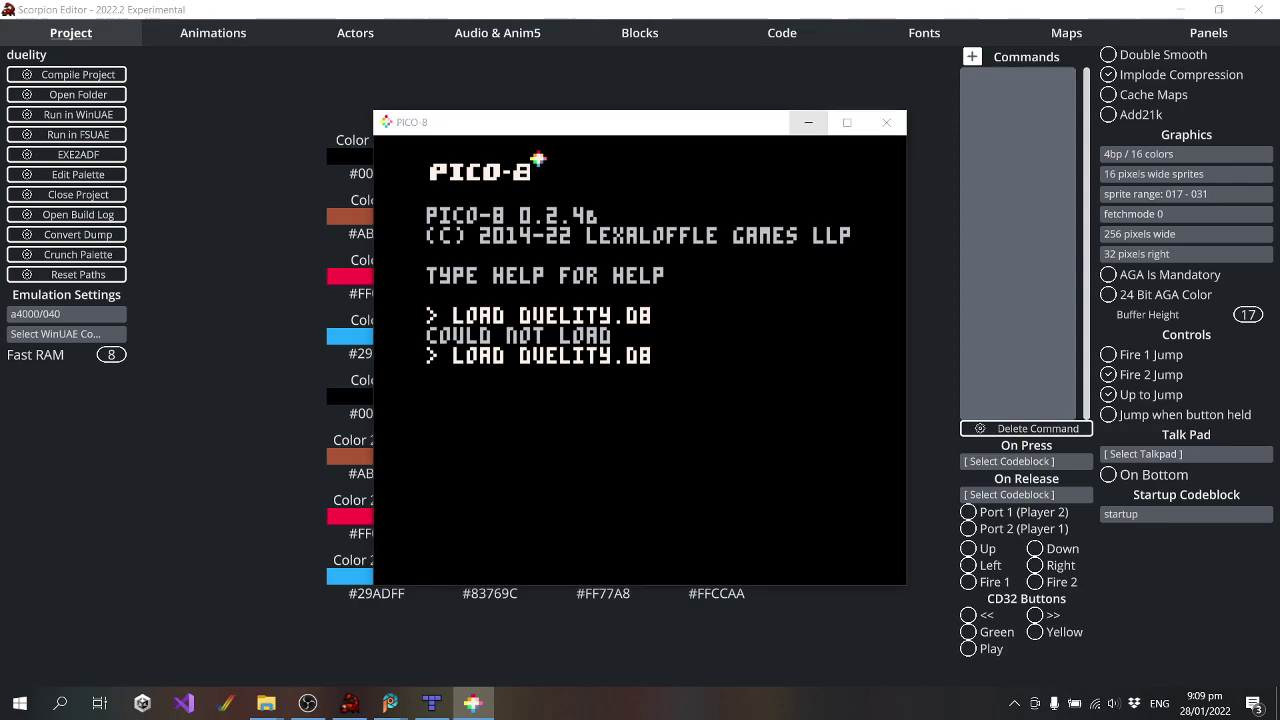
key("alt+Tab")
mouse_move(266, 703)
left_click(405, 624)
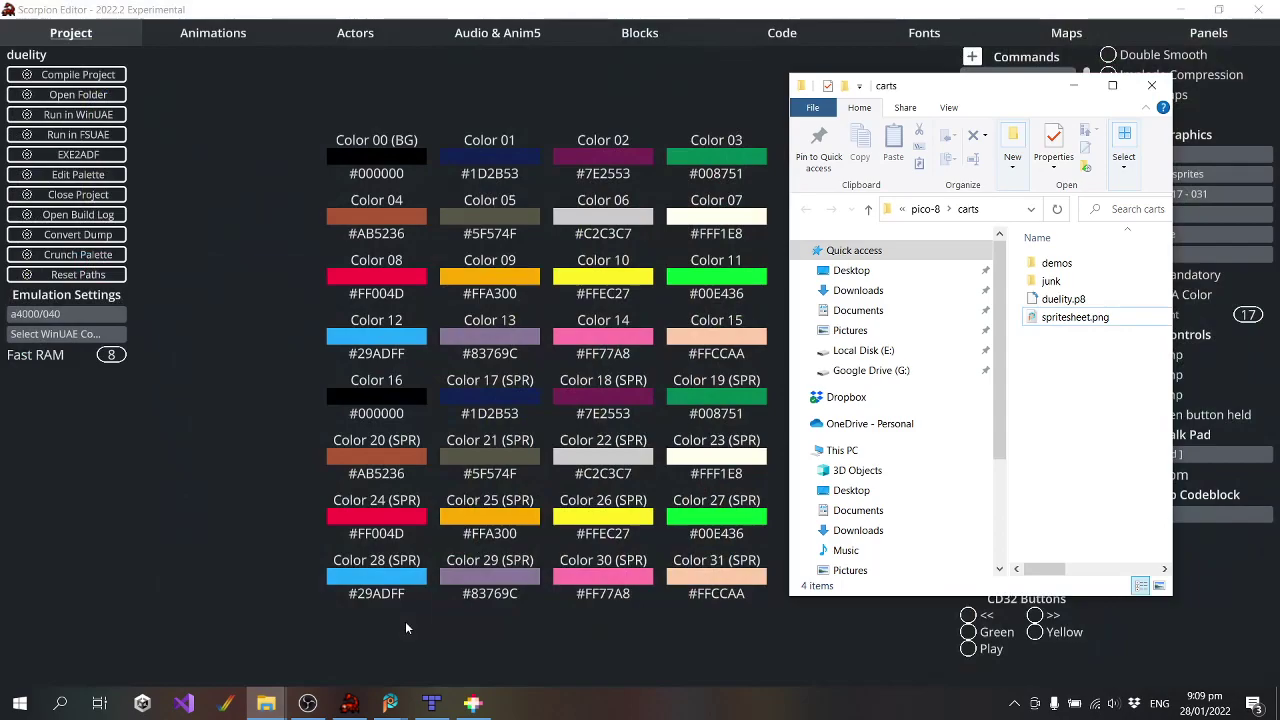
Return to PICO-8, load the duelity cart by its name without an extension, and run it
left_click(474, 704)
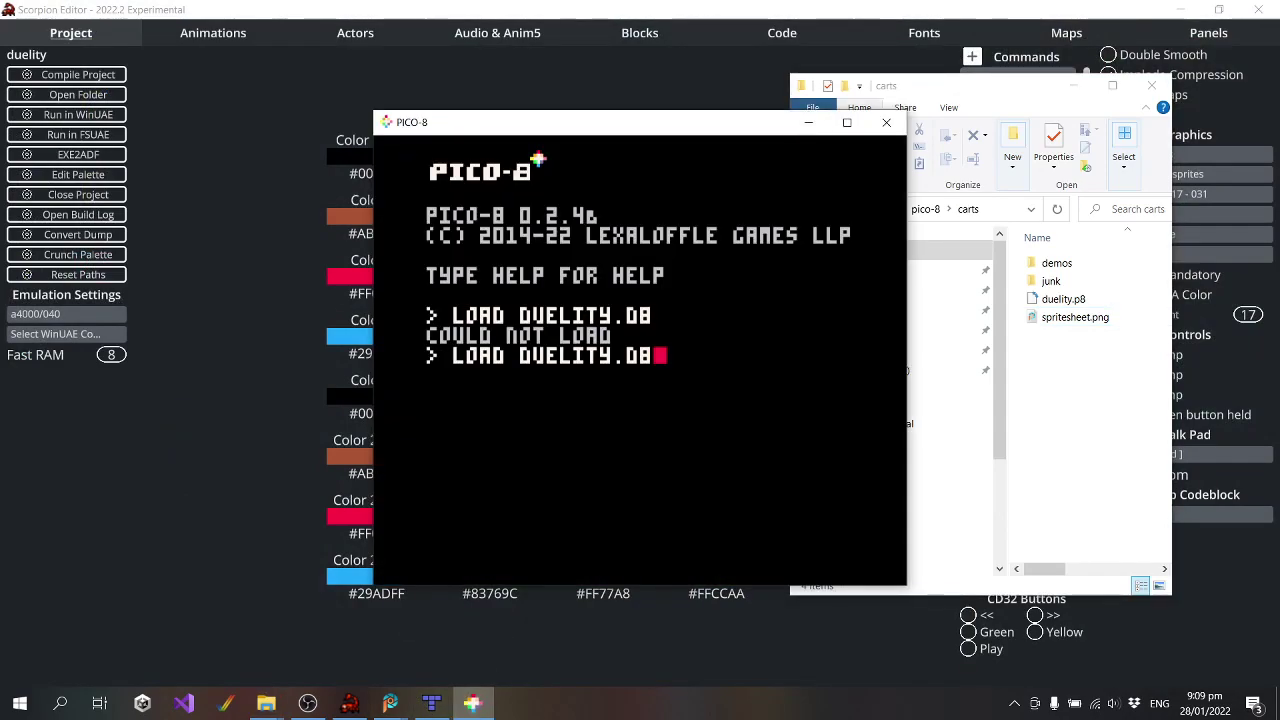
key("Return")
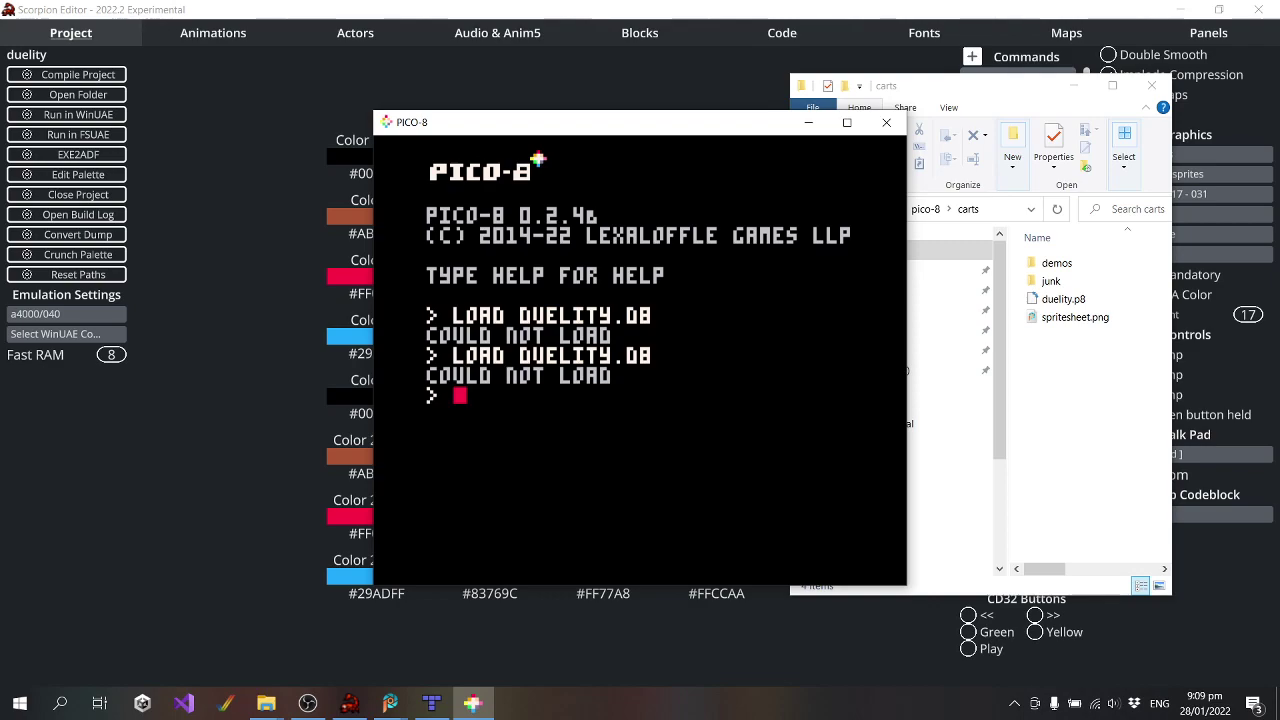
type("load duelity")
key("Return")
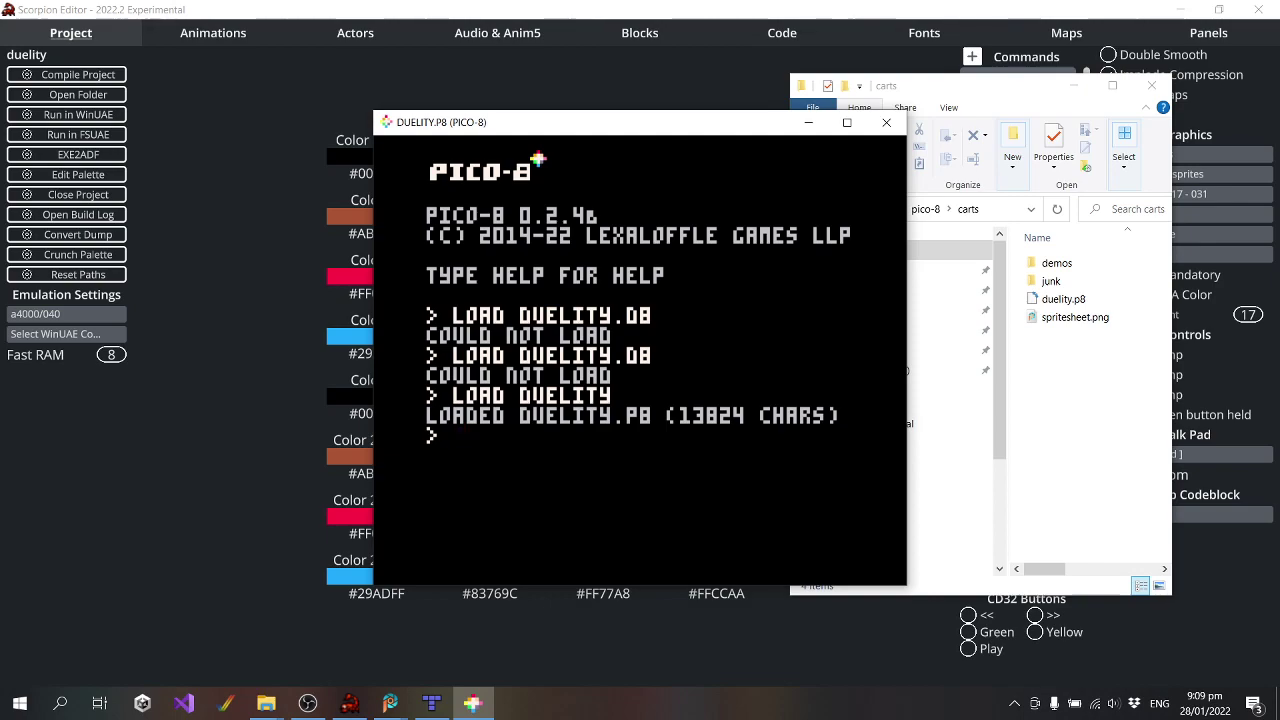
type("run")
key("Return")
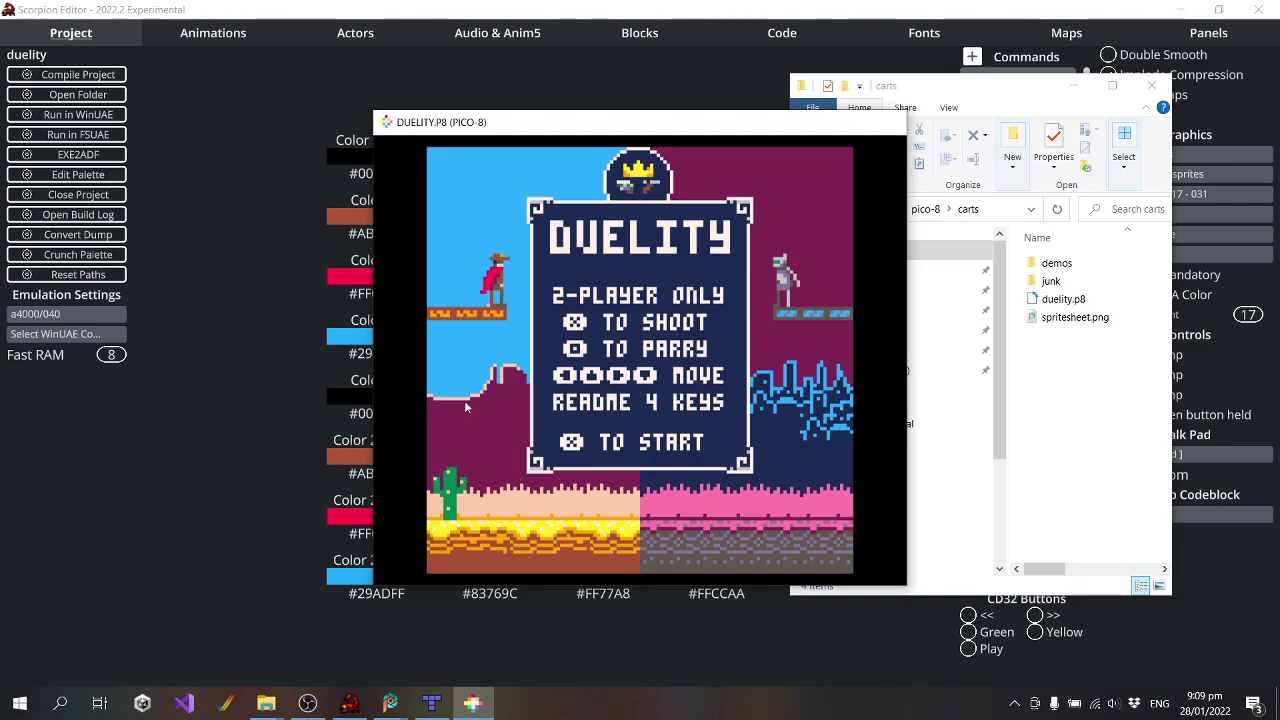
Close PICO-8 and paste the captured title screen into PaintShop Pro as a new image with the grid hidden
key("alt+F4")
left_click(390, 703)
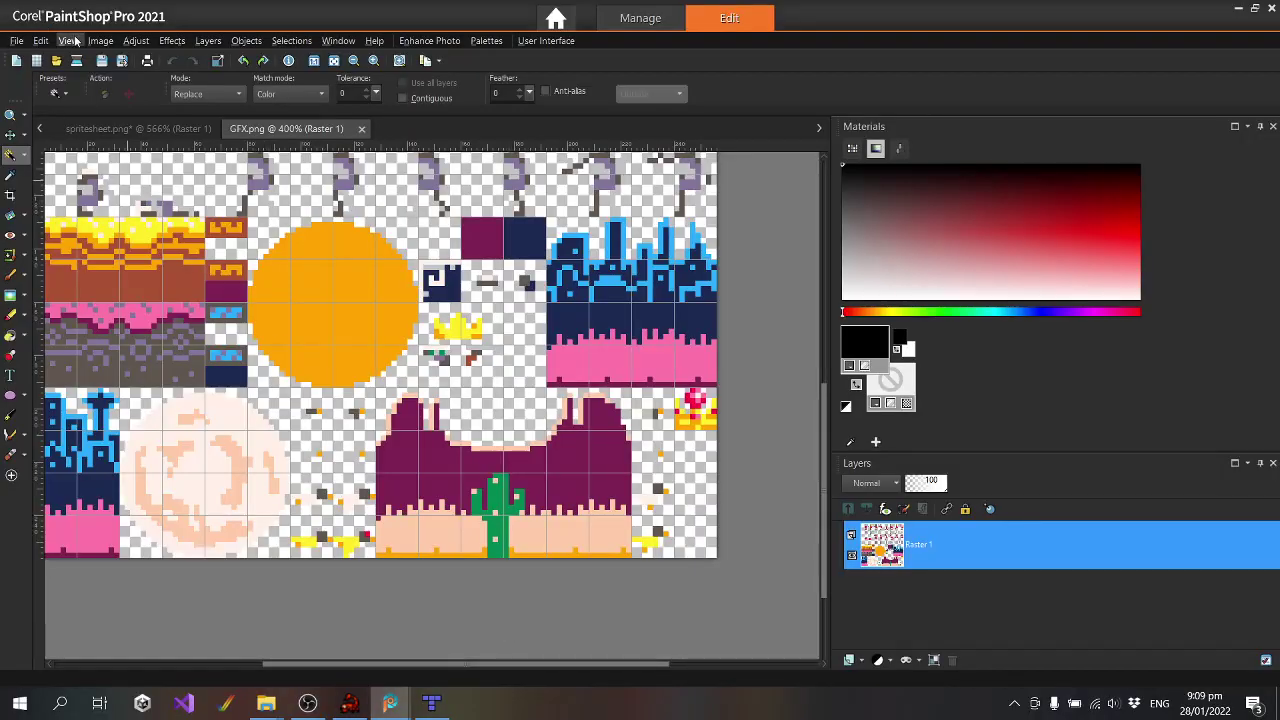
left_click(40, 40)
left_click(122, 212)
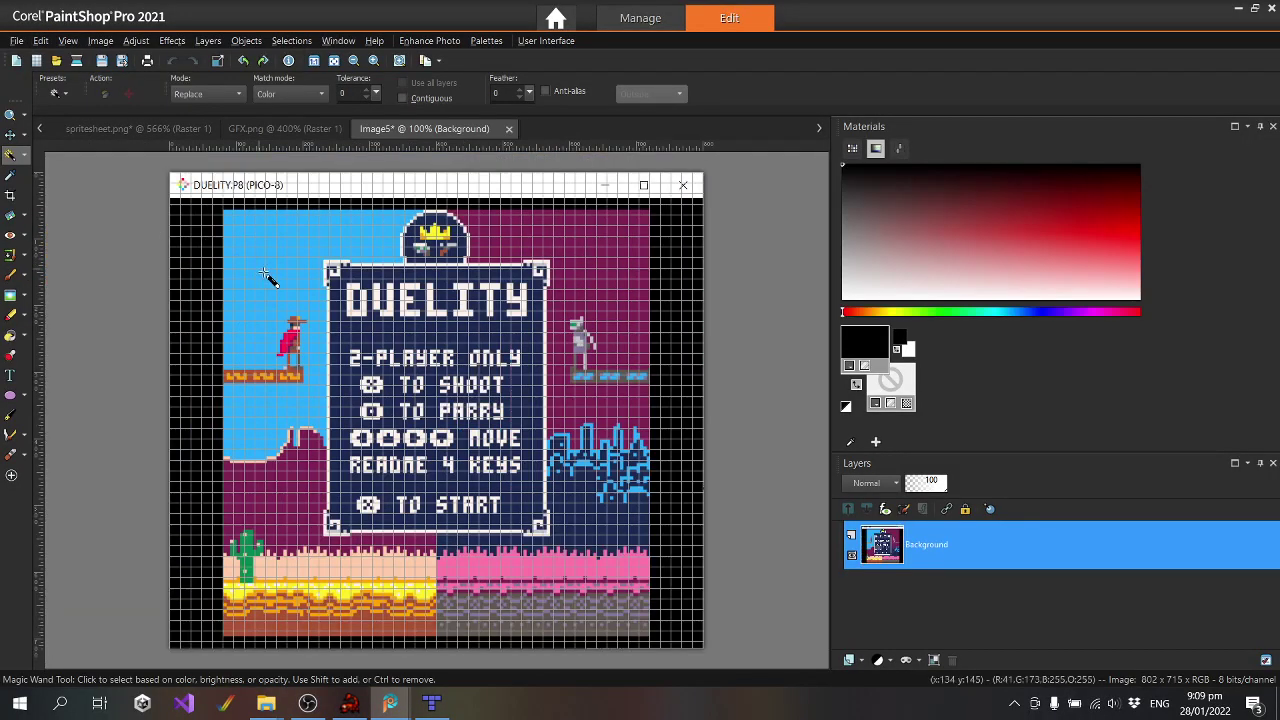
left_click(68, 40)
left_click(91, 200)
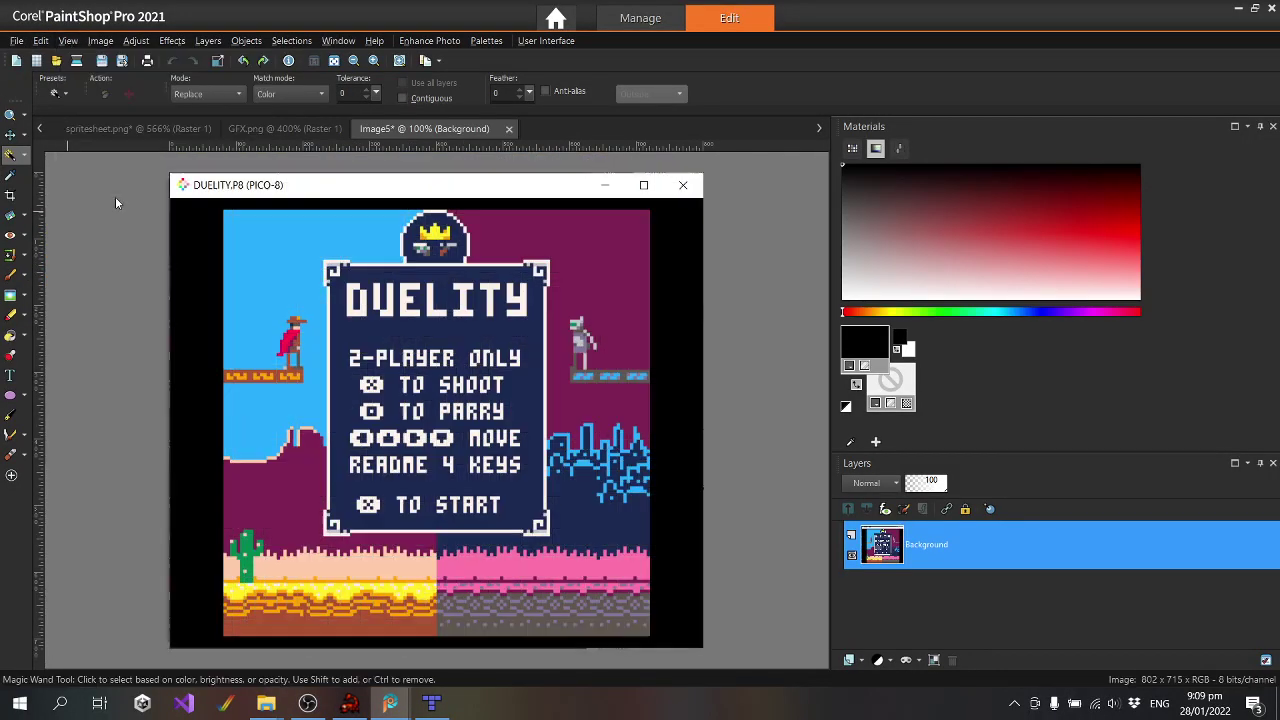
Pick the sky blue from the title screen capture as foreground colour and return to GFX.png with the grid shown
left_click(10, 176)
scroll(239, 270, "up", 2)
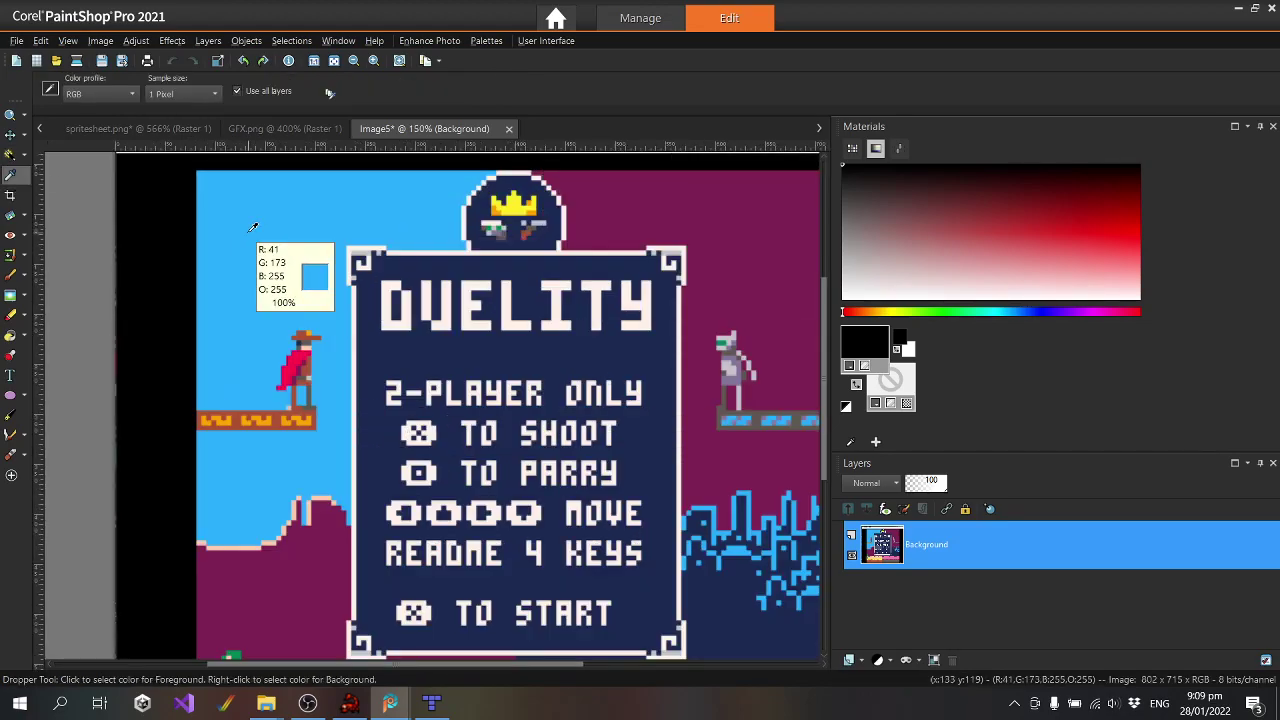
left_click(251, 234)
left_click(293, 128)
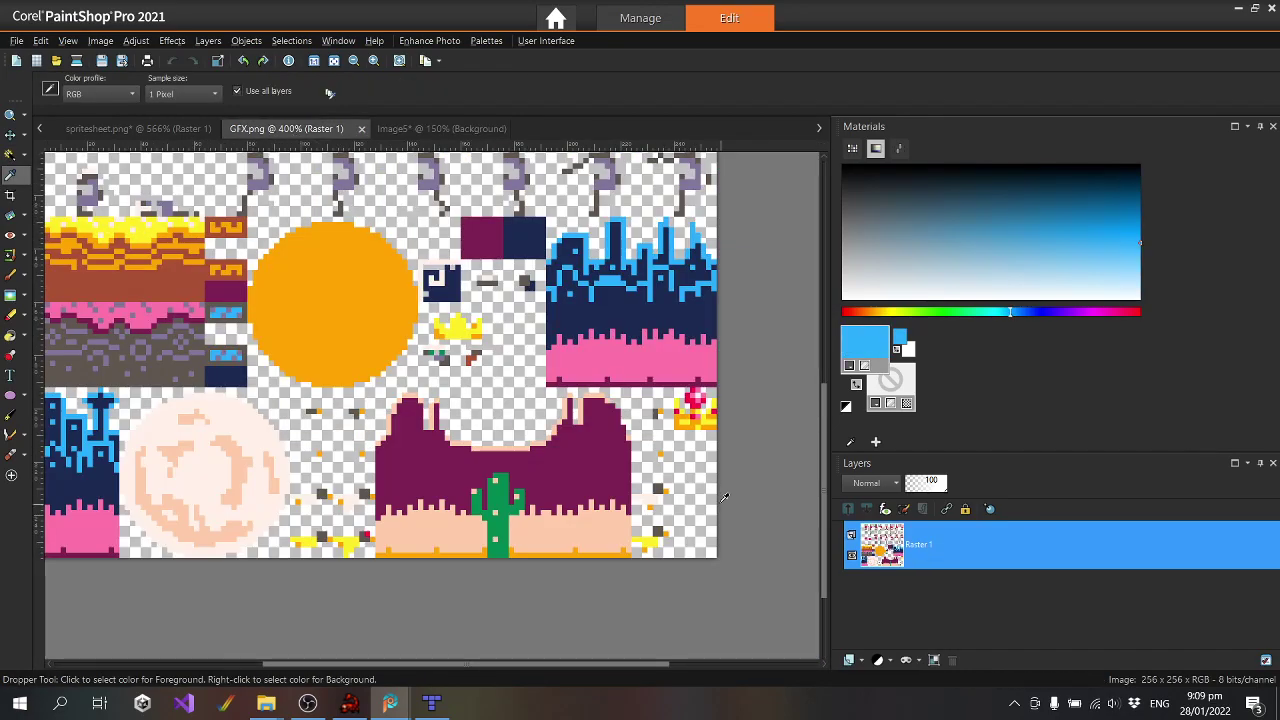
left_click(68, 40)
left_click(116, 203)
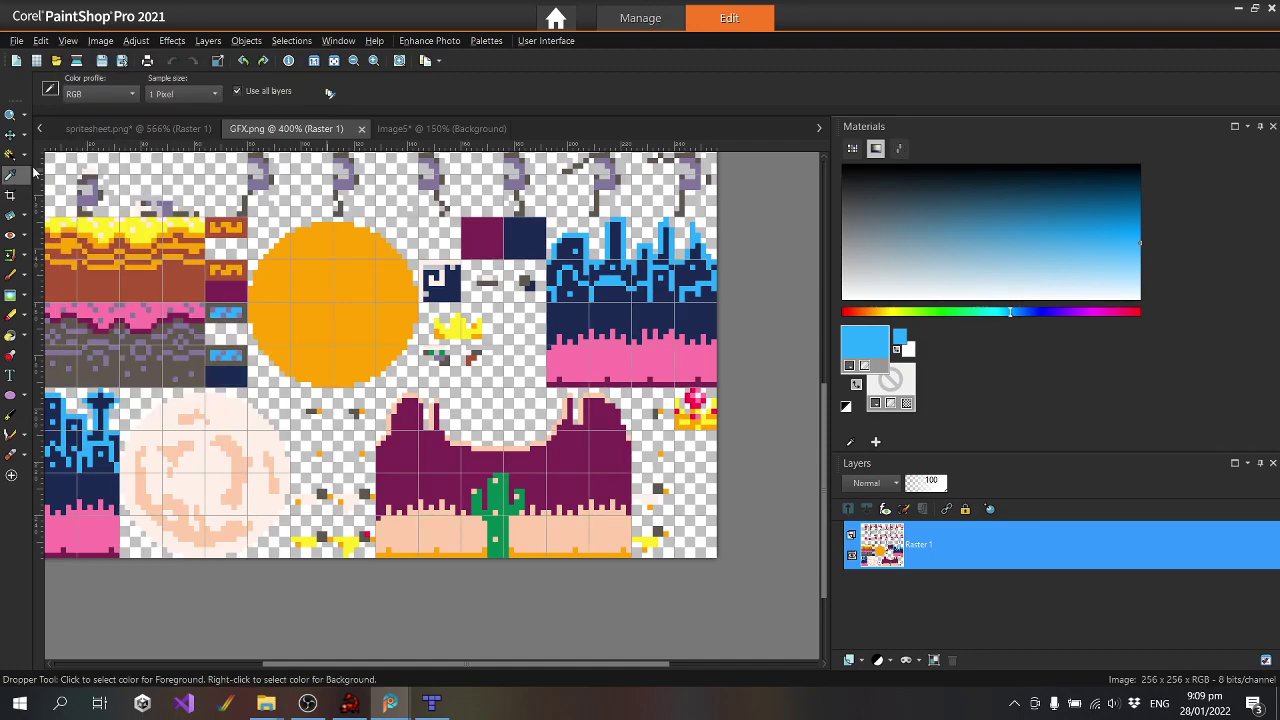
Flood fill the empty tile second from the bottom of GFX.png's last column with the sky blue, and clear the selection
left_click(18, 157)
left_click(60, 157)
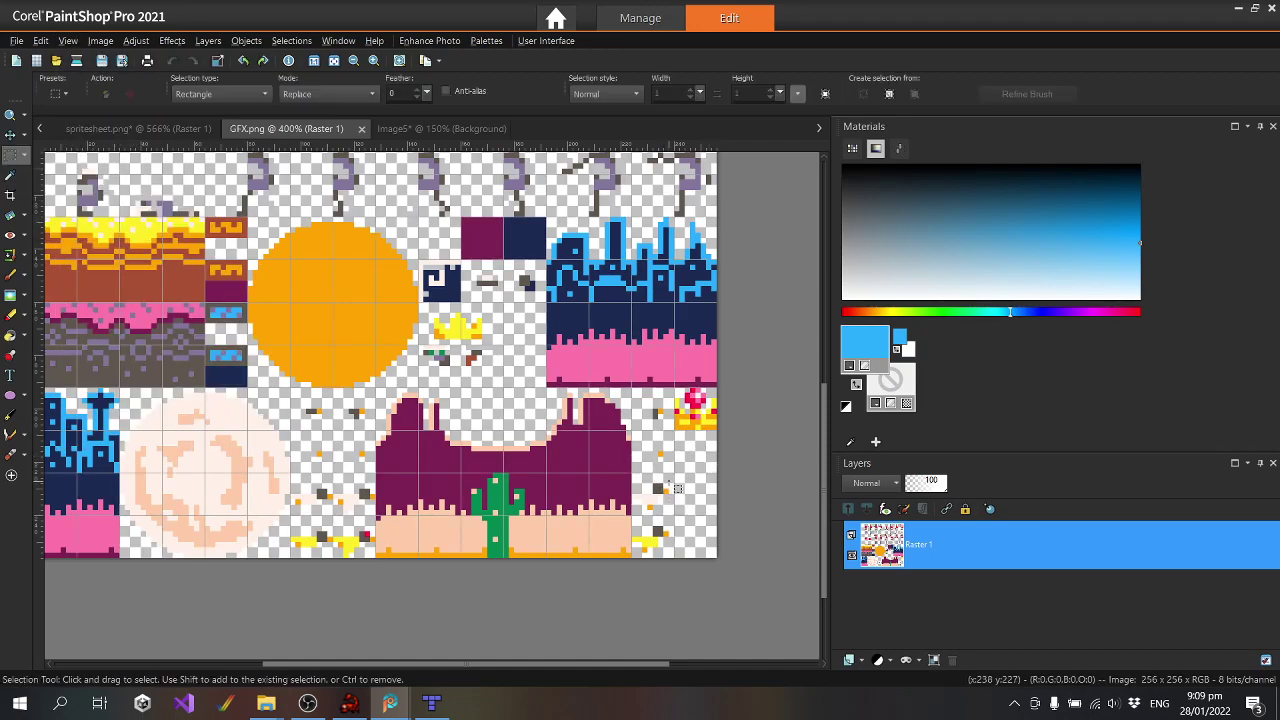
left_click_drag(673, 472, 717, 516)
left_click(10, 337)
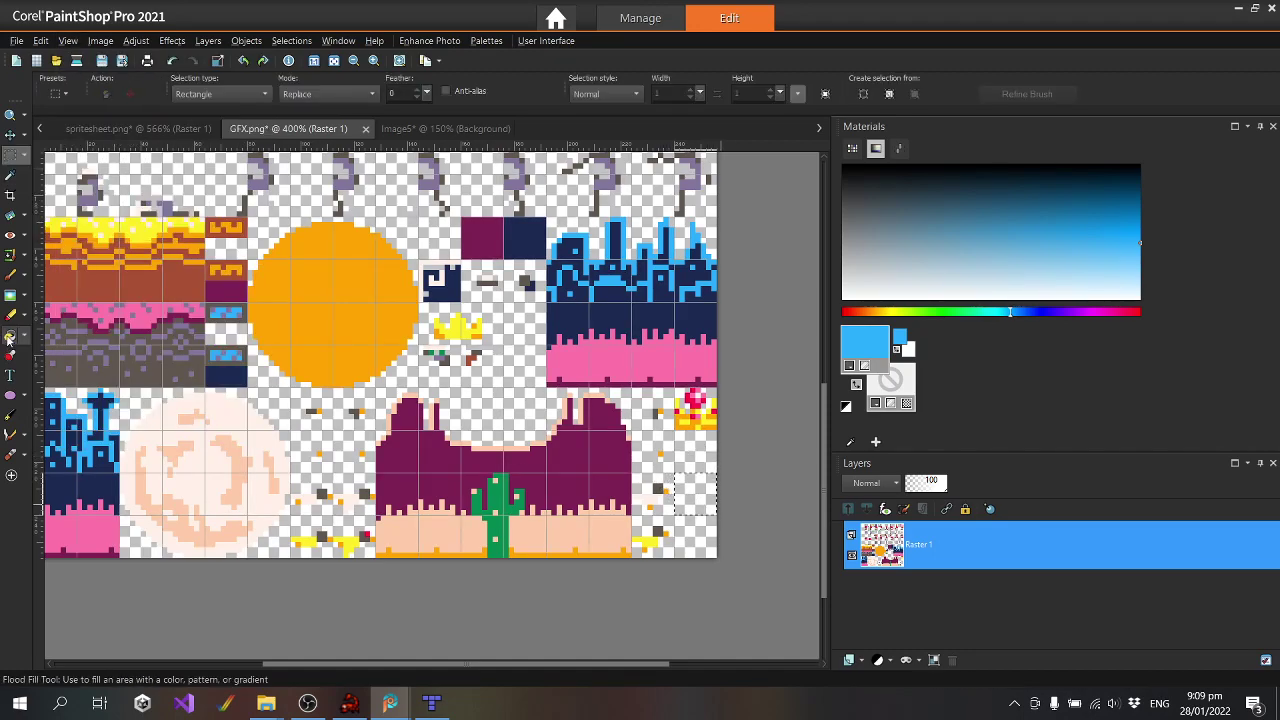
left_click(695, 494)
left_click(292, 41)
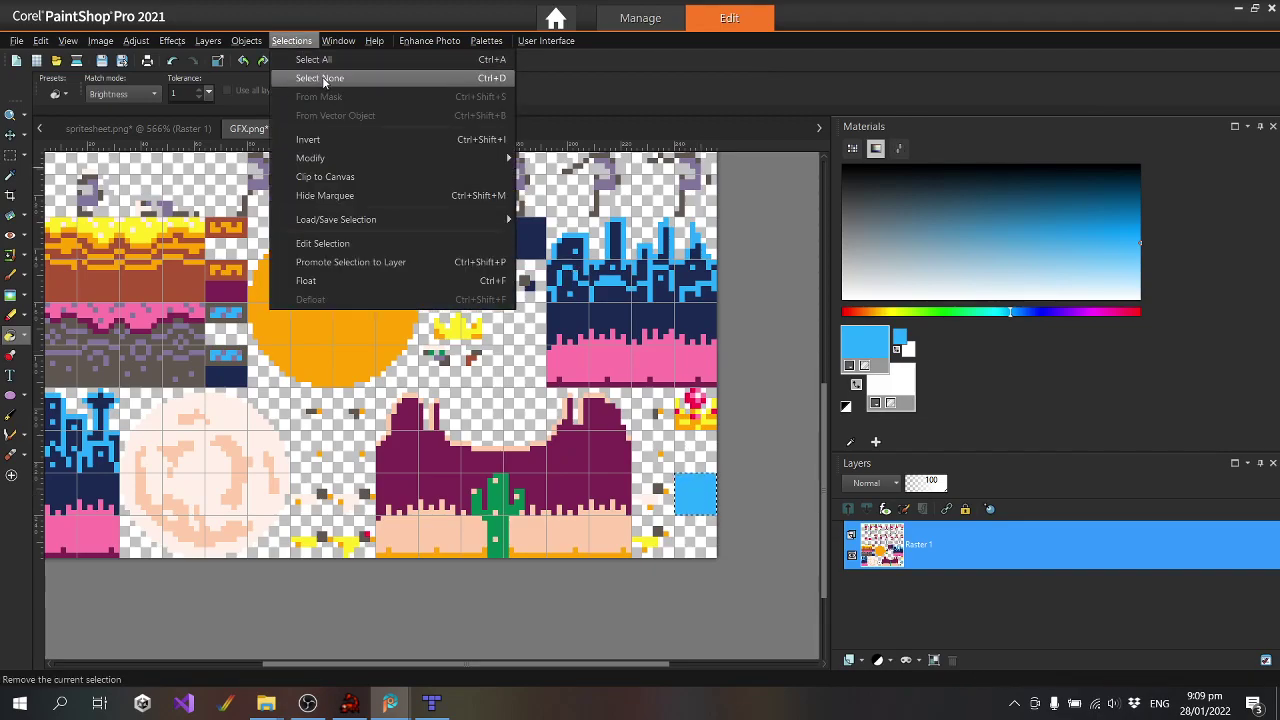
left_click(326, 79)
Pick the maroon background from the title screen capture as foreground colour and return to GFX.png
left_click(440, 128)
key("e")
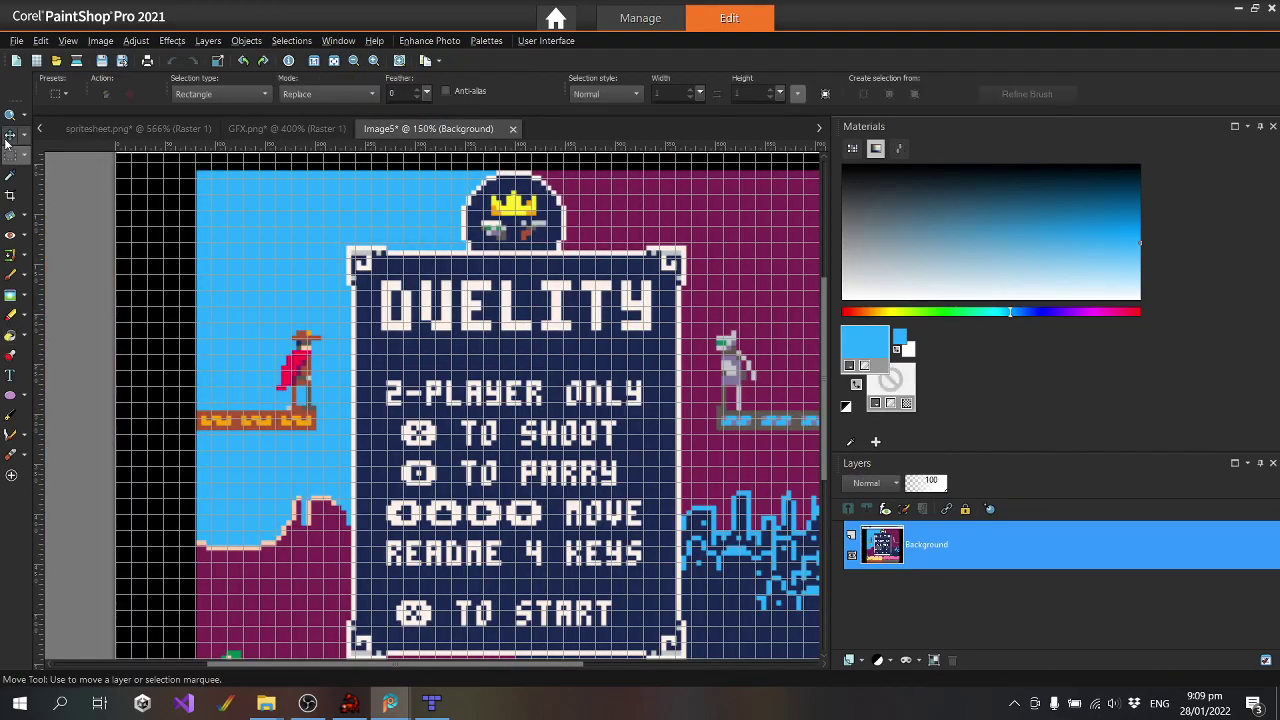
left_click(665, 205)
left_click(283, 129)
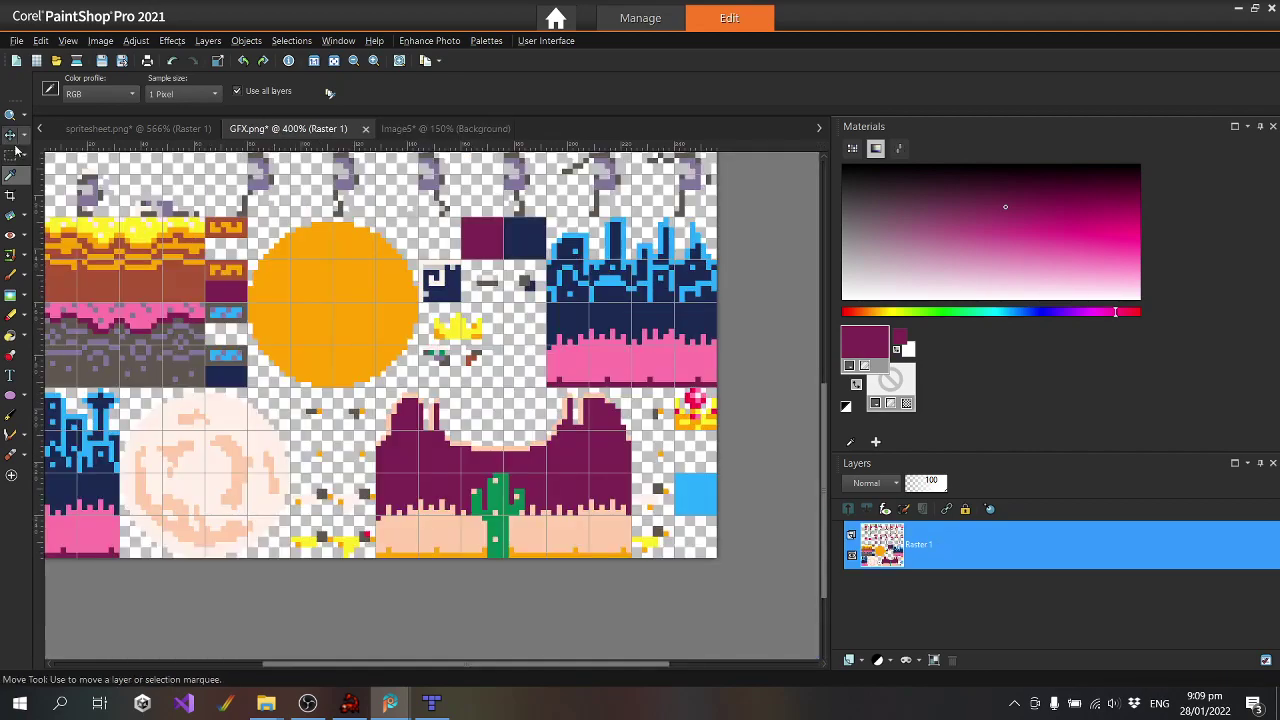
Flood fill the tile directly below the sky blue one with maroon, clear the selection, and save GFX.png
left_click(10, 155)
left_click_drag(706, 543, 718, 559)
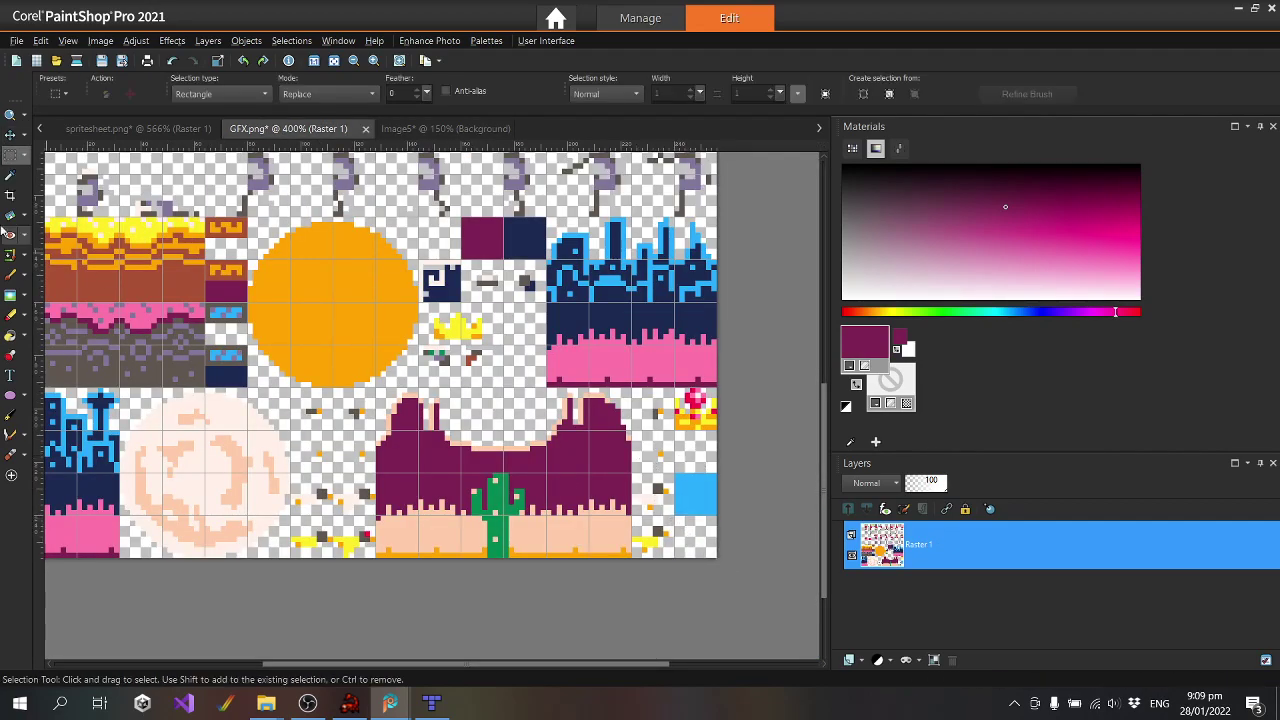
left_click(10, 335)
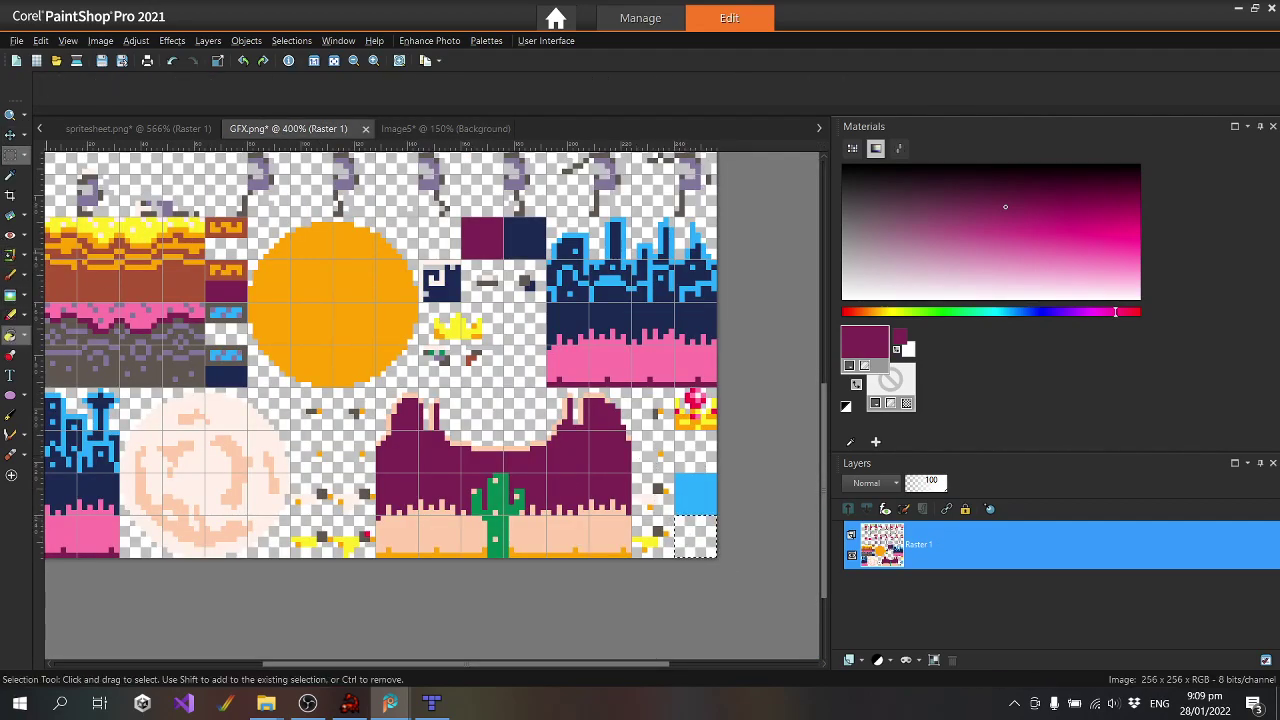
left_click(695, 535)
left_click(291, 40)
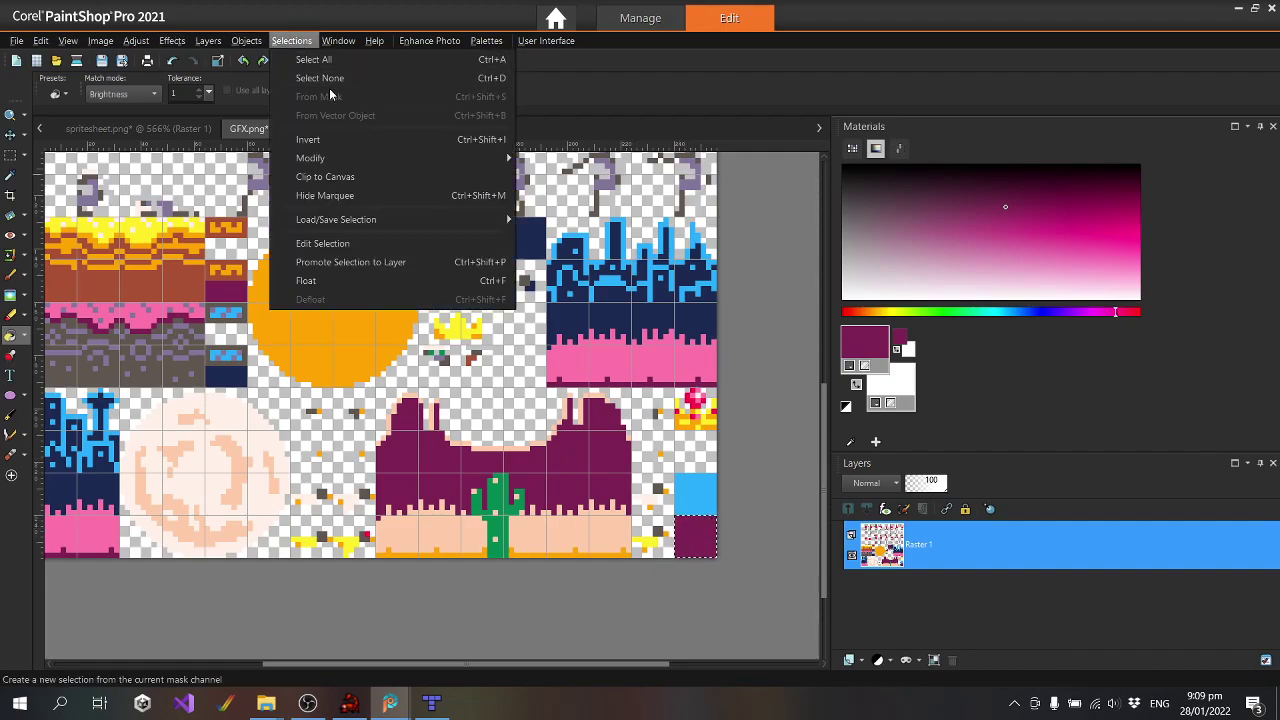
left_click(310, 77)
left_click(102, 63)
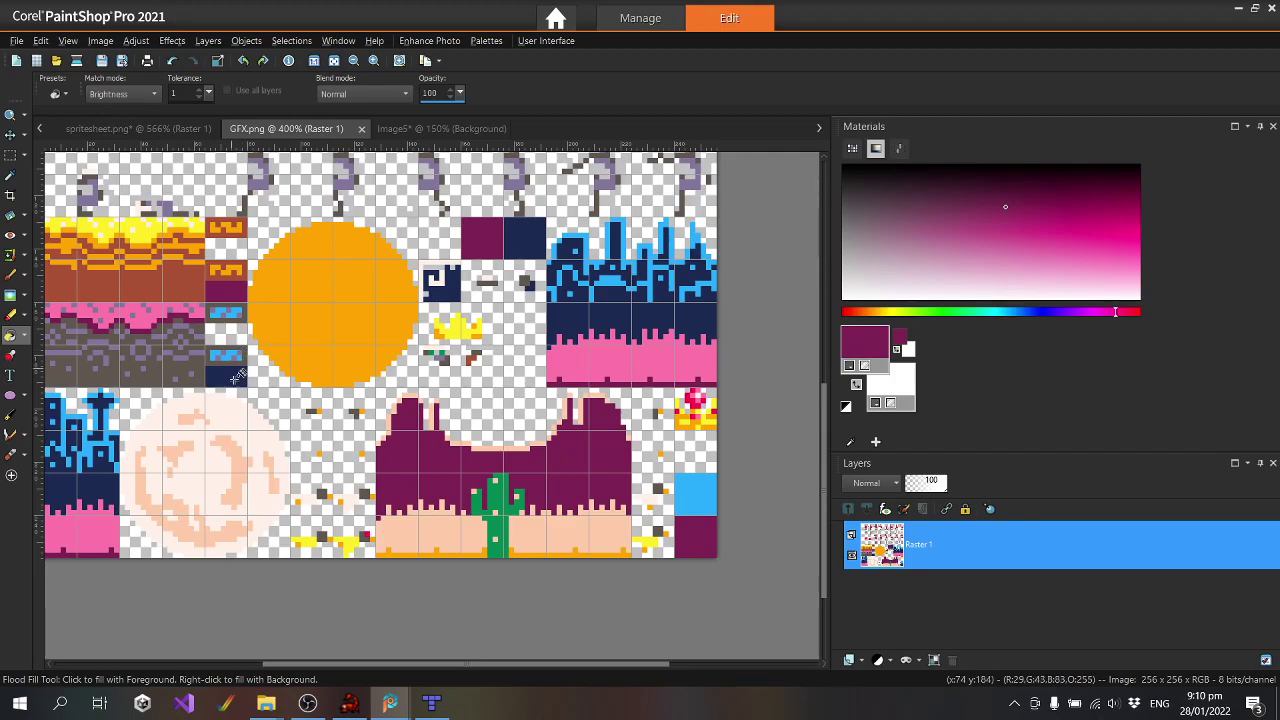
Switch to Scorpion Editor and check the base tileset for the new sky blue and maroon tiles
left_click(349, 705)
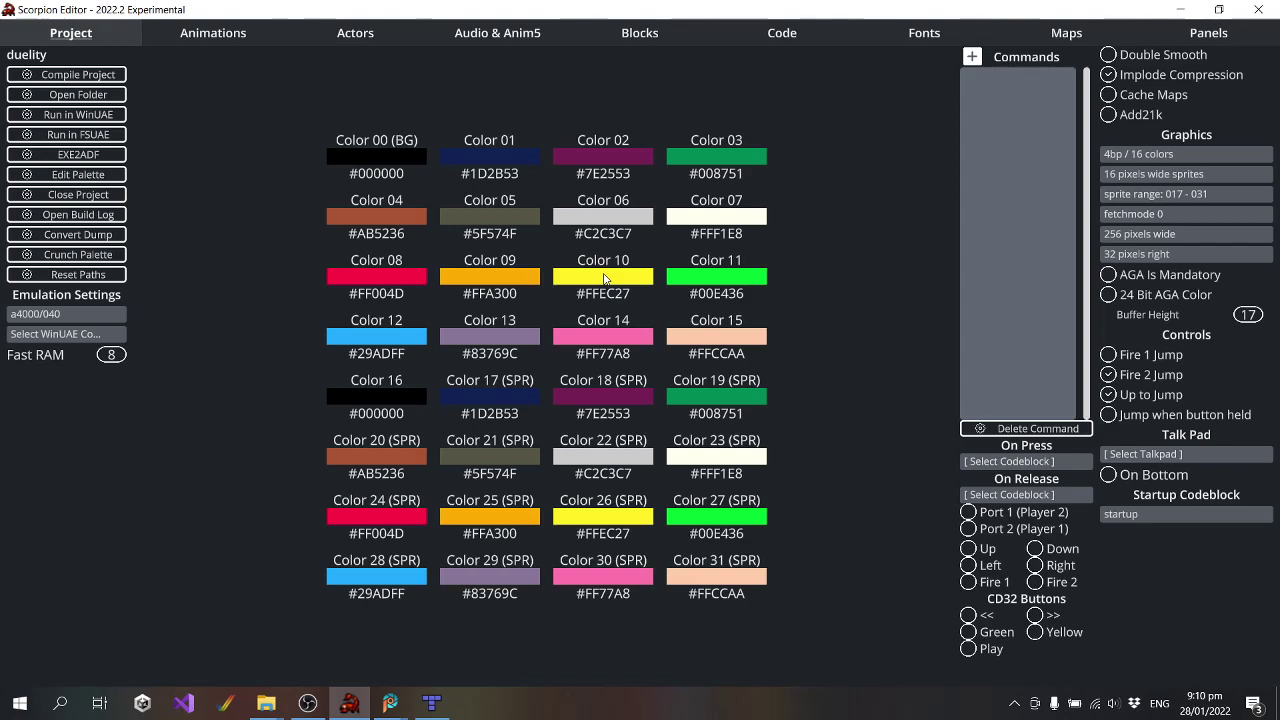
left_click(812, 34)
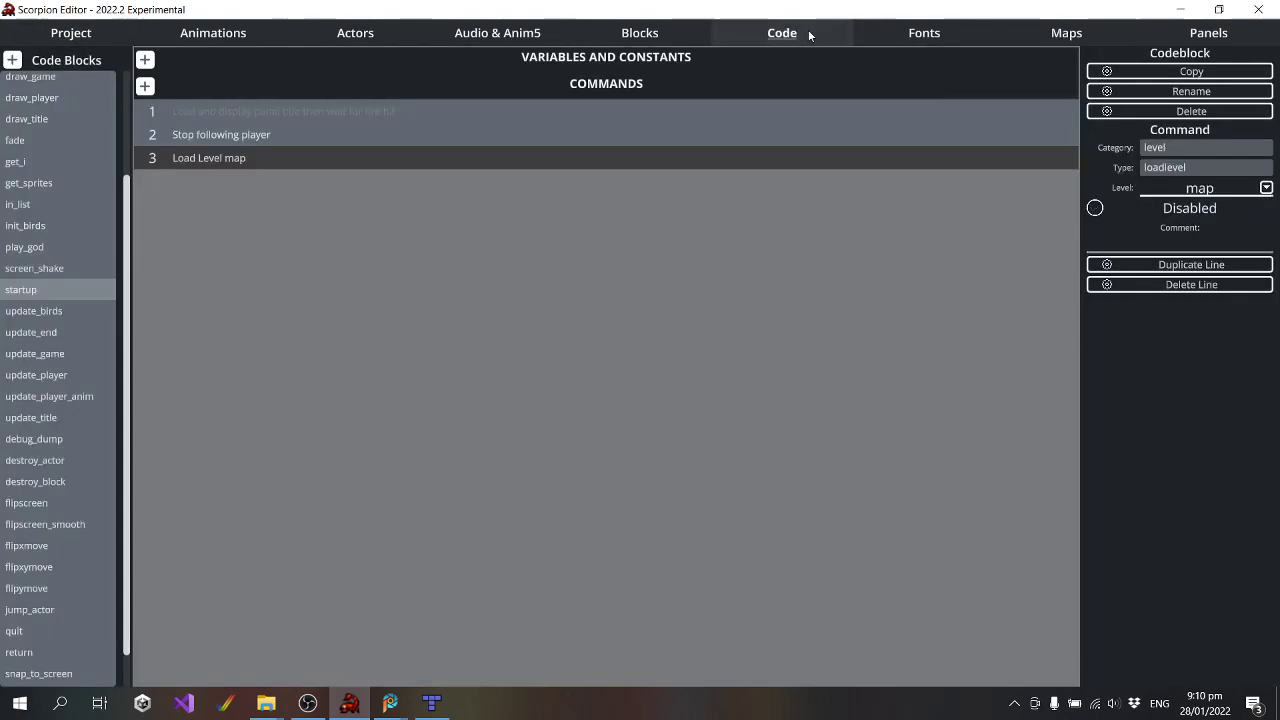
left_click(1062, 34)
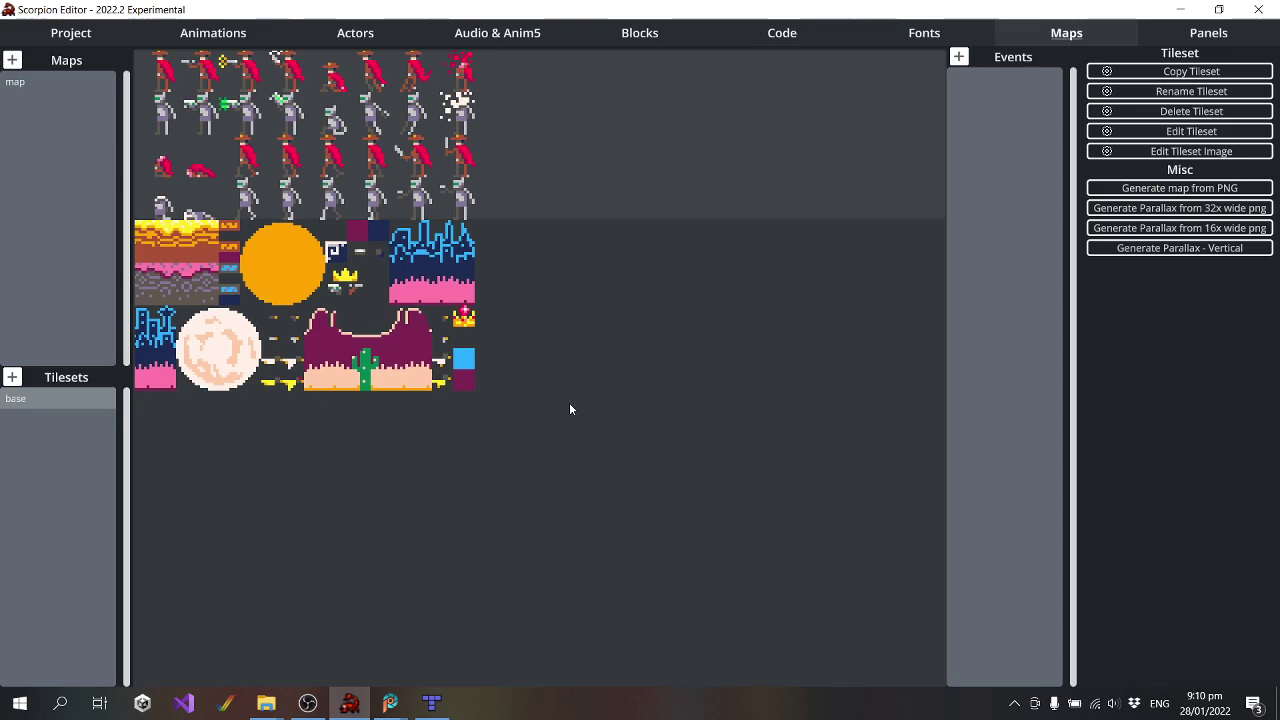
Open the map for editing in Tiled and fill the selected large desert scene's sky with the light-blue tile on the background layer
left_click(14, 85)
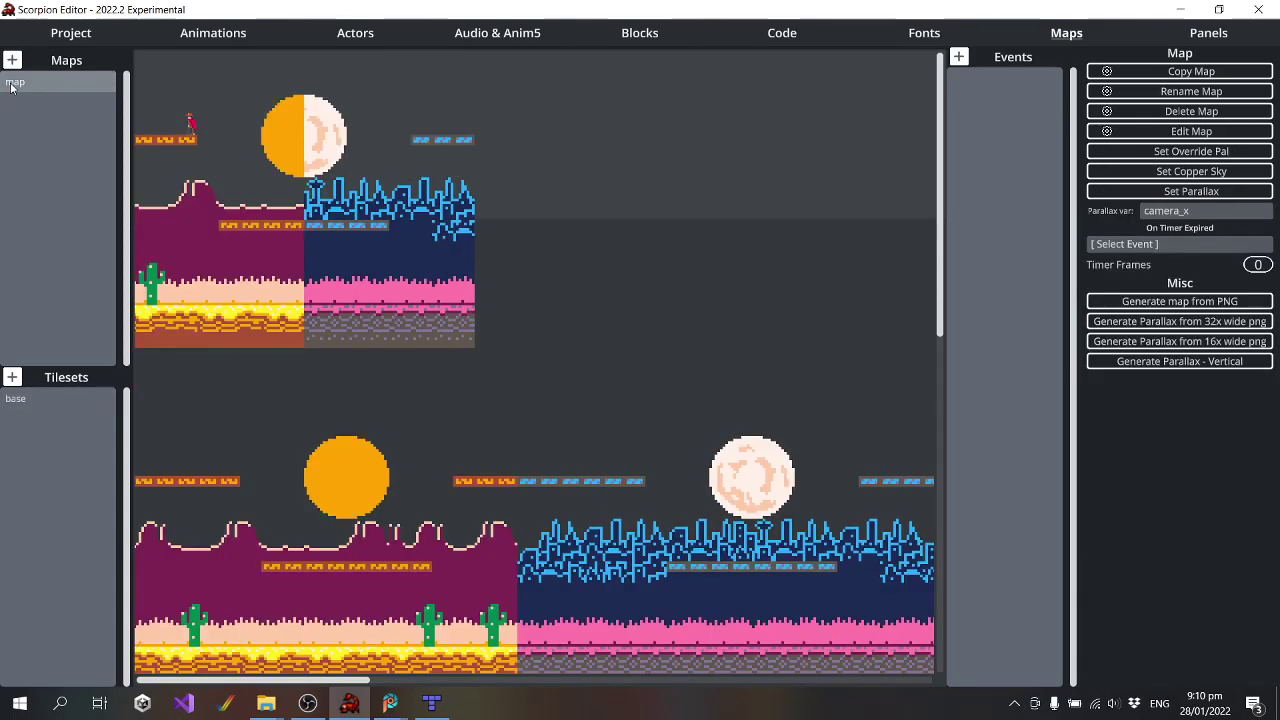
left_click(1191, 131)
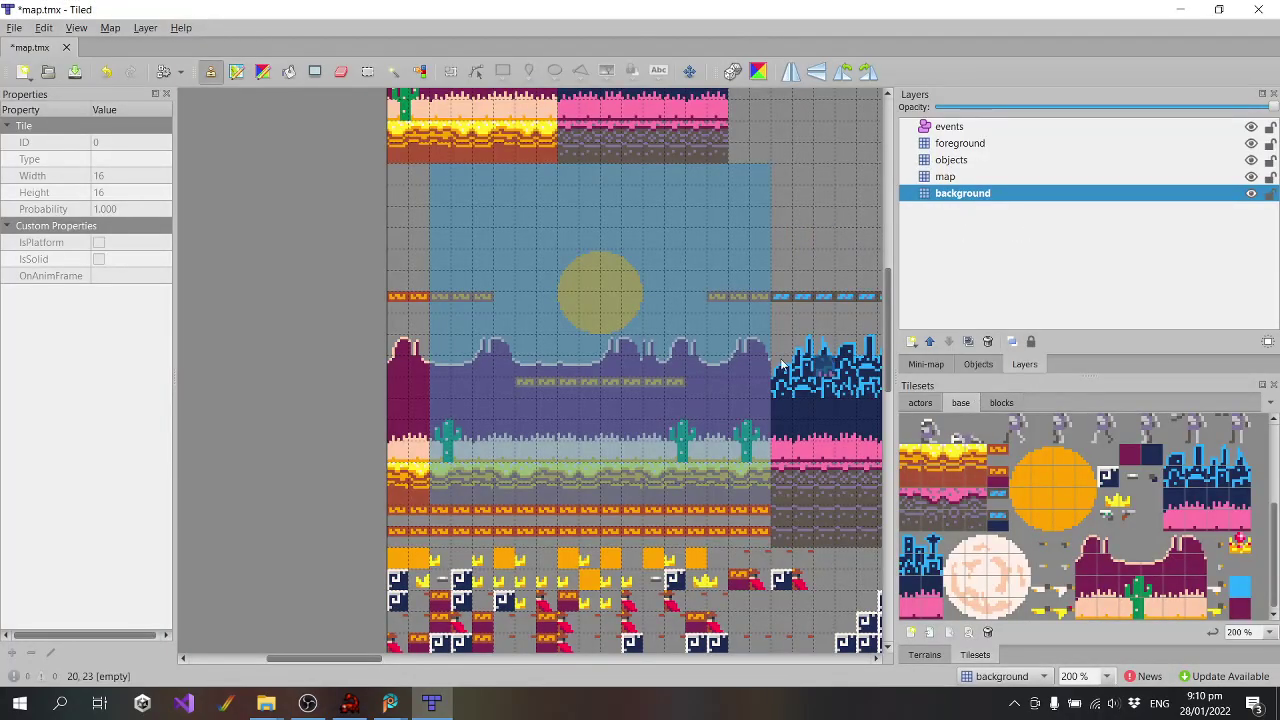
left_click(1240, 588)
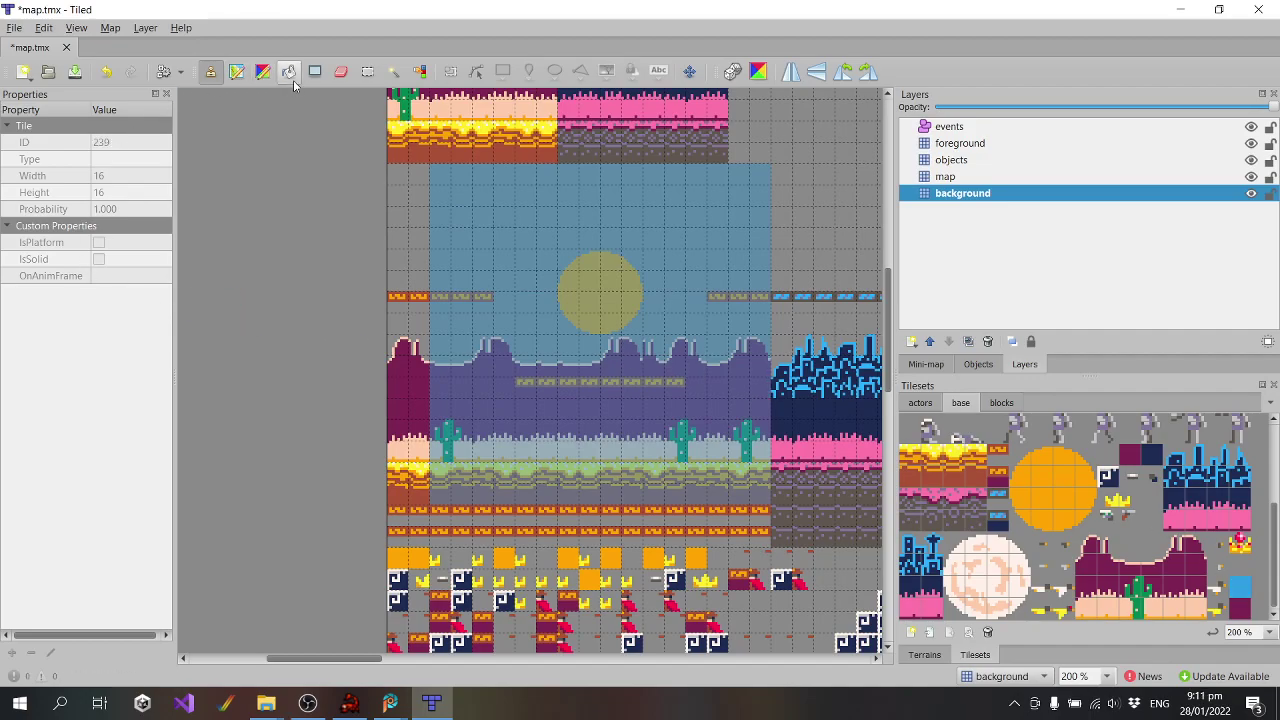
left_click(289, 71)
left_click(605, 236)
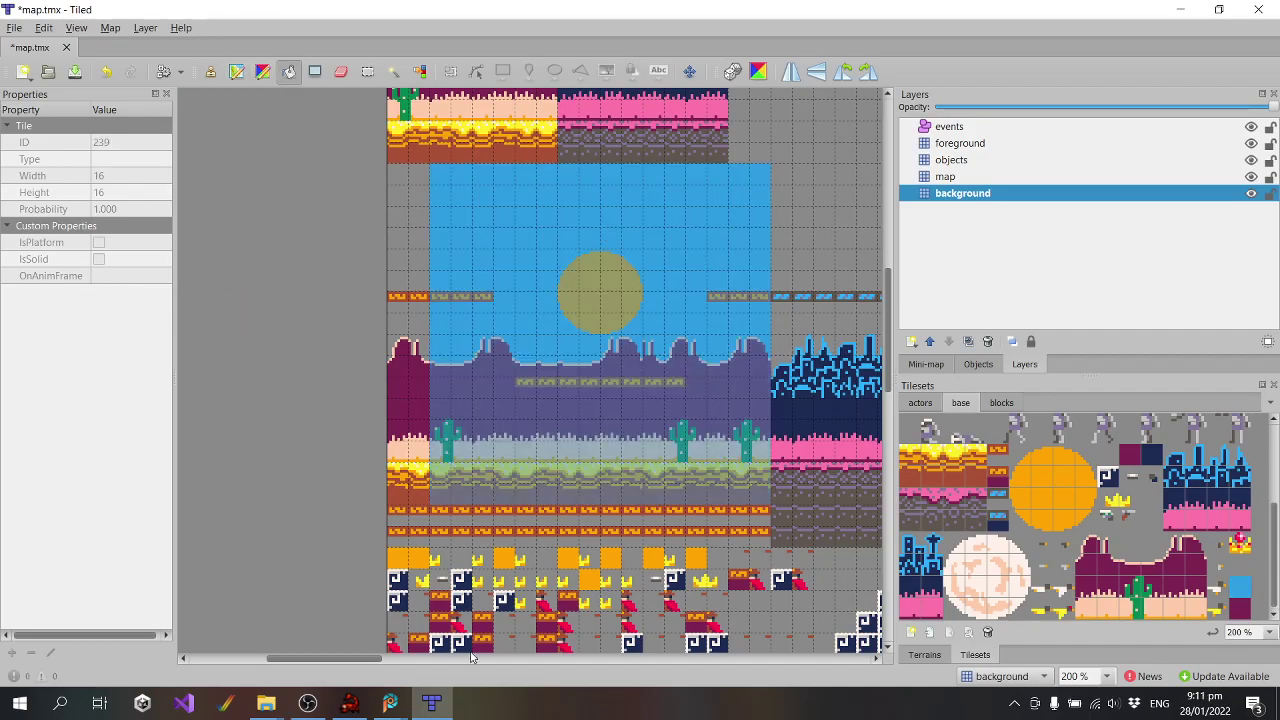
Select the large night city scene from two tiles inside its edge and fill its background with the dark maroon tile
left_click_drag(336, 660, 408, 667)
left_click(367, 72)
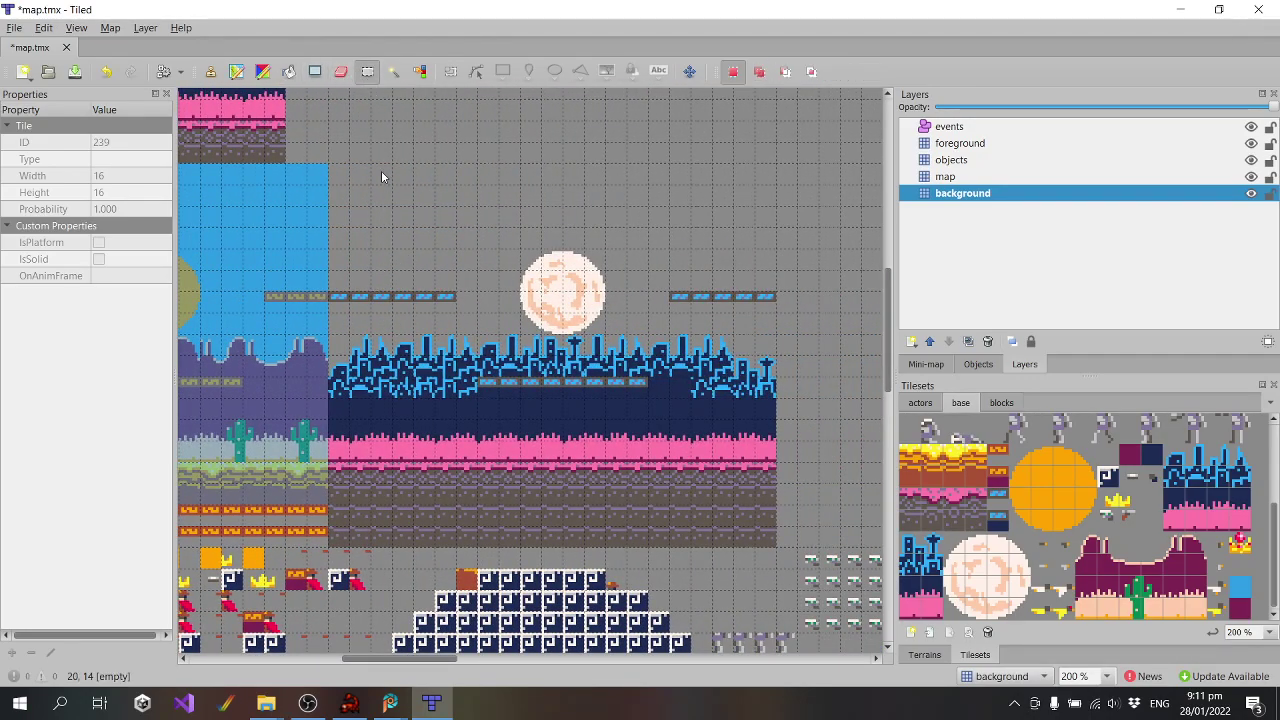
left_click_drag(381, 176, 758, 528)
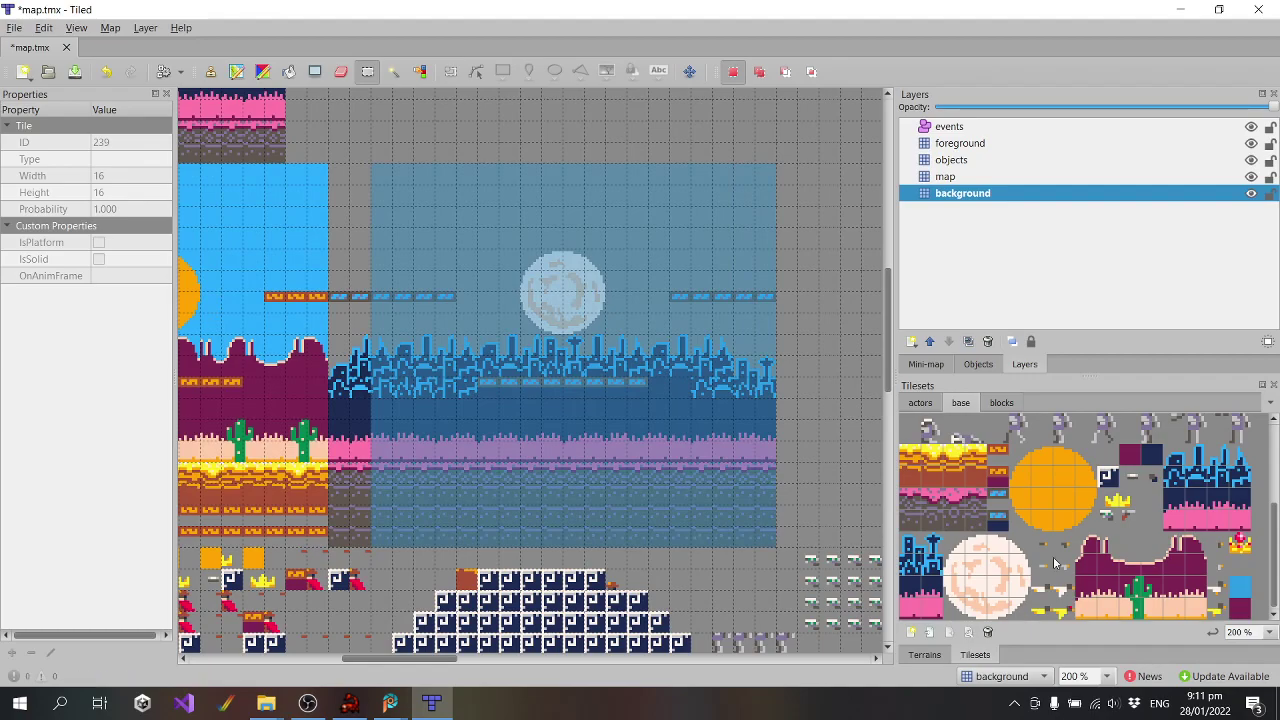
left_click(1234, 610)
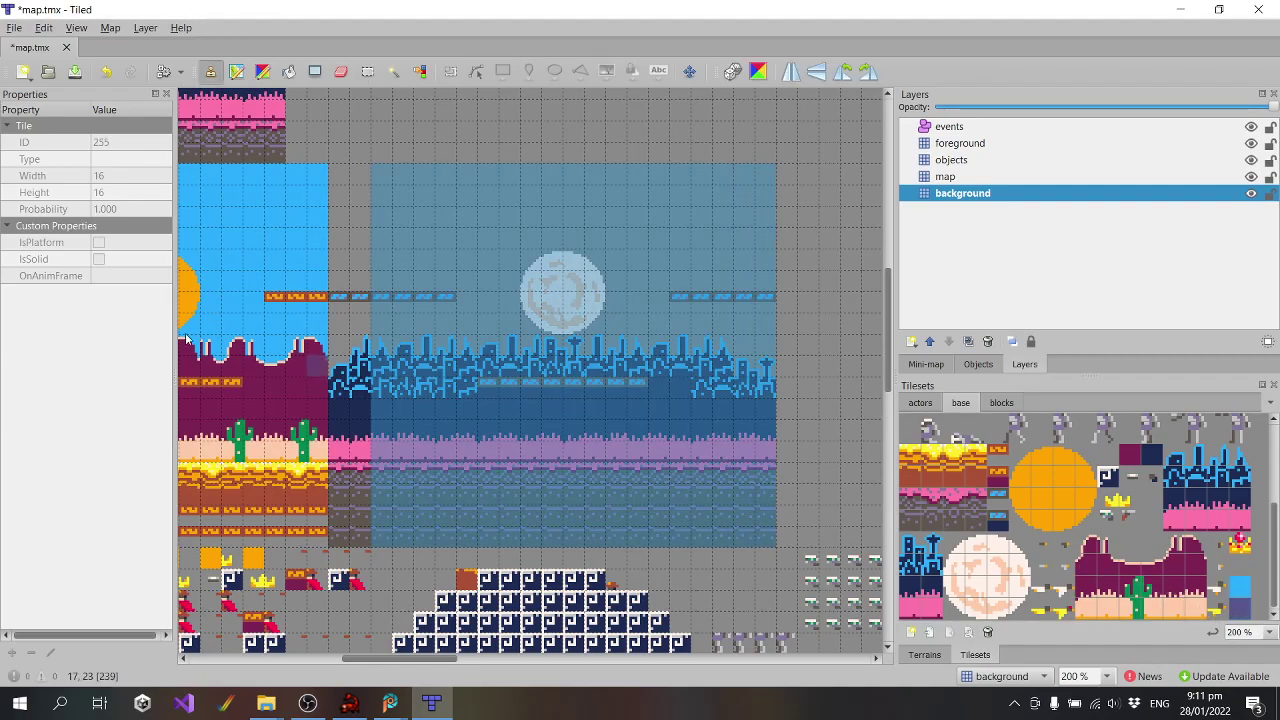
left_click(289, 71)
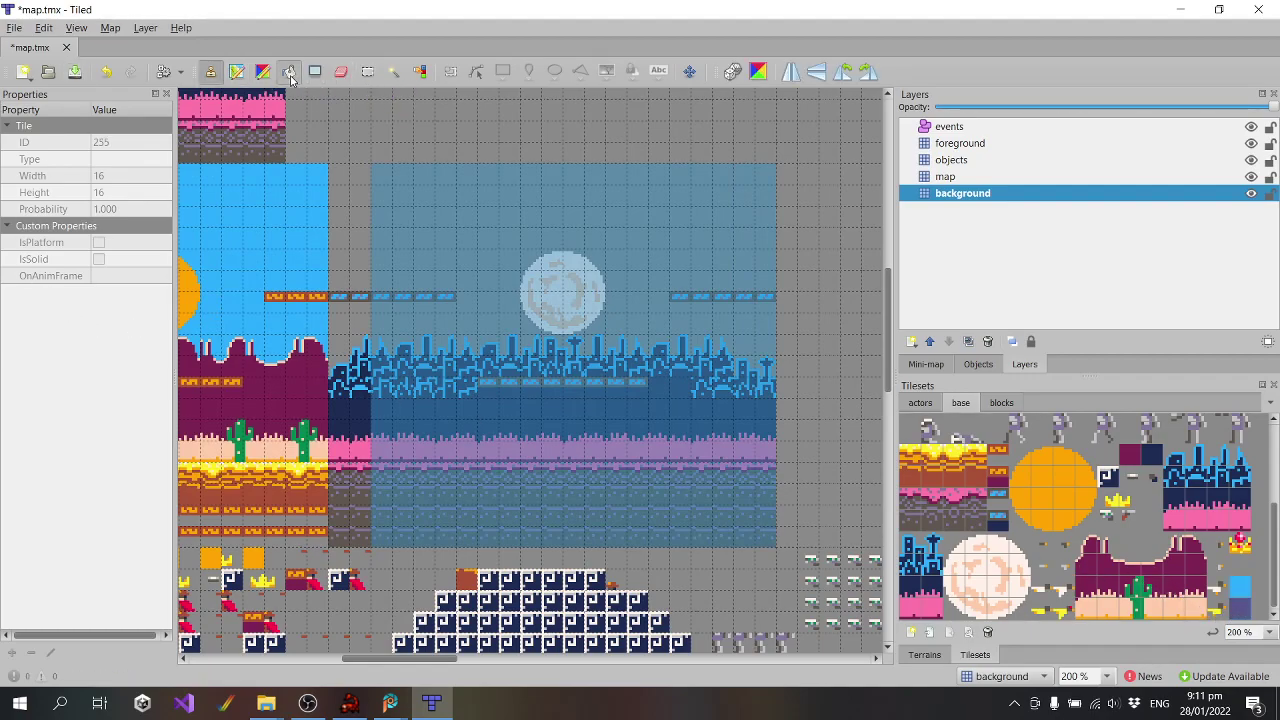
left_click(506, 237)
Move the selection off the night scene to a small empty area above it and save the map
scroll(816, 612, "up", 3)
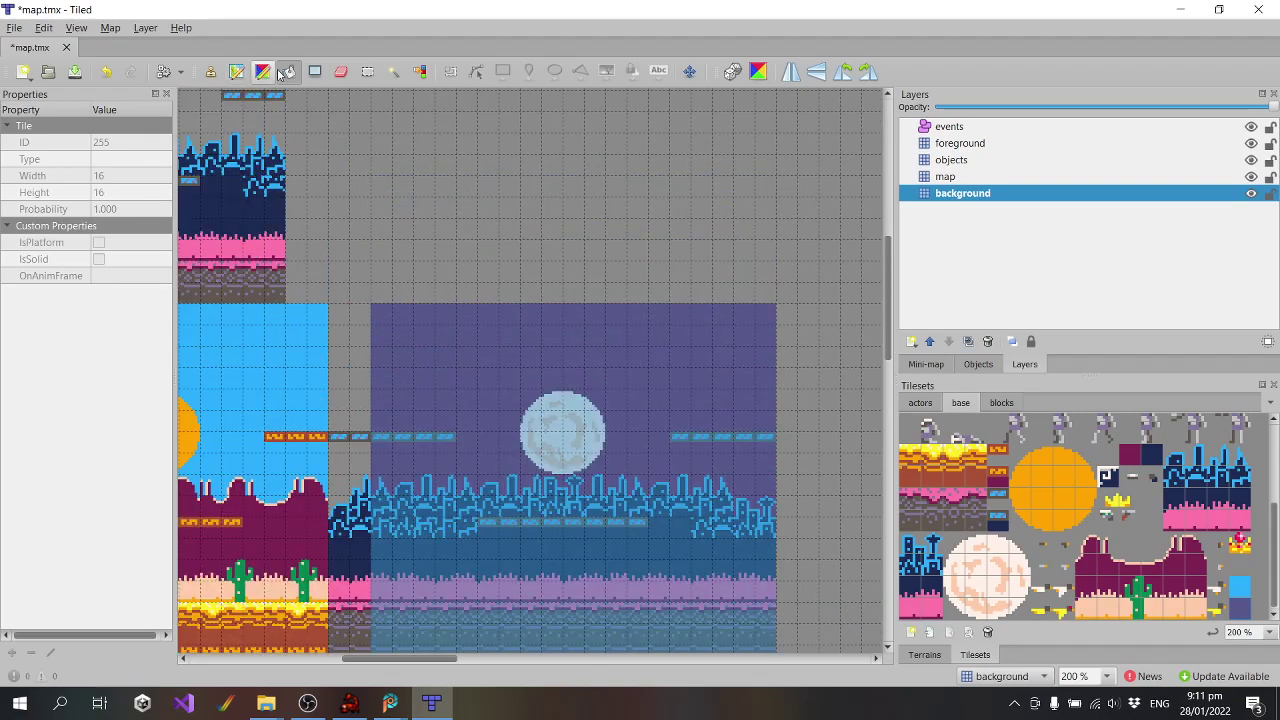
left_click(367, 71)
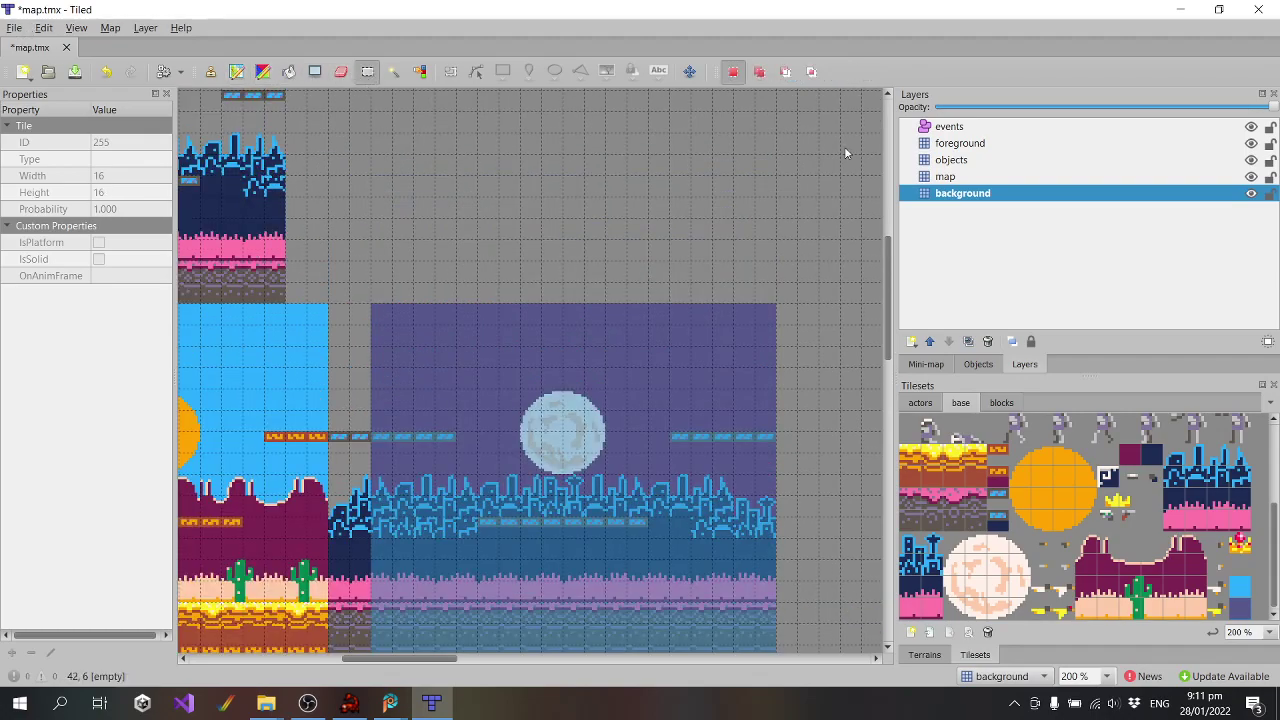
left_click_drag(375, 137, 405, 150)
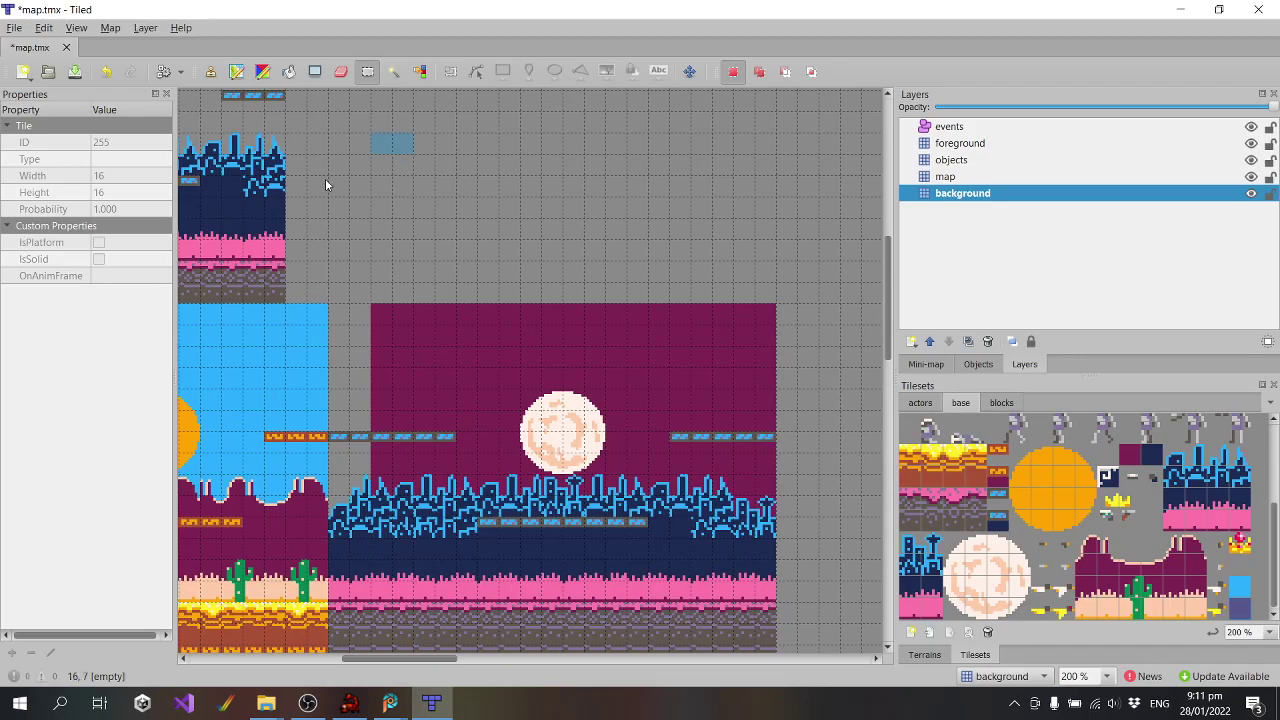
left_click(15, 28)
left_click(50, 83)
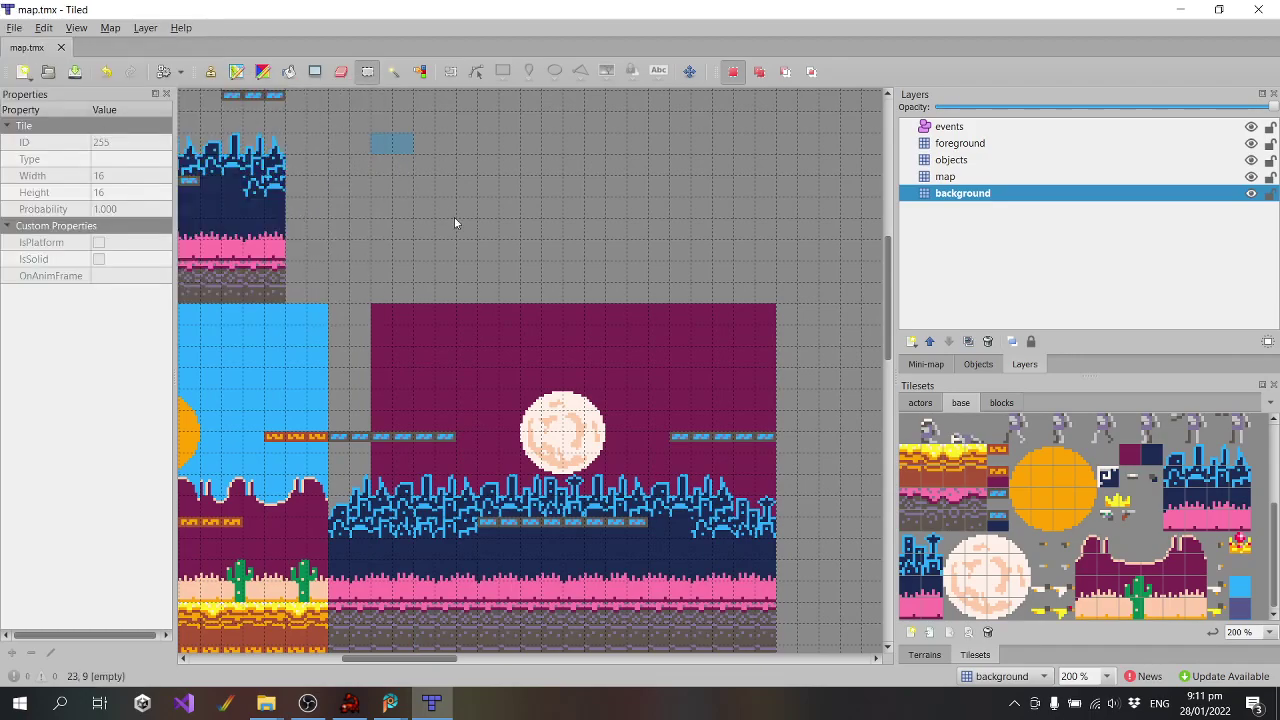
Select the desert half of the split scene at the map's start and fill its background with the light-blue tile
scroll(451, 223, "up", 6)
left_click_drag(406, 659, 326, 659)
left_click(1238, 581)
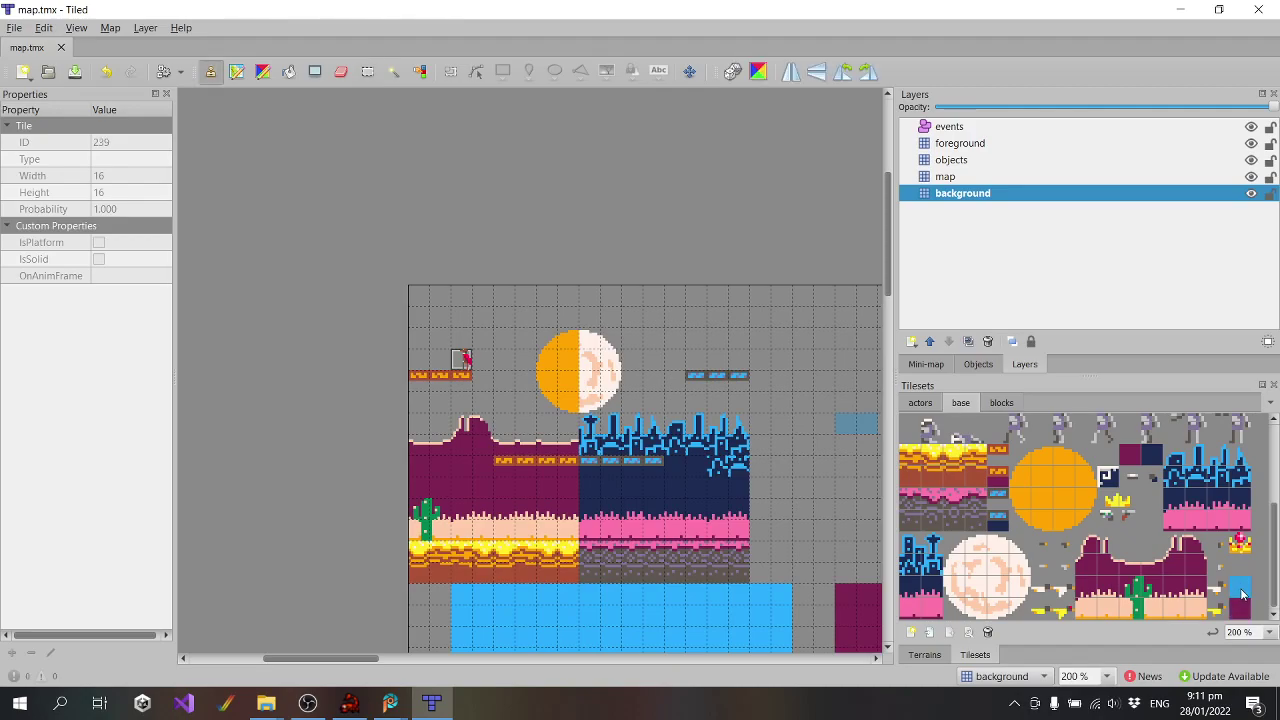
left_click(418, 292)
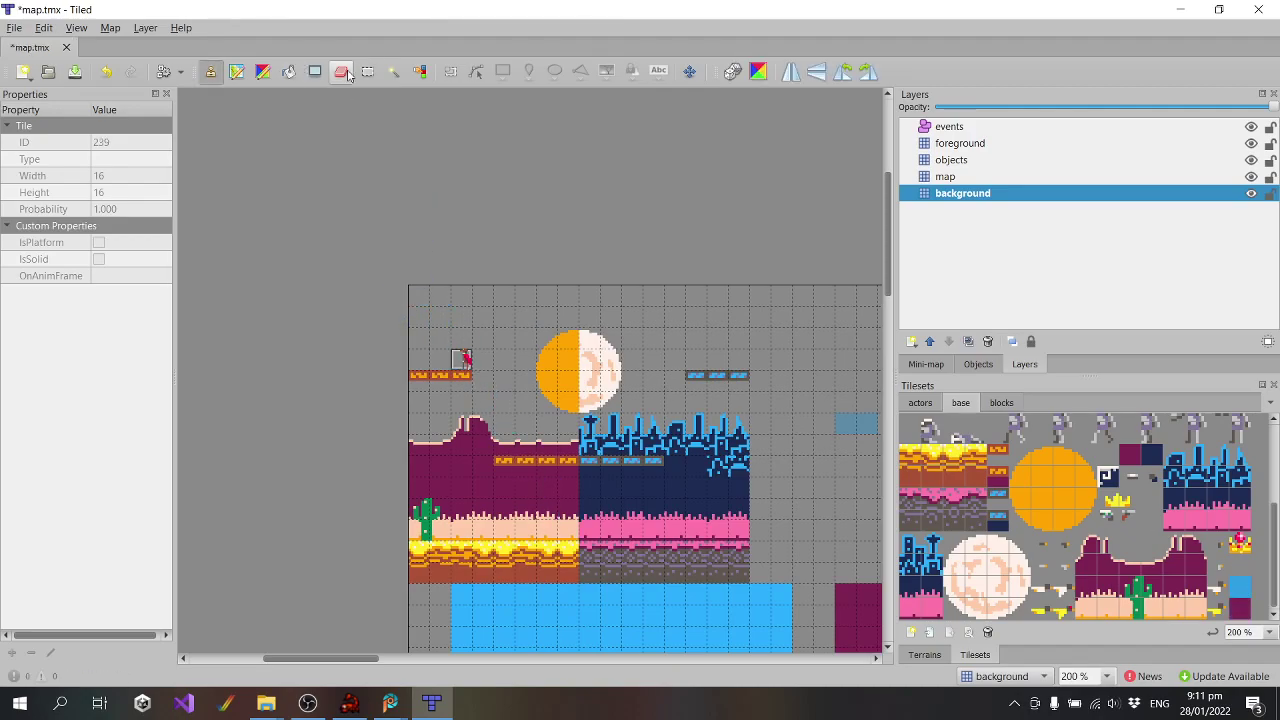
left_click(393, 72)
left_click(367, 71)
left_click_drag(414, 292, 566, 578)
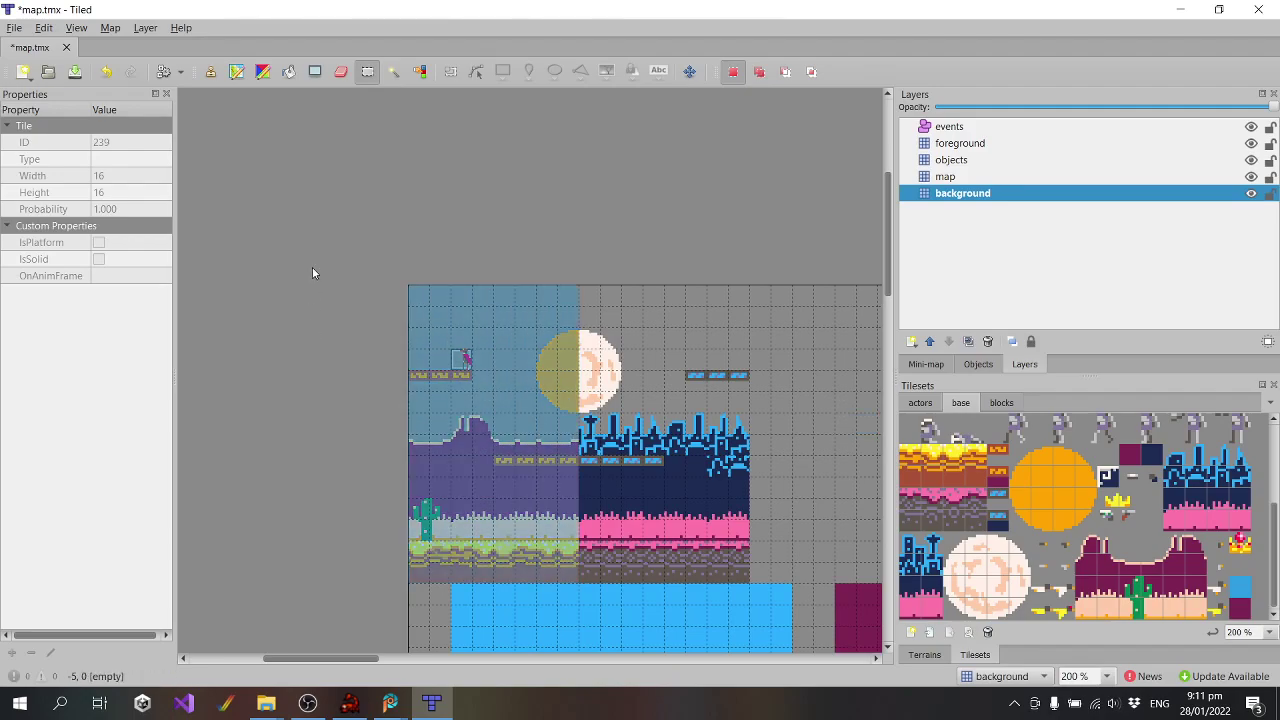
left_click(288, 71)
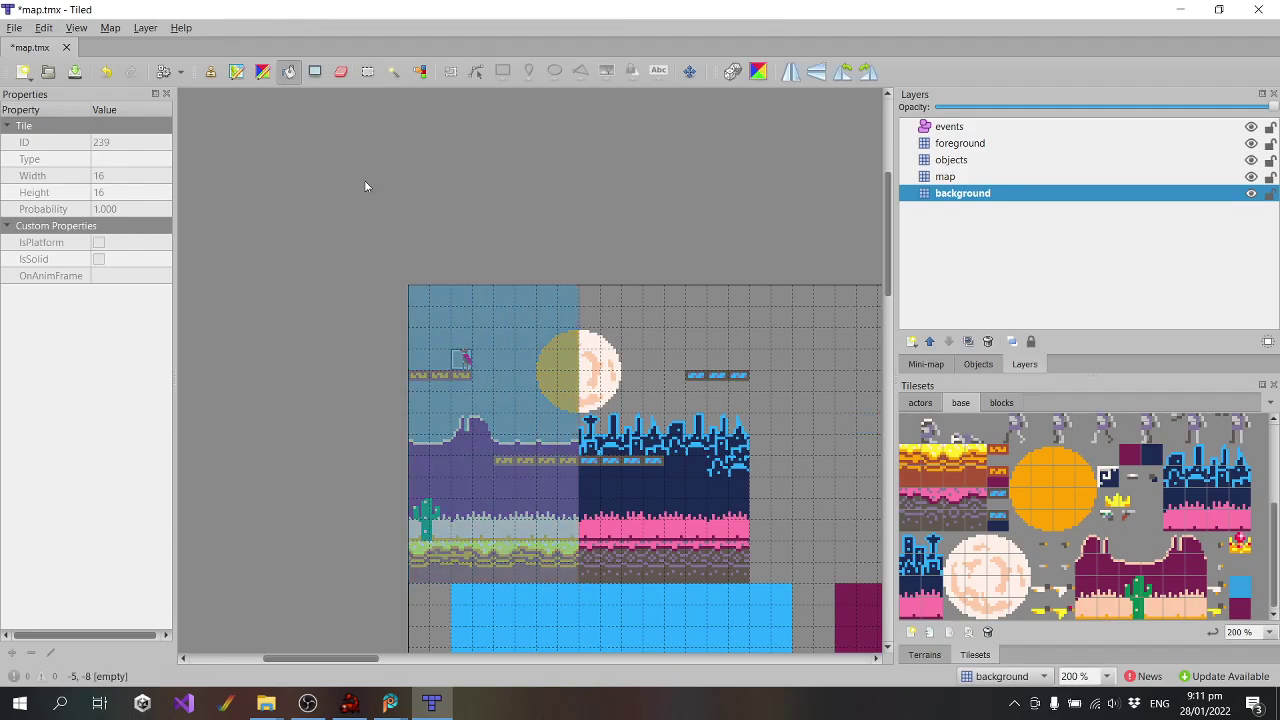
left_click(514, 362)
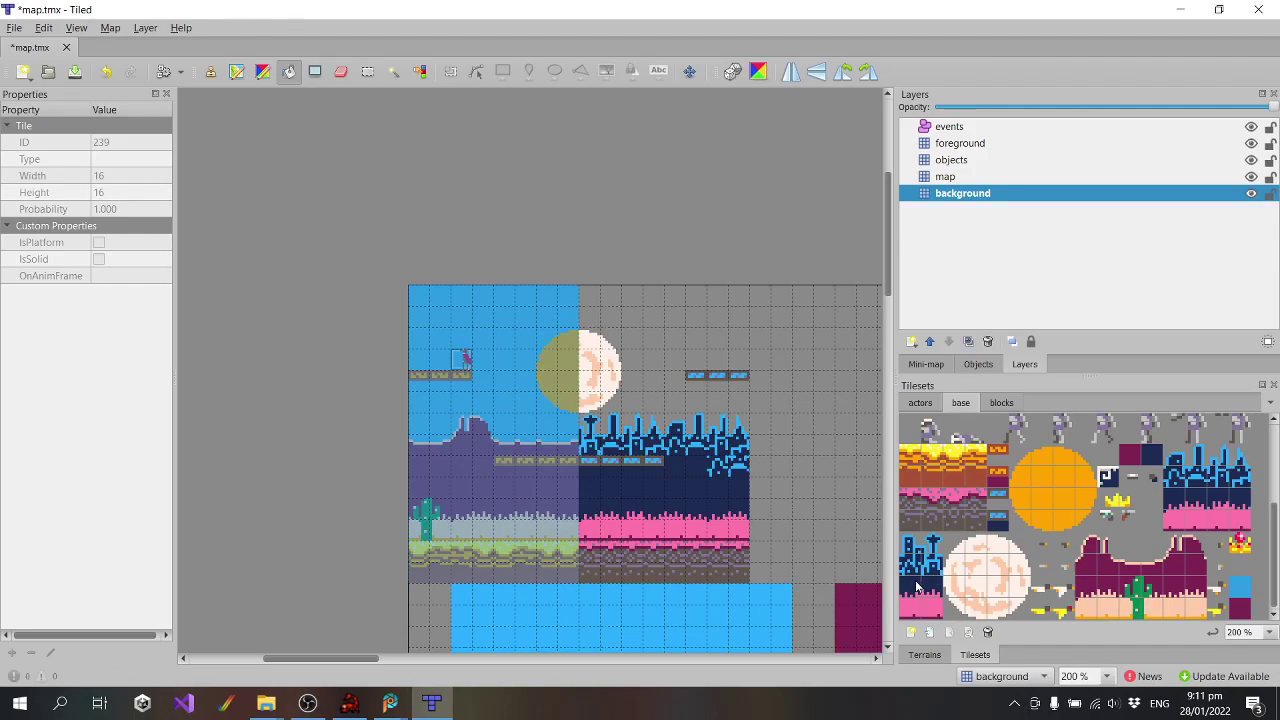
Select the night half of the split scene and fill its background with the dark maroon tile
left_click(367, 71)
left_click_drag(580, 292, 740, 574)
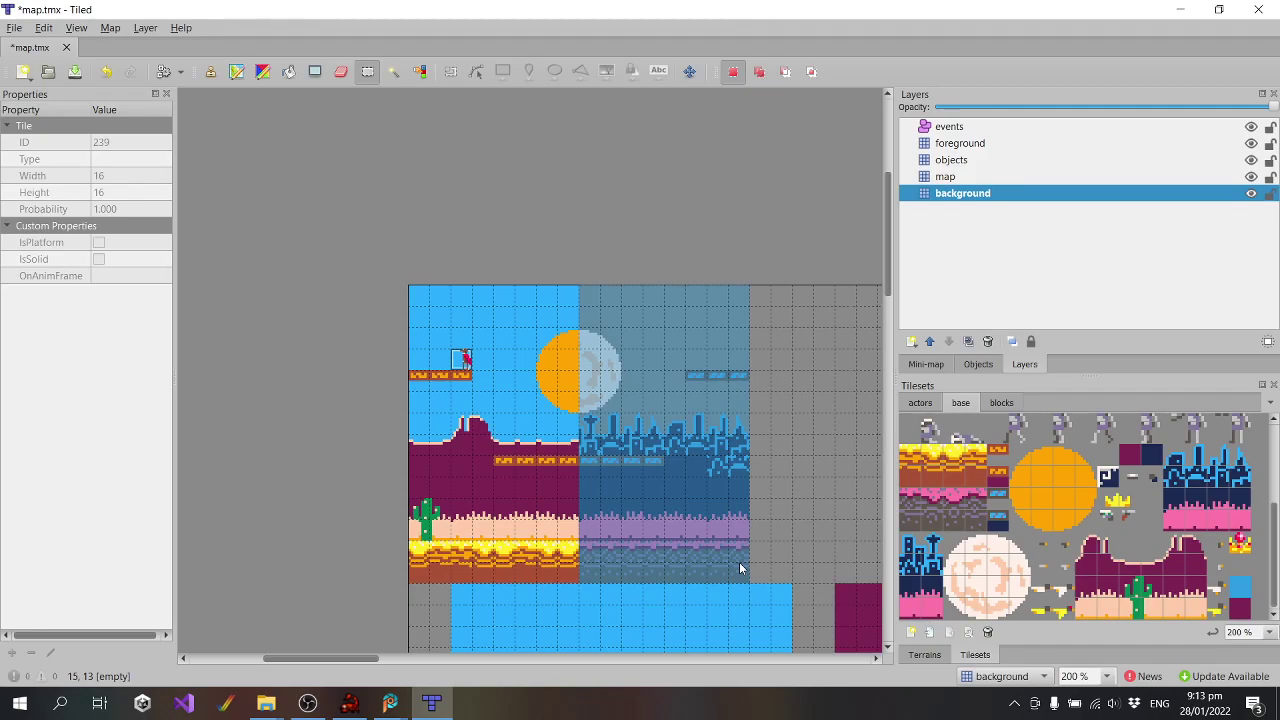
left_click(1247, 614)
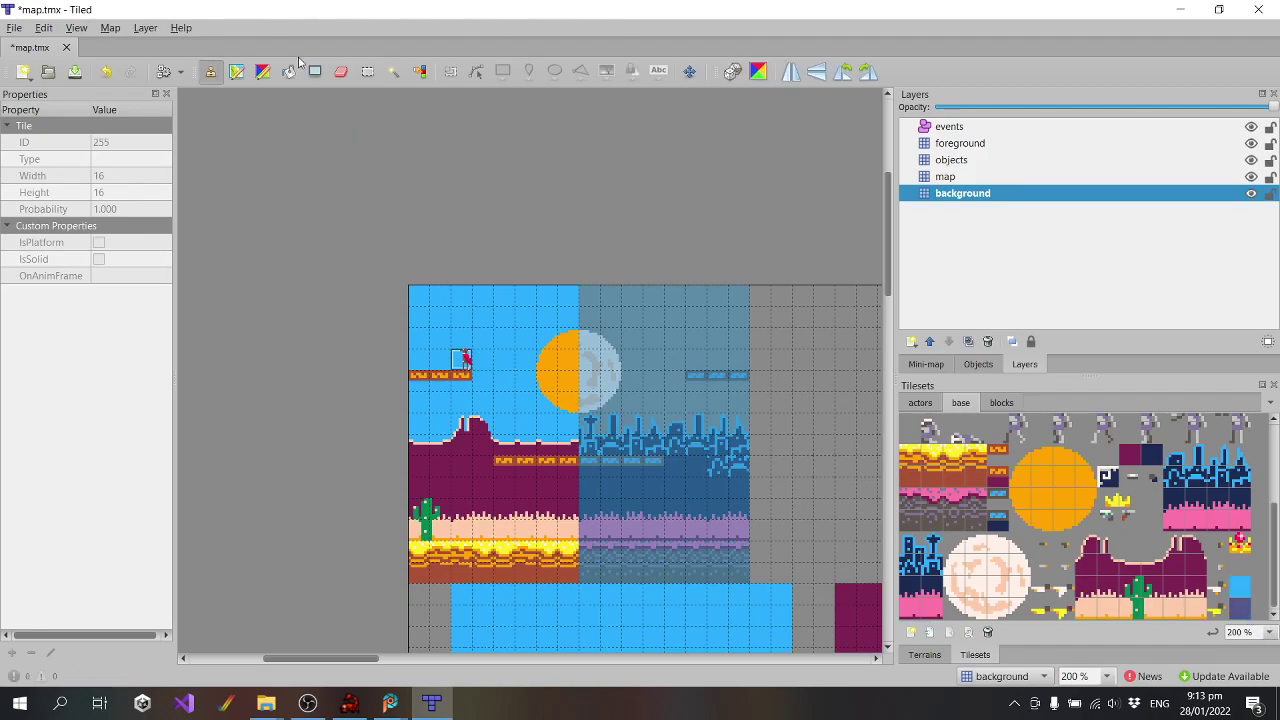
left_click(289, 73)
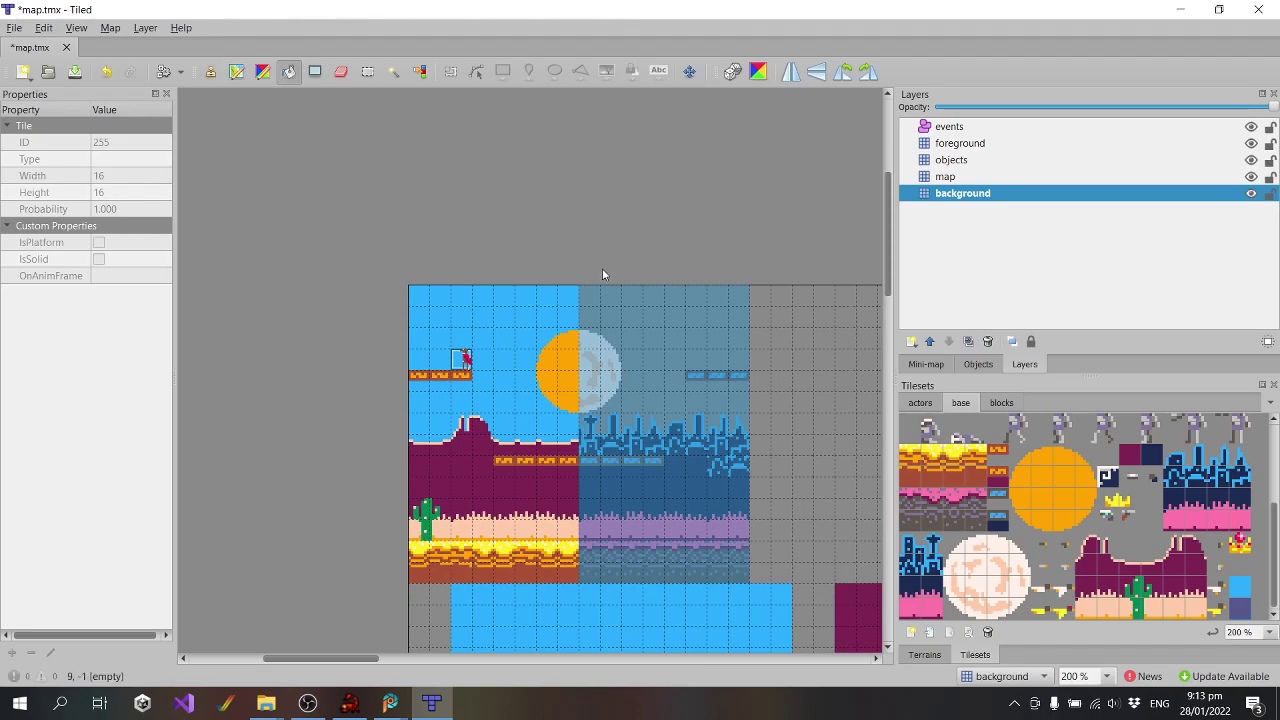
left_click(637, 318)
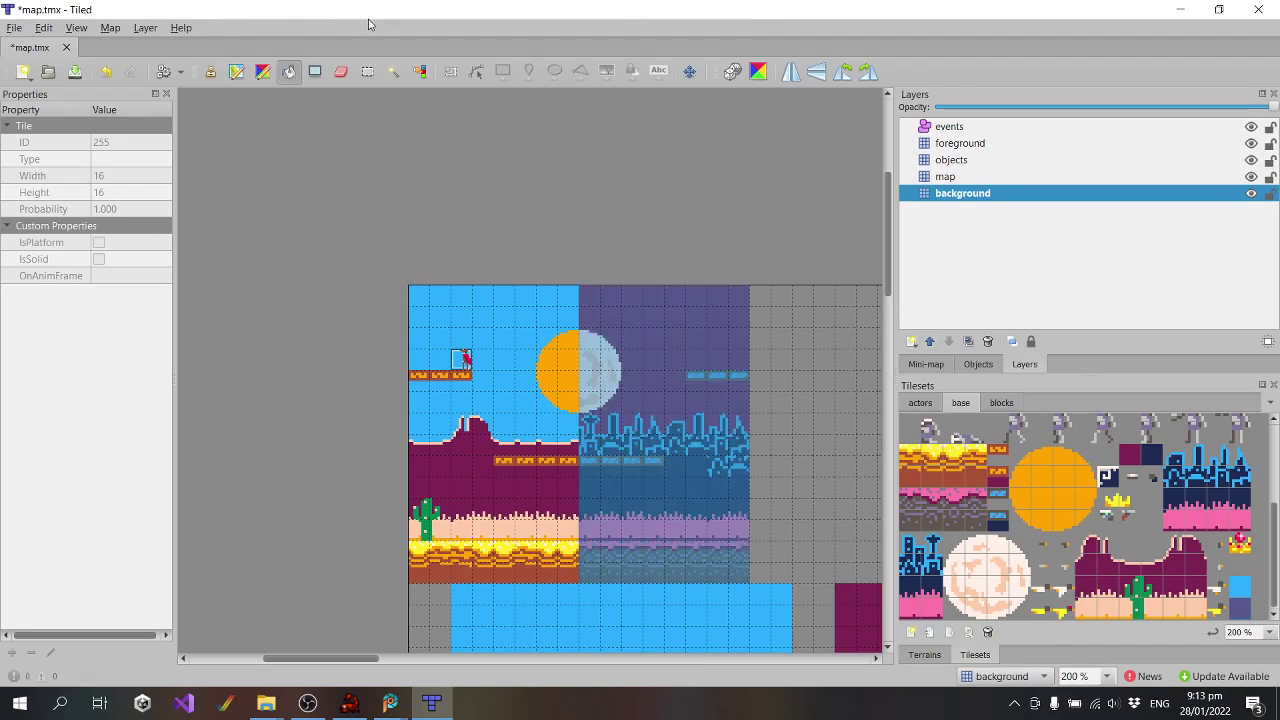
Move the selection off the split scene to a small empty area beside it and save the map
left_click(346, 76)
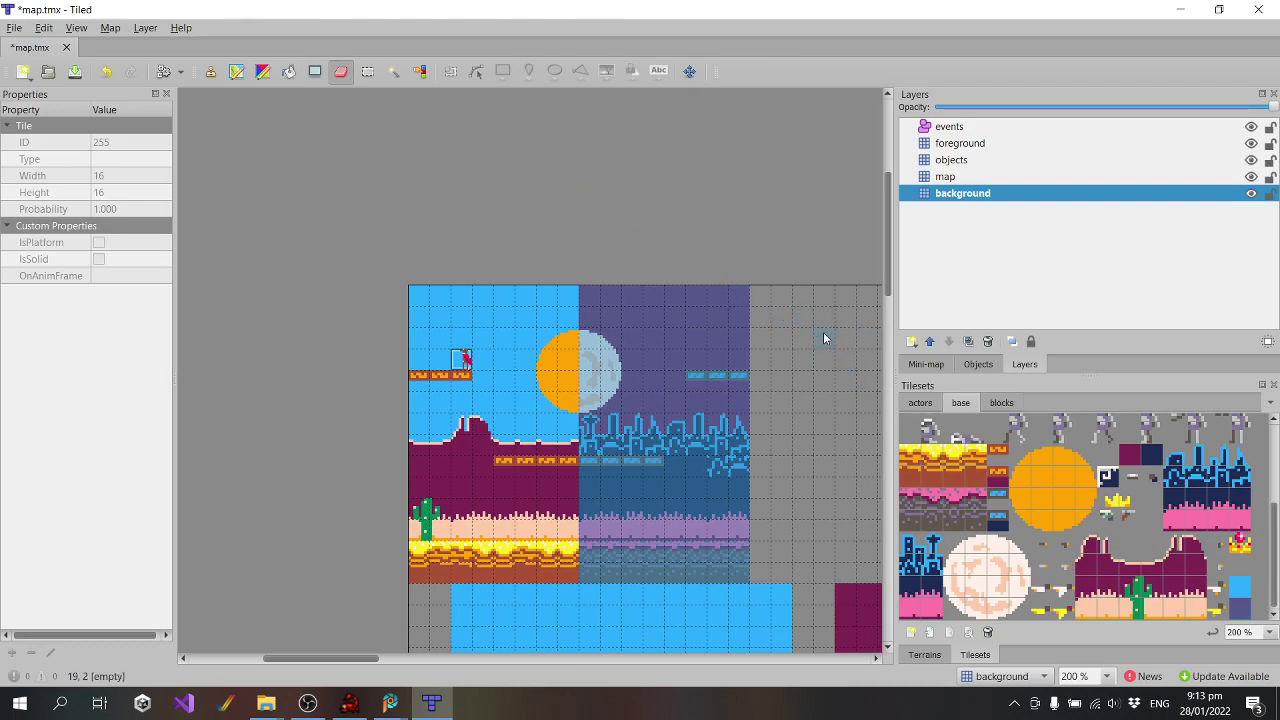
left_click(367, 72)
left_click_drag(800, 322, 822, 340)
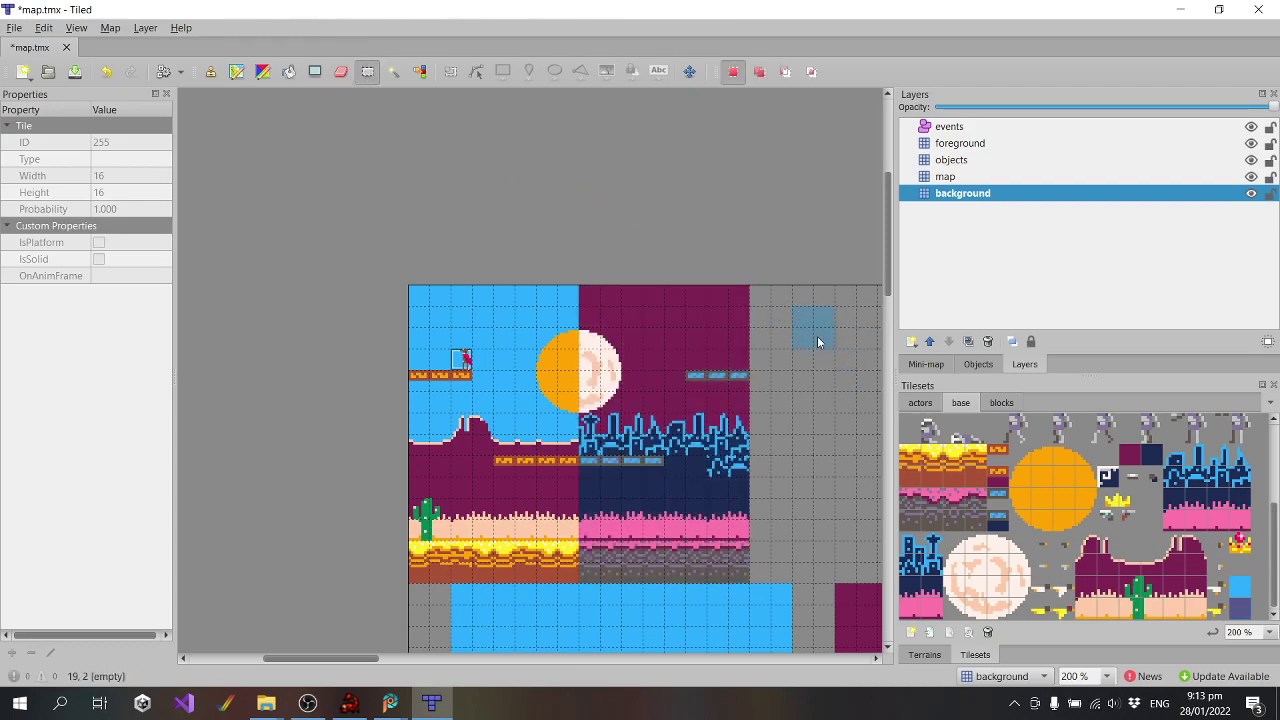
left_click(14, 27)
left_click(57, 108)
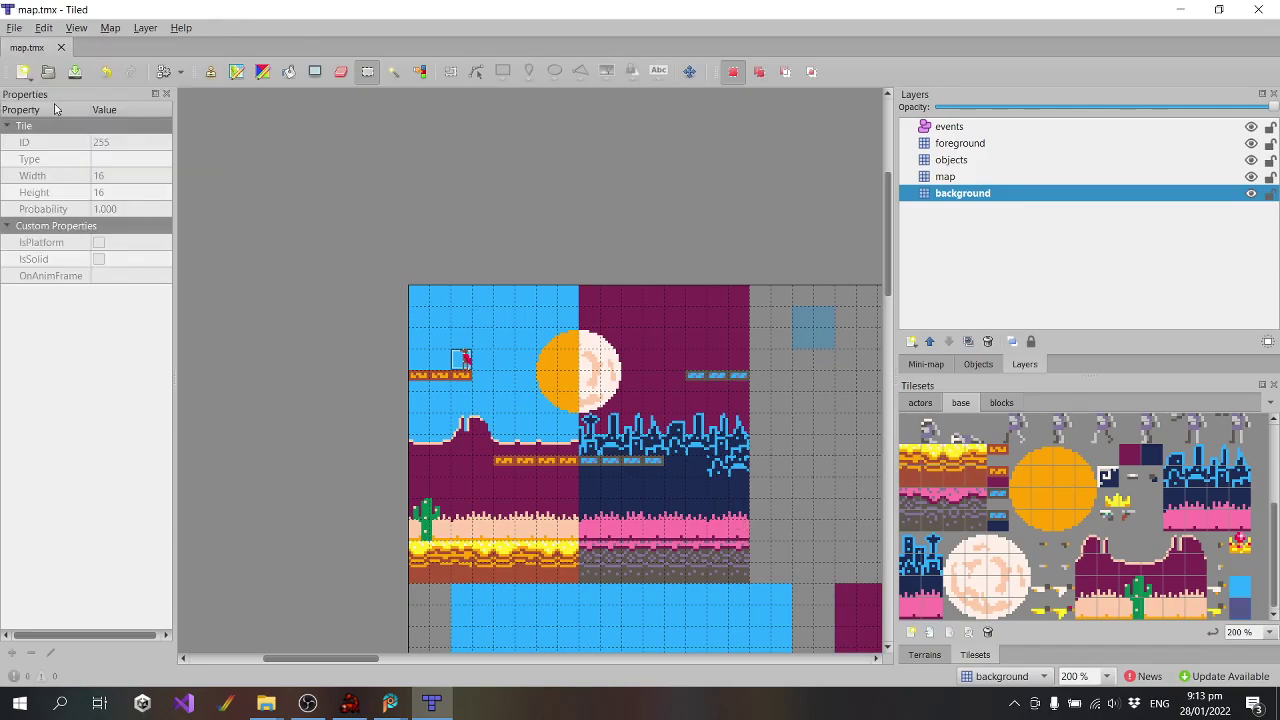
Close Tiled, return to the duelity project in Scorpion Editor and run the game in WinUAE
left_click(1256, 10)
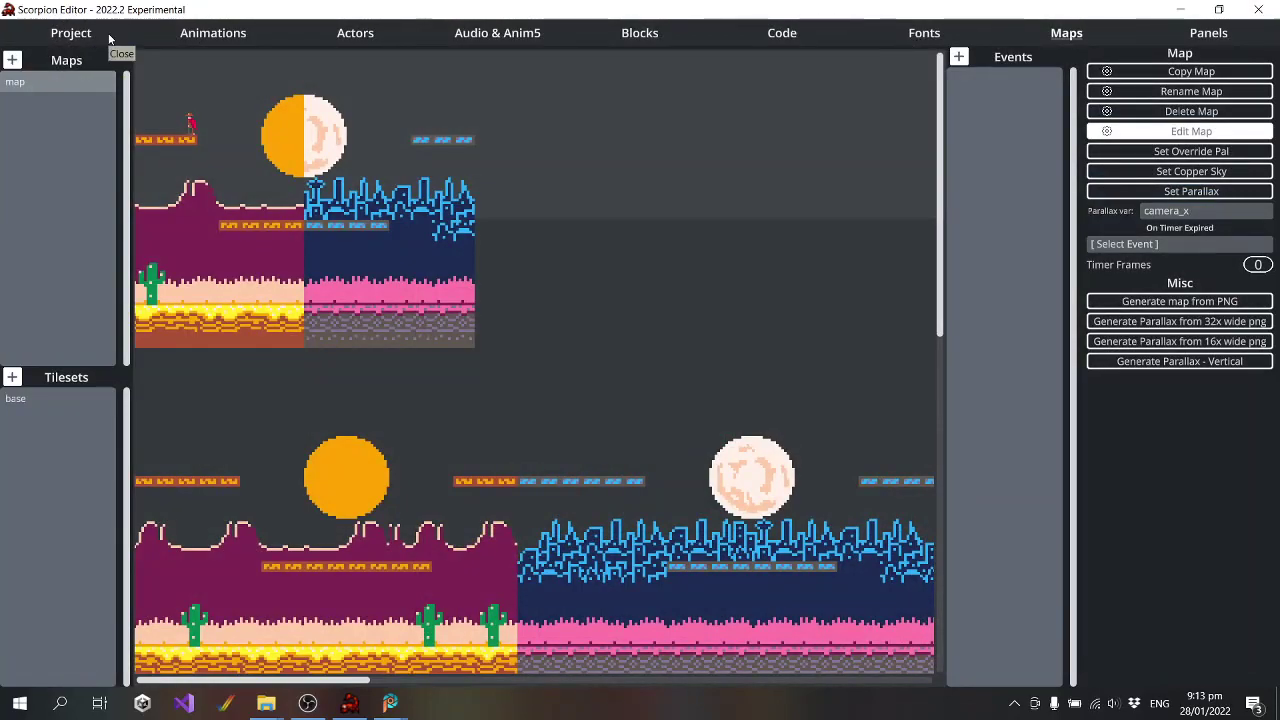
left_click(90, 38)
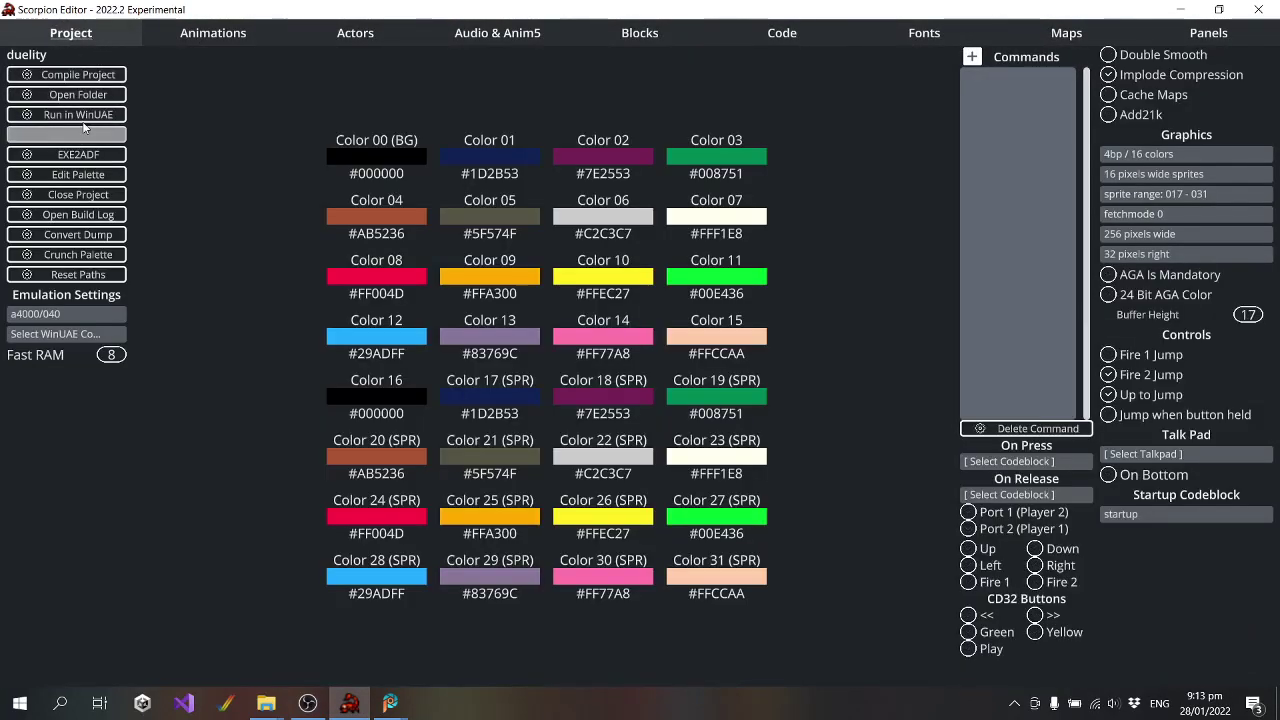
left_click(84, 116)
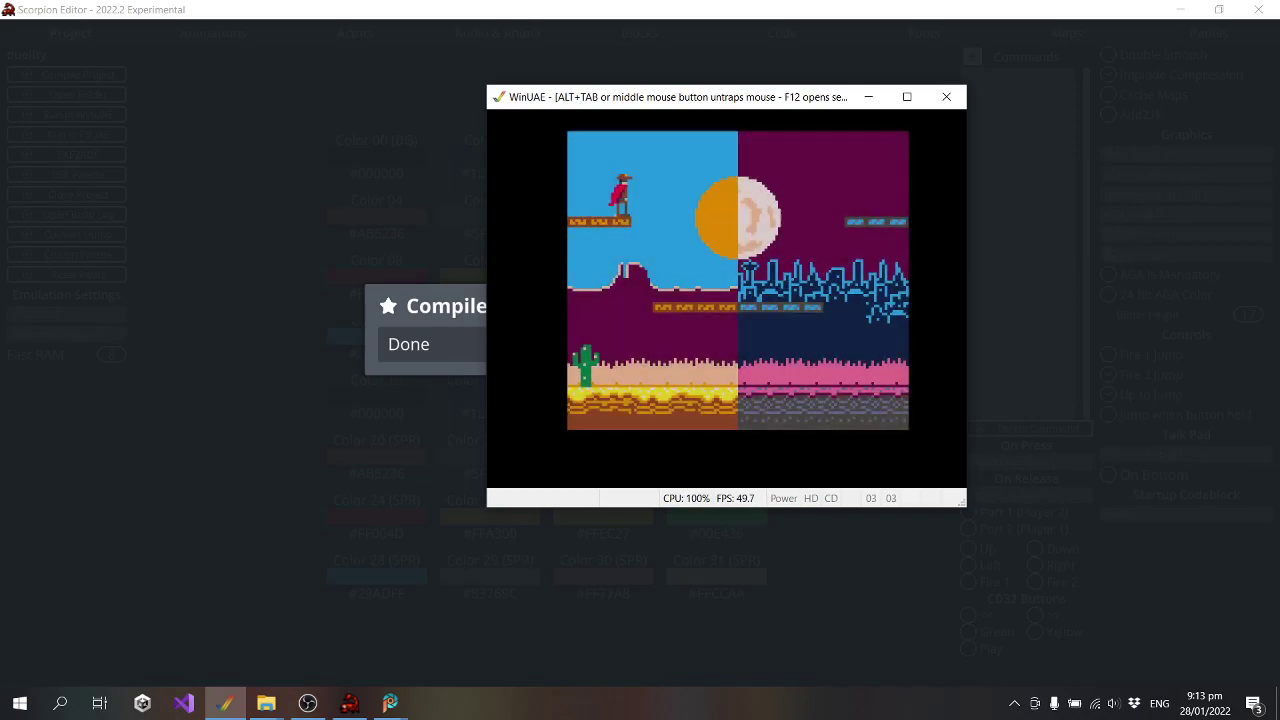
Playtest the cowboy's walking and jumping on the upper desert platform
key("Right")
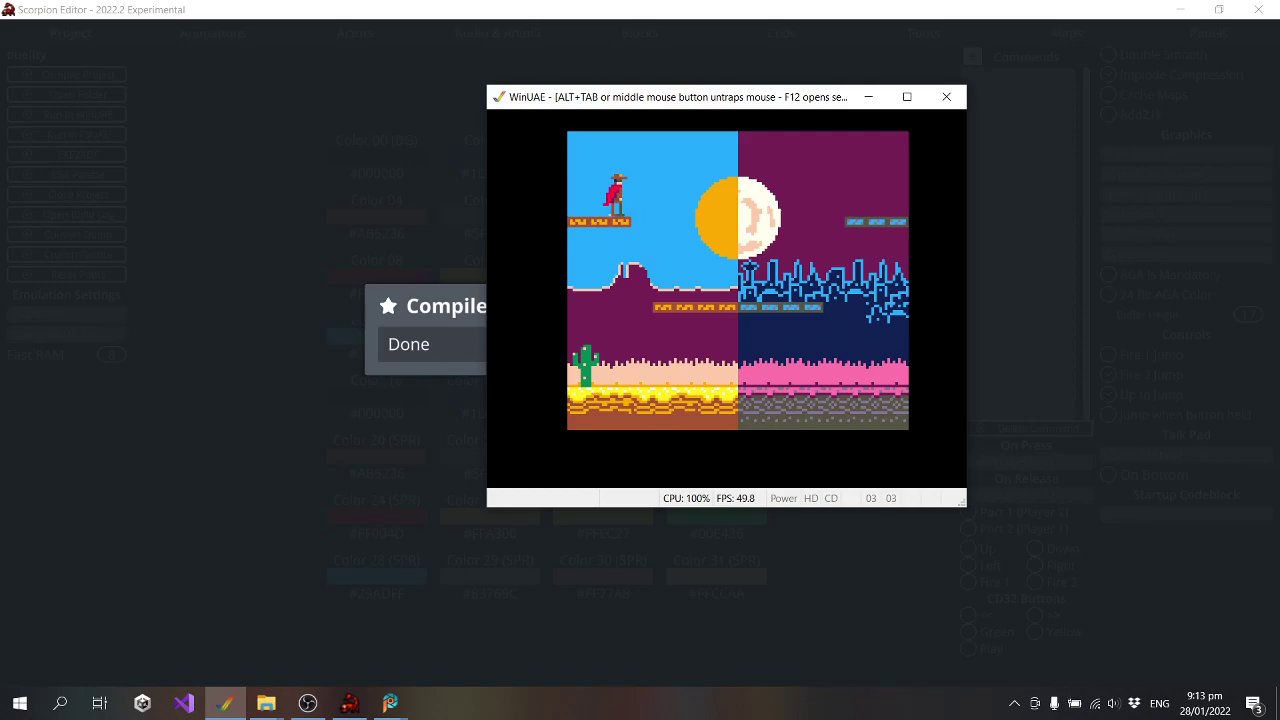
key("Left")
key("Up")
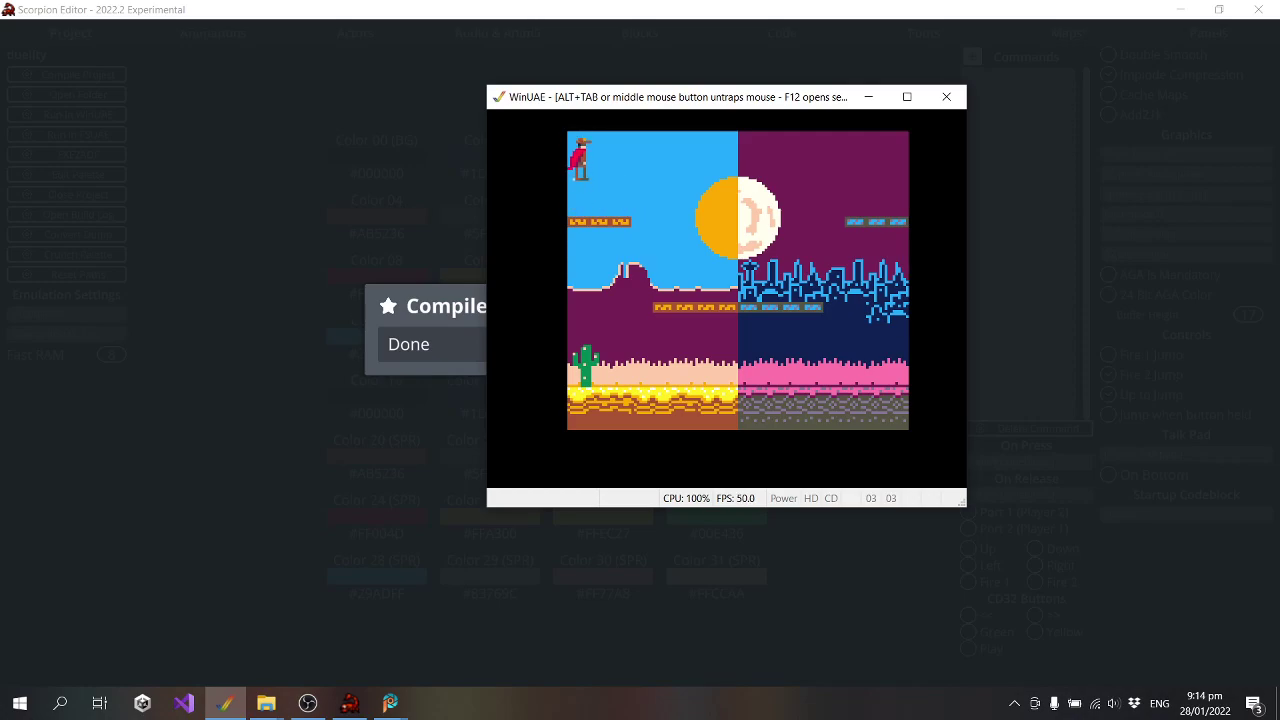
key("Right")
key("Up")
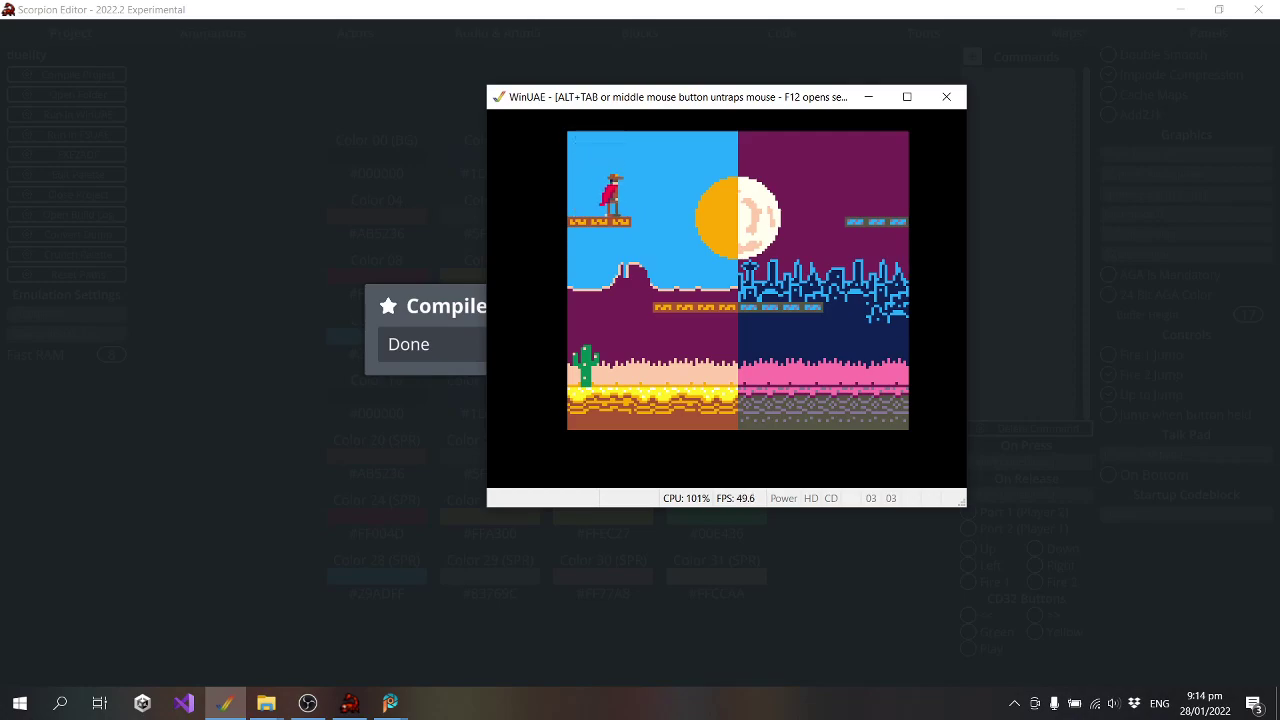
key("Up")
key("Up")
key("Up")
key("Up")
key("Up")
key("Left")
key("Up")
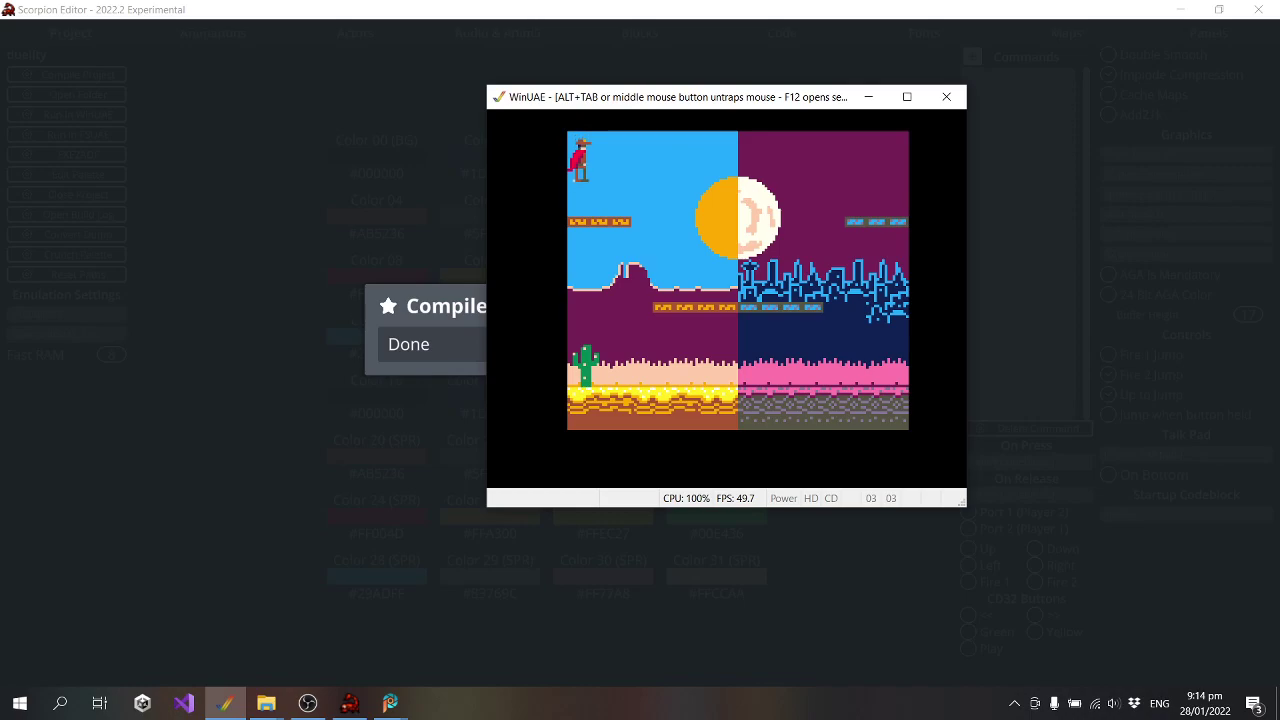
Walk the cowboy off the upper platform and test jumping from the desert ground near the middle platform
key("Right")
key("Up")
key("Left")
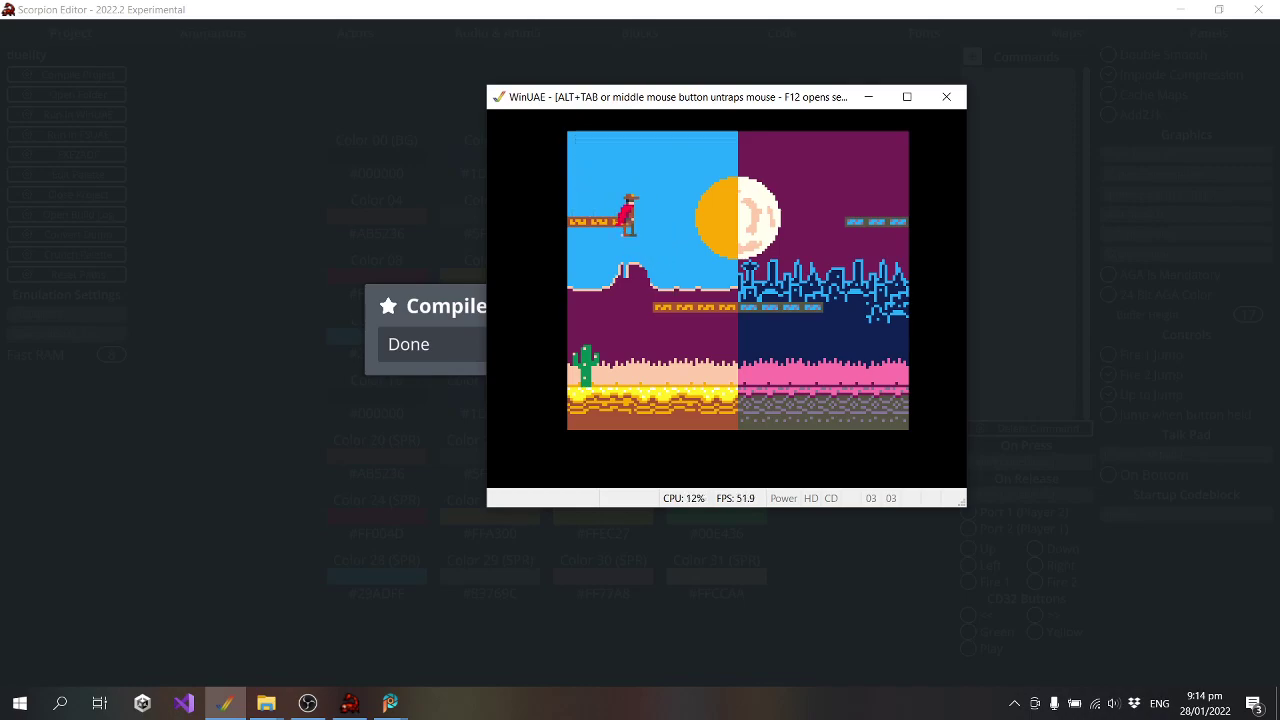
key("Right")
key("Up")
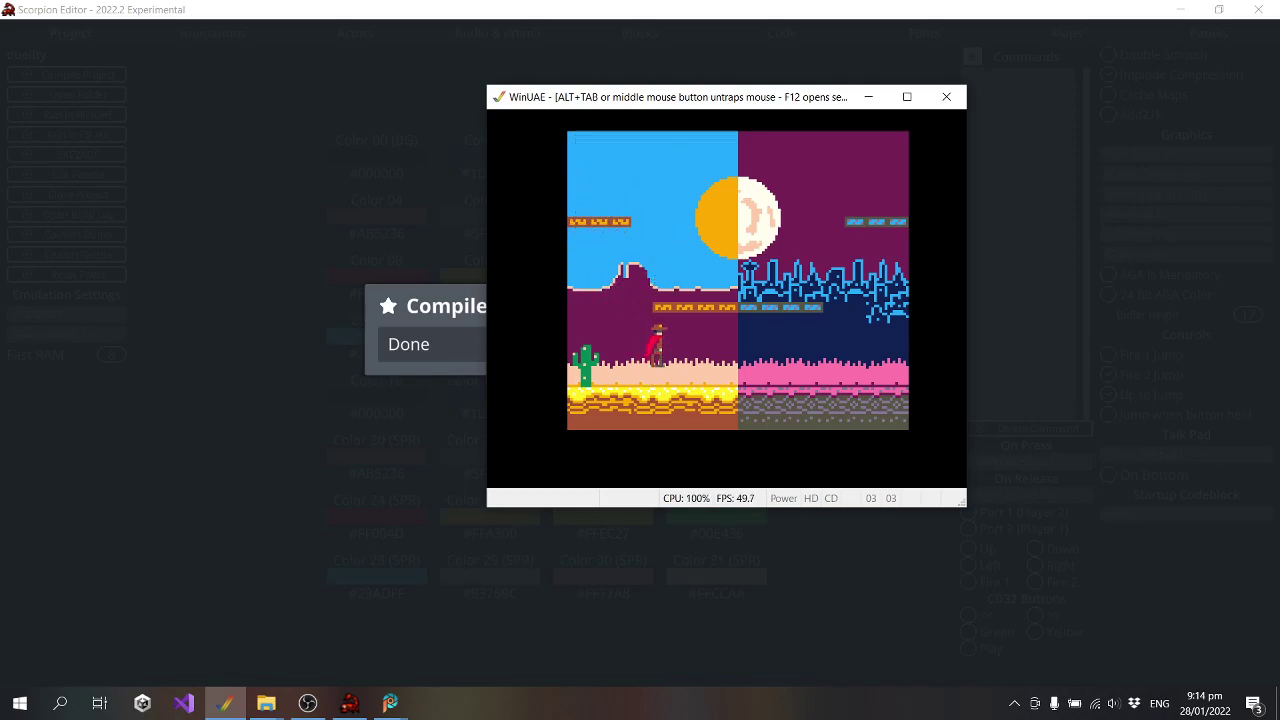
key("Up")
key("Up")
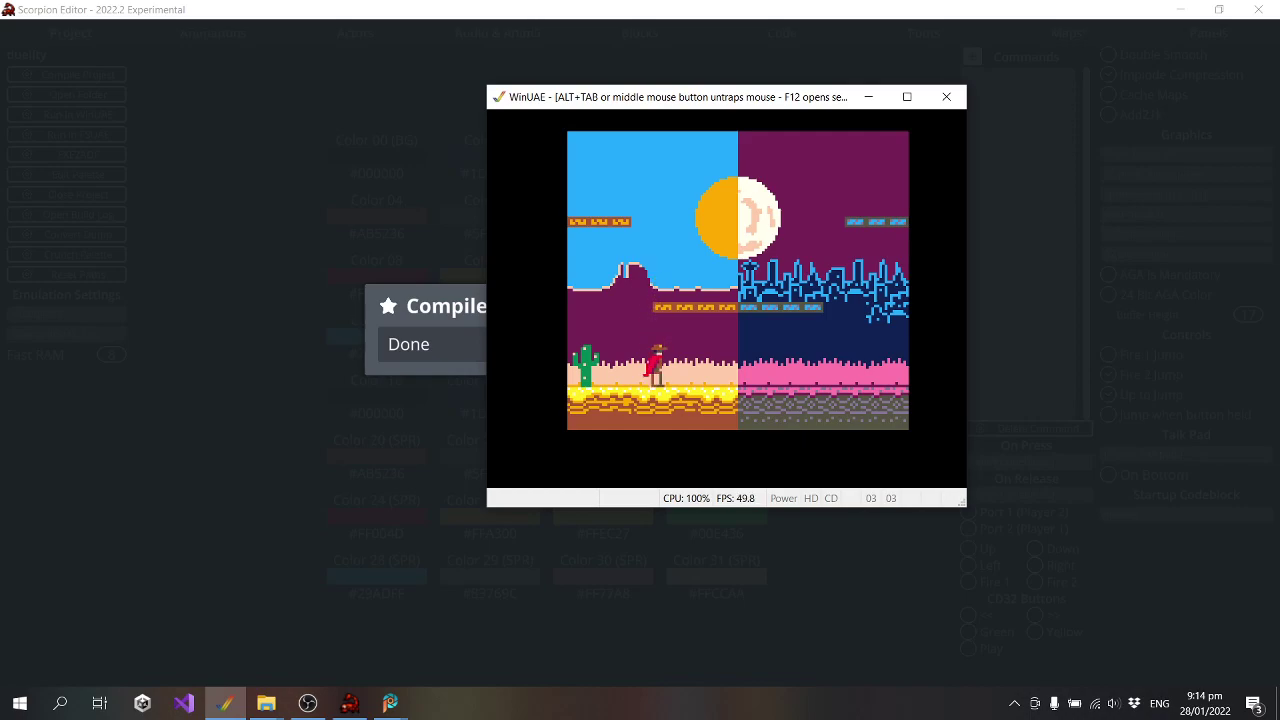
key("Up")
key("Left")
key("Right")
key("Up")
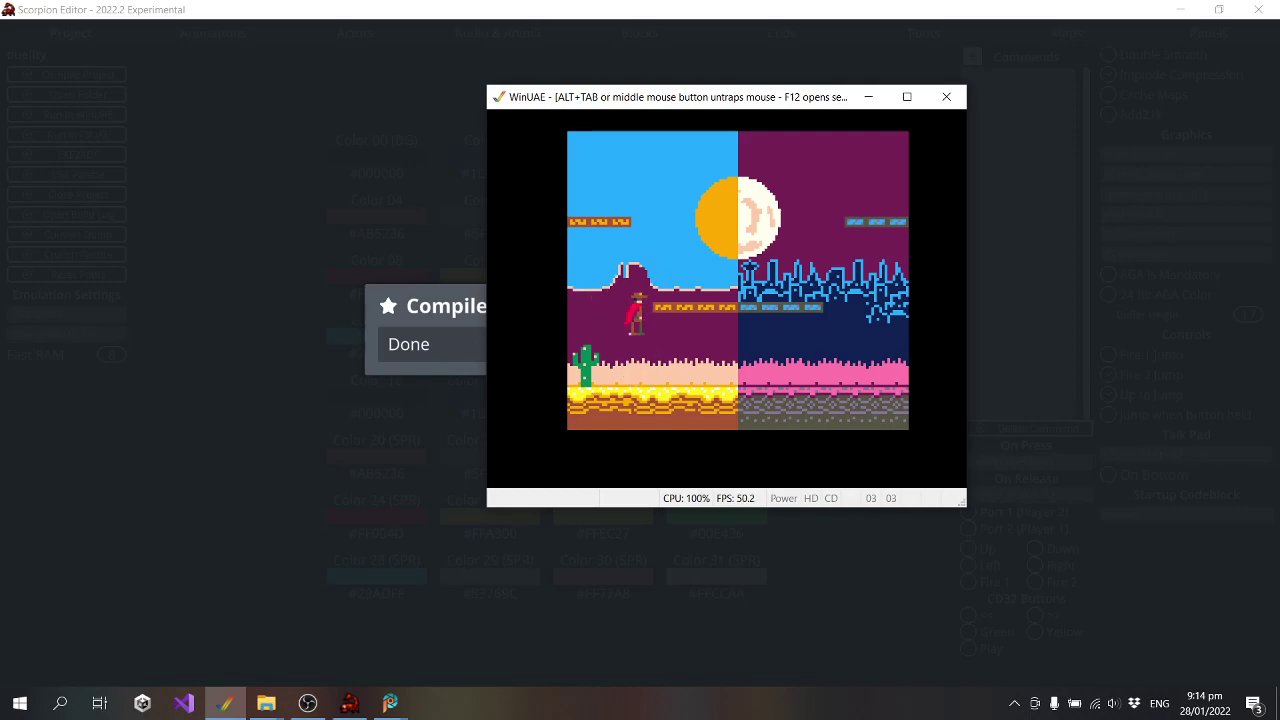
Close the running game, dismiss the compile message and set the p1_cowboy actor's gravity to 0.2
key("Left")
key("Escape")
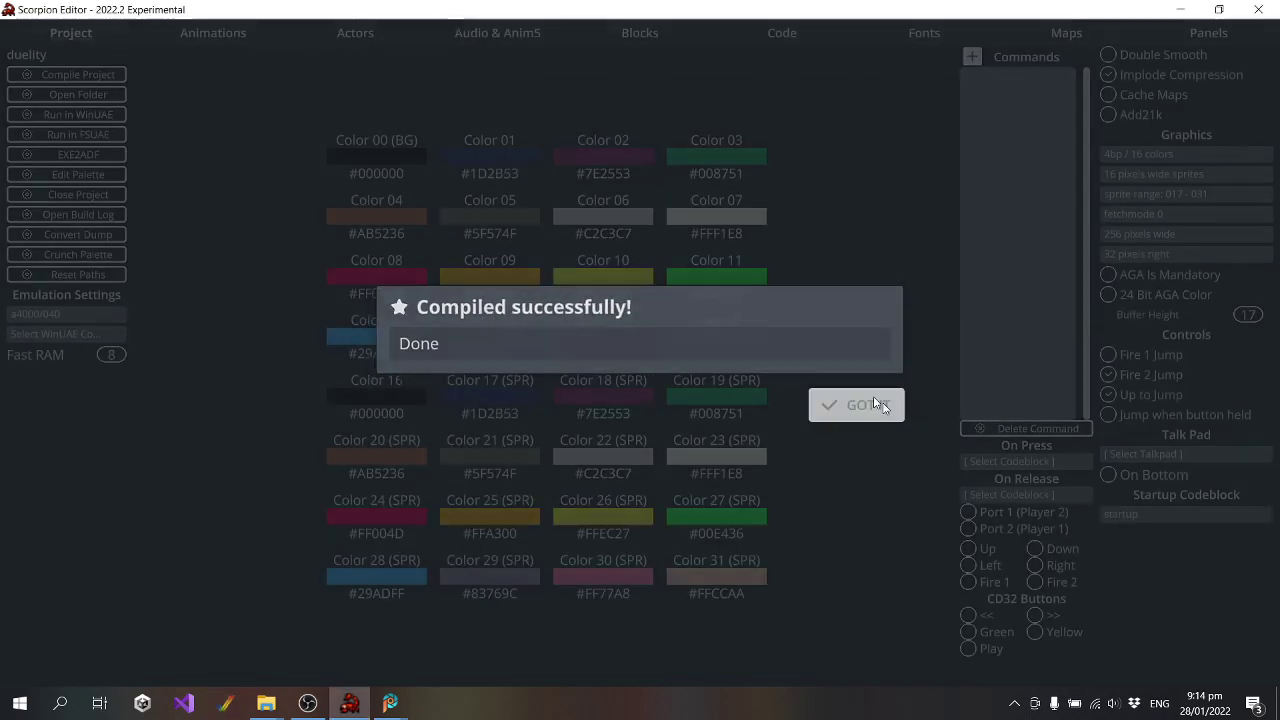
left_click(880, 404)
left_click(358, 34)
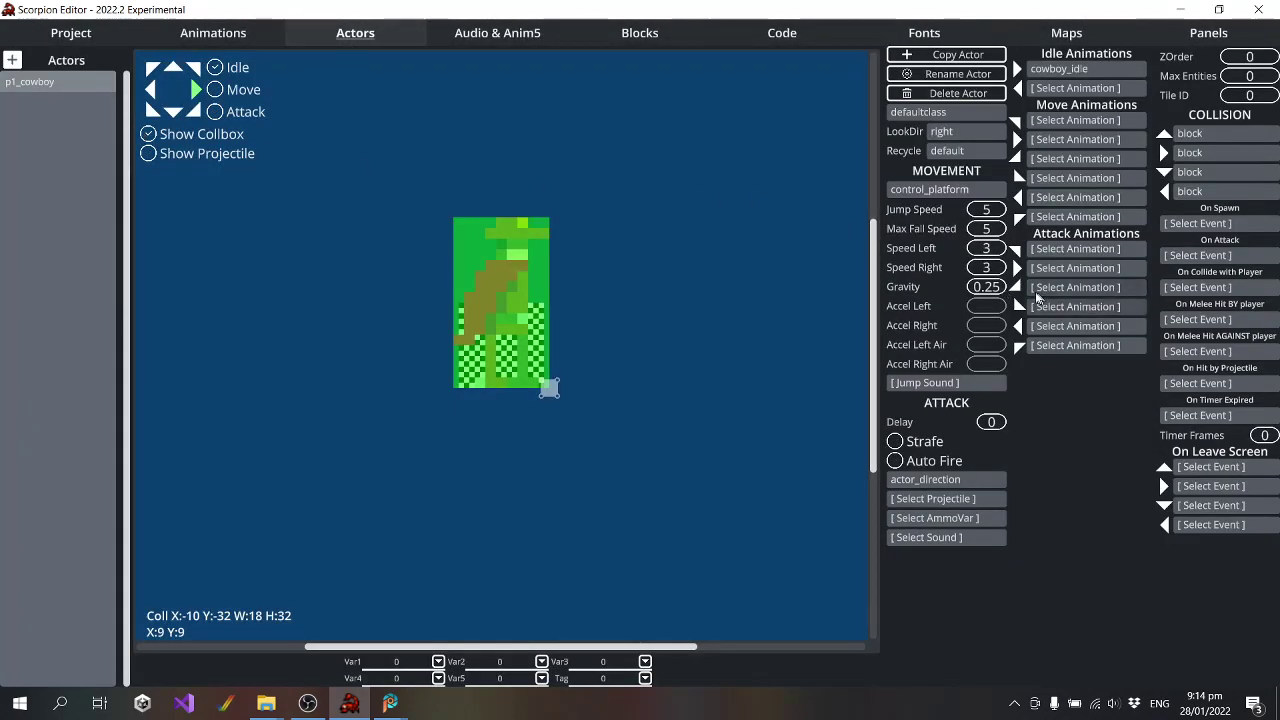
left_click(994, 289)
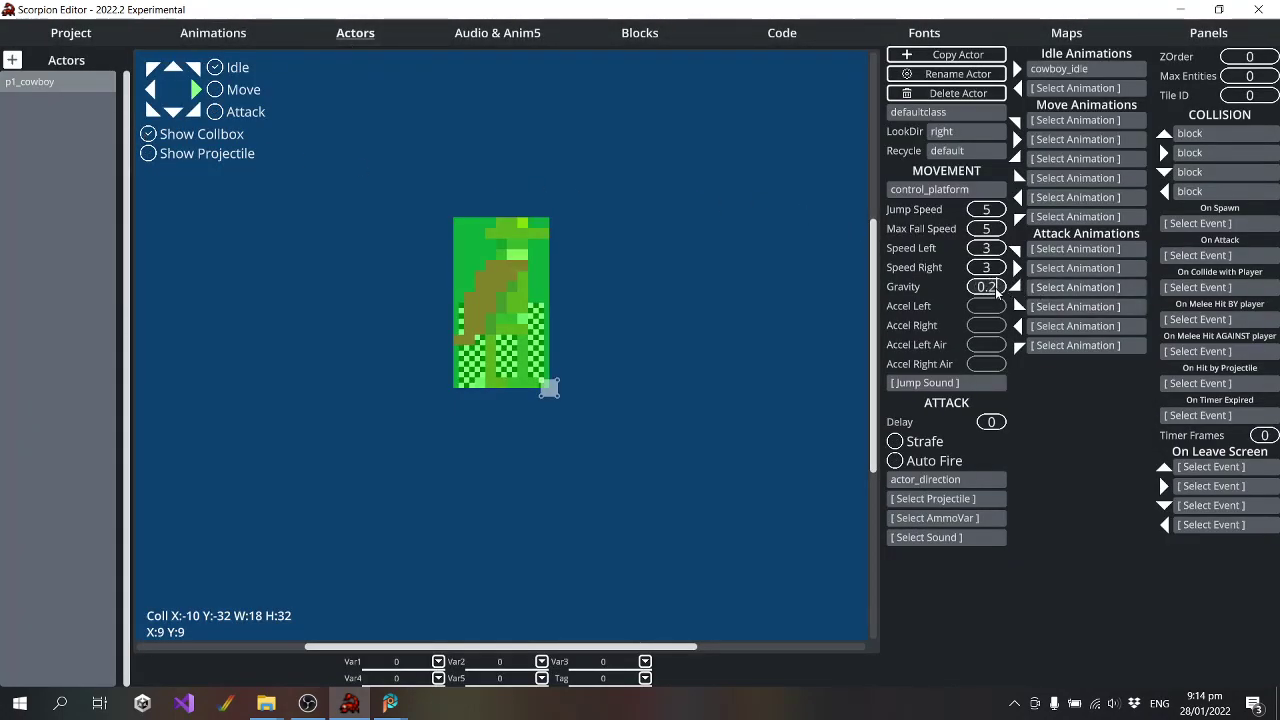
left_click(1046, 440)
Reduce the cowboy's collision box to 18 by 16 around his lower half, offset X -10, Y -16, and run the game in WinUAE
left_click_drag(504, 268, 503, 357)
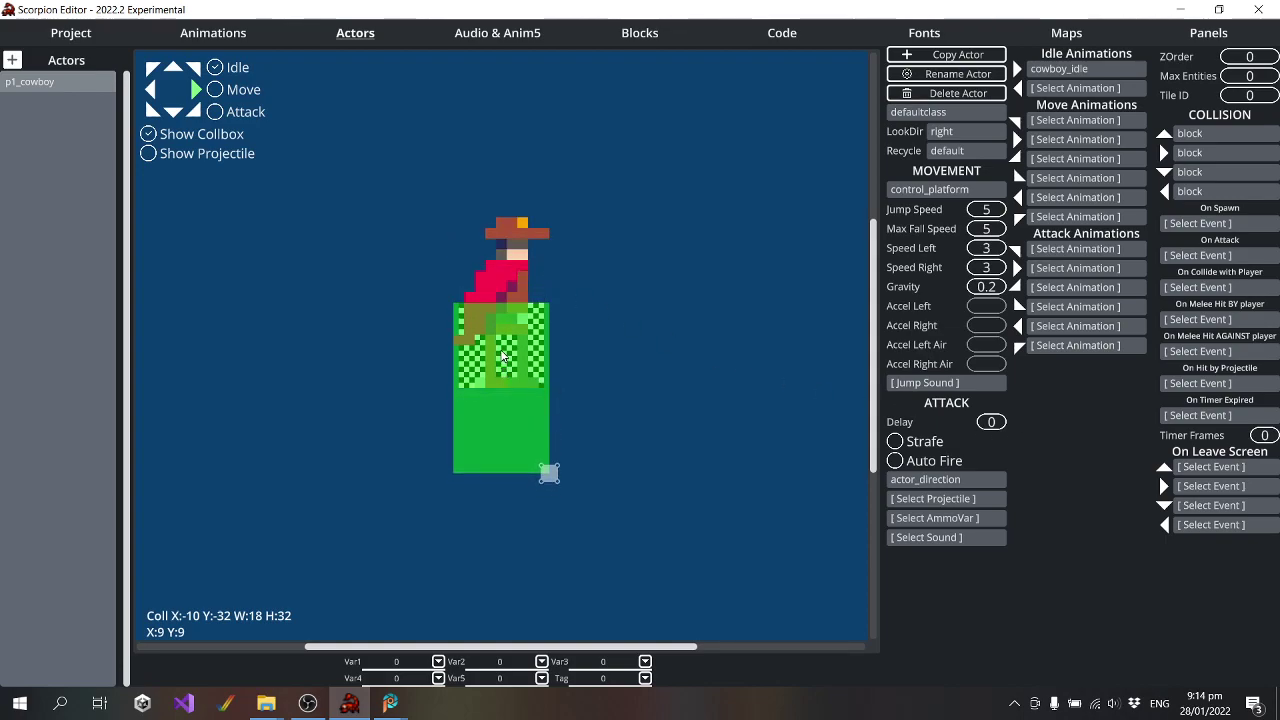
left_click_drag(553, 474, 555, 388)
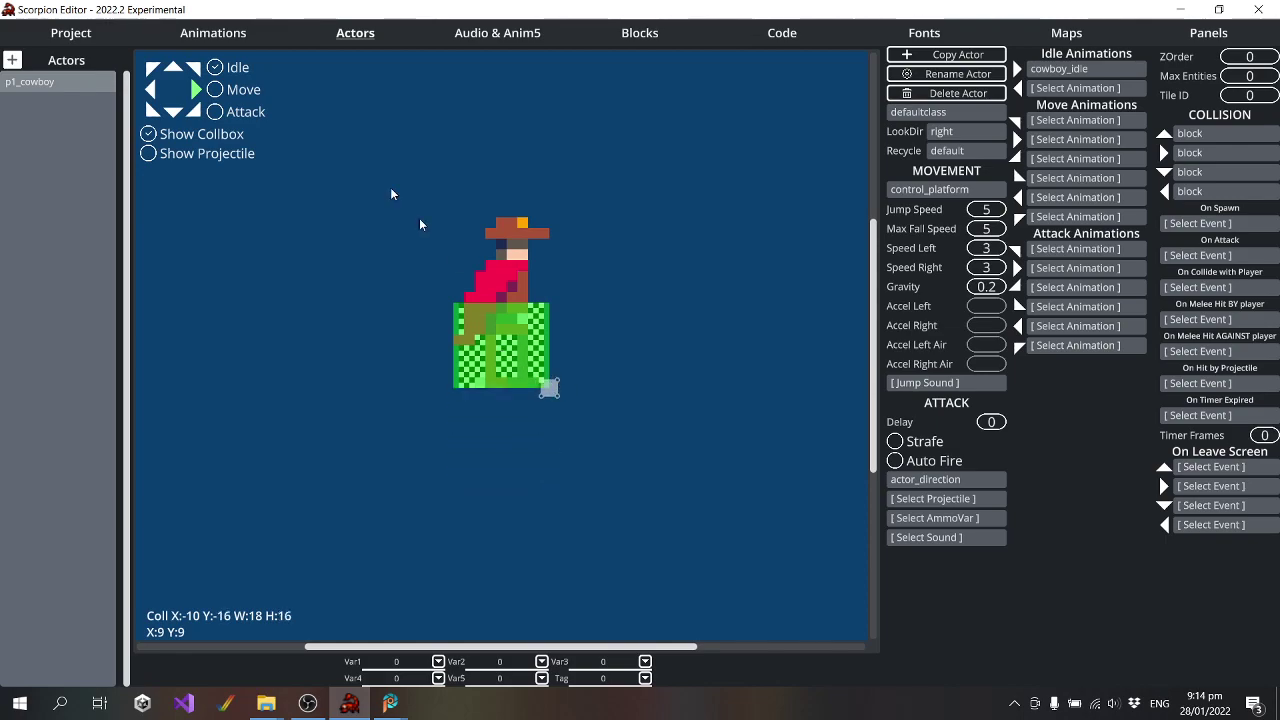
left_click(71, 33)
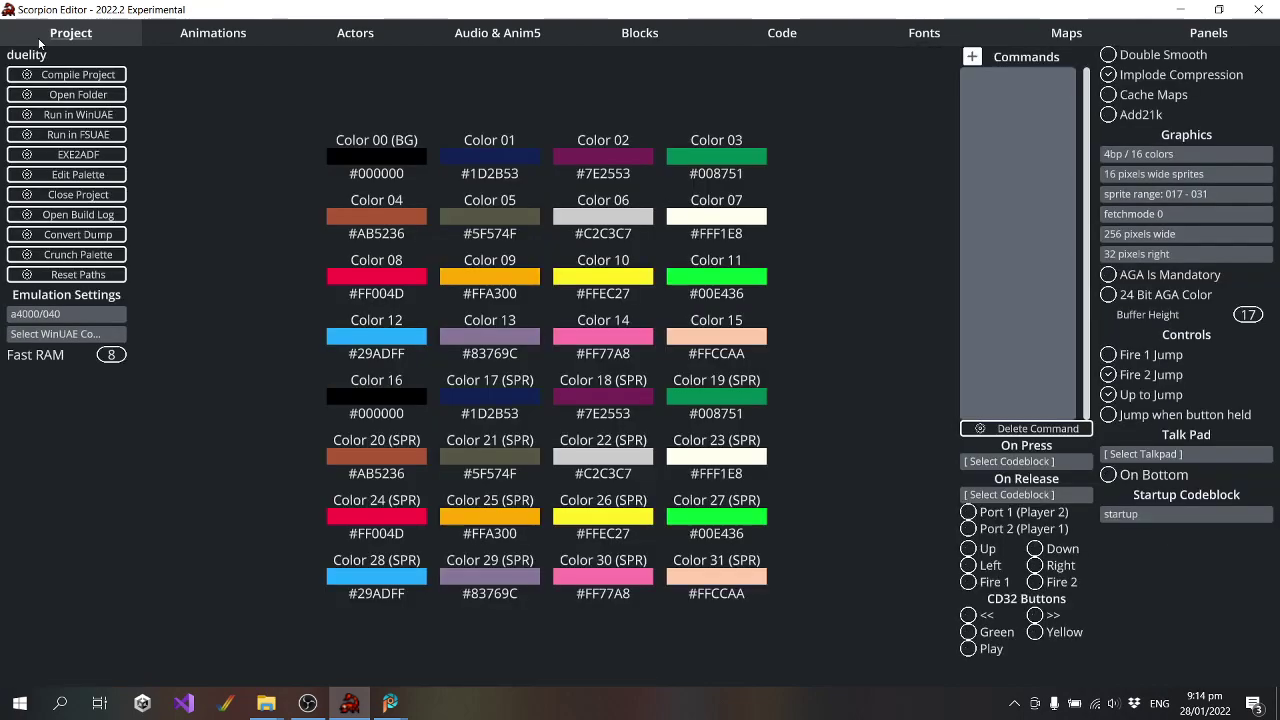
left_click(105, 115)
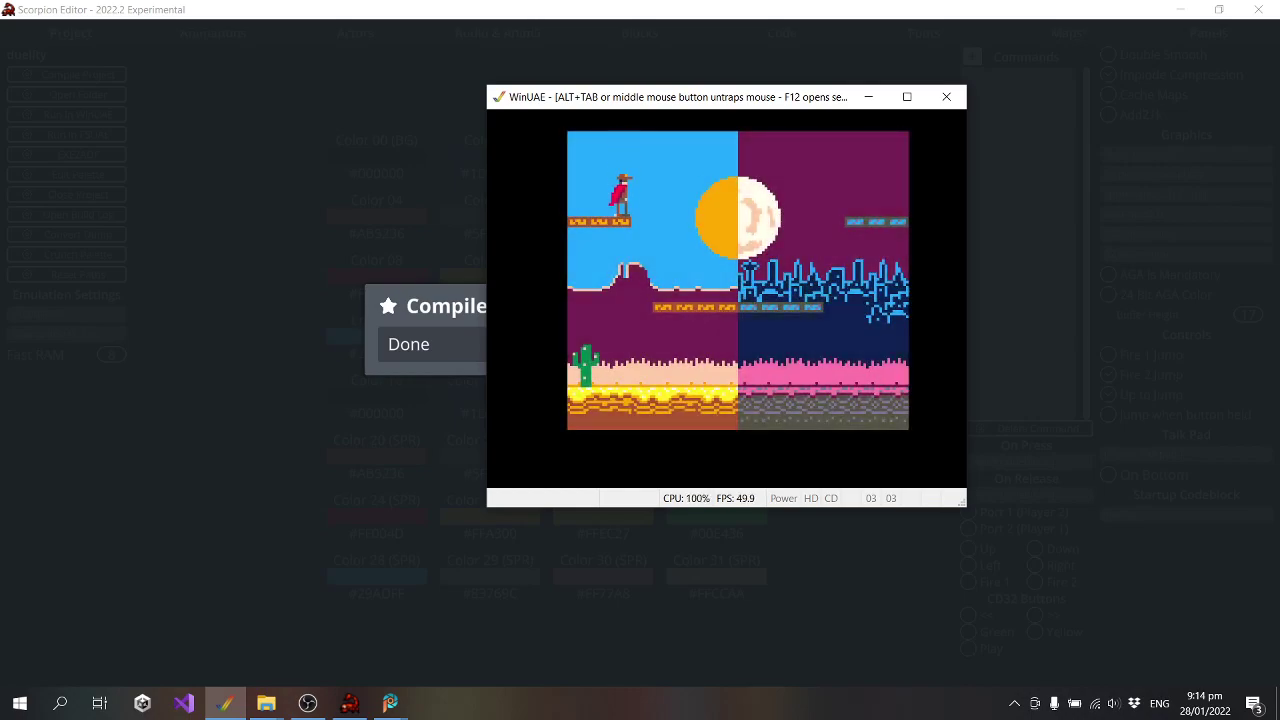
Playtest the cowboy jumping on the upper desert platform, dropping toward the ground and getting back up
key("Up")
key("Up")
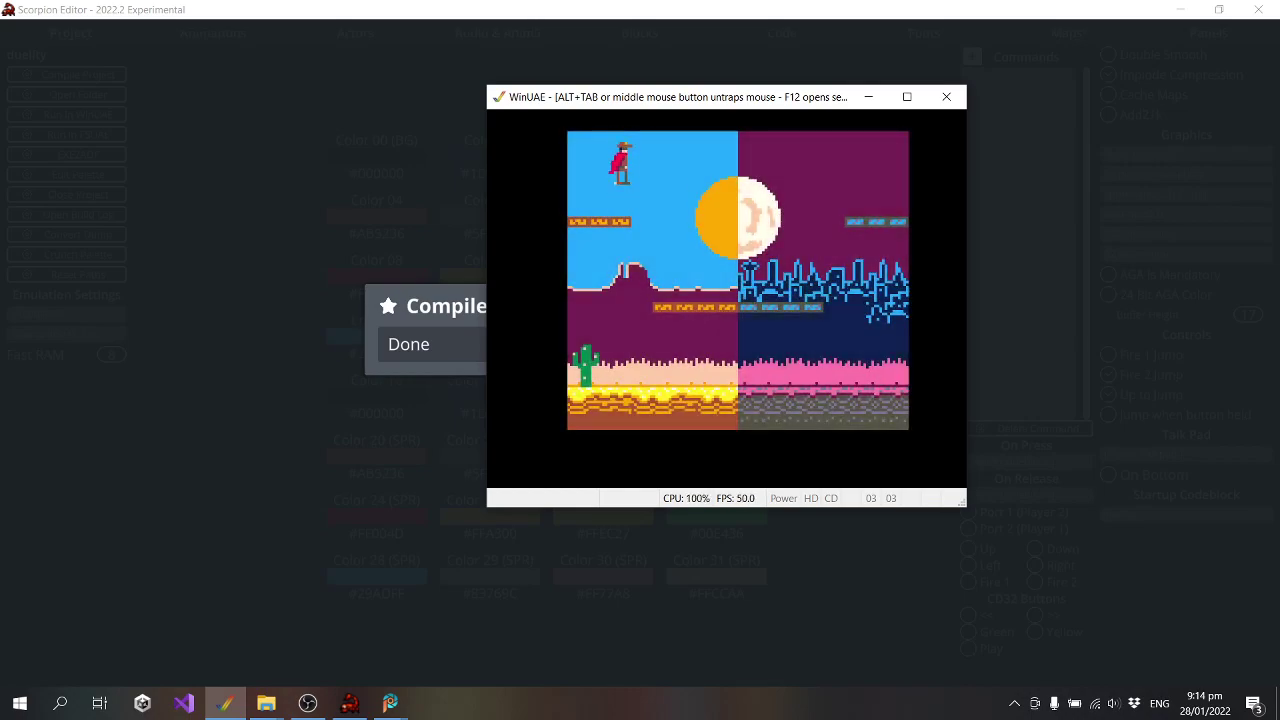
key("Right")
key("Left")
key("Right")
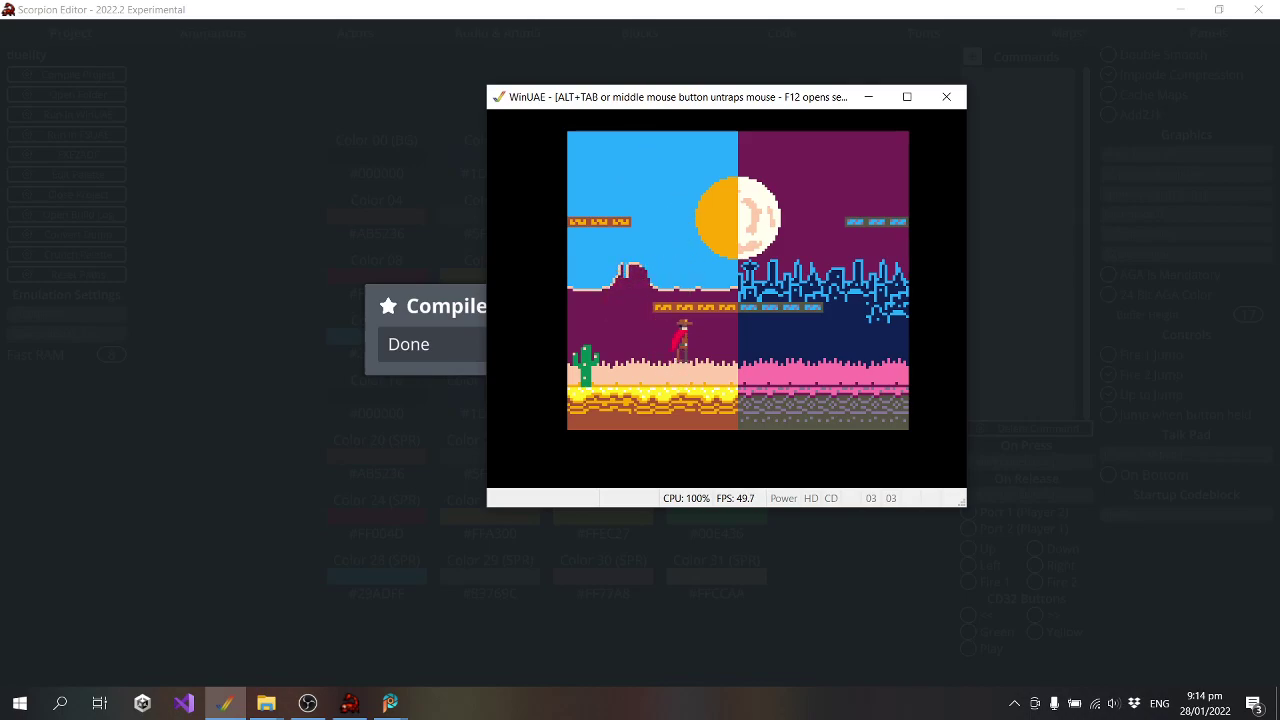
key("Up")
key("Left")
key("Up")
key("Right")
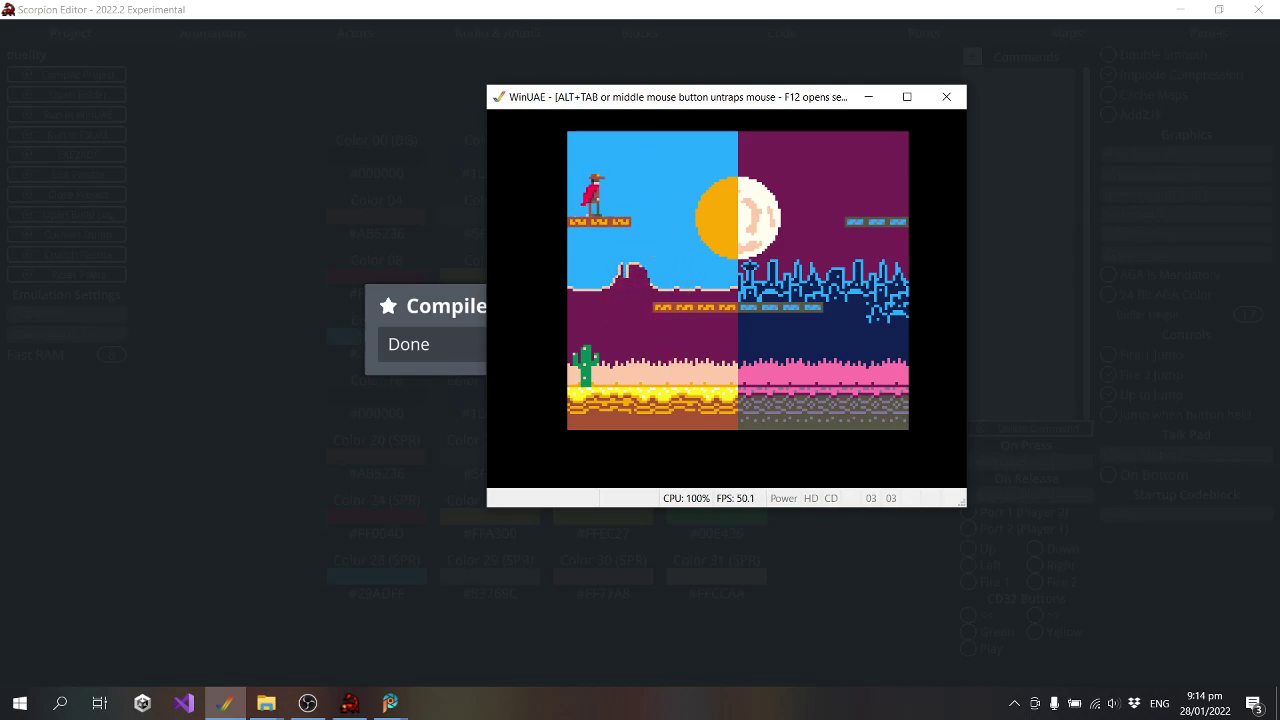
Test jumping back and forth along the upper desert platform up to its edge, and close the game
key("Up")
key("Right")
key("Up")
key("Left")
key("Up")
key("Right")
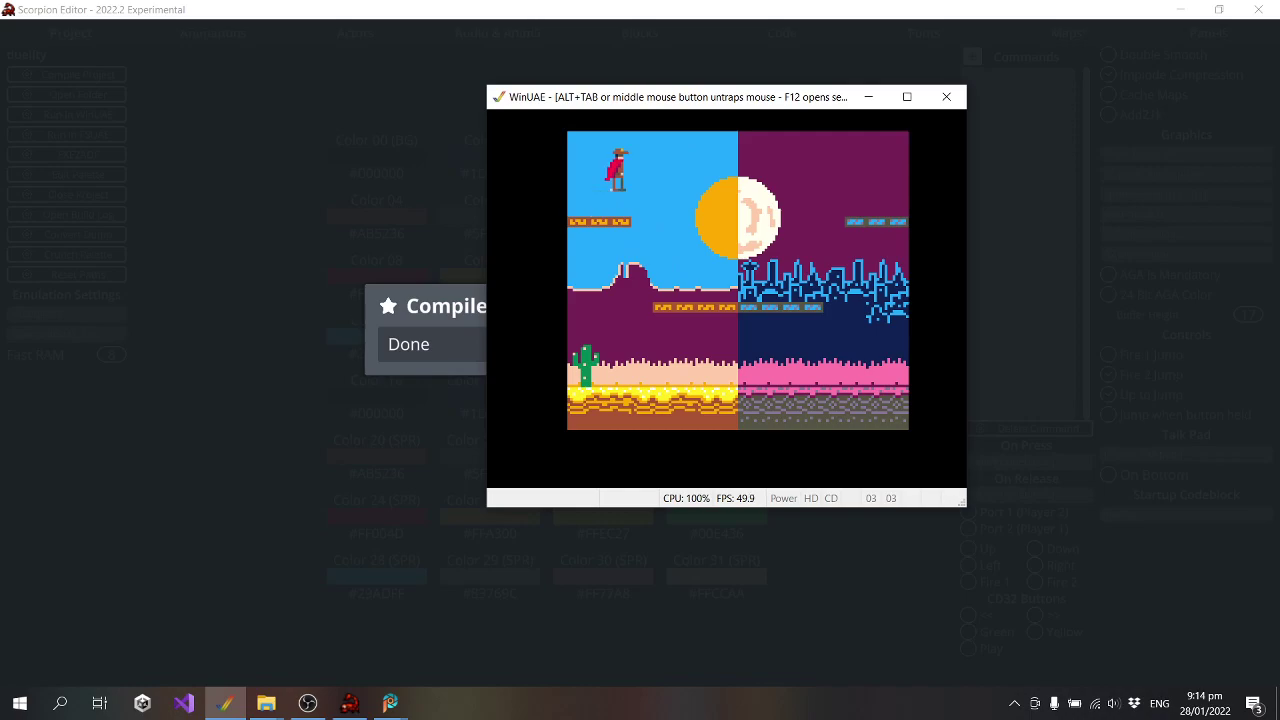
key("Right")
key("Up")
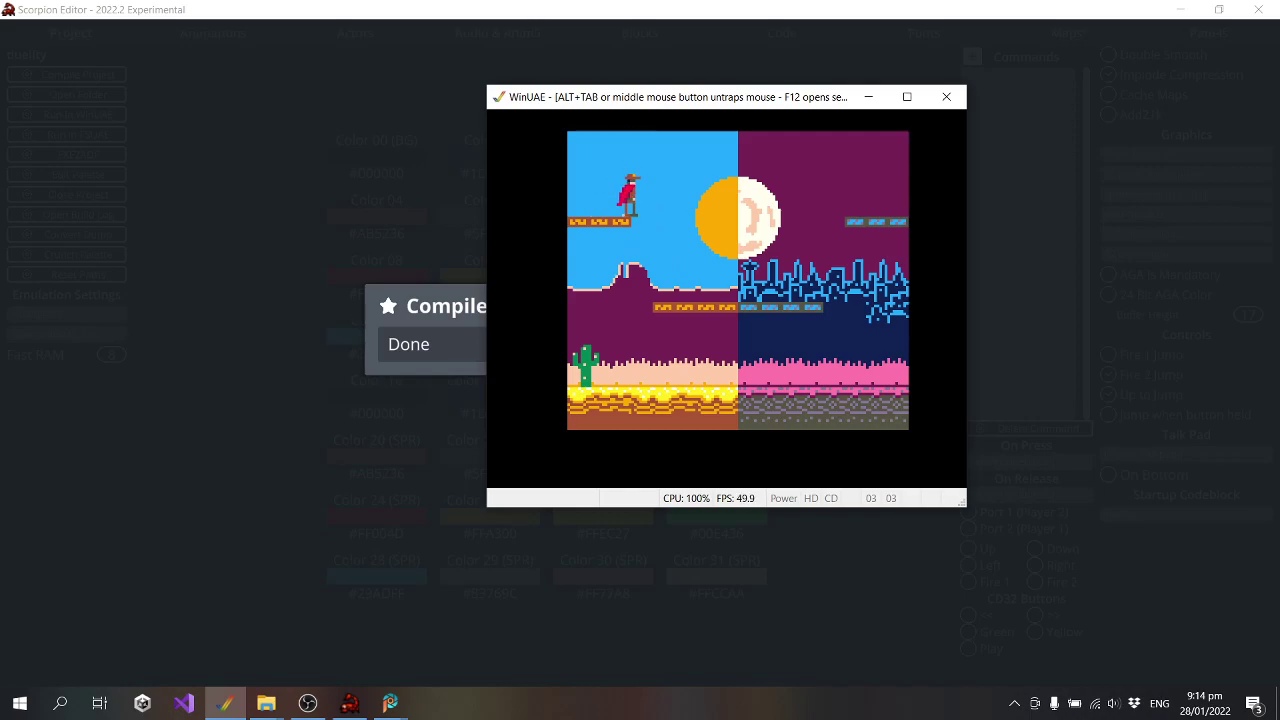
key("alt+F4")
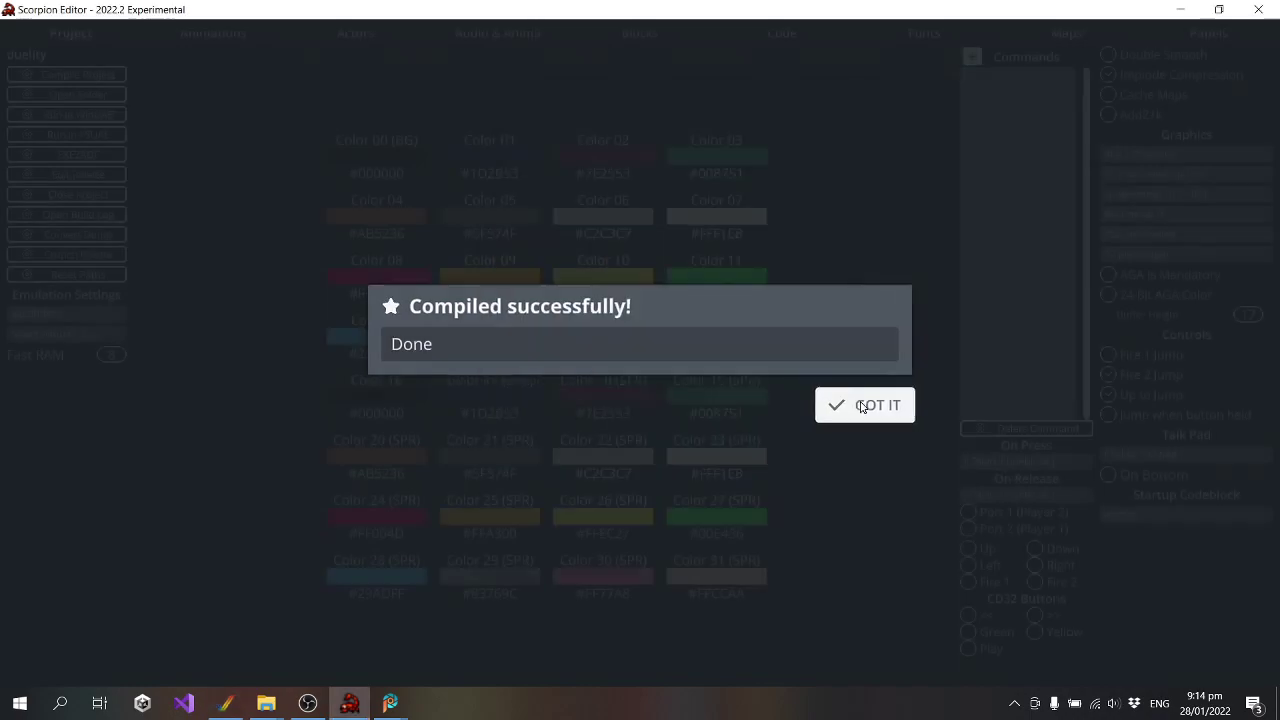
Shrink the cowboy's collision box to 18 by 10 at his feet, offset X -10, Y -10, and run the game in WinUAE
left_click(862, 406)
left_click(812, 42)
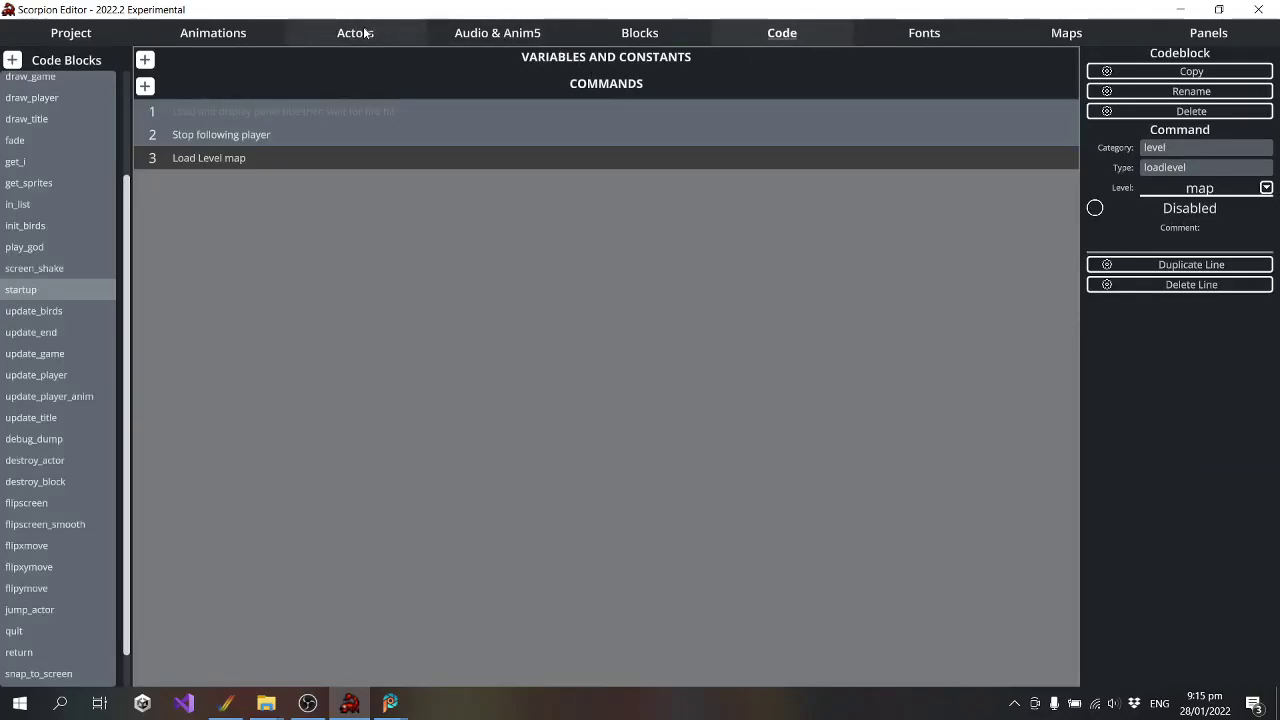
left_click(366, 33)
left_click_drag(527, 347, 552, 386)
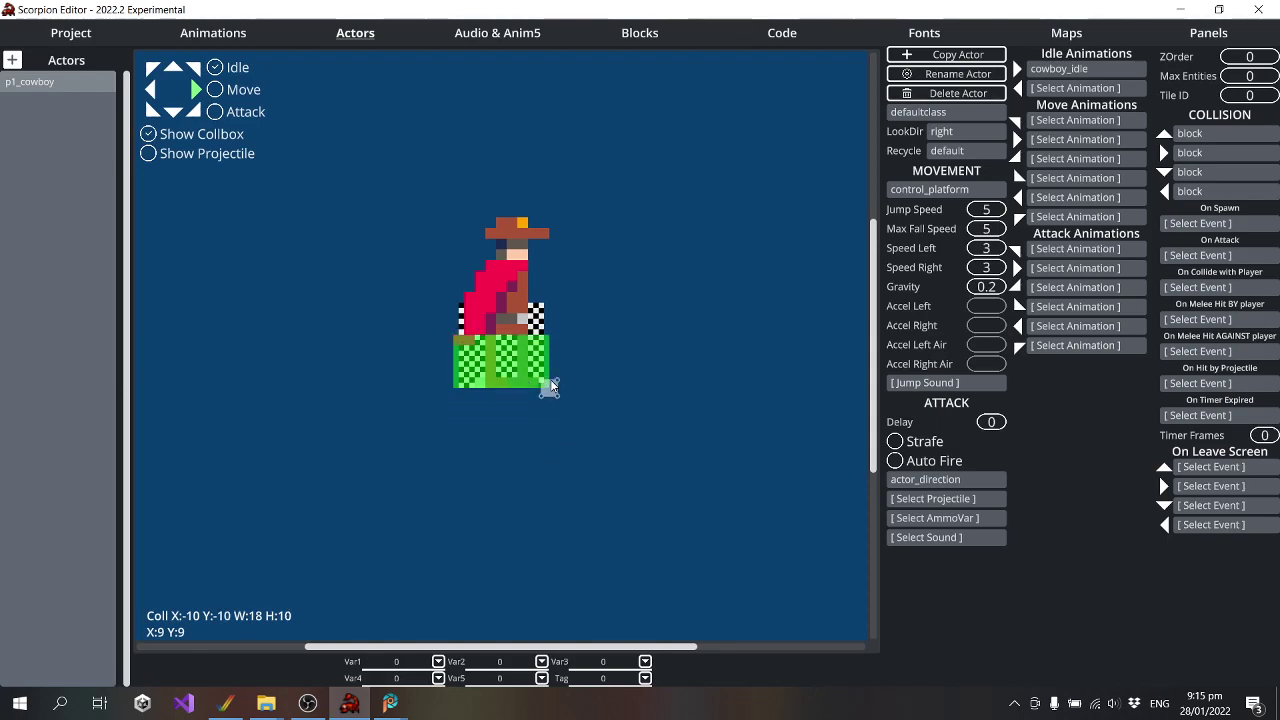
left_click(70, 33)
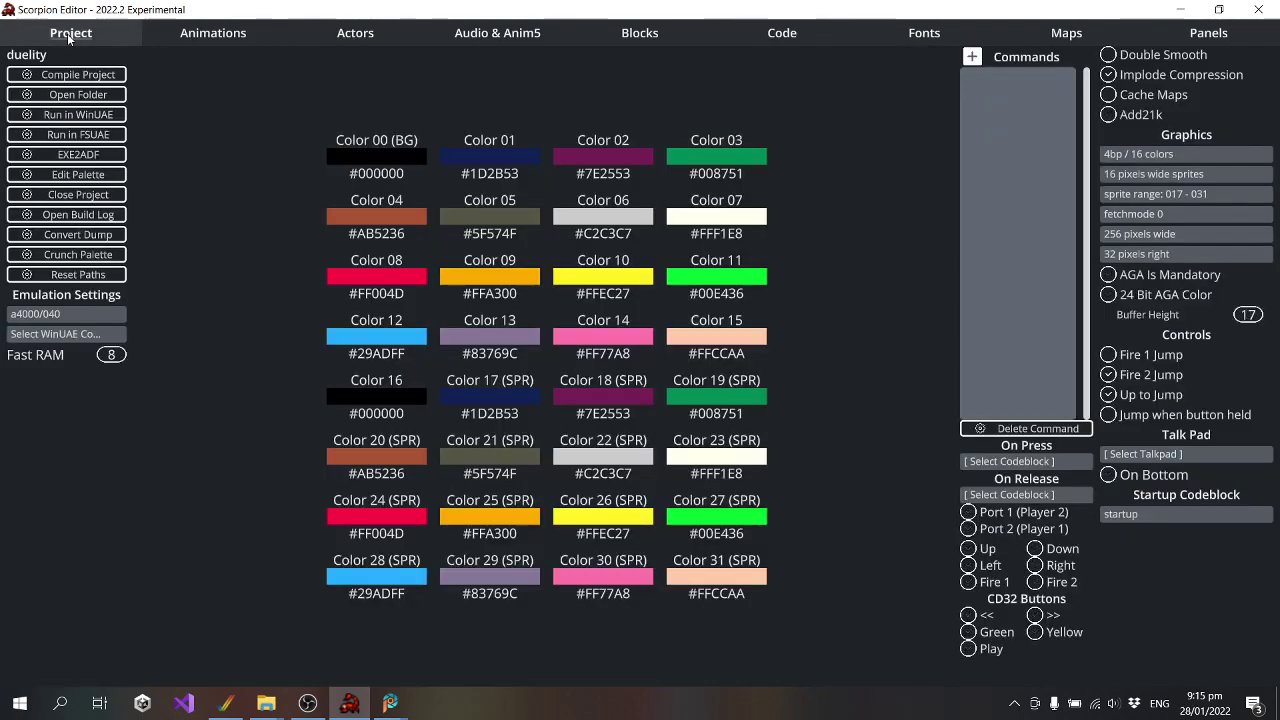
left_click(100, 114)
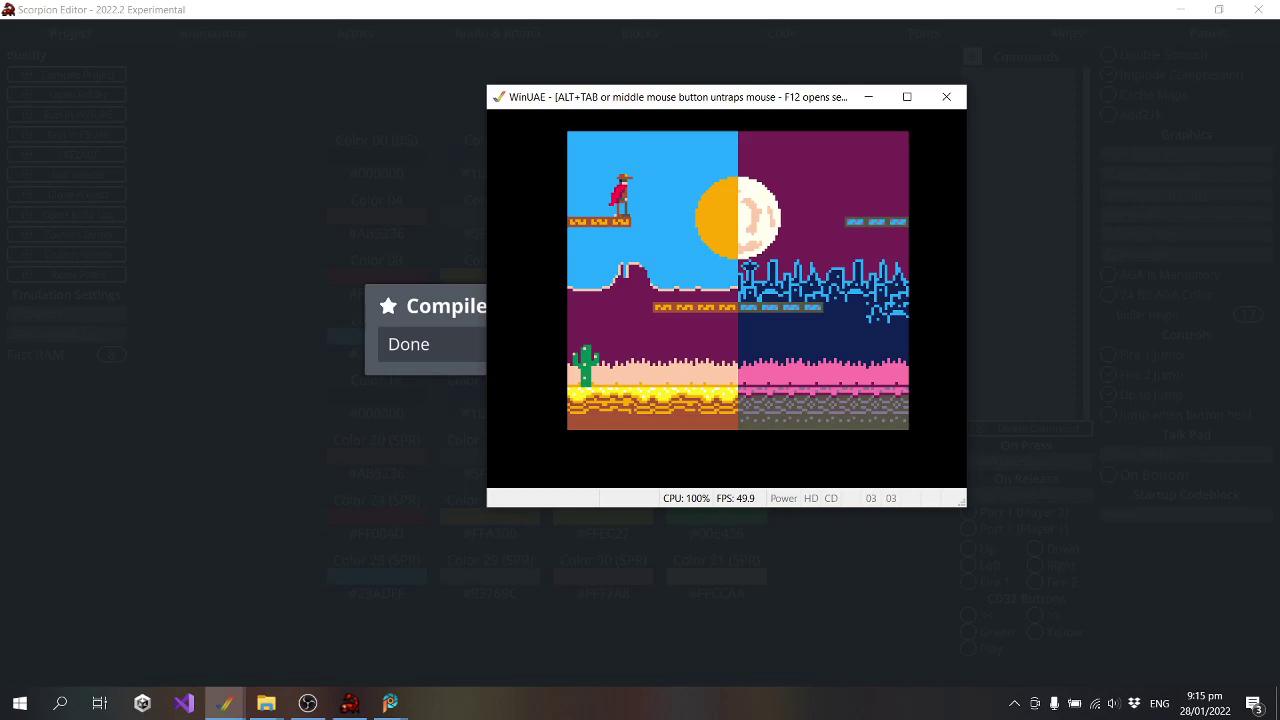
Close the game and enlarge the cowboy's collision box to cover the full sprite, 18 by 32, offset X -10, Y -32
key("alt+F4")
left_click(856, 399)
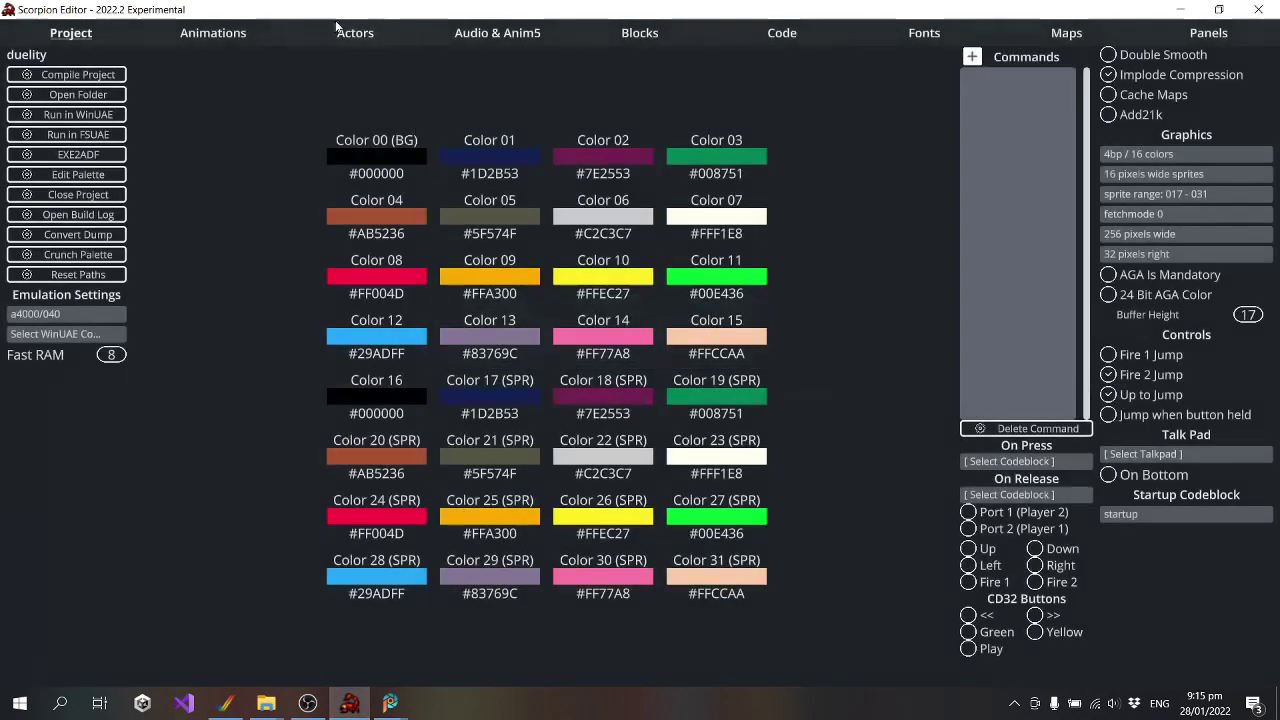
left_click(352, 32)
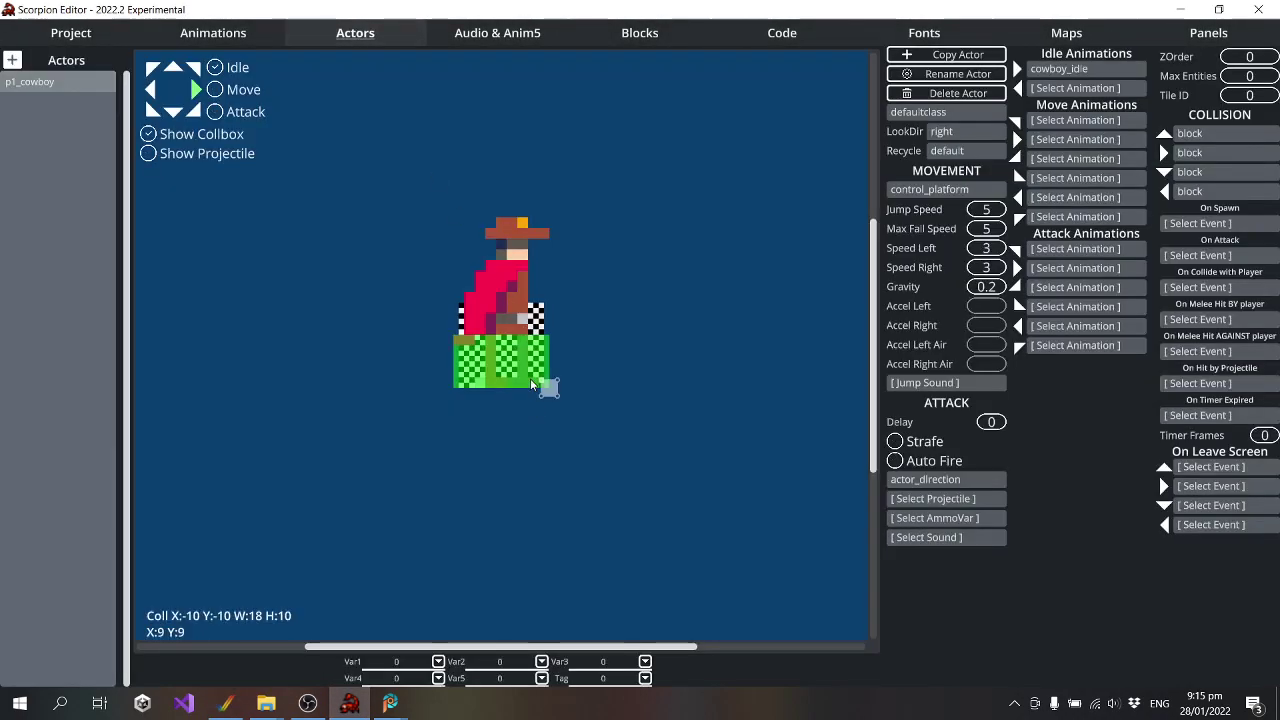
left_click_drag(532, 384, 551, 406)
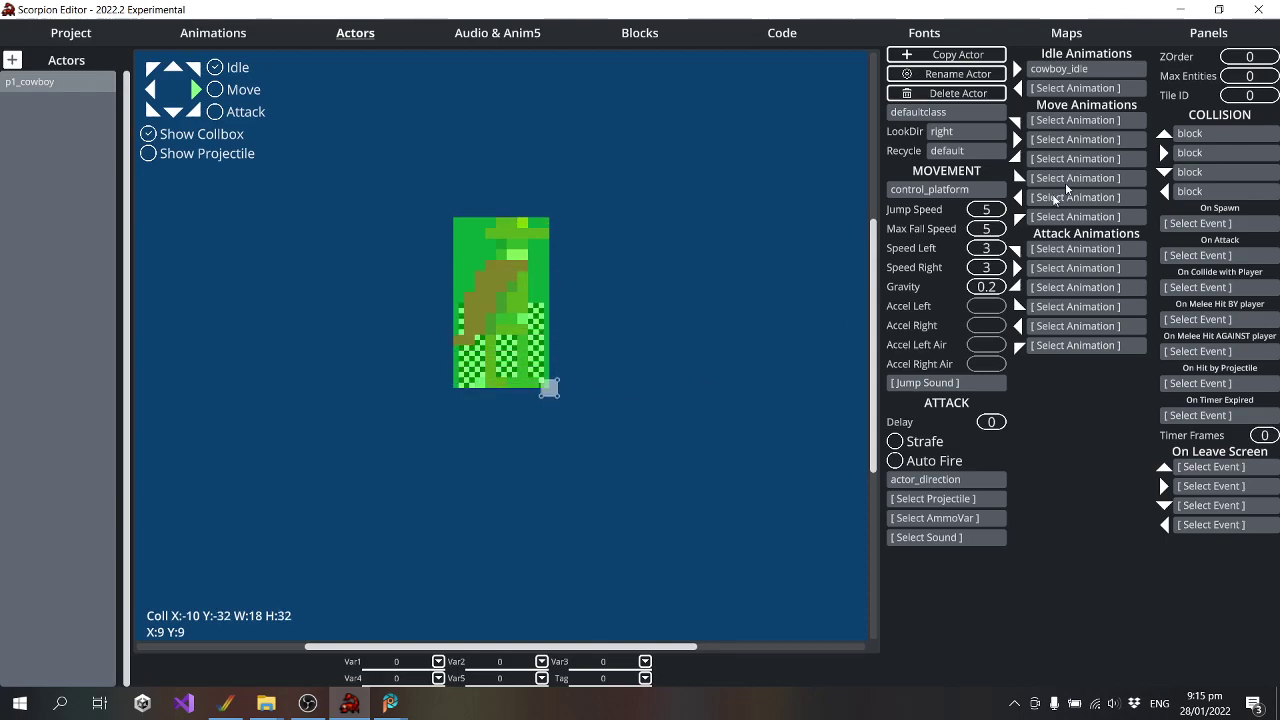
Set the cowboy's upward tile collision to None, allowing movement through solid tiles, and run the game in WinUAE
left_click(1211, 134)
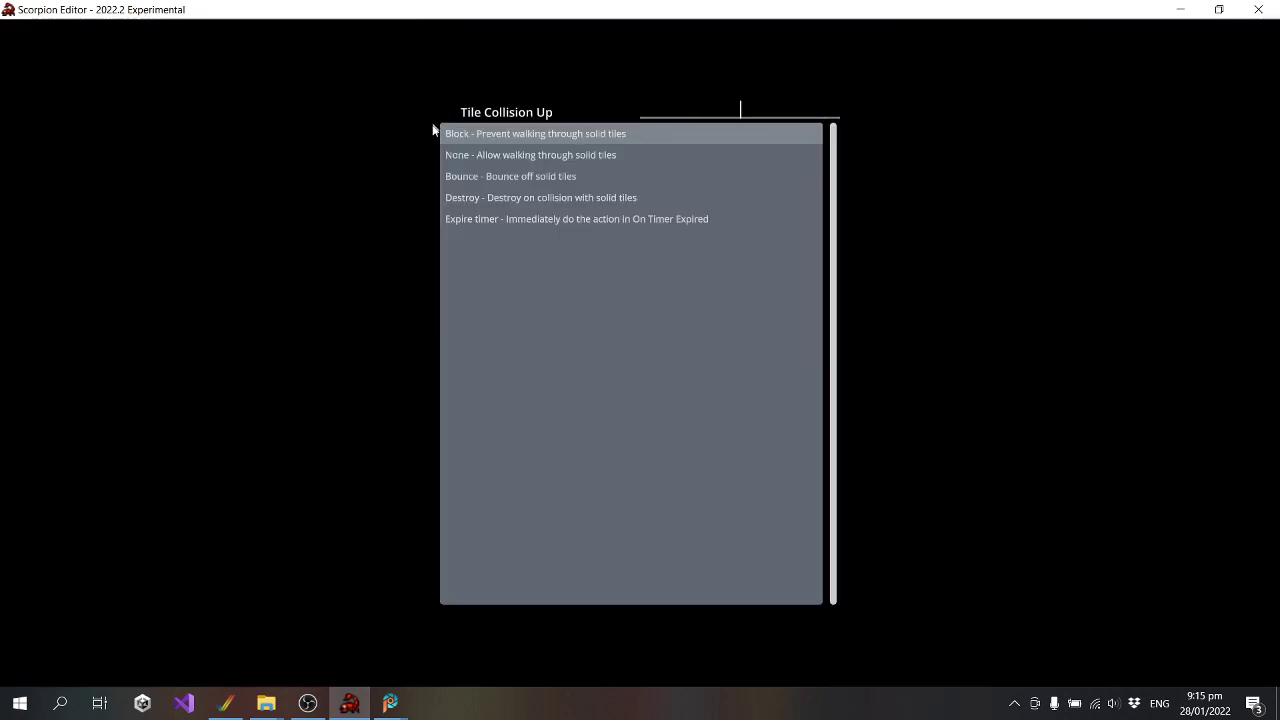
left_click(594, 154)
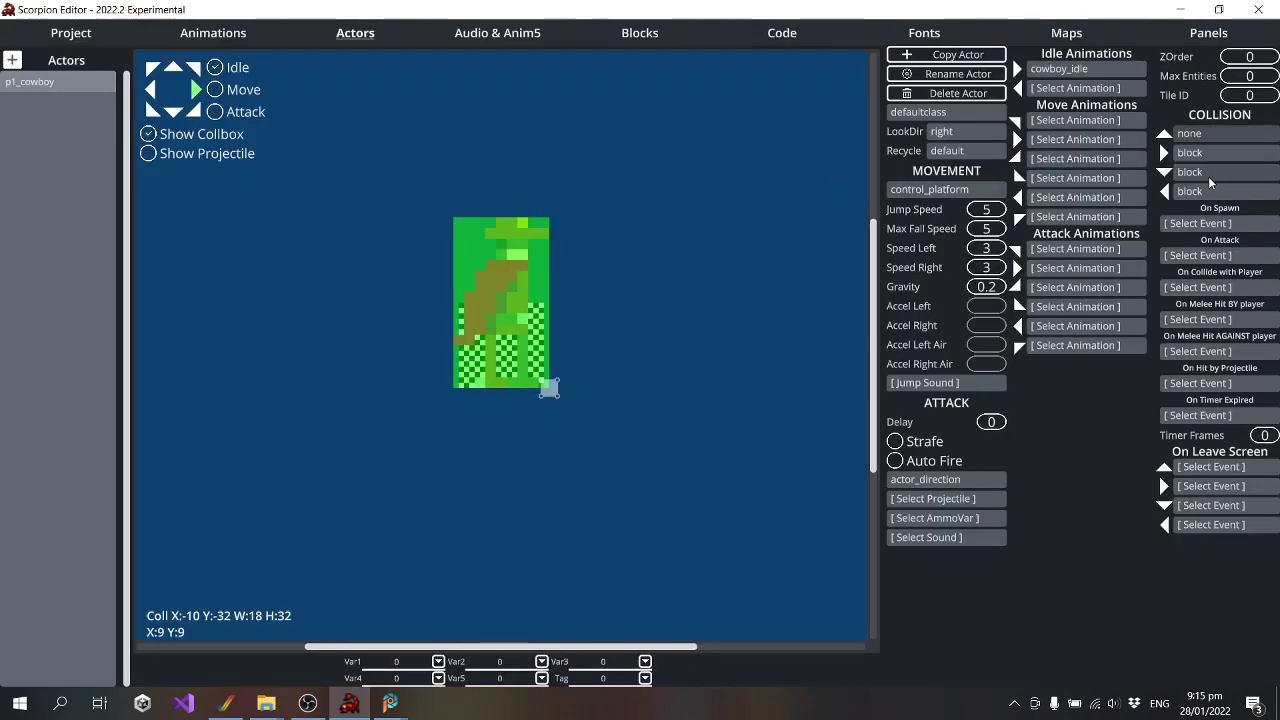
left_click(35, 32)
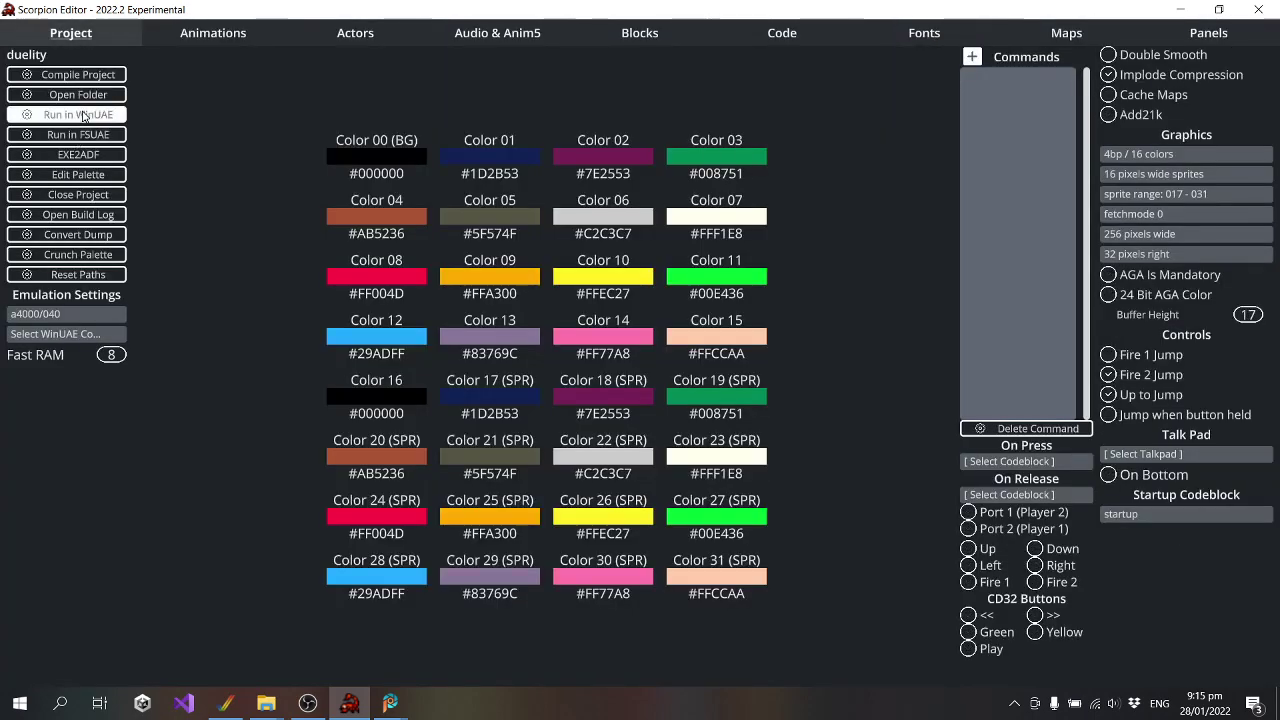
left_click(80, 114)
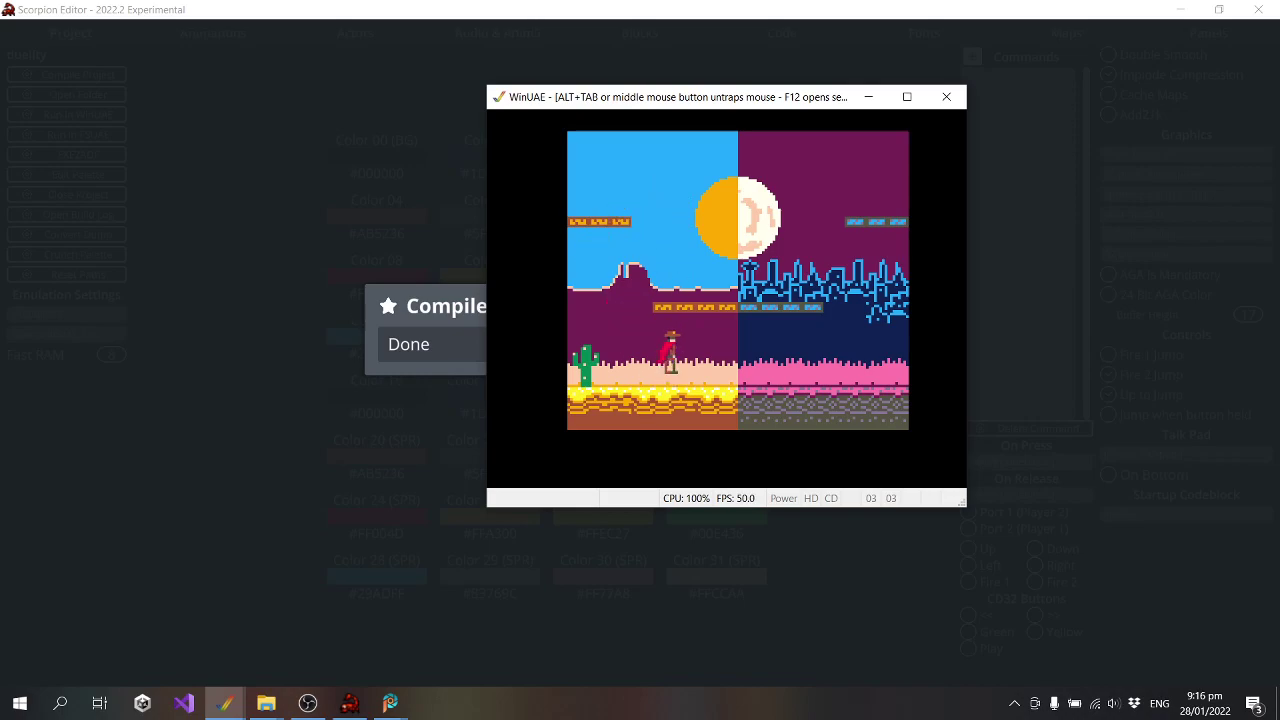
Close the game, set the cowboy's gravity to 0.21 and run the project in WinUAE again
key("alt+F4")
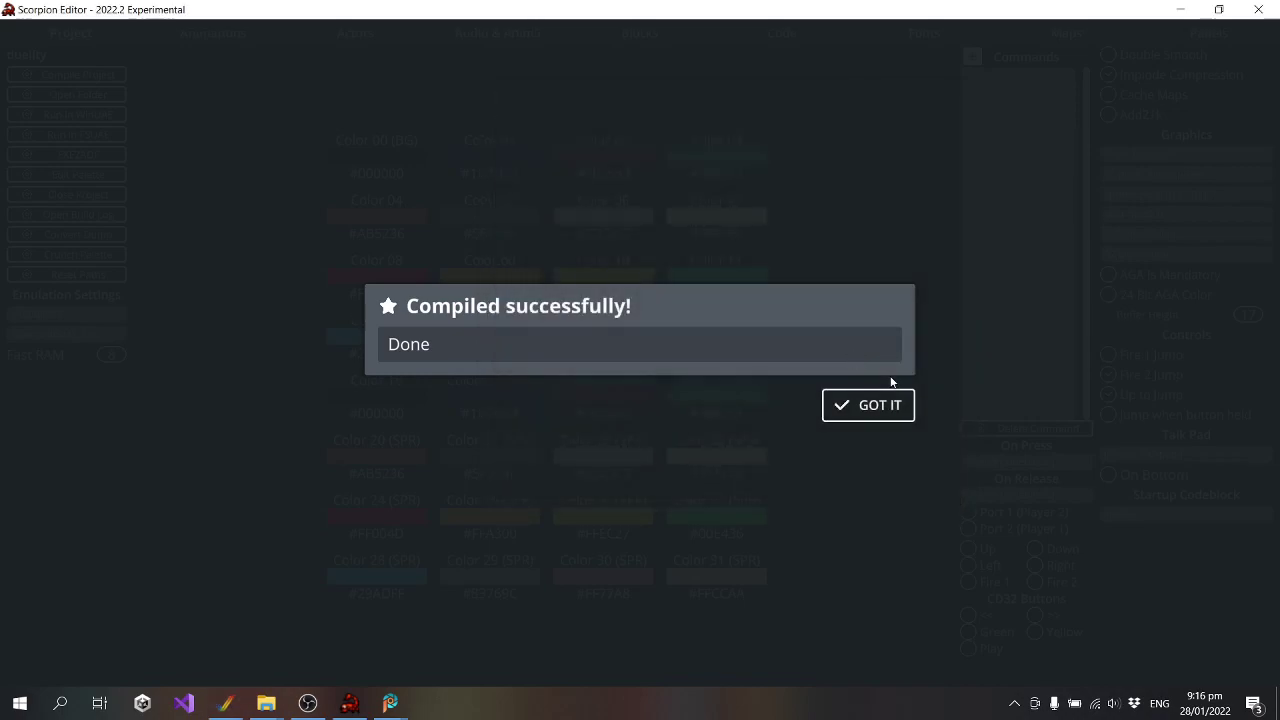
left_click(868, 403)
left_click(340, 36)
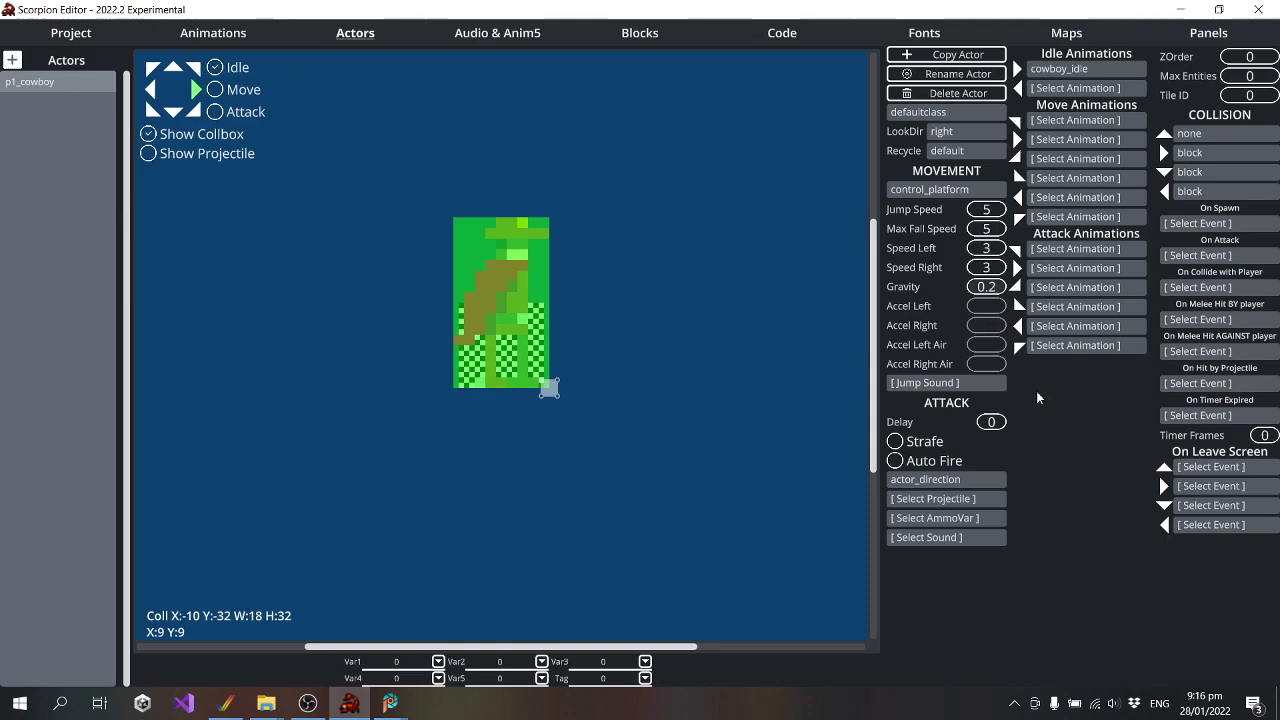
type("1")
left_click(105, 40)
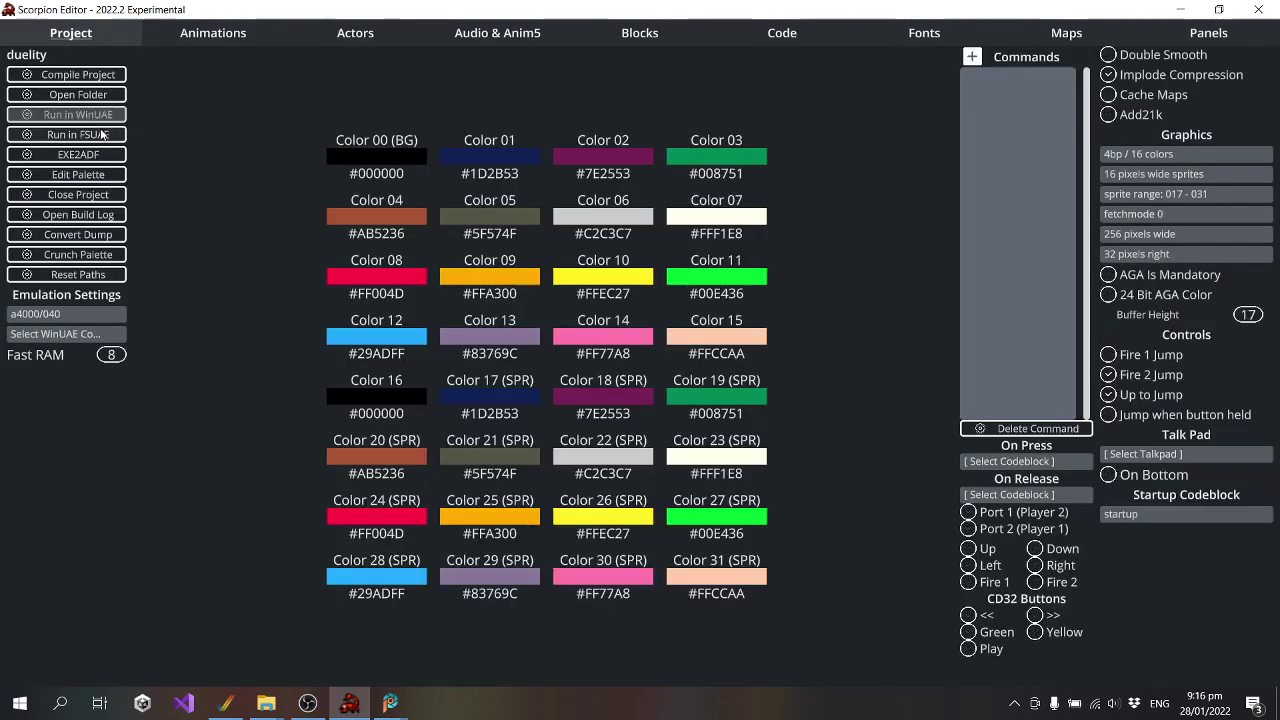
left_click(94, 118)
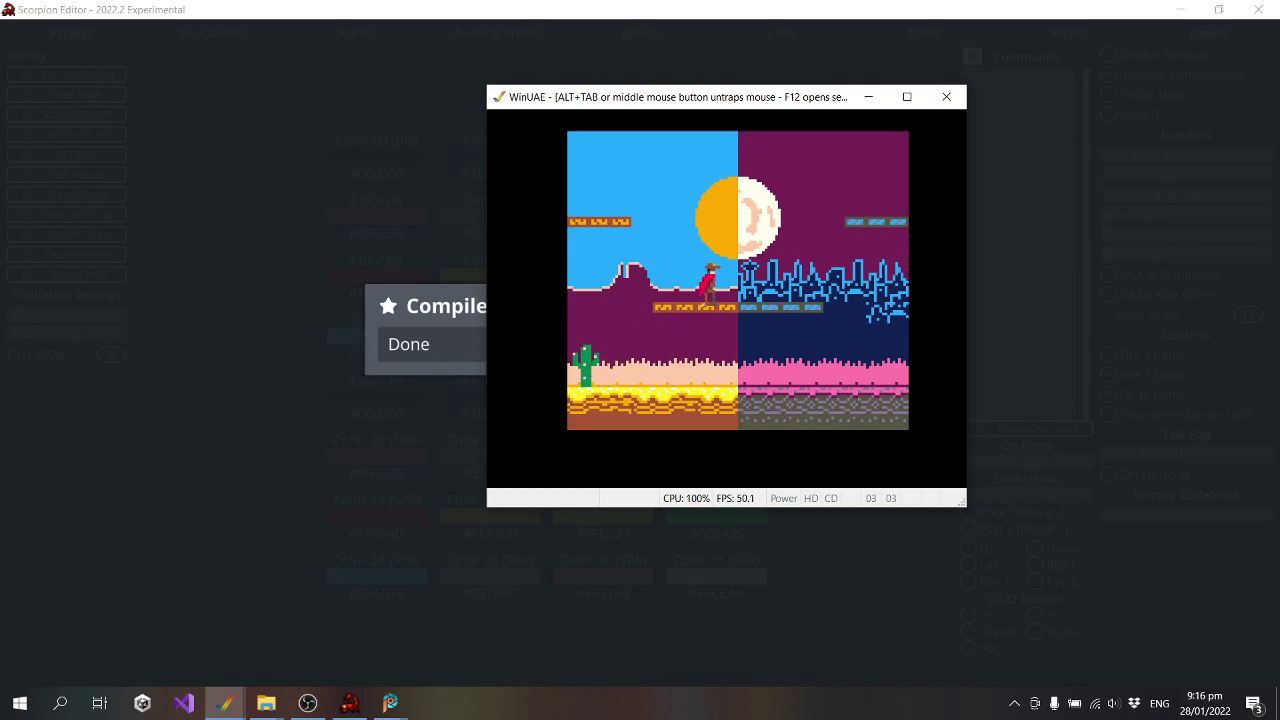
Close the game and set the cowboy's gravity back to 0.2
key("alt+F4")
left_click(838, 398)
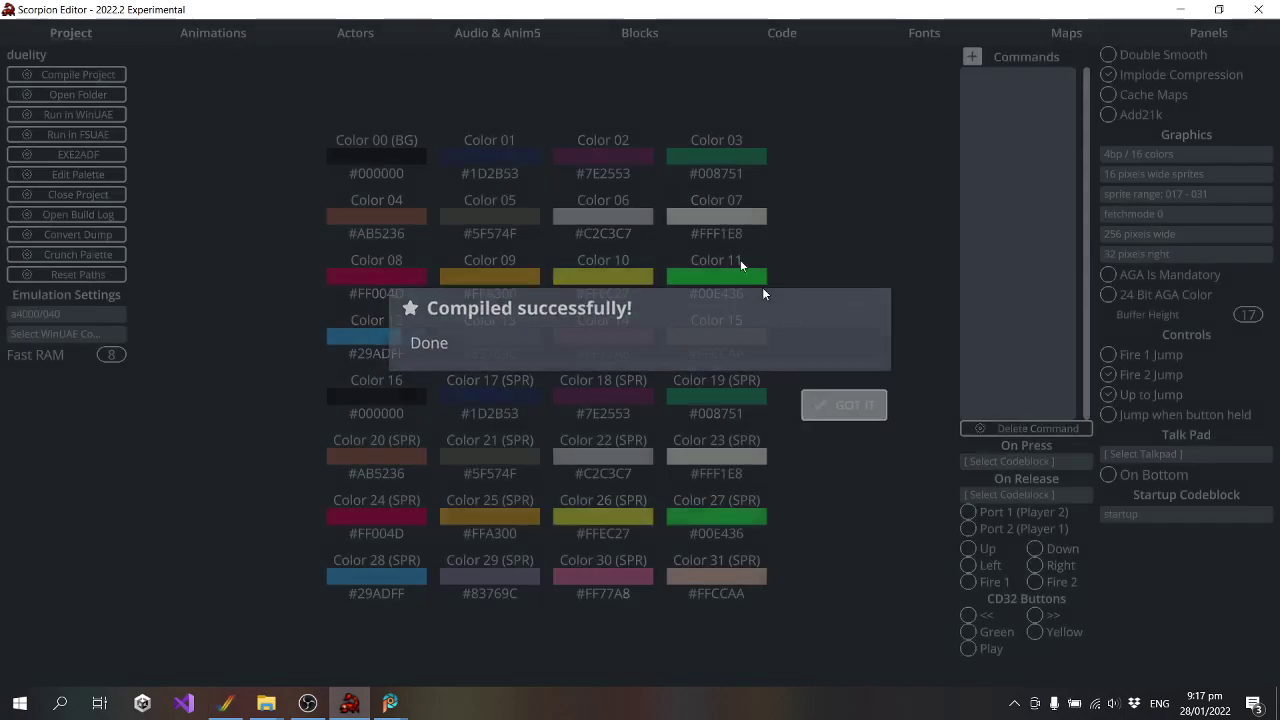
left_click(343, 36)
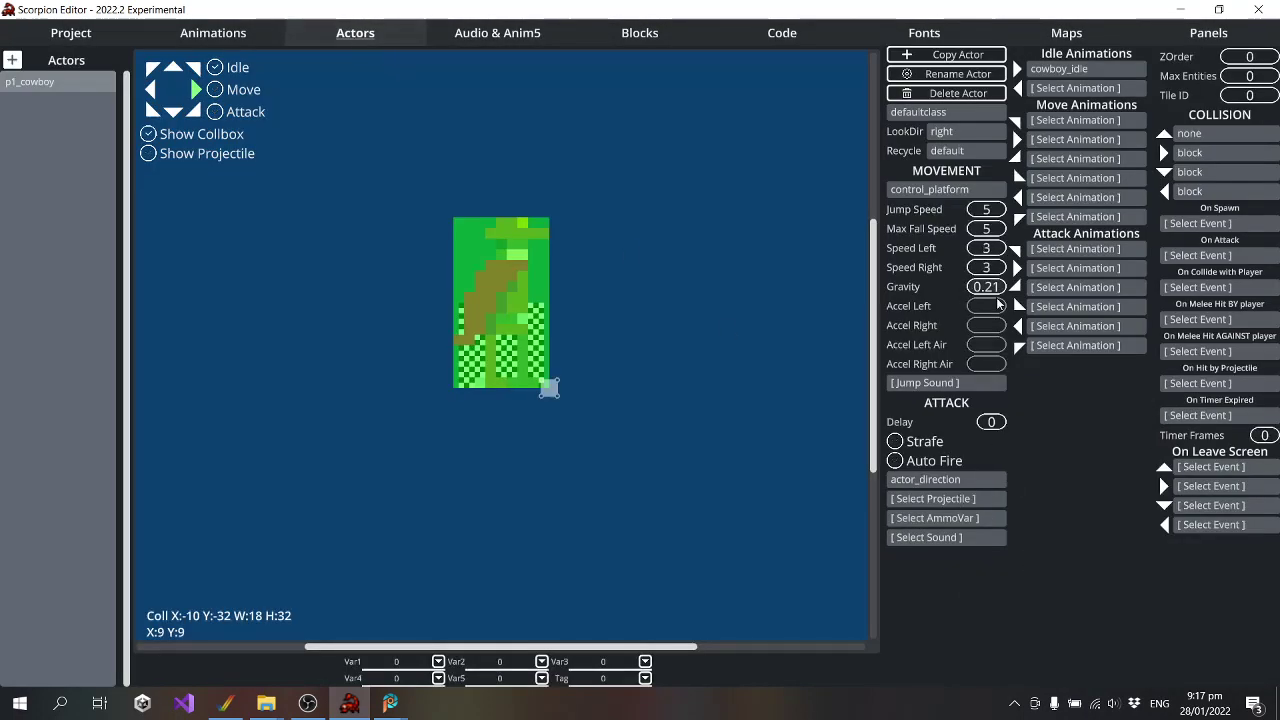
key("BackSpace")
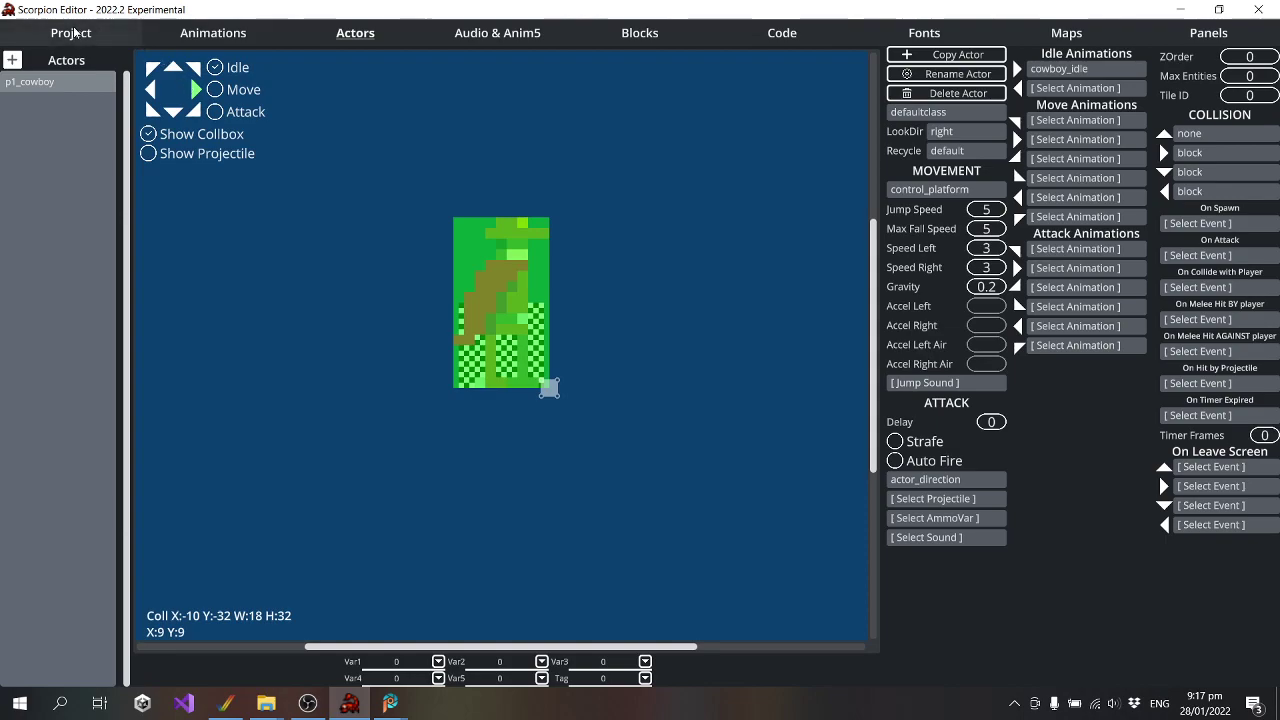
Rename the cowboy_idle animation to cowboy_idle_r
left_click(215, 33)
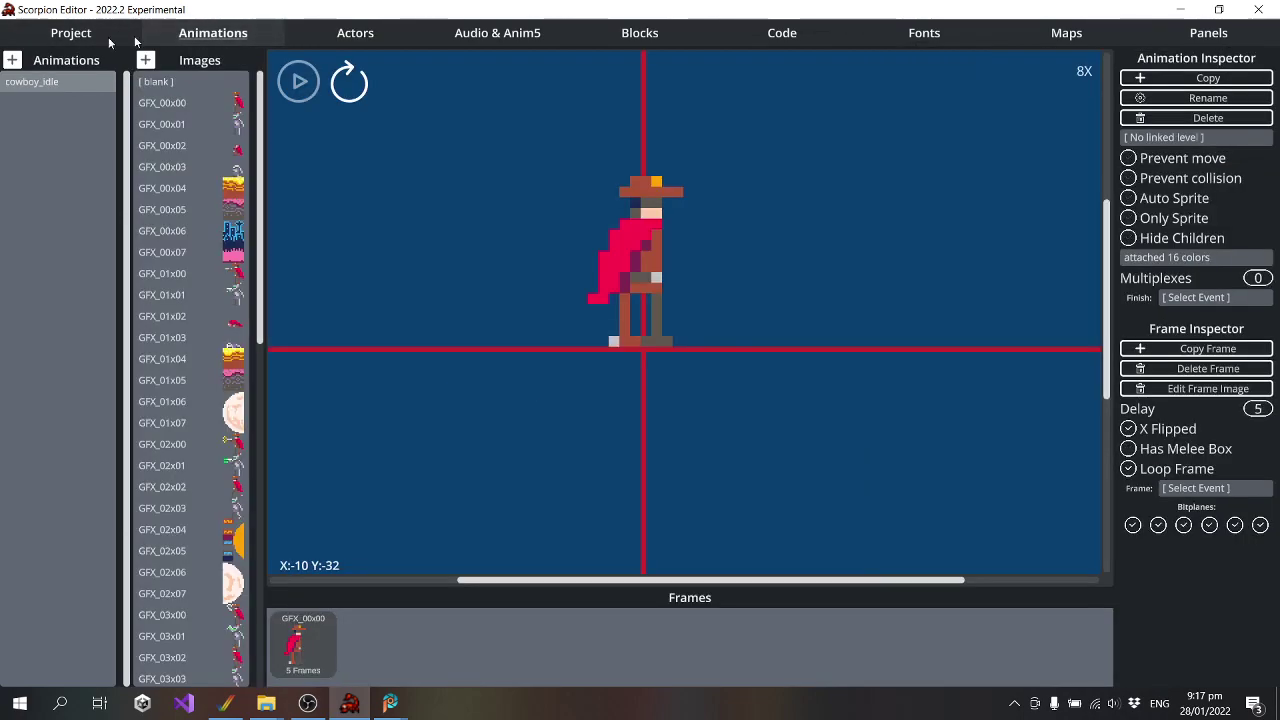
left_click(12, 62)
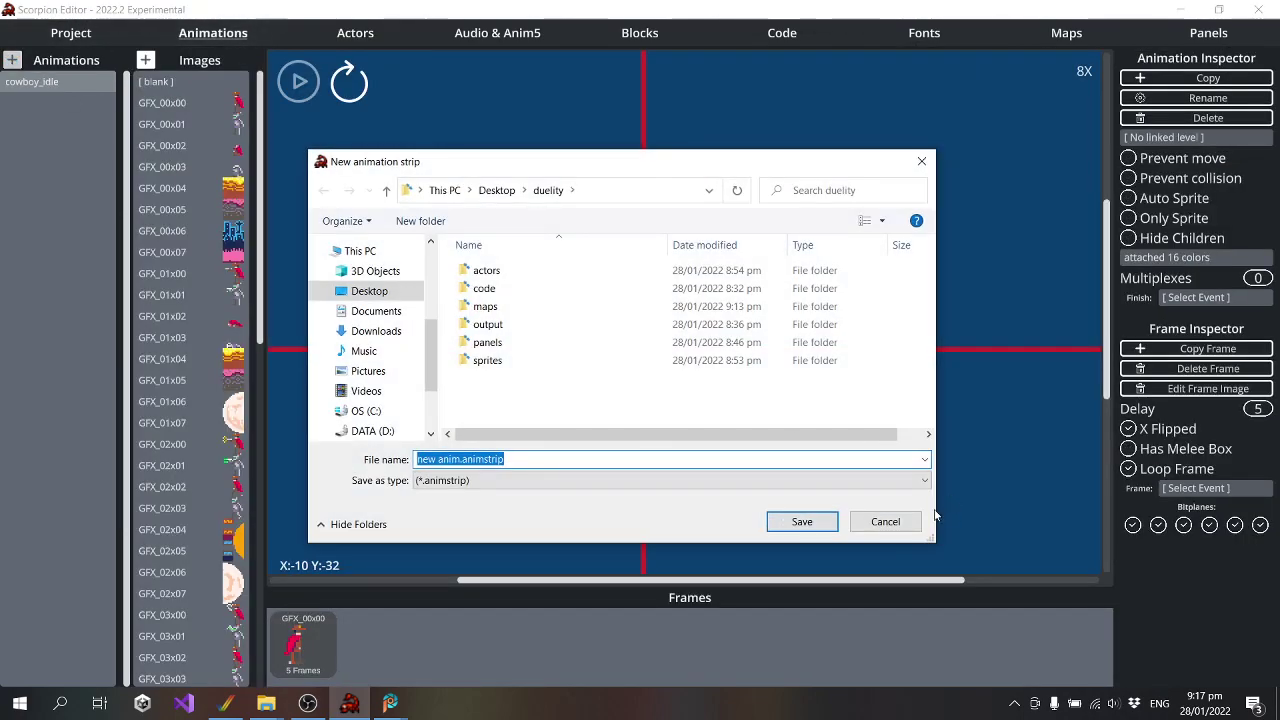
left_click(903, 524)
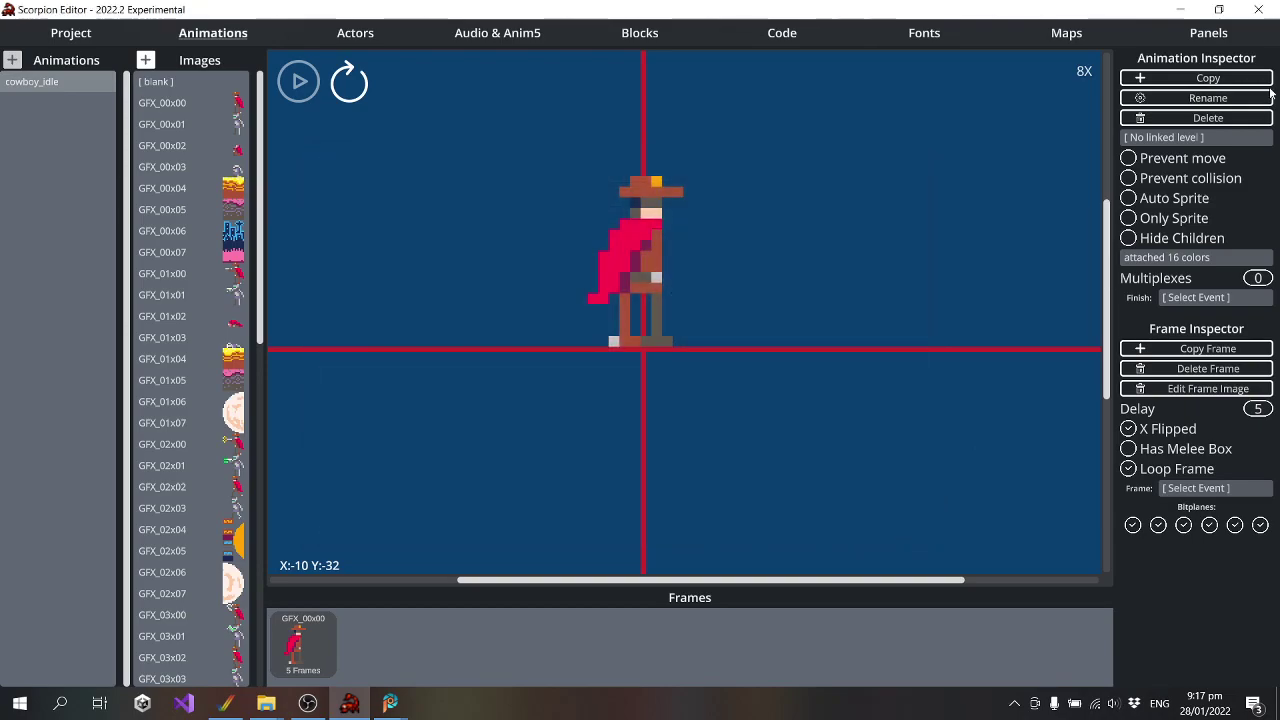
left_click(1131, 100)
left_click(467, 459)
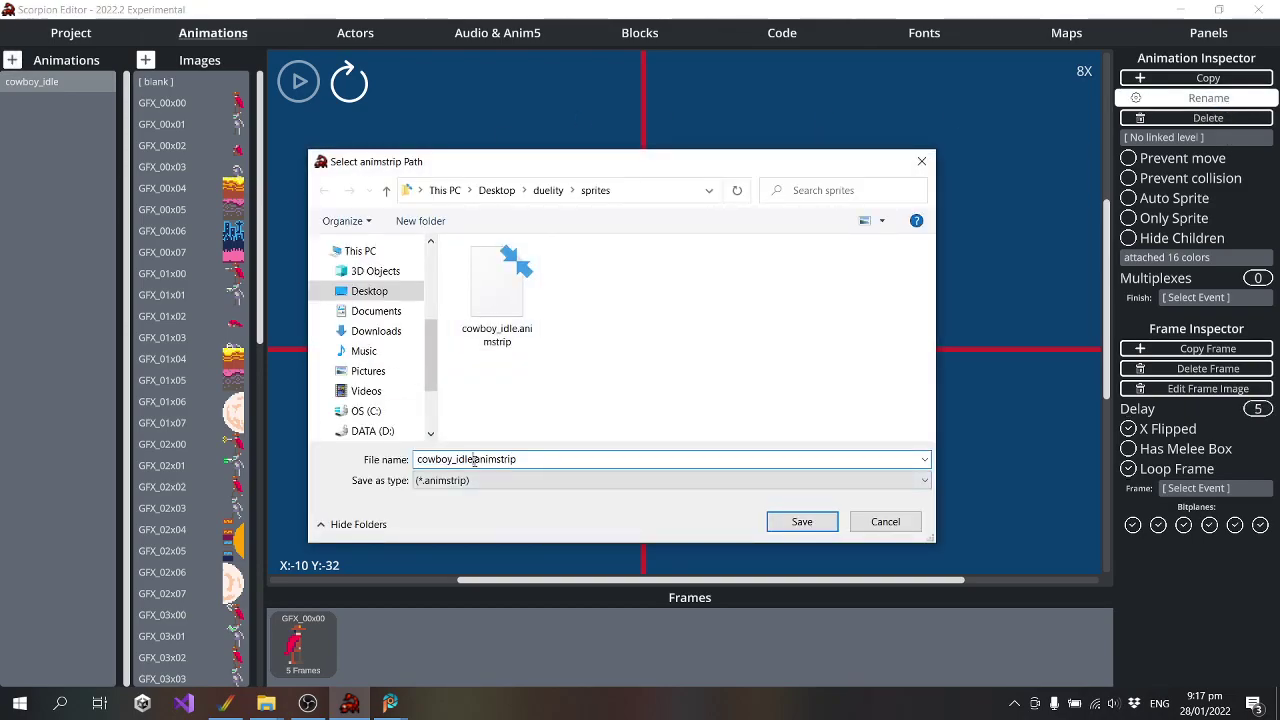
type("_r")
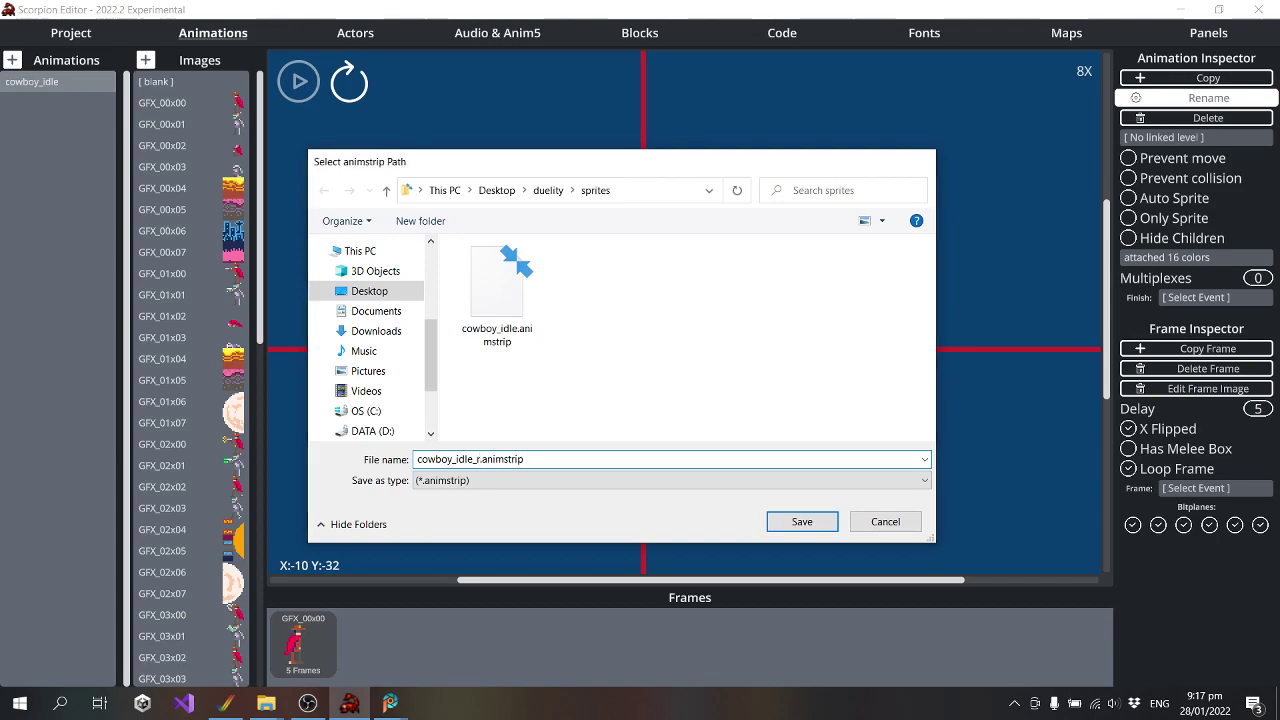
key("Return")
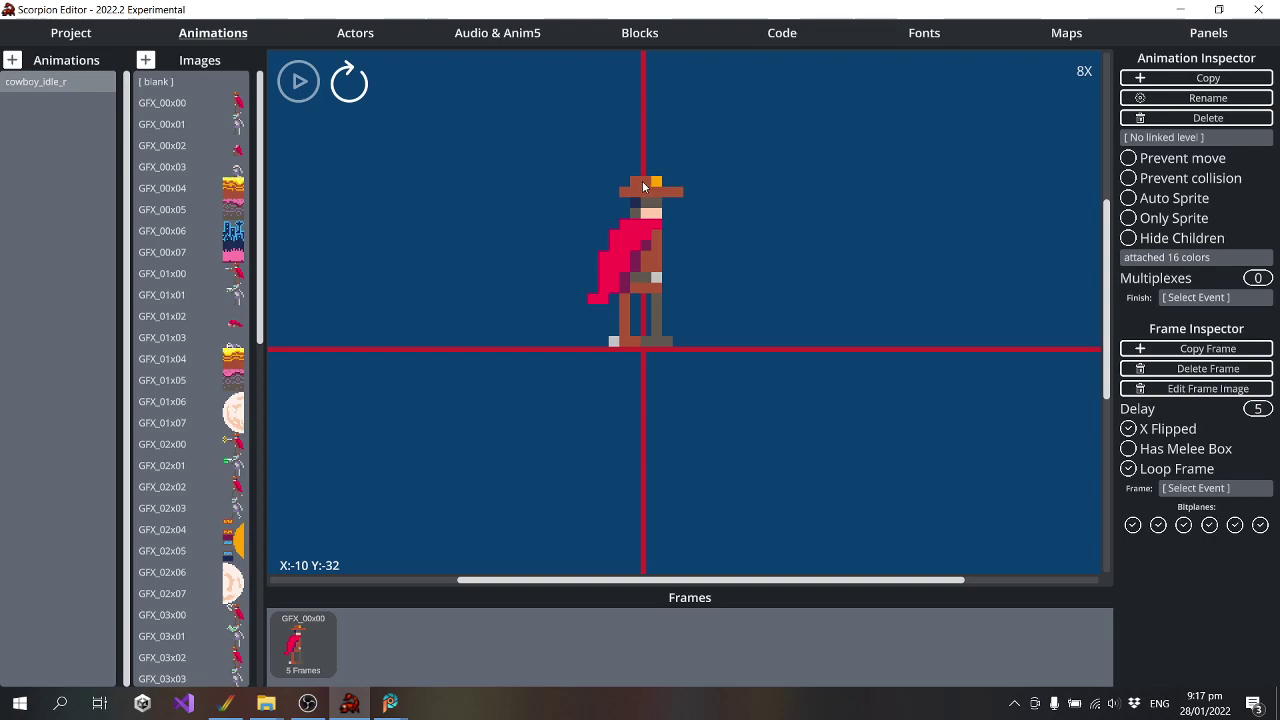
Copy the animation as cowboy_idle_l, then turn off its frame's X flip and reposition the sprite to X -21, Y -32
left_click(1190, 78)
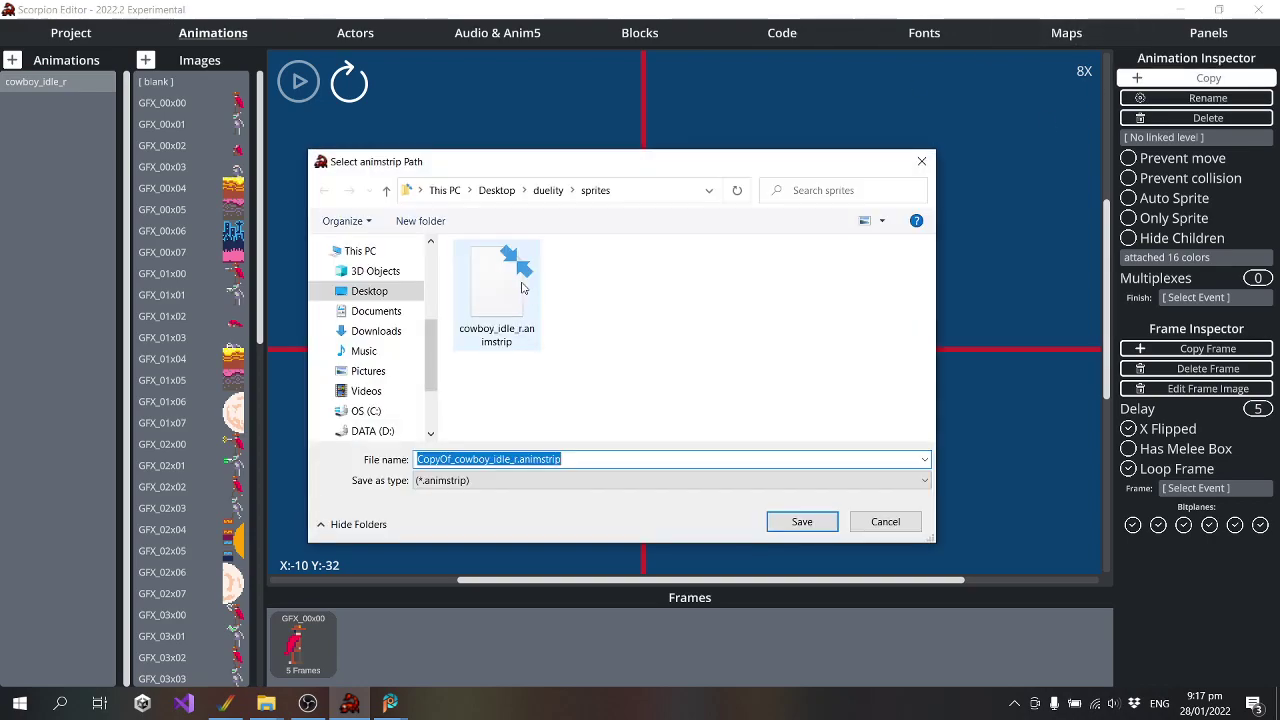
type("cowboy_")
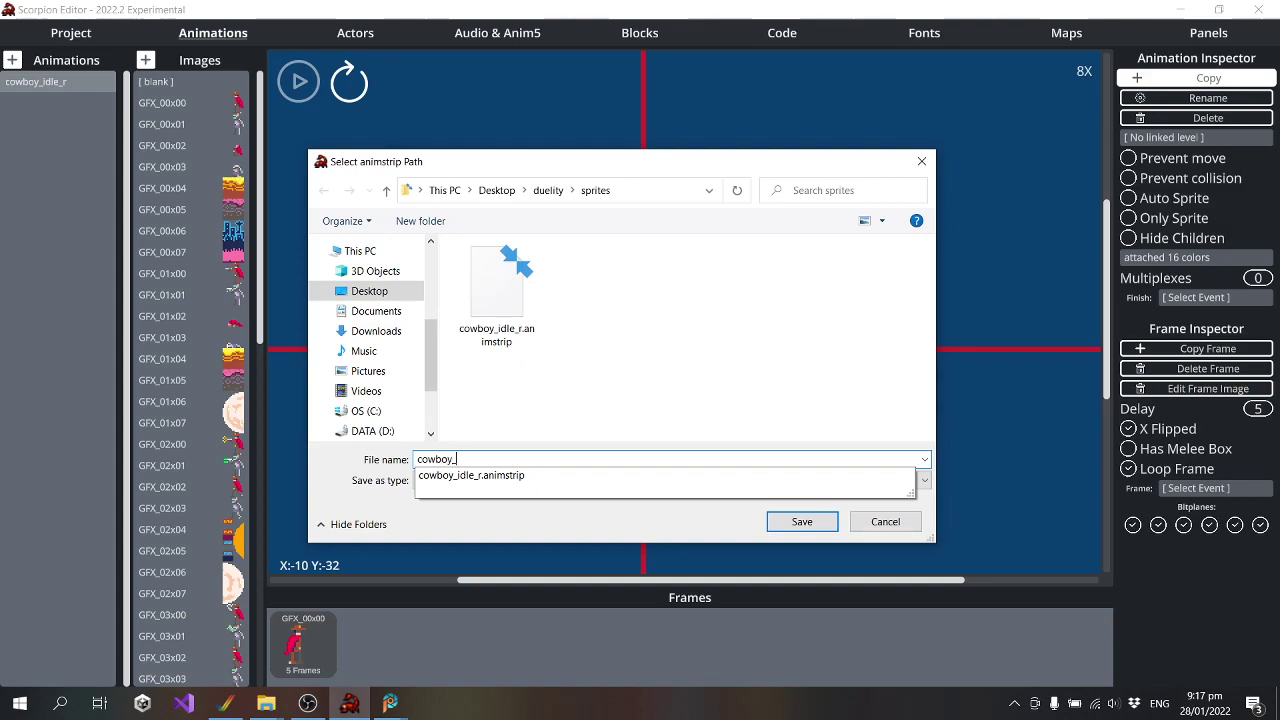
type("idle_l")
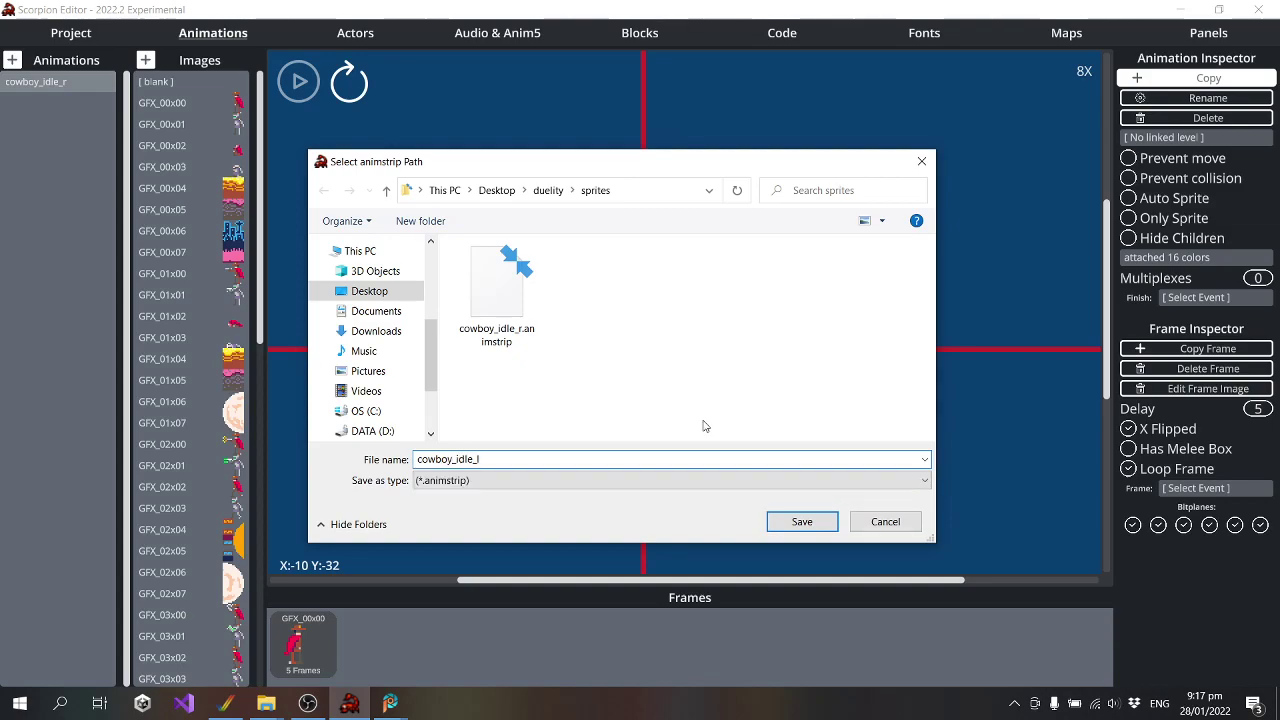
left_click(802, 522)
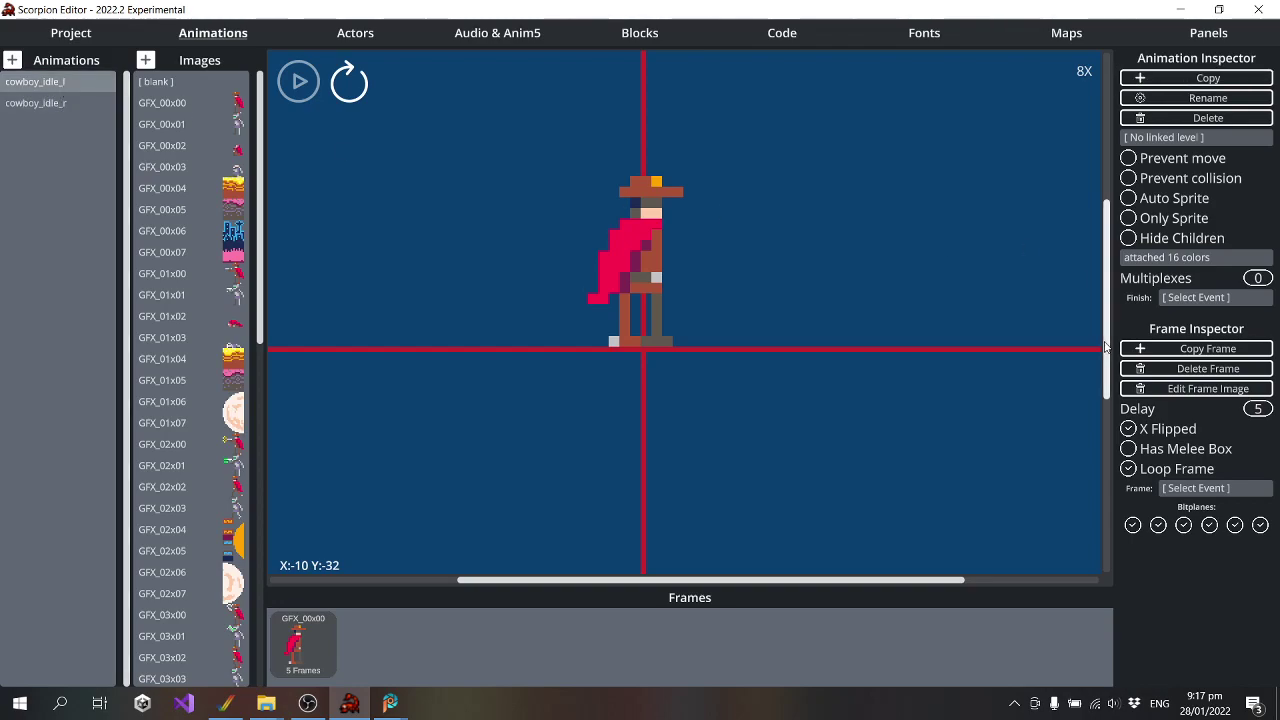
left_click(1129, 429)
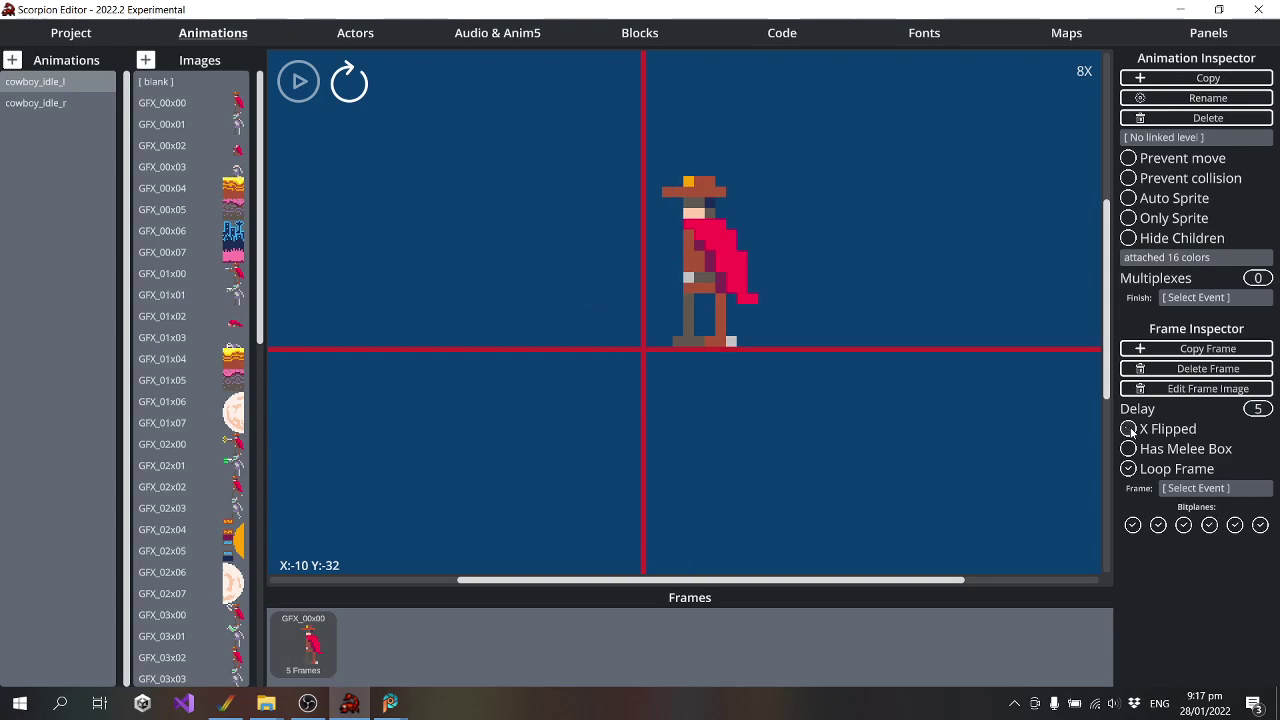
left_click_drag(718, 241, 647, 244)
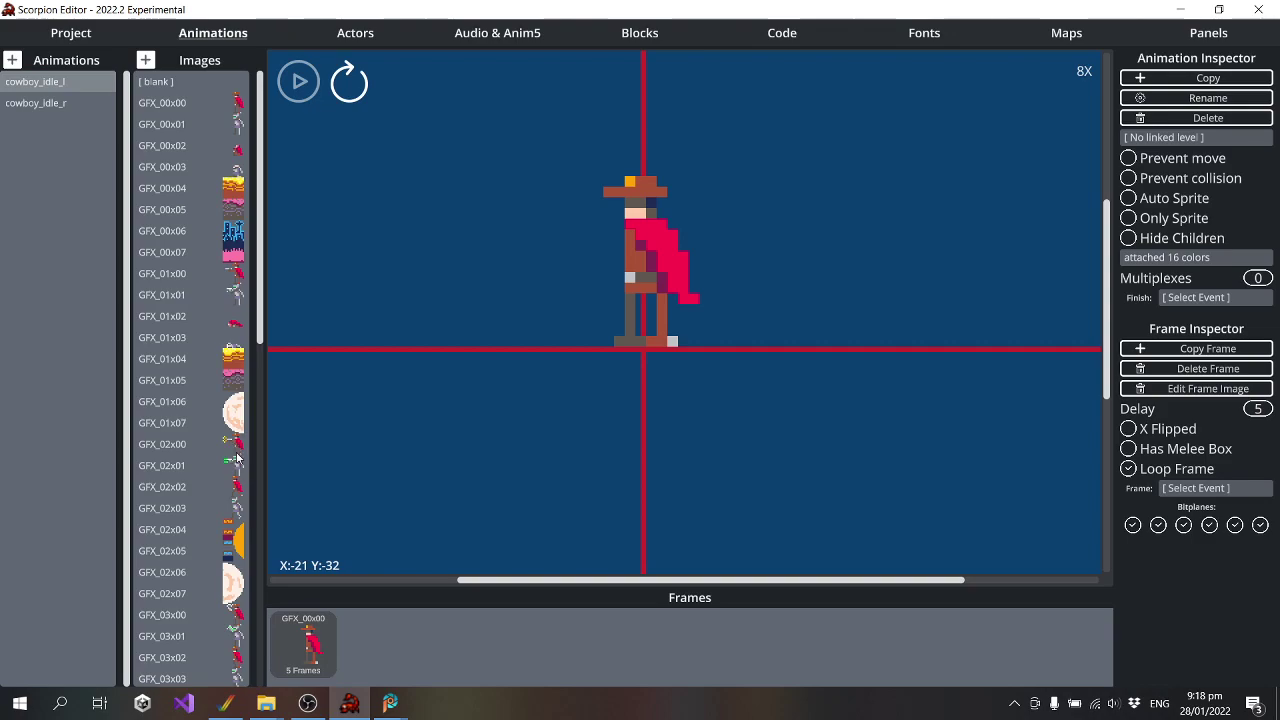
Look through the imported image list to examine the available cowboy sprite frames
scroll(229, 563, "down", 1)
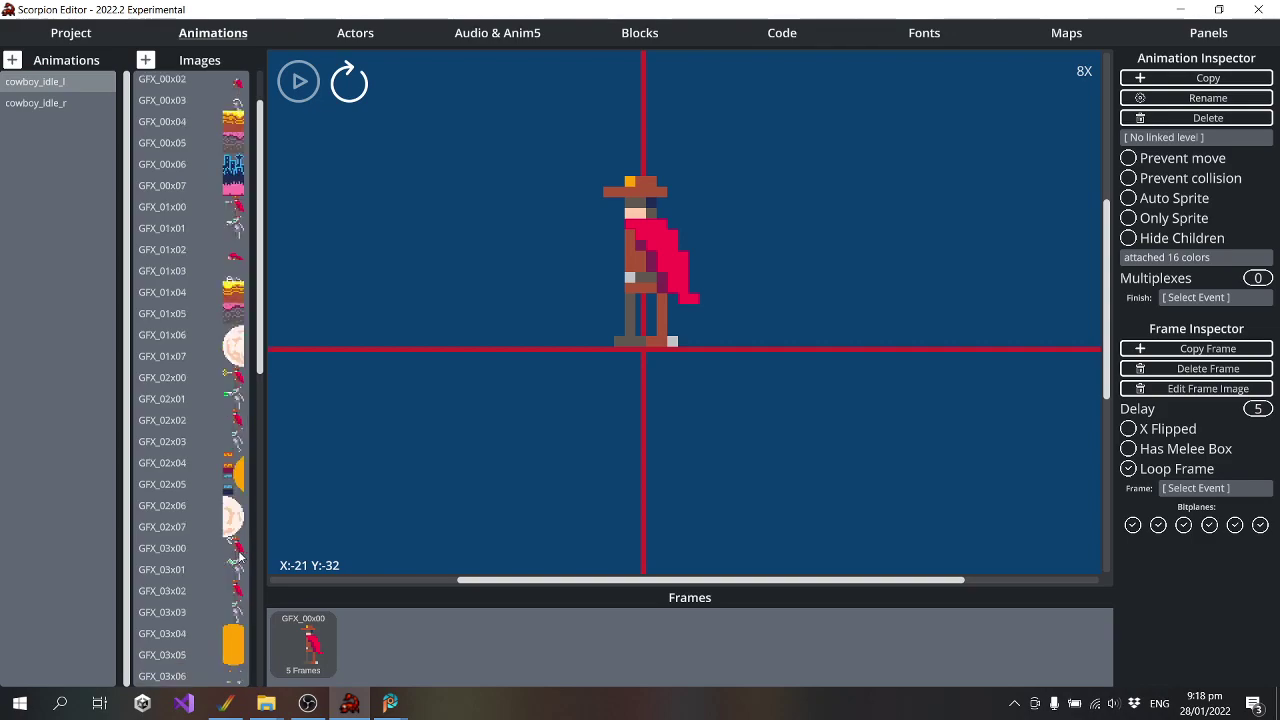
scroll(239, 553, "up", 1)
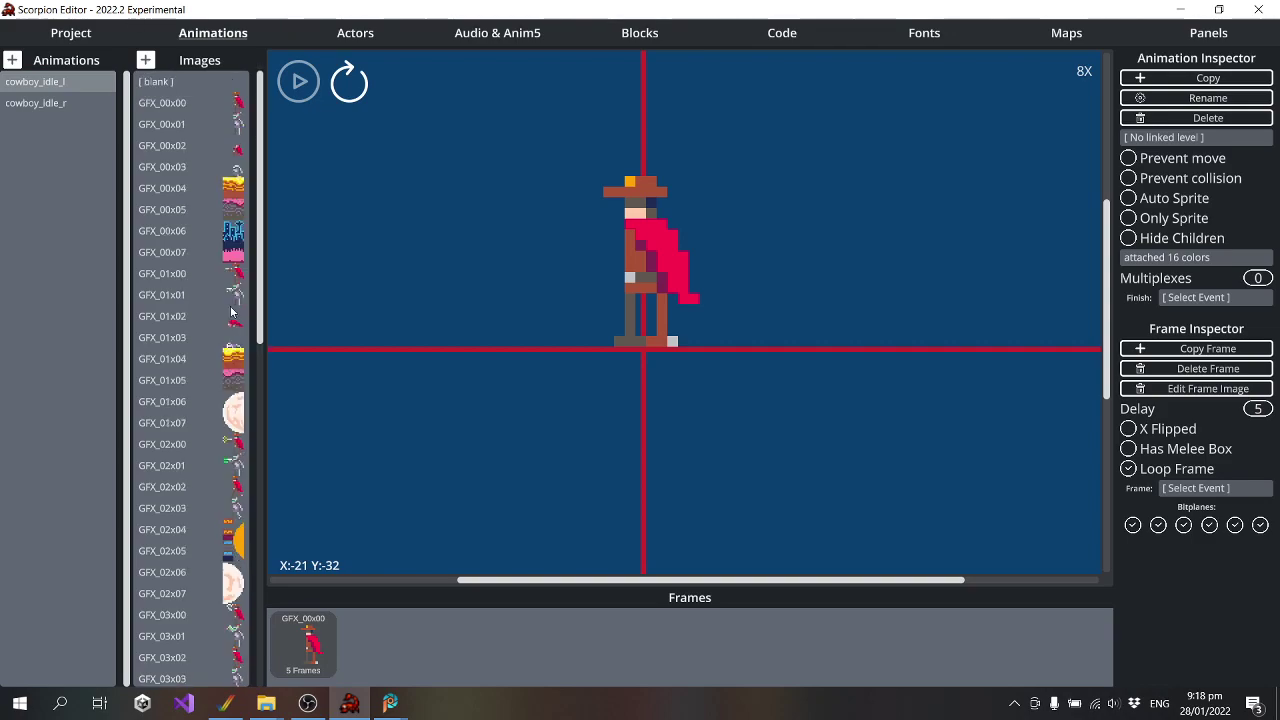
scroll(237, 484, "down", 3)
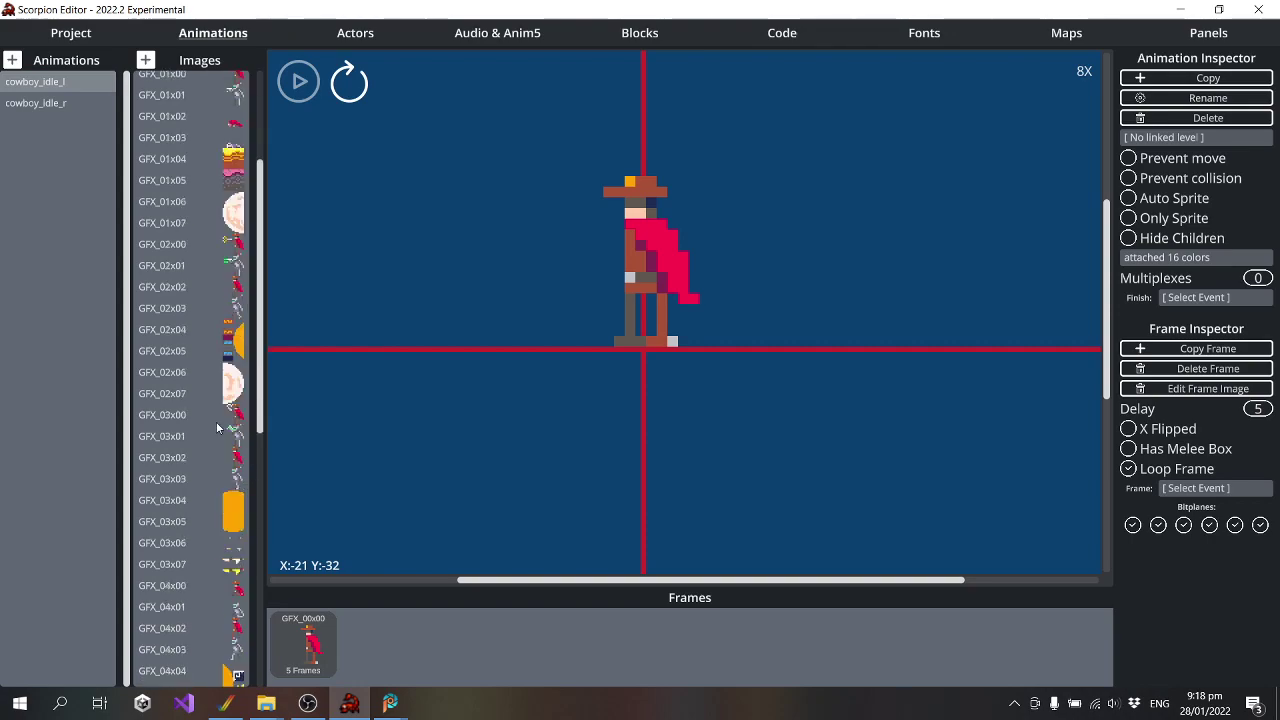
scroll(234, 416, "down", 2)
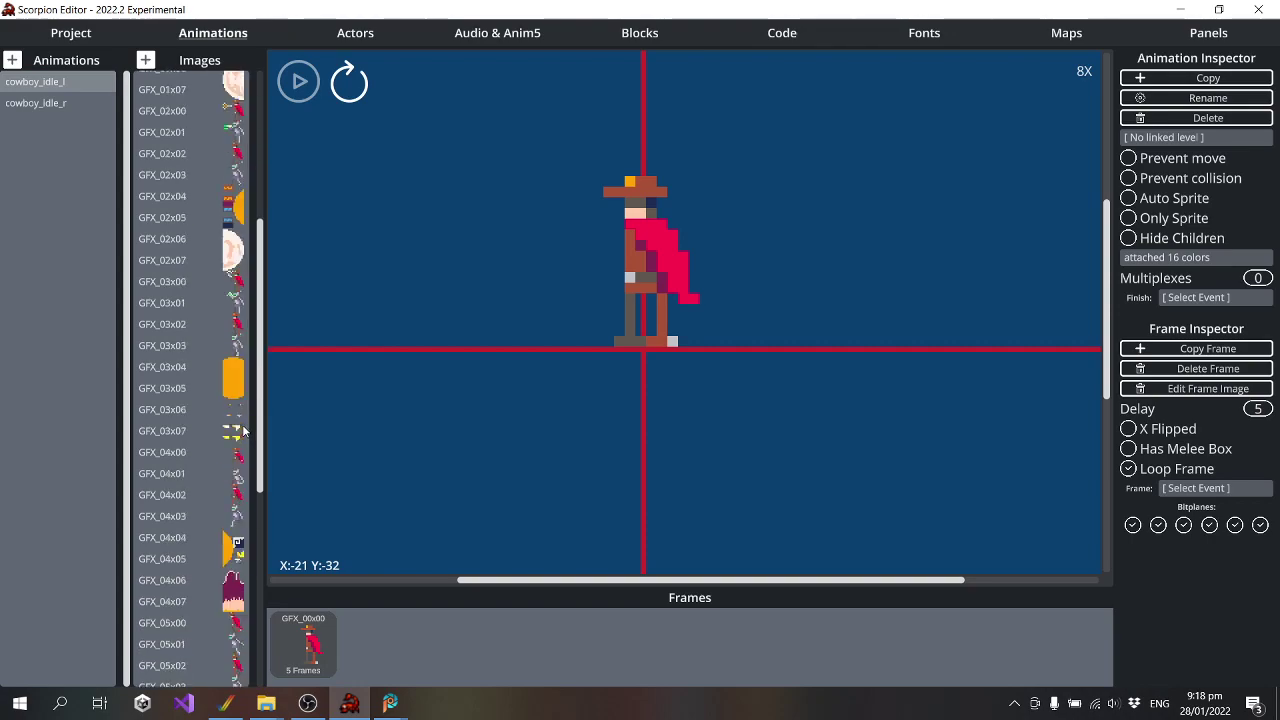
scroll(240, 428, "down", 2)
scroll(239, 425, "down", 1)
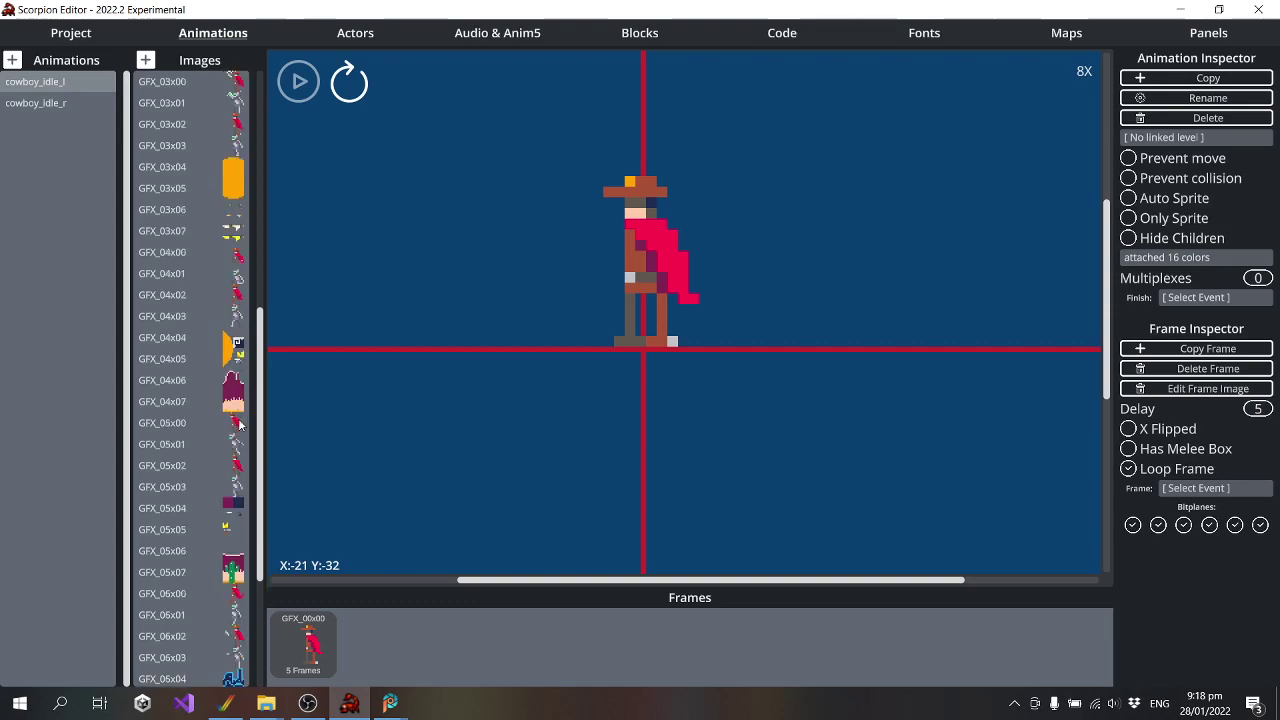
scroll(239, 425, "down", 1)
scroll(239, 425, "down", 1)
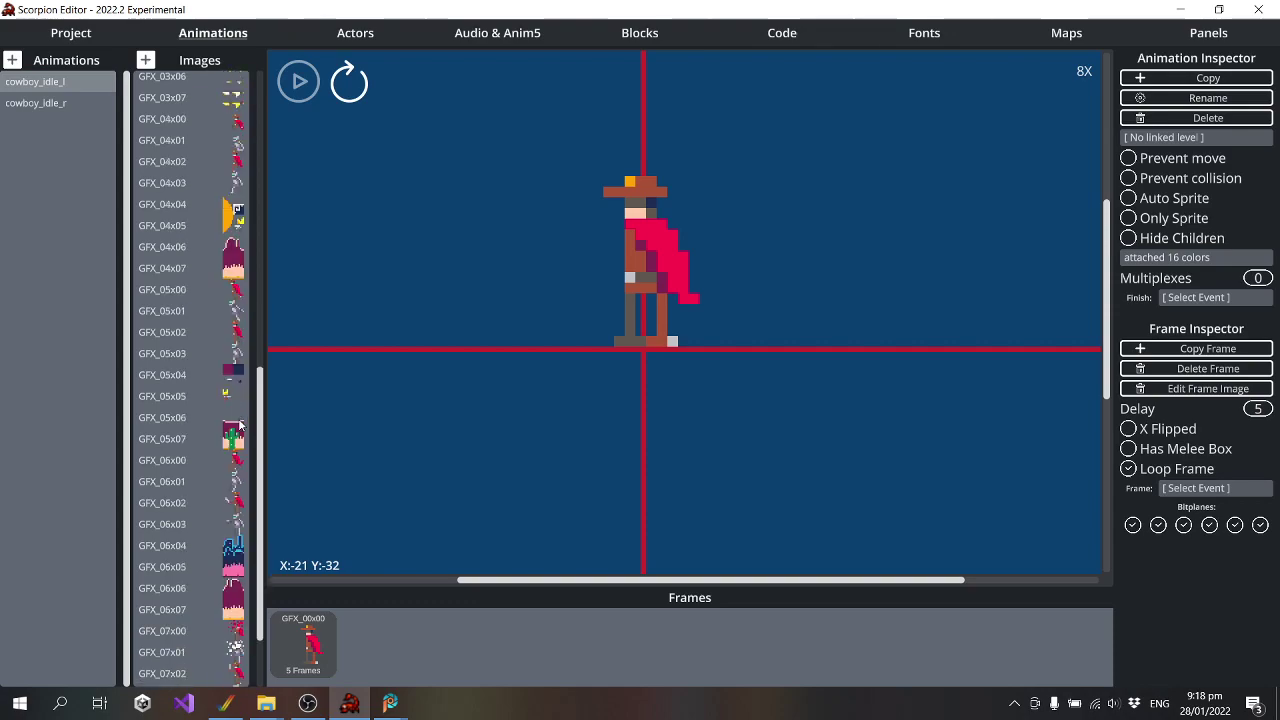
scroll(239, 425, "down", 2)
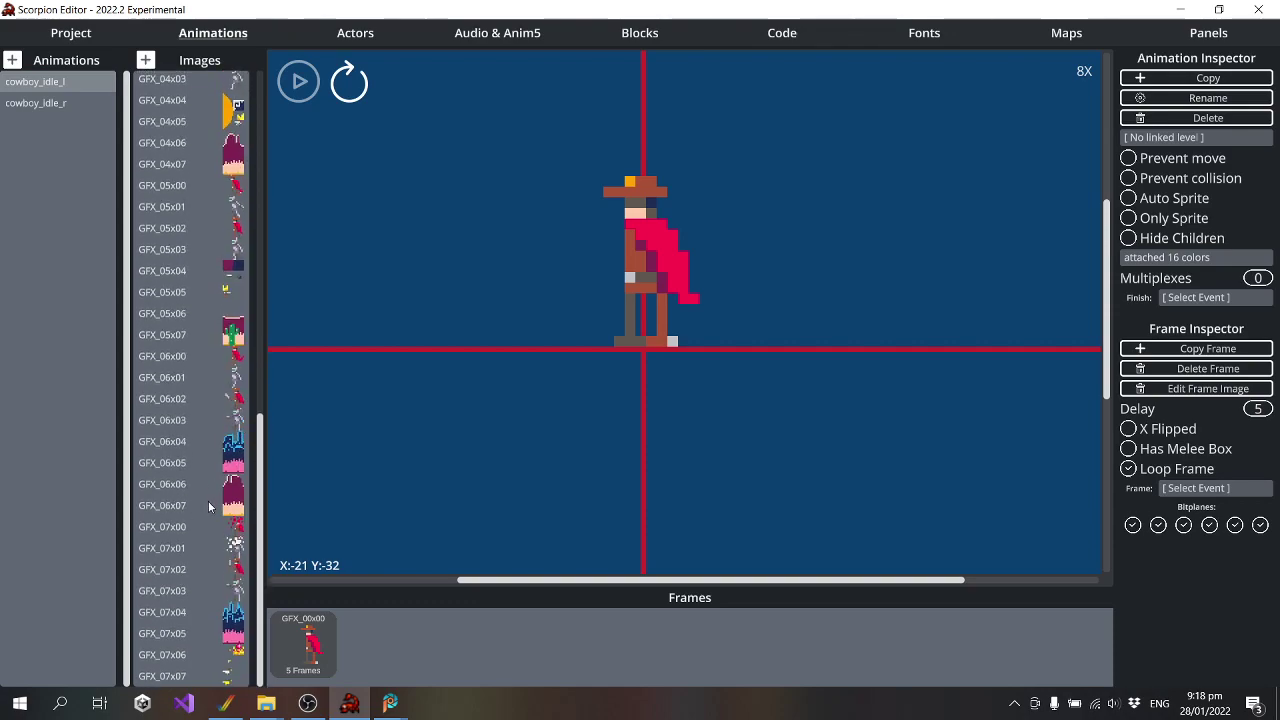
scroll(203, 511, "up", 1)
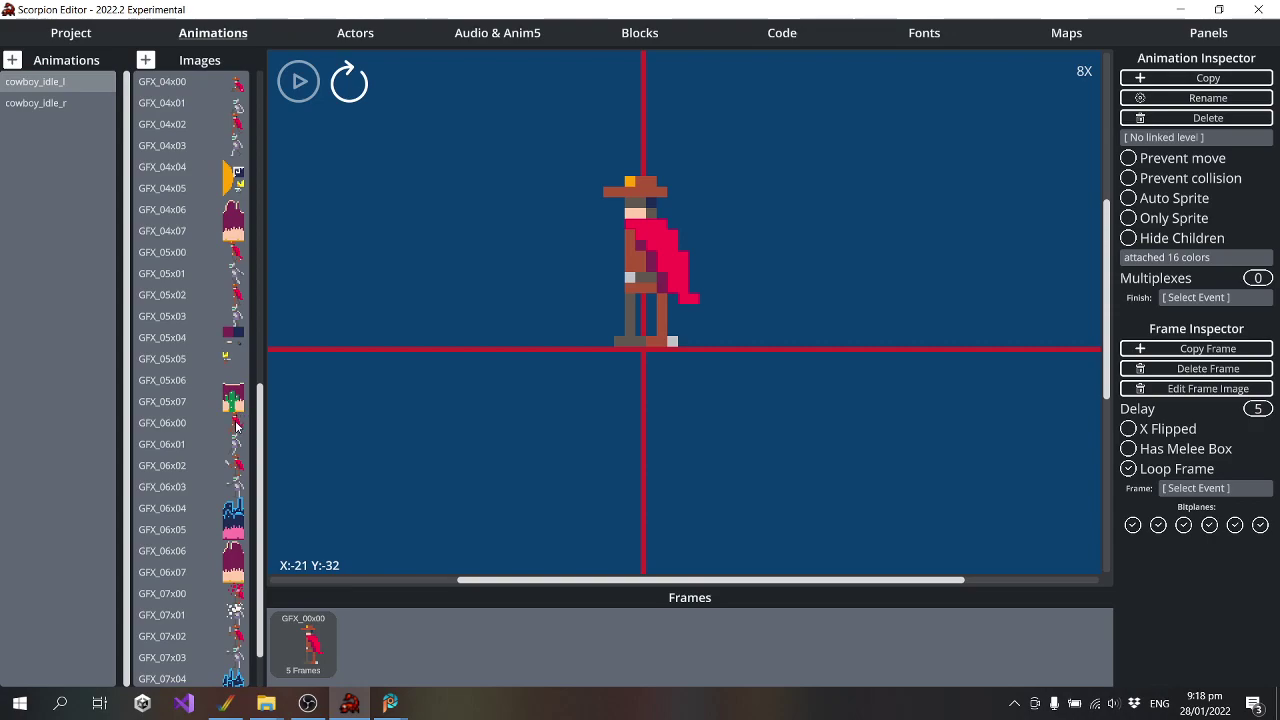
scroll(237, 420, "up", 2)
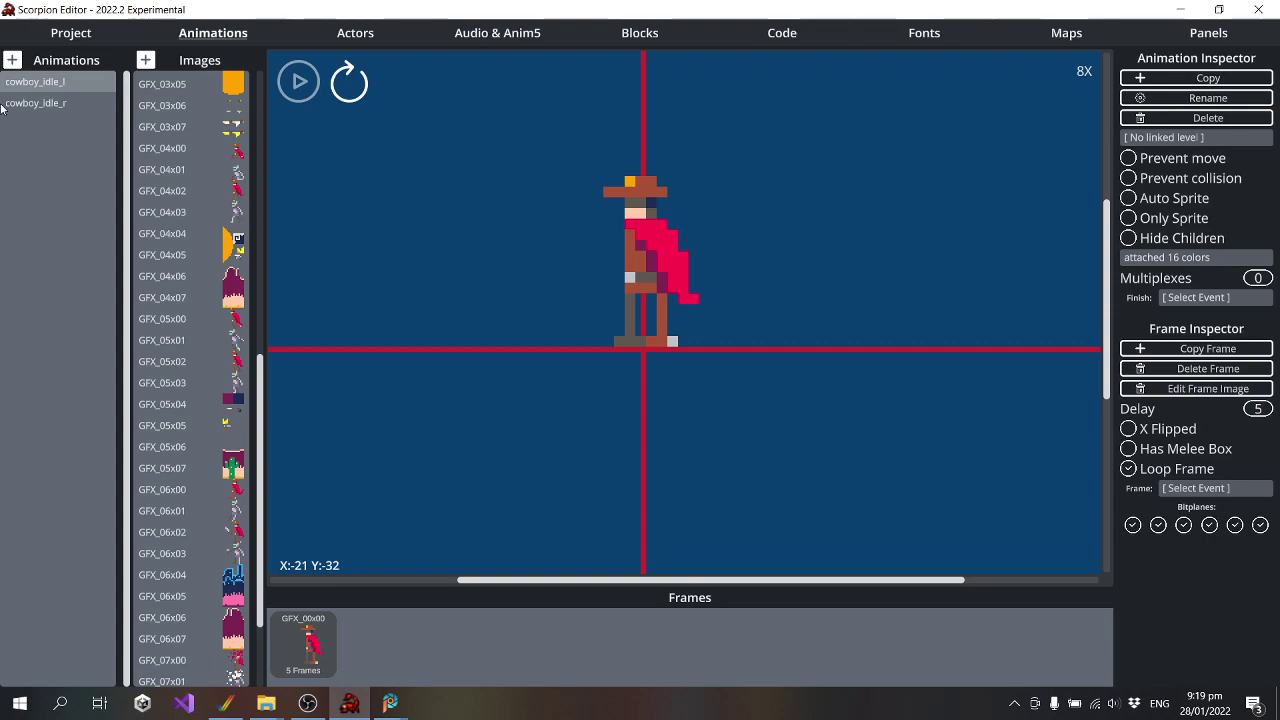
Lower the sprite by one pixel in both cowboy_idle_l and cowboy_idle_r, to Y -31
left_click(42, 104)
left_click(52, 83)
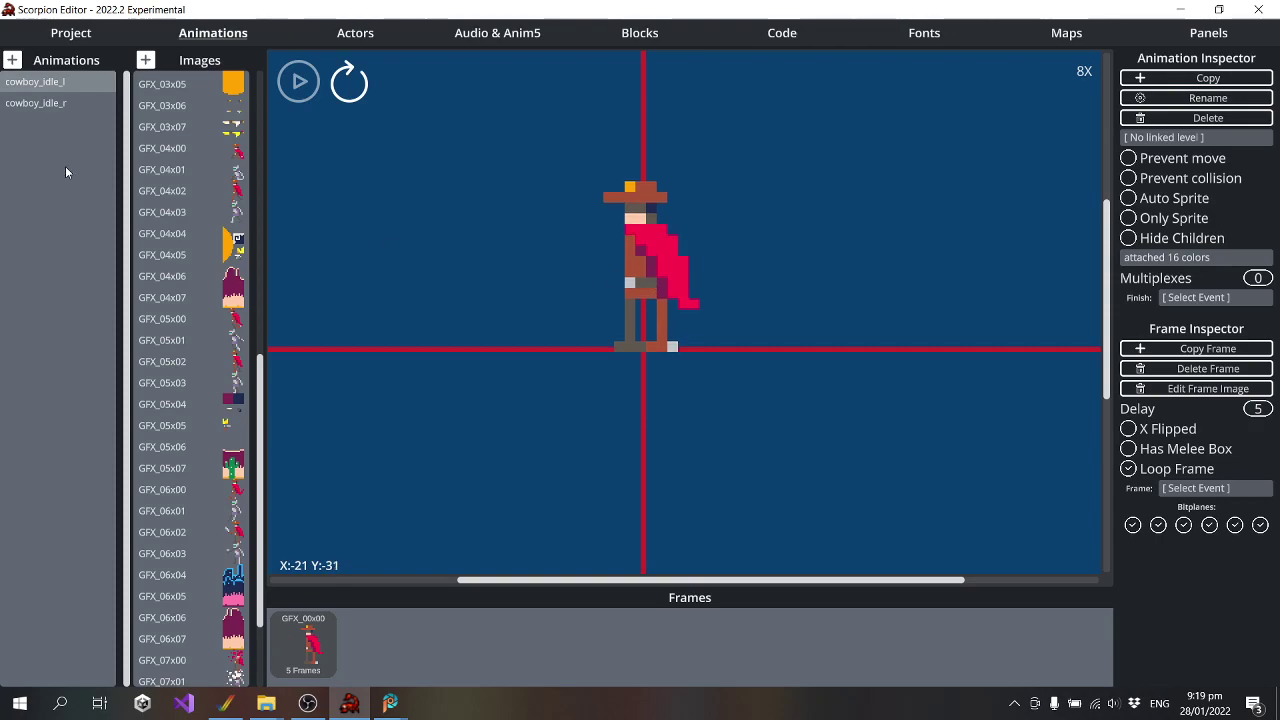
left_click(71, 102)
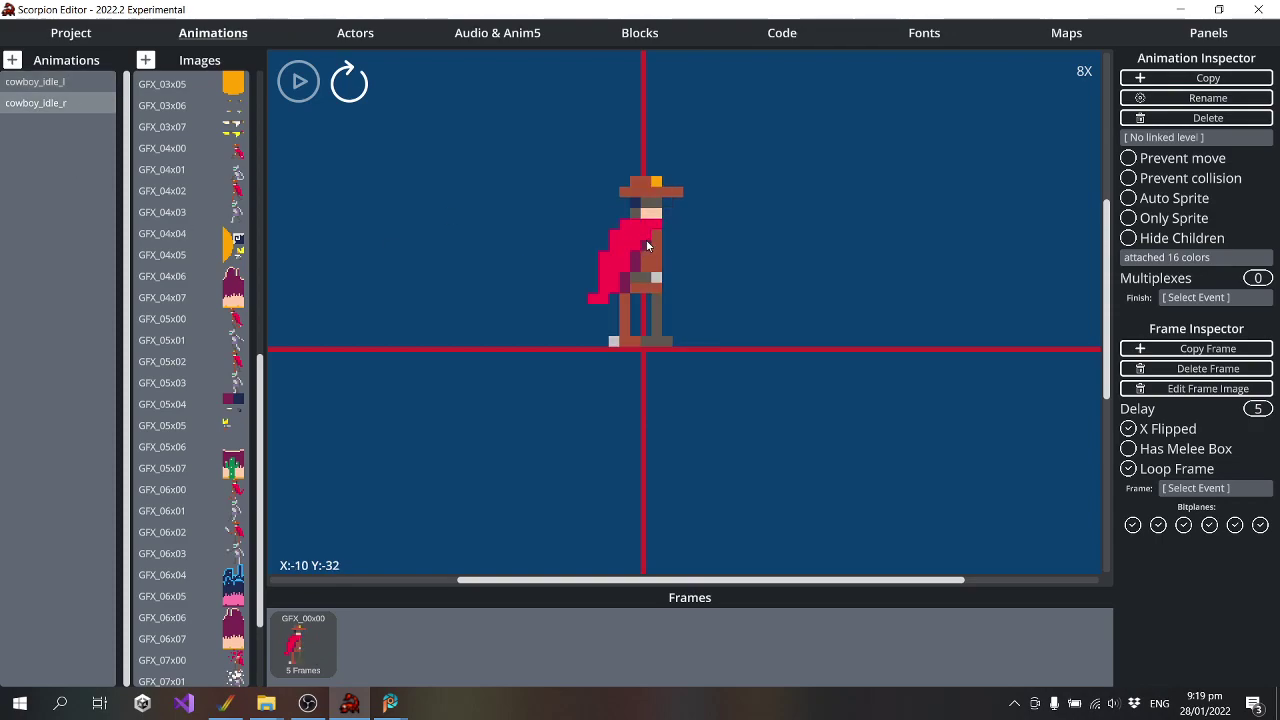
Assign cowboy_idle_r and cowboy_idle_l as the p1_cowboy actor's right and left idle animations, and shift his collision box to Y -31
left_click(352, 32)
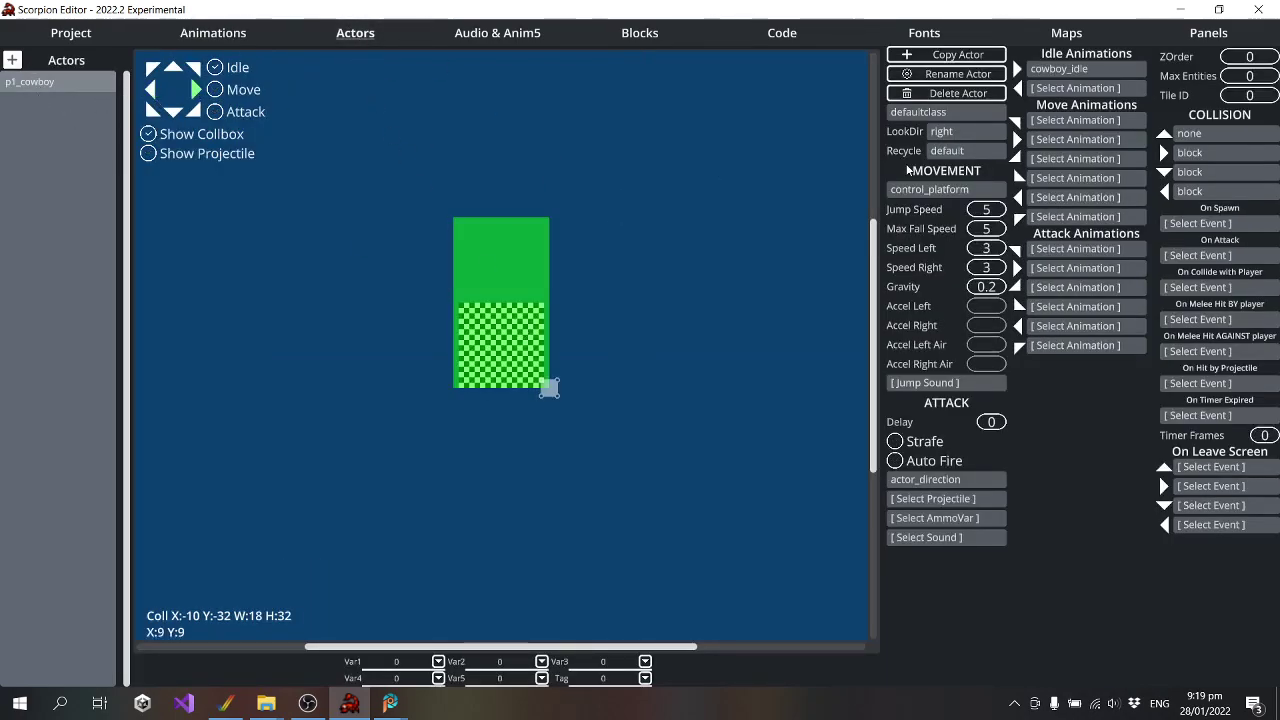
left_click(1060, 88)
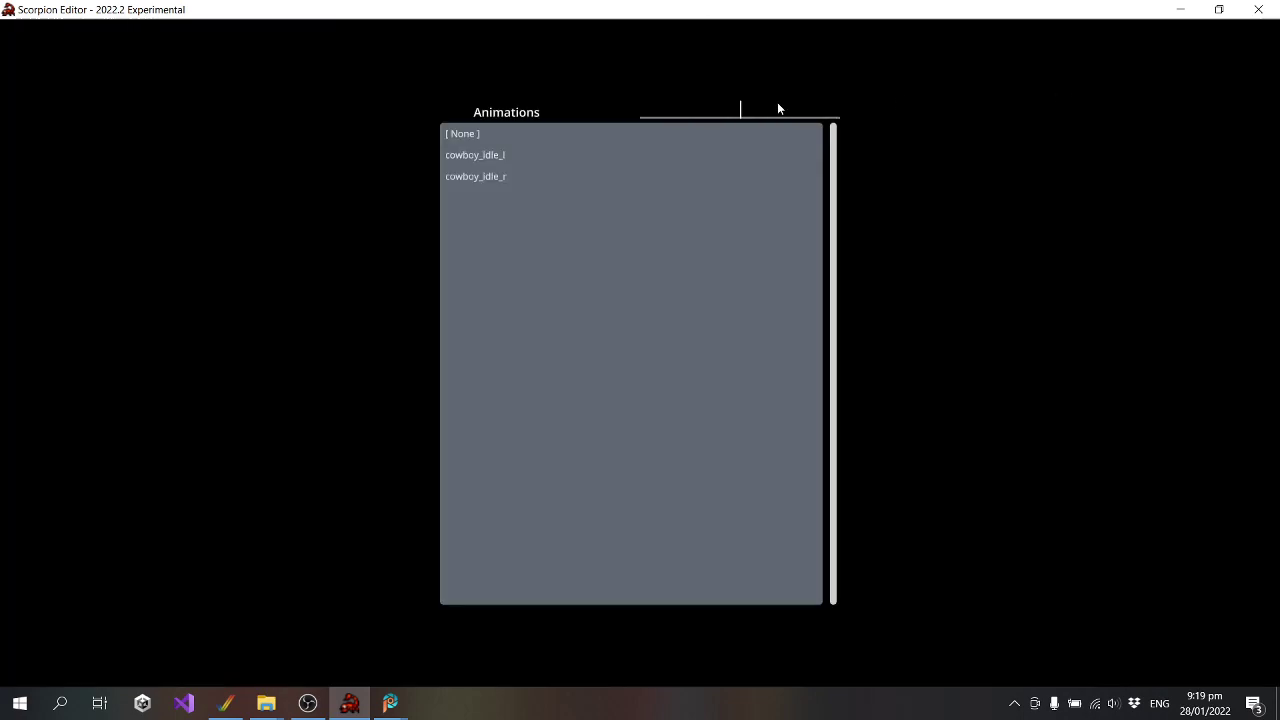
left_click(496, 176)
left_click(1080, 83)
left_click(497, 156)
left_click(1062, 68)
left_click(505, 176)
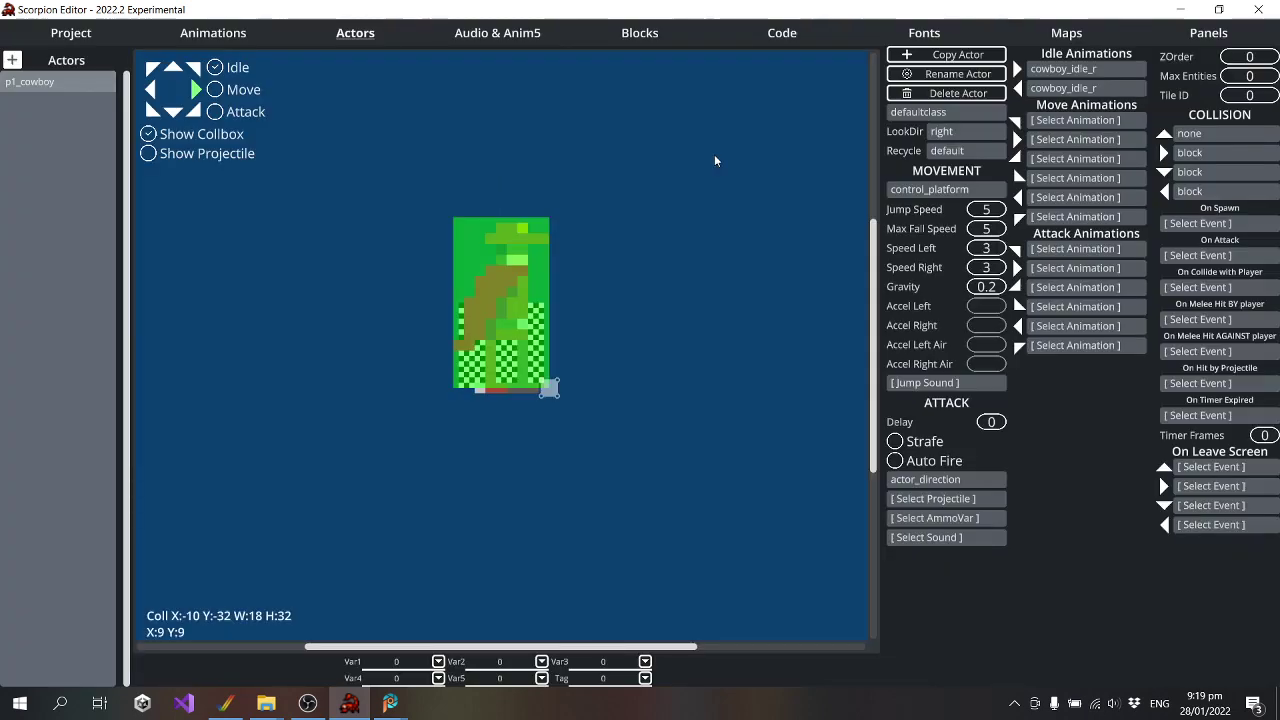
left_click(1062, 88)
left_click(492, 155)
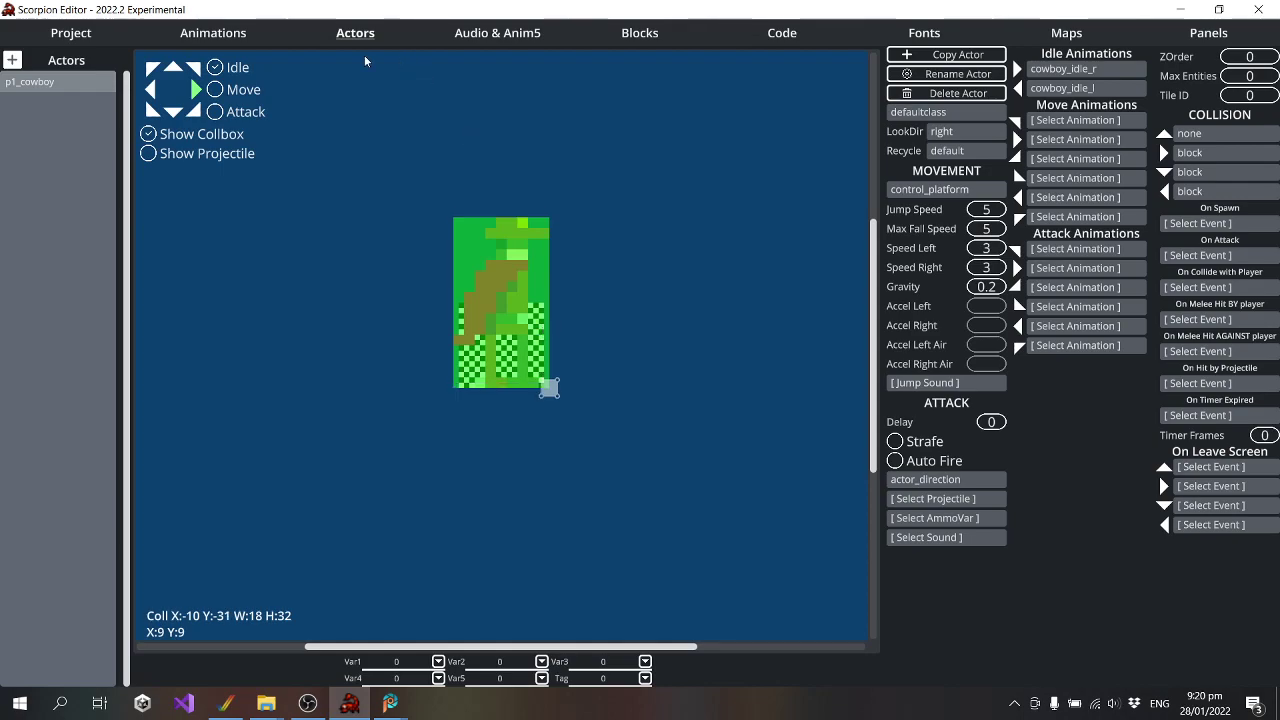
Copy the cowboy_idle_r animation as cowboy_walk_r
left_click(245, 33)
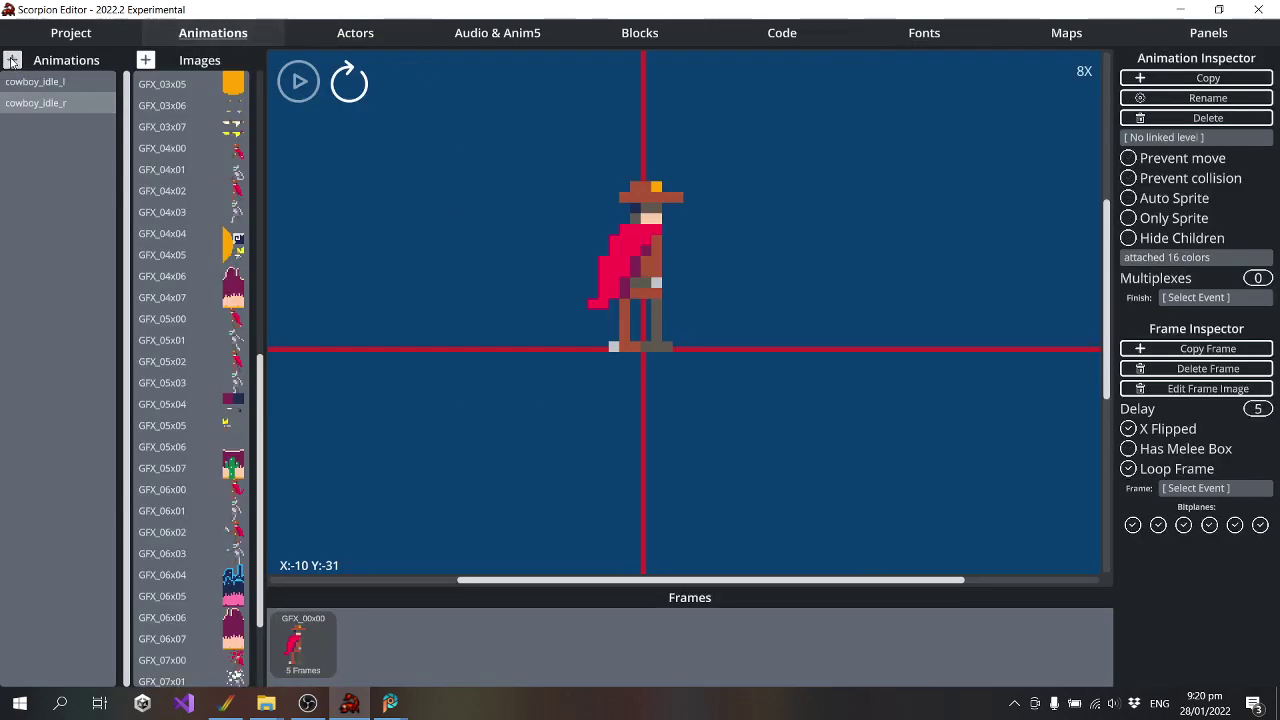
left_click(1208, 78)
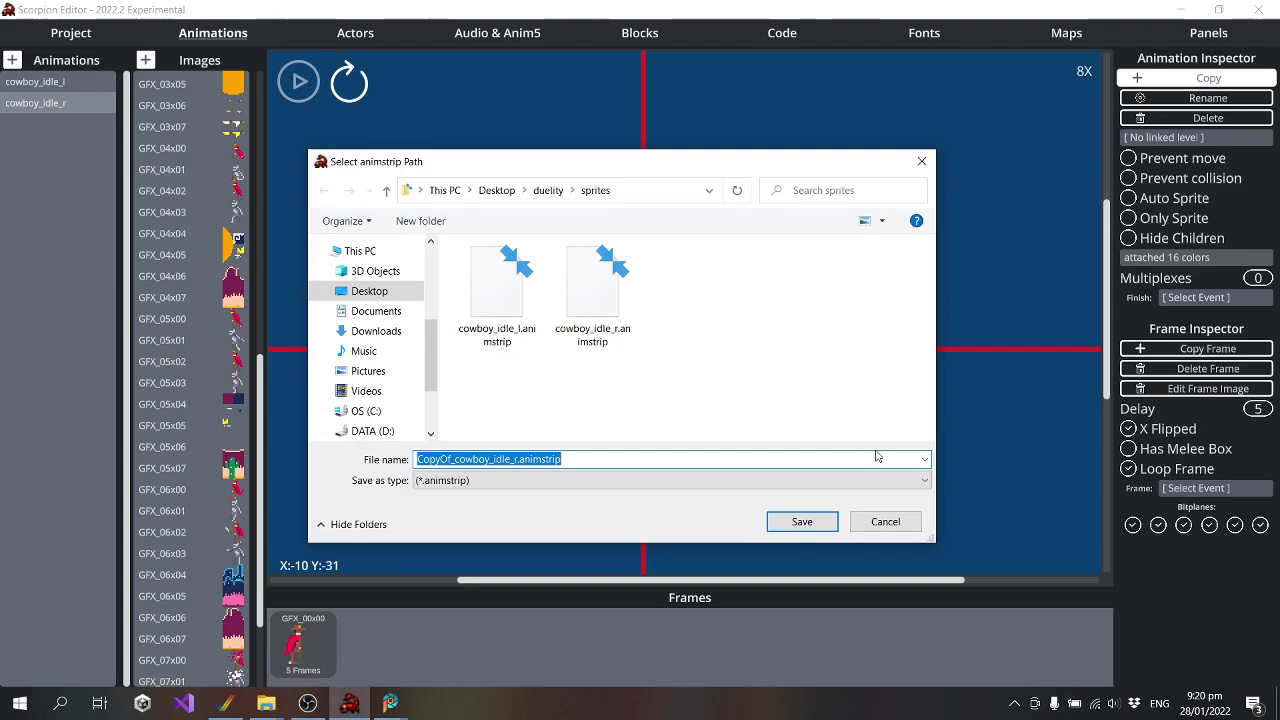
type("cowboy")
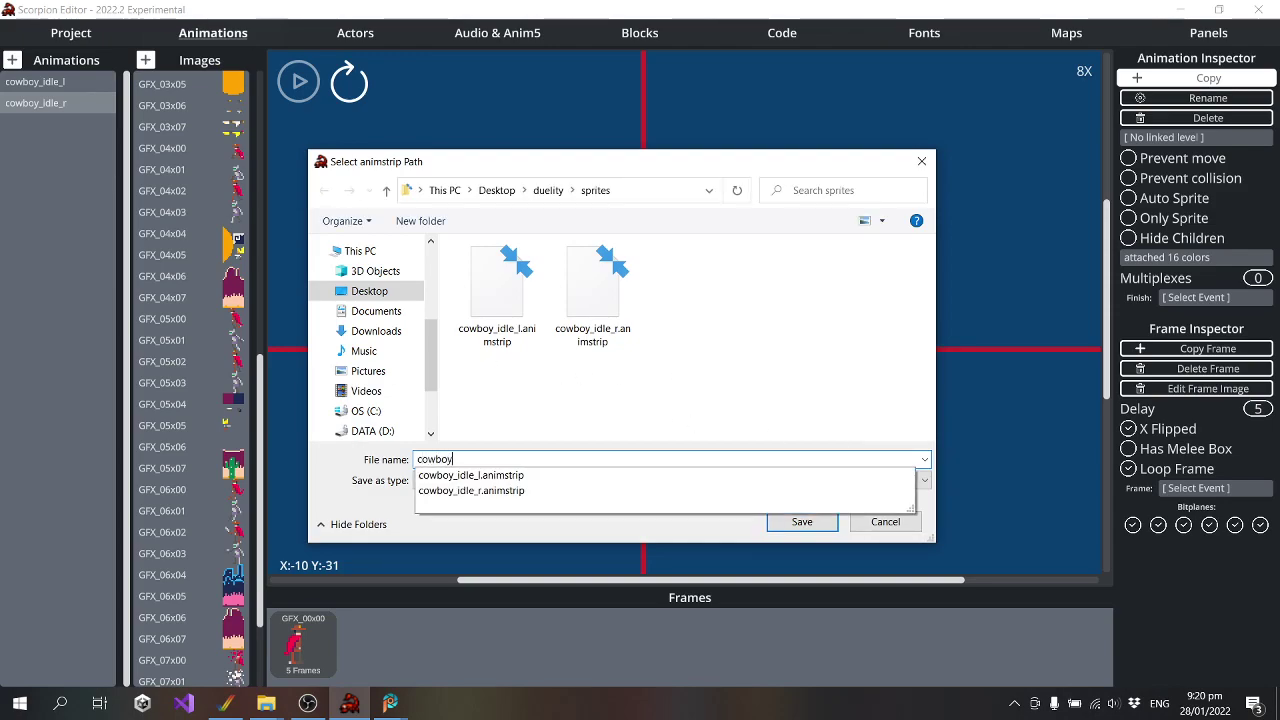
type("_walk_r")
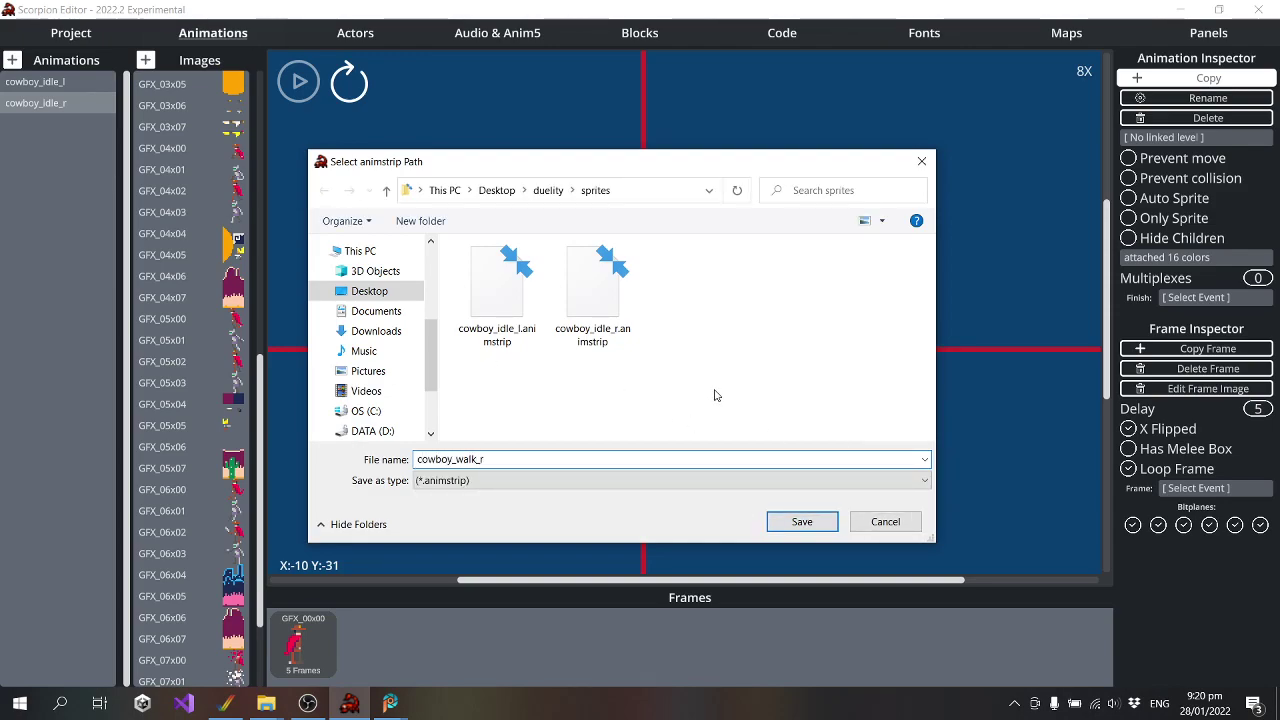
left_click(802, 522)
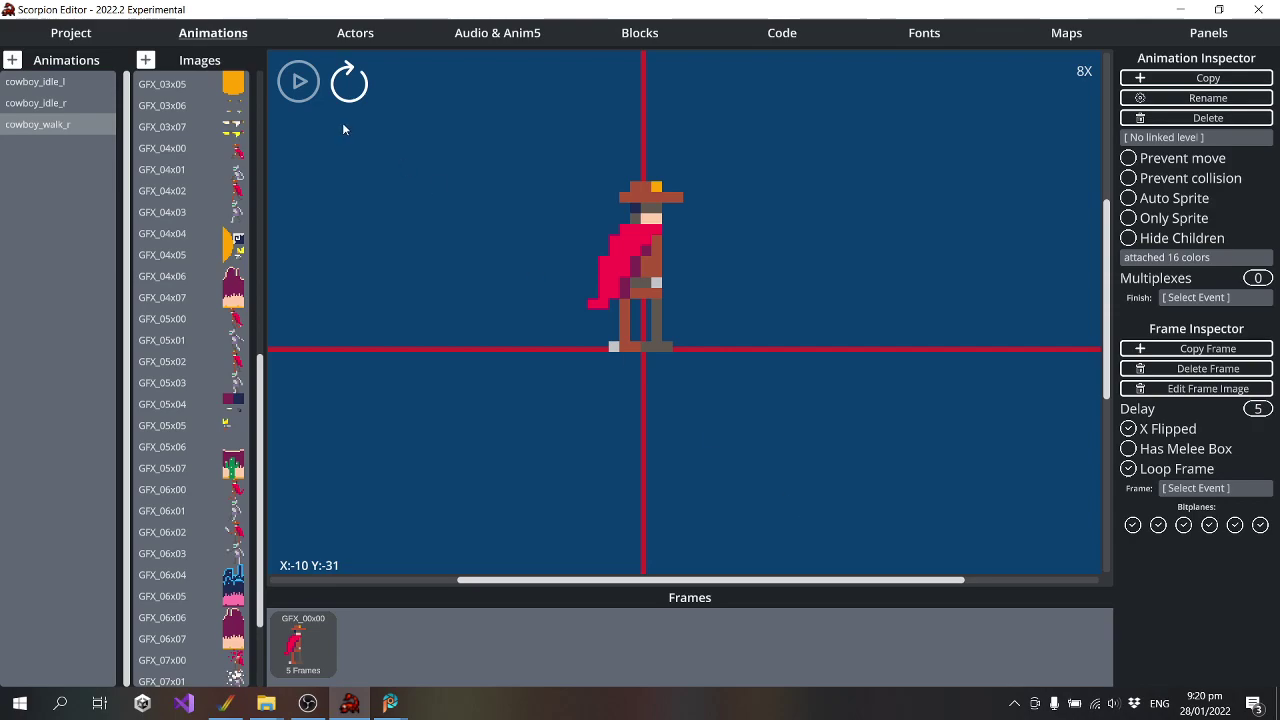
left_click(75, 33)
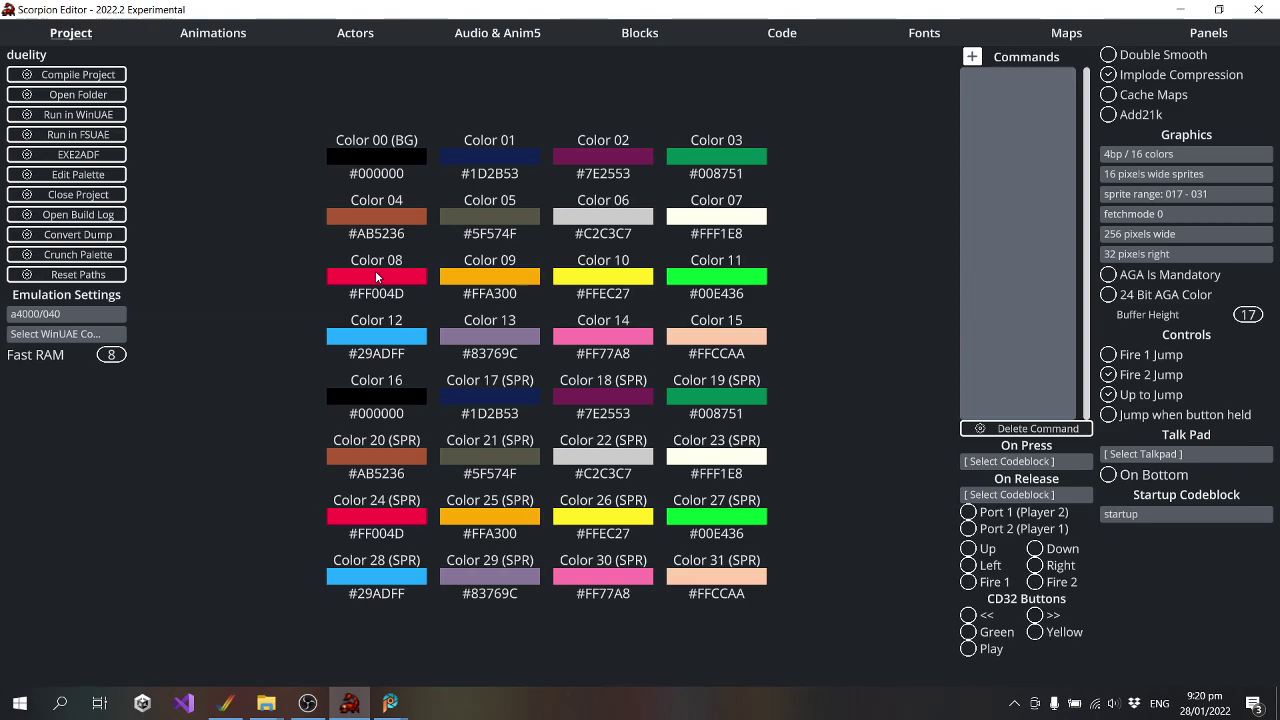
left_click(327, 46)
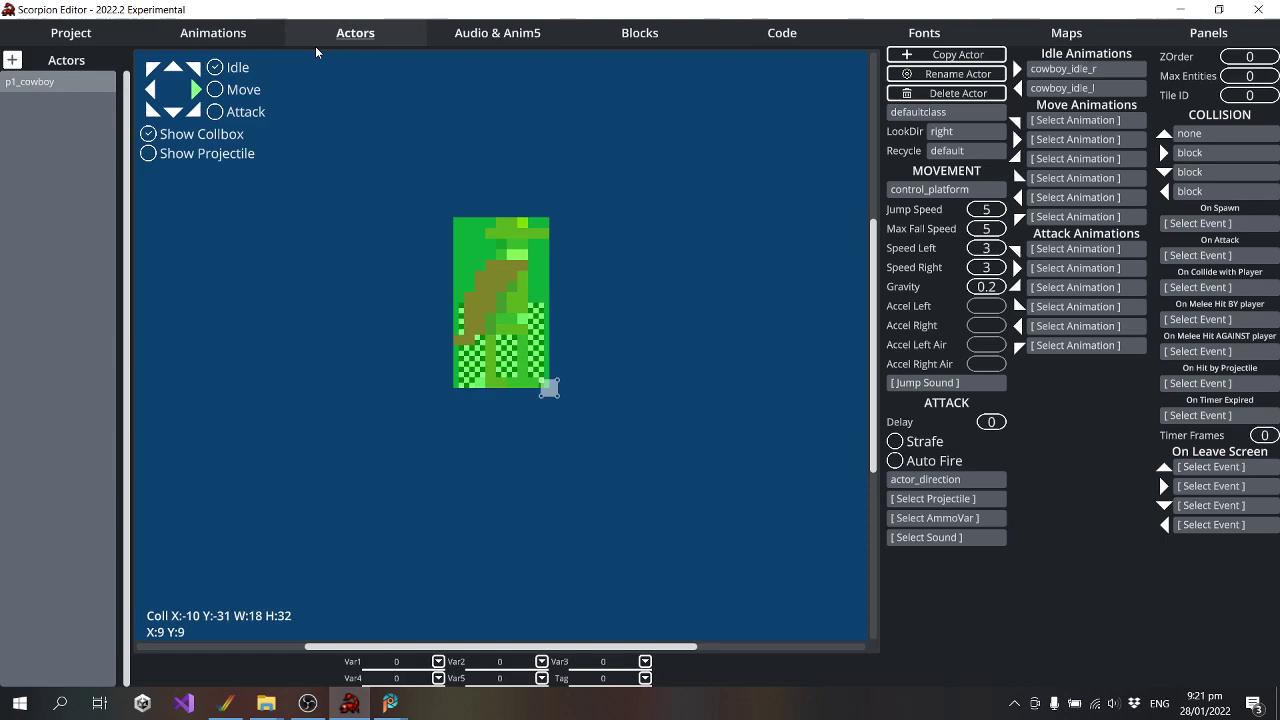
left_click(213, 33)
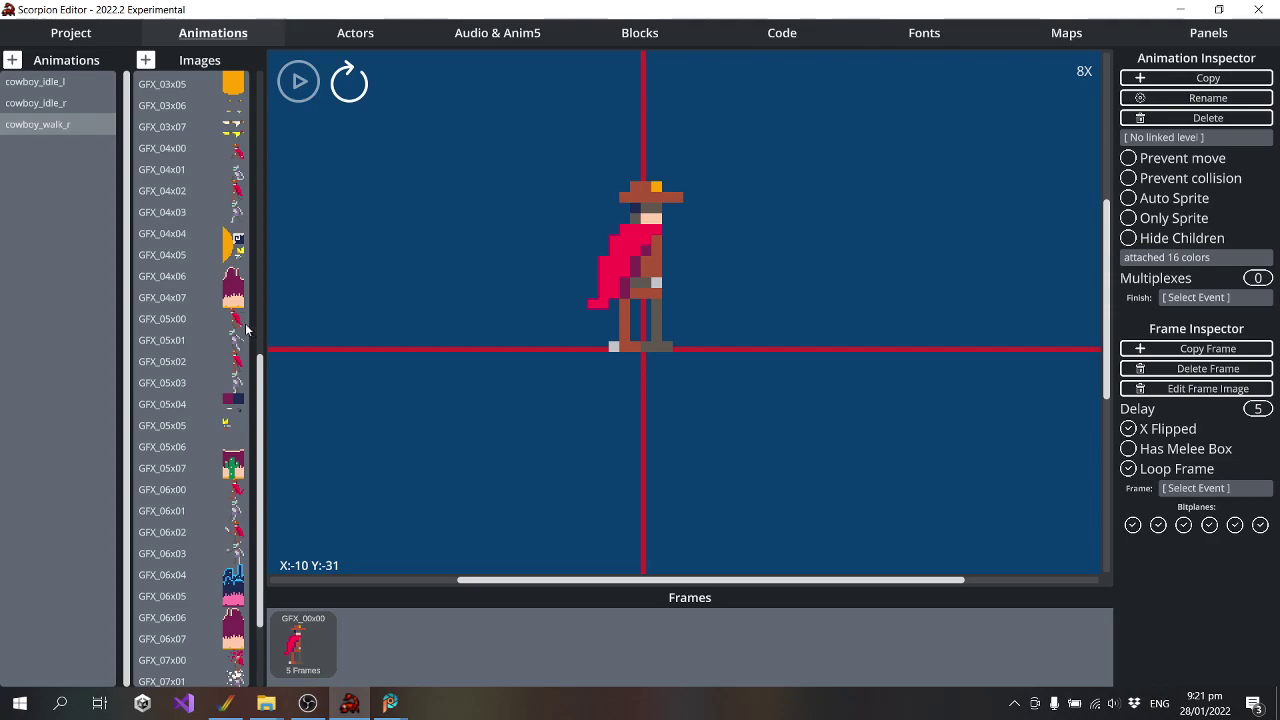
Add image GFX_04x02 as the second frame of cowboy_walk_r, flip it horizontally and position it at X -12, Y -31
double_click(238, 193)
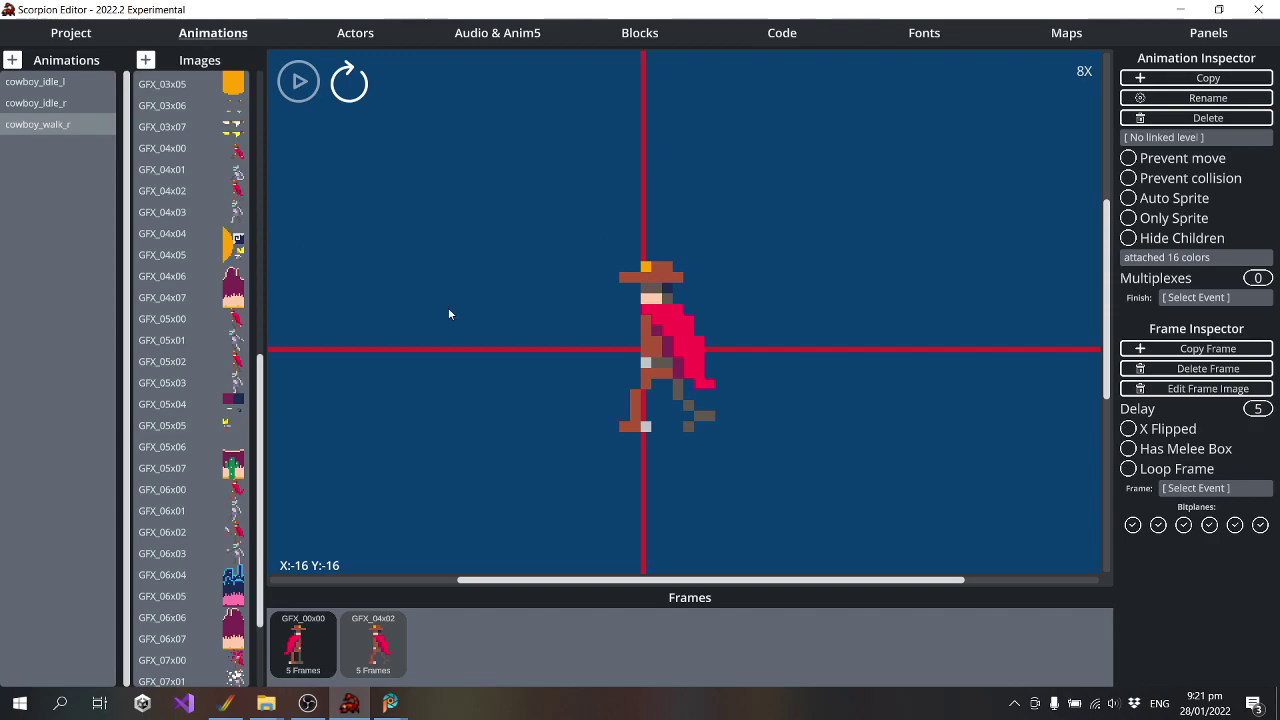
left_click(1129, 429)
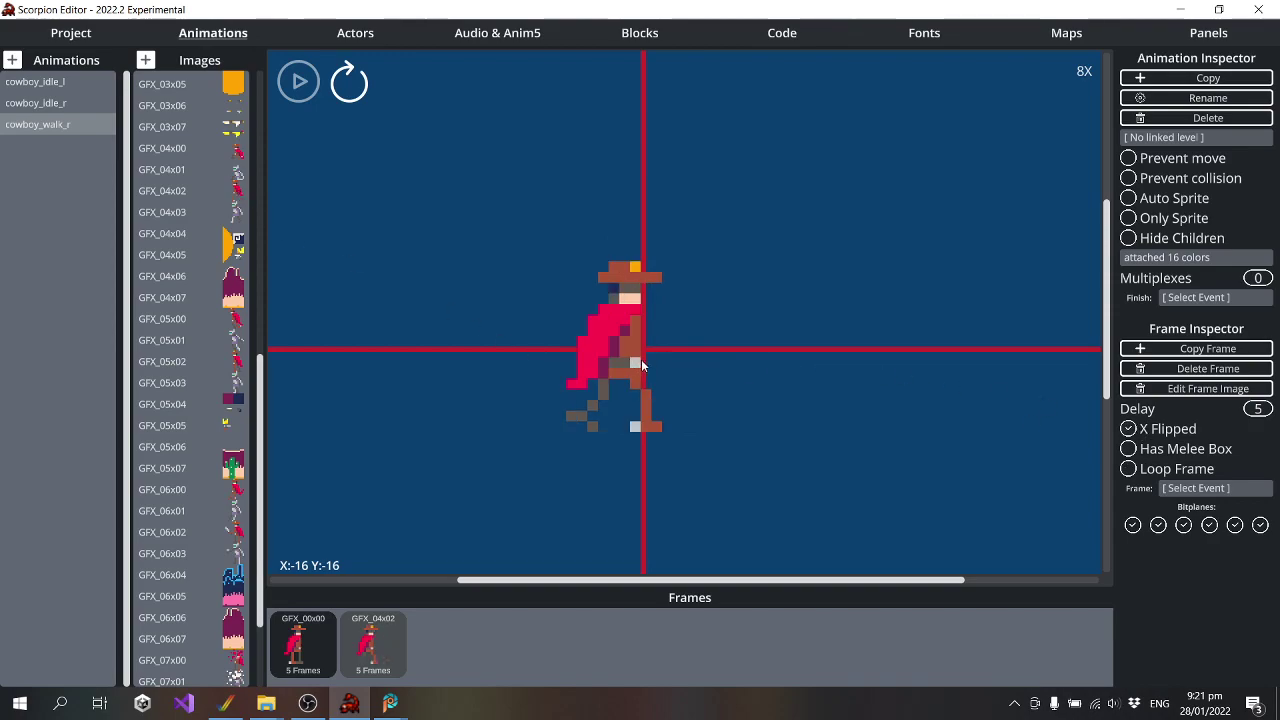
left_click_drag(641, 359, 659, 271)
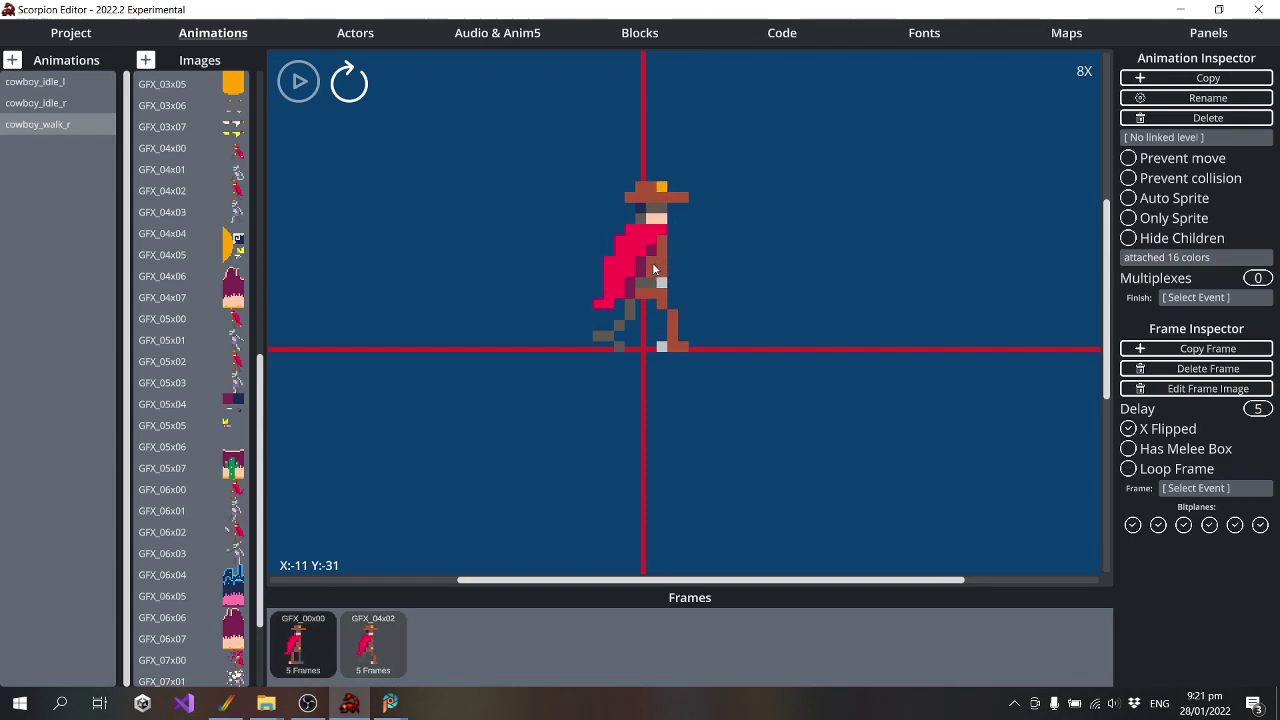
left_click_drag(652, 262, 681, 269)
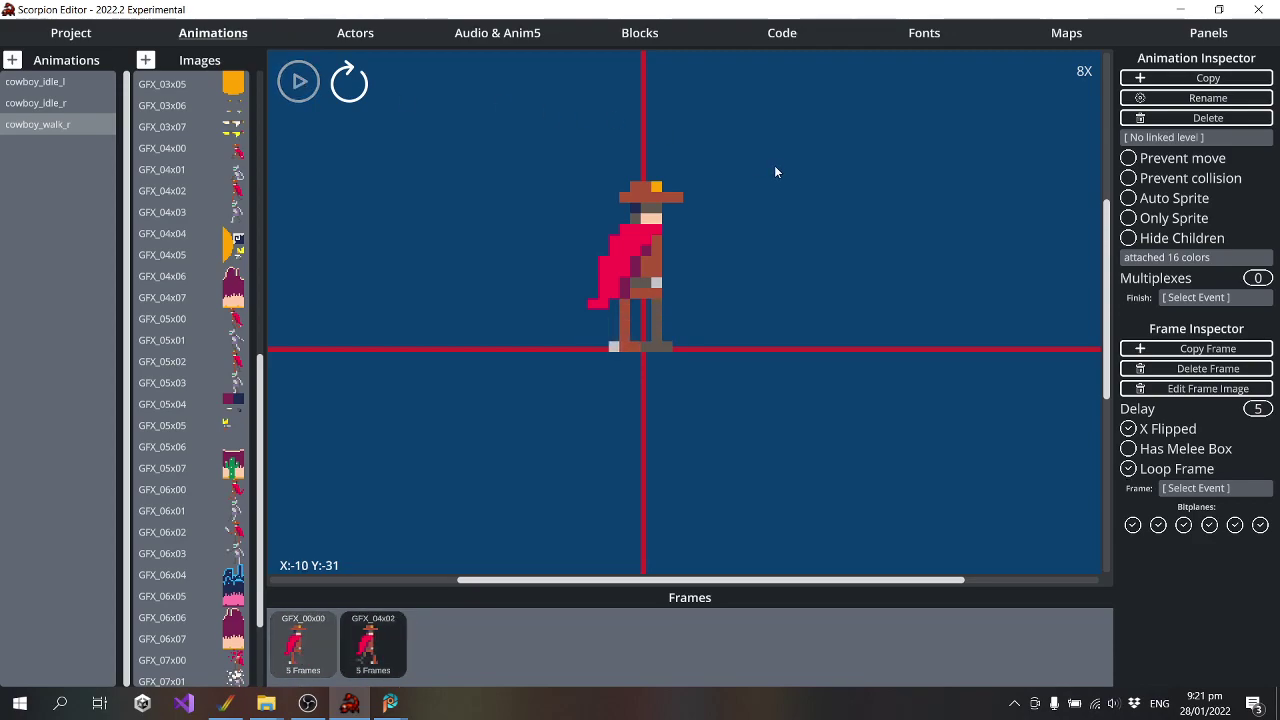
Copy the cowboy_walk_r animation as cowboy_walk_l
left_click(1205, 79)
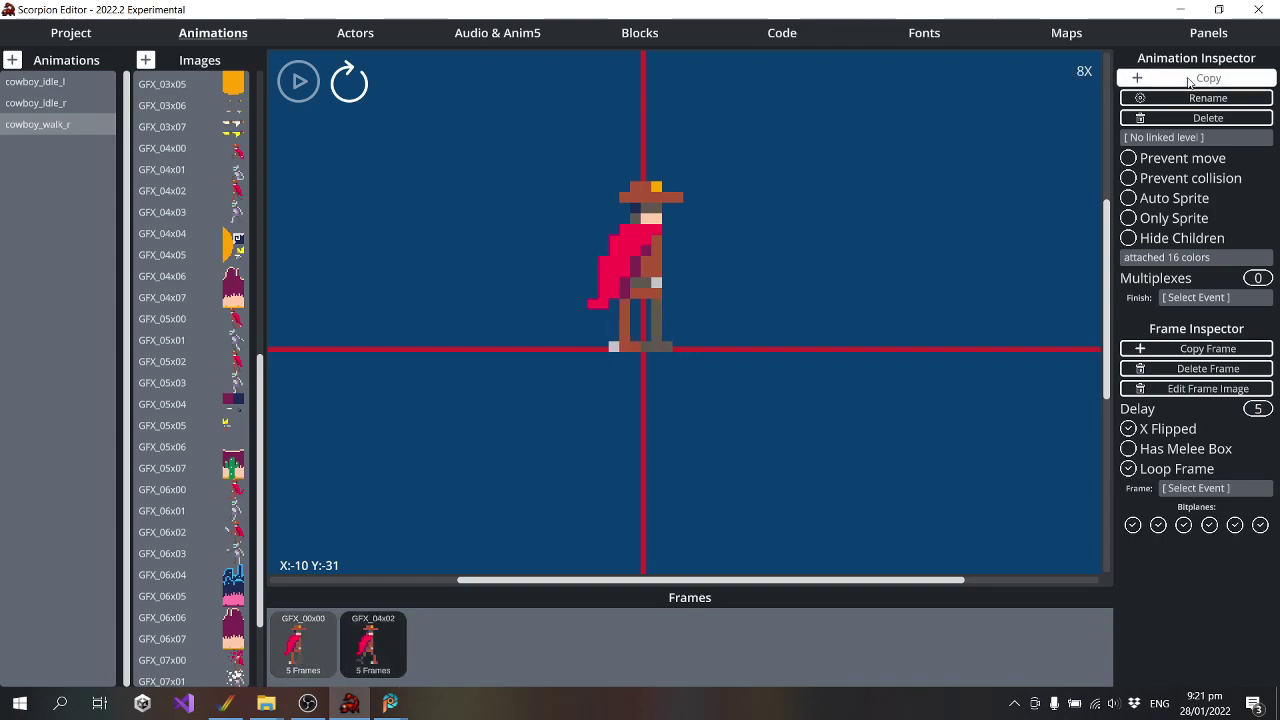
type("co")
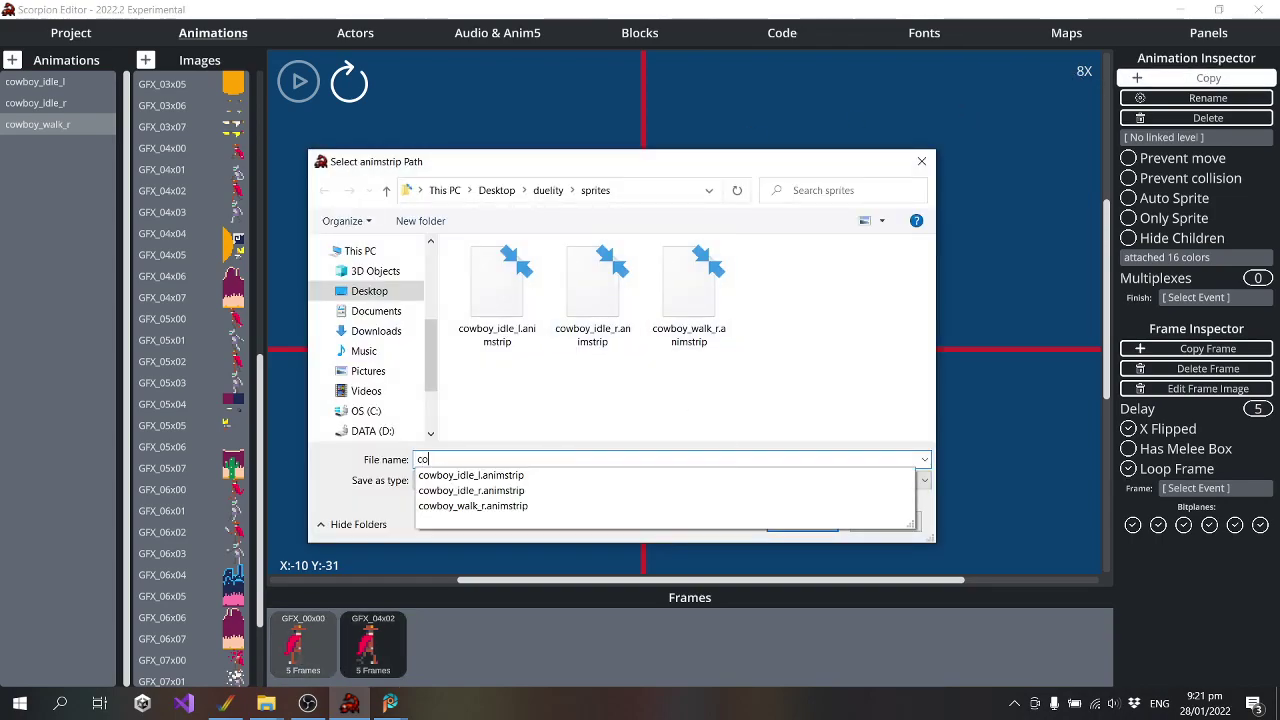
type("wboy_walk_l")
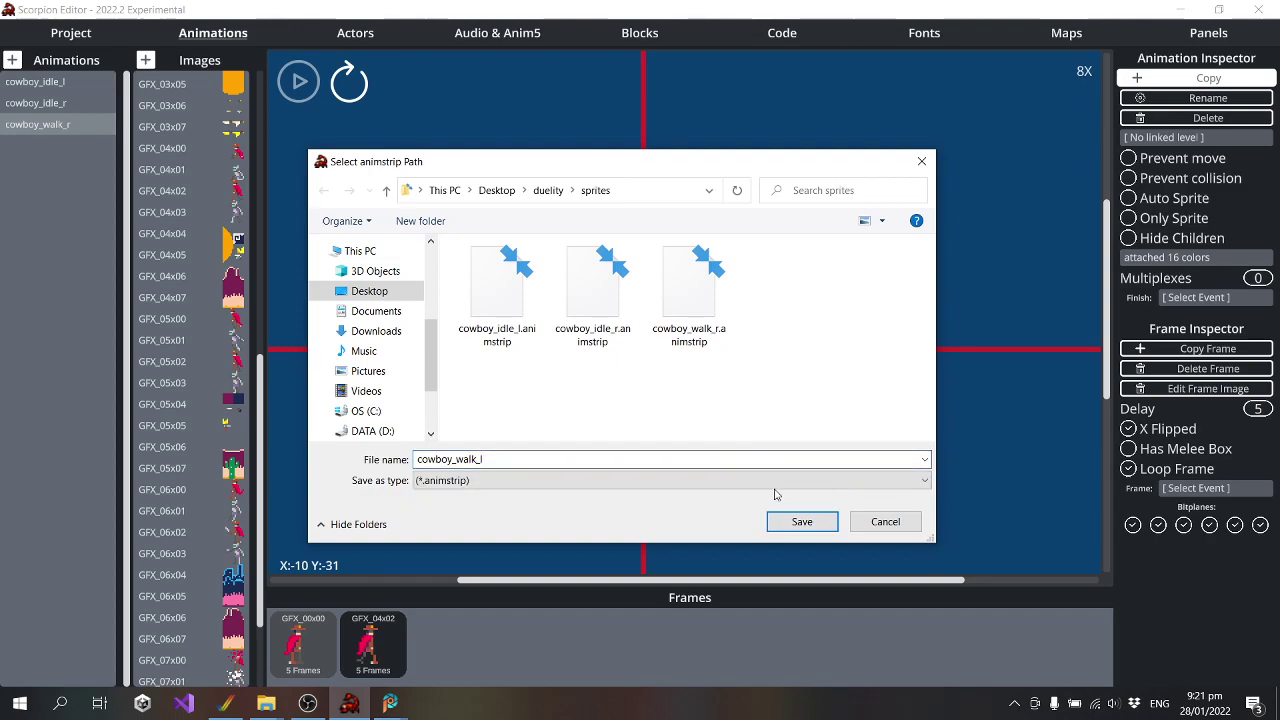
left_click(791, 523)
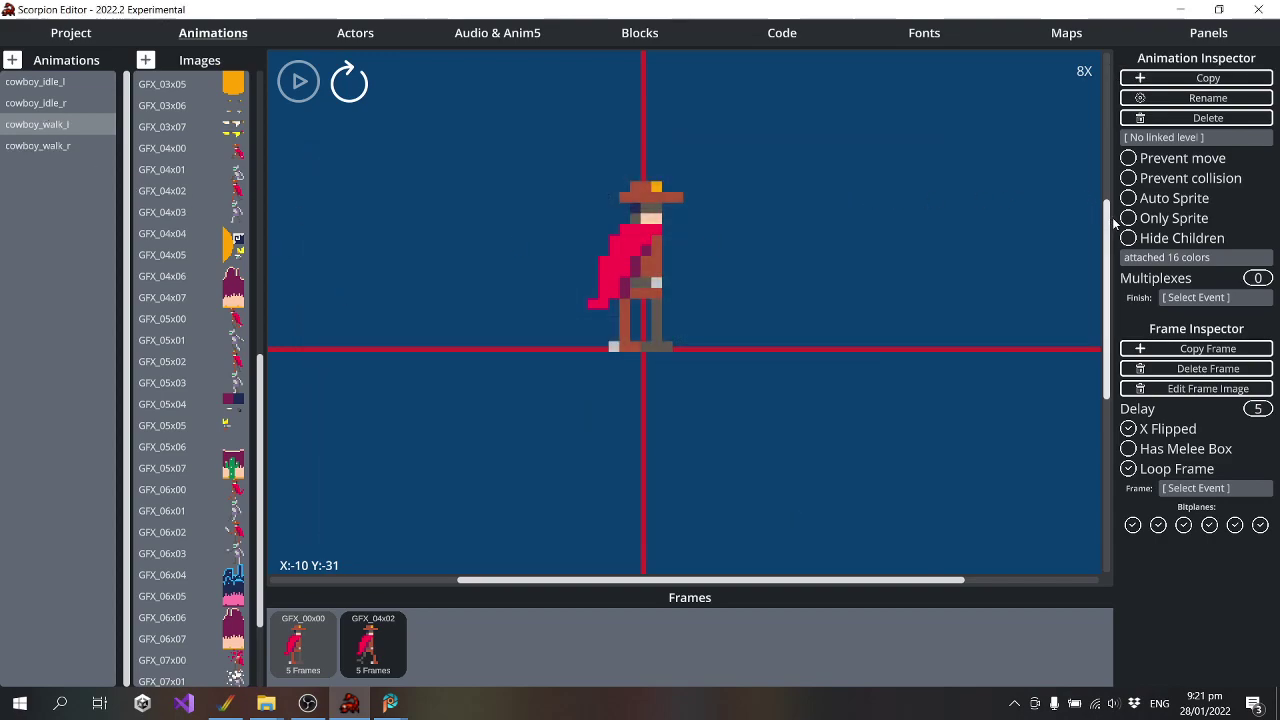
Turn off X Flipped on both cowboy_walk_l frames and align them, with the first frame at X -21, Y -31
left_click(1128, 429)
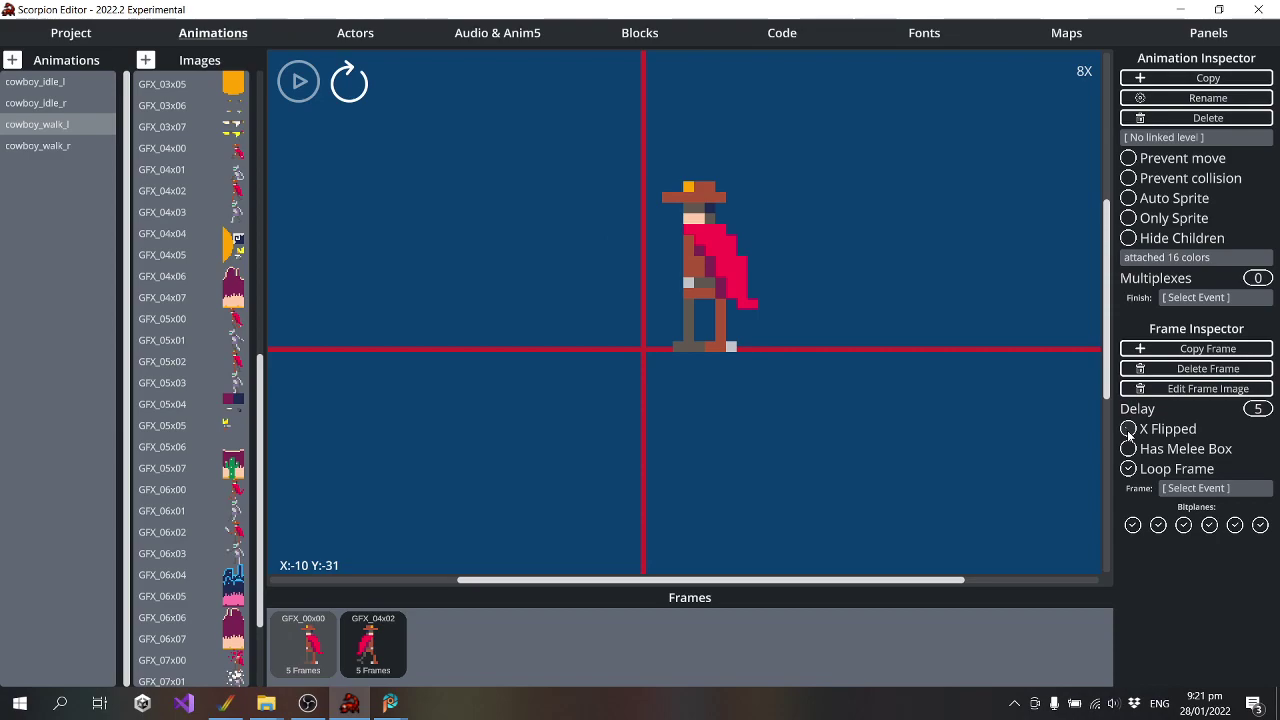
left_click_drag(711, 240, 647, 238)
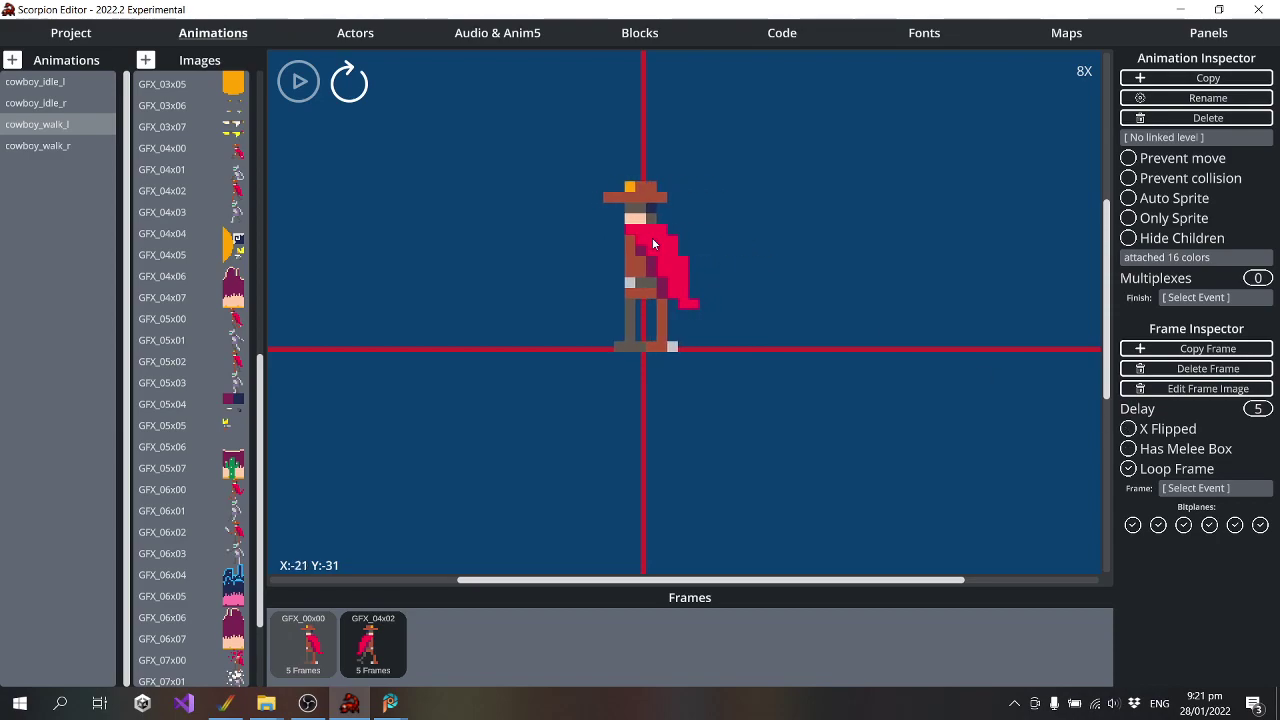
key("Left")
left_click(1129, 428)
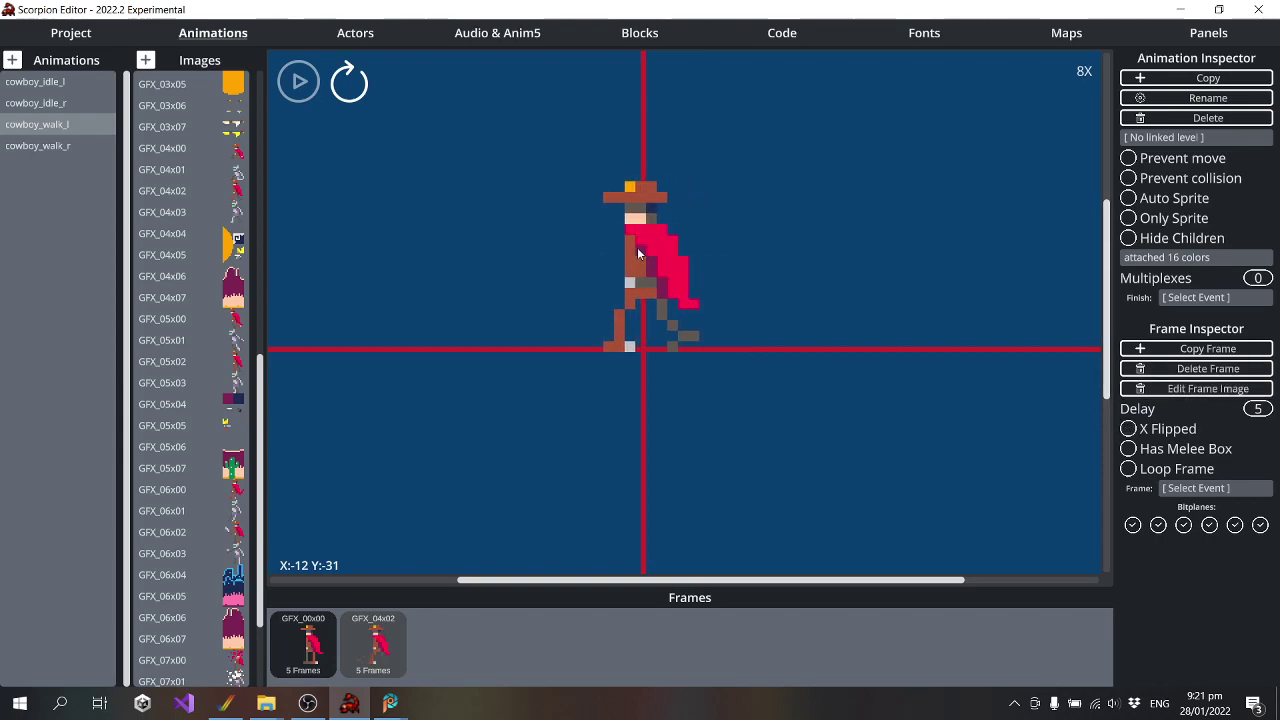
key("Right")
key("Left")
Compare the cowboy's alignment across the cowboy_idle_l, cowboy_walk_l and cowboy_walk_r animations
key("Up")
key("Up")
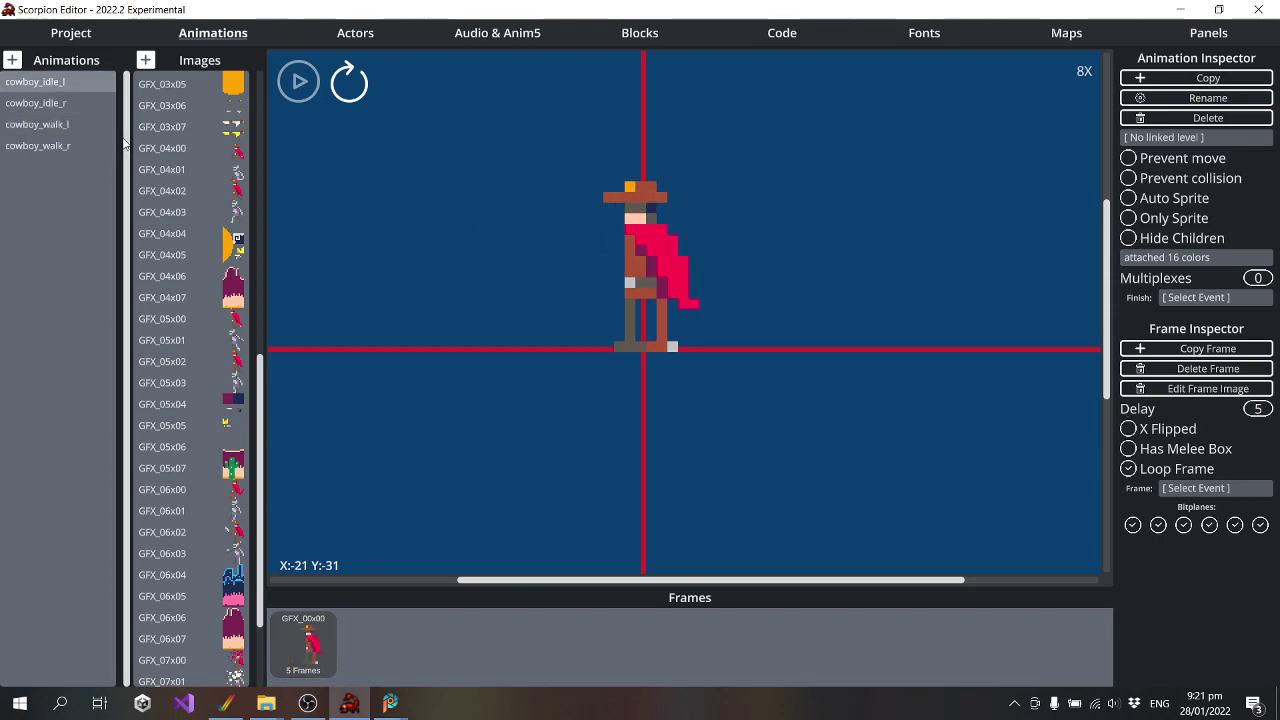
left_click(53, 125)
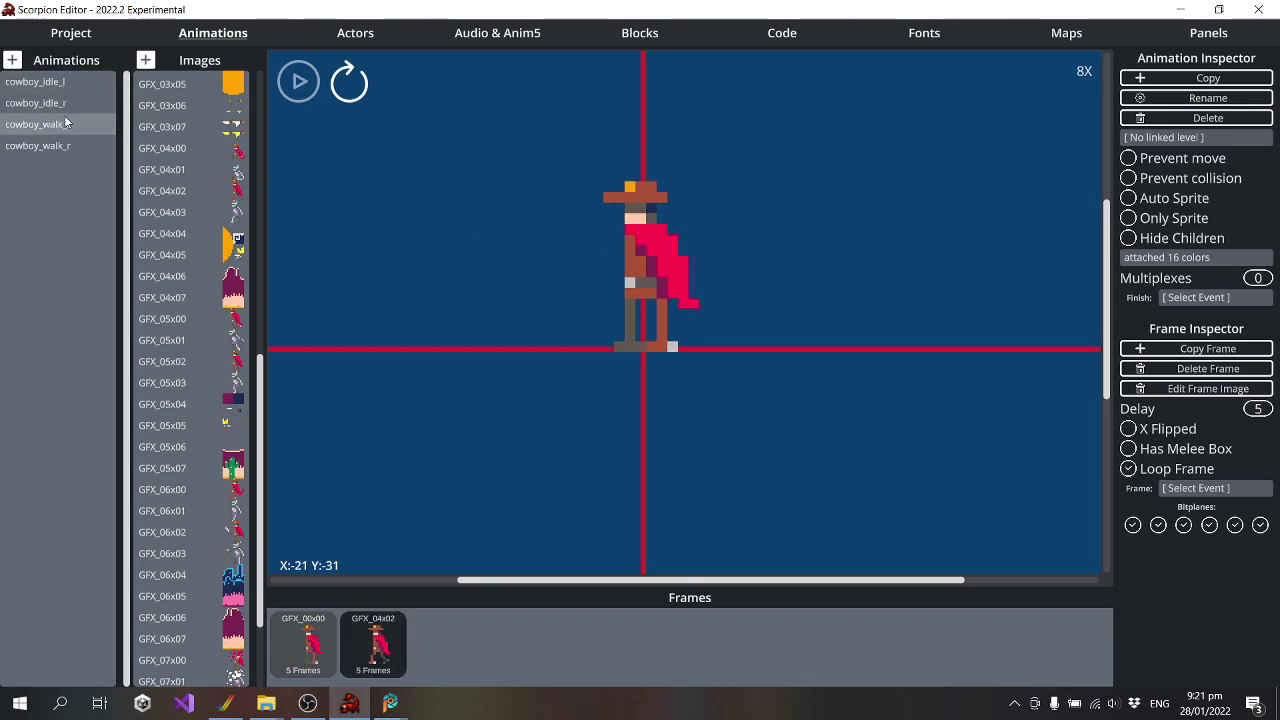
key("Down")
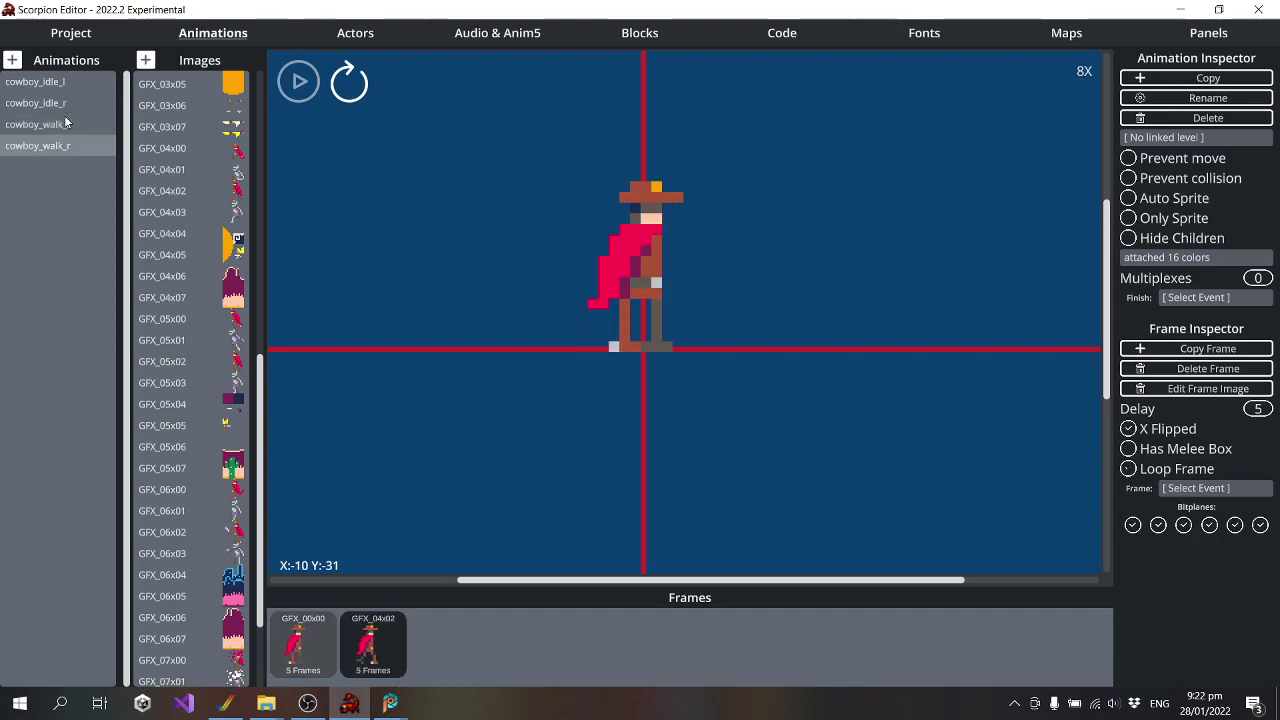
Assign cowboy_walk_r as the p1_cowboy actor's right move animation and cowboy_idle_l as his left move animation
left_click(330, 34)
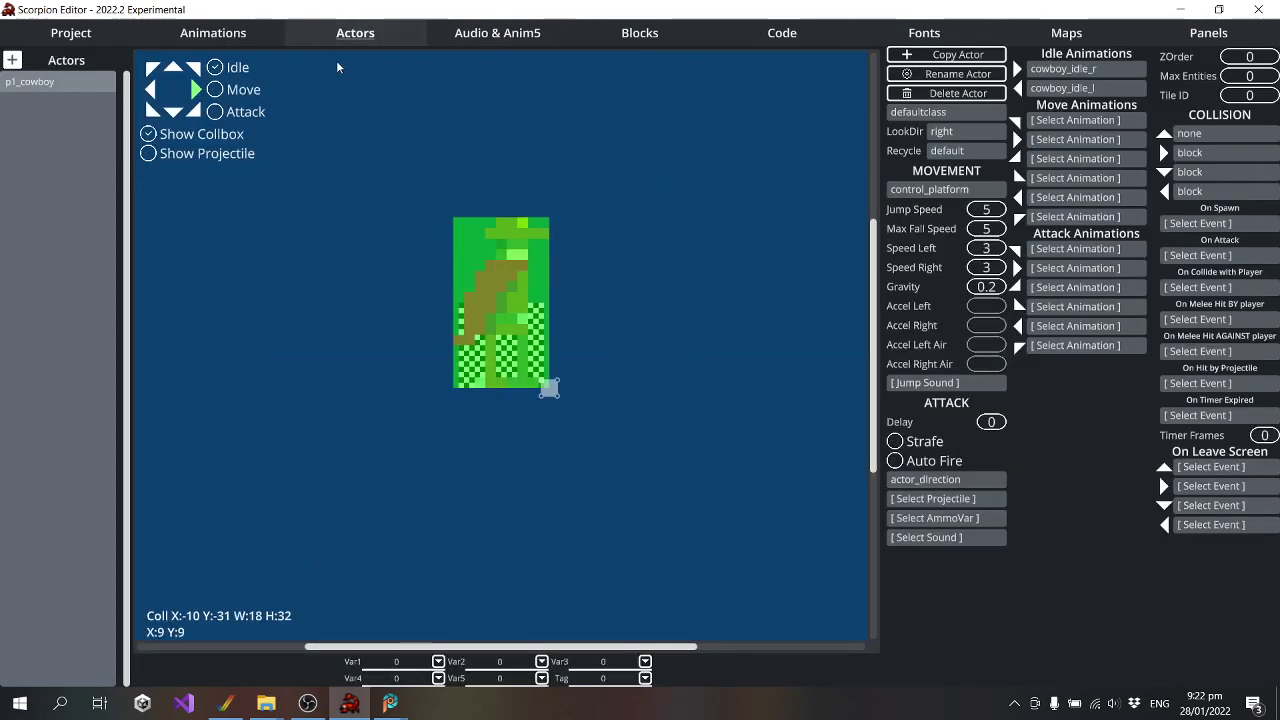
left_click(1077, 146)
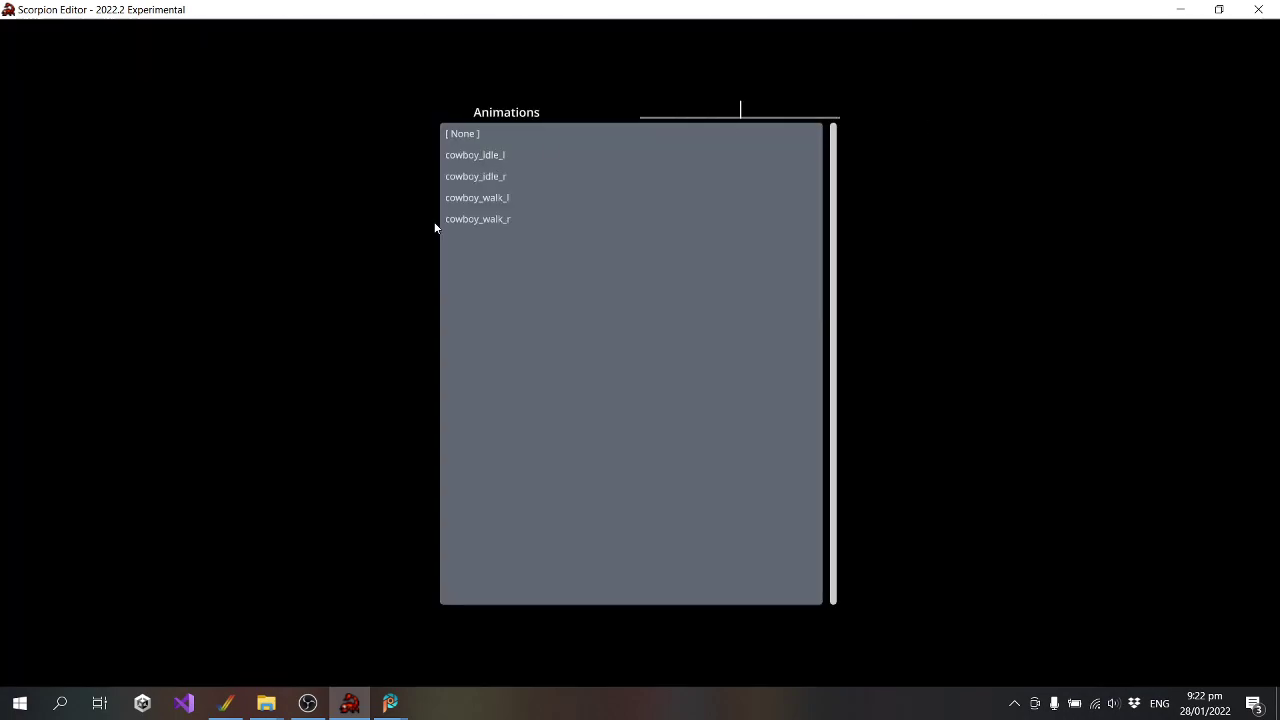
left_click(497, 220)
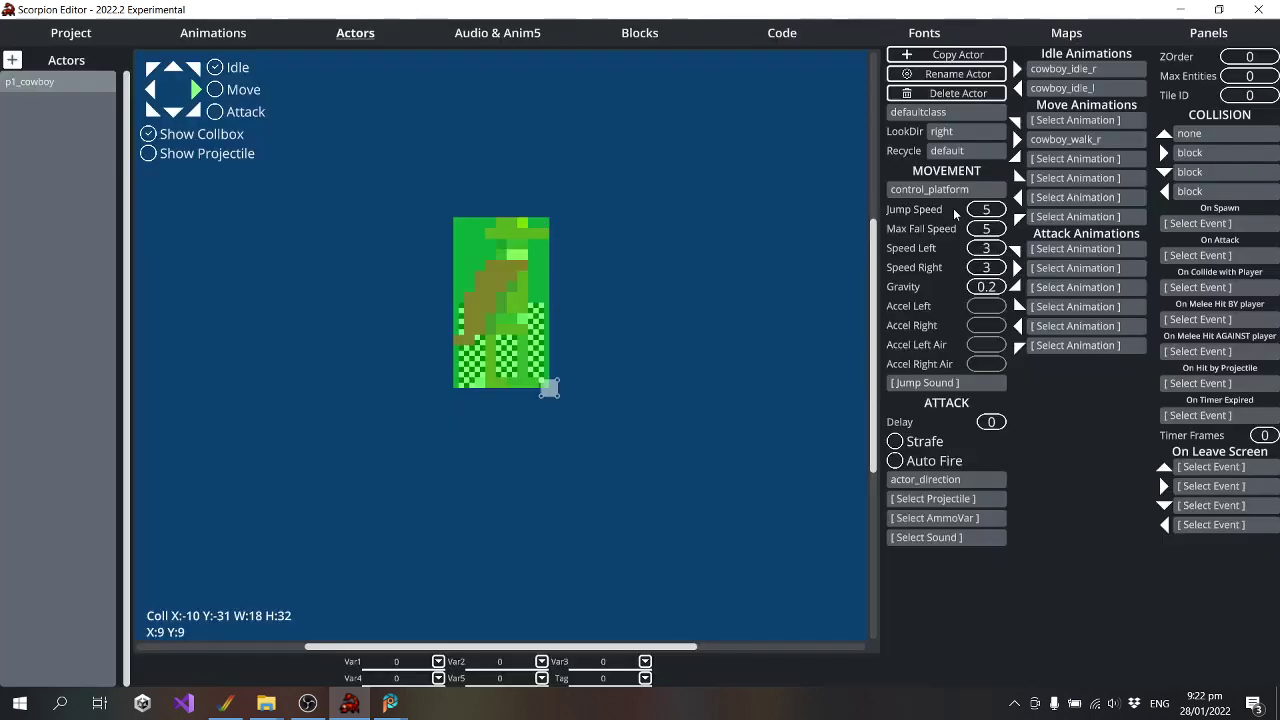
left_click(1085, 200)
left_click(492, 155)
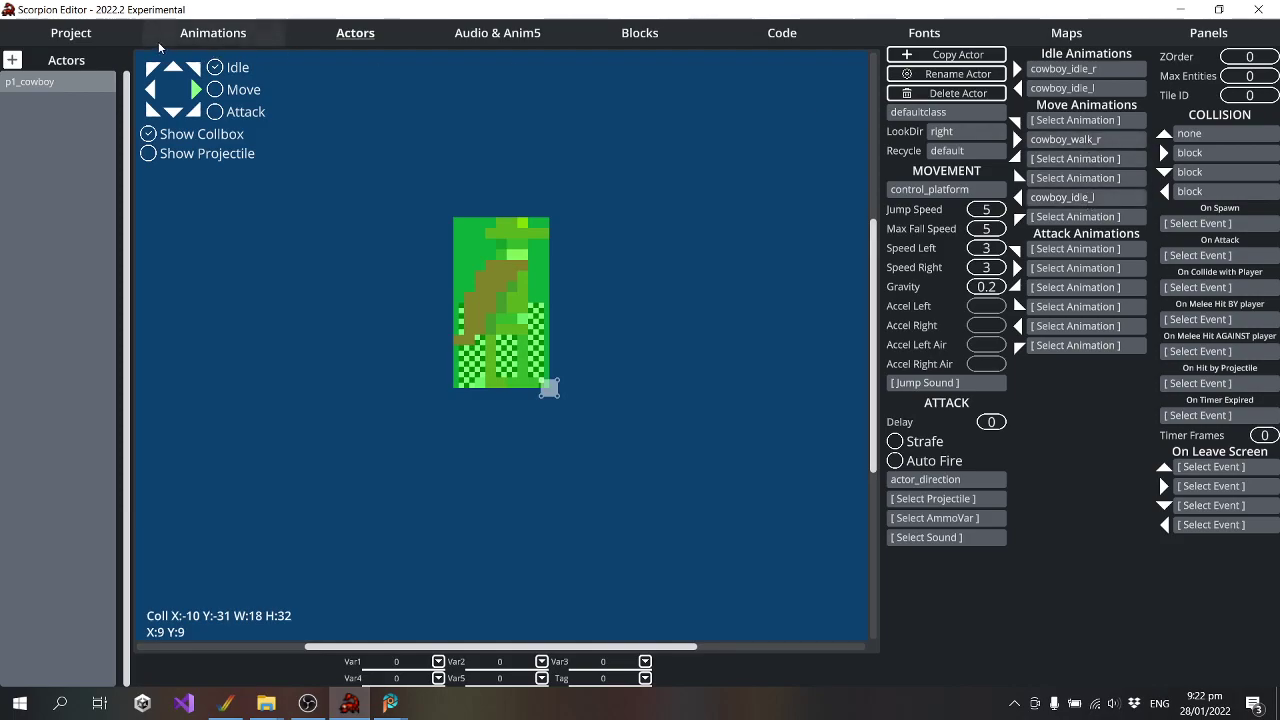
Run the game in WinUAE, walk the cowboy left and right to check his move animations, and close the emulator
left_click(106, 40)
left_click(105, 115)
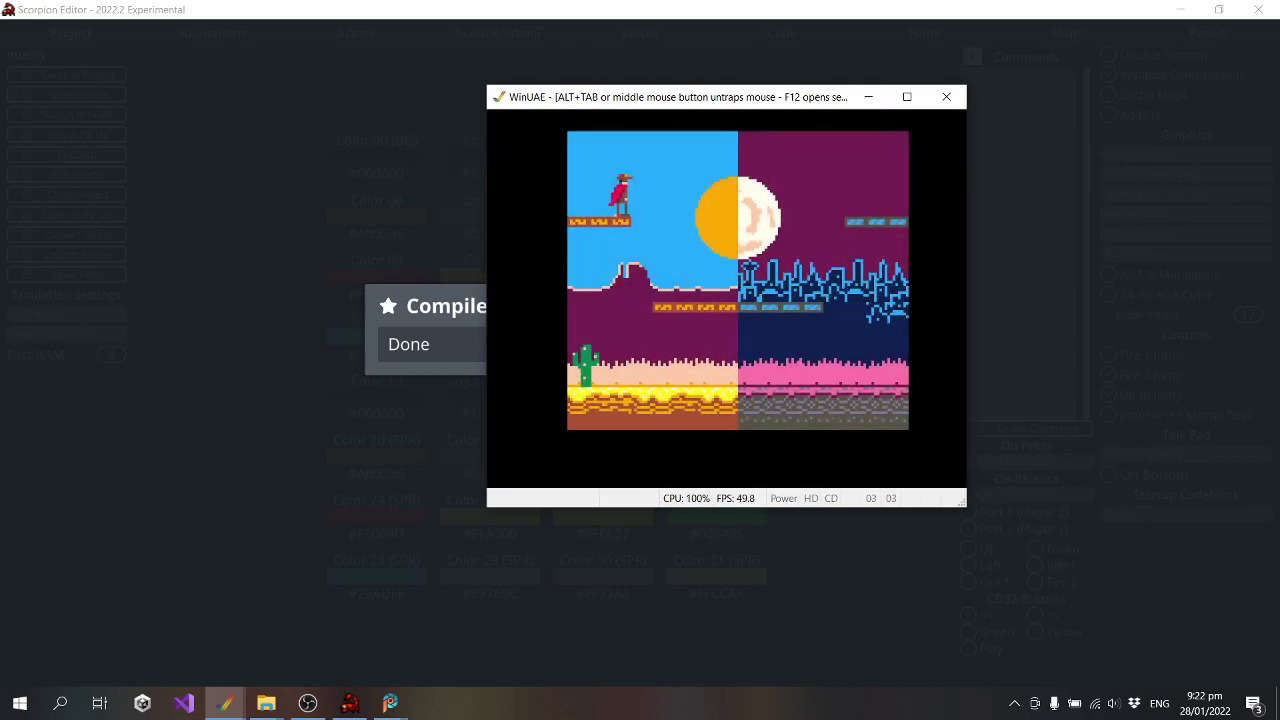
key("Left")
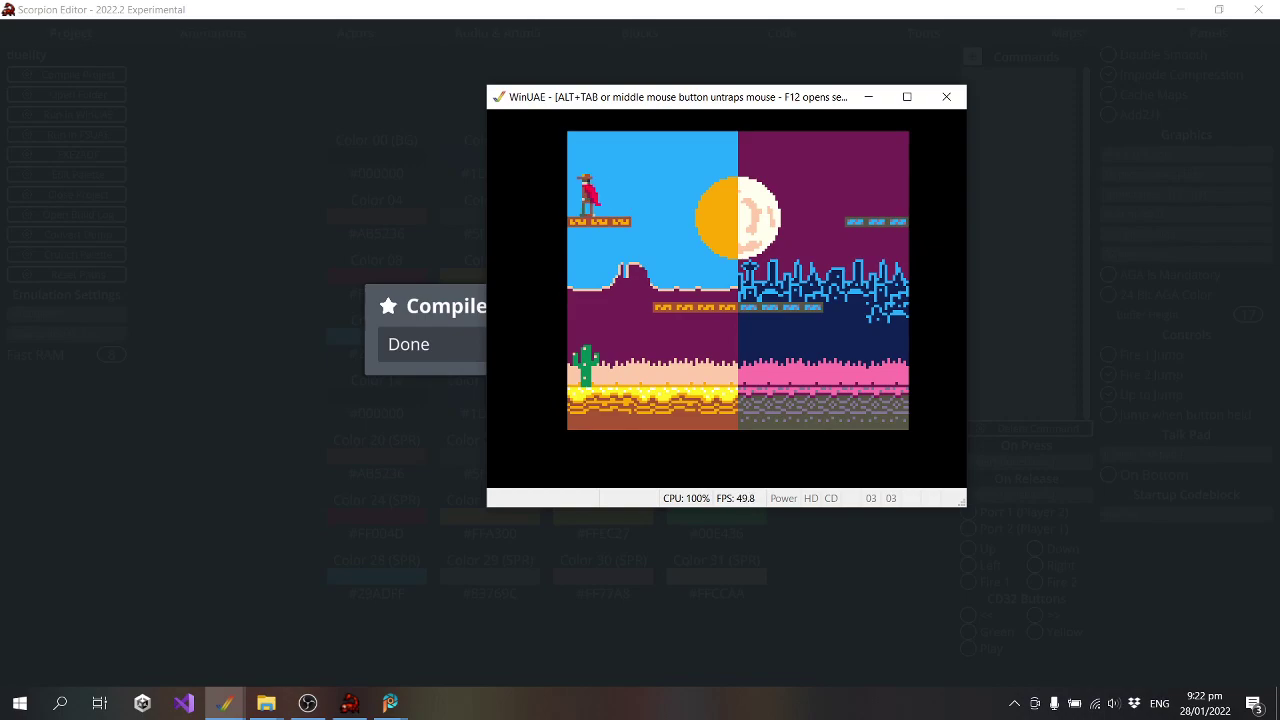
key("Right")
key("Left")
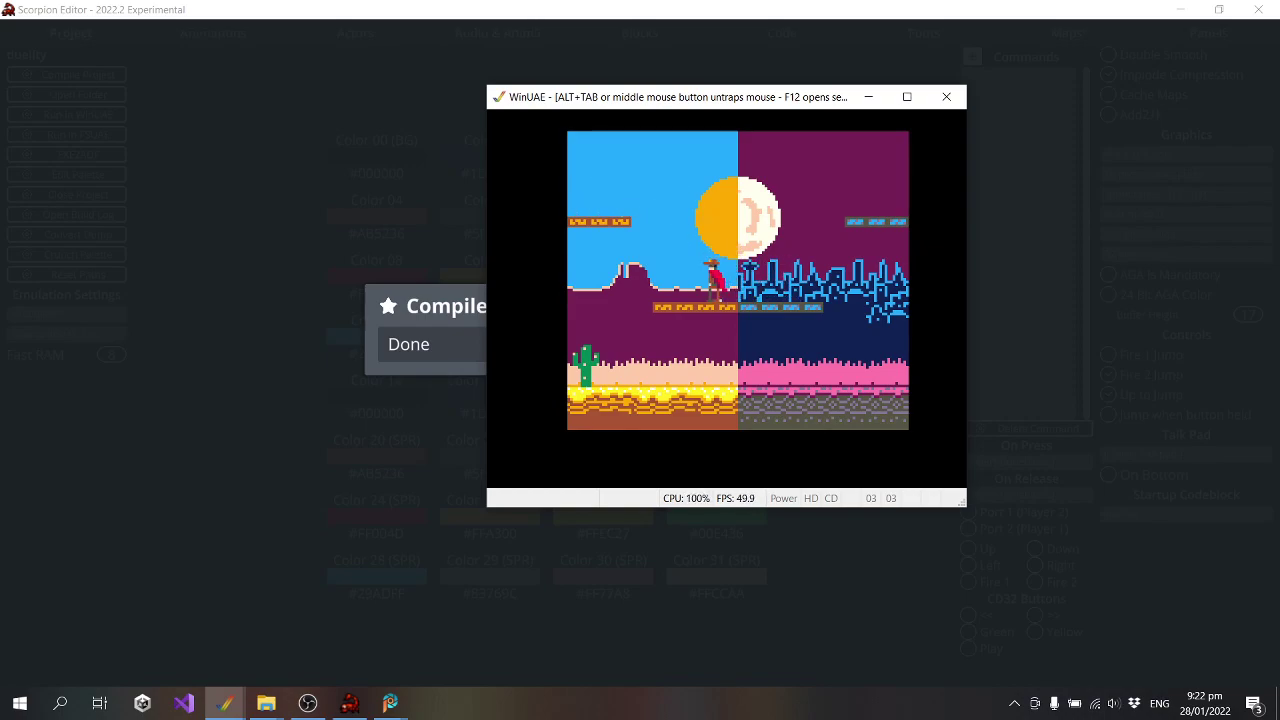
key("Right")
key("Left")
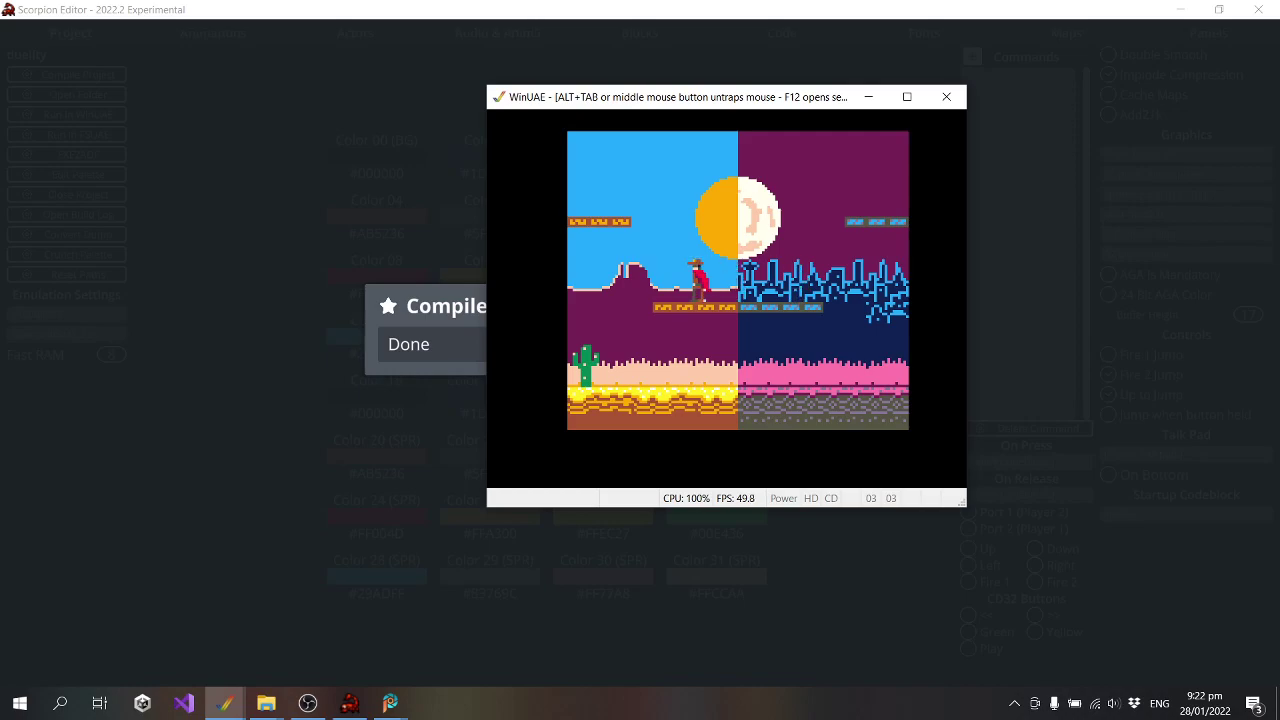
key("alt+F4")
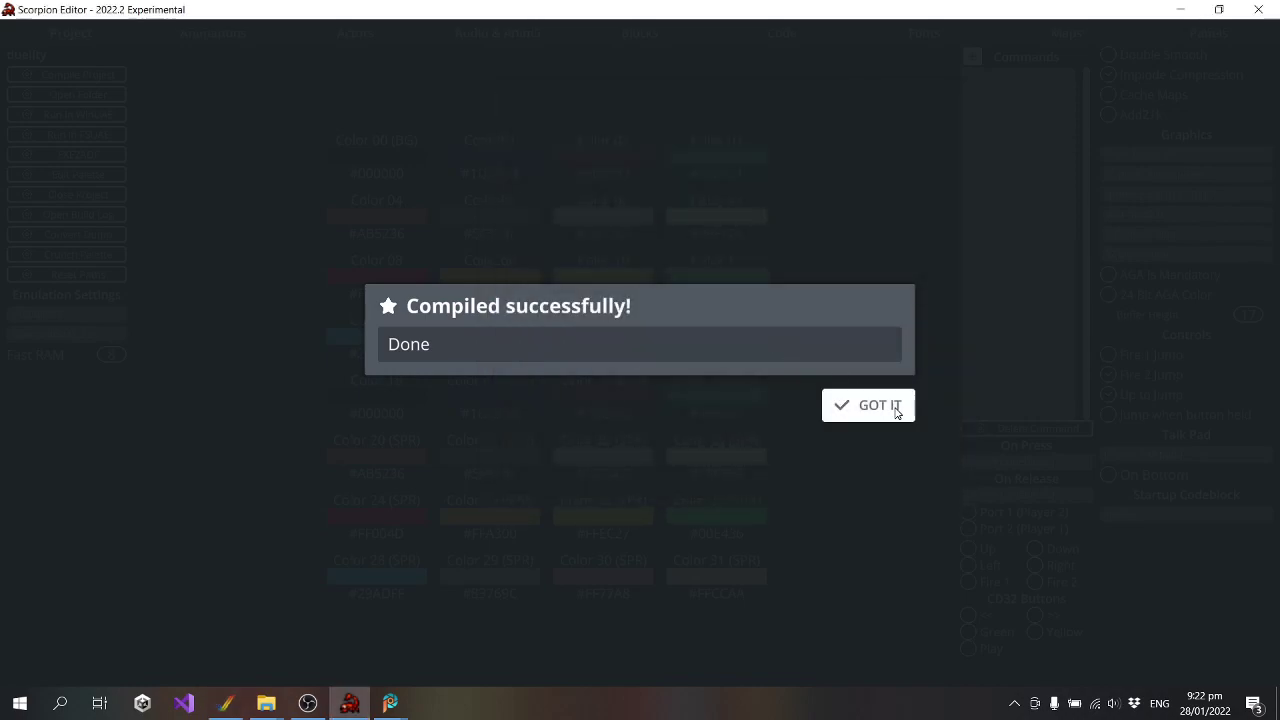
left_click(897, 406)
Change the p1_cowboy actor's left move animation to cowboy_walk_l
left_click(353, 36)
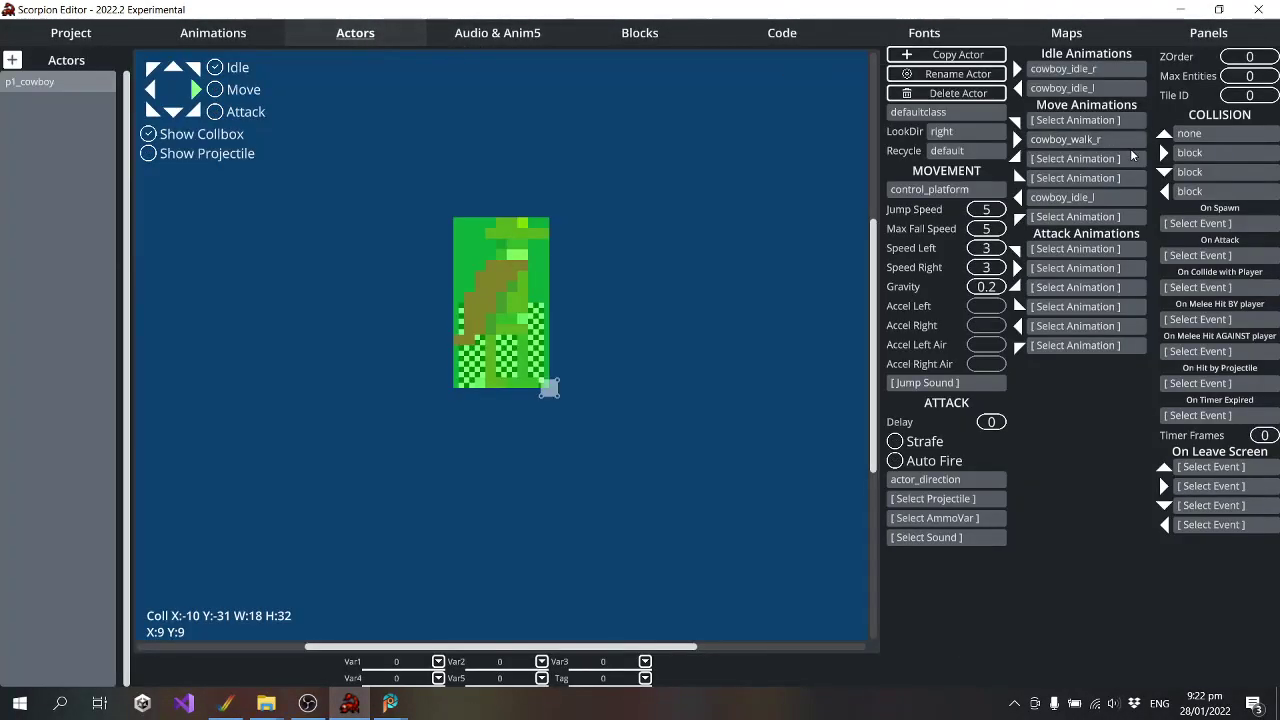
left_click(1088, 198)
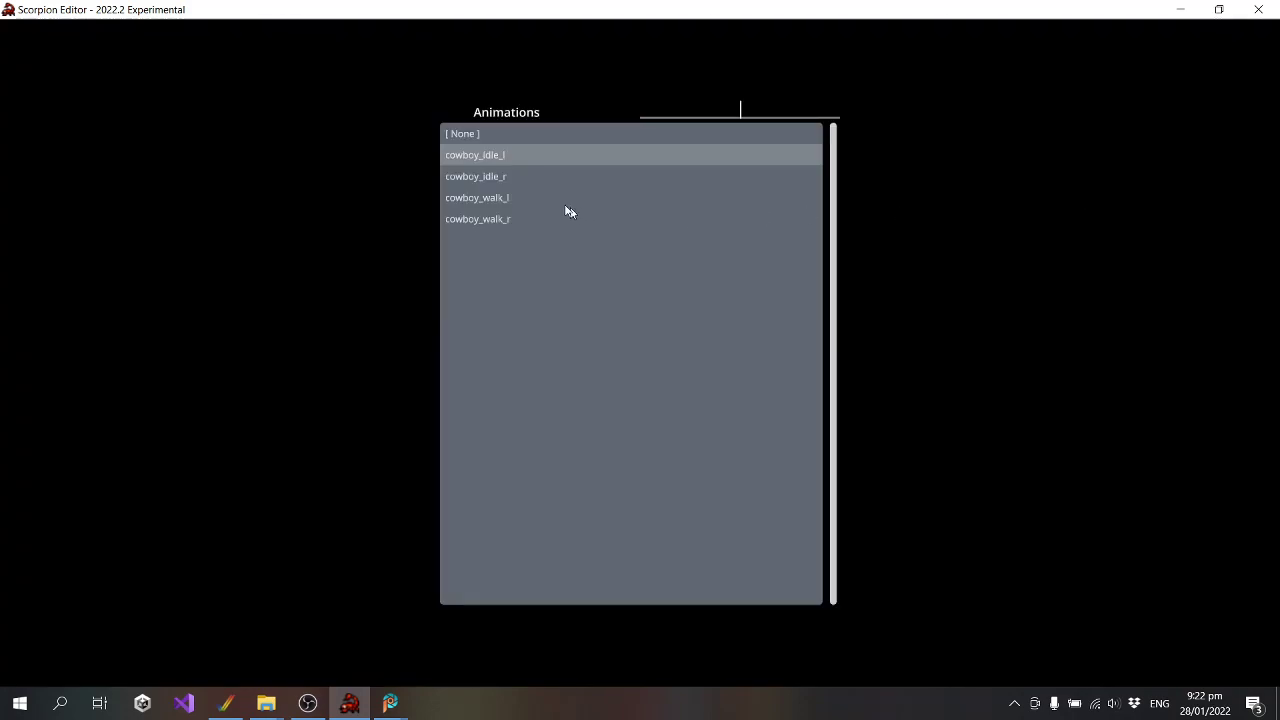
left_click(501, 200)
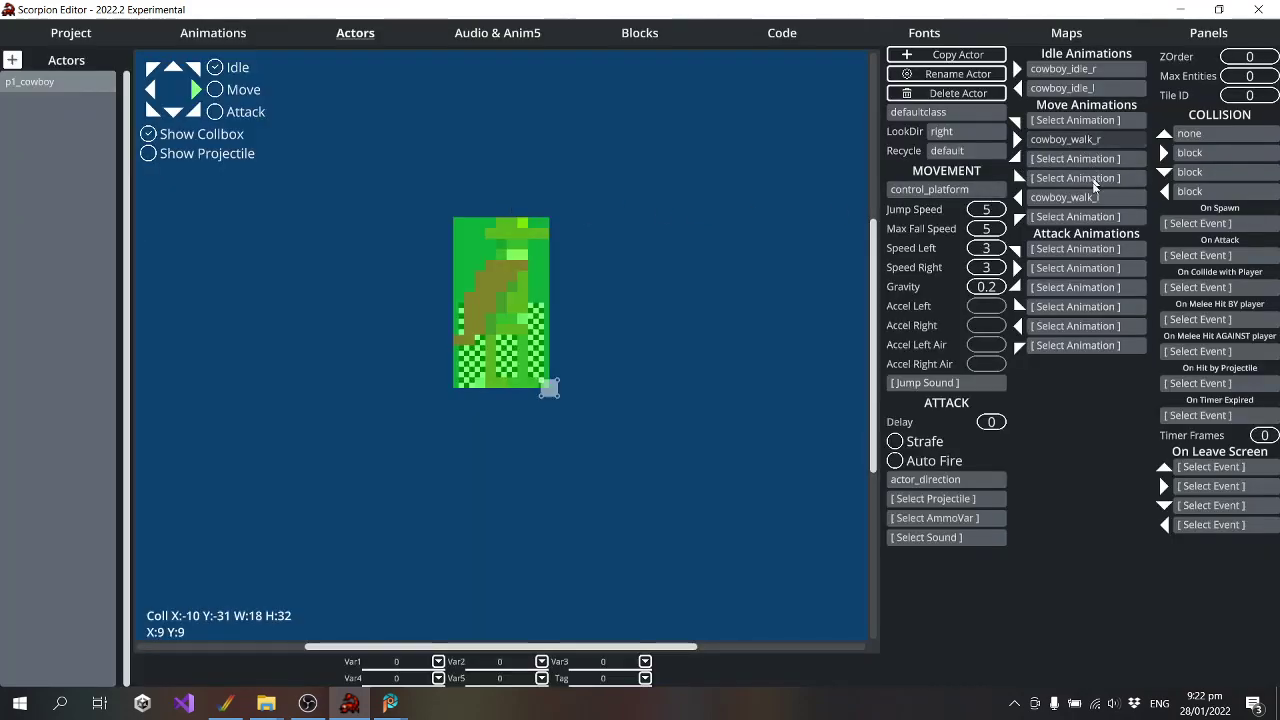
Run the game in WinUAE again, test walking both ways and jumping with the corrected left walk, and close the emulator
left_click(70, 33)
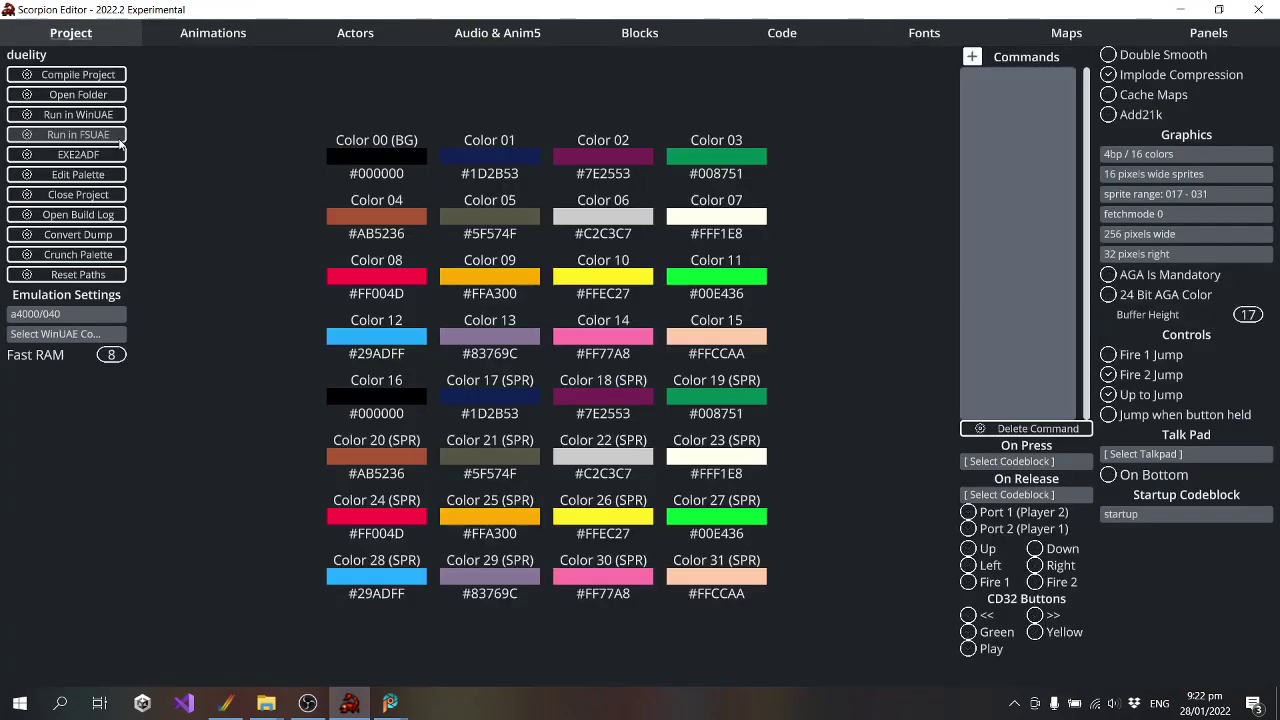
left_click(66, 114)
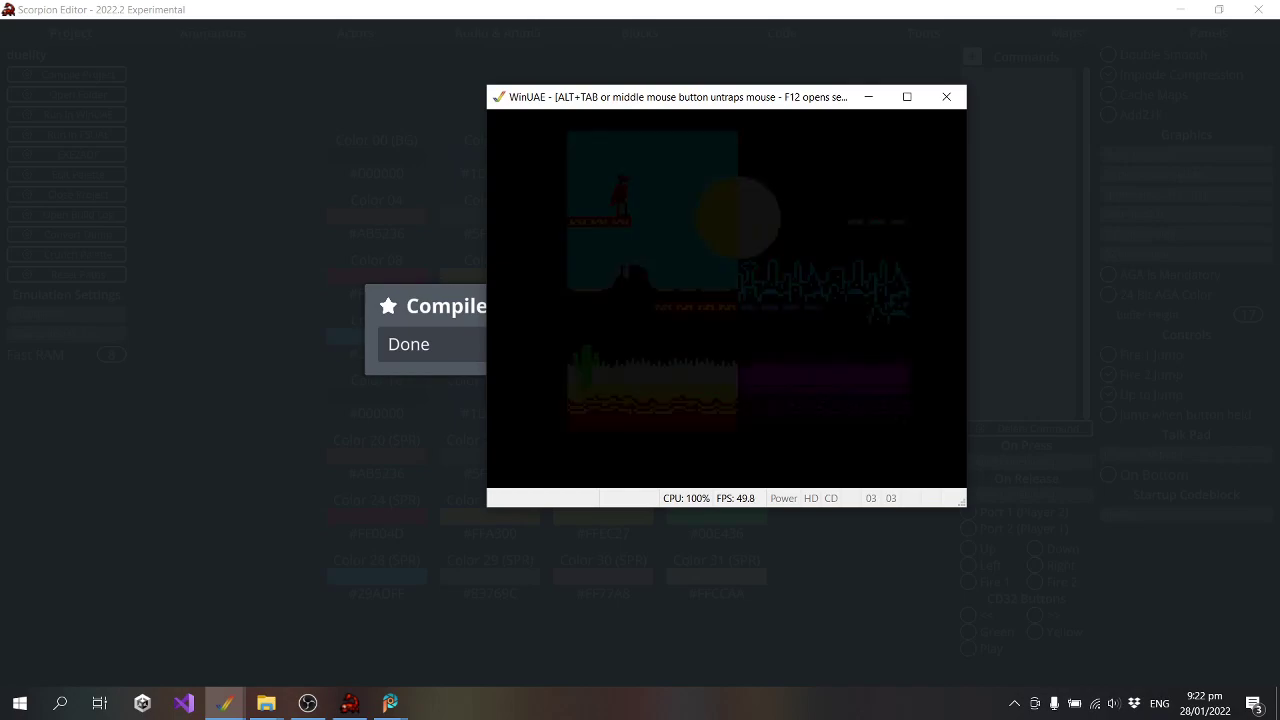
key("Right")
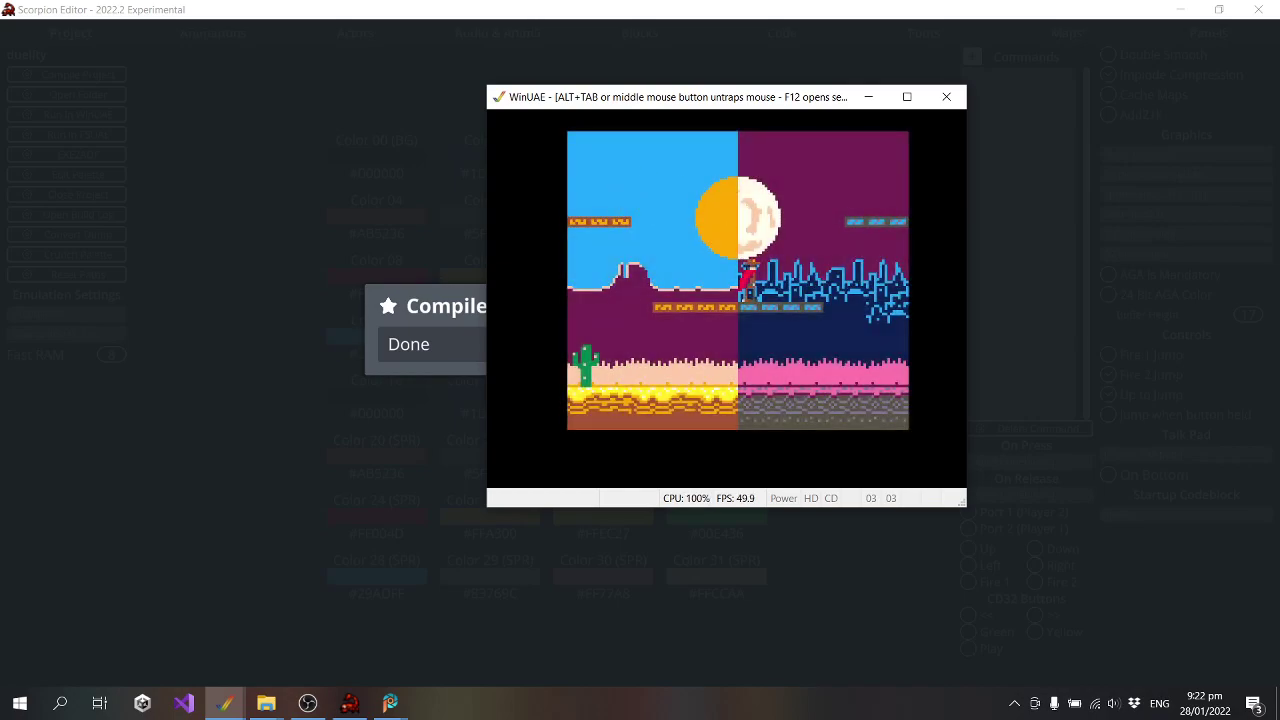
key("Left")
key("Up")
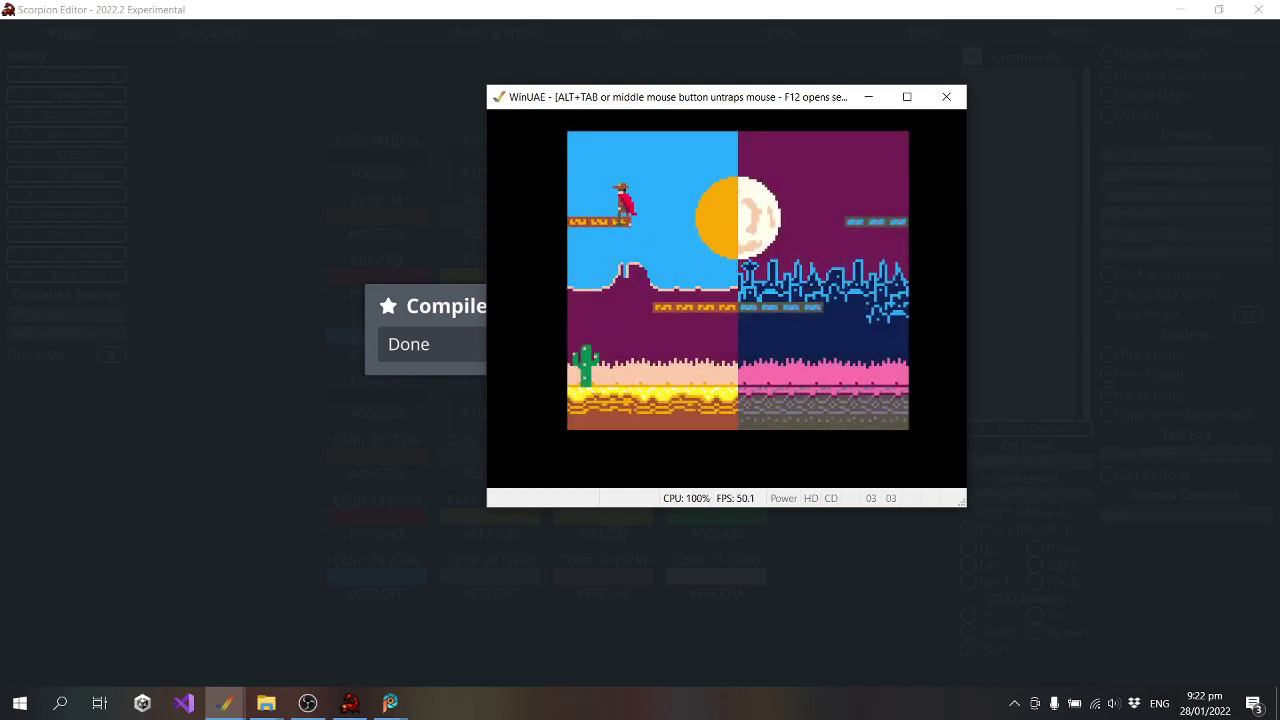
key("Right")
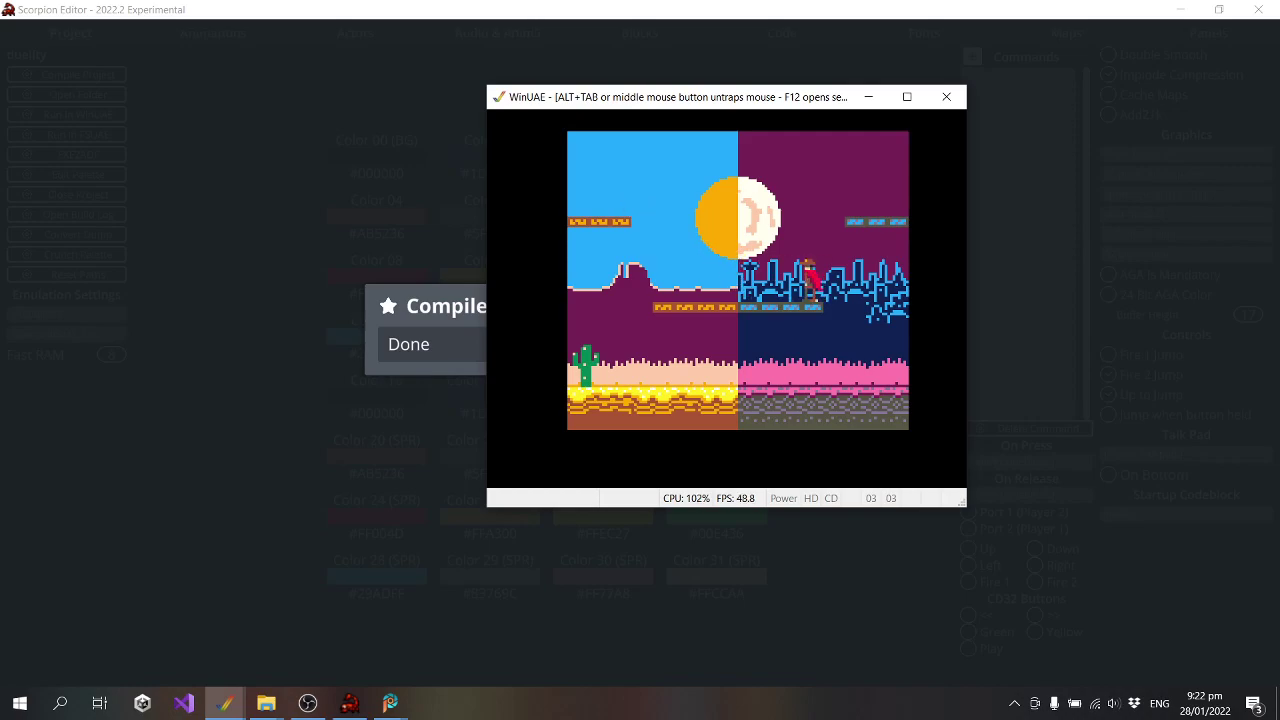
key("Left")
key("alt+F4")
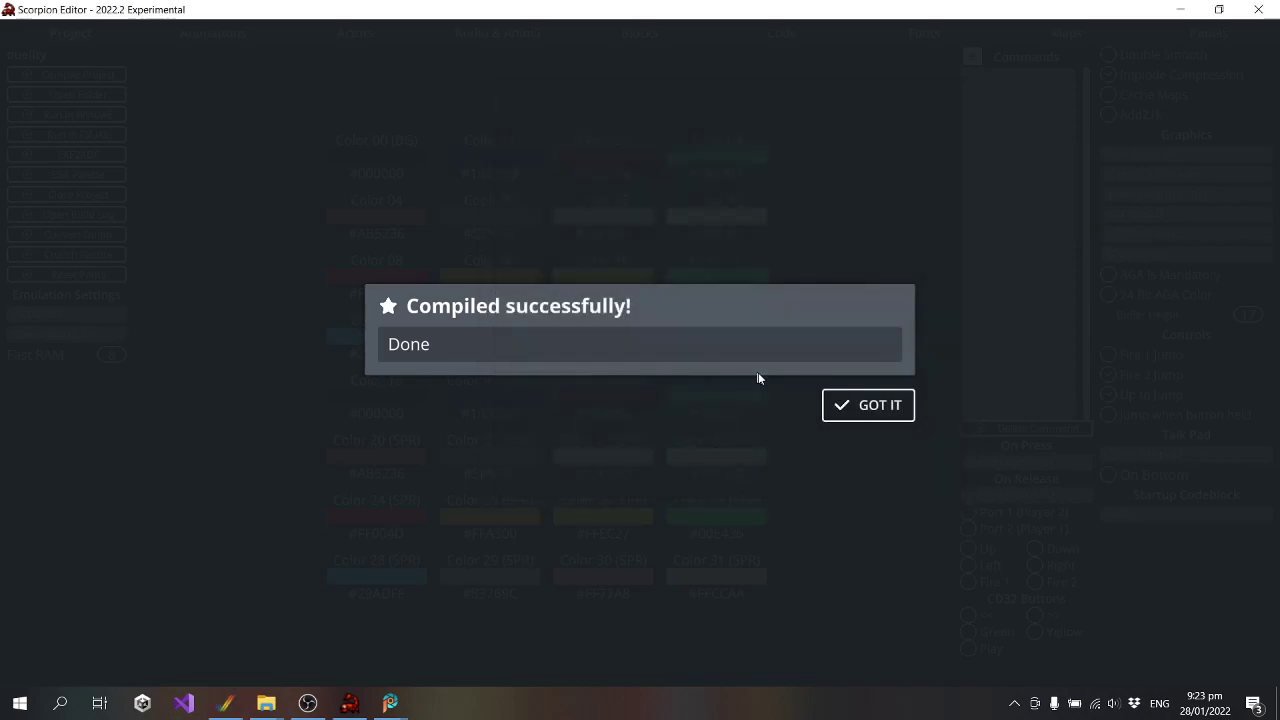
left_click(880, 401)
Create a new animation strip named cowboy_jump_l in the duelity project's sprites folder
left_click(213, 33)
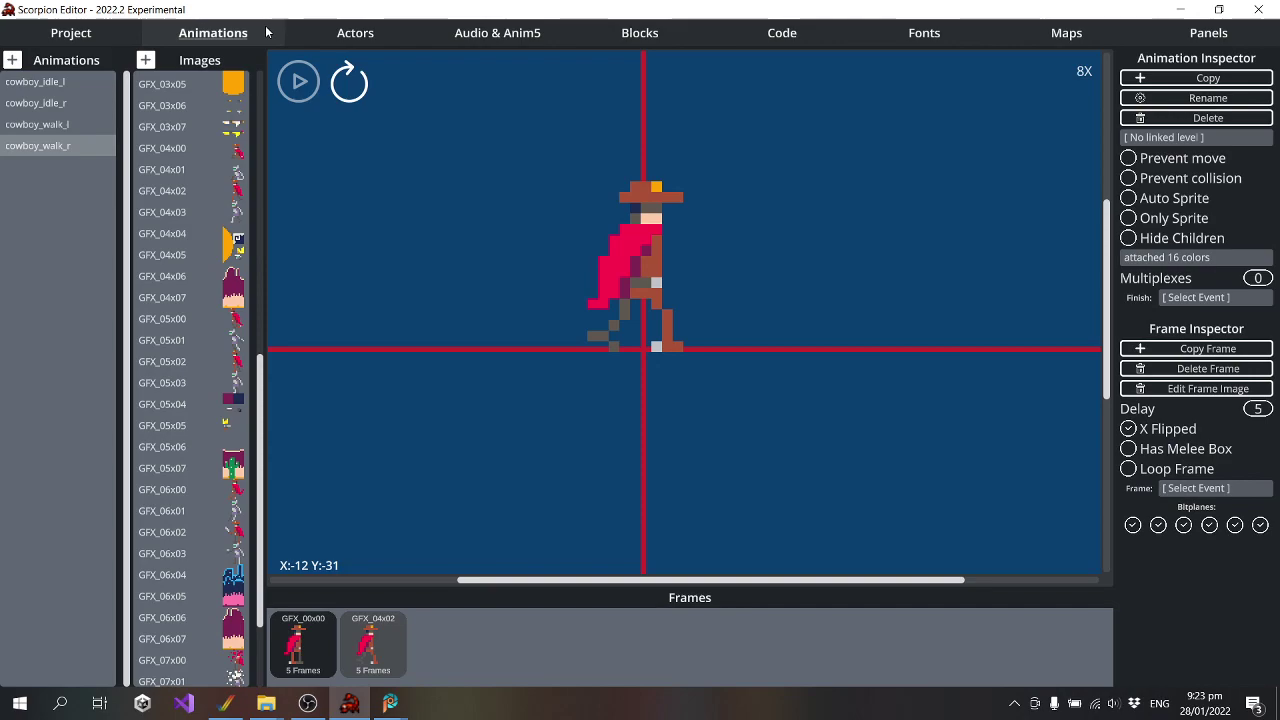
left_click(12, 61)
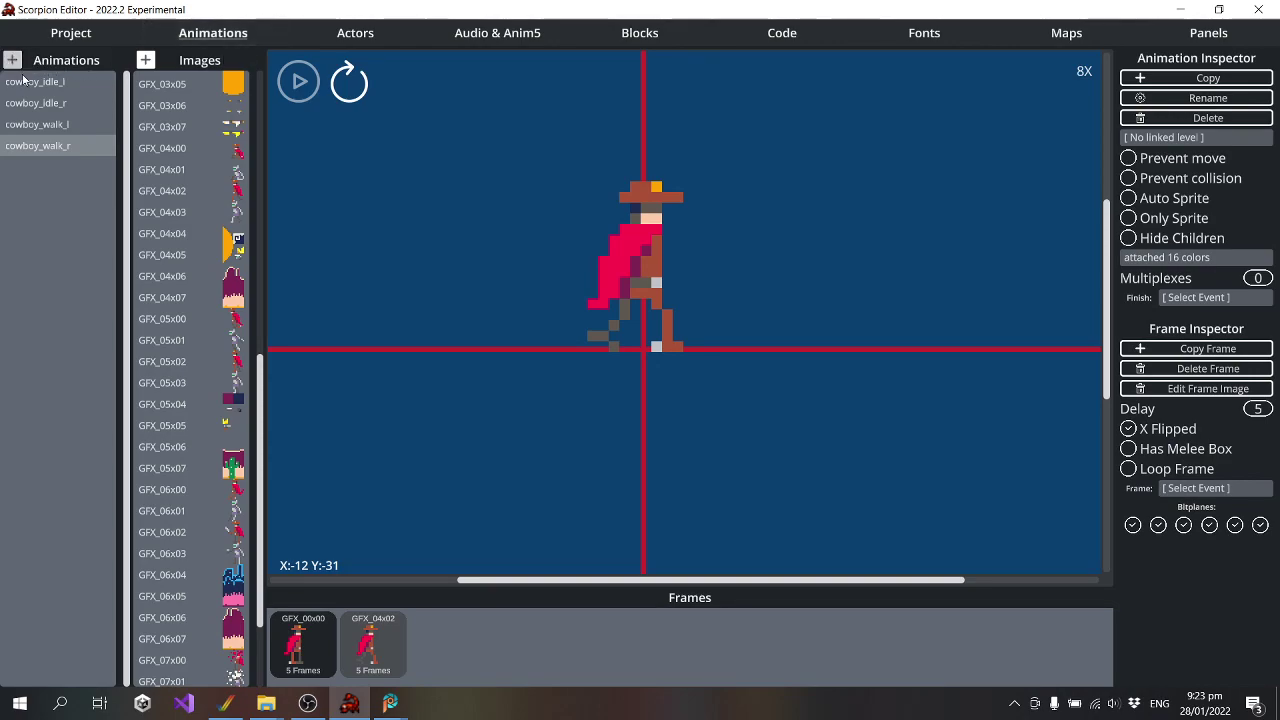
double_click(487, 272)
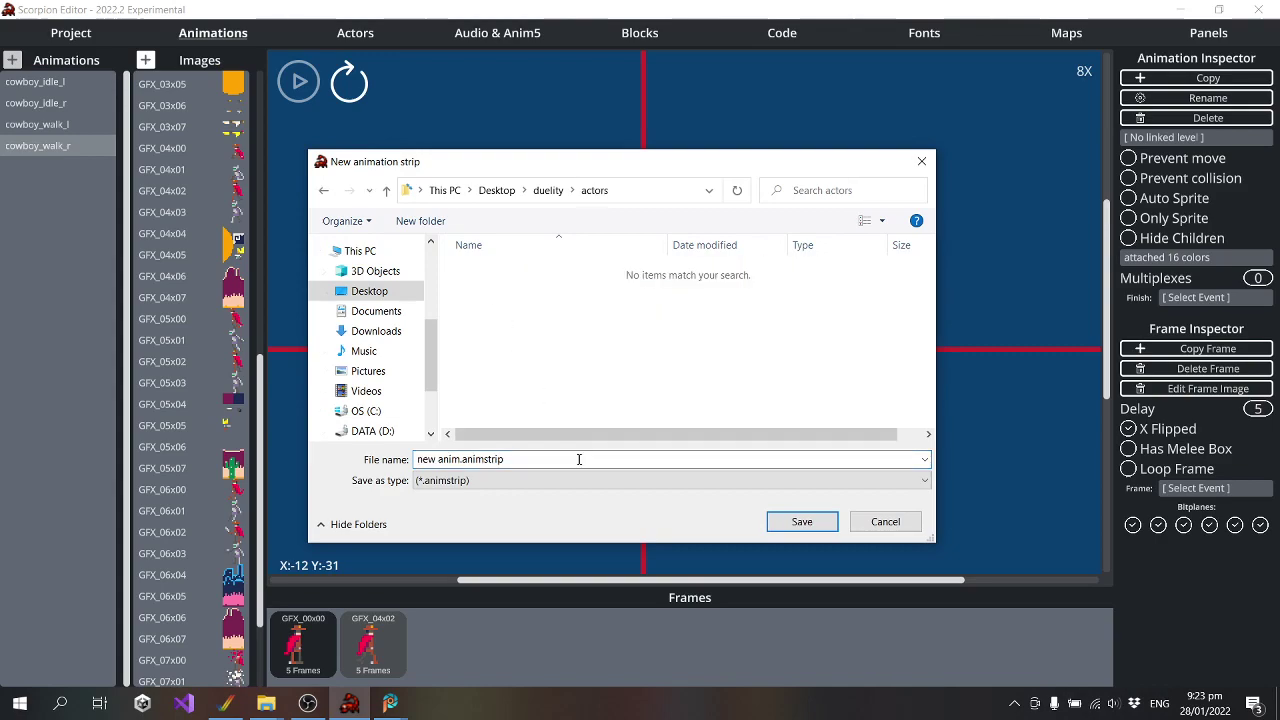
left_click(552, 191)
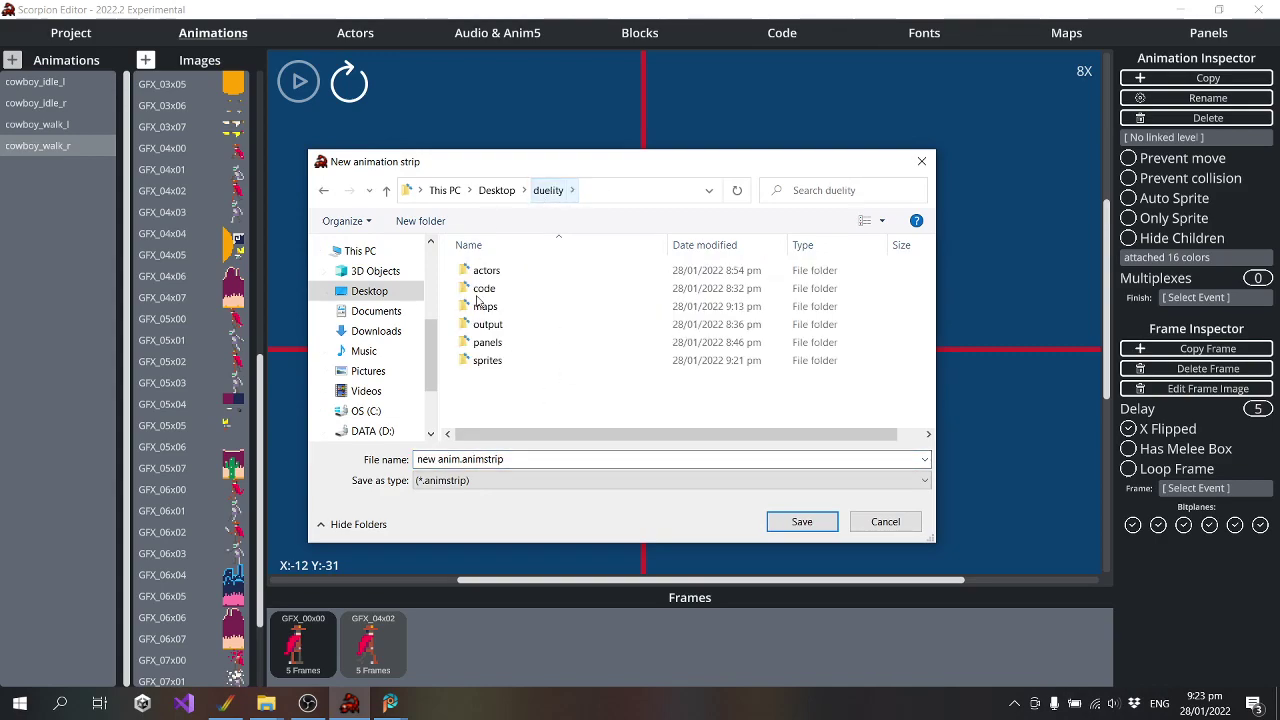
double_click(490, 363)
left_click(533, 459)
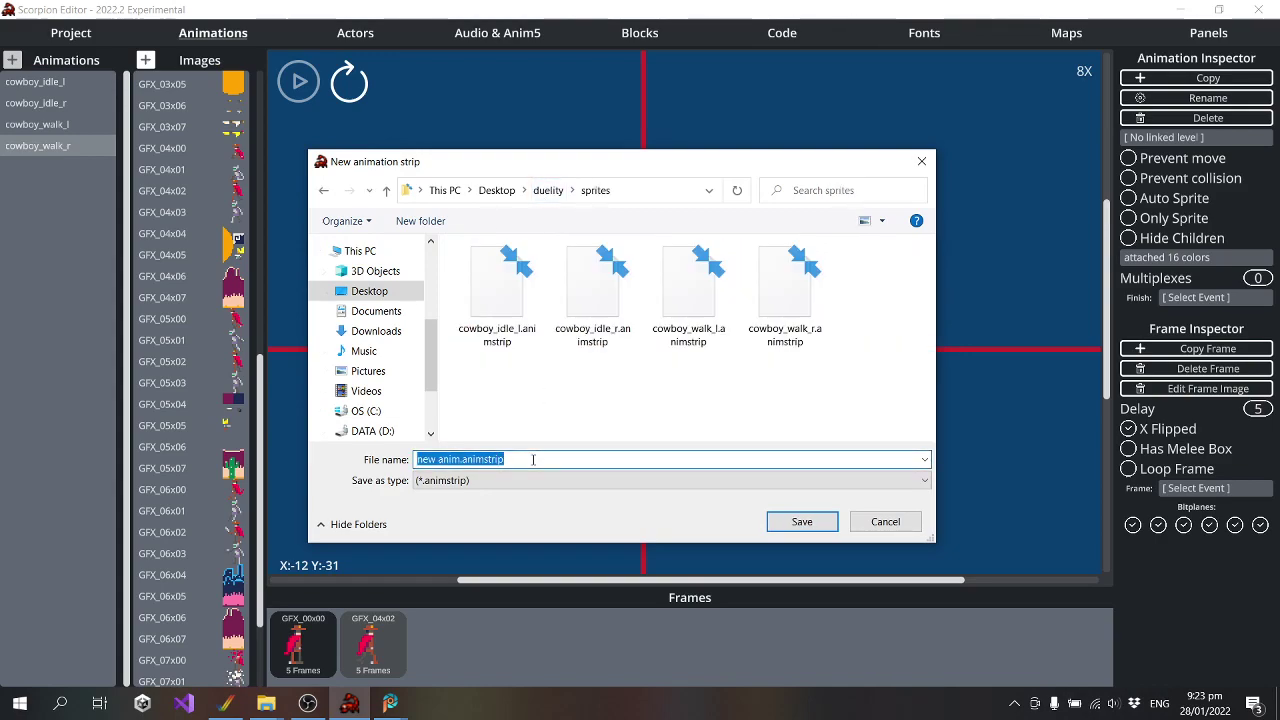
type("cowboy_i")
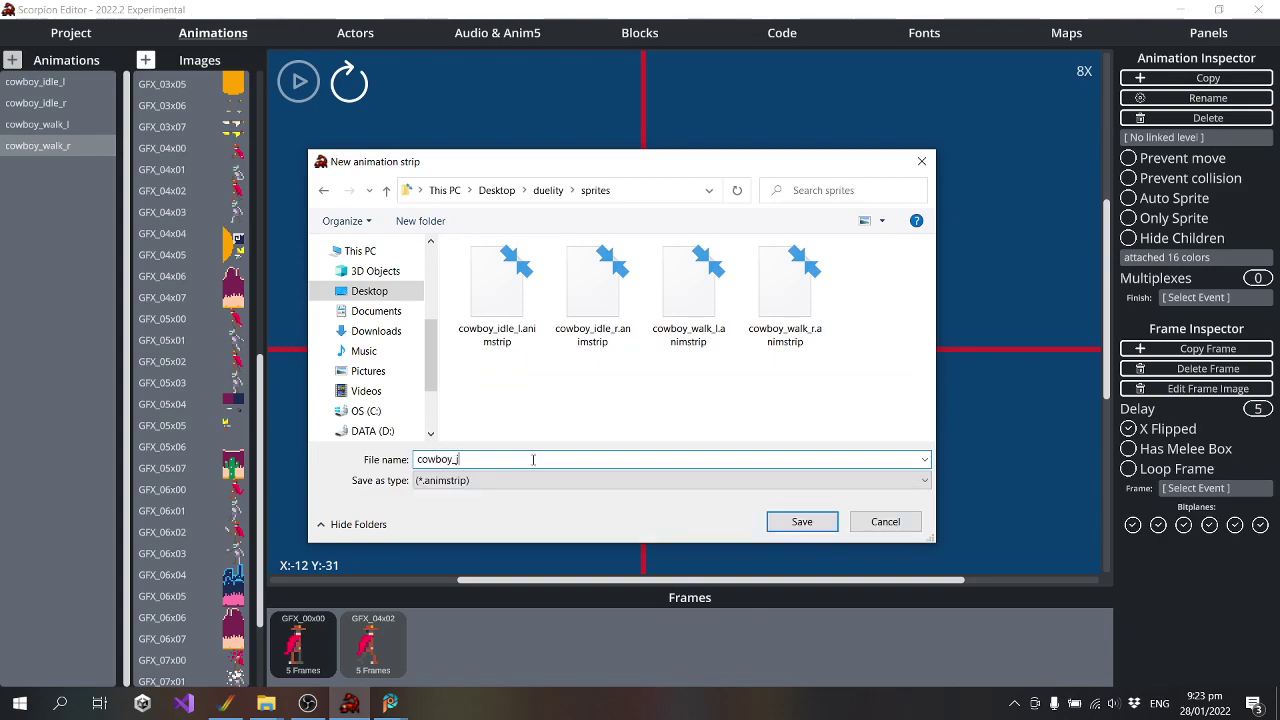
type("ump_l")
key("Return")
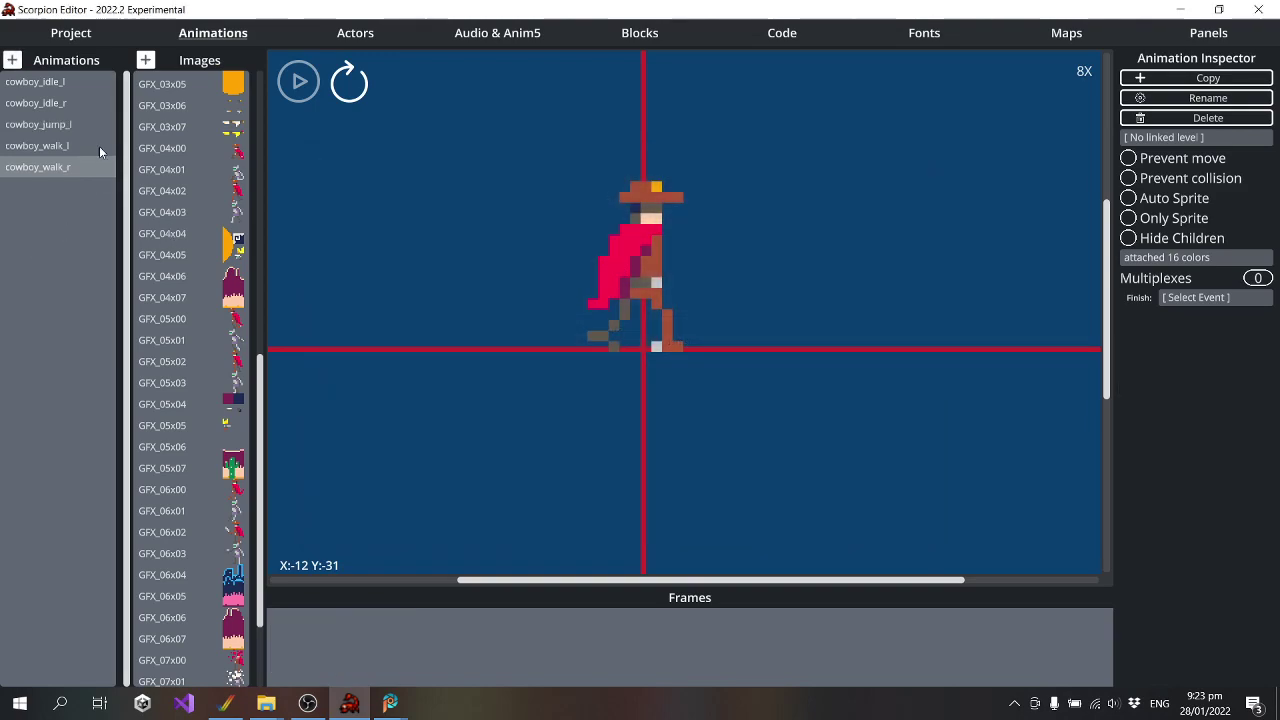
Add images GFX_05x00 and GFX_05x02 as frames of cowboy_jump_l and place the GFX_05x02 frame at X -21, Y -31
left_click(61, 106)
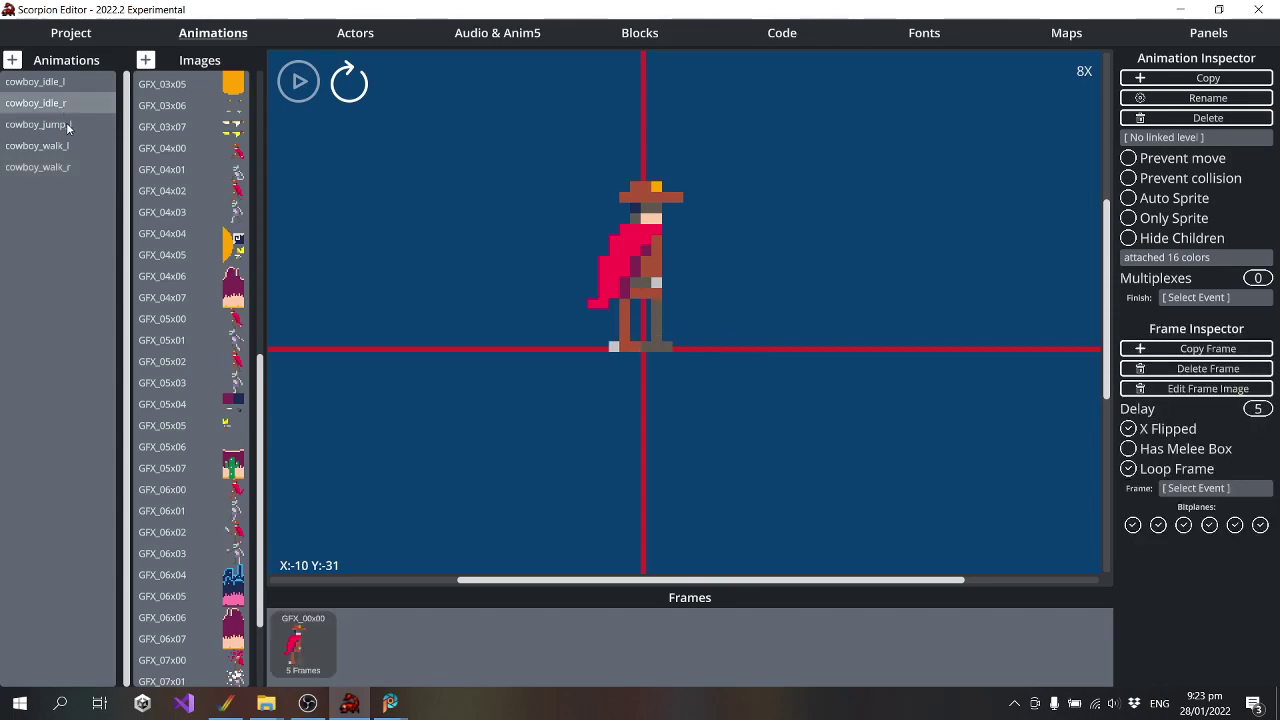
left_click(66, 126)
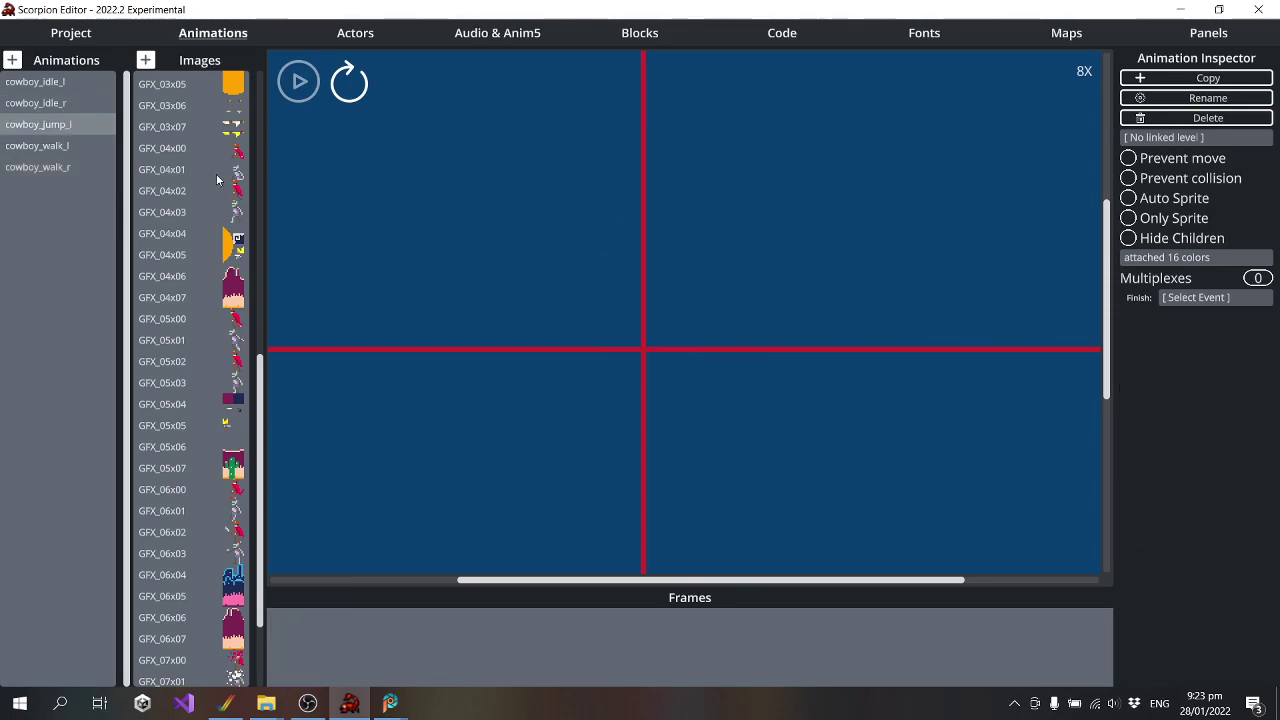
scroll(217, 179, "up", 10)
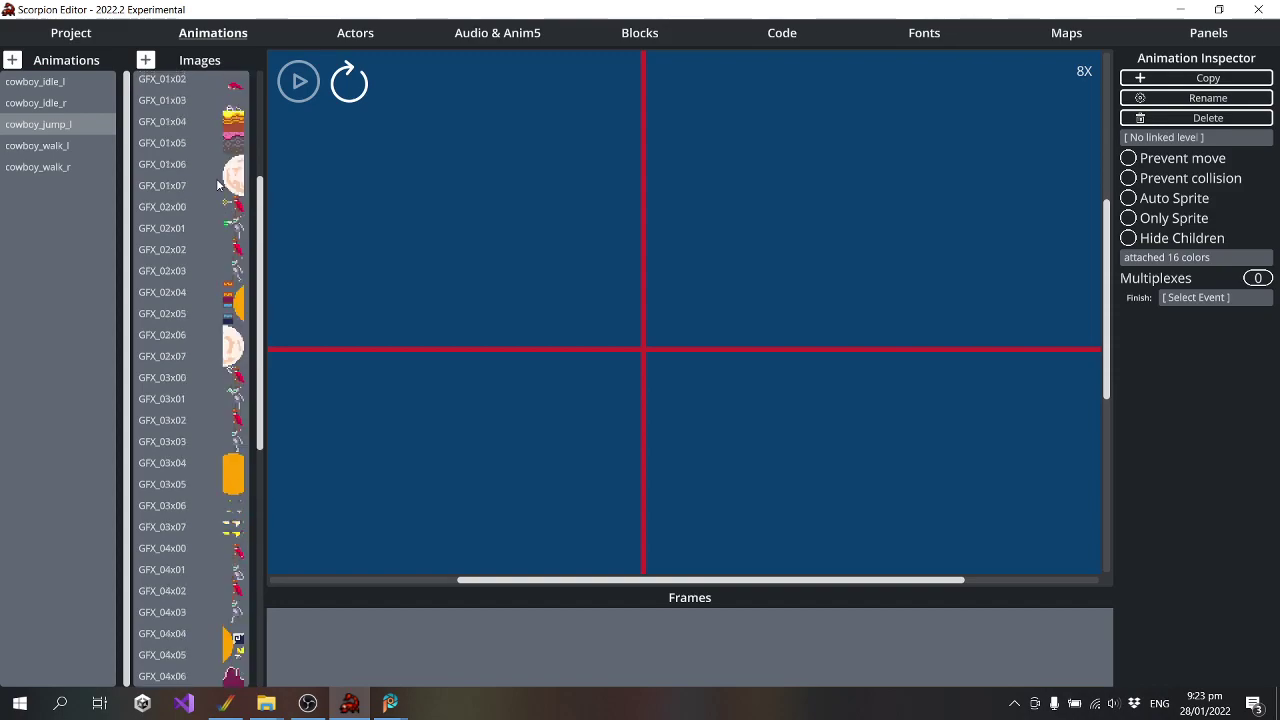
scroll(217, 184, "down", 11)
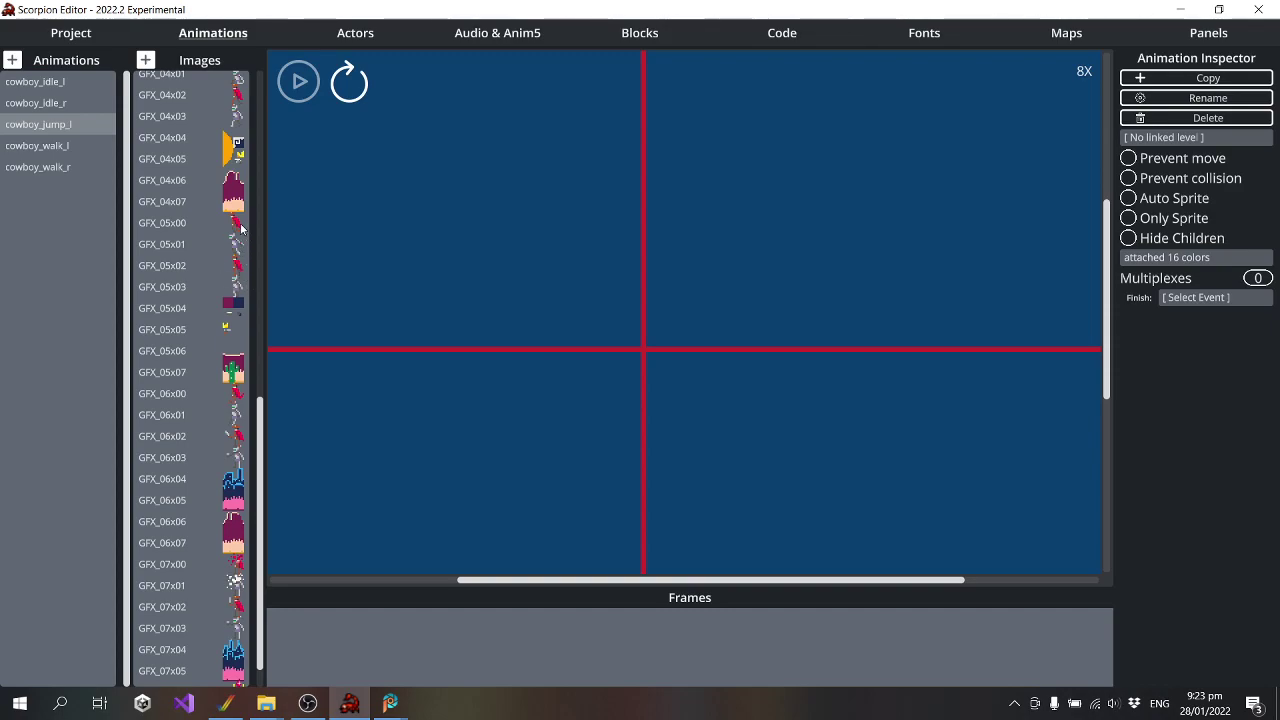
left_click(240, 229)
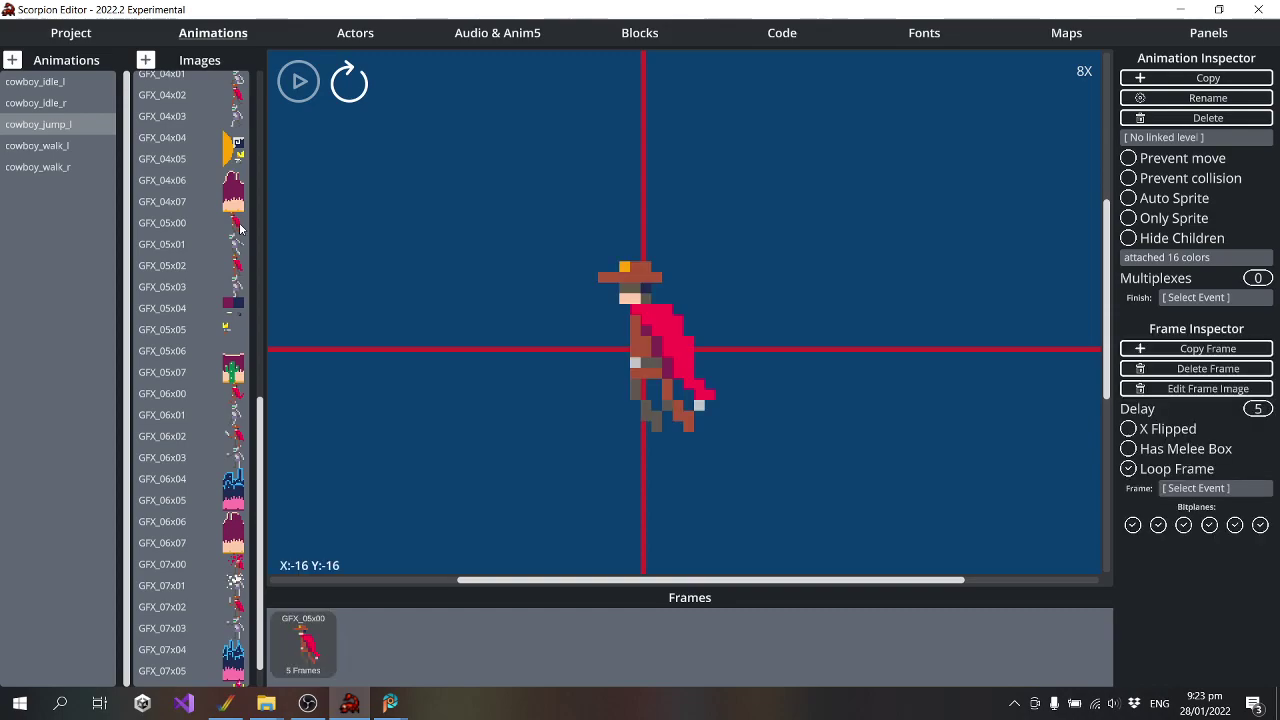
left_click(237, 265)
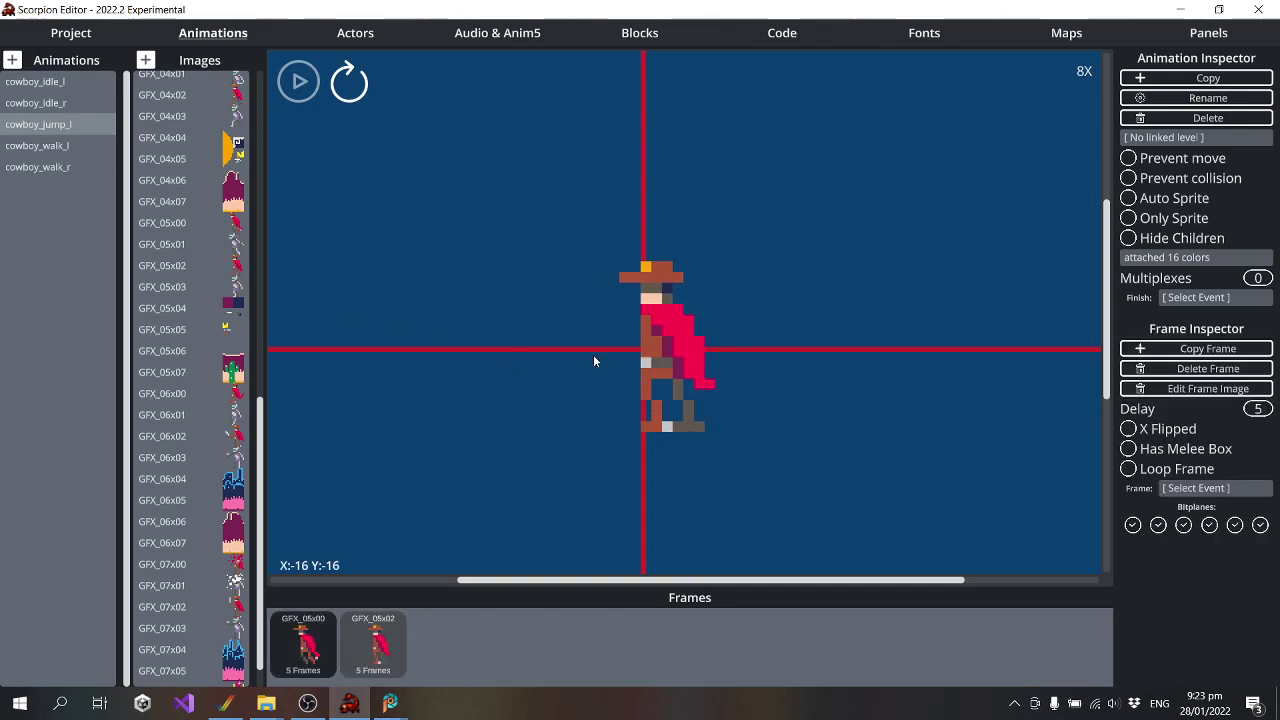
left_click_drag(707, 341, 641, 258)
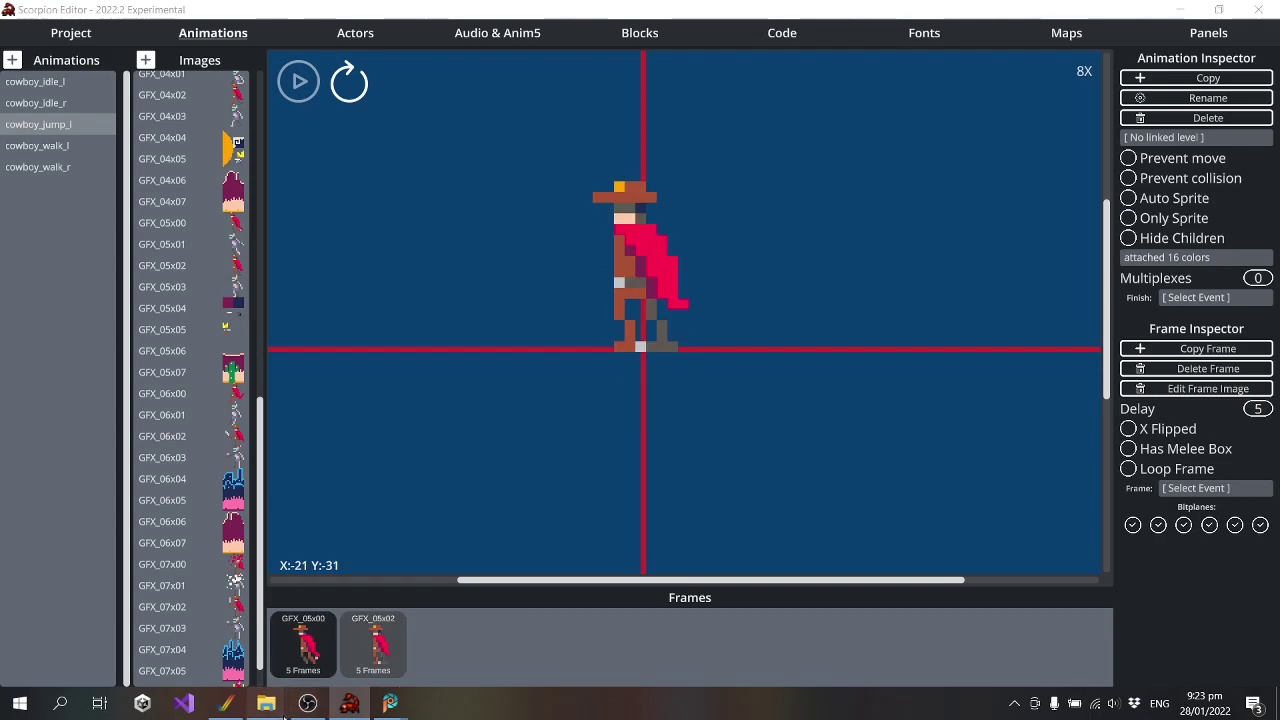
Launch PICO-8 from the pico-8 folder, then load and run the original DUELITY cartridge
mouse_move(266, 703)
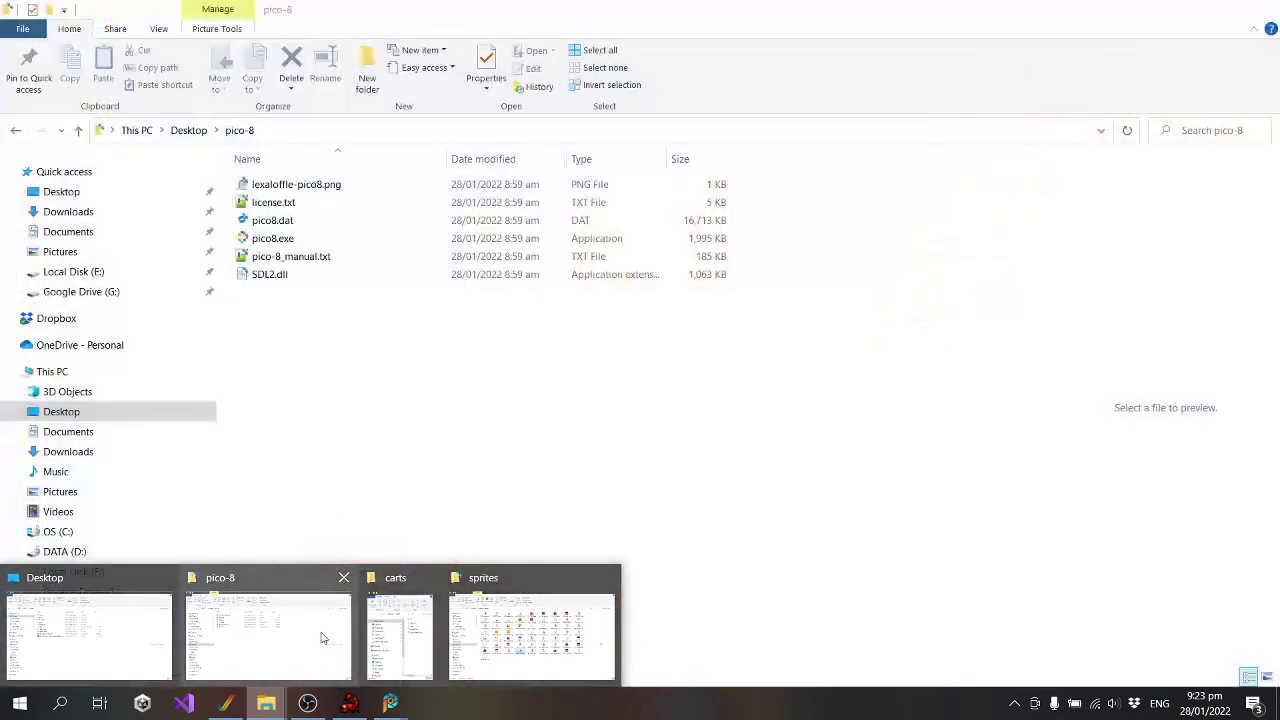
left_click(322, 638)
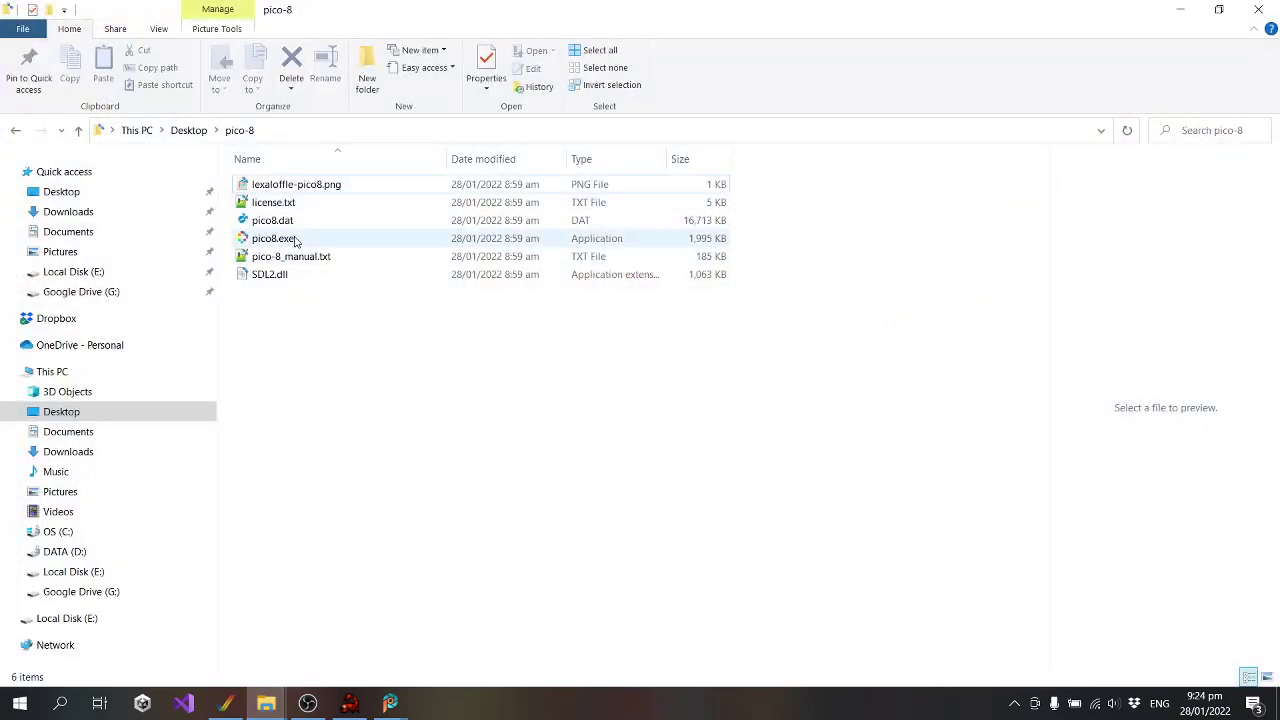
left_click(274, 238)
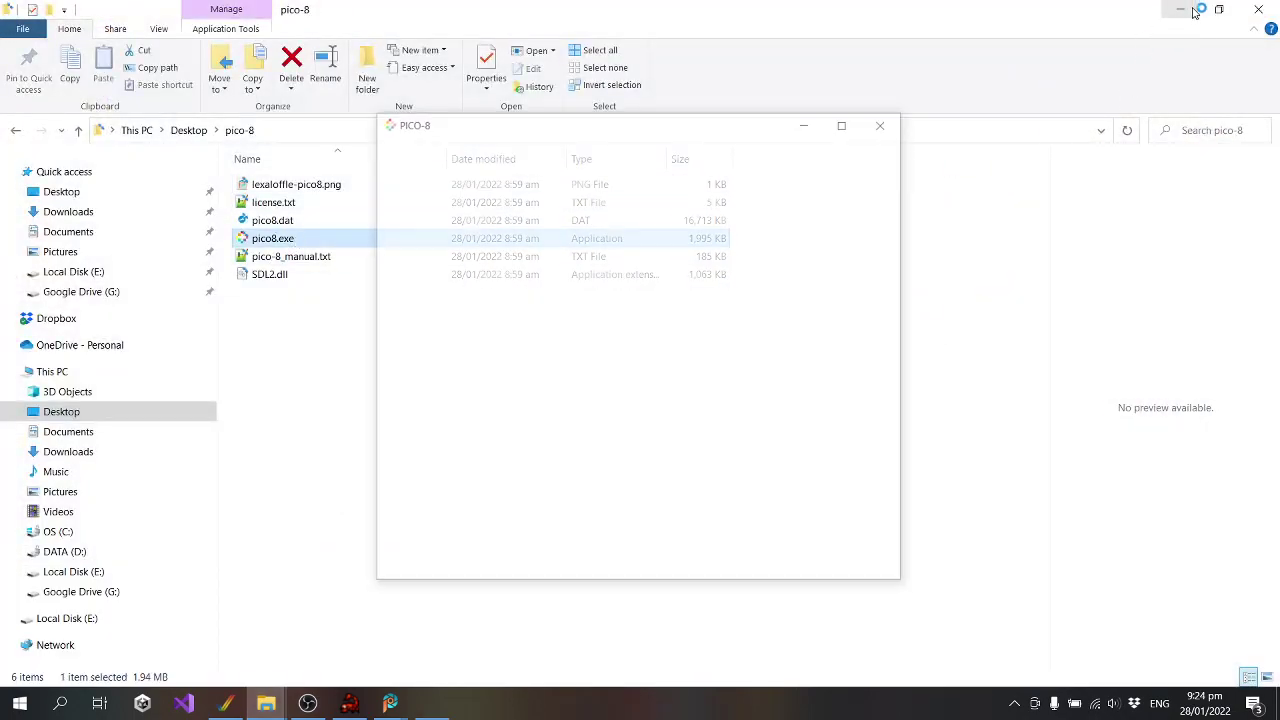
left_click(1180, 9)
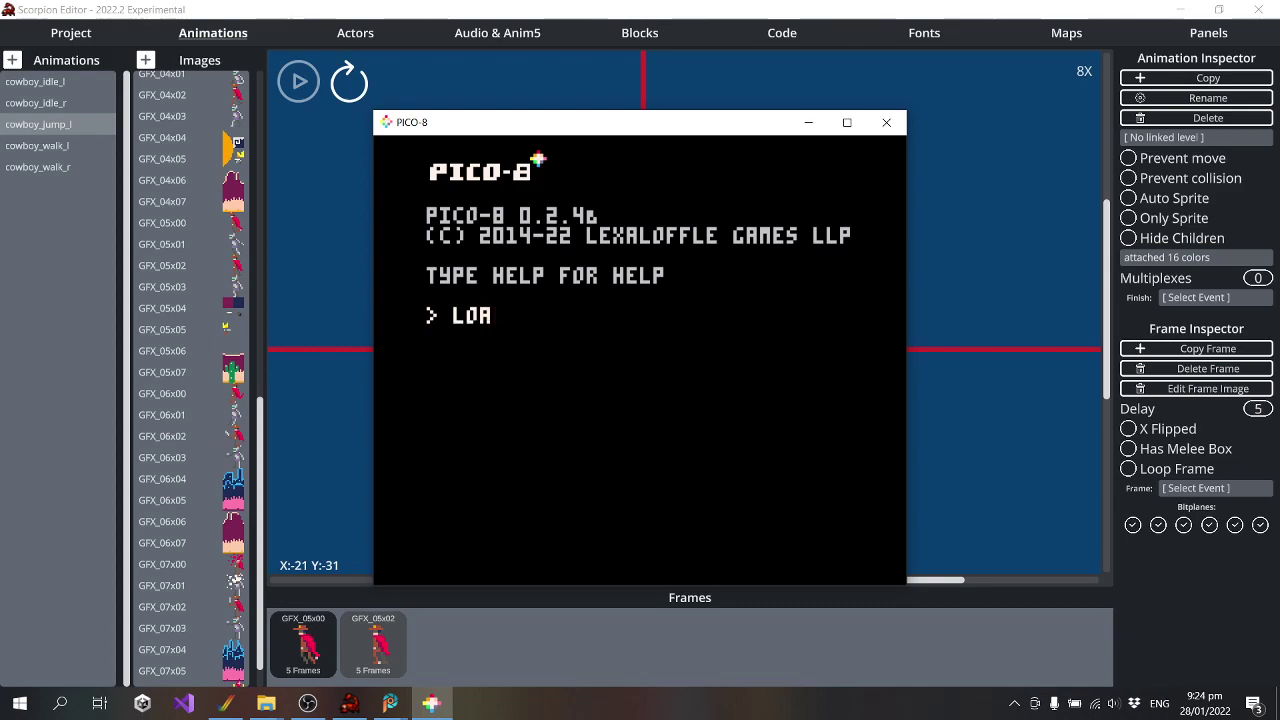
type("D DUELITY")
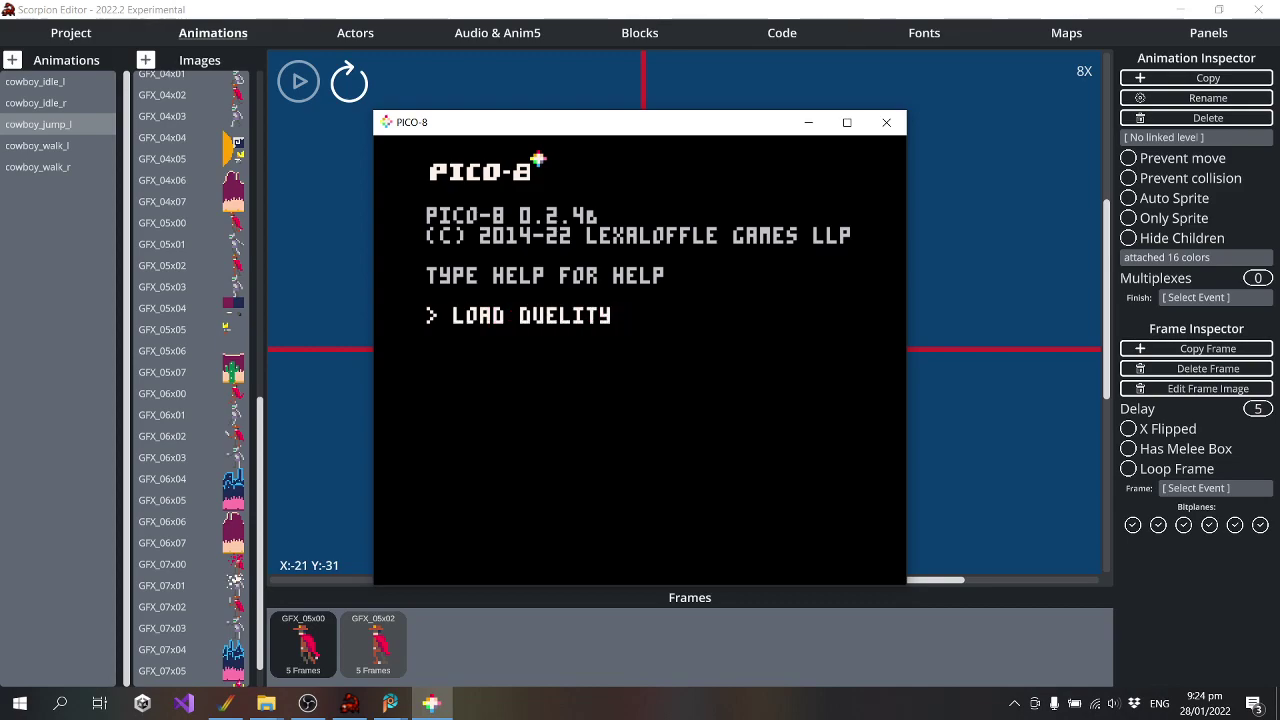
key("Return")
type("RUN")
key("Return")
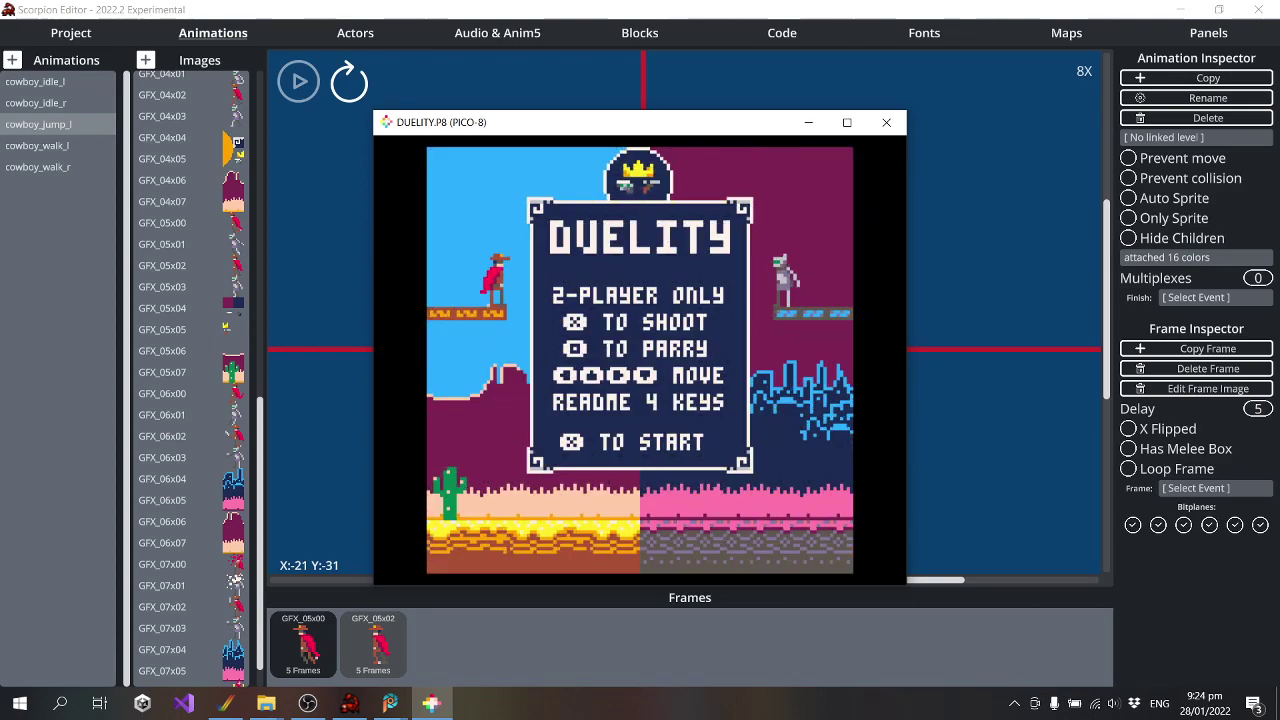
Start a match in the original game and move the cowboy left and right across platforms and ground to study his movement animation
key("x")
key("Up")
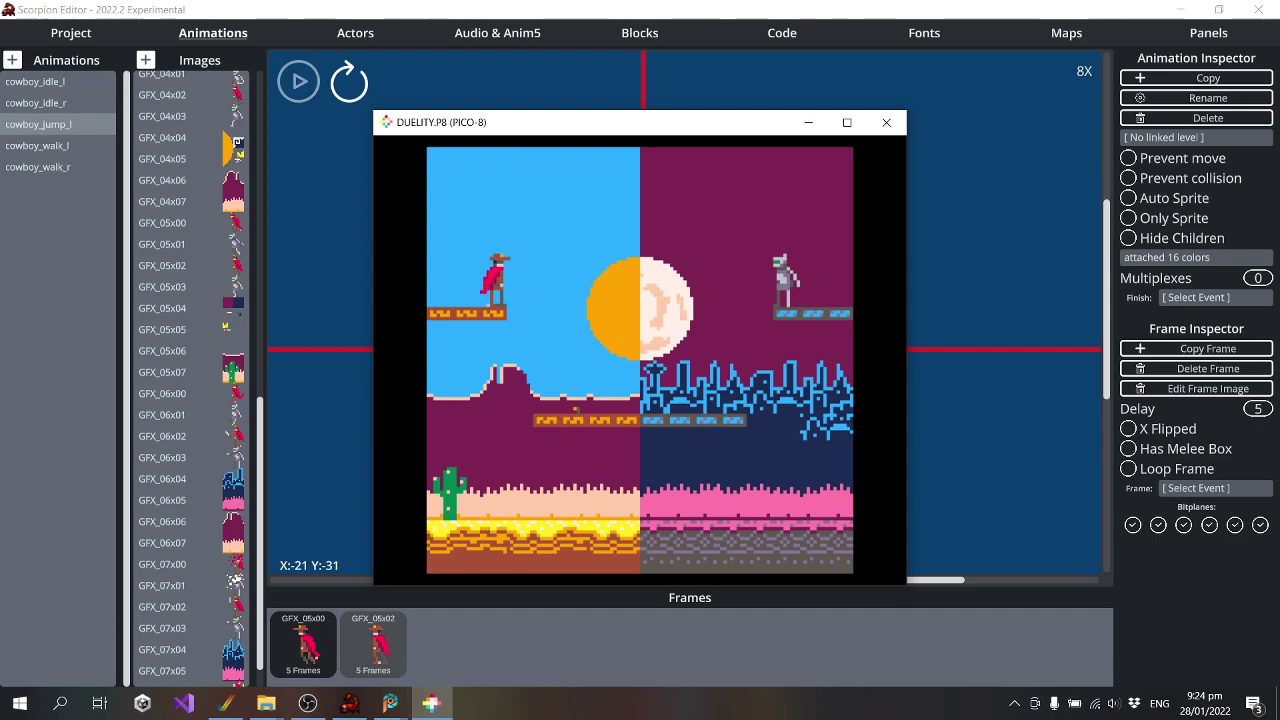
key("Up")
key("Up")
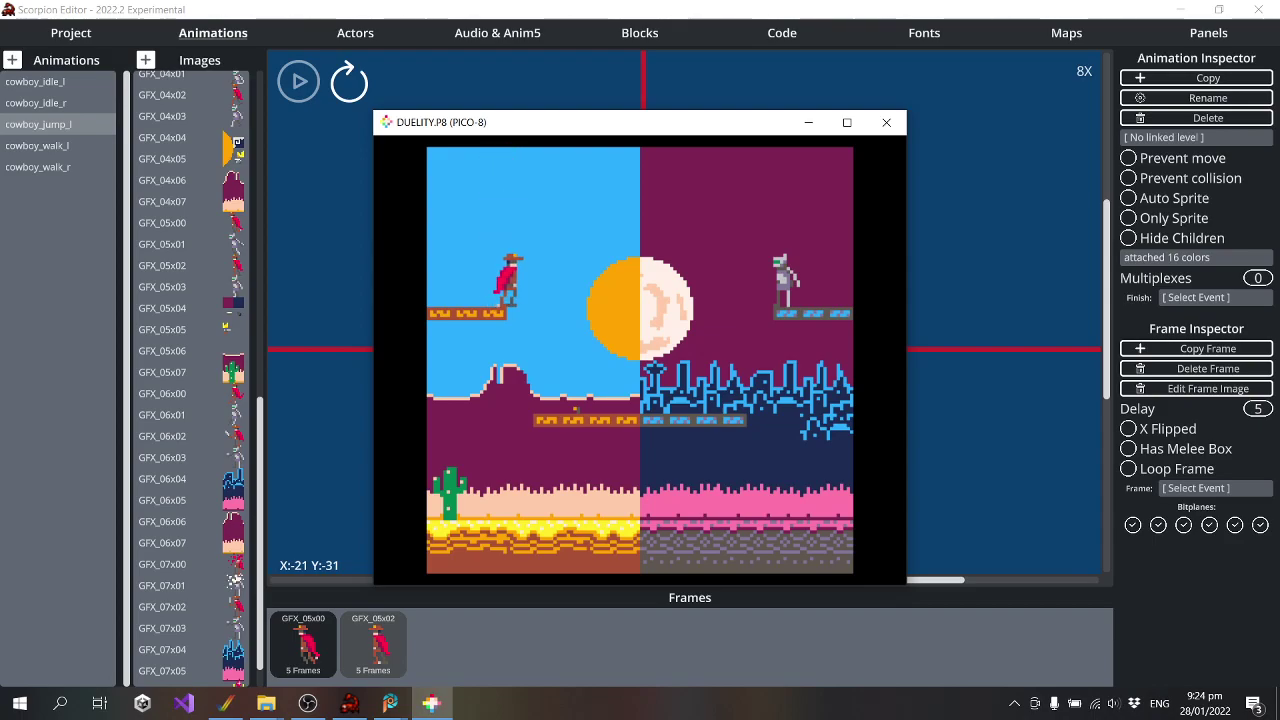
key("Right")
key("Left")
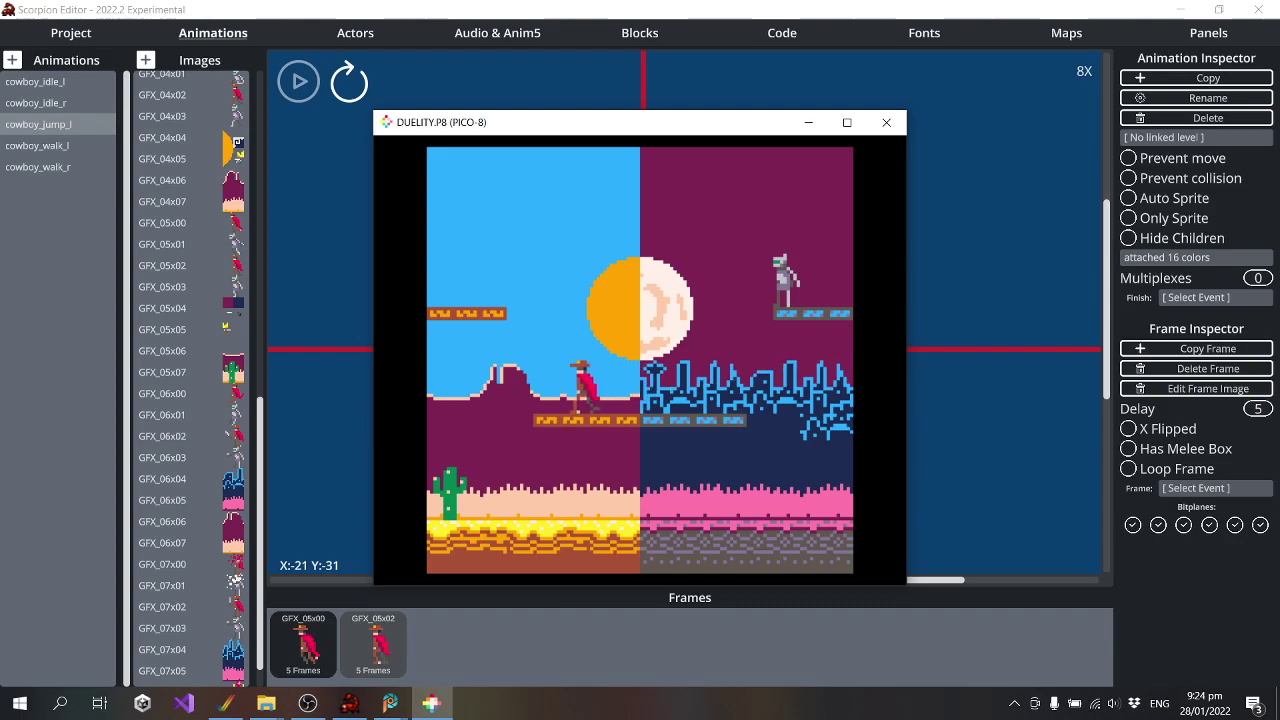
key("Right")
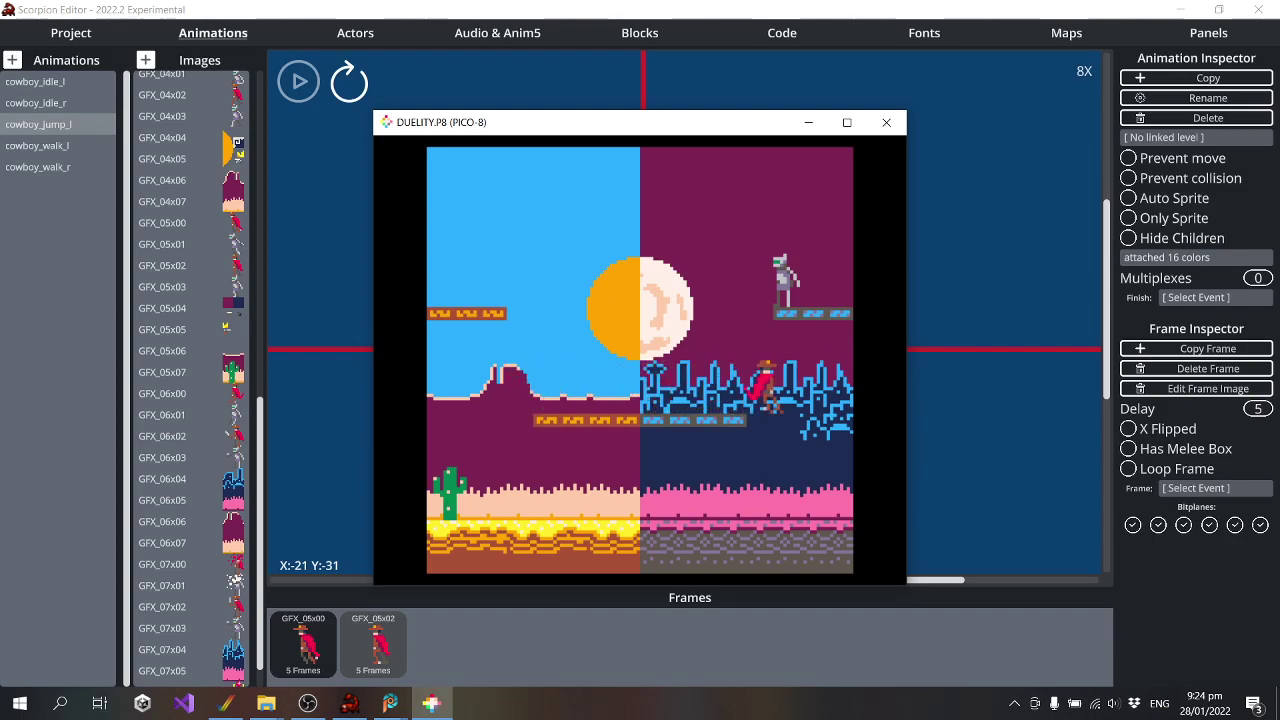
key("Left")
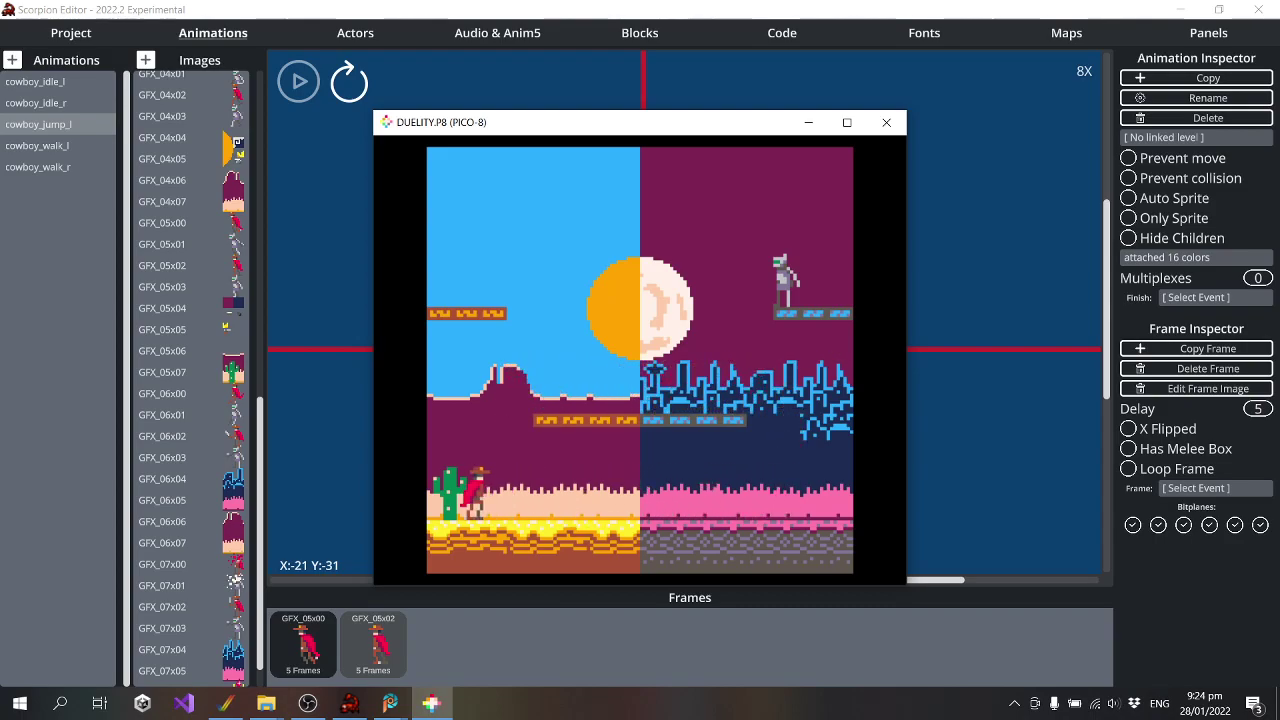
key("Right")
key("Left")
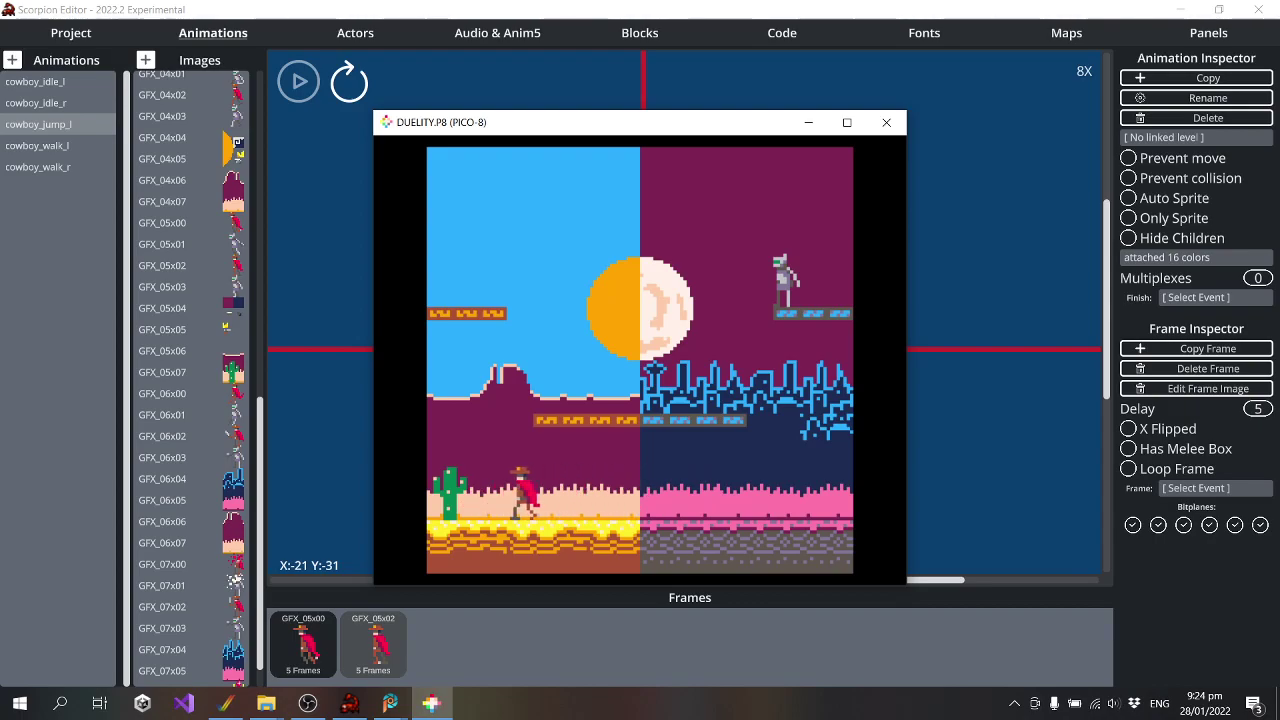
key("Right")
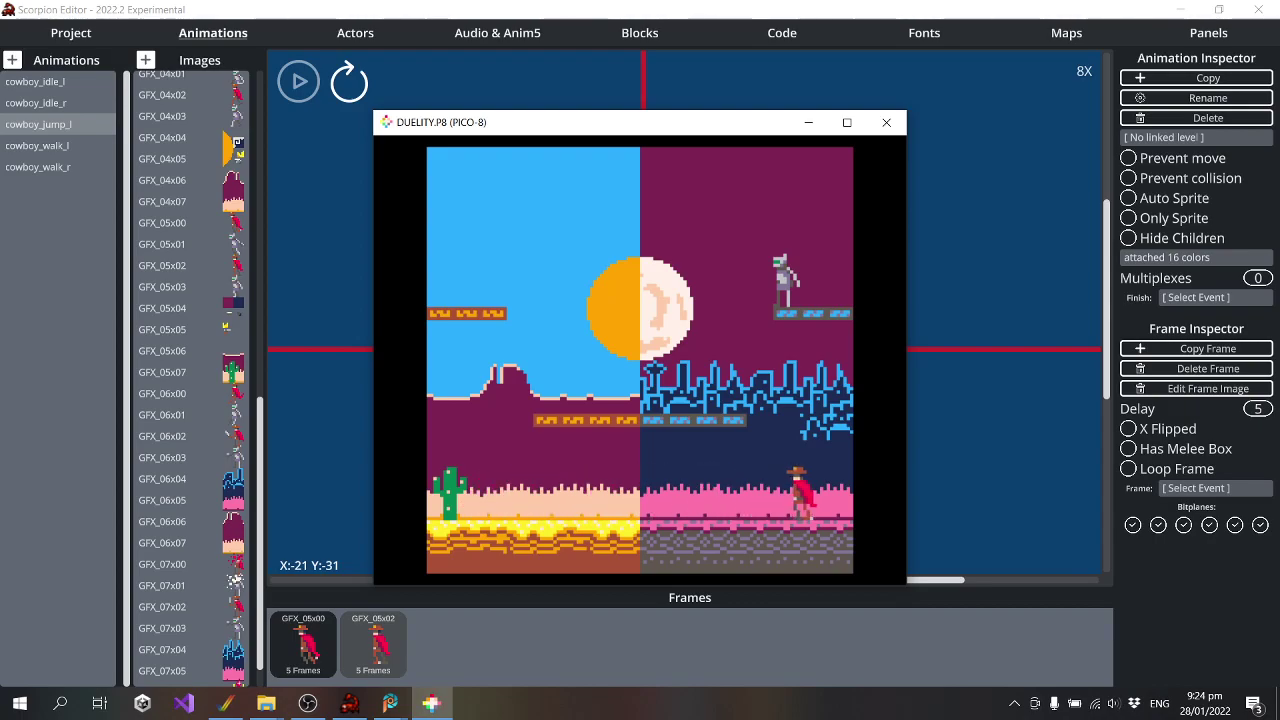
key("Left")
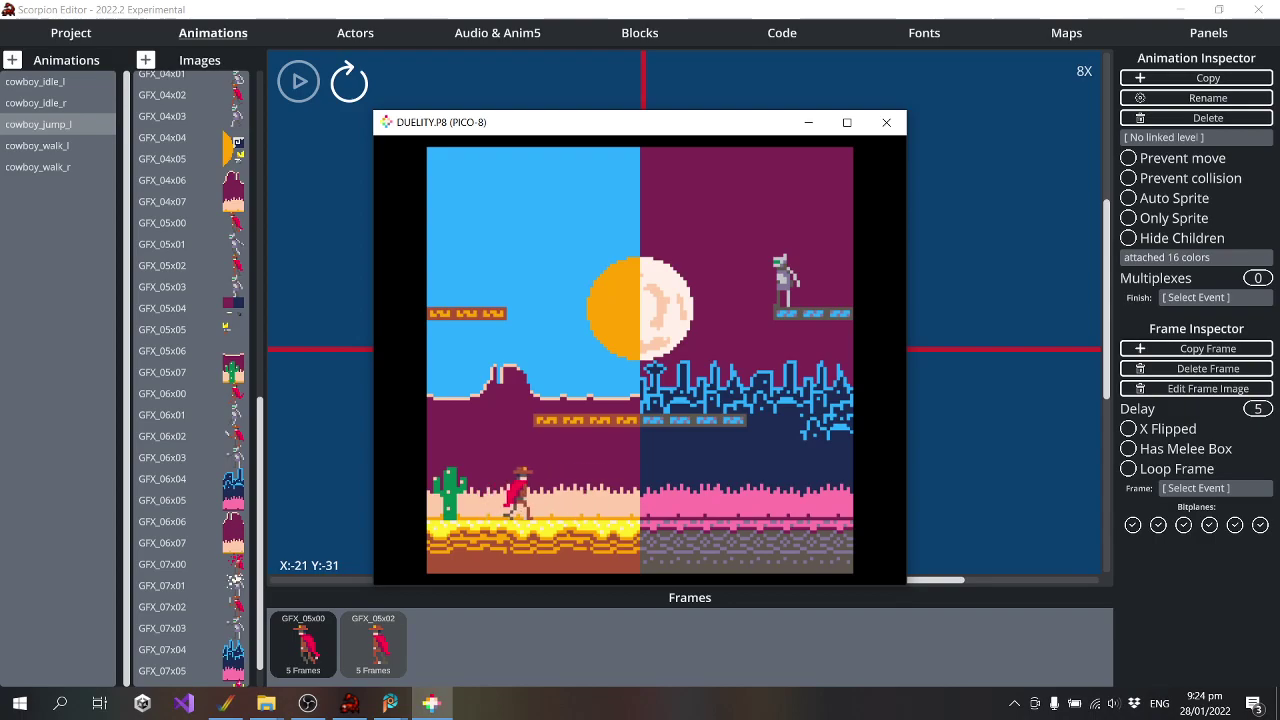
key("Right")
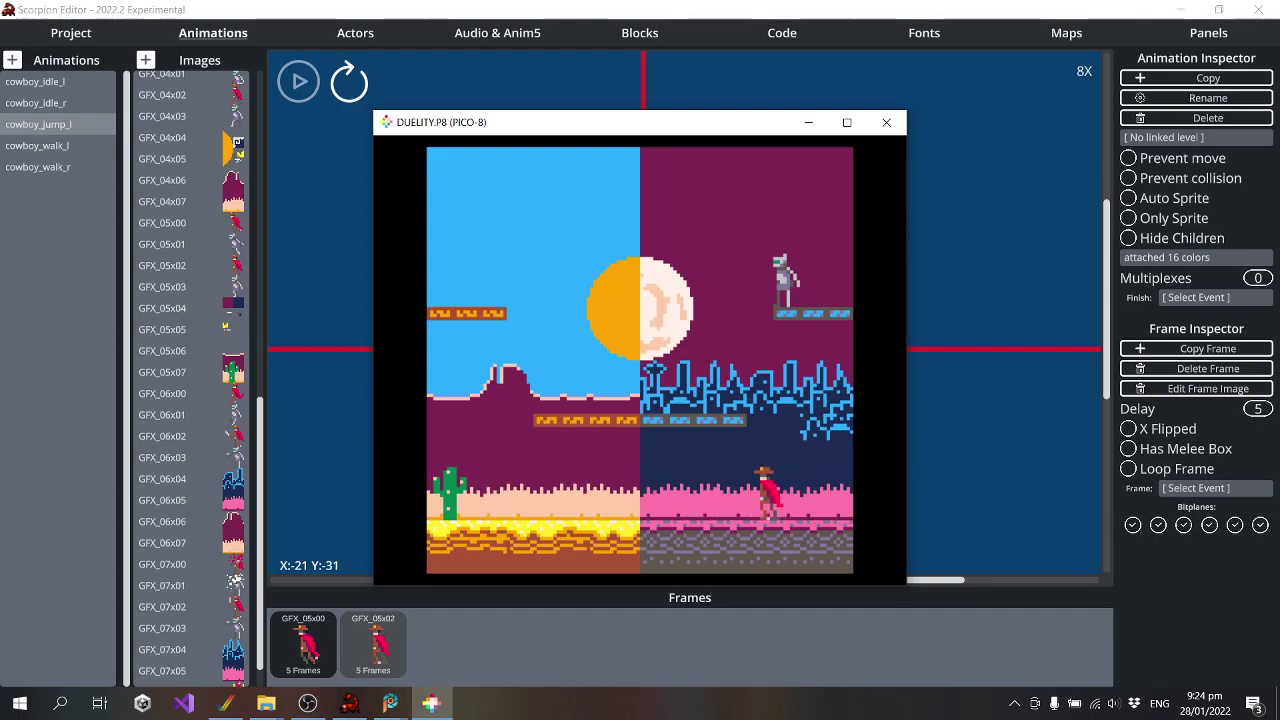
key("Left")
key("Right")
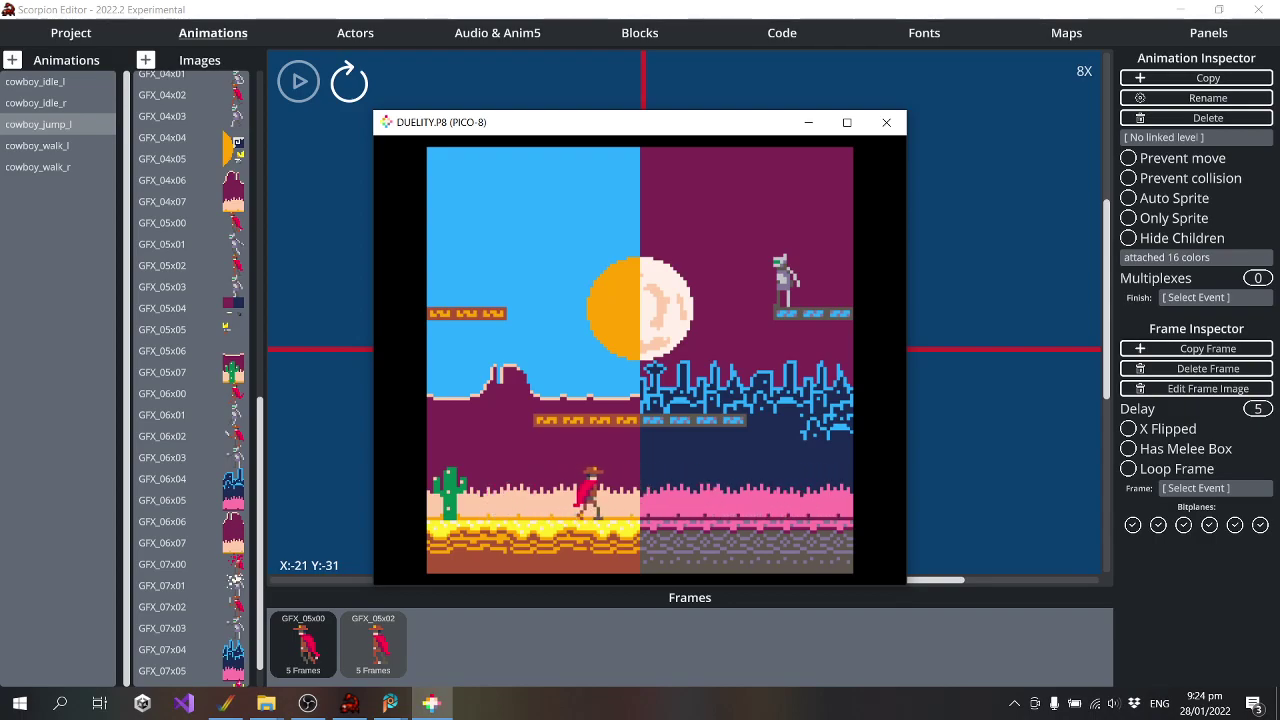
key("Left")
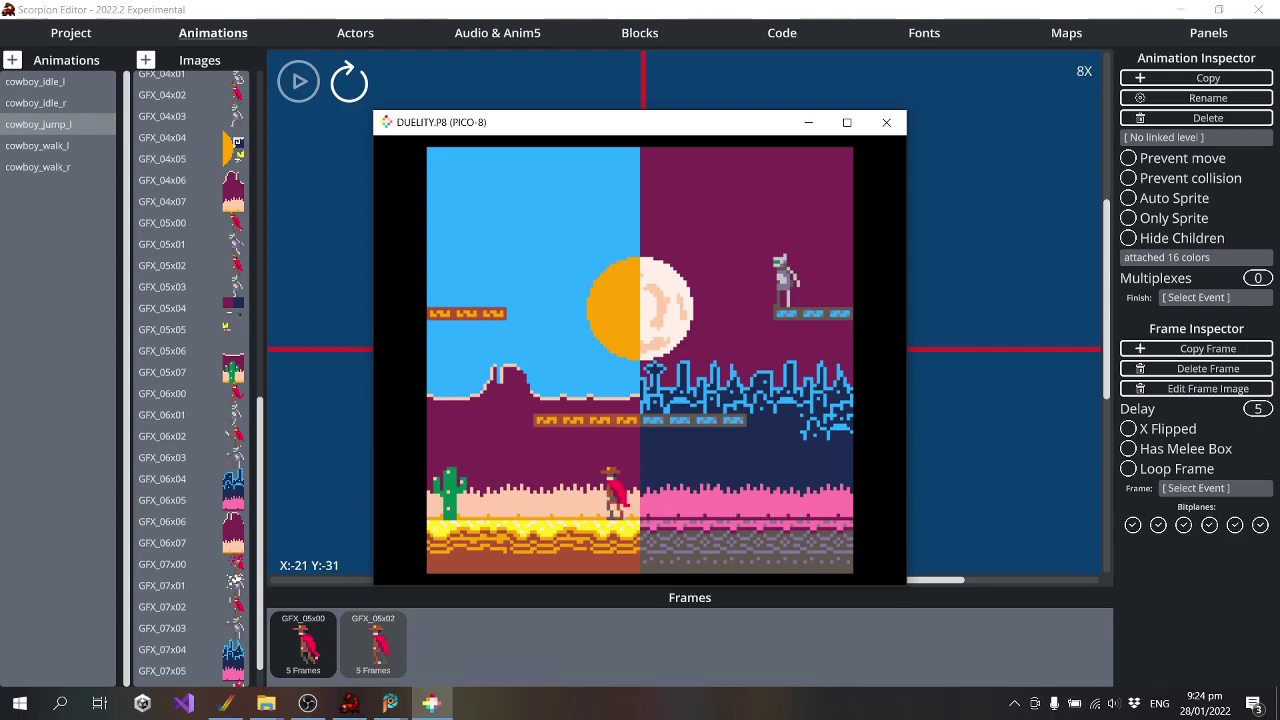
Make the cowboy jump between and on the platforms of the original game to study his jump animation, and close PICO-8
key("Right")
key("z")
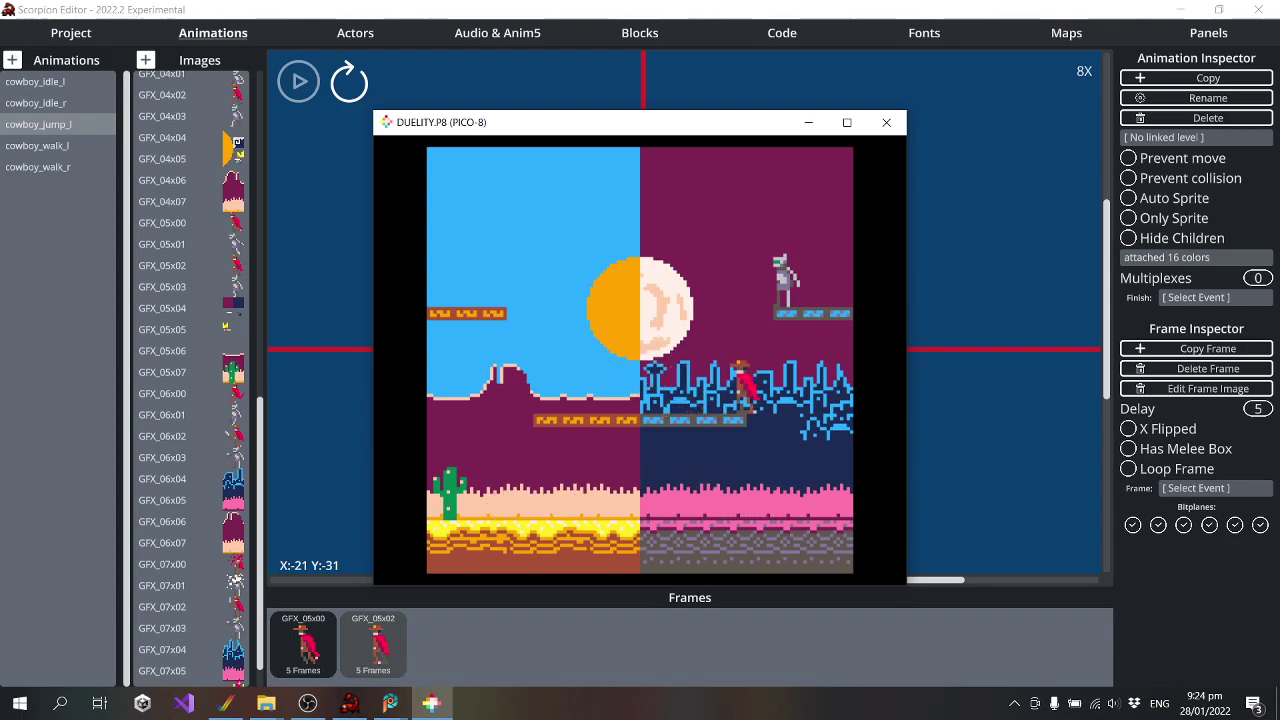
key("Left")
key("z")
key("z")
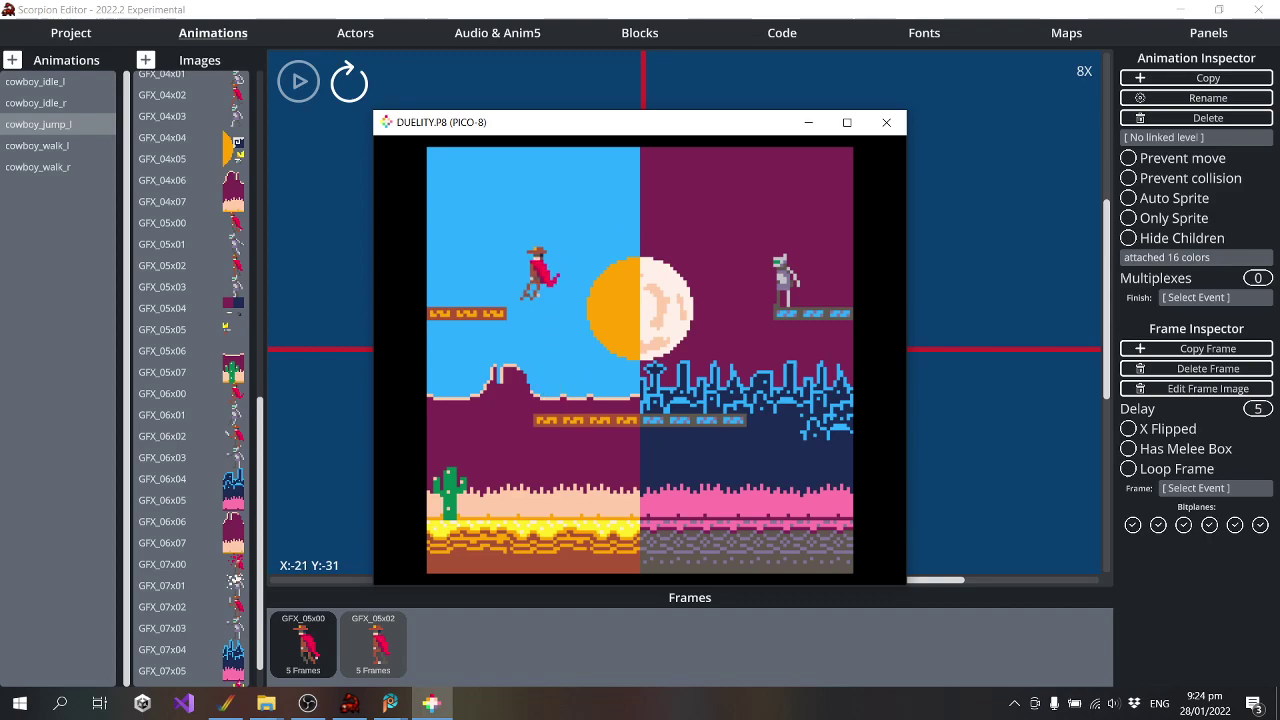
key("z")
key("z")
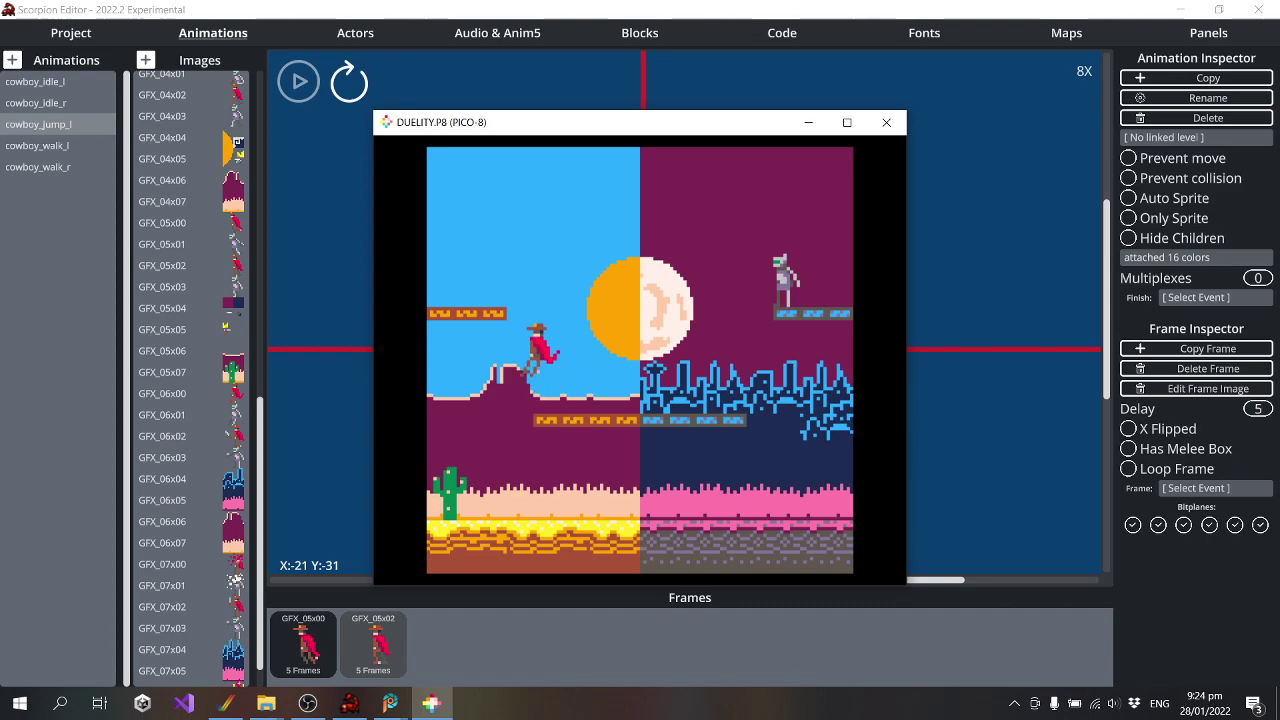
key("z")
key("z")
key("z")
key("z")
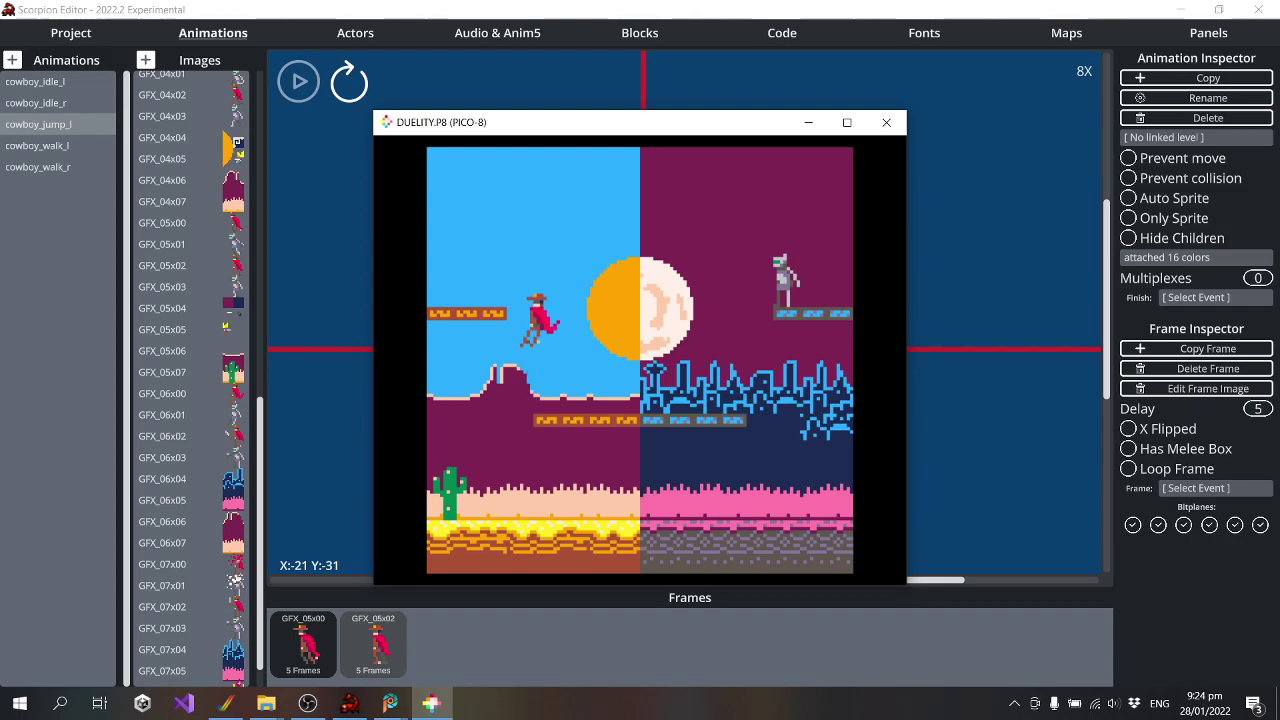
key("z")
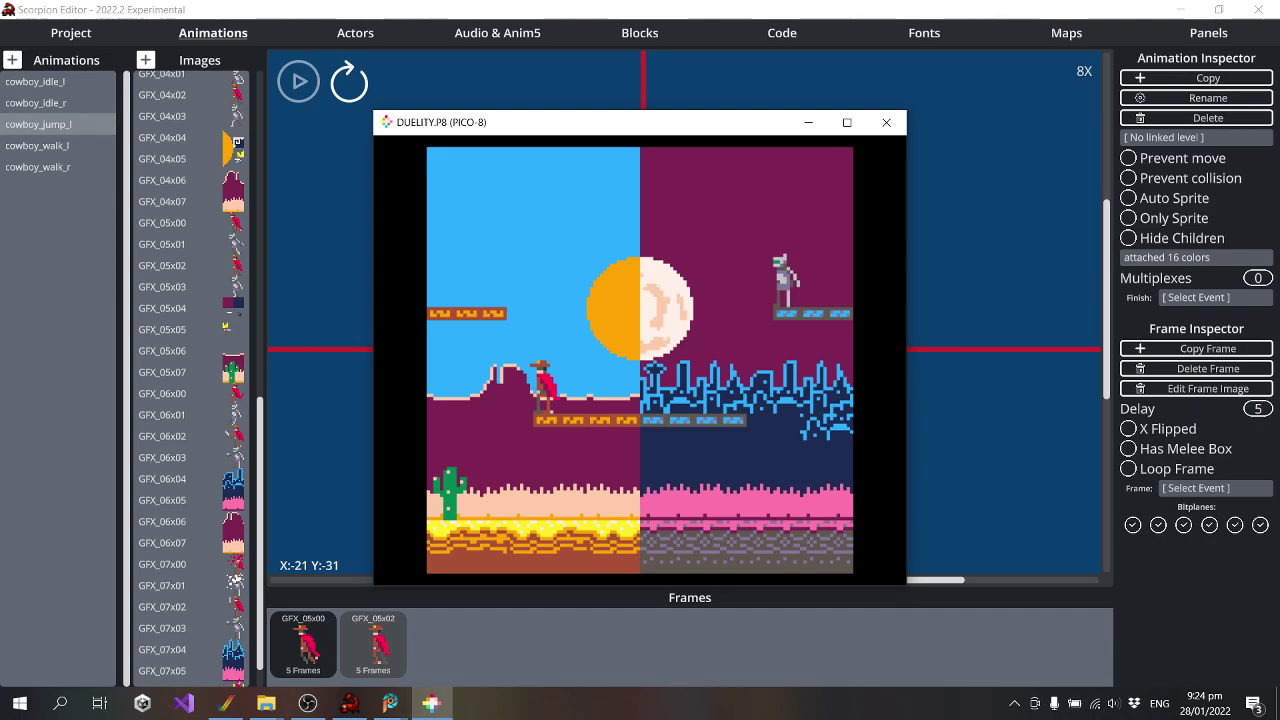
key("alt+F4")
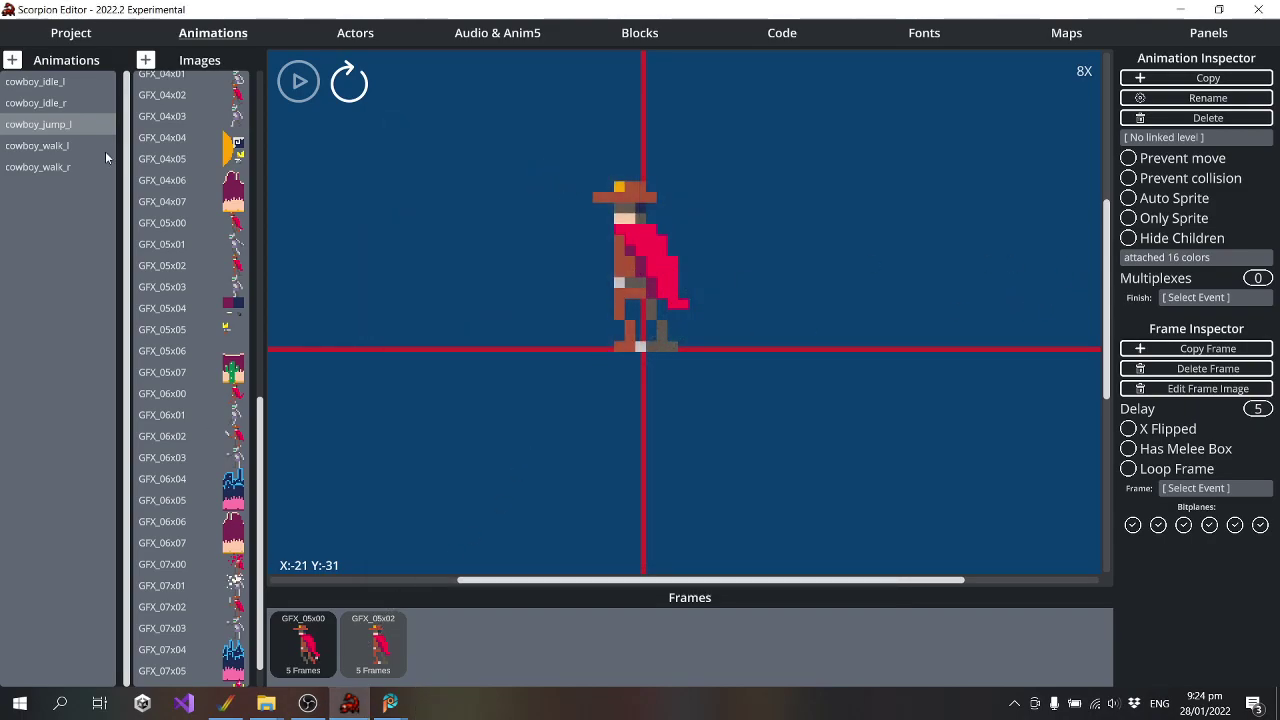
Delete the cowboy_jump_l animation strip
left_click(53, 105)
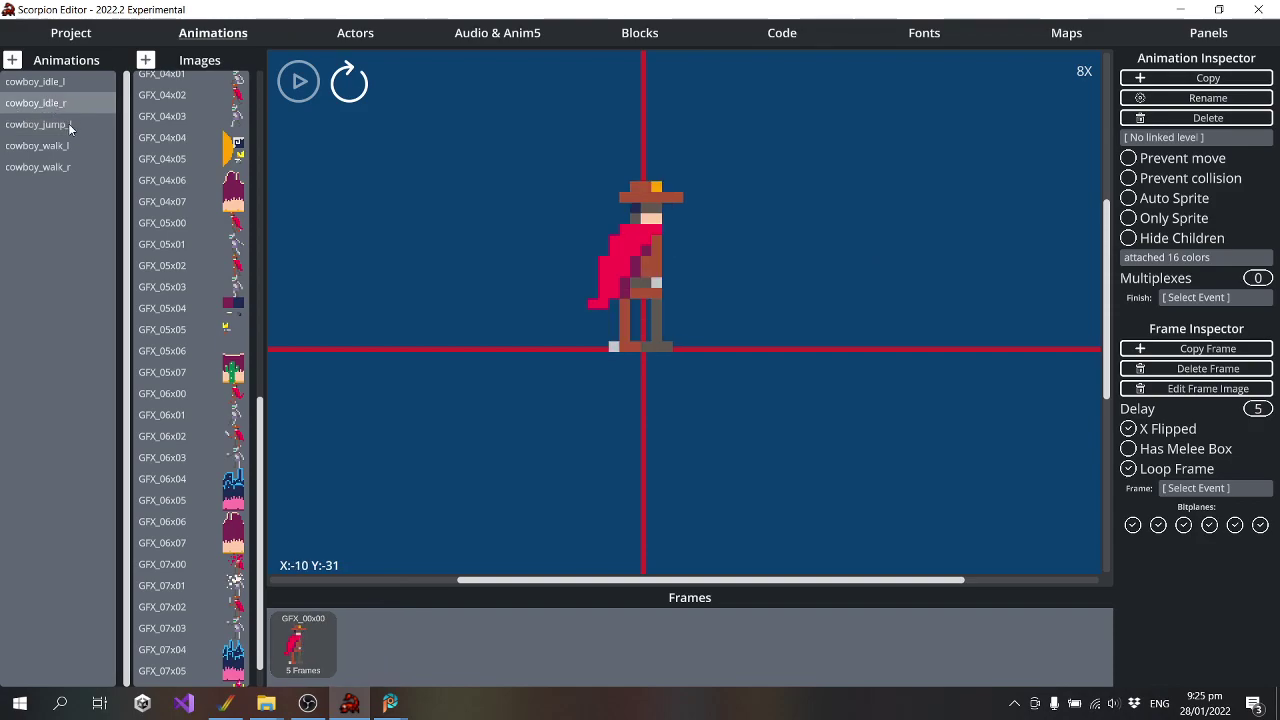
left_click(68, 123)
left_click(1200, 120)
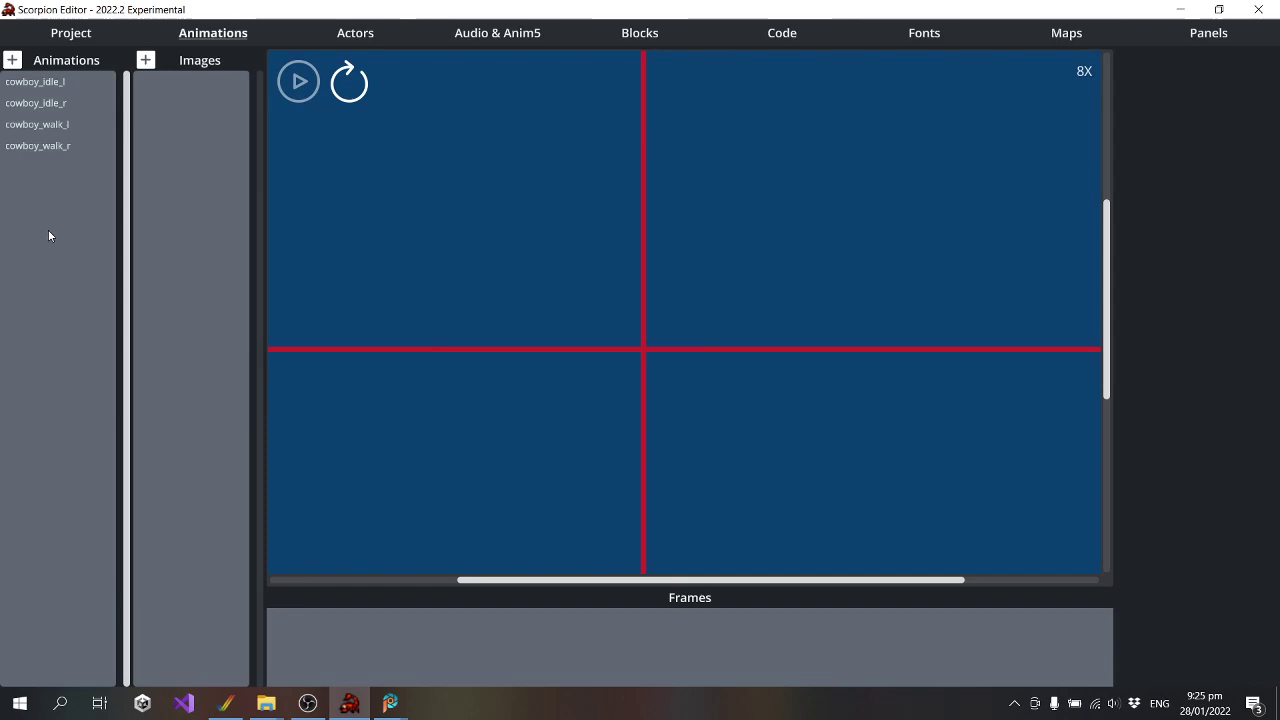
Add image GFX_05x02 as a frame of cowboy_walk_l and place it at X -19, Y -31
left_click(57, 106)
left_click(55, 124)
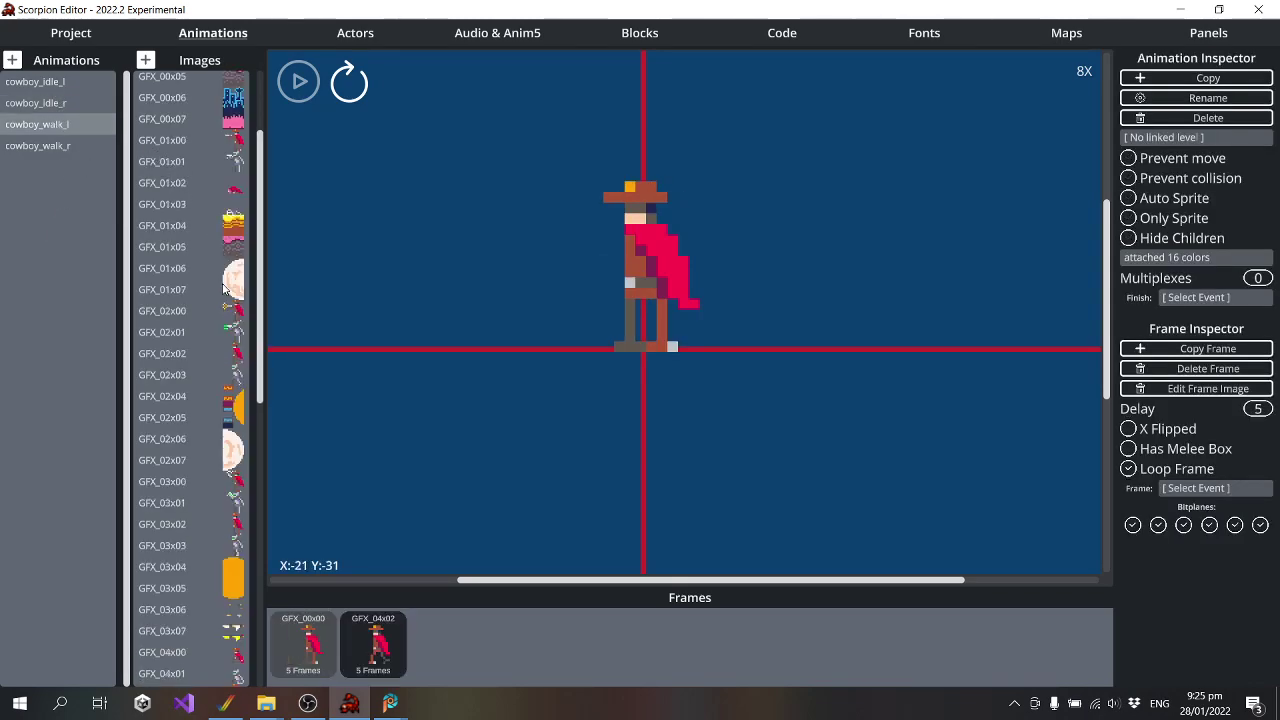
scroll(214, 175, "down", 3)
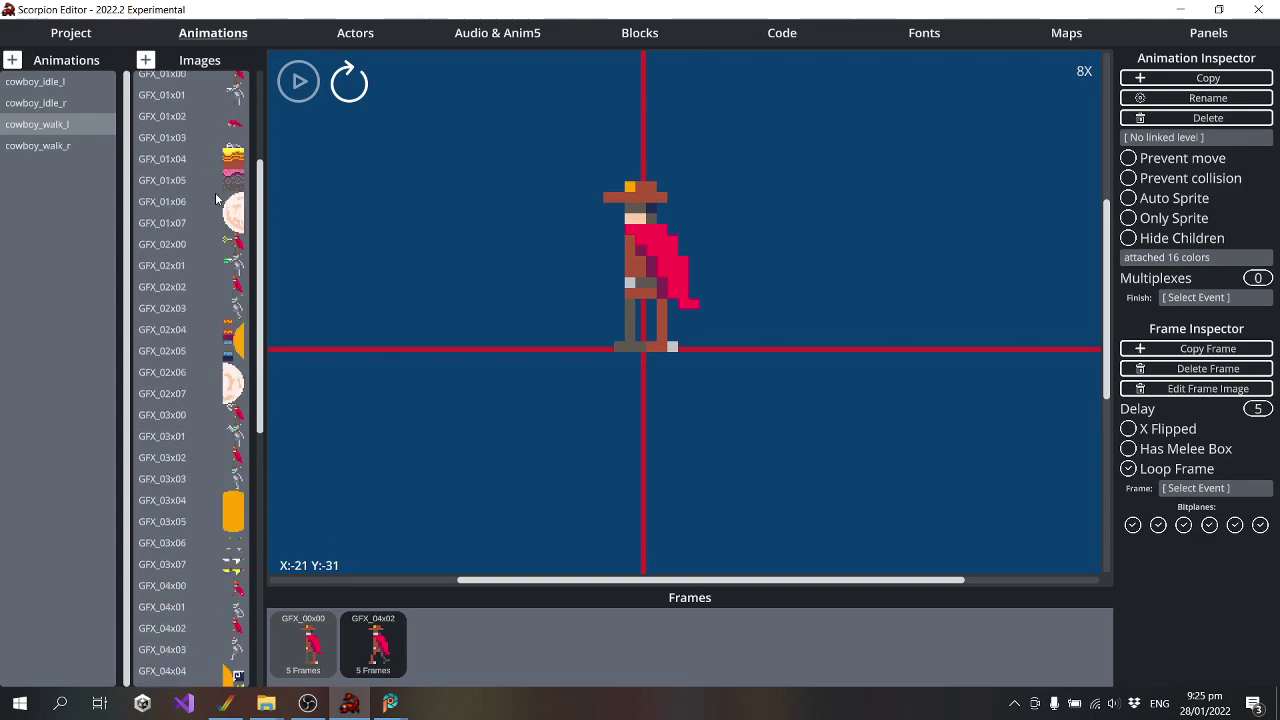
scroll(192, 206, "down", 1)
scroll(192, 206, "down", 2)
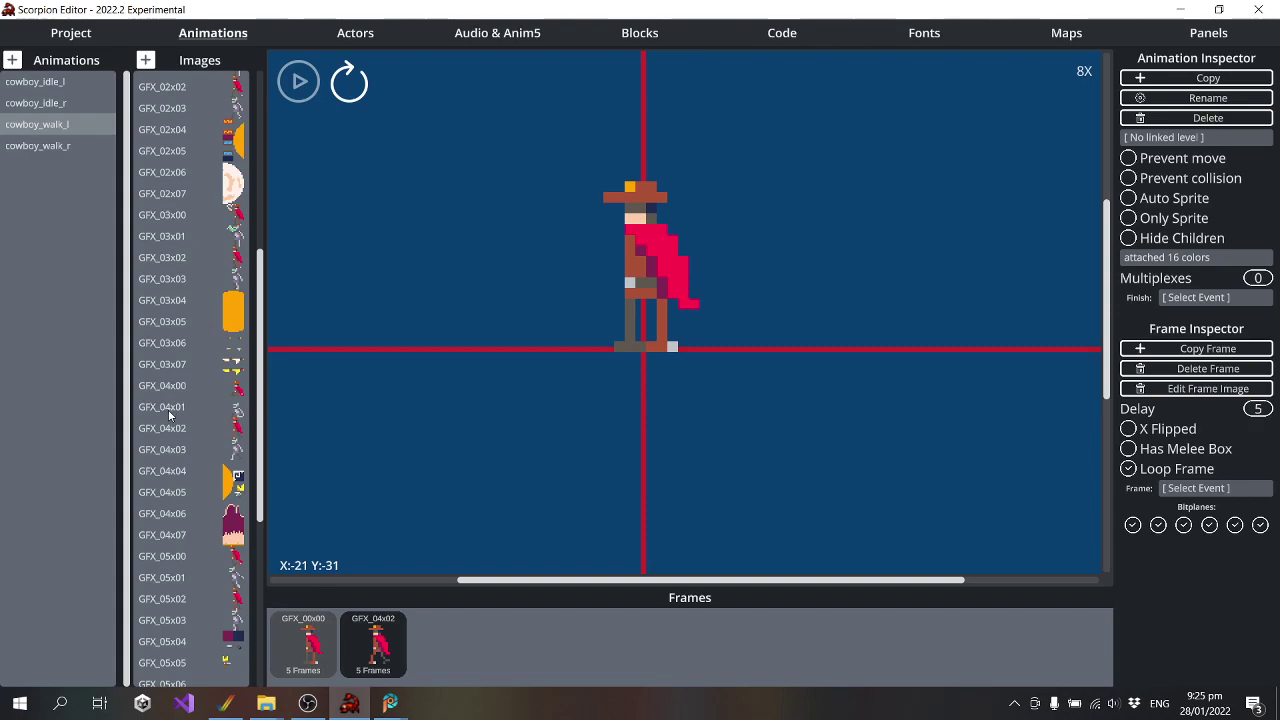
left_click(239, 603)
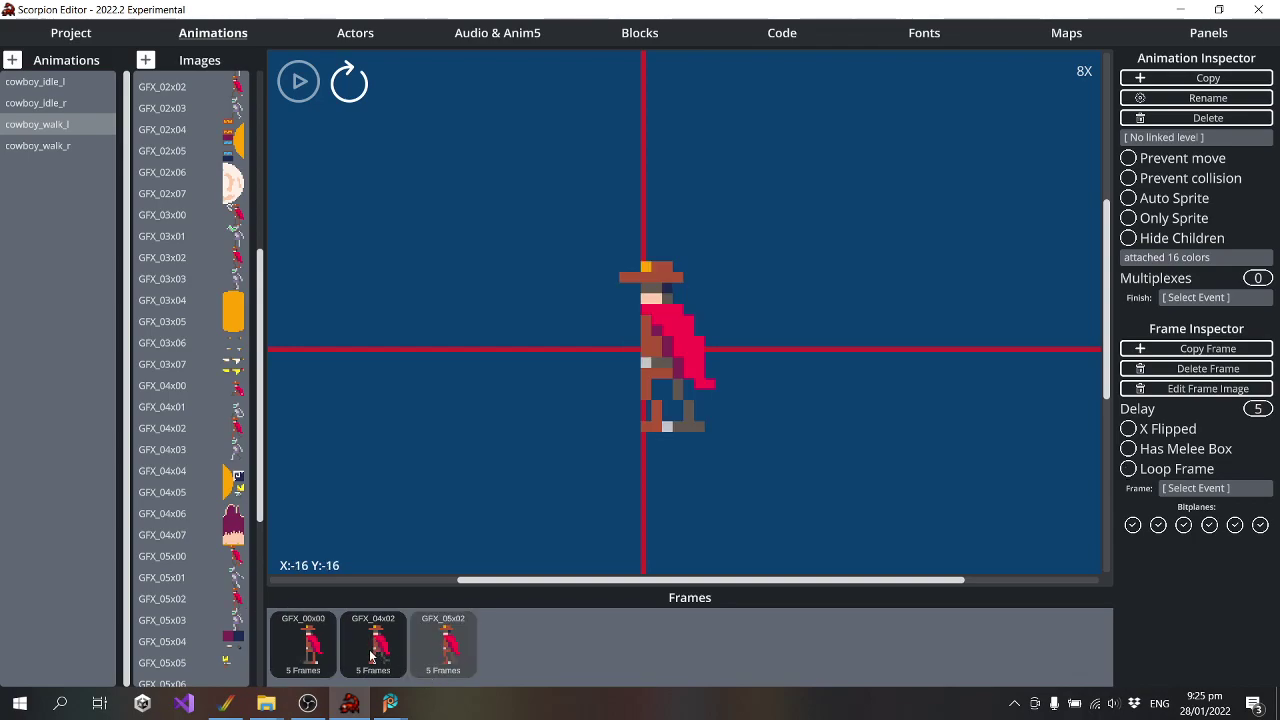
left_click_drag(684, 363, 667, 284)
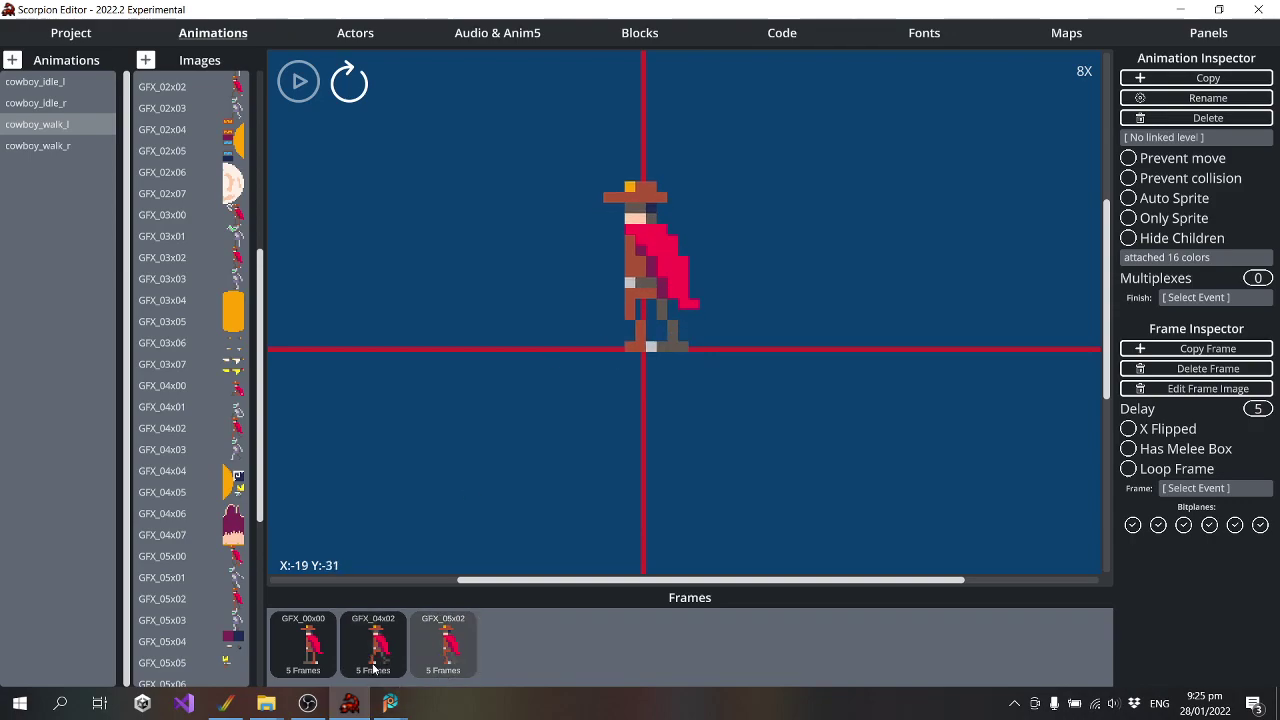
Delete the GFX_00x00 frame from cowboy_walk_l
left_click(303, 636)
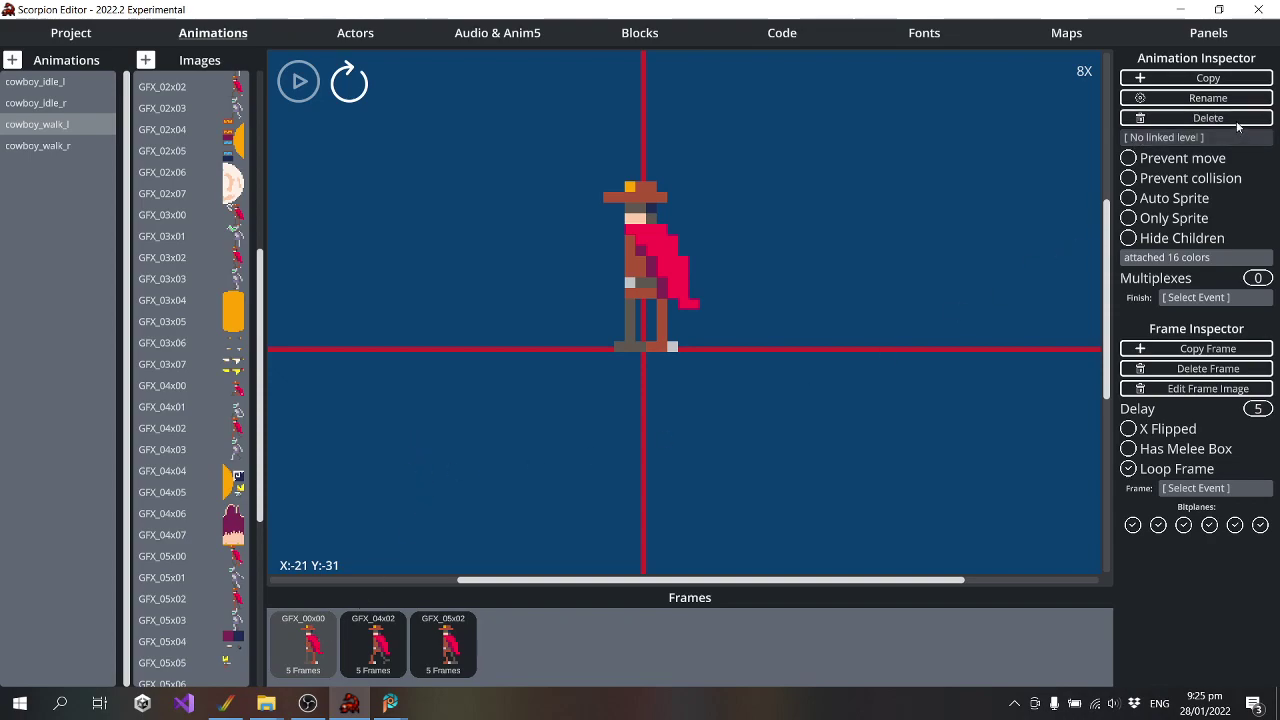
left_click(1159, 388)
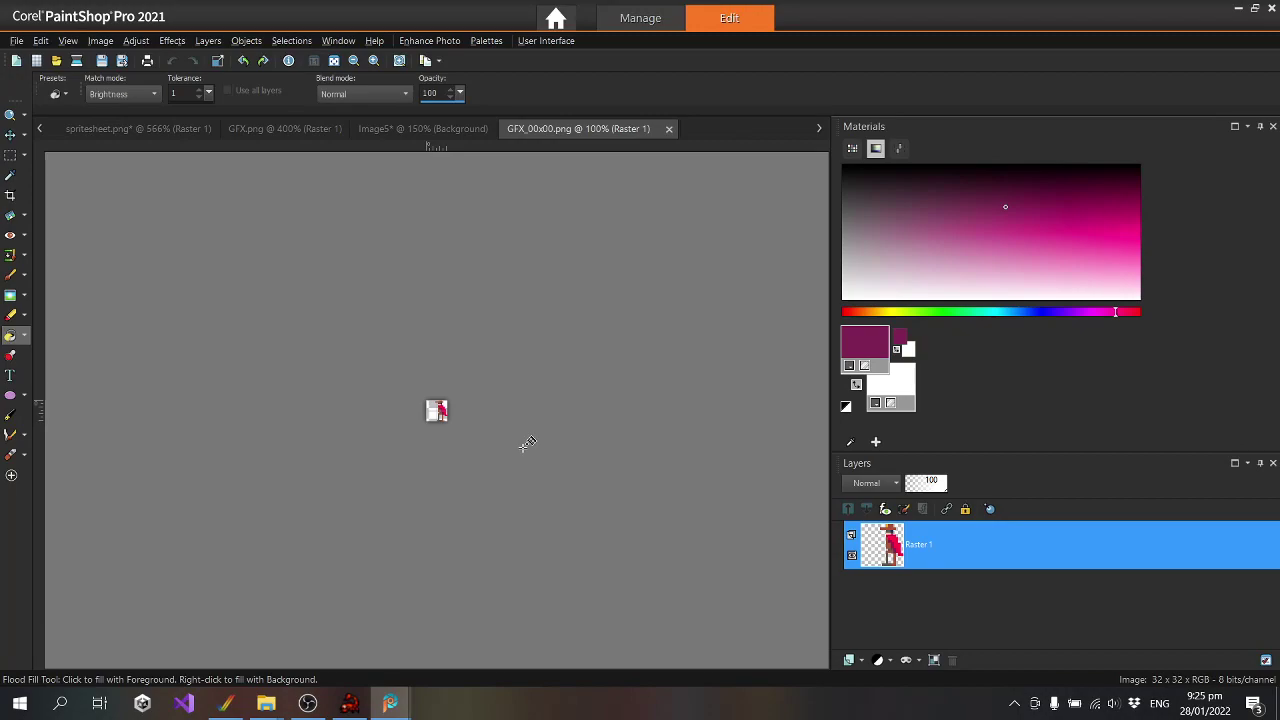
left_click(1240, 8)
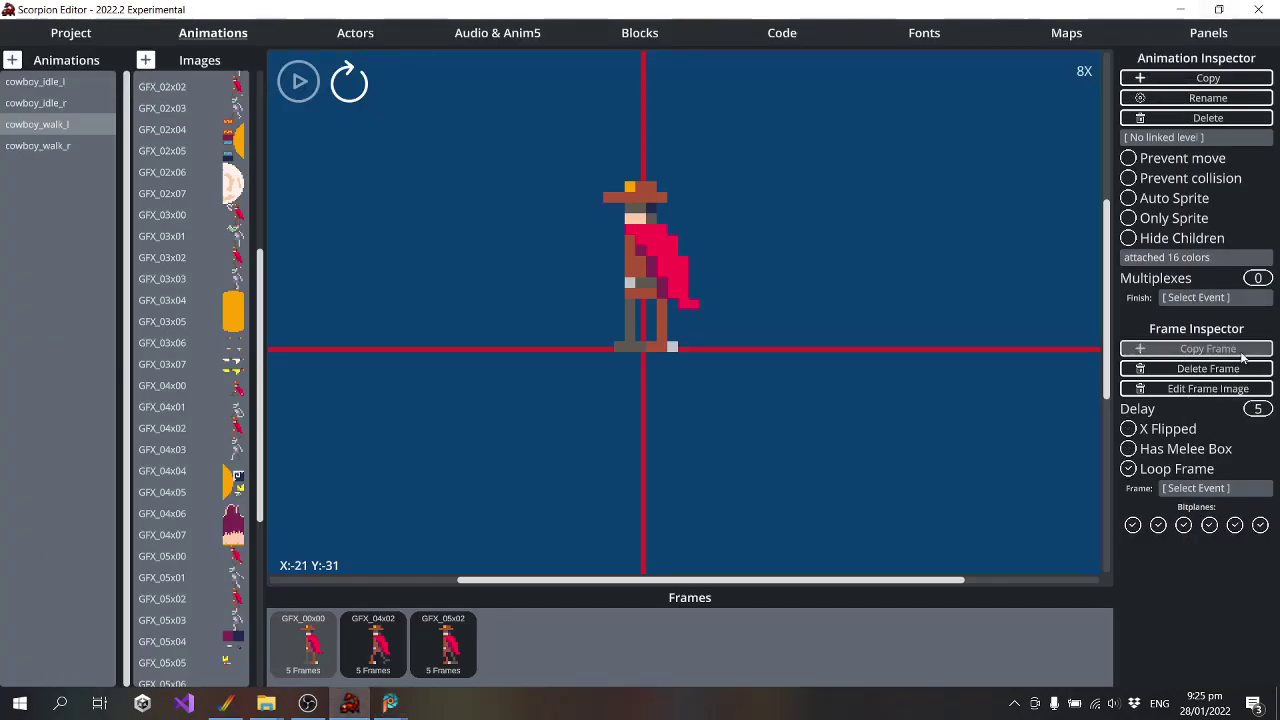
left_click(1205, 348)
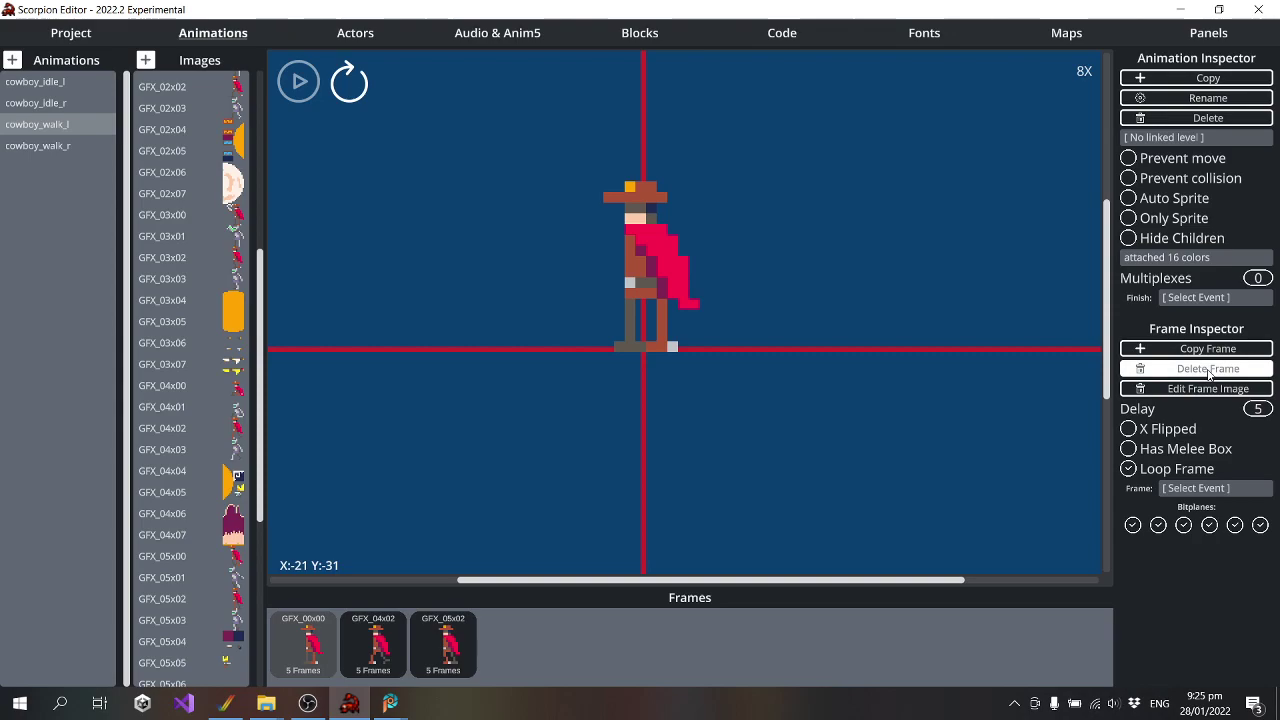
left_click(1208, 369)
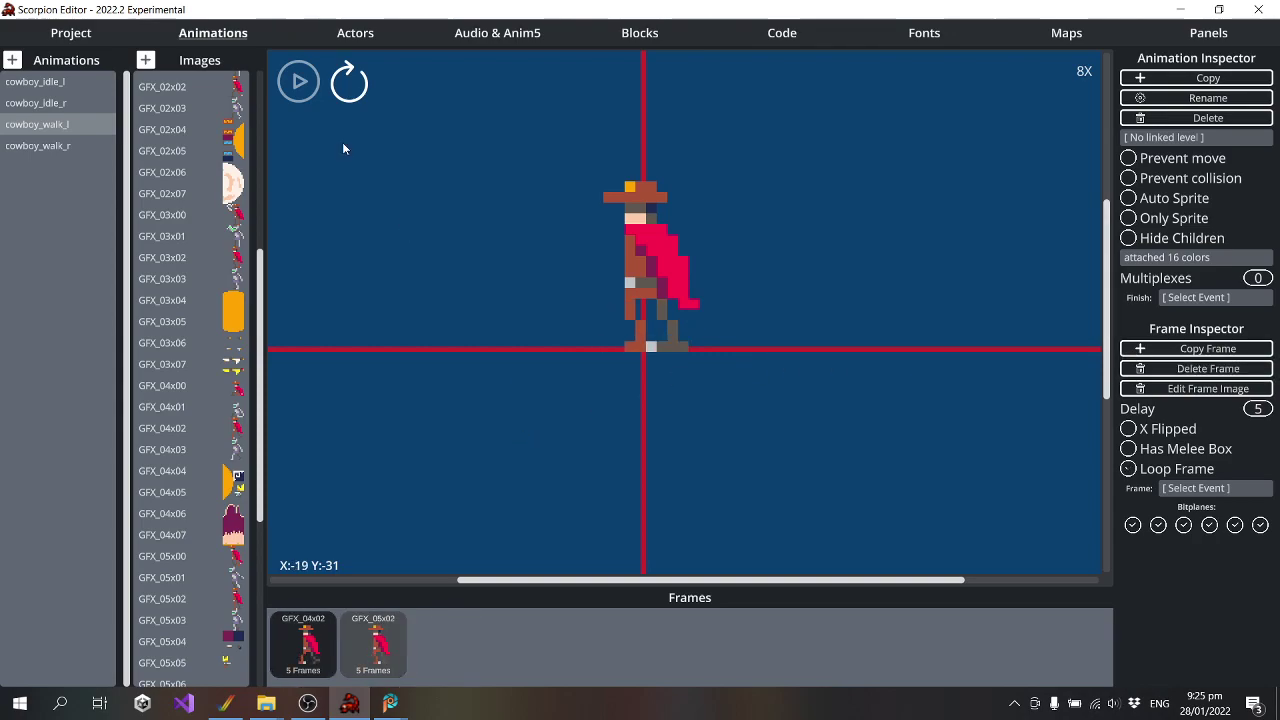
Add image GFX_05x02 as an X-flipped frame of cowboy_walk_r and place it at X -12, Y -31
left_click(41, 148)
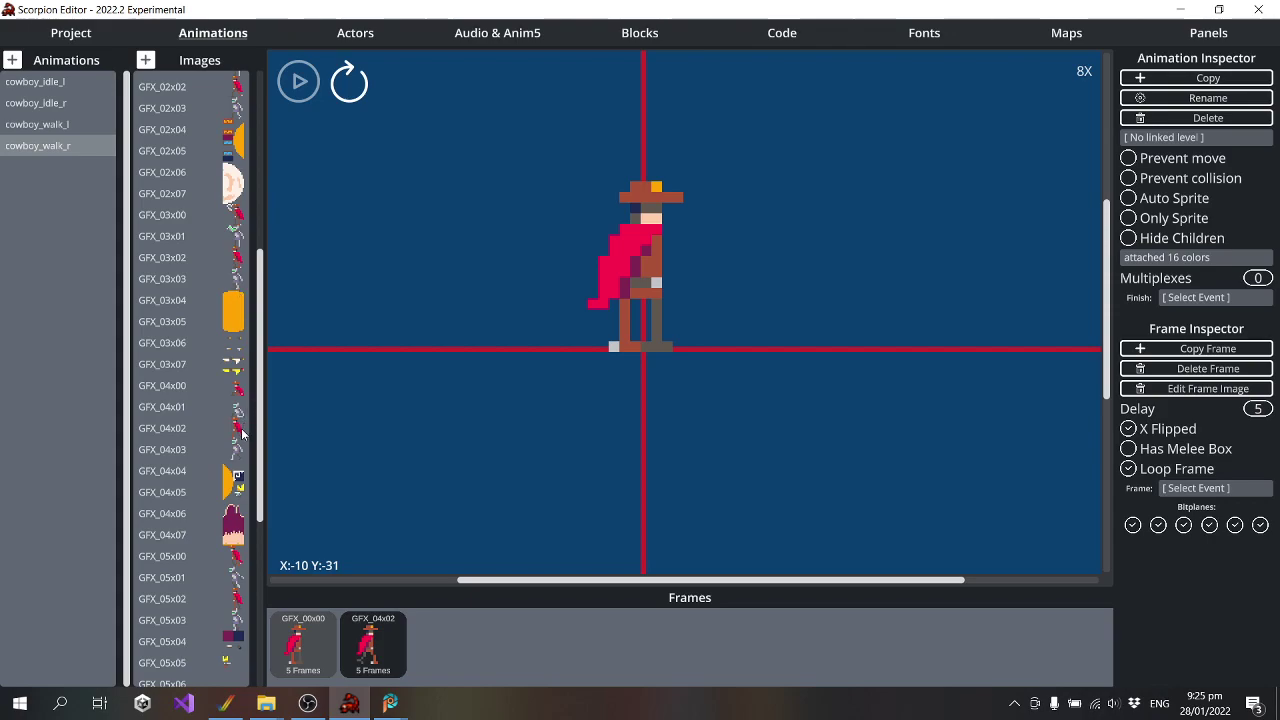
double_click(237, 603)
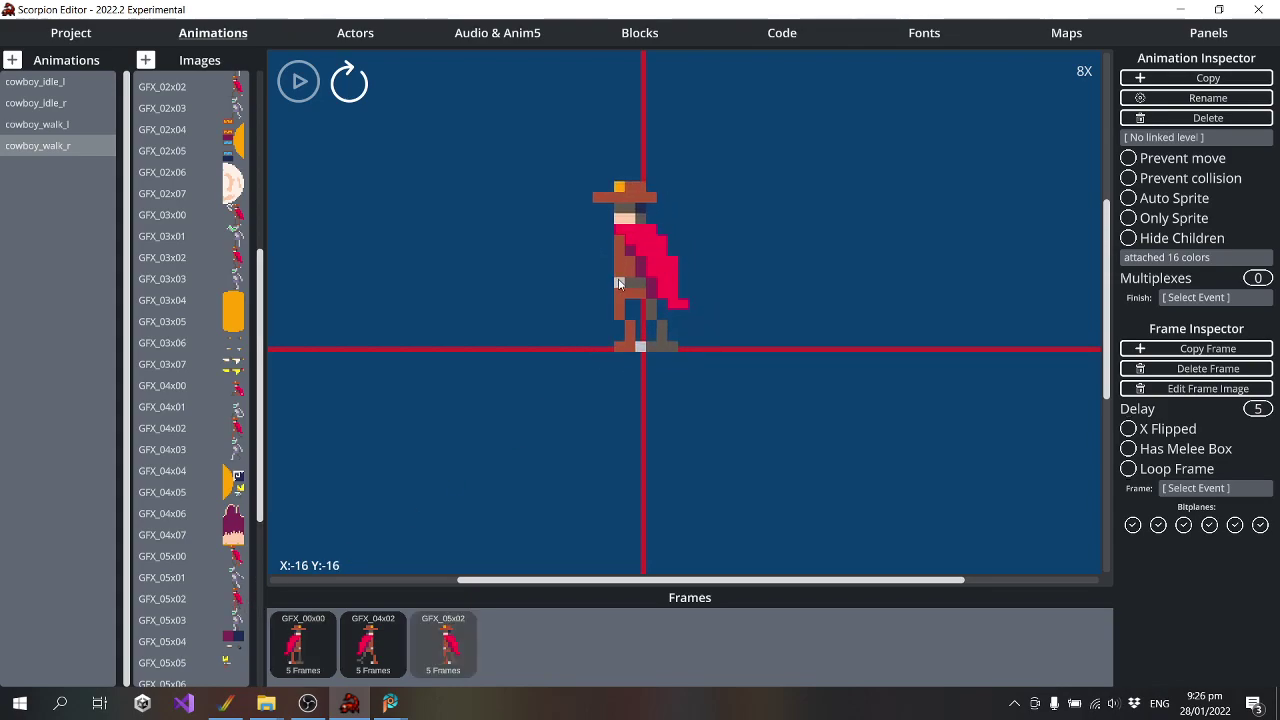
left_click(1127, 429)
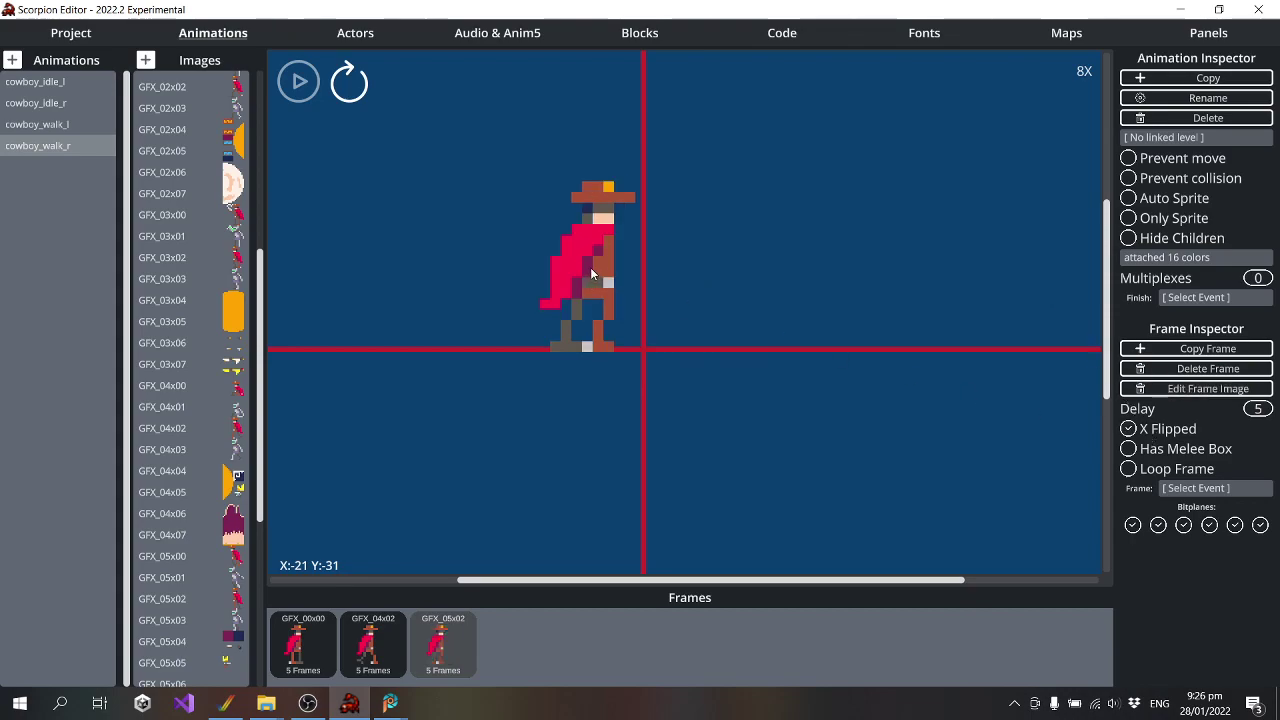
left_click_drag(590, 267, 651, 270)
scroll(192, 413, "down", 5)
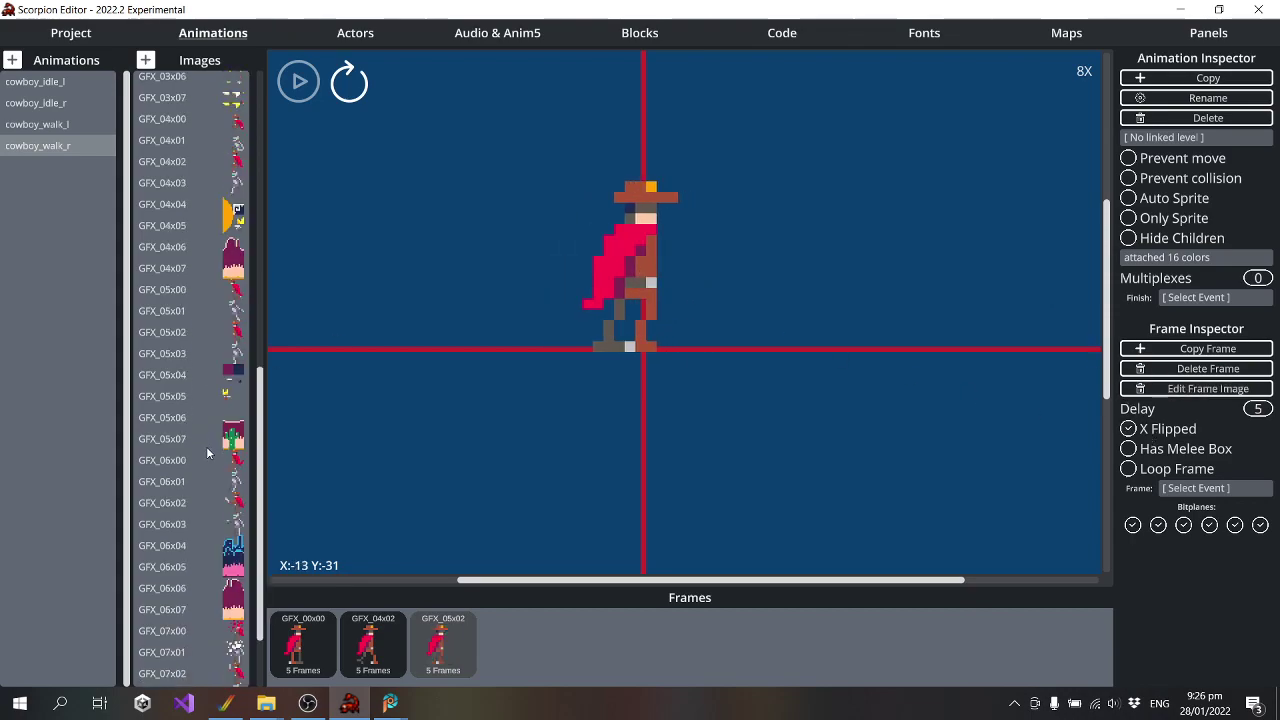
scroll(206, 446, "down", 3)
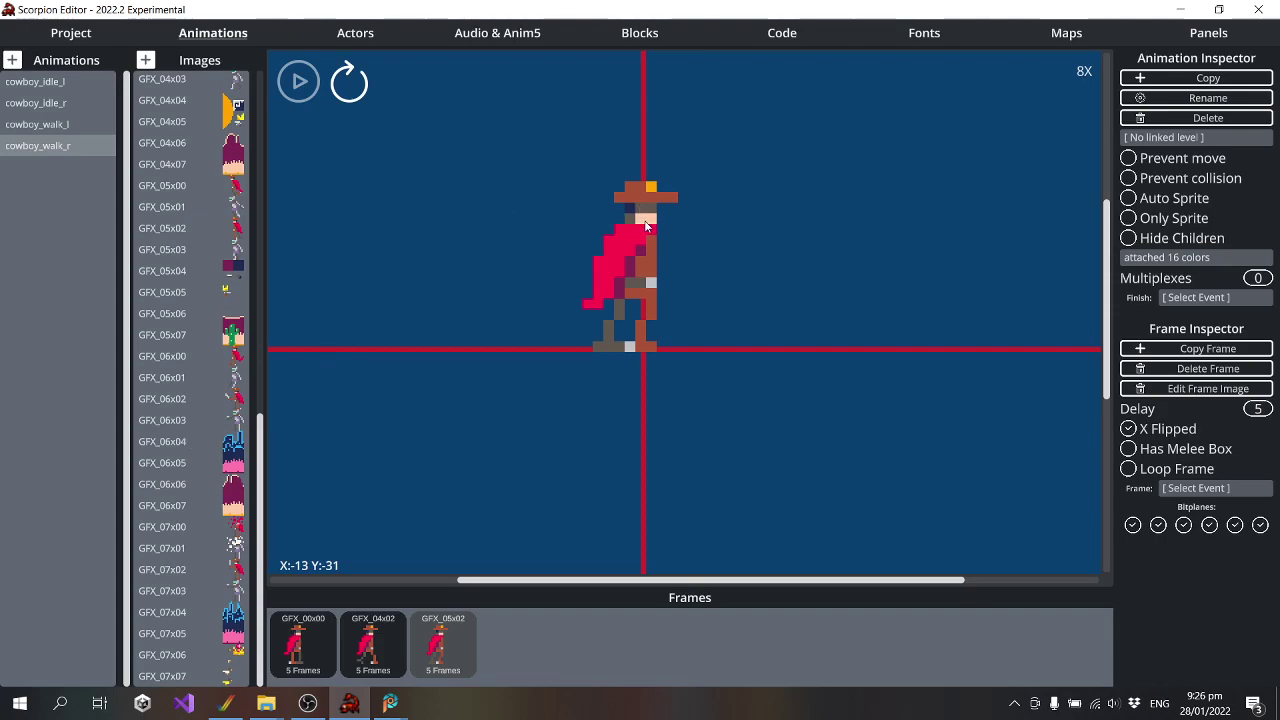
left_click_drag(653, 222, 669, 222)
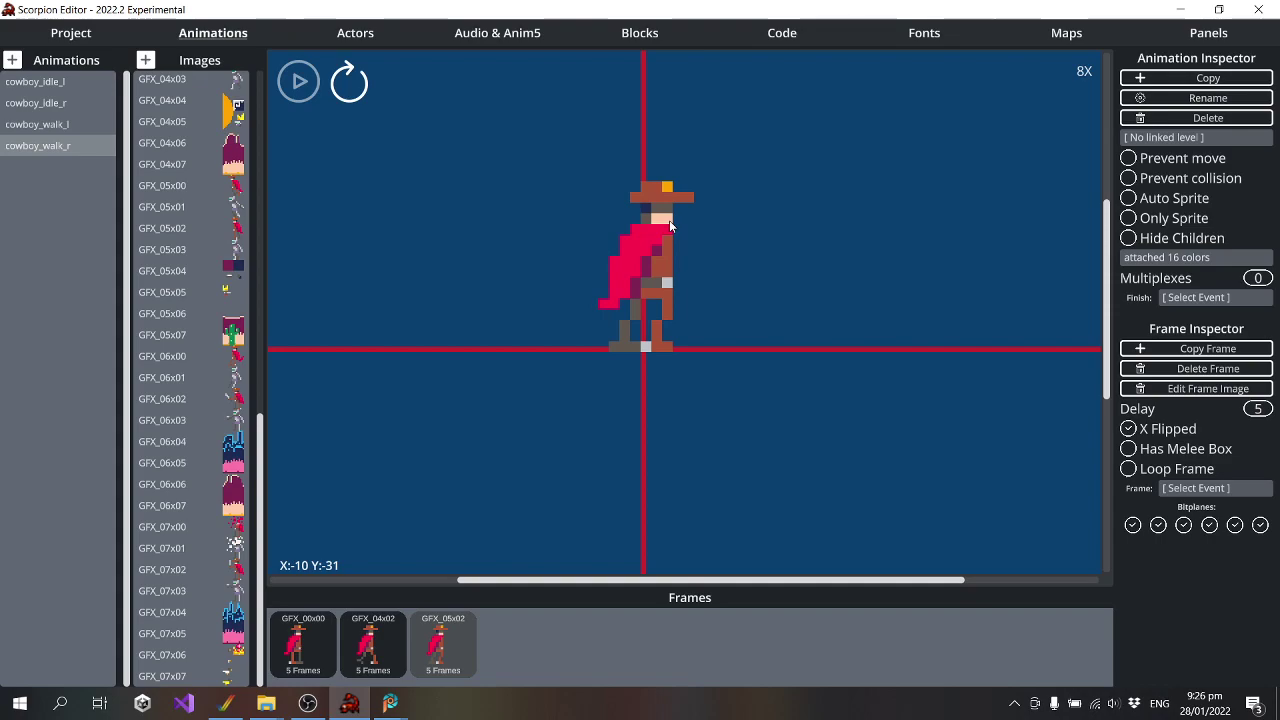
left_click_drag(669, 220, 650, 226)
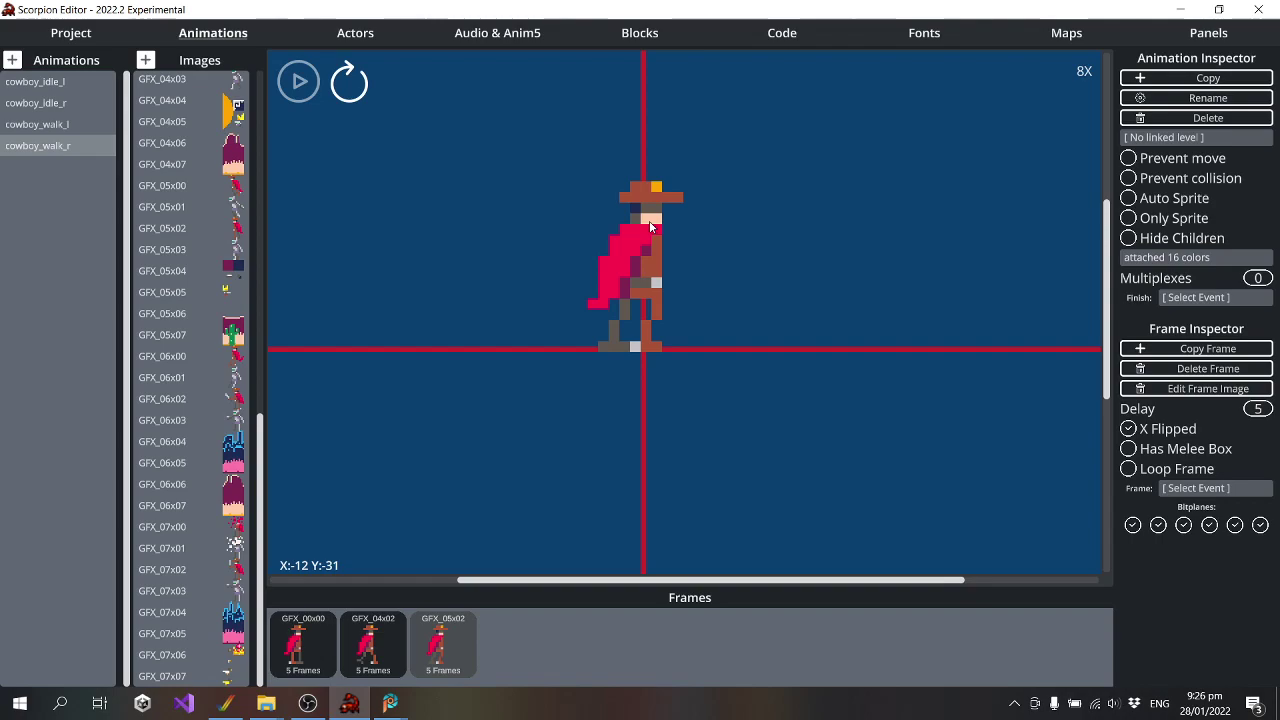
Delete the GFX_00x00 frame from cowboy_walk_r, make GFX_04x02 its loop frame, and compare the strip with cowboy_walk_l
left_click(59, 126)
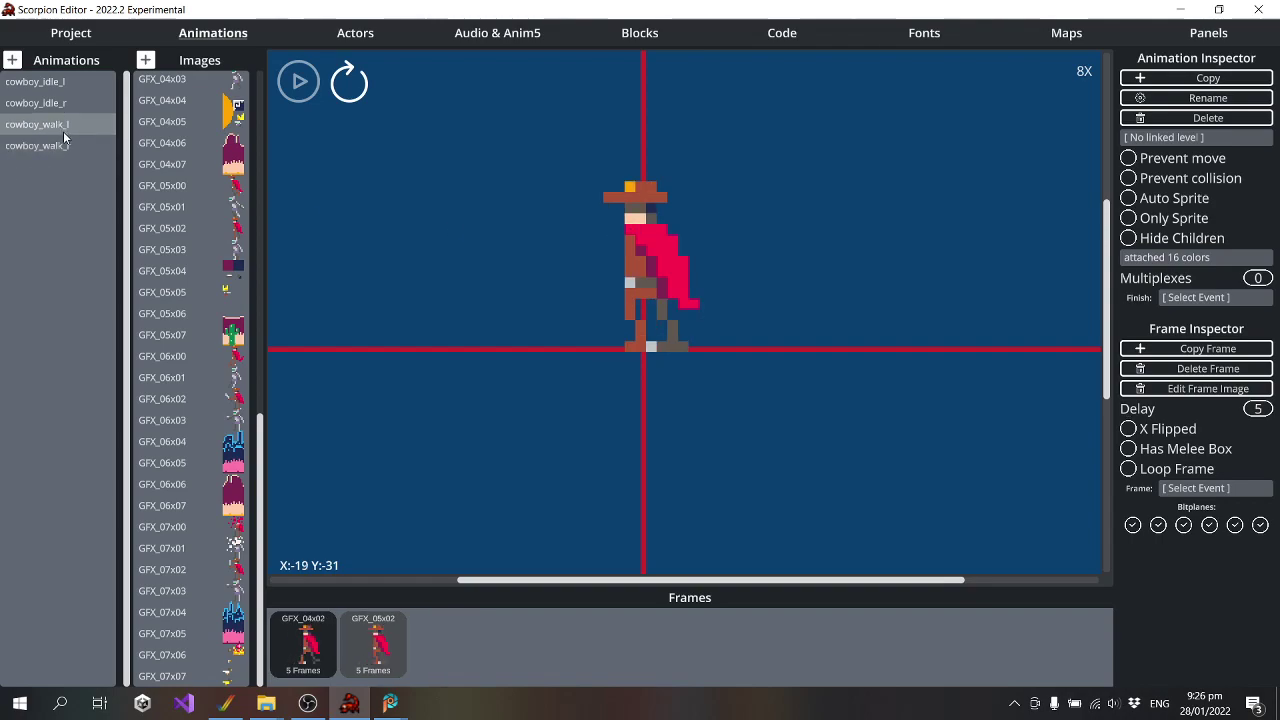
left_click(64, 141)
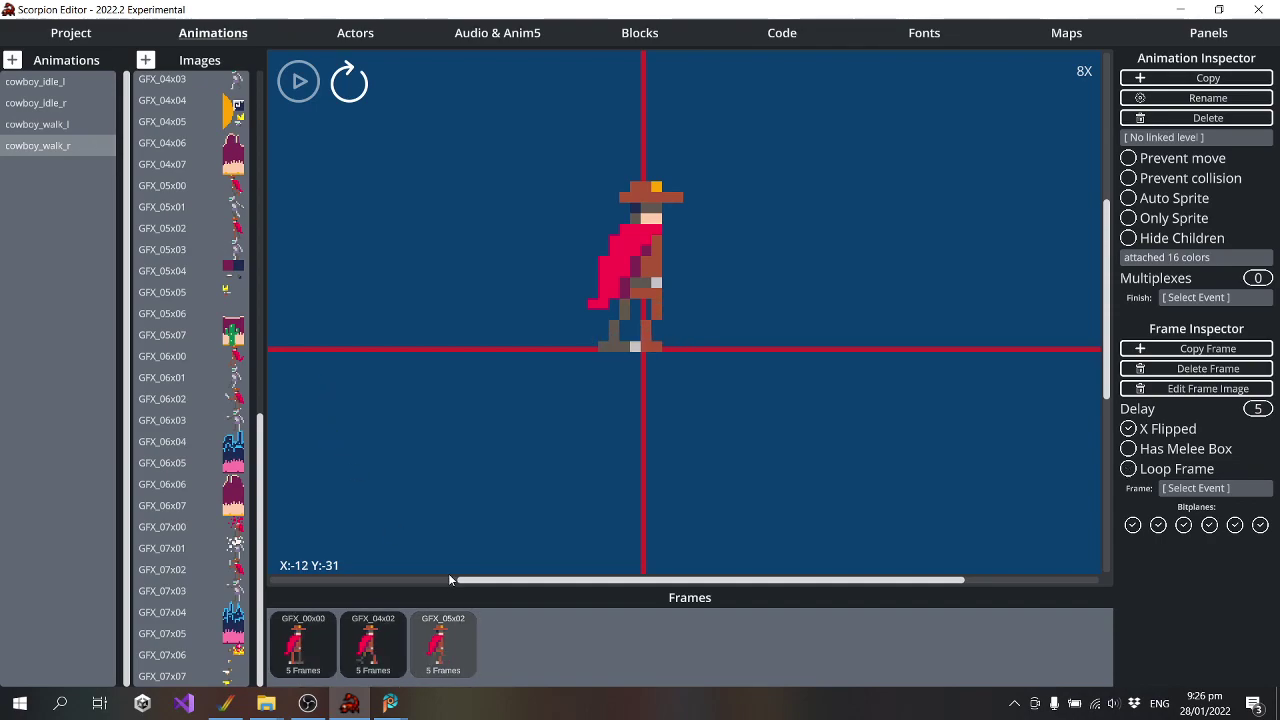
left_click(1160, 469)
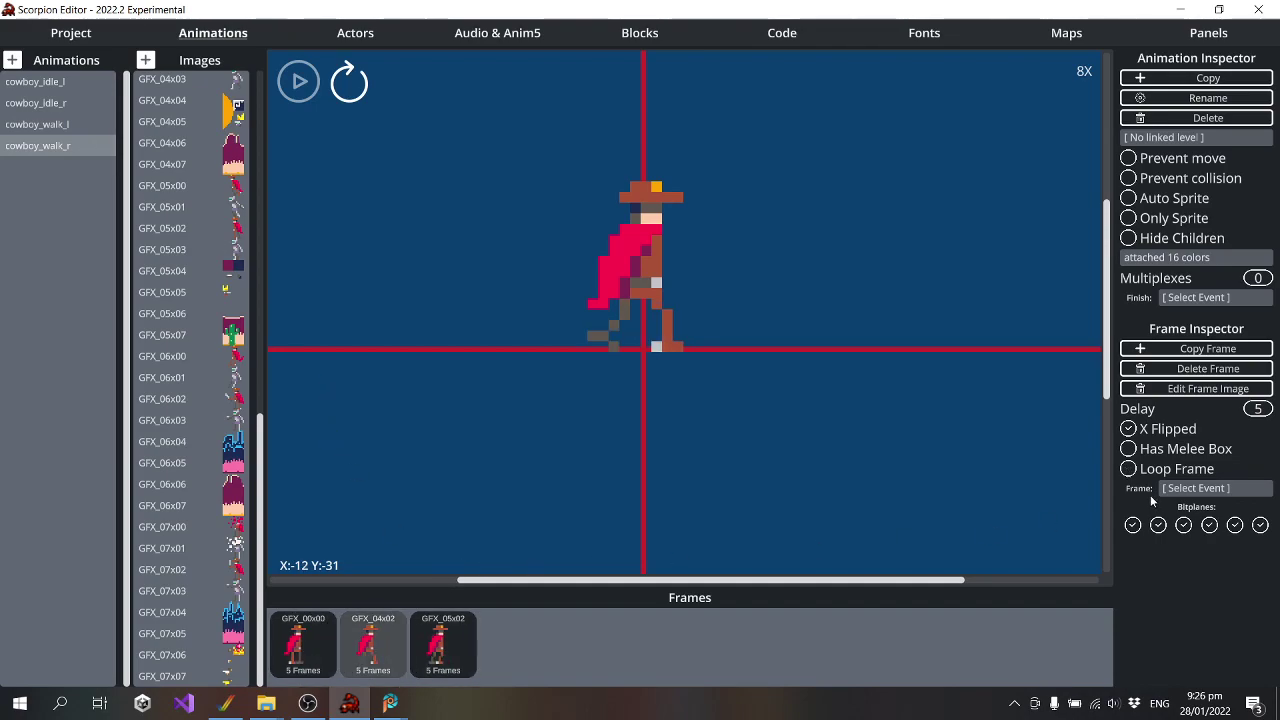
left_click(1217, 370)
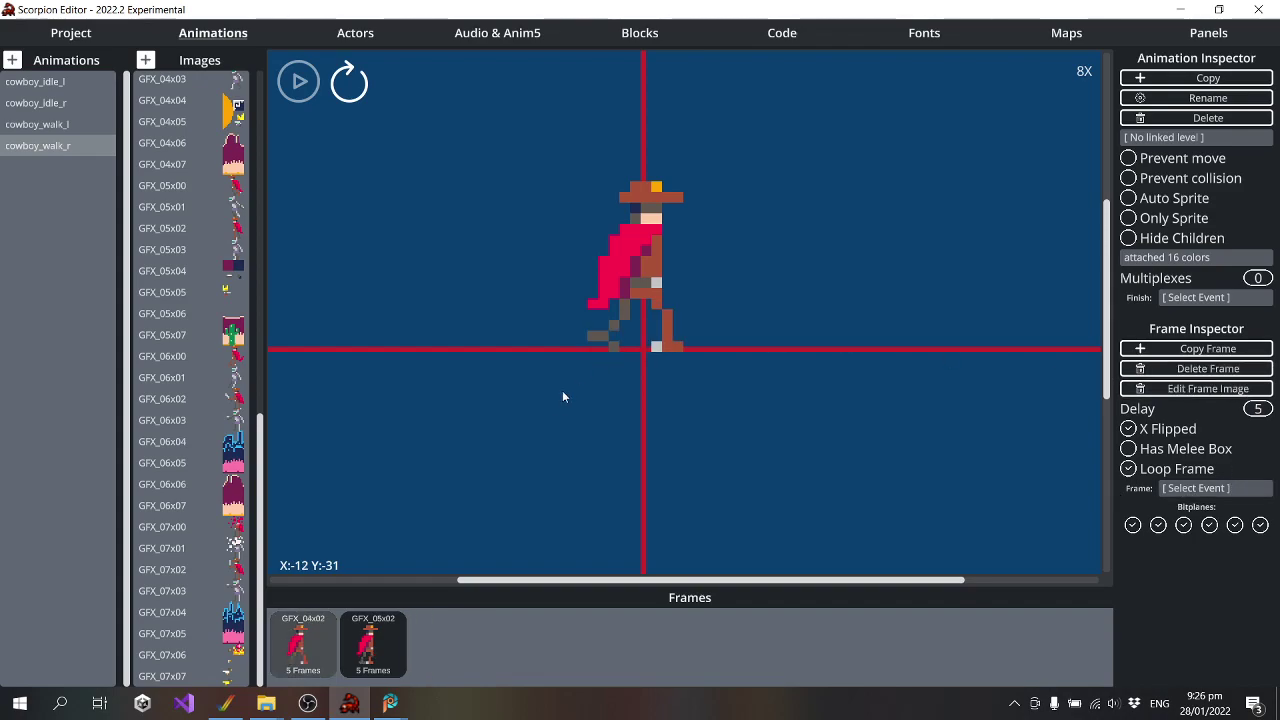
left_click(58, 125)
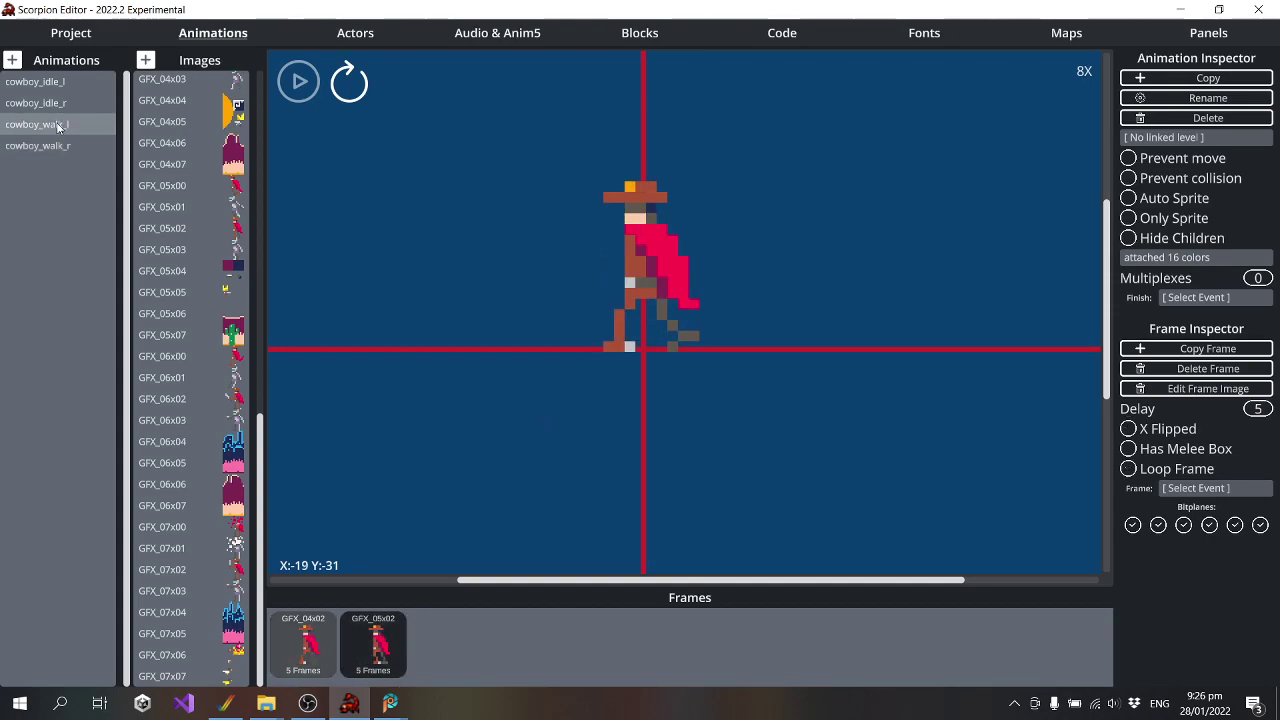
left_click(60, 146)
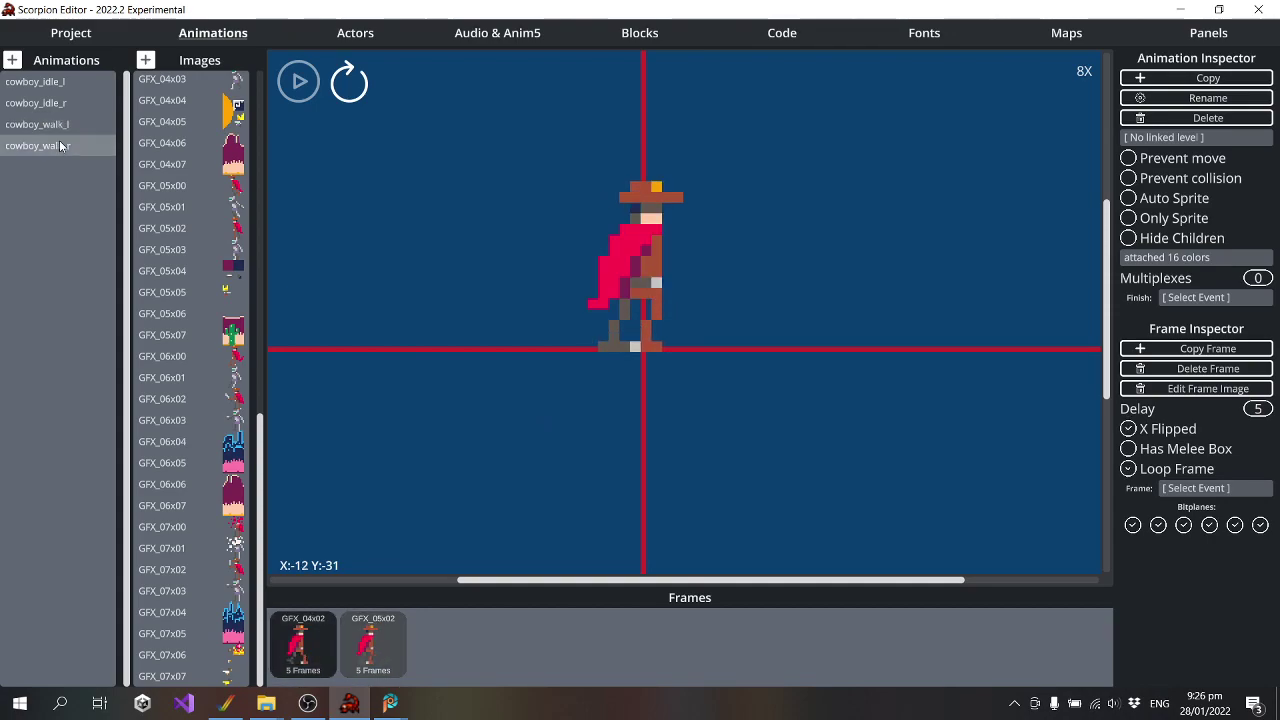
Create a new animation strip named cowboy_jump_l in the duelity project's sprites folder
left_click(12, 60)
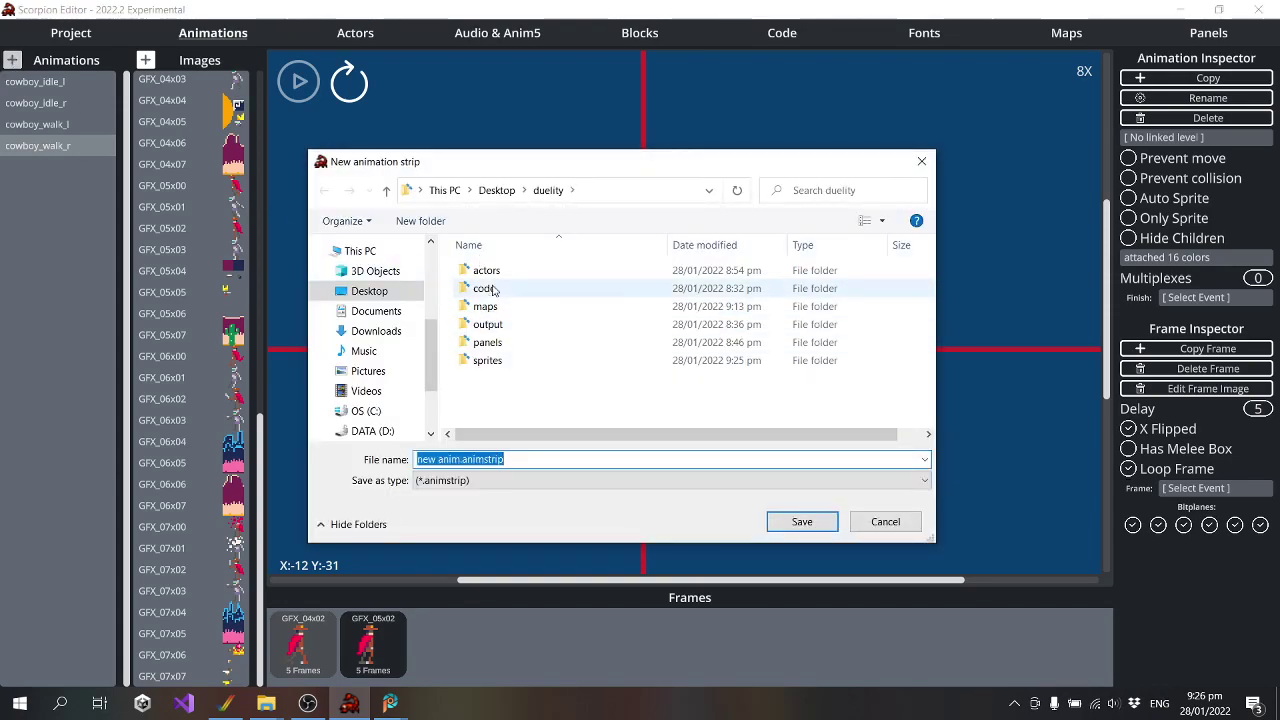
double_click(488, 361)
triple_click(548, 459)
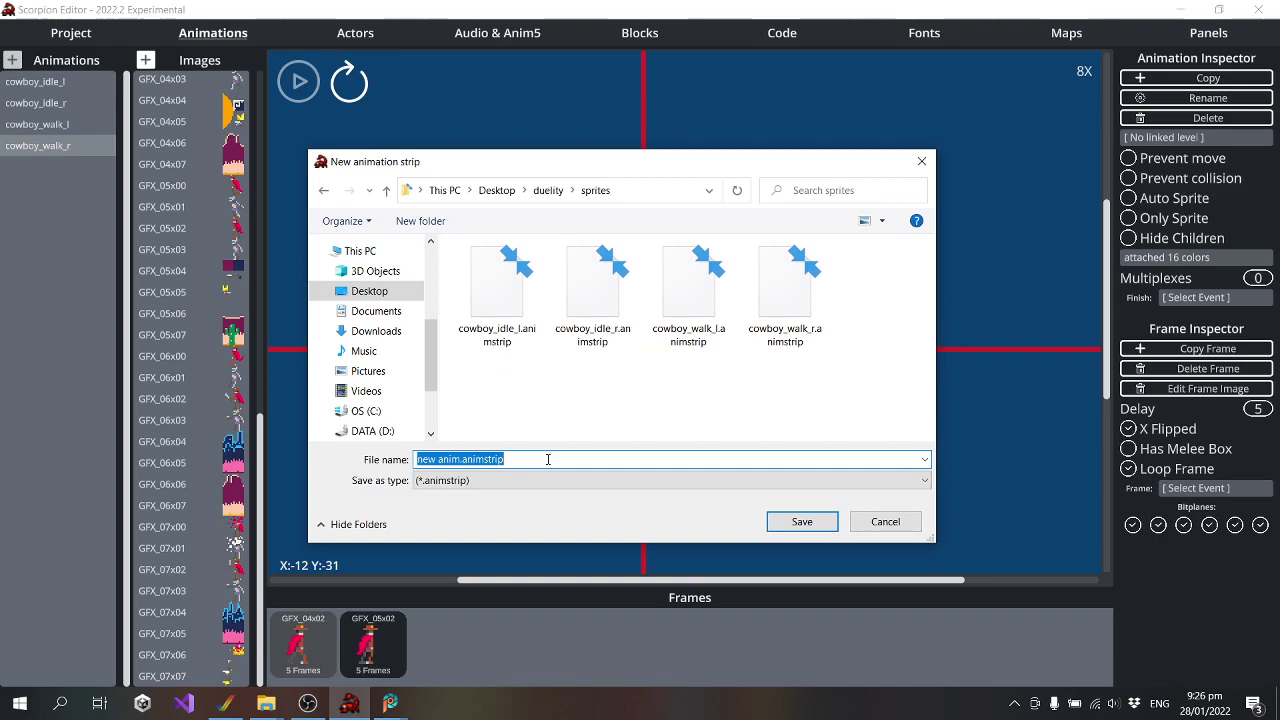
type("cowboy_jump_")
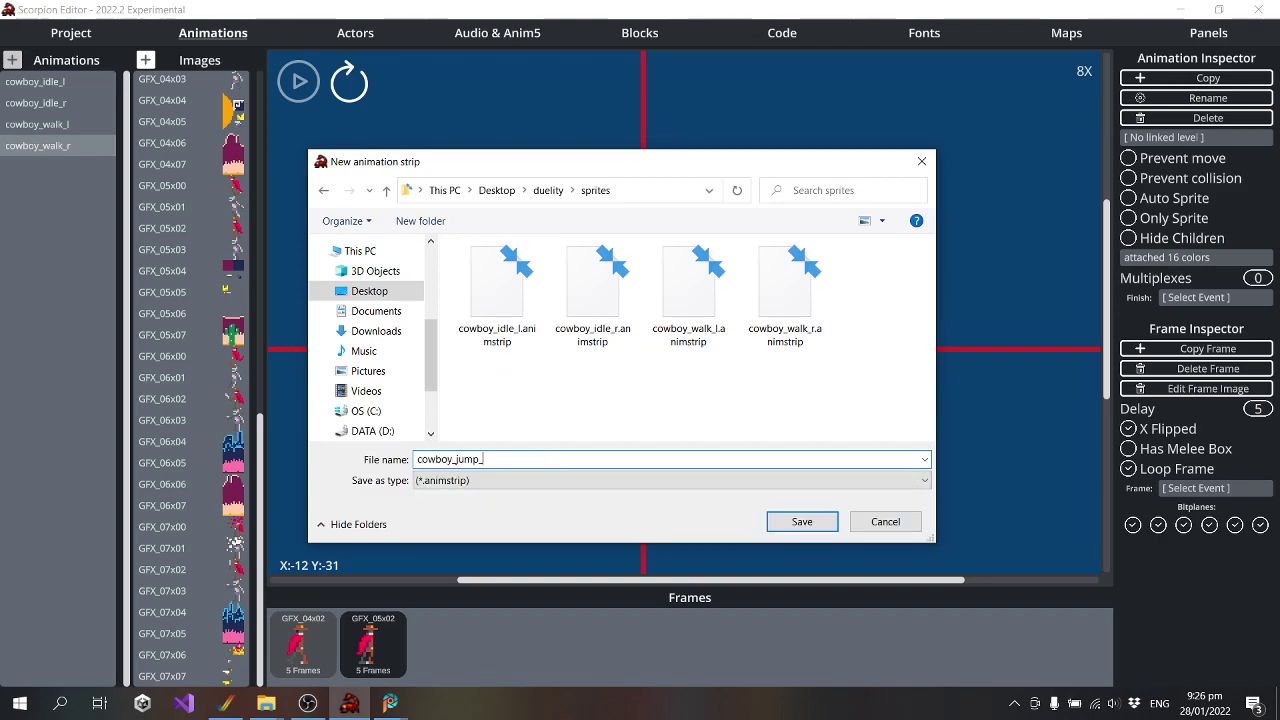
type("l")
key("Return")
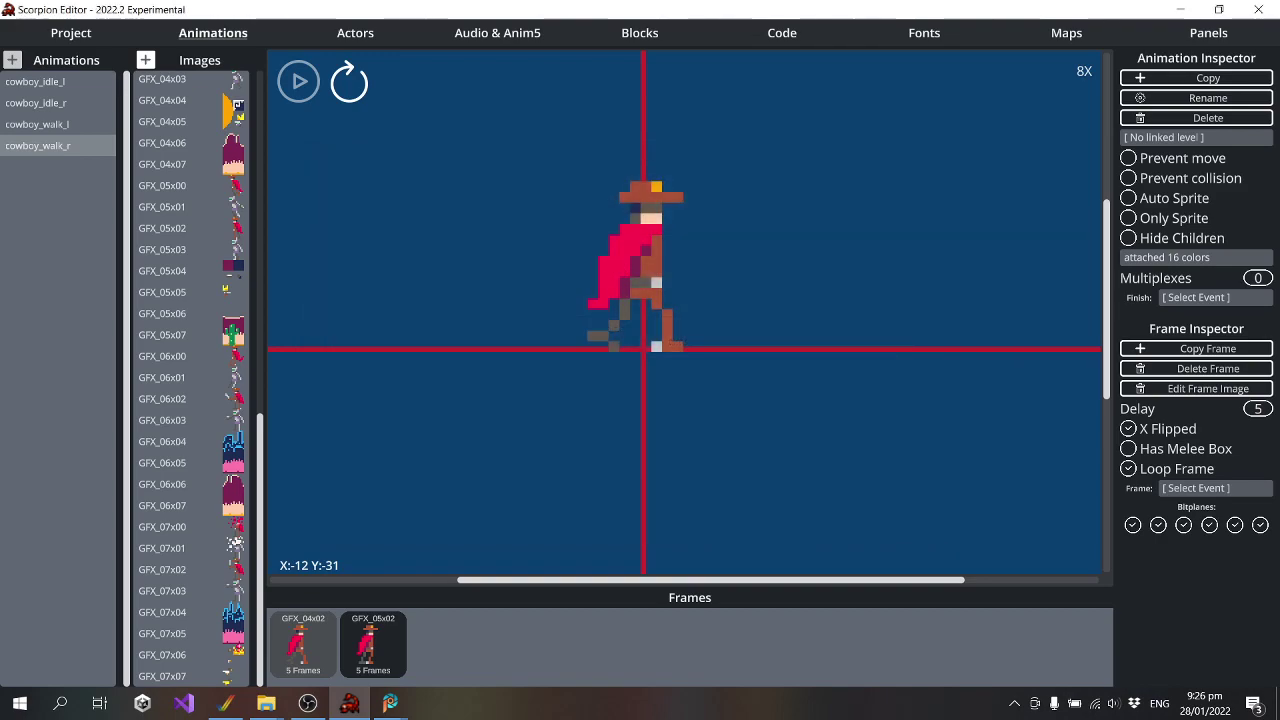
Add image GFX_05x00 as the frame of cowboy_jump_l and place it at X -15, Y -31
left_click(49, 104)
left_click(54, 125)
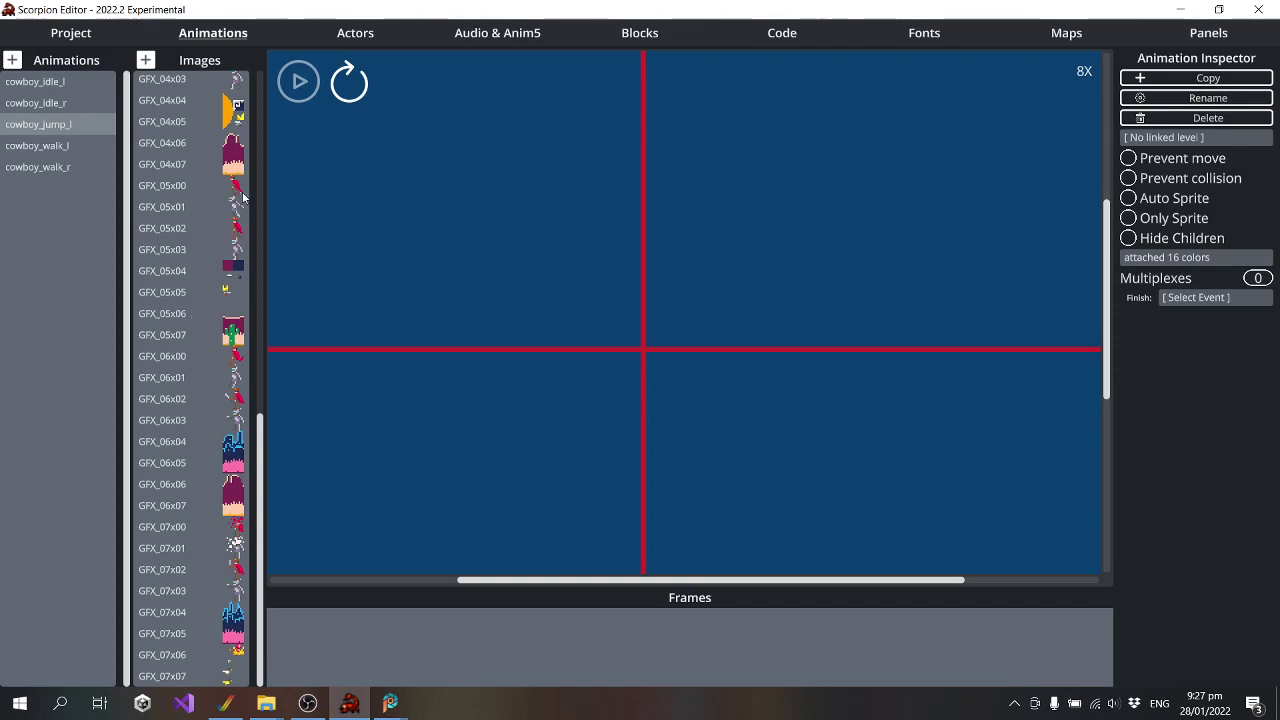
left_click_drag(242, 197, 683, 287)
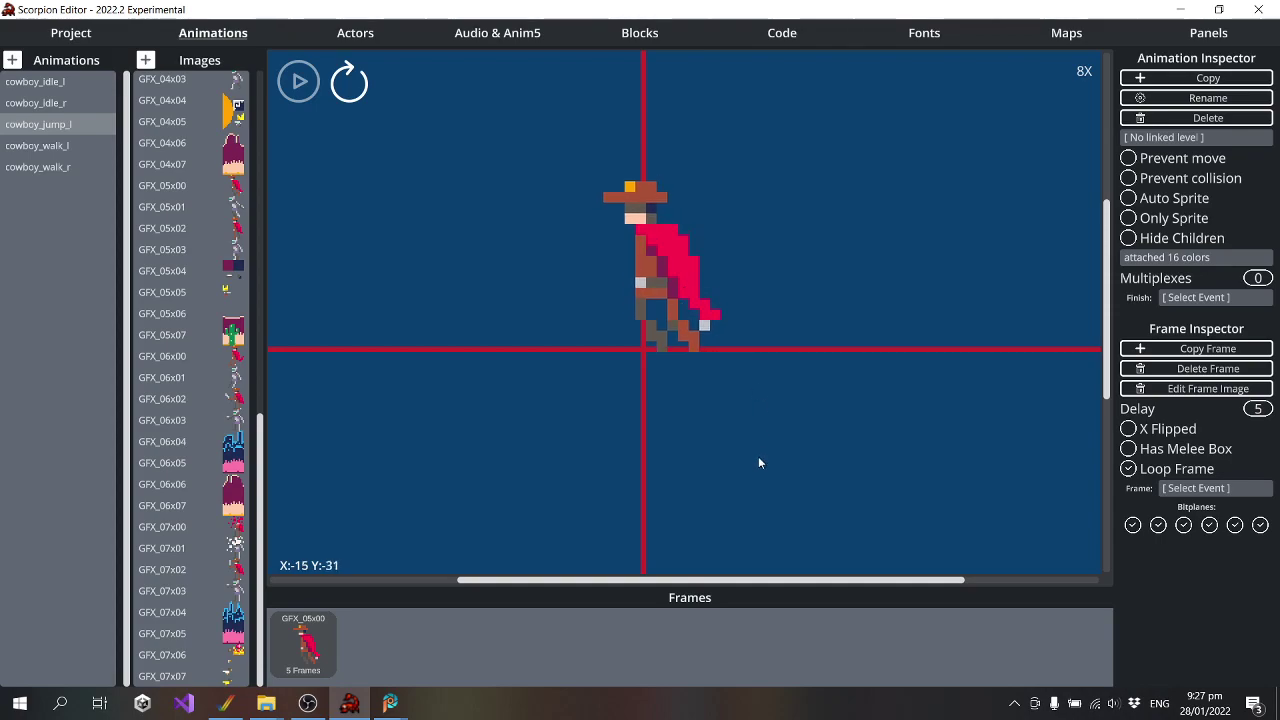
Copy the cowboy_jump_l strip to a new animation strip named cowboy_jump_r
left_click(1205, 78)
type("cow")
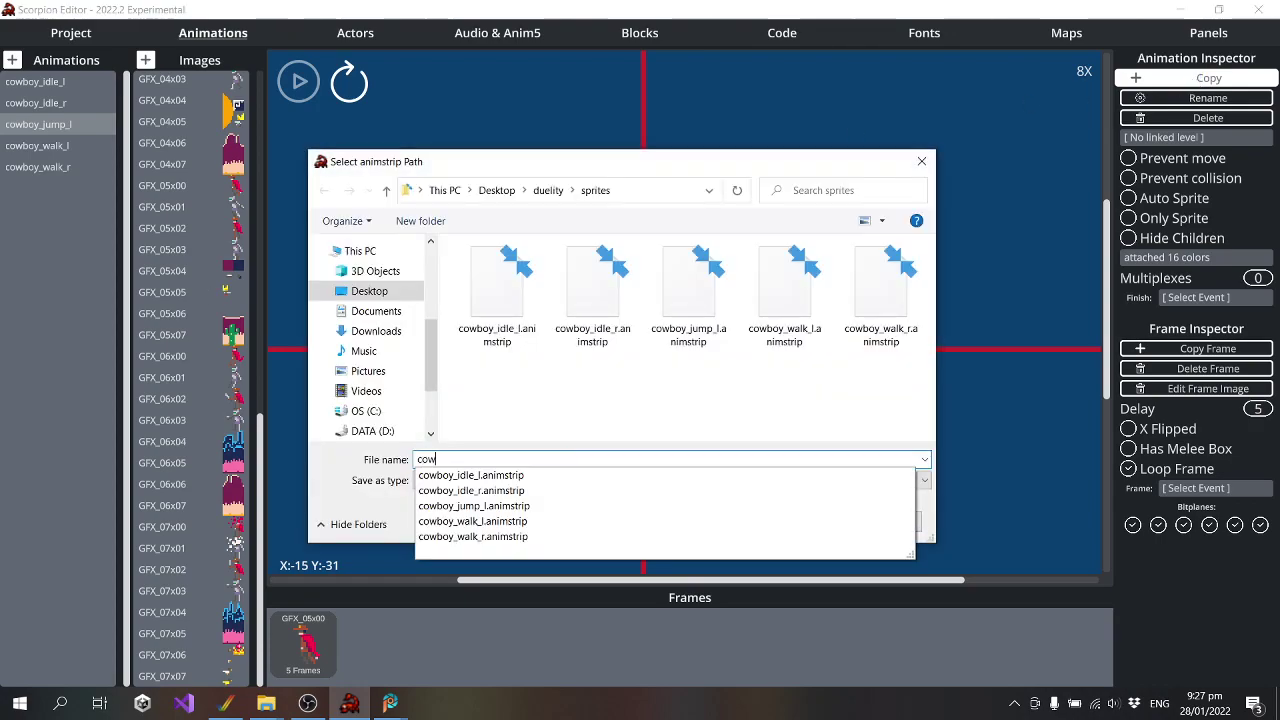
type("boy_jump_r")
key("Return")
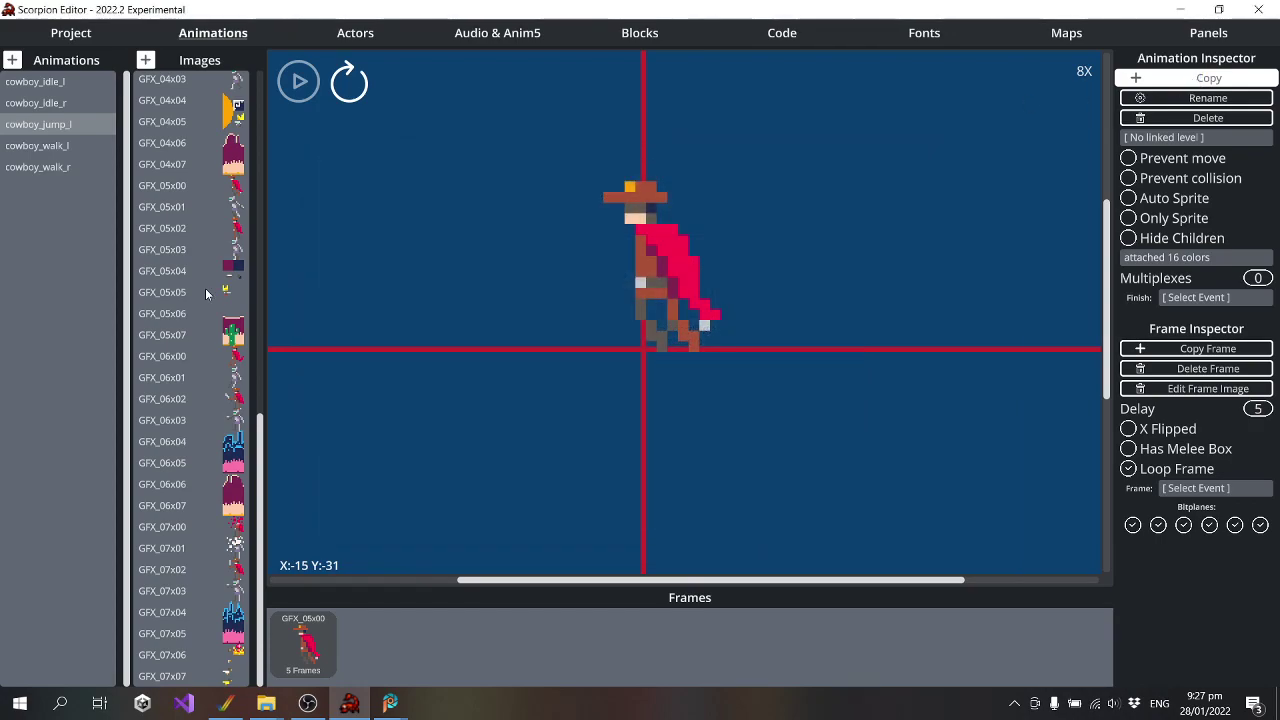
Set the cowboy_jump_r frame to X Flipped and place it at X -16, Y -31
left_click(48, 145)
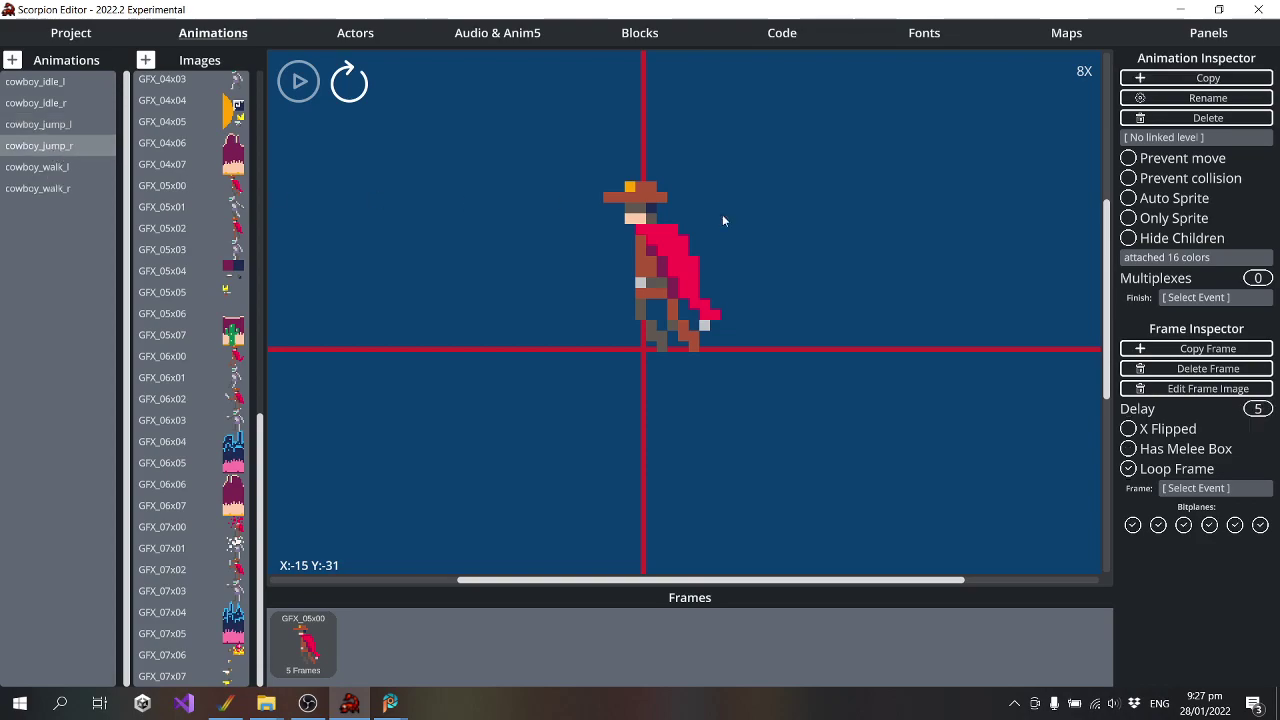
left_click(1130, 430)
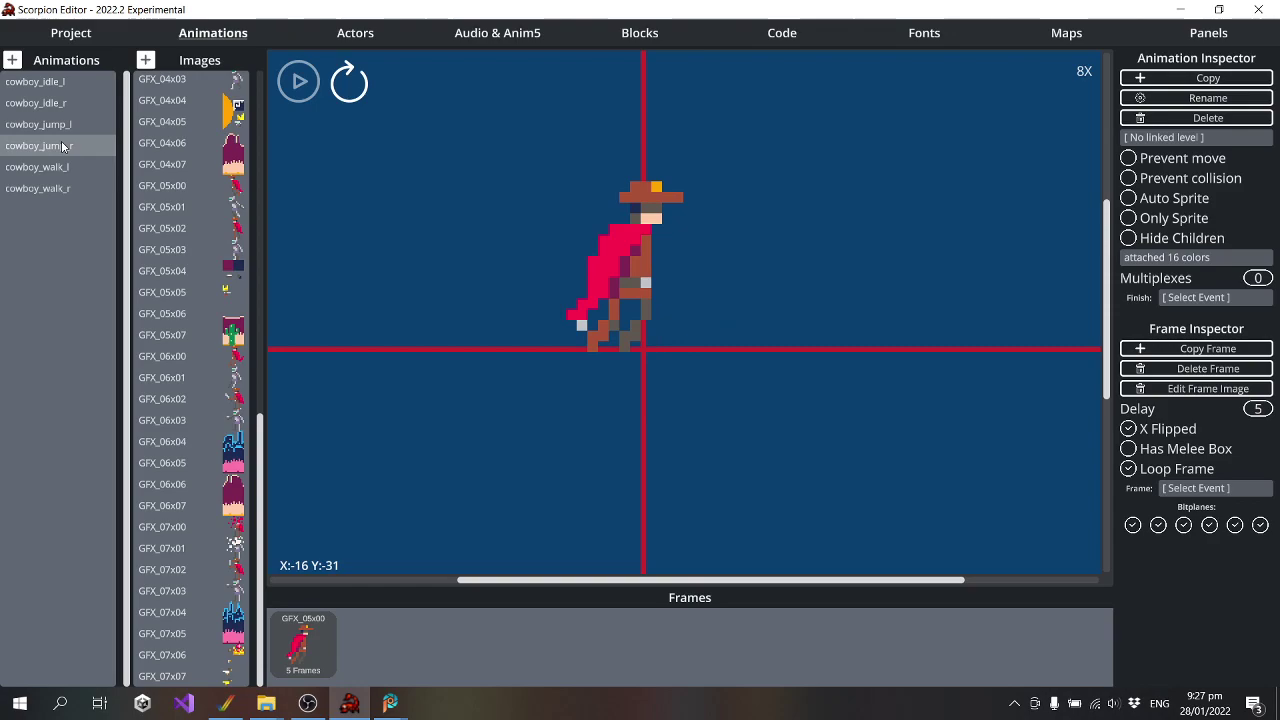
left_click(1196, 78)
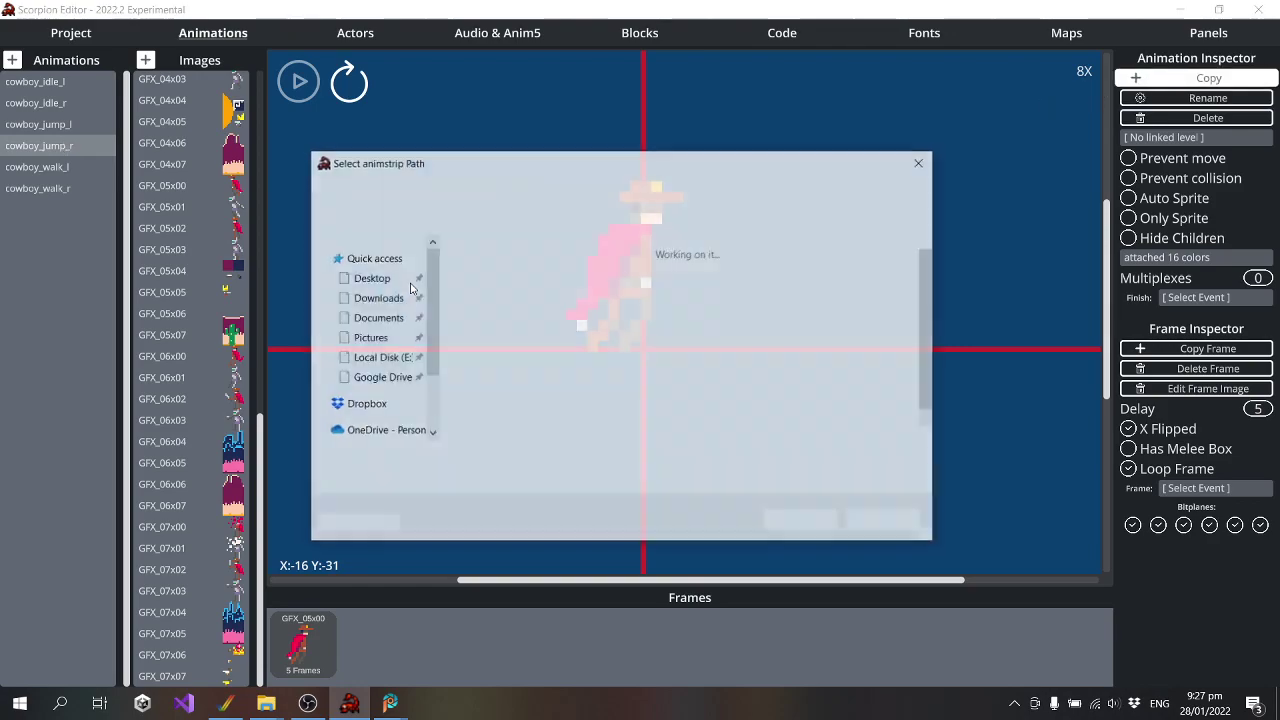
key("Escape")
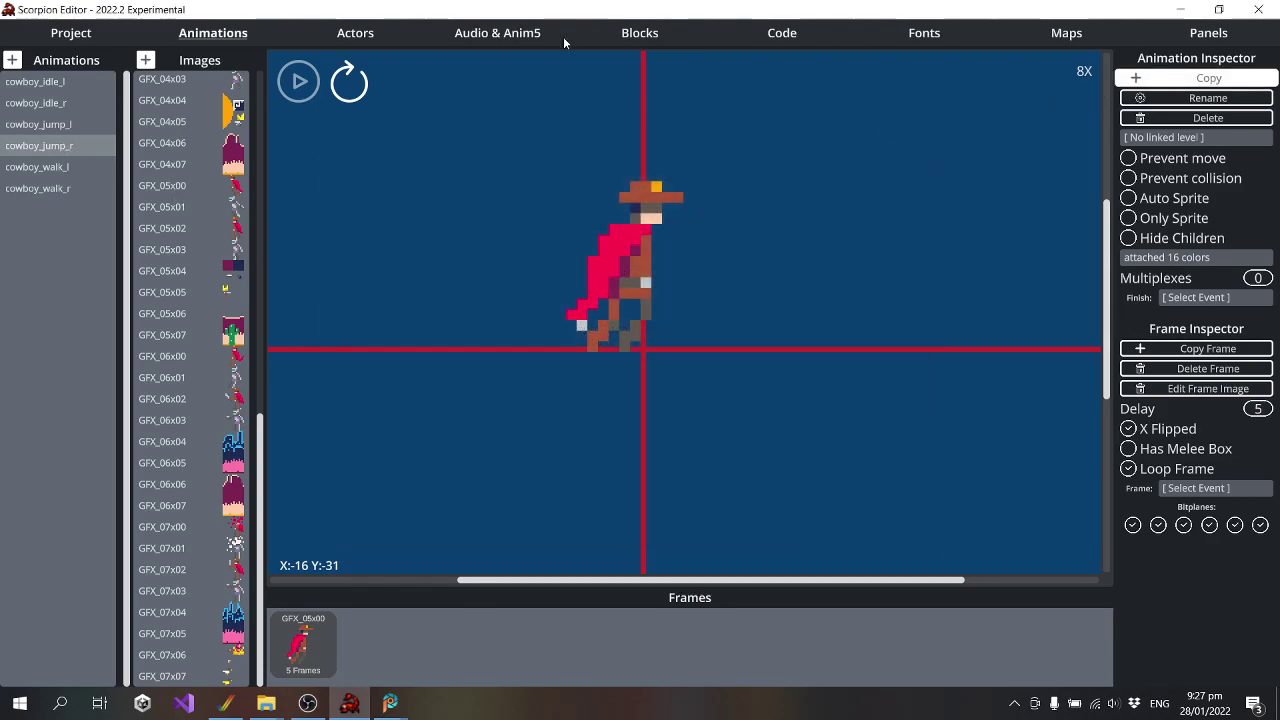
Create a new animation strip named cowboy_fall_l in the duelity project's sprites folder
left_click(12, 60)
type("cowboy_f")
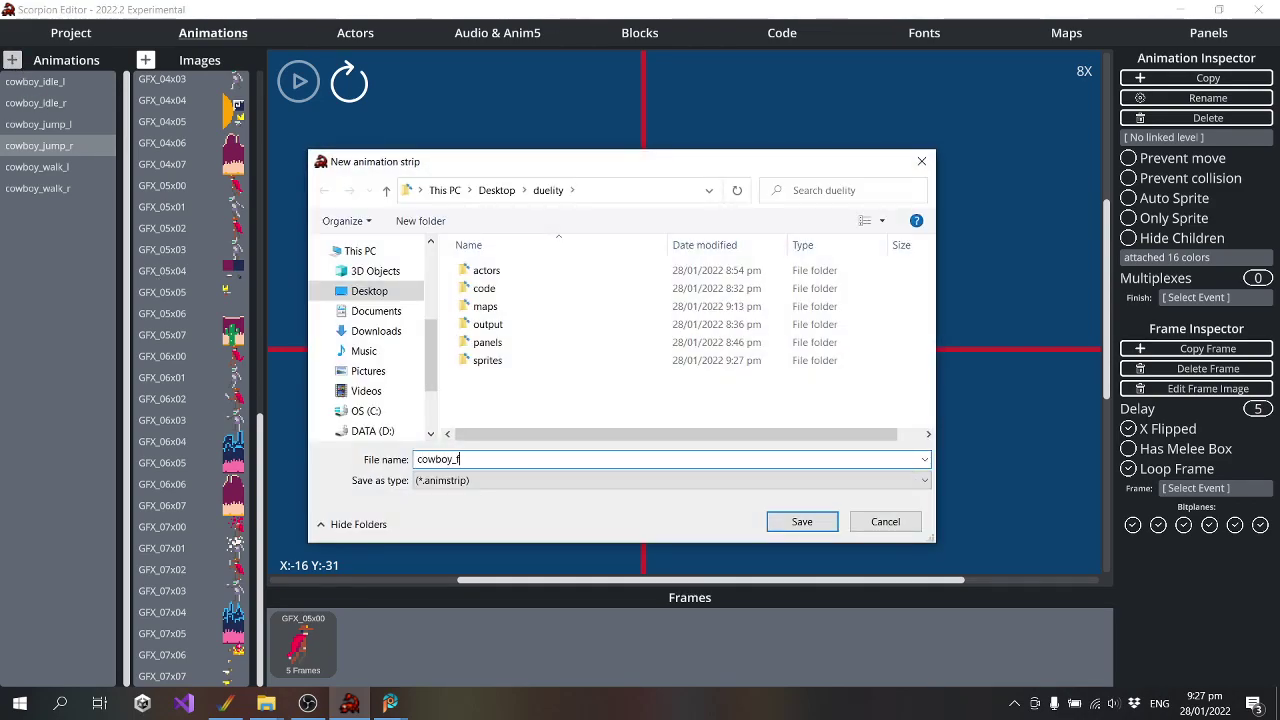
type("all_l")
double_click(490, 270)
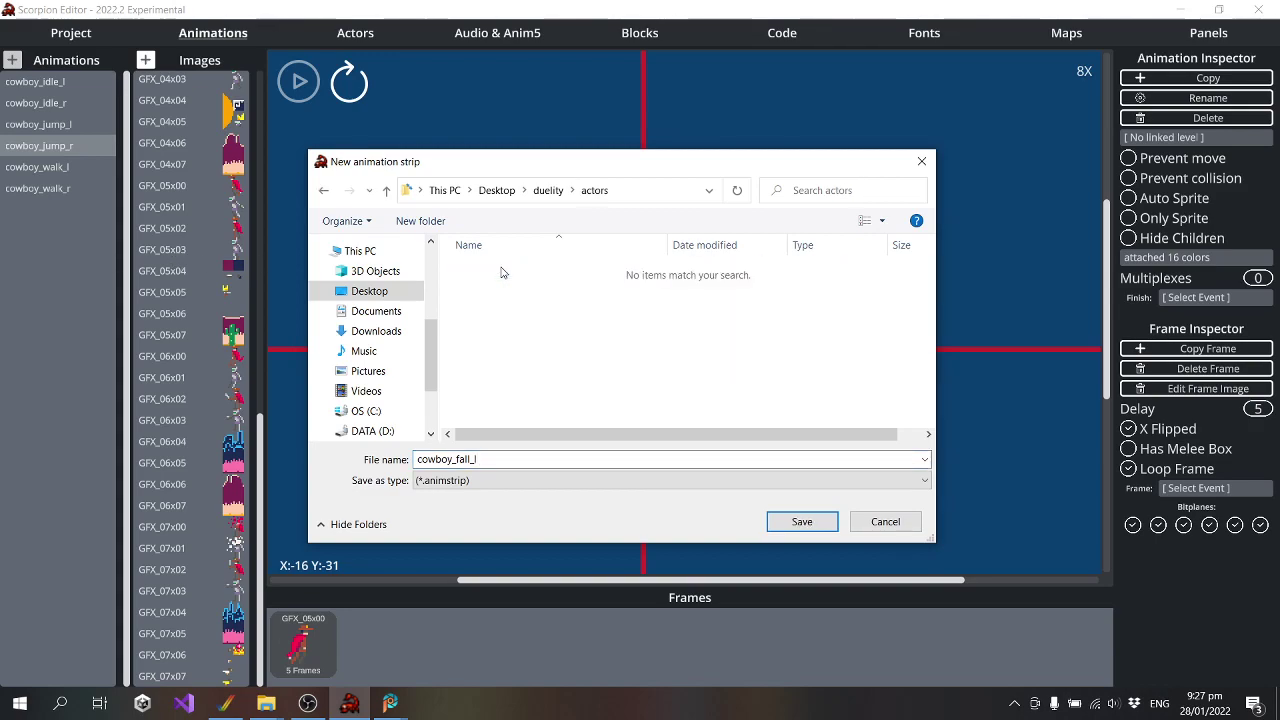
left_click(518, 459)
left_click(518, 459)
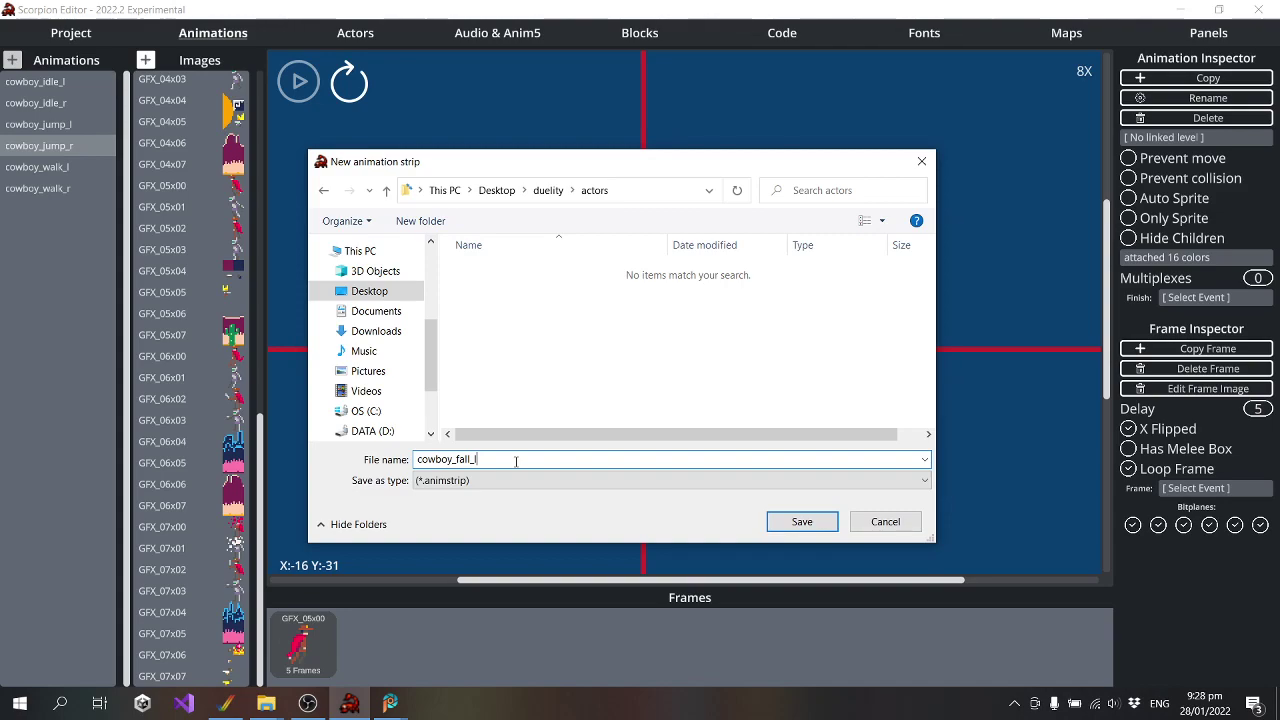
left_click(548, 194)
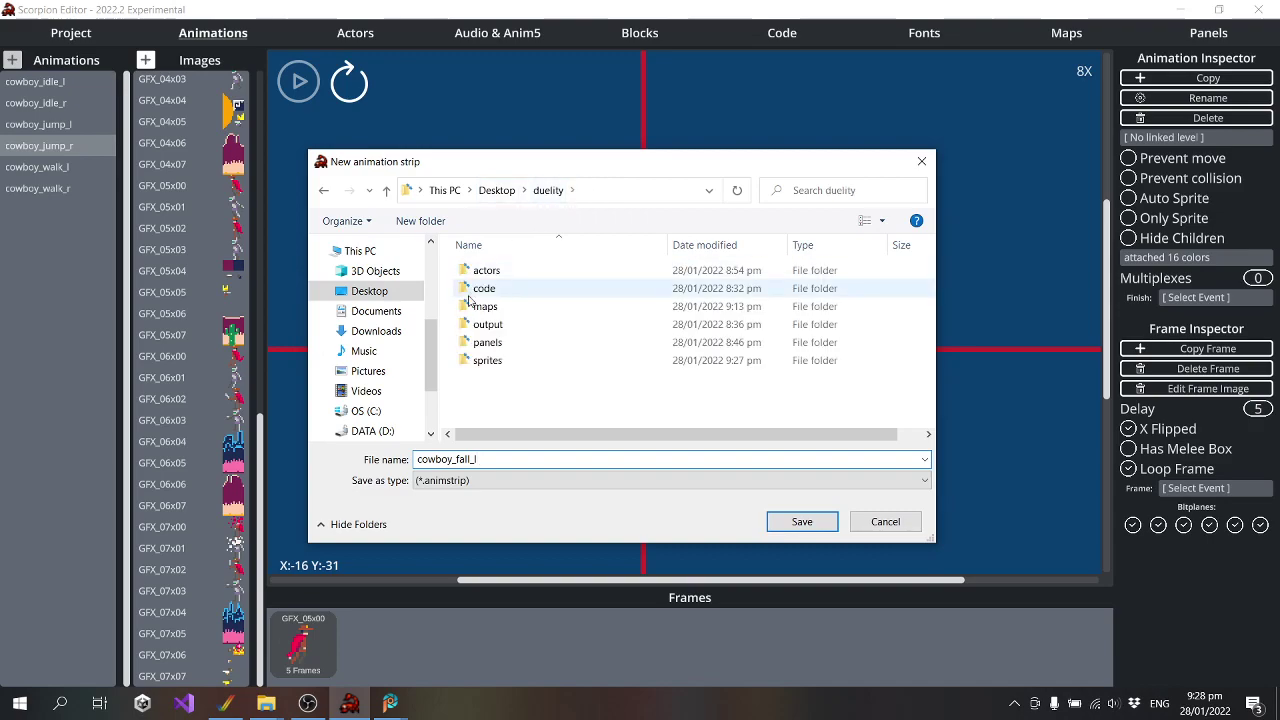
double_click(488, 361)
left_click(797, 523)
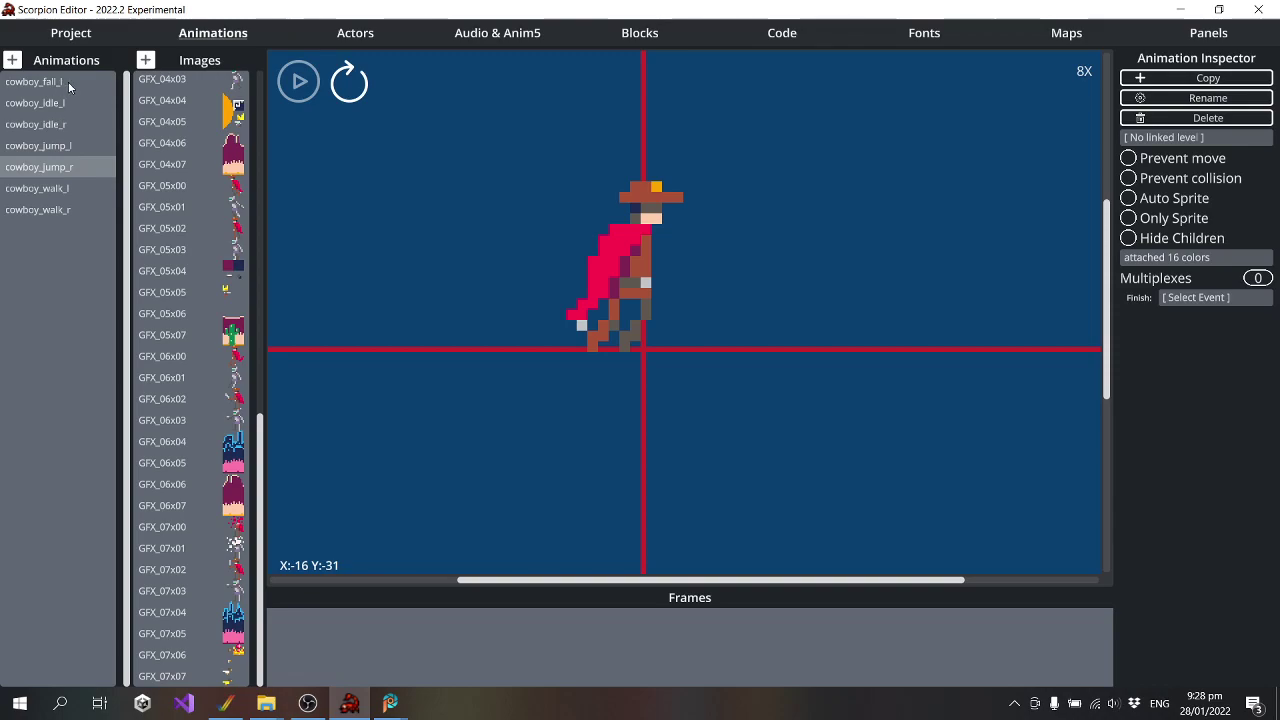
Add image GFX_06x00 as the frame of cowboy_fall_l and place it at X -19, Y -31, using cowboy_jump_l as position reference
left_click(58, 83)
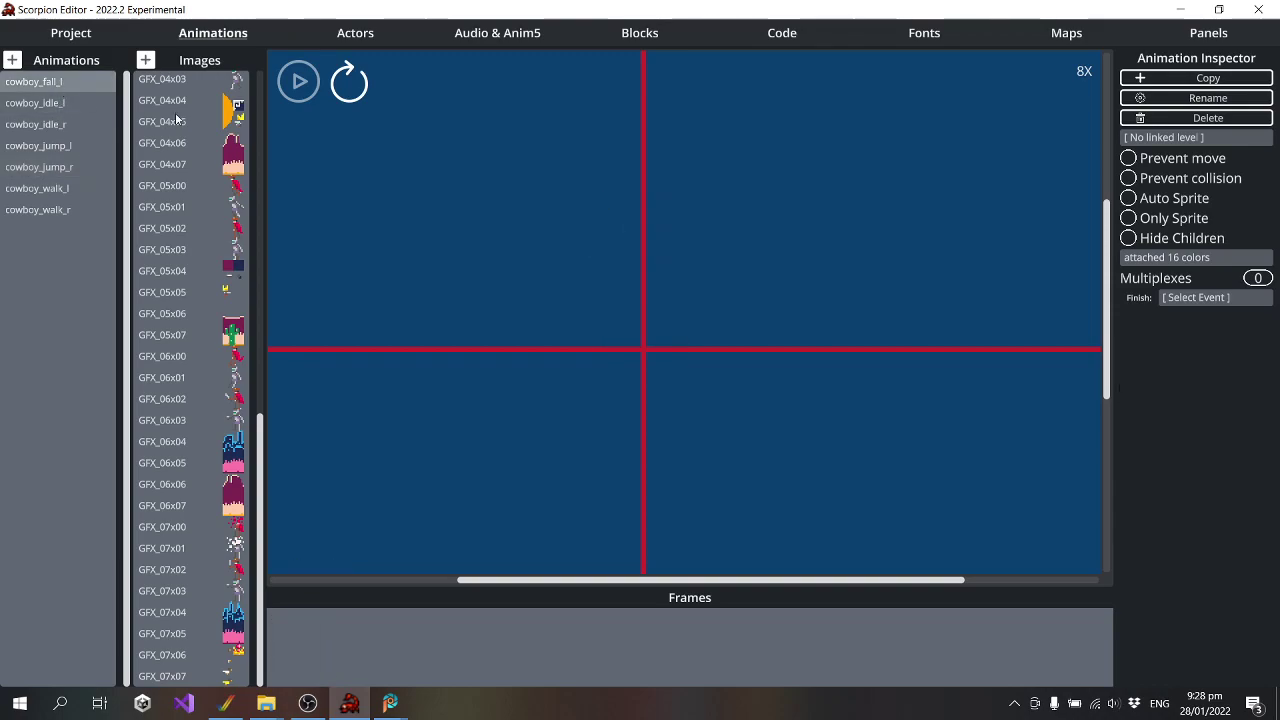
left_click(237, 362)
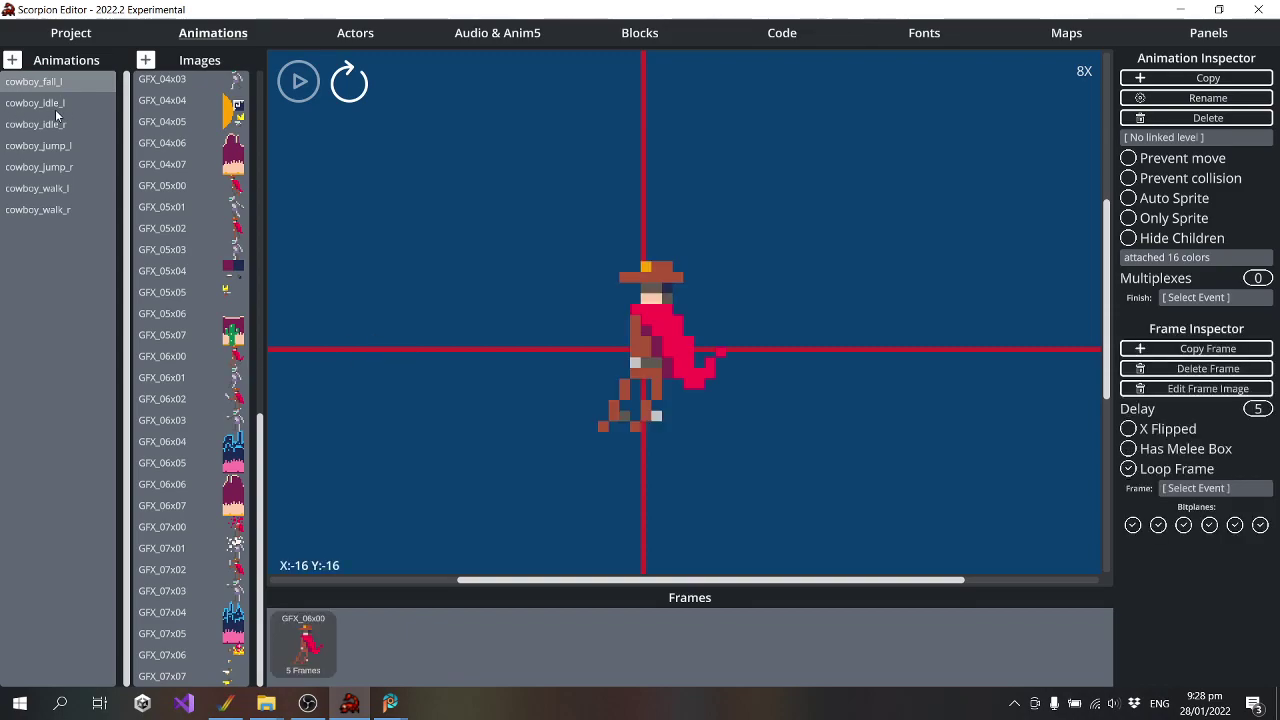
left_click(62, 146)
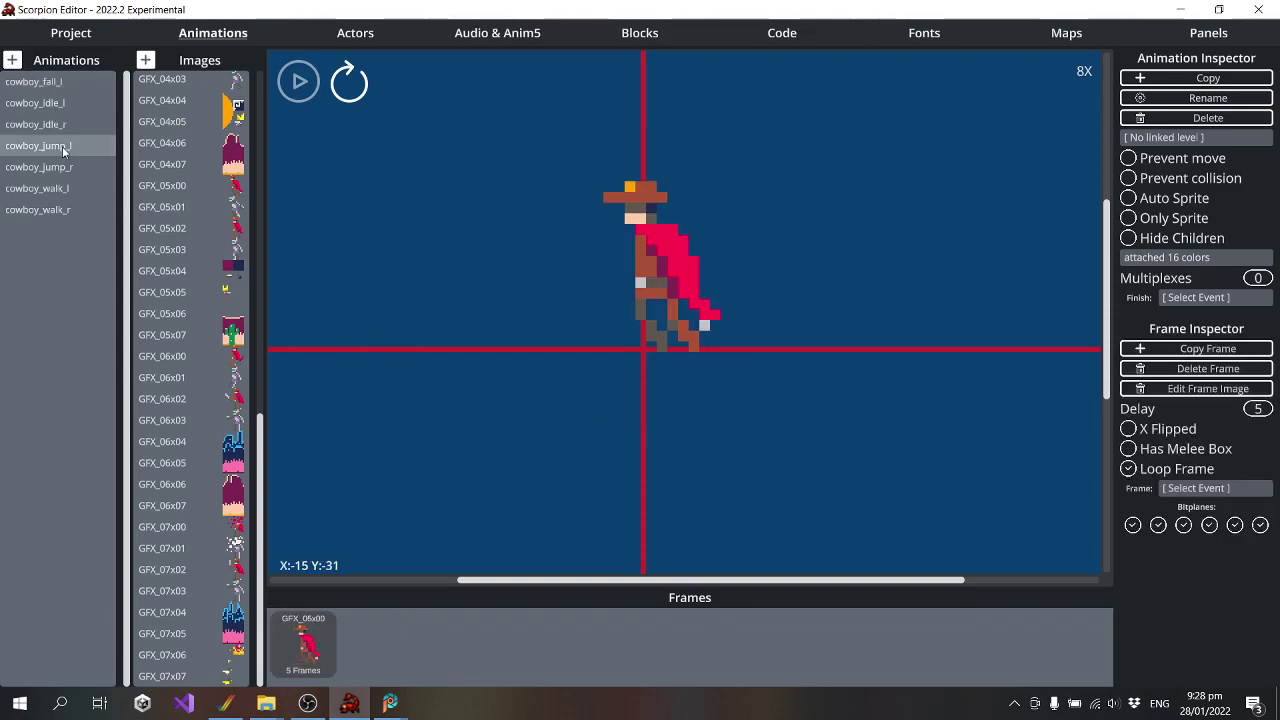
left_click(70, 88)
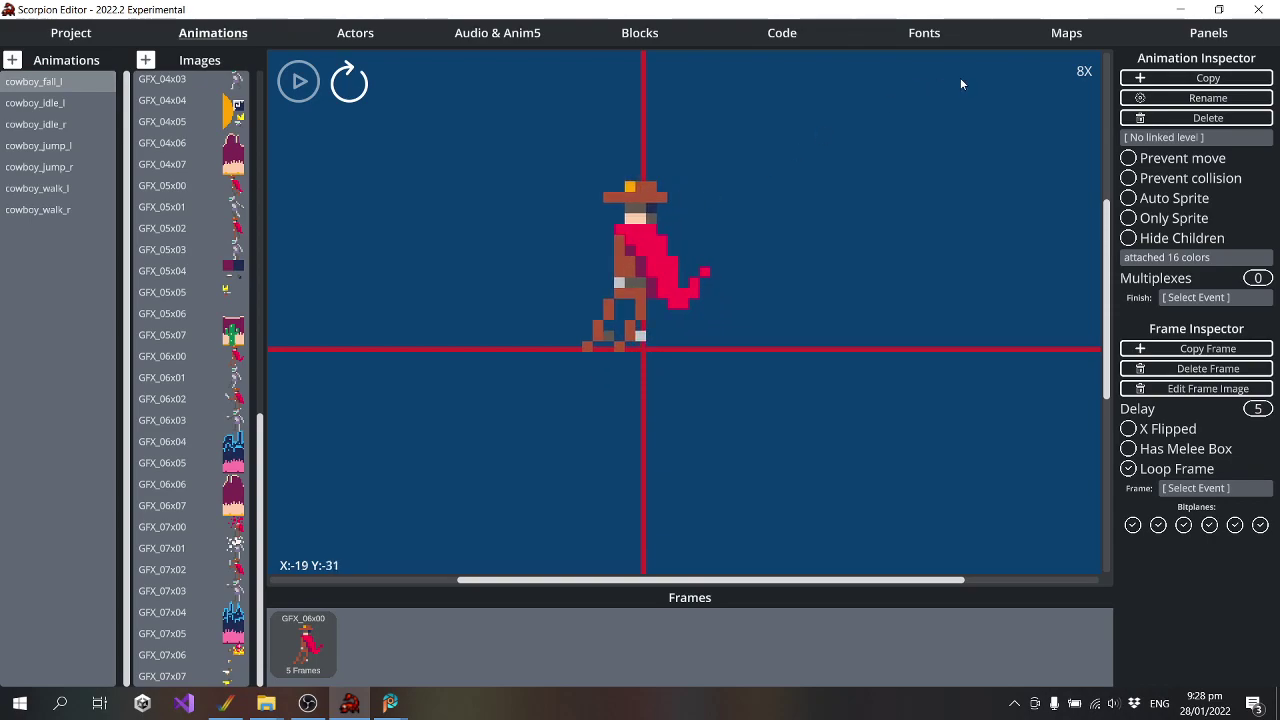
Copy the cowboy_fall_l strip to a new animation strip named cowboy_fall_r
left_click(1139, 78)
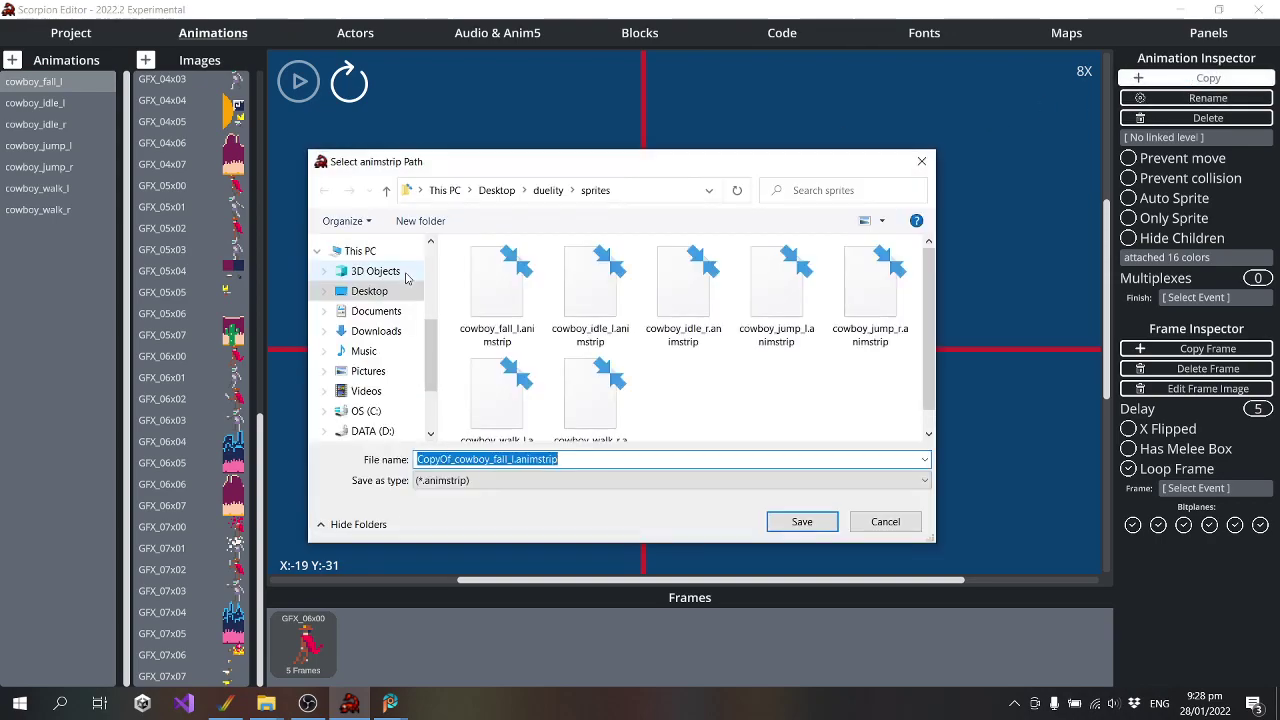
type("cowboy_fall_l")
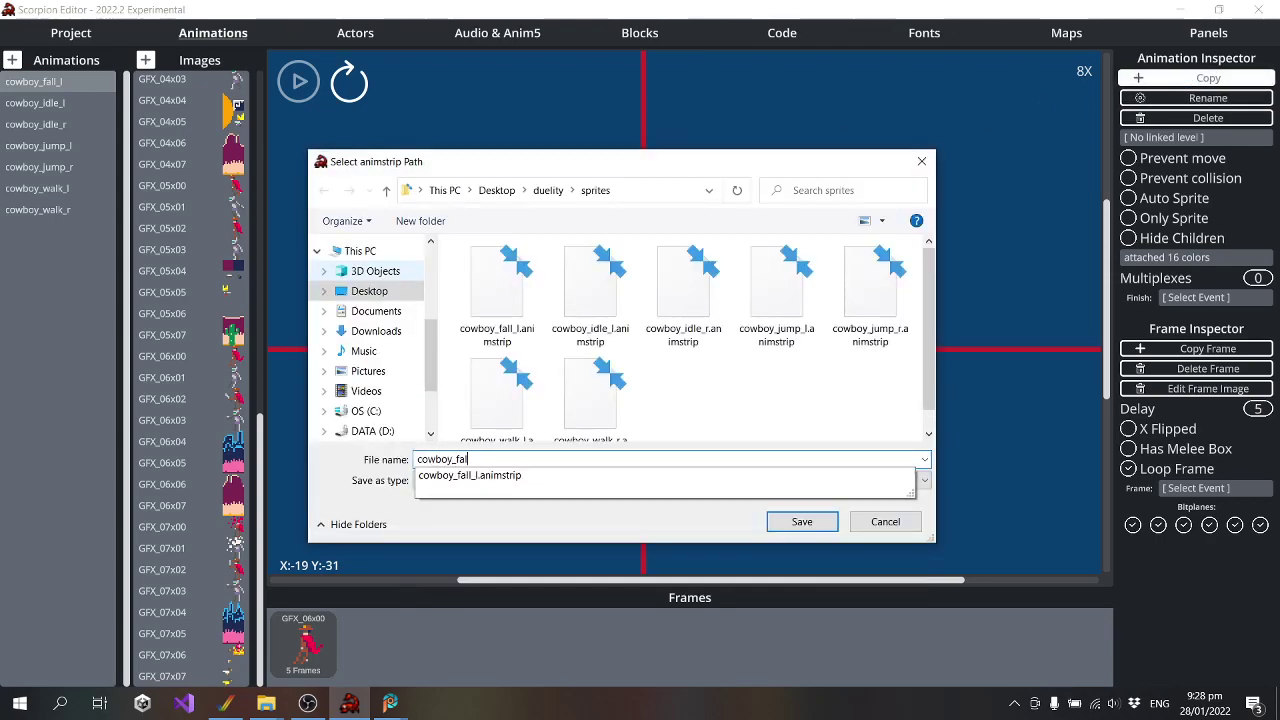
key("BackSpace")
type("r")
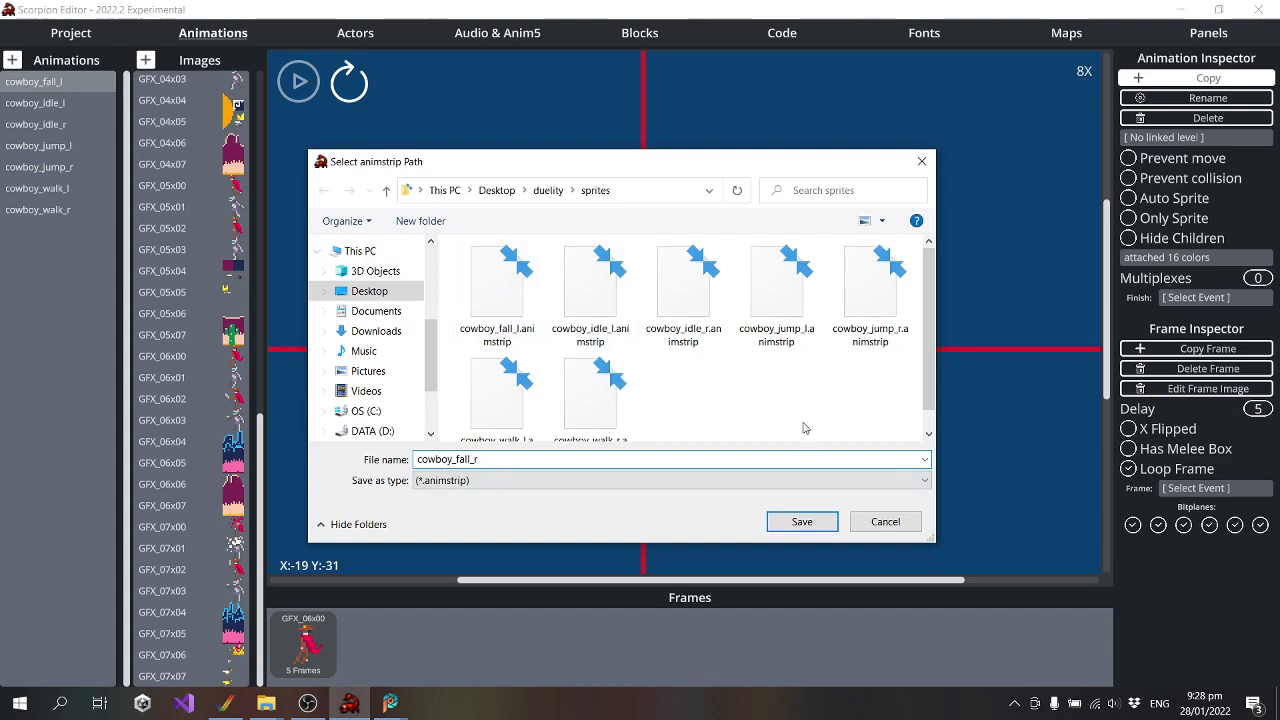
left_click(803, 522)
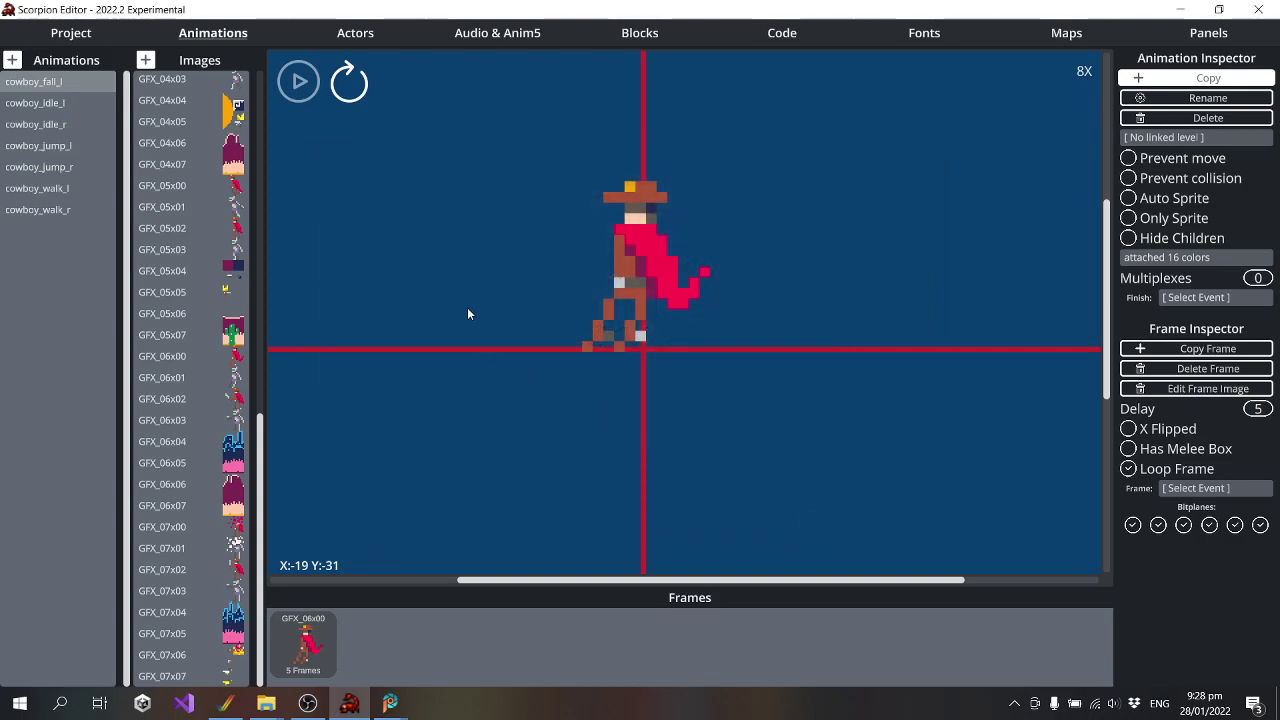
Set the cowboy_fall_r frame to X Flipped, place it at X -12, Y -31, and compare it with cowboy_fall_l
left_click(1129, 428)
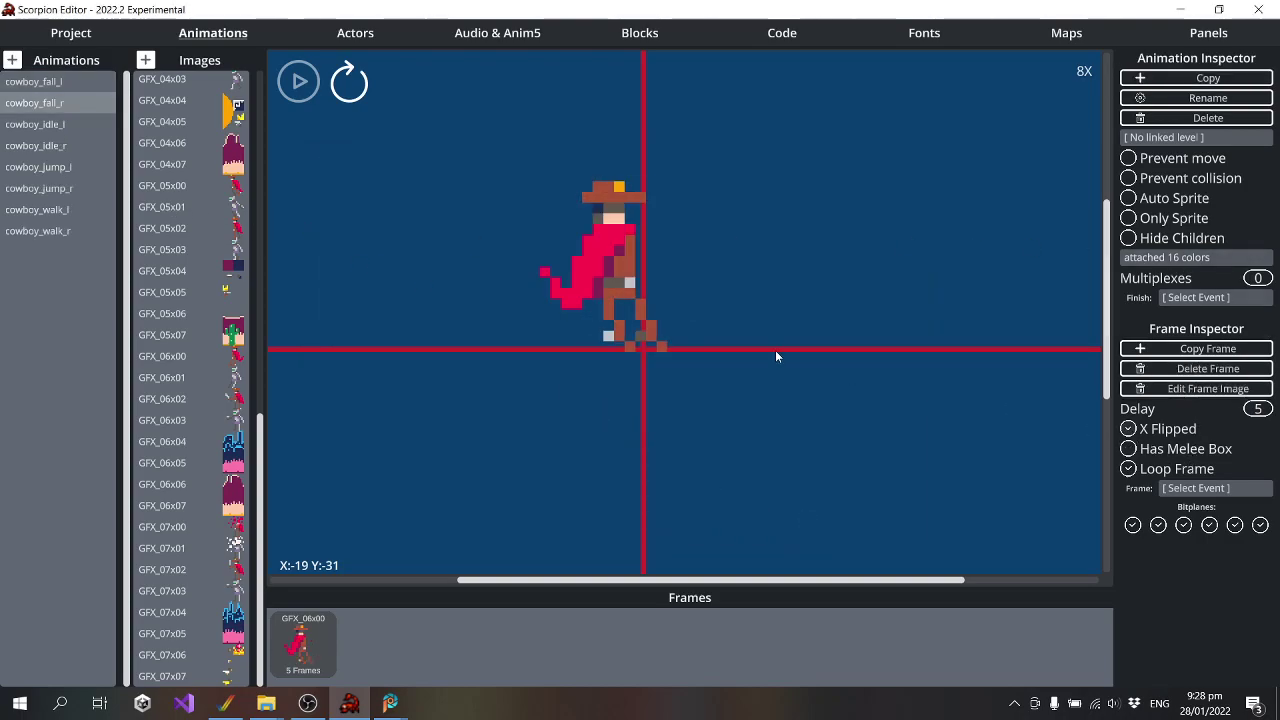
left_click_drag(626, 272, 669, 266)
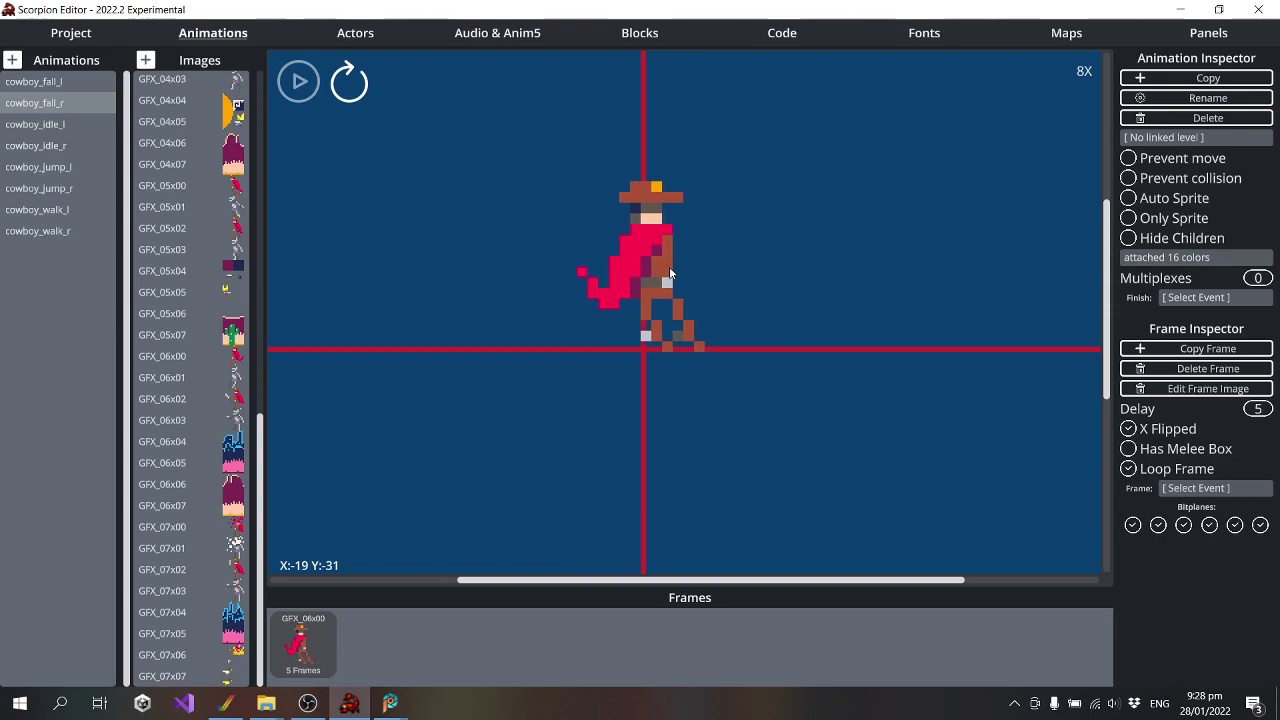
left_click(60, 81)
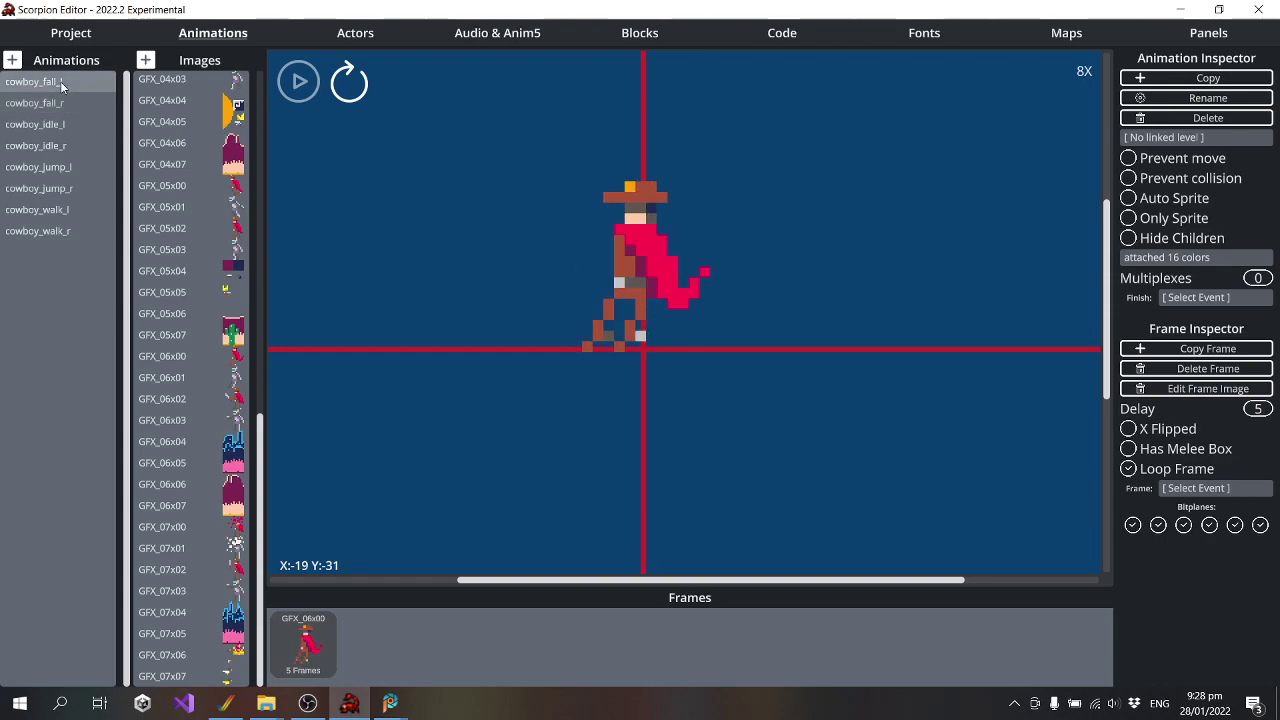
left_click(60, 81)
key("Down")
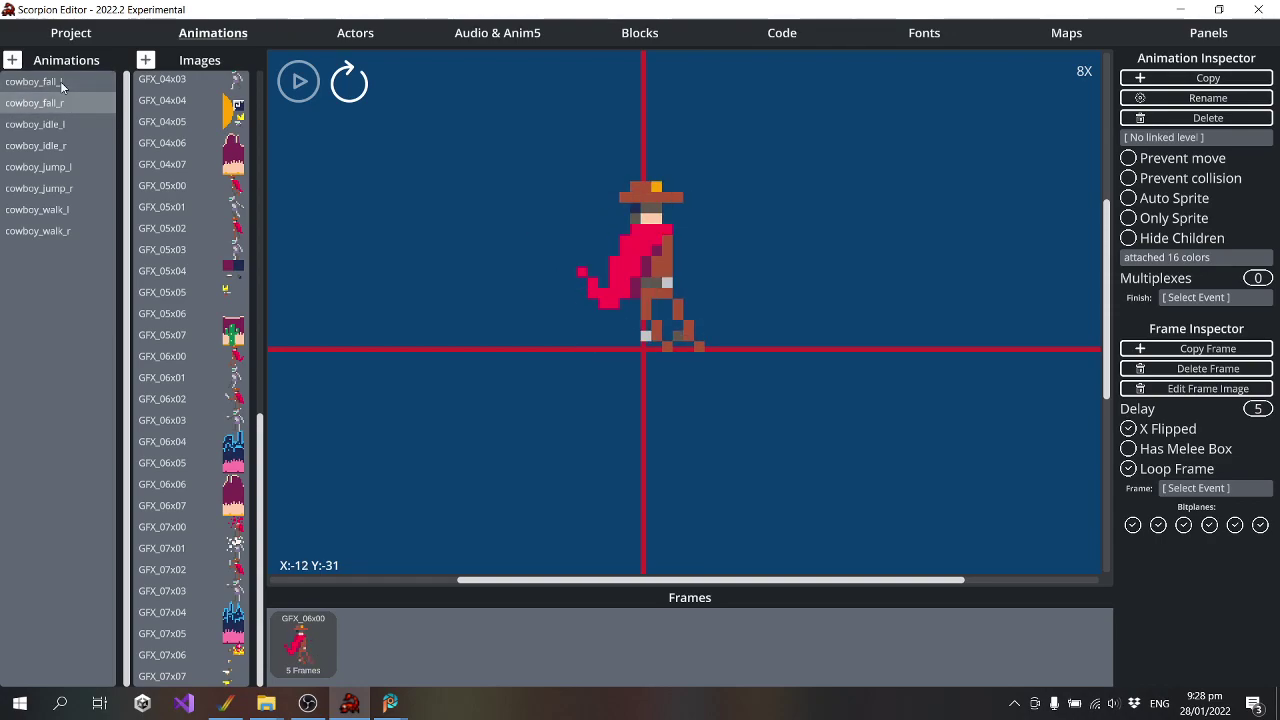
left_click(60, 81)
key("Down")
Assign p1_cowboy's diagonal move animations: cowboy_jump_r up-right, cowboy_fall_r down-right, cowboy_fall_l down-left and cowboy_jump_l up-left
left_click(355, 33)
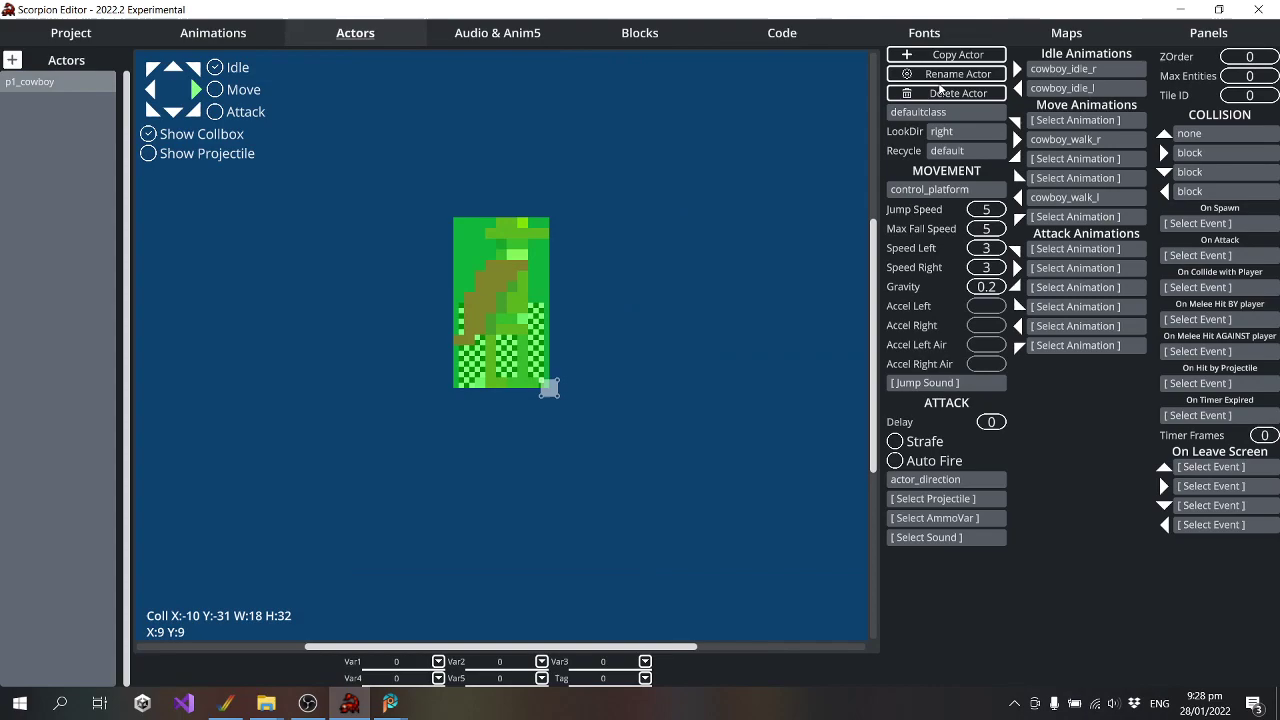
left_click(1076, 120)
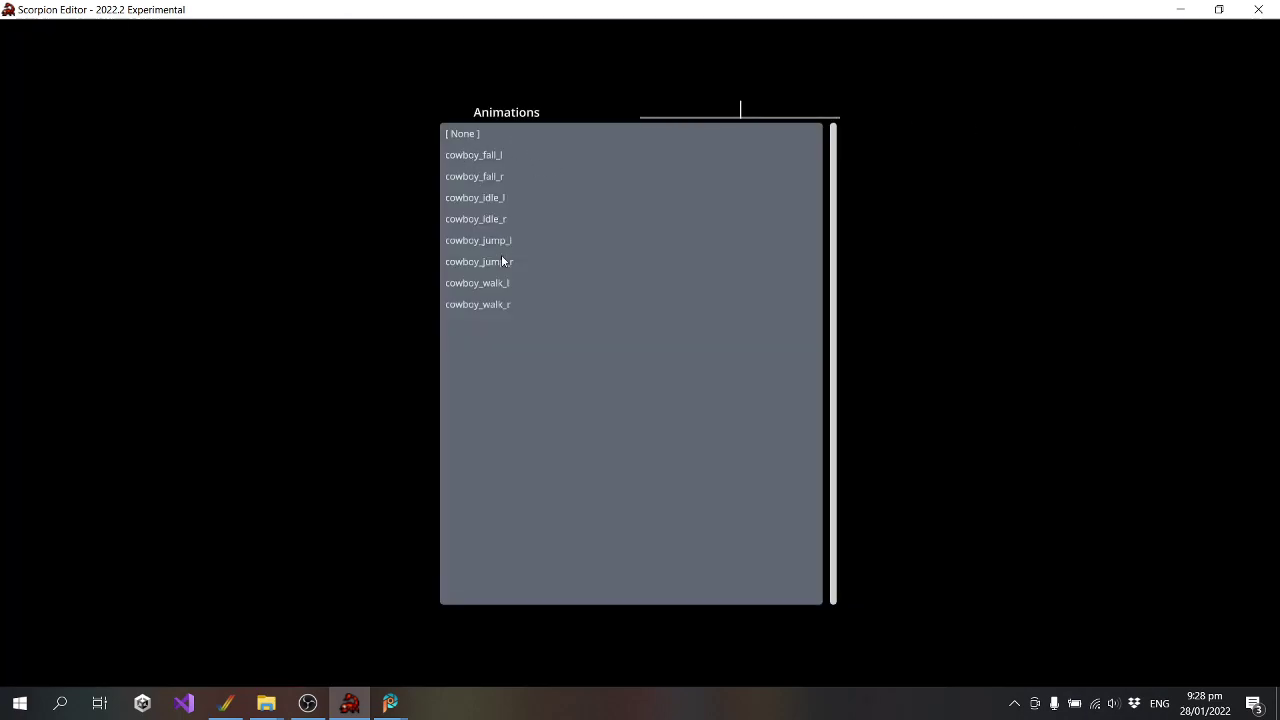
left_click(501, 259)
left_click(1062, 160)
left_click(496, 179)
left_click(1085, 178)
left_click(491, 158)
left_click(1090, 217)
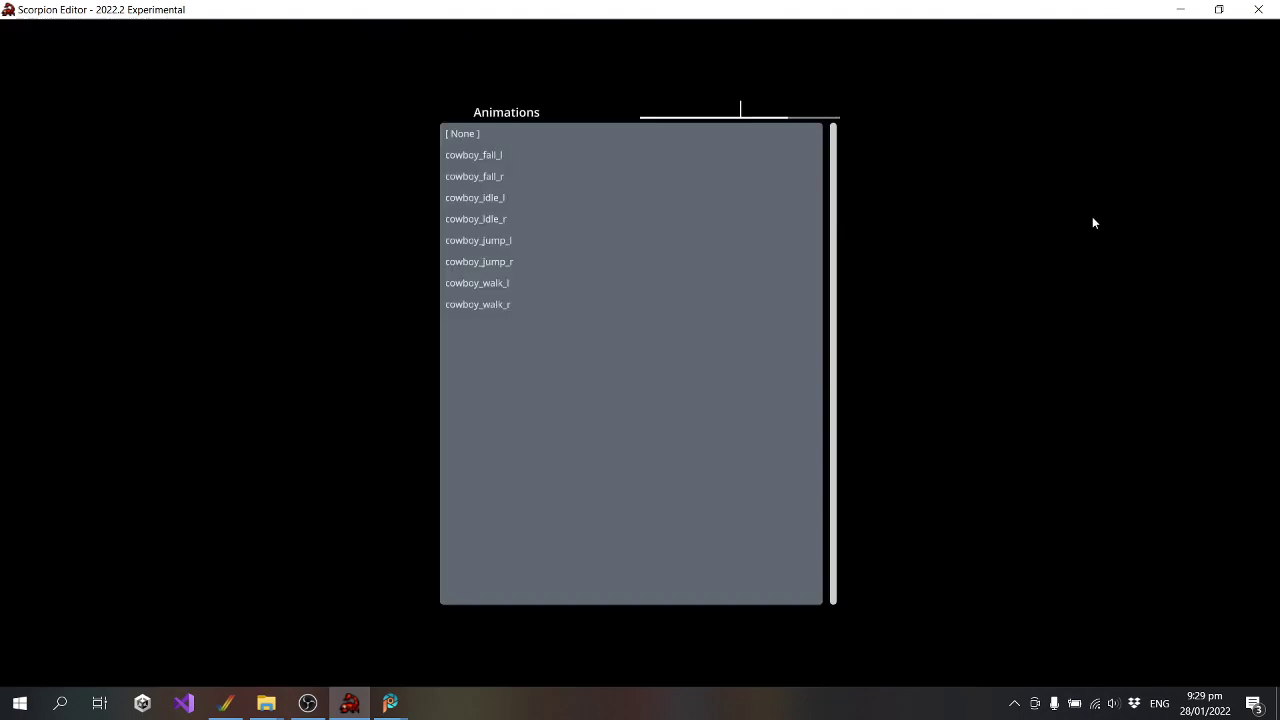
left_click(500, 240)
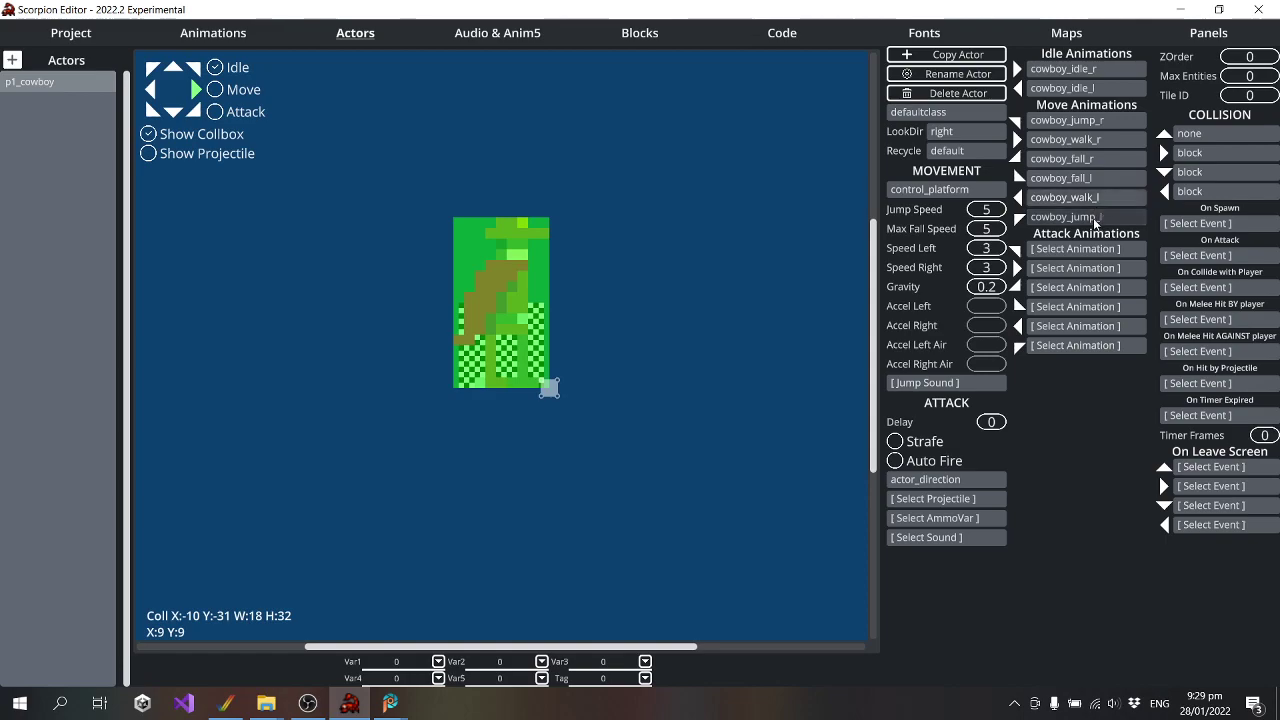
Run the project in WinUAE and test the cowboy's walking, jumping and falling animations in both directions
left_click(71, 33)
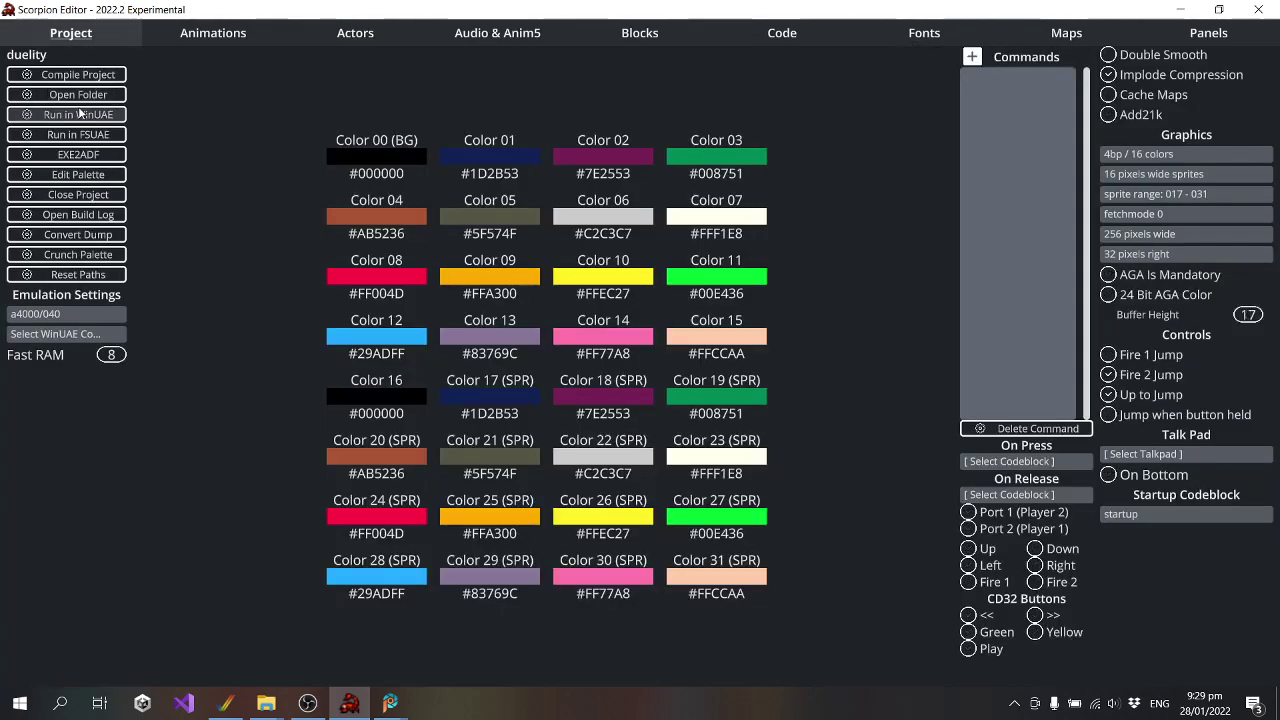
left_click(78, 116)
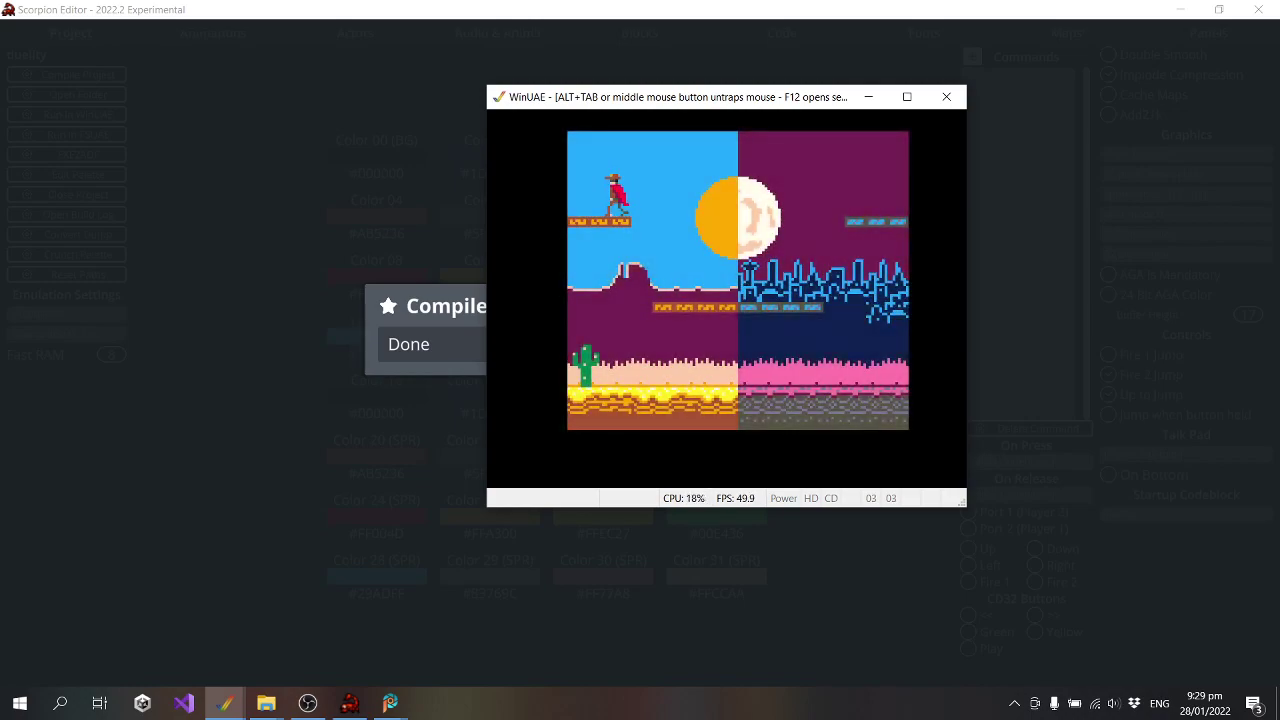
key("Up")
key("Right")
key("Left")
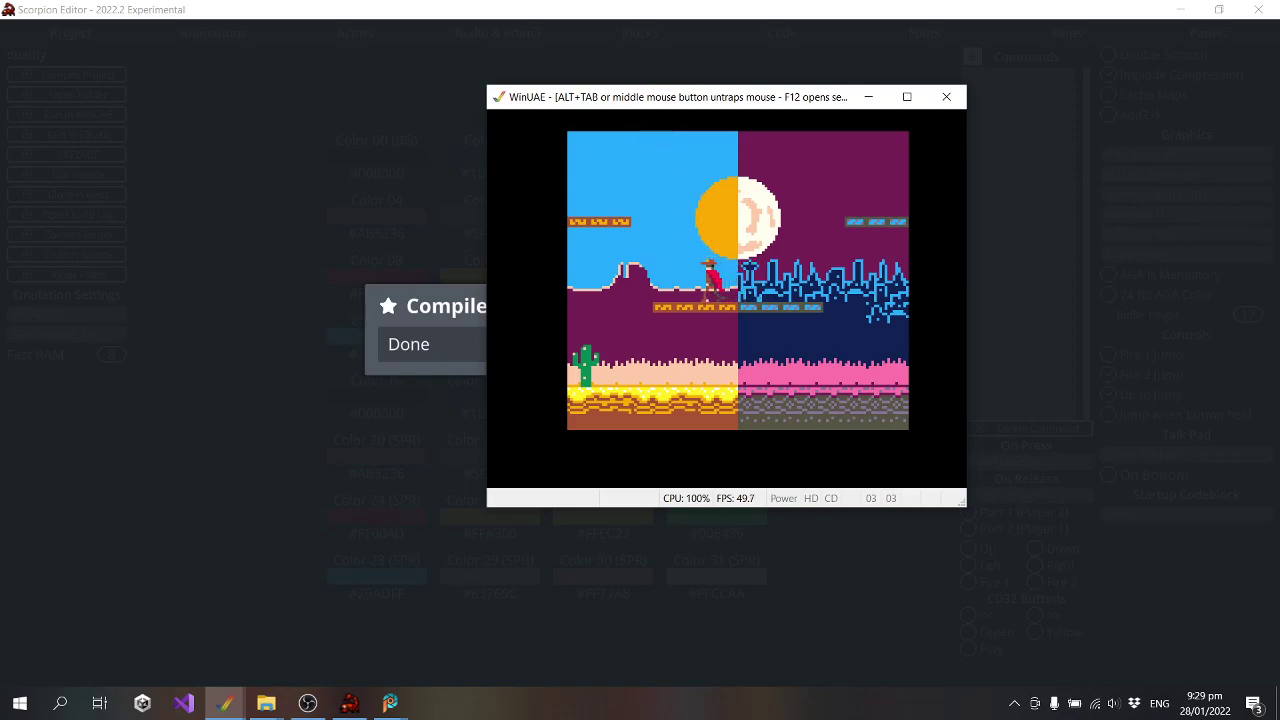
key("Up")
key("Up")
key("Right")
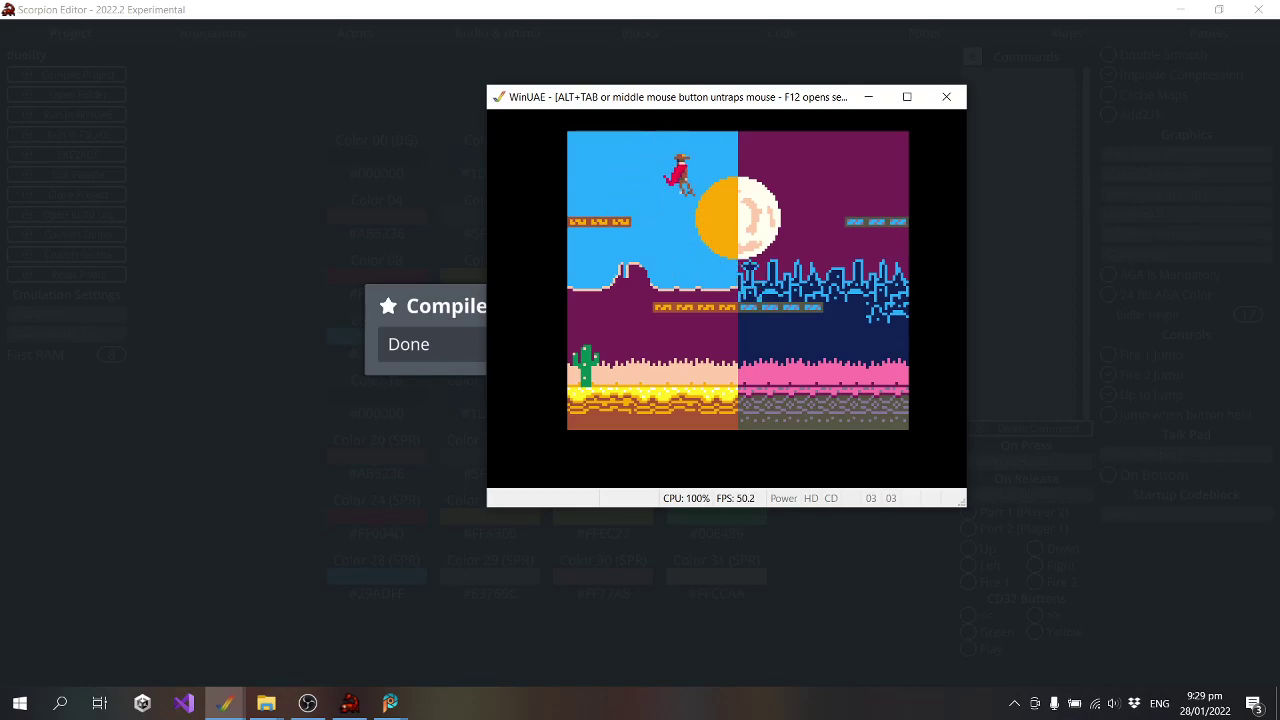
key("Left")
key("Up")
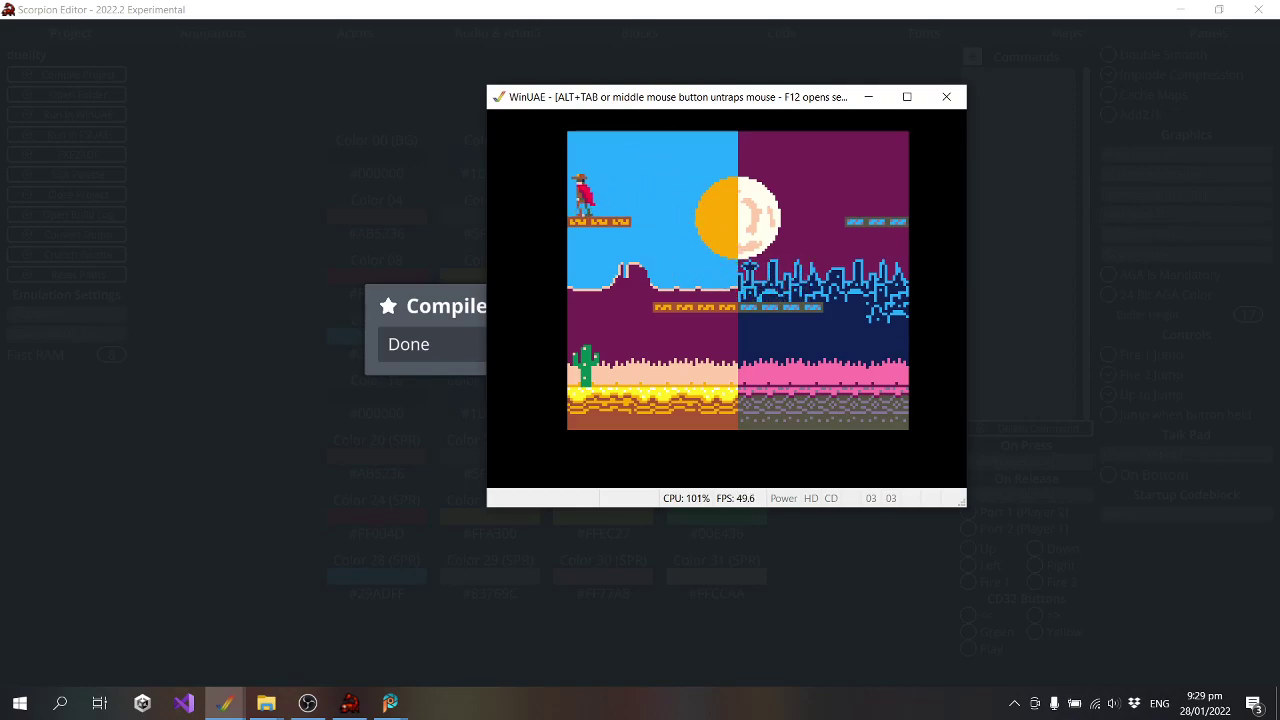
key("Right")
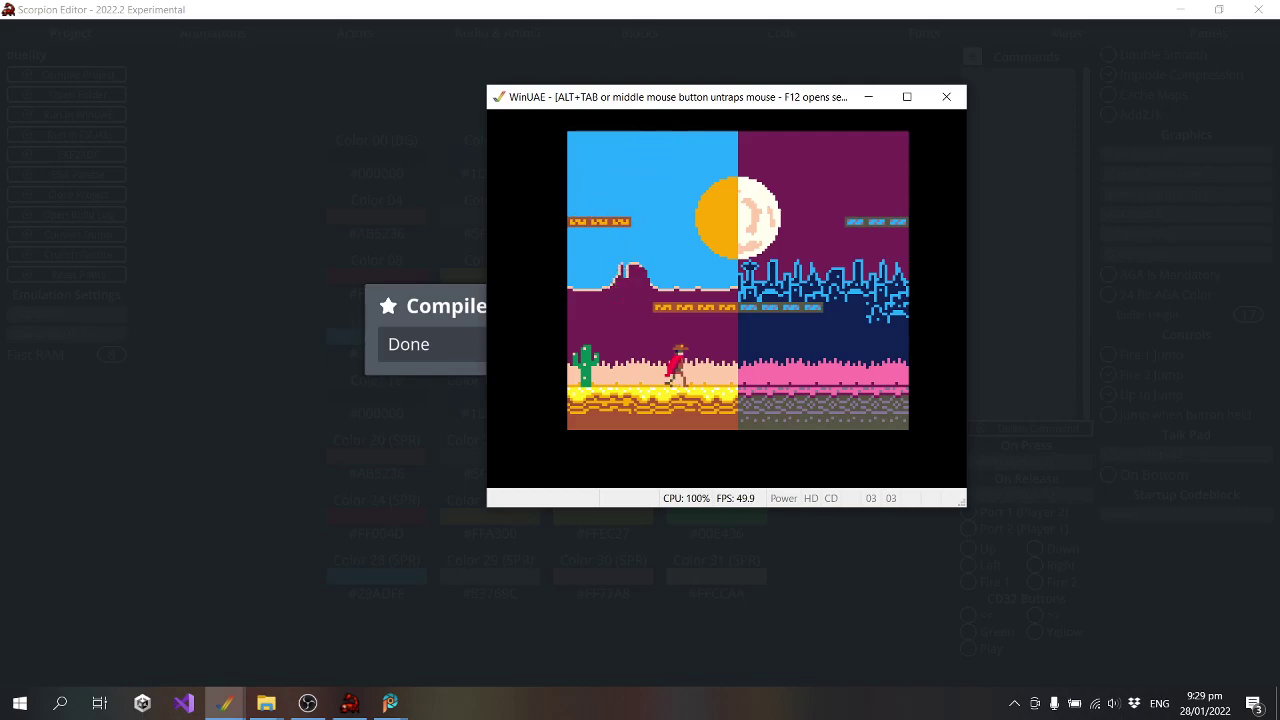
Test the cowboy's jumps and falls between the ground and the platforms in both directions, and close the emulator
key("Up")
key("Right")
key("Right")
key("Up")
key("Left")
key("Right")
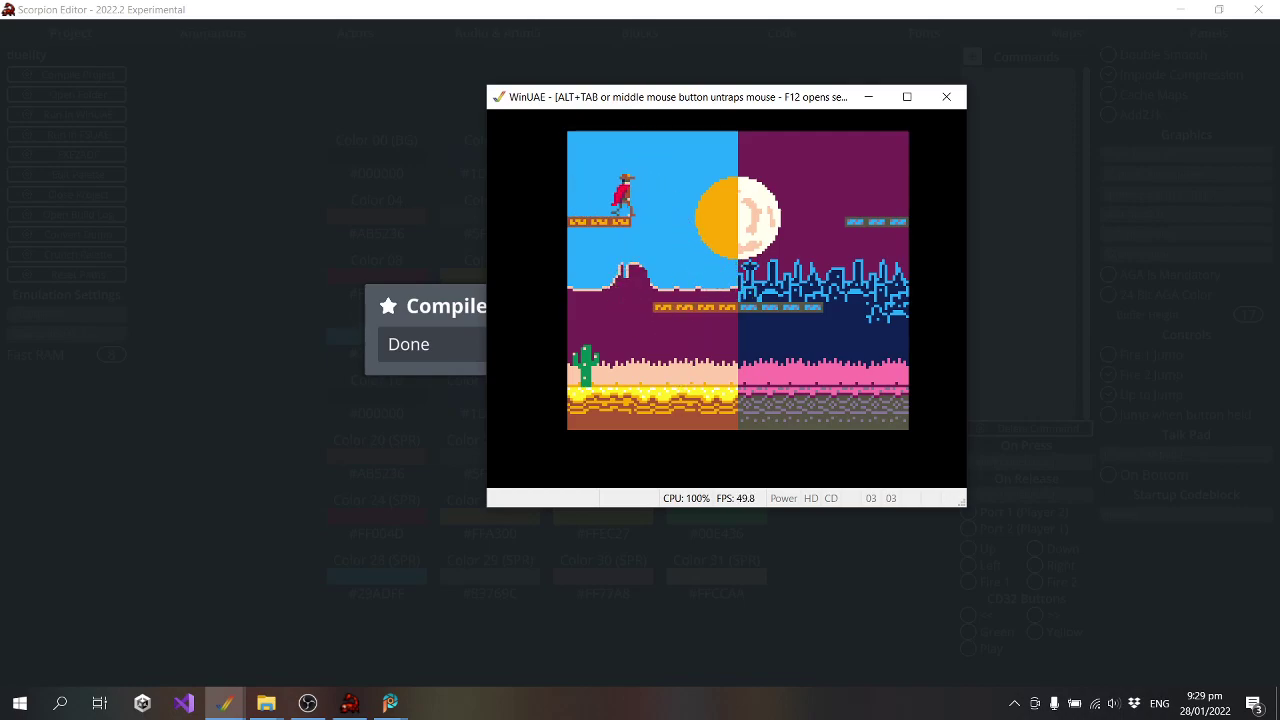
key("Up")
key("Left")
key("Right")
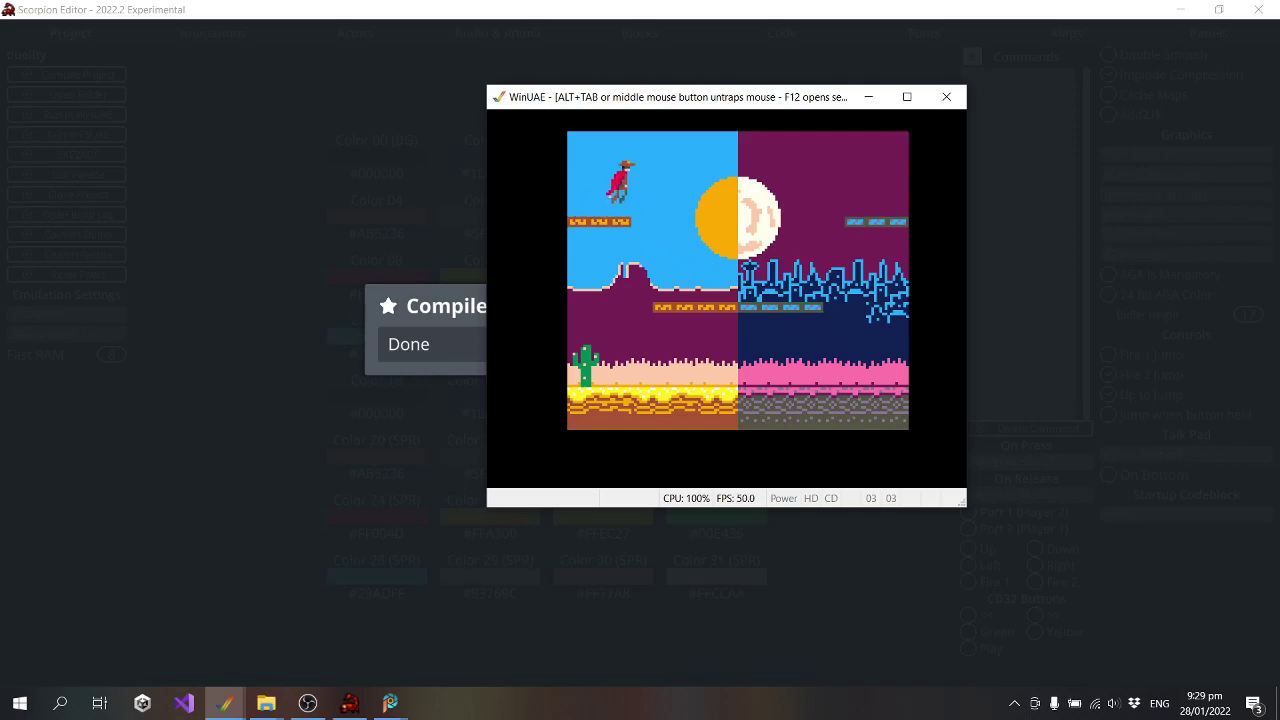
key("Up")
key("Left")
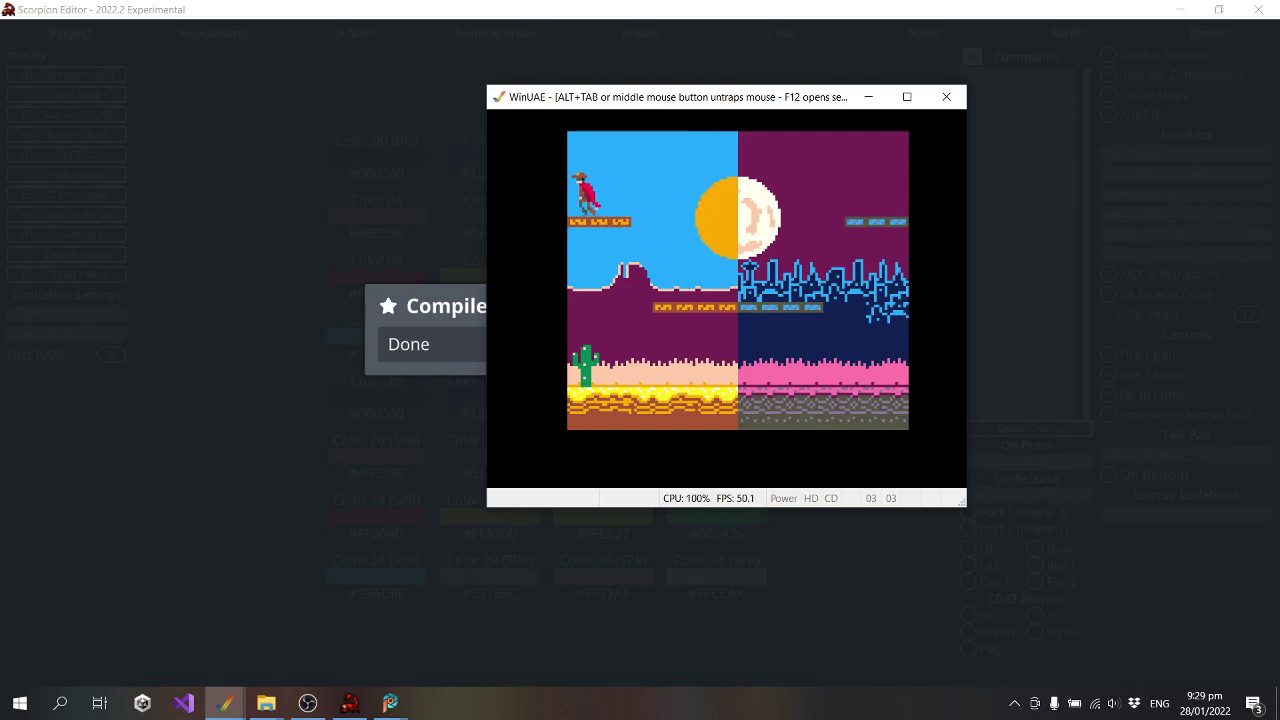
key("Right")
key("Right")
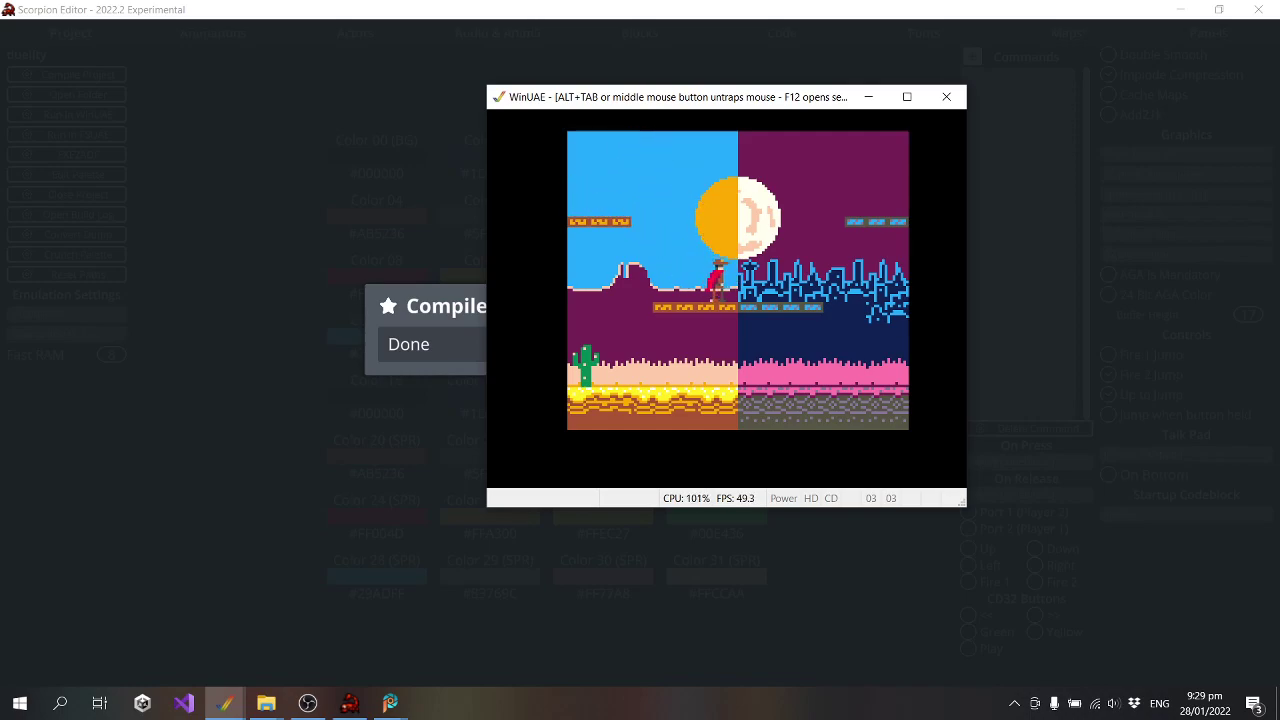
key("Left")
key("Up")
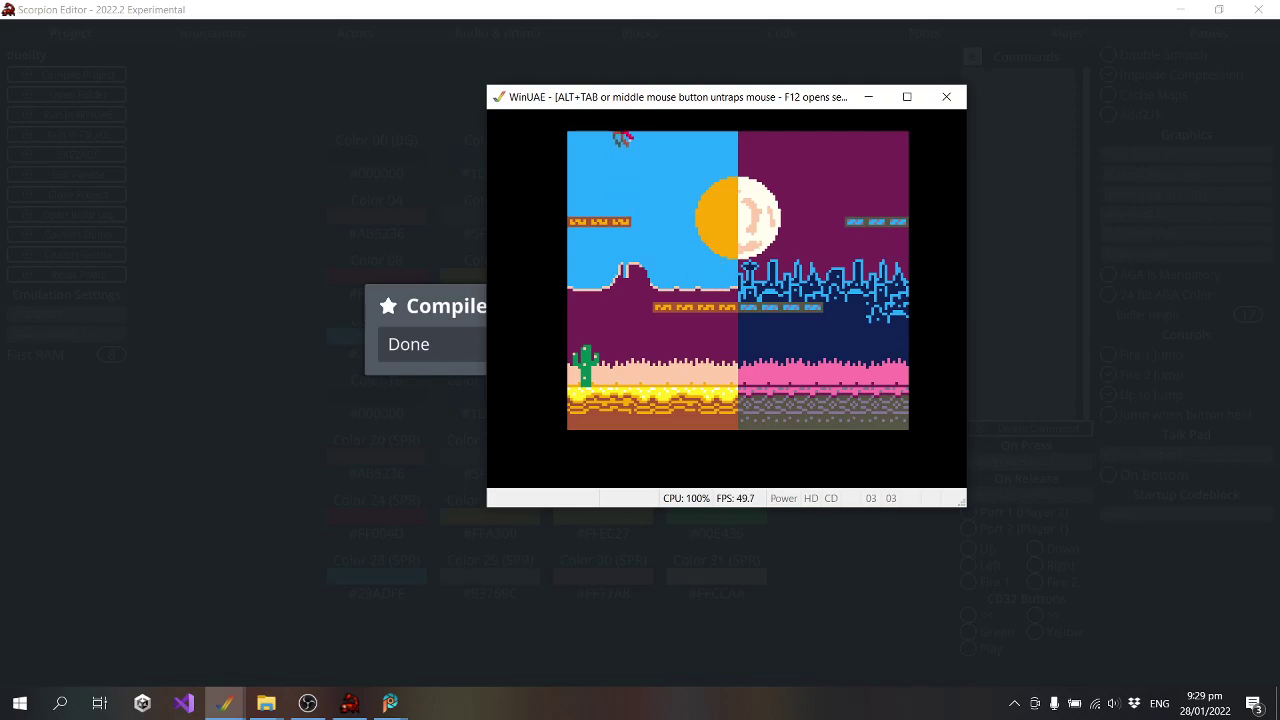
key("Right")
key("Right")
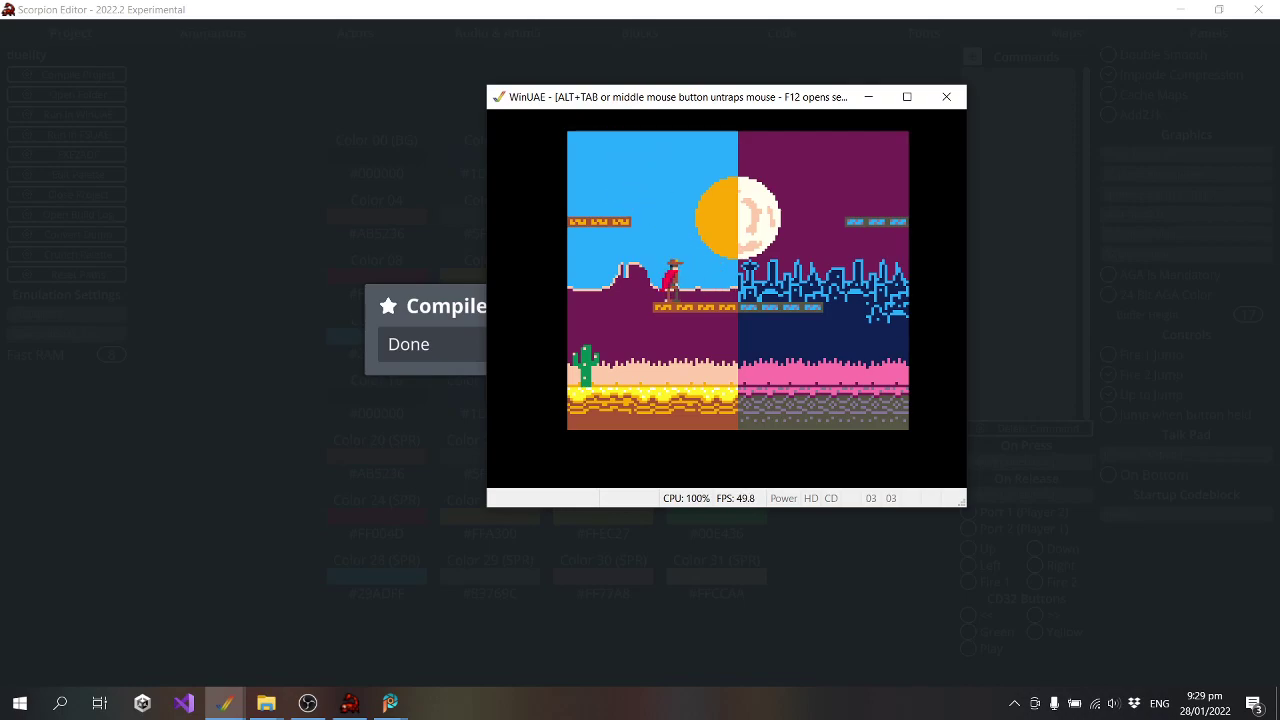
key("alt+F4")
left_click(885, 399)
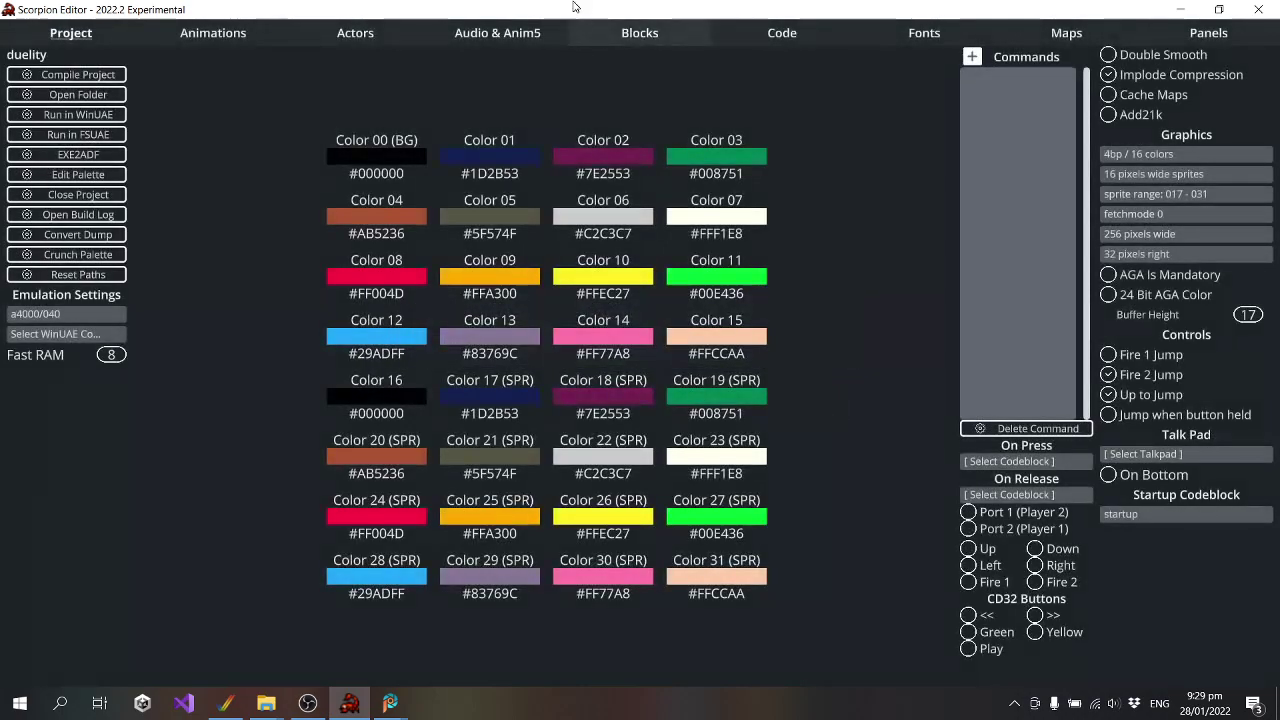
Set p1_cowboy's upward tile collision to Block so that it cannot pass through solid tiles
left_click(352, 33)
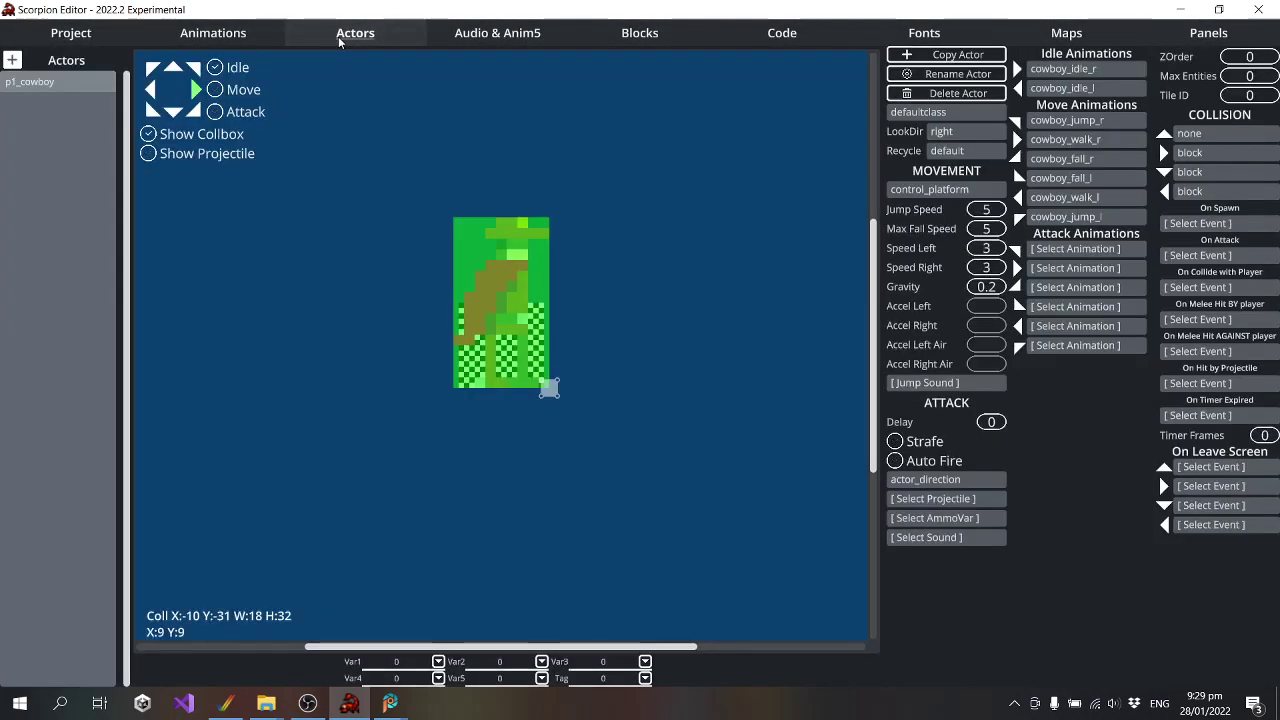
left_click(1209, 135)
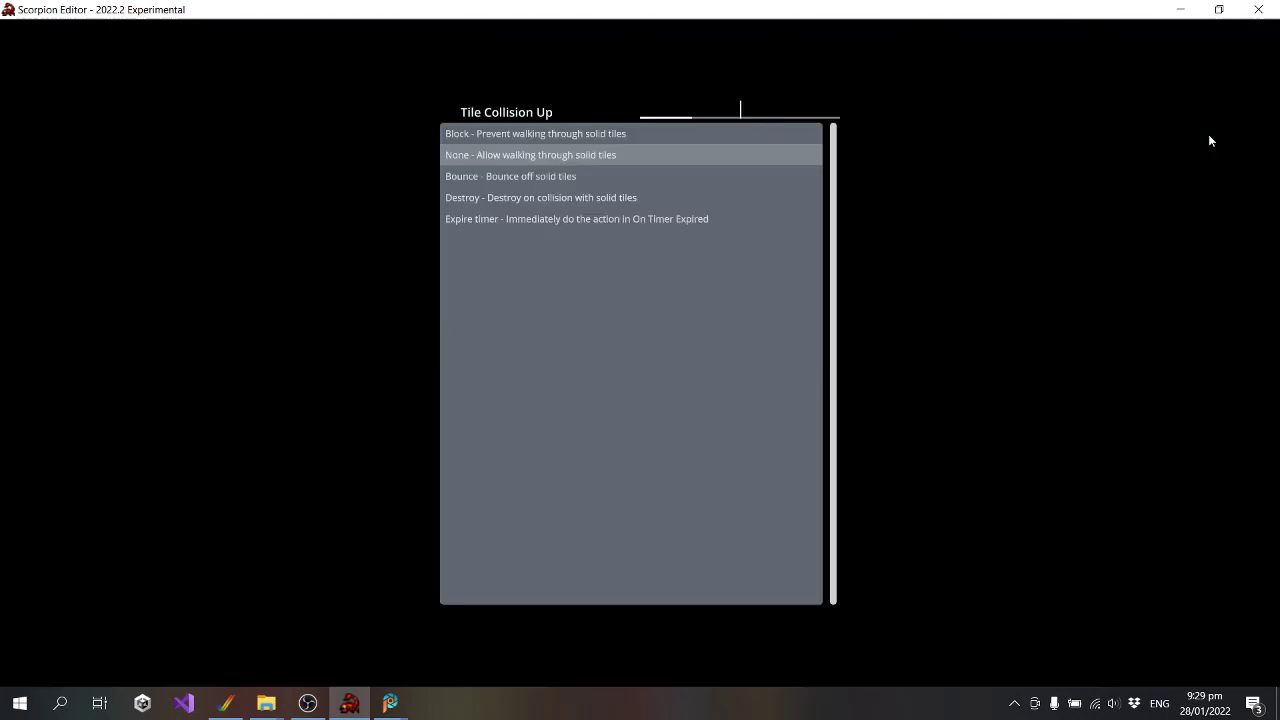
left_click(515, 134)
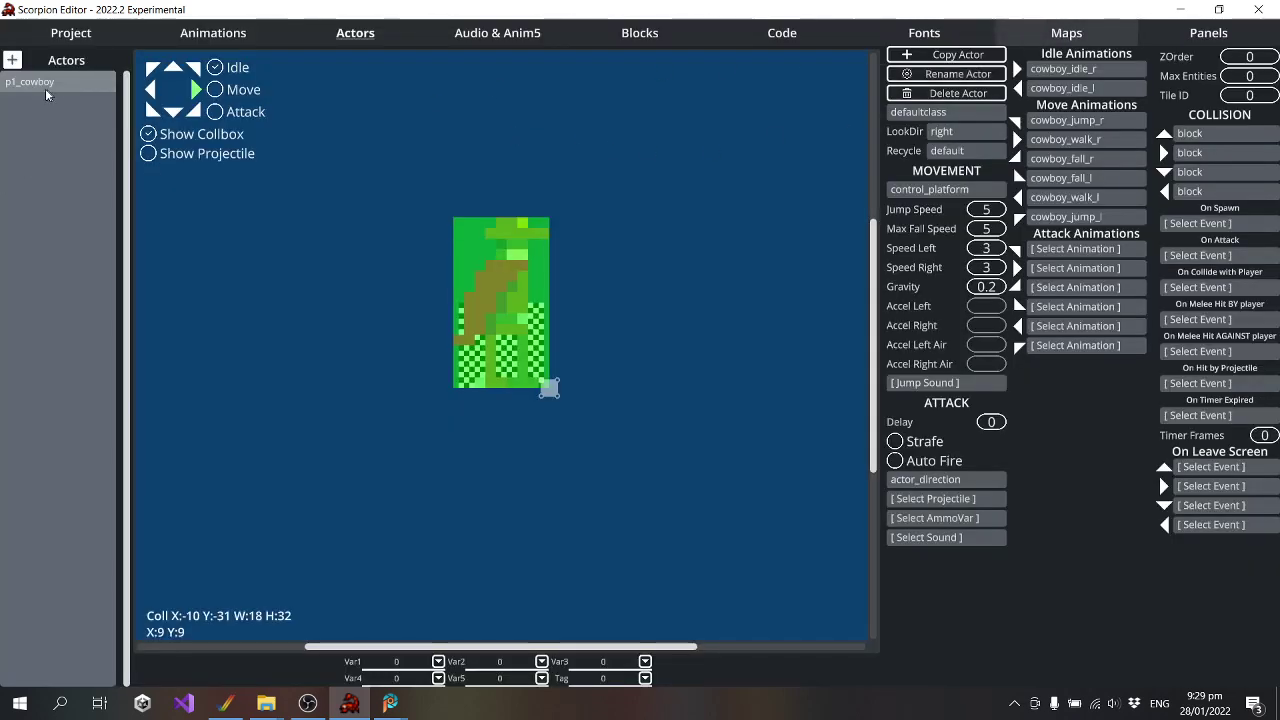
Open the map for editing in Tiled and look over the scrambled tiles below the two large scenes
left_click(1066, 36)
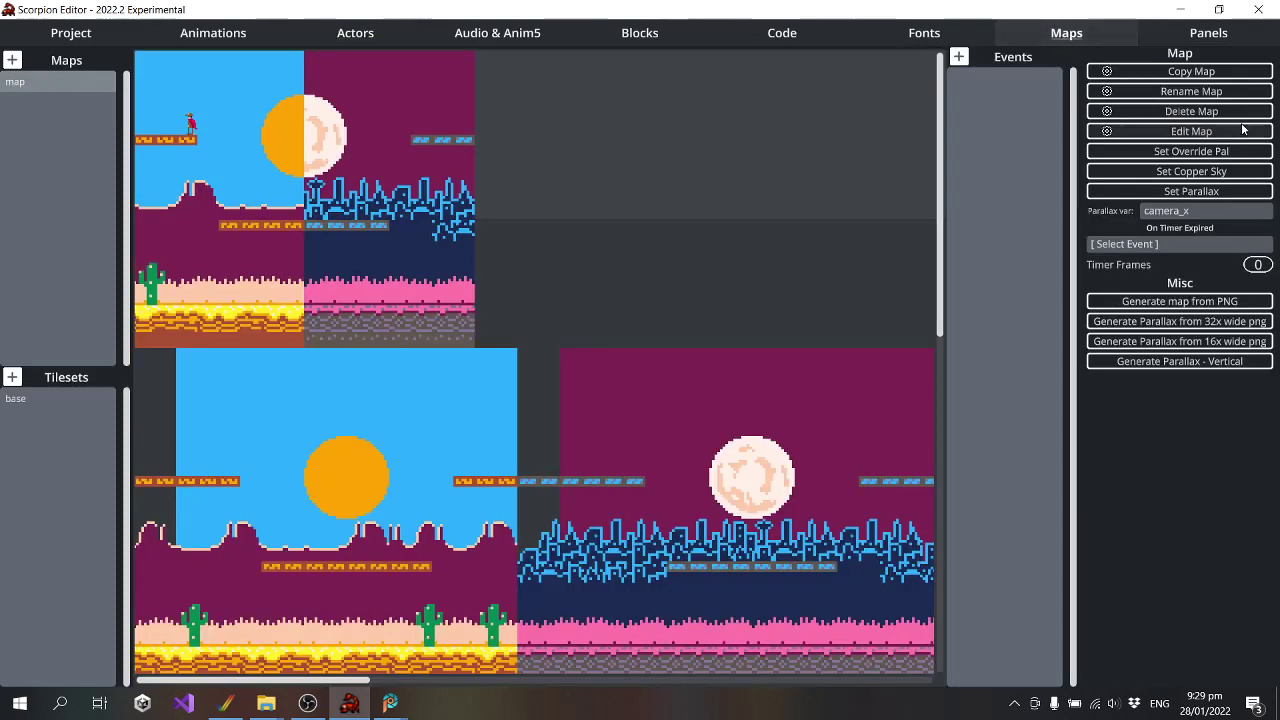
left_click(1160, 130)
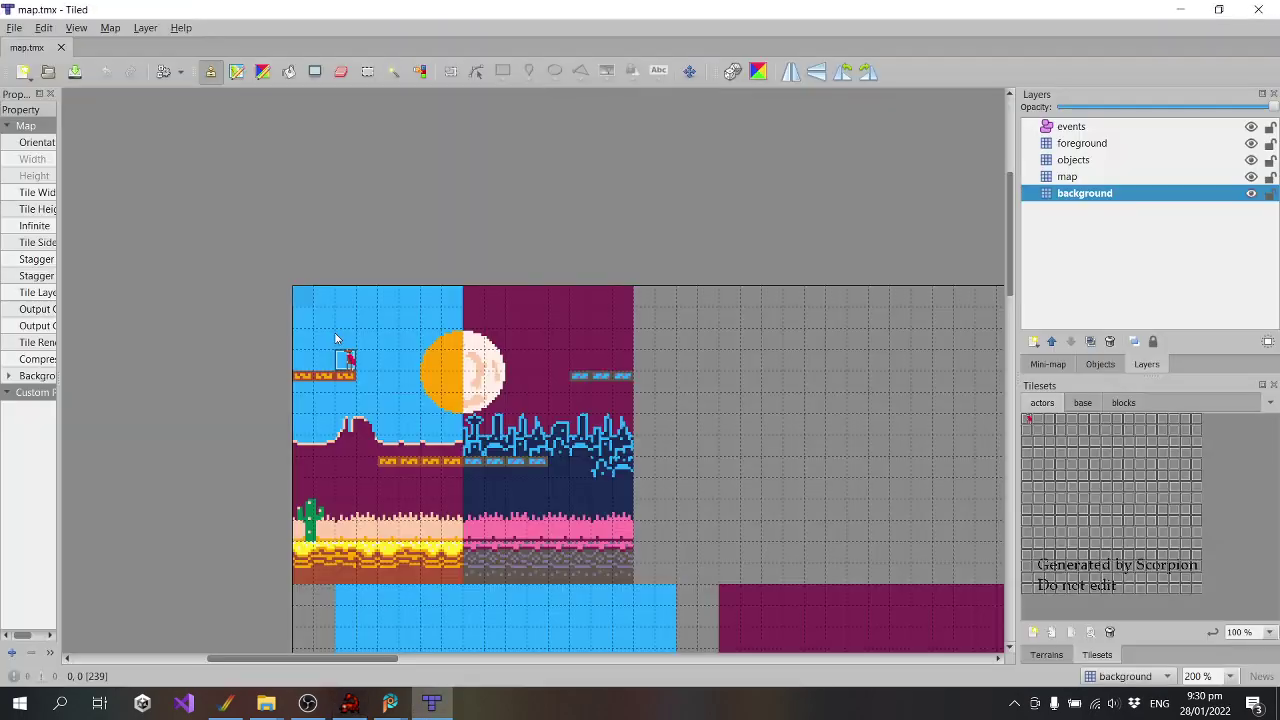
scroll(545, 452, "down", 3, "ctrl")
scroll(545, 452, "down", 3)
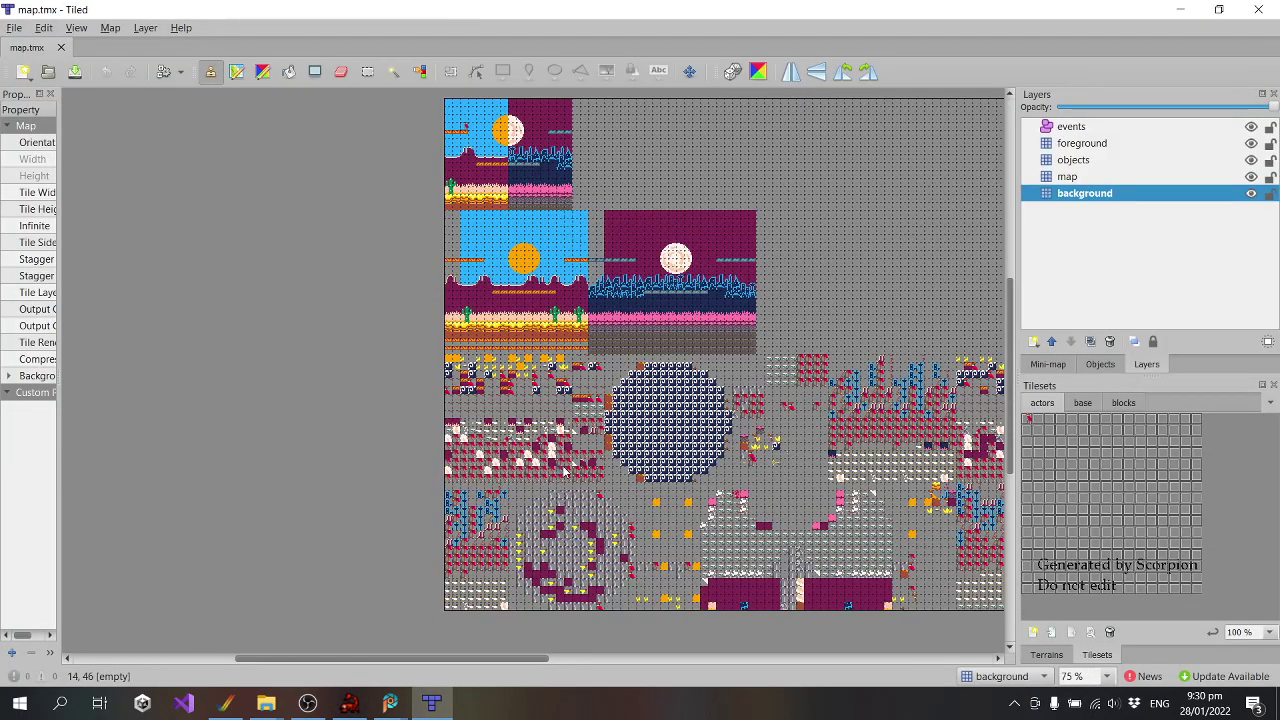
scroll(581, 465, "up", 3, "ctrl")
scroll(581, 465, "down", 2, "ctrl")
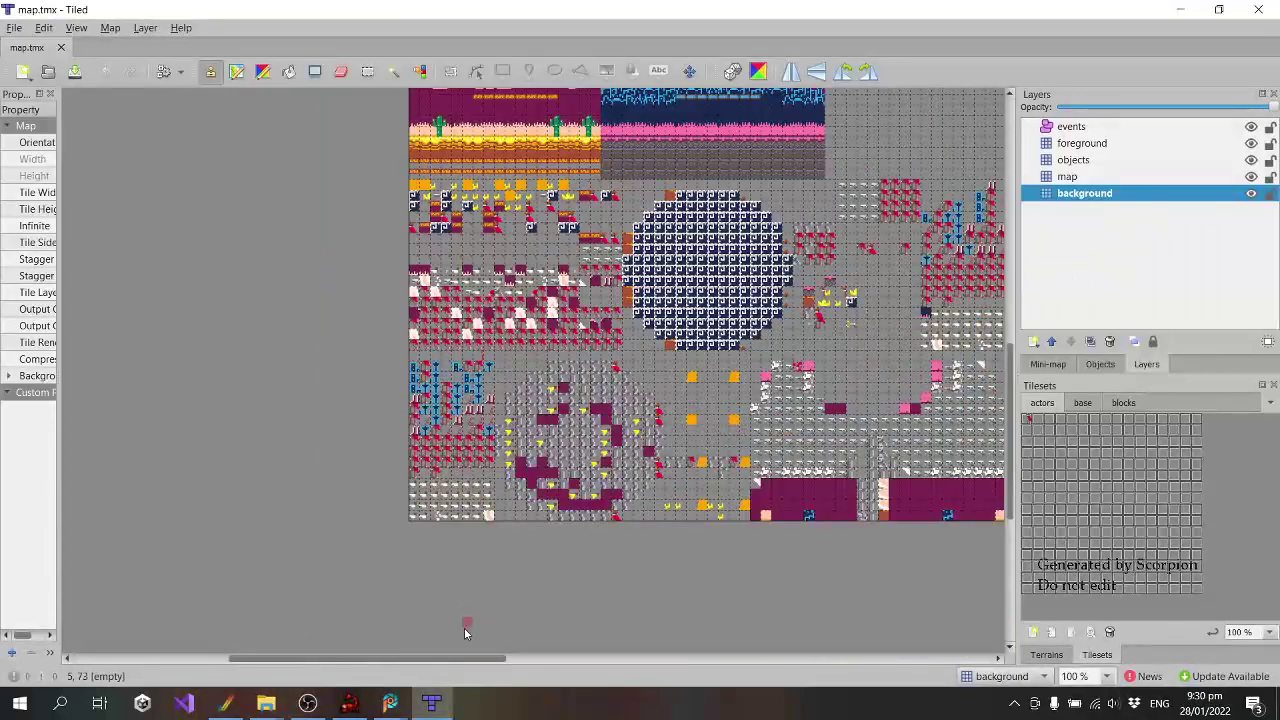
left_click_drag(466, 658, 731, 674)
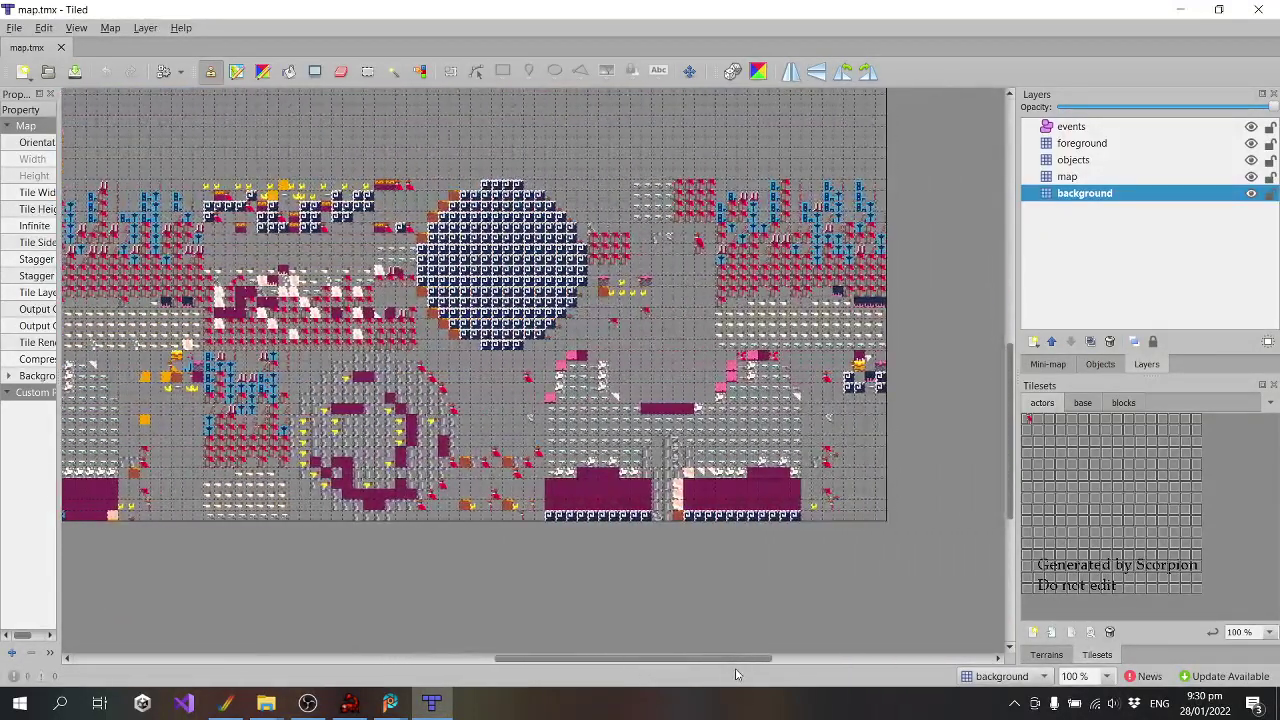
scroll(593, 618, "down", 2, "ctrl")
left_click_drag(608, 666, 578, 643)
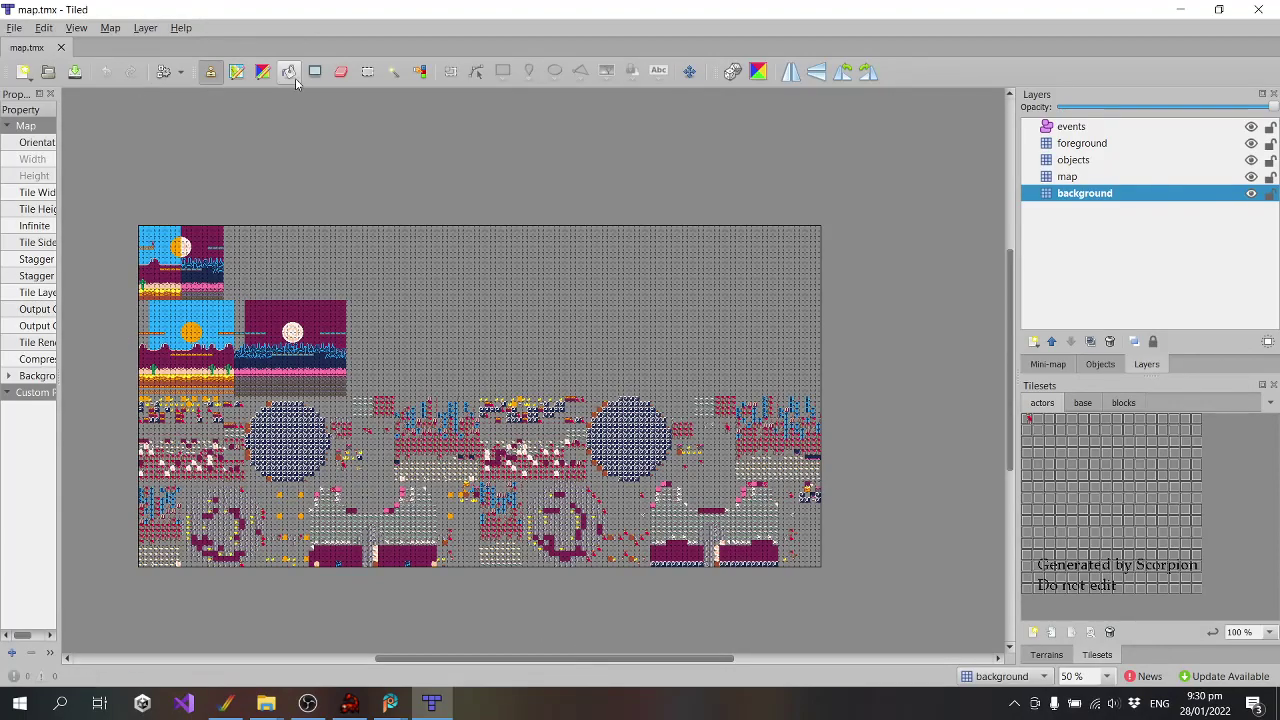
Delete all scrambled tiles in the lower half of the map from the background and map layers
left_click(367, 71)
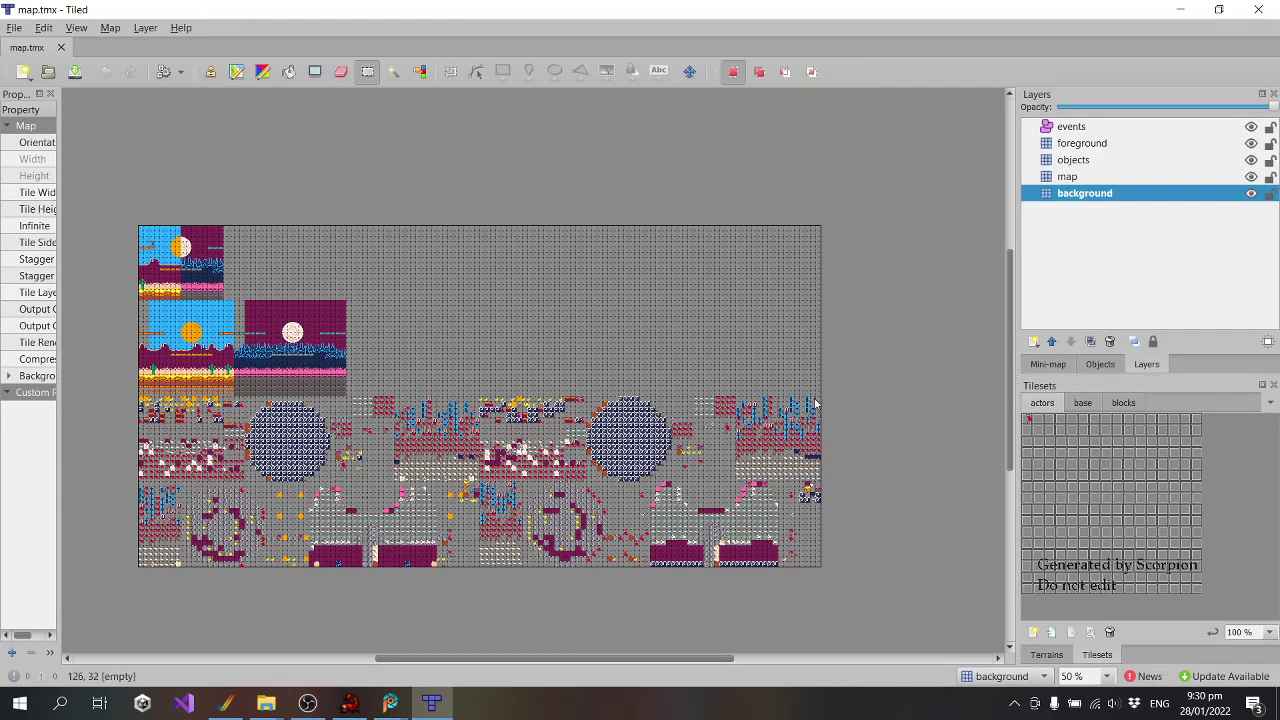
mouse_move(820, 405)
left_mouse_down()
mouse_move(645, 530)
mouse_move(243, 600)
mouse_move(132, 602)
mouse_move(128, 587)
left_mouse_up()
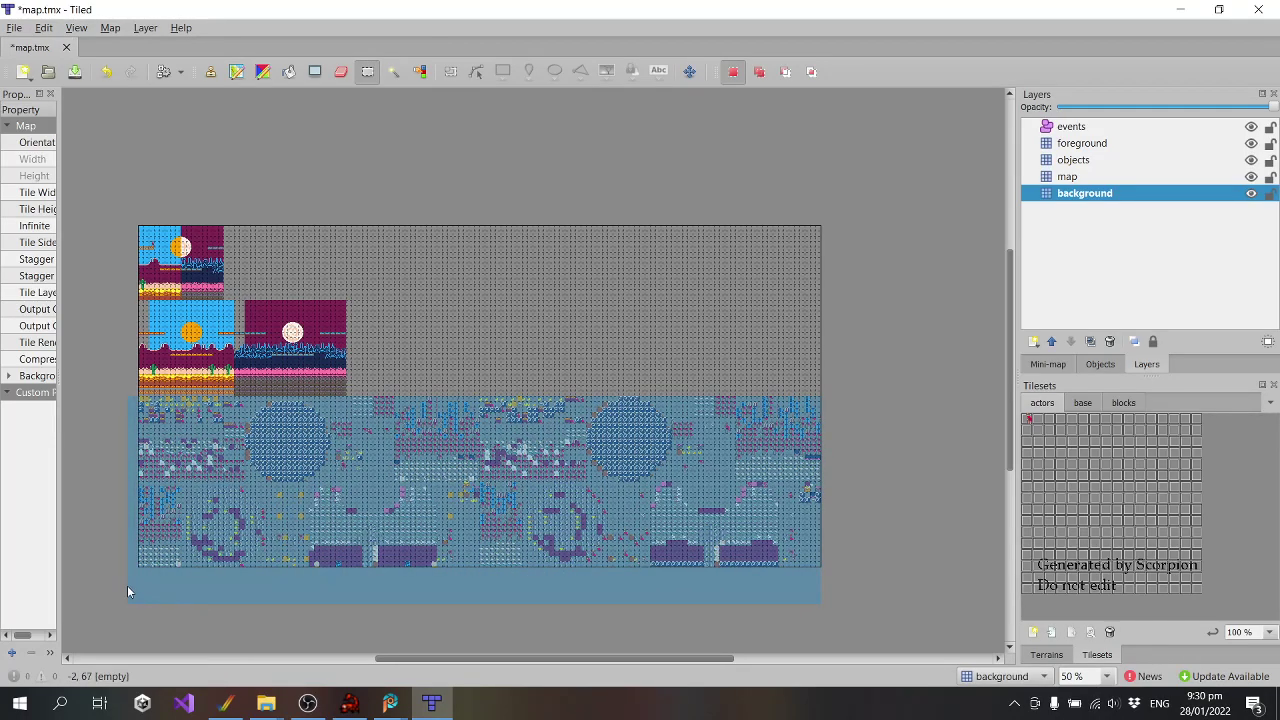
key("Delete")
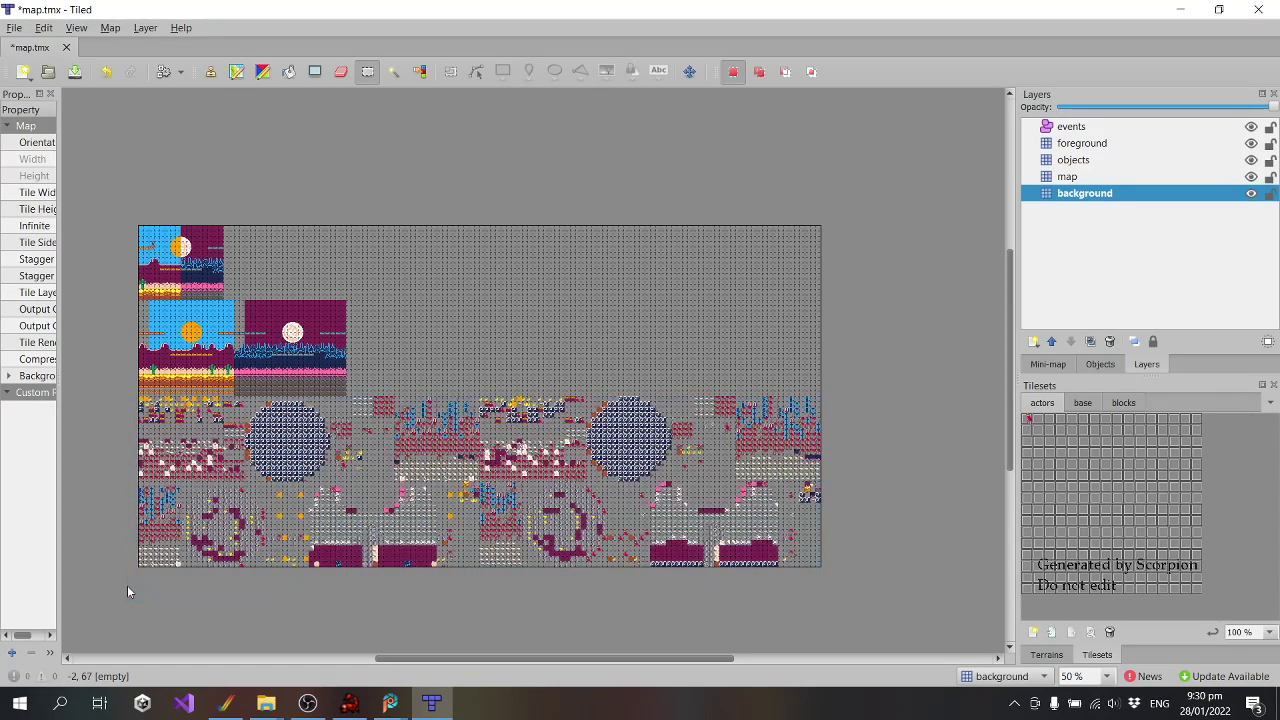
left_click(1045, 178)
left_click_drag(822, 400, 136, 600)
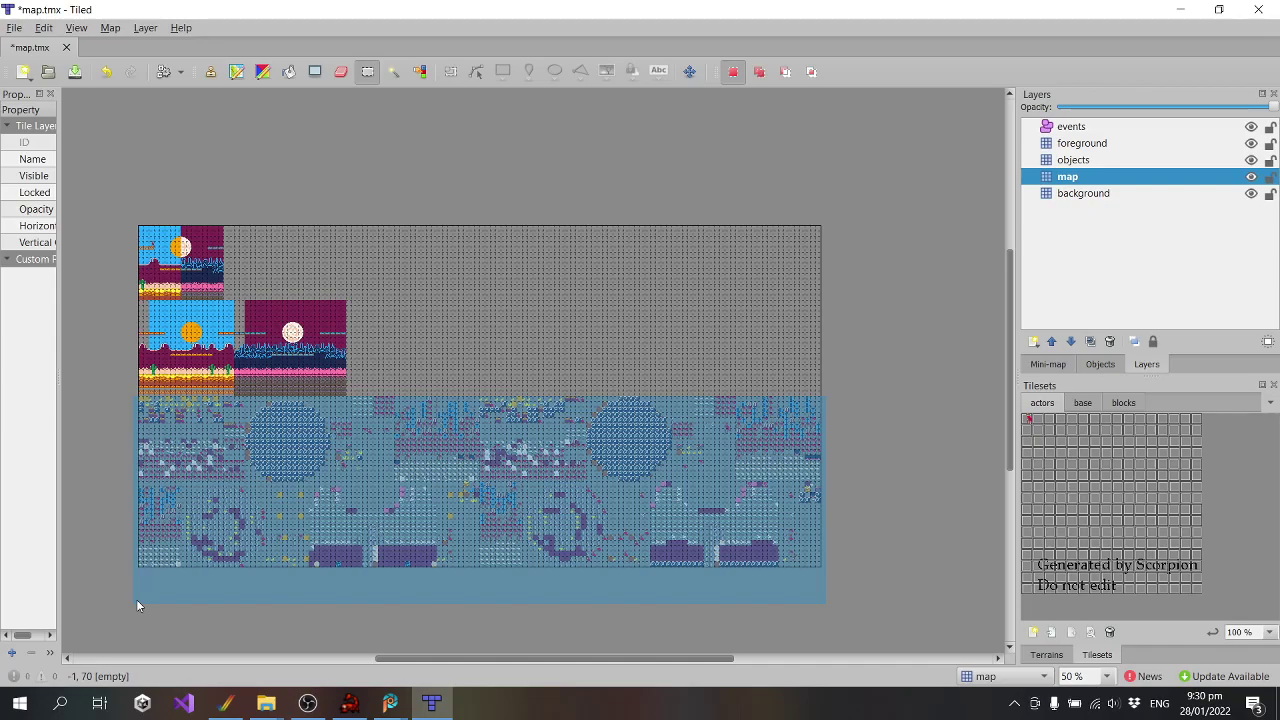
key("Delete")
Copy the map-layer tiles of the two large day and night scenes into the map's lower-right corner
scroll(233, 395, "up", 1, "ctrl")
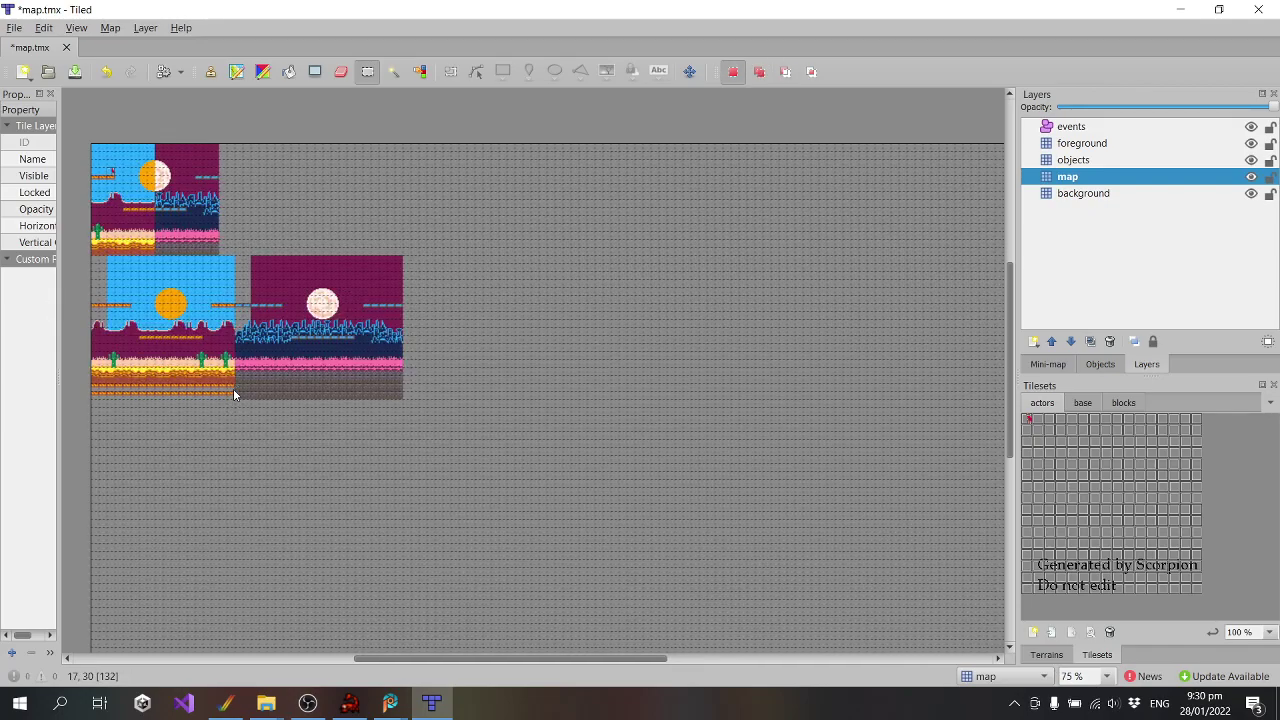
scroll(172, 340, "up", 1, "ctrl")
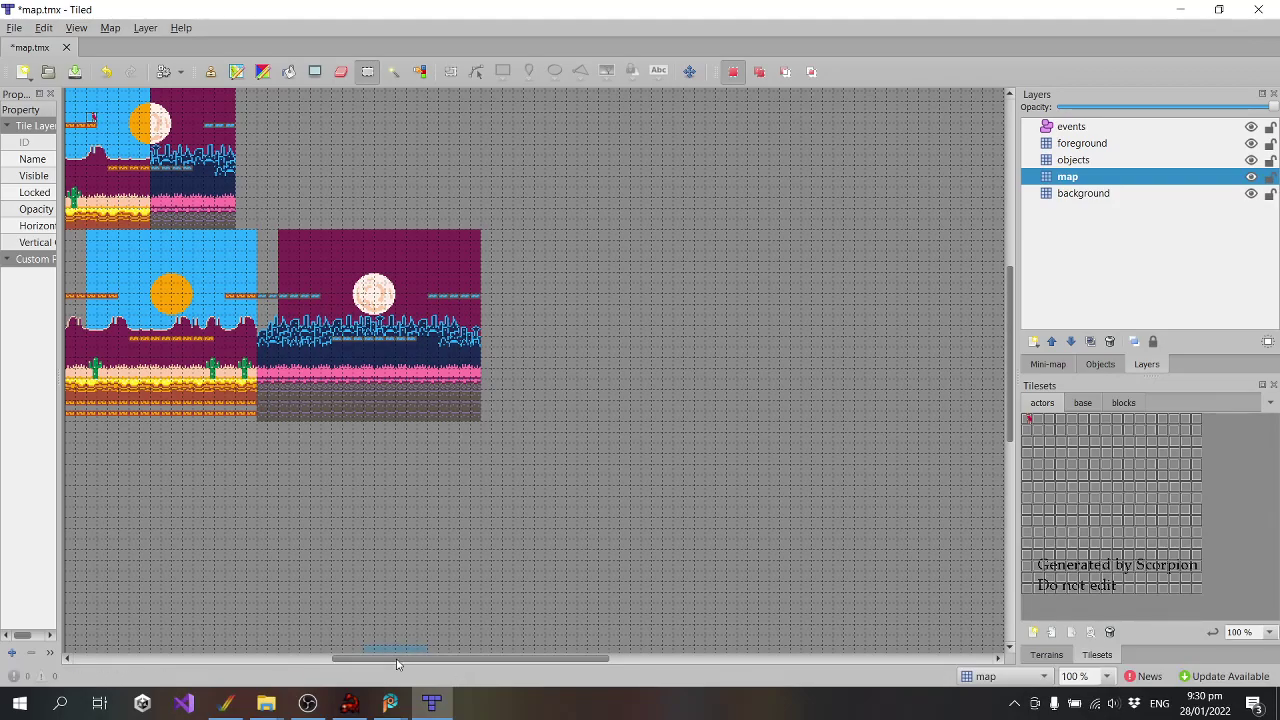
left_click_drag(394, 660, 325, 660)
scroll(326, 571, "down", 1, "ctrl")
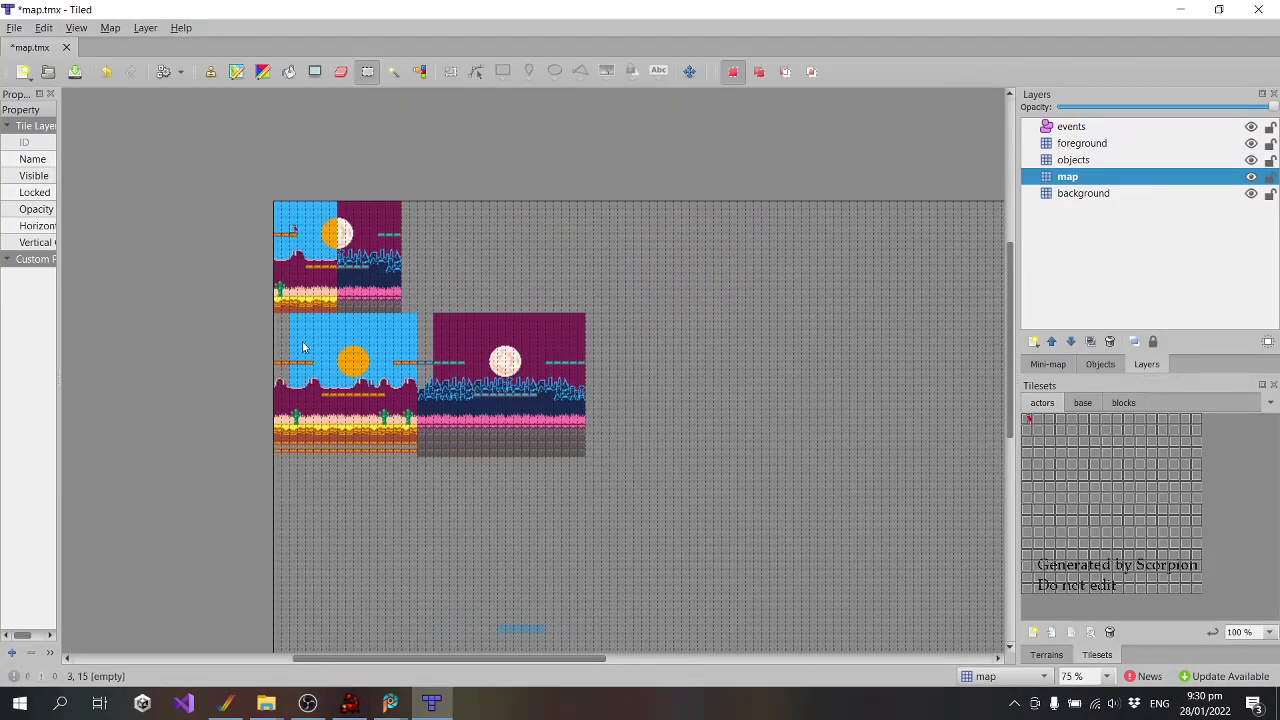
left_click_drag(278, 318, 579, 436)
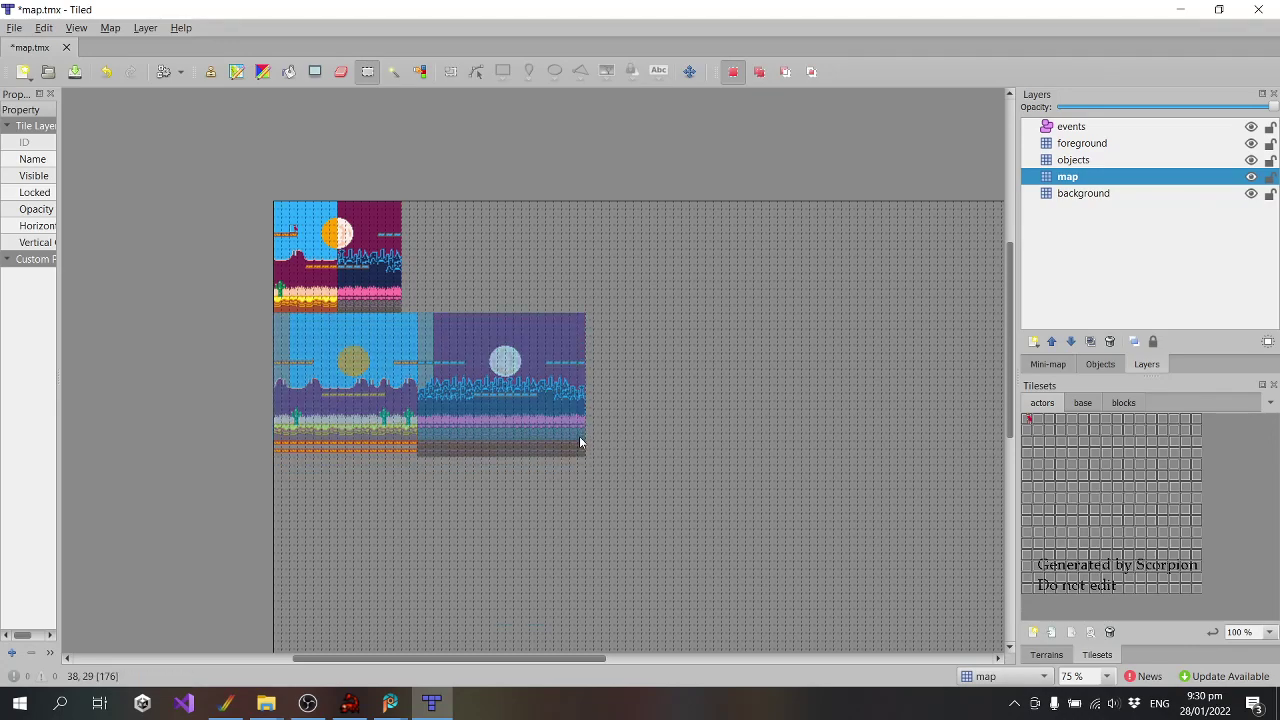
left_click_drag(567, 660, 704, 660)
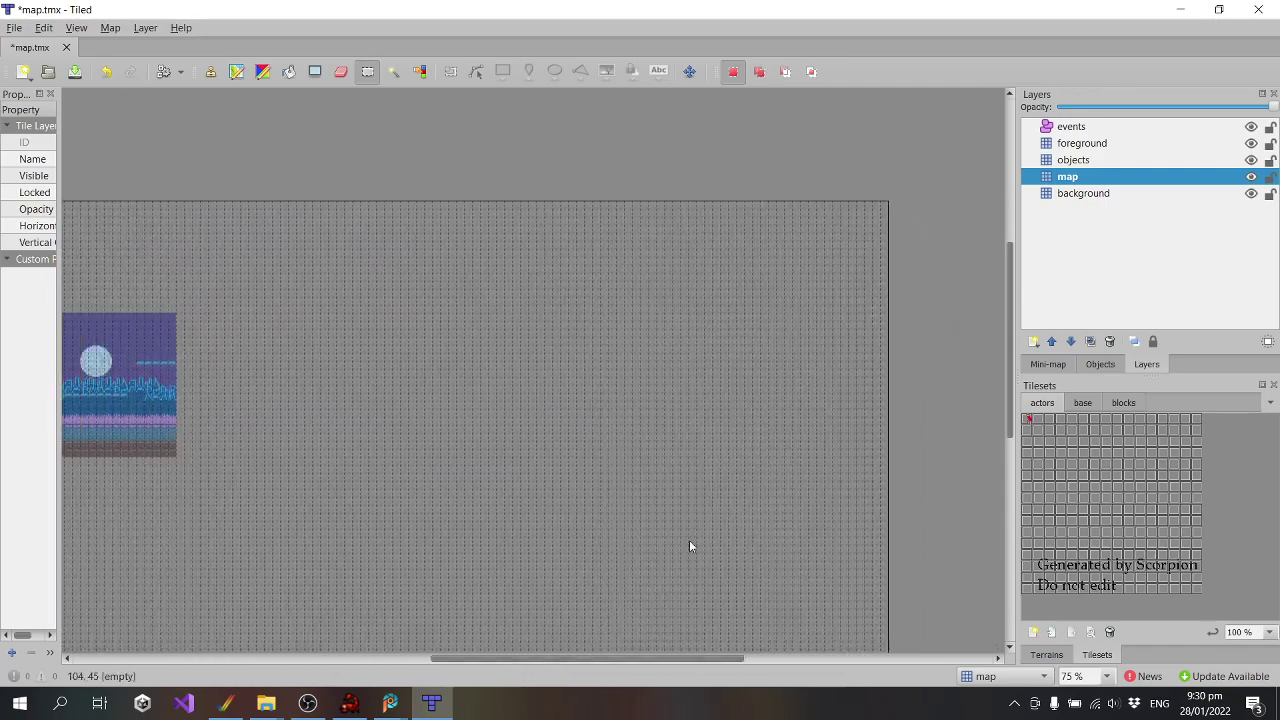
scroll(794, 351, "down", 6)
scroll(774, 339, "up", 2)
key("ctrl+v")
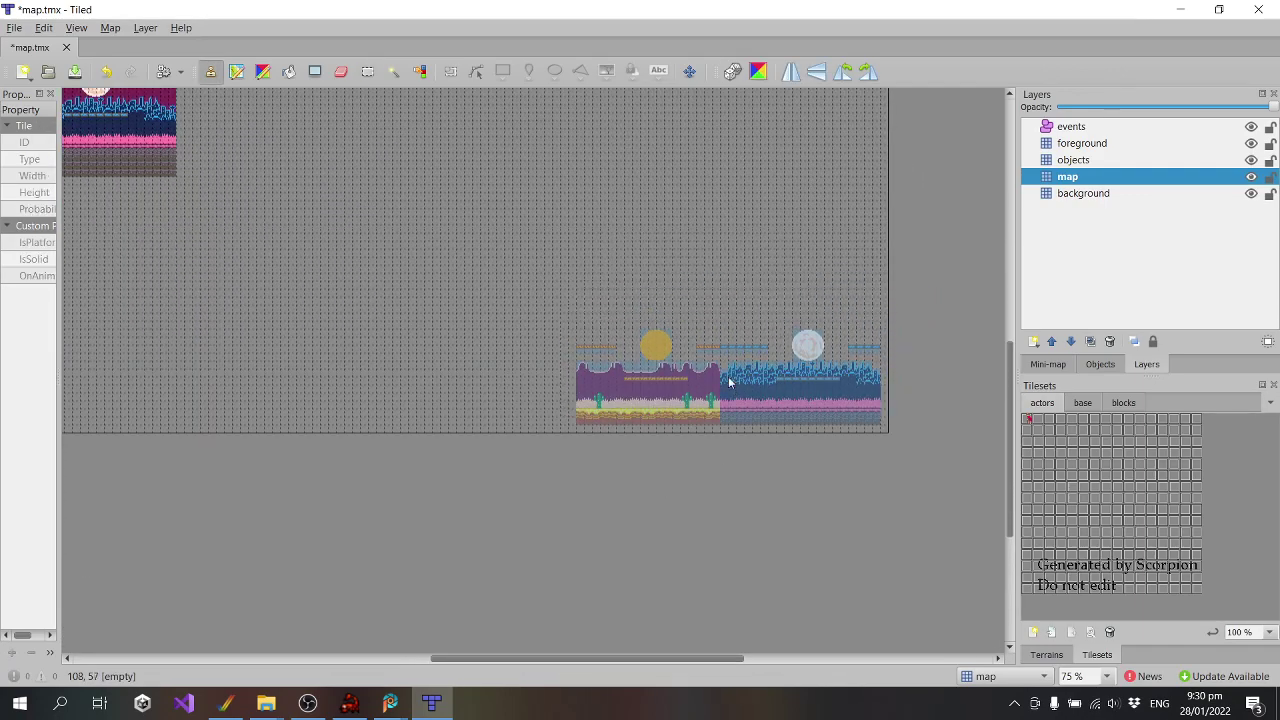
left_click(732, 393)
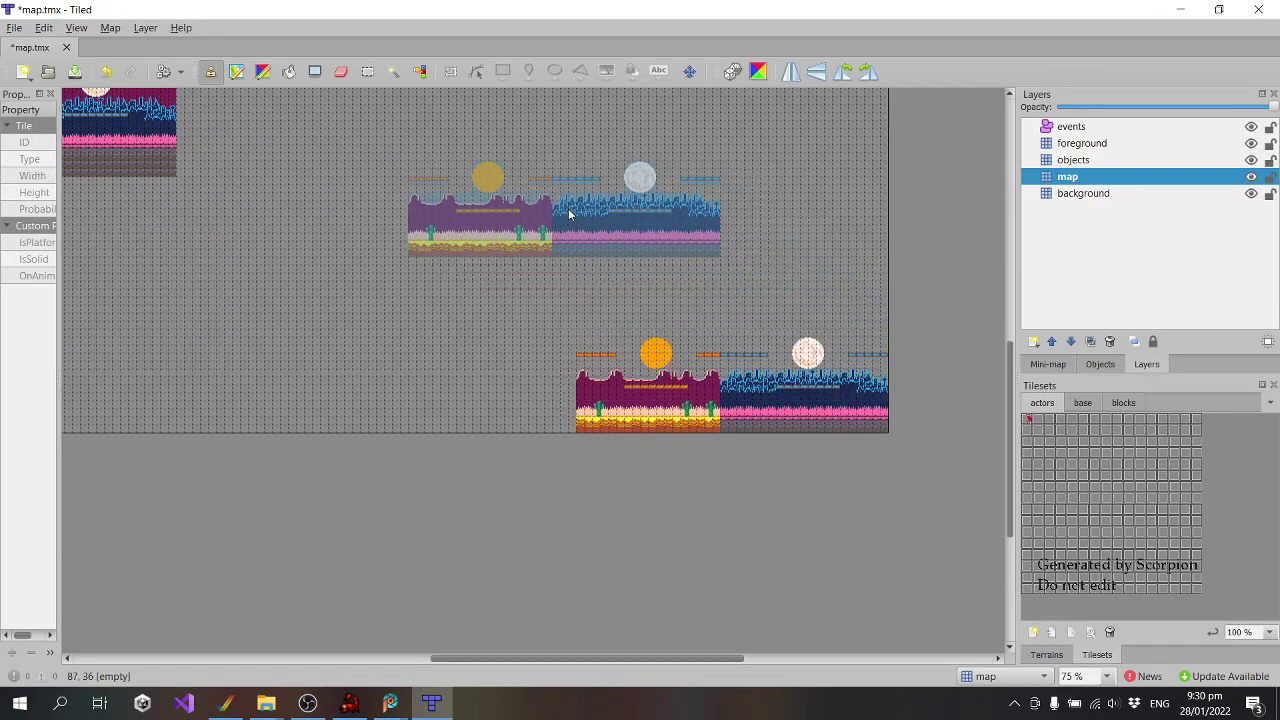
Copy the background-layer tiles of the two large scenes and align them behind the copied scenes in the map's lower-right corner
left_click(1084, 193)
scroll(653, 557, "up", 5)
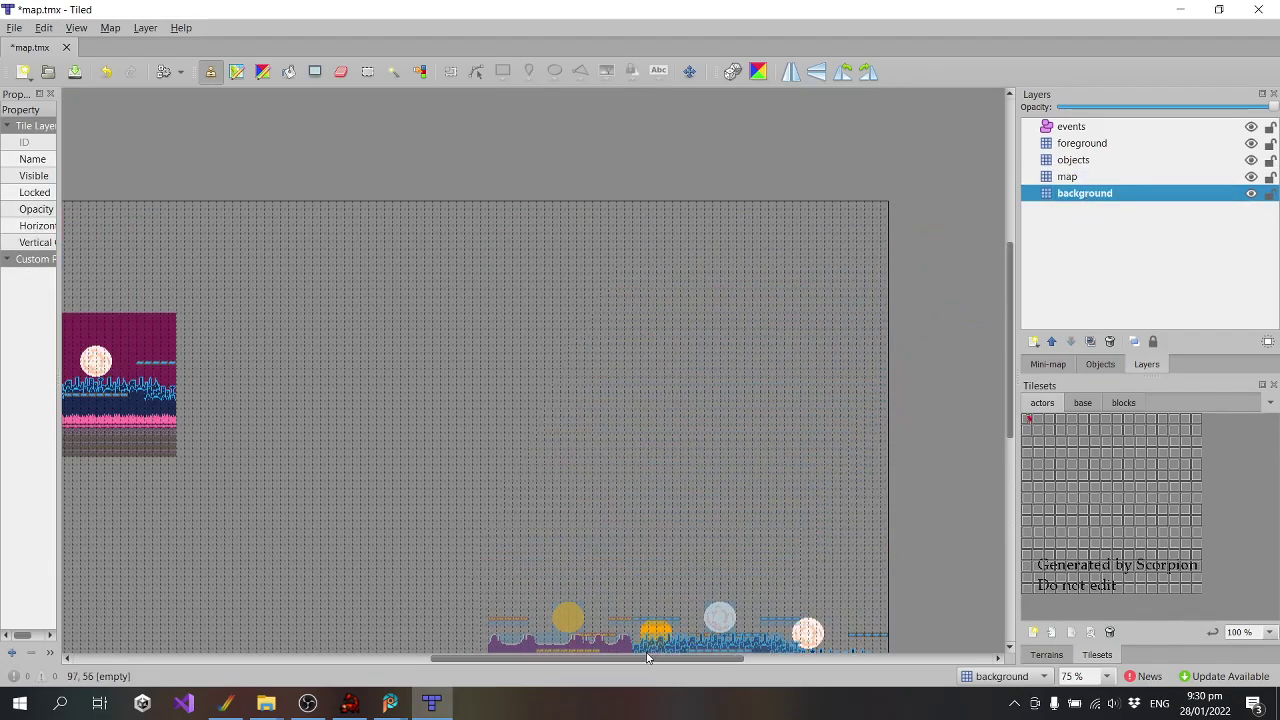
left_click_drag(645, 657, 462, 657)
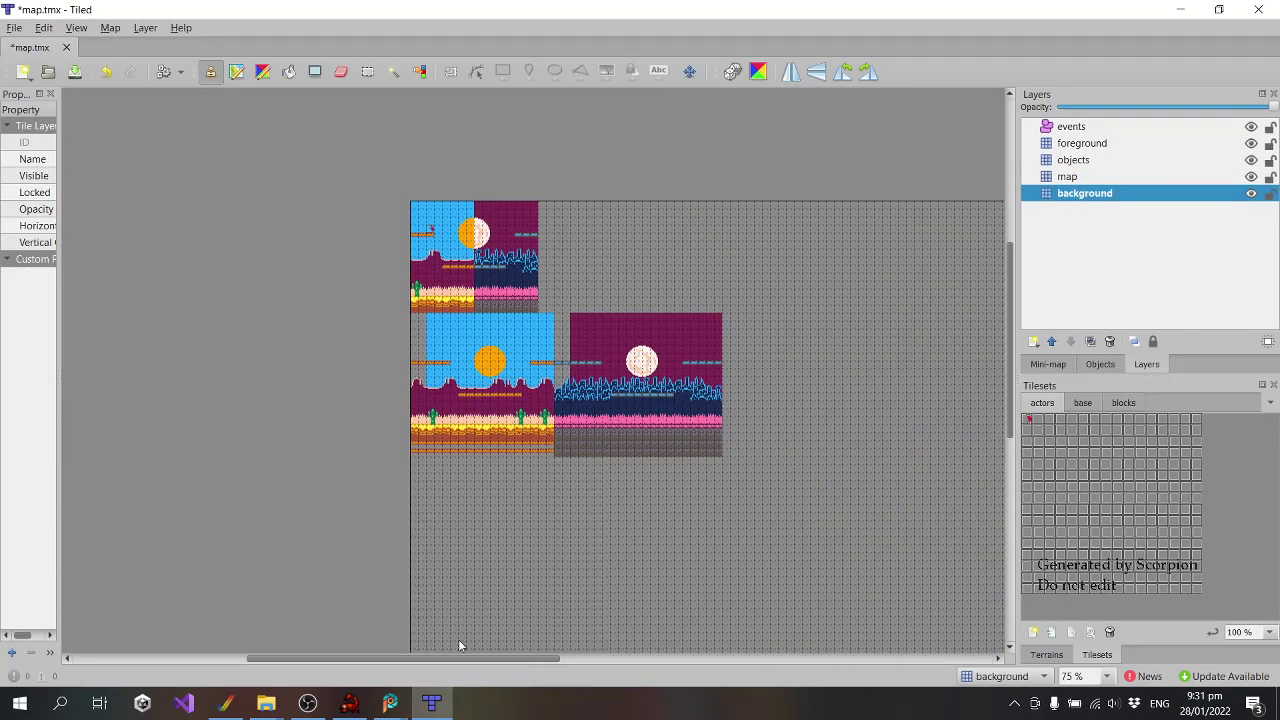
left_click(368, 71)
left_click_drag(414, 316, 717, 450)
scroll(731, 450, "down", 3)
scroll(731, 447, "down", 3)
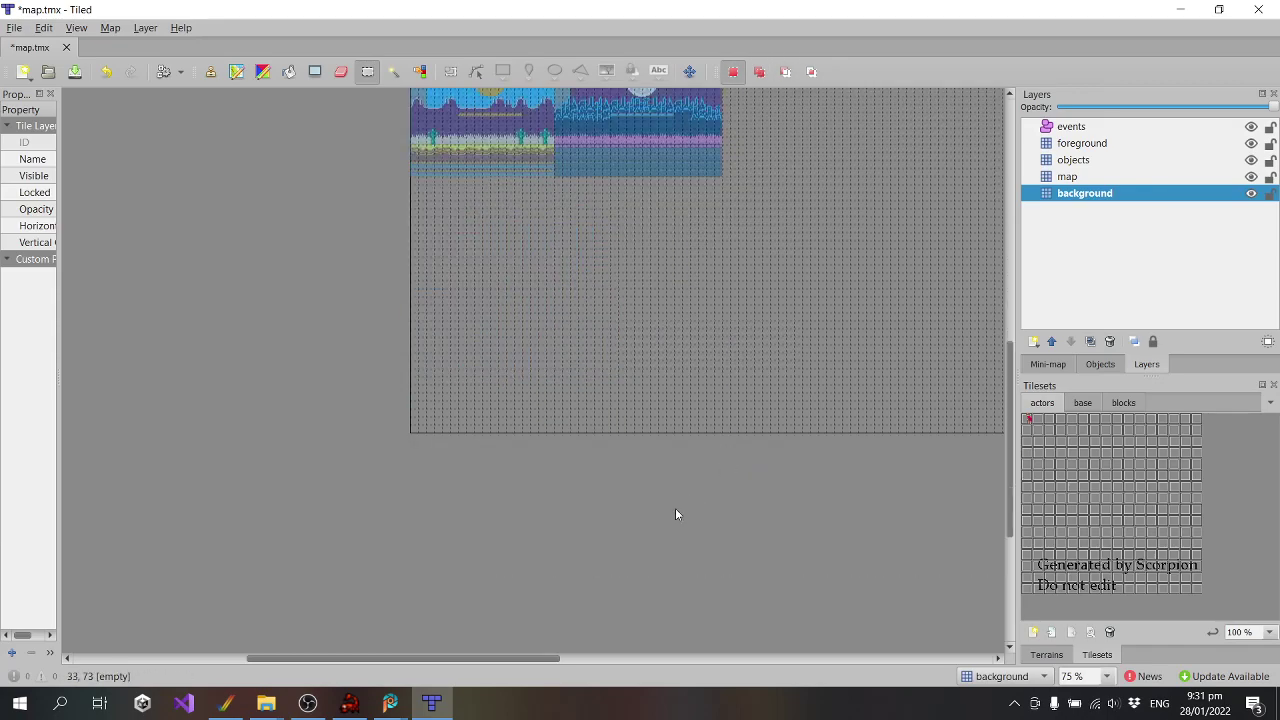
left_click_drag(449, 659, 655, 443)
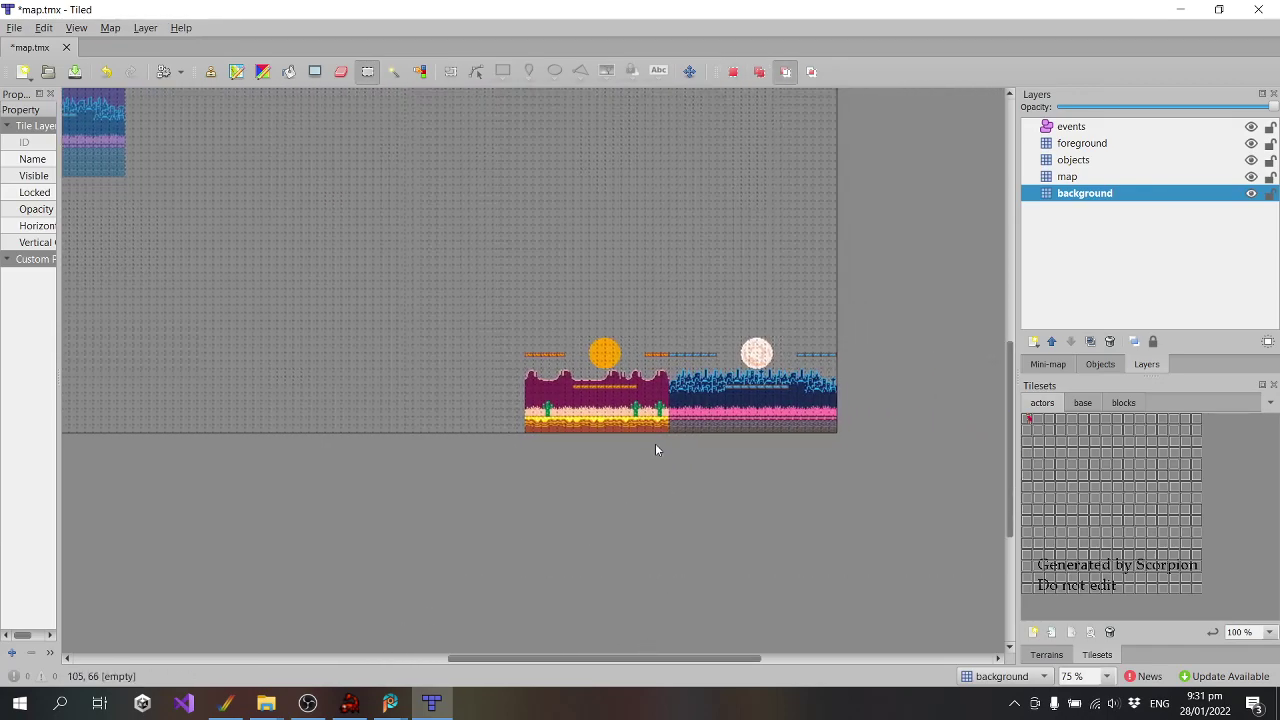
key("ctrl+v")
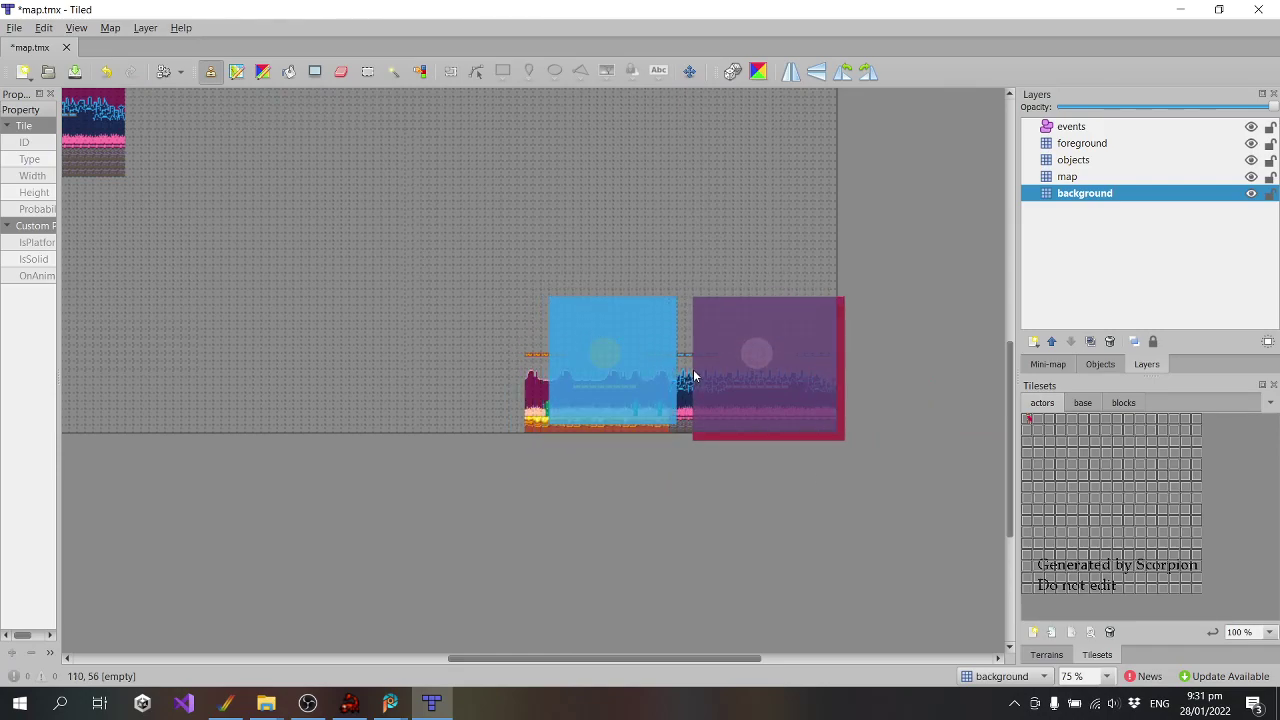
left_click(685, 381)
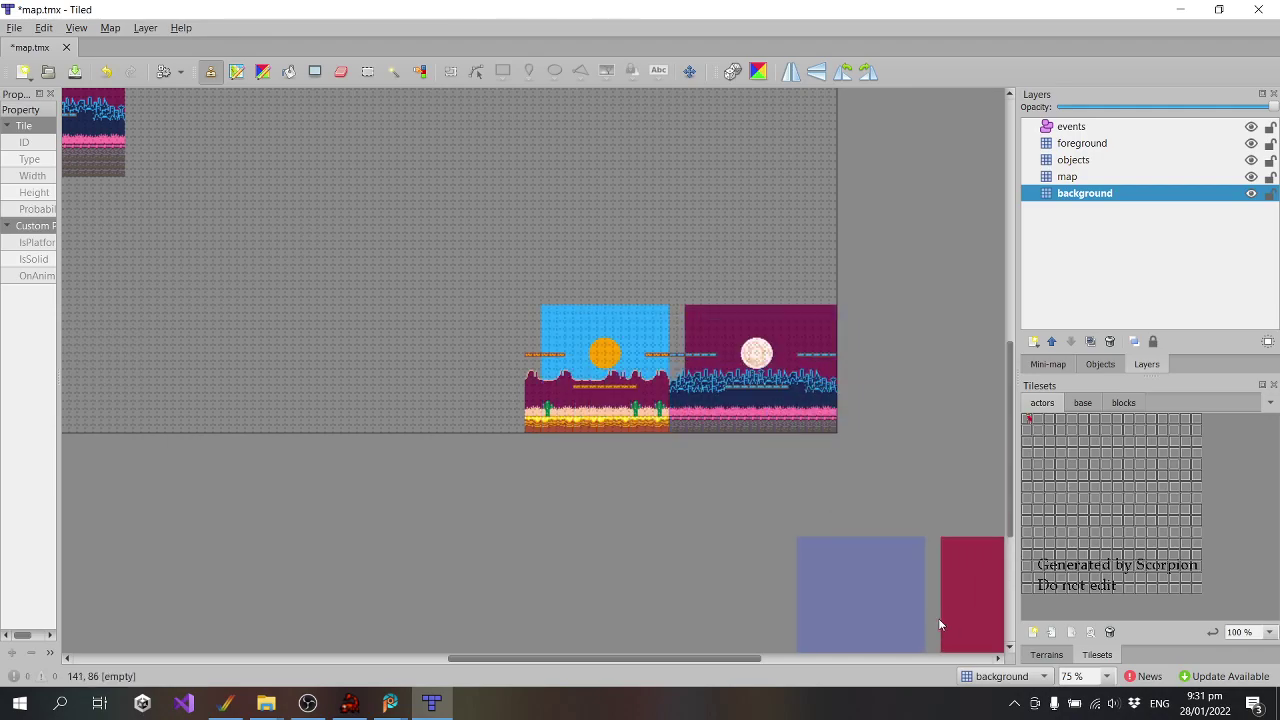
Delete the background-layer tiles behind the small scene and the two large scenes in the map's upper-left corner
left_click_drag(763, 658, 627, 658)
scroll(449, 337, "up", 5)
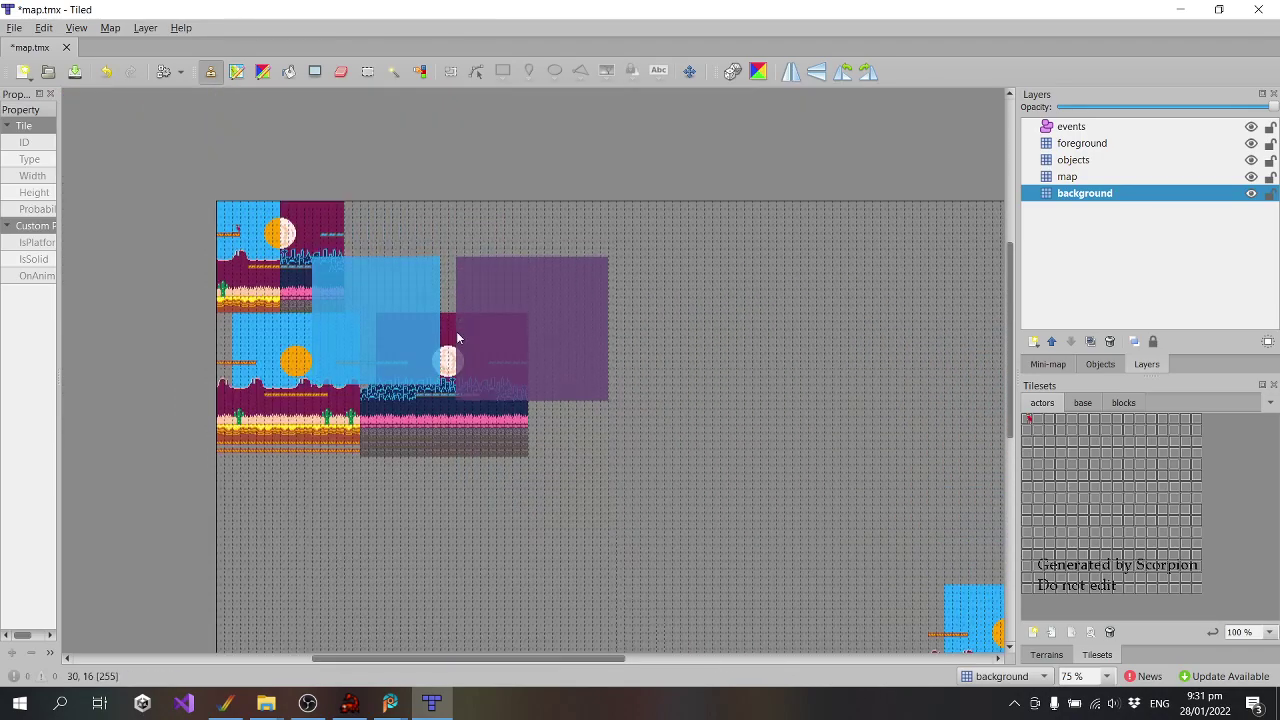
left_click(340, 71)
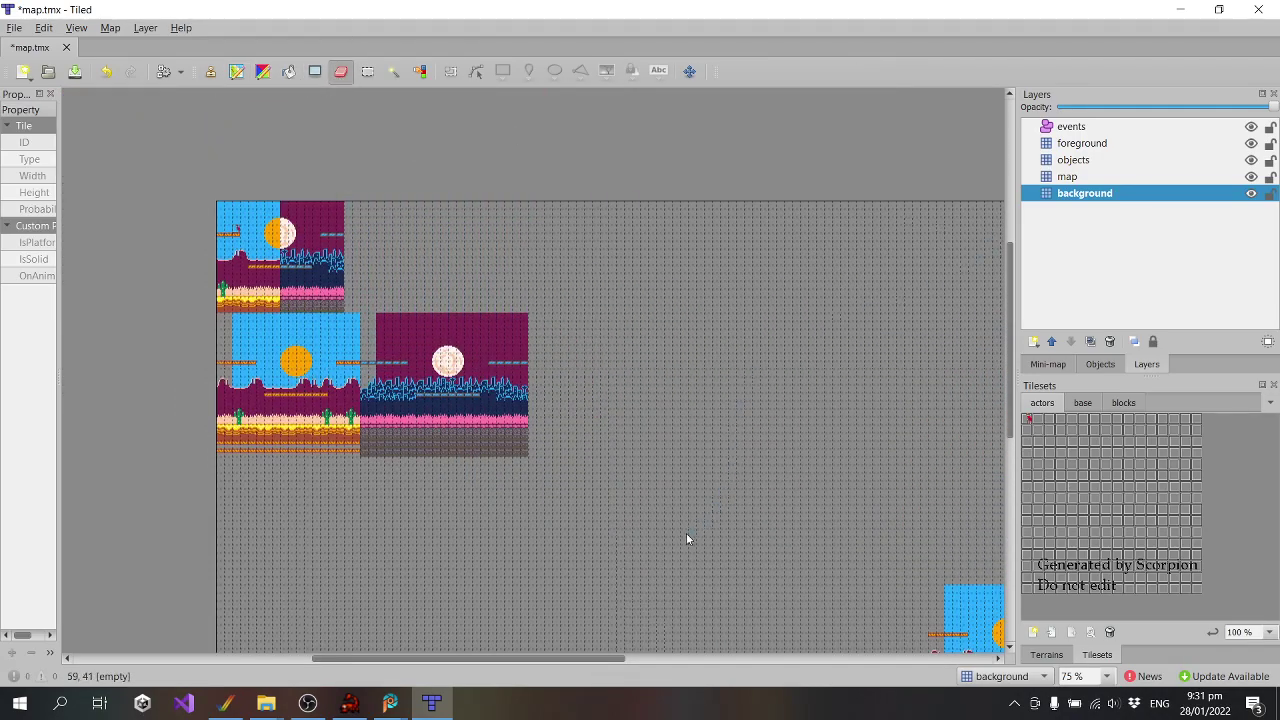
left_click_drag(237, 347, 265, 378)
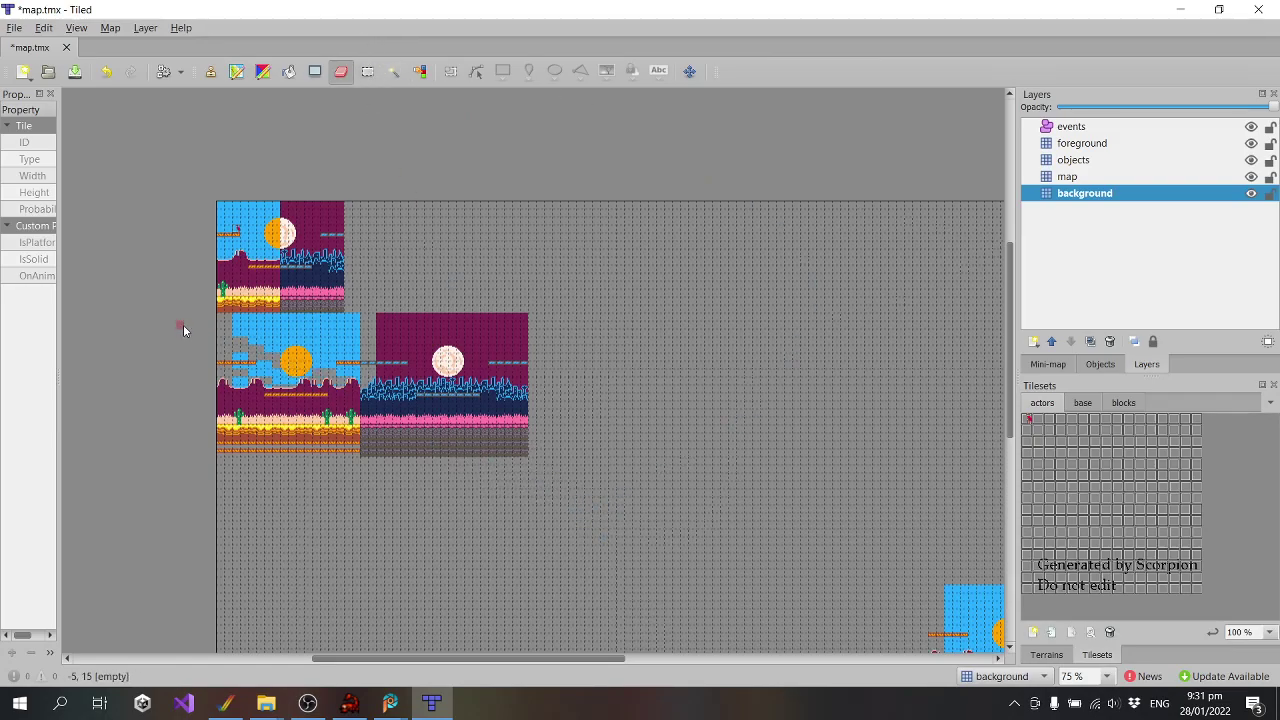
key("r")
left_click_drag(629, 456, 123, 168)
key("Delete")
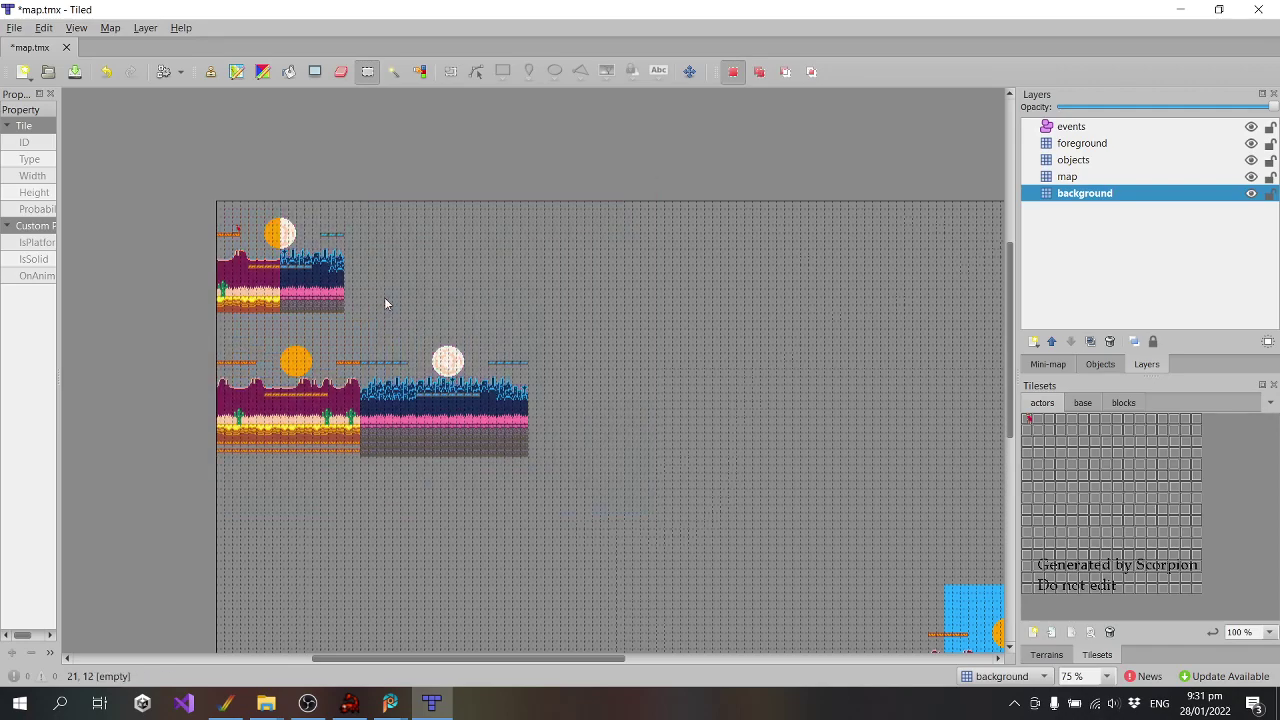
Delete the map-layer tiles of the two large scenes below the small scene in the map's upper-left area
key("ctrl+Page_Up")
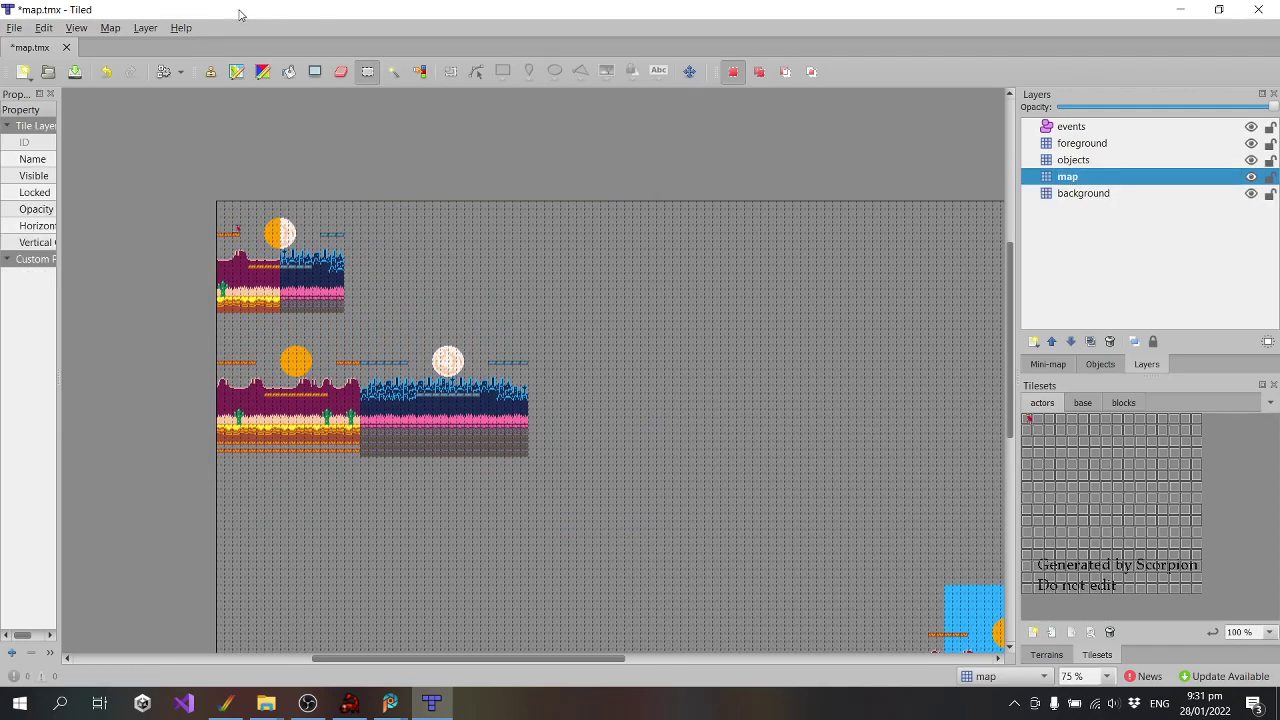
scroll(488, 196, "down", 5)
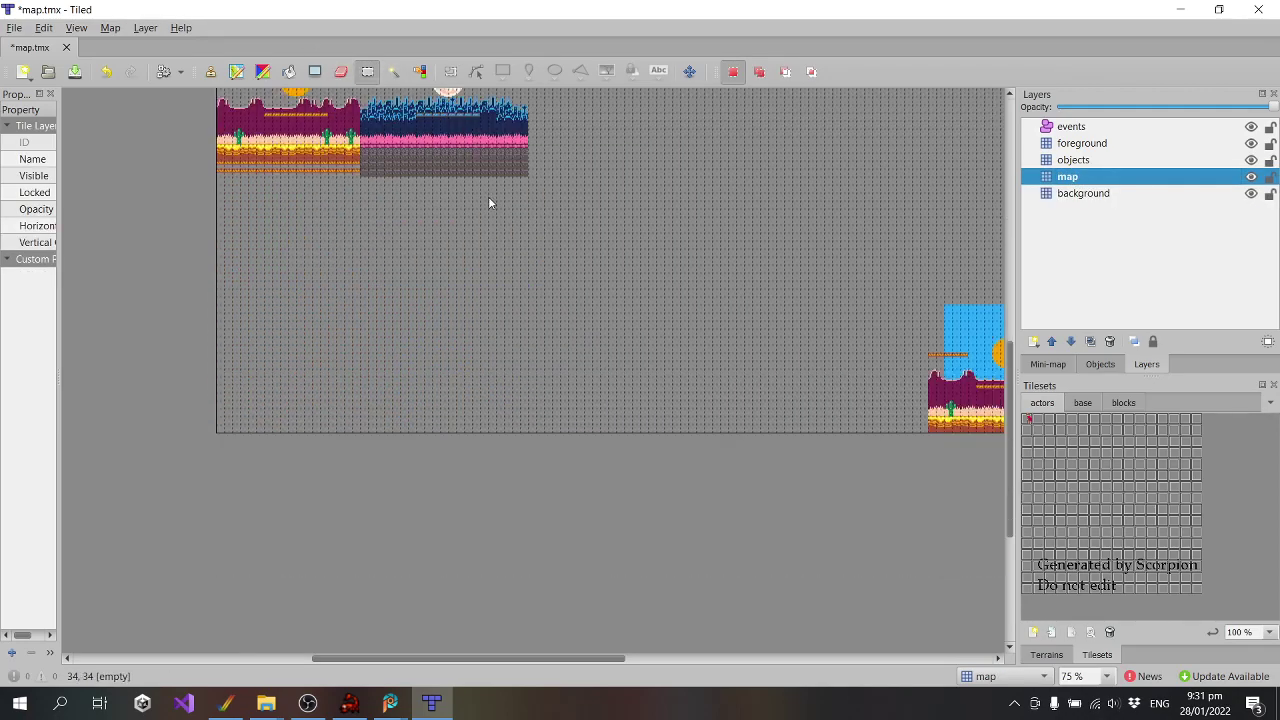
scroll(488, 196, "up", 5)
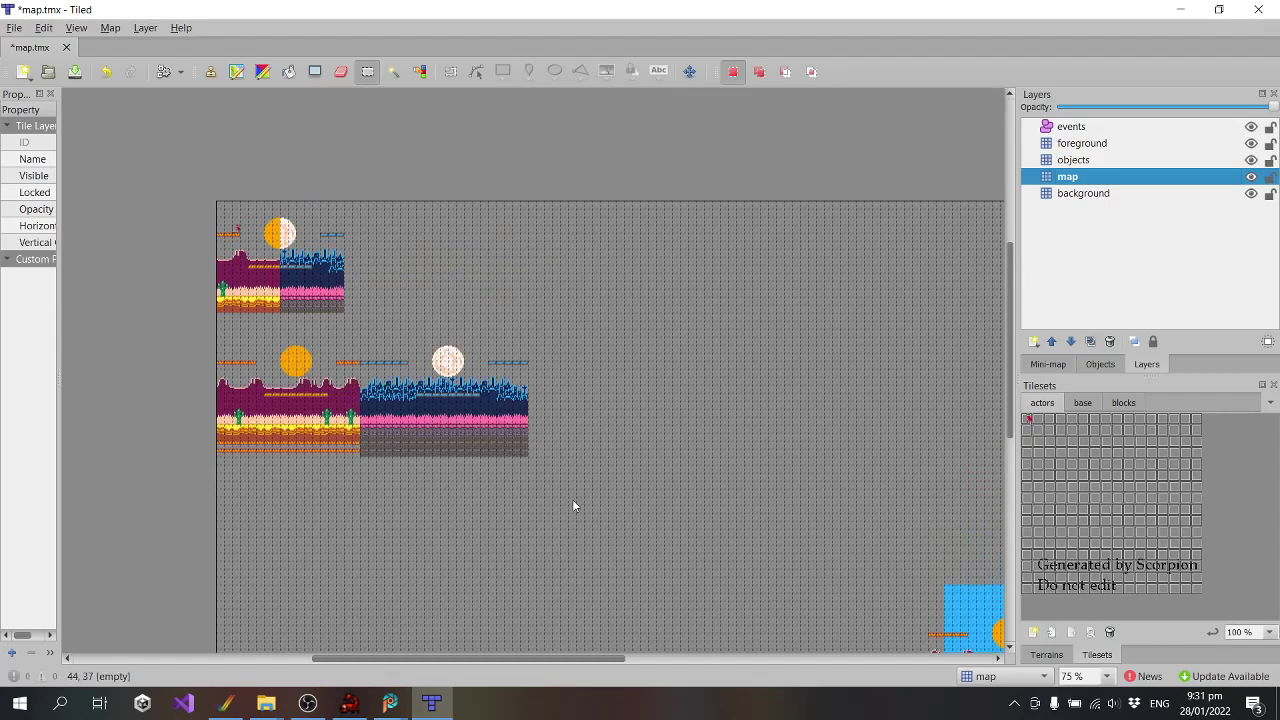
left_click_drag(573, 505, 190, 188)
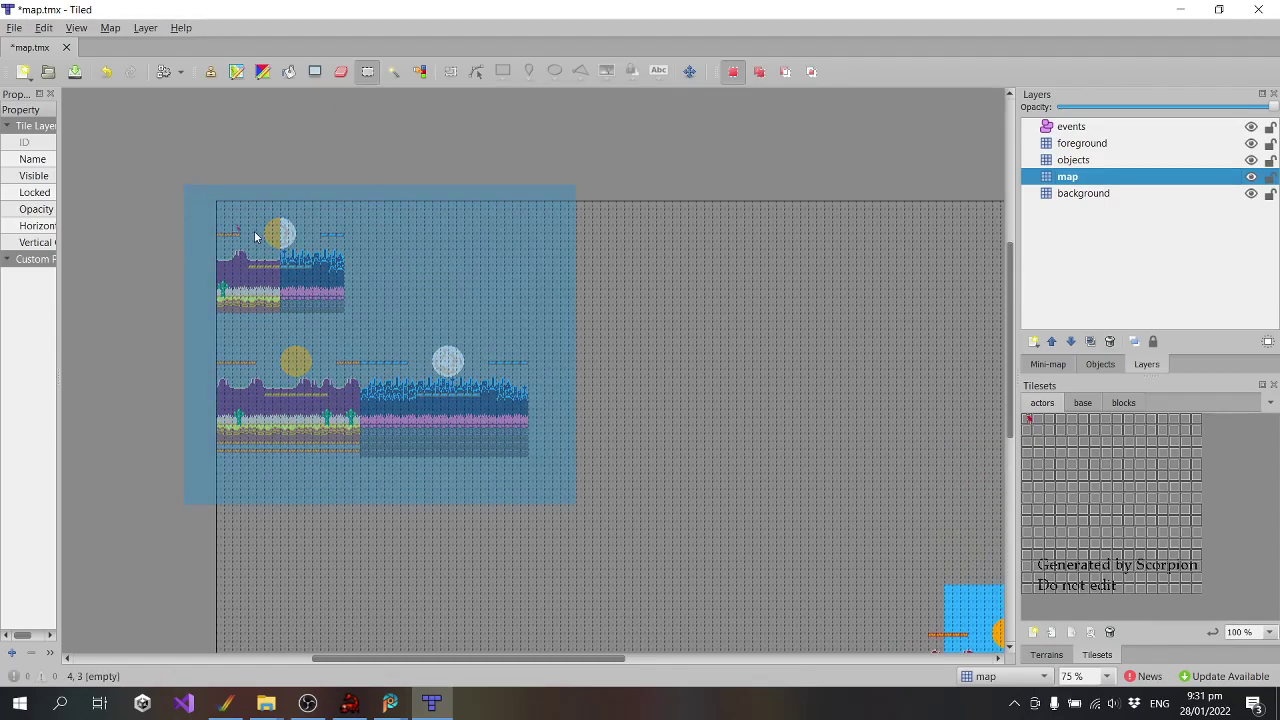
left_click(709, 554)
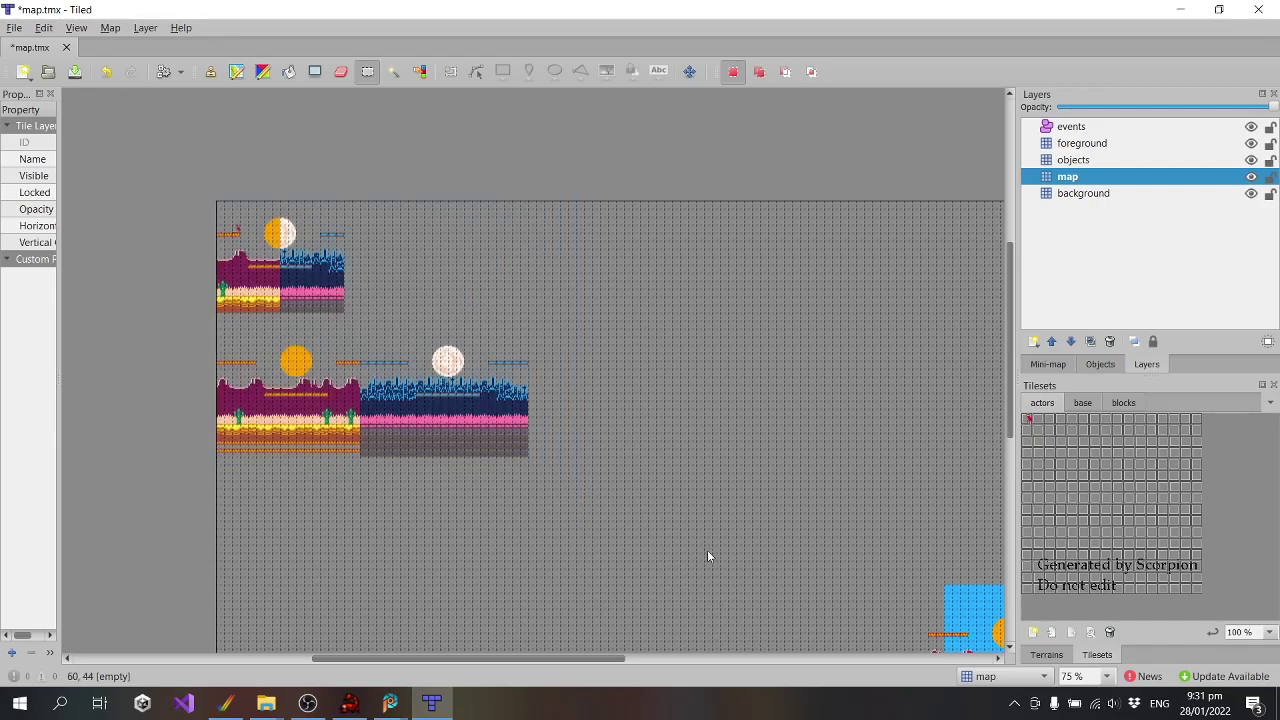
left_click_drag(708, 532, 189, 339)
key("Delete")
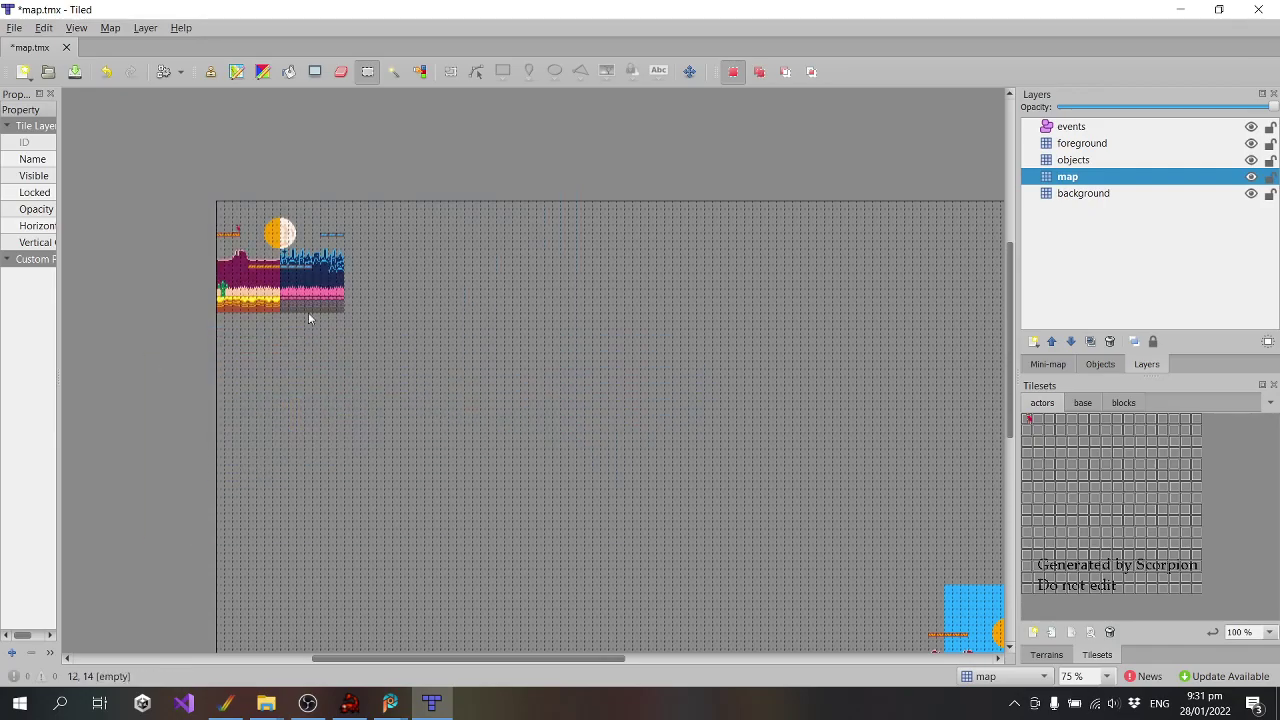
Copy the map-layer tiles of the small combined day-and-night scene in the map's upper-left corner
scroll(173, 176, "up", 2, "ctrl")
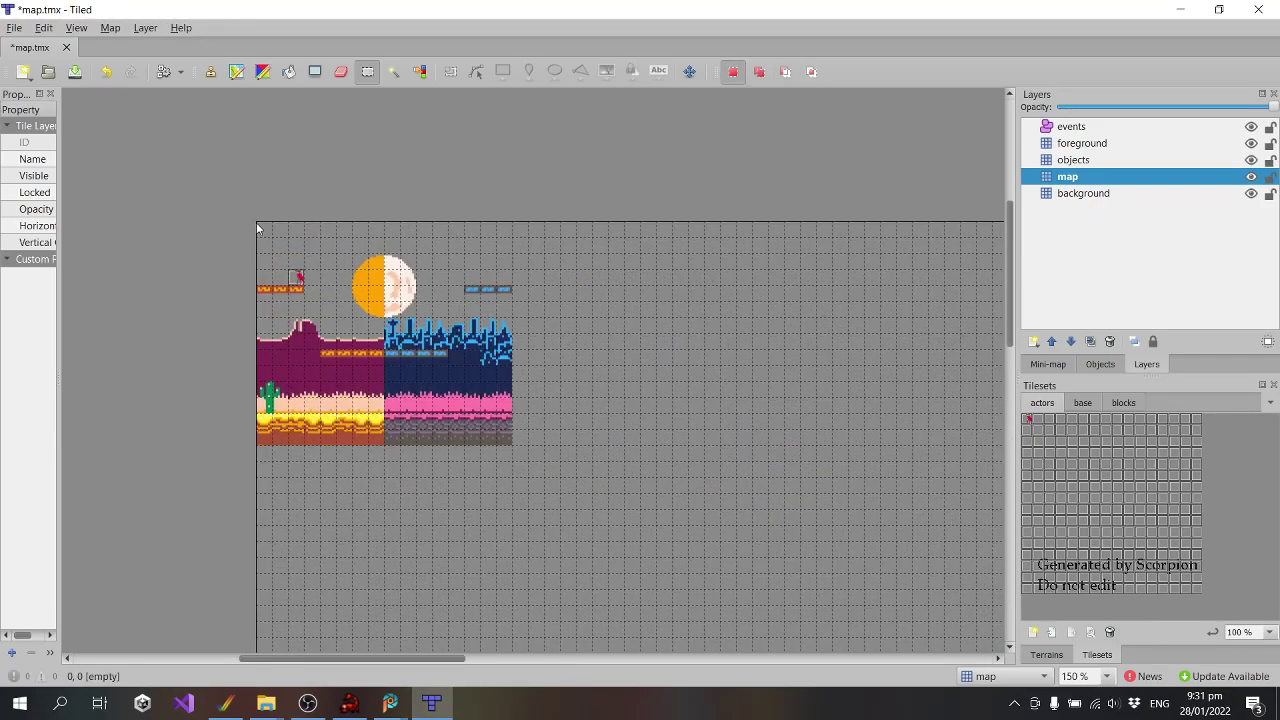
left_click_drag(256, 229, 508, 440)
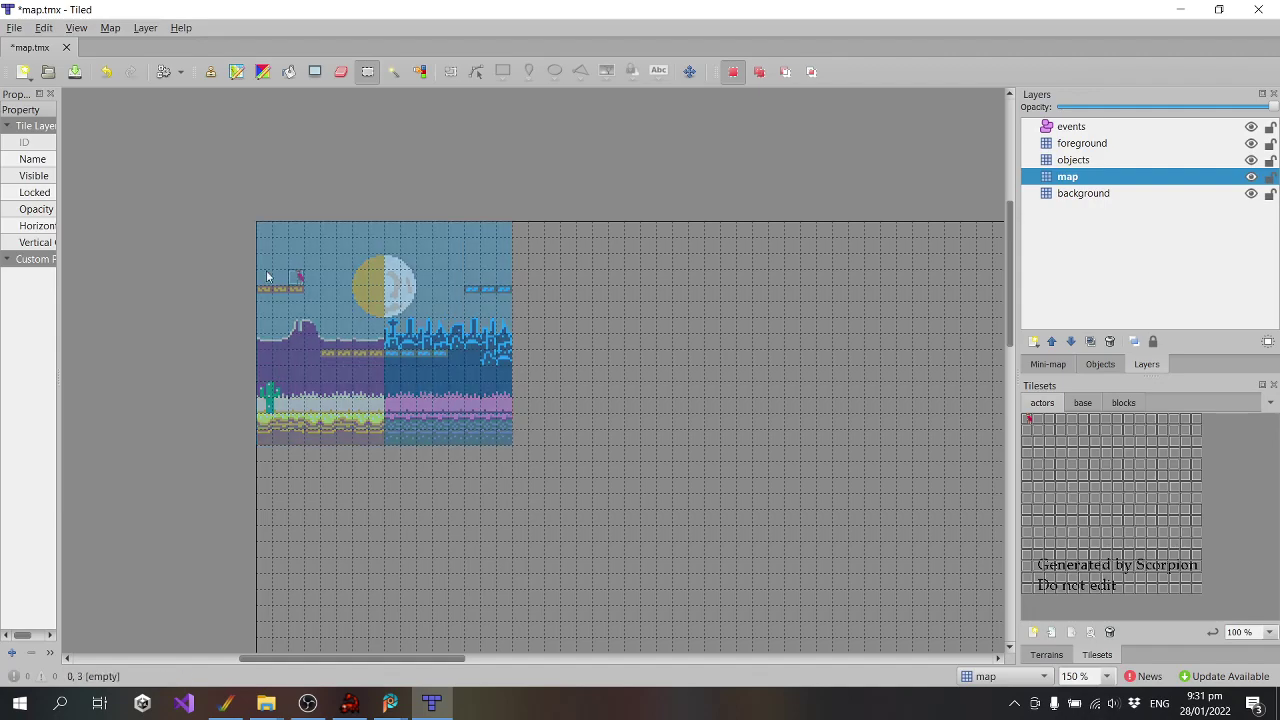
key("ctrl+c")
key("ctrl+v")
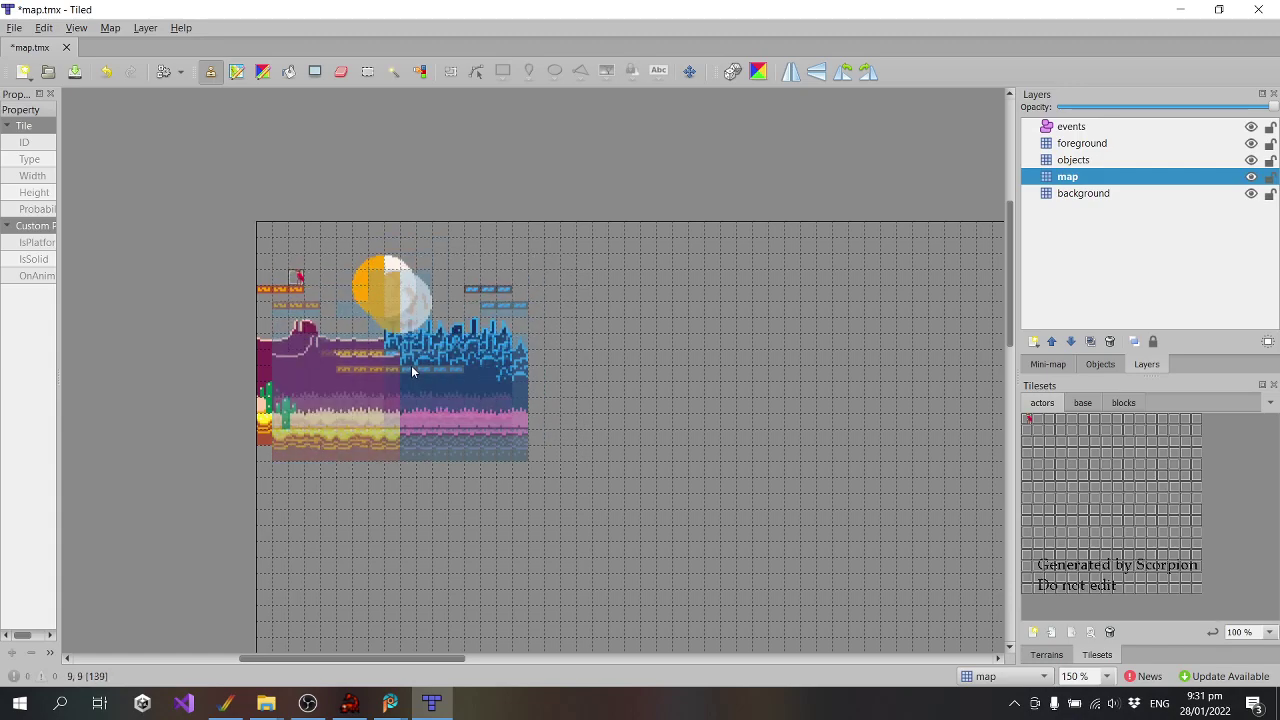
right_click(620, 468)
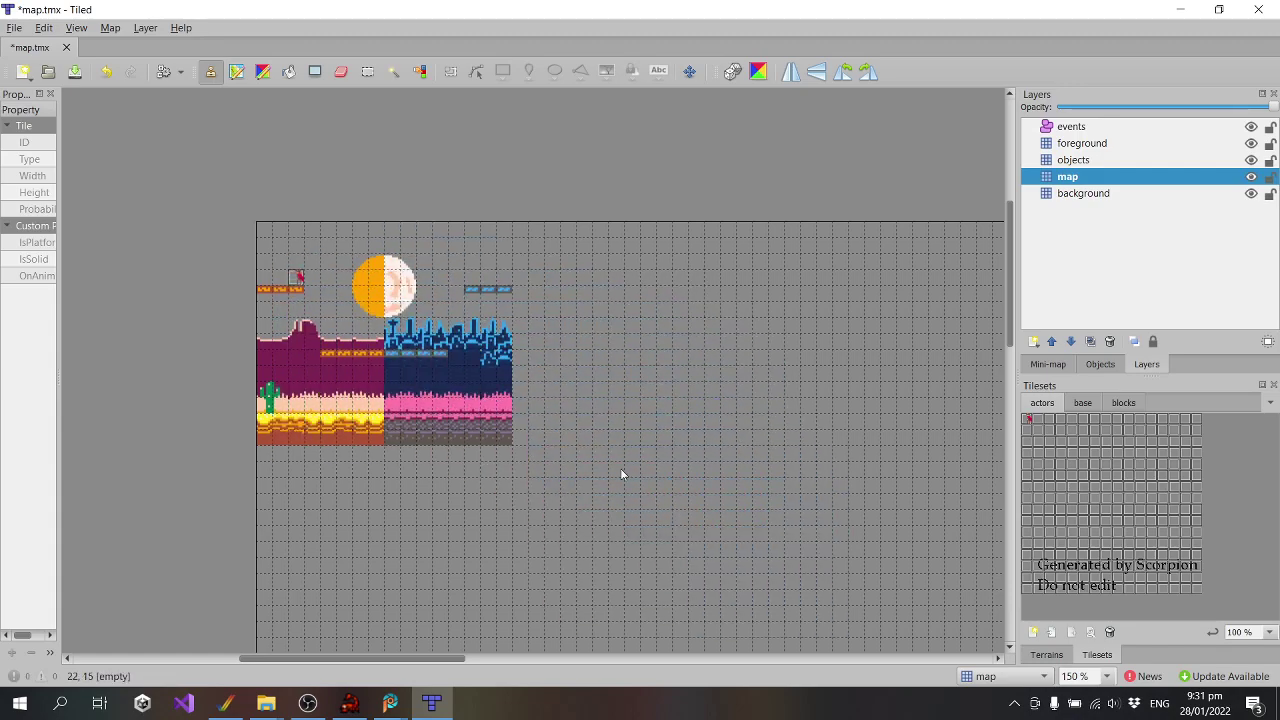
Replace the small scene's map-layer tiles with the copy placed one tile further right and down, and save the map
left_click(368, 71)
left_click_drag(190, 232, 551, 559)
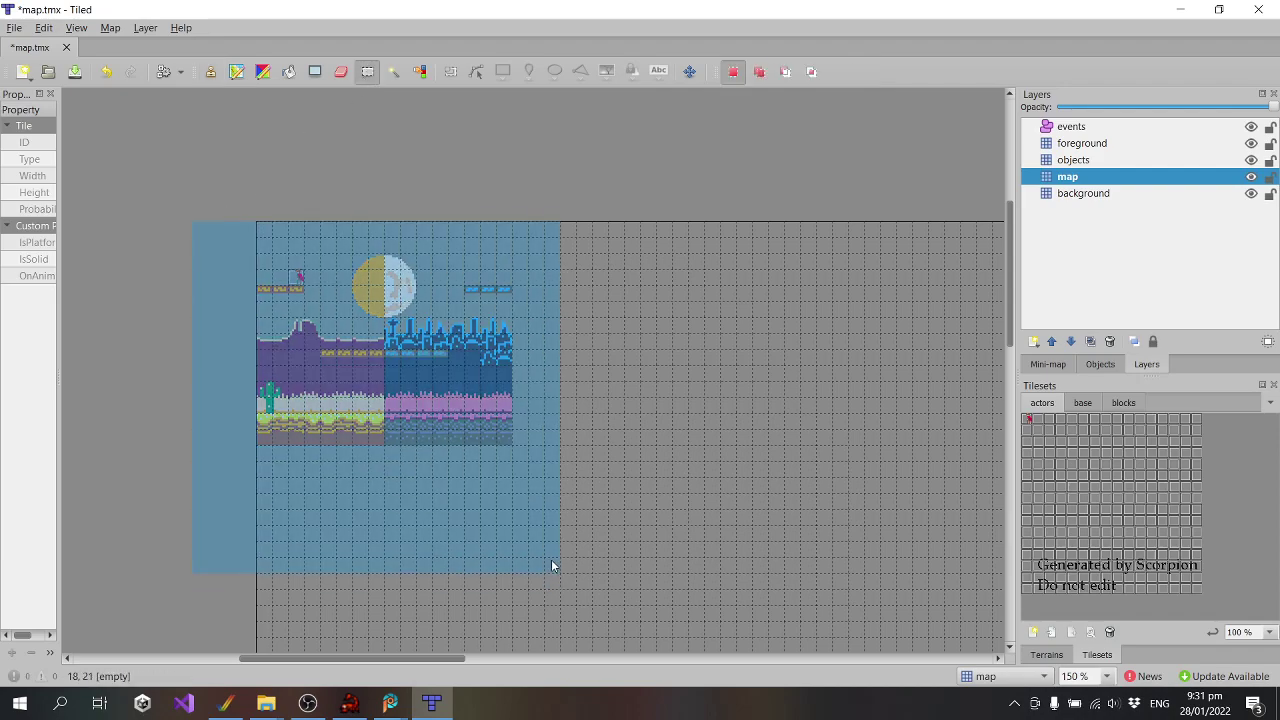
key("Delete")
key("ctrl+v")
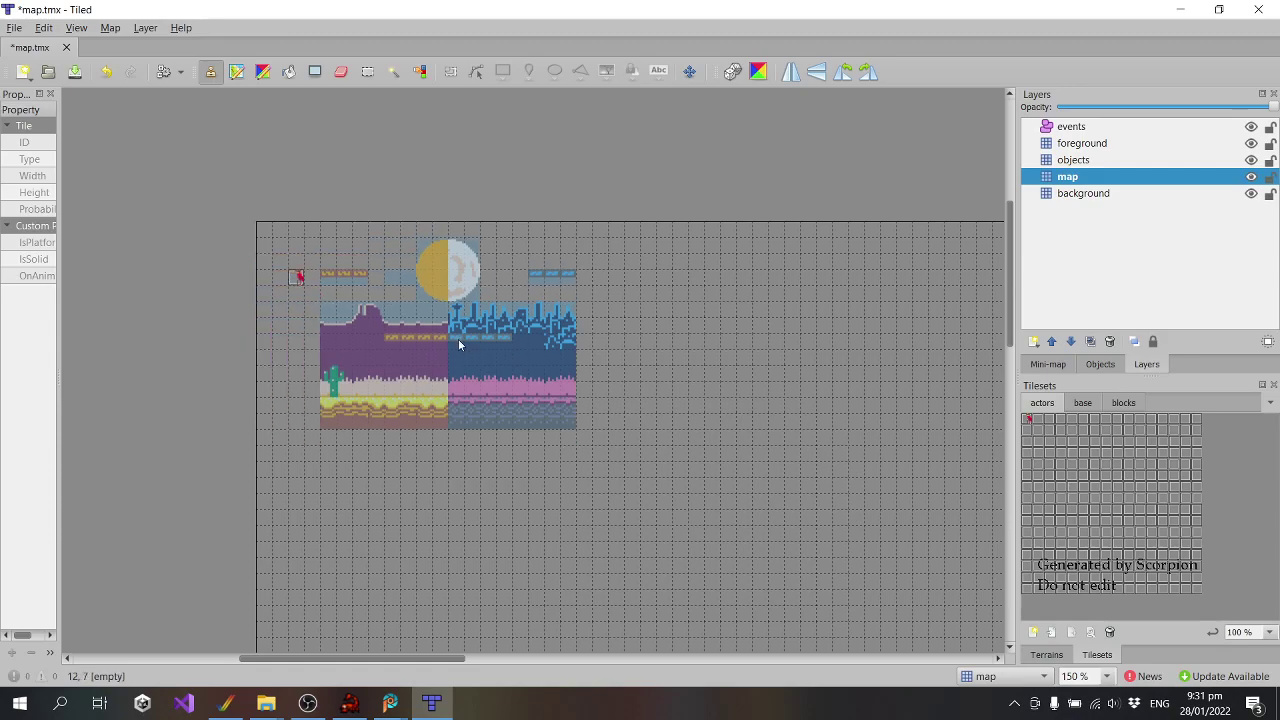
left_click(625, 402)
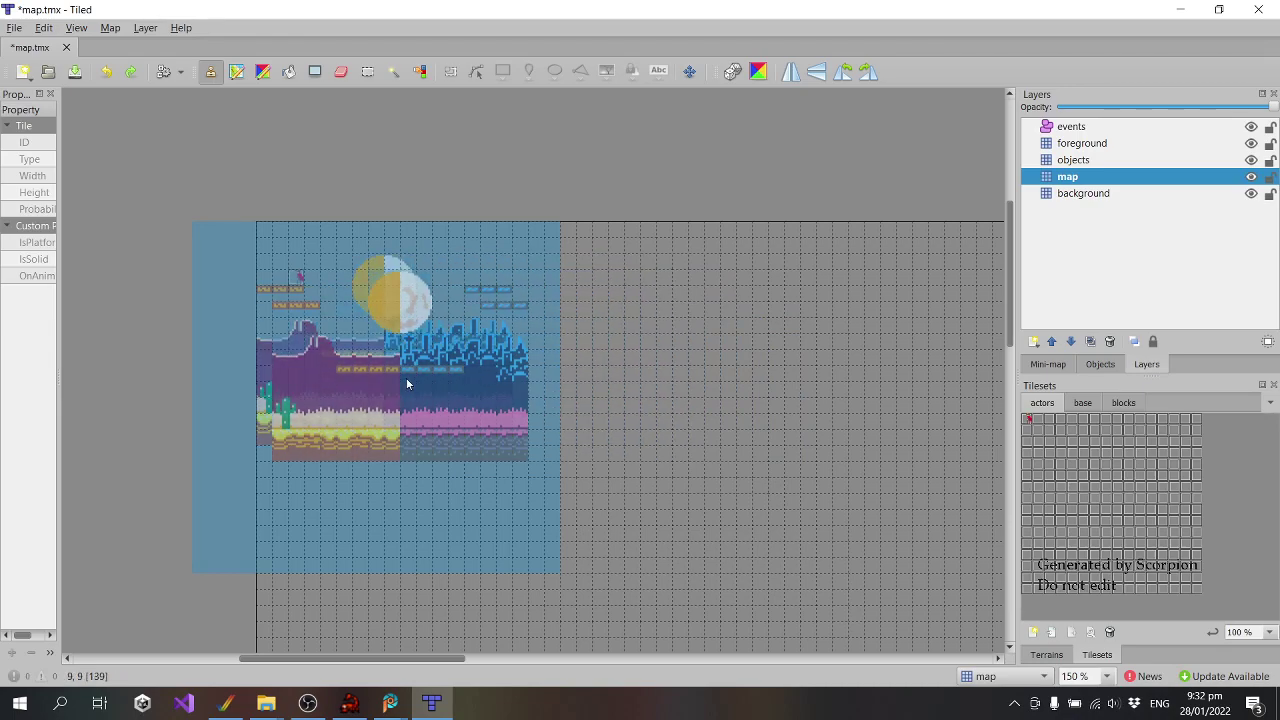
left_click(406, 380)
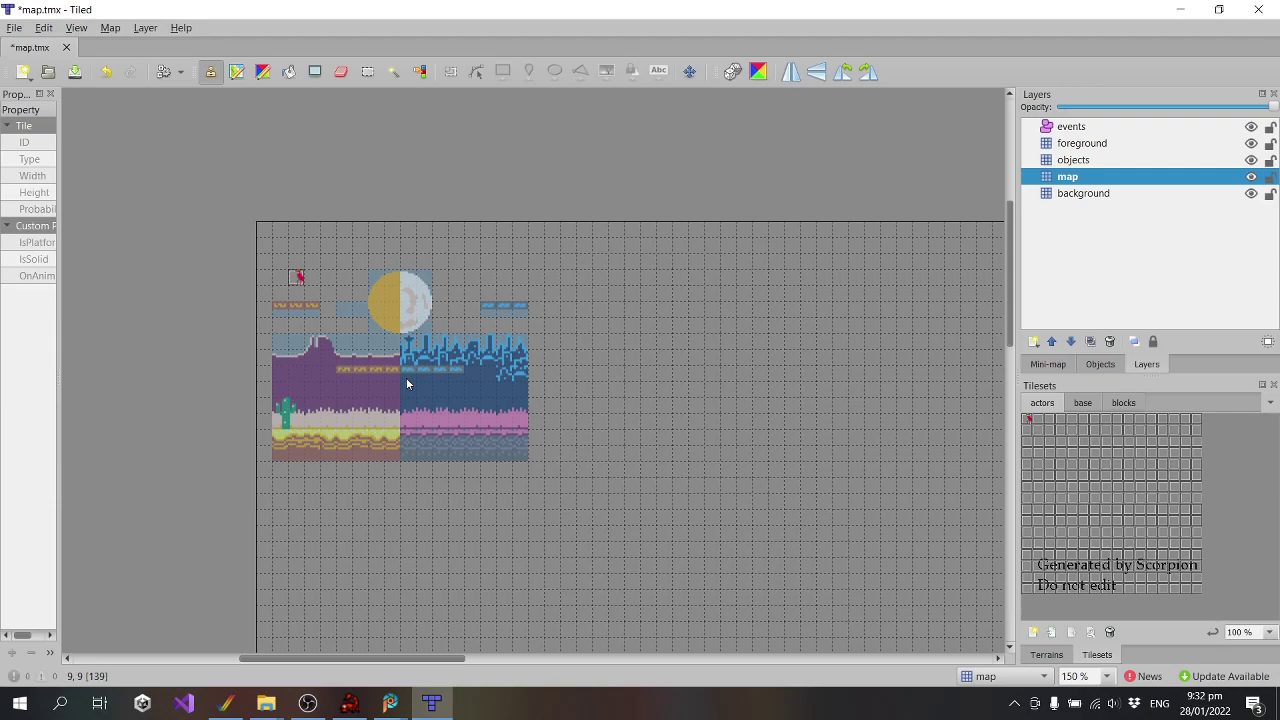
left_click(14, 28)
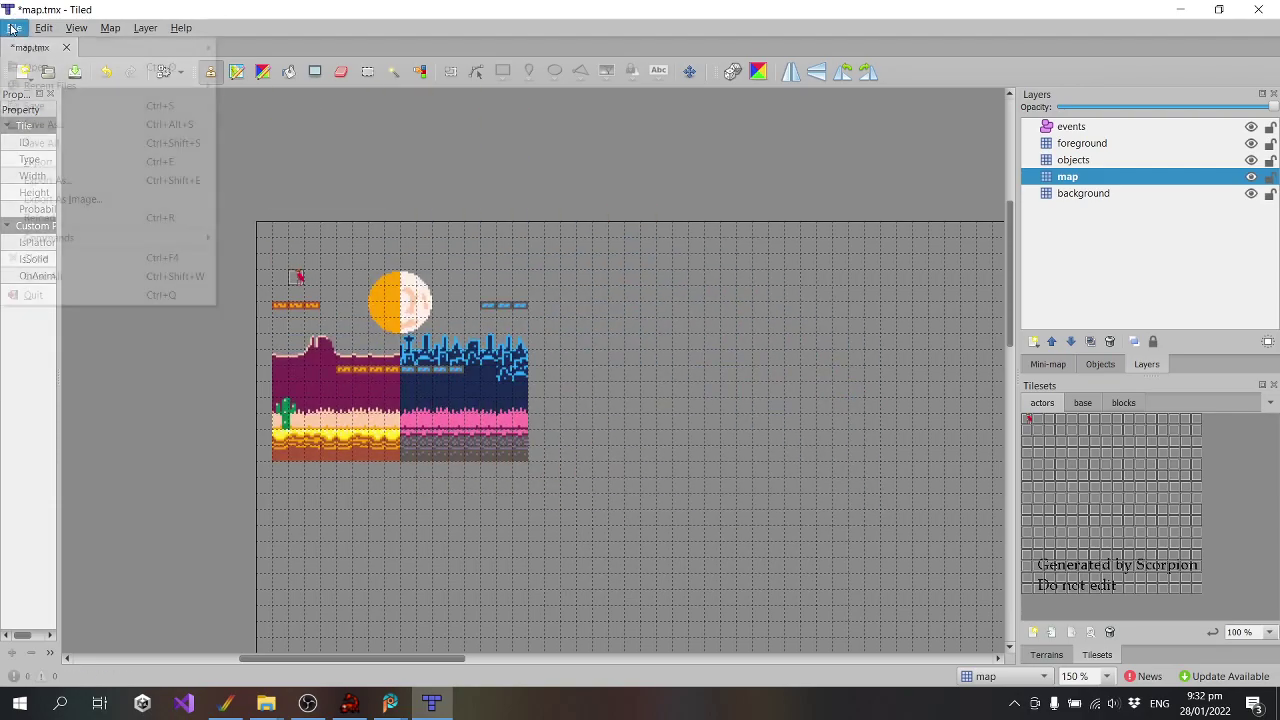
left_click(40, 105)
scroll(661, 490, "down", 2)
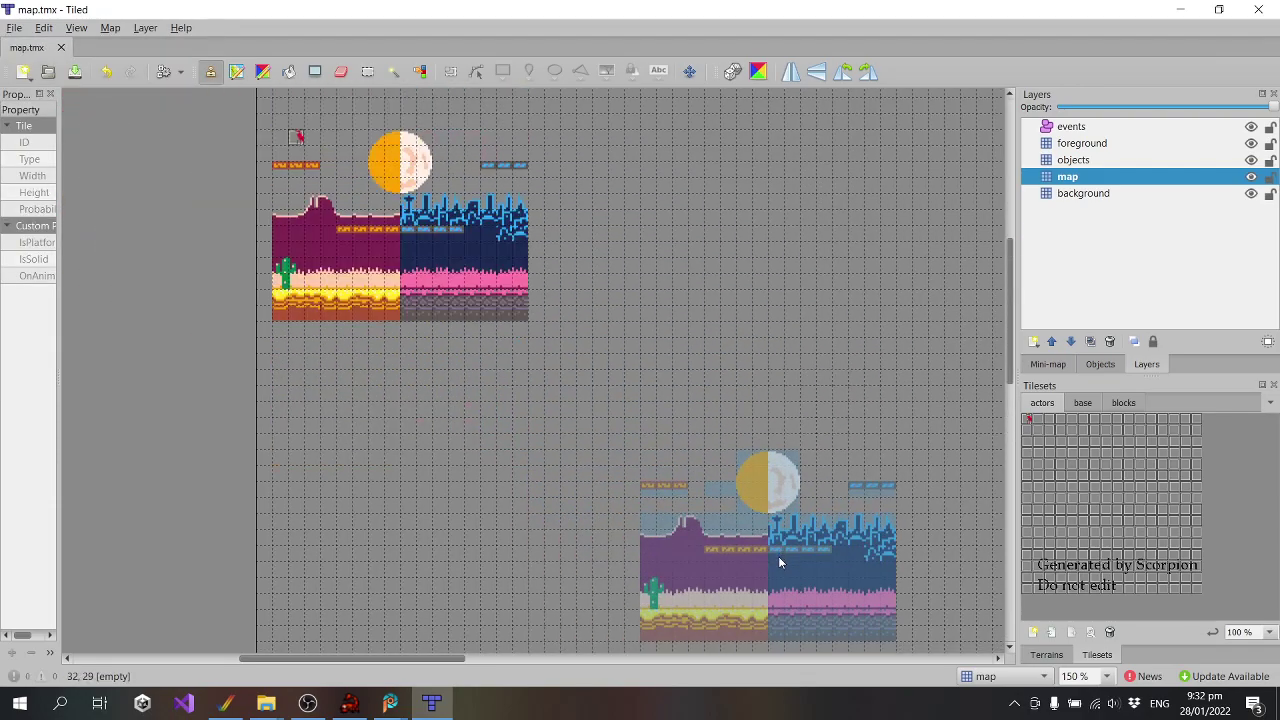
scroll(778, 556, "up", 2)
scroll(507, 567, "down", 5)
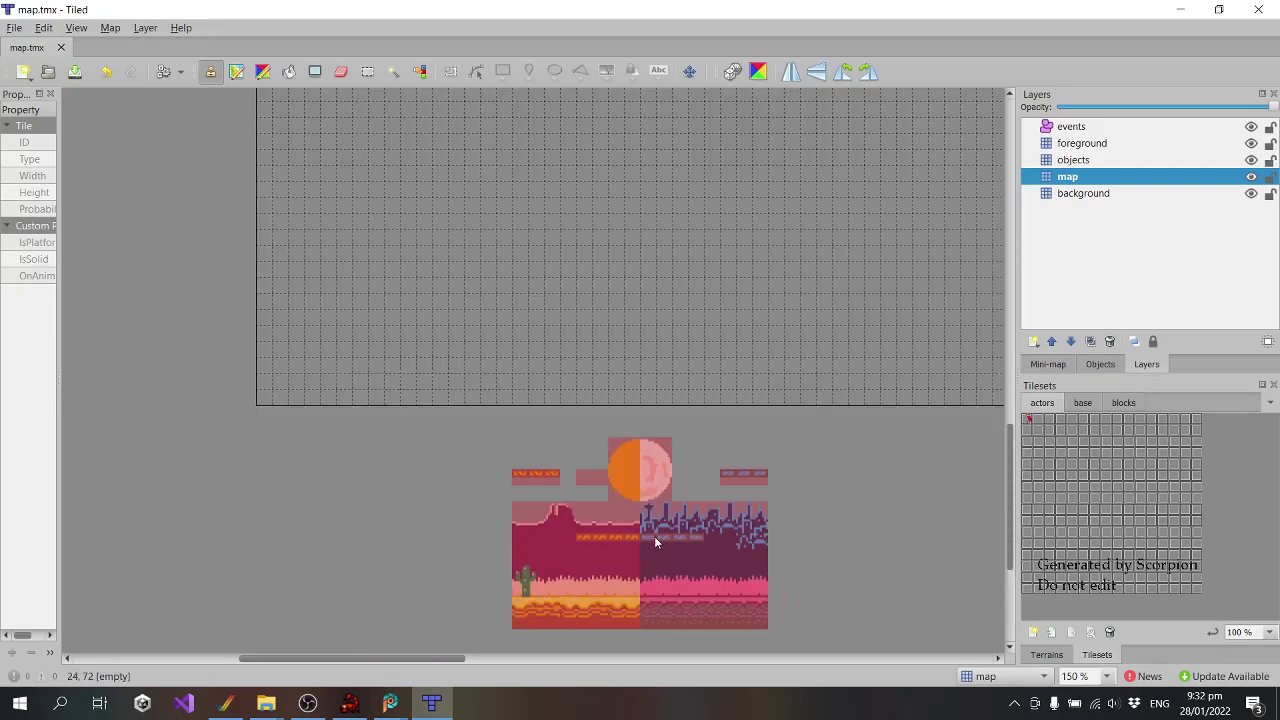
scroll(654, 536, "up", 5)
scroll(648, 529, "down", 3, "ctrl")
scroll(660, 560, "up", 2, "ctrl")
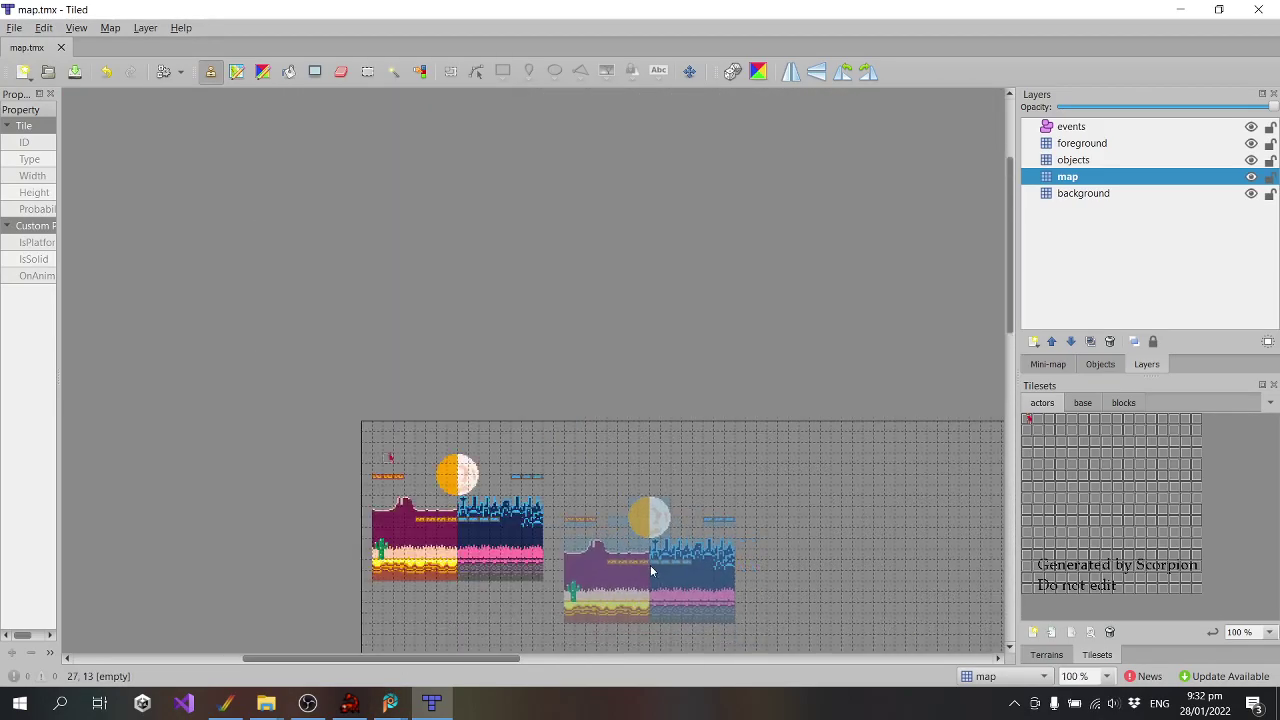
scroll(644, 555, "up", 1, "ctrl")
scroll(672, 569, "down", 2)
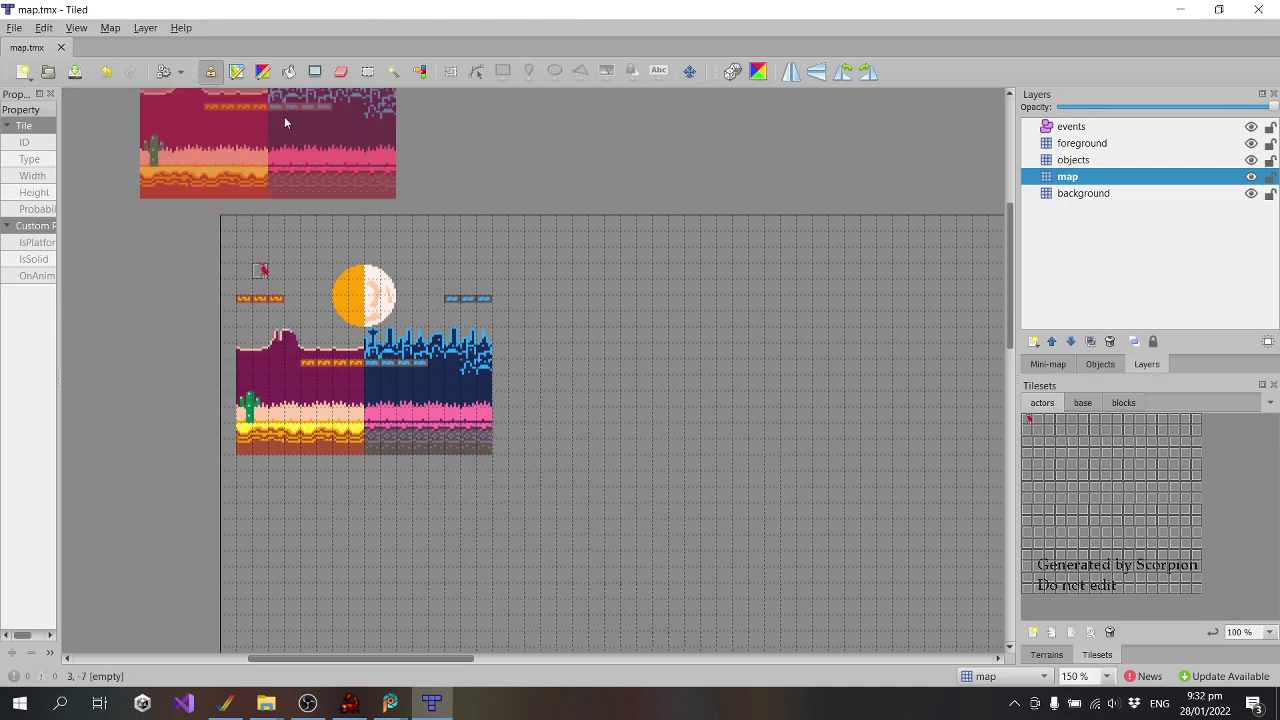
Fill the day half of the small scene with the sky-blue tile from the base tileset on the background layer
left_click(314, 71)
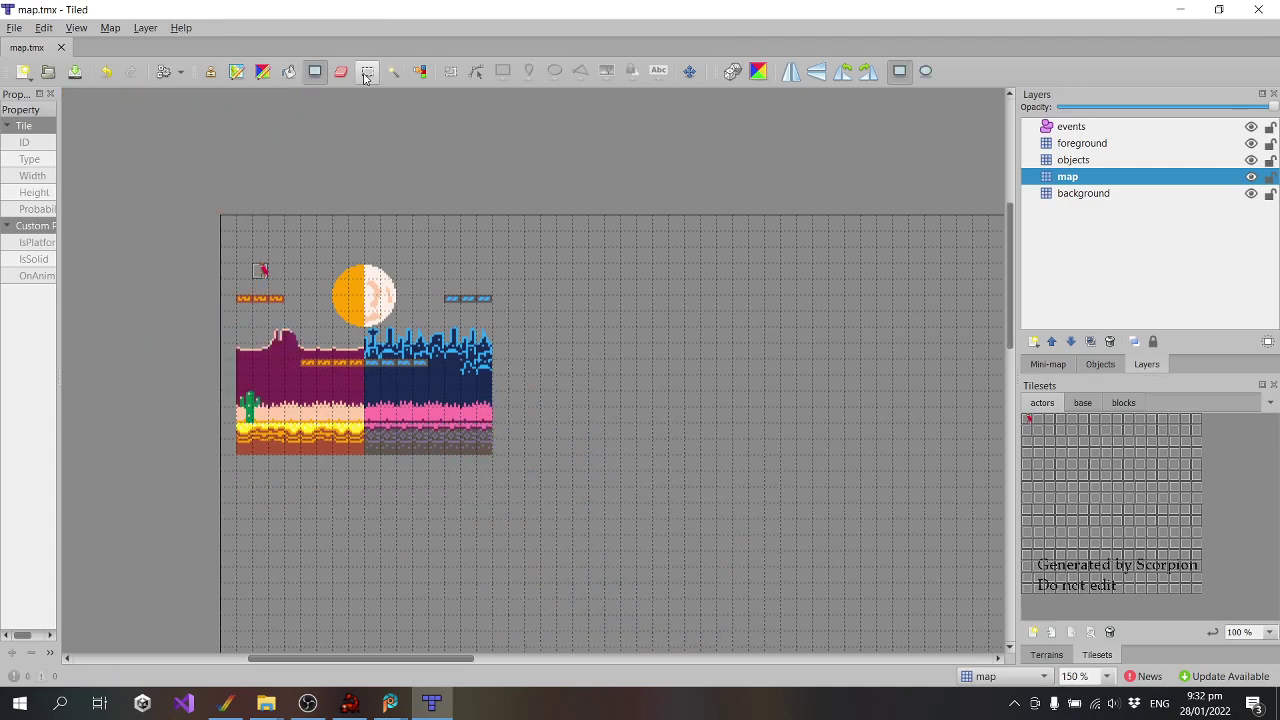
left_click(1098, 196)
left_click(1083, 403)
left_click(1123, 403)
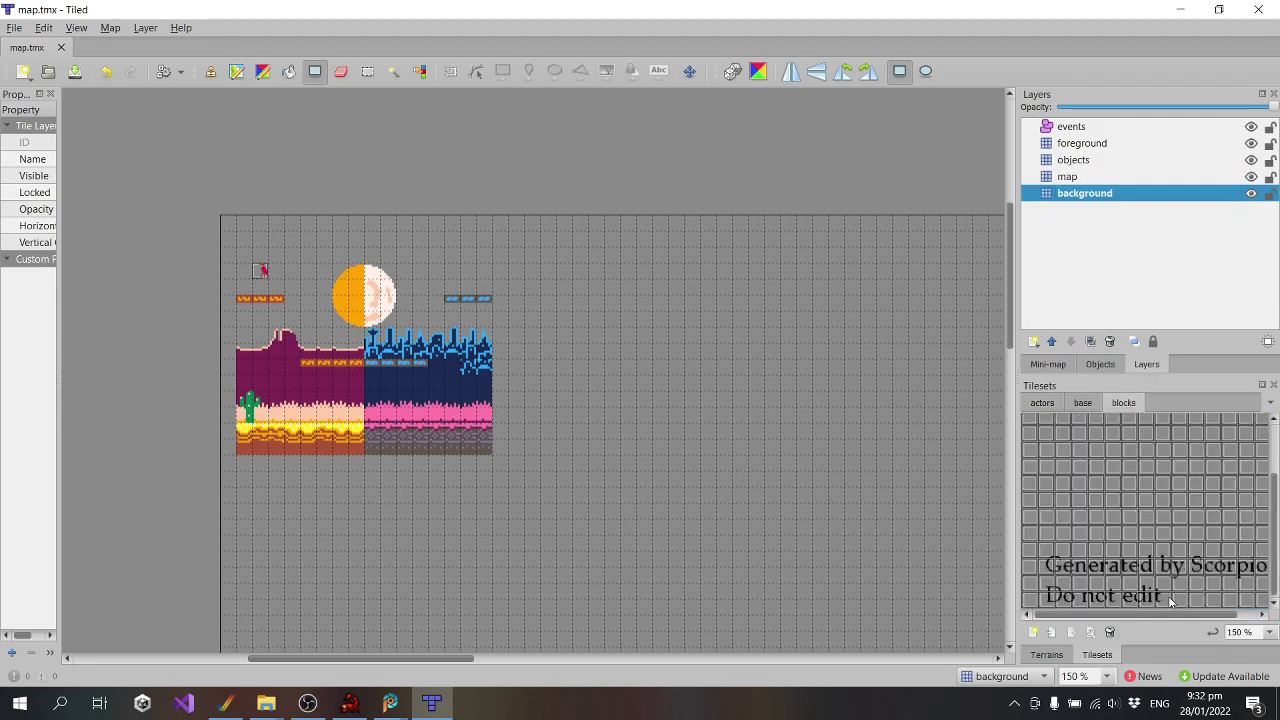
left_click(1083, 403)
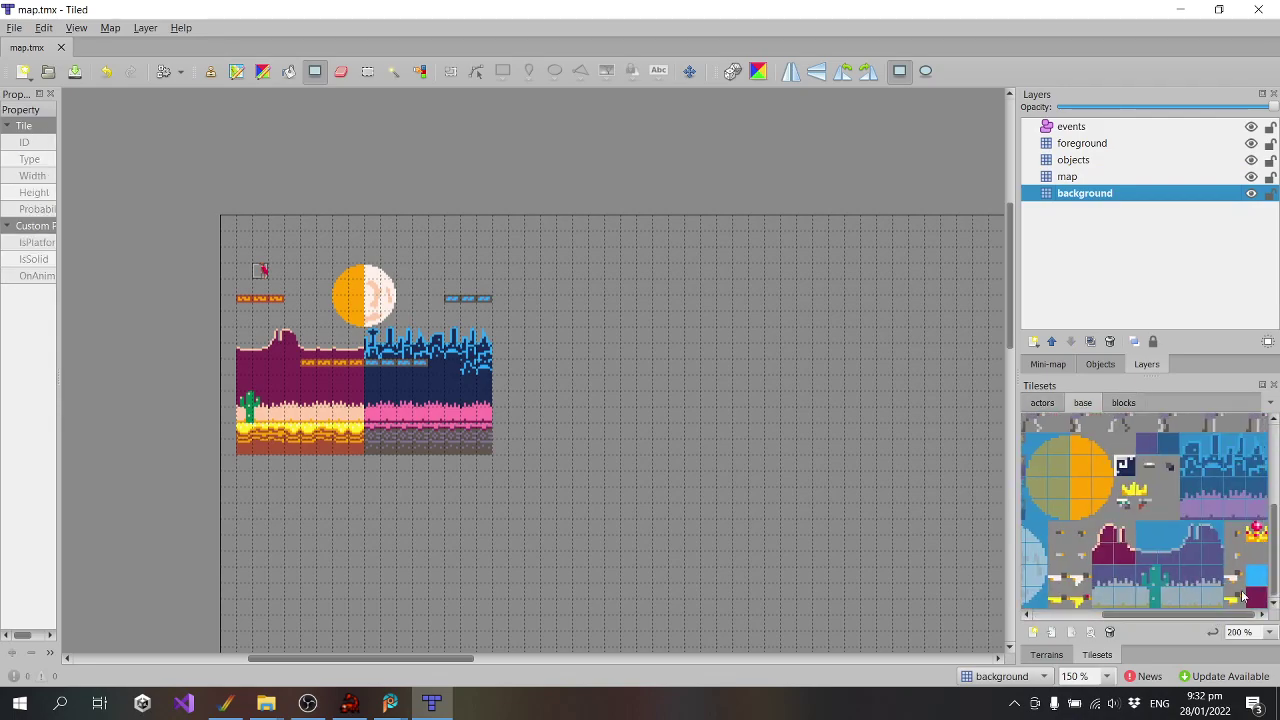
key("r")
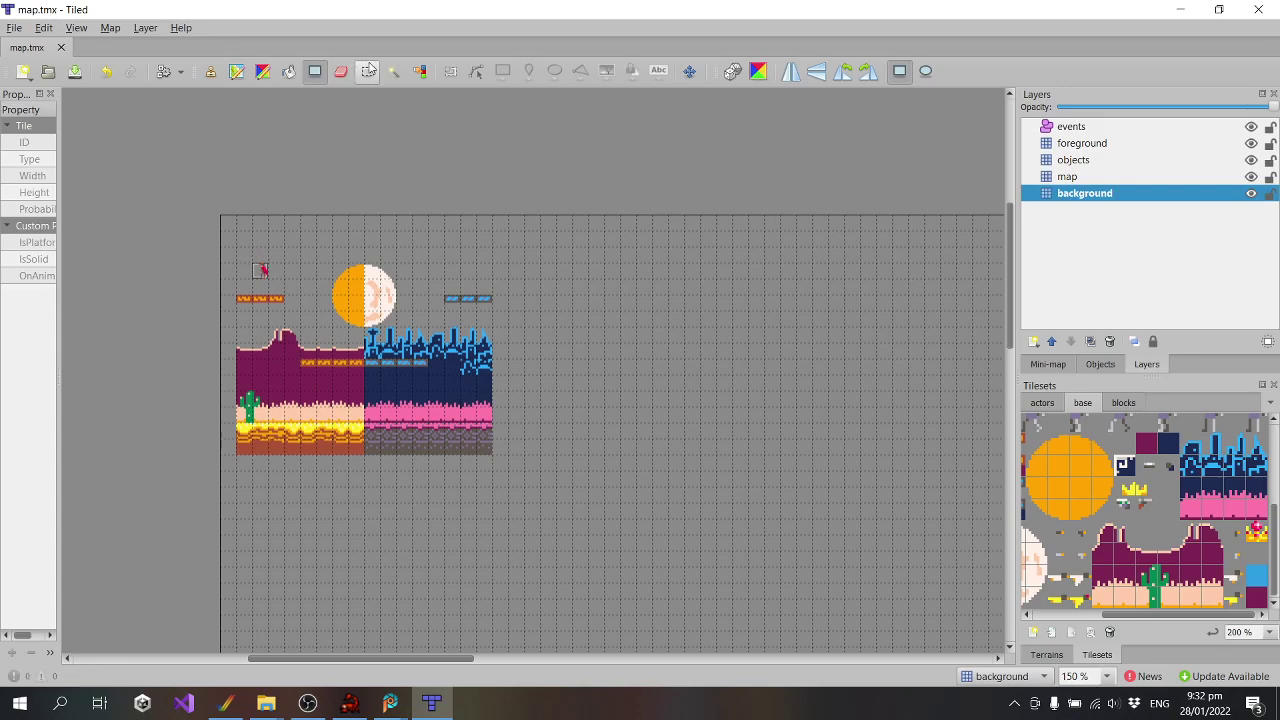
left_click_drag(243, 246, 357, 446)
left_click(289, 71)
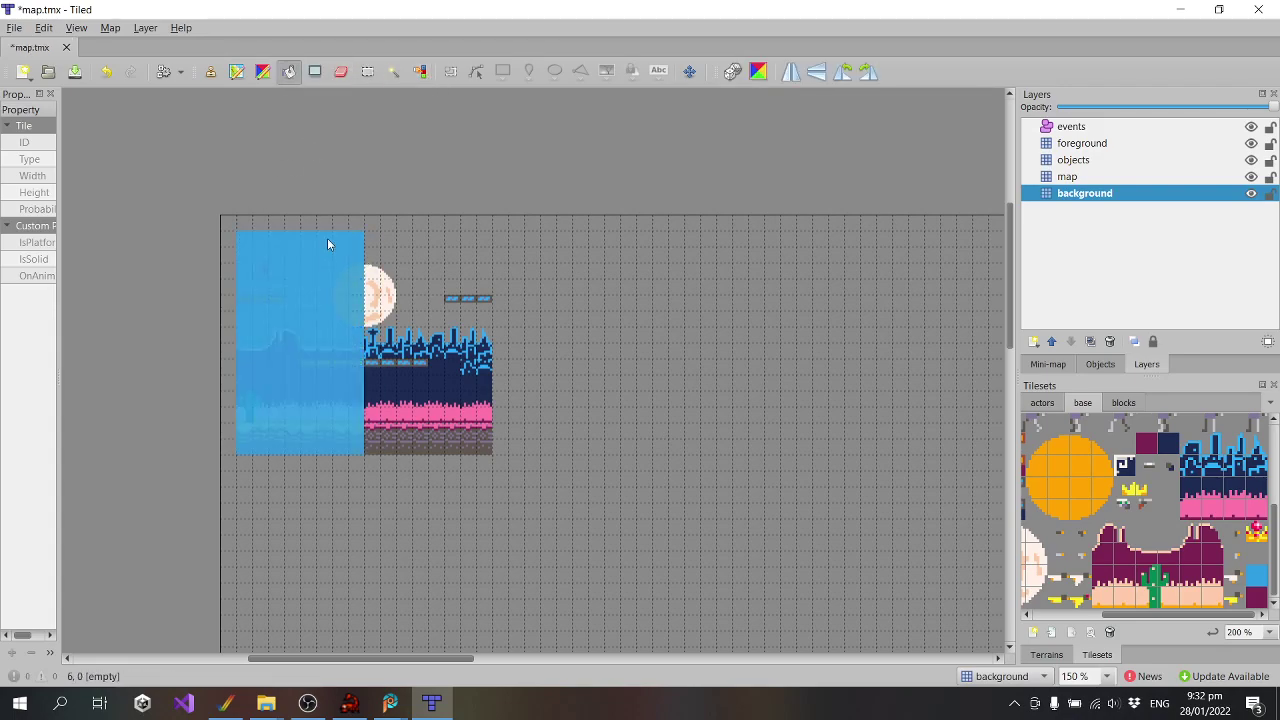
left_click(327, 238)
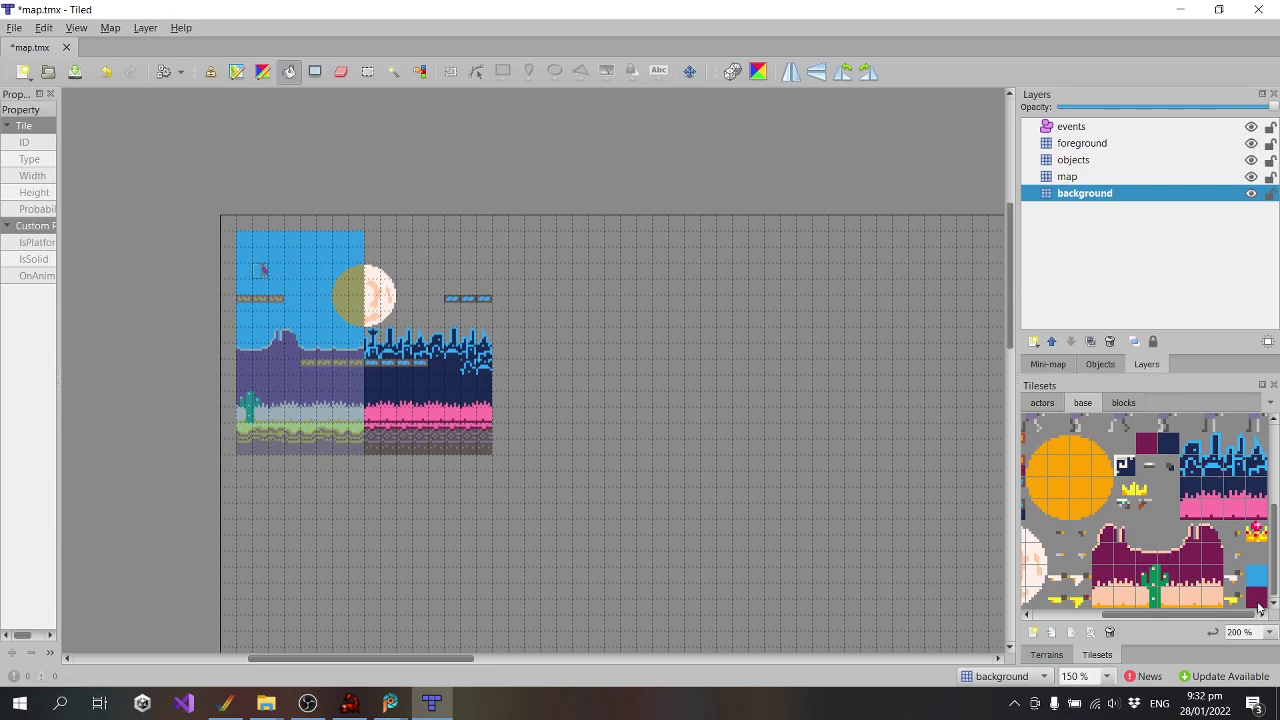
Fill the night half of the small scene with the dark purple tile on the background layer and save the map
left_click(367, 71)
left_click_drag(372, 238, 486, 448)
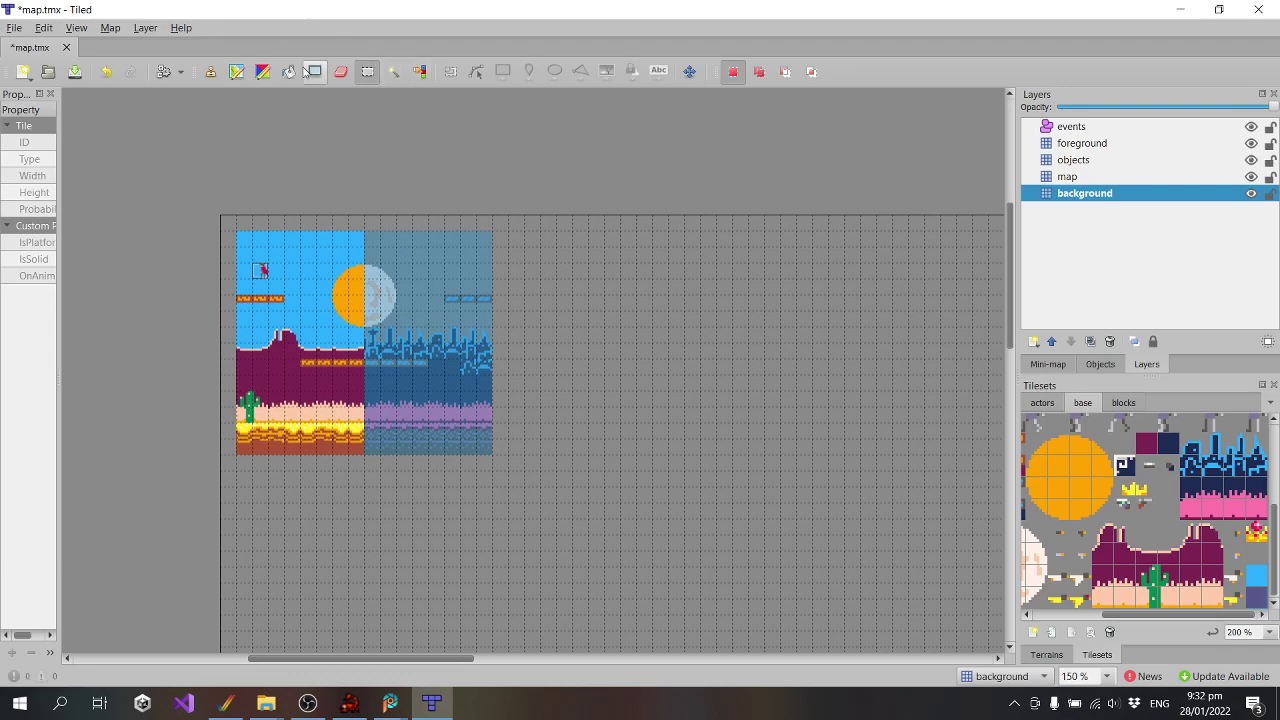
left_click(412, 264)
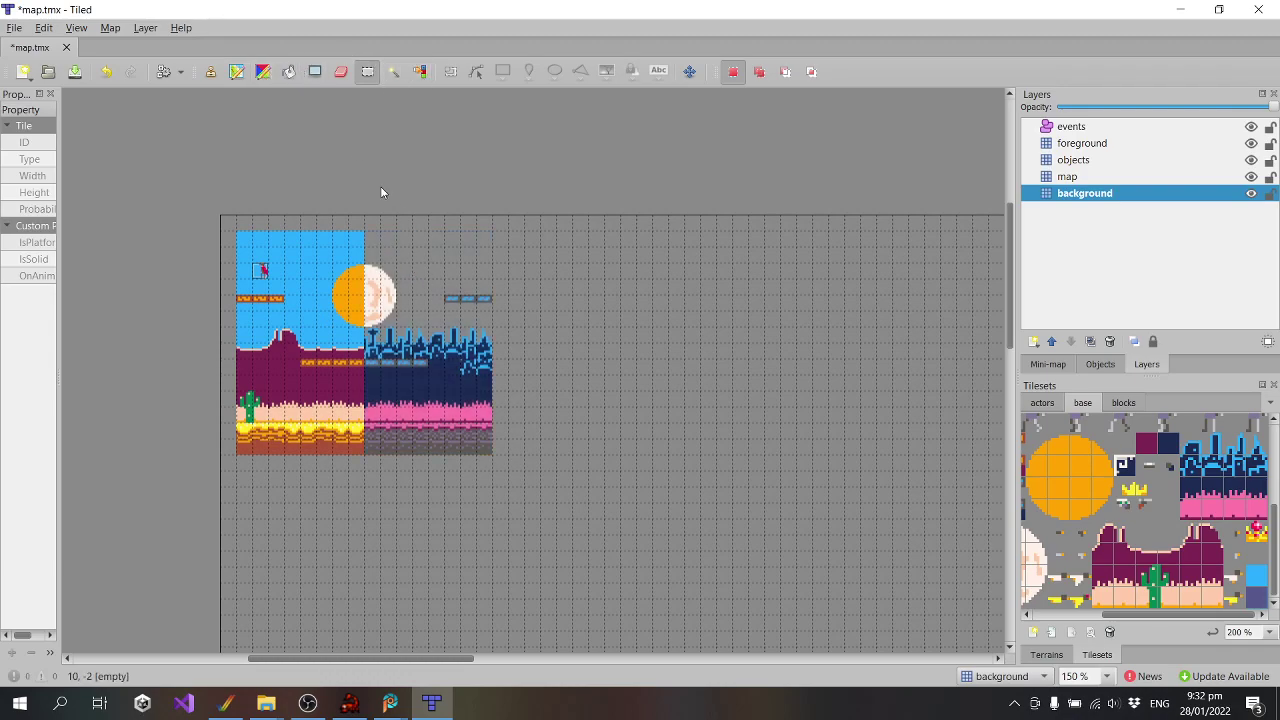
left_click_drag(366, 238, 489, 450)
left_click(1100, 193)
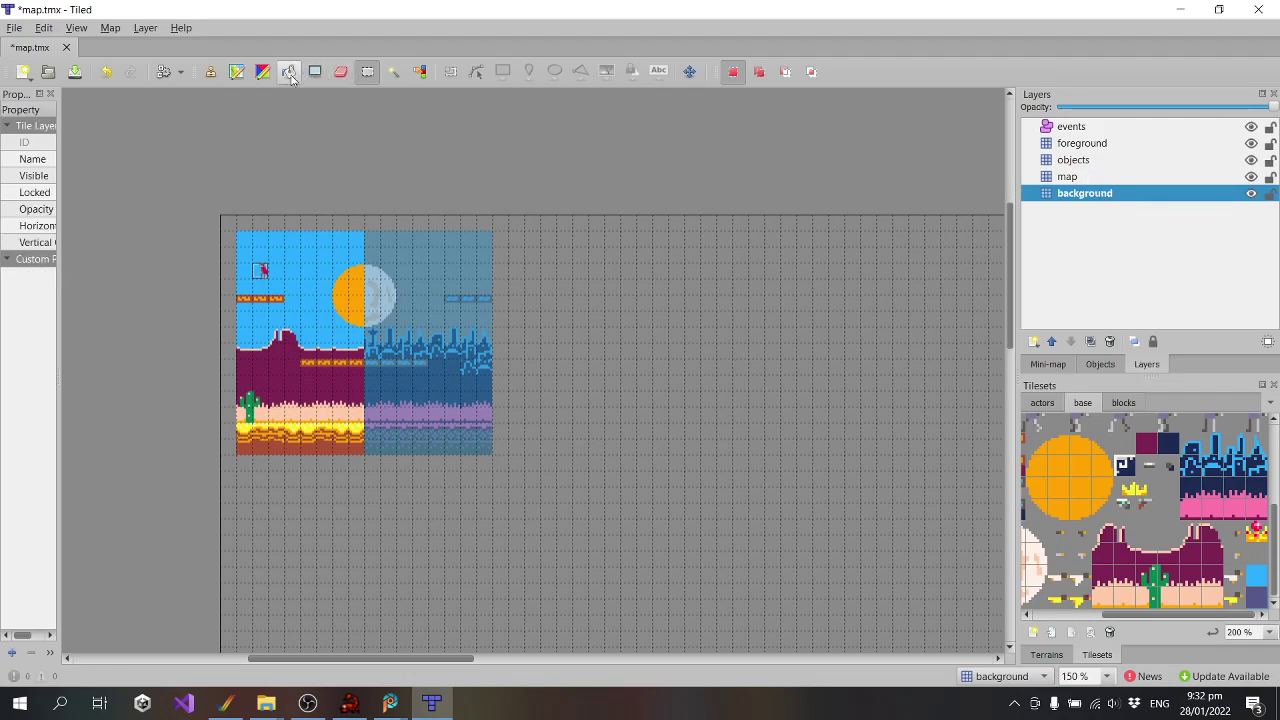
left_click(289, 72)
left_click(448, 283)
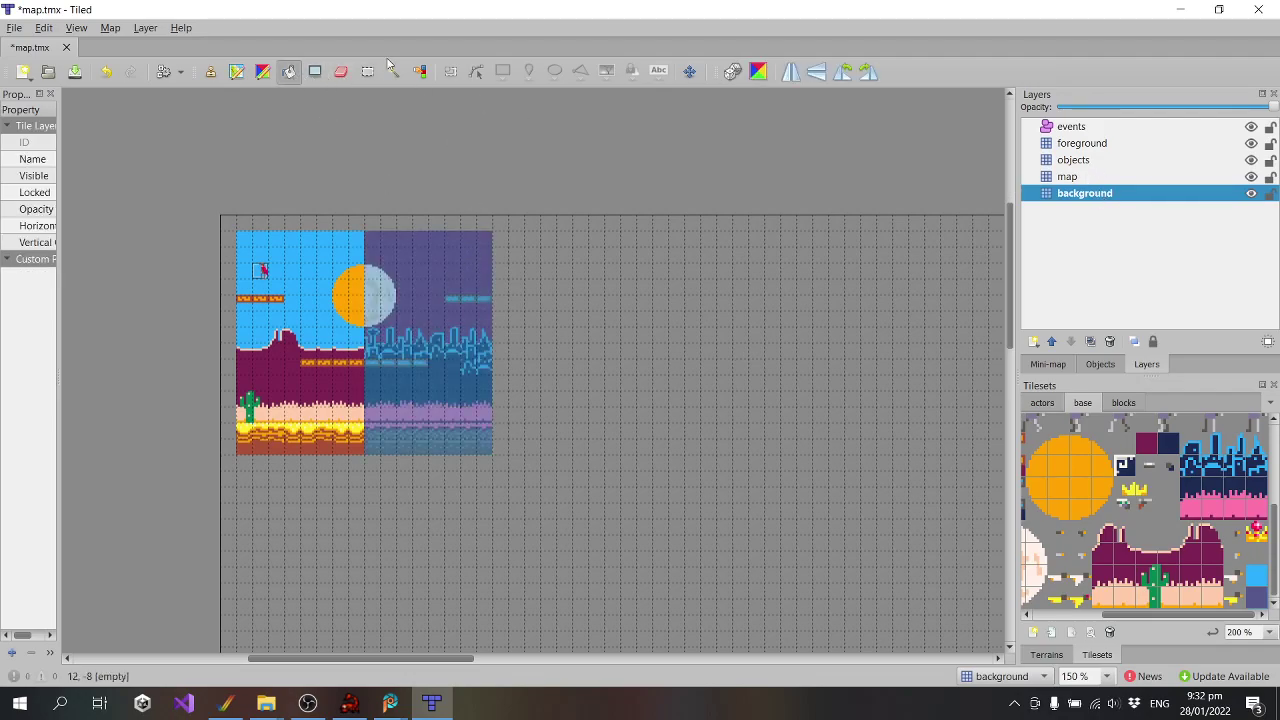
left_click(15, 28)
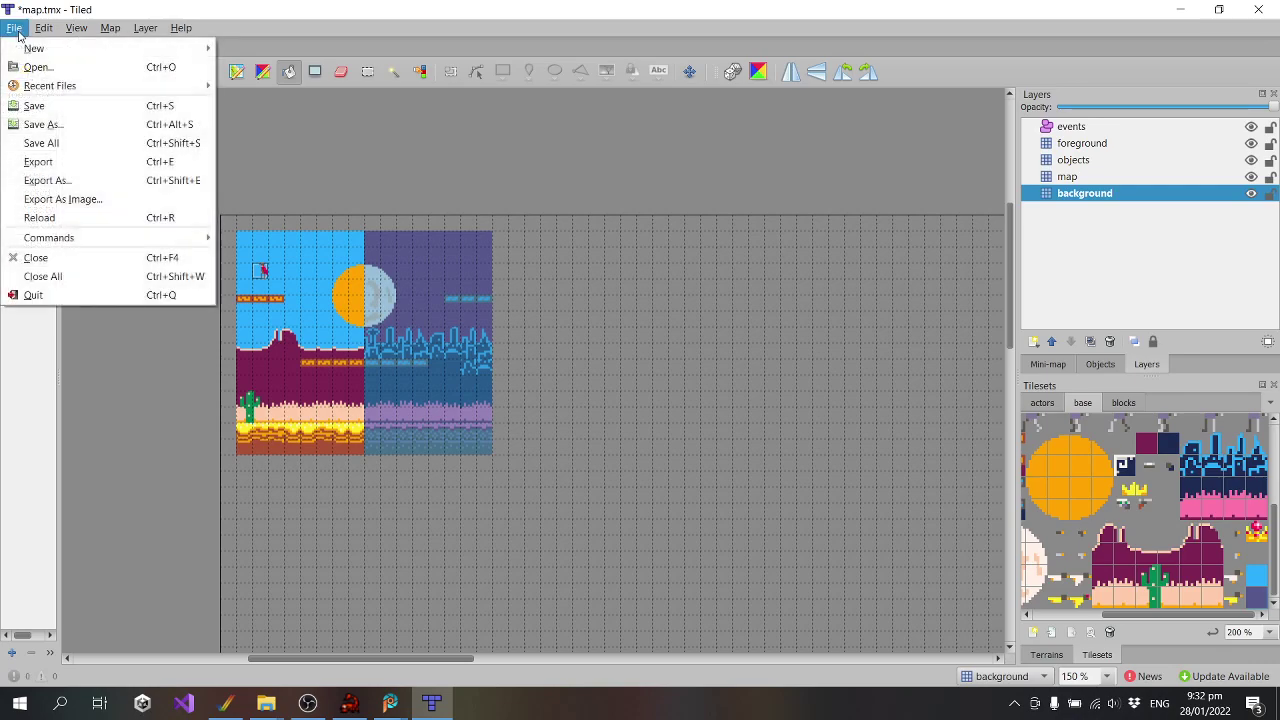
left_click(38, 106)
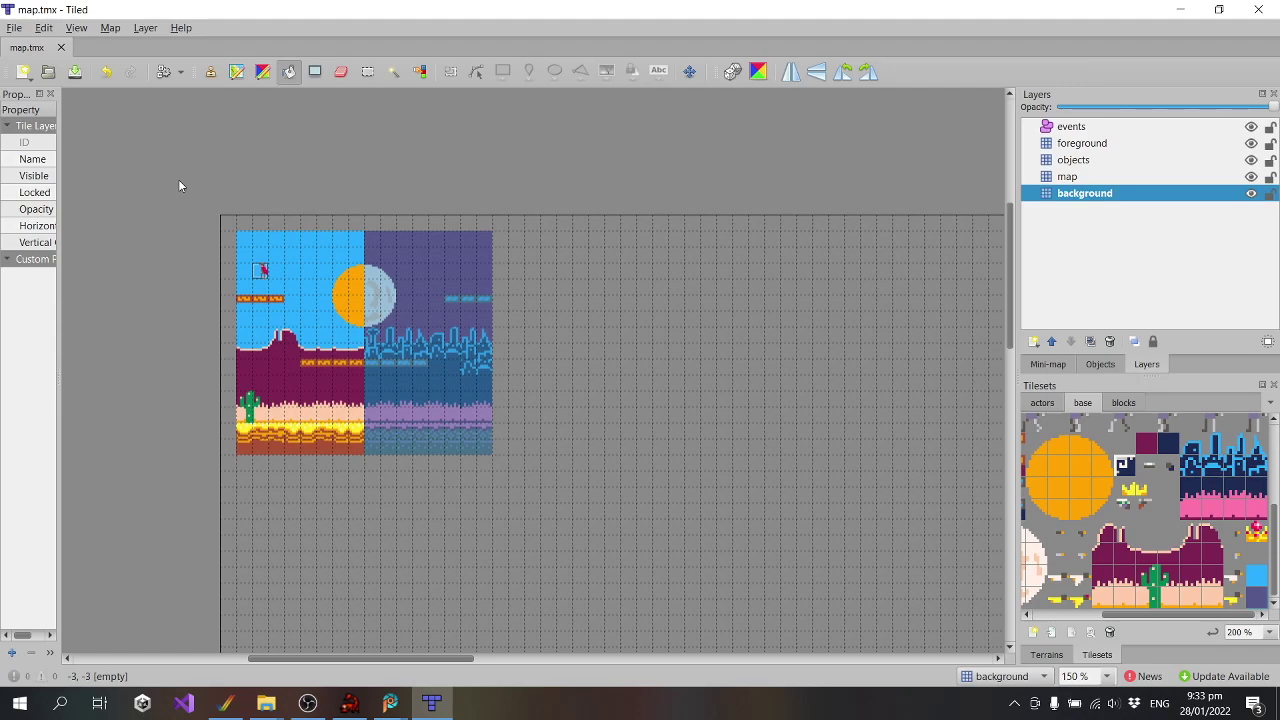
Switch to Scorpion Editor and add a display Camera Position command after the Load Level map command in the startup code block
left_click(1258, 9)
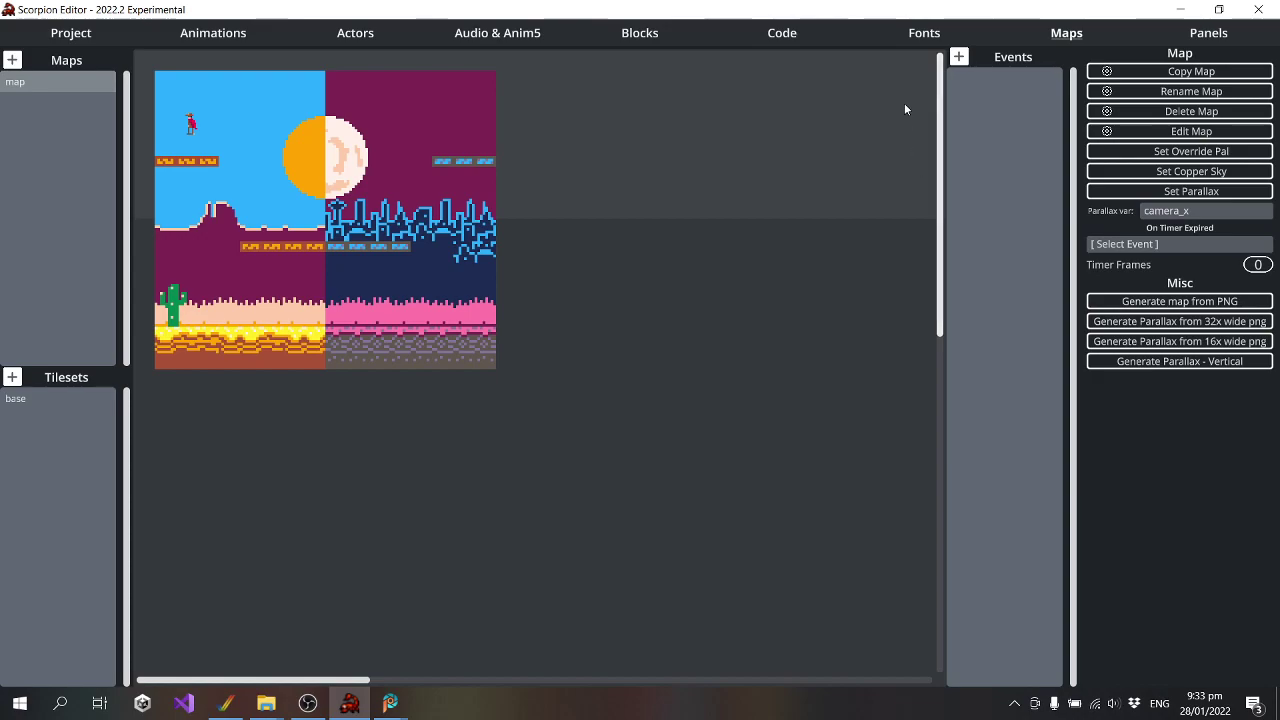
left_click(800, 32)
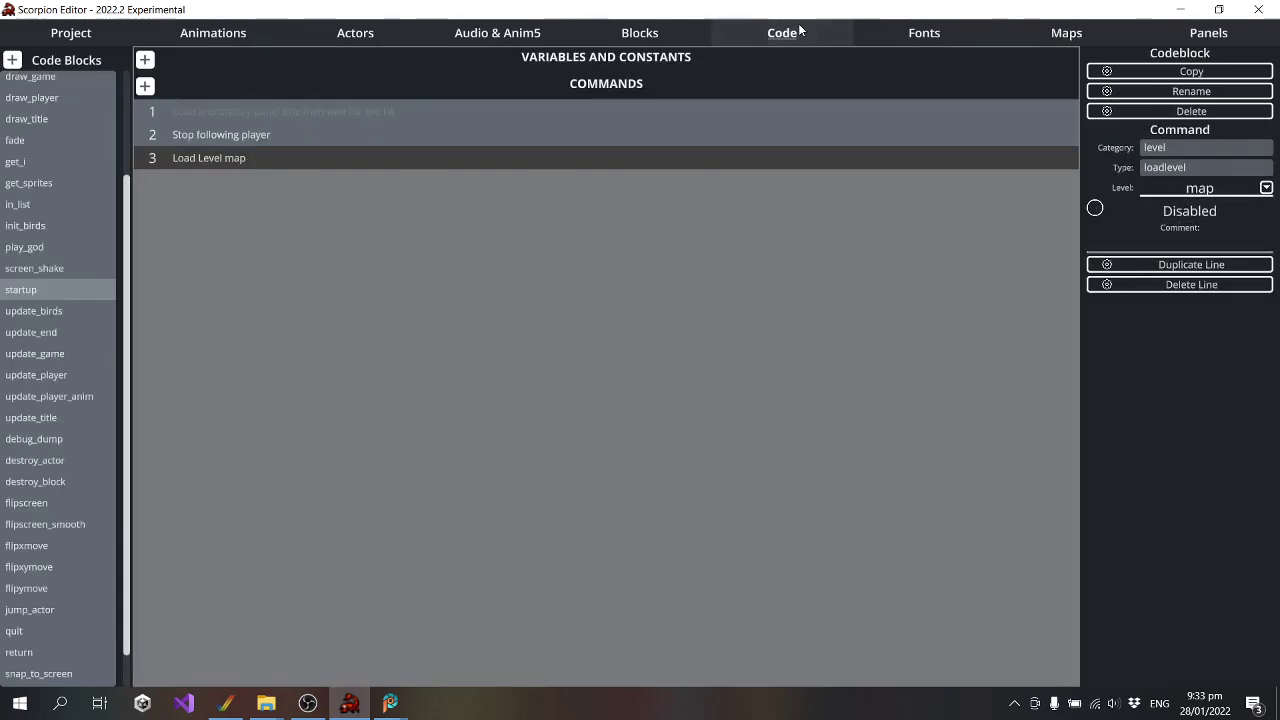
left_click(1190, 264)
left_click(1197, 149)
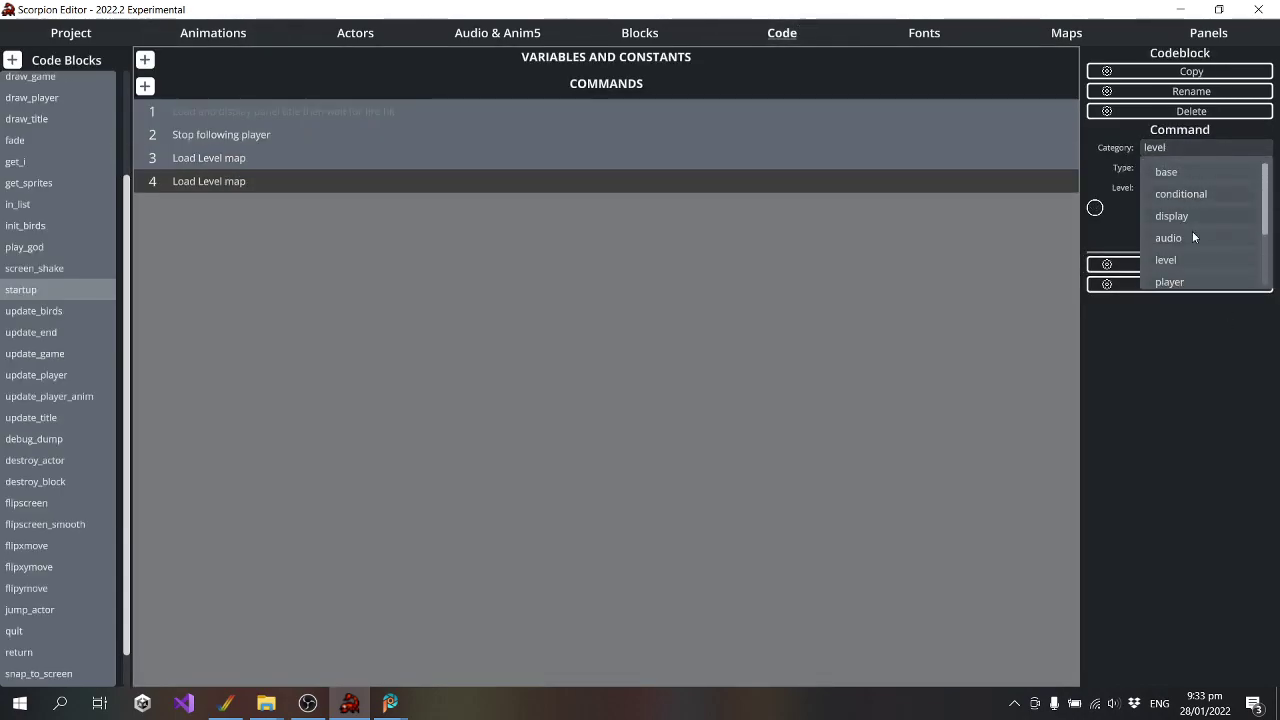
left_click(1172, 216)
left_click(1165, 168)
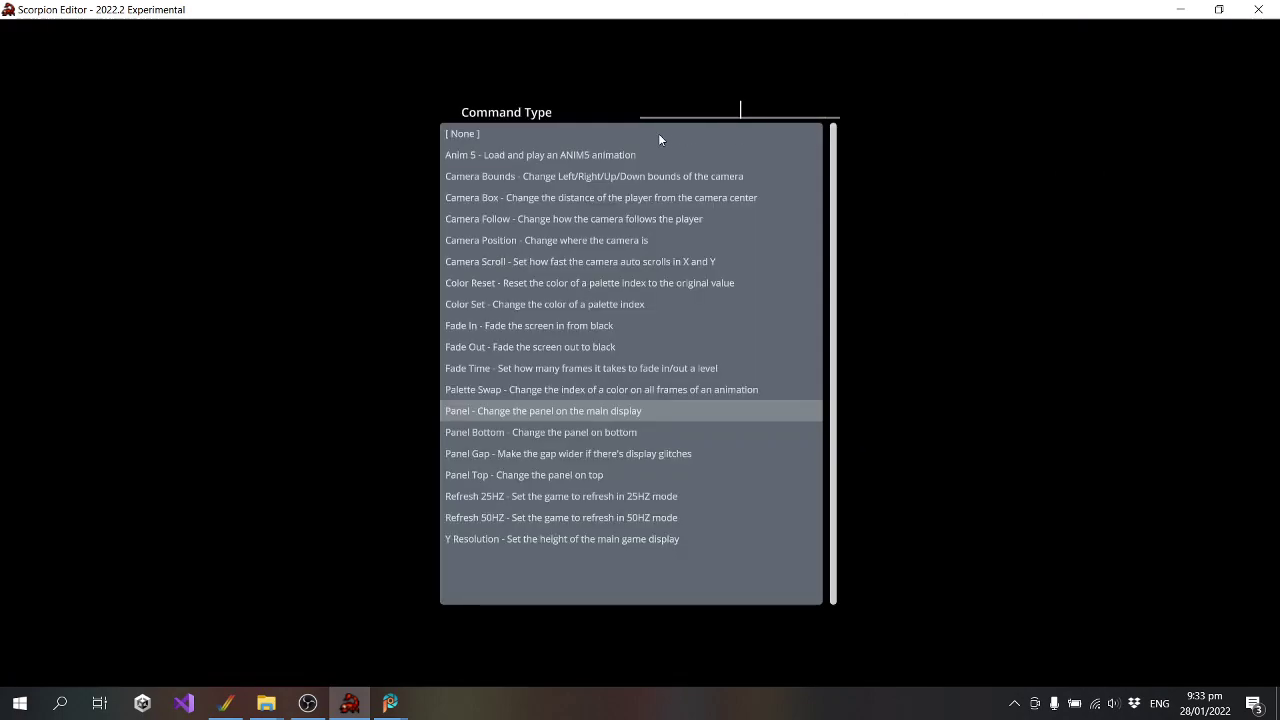
left_click(510, 240)
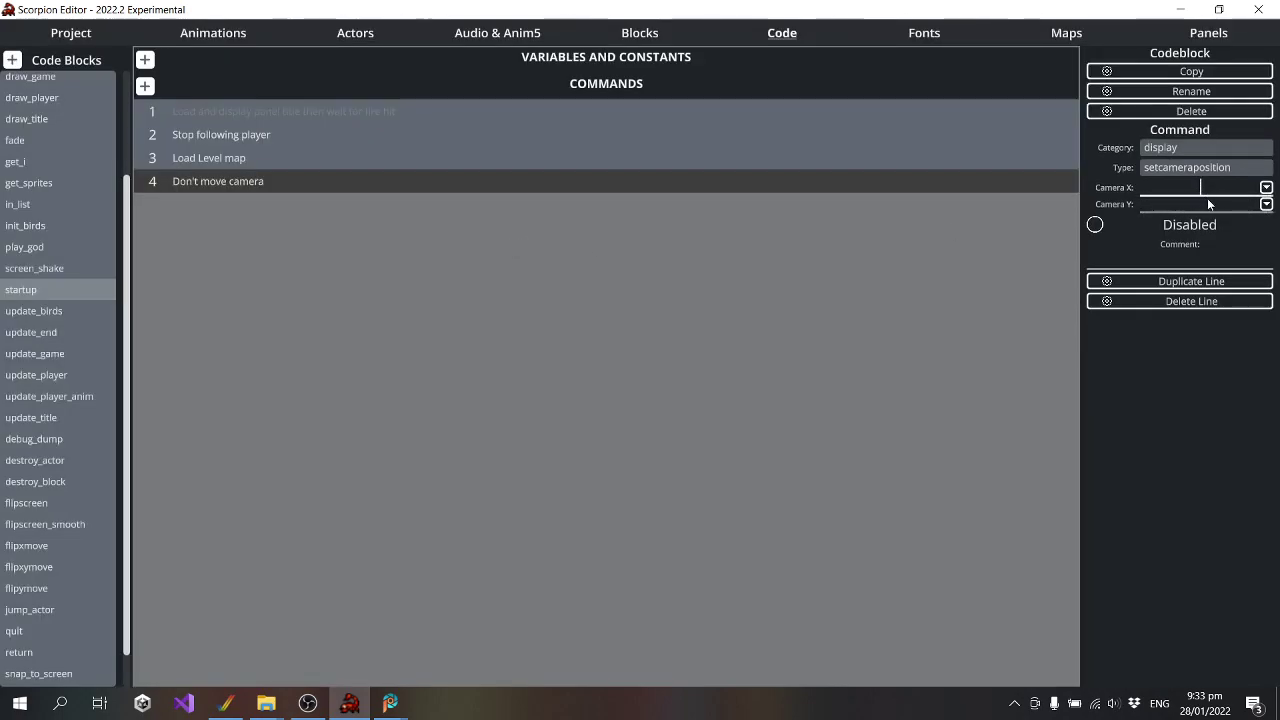
Set the startup block's camera position to X 16 and Y 16
key("BackSpace")
type("6")
left_click(1208, 204)
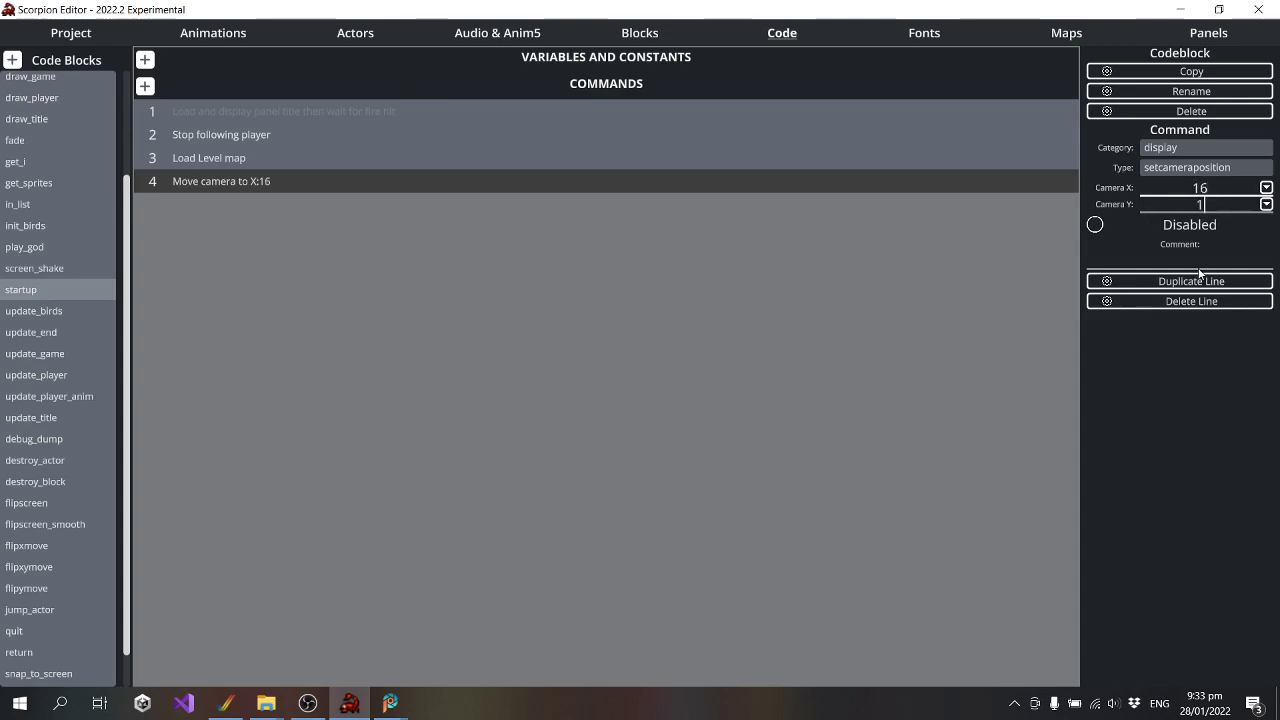
type("16")
Run the game in WinUAE, test the cowboy walking and jumping between the platforms and the screen edges, and close the emulator
left_click(94, 35)
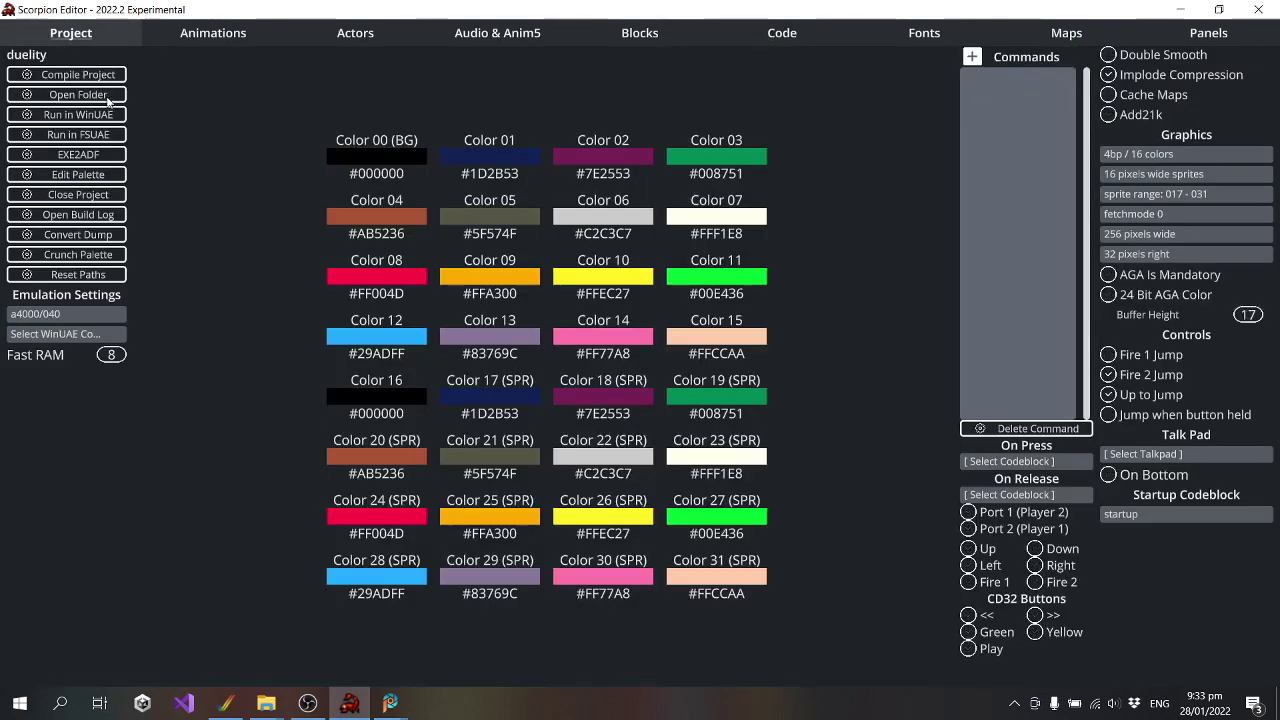
left_click(104, 116)
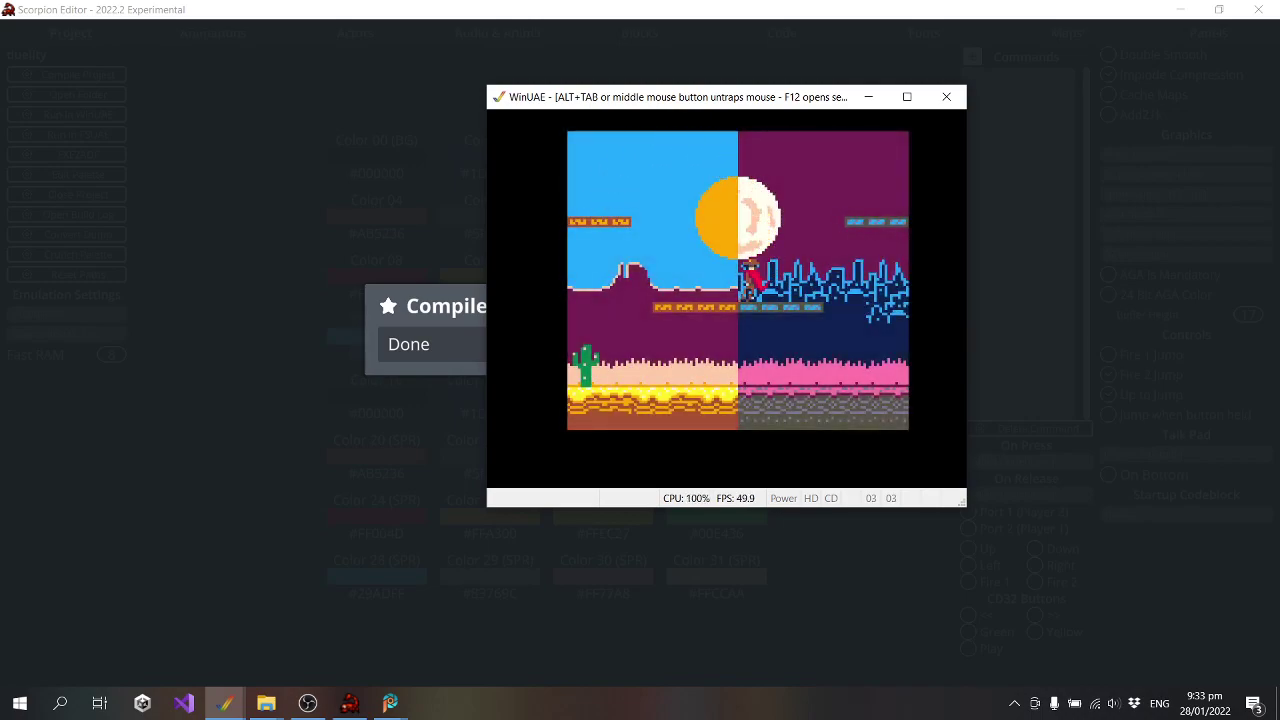
key("Left")
key("Up")
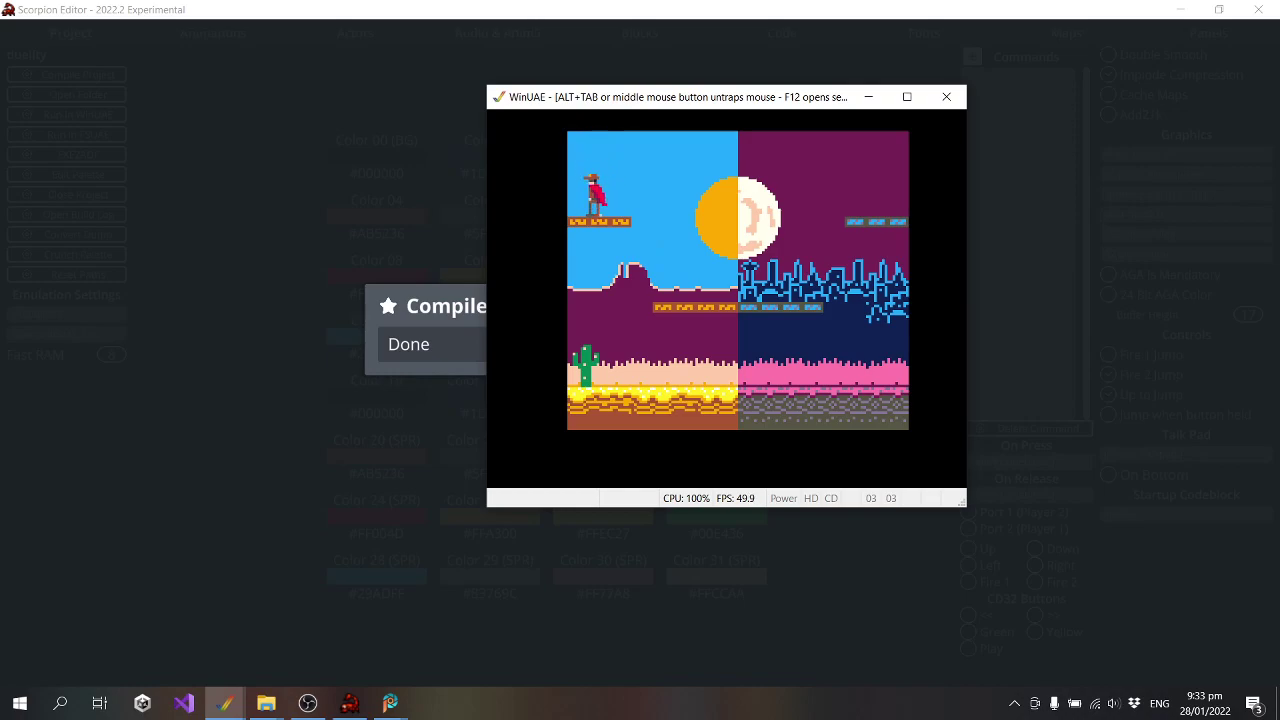
key("Up")
key("Right")
key("Up")
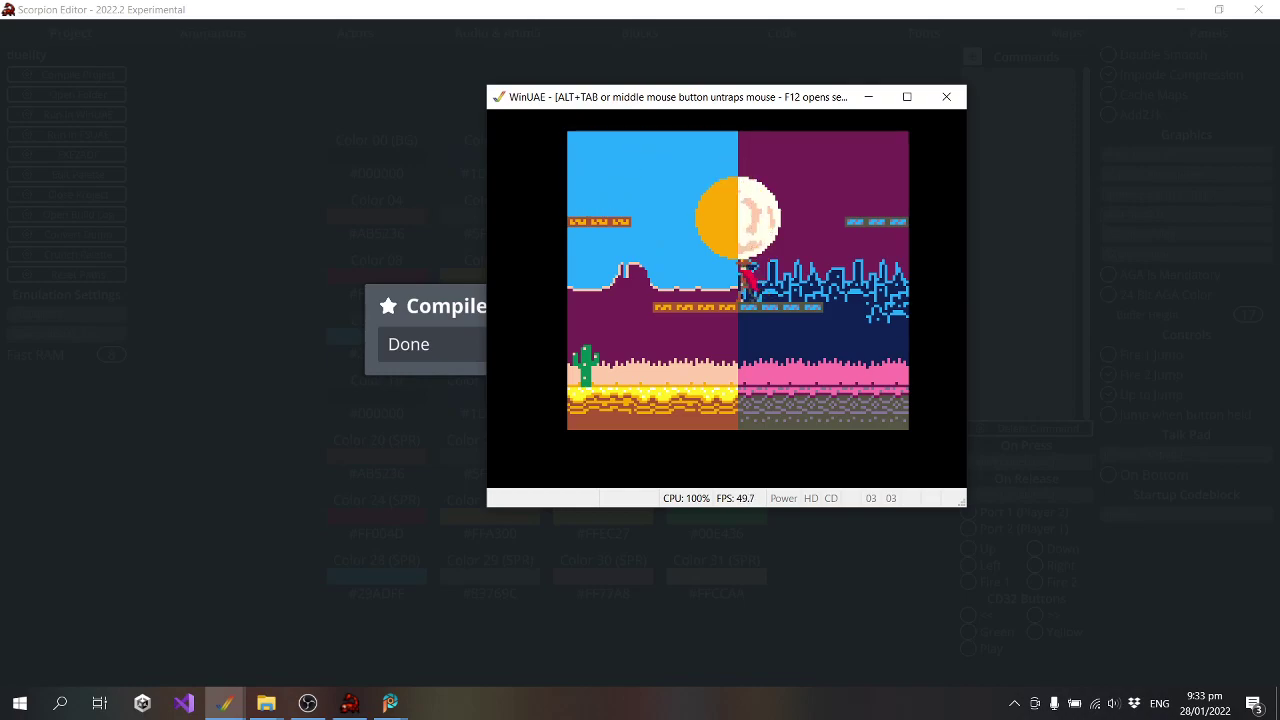
key("Left")
key("Up")
key("Right")
key("Up")
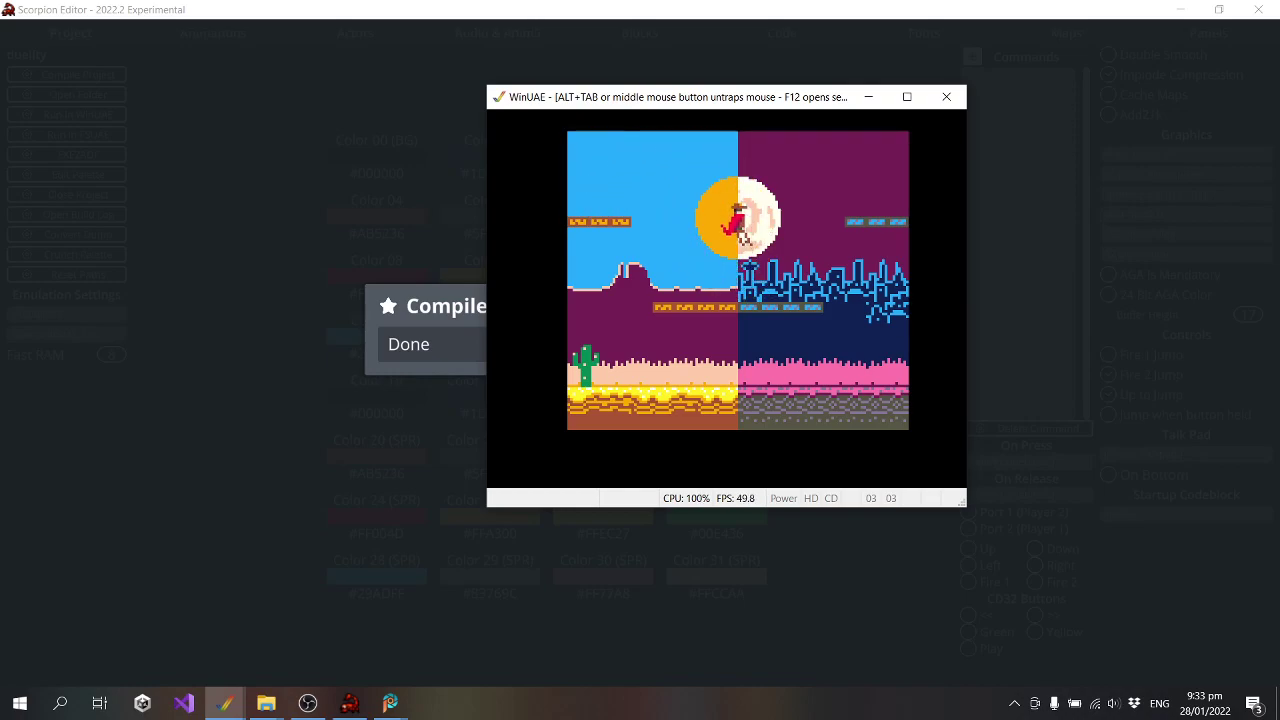
key("Left")
key("Up")
key("Right")
key("Left")
key("Right")
key("Left")
key("Right")
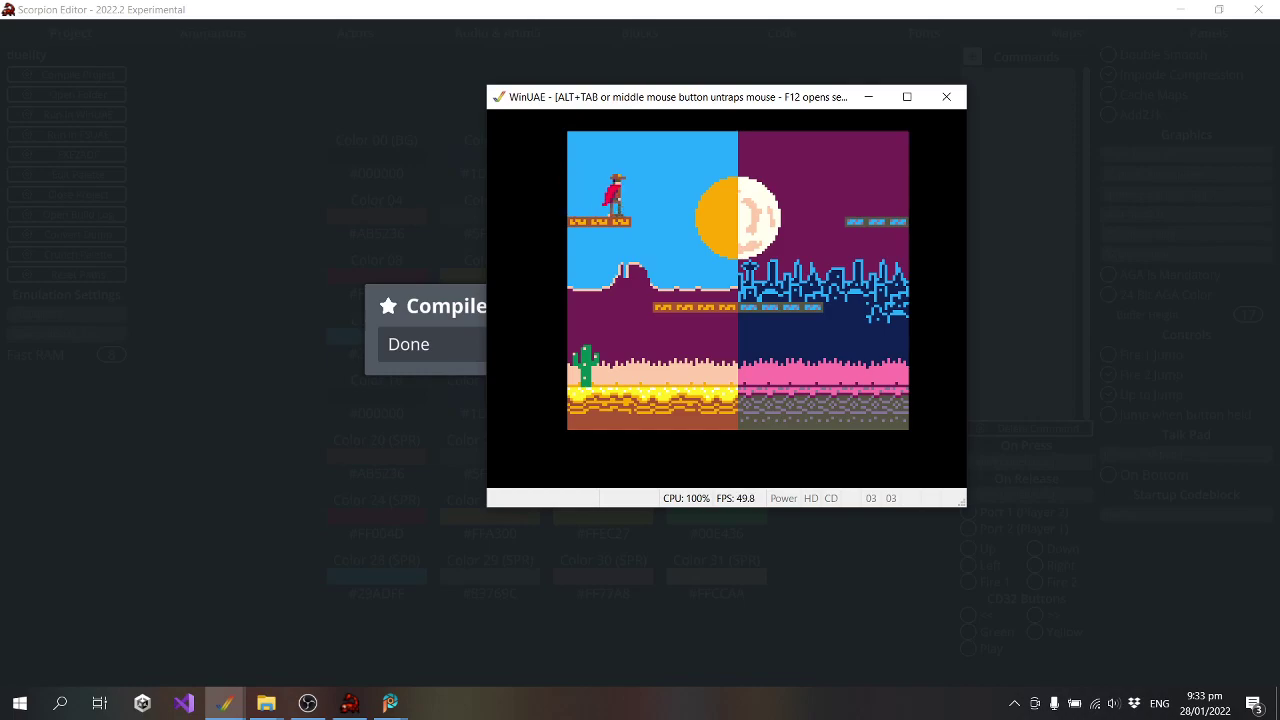
key("Left")
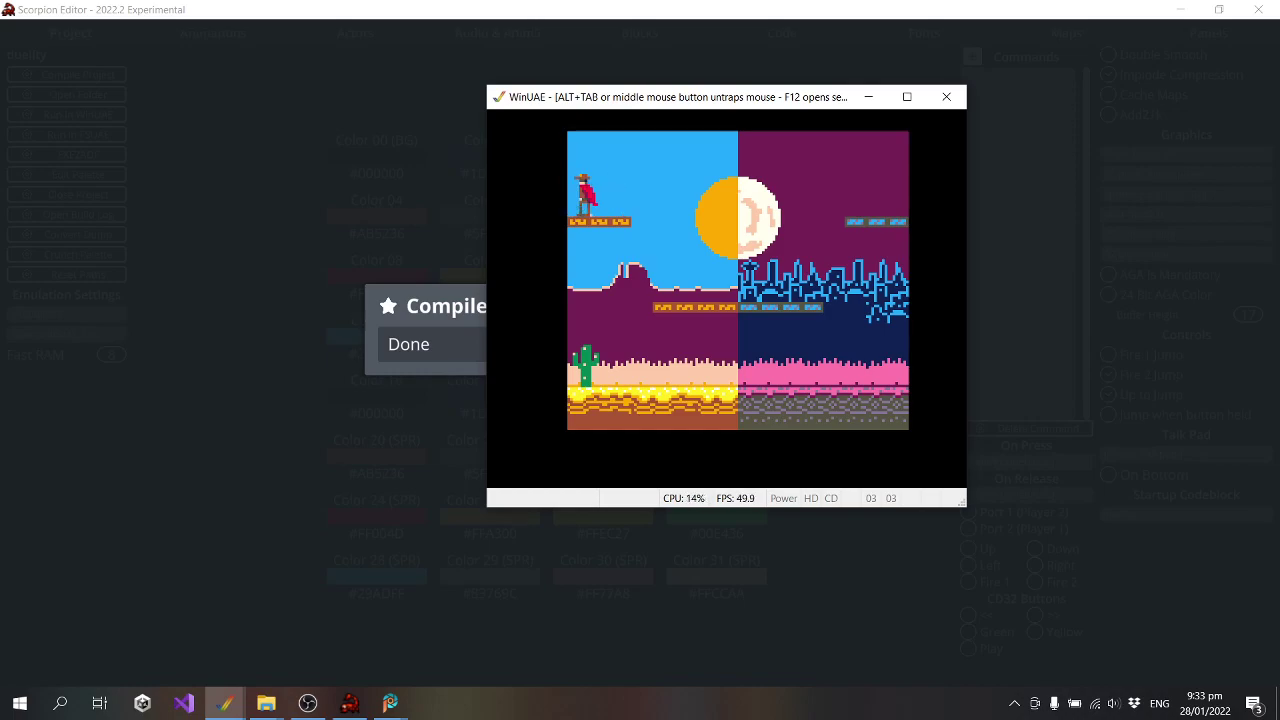
key("alt+F4")
left_click(858, 404)
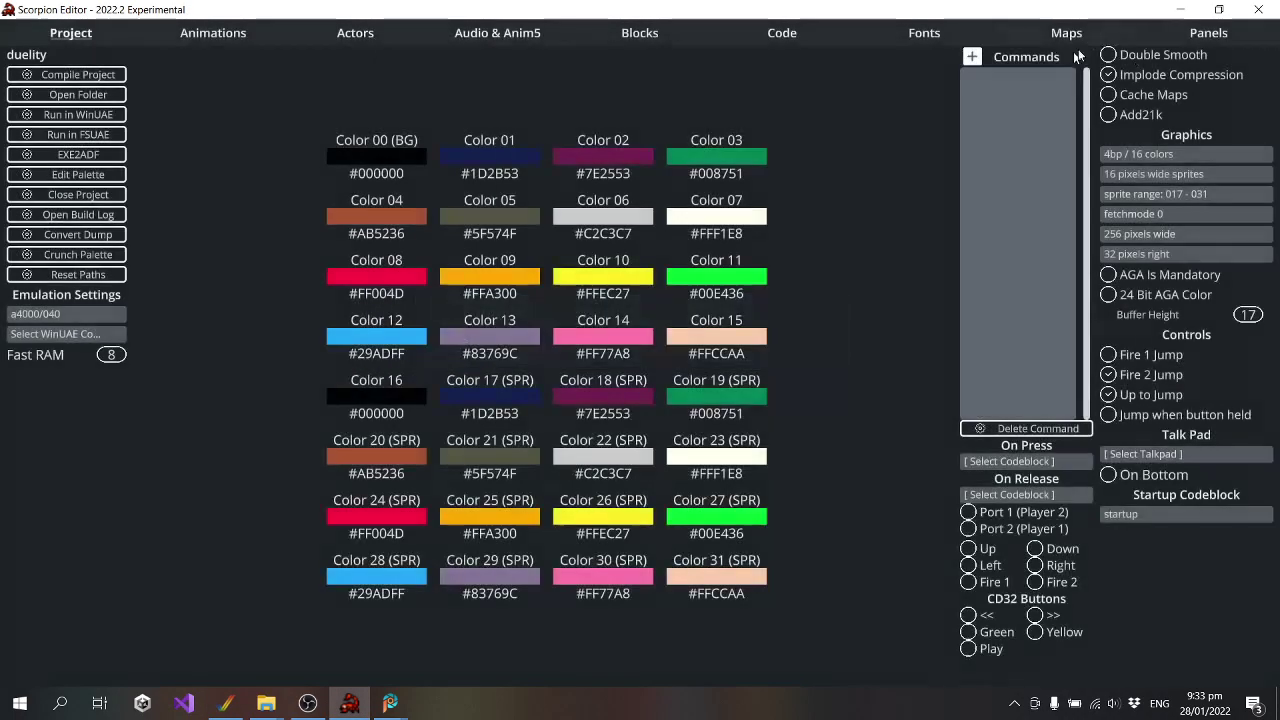
Open the map in Tiled and move the scene's background-layer tiles one tile left and one tile down
left_click(1073, 36)
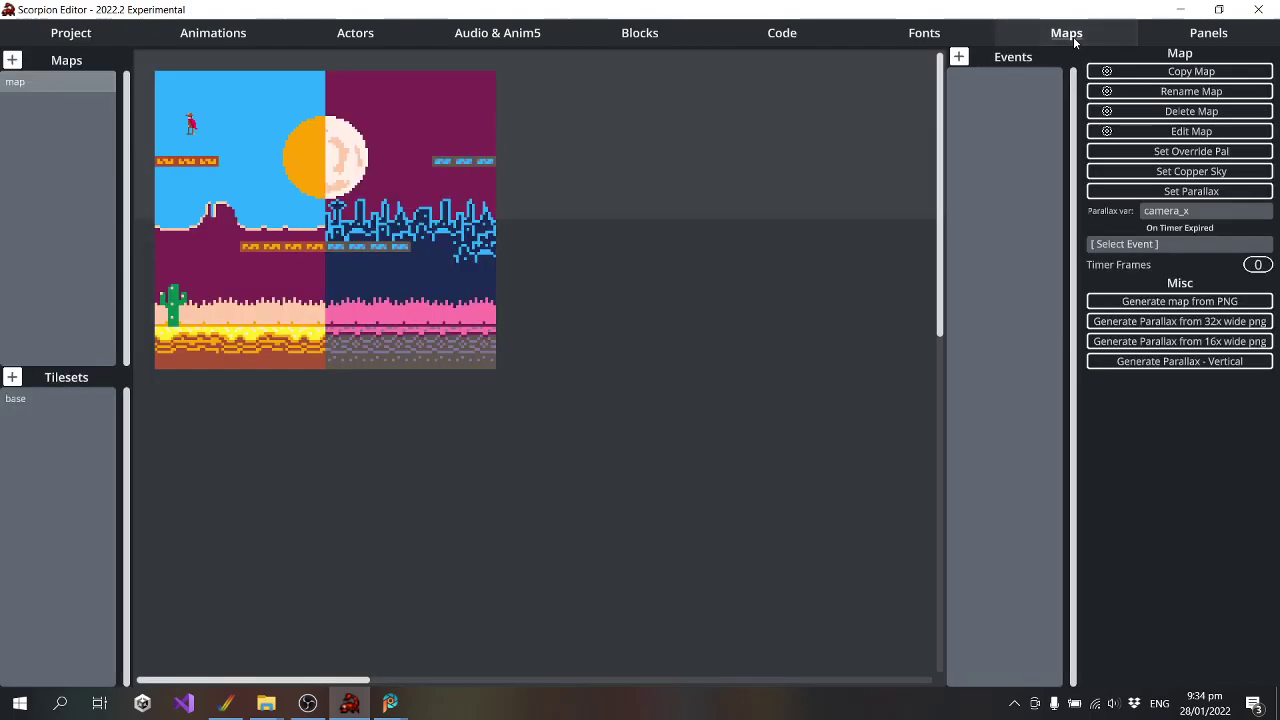
left_click(1192, 131)
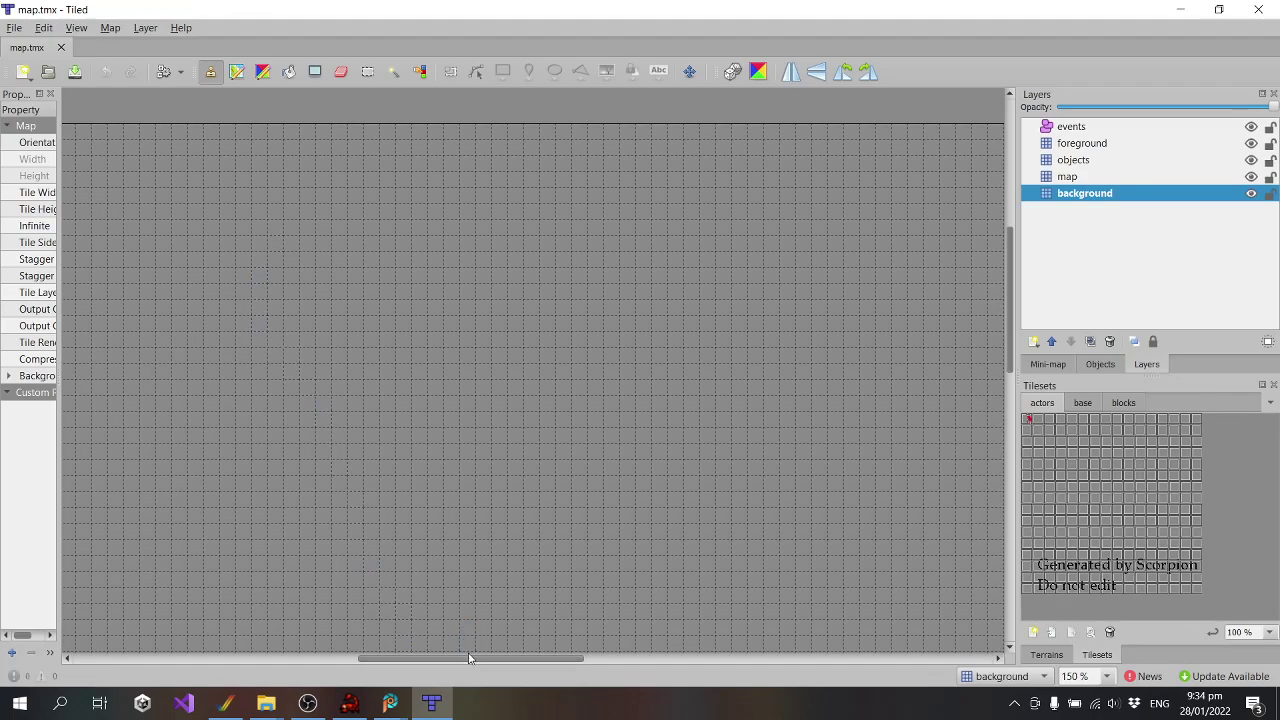
left_click_drag(364, 662, 350, 580)
left_click(367, 71)
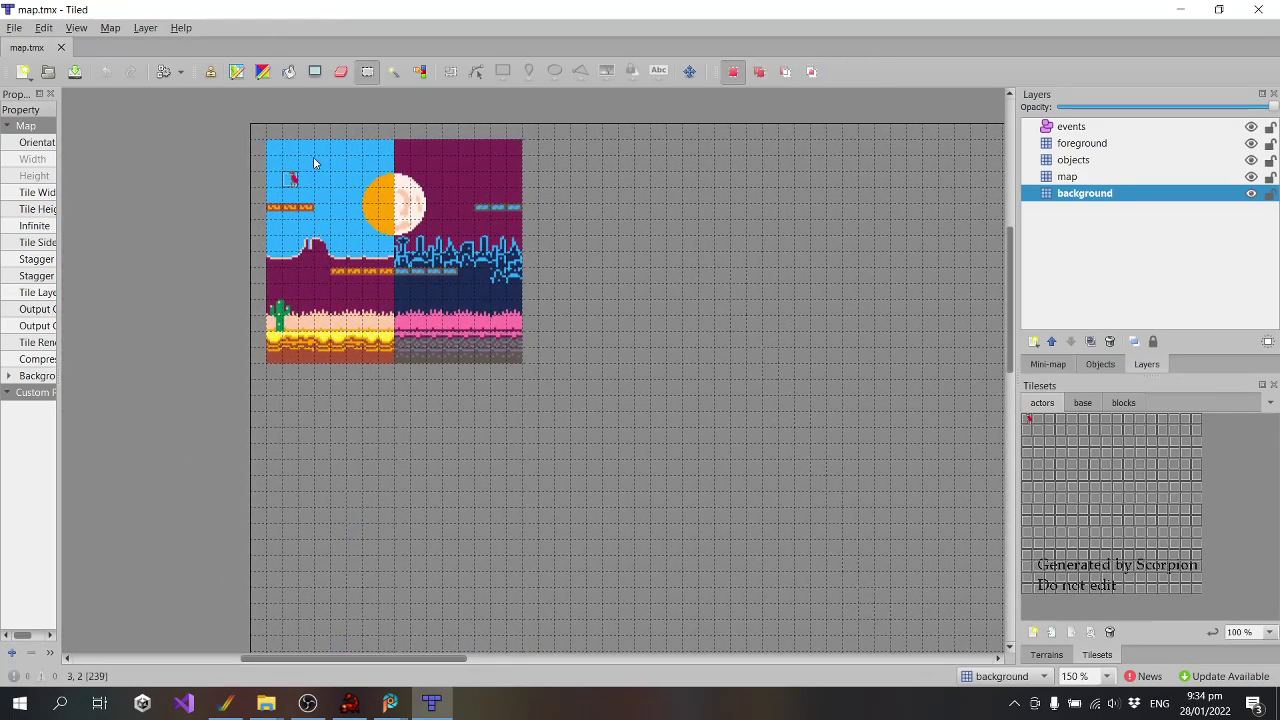
left_click_drag(268, 141, 511, 350)
key("ctrl+x")
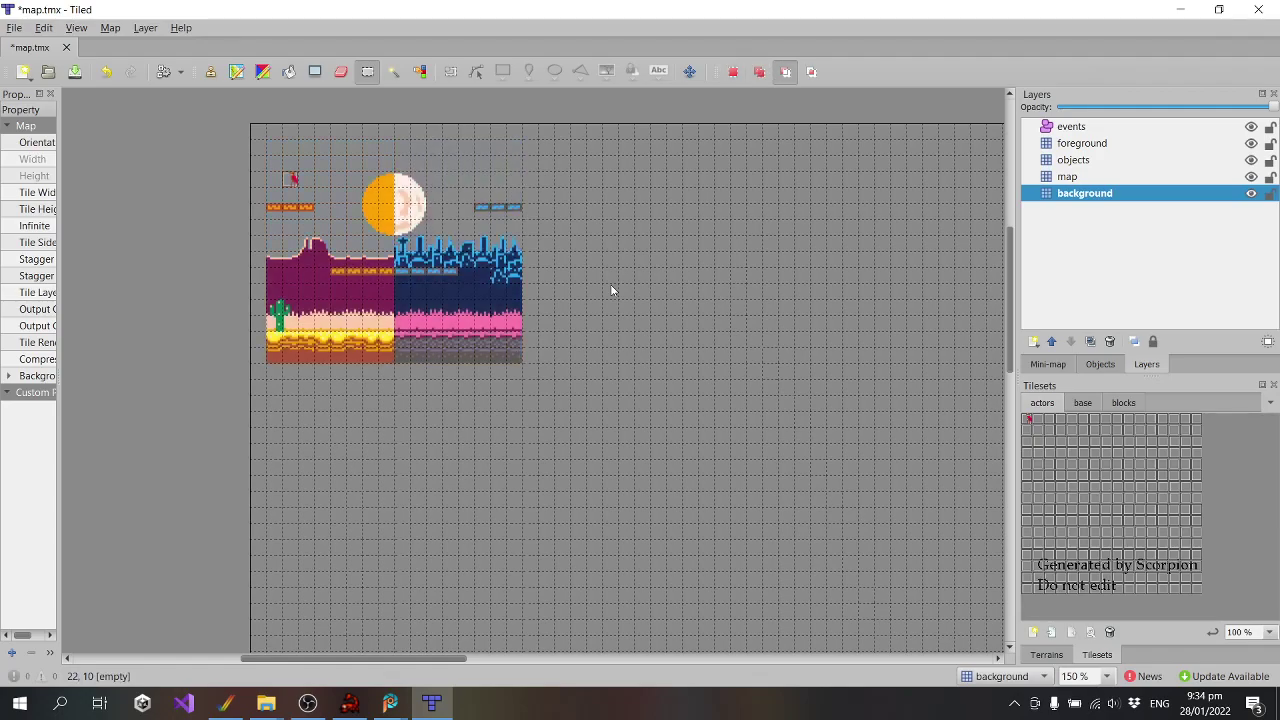
key("ctrl+v")
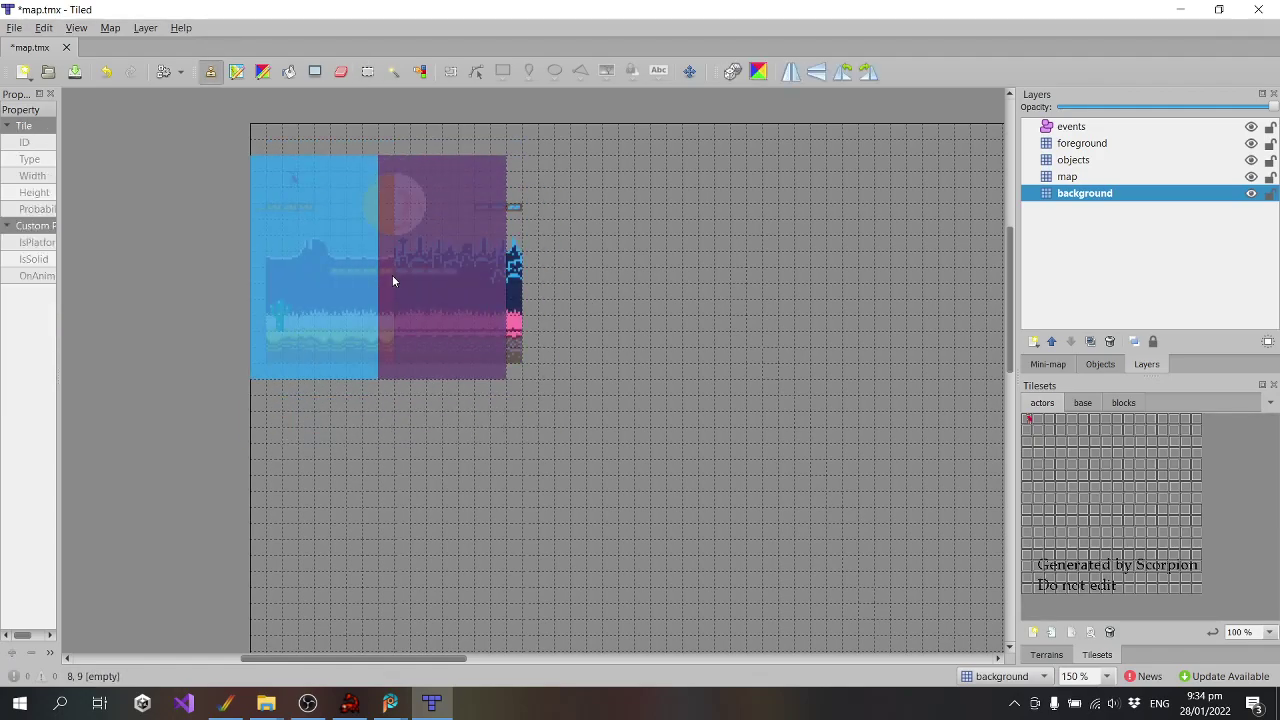
left_click(393, 278)
Move the scene's tiles on the map layer one tile left and down to align with the shifted background
left_click(1097, 181)
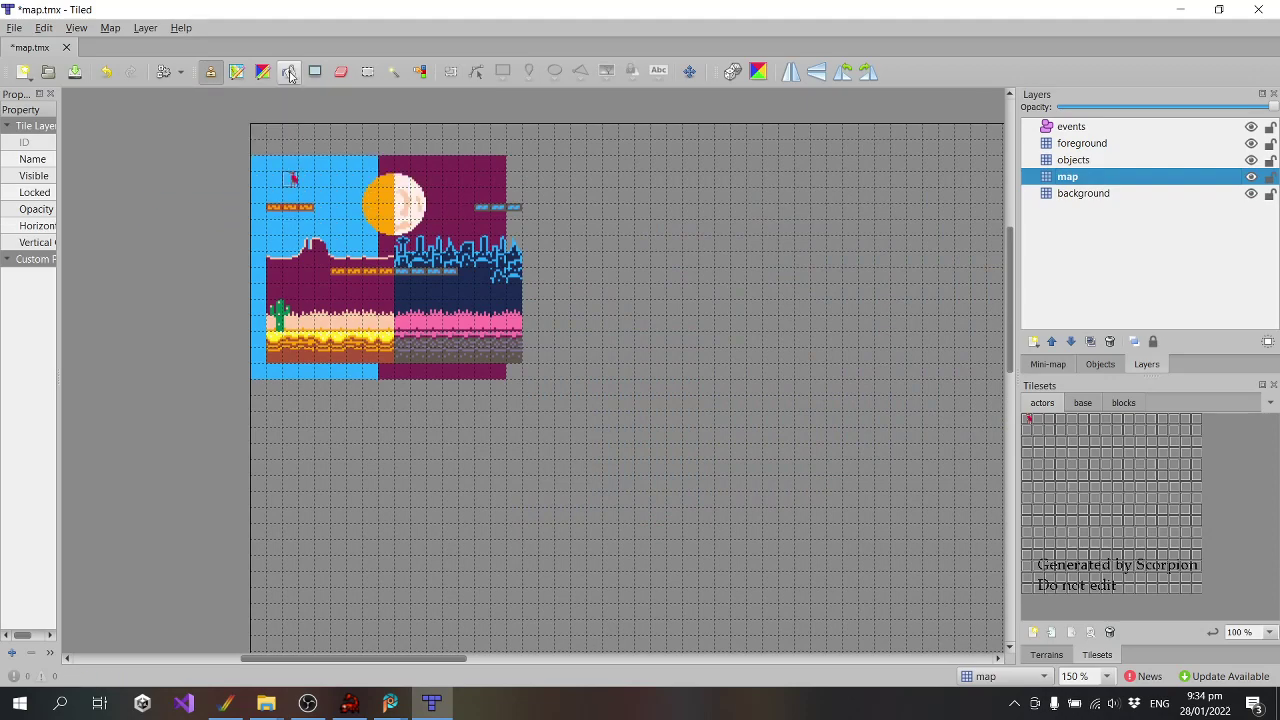
left_click(367, 71)
left_click_drag(276, 166, 512, 357)
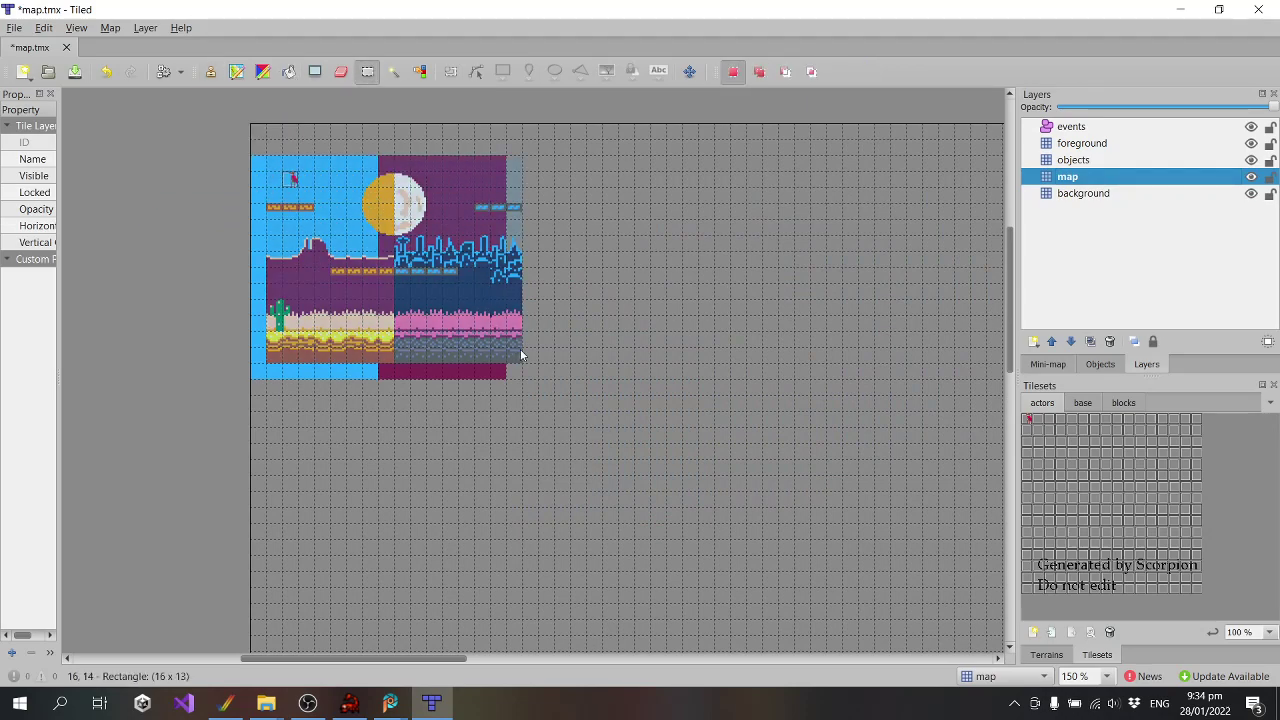
key("ctrl+x")
key("ctrl+v")
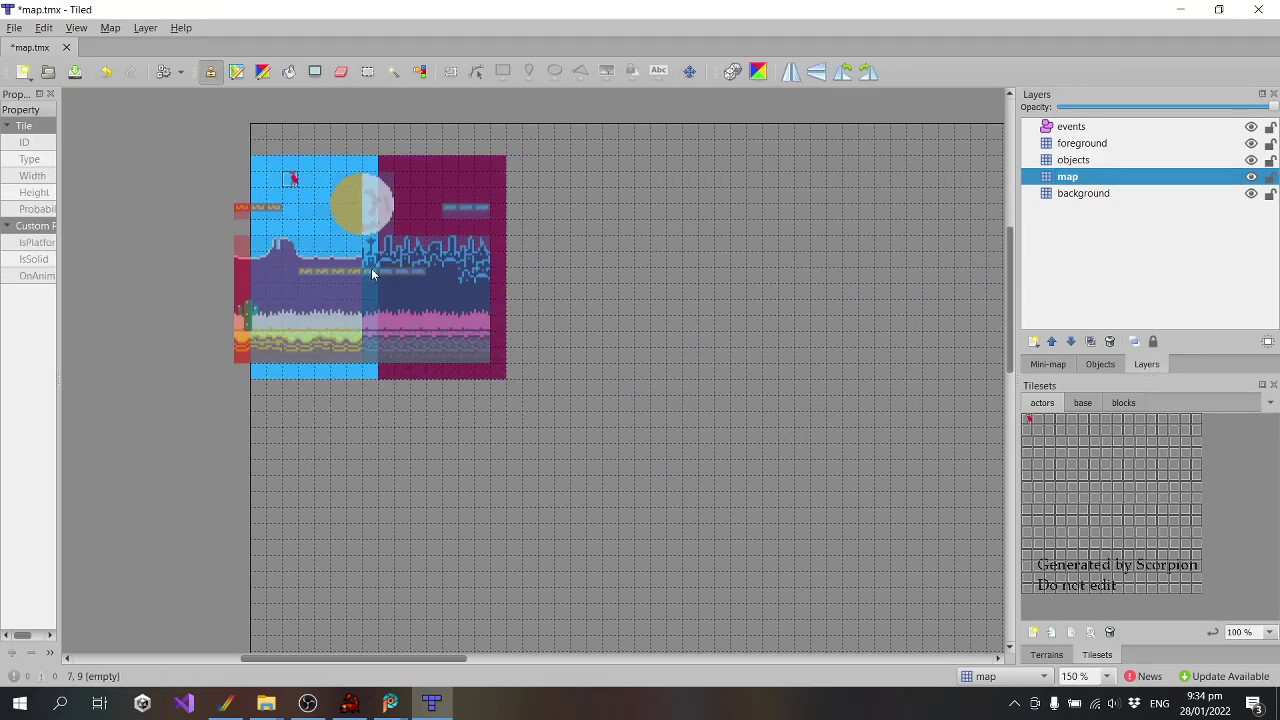
left_click(391, 292)
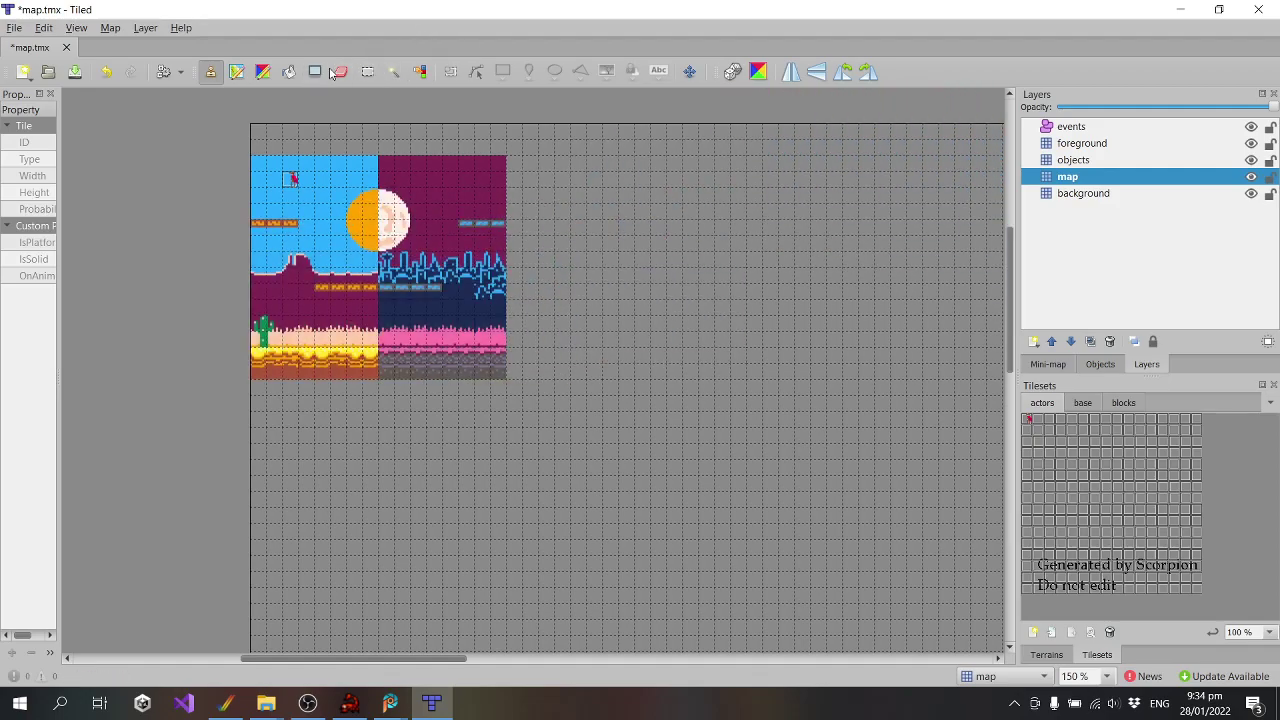
Erase the cowboy actor on the objects layer, place it again just above the day-side platform, and save the map
left_click(340, 71)
left_click(1074, 162)
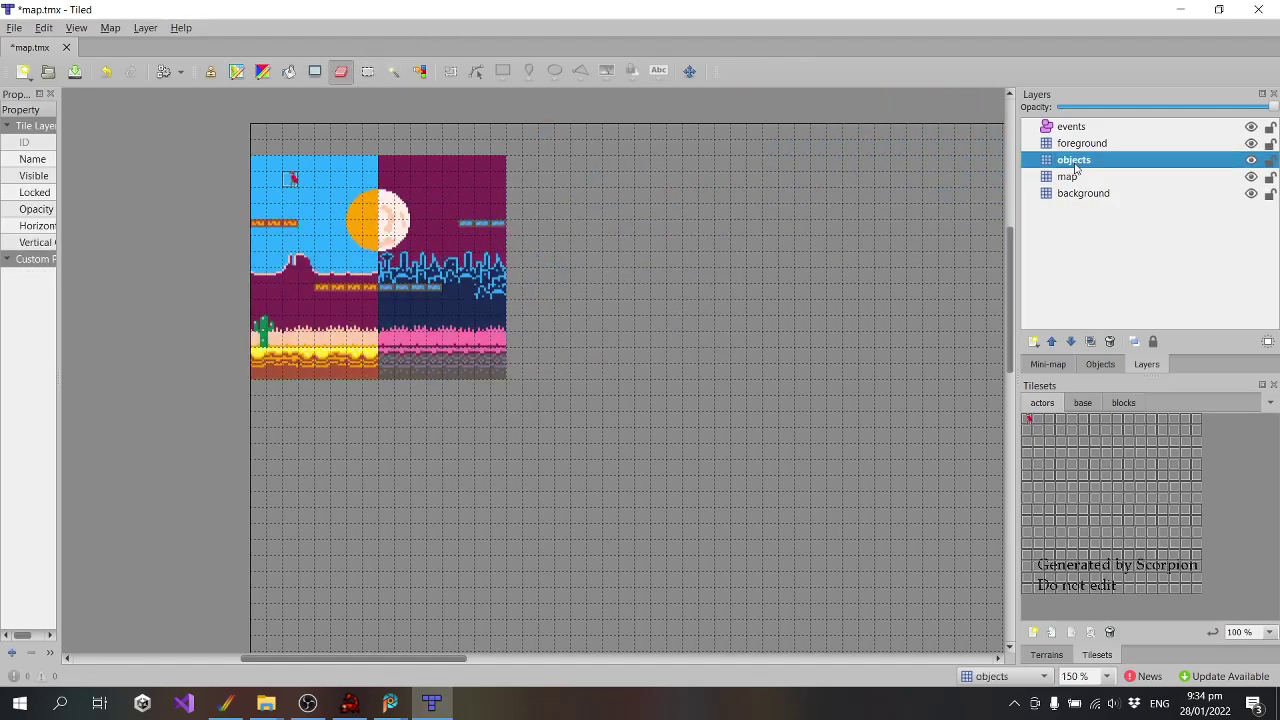
left_click(1029, 419)
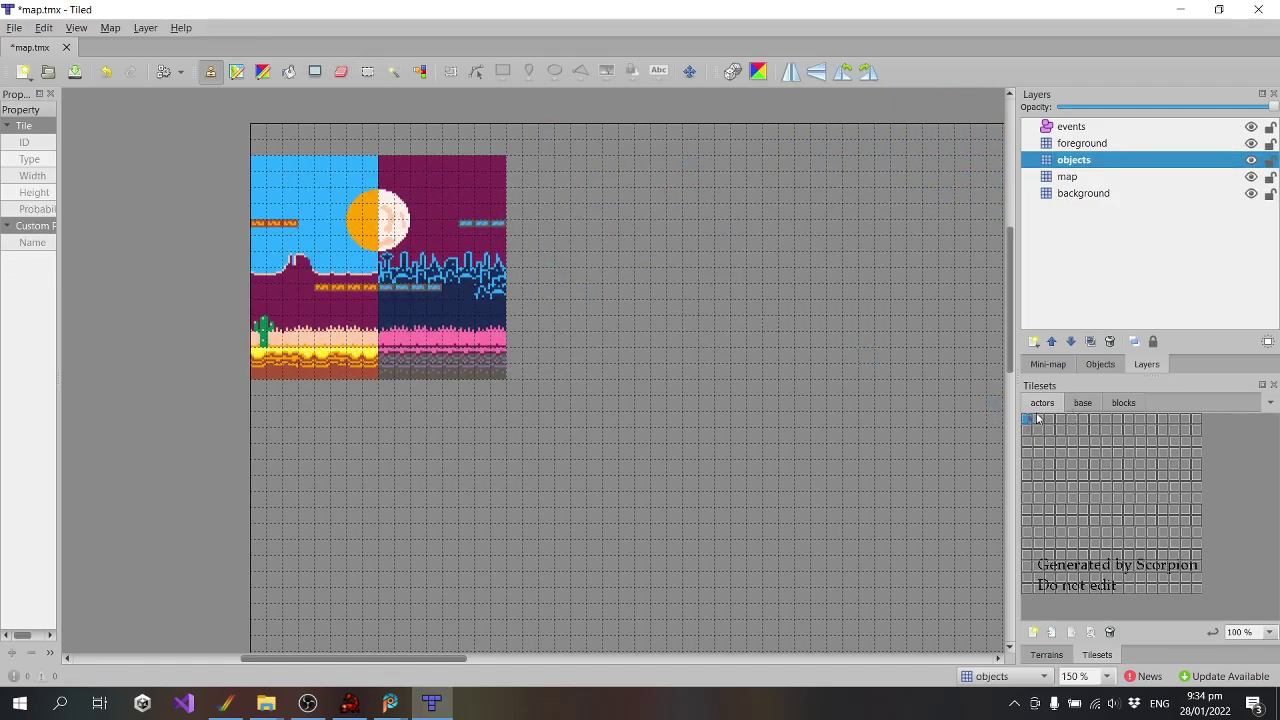
left_click(1114, 194)
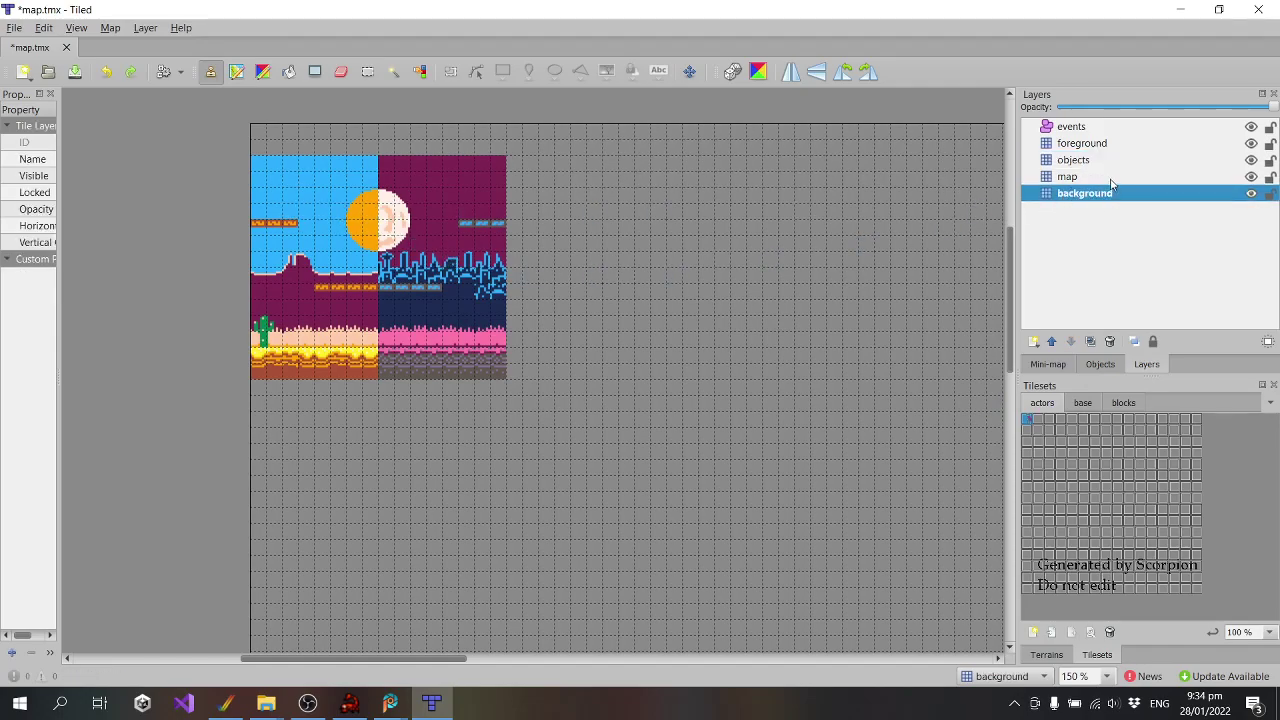
left_click(1108, 177)
left_click(292, 210)
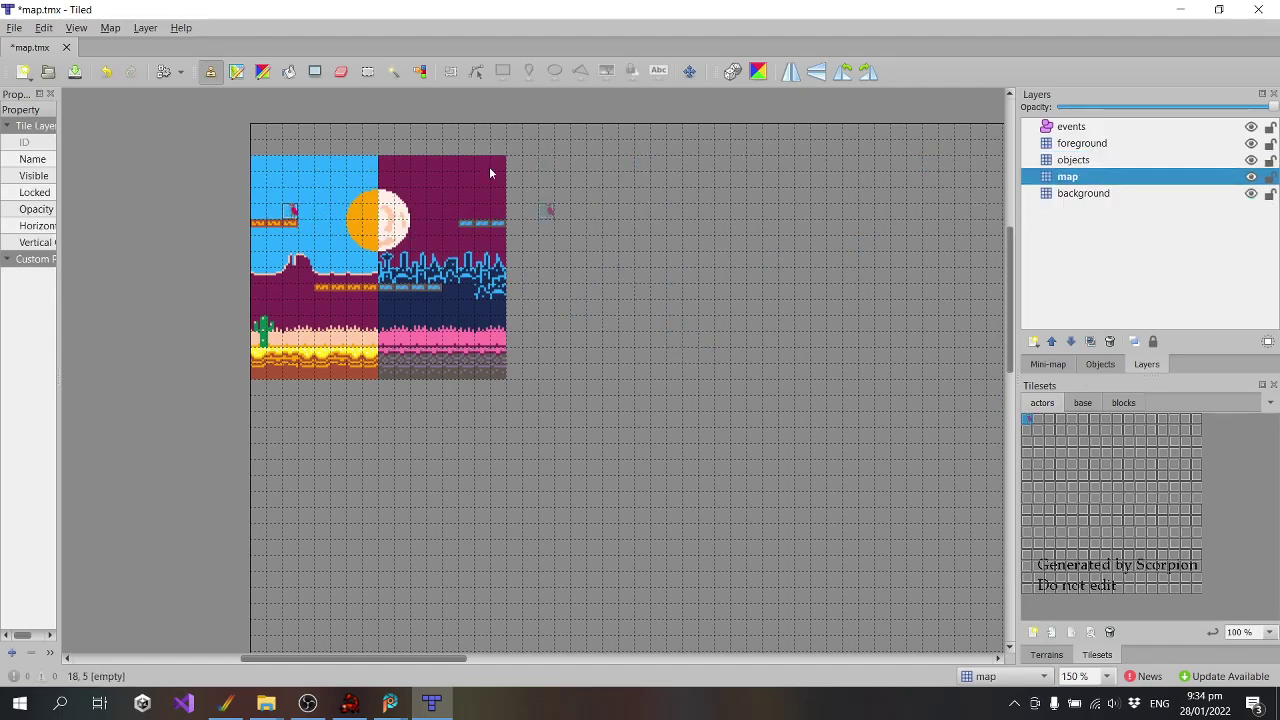
left_click(14, 27)
left_click(40, 103)
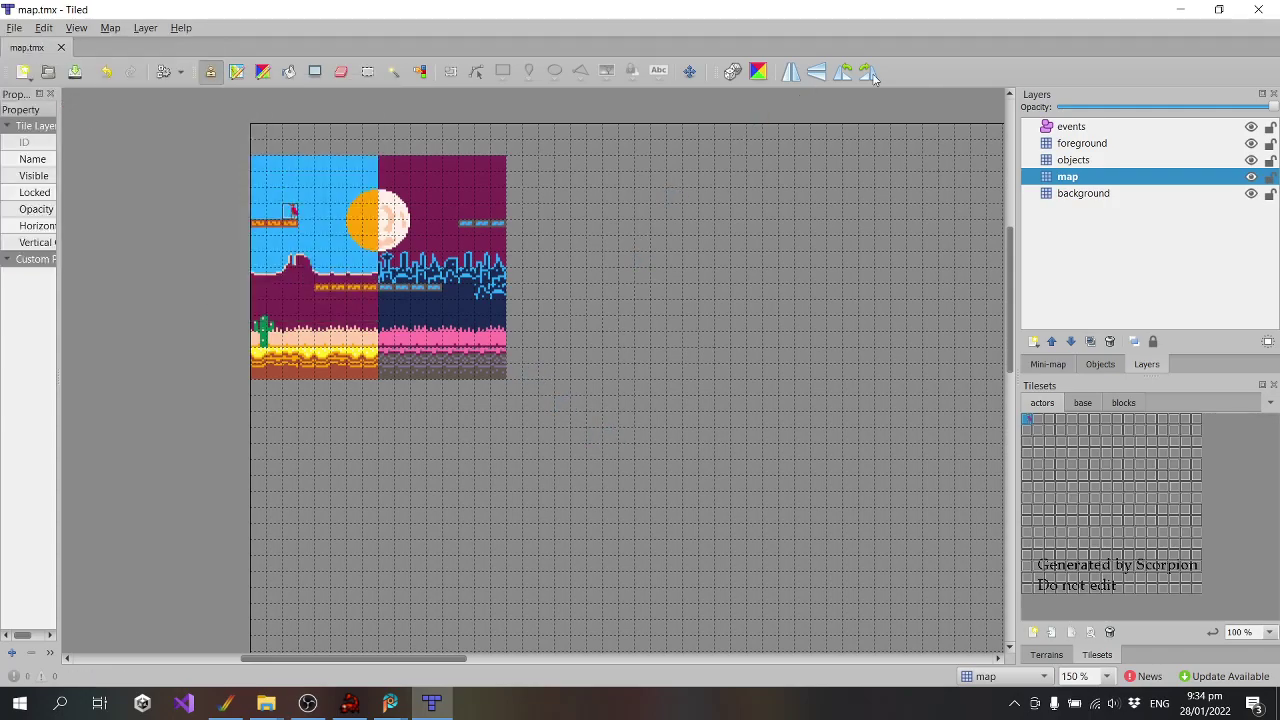
Return to Scorpion Editor, run the game in WinUAE to check how the scene is framed, and close the emulator
left_click(1263, 12)
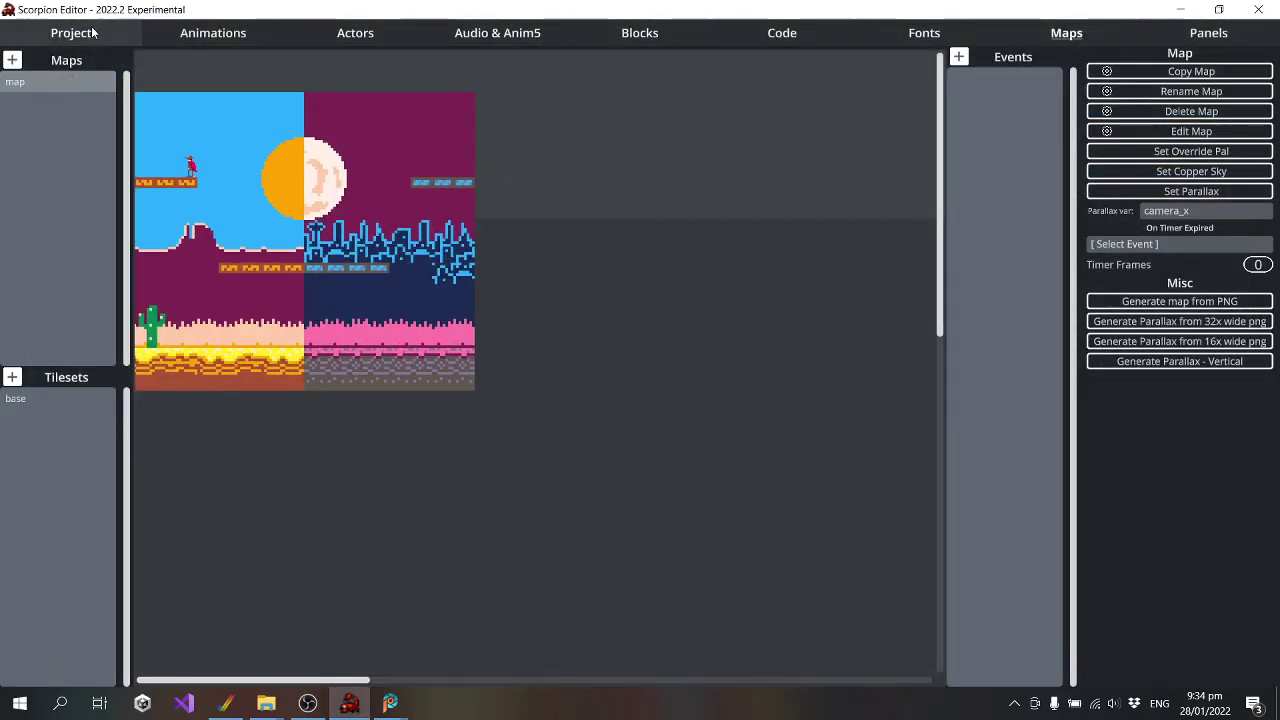
left_click(70, 33)
left_click(88, 120)
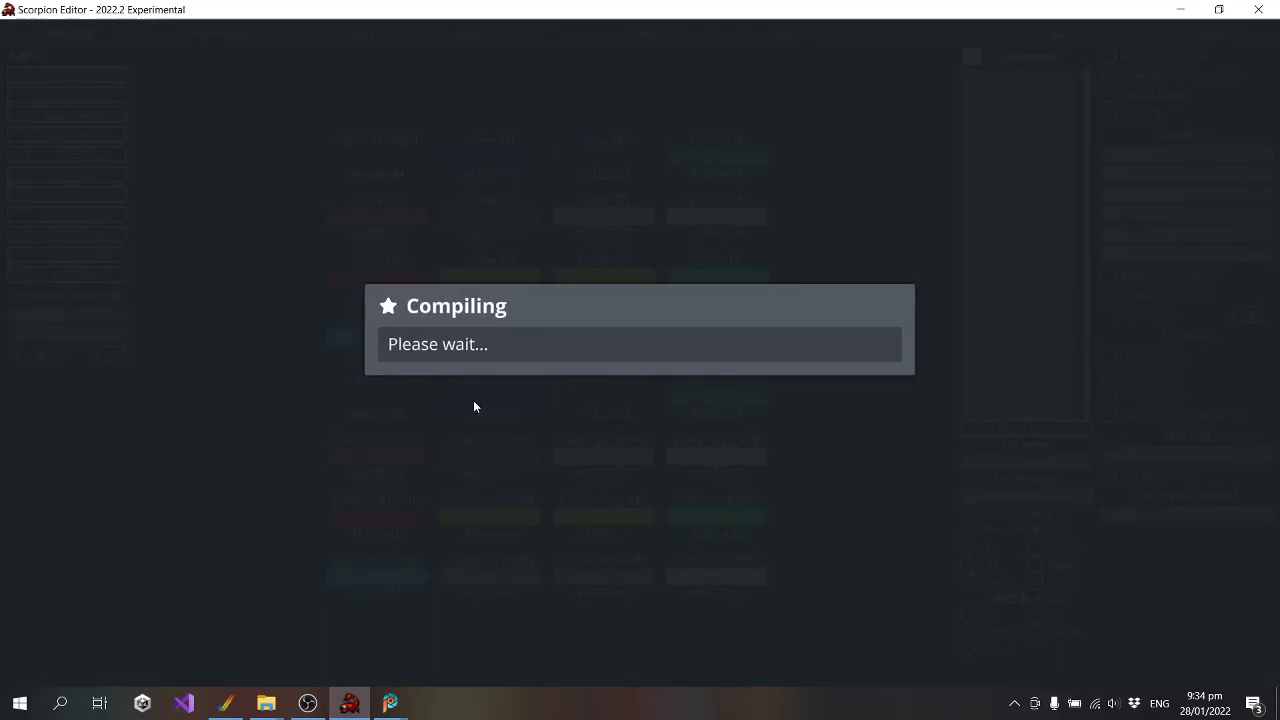
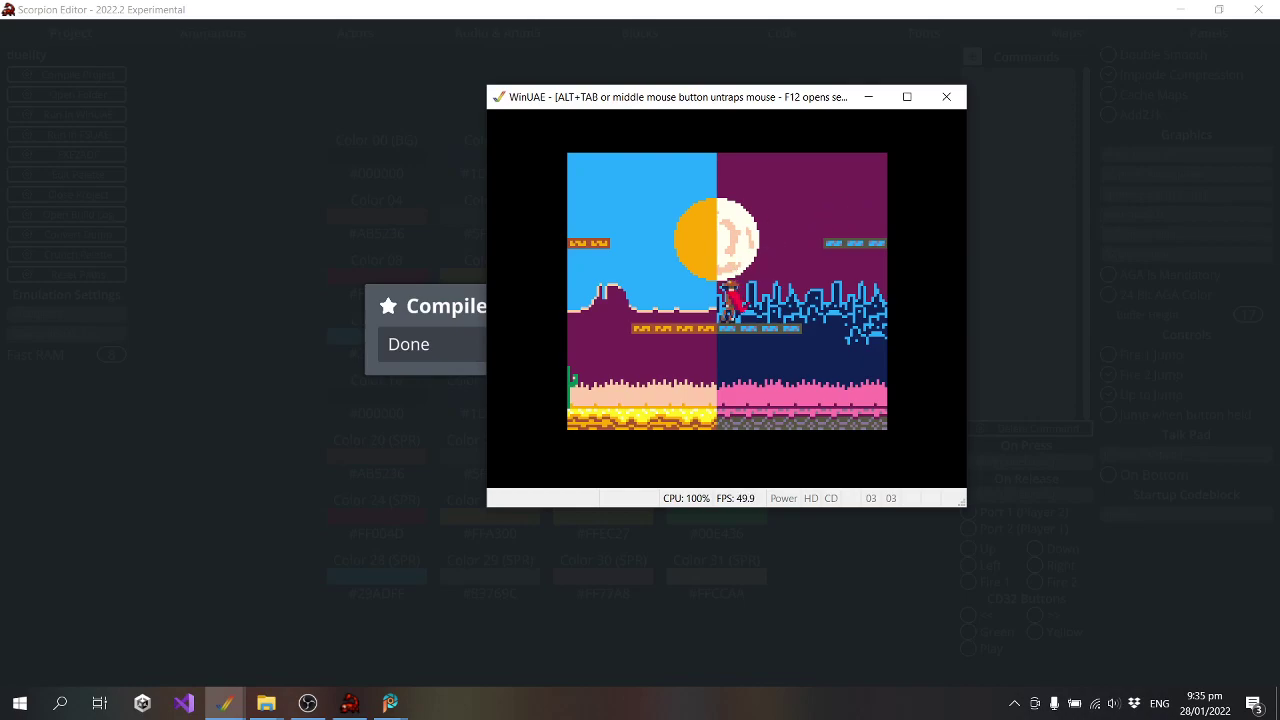
key("alt+F4")
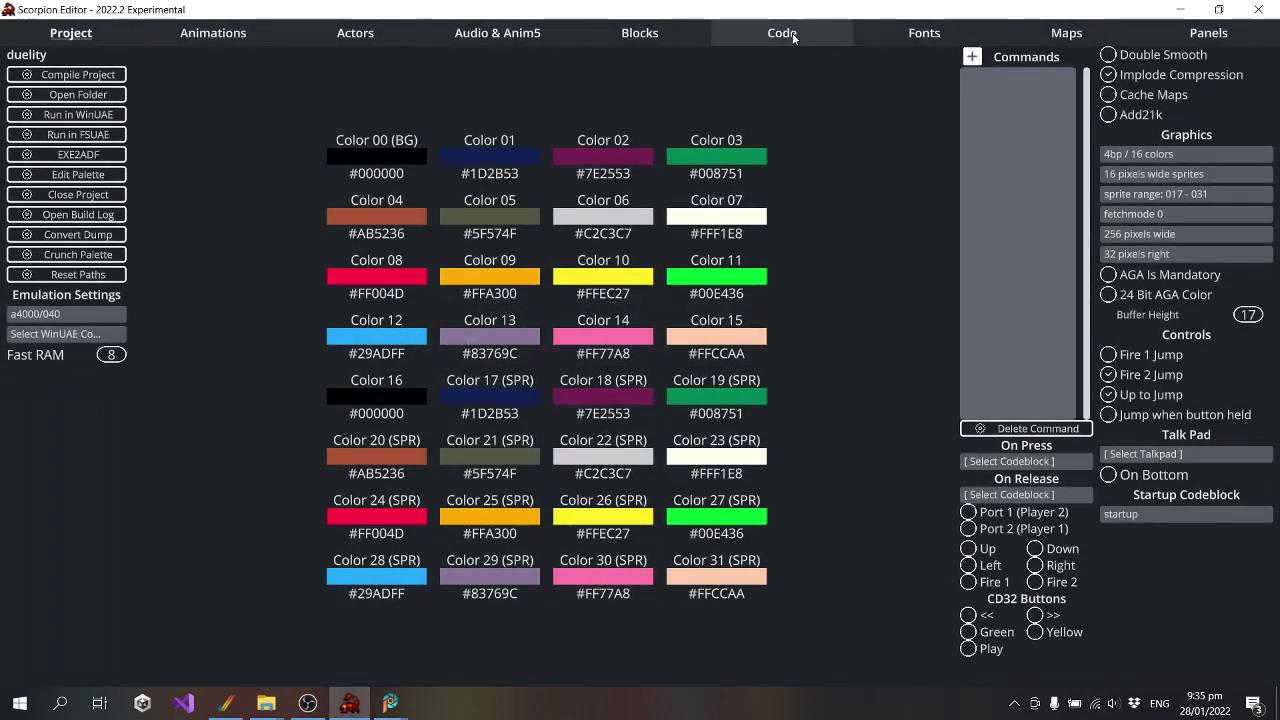
Set the startup block's camera position to X 0 and Y 32
left_click(790, 33)
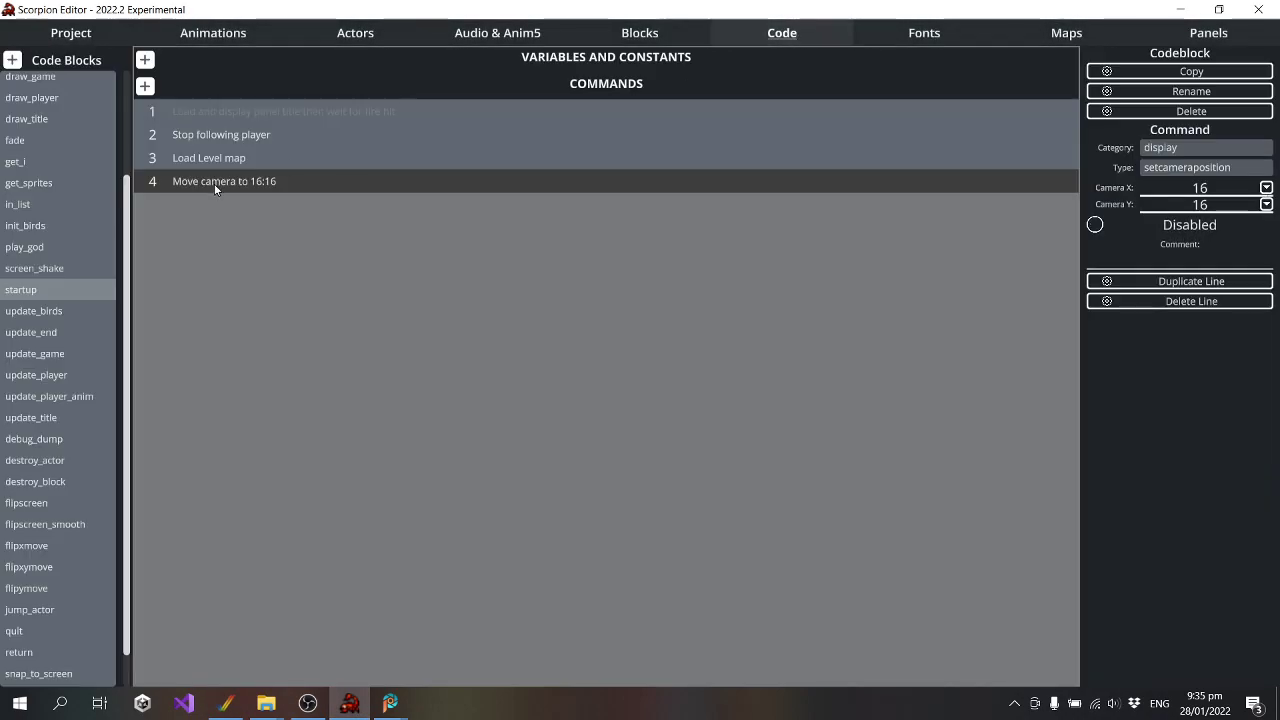
left_click(1205, 209)
type("3")
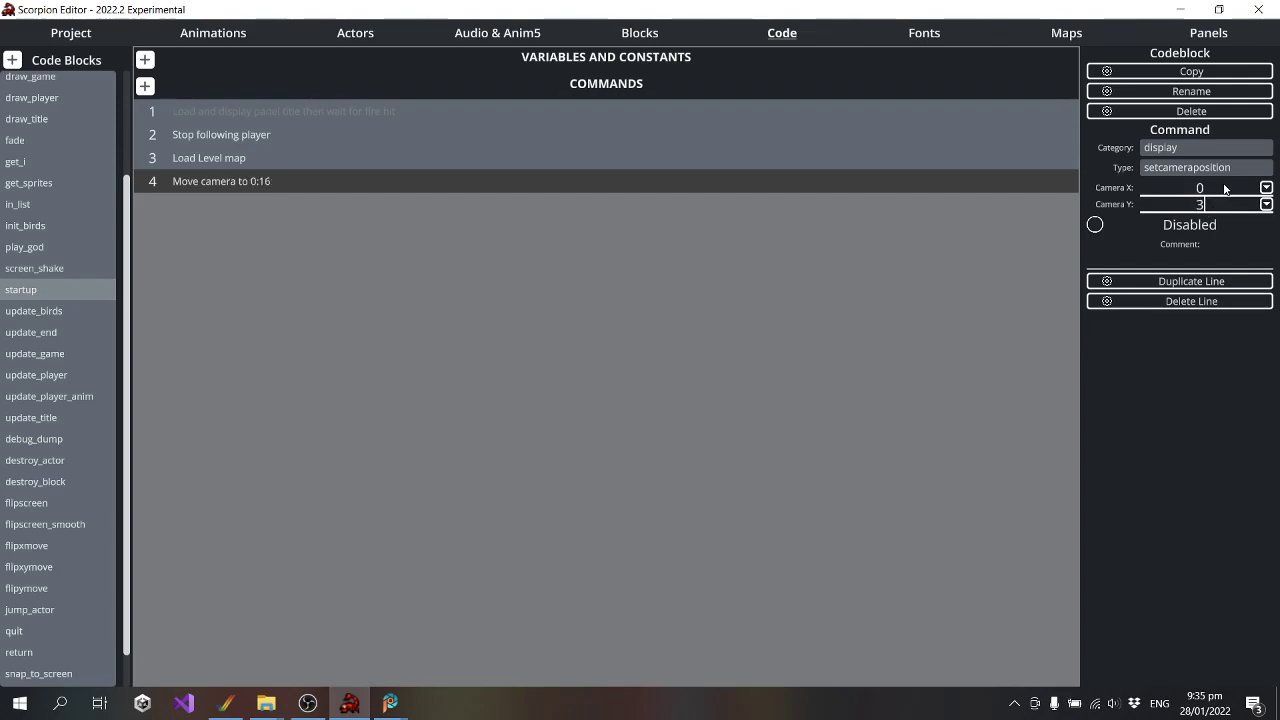
type("2")
key("Return")
Run the game in WinUAE and test the cowboy jumping and walking around the day-side platform with the new camera position
left_click(12, 42)
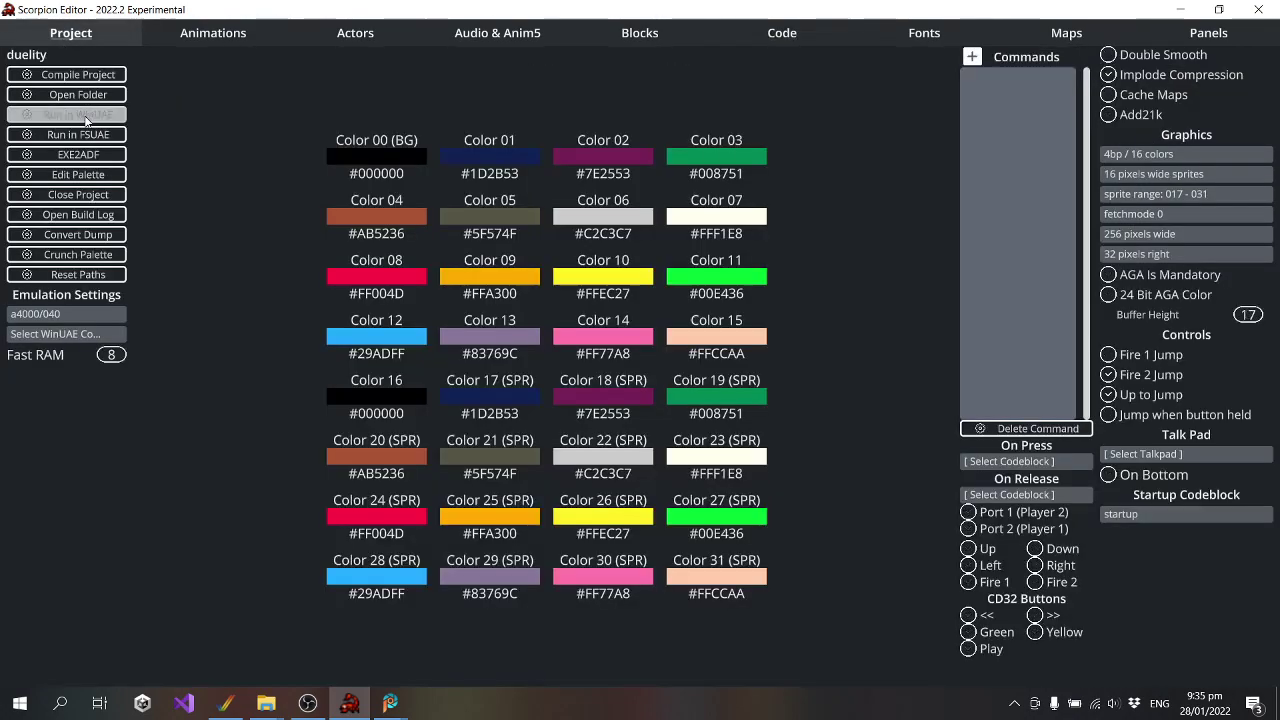
left_click(85, 116)
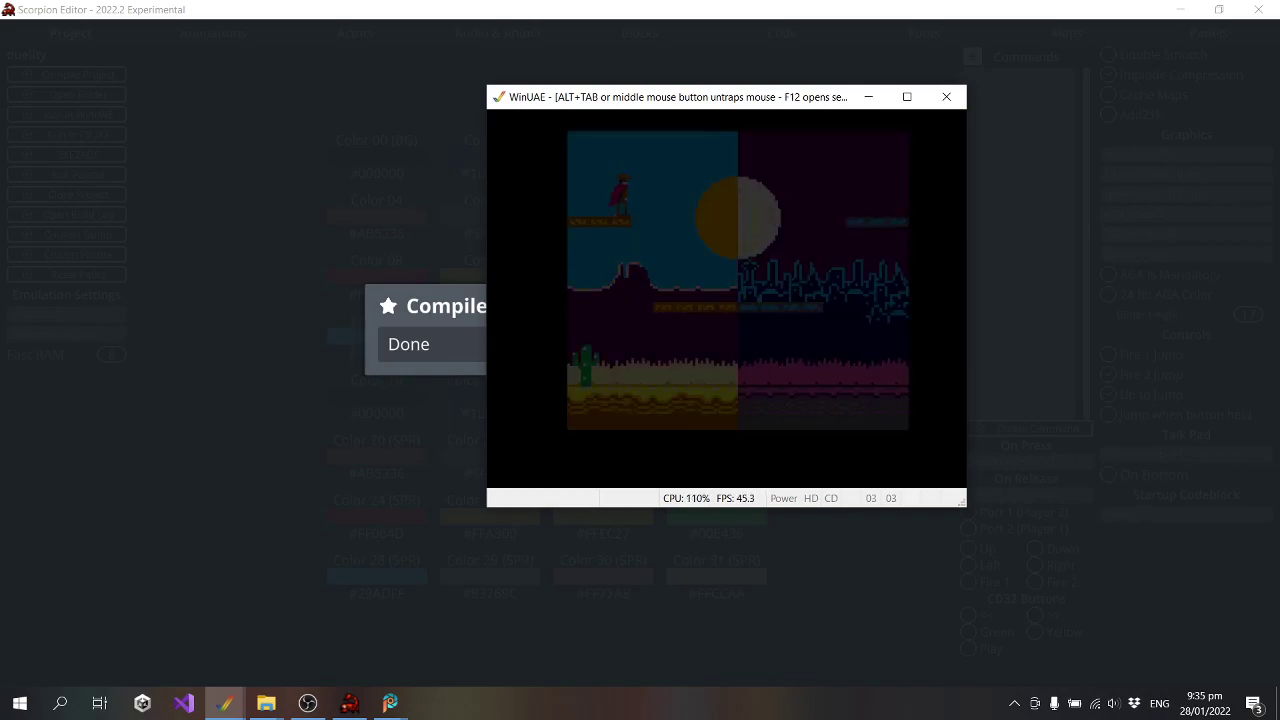
key("Left")
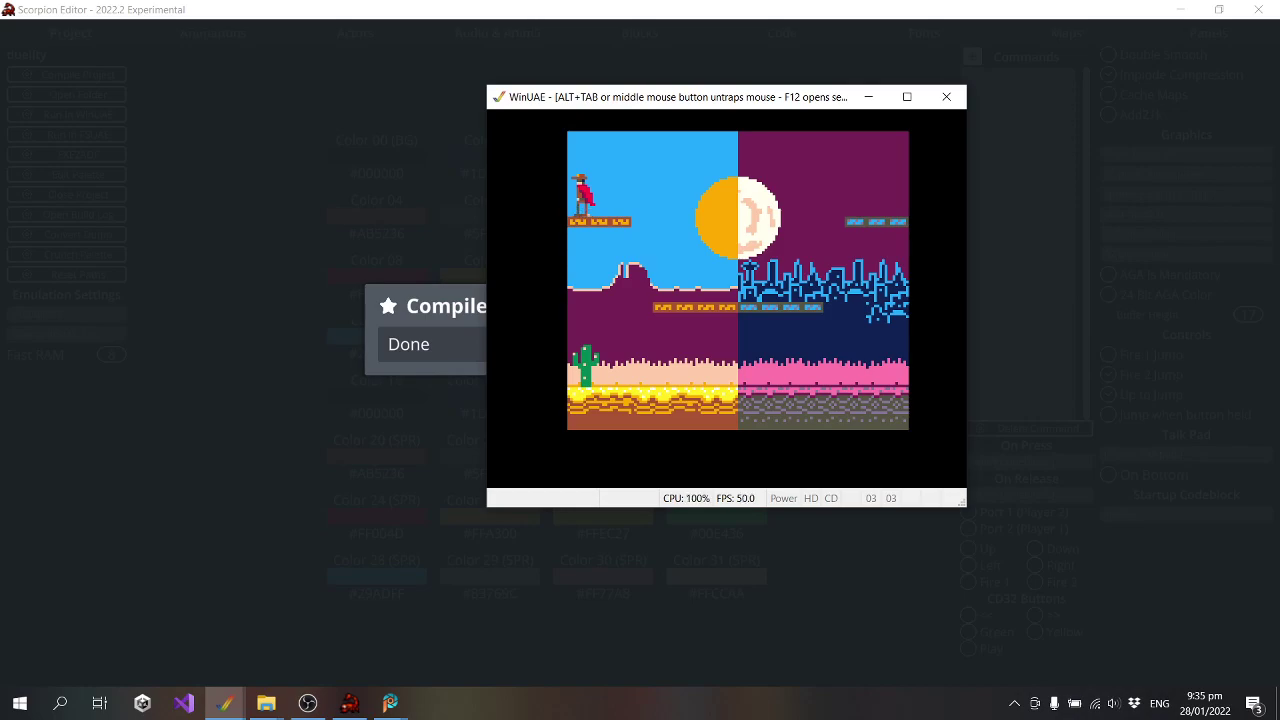
key("Up")
key("Right")
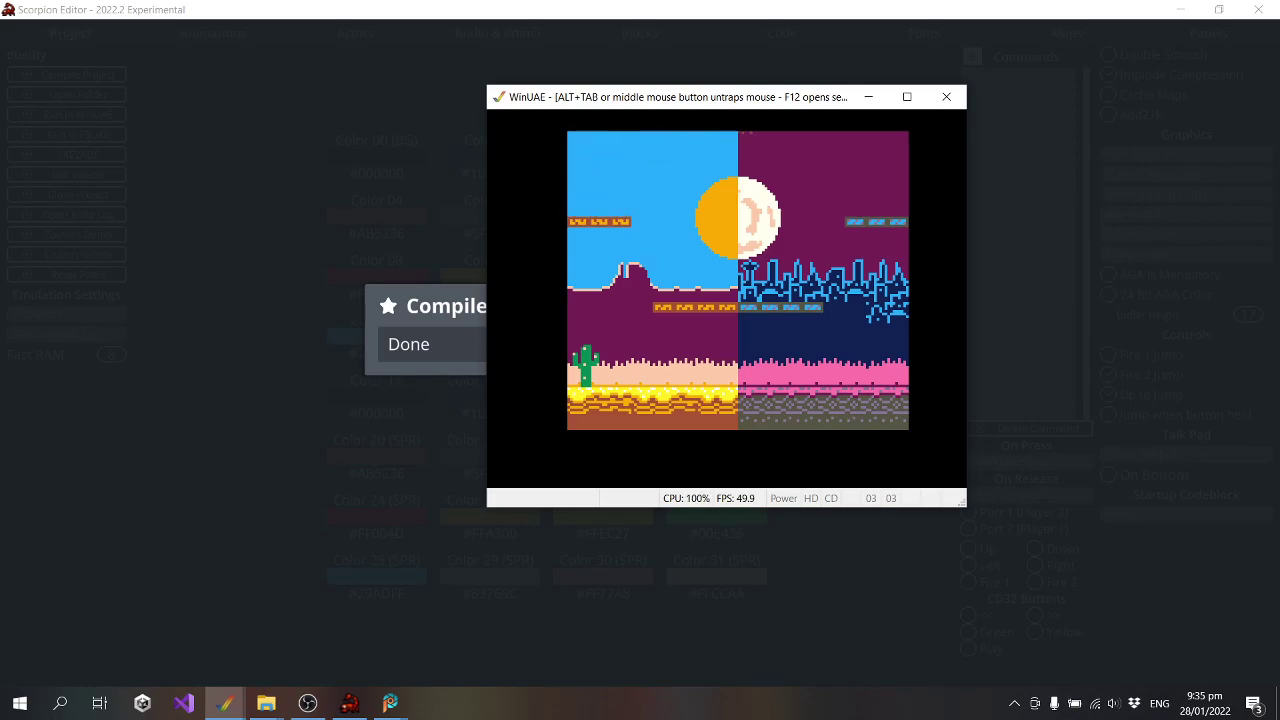
key("Left")
key("Right")
key("Up")
key("Left")
key("Up")
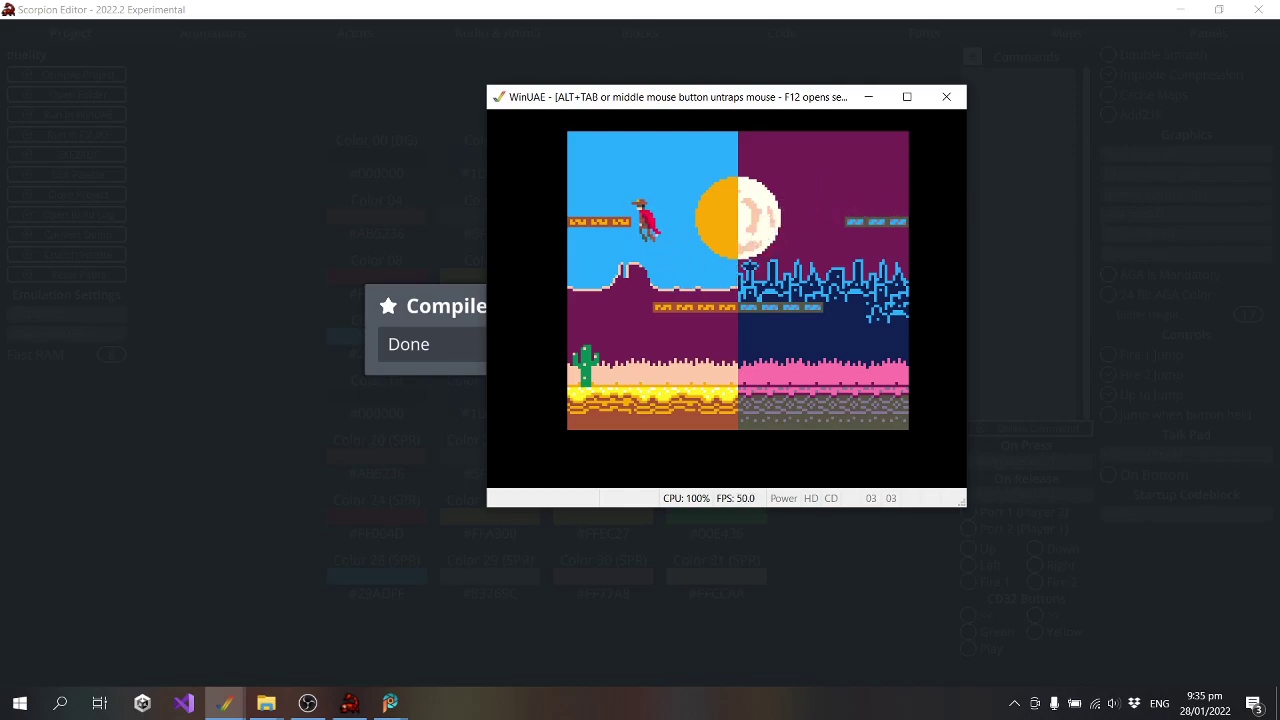
Play-test the character's movement left and right across the level, then close the emulator and dismiss the compile message
key("Left")
key("Right")
key("Left")
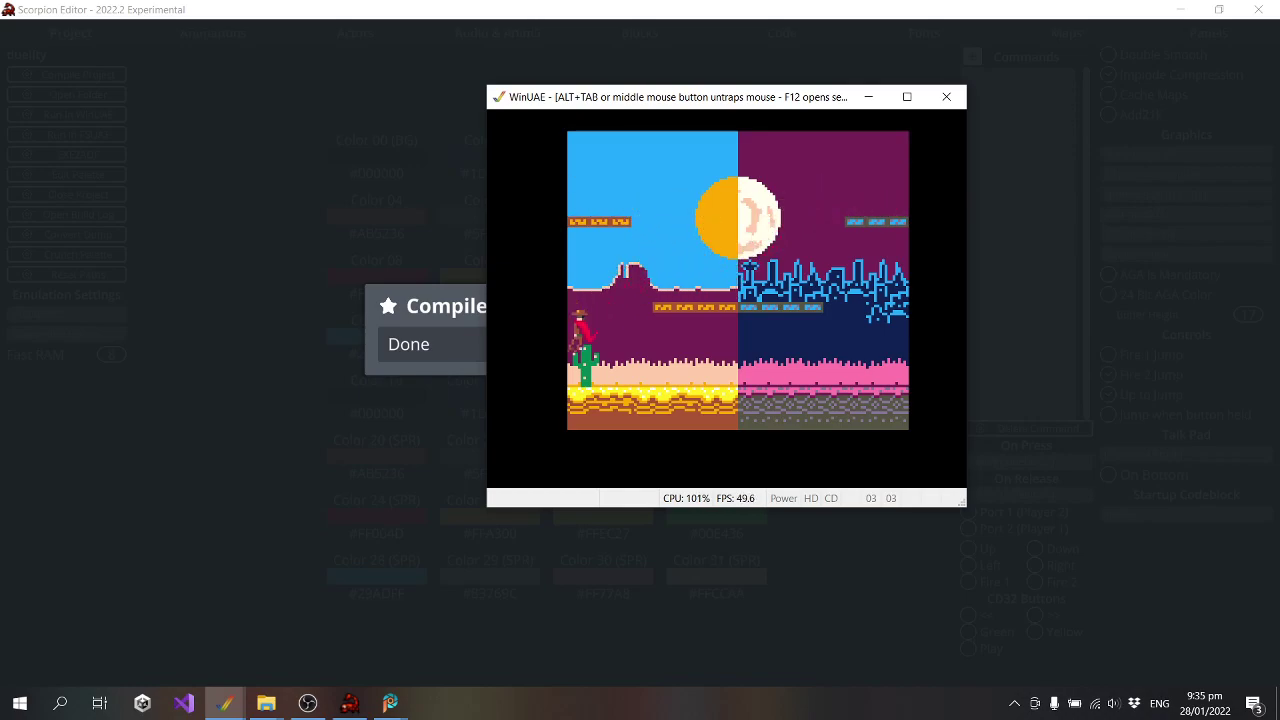
key("Right")
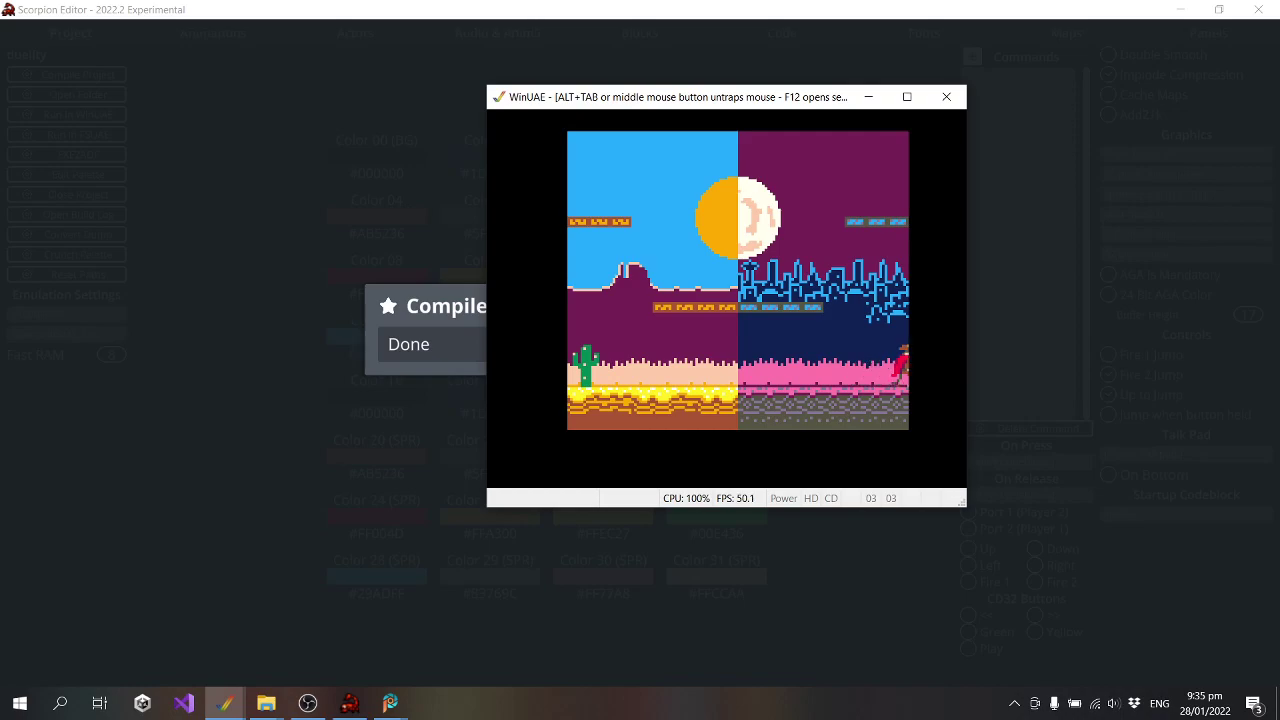
key("Right")
key("alt+F4")
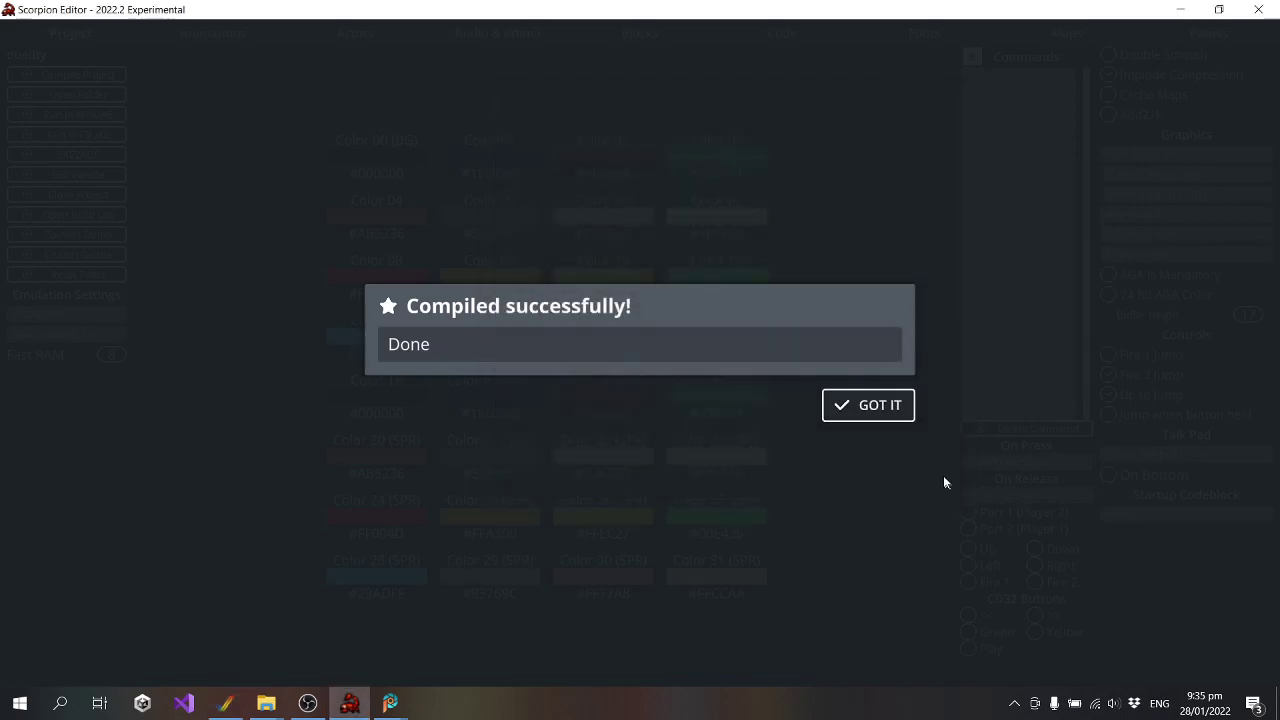
left_click(900, 410)
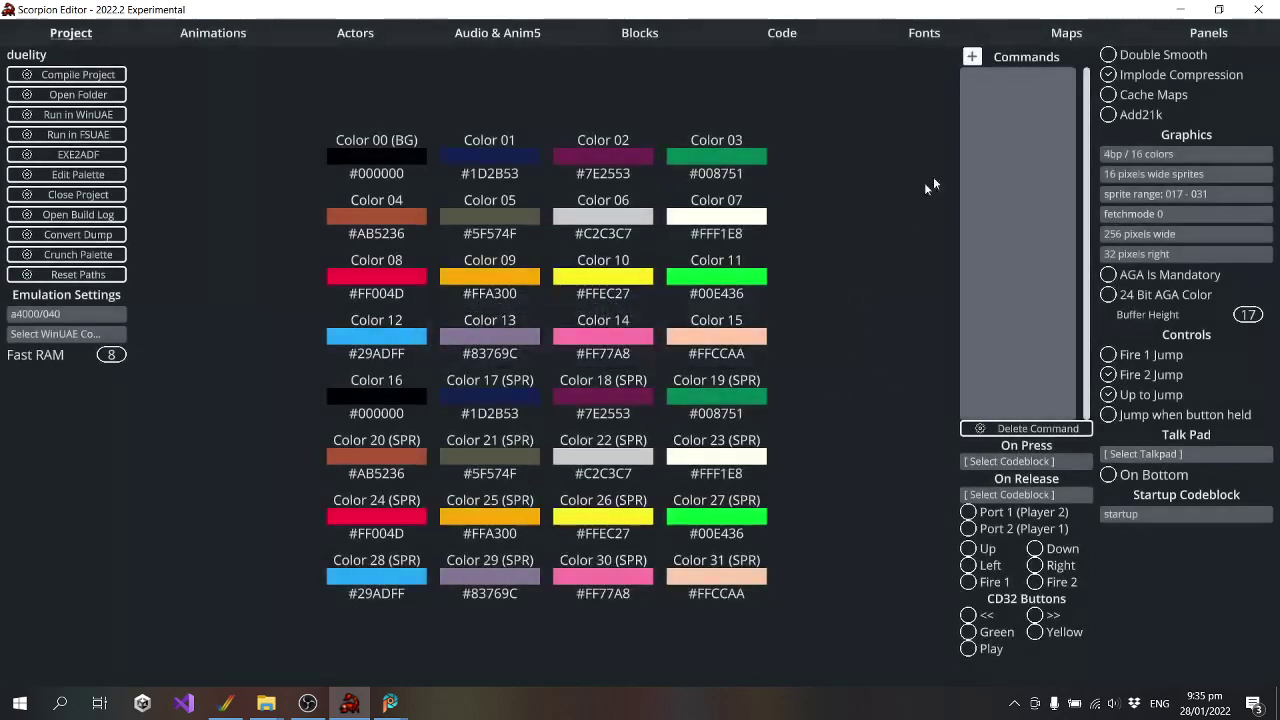
left_click(1085, 34)
left_click(1186, 130)
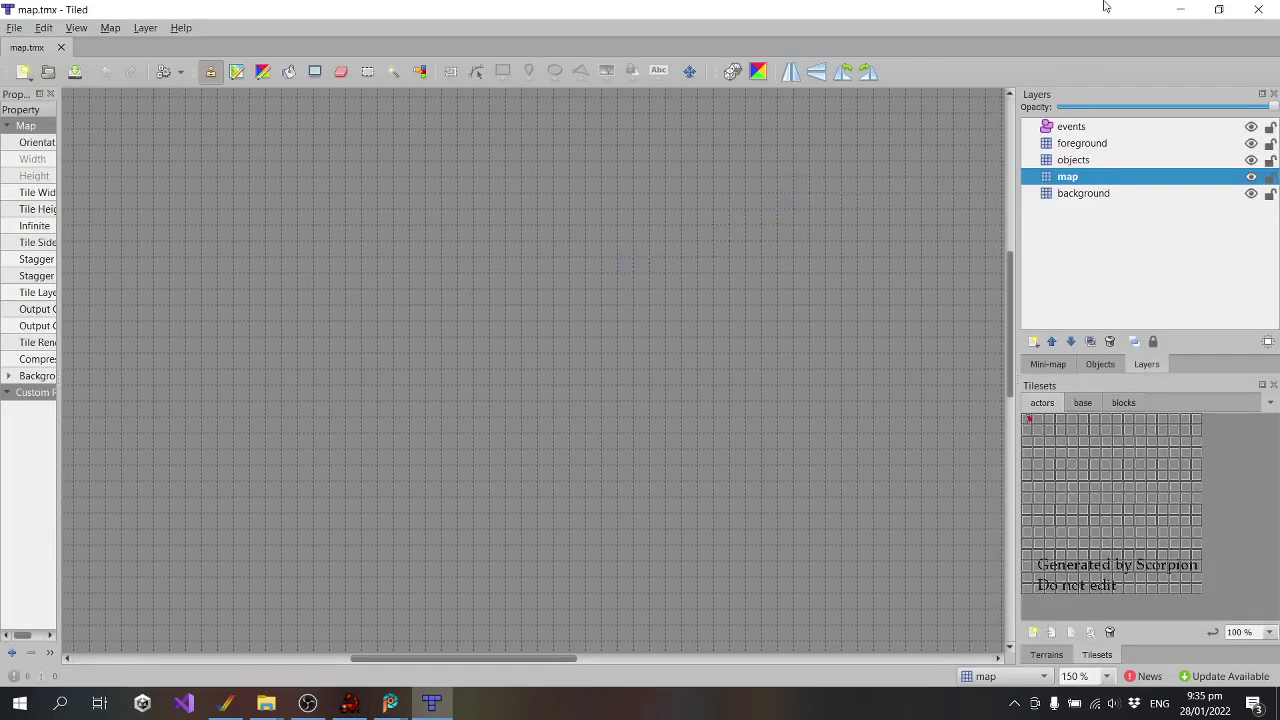
left_click(1258, 9)
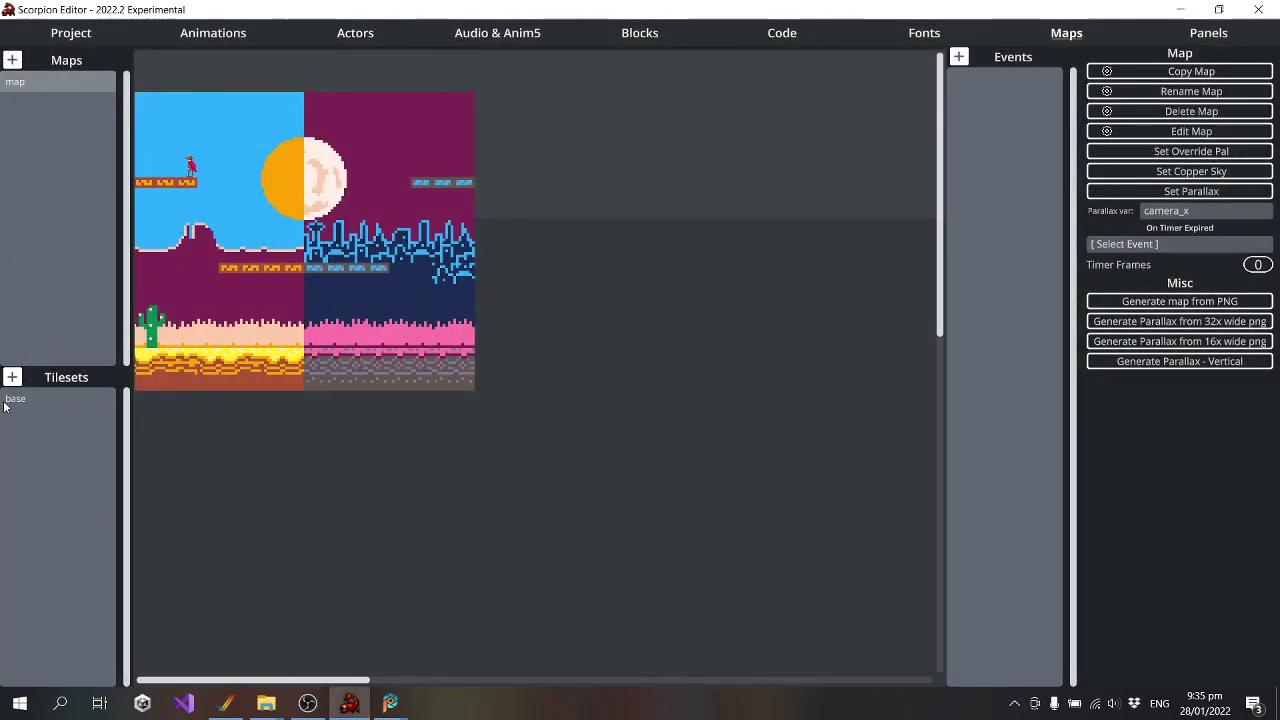
Edit the base tileset in Tiled, enable IsSolid on the navy-and-white spiral tile, and save the tileset
left_click(14, 400)
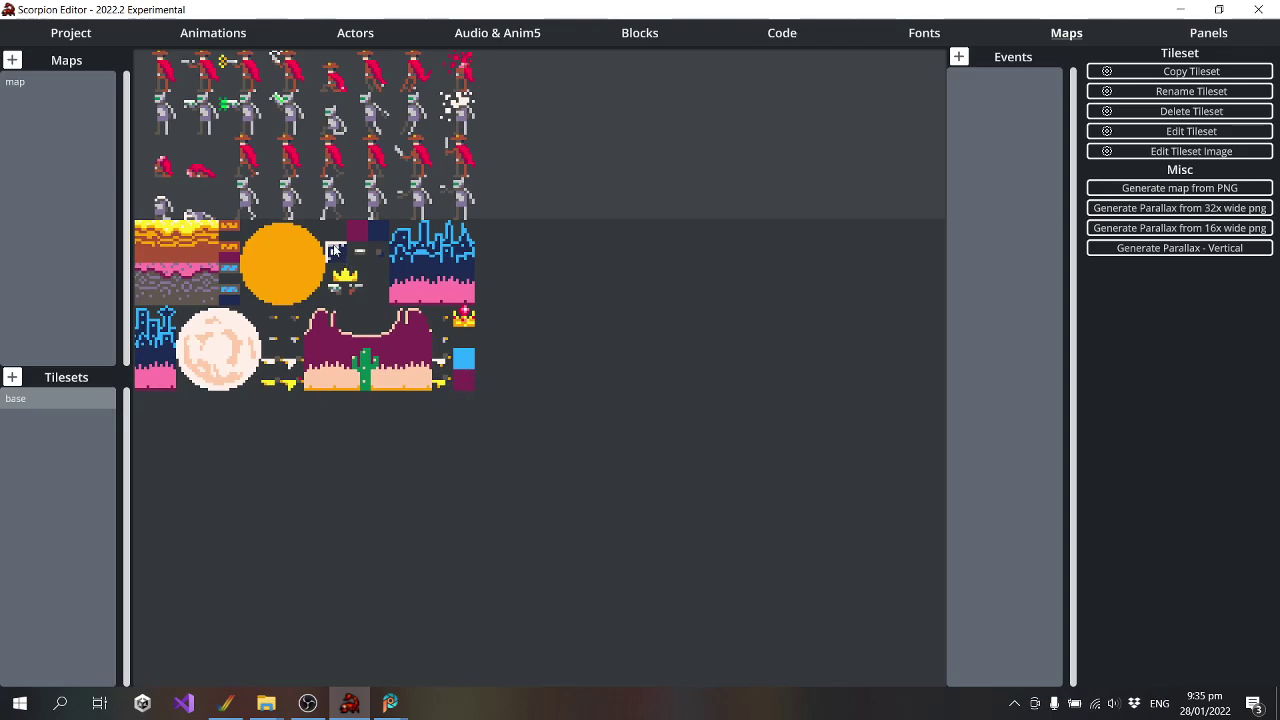
left_click(1210, 133)
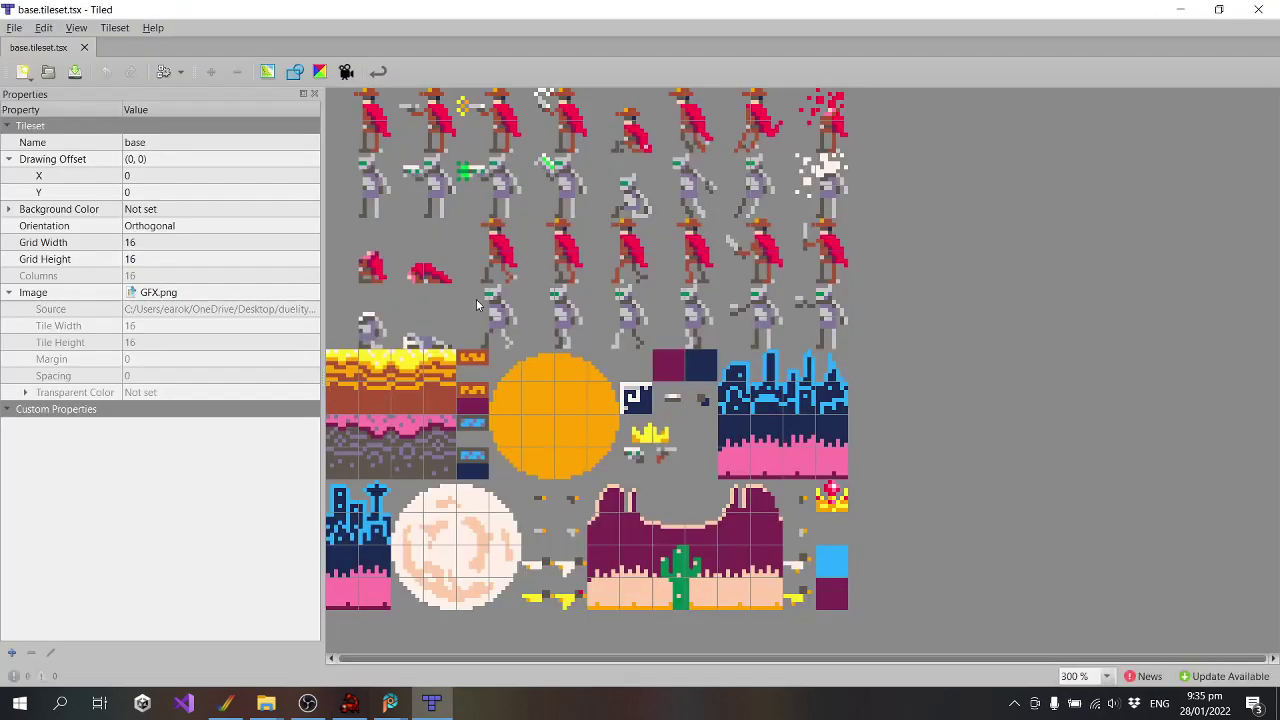
left_click(634, 399)
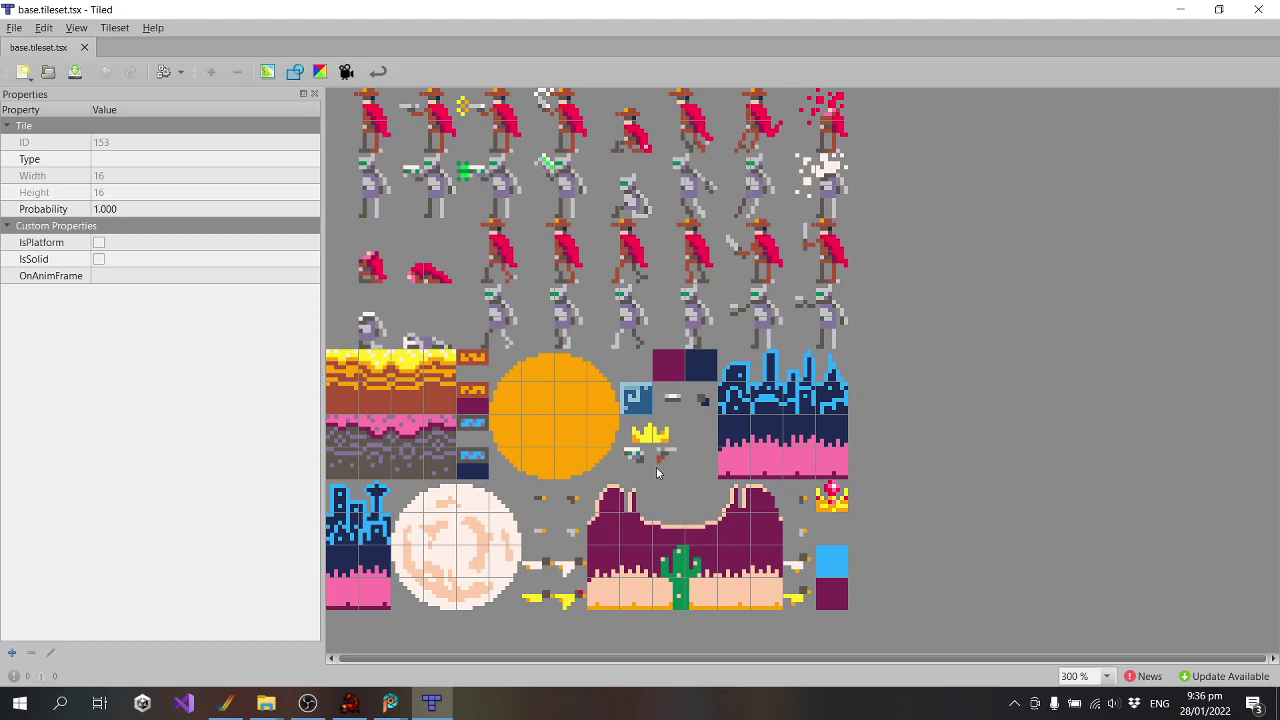
left_click(99, 260)
left_click(99, 260)
left_click(15, 31)
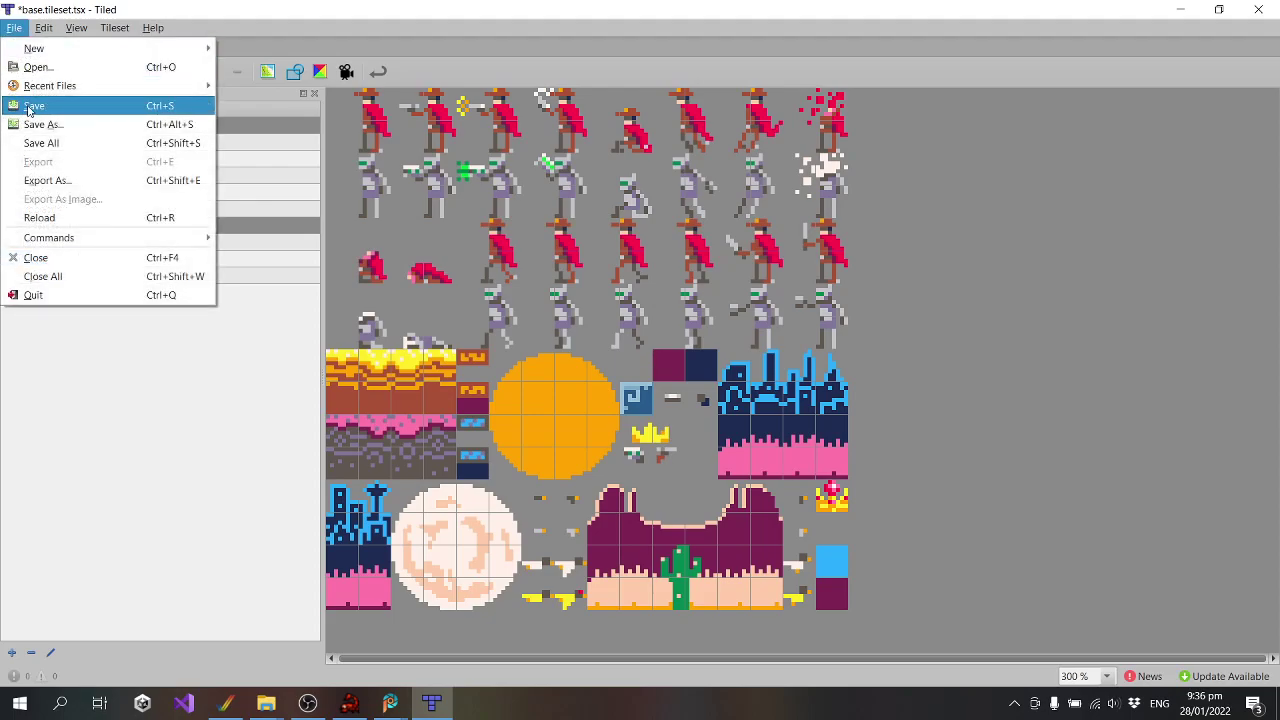
left_click(30, 108)
left_click(1256, 10)
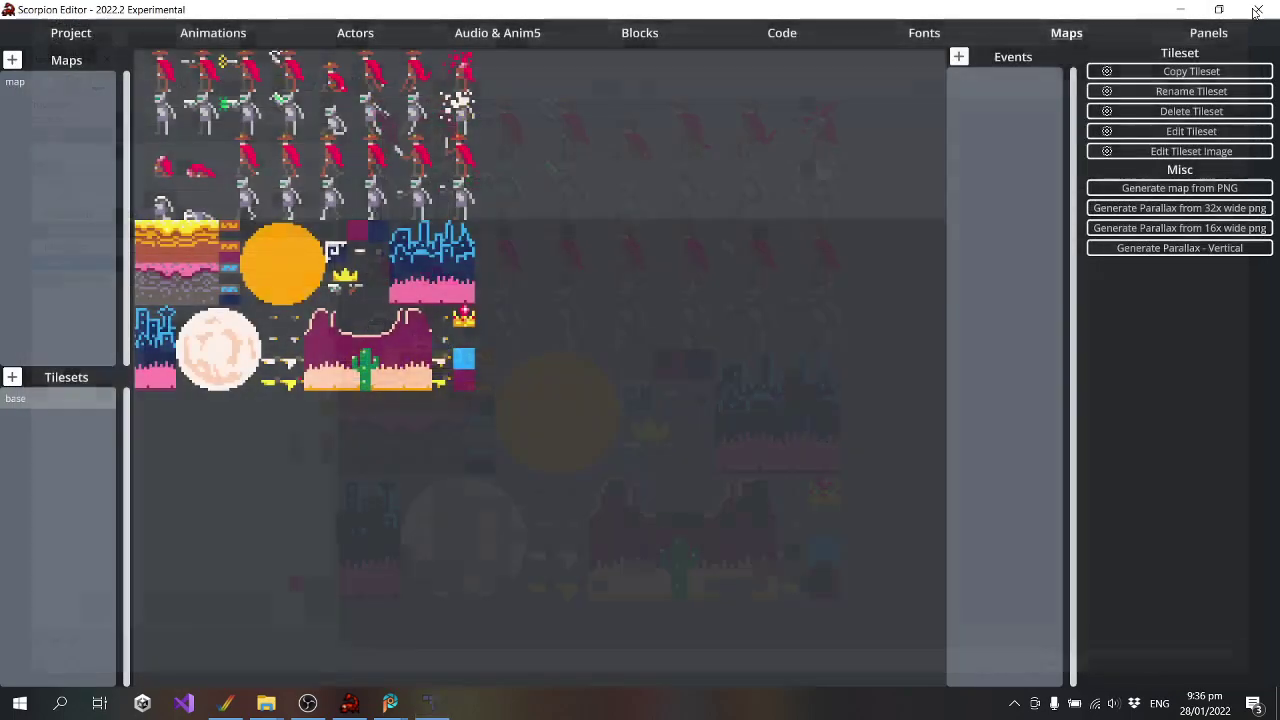
Edit the map in Tiled and move the scenery tiles on the map layer one tile to the right
left_click(47, 82)
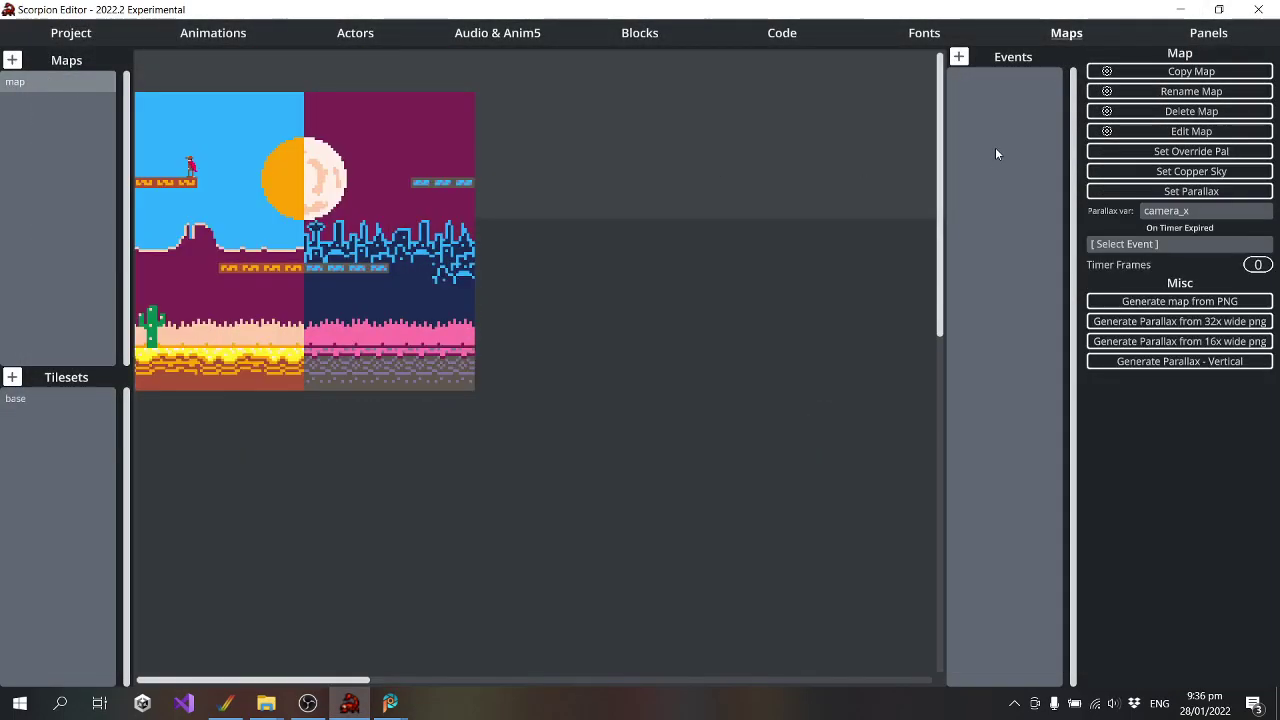
left_click(1151, 131)
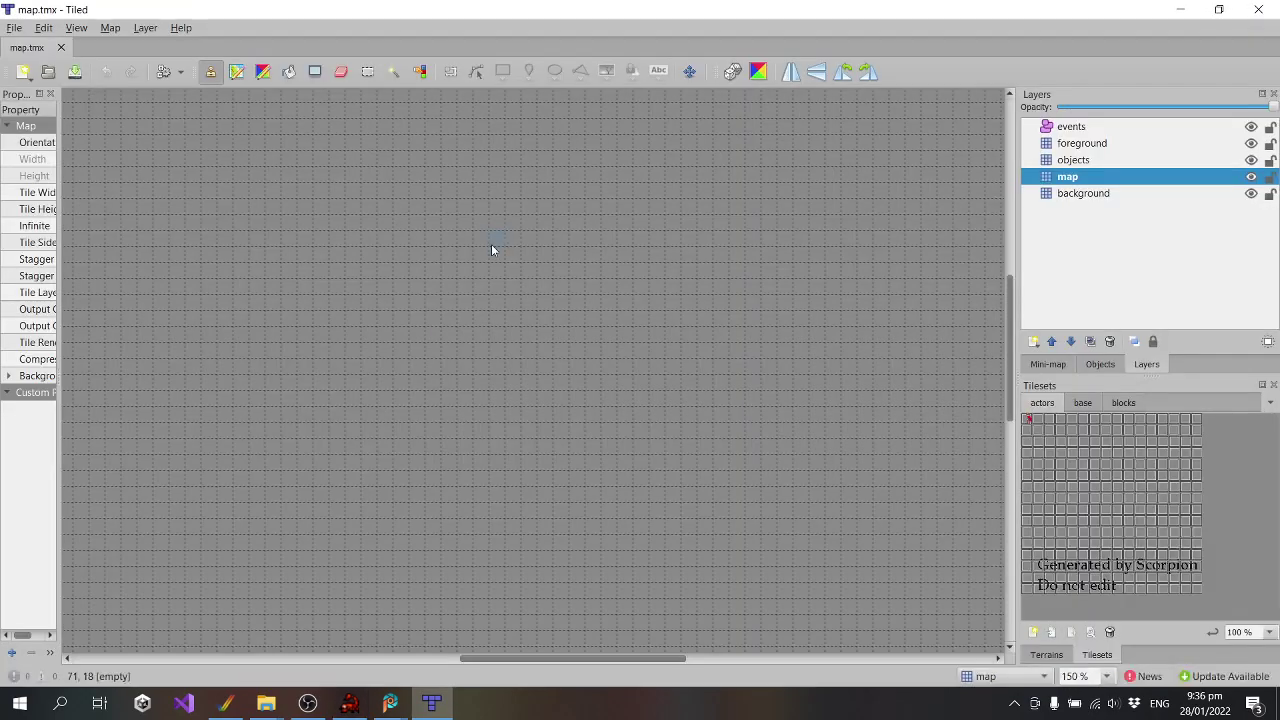
left_click_drag(587, 658, 267, 658)
scroll(923, 400, "up", 5)
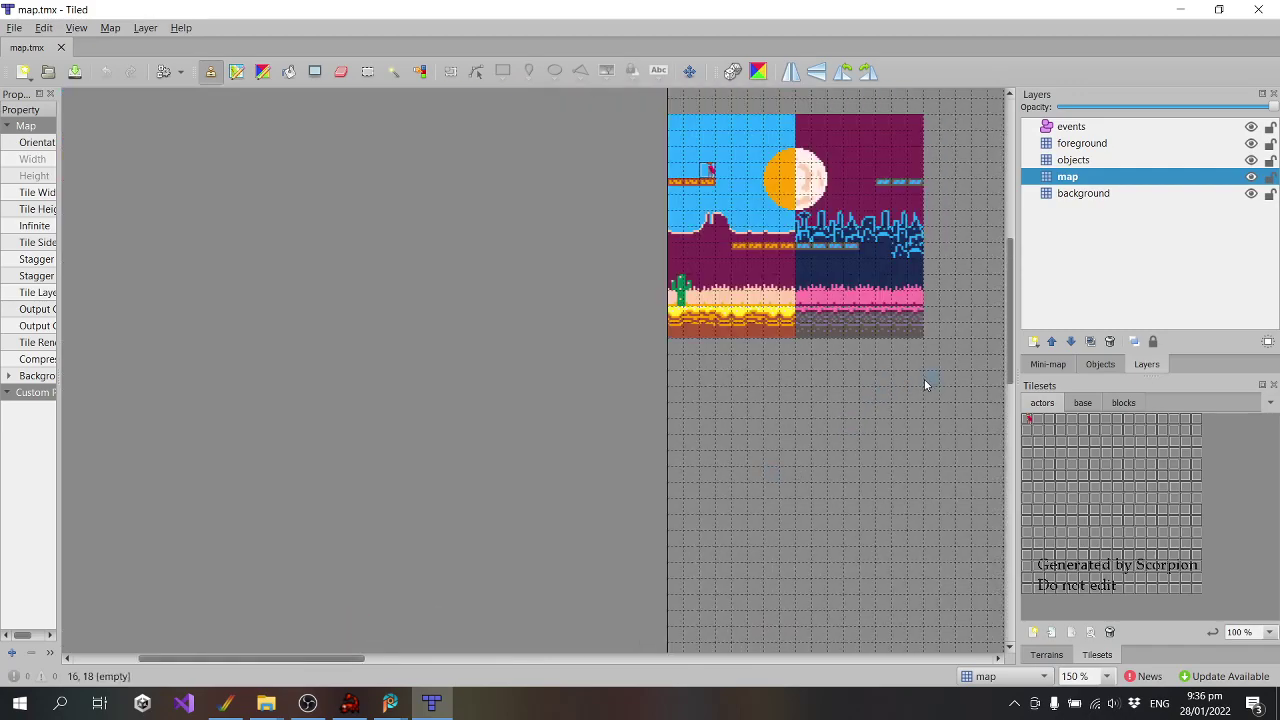
scroll(293, 660, "up", 1, "ctrl")
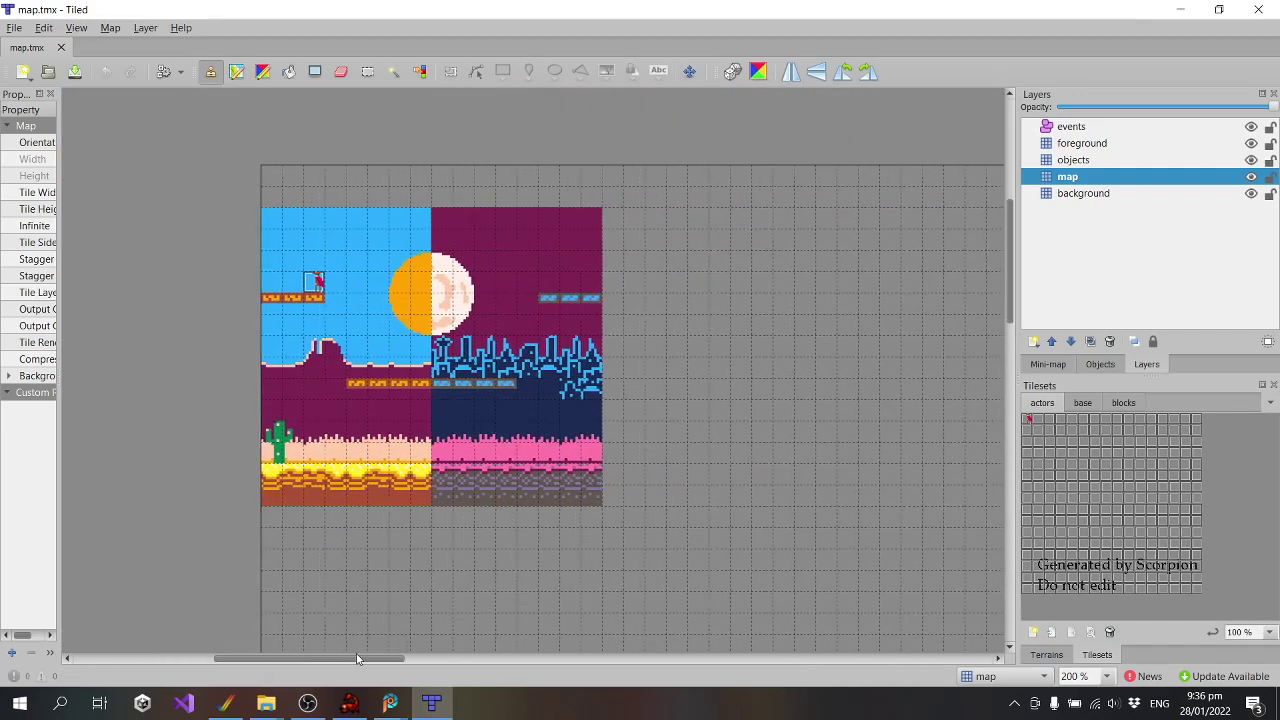
left_click(367, 71)
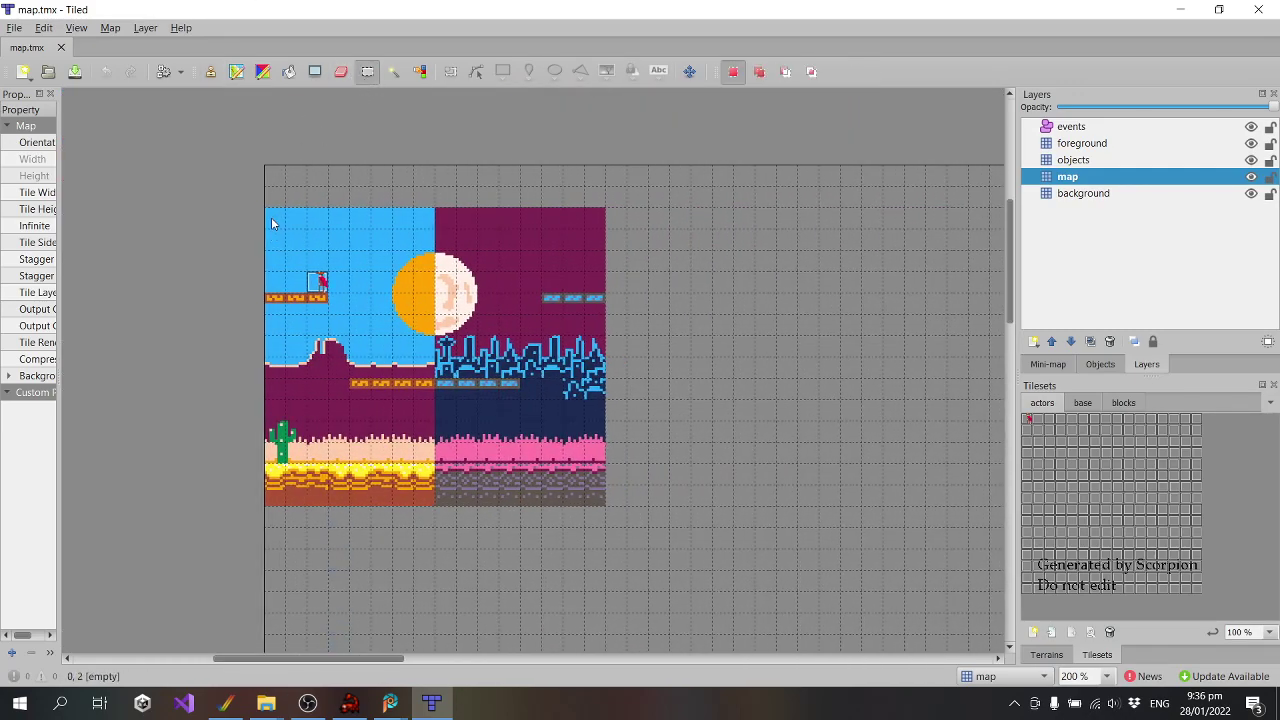
left_click_drag(271, 216, 631, 480)
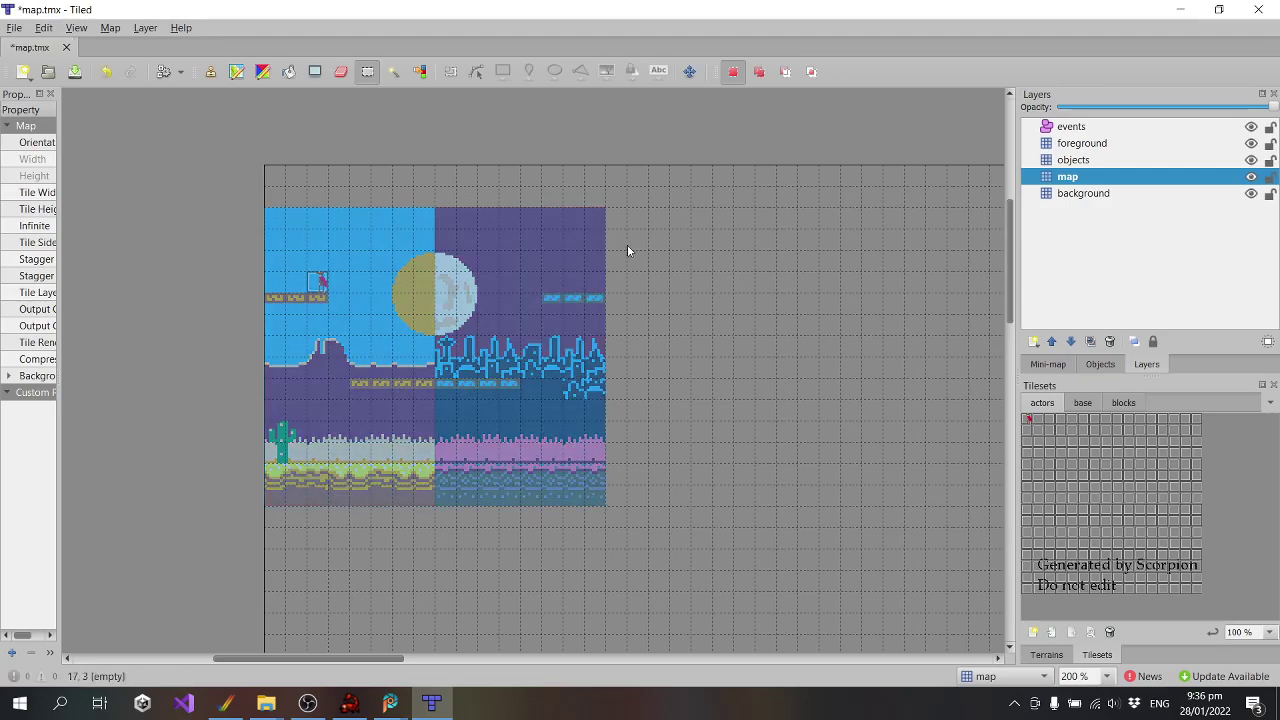
key("ctrl+x")
key("ctrl+v")
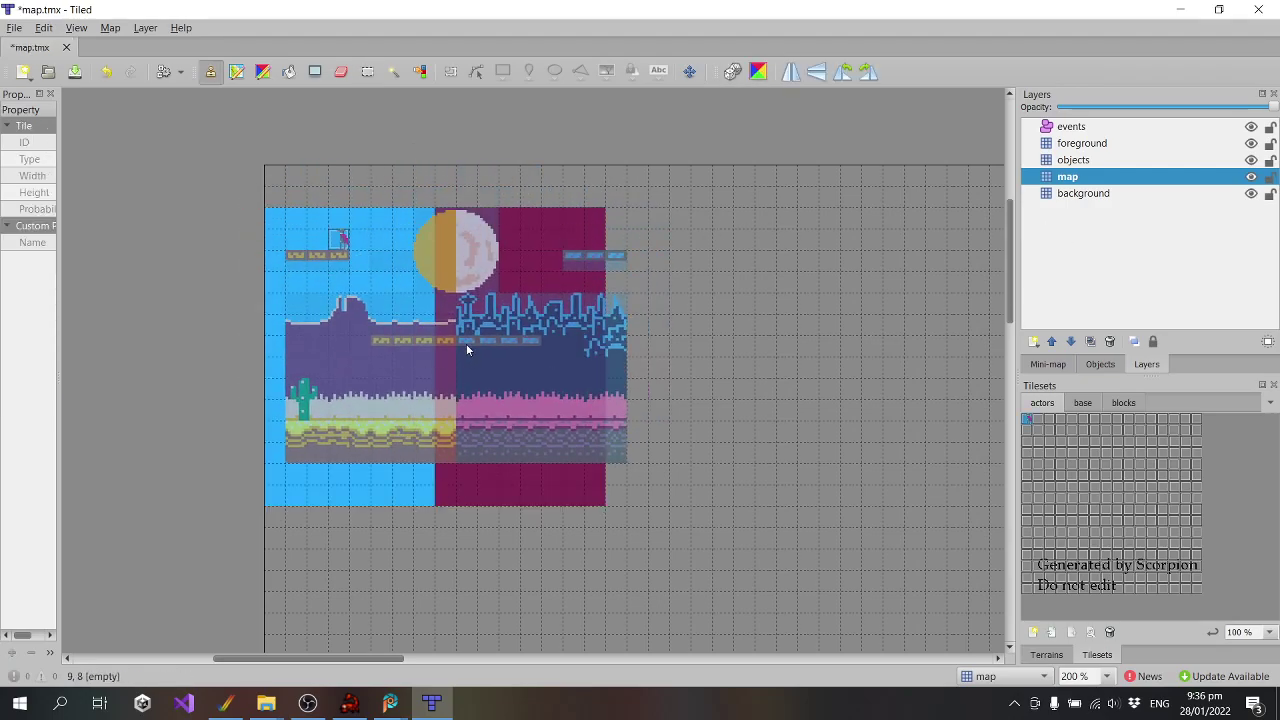
left_click(467, 382)
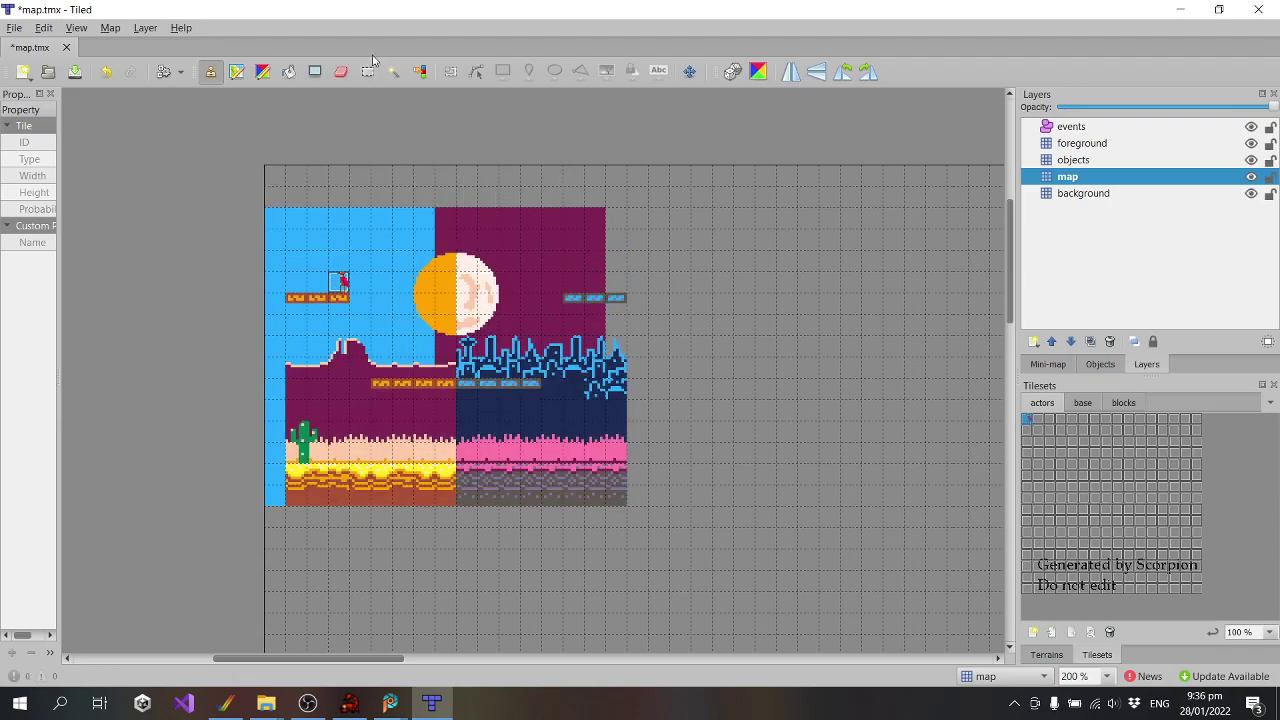
Move the 16 x 14 block of sky tiles on the background layer one tile to the right
left_click(1100, 194)
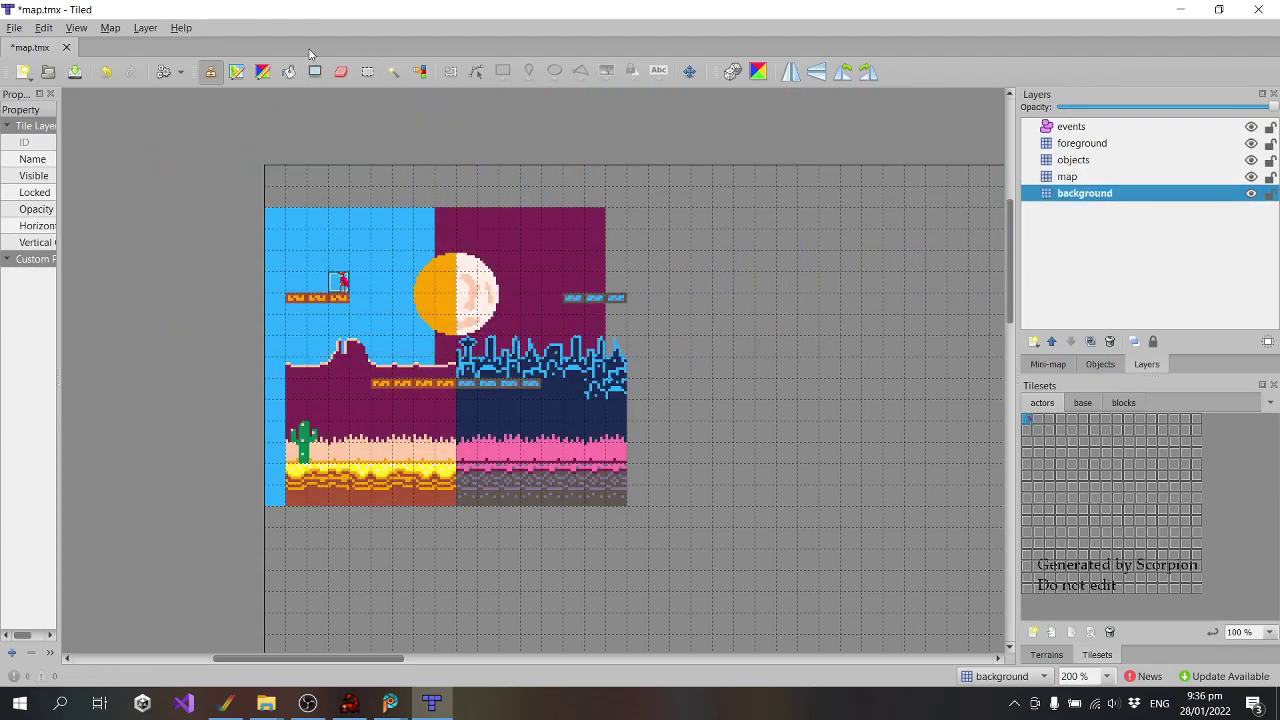
left_click(372, 74)
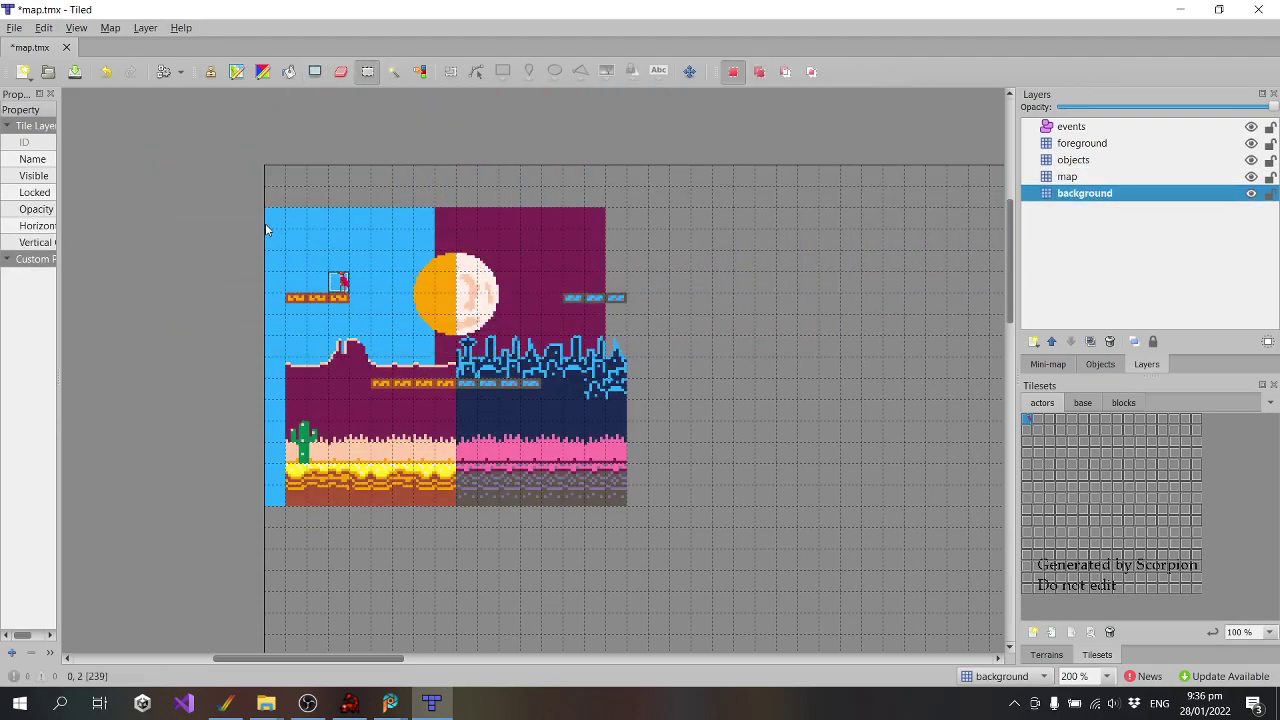
left_click_drag(265, 230, 600, 506)
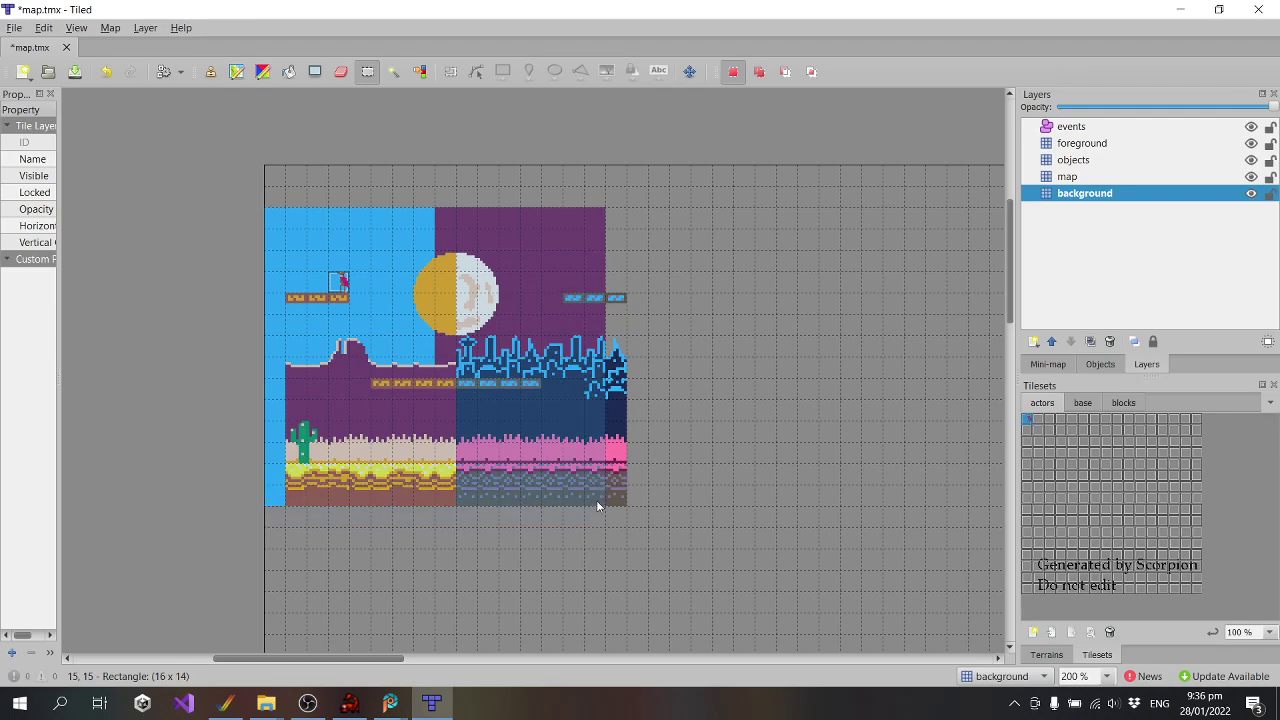
key("ctrl+x")
key("ctrl+v")
left_click(466, 363)
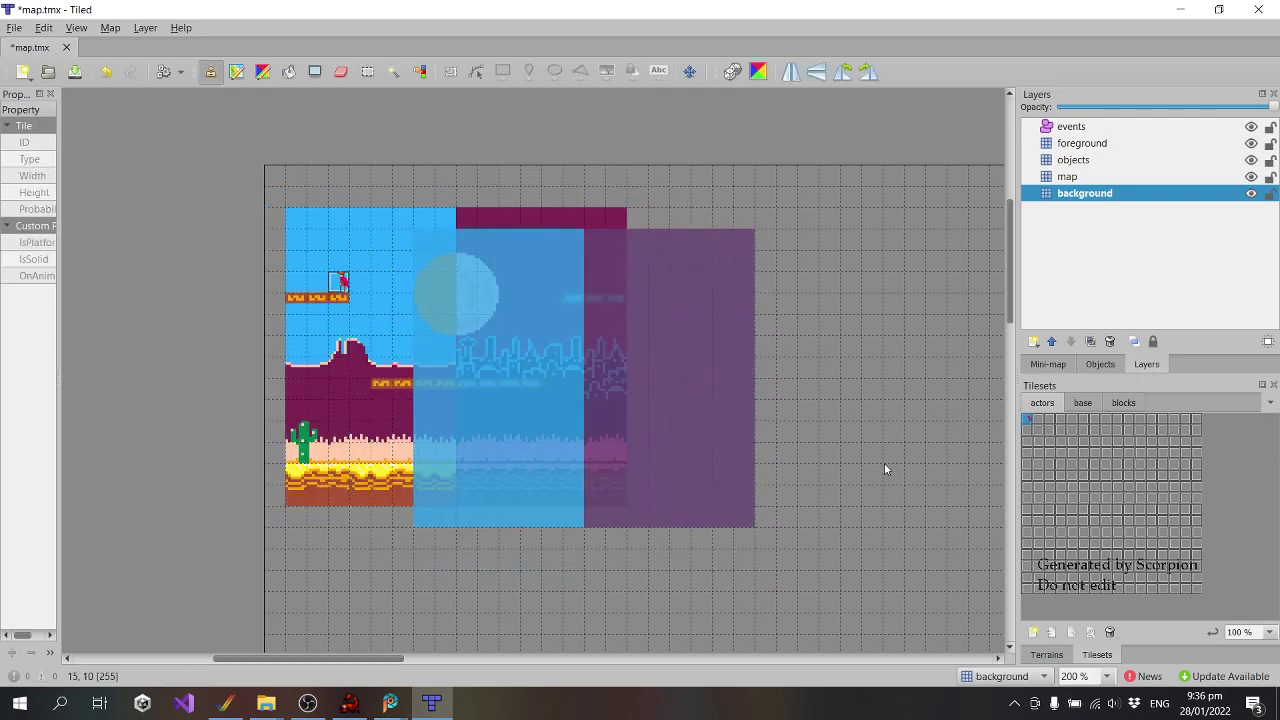
Paint wall columns of the base tileset's spiral tile on the background layer along both sides of the scene, up to the map's top row
left_click(1125, 403)
left_click(1092, 402)
scroll(1205, 487, "down", 1)
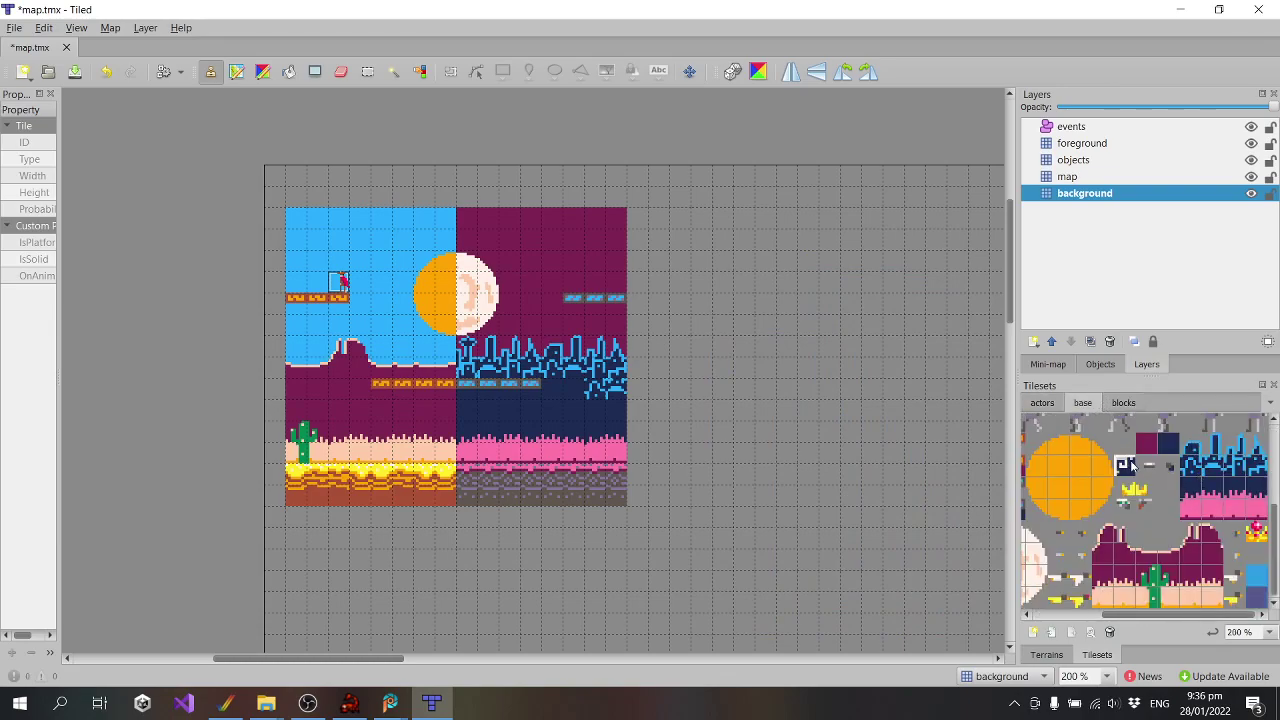
left_click(1081, 178)
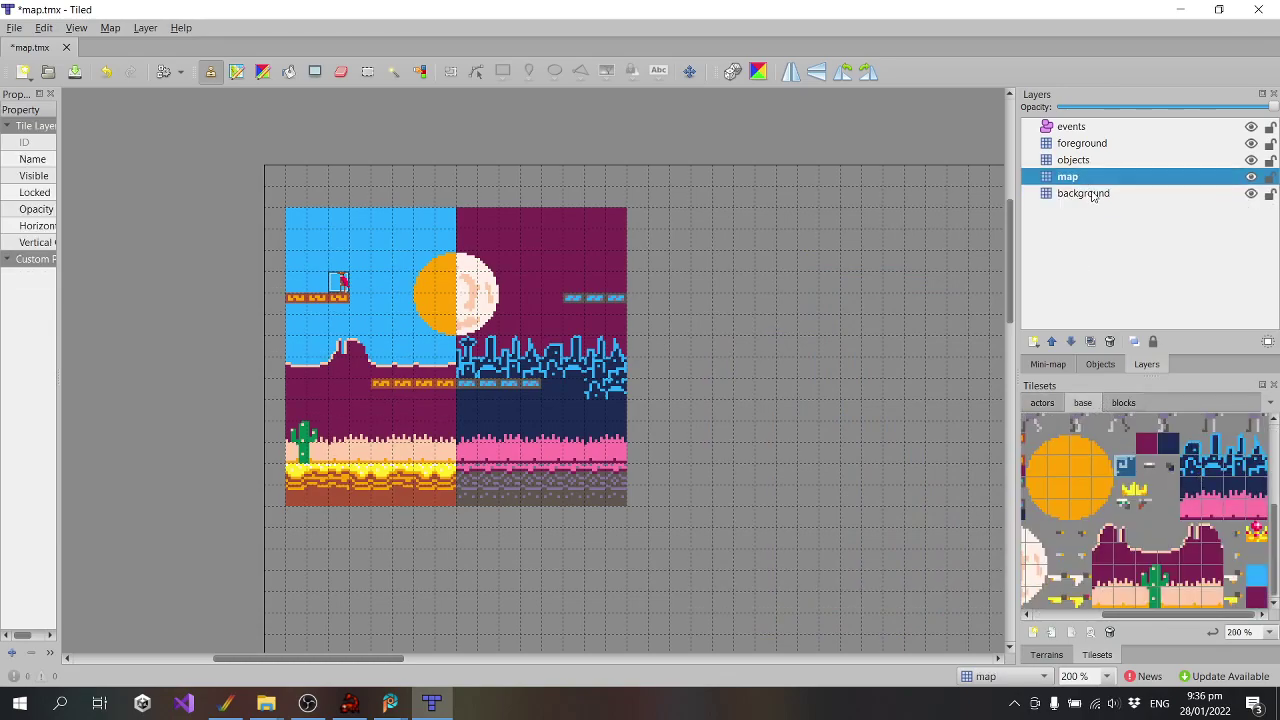
left_click(1096, 196)
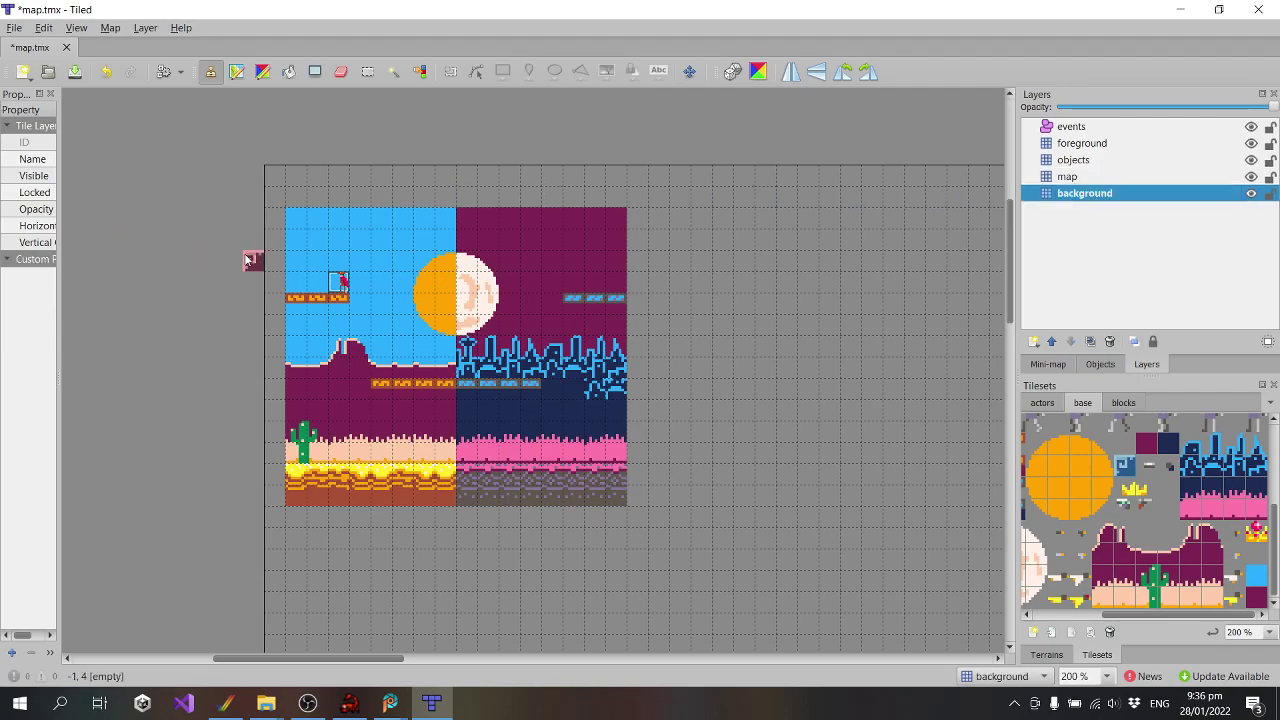
left_click_drag(275, 226, 272, 498)
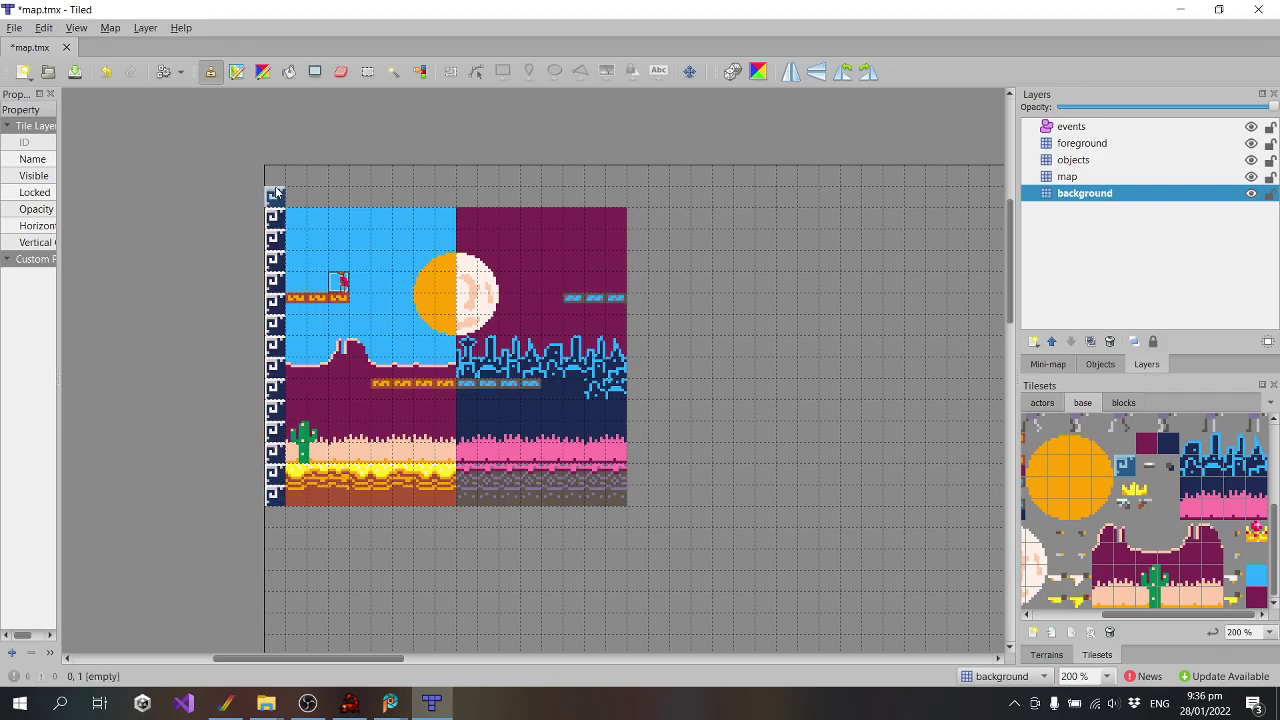
left_click_drag(274, 198, 274, 172)
left_click_drag(637, 494, 637, 176)
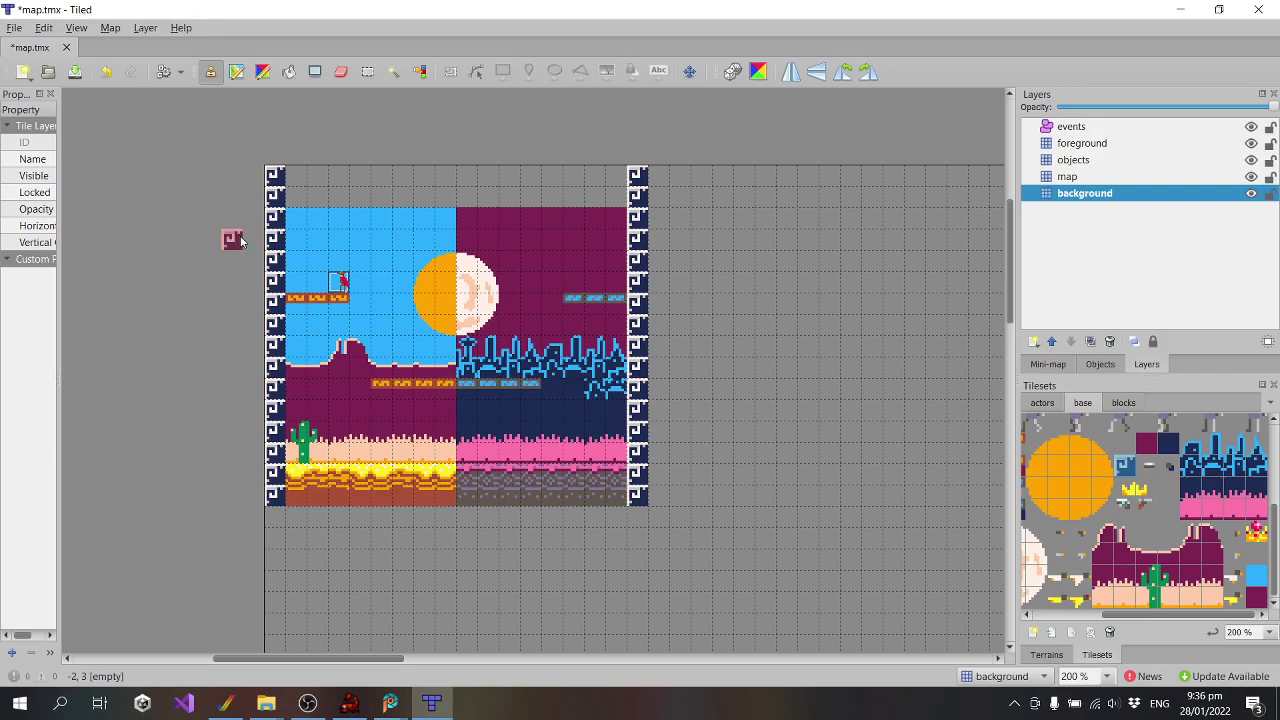
Save the map and close Tiled to return to Scorpion Editor
left_click(15, 28)
left_click(40, 110)
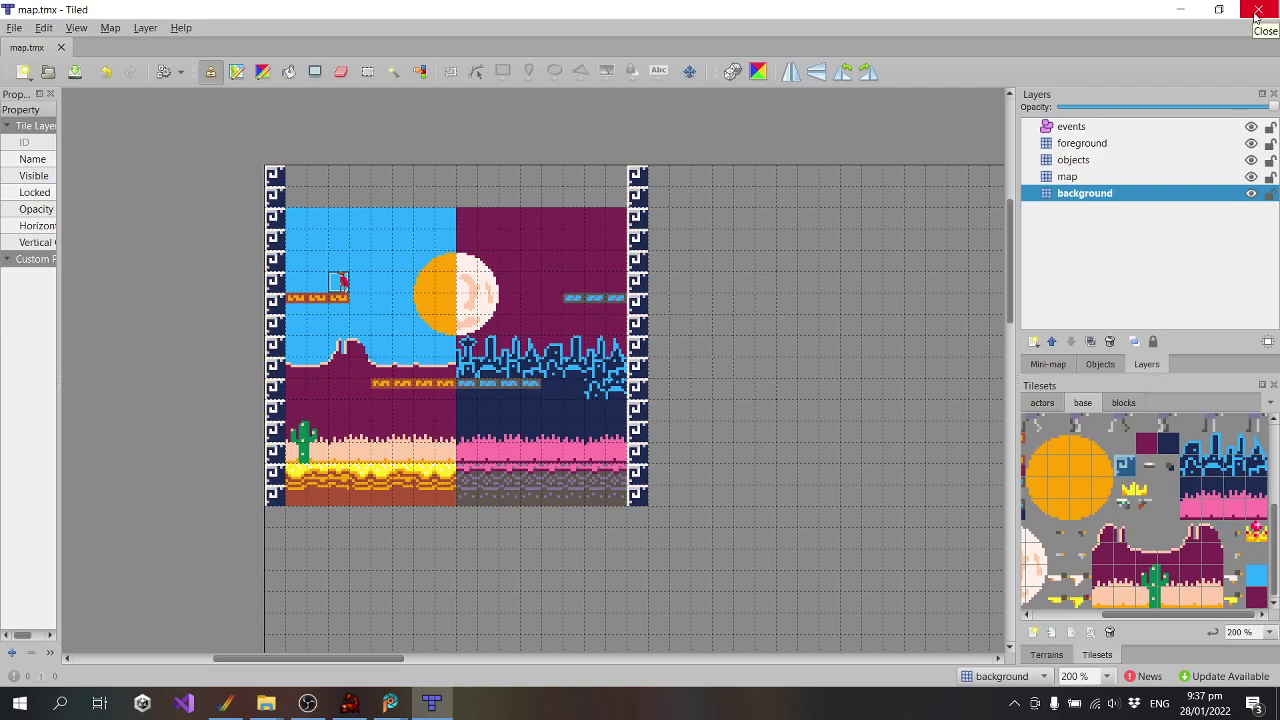
scroll(677, 297, "down", 5)
scroll(700, 289, "up", 5)
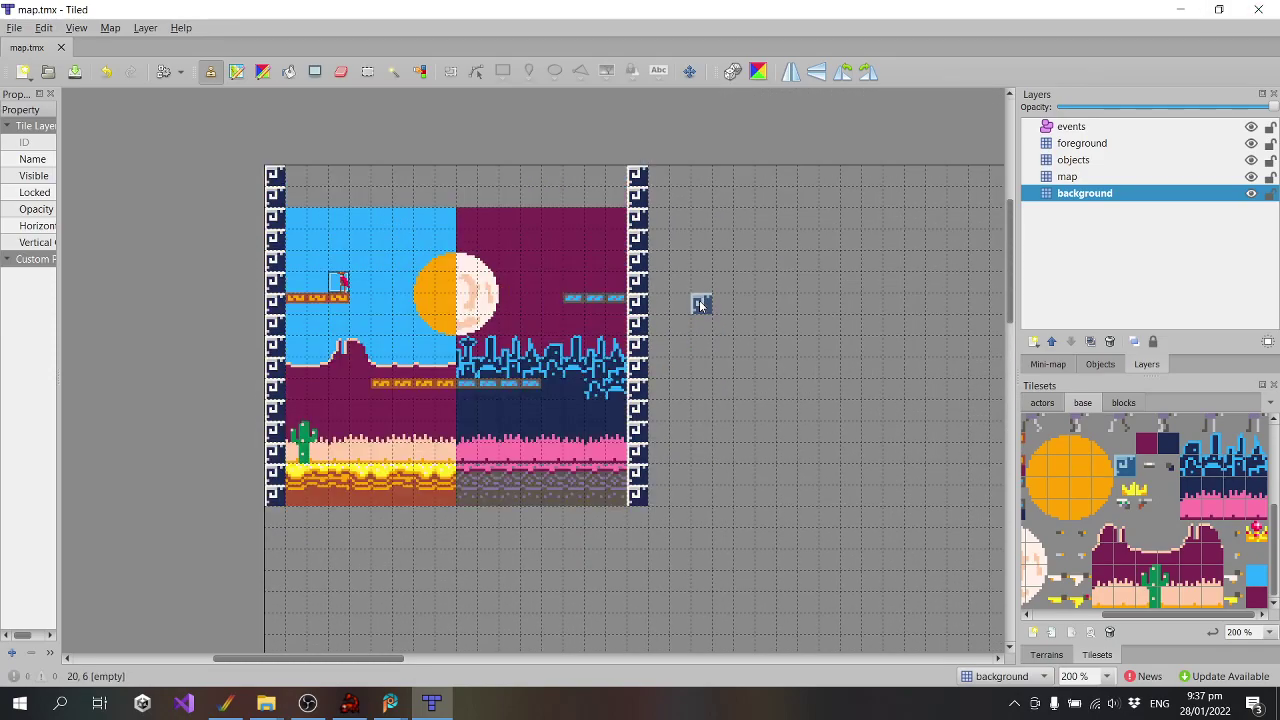
scroll(700, 305, "down", 5)
scroll(700, 306, "up", 5)
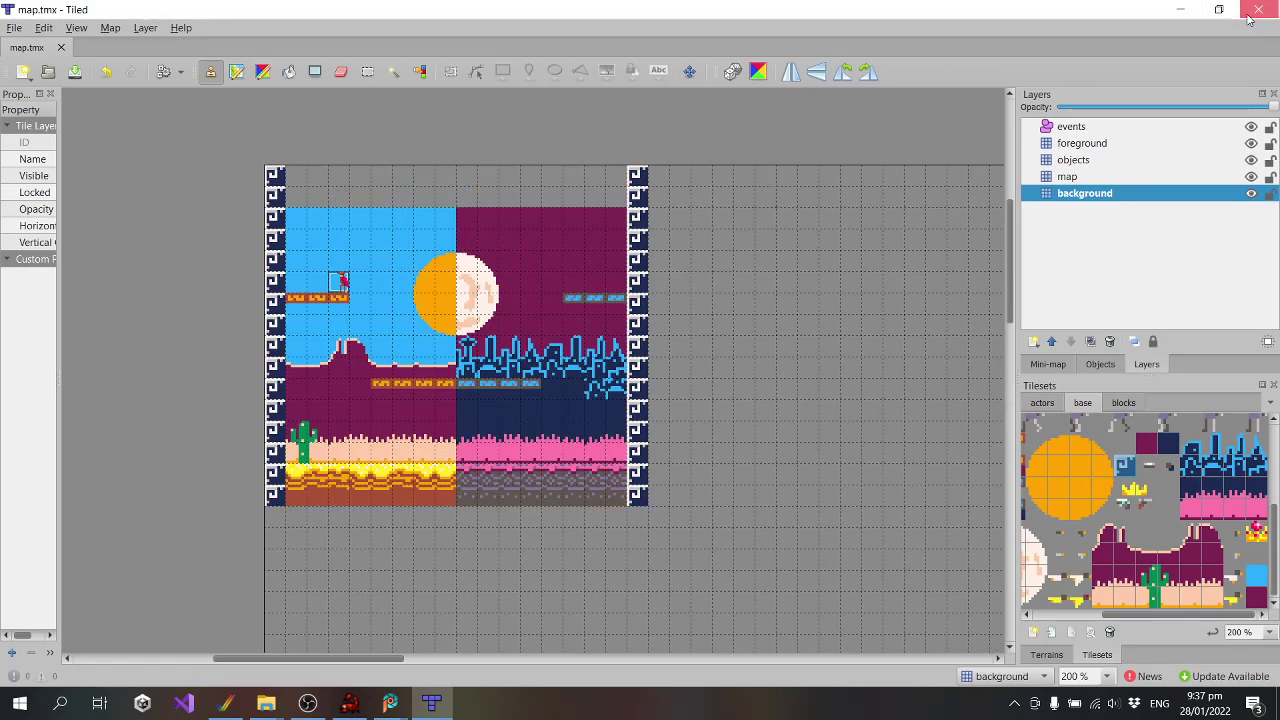
left_click(1248, 16)
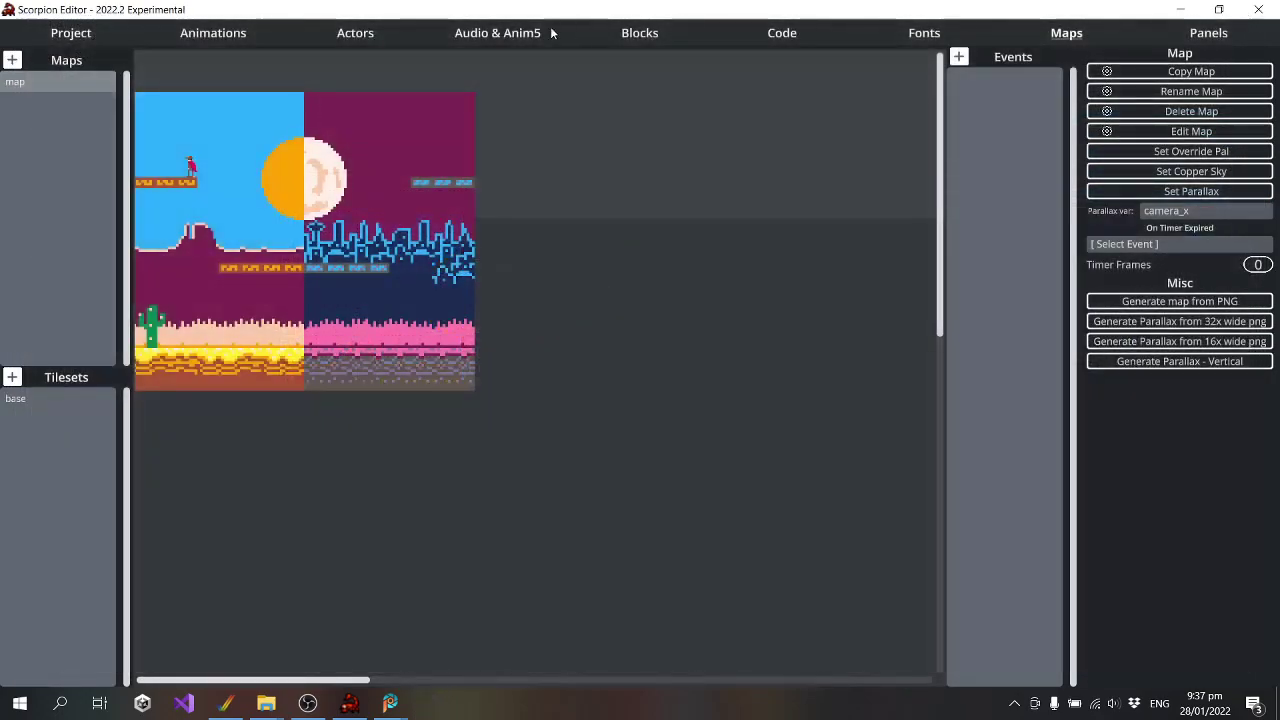
Run the project in WinUAE to check the new walls, then return to the project settings
left_click(71, 33)
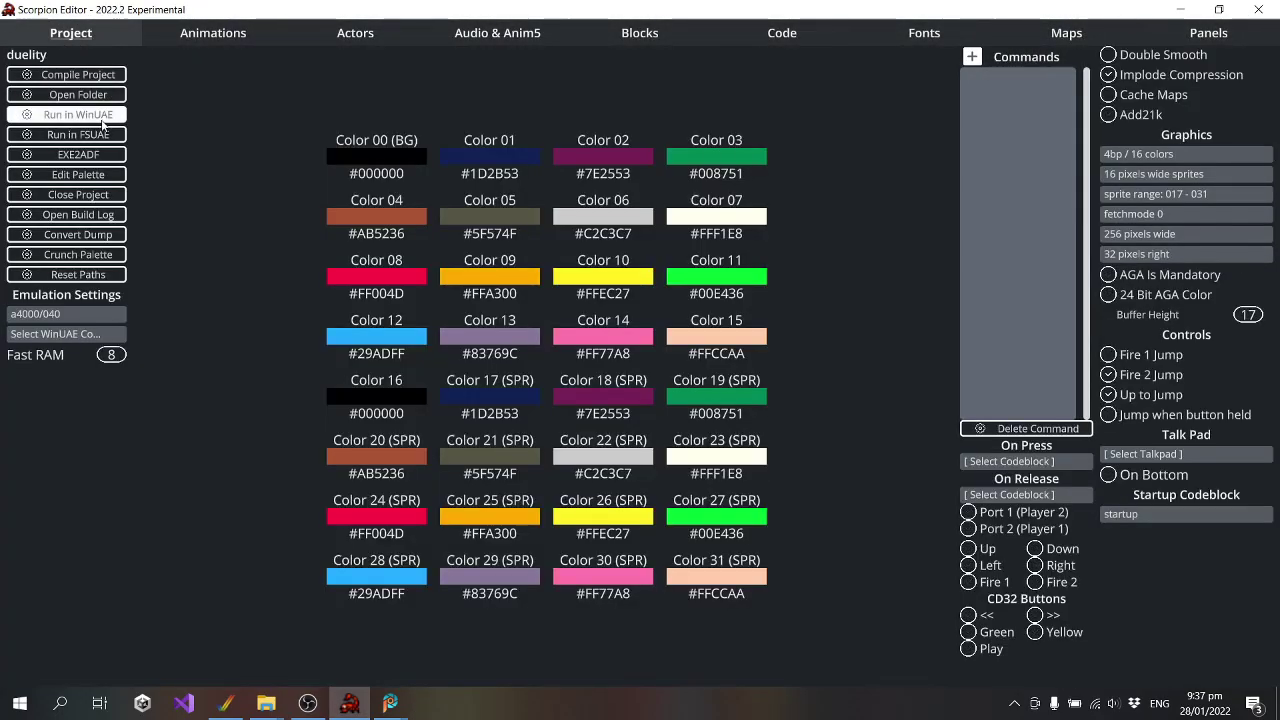
left_click(102, 116)
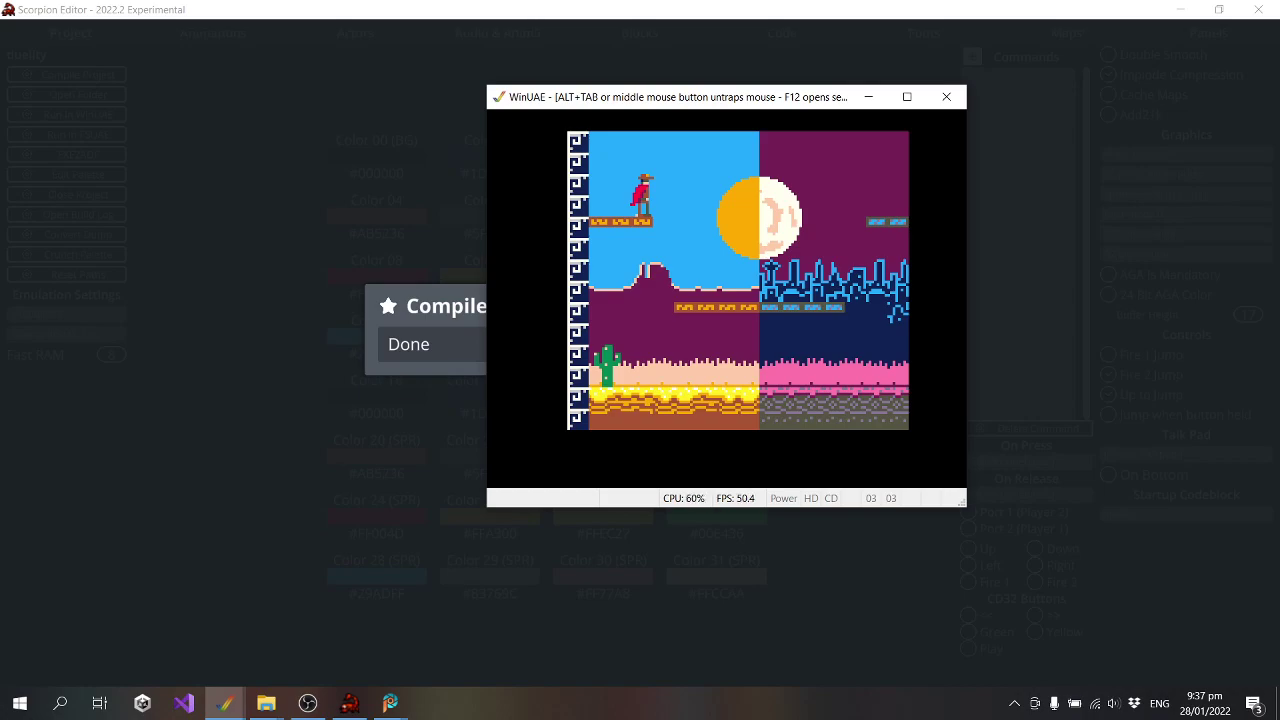
left_click(864, 410)
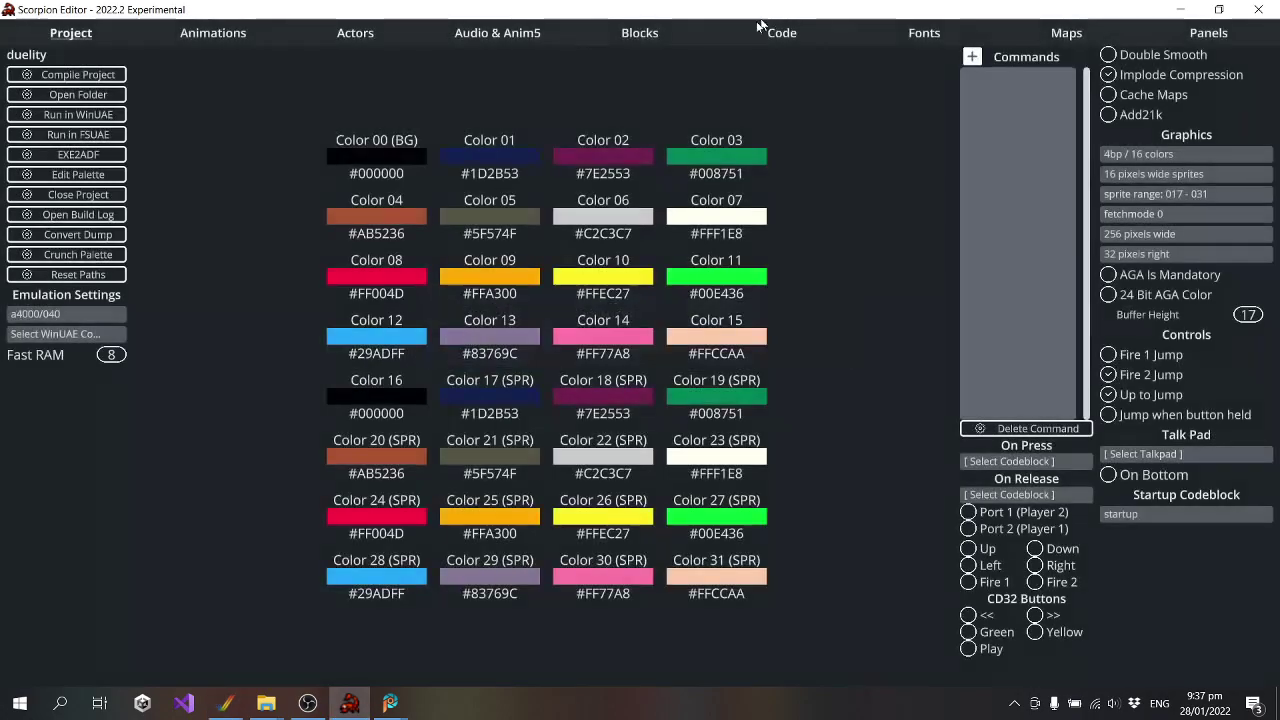
Set Camera X to 16 in the startup code block's setcameraposition command and run the project in WinUAE
left_click(762, 30)
left_click(1200, 188)
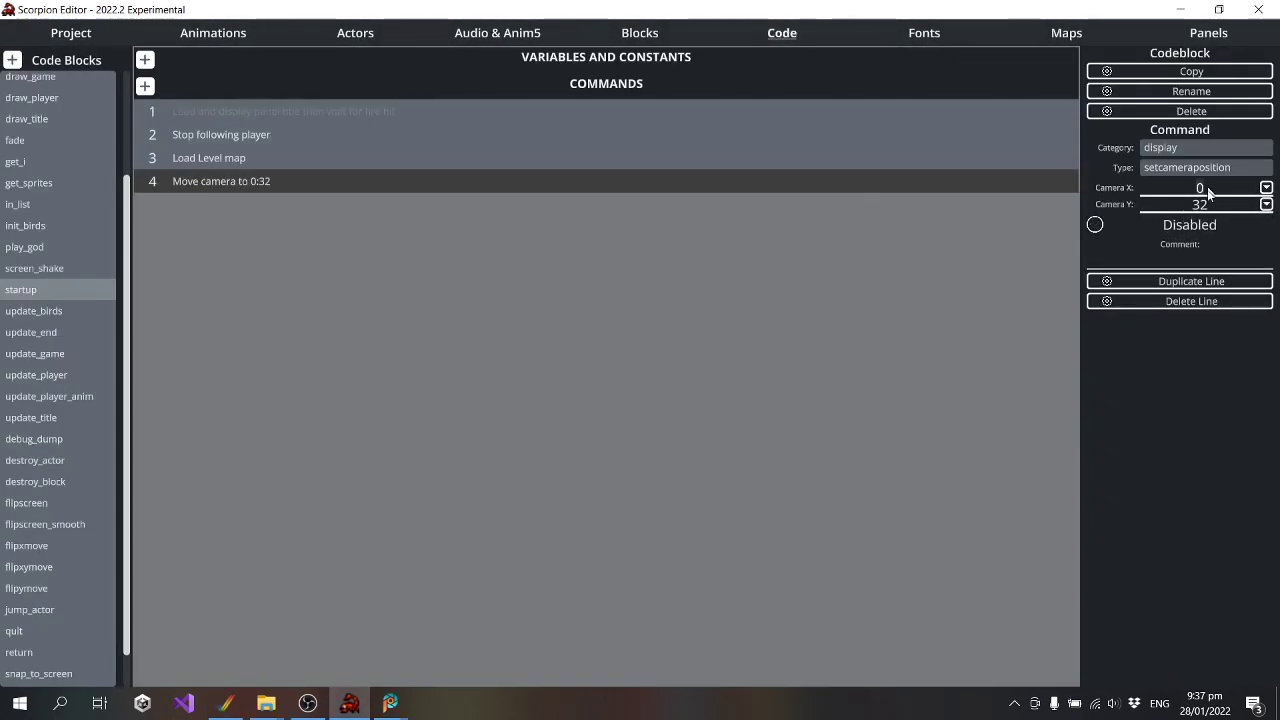
type("16")
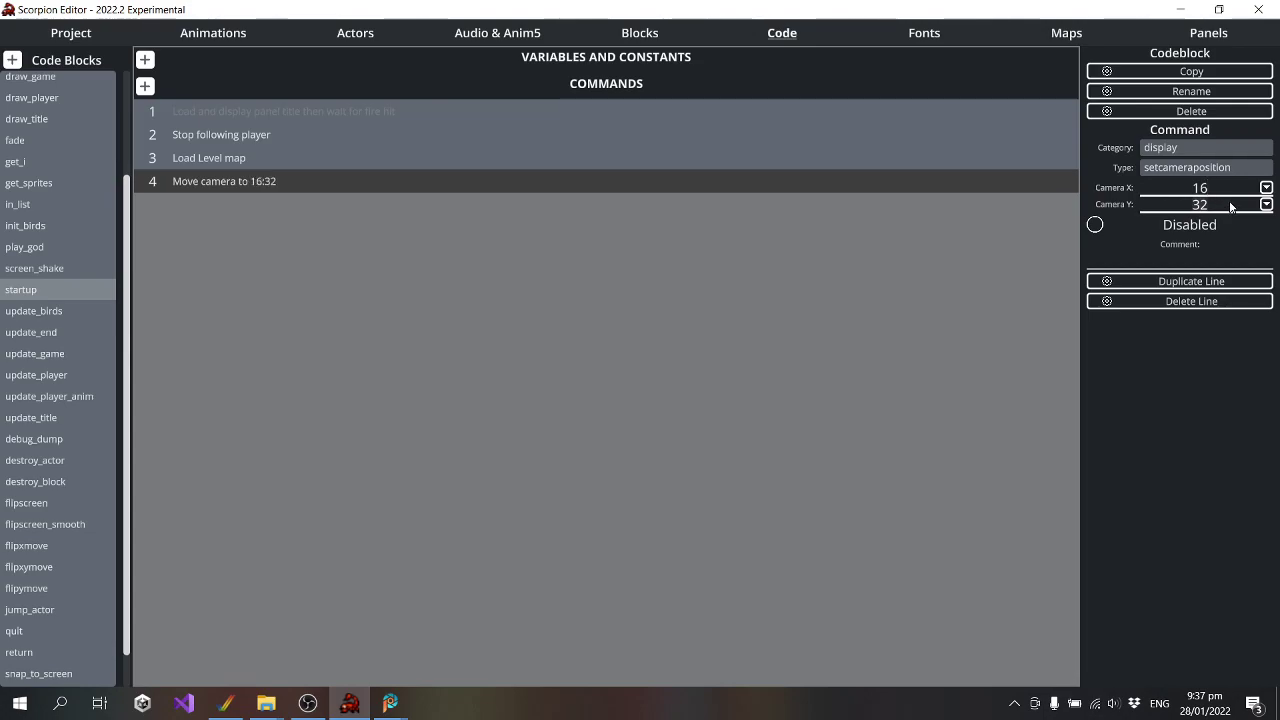
left_click(70, 32)
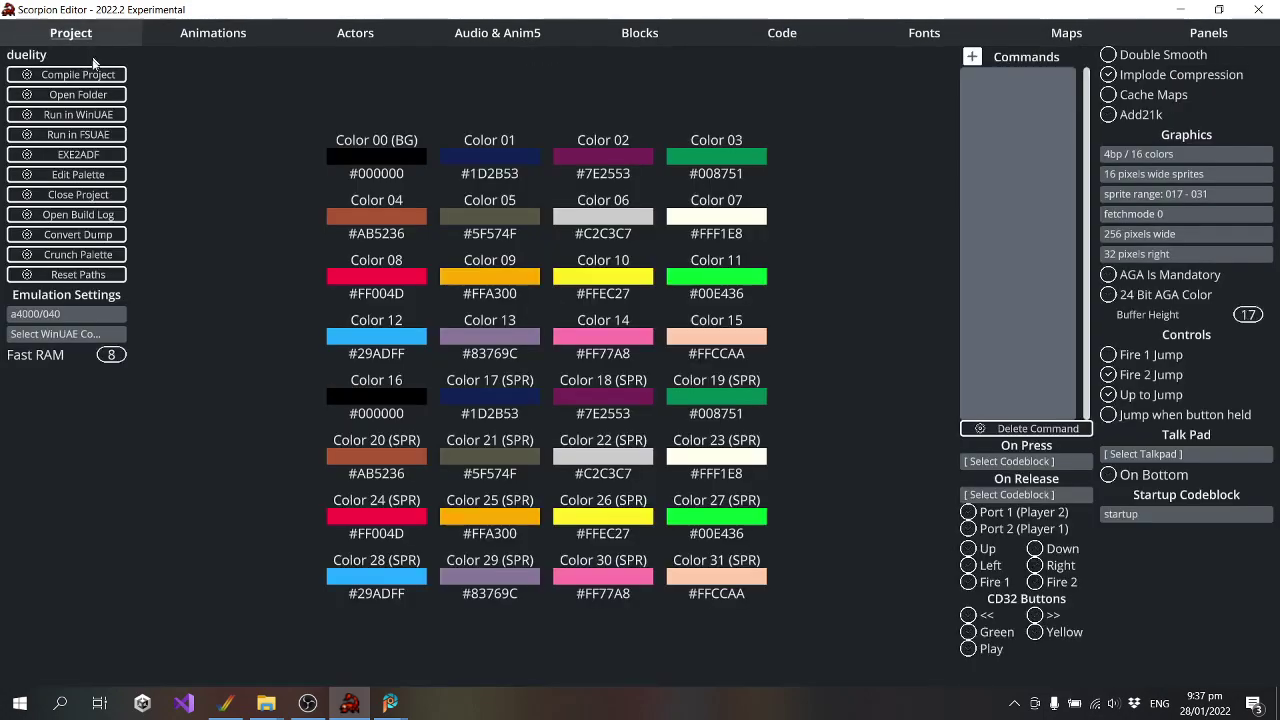
left_click(80, 115)
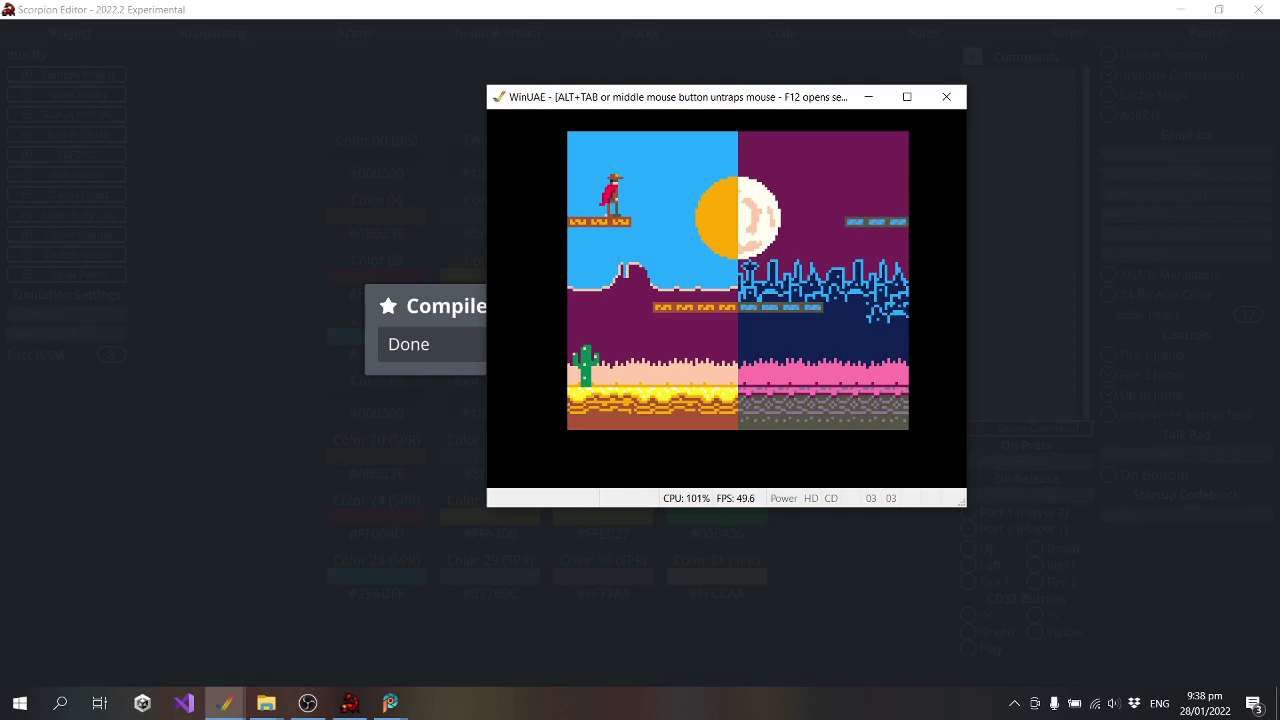
Open Notepad++, write an enlarged "BE RIGHT BACK" note, and bring the running WinUAE window in front of it
key("alt+Tab")
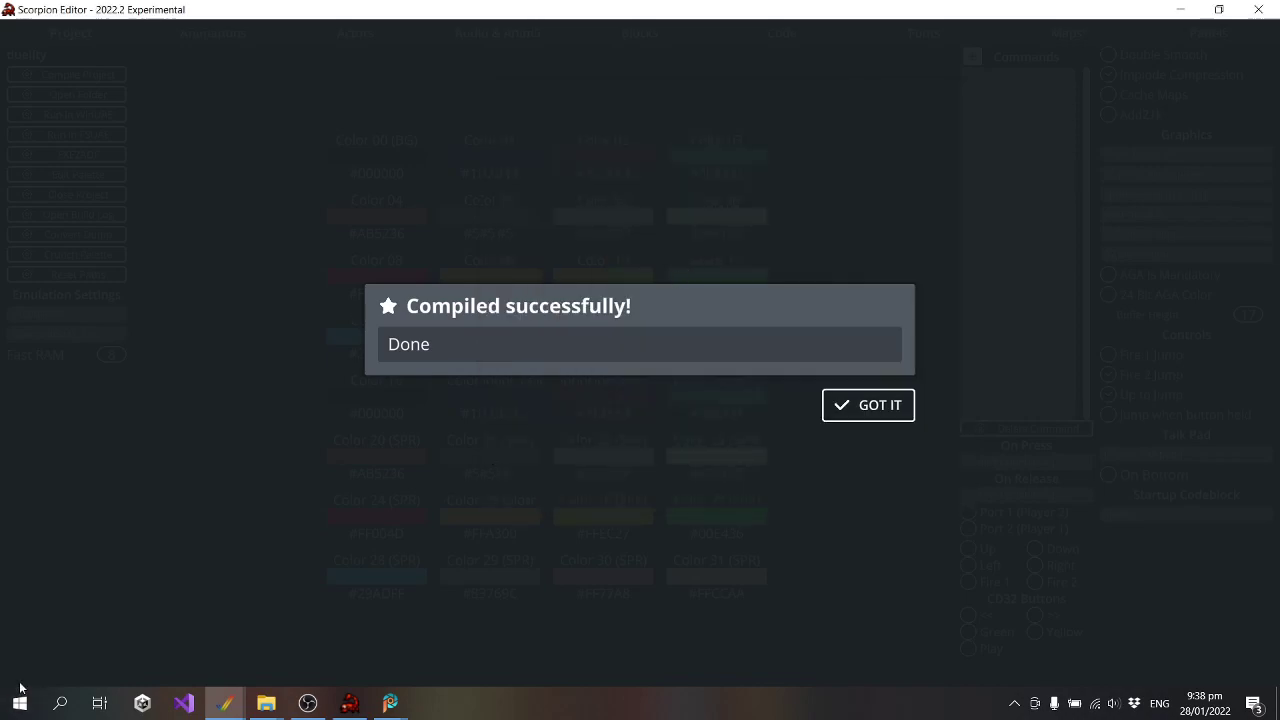
mouse_move(222, 705)
left_click(160, 625)
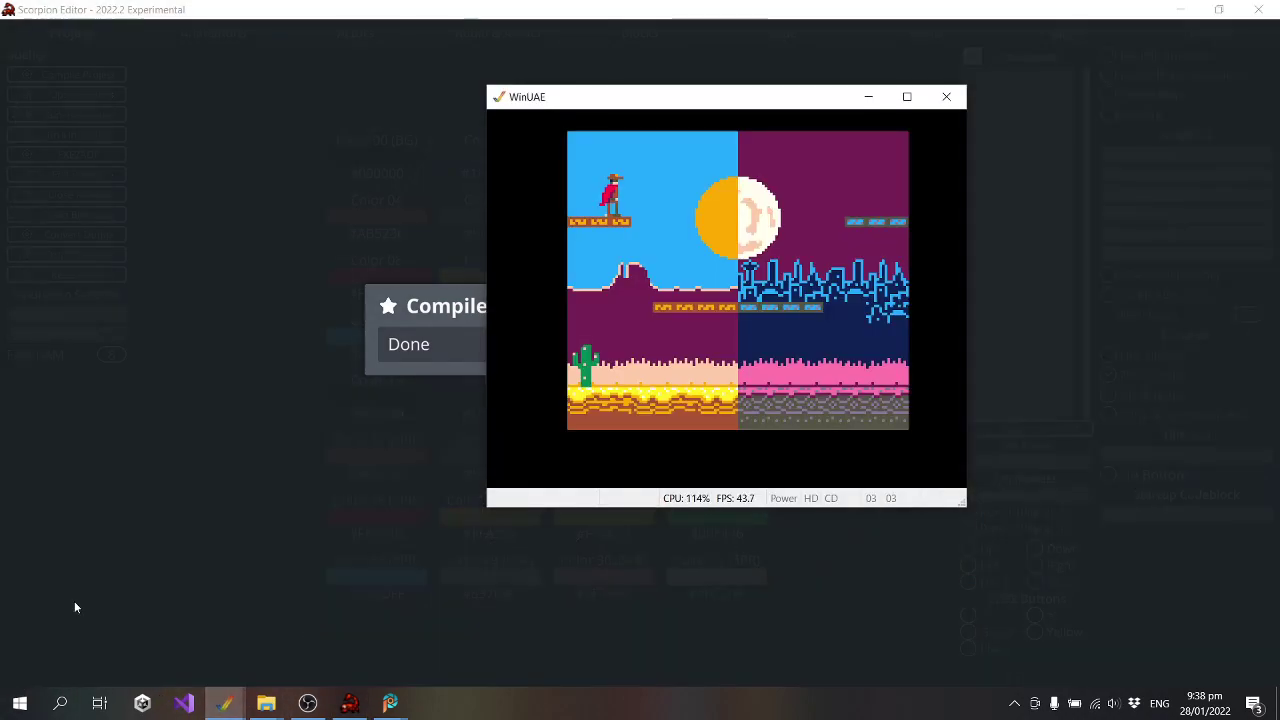
left_click(20, 703)
type("notepad++")
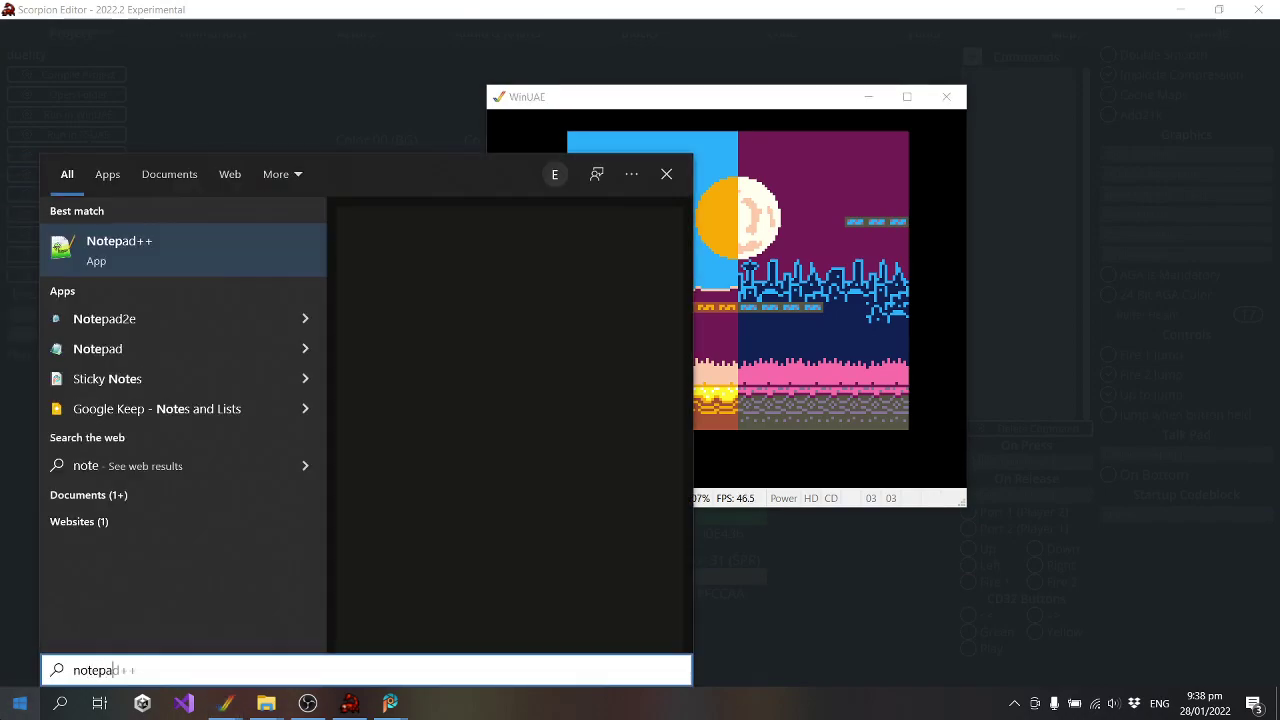
key("Return")
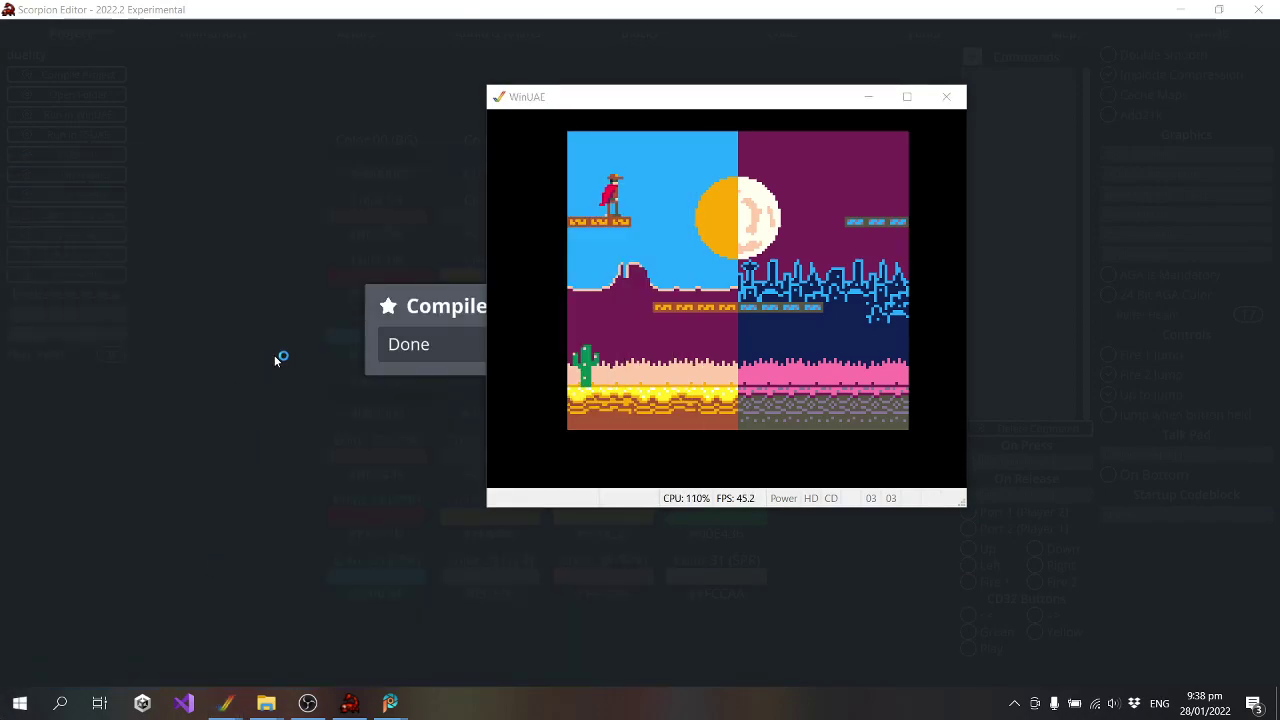
type("BE RIGHT BACK")
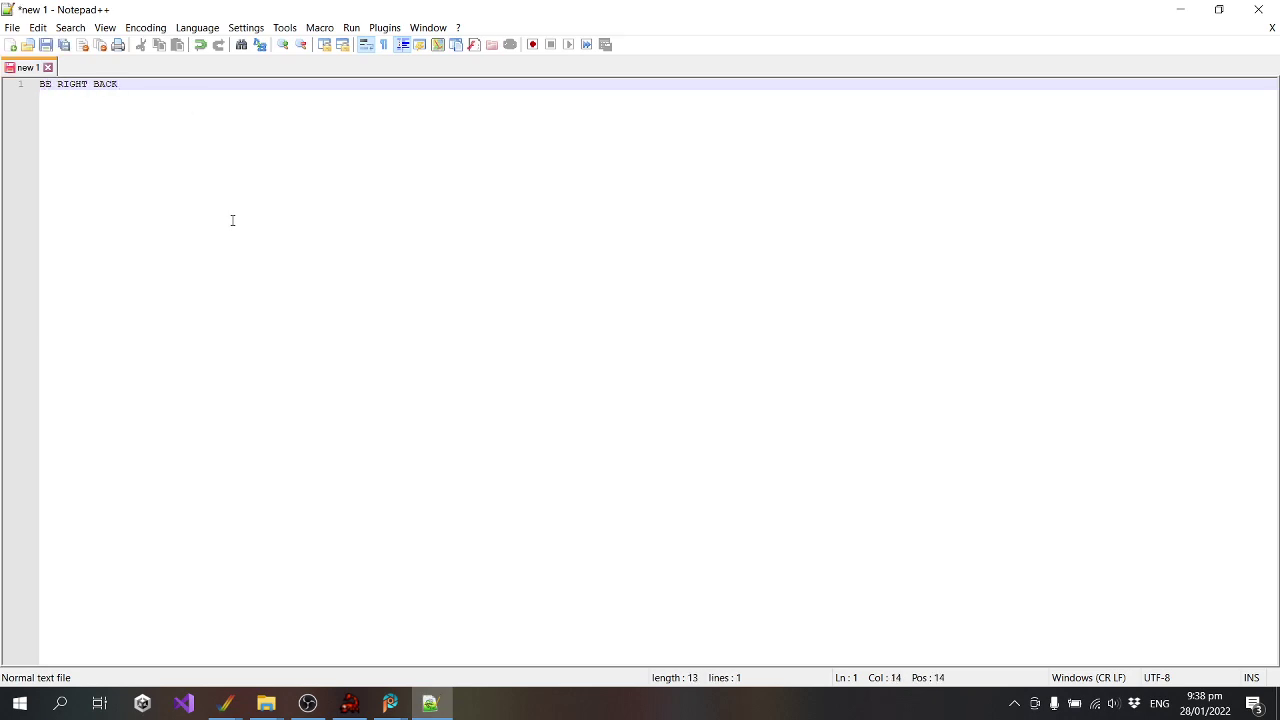
scroll(232, 220, "up", 8, "ctrl")
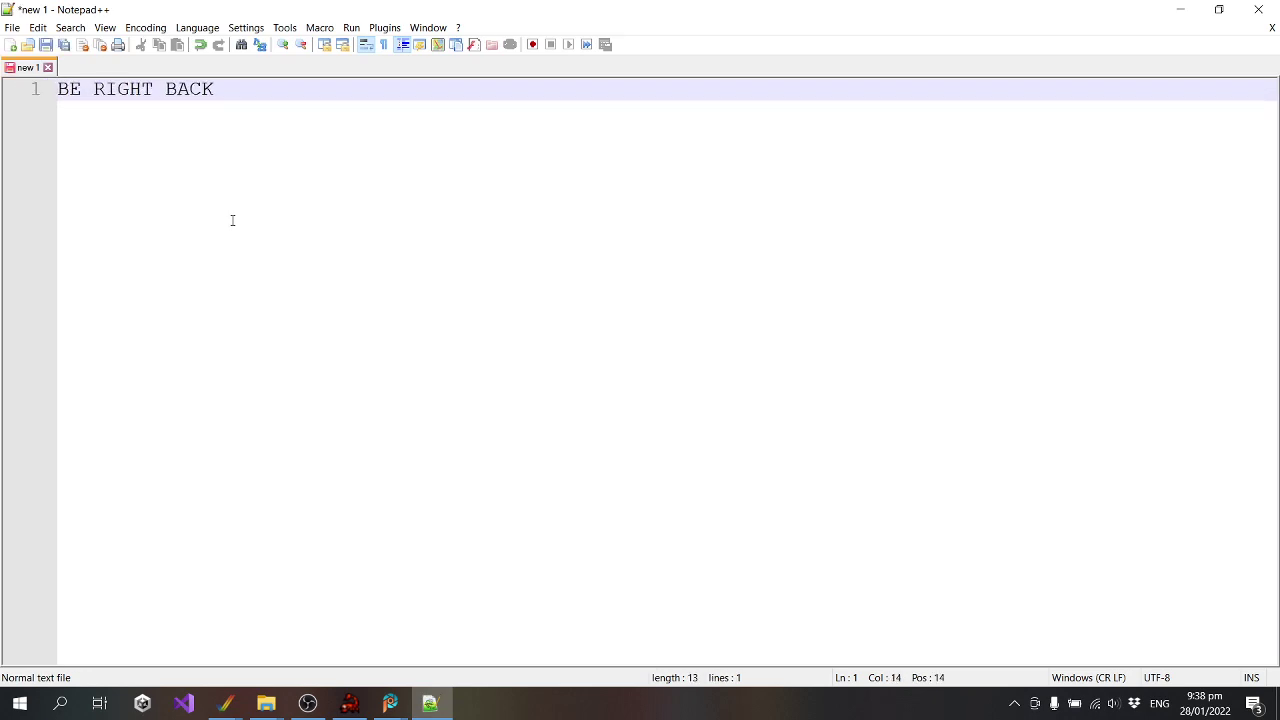
left_click(228, 706)
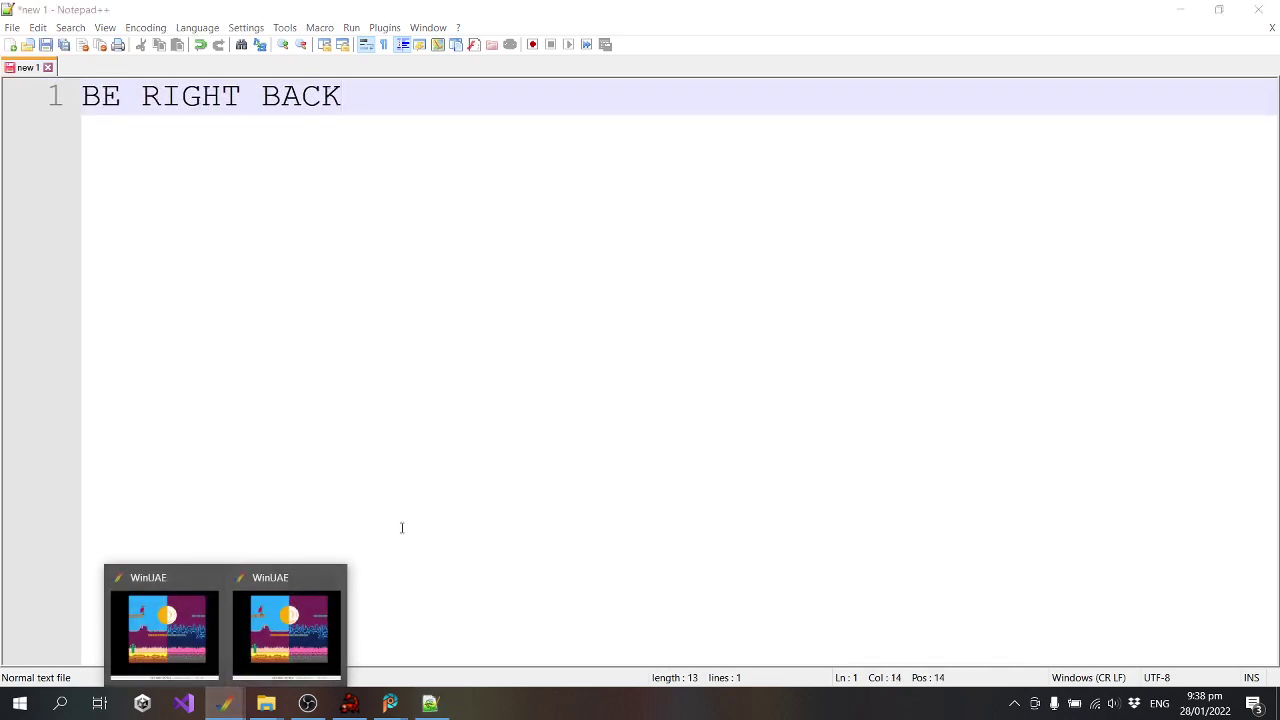
left_click(291, 600)
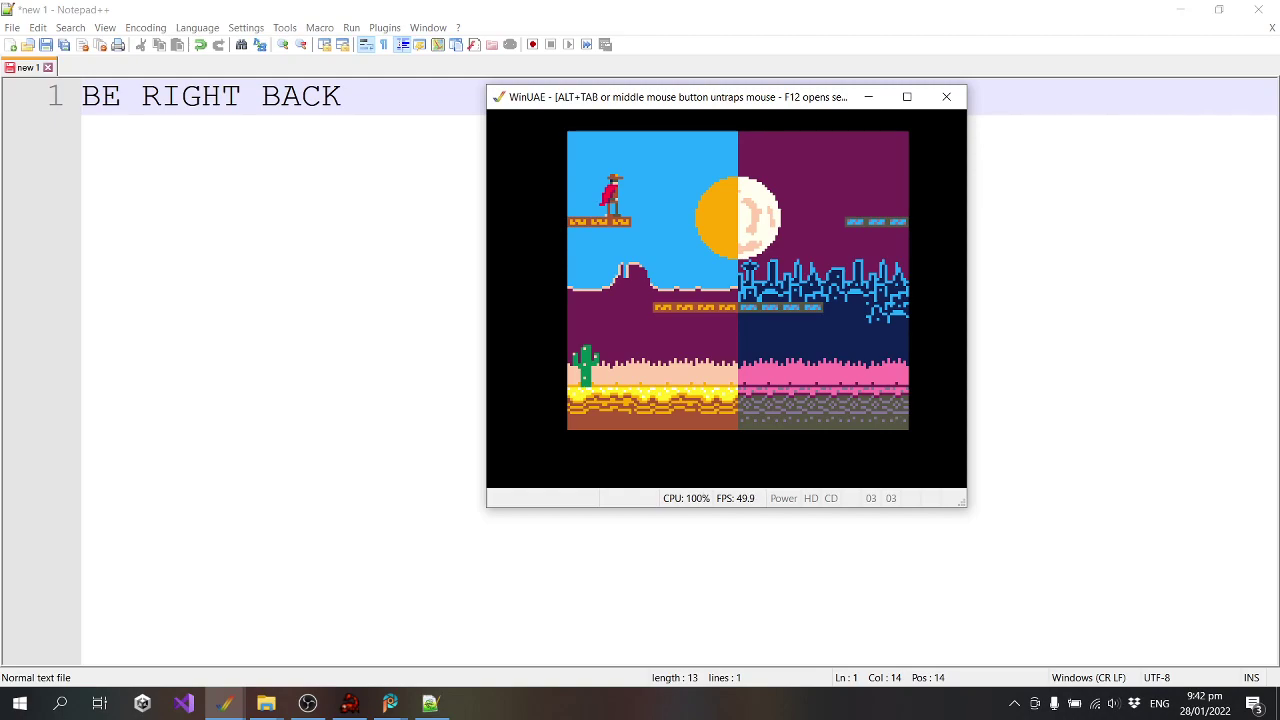
Close Notepad++ without saving the note and return to the game in WinUAE
key("alt+Tab")
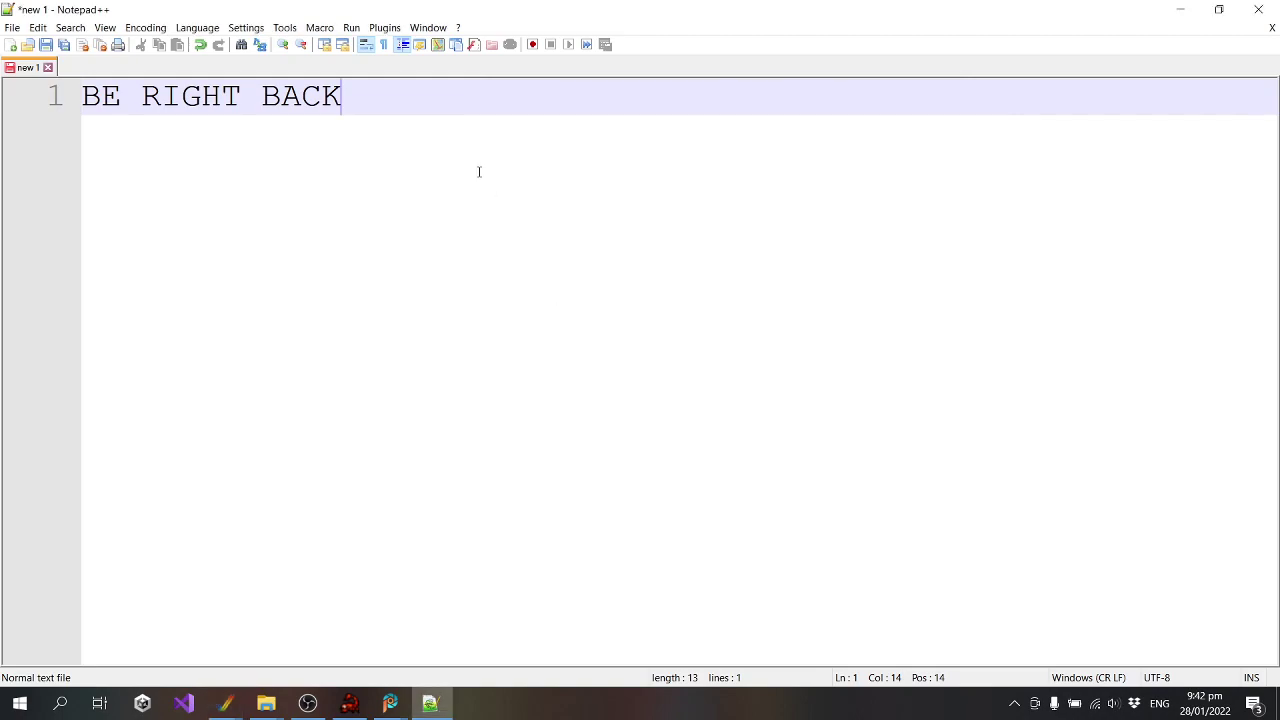
left_click(1258, 10)
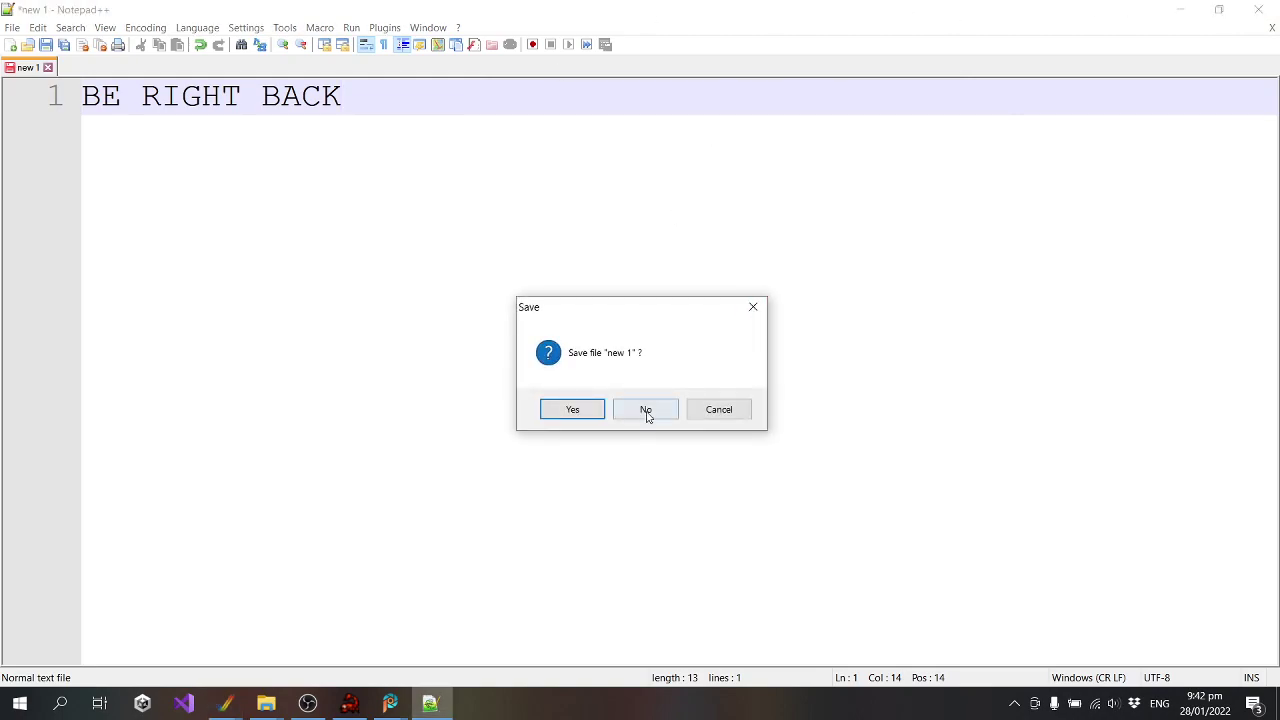
left_click(646, 410)
left_click(646, 424)
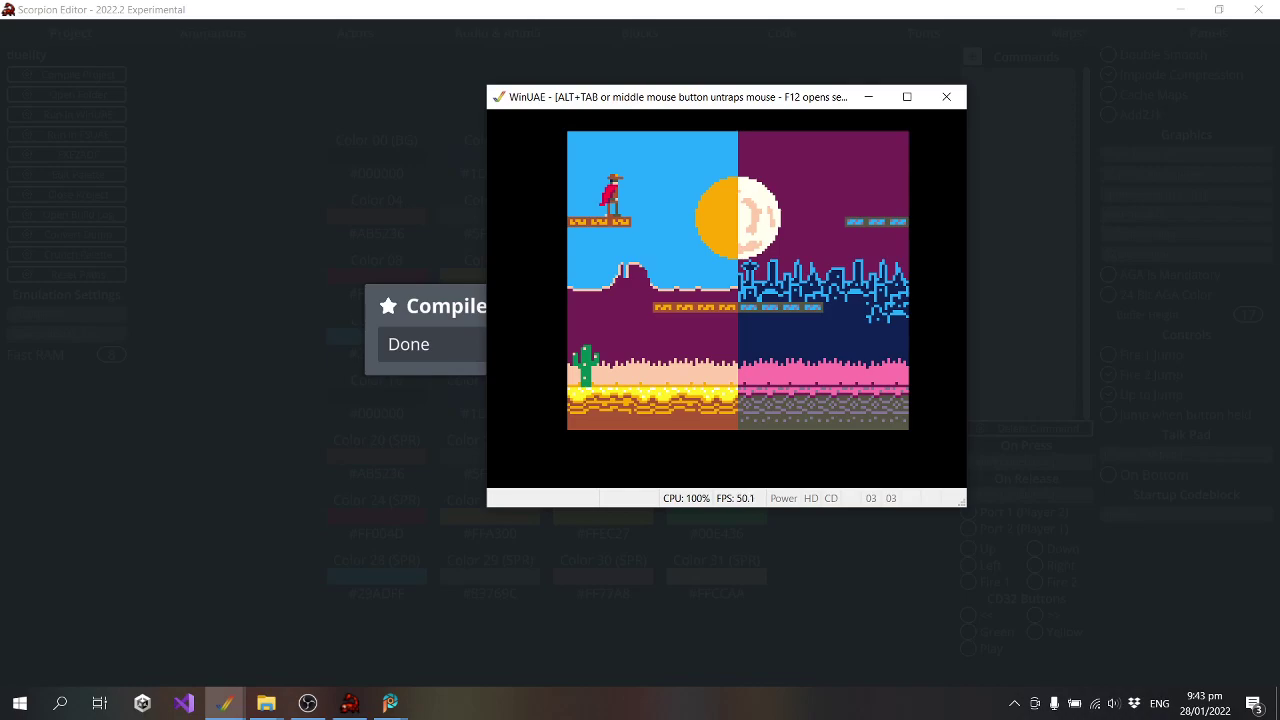
Play-test the cowboy's running and jumping across the ground and all platforms, then close WinUAE and dismiss the compile message
key("Up")
key("Right")
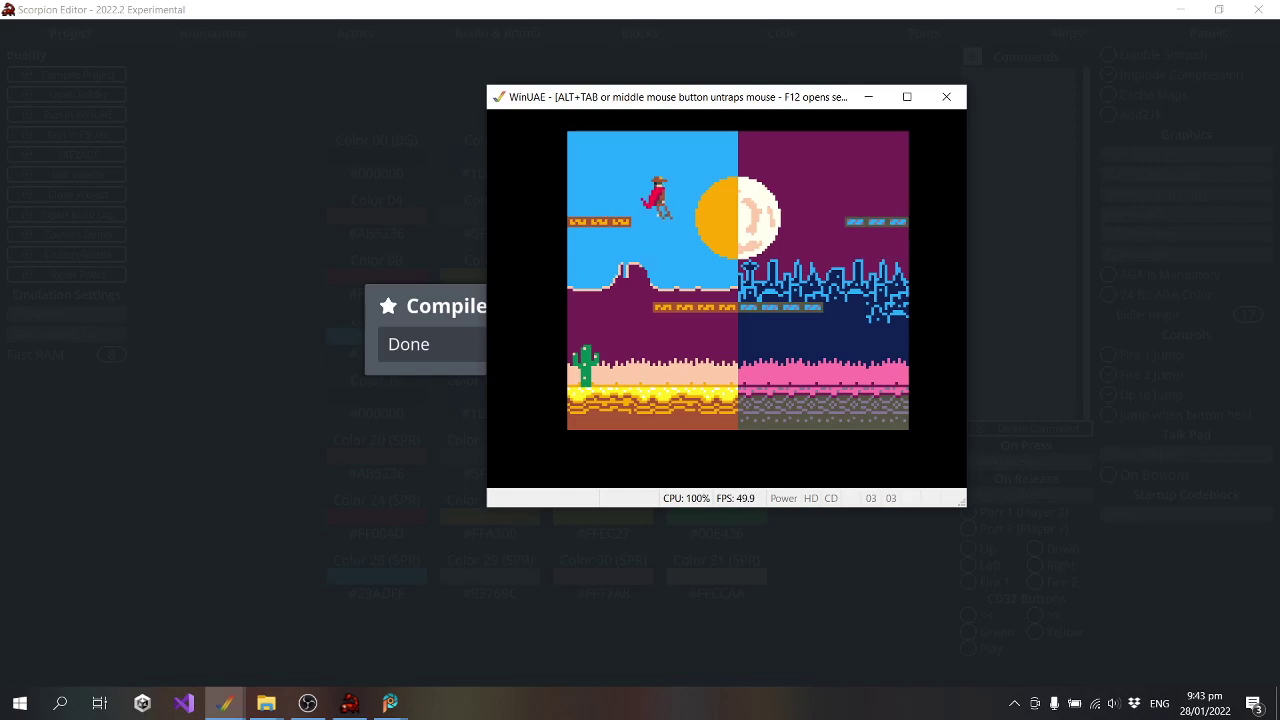
key("Left")
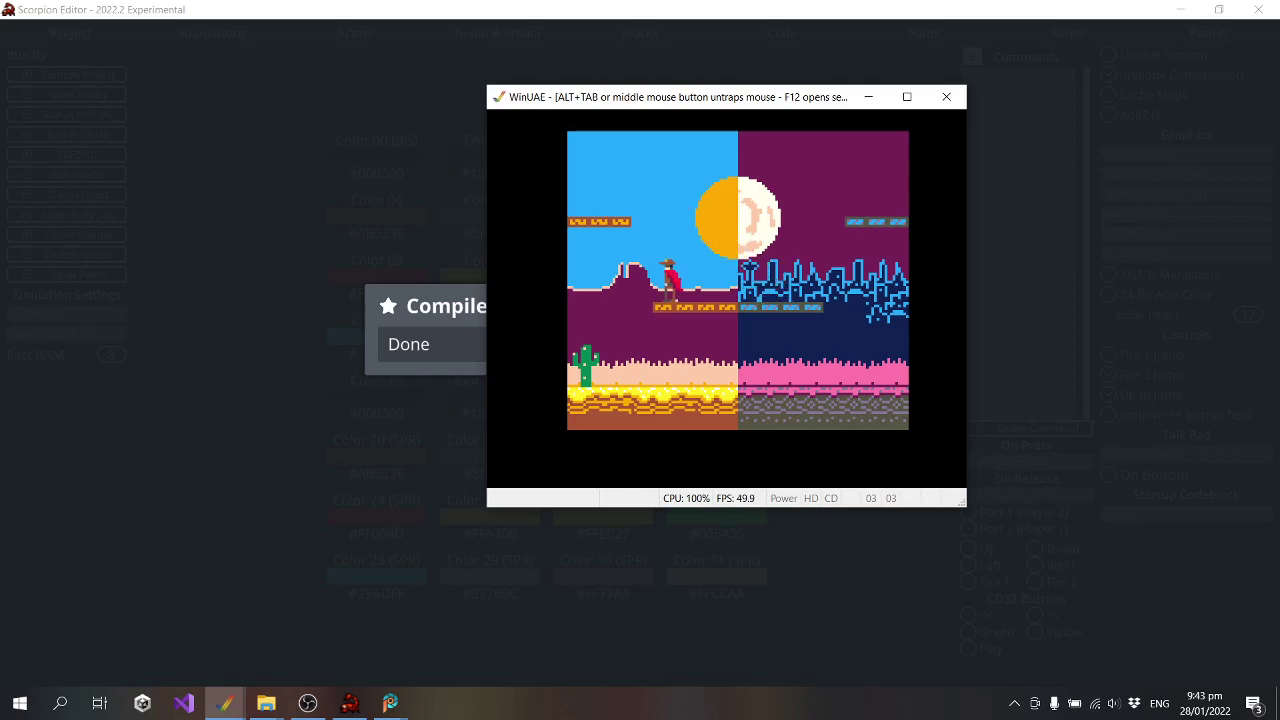
key("Up")
key("Left")
key("Right")
key("Up")
key("Up")
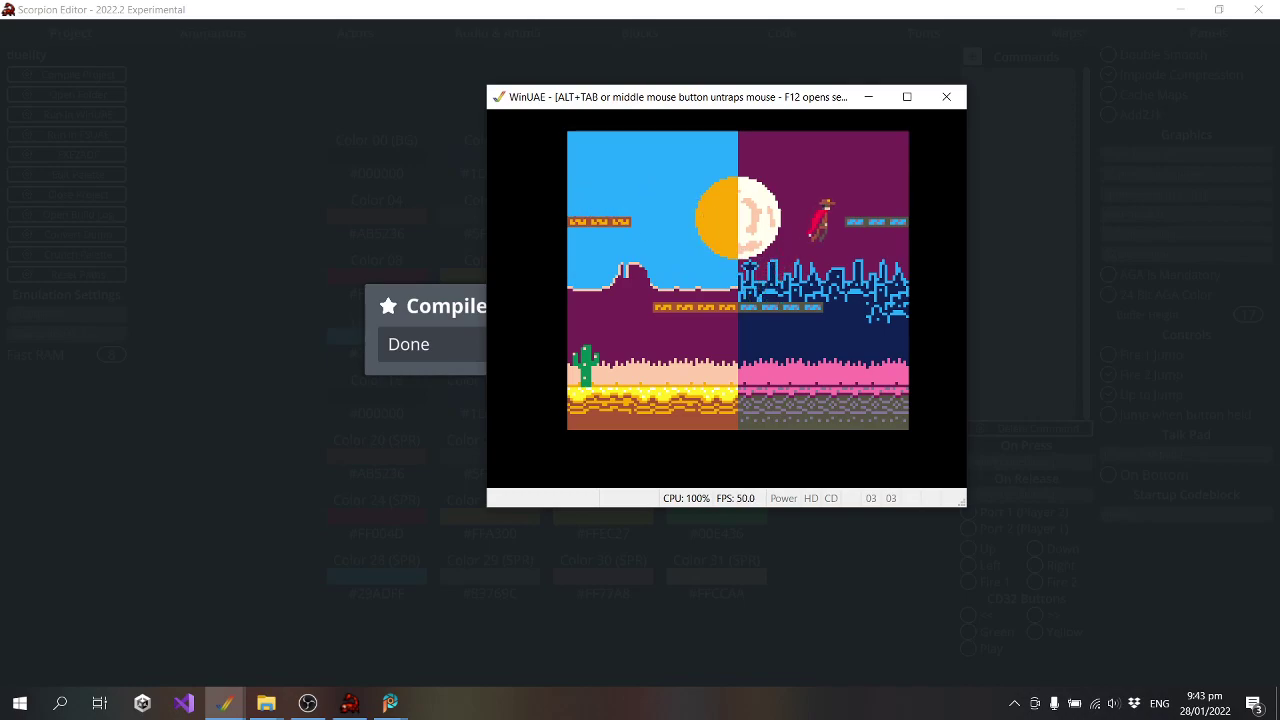
key("Left")
key("Up")
key("Left")
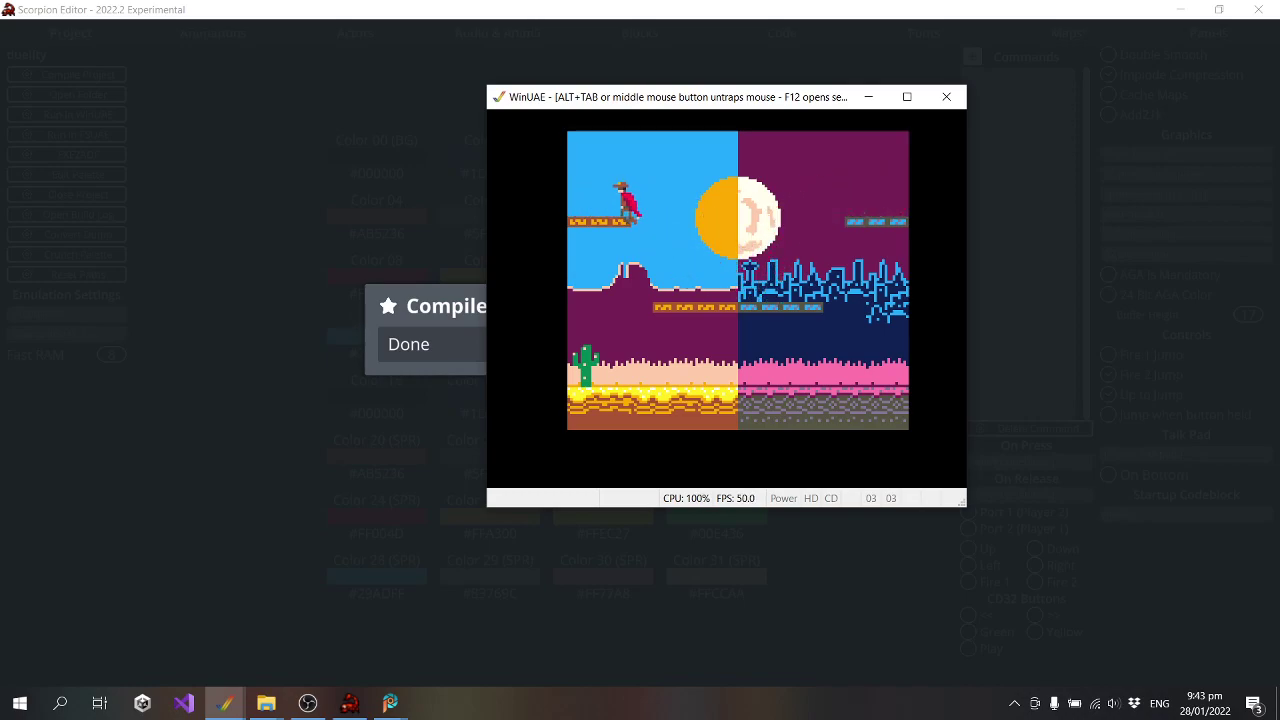
key("Right")
key("Left")
key("Right")
key("Up")
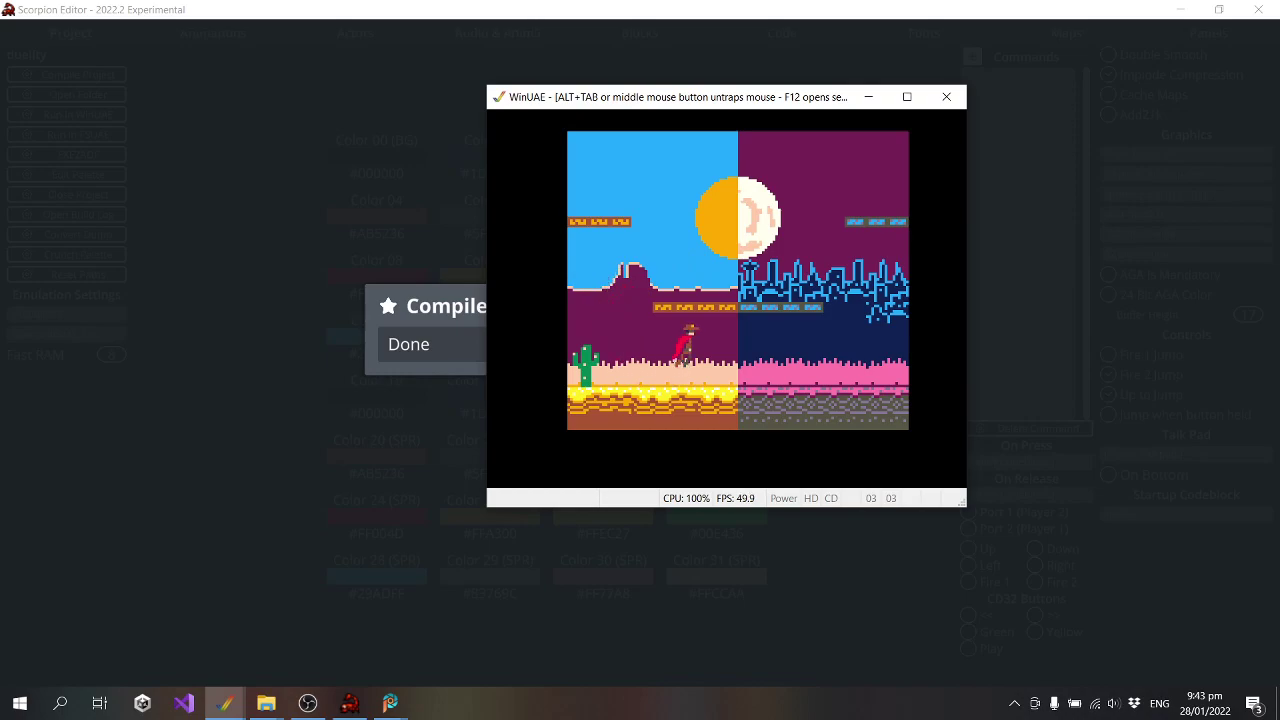
key("Left")
key("Left")
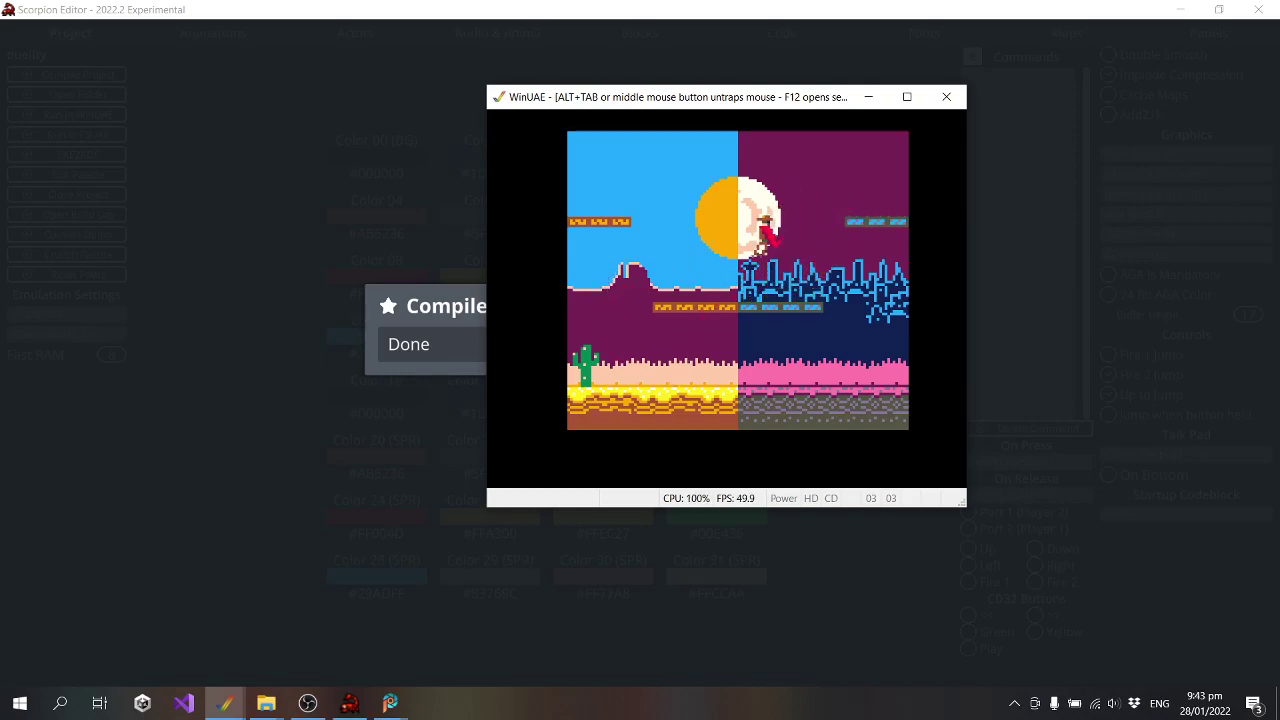
key("Up")
key("Right")
key("Right")
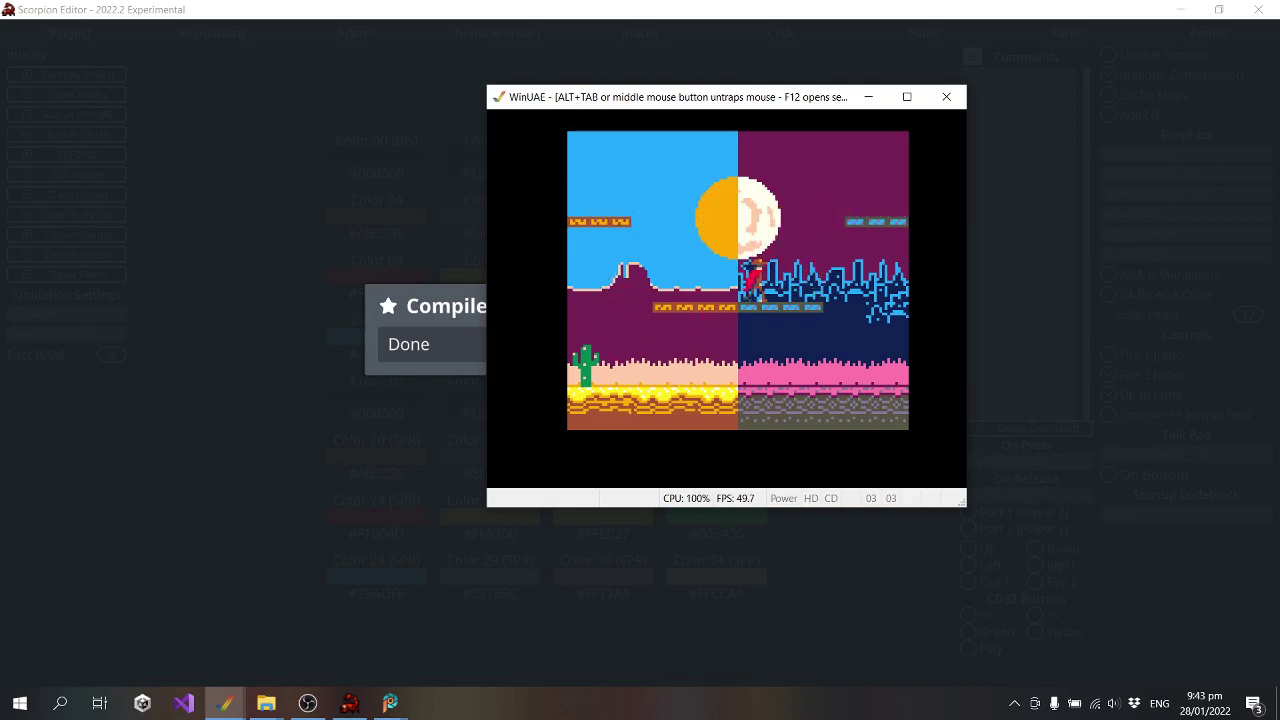
key("Left")
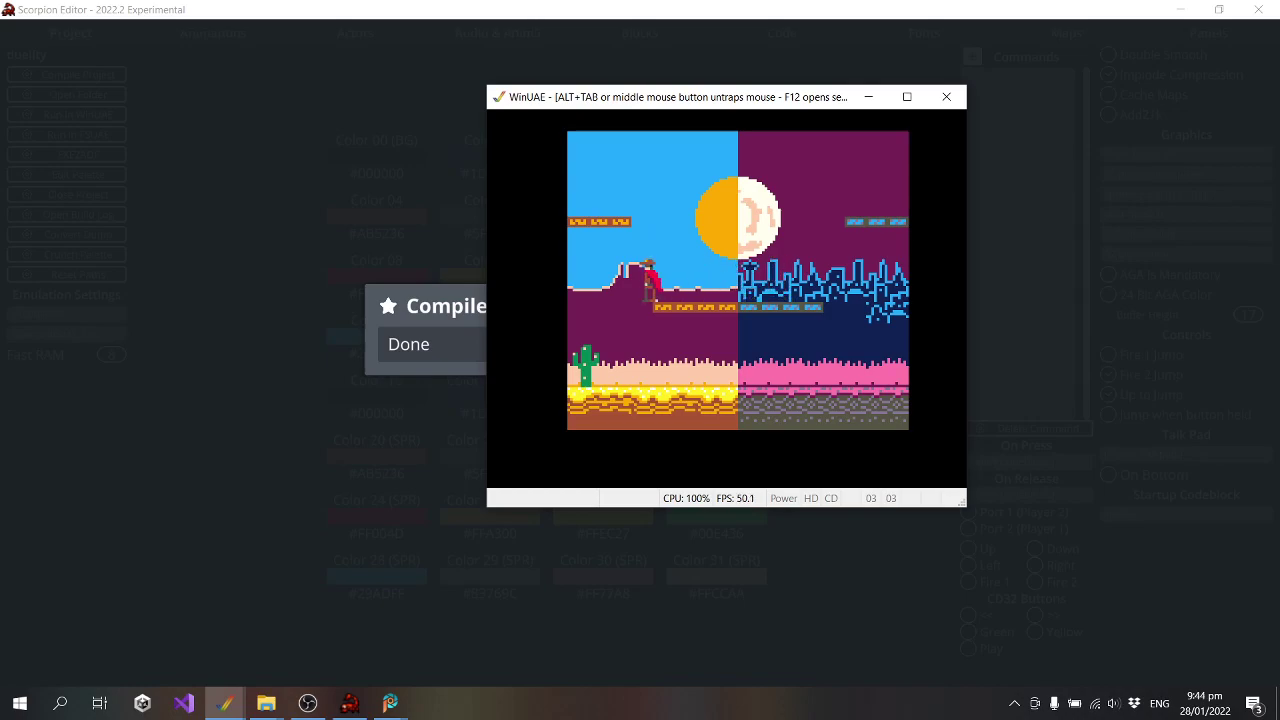
key("Right")
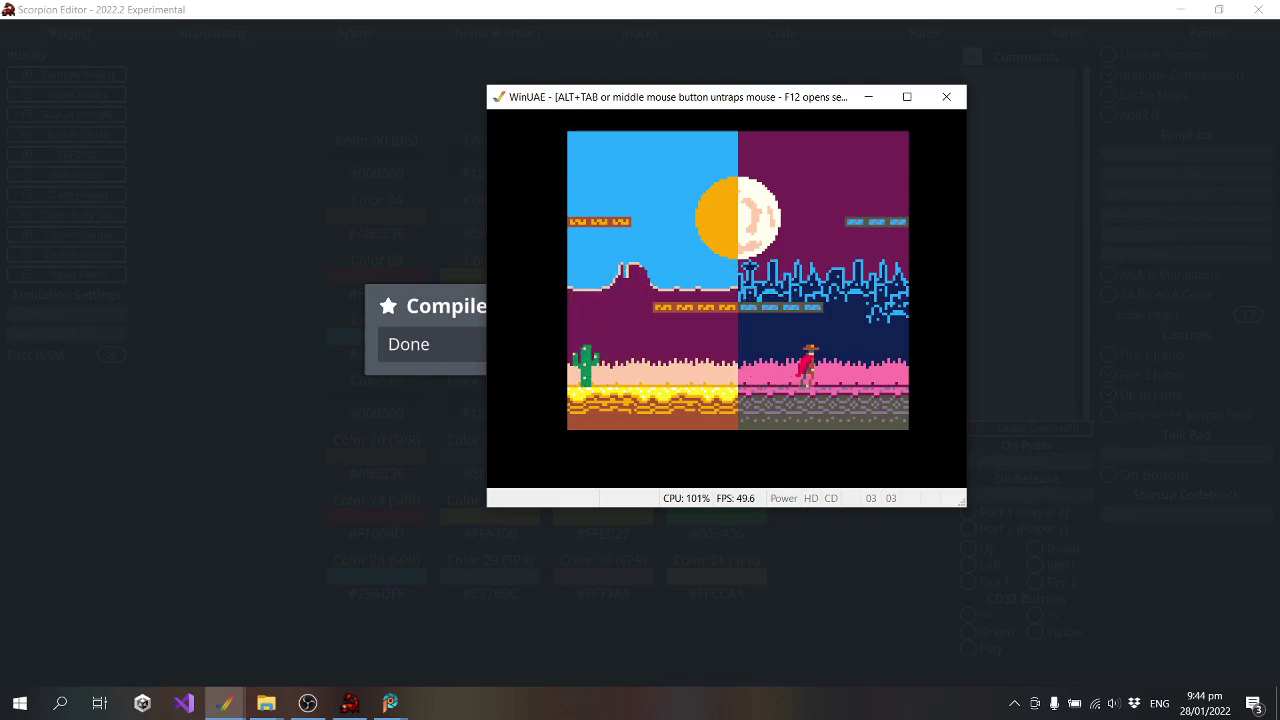
key("Up")
key("Left")
key("Up")
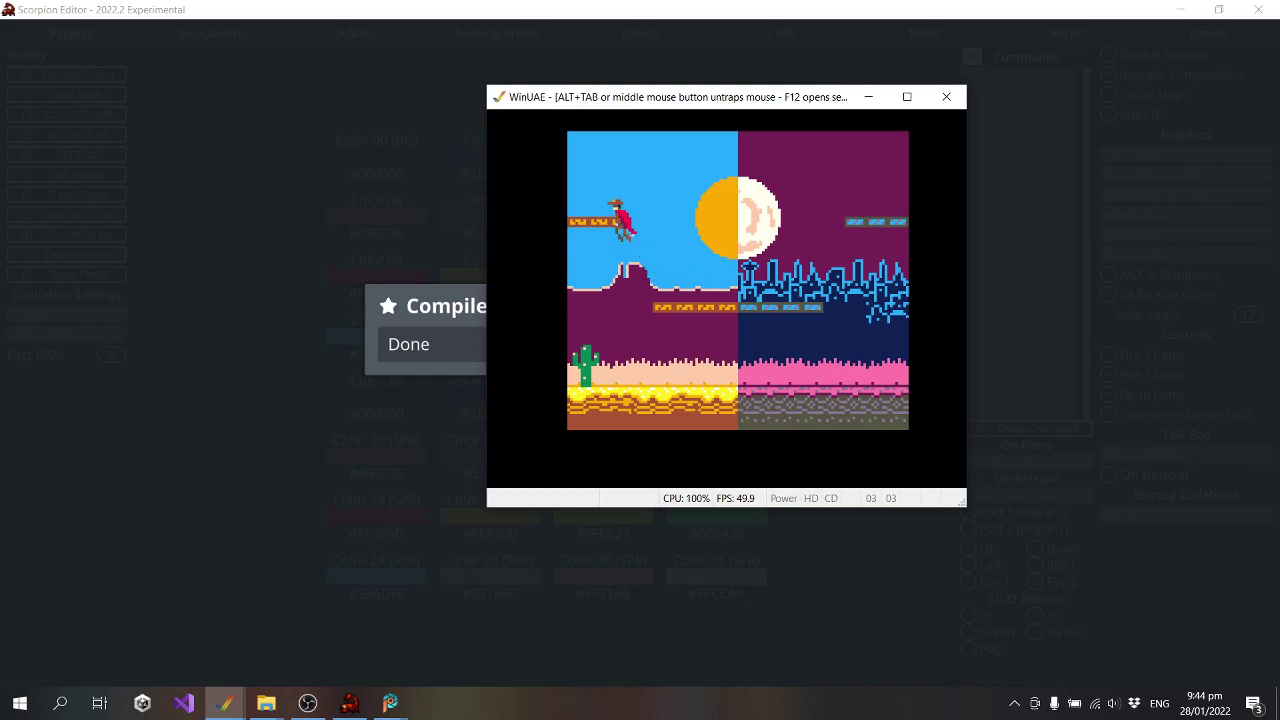
key("Right")
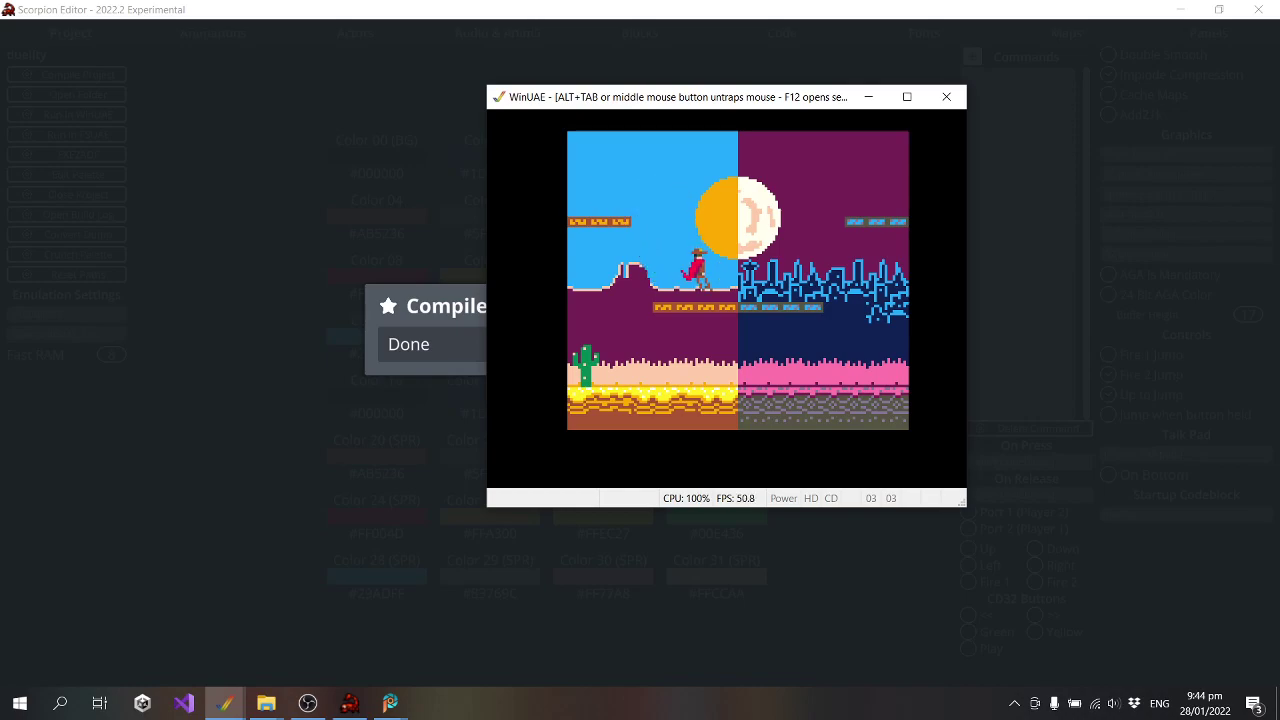
key("Up")
key("Right")
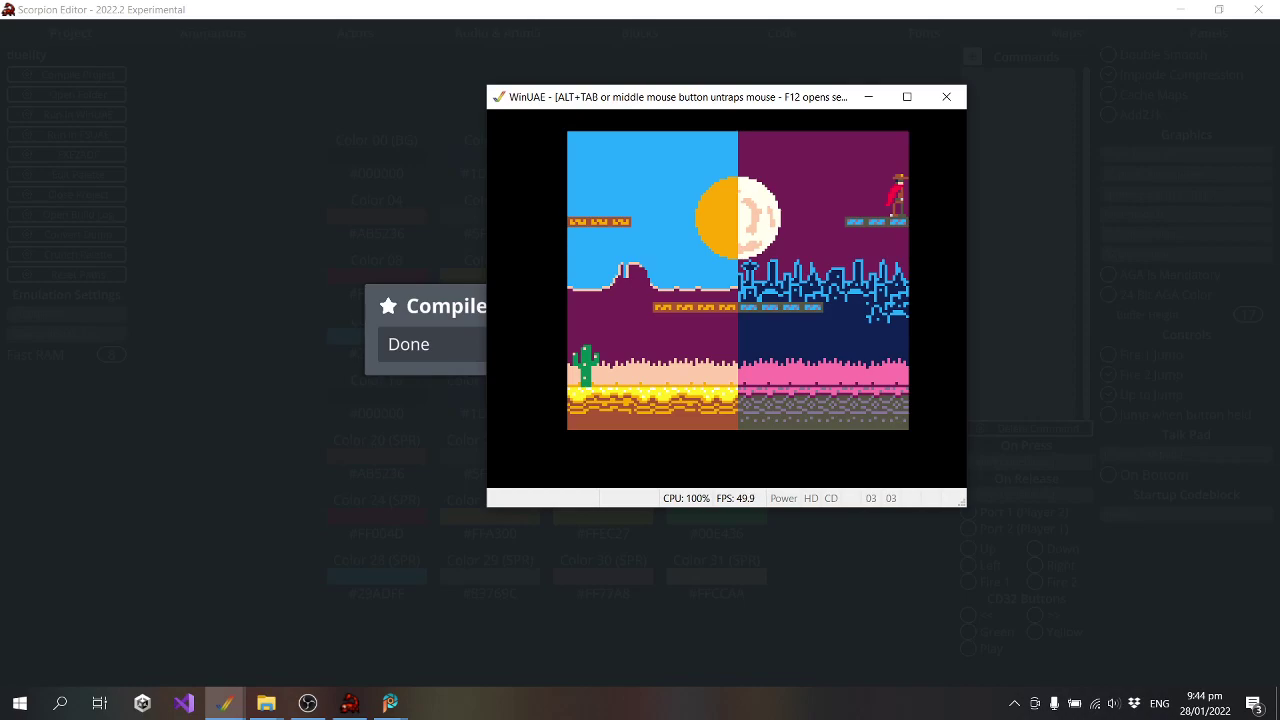
key("Left")
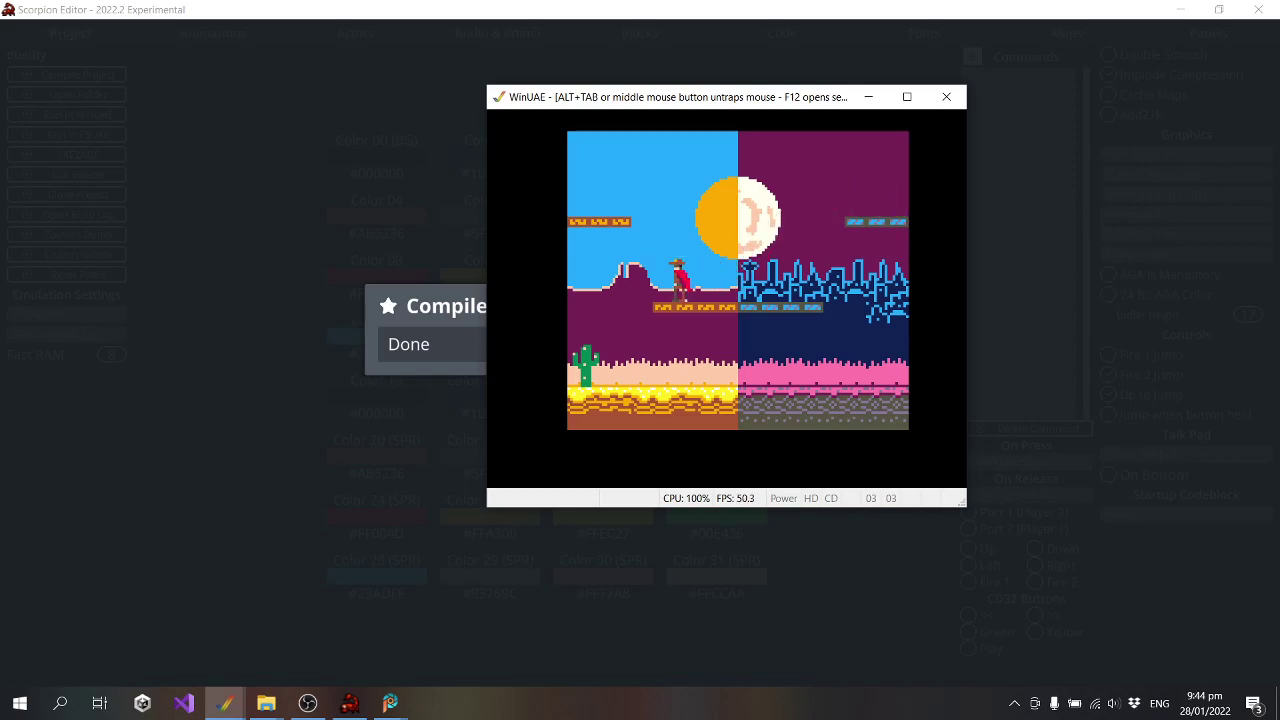
key("Up")
key("Right")
key("Up")
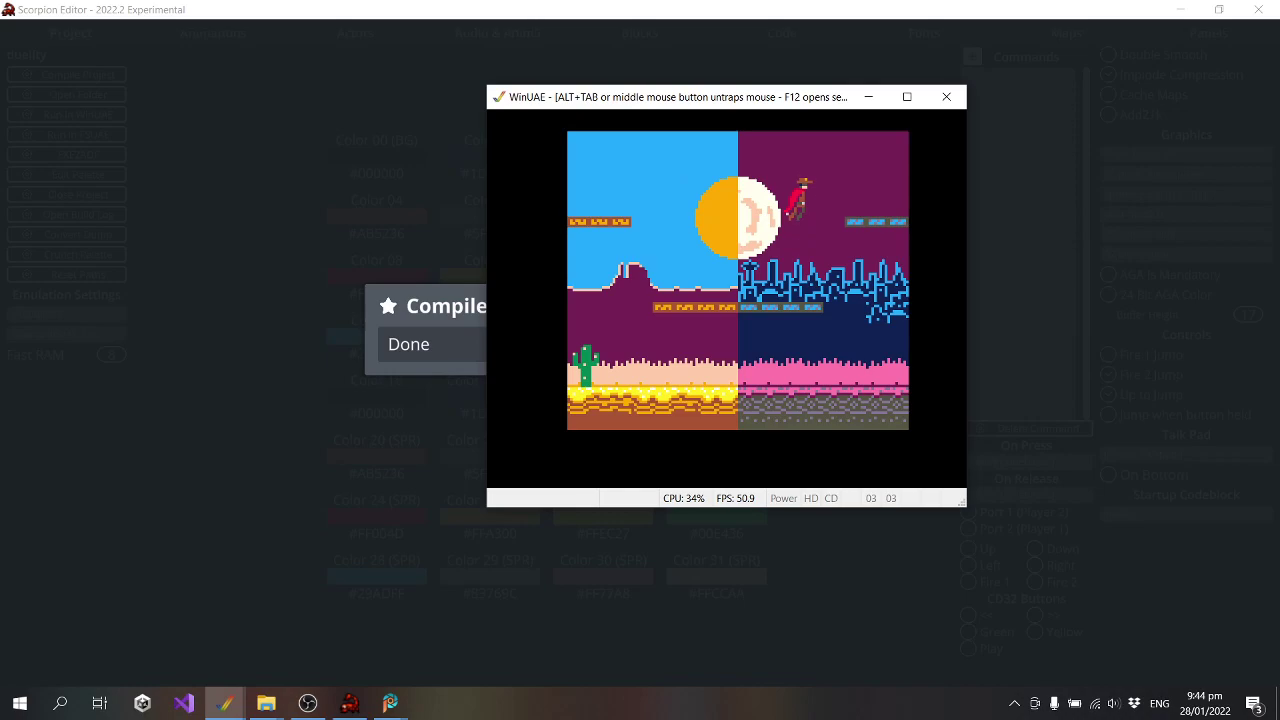
key("Left")
key("Up")
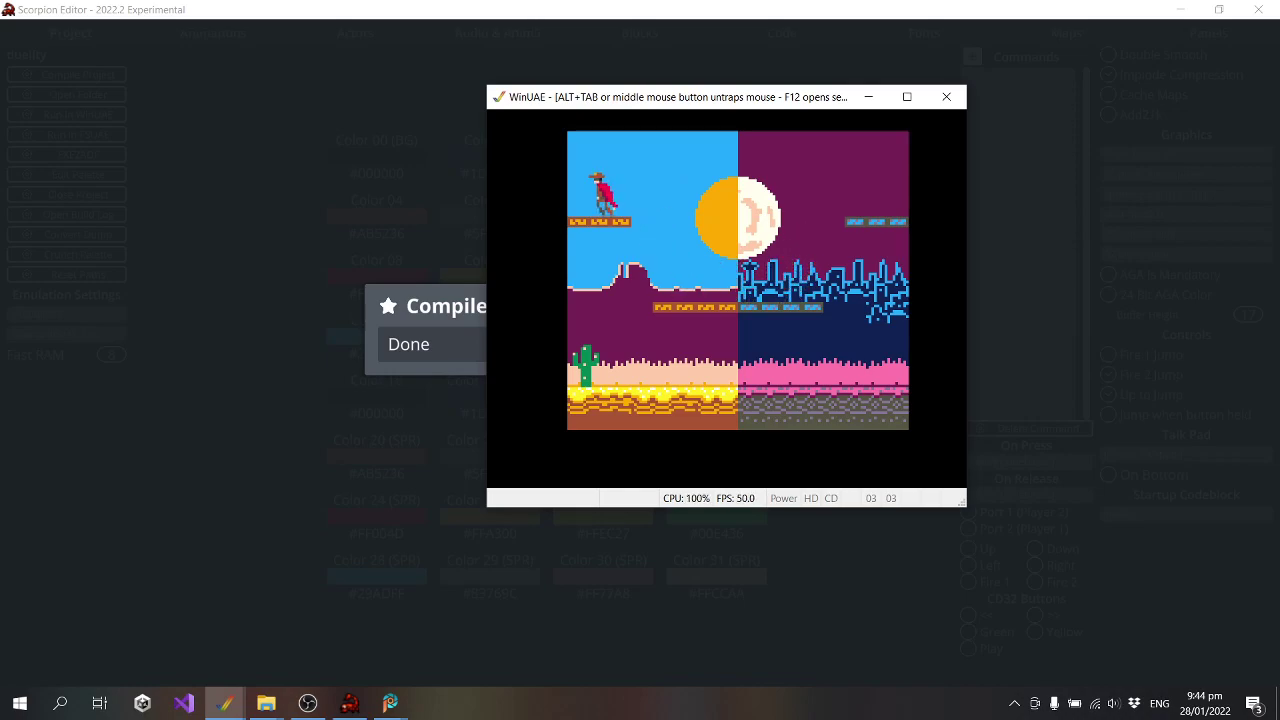
key("Right")
key("alt+F4")
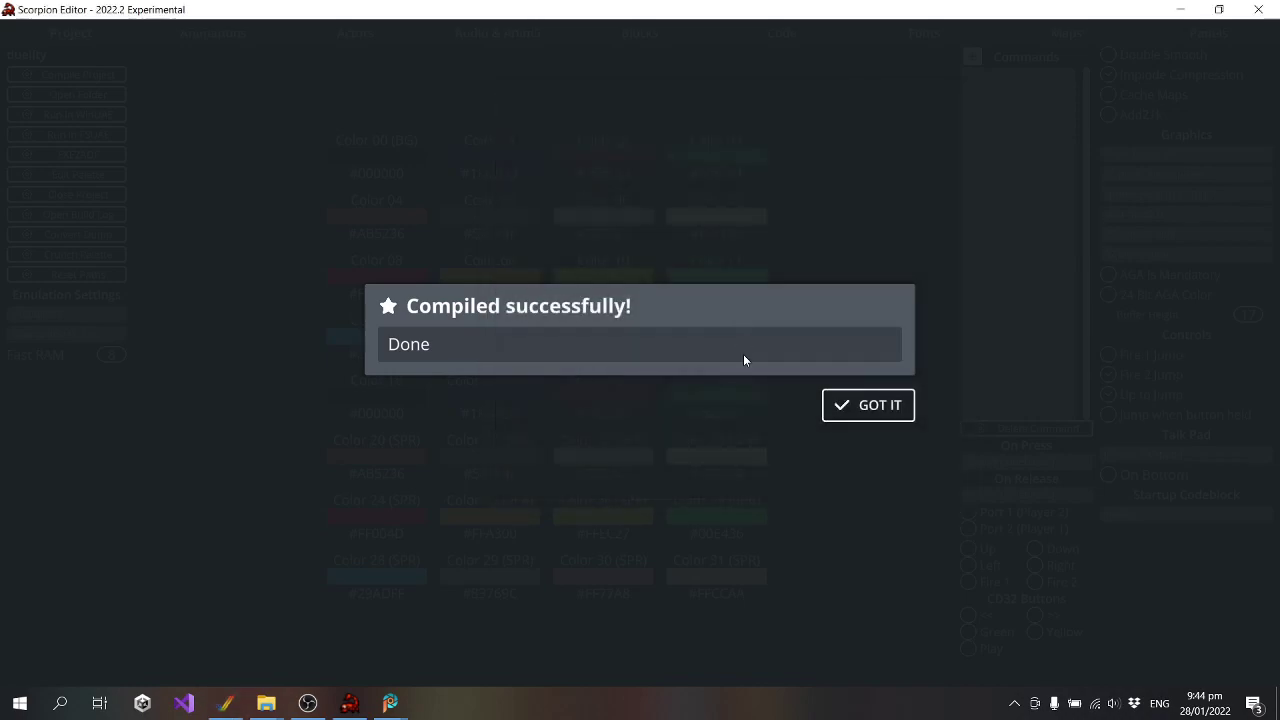
left_click(887, 404)
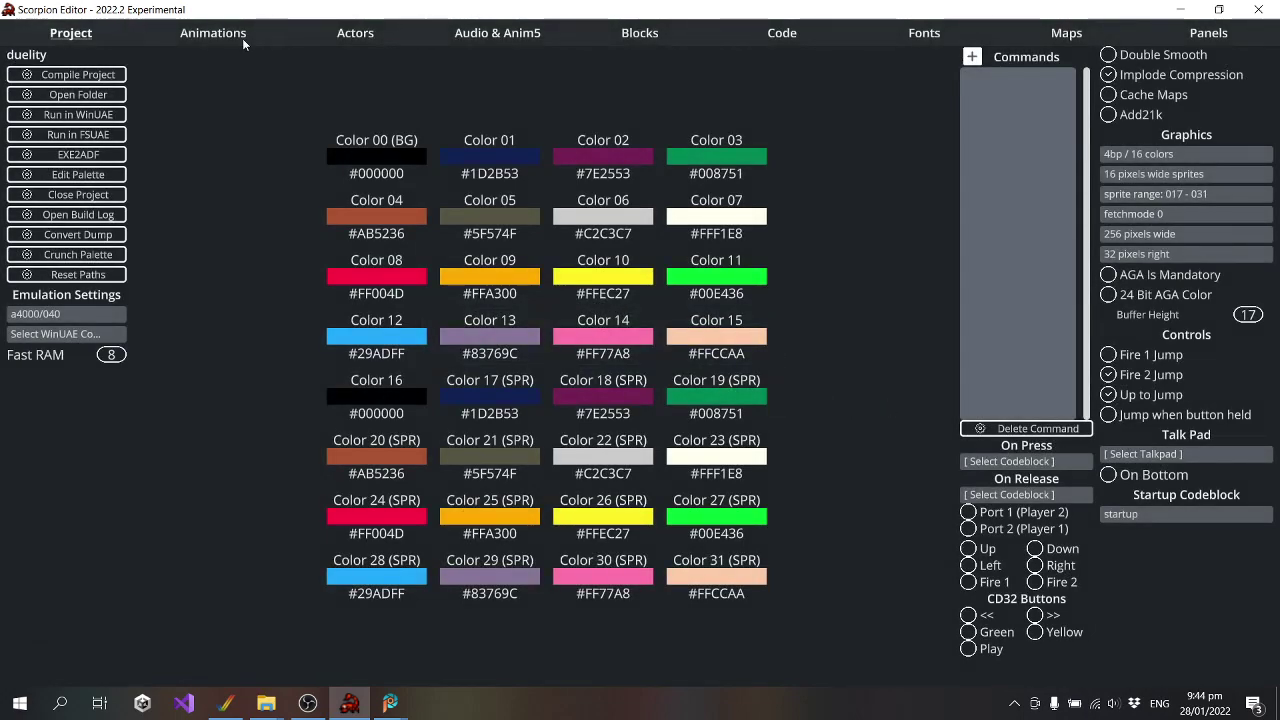
Create a new animation strip named alien_idle_r in the project's sprites folder
left_click(241, 38)
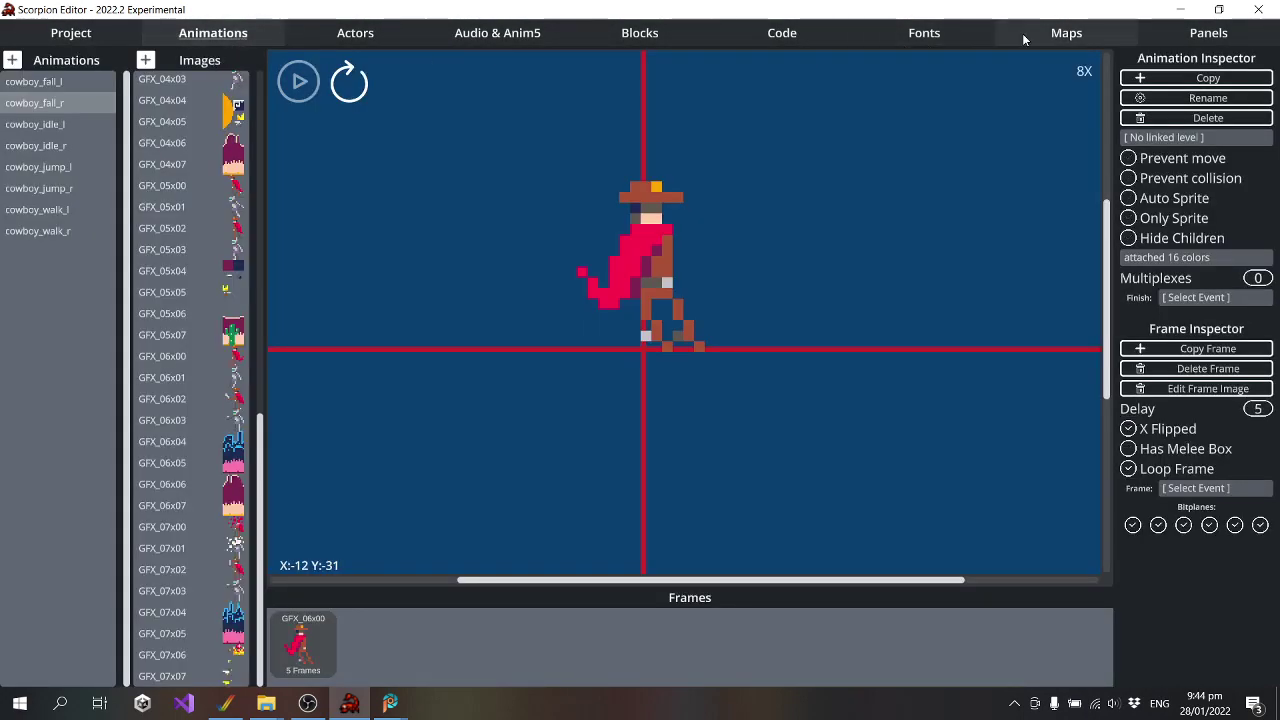
left_click(12, 60)
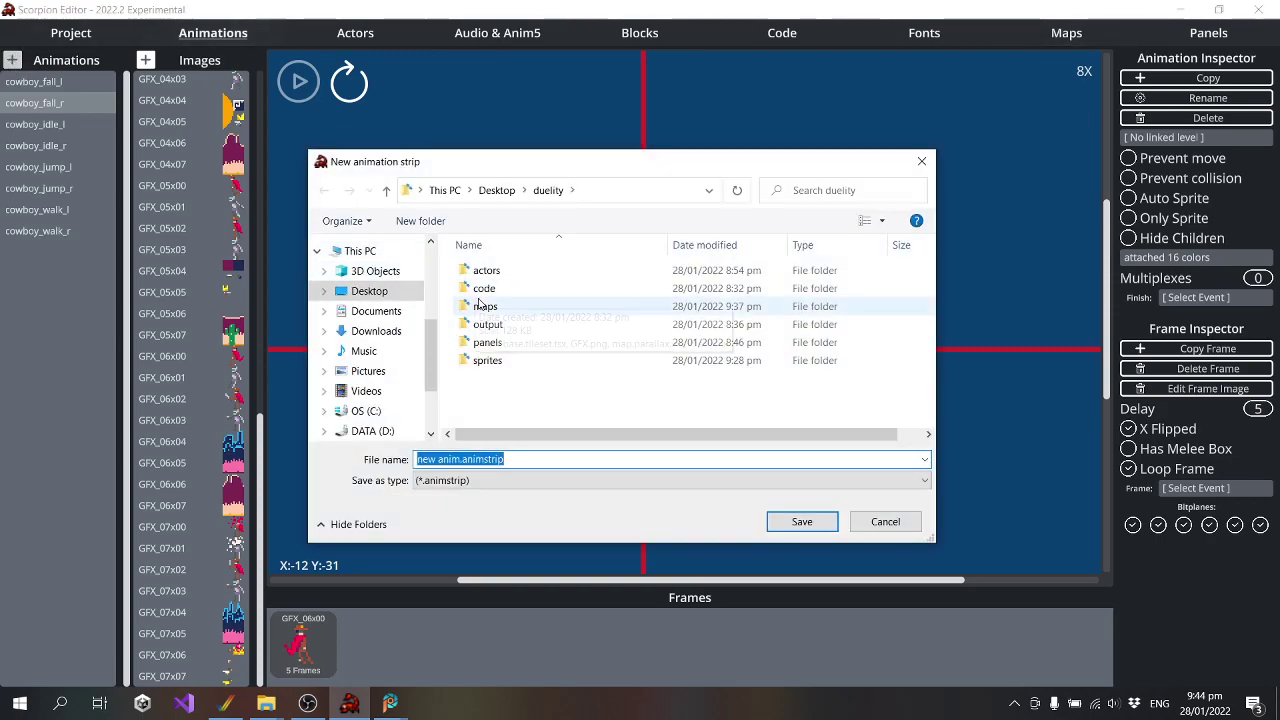
double_click(509, 277)
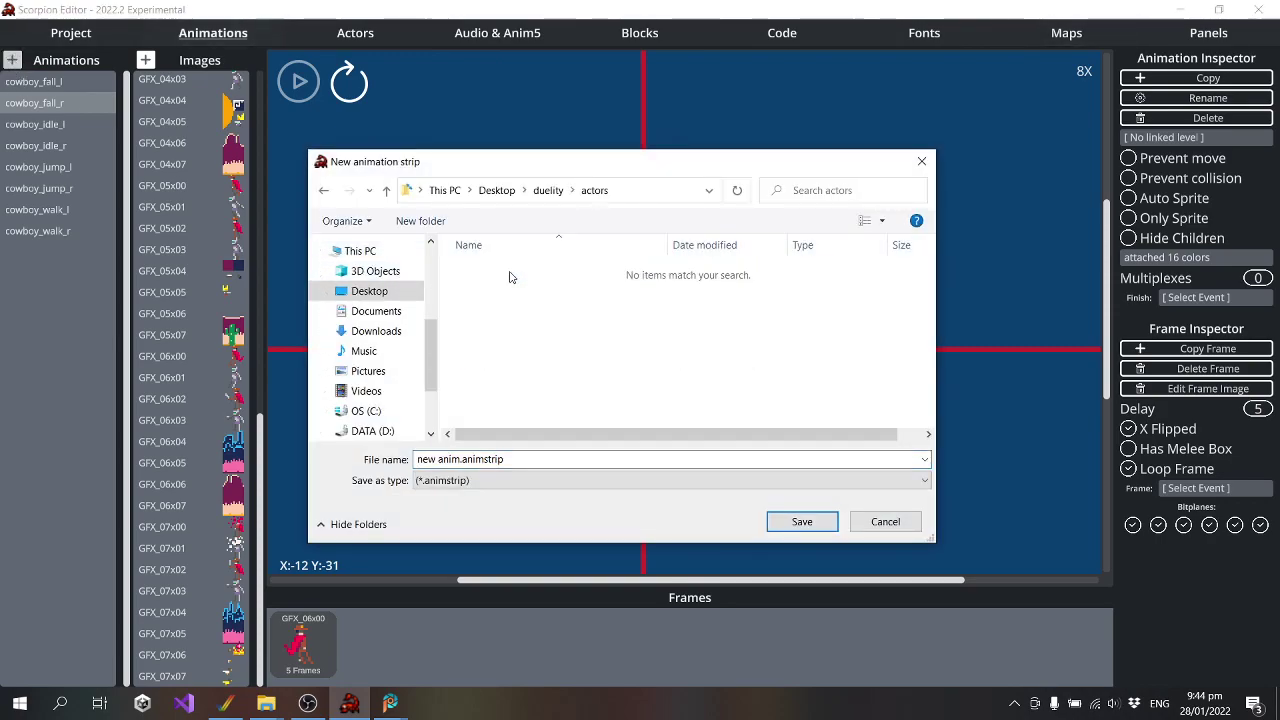
left_click(530, 459)
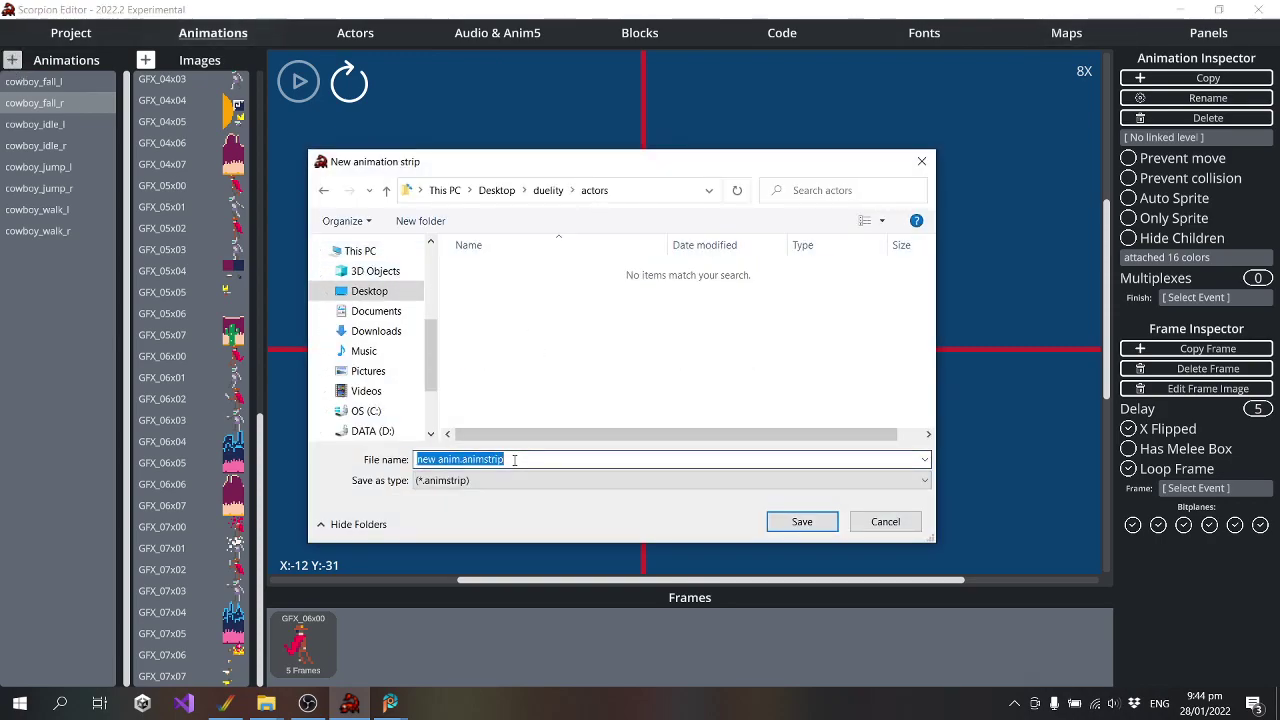
left_click(548, 191)
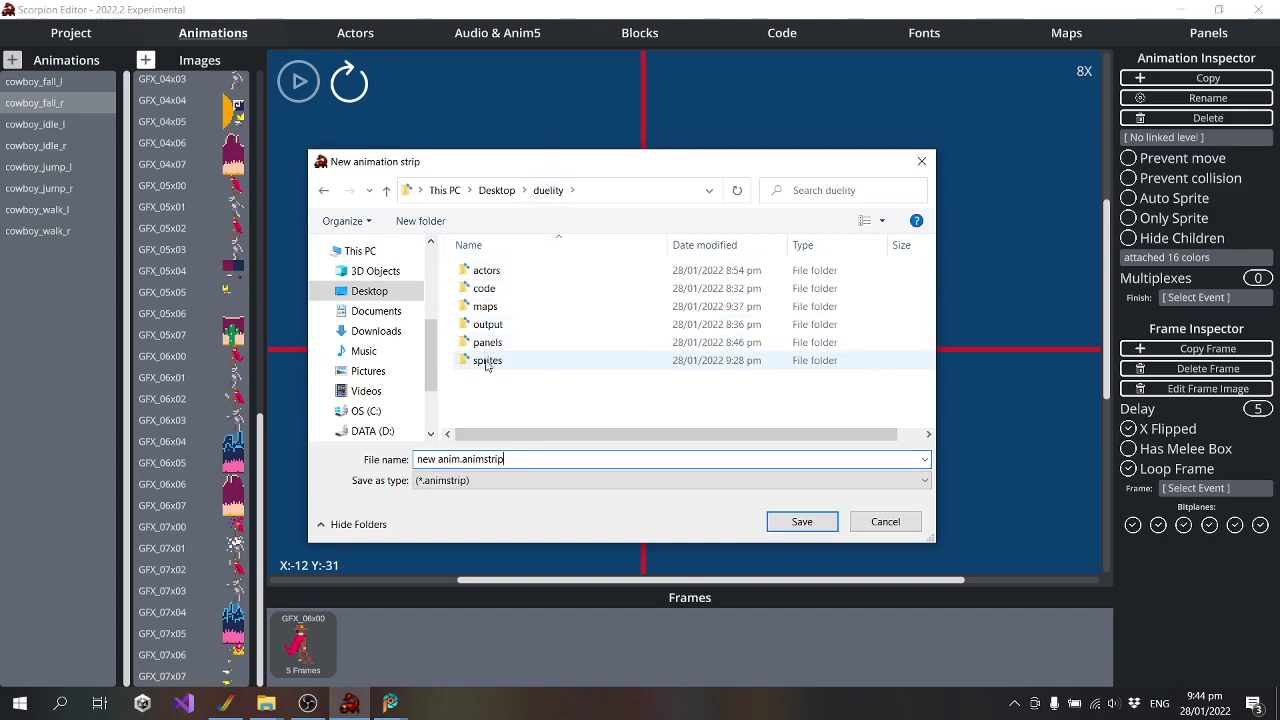
left_click(496, 274)
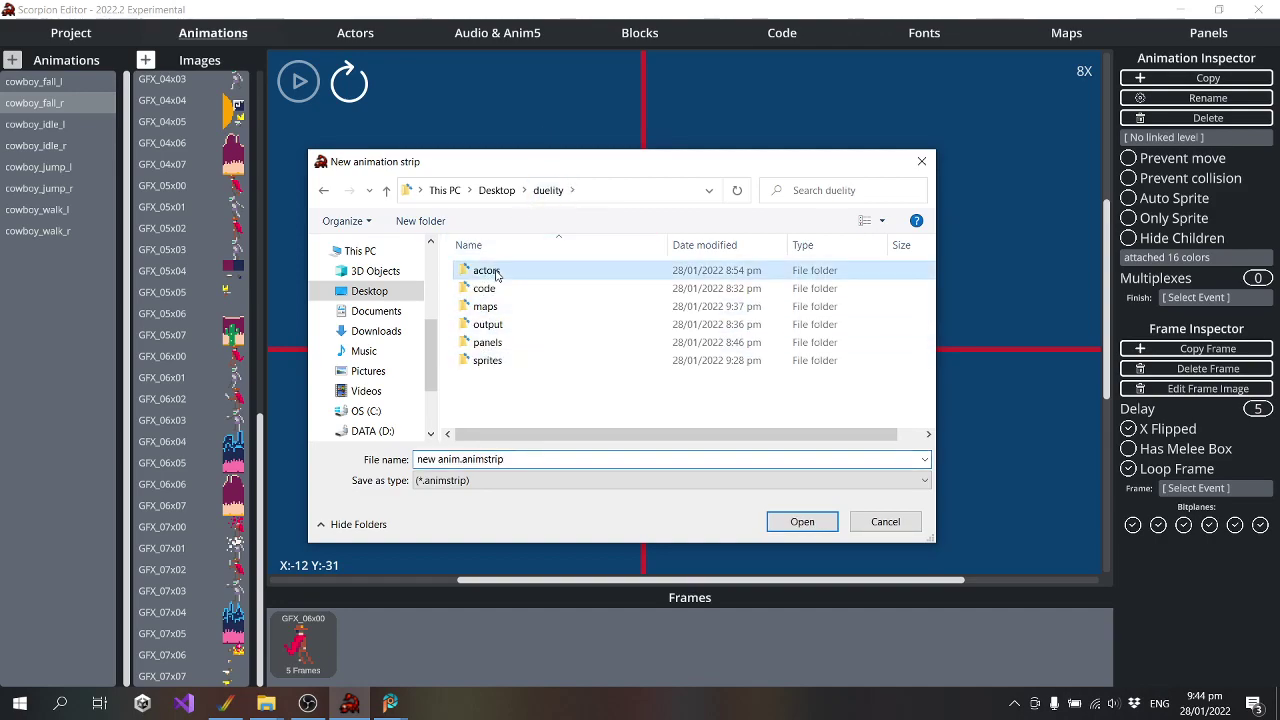
double_click(496, 274)
left_click(551, 190)
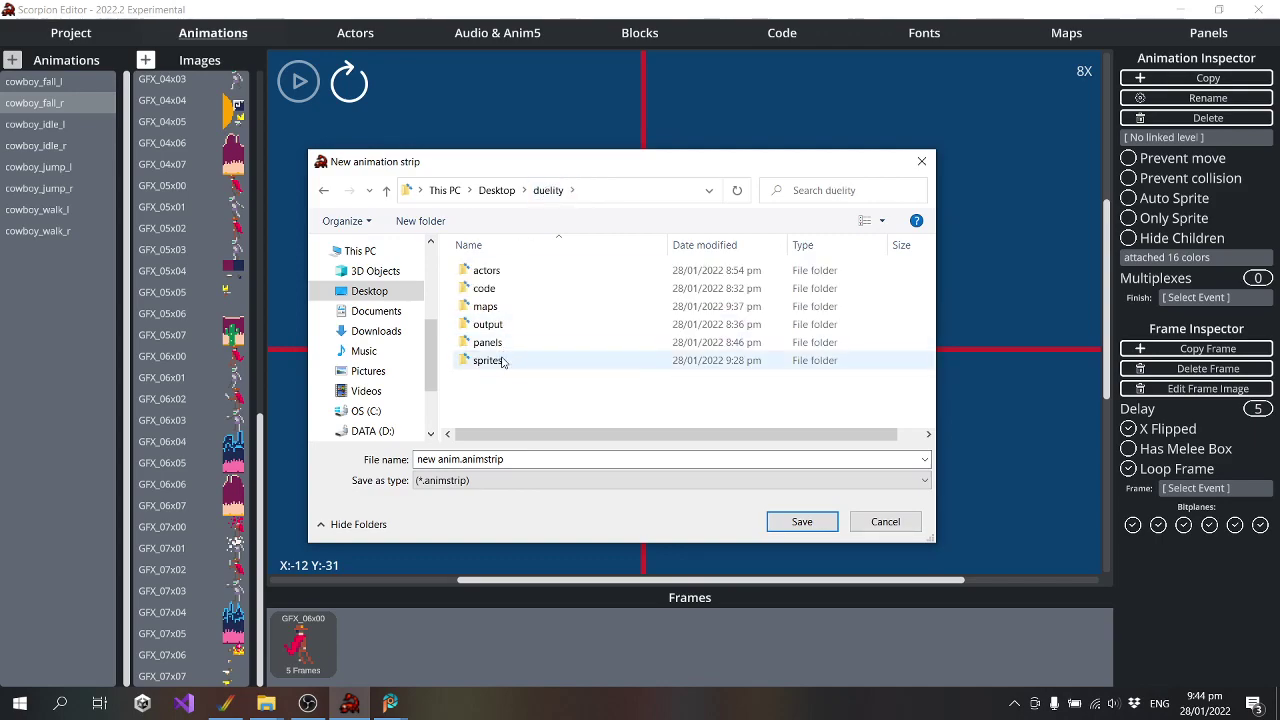
double_click(490, 360)
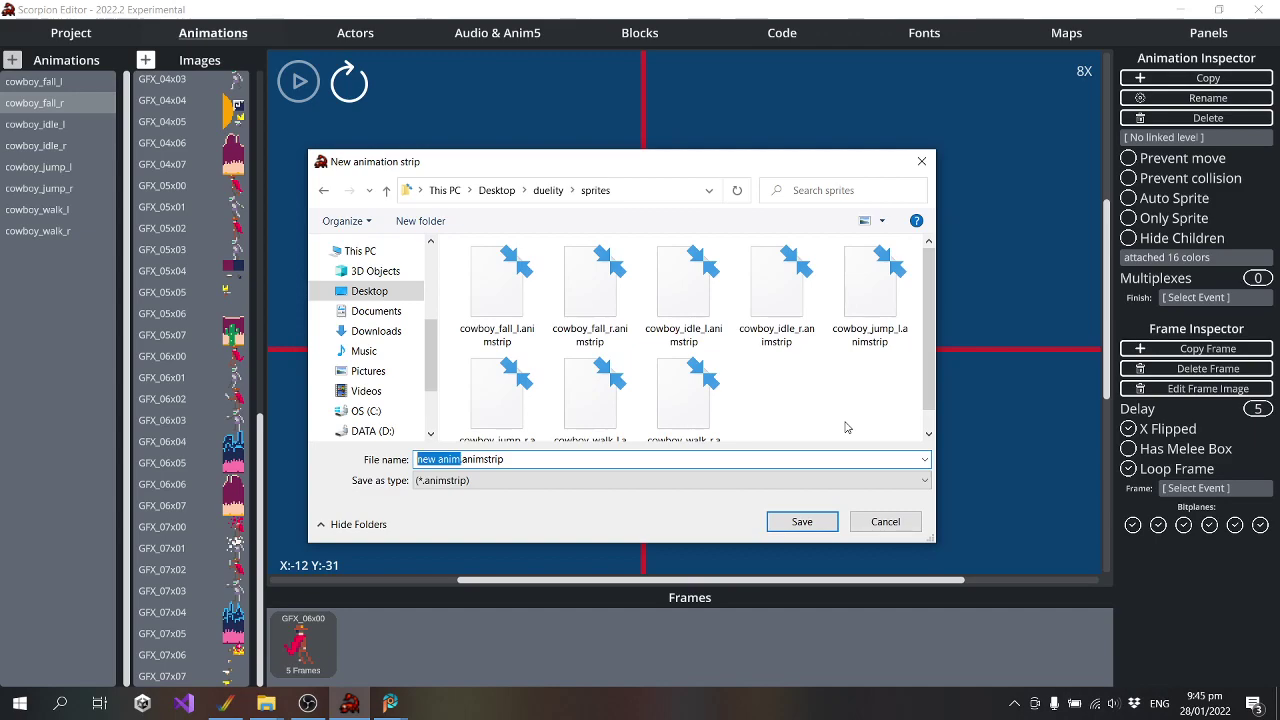
type("alien_")
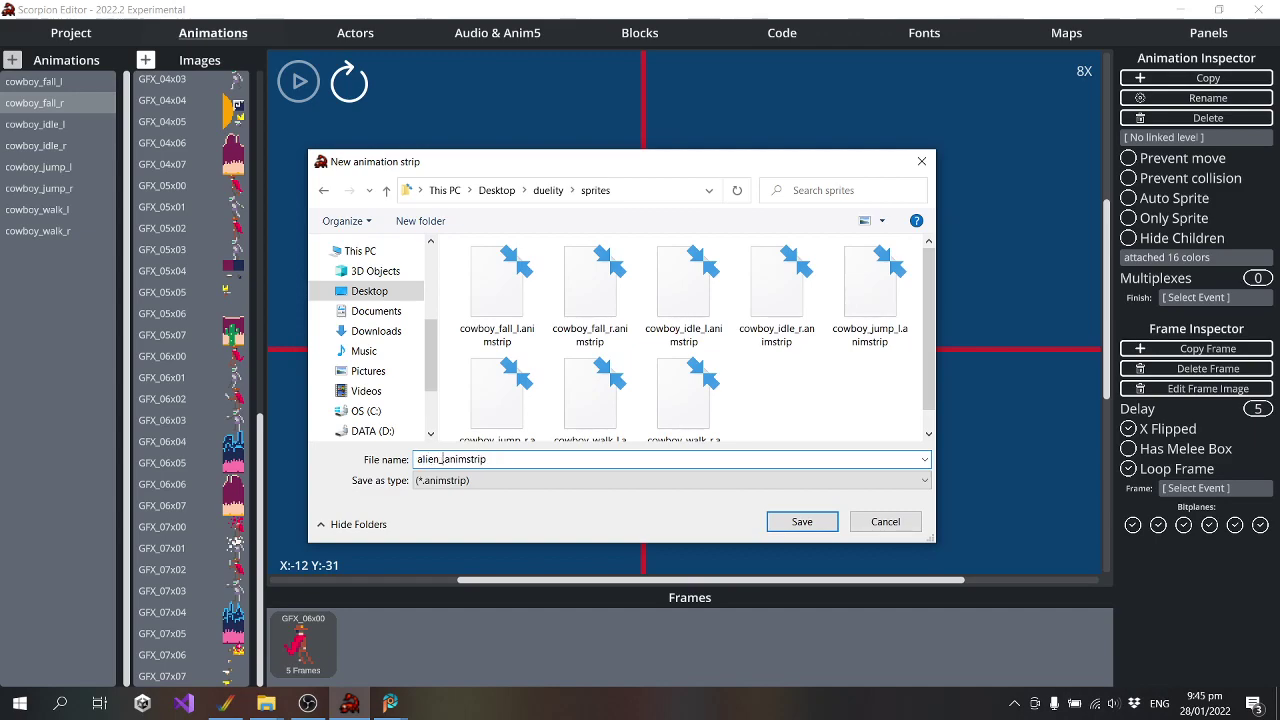
type("idl")
type("_l")
key("Return")
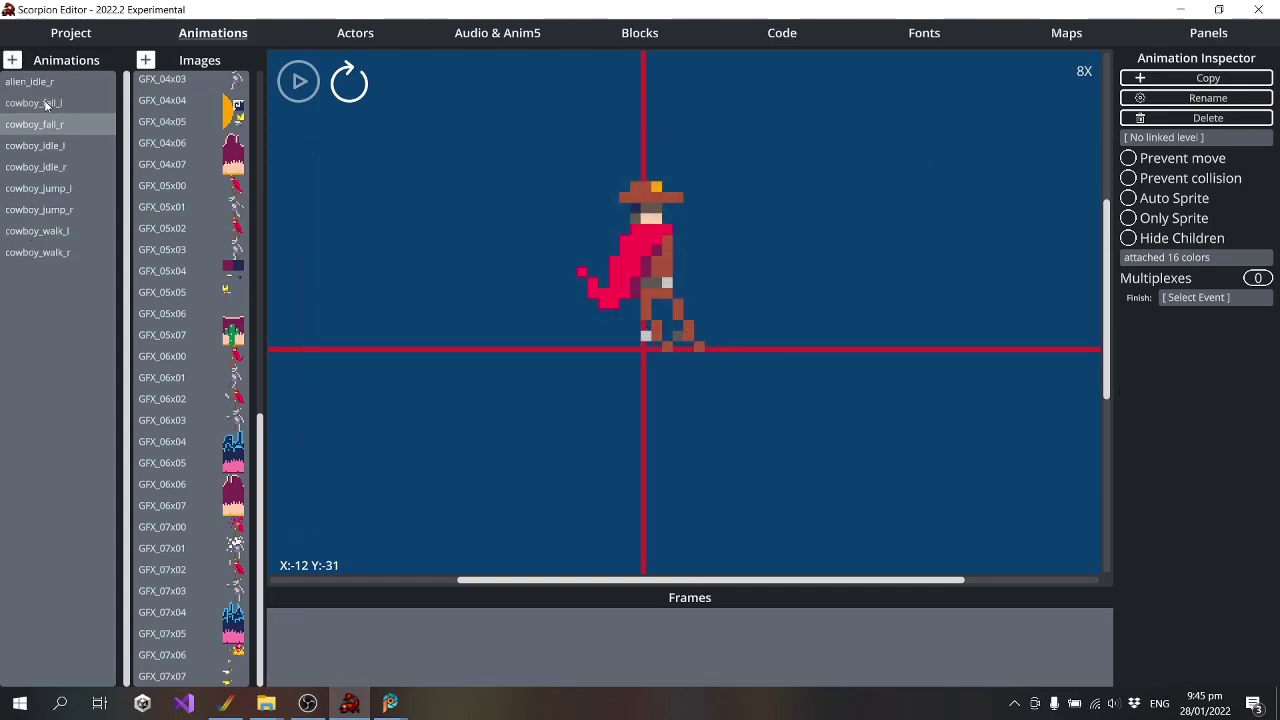
Add GFX_00x01 to the alien_idle_r animation as an X-flipped frame standing on the origin at X -10, Y -31
left_click(45, 104)
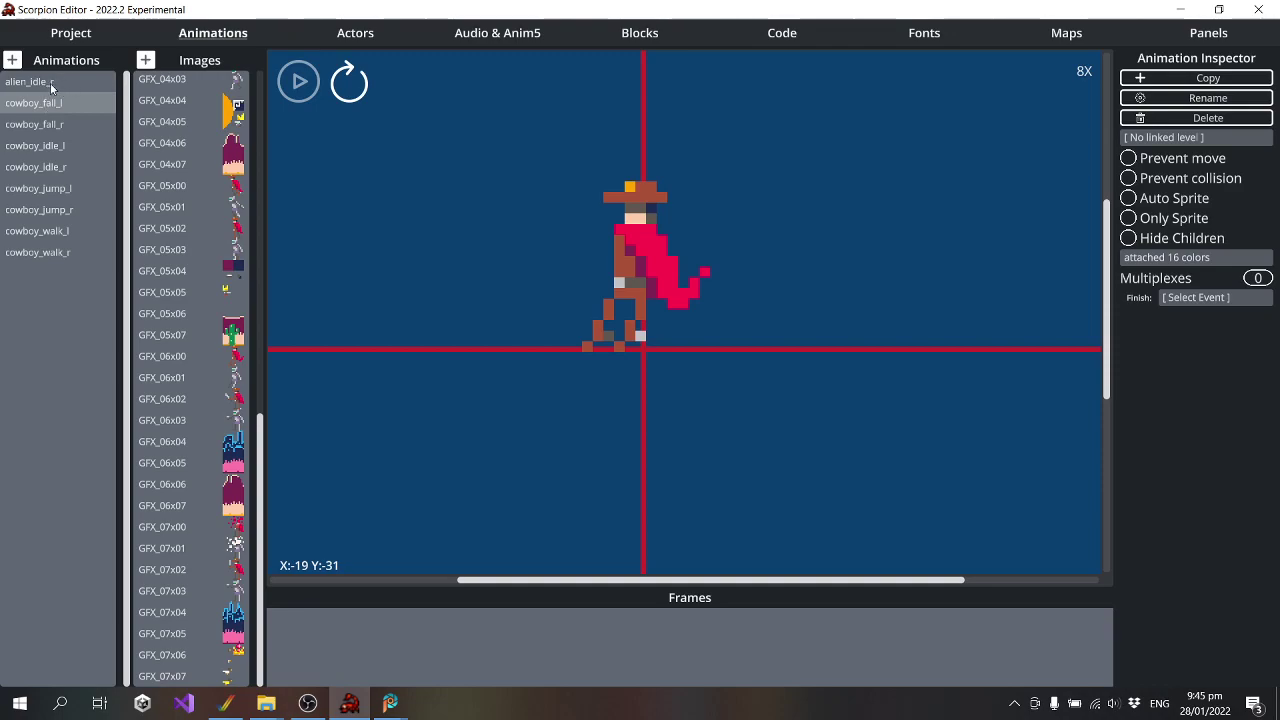
left_click(52, 106)
left_click(51, 81)
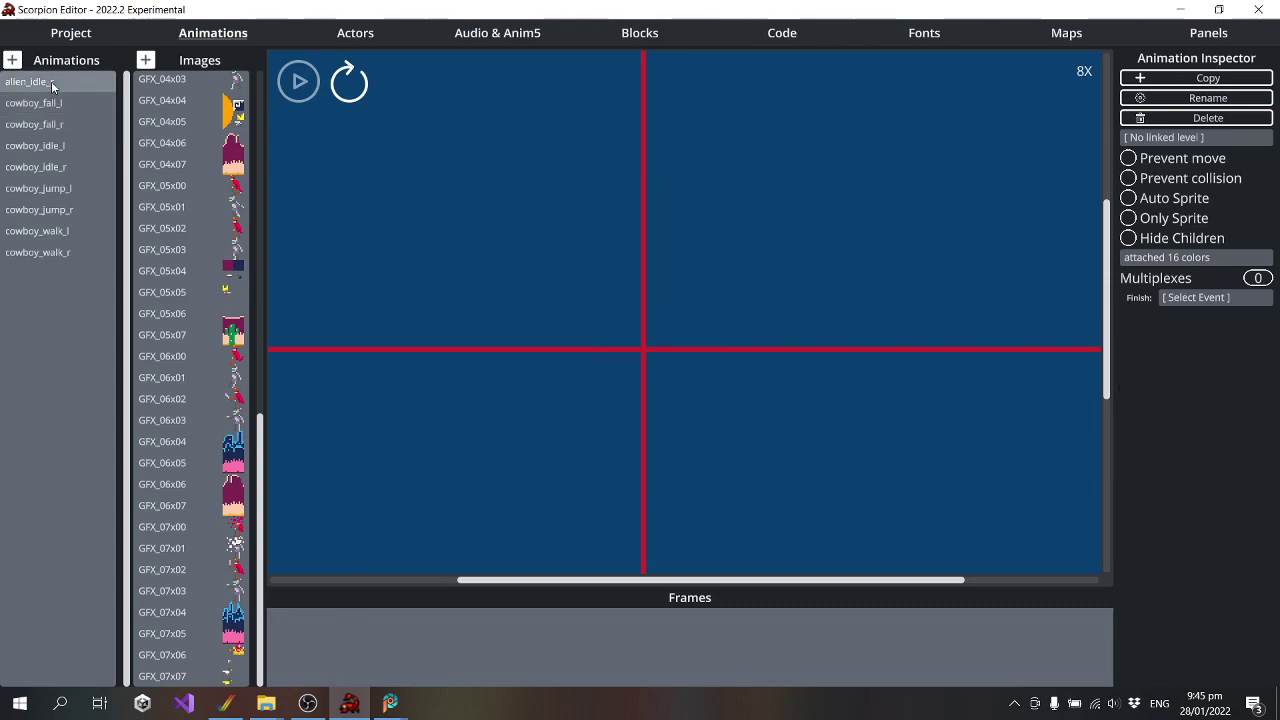
scroll(209, 134, "up", 10)
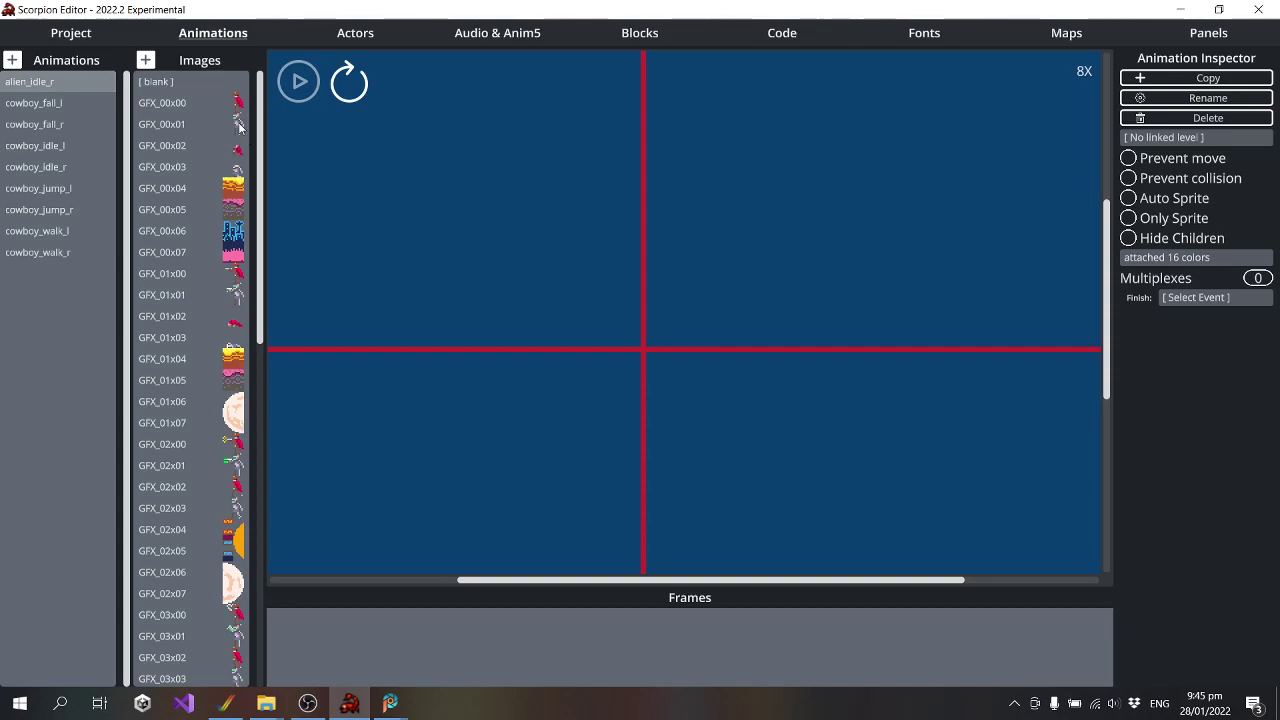
left_click_drag(236, 128, 716, 371)
left_click_drag(650, 296, 657, 276)
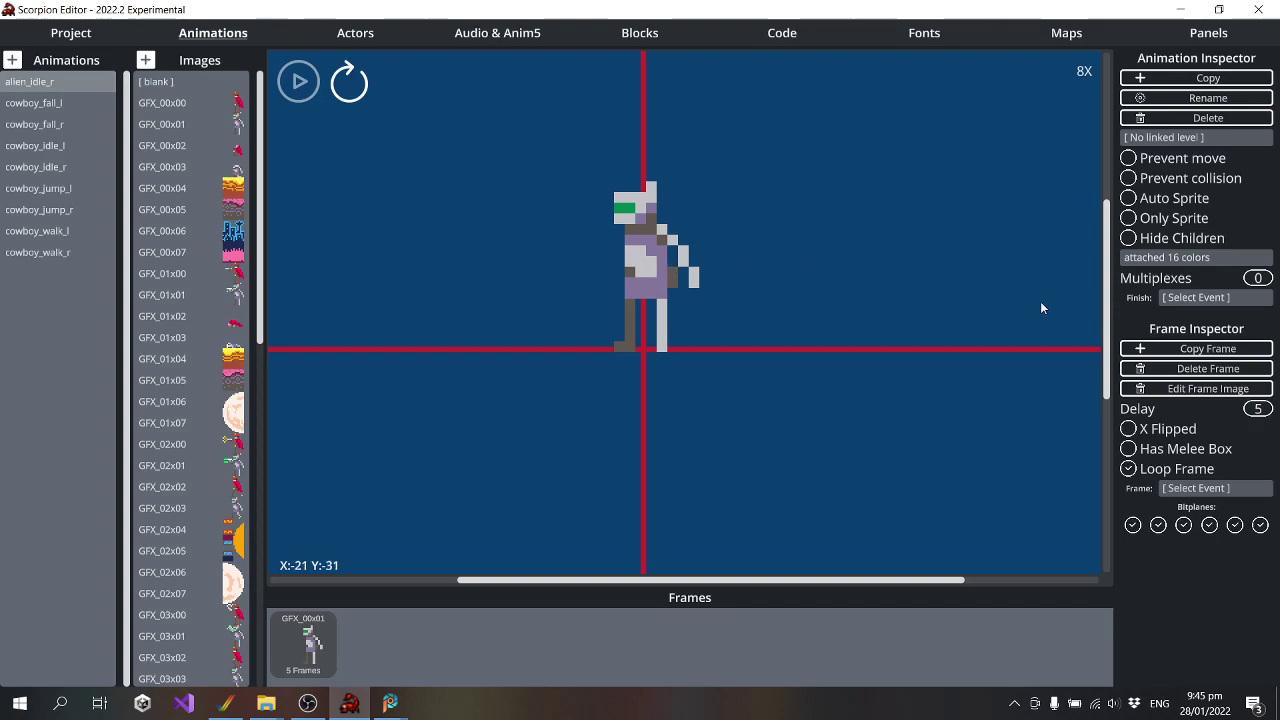
left_click(1128, 428)
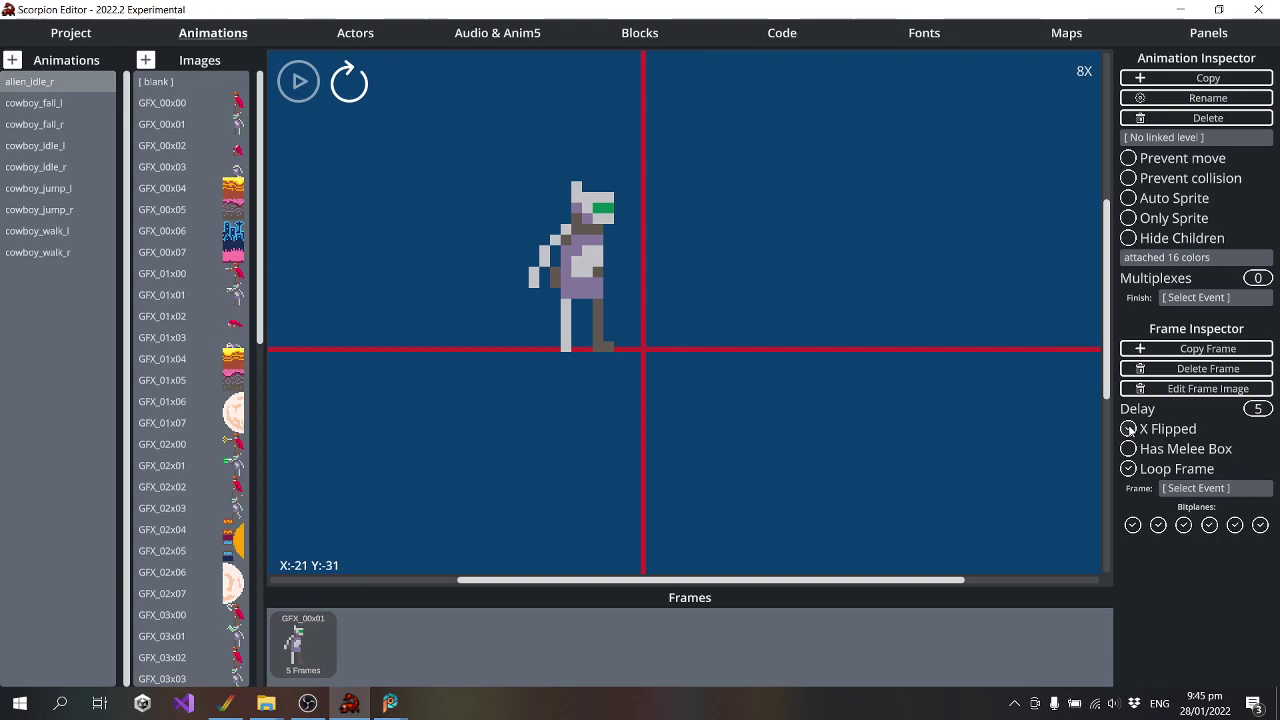
left_click_drag(587, 268, 651, 270)
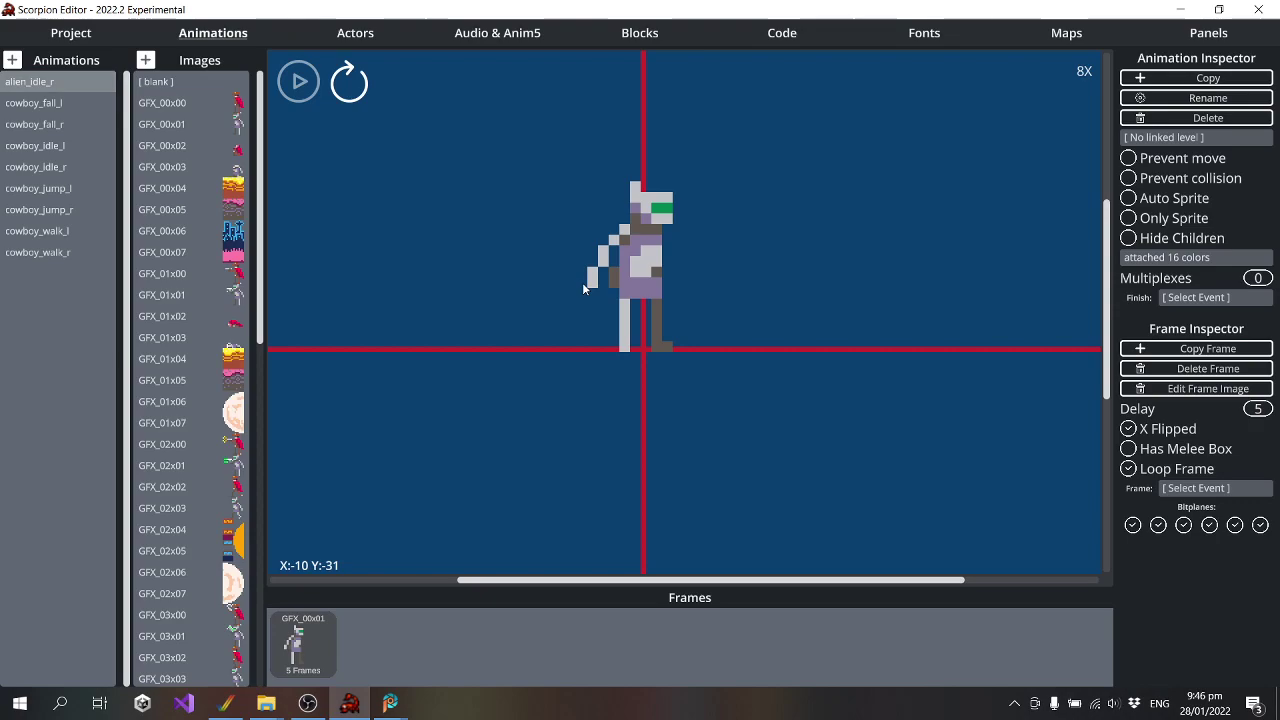
Switch to Google Chrome by launching it from the system search
key("super")
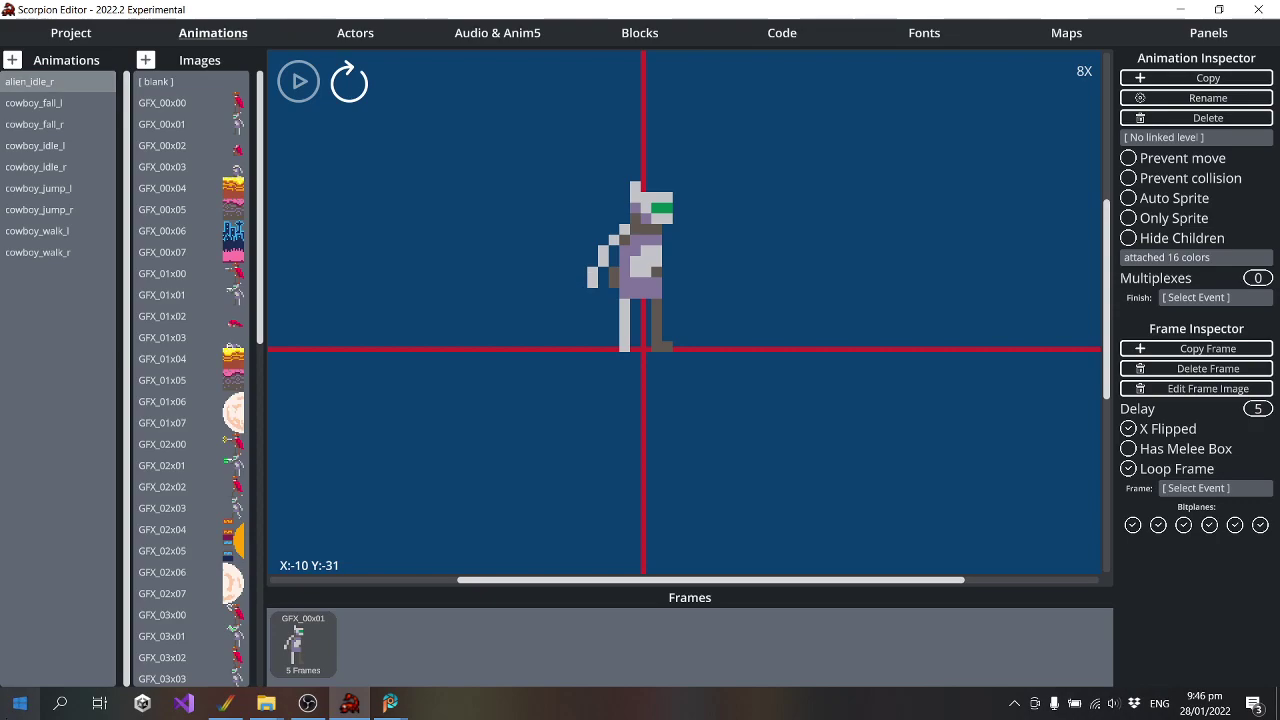
type("chrome")
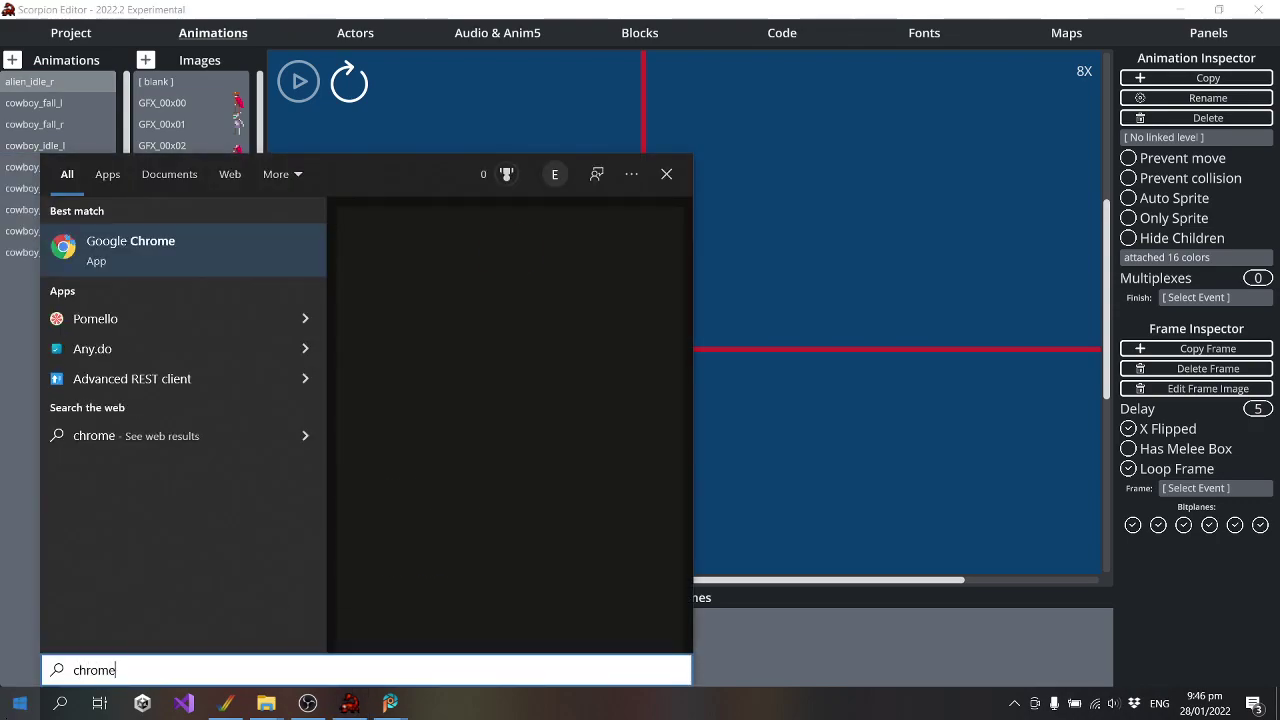
key("Return")
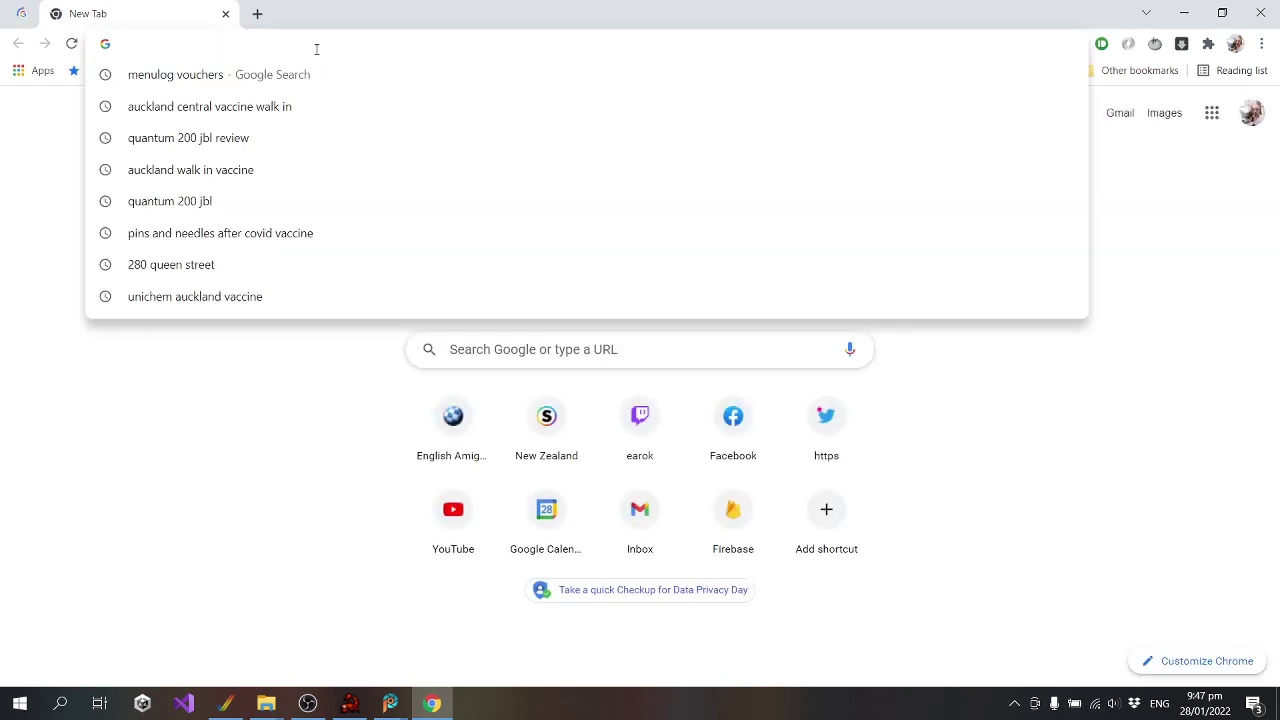
left_click(60, 451)
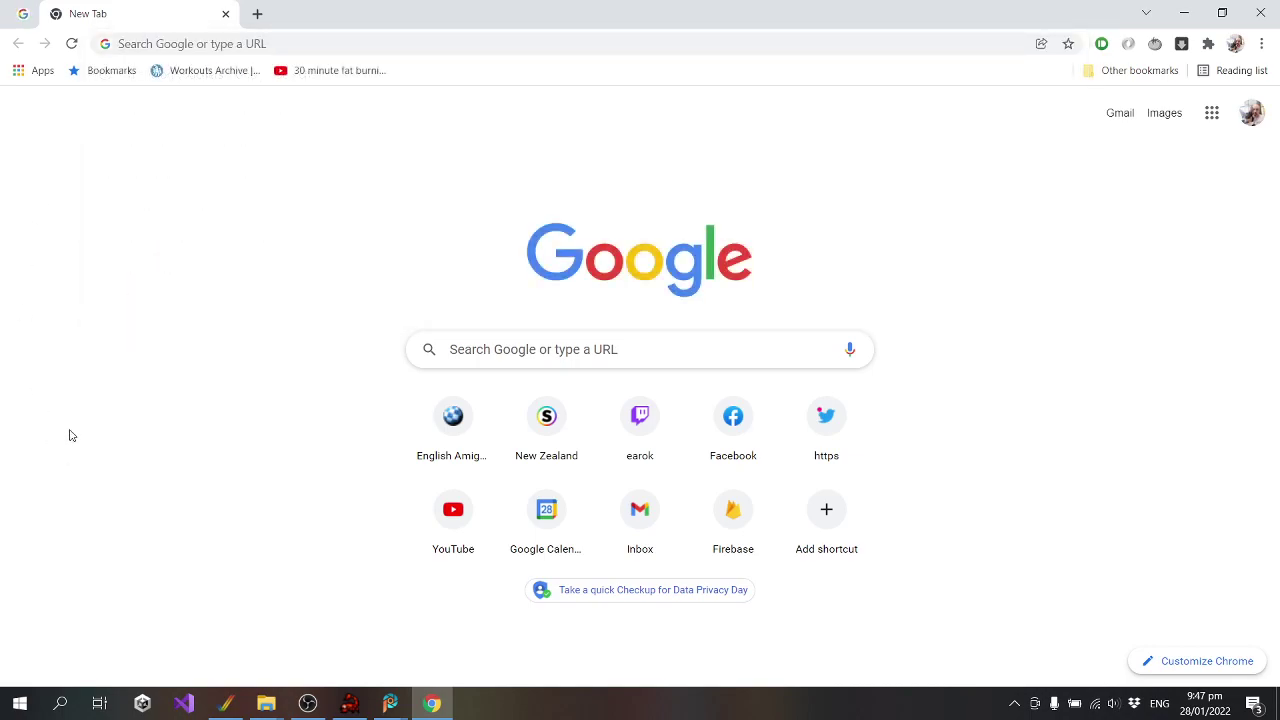
left_click(346, 40)
left_click(25, 360)
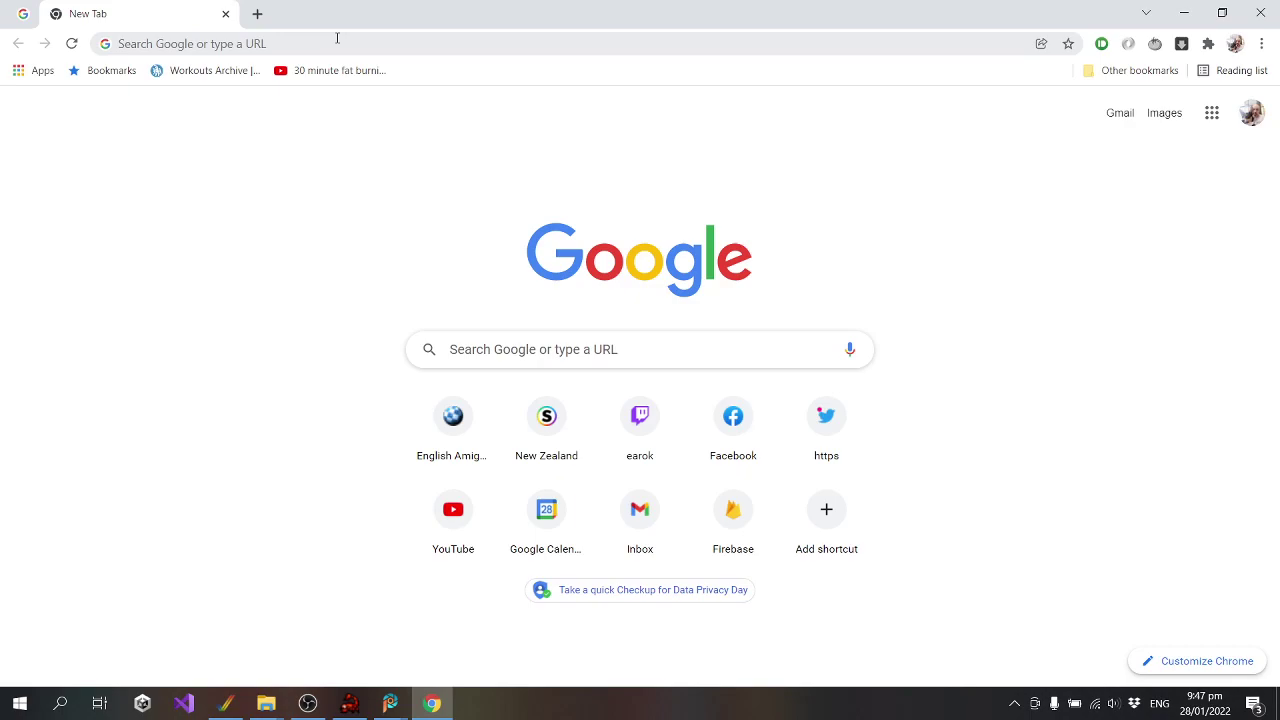
left_click(337, 38)
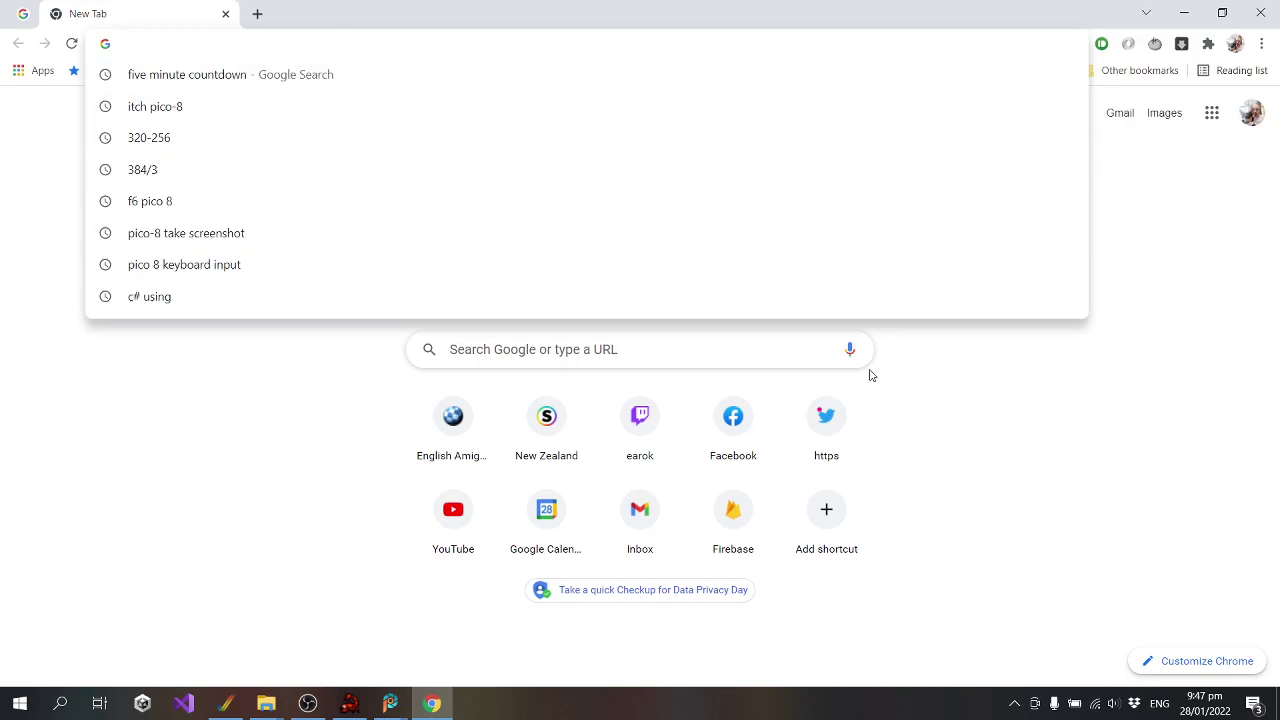
left_click(886, 431)
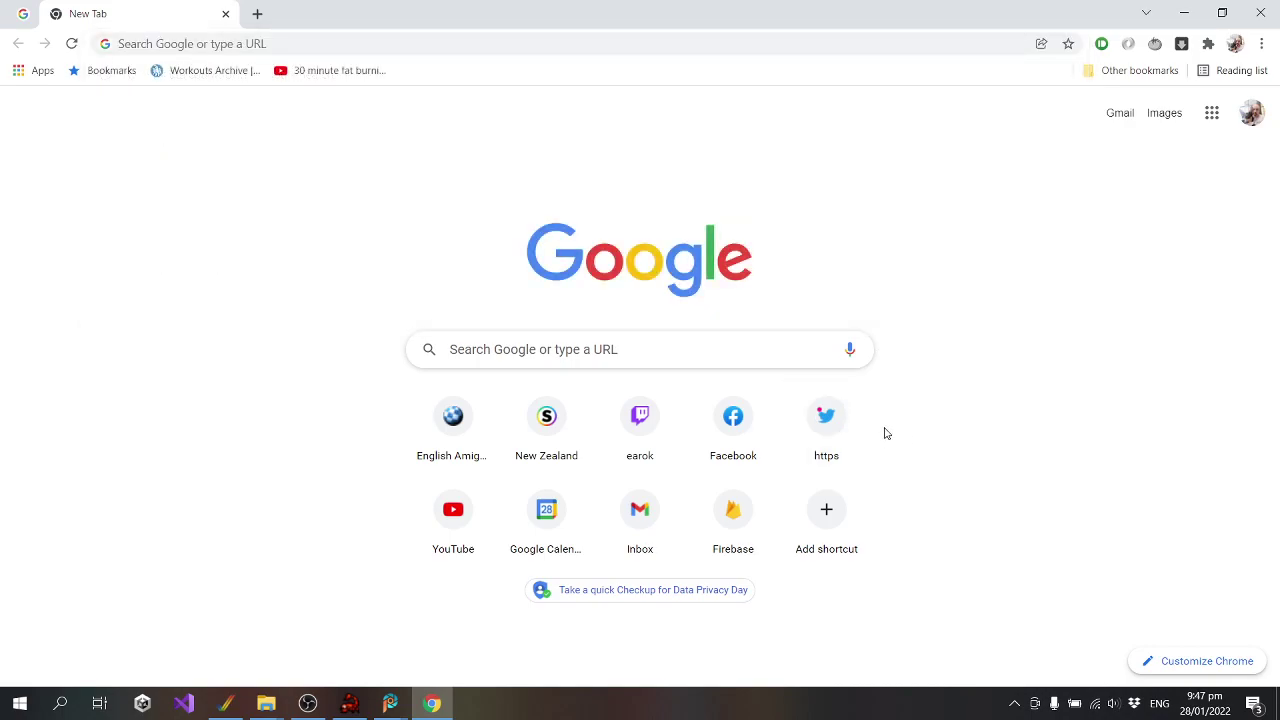
Search Google for "bubble symphony pico 8"
left_click(273, 43)
type("bubb")
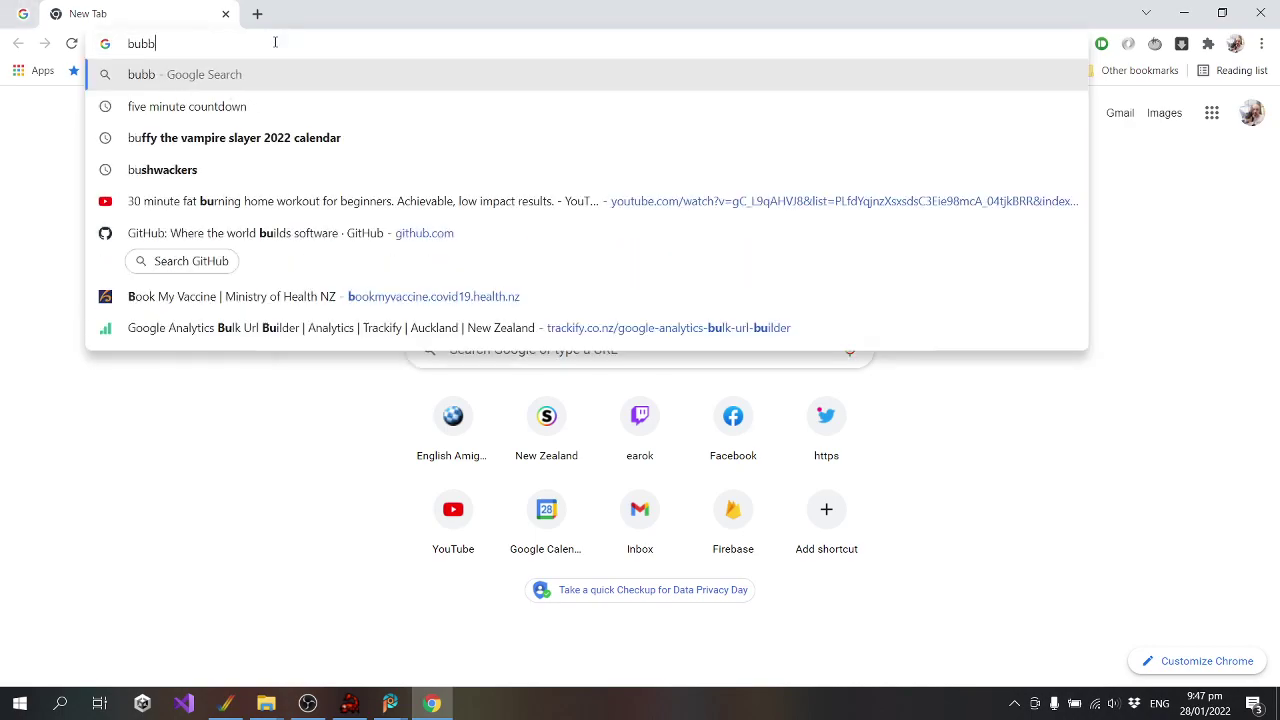
type("le symphony")
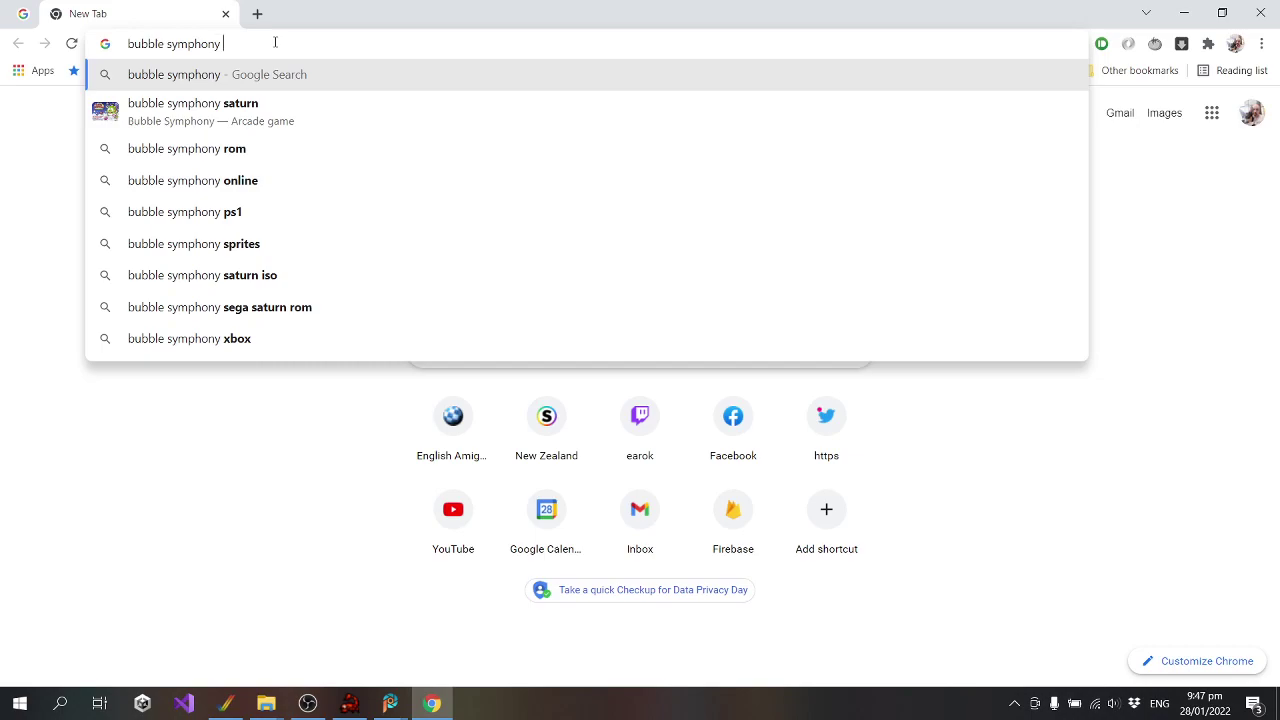
type("pico 8")
key("Return")
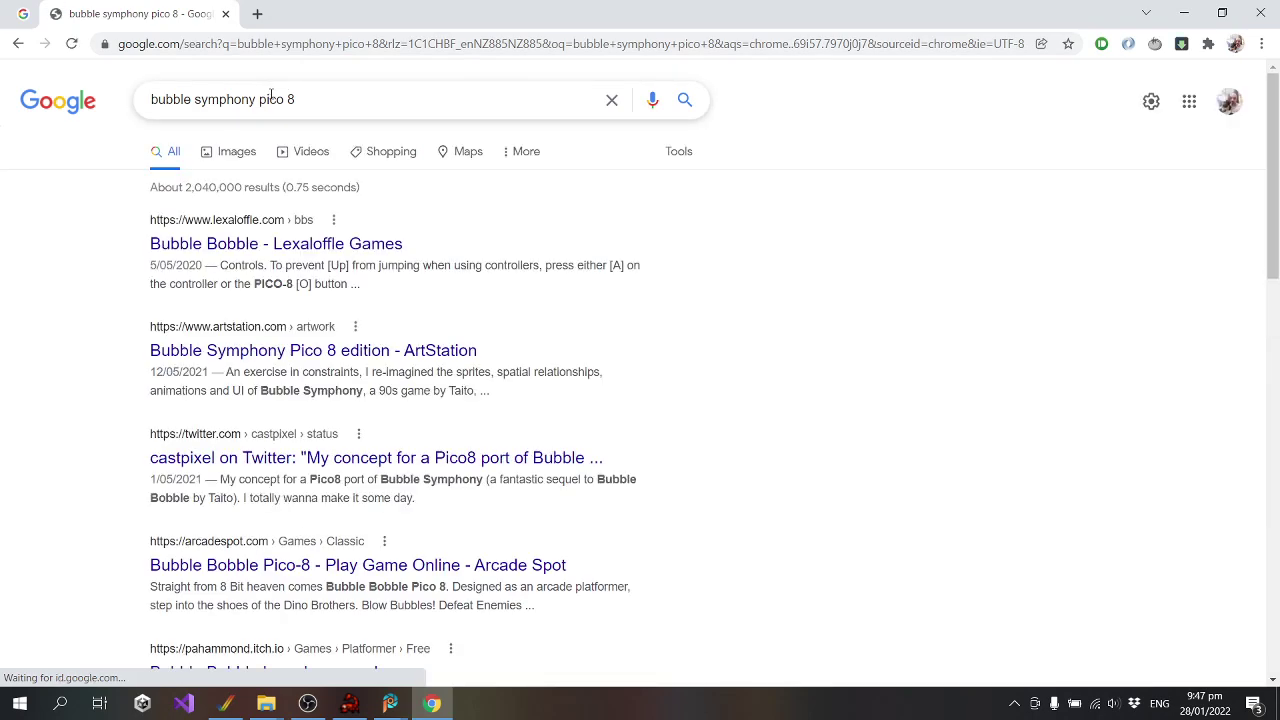
Open the ArtStation page for Bubble Symphony Pico 8 edition, expand its full description and dismiss the Google sign-in prompt
left_click(388, 358)
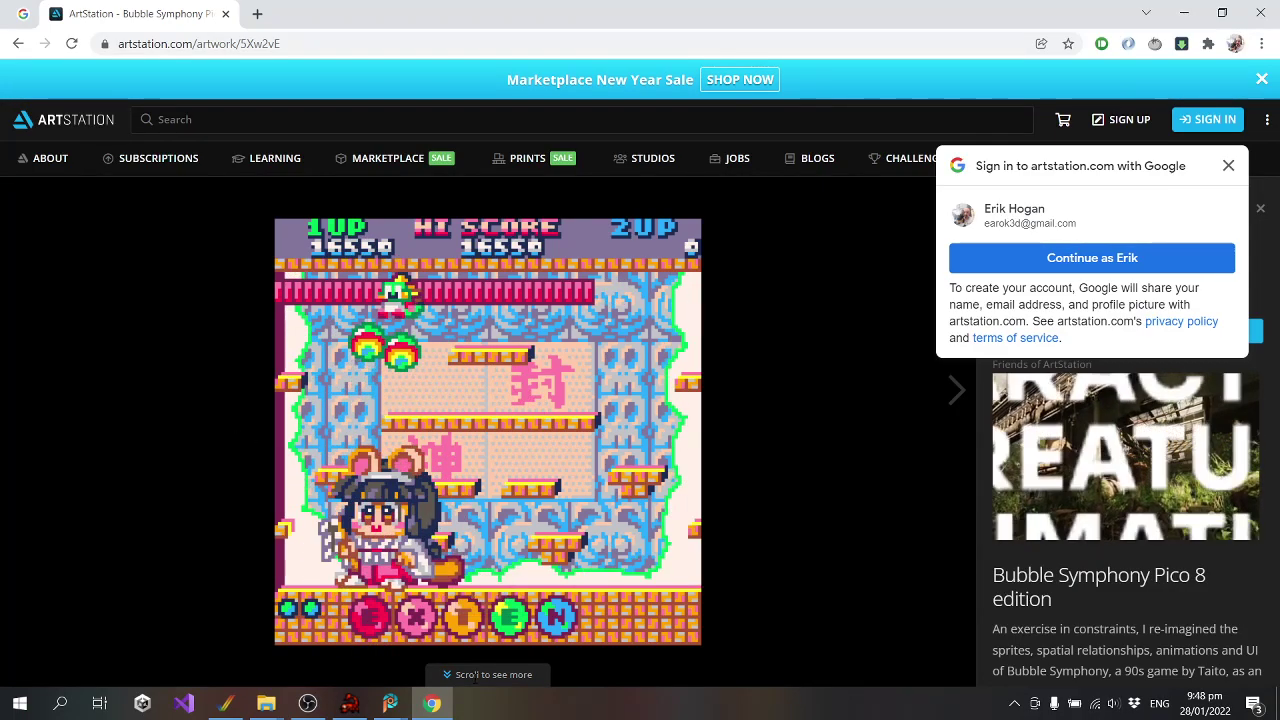
scroll(1078, 635, "down", 3)
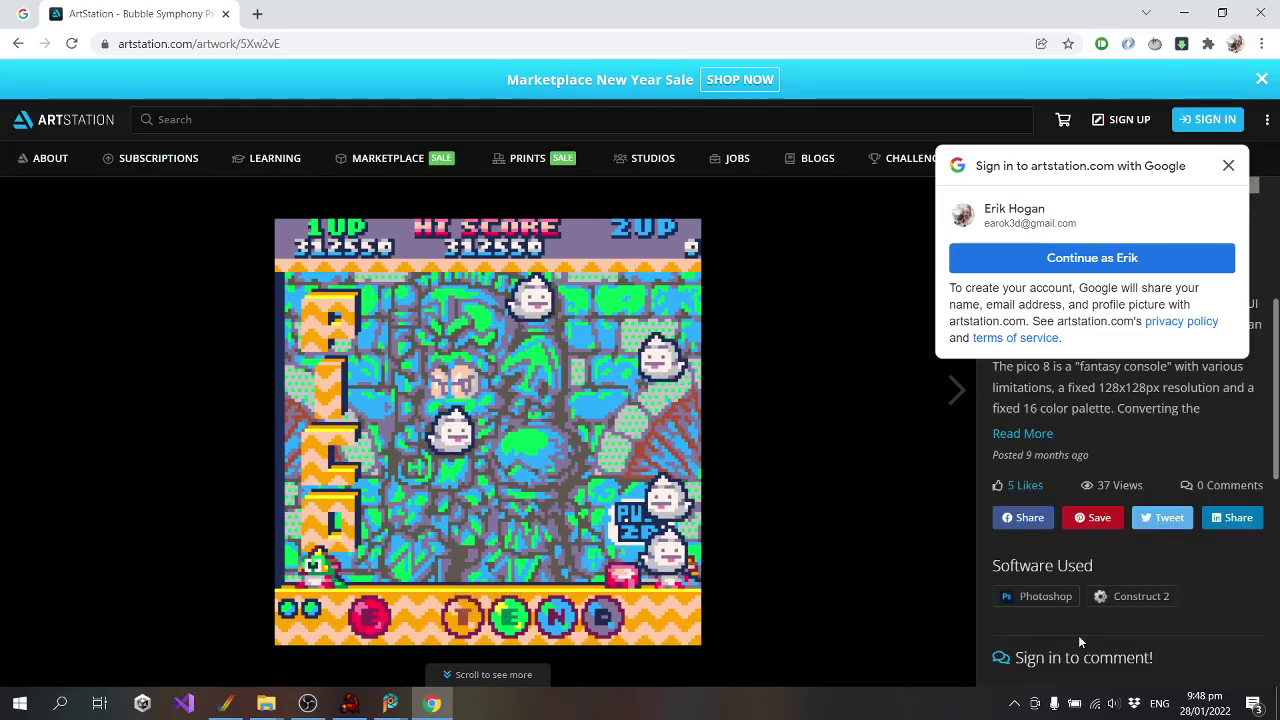
scroll(1078, 635, "up", 2)
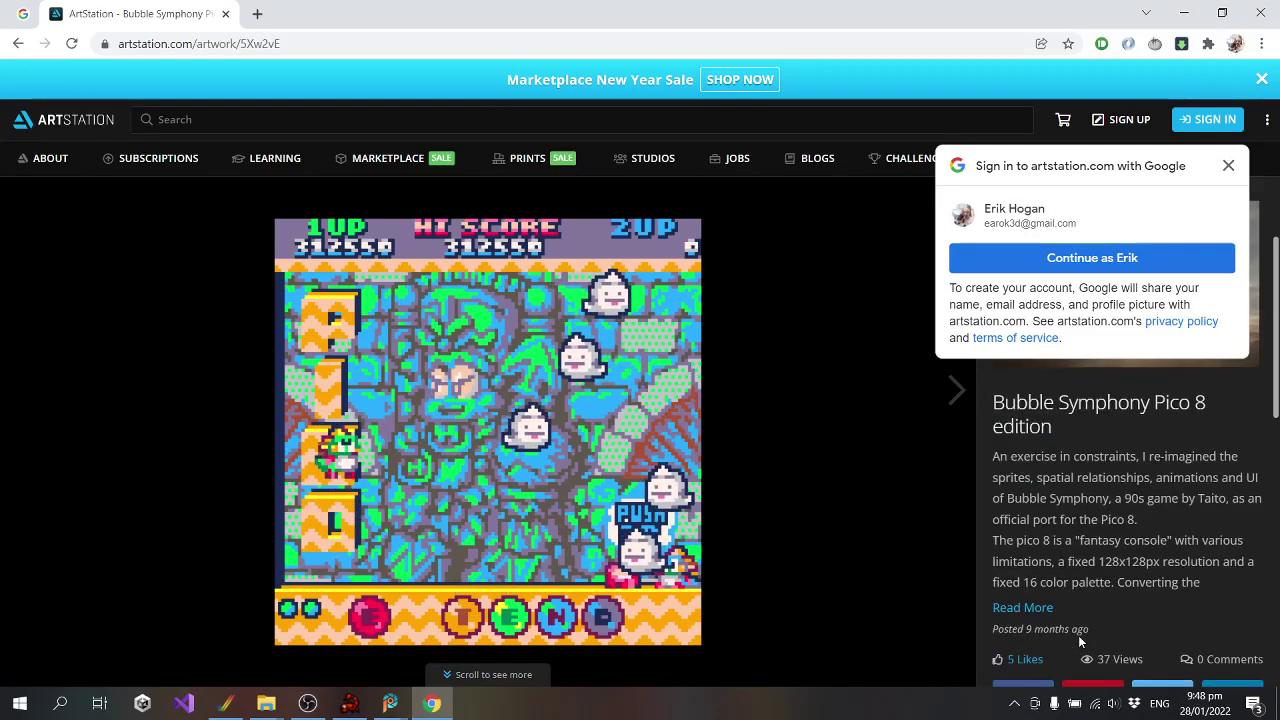
left_click(1034, 610)
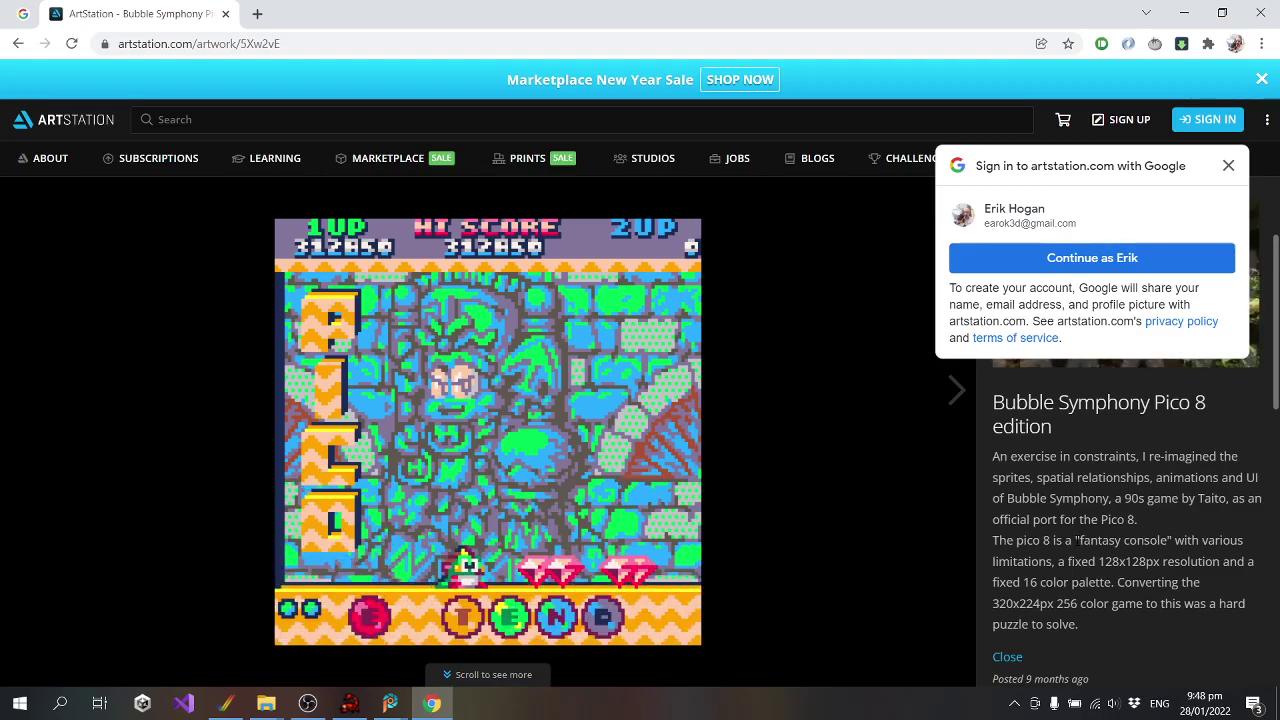
scroll(1012, 558, "down", 3)
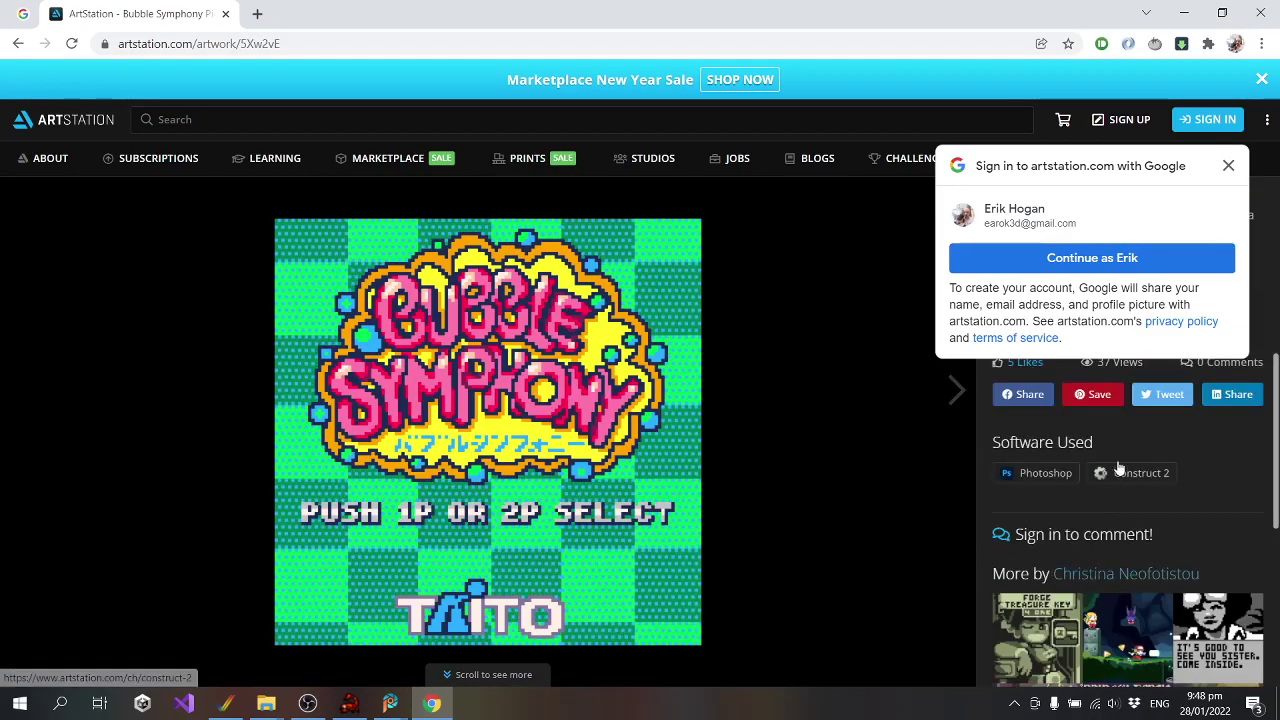
scroll(1115, 467, "up", 2)
left_click(1228, 165)
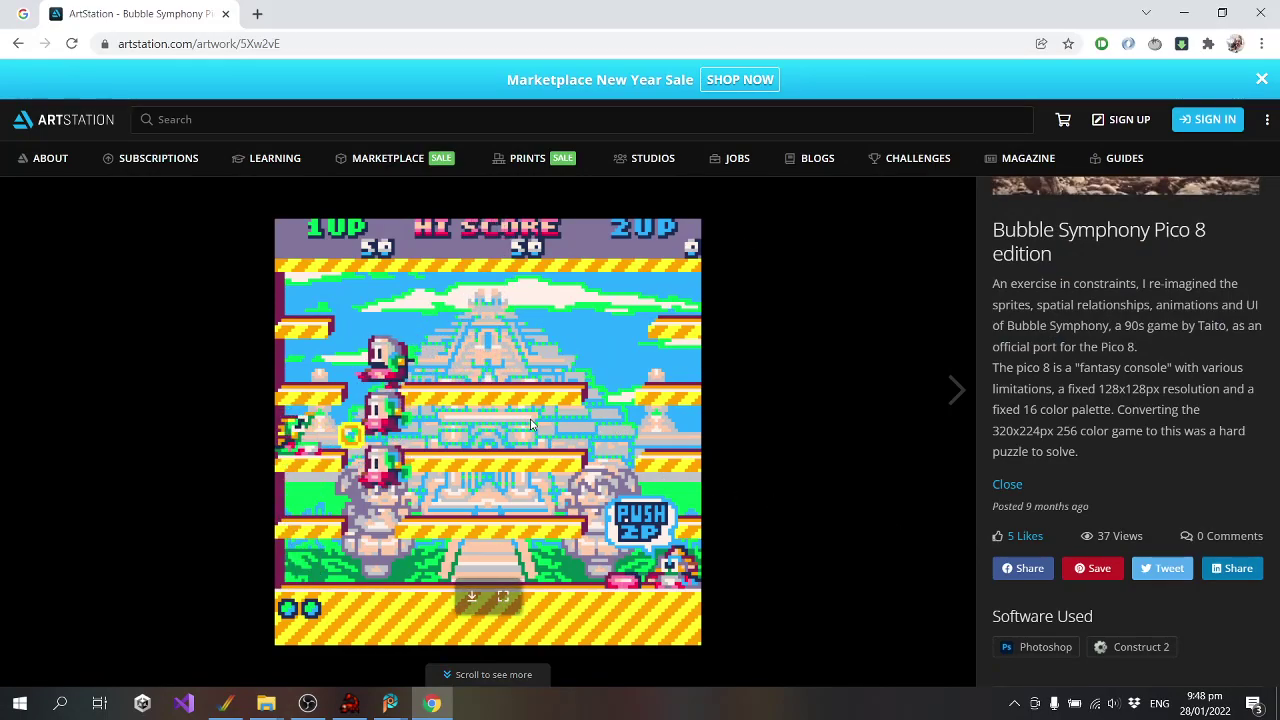
Return to the search results and open the Twitter post about the Pico8 port concept of Bubble Symphony
left_click(15, 44)
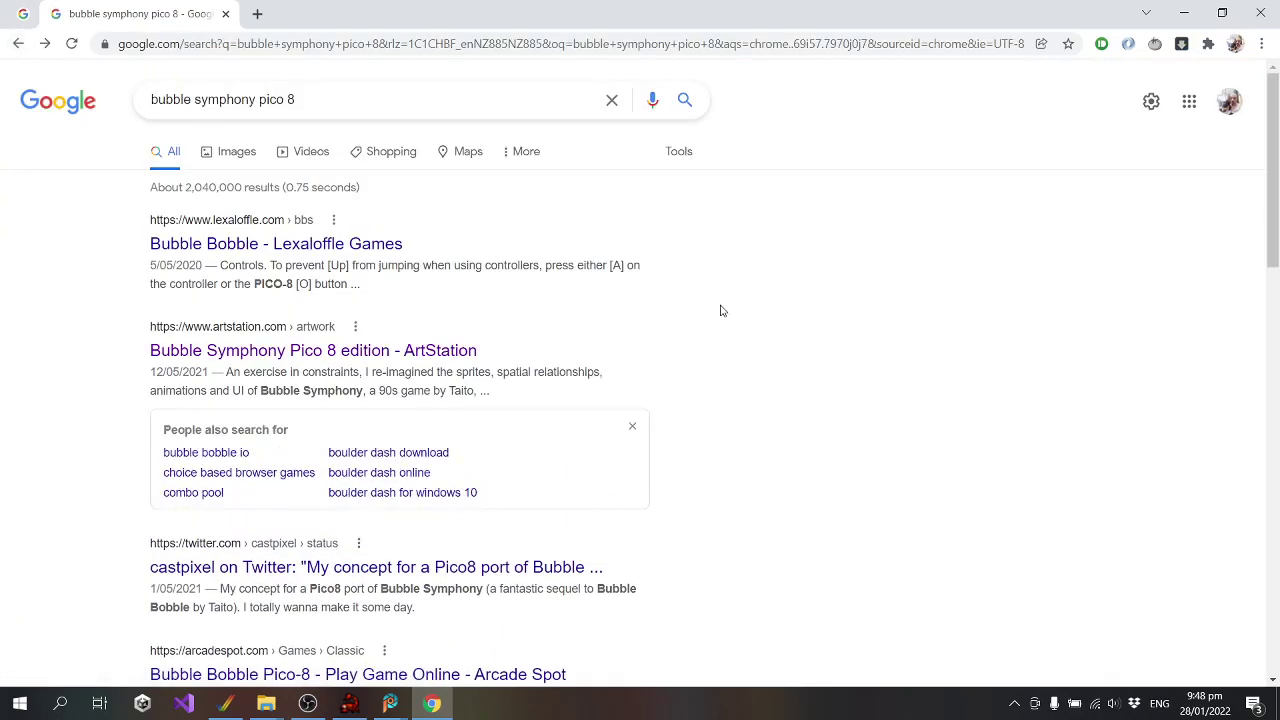
scroll(722, 311, "down", 2)
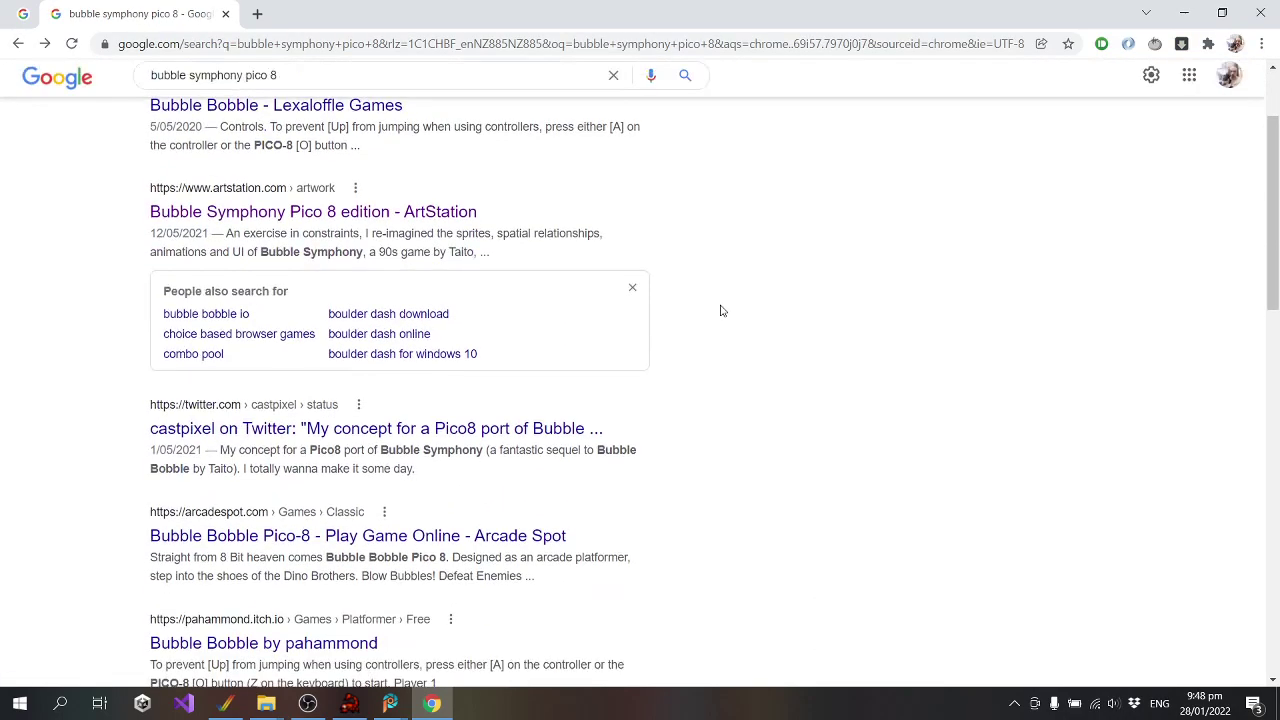
left_click(512, 430)
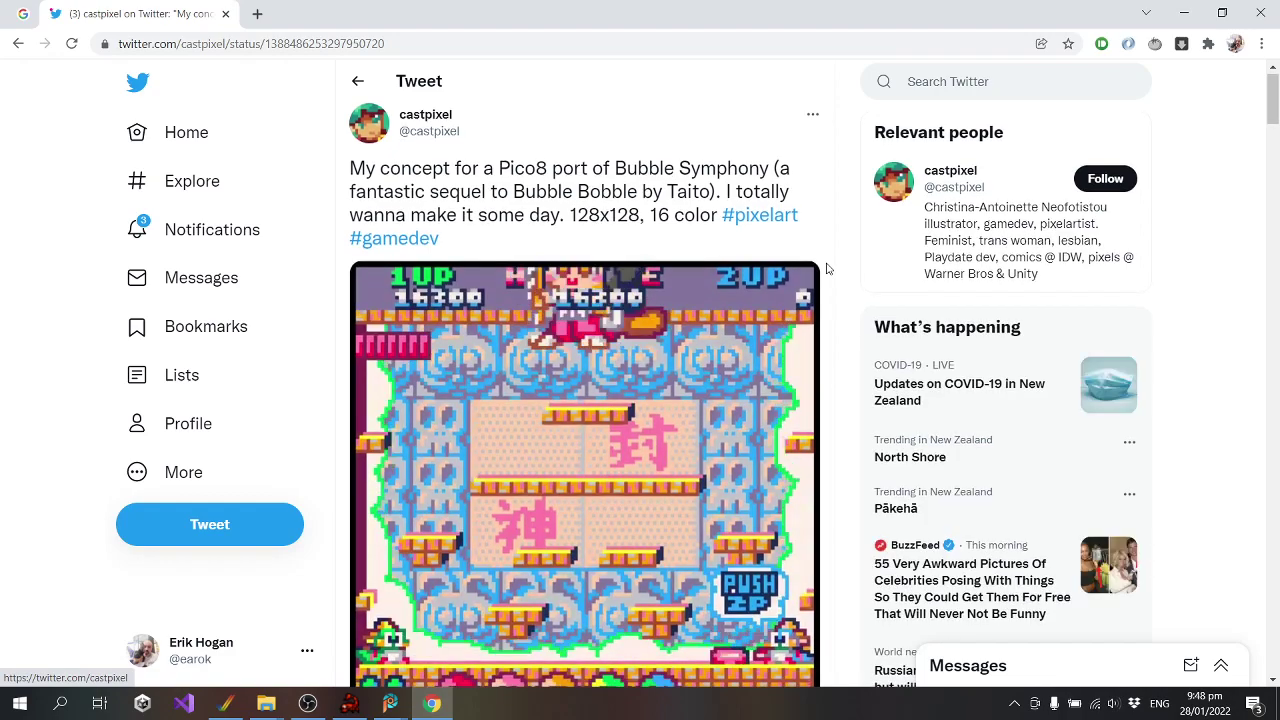
View the Bubble Symphony Pico8 animation in the tweet and close the browser to return to Scorpion Editor
scroll(826, 268, "down", 2)
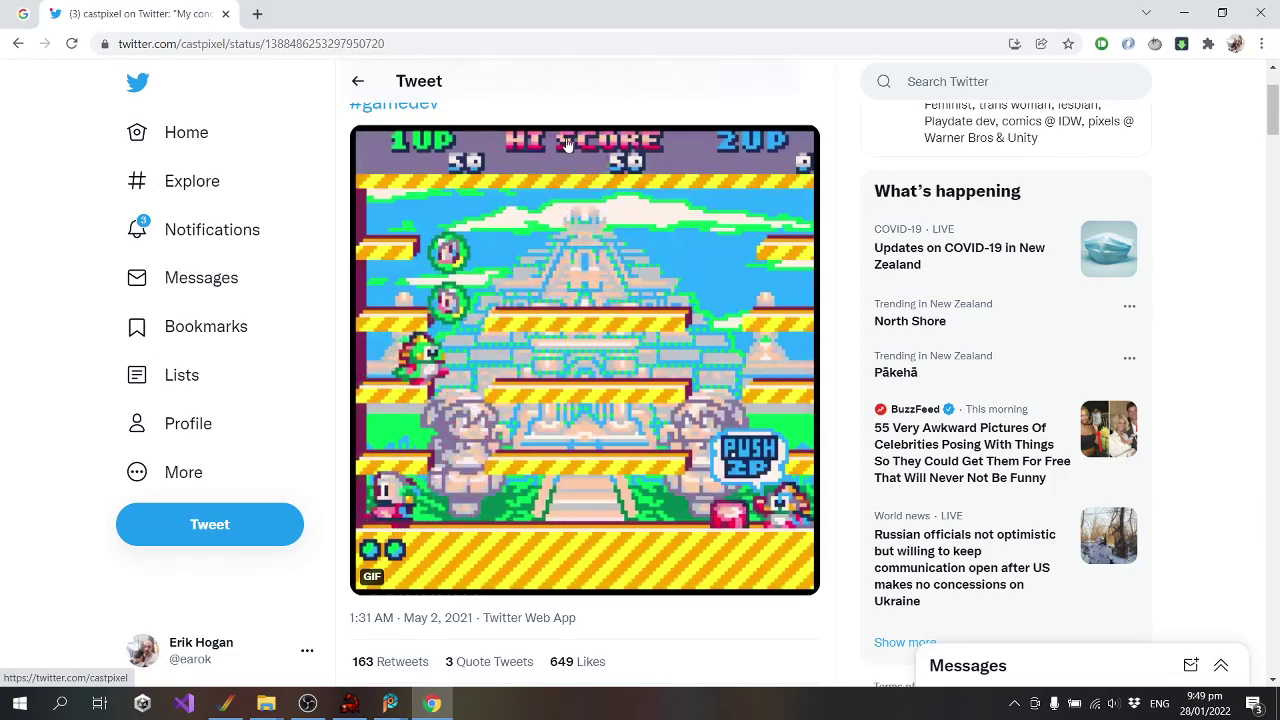
left_click(1250, 15)
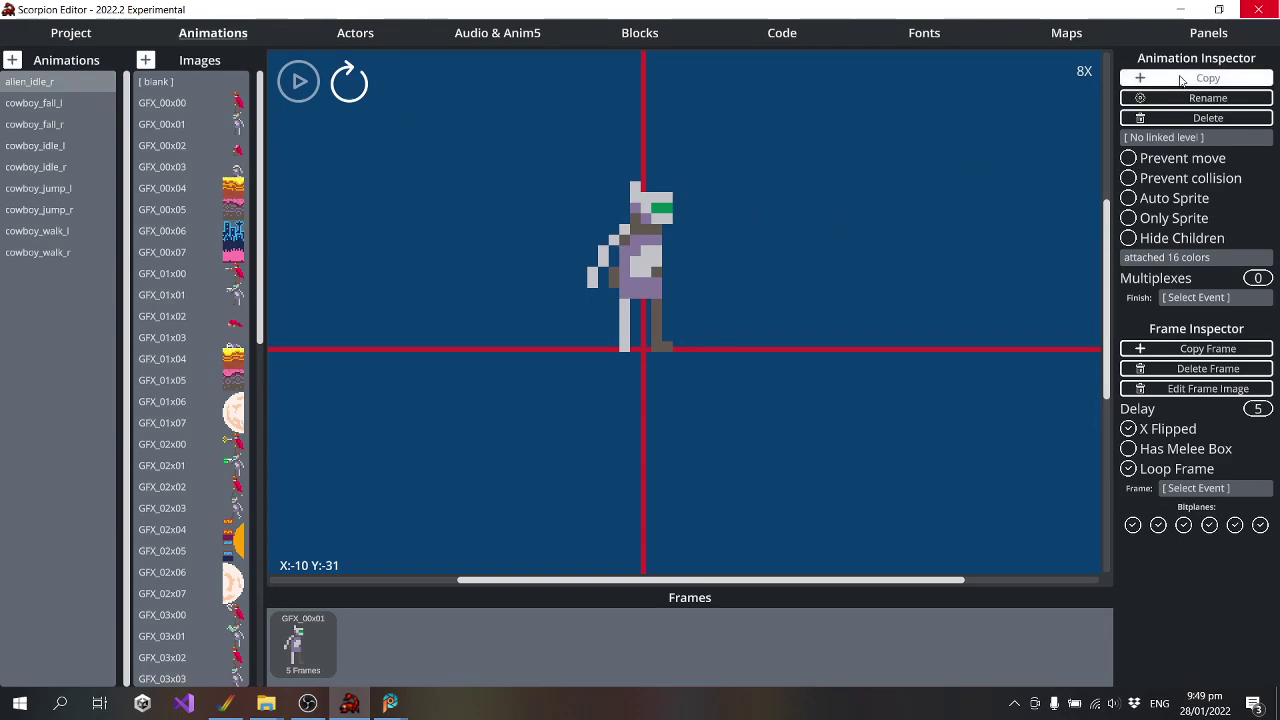
Adjust the alien sprite to X -10, Y -31 in alien_idle_r and copy the animation as alien_idle_l
left_click_drag(644, 250, 630, 252)
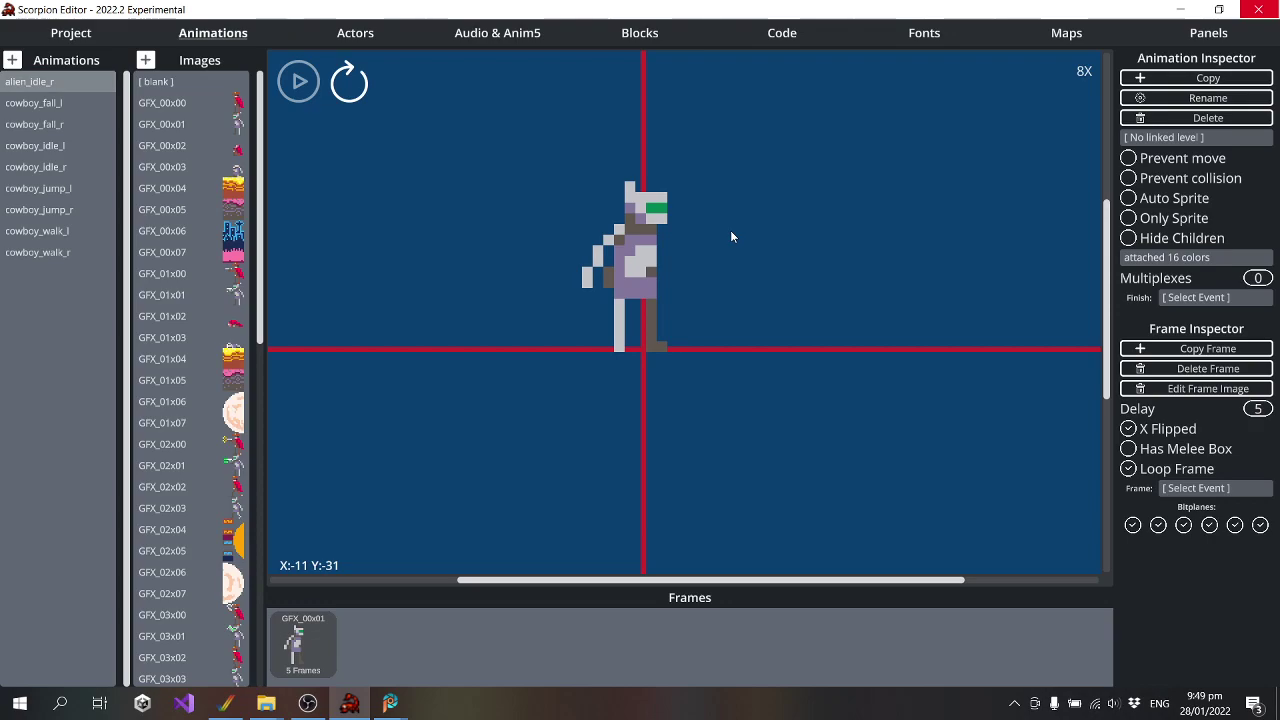
left_click_drag(648, 262, 653, 264)
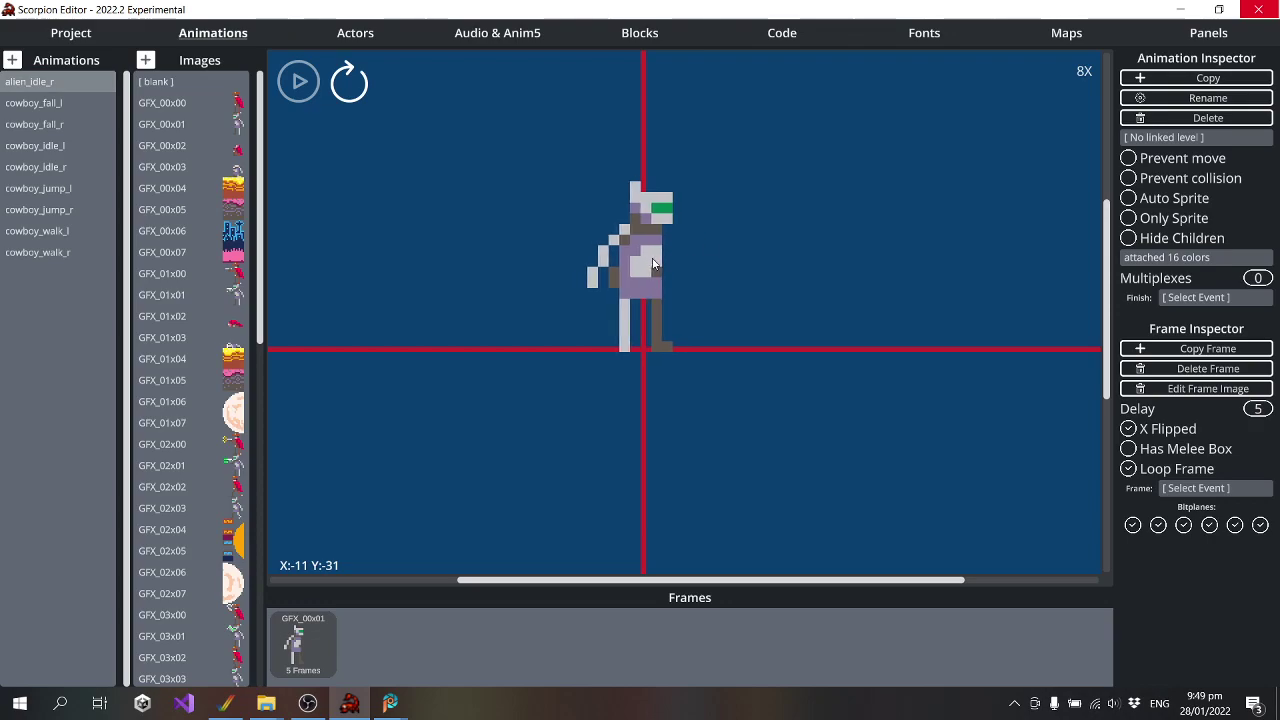
left_click(1208, 78)
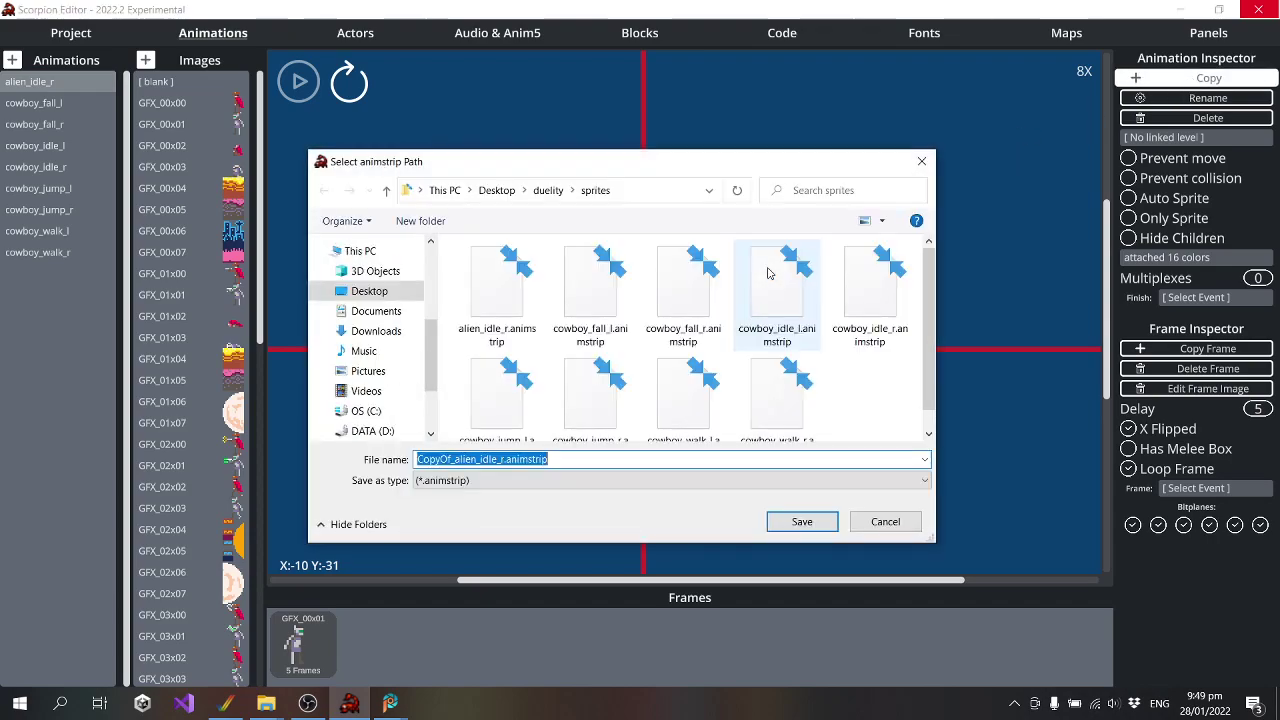
type("alien_idle_l")
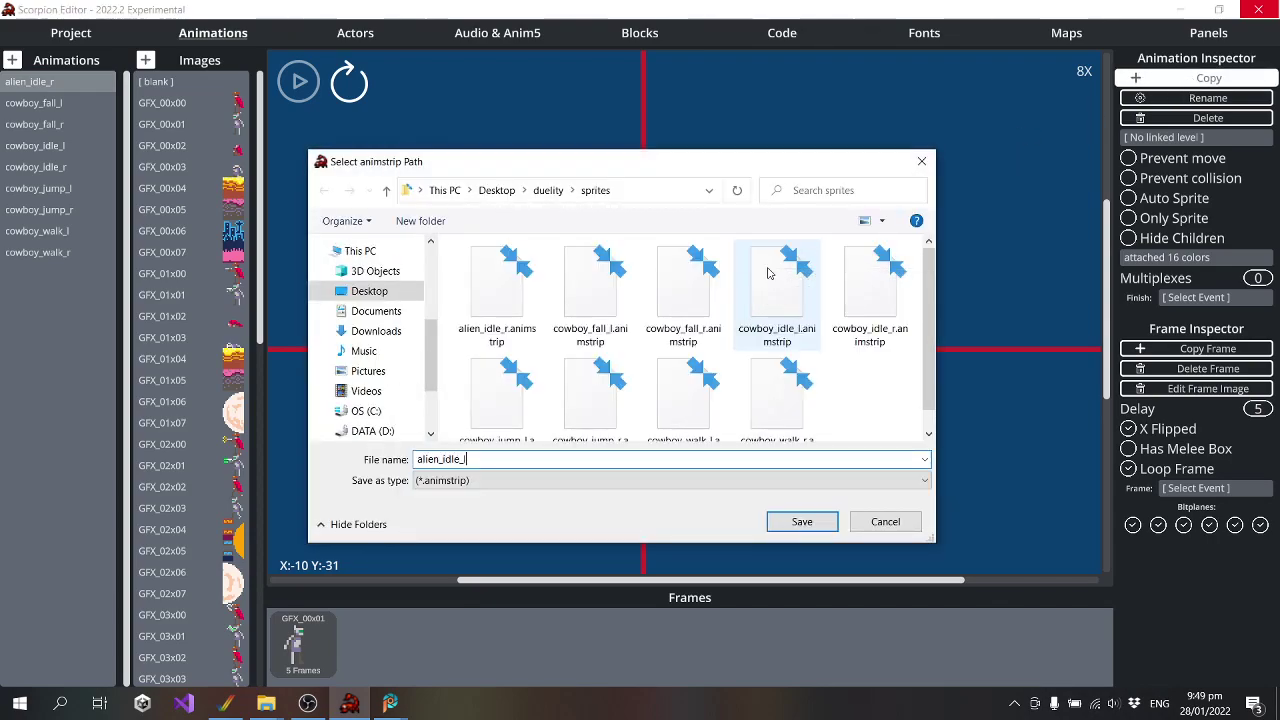
key("Return")
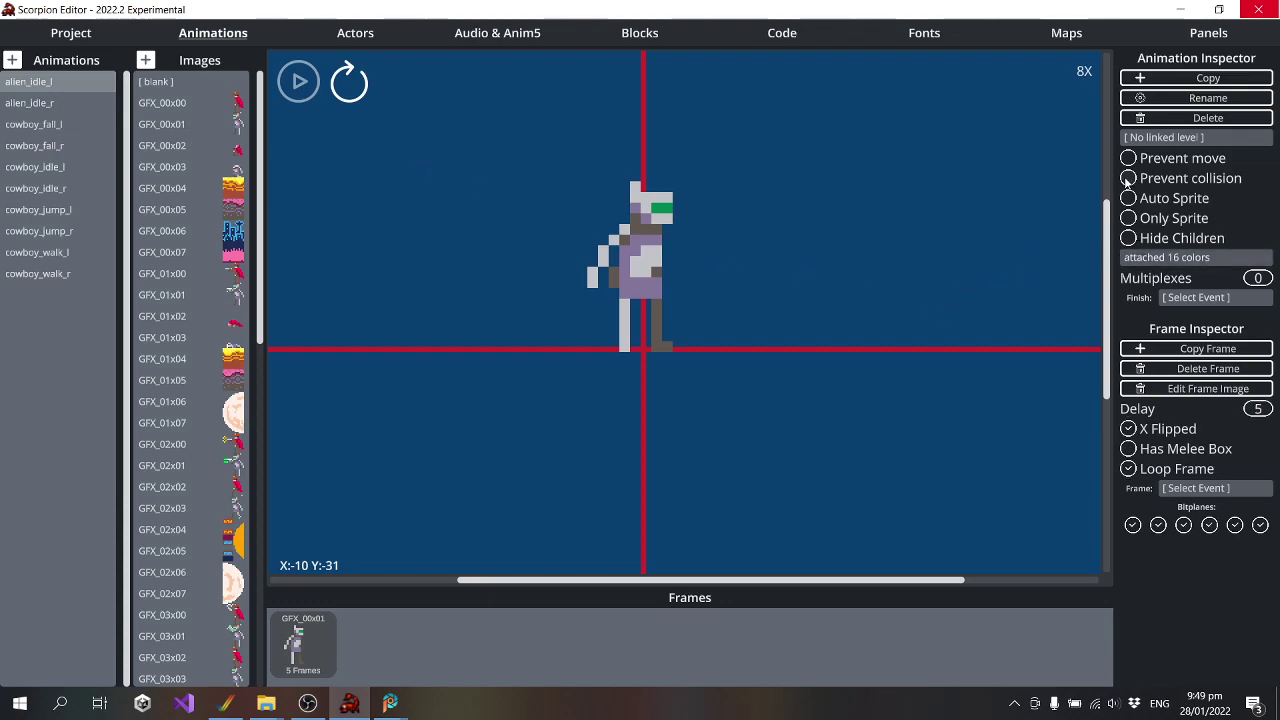
Turn off the X flip on the alien_idle_l frame and align its sprite at X -21, Y -31
left_click(1139, 428)
left_click_drag(716, 264, 645, 265)
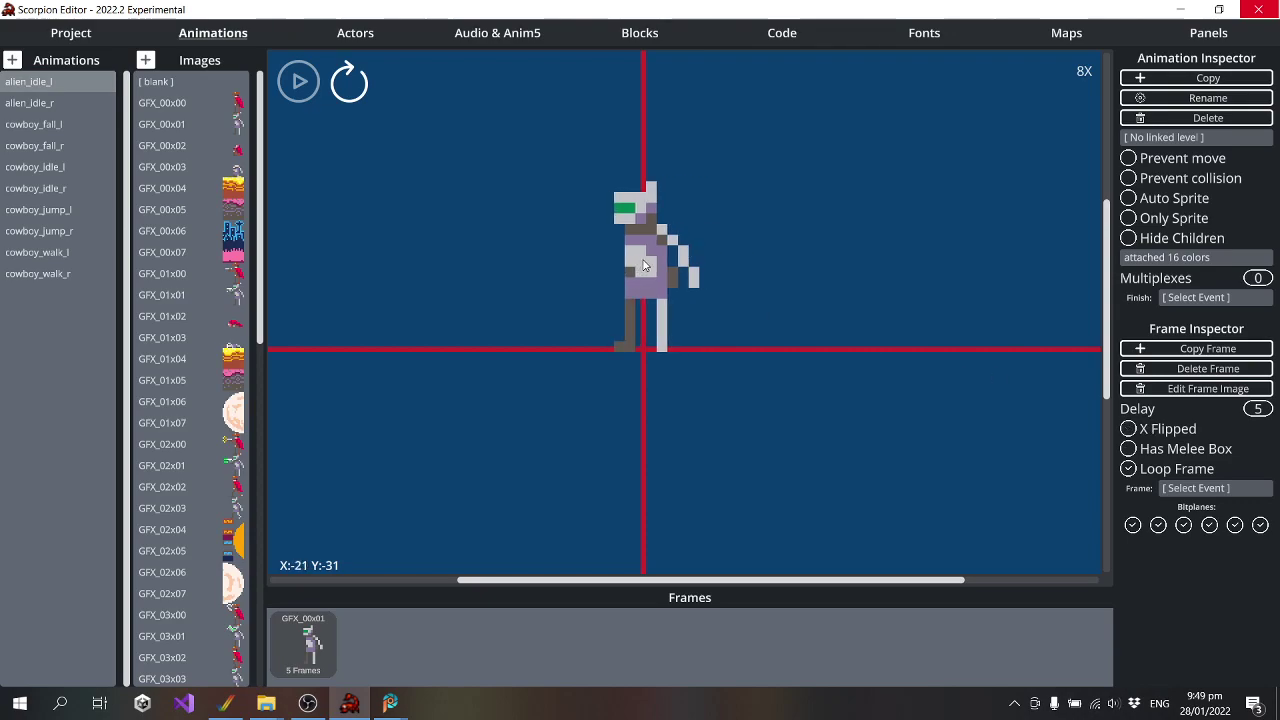
left_click(1200, 78)
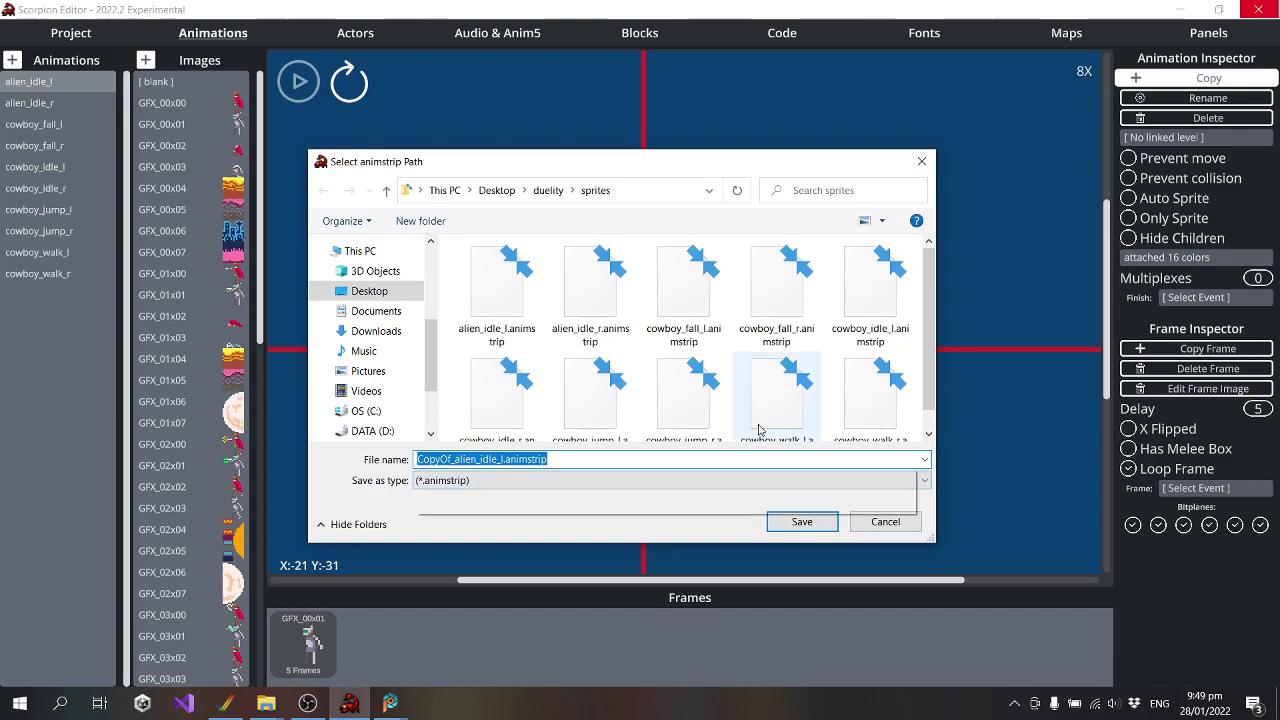
type("alien_jump")
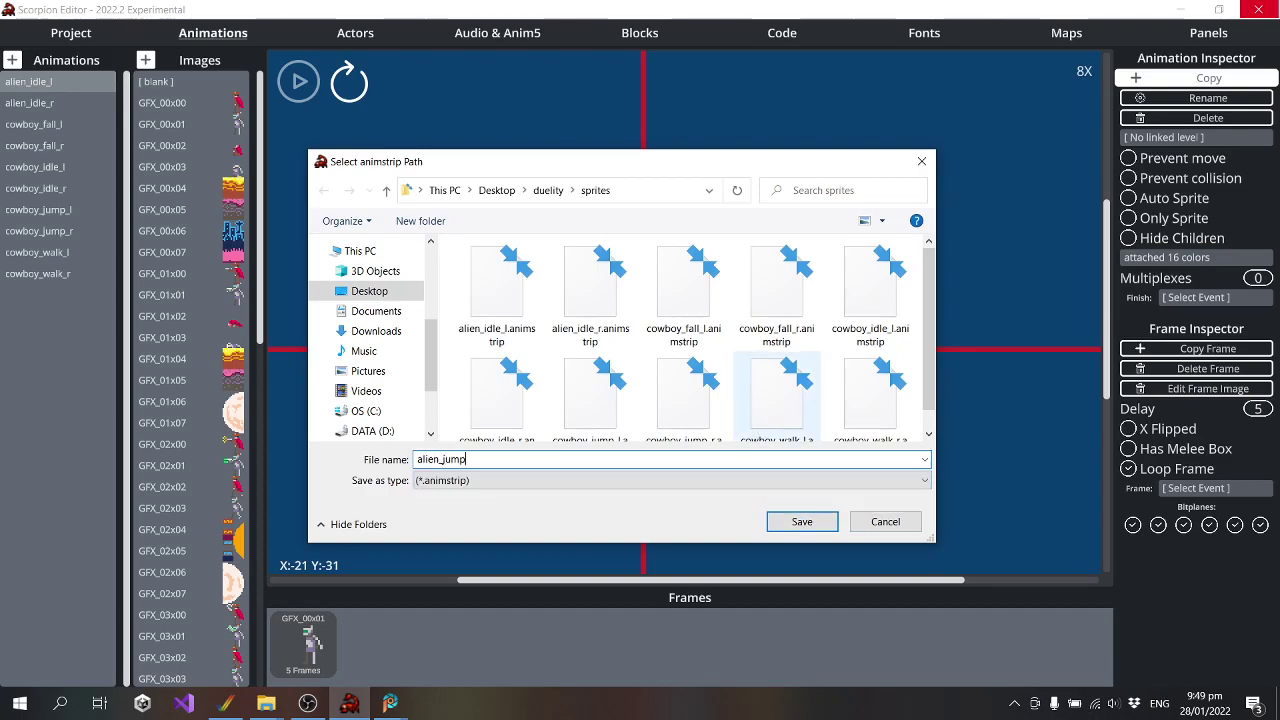
type("_l")
key("Escape")
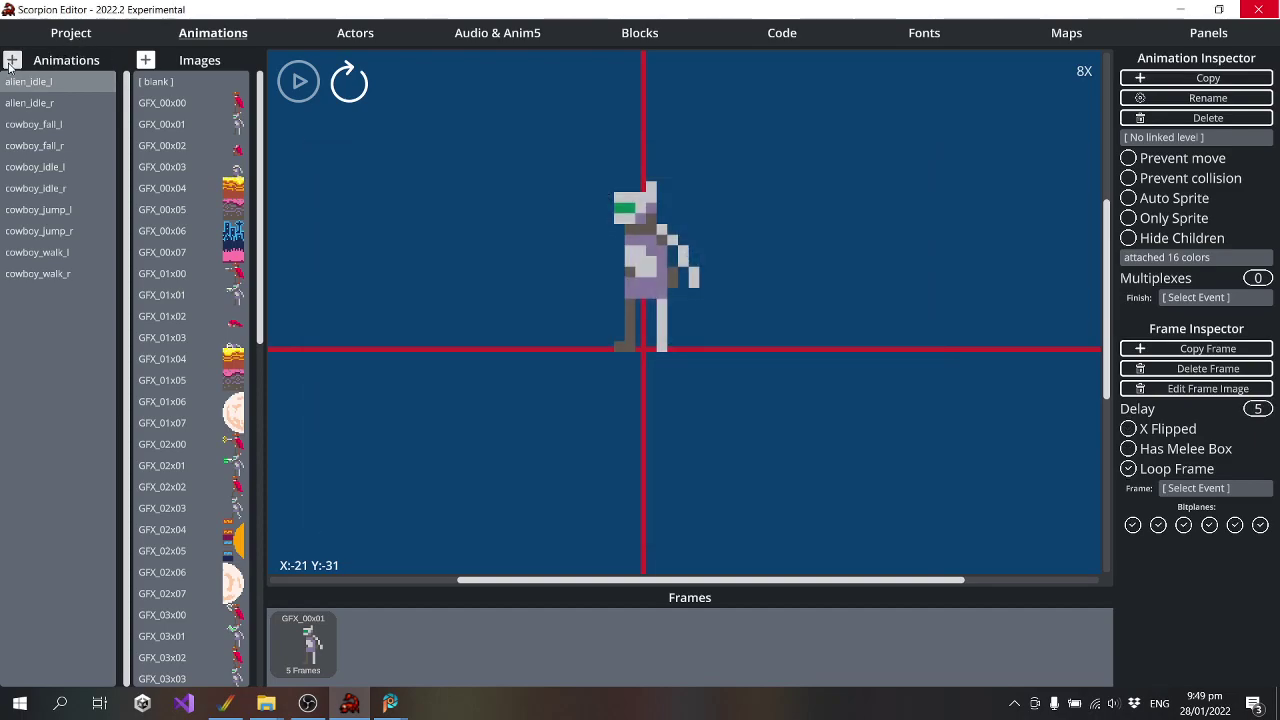
Start a new animation strip, strip its default name down to the .animstrip extension and choose duelity's sprites folder for saving
left_click(12, 60)
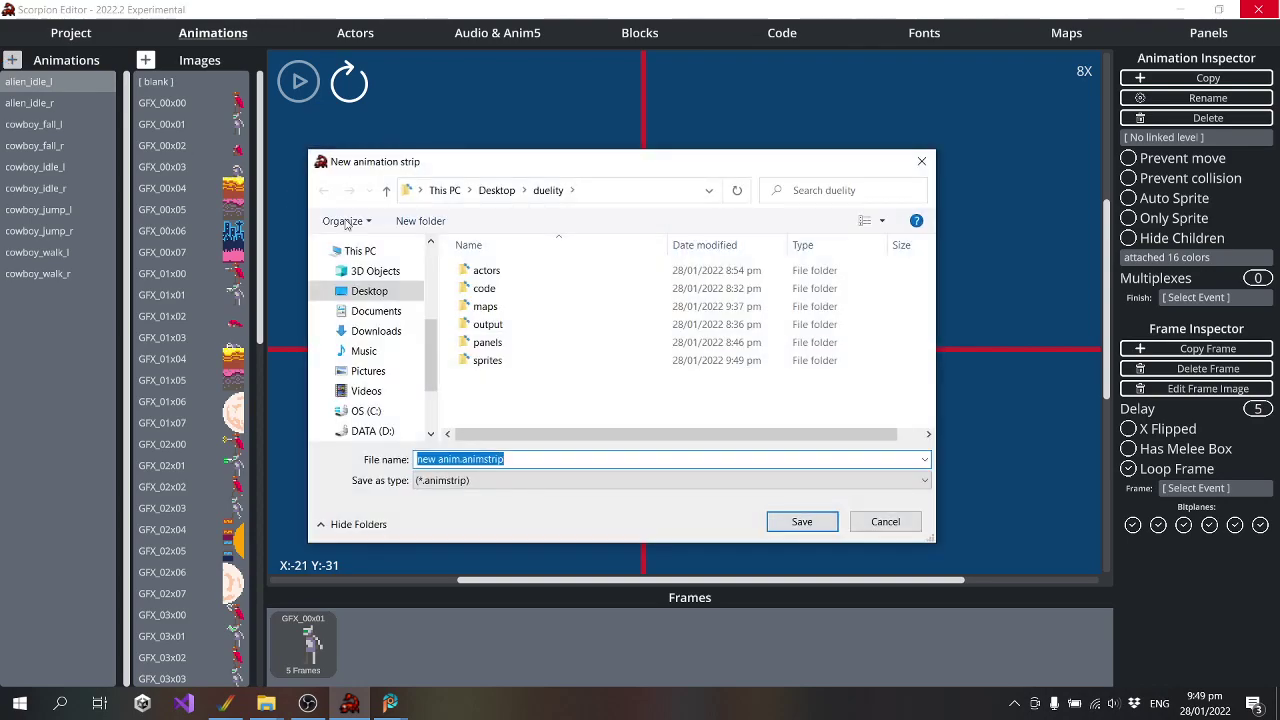
double_click(500, 271)
left_click(452, 462)
left_click(452, 462)
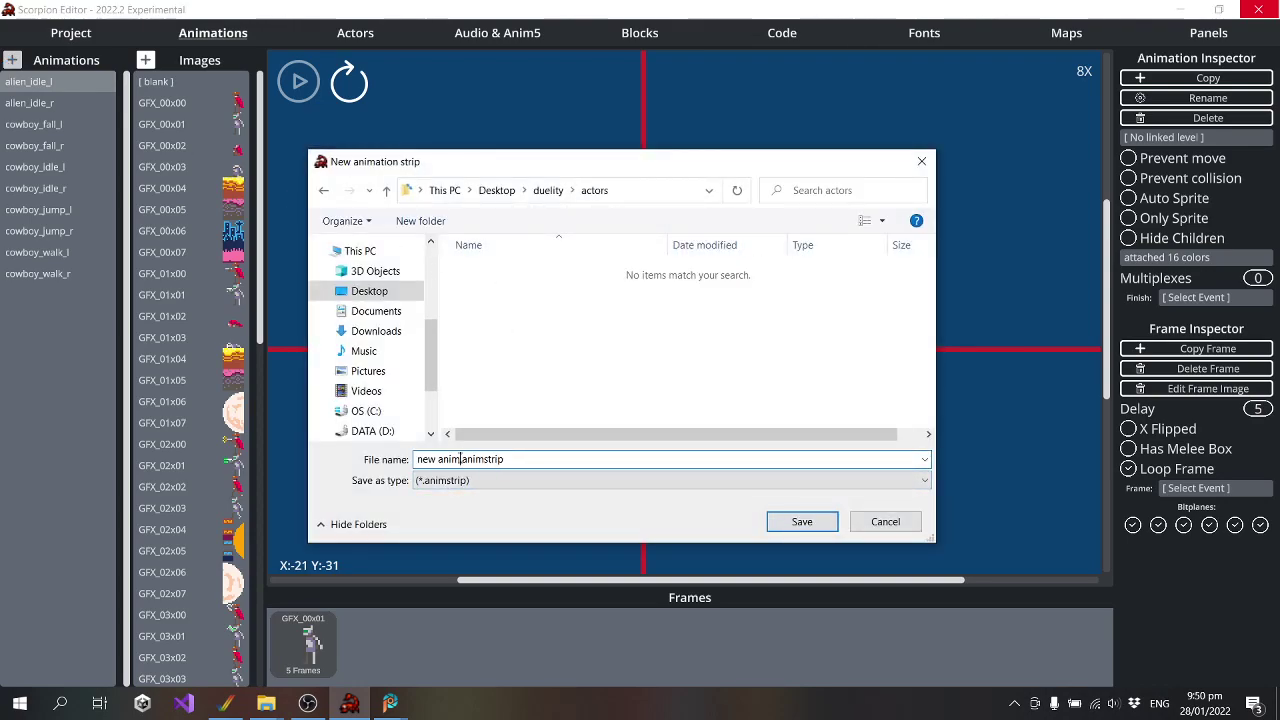
left_click_drag(457, 462, 417, 462)
type("anim_")
key("BackSpace")
key("BackSpace")
key("BackSpace")
key("BackSpace")
key("BackSpace")
left_click(548, 190)
double_click(490, 366)
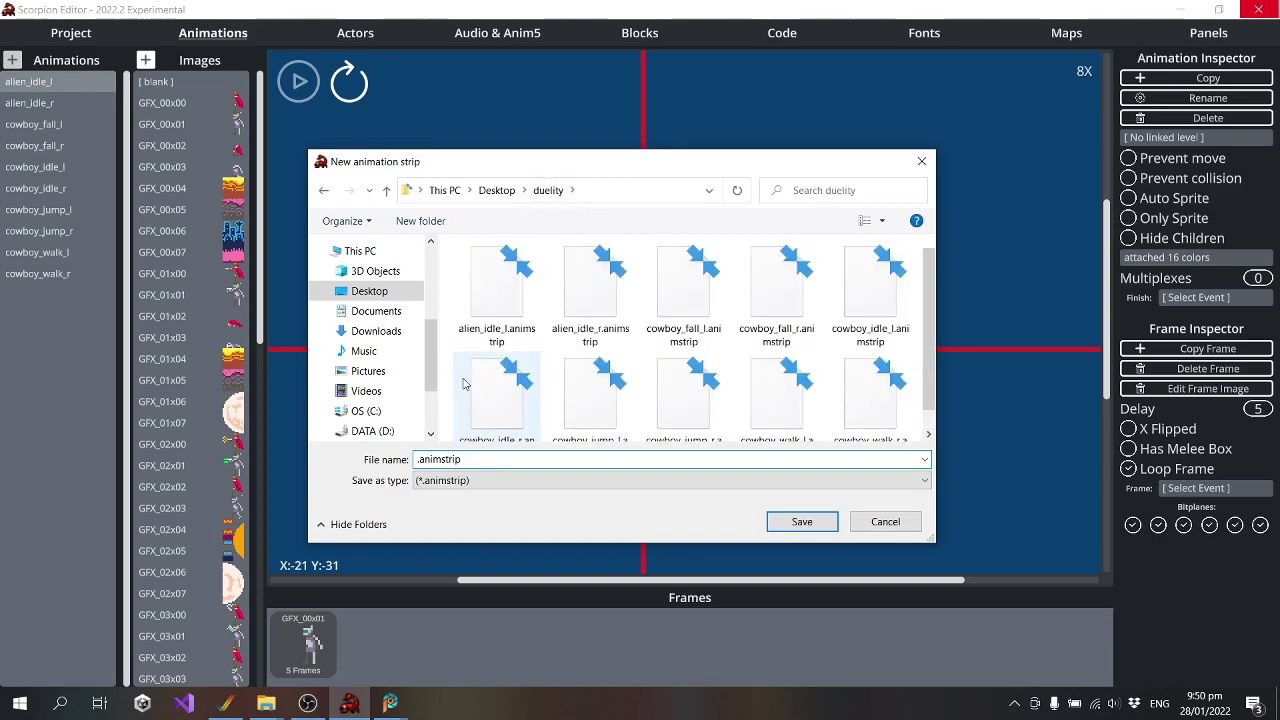
Name the new animation strip alien_walk_l and save it in the sprites folder
key("Home")
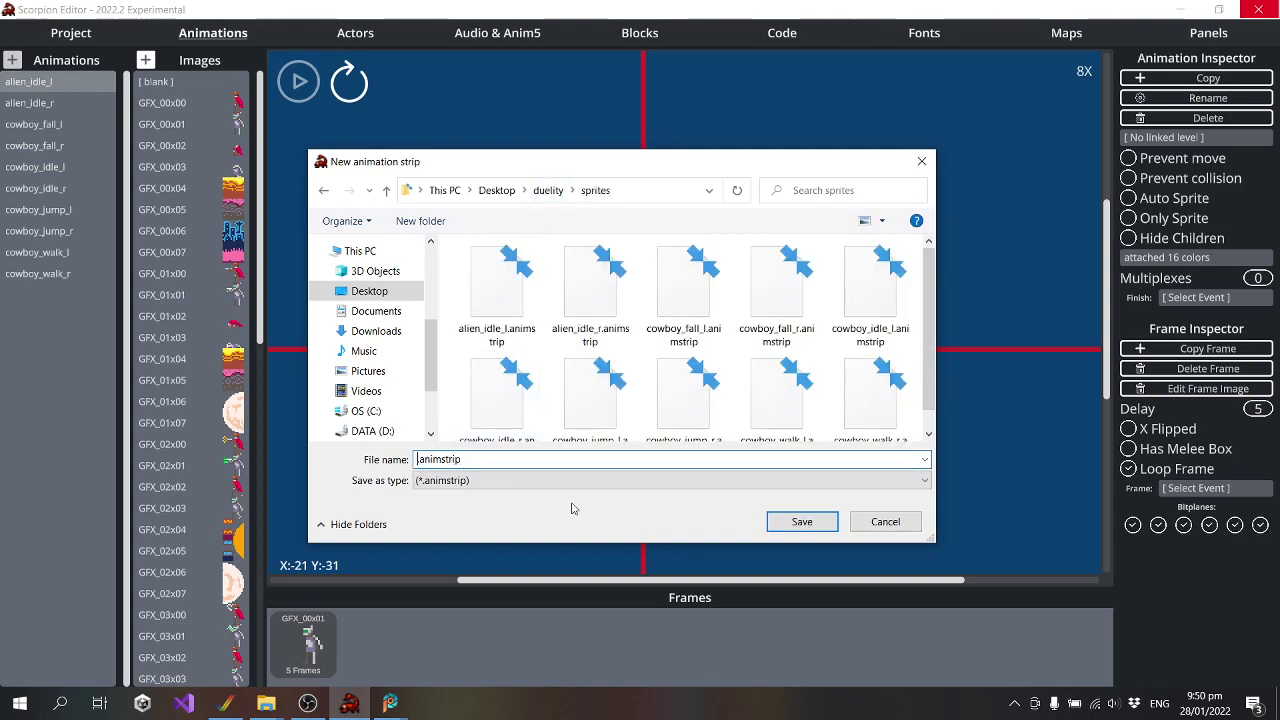
type("alien_idle_")
key("BackSpace")
key("BackSpace")
key("BackSpace")
key("BackSpace")
key("BackSpace")
type("walk_l.")
key("Return")
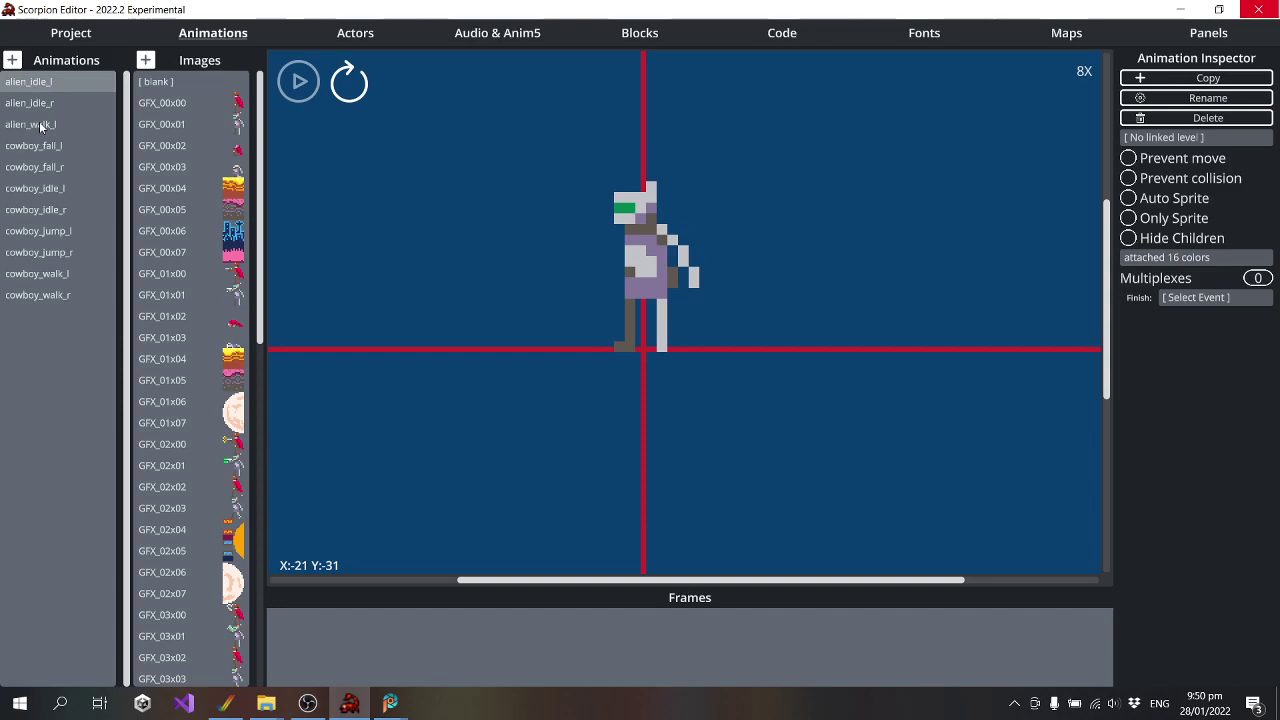
Open the empty alien_walk_l animation and add image GFX_02x03 as its first frame
left_click(55, 106)
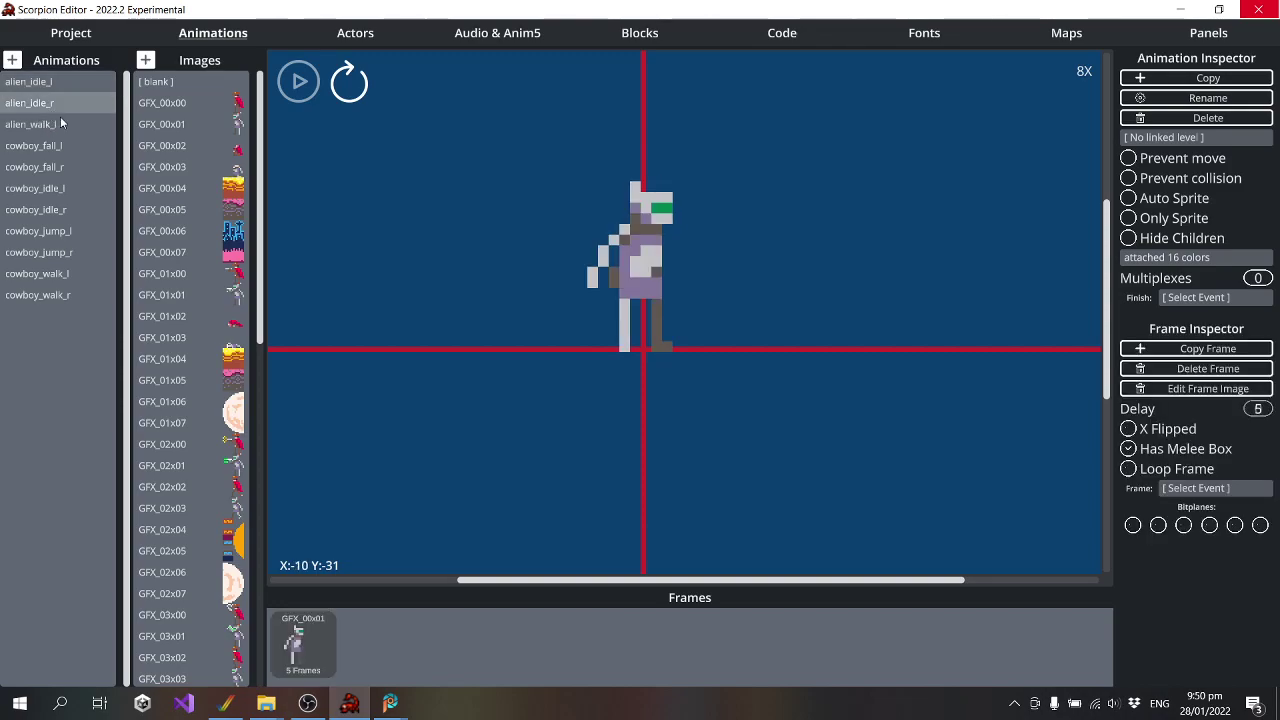
left_click(65, 128)
scroll(199, 238, "down", 8)
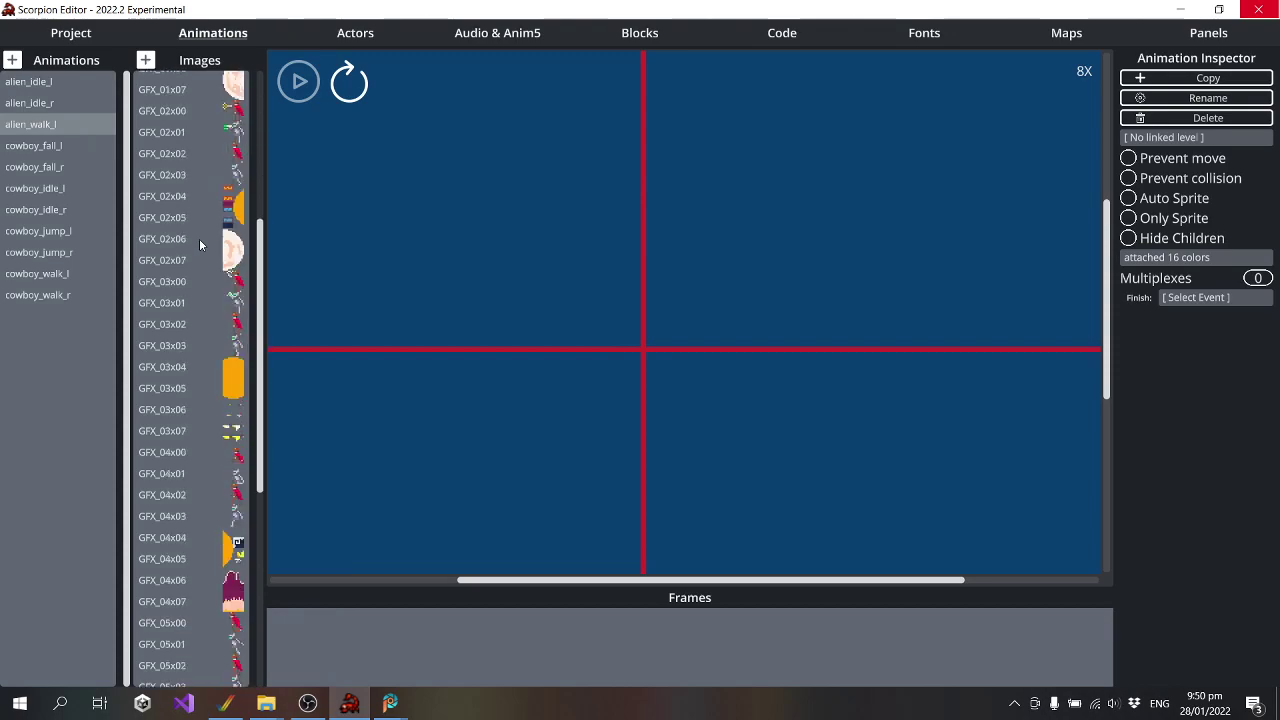
scroll(214, 363, "down", 3)
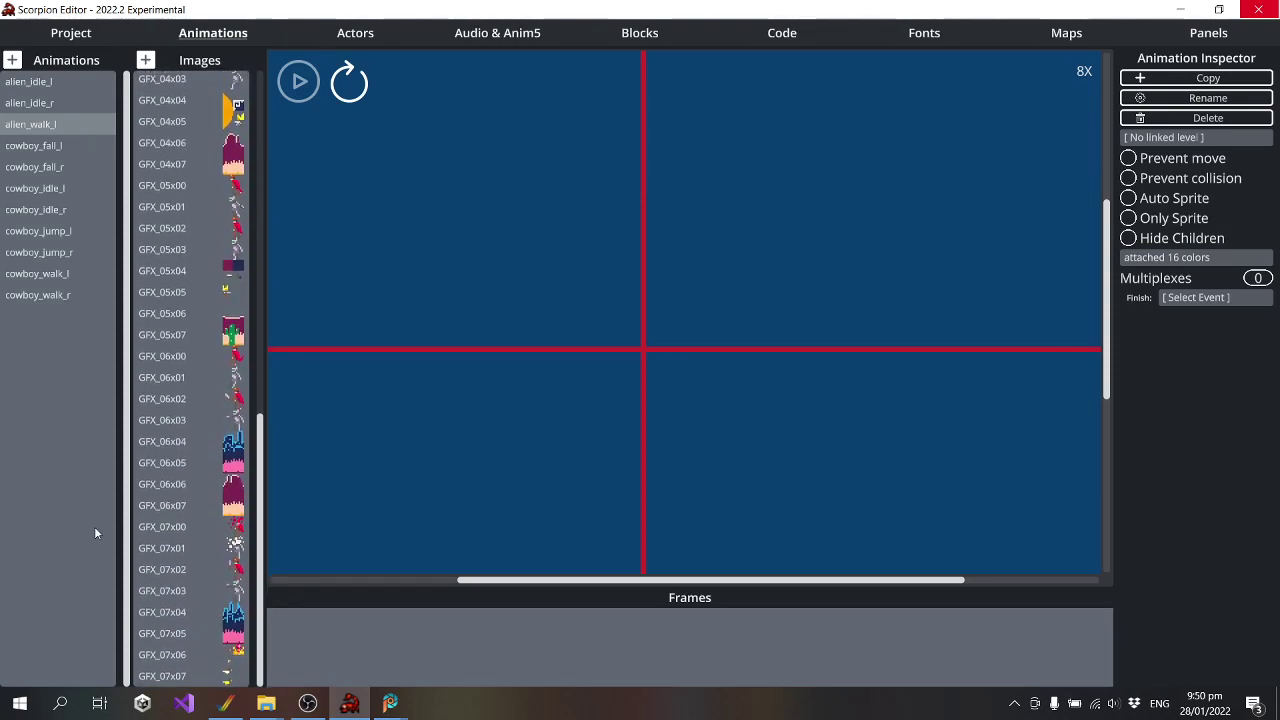
scroll(211, 526, "up", 20)
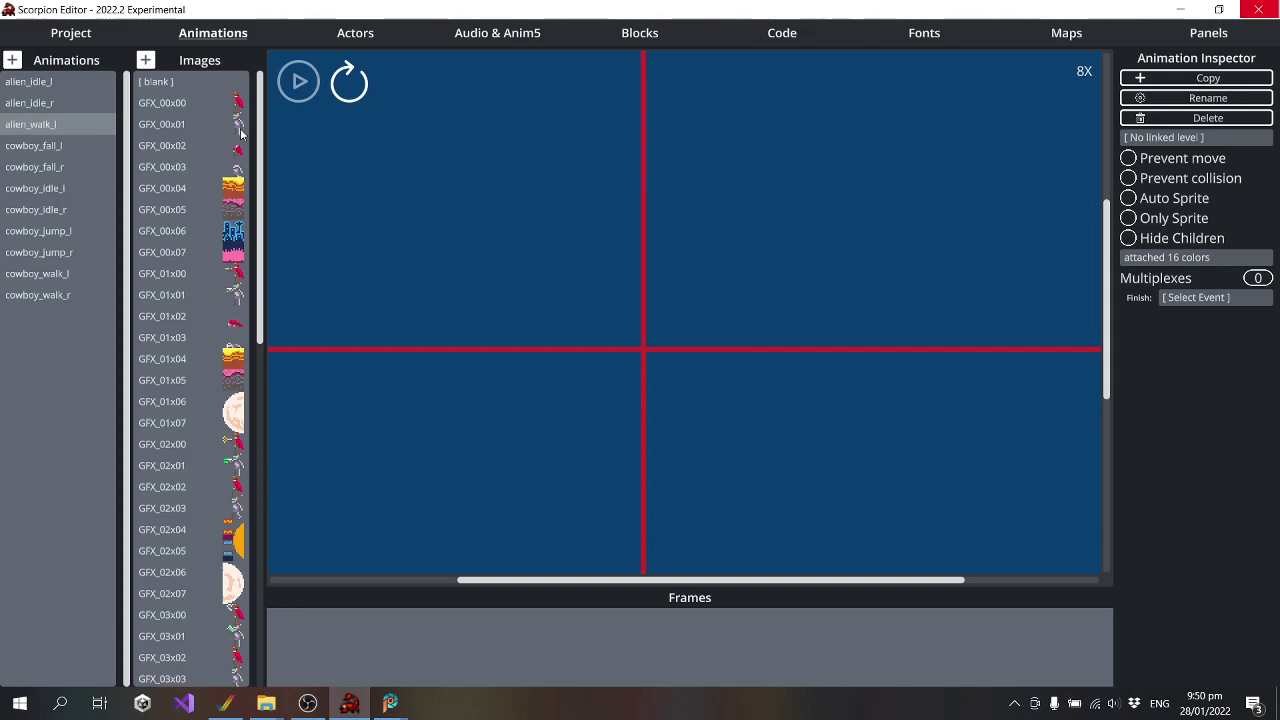
scroll(228, 277, "down", 1)
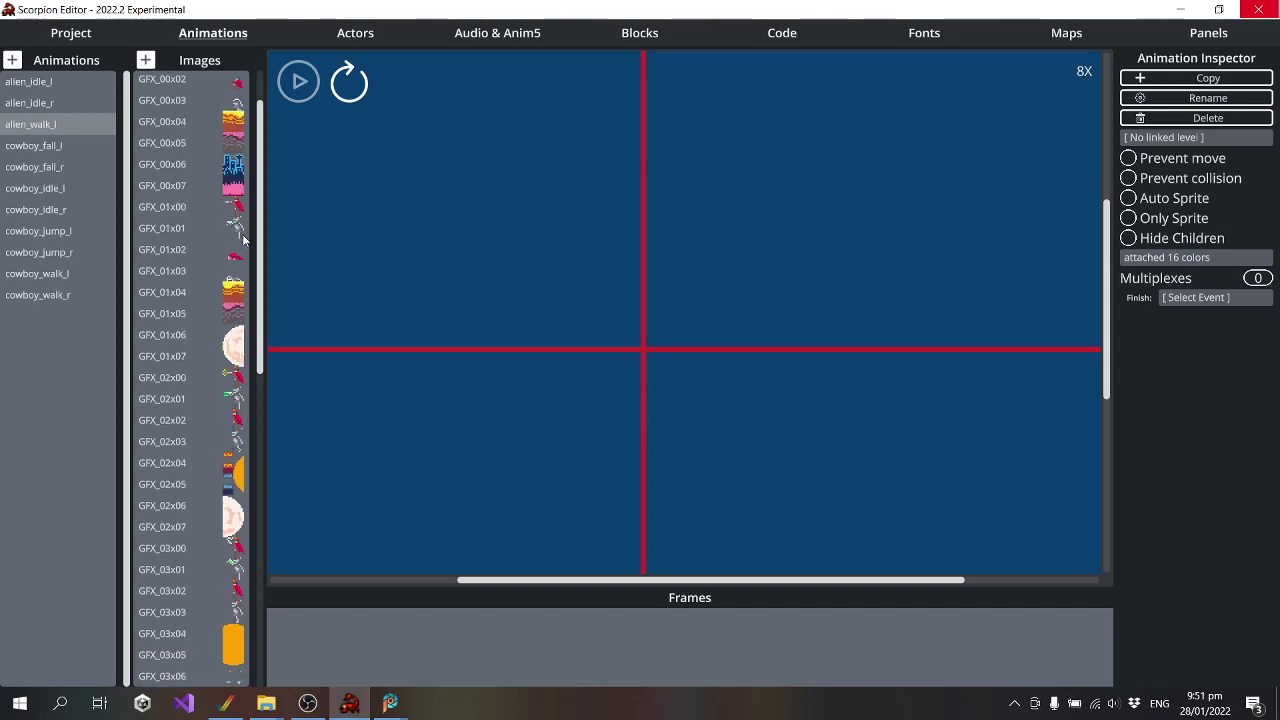
scroll(228, 277, "down", 1)
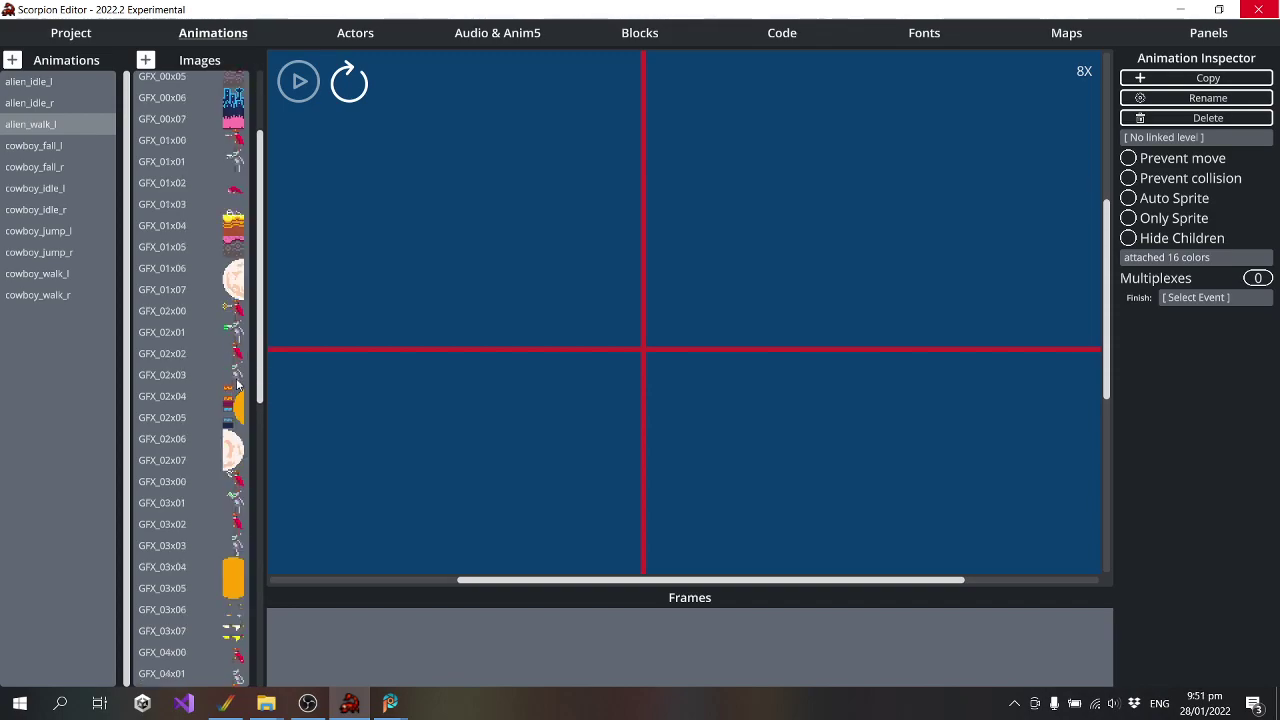
left_click(239, 374)
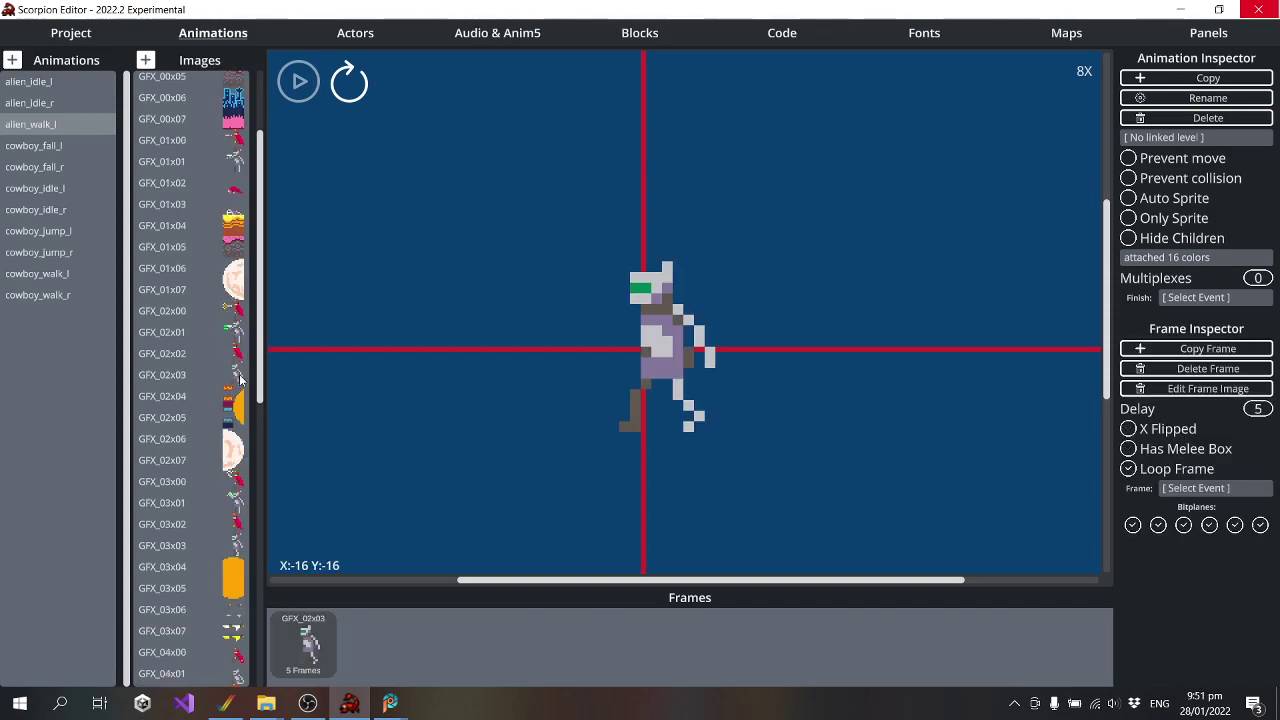
Add images GFX_04x03 and GFX_05x03 to alien_walk_l, placing the GFX_05x03 frame ahead of GFX_04x03
scroll(239, 374, "down", 1)
scroll(239, 380, "down", 1)
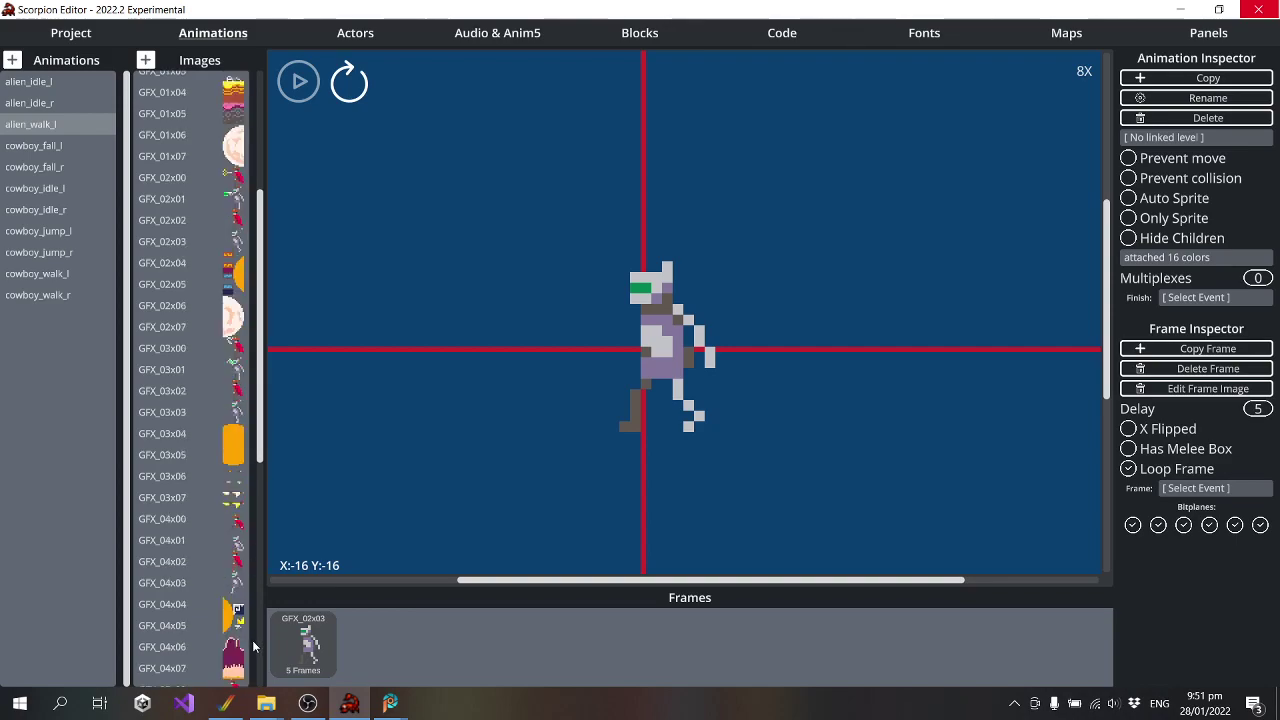
left_click(240, 586)
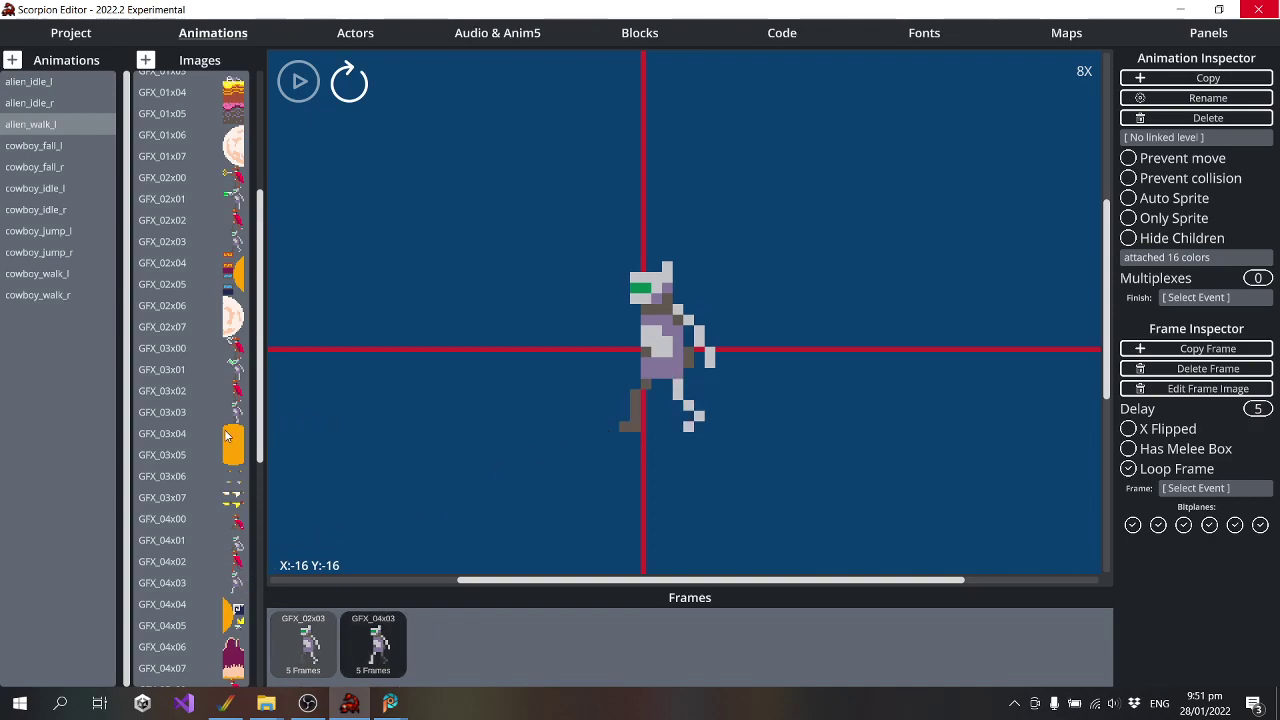
scroll(226, 436, "down", 2)
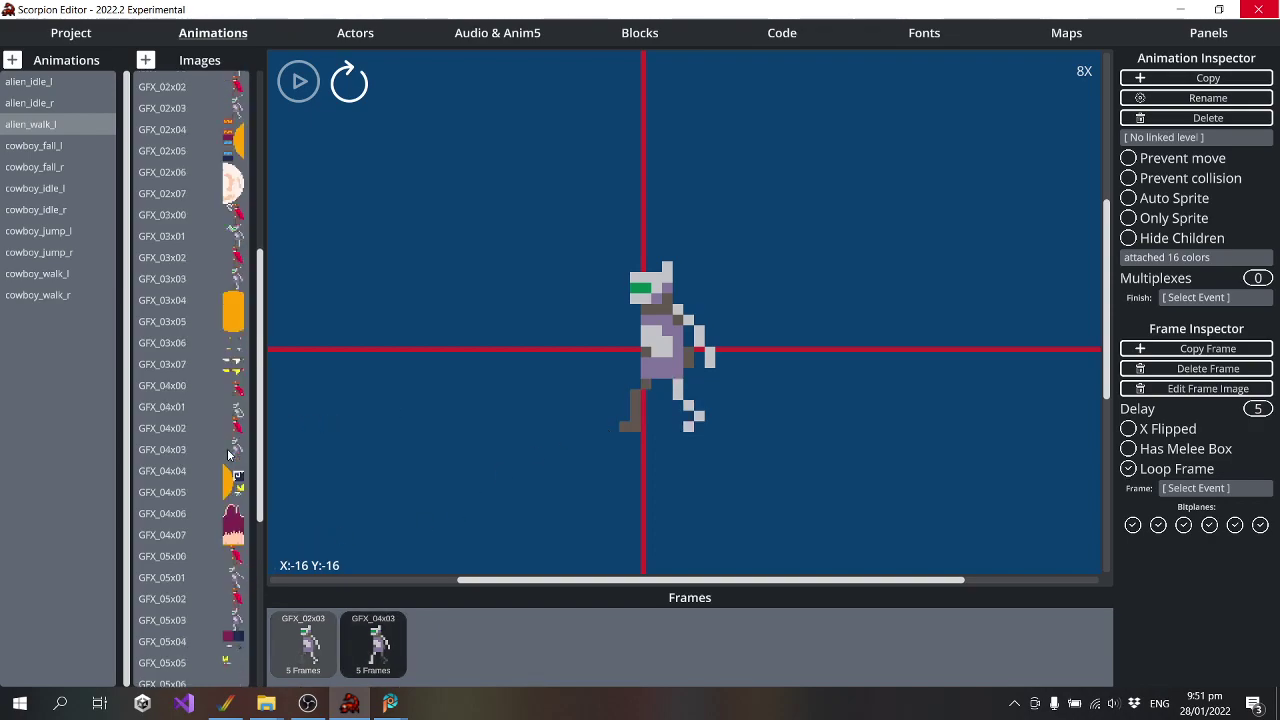
left_click(237, 624)
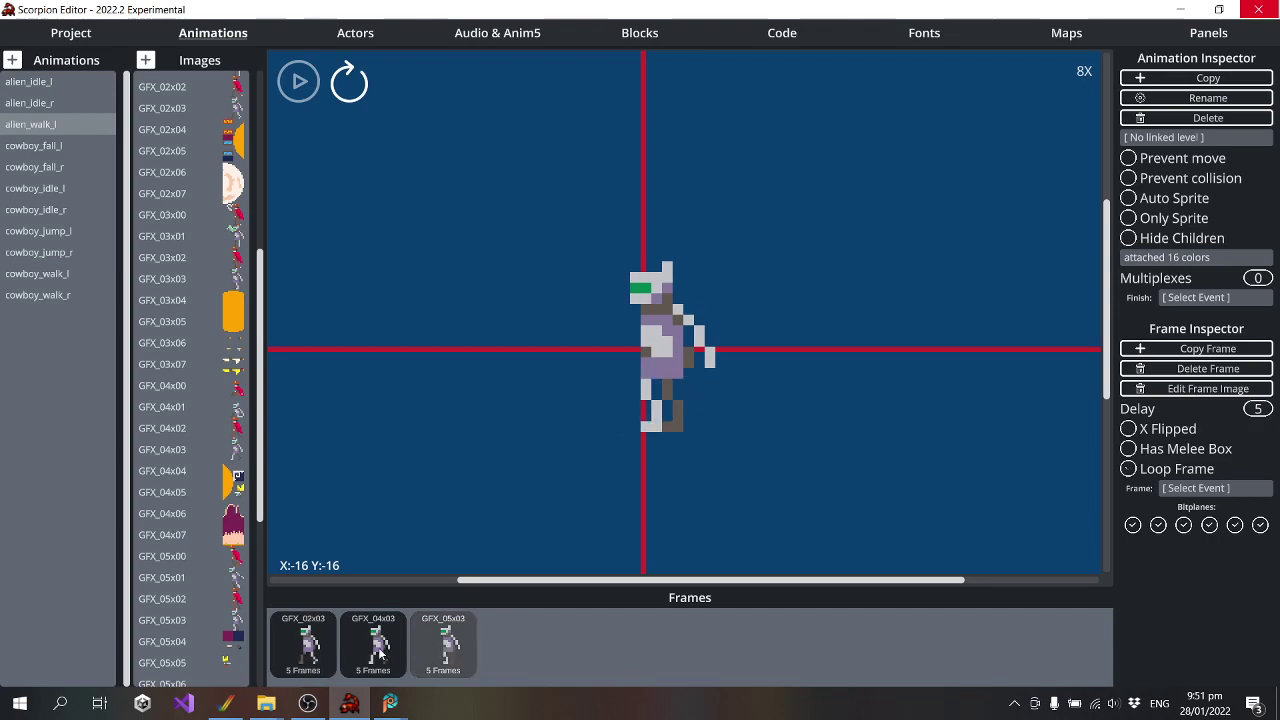
left_click(438, 648)
left_click_drag(457, 665, 370, 658)
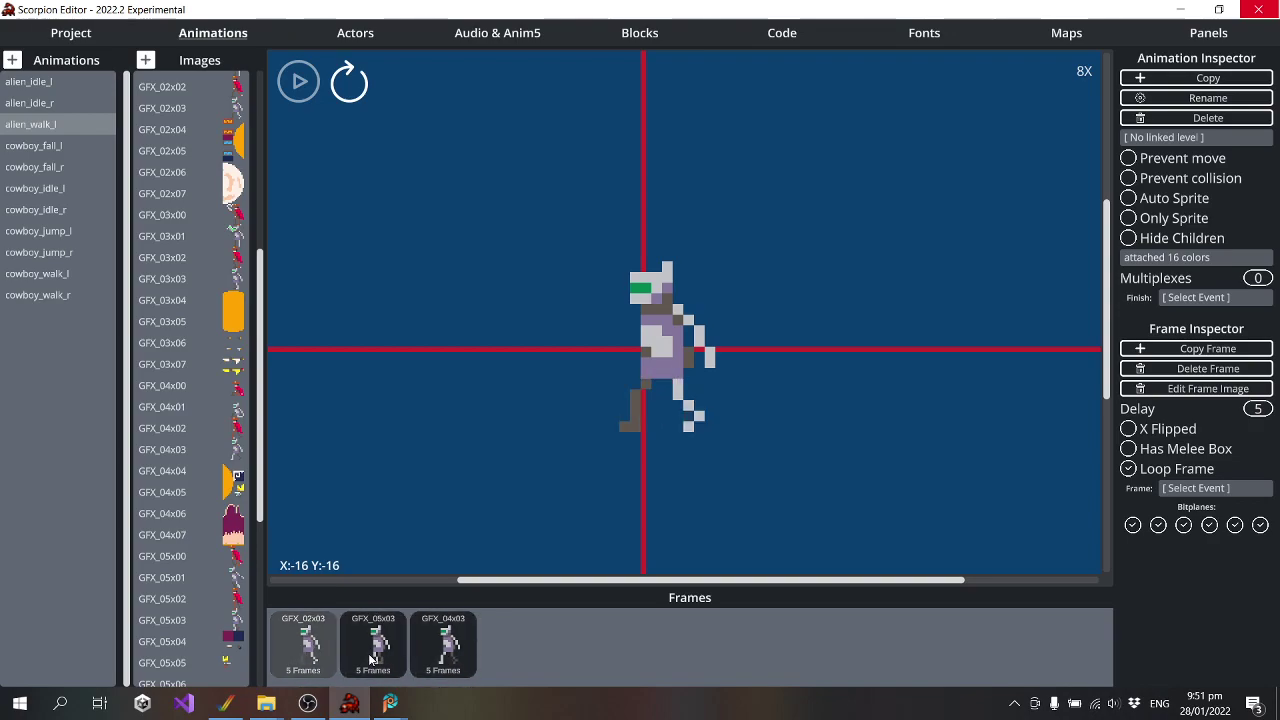
Delete the GFX_02x03 frame from alien_walk_l and align the GFX_05x03 sprite with the idle pose at X -19, Y -31
left_click(54, 86)
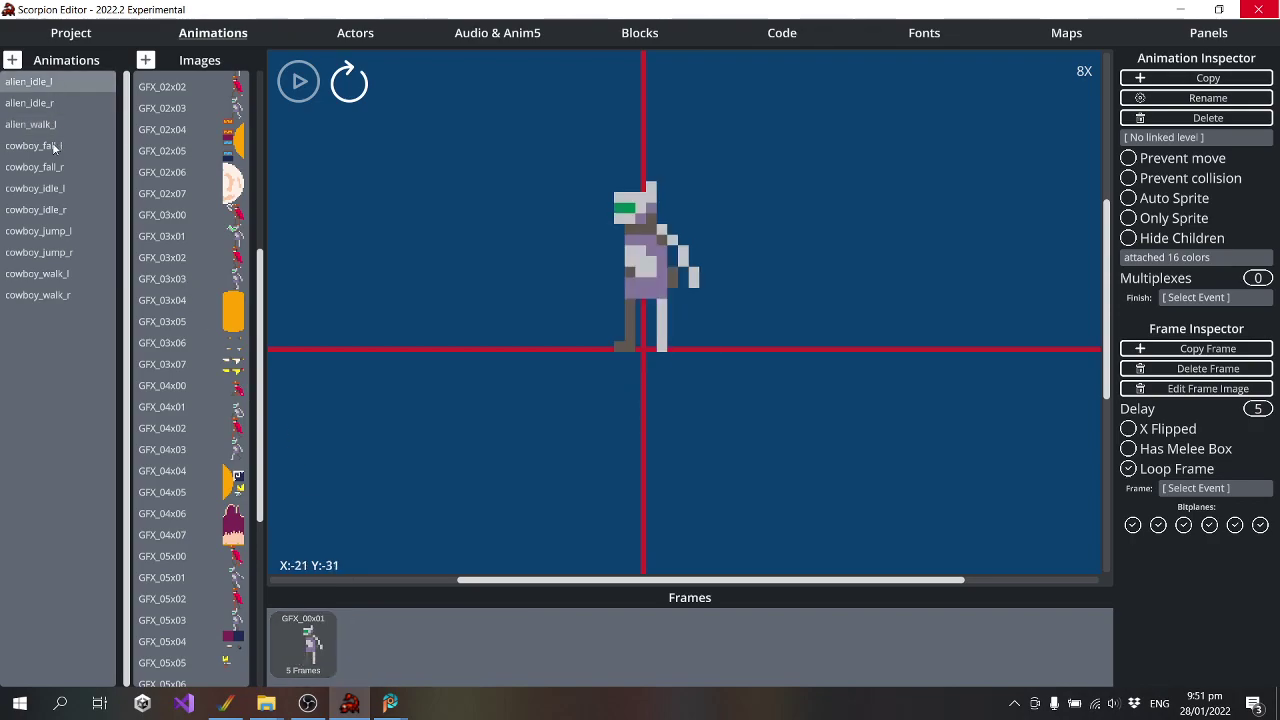
left_click(56, 125)
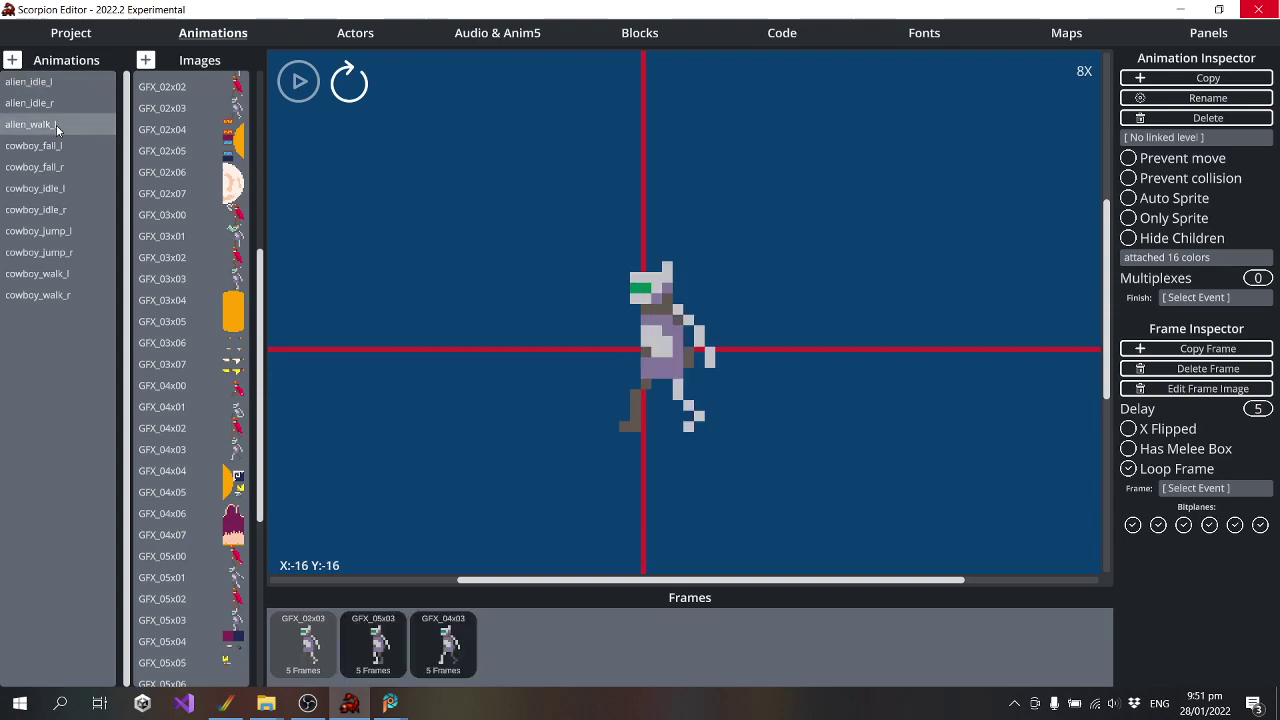
scroll(168, 420, "down", 3)
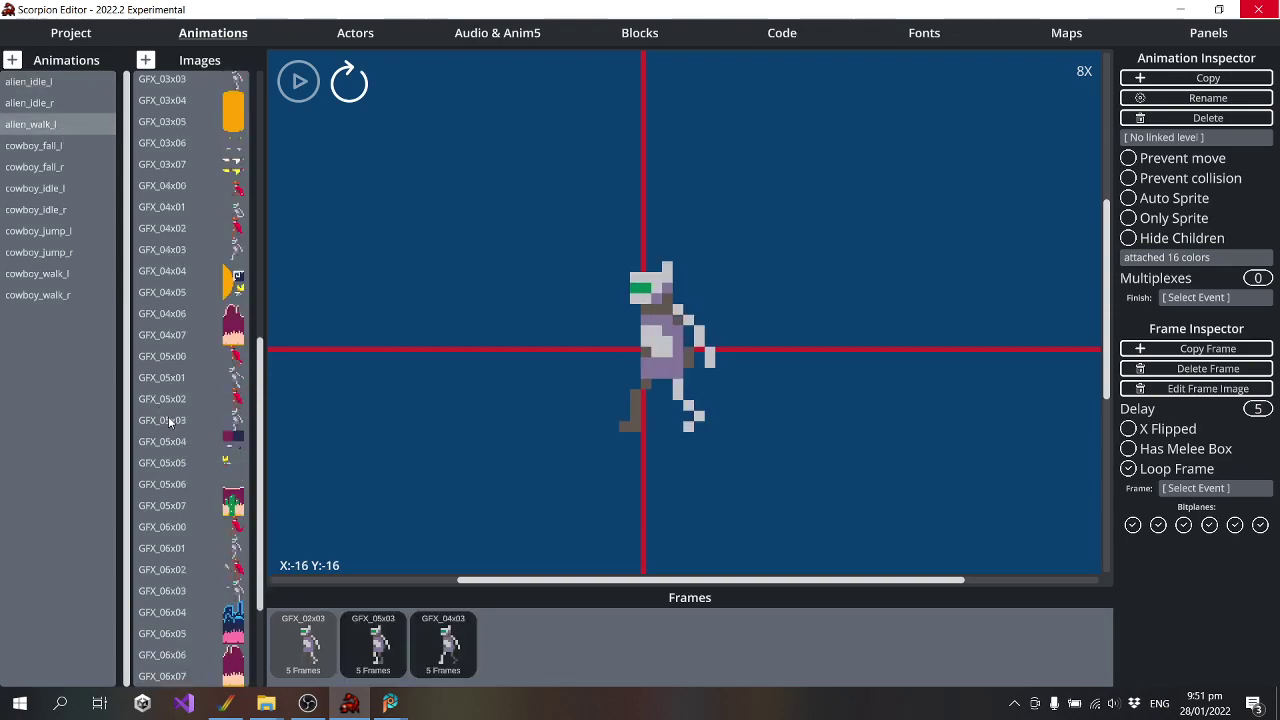
scroll(168, 416, "down", 1)
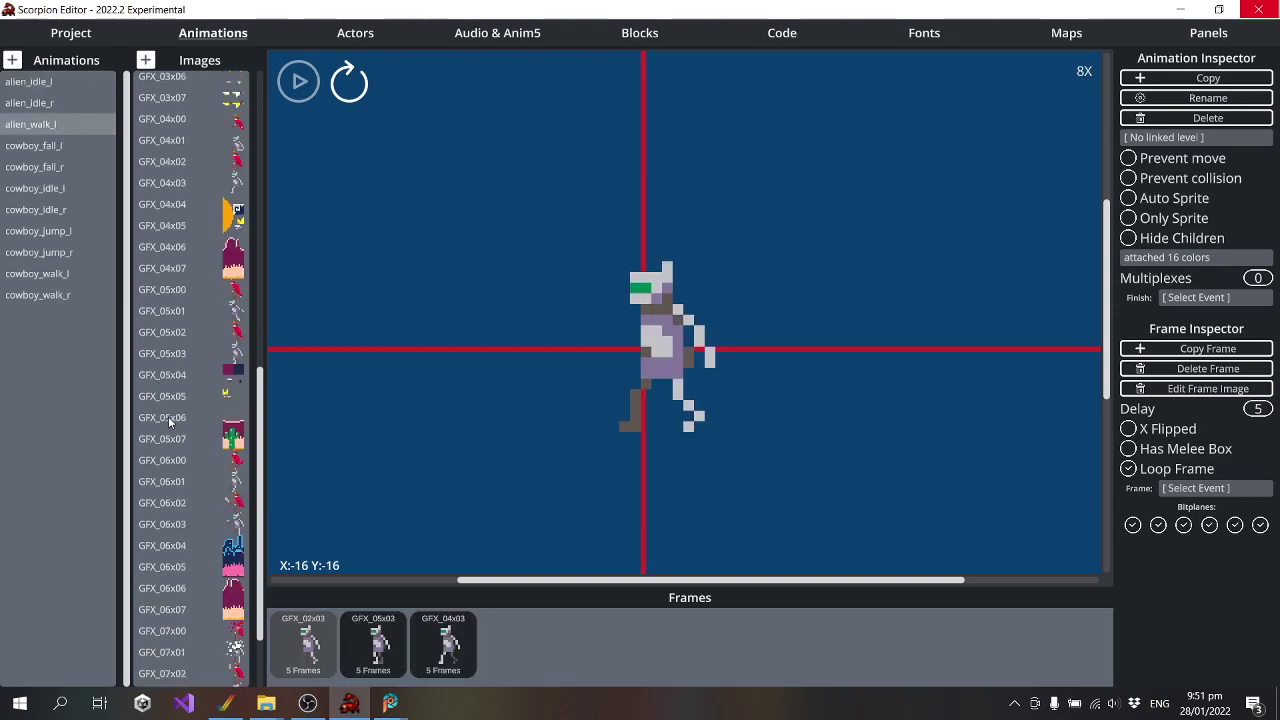
scroll(166, 420, "up", 3)
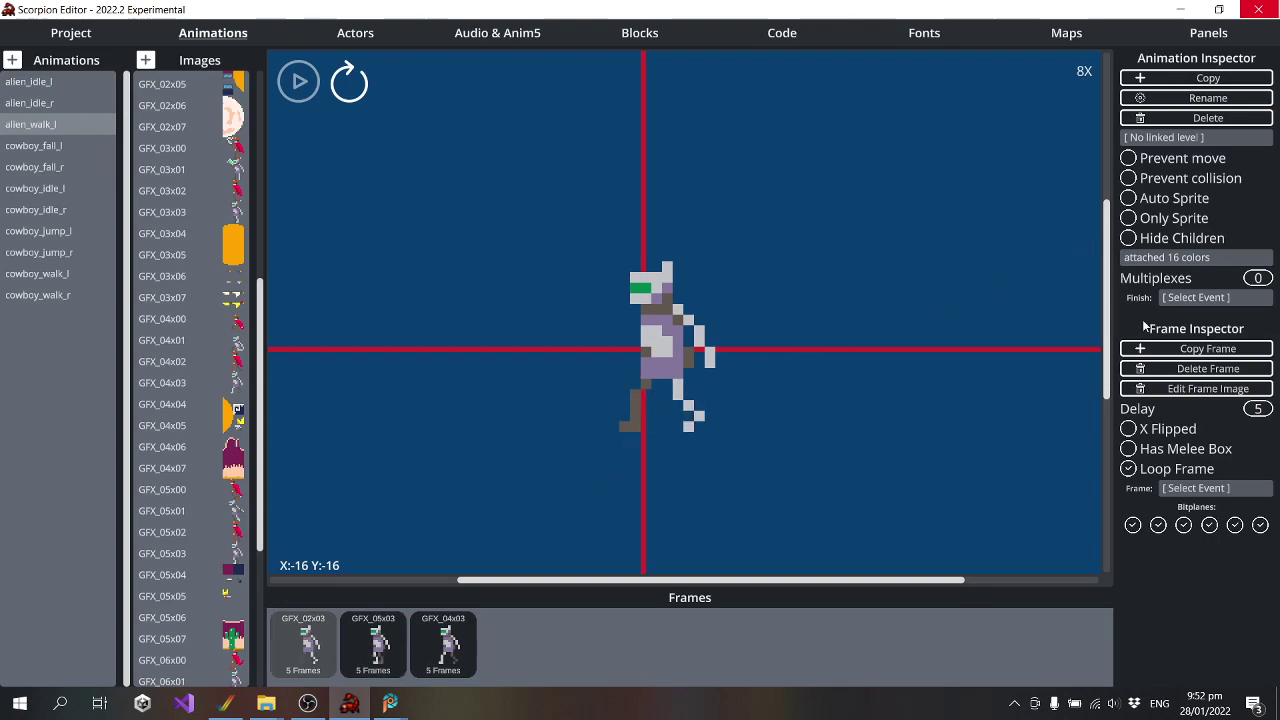
left_click(1203, 370)
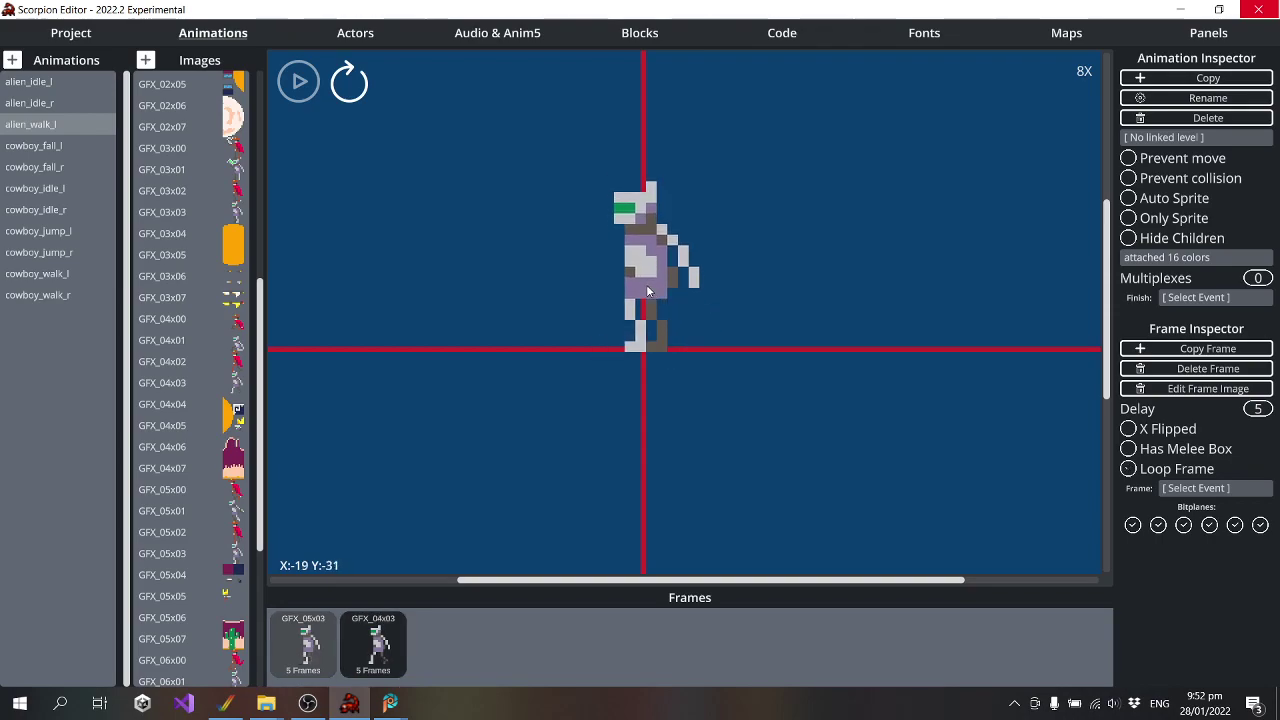
key("Up")
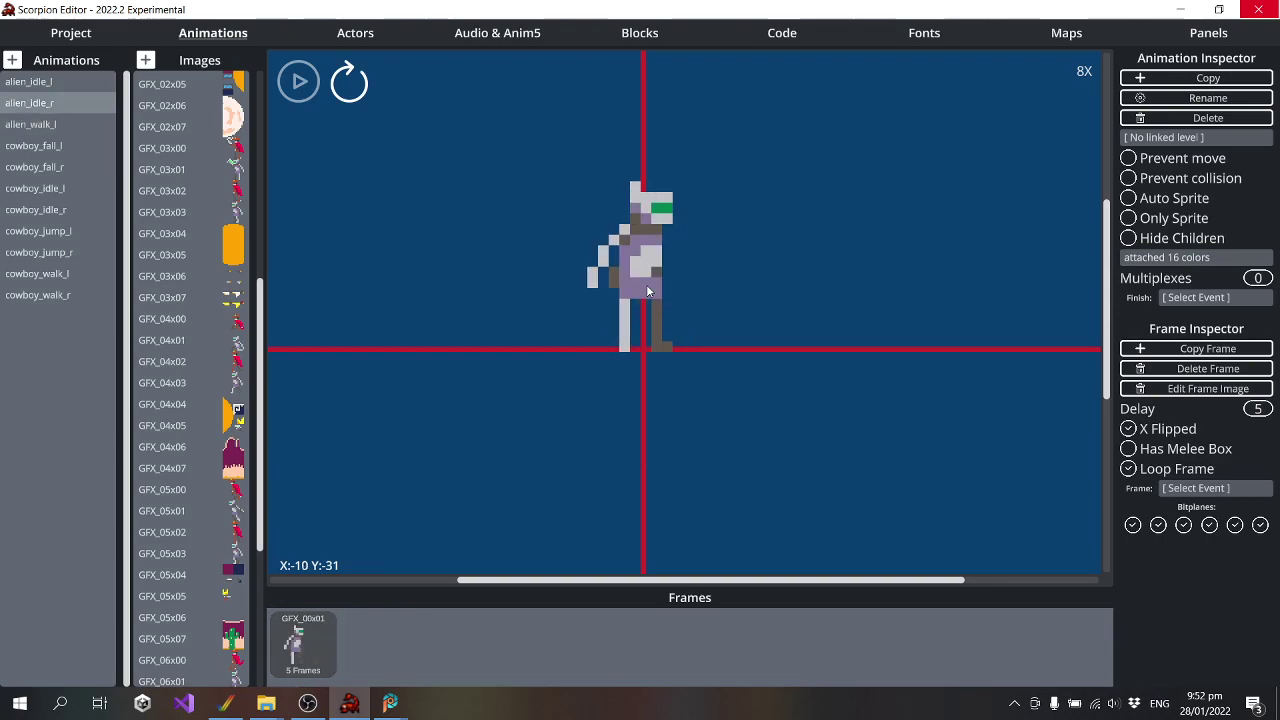
Duplicate the alien_walk_l animation as alien_walk_r in the sprites folder
key("Up")
key("Down")
key("Down")
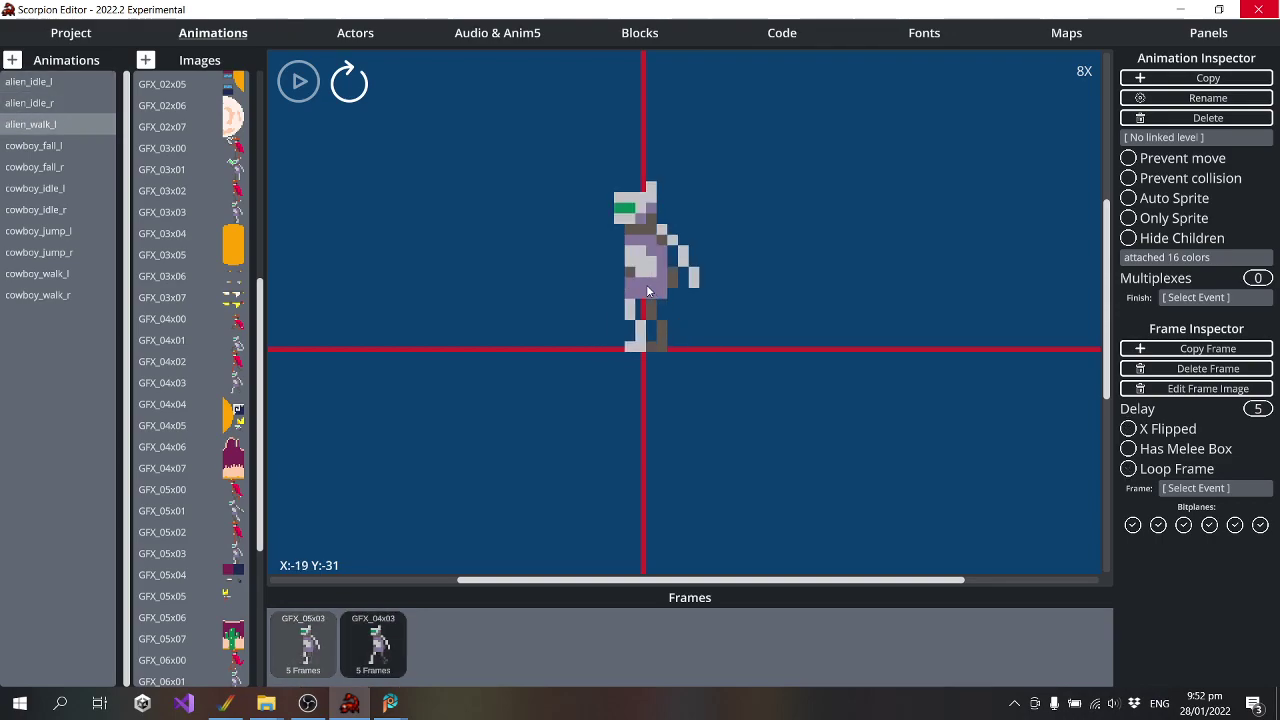
left_click(1208, 78)
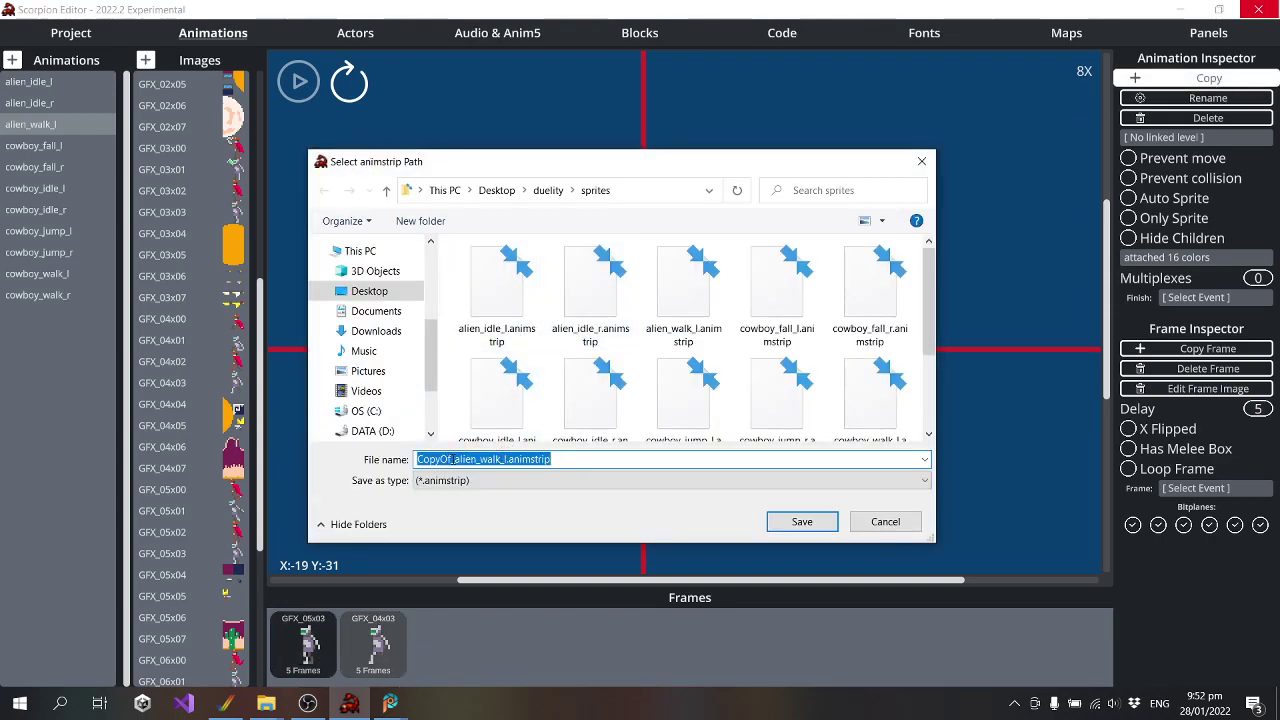
left_click_drag(455, 459, 411, 459)
key("BackSpace")
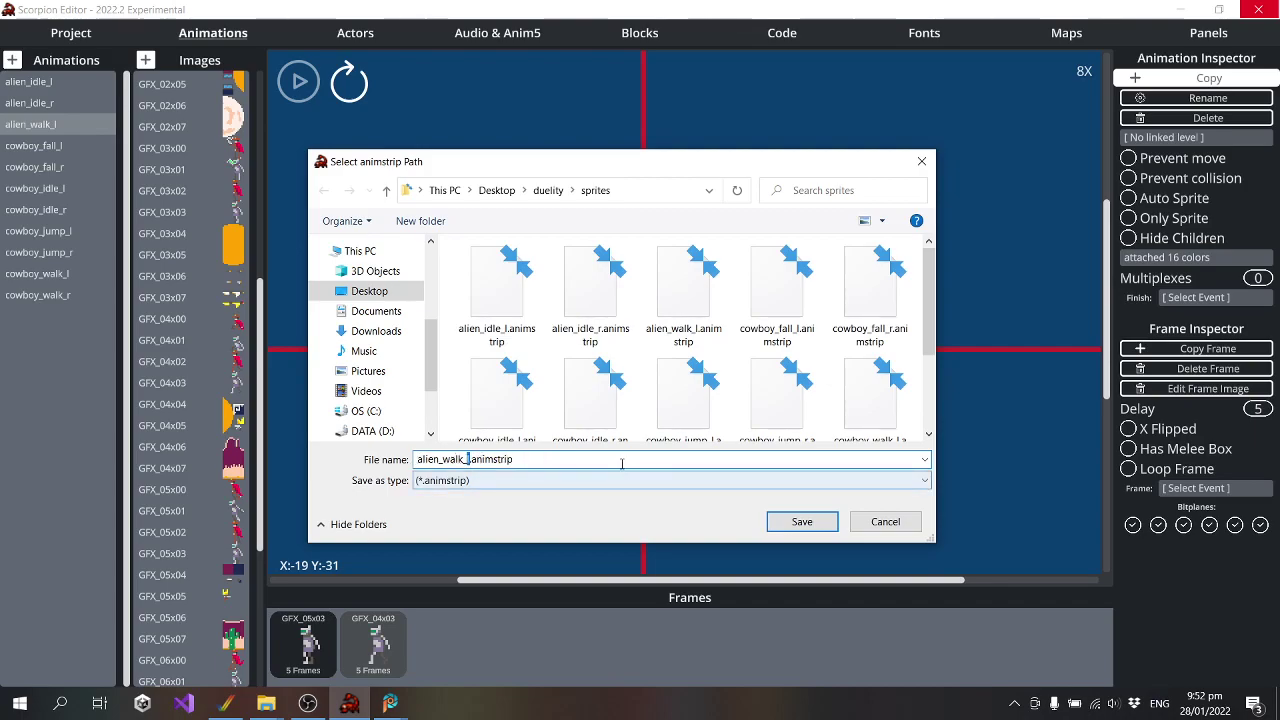
type("r")
left_click(804, 521)
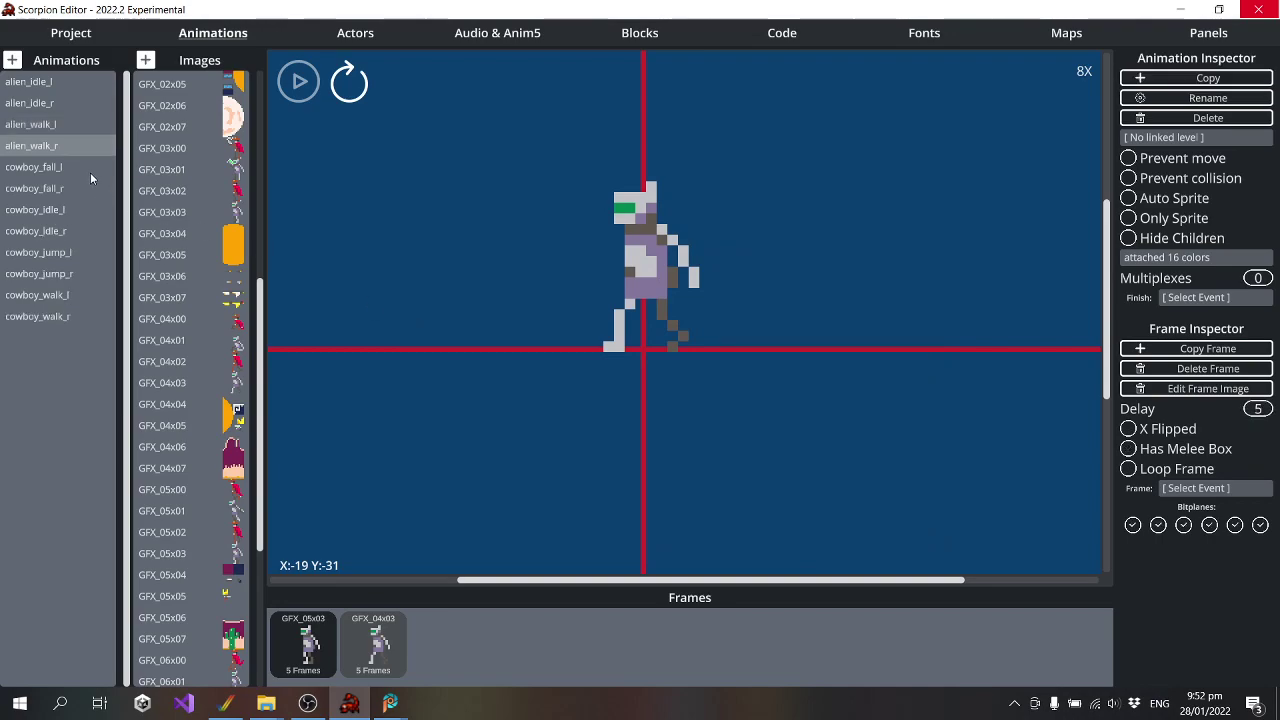
Flip both alien_walk_r frames horizontally, place them at X -12, Y -31, and compare the poses with alien_walk_l
left_click(1128, 429)
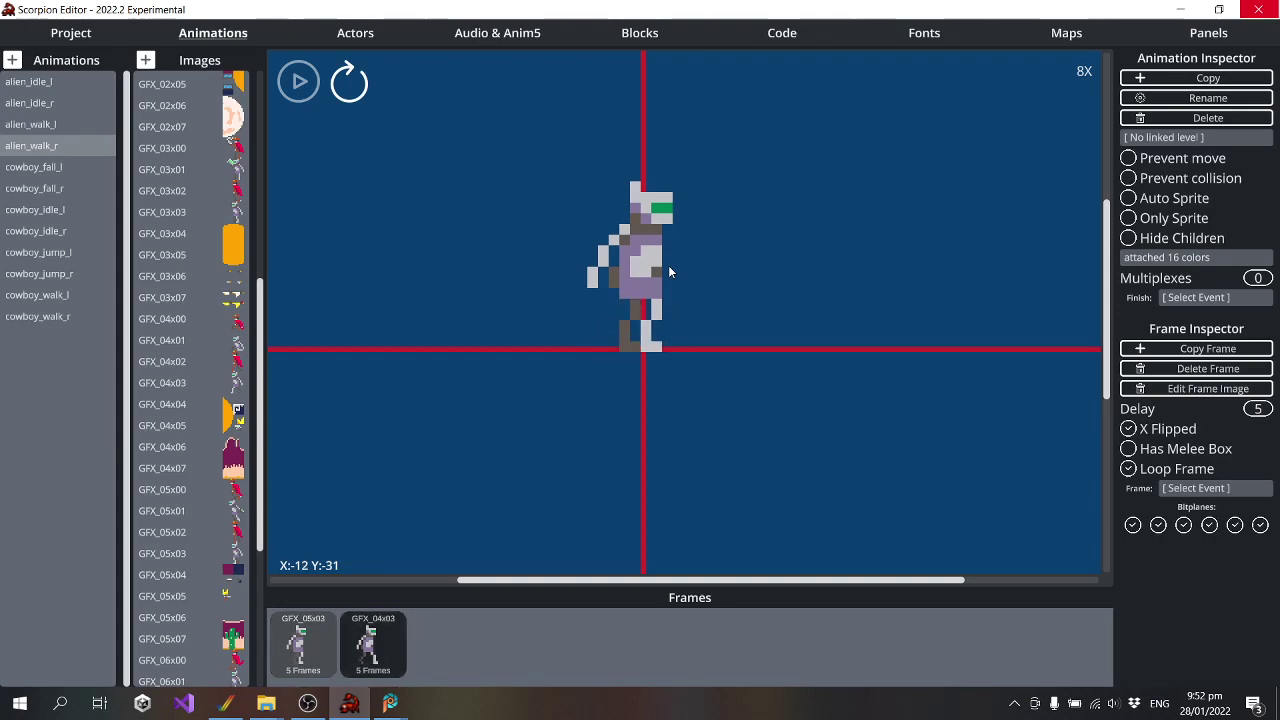
key("Up")
key("Down")
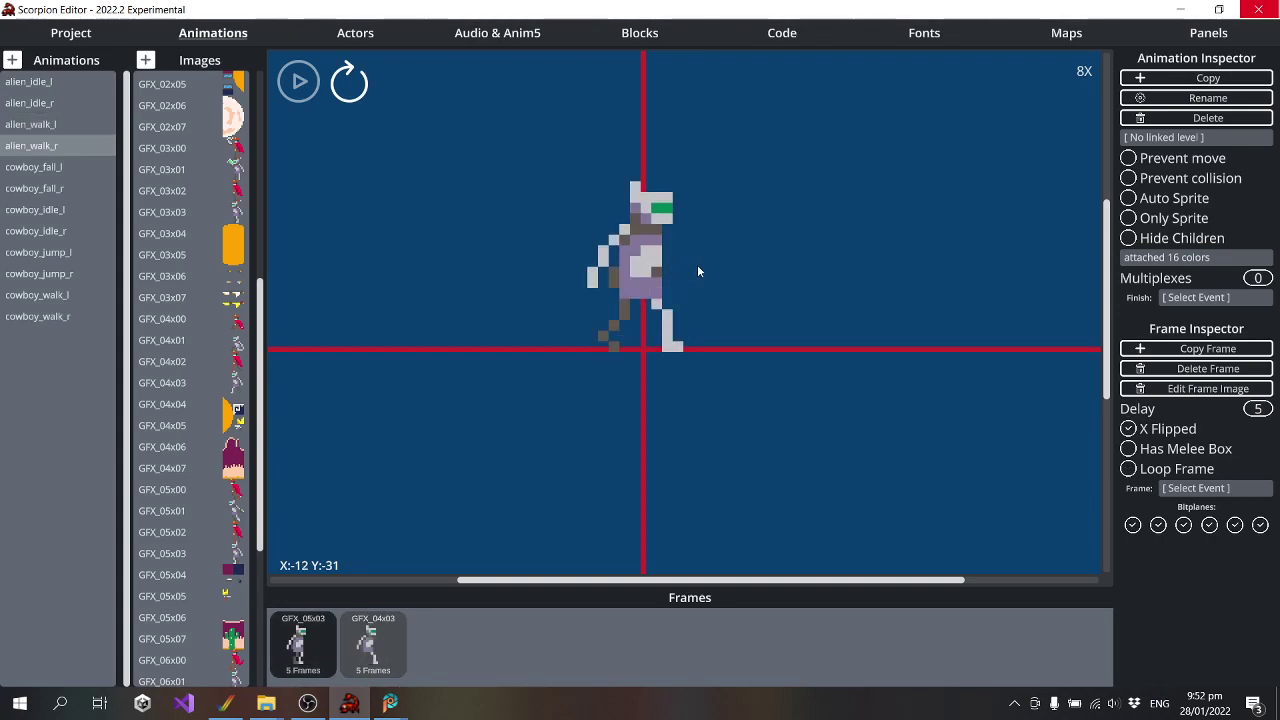
key("Up")
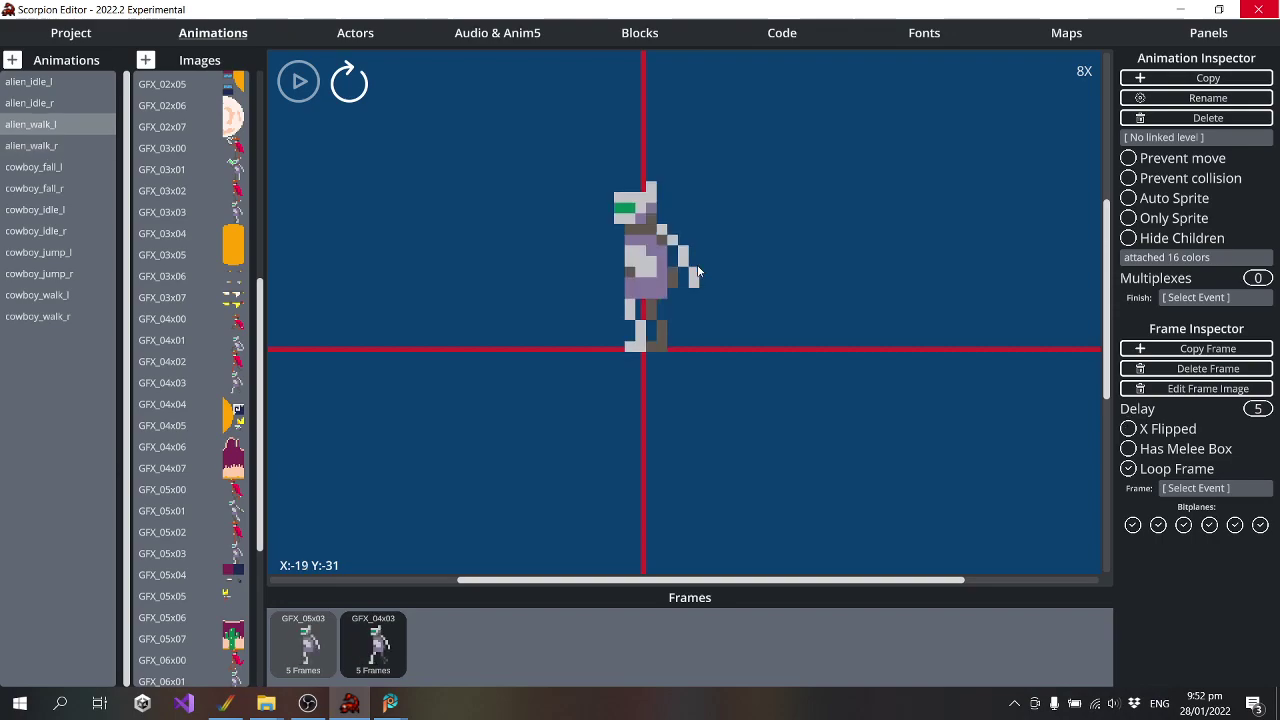
key("Down")
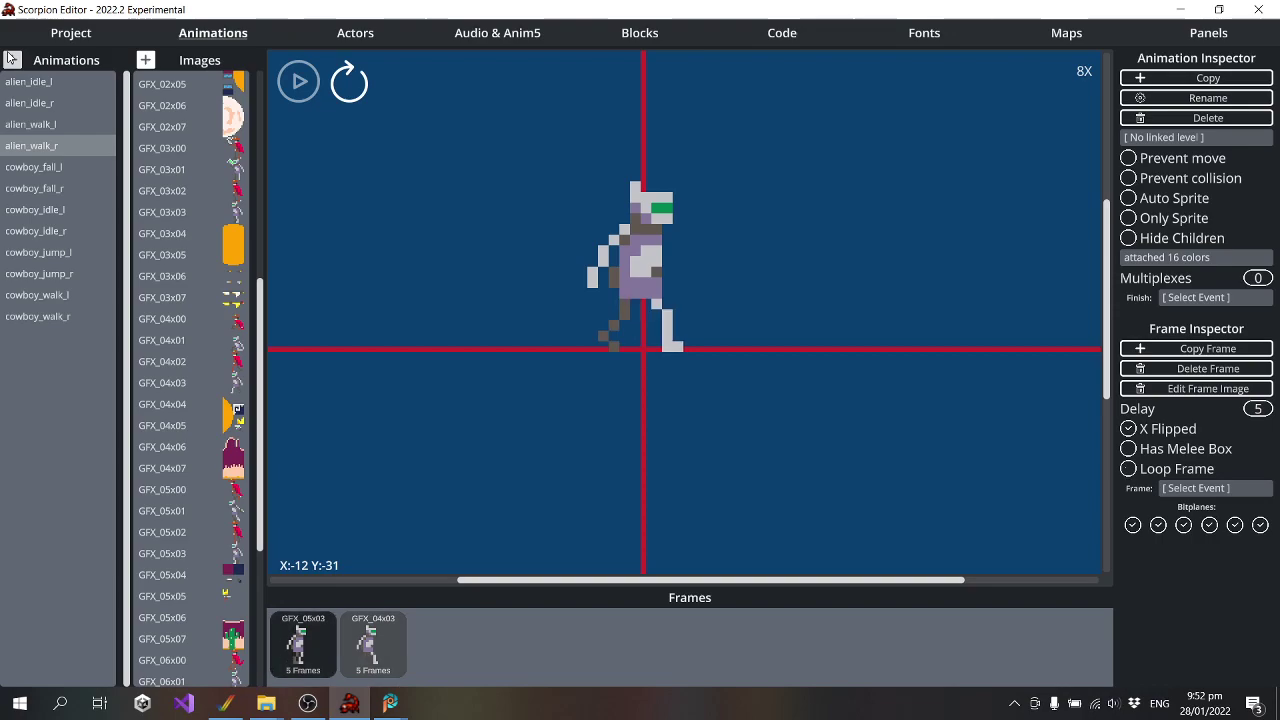
Try to create a new animation strip named alien_jump_l in the sprites folder
left_click(20, 61)
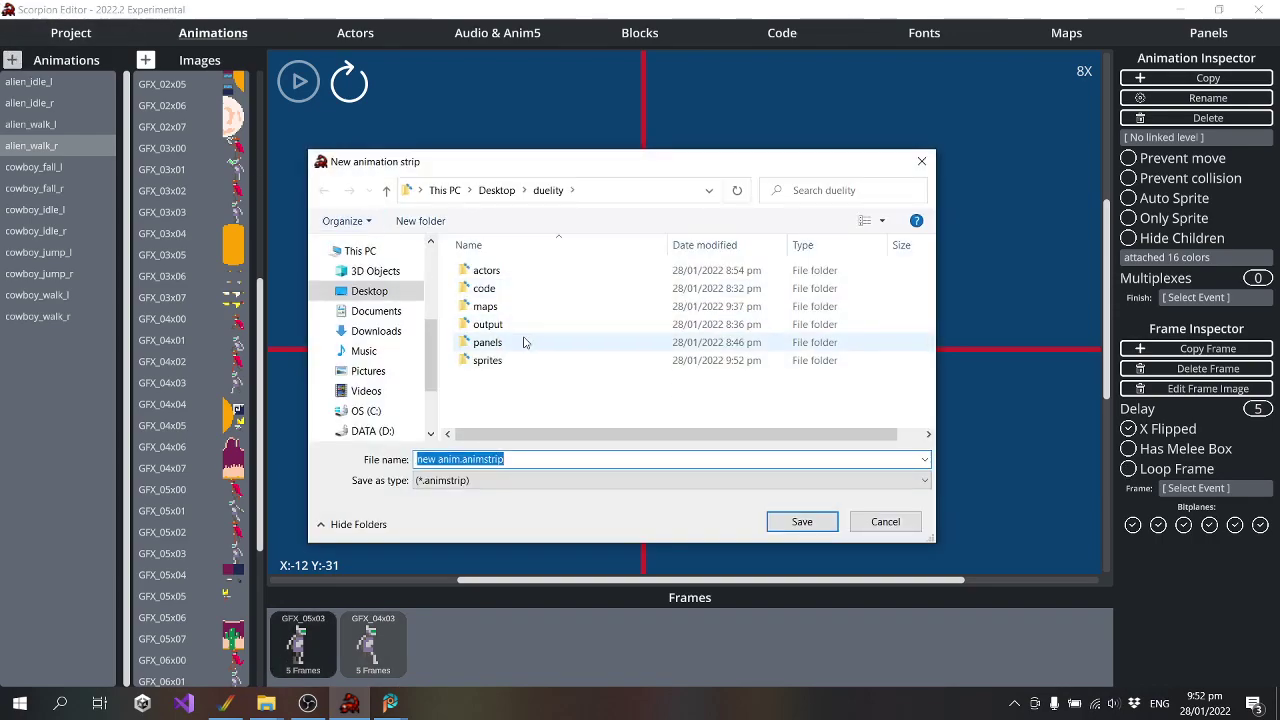
double_click(488, 361)
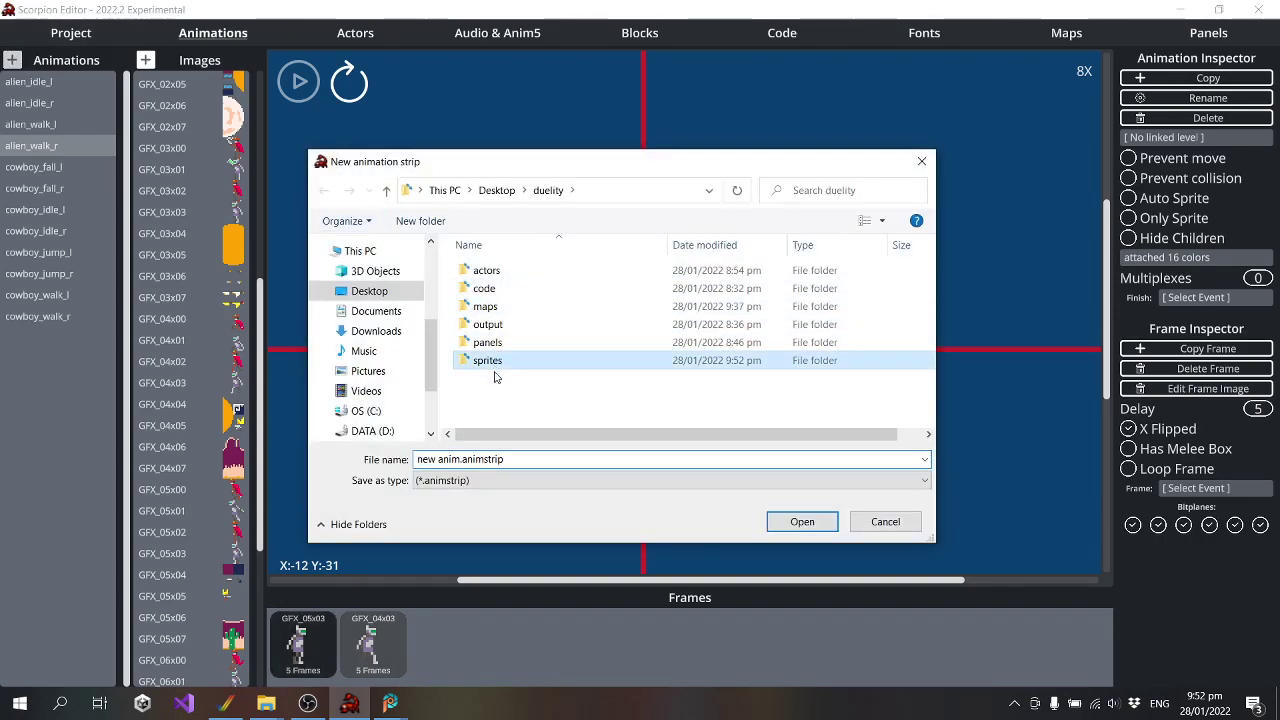
left_click(471, 461)
left_click_drag(464, 461, 395, 461)
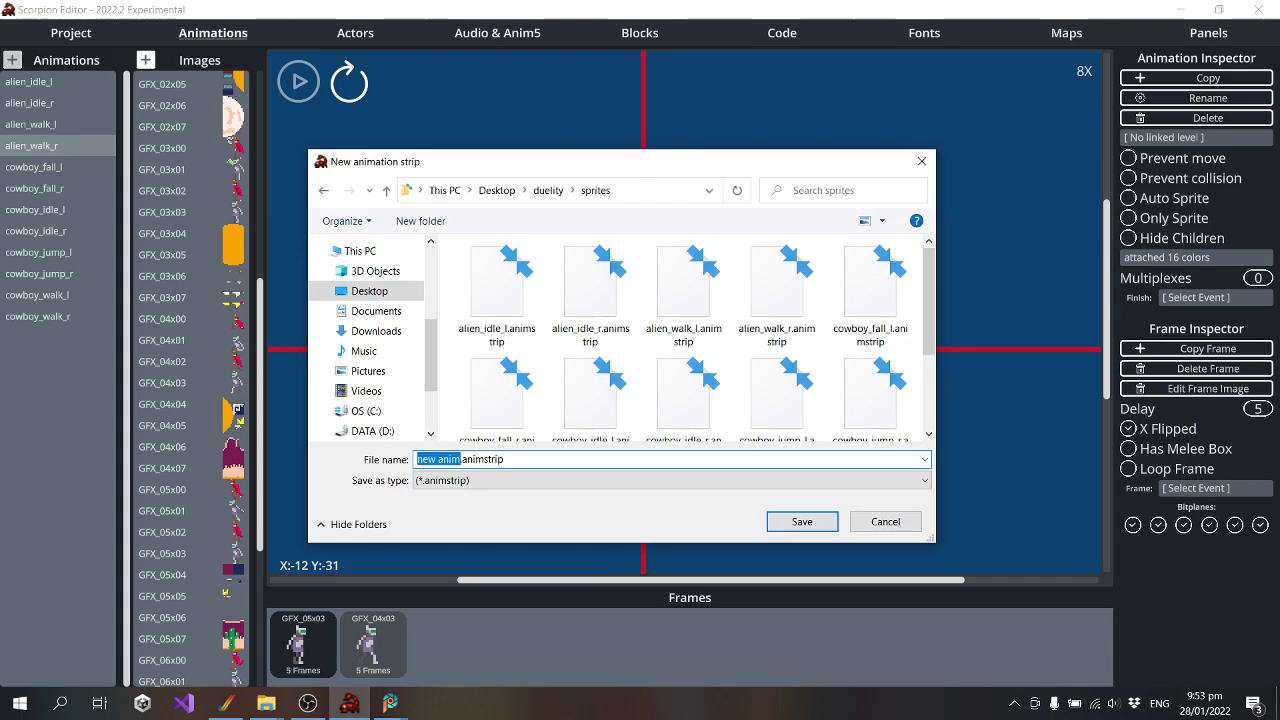
type("alien_jump_l")
key("Return")
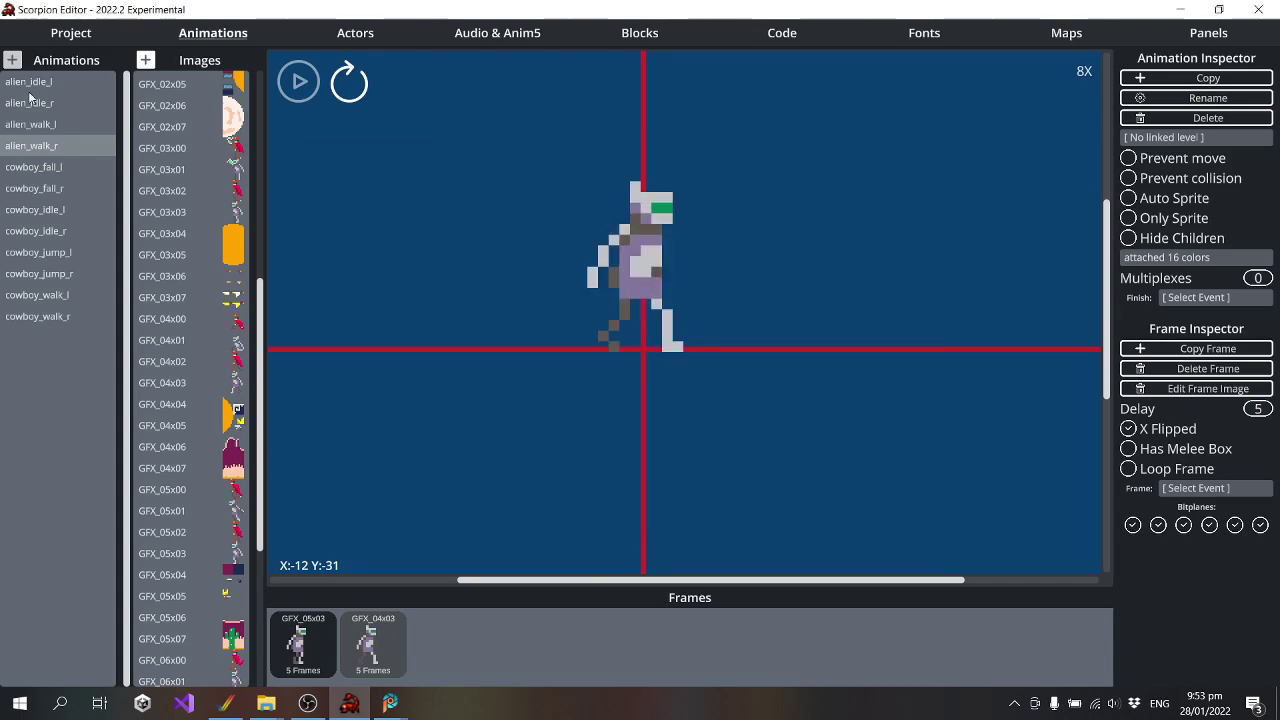
Create the animation strip alien_jump_l and save it in the sprites folder
left_click(12, 60)
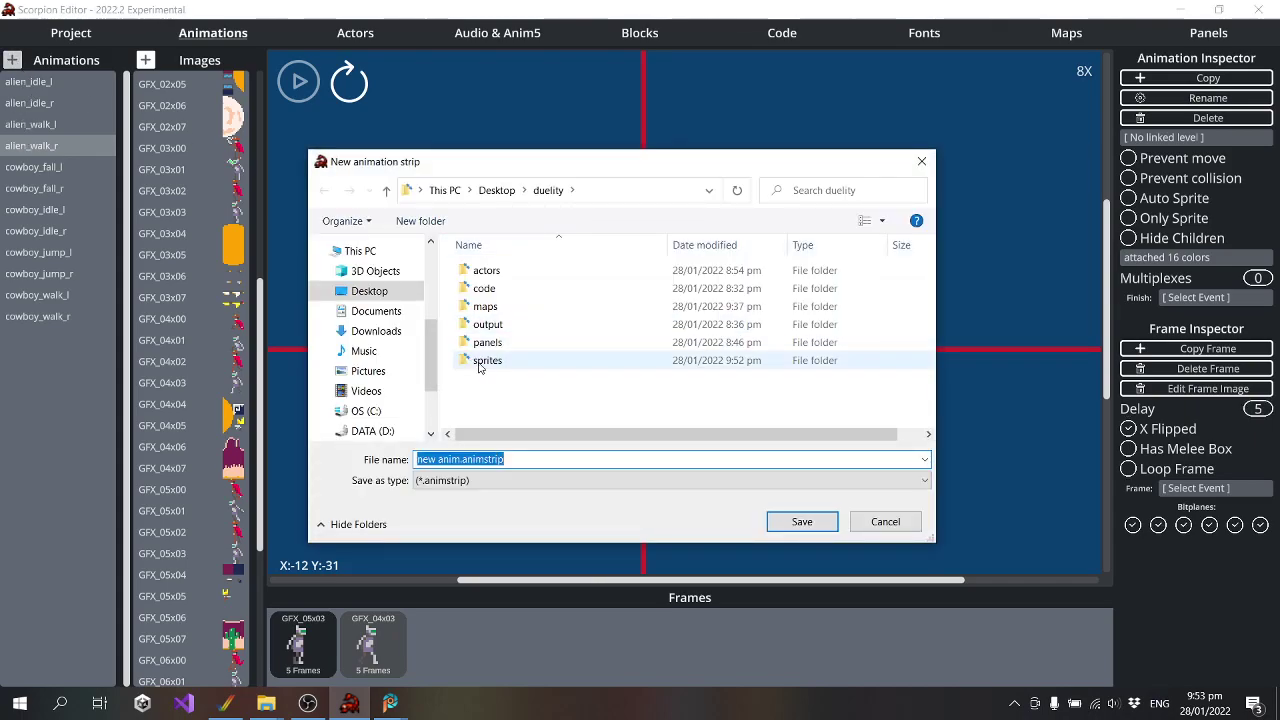
double_click(487, 360)
type("alien")
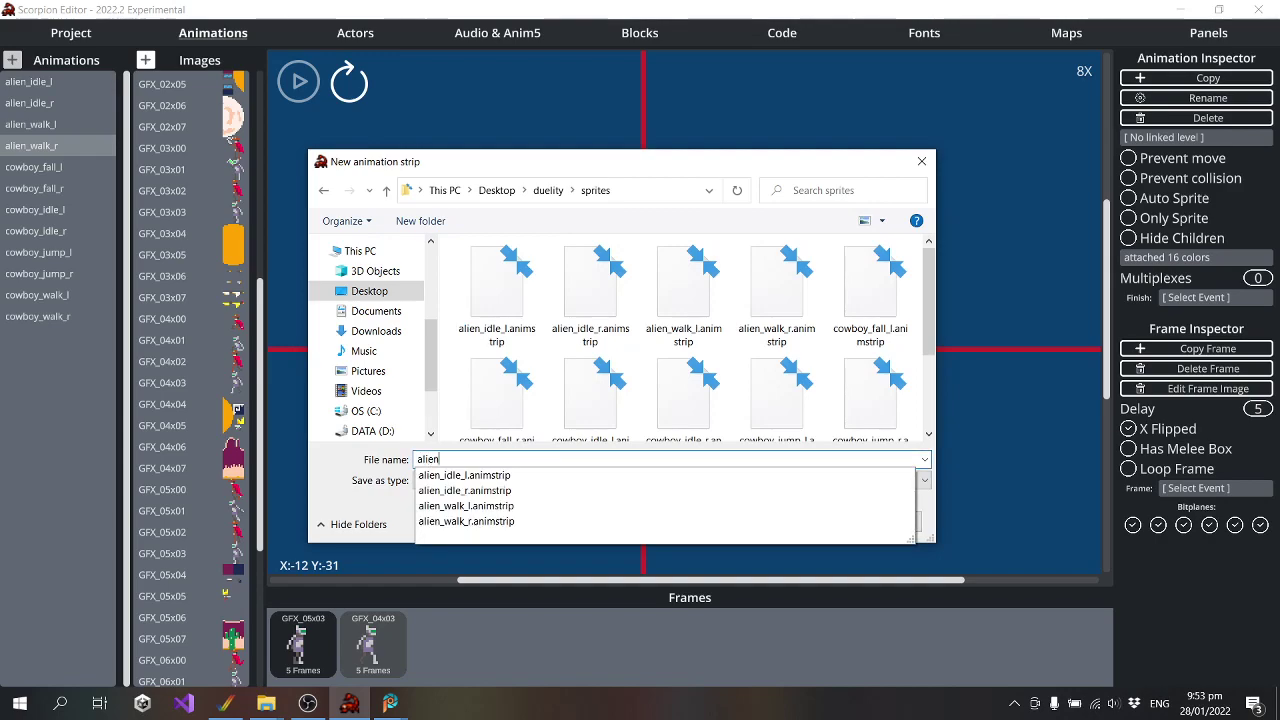
type("_jump_l")
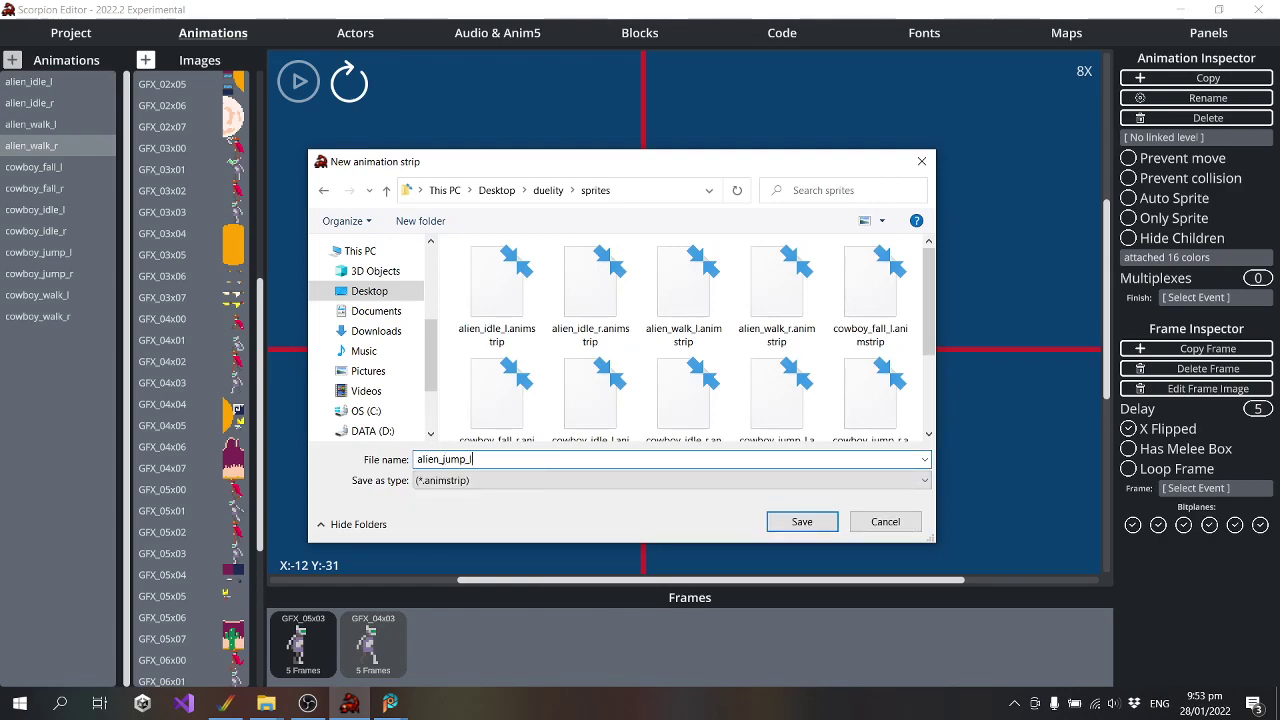
key("Return")
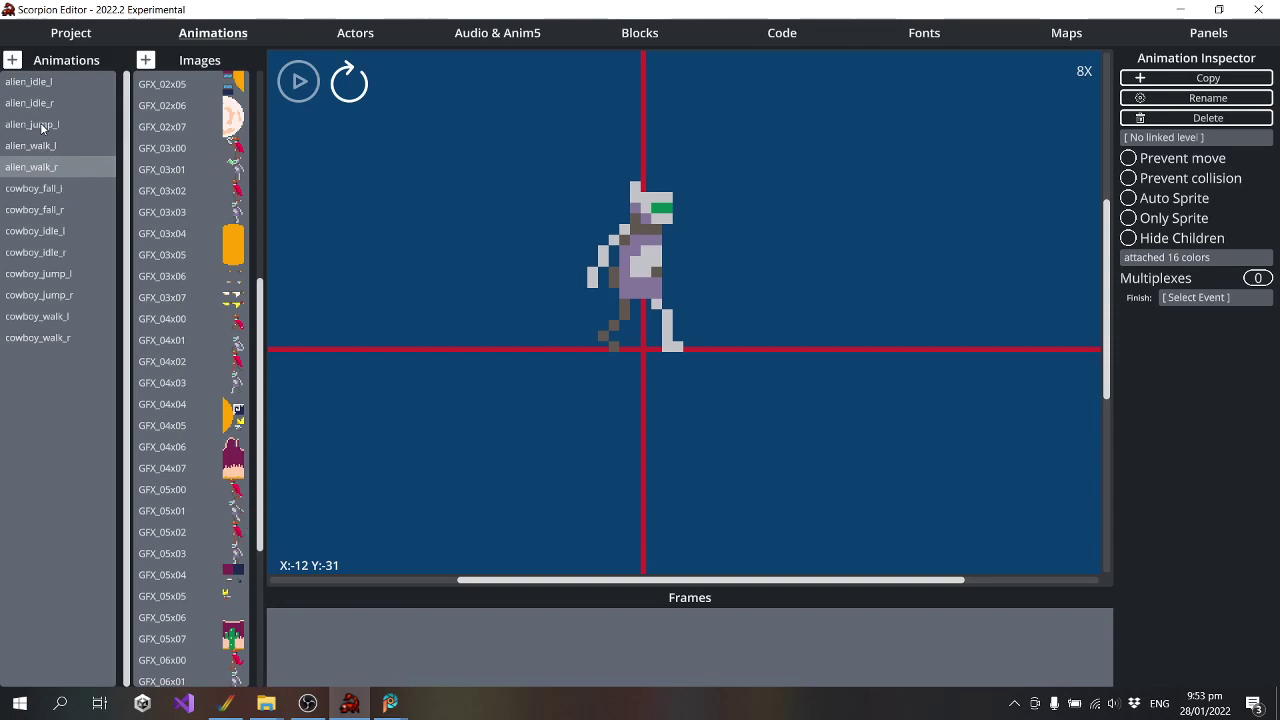
Add image GFX_05x01 as the frame of alien_jump_l and position it at X -15, Y -31
left_click(47, 147)
left_click(49, 128)
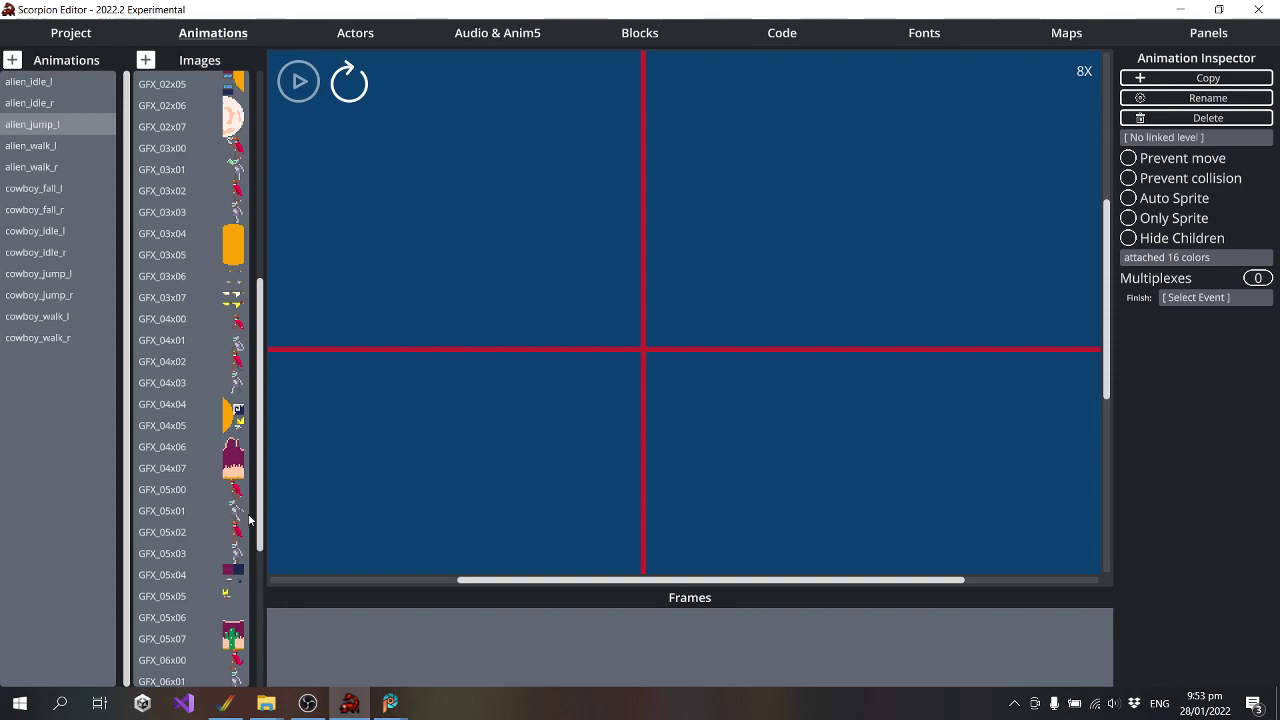
scroll(234, 519, "down", 1)
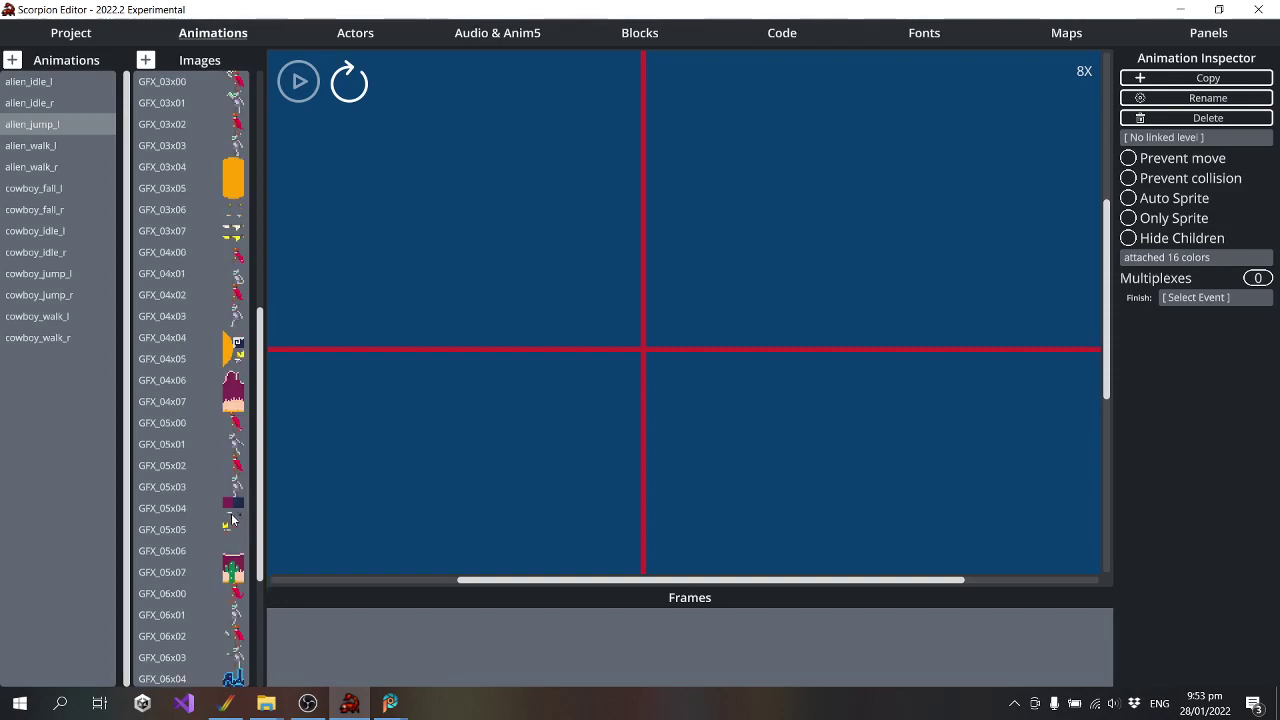
left_click(237, 445)
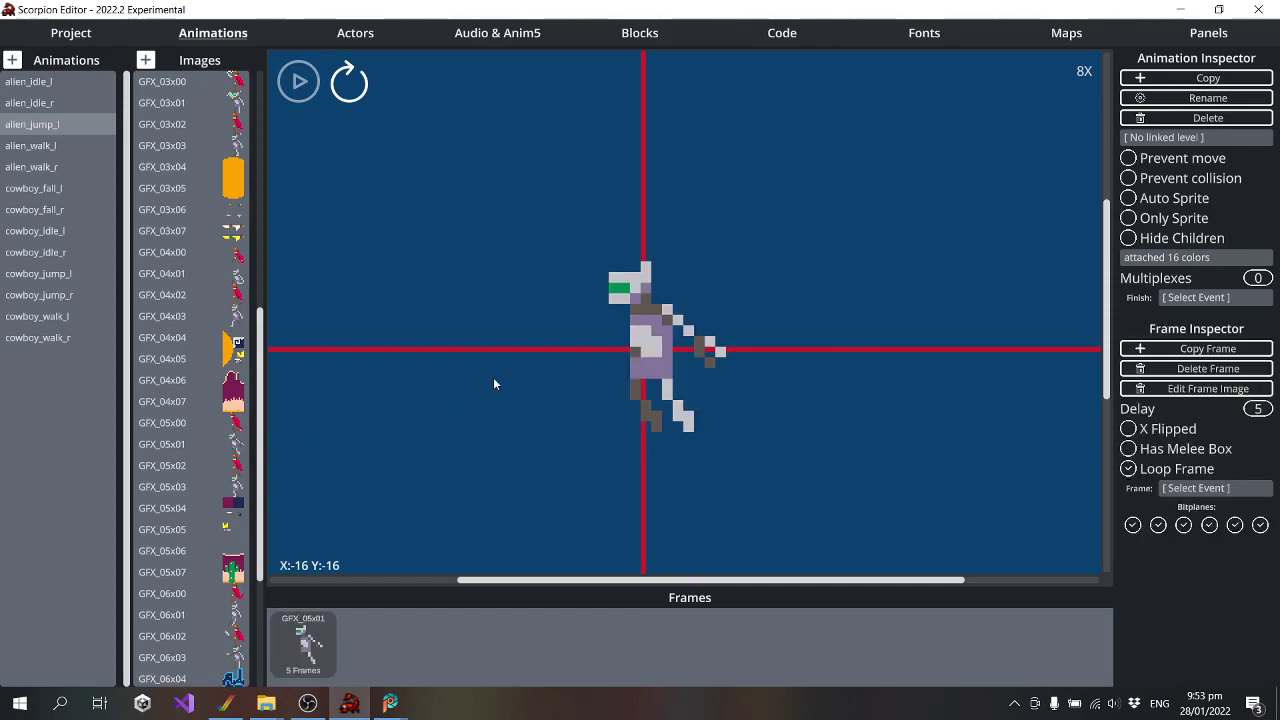
scroll(217, 440, "down", 4)
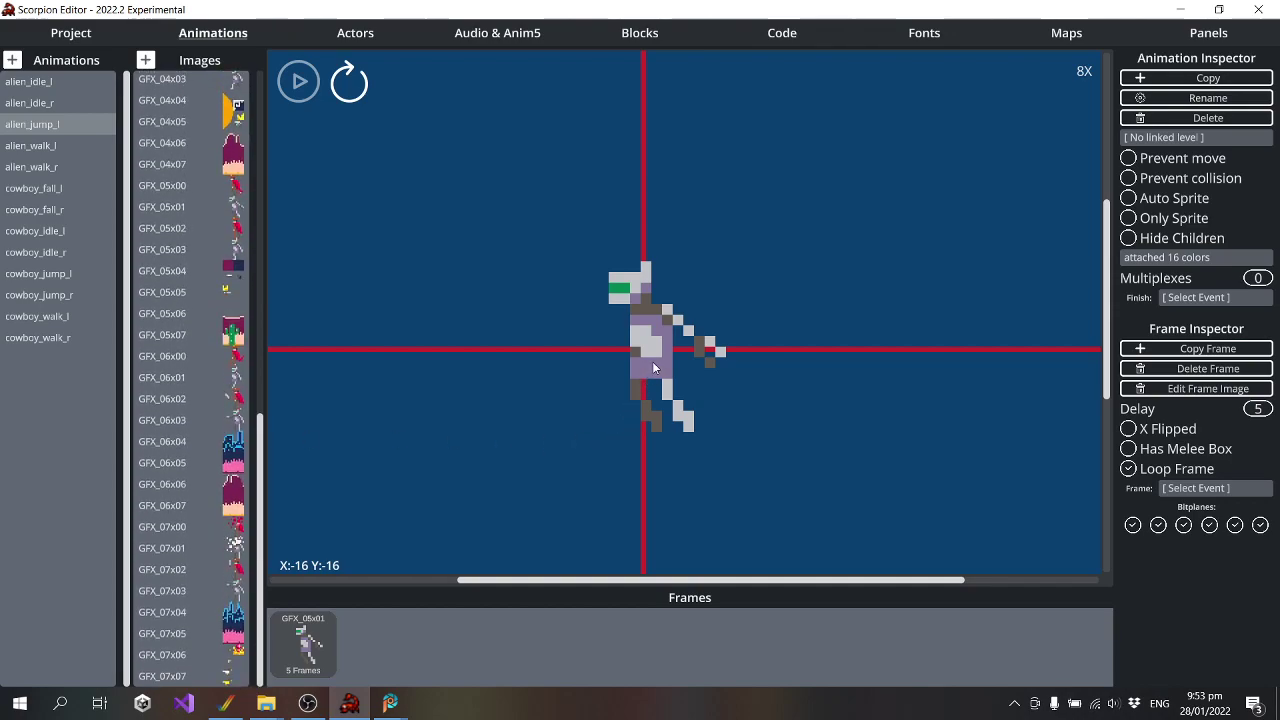
left_click_drag(656, 365, 664, 271)
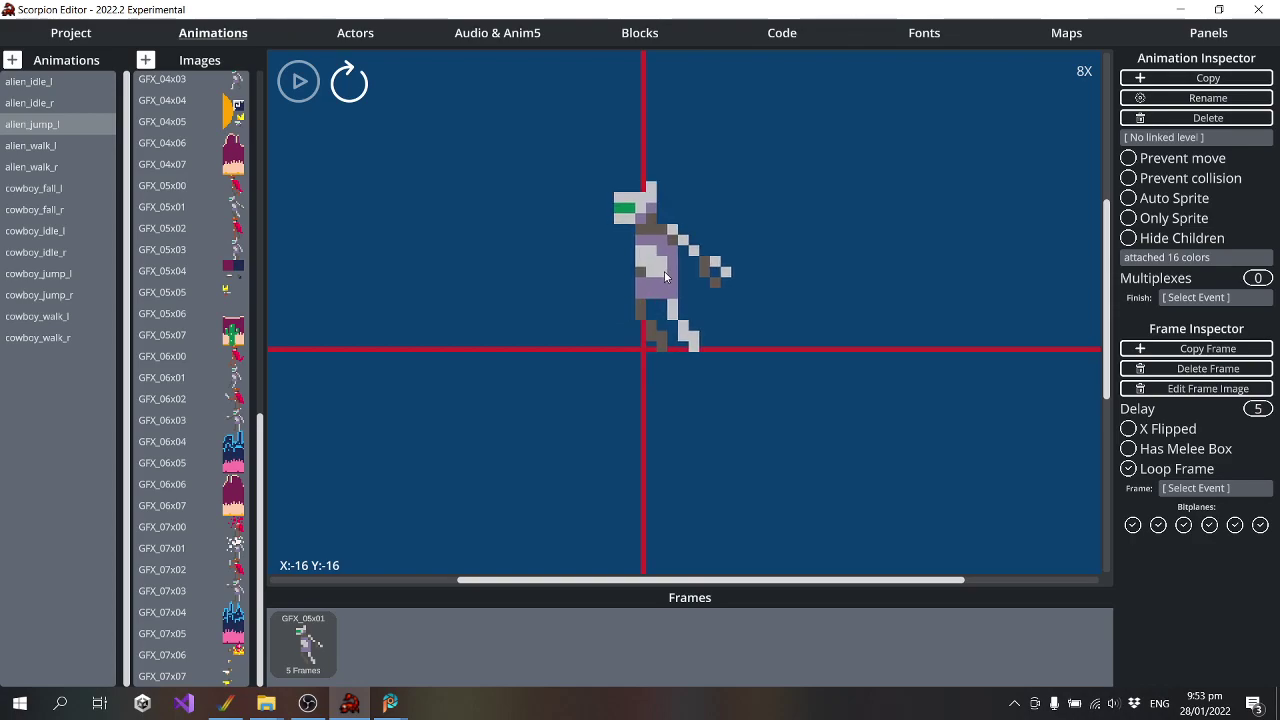
Duplicate the alien_jump_l animation as alien_jump_r in the sprites folder
left_click(1200, 78)
type("alien")
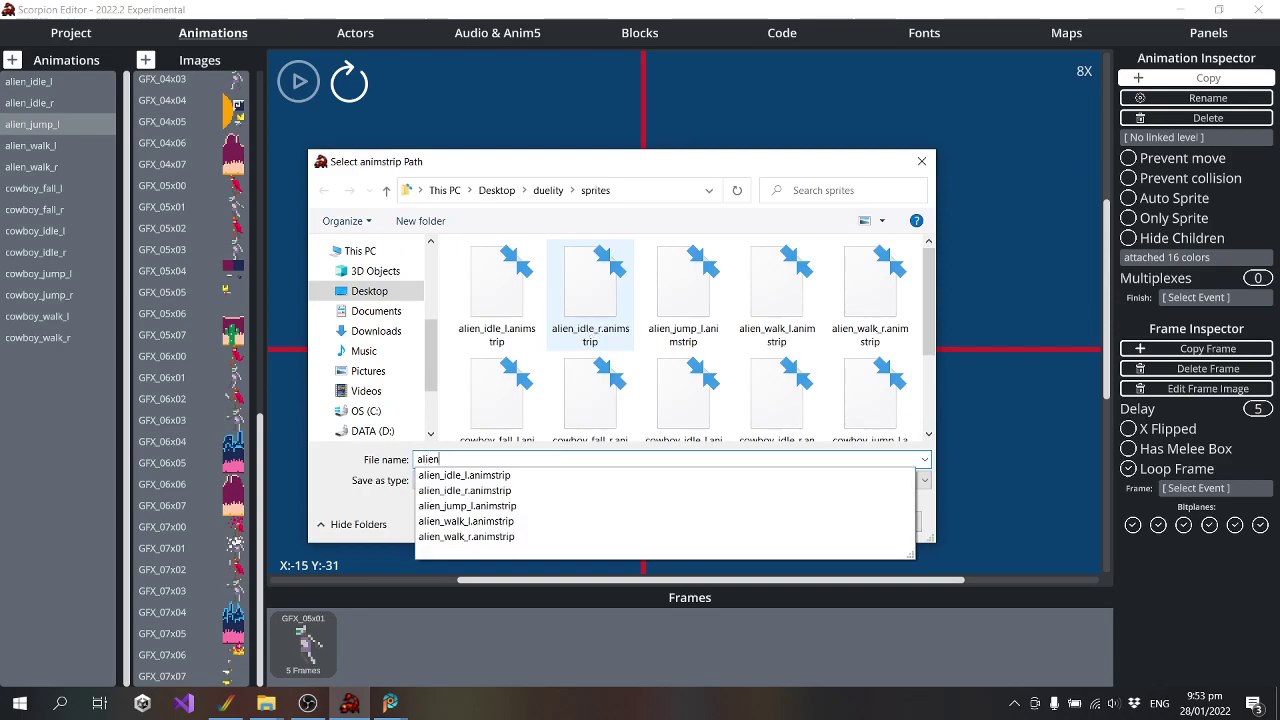
type("_jump_l")
key("Return")
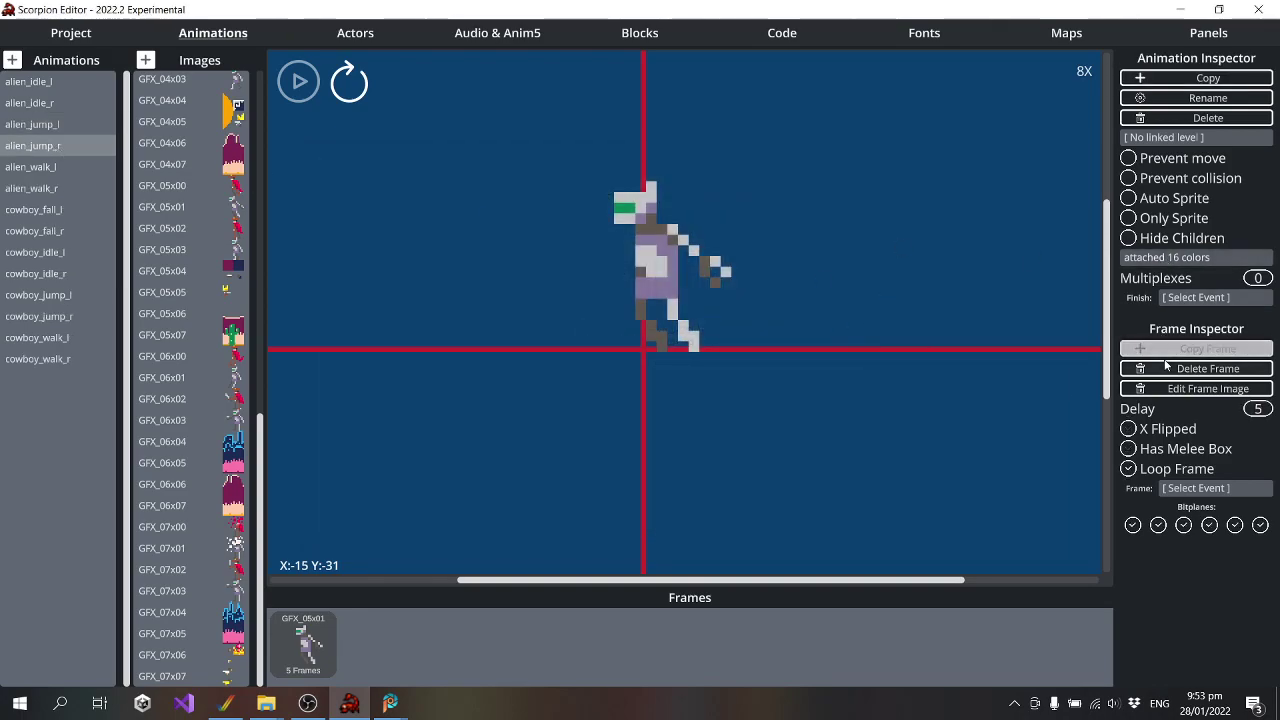
Flip the alien_jump_r frame horizontally and align it with the alien_walk_r pose at X -16, Y -31
left_click(1128, 468)
left_click(1128, 428)
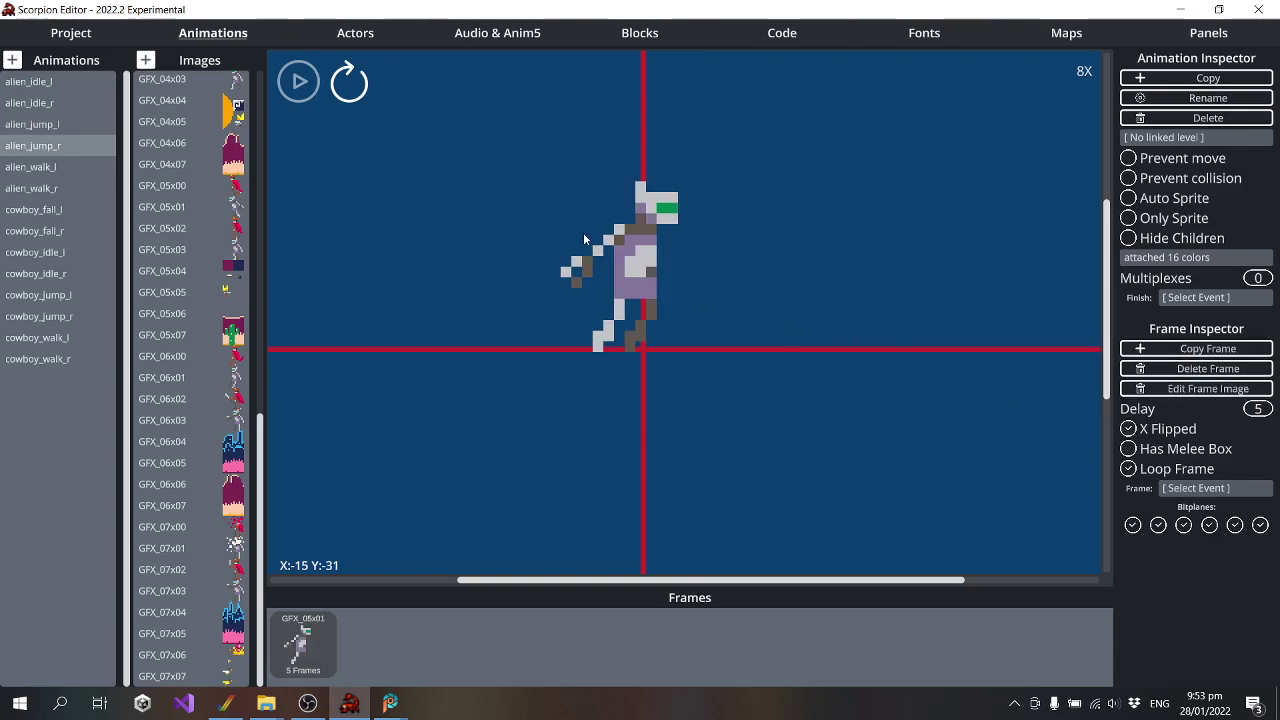
left_click_drag(638, 251, 652, 243)
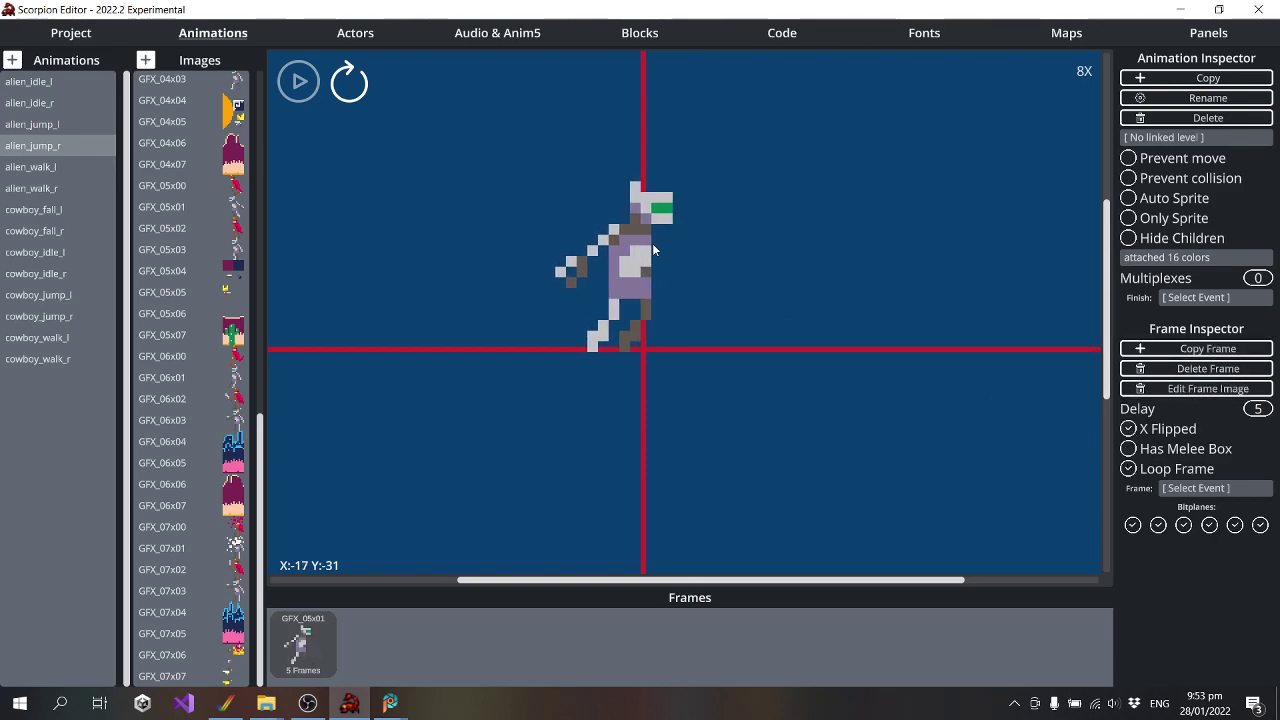
left_click(59, 188)
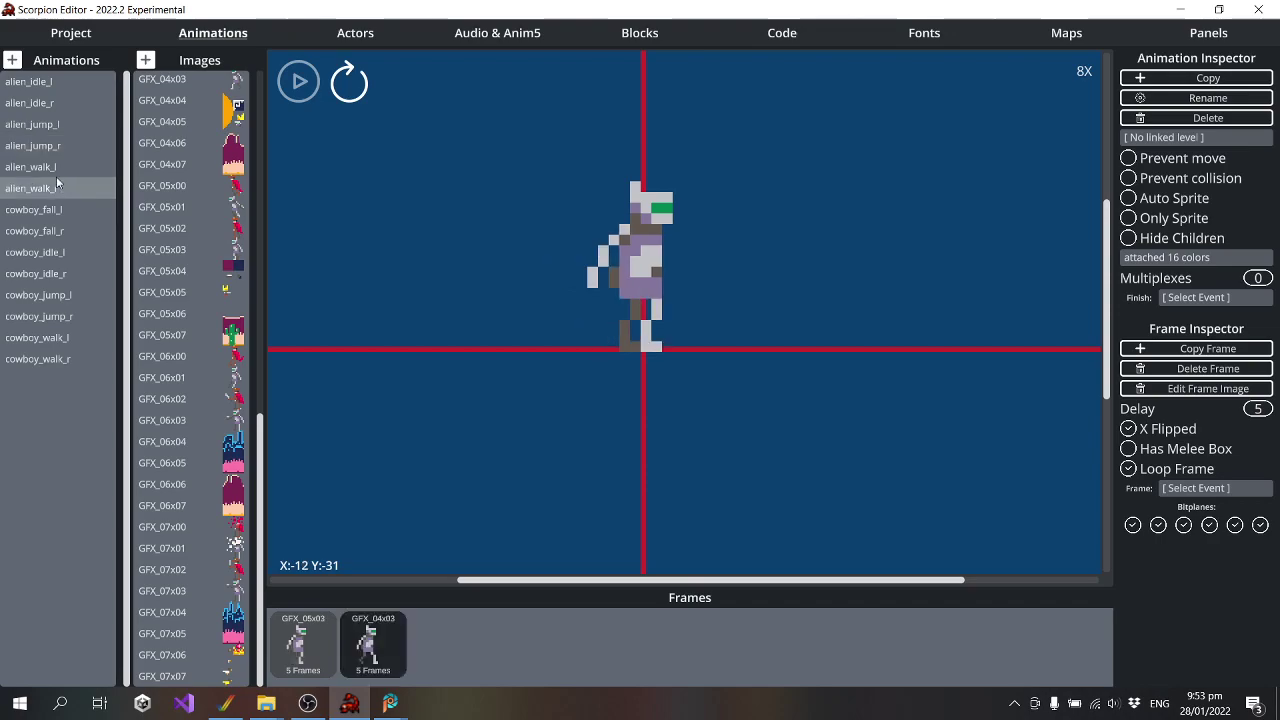
left_click(52, 146)
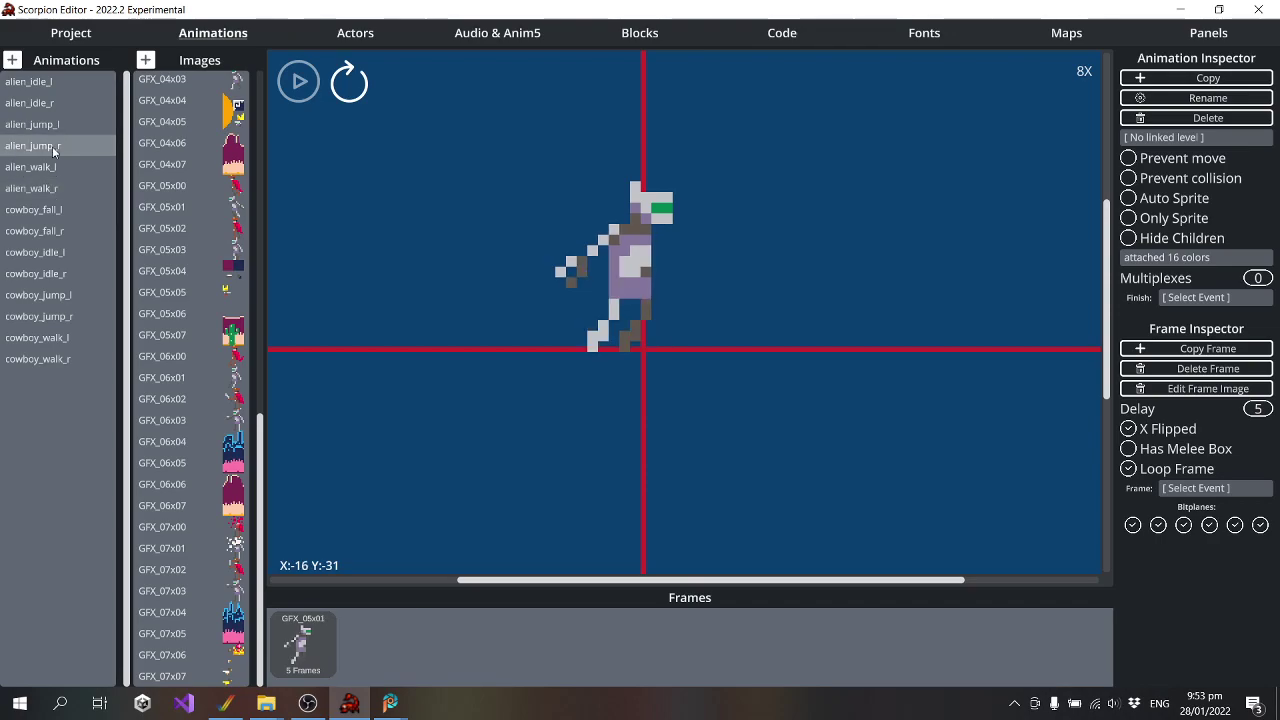
Create a new animation strip named alien_fall_l in the sprites folder
left_click(13, 60)
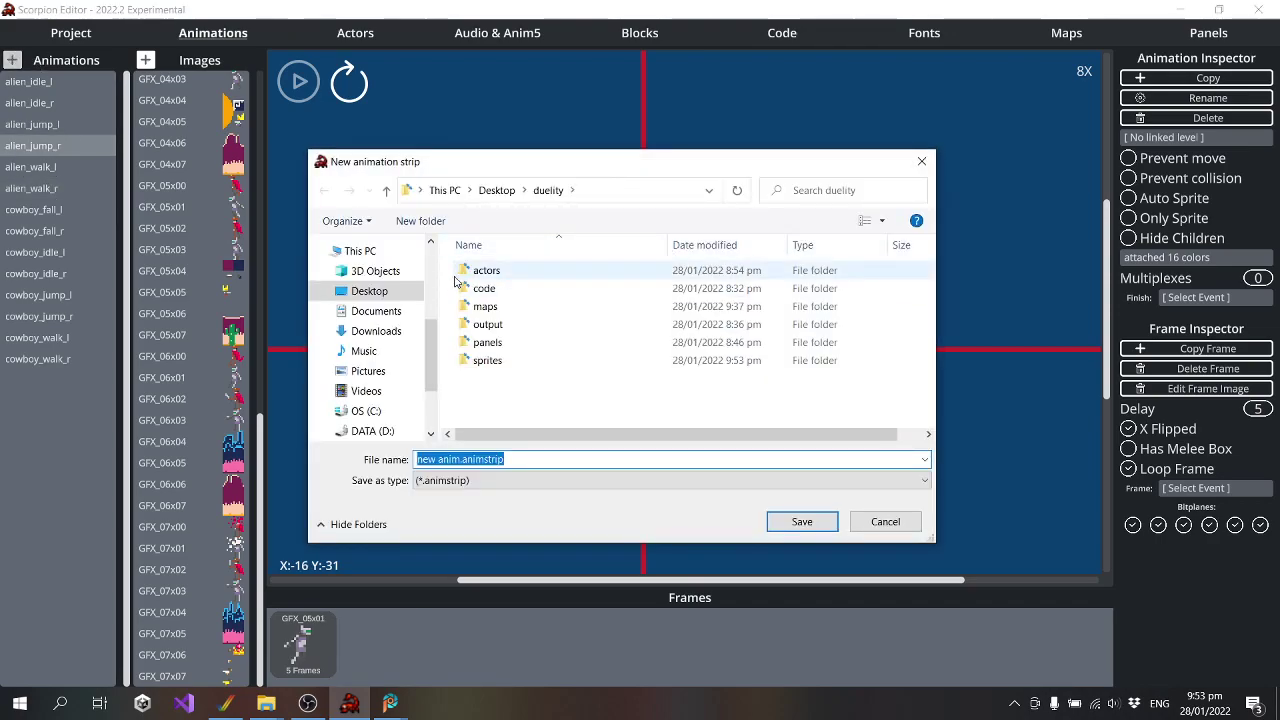
double_click(488, 361)
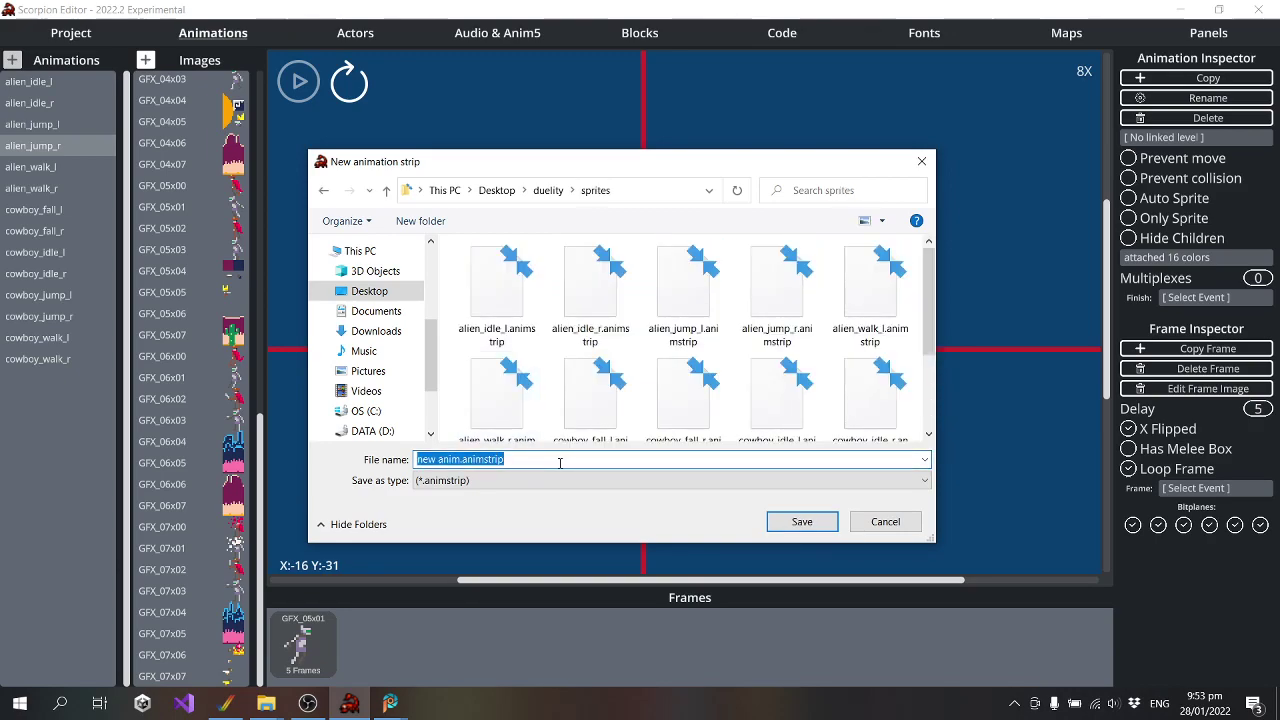
type("alien")
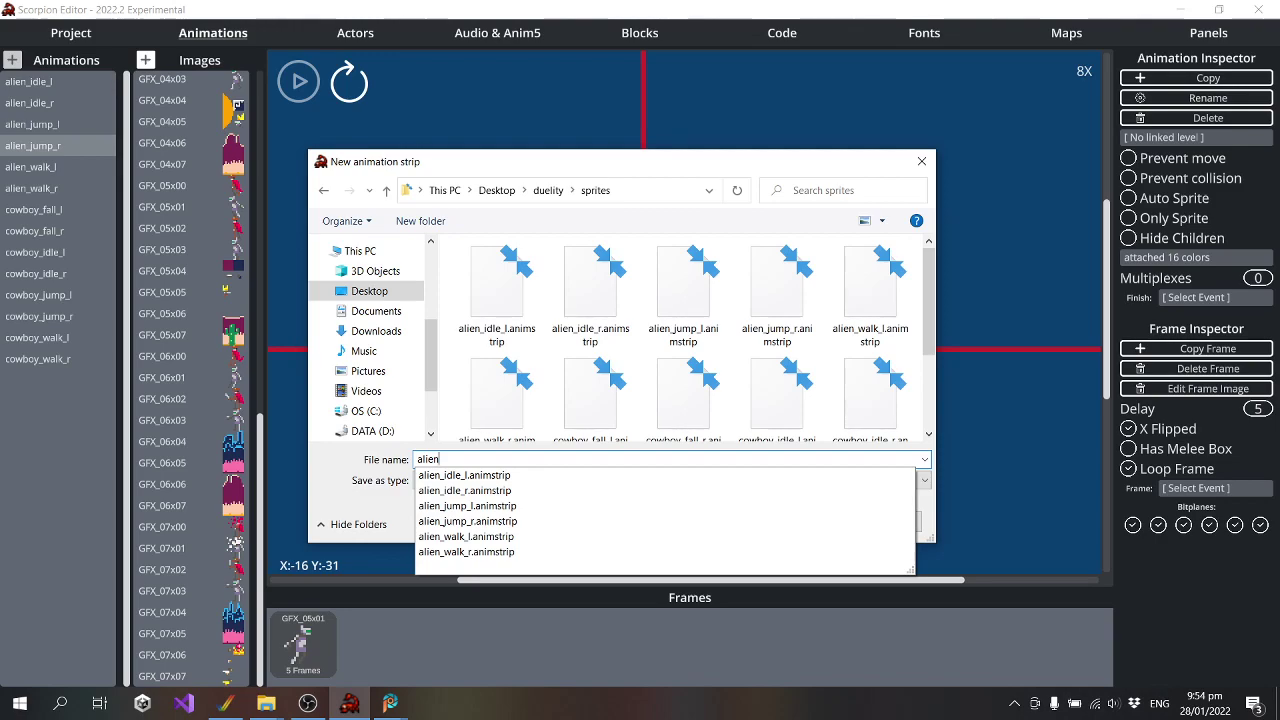
type("_fall")
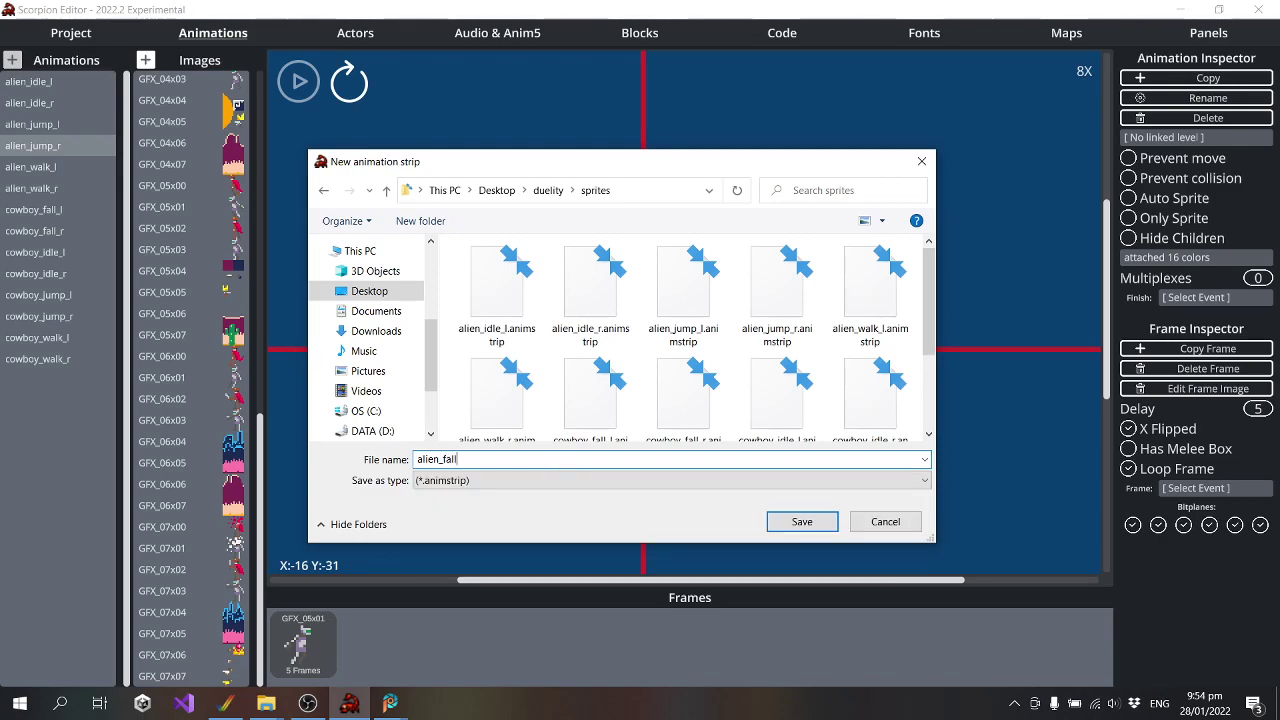
type("_l")
left_click(799, 522)
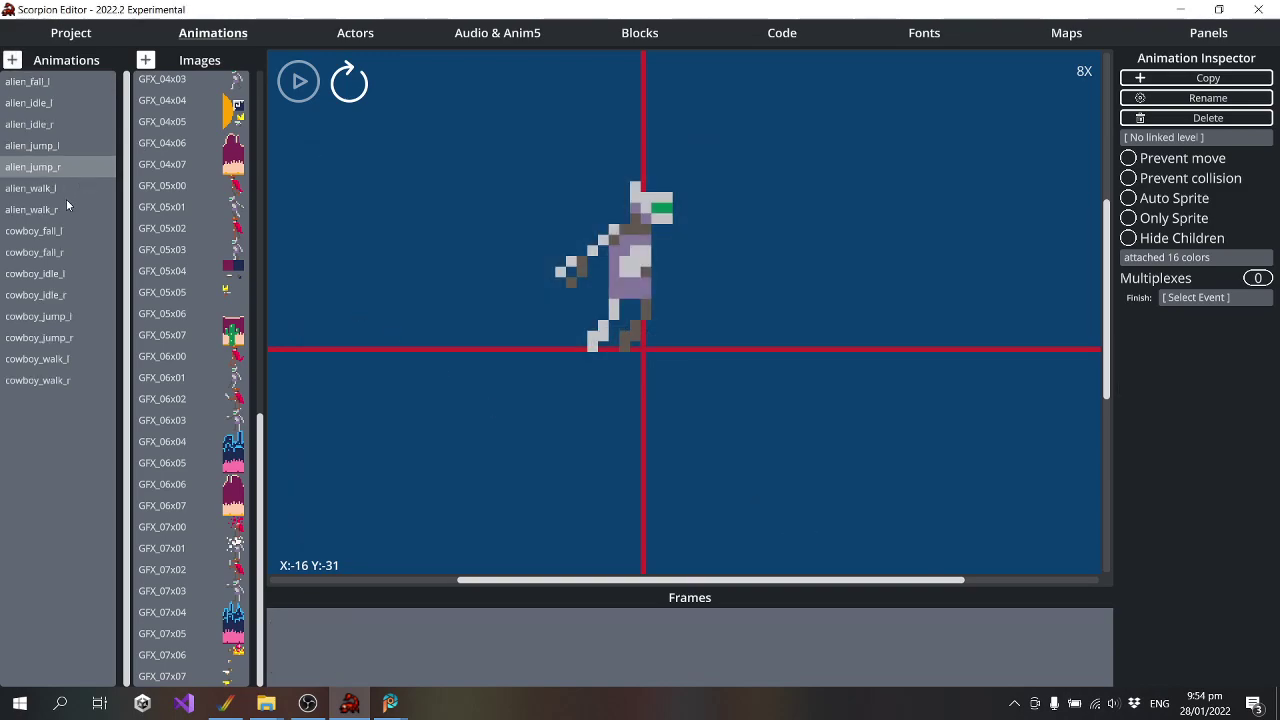
Add image GFX_06x01 as the frame of alien_fall_l and position it at X -19, Y -31
left_click(42, 104)
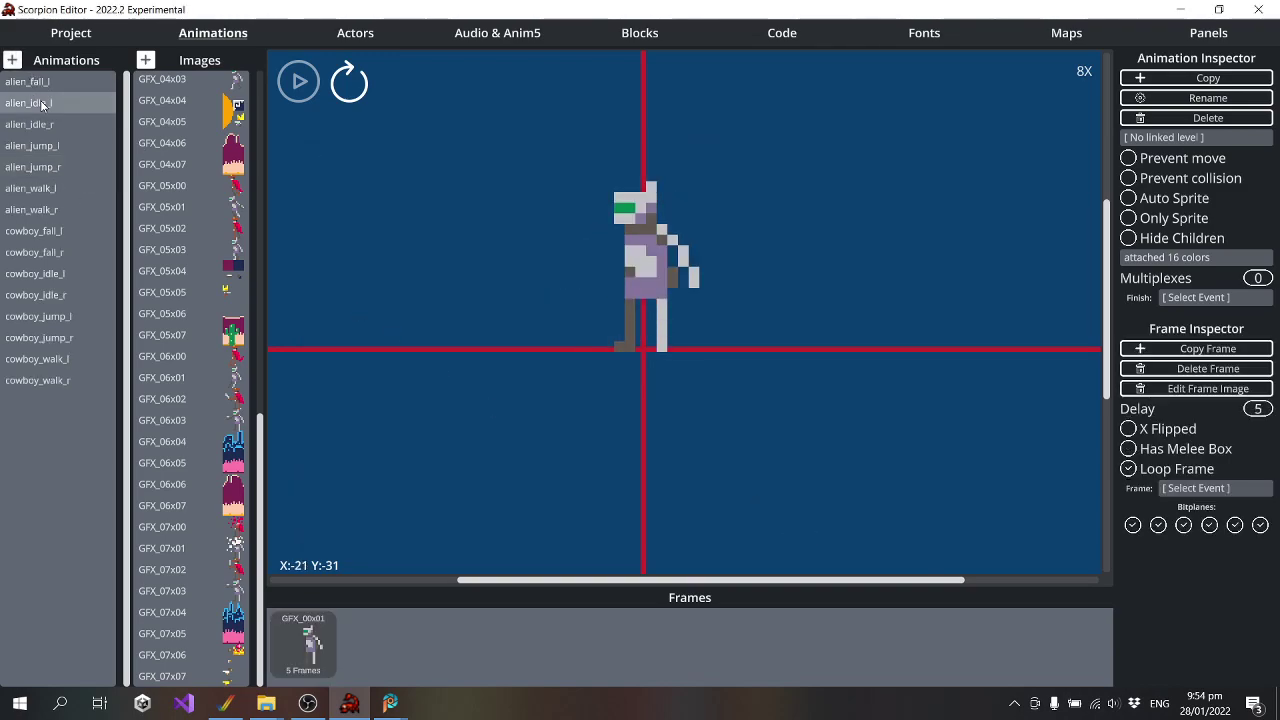
left_click(42, 104)
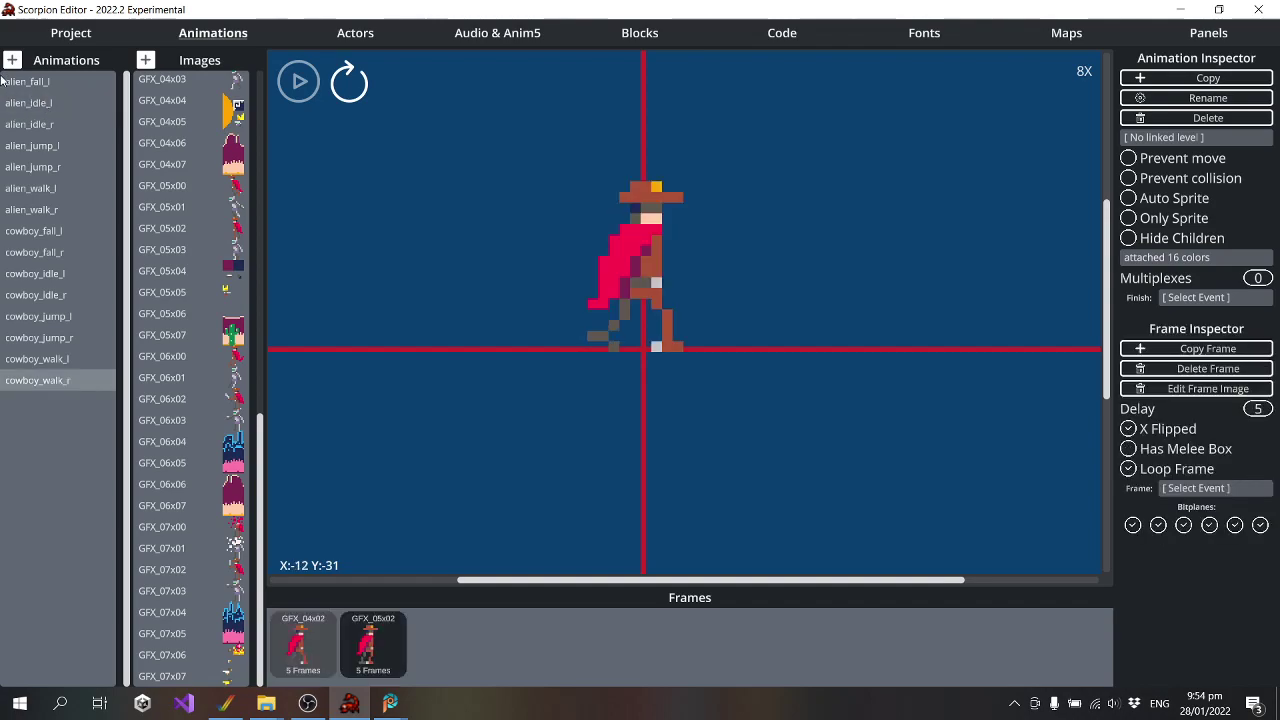
left_click(45, 81)
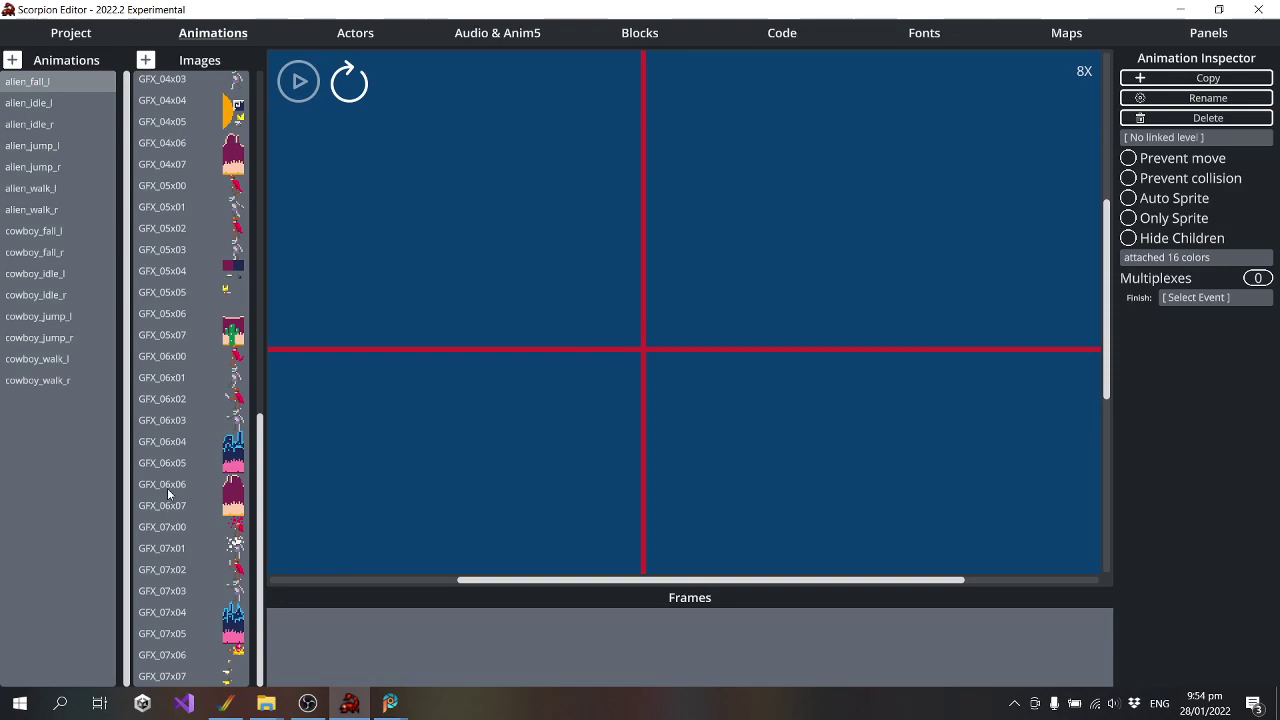
scroll(180, 487, "up", 2)
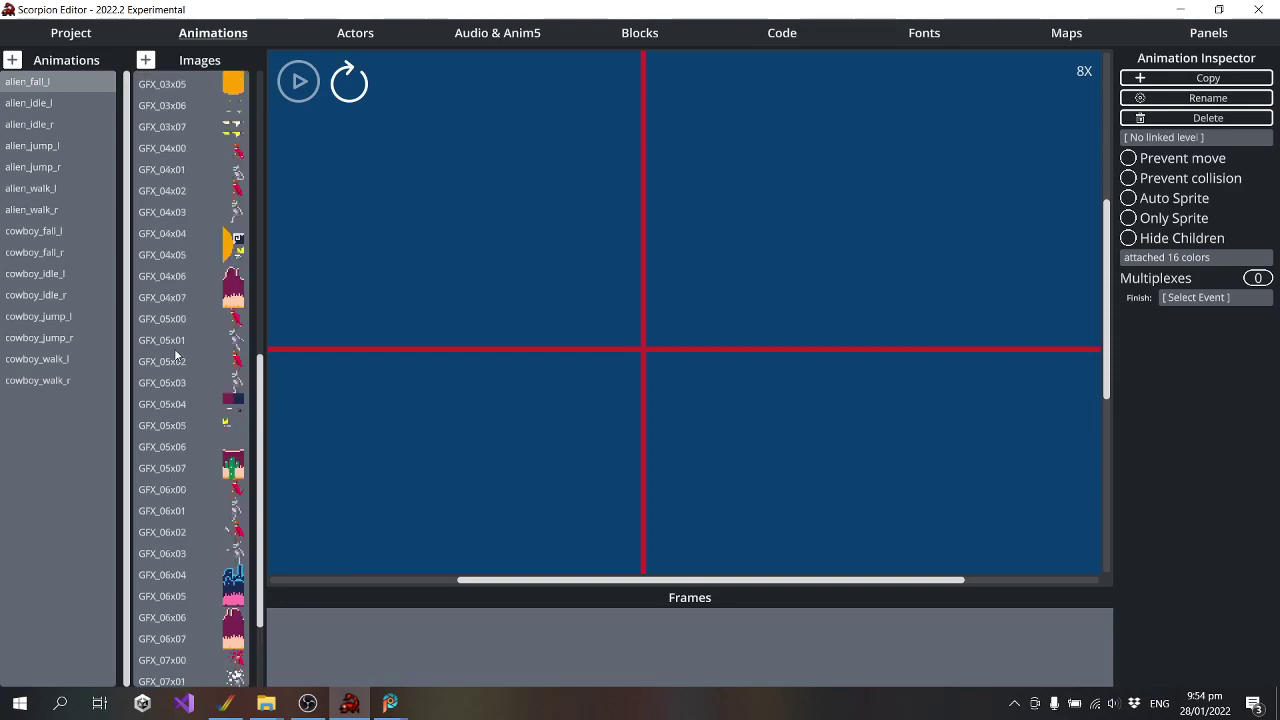
scroll(174, 346, "up", 2)
scroll(165, 330, "up", 1)
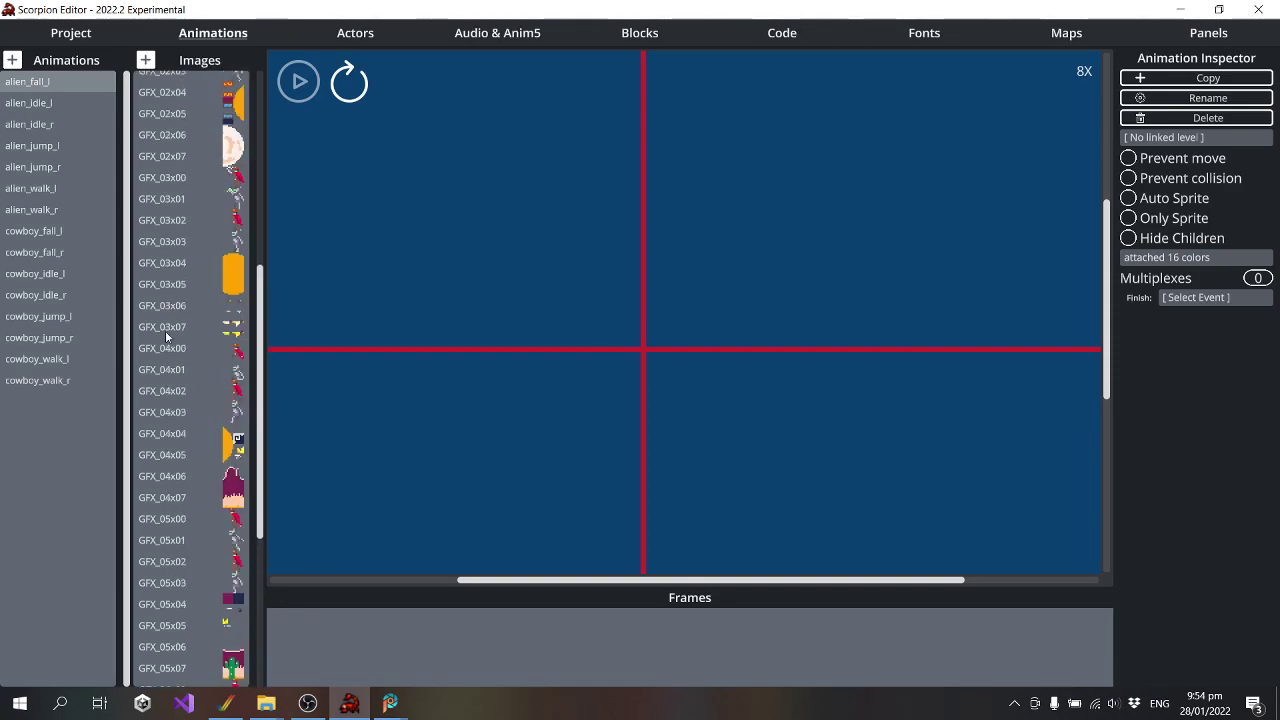
scroll(165, 330, "up", 7)
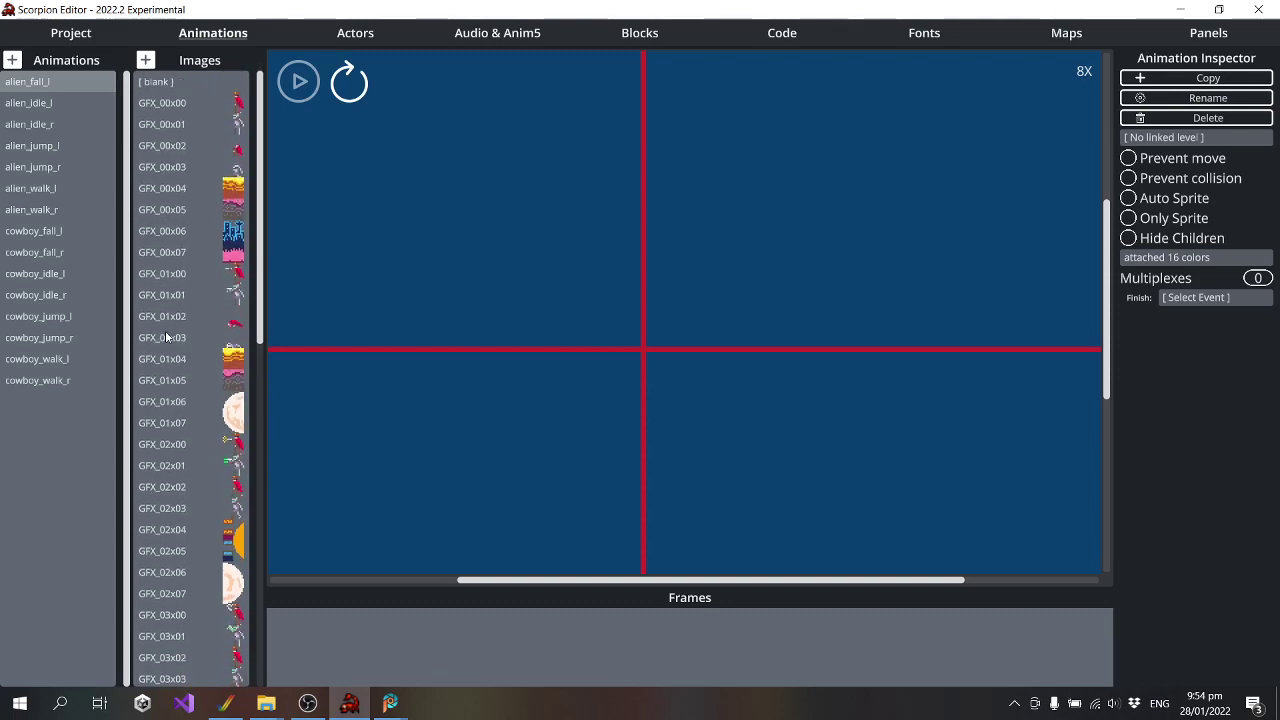
scroll(165, 330, "down", 10)
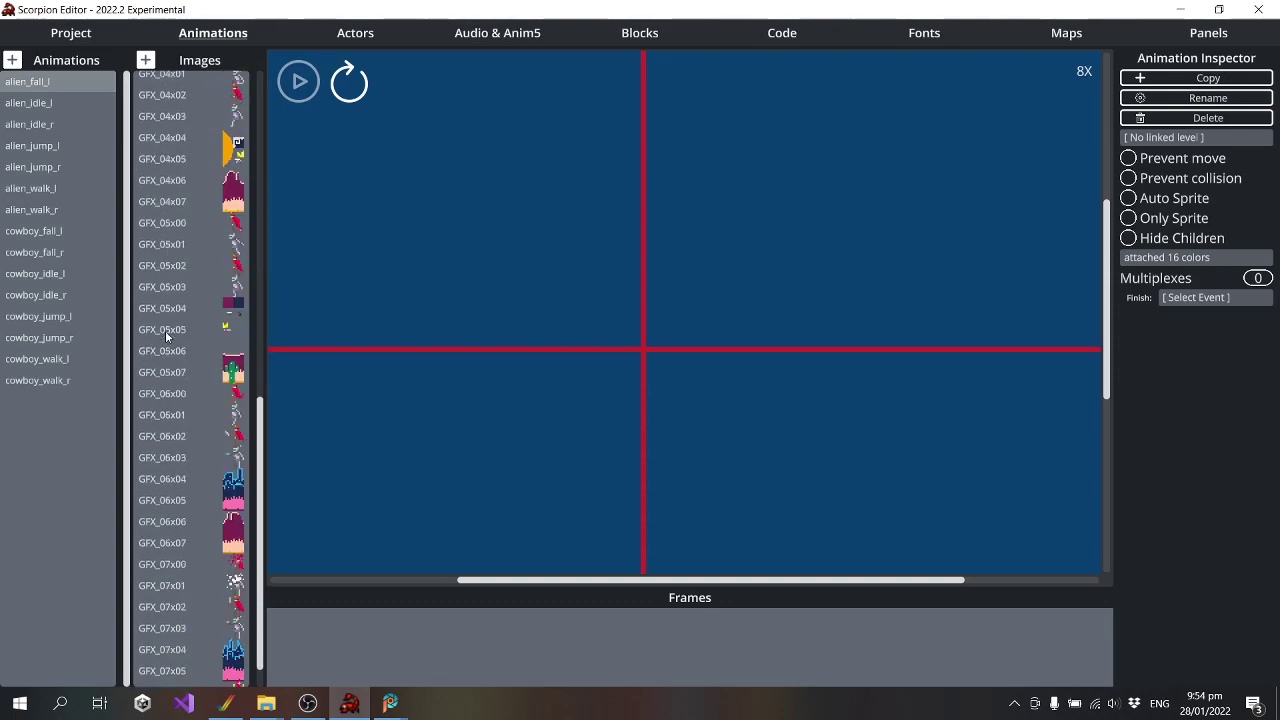
scroll(165, 330, "down", 2)
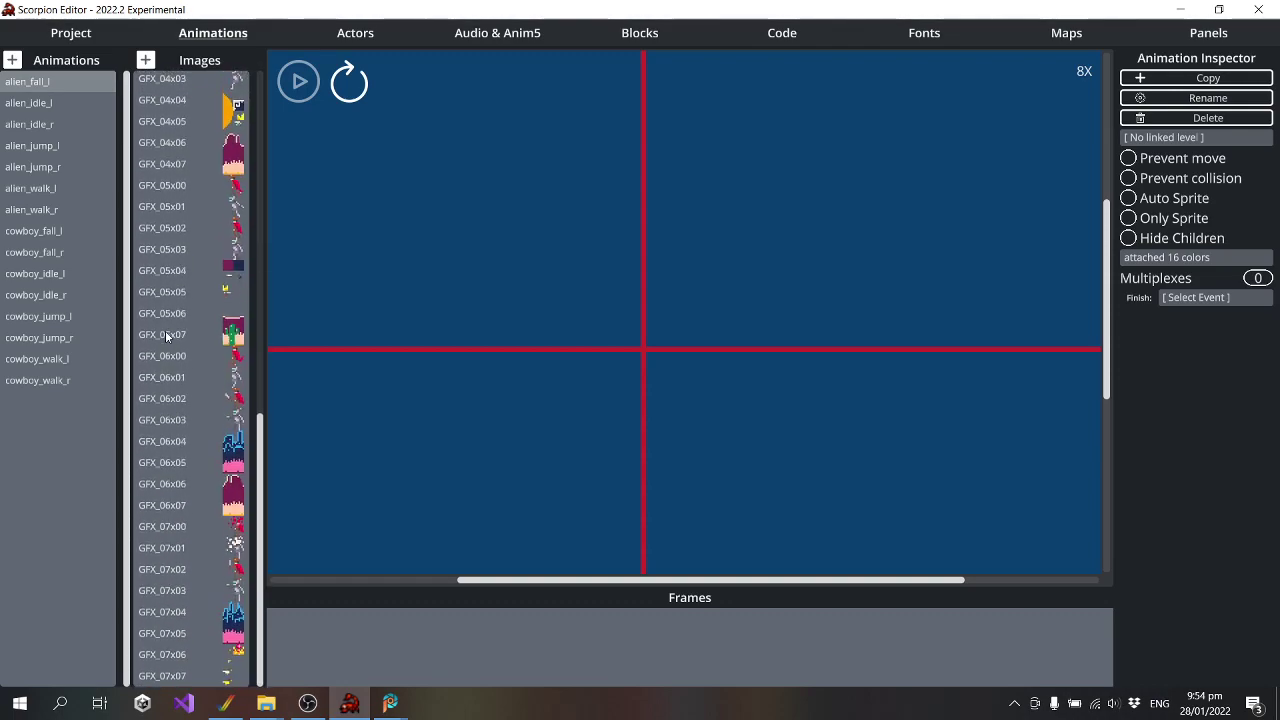
left_click(237, 381)
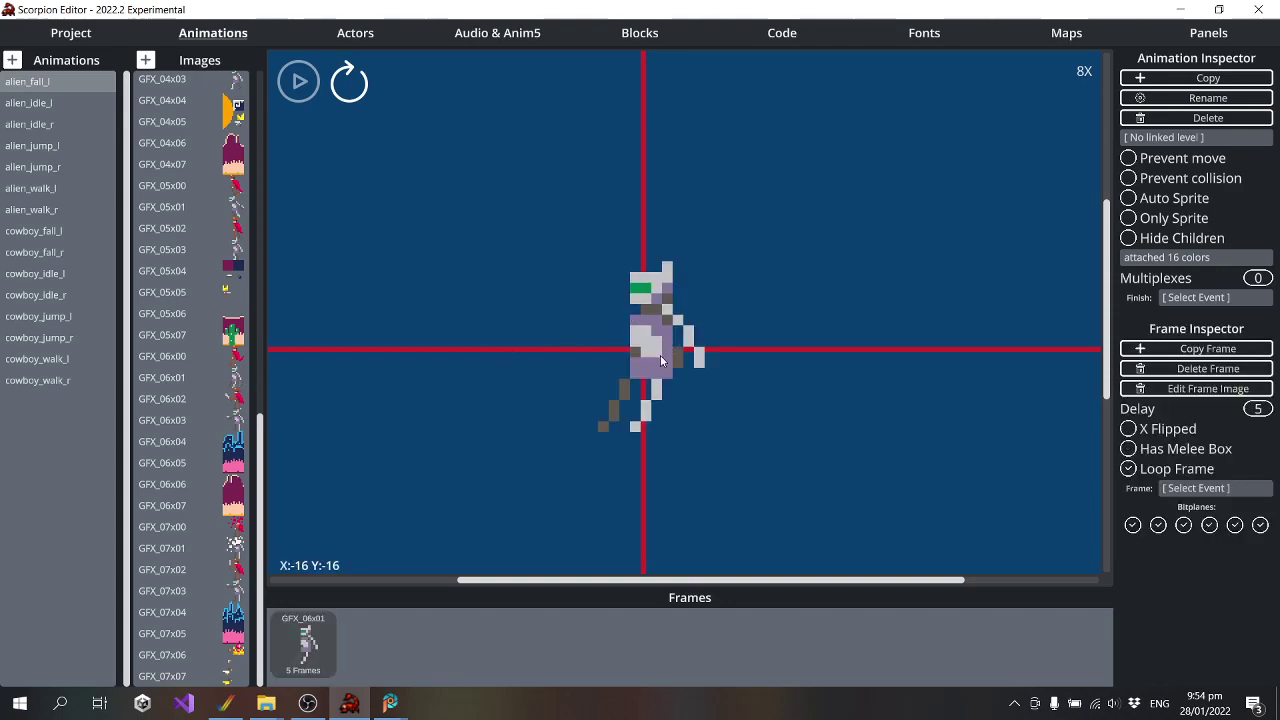
left_click_drag(660, 355, 642, 272)
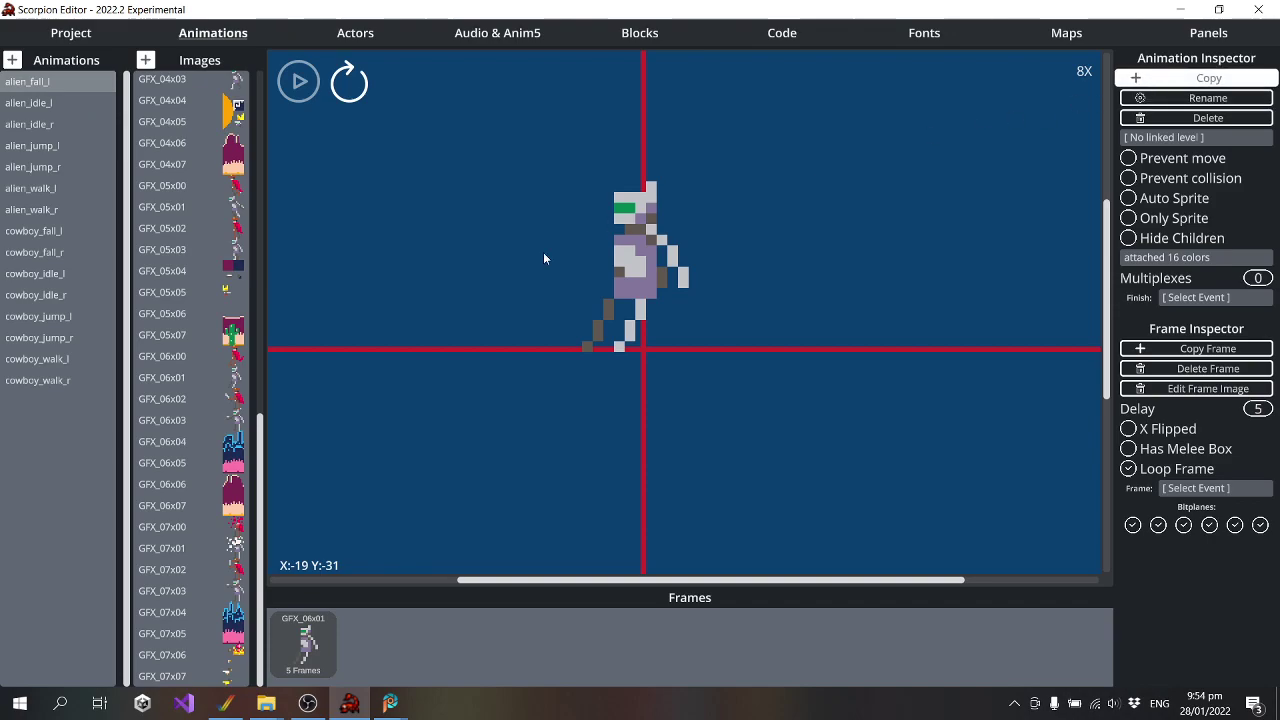
Duplicate alien_fall_l as alien_fall_r and mirror the copy's frame horizontally, placed at X -12, Y -31
key("ctrl+s")
type("alien_fall_l")
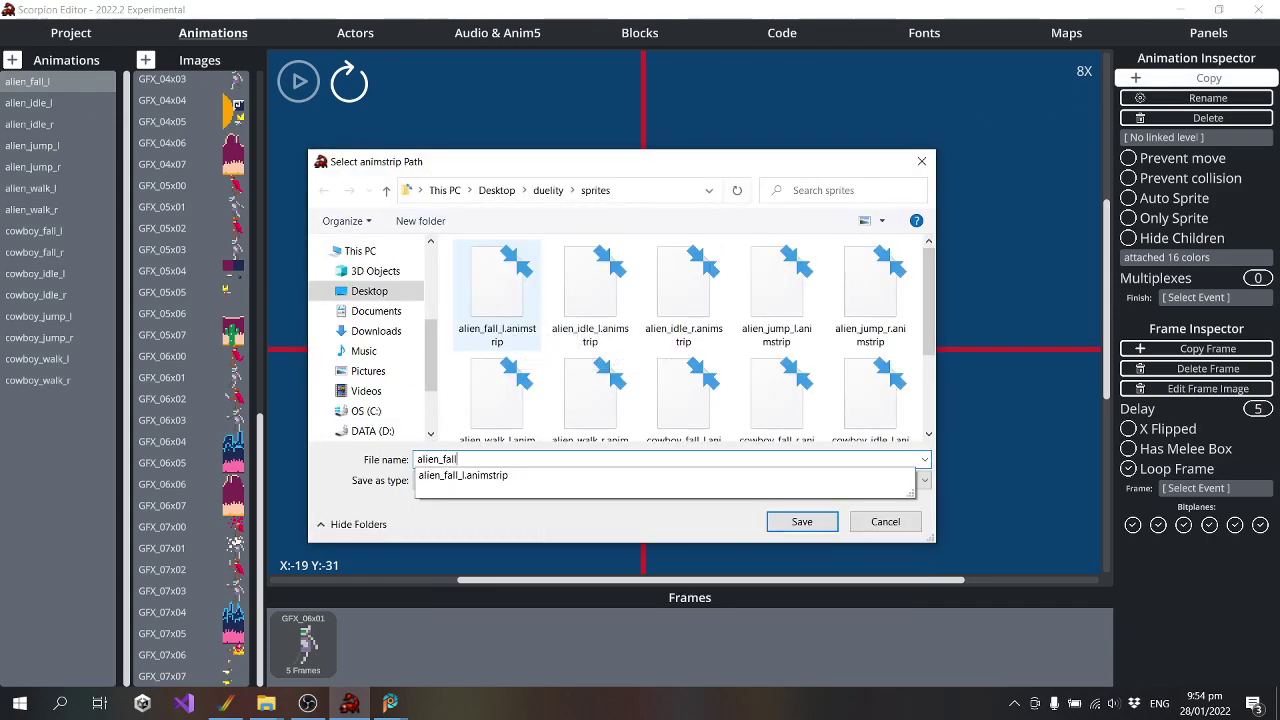
key("Return")
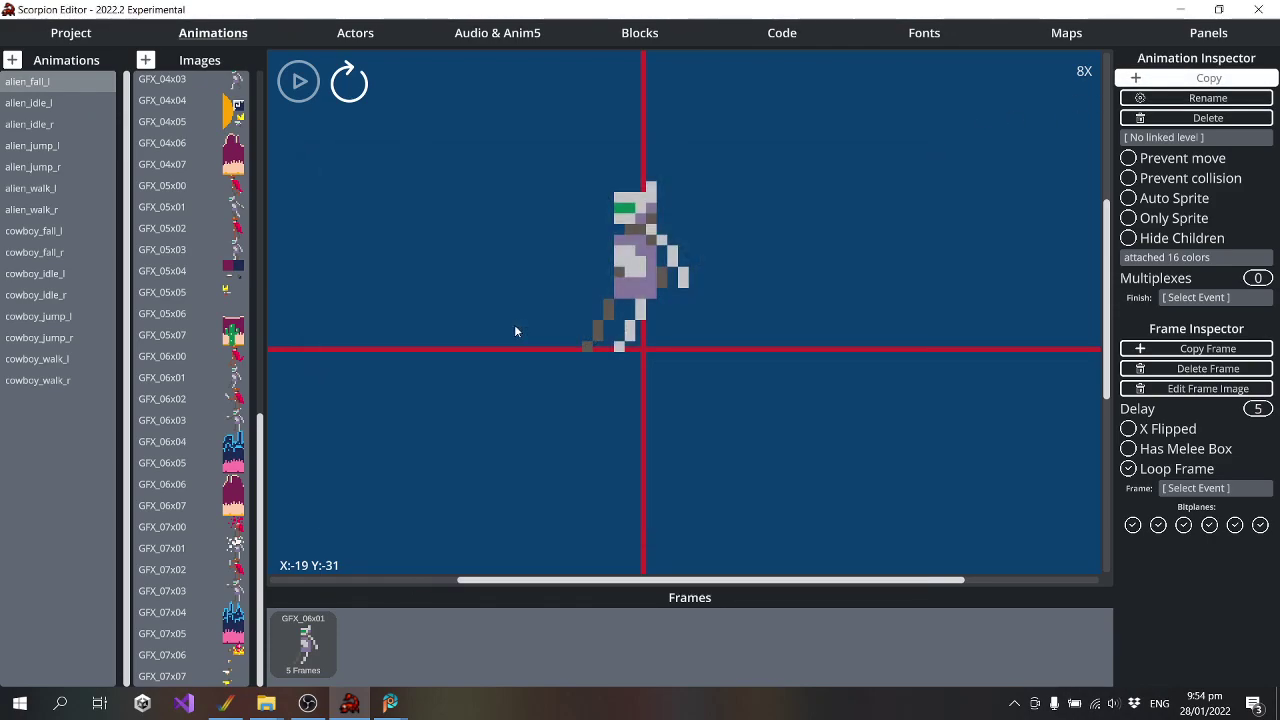
left_click(1128, 428)
left_click_drag(620, 255, 661, 257)
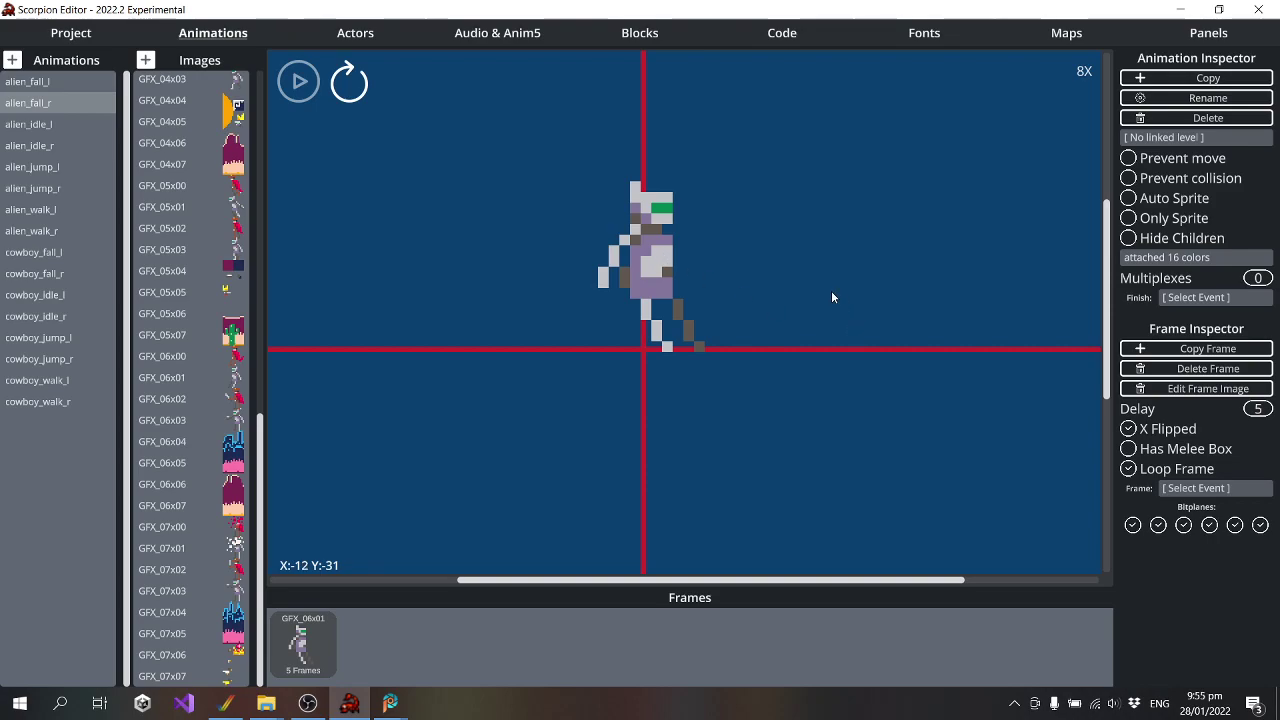
Compare the alien_fall_l and alien_fall_r poses alternately to check their alignment around the origin
left_click(50, 82)
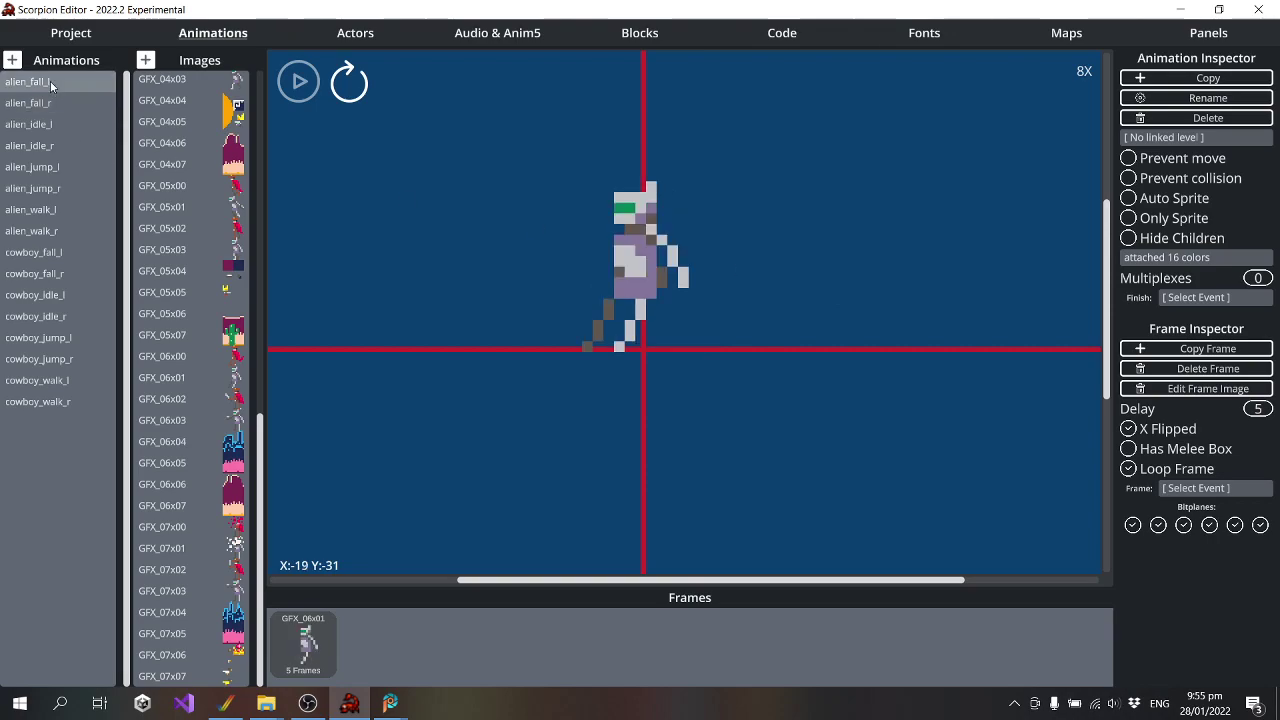
left_click(52, 103)
left_click(52, 83)
left_click(50, 106)
left_click(51, 84)
left_click(53, 101)
left_click(50, 83)
left_click(50, 102)
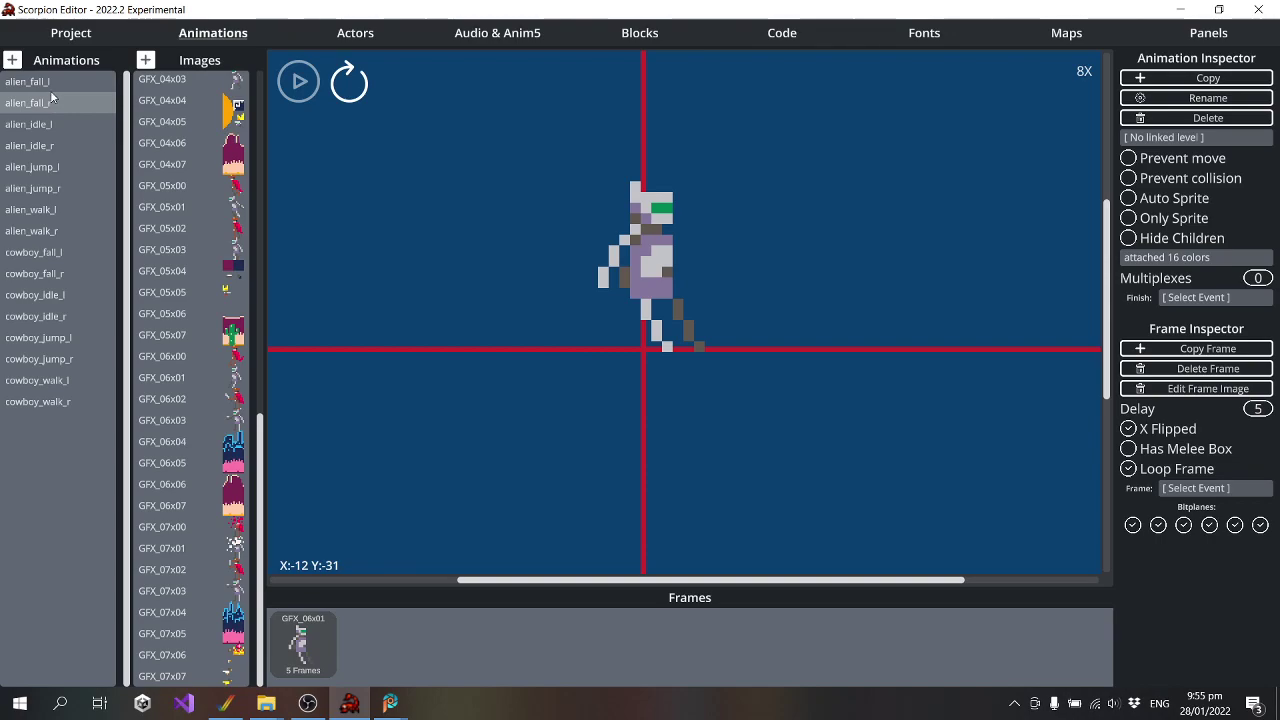
left_click(52, 84)
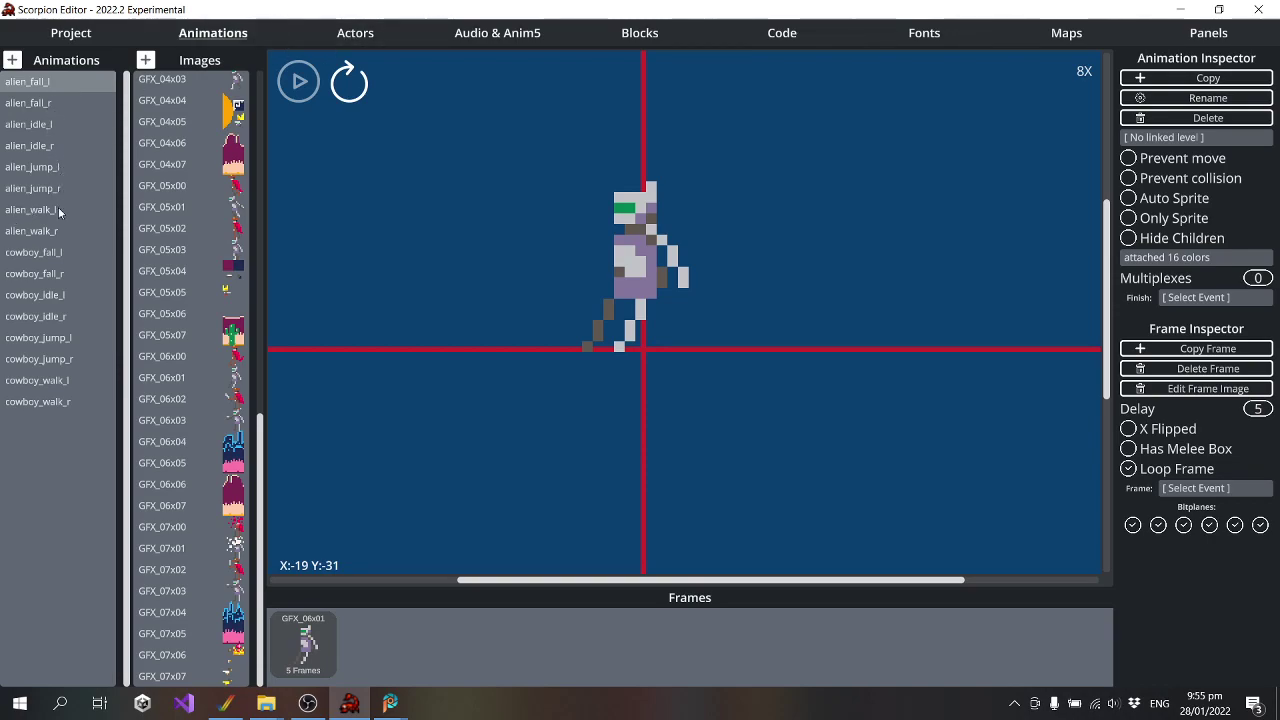
Copy the p1_cowboy actor as p2_alien and set the new actor's class to Player 2
left_click(329, 40)
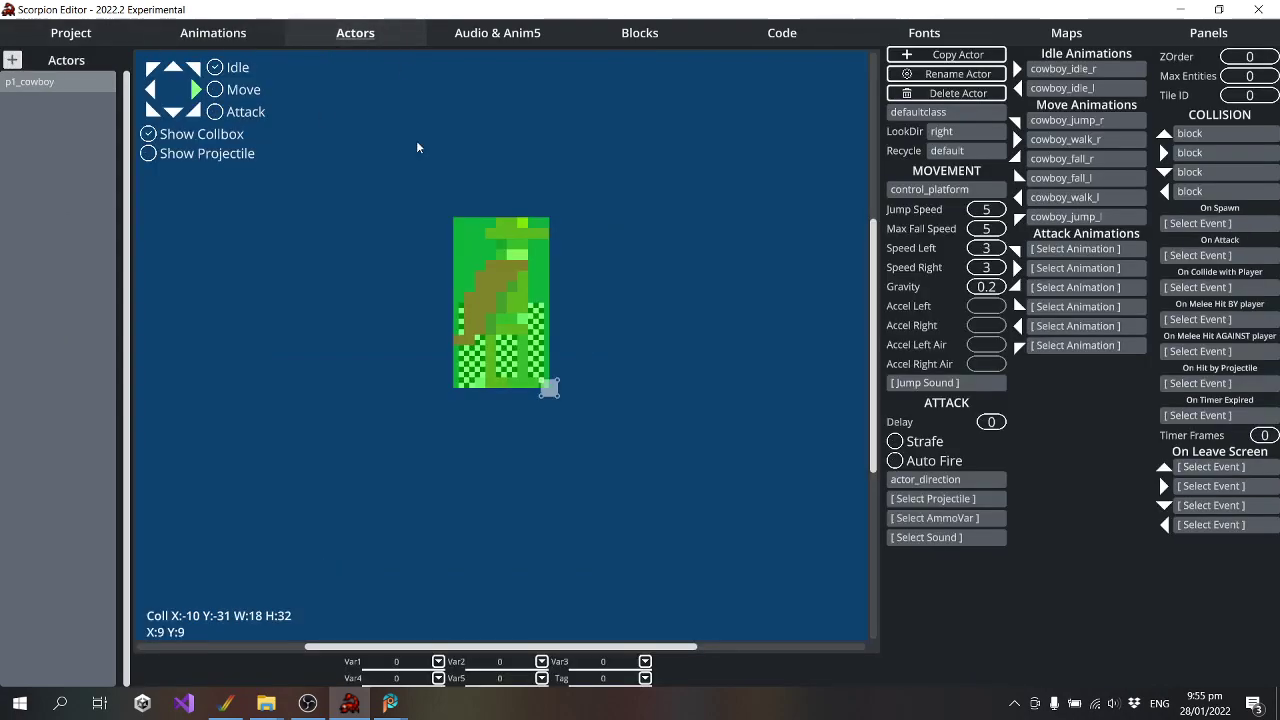
left_click(963, 56)
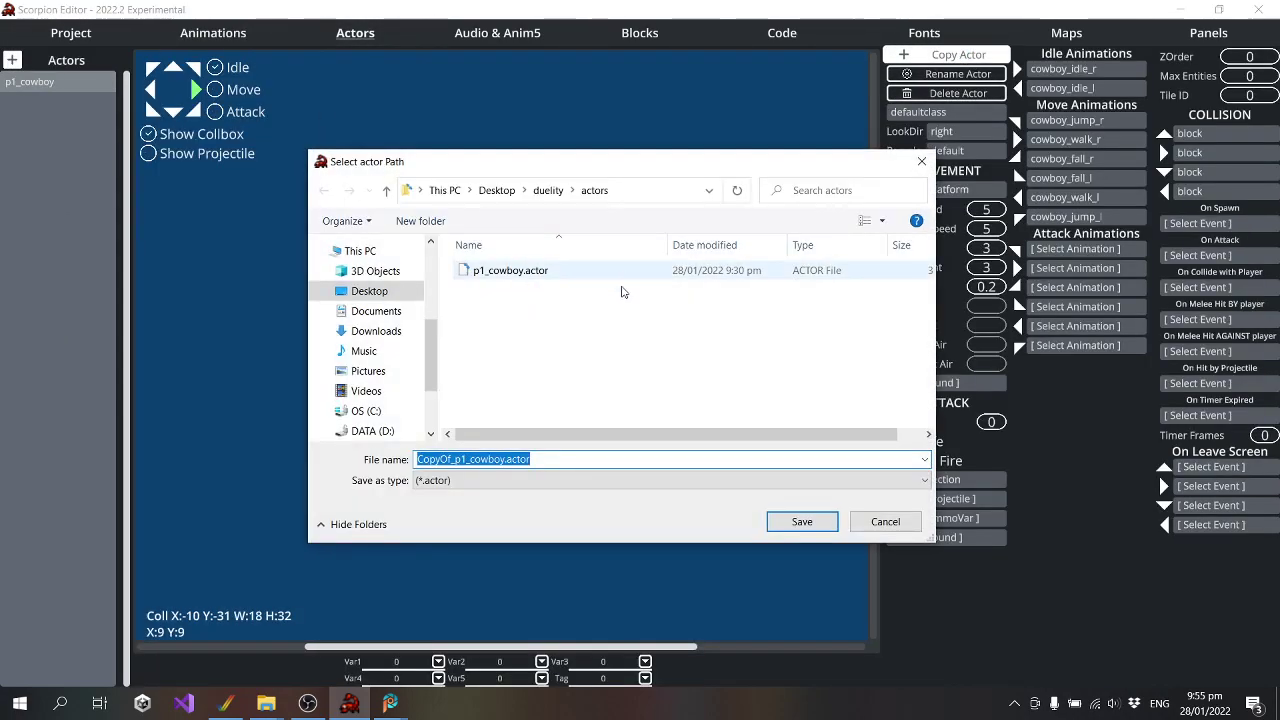
type("p1_alien")
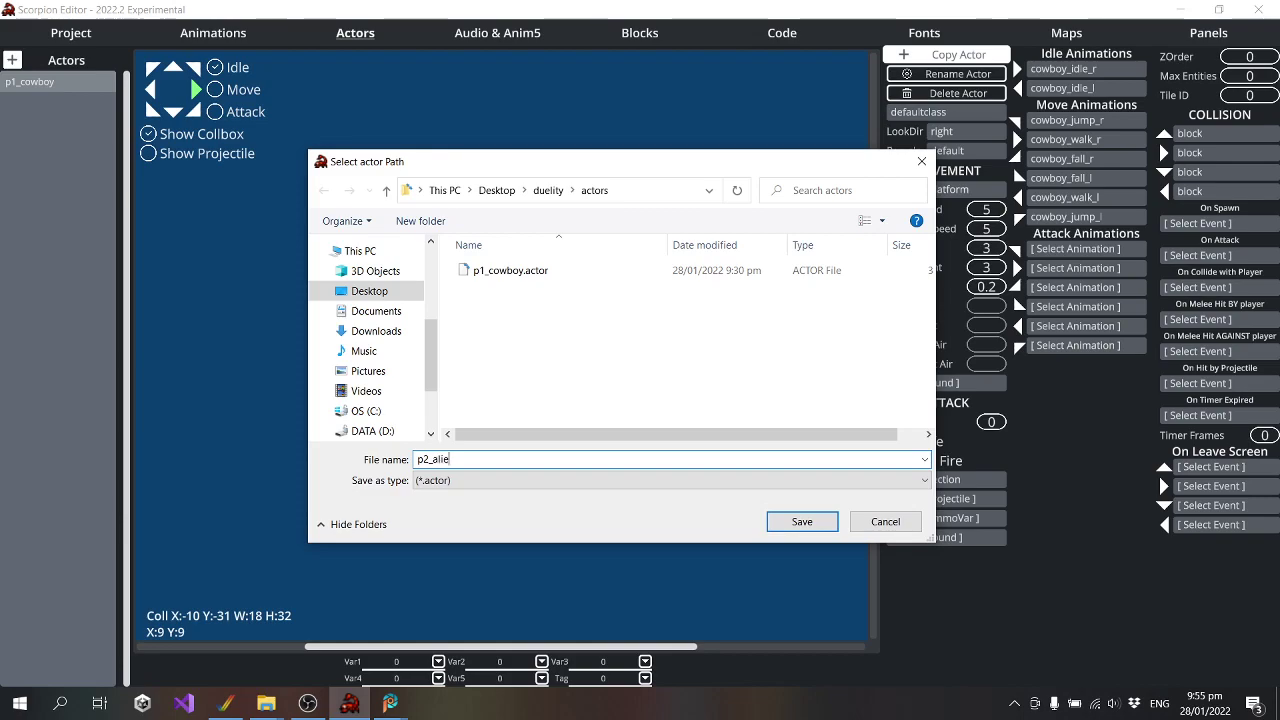
key("Return")
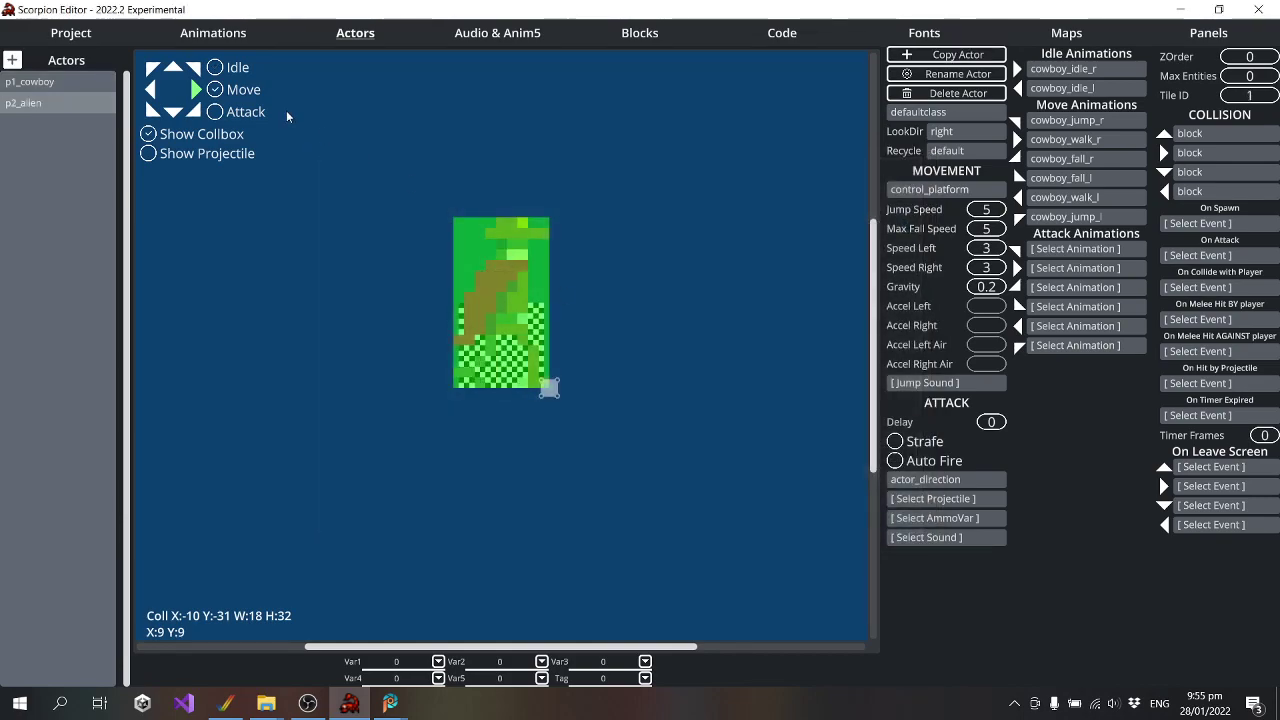
left_click(934, 115)
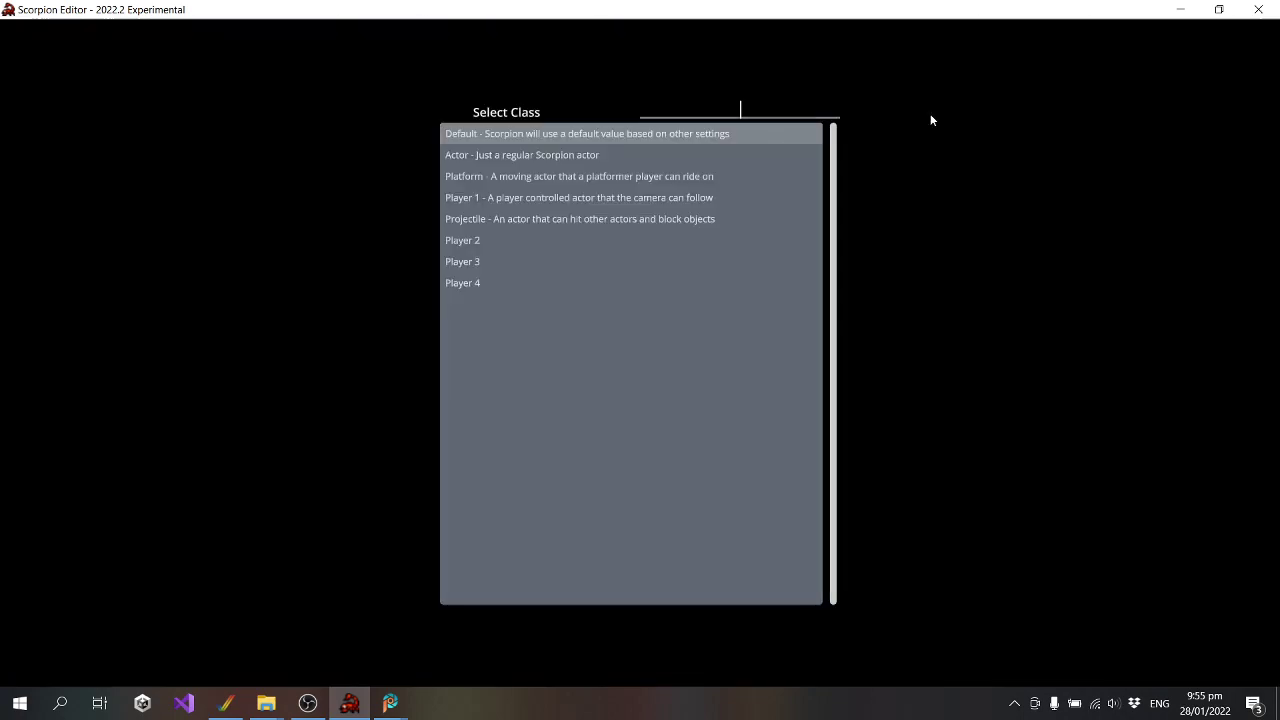
left_click(473, 240)
Assign alien_idle_r and alien_idle_l as the right and left idle animations of p2_alien
left_click(1081, 68)
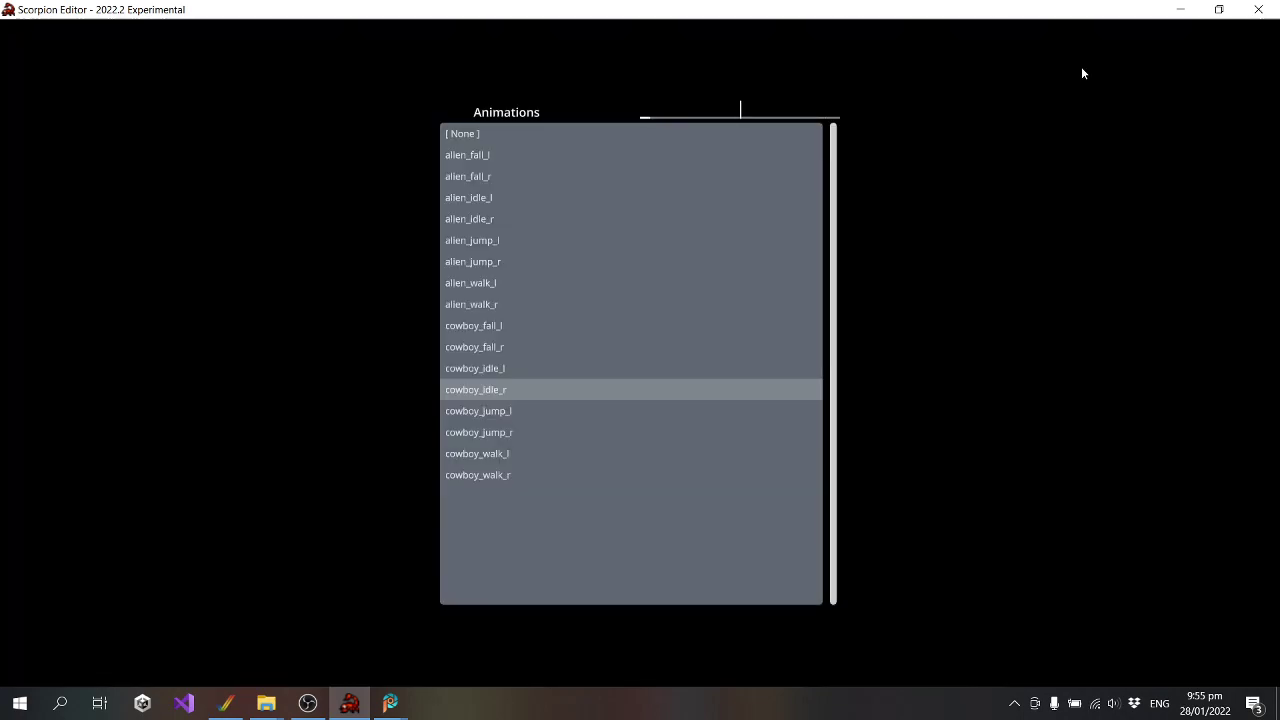
left_click(488, 219)
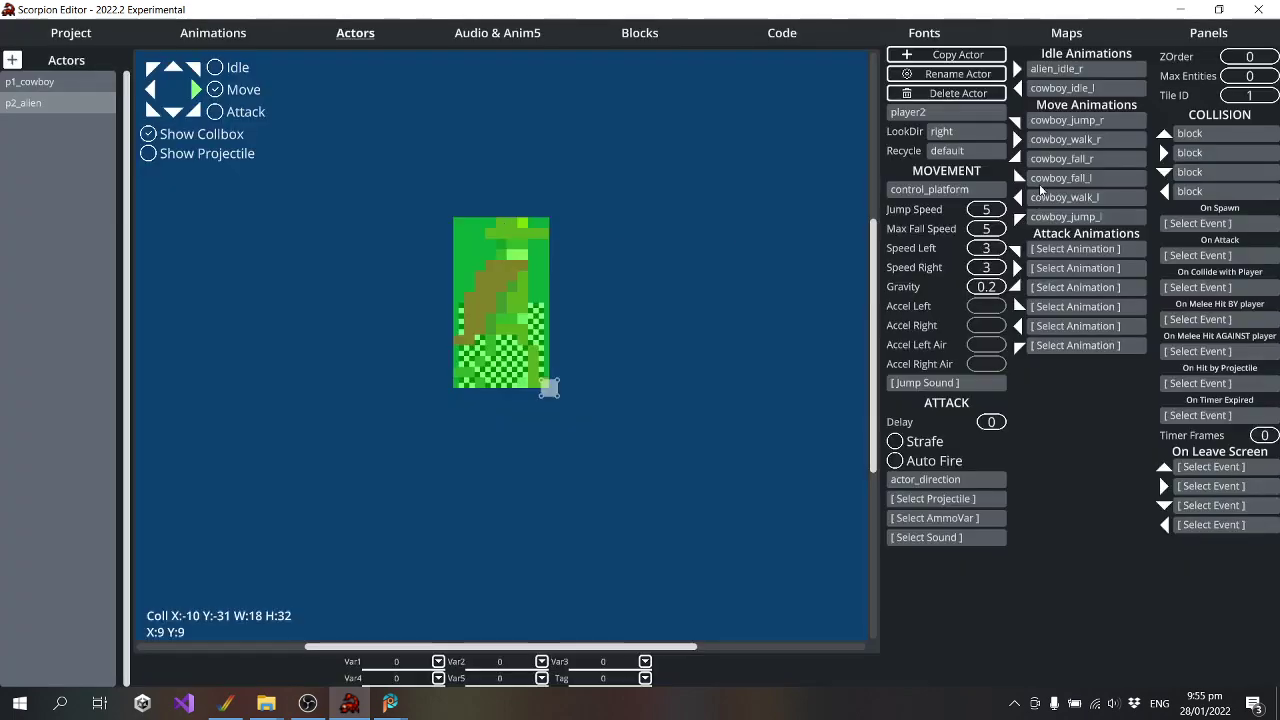
left_click(1091, 92)
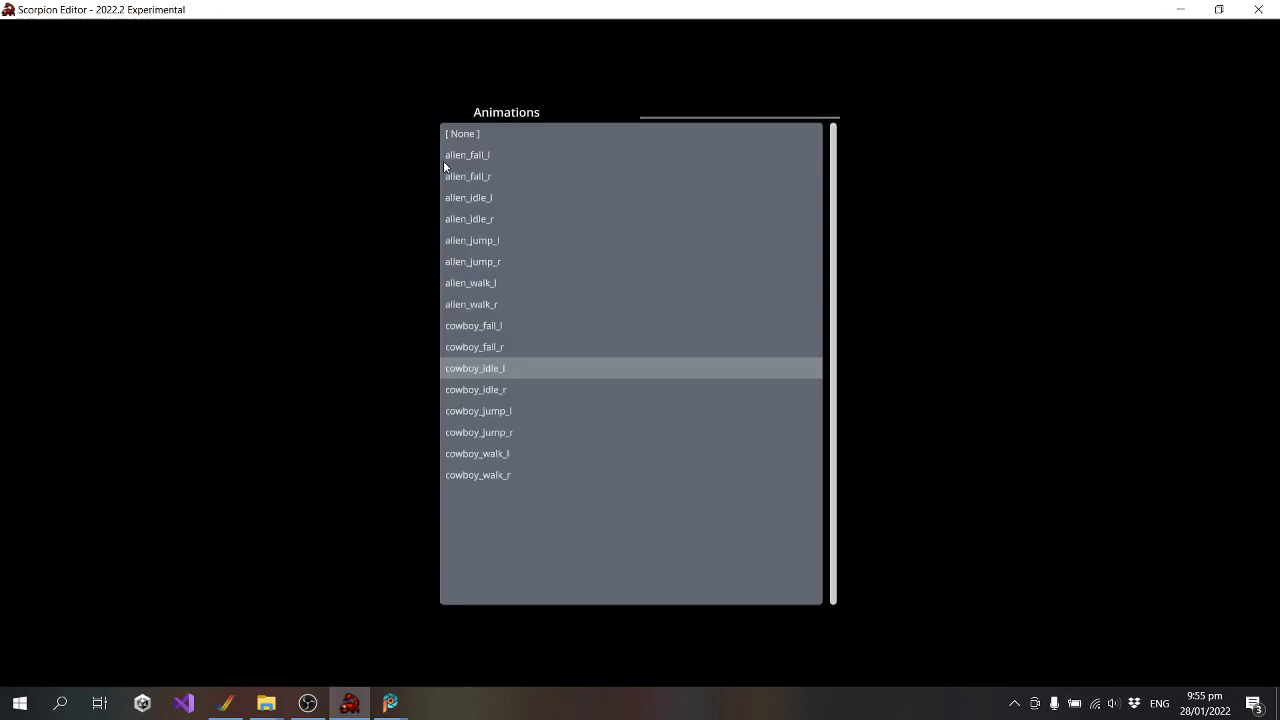
left_click(477, 197)
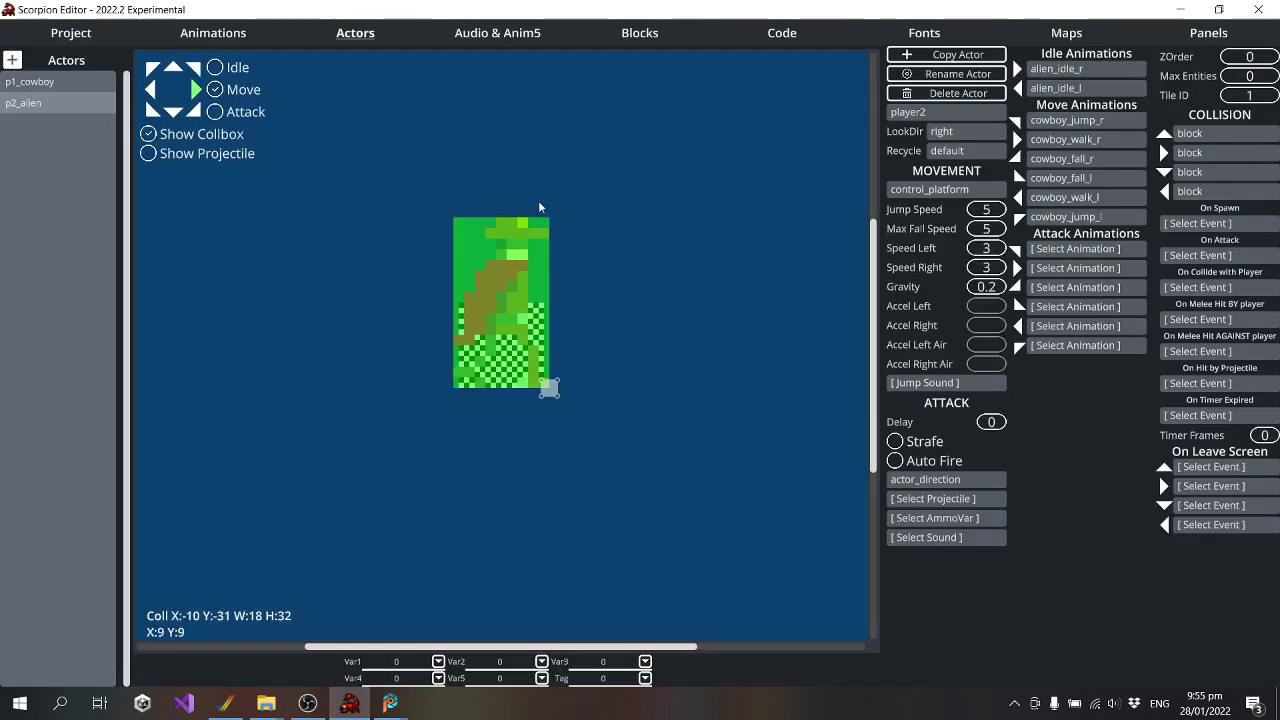
Set p2_alien's right-facing move animations to alien_jump_r, alien_walk_r and alien_fall_r
left_click(1072, 126)
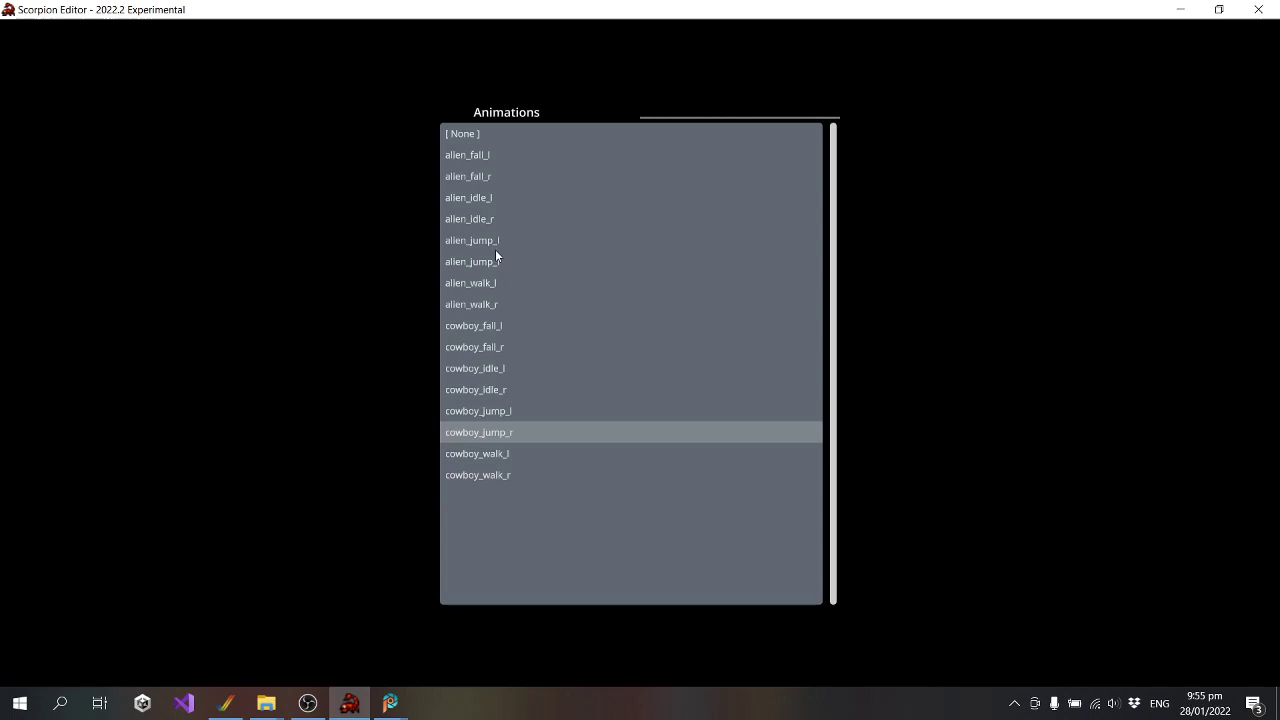
left_click(493, 262)
left_click(1053, 139)
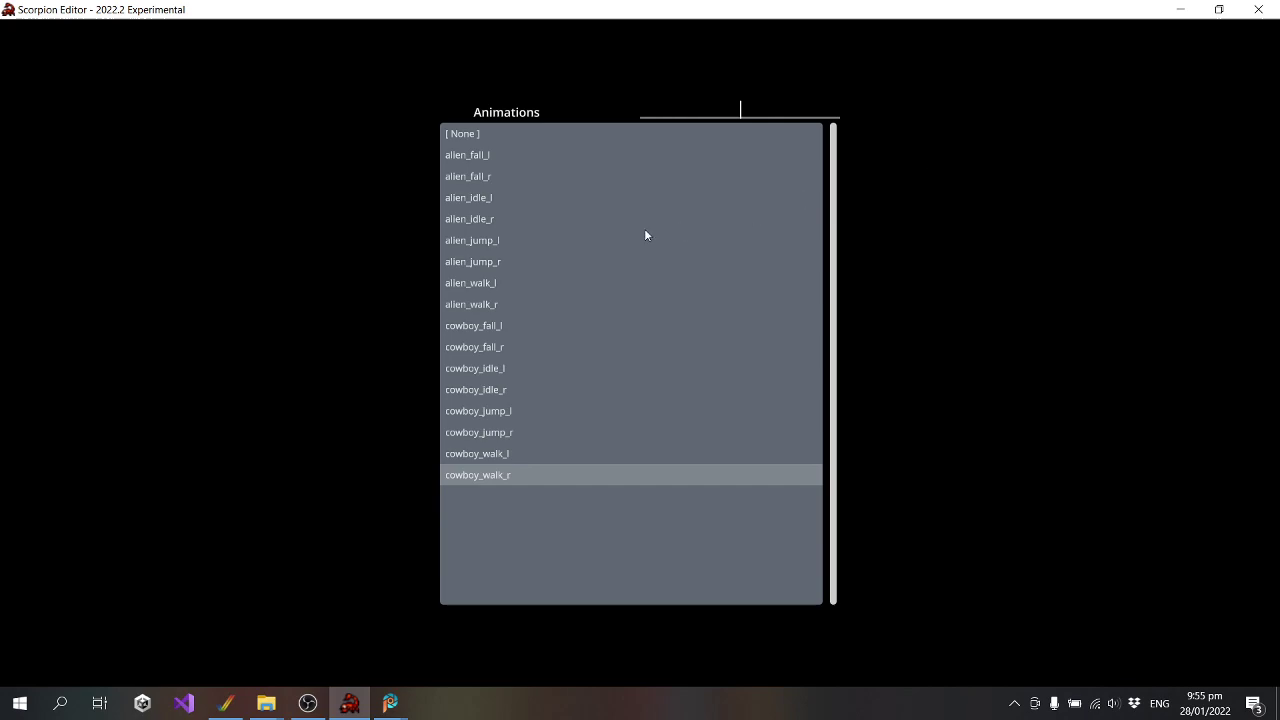
left_click(485, 300)
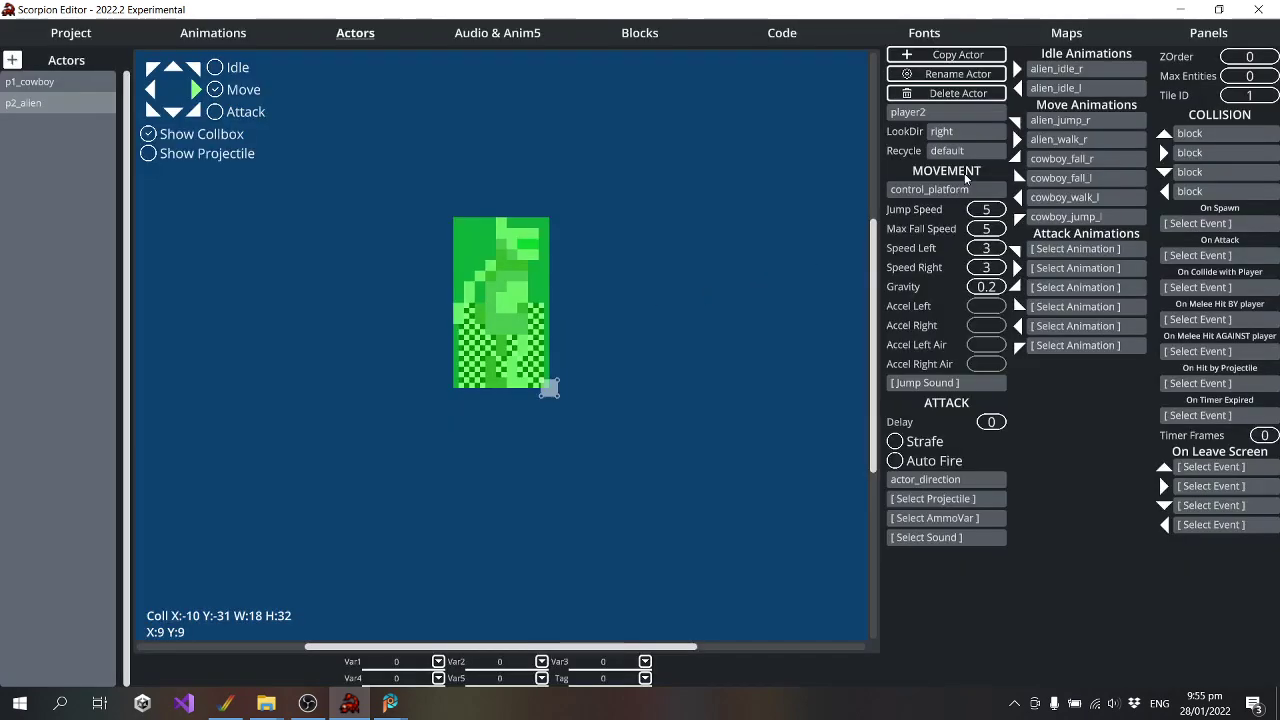
left_click(1065, 168)
left_click(479, 180)
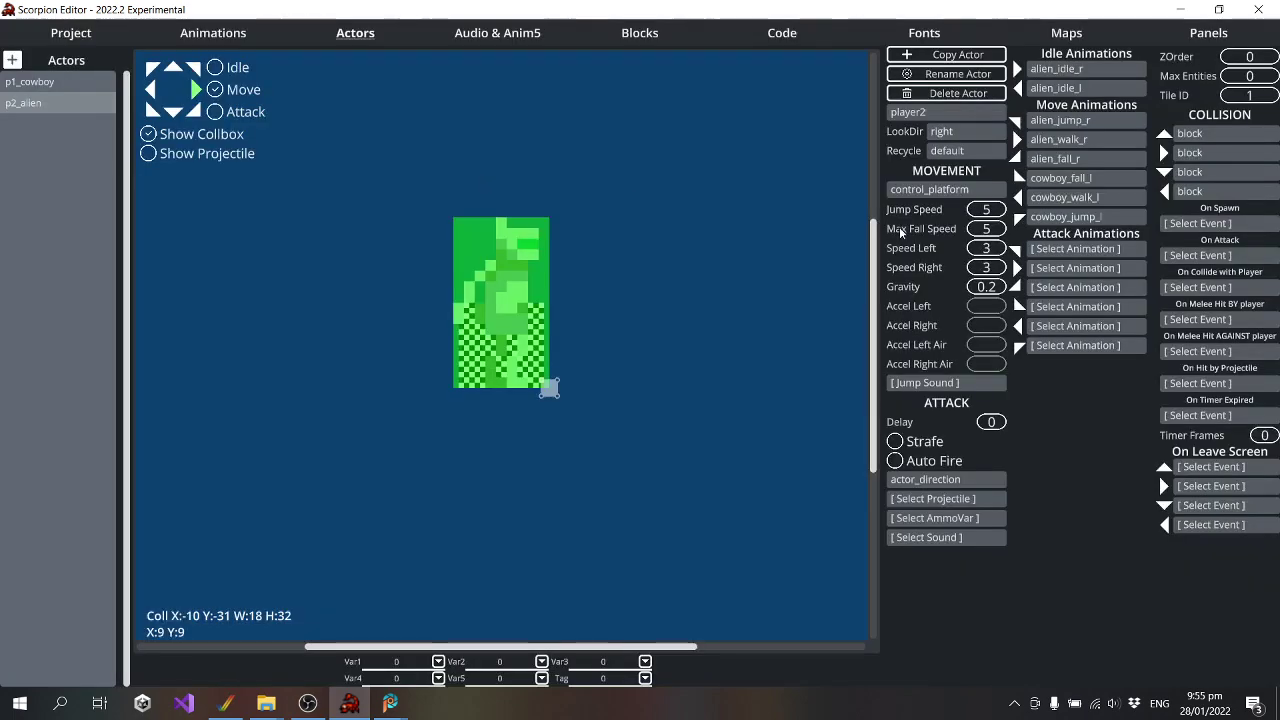
Set p2_alien's left-facing move animations to alien_fall_l, alien_walk_l and alien_jump_l
left_click(1043, 184)
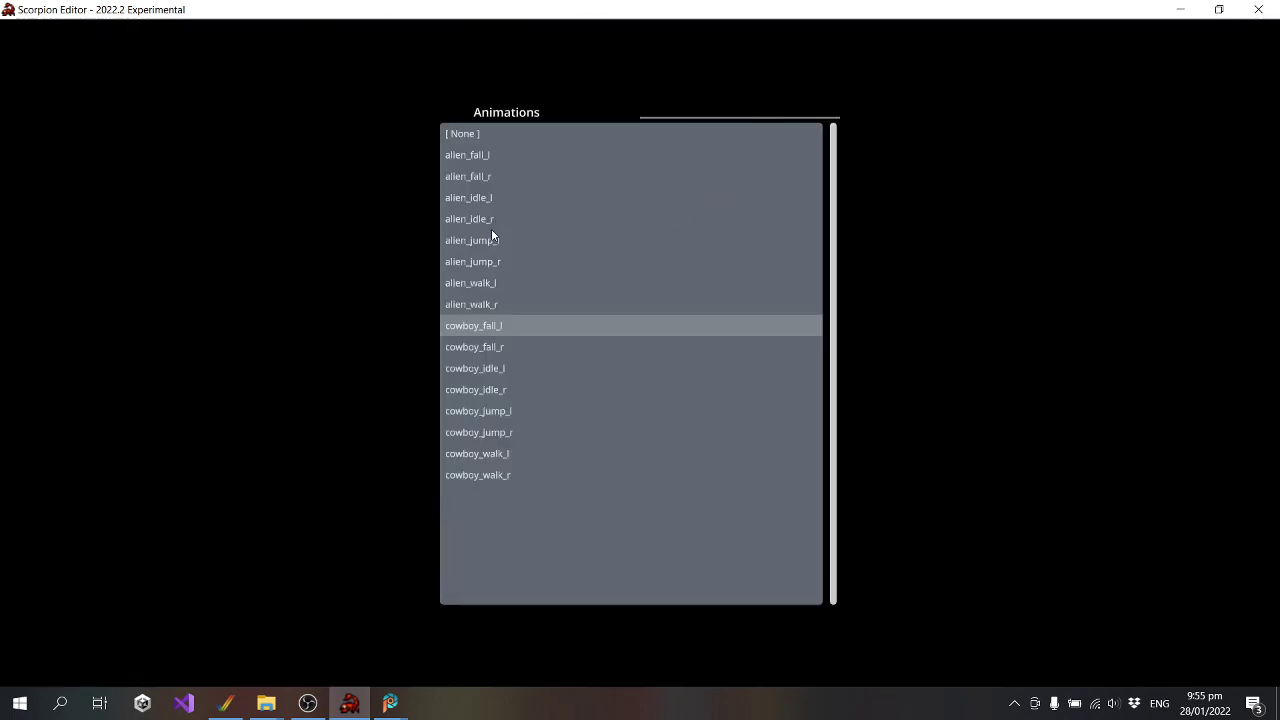
left_click(490, 166)
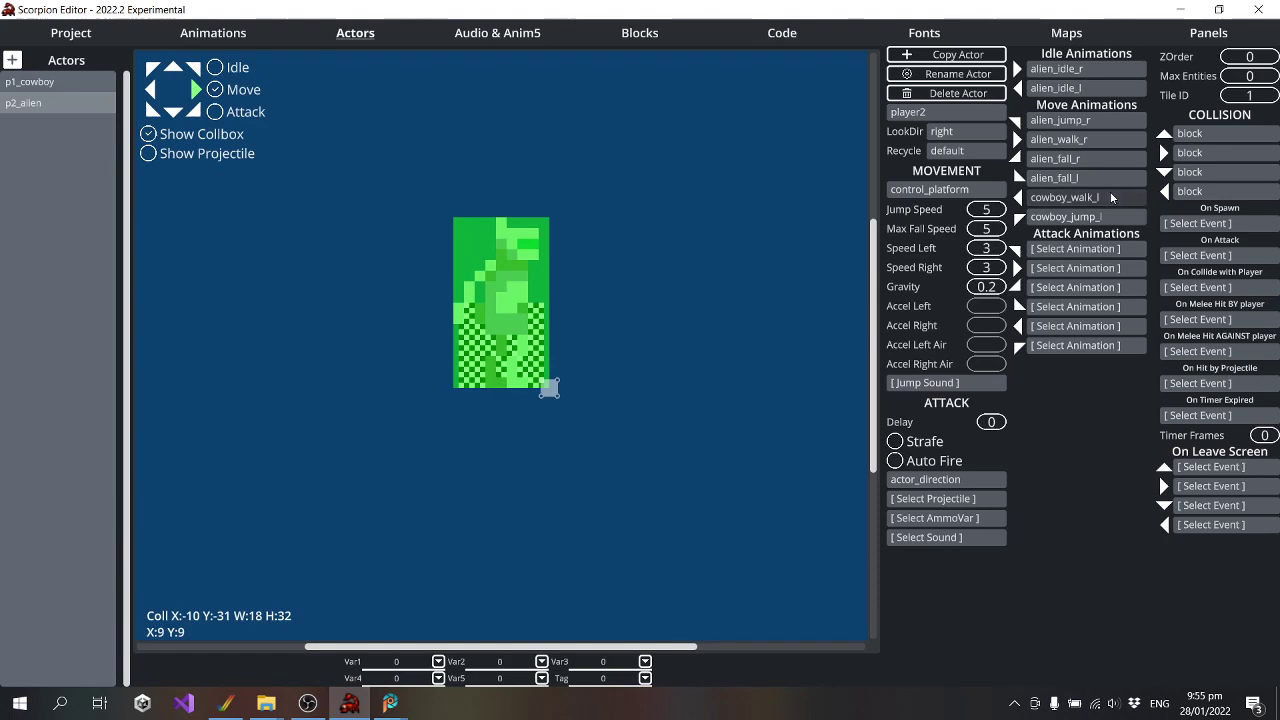
left_click(1090, 216)
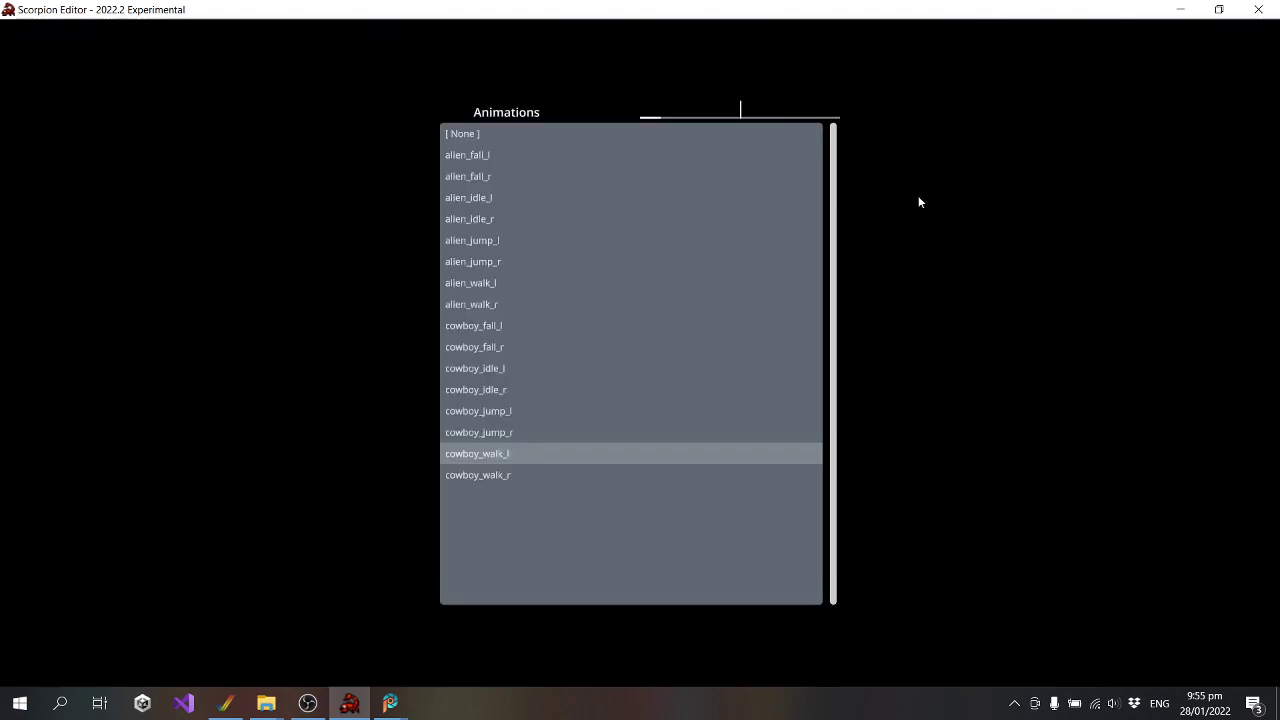
left_click(486, 287)
left_click(1045, 217)
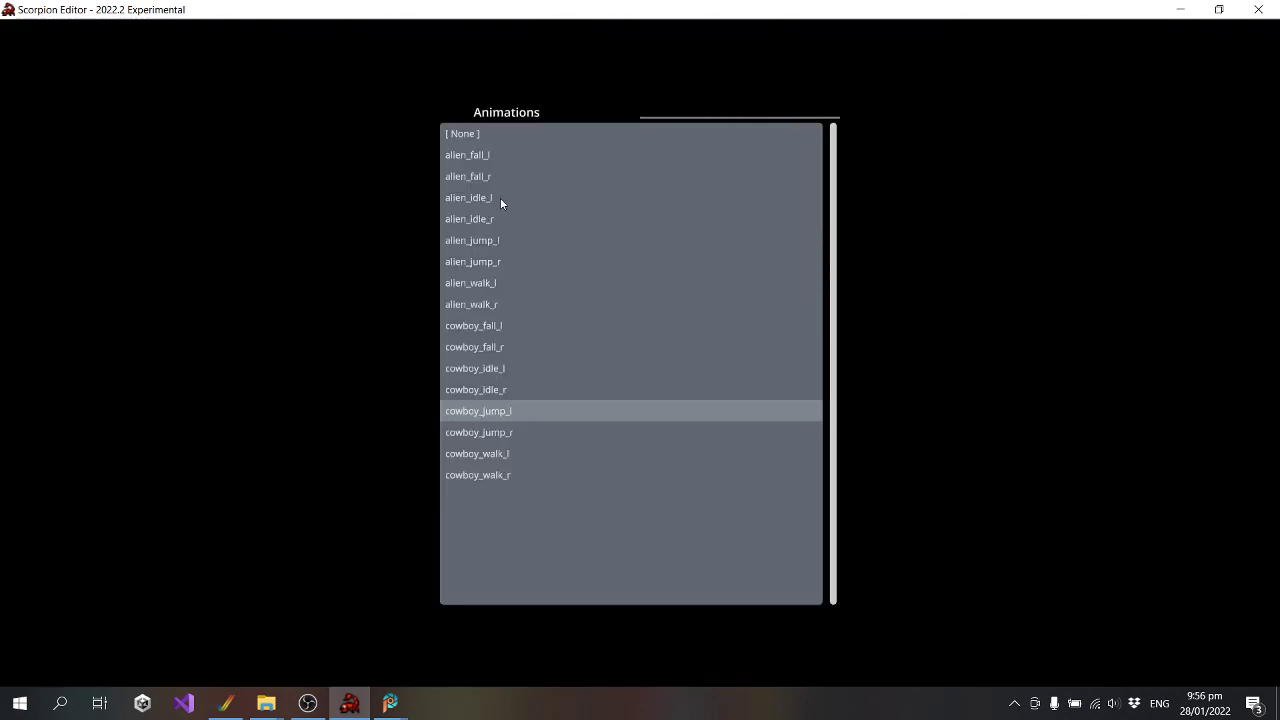
left_click(481, 247)
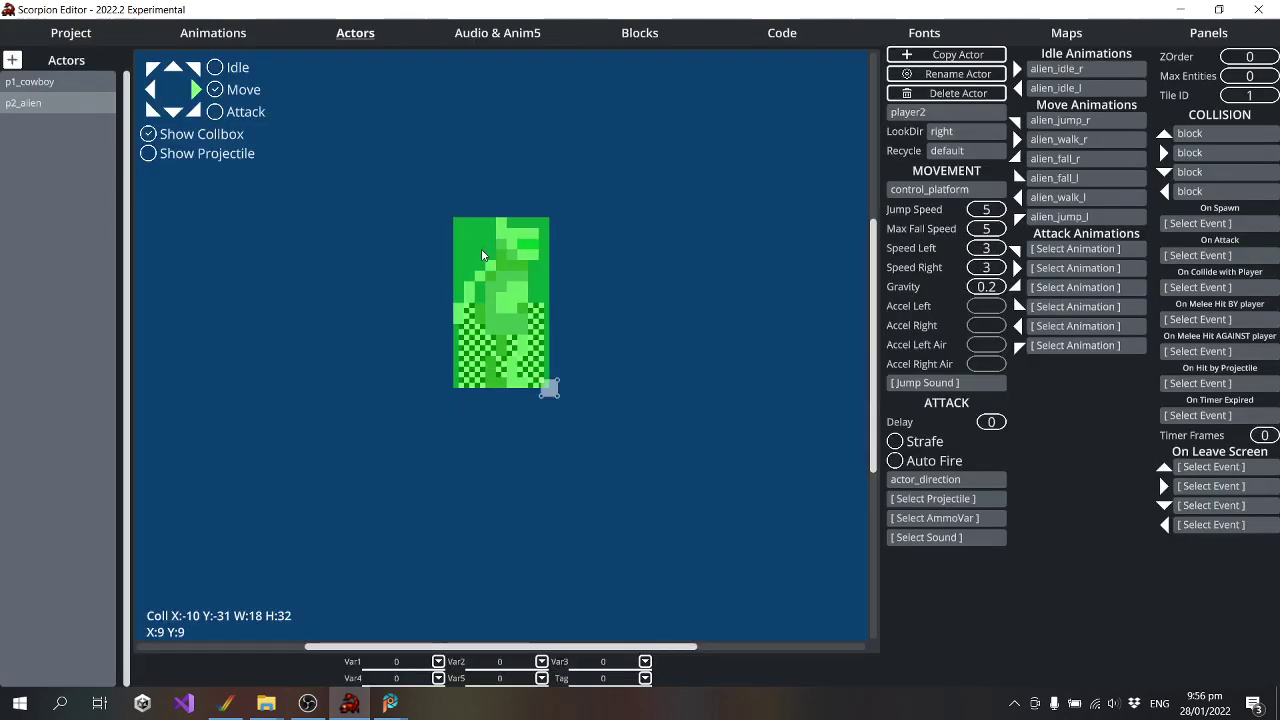
Open the game map map.tmx in Tiled
left_click(1095, 38)
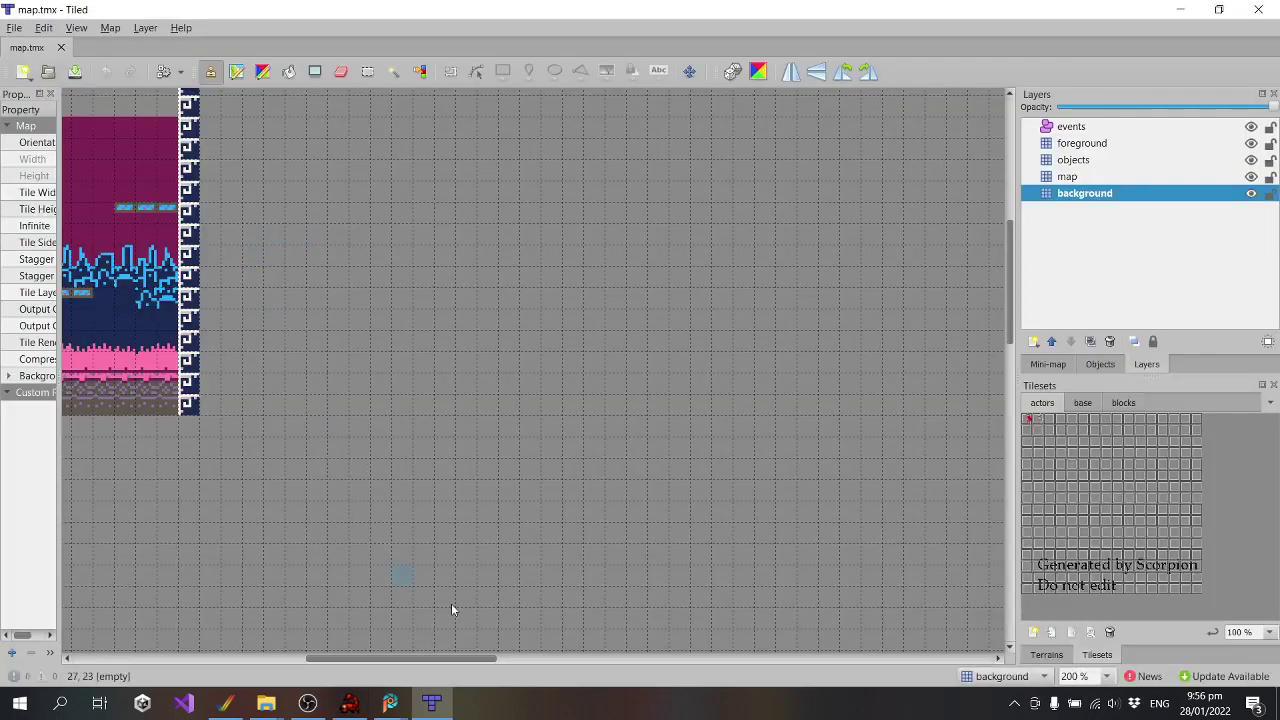
Examine the walking frames of the cowboy and alien in the base tileset
scroll(504, 314, "up", 1, "ctrl")
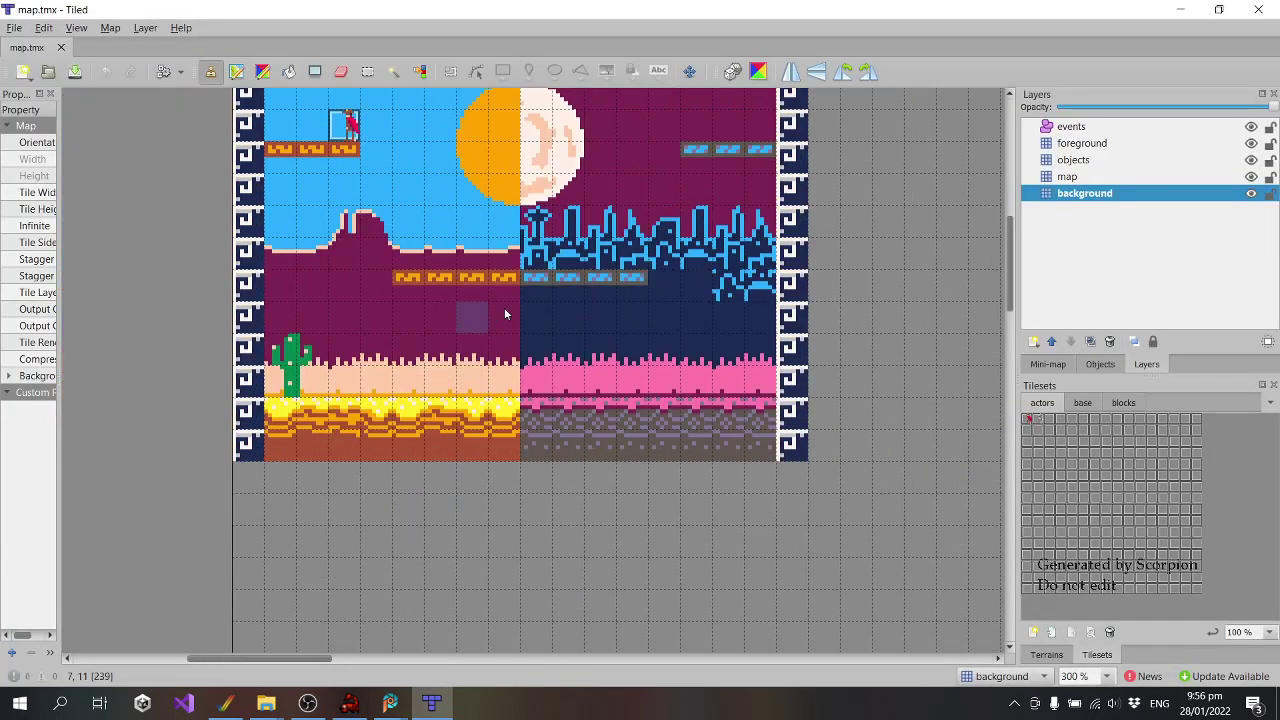
left_click(1083, 404)
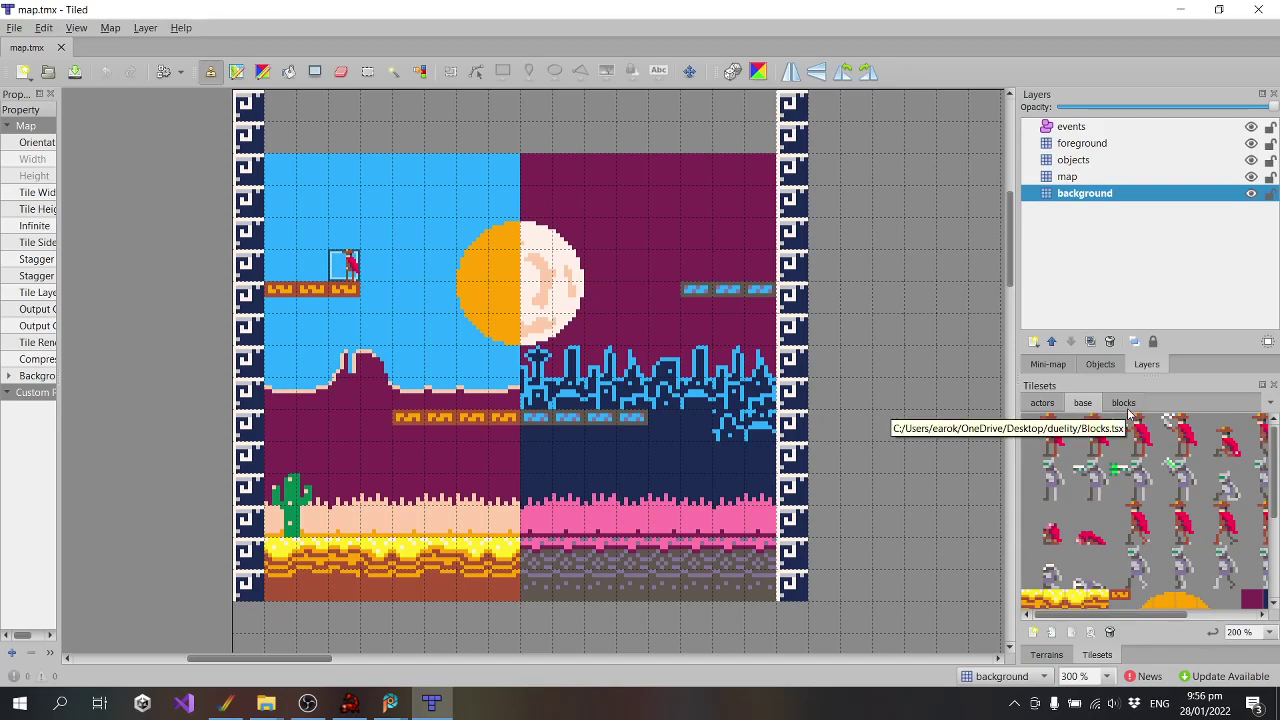
left_click_drag(1118, 614, 1197, 624)
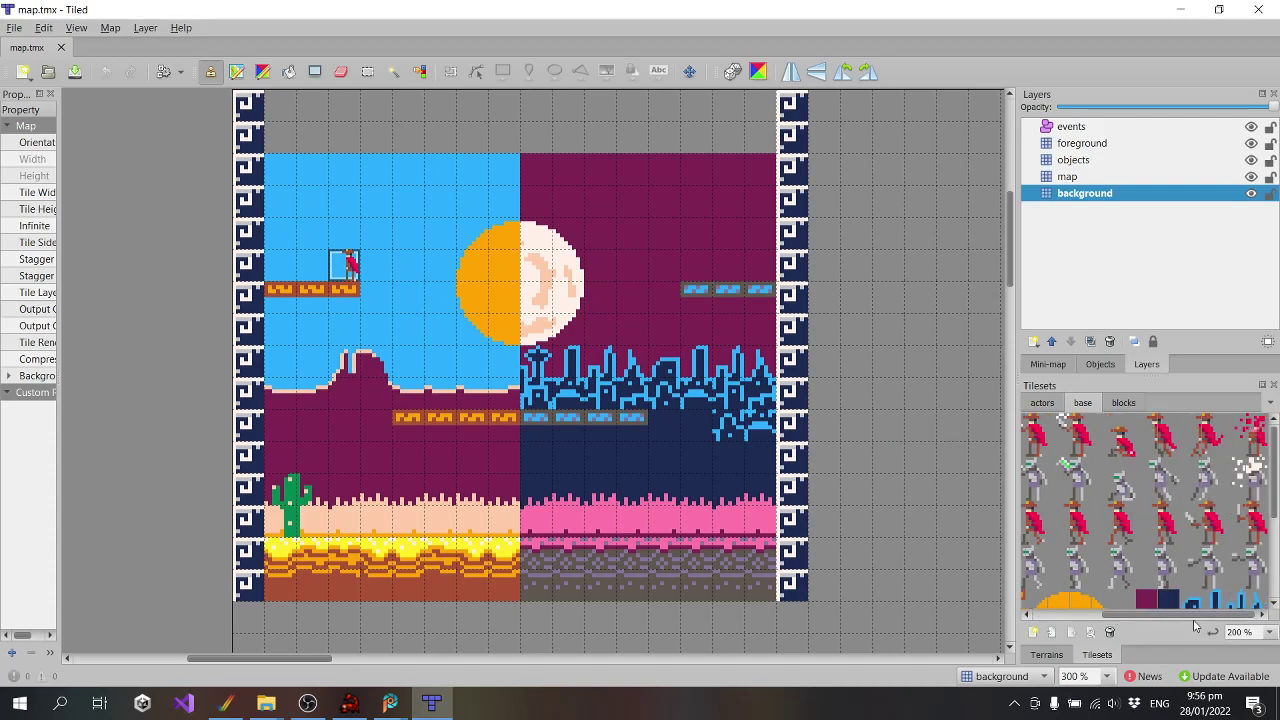
scroll(1139, 551, "down", 5)
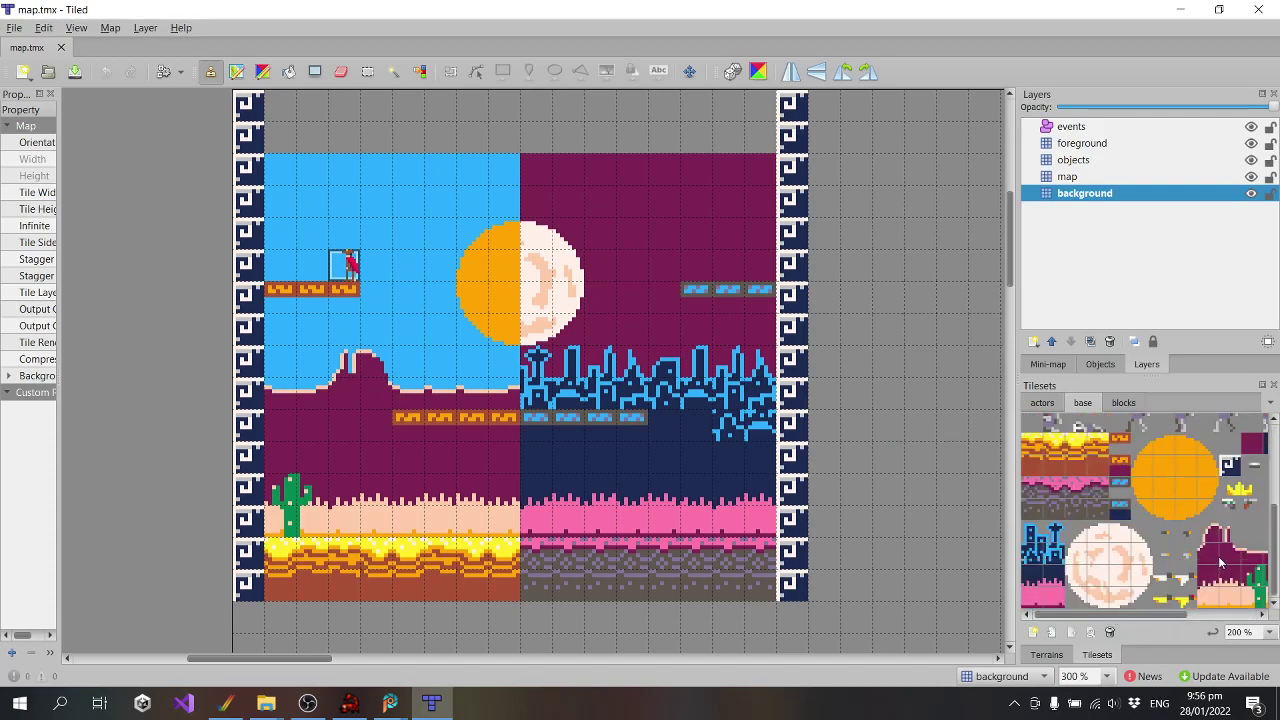
scroll(1220, 563, "up", 5)
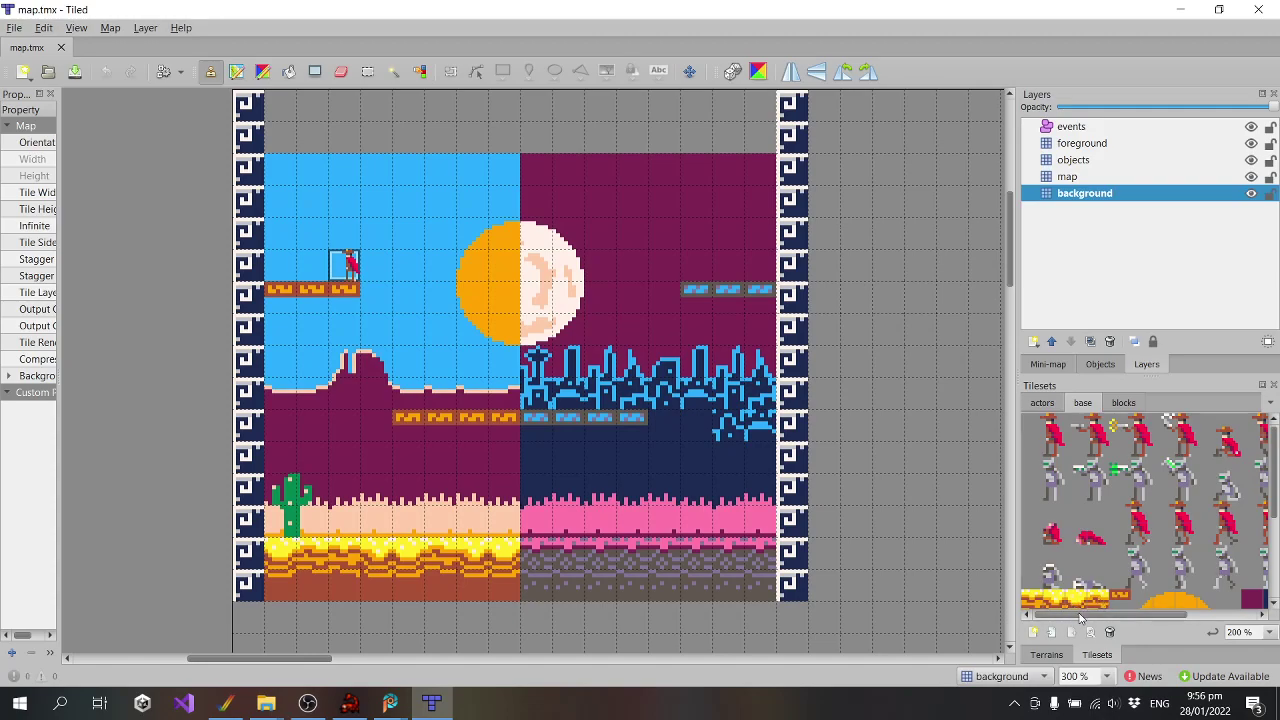
left_click_drag(1082, 616, 1155, 627)
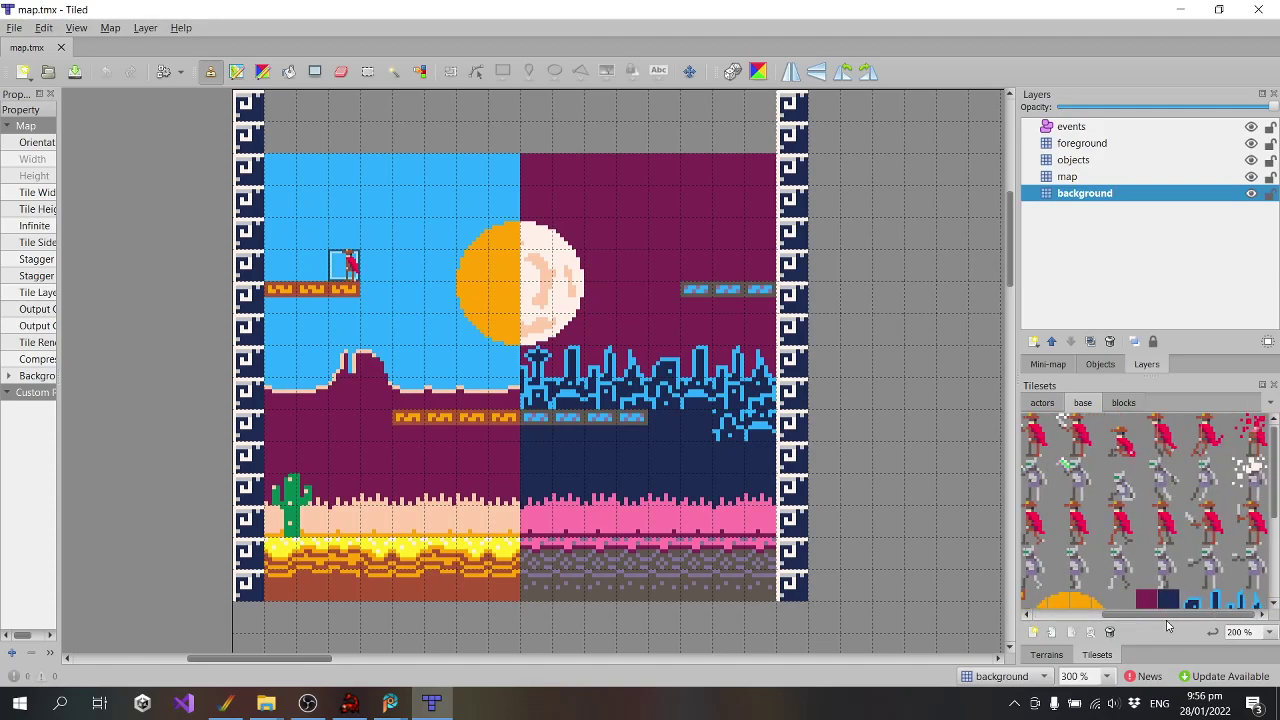
mouse_move(1125, 624)
left_mouse_down()
mouse_move(1155, 623)
mouse_move(1131, 624)
left_mouse_up()
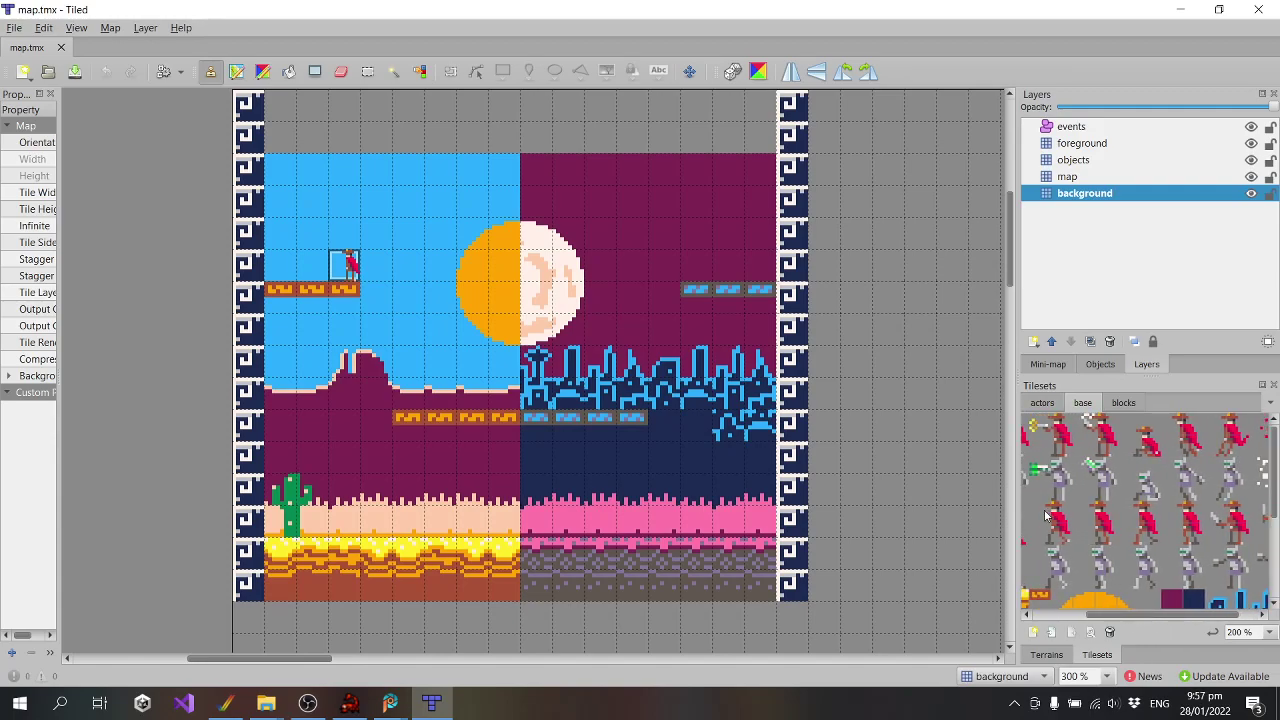
left_click_drag(1045, 515, 1198, 585)
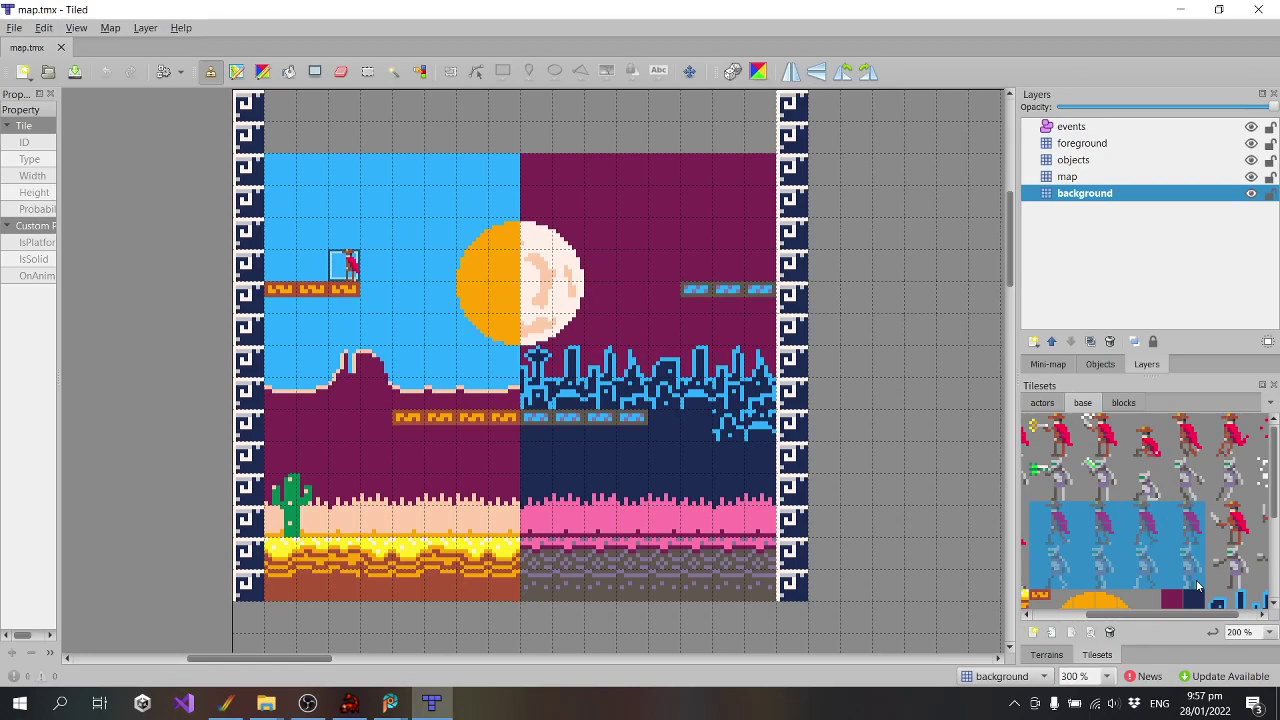
left_click(1148, 557)
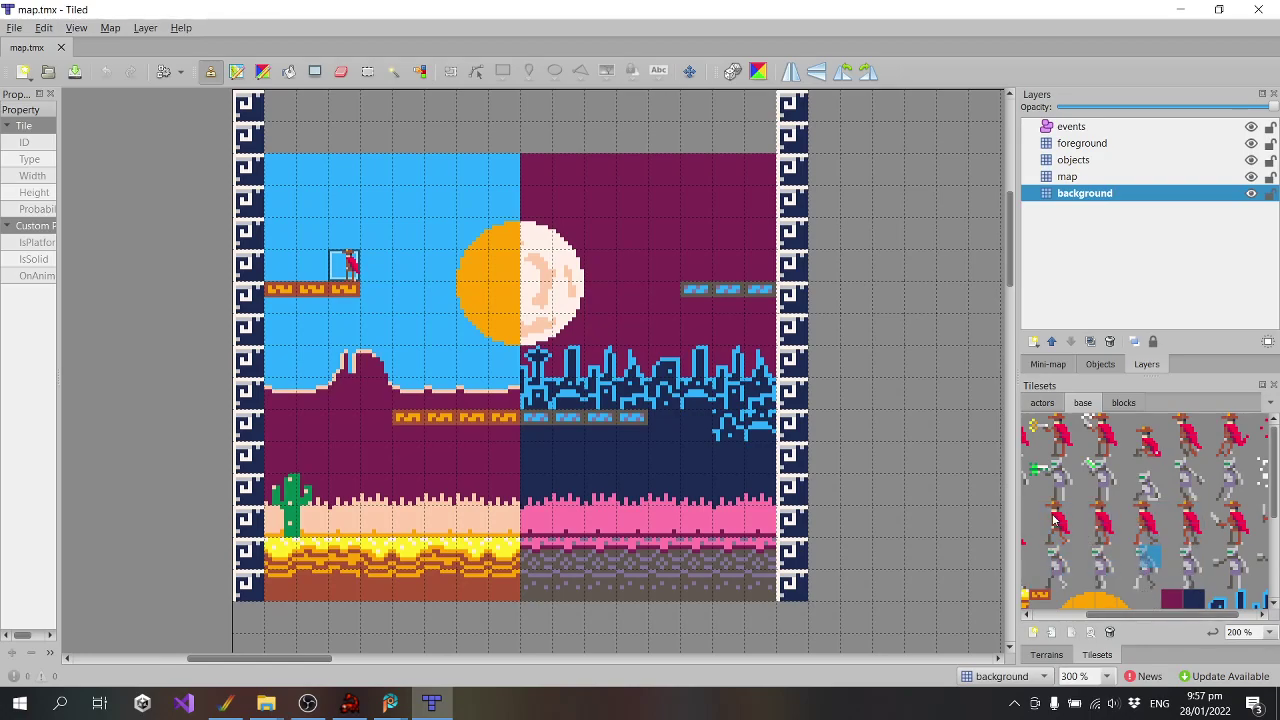
left_click_drag(1054, 518, 1194, 622)
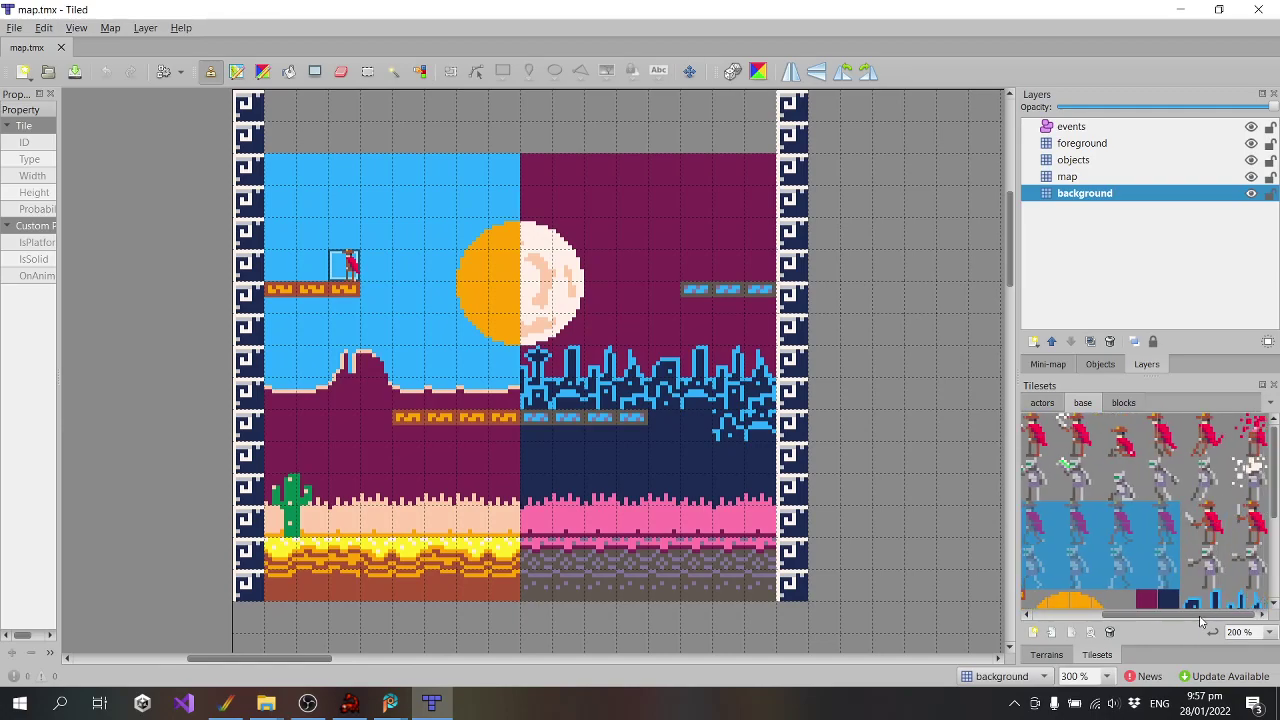
left_click_drag(1198, 620, 1190, 617)
left_click_drag(1172, 619, 1093, 615)
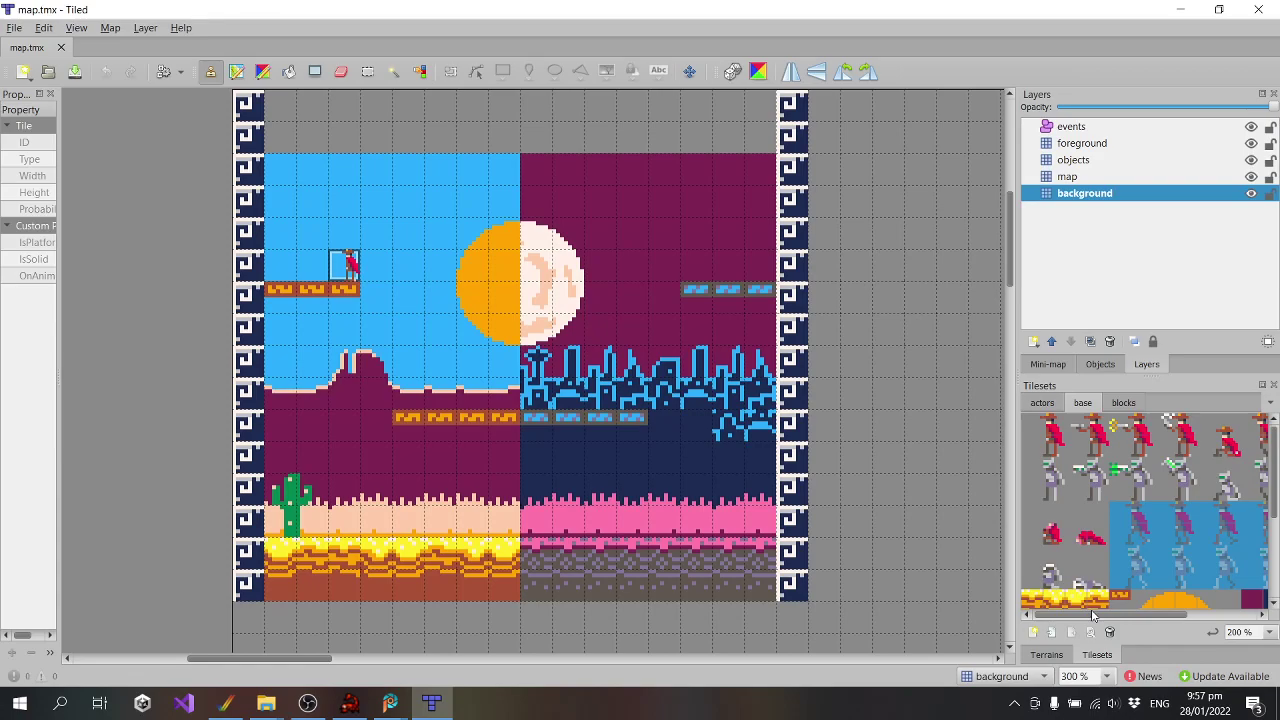
Place the alien actor on the objects layer at the left end of the upper blue platform and save the map
left_click(1043, 404)
left_click(1041, 420)
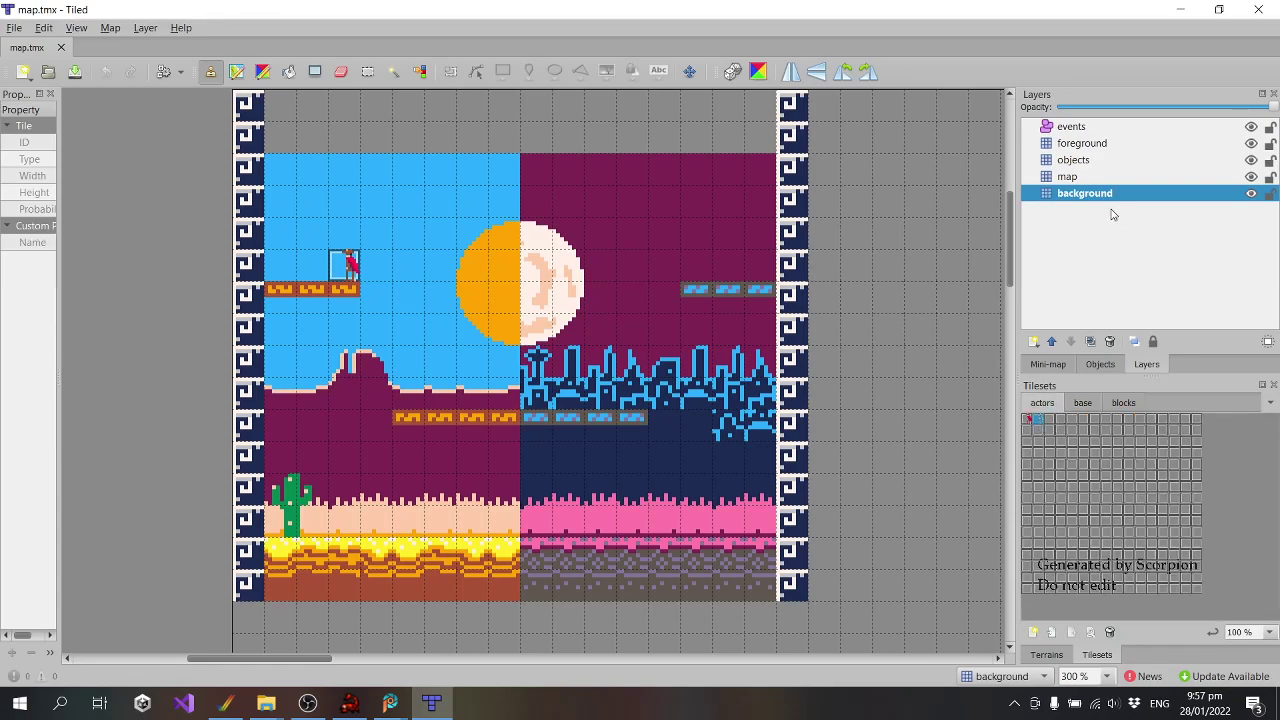
left_click(1084, 163)
left_click(684, 264)
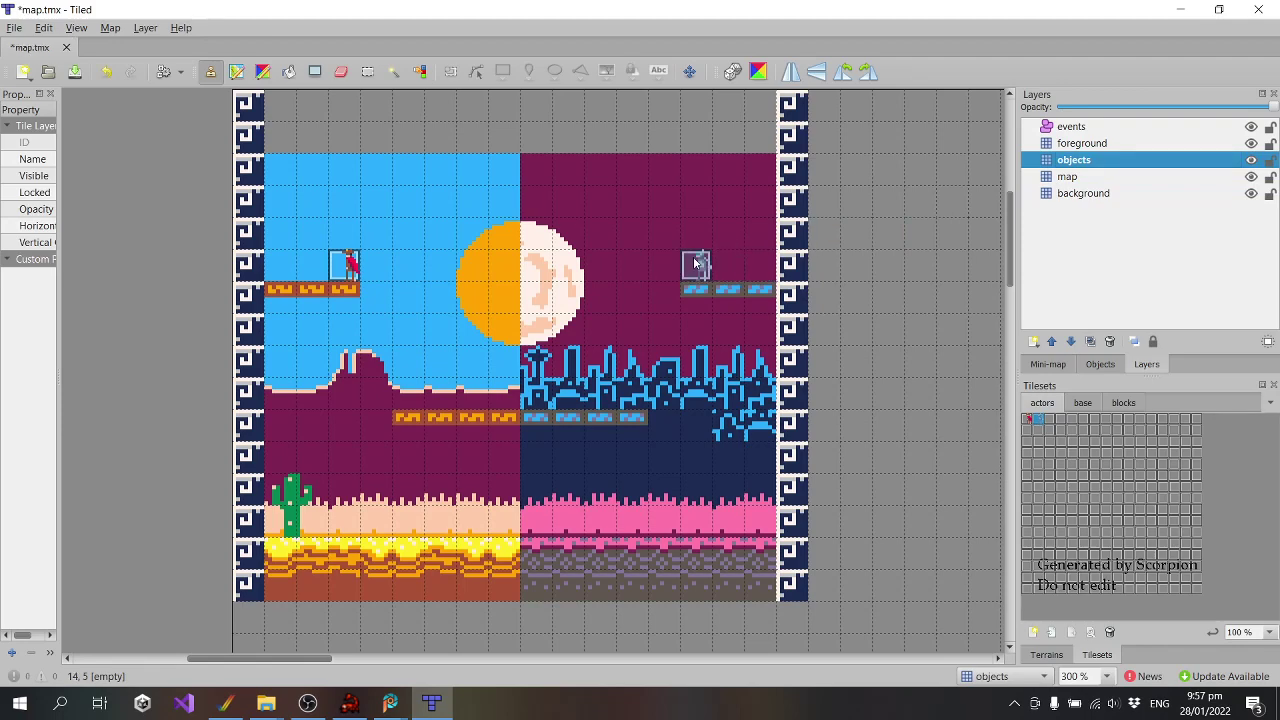
left_click(14, 27)
left_click(40, 105)
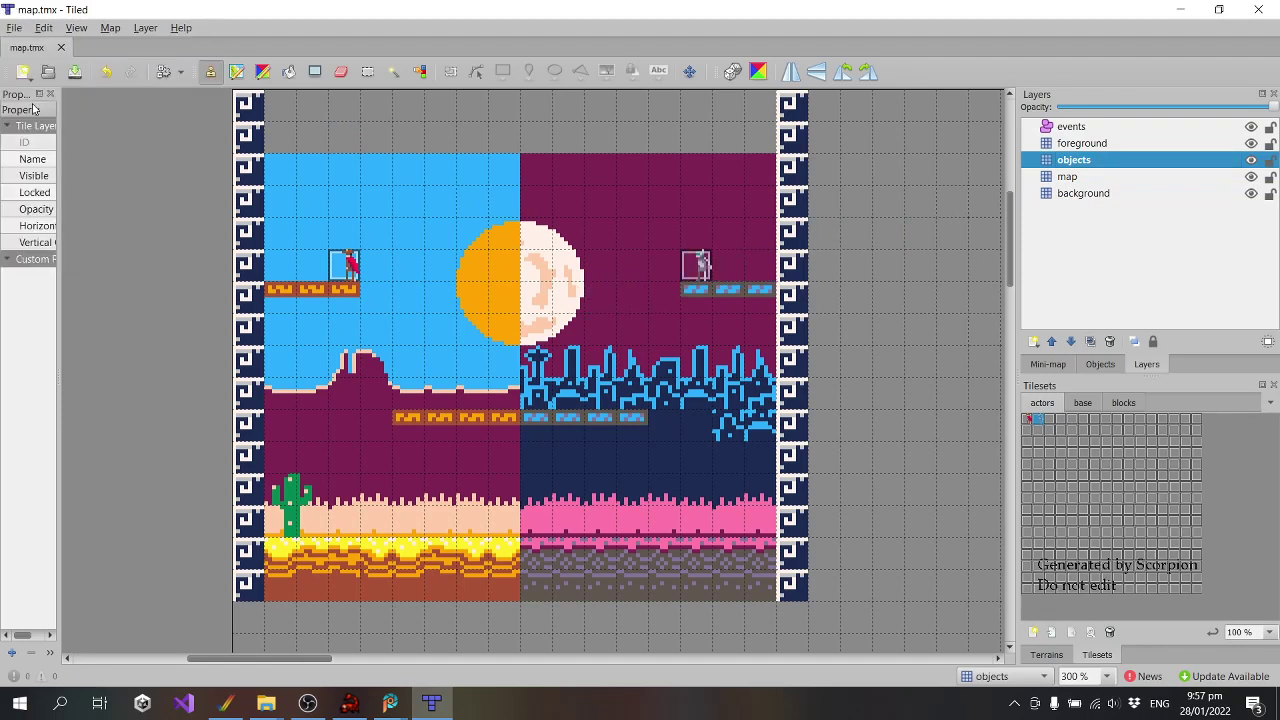
Switch to Scorpion Editor and check the alien_walk_l frames against the alien walking sprites in the base tileset
left_click(1190, 13)
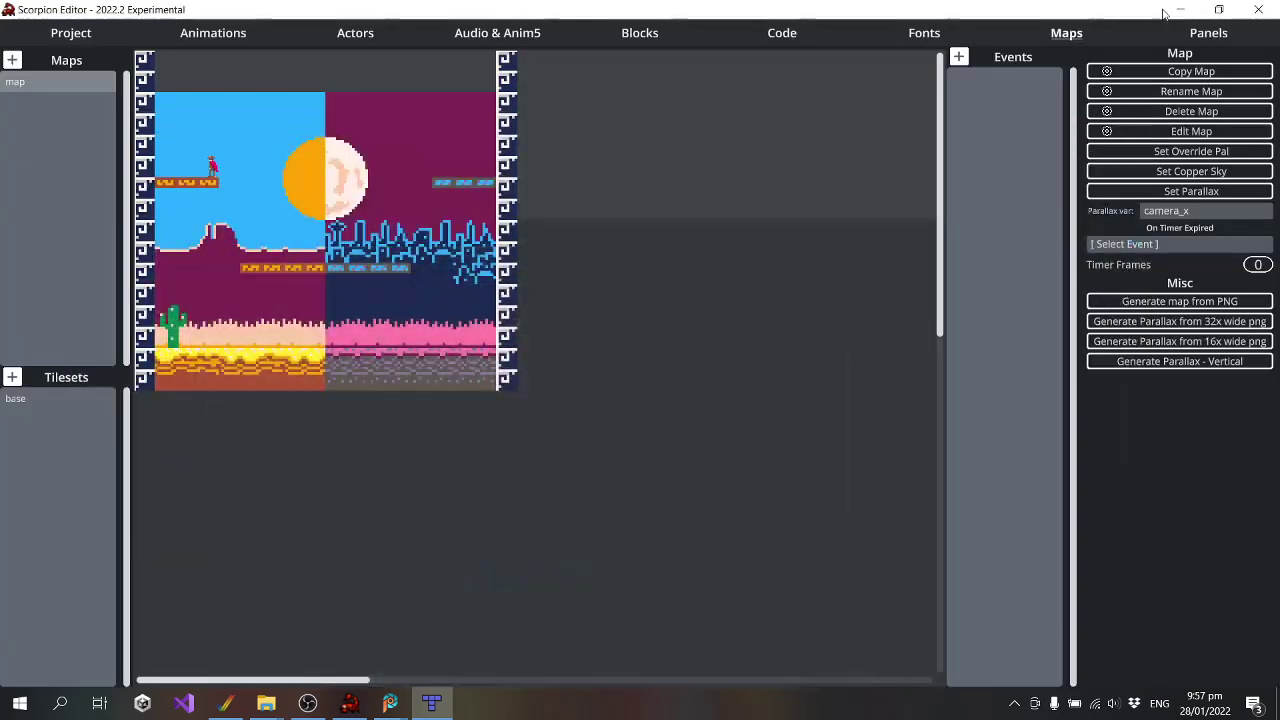
left_click(209, 38)
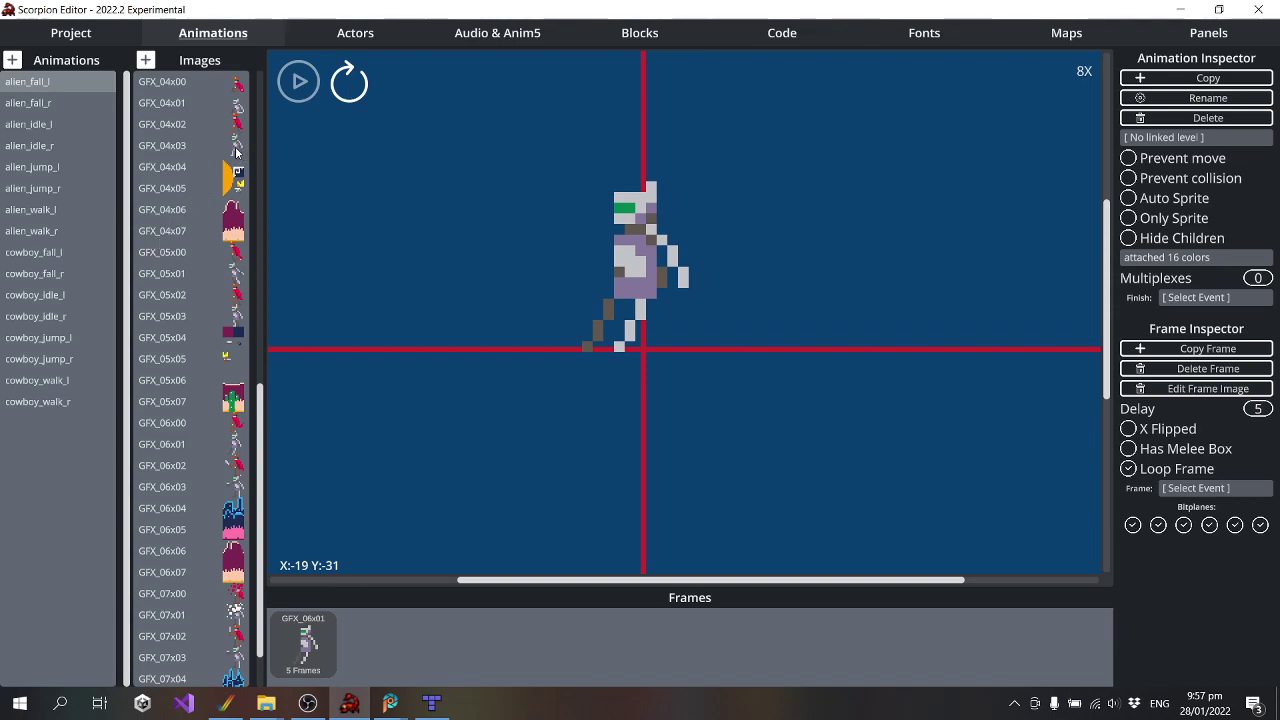
scroll(239, 325, "down", 2)
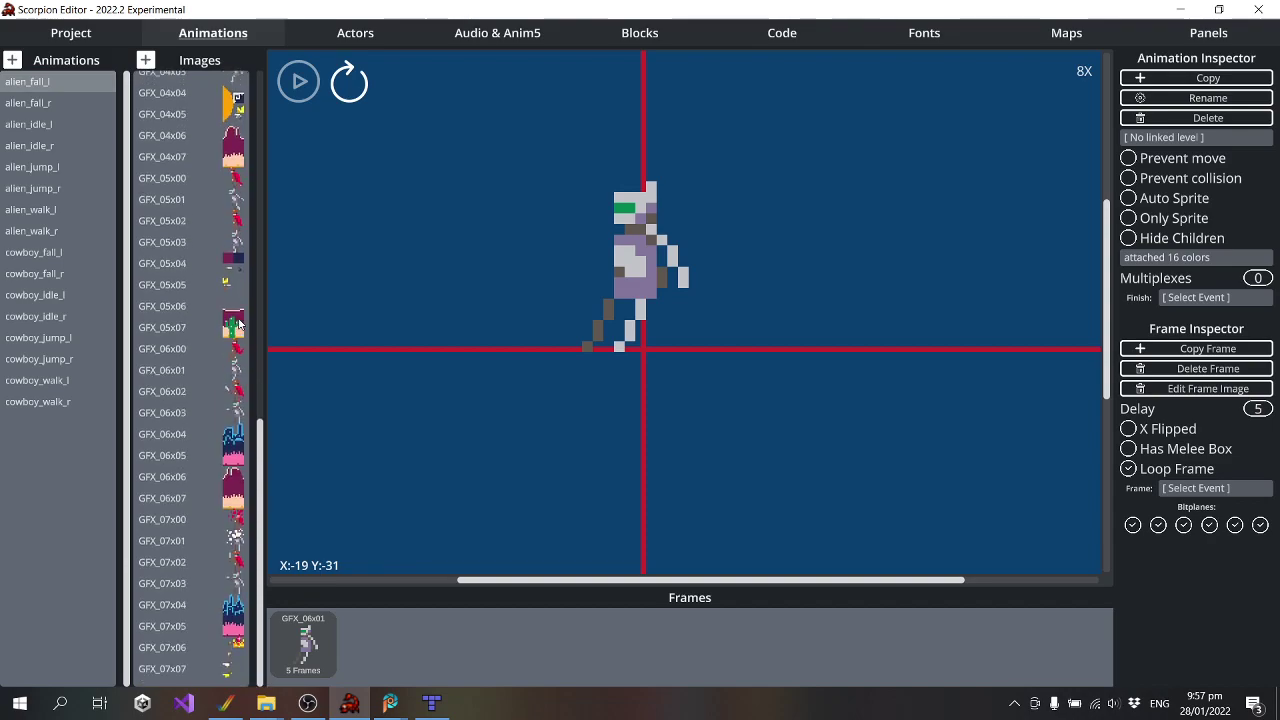
scroll(239, 325, "up", 1)
left_click(51, 212)
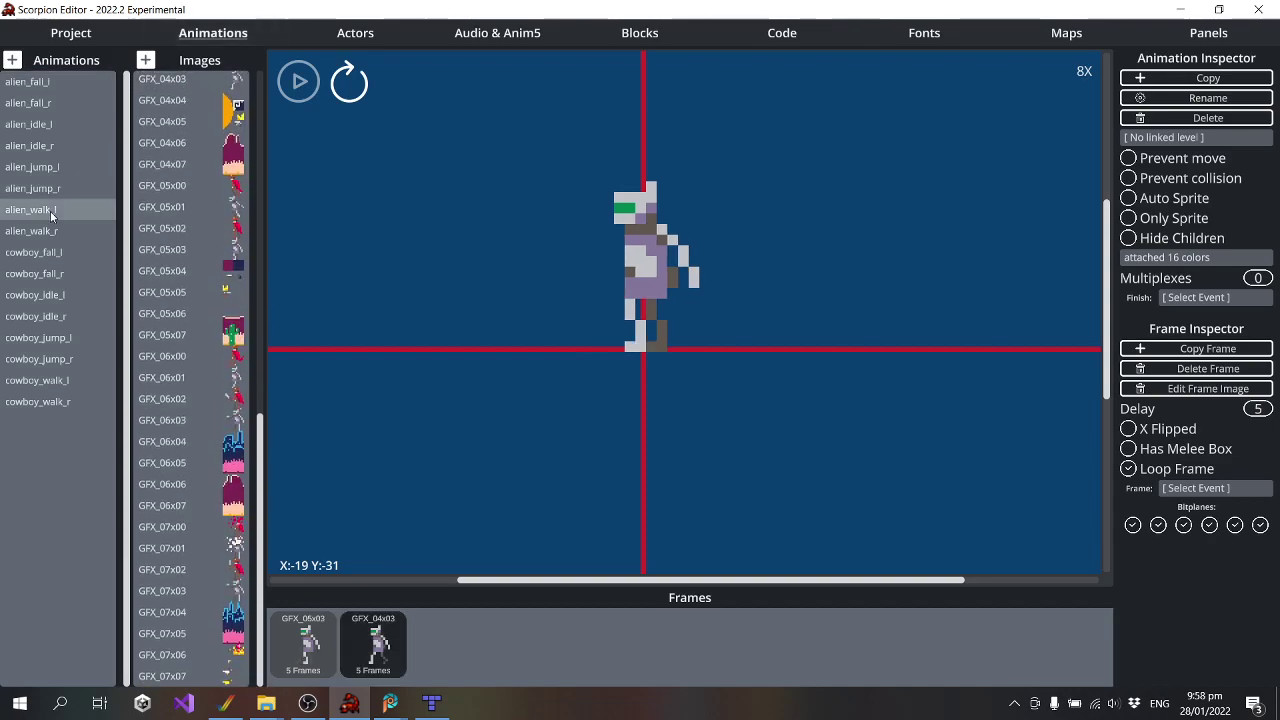
scroll(179, 260, "up", 10)
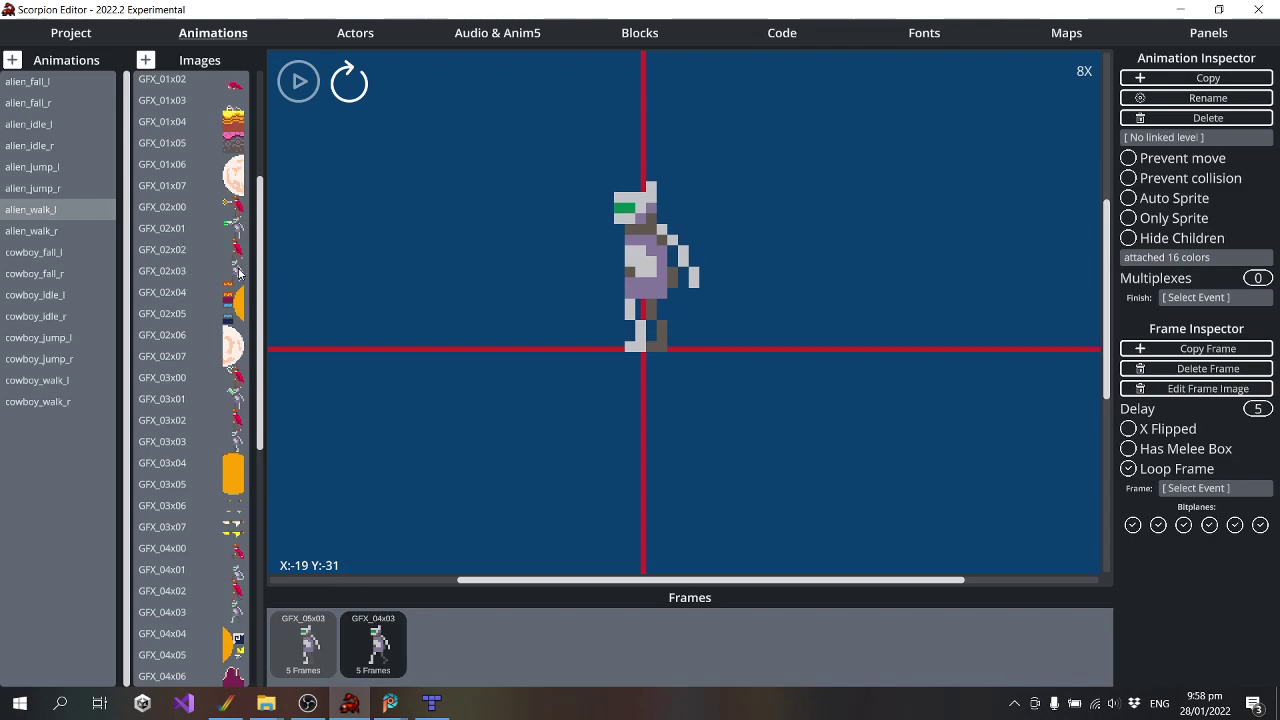
left_click(1064, 34)
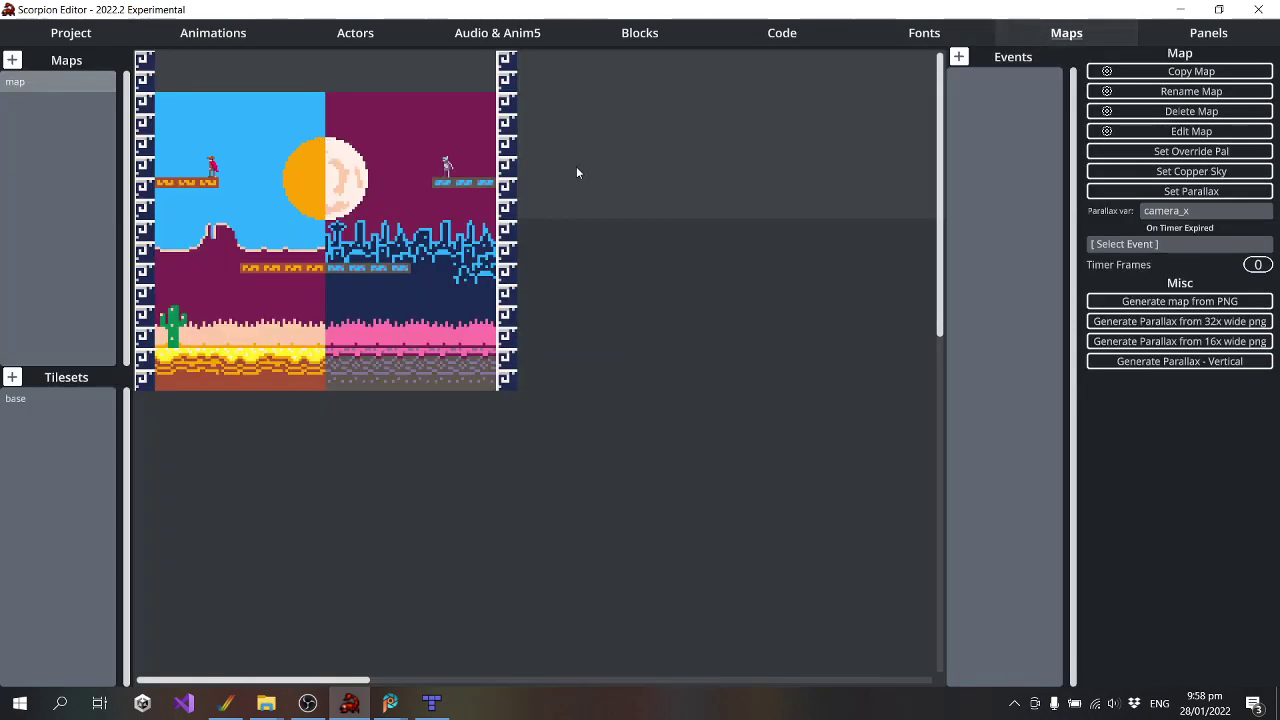
left_click(20, 398)
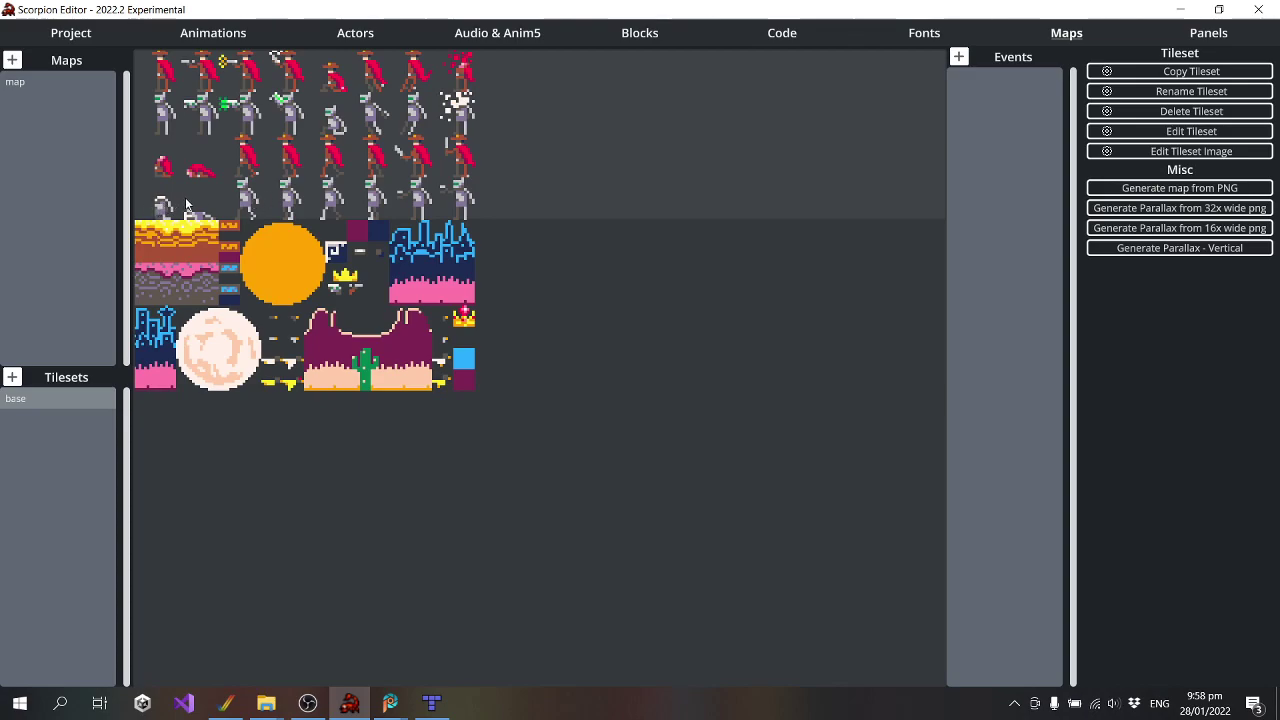
left_click(233, 36)
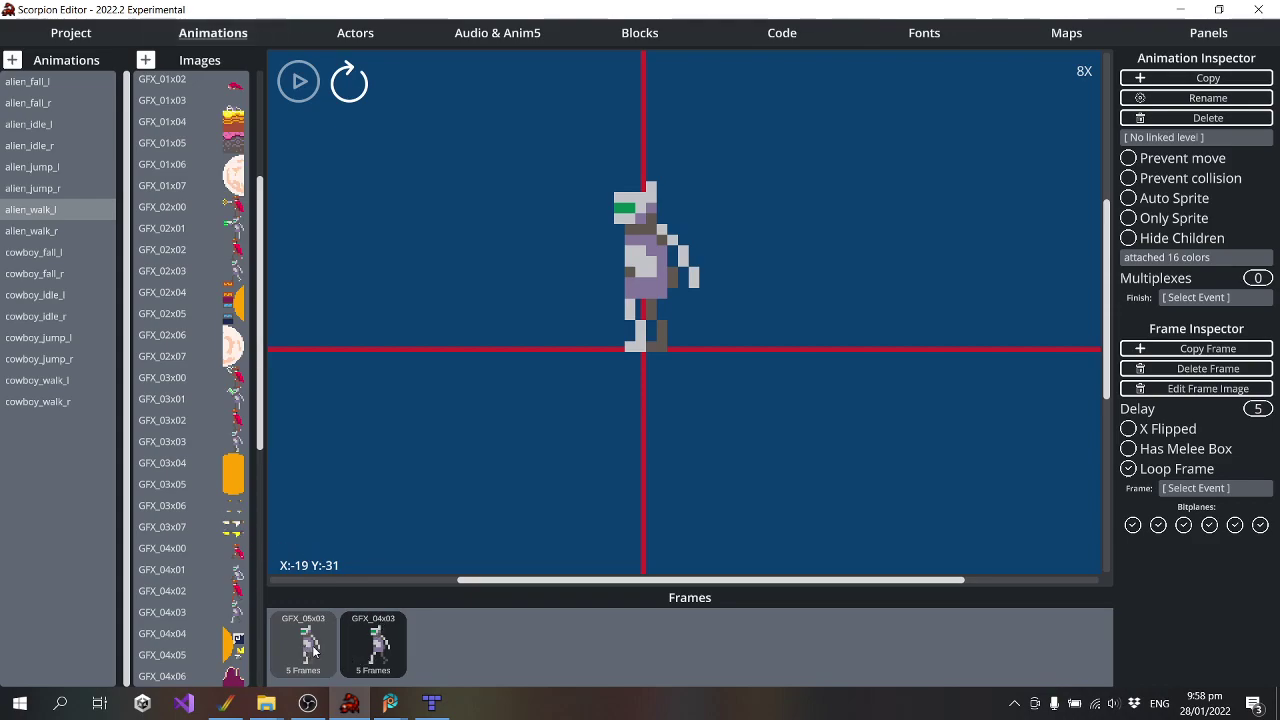
Reorder the alien_walk_l frames so that GFX_04x03 comes before GFX_05x03
left_click_drag(309, 647, 371, 655)
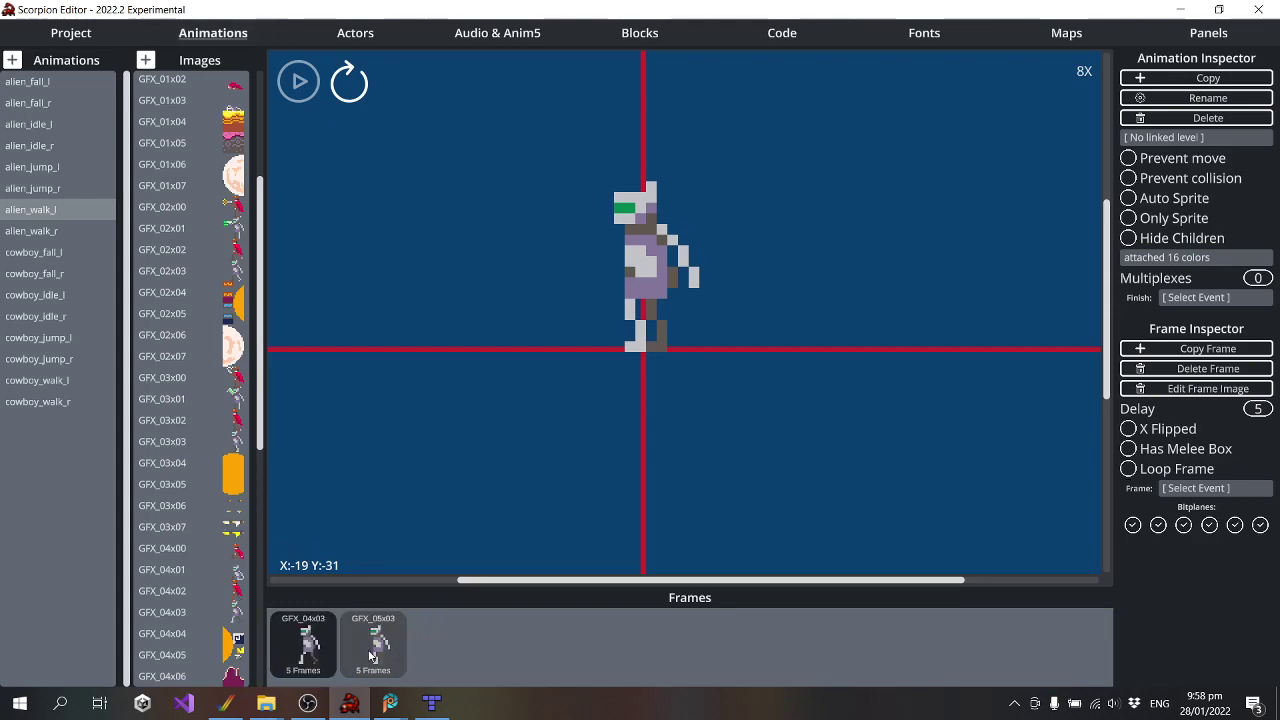
left_click(314, 649)
left_click(315, 650)
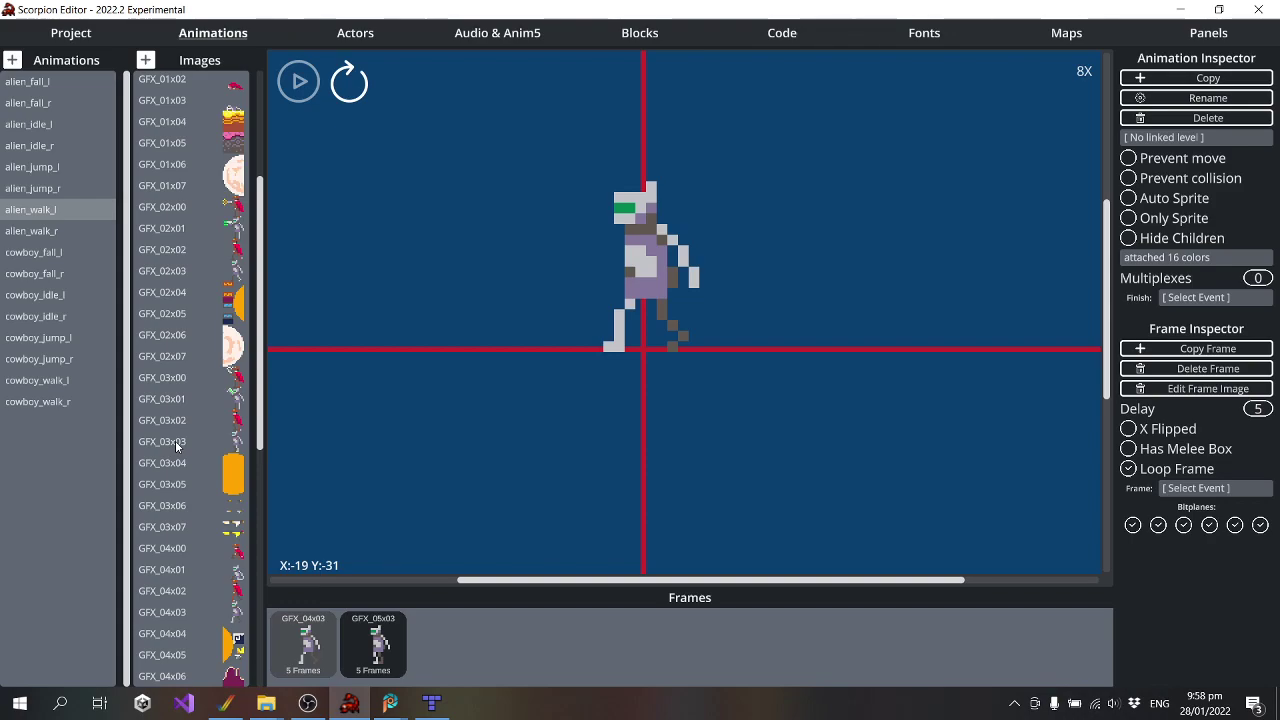
Add GFX_03x03 as the first frame of alien_walk_l and align its sprite with the other frames at X -19, Y -31
left_click_drag(175, 440, 570, 636)
left_click_drag(468, 648, 303, 646)
left_click_drag(661, 333, 641, 281)
key("Right")
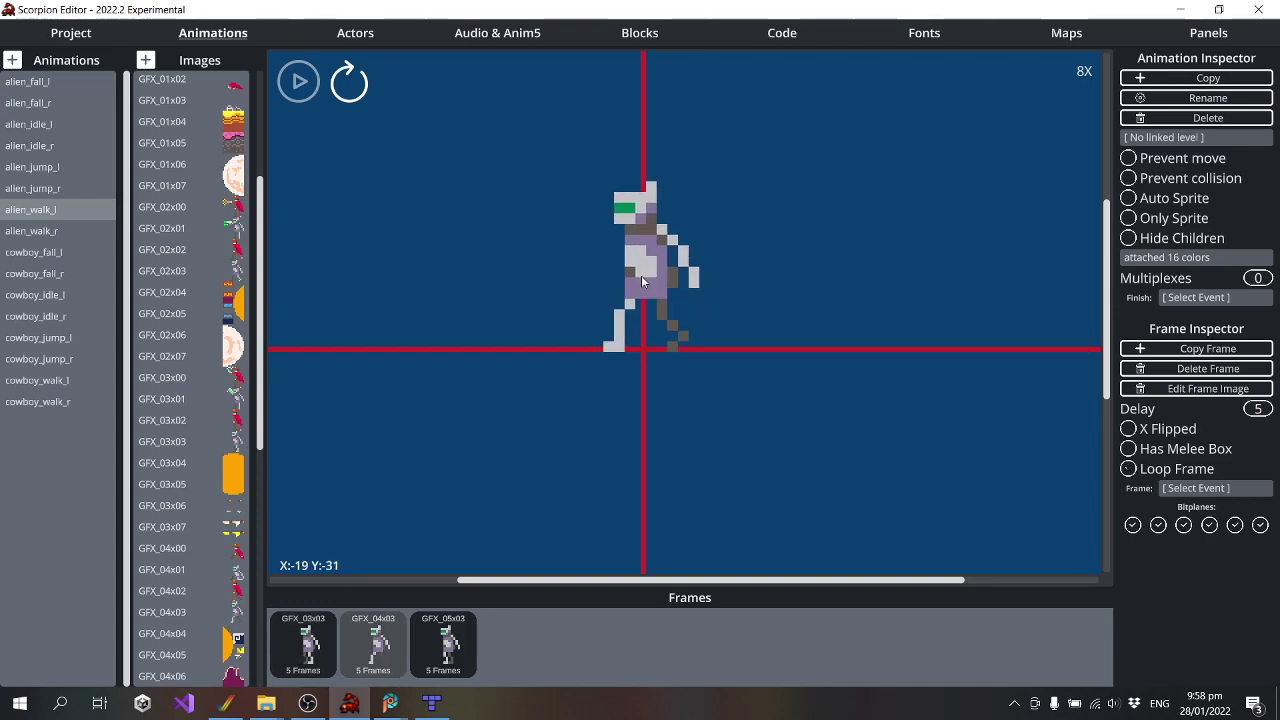
key("Left")
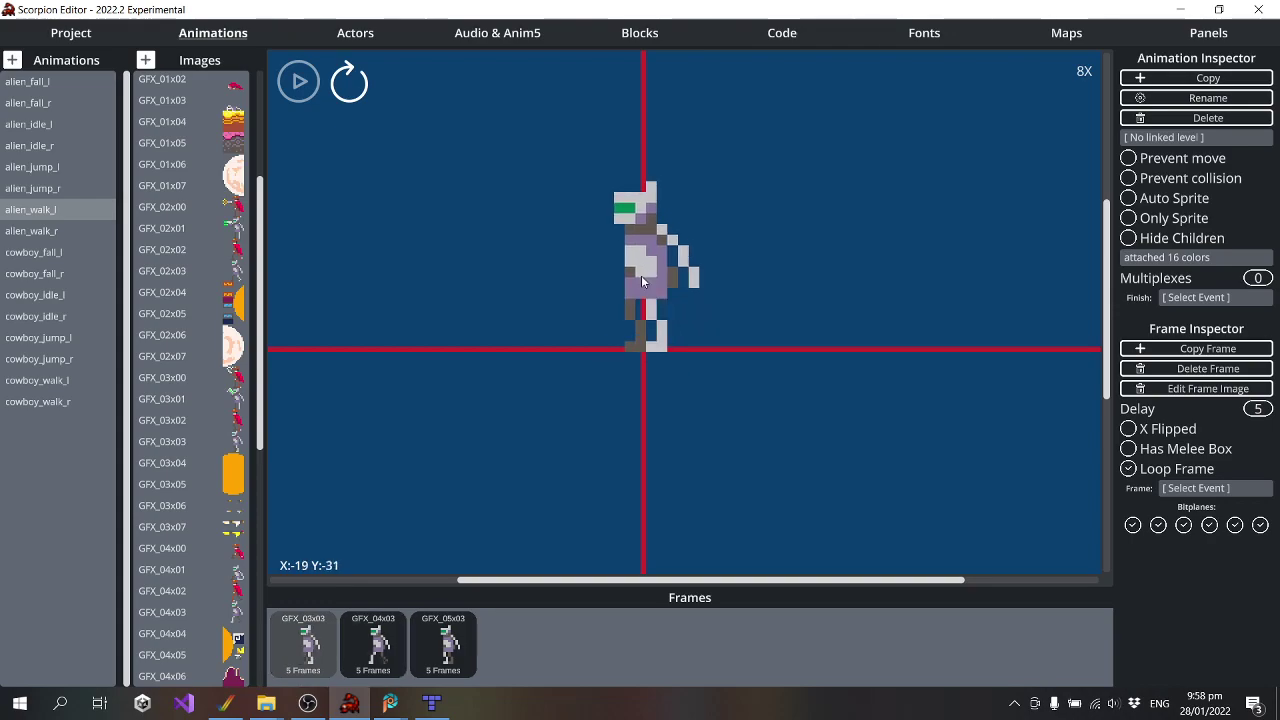
key("Right")
key("Right")
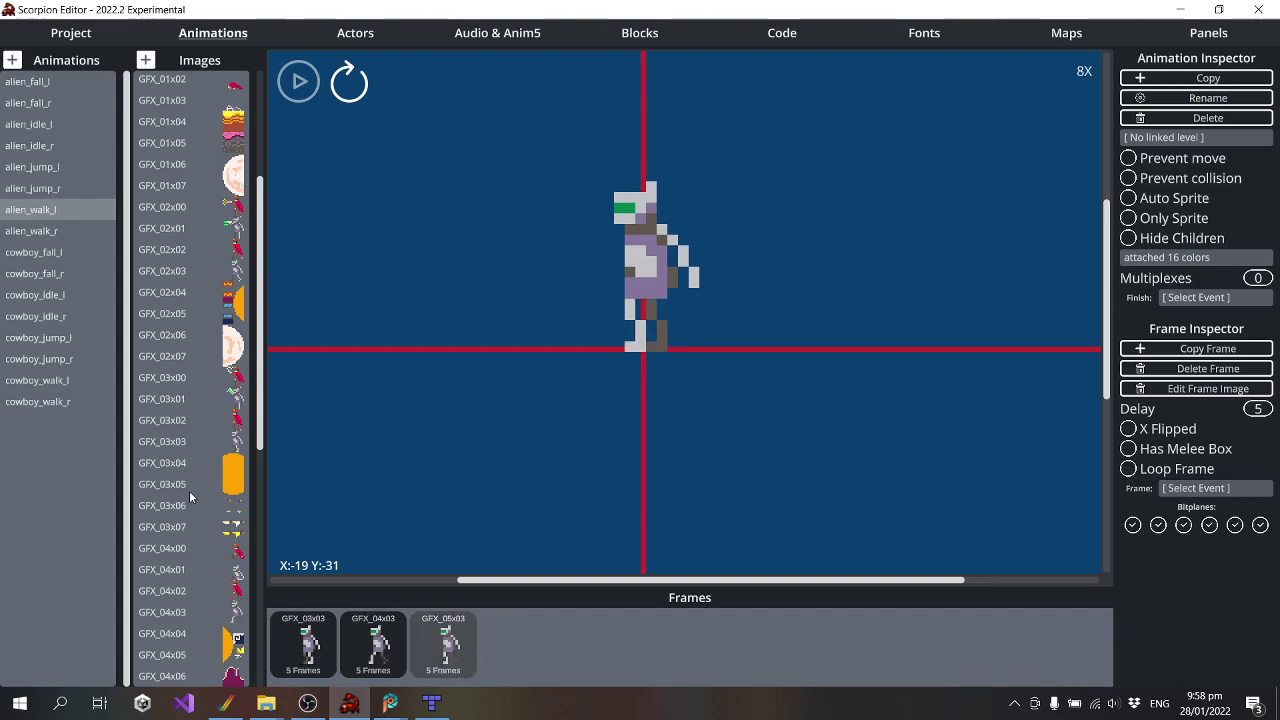
Insert GFX_02x03 as the first frame of alien_walk_l, align it at X -19, Y -31 and preview the animation
scroll(190, 500, "down", 5)
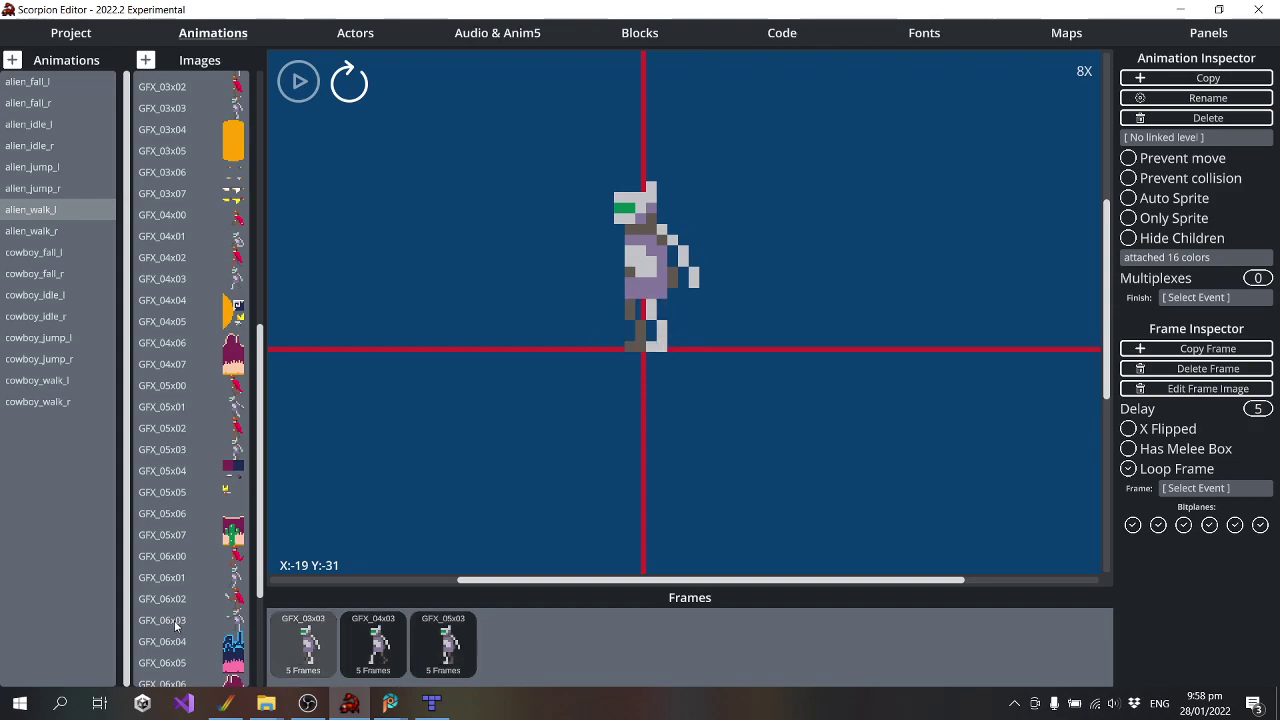
scroll(173, 365, "up", 4)
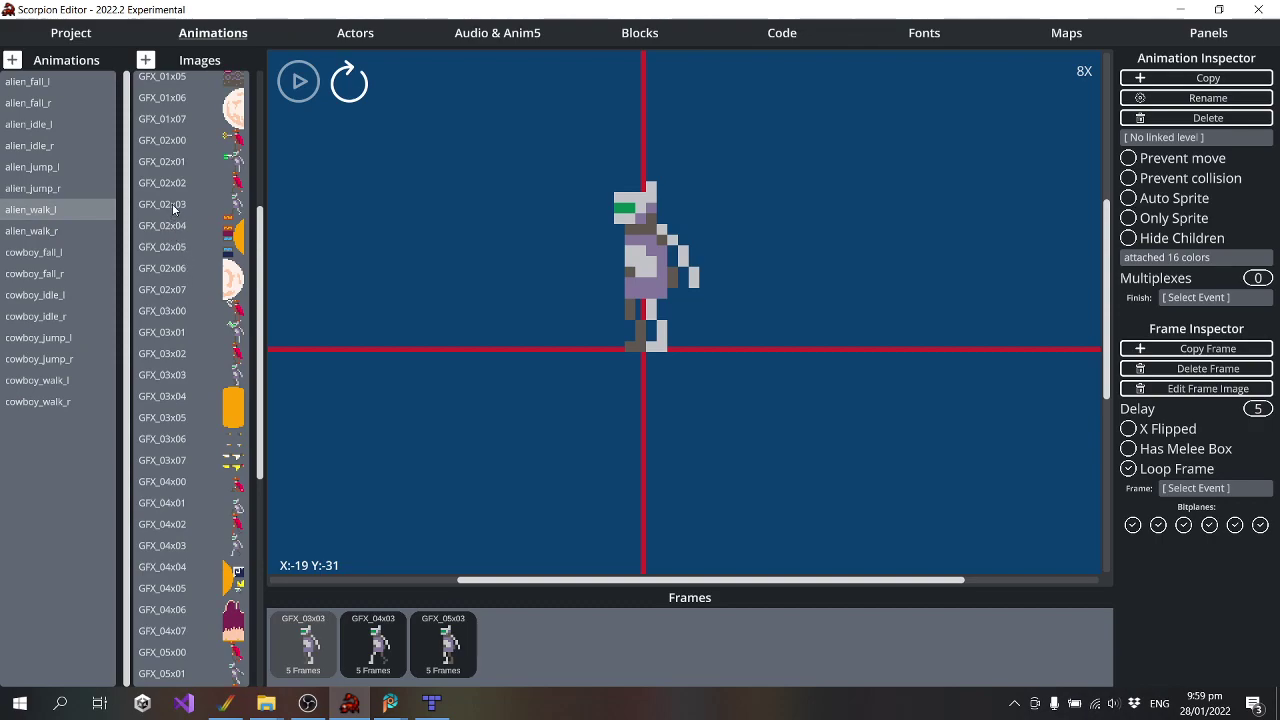
left_click_drag(173, 208, 295, 648)
left_click_drag(637, 355, 647, 266)
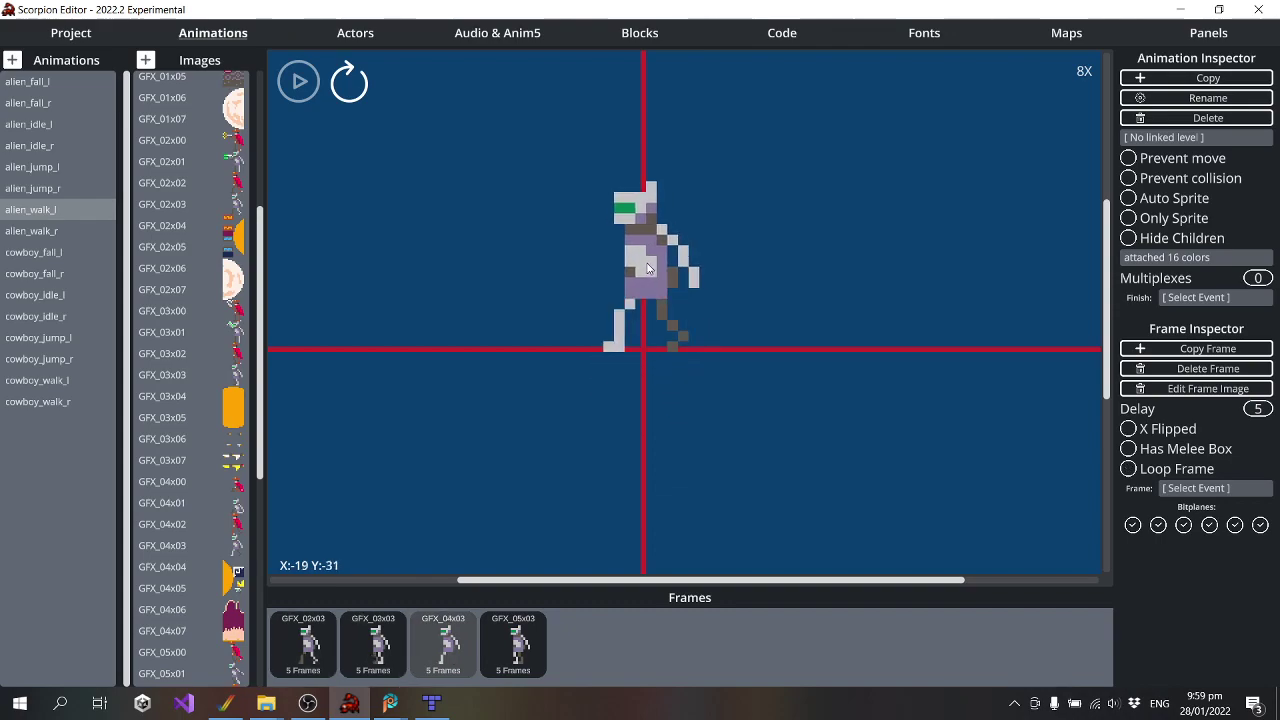
left_click(299, 82)
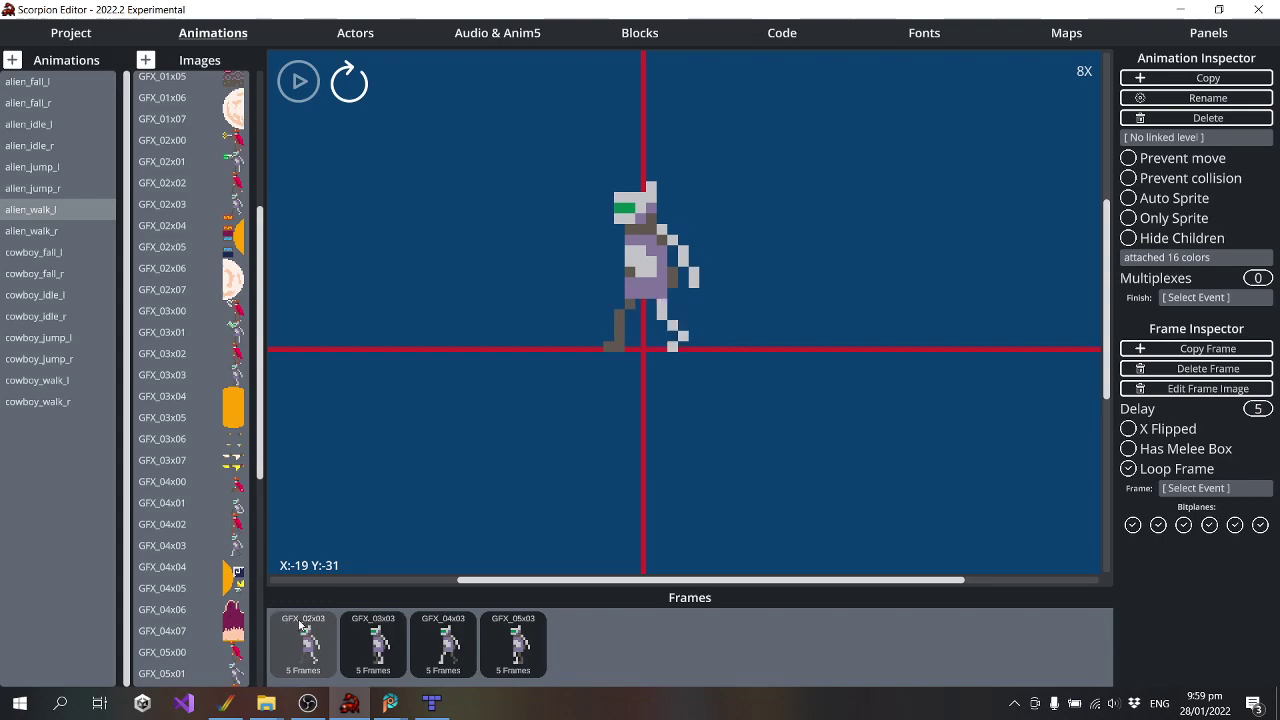
left_click(440, 645)
left_click(499, 648)
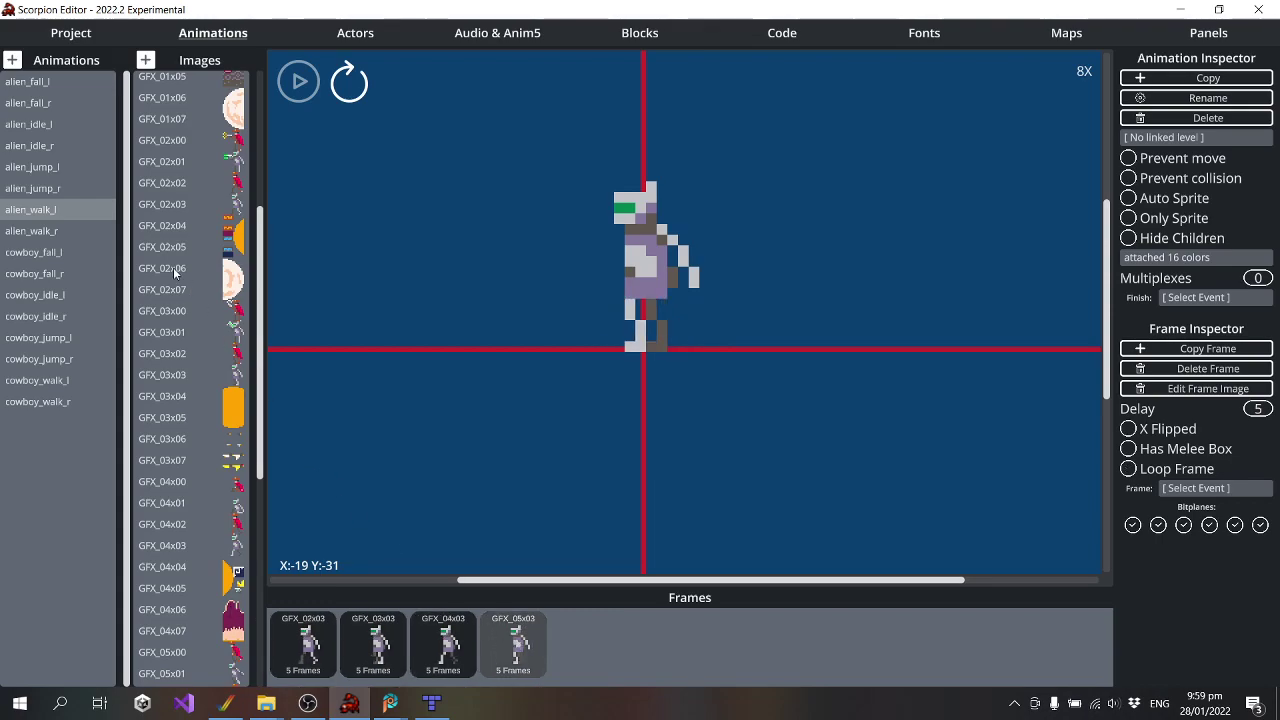
Move GFX_04x03 ahead of GFX_05x03 in alien_walk_r and add the frames GFX_02x03 and GFX_03x03
left_click(79, 230)
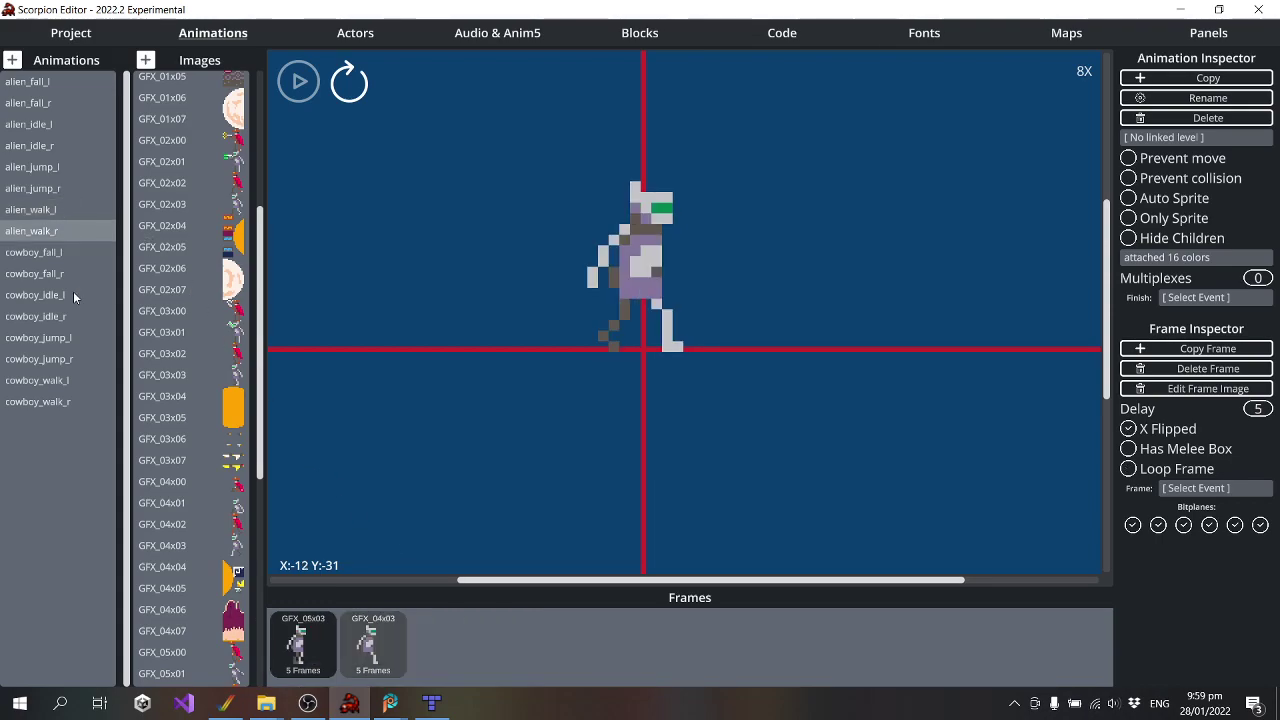
left_click_drag(366, 652, 302, 645)
scroll(232, 316, "up", 1)
scroll(232, 316, "up", 2)
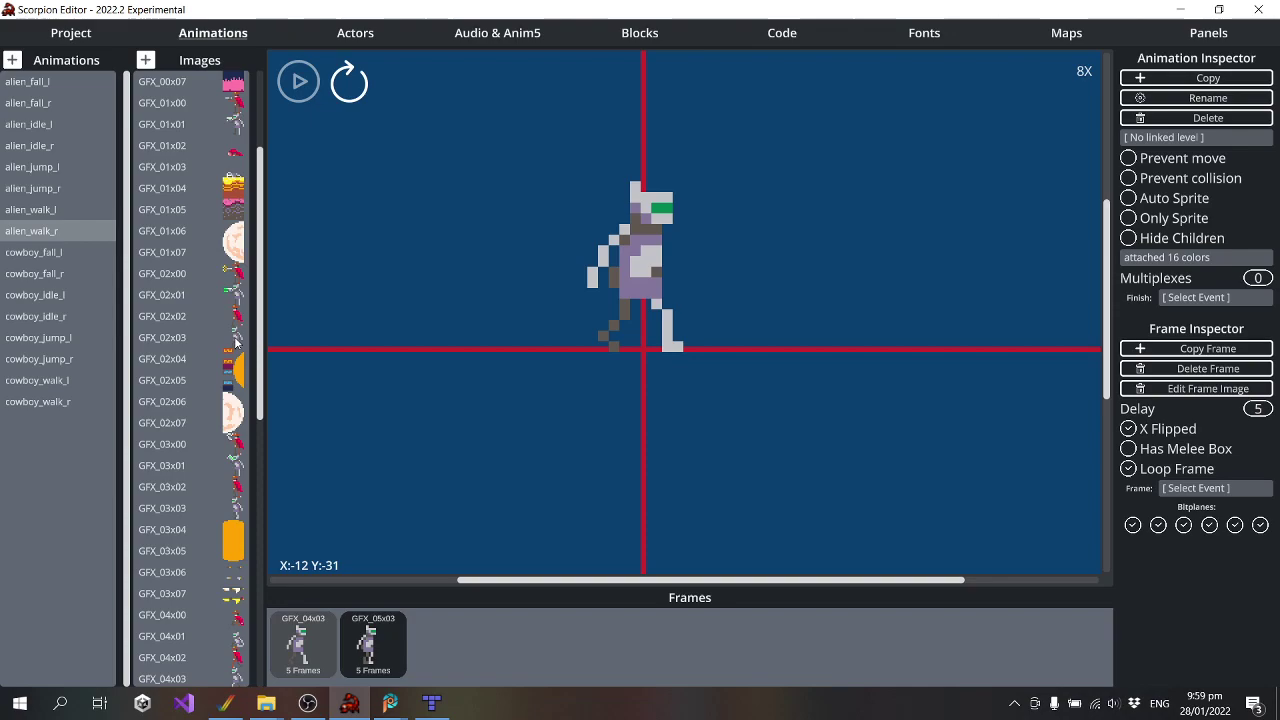
left_click(237, 340)
left_click(241, 510)
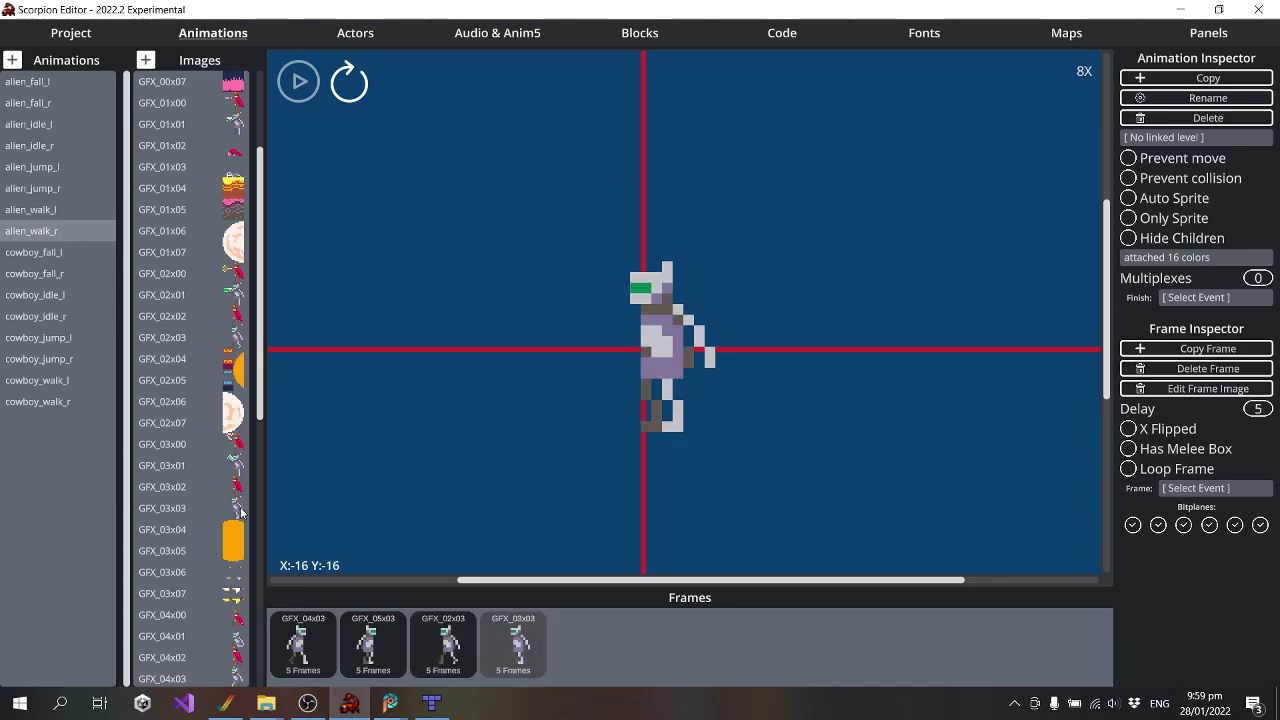
Flip GFX_02x03 and GFX_03x03 horizontally and make them the first two frames of alien_walk_r, aligned at X -12, Y -31
left_click(1135, 432)
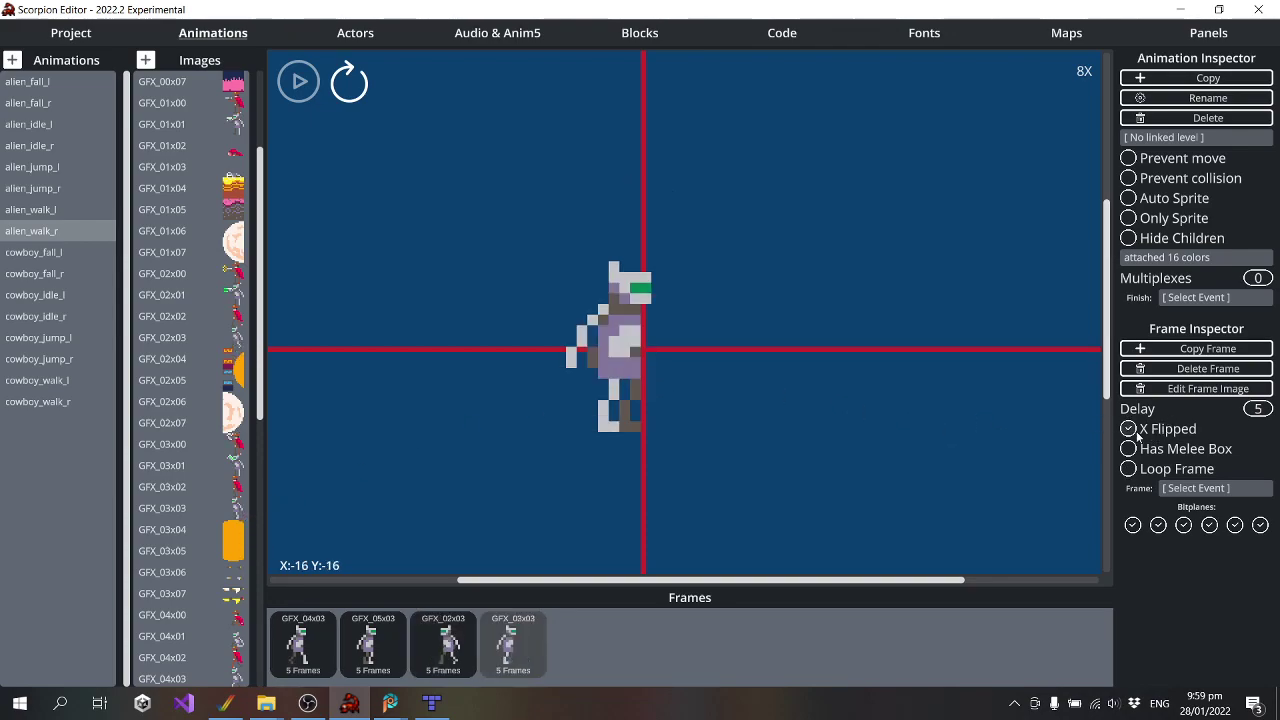
left_click(443, 645)
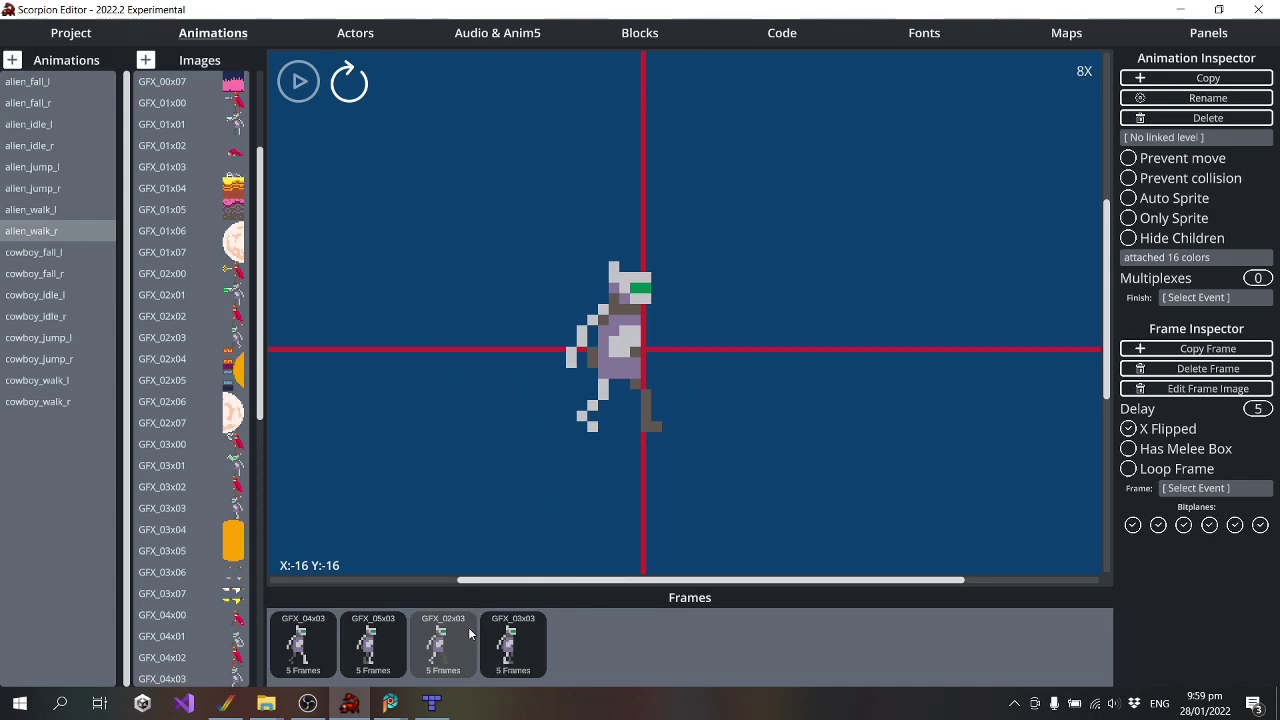
left_click_drag(462, 636, 424, 633)
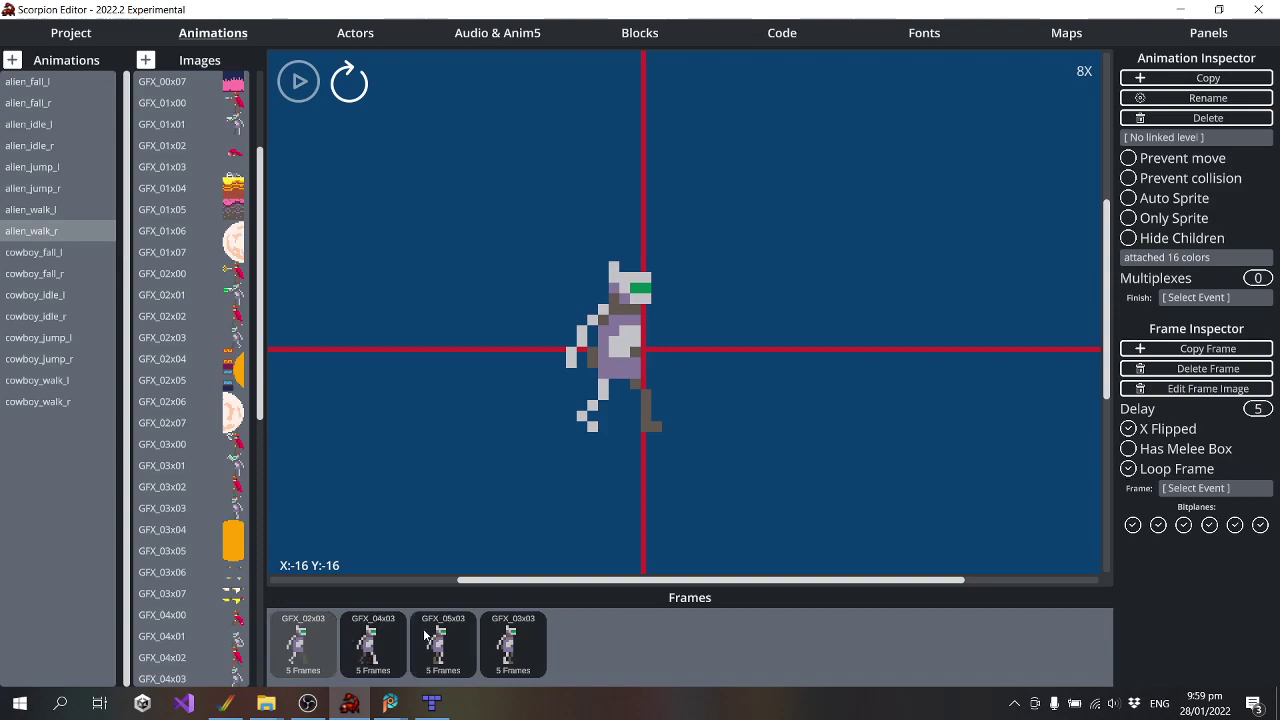
left_click_drag(515, 652, 322, 634)
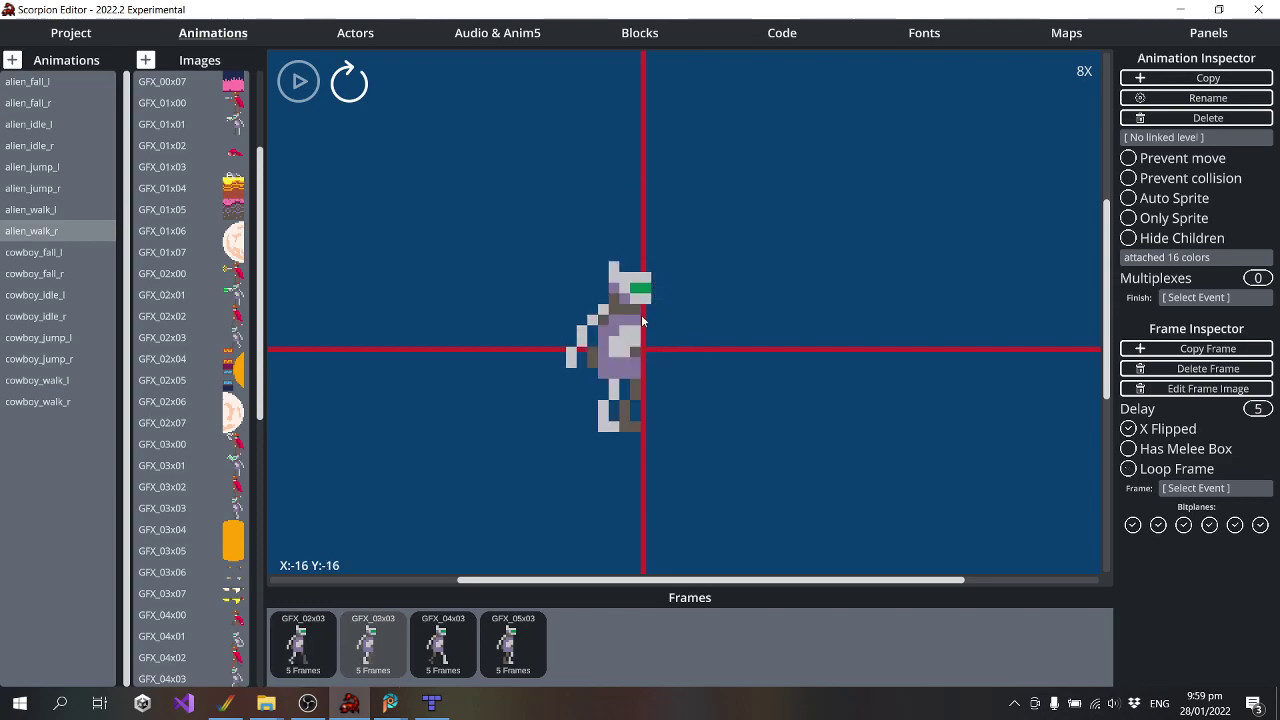
left_click_drag(642, 320, 650, 258)
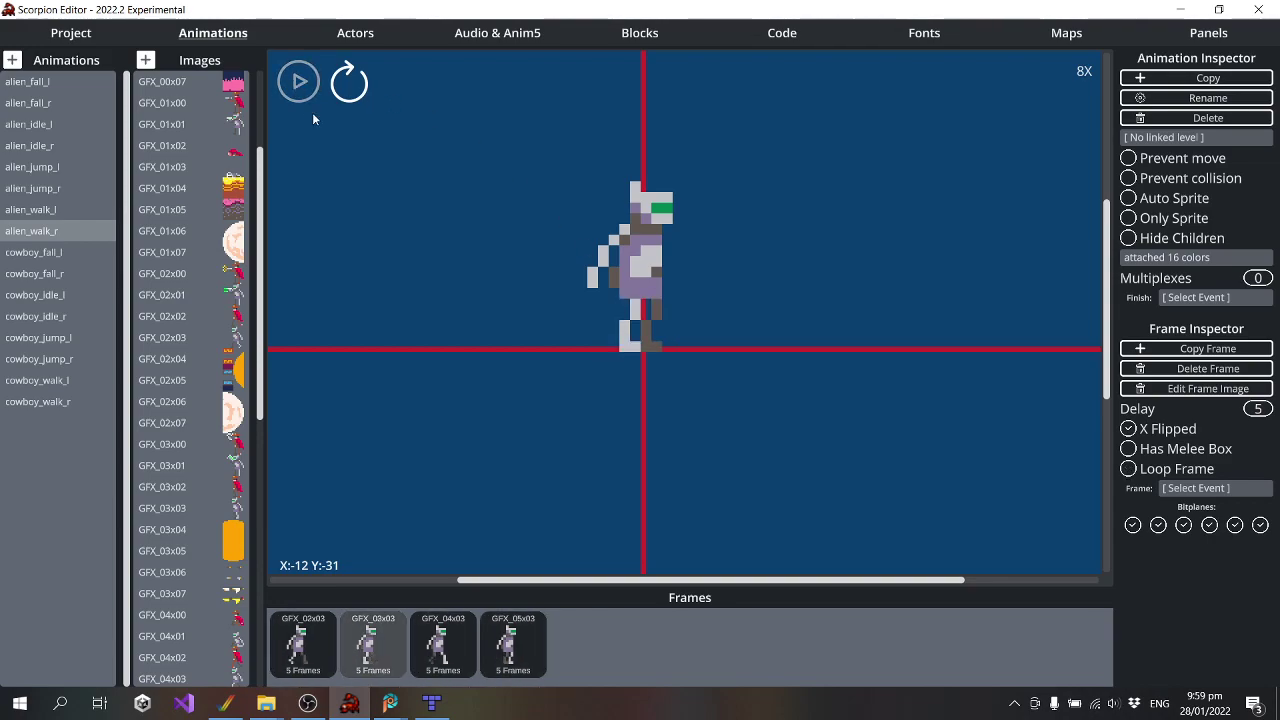
Add the frames GFX_02x02 and GFX_03x02 to the cowboy_walk_l animation
left_click(67, 294)
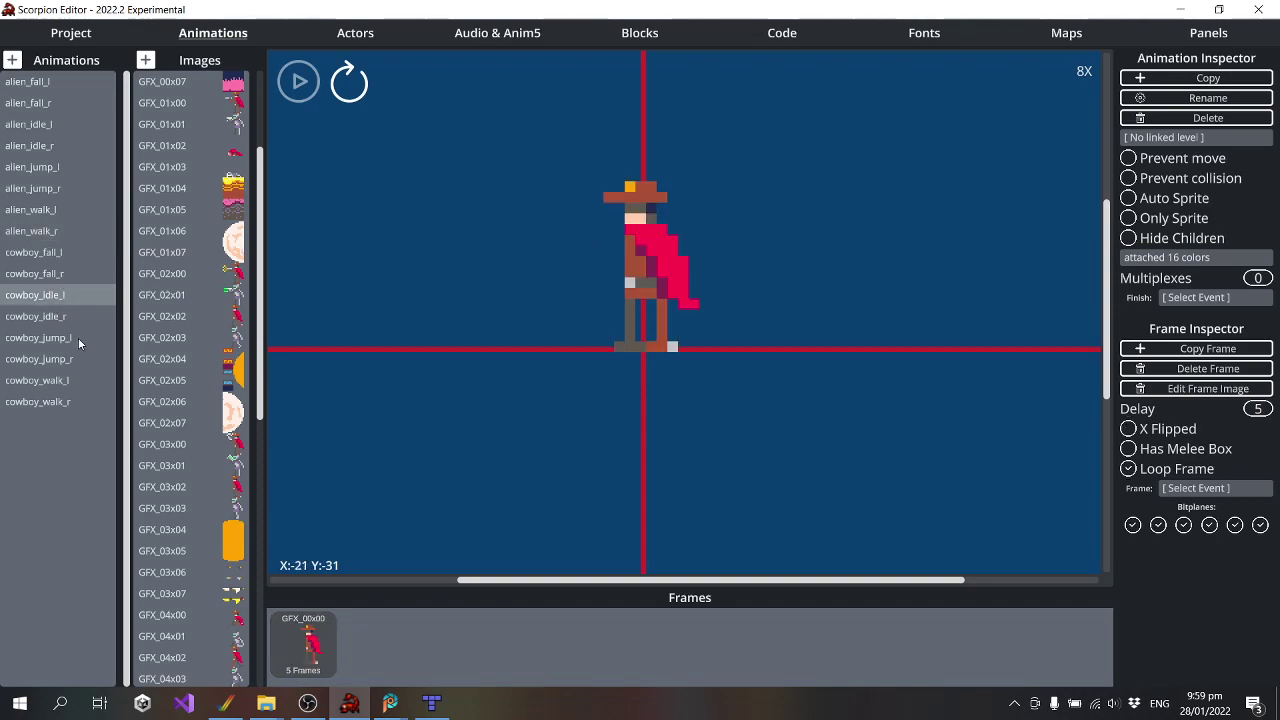
left_click(52, 383)
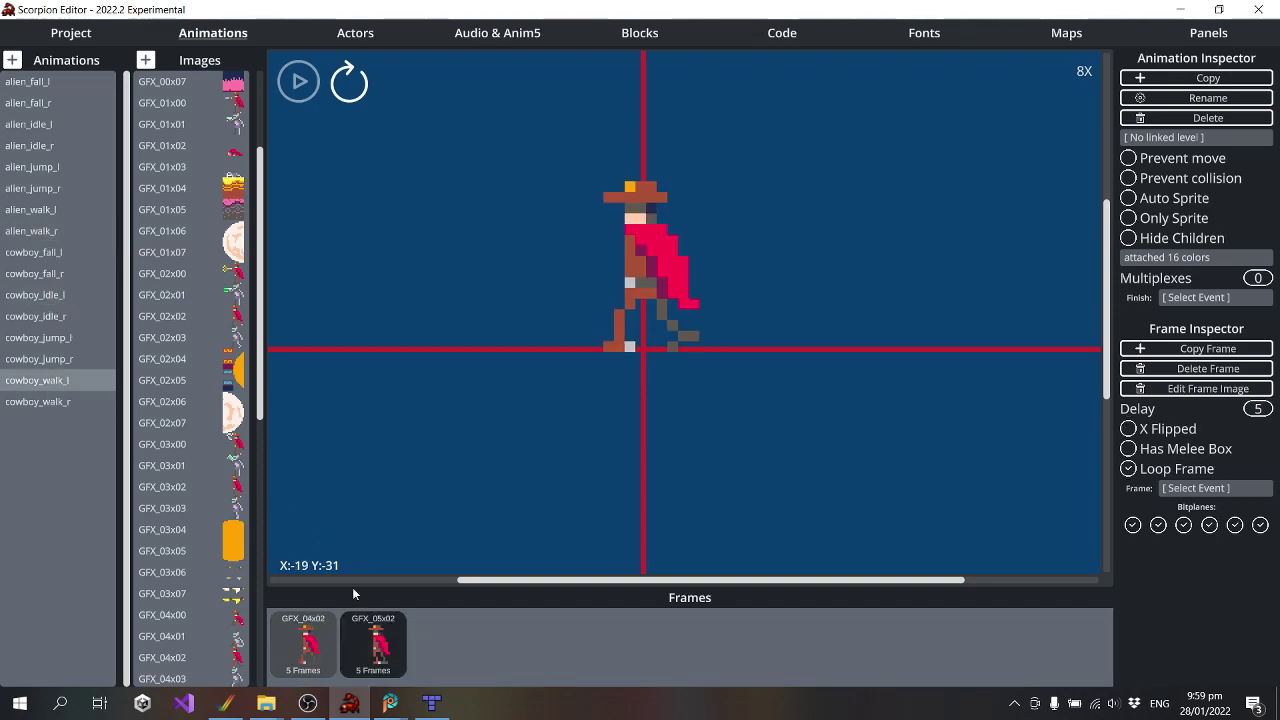
scroll(220, 287, "up", 1)
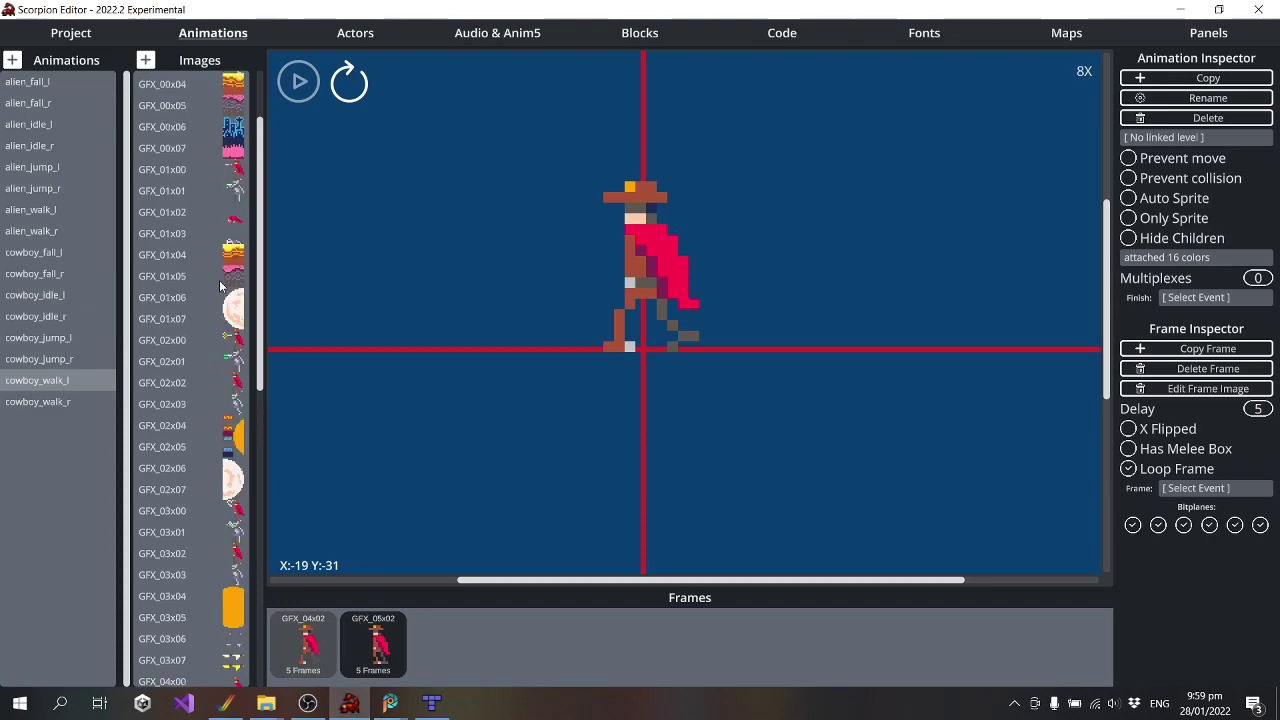
left_click(178, 382)
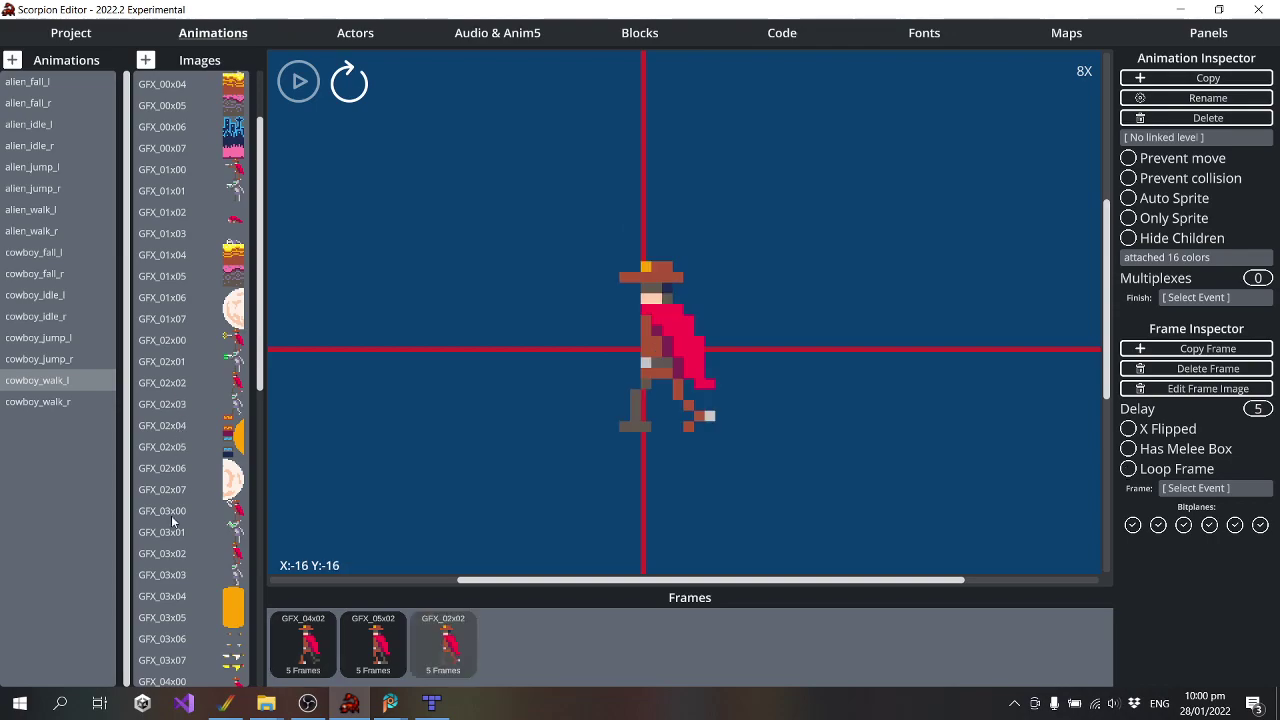
left_click(168, 552)
Align the GFX_03x02 sprite of cowboy_walk_l with the existing frames at X -19, Y -31
left_click_drag(633, 396, 638, 288)
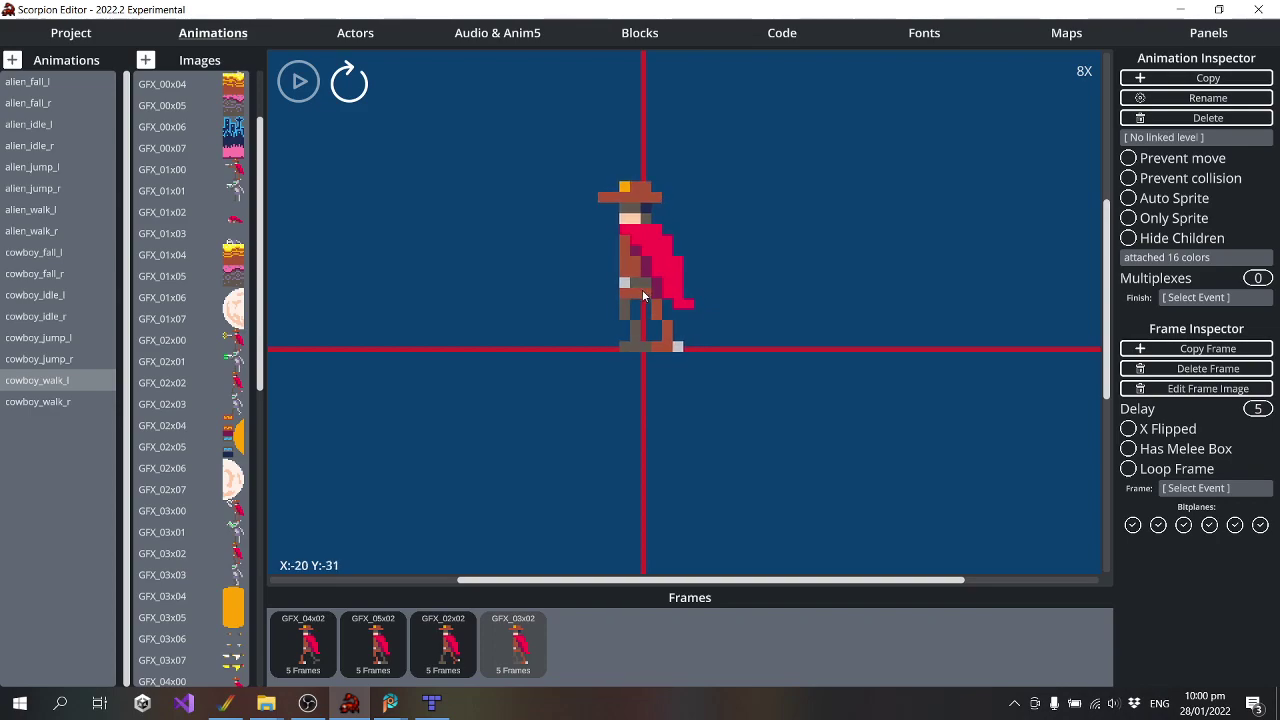
key("Right")
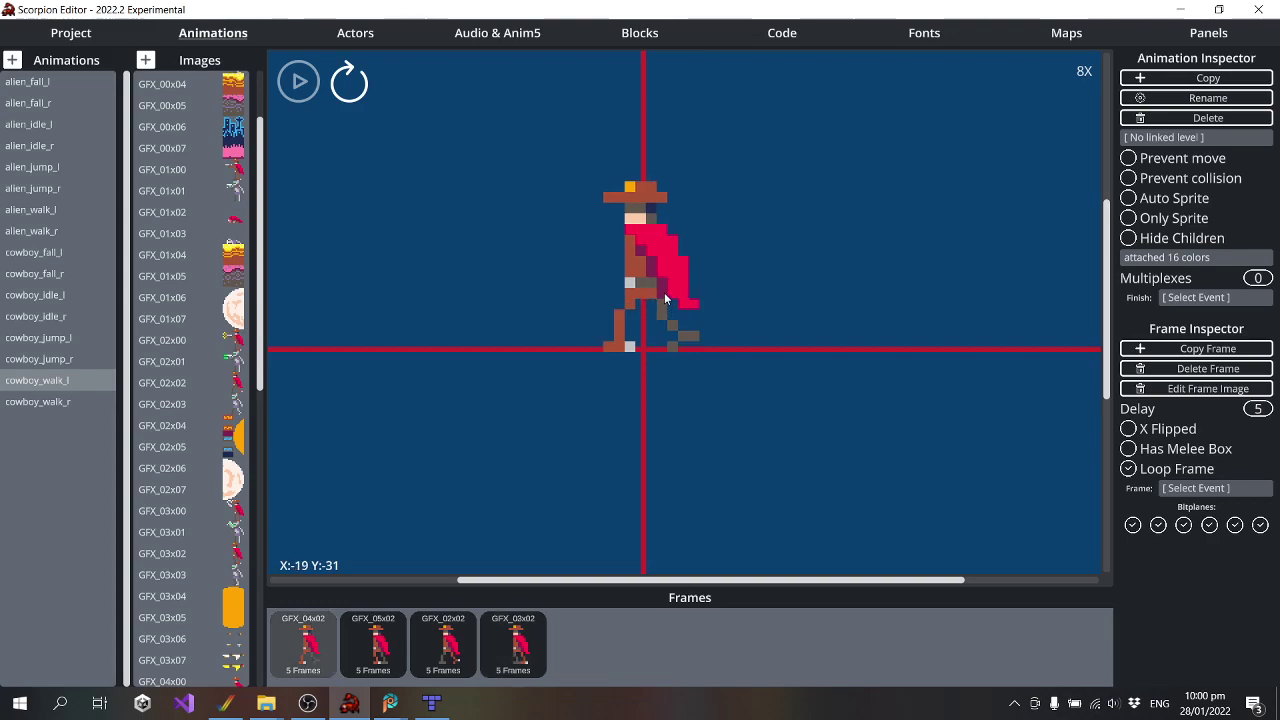
key("Left")
key("Right")
key("Right")
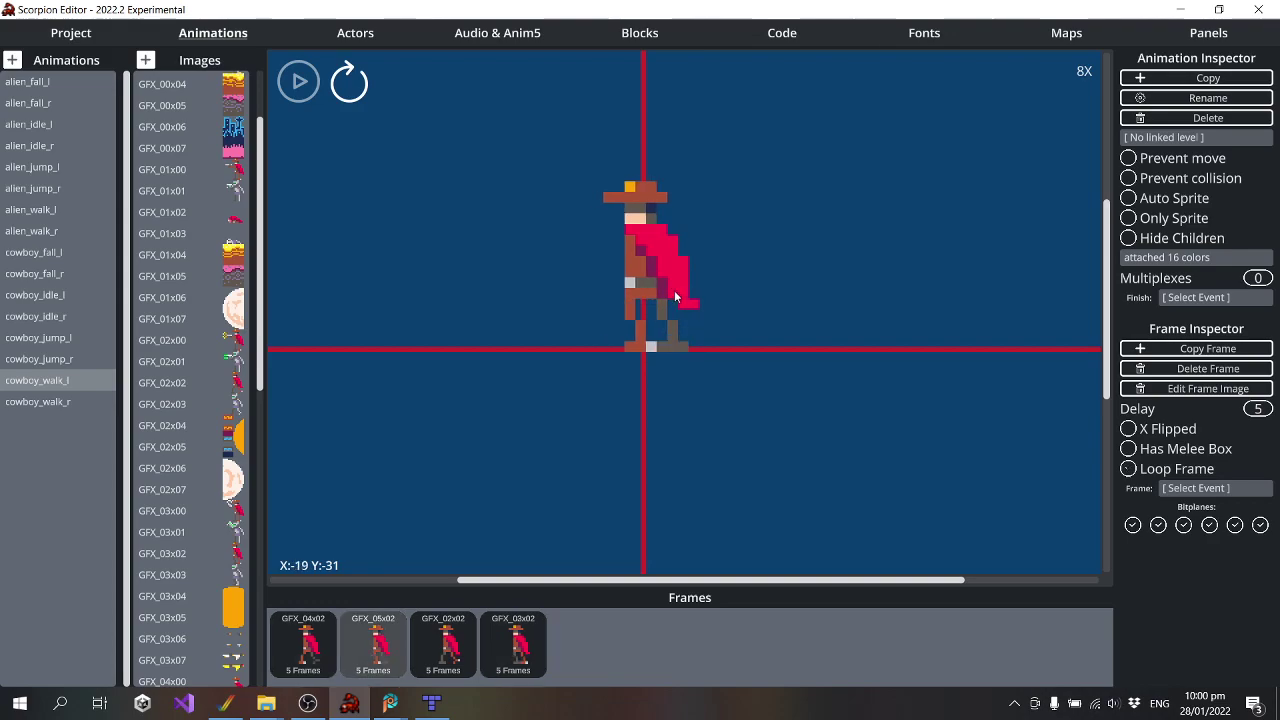
key("Right")
key("Left")
Align the GFX_02x02 sprite of cowboy_walk_l at X -19, Y -31 and compare it with the other frames
key("Right")
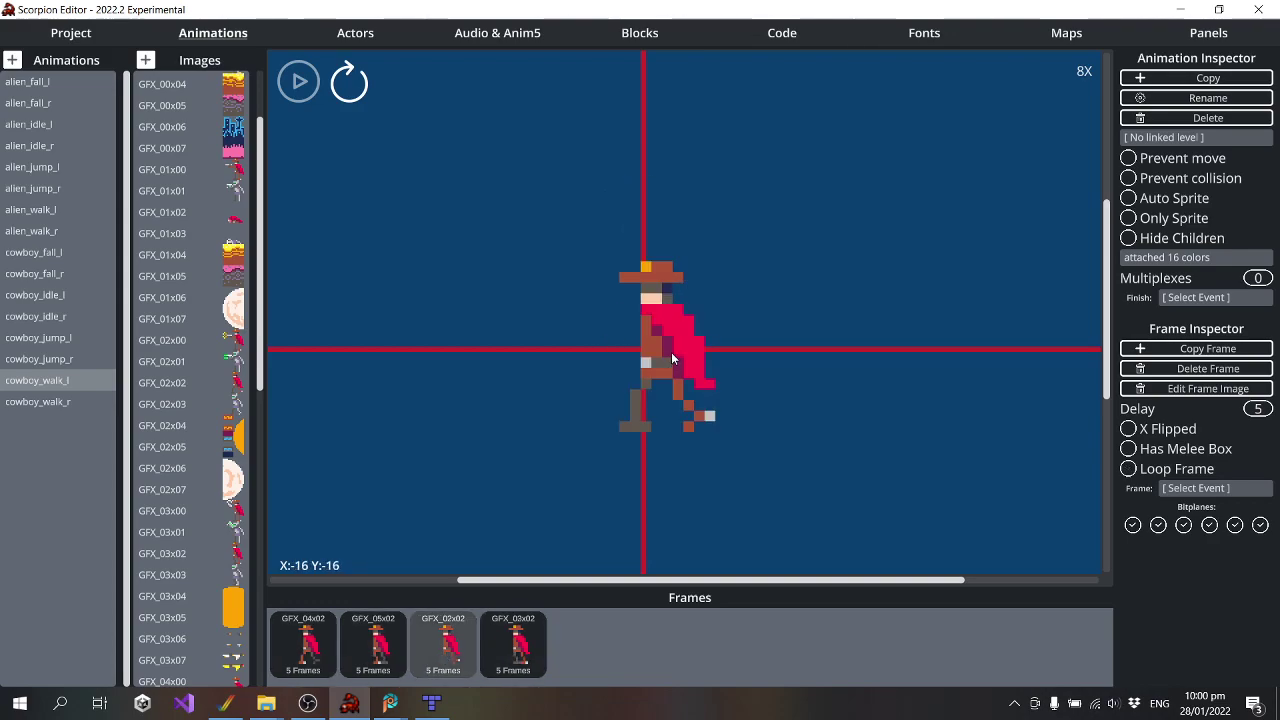
left_click_drag(671, 352, 651, 270)
key("Right")
key("Right")
key("Right")
key("Right")
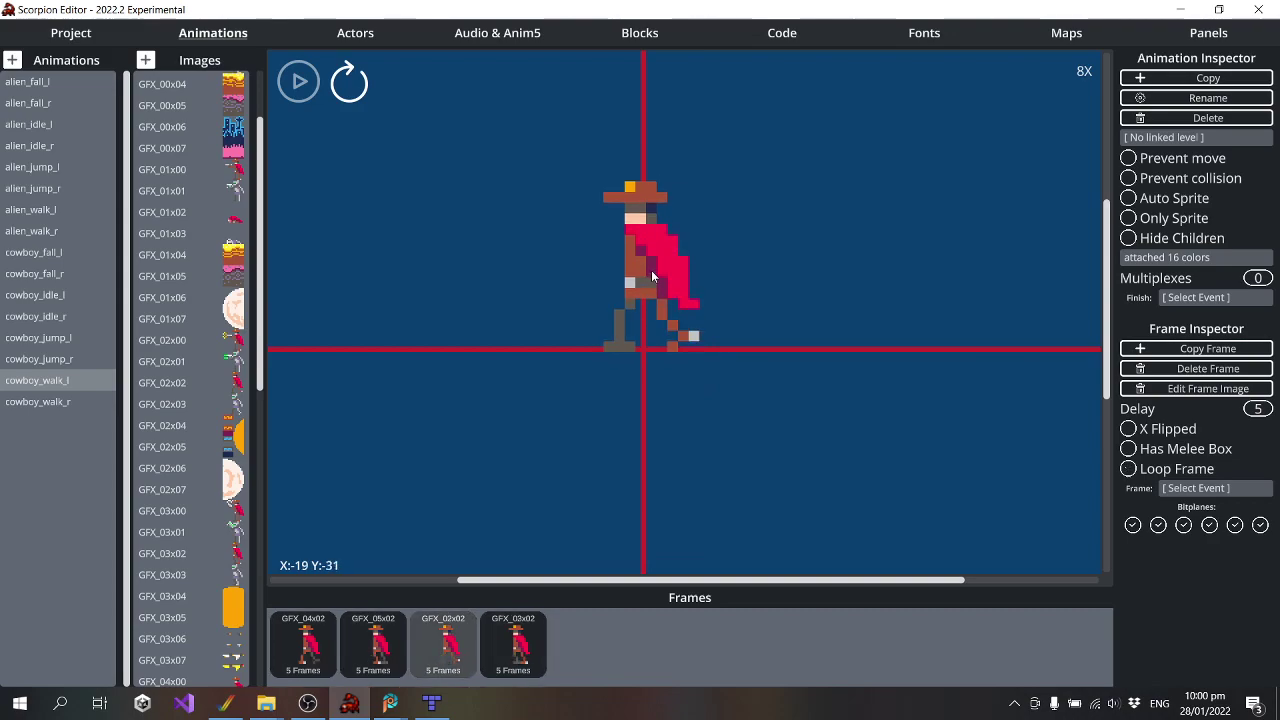
key("Right")
key("Right")
key("Right")
key("Right")
left_click(393, 645)
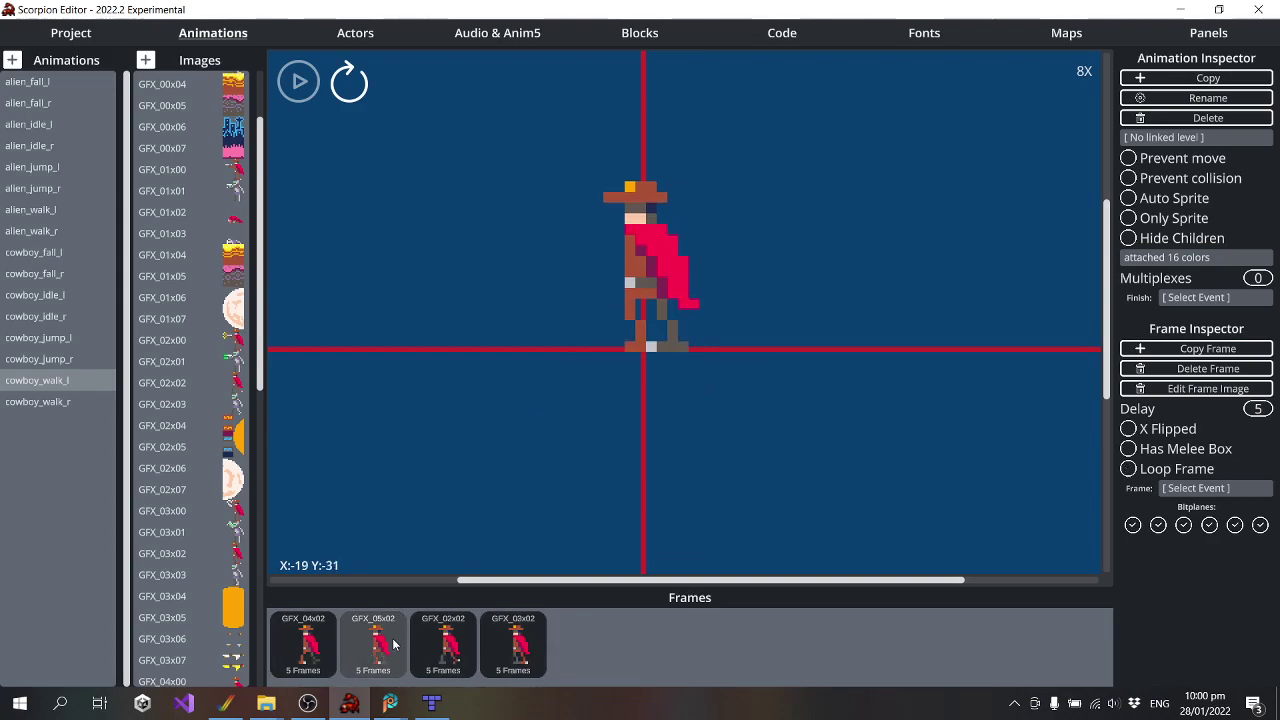
key("Left")
Reorder the cowboy_walk_l frames so that GFX_02x02 and GFX_03x02 come before GFX_04x02
left_click_drag(465, 652, 306, 646)
left_click(524, 658)
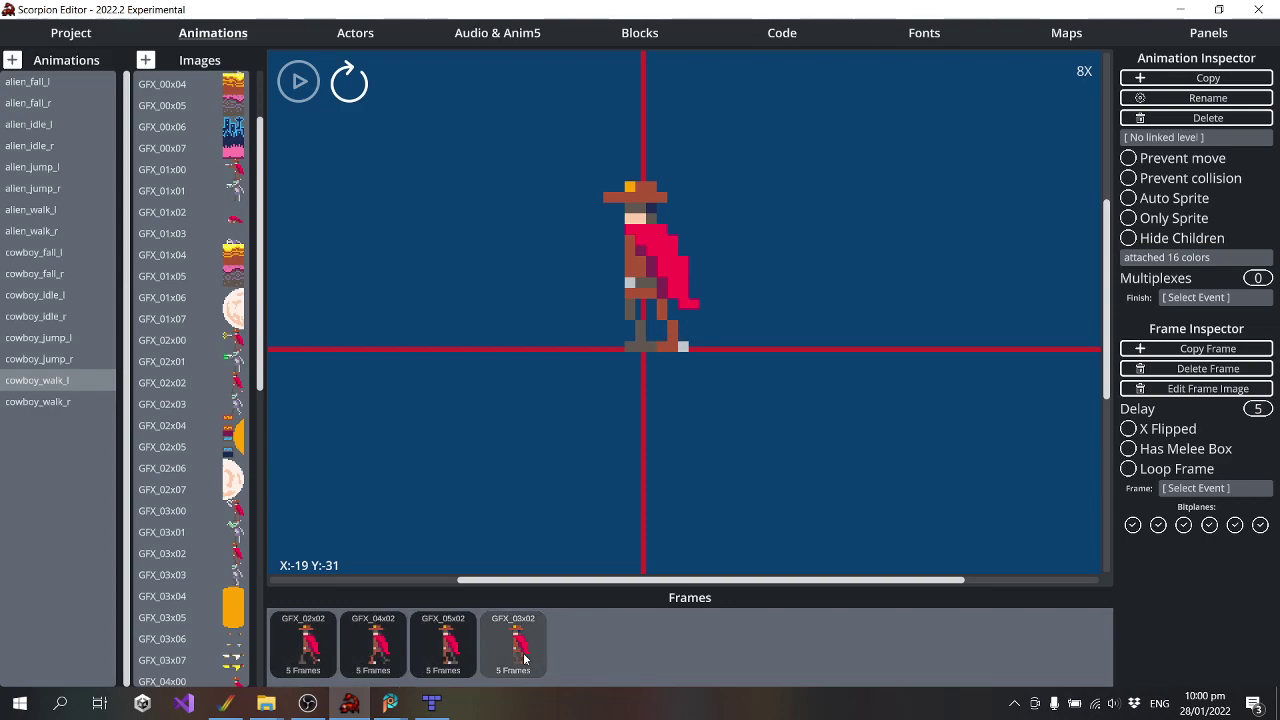
left_click_drag(524, 658, 368, 655)
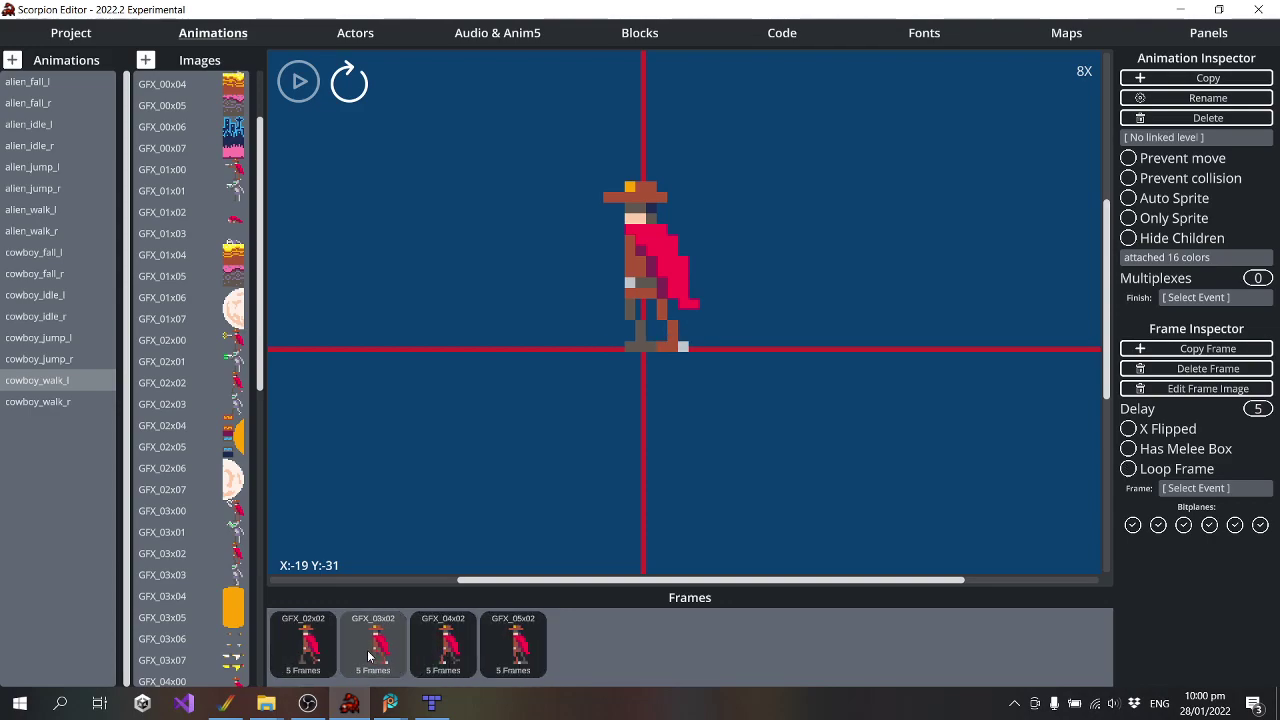
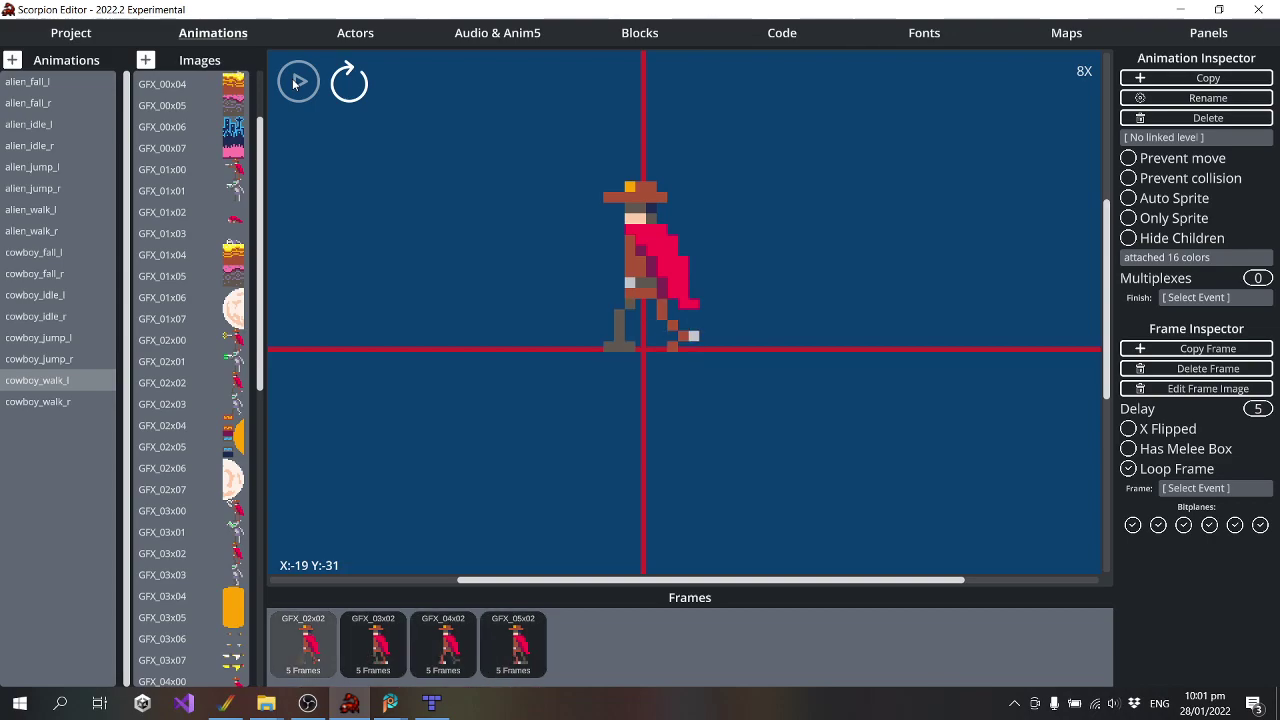
Add the frames GFX_02x02 and GFX_03x02 to the cowboy_walk_r animation
left_click(58, 401)
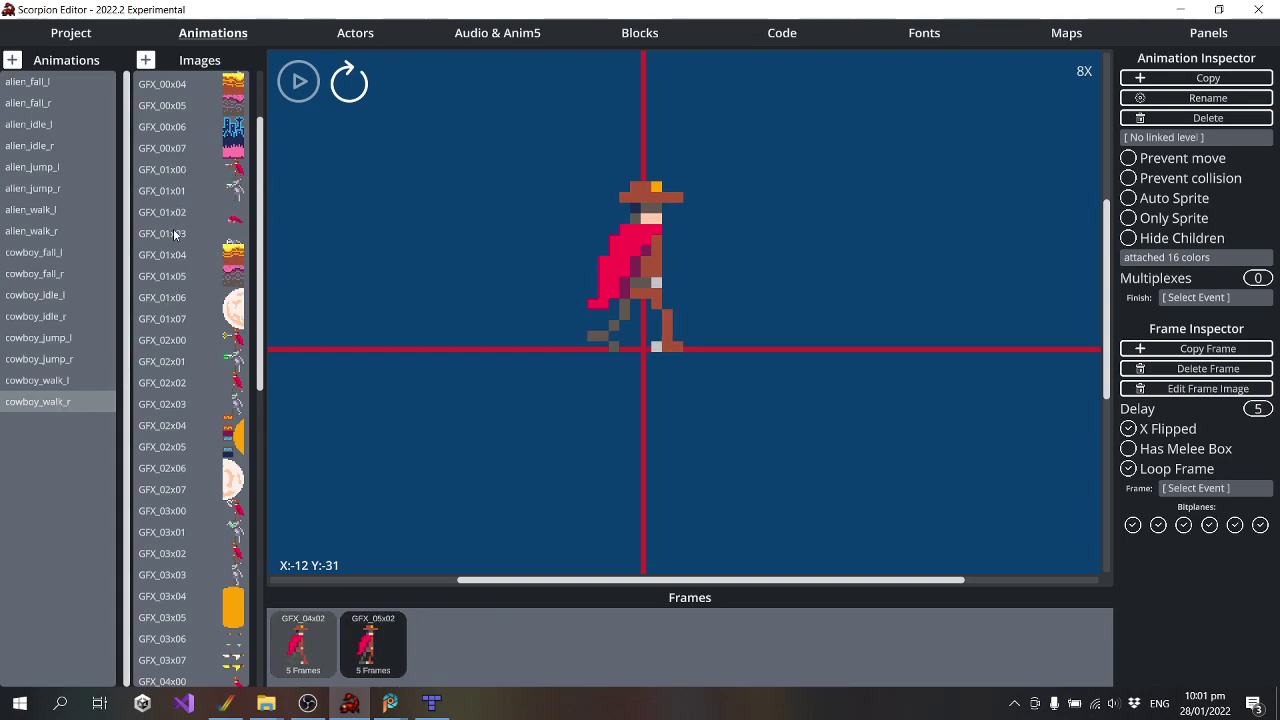
left_click(185, 384)
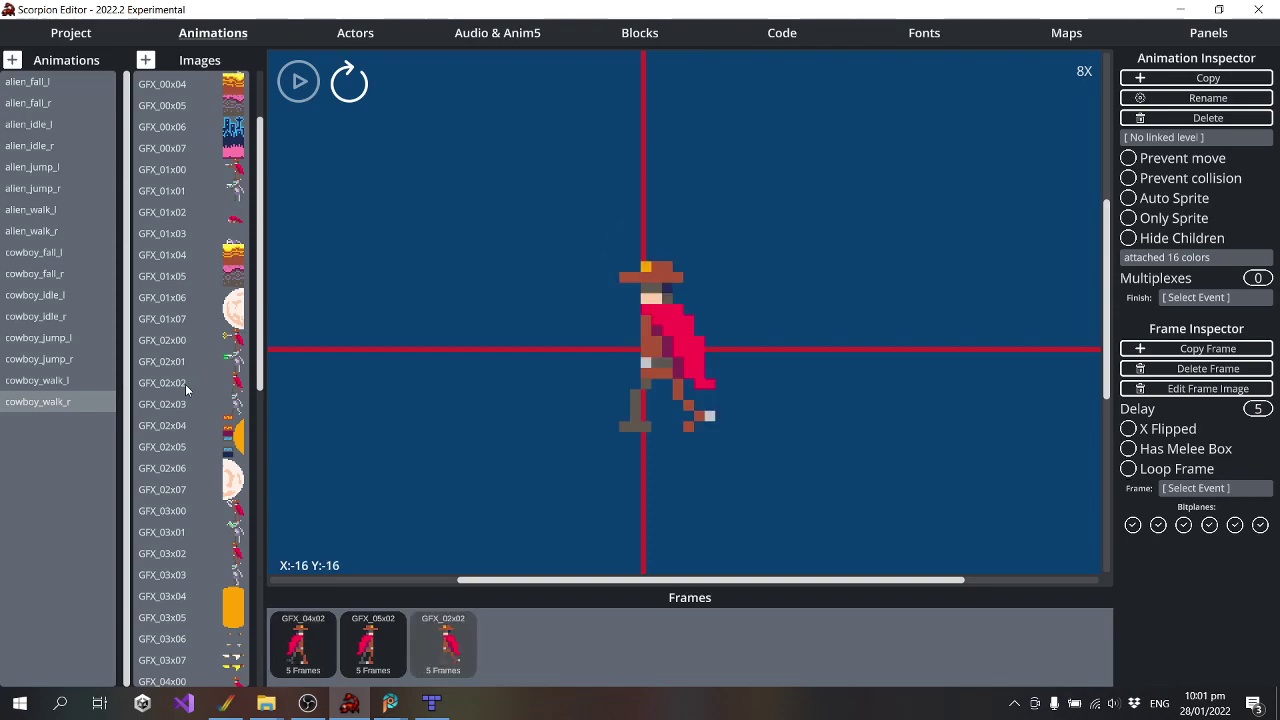
left_click(181, 554)
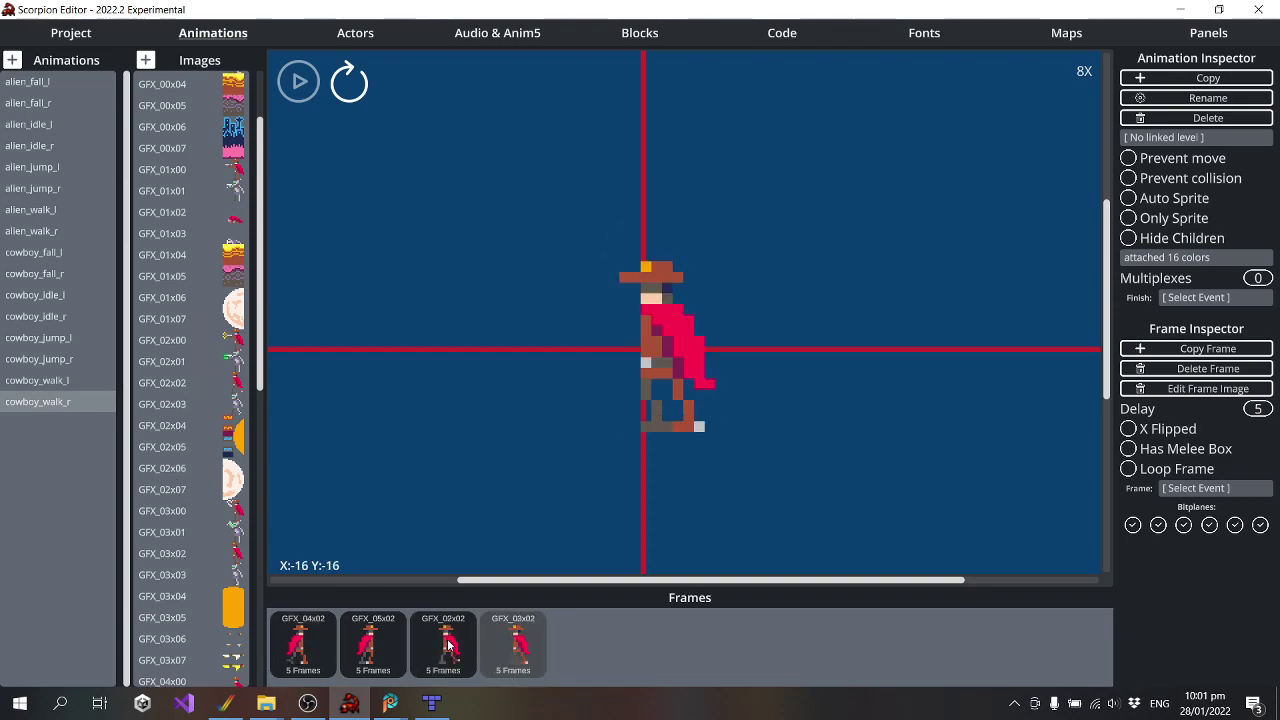
Flip GFX_02x02 and GFX_03x02 horizontally and move them, in that order, to the start of cowboy_walk_r
left_click(1128, 428)
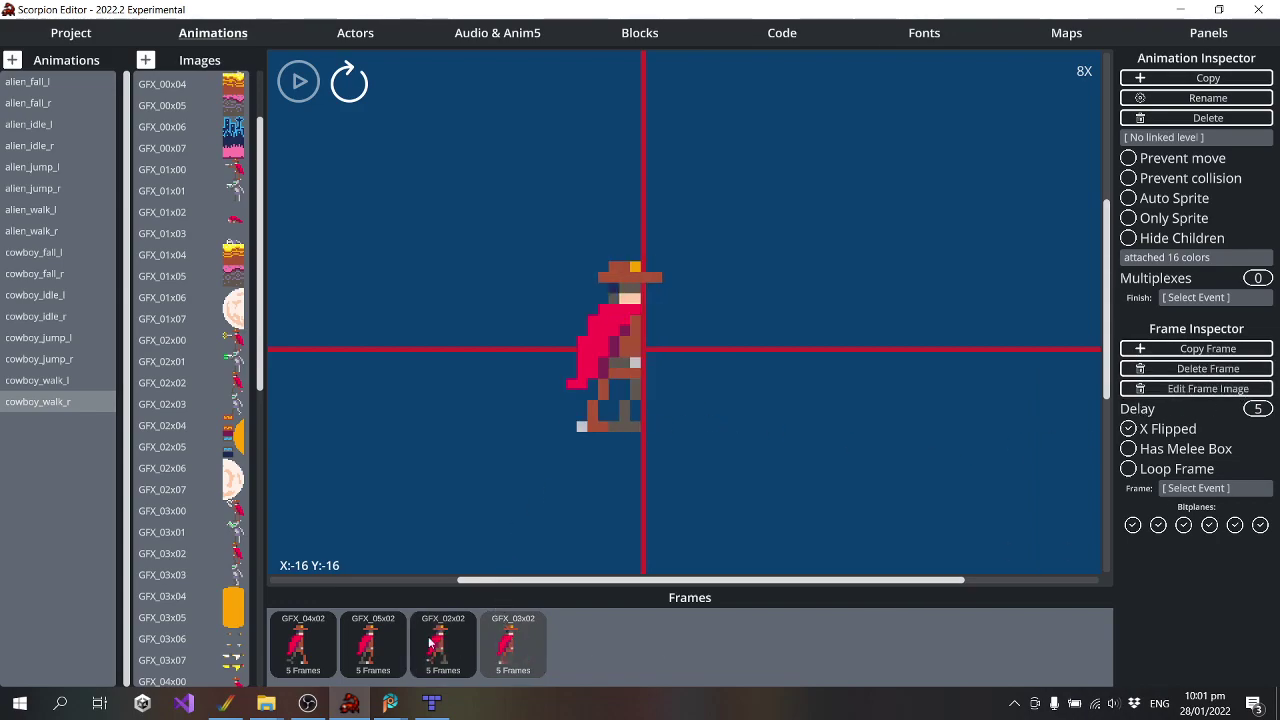
scroll(430, 643, "up", 1)
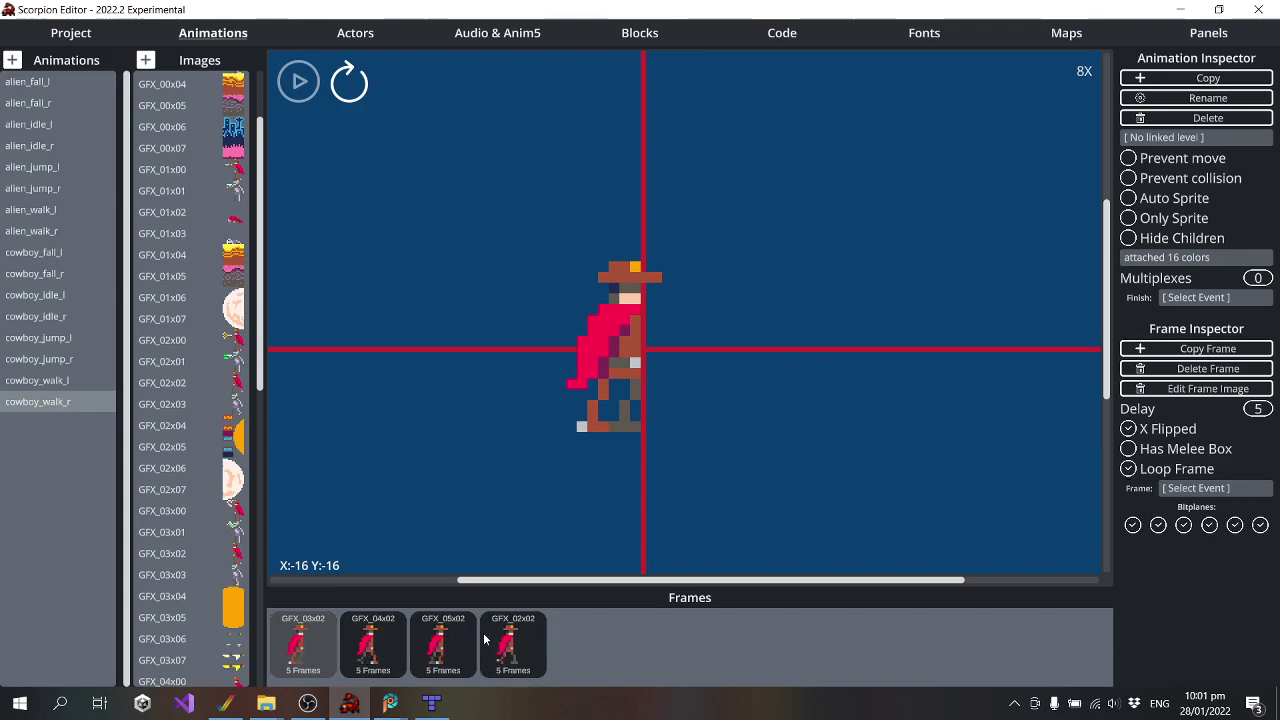
left_click_drag(484, 640, 290, 648)
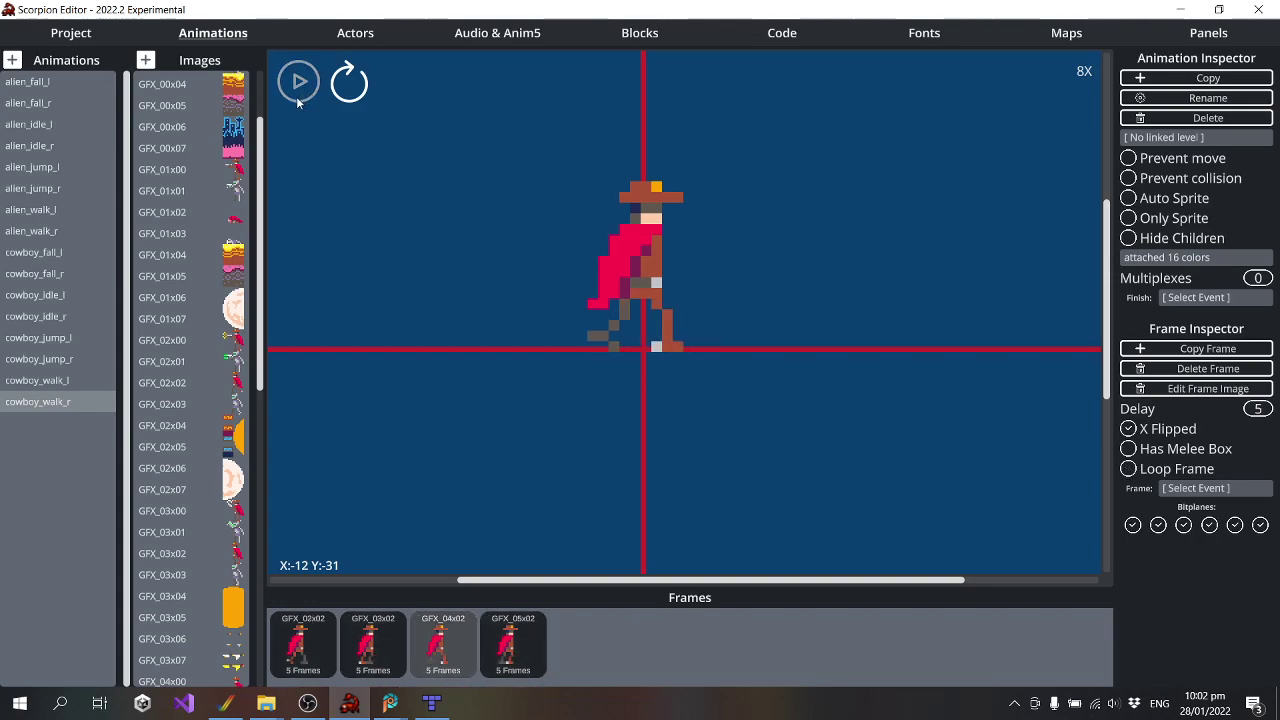
Compare the p1_cowboy and p2_alien actor settings and set the class of p1_cowboy to Player 1
left_click(384, 42)
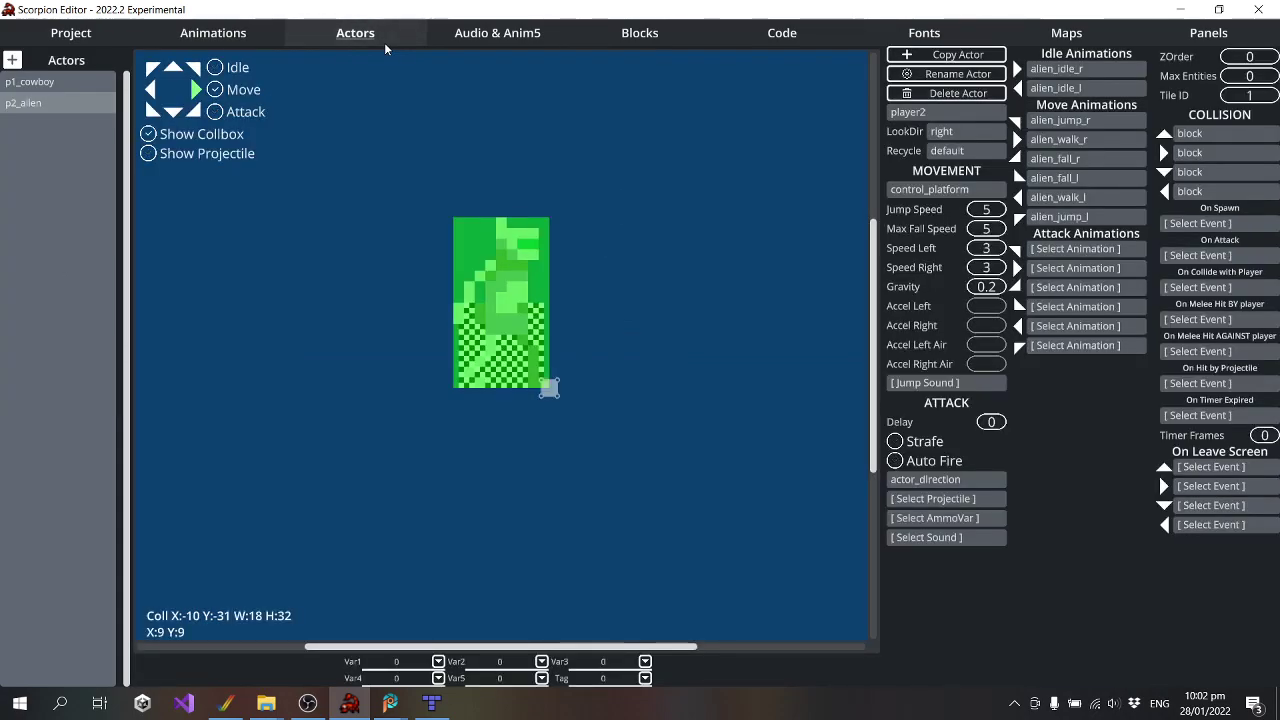
left_click(72, 83)
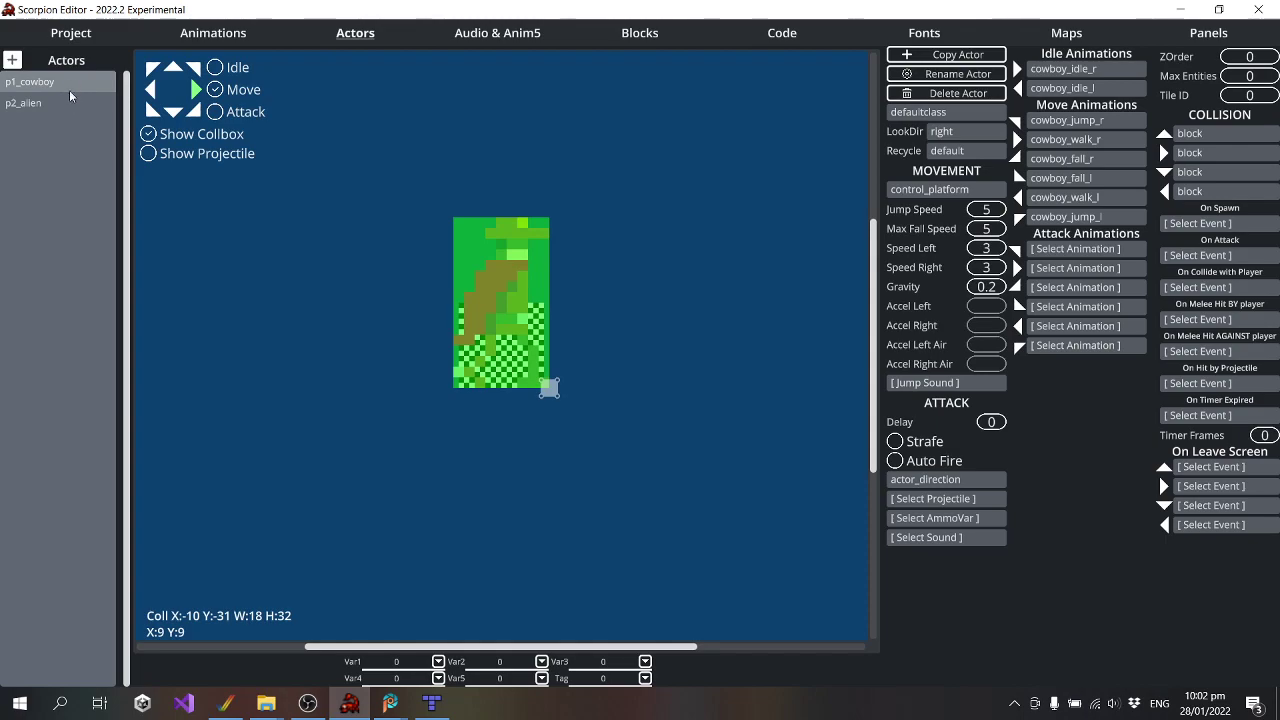
left_click(71, 104)
left_click(68, 84)
left_click(63, 103)
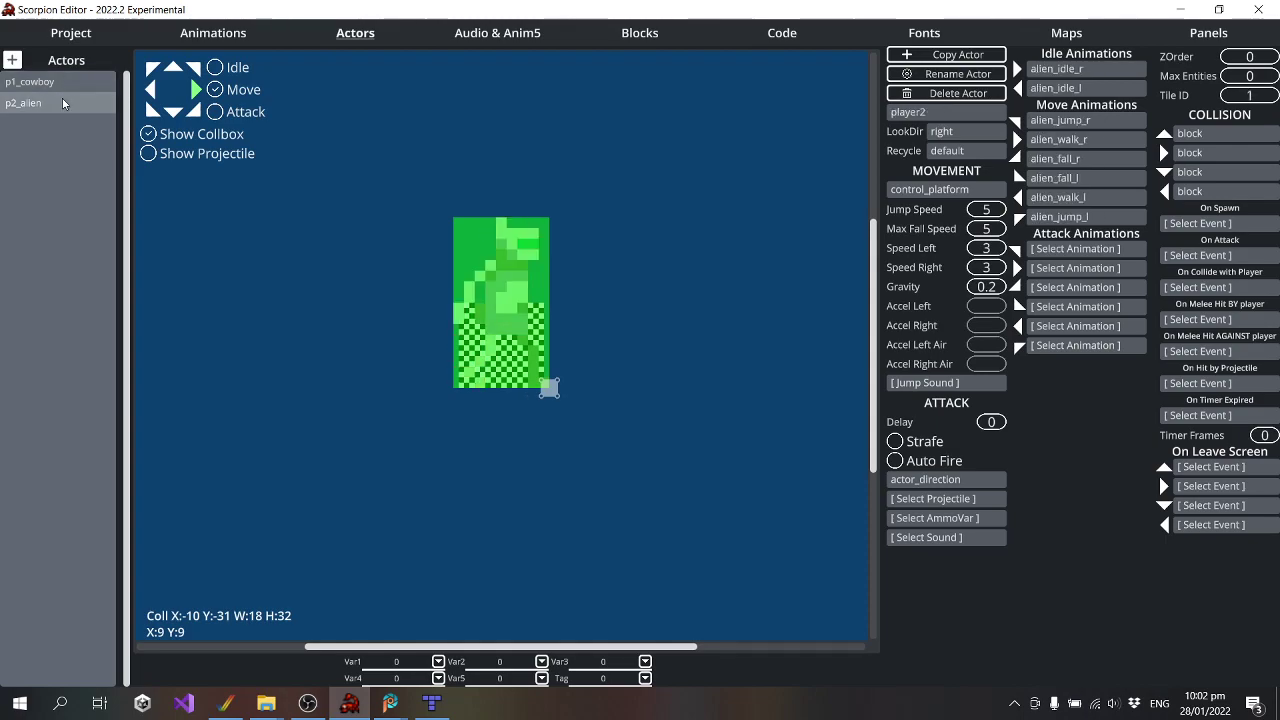
left_click(65, 84)
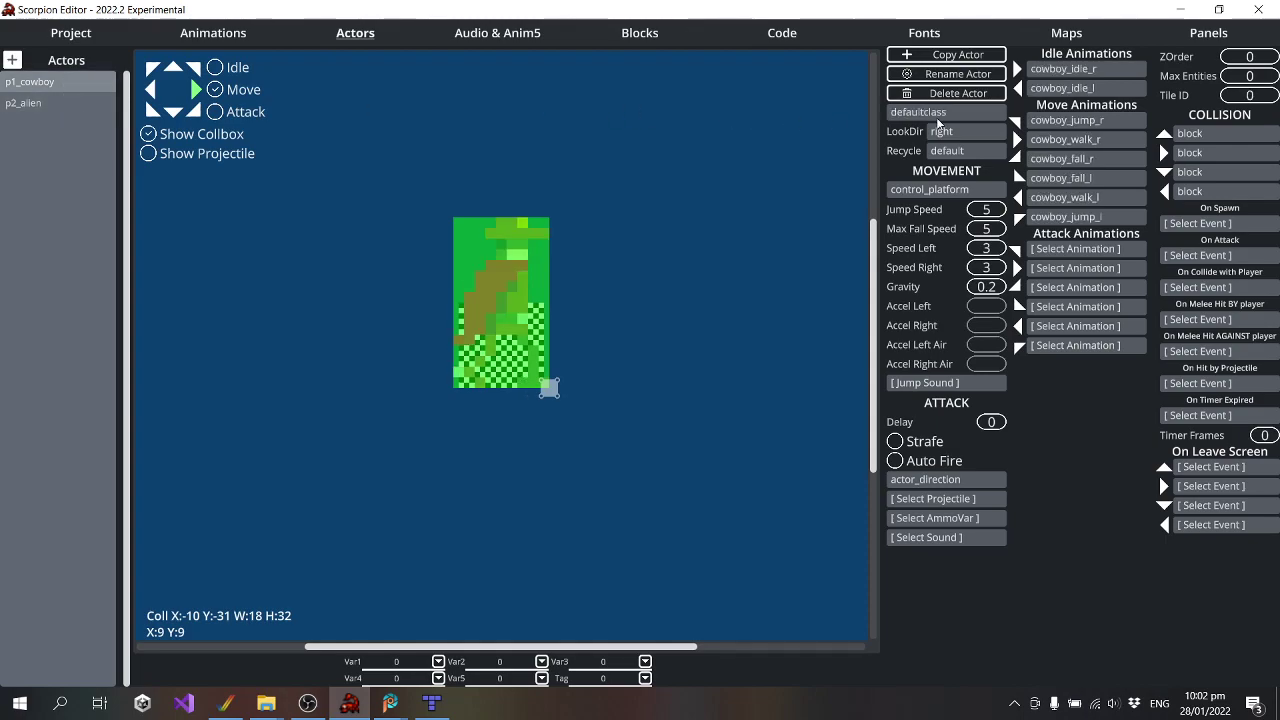
left_click(930, 112)
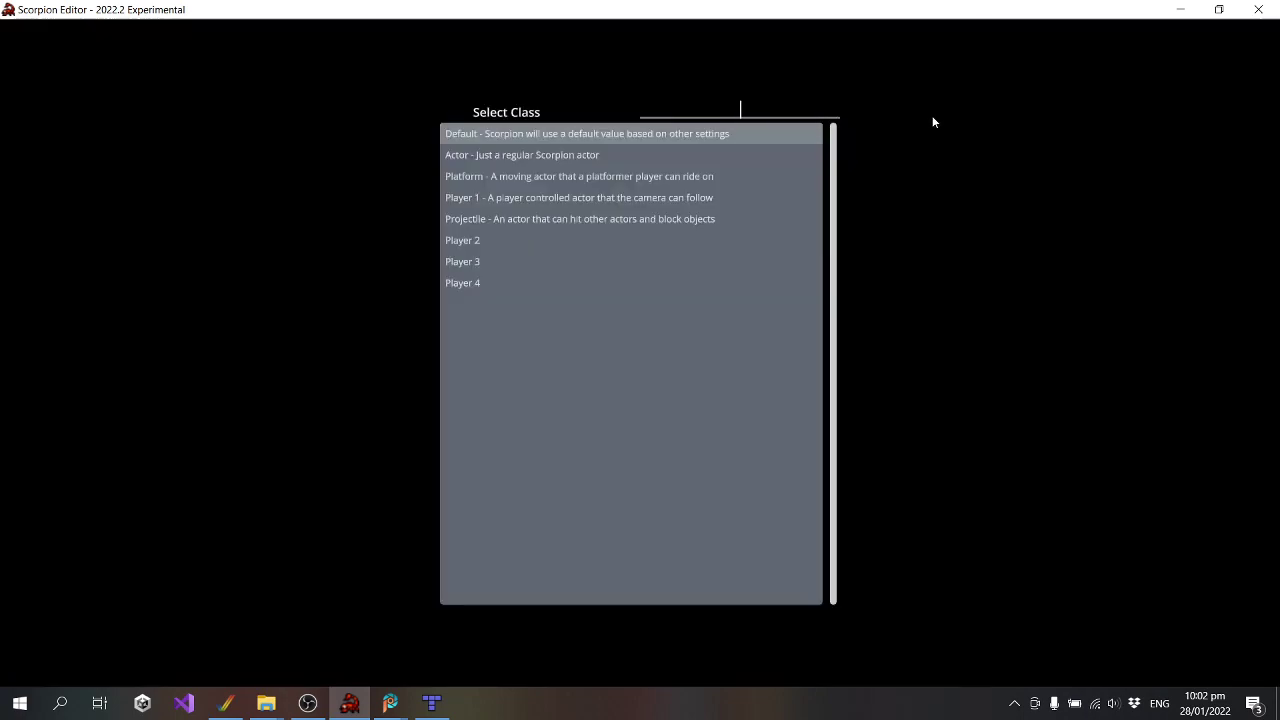
left_click(484, 198)
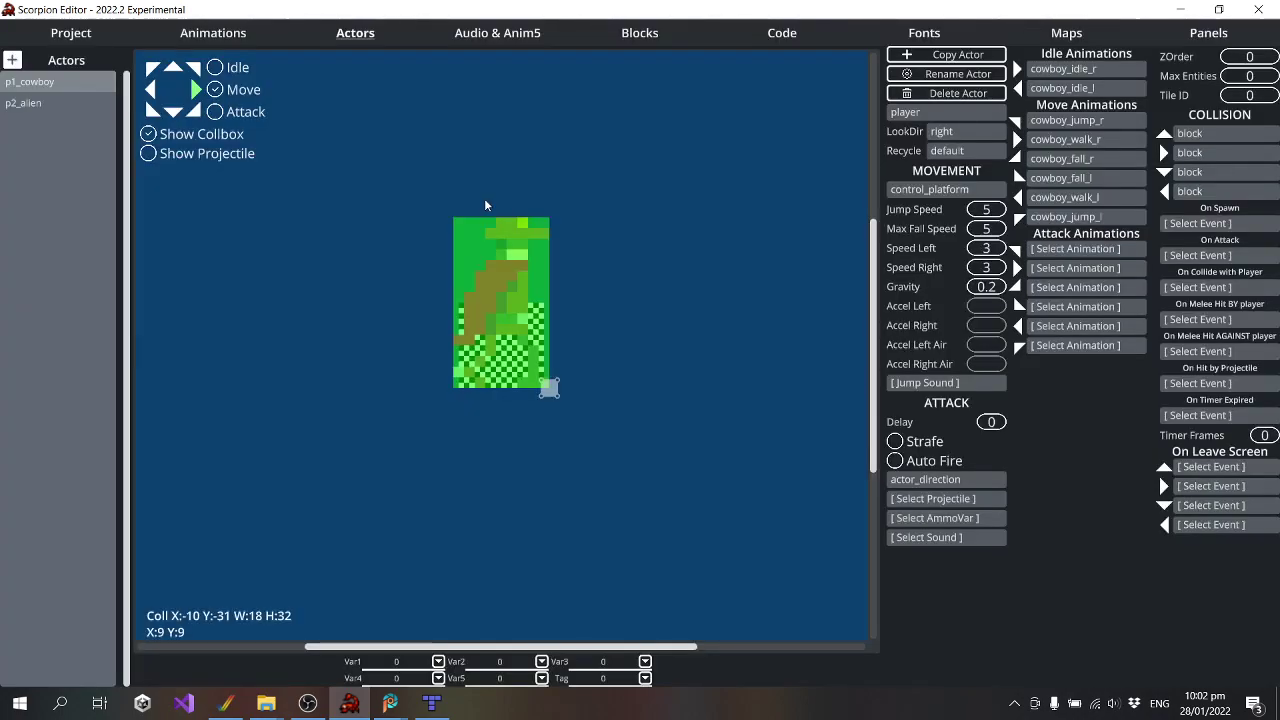
Compile and run the game, and test the cowboy's walking, jumping and falling across the platforms
left_click(95, 38)
left_click(93, 117)
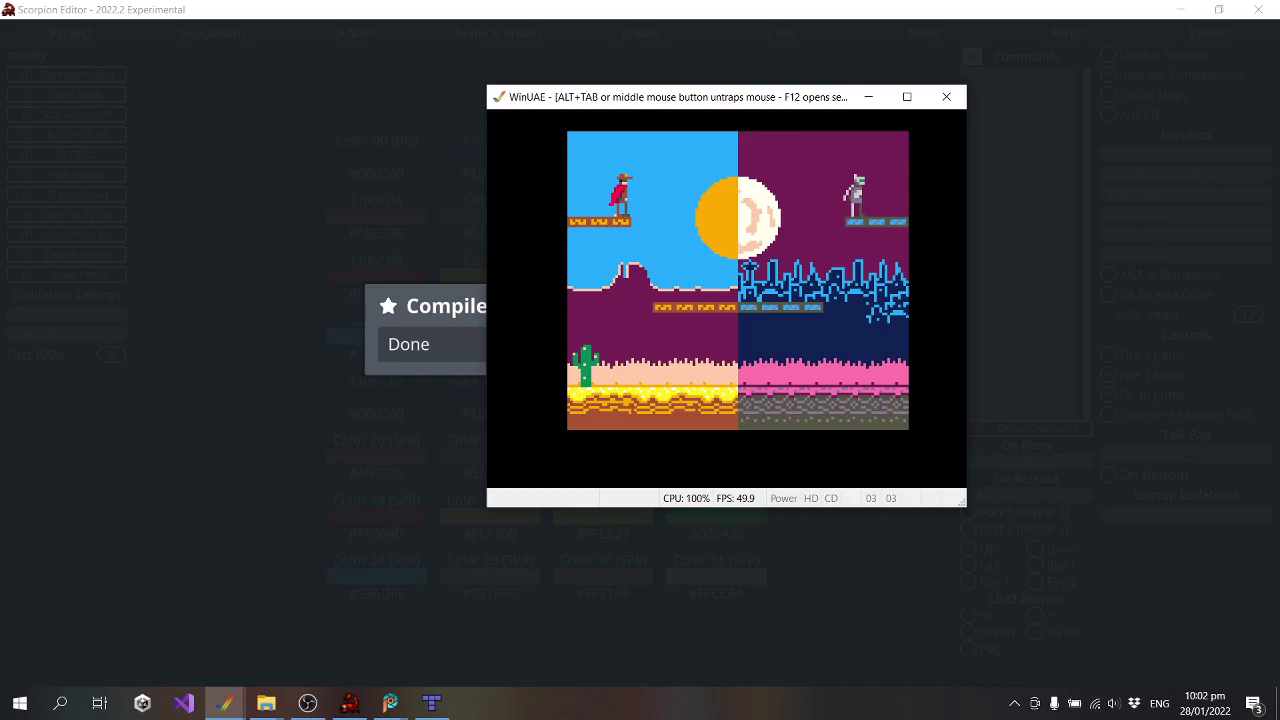
key("Left")
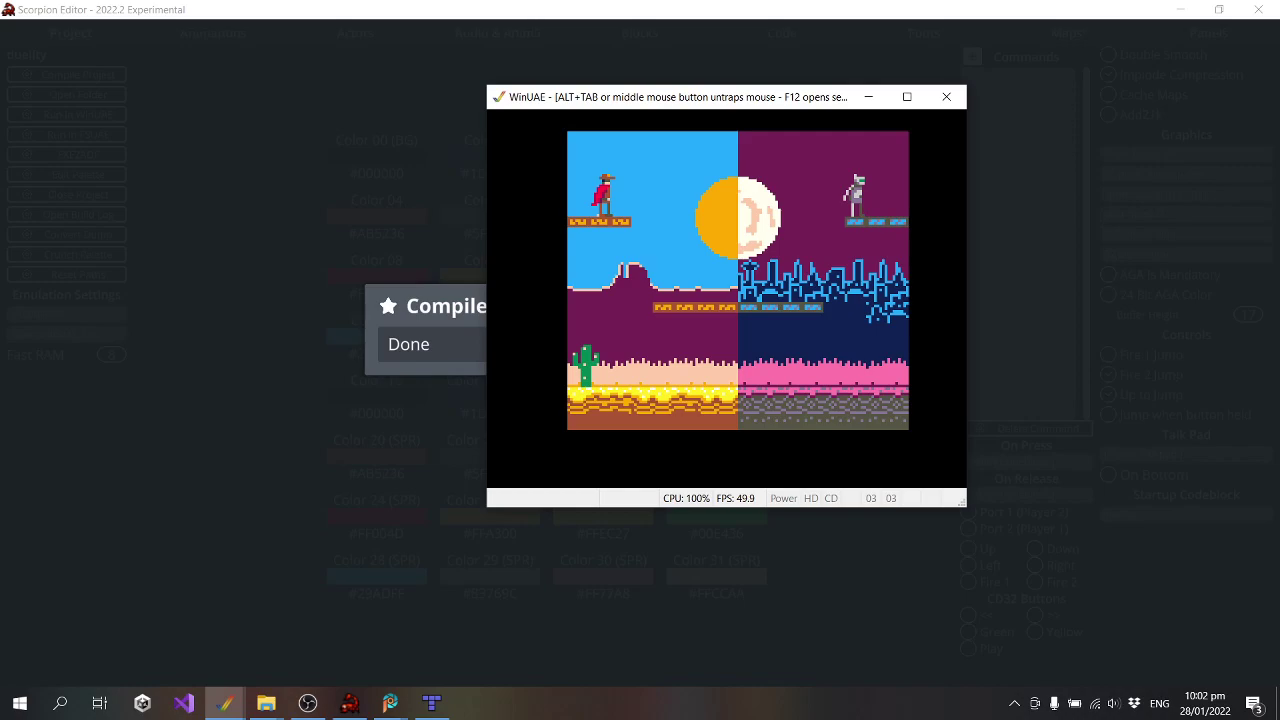
key("Down")
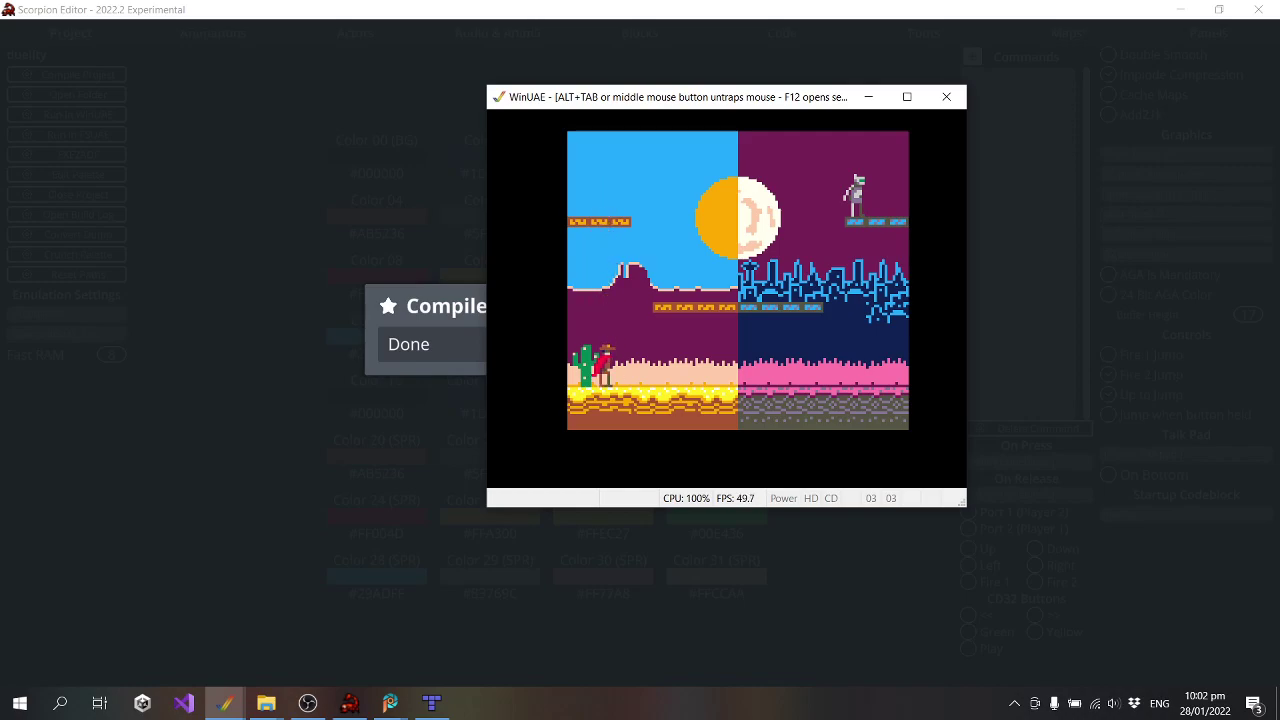
key("Up")
key("Right")
key("Down")
key("Up")
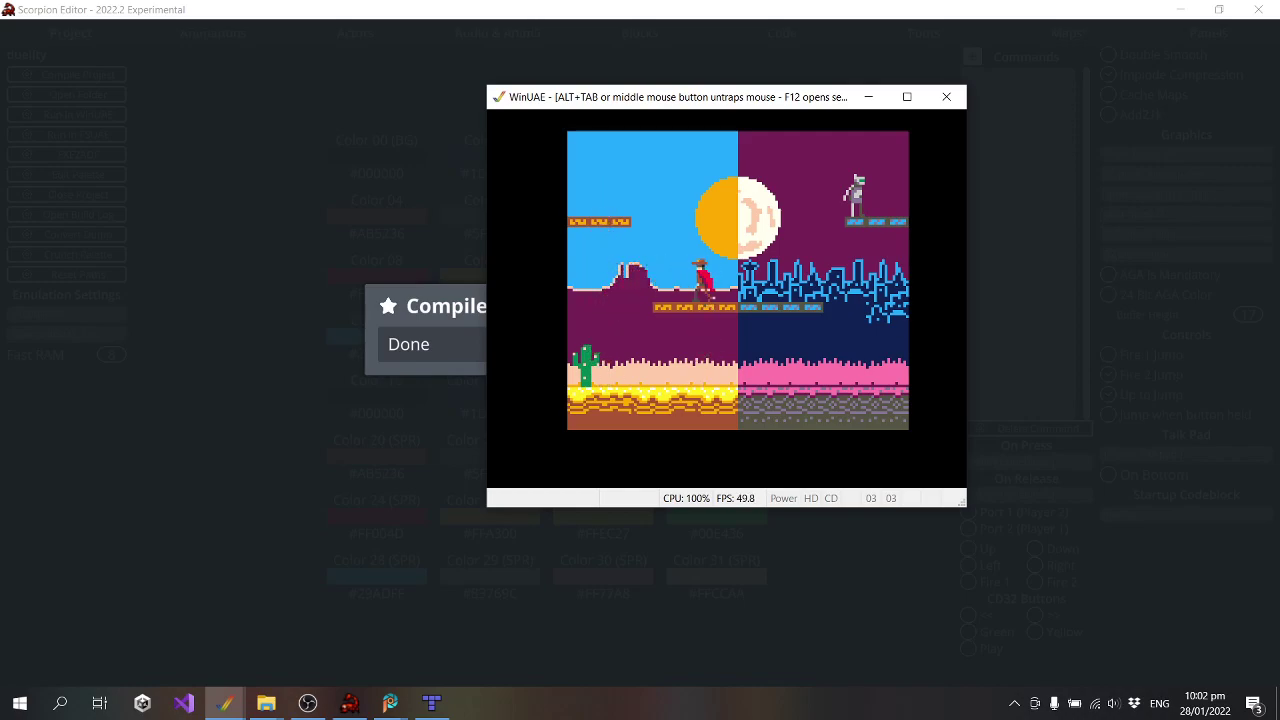
key("Left")
key("Down")
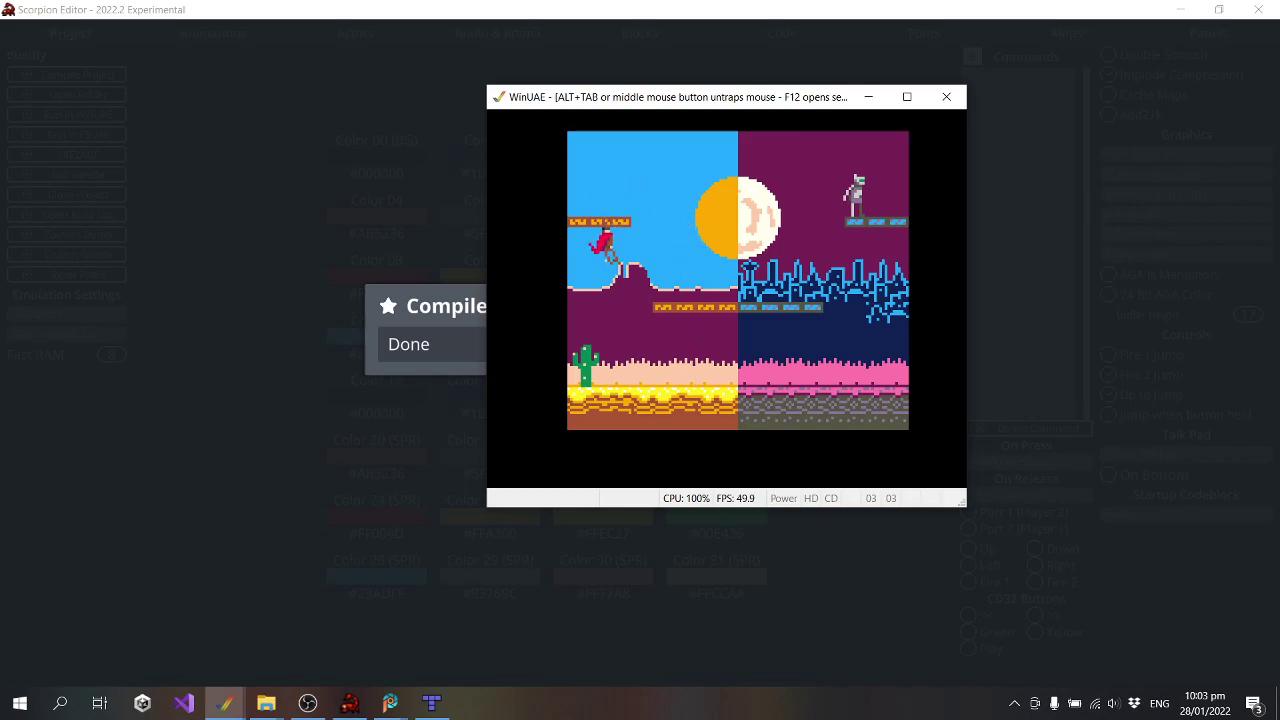
Continue play-testing the cowboy's jumps and drops between the ground, the central platform and the upper desert platform
key("Right")
key("Up")
key("Right")
key("Down")
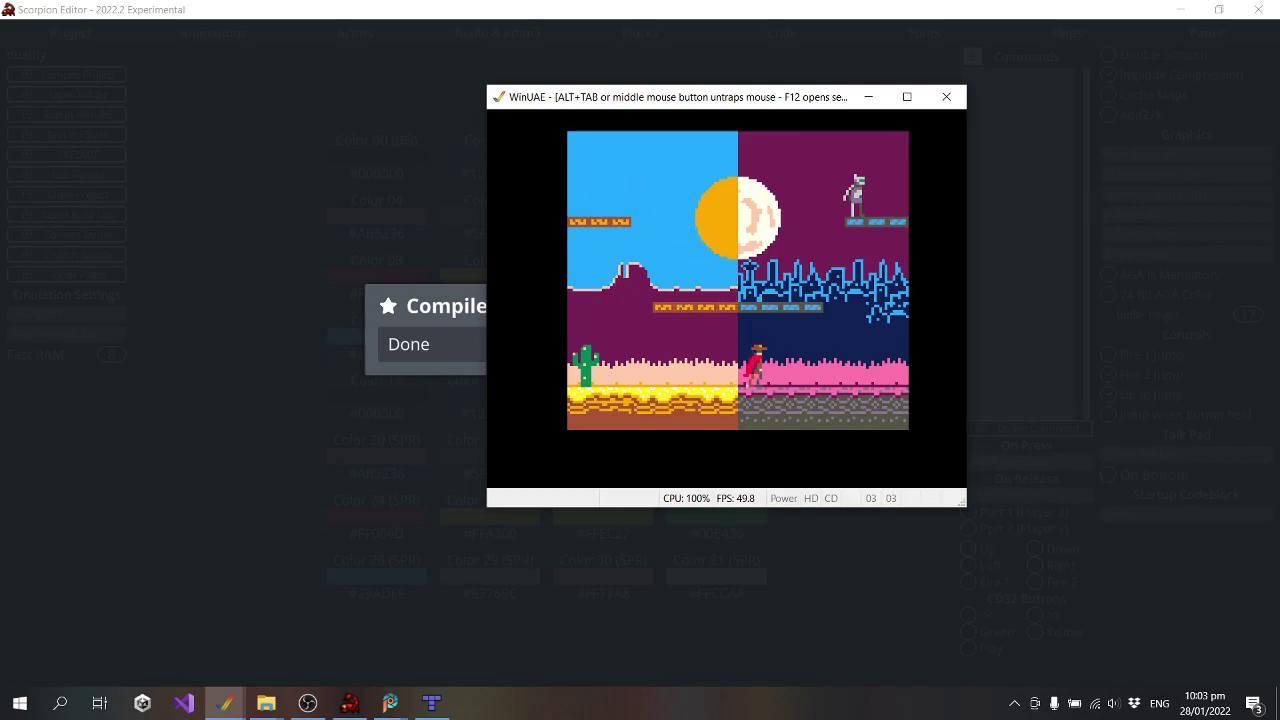
key("Up")
key("Down")
key("Left")
key("Up")
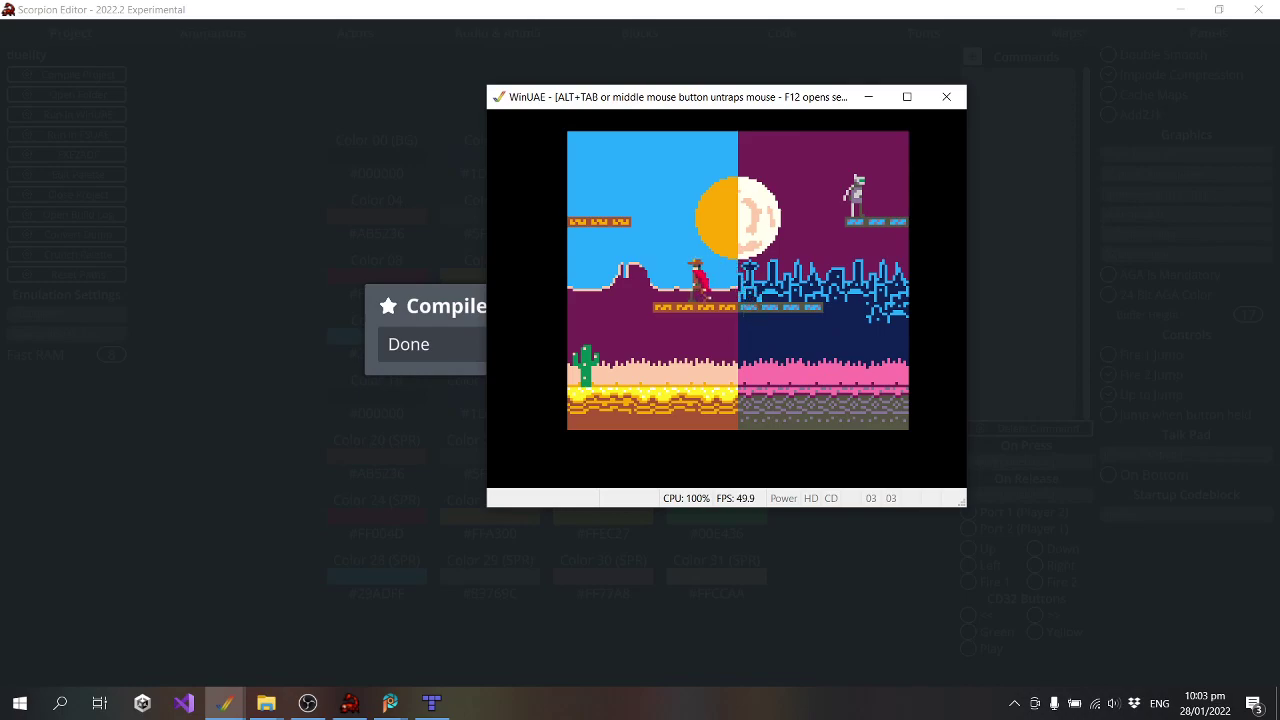
key("Down")
key("Up")
key("Down")
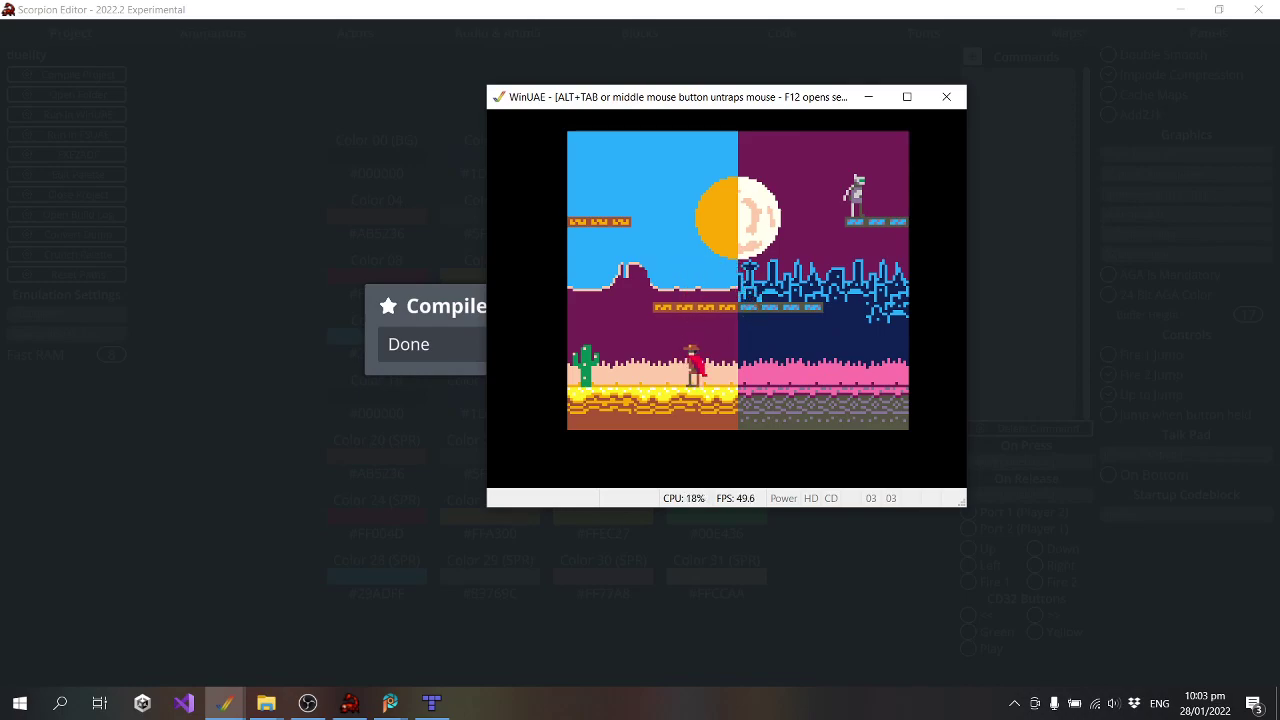
key("Up")
key("Left")
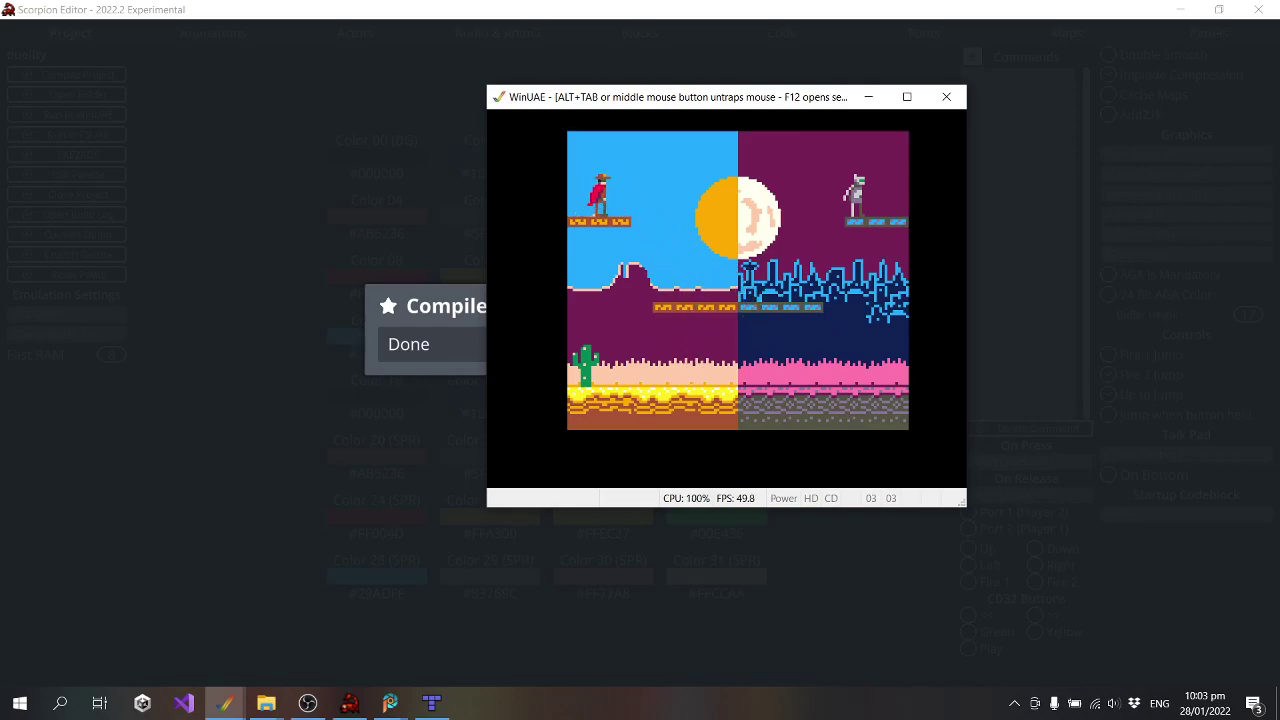
key("Down")
key("Right")
key("Up")
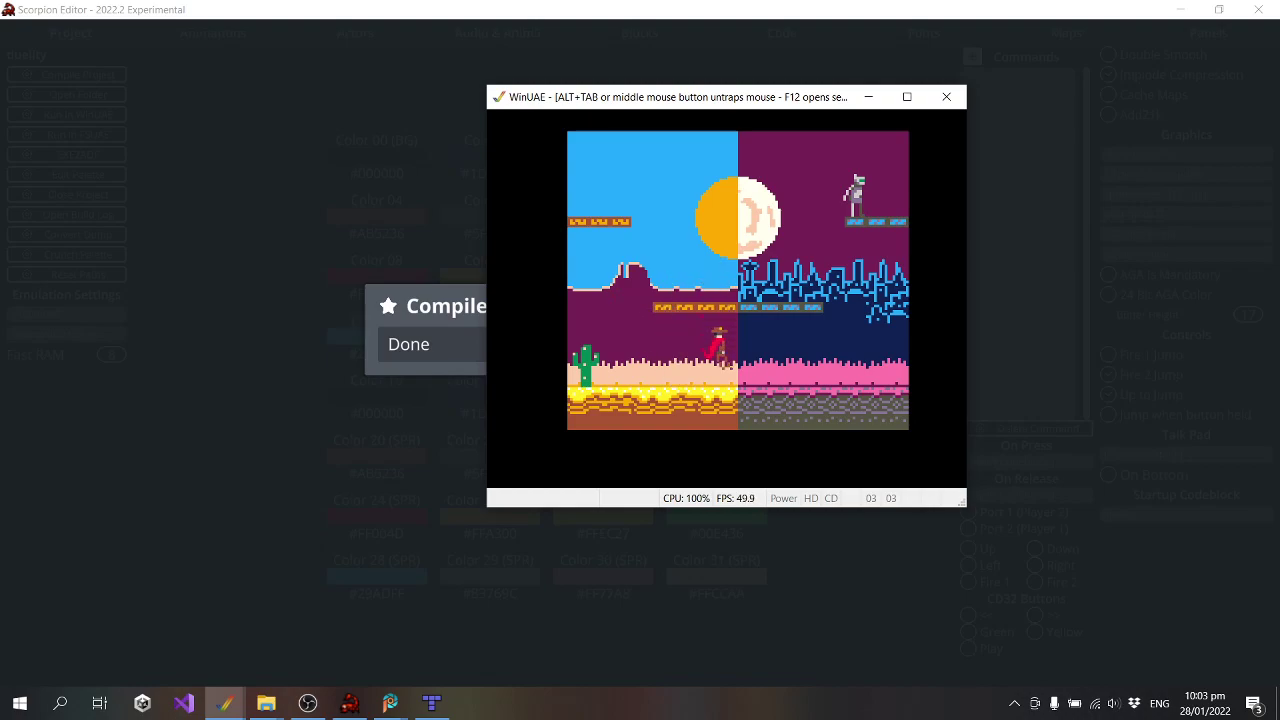
key("Up")
key("Left")
key("Left")
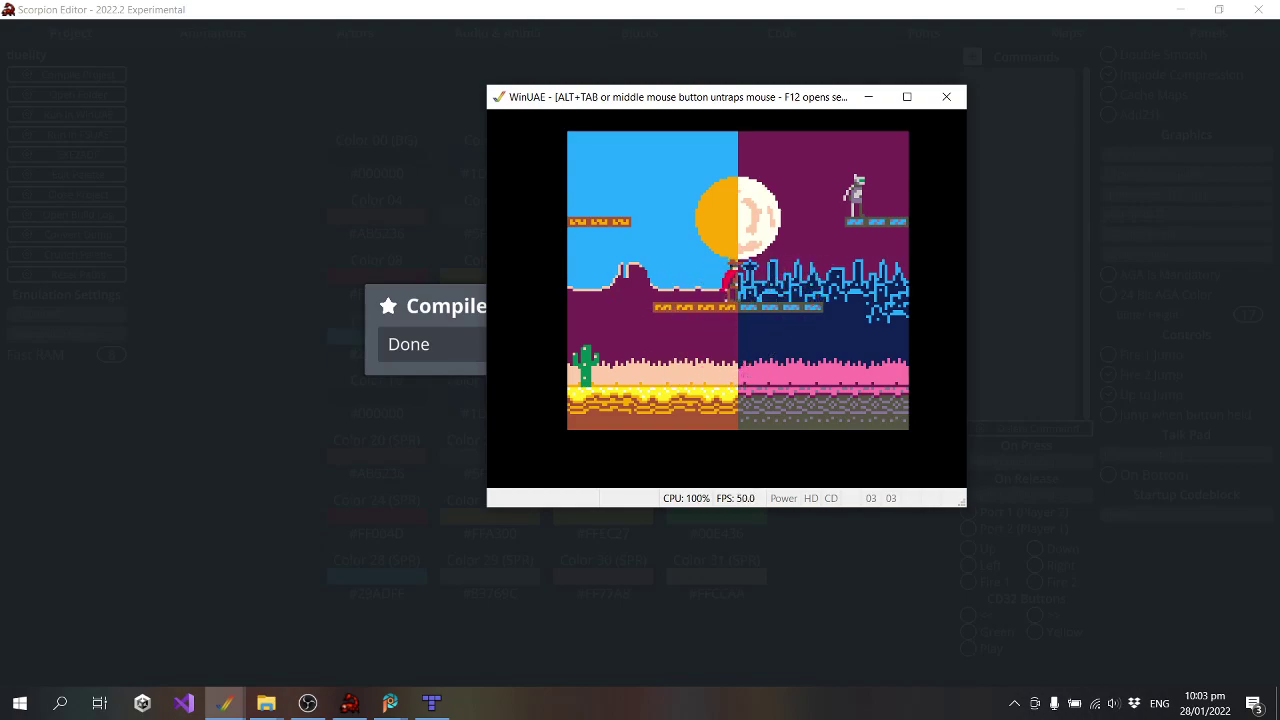
Pause the game and check which keyboard layouts WinUAE assigns to the game ports, leaving the settings as they are
key("alt+Tab")
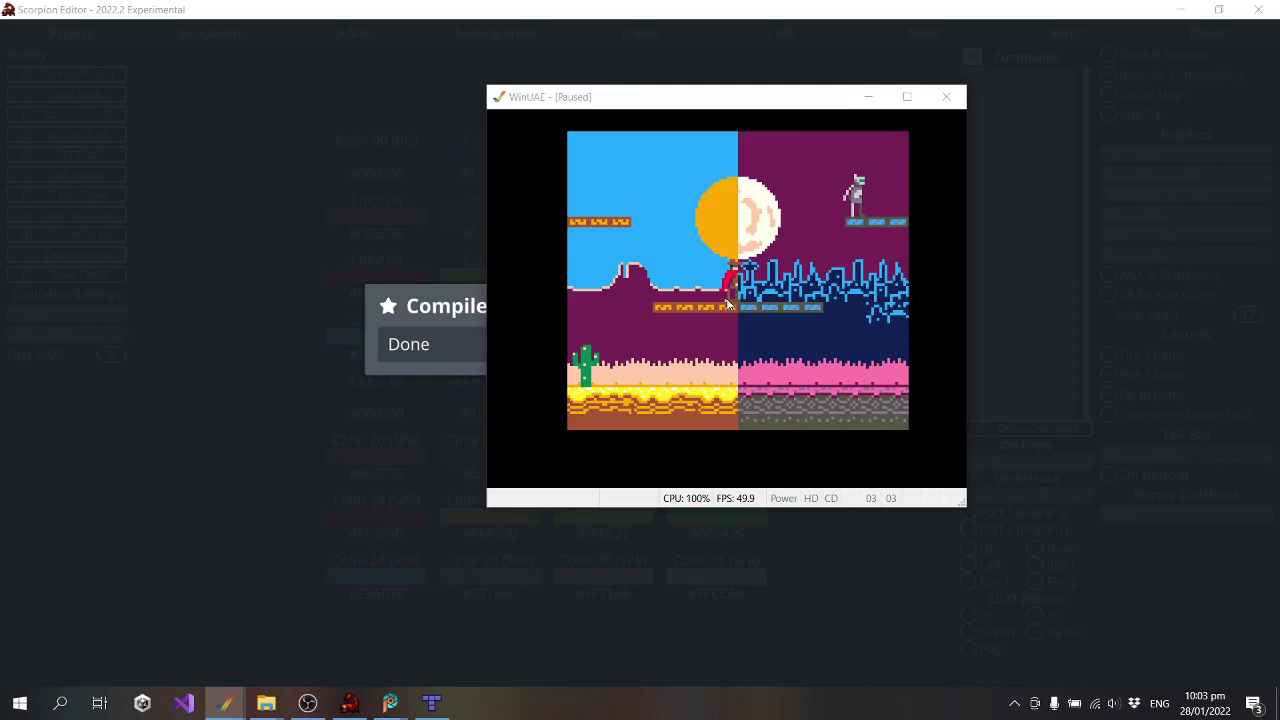
key("F12")
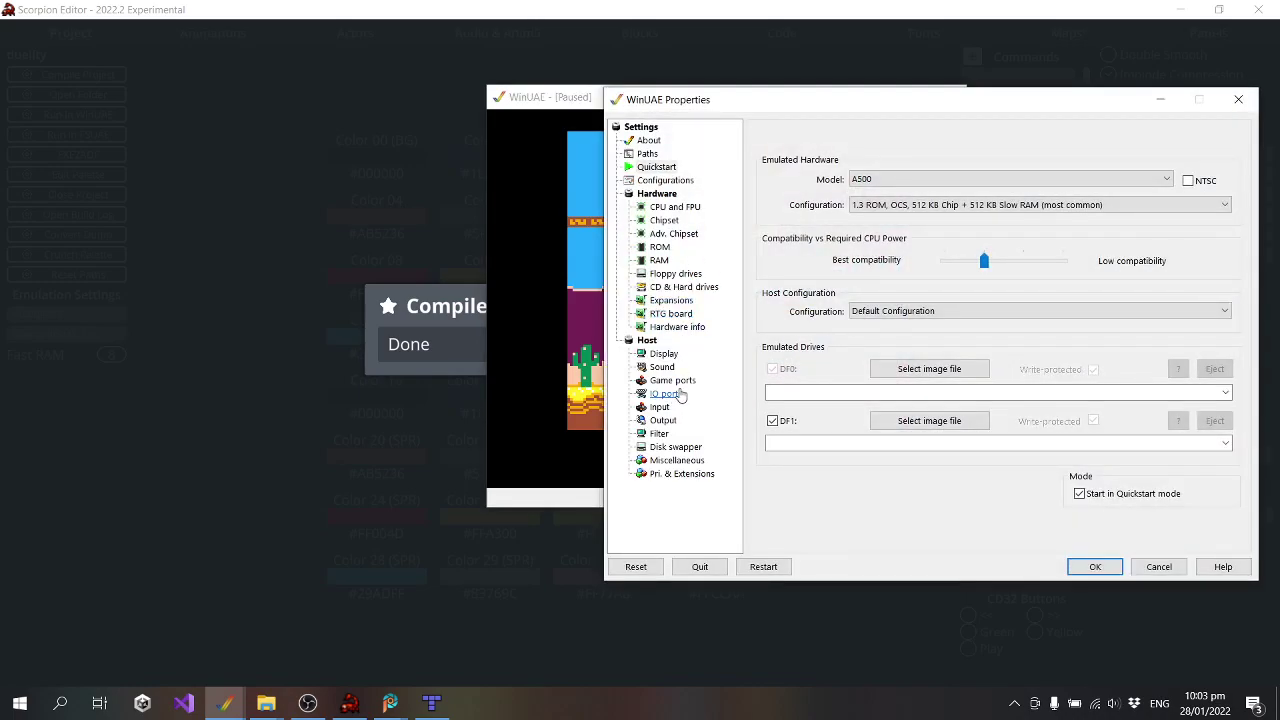
left_click(667, 393)
left_click(686, 381)
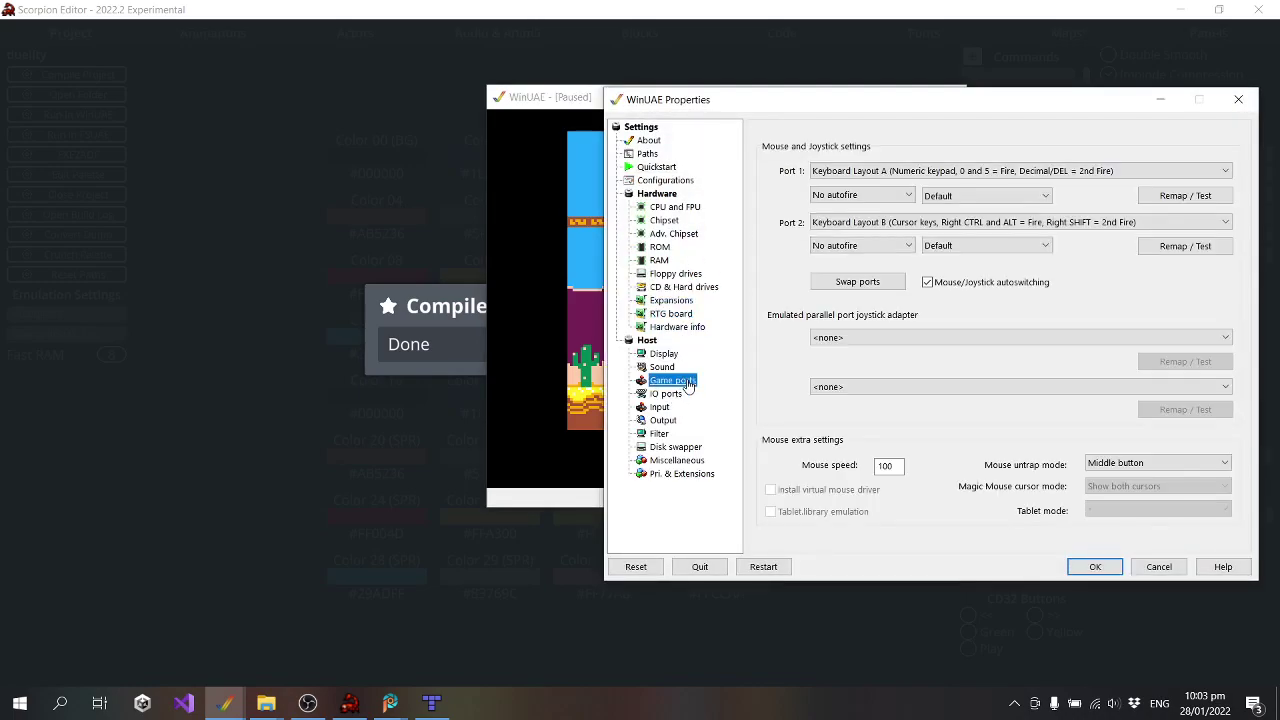
left_click(1161, 572)
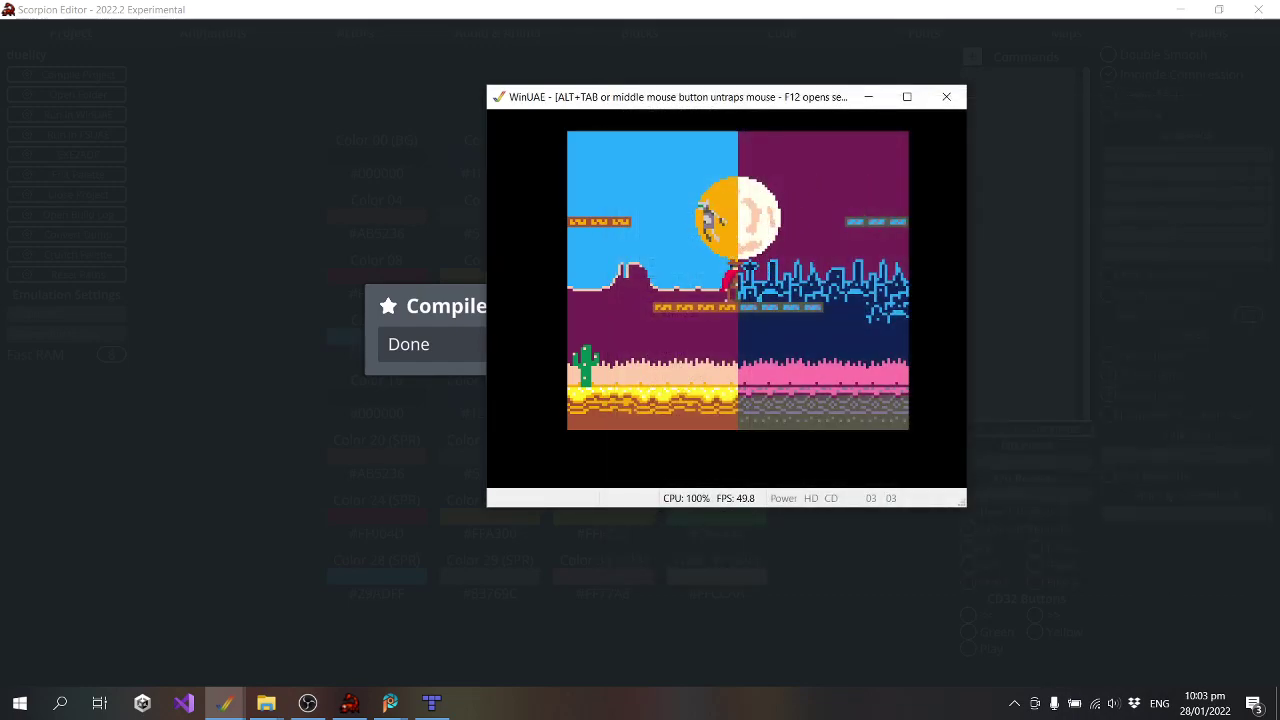
Play-test the alien by walking, jumping and falling across all the platforms and the ground in both directions
key("Left")
key("Right")
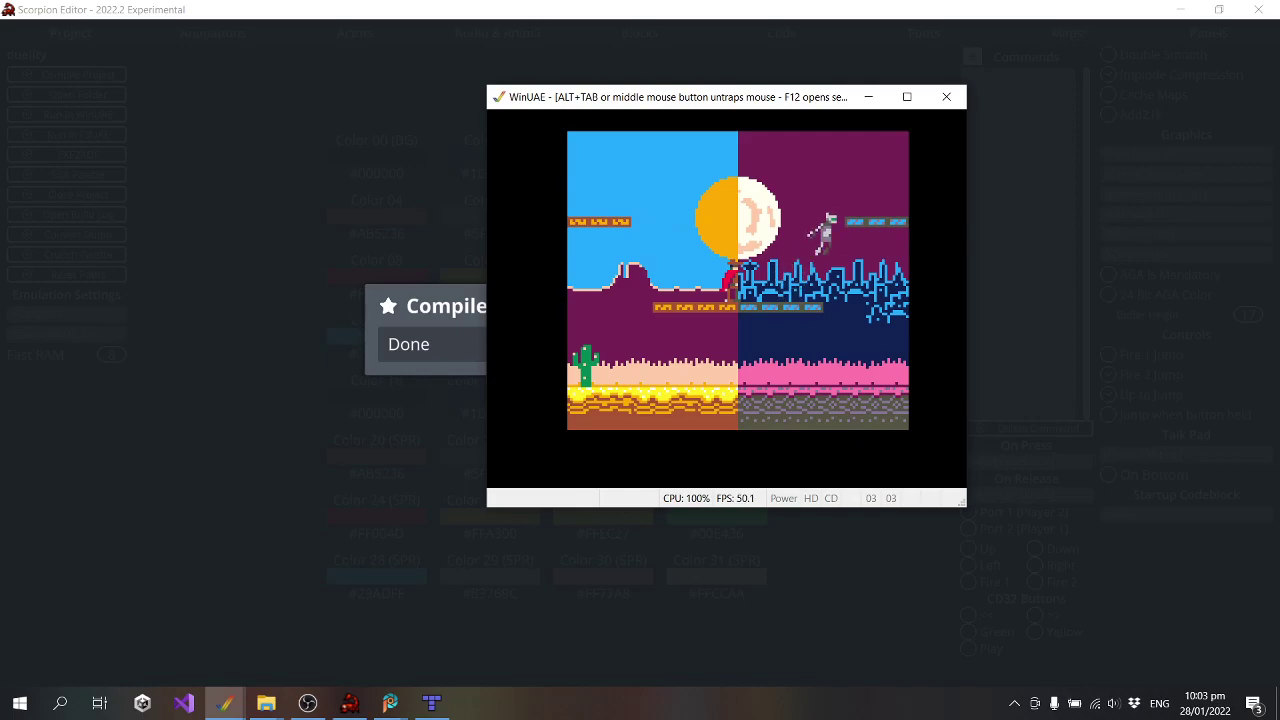
key("Right")
key("Left")
key("Up")
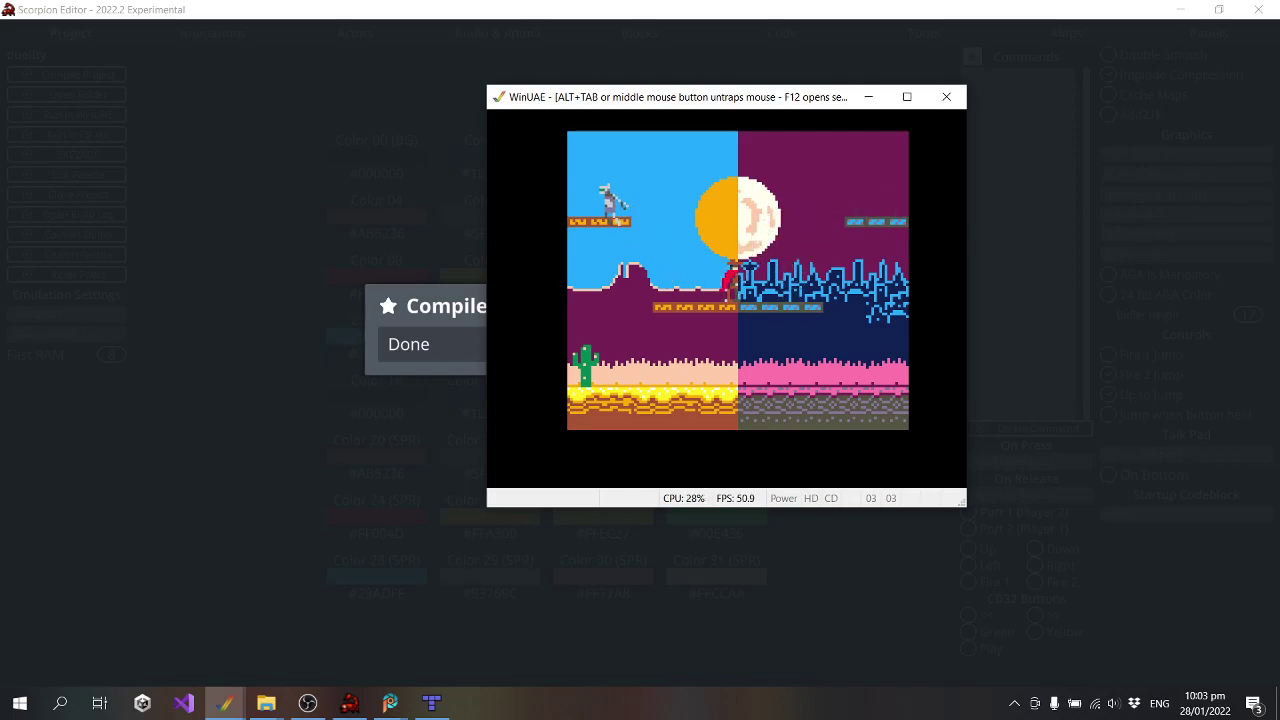
key("Right")
key("Left")
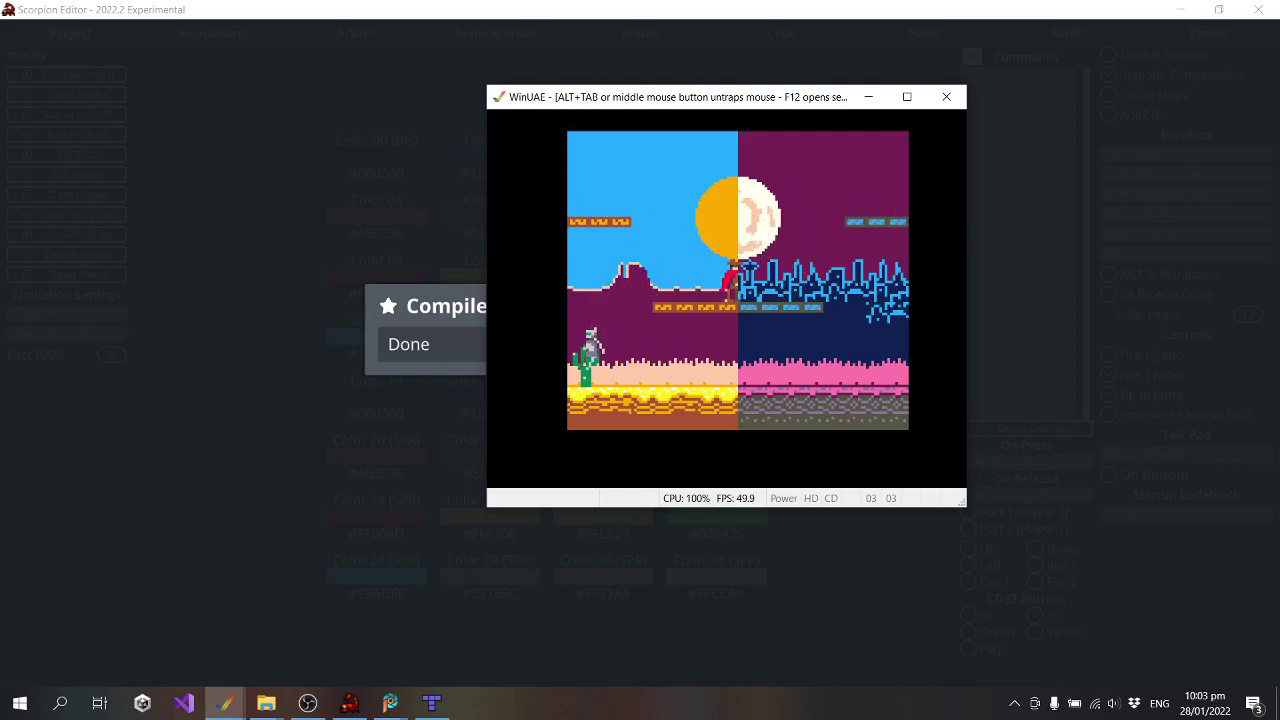
key("Right")
key("Left")
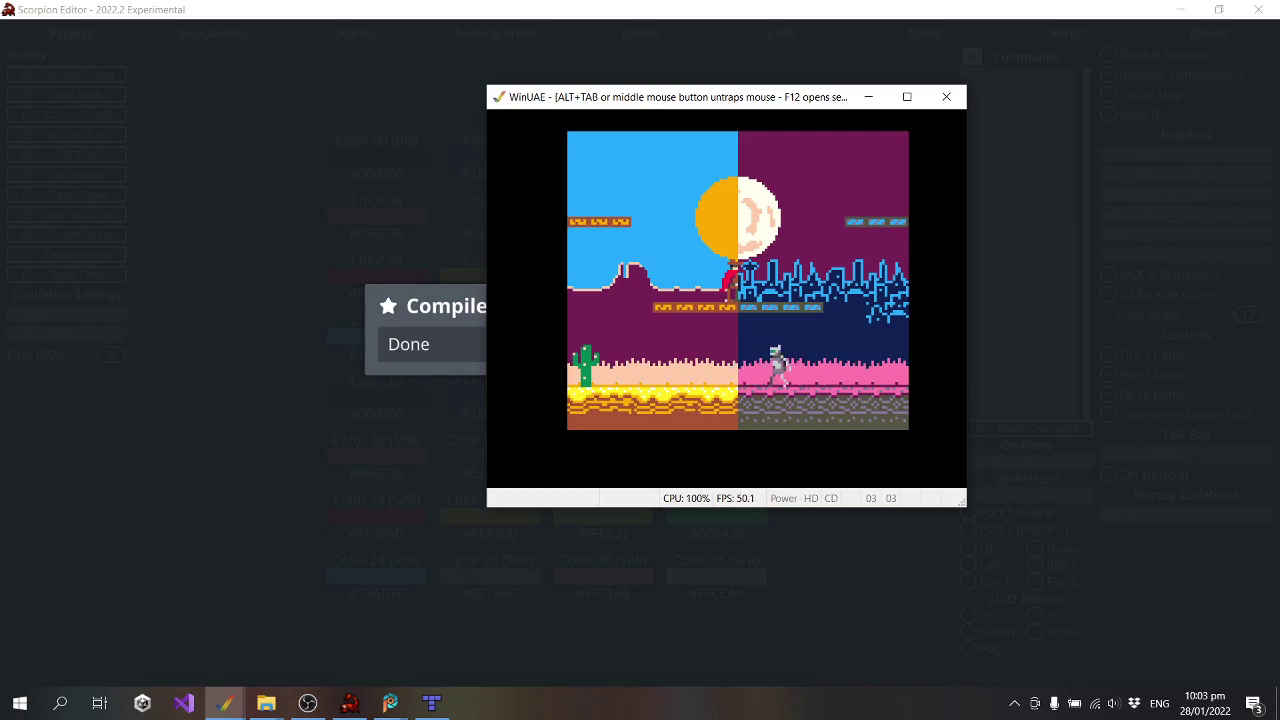
key("Up")
key("Right")
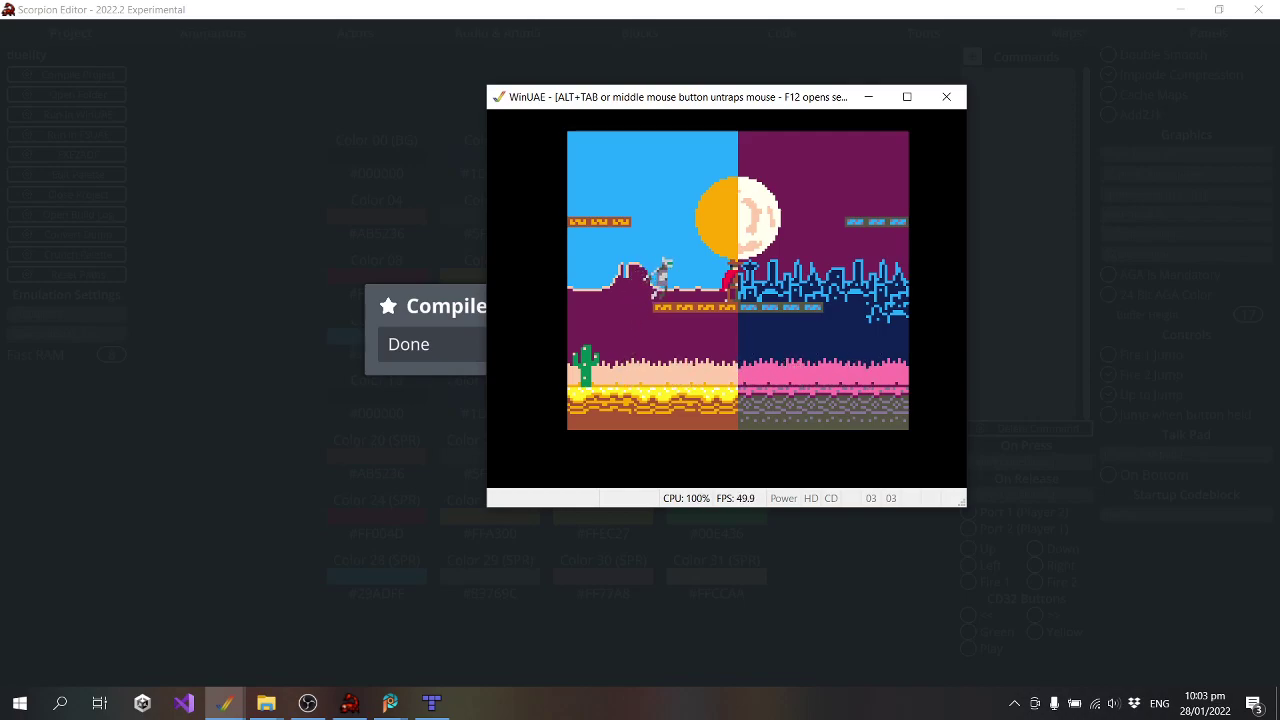
key("Up")
key("Left")
key("Right")
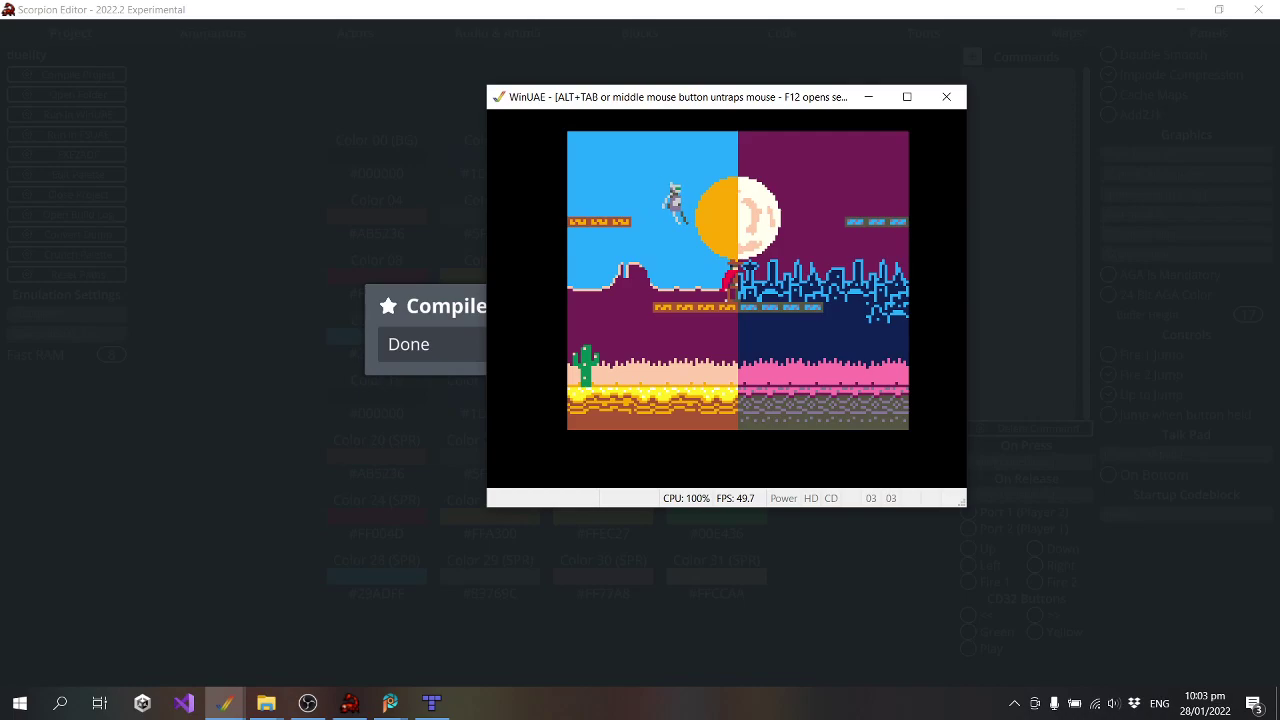
key("Up")
key("Left")
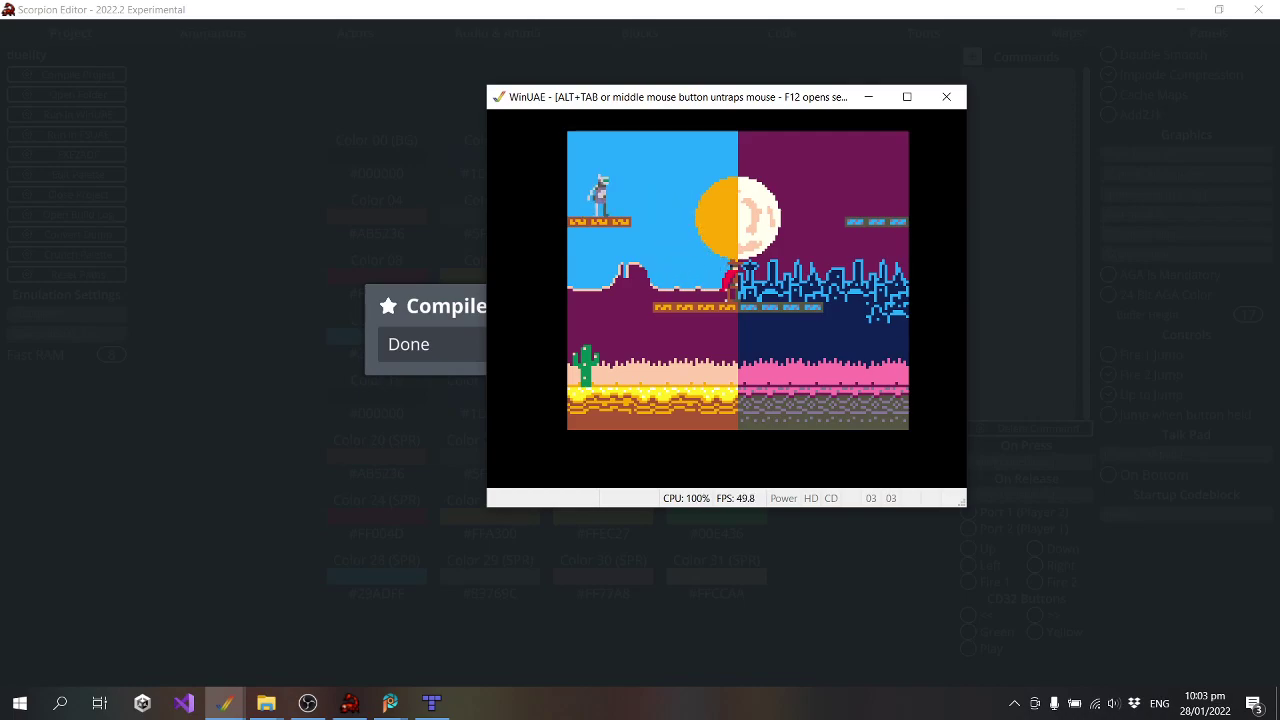
key("Right")
key("Right")
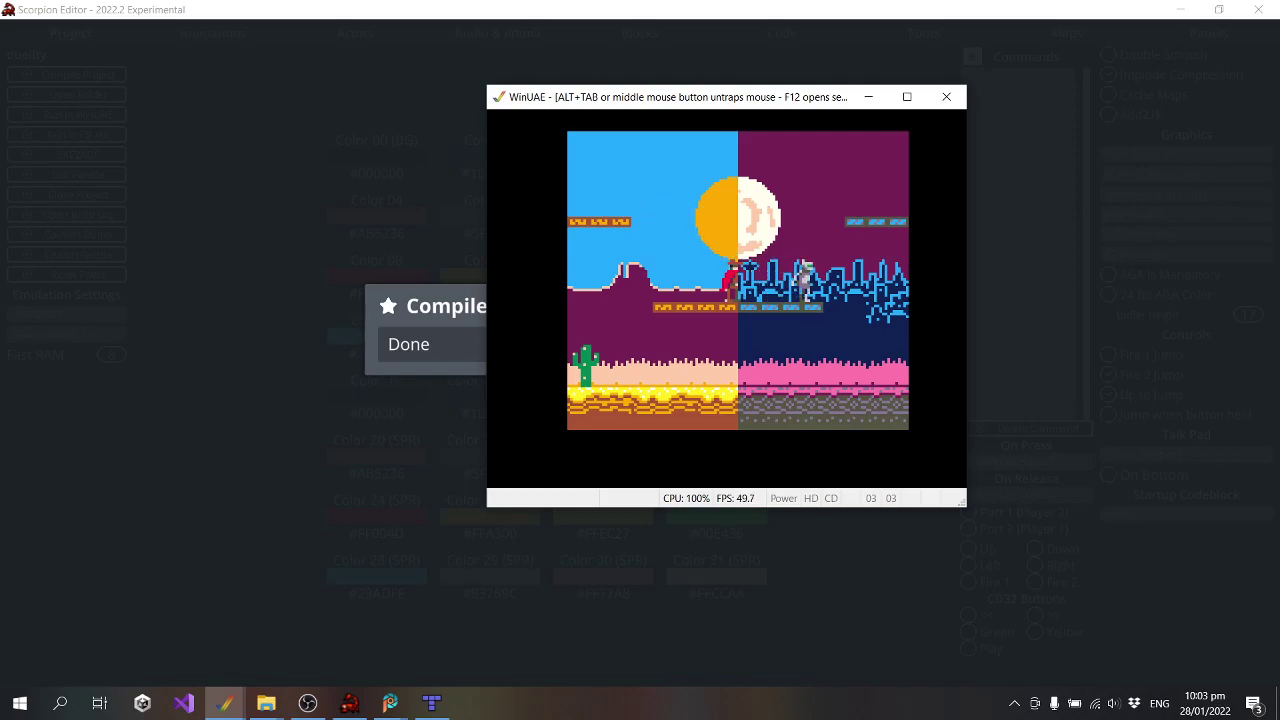
key("Left")
key("Left")
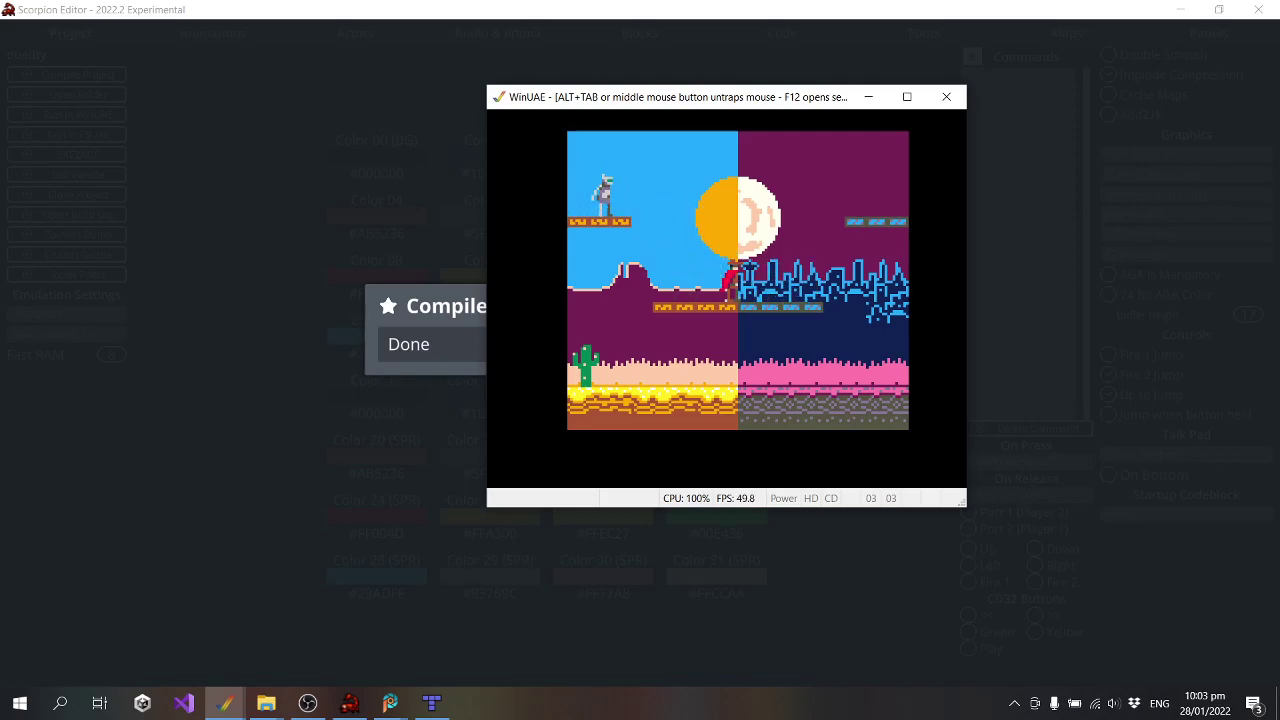
key("Right")
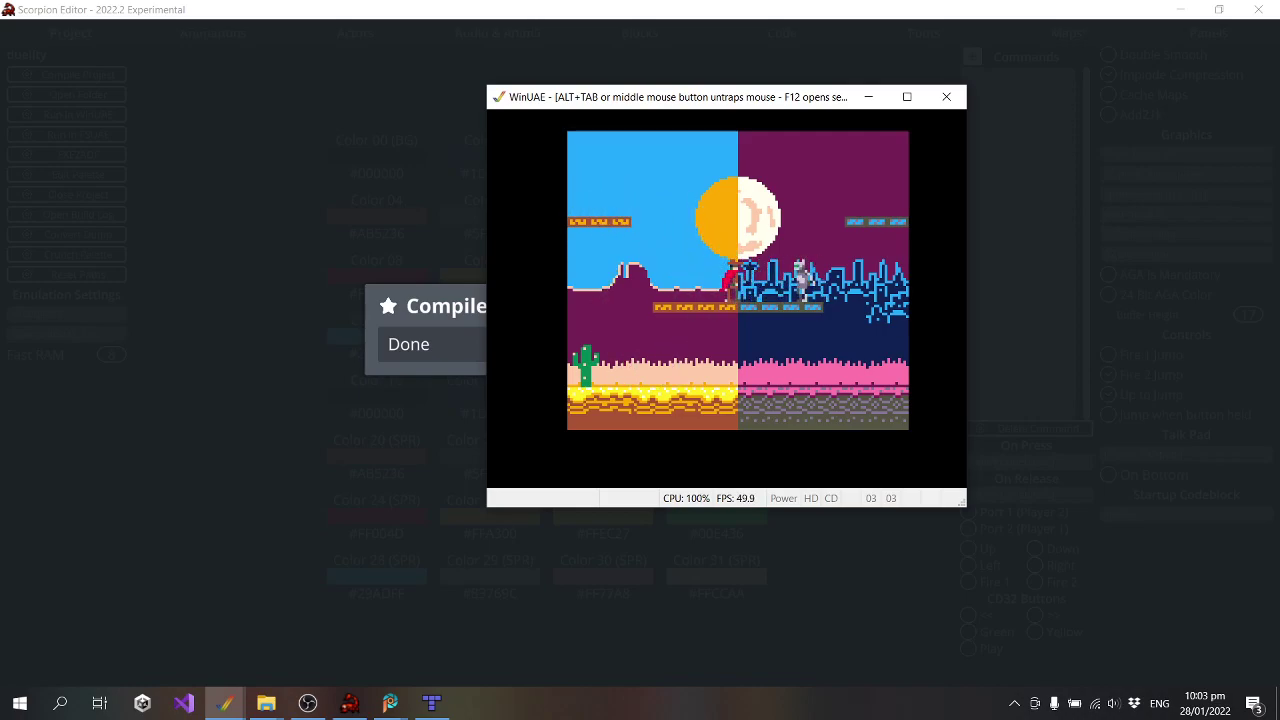
key("Left")
key("Right")
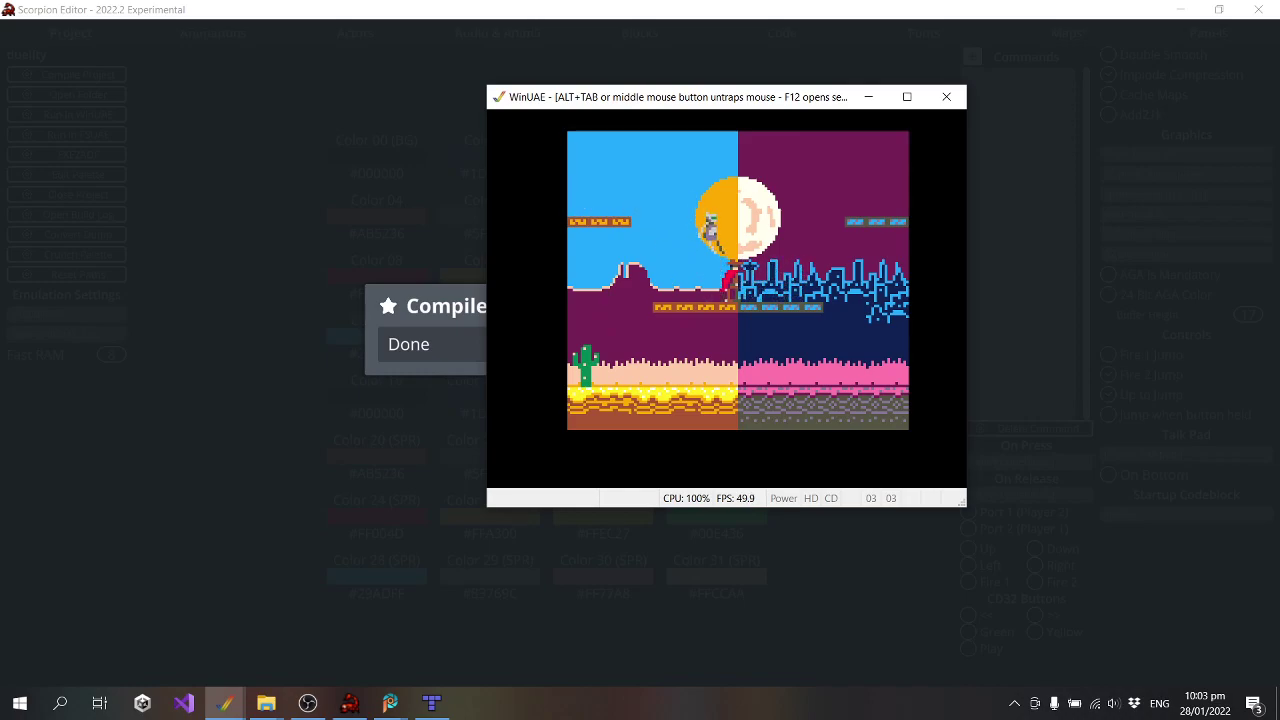
key("Right")
key("Left")
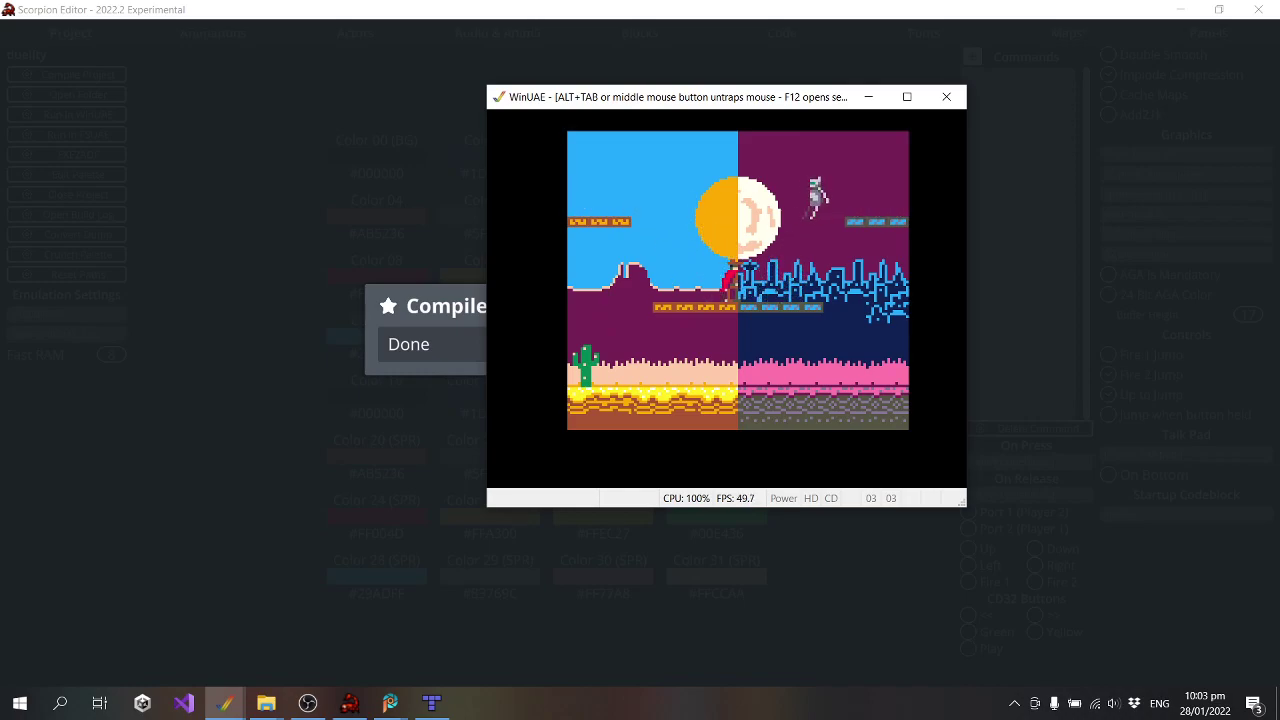
key("Left")
key("Left")
key("Right")
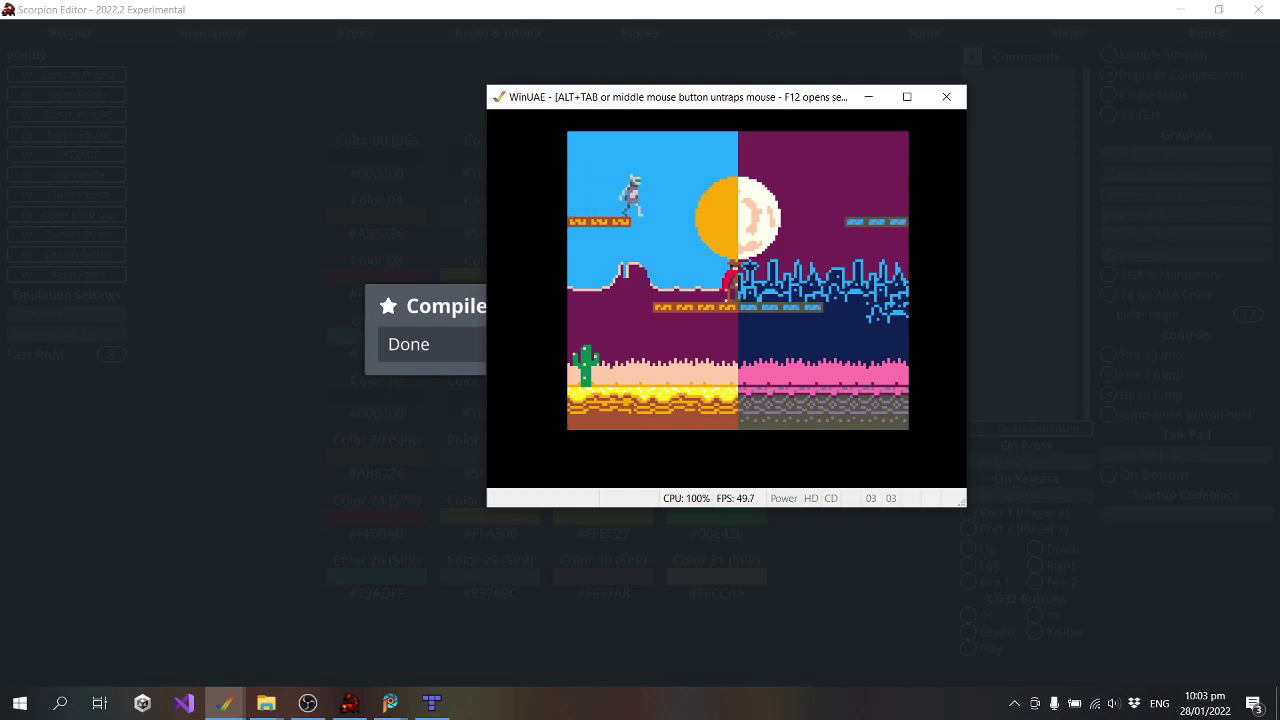
key("Left")
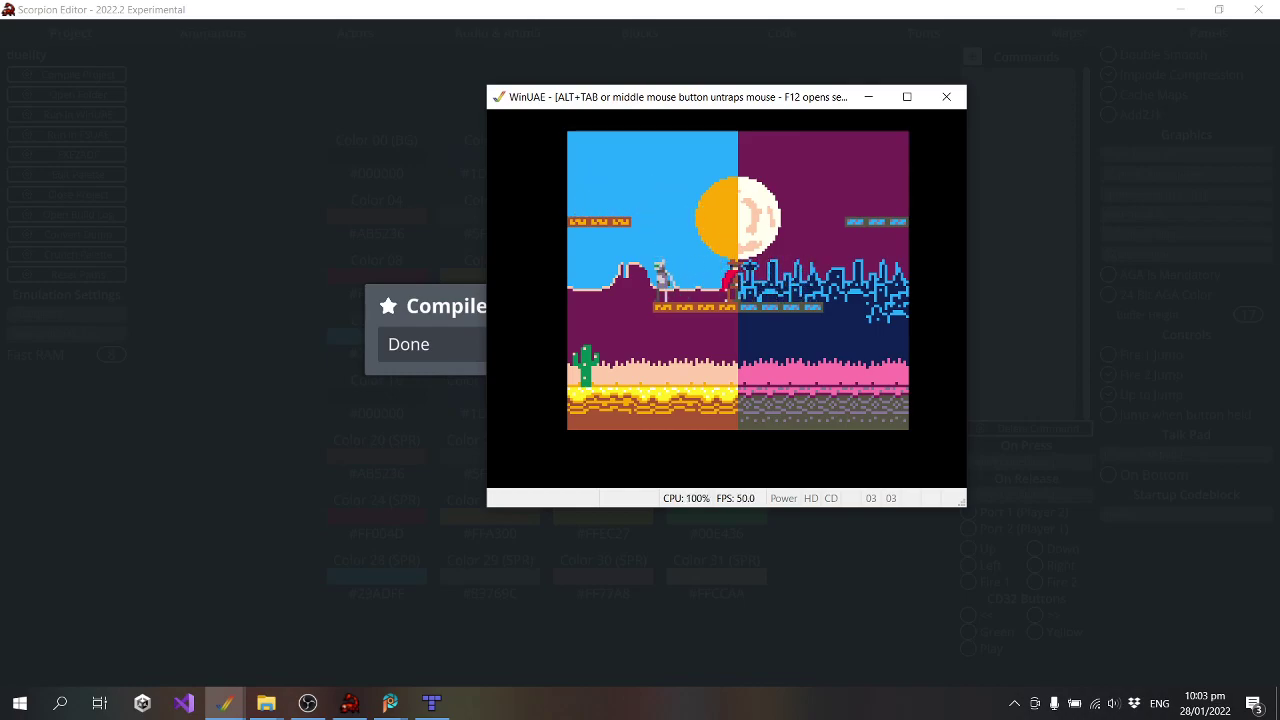
key("Right")
key("Left")
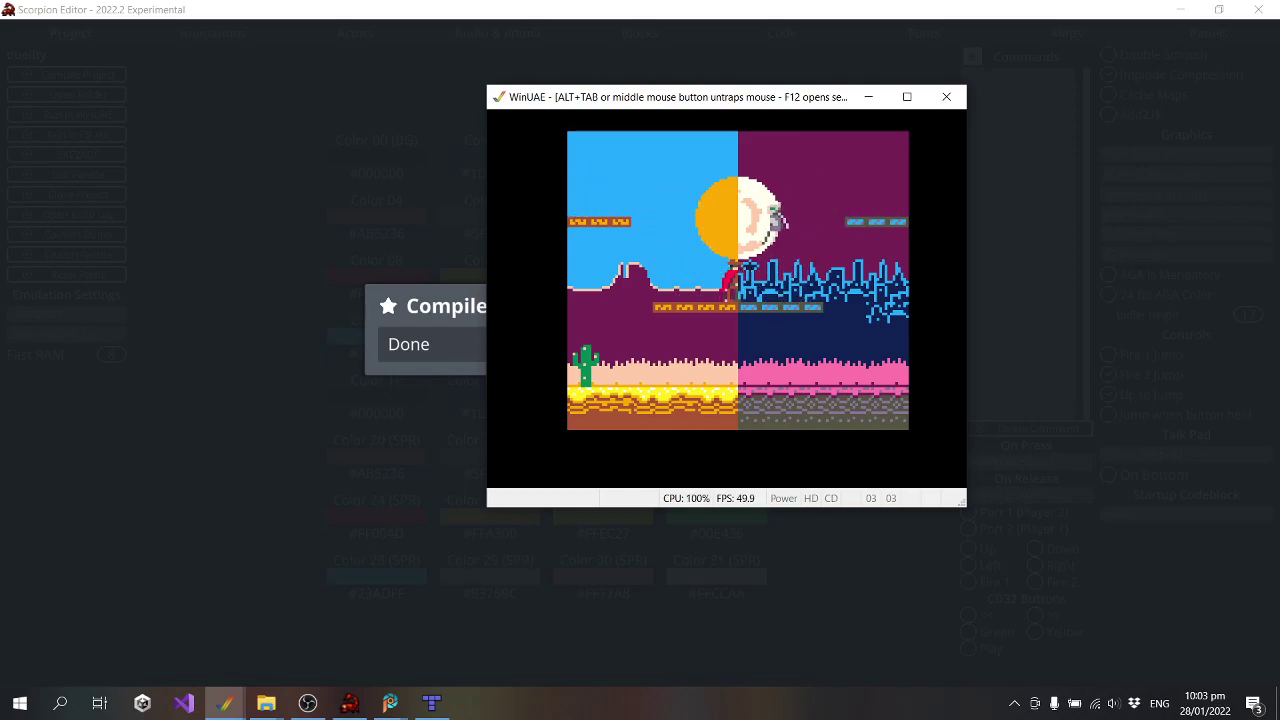
key("Right")
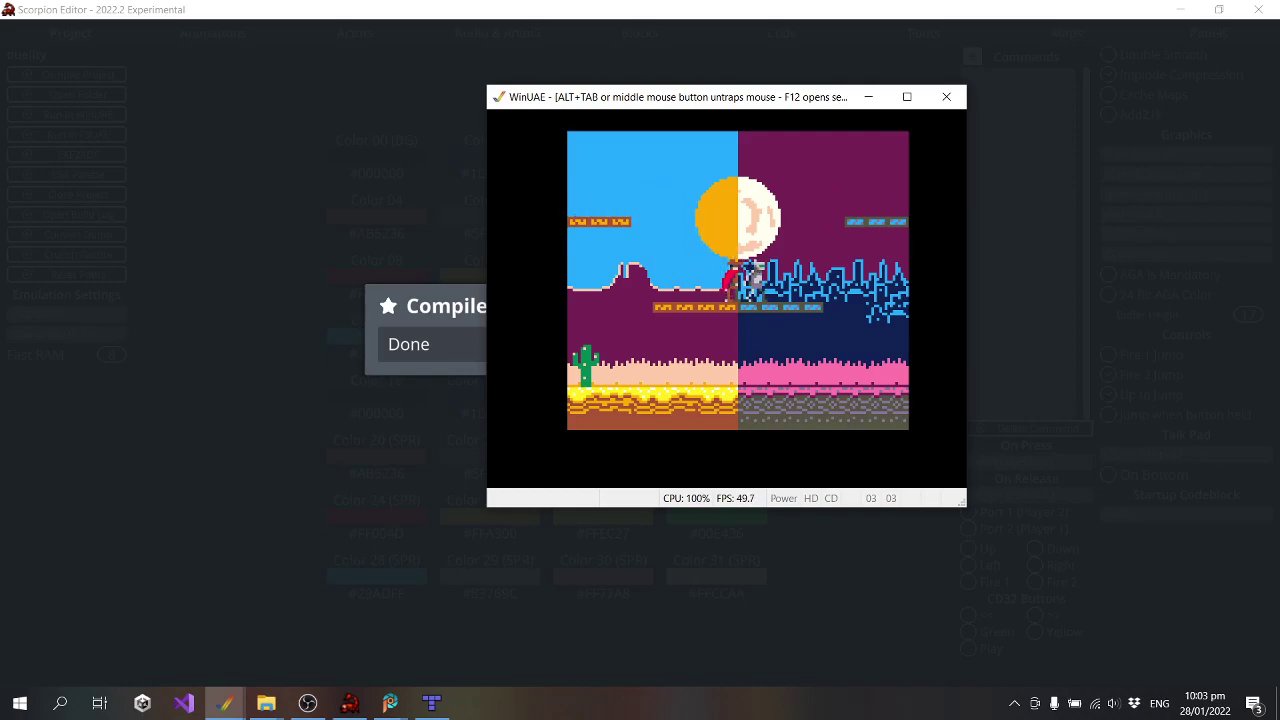
Test the cowboy's movement around the central platform once more, and close the emulator and the compile message
key("Left")
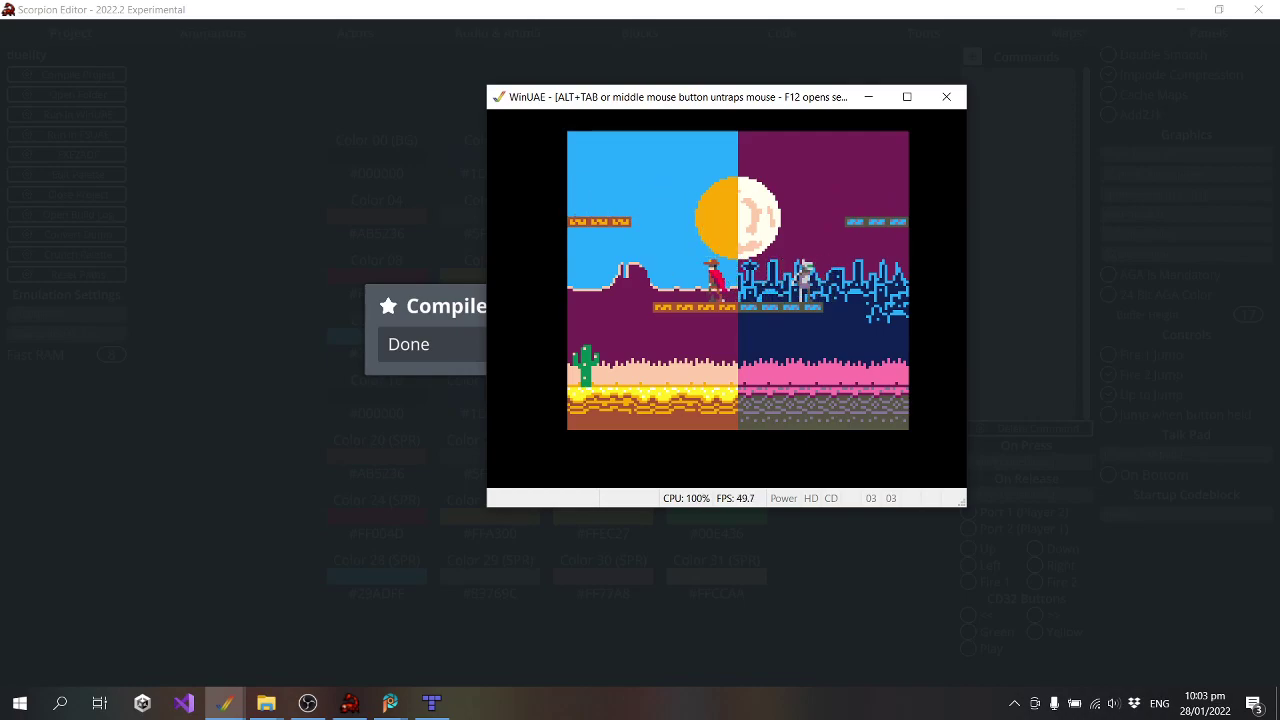
key("Right")
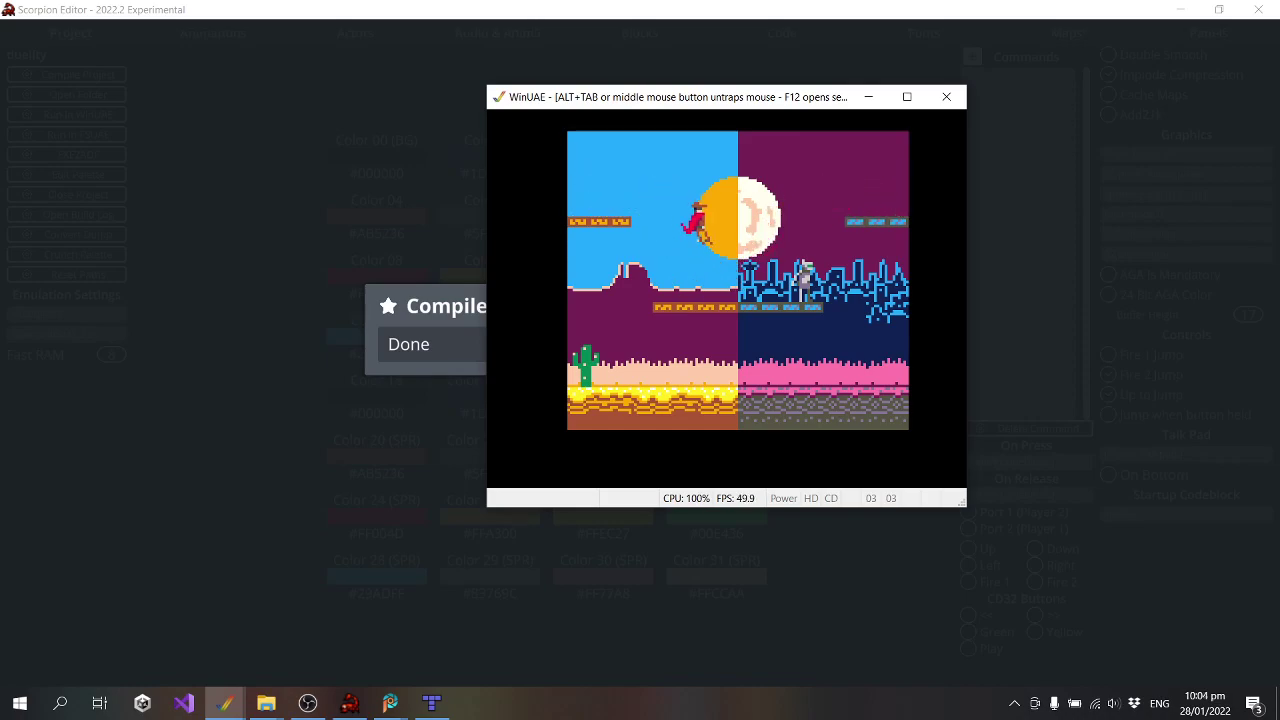
key("Right")
key("Left")
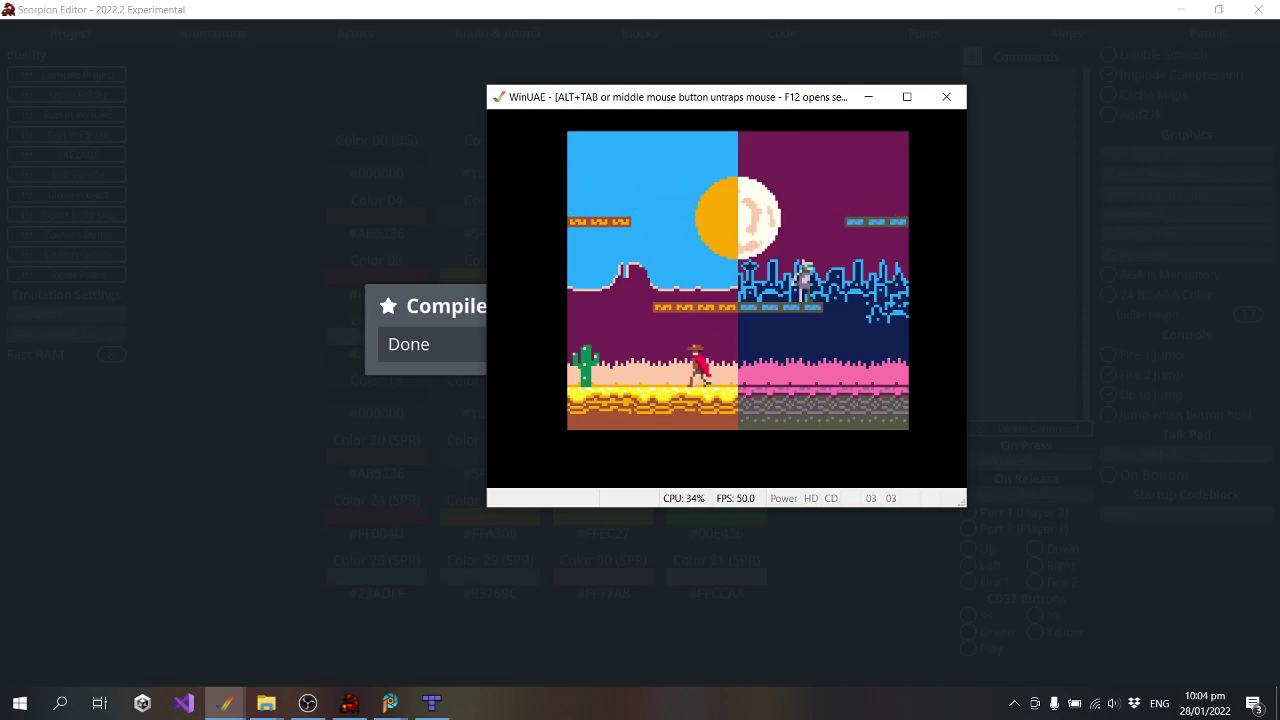
key("Up")
key("alt+F4")
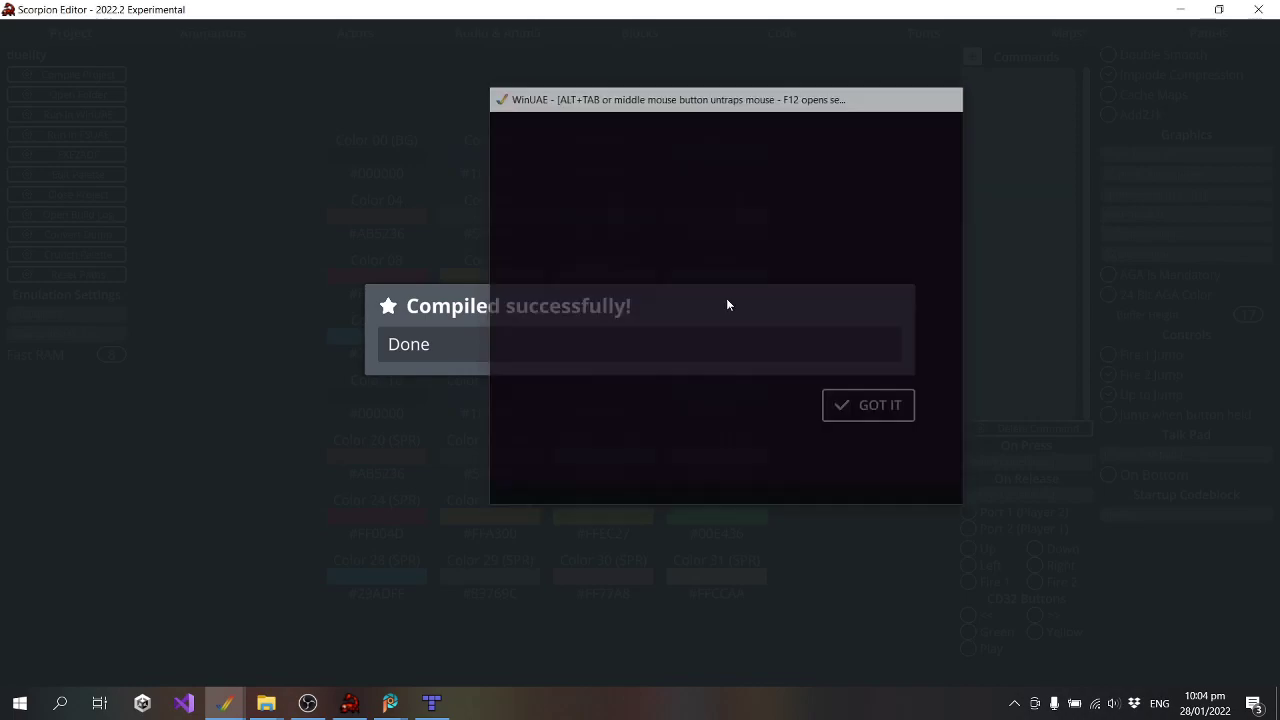
left_click(880, 400)
Open the base tileset for editing in Tiled, enable IsSolid on the column of platform tiles, and save the tileset
left_click(1068, 33)
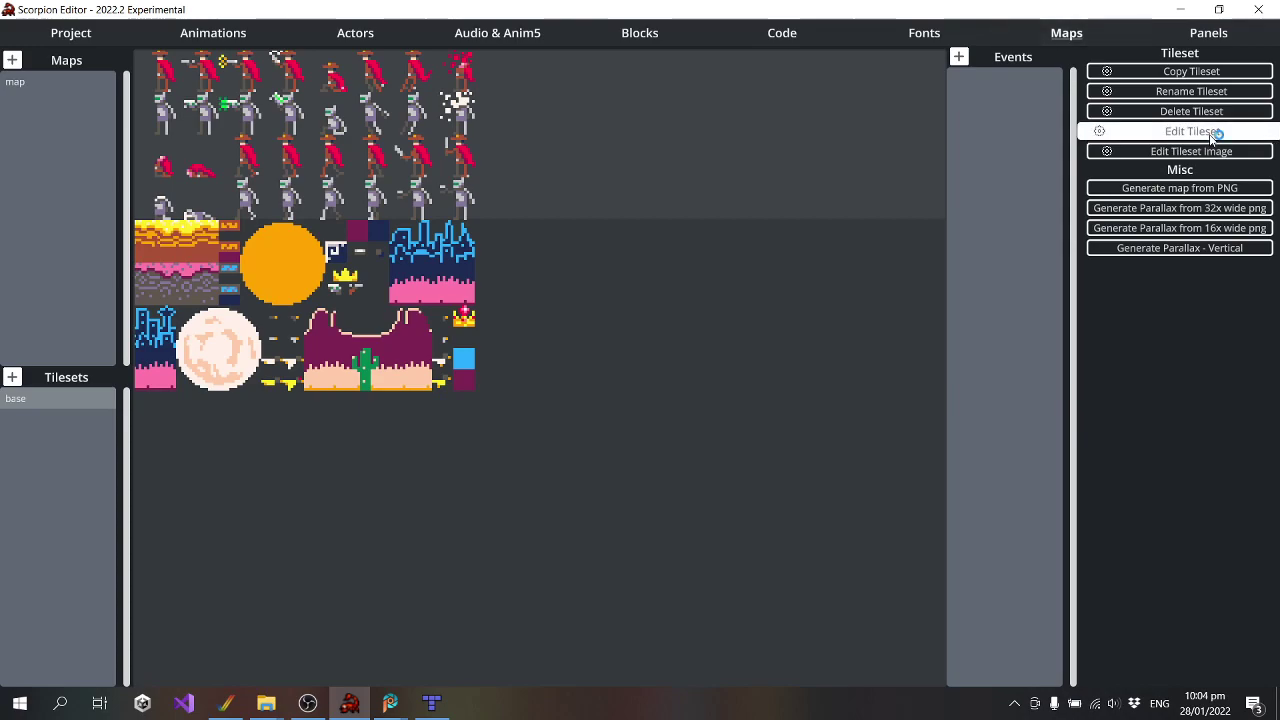
left_click(1160, 131)
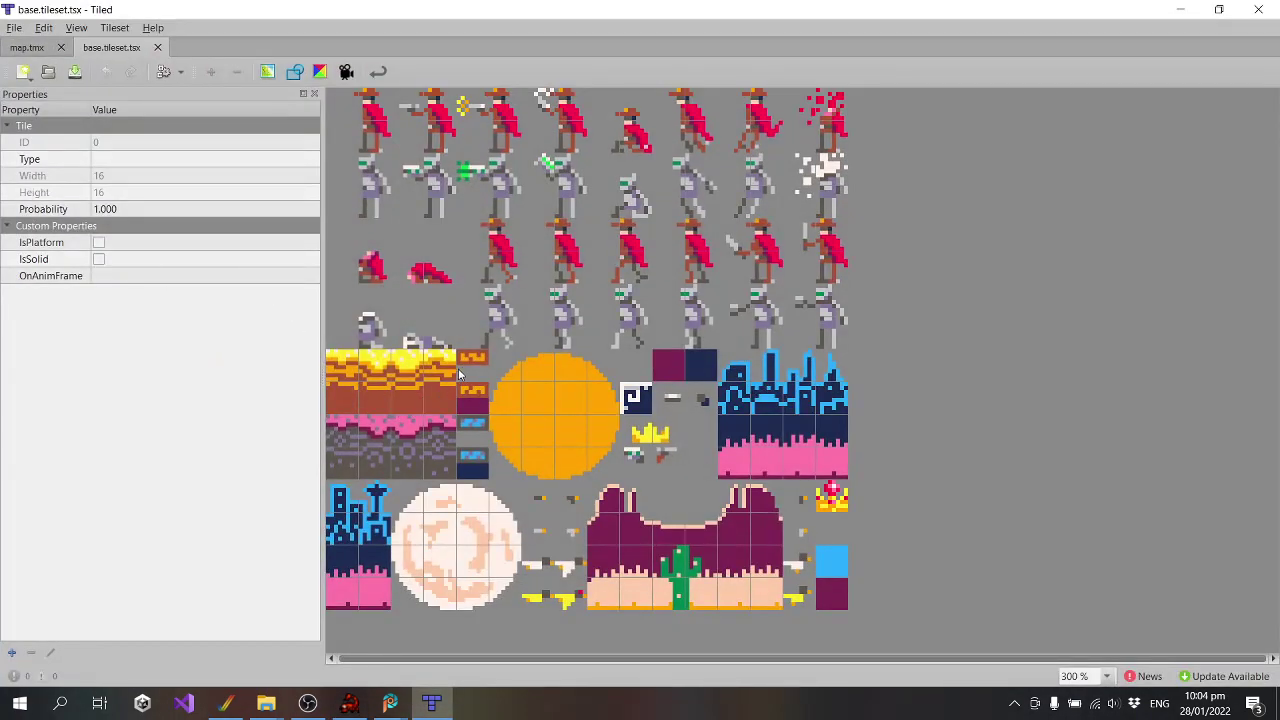
left_click_drag(466, 358, 472, 462)
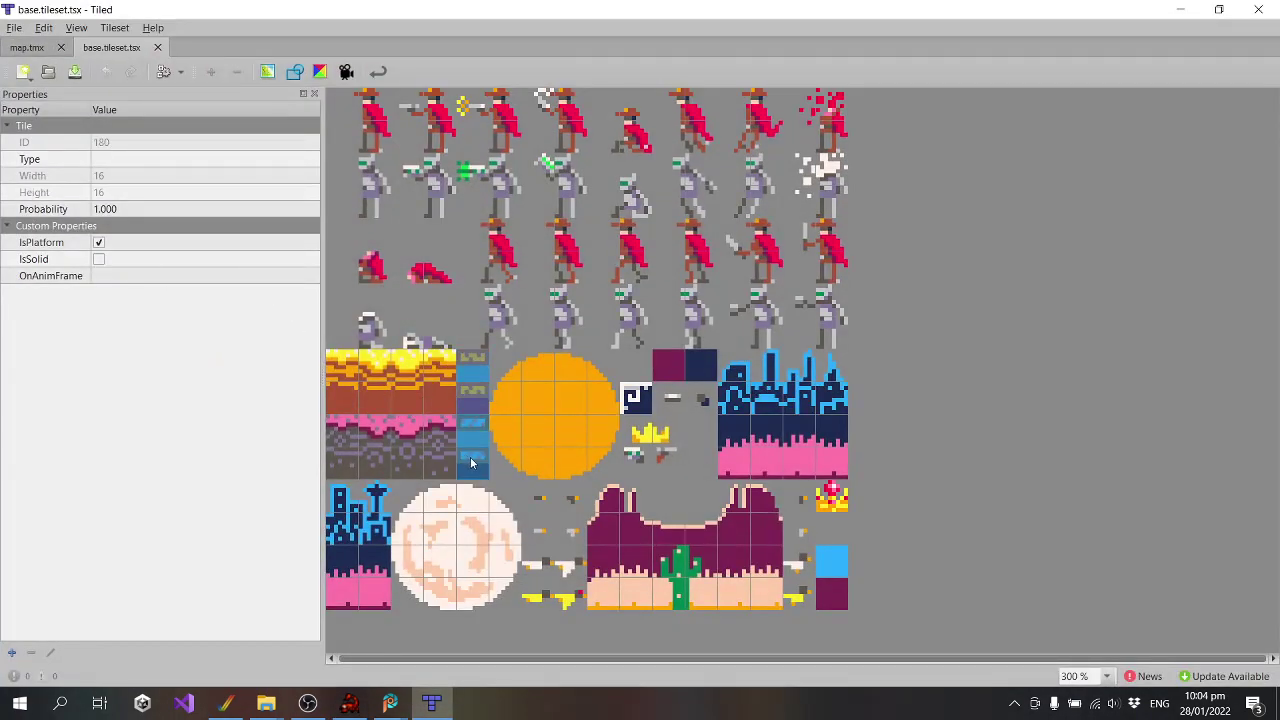
left_click(98, 261)
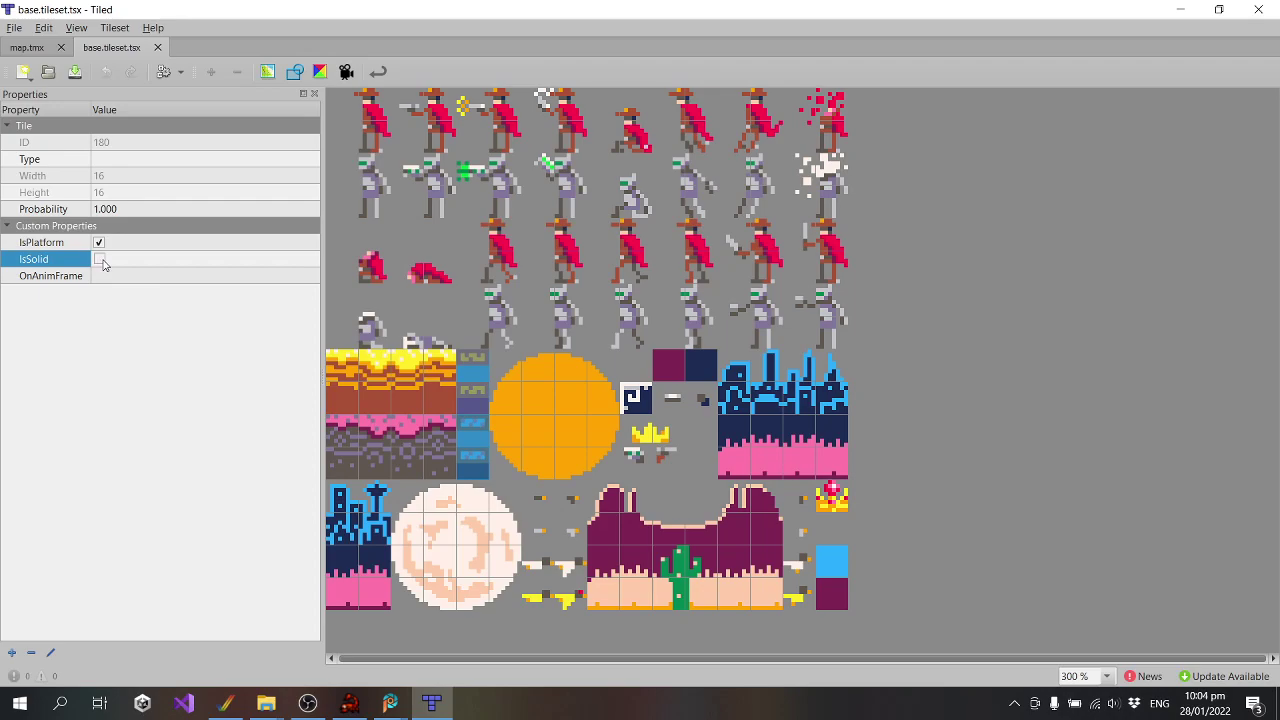
left_click(12, 28)
left_click(30, 86)
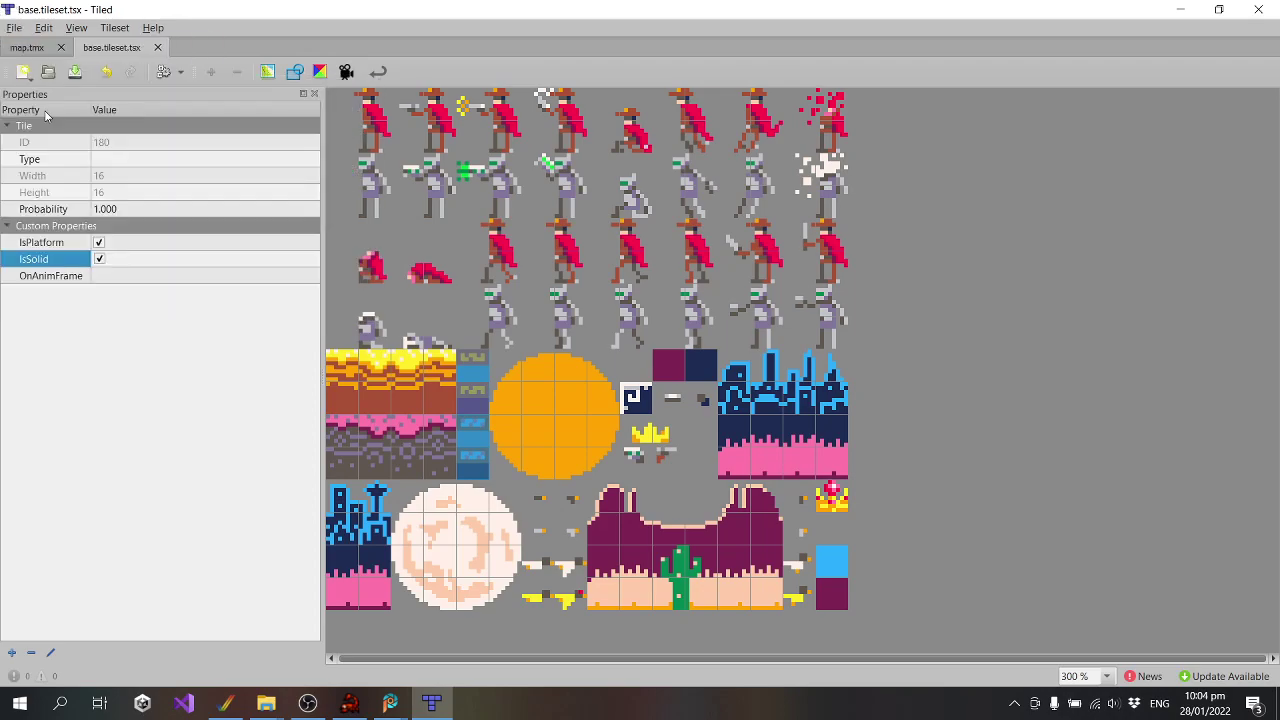
Close Tiled, compile and run the duelity project in WinUAE from Scorpion Editor, and close the compile message
left_click(1258, 9)
left_click(70, 33)
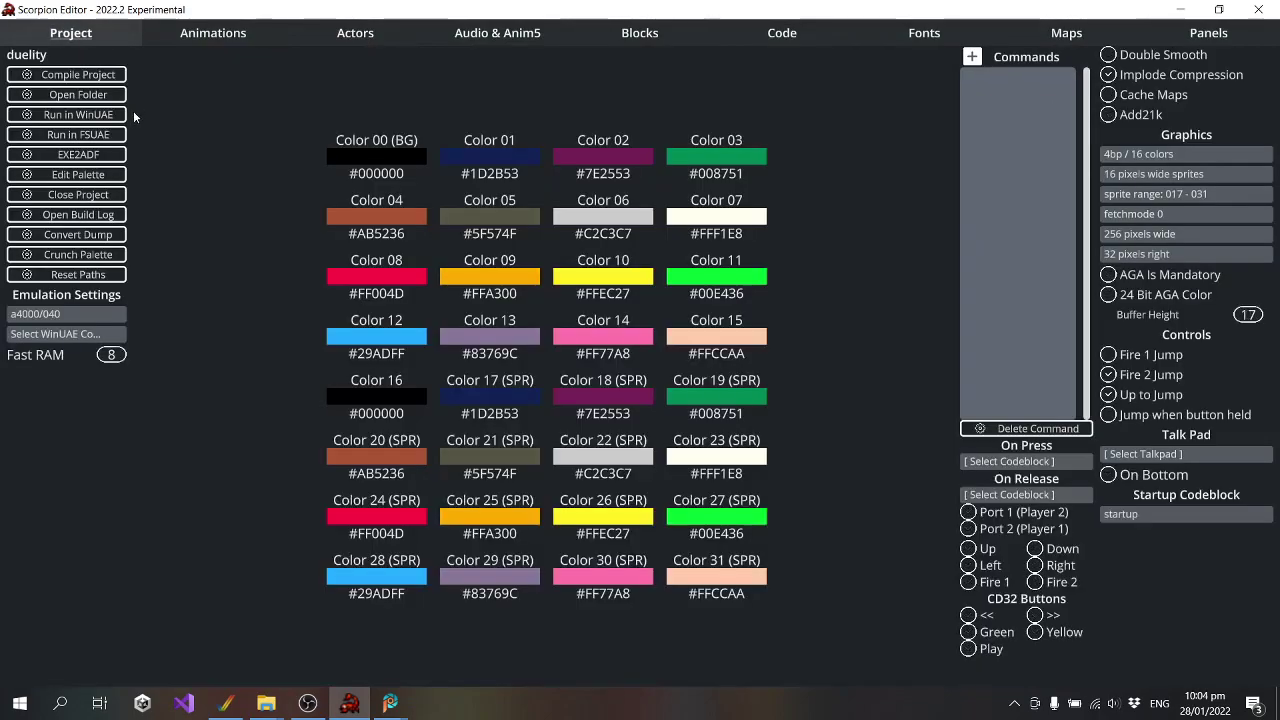
left_click(104, 119)
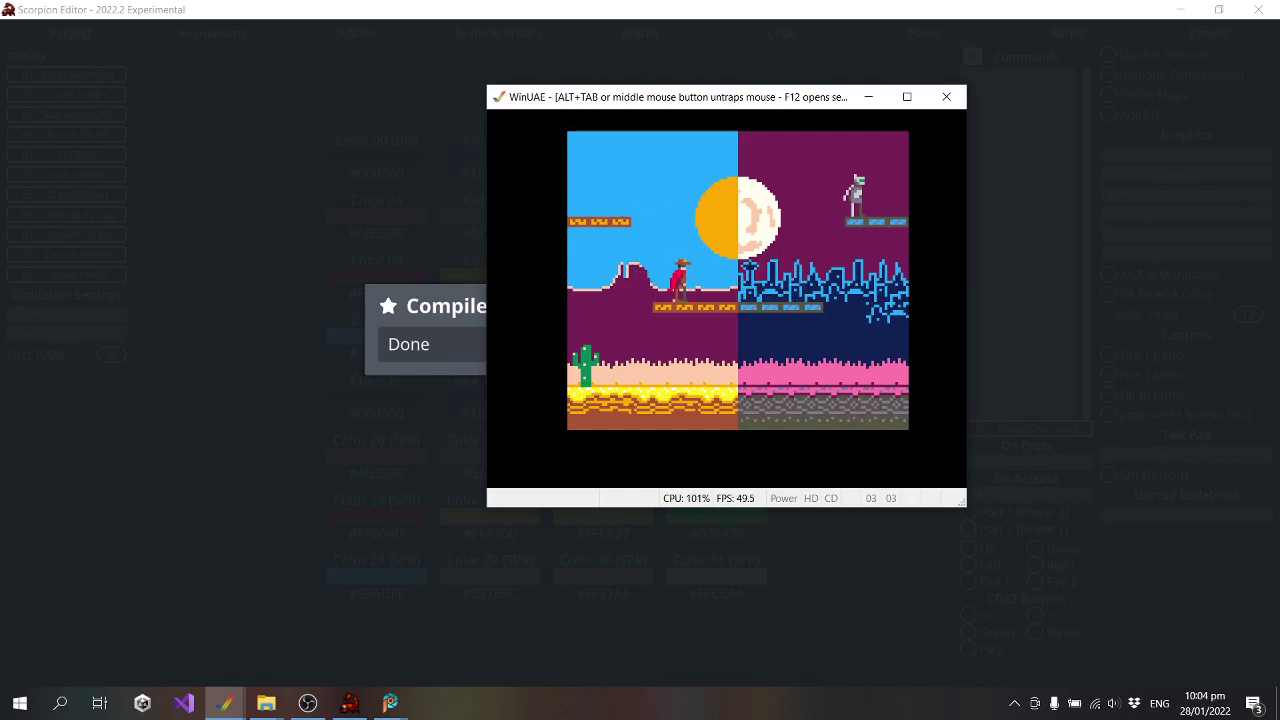
key("alt+Tab")
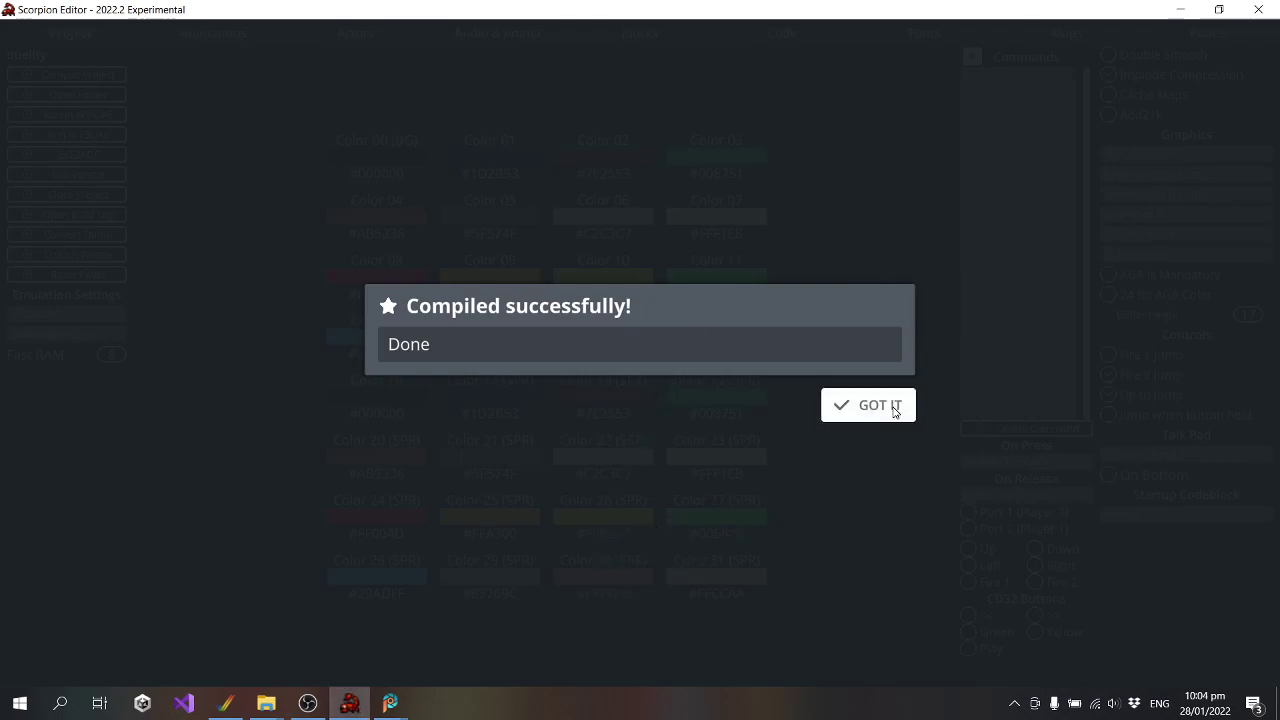
left_click(890, 405)
Switch to GFX.png in PaintShop Pro and examine the cowboy and alien poses on the sprite sheet
mouse_move(392, 700)
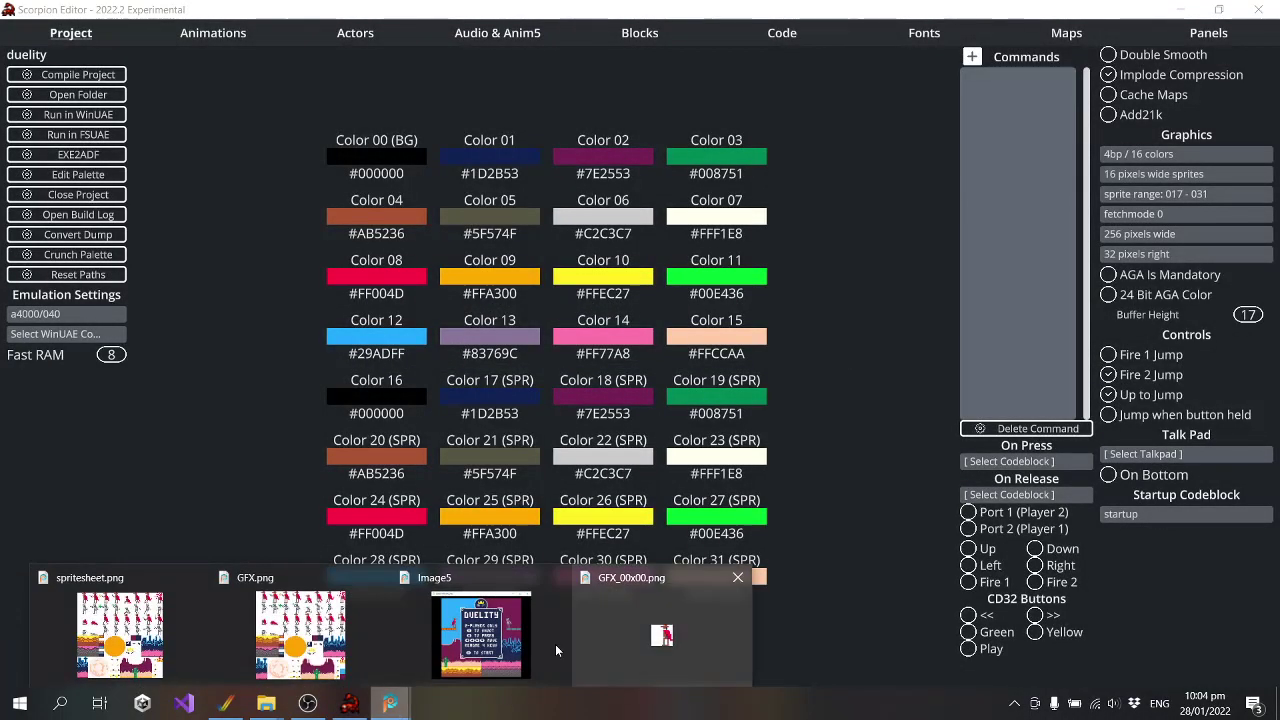
left_click(317, 650)
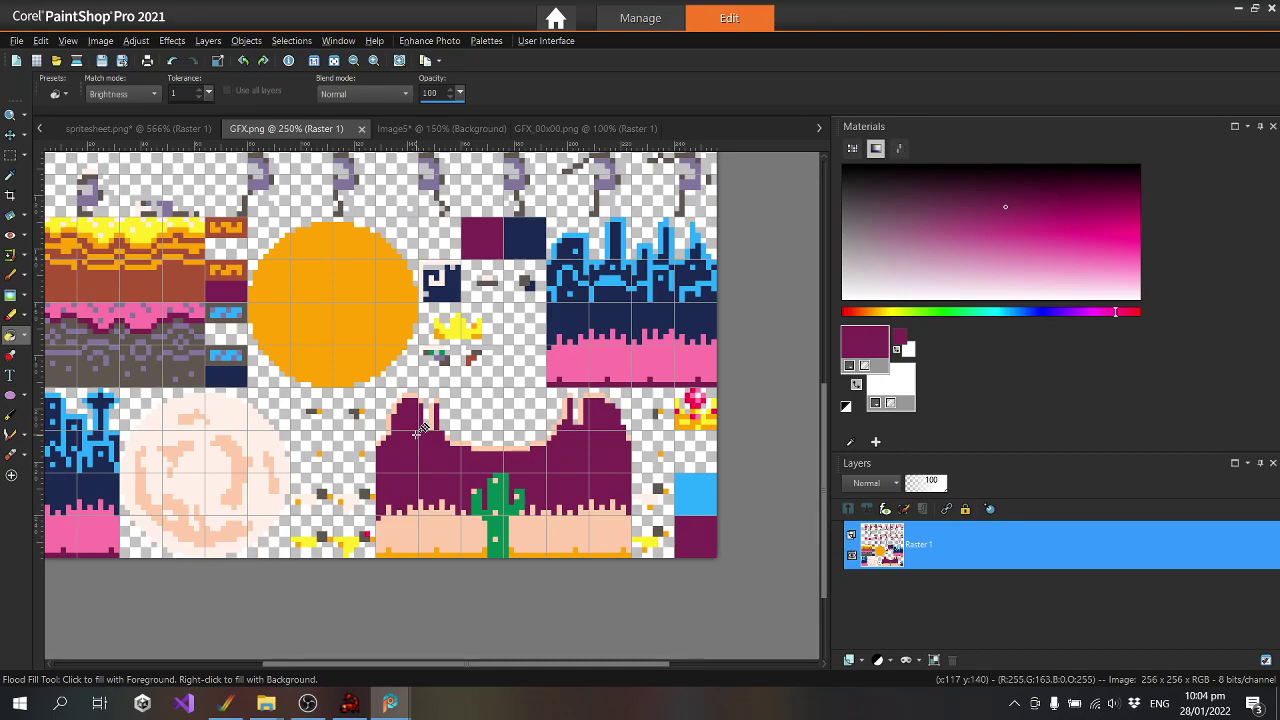
scroll(395, 230, "down", 1)
scroll(363, 243, "up", 3)
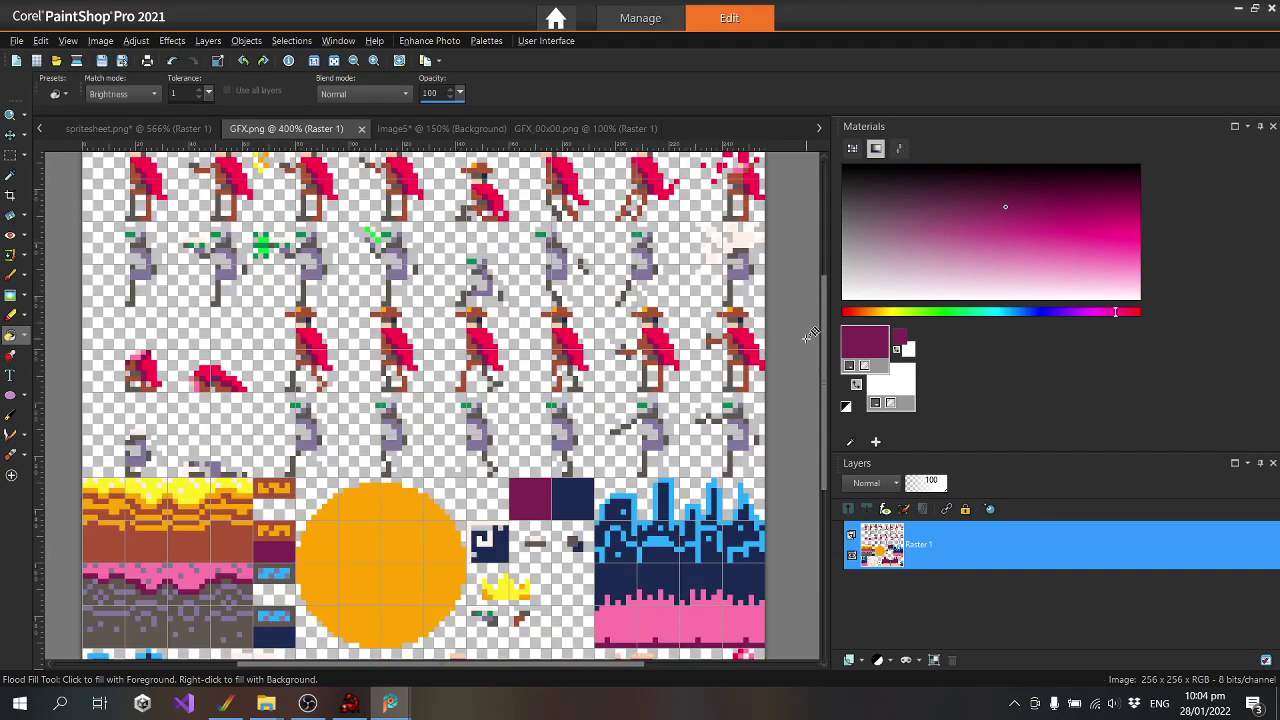
left_click_drag(818, 332, 819, 286)
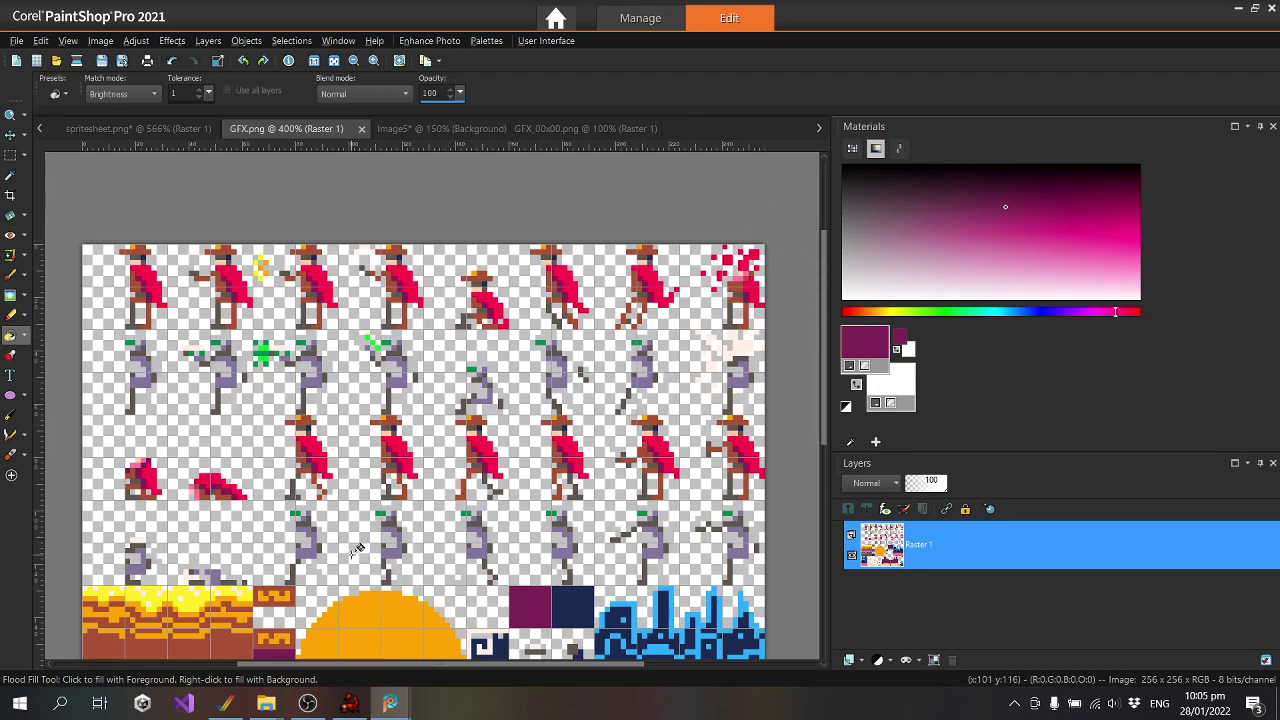
Switch back to Scorpion Editor and create a new animation strip named cowboy_duck_r in the sprites folder
left_click(349, 703)
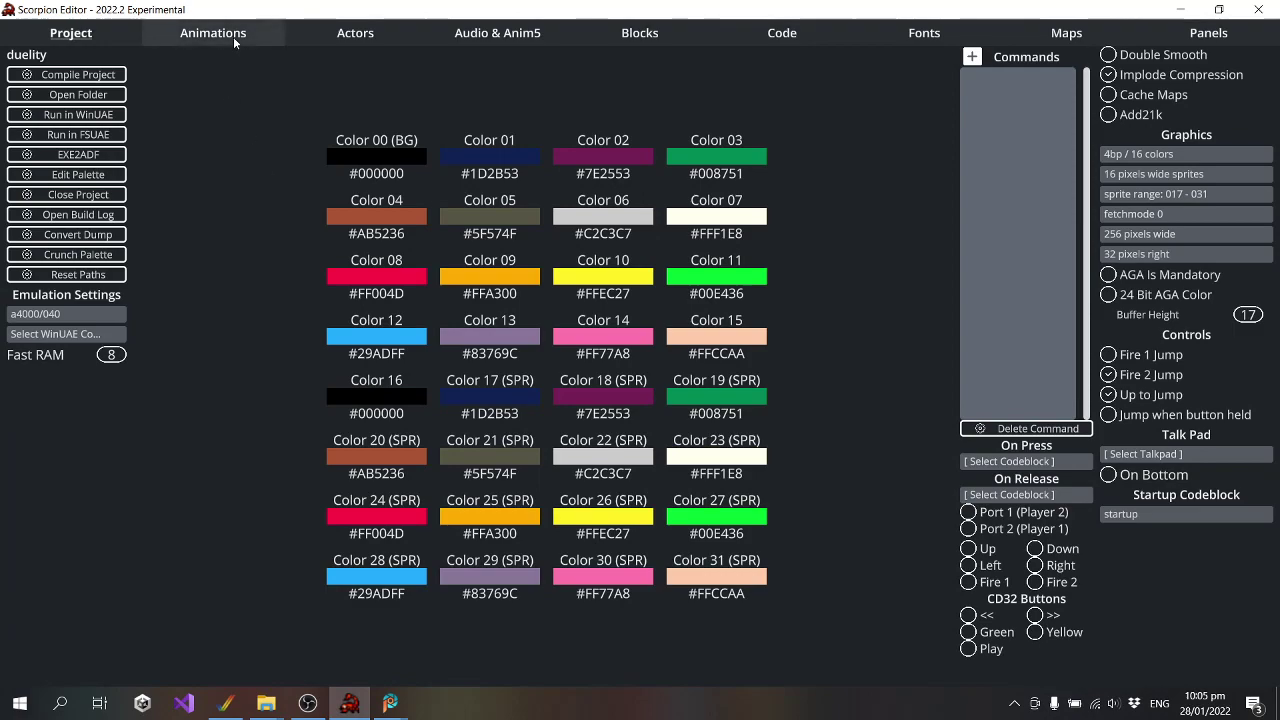
left_click(213, 33)
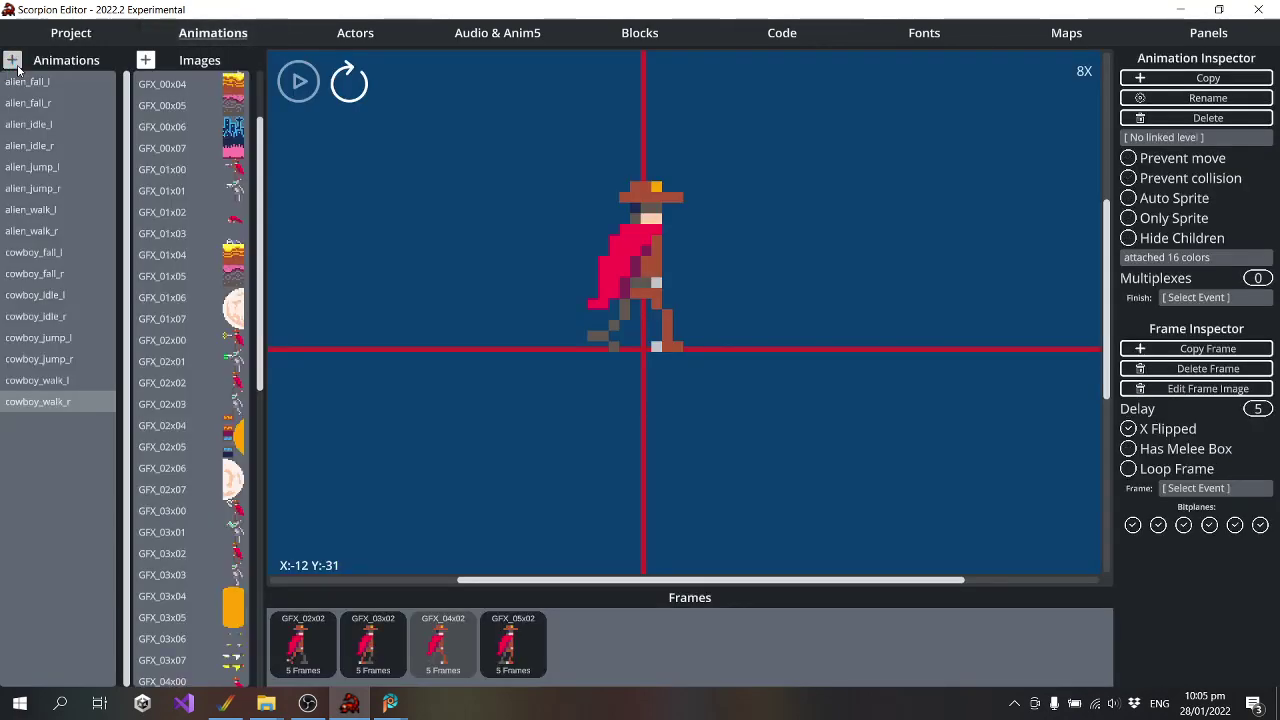
left_click(12, 61)
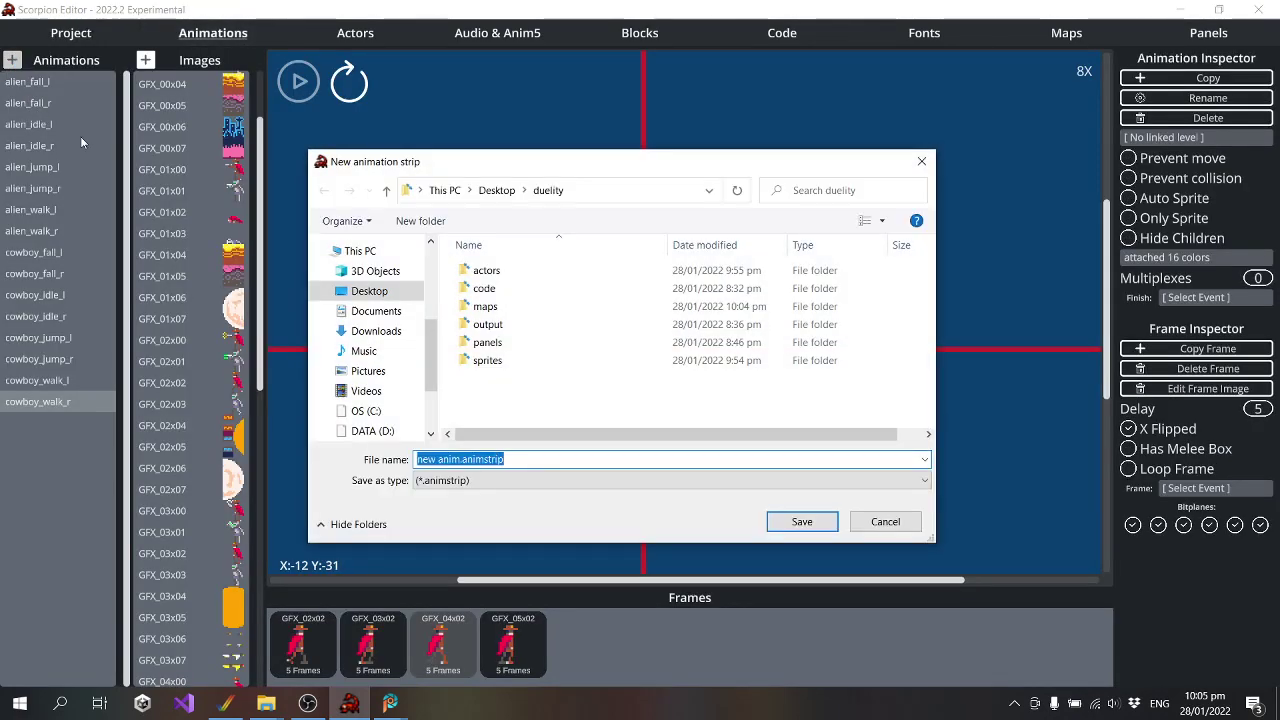
double_click(488, 360)
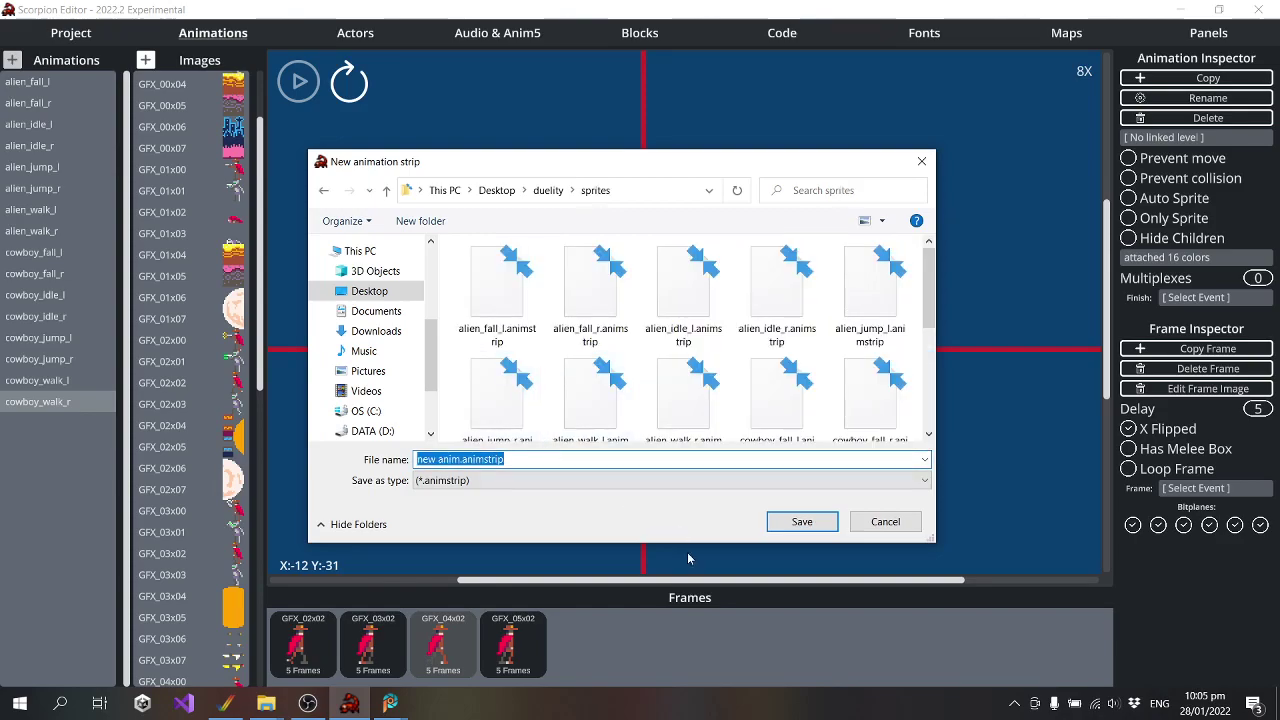
type("c")
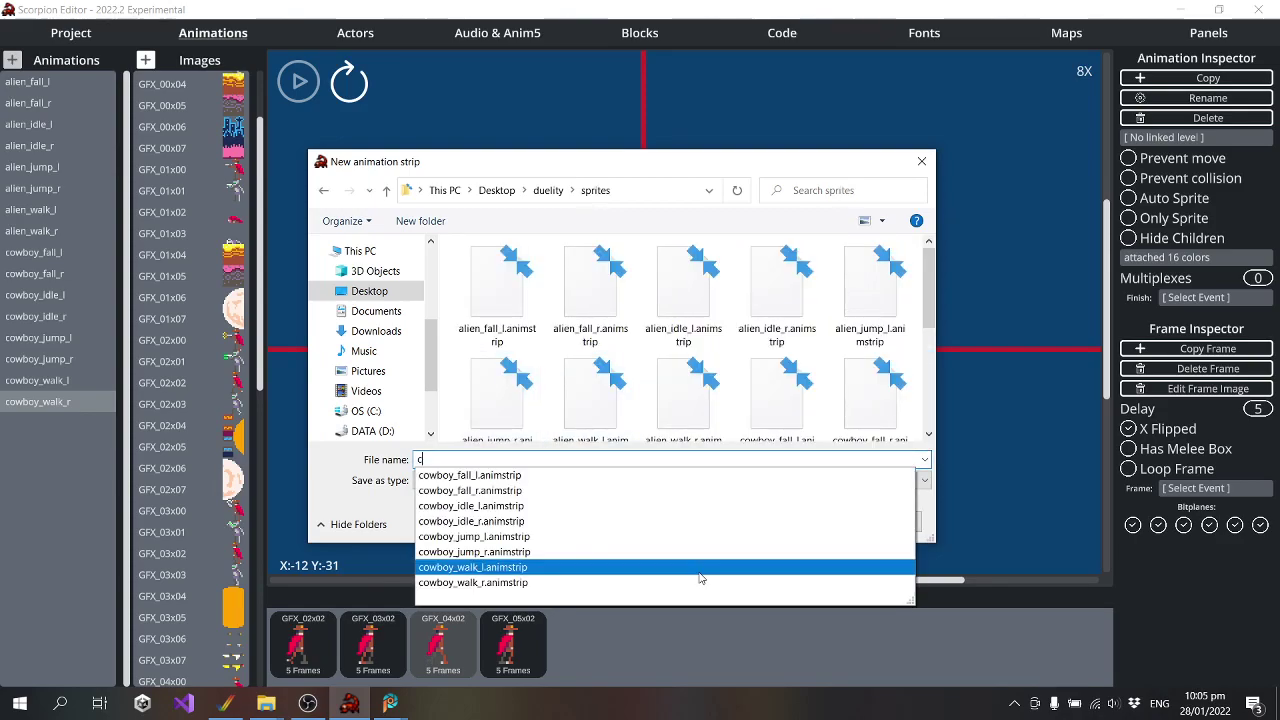
type("owboy_duck_r")
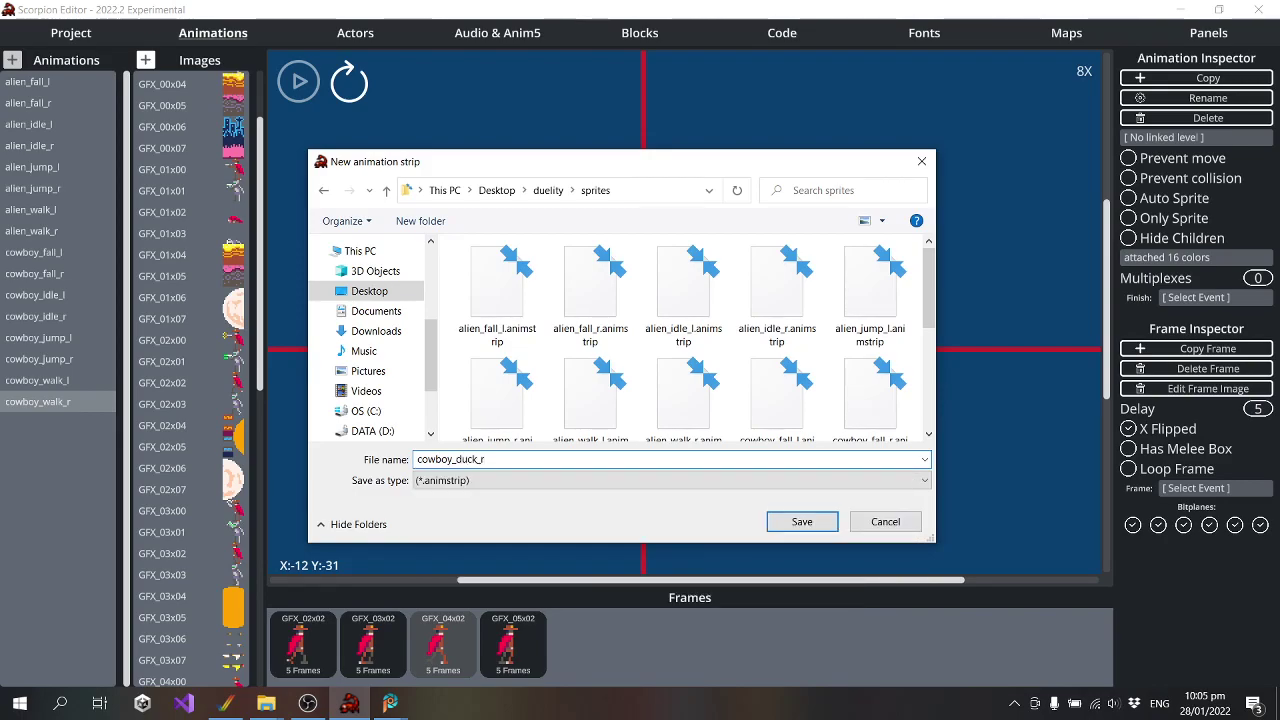
key("Return")
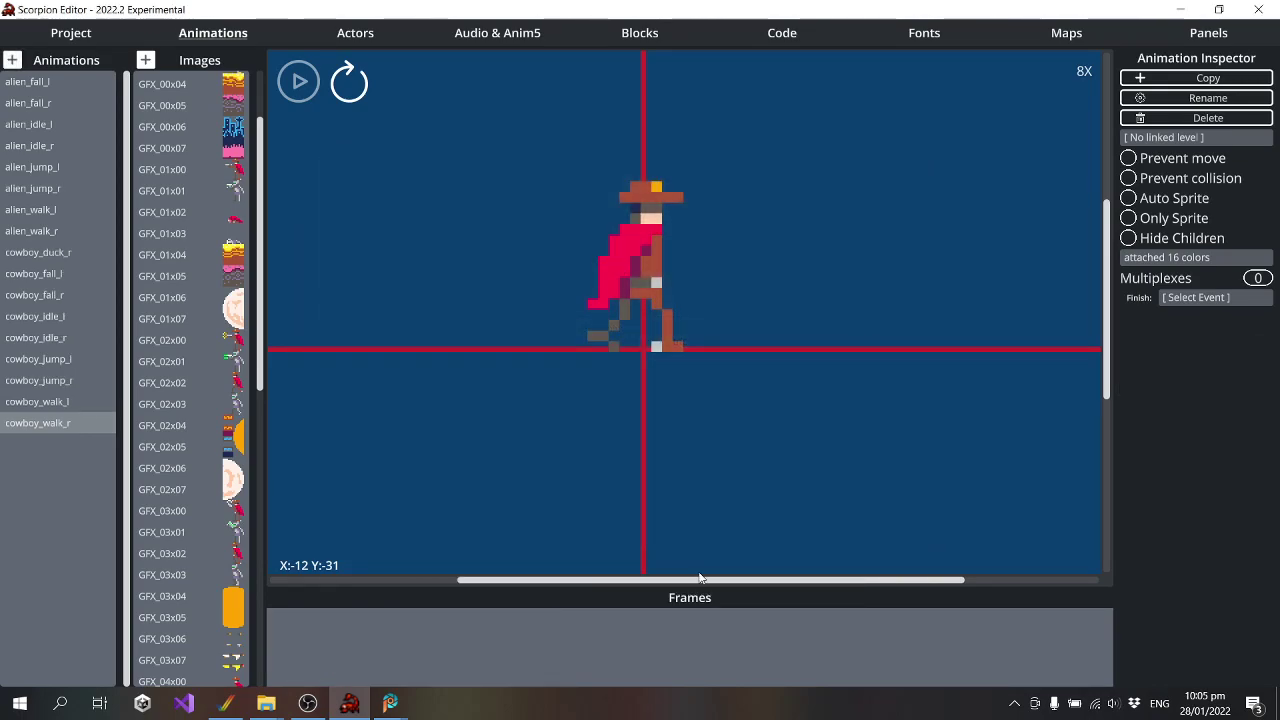
Add the crouching cowboy image GFX_04x00 as the frame of the cowboy_duck_r animation
left_click(62, 272)
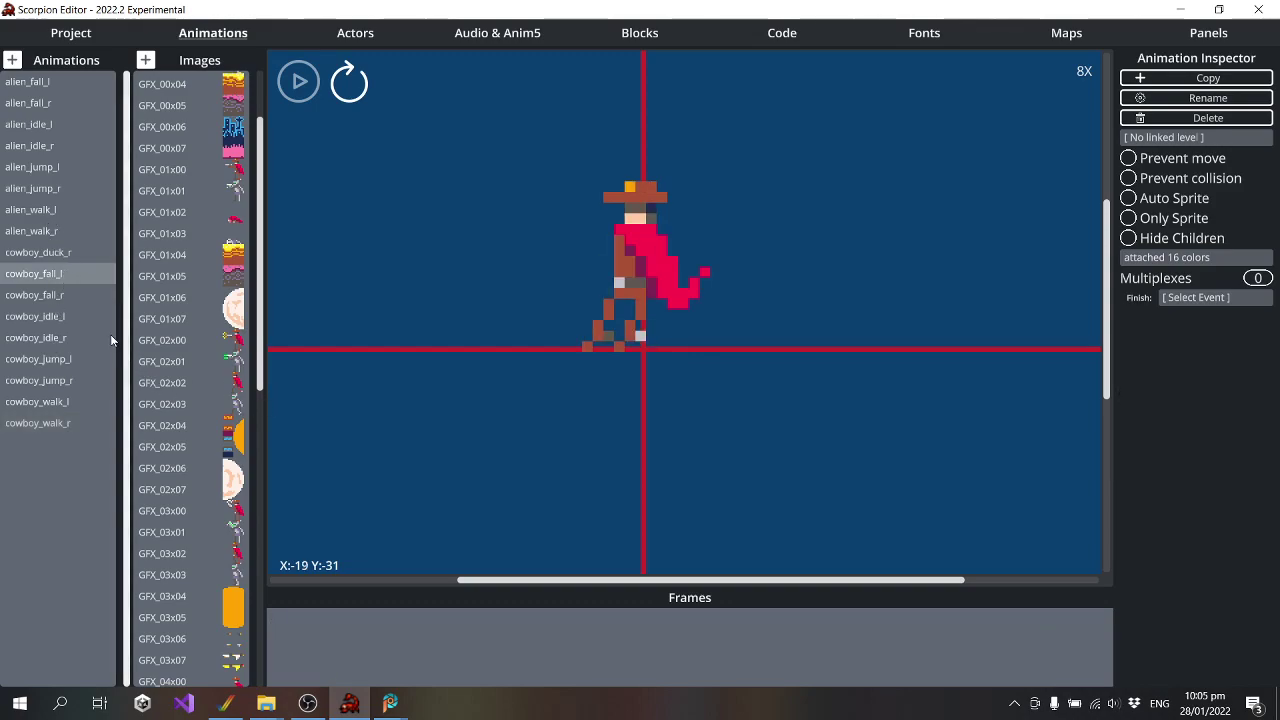
left_click(60, 231)
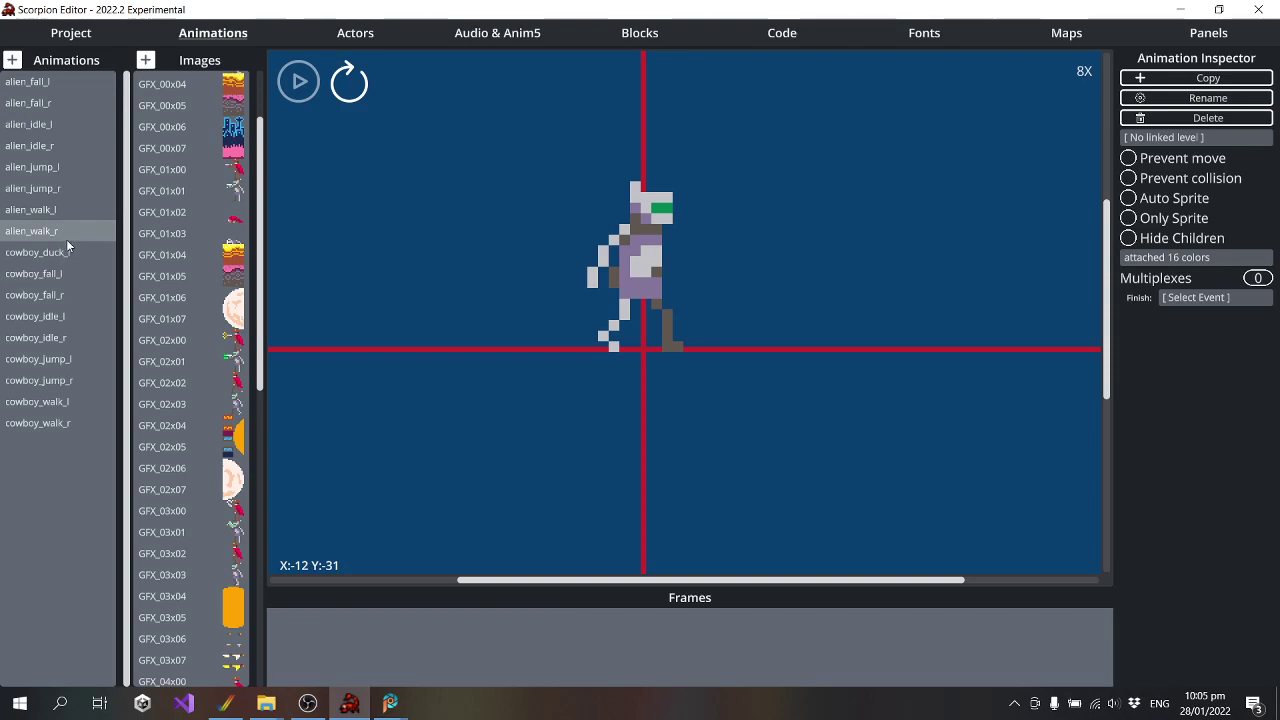
left_click(70, 190)
left_click(65, 253)
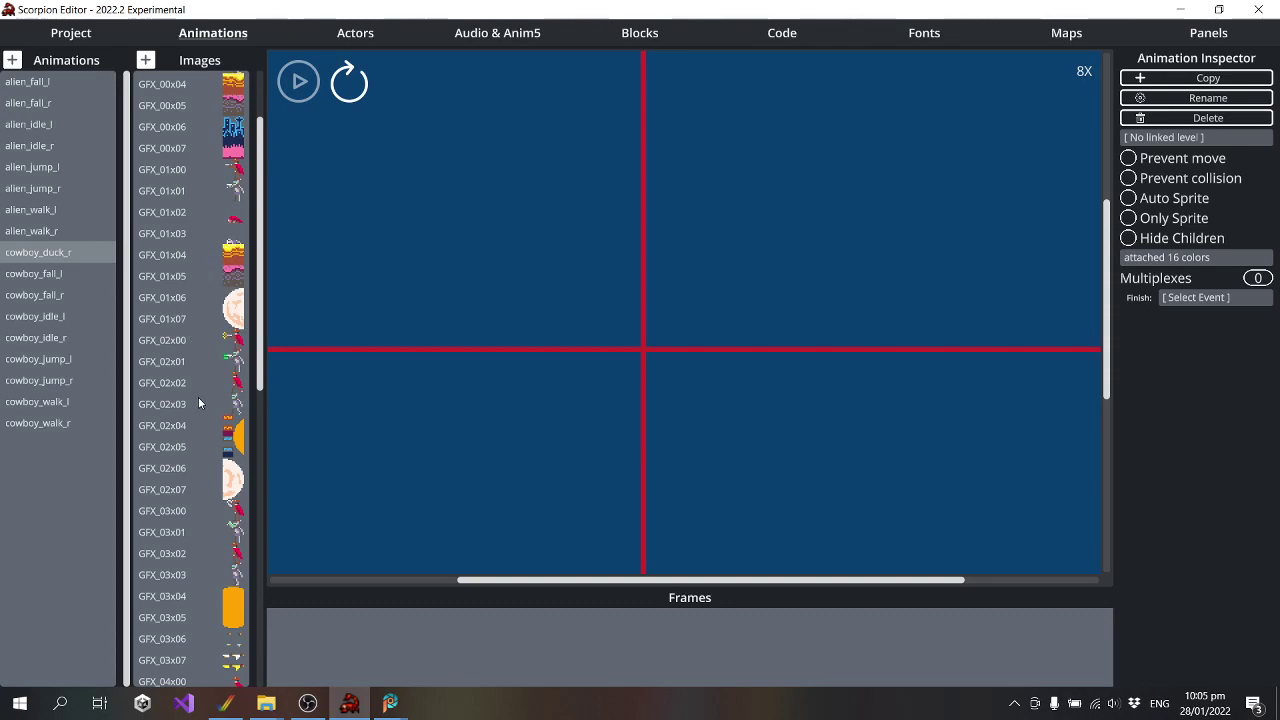
scroll(199, 399, "up", 3)
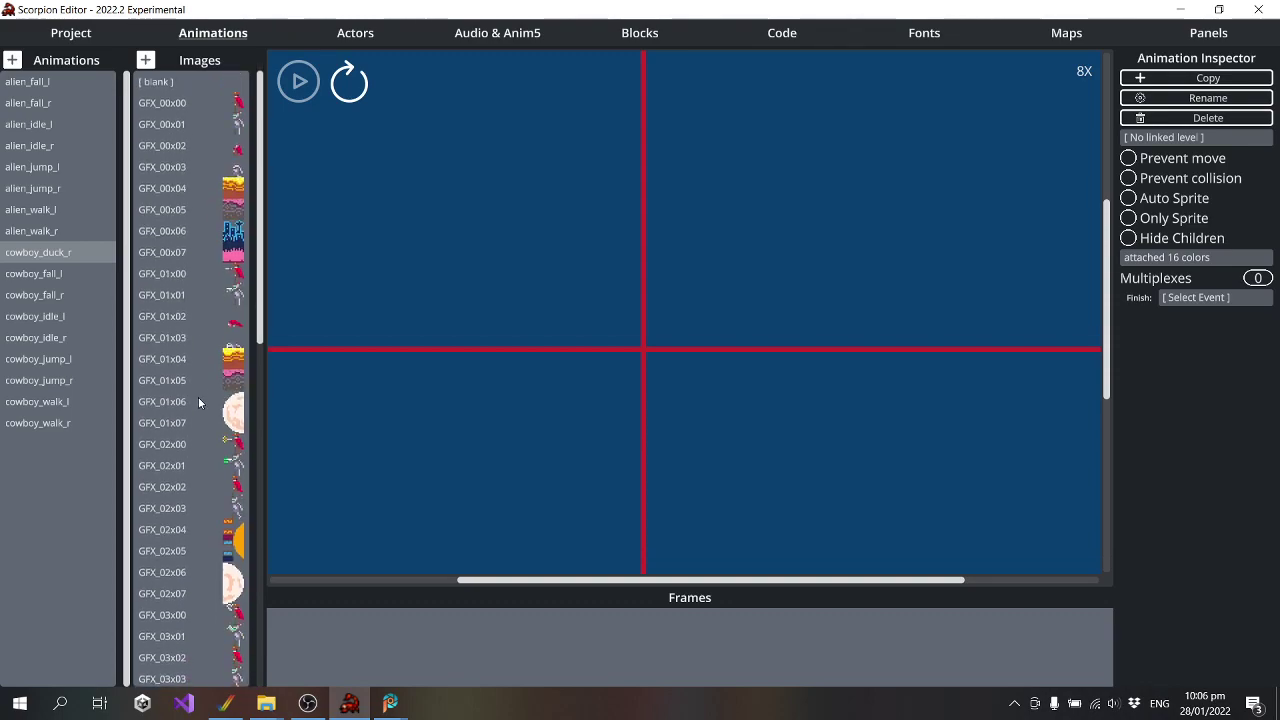
scroll(199, 400, "down", 5)
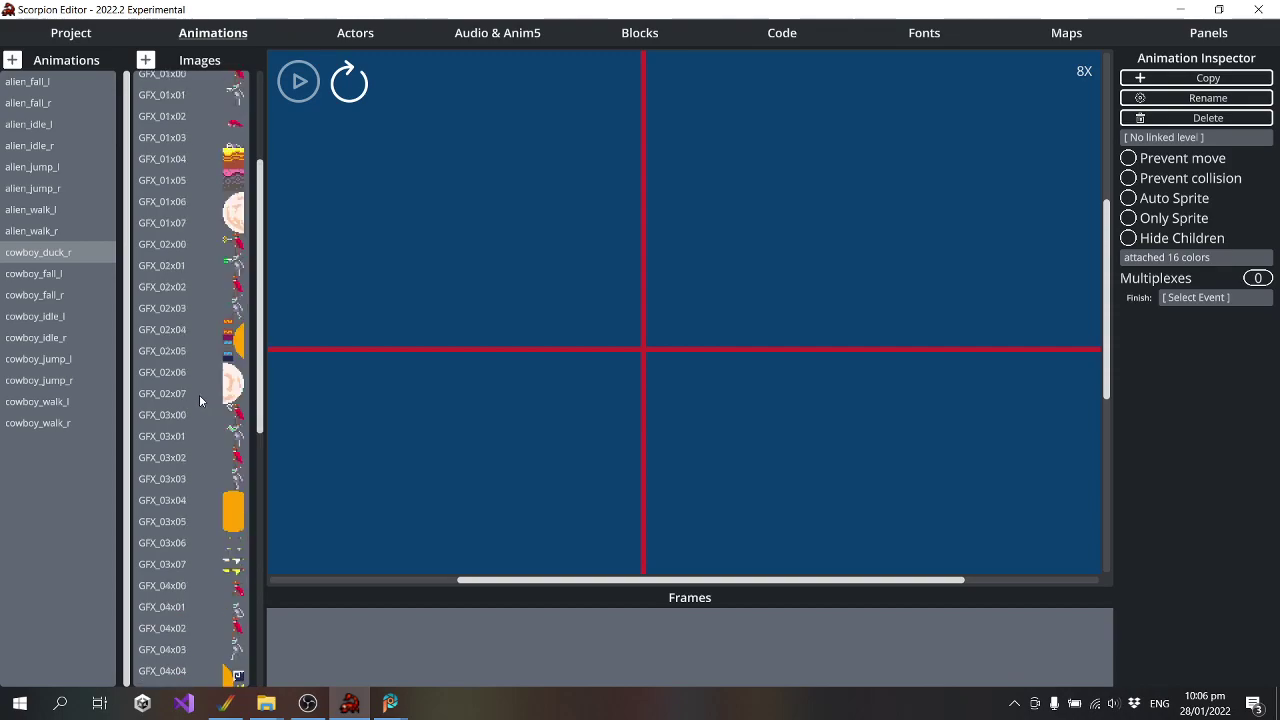
left_click(241, 594)
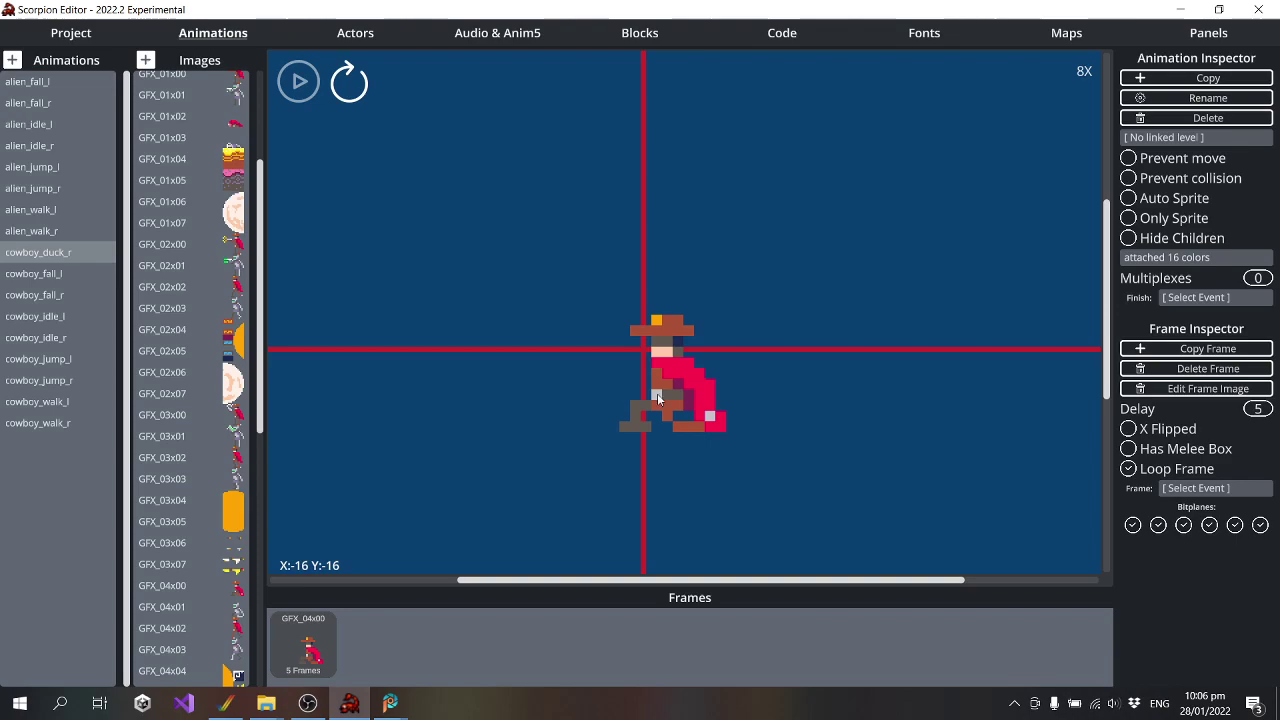
Flip the duck frame horizontally, position it at X -10, Y -31, and compare its alignment with cowboy_fall_r
left_click_drag(657, 393, 645, 306)
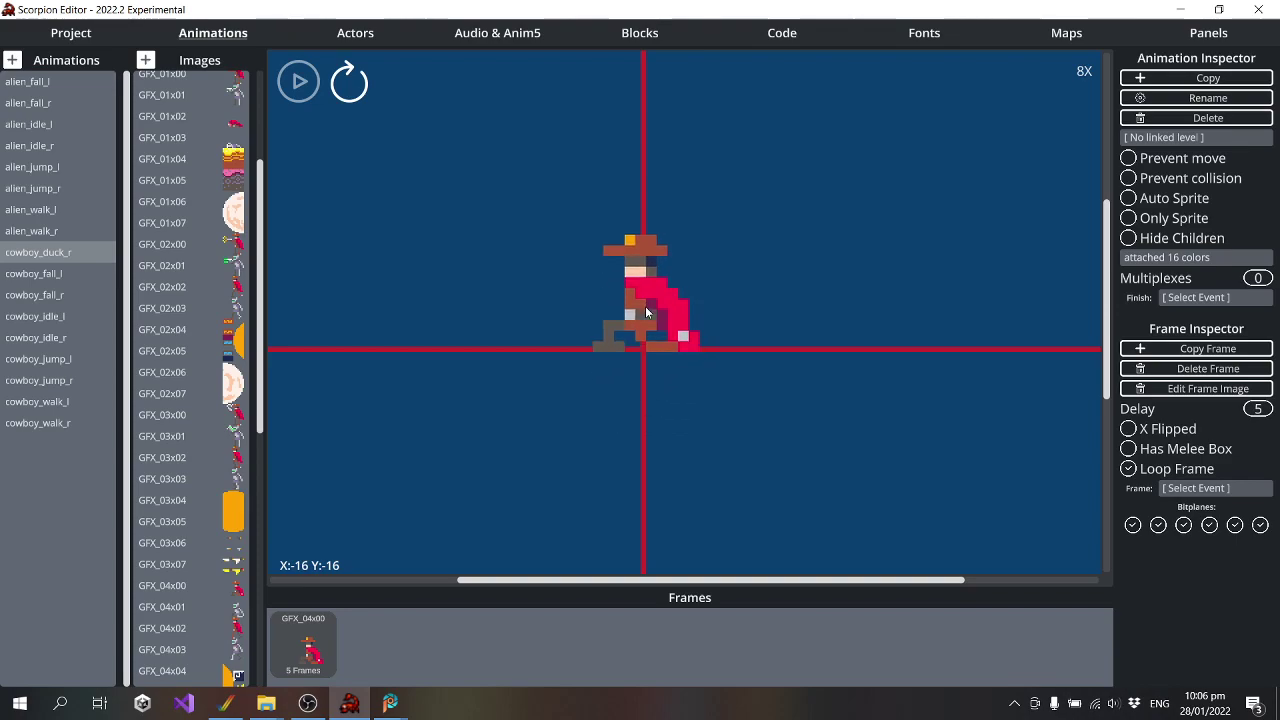
left_click(1130, 428)
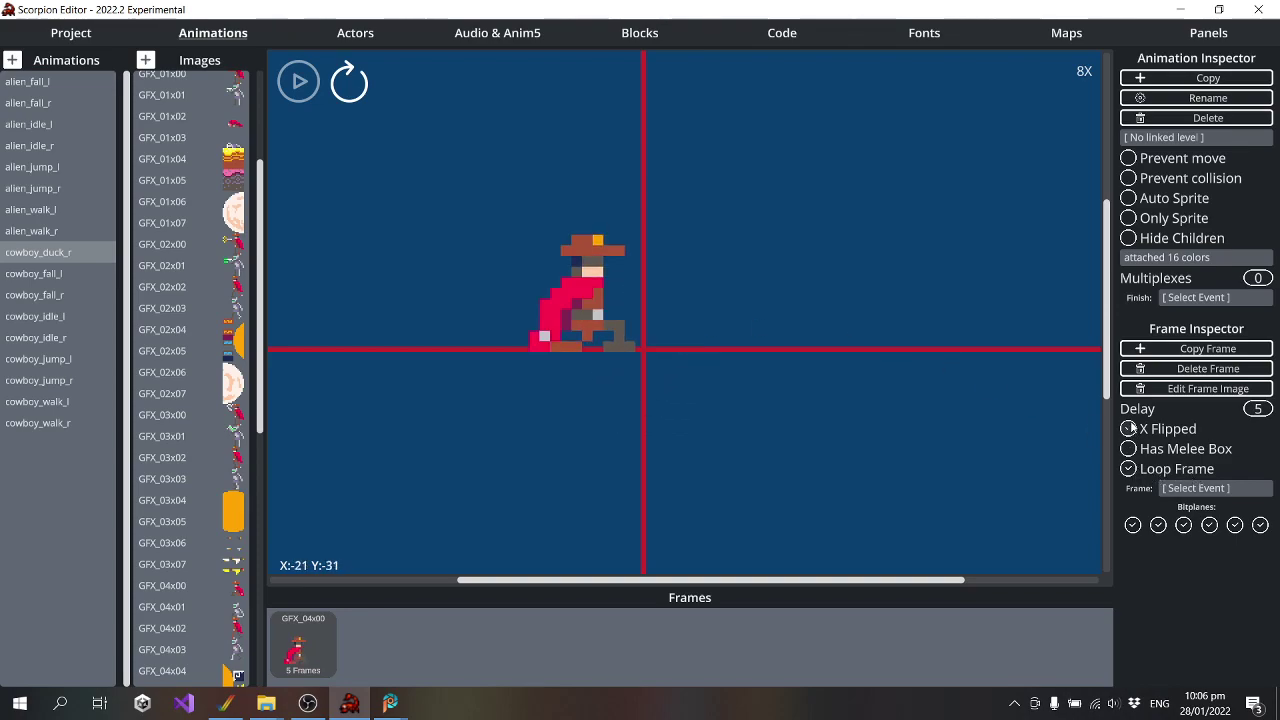
left_click_drag(637, 314, 645, 305)
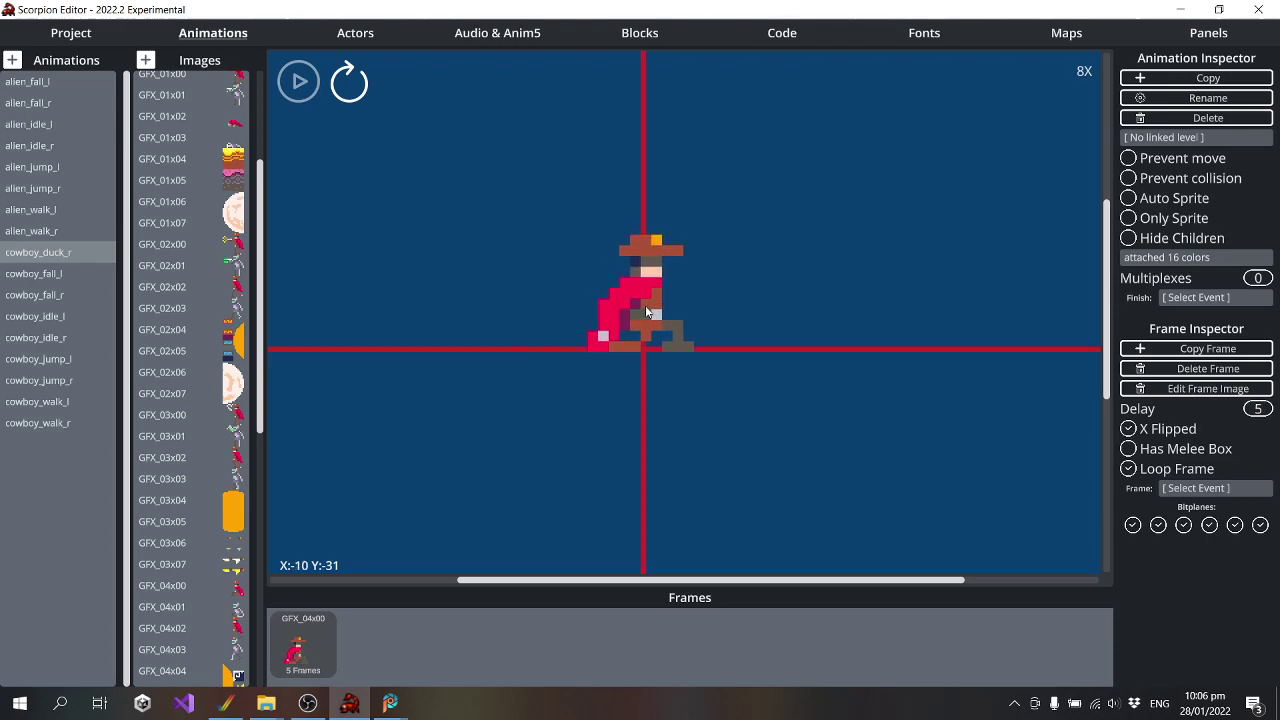
left_click(69, 273)
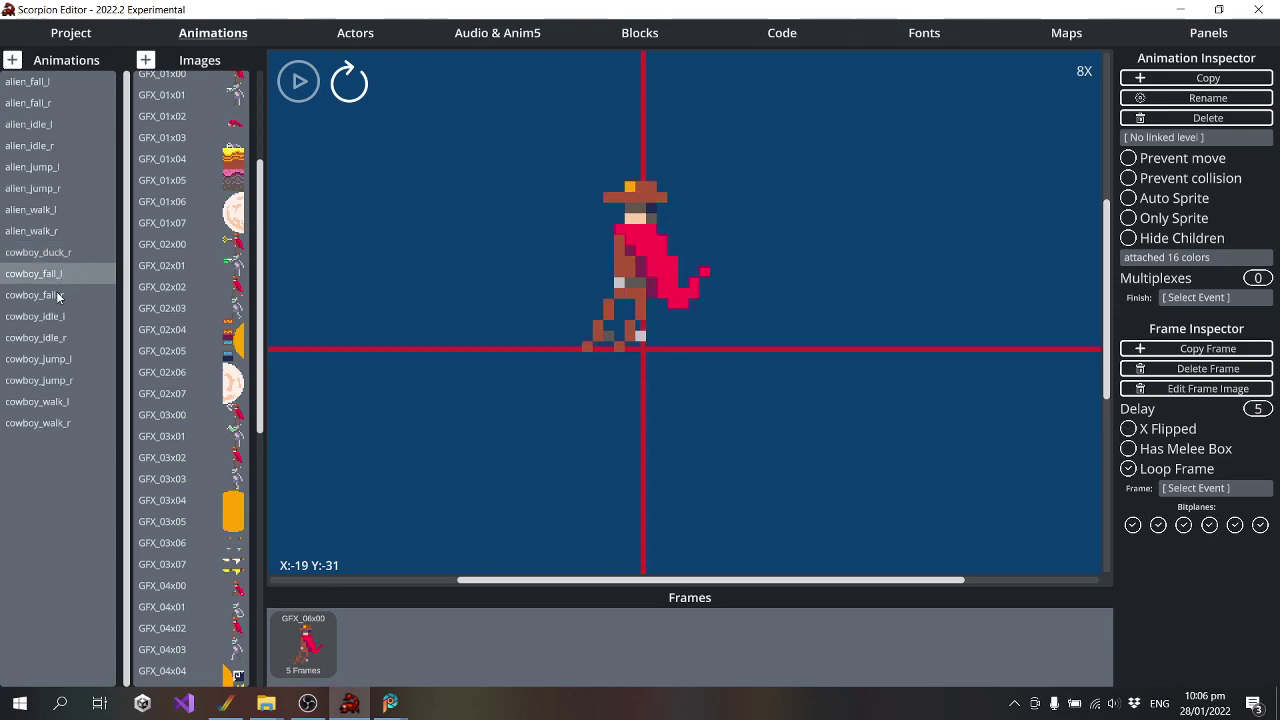
left_click(58, 295)
left_click(67, 254)
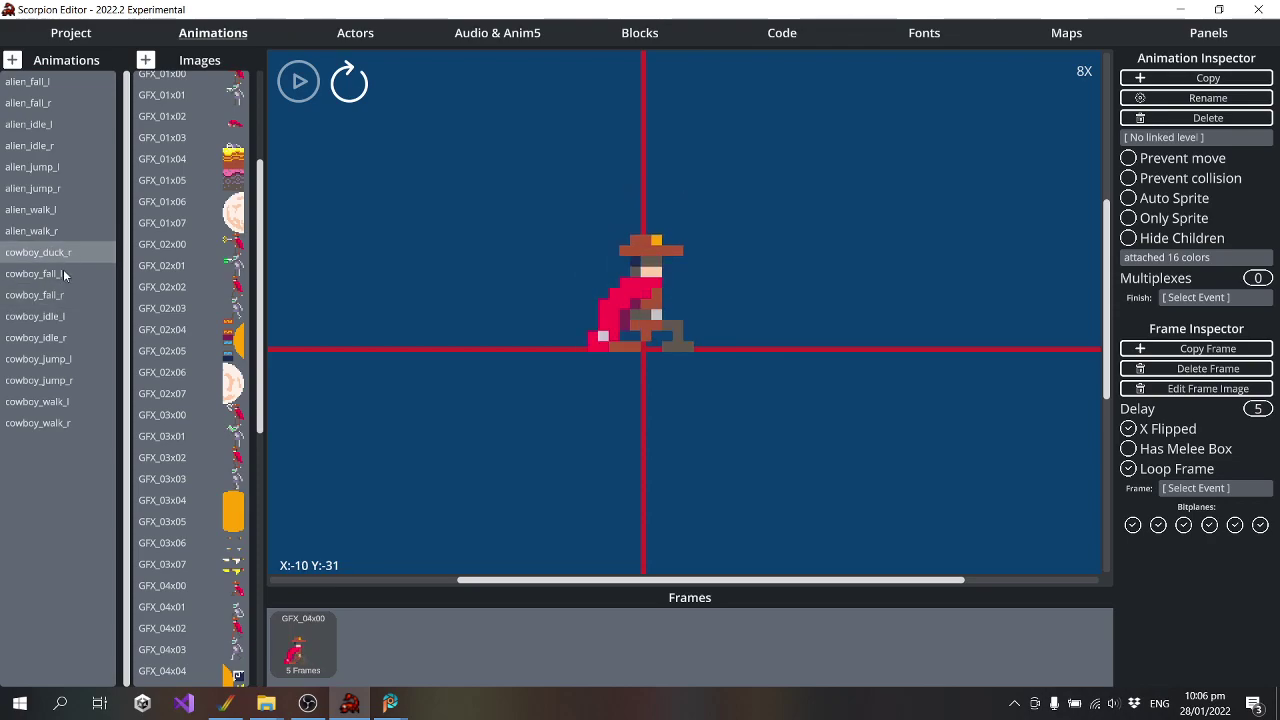
left_click(60, 298)
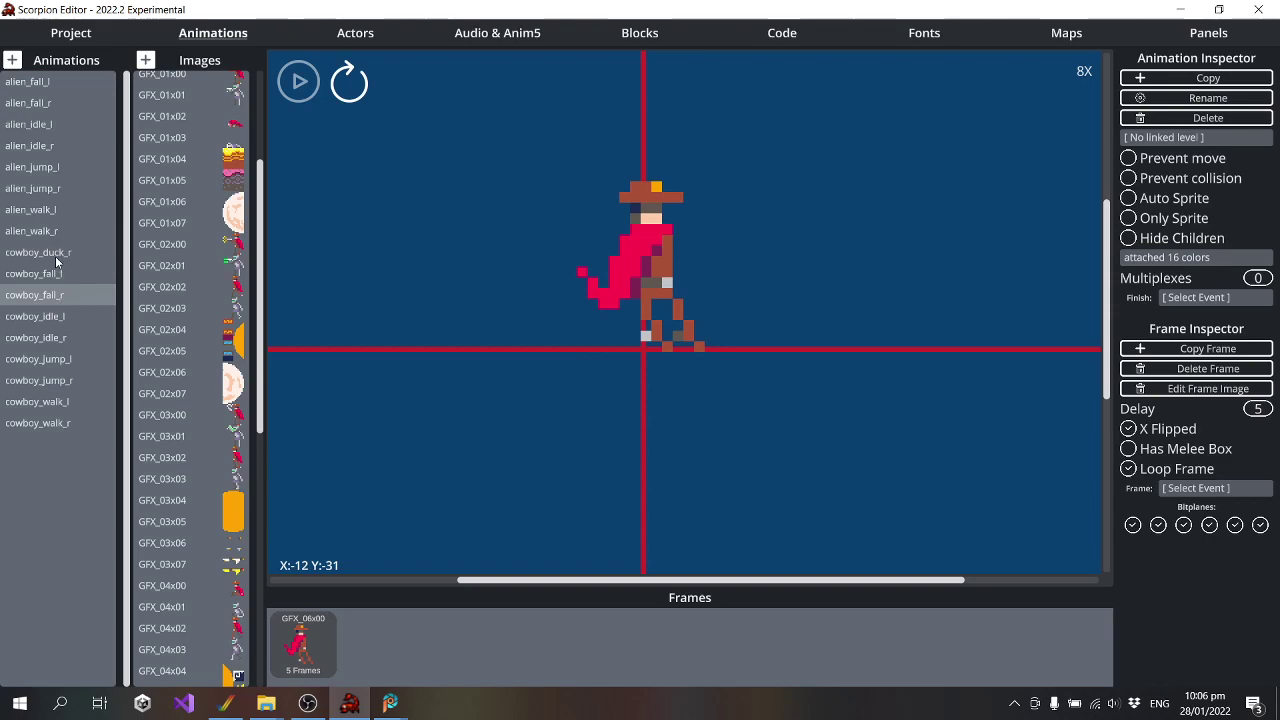
left_click(55, 256)
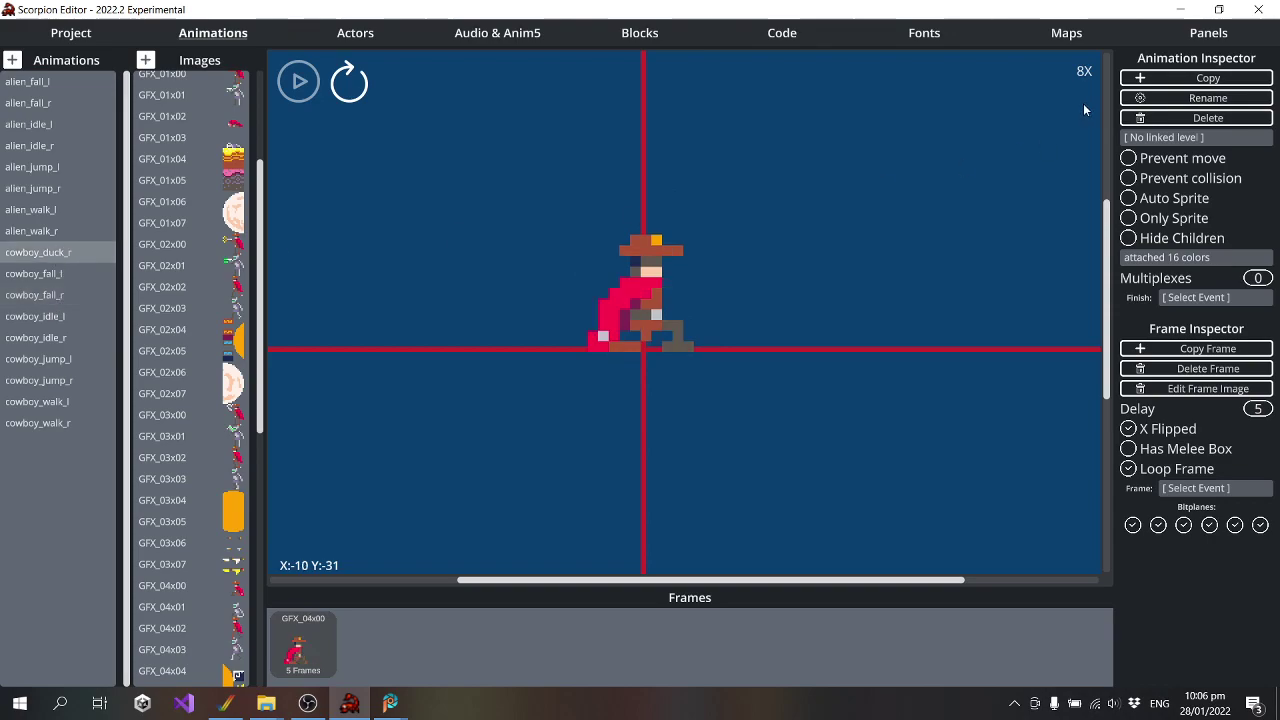
Copy the cowboy_duck_r animation and save the copy as cowboy_duck_l in the sprites folder
left_click(1185, 78)
type("cowboy_")
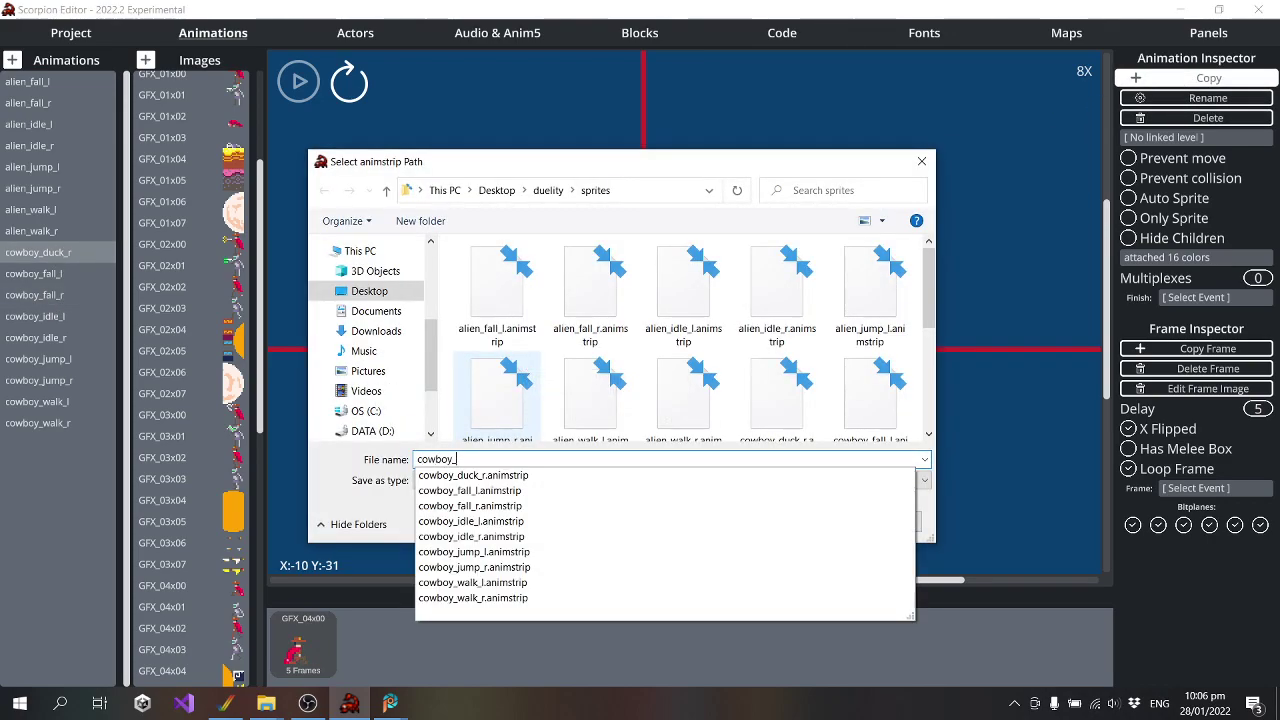
type("duck_")
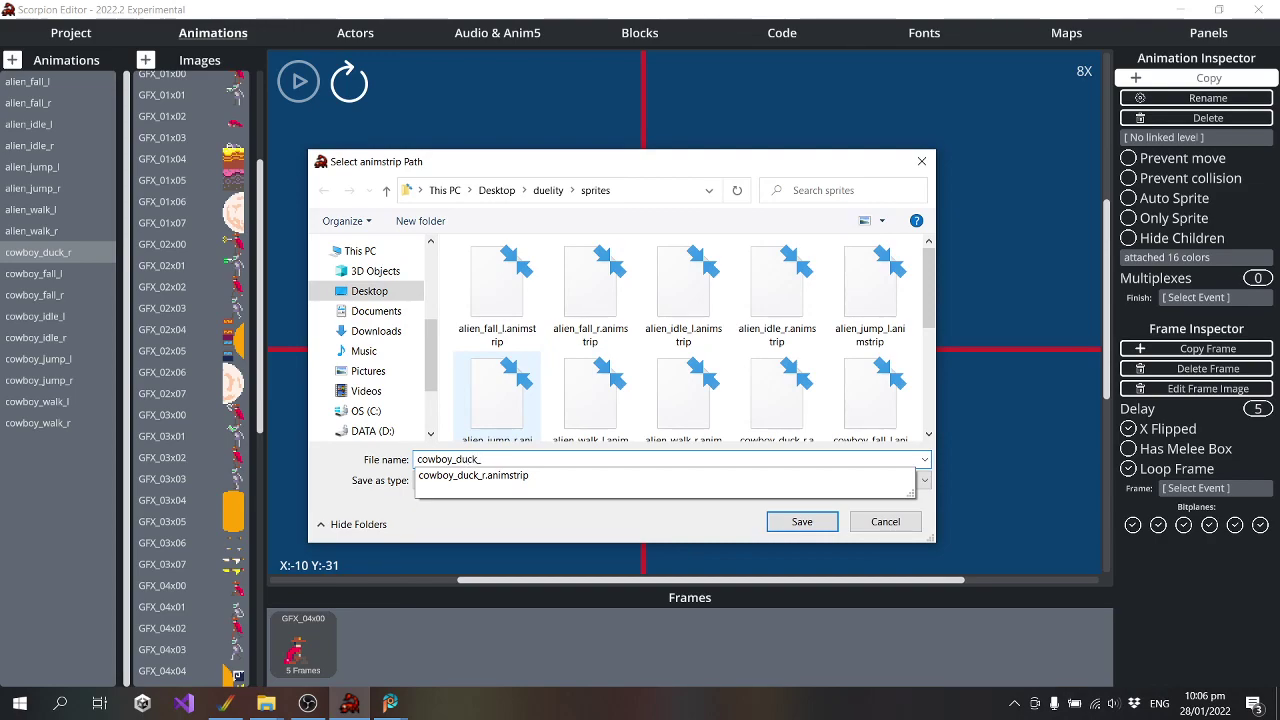
type("l")
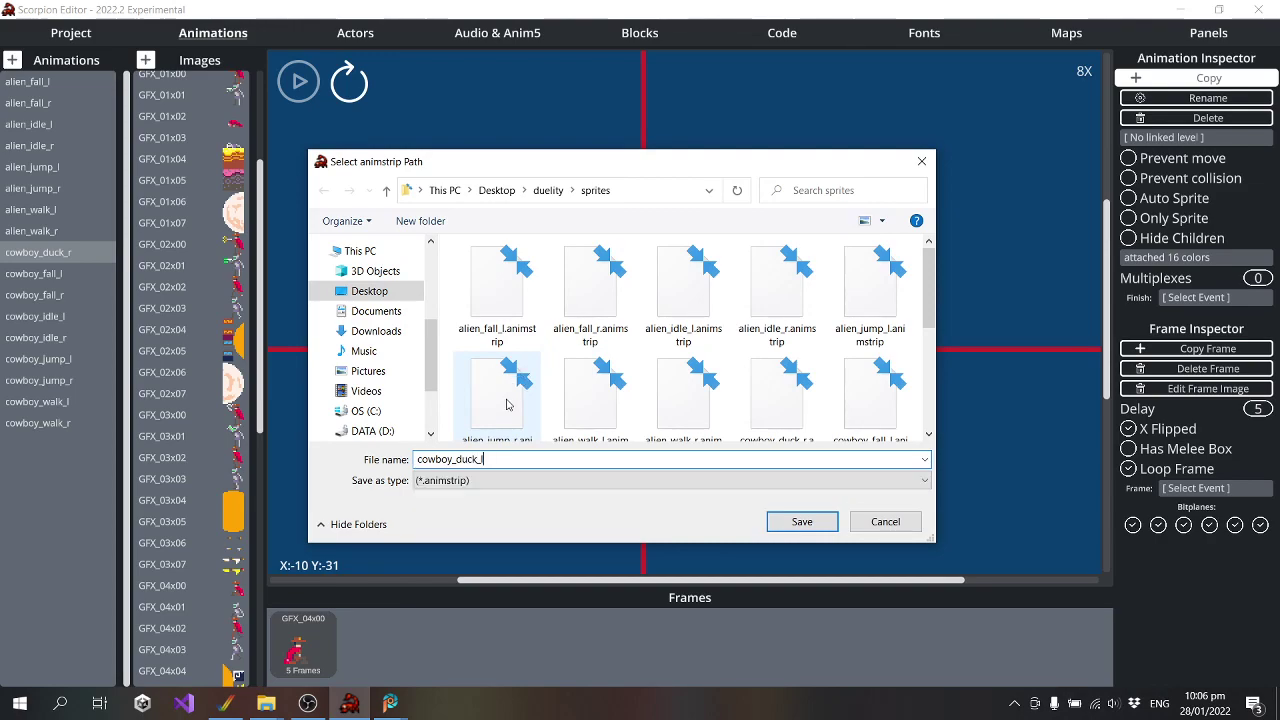
left_click(831, 522)
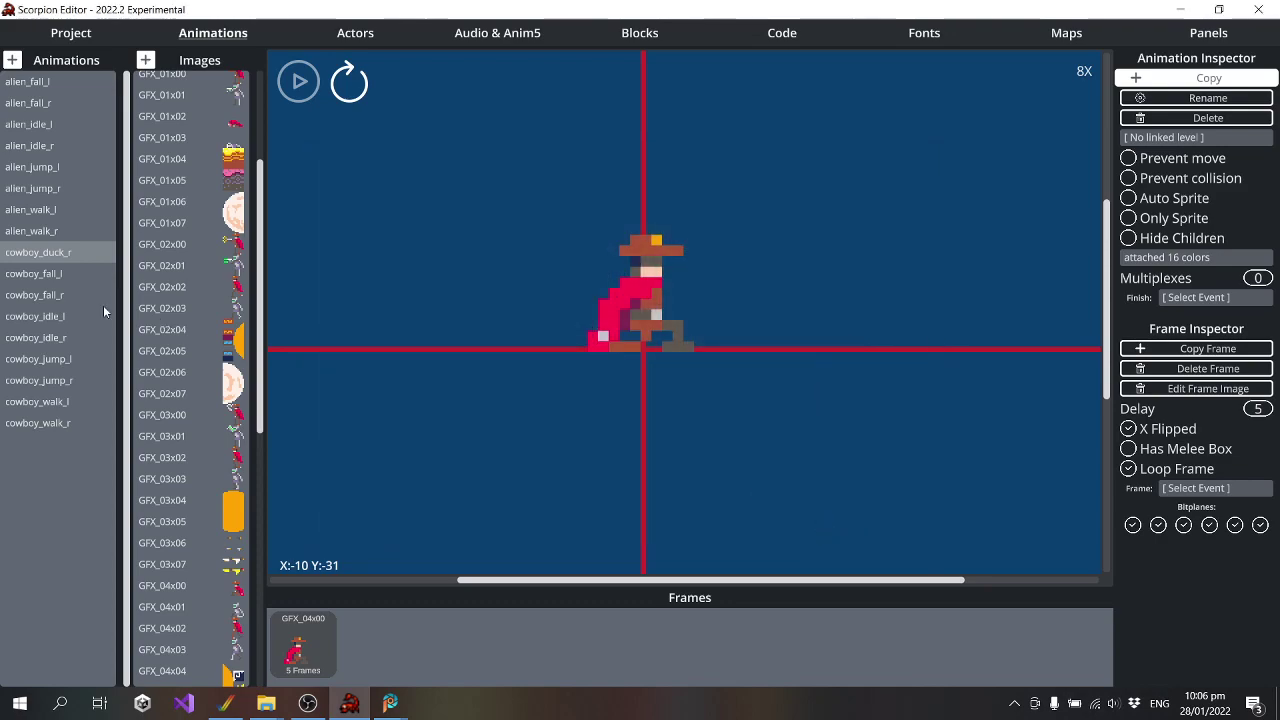